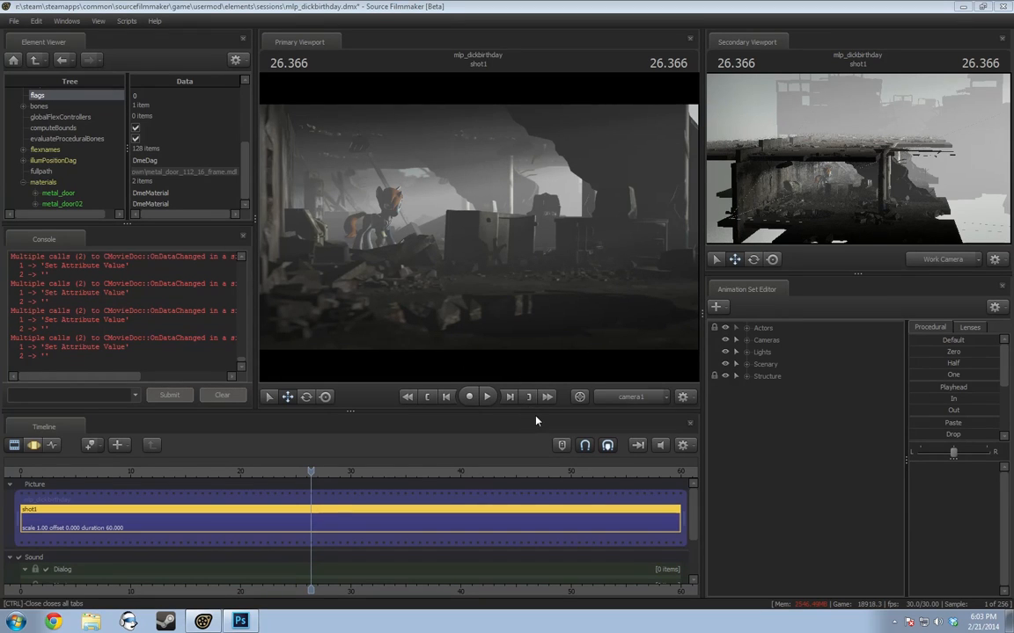
Enlarge the primary viewport by shrinking the Element Viewer and Console panels, and show camera1 in the secondary viewport
{"action": "left_click_drag", "start_coordinate": [539, 413], "coordinate": [539, 401]}
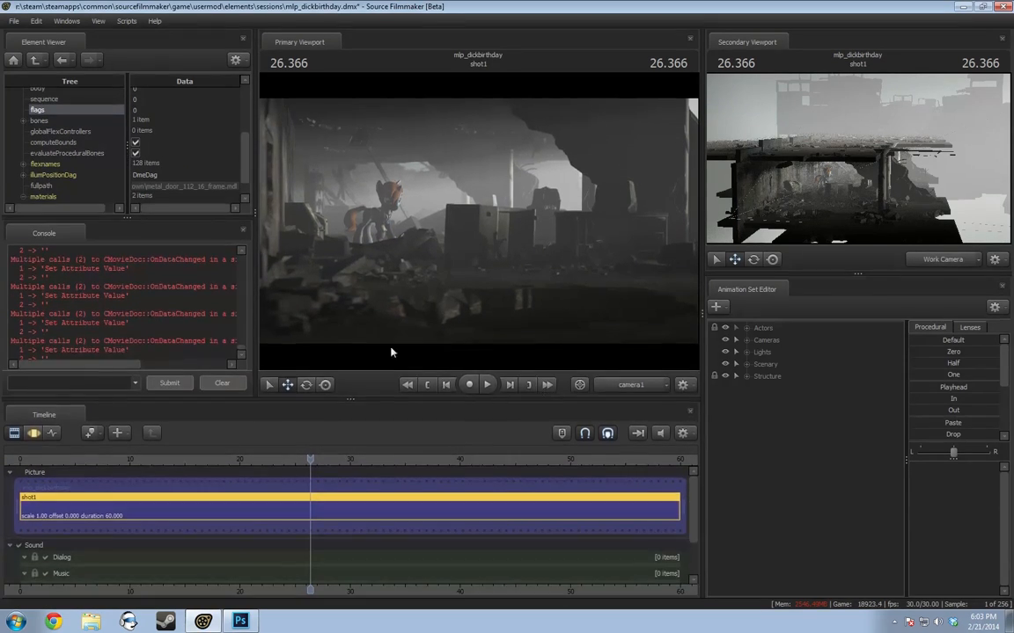
{"action": "left_click_drag", "start_coordinate": [255, 295], "coordinate": [150, 301]}
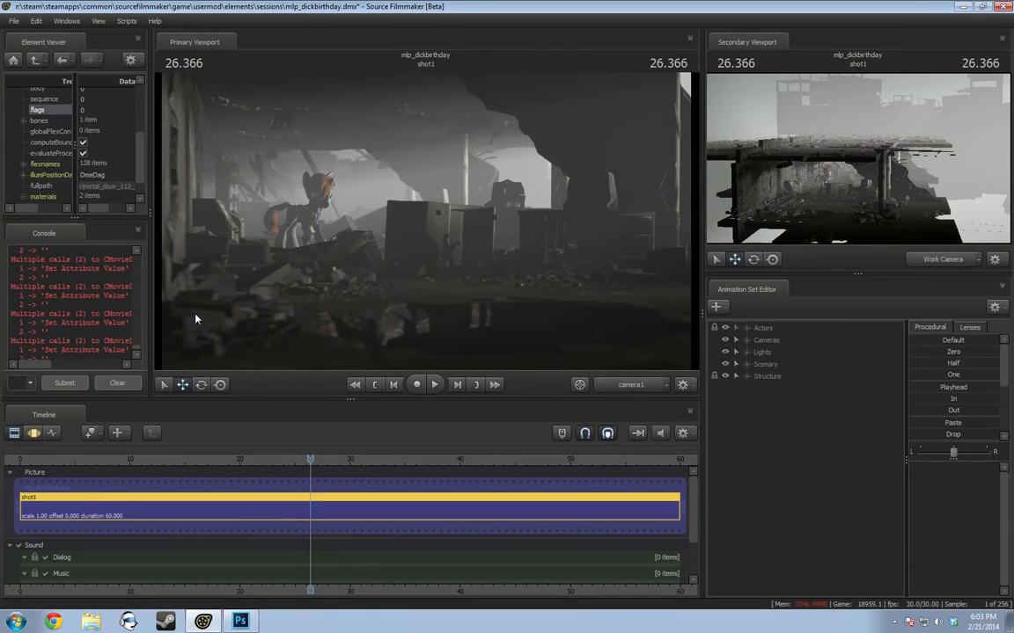
{"action": "left_click_drag", "start_coordinate": [300, 400], "coordinate": [297, 409]}
{"action": "left_click", "coordinate": [942, 259]}
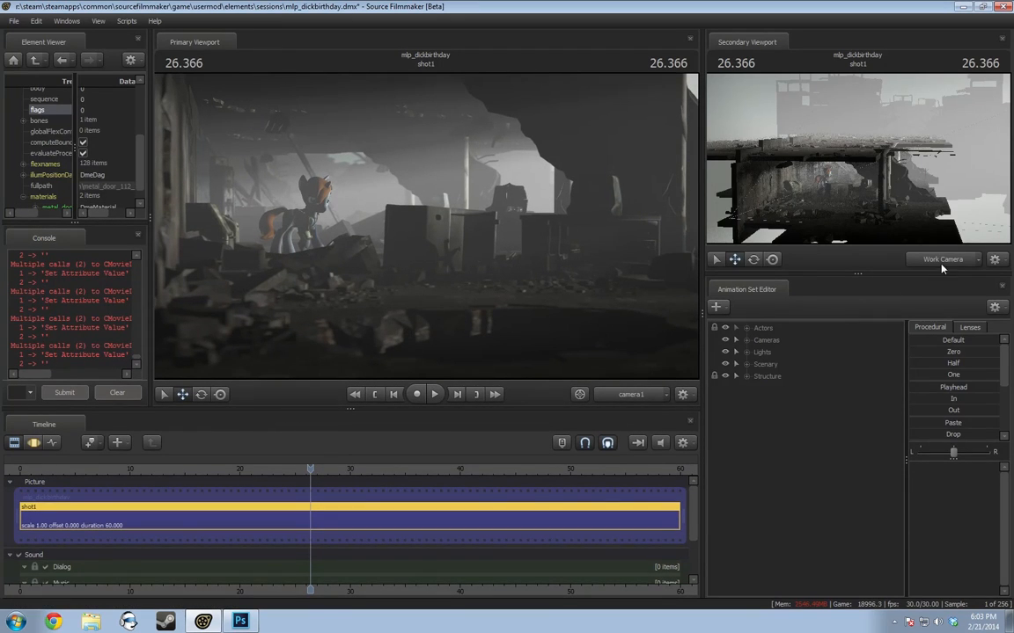
{"action": "left_click", "coordinate": [846, 236]}
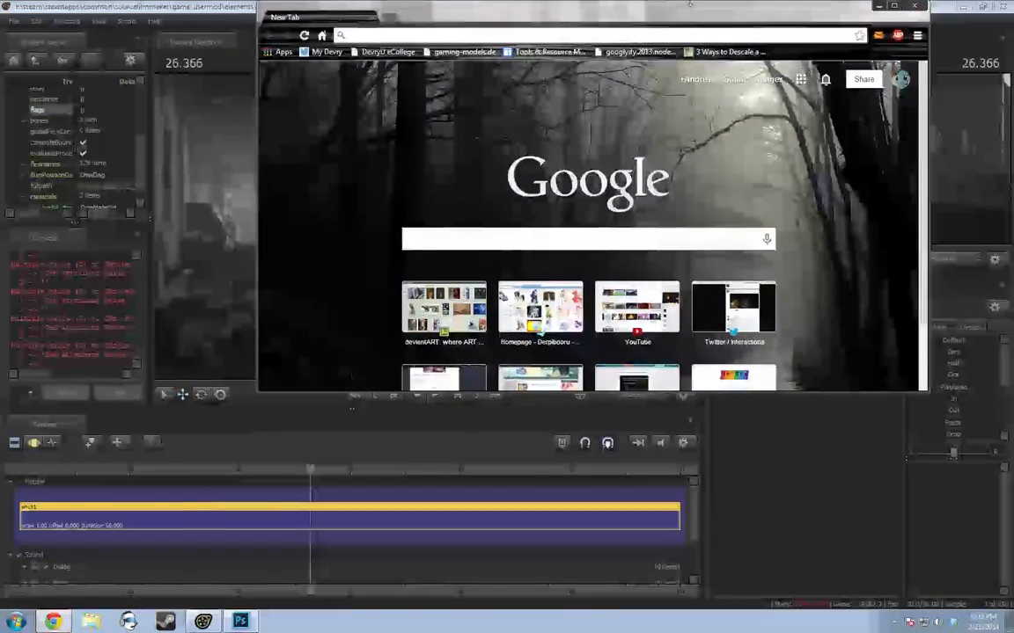
{"action": "left_click_drag", "start_coordinate": [682, 31], "coordinate": [548, 134]}
{"action": "left_click", "coordinate": [433, 156]}
{"action": "type", "text": "deviantart.com"}
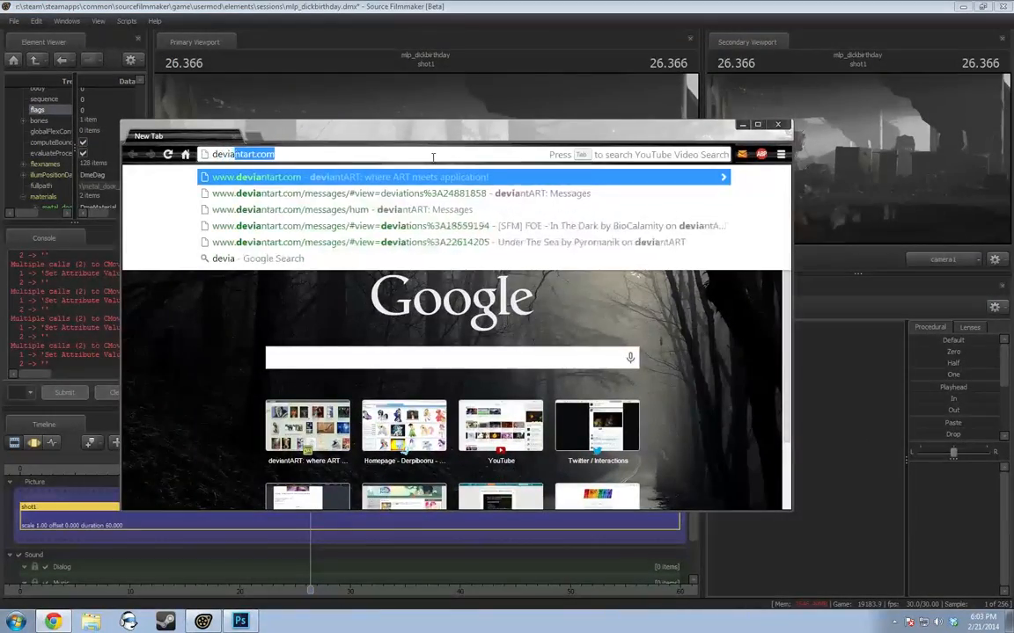
{"action": "key", "text": "Return"}
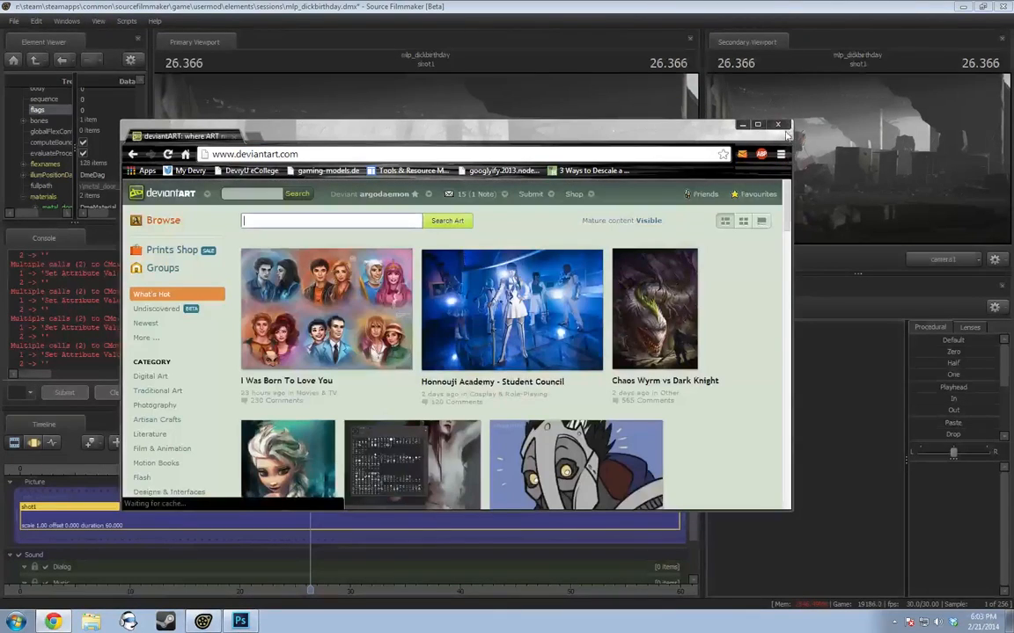
{"action": "left_click", "coordinate": [777, 125]}
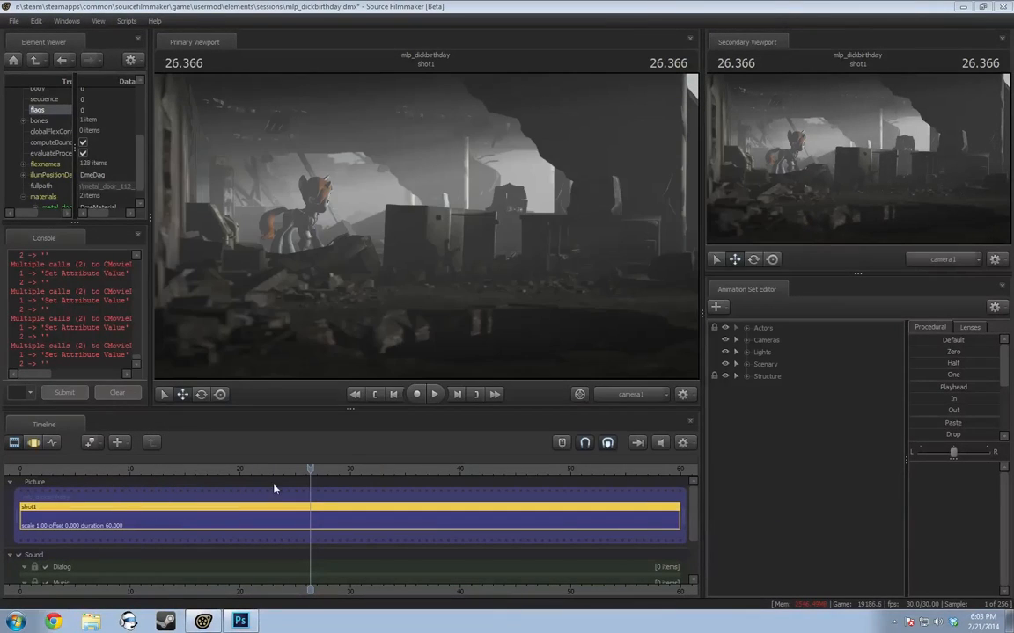
Open Aftermath.jpg from the Pictures folder inside the Pony SFM folder
{"action": "left_click", "coordinate": [92, 621]}
{"action": "left_click", "coordinate": [88, 268]}
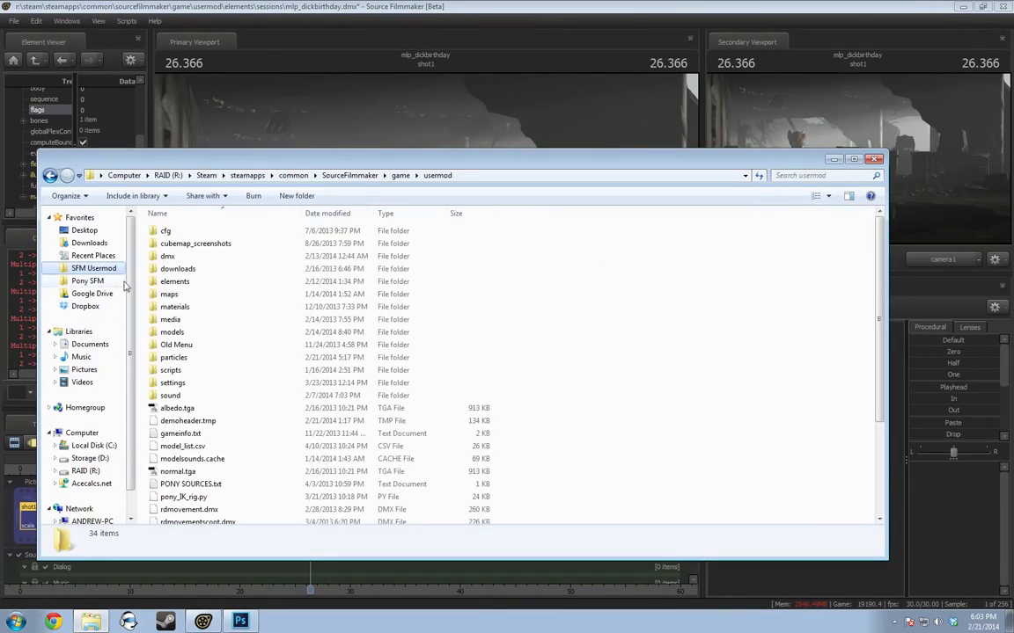
{"action": "left_click", "coordinate": [87, 281]}
{"action": "double_click", "coordinate": [169, 306]}
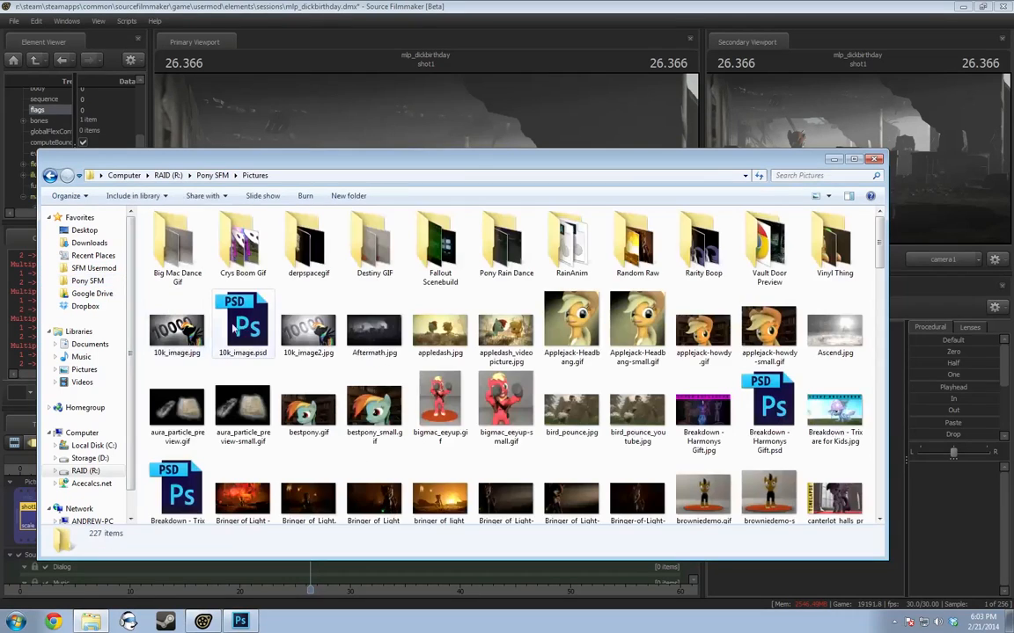
{"action": "double_click", "coordinate": [374, 331]}
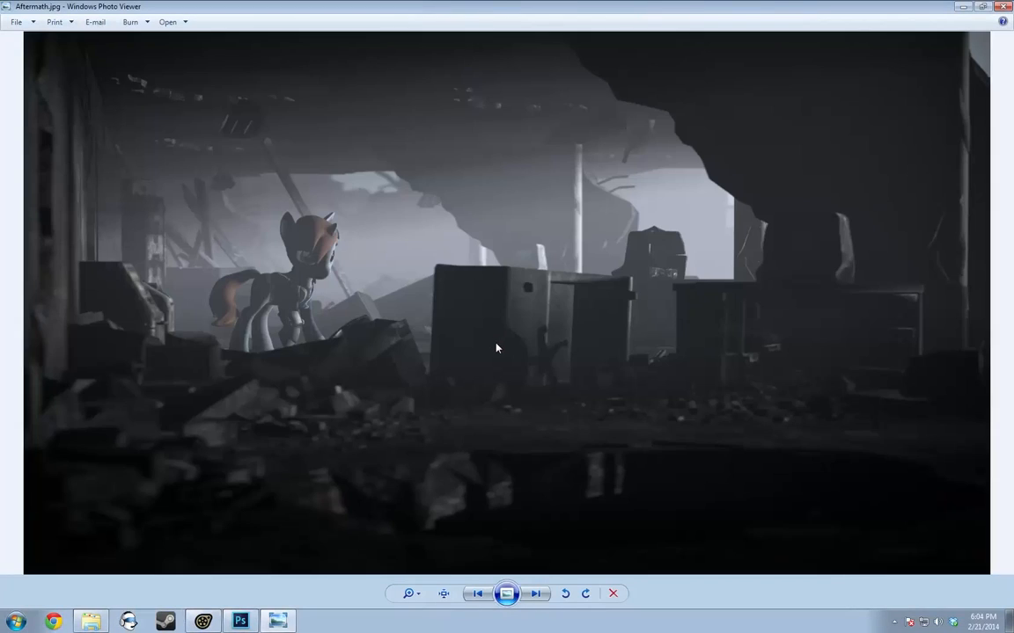
Examine the Aftermath image up close, including the pony, the furniture and the foreground reflections, and close the image and its folder
{"action": "scroll", "coordinate": [475, 467], "scroll_direction": "up", "scroll_amount": 2}
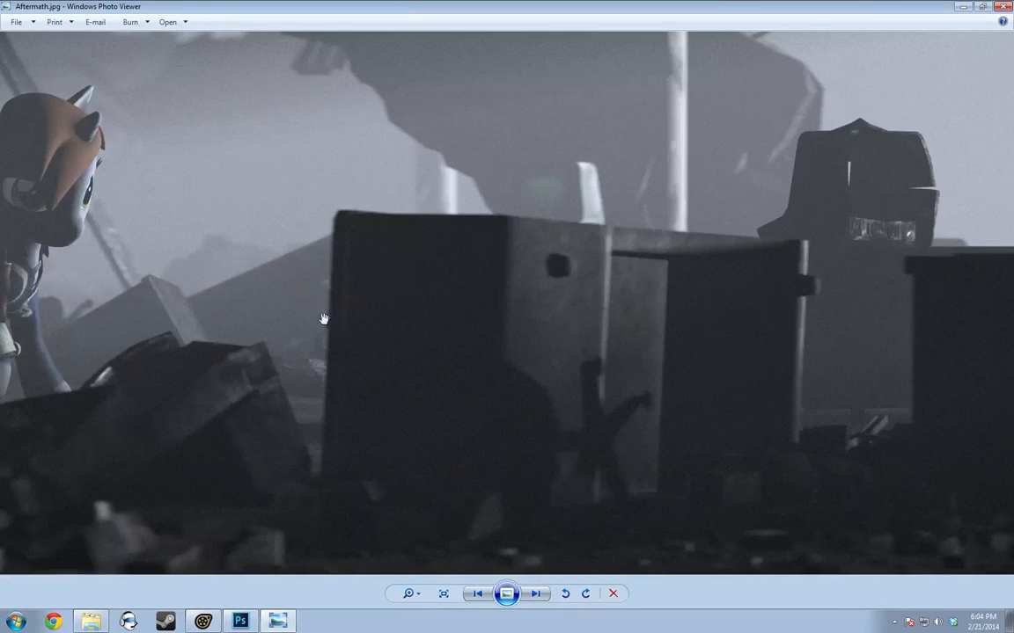
{"action": "scroll", "coordinate": [627, 477], "scroll_direction": "up", "scroll_amount": 3}
{"action": "scroll", "coordinate": [626, 477], "scroll_direction": "down", "scroll_amount": 2}
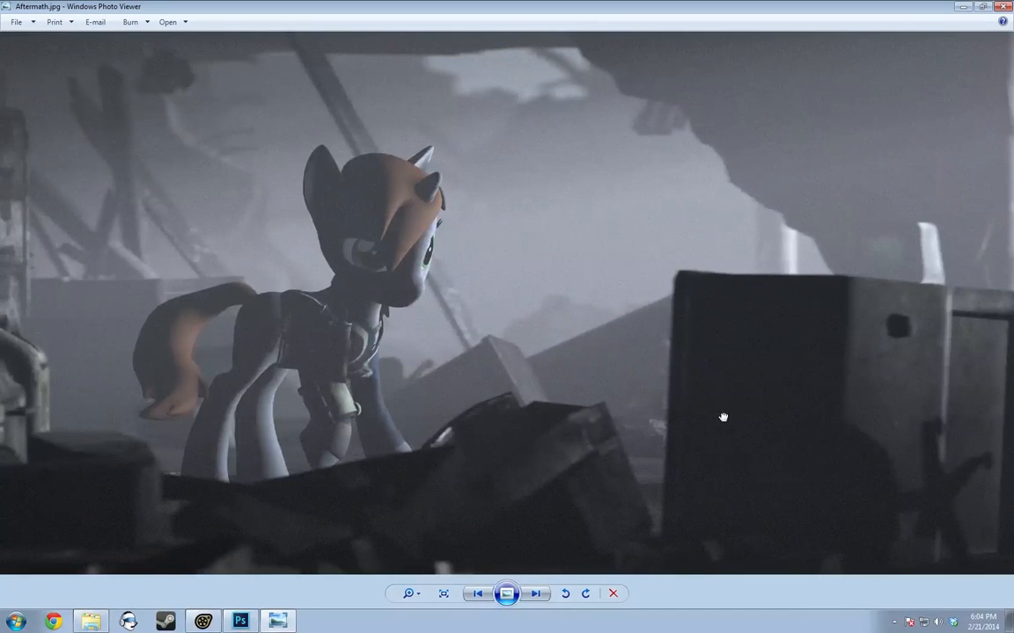
{"action": "scroll", "coordinate": [714, 384], "scroll_direction": "up", "scroll_amount": 4}
{"action": "left_click_drag", "start_coordinate": [714, 384], "coordinate": [550, 353]}
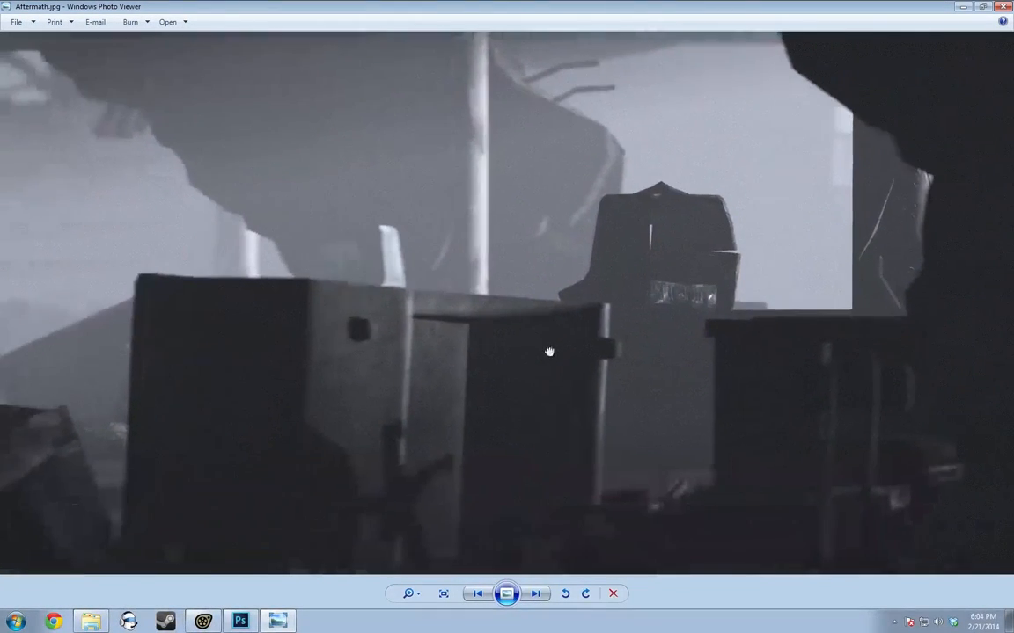
{"action": "left_click_drag", "start_coordinate": [391, 421], "coordinate": [511, 225]}
{"action": "left_click_drag", "start_coordinate": [437, 351], "coordinate": [178, 320]}
{"action": "left_click_drag", "start_coordinate": [436, 386], "coordinate": [381, 260]}
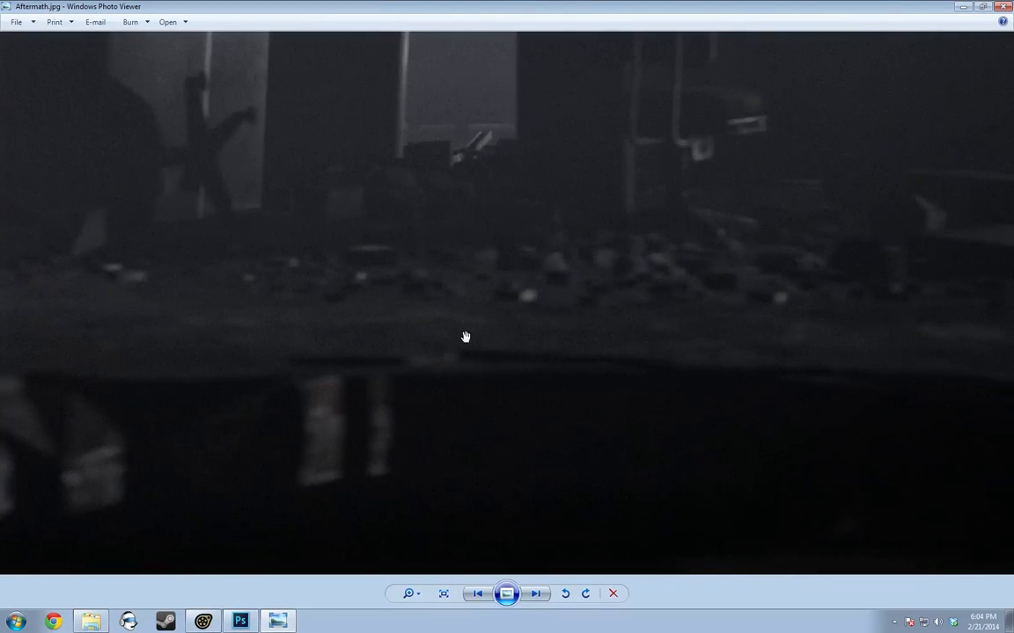
{"action": "left_click_drag", "start_coordinate": [585, 270], "coordinate": [831, 475]}
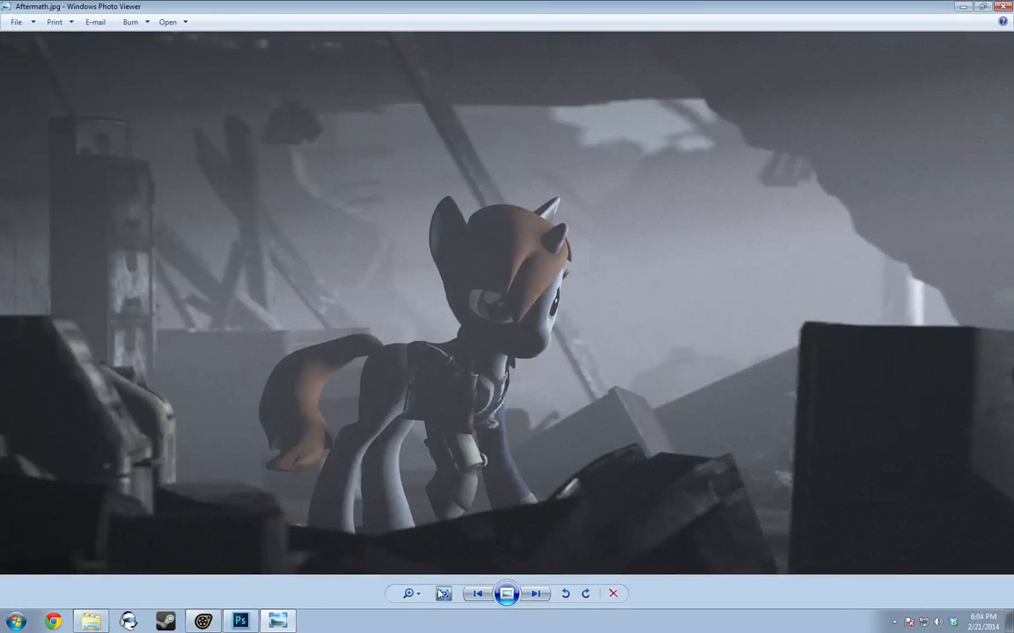
{"action": "scroll", "coordinate": [401, 534], "scroll_direction": "down", "scroll_amount": 3}
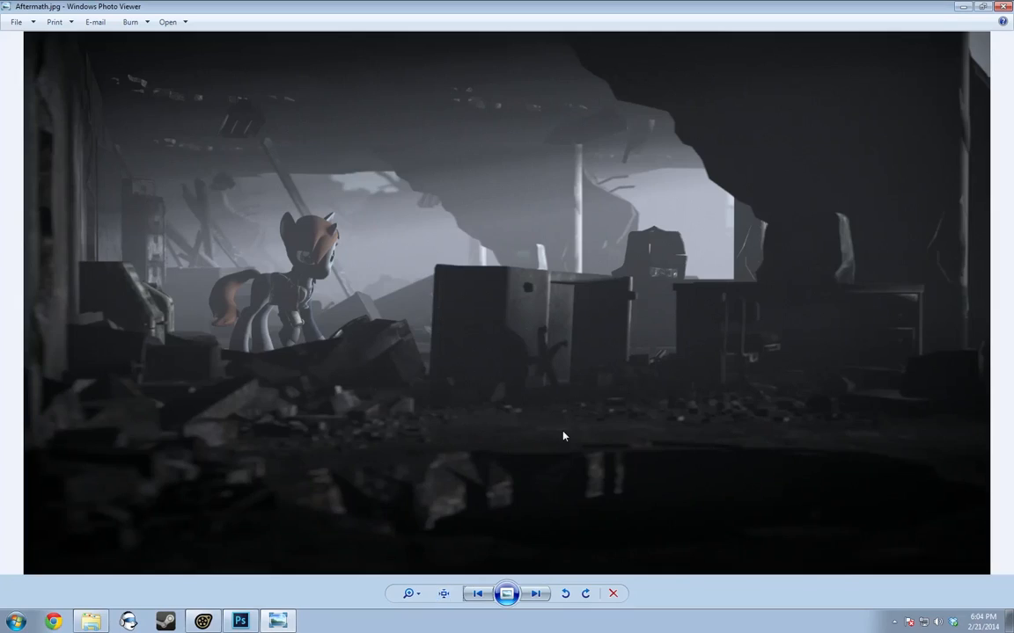
{"action": "left_click", "coordinate": [1003, 7]}
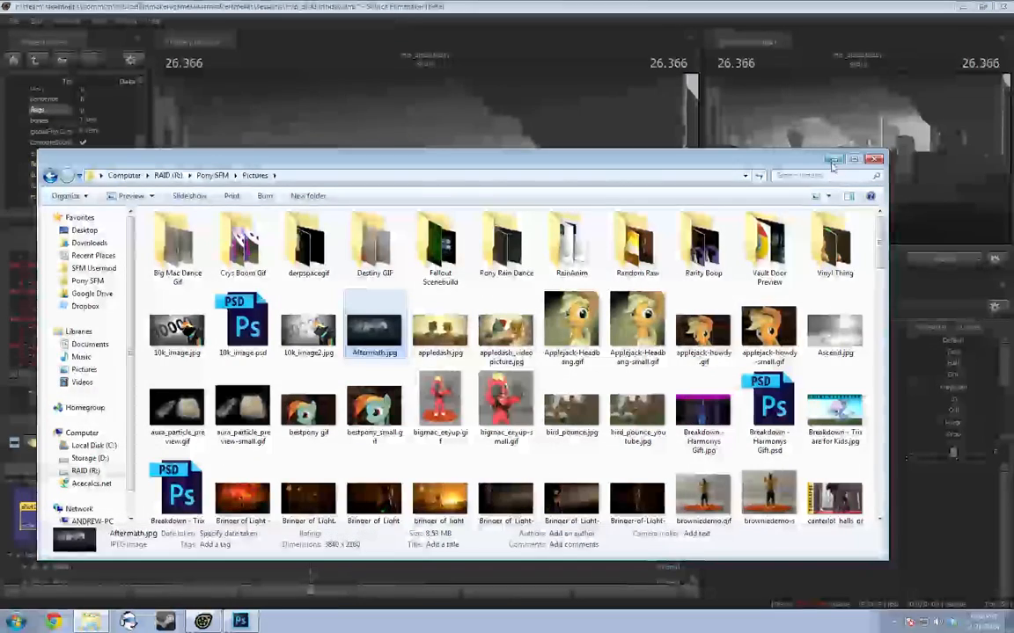
{"action": "left_click", "coordinate": [875, 158]}
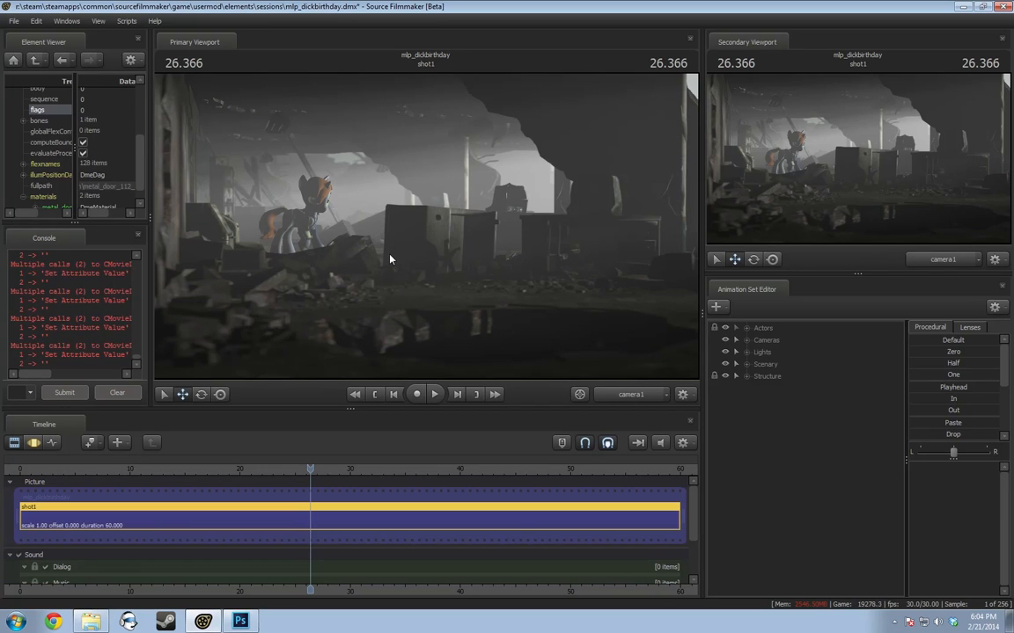
Switch the primary viewport to the Work Camera and inspect the ruined room from the pony and desks to the foreground floor
{"action": "left_click", "coordinate": [630, 395]}
{"action": "left_click_drag", "start_coordinate": [529, 321], "coordinate": [501, 339]}
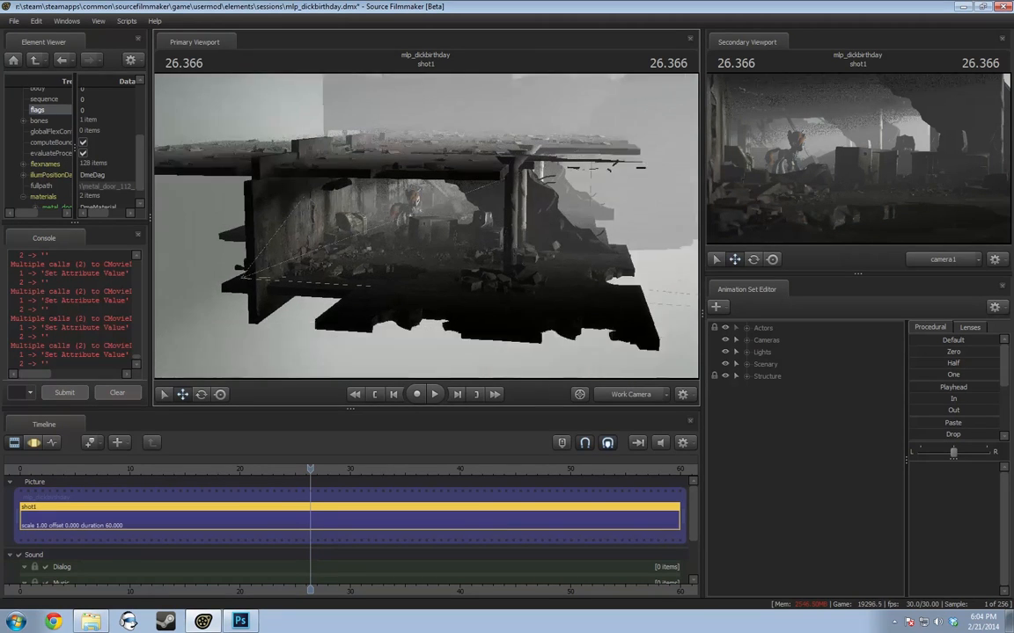
{"action": "key", "text": "w"}
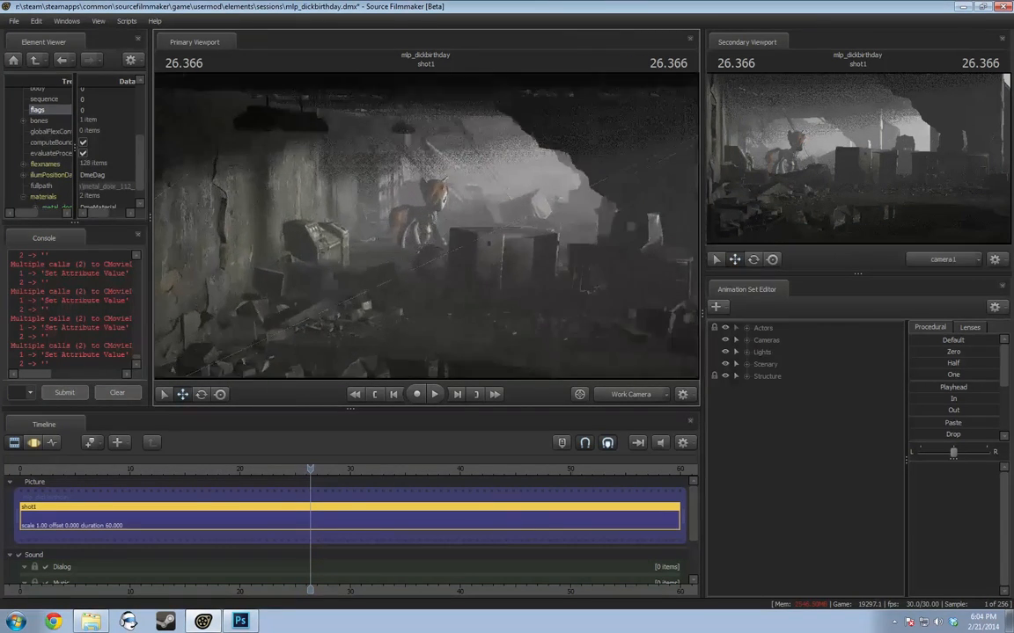
{"action": "left_click_drag", "start_coordinate": [352, 227], "coordinate": [428, 228]}
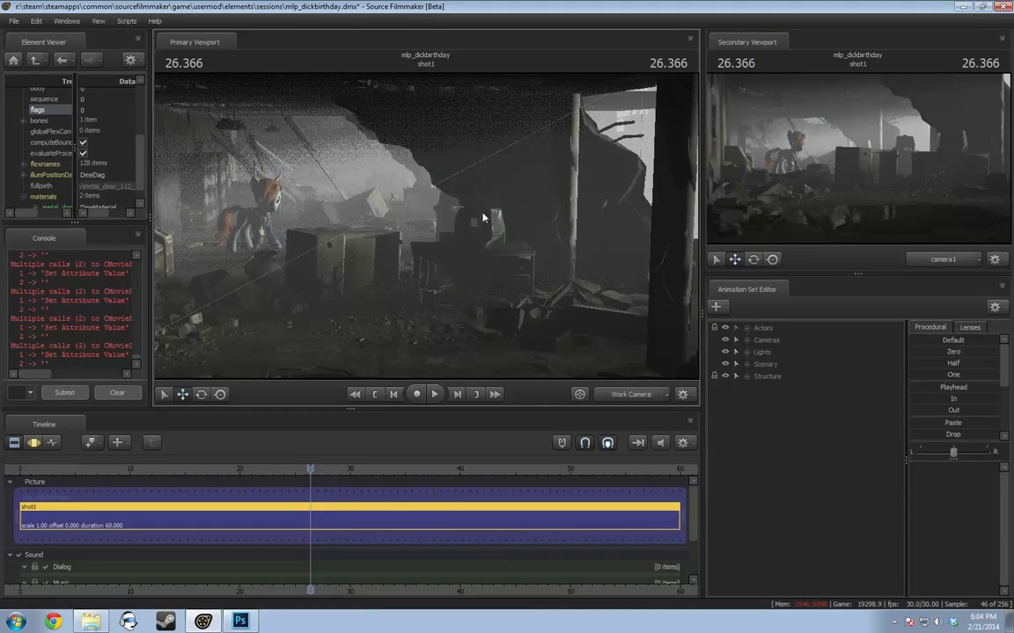
{"action": "left_click_drag", "start_coordinate": [549, 174], "coordinate": [528, 181]}
{"action": "key", "text": "w"}
{"action": "key", "text": "w"}
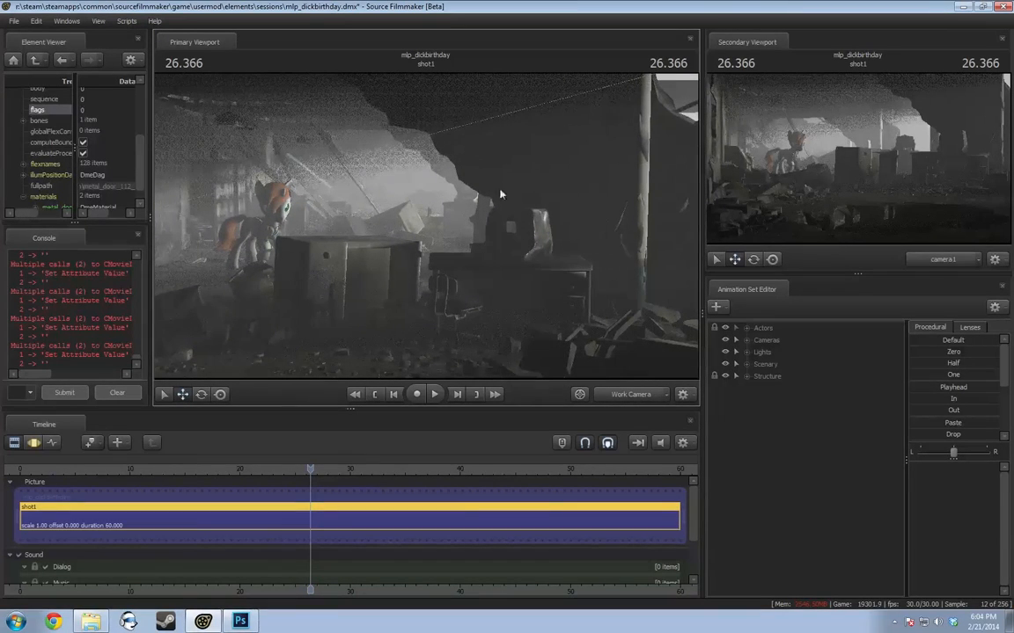
{"action": "left_click_drag", "start_coordinate": [458, 327], "coordinate": [442, 240]}
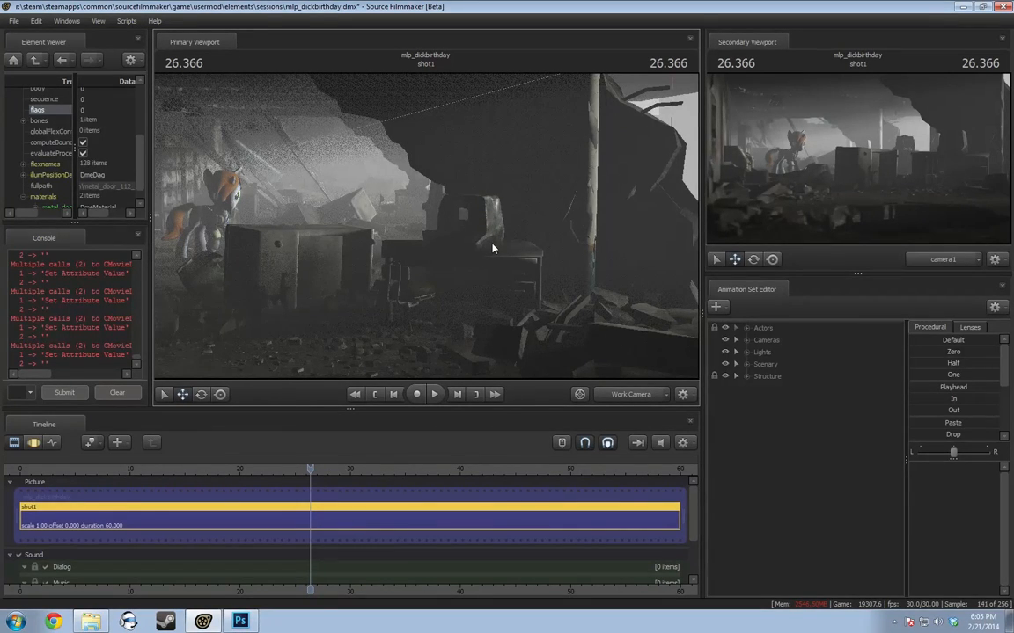
{"action": "left_click_drag", "start_coordinate": [461, 235], "coordinate": [290, 336]}
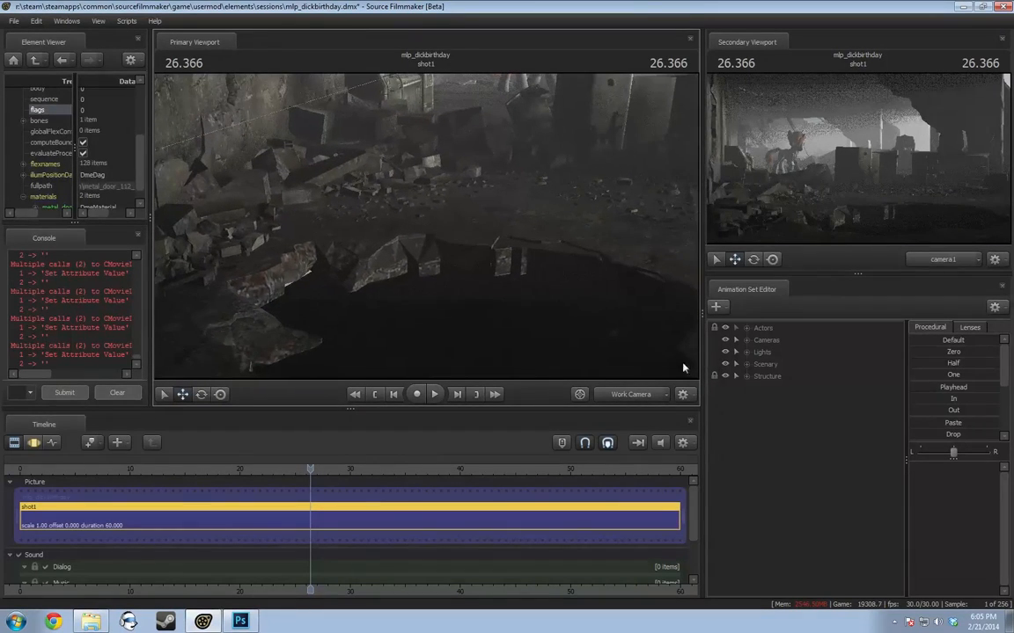
Expand the Structure group in the animation sets and examine the room's rubble, walls and furniture in the primary viewport
{"action": "left_click", "coordinate": [747, 377]}
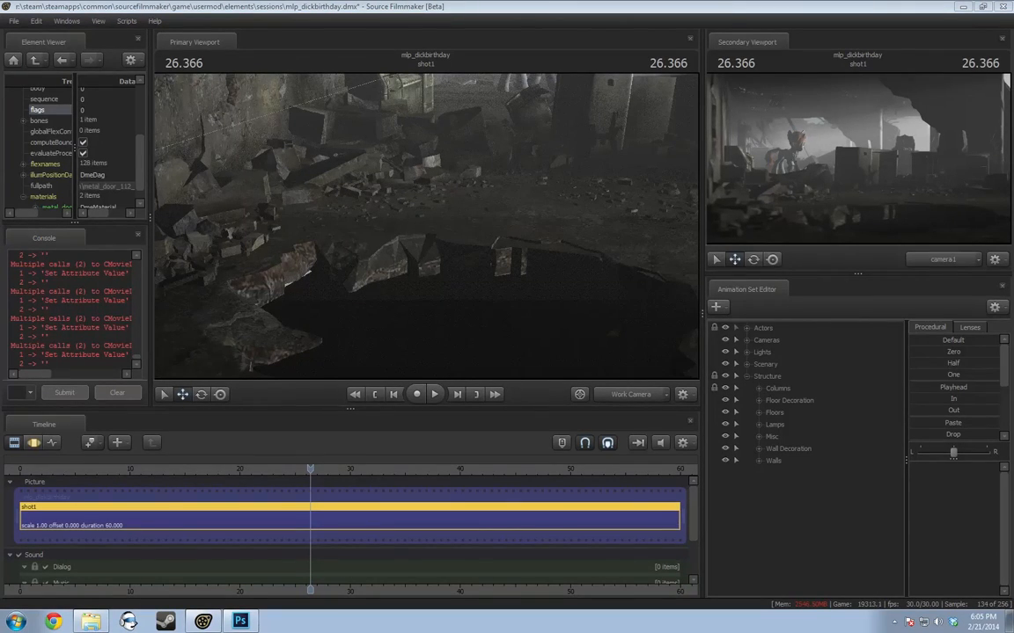
{"action": "left_click_drag", "start_coordinate": [540, 263], "coordinate": [431, 228]}
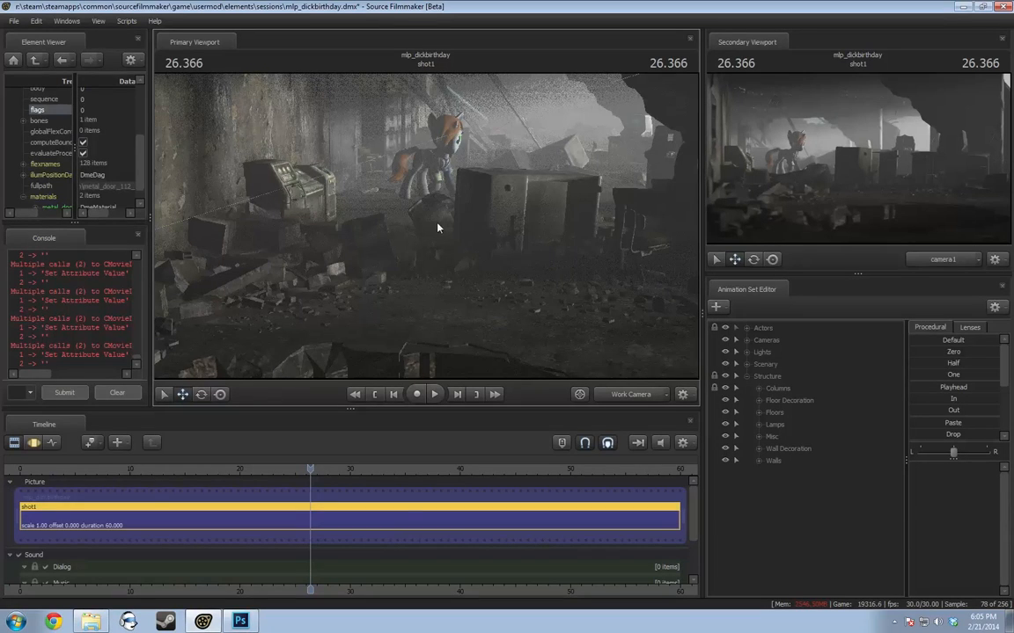
{"action": "left_click_drag", "start_coordinate": [431, 229], "coordinate": [426, 232]}
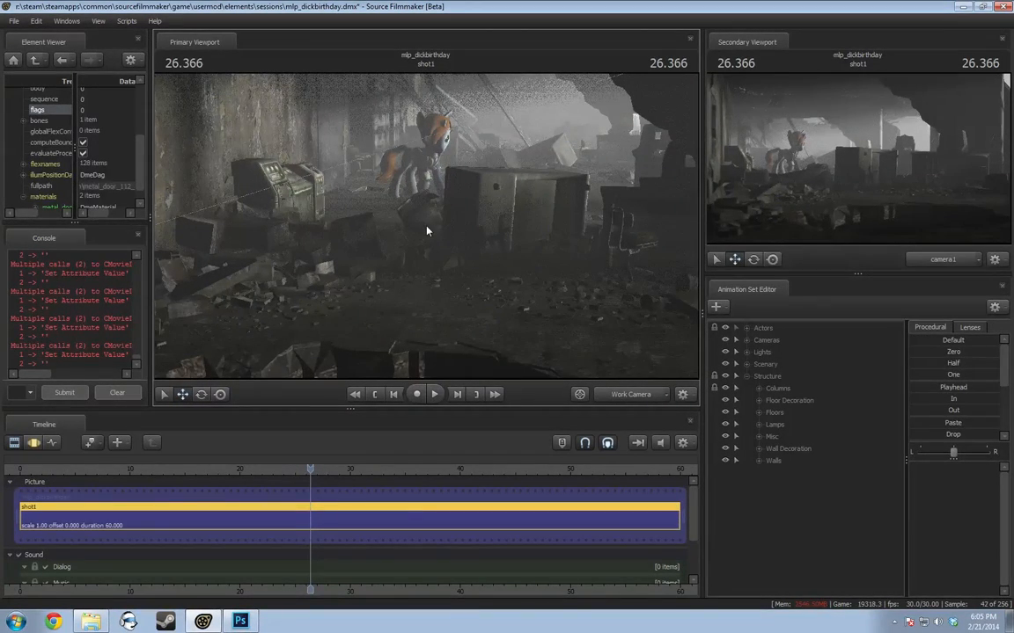
{"action": "left_click_drag", "start_coordinate": [480, 190], "coordinate": [445, 223]}
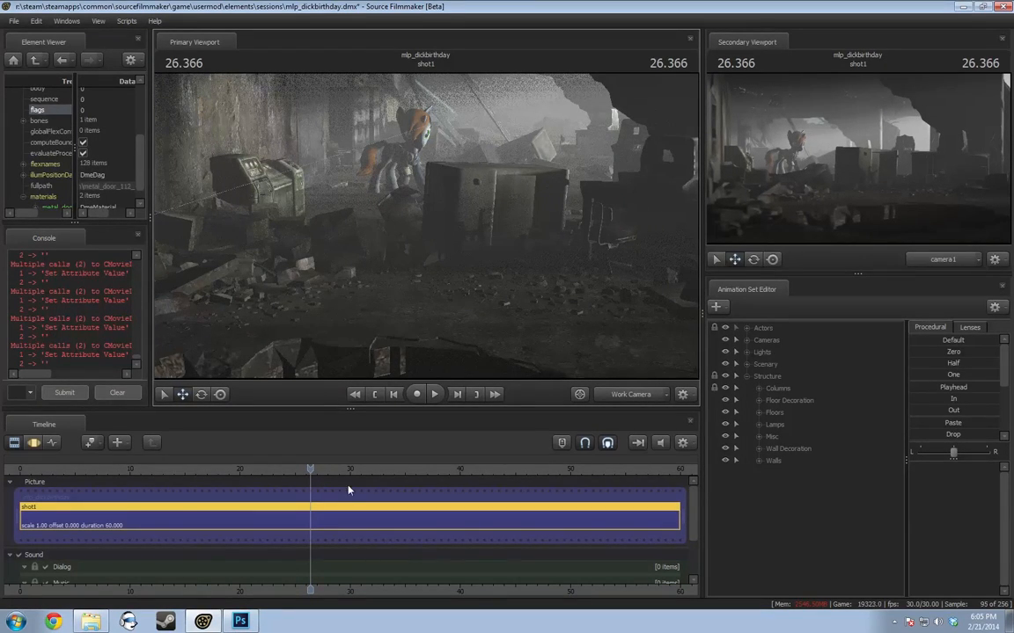
Switch to Photoshop, deselect the layers of Pip_Rubble.png and step back three history states
{"action": "left_click", "coordinate": [240, 622]}
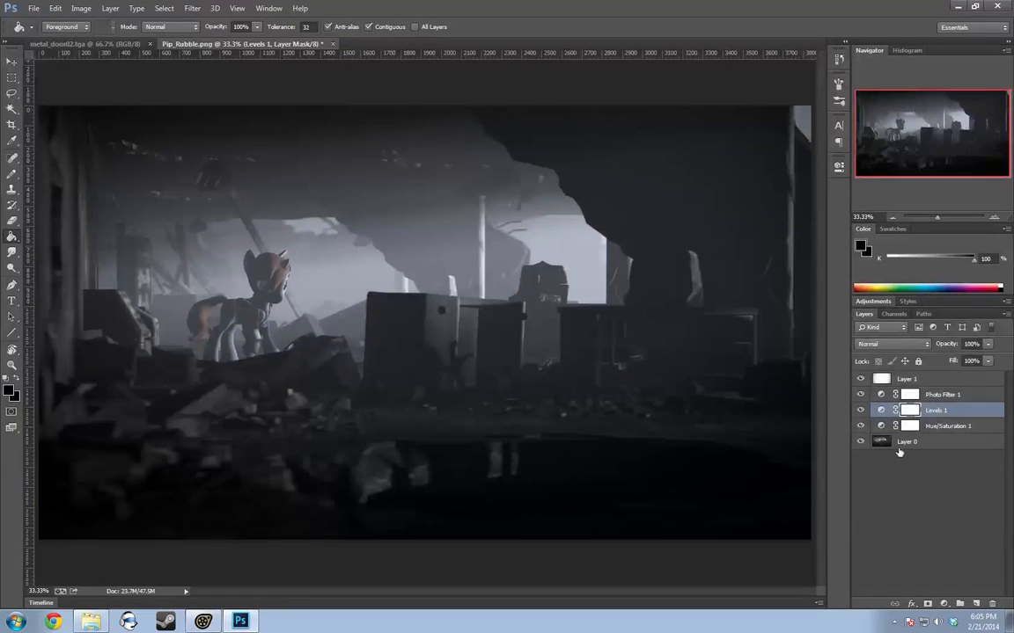
{"action": "left_click", "coordinate": [917, 488]}
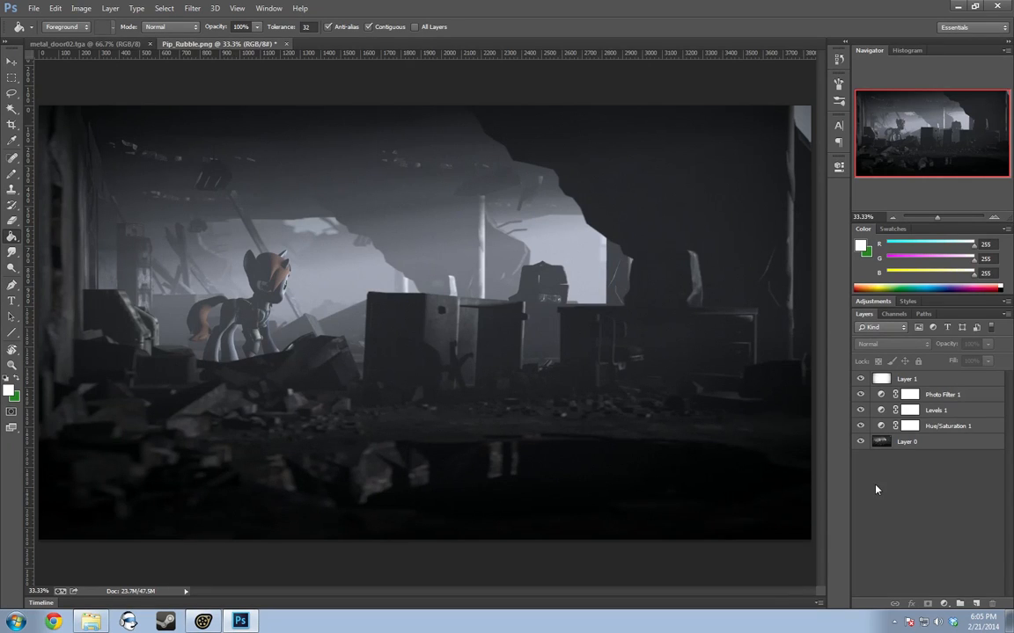
{"action": "key", "text": "ctrl+alt+z"}
{"action": "key", "text": "ctrl+alt+z"}
{"action": "key", "text": "ctrl+alt+z"}
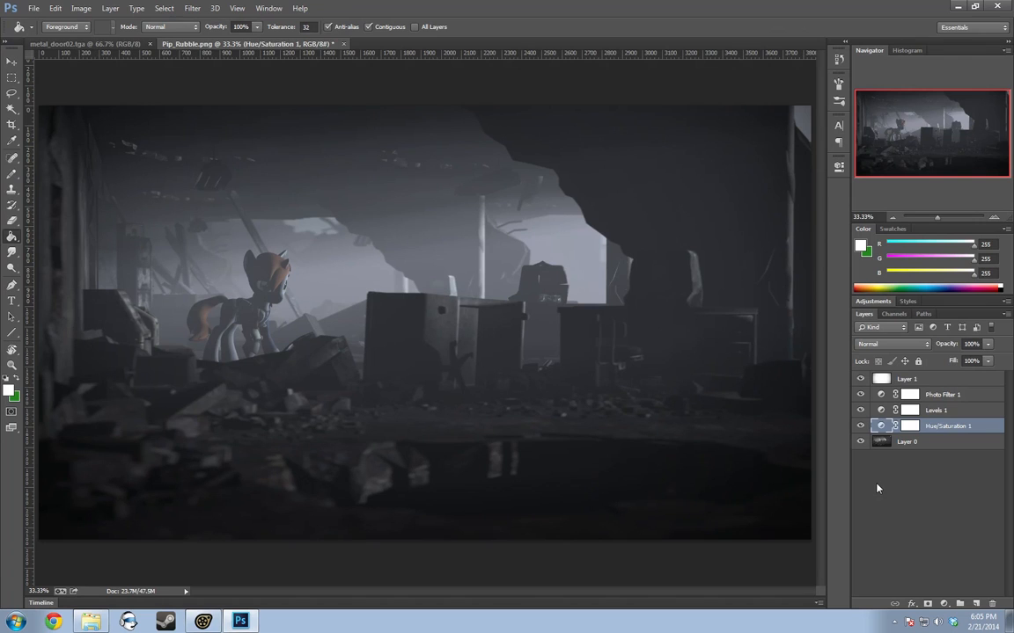
Select Layer 0 and hide Hue/Saturation 1, Levels 1, Photo Filter 1 and Layer 1 to show the unedited render
{"action": "left_click", "coordinate": [312, 306]}
{"action": "left_click", "coordinate": [508, 236]}
{"action": "left_click", "coordinate": [915, 442]}
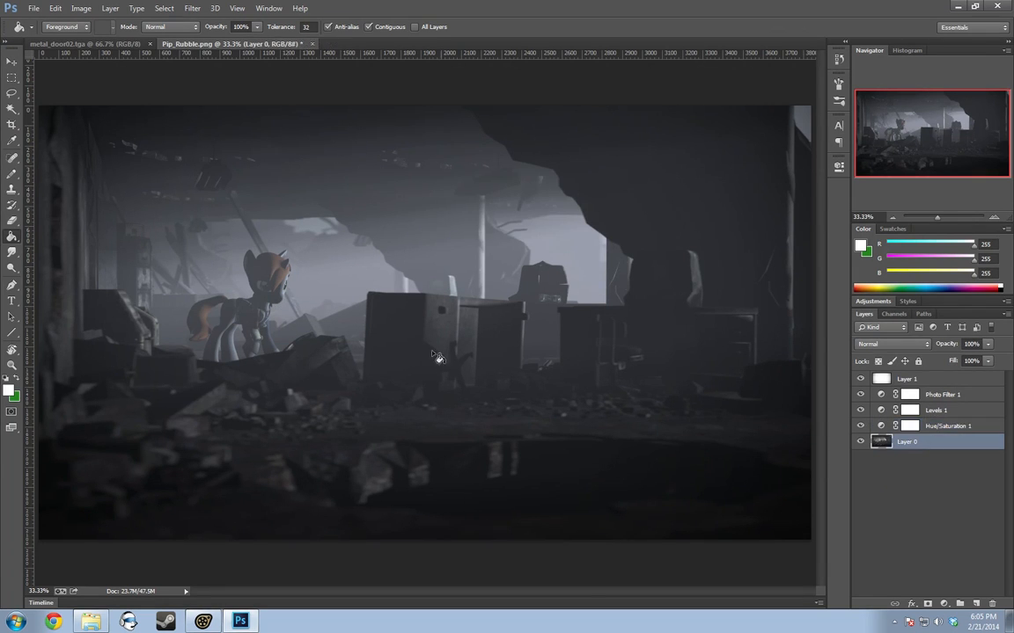
{"action": "scroll", "coordinate": [276, 314], "scroll_direction": "up", "scroll_amount": 5, "text": "alt"}
{"action": "scroll", "coordinate": [290, 324], "scroll_direction": "down", "scroll_amount": 4, "text": "alt"}
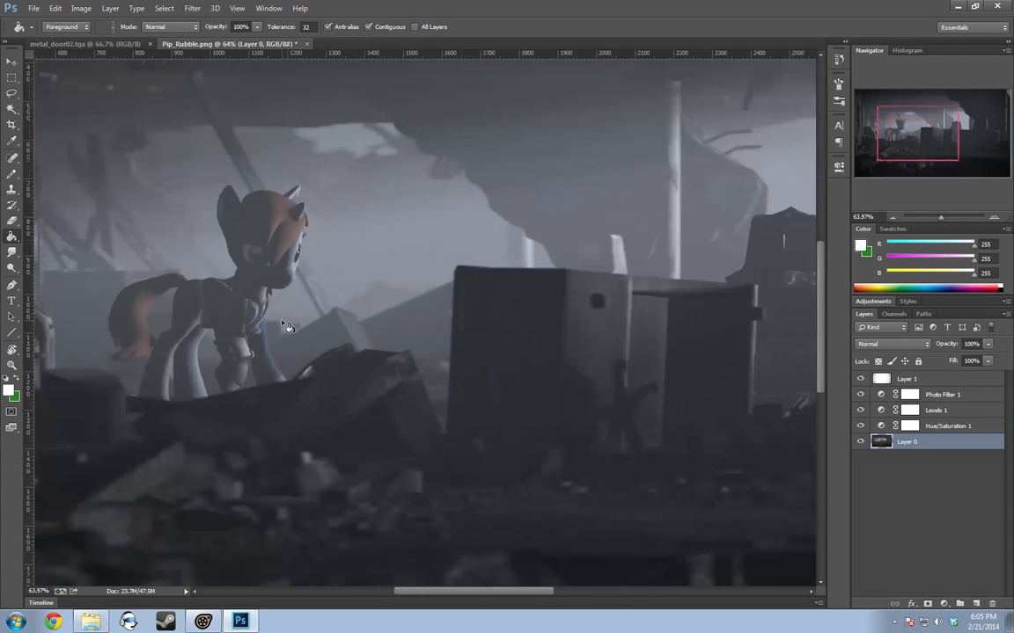
{"action": "left_click", "coordinate": [862, 425]}
{"action": "left_click", "coordinate": [861, 411]}
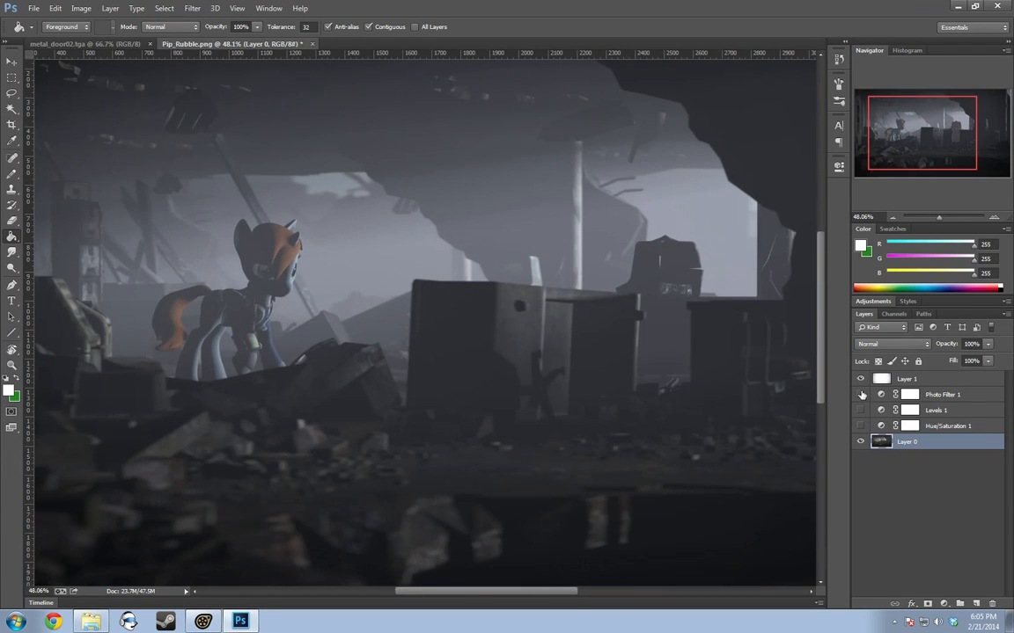
{"action": "left_click", "coordinate": [862, 395]}
{"action": "left_click", "coordinate": [861, 380]}
{"action": "scroll", "coordinate": [576, 402], "scroll_direction": "down", "scroll_amount": 2, "text": "alt"}
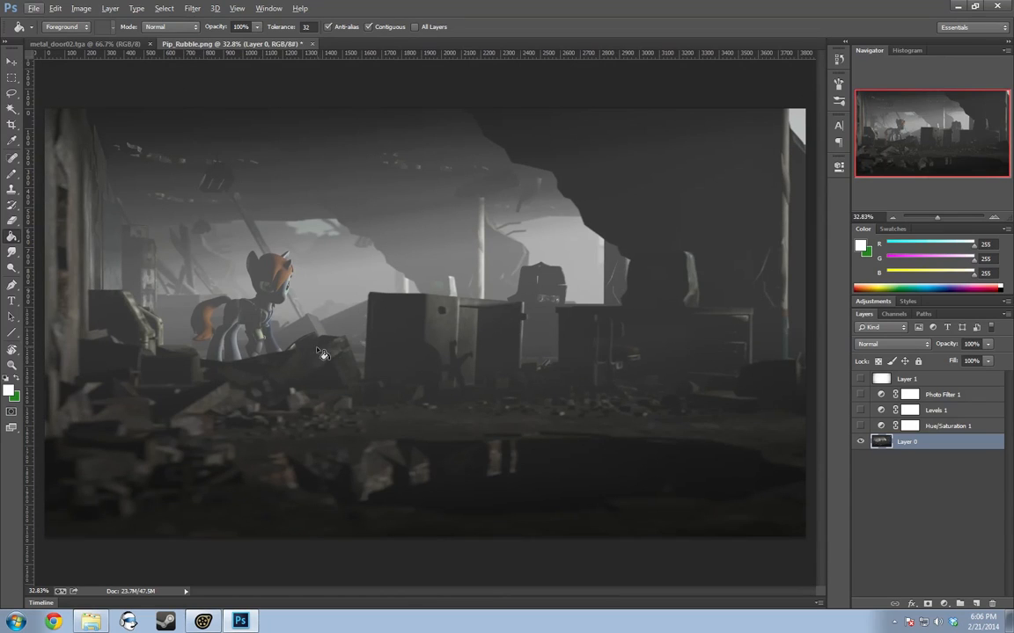
Turn Hue/Saturation 1, Levels 1 and Photo Filter 1 back on, compare the image with and without Layer 1, and leave Layer 1 visible
{"action": "left_click", "coordinate": [862, 395]}
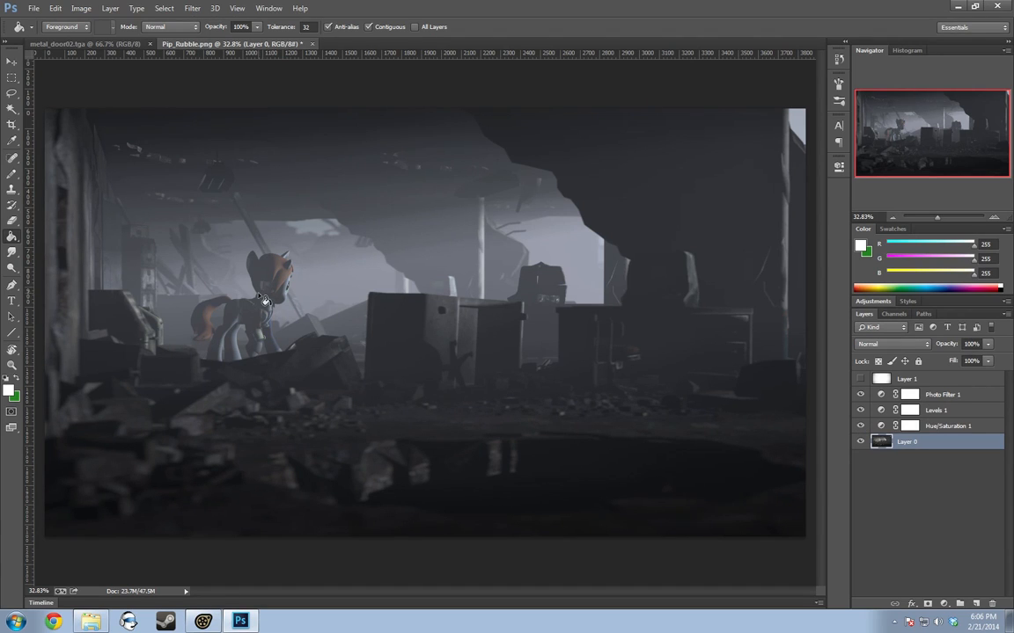
{"action": "left_click", "coordinate": [860, 426], "text": "alt"}
{"action": "left_click", "coordinate": [861, 426], "text": "alt"}
{"action": "left_click", "coordinate": [860, 379]}
{"action": "left_click", "coordinate": [860, 379]}
{"action": "left_click", "coordinate": [860, 379]}
{"action": "left_click", "coordinate": [861, 379]}
{"action": "left_click", "coordinate": [860, 379]}
{"action": "left_click", "coordinate": [861, 379]}
{"action": "left_click", "coordinate": [860, 379]}
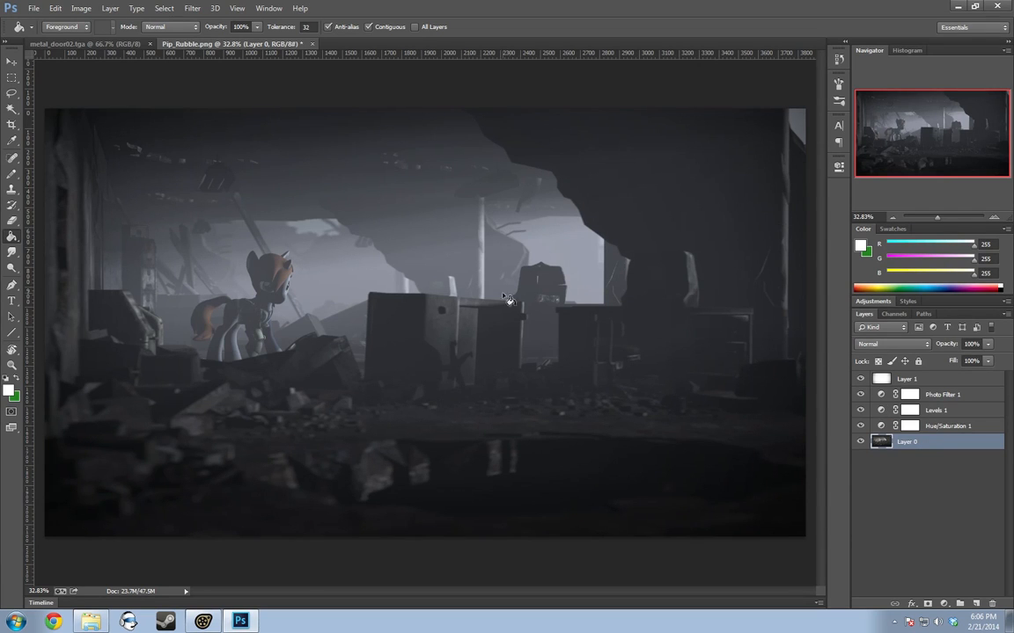
Open the Filter Gallery's Grain filter for Layer 0
{"action": "scroll", "coordinate": [310, 325], "scroll_direction": "up", "scroll_amount": 5, "text": "alt"}
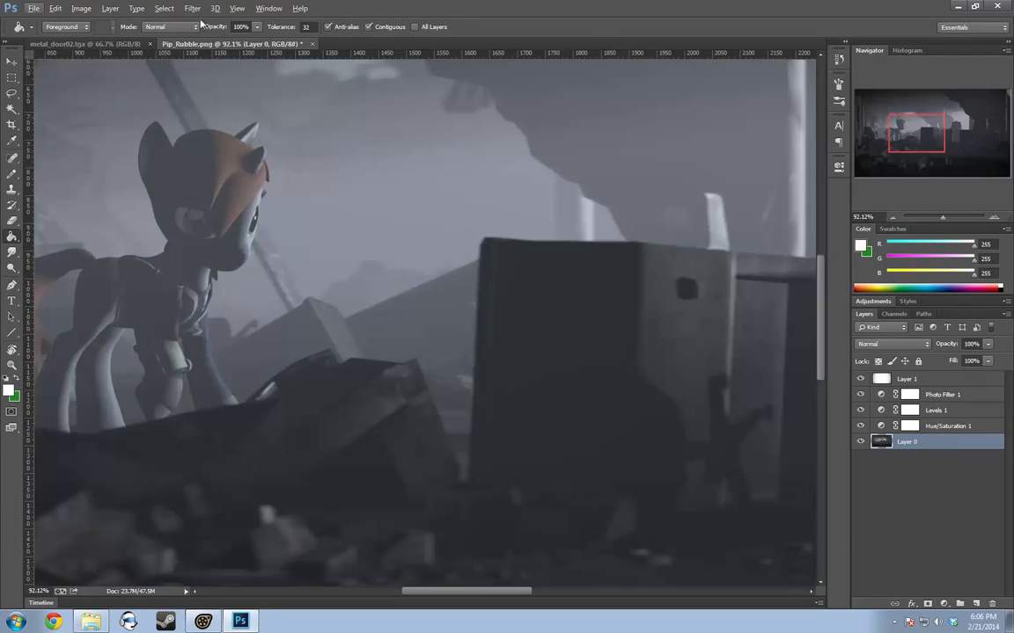
{"action": "left_click", "coordinate": [191, 9]}
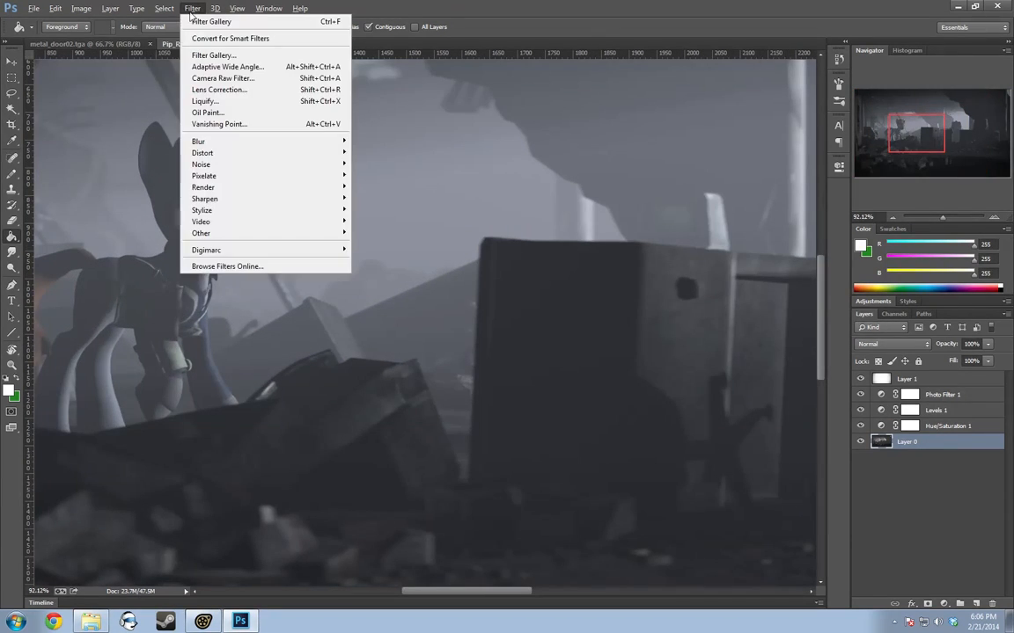
{"action": "left_click", "coordinate": [213, 55]}
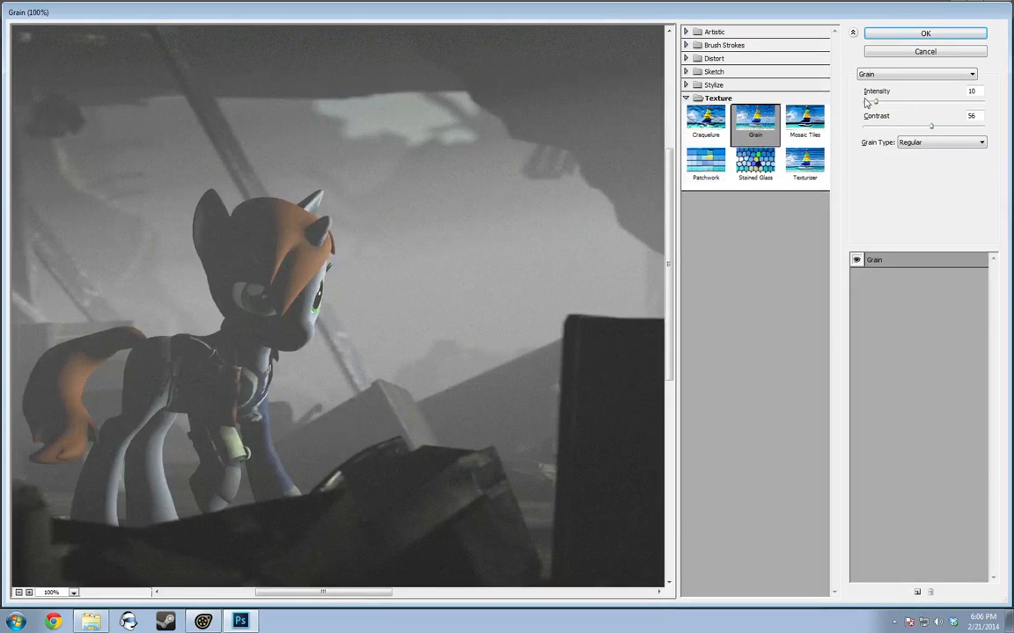
Try the Soft grain type on the pony and background, then return the grain type to Regular
{"action": "left_click", "coordinate": [919, 141]}
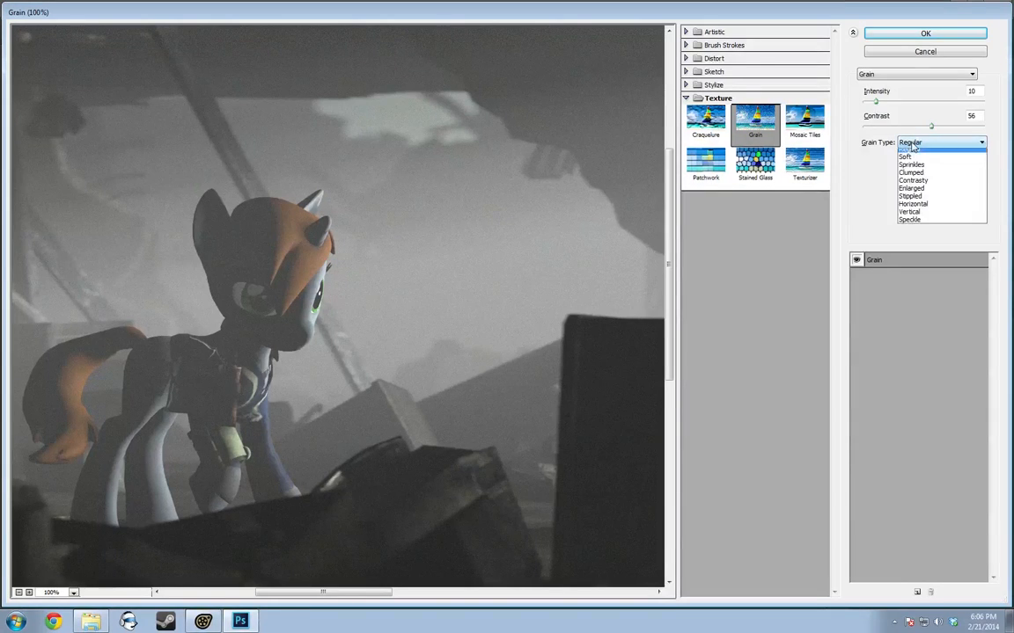
{"action": "left_click", "coordinate": [914, 153]}
{"action": "left_click_drag", "start_coordinate": [363, 282], "coordinate": [389, 282]}
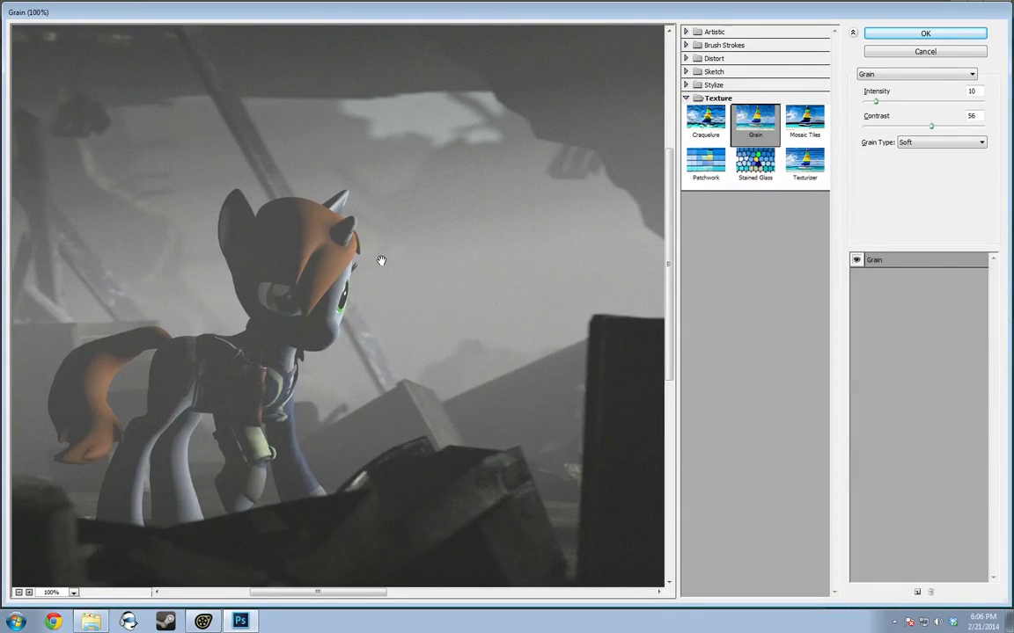
{"action": "left_click", "coordinate": [919, 143]}
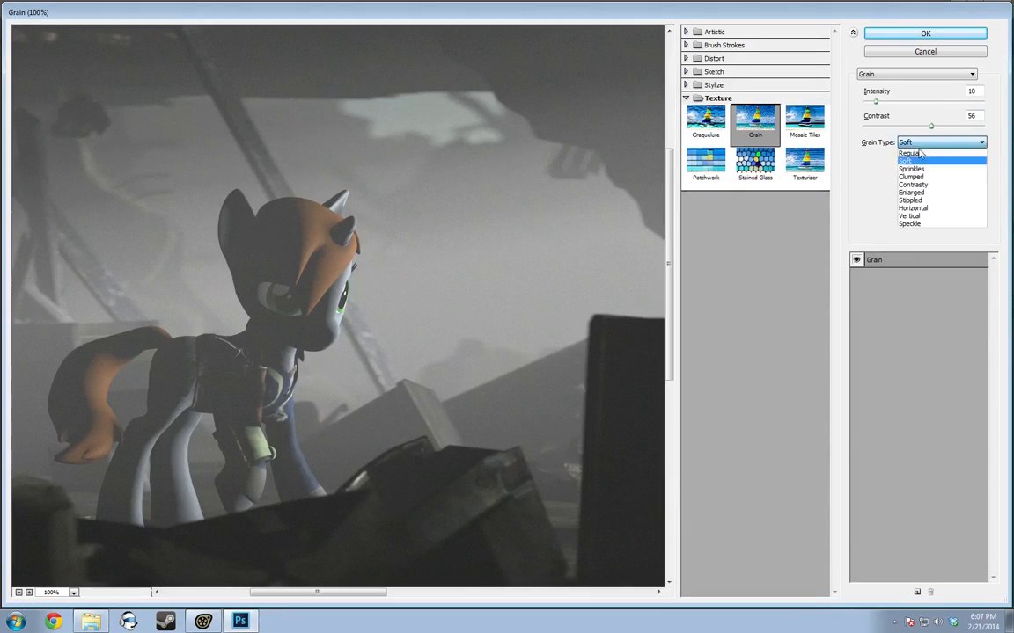
{"action": "left_click", "coordinate": [919, 154]}
{"action": "left_click_drag", "start_coordinate": [387, 278], "coordinate": [398, 278]}
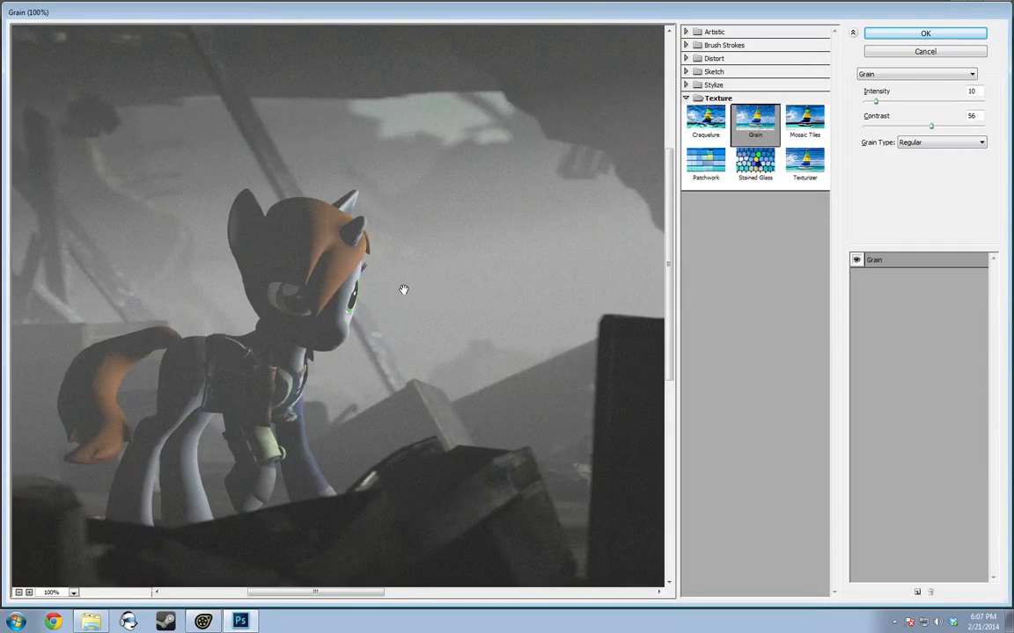
{"action": "left_click", "coordinate": [929, 142]}
{"action": "left_click", "coordinate": [924, 139]}
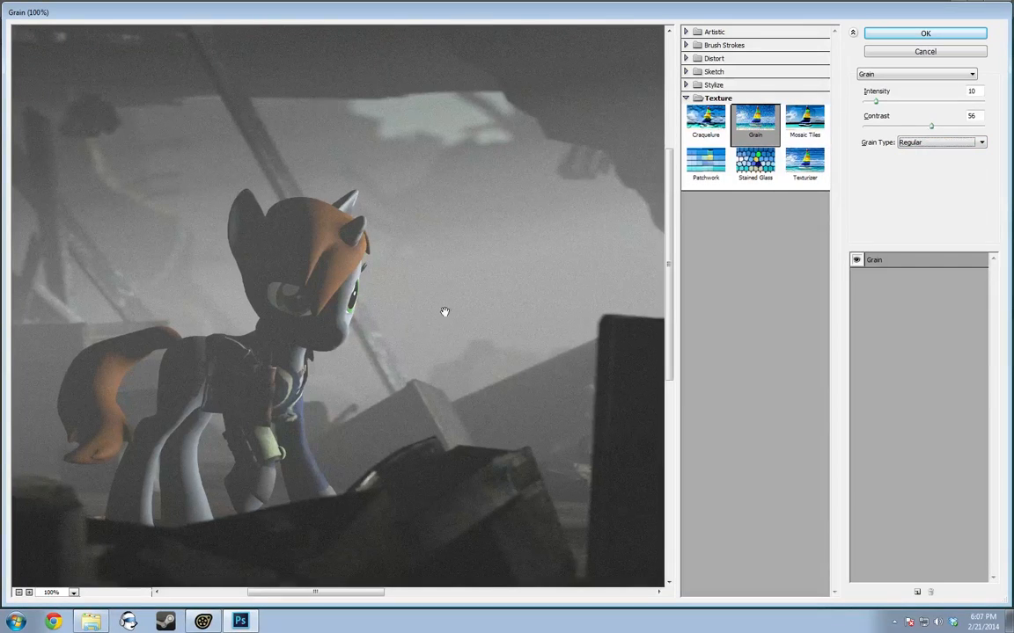
Try higher Grain contrast values up to 67 against the wider scene in the filter preview
{"action": "left_click_drag", "start_coordinate": [444, 311], "coordinate": [415, 306]}
{"action": "left_click", "coordinate": [18, 592]}
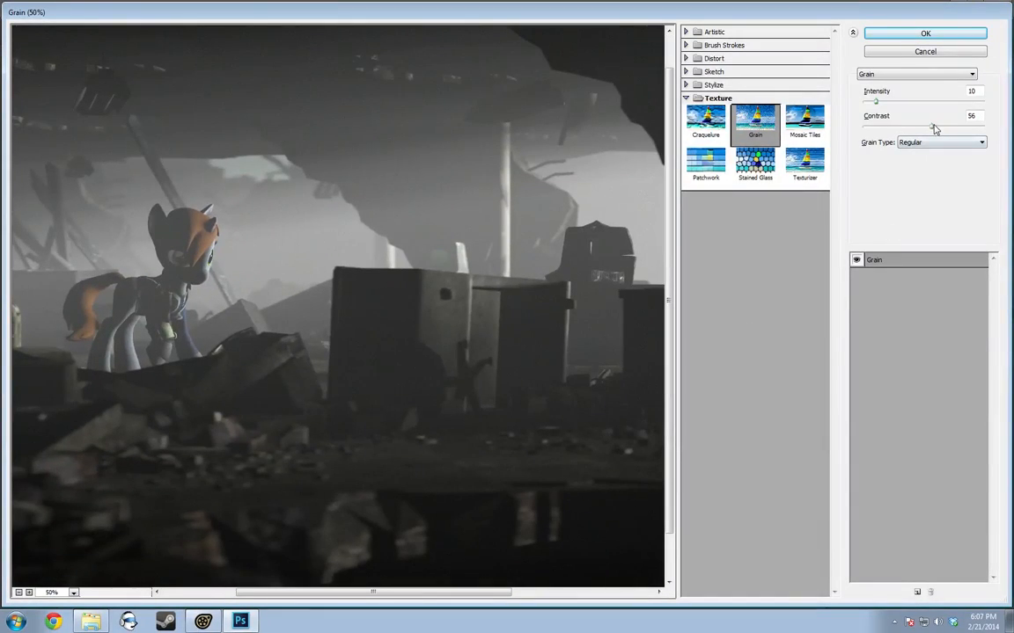
{"action": "left_click_drag", "start_coordinate": [931, 126], "coordinate": [948, 135]}
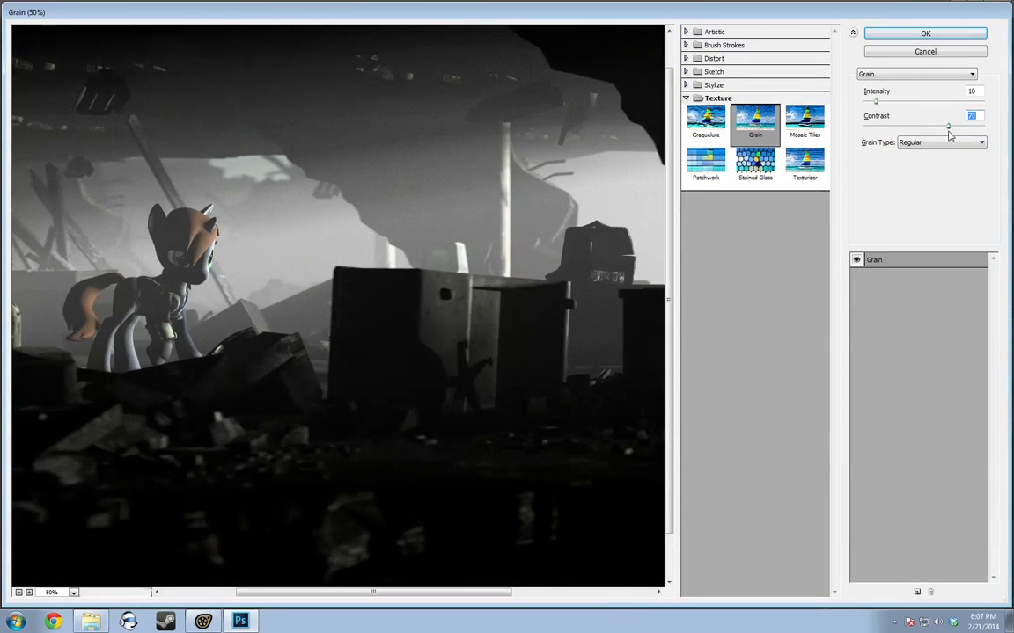
{"action": "mouse_move", "coordinate": [949, 136]}
{"action": "left_mouse_down"}
{"action": "mouse_move", "coordinate": [919, 134]}
{"action": "mouse_move", "coordinate": [942, 142]}
{"action": "left_mouse_up"}
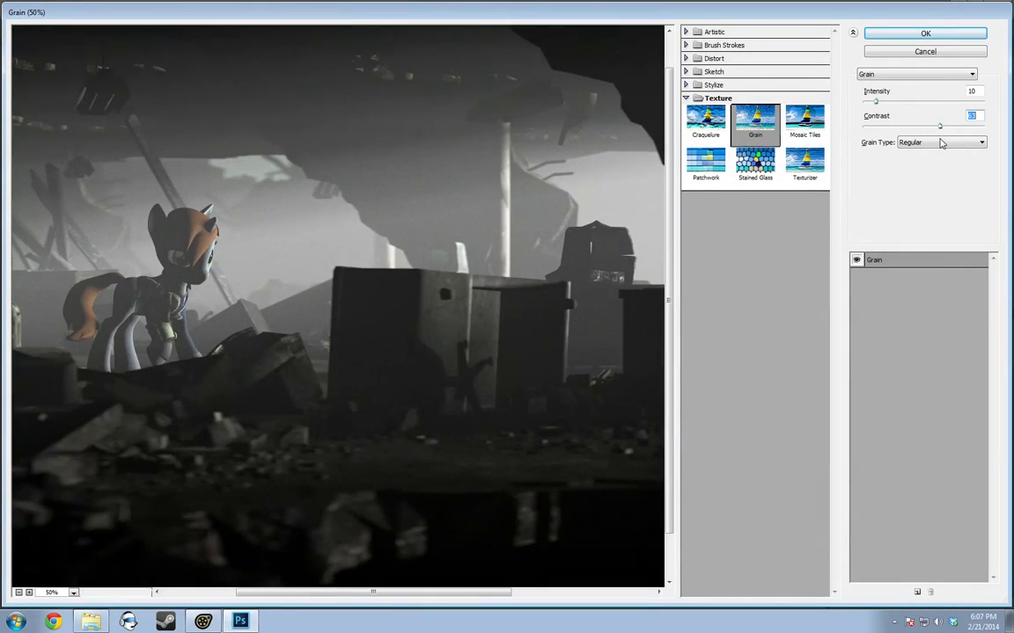
{"action": "left_click_drag", "start_coordinate": [941, 142], "coordinate": [944, 144]}
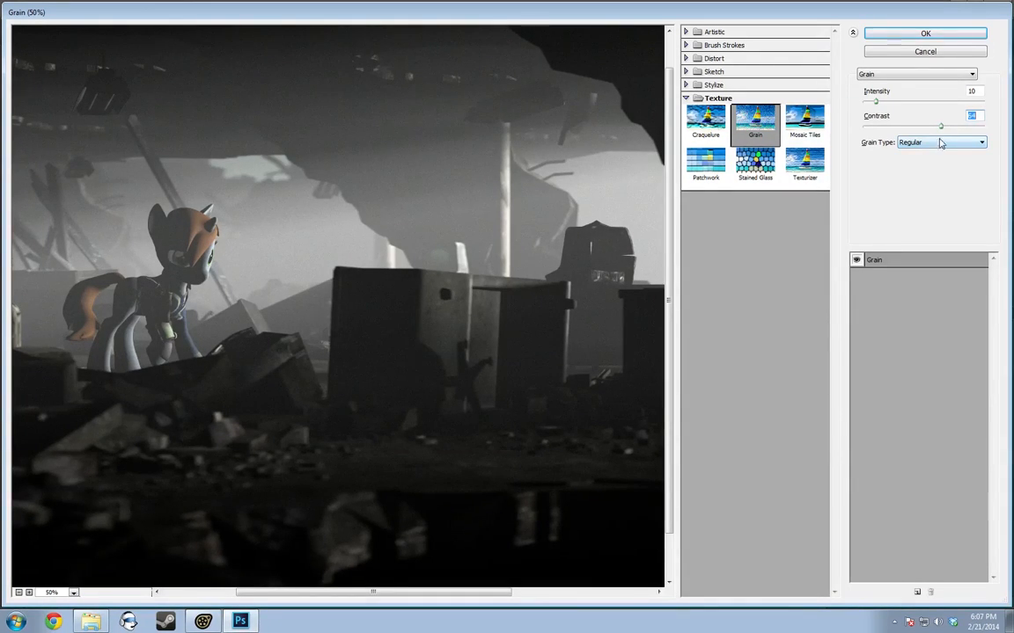
{"action": "mouse_move", "coordinate": [940, 127]}
{"action": "left_mouse_down"}
{"action": "mouse_move", "coordinate": [952, 129]}
{"action": "mouse_move", "coordinate": [930, 129]}
{"action": "mouse_move", "coordinate": [942, 128]}
{"action": "left_mouse_up"}
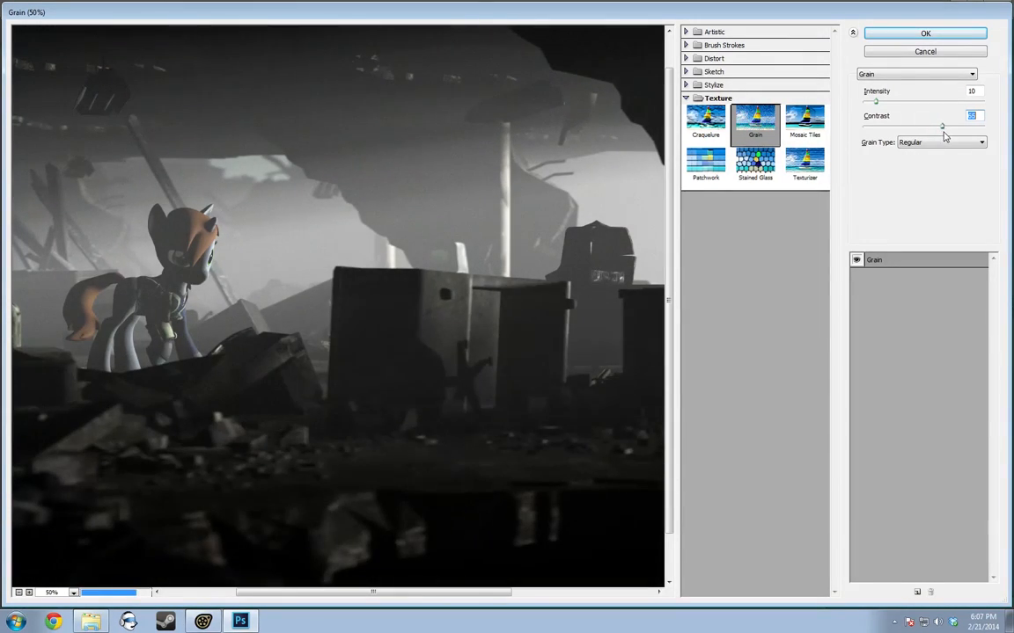
{"action": "left_click_drag", "start_coordinate": [337, 344], "coordinate": [397, 389]}
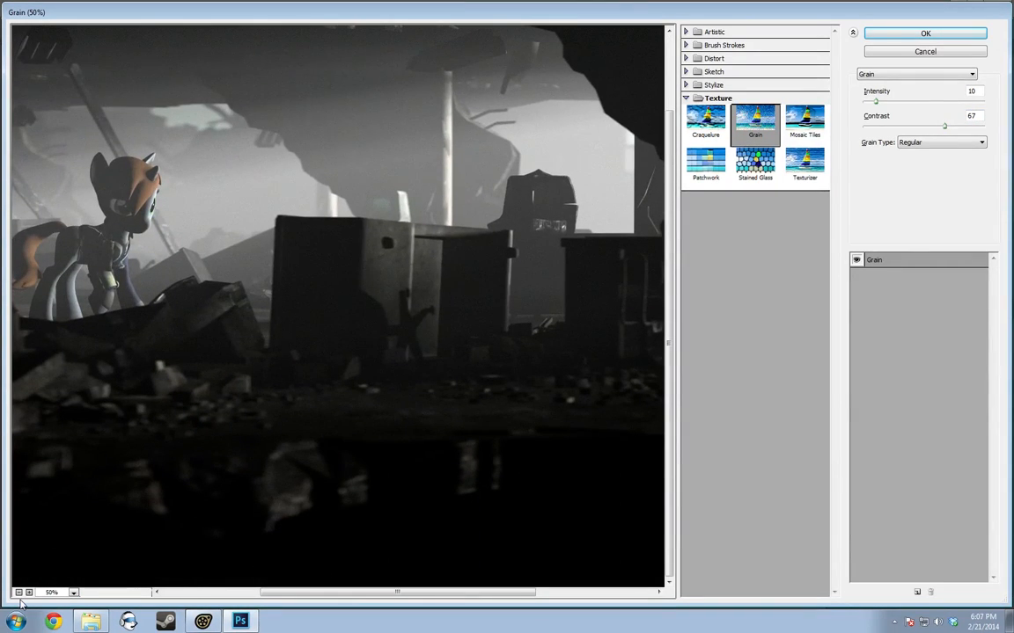
{"action": "left_click", "coordinate": [19, 593]}
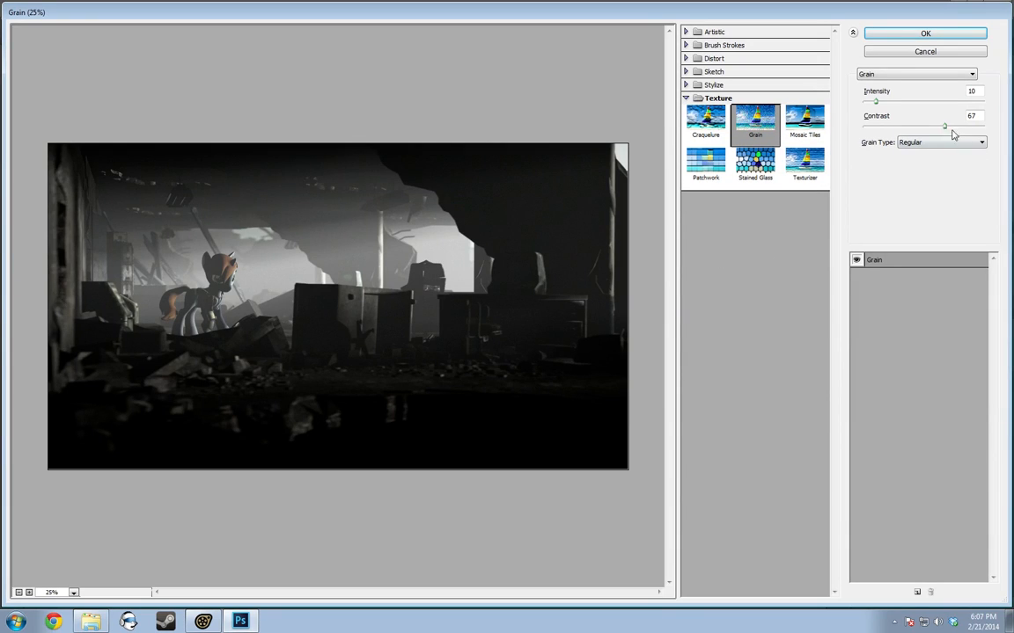
Set the Grain contrast to 56 and apply the filter
{"action": "left_click_drag", "start_coordinate": [946, 127], "coordinate": [928, 128]}
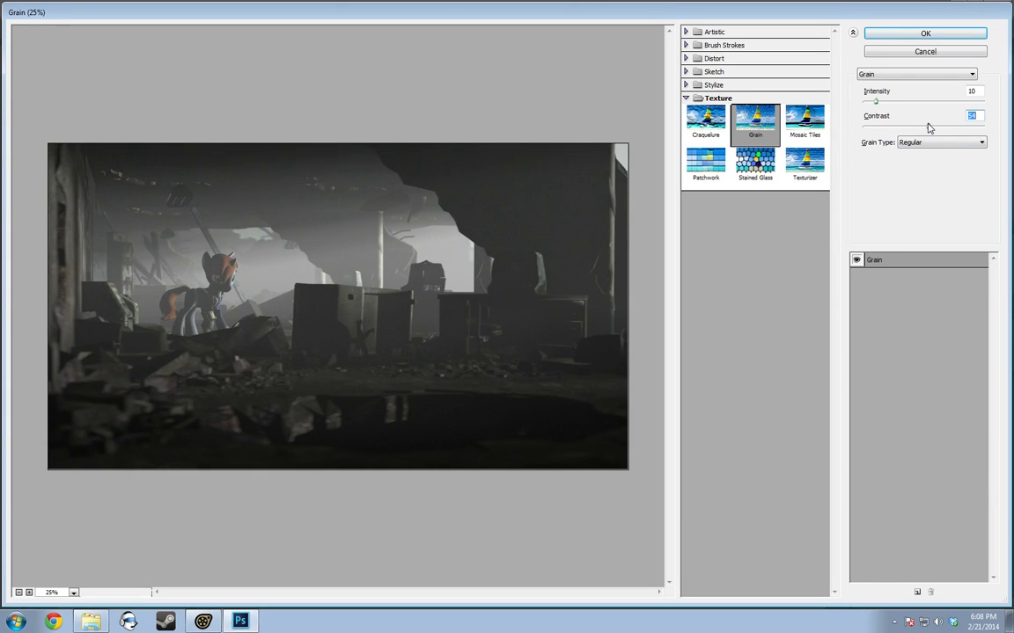
{"action": "mouse_move", "coordinate": [930, 129]}
{"action": "left_mouse_down"}
{"action": "mouse_move", "coordinate": [952, 135]}
{"action": "mouse_move", "coordinate": [932, 131]}
{"action": "left_mouse_up"}
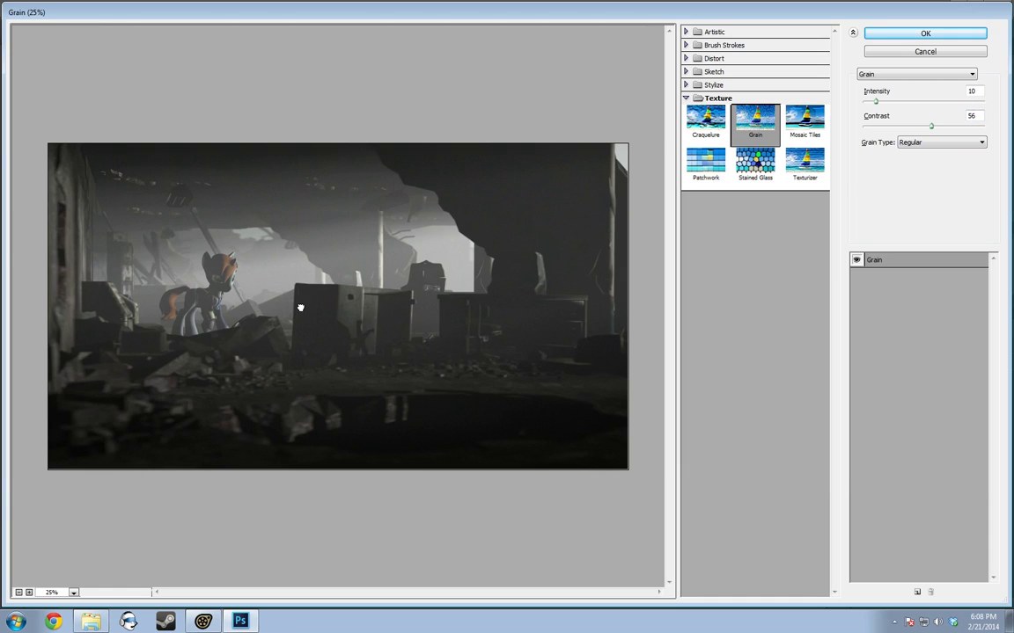
{"action": "left_click", "coordinate": [957, 35]}
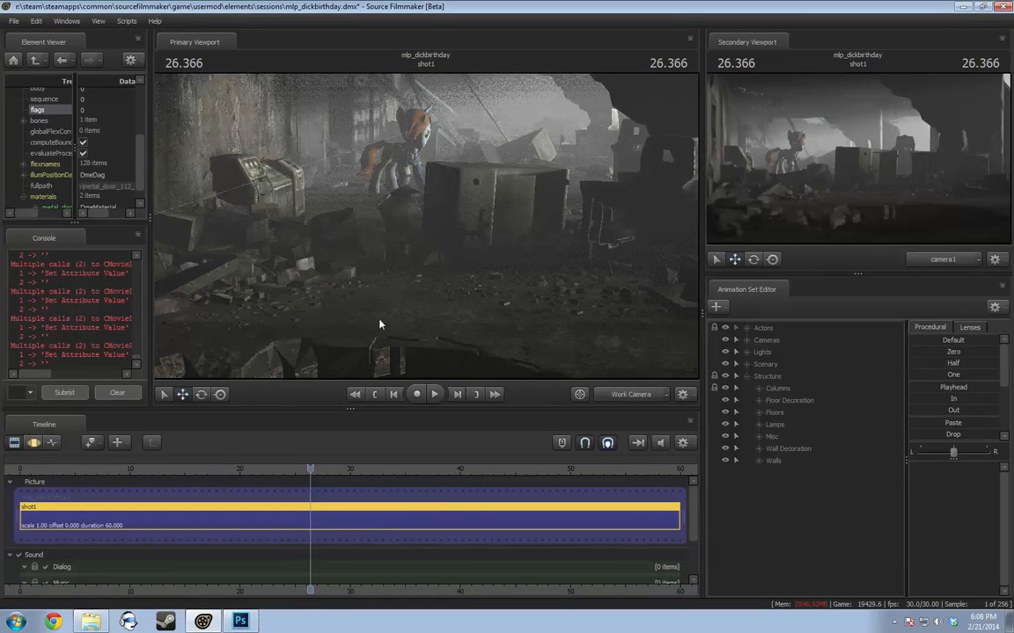
Switch to Source Filmmaker and inspect the floor rubble, desks and broken wall through the Work Camera
{"action": "key", "text": "w"}
{"action": "left_click_drag", "start_coordinate": [379, 319], "coordinate": [453, 362]}
{"action": "key", "text": "w"}
{"action": "left_click_drag", "start_coordinate": [453, 229], "coordinate": [462, 217]}
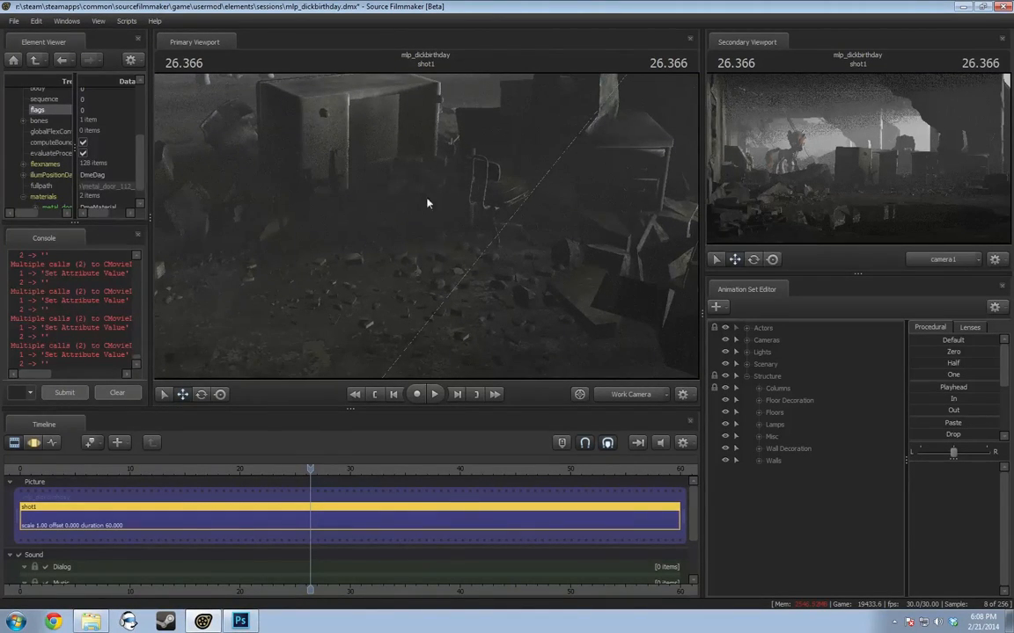
{"action": "key", "text": "ctrl"}
{"action": "left_click_drag", "start_coordinate": [507, 282], "coordinate": [426, 231]}
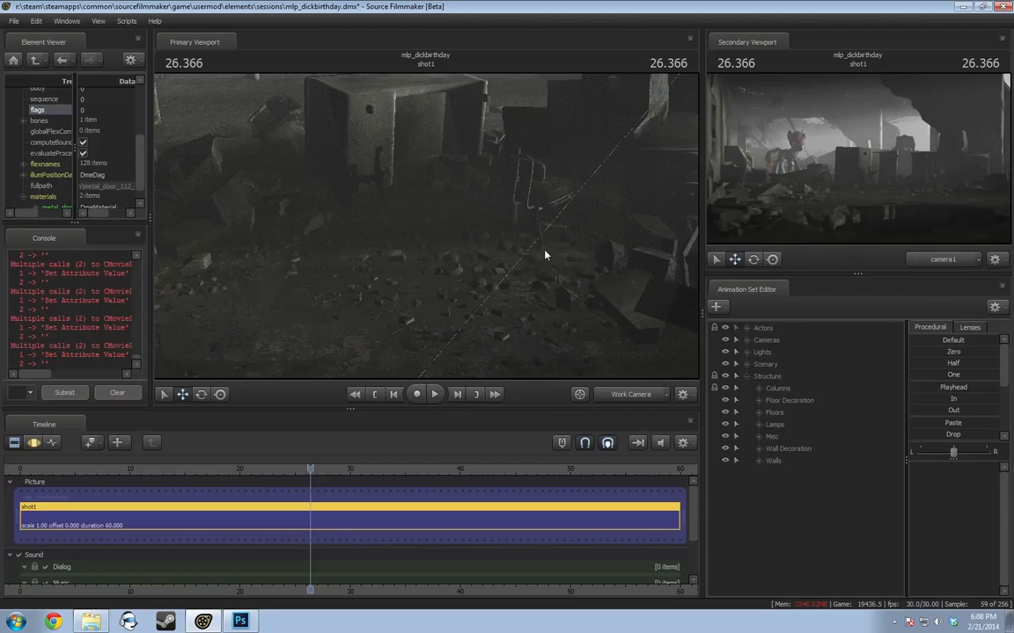
{"action": "right_click_drag", "start_coordinate": [402, 317], "coordinate": [383, 306]}
{"action": "mouse_move", "coordinate": [383, 306]}
{"action": "left_mouse_down"}
{"action": "mouse_move", "coordinate": [366, 290]}
{"action": "mouse_move", "coordinate": [383, 286]}
{"action": "left_mouse_up"}
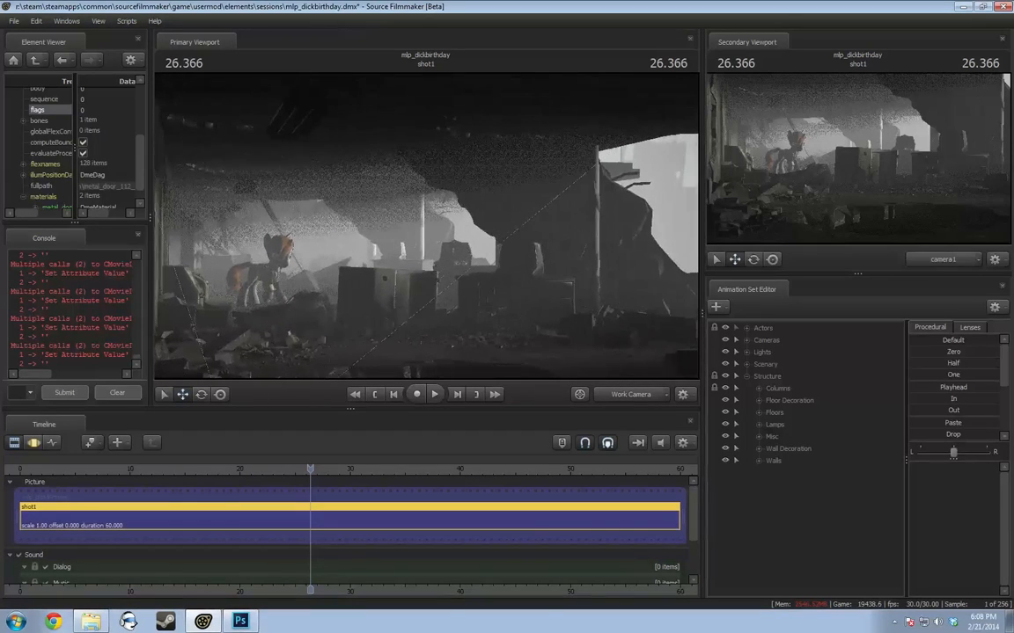
Show camera1 in the primary viewport and the Work Camera in the secondary one, and set progressive refinement's depth of field samples to 64 (override)
{"action": "left_click", "coordinate": [635, 397]}
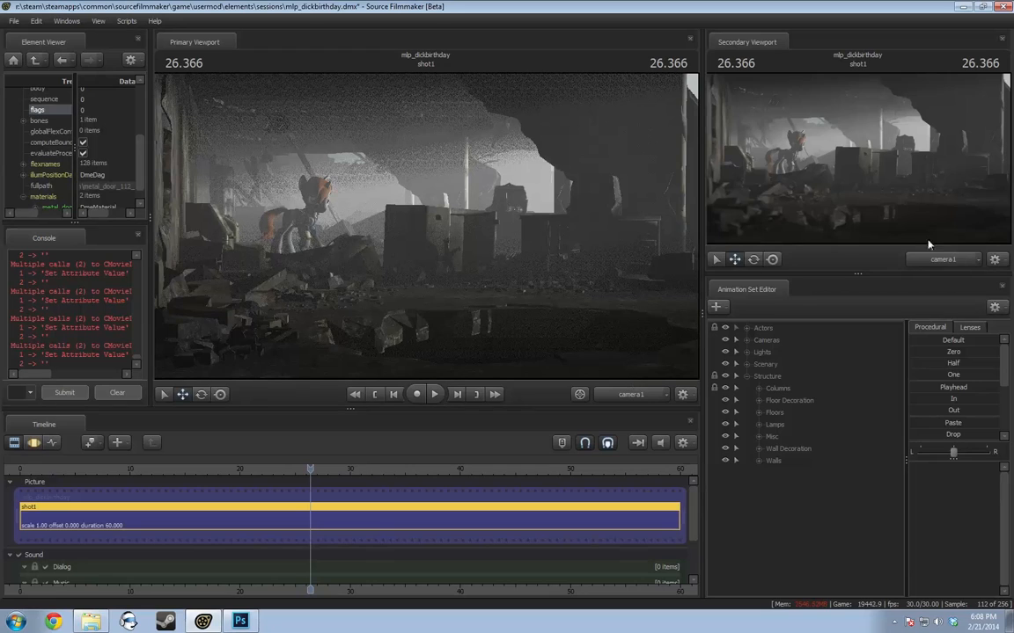
{"action": "left_click", "coordinate": [920, 260]}
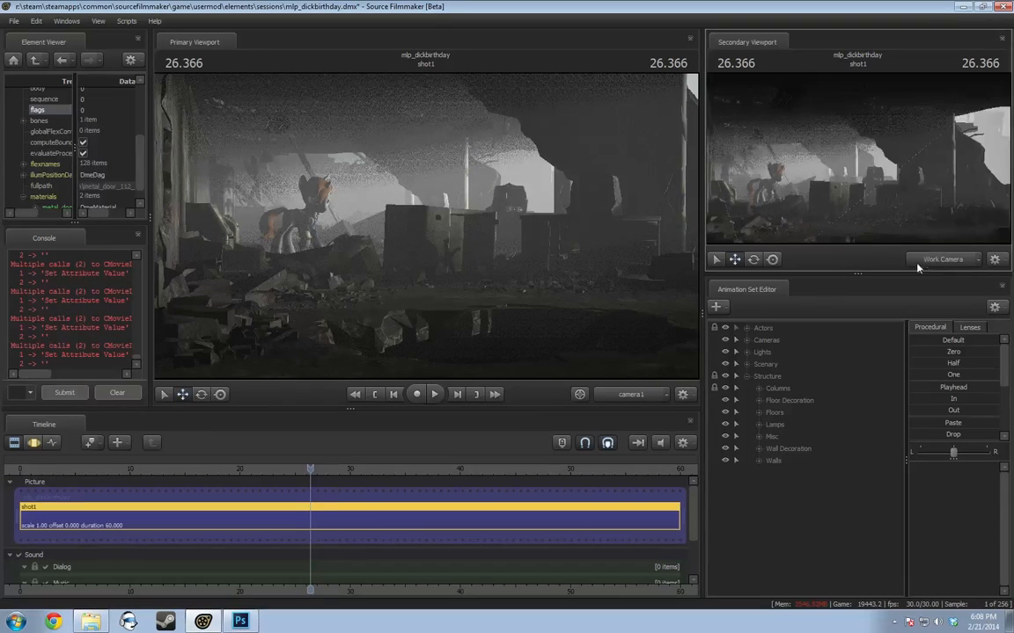
{"action": "right_click", "coordinate": [253, 256]}
{"action": "left_click", "coordinate": [295, 270]}
{"action": "left_click", "coordinate": [554, 265]}
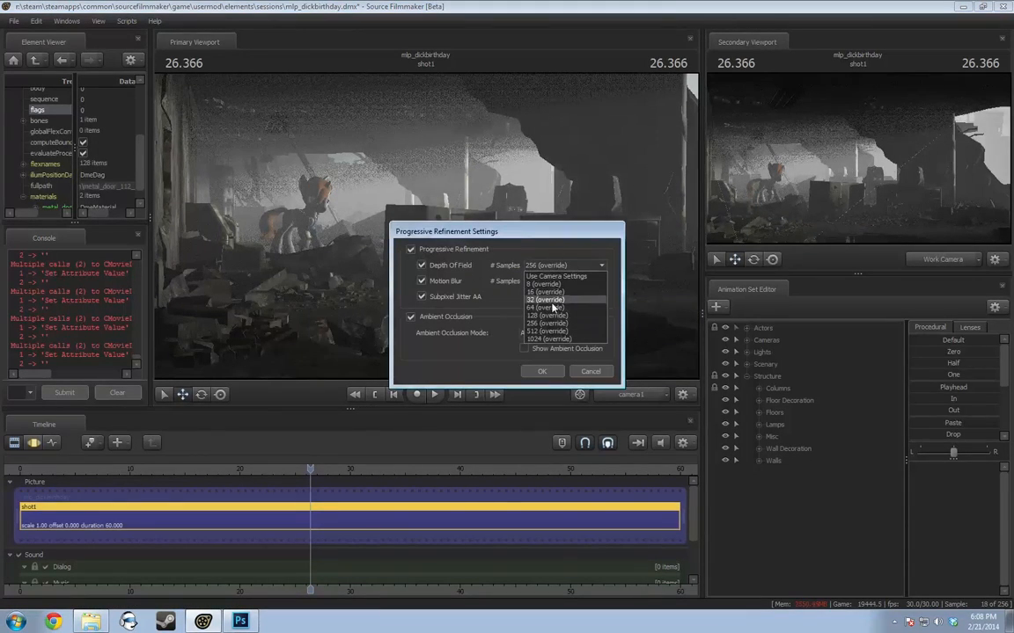
{"action": "left_click", "coordinate": [538, 371]}
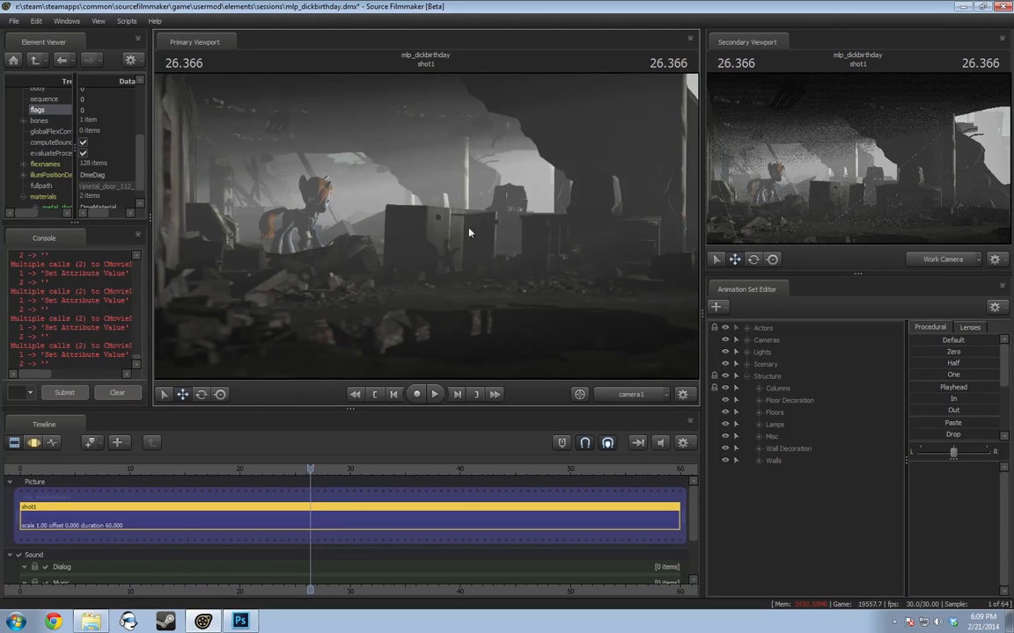
Return the primary viewport to the Work Camera and examine the dark floor area, the foreground and the fallen beams at the back
{"action": "left_click", "coordinate": [621, 398]}
{"action": "left_click_drag", "start_coordinate": [556, 310], "coordinate": [432, 226]}
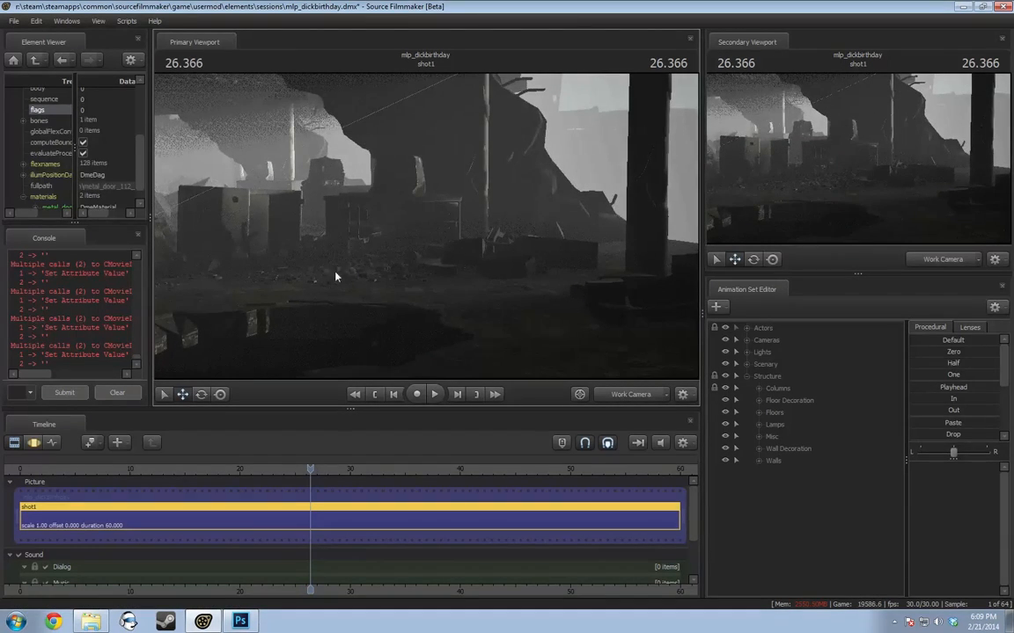
{"action": "left_click_drag", "start_coordinate": [616, 303], "coordinate": [530, 316]}
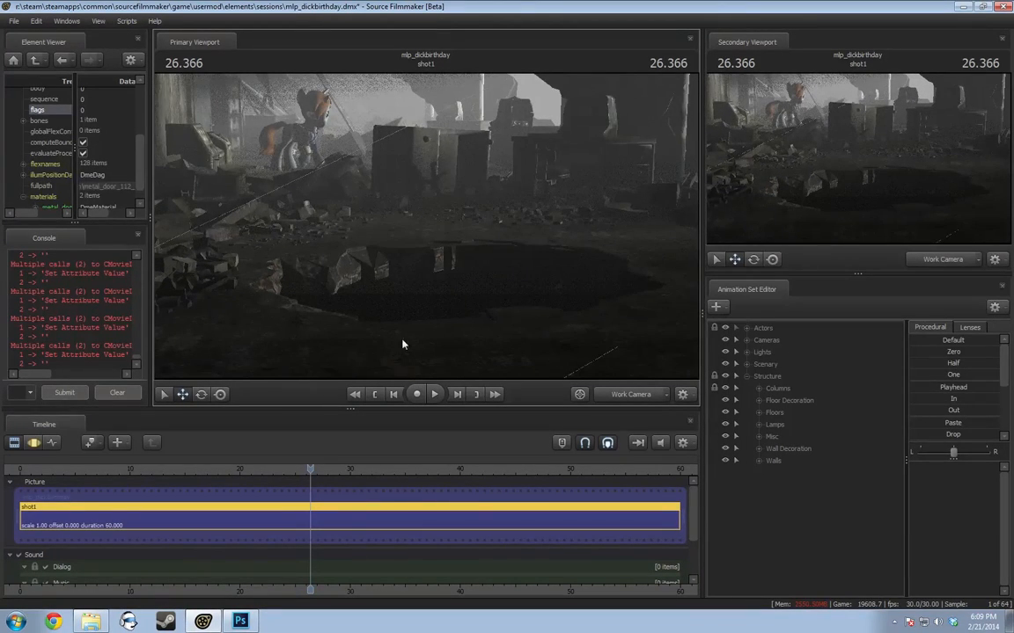
{"action": "left_click_drag", "start_coordinate": [482, 282], "coordinate": [417, 127]}
{"action": "key", "text": "w"}
{"action": "left_click_drag", "start_coordinate": [427, 226], "coordinate": [427, 273]}
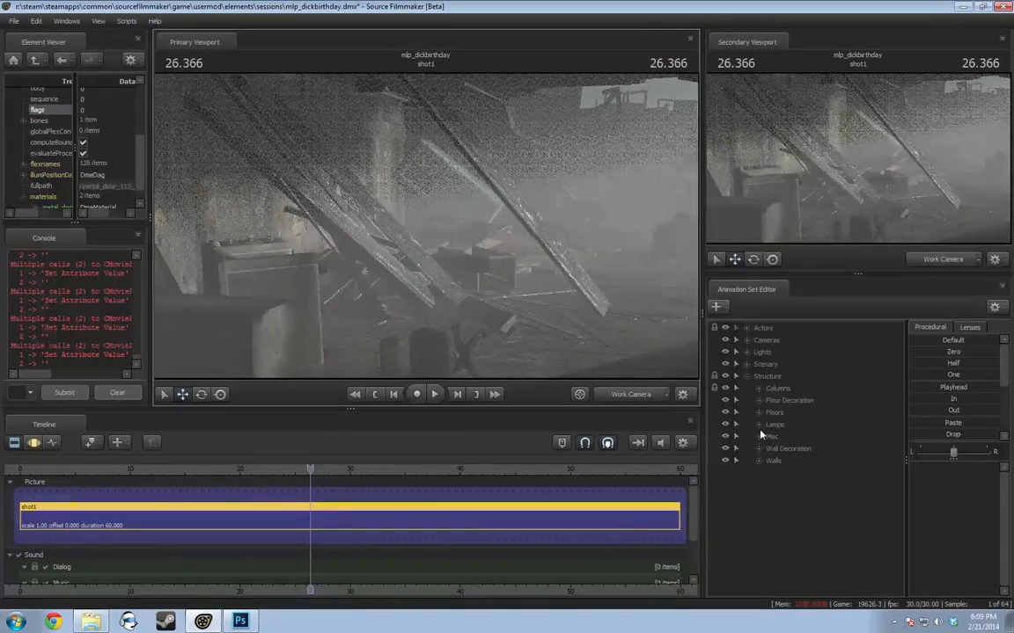
Expand Floor Decoration under Structure and select a prop in its Misc group
{"action": "left_click", "coordinate": [759, 401]}
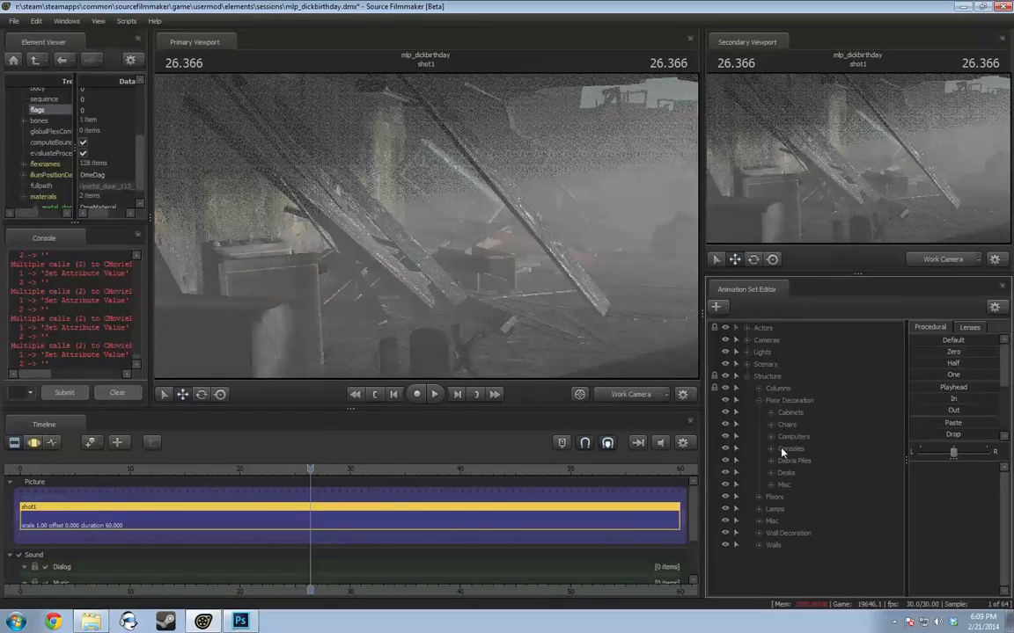
{"action": "left_click", "coordinate": [771, 484]}
{"action": "left_click", "coordinate": [806, 510]}
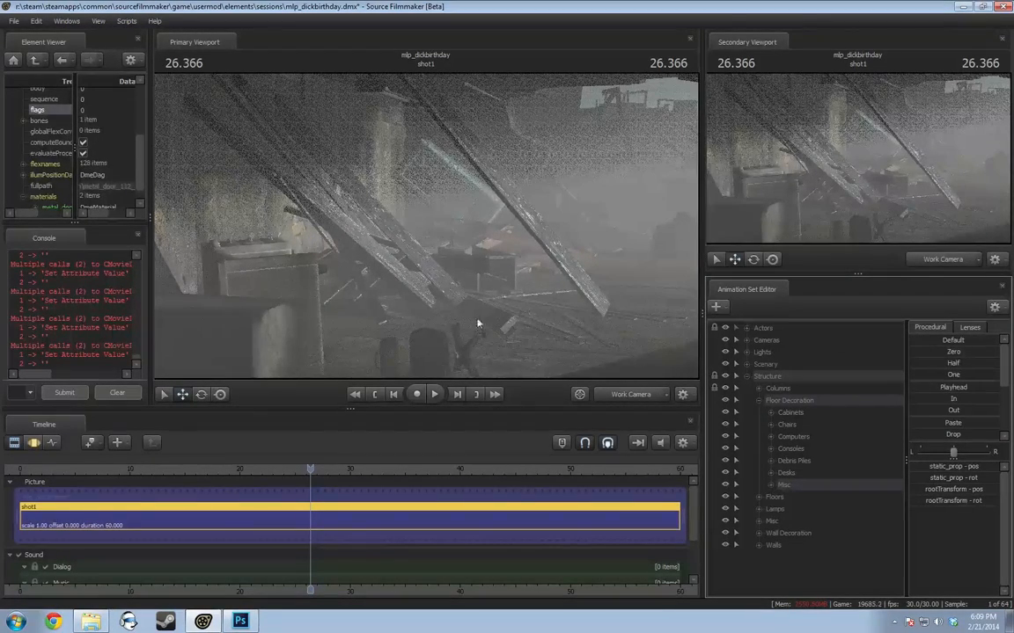
Switch the timeline to the Motion Editor and select the Debris Piles models to show their manipulator among the beams
{"action": "key", "text": "F3"}
{"action": "key", "text": "ctrl"}
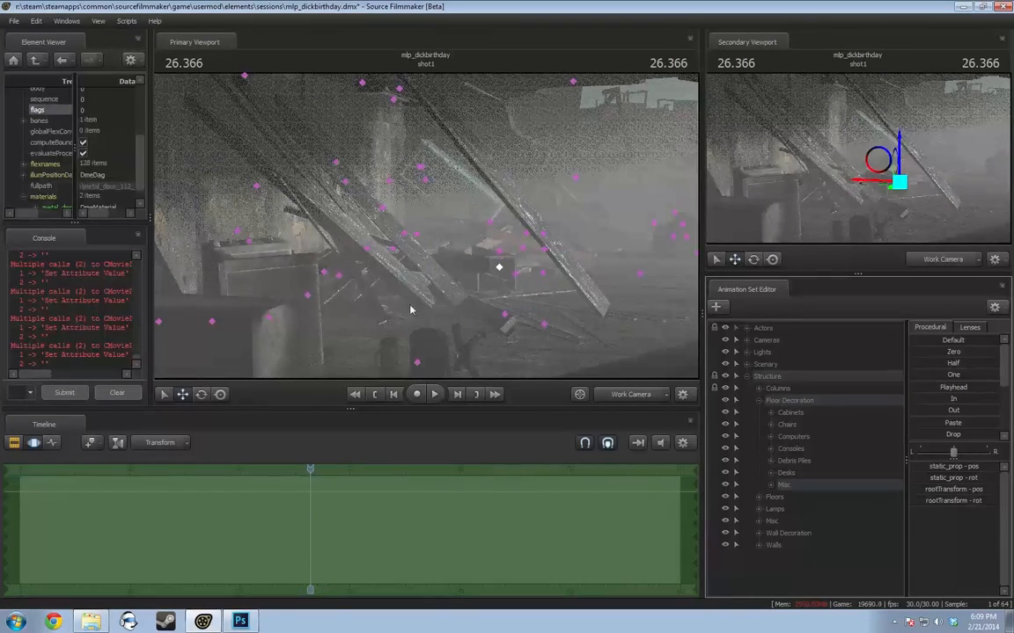
{"action": "double_click", "coordinate": [792, 461]}
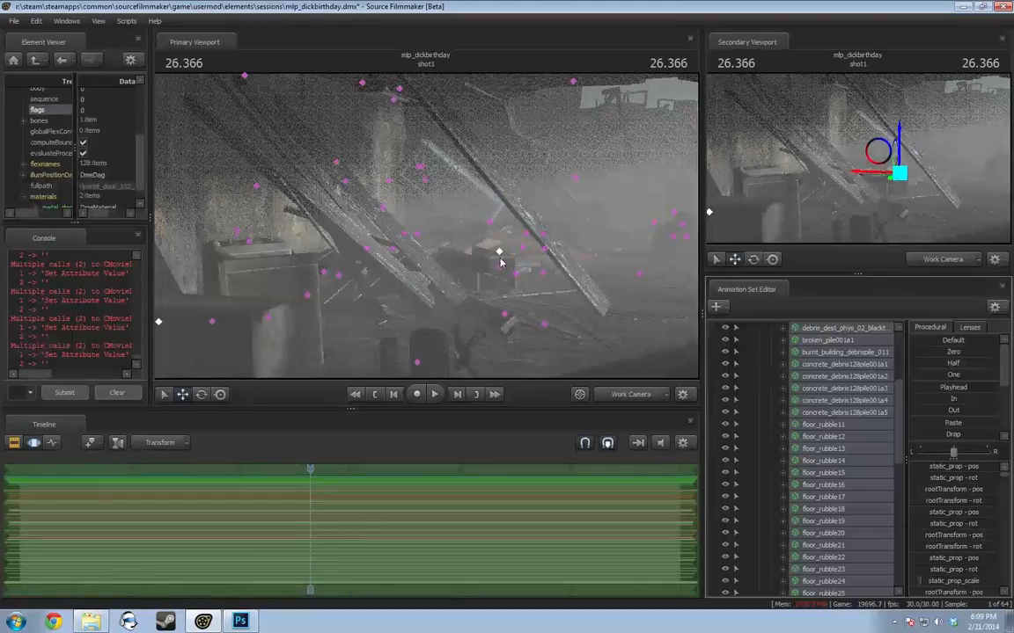
{"action": "left_click_drag", "start_coordinate": [482, 233], "coordinate": [542, 211]}
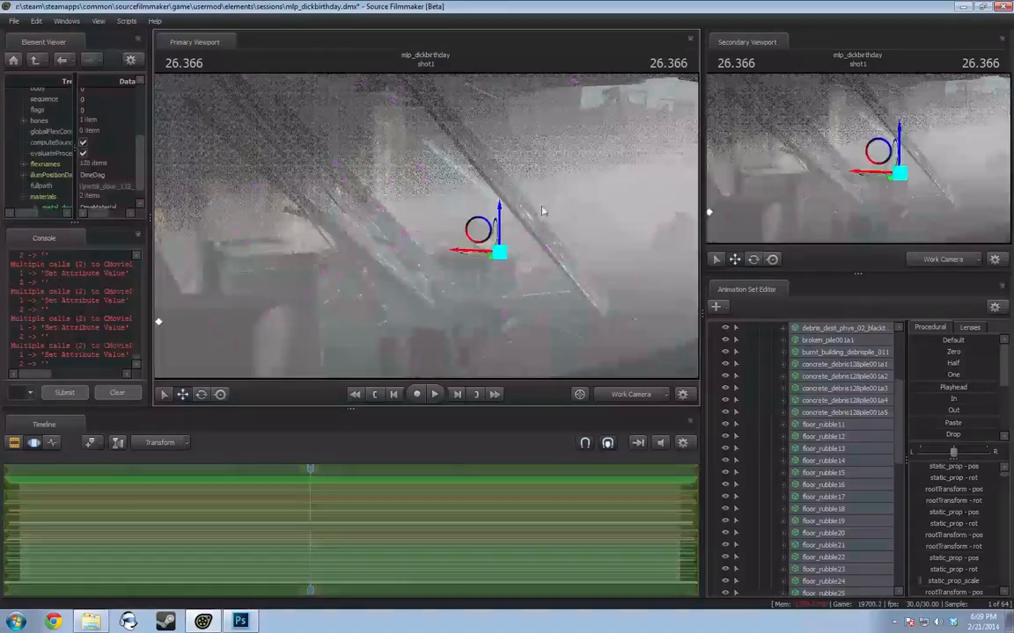
Turn off lighting in the primary viewport to show the debris and the room unlit
{"action": "left_click_drag", "start_coordinate": [556, 278], "coordinate": [583, 284]}
{"action": "right_click", "coordinate": [568, 255]}
{"action": "left_click", "coordinate": [583, 284]}
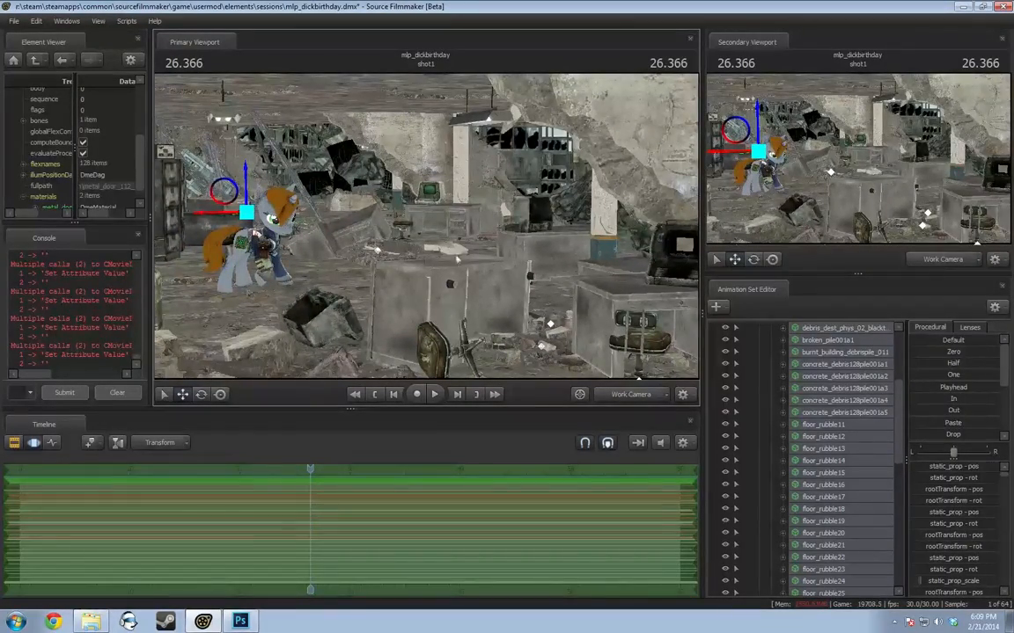
Examine the unlit room around the character, the desks and columns, and the door beside the filing cabinets
{"action": "left_click_drag", "start_coordinate": [584, 285], "coordinate": [584, 284]}
{"action": "left_click_drag", "start_coordinate": [490, 270], "coordinate": [427, 231]}
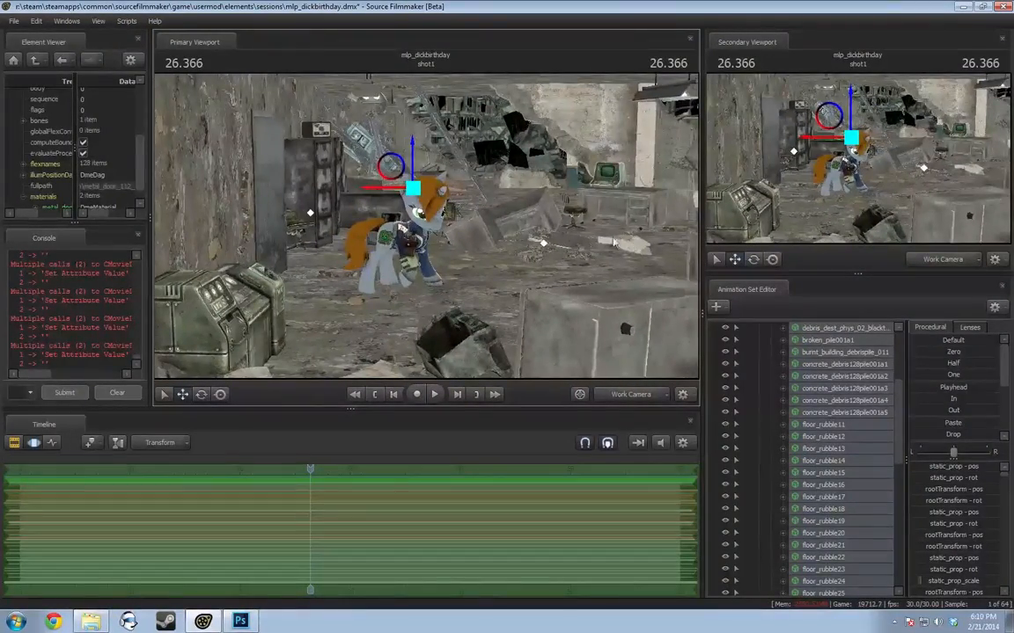
{"action": "left_click_drag", "start_coordinate": [612, 242], "coordinate": [613, 242]}
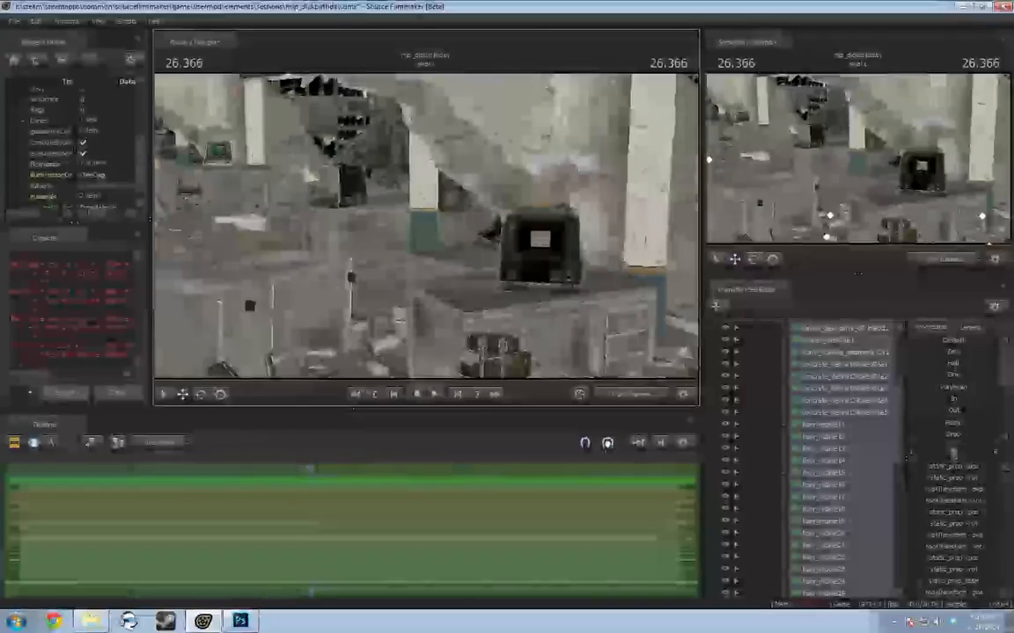
{"action": "mouse_move", "coordinate": [418, 226]}
{"action": "left_mouse_down"}
{"action": "mouse_move", "coordinate": [435, 246]}
{"action": "mouse_move", "coordinate": [427, 231]}
{"action": "left_mouse_up"}
{"action": "right_click", "coordinate": [435, 246]}
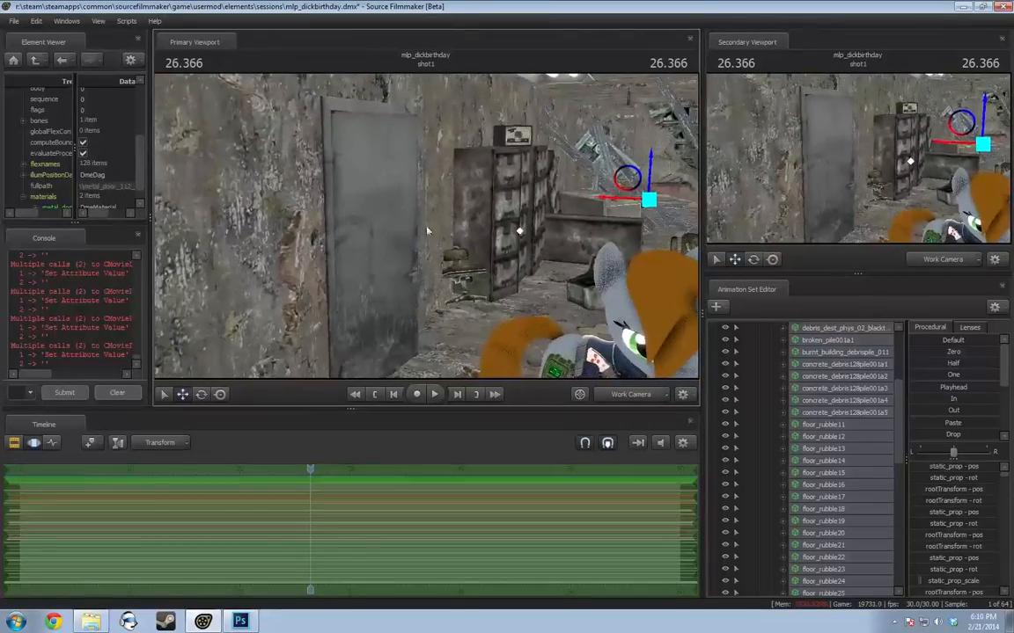
{"action": "left_click_drag", "start_coordinate": [622, 394], "coordinate": [715, 212]}
{"action": "left_click_drag", "start_coordinate": [427, 231], "coordinate": [325, 178]}
Collapse Debris Piles and Floor Decoration, expand the Columns group under Structure and select Column 1
{"action": "left_click", "coordinate": [827, 438]}
{"action": "scroll", "coordinate": [826, 438], "scroll_direction": "up", "scroll_amount": 4}
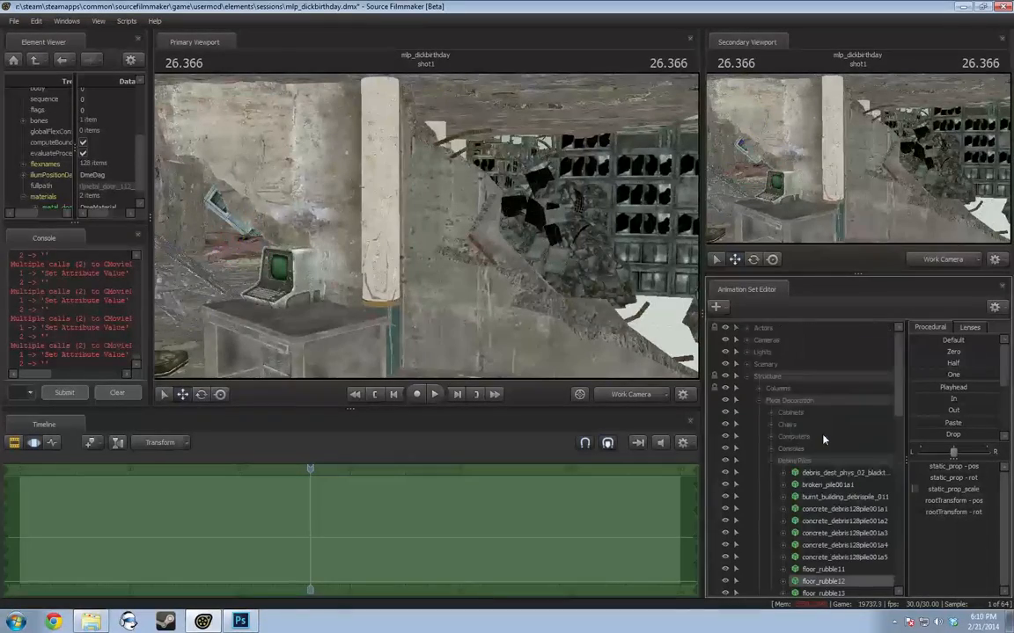
{"action": "left_click", "coordinate": [772, 462]}
{"action": "left_click", "coordinate": [758, 401]}
{"action": "left_click", "coordinate": [758, 388]}
{"action": "left_click", "coordinate": [779, 403]}
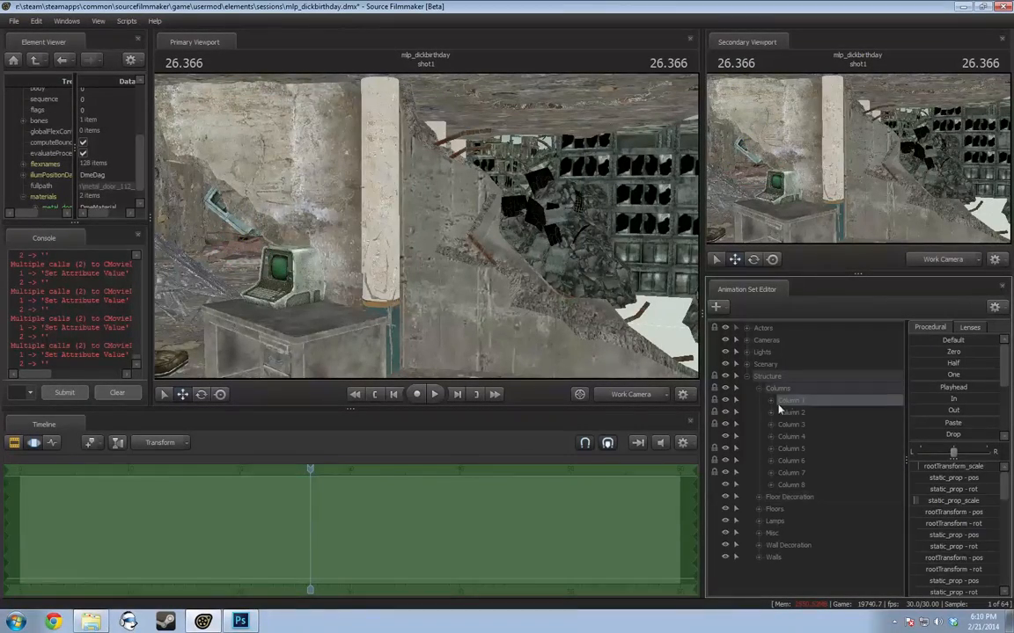
Look into the Column 8 group, then expand Column 7 and select all its concrete pieces
{"action": "double_click", "coordinate": [812, 498]}
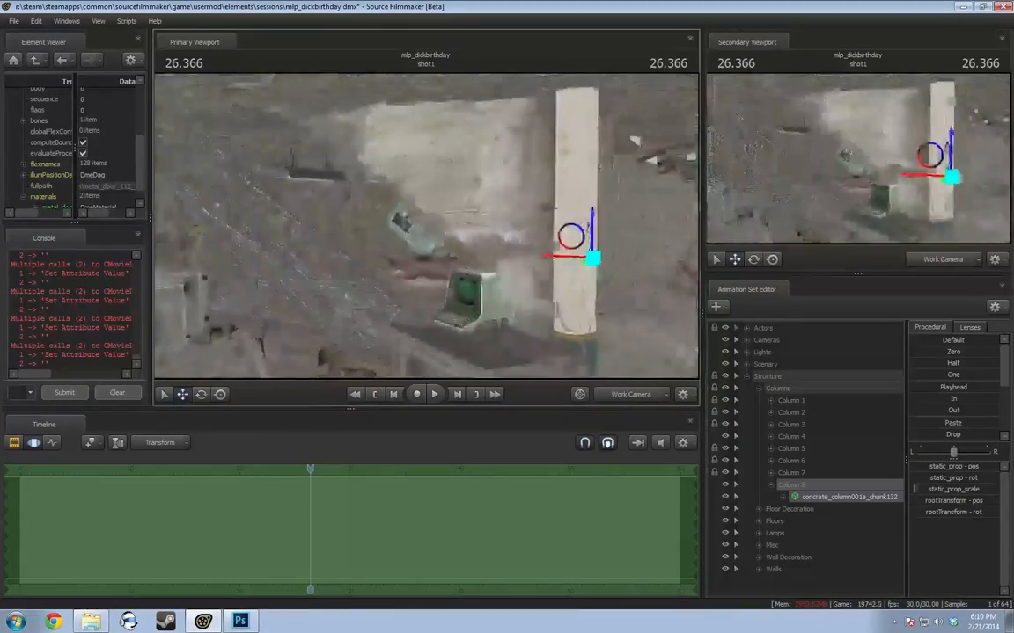
{"action": "left_click", "coordinate": [770, 473]}
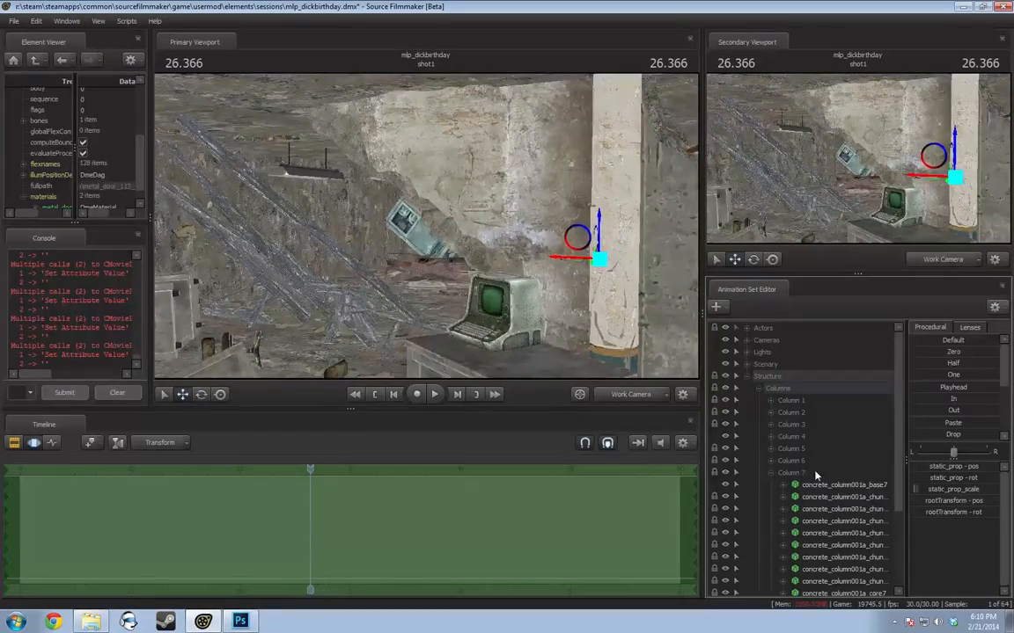
{"action": "double_click", "coordinate": [790, 472]}
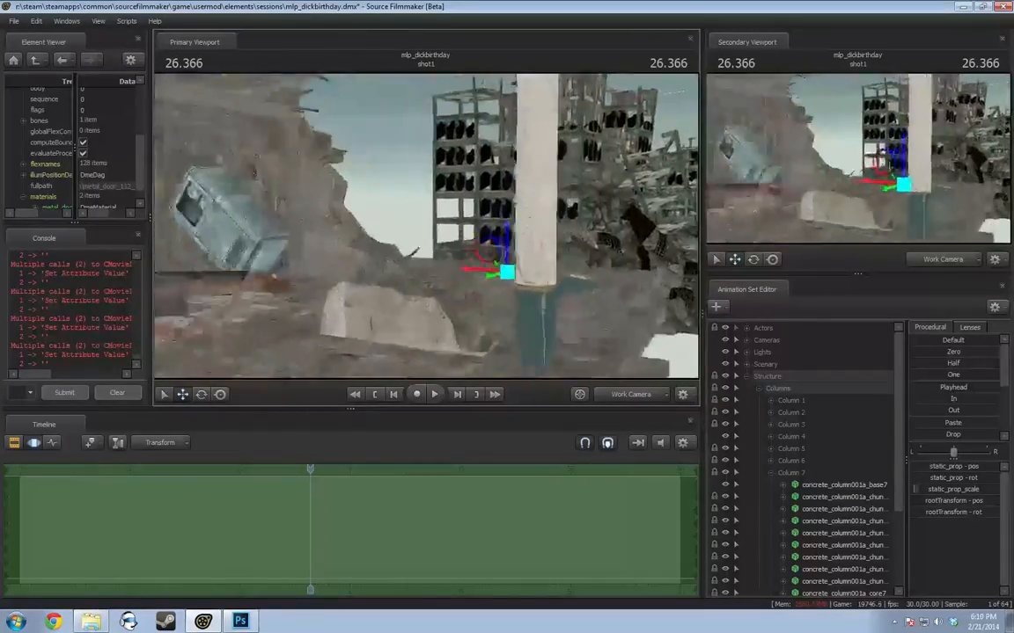
{"action": "double_click", "coordinate": [790, 472]}
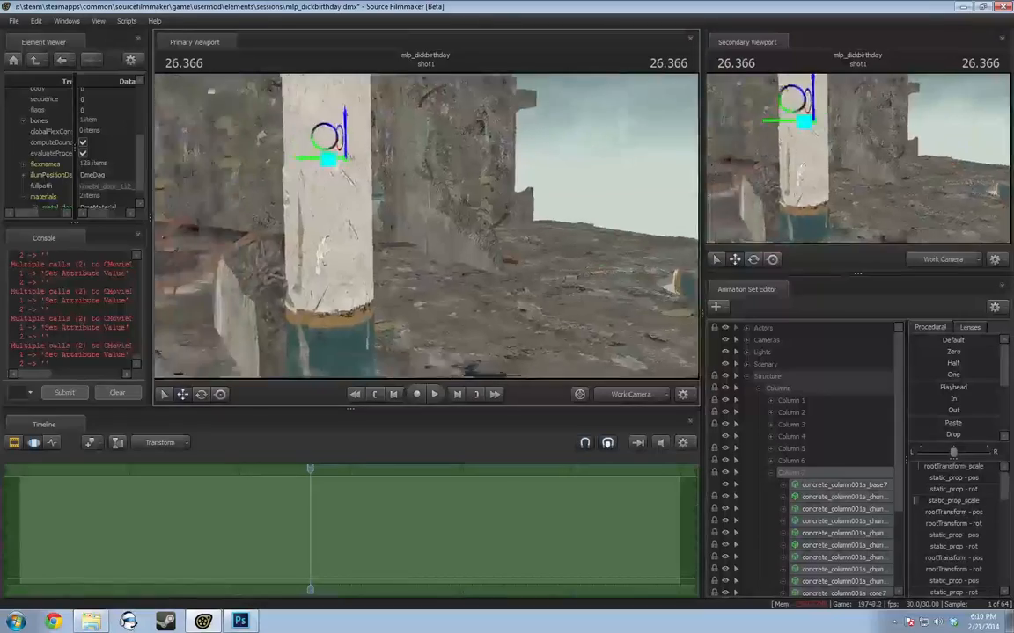
Unlock Column 7 and try shifting individual concrete chunks sideways out of the column
{"action": "right_click", "coordinate": [814, 499]}
{"action": "left_click", "coordinate": [860, 443]}
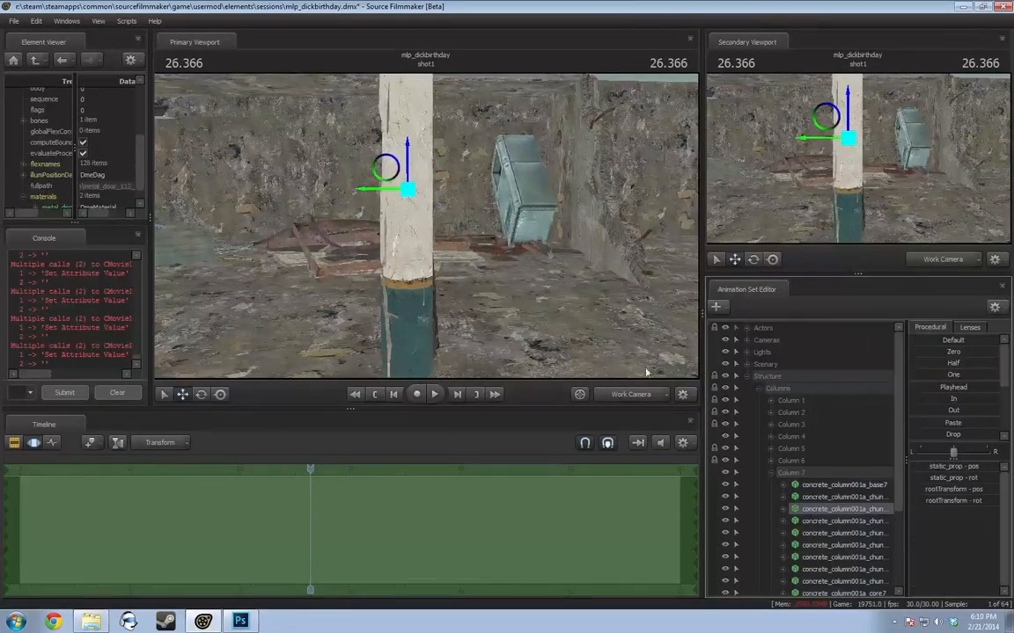
{"action": "left_click_drag", "start_coordinate": [363, 188], "coordinate": [249, 189]}
{"action": "left_click_drag", "start_coordinate": [369, 220], "coordinate": [563, 224]}
{"action": "left_click", "coordinate": [846, 533]}
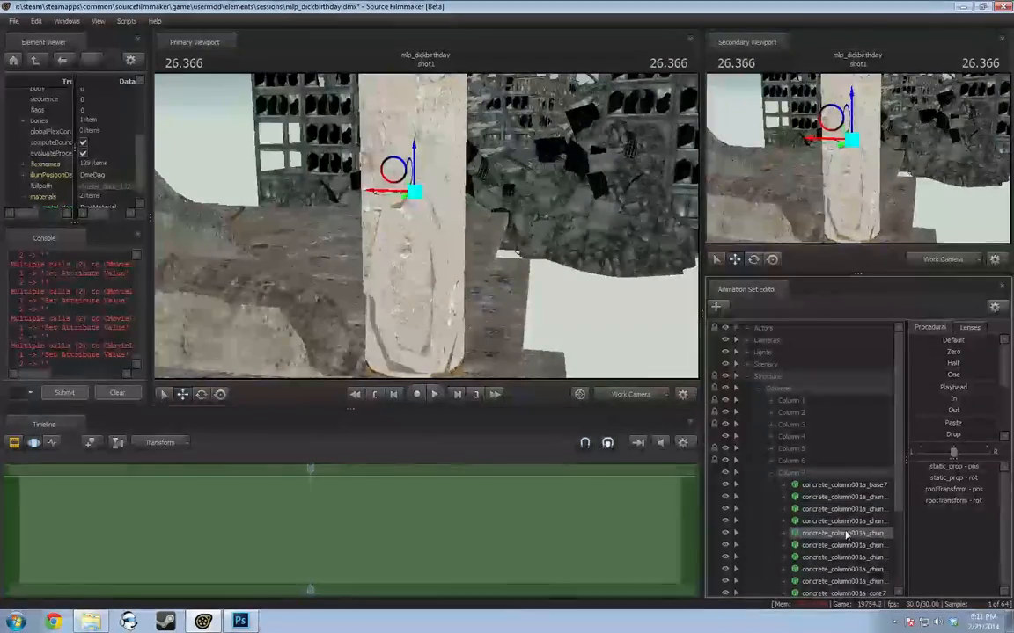
{"action": "left_click_drag", "start_coordinate": [563, 264], "coordinate": [398, 226]}
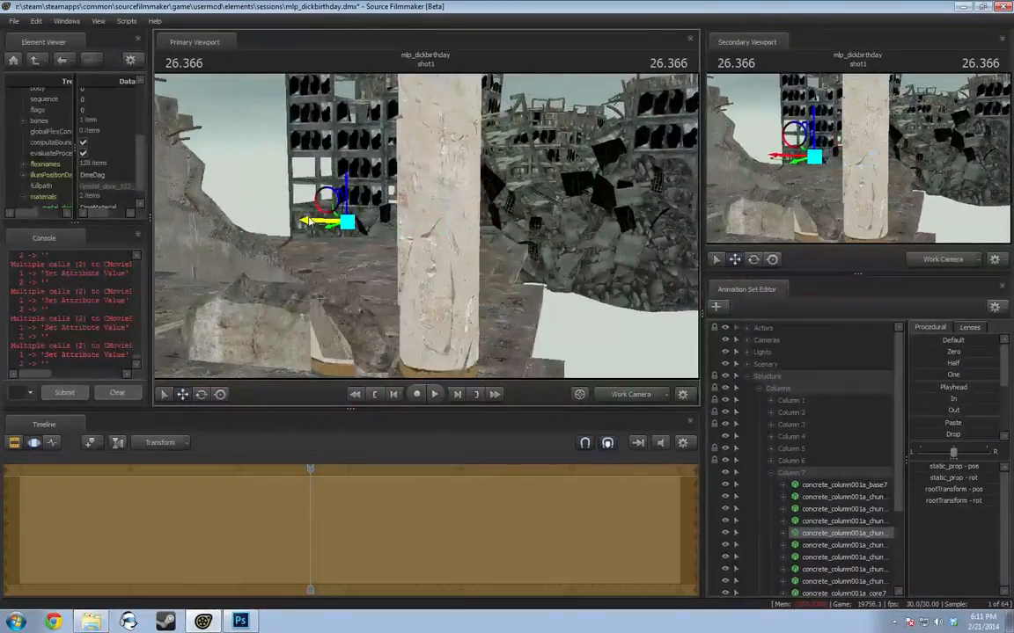
{"action": "left_click_drag", "start_coordinate": [310, 222], "coordinate": [406, 222]}
Select concrete_column001a_core7 in Column 7 and move it sideways out of the column
{"action": "scroll", "coordinate": [845, 553], "scroll_direction": "down", "scroll_amount": 2}
{"action": "left_click", "coordinate": [868, 533]}
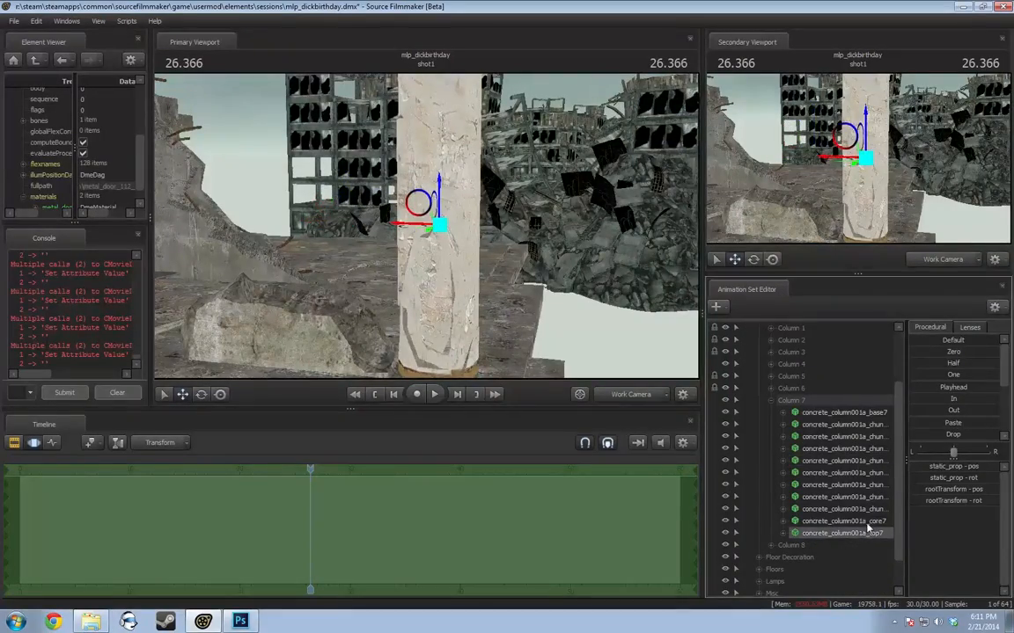
{"action": "left_click", "coordinate": [868, 523]}
{"action": "left_click_drag", "start_coordinate": [528, 256], "coordinate": [502, 252]}
{"action": "left_click_drag", "start_coordinate": [412, 229], "coordinate": [338, 229]}
{"action": "left_click_drag", "start_coordinate": [447, 252], "coordinate": [436, 281]}
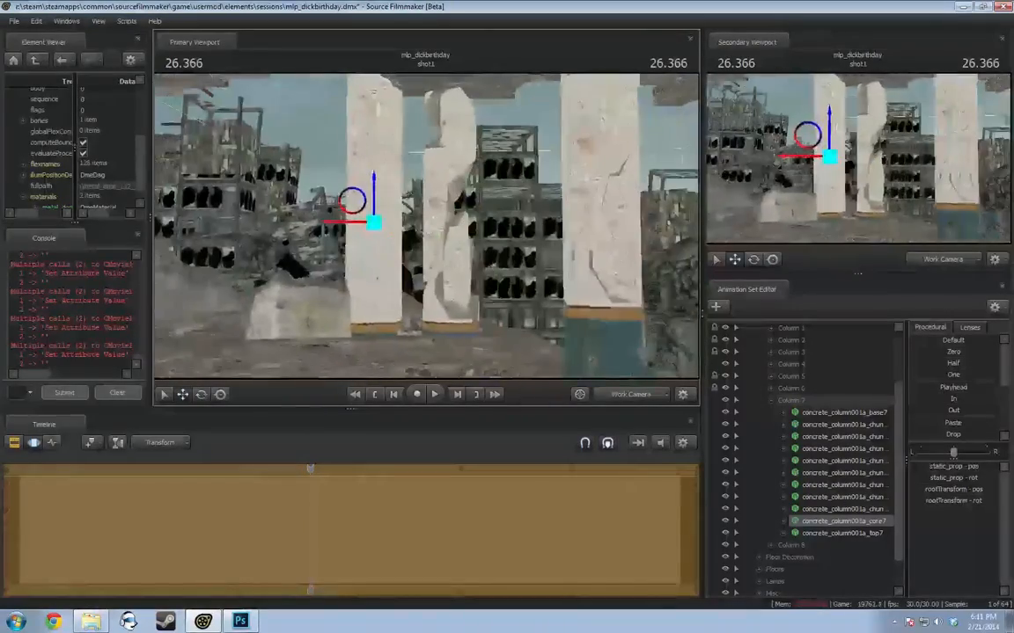
Undo the moves of Column 7's pieces and the unlocking of the column
{"action": "key", "text": "ctrl+z"}
{"action": "left_click_drag", "start_coordinate": [517, 269], "coordinate": [616, 304], "text": "alt"}
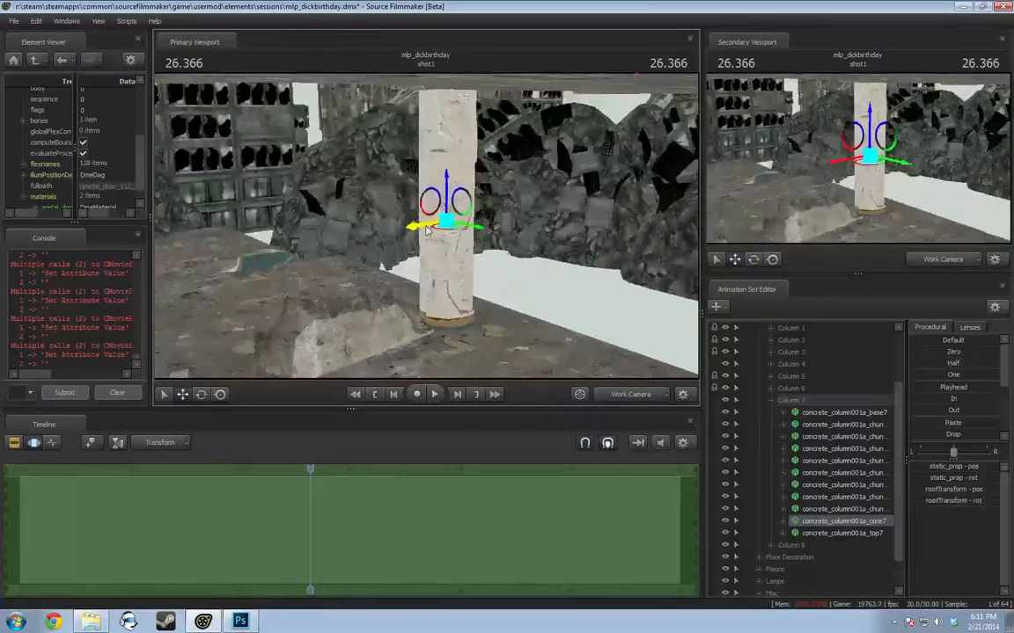
{"action": "key", "text": "ctrl+z"}
{"action": "key", "text": "ctrl+z"}
{"action": "key", "text": "ctrl+z"}
{"action": "key", "text": "ctrl+z"}
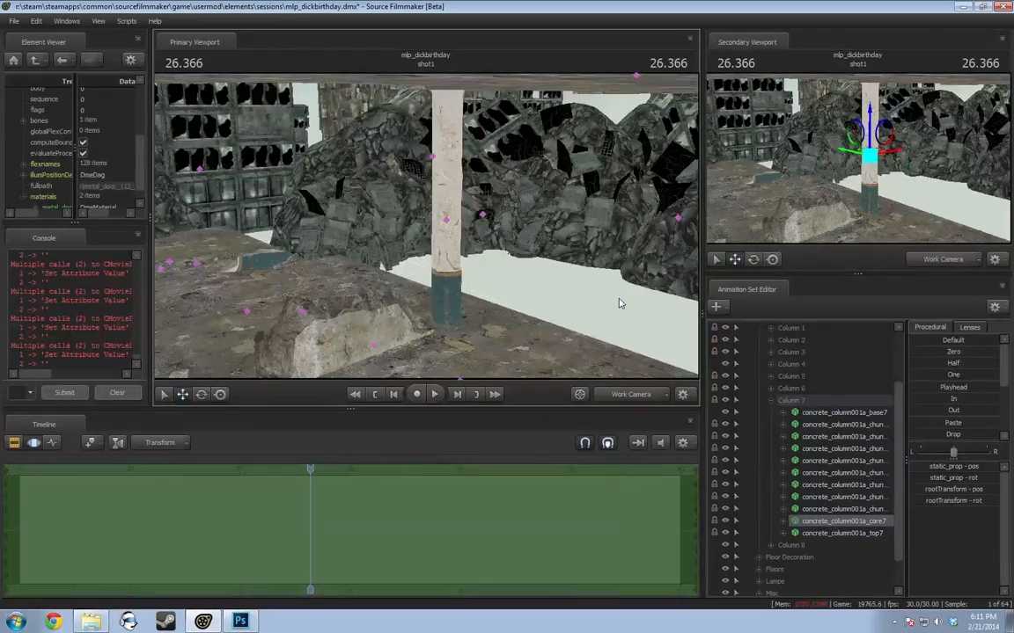
Examine the intact columns against the ruined buildings, then show camera1 in the primary viewport
{"action": "left_click_drag", "start_coordinate": [547, 306], "coordinate": [572, 295]}
{"action": "left_click_drag", "start_coordinate": [429, 228], "coordinate": [519, 239]}
{"action": "left_click_drag", "start_coordinate": [427, 268], "coordinate": [427, 230]}
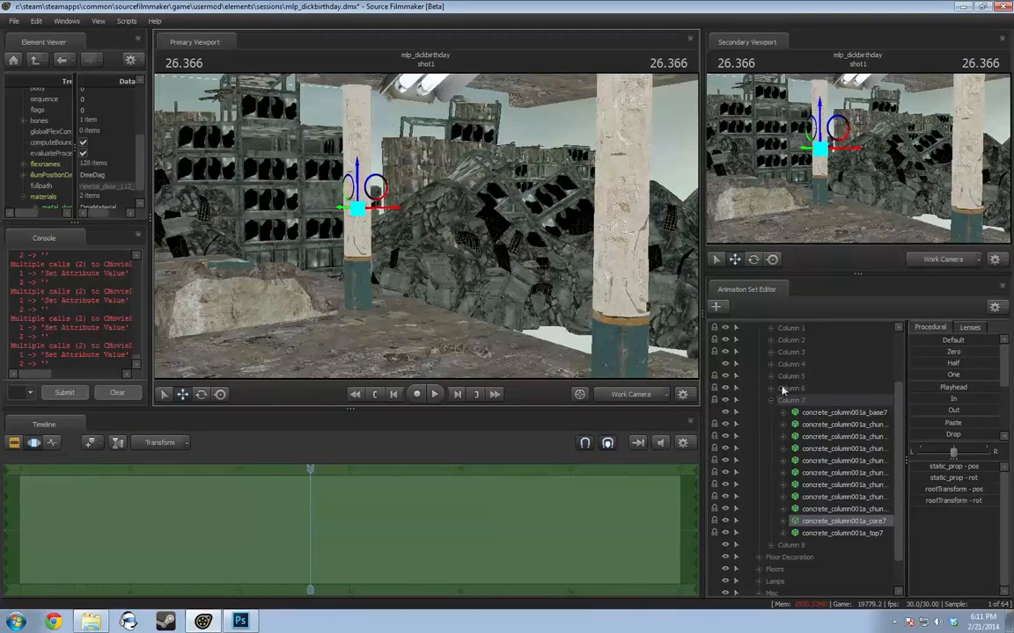
{"action": "left_click", "coordinate": [619, 397]}
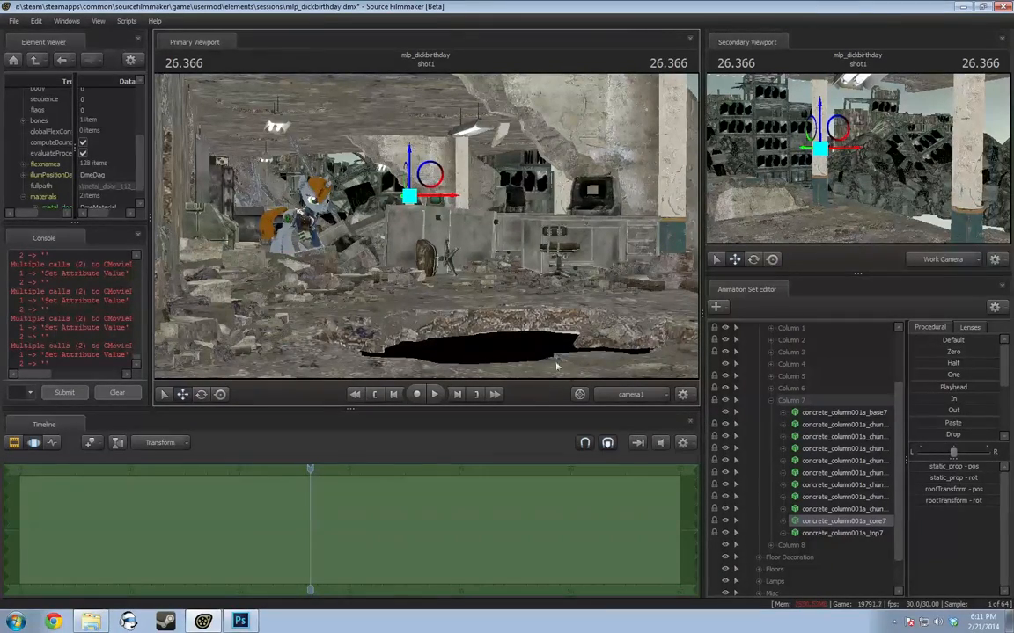
Return the primary viewport to the Work Camera and look closely into the black hole in the floor
{"action": "left_click", "coordinate": [616, 395]}
{"action": "left_click_drag", "start_coordinate": [537, 281], "coordinate": [401, 240]}
{"action": "key", "text": "w"}
{"action": "key", "text": "w"}
{"action": "key", "text": "w"}
{"action": "key", "text": "s"}
{"action": "left_click_drag", "start_coordinate": [427, 226], "coordinate": [461, 235]}
{"action": "key", "text": "w"}
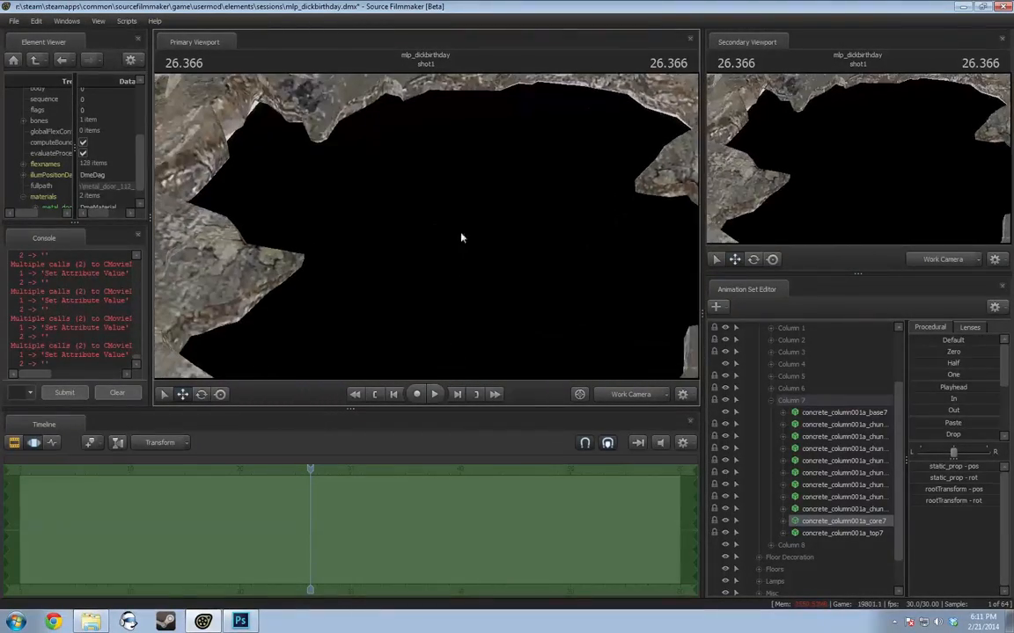
Collapse Column 7, expand Misc under Structure, and focus on Black Void 1 with the rotate manipulator
{"action": "left_click", "coordinate": [771, 400]}
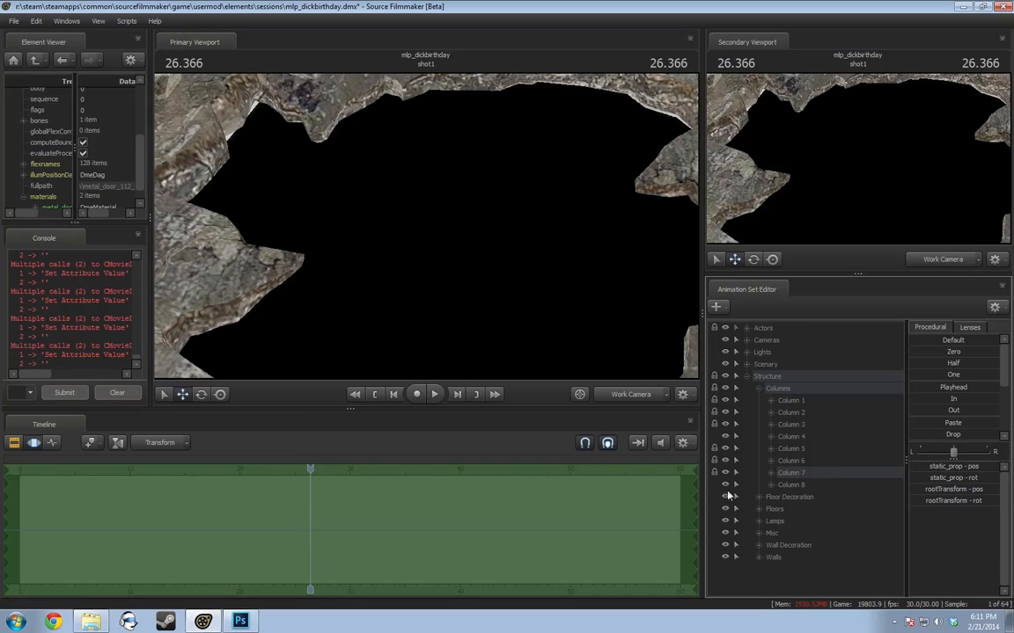
{"action": "left_click", "coordinate": [761, 533]}
{"action": "left_click", "coordinate": [827, 545]}
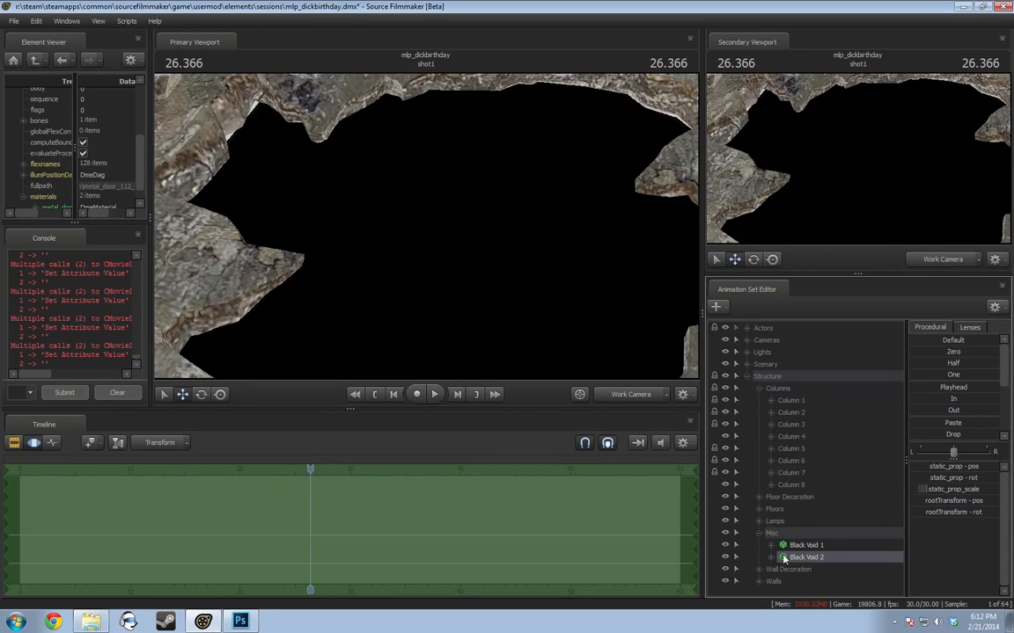
{"action": "key", "text": "f"}
{"action": "key", "text": "e"}
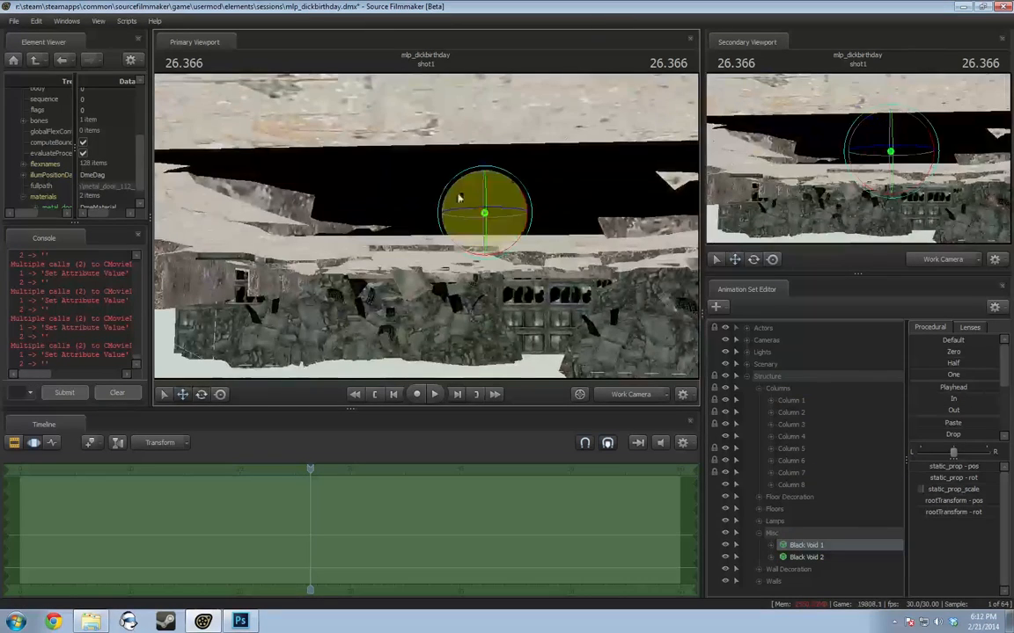
Try rotating Black Void 1 beneath the floor hole, undo the rotation, and view the hole from floor level
{"action": "left_click_drag", "start_coordinate": [476, 218], "coordinate": [537, 291]}
{"action": "key", "text": "ctrl+z"}
{"action": "left_click_drag", "start_coordinate": [405, 148], "coordinate": [414, 148], "text": "alt"}
{"action": "right_click", "coordinate": [415, 148]}
{"action": "left_click", "coordinate": [375, 130]}
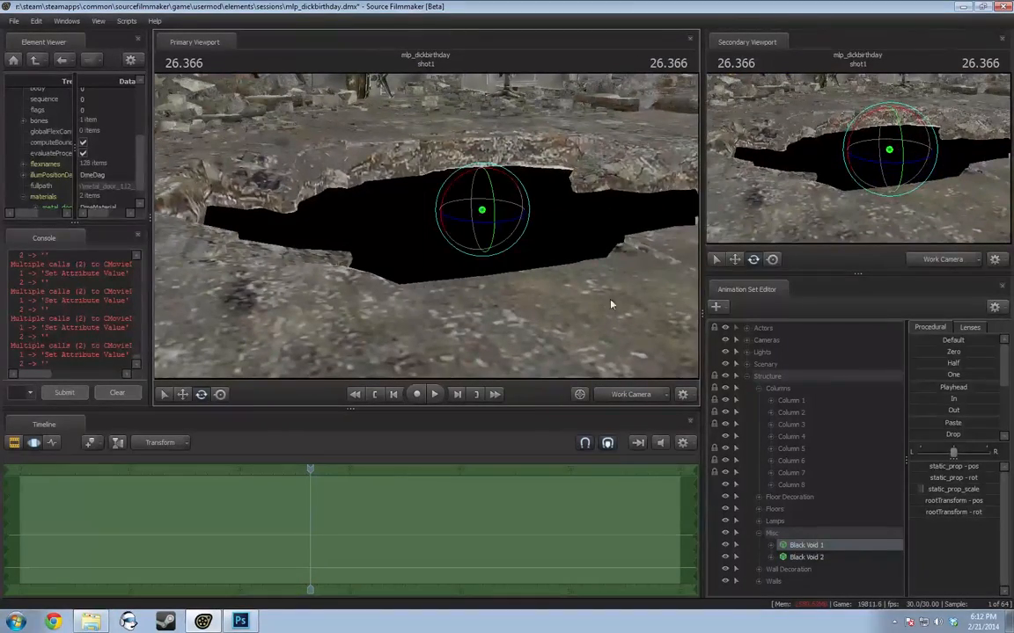
Turn the primary viewport's lighting back on and switch the timeline to the Clip Editor
{"action": "right_click", "coordinate": [504, 272]}
{"action": "left_click", "coordinate": [538, 304]}
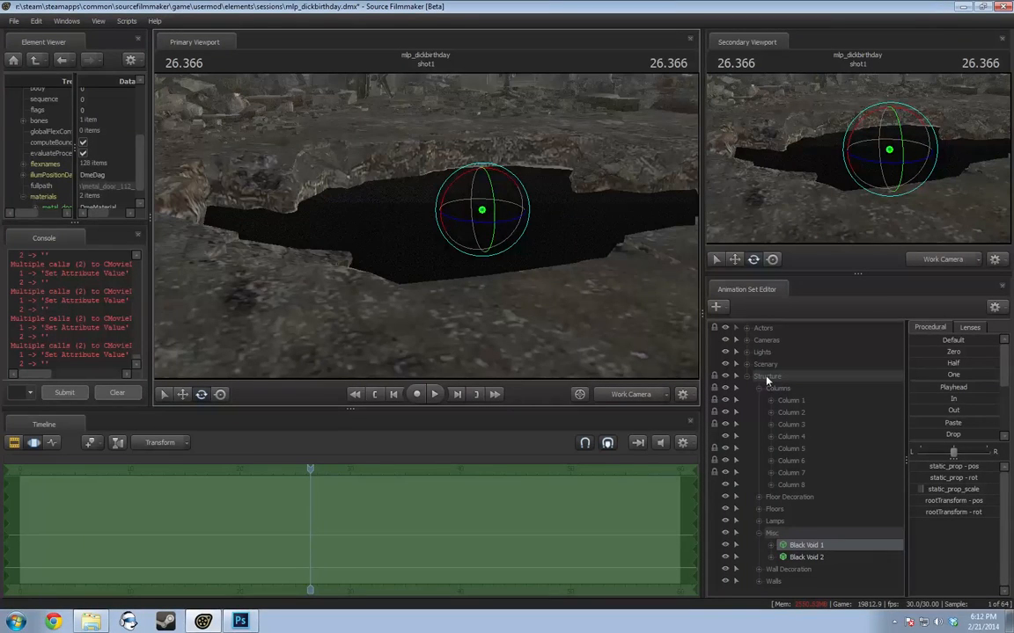
{"action": "key", "text": "F2"}
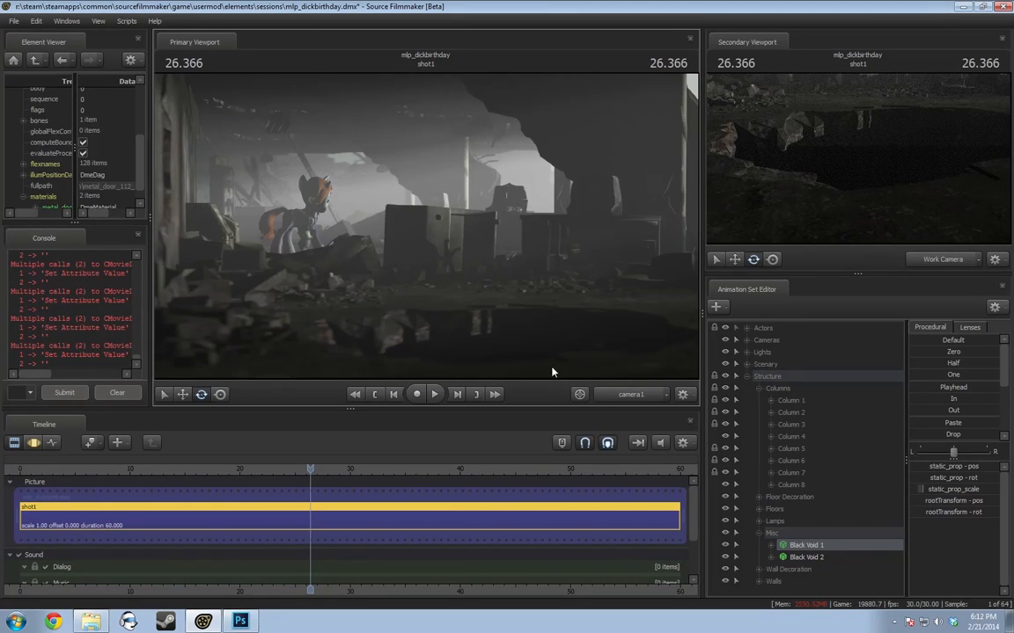
Collapse Structure, expand Lights and delete the Room Ambient Light animation set
{"action": "left_click", "coordinate": [747, 376]}
{"action": "left_click", "coordinate": [747, 352]}
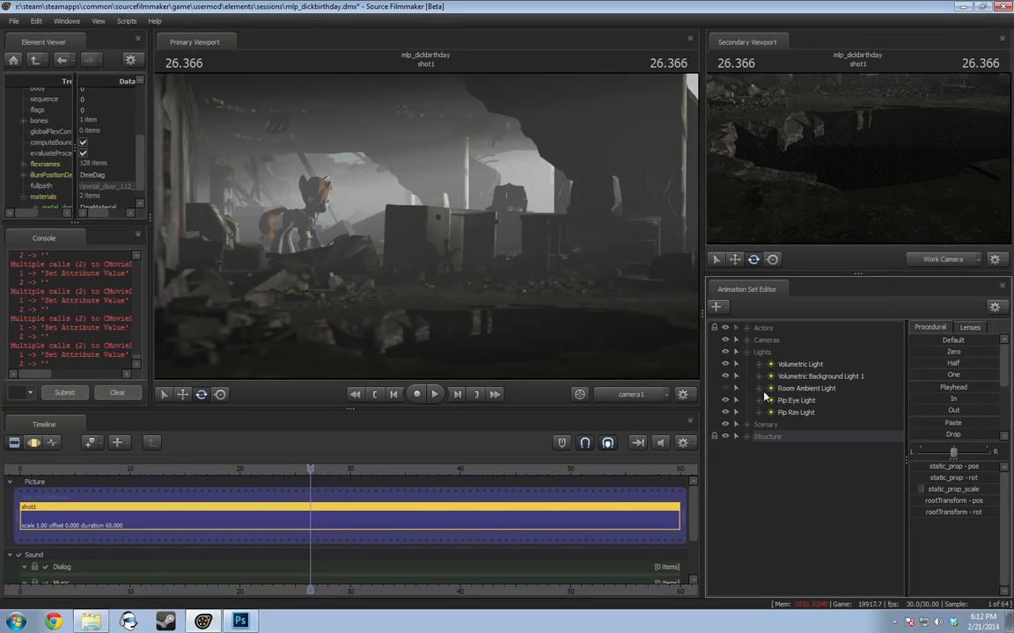
{"action": "left_click", "coordinate": [796, 388]}
{"action": "right_click", "coordinate": [796, 388]}
{"action": "left_click", "coordinate": [823, 417]}
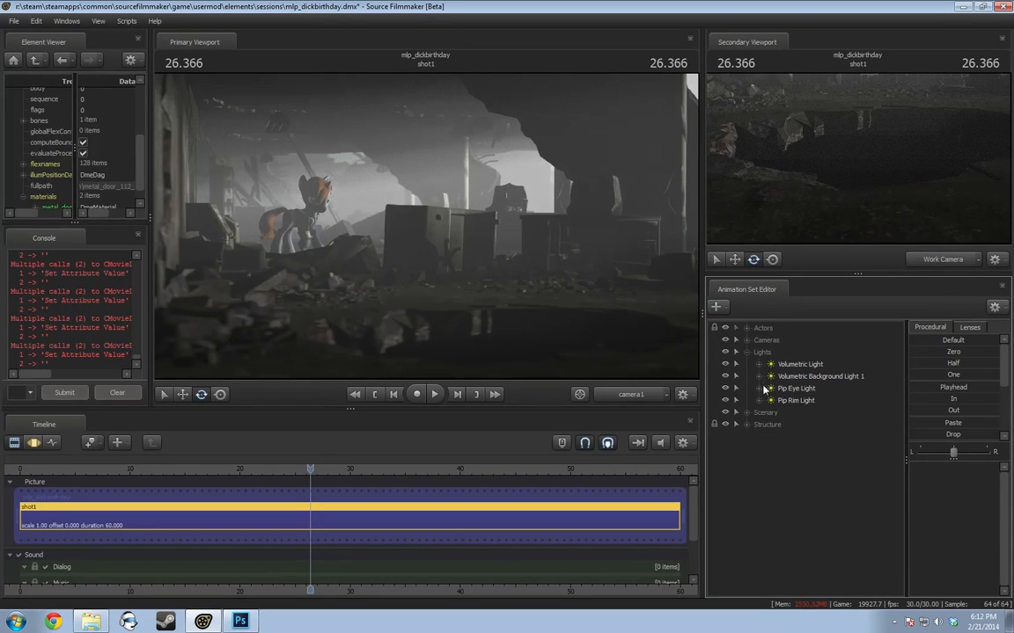
Hide and show Volumetric Light, then select Pip Rim Light and toggle its visibility to compare their effects
{"action": "left_click", "coordinate": [726, 365]}
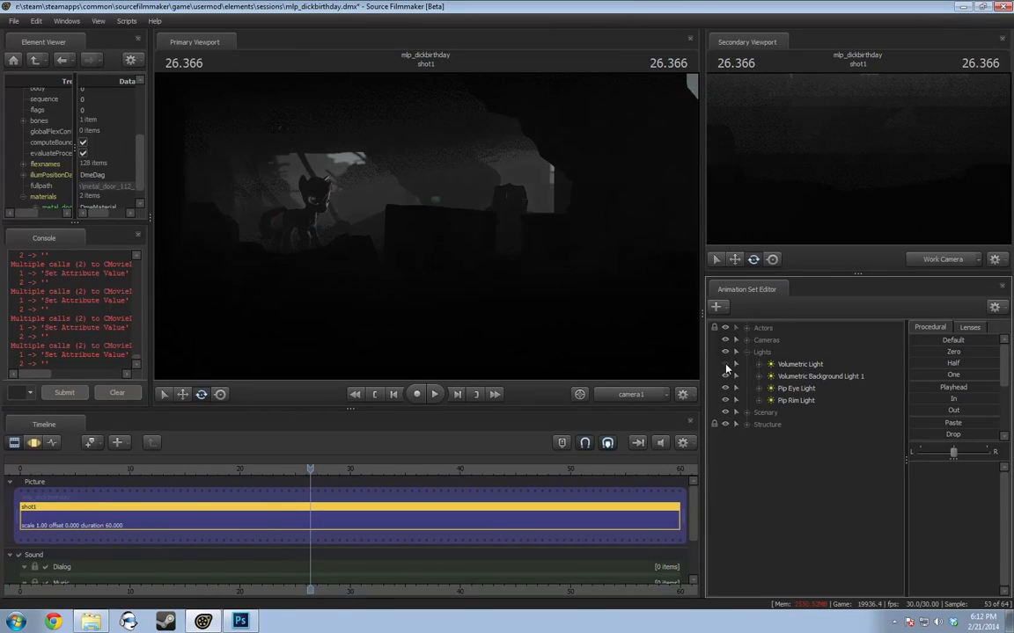
{"action": "left_click", "coordinate": [726, 365]}
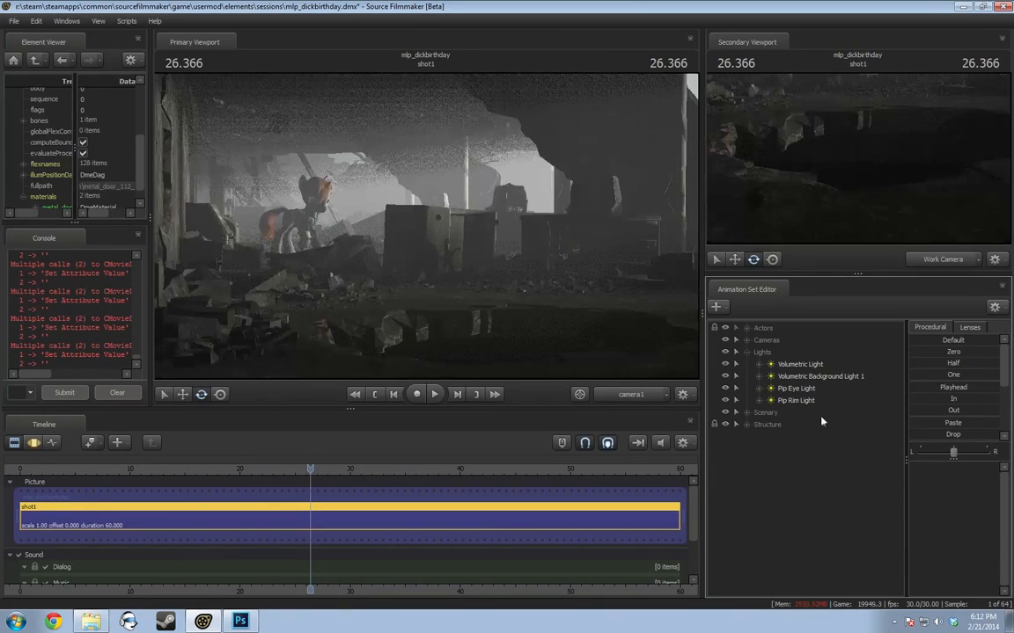
{"action": "right_click", "coordinate": [797, 401]}
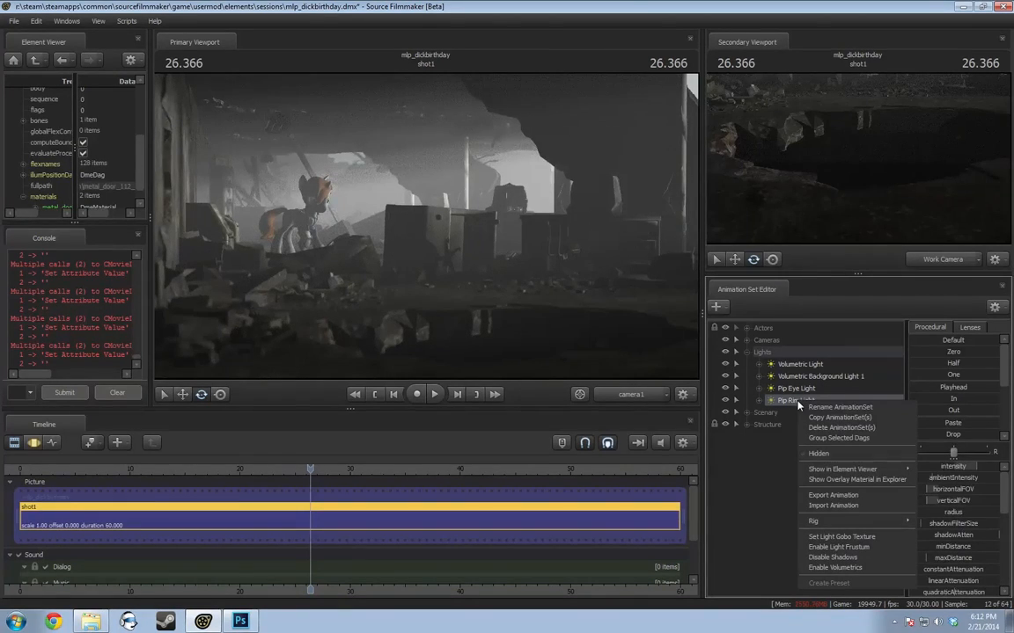
{"action": "left_click", "coordinate": [789, 398]}
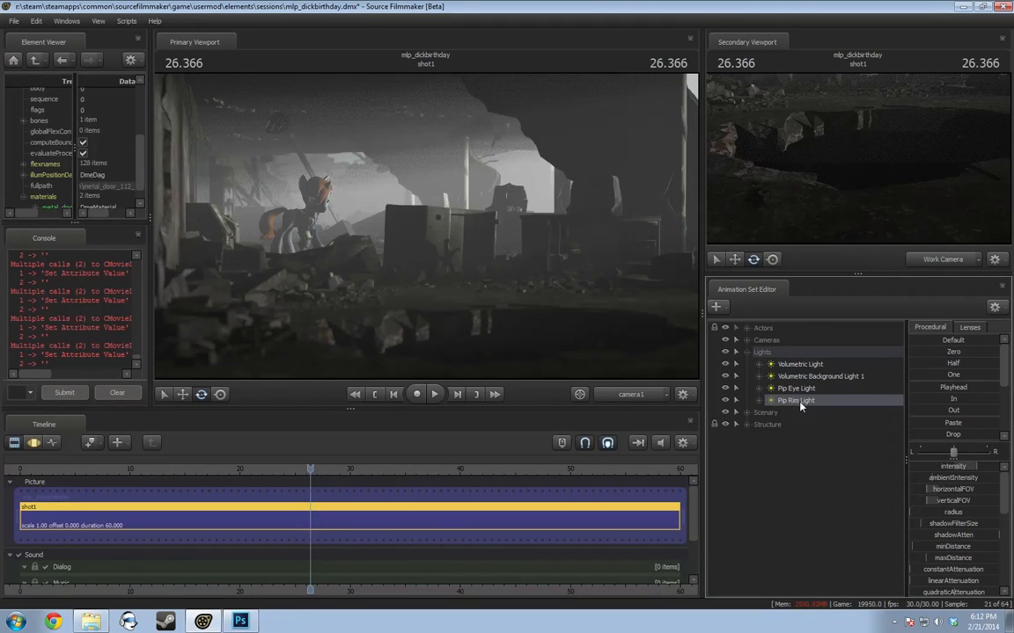
{"action": "left_click", "coordinate": [725, 401]}
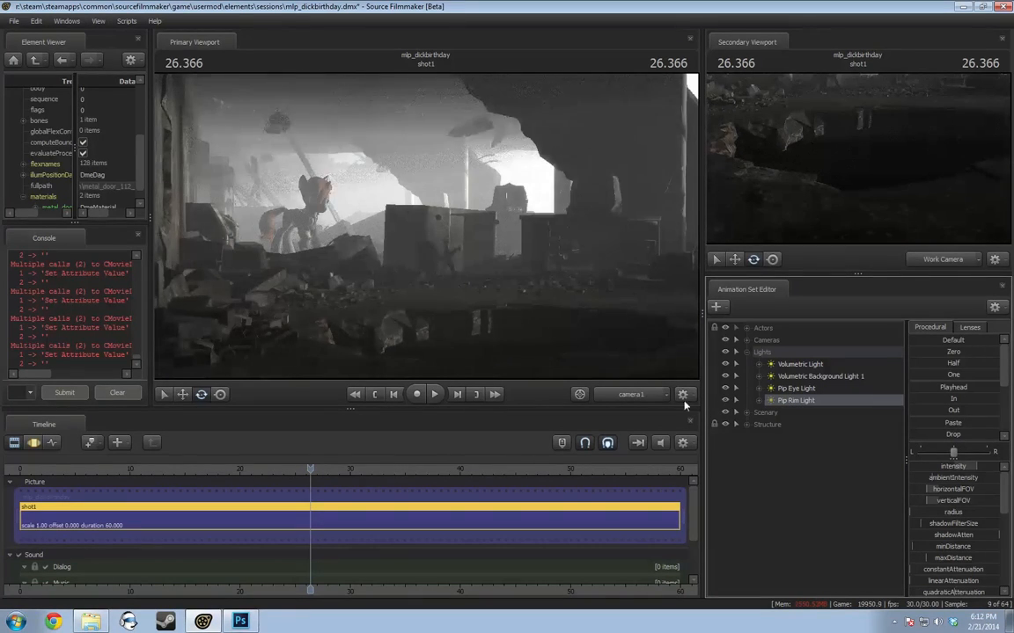
Switch the primary viewport to the Work Camera, move in on the character and toggle Pip Rim Light's visibility
{"action": "left_click", "coordinate": [629, 394]}
{"action": "key", "text": "w"}
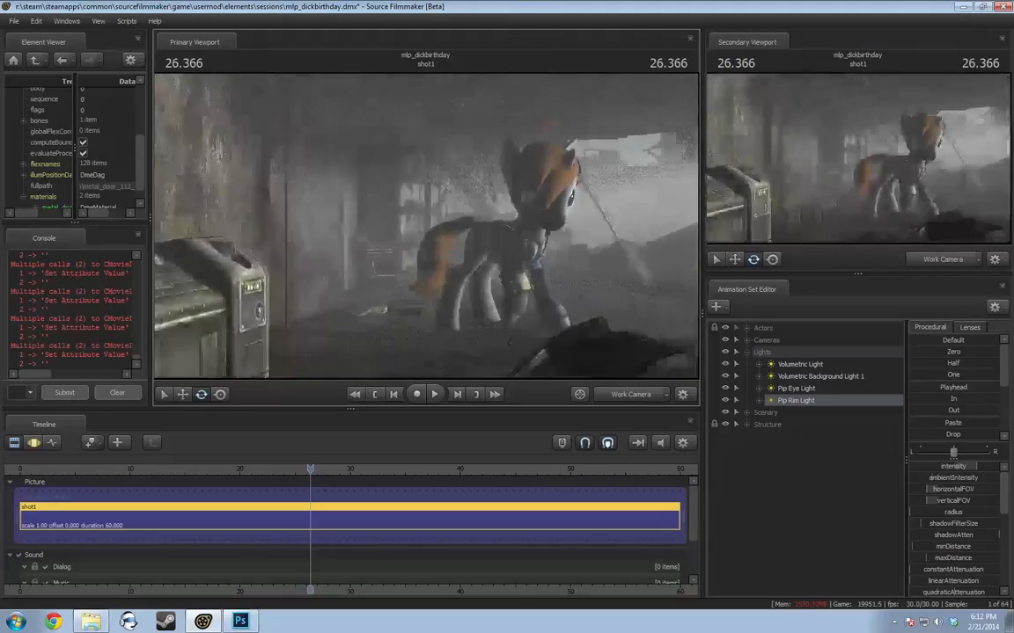
{"action": "left_click_drag", "start_coordinate": [422, 220], "coordinate": [704, 356]}
{"action": "left_click", "coordinate": [725, 400]}
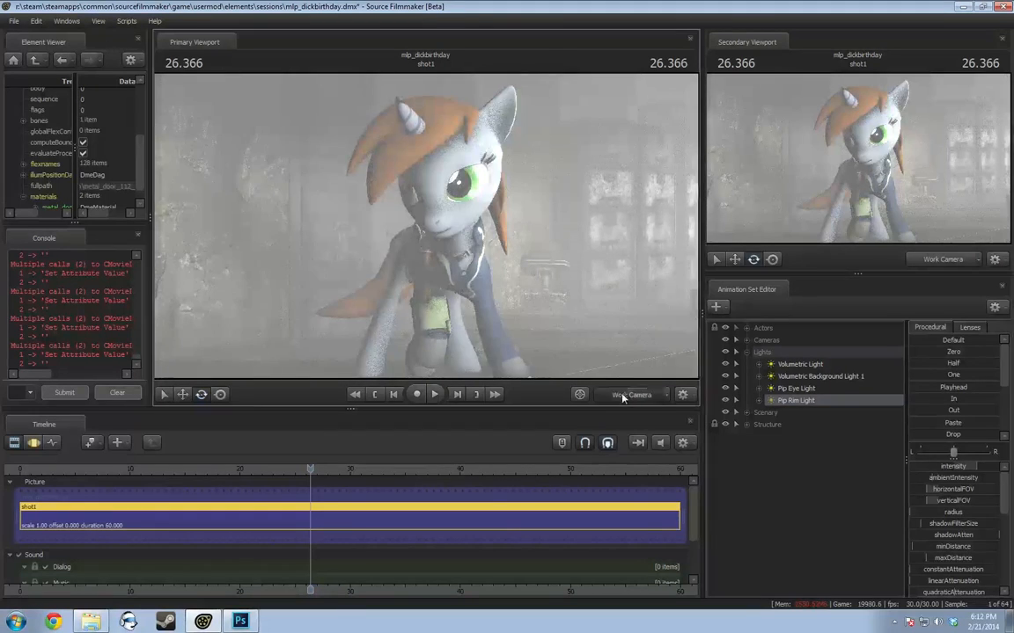
Compare Pip Rim Light and Pip Eye Light from camera1 by toggling their visibility, and return the primary viewport to the Work Camera
{"action": "key", "text": "F3"}
{"action": "left_click", "coordinate": [725, 401]}
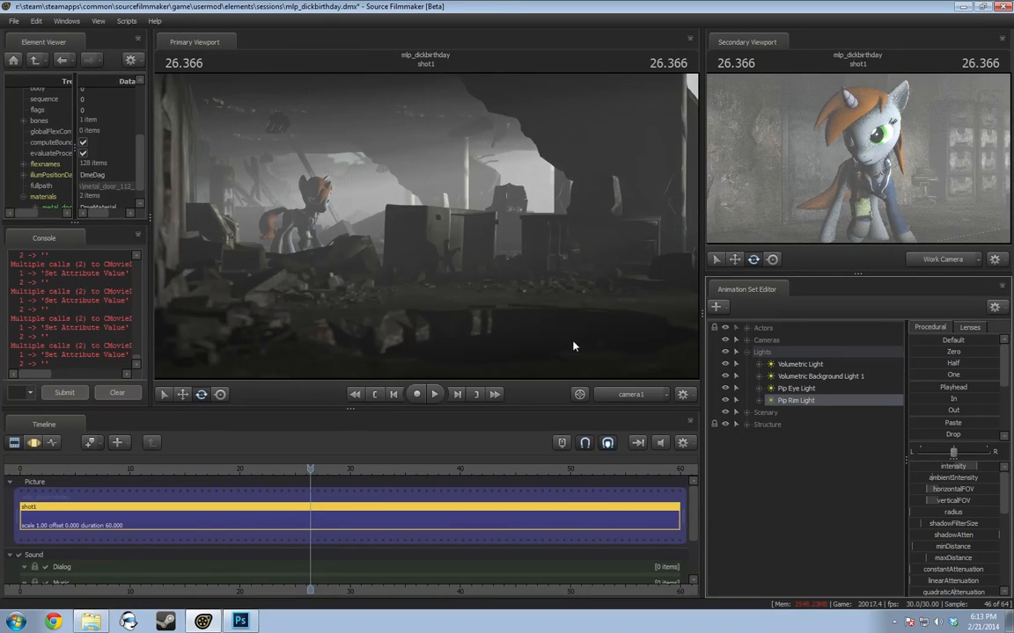
{"action": "left_click", "coordinate": [725, 401]}
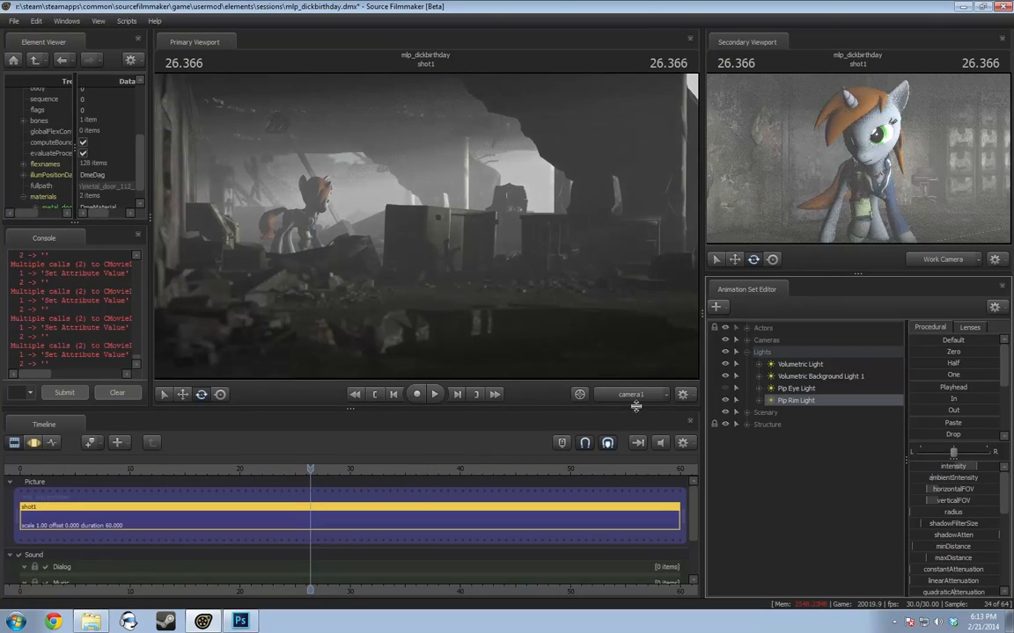
{"action": "left_click", "coordinate": [419, 313]}
{"action": "left_click", "coordinate": [503, 323]}
{"action": "left_click", "coordinate": [630, 394]}
{"action": "left_click", "coordinate": [630, 406]}
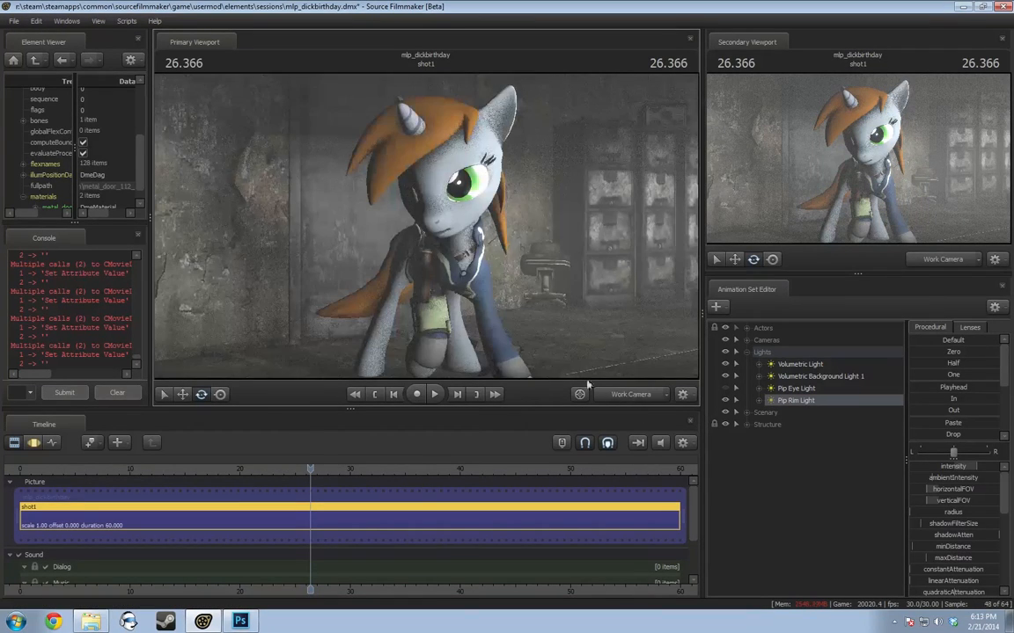
Switch the timeline to the Motion Editor, orbit the Work Camera around the character to view its rim lighting and collapse Lil Pip's controls
{"action": "left_click", "coordinate": [429, 253]}
{"action": "key", "text": "F3"}
{"action": "left_click", "coordinate": [429, 254], "text": "ctrl"}
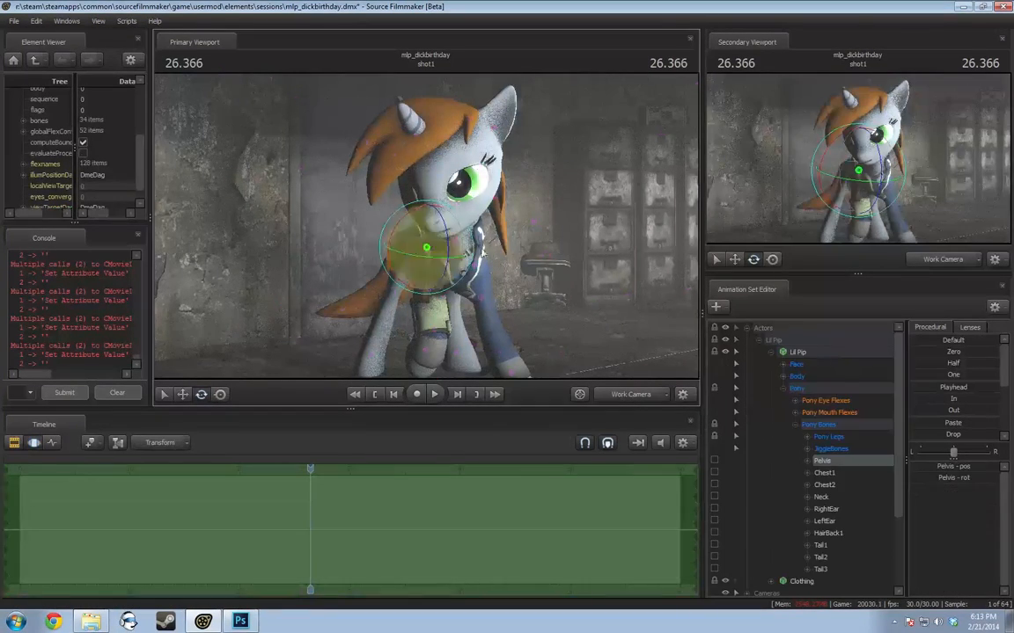
{"action": "left_click_drag", "start_coordinate": [429, 254], "coordinate": [459, 225], "text": "alt"}
{"action": "left_click", "coordinate": [488, 209], "text": "ctrl"}
{"action": "left_click", "coordinate": [573, 235]}
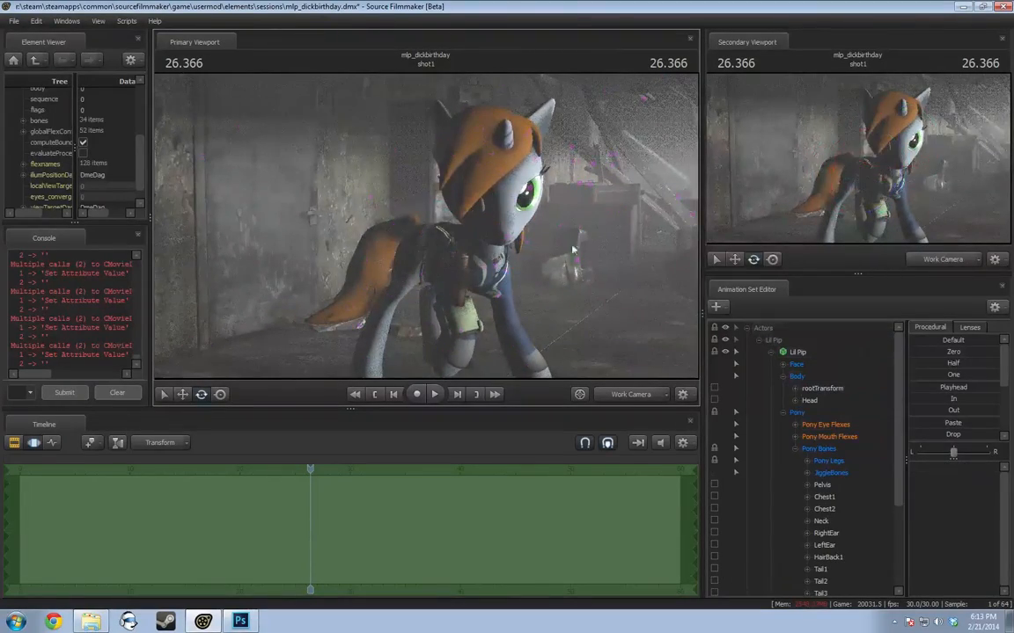
{"action": "left_click_drag", "start_coordinate": [573, 236], "coordinate": [655, 207]}
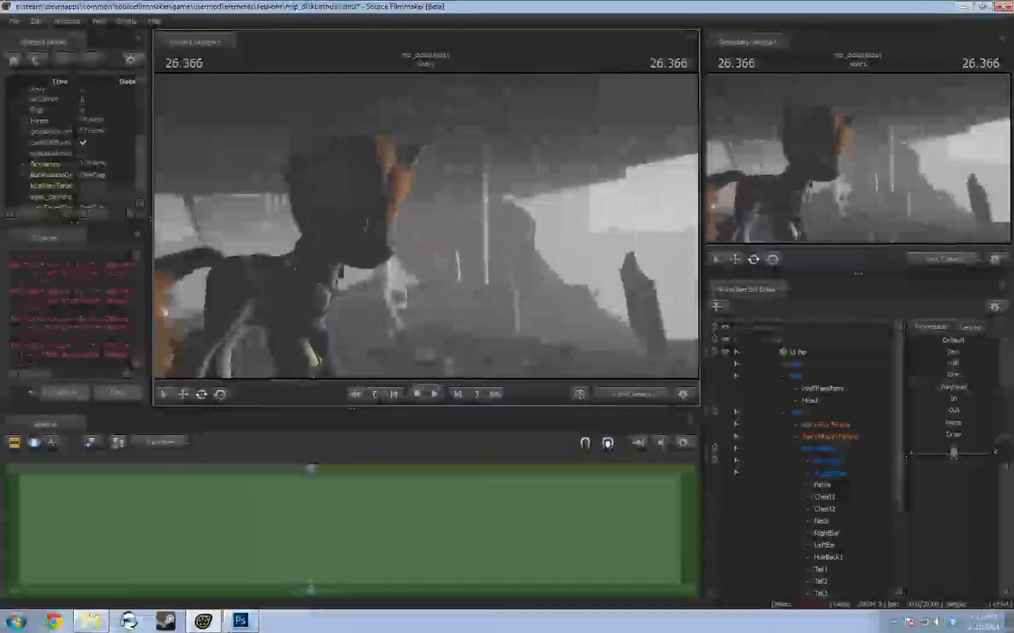
{"action": "left_click", "coordinate": [771, 352]}
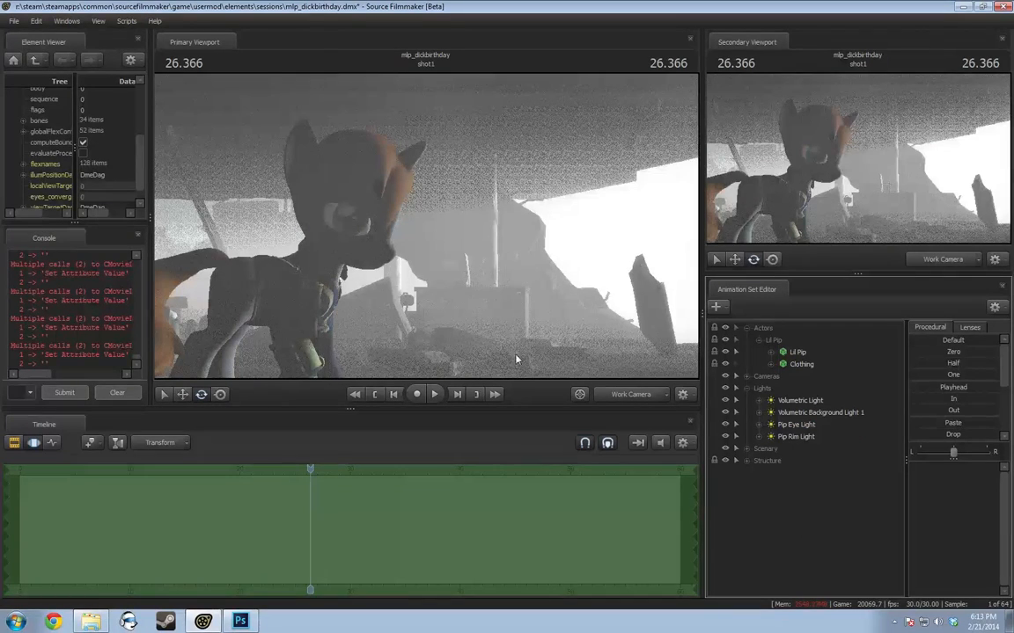
{"action": "mouse_move", "coordinate": [543, 335]}
{"action": "left_mouse_down"}
{"action": "mouse_move", "coordinate": [555, 327]}
{"action": "mouse_move", "coordinate": [526, 325]}
{"action": "left_mouse_up"}
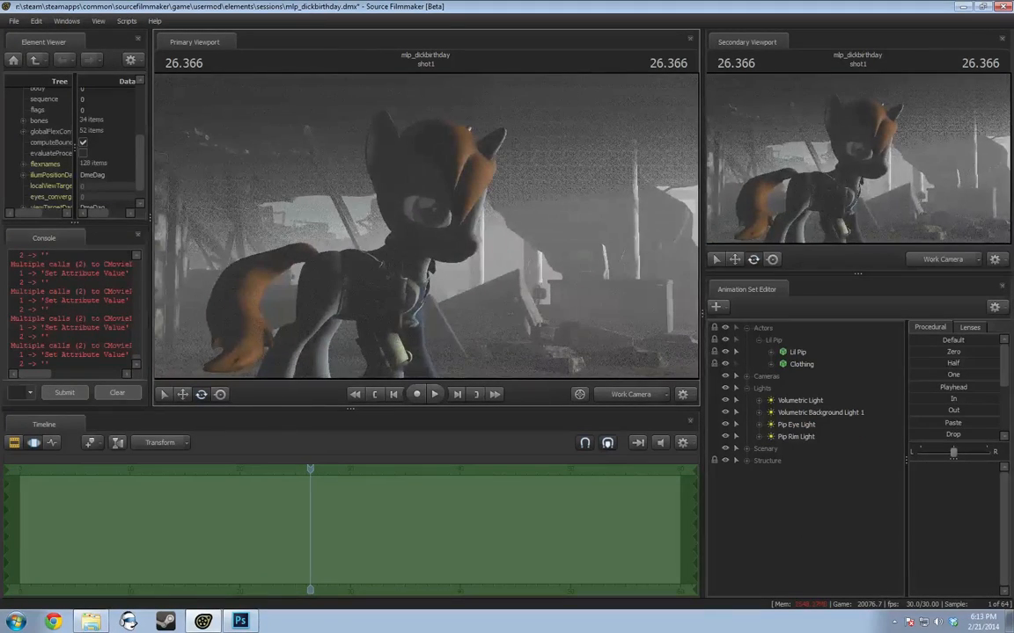
Check the shot through camera1, return to the Work Camera and select Volumetric Background Light 1 while viewing the ruined background buildings
{"action": "left_click", "coordinate": [630, 394]}
{"action": "left_click", "coordinate": [542, 350]}
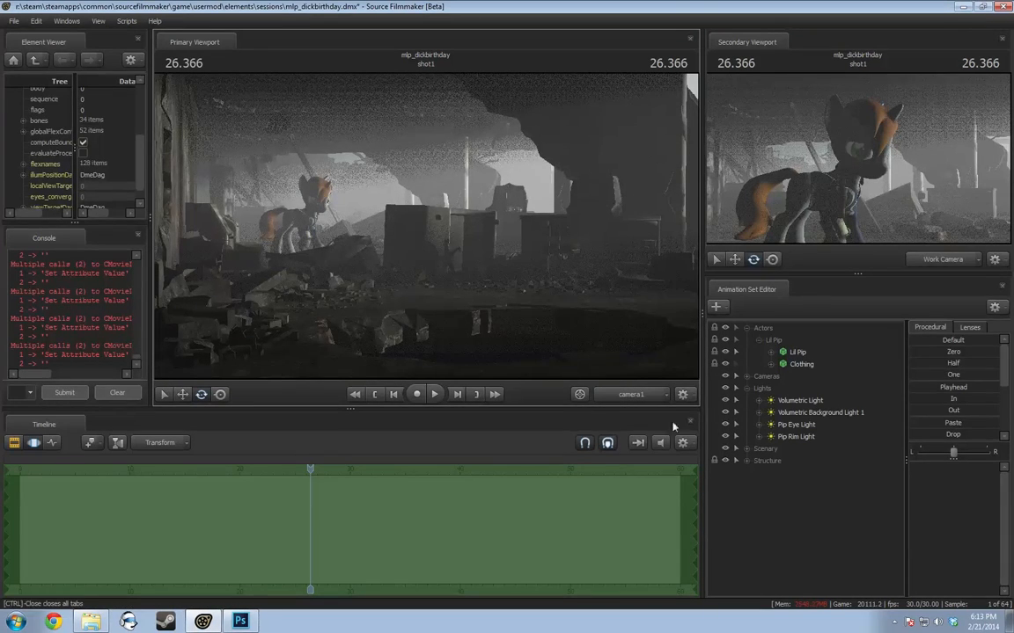
{"action": "left_click", "coordinate": [630, 394]}
{"action": "left_click", "coordinate": [551, 358]}
{"action": "left_click", "coordinate": [803, 412]}
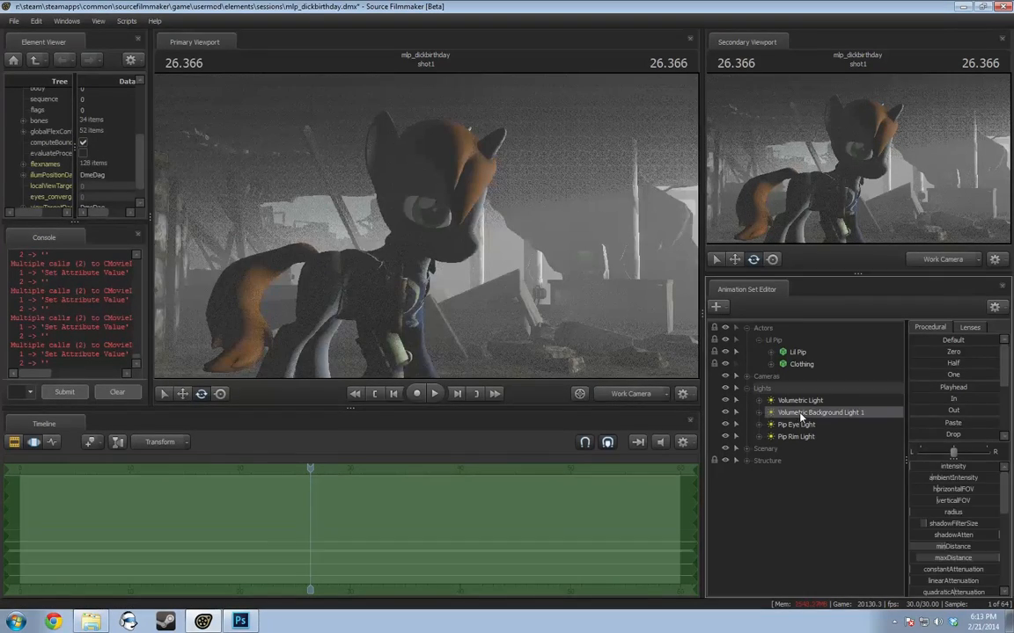
{"action": "left_click_drag", "start_coordinate": [558, 301], "coordinate": [444, 256]}
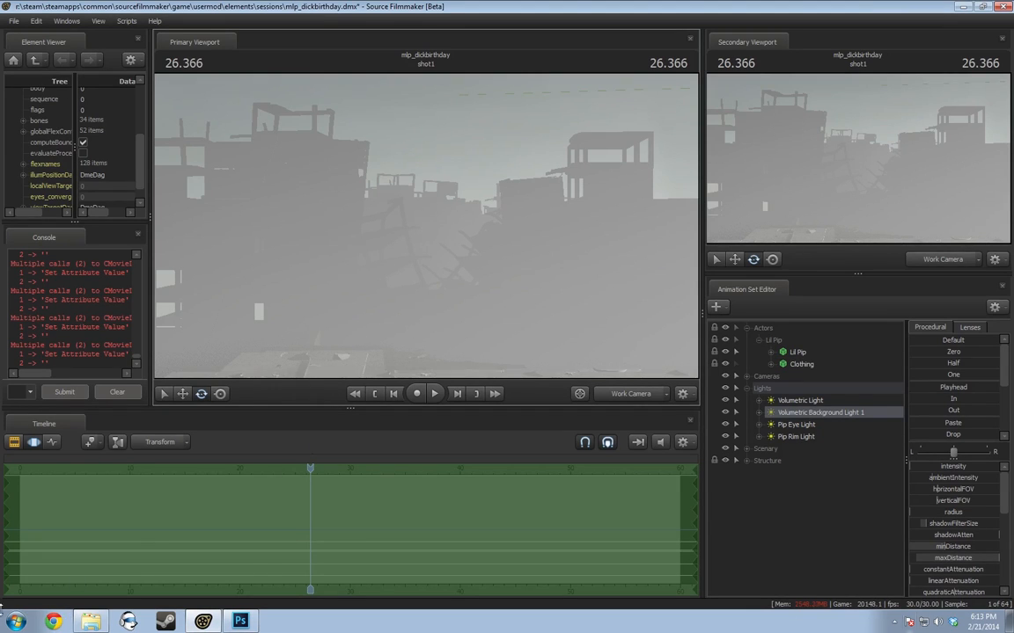
Switch to Windows Explorer, browse the Pictures folder and view TwiDash_Outside_SceneConcept_02.jpg, closing it when done
{"action": "key", "text": "alt+Tab"}
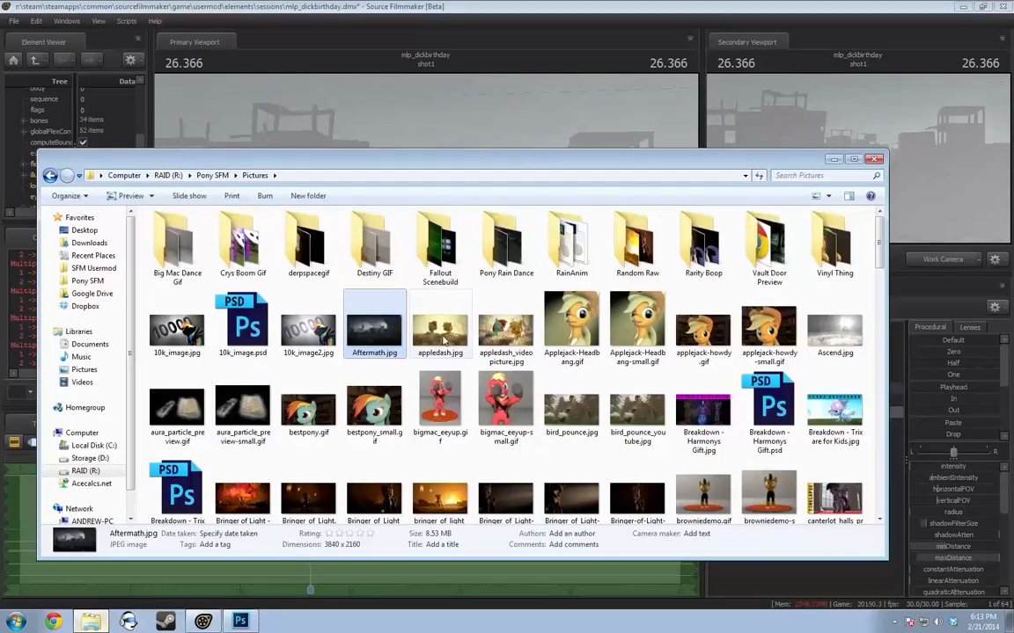
{"action": "left_click", "coordinate": [440, 403]}
{"action": "scroll", "coordinate": [446, 399], "scroll_direction": "down", "scroll_amount": 3}
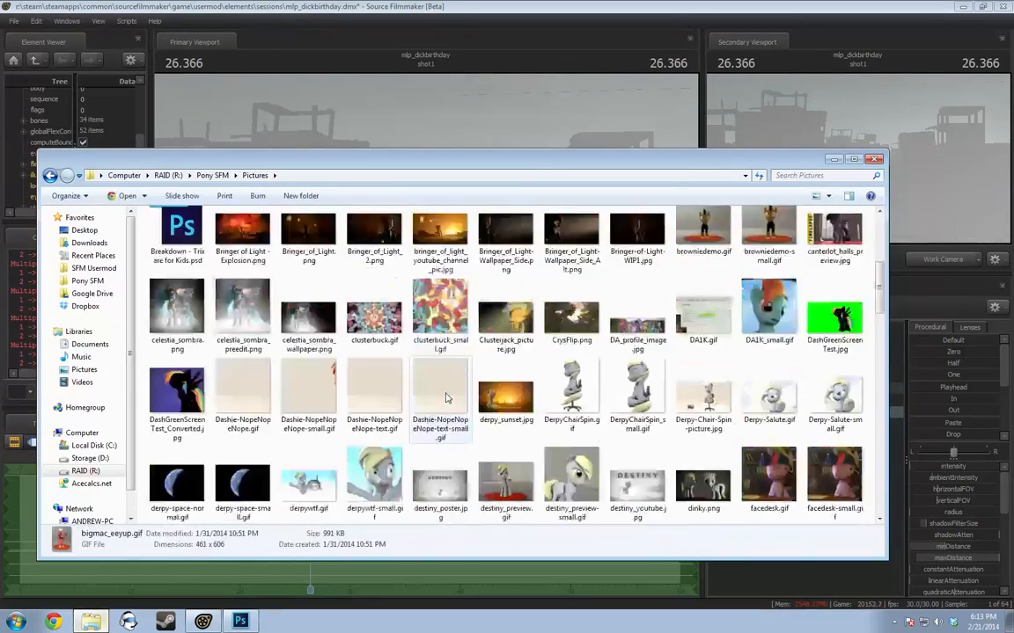
{"action": "scroll", "coordinate": [446, 398], "scroll_direction": "down", "scroll_amount": 6}
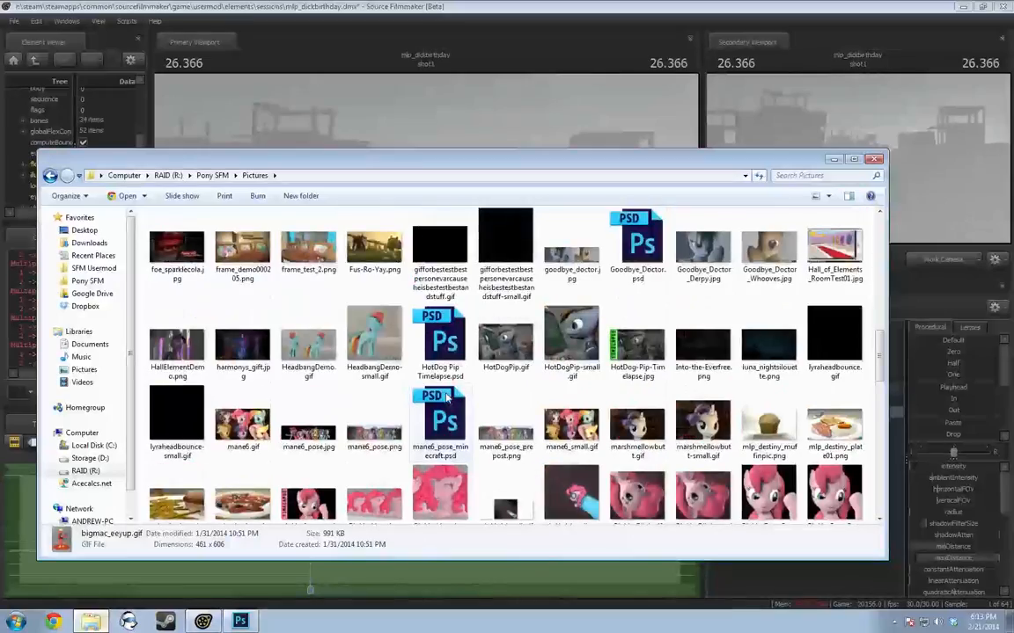
{"action": "scroll", "coordinate": [446, 399], "scroll_direction": "up", "scroll_amount": 2}
{"action": "scroll", "coordinate": [446, 399], "scroll_direction": "down", "scroll_amount": 5}
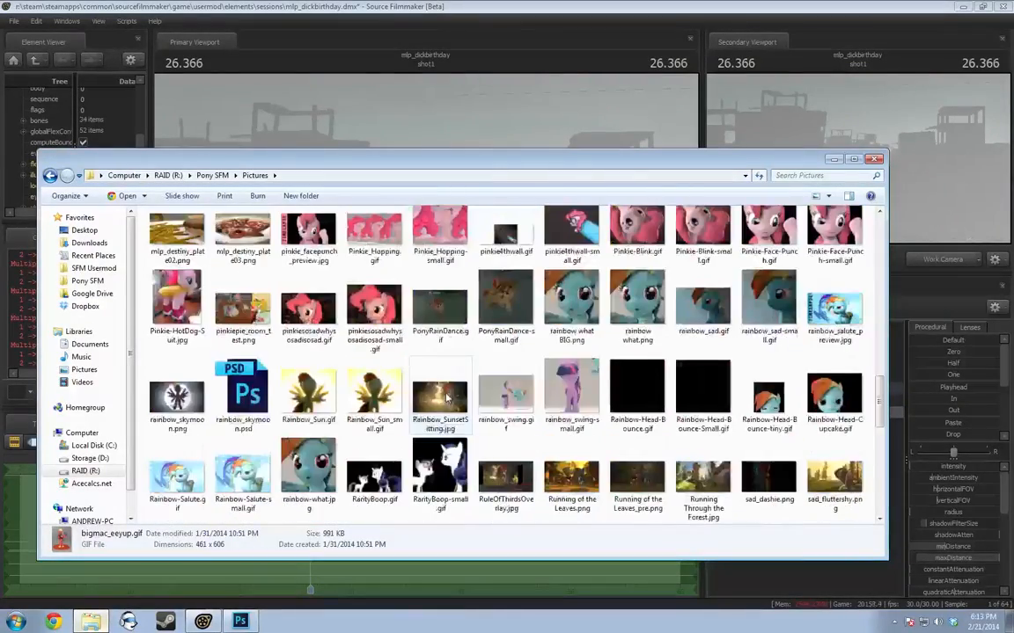
{"action": "scroll", "coordinate": [446, 399], "scroll_direction": "down", "scroll_amount": 8}
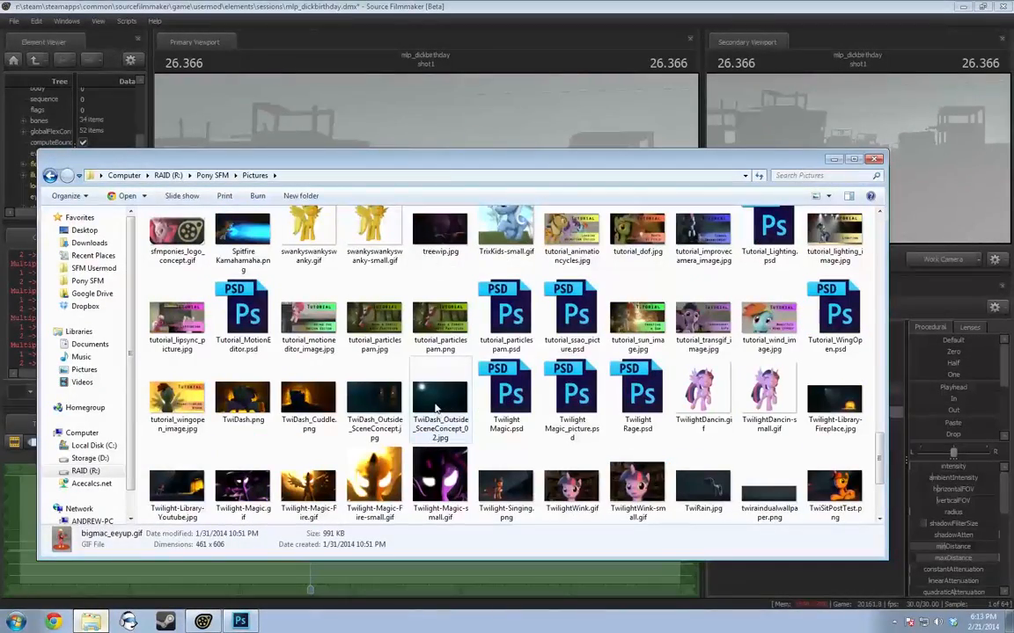
{"action": "double_click", "coordinate": [436, 407]}
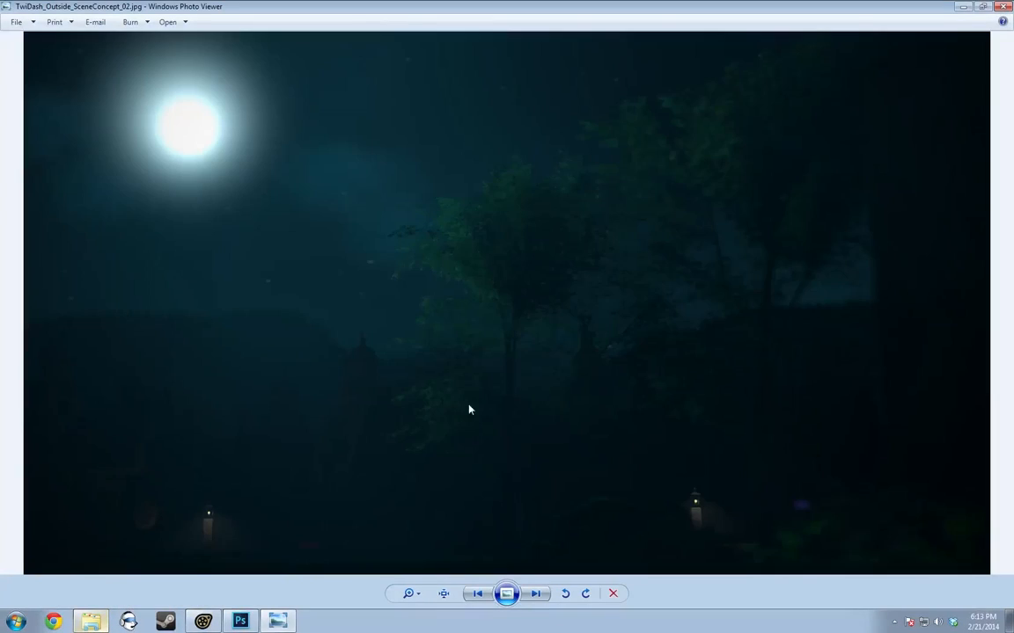
{"action": "left_click", "coordinate": [1003, 7]}
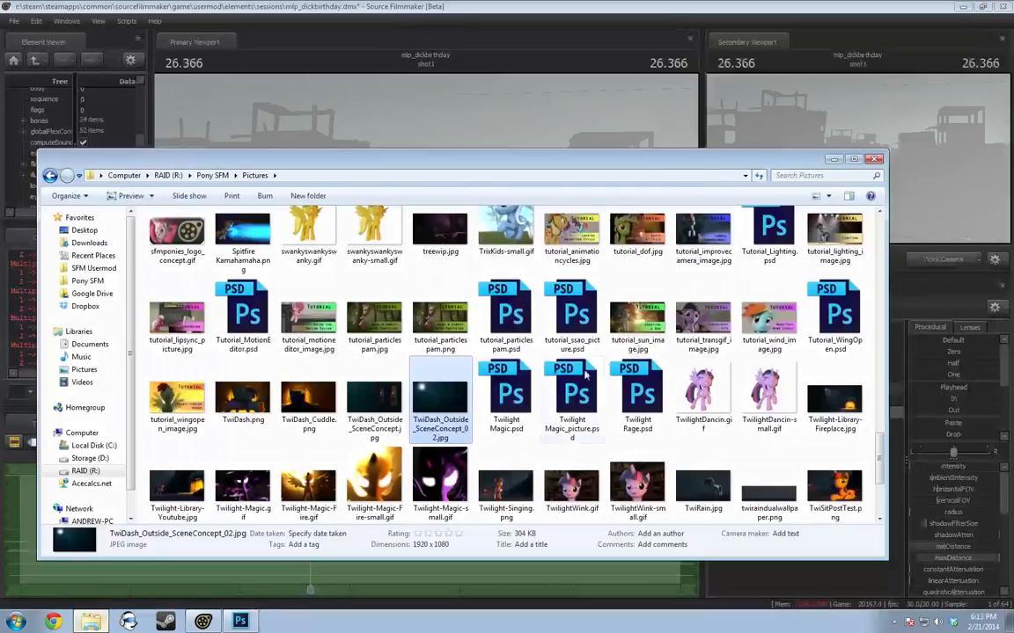
Find luna_nightsilouette.png in the Pictures folder, view it in Windows Photo Viewer and return to Source Filmmaker
{"action": "scroll", "coordinate": [584, 375], "scroll_direction": "down", "scroll_amount": 3}
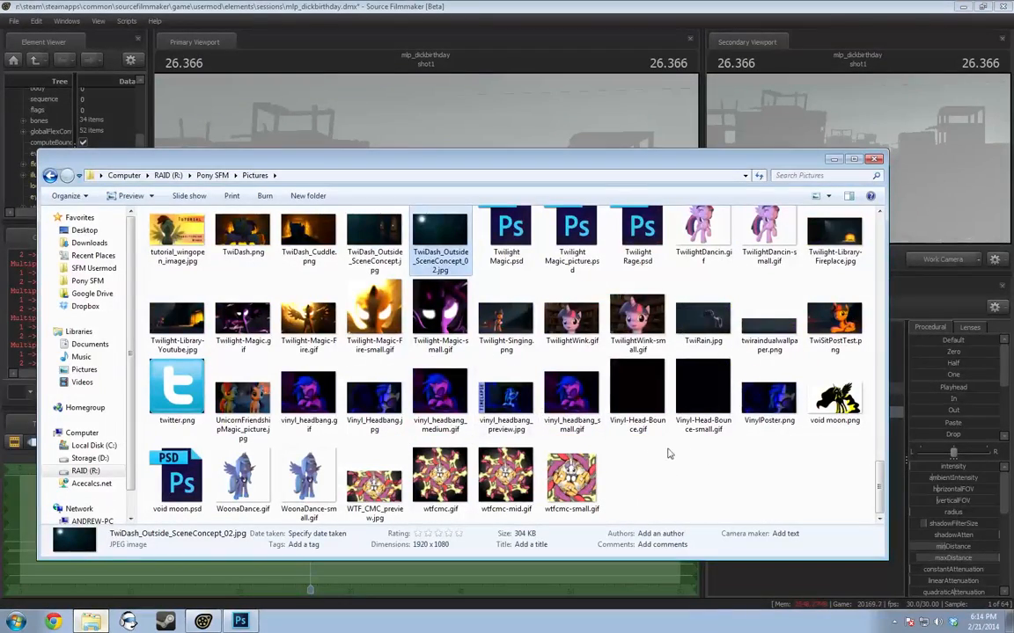
{"action": "left_click", "coordinate": [705, 477]}
{"action": "scroll", "coordinate": [707, 479], "scroll_direction": "up", "scroll_amount": 1}
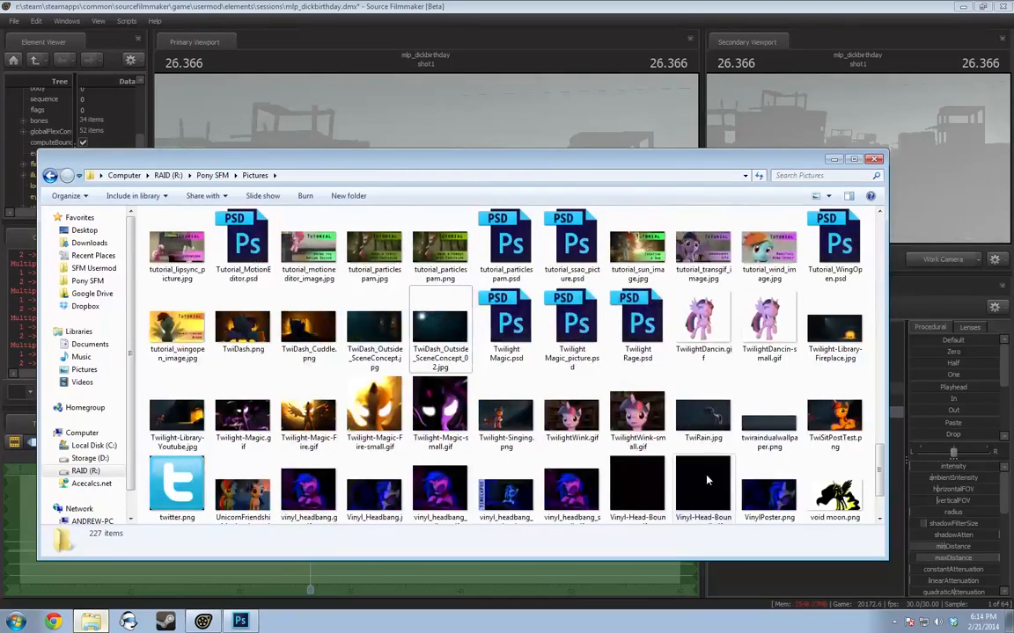
{"action": "scroll", "coordinate": [706, 480], "scroll_direction": "up", "scroll_amount": 10}
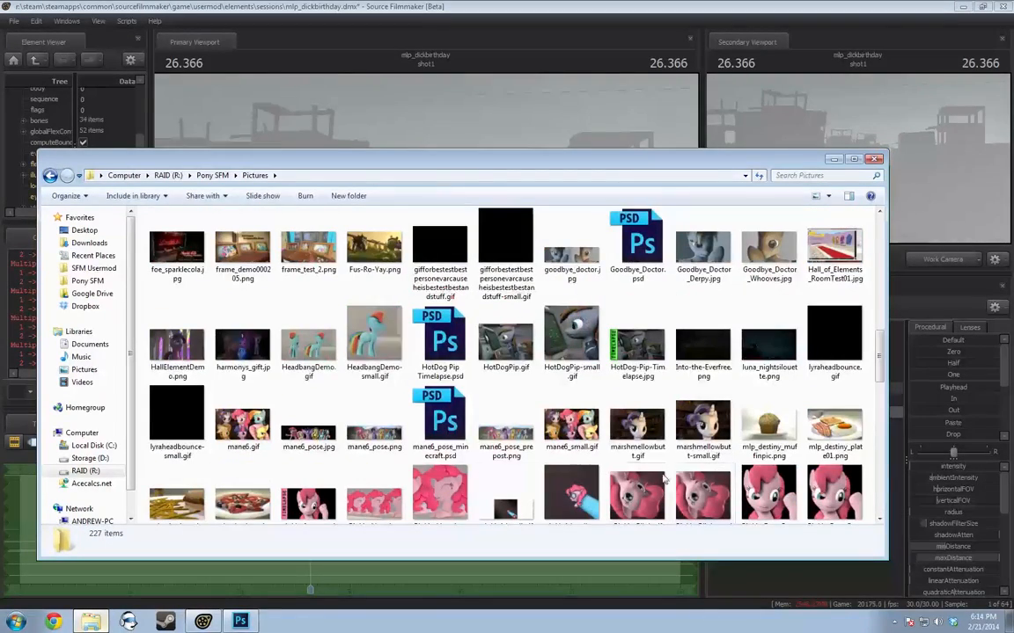
{"action": "double_click", "coordinate": [769, 341]}
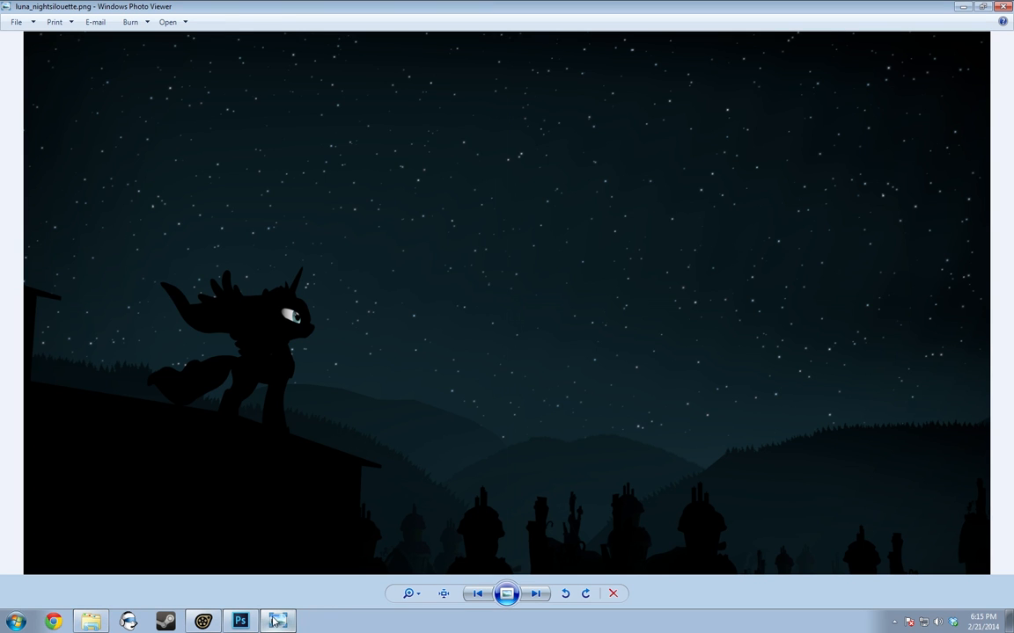
{"action": "key", "text": "Escape"}
{"action": "left_click", "coordinate": [582, 6]}
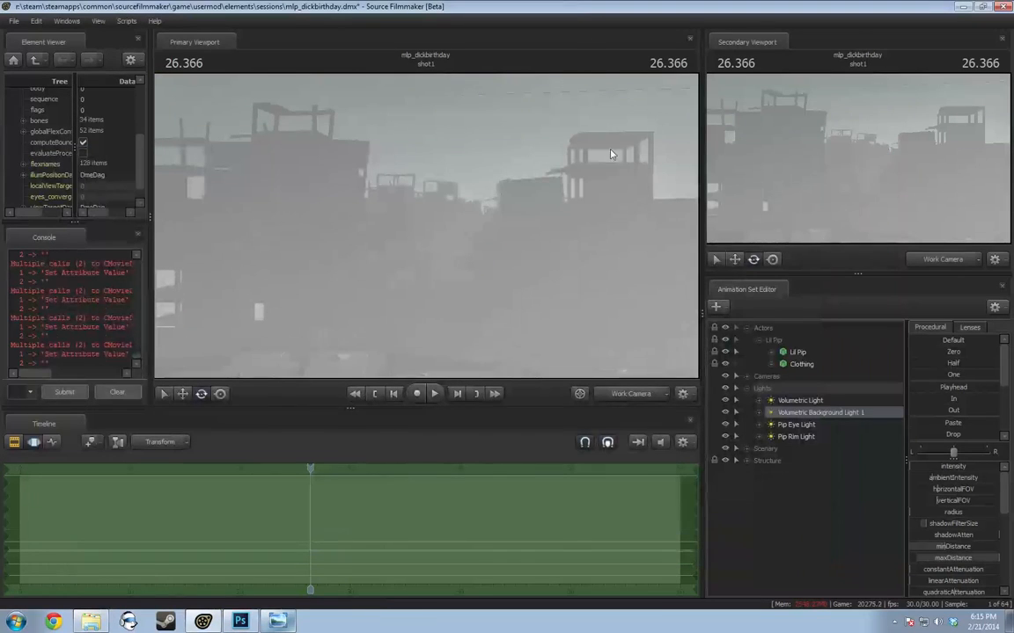
Fly the Work Camera over the background buildings to inspect how the set is laid out from above
{"action": "left_click", "coordinate": [627, 397]}
{"action": "left_click", "coordinate": [626, 396]}
{"action": "left_click_drag", "start_coordinate": [576, 275], "coordinate": [589, 315]}
{"action": "key", "text": "w"}
{"action": "key", "text": "s"}
{"action": "left_click_drag", "start_coordinate": [523, 205], "coordinate": [476, 203]}
{"action": "key", "text": "a"}
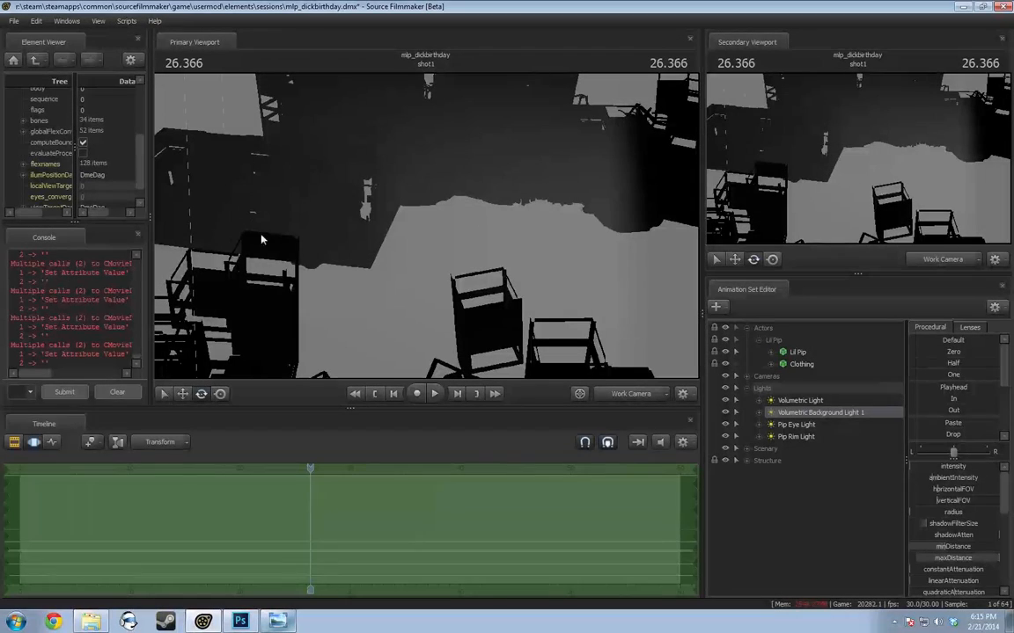
Show camera1 in the primary viewport with the Clip Editor active, and make the viewport taller
{"action": "left_click", "coordinate": [623, 394]}
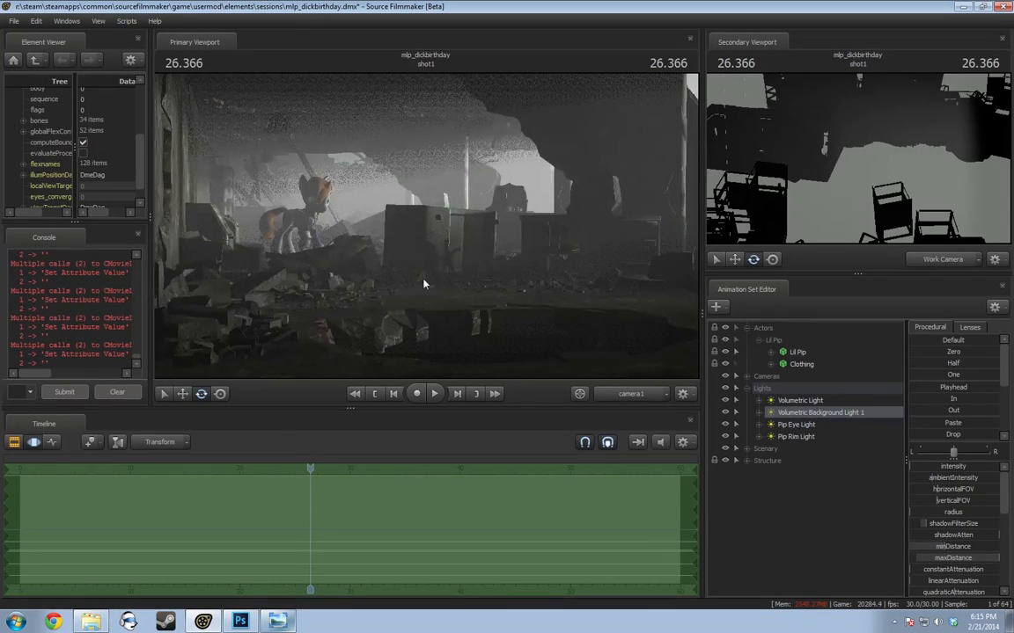
{"action": "key", "text": "F2"}
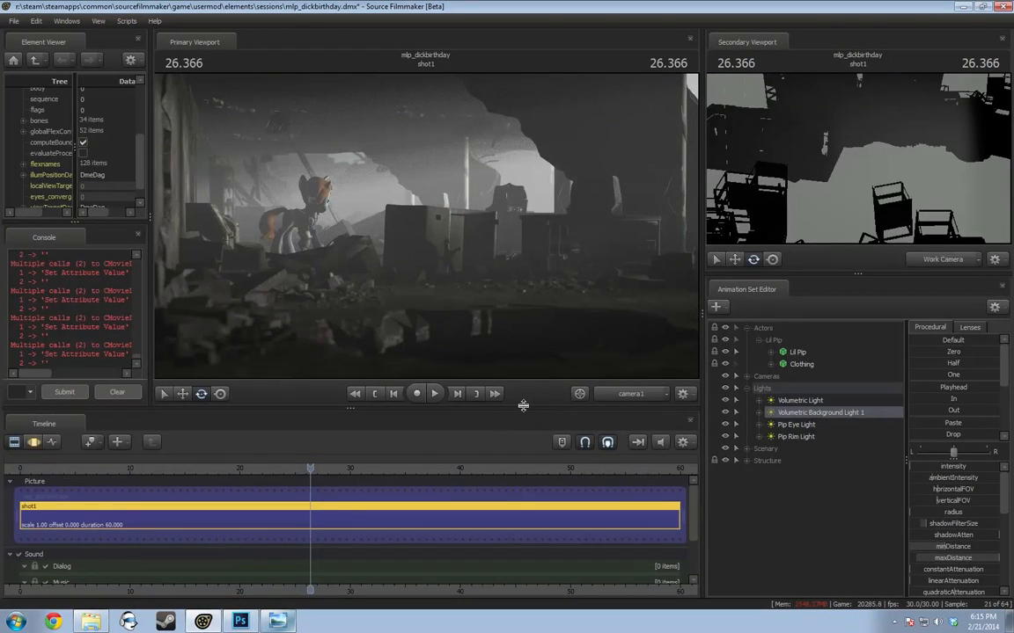
{"action": "left_click_drag", "start_coordinate": [526, 406], "coordinate": [506, 538]}
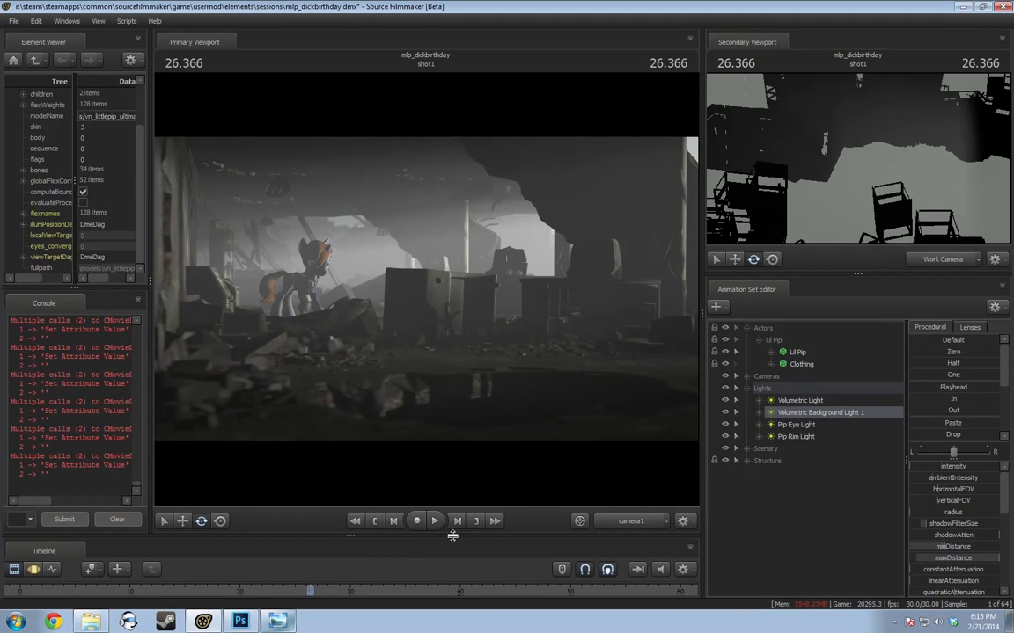
{"action": "left_click_drag", "start_coordinate": [452, 535], "coordinate": [458, 449]}
Open the finished Aftermath.jpg from the Pictures folder and zoom in and out of it to study the result
{"action": "left_click", "coordinate": [90, 621]}
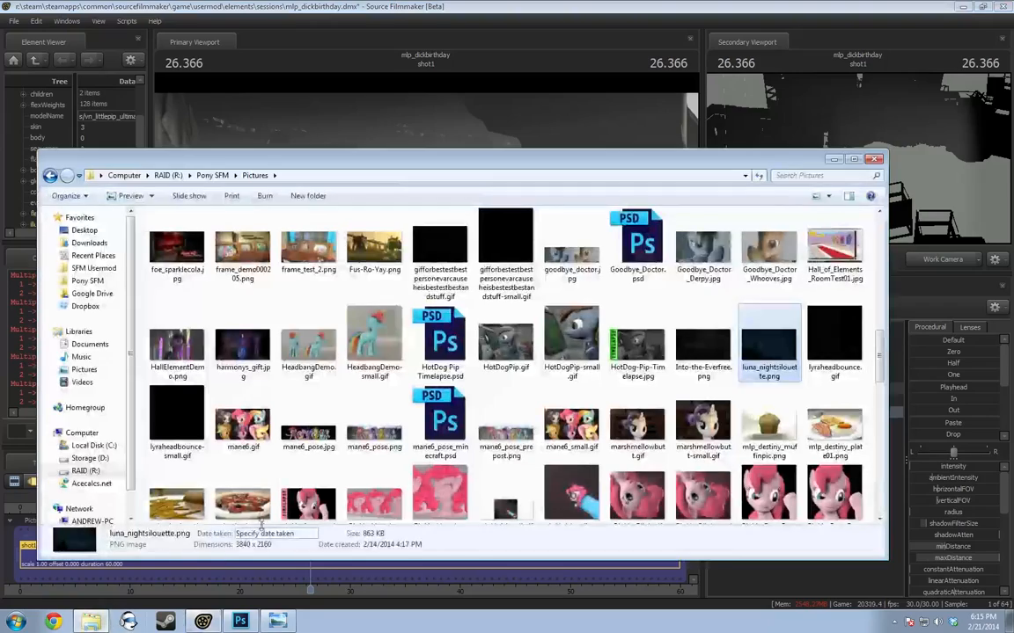
{"action": "scroll", "coordinate": [506, 352], "scroll_direction": "up", "scroll_amount": 10}
{"action": "left_click", "coordinate": [378, 328]}
{"action": "double_click", "coordinate": [378, 328]}
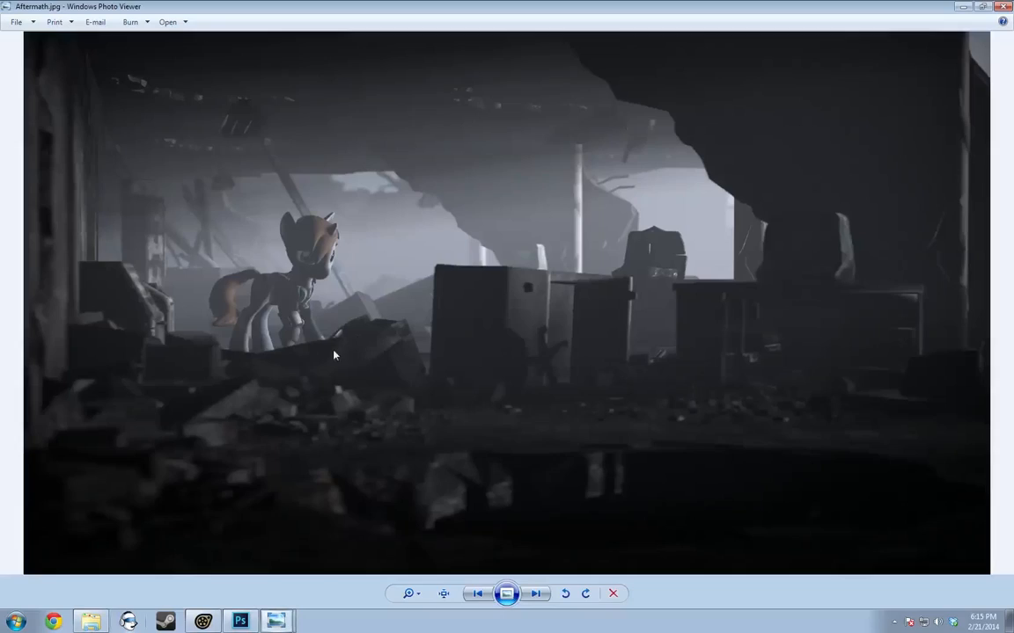
{"action": "scroll", "coordinate": [337, 193], "scroll_direction": "up", "scroll_amount": 3}
{"action": "scroll", "coordinate": [387, 285], "scroll_direction": "down", "scroll_amount": 3}
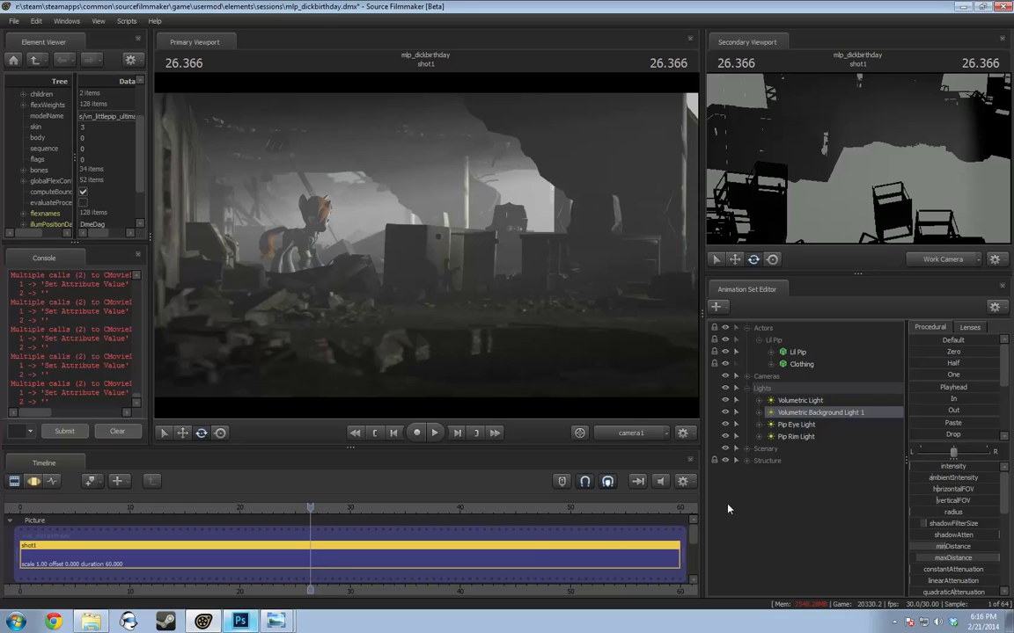
Widen and heighten the Animation Set Editor and enlarge its slider list to expose Volumetric Background Light 1's attributes
{"action": "left_click_drag", "start_coordinate": [701, 353], "coordinate": [566, 353]}
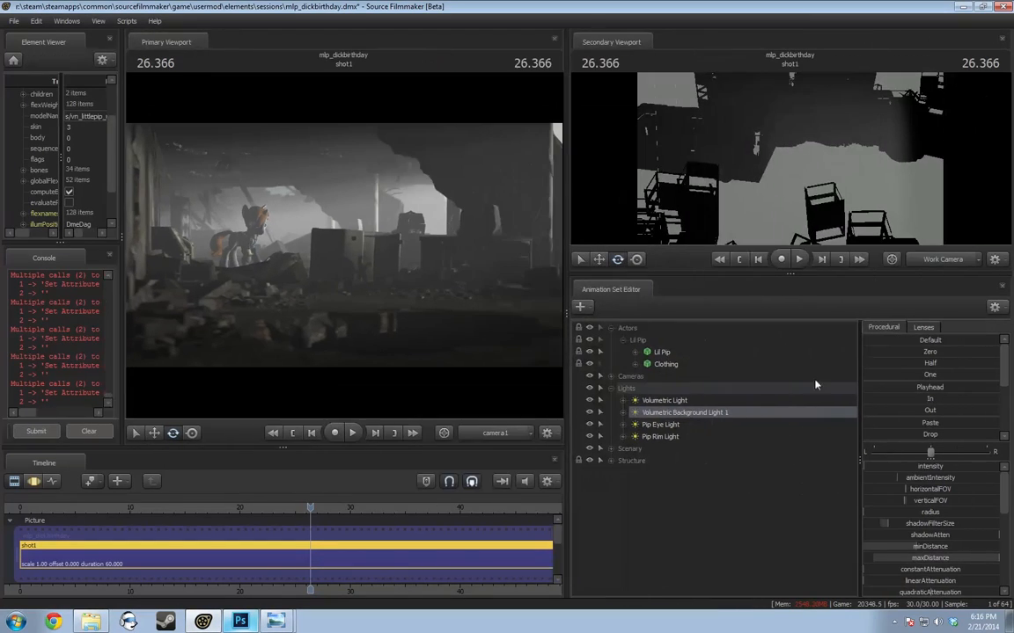
{"action": "left_click_drag", "start_coordinate": [860, 327], "coordinate": [759, 327]}
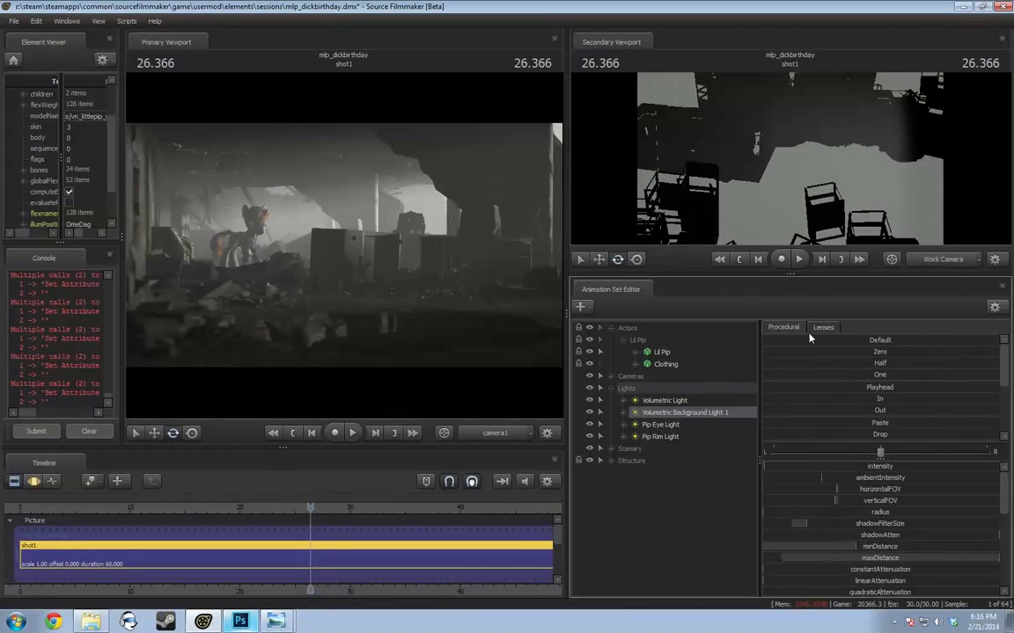
{"action": "left_click_drag", "start_coordinate": [803, 274], "coordinate": [801, 174]}
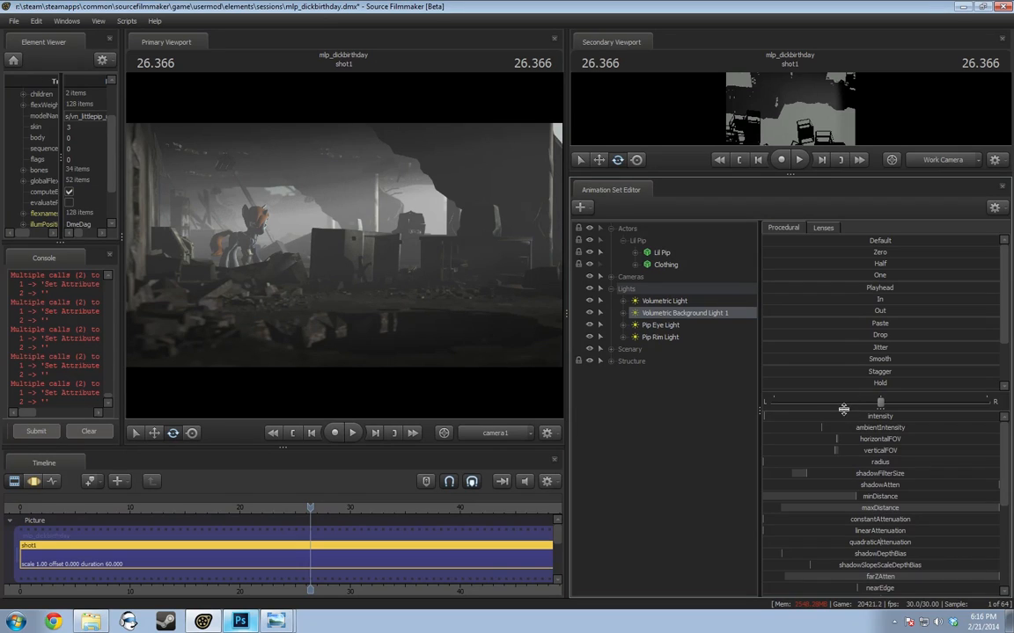
{"action": "left_click_drag", "start_coordinate": [849, 400], "coordinate": [844, 271]}
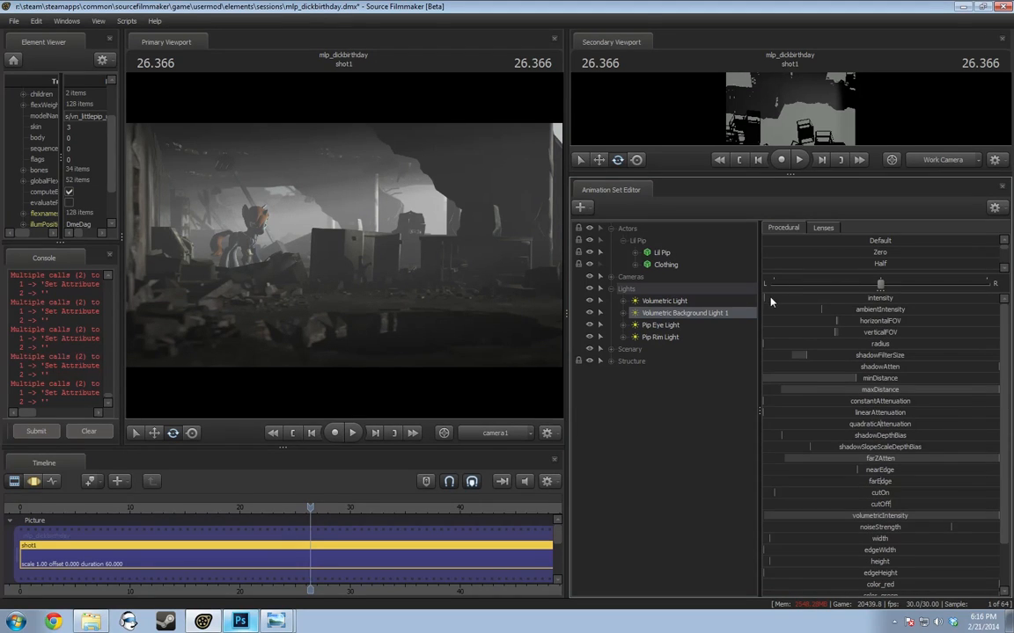
Check the minimum, maximum and default limits of Volumetric Background Light 1's volumetricIntensity, leaving the values as they are
{"action": "right_click", "coordinate": [847, 521]}
{"action": "left_click", "coordinate": [859, 534]}
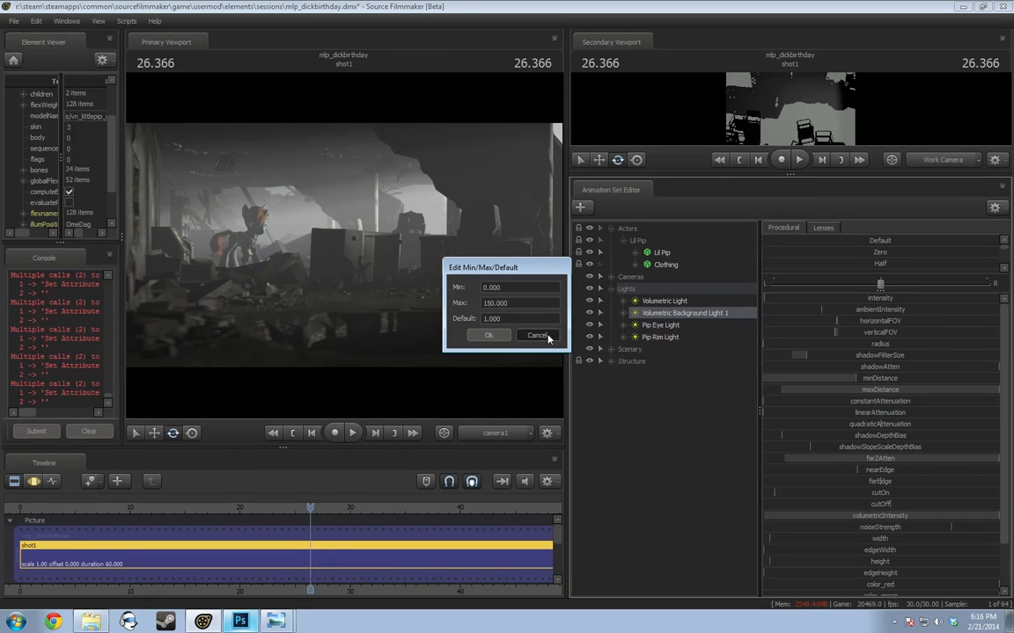
{"action": "left_click", "coordinate": [537, 335]}
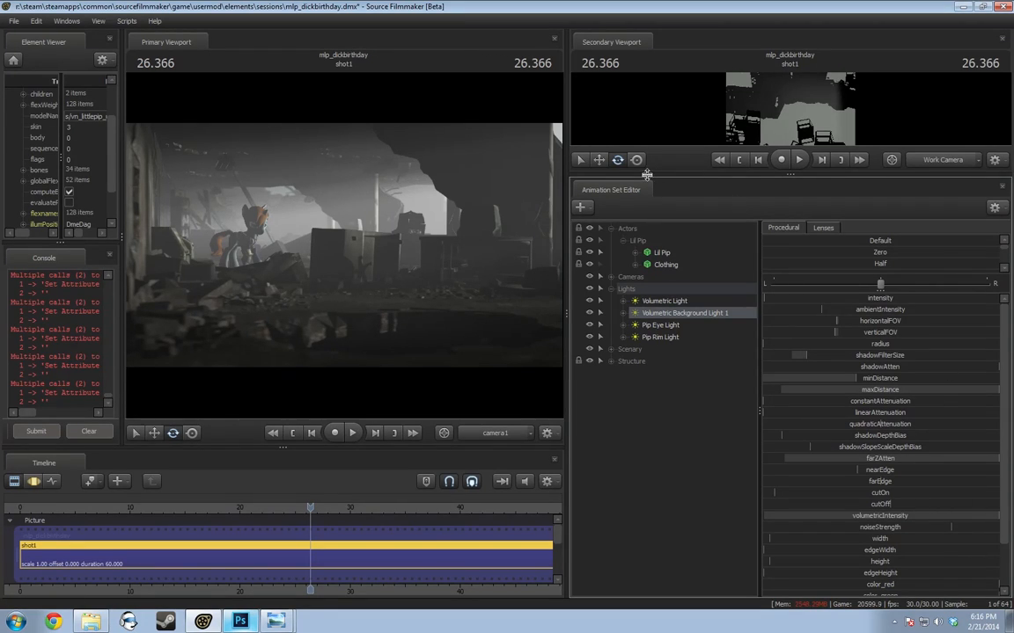
Enlarge the primary and secondary viewports and widen the animation set list so the light names are readable
{"action": "left_click_drag", "start_coordinate": [691, 174], "coordinate": [765, 361]}
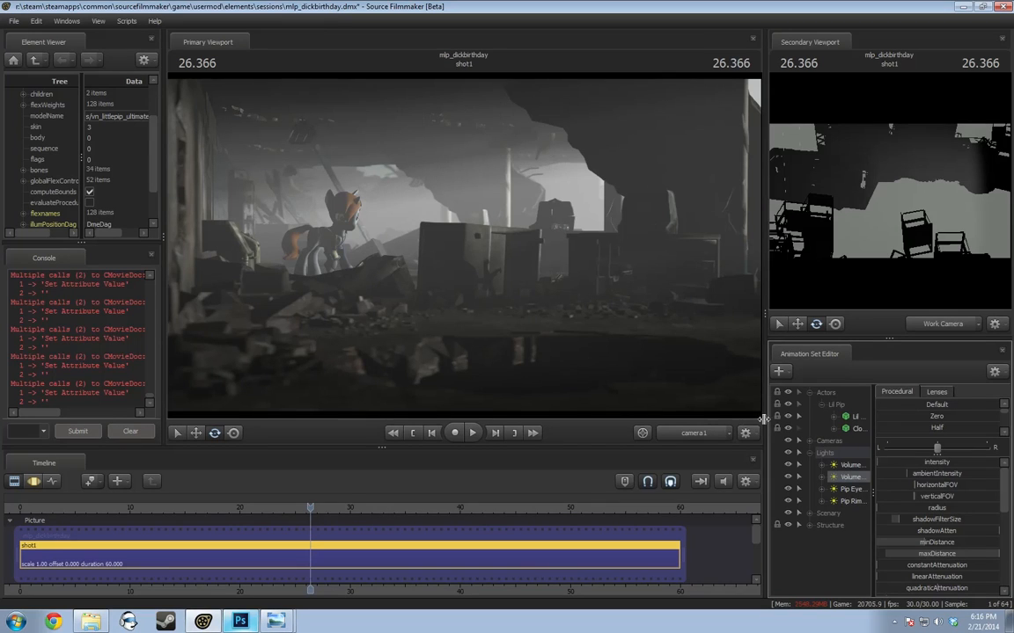
{"action": "left_click_drag", "start_coordinate": [763, 420], "coordinate": [746, 420]}
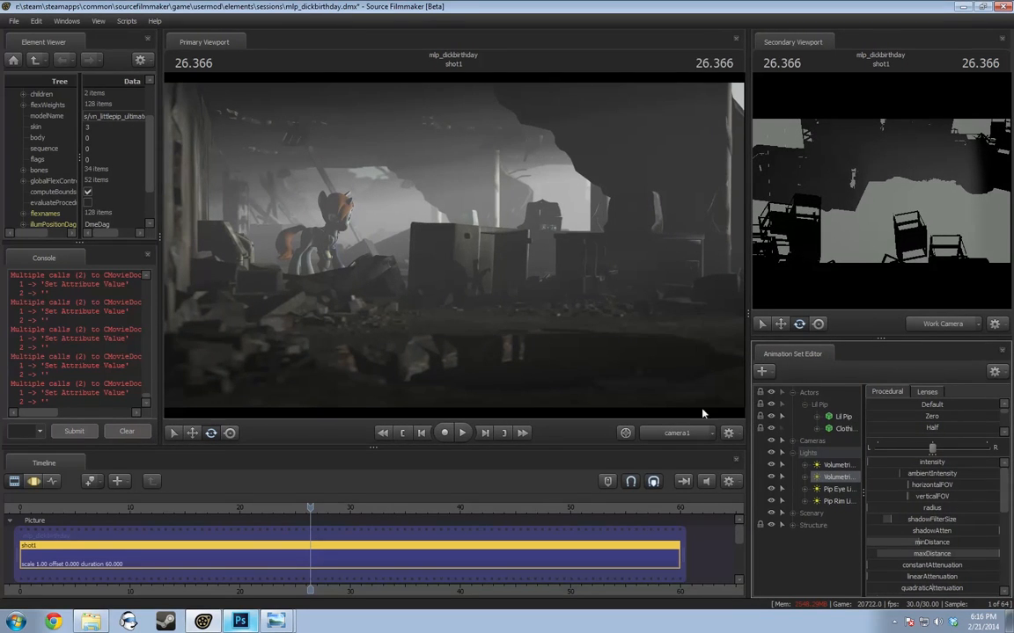
{"action": "left_click_drag", "start_coordinate": [854, 447], "coordinate": [904, 444]}
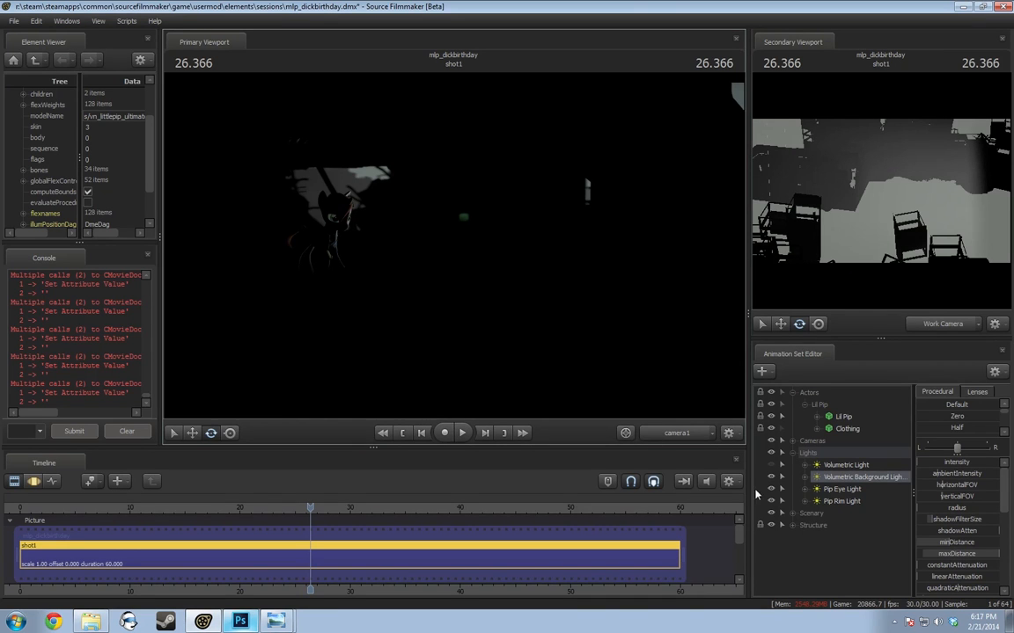
Make the hidden Volumetric Light visible again, and compare the Work Camera view with the camera1 shot
{"action": "left_click", "coordinate": [771, 465]}
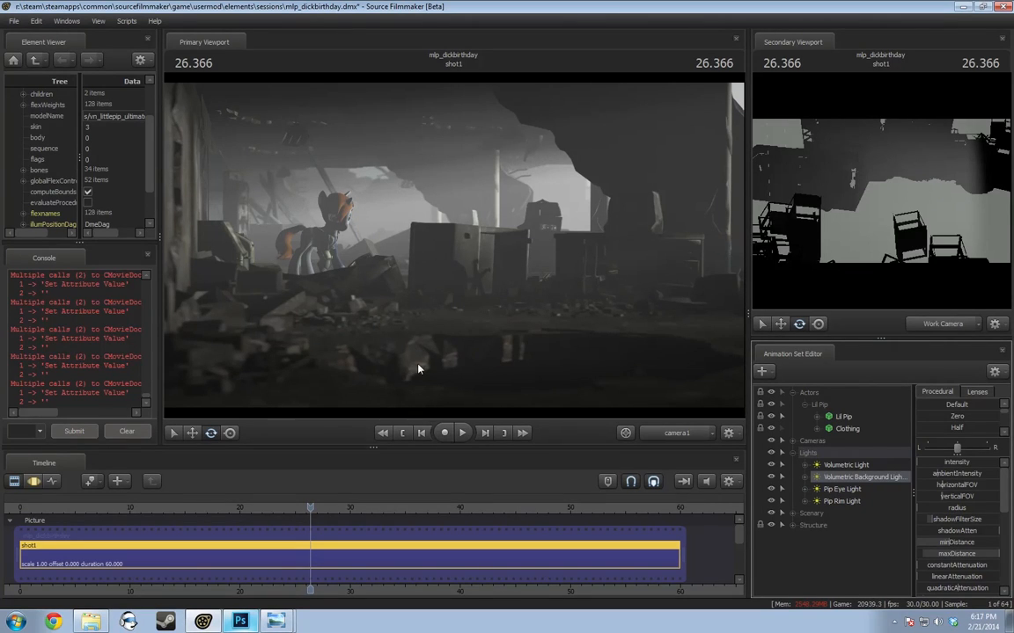
{"action": "left_click", "coordinate": [674, 433]}
{"action": "left_click_drag", "start_coordinate": [460, 251], "coordinate": [459, 251]}
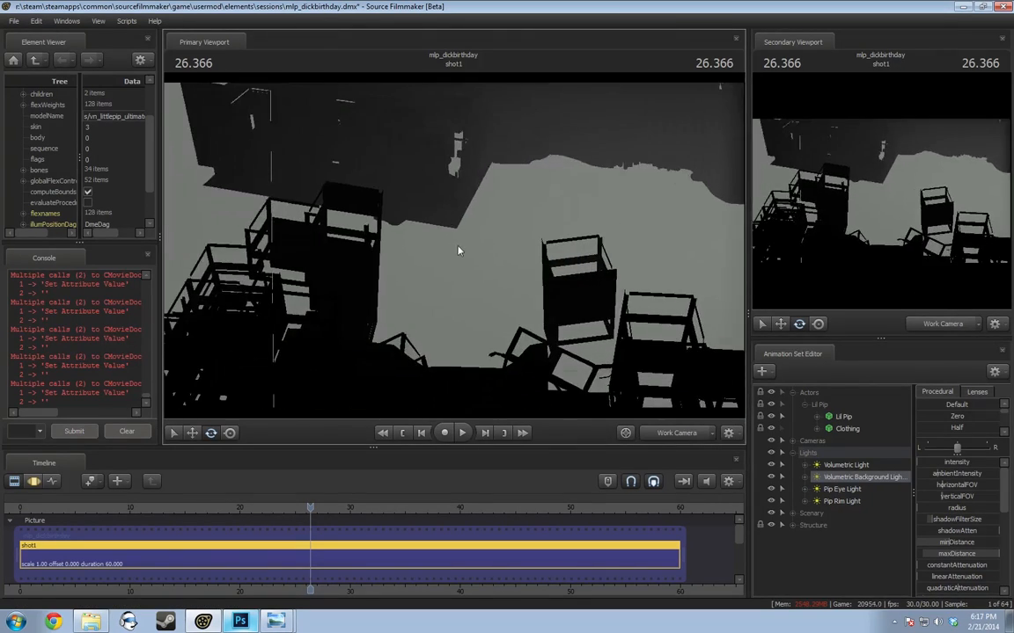
{"action": "left_click", "coordinate": [676, 432]}
{"action": "left_click", "coordinate": [676, 435]}
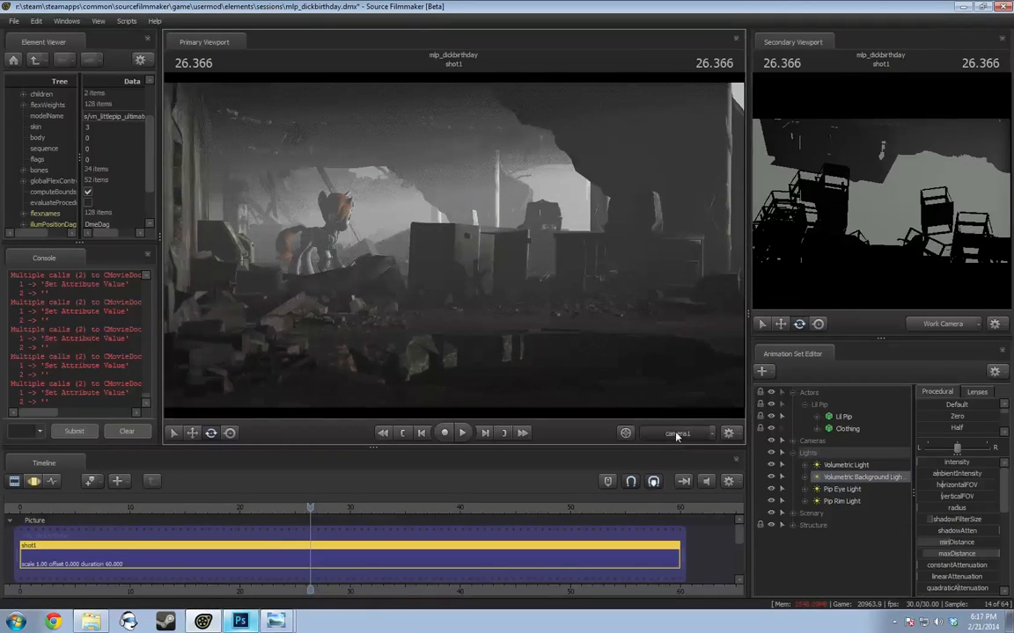
Fly the Work Camera among the filing cabinets and fallen beams to examine the volumetric haze, and return to camera1
{"action": "left_click_drag", "start_coordinate": [530, 196], "coordinate": [361, 89]}
{"action": "key", "text": "w"}
{"action": "key", "text": "w"}
{"action": "key", "text": "w"}
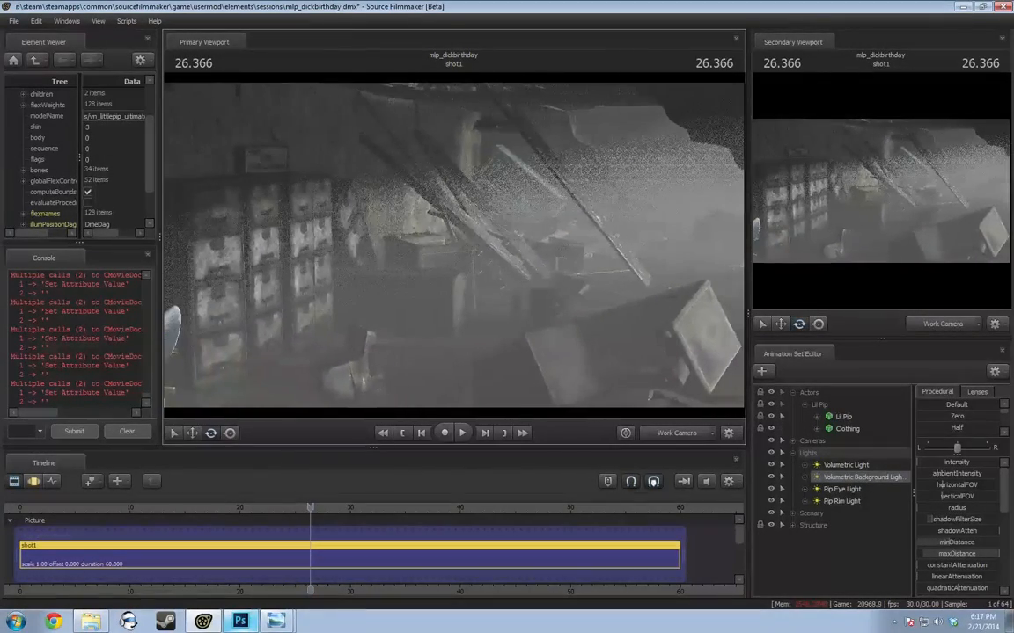
{"action": "left_click", "coordinate": [662, 436]}
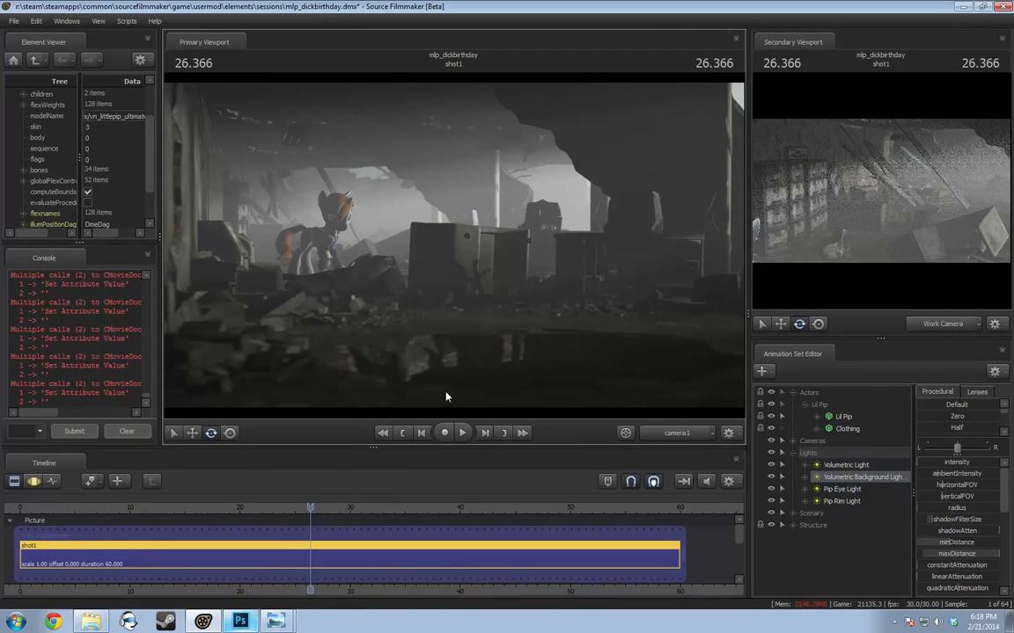
Close the current session with its changes saved, and open the recent session mlp_twidash.dmx
{"action": "left_click", "coordinate": [14, 21]}
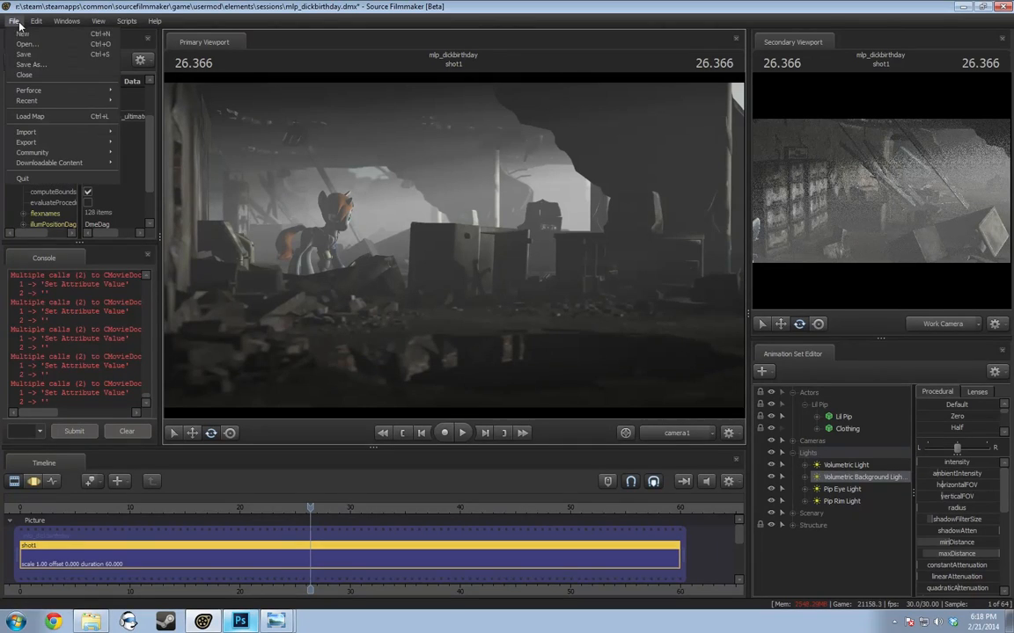
{"action": "left_click", "coordinate": [26, 75]}
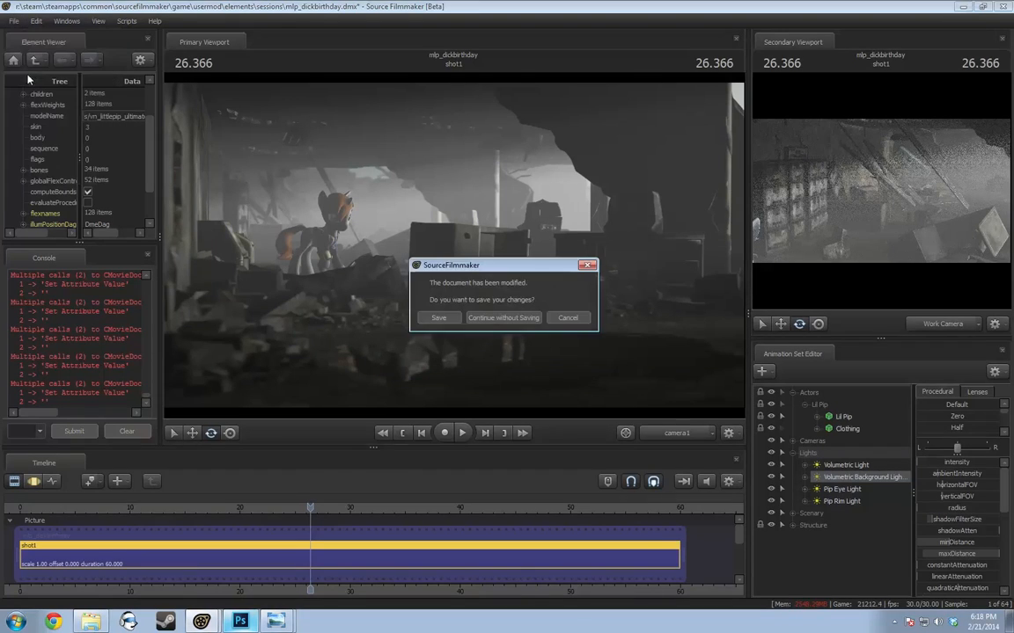
{"action": "left_click", "coordinate": [437, 320]}
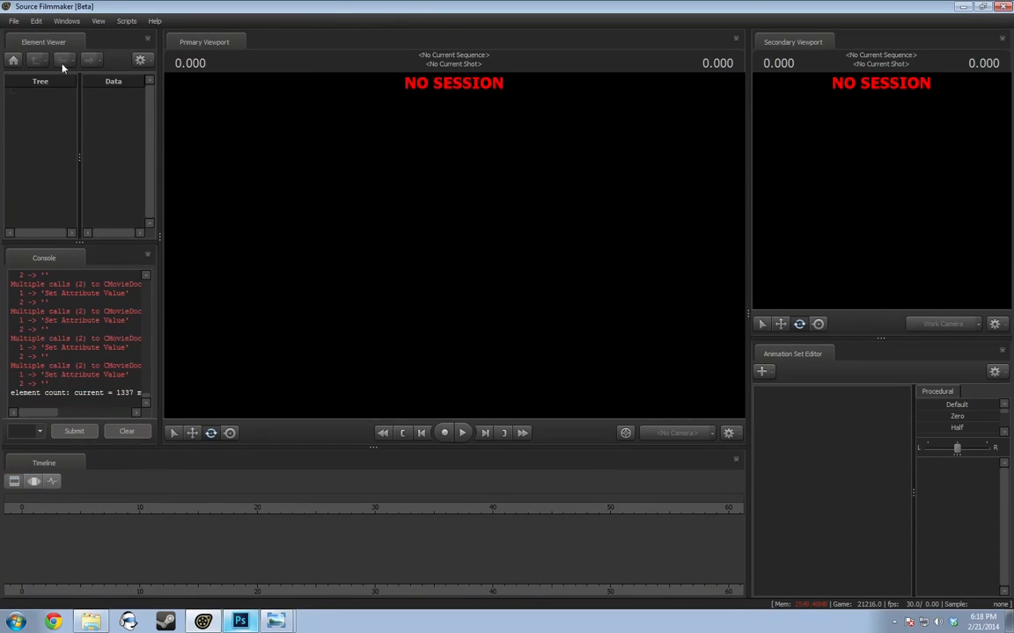
{"action": "left_click", "coordinate": [13, 20]}
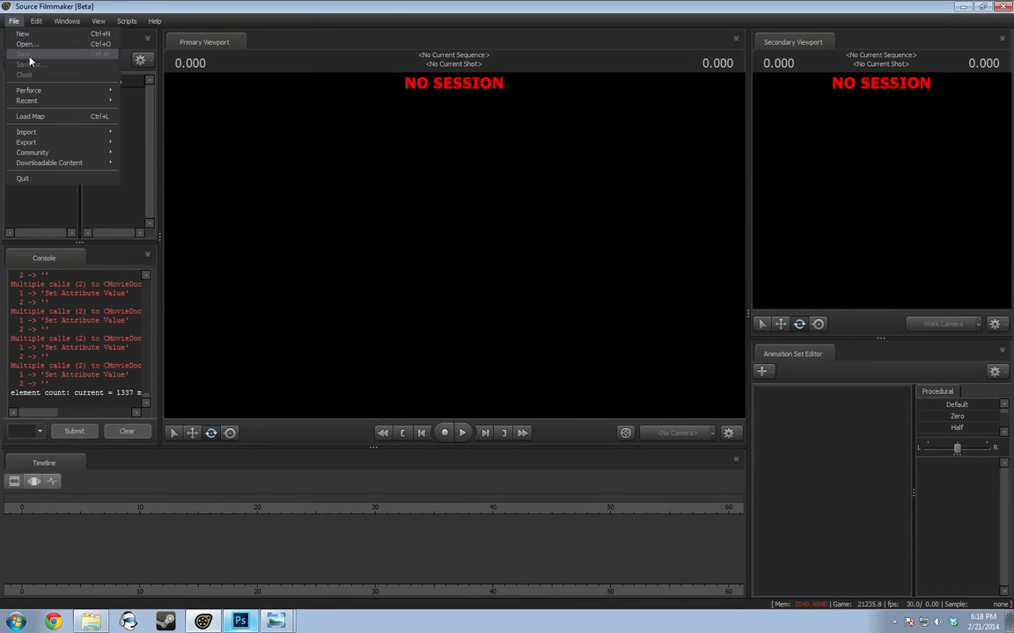
{"action": "mouse_move", "coordinate": [30, 99]}
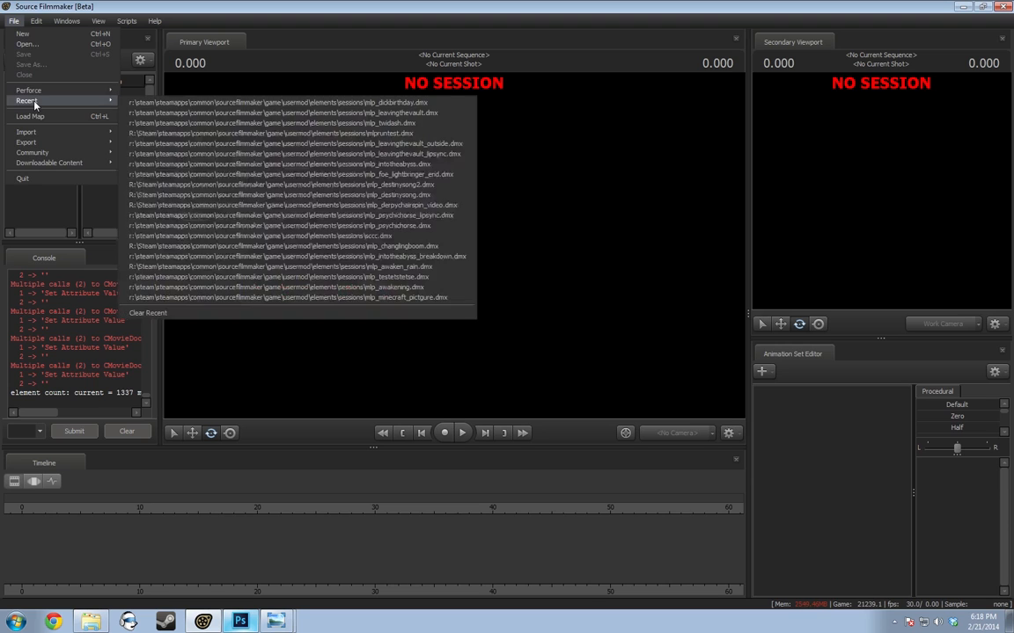
{"action": "left_click", "coordinate": [389, 124]}
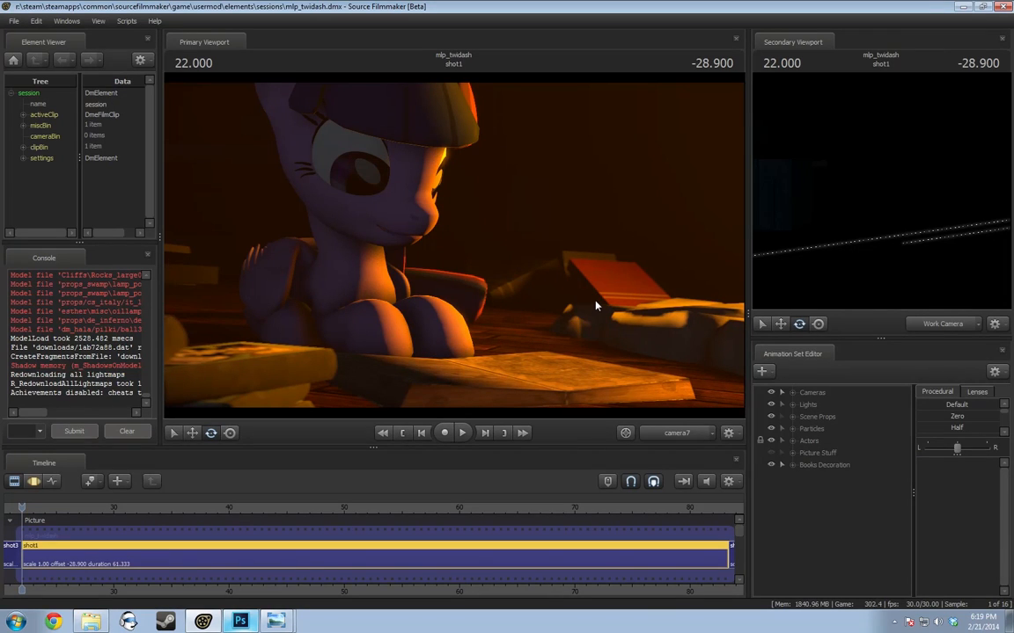
Fit all the shots into the timeline, and select shot2 with the playhead at 5.000
{"action": "scroll", "coordinate": [289, 570], "scroll_direction": "down", "scroll_amount": 5}
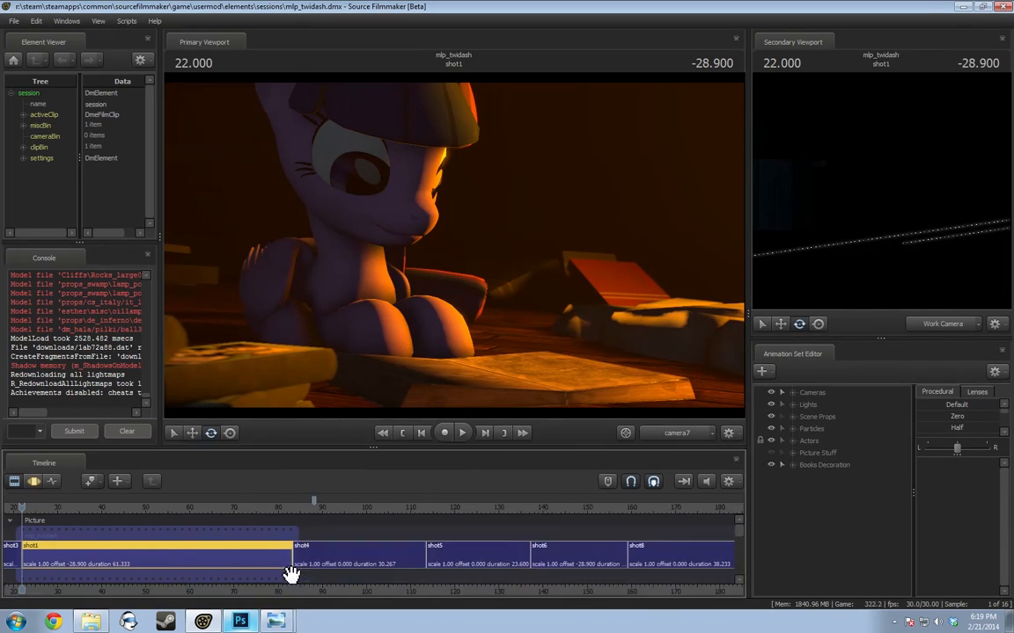
{"action": "left_click_drag", "start_coordinate": [312, 527], "coordinate": [349, 533]}
{"action": "middle_click_drag", "start_coordinate": [81, 556], "coordinate": [315, 553]}
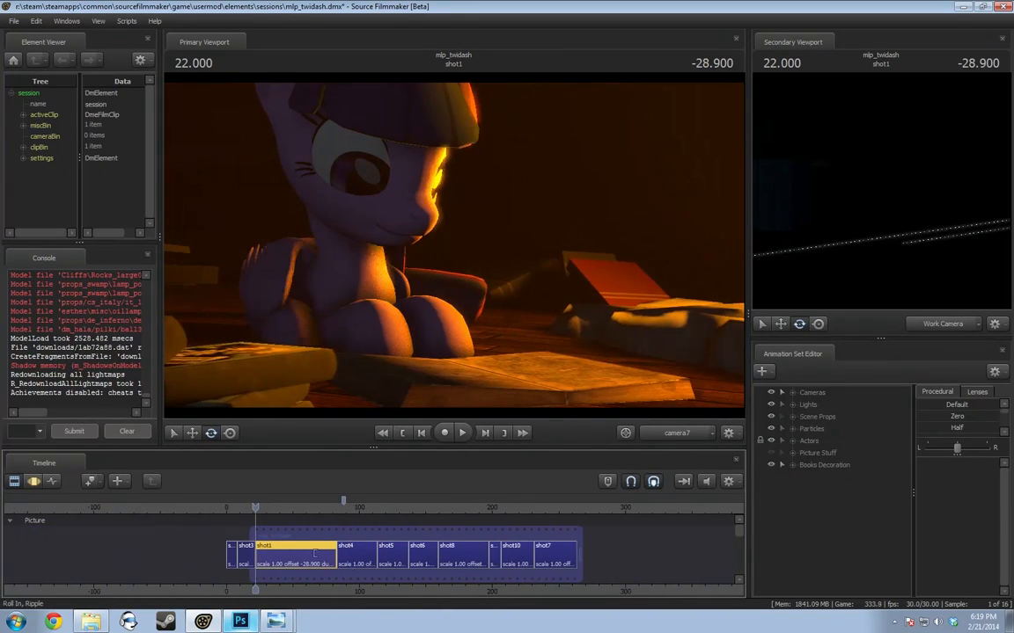
{"action": "left_click_drag", "start_coordinate": [255, 533], "coordinate": [233, 510]}
{"action": "left_click", "coordinate": [235, 550]}
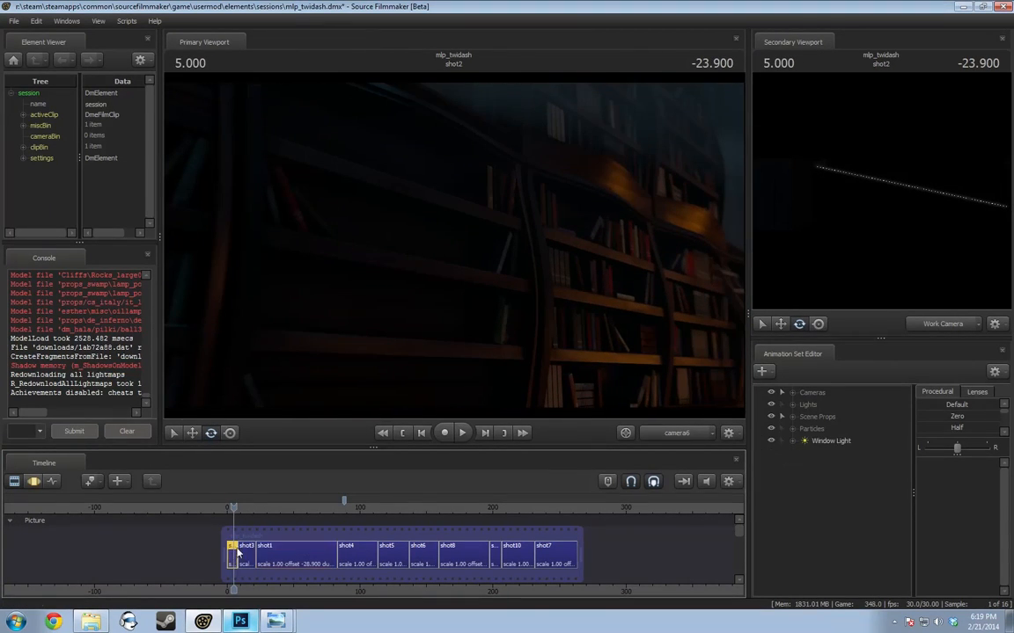
View shot2 through the Work Camera with lighting disabled, and pull back to show the whole bookshelf set
{"action": "left_click", "coordinate": [678, 433]}
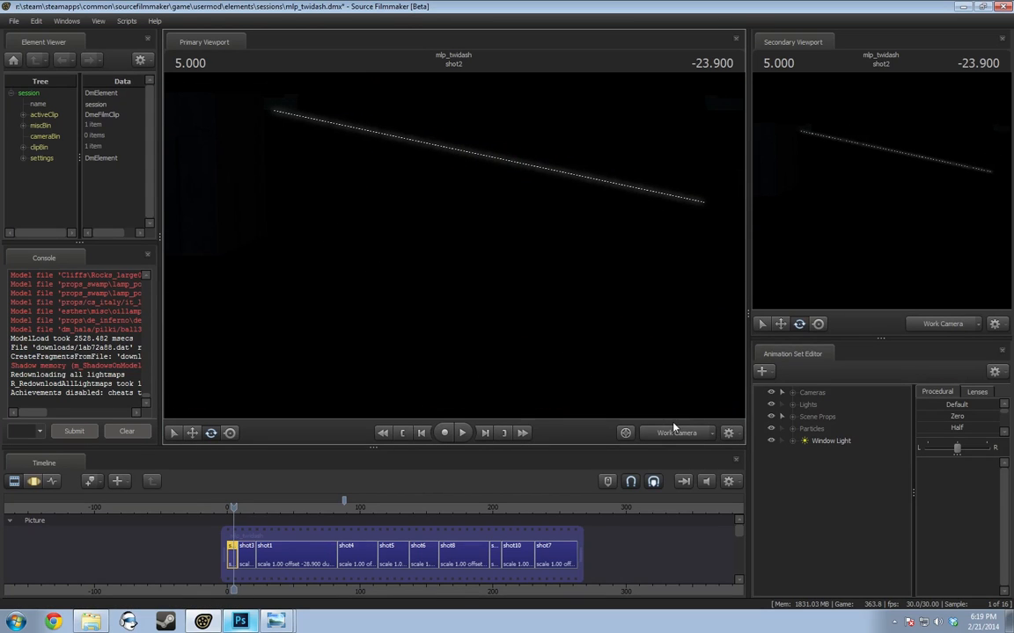
{"action": "left_click", "coordinate": [675, 431]}
{"action": "left_click_drag", "start_coordinate": [633, 369], "coordinate": [691, 363]}
{"action": "right_click", "coordinate": [469, 266]}
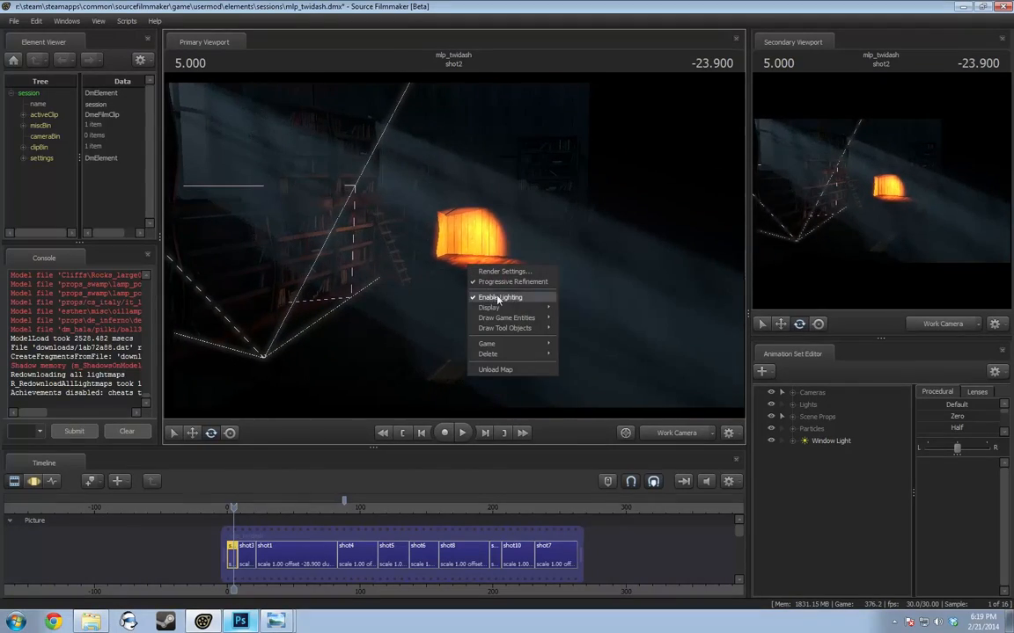
{"action": "left_click", "coordinate": [498, 299]}
{"action": "left_click_drag", "start_coordinate": [498, 299], "coordinate": [457, 263]}
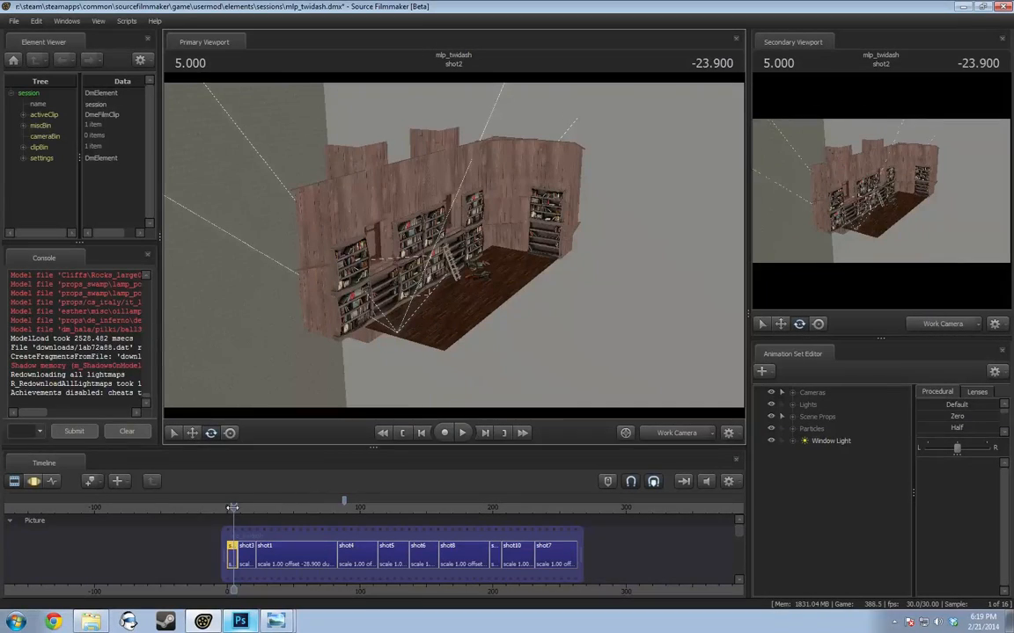
Scrub through shot1 to 29.033 and 80.766, examining the library's interior and exterior with the Work Camera
{"action": "left_click_drag", "start_coordinate": [232, 509], "coordinate": [265, 510]}
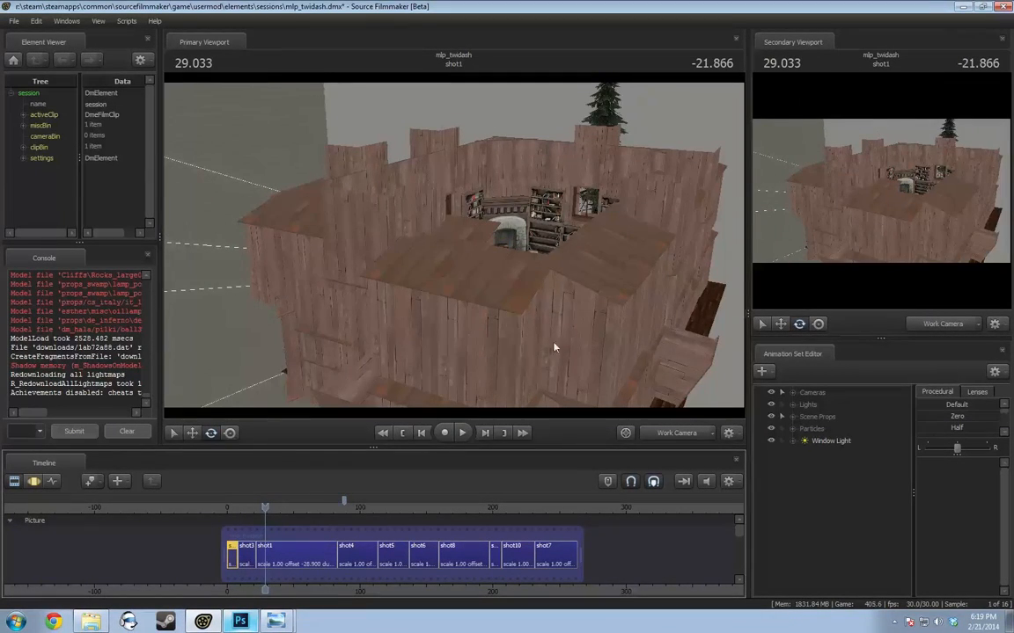
{"action": "left_click_drag", "start_coordinate": [555, 347], "coordinate": [455, 251]}
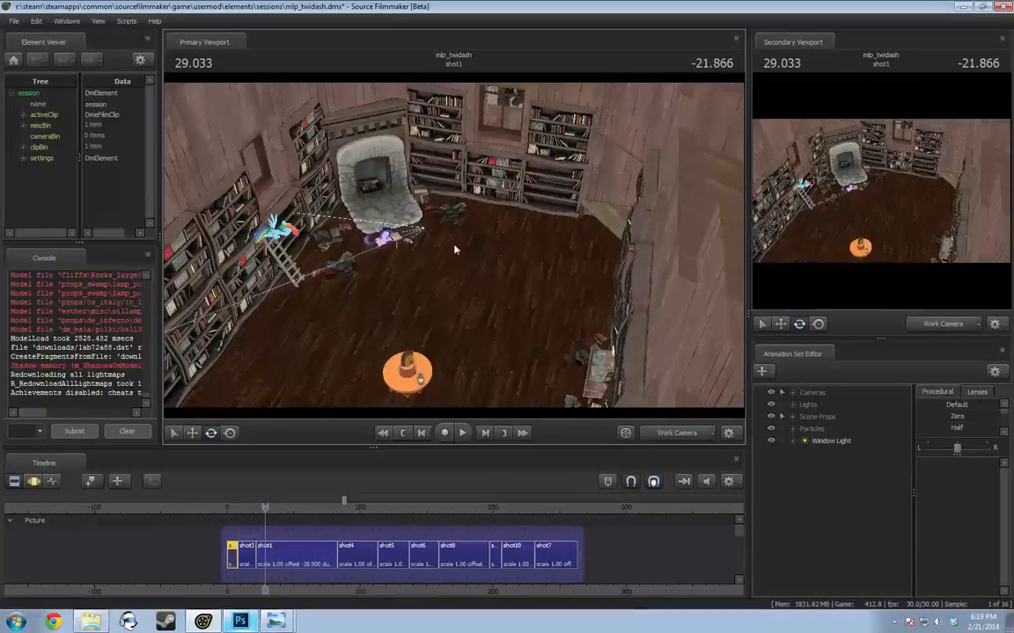
{"action": "left_click_drag", "start_coordinate": [589, 276], "coordinate": [361, 311]}
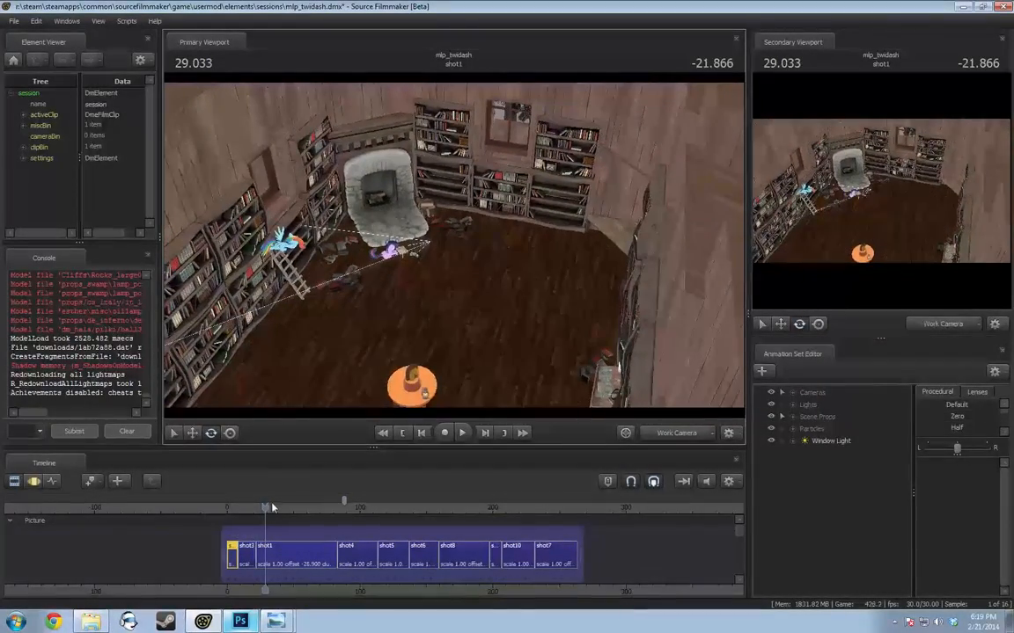
{"action": "left_click_drag", "start_coordinate": [266, 508], "coordinate": [334, 508]}
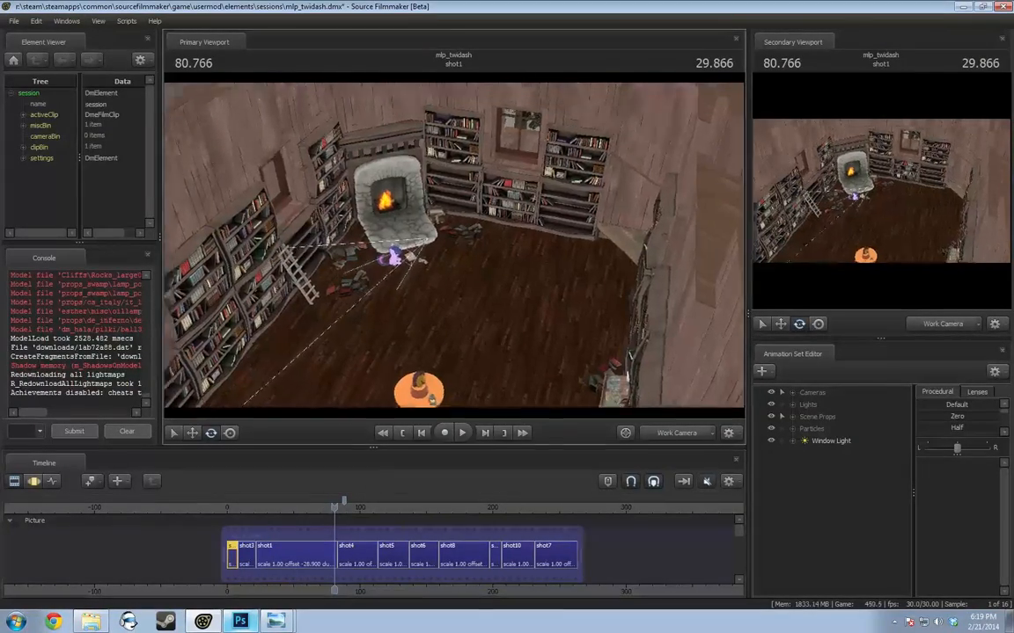
{"action": "key", "text": "s"}
{"action": "left_click_drag", "start_coordinate": [454, 247], "coordinate": [451, 208]}
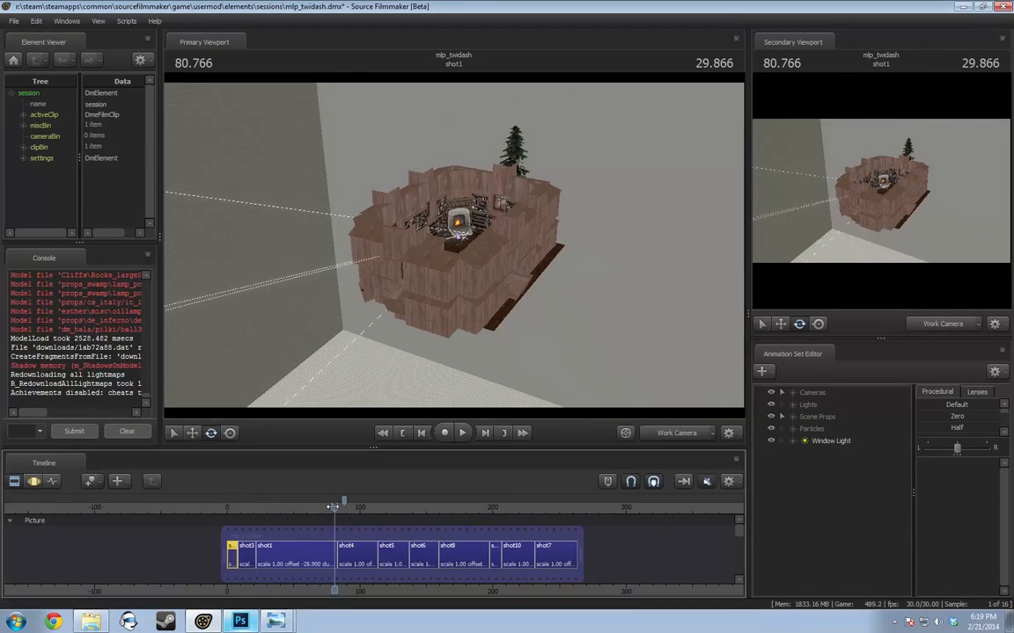
Scrub to 124.766 in shot5 and on into shot6, flying around each library set to inspect its walls
{"action": "left_click_drag", "start_coordinate": [333, 508], "coordinate": [393, 509]}
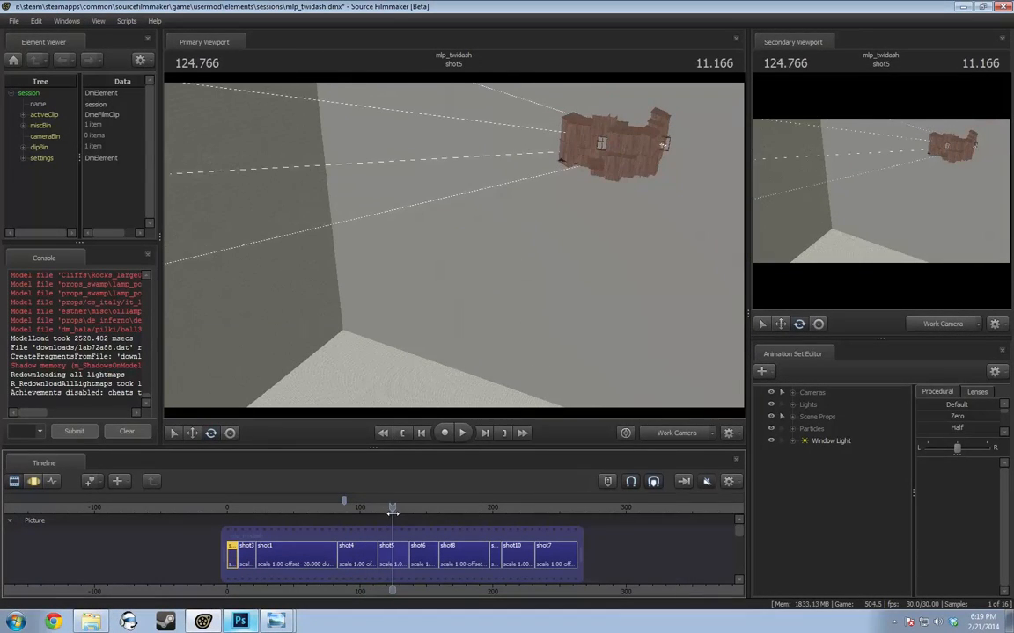
{"action": "left_click_drag", "start_coordinate": [390, 374], "coordinate": [468, 337]}
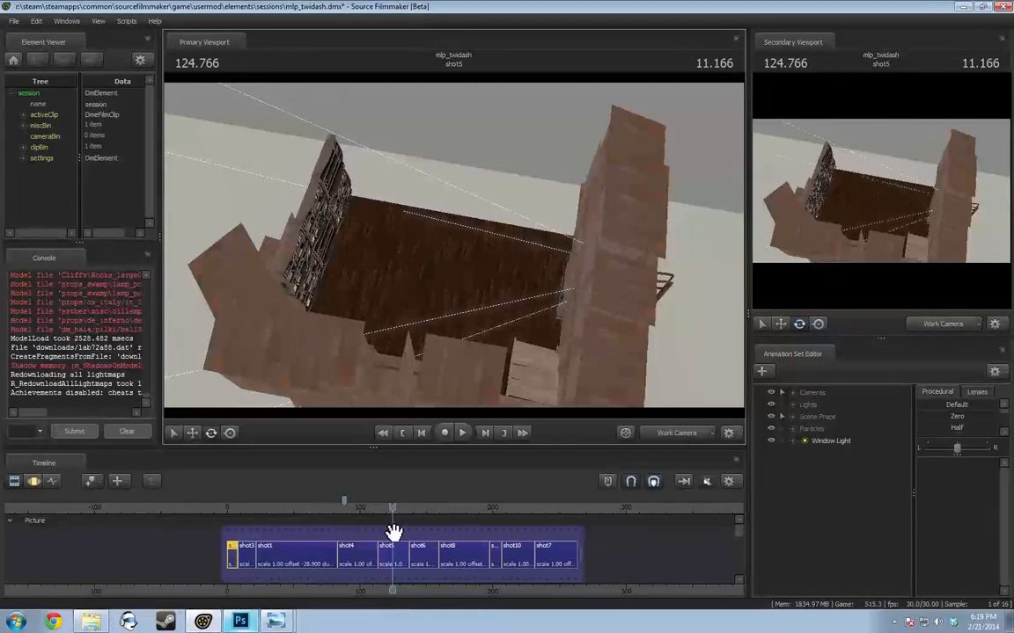
{"action": "left_click_drag", "start_coordinate": [392, 509], "coordinate": [417, 508]}
{"action": "left_click_drag", "start_coordinate": [439, 378], "coordinate": [359, 405]}
{"action": "left_click", "coordinate": [416, 512]}
Scrub back to the early shots to inspect the set, and select shot4 with the playhead at 105.700
{"action": "left_click_drag", "start_coordinate": [417, 512], "coordinate": [249, 537]}
{"action": "left_click_drag", "start_coordinate": [428, 338], "coordinate": [432, 361]}
{"action": "key", "text": "w"}
{"action": "key", "text": "s"}
{"action": "left_click_drag", "start_coordinate": [342, 517], "coordinate": [367, 510]}
{"action": "left_click", "coordinate": [369, 530]}
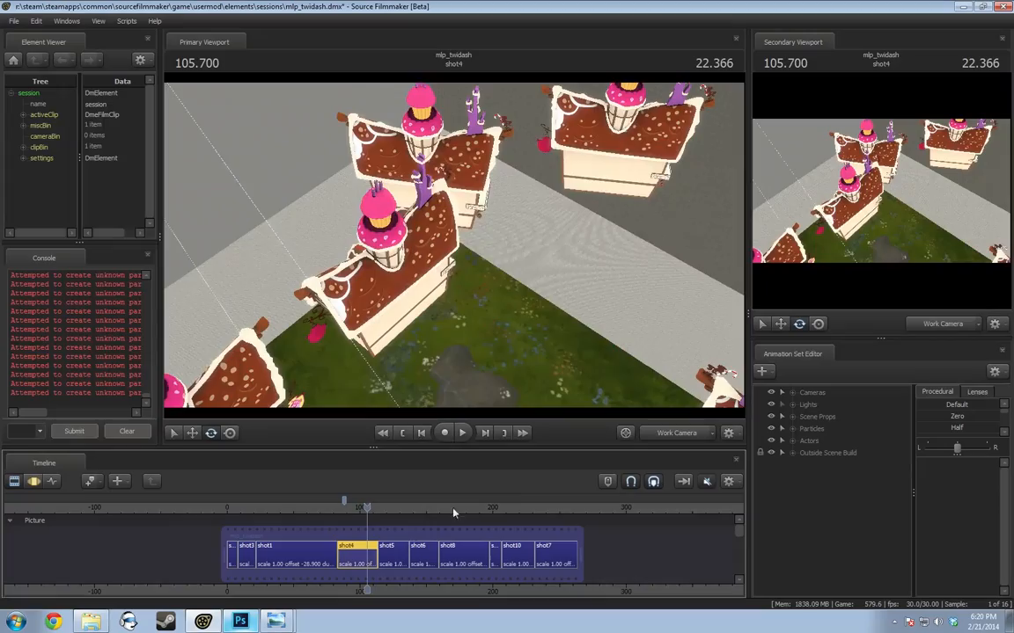
Preview shot4 at 90.300 through its scene camera, and switch back to the Work Camera
{"action": "left_click", "coordinate": [673, 433]}
{"action": "left_click_drag", "start_coordinate": [367, 509], "coordinate": [347, 507]}
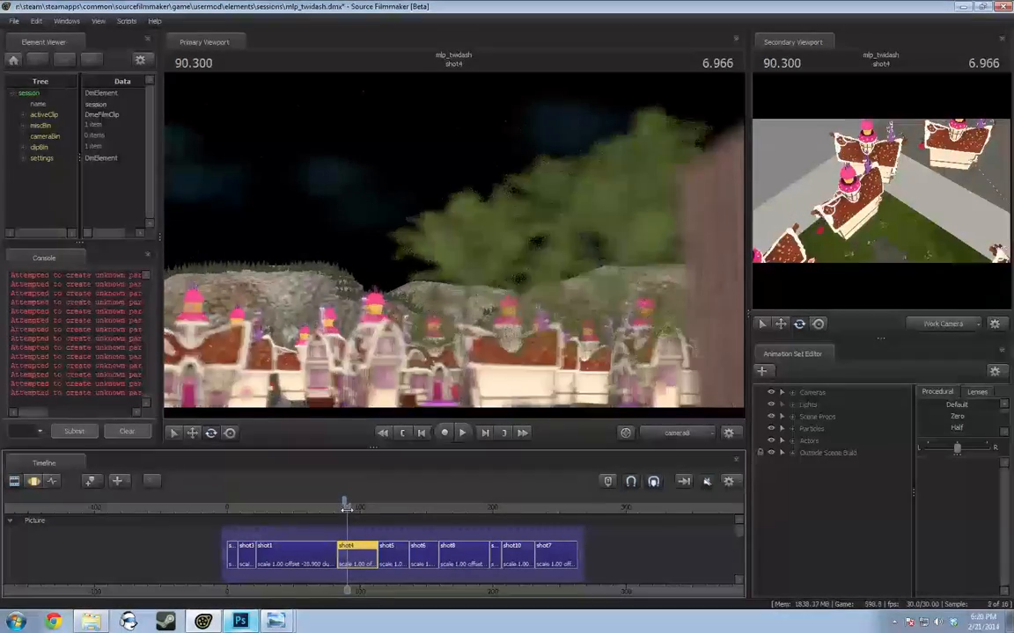
{"action": "left_click", "coordinate": [676, 433]}
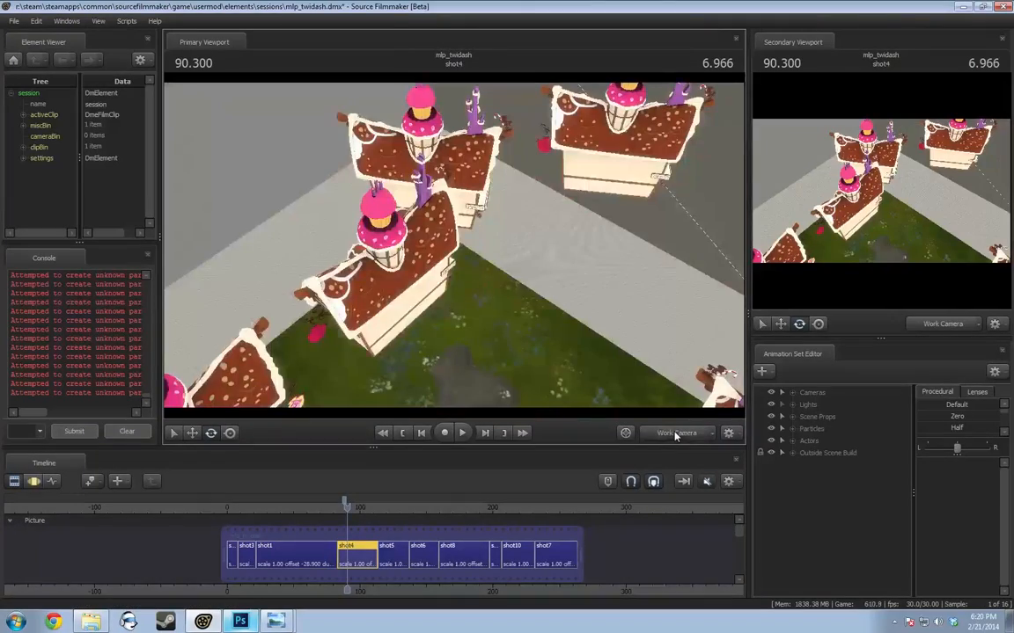
Fly around shot4's outdoor set to examine the houses, rock hills and cloud backdrop, and return to the scene camera
{"action": "left_click_drag", "start_coordinate": [454, 245], "coordinate": [463, 220]}
{"action": "key", "text": "s"}
{"action": "key", "text": "w"}
{"action": "key", "text": "s"}
{"action": "key", "text": "s"}
{"action": "key", "text": "w"}
{"action": "key", "text": "a"}
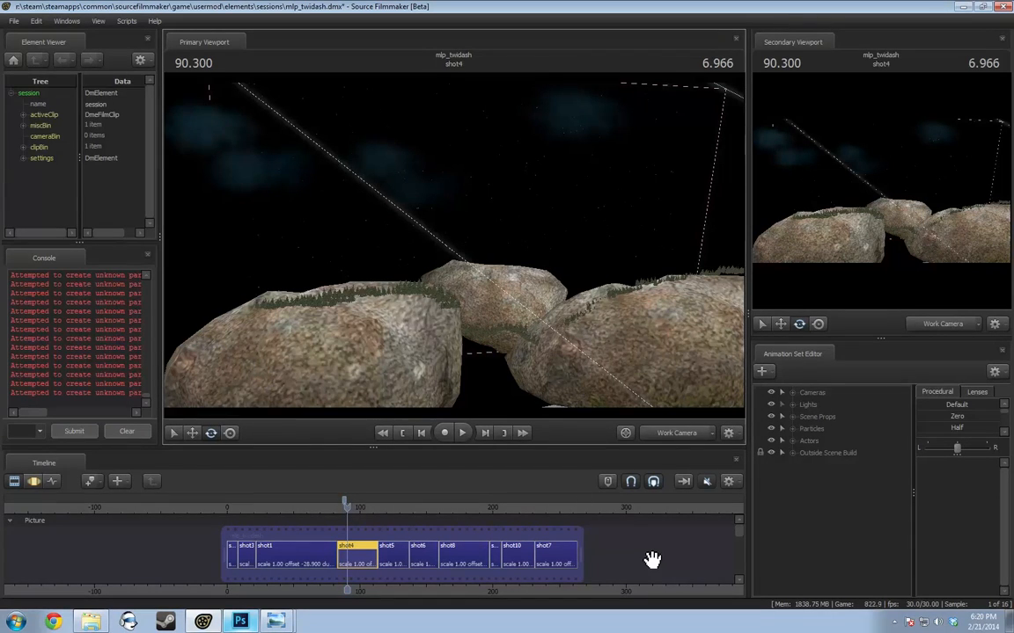
{"action": "left_click_drag", "start_coordinate": [479, 355], "coordinate": [413, 299]}
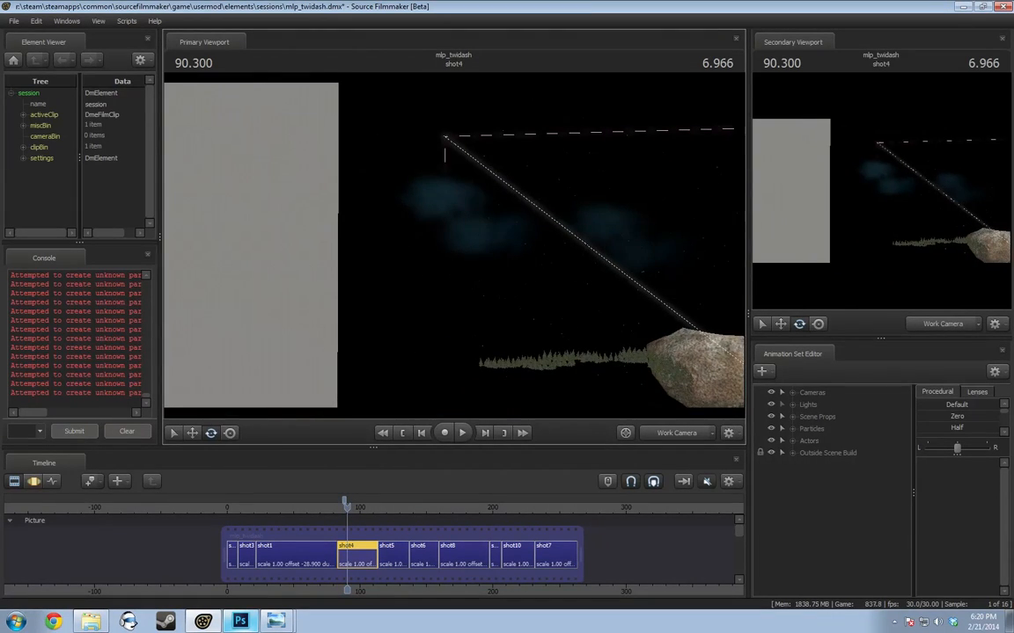
{"action": "left_click_drag", "start_coordinate": [384, 183], "coordinate": [447, 238]}
{"action": "left_click", "coordinate": [669, 434]}
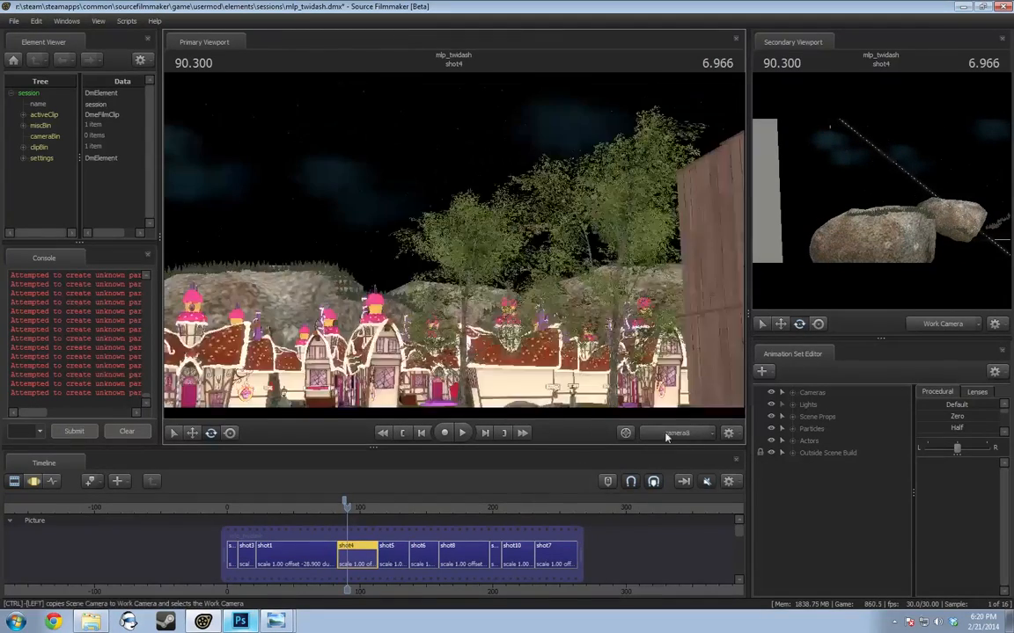
Turn the scene lighting on in the primary viewport and scrub shot4 to 93.933
{"action": "right_click", "coordinate": [463, 312]}
{"action": "left_click", "coordinate": [481, 344]}
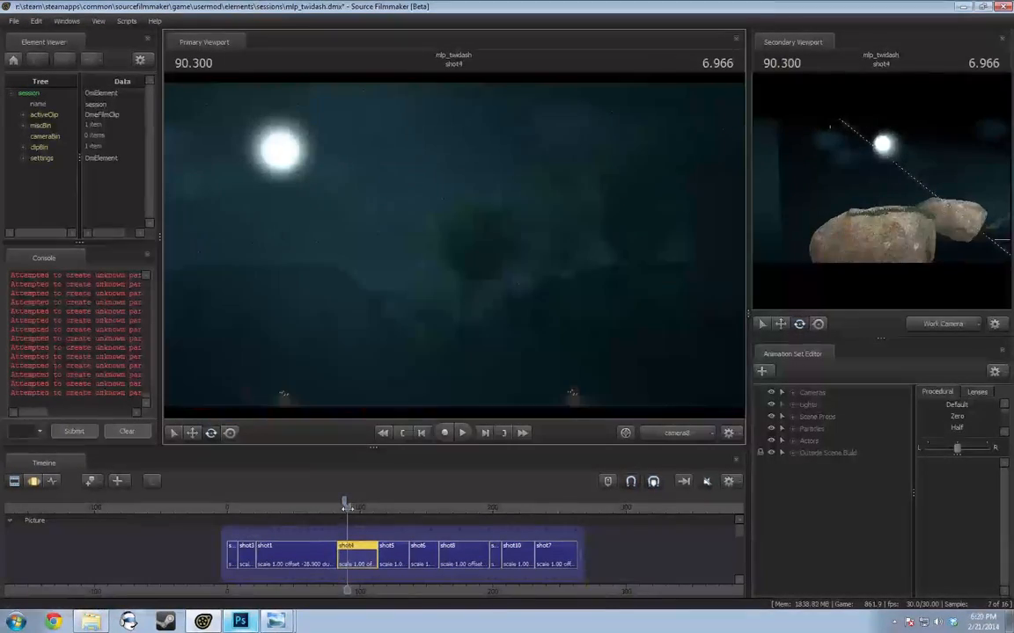
{"action": "left_click_drag", "start_coordinate": [347, 508], "coordinate": [351, 508]}
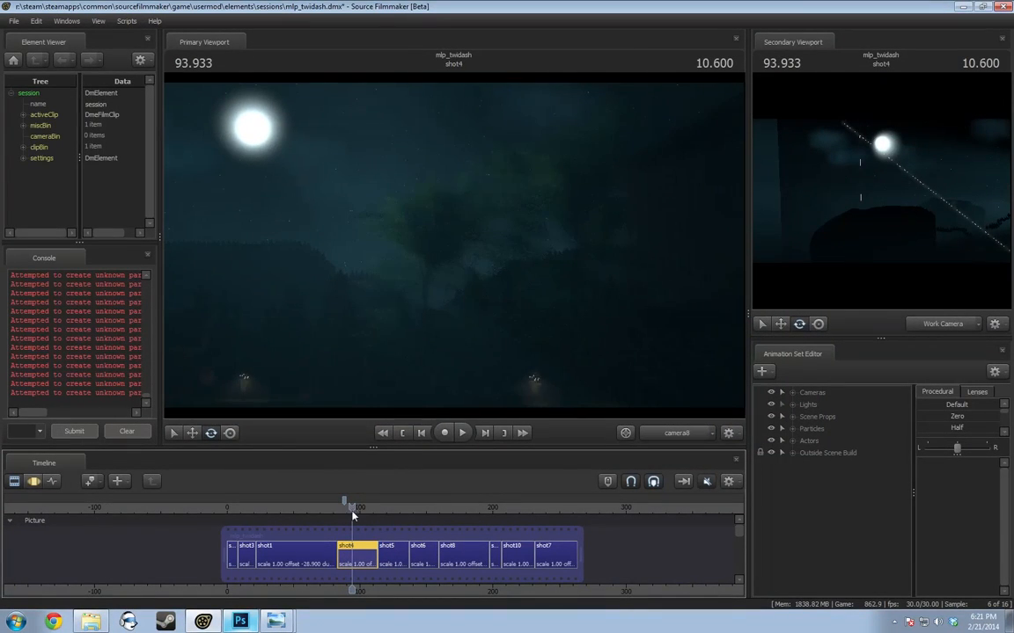
Enlarge the primary viewport by shrinking the timeline and the panels on both sides
{"action": "left_click_drag", "start_coordinate": [490, 447], "coordinate": [616, 499]}
{"action": "left_click_drag", "start_coordinate": [747, 327], "coordinate": [842, 326]}
{"action": "left_click_drag", "start_coordinate": [179, 296], "coordinate": [154, 294]}
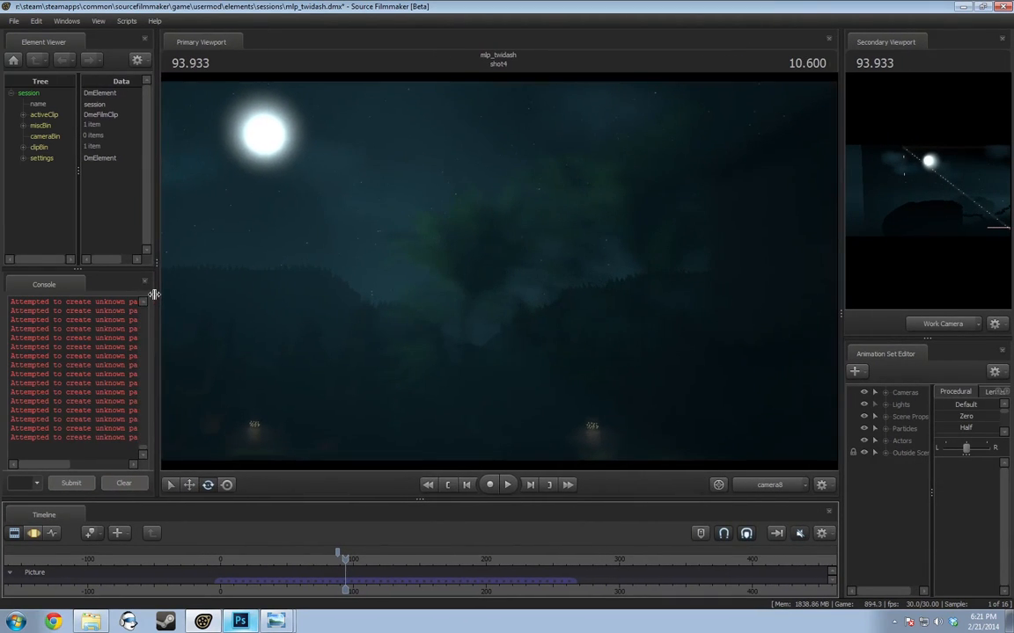
Turn the viewport lighting off and fly the Work Camera around shot4's houses and rock hills
{"action": "right_click", "coordinate": [327, 337]}
{"action": "left_click", "coordinate": [361, 365]}
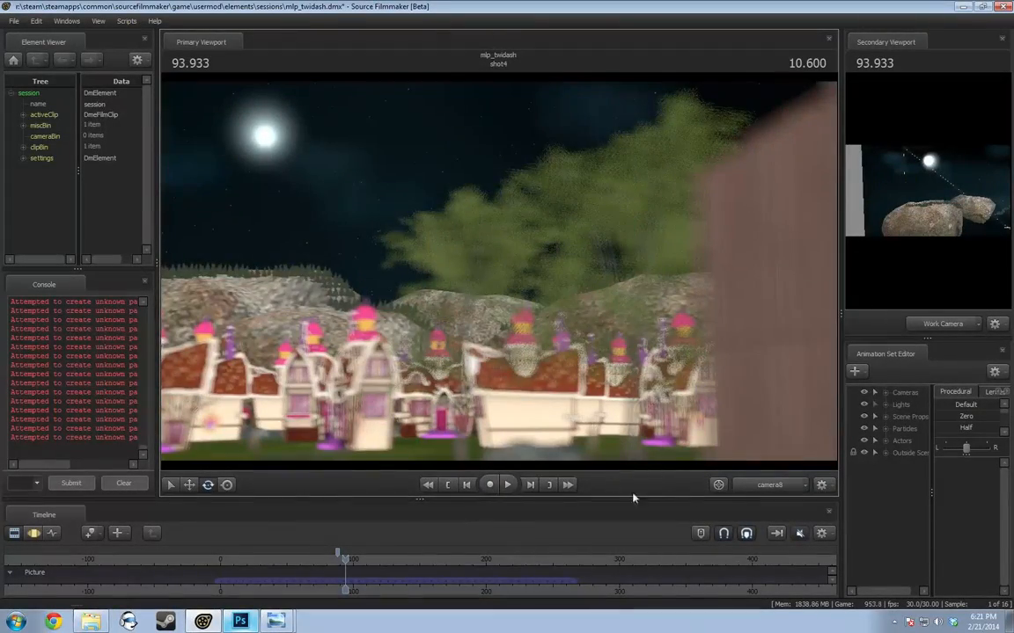
{"action": "left_click", "coordinate": [754, 486]}
{"action": "left_click", "coordinate": [778, 488]}
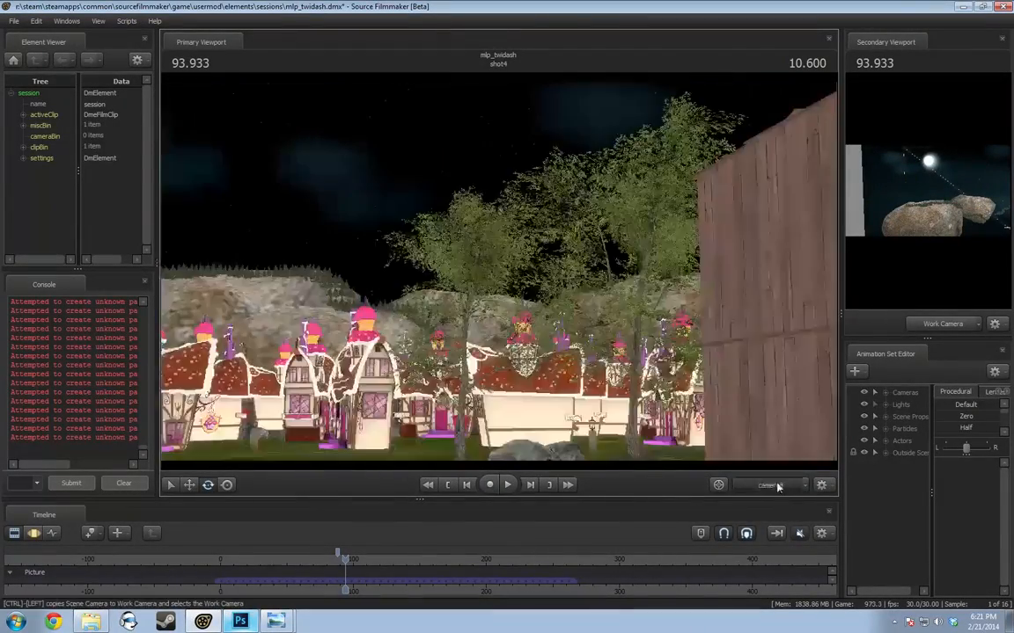
{"action": "left_click", "coordinate": [778, 488]}
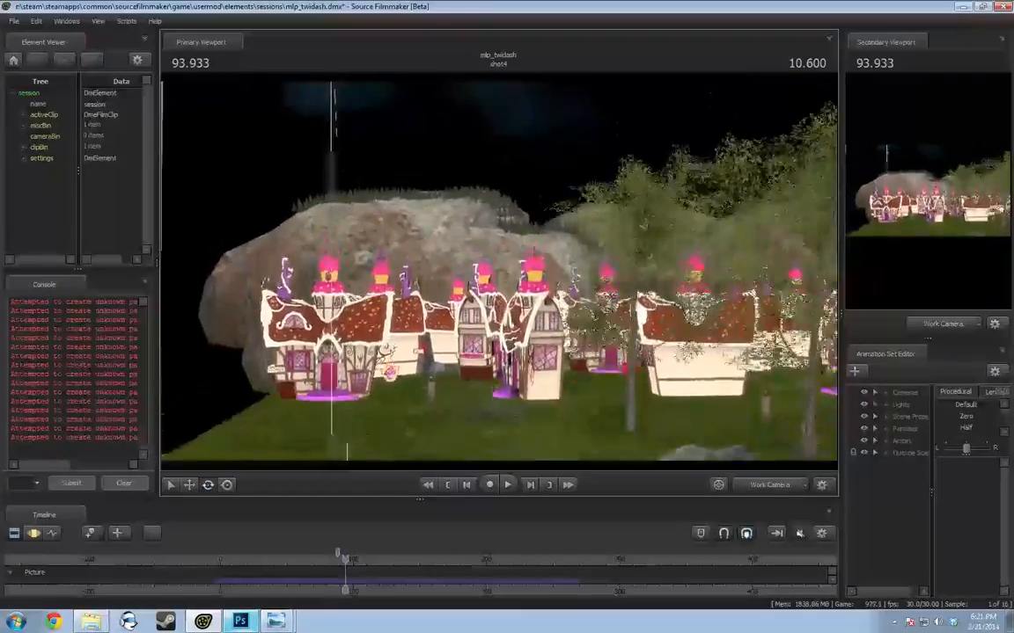
{"action": "key", "text": "z"}
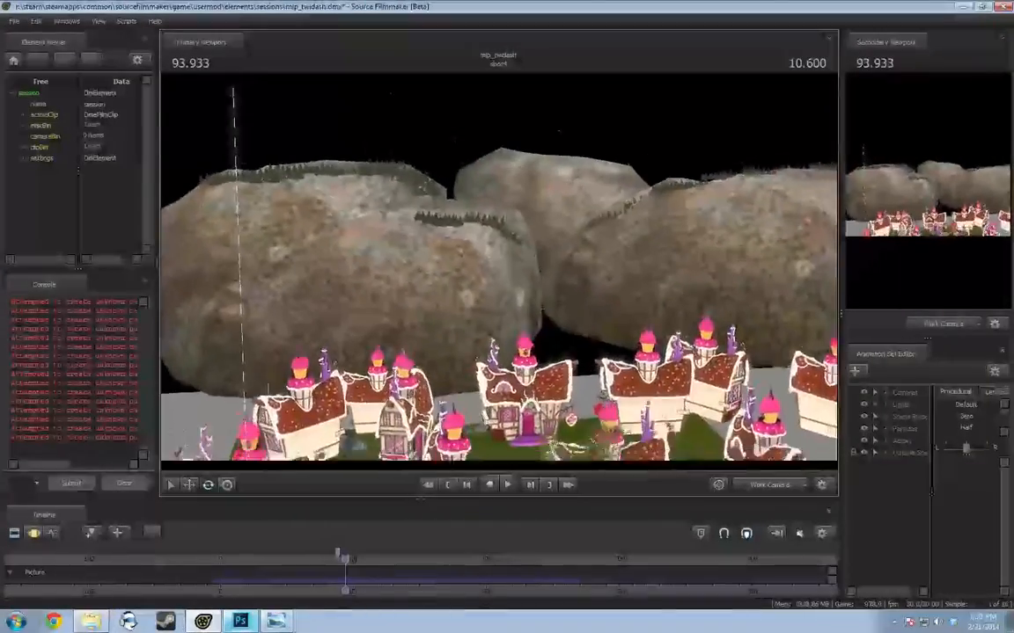
{"action": "key", "text": "x"}
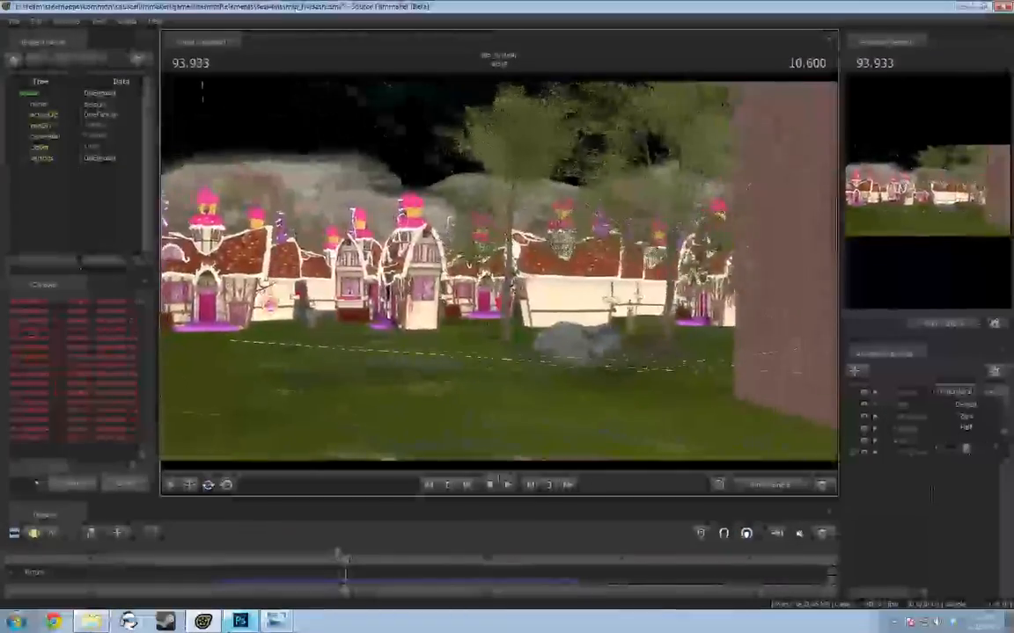
{"action": "key", "text": "w"}
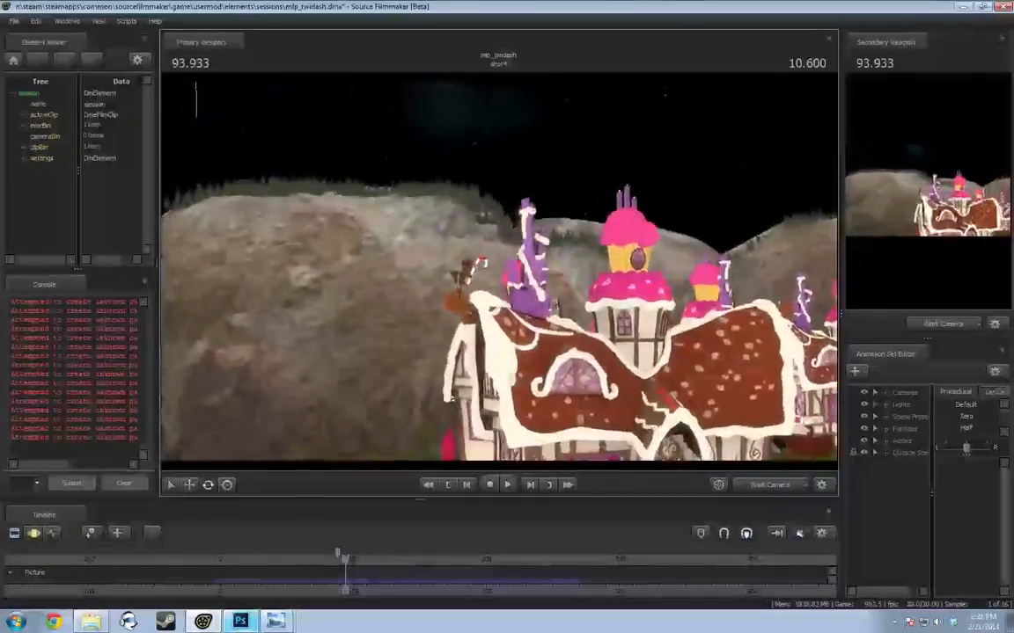
{"action": "key", "text": "s"}
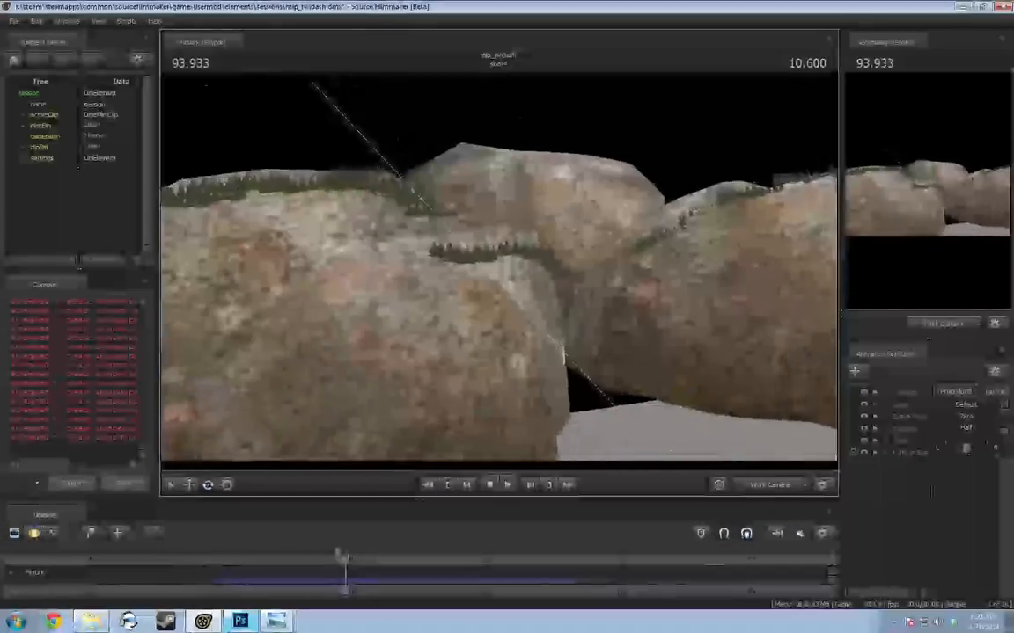
{"action": "key", "text": "w"}
{"action": "key", "text": "s"}
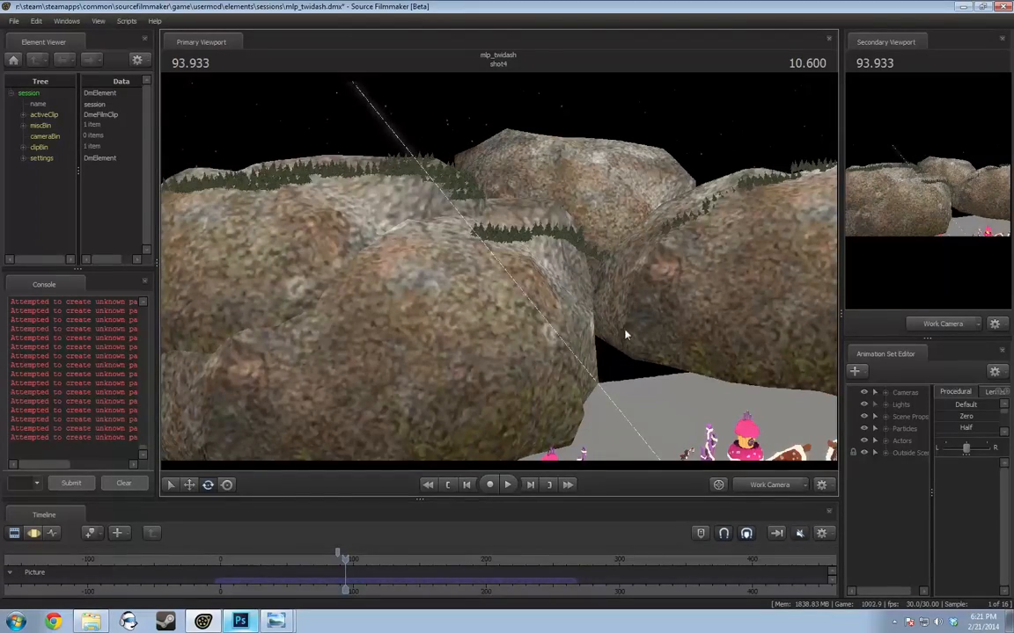
Fly in to examine the pine trees on the rock hills, and pull back to view the whole backdrop
{"action": "left_click_drag", "start_coordinate": [626, 335], "coordinate": [600, 317]}
{"action": "key", "text": "w"}
{"action": "key", "text": "w"}
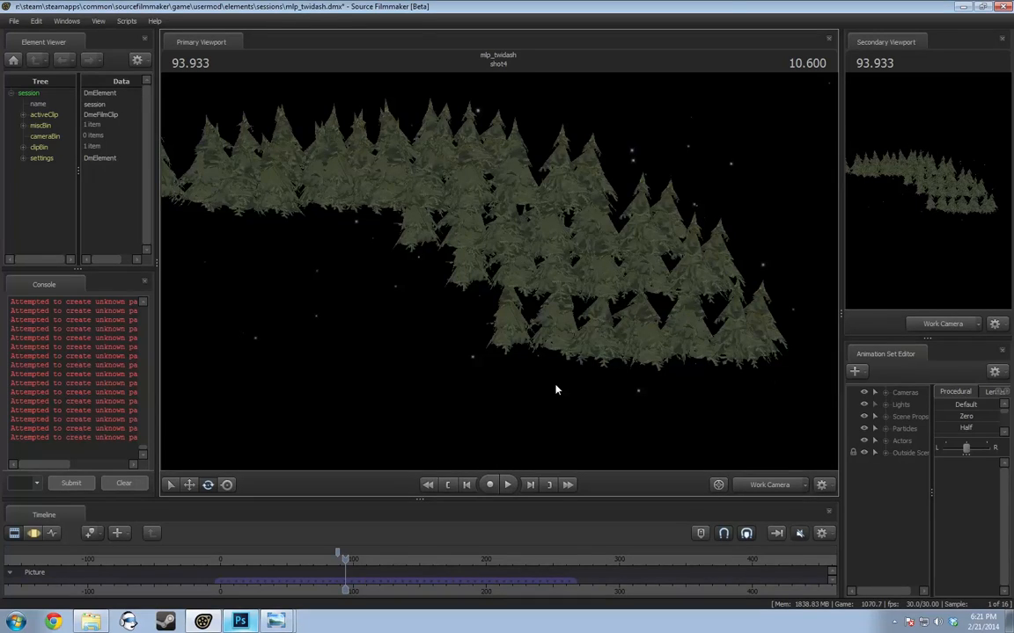
{"action": "mouse_move", "coordinate": [557, 389]}
{"action": "left_mouse_down"}
{"action": "mouse_move", "coordinate": [528, 389]}
{"action": "mouse_move", "coordinate": [547, 392]}
{"action": "left_mouse_up"}
{"action": "key", "text": "s"}
{"action": "left_click_drag", "start_coordinate": [480, 297], "coordinate": [598, 289]}
{"action": "key", "text": "a"}
{"action": "left_click_drag", "start_coordinate": [501, 275], "coordinate": [409, 185]}
{"action": "left_click_drag", "start_coordinate": [481, 298], "coordinate": [499, 276]}
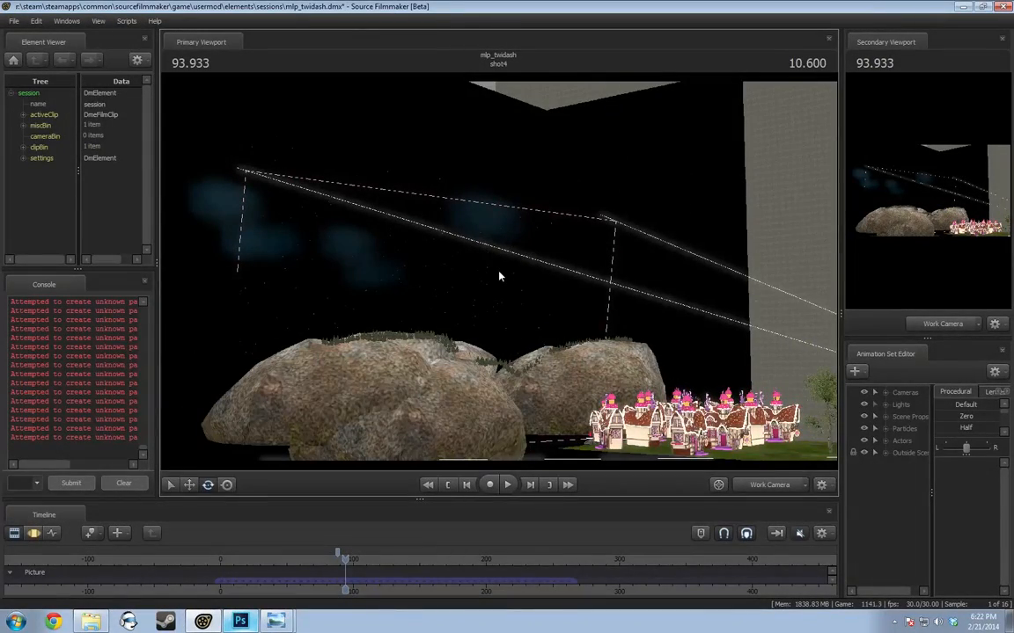
Play shot4 while flying through the star field and cloud particles to examine them from nearby
{"action": "mouse_move", "coordinate": [499, 275]}
{"action": "left_mouse_down"}
{"action": "mouse_move", "coordinate": [497, 286]}
{"action": "mouse_move", "coordinate": [498, 274]}
{"action": "left_mouse_up"}
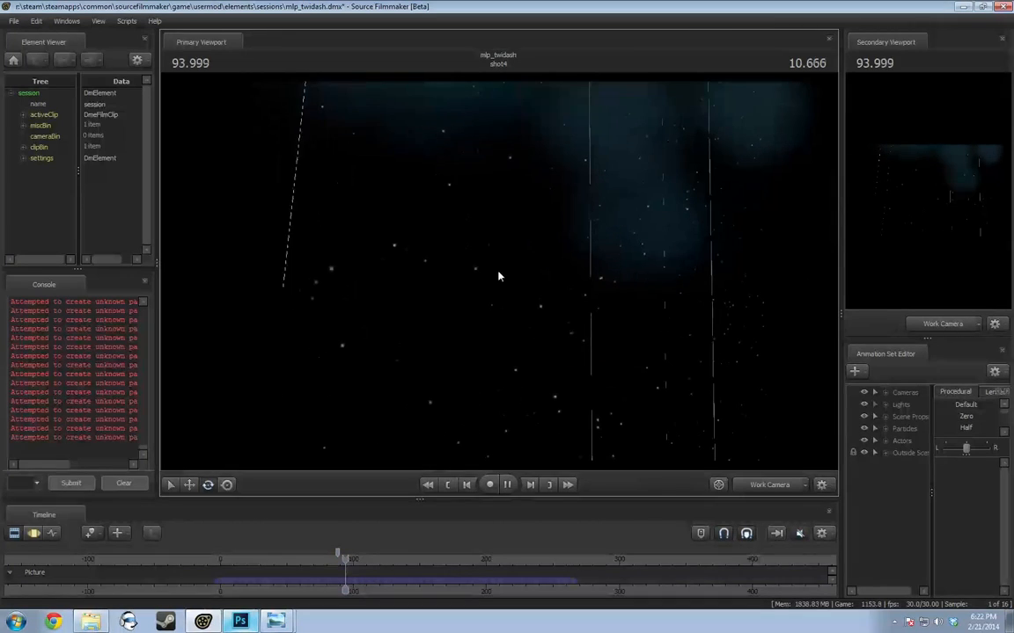
{"action": "key", "text": "space"}
{"action": "left_click_drag", "start_coordinate": [515, 332], "coordinate": [515, 333]}
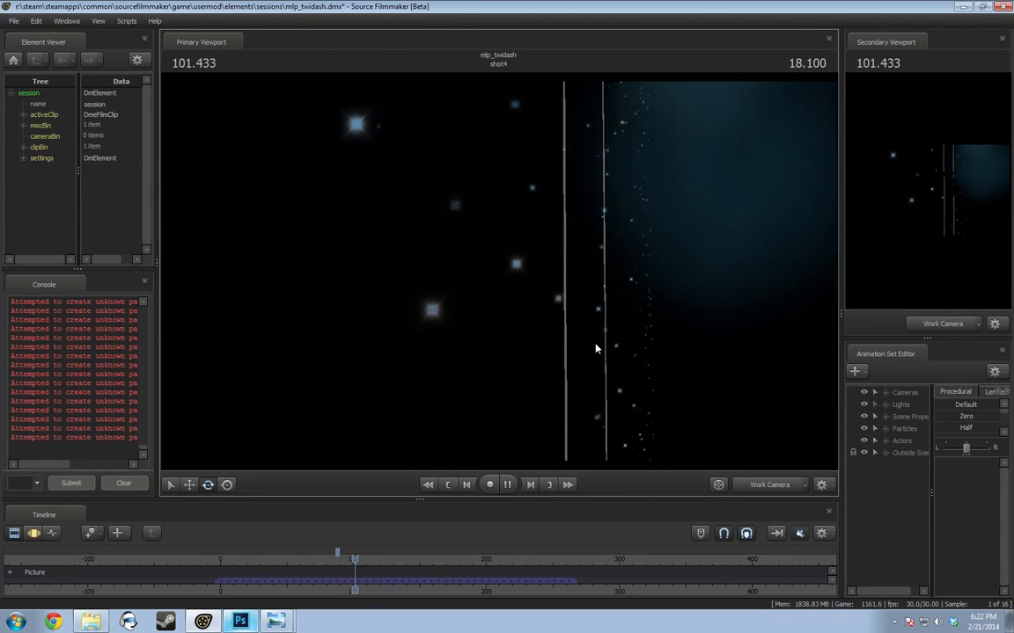
{"action": "key", "text": "space"}
{"action": "key", "text": "s"}
{"action": "left_click_drag", "start_coordinate": [535, 308], "coordinate": [536, 335]}
{"action": "key", "text": "space"}
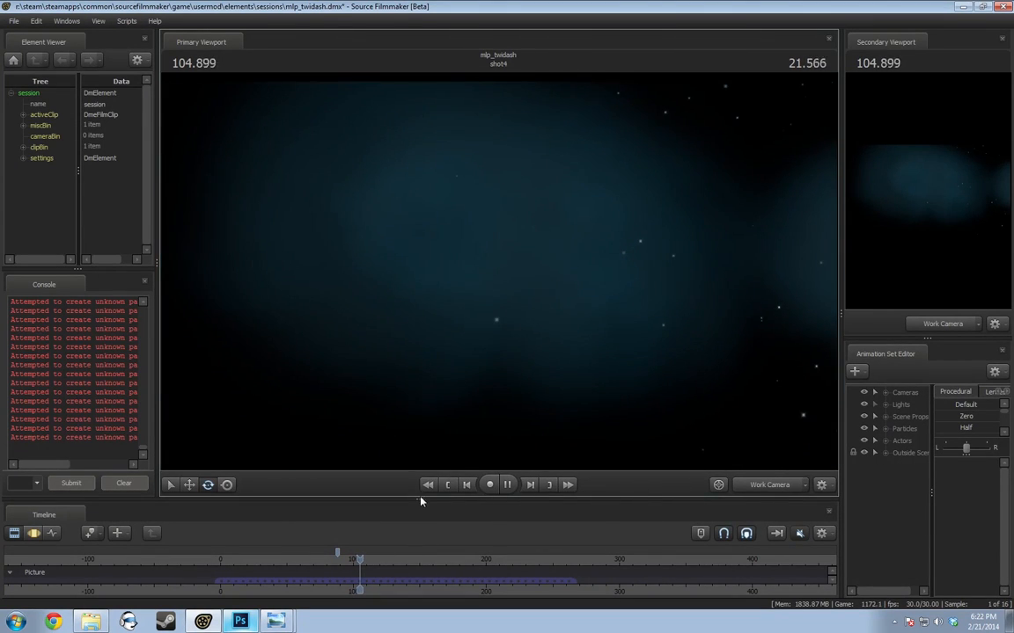
Enlarge the timeline, switch it to the Motion Editor, and scrub to 106.800 to examine the cloud particles
{"action": "left_click_drag", "start_coordinate": [420, 500], "coordinate": [421, 432]}
{"action": "key", "text": "F3"}
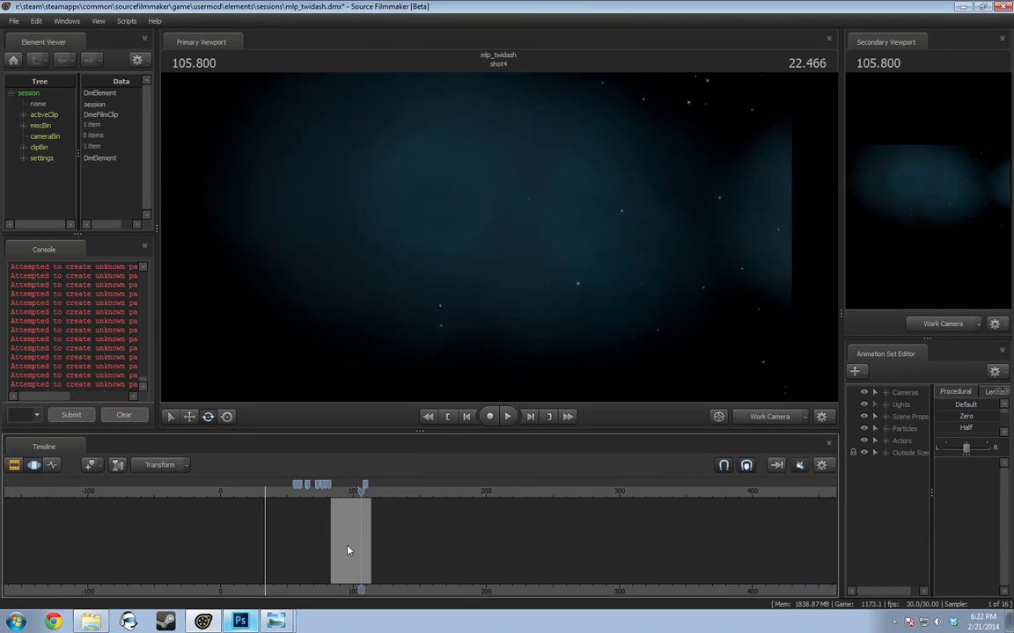
{"action": "scroll", "coordinate": [351, 550], "scroll_direction": "up", "scroll_amount": 1}
{"action": "key", "text": "space"}
{"action": "mouse_move", "coordinate": [366, 550]}
{"action": "left_mouse_down"}
{"action": "mouse_move", "coordinate": [338, 552]}
{"action": "mouse_move", "coordinate": [361, 559]}
{"action": "left_mouse_up"}
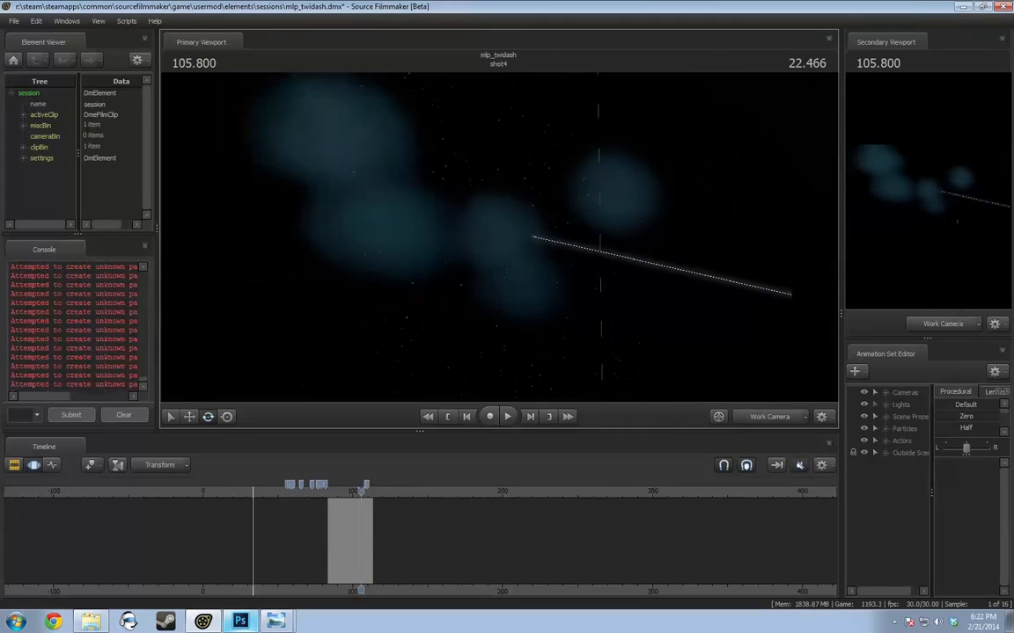
{"action": "mouse_move", "coordinate": [361, 558]}
{"action": "left_mouse_down"}
{"action": "mouse_move", "coordinate": [443, 556]}
{"action": "mouse_move", "coordinate": [362, 556]}
{"action": "left_mouse_up"}
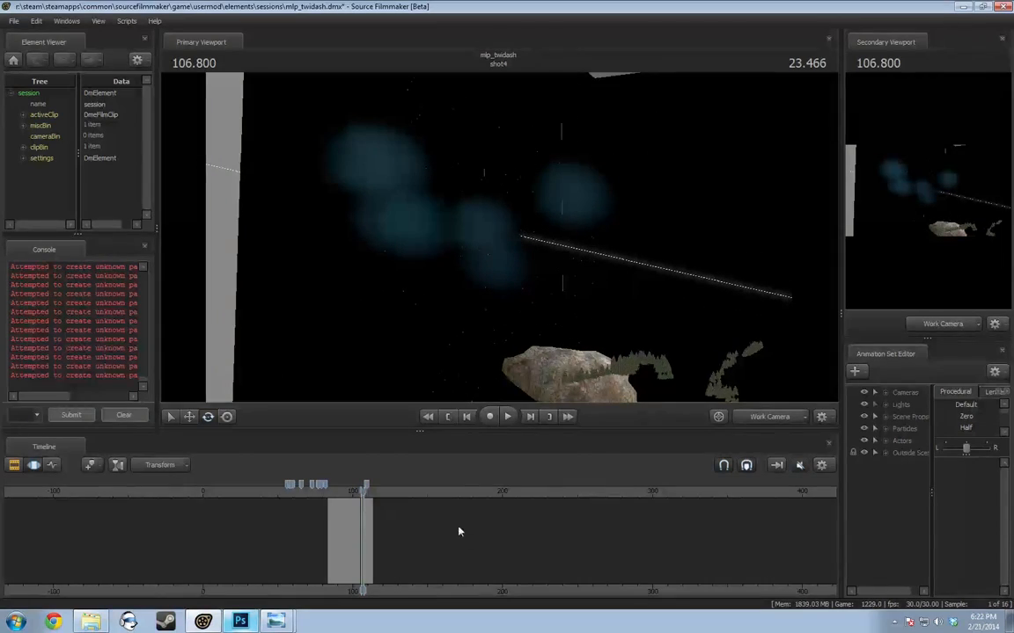
Return to shot4's scene camera, turn the viewport lighting on, and set the playhead to 89.333
{"action": "left_click", "coordinate": [775, 416]}
{"action": "left_click_drag", "start_coordinate": [363, 491], "coordinate": [337, 493]}
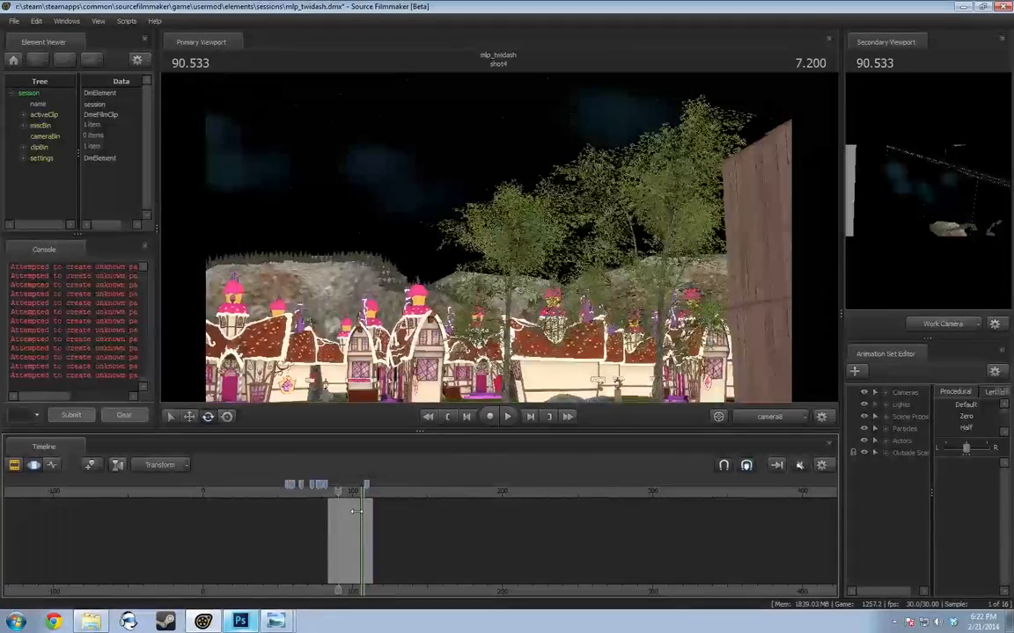
{"action": "right_click", "coordinate": [519, 295]}
{"action": "left_click", "coordinate": [540, 325]}
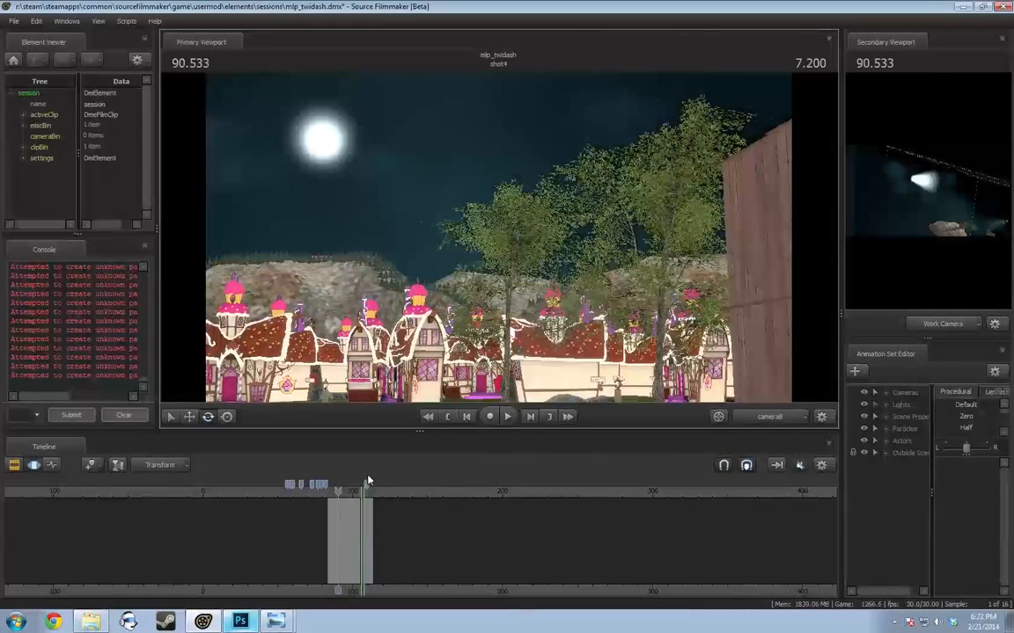
{"action": "left_click_drag", "start_coordinate": [337, 491], "coordinate": [336, 491]}
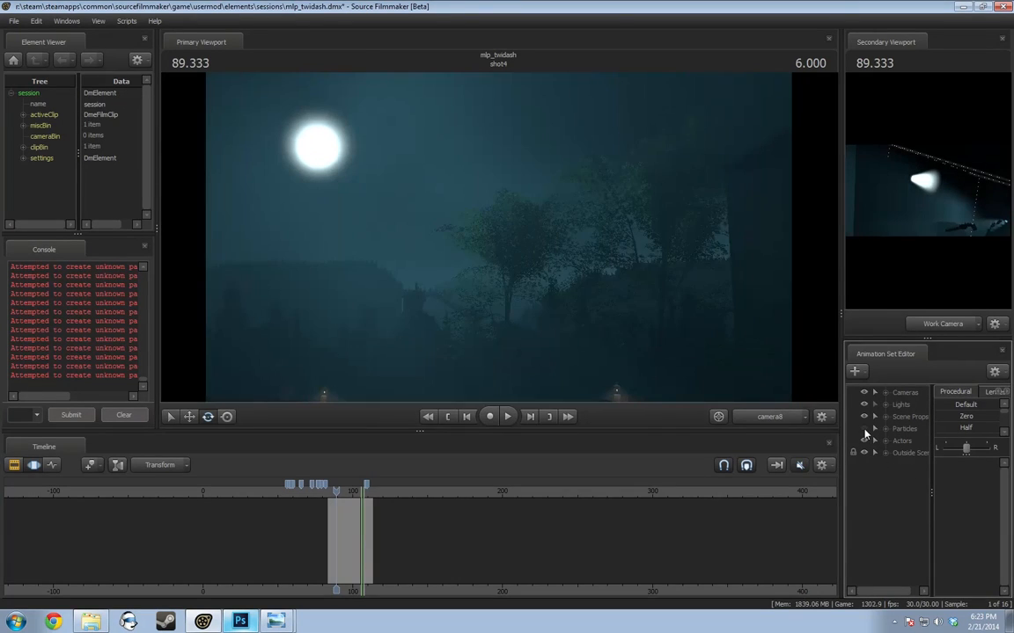
Switch the timeline to the Clip Editor, and expand the Particles group in a widened Animation Set Editor
{"action": "key", "text": "ctrl+1"}
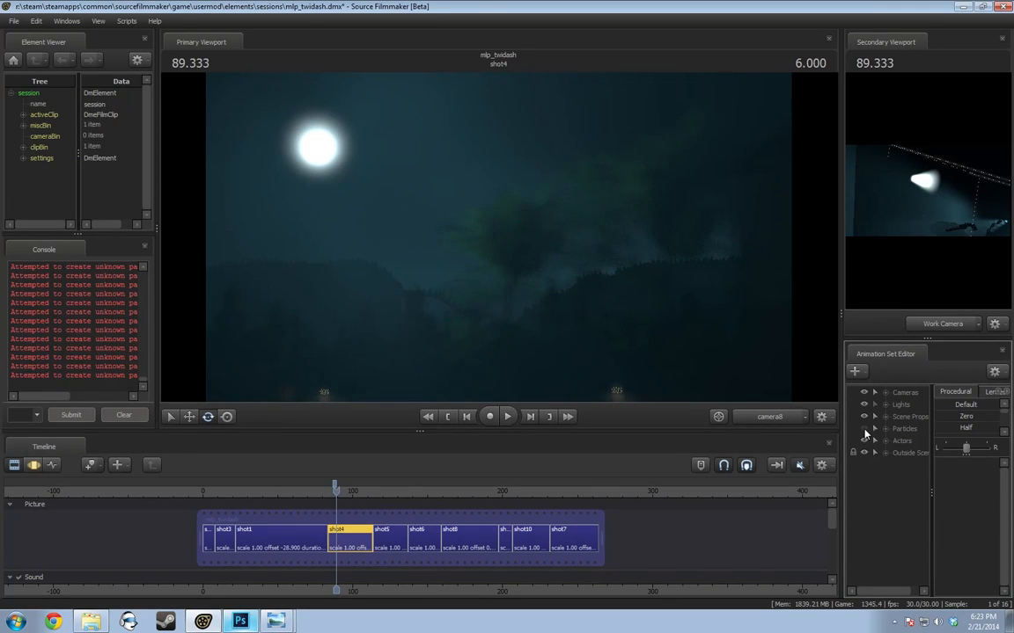
{"action": "left_click", "coordinate": [874, 428]}
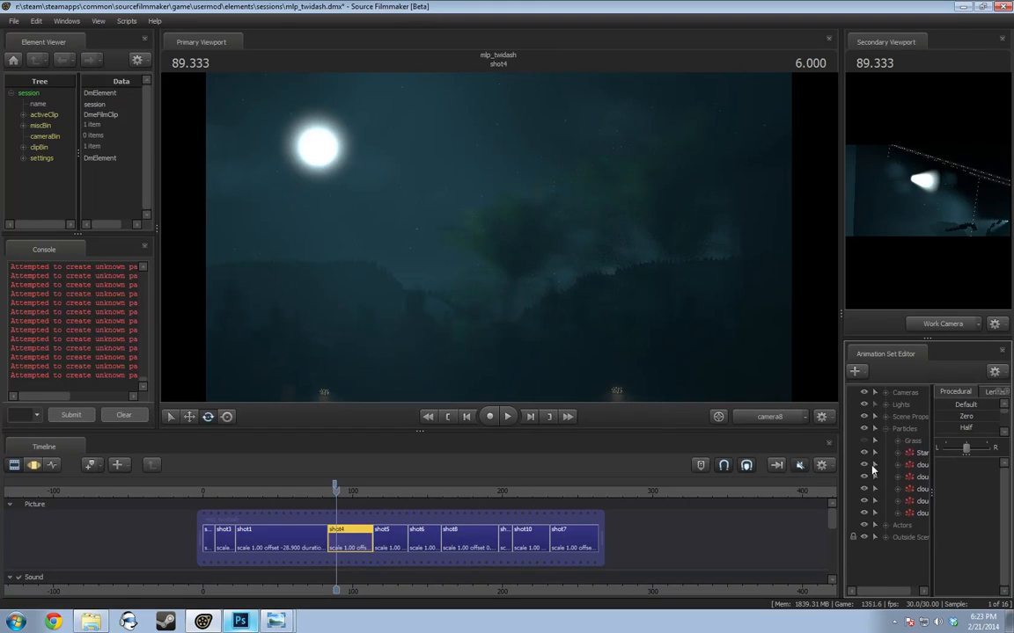
{"action": "left_click_drag", "start_coordinate": [842, 468], "coordinate": [785, 473]}
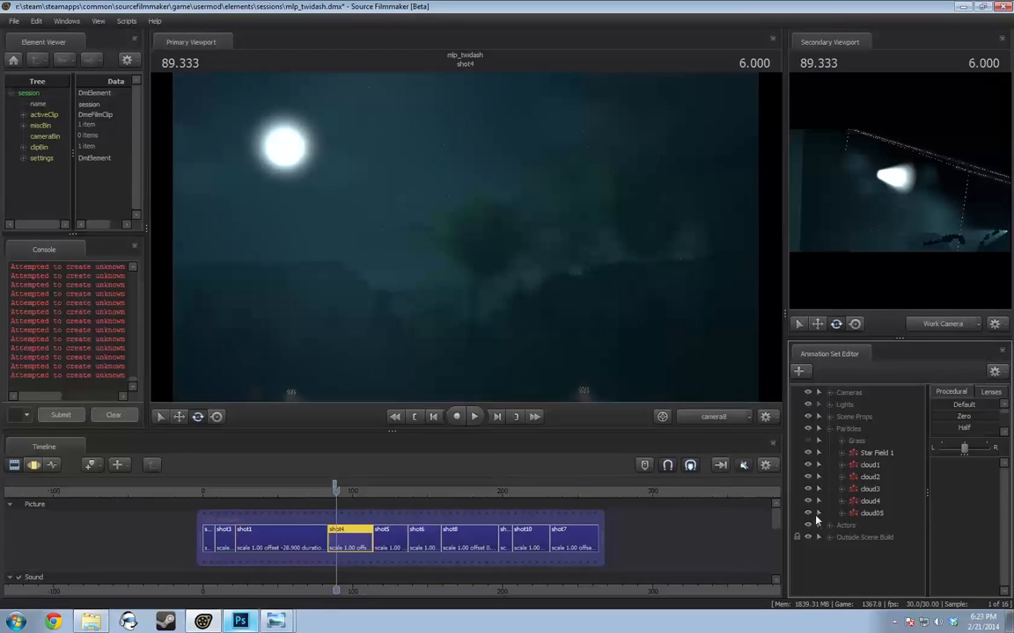
Hide the particles cloud1, cloud2, cloud3, cloud4 and cloud05, and preview the sky at 90.966
{"action": "left_click", "coordinate": [808, 513]}
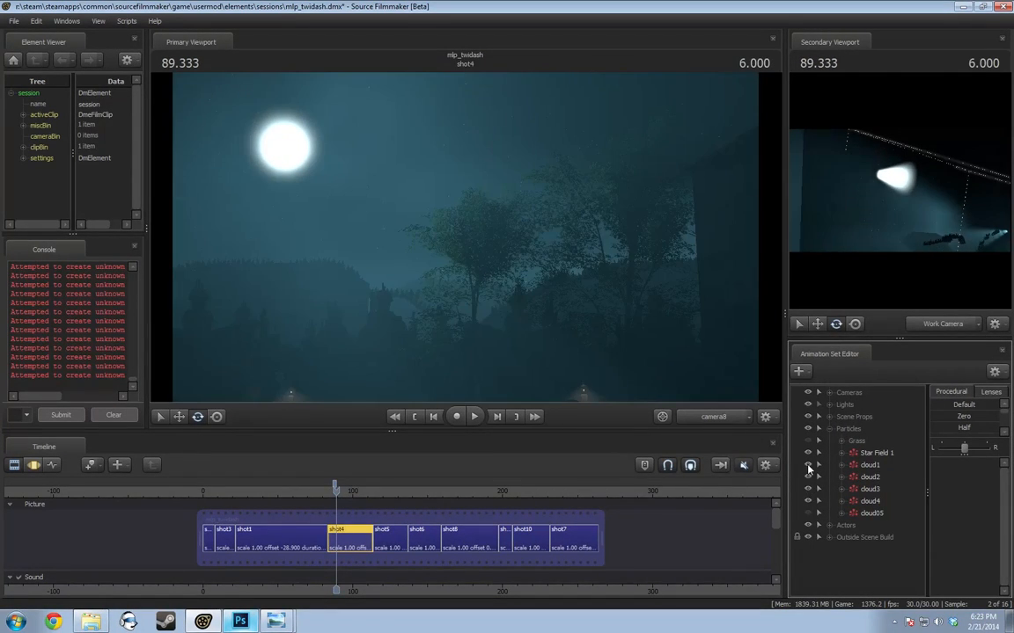
{"action": "left_click", "coordinate": [808, 500]}
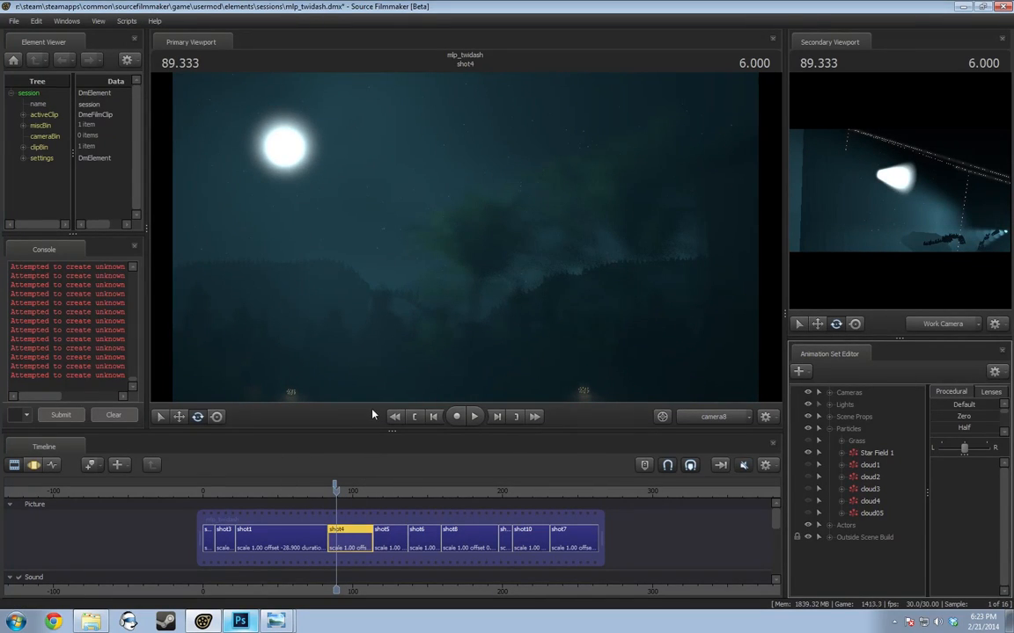
{"action": "left_click", "coordinate": [336, 490]}
{"action": "left_click_drag", "start_coordinate": [335, 490], "coordinate": [339, 494]}
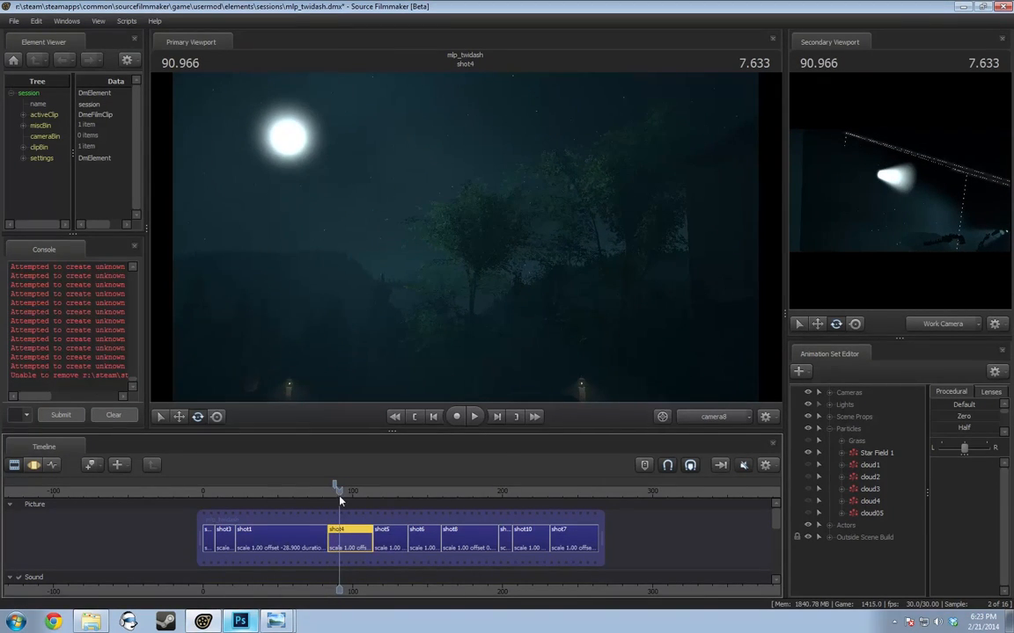
Make all five cloud particle systems in shot4 visible again
{"action": "left_click", "coordinate": [808, 513]}
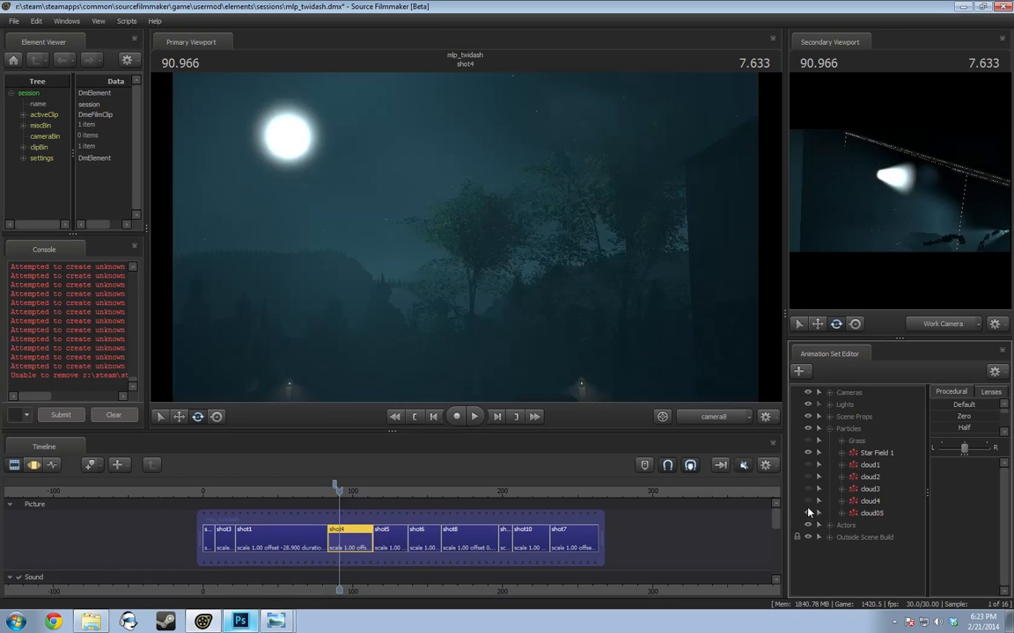
{"action": "left_click", "coordinate": [809, 502]}
{"action": "left_click", "coordinate": [808, 489]}
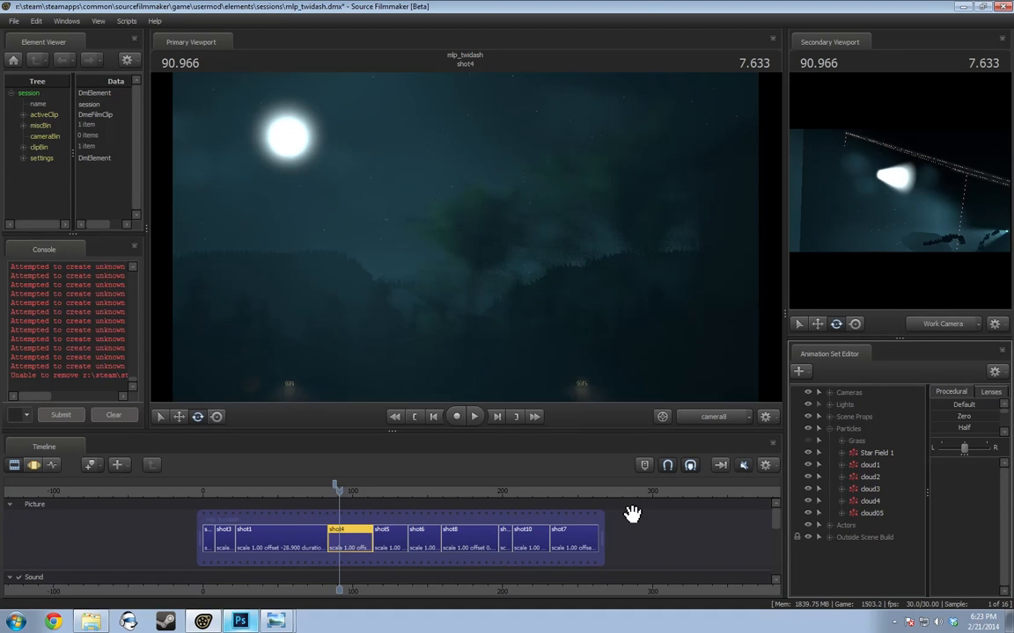
Scrub forward to shot10 at 227.366 to view its night sky, and return to shot4 at 88.533
{"action": "left_click_drag", "start_coordinate": [551, 490], "coordinate": [543, 491]}
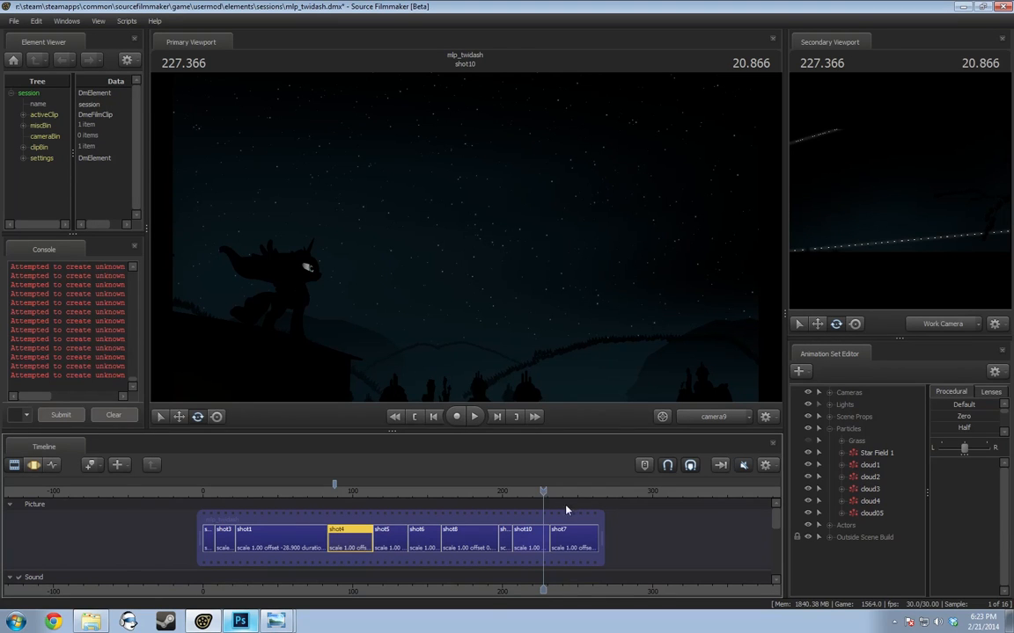
{"action": "left_click_drag", "start_coordinate": [291, 491], "coordinate": [336, 505]}
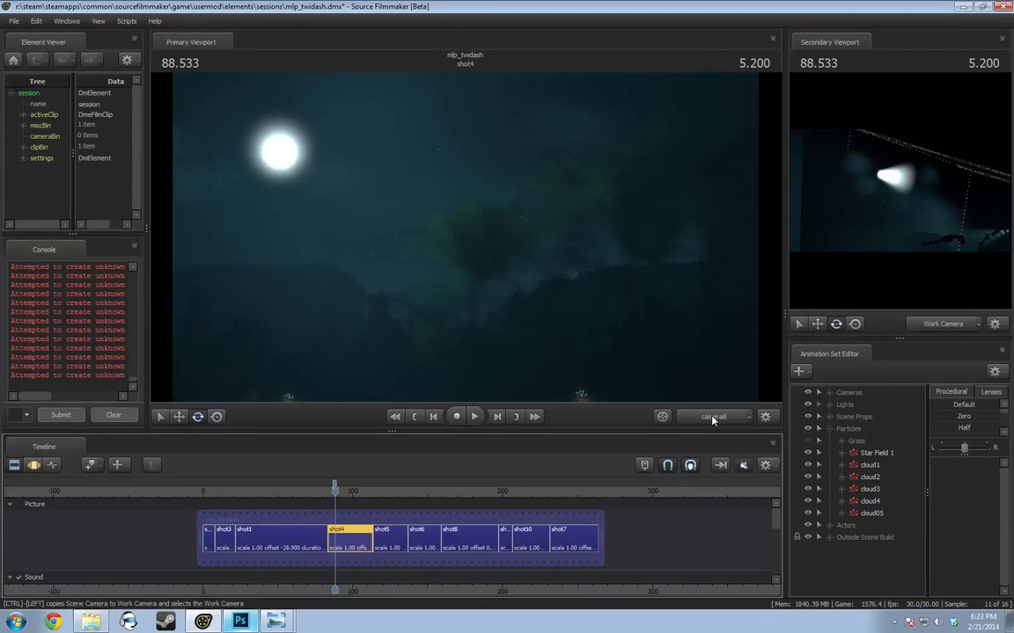
Switch to the Work Camera and fly up to the volumetric moon light to examine it from the side
{"action": "left_click", "coordinate": [715, 418]}
{"action": "left_click_drag", "start_coordinate": [546, 326], "coordinate": [468, 241]}
{"action": "key", "text": "w"}
{"action": "key", "text": "w"}
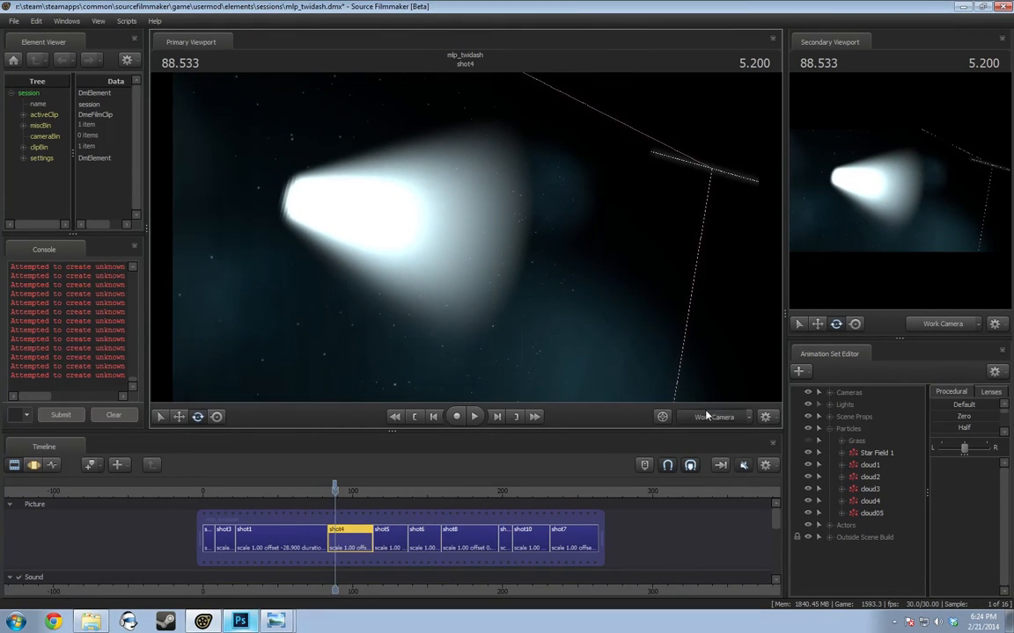
Return to the scene camera and scrub to 118.300 in shot5
{"action": "left_click", "coordinate": [686, 416]}
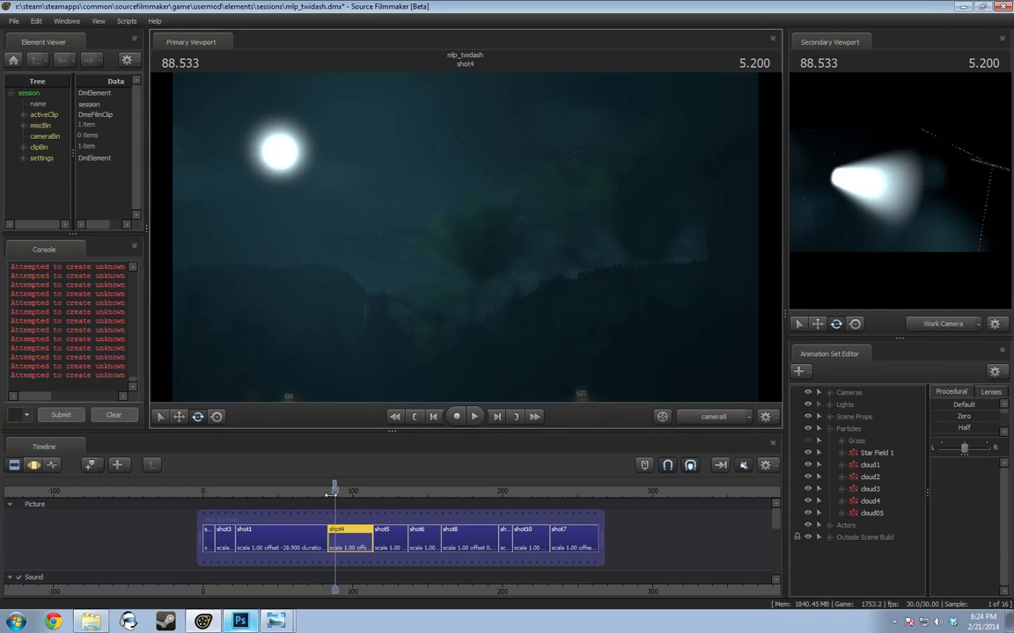
{"action": "left_click_drag", "start_coordinate": [331, 495], "coordinate": [385, 503]}
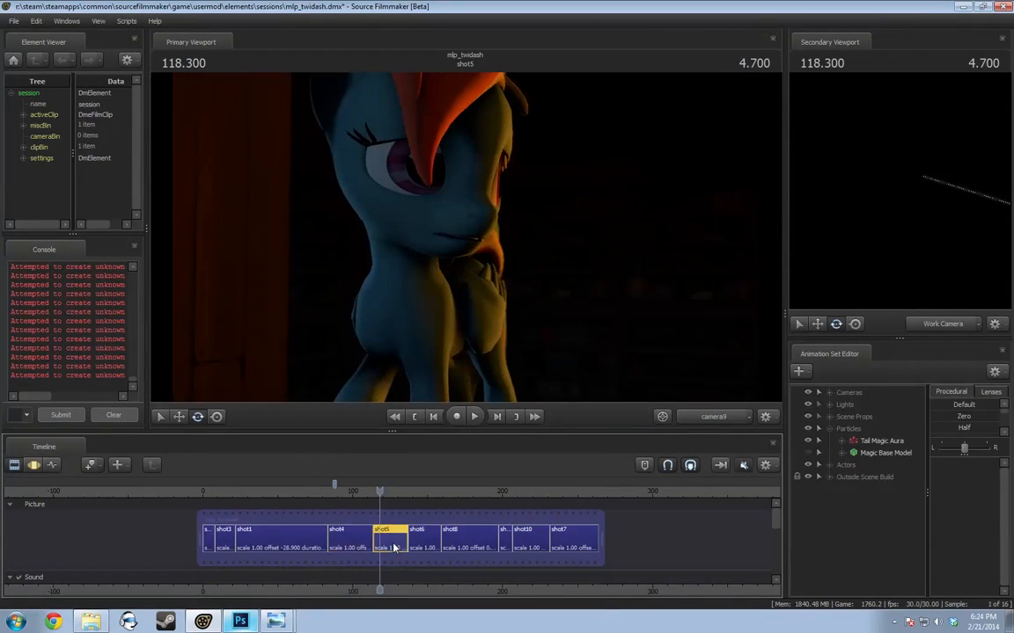
Expand shot5's Lights group, select the Moon Reflective light, and enlarge the Animation Set Editor and the primary viewport
{"action": "left_click", "coordinate": [827, 406]}
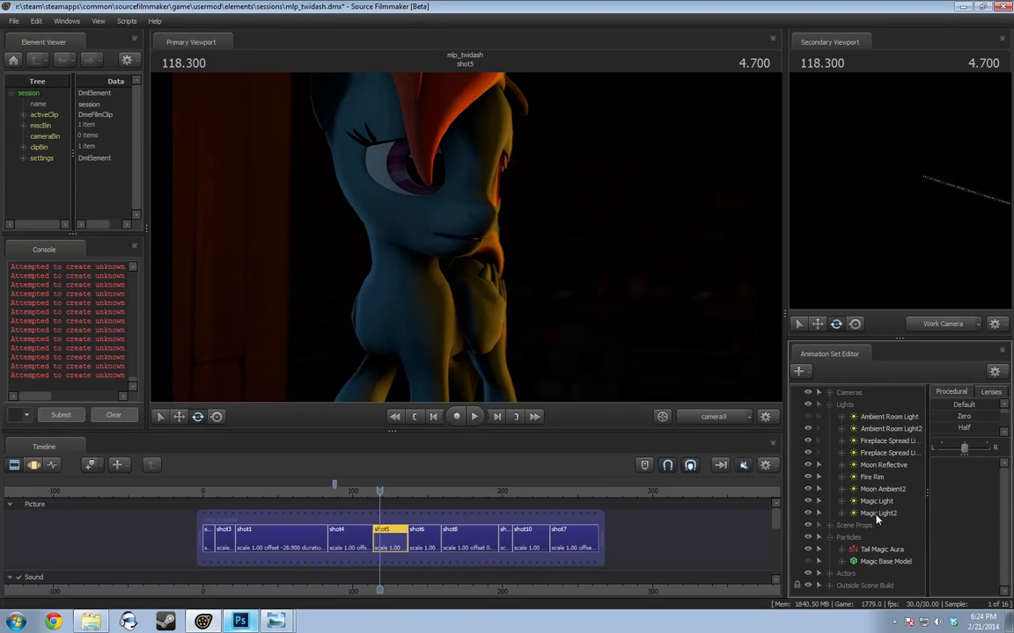
{"action": "left_click", "coordinate": [882, 473]}
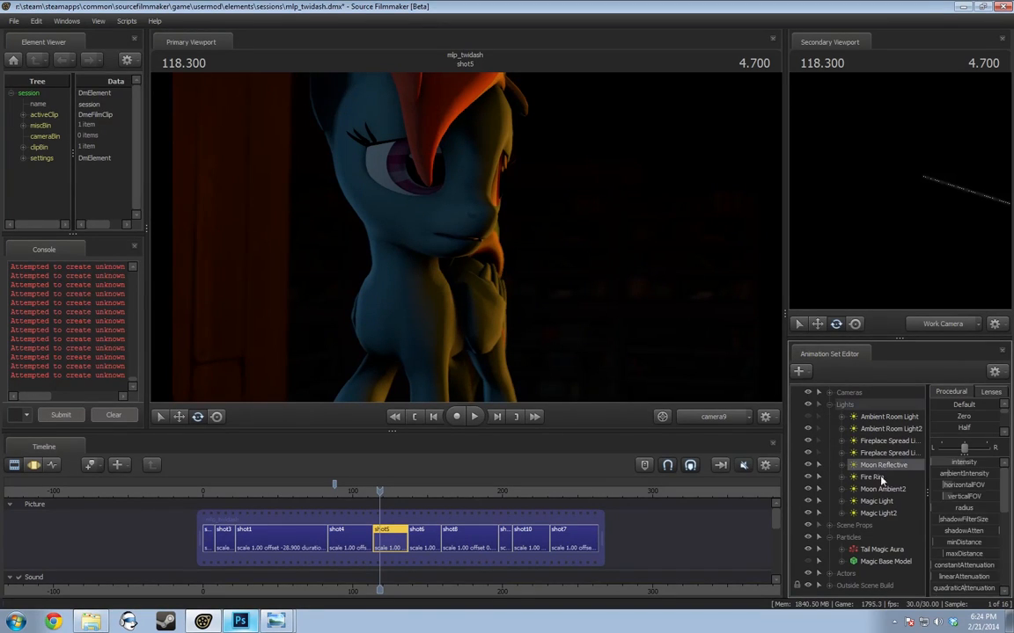
{"action": "left_click_drag", "start_coordinate": [785, 471], "coordinate": [747, 470]}
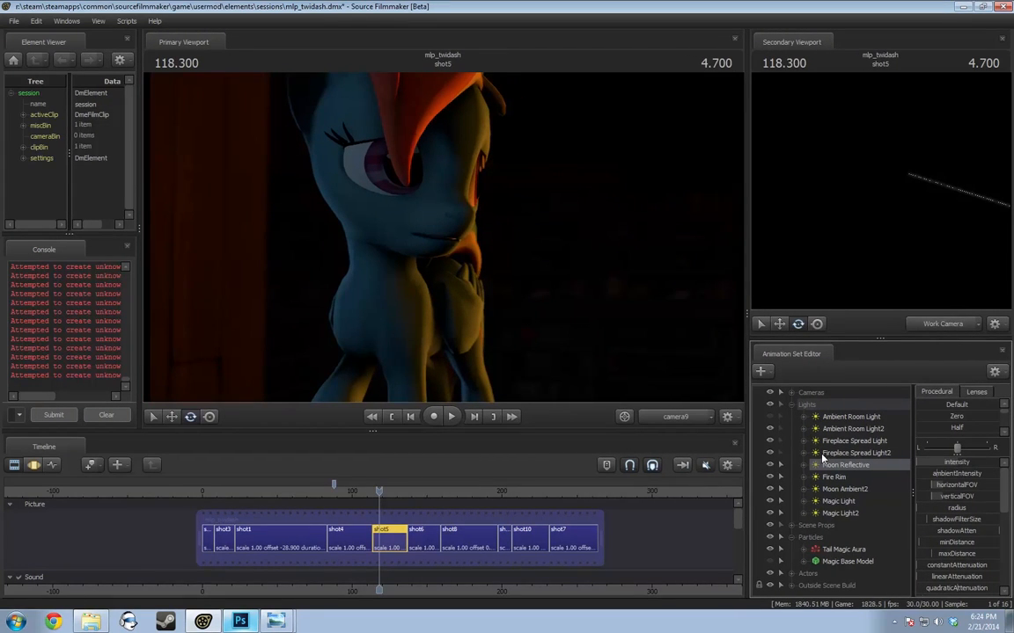
{"action": "left_click_drag", "start_coordinate": [557, 430], "coordinate": [554, 476]}
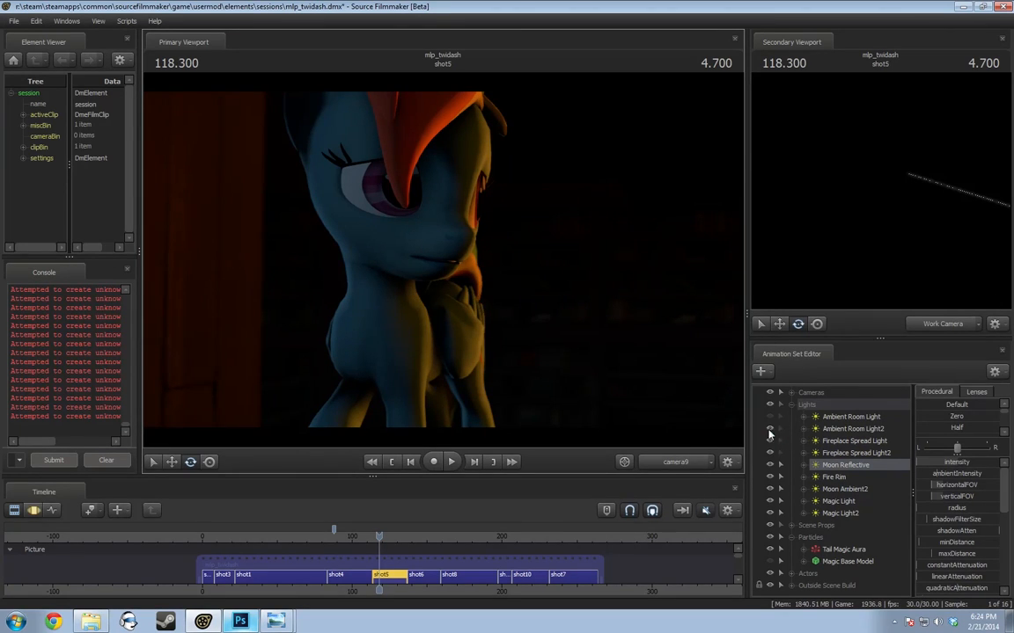
Switch to the Work Camera and pull back from the pony to view the doorway and hanging lamps outside
{"action": "left_click", "coordinate": [671, 463]}
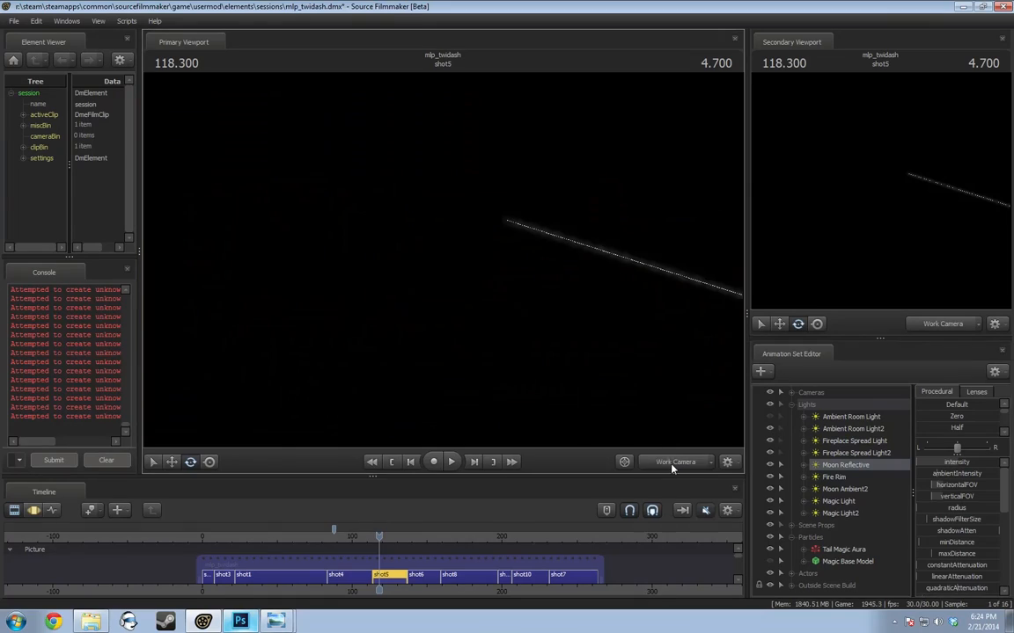
{"action": "left_click", "coordinate": [671, 464]}
{"action": "left_click", "coordinate": [669, 463], "text": "ctrl"}
{"action": "mouse_move", "coordinate": [616, 369]}
{"action": "left_mouse_down"}
{"action": "mouse_move", "coordinate": [651, 387]}
{"action": "mouse_move", "coordinate": [616, 388]}
{"action": "left_mouse_up"}
{"action": "key", "text": "s"}
{"action": "mouse_move", "coordinate": [443, 260]}
{"action": "left_mouse_down"}
{"action": "mouse_move", "coordinate": [414, 259]}
{"action": "mouse_move", "coordinate": [444, 260]}
{"action": "left_mouse_up"}
{"action": "key", "text": "s"}
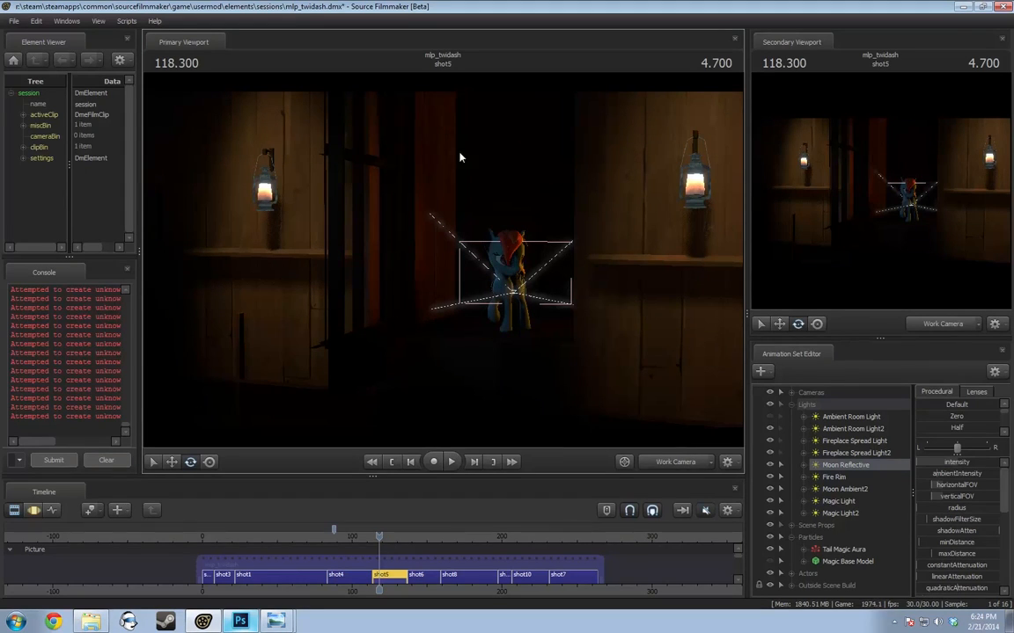
Toggle the Scene Props group's visibility off and on, and look through its Bookcases, Walls, Windows and Floor subgroups
{"action": "left_click", "coordinate": [770, 526]}
{"action": "left_click", "coordinate": [771, 526]}
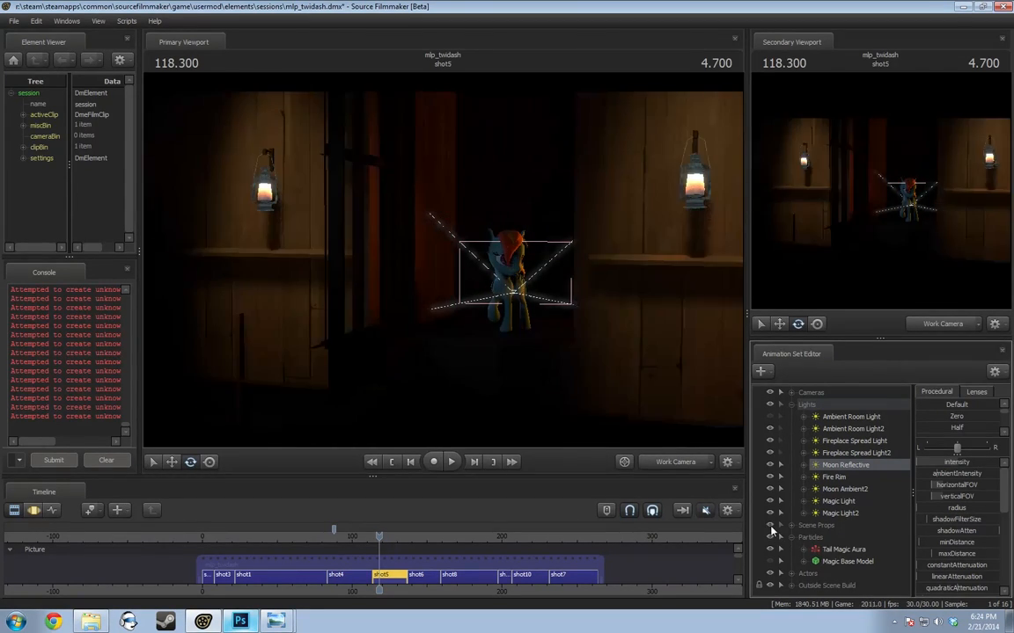
{"action": "left_click", "coordinate": [780, 525]}
{"action": "scroll", "coordinate": [792, 532], "scroll_direction": "down", "scroll_amount": 2}
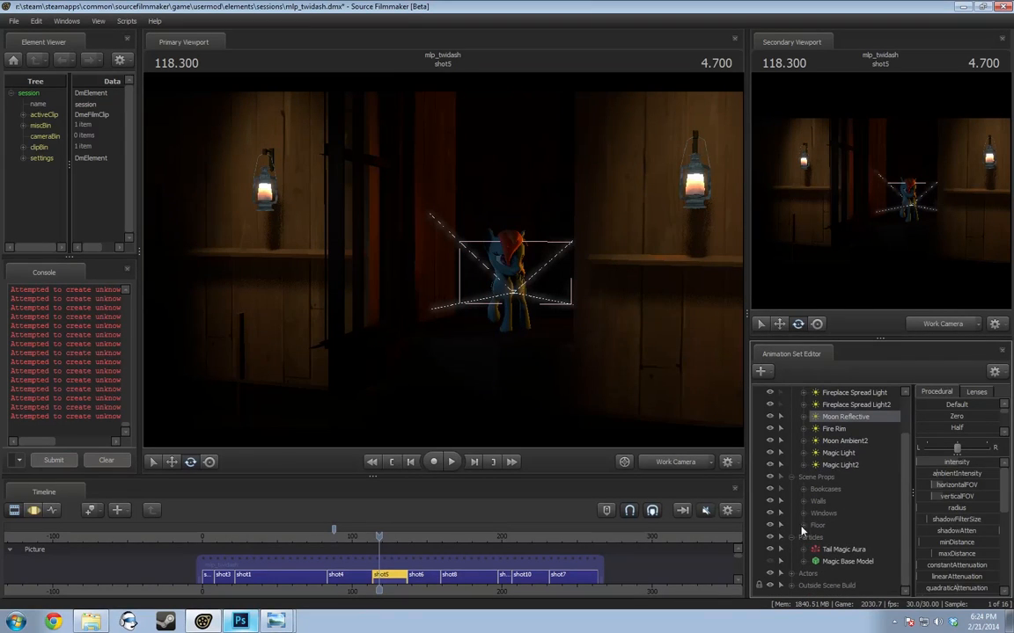
{"action": "left_click", "coordinate": [804, 502]}
{"action": "scroll", "coordinate": [806, 506], "scroll_direction": "down", "scroll_amount": 3}
{"action": "scroll", "coordinate": [806, 507], "scroll_direction": "up", "scroll_amount": 4}
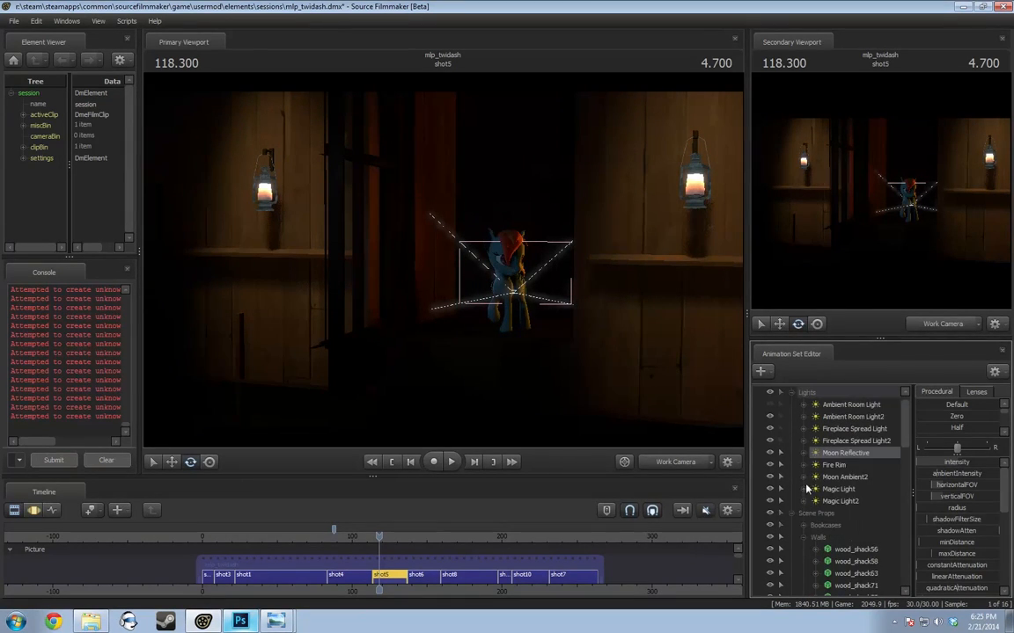
{"action": "left_click", "coordinate": [804, 537]}
{"action": "scroll", "coordinate": [804, 547], "scroll_direction": "down", "scroll_amount": 1}
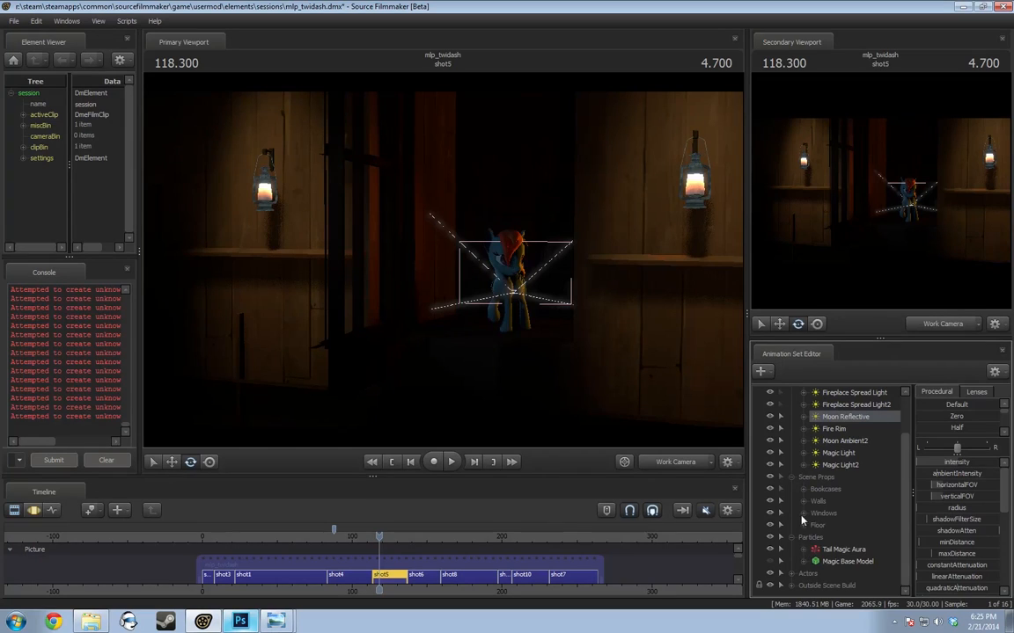
{"action": "left_click", "coordinate": [802, 515]}
{"action": "left_click", "coordinate": [804, 490]}
{"action": "left_click", "coordinate": [791, 478]}
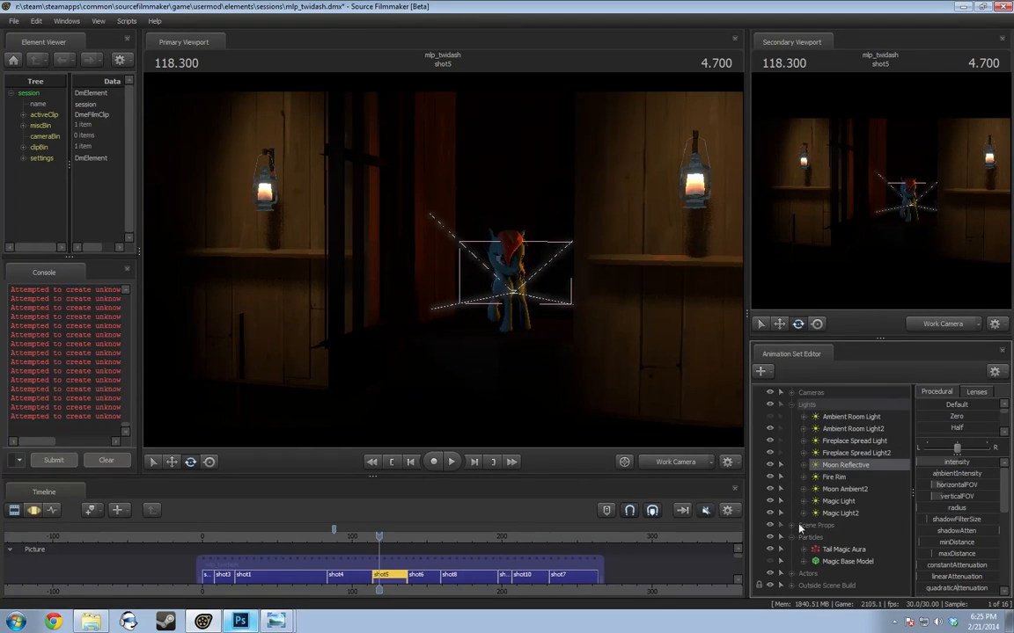
Open the Window Lamps group under Outside Scene Build and toggle its lights off and on to check their effect
{"action": "left_click", "coordinate": [792, 586]}
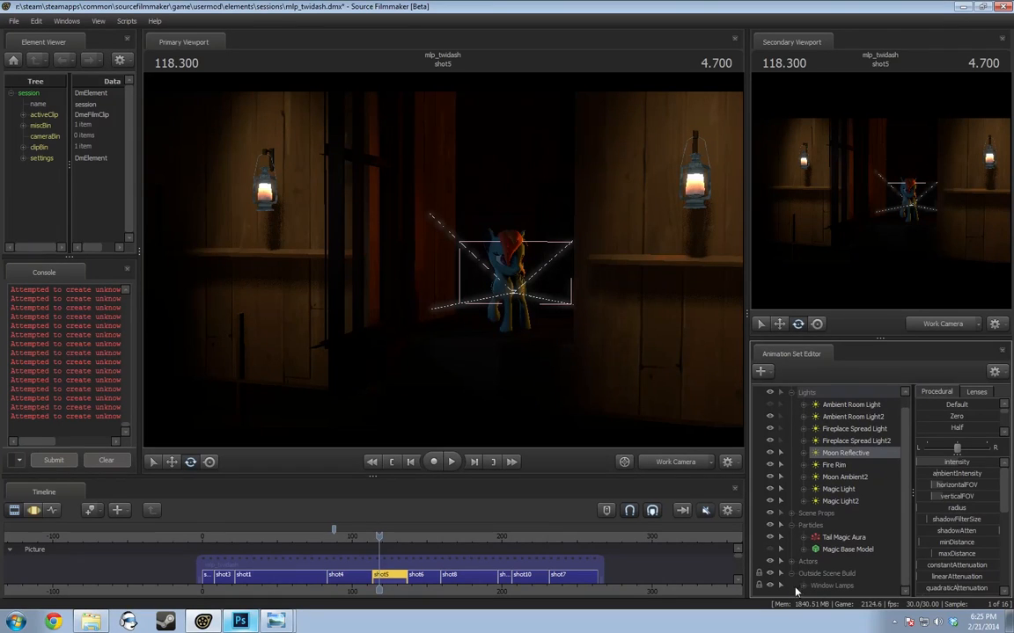
{"action": "left_click", "coordinate": [802, 586]}
{"action": "left_click", "coordinate": [770, 549]}
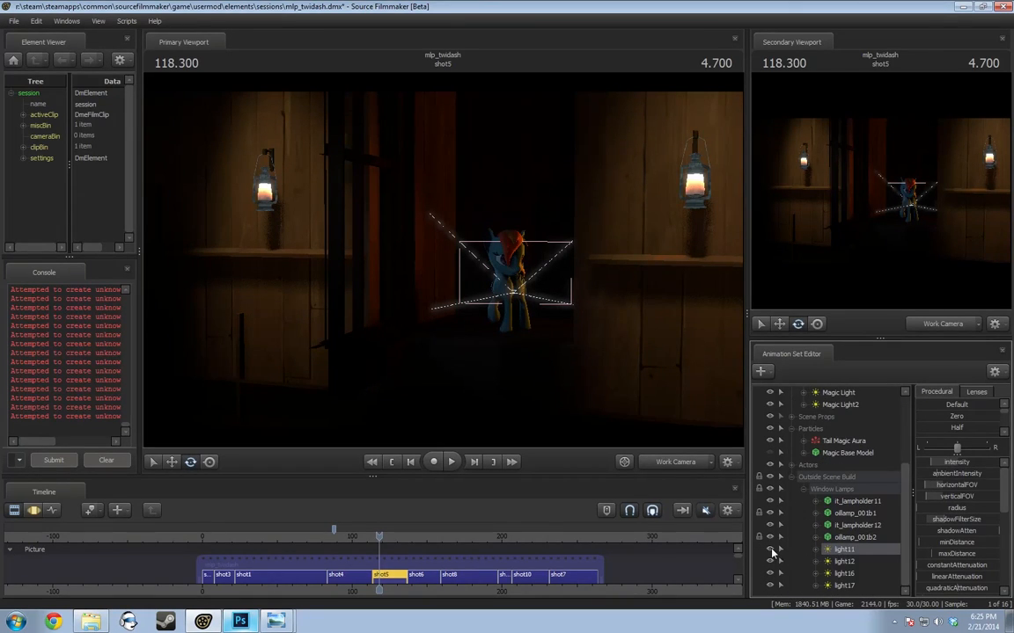
{"action": "left_click", "coordinate": [770, 549]}
{"action": "left_click", "coordinate": [770, 562]}
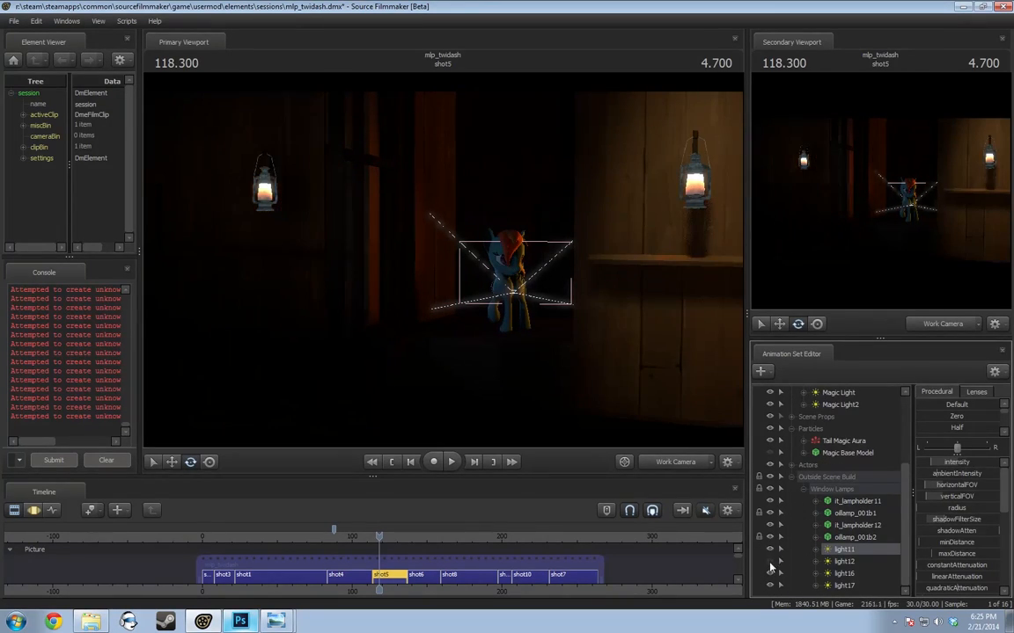
{"action": "left_click", "coordinate": [770, 562]}
{"action": "left_click", "coordinate": [770, 563]}
{"action": "left_click", "coordinate": [770, 562]}
{"action": "left_click", "coordinate": [770, 570]}
{"action": "left_click", "coordinate": [770, 569]}
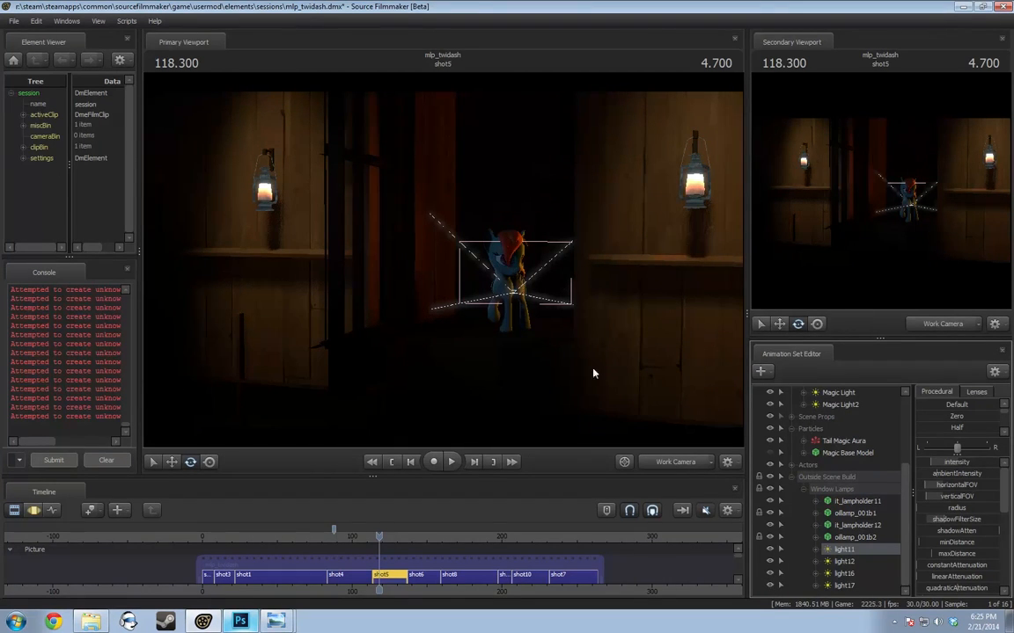
Fly the Work Camera in close to the blue pony to view her lighting from the front
{"action": "key", "text": "w"}
{"action": "left_click_drag", "start_coordinate": [558, 329], "coordinate": [646, 361]}
{"action": "left_click_drag", "start_coordinate": [444, 263], "coordinate": [443, 265]}
{"action": "key", "text": "d"}
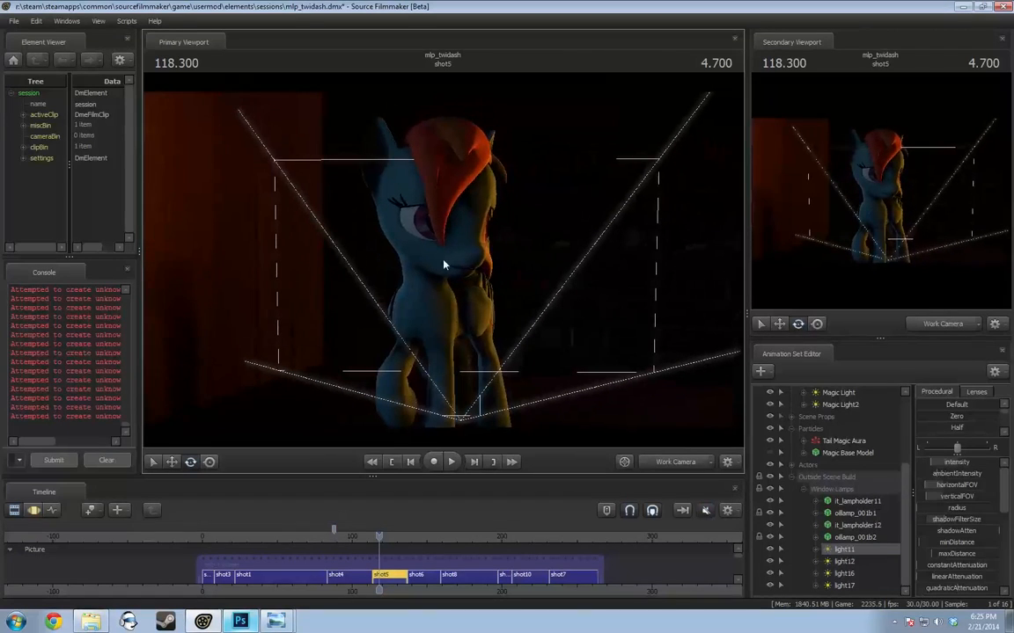
Select Ambient Room Light2 in the Motion Editor and extend the time selection over the whole timeline
{"action": "scroll", "coordinate": [836, 483], "scroll_direction": "up", "scroll_amount": 3}
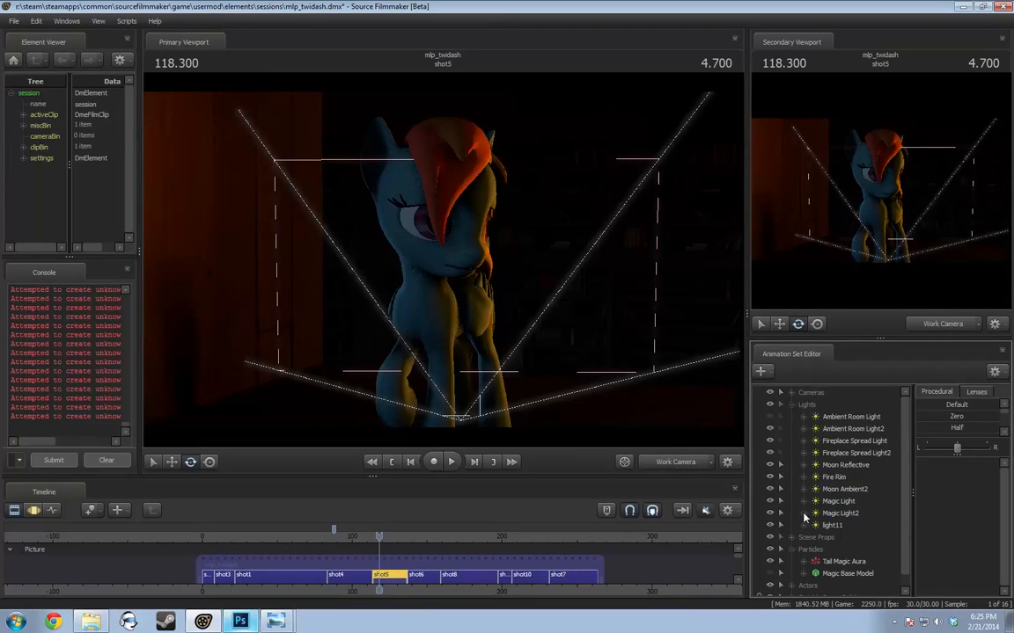
{"action": "left_click", "coordinate": [853, 429]}
{"action": "left_click_drag", "start_coordinate": [444, 264], "coordinate": [450, 269]}
{"action": "key", "text": "F3"}
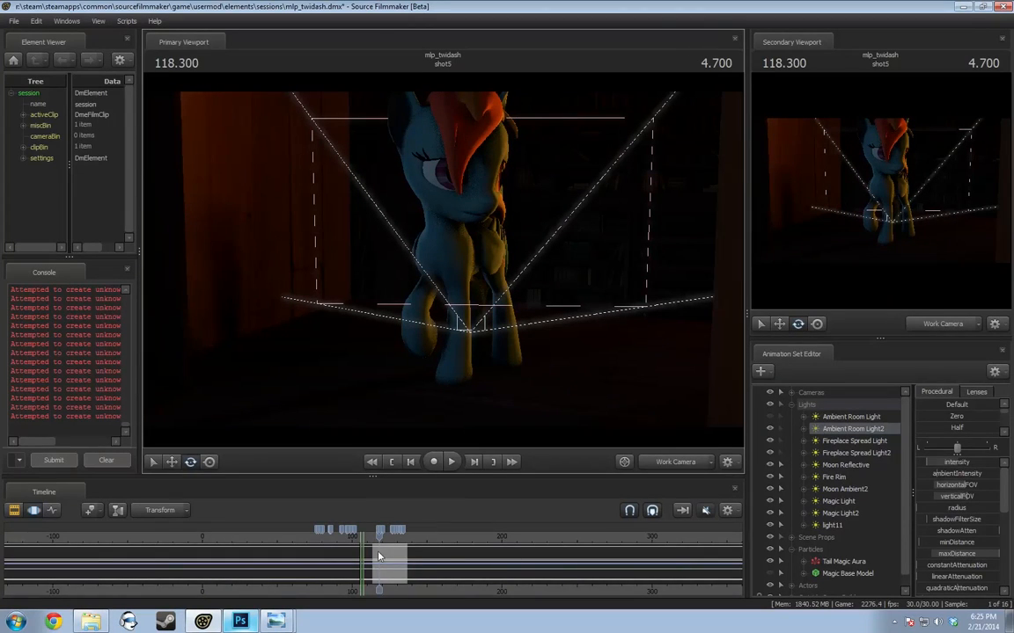
{"action": "key", "text": "ctrl+a"}
Look through Ambient Room Light2 in the primary viewport to examine its aim, and return to the Work Camera
{"action": "left_click_drag", "start_coordinate": [840, 429], "coordinate": [480, 287]}
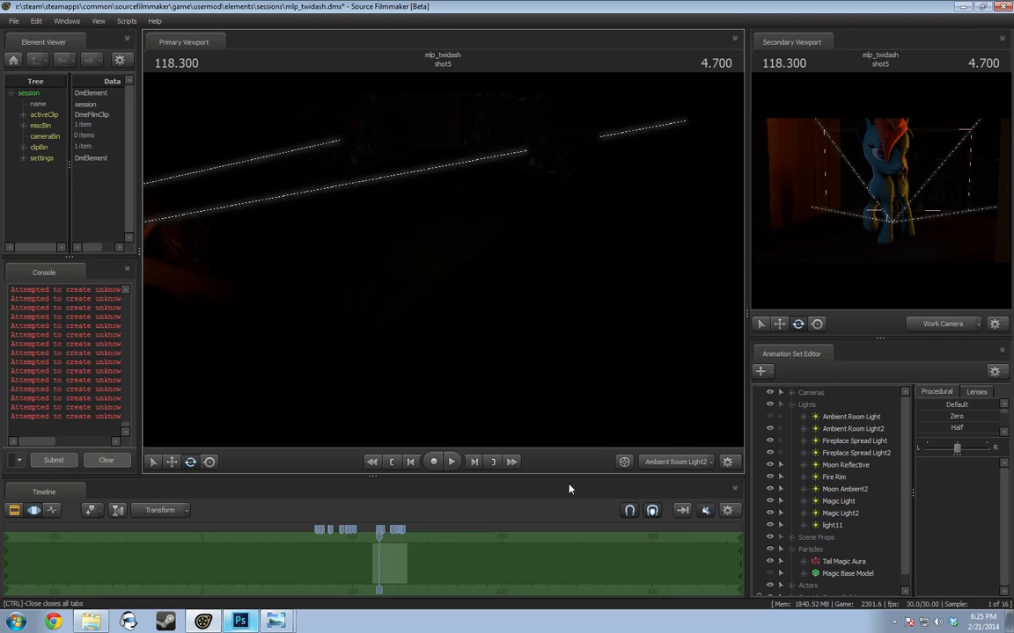
{"action": "left_click", "coordinate": [853, 428]}
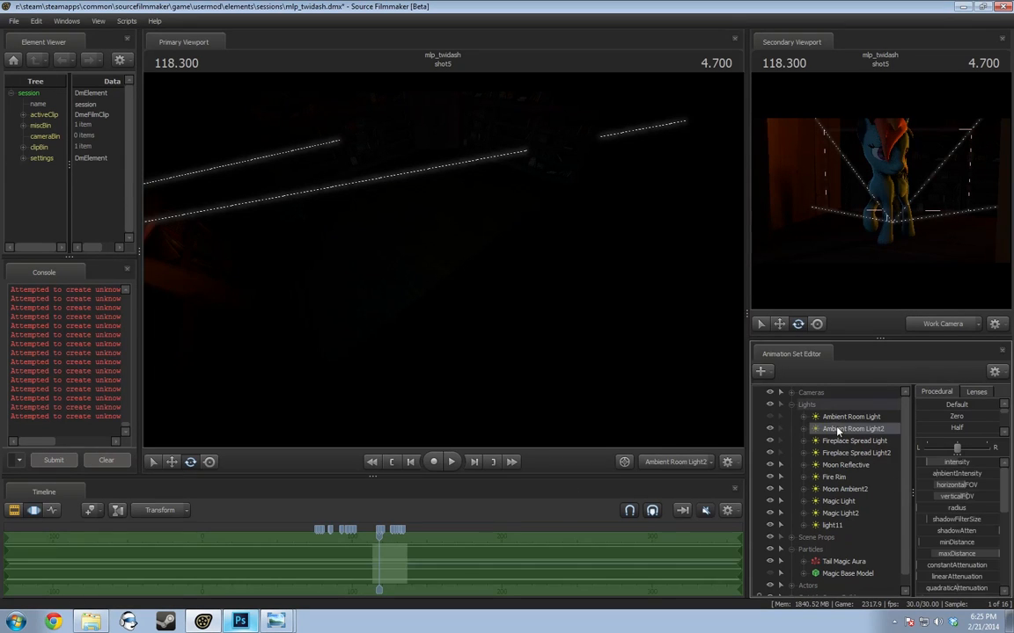
{"action": "left_click_drag", "start_coordinate": [529, 298], "coordinate": [510, 283]}
{"action": "mouse_move", "coordinate": [443, 260]}
{"action": "left_mouse_down"}
{"action": "mouse_move", "coordinate": [450, 255]}
{"action": "mouse_move", "coordinate": [448, 271]}
{"action": "left_mouse_up"}
{"action": "left_click", "coordinate": [677, 462]}
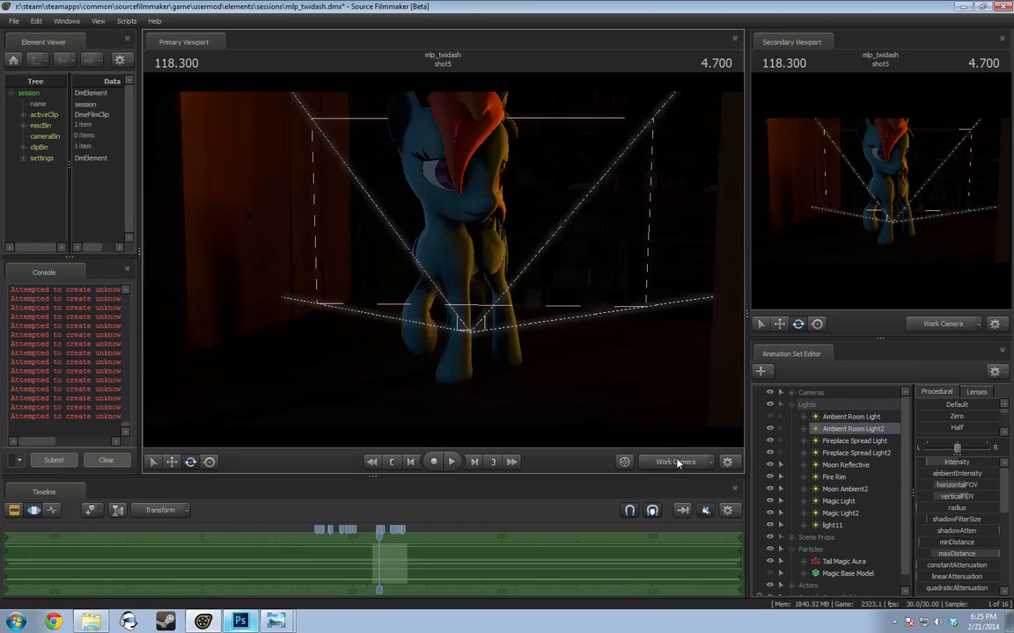
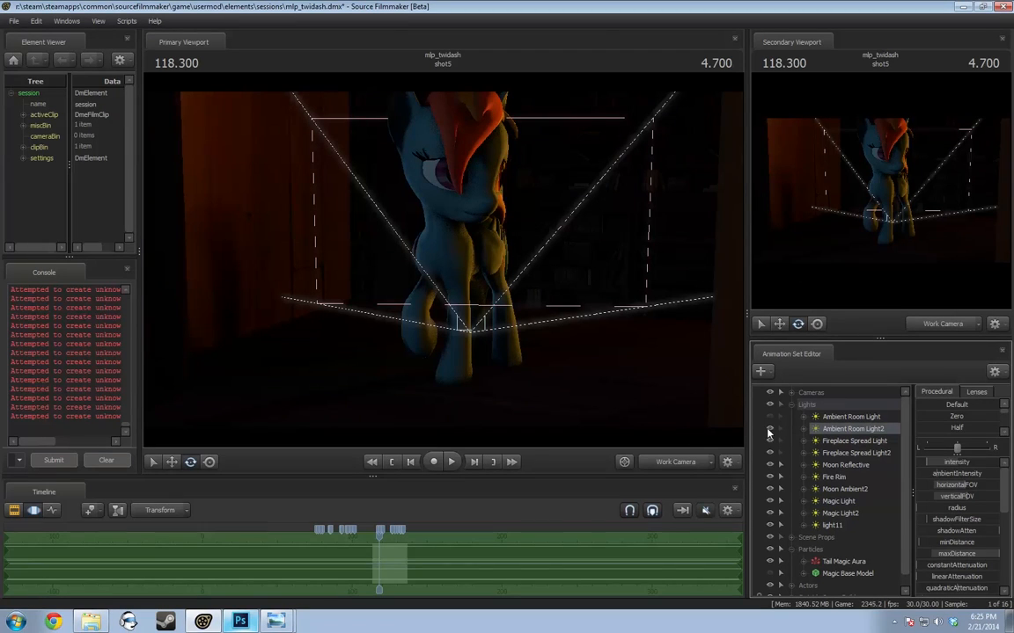
Hide Ambient Room Light2 and Fireplace Spread Light2, checking Fireplace Spread Light and Moon Reflective alongside them
{"action": "left_click", "coordinate": [859, 442]}
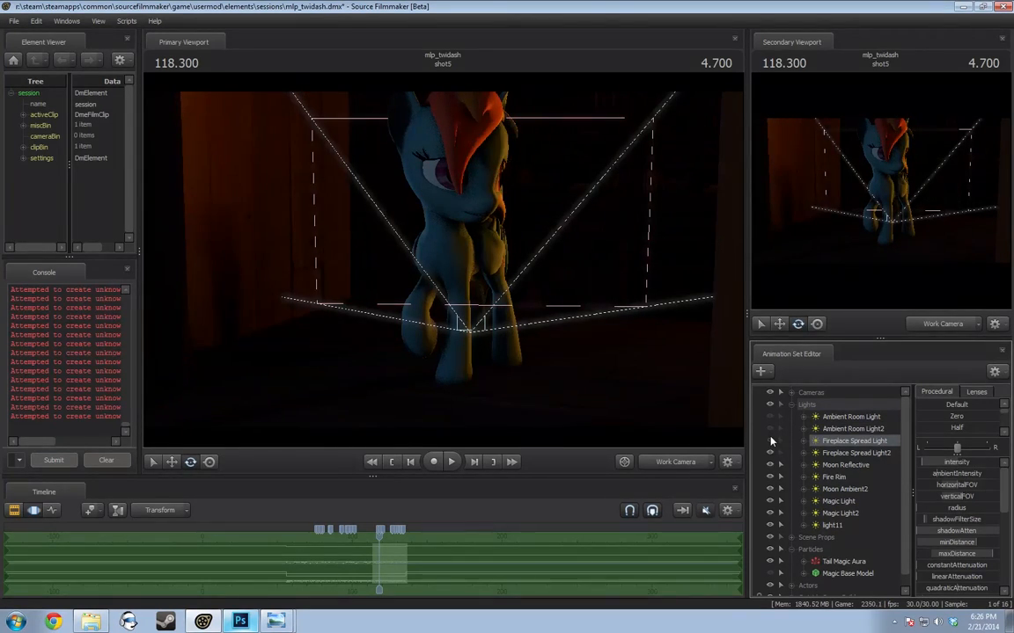
{"action": "left_click", "coordinate": [771, 454]}
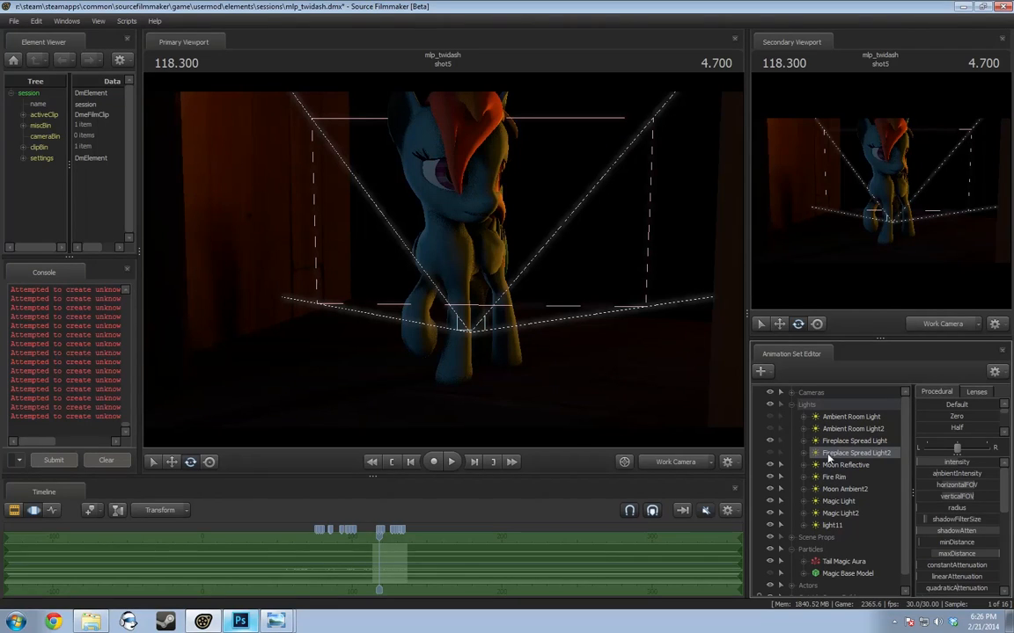
{"action": "left_click", "coordinate": [779, 465]}
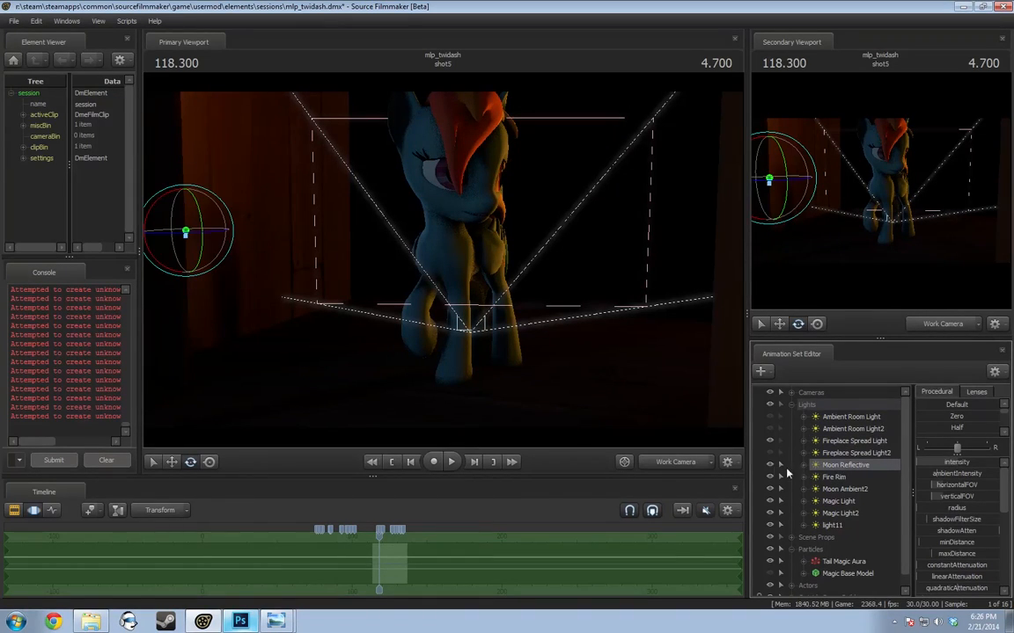
Compare Fireplace Spread Light with Fire Rim, toggling Fire Rim off and on in the Work Camera view
{"action": "left_click", "coordinate": [846, 444]}
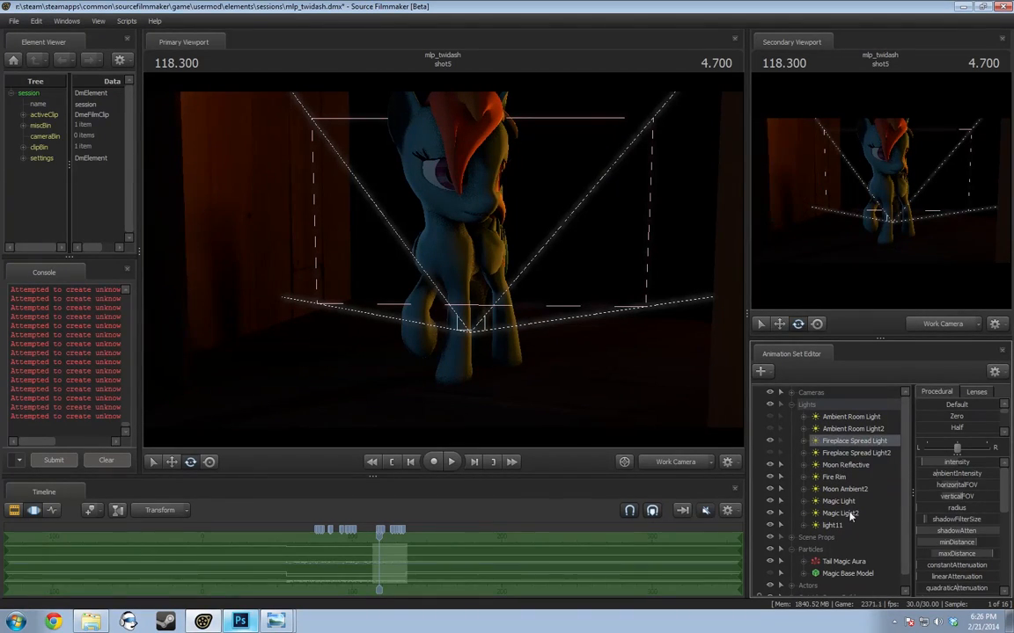
{"action": "left_click", "coordinate": [839, 477]}
{"action": "left_click", "coordinate": [853, 443]}
{"action": "left_click", "coordinate": [828, 478]}
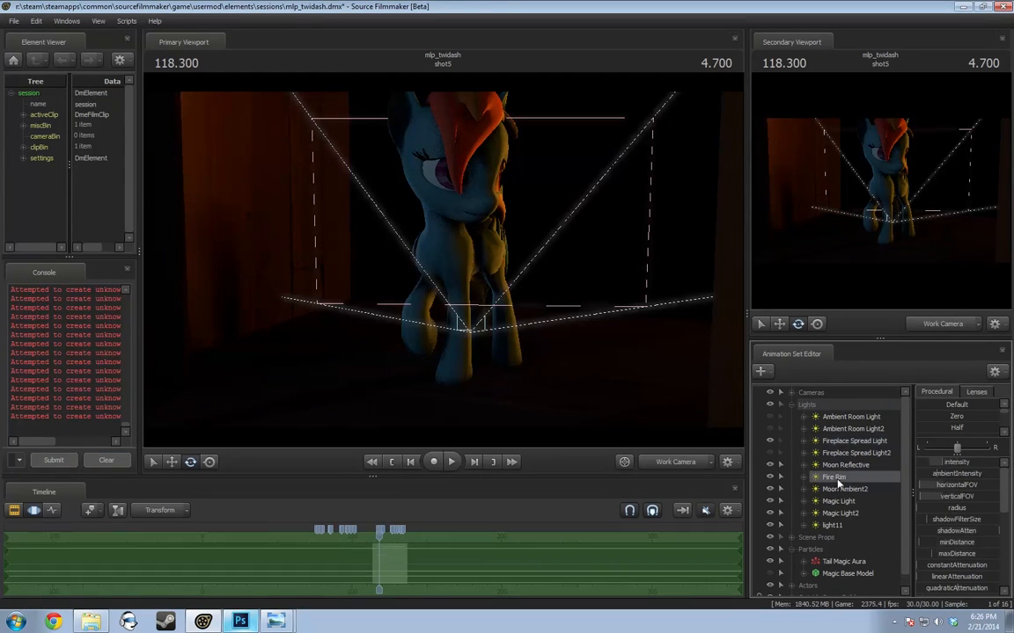
{"action": "left_click", "coordinate": [770, 478]}
{"action": "left_click", "coordinate": [770, 478]}
{"action": "left_click", "coordinate": [770, 478]}
{"action": "left_click", "coordinate": [770, 478]}
Switch to camera9 and toggle Fire Rim off and on to examine its effect on the pony's edge lighting
{"action": "left_click", "coordinate": [675, 462]}
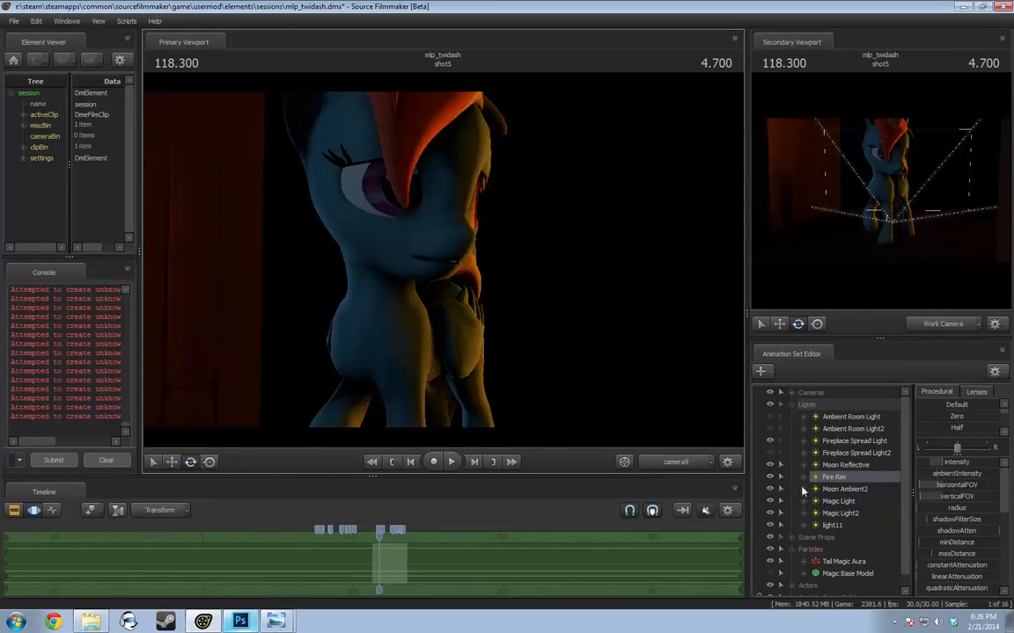
{"action": "left_click", "coordinate": [771, 477]}
{"action": "left_click", "coordinate": [771, 478]}
{"action": "left_click", "coordinate": [770, 478]}
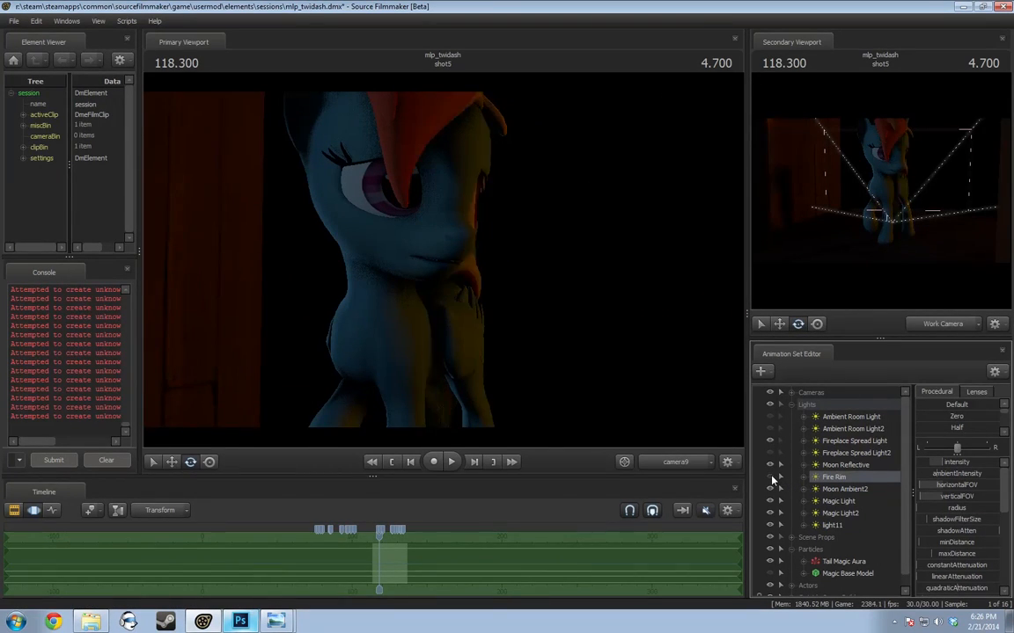
{"action": "left_click", "coordinate": [771, 478]}
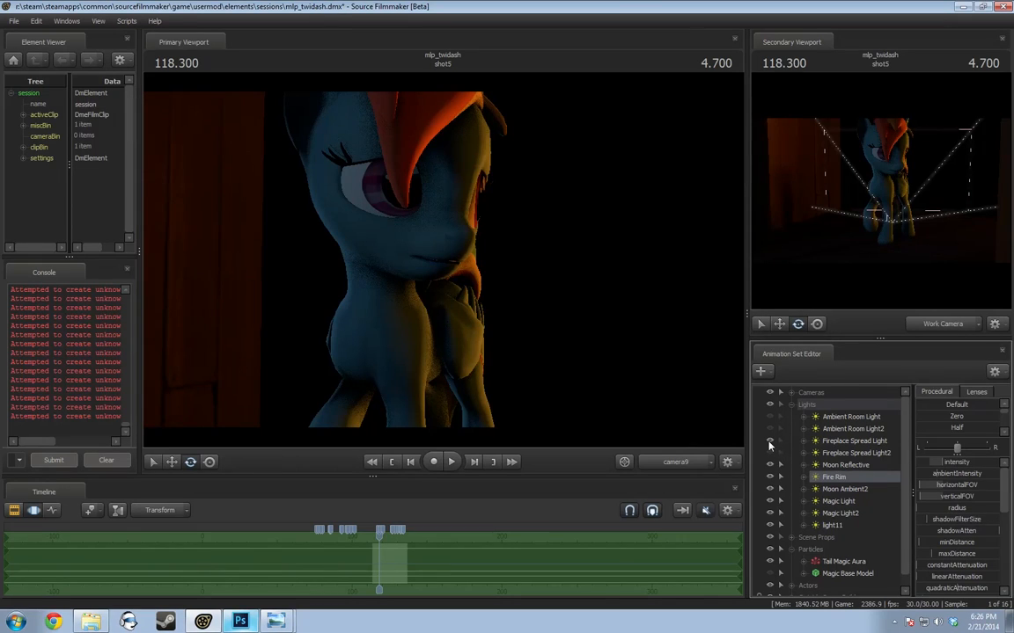
Toggle Fireplace Spread Light, and after it Fire Rim, off and on to compare their effects through camera9
{"action": "left_click", "coordinate": [769, 443]}
{"action": "left_click", "coordinate": [769, 444]}
{"action": "left_click", "coordinate": [769, 442]}
{"action": "left_click", "coordinate": [769, 443]}
{"action": "left_click", "coordinate": [769, 442]}
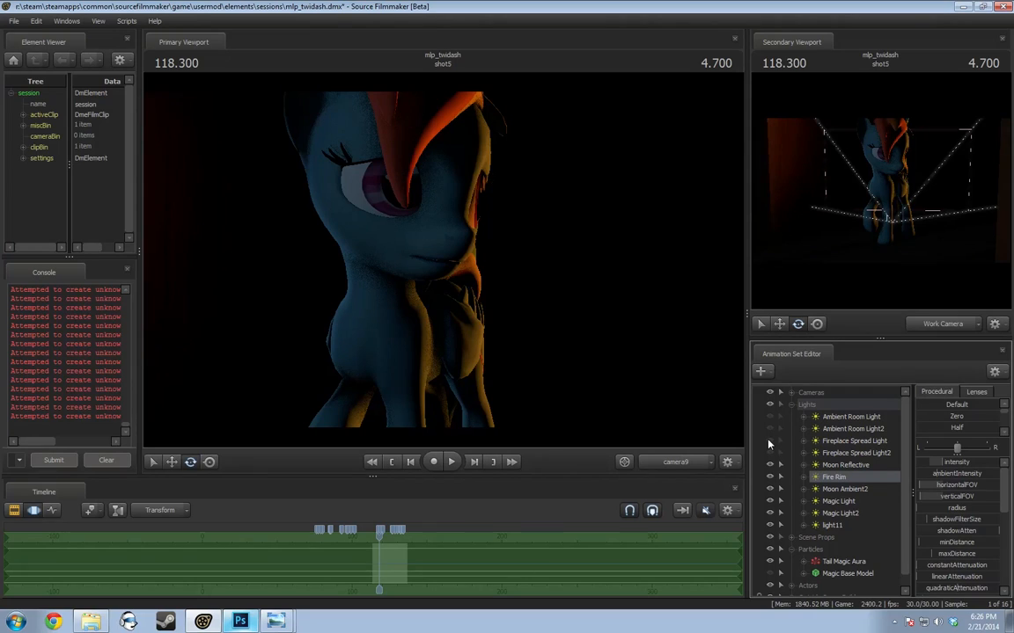
{"action": "left_click", "coordinate": [769, 443]}
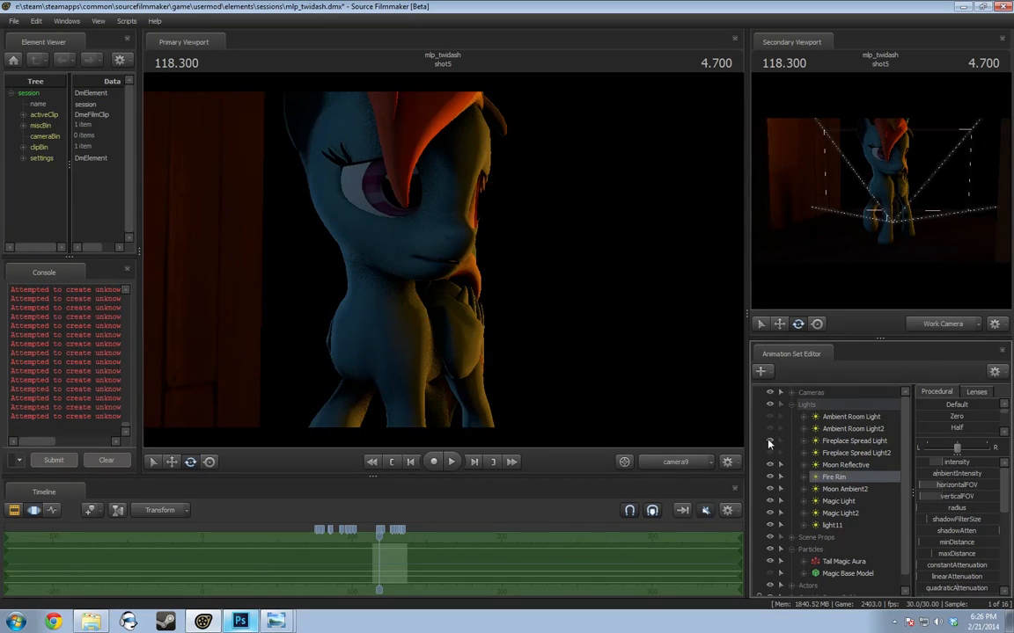
{"action": "left_click", "coordinate": [771, 477]}
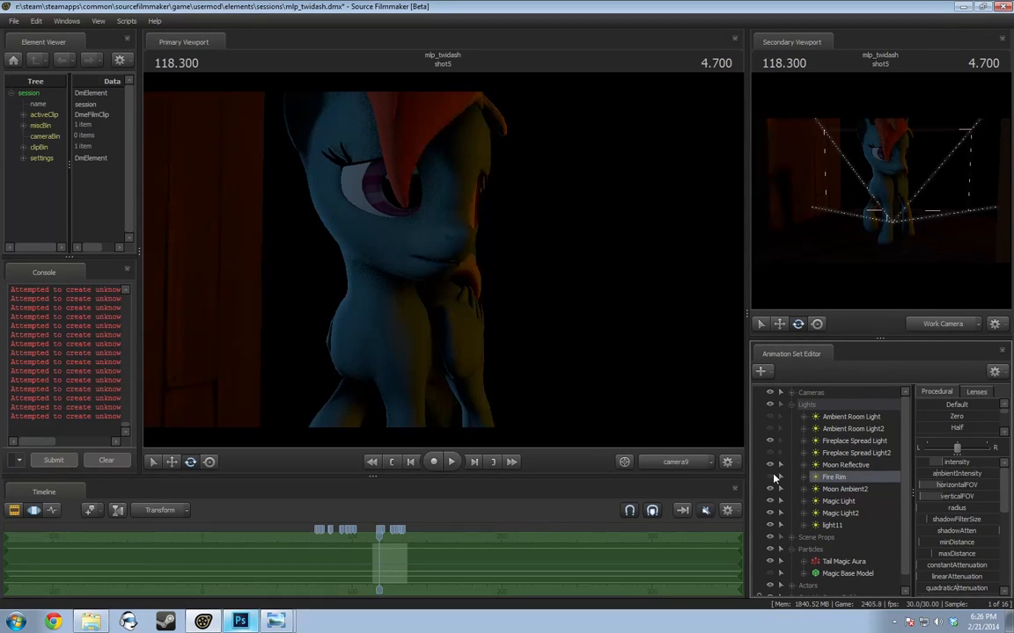
{"action": "left_click", "coordinate": [771, 477]}
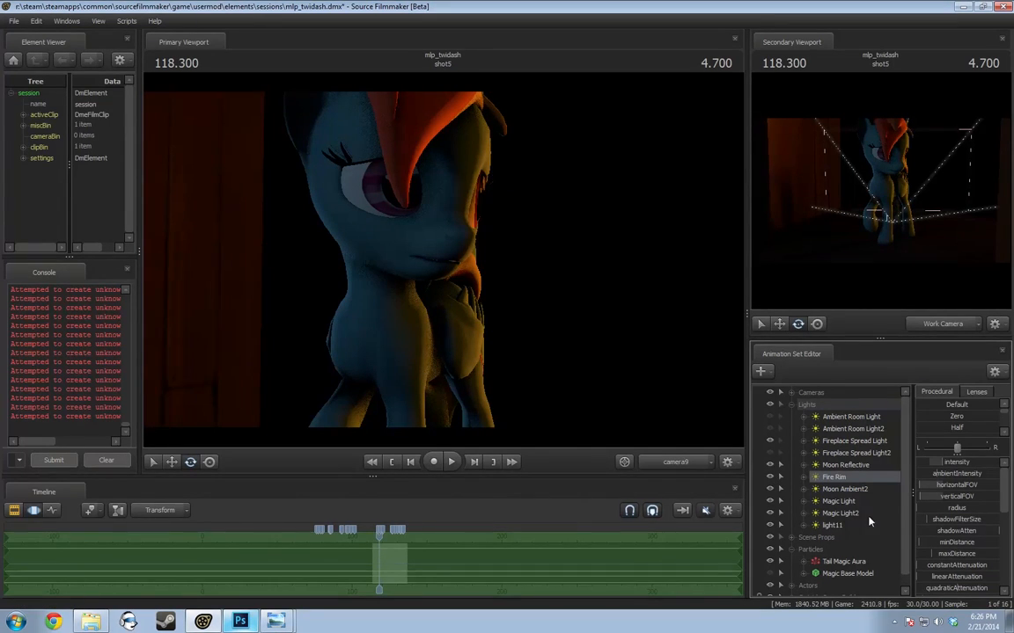
Toggle Moon Ambient2 off and on, and look through it in the primary viewport to examine its aim
{"action": "left_click", "coordinate": [770, 489]}
{"action": "left_click", "coordinate": [771, 489]}
{"action": "left_click", "coordinate": [771, 488]}
{"action": "left_click_drag", "start_coordinate": [850, 488], "coordinate": [543, 288]}
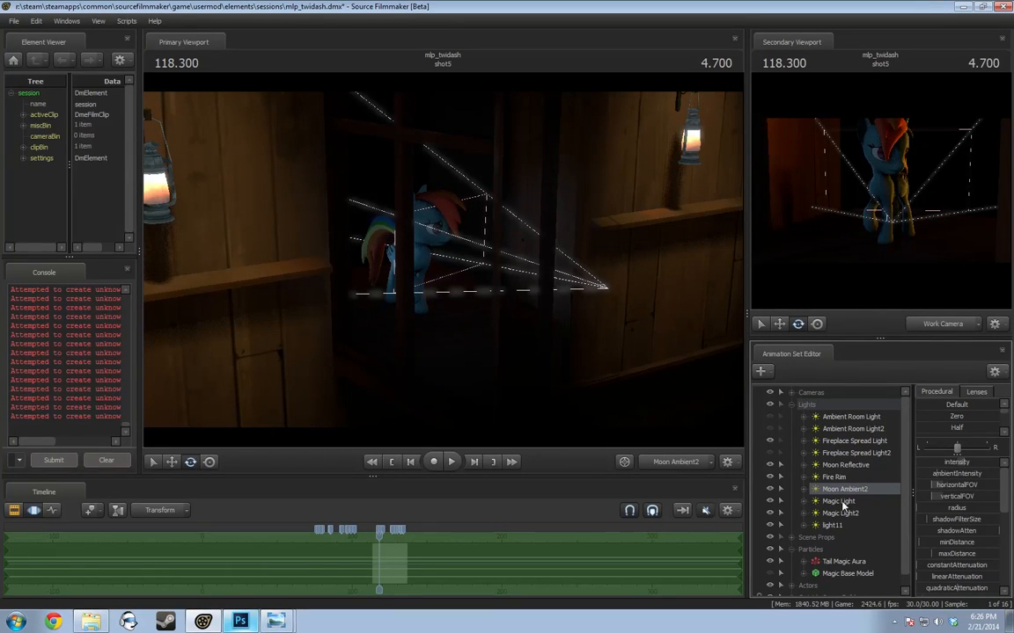
Look through light11 in the primary viewport and toggle it off and on to examine its effect
{"action": "left_click", "coordinate": [834, 526]}
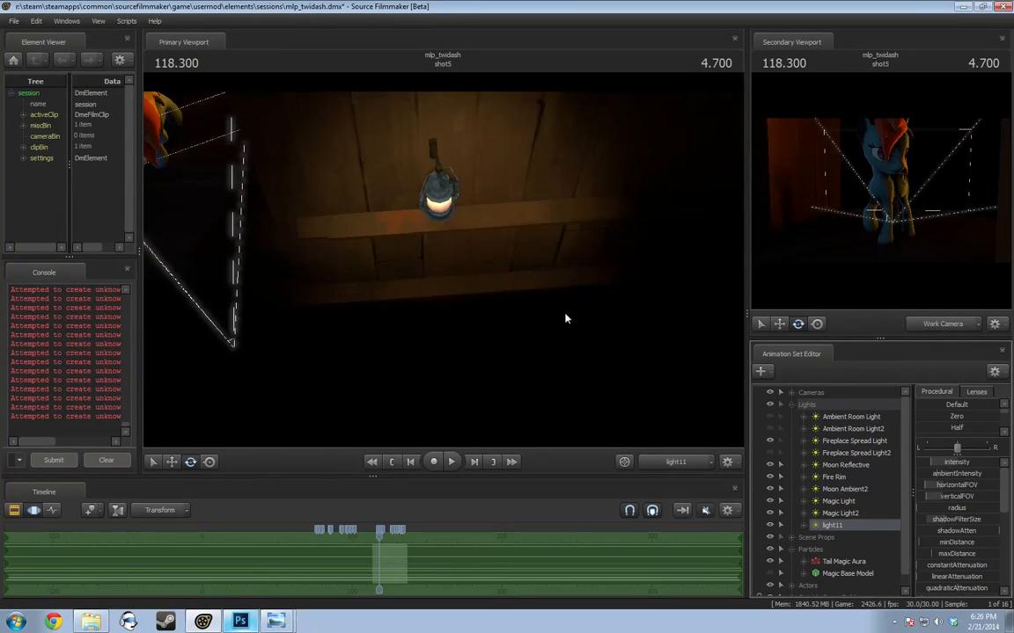
{"action": "left_click", "coordinate": [771, 526]}
{"action": "left_click", "coordinate": [771, 525]}
Look through Moon Reflective in the primary viewport, and toggle it off and on in the Work Camera view
{"action": "left_click", "coordinate": [840, 468]}
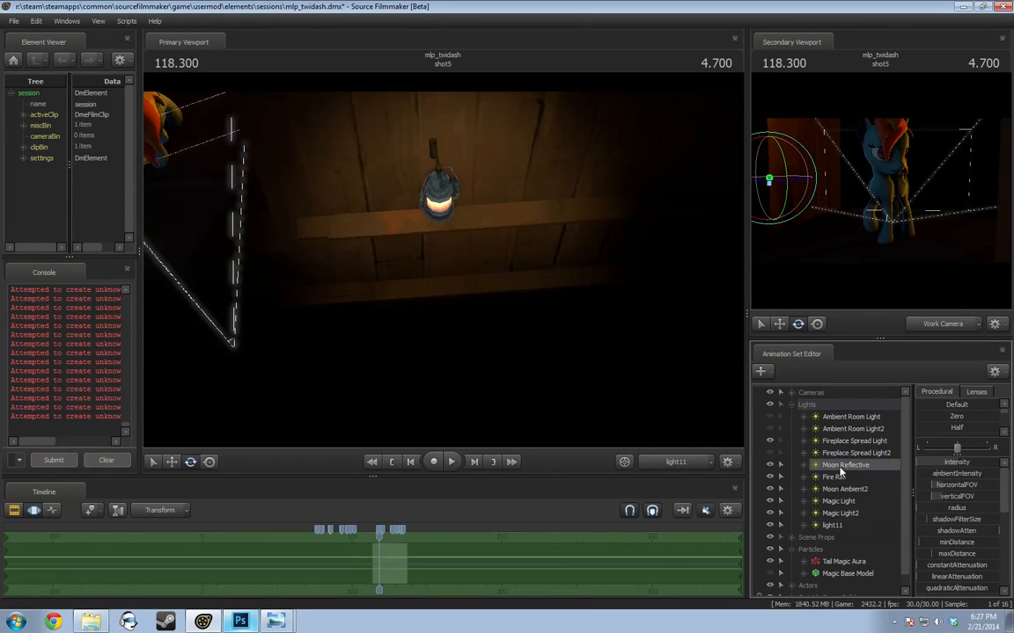
{"action": "left_click_drag", "start_coordinate": [841, 472], "coordinate": [515, 326]}
{"action": "left_click", "coordinate": [690, 462]}
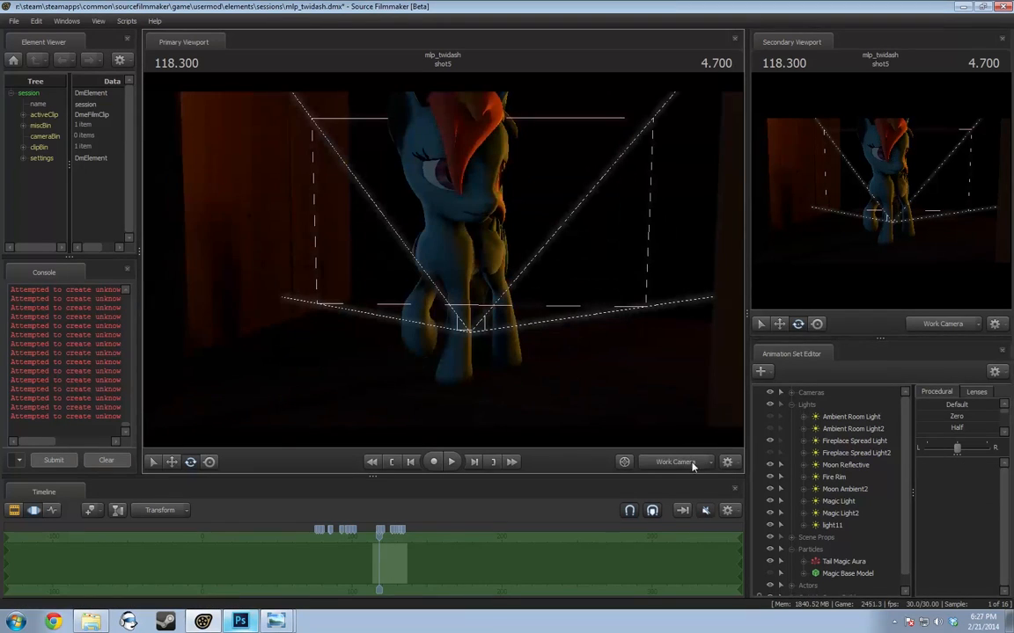
{"action": "left_click", "coordinate": [770, 467]}
{"action": "left_click", "coordinate": [770, 466]}
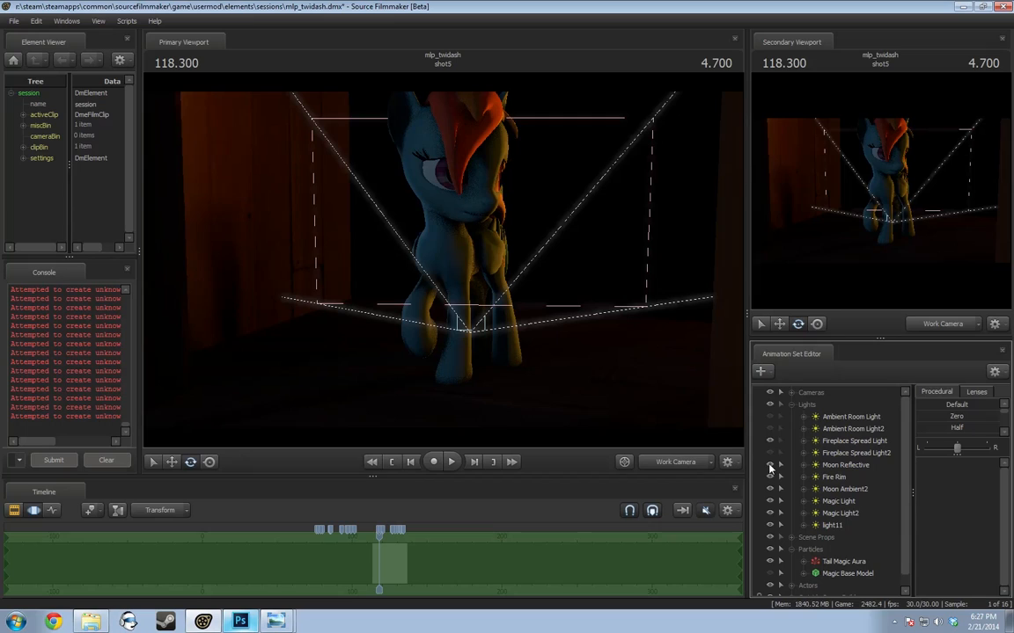
Switch to camera9 and toggle Moon Ambient2, and after it Moon Reflective, off and on to compare their effects on the pony
{"action": "left_click", "coordinate": [689, 463]}
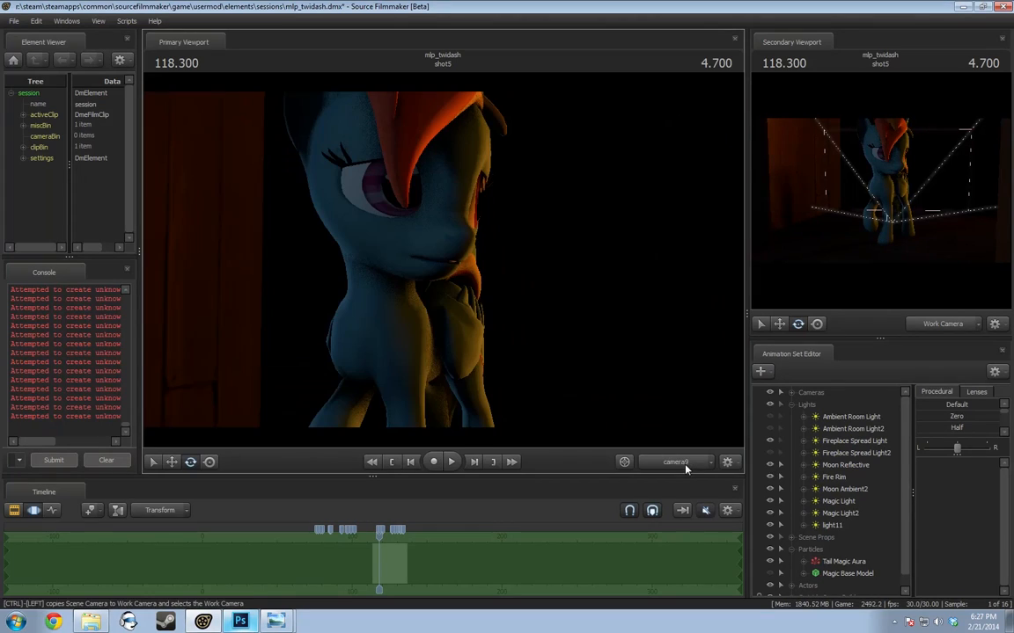
{"action": "left_click", "coordinate": [770, 489]}
{"action": "left_click", "coordinate": [770, 489]}
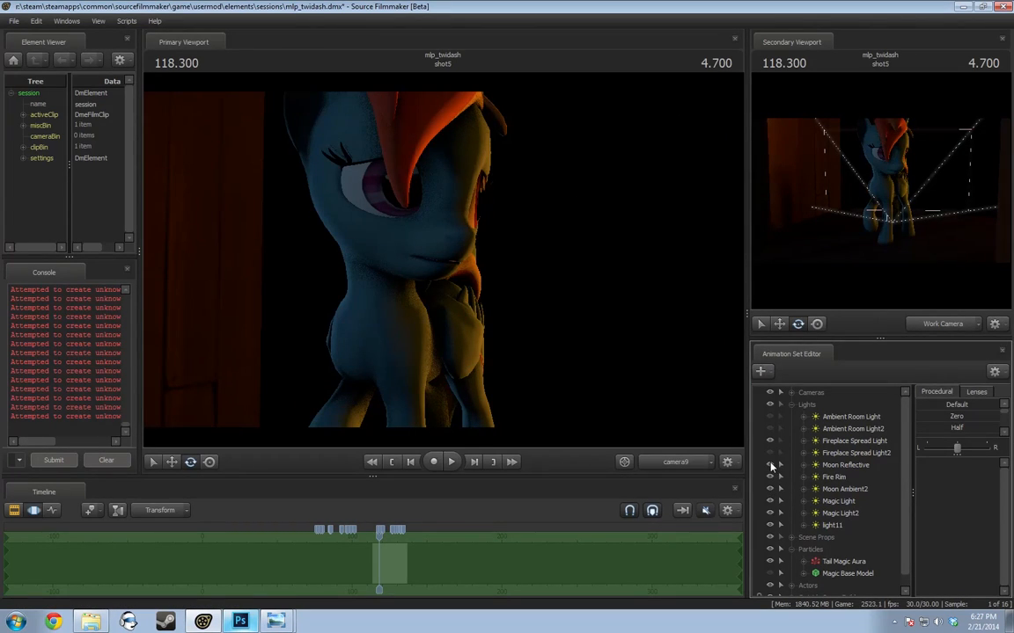
{"action": "left_click", "coordinate": [769, 466]}
{"action": "left_click", "coordinate": [770, 467]}
{"action": "left_click", "coordinate": [770, 466]}
{"action": "left_click", "coordinate": [770, 466]}
{"action": "left_click", "coordinate": [770, 467]}
{"action": "left_click", "coordinate": [770, 466]}
{"action": "left_click", "coordinate": [770, 467]}
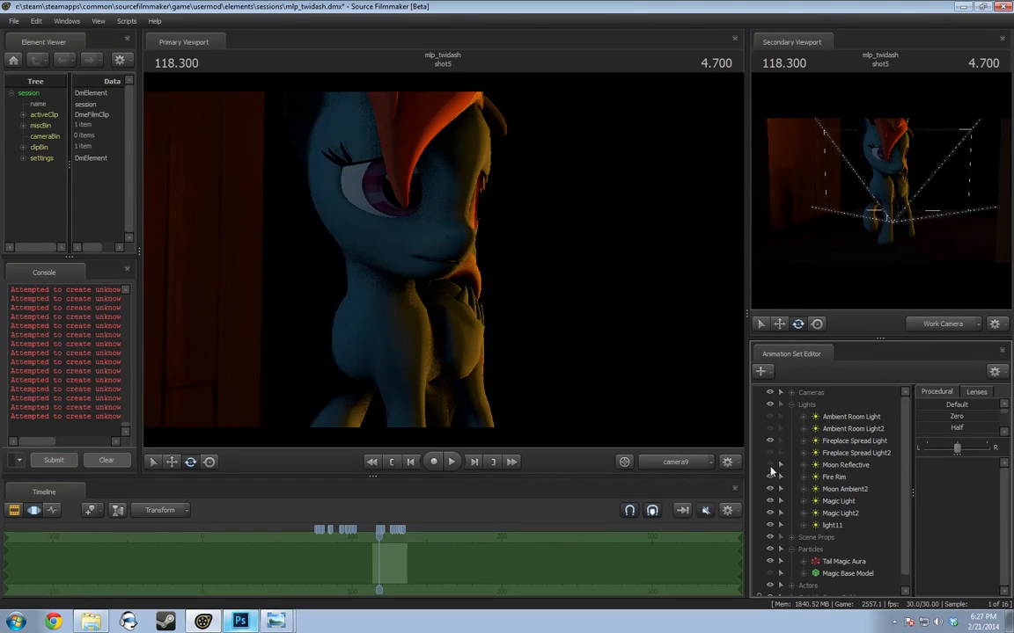
Hide Fire Rim and toggle Moon Reflective and Moon Ambient2 off and on to examine the blue moonlight without the rim
{"action": "left_click", "coordinate": [770, 477]}
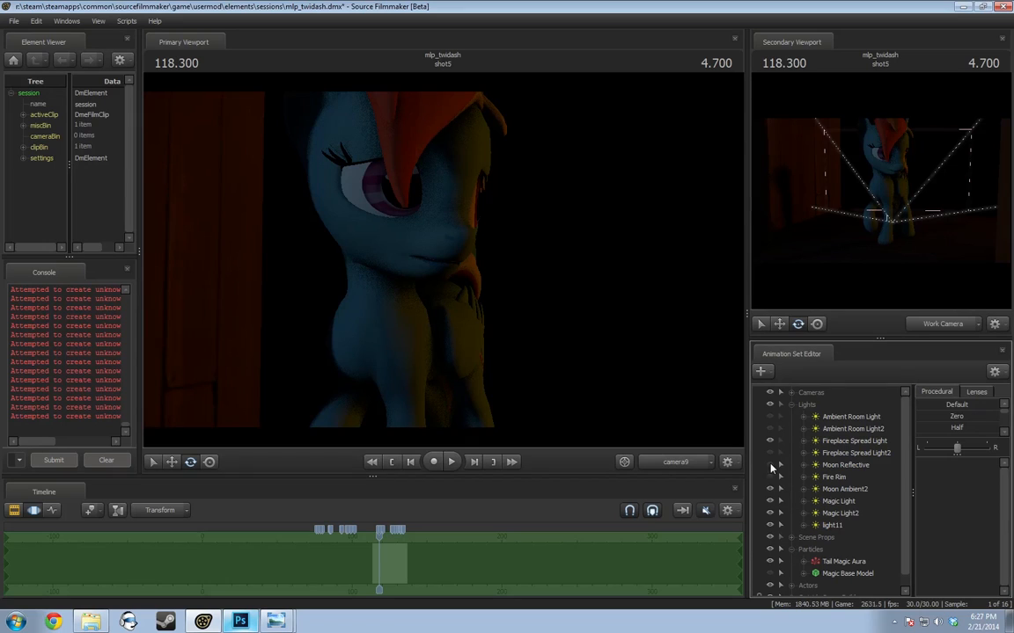
{"action": "left_click", "coordinate": [770, 466]}
{"action": "left_click", "coordinate": [771, 467]}
{"action": "left_click", "coordinate": [771, 467]}
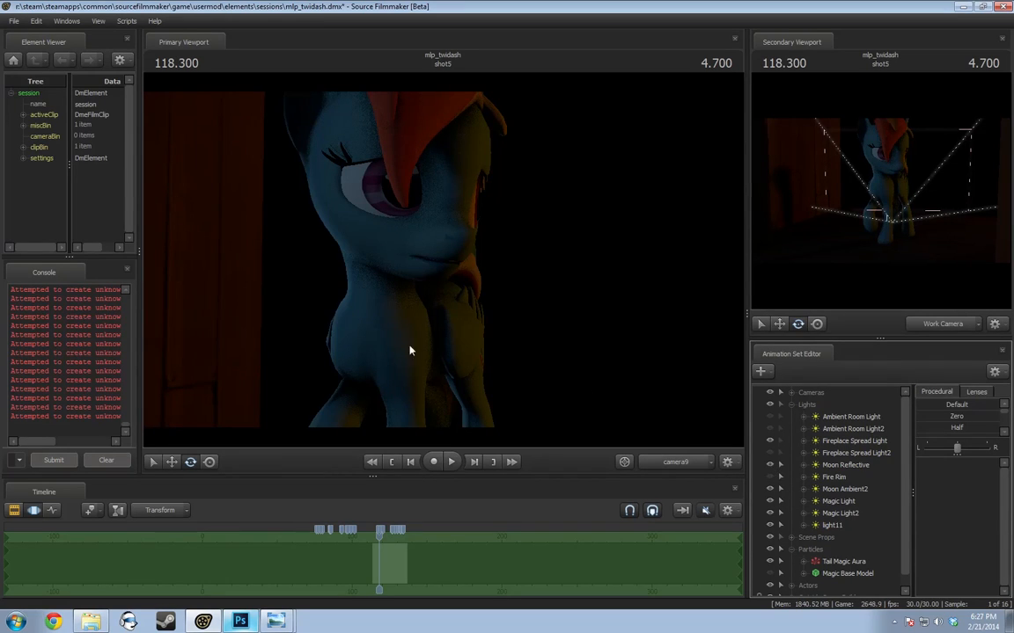
{"action": "left_click", "coordinate": [770, 490]}
{"action": "left_click", "coordinate": [770, 491]}
{"action": "left_click", "coordinate": [770, 490]}
{"action": "left_click", "coordinate": [770, 491]}
Play shot5 through the Work Camera and through camera9, stopping at about 130.7 s, to watch the light move with the pony
{"action": "left_click_drag", "start_coordinate": [379, 536], "coordinate": [388, 539]}
{"action": "left_click", "coordinate": [682, 465], "text": "ctrl"}
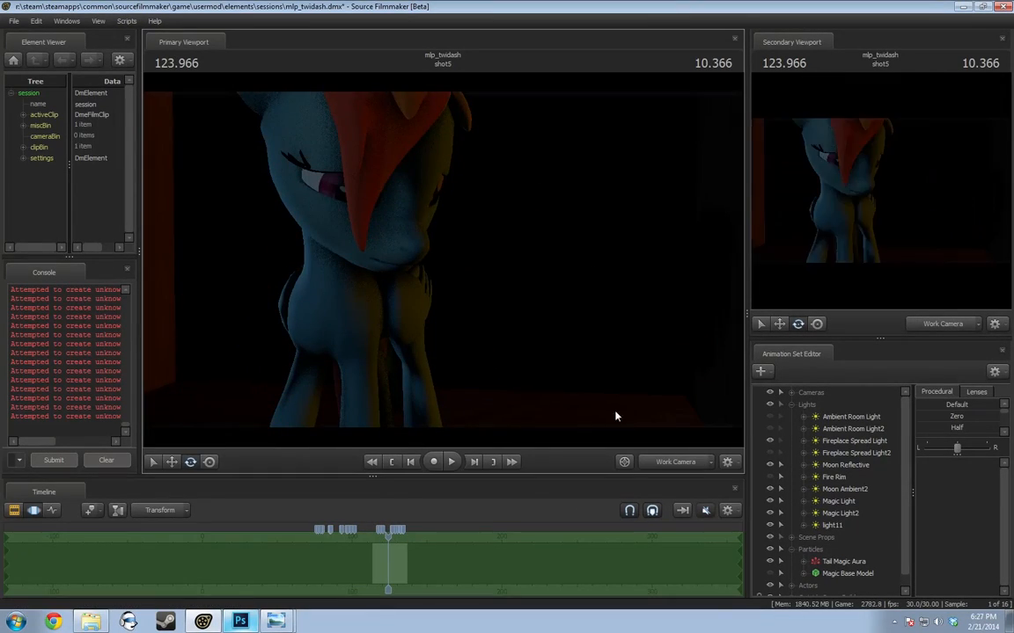
{"action": "key", "text": "s"}
{"action": "left_click_drag", "start_coordinate": [615, 416], "coordinate": [615, 416]}
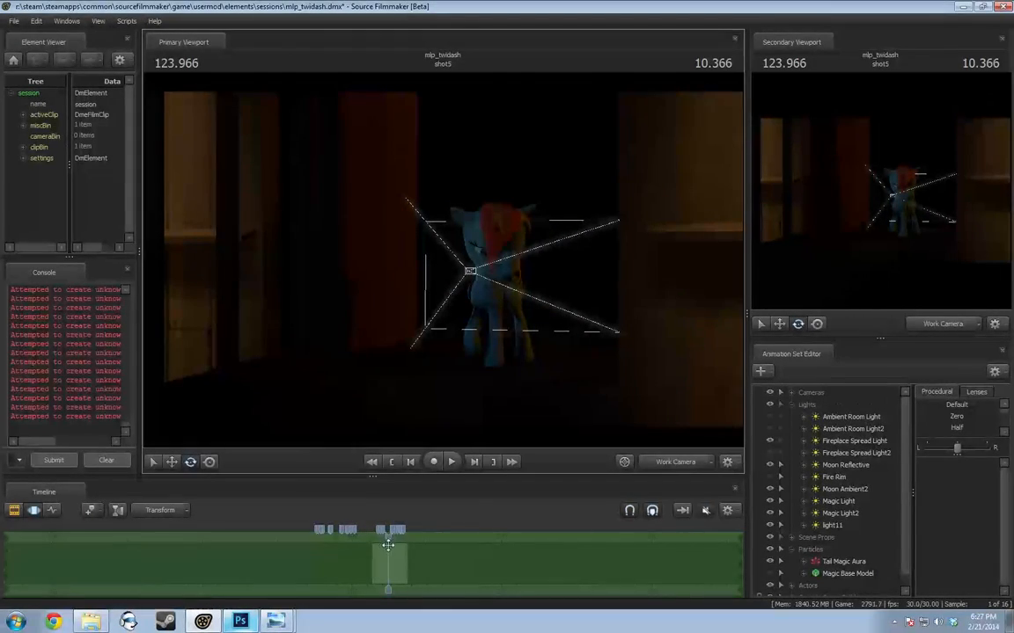
{"action": "left_click_drag", "start_coordinate": [388, 539], "coordinate": [385, 540]}
{"action": "key", "text": "space"}
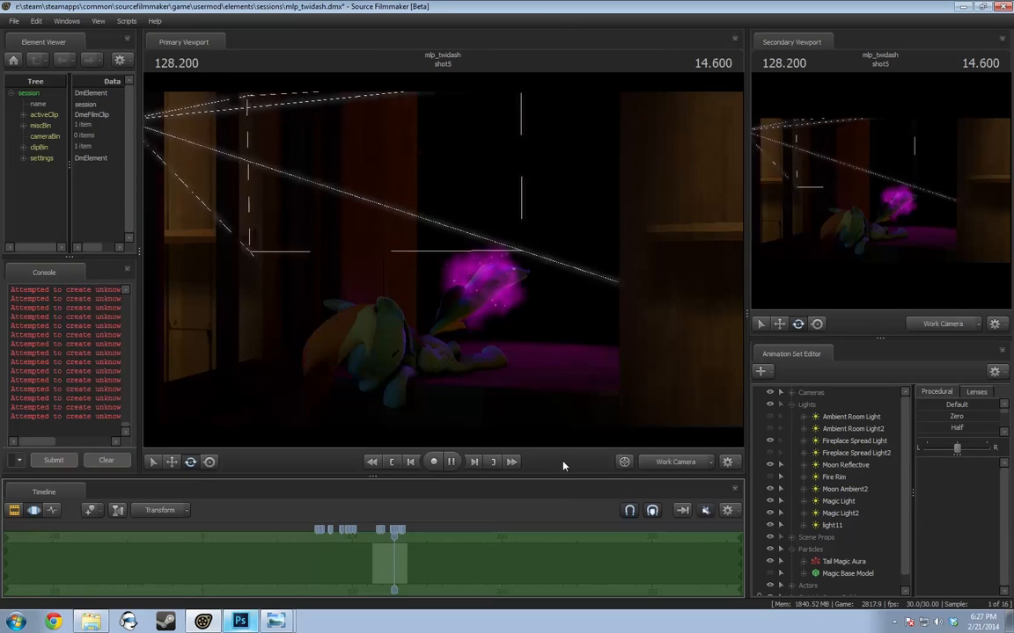
{"action": "left_click", "coordinate": [676, 464]}
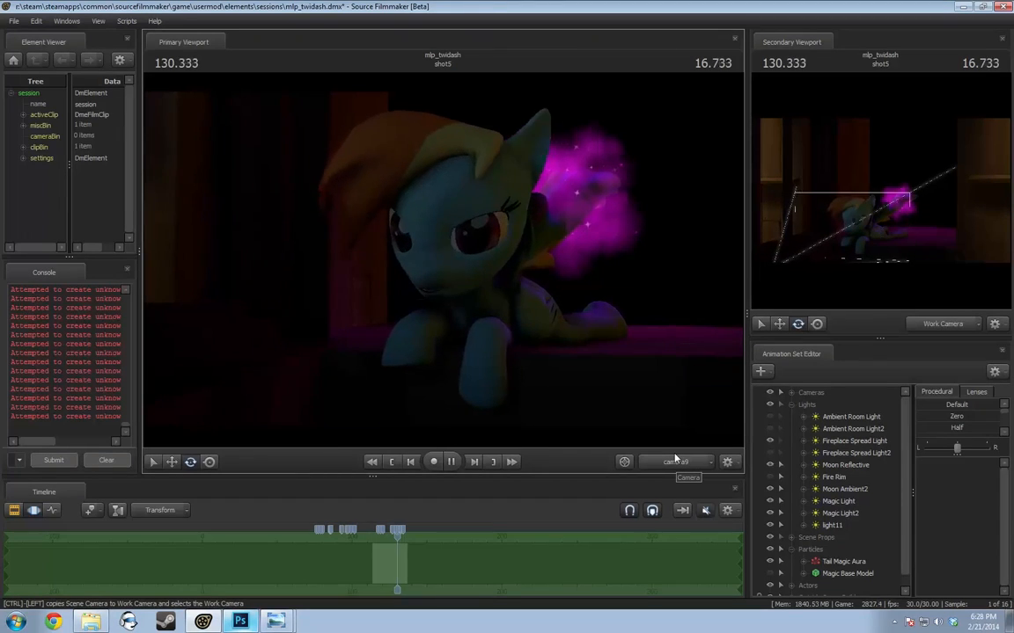
{"action": "left_click", "coordinate": [451, 461]}
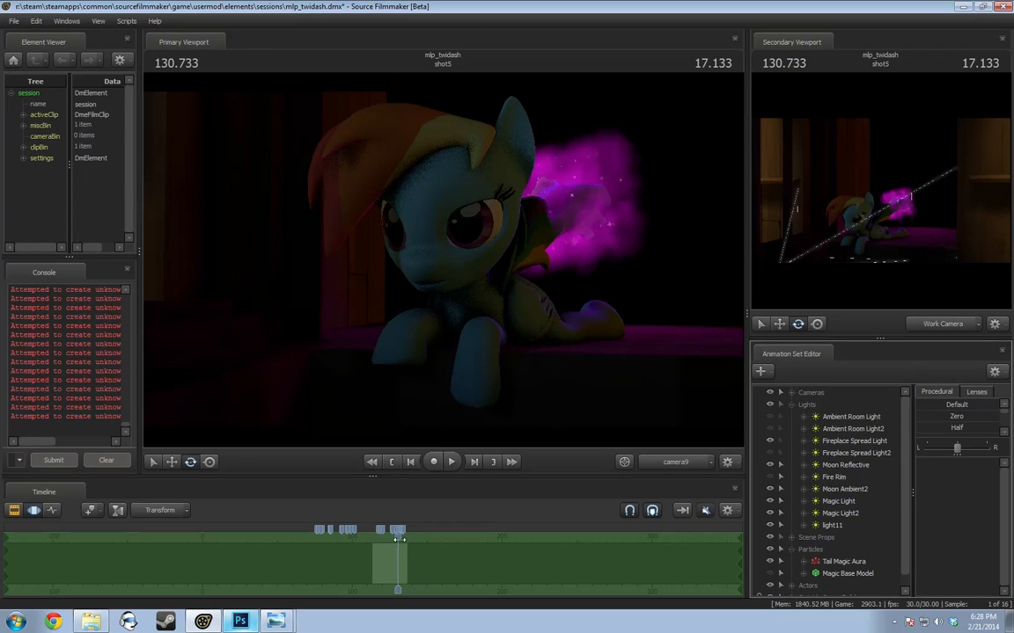
Go to 132.8 s in shot5 and toggle Magic Light2 and Magic Light to examine their purple glow
{"action": "left_click_drag", "start_coordinate": [396, 532], "coordinate": [401, 538]}
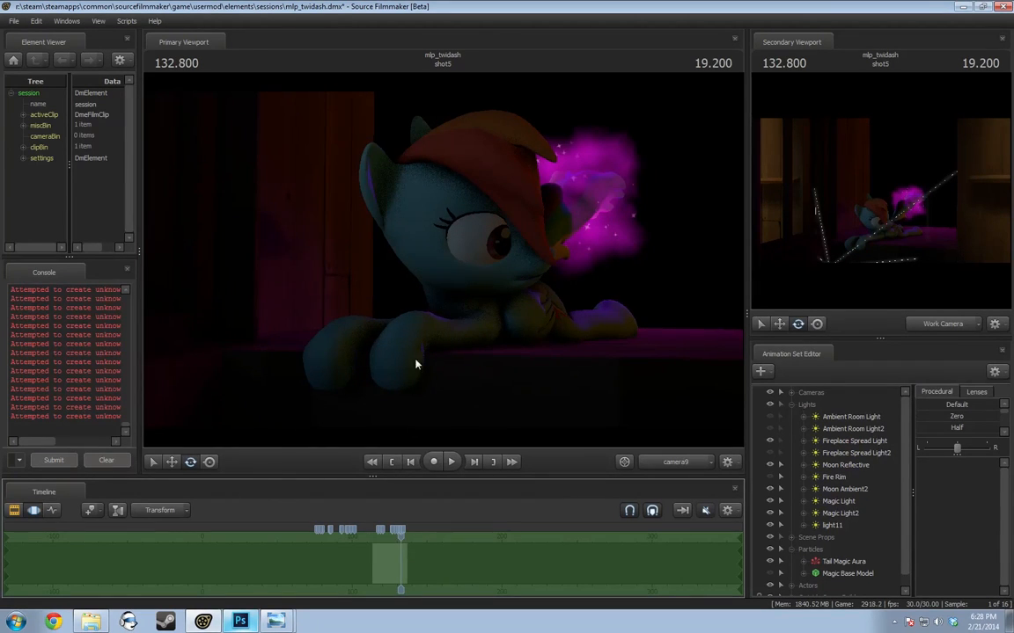
{"action": "left_click", "coordinate": [770, 515]}
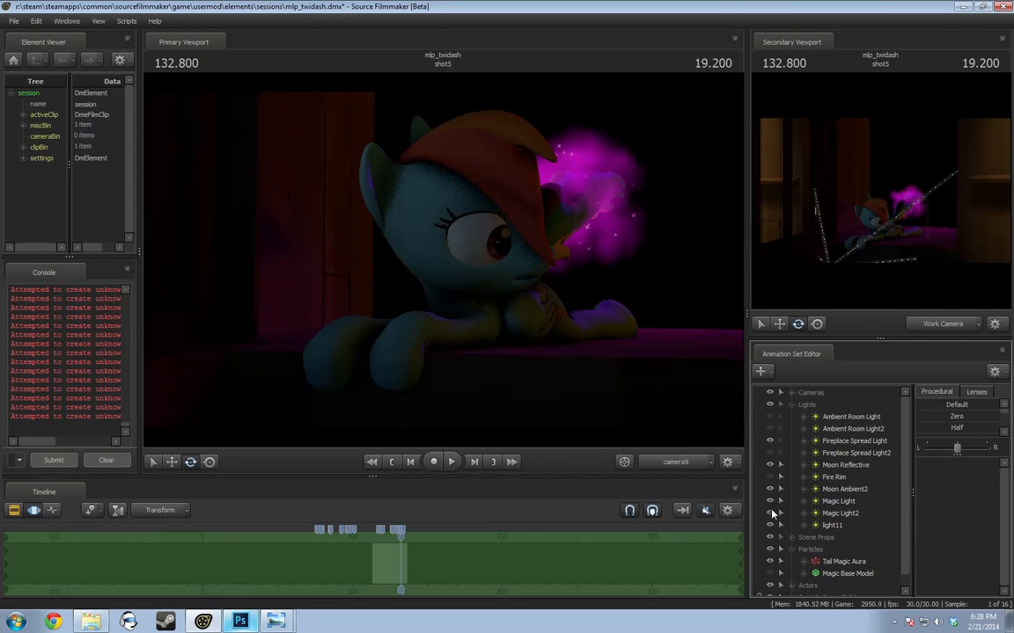
{"action": "left_click", "coordinate": [771, 503]}
{"action": "left_click", "coordinate": [771, 502]}
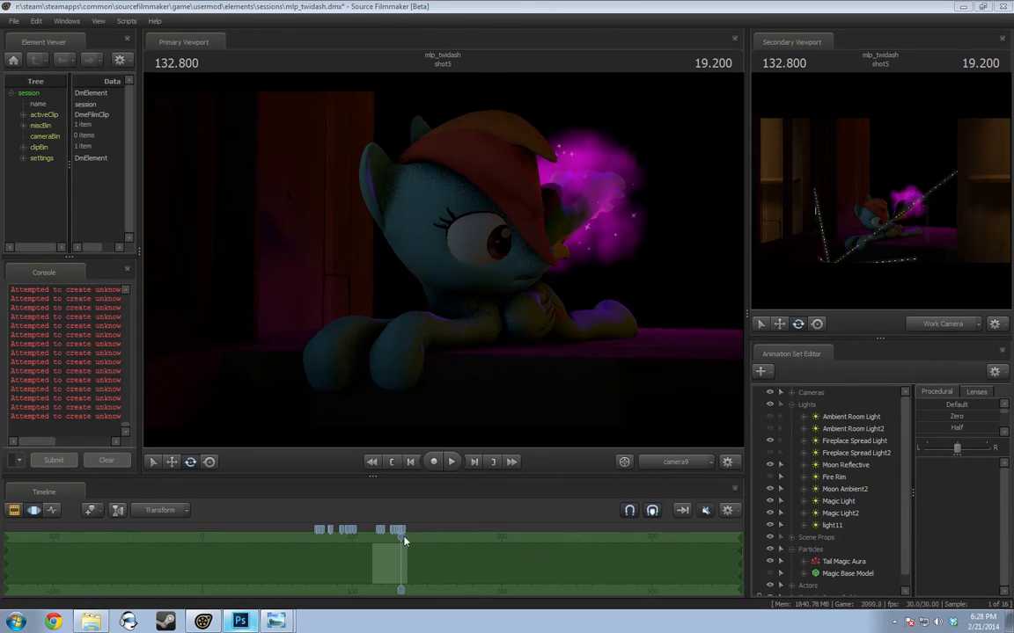
Go back to about 121.5 s in shot5 and turn the viewport lighting off and on to compare the unlit scene
{"action": "left_click_drag", "start_coordinate": [400, 532], "coordinate": [398, 535]}
{"action": "left_click_drag", "start_coordinate": [394, 537], "coordinate": [384, 540]}
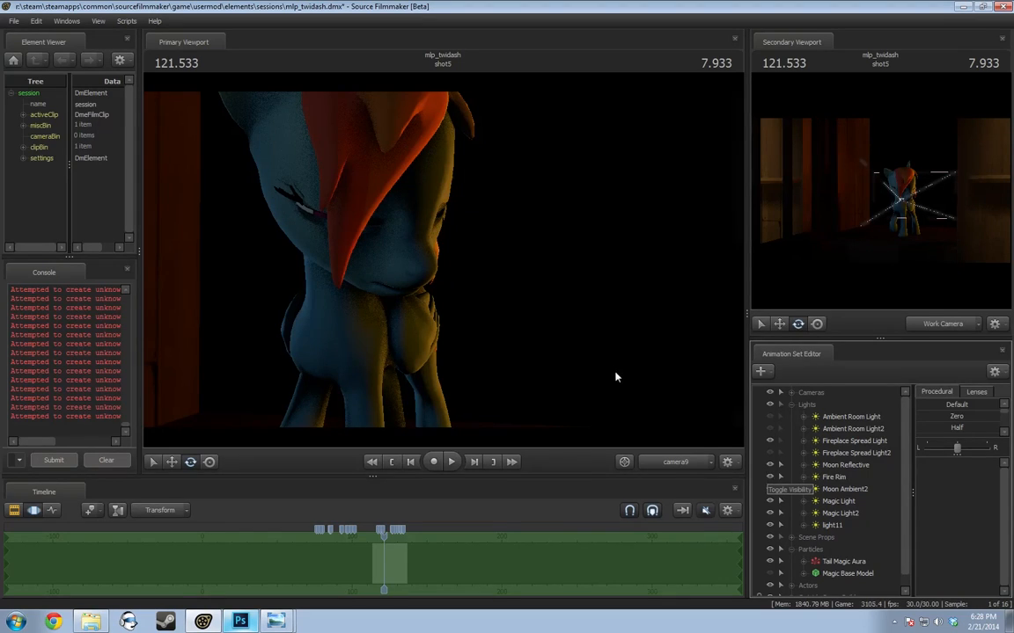
{"action": "right_click", "coordinate": [551, 332]}
{"action": "left_click", "coordinate": [570, 359]}
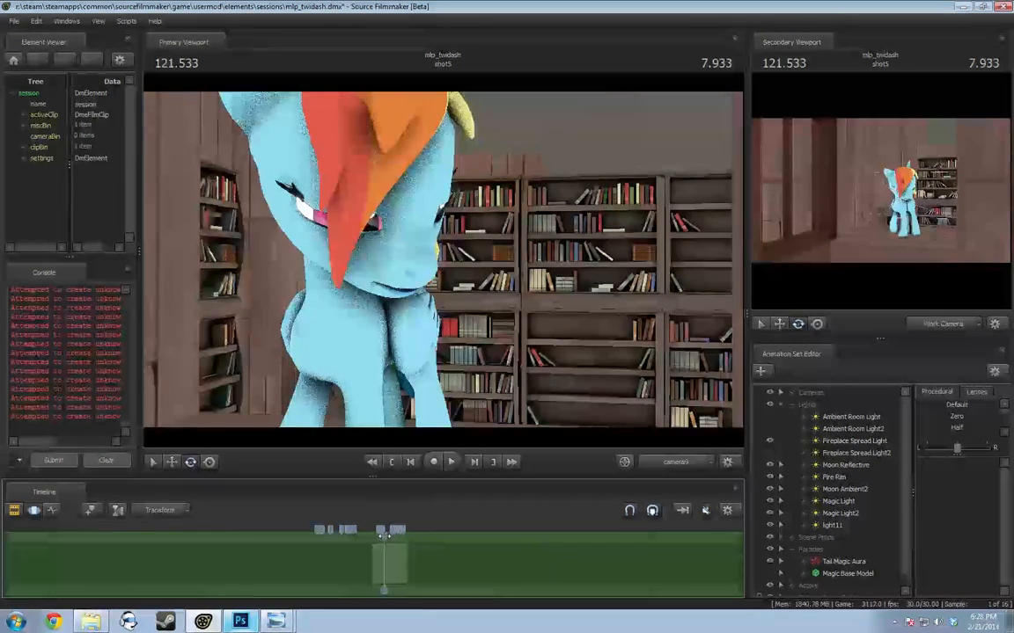
{"action": "mouse_move", "coordinate": [396, 521]}
{"action": "left_mouse_down"}
{"action": "mouse_move", "coordinate": [370, 537]}
{"action": "mouse_move", "coordinate": [384, 538]}
{"action": "left_mouse_up"}
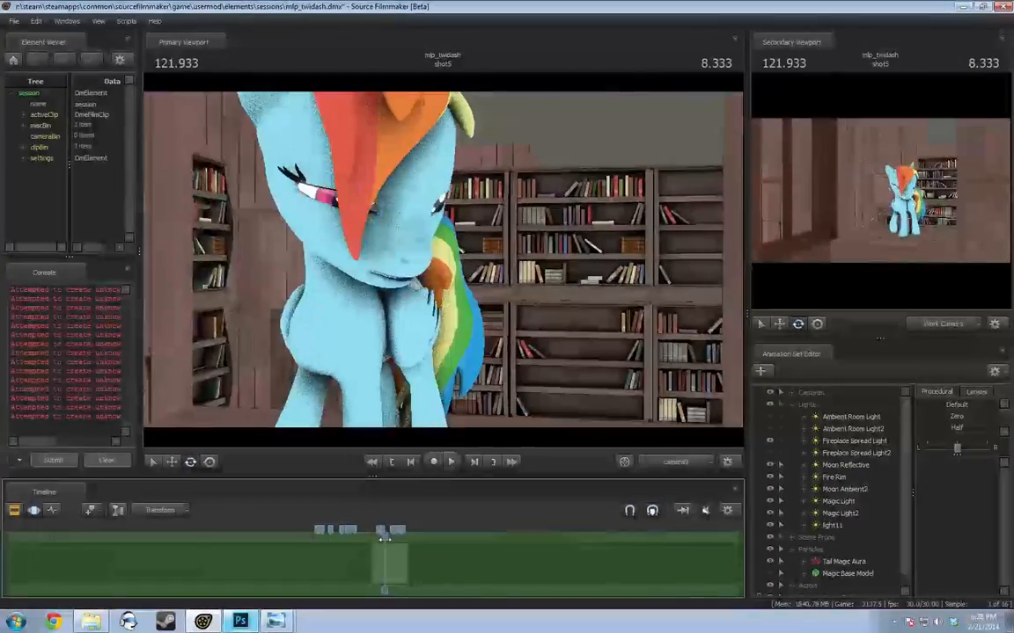
{"action": "right_click", "coordinate": [570, 368]}
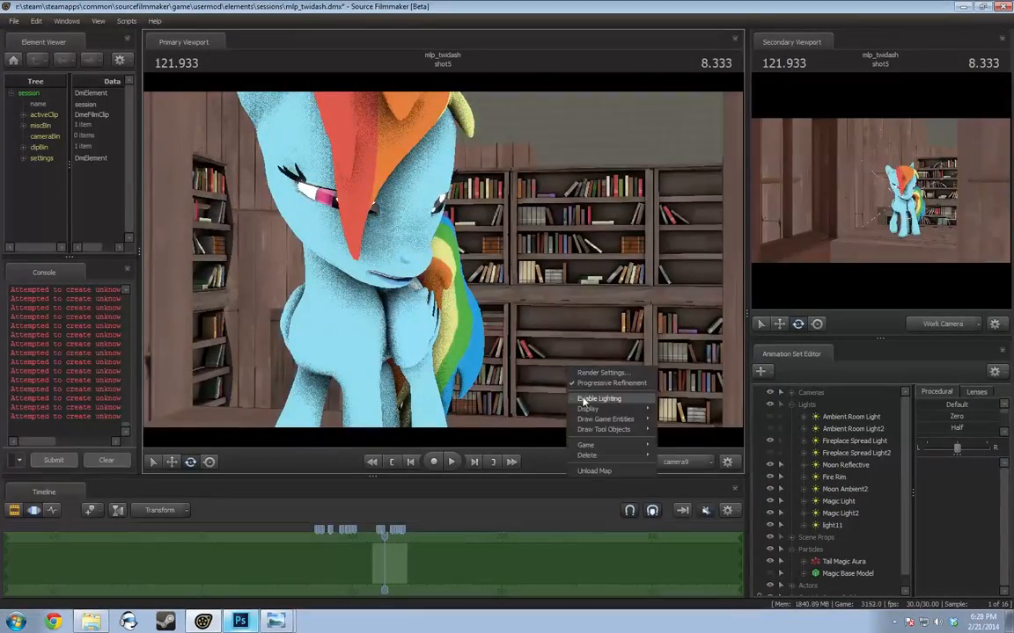
{"action": "left_click", "coordinate": [584, 401]}
Toggle Fire Rim and Moon Reflective off and on while comparing the pony's lighting at 123.5 s and 124.8 s
{"action": "left_click_drag", "start_coordinate": [387, 539], "coordinate": [388, 537]}
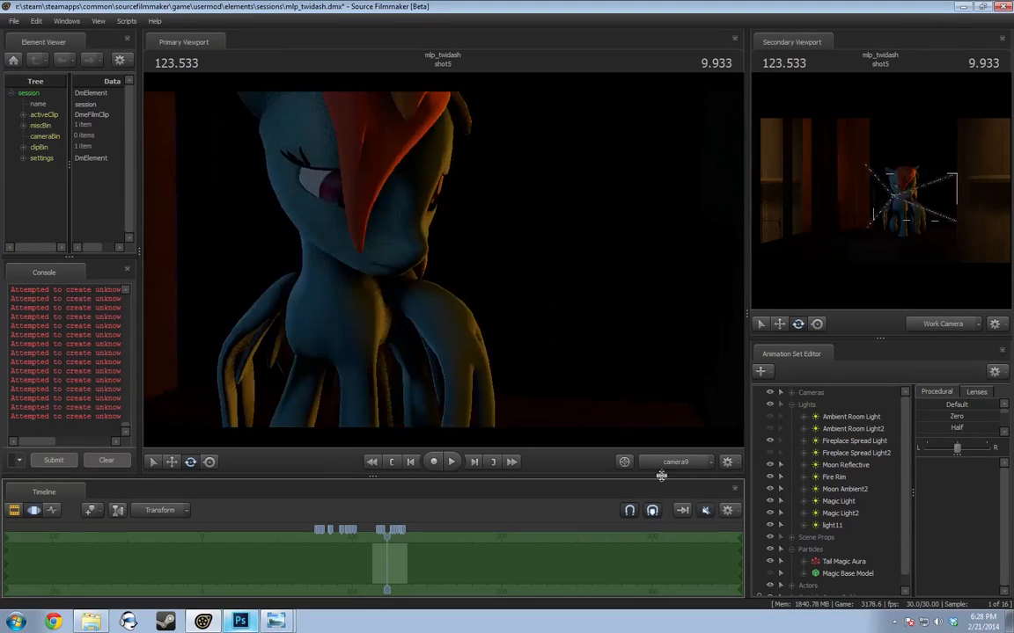
{"action": "left_click", "coordinate": [772, 479]}
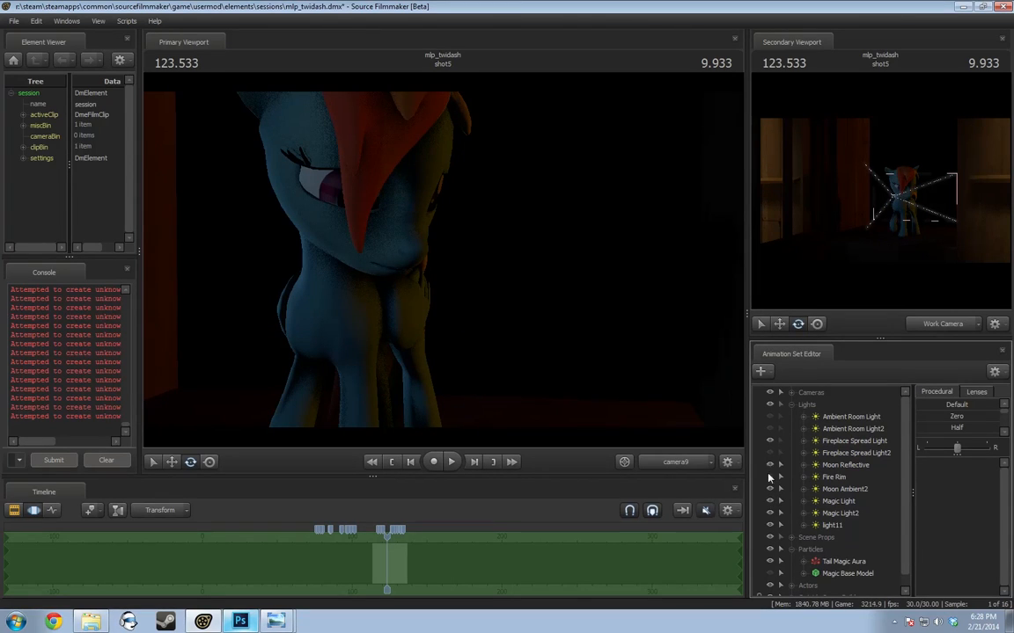
{"action": "left_click", "coordinate": [769, 464]}
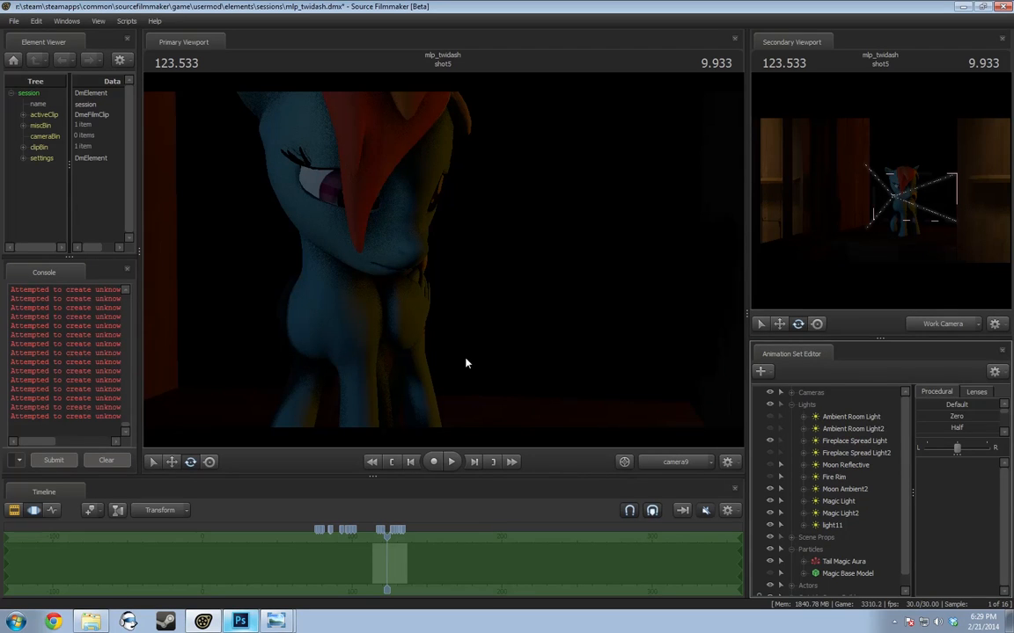
{"action": "left_click_drag", "start_coordinate": [387, 542], "coordinate": [389, 542]}
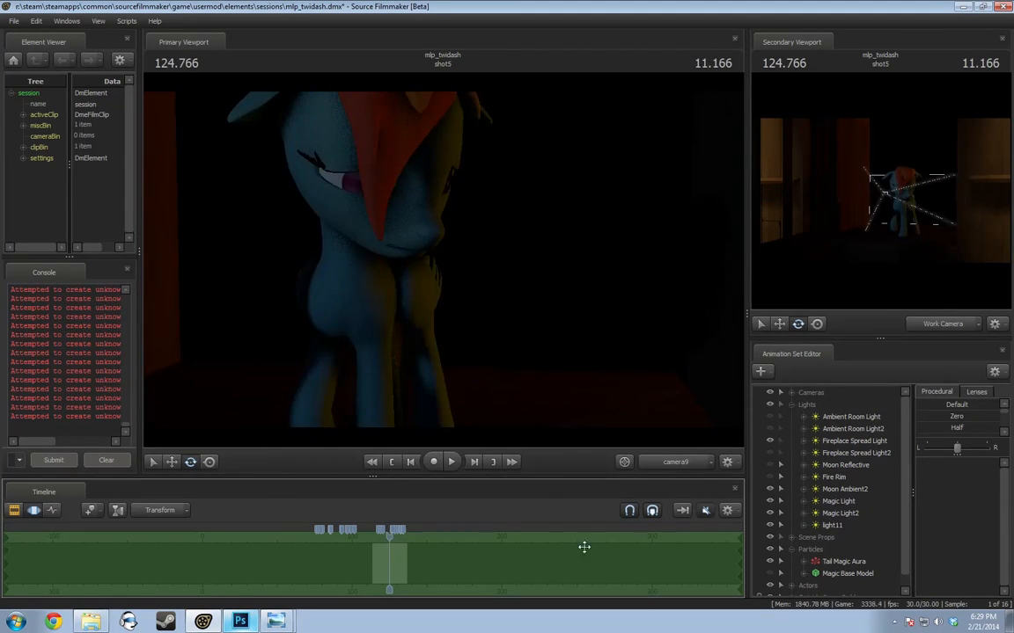
{"action": "left_click", "coordinate": [771, 477]}
{"action": "left_click", "coordinate": [772, 467]}
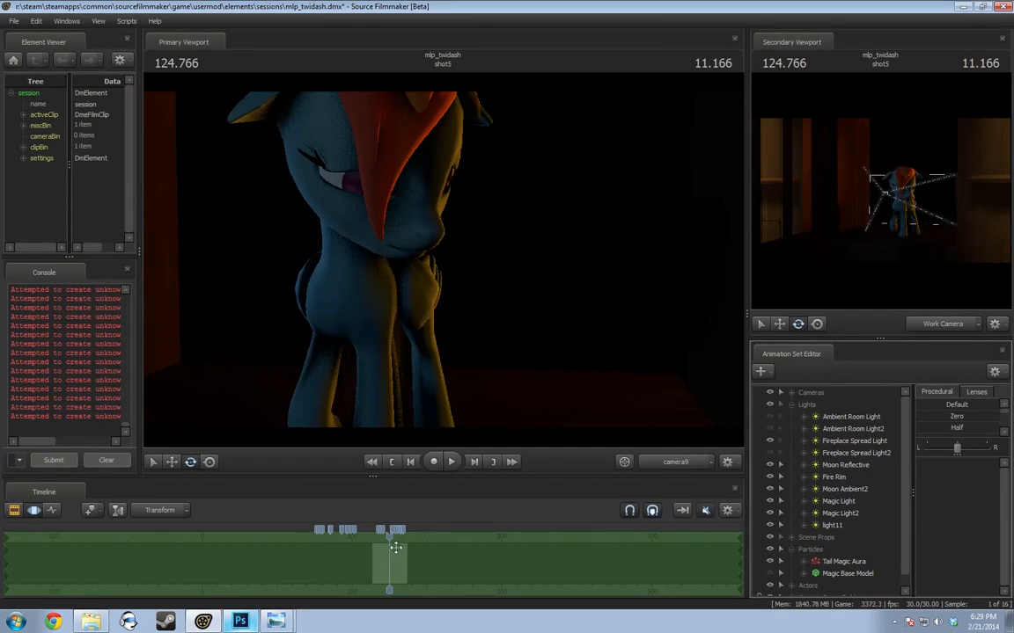
Move on to shot6, zoom the timeline in on it, and go to 154.6 s in the camera7 view
{"action": "left_click_drag", "start_coordinate": [388, 543], "coordinate": [410, 542]}
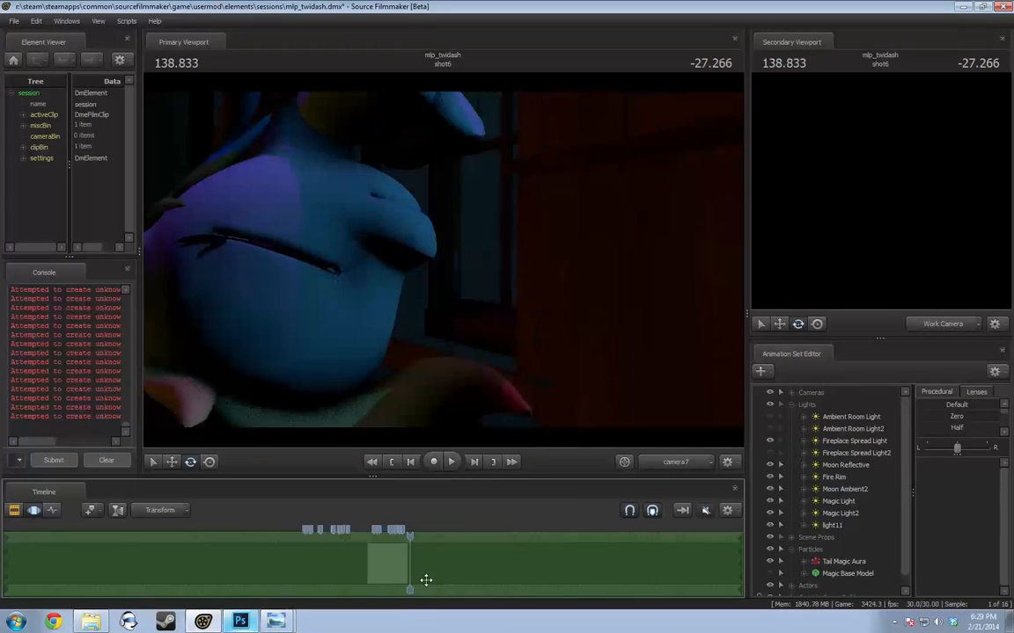
{"action": "key", "text": "F2"}
{"action": "left_click", "coordinate": [420, 579]}
{"action": "key", "text": "F3"}
{"action": "scroll", "coordinate": [421, 573], "scroll_direction": "up", "scroll_amount": 2}
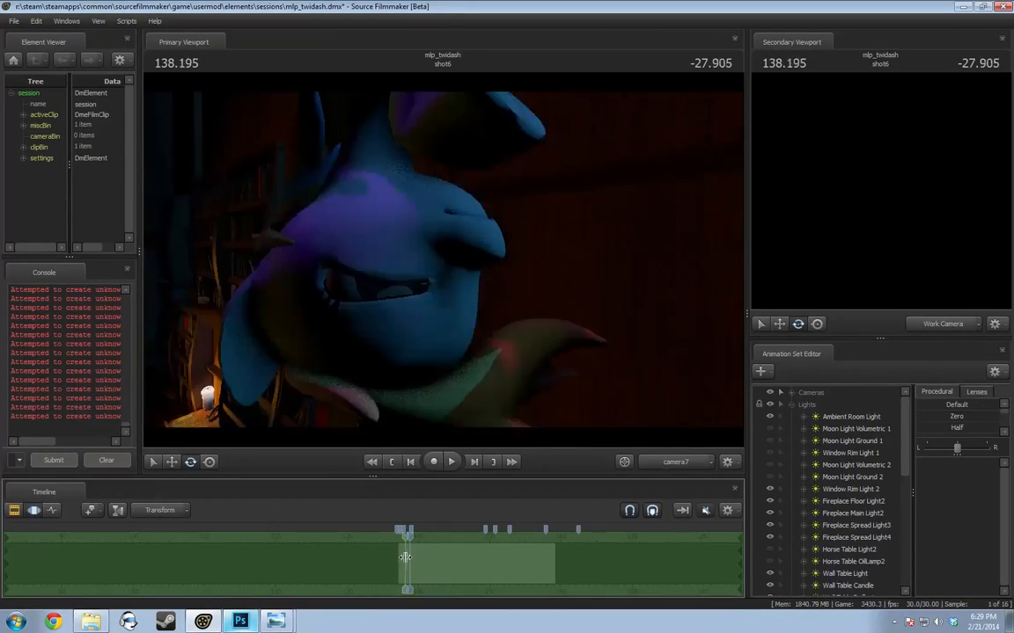
{"action": "left_click_drag", "start_coordinate": [421, 572], "coordinate": [428, 566]}
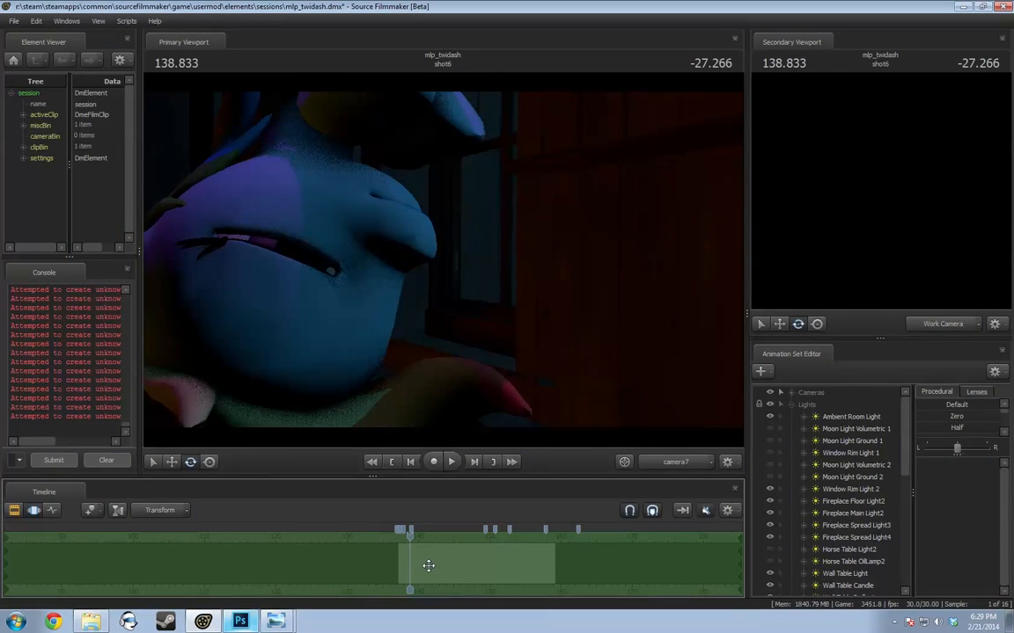
{"action": "left_click_drag", "start_coordinate": [429, 566], "coordinate": [523, 536]}
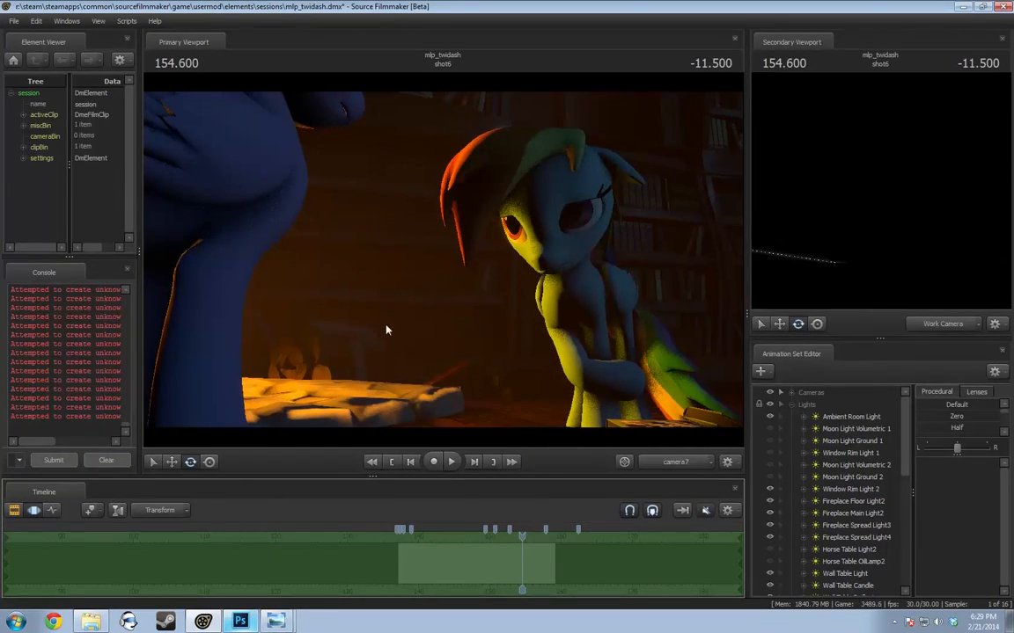
List shot6's particles and toggle Fireplace Fire Effect off and on to examine what it adds to the scene
{"action": "left_click", "coordinate": [791, 404]}
{"action": "left_click", "coordinate": [791, 428]}
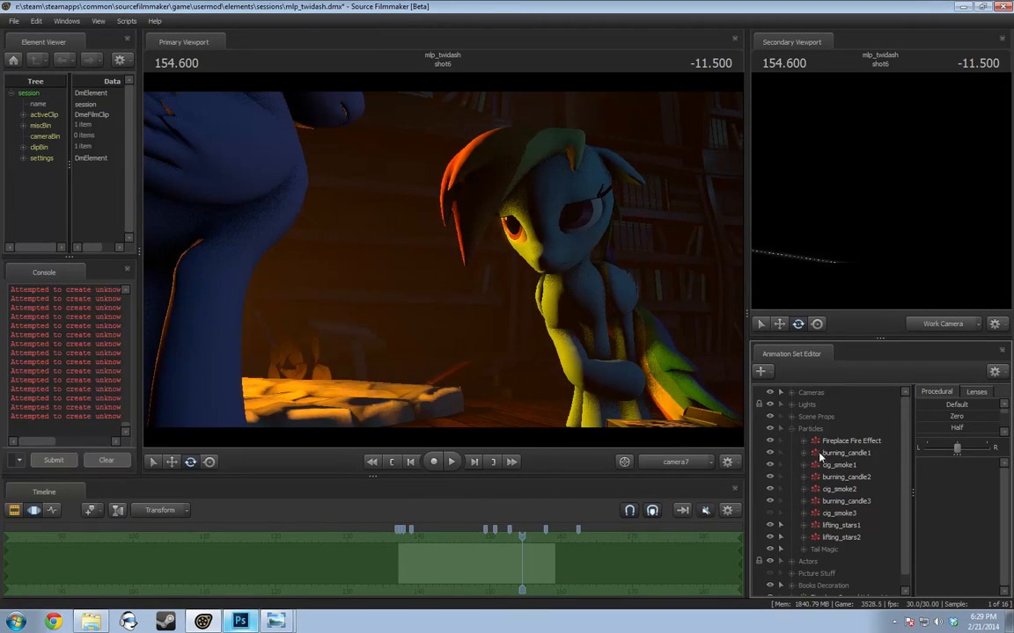
{"action": "left_click", "coordinate": [770, 441]}
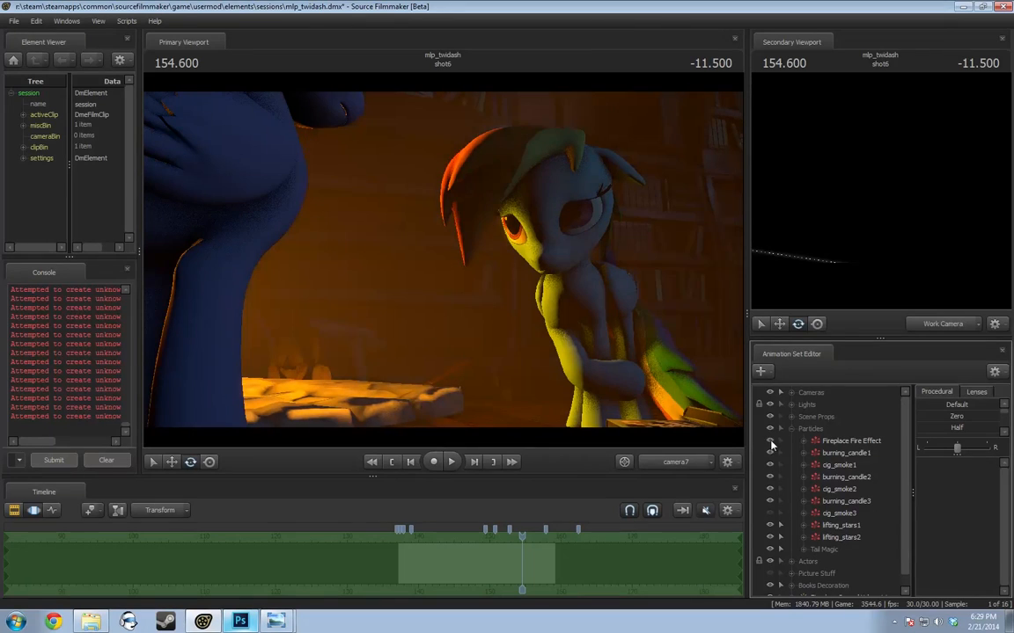
{"action": "left_click_drag", "start_coordinate": [525, 538], "coordinate": [526, 538]}
{"action": "left_click", "coordinate": [770, 441]}
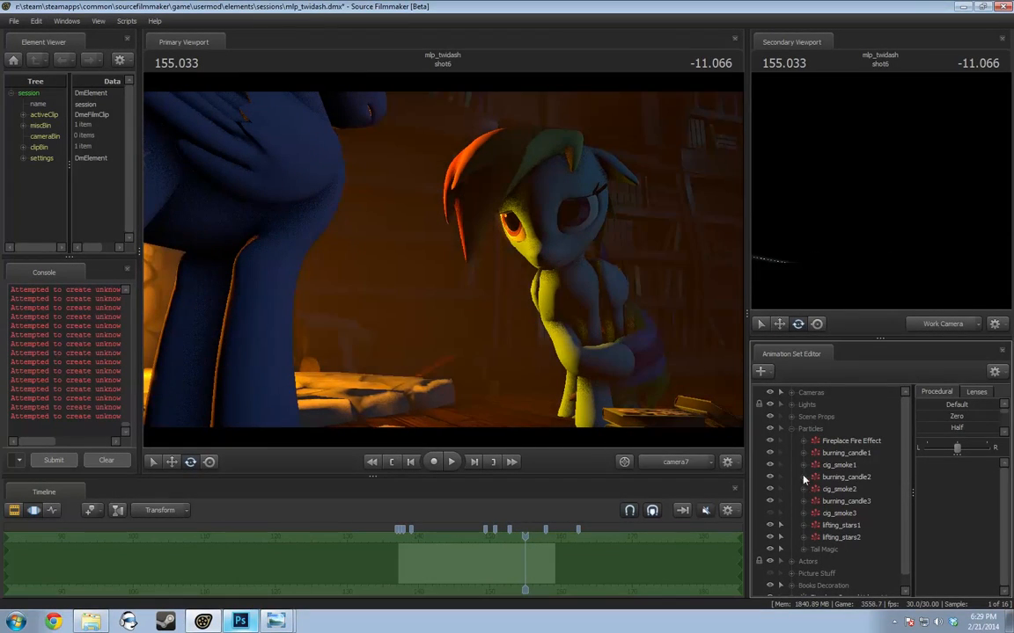
Collapse the Particles group and examine the list of lights used in shot6
{"action": "left_click", "coordinate": [791, 428]}
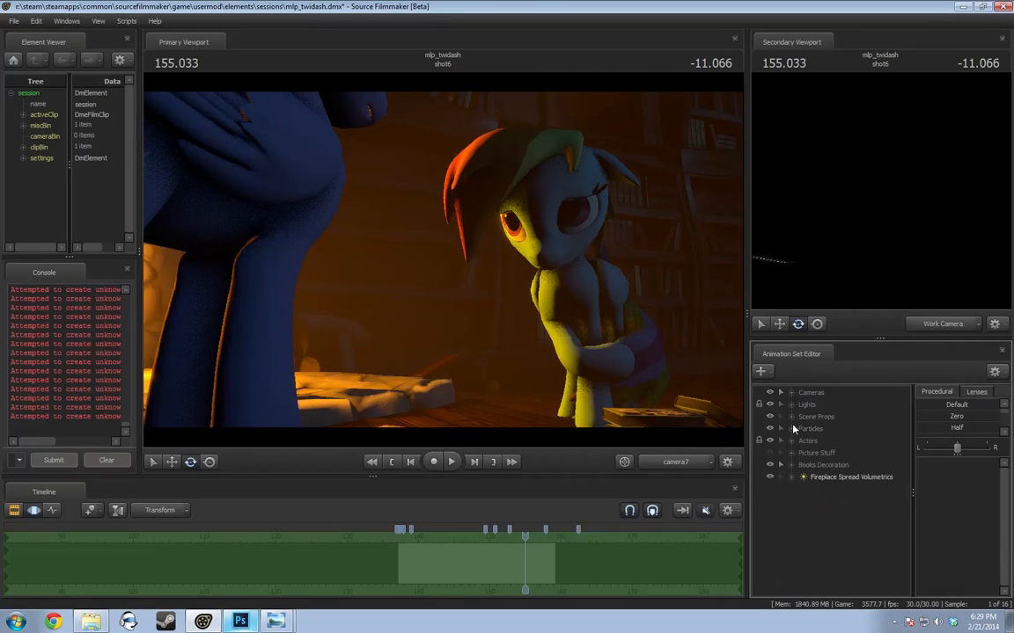
{"action": "left_click", "coordinate": [780, 404]}
{"action": "scroll", "coordinate": [830, 445], "scroll_direction": "down", "scroll_amount": 1}
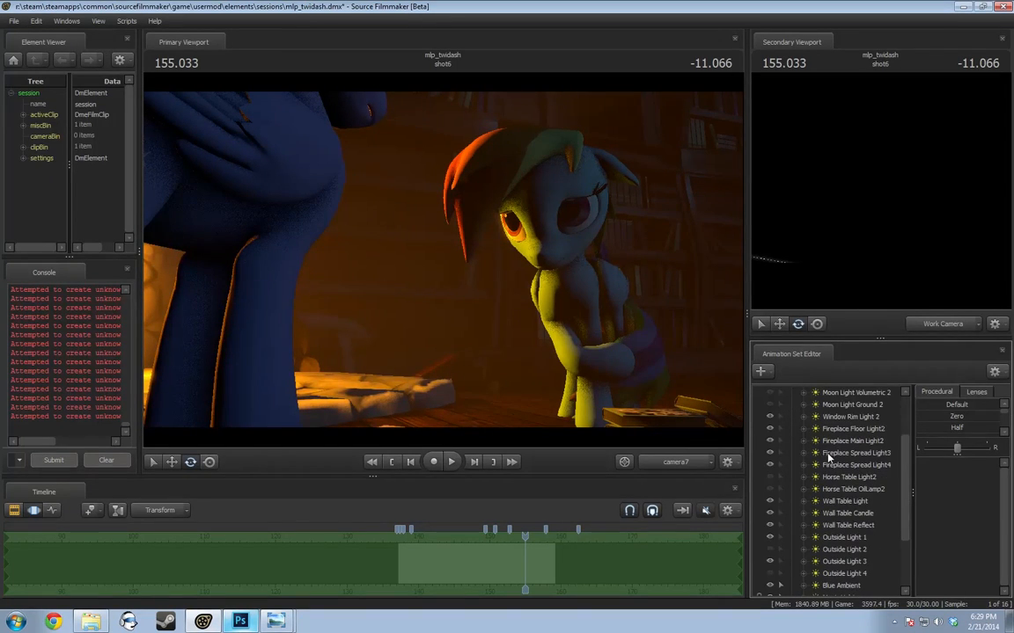
{"action": "scroll", "coordinate": [826, 466], "scroll_direction": "down", "scroll_amount": 2}
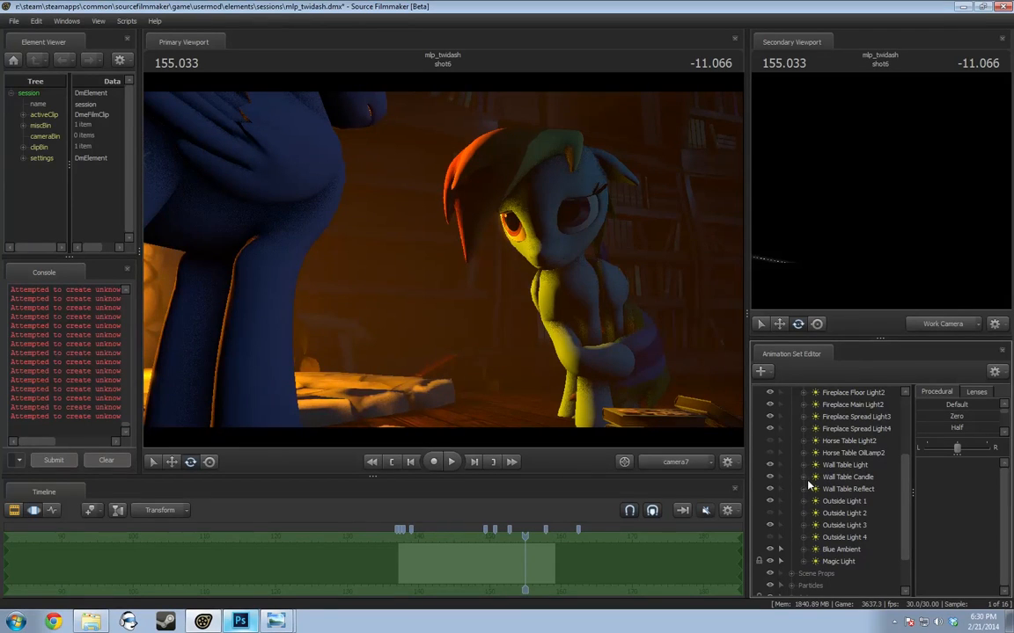
Toggle Fireplace Main Light2 off and on, comparing the fireplace lighting at 155.466 s and 154.966 s
{"action": "scroll", "coordinate": [809, 485], "scroll_direction": "up", "scroll_amount": 1}
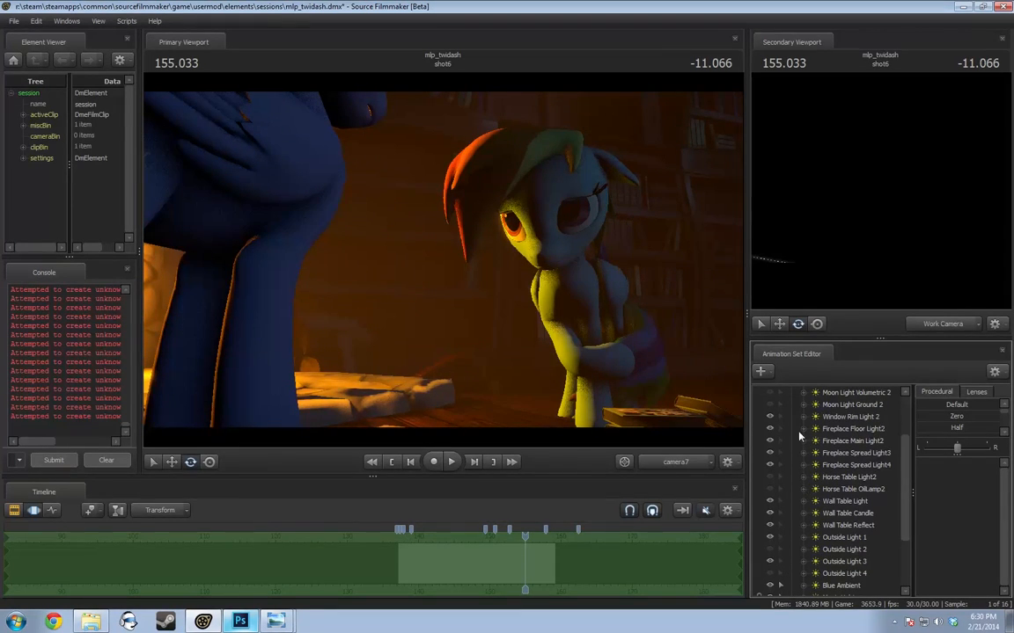
{"action": "left_click", "coordinate": [770, 429]}
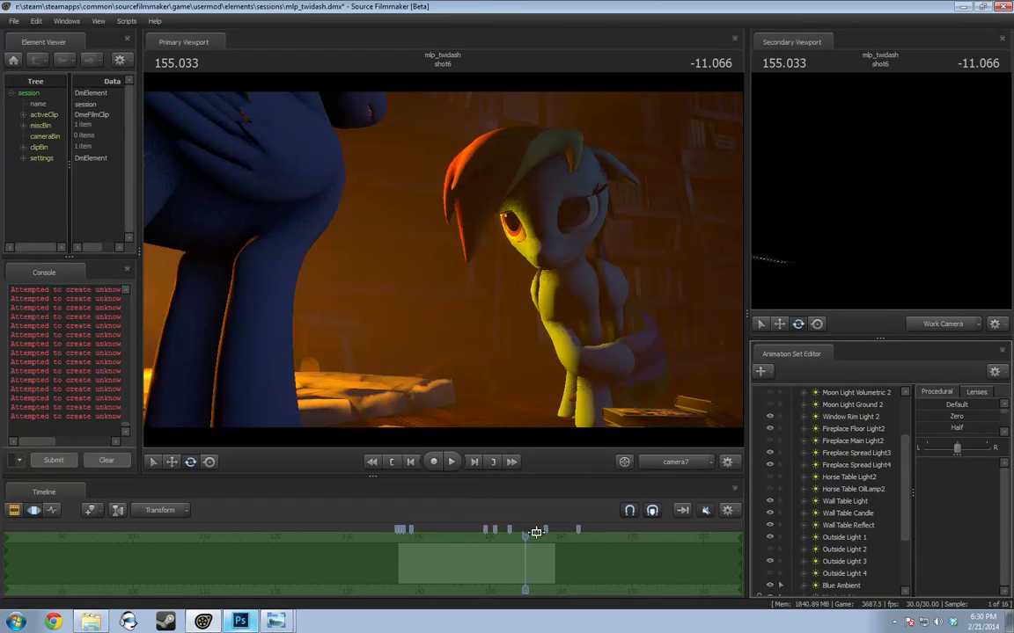
{"action": "left_click_drag", "start_coordinate": [524, 536], "coordinate": [528, 536]}
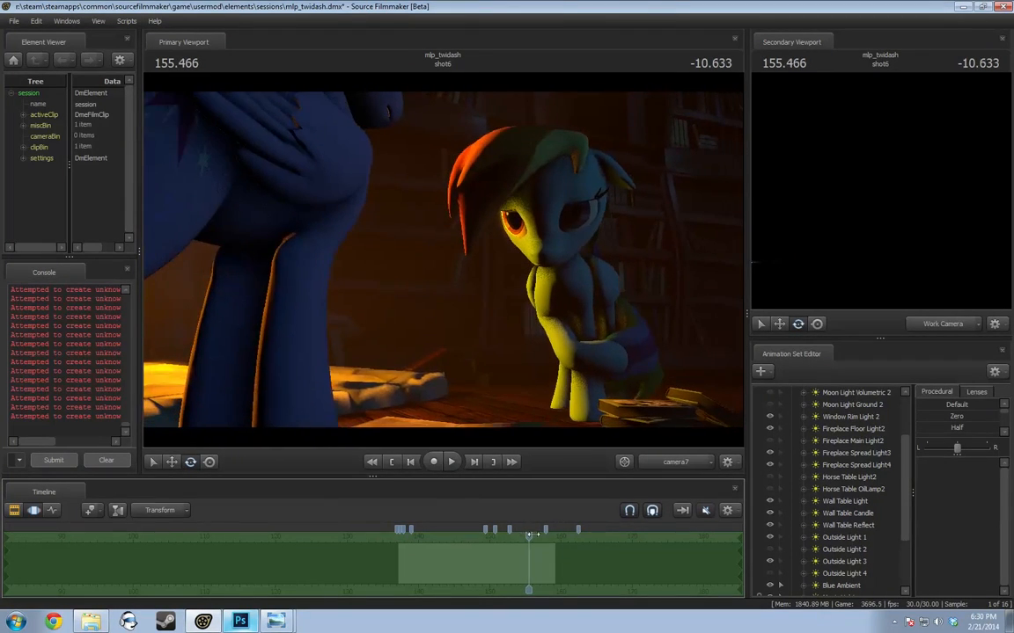
{"action": "left_click", "coordinate": [770, 440]}
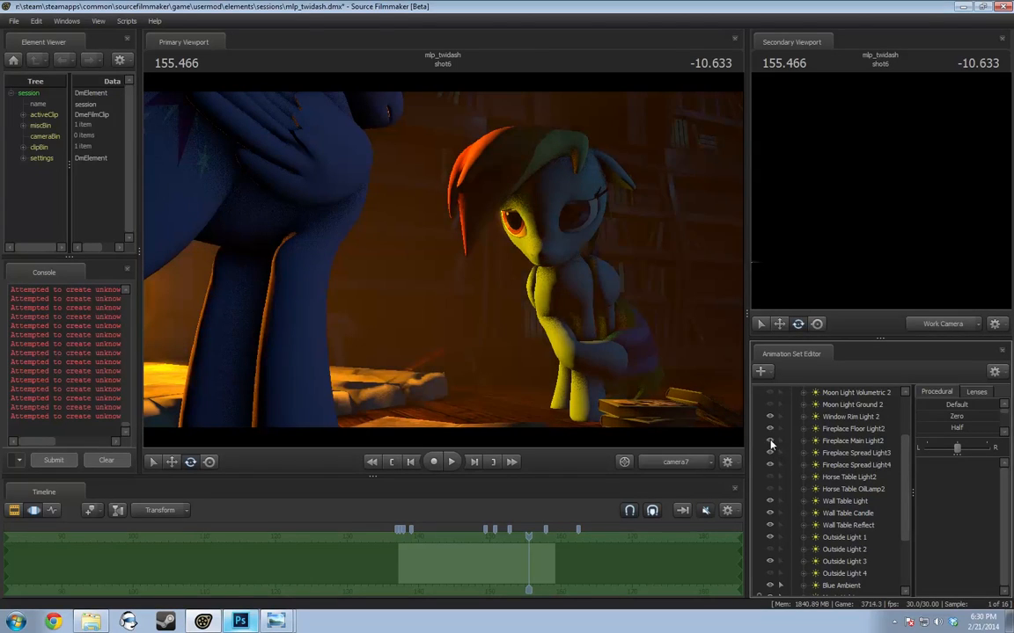
{"action": "left_click_drag", "start_coordinate": [526, 537], "coordinate": [525, 537]}
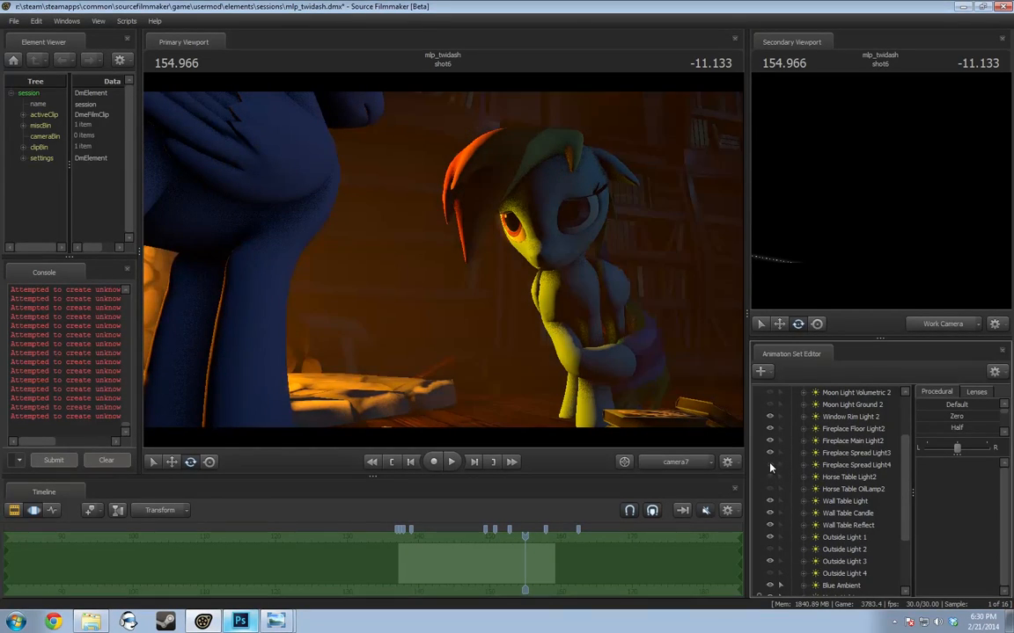
Check the shadow and volumetrics options of the Fireplace Spread, Main and Floor lights and Window Rim Light 2
{"action": "left_click", "coordinate": [837, 465]}
{"action": "right_click", "coordinate": [838, 464]}
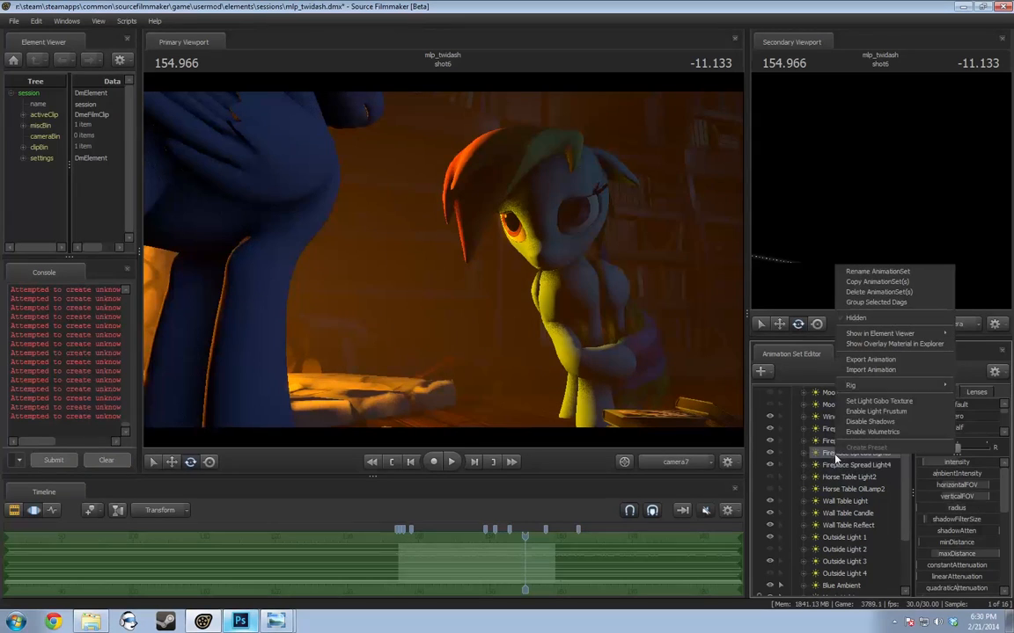
{"action": "left_click", "coordinate": [840, 441]}
{"action": "right_click", "coordinate": [838, 443]}
{"action": "right_click", "coordinate": [841, 429]}
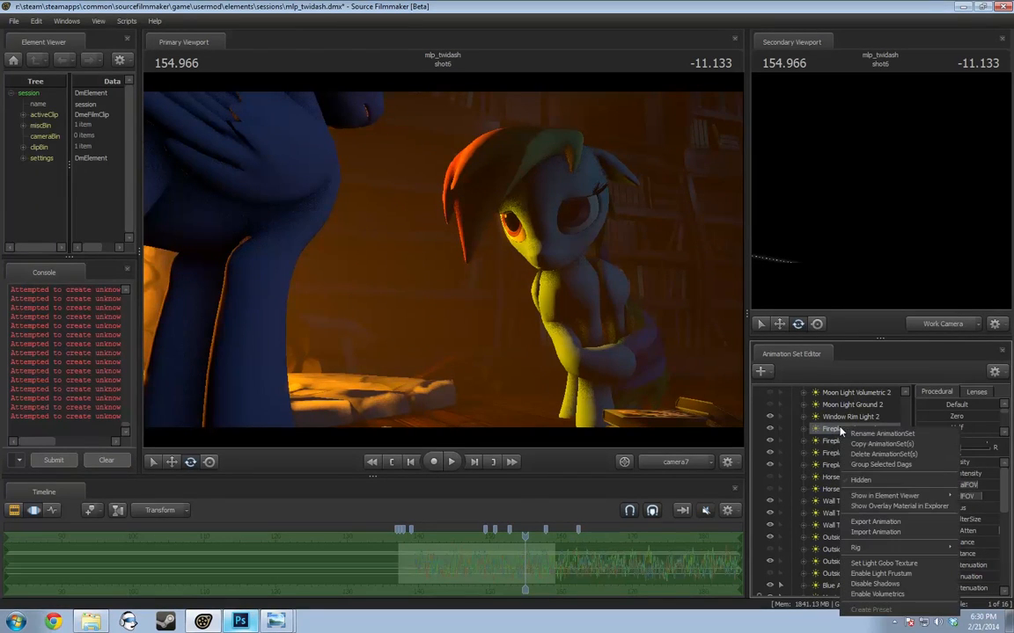
{"action": "left_click", "coordinate": [845, 416]}
{"action": "right_click", "coordinate": [845, 416]}
Check the shadow and volumetrics options of Ambient Room Light
{"action": "scroll", "coordinate": [832, 435], "scroll_direction": "up", "scroll_amount": 2}
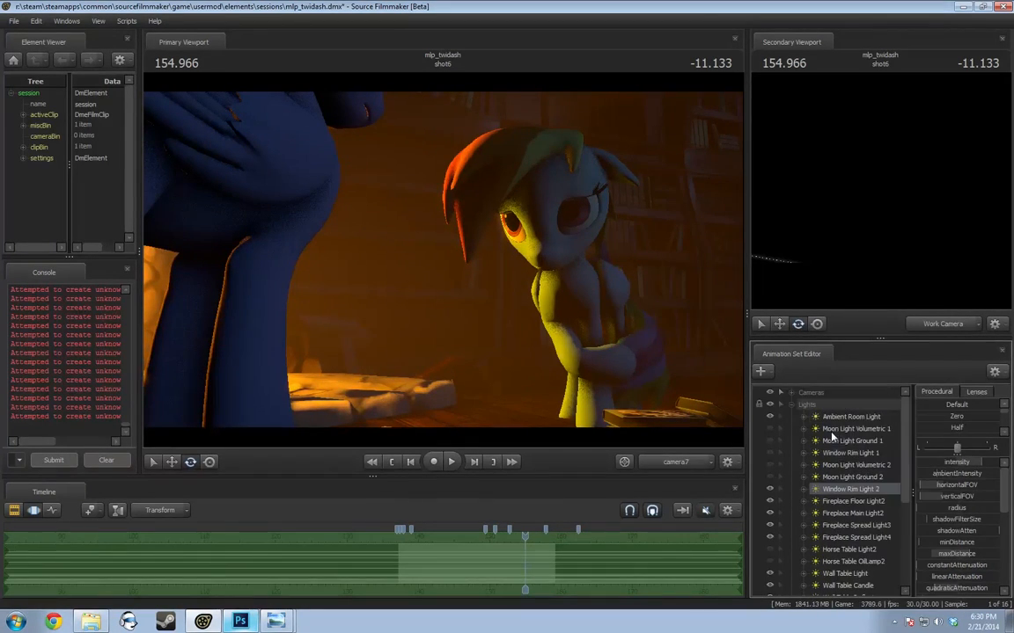
{"action": "left_click", "coordinate": [836, 417]}
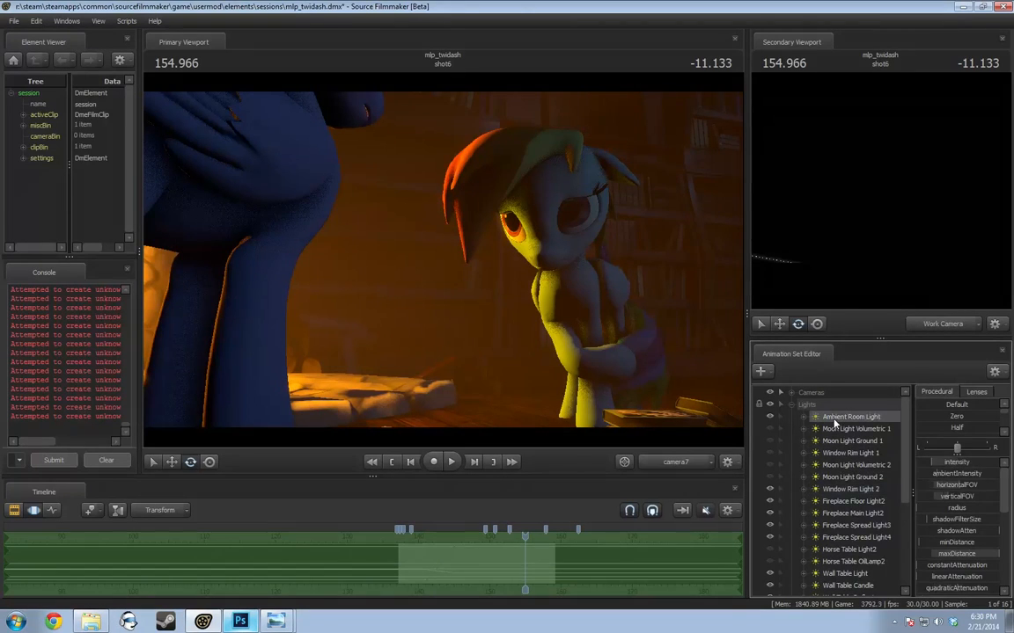
{"action": "right_click", "coordinate": [835, 418]}
{"action": "left_click", "coordinate": [832, 419]}
{"action": "right_click", "coordinate": [833, 418]}
{"action": "left_click", "coordinate": [827, 449]}
Check the light options of Wall Table Light, Wall Table Reflect and Magic Light
{"action": "scroll", "coordinate": [839, 489], "scroll_direction": "down", "scroll_amount": 2}
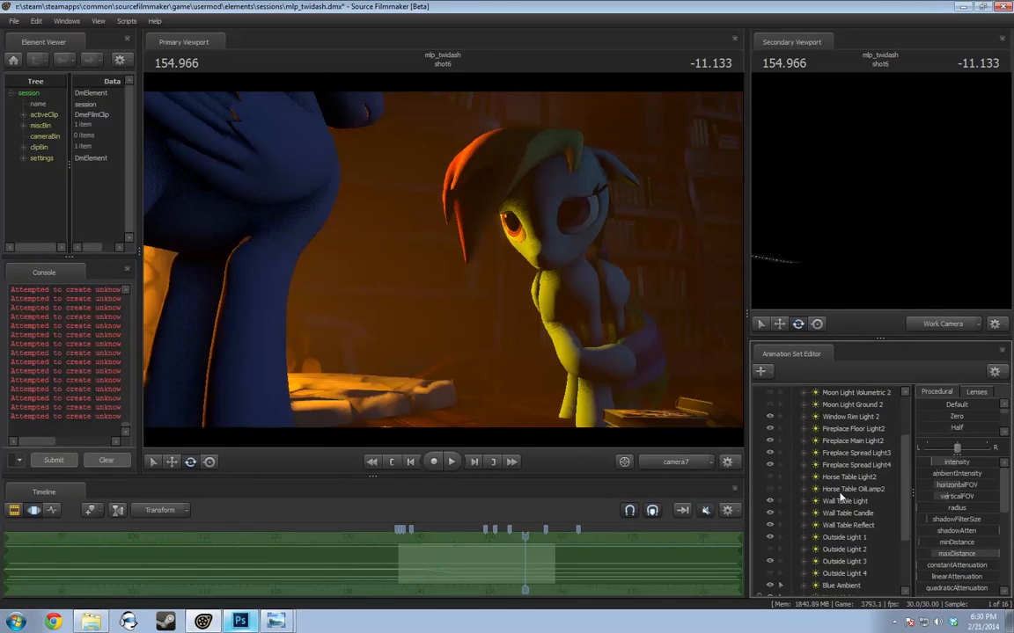
{"action": "right_click", "coordinate": [843, 506]}
{"action": "right_click", "coordinate": [839, 525]}
{"action": "scroll", "coordinate": [842, 530], "scroll_direction": "down", "scroll_amount": 1}
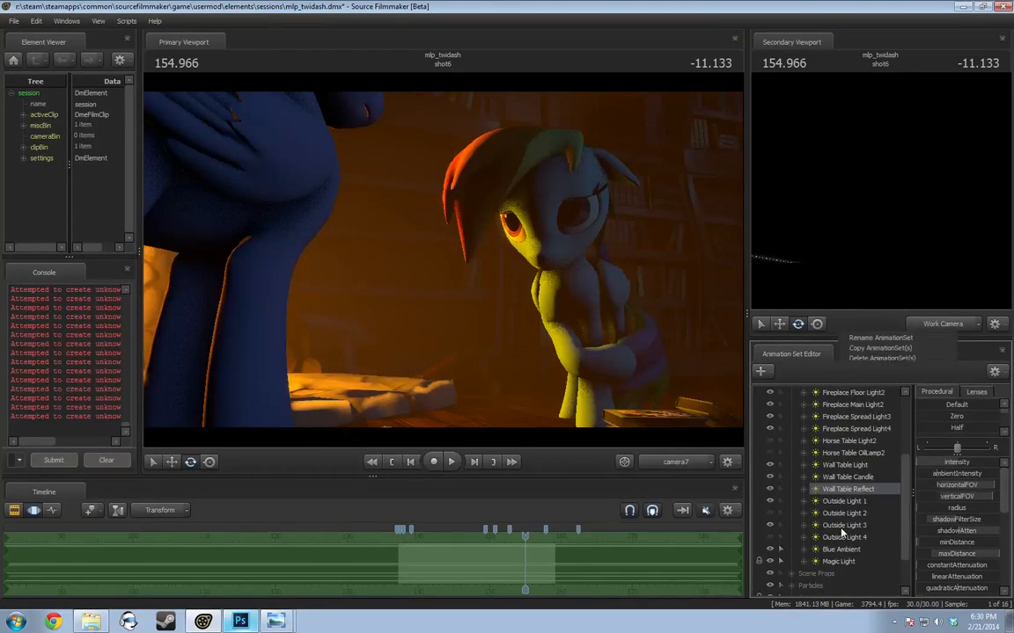
{"action": "right_click", "coordinate": [842, 559]}
{"action": "left_click", "coordinate": [835, 563]}
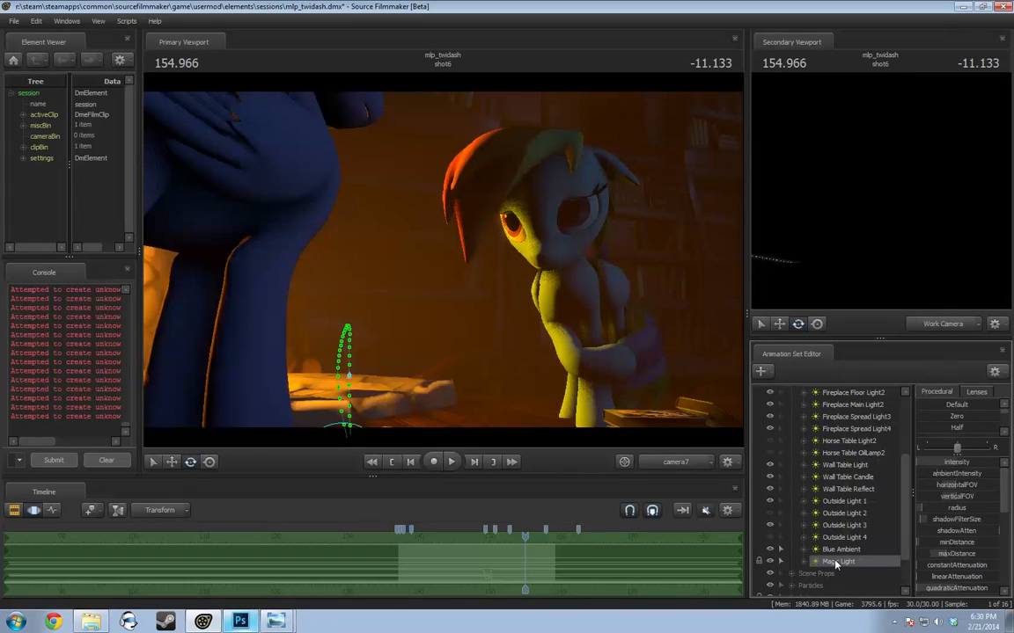
Toggle Blue Ambient off and on to compare its fill on the ponies, then advance shot6 to 155.866 s
{"action": "left_click", "coordinate": [770, 550]}
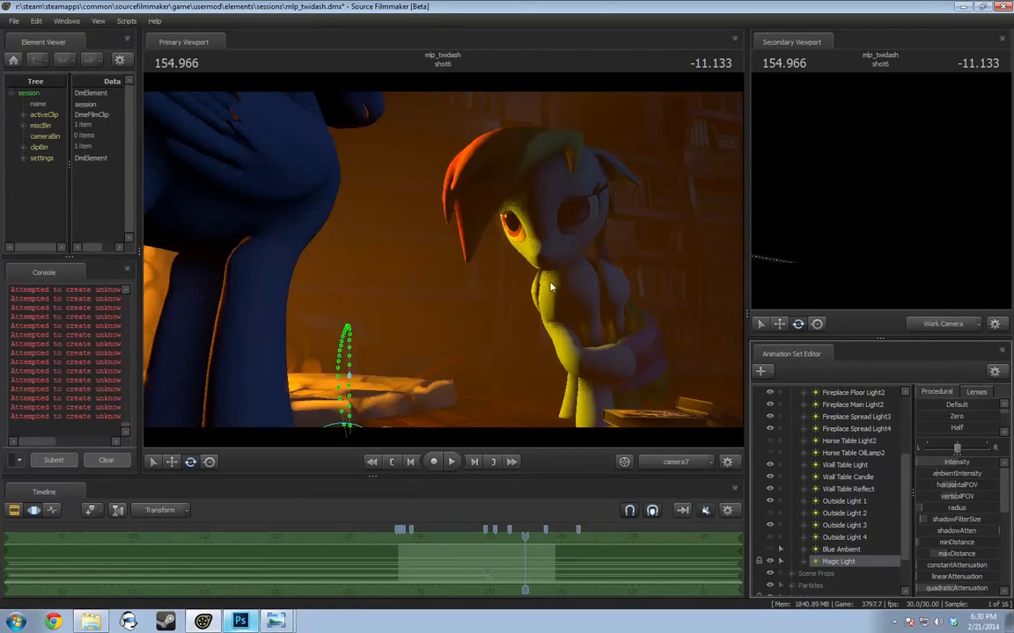
{"action": "key", "text": "F2"}
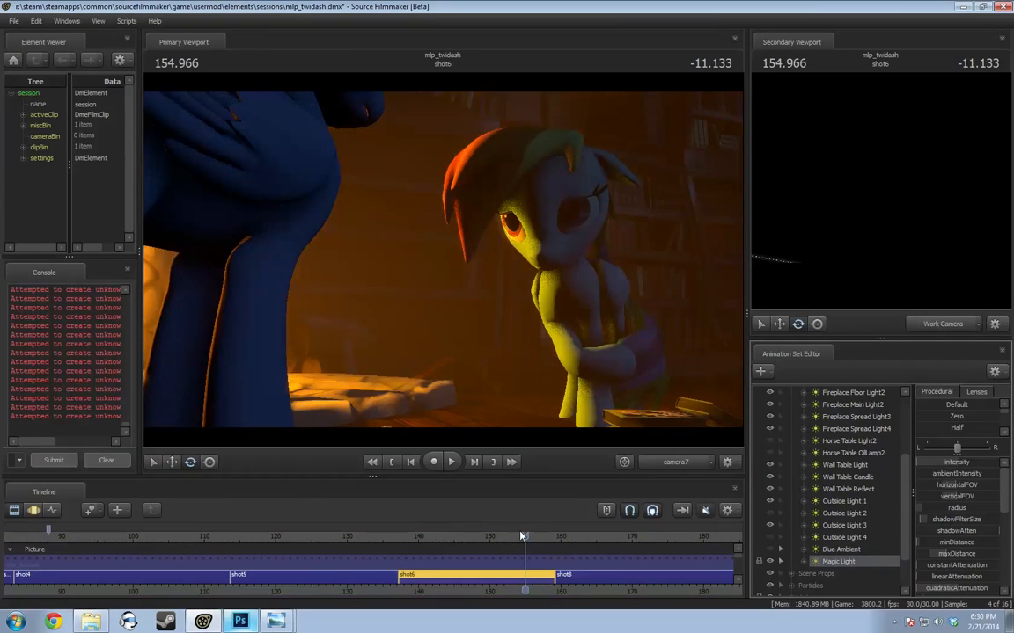
{"action": "left_click_drag", "start_coordinate": [520, 536], "coordinate": [528, 537]}
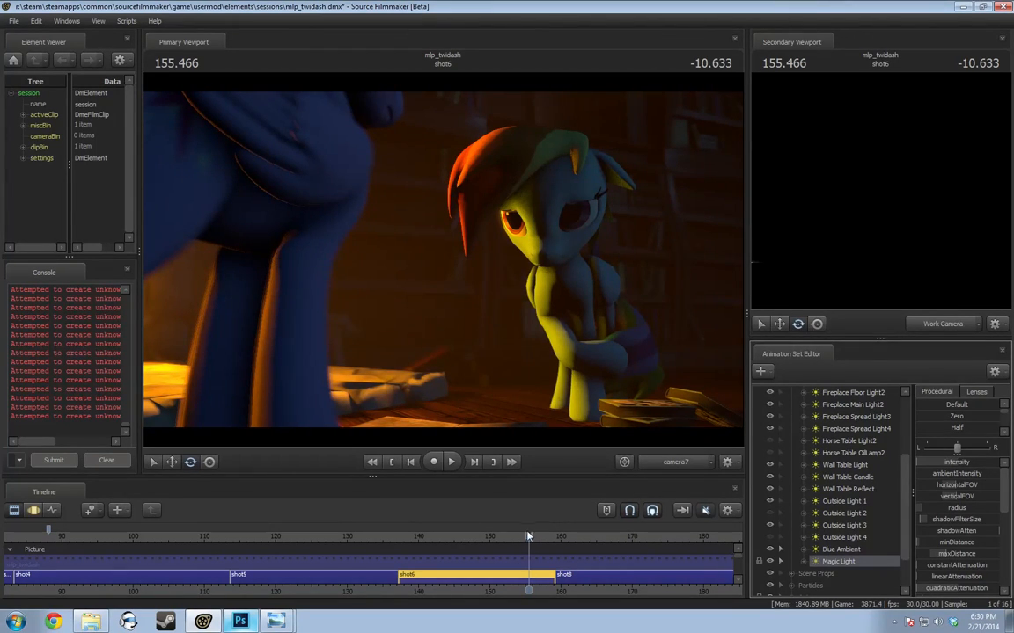
{"action": "left_click_drag", "start_coordinate": [529, 538], "coordinate": [531, 538]}
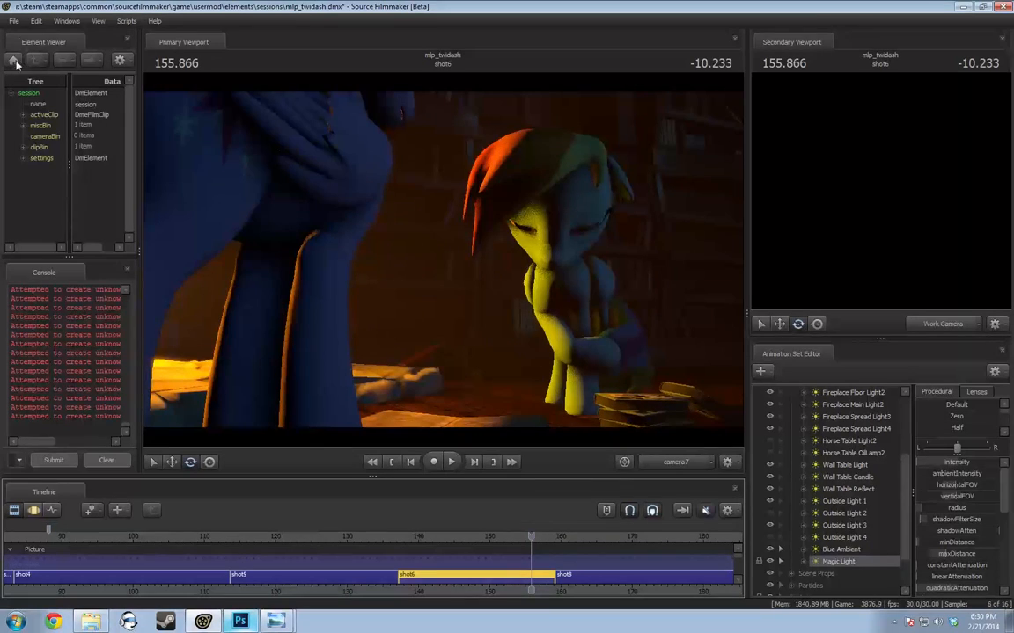
Close the mlp_twidash session
{"action": "left_click", "coordinate": [13, 20]}
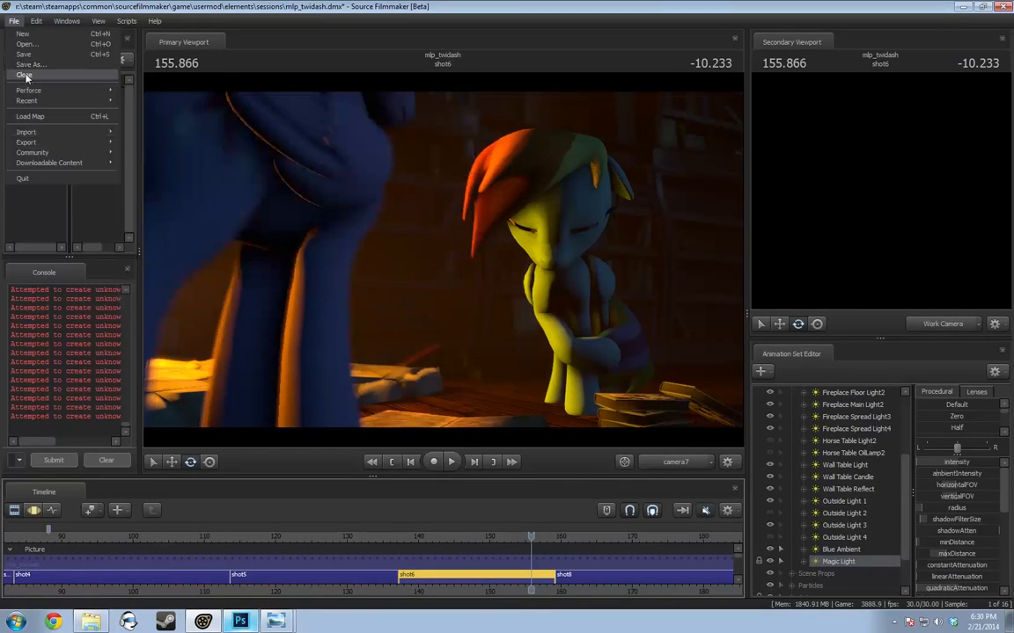
{"action": "left_click", "coordinate": [24, 76]}
{"action": "left_click", "coordinate": [515, 318]}
Open the mlp_lightbringer_breakdown.dmx session from the [BREAKDOWNS] folder
{"action": "left_click", "coordinate": [13, 20]}
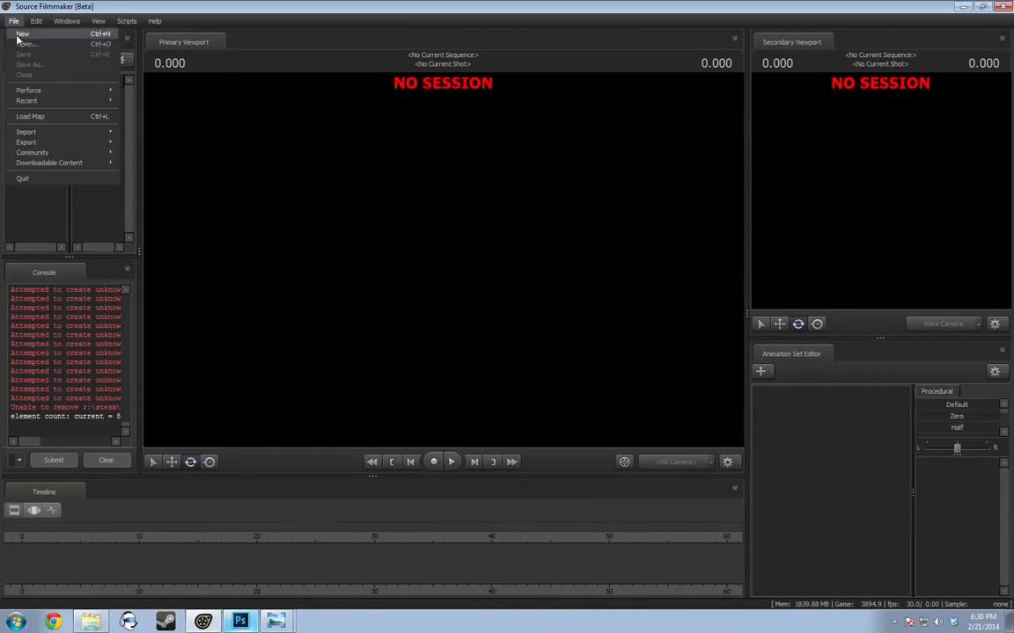
{"action": "left_click", "coordinate": [24, 44]}
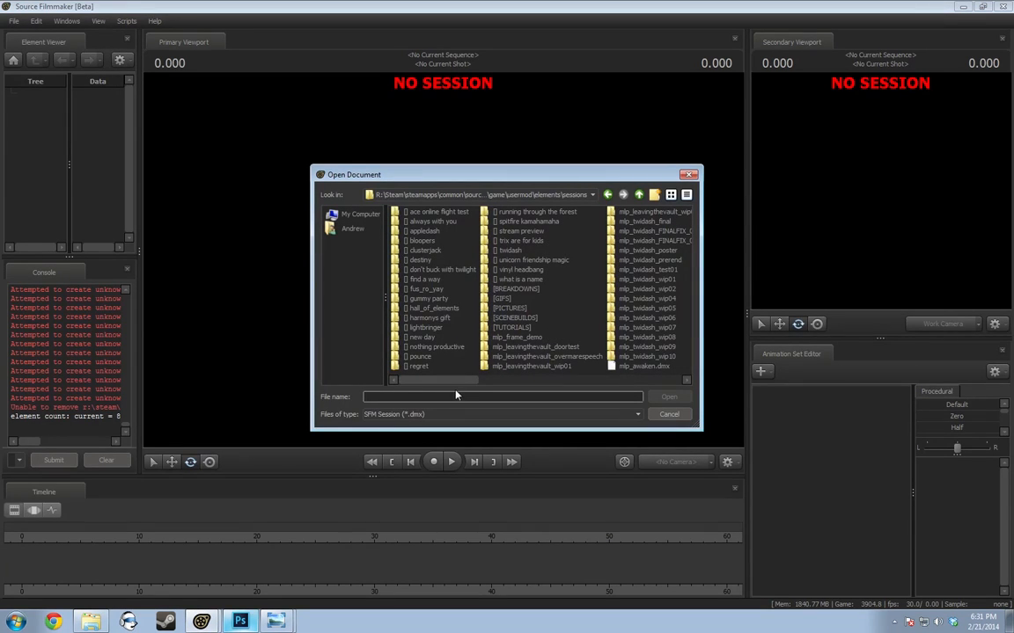
{"action": "double_click", "coordinate": [518, 291]}
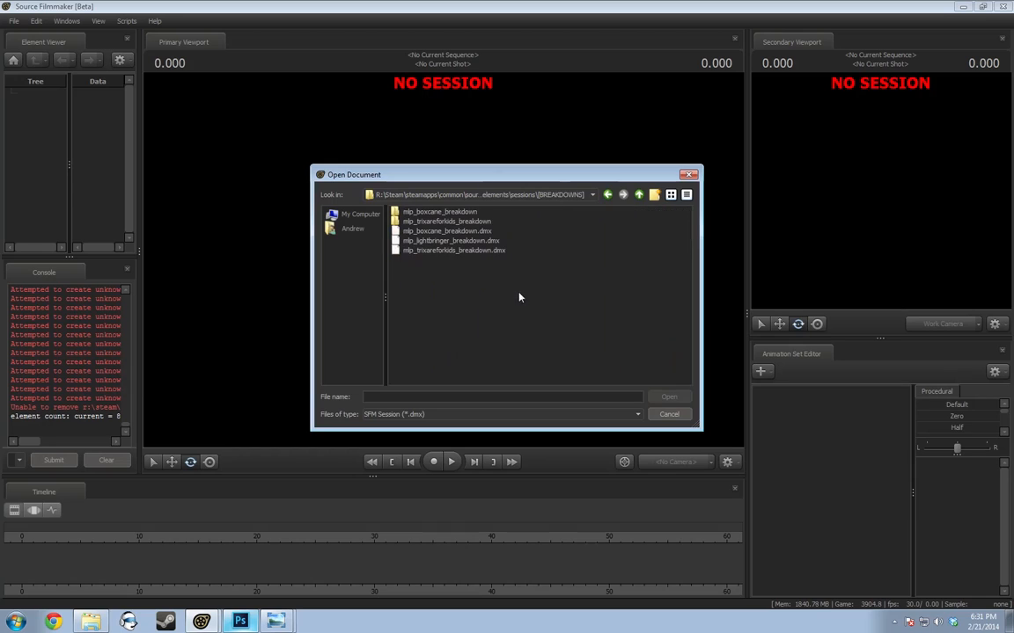
{"action": "left_click", "coordinate": [449, 241]}
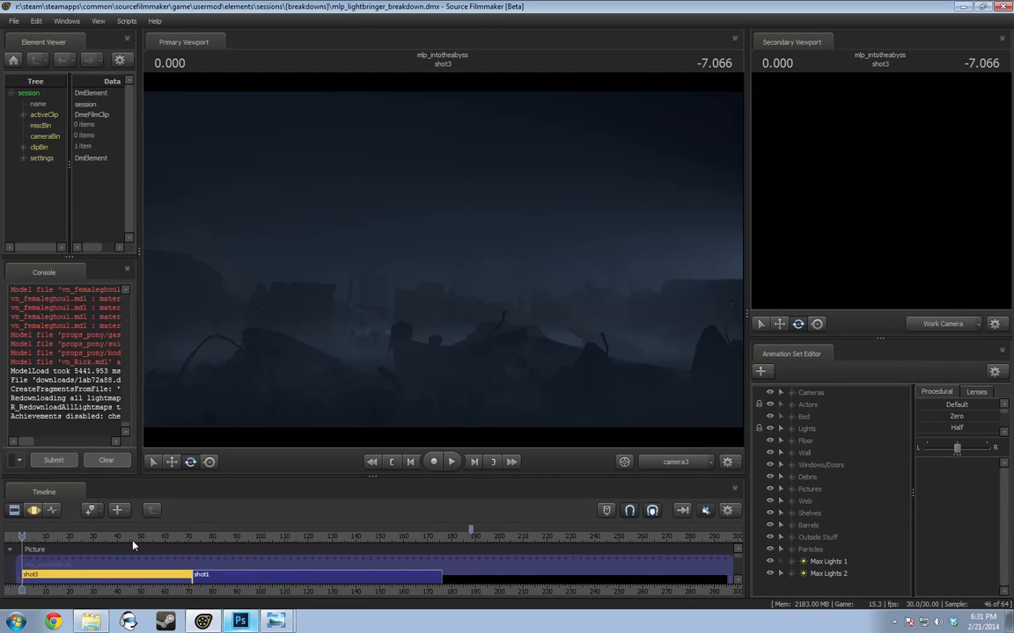
Scrub through shot1 from 77.1 s to 92.533 s to examine the ruined city set
{"action": "left_click", "coordinate": [205, 543]}
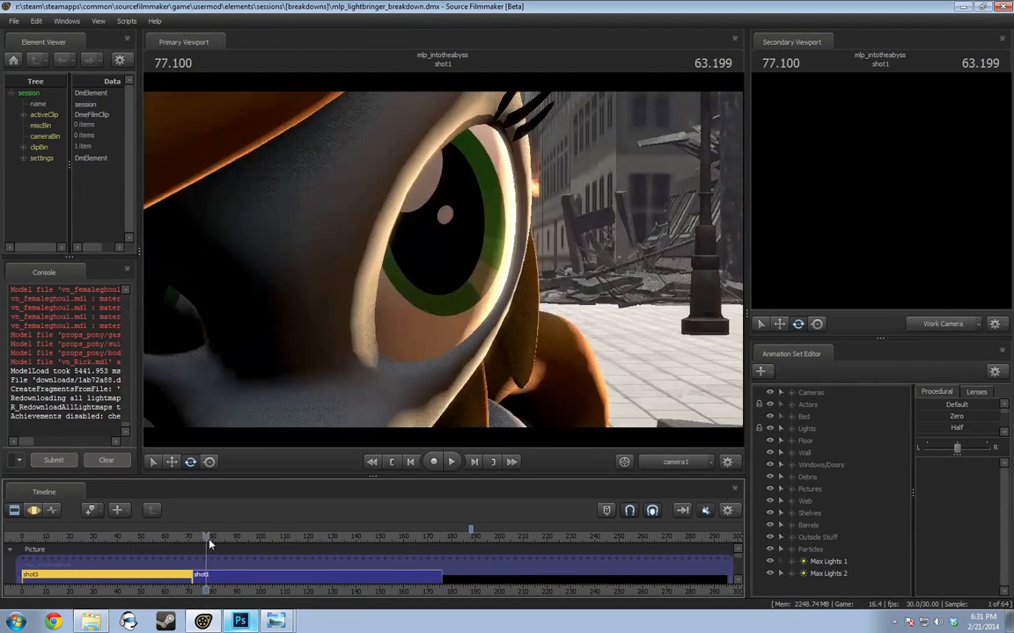
{"action": "left_click_drag", "start_coordinate": [209, 545], "coordinate": [236, 539]}
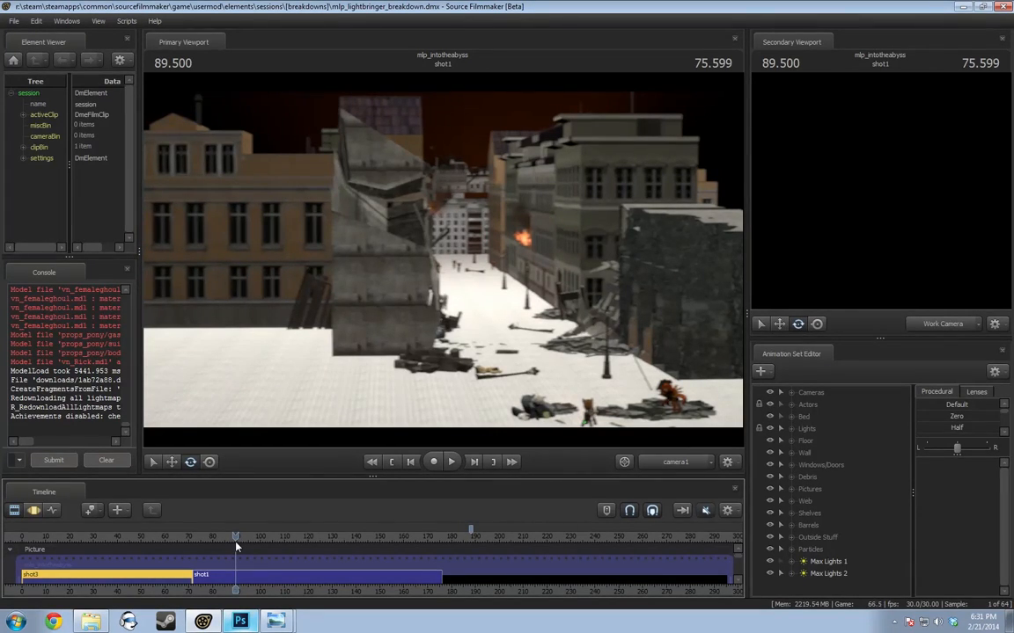
{"action": "left_click_drag", "start_coordinate": [236, 547], "coordinate": [242, 543]}
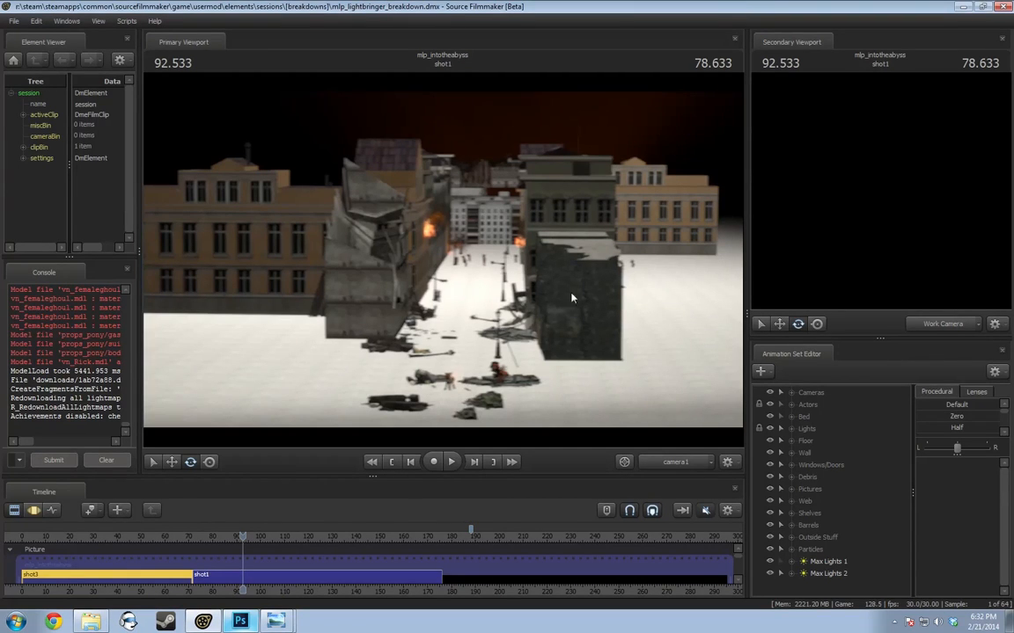
Return to shot3 and play it briefly up to 9.0 s
{"action": "left_click_drag", "start_coordinate": [44, 538], "coordinate": [41, 539]}
{"action": "key", "text": "space"}
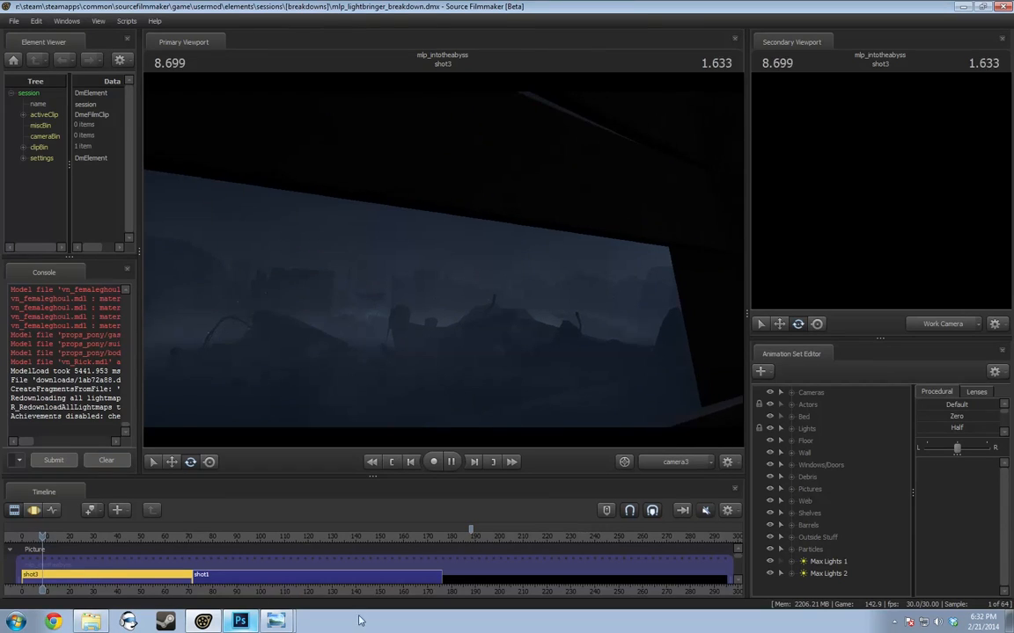
{"action": "key", "text": "space"}
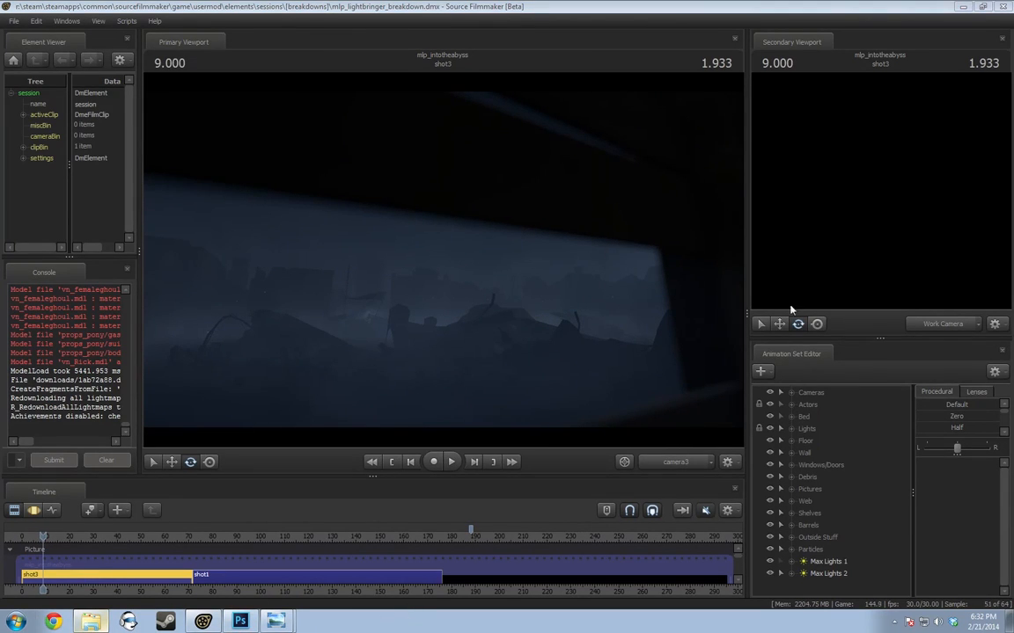
Move back to about 5.6 s in shot3, step forward frame by frame and play the opening
{"action": "left_click_drag", "start_coordinate": [52, 538], "coordinate": [36, 563]}
{"action": "key", "text": "Right"}
{"action": "key", "text": "Right"}
{"action": "key", "text": "Right"}
{"action": "key", "text": "Right"}
{"action": "key", "text": "Right"}
{"action": "key", "text": "Right"}
{"action": "key", "text": "Right"}
{"action": "key", "text": "space"}
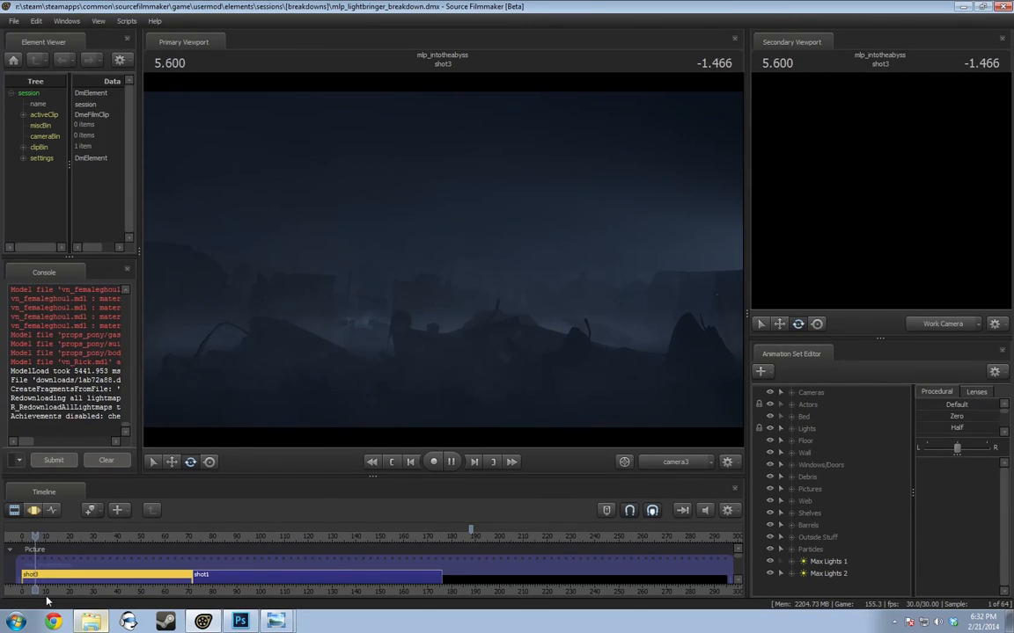
{"action": "key", "text": "space"}
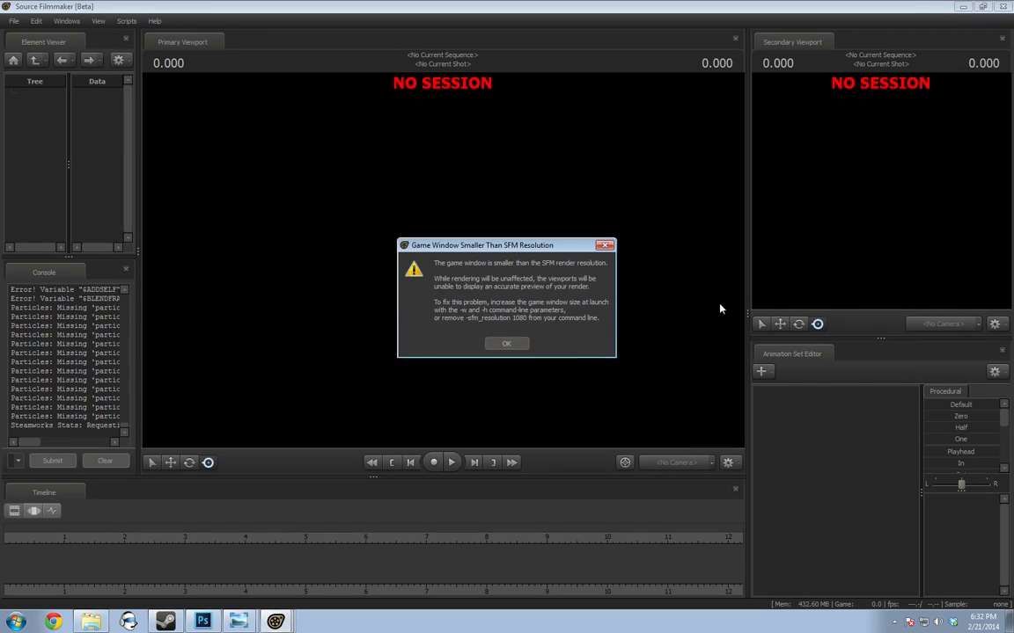
Dismiss the resolution warning, reopen the recent mlp_lightbringer_breakdown.dmx session and play shot3 from the start to 5.4 s
{"action": "left_click", "coordinate": [507, 349]}
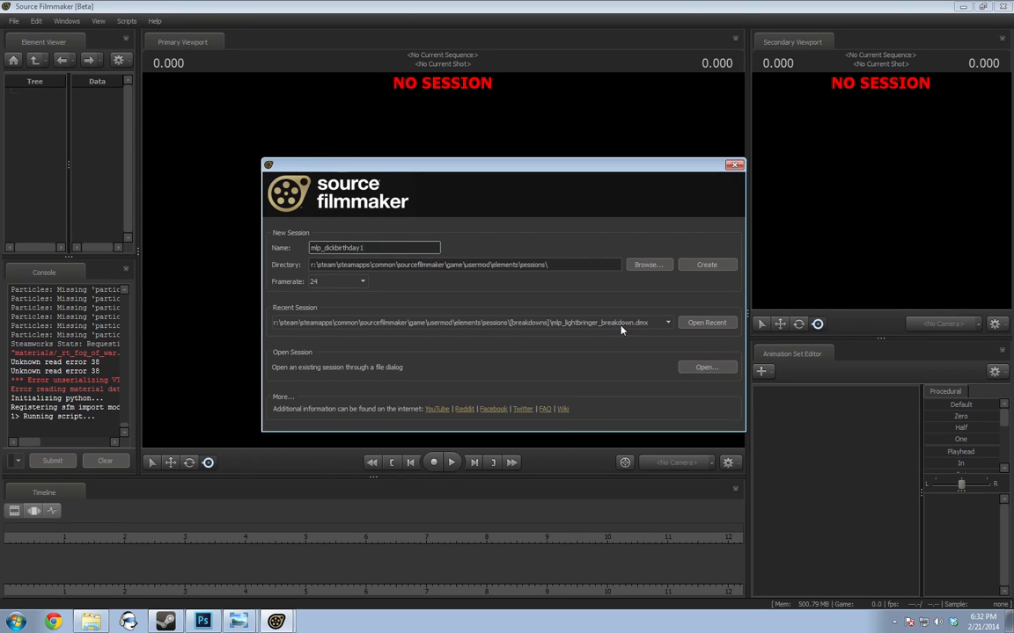
{"action": "left_click", "coordinate": [717, 325]}
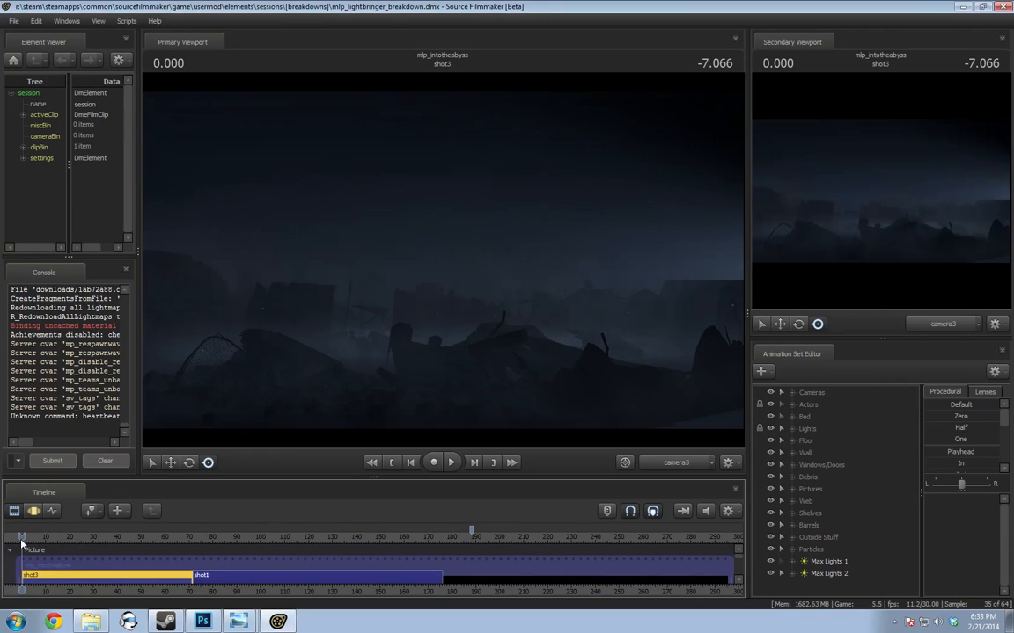
{"action": "key", "text": "space"}
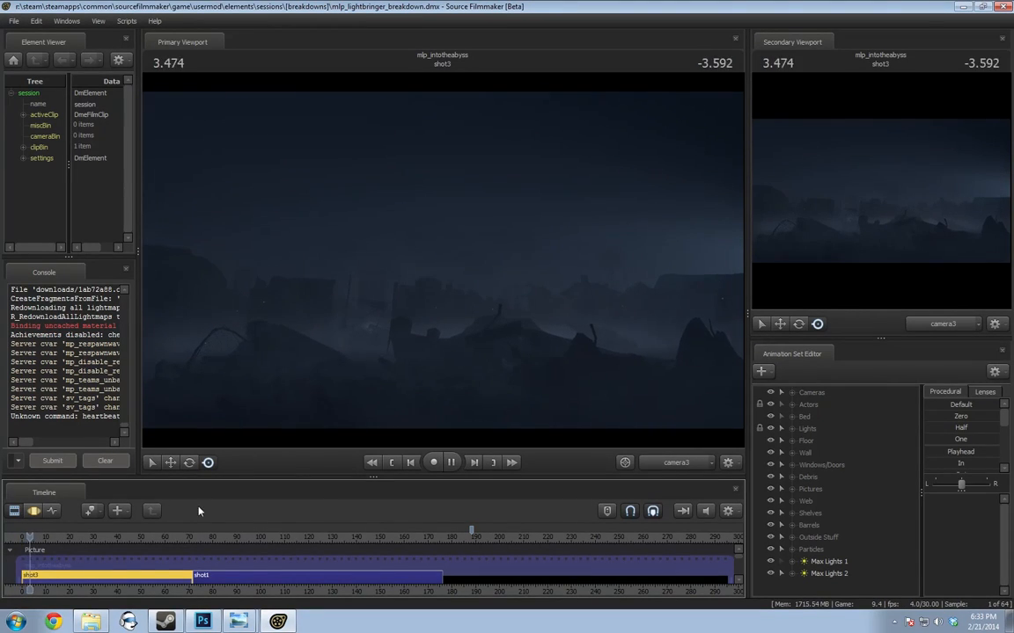
{"action": "key", "text": "space"}
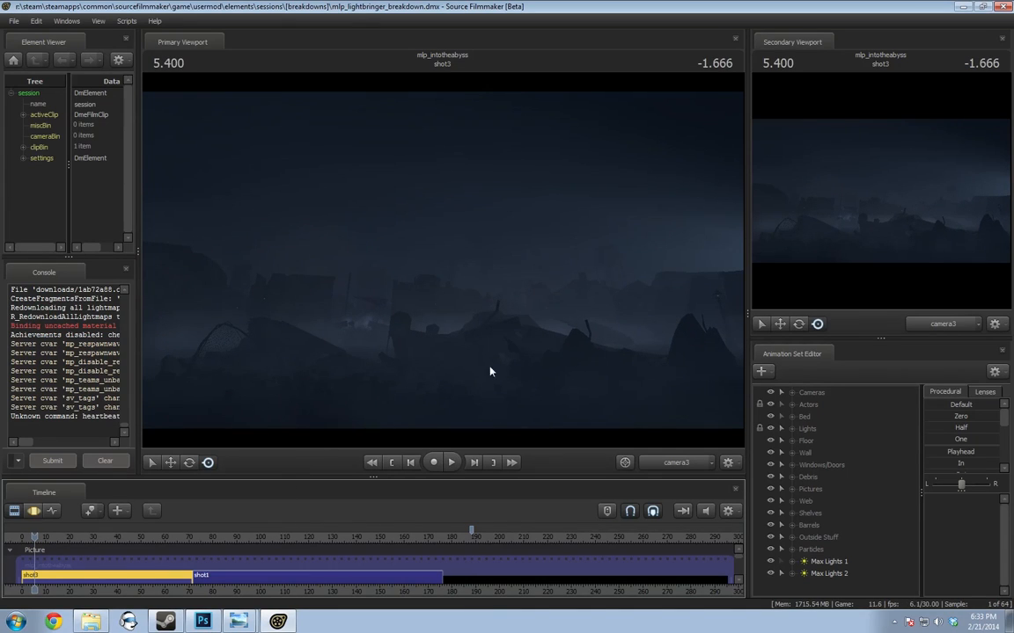
Close the Secondary Viewport and enlarge the Timeline so its picture and sound tracks show
{"action": "left_click", "coordinate": [1001, 37]}
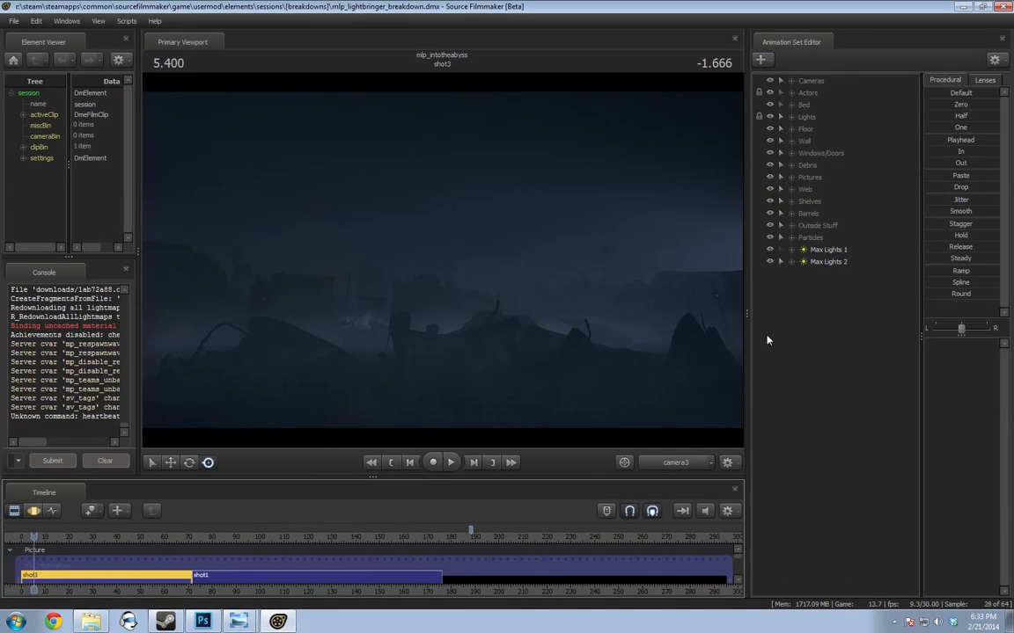
{"action": "left_click_drag", "start_coordinate": [585, 461], "coordinate": [582, 364]}
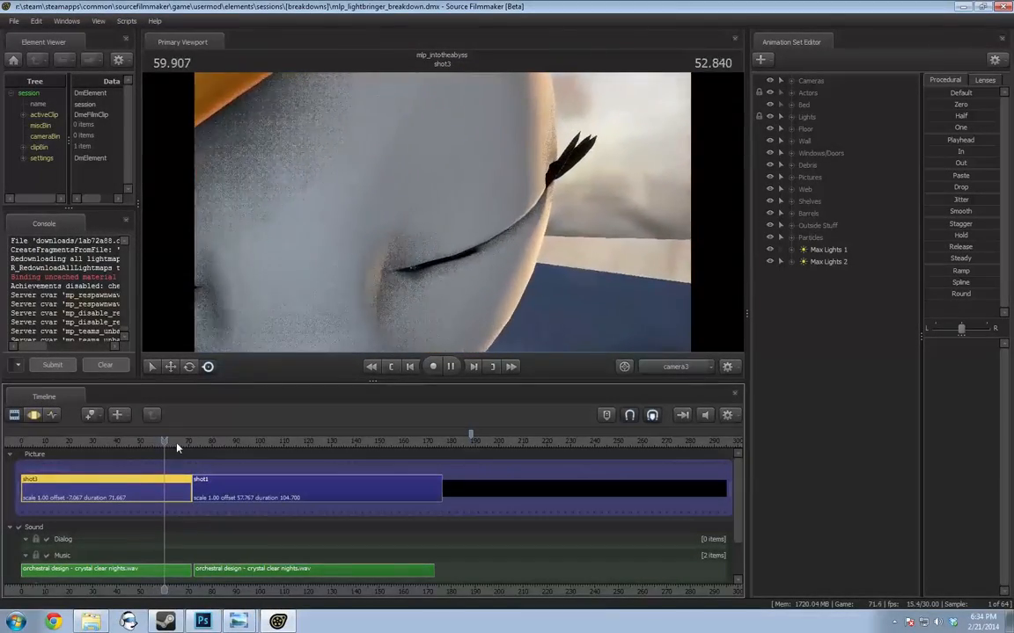
Move to 73.5 s in shot1 and play the ruined city shot up to 90.366 s
{"action": "left_click_drag", "start_coordinate": [180, 449], "coordinate": [196, 447]}
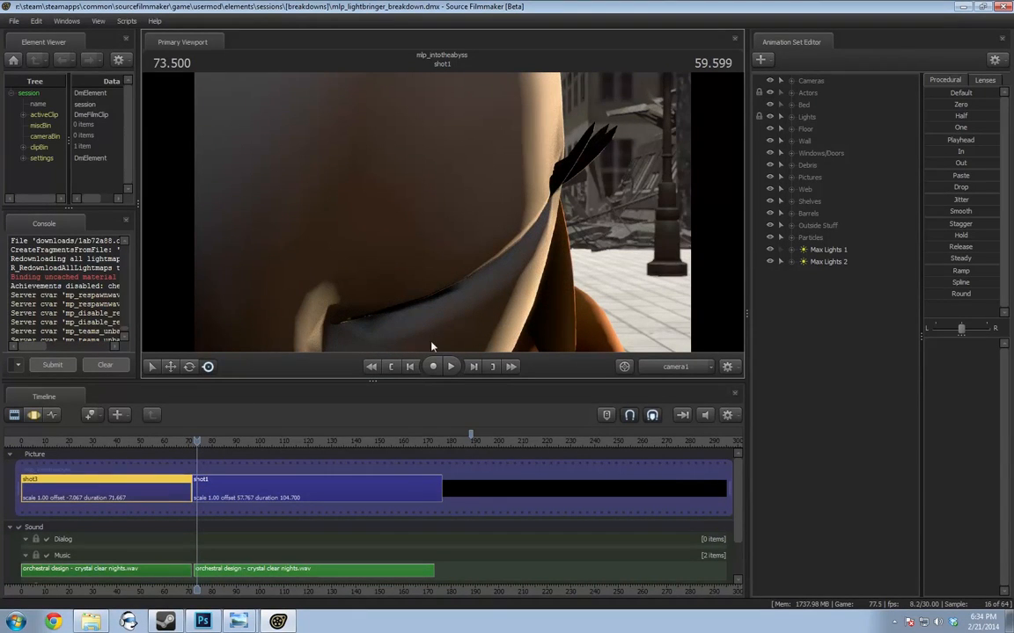
{"action": "left_click", "coordinate": [451, 367]}
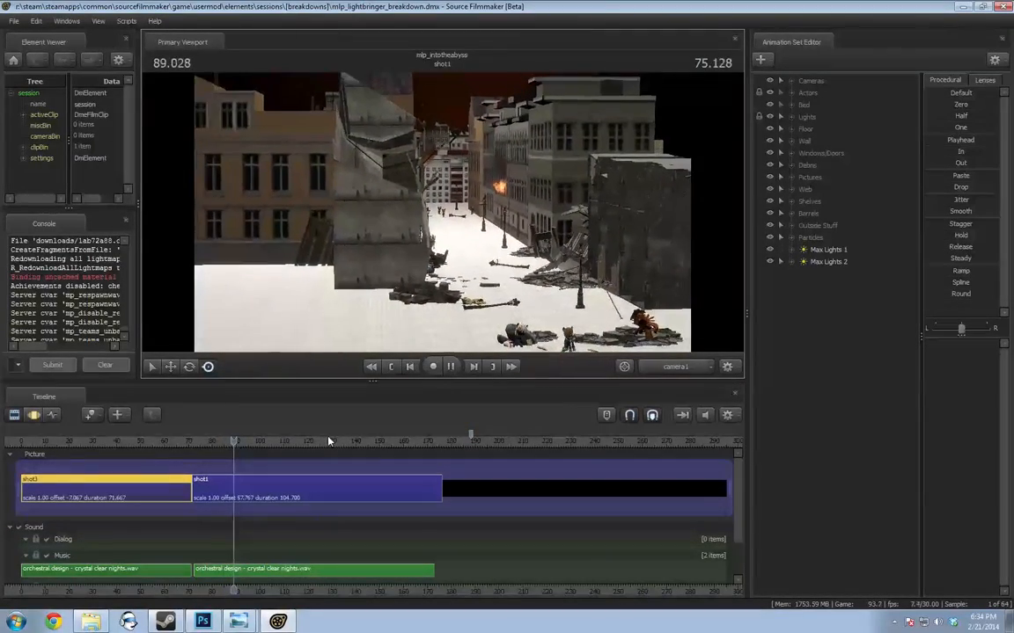
{"action": "key", "text": "space"}
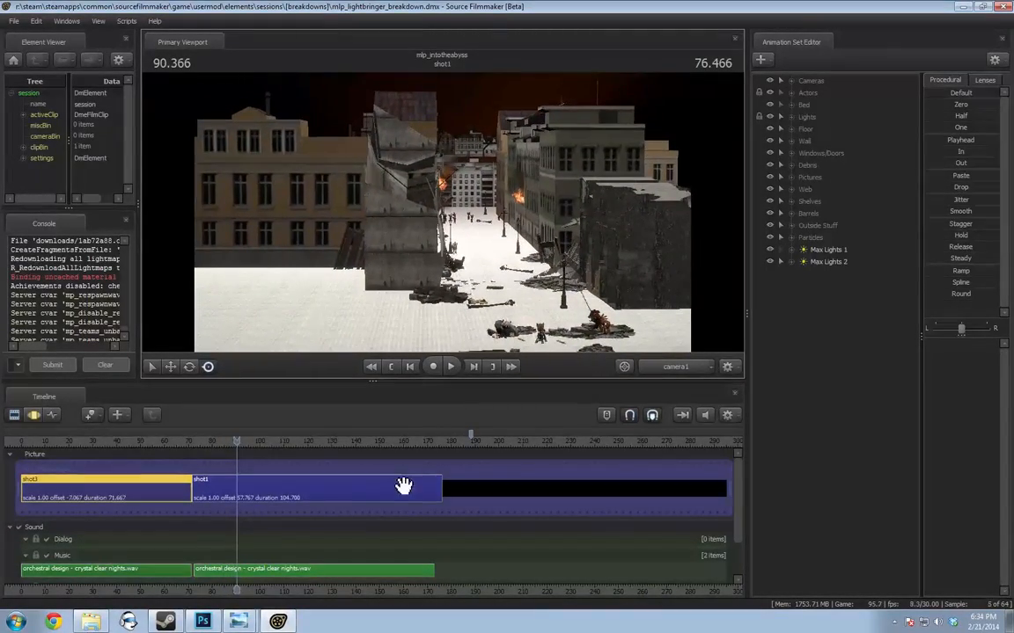
Close the current session and open mlp_leavingthevault.dmx from the sessions folder
{"action": "mouse_move", "coordinate": [394, 484]}
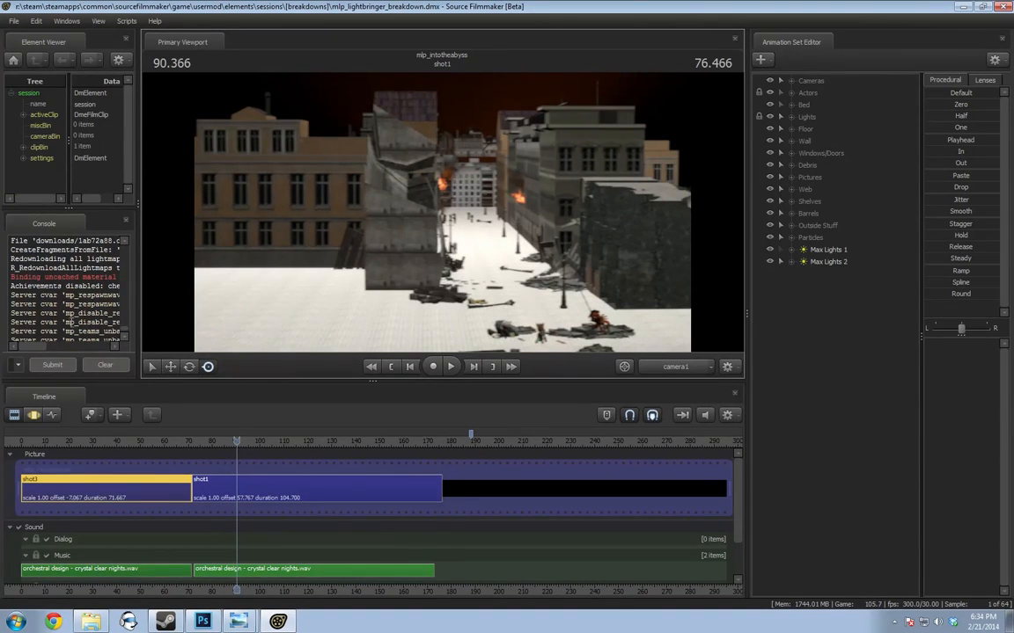
{"action": "left_click", "coordinate": [18, 24]}
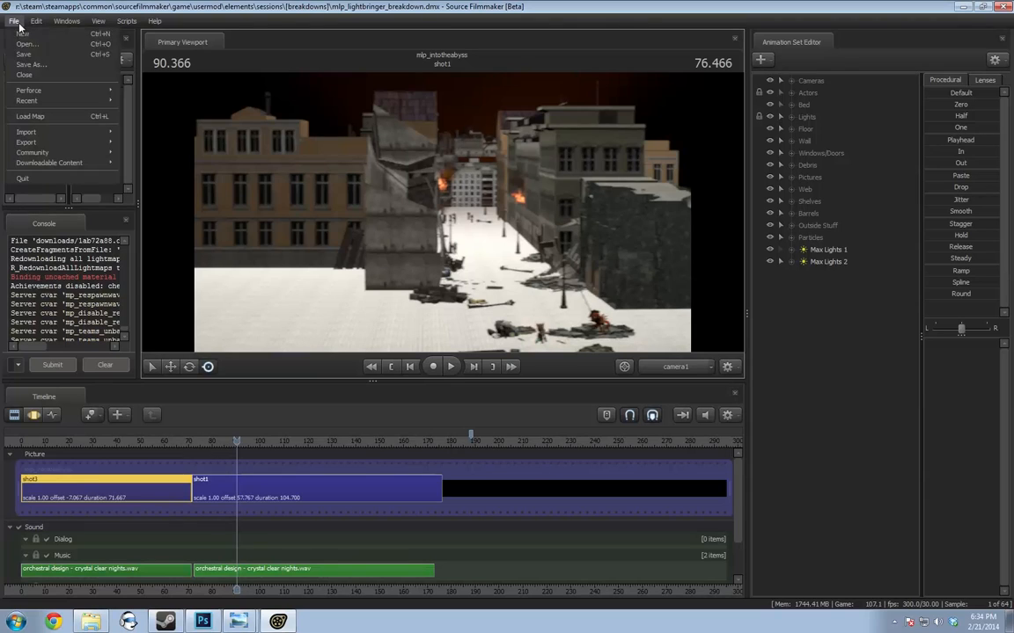
{"action": "left_click", "coordinate": [25, 75]}
{"action": "left_click", "coordinate": [15, 22]}
{"action": "left_click", "coordinate": [23, 43]}
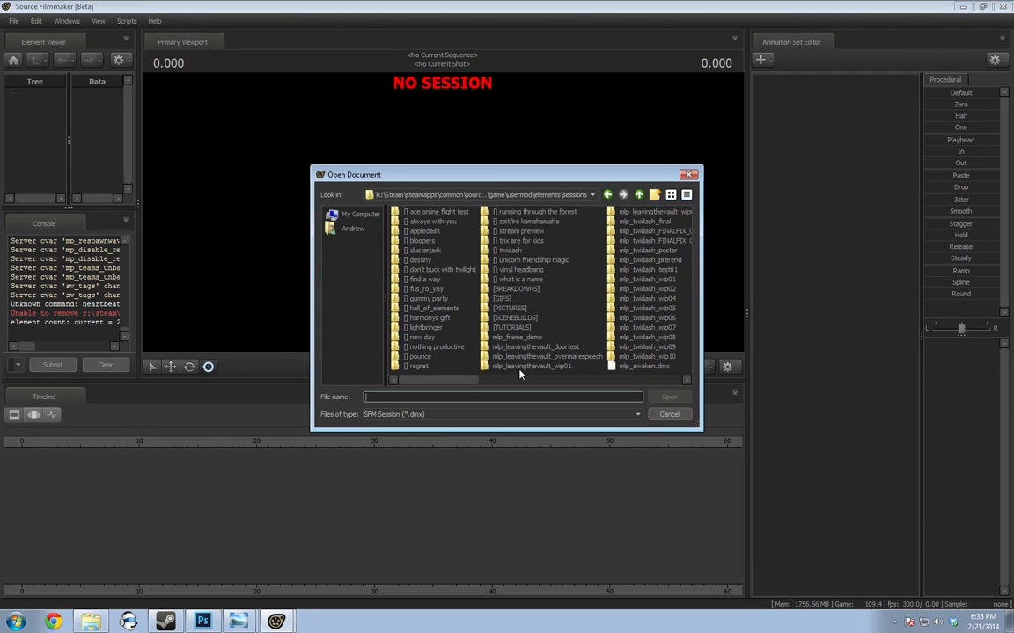
{"action": "left_click_drag", "start_coordinate": [458, 386], "coordinate": [482, 389]}
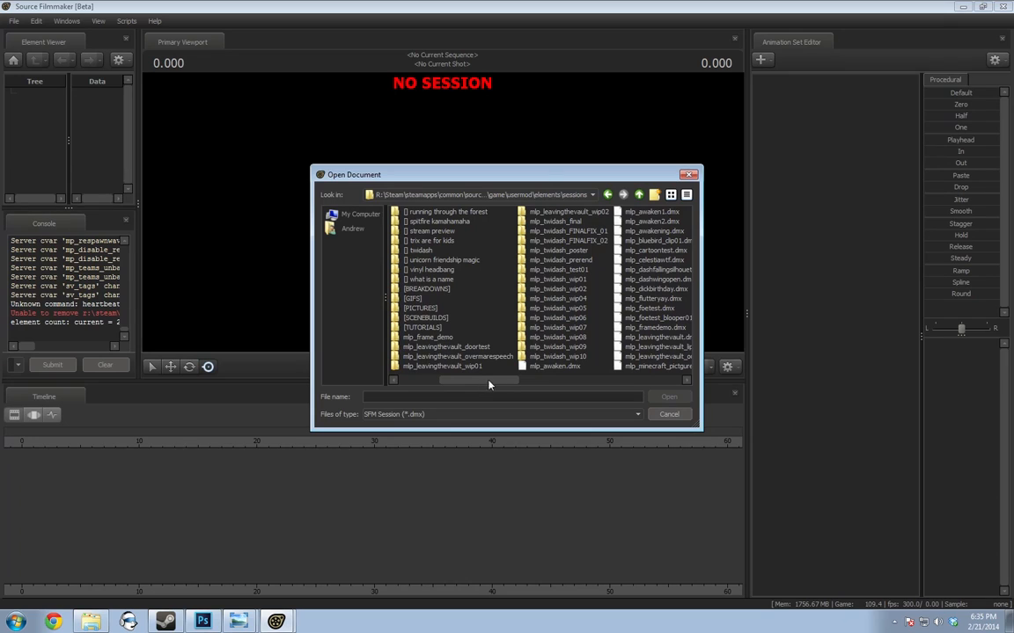
{"action": "left_click_drag", "start_coordinate": [504, 380], "coordinate": [533, 379]}
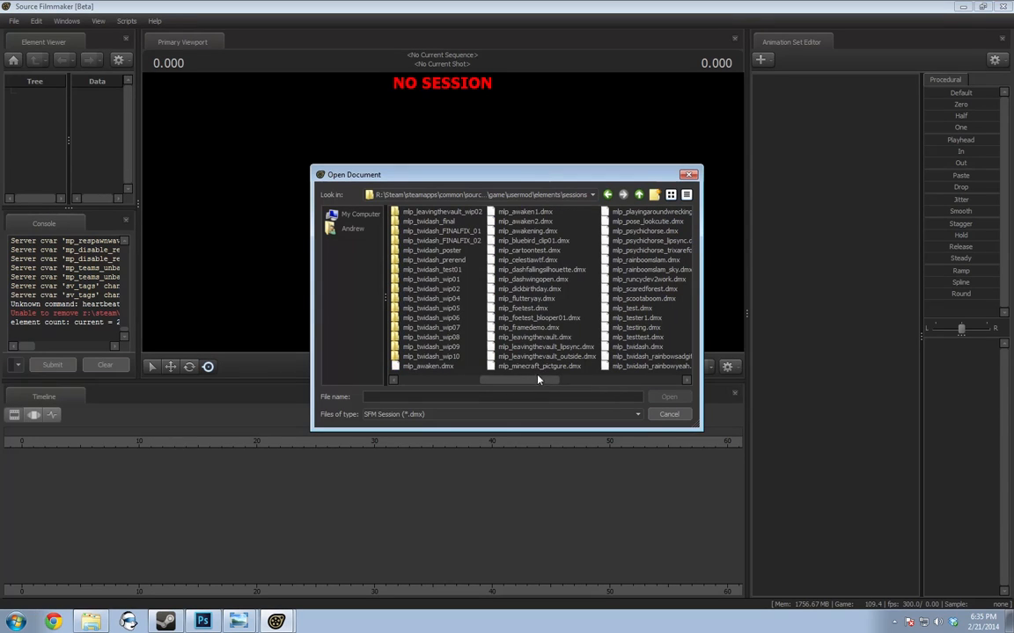
{"action": "left_click", "coordinate": [541, 337]}
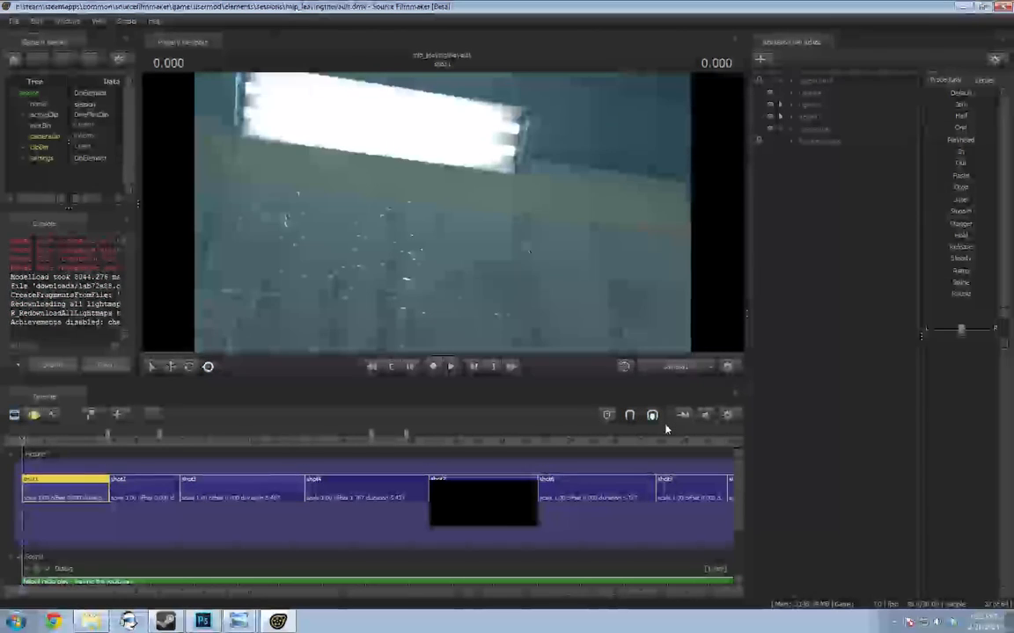
Scrub ahead to 4.4 s in shot2 and return to 0.233 s in shot1
{"action": "left_click_drag", "start_coordinate": [95, 440], "coordinate": [122, 446]}
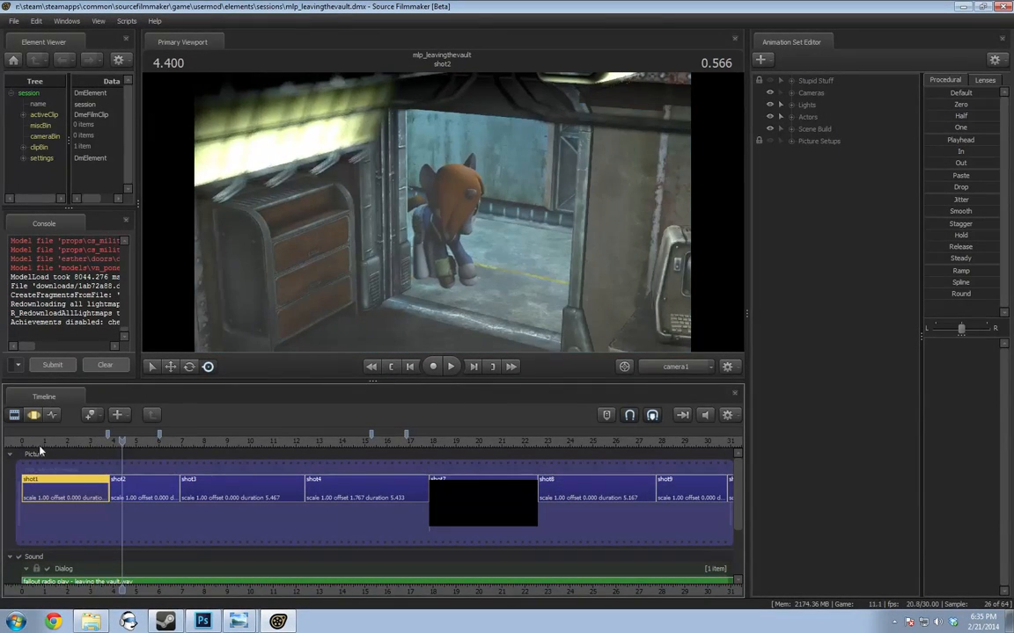
{"action": "left_click", "coordinate": [28, 446]}
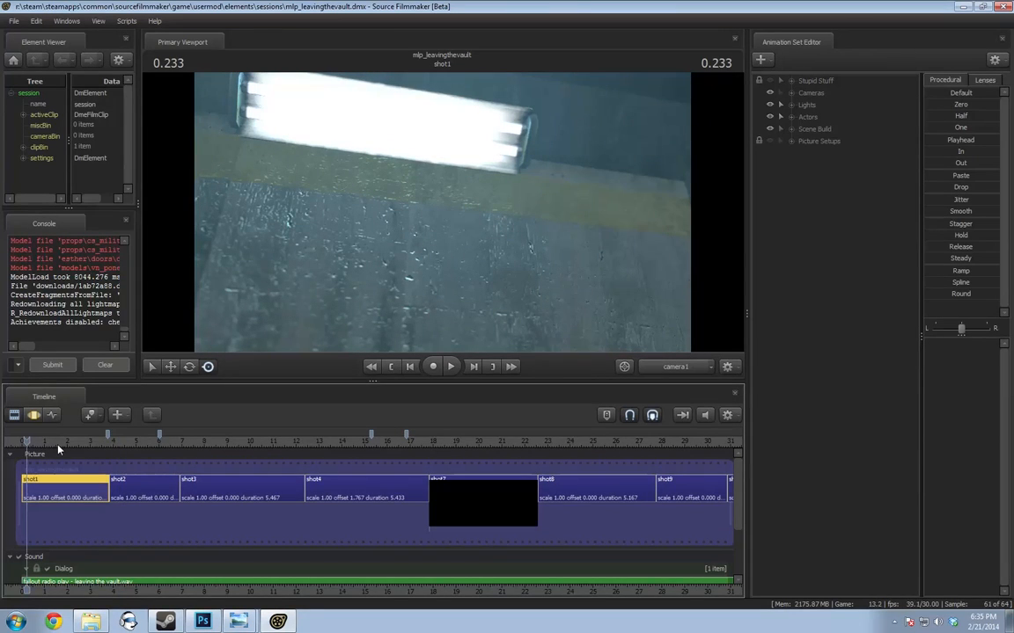
Select shot7 on the timeline and move the playhead to 18.833 s to view its screen close-up
{"action": "left_click", "coordinate": [487, 493]}
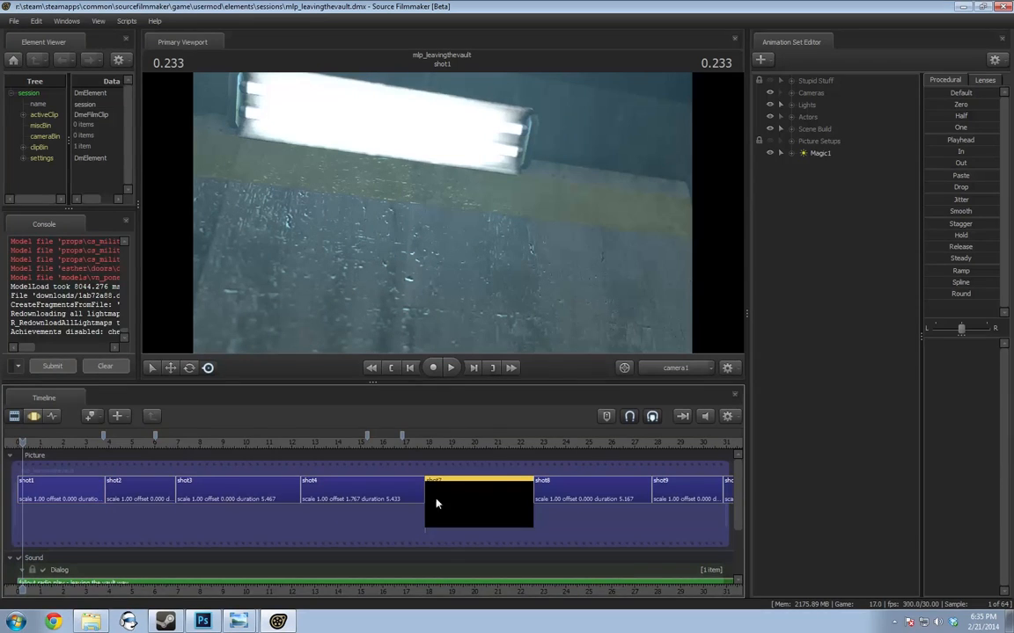
{"action": "scroll", "coordinate": [423, 502], "scroll_direction": "down", "scroll_amount": 3}
{"action": "scroll", "coordinate": [423, 502], "scroll_direction": "up", "scroll_amount": 2}
{"action": "scroll", "coordinate": [420, 502], "scroll_direction": "down", "scroll_amount": 1}
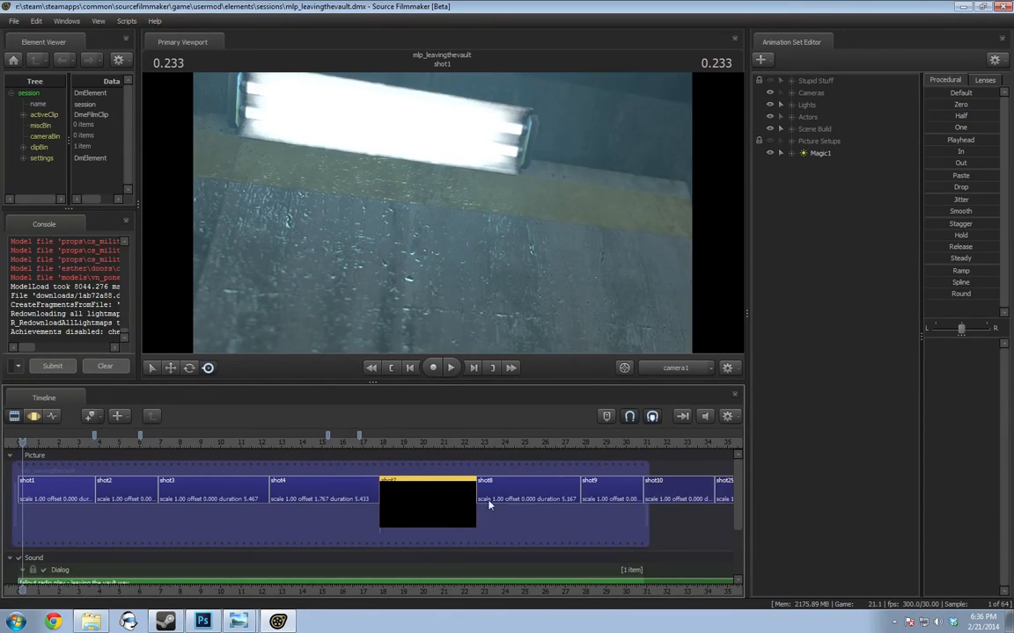
{"action": "scroll", "coordinate": [395, 508], "scroll_direction": "down", "scroll_amount": 3}
{"action": "scroll", "coordinate": [261, 502], "scroll_direction": "up", "scroll_amount": 3}
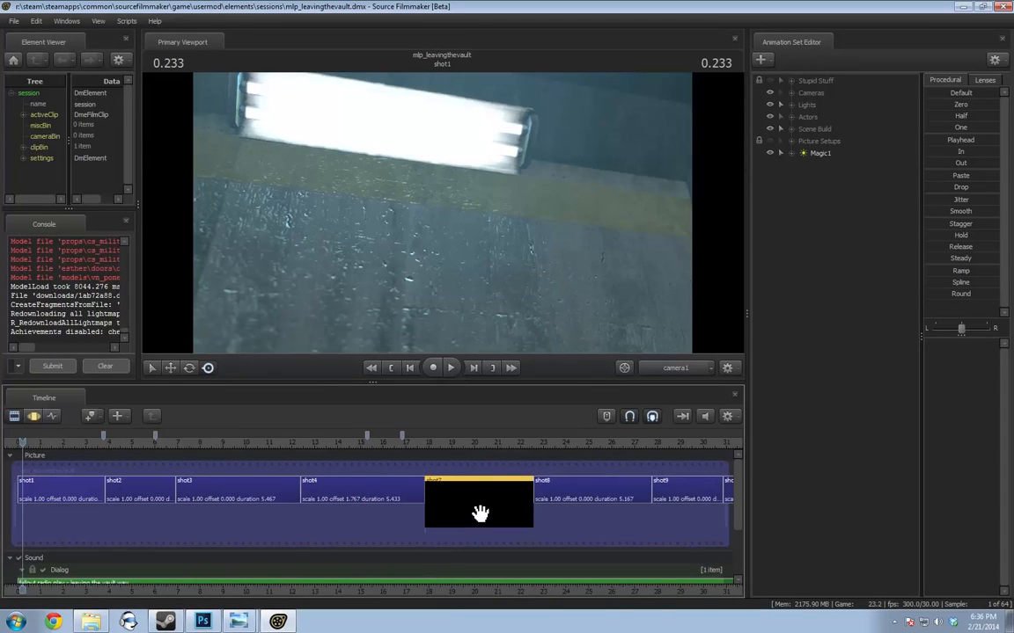
{"action": "scroll", "coordinate": [449, 506], "scroll_direction": "down", "scroll_amount": 1}
{"action": "left_click", "coordinate": [444, 507]}
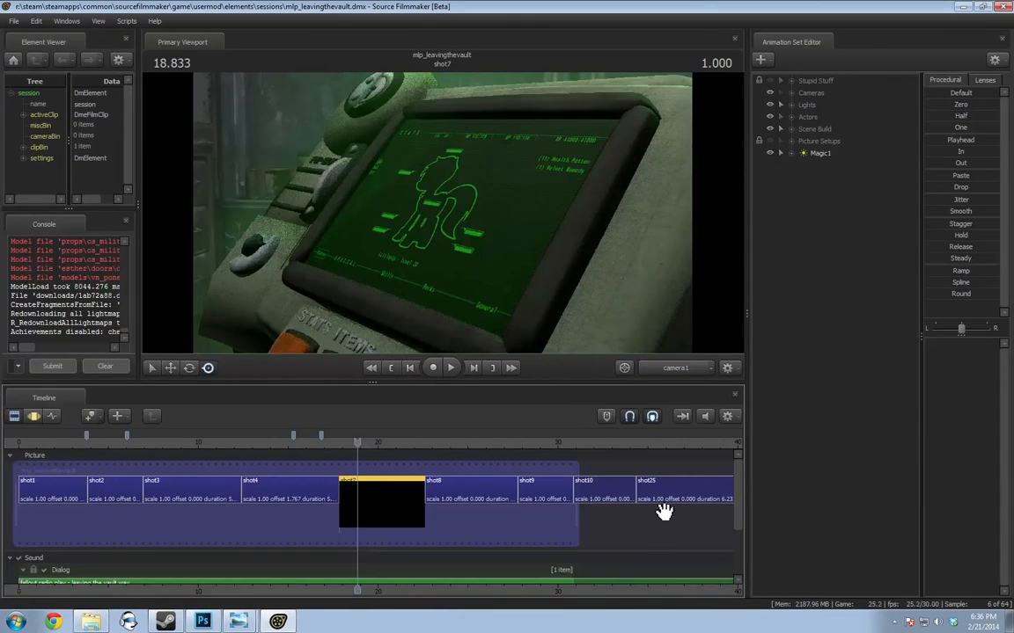
Scrub shot7 to 21.833 s and survey the shots around it on the timeline
{"action": "middle_click_drag", "start_coordinate": [387, 528], "coordinate": [288, 525]}
{"action": "scroll", "coordinate": [263, 510], "scroll_direction": "up", "scroll_amount": 5}
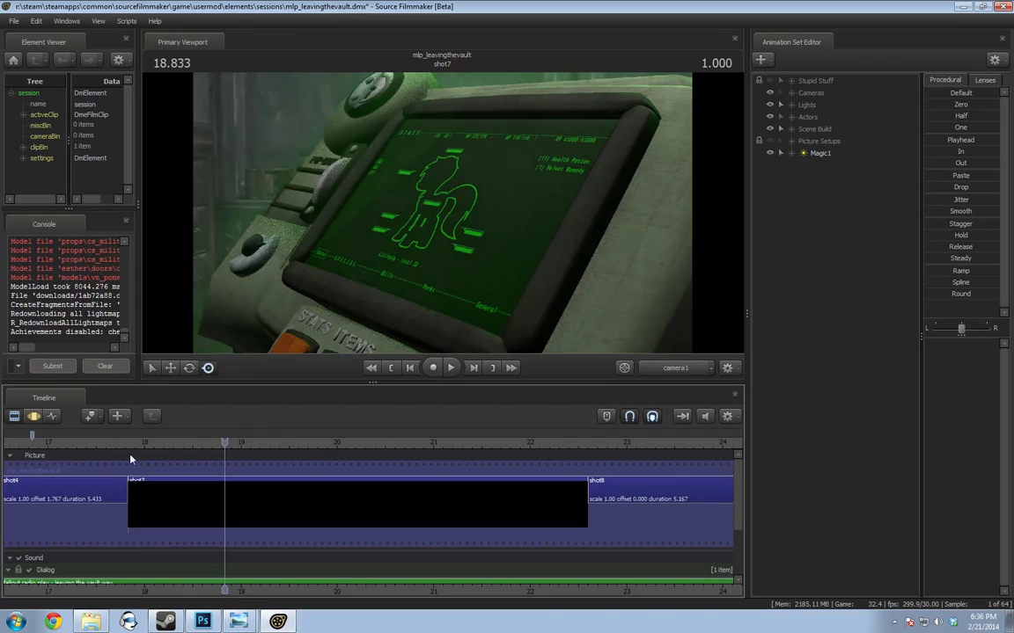
{"action": "left_click_drag", "start_coordinate": [224, 442], "coordinate": [514, 448]}
{"action": "scroll", "coordinate": [412, 532], "scroll_direction": "down", "scroll_amount": 5}
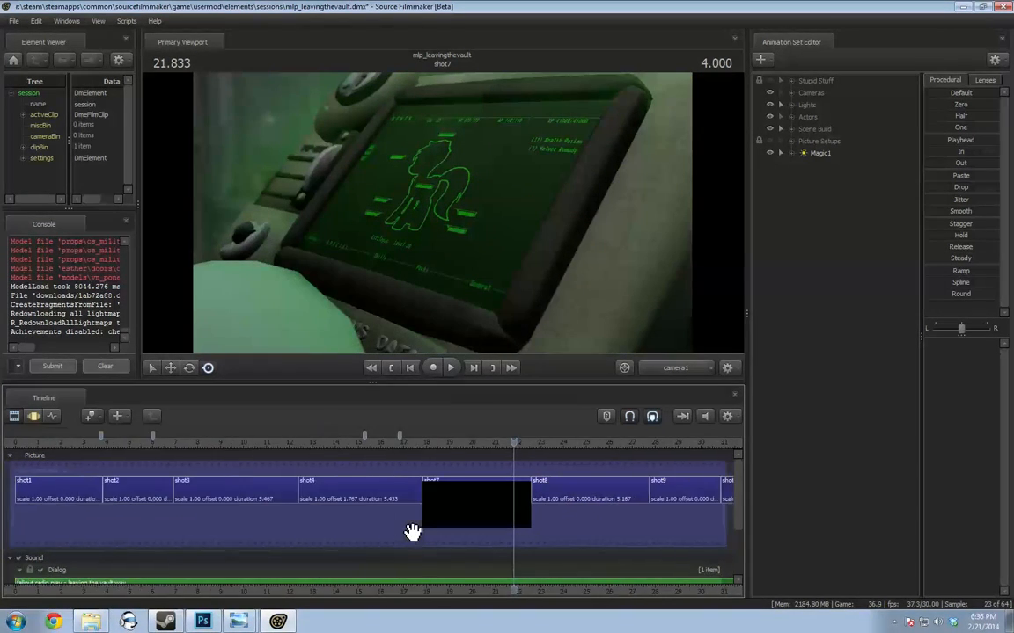
{"action": "scroll", "coordinate": [412, 532], "scroll_direction": "down", "scroll_amount": 3}
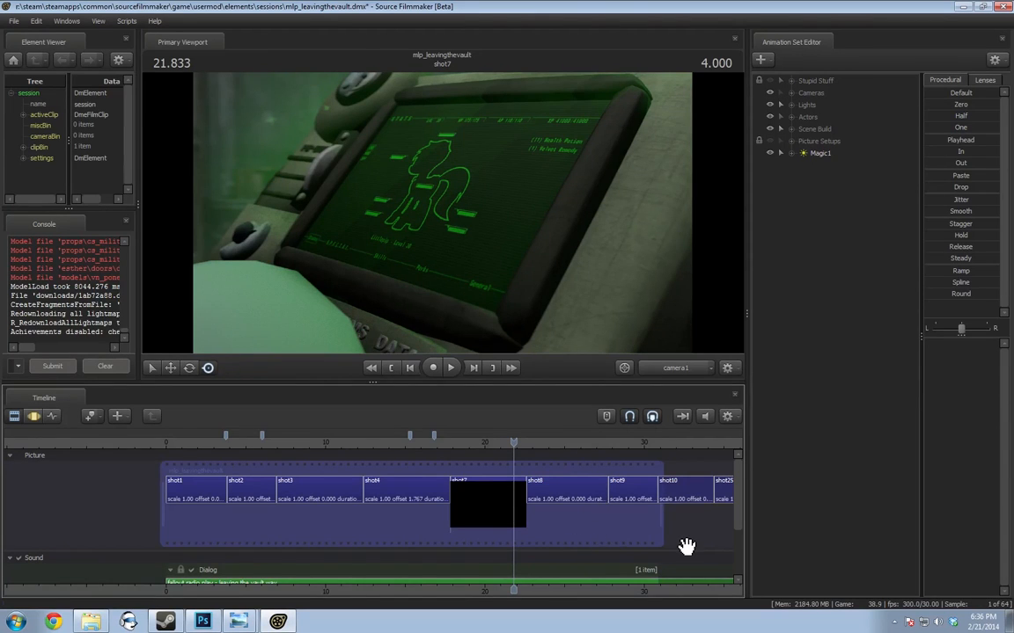
{"action": "scroll", "coordinate": [682, 544], "scroll_direction": "down", "scroll_amount": 4}
{"action": "scroll", "coordinate": [498, 540], "scroll_direction": "up", "scroll_amount": 5}
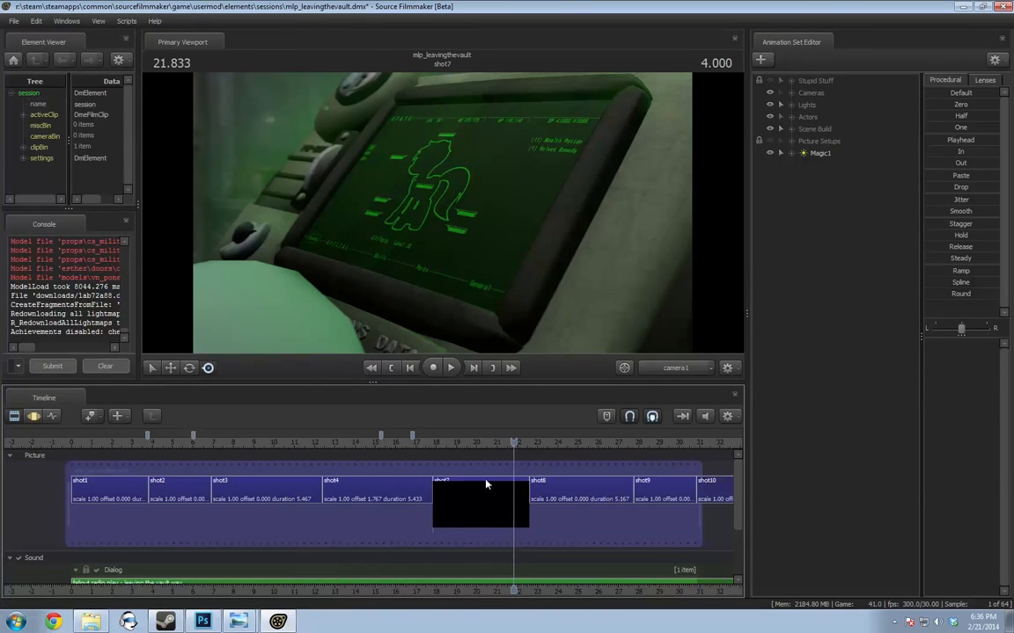
Return to shot1 at about 3 s and play the ceiling light shot to 3.7 s
{"action": "left_click_drag", "start_coordinate": [482, 440], "coordinate": [132, 431]}
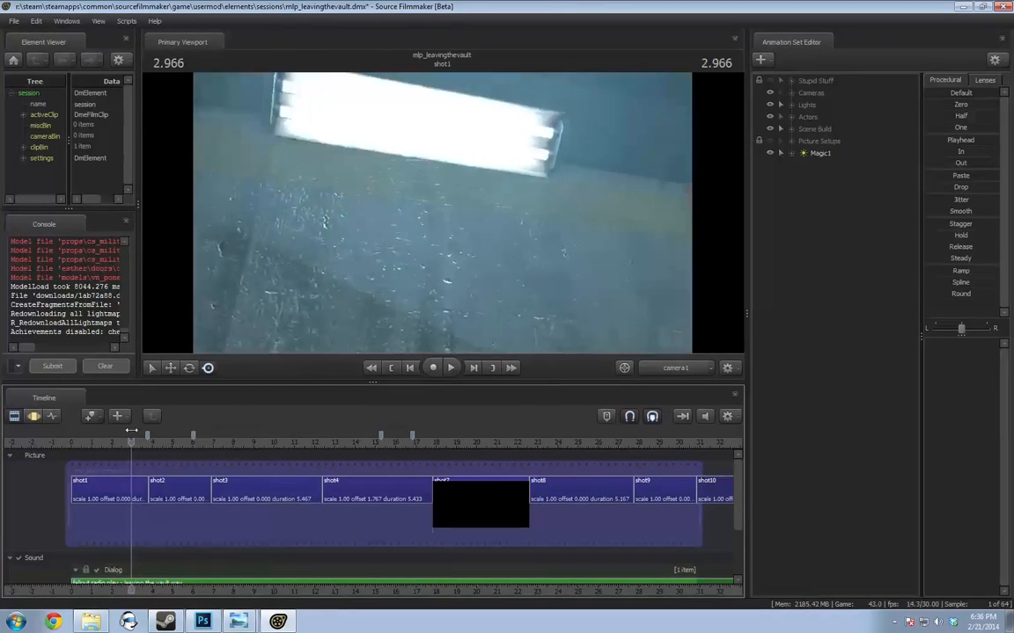
{"action": "left_click", "coordinate": [123, 440]}
{"action": "key", "text": "space"}
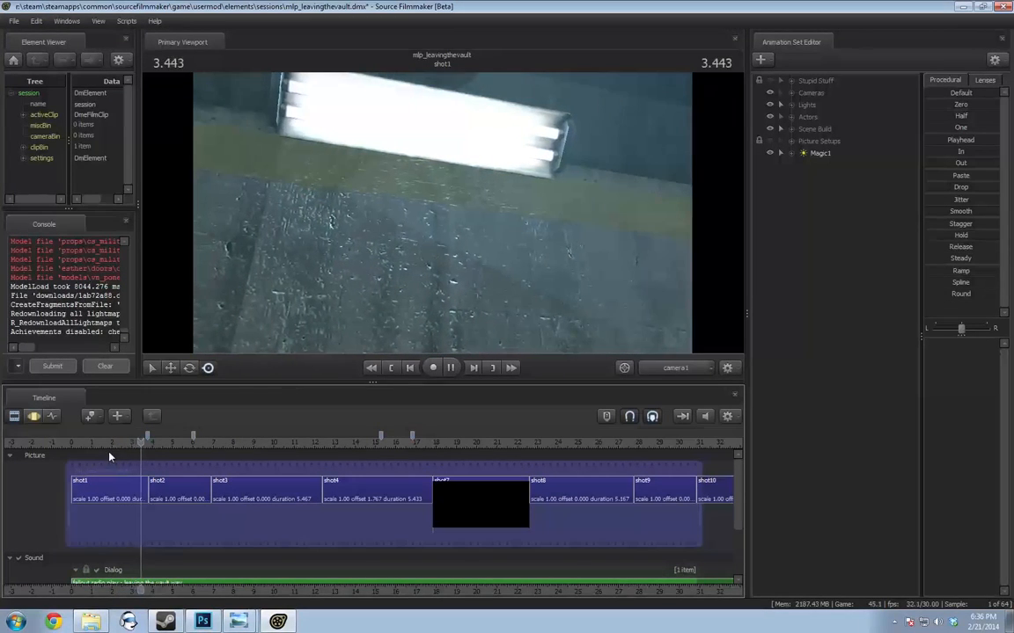
{"action": "key", "text": "space"}
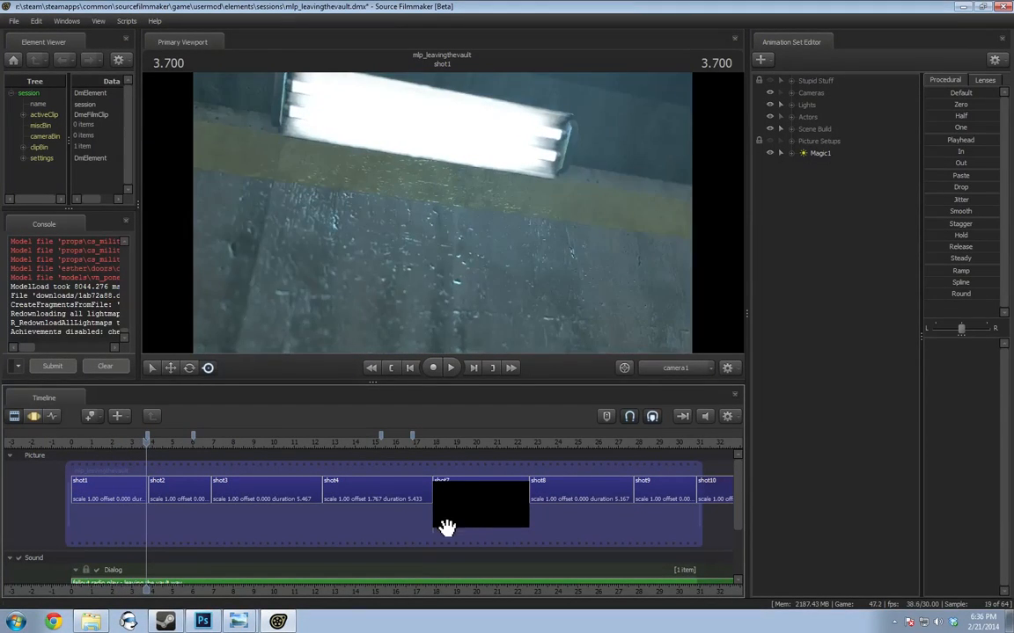
Play from the end of shot1 into shot2 up to 5.866 s and scrub back to 4.433 s
{"action": "left_click_drag", "start_coordinate": [458, 543], "coordinate": [463, 528]}
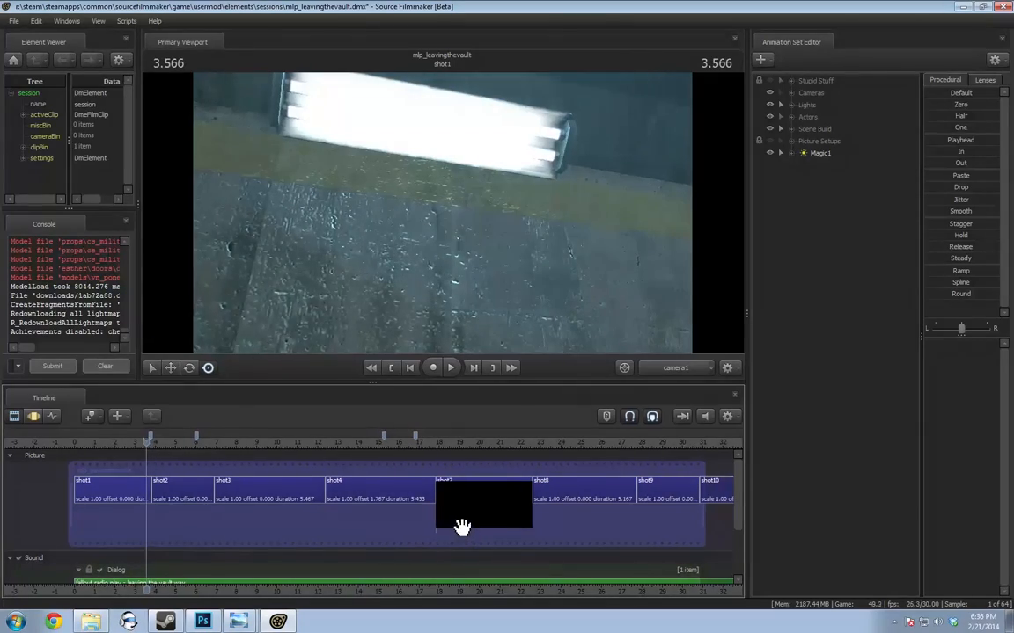
{"action": "key", "text": "space"}
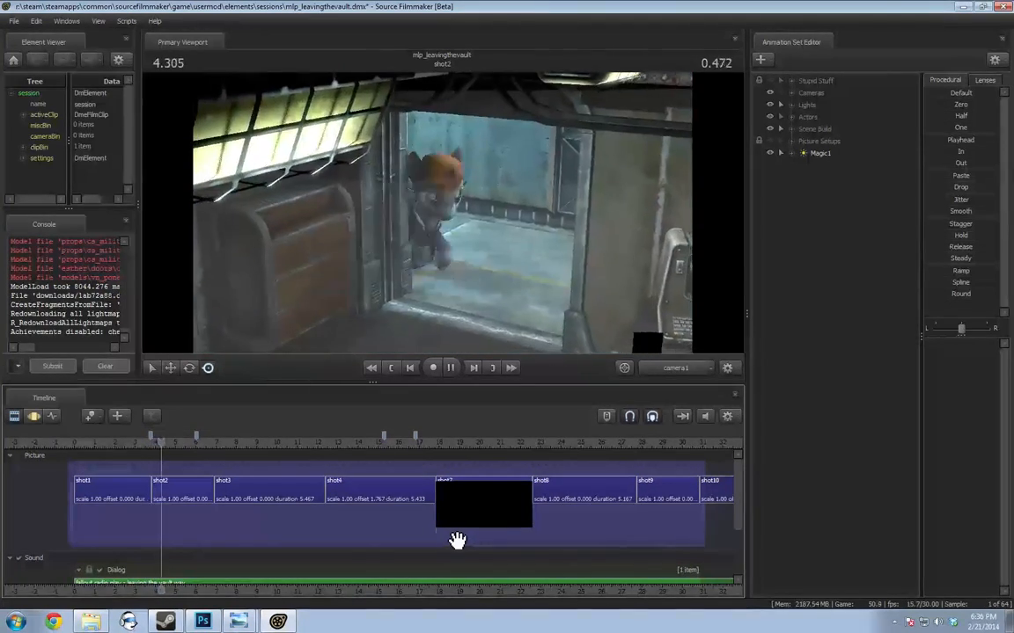
{"action": "key", "text": "space"}
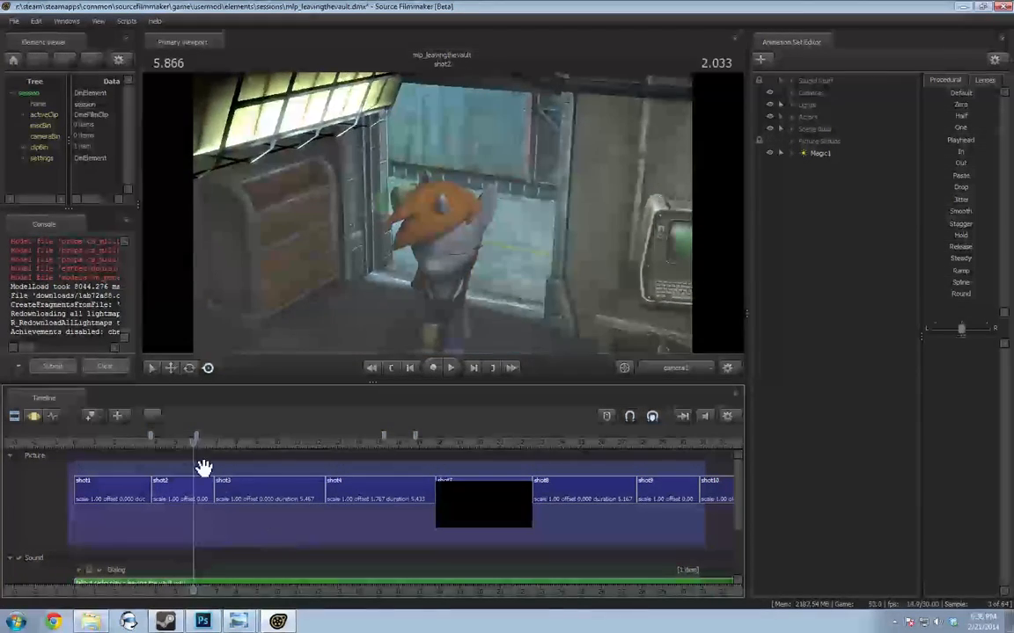
{"action": "left_click_drag", "start_coordinate": [194, 436], "coordinate": [164, 433]}
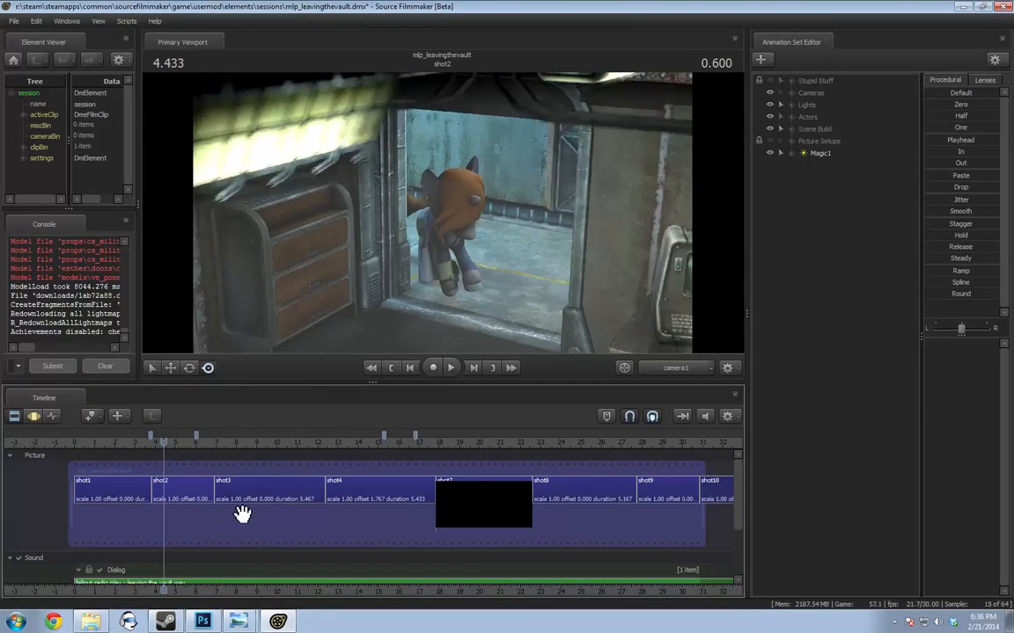
Look around the vault set through the Work Camera, select shot2 and return to camera1 at 4.1 s
{"action": "left_click", "coordinate": [675, 367]}
{"action": "left_click_drag", "start_coordinate": [519, 255], "coordinate": [599, 290]}
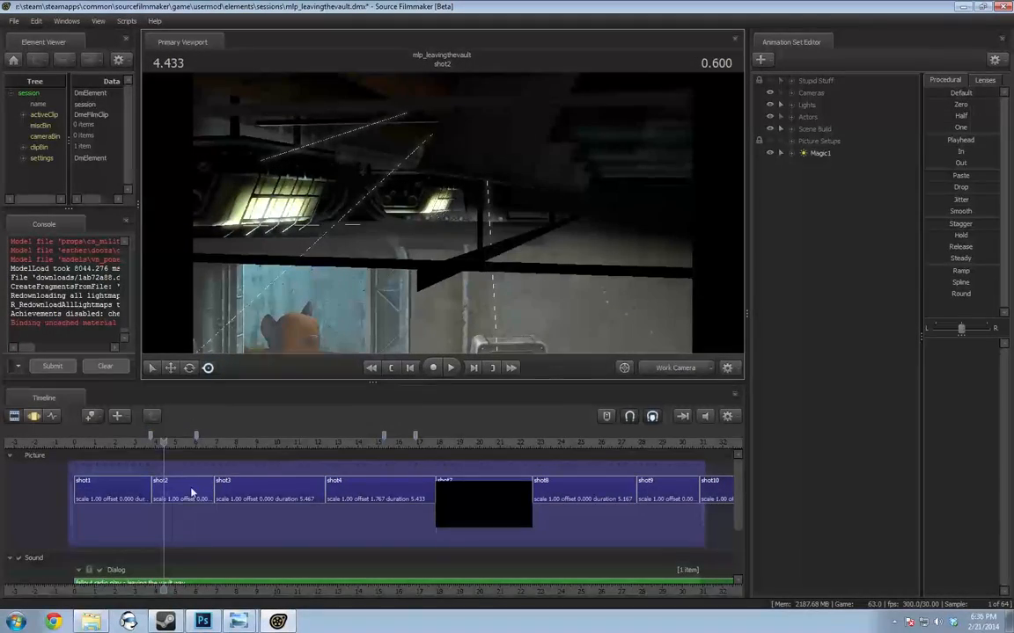
{"action": "left_click", "coordinate": [190, 488]}
{"action": "left_click", "coordinate": [159, 444]}
{"action": "left_click_drag", "start_coordinate": [159, 446], "coordinate": [154, 445]}
{"action": "left_click", "coordinate": [669, 368]}
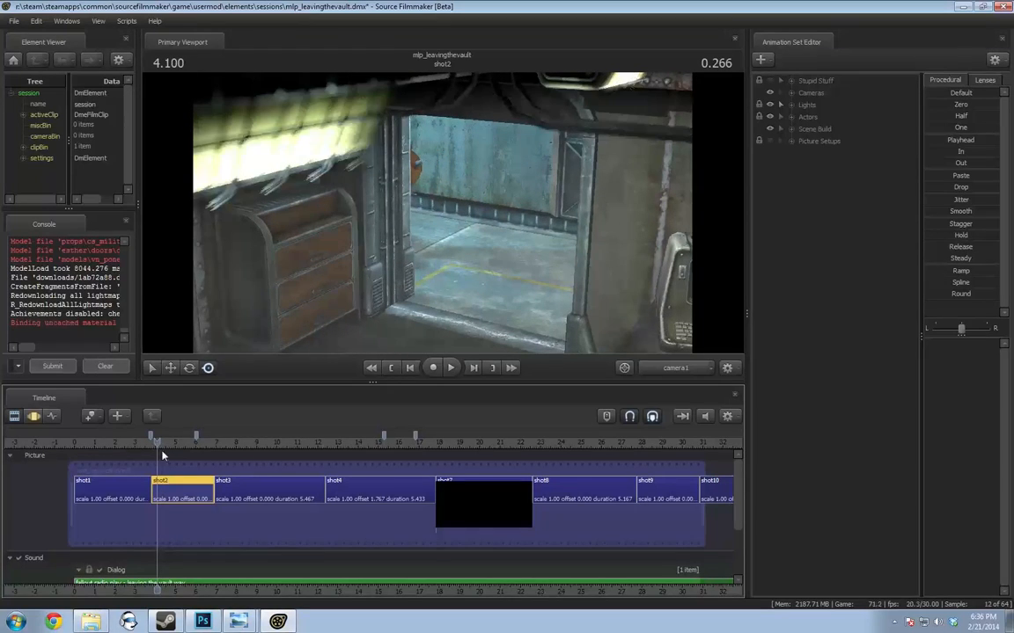
Play shot2 in short bursts from 4.1 s to 4.9 s to examine the character's entrance
{"action": "key", "text": "space"}
{"action": "key", "text": "space"}
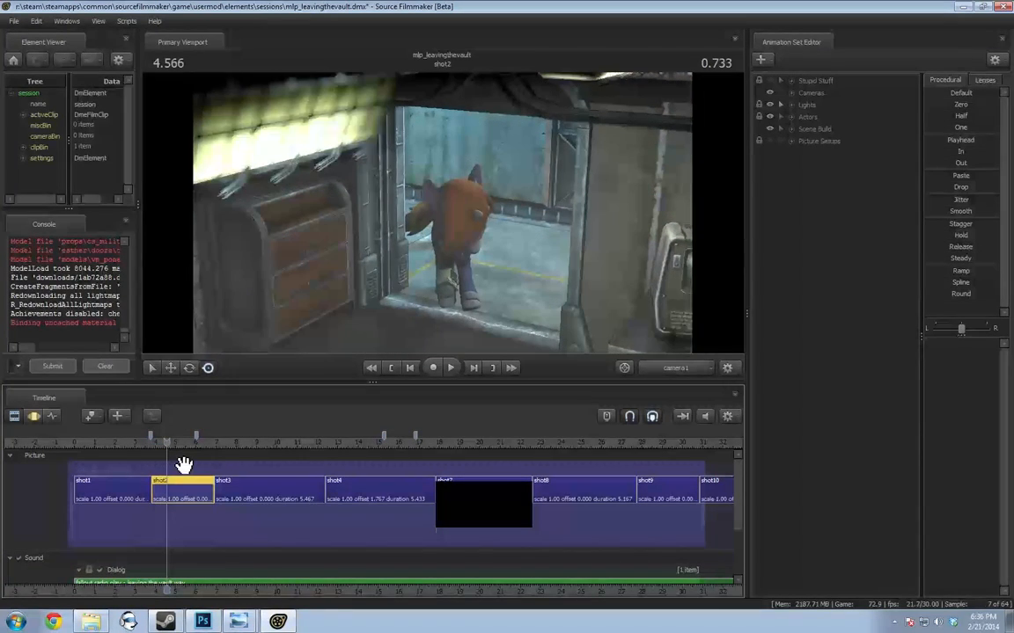
{"action": "key", "text": "space"}
{"action": "key", "text": "space"}
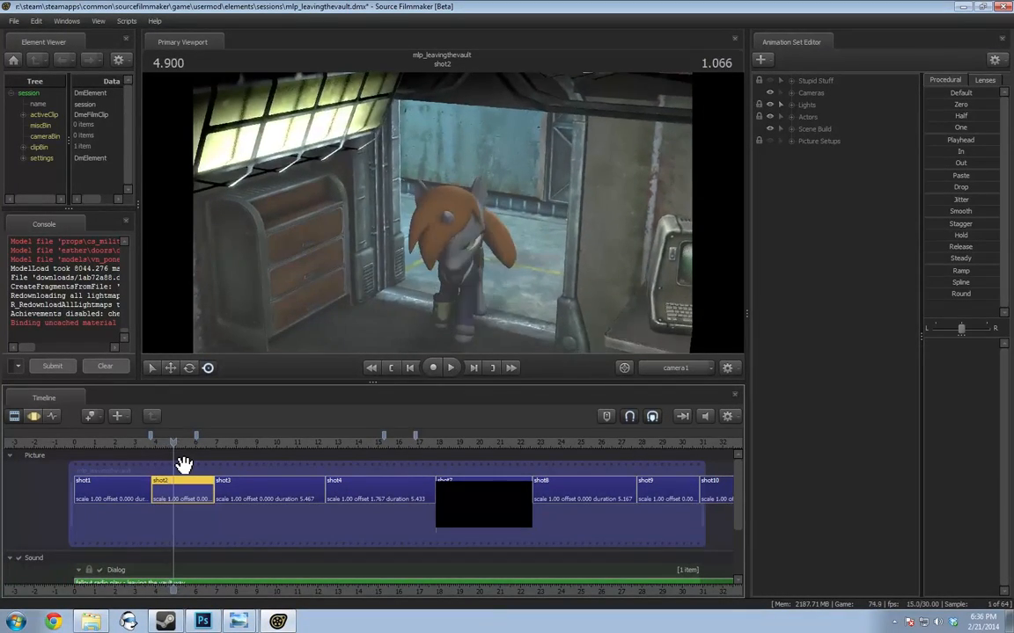
Replay from the end of shot1 into shot2, stop playback and scrub to 5.8 s
{"action": "left_click_drag", "start_coordinate": [128, 440], "coordinate": [126, 440]}
{"action": "key", "text": "space"}
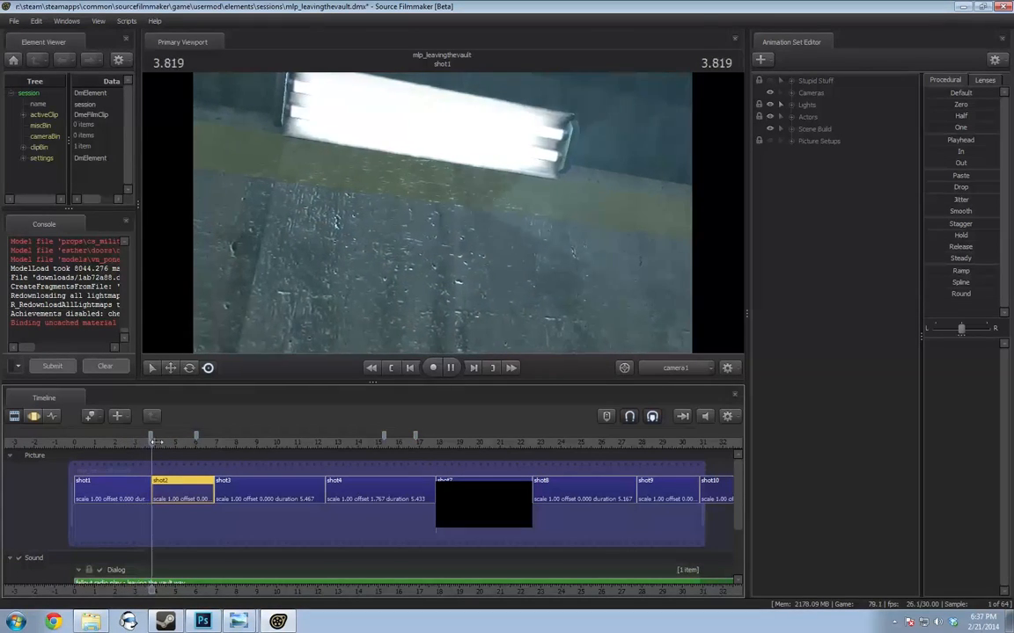
{"action": "key", "text": "alt+space"}
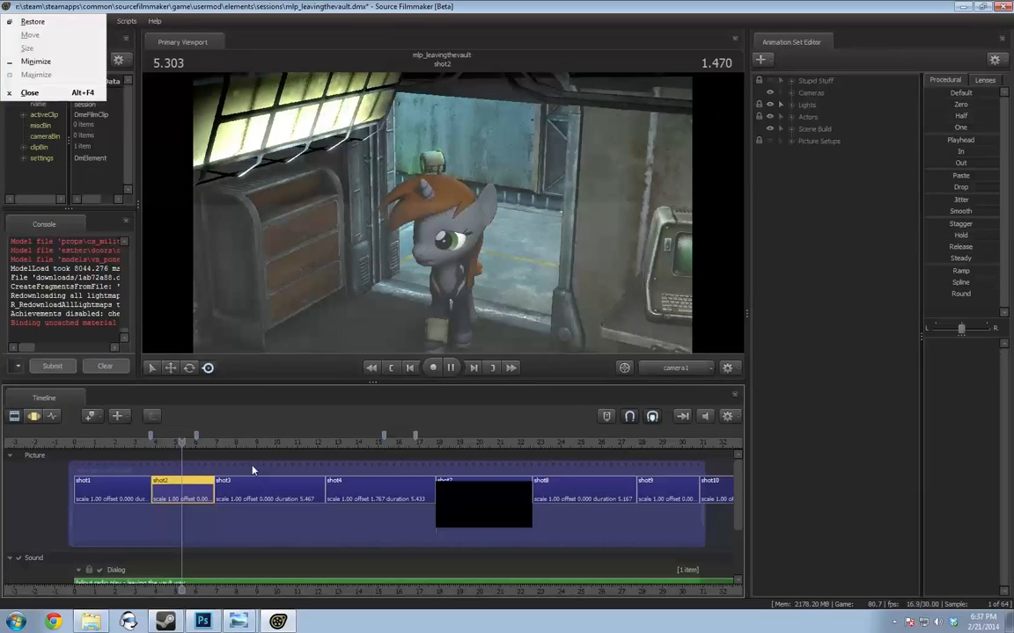
{"action": "key", "text": "Escape"}
{"action": "key", "text": "space"}
{"action": "left_click_drag", "start_coordinate": [201, 443], "coordinate": [194, 449]}
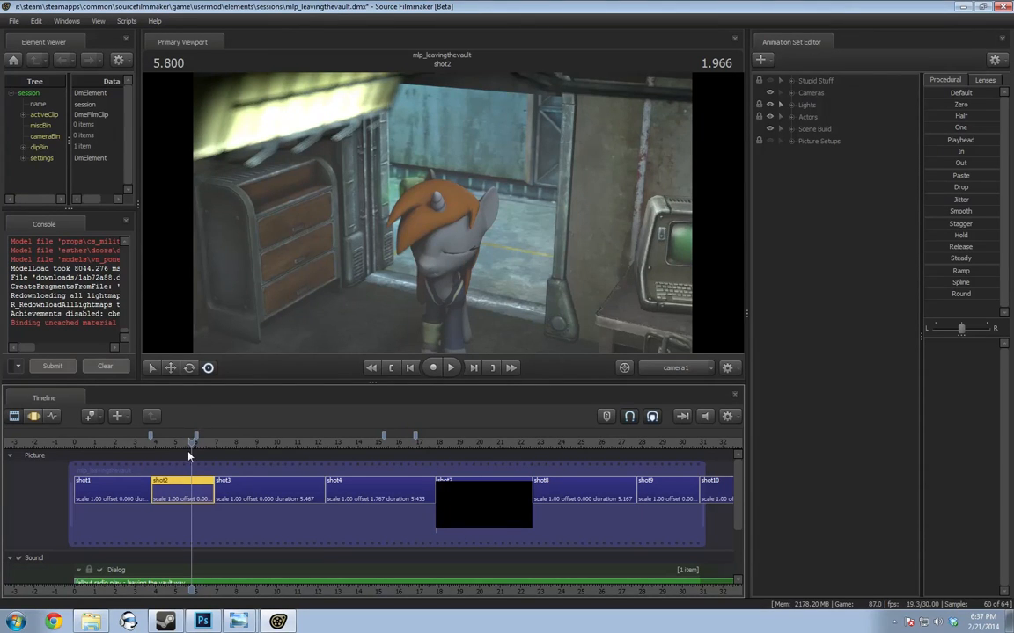
Scrub shot2 to 6.366 s and look through the particle files in the SFM usermod particles folder
{"action": "left_click_drag", "start_coordinate": [191, 444], "coordinate": [203, 454]}
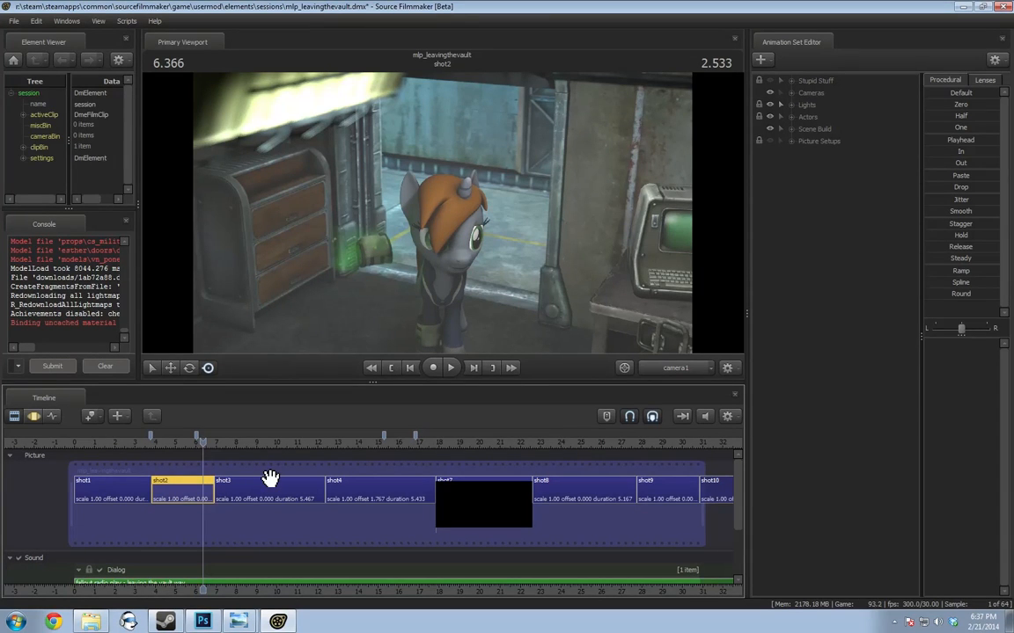
{"action": "left_click", "coordinate": [91, 622]}
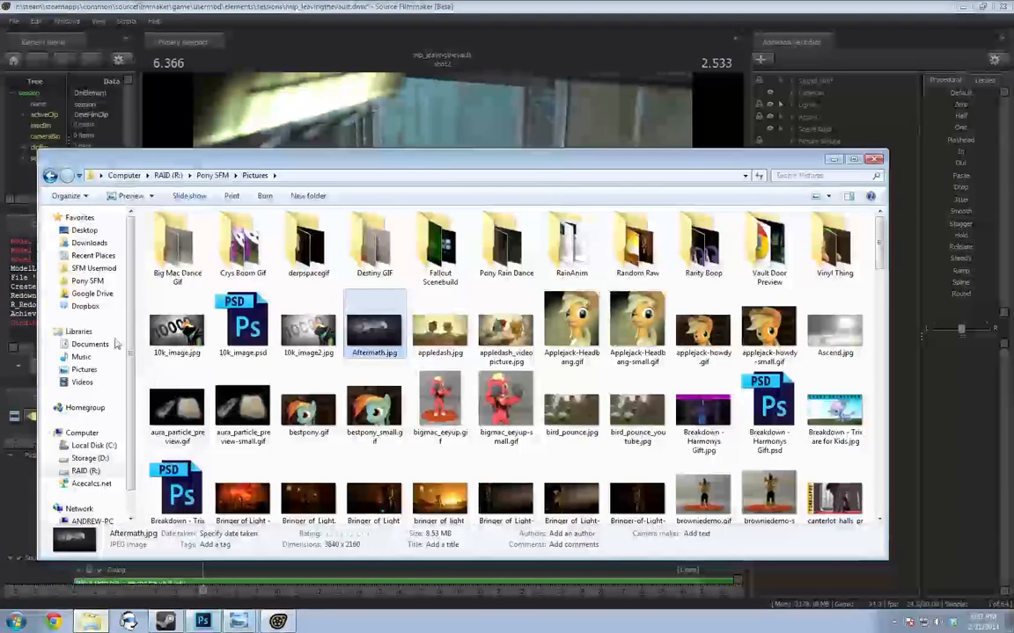
{"action": "left_click", "coordinate": [86, 271]}
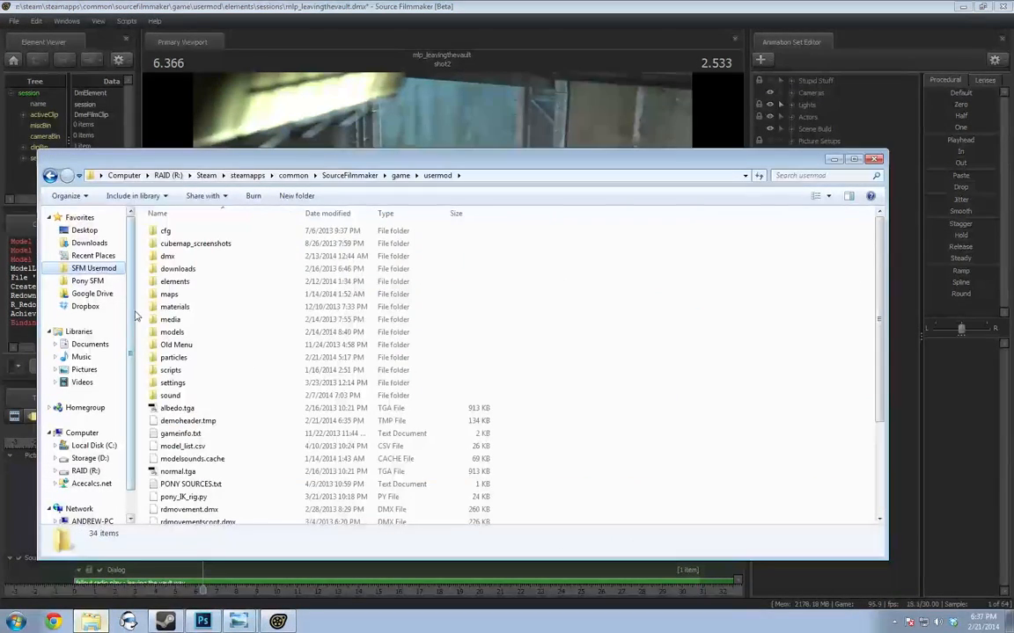
{"action": "double_click", "coordinate": [173, 357]}
{"action": "scroll", "coordinate": [312, 388], "scroll_direction": "down", "scroll_amount": 1}
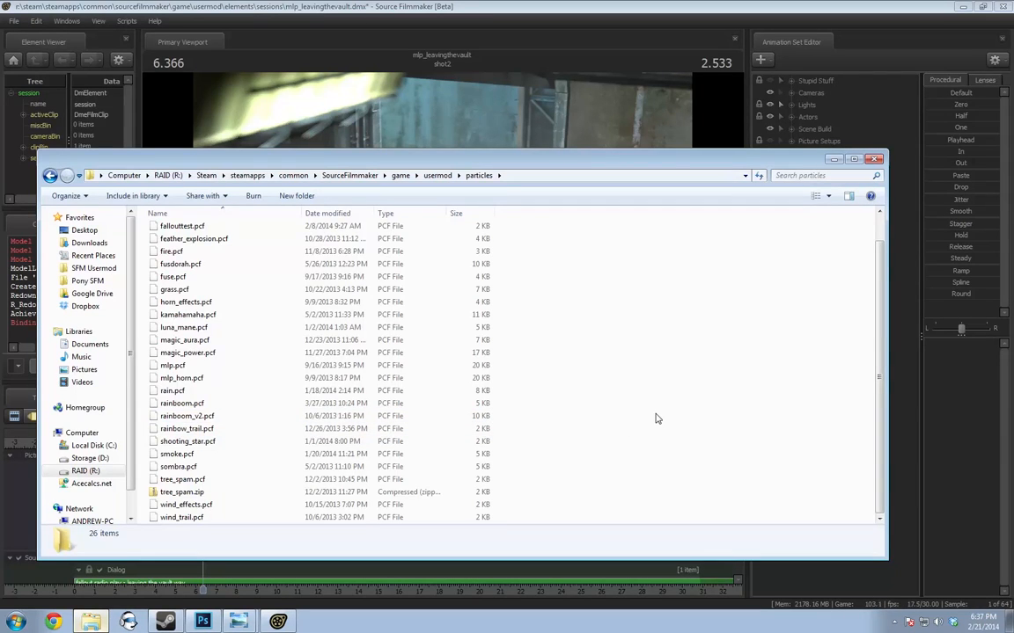
{"action": "scroll", "coordinate": [656, 419], "scroll_direction": "up", "scroll_amount": 1}
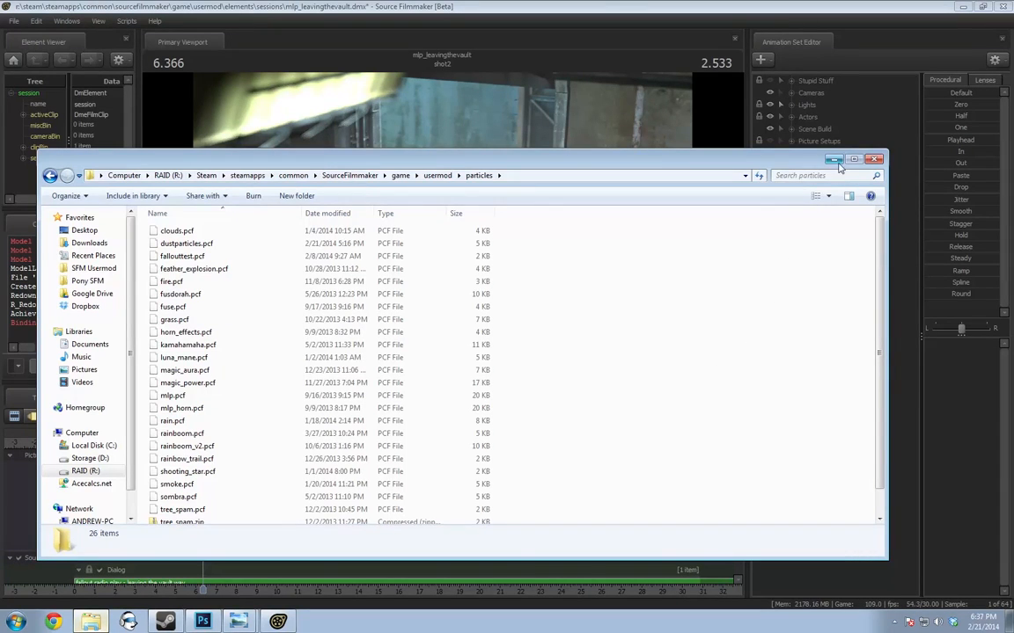
{"action": "left_click", "coordinate": [588, 6]}
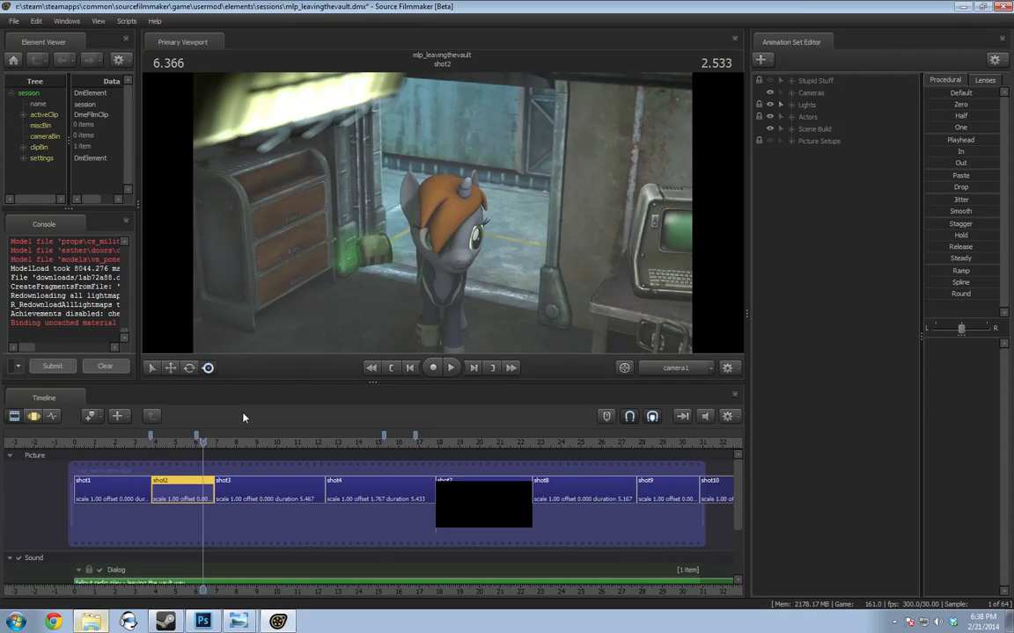
Play from 6.233 s in shot2 to 16.566 s in shot4 and scrub back to 9 s in shot3
{"action": "left_click", "coordinate": [201, 447]}
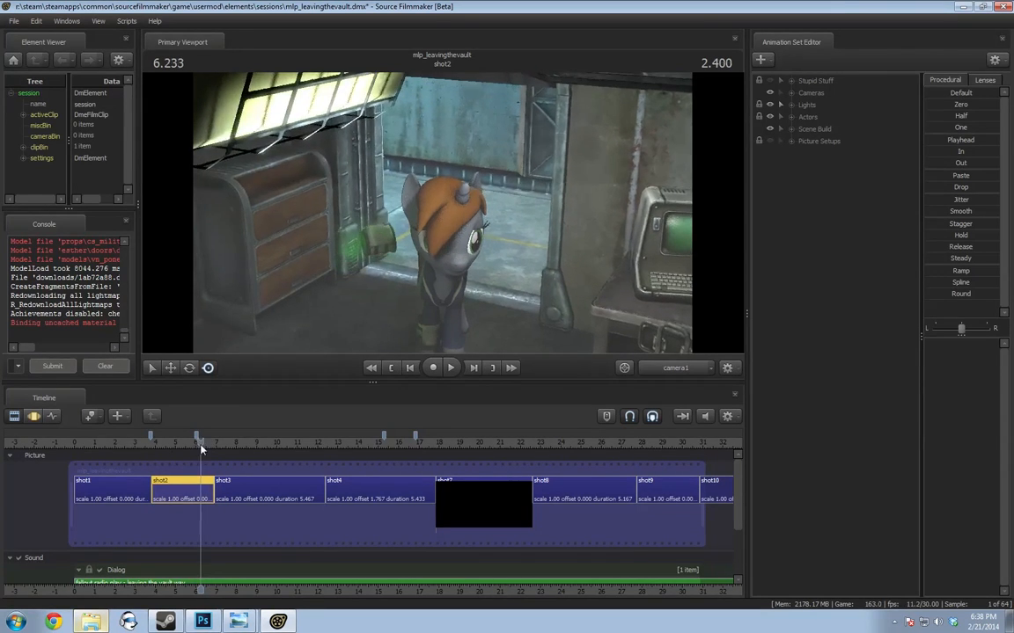
{"action": "key", "text": "space"}
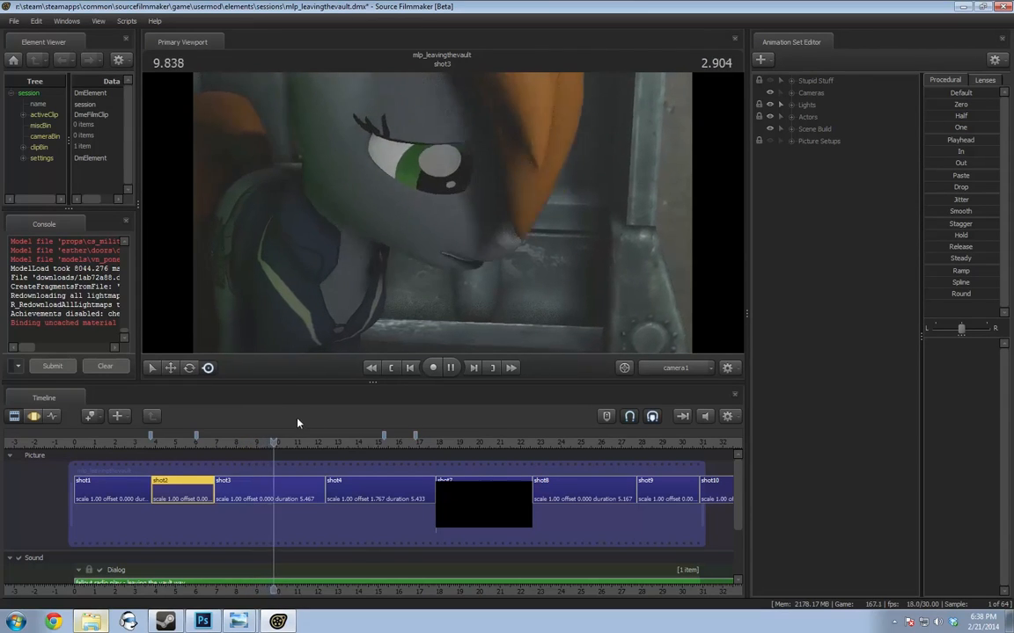
{"action": "left_click", "coordinate": [479, 375]}
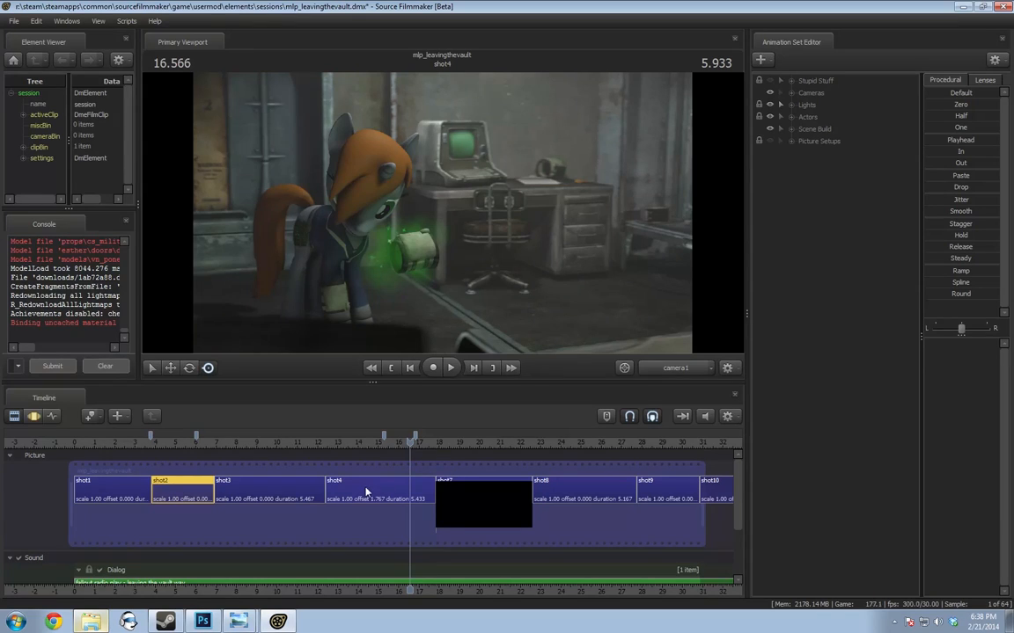
{"action": "left_click_drag", "start_coordinate": [343, 442], "coordinate": [204, 449]}
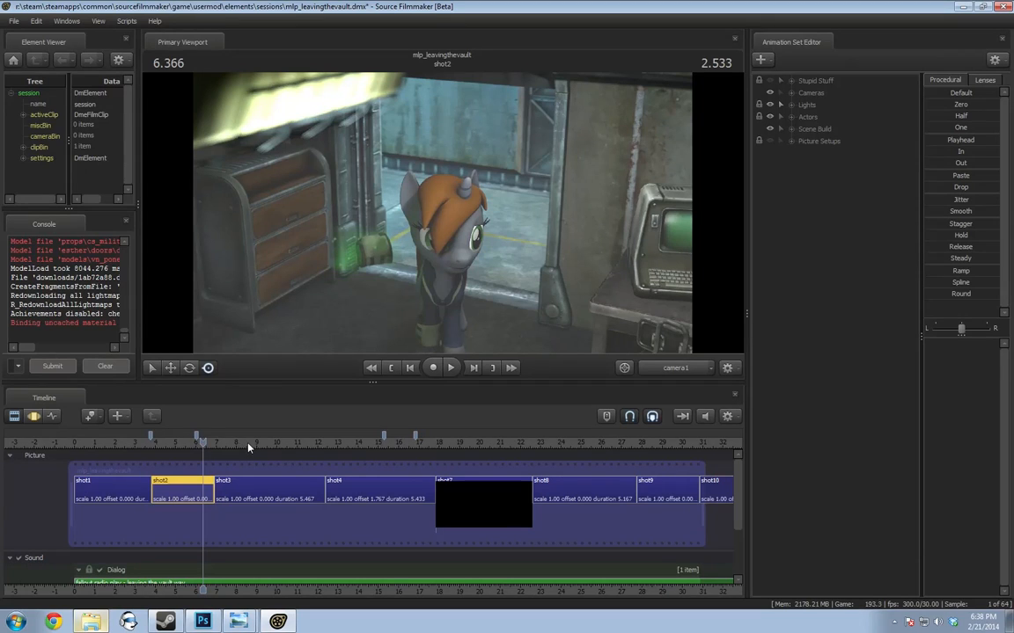
{"action": "mouse_move", "coordinate": [248, 444]}
{"action": "left_mouse_down"}
{"action": "mouse_move", "coordinate": [236, 441]}
{"action": "mouse_move", "coordinate": [256, 441]}
{"action": "left_mouse_up"}
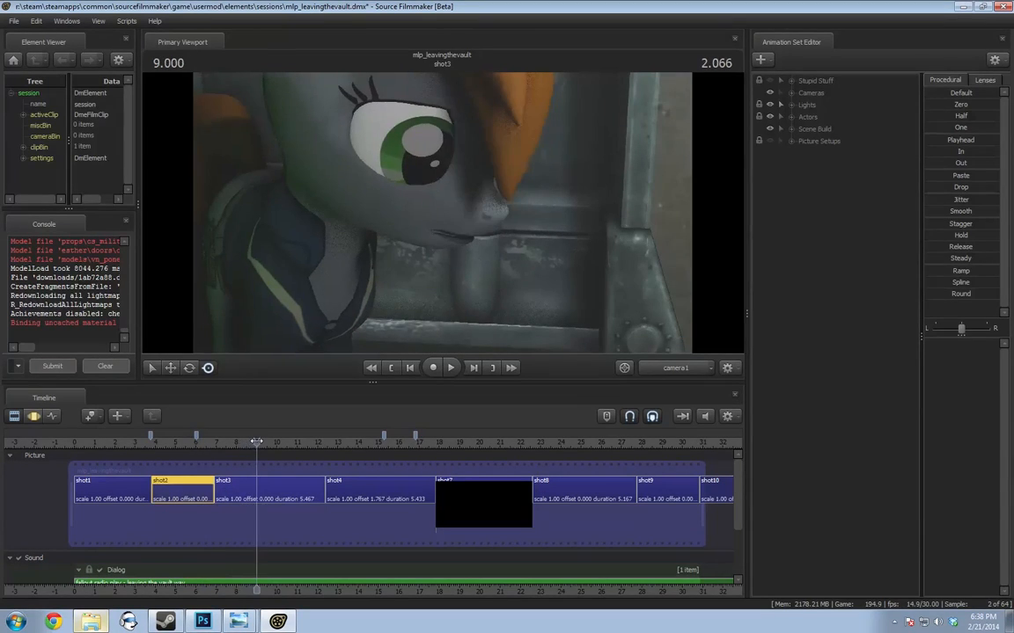
Examine the shot3 setup through the Work Camera, play it from 9 s to 9.433 s and return to camera1
{"action": "left_click", "coordinate": [685, 368]}
{"action": "left_click_drag", "start_coordinate": [546, 228], "coordinate": [563, 262]}
{"action": "key", "text": "s"}
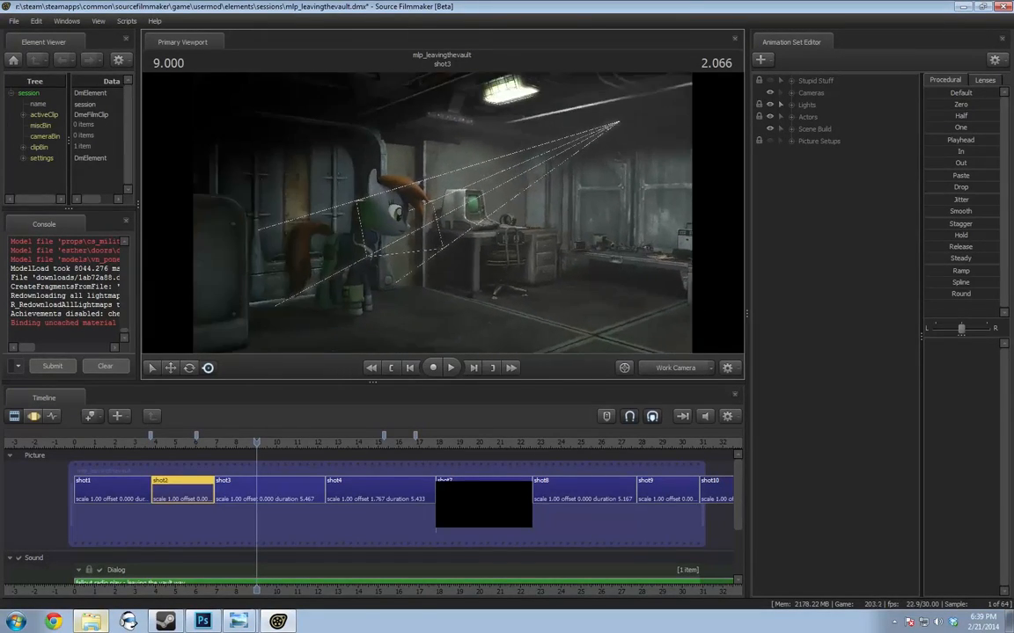
{"action": "key", "text": "space"}
{"action": "key", "text": "space"}
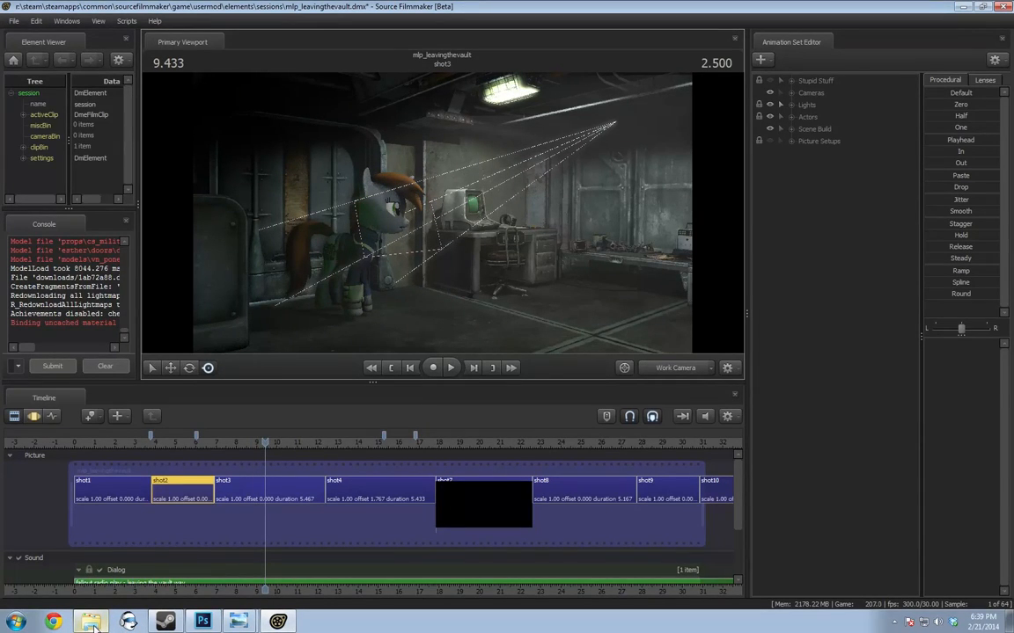
{"action": "left_click", "coordinate": [651, 416]}
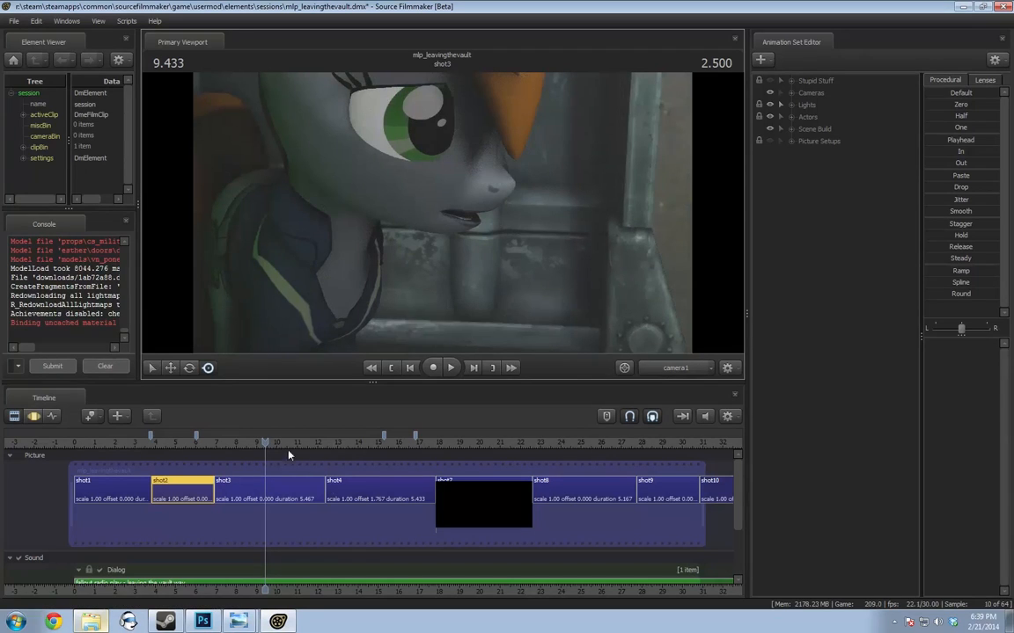
Enlarge the Primary Viewport in both directions and scrub to 17.766 s at the end of shot4
{"action": "left_click_drag", "start_coordinate": [416, 379], "coordinate": [415, 459]}
{"action": "left_click_drag", "start_coordinate": [137, 374], "coordinate": [98, 375]}
{"action": "left_click_drag", "start_coordinate": [283, 531], "coordinate": [434, 539]}
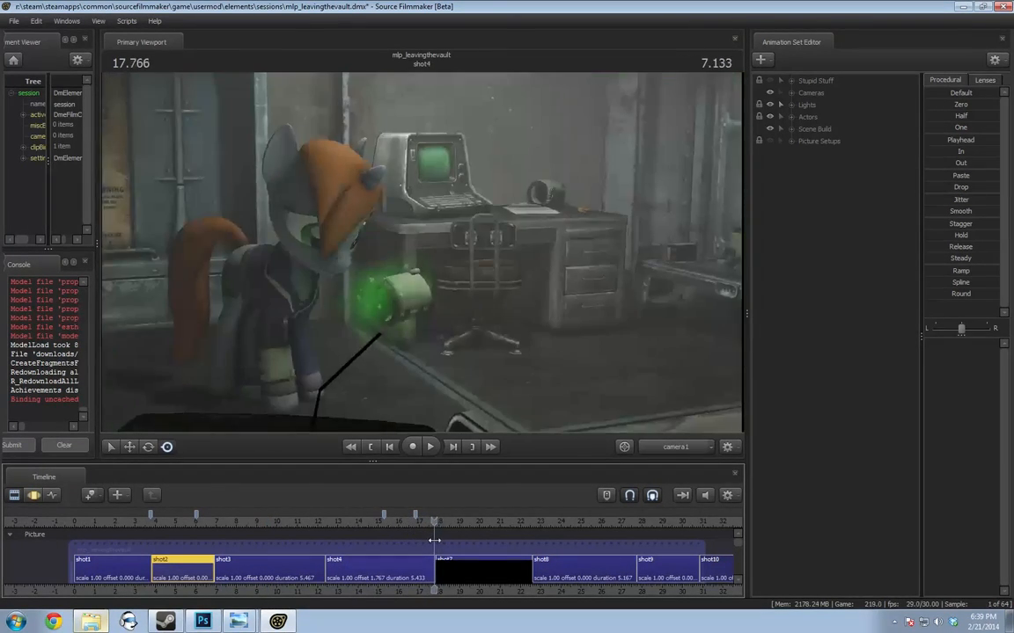
Find Fallout WIP 01.mp4 in the Pony SFM Videos folder and open it in VLC media player
{"action": "left_click", "coordinate": [128, 621]}
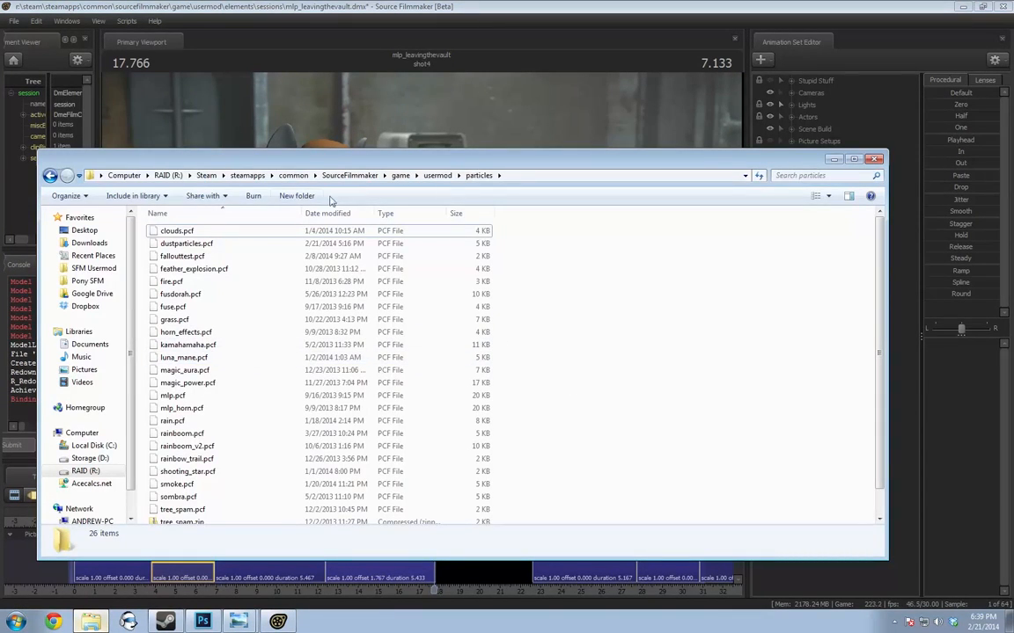
{"action": "left_click", "coordinate": [119, 280]}
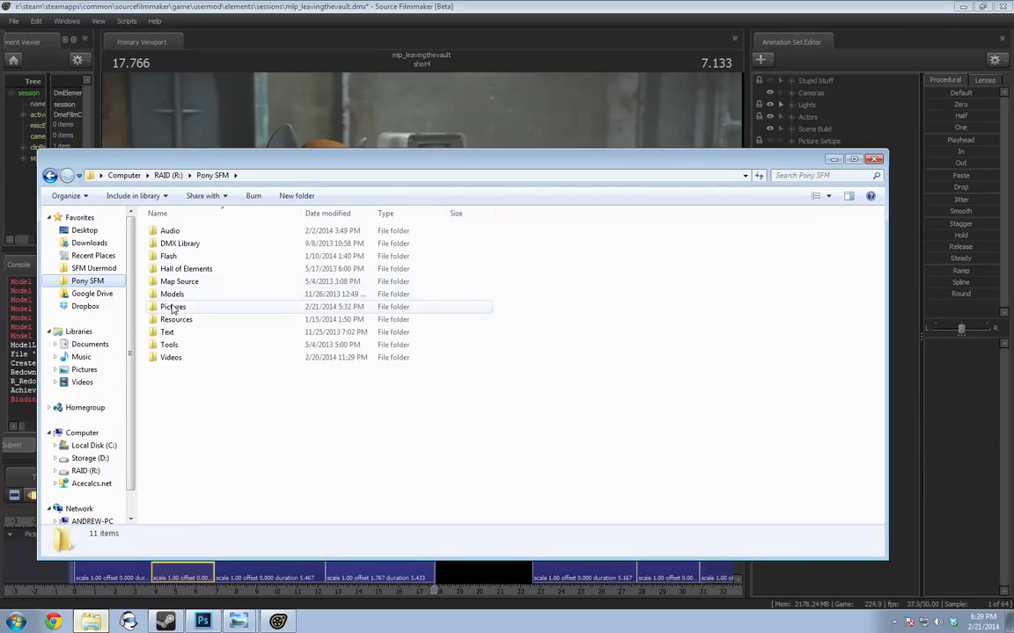
{"action": "double_click", "coordinate": [171, 357]}
{"action": "scroll", "coordinate": [339, 392], "scroll_direction": "down", "scroll_amount": 10}
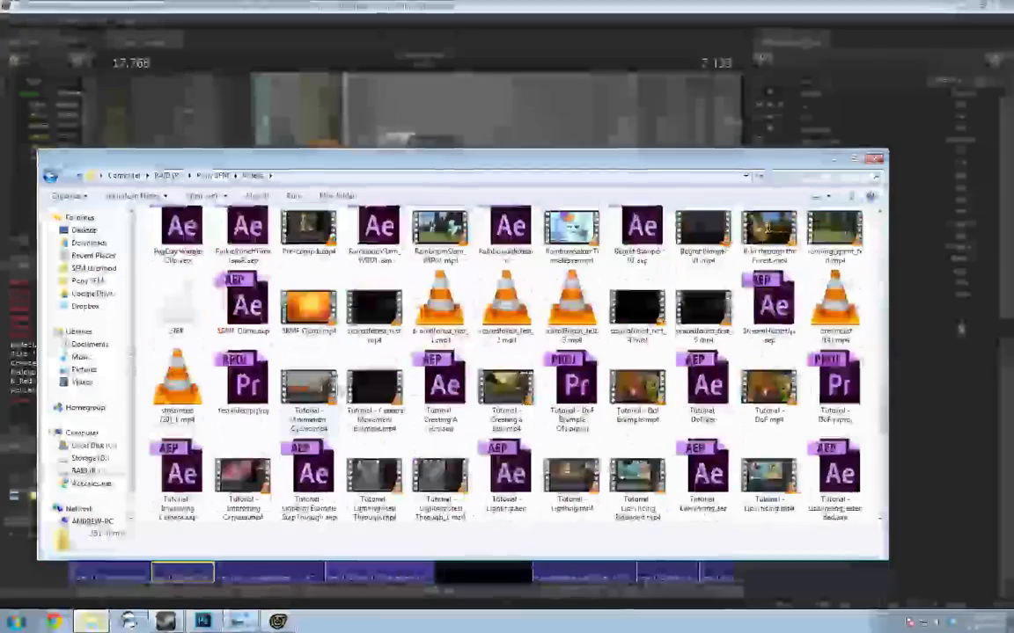
{"action": "scroll", "coordinate": [339, 392], "scroll_direction": "up", "scroll_amount": 3}
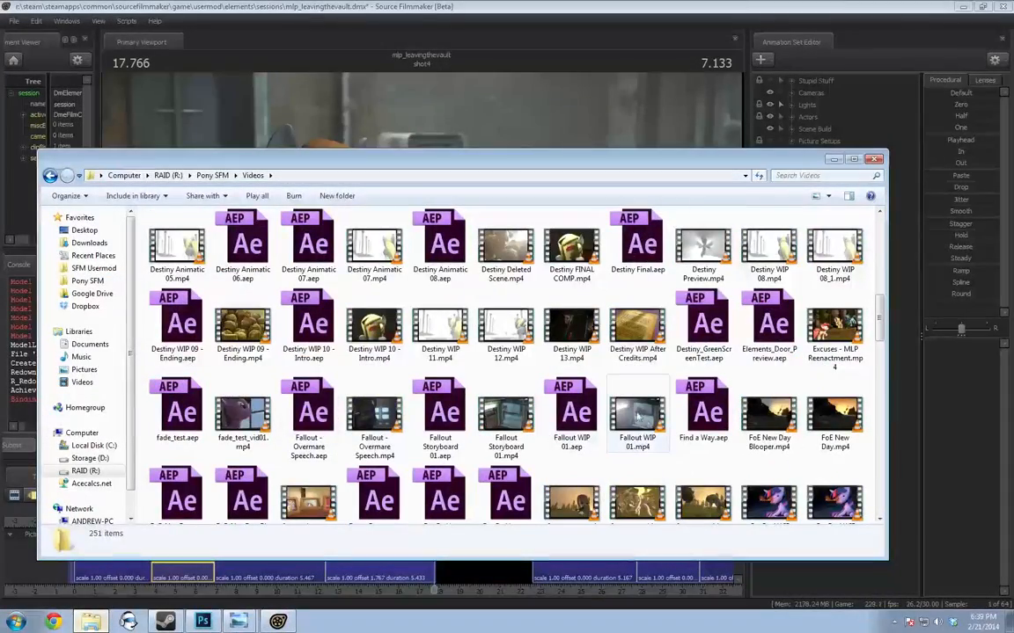
{"action": "left_click", "coordinate": [630, 411]}
{"action": "double_click", "coordinate": [630, 411]}
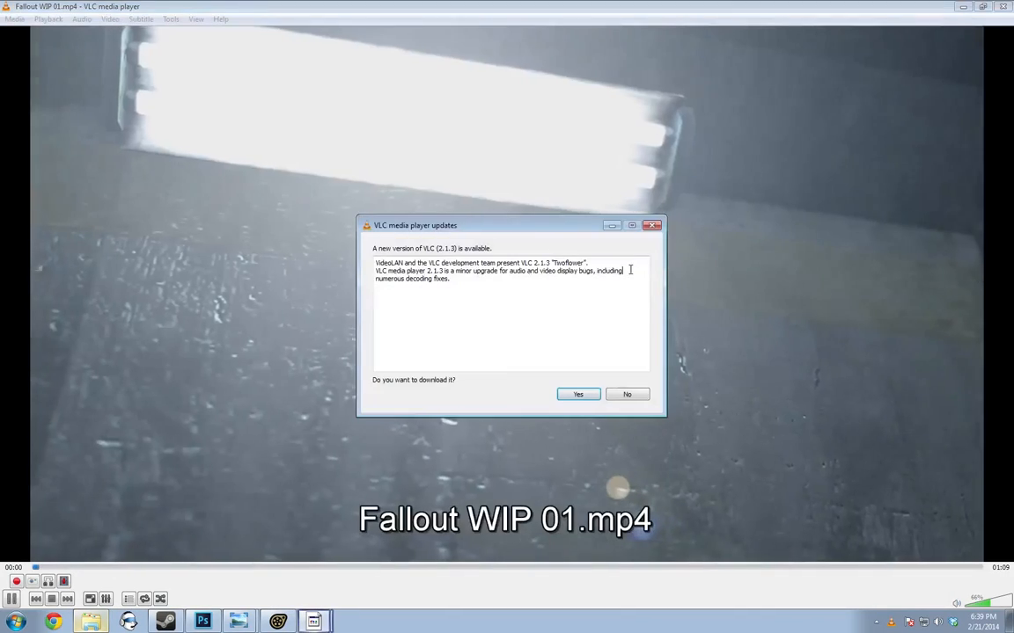
Dismiss the player's update offer, watch the video full screen and pause it at 00:18
{"action": "left_click", "coordinate": [654, 227]}
{"action": "double_click", "coordinate": [409, 425]}
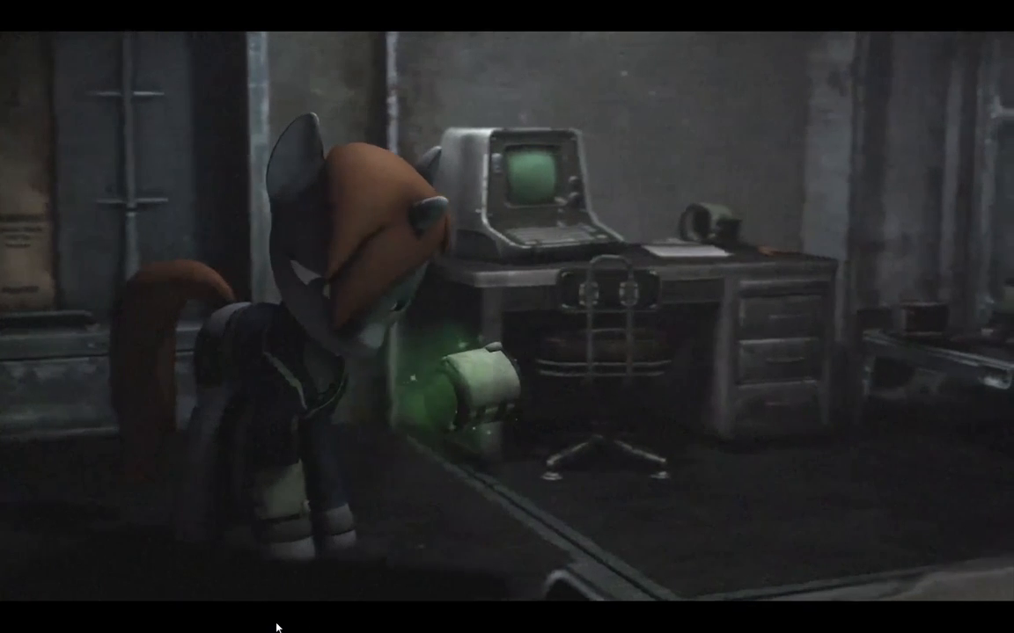
{"action": "double_click", "coordinate": [579, 409]}
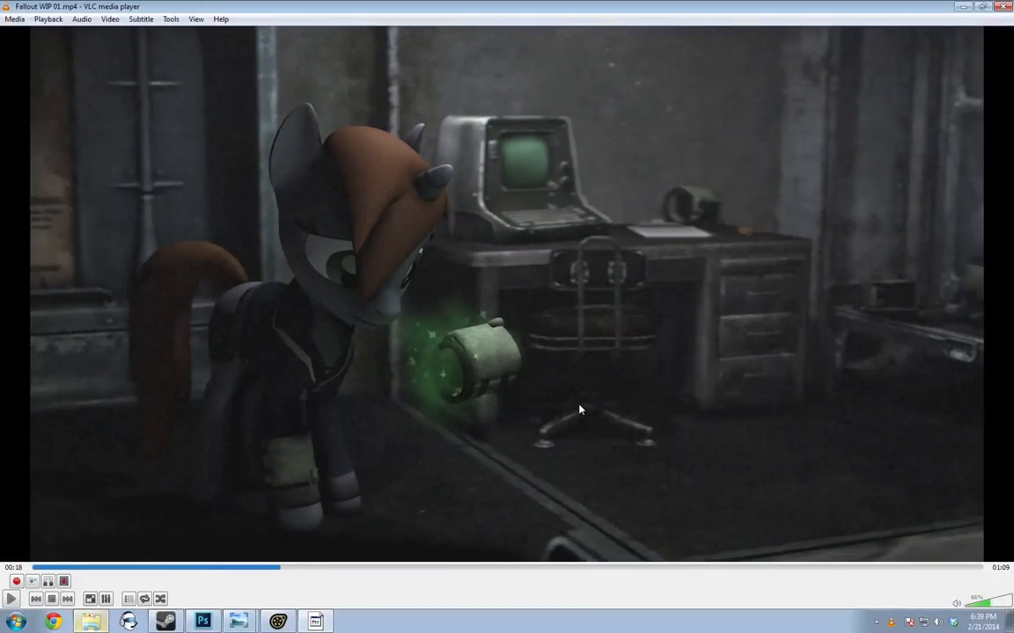
Compare the paused VLC frame with the Source Filmmaker viewport at 17.766 s and close the video
{"action": "key", "text": "alt+Tab"}
{"action": "key", "text": "alt+Tab"}
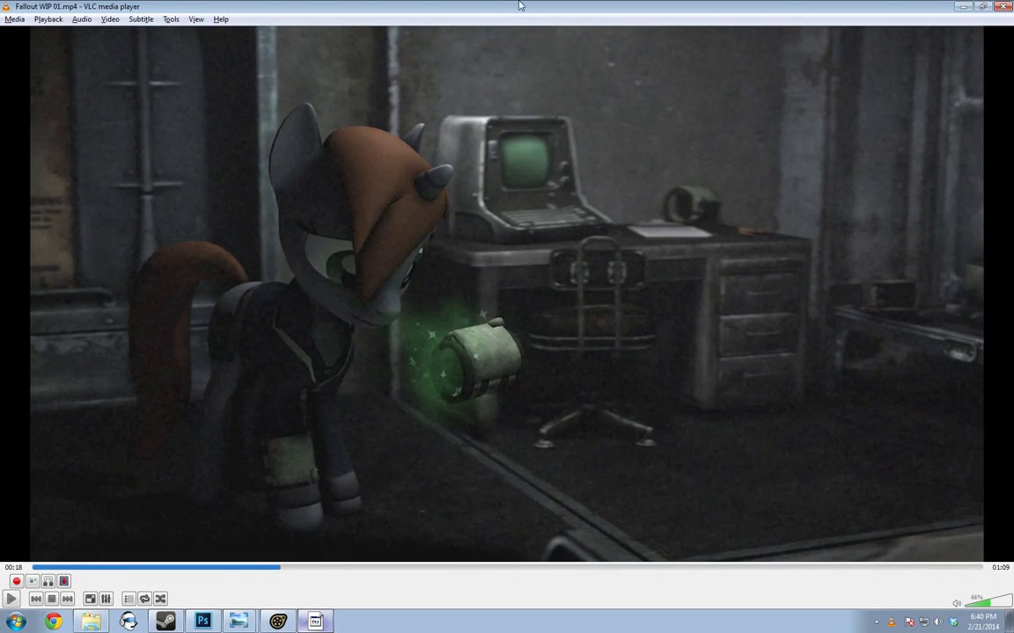
{"action": "key", "text": "alt+Tab"}
{"action": "key", "text": "alt+Tab"}
{"action": "key", "text": "alt+Tab"}
{"action": "key", "text": "alt+Tab"}
{"action": "key", "text": "alt+Tab"}
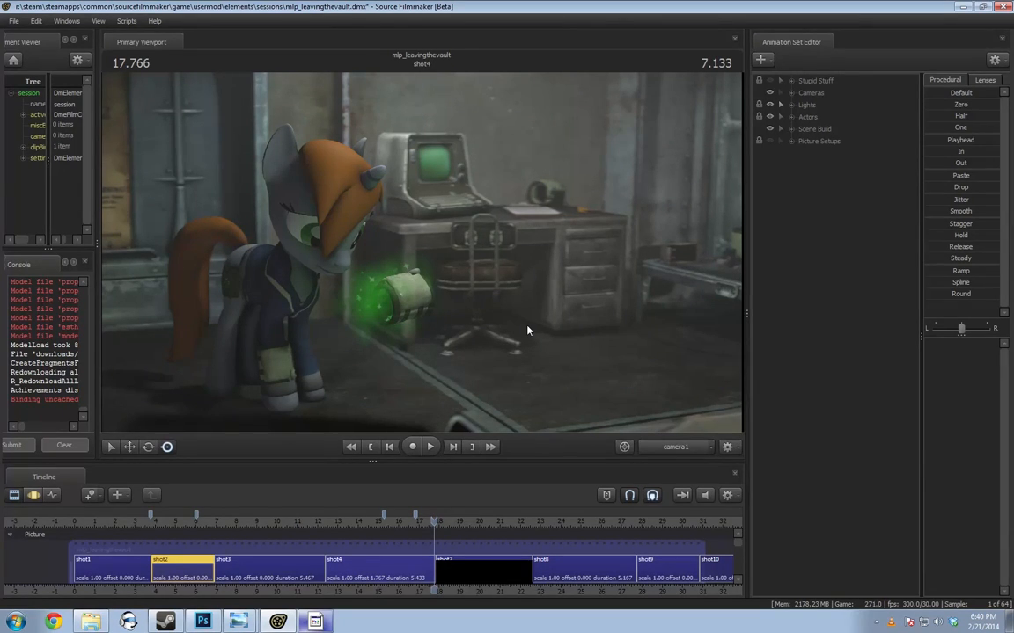
{"action": "key", "text": "alt+Tab"}
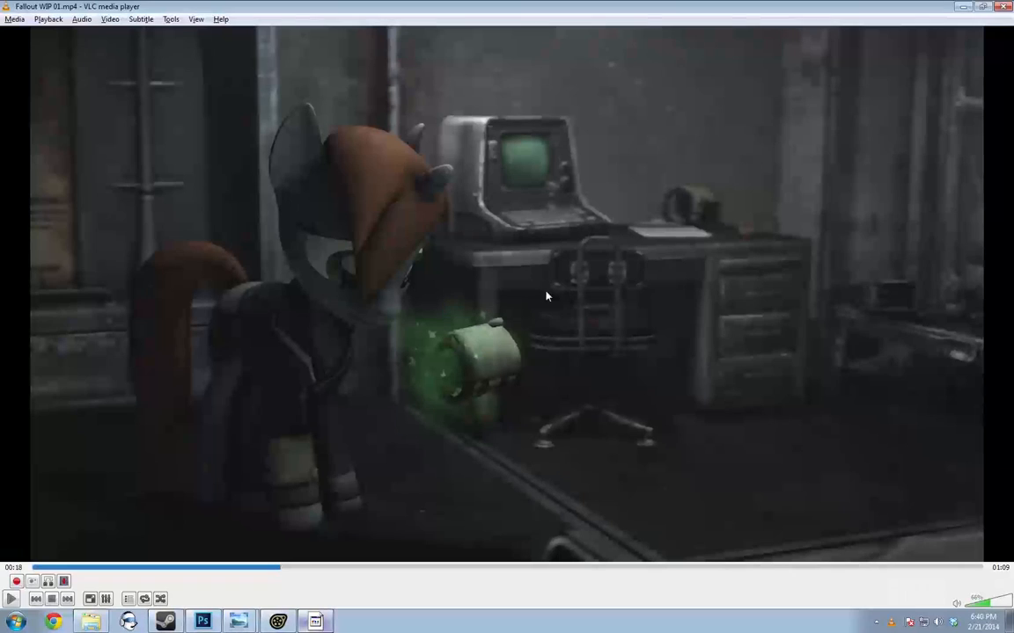
{"action": "left_click", "coordinate": [1004, 6]}
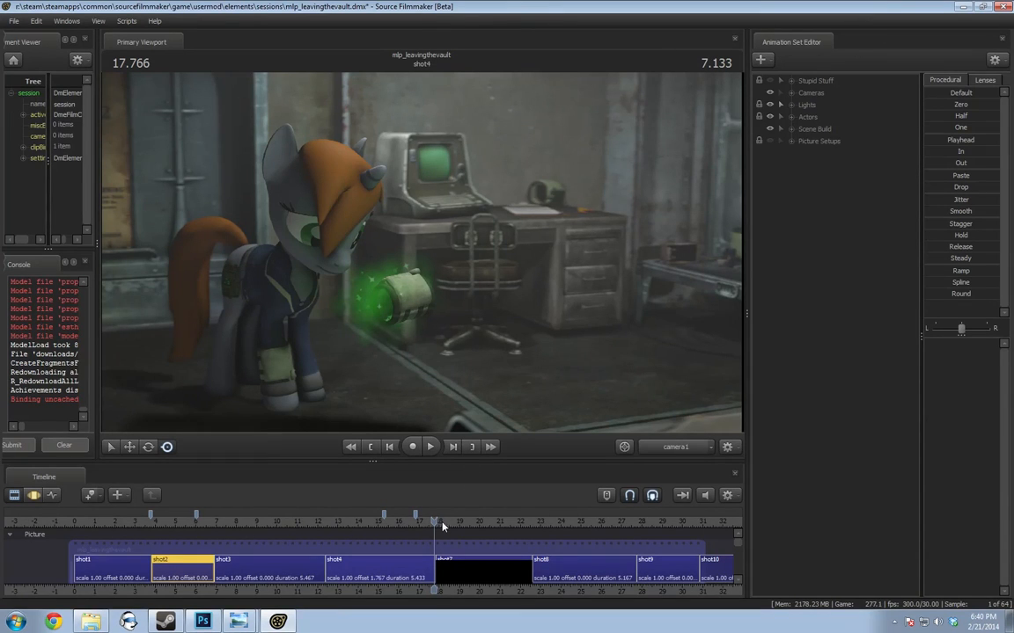
Select shot4, scrub it to 16.866 s and view the room around the character through the Work Camera
{"action": "left_click_drag", "start_coordinate": [436, 523], "coordinate": [395, 564]}
{"action": "left_click", "coordinate": [395, 564]}
{"action": "left_click", "coordinate": [676, 448]}
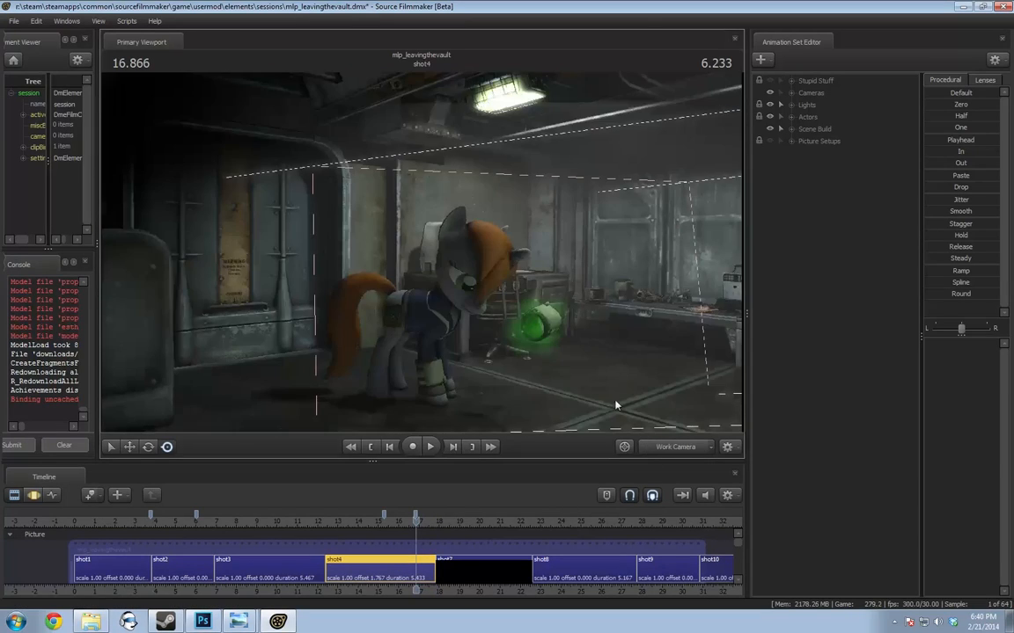
{"action": "left_click_drag", "start_coordinate": [615, 403], "coordinate": [430, 255]}
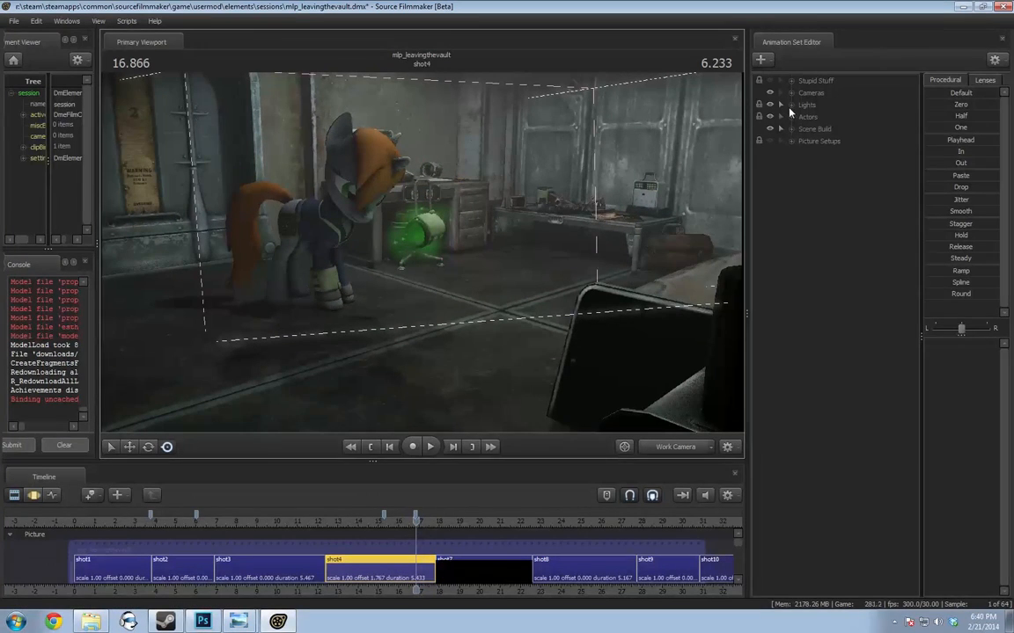
Expand the Lights group and its Lil Pip's Room subgroup, and look up at the room's ceiling lights
{"action": "left_click", "coordinate": [780, 104]}
{"action": "left_click", "coordinate": [803, 117]}
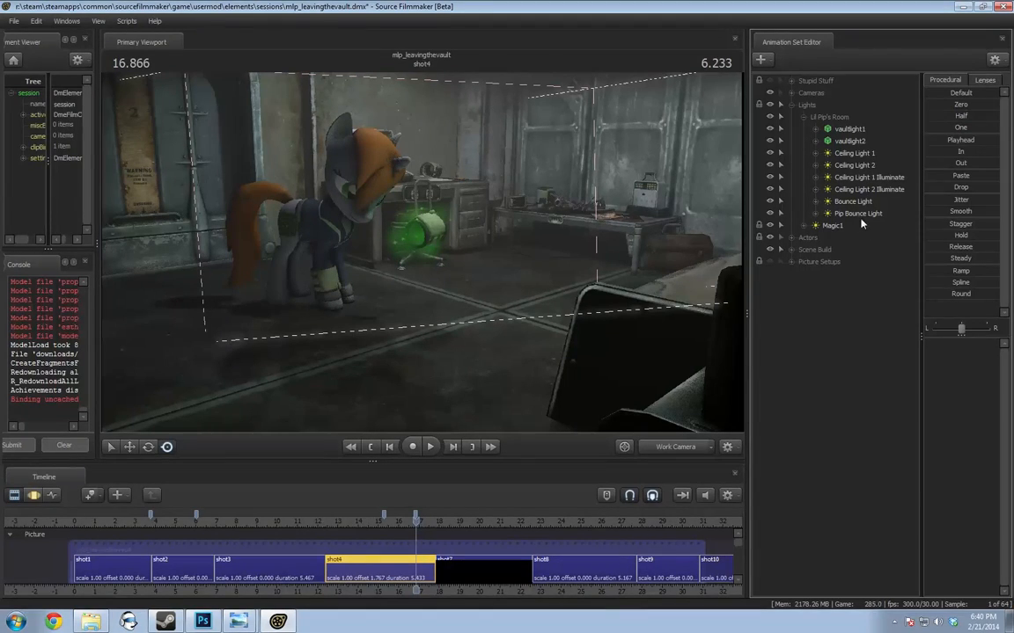
{"action": "left_click_drag", "start_coordinate": [605, 246], "coordinate": [449, 335]}
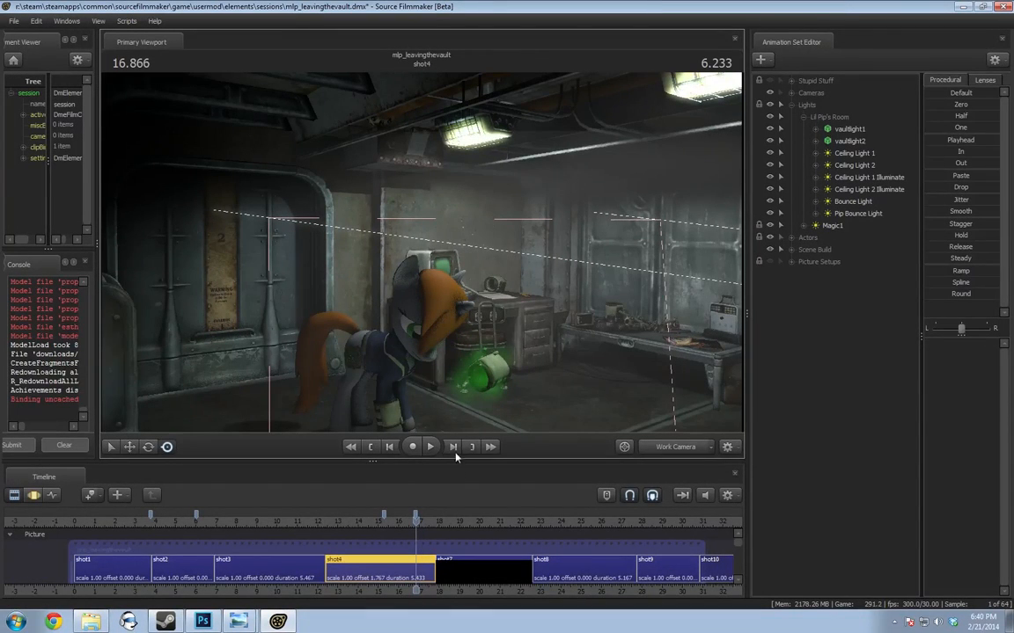
Scrub between 7.033 s in shot3 and 12.466 s in shot4 through the Work Camera, finishing at 10.133 s
{"action": "left_click_drag", "start_coordinate": [404, 534], "coordinate": [224, 540]}
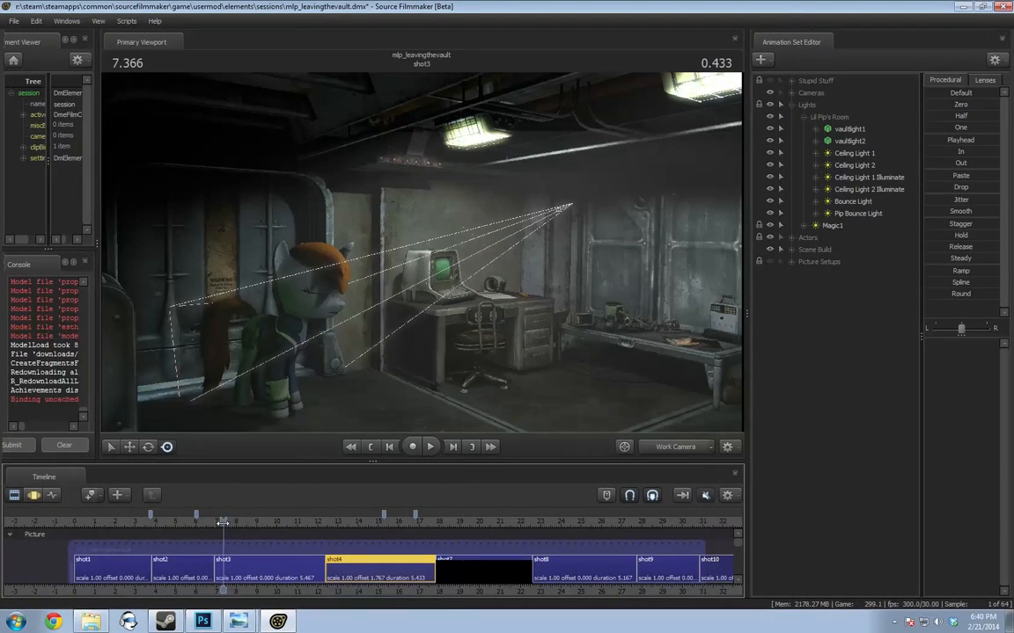
{"action": "left_click_drag", "start_coordinate": [223, 523], "coordinate": [327, 538]}
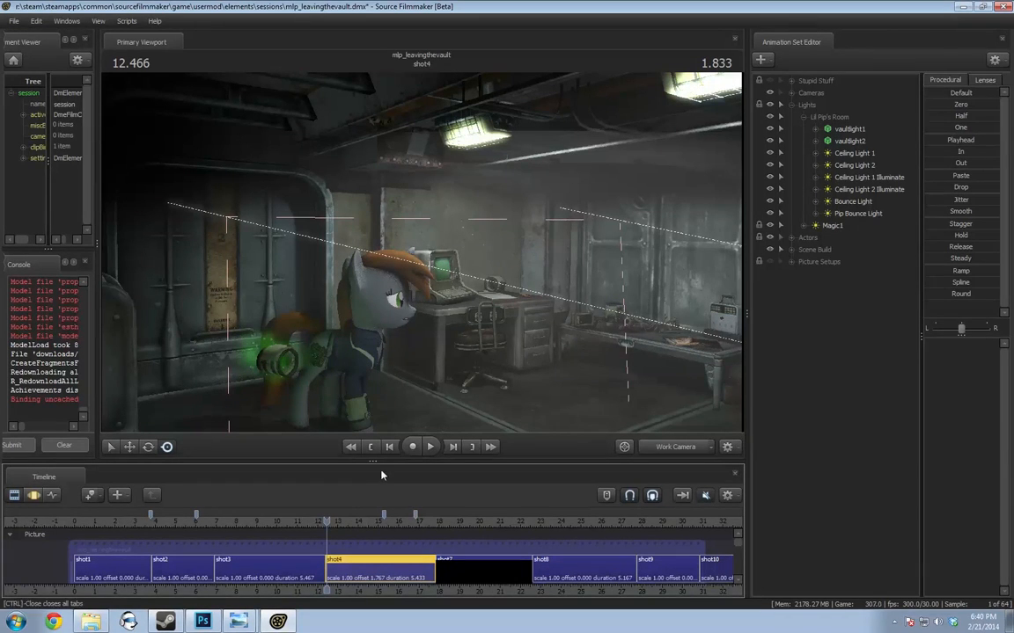
{"action": "left_click_drag", "start_coordinate": [331, 520], "coordinate": [215, 546]}
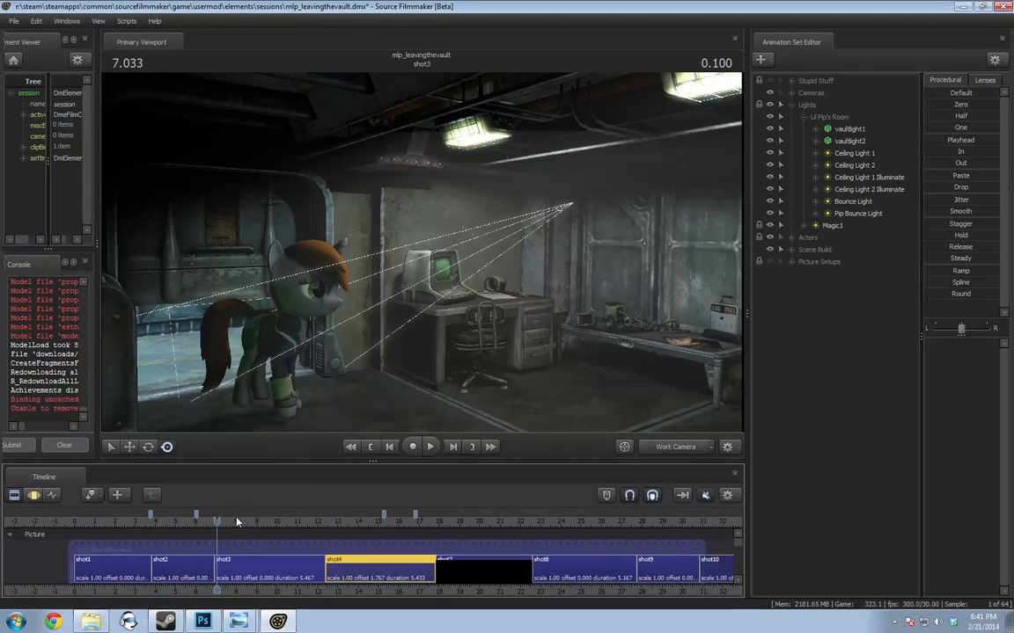
{"action": "left_click_drag", "start_coordinate": [216, 524], "coordinate": [220, 525]}
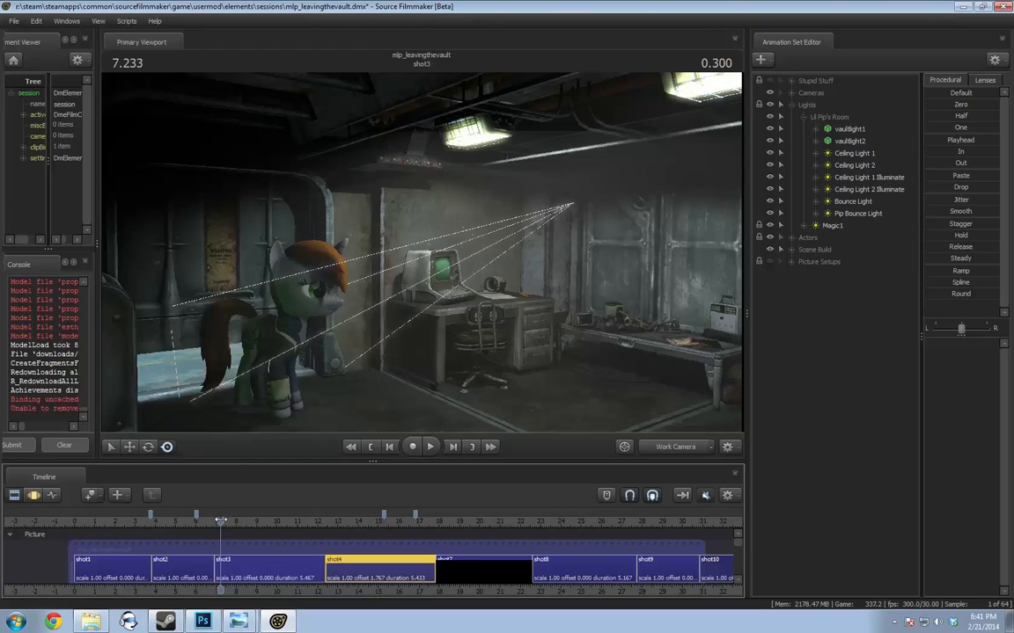
{"action": "left_click_drag", "start_coordinate": [220, 523], "coordinate": [279, 524]}
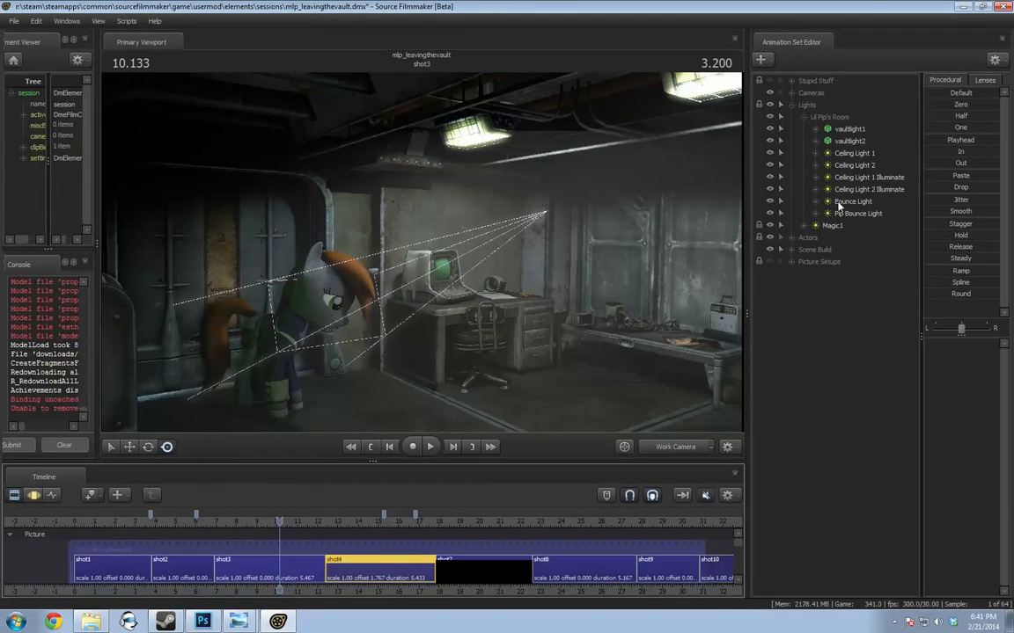
Hide Pip Bounce Light in Lil Pip's Room and examine the character's lighting up close through the Work Camera
{"action": "left_click", "coordinate": [867, 214]}
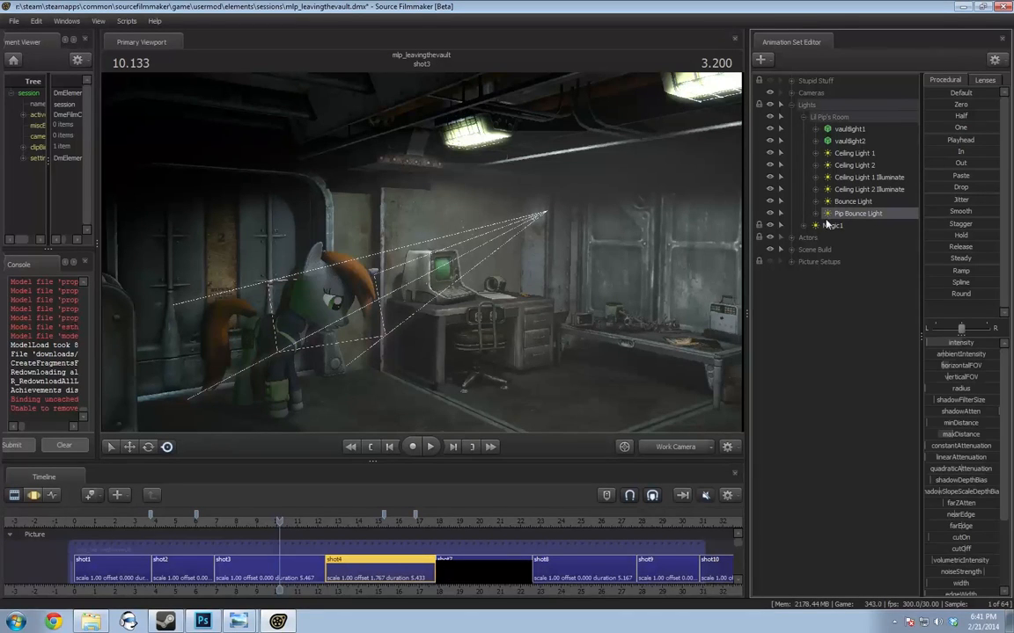
{"action": "left_click", "coordinate": [771, 215]}
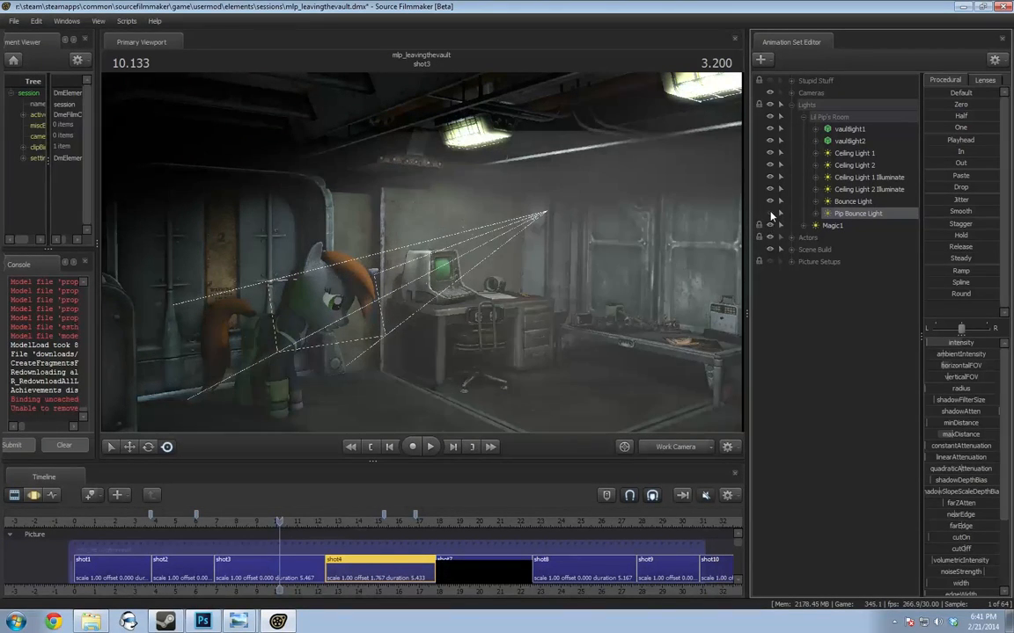
{"action": "left_click_drag", "start_coordinate": [617, 301], "coordinate": [445, 247]}
{"action": "key", "text": "w"}
Select shot3 to check its light list, return to shot4 at 13.800 s and view the character through the Work Camera
{"action": "left_click", "coordinate": [297, 576]}
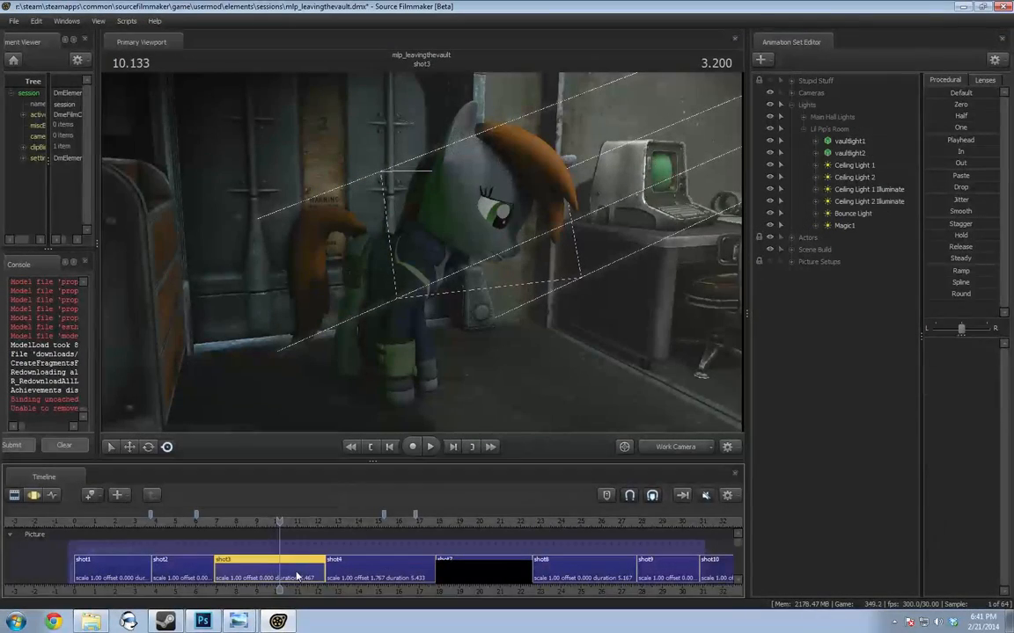
{"action": "left_click", "coordinate": [381, 578]}
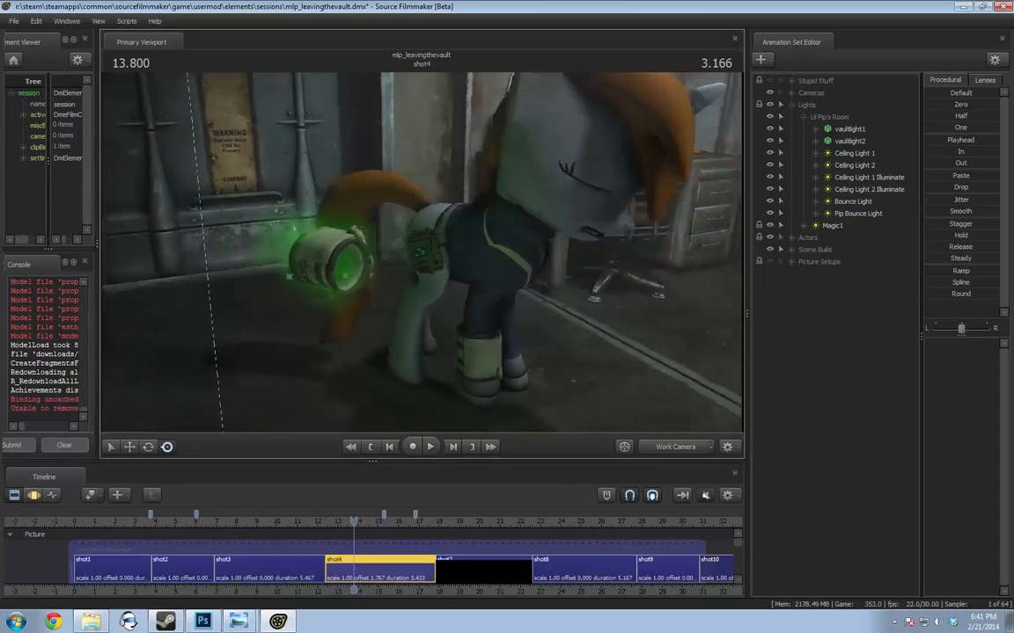
{"action": "left_click_drag", "start_coordinate": [661, 290], "coordinate": [670, 278]}
{"action": "key", "text": "d"}
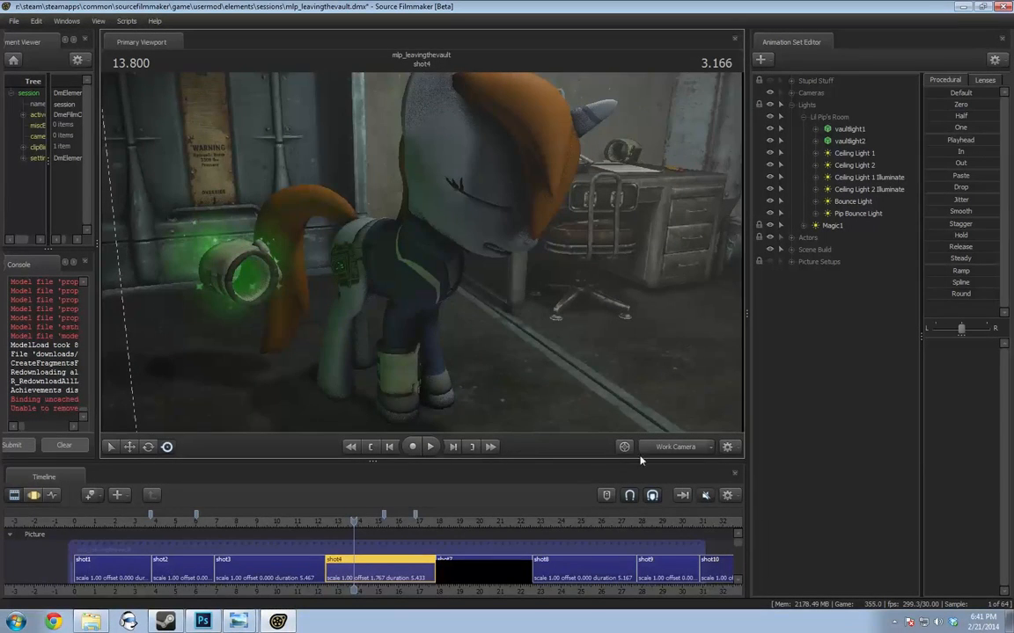
Switch the viewport to camera1 and hide Pip Bounce Light to compare the character's lighting in shot4
{"action": "left_click", "coordinate": [675, 446]}
{"action": "left_click", "coordinate": [816, 214]}
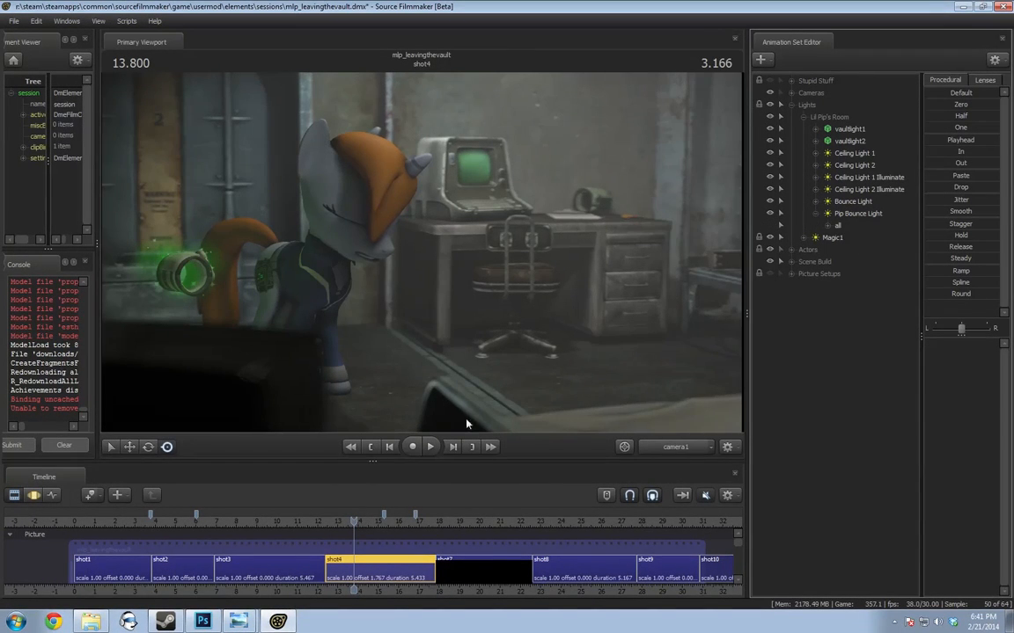
{"action": "left_click", "coordinate": [817, 216]}
{"action": "left_click", "coordinate": [771, 213]}
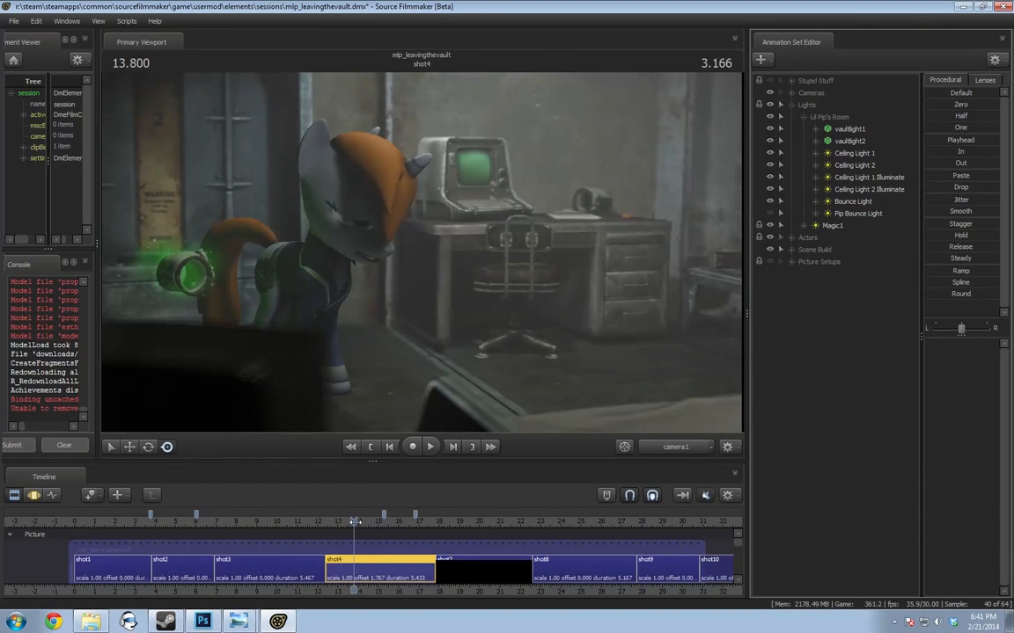
Scrub shot4 to 17.666 s, make Pip Bounce Light visible again and scrub back to 12.800 s
{"action": "left_click_drag", "start_coordinate": [355, 522], "coordinate": [432, 530]}
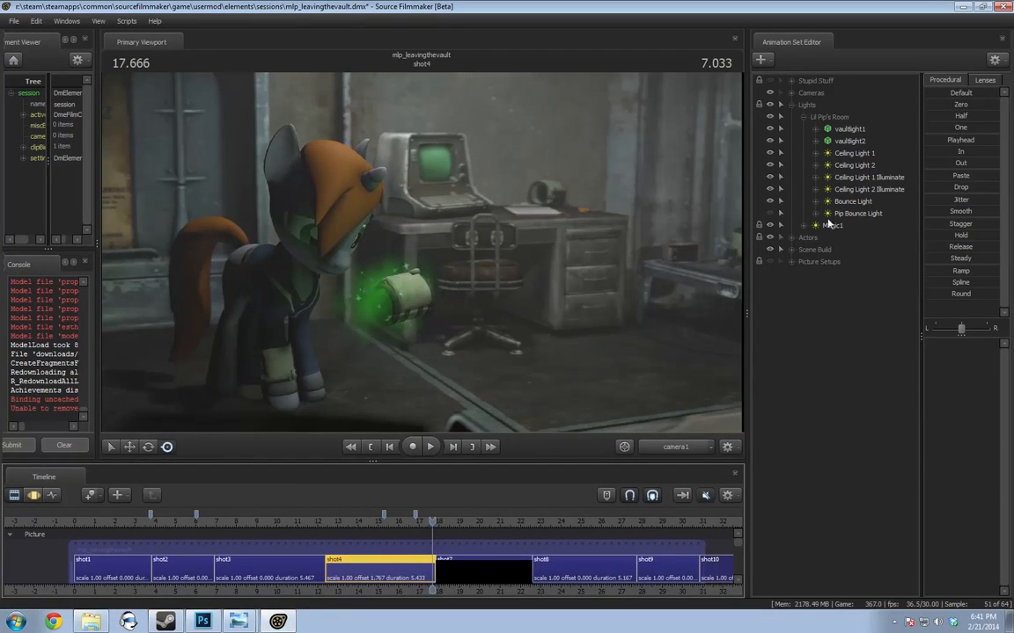
{"action": "left_click", "coordinate": [771, 213]}
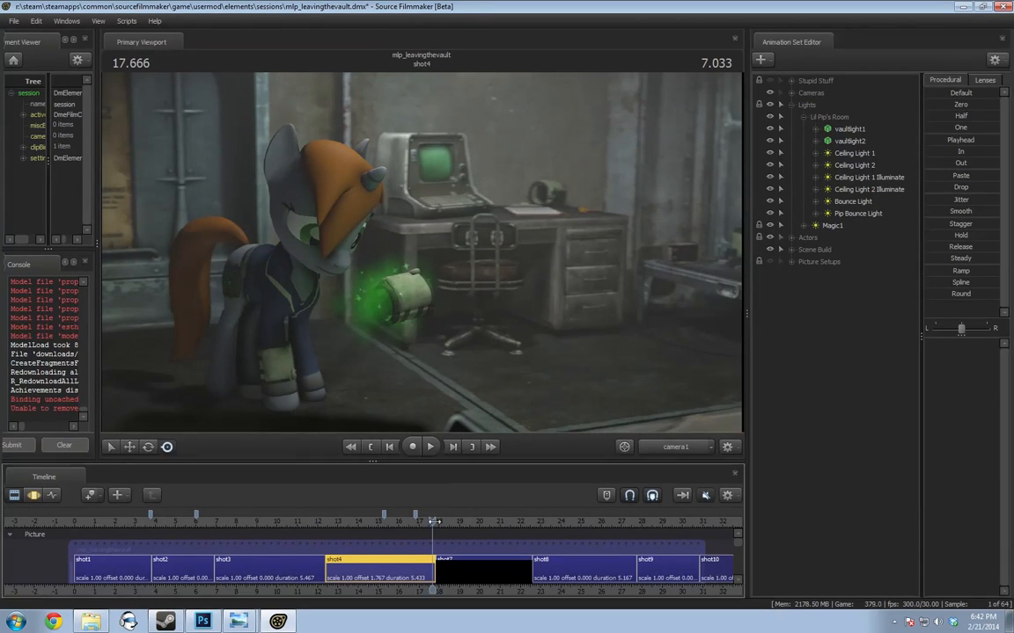
{"action": "left_click_drag", "start_coordinate": [432, 521], "coordinate": [334, 532]}
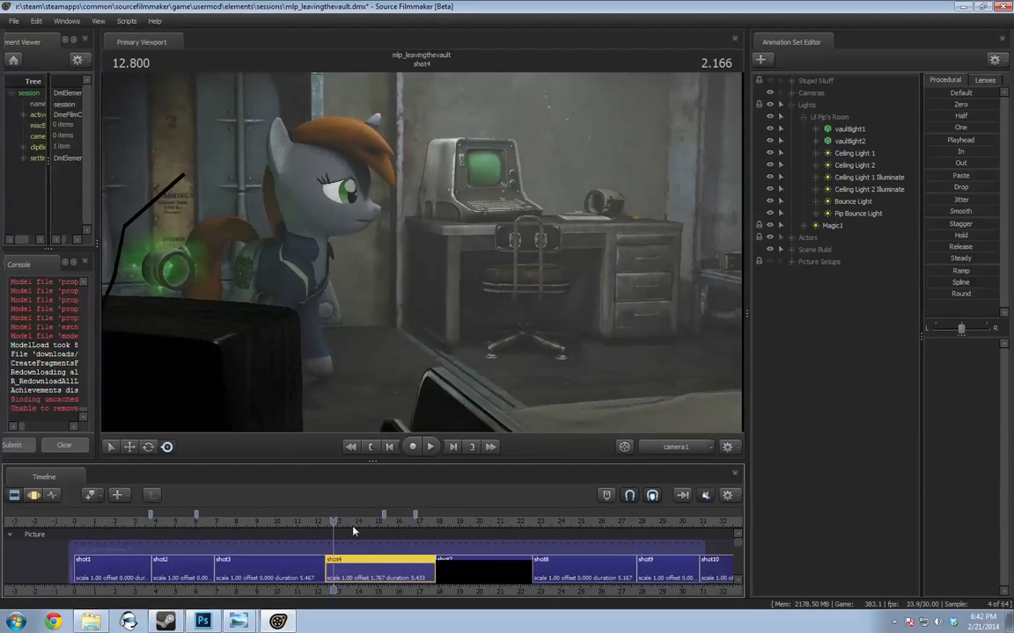
Select Ceiling Light 1, switch to the Work Camera and examine the ceiling fixtures above the character
{"action": "left_click", "coordinate": [860, 155]}
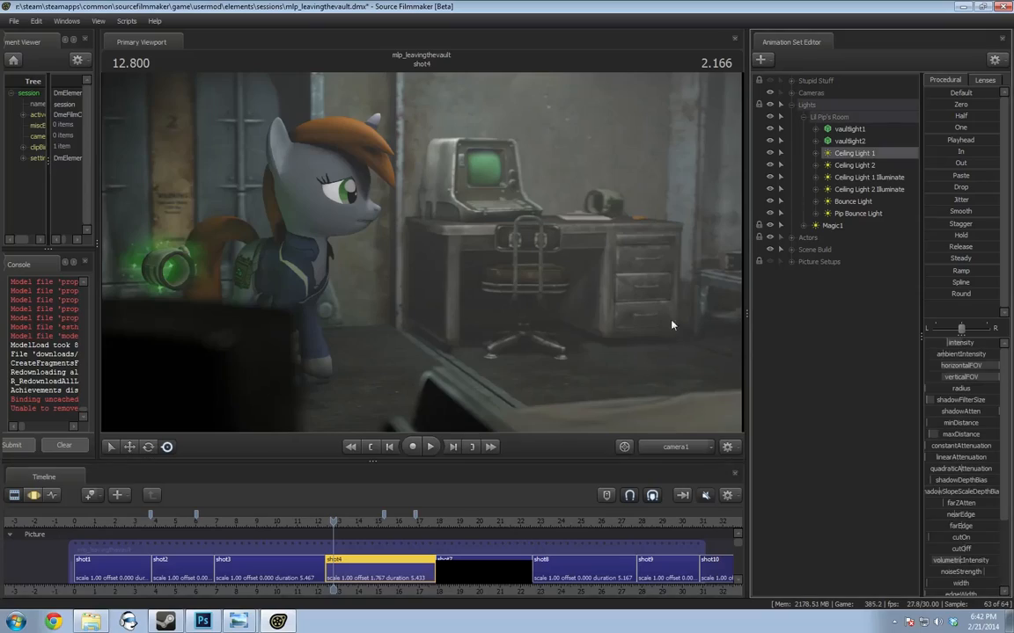
{"action": "left_click", "coordinate": [689, 447]}
{"action": "left_click_drag", "start_coordinate": [557, 329], "coordinate": [653, 272]}
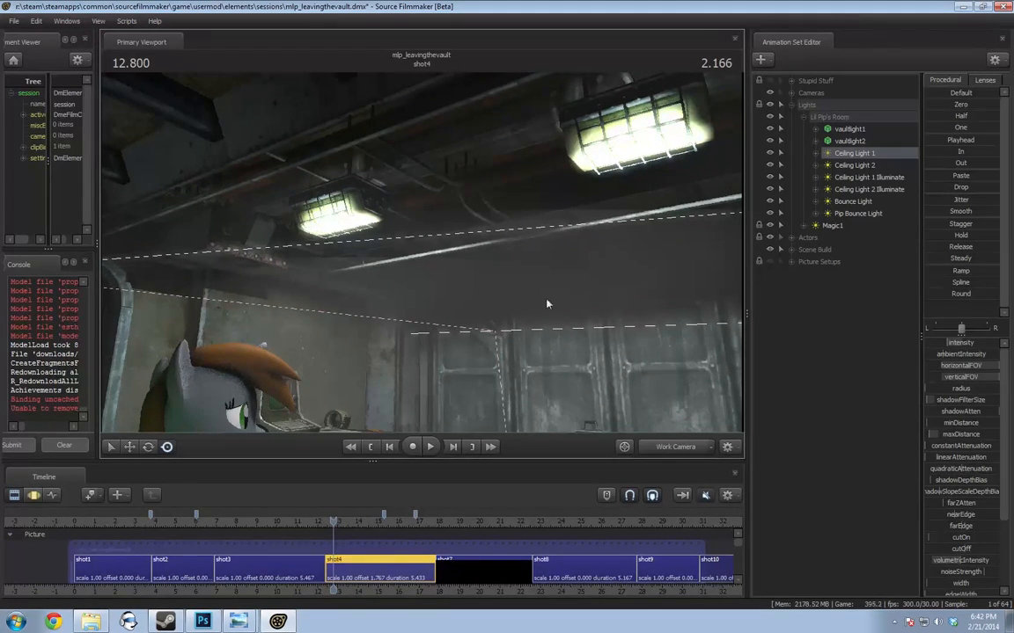
{"action": "left_click_drag", "start_coordinate": [611, 304], "coordinate": [685, 246]}
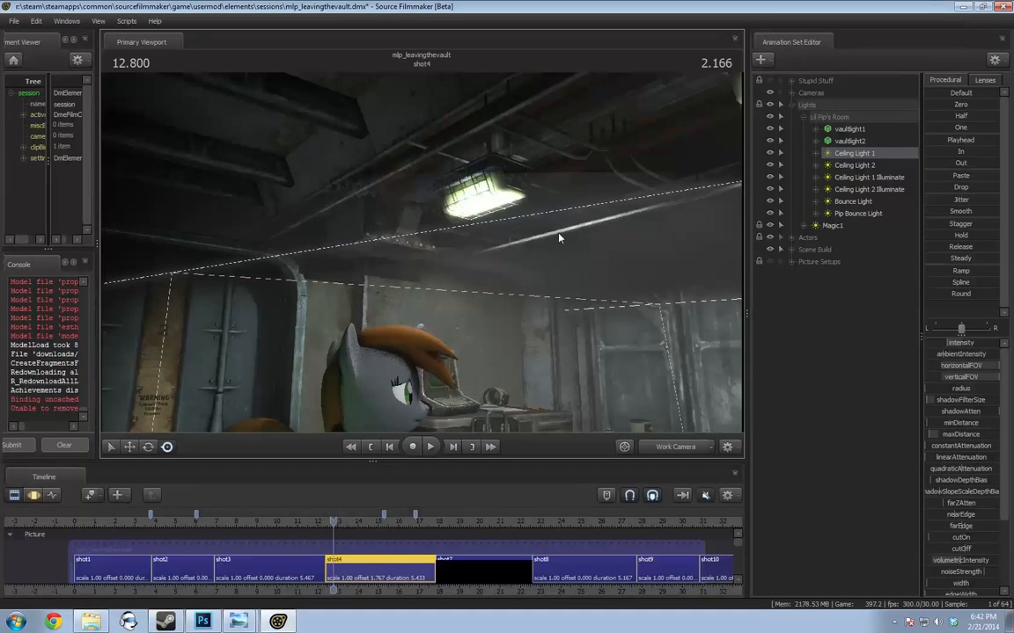
{"action": "left_click_drag", "start_coordinate": [558, 238], "coordinate": [650, 256]}
Toggle the visibility of Ceiling Light 1 Illuminate repeatedly to compare its effect on the ceiling, leaving it hidden
{"action": "left_click", "coordinate": [770, 177]}
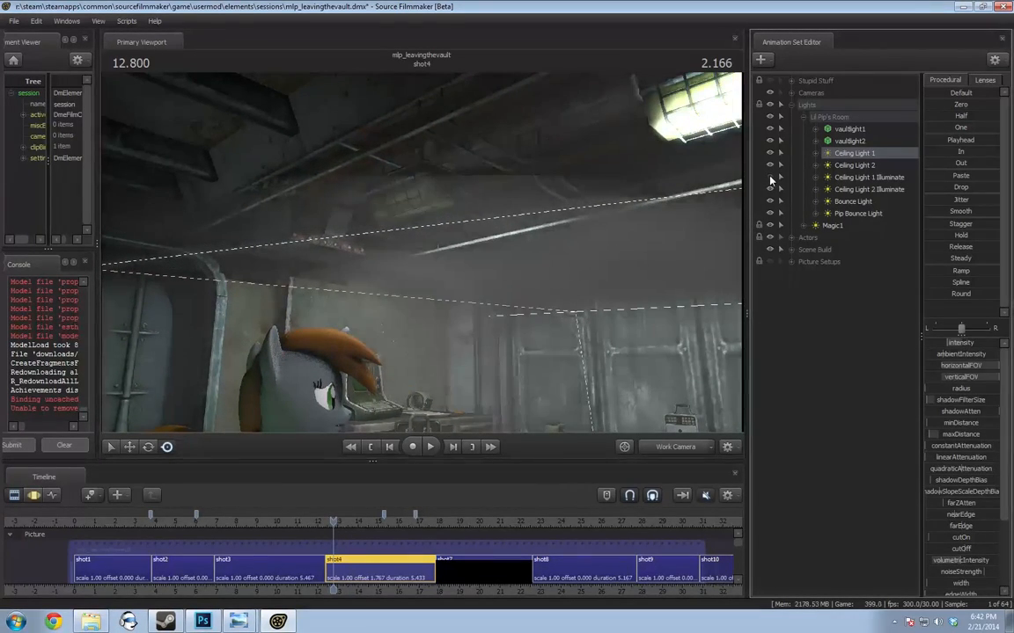
{"action": "left_click", "coordinate": [770, 177]}
{"action": "left_click", "coordinate": [770, 177]}
{"action": "left_click", "coordinate": [769, 177]}
{"action": "left_click", "coordinate": [770, 178]}
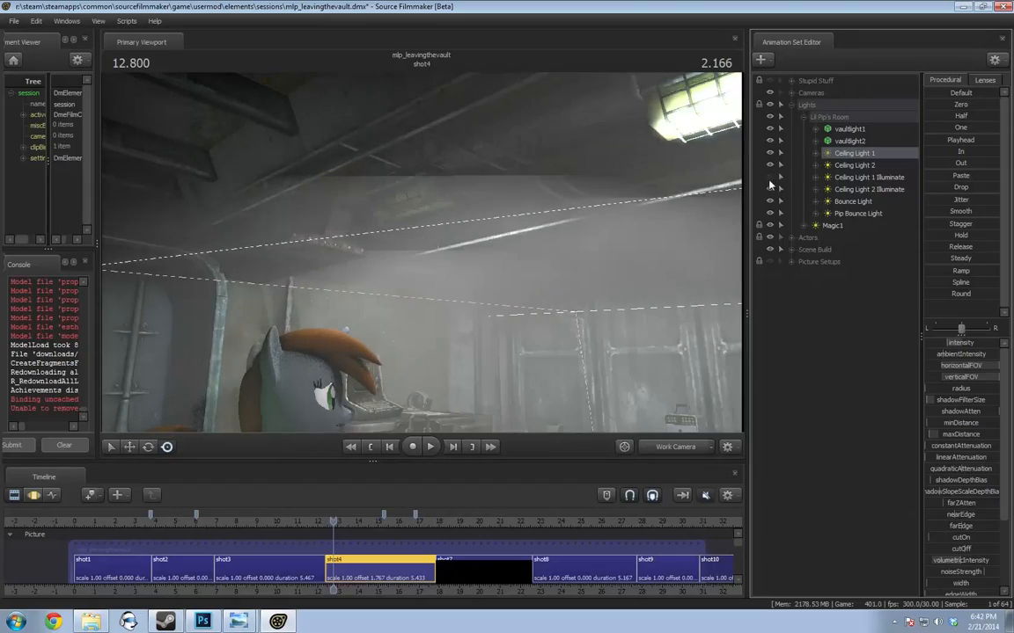
Hide Ceiling Light 2 Illuminate and examine the ceiling fixtures without their illuminating lights
{"action": "left_click", "coordinate": [770, 189]}
{"action": "left_click_drag", "start_coordinate": [616, 228], "coordinate": [924, 174]}
{"action": "left_click_drag", "start_coordinate": [422, 253], "coordinate": [445, 243]}
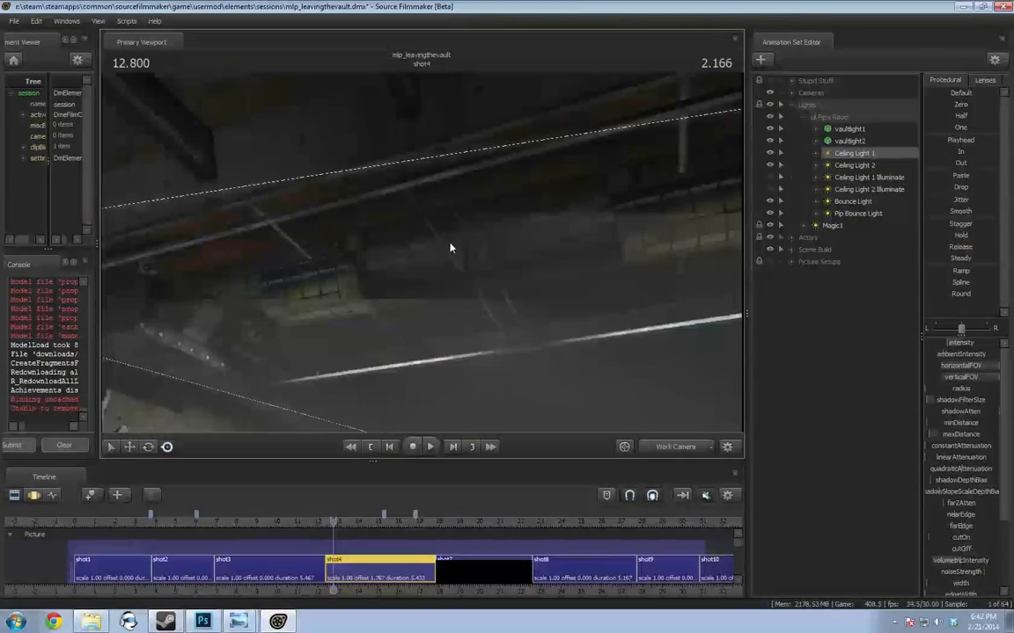
{"action": "left_click", "coordinate": [772, 177]}
{"action": "left_click", "coordinate": [771, 177]}
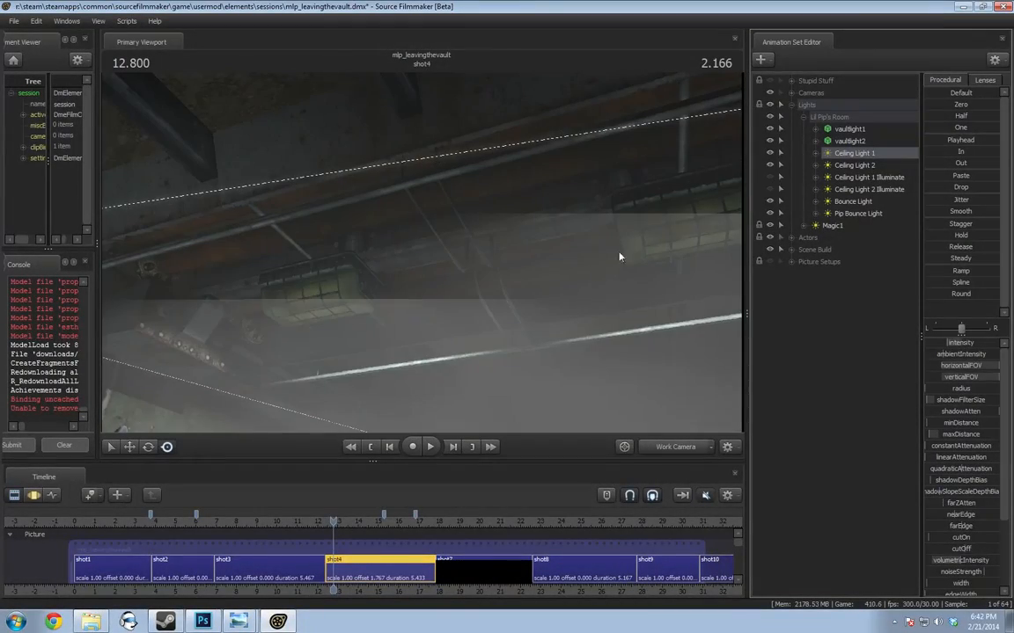
Show Ceiling Light 1 Illuminate and Ceiling Light 2 Illuminate, and inspect both lit ceiling fixtures
{"action": "left_click", "coordinate": [770, 179]}
{"action": "left_click", "coordinate": [770, 189]}
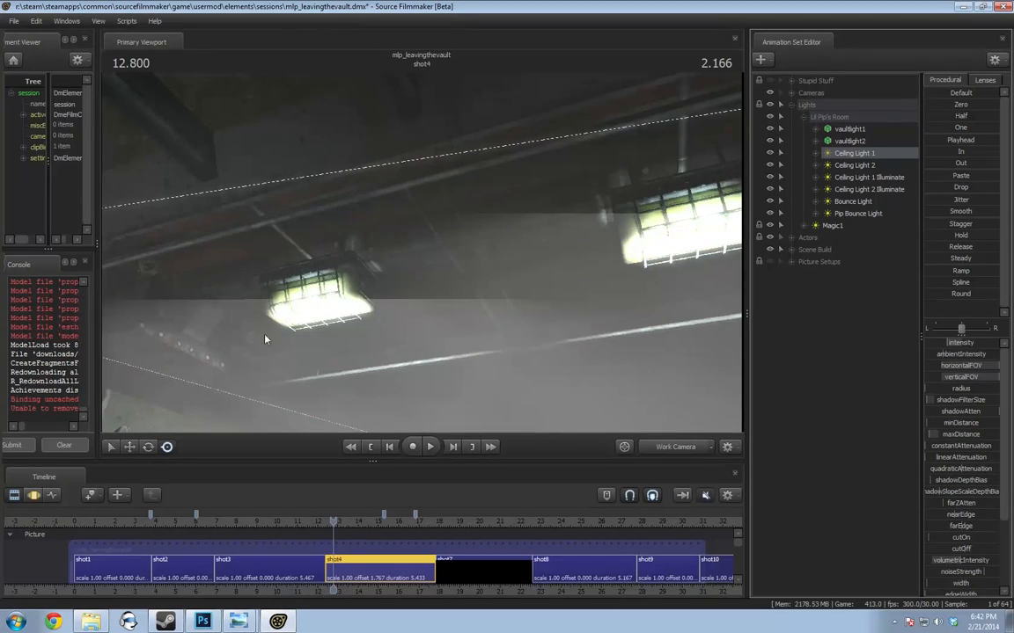
{"action": "left_click_drag", "start_coordinate": [423, 329], "coordinate": [422, 256]}
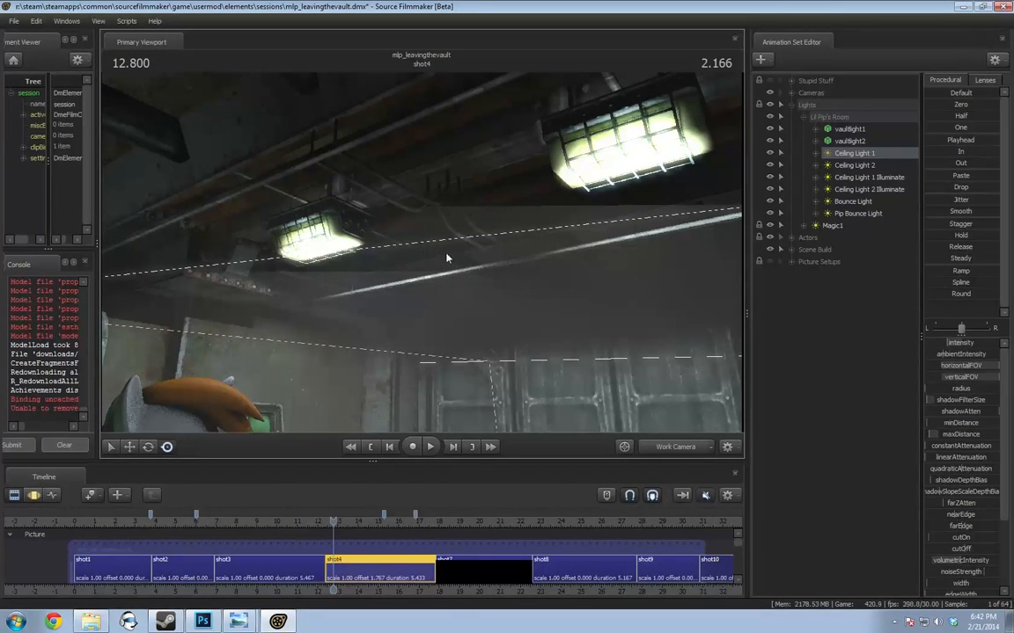
{"action": "left_click_drag", "start_coordinate": [424, 257], "coordinate": [425, 257]}
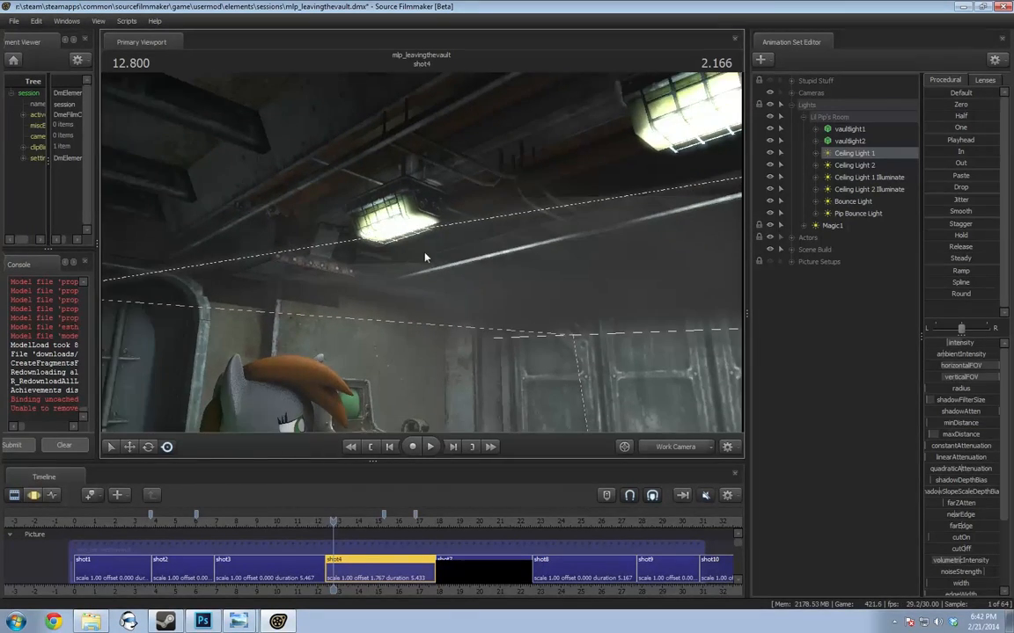
Hide both Illuminate lights, Ceiling Light 1, Ceiling Light 2, Bounce Light and Pip Bounce Light to darken the room
{"action": "left_click", "coordinate": [770, 188]}
{"action": "left_click", "coordinate": [770, 177]}
{"action": "left_click_drag", "start_coordinate": [630, 215], "coordinate": [630, 217]}
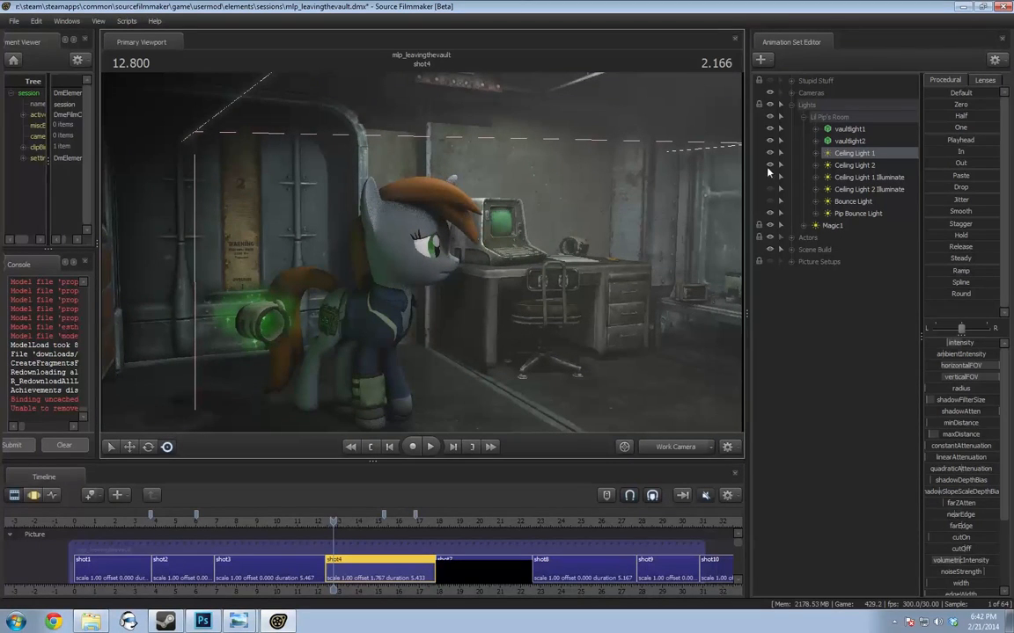
{"action": "left_click", "coordinate": [771, 165]}
{"action": "left_click", "coordinate": [771, 153]}
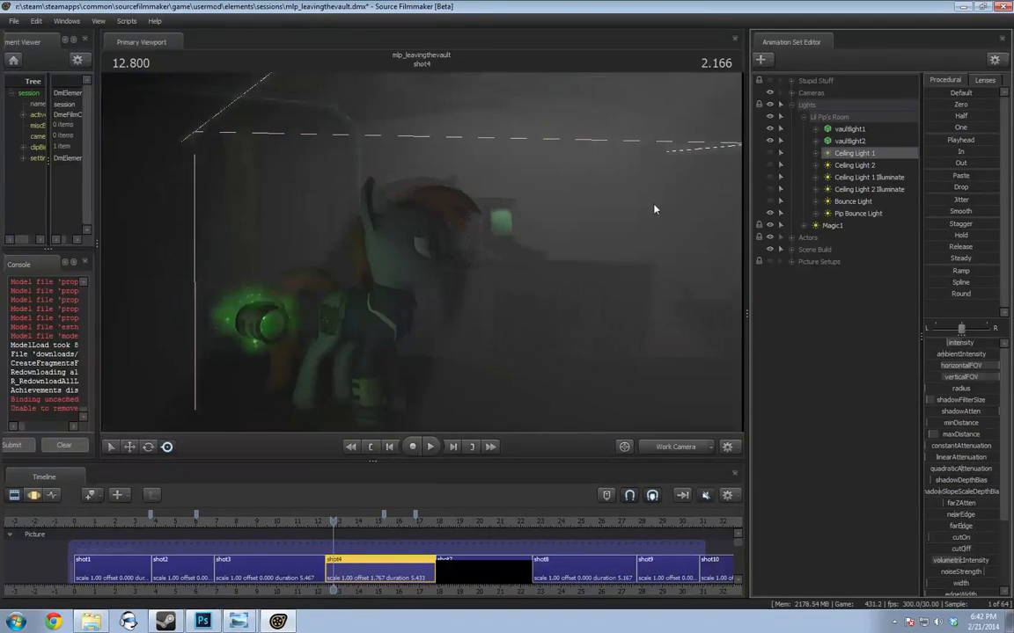
{"action": "left_click_drag", "start_coordinate": [656, 209], "coordinate": [656, 209]}
{"action": "left_click_drag", "start_coordinate": [629, 296], "coordinate": [629, 296]}
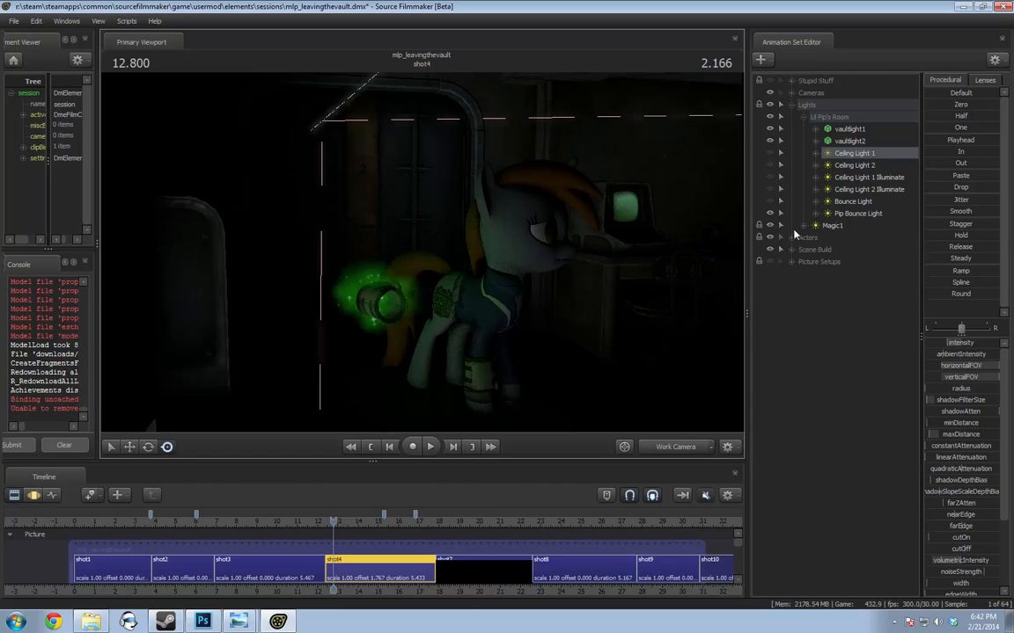
{"action": "left_click_drag", "start_coordinate": [513, 212], "coordinate": [379, 226]}
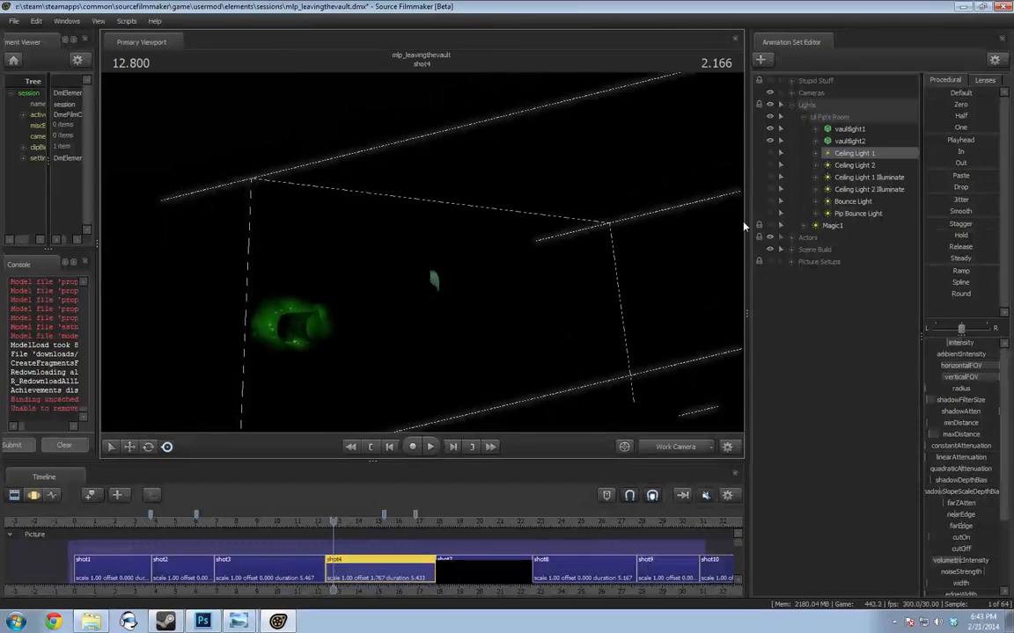
Show Ceiling Light 1 Illuminate and Ceiling Light 2 Illuminate so only the two ceiling fixtures are lit
{"action": "left_click", "coordinate": [771, 177]}
{"action": "left_click", "coordinate": [771, 189]}
{"action": "left_click_drag", "start_coordinate": [528, 246], "coordinate": [630, 195]}
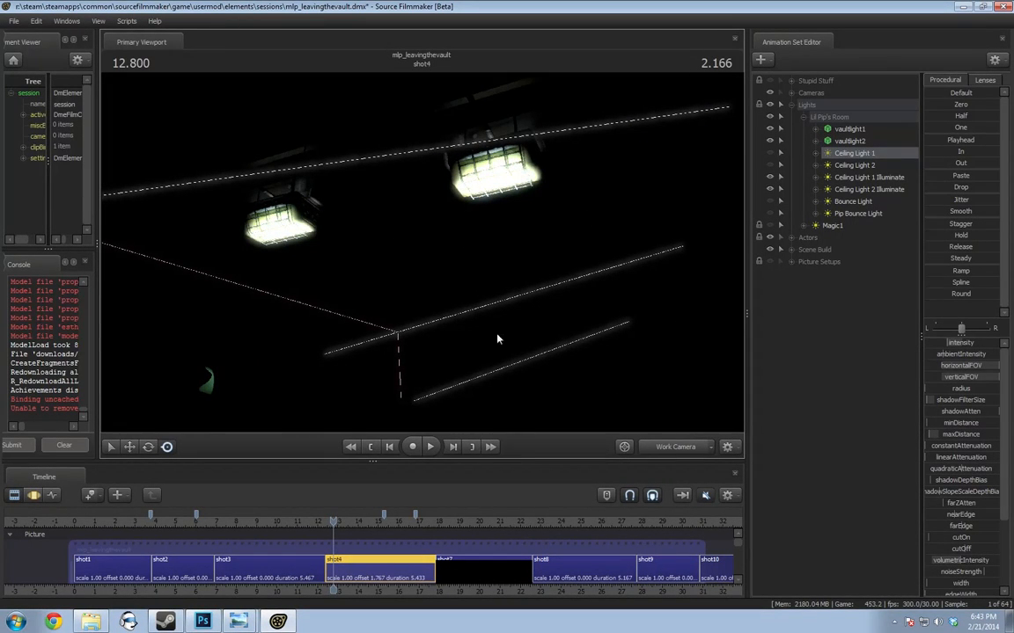
Show Ceiling Light 2 and view how it lights the room below the fixtures
{"action": "left_click", "coordinate": [770, 166]}
{"action": "left_click_drag", "start_coordinate": [651, 229], "coordinate": [656, 293]}
{"action": "left_click_drag", "start_coordinate": [422, 253], "coordinate": [423, 249]}
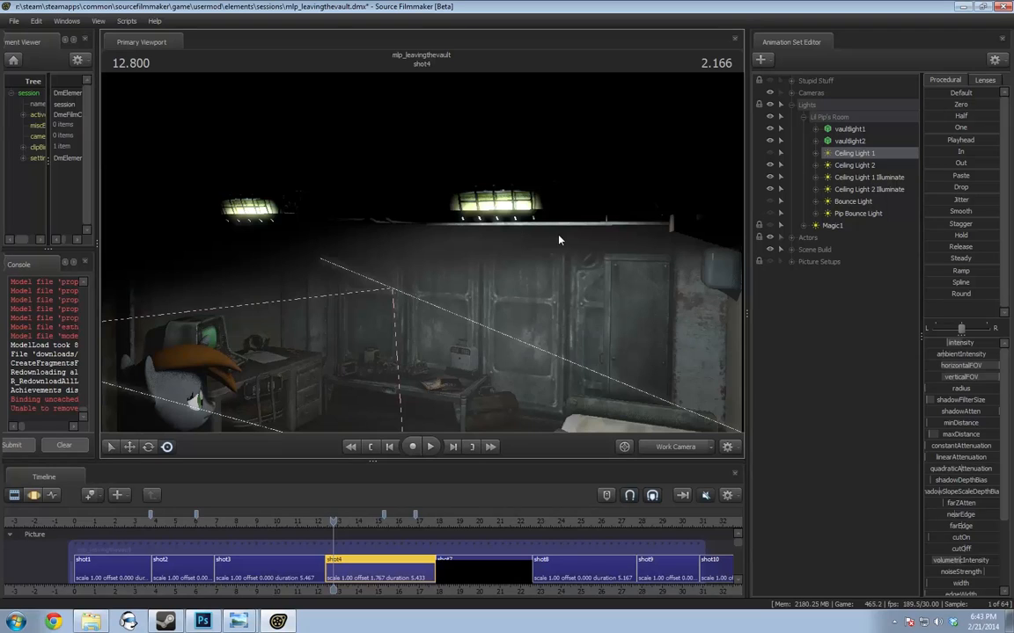
Try lowering the minDistance of Ceiling Light 2 in the Motion Editor so its fixture casts shadows into the room
{"action": "left_click", "coordinate": [854, 166]}
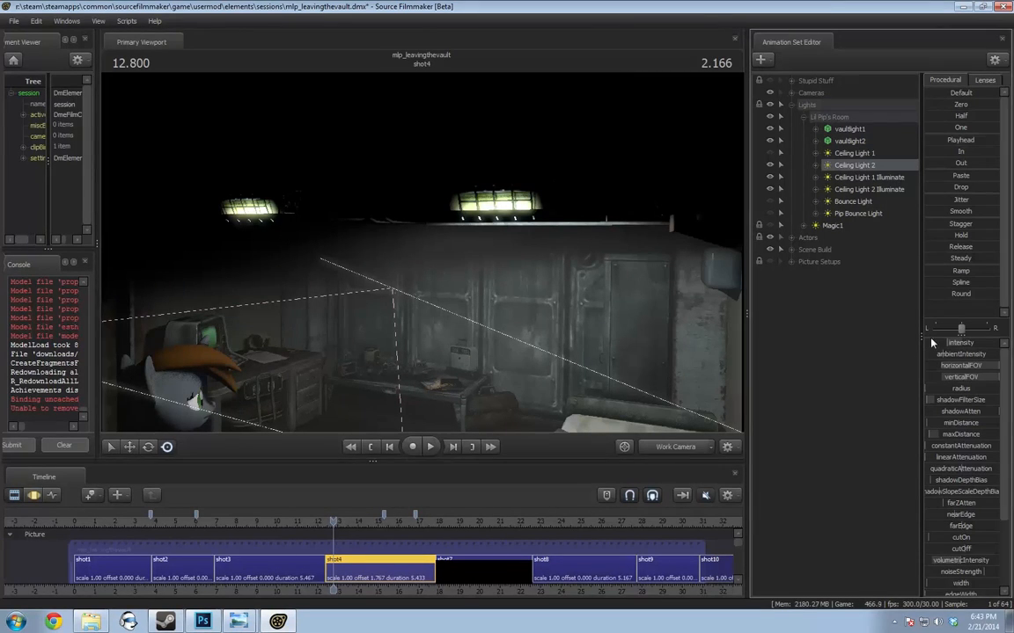
{"action": "left_click_drag", "start_coordinate": [419, 229], "coordinate": [419, 229]}
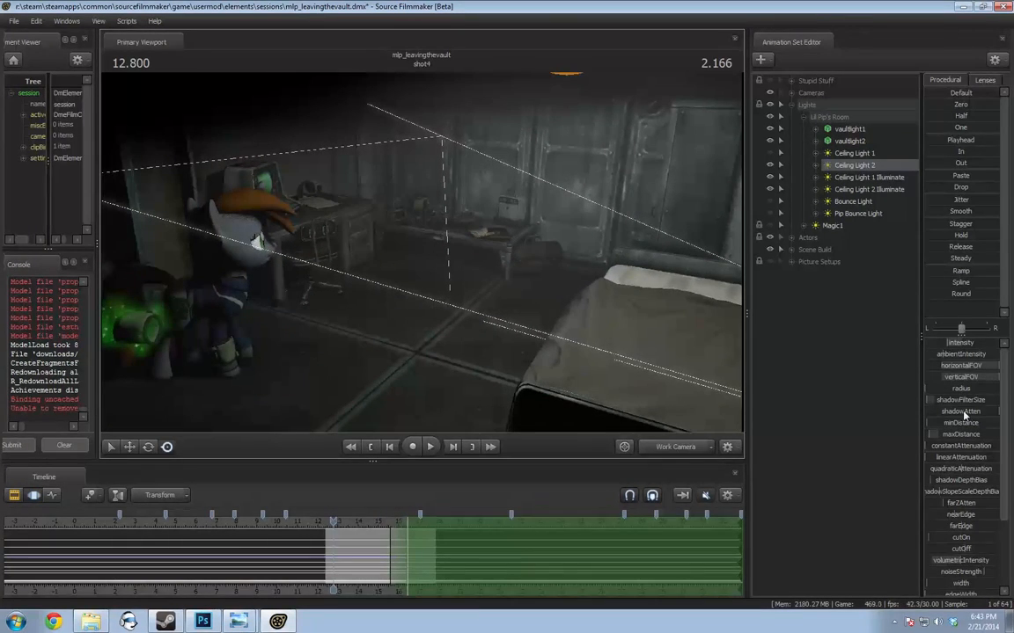
{"action": "left_click", "coordinate": [951, 437]}
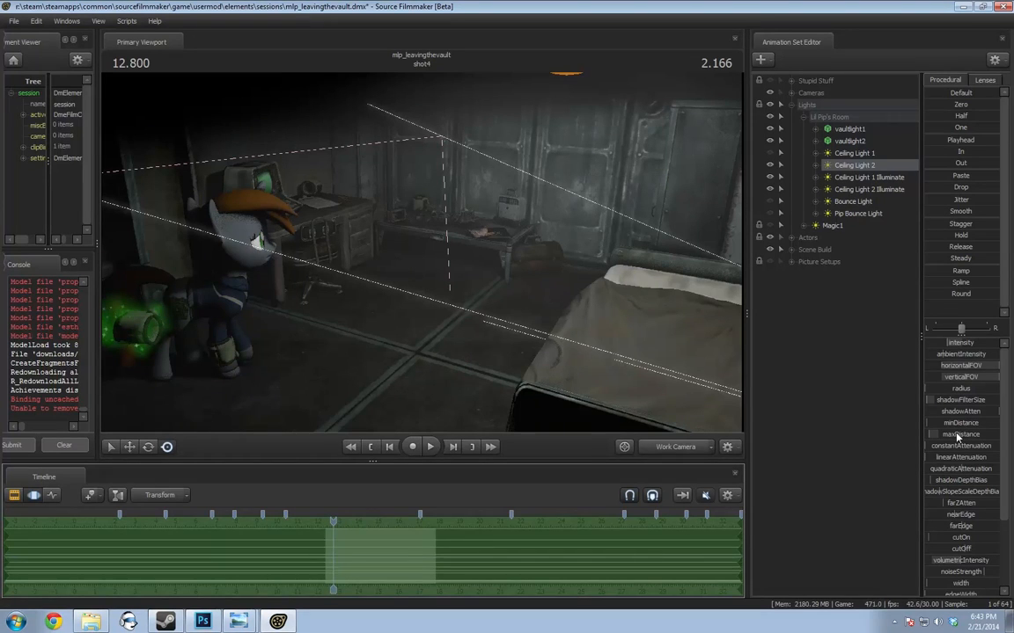
{"action": "left_click_drag", "start_coordinate": [958, 431], "coordinate": [958, 431]}
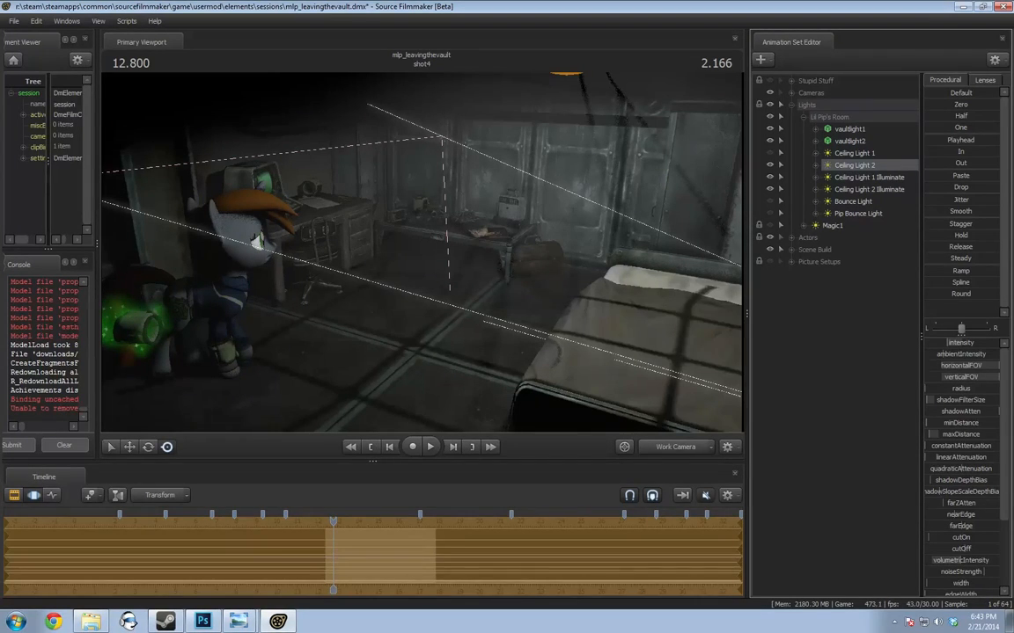
{"action": "left_click_drag", "start_coordinate": [501, 405], "coordinate": [501, 405]}
{"action": "left_click_drag", "start_coordinate": [430, 255], "coordinate": [431, 255]}
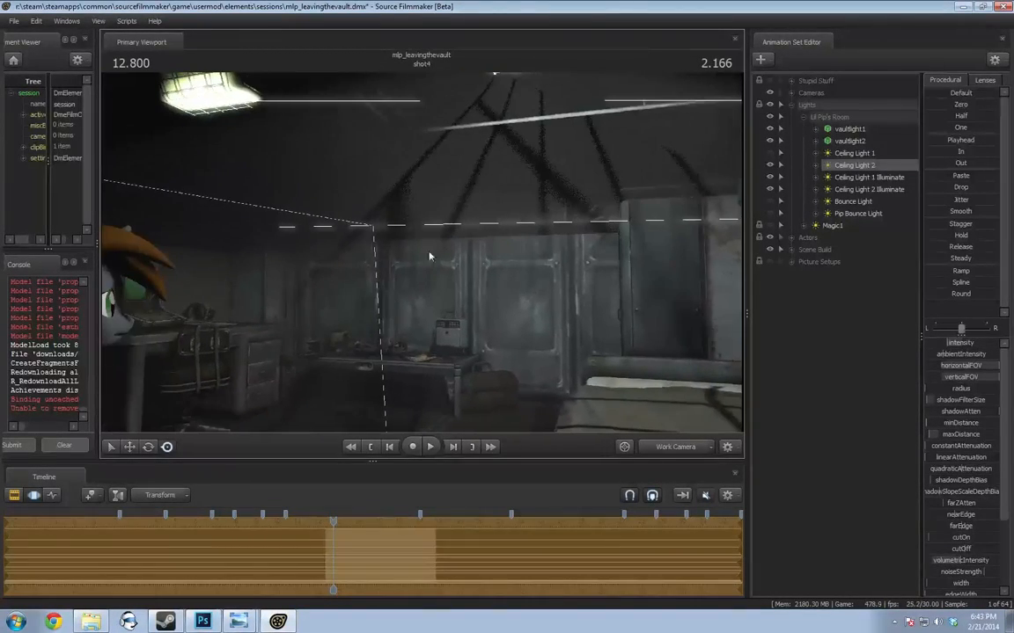
{"action": "left_click", "coordinate": [824, 341]}
Look at Ceiling Light 2's lighting through camera1, and return to the work camera to view the character and desk
{"action": "left_click_drag", "start_coordinate": [615, 383], "coordinate": [616, 384]}
{"action": "left_click_drag", "start_coordinate": [572, 355], "coordinate": [572, 356]}
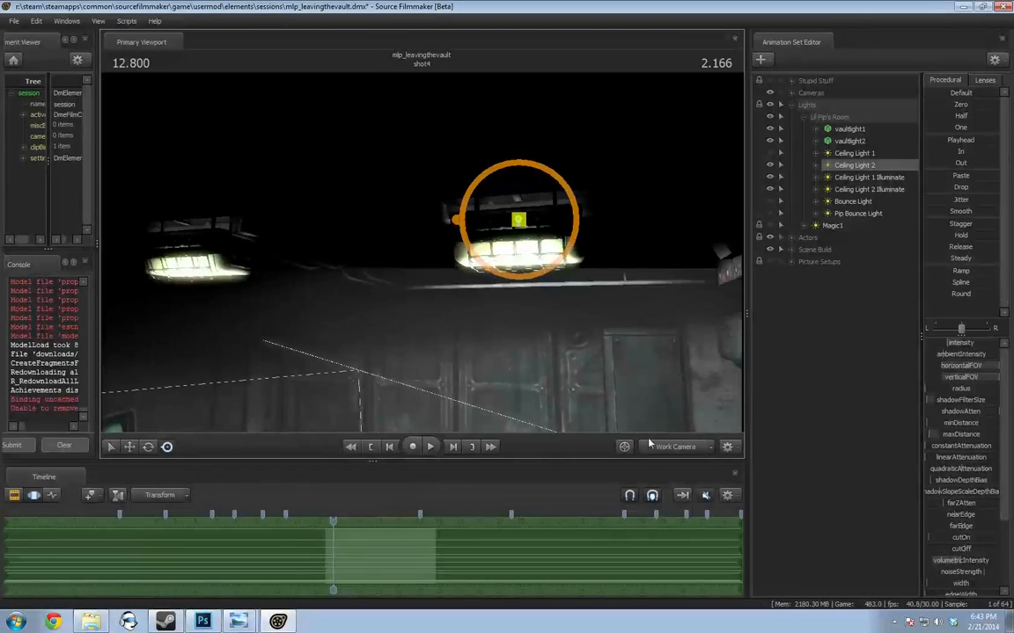
{"action": "left_click", "coordinate": [652, 448]}
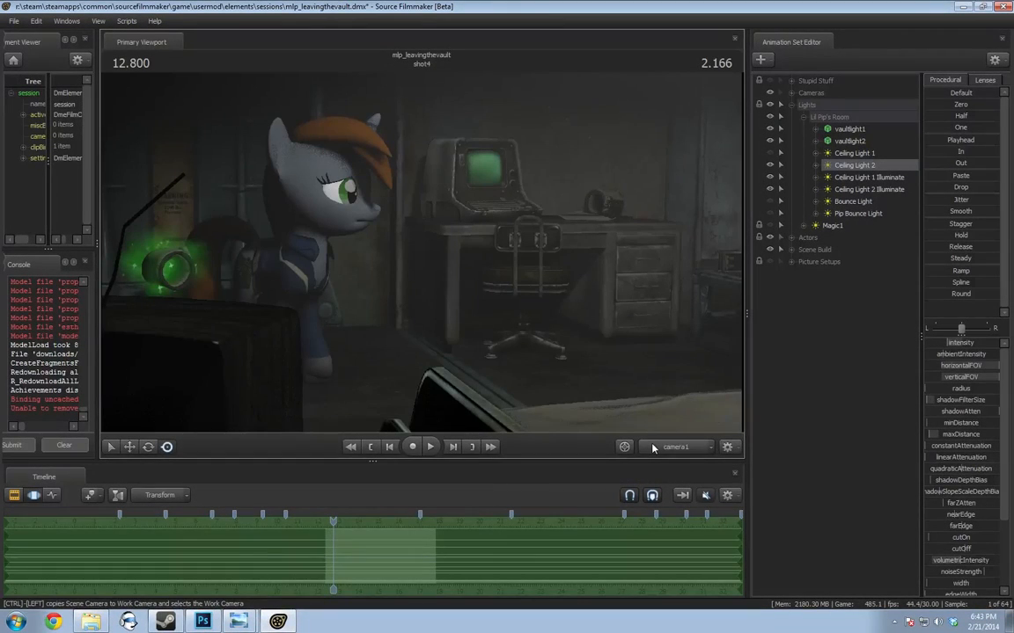
{"action": "left_click", "coordinate": [653, 448]}
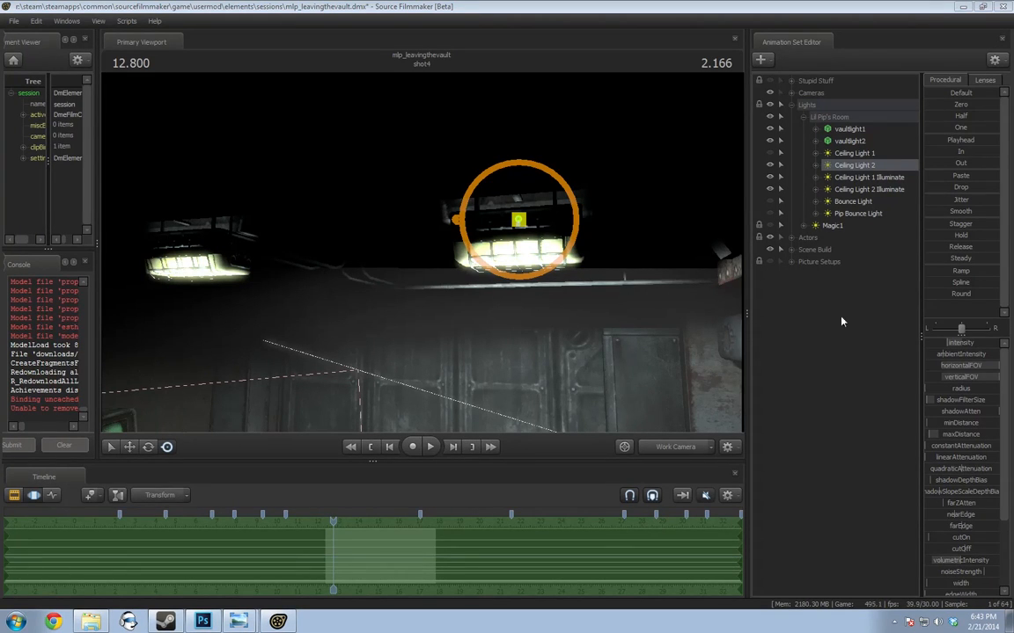
{"action": "left_click_drag", "start_coordinate": [401, 366], "coordinate": [360, 280]}
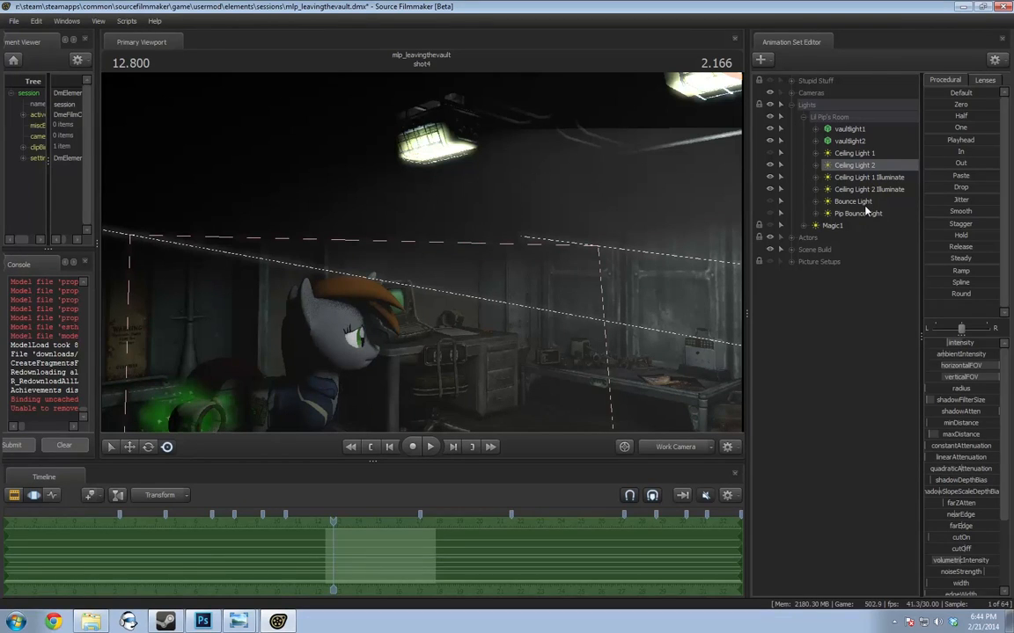
Compare the room lit by Ceiling Light 1 alone with the room lit by Ceiling Light 2 alone
{"action": "left_click_drag", "start_coordinate": [864, 179], "coordinate": [864, 190]}
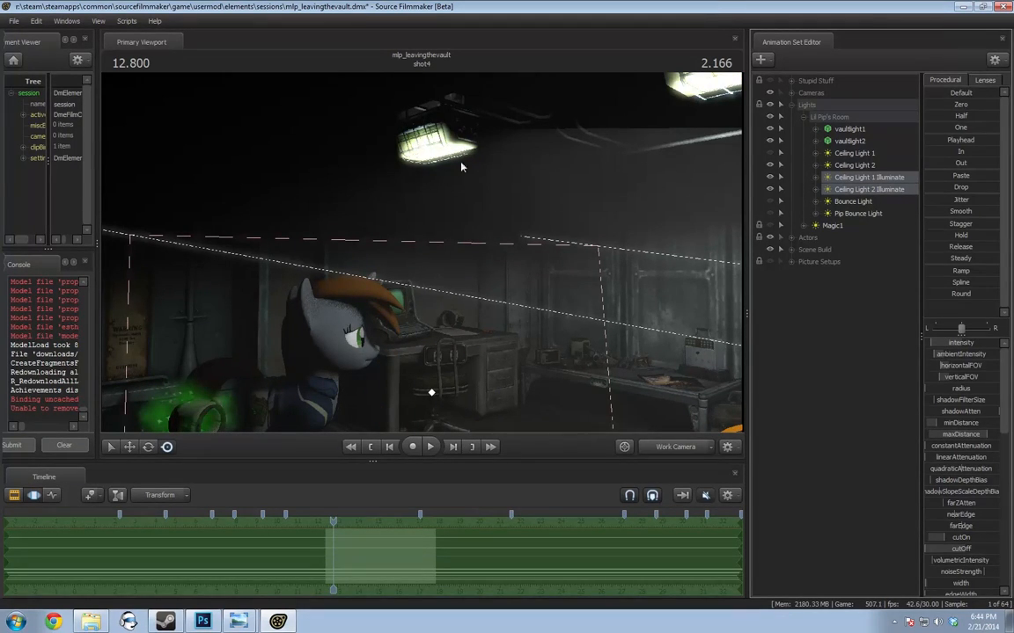
{"action": "left_click", "coordinate": [858, 164]}
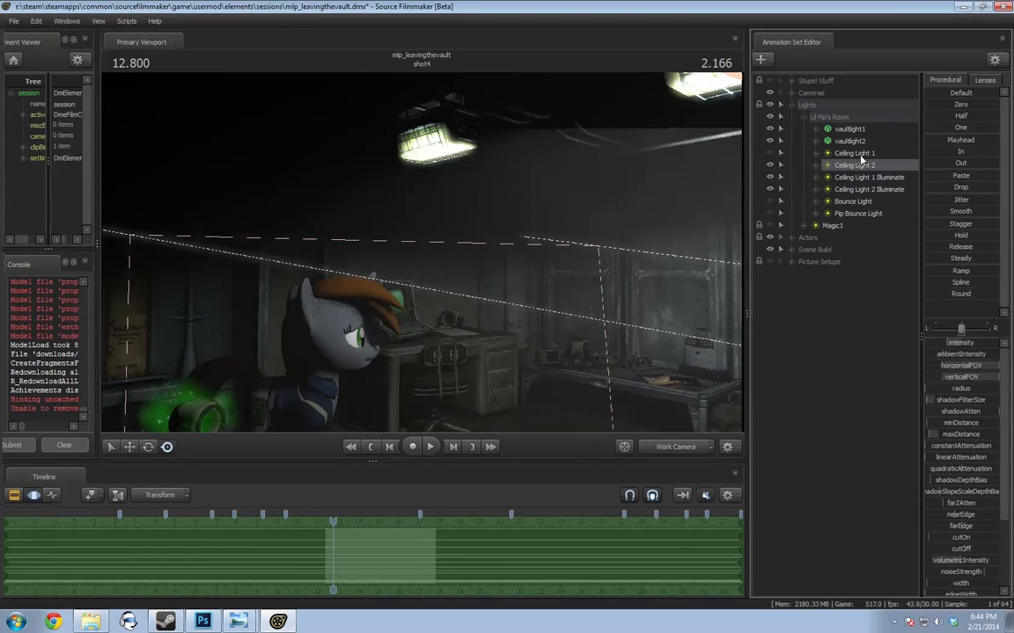
{"action": "left_click", "coordinate": [770, 153]}
{"action": "left_click", "coordinate": [770, 165]}
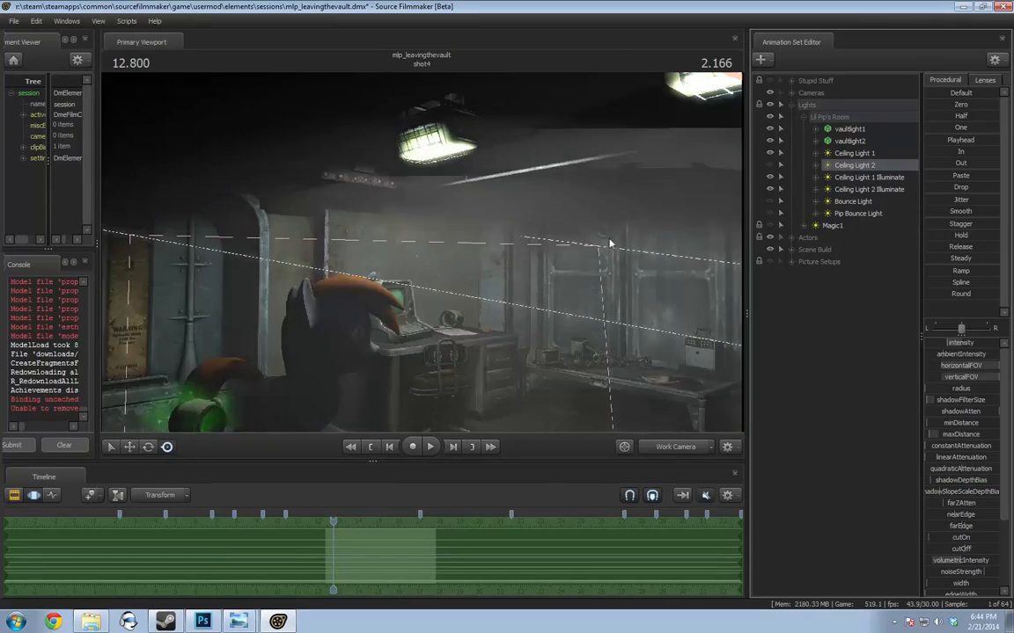
{"action": "left_click_drag", "start_coordinate": [609, 239], "coordinate": [352, 234]}
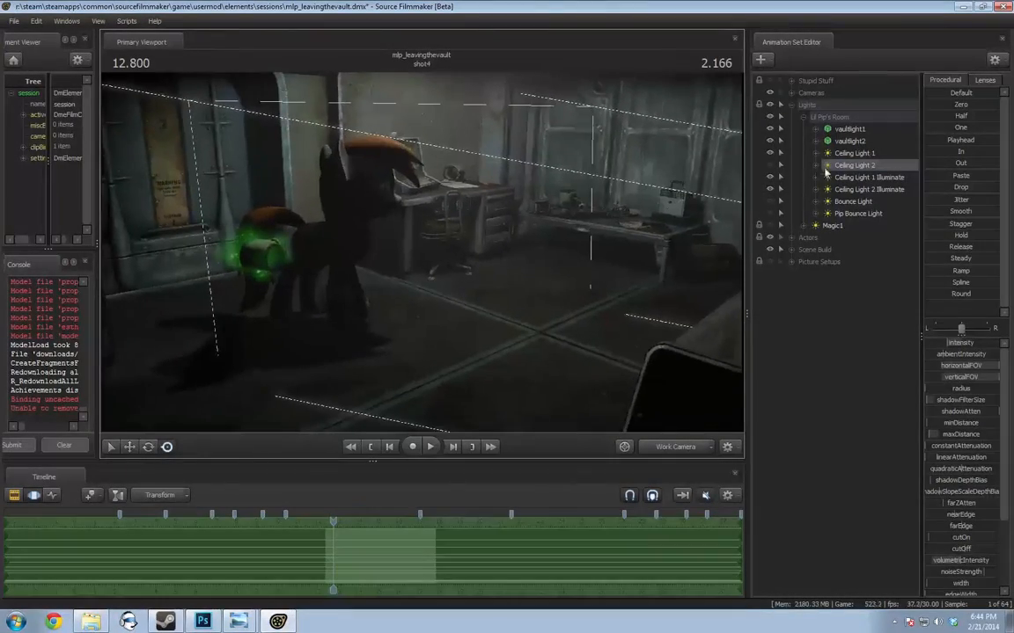
{"action": "left_click", "coordinate": [771, 168]}
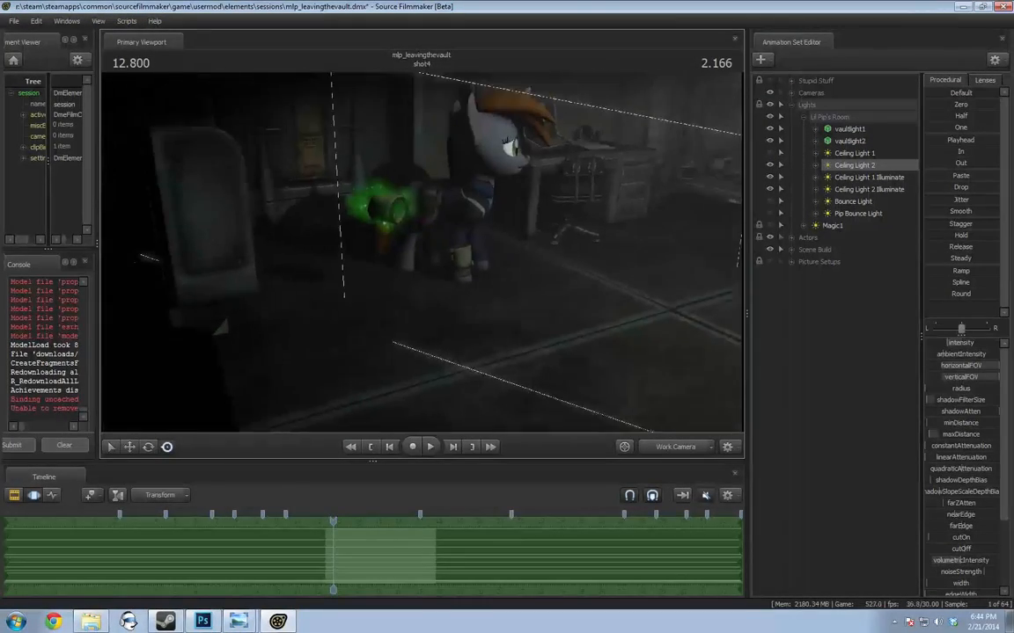
{"action": "left_click_drag", "start_coordinate": [351, 355], "coordinate": [408, 346]}
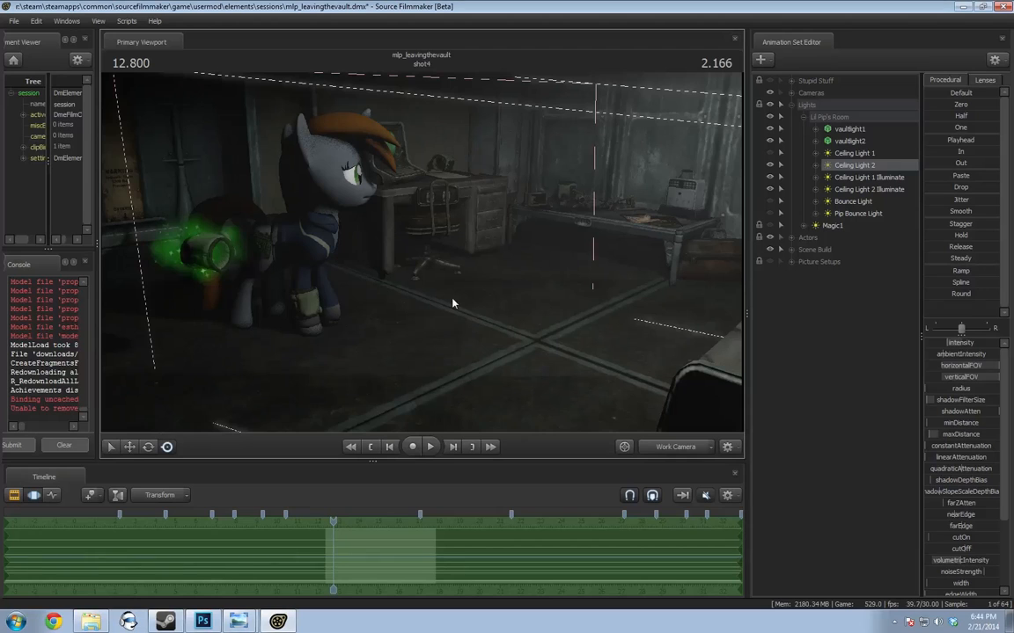
{"action": "left_click_drag", "start_coordinate": [452, 299], "coordinate": [723, 243]}
Show Ceiling Light 1 together with Ceiling Light 2 and view the character under both
{"action": "left_click", "coordinate": [770, 154]}
{"action": "left_click_drag", "start_coordinate": [670, 211], "coordinate": [352, 332]}
{"action": "left_click_drag", "start_coordinate": [424, 283], "coordinate": [430, 242]}
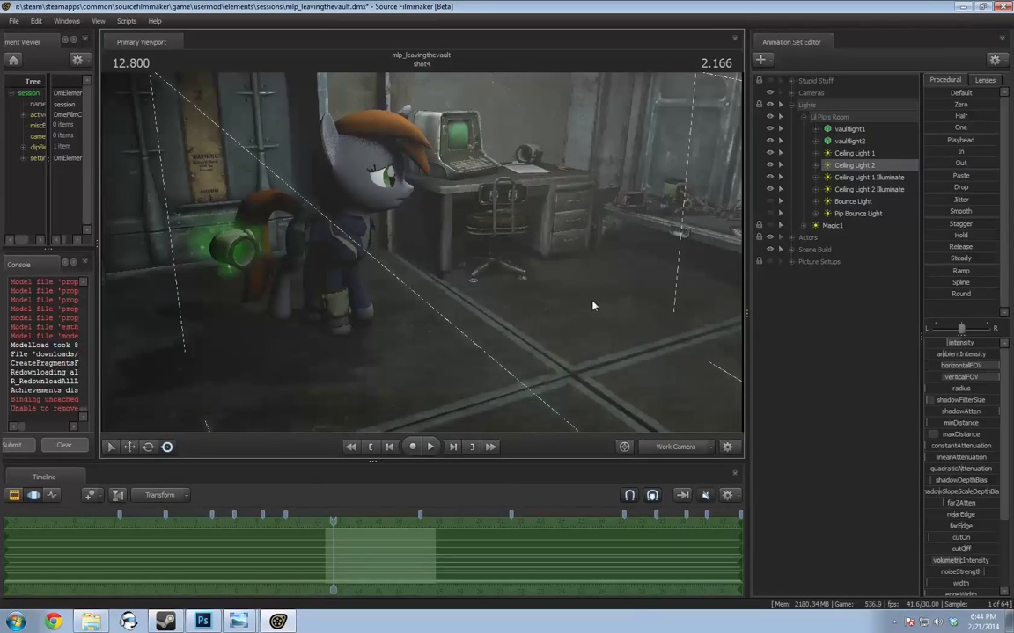
Toggle the visibility of Ceiling Light 2 repeatedly to compare its effect on the character, leaving it shown
{"action": "left_click", "coordinate": [770, 167]}
{"action": "left_click", "coordinate": [770, 168]}
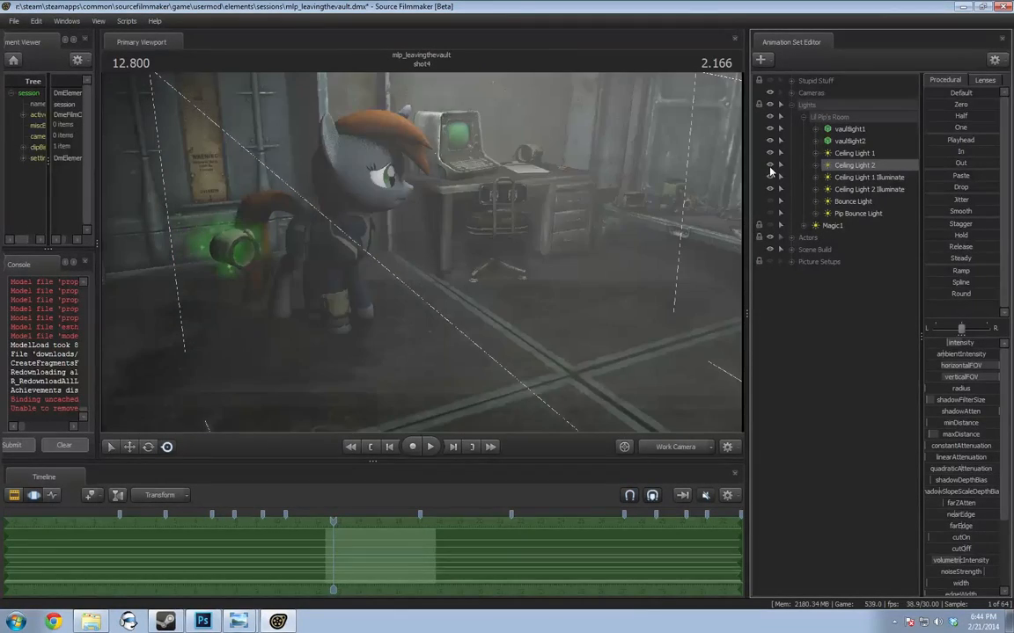
{"action": "left_click", "coordinate": [770, 166]}
{"action": "left_click", "coordinate": [770, 167]}
{"action": "left_click", "coordinate": [770, 167]}
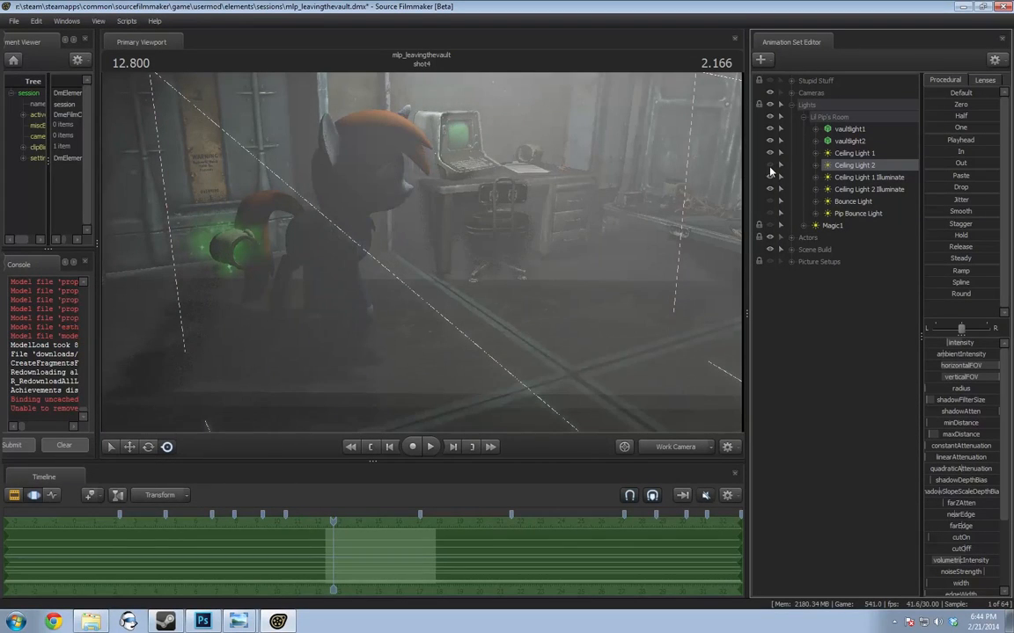
{"action": "left_click", "coordinate": [770, 166]}
Check the room with Ceiling Light 1 hidden, show it again, and examine the combined lighting and fixtures
{"action": "left_click", "coordinate": [769, 154]}
{"action": "left_click_drag", "start_coordinate": [551, 221], "coordinate": [476, 220]}
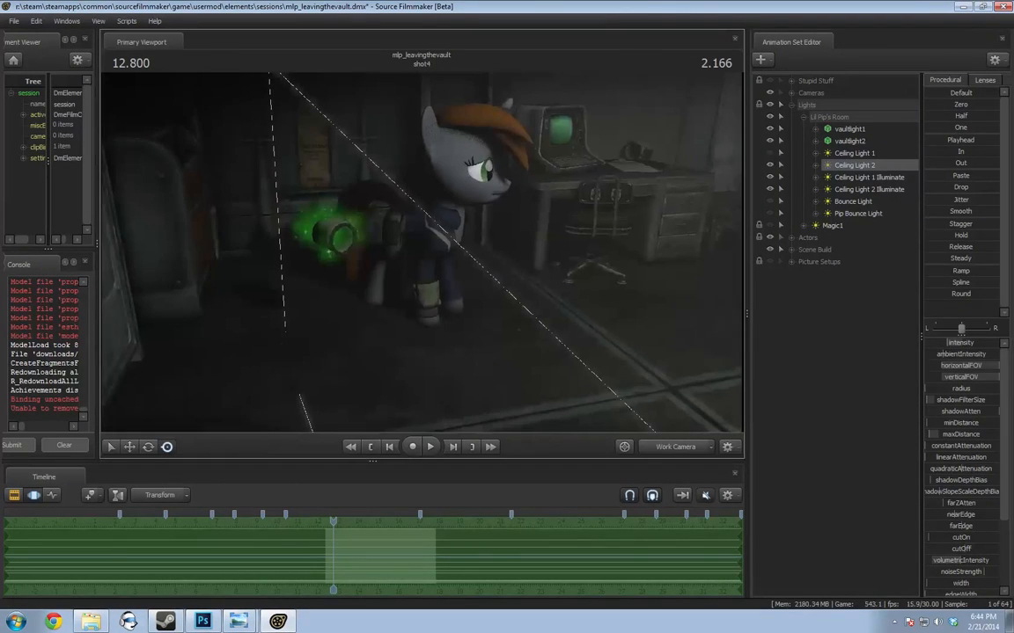
{"action": "left_click", "coordinate": [769, 154]}
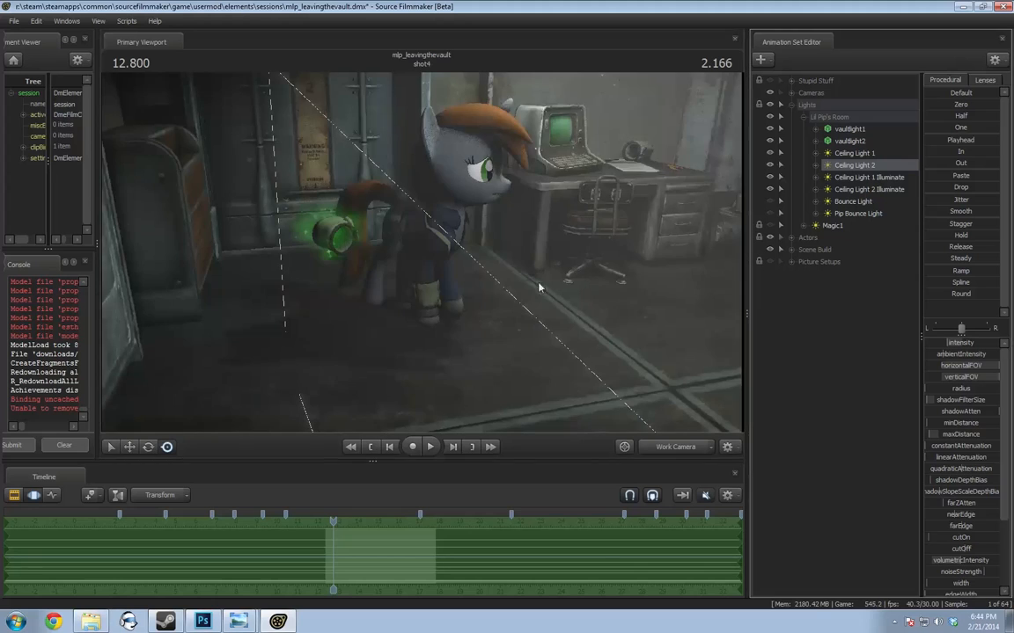
{"action": "left_click_drag", "start_coordinate": [538, 286], "coordinate": [579, 318]}
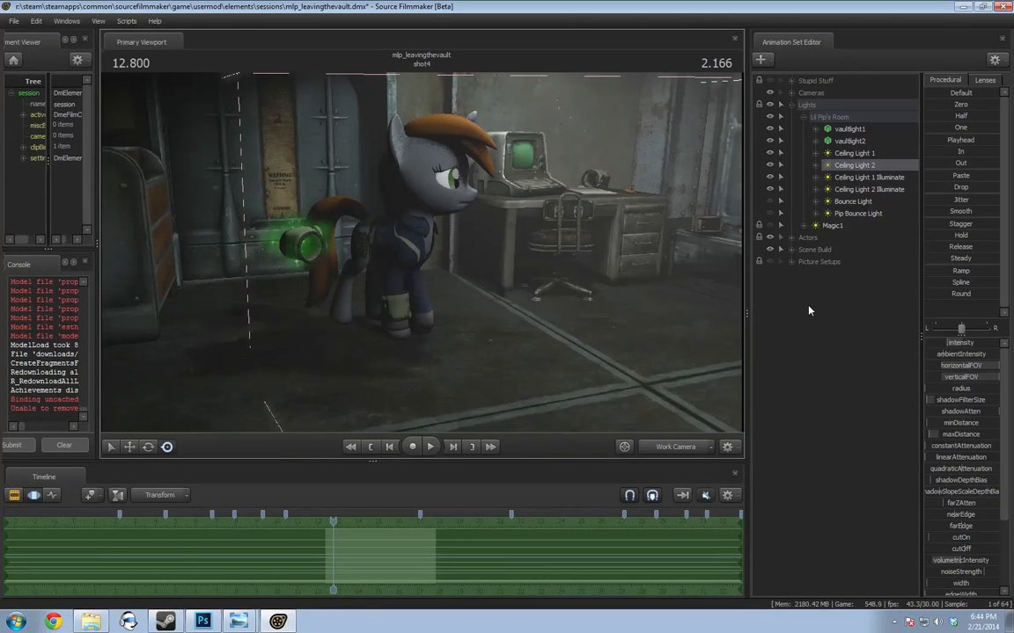
{"action": "left_click_drag", "start_coordinate": [528, 325], "coordinate": [641, 321]}
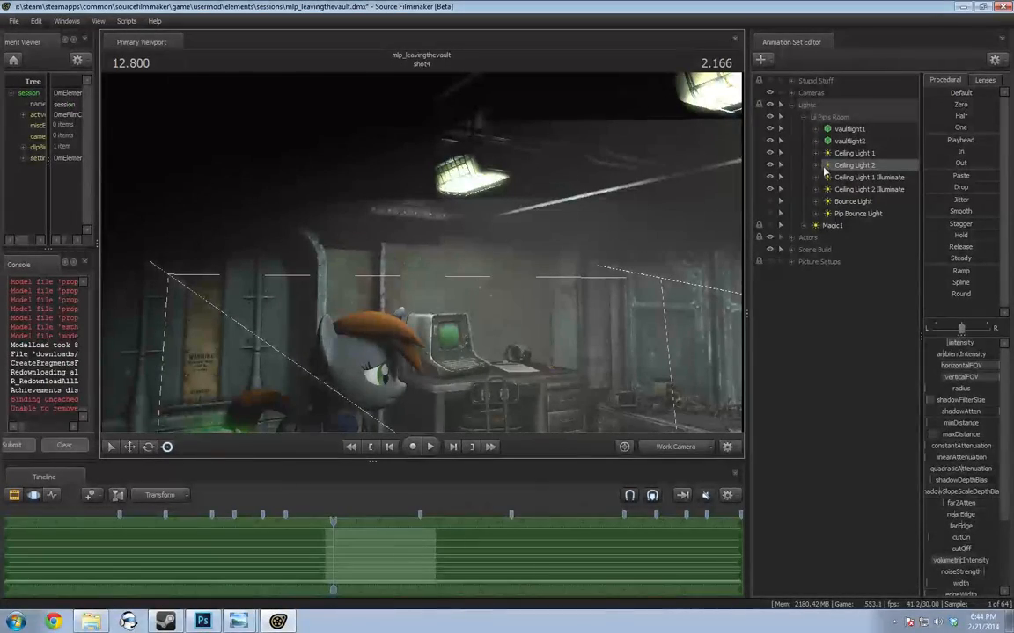
Hide Ceiling Light 1 and Ceiling Light 2, and show Bounce Light
{"action": "left_click", "coordinate": [771, 164]}
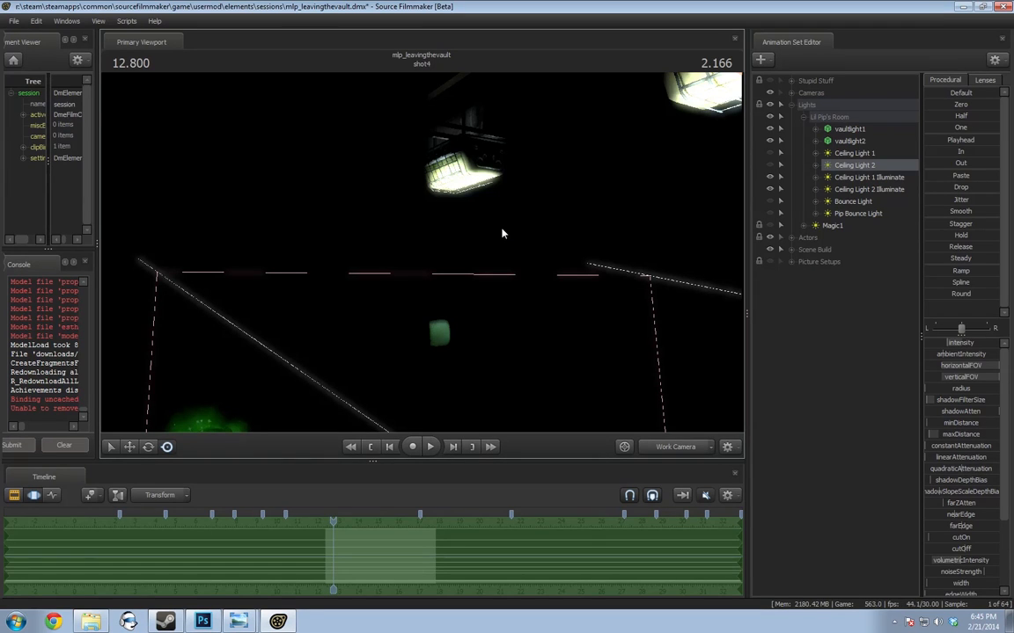
{"action": "left_click", "coordinate": [770, 201]}
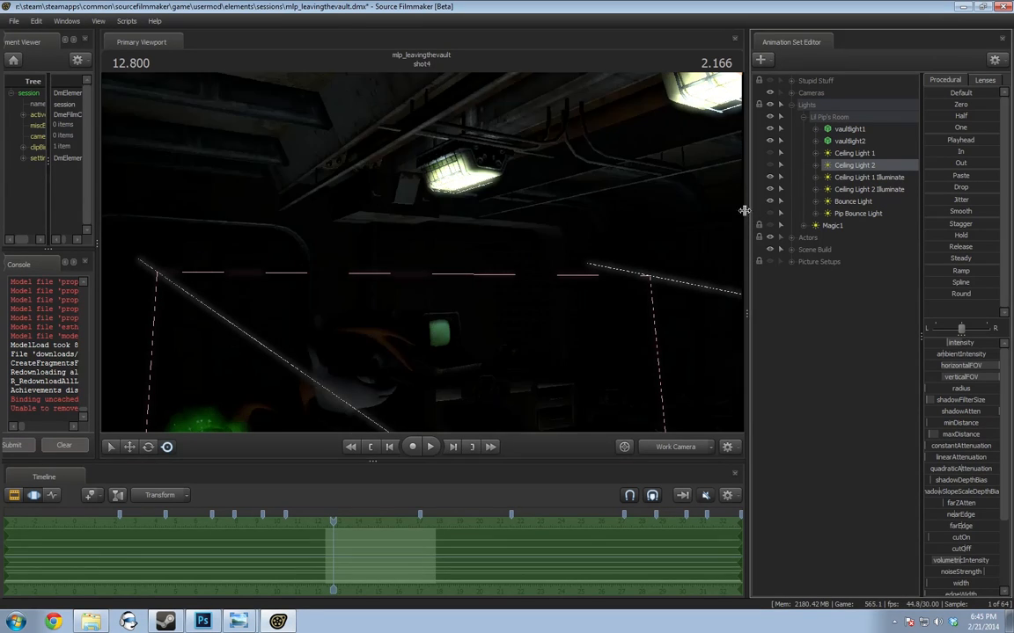
Look through Bounce Light, return to the Work Camera, and examine the room and character lit by Bounce Light without the ceiling lights
{"action": "left_click_drag", "start_coordinate": [695, 212], "coordinate": [433, 246]}
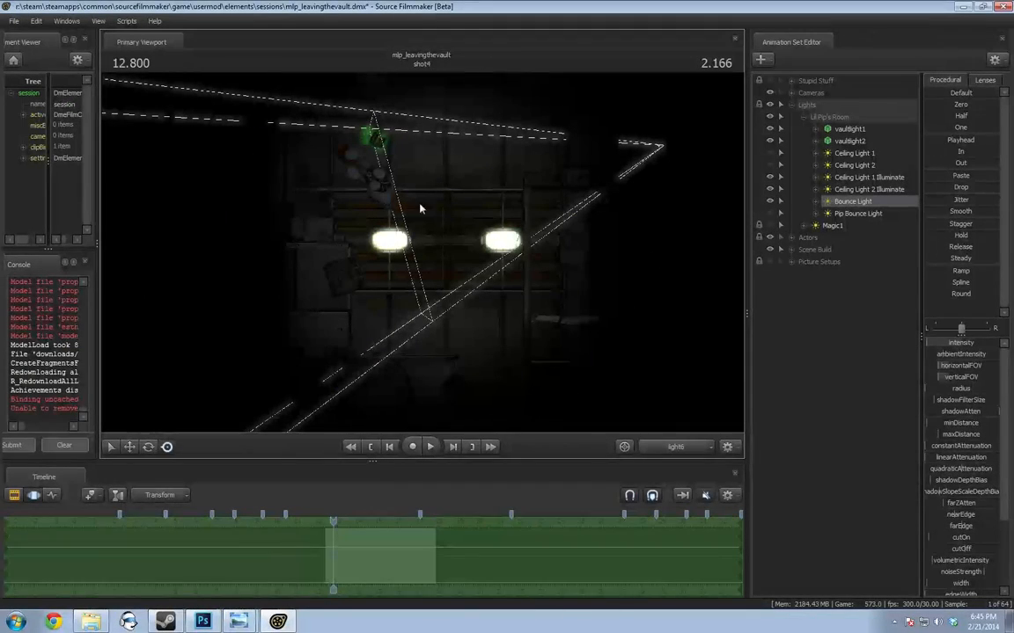
{"action": "left_click", "coordinate": [679, 449]}
{"action": "left_click_drag", "start_coordinate": [580, 343], "coordinate": [444, 166]}
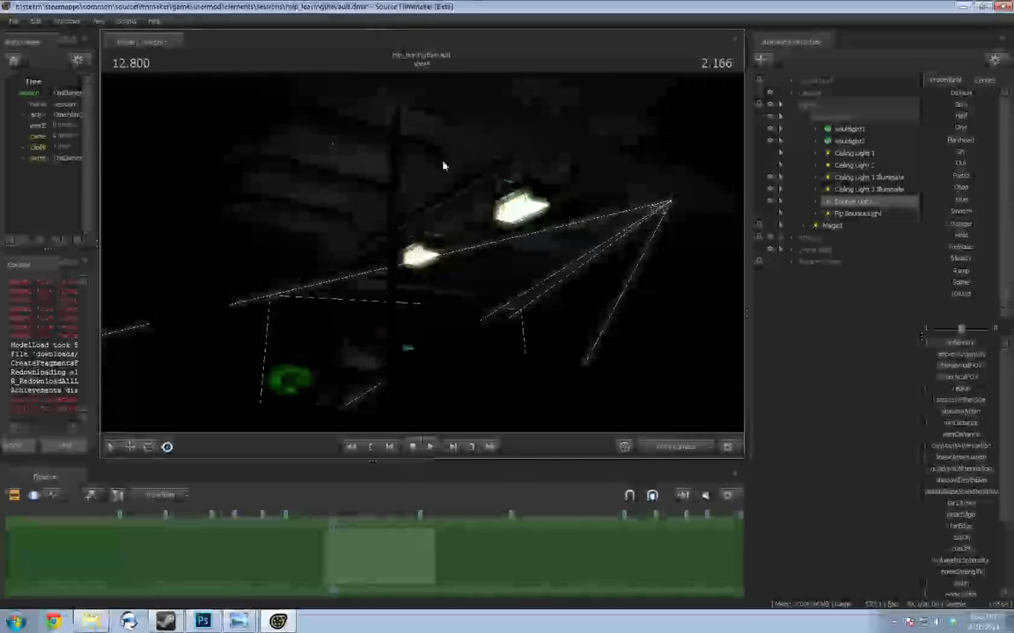
{"action": "left_click_drag", "start_coordinate": [489, 296], "coordinate": [438, 245]}
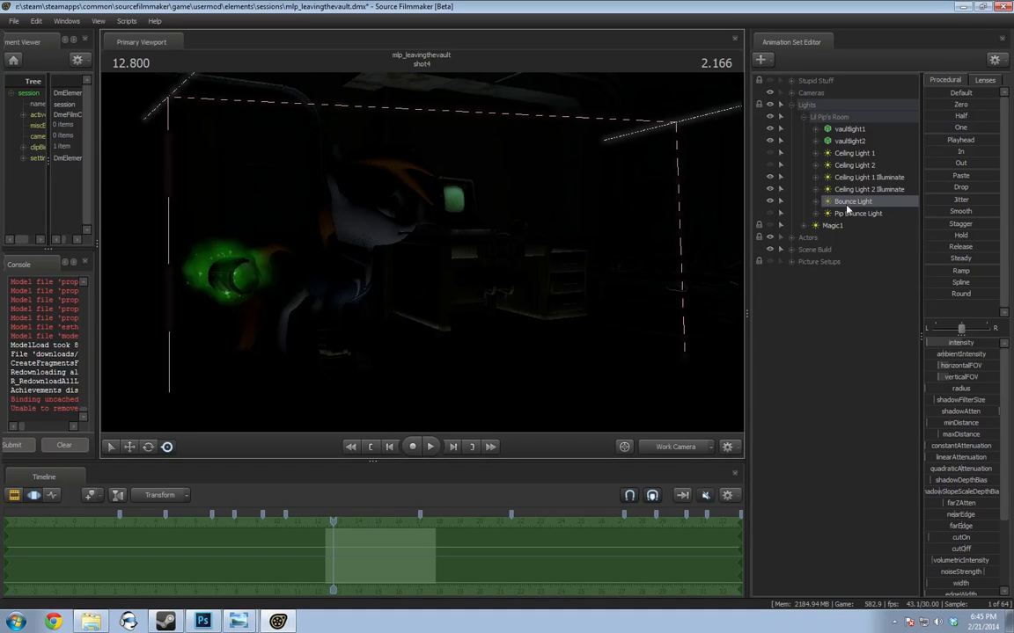
Show Ceiling Light 1 and Ceiling Light 2, hide Bounce Light, and examine the ceiling, character and desk area
{"action": "left_click", "coordinate": [772, 165]}
{"action": "left_click", "coordinate": [771, 153]}
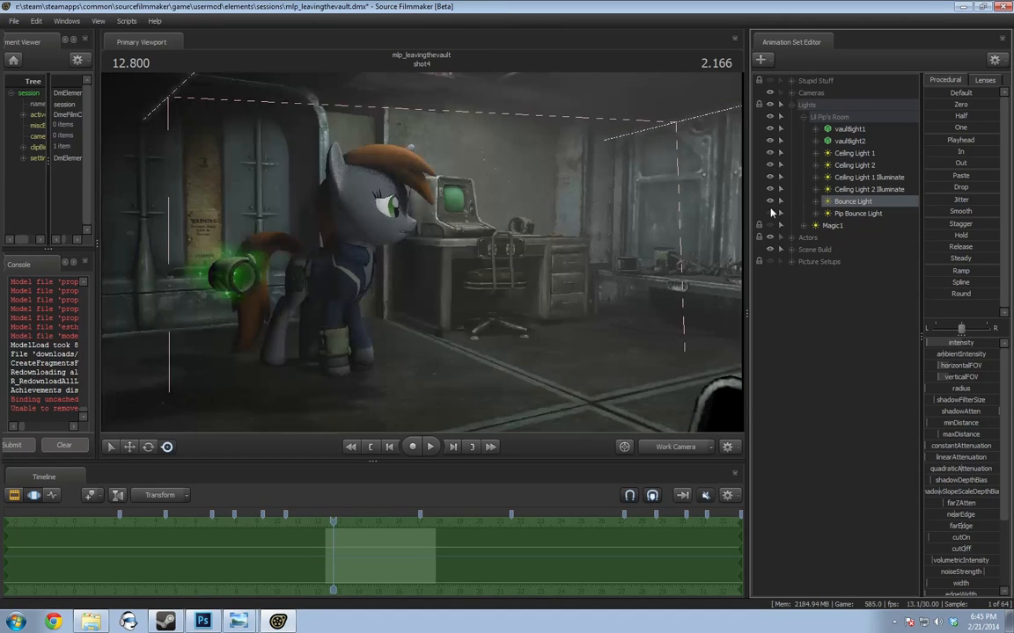
{"action": "left_click", "coordinate": [771, 213]}
{"action": "left_click", "coordinate": [771, 202]}
{"action": "left_click_drag", "start_coordinate": [686, 220], "coordinate": [699, 214]}
{"action": "left_click_drag", "start_coordinate": [607, 326], "coordinate": [590, 180]}
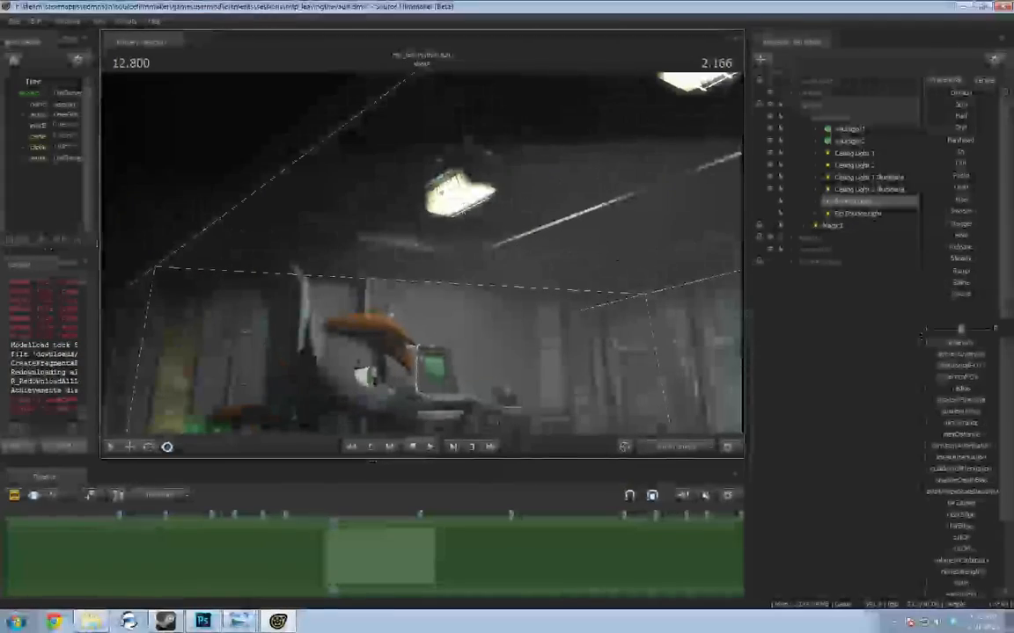
{"action": "left_click_drag", "start_coordinate": [596, 248], "coordinate": [424, 257]}
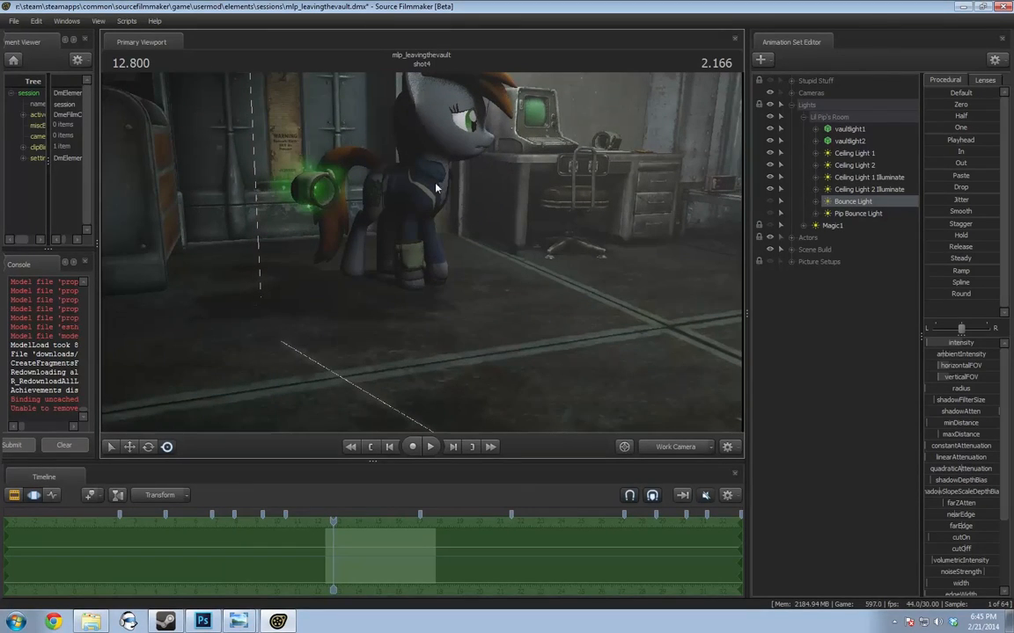
{"action": "left_click_drag", "start_coordinate": [480, 175], "coordinate": [422, 257]}
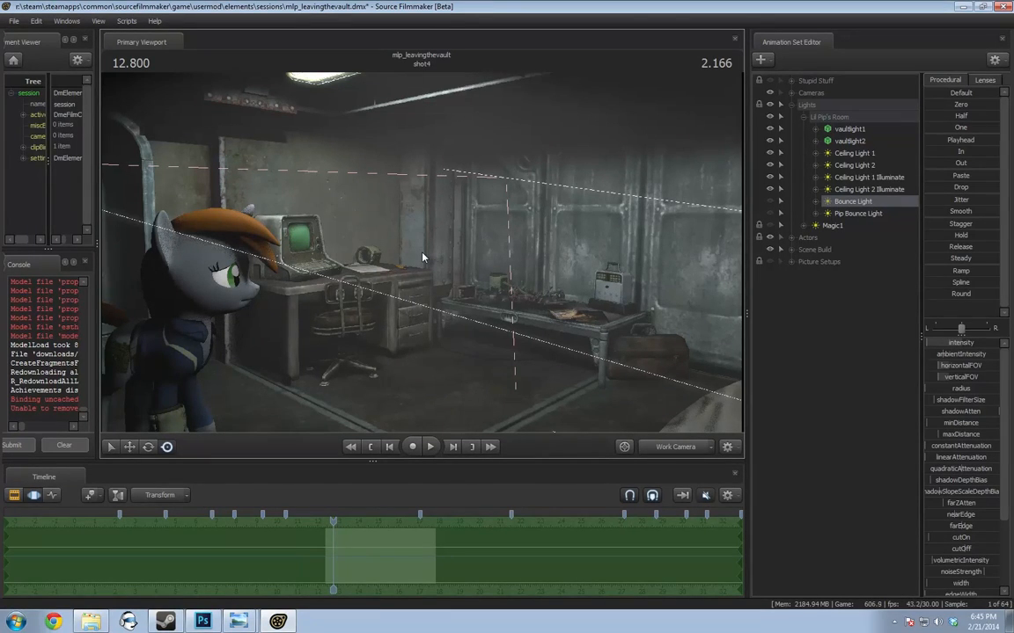
Toggle Bounce Light's visibility to compare its effect on the character and desk area, ending on a wider view of the room
{"action": "left_click", "coordinate": [770, 203]}
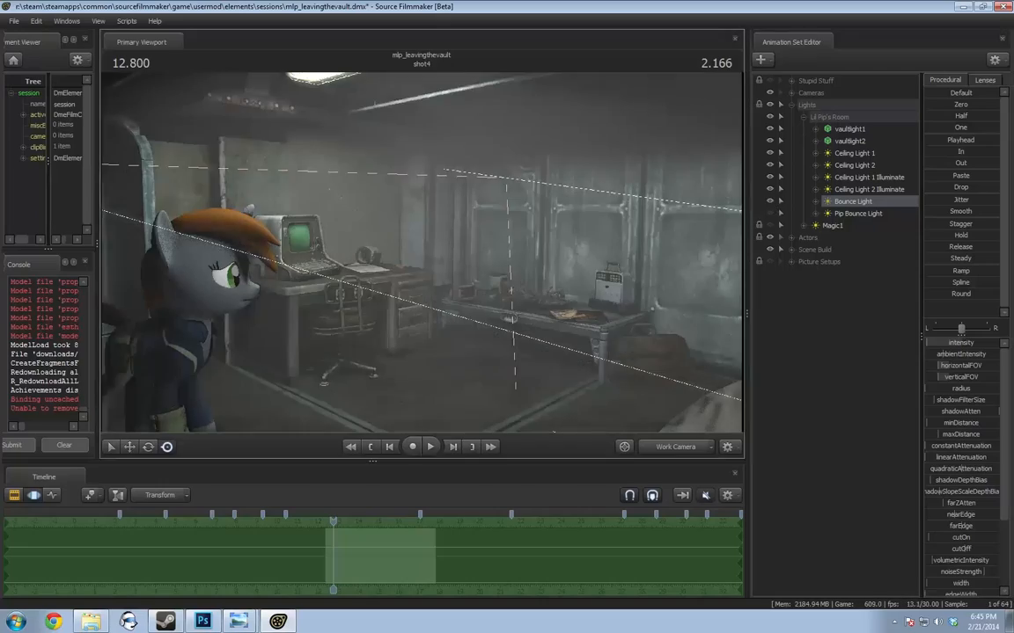
{"action": "left_click_drag", "start_coordinate": [528, 264], "coordinate": [429, 297]}
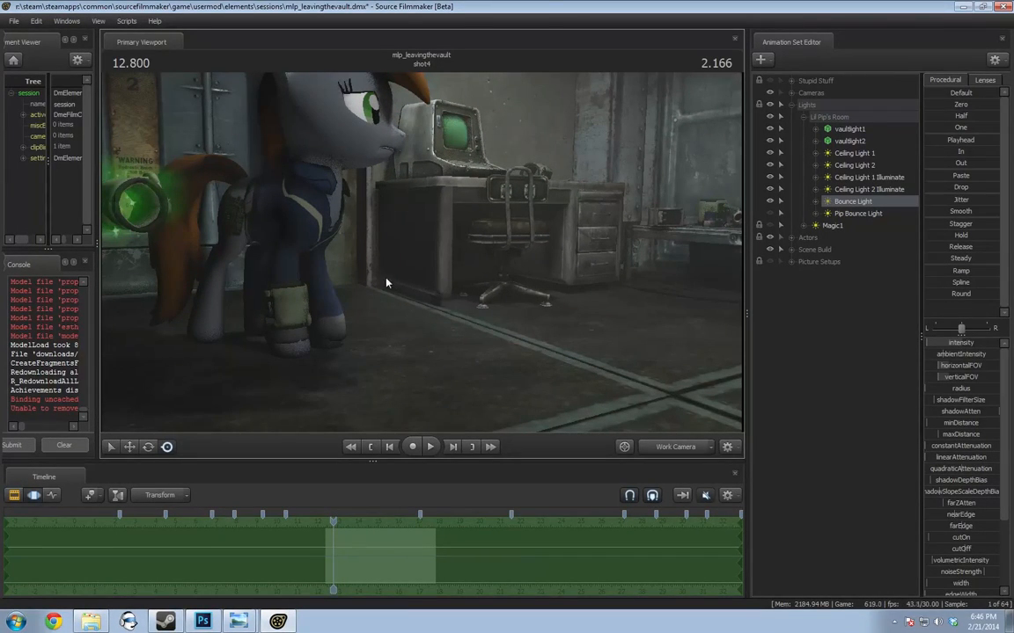
{"action": "left_click", "coordinate": [768, 203]}
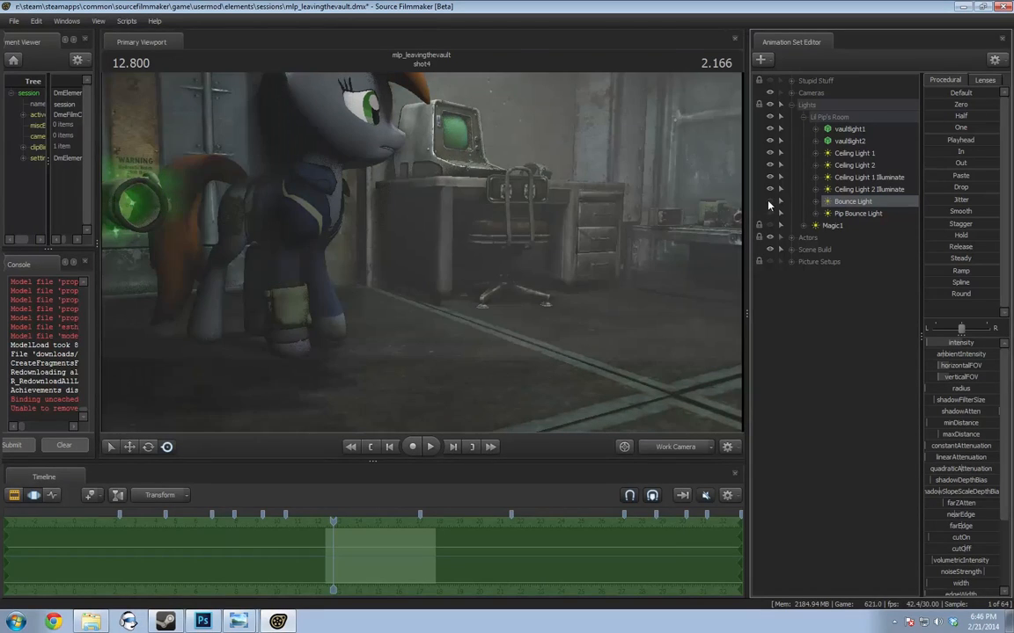
{"action": "left_click_drag", "start_coordinate": [456, 263], "coordinate": [422, 256]}
{"action": "key", "text": "s"}
{"action": "key", "text": "s"}
{"action": "key", "text": "a"}
Turn off the light frustum lines in the viewport and compare the room with Bounce Light hidden and shown
{"action": "right_click", "coordinate": [559, 247]}
{"action": "mouse_move", "coordinate": [581, 264]}
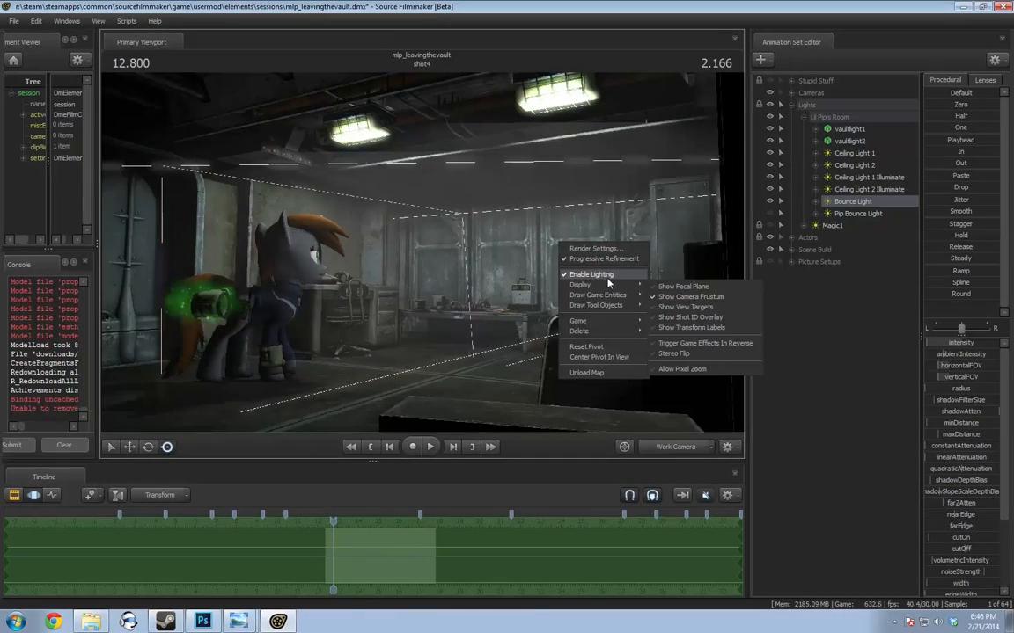
{"action": "left_click", "coordinate": [634, 268]}
{"action": "left_click_drag", "start_coordinate": [633, 268], "coordinate": [762, 321]}
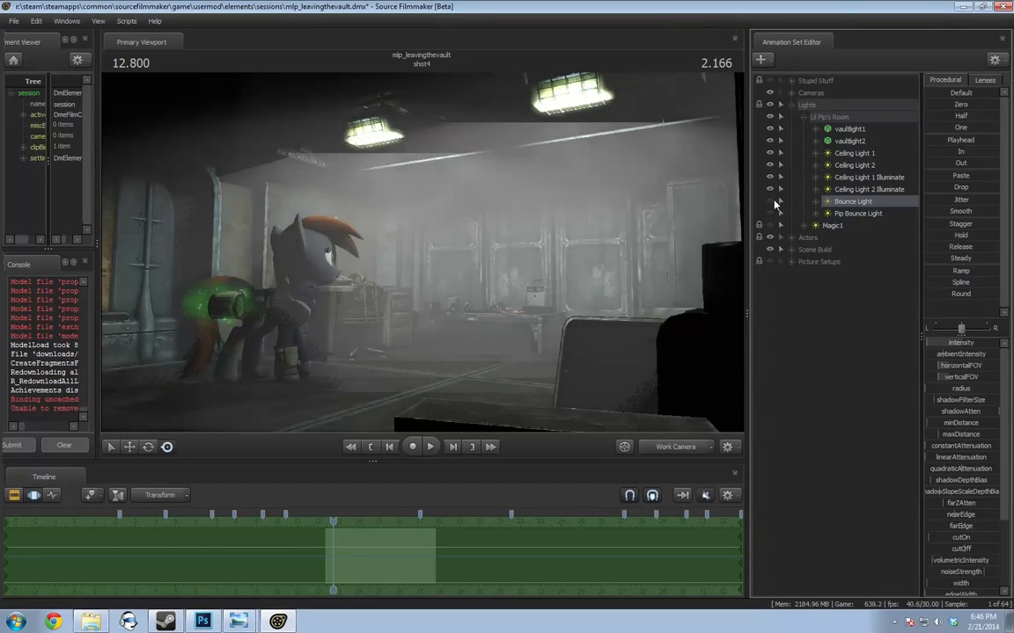
{"action": "left_click_drag", "start_coordinate": [726, 219], "coordinate": [708, 216]}
{"action": "left_click_drag", "start_coordinate": [411, 254], "coordinate": [423, 257]}
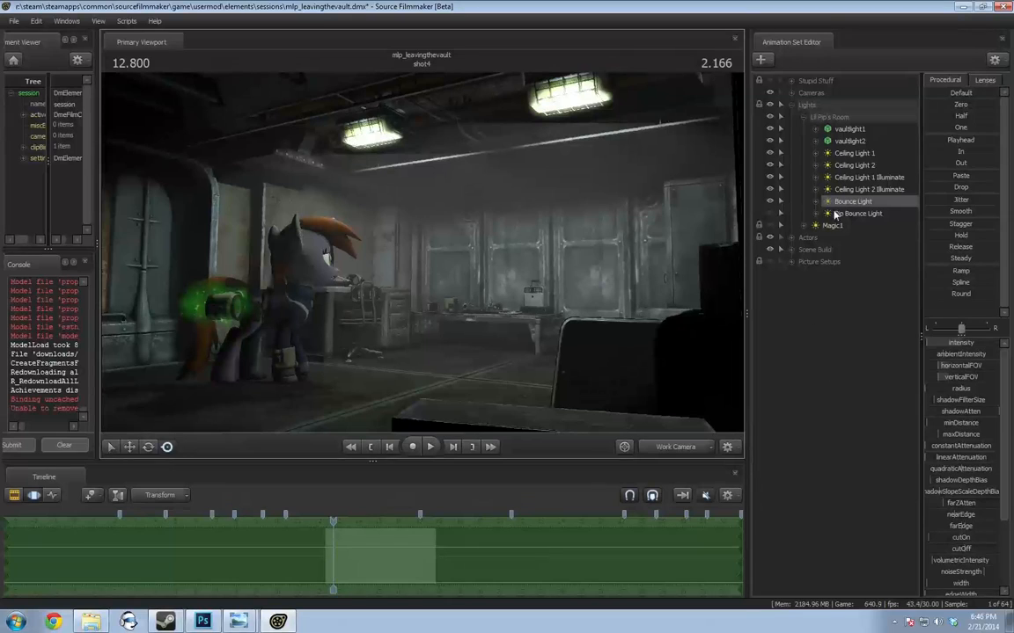
Disable volumetrics on Ceiling Light 1 and Ceiling Light 2
{"action": "left_click", "coordinate": [854, 153]}
{"action": "right_click", "coordinate": [858, 155]}
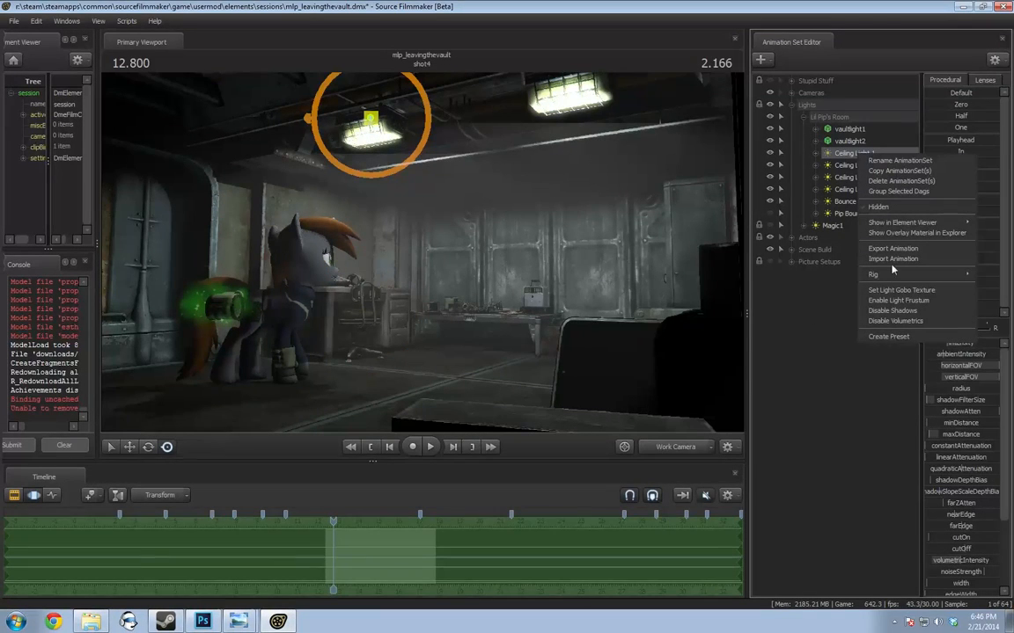
{"action": "left_click", "coordinate": [902, 322]}
{"action": "right_click", "coordinate": [854, 165]}
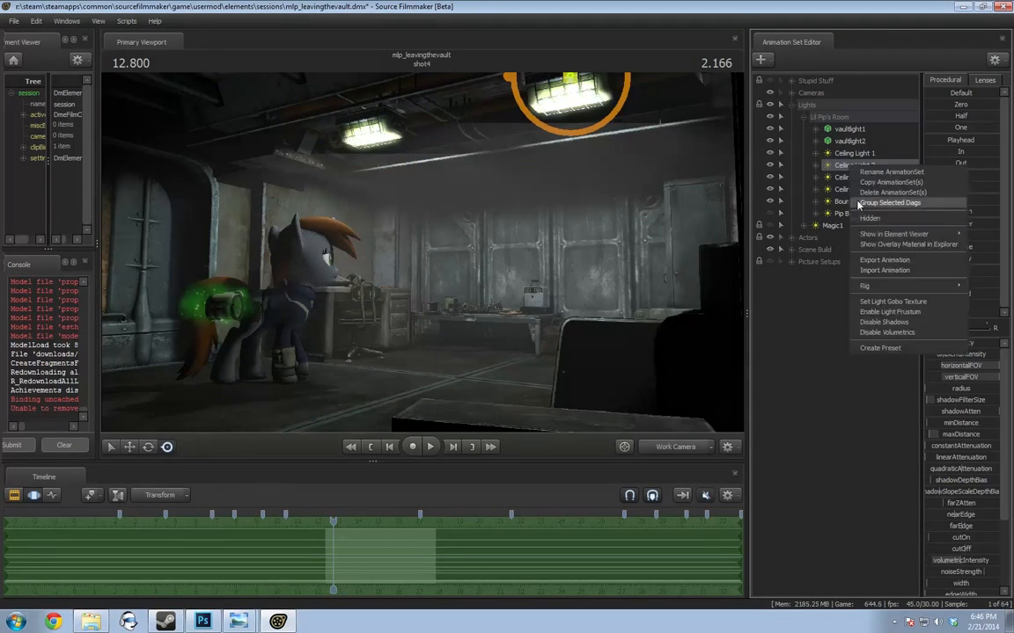
{"action": "left_click", "coordinate": [889, 334]}
{"action": "left_click_drag", "start_coordinate": [379, 226], "coordinate": [379, 226]}
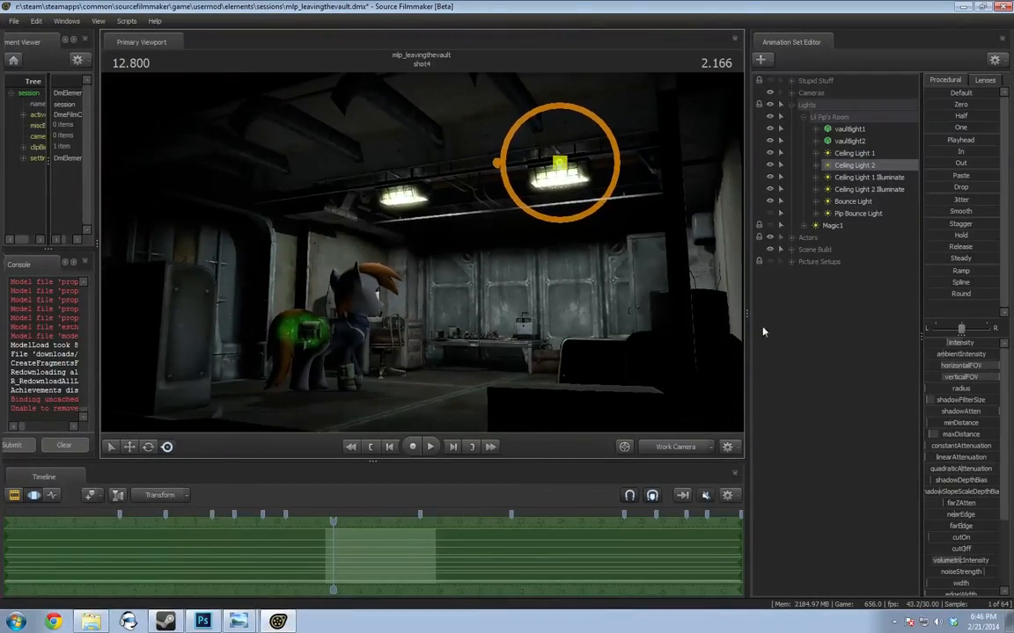
Toggle Bounce Light's visibility repeatedly to compare its effect on the ceiling, leaving it shown
{"action": "left_click", "coordinate": [770, 203]}
{"action": "left_click", "coordinate": [770, 202]}
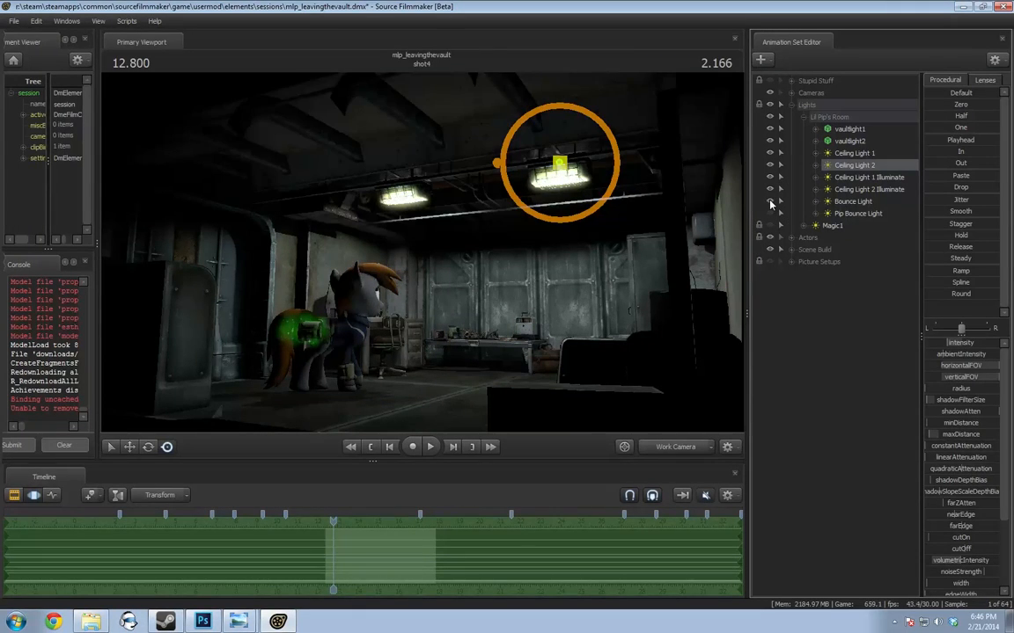
{"action": "left_click", "coordinate": [770, 202]}
{"action": "left_click", "coordinate": [770, 202]}
{"action": "left_click", "coordinate": [770, 202]}
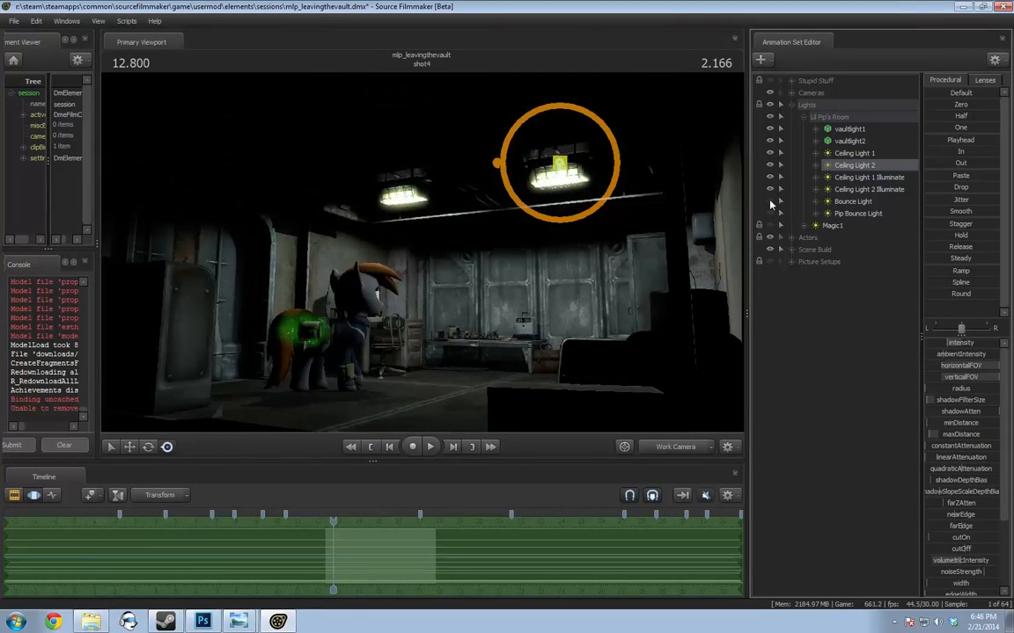
{"action": "left_click", "coordinate": [770, 203]}
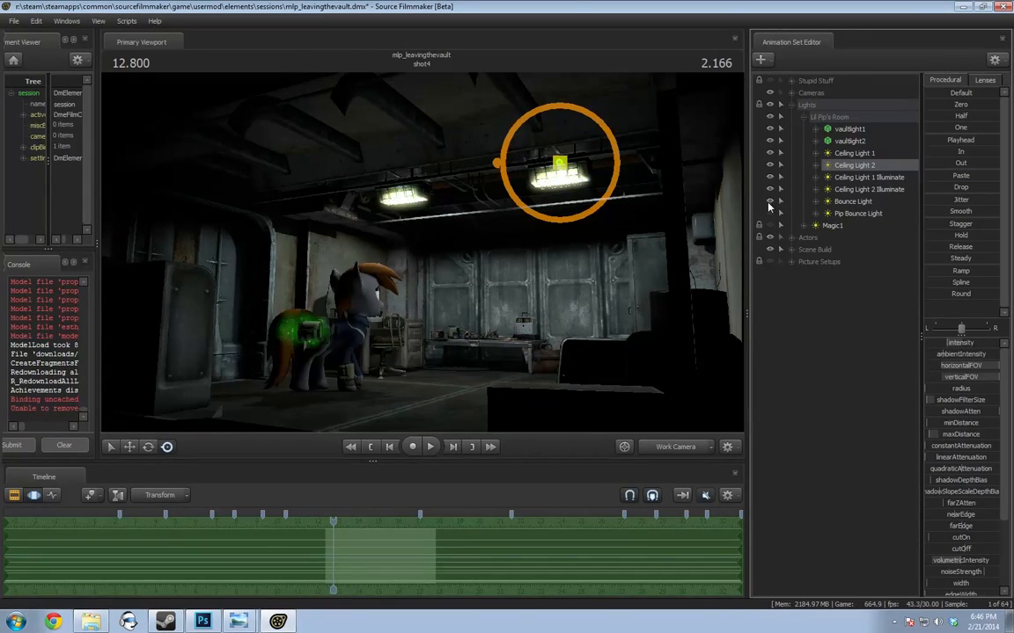
{"action": "left_click", "coordinate": [770, 202]}
{"action": "left_click", "coordinate": [770, 202]}
{"action": "left_click_drag", "start_coordinate": [642, 255], "coordinate": [572, 244]}
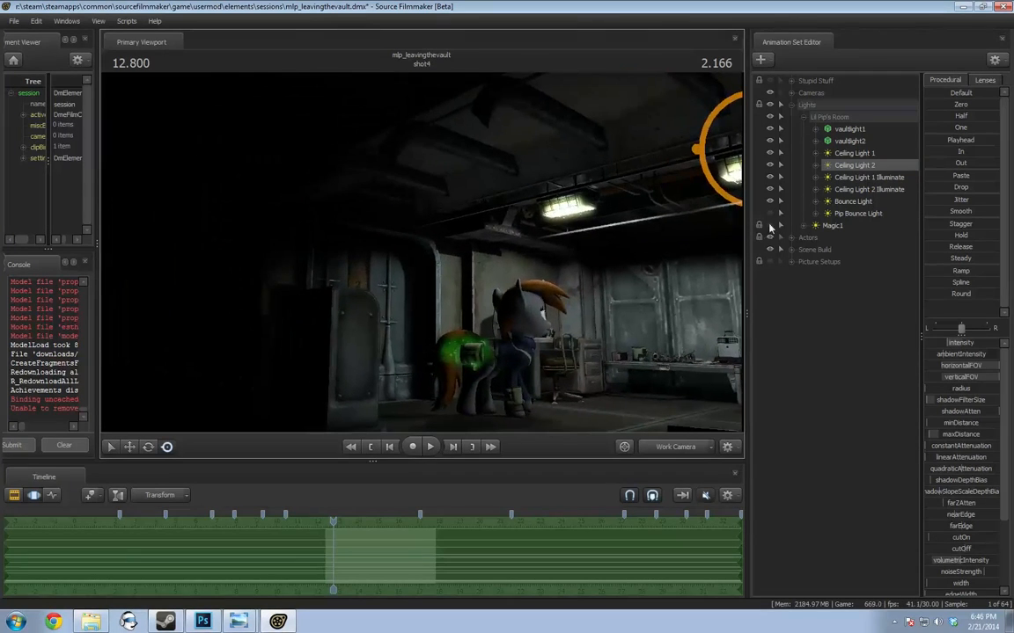
Look down at the room through Bounce Light, return to the Work Camera, and examine the ceiling and fixtures
{"action": "double_click", "coordinate": [853, 202]}
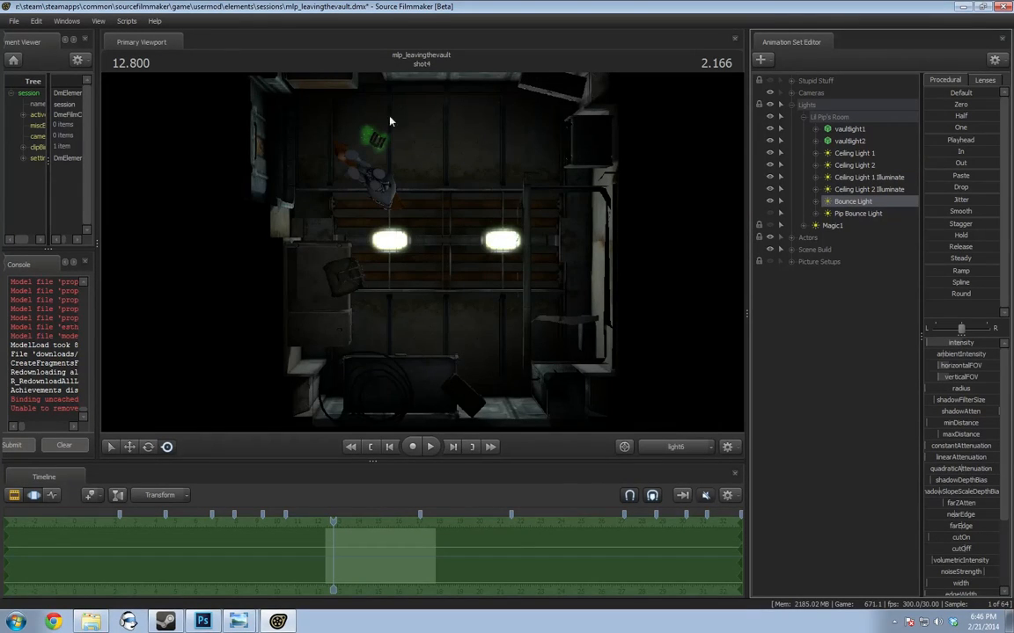
{"action": "left_click", "coordinate": [664, 448]}
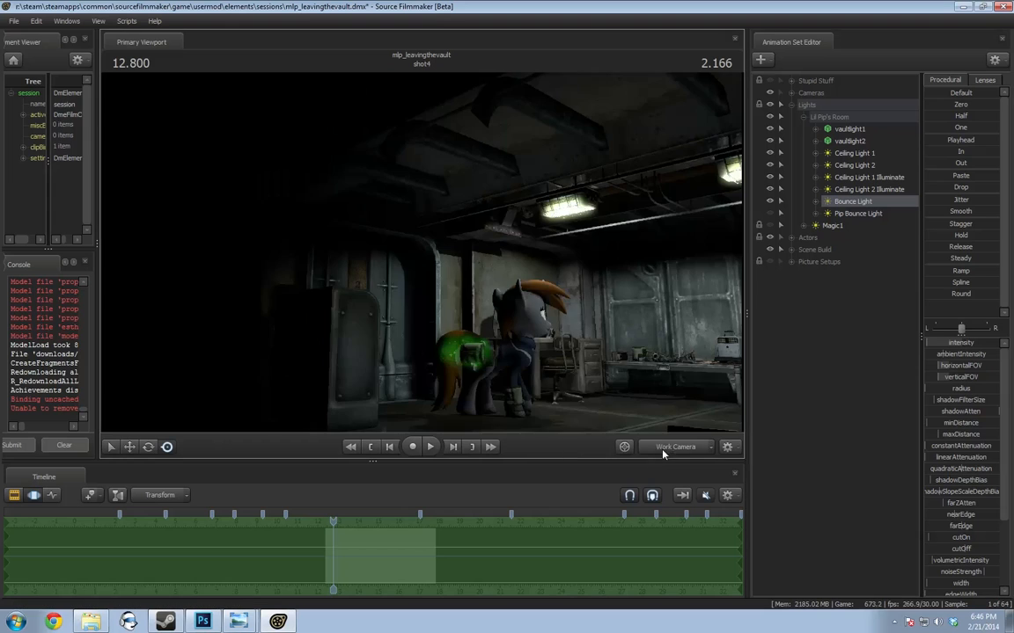
{"action": "left_click_drag", "start_coordinate": [493, 287], "coordinate": [422, 257]}
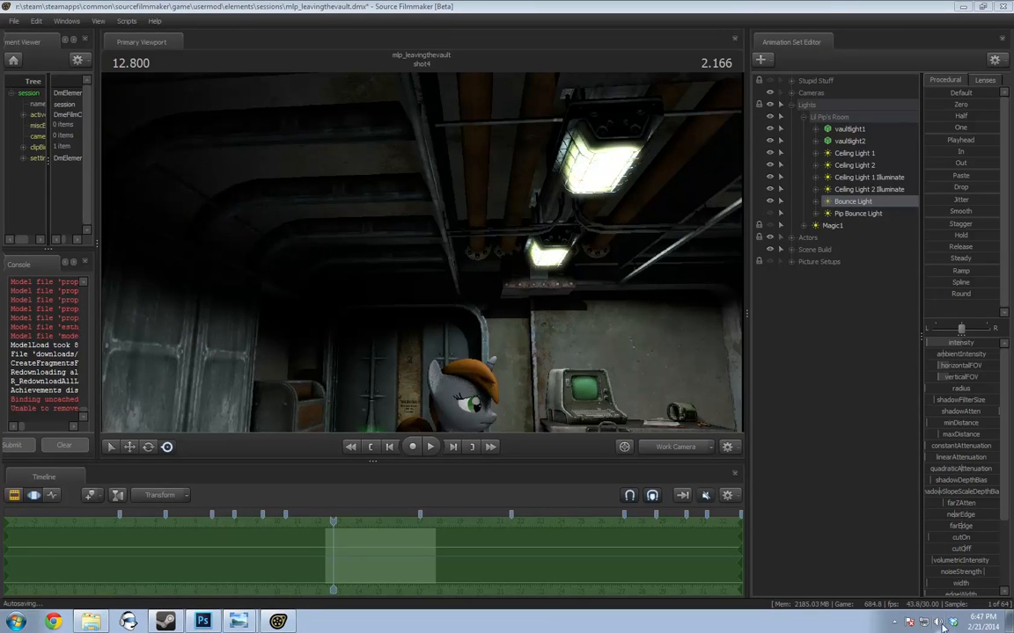
Check the applications' audio levels in the system Volume Mixer and close it
{"action": "left_click", "coordinate": [897, 623]}
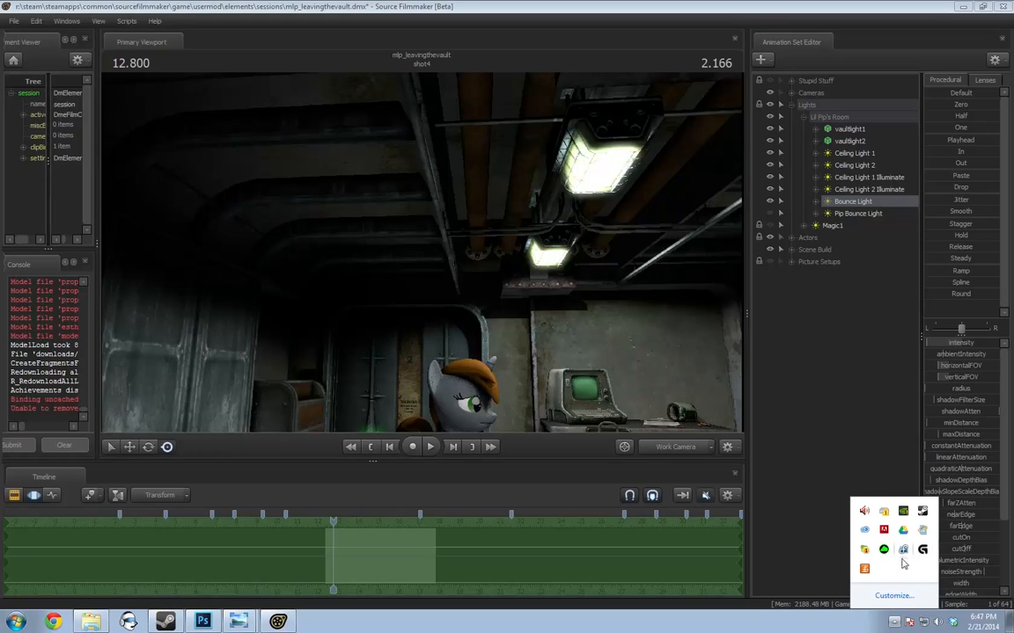
{"action": "right_click", "coordinate": [938, 623]}
{"action": "left_click", "coordinate": [935, 548]}
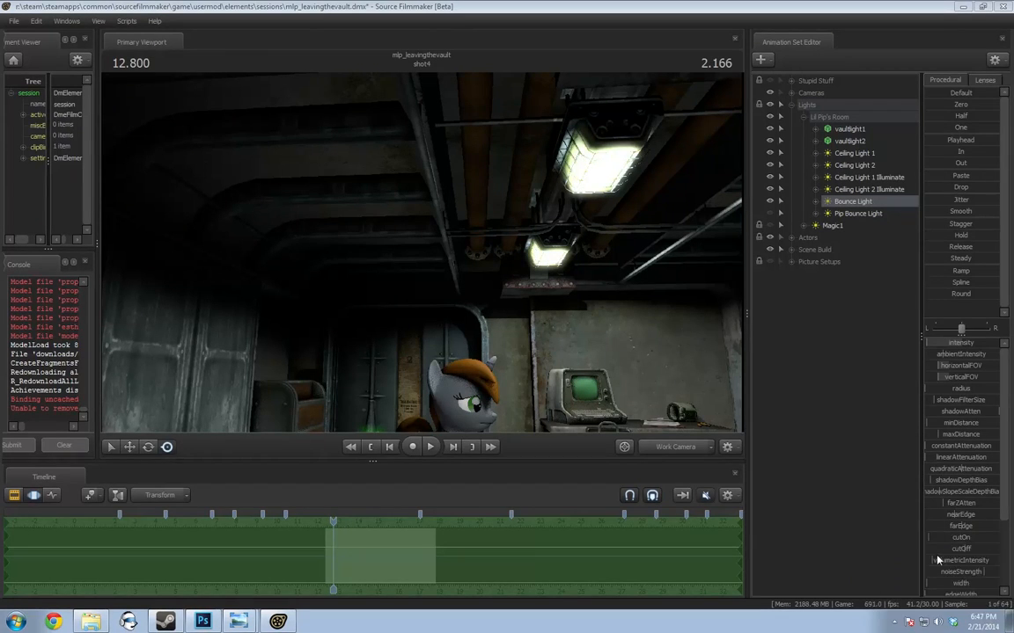
{"action": "left_click_drag", "start_coordinate": [829, 590], "coordinate": [931, 591]}
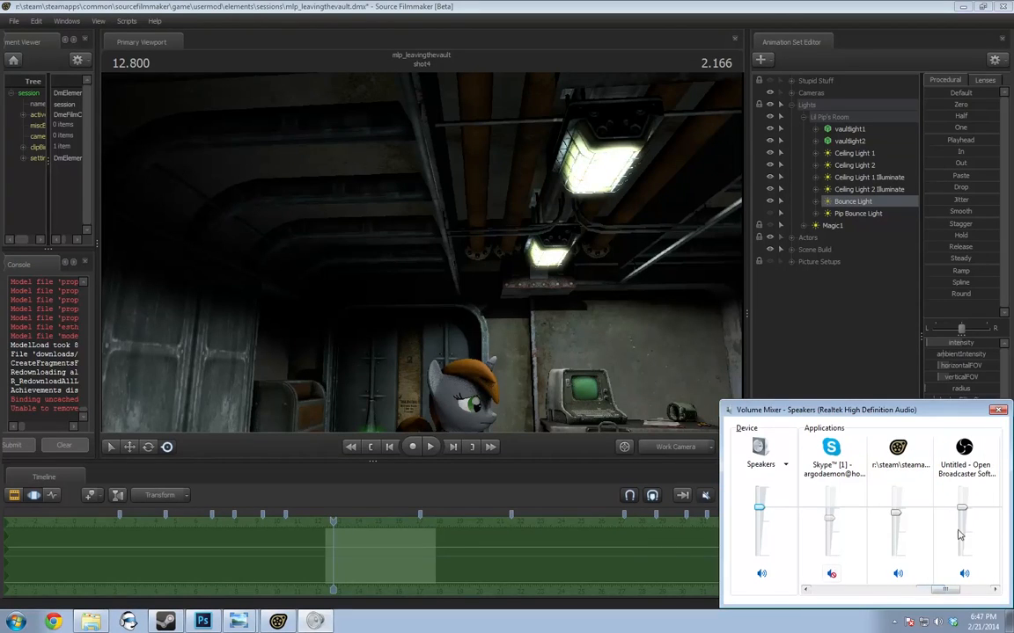
{"action": "left_click", "coordinate": [995, 411]}
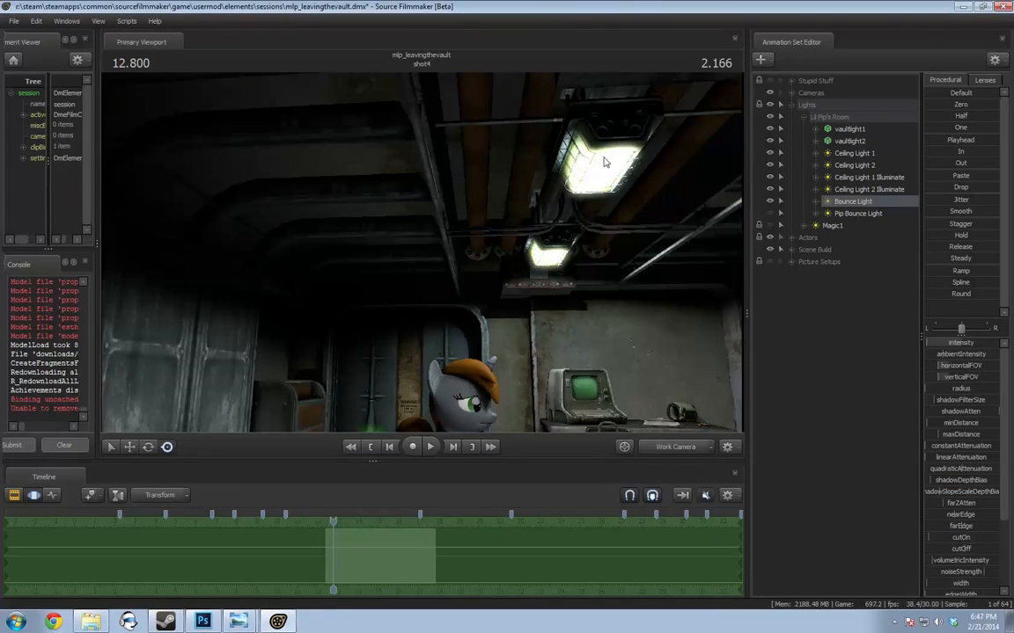
View shot4 through the scene camera and turn volumetrics back on for Ceiling Light 1 and Ceiling Light 2
{"action": "left_click", "coordinate": [671, 446]}
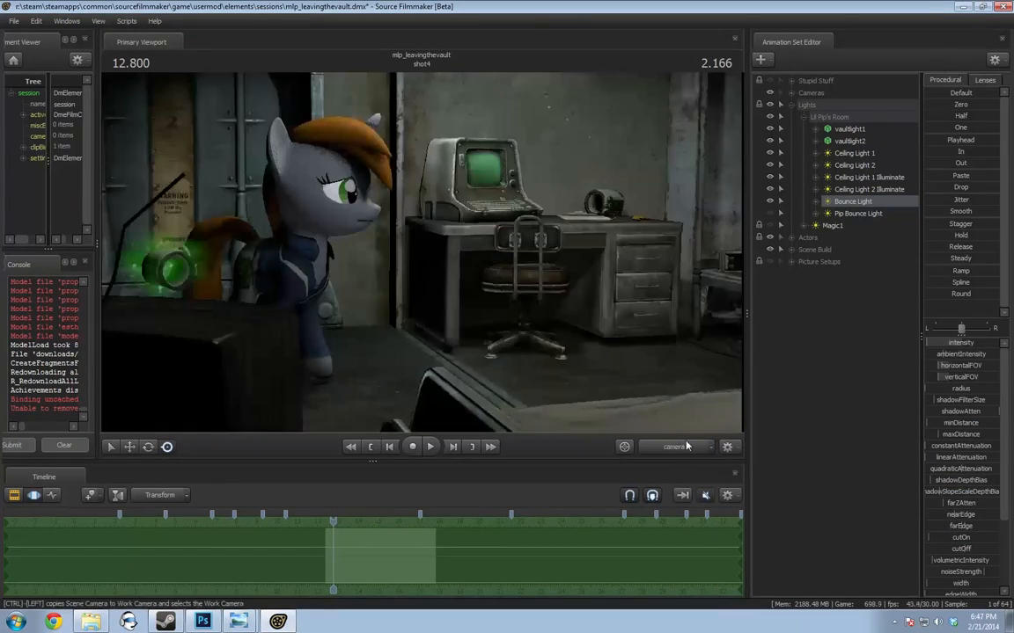
{"action": "right_click", "coordinate": [837, 156]}
{"action": "left_click", "coordinate": [844, 313]}
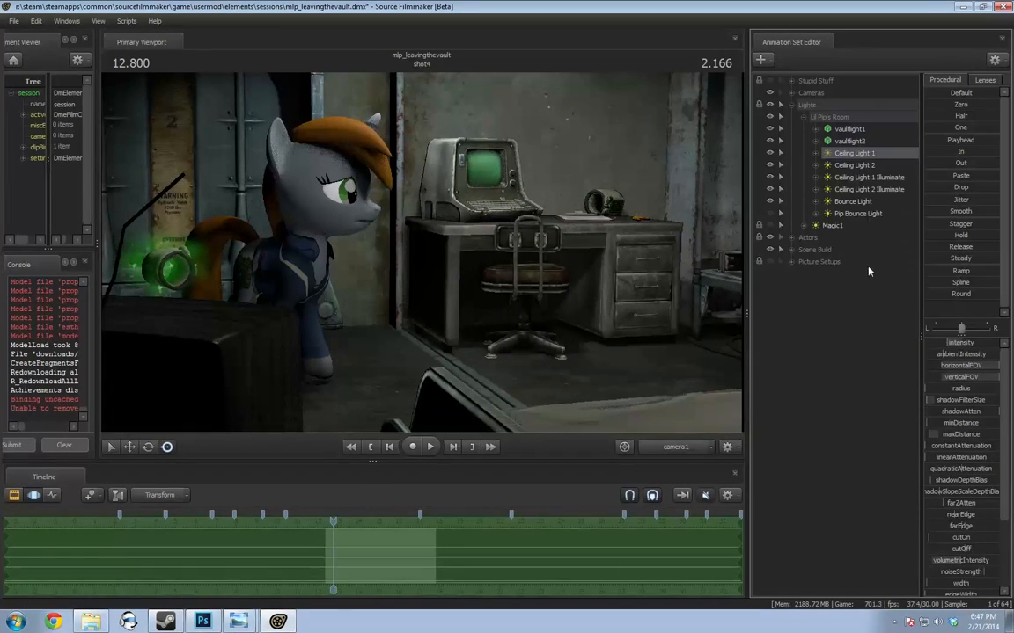
{"action": "right_click", "coordinate": [857, 165]}
{"action": "left_click", "coordinate": [890, 330]}
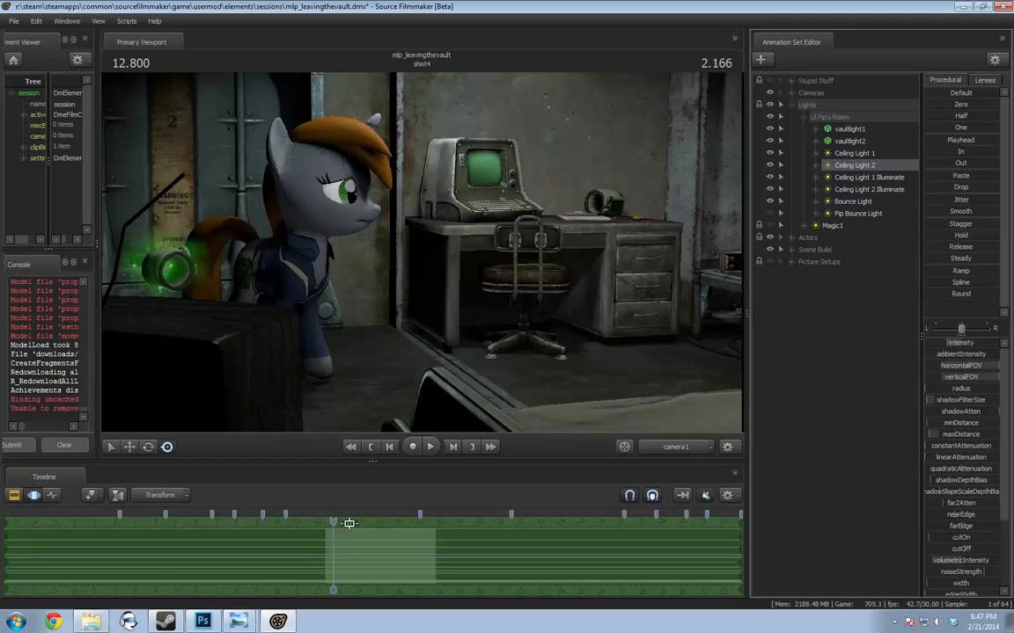
Move the playhead to 2.233 in shot1, switch to the Clip Editor, and view the hallway through the Work Camera
{"action": "left_click_drag", "start_coordinate": [334, 523], "coordinate": [121, 540]}
{"action": "left_click", "coordinate": [702, 449]}
{"action": "key", "text": "F2"}
{"action": "left_click", "coordinate": [688, 448]}
{"action": "left_click", "coordinate": [673, 449]}
{"action": "mouse_move", "coordinate": [422, 252]}
{"action": "left_mouse_down"}
{"action": "mouse_move", "coordinate": [369, 281]}
{"action": "mouse_move", "coordinate": [409, 290]}
{"action": "mouse_move", "coordinate": [431, 263]}
{"action": "mouse_move", "coordinate": [425, 257]}
{"action": "left_mouse_up"}
{"action": "key", "text": "w"}
{"action": "key", "text": "a"}
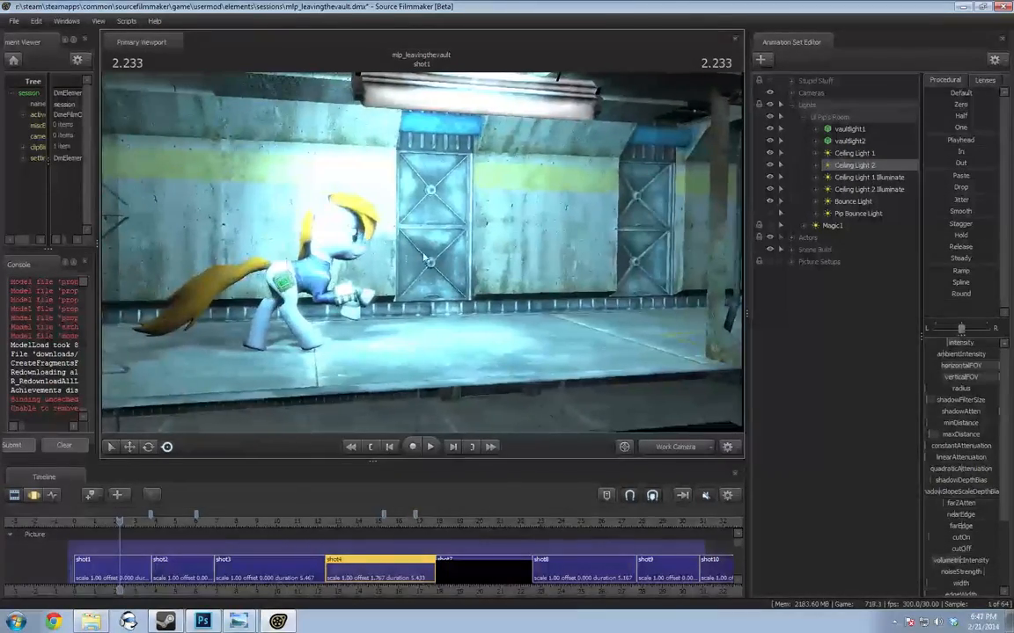
Select shot1, reveal its Main Hall Lights, and look through Main Hall Ambient 1, Main Hall Ambient 2 and Main Hall Ambient 3
{"action": "left_click", "coordinate": [138, 566]}
{"action": "left_click", "coordinate": [802, 117]}
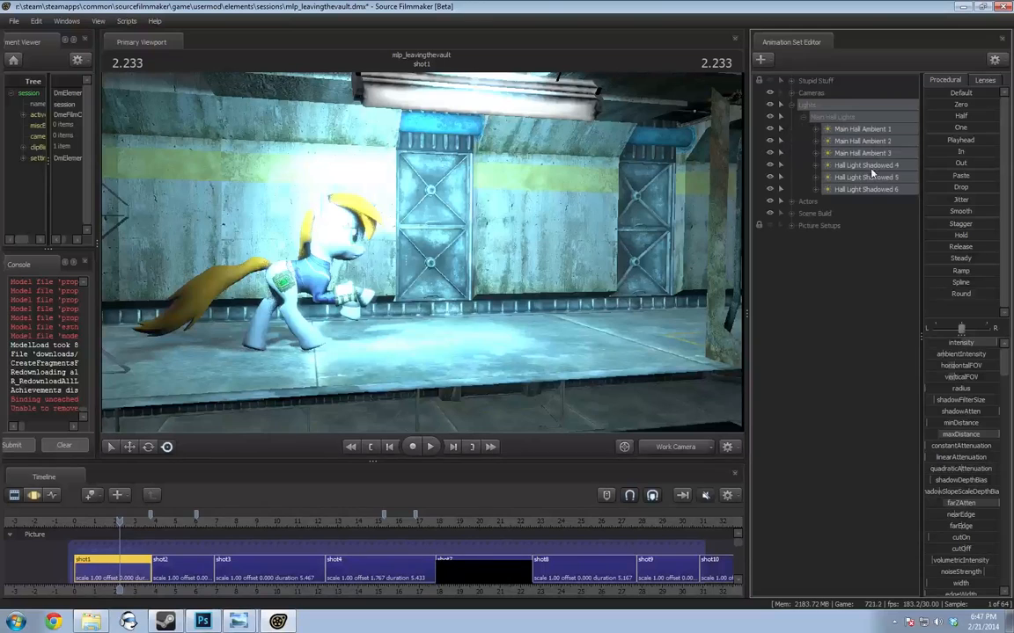
{"action": "left_click", "coordinate": [862, 129]}
{"action": "left_click_drag", "start_coordinate": [865, 134], "coordinate": [387, 156]}
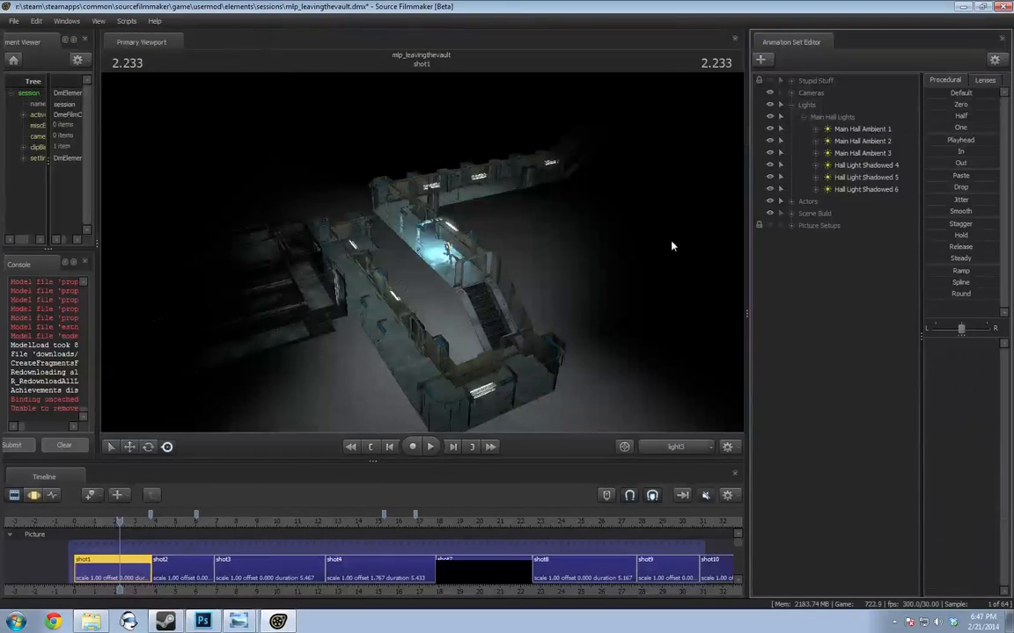
{"action": "left_click_drag", "start_coordinate": [880, 143], "coordinate": [730, 252]}
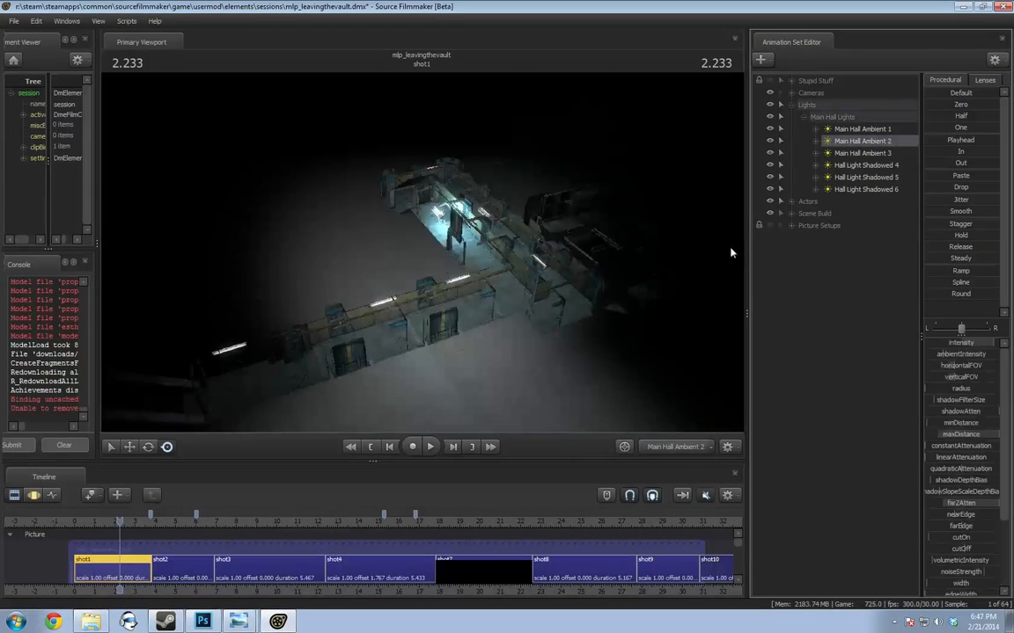
{"action": "left_click_drag", "start_coordinate": [880, 154], "coordinate": [583, 233]}
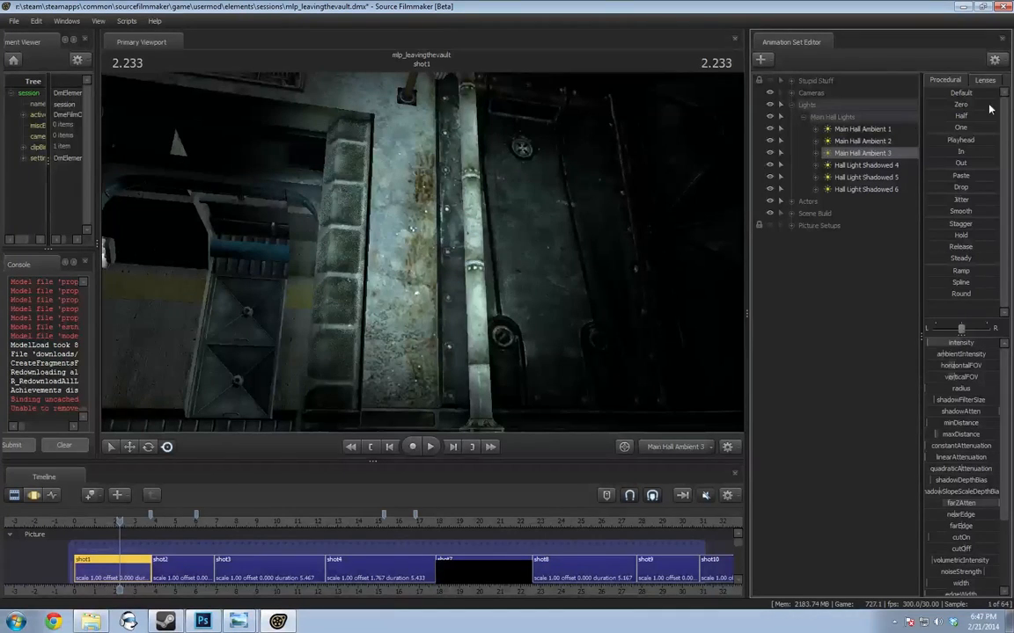
Look through Main Hall Ambient 2, Main Hall Ambient 1 and Main Hall Ambient 3 again to compare their coverage
{"action": "left_click_drag", "start_coordinate": [871, 141], "coordinate": [528, 191]}
{"action": "left_click_drag", "start_coordinate": [880, 130], "coordinate": [461, 169]}
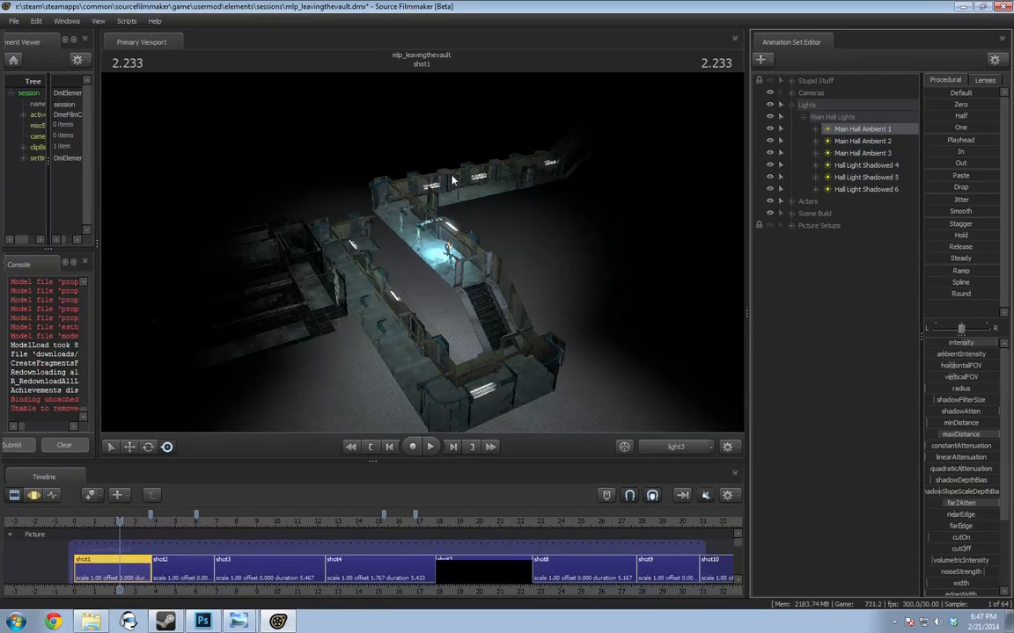
{"action": "left_click_drag", "start_coordinate": [881, 155], "coordinate": [380, 187]}
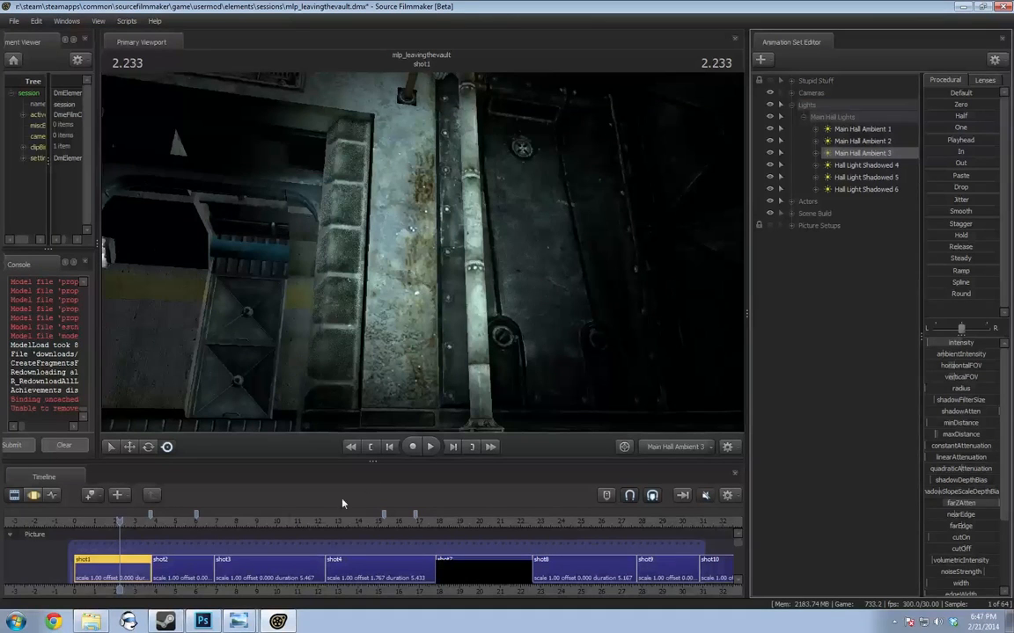
Move the playhead to 2.066 in shot1, check the pony through the Work Camera, and look through Main Hall Ambient 3
{"action": "mouse_move", "coordinate": [115, 521]}
{"action": "left_mouse_down"}
{"action": "mouse_move", "coordinate": [142, 524]}
{"action": "mouse_move", "coordinate": [69, 526]}
{"action": "mouse_move", "coordinate": [116, 521]}
{"action": "left_mouse_up"}
{"action": "left_click", "coordinate": [664, 451]}
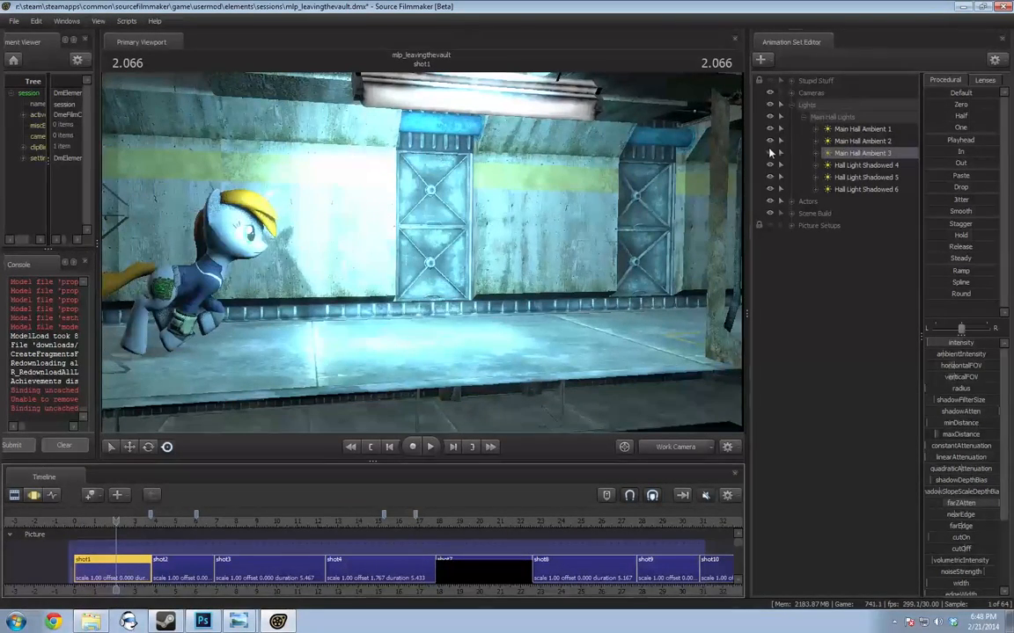
{"action": "key", "text": "s"}
{"action": "left_click_drag", "start_coordinate": [548, 250], "coordinate": [546, 250]}
{"action": "left_click_drag", "start_coordinate": [881, 152], "coordinate": [314, 171]}
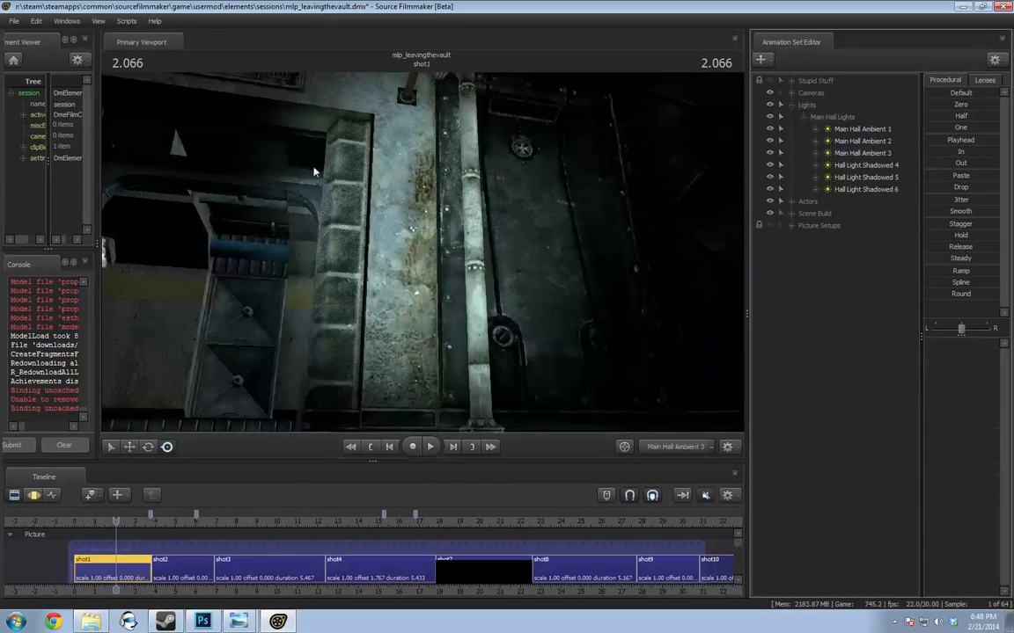
{"action": "left_click", "coordinate": [437, 184]}
{"action": "left_click", "coordinate": [513, 326]}
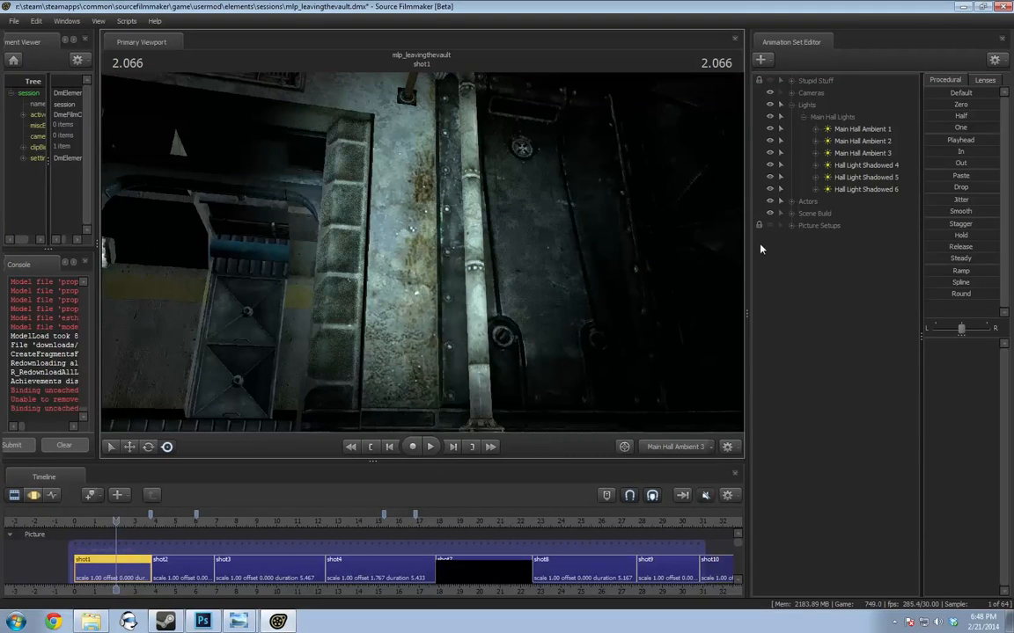
Return to the Work Camera, frame the pony's hallway from outside, and move the playhead to 2.500
{"action": "left_click", "coordinate": [670, 446]}
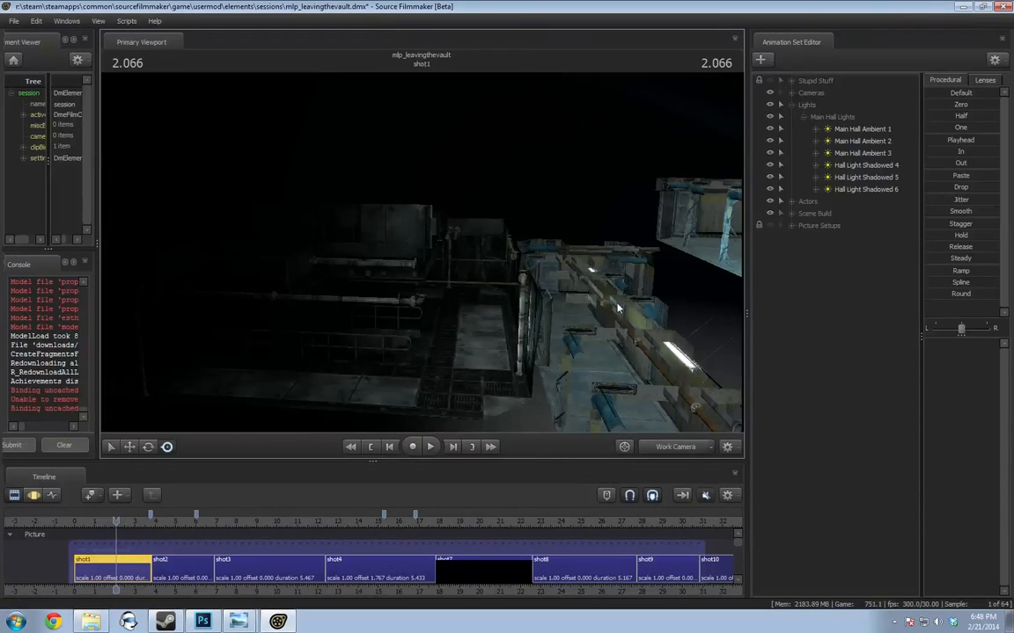
{"action": "key", "text": "w"}
{"action": "left_click_drag", "start_coordinate": [616, 308], "coordinate": [755, 324]}
{"action": "left_click_drag", "start_coordinate": [115, 524], "coordinate": [125, 524]}
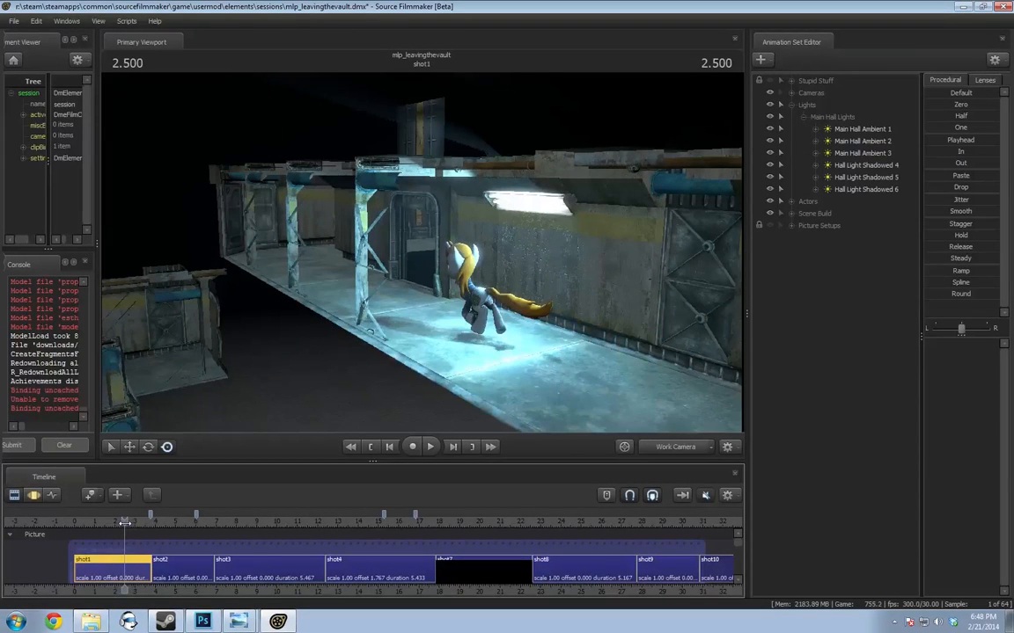
Hide Main Hall Ambient 3, examine the pony's lighting through the Work Camera and camera1, and show the light again
{"action": "left_click", "coordinate": [770, 153]}
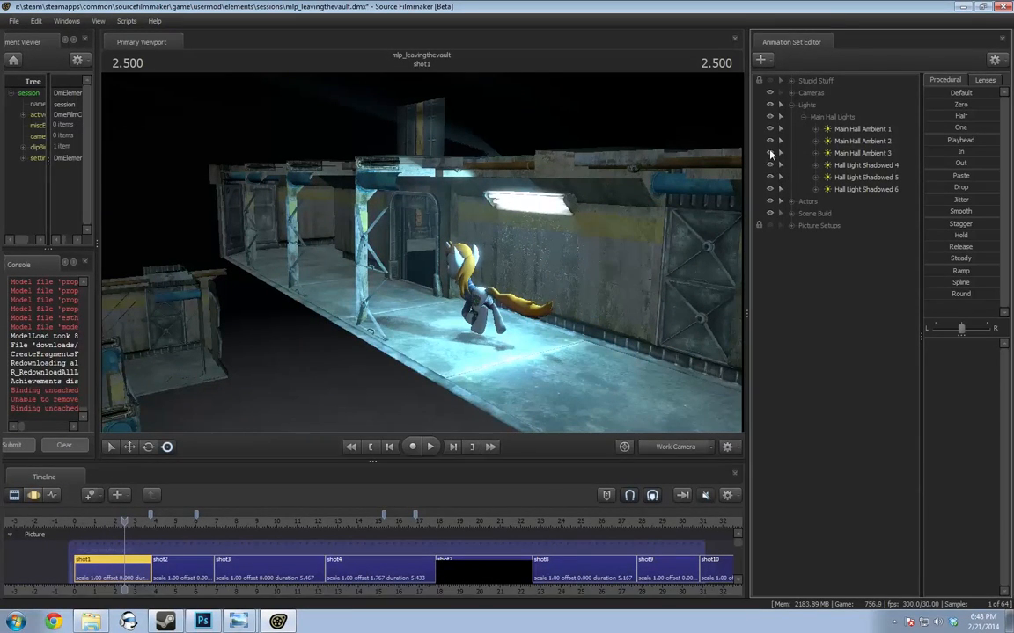
{"action": "key", "text": "w"}
{"action": "left_click_drag", "start_coordinate": [633, 221], "coordinate": [669, 264]}
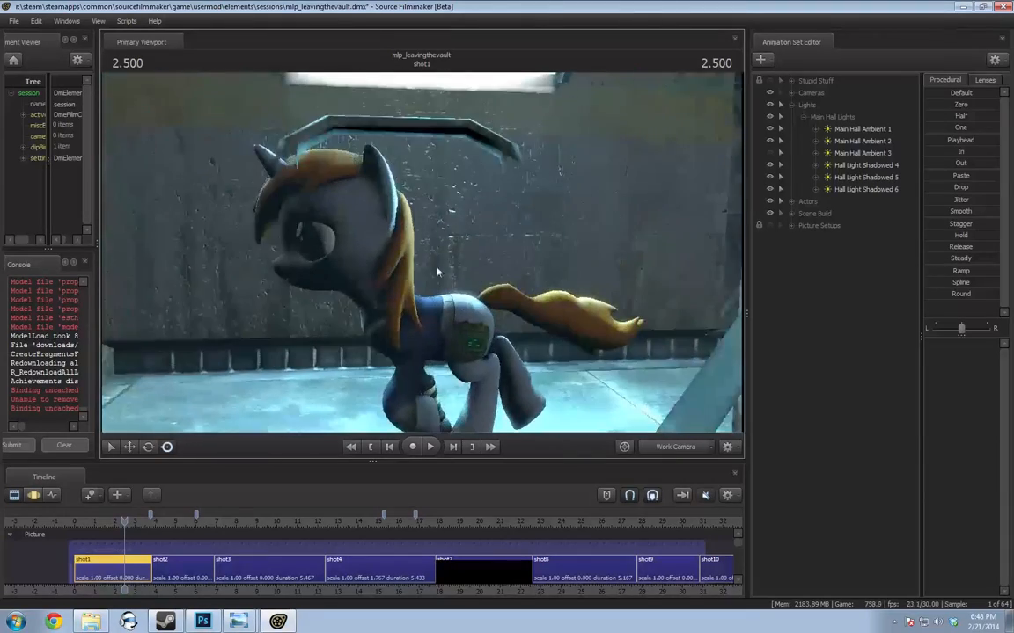
{"action": "left_click", "coordinate": [643, 447]}
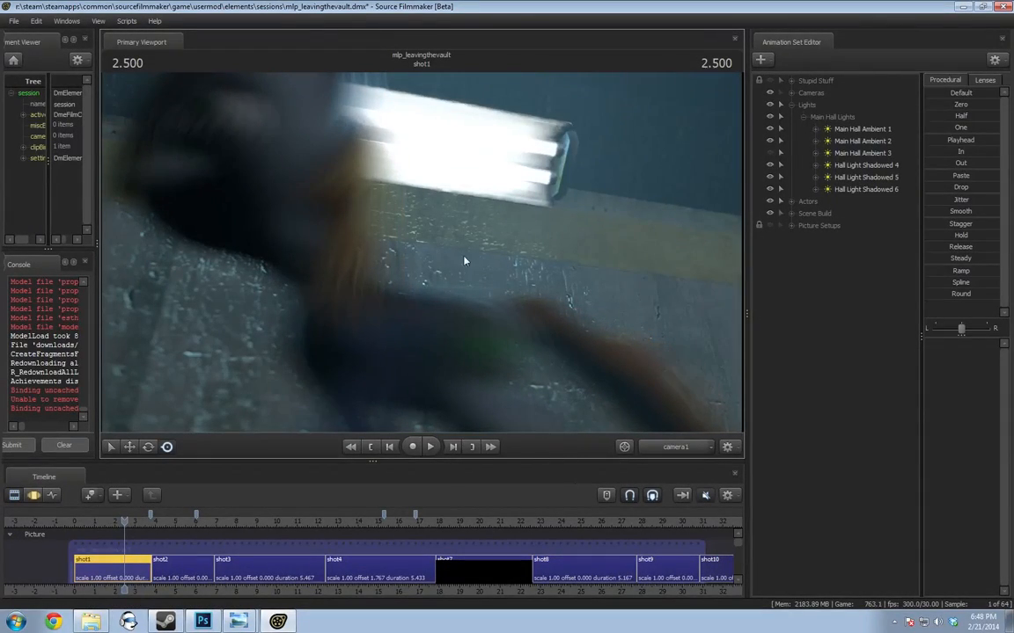
{"action": "left_click", "coordinate": [770, 154]}
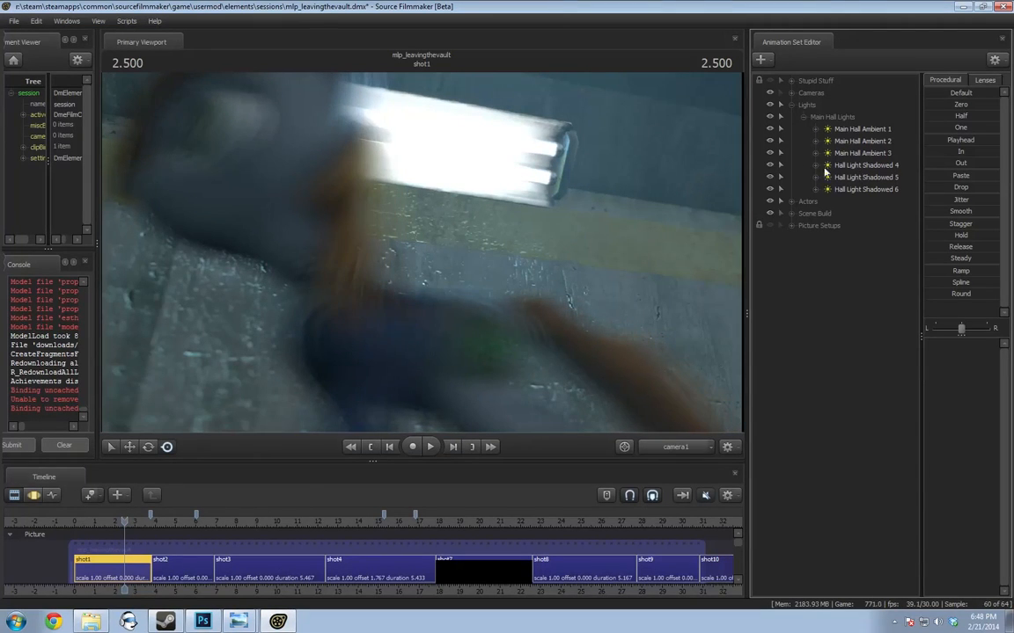
Toggle Hall Light Shadowed 4 and Hall Light Shadowed 6 to compare their effect, and move the playhead to 6.900 in shot2
{"action": "left_click", "coordinate": [770, 165]}
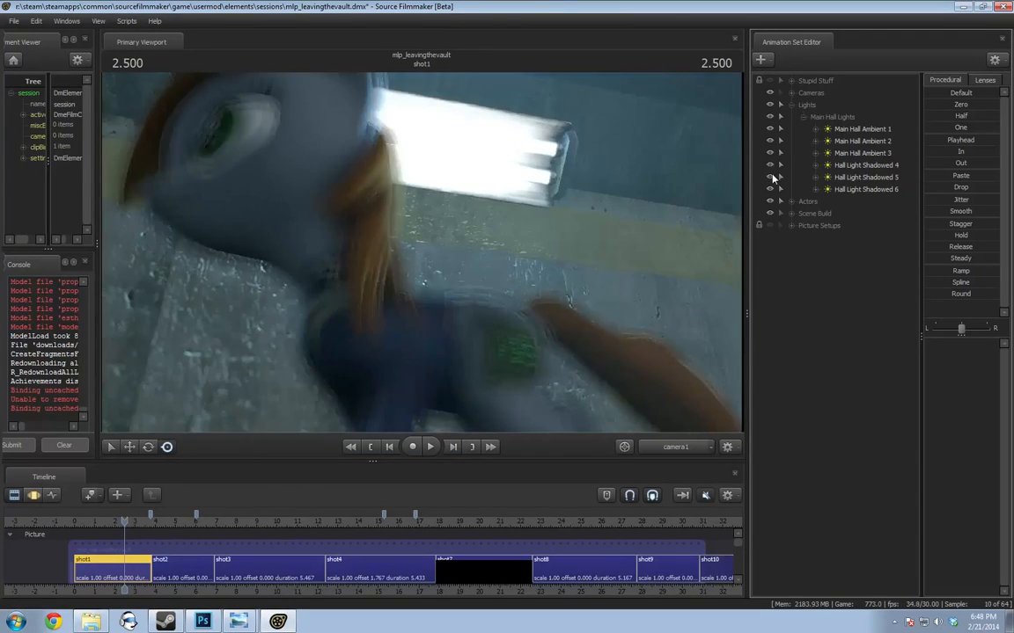
{"action": "left_click", "coordinate": [771, 189]}
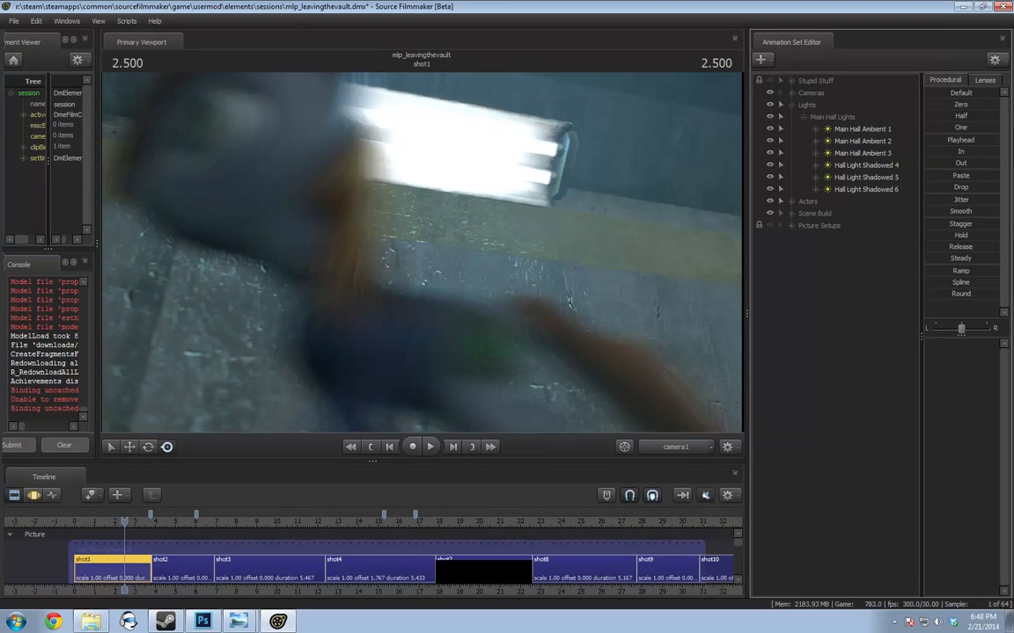
{"action": "left_click_drag", "start_coordinate": [124, 522], "coordinate": [214, 539]}
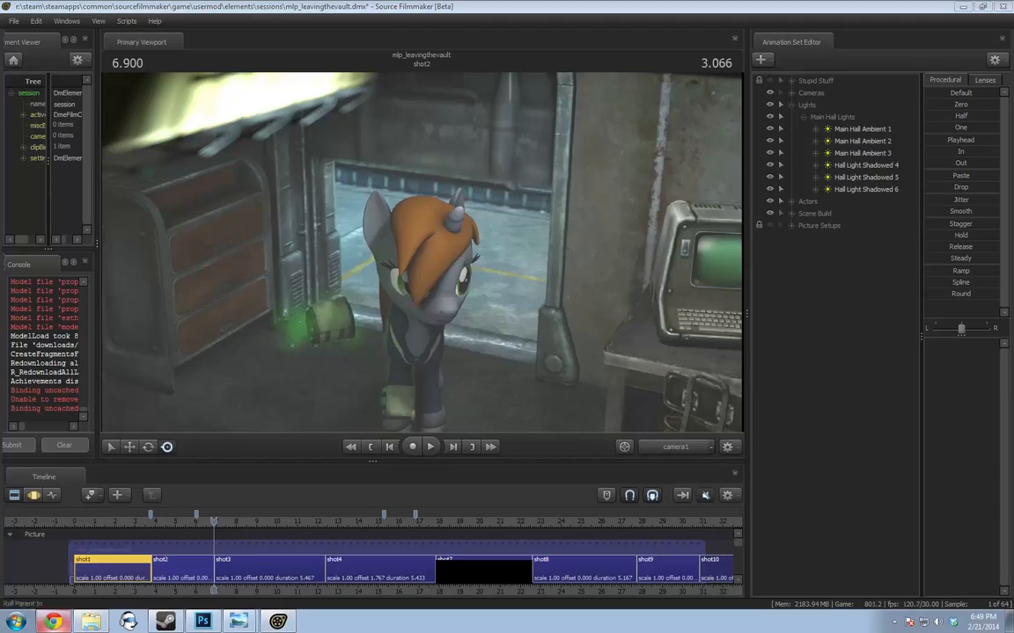
Switch to a maximized Chrome window, open YouTube and search for "zachiriah scott"
{"action": "left_click", "coordinate": [54, 622]}
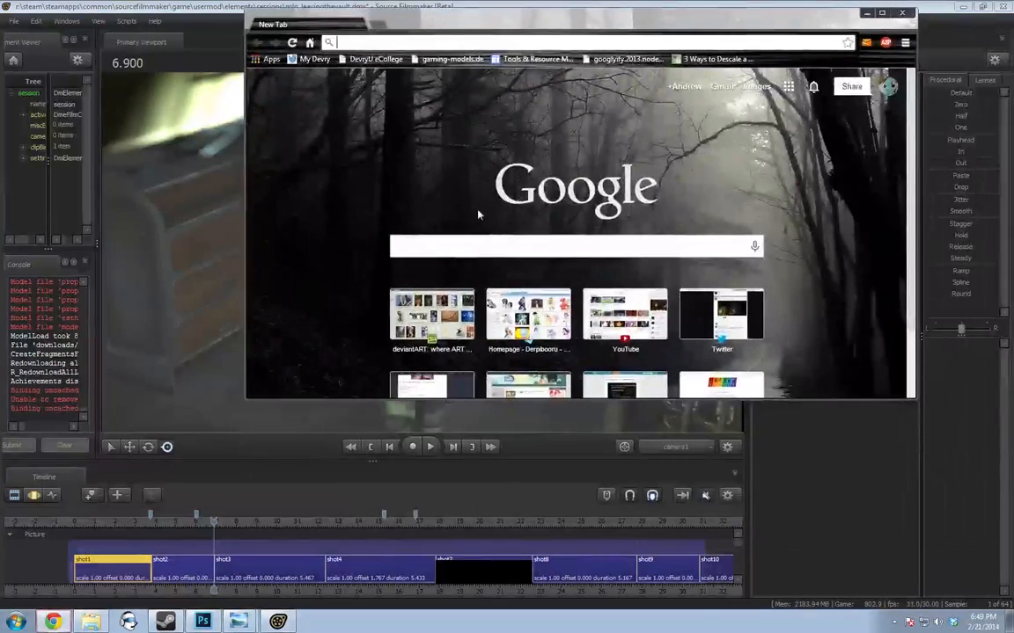
{"action": "left_click_drag", "start_coordinate": [452, 12], "coordinate": [446, 0]}
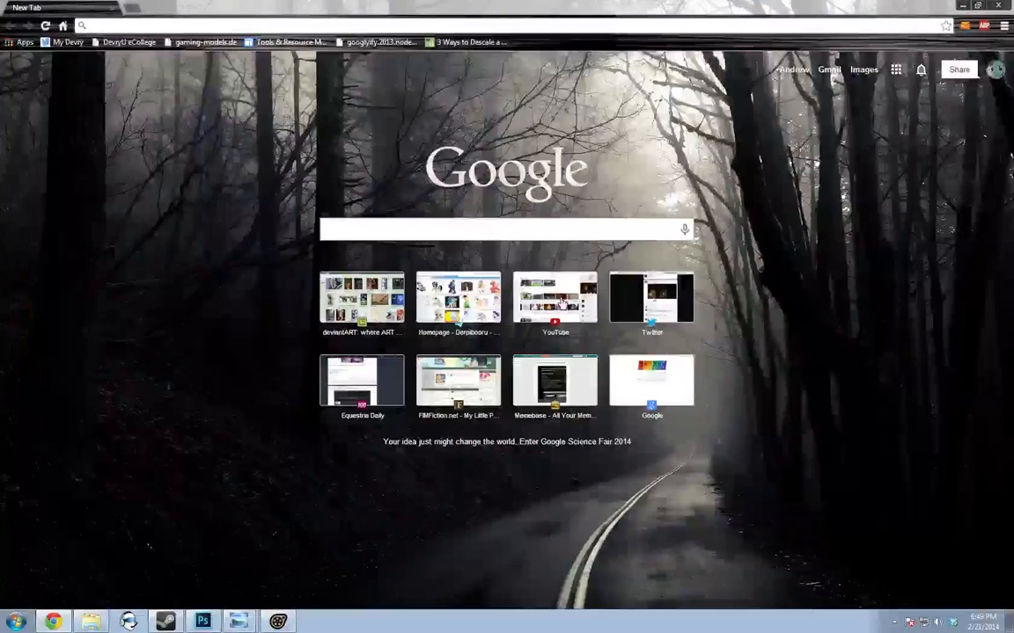
{"action": "left_click", "coordinate": [564, 304]}
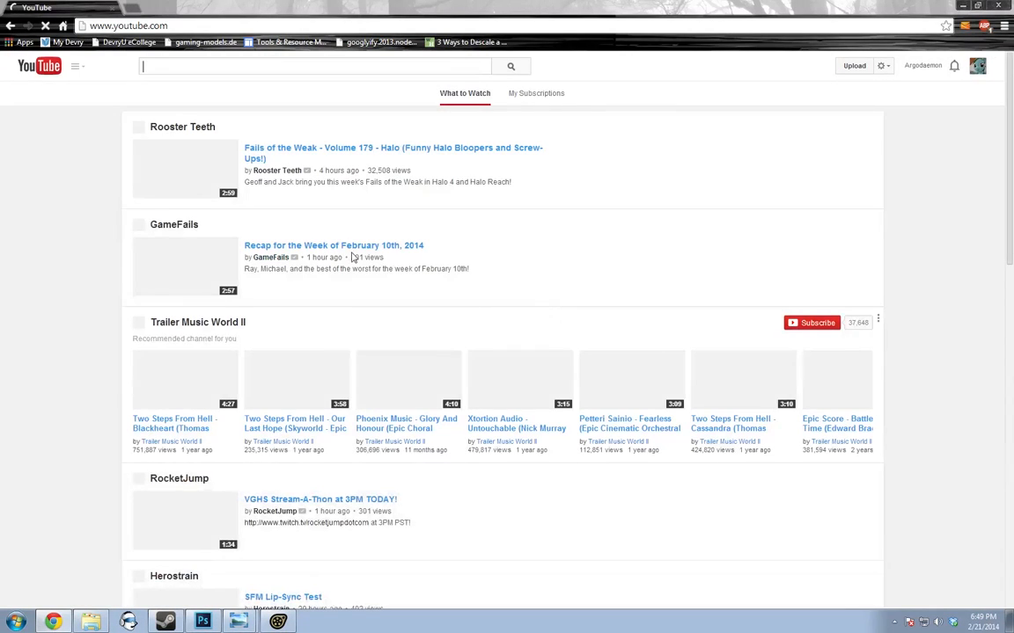
{"action": "type", "text": "zachir"}
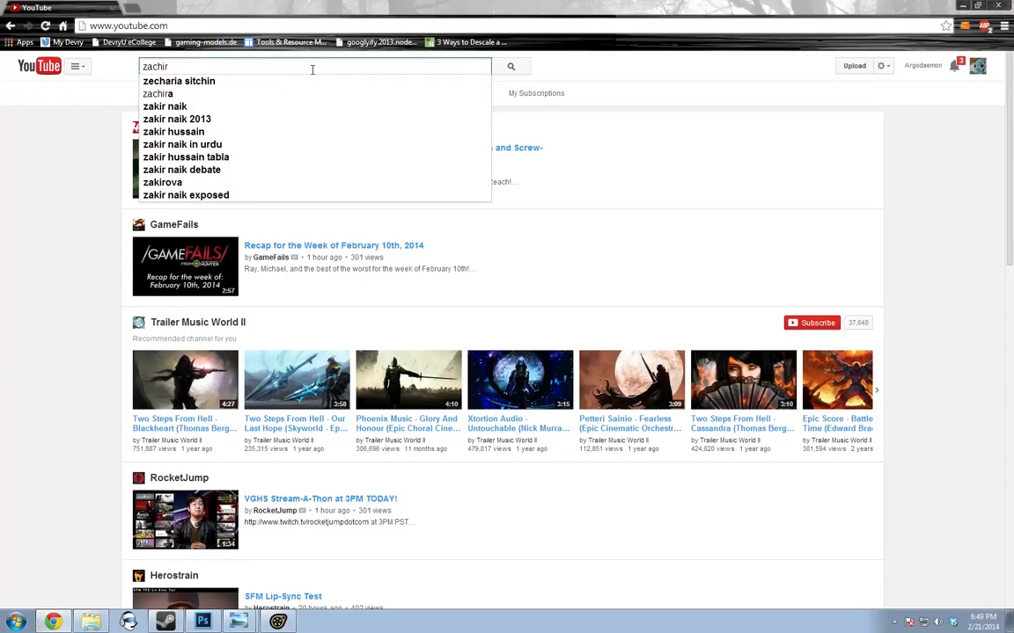
{"action": "key", "text": "BackSpace"}
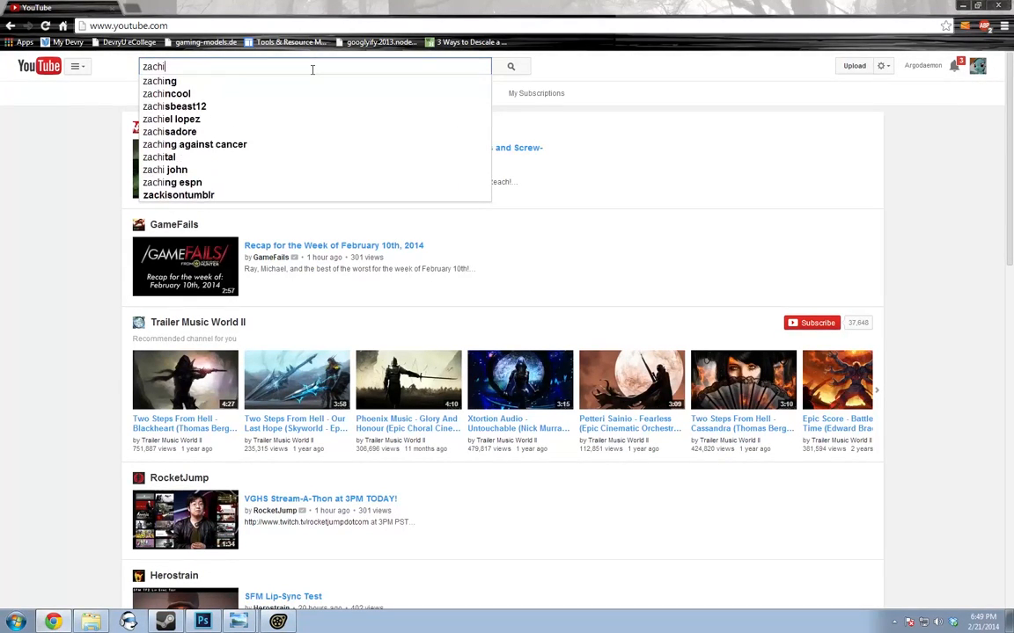
{"action": "type", "text": "riah s"}
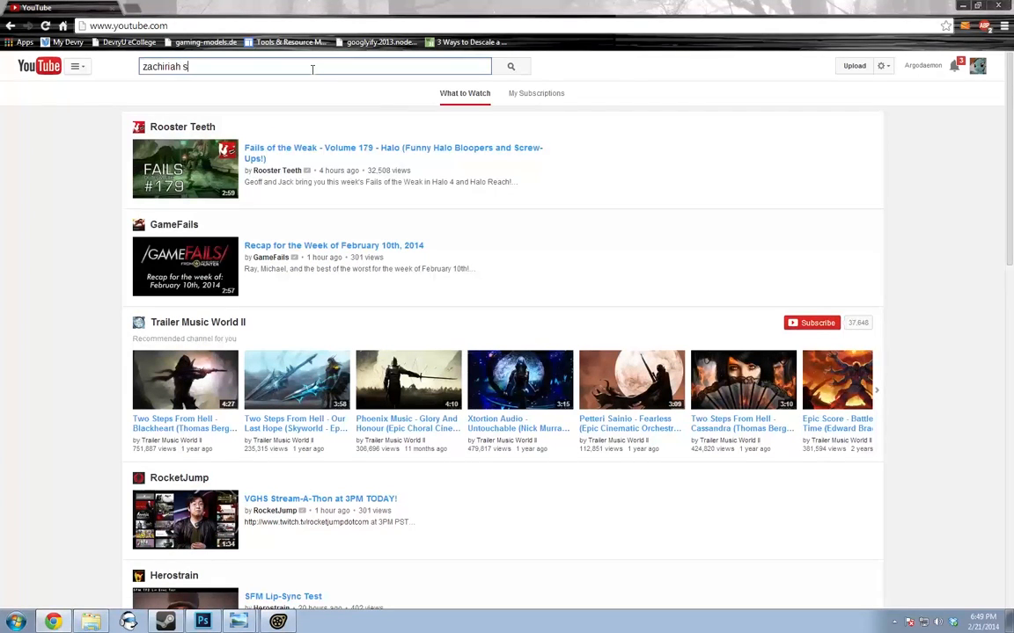
{"action": "type", "text": "cott"}
{"action": "key", "text": "Return"}
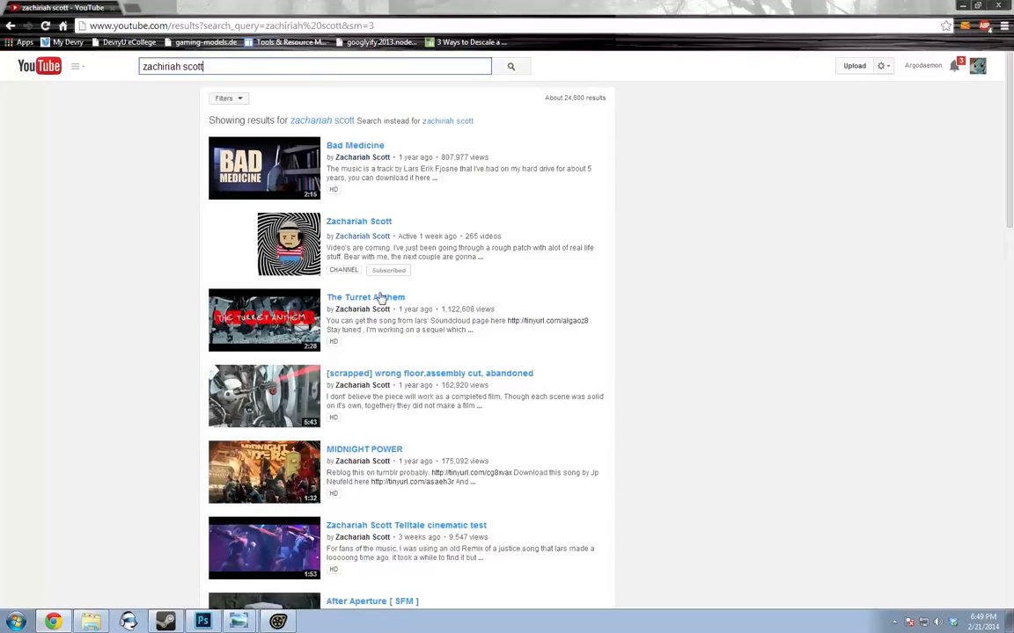
Open the Zachariah Scott channel and look over its videos and the available video filters
{"action": "left_click", "coordinate": [369, 237]}
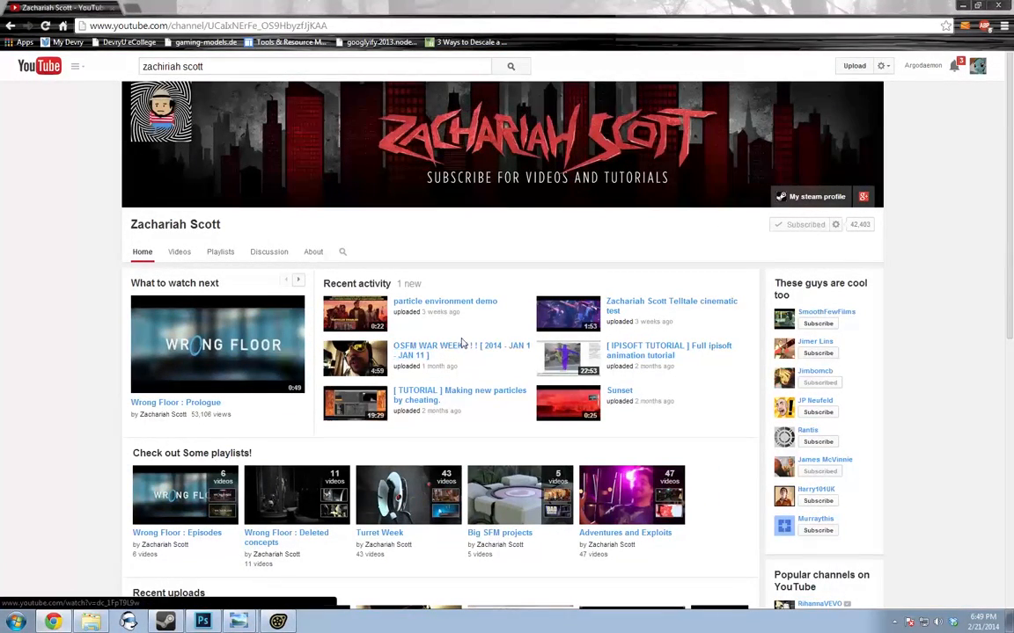
{"action": "left_click", "coordinate": [182, 261]}
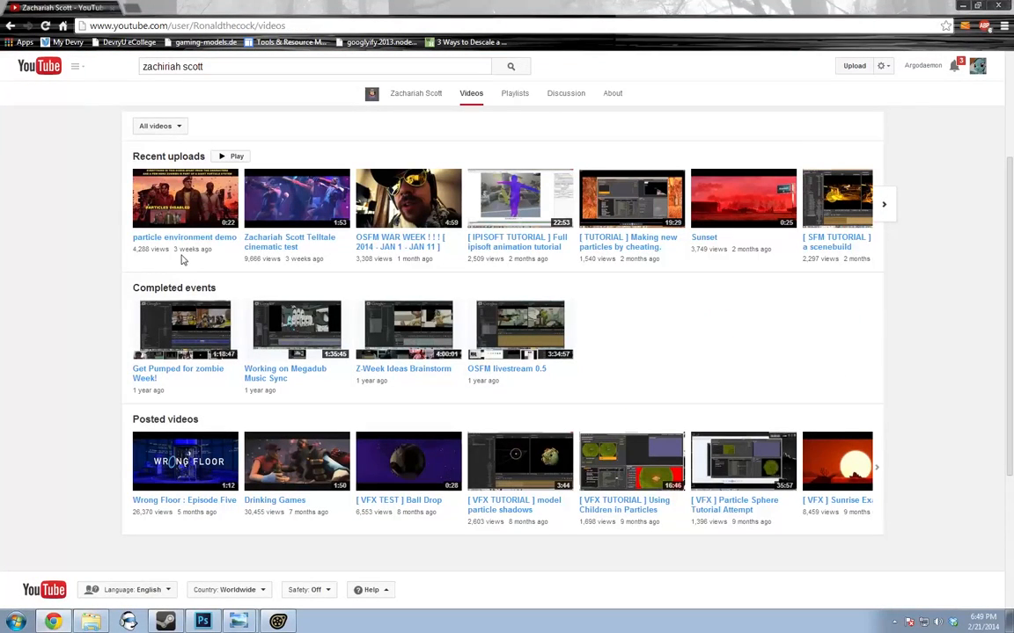
{"action": "left_click", "coordinate": [158, 126]}
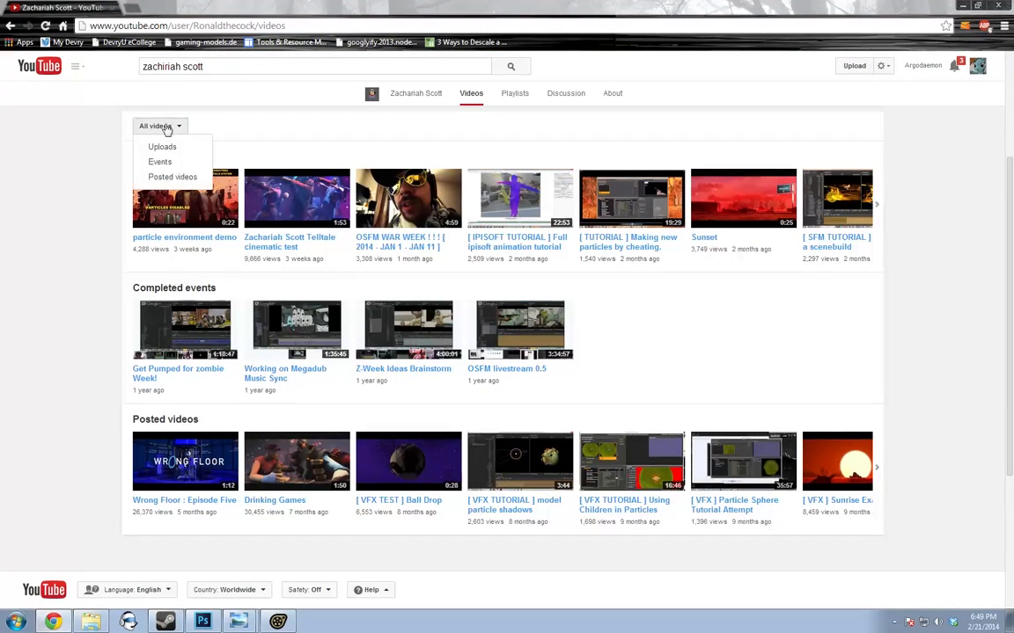
{"action": "left_click", "coordinate": [170, 130]}
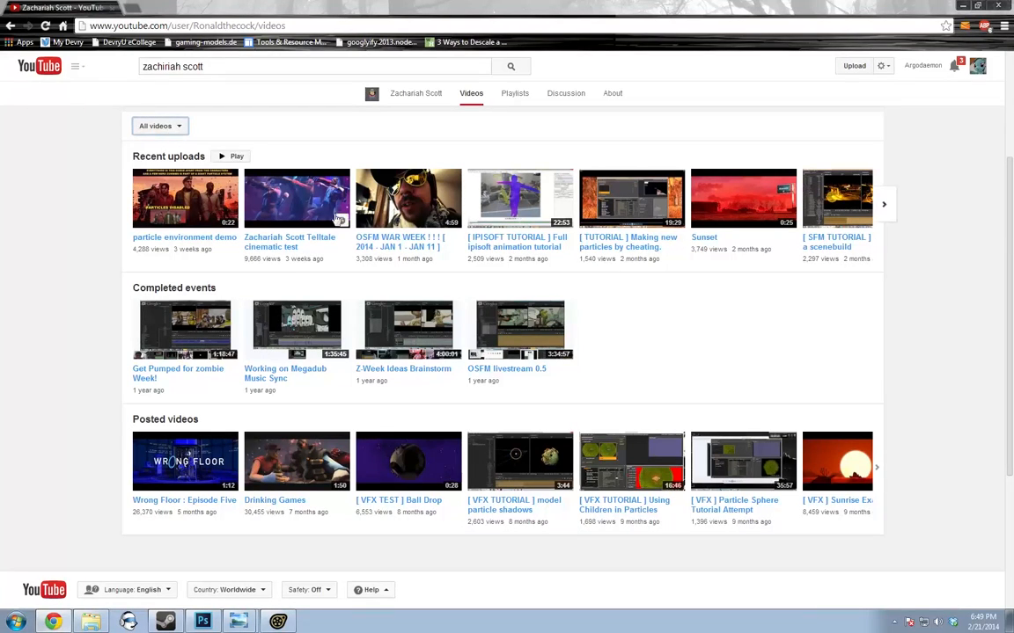
{"action": "left_click", "coordinate": [161, 128]}
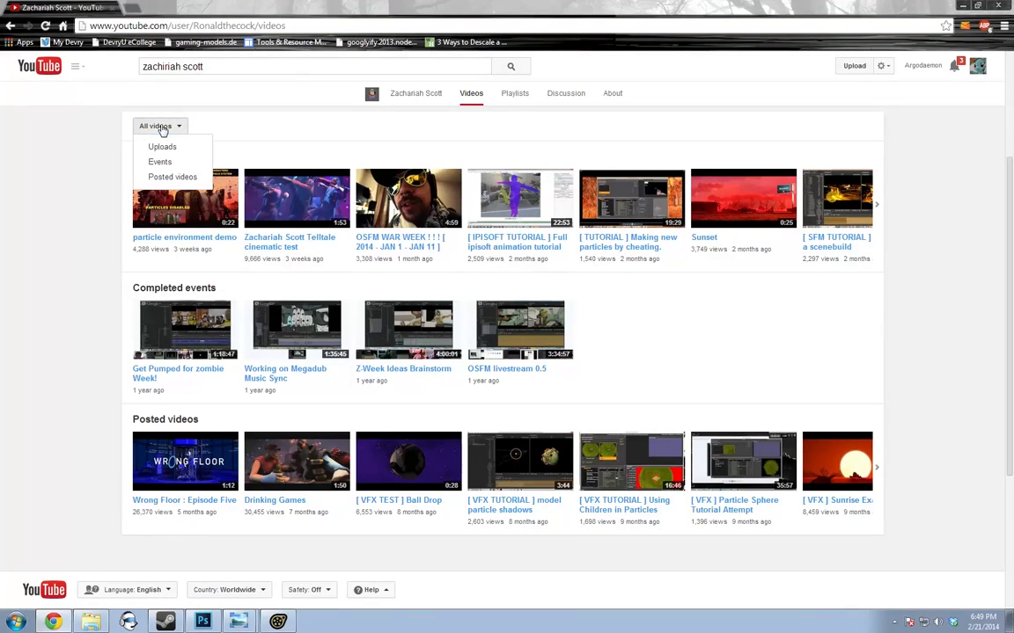
{"action": "left_click", "coordinate": [250, 114]}
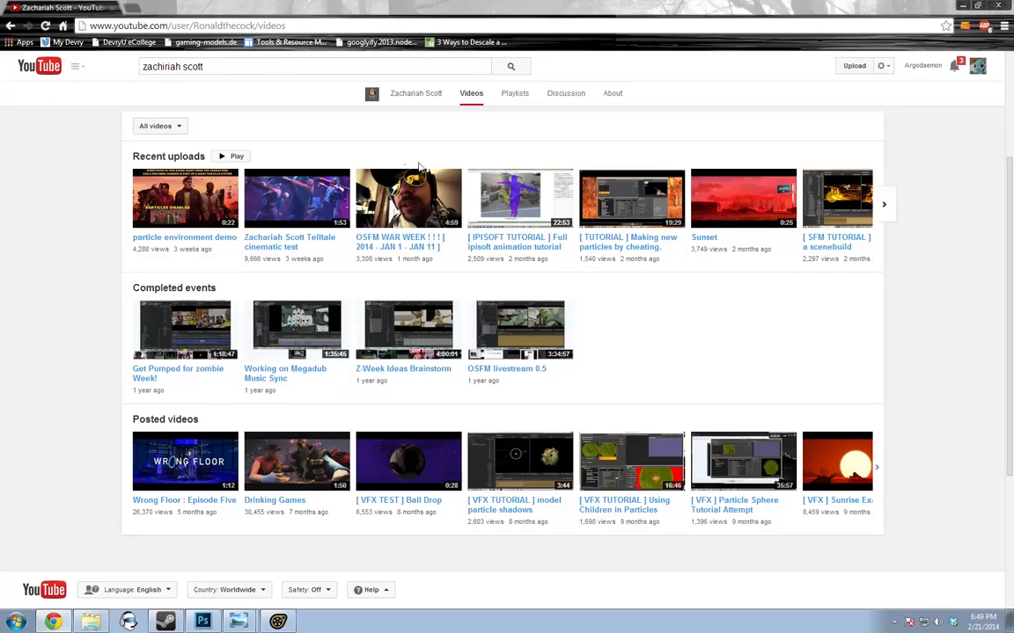
{"action": "scroll", "coordinate": [419, 168], "scroll_direction": "up", "scroll_amount": 2}
Open the channel's Source Filmmaker Tutorials playlist and select its video "[ SFM TUTORIAL ] Character Lighting Basics"
{"action": "left_click", "coordinate": [225, 257]}
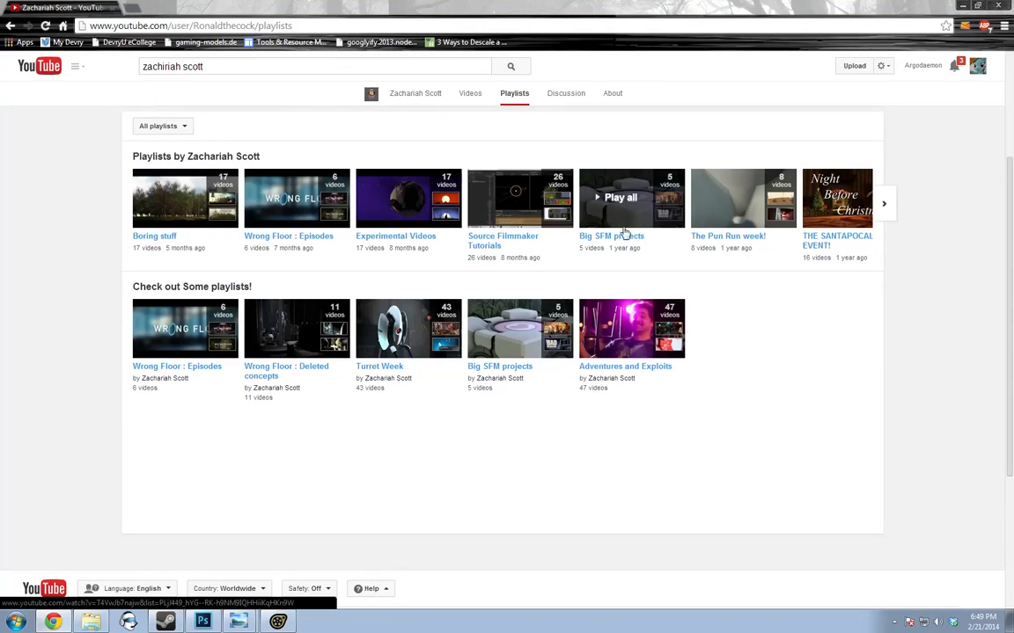
{"action": "left_click", "coordinate": [558, 192]}
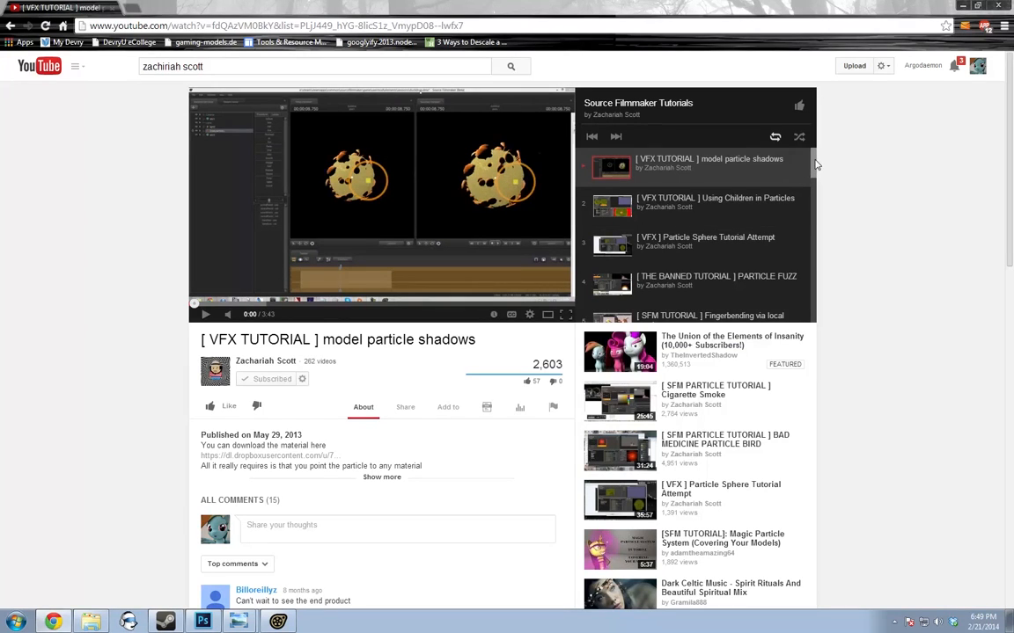
{"action": "left_click_drag", "start_coordinate": [816, 164], "coordinate": [812, 305]}
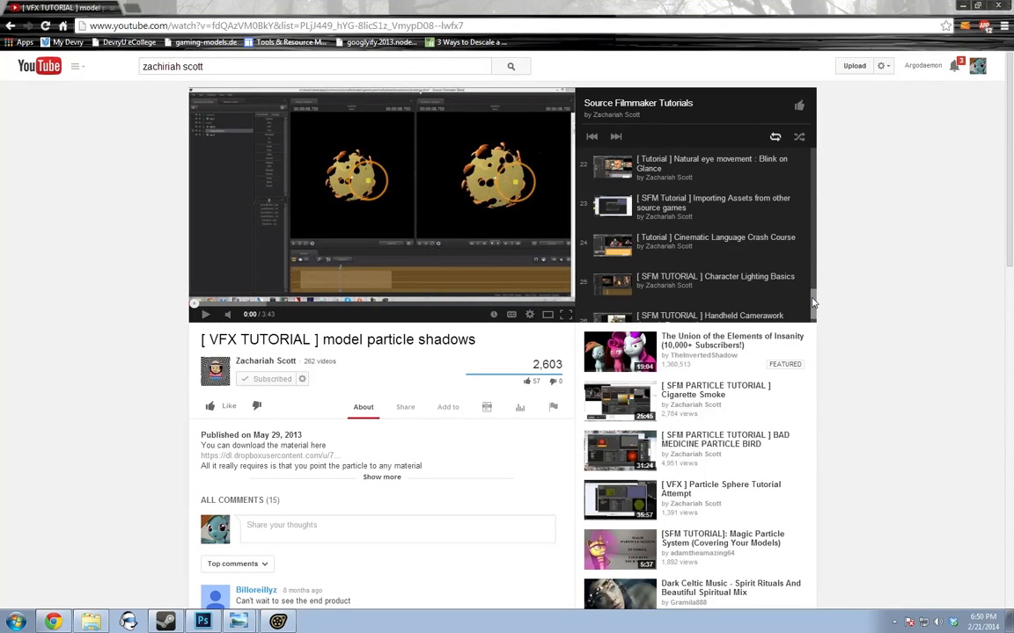
{"action": "scroll", "coordinate": [813, 303], "scroll_direction": "down", "scroll_amount": 1}
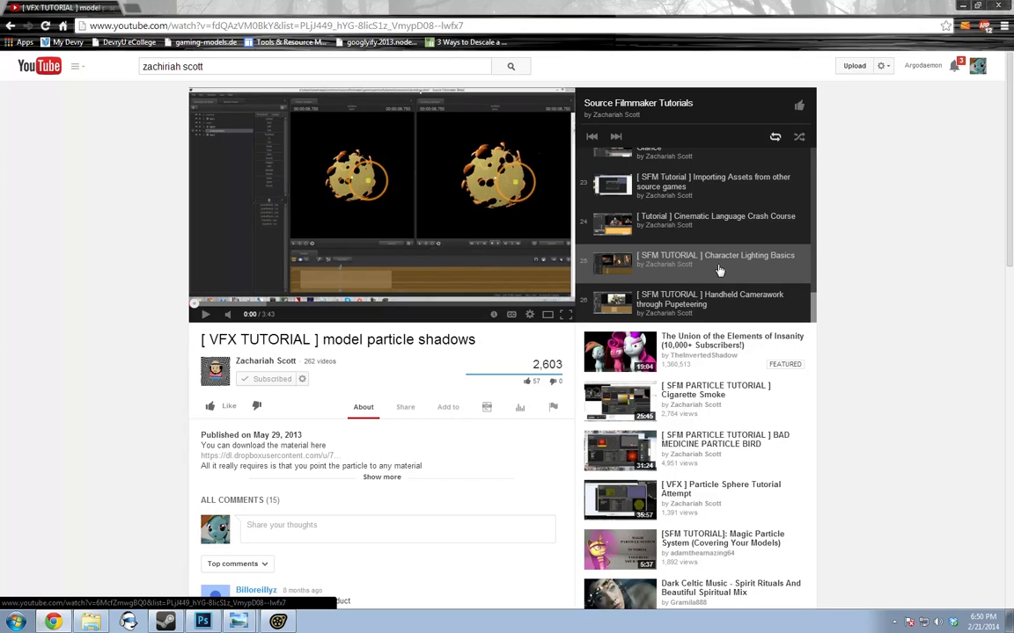
{"action": "left_click", "coordinate": [652, 272]}
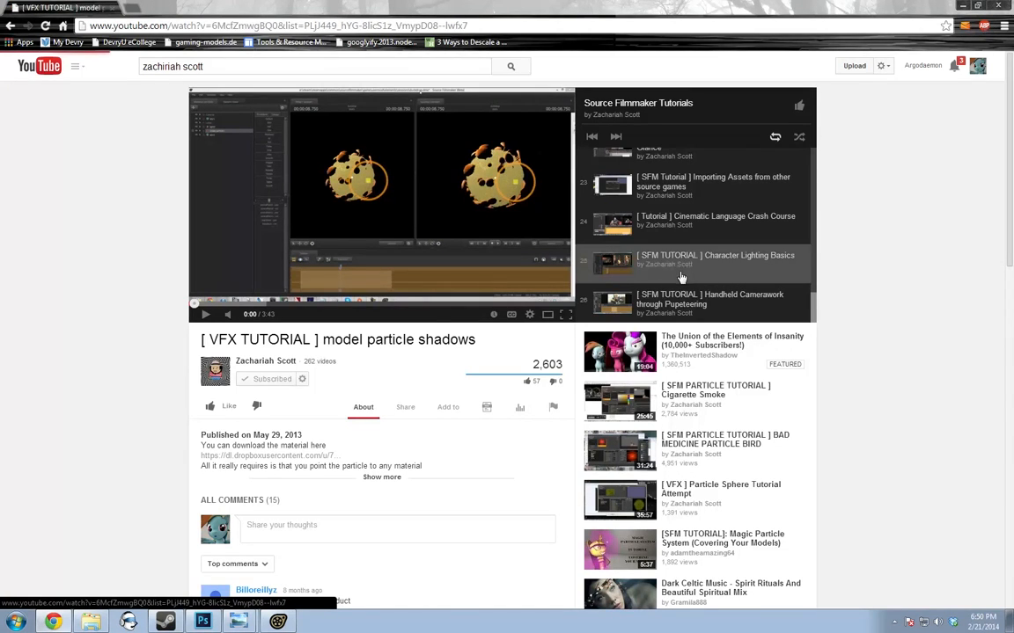
{"action": "left_click", "coordinate": [205, 315]}
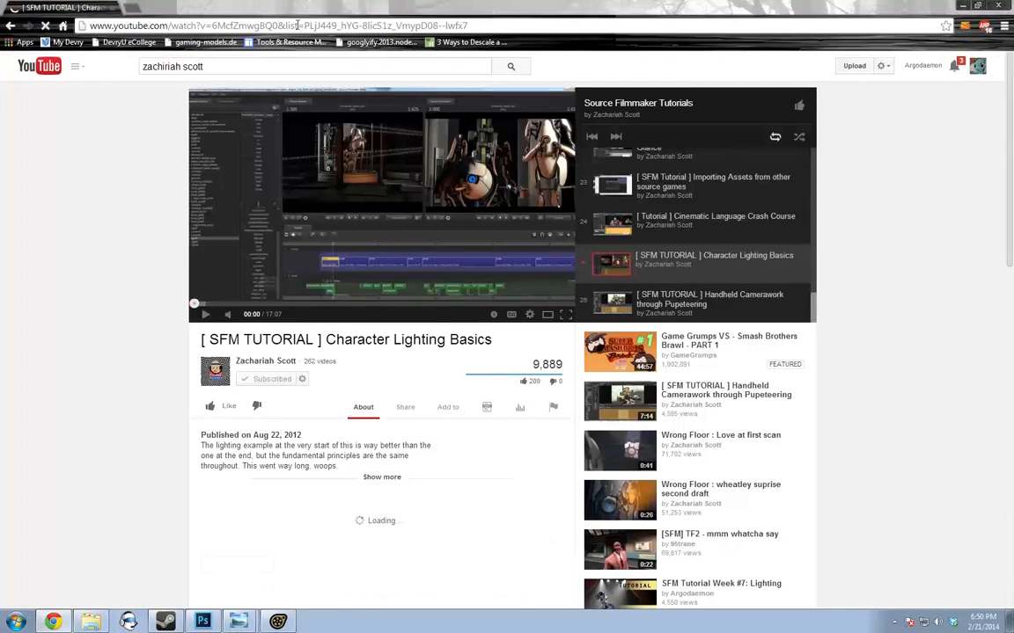
Copy the Character Lighting Basics video's address without the playlist part, and go back to the previous page
{"action": "left_click_drag", "start_coordinate": [278, 25], "coordinate": [22, 38]}
{"action": "key", "text": "ctrl+c"}
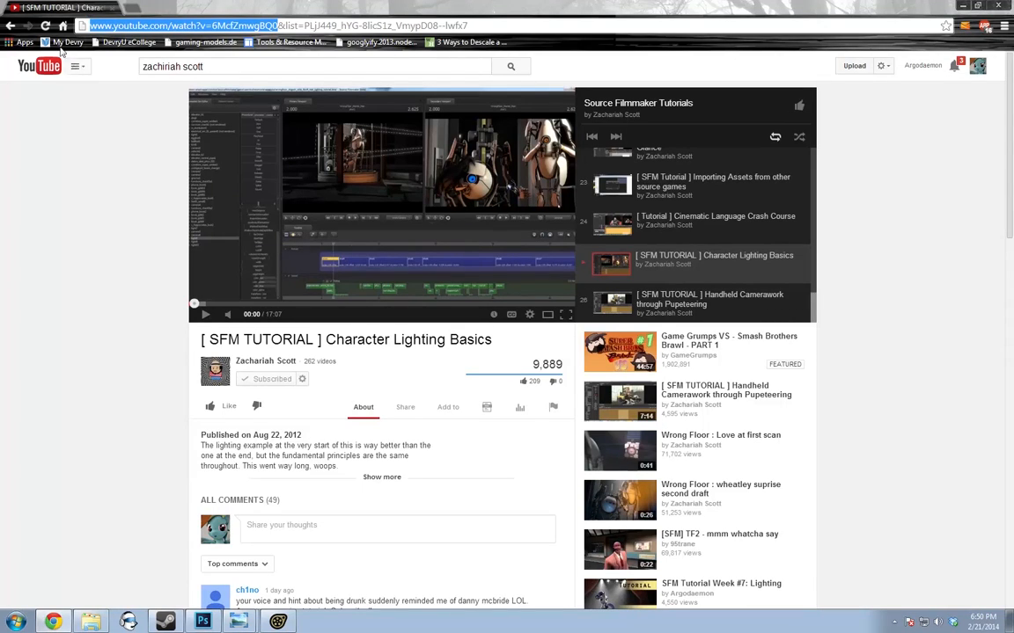
{"action": "left_click", "coordinate": [9, 25]}
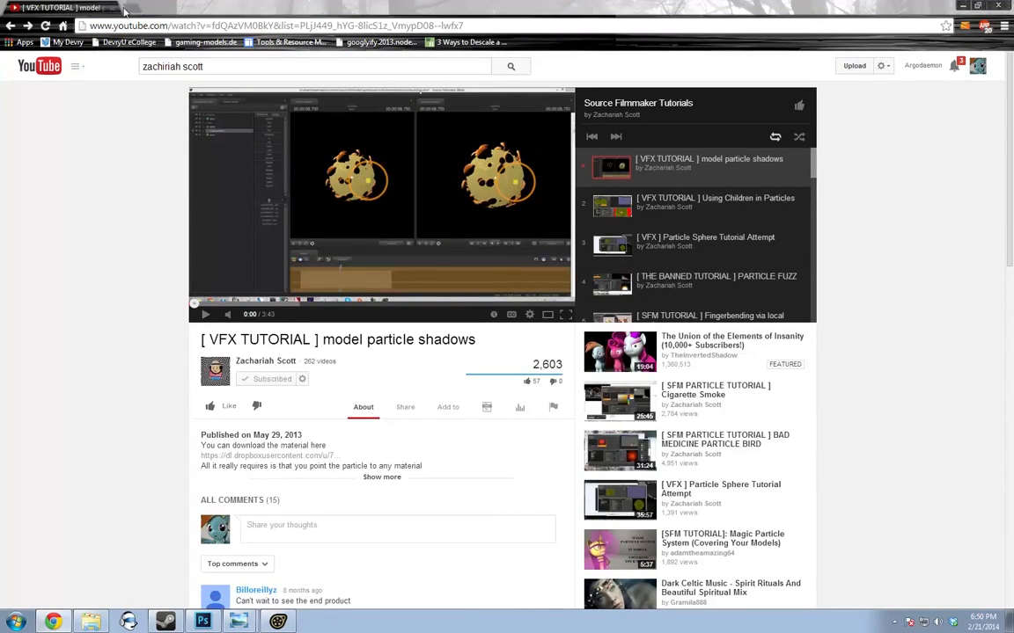
Check the copied Character Lighting Basics address in a temporary new tab, and browse further down the Source Filmmaker Tutorials playlist
{"action": "left_click", "coordinate": [124, 11]}
{"action": "key", "text": "ctrl+v"}
{"action": "key", "text": "Return"}
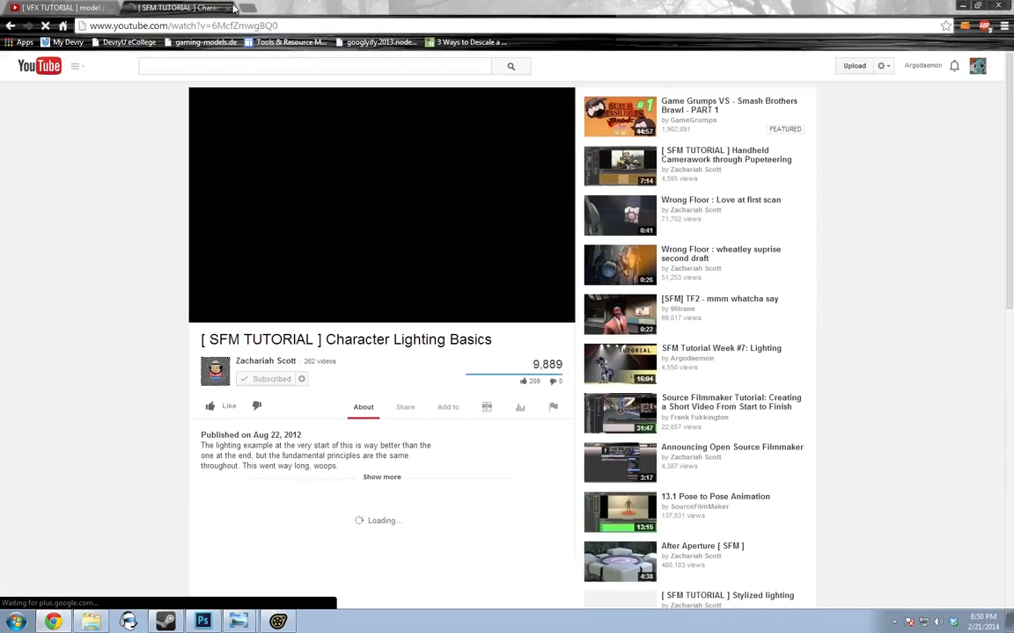
{"action": "left_click", "coordinate": [233, 7]}
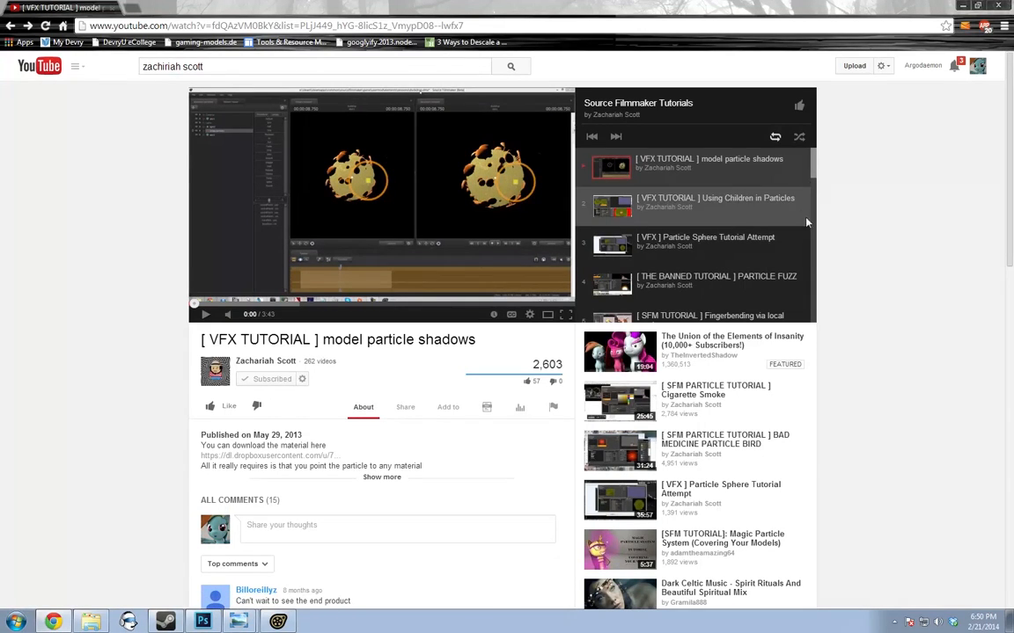
{"action": "left_click_drag", "start_coordinate": [813, 171], "coordinate": [825, 288]}
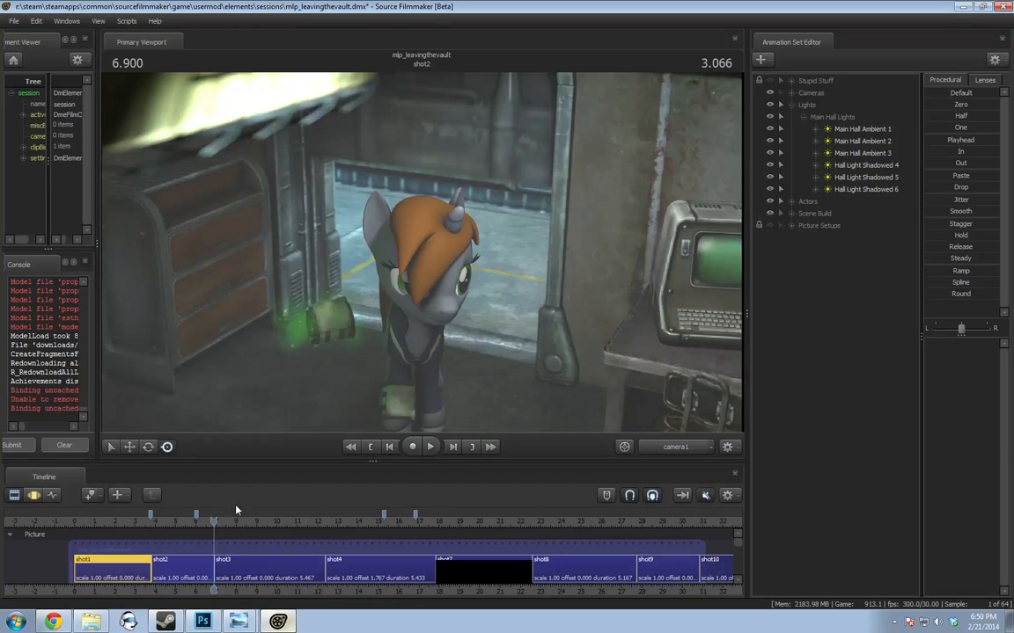
Switch to Source Filmmaker, move the playhead back within shot2, and inspect the pony's face up close with the Work Camera
{"action": "left_click_drag", "start_coordinate": [215, 520], "coordinate": [184, 521]}
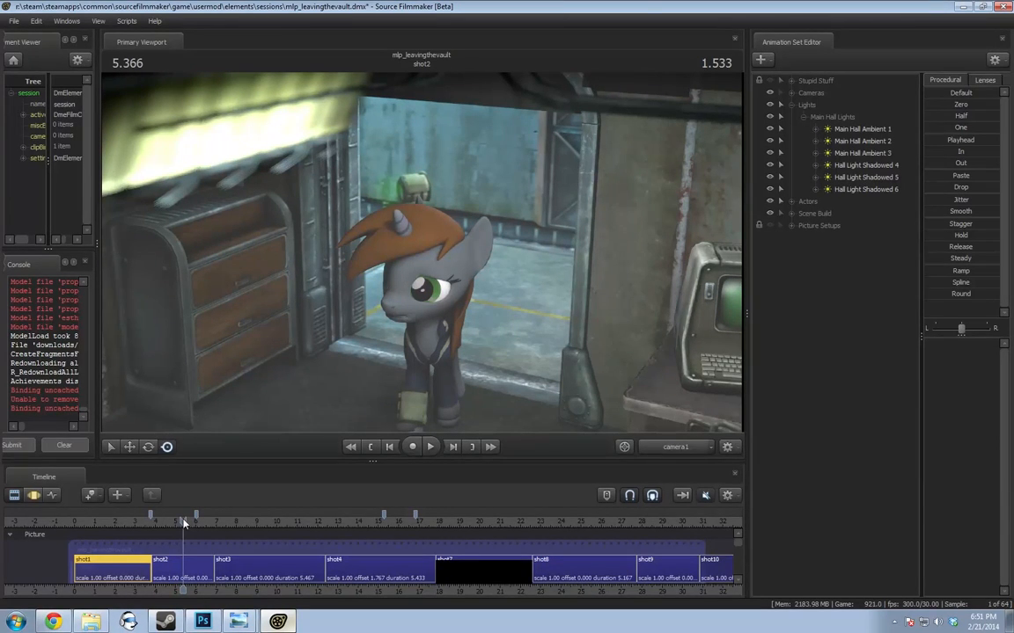
{"action": "left_click_drag", "start_coordinate": [179, 523], "coordinate": [178, 523]}
{"action": "left_click", "coordinate": [692, 451], "text": "ctrl"}
{"action": "left_click_drag", "start_coordinate": [607, 352], "coordinate": [588, 374]}
{"action": "key", "text": "w"}
{"action": "key", "text": "s"}
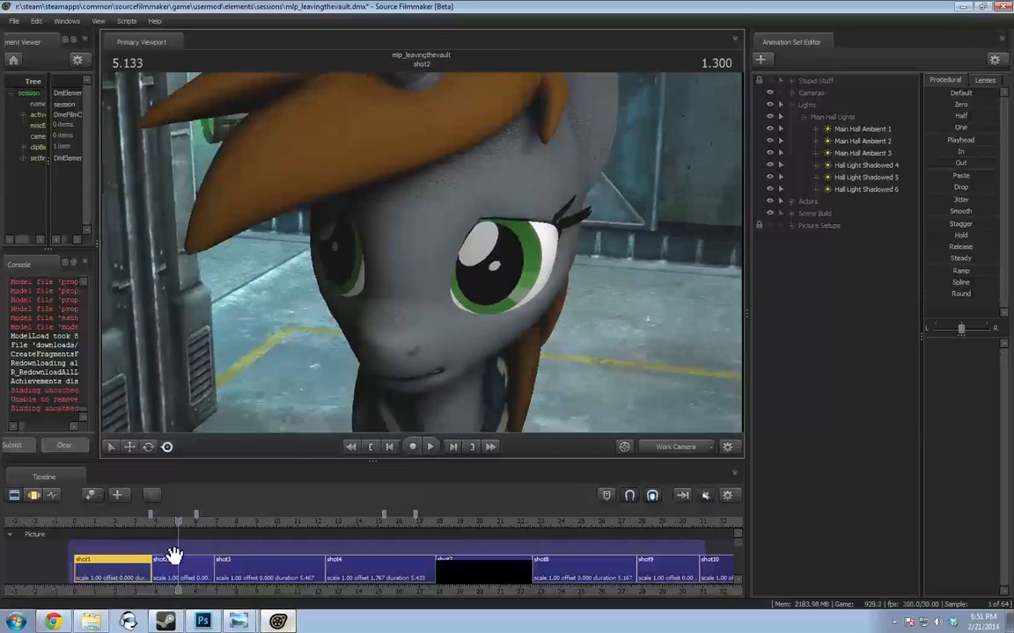
Scrub the Motion Editor around 6 seconds and on into shot3 to examine how the light and shadow fall across the pony's face
{"action": "key", "text": "F3"}
{"action": "scroll", "coordinate": [174, 564], "scroll_direction": "up", "scroll_amount": 6}
{"action": "key", "text": "shift"}
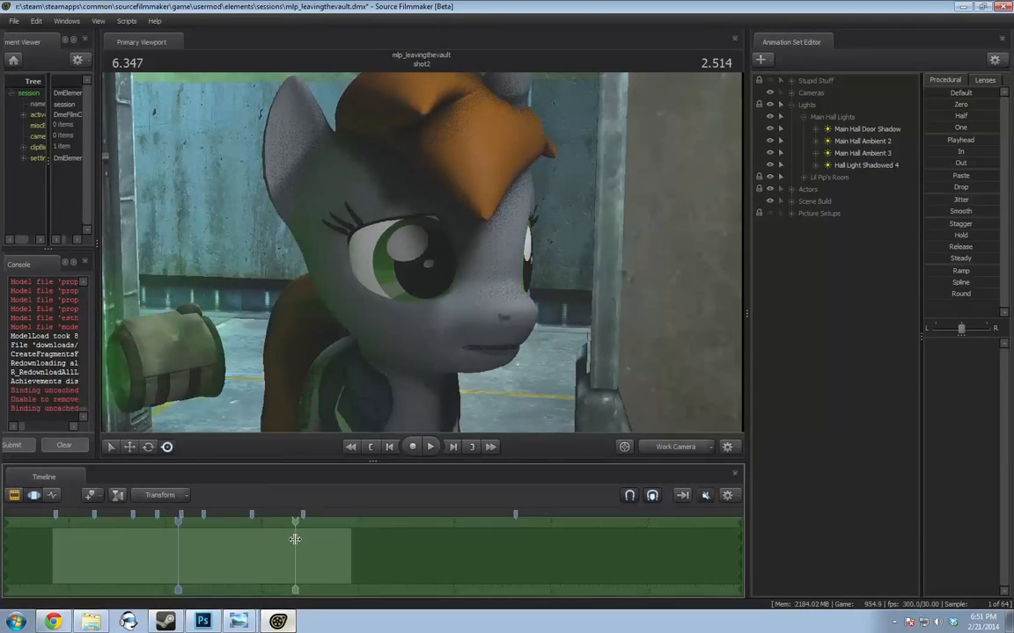
{"action": "left_click", "coordinate": [294, 538]}
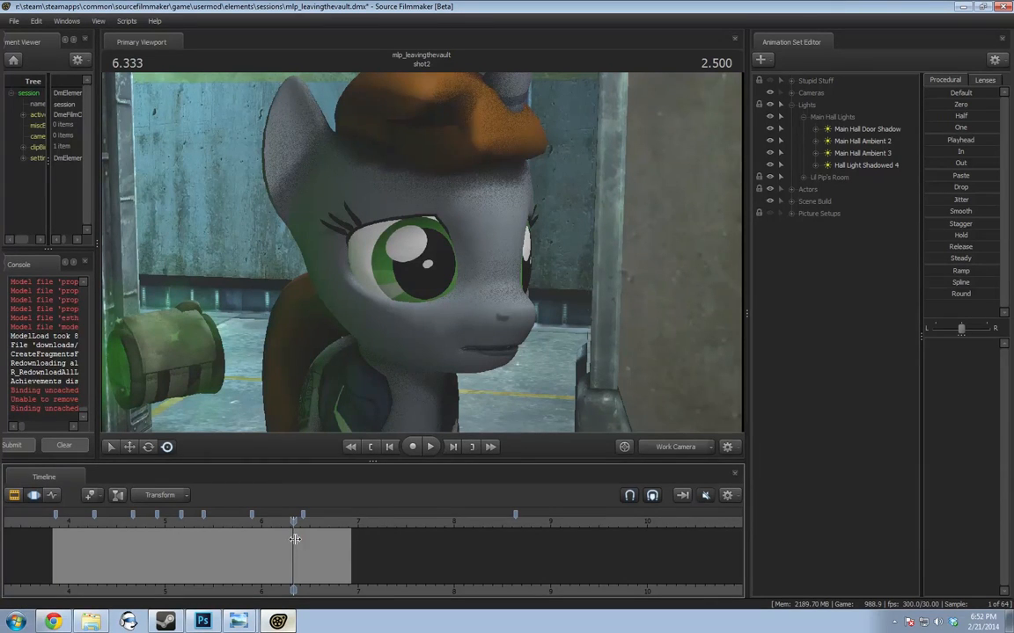
{"action": "left_click_drag", "start_coordinate": [293, 519], "coordinate": [271, 526]}
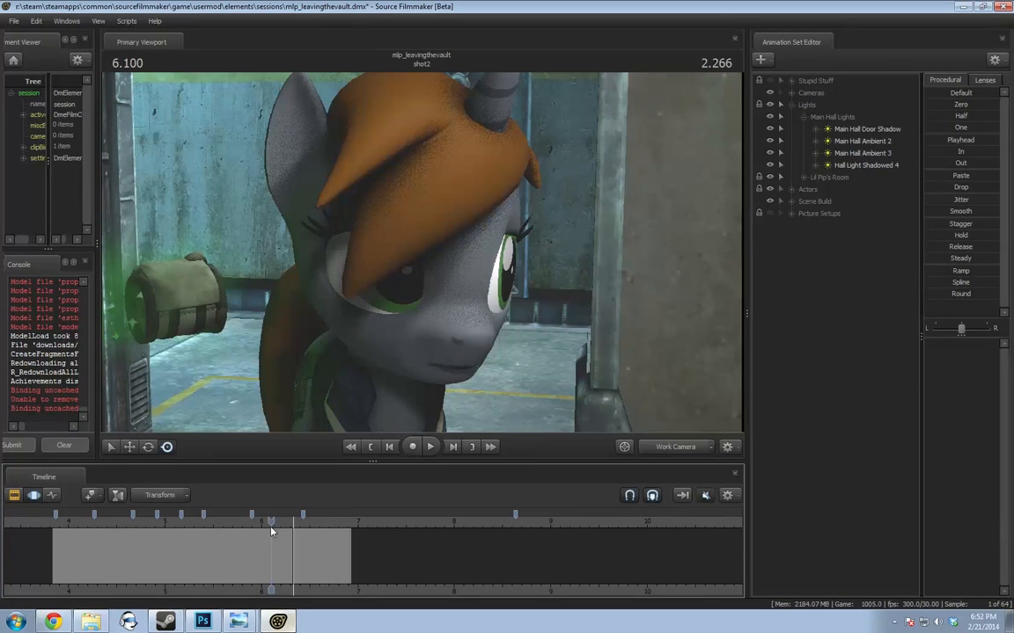
{"action": "mouse_move", "coordinate": [272, 526]}
{"action": "left_mouse_down"}
{"action": "mouse_move", "coordinate": [133, 527]}
{"action": "mouse_move", "coordinate": [242, 548]}
{"action": "mouse_move", "coordinate": [282, 543]}
{"action": "left_mouse_up"}
{"action": "scroll", "coordinate": [317, 528], "scroll_direction": "down", "scroll_amount": 4}
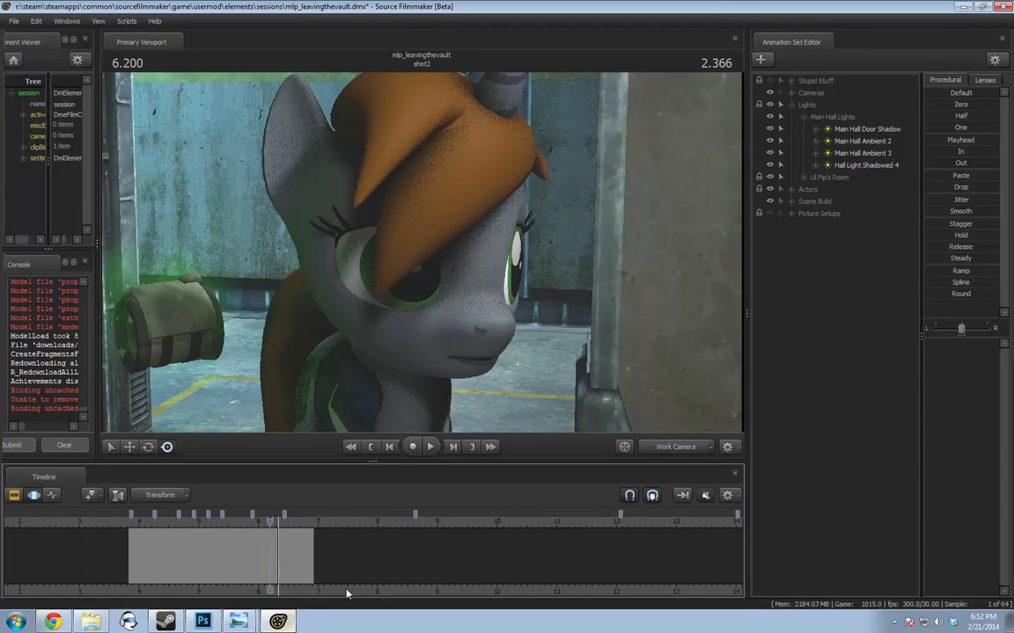
{"action": "left_click_drag", "start_coordinate": [221, 533], "coordinate": [532, 536]}
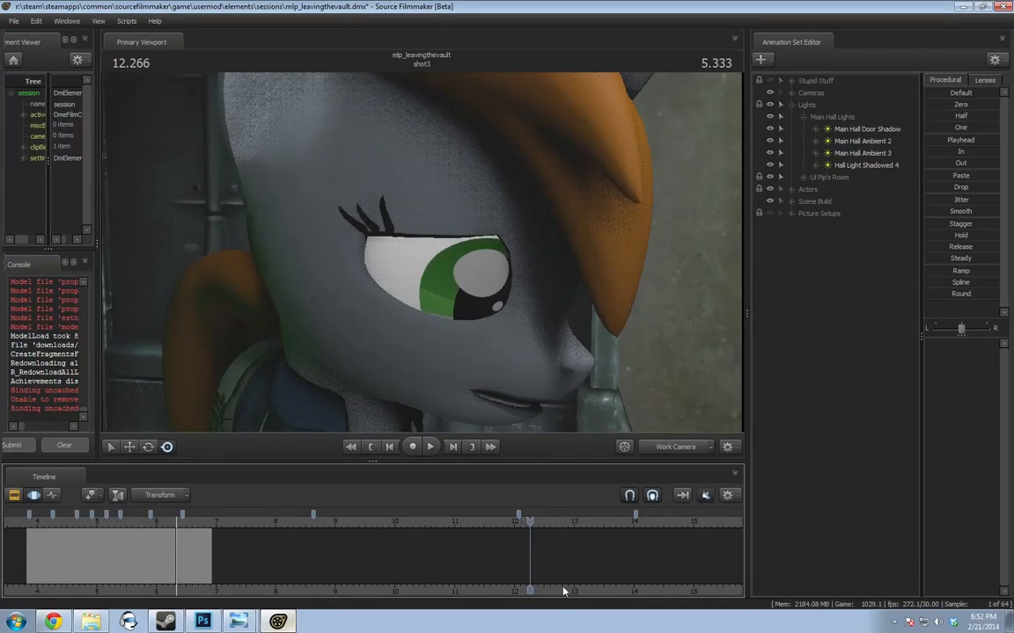
Move the playhead to 16.333 in shot4 and pull the Work Camera back to view the whole character
{"action": "left_click_drag", "start_coordinate": [360, 600], "coordinate": [559, 599]}
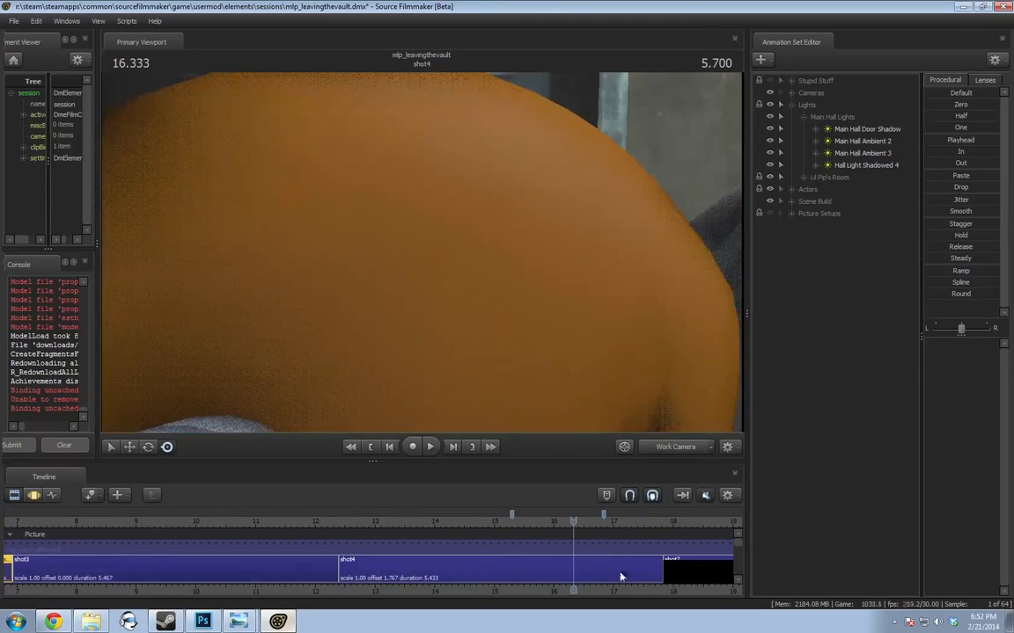
{"action": "middle_click_drag", "start_coordinate": [560, 576], "coordinate": [512, 576]}
{"action": "key", "text": "s"}
{"action": "left_click_drag", "start_coordinate": [440, 290], "coordinate": [377, 368]}
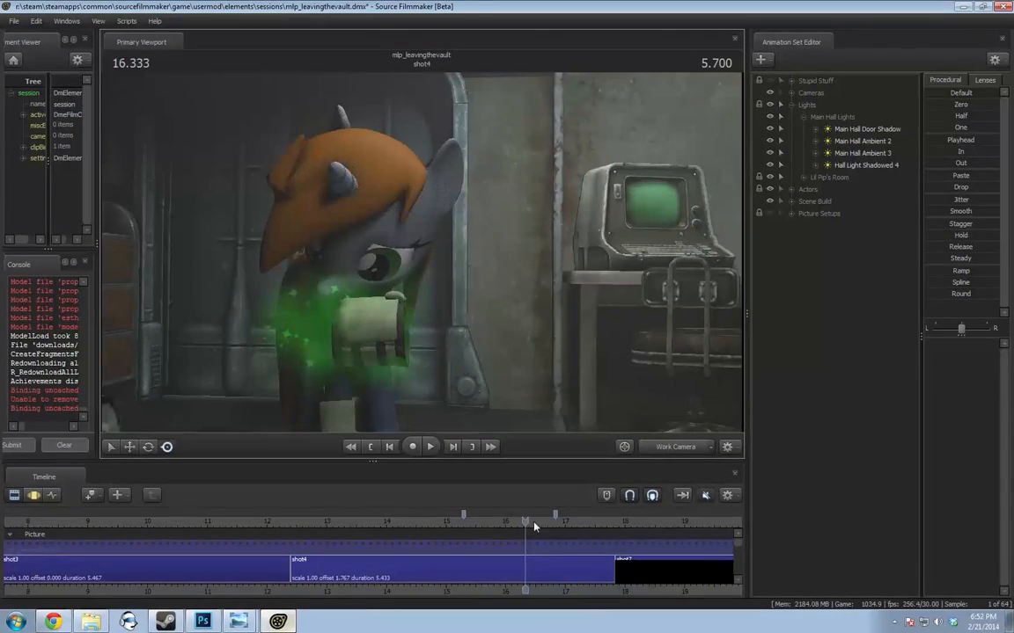
Scrub from shot4 through to shot8 and examine the green glow on the pony's face around 25.6 seconds
{"action": "left_click", "coordinate": [481, 523]}
{"action": "left_click_drag", "start_coordinate": [482, 522], "coordinate": [662, 527]}
{"action": "middle_click_drag", "start_coordinate": [662, 546], "coordinate": [249, 548]}
{"action": "left_click_drag", "start_coordinate": [255, 523], "coordinate": [629, 534]}
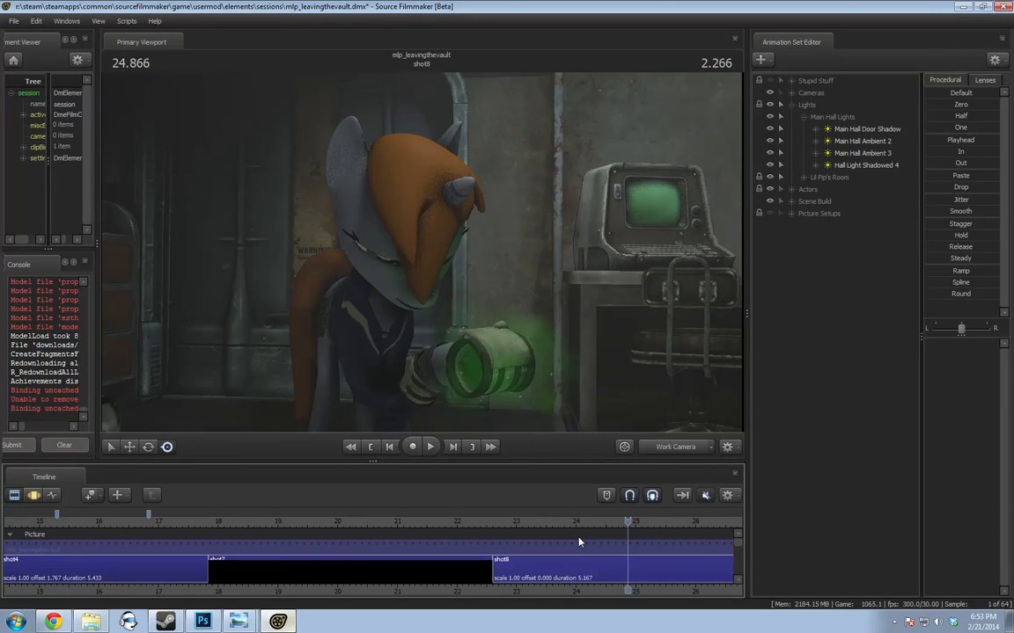
{"action": "middle_click_drag", "start_coordinate": [631, 538], "coordinate": [391, 534]}
{"action": "left_click_drag", "start_coordinate": [389, 521], "coordinate": [447, 530]}
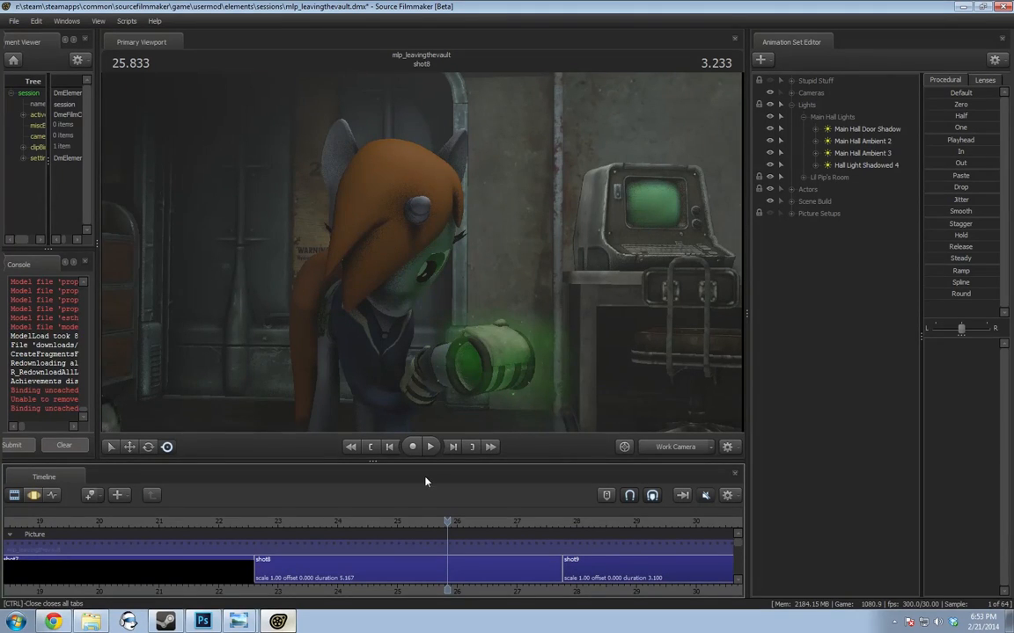
{"action": "left_click_drag", "start_coordinate": [419, 522], "coordinate": [434, 522]}
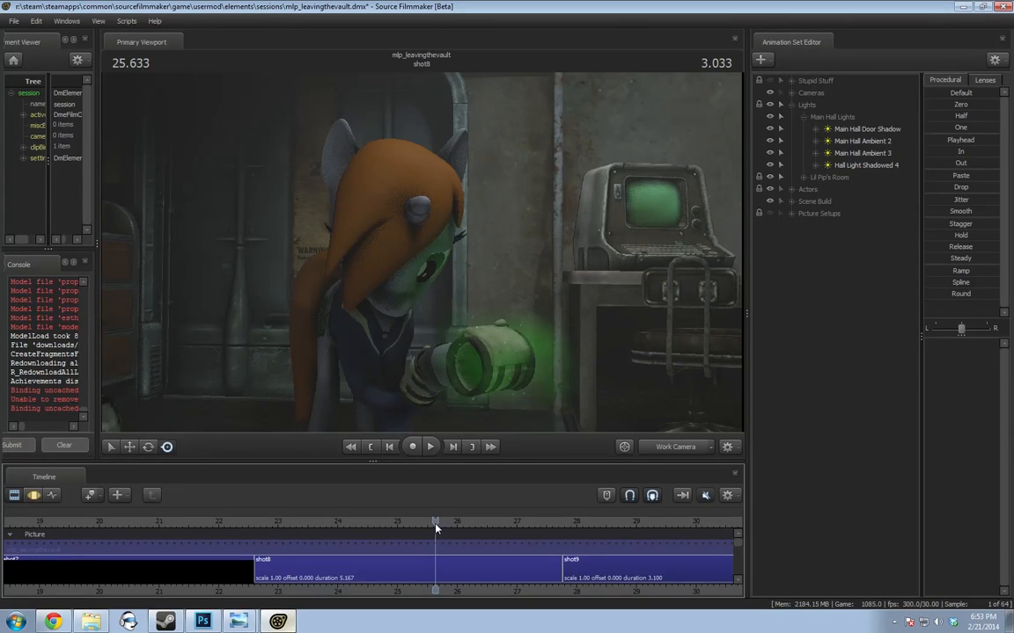
Switch to Chrome and look through the later videos in the Source Filmmaker Tutorials playlist
{"action": "left_click", "coordinate": [56, 621]}
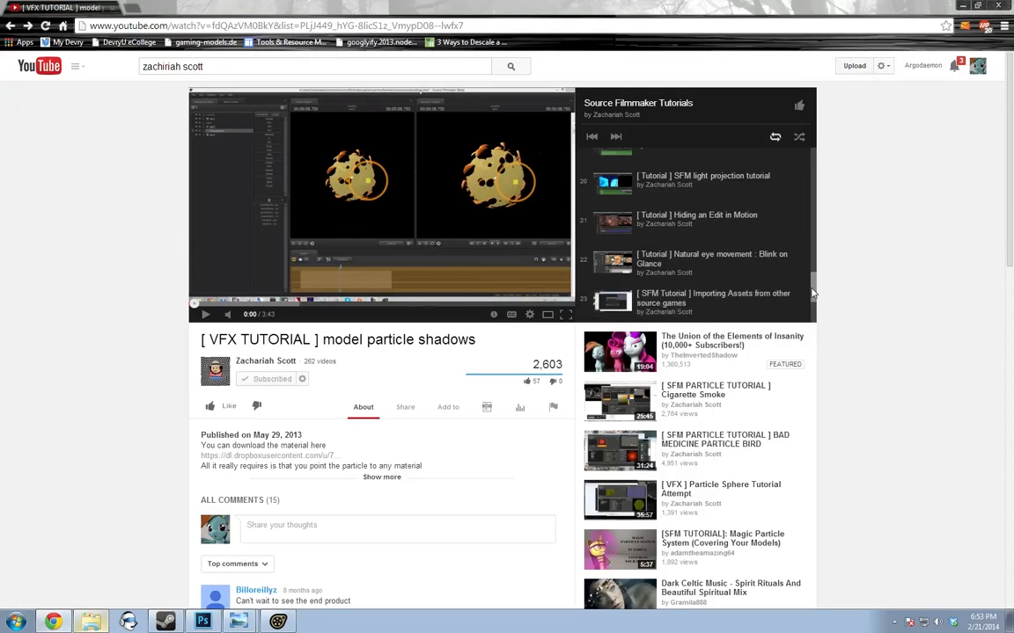
{"action": "left_click_drag", "start_coordinate": [813, 294], "coordinate": [814, 291]}
{"action": "scroll", "coordinate": [814, 291], "scroll_direction": "up", "scroll_amount": 1}
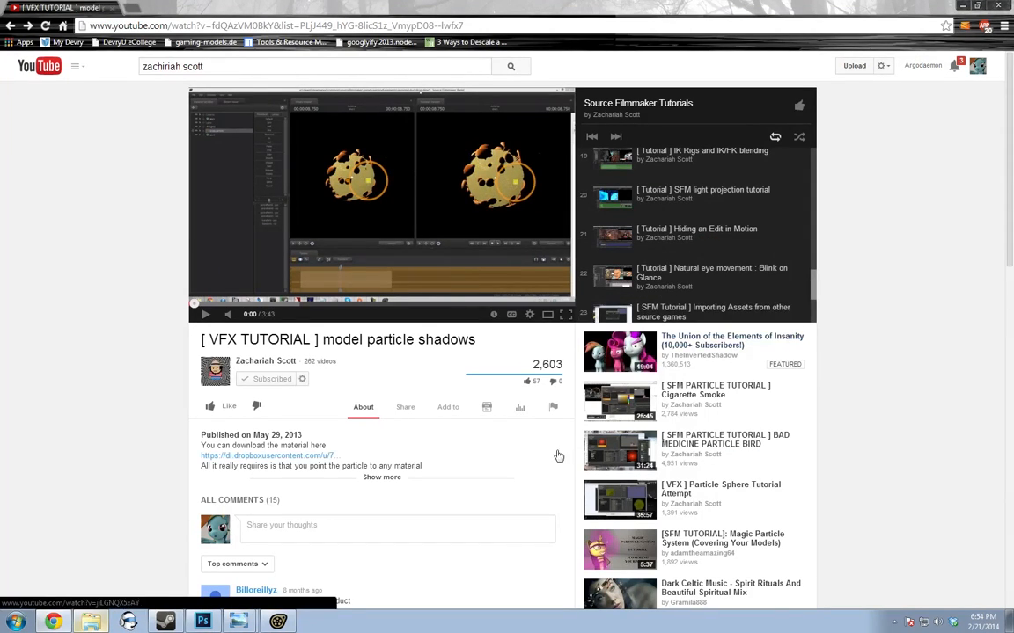
Switch back to Source Filmmaker and look around the room in shot8, from the floor to the ceiling lights
{"action": "left_click", "coordinate": [278, 623]}
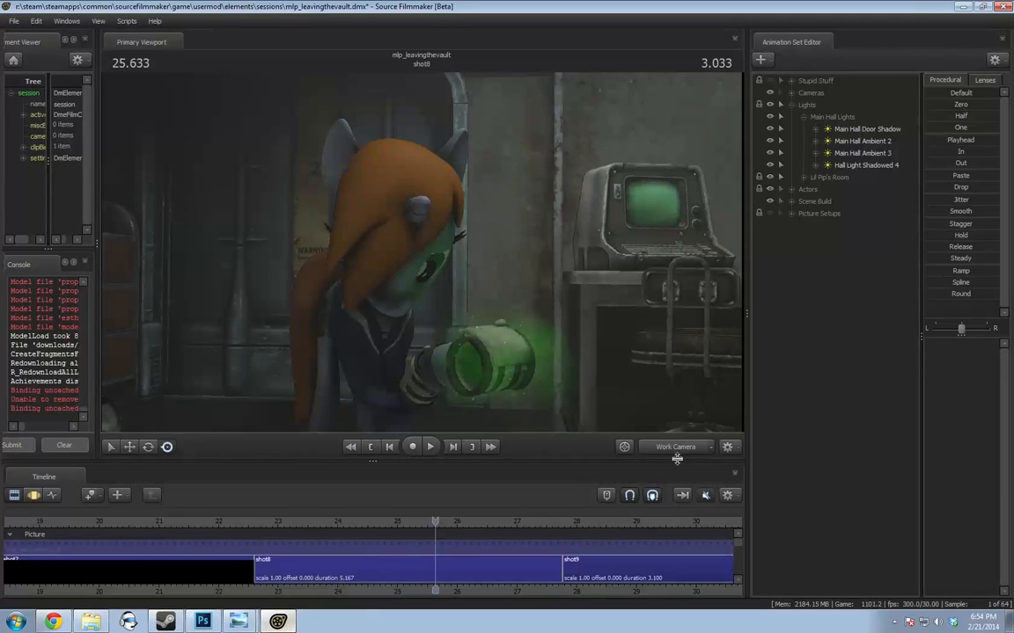
{"action": "left_click_drag", "start_coordinate": [673, 400], "coordinate": [441, 188]}
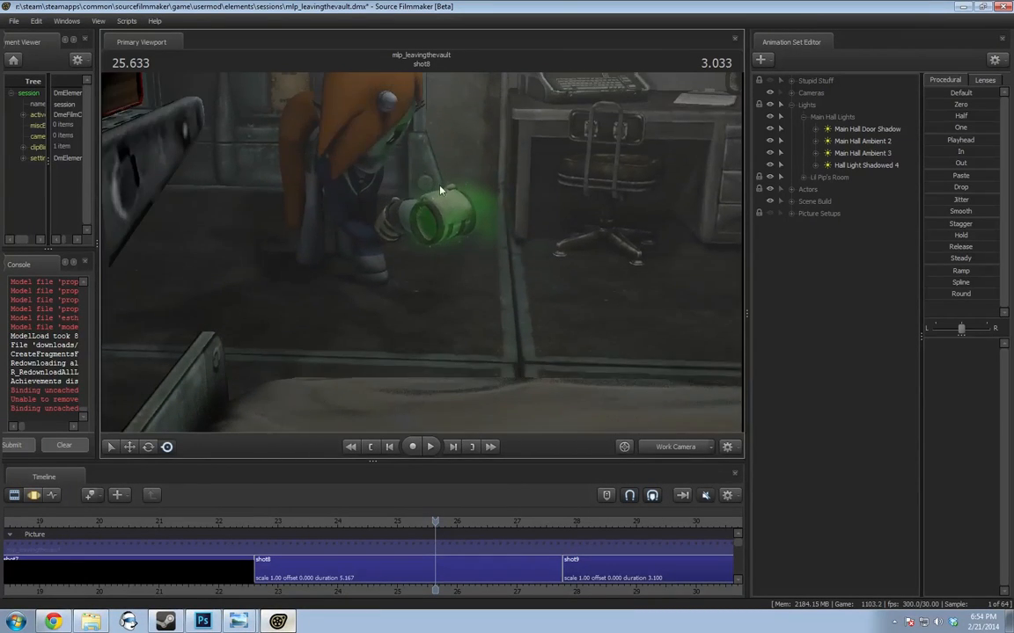
{"action": "left_click_drag", "start_coordinate": [457, 259], "coordinate": [700, 158]}
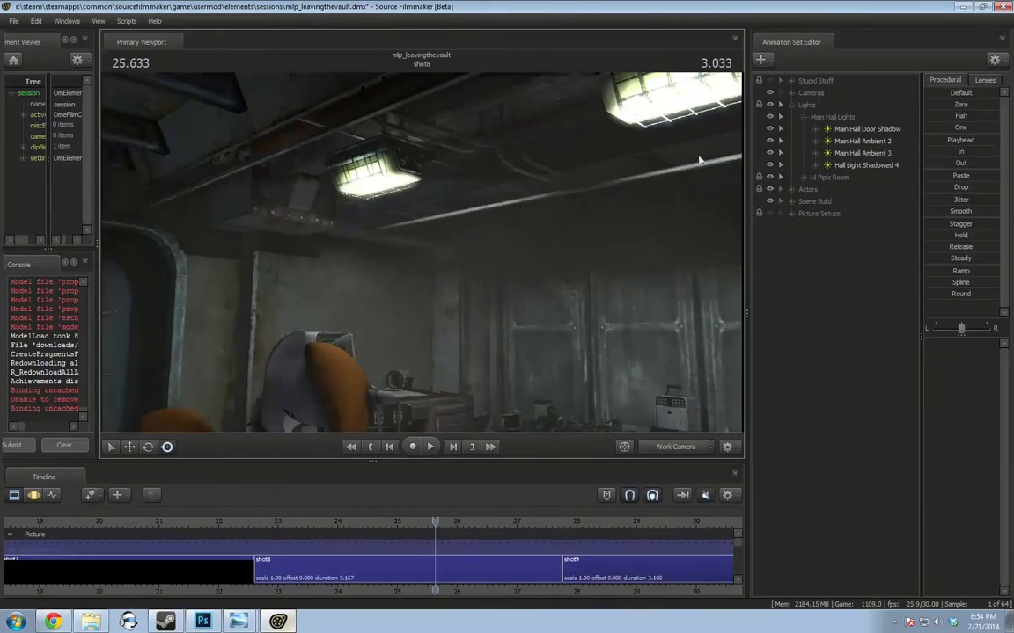
{"action": "left_click_drag", "start_coordinate": [395, 288], "coordinate": [437, 280]}
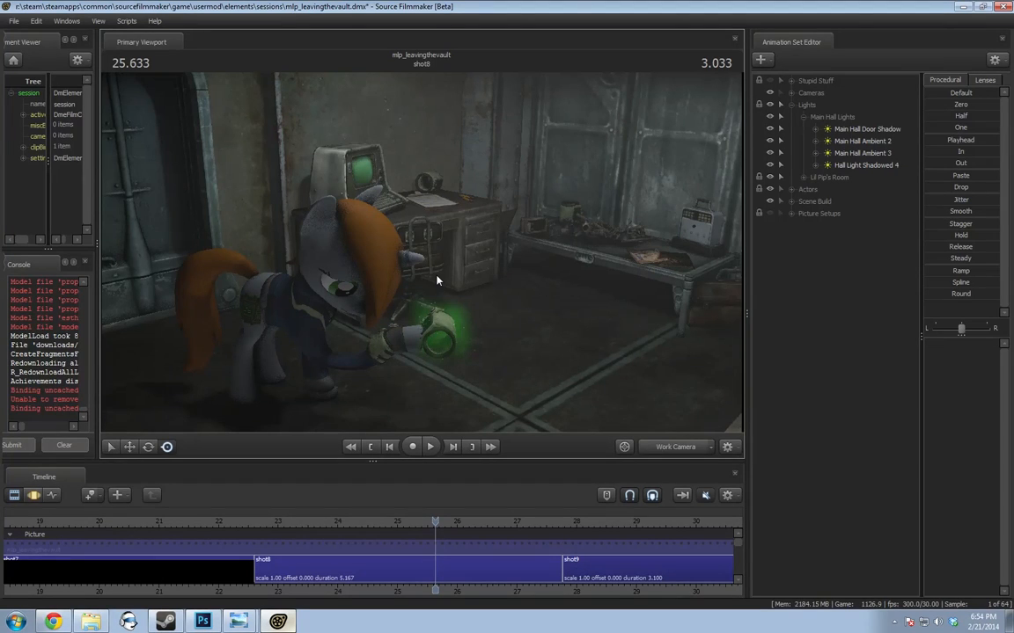
Try to create a new light and aim it in the room without selecting shot8
{"action": "right_click", "coordinate": [829, 276]}
{"action": "left_click", "coordinate": [889, 290]}
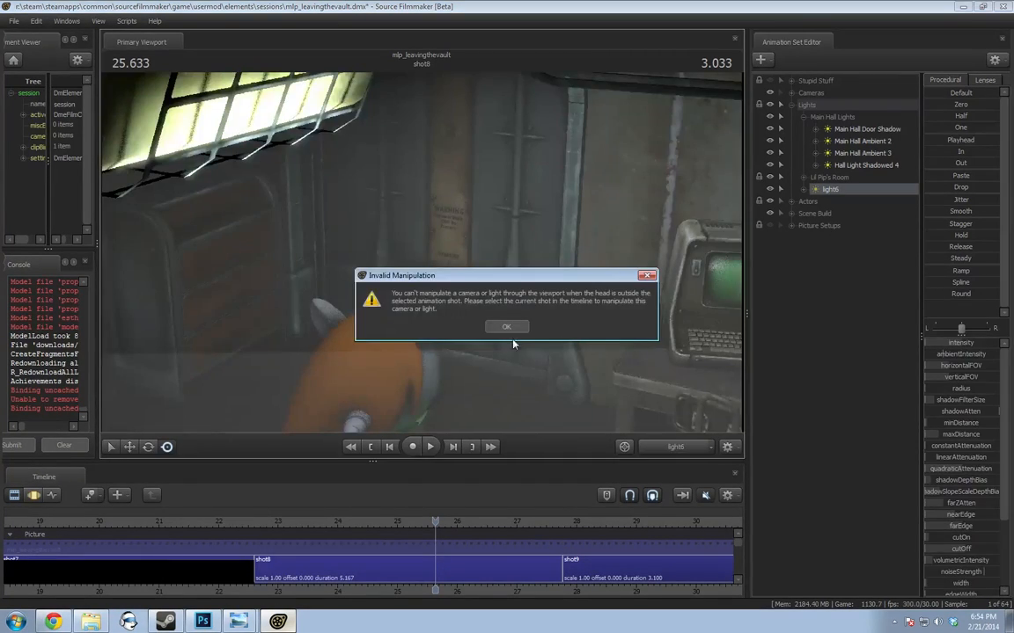
{"action": "left_click", "coordinate": [510, 326]}
Select shot8, create an animation set for a new light in it, and select that light for adjustment in the Motion Editor
{"action": "left_click", "coordinate": [473, 569]}
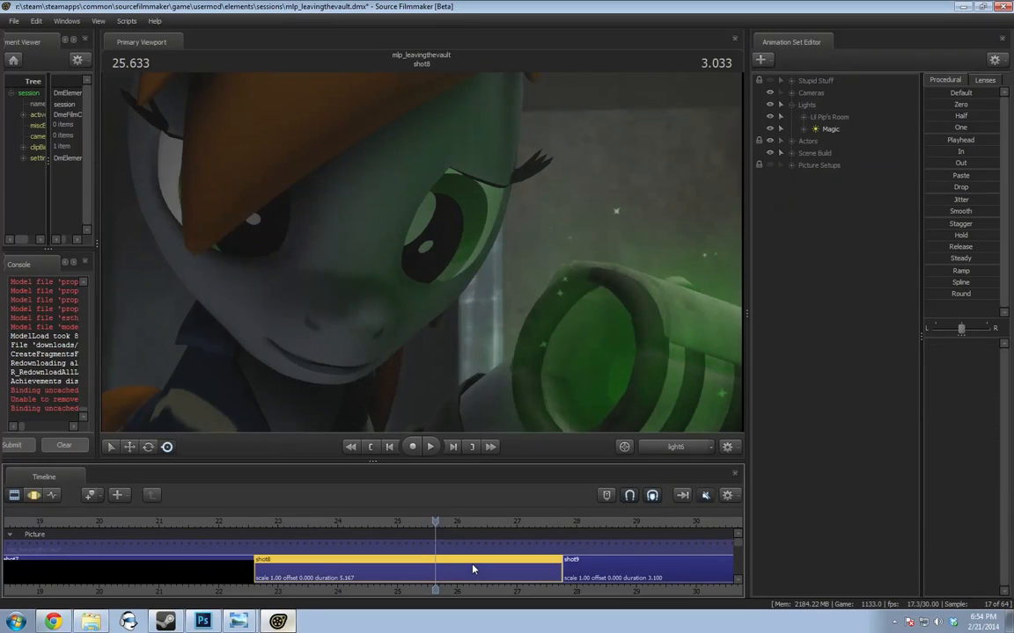
{"action": "right_click", "coordinate": [776, 206]}
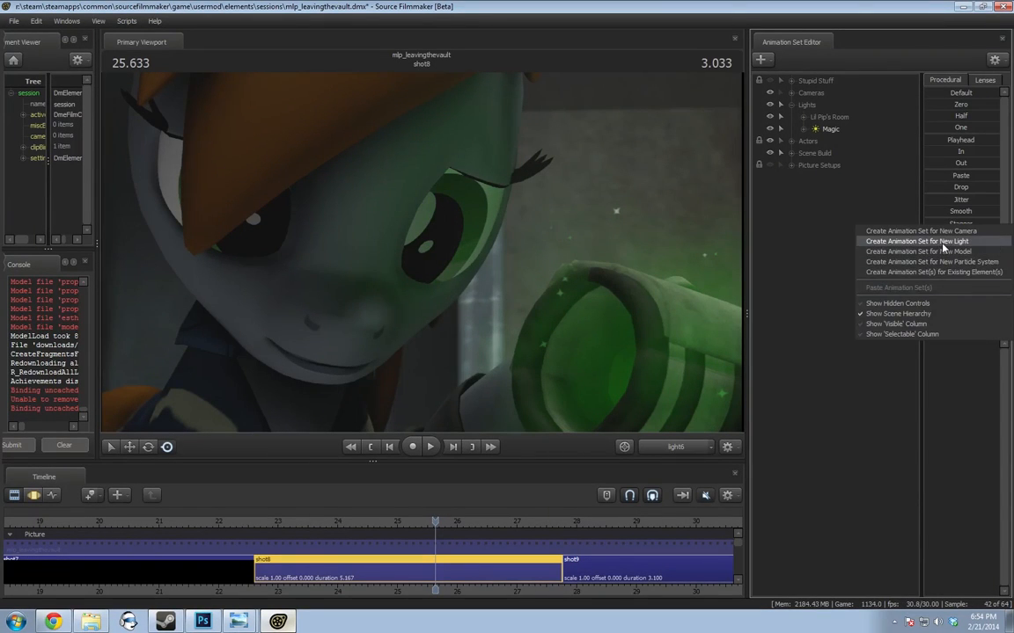
{"action": "left_click", "coordinate": [902, 244]}
{"action": "left_click_drag", "start_coordinate": [831, 141], "coordinate": [536, 229]}
{"action": "left_click", "coordinate": [832, 176]}
{"action": "key", "text": "F3"}
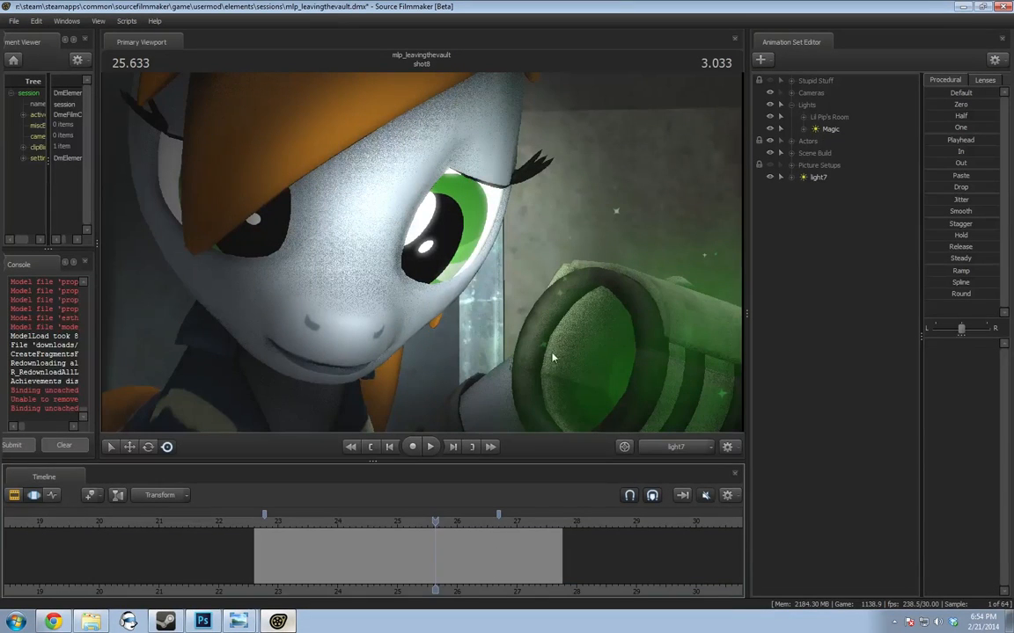
{"action": "left_click", "coordinate": [811, 176]}
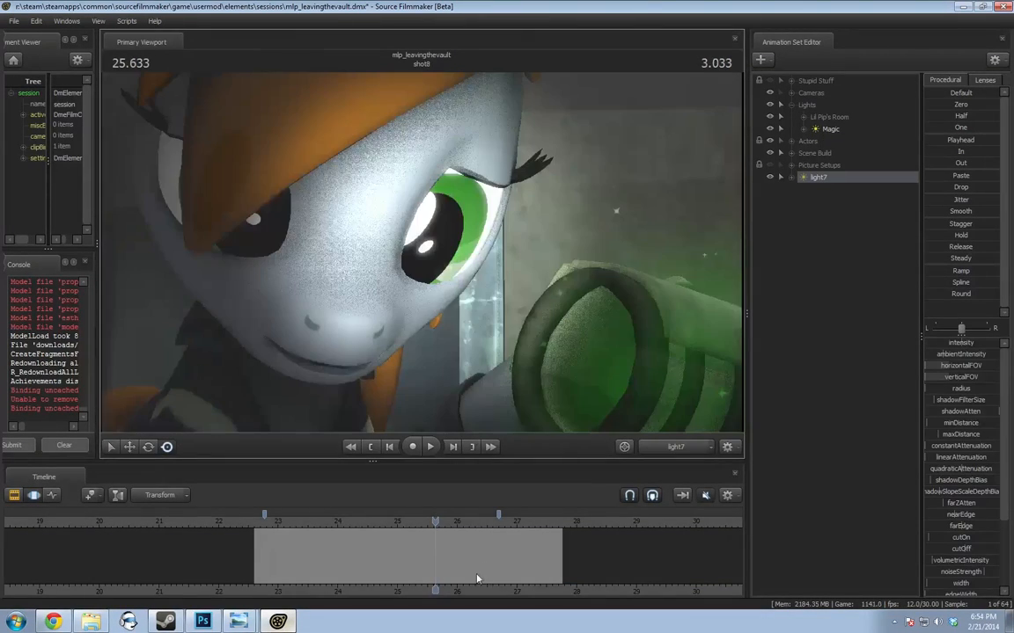
Position the new light high above the room pointing straight down, and return the viewport to the Work Camera
{"action": "left_click_drag", "start_coordinate": [563, 228], "coordinate": [540, 395]}
{"action": "key", "text": "s"}
{"action": "key", "text": "z"}
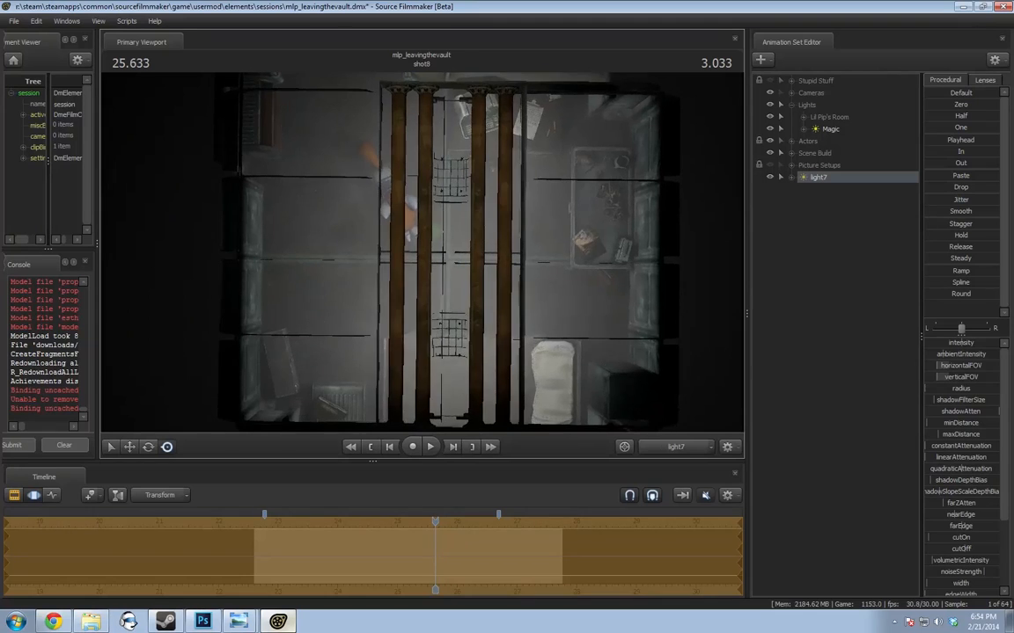
{"action": "left_click_drag", "start_coordinate": [422, 254], "coordinate": [427, 248]}
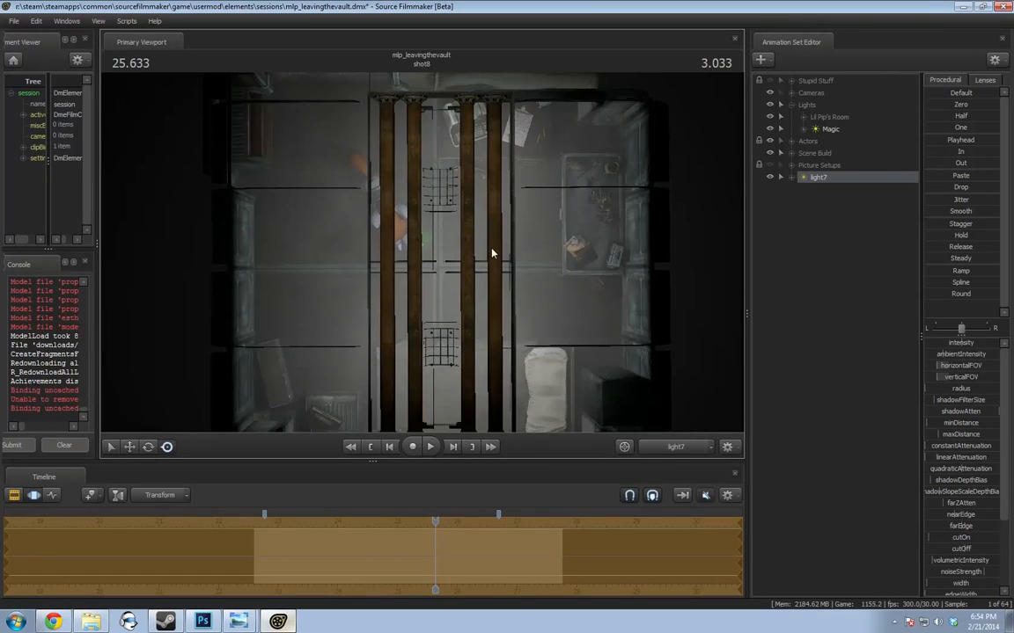
{"action": "left_click", "coordinate": [680, 450]}
{"action": "mouse_move", "coordinate": [647, 409]}
{"action": "left_mouse_down"}
{"action": "mouse_move", "coordinate": [670, 408]}
{"action": "mouse_move", "coordinate": [660, 410]}
{"action": "left_mouse_up"}
{"action": "key", "text": "s"}
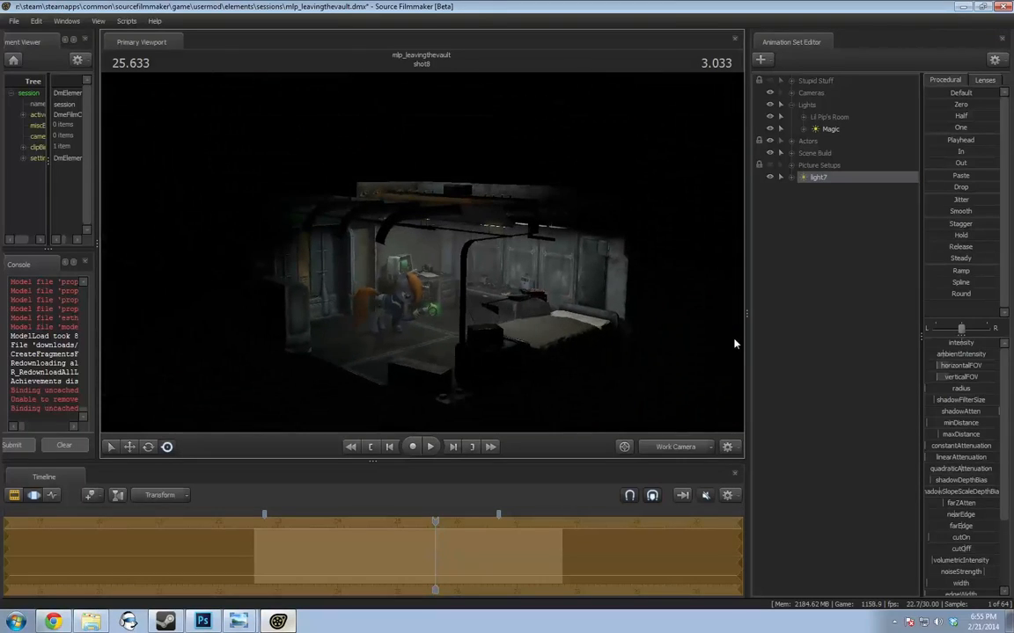
Raise the overhead light's maxDistance, farZAtten and minDistance to their slider maximums
{"action": "scroll", "coordinate": [961, 510], "scroll_direction": "down", "scroll_amount": 3}
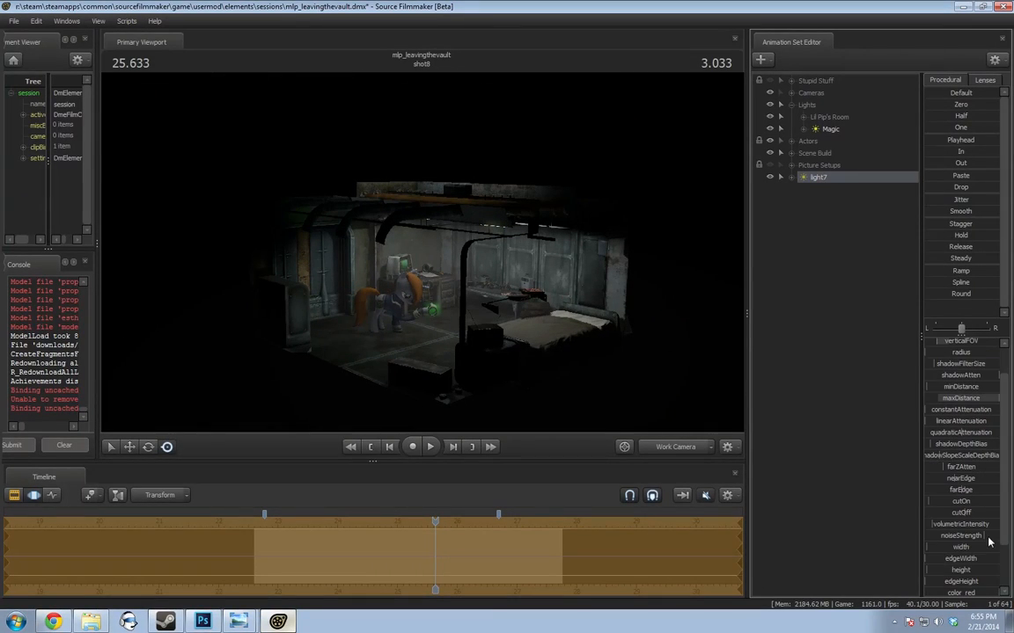
{"action": "left_click_drag", "start_coordinate": [955, 468], "coordinate": [999, 467]}
{"action": "left_click_drag", "start_coordinate": [659, 410], "coordinate": [663, 410]}
{"action": "left_click_drag", "start_coordinate": [695, 171], "coordinate": [703, 124]}
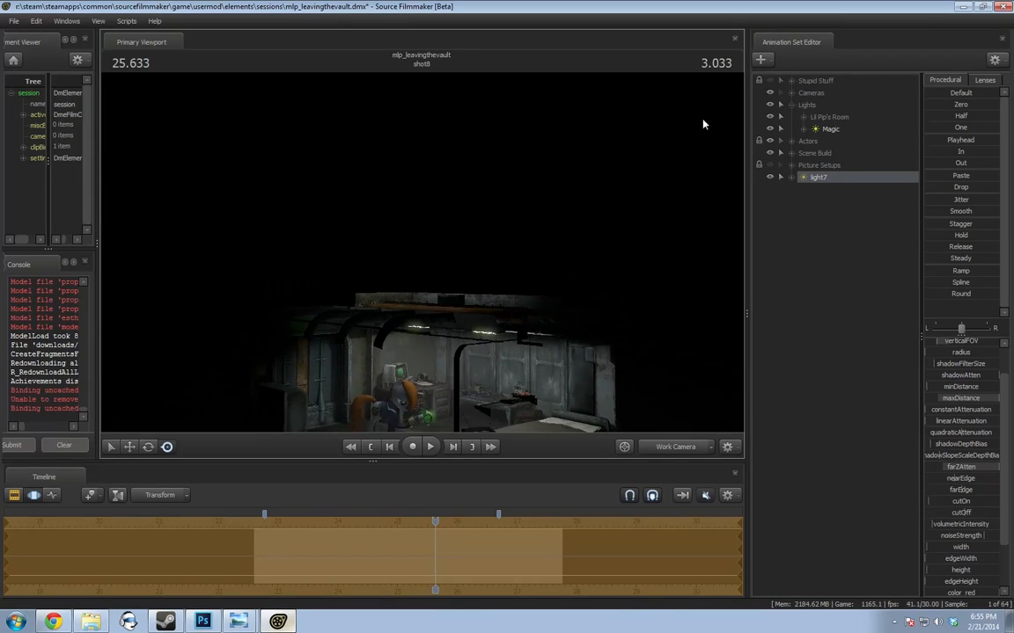
{"action": "left_click_drag", "start_coordinate": [955, 386], "coordinate": [1000, 386]}
{"action": "left_click_drag", "start_coordinate": [695, 308], "coordinate": [692, 315]}
{"action": "key", "text": "w"}
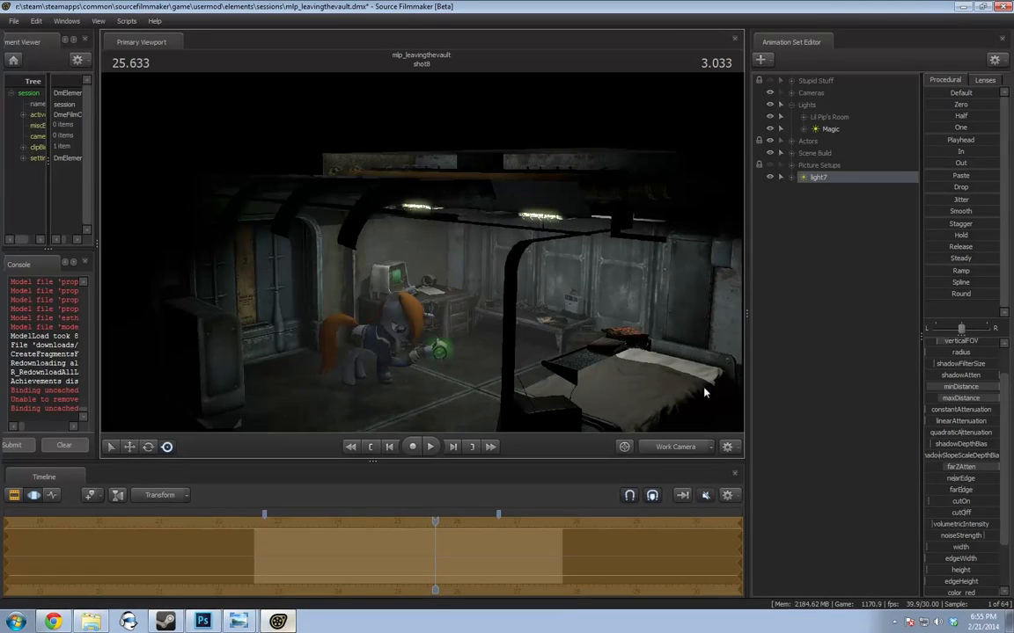
Enable the volumetric effect on the overhead light and check its beam from farther away
{"action": "right_click", "coordinate": [876, 184]}
{"action": "left_click", "coordinate": [827, 301]}
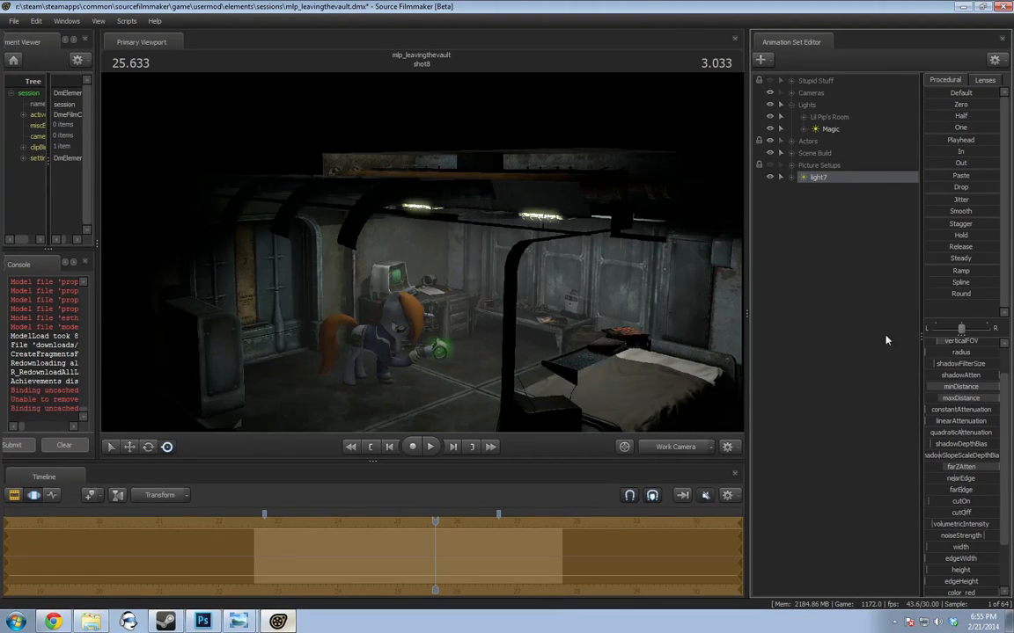
{"action": "key", "text": "s"}
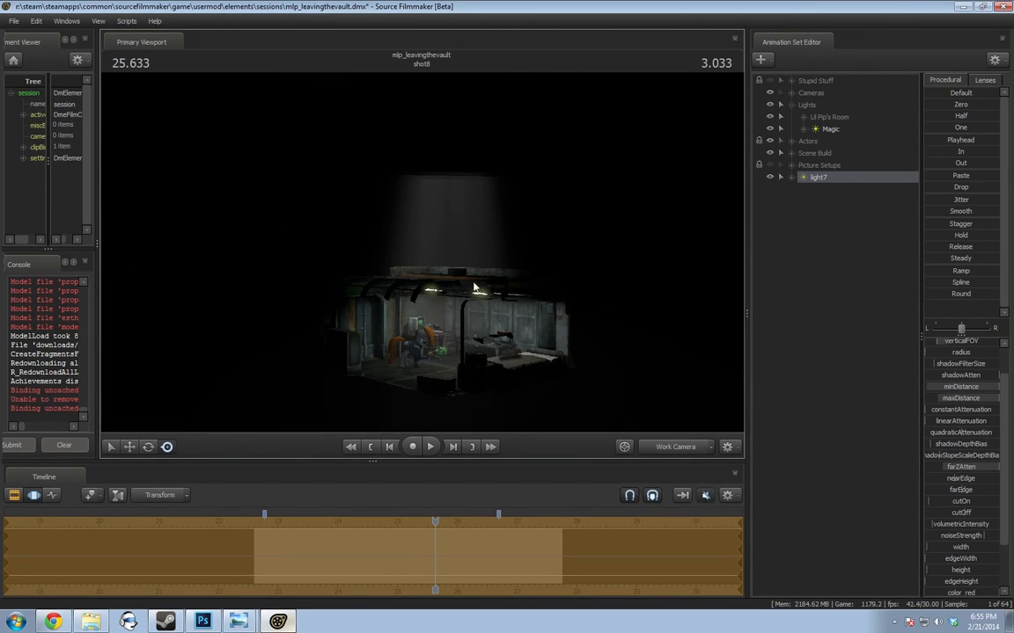
Remap the minDistance slider range to a maximum of 1000 and raise the overhead light's minDistance further
{"action": "right_click", "coordinate": [984, 391]}
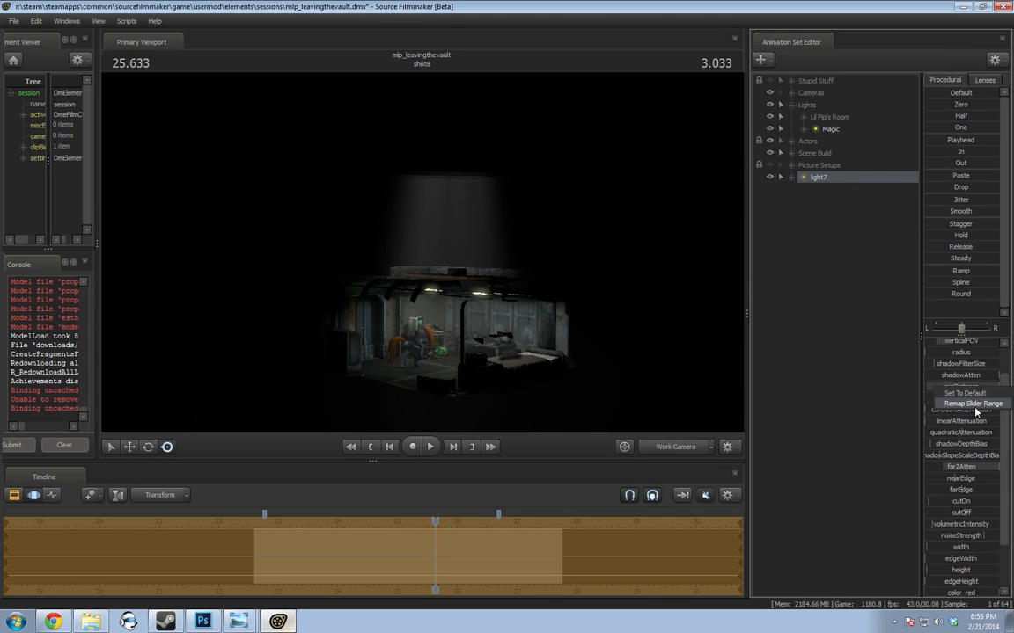
{"action": "left_click", "coordinate": [879, 371]}
{"action": "left_click", "coordinate": [484, 302]}
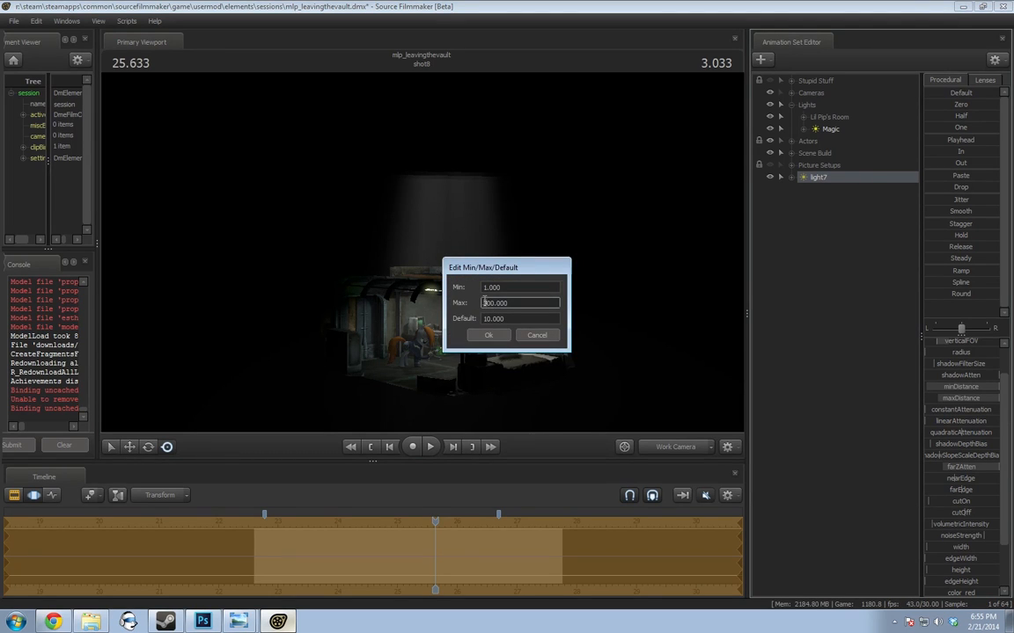
{"action": "key", "text": "Return"}
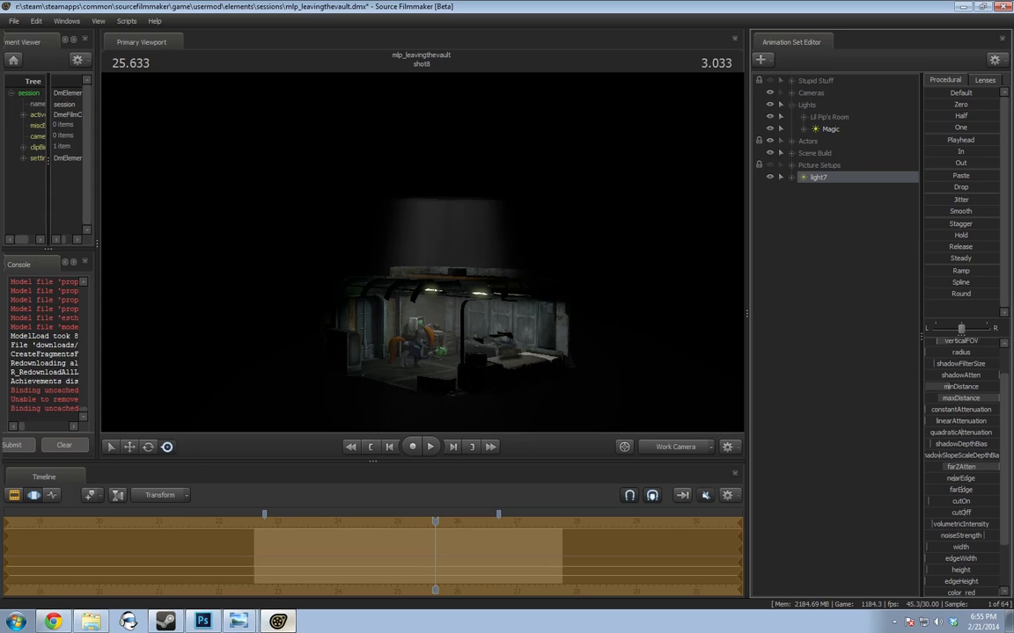
{"action": "left_click_drag", "start_coordinate": [423, 254], "coordinate": [379, 226]}
{"action": "key", "text": "w"}
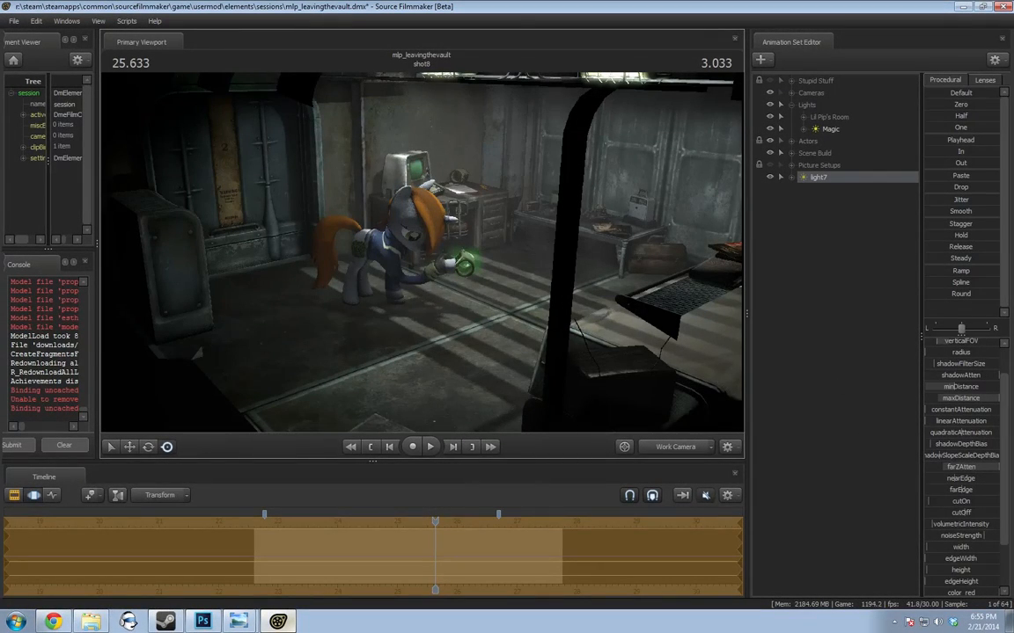
{"action": "left_click_drag", "start_coordinate": [958, 386], "coordinate": [958, 387]}
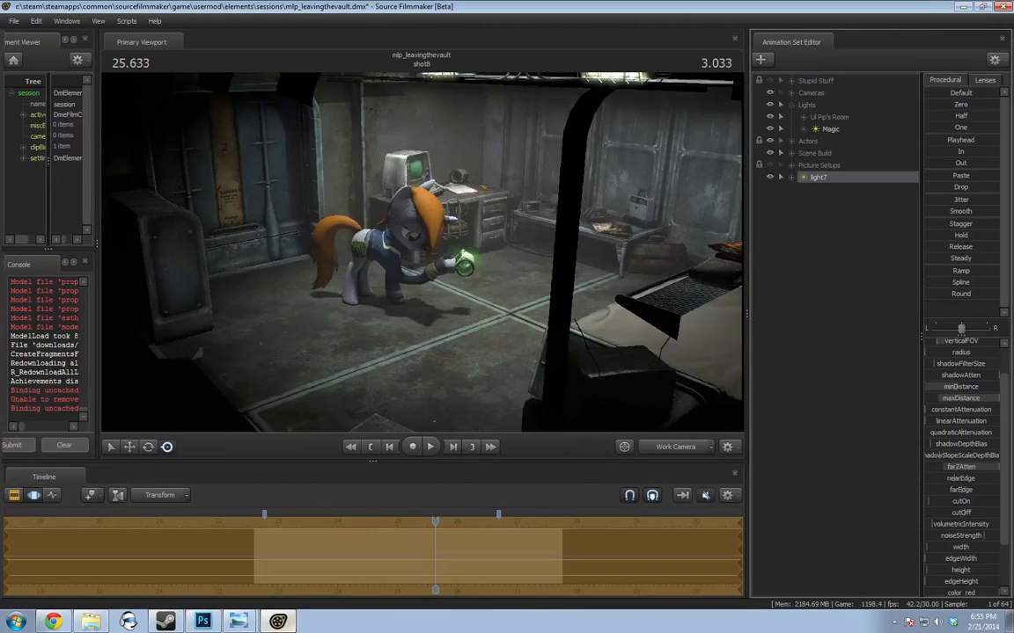
Widen the overhead light's horizontalFOV and verticalFOV so its beam covers more of the room
{"action": "mouse_move", "coordinate": [423, 256]}
{"action": "left_mouse_down"}
{"action": "mouse_move", "coordinate": [418, 220]}
{"action": "mouse_move", "coordinate": [394, 195]}
{"action": "mouse_move", "coordinate": [423, 256]}
{"action": "left_mouse_up"}
{"action": "scroll", "coordinate": [960, 388], "scroll_direction": "up", "scroll_amount": 1}
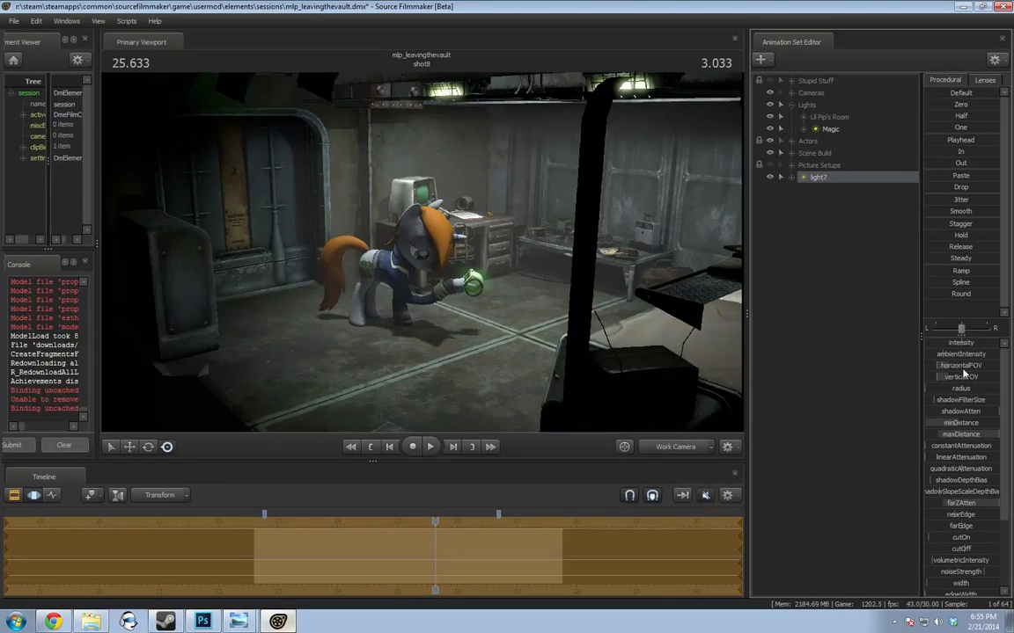
{"action": "mouse_move", "coordinate": [963, 366]}
{"action": "left_mouse_down"}
{"action": "mouse_move", "coordinate": [973, 366]}
{"action": "mouse_move", "coordinate": [964, 378]}
{"action": "left_mouse_up"}
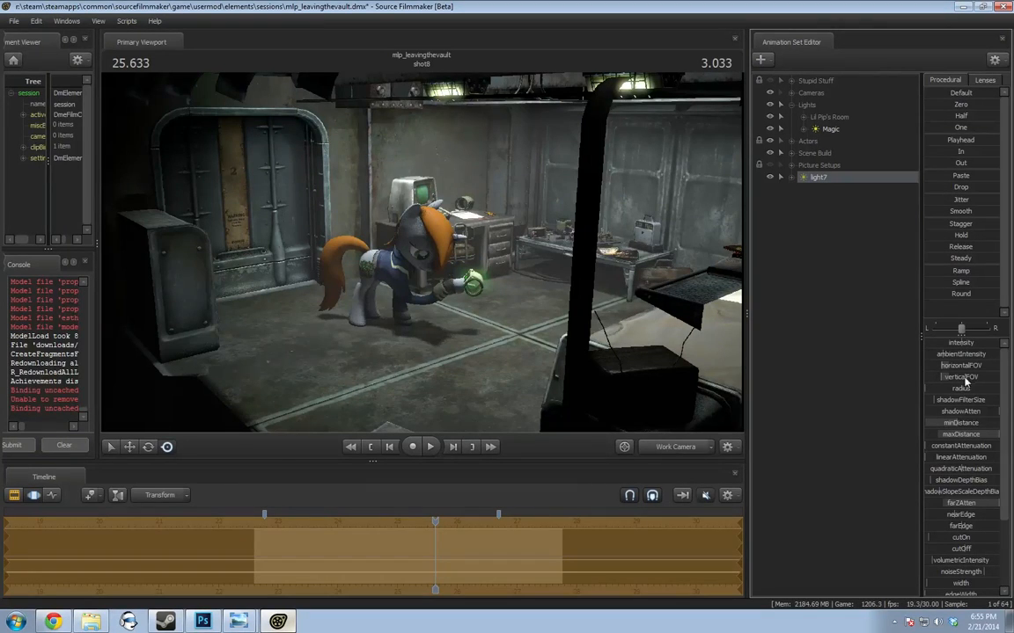
{"action": "left_click_drag", "start_coordinate": [473, 233], "coordinate": [422, 253]}
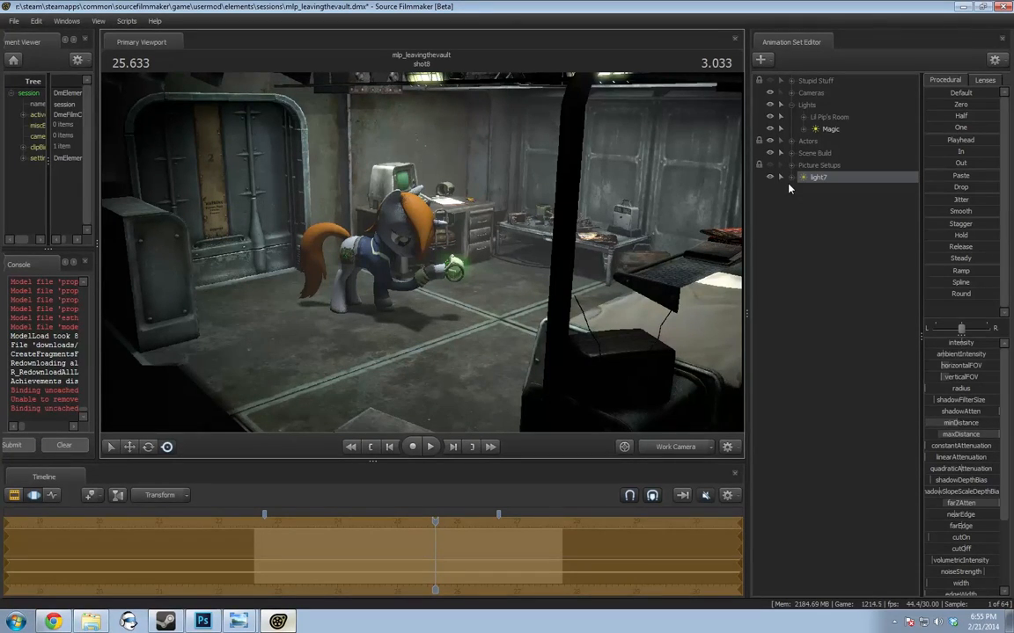
{"action": "left_click_drag", "start_coordinate": [610, 243], "coordinate": [604, 249]}
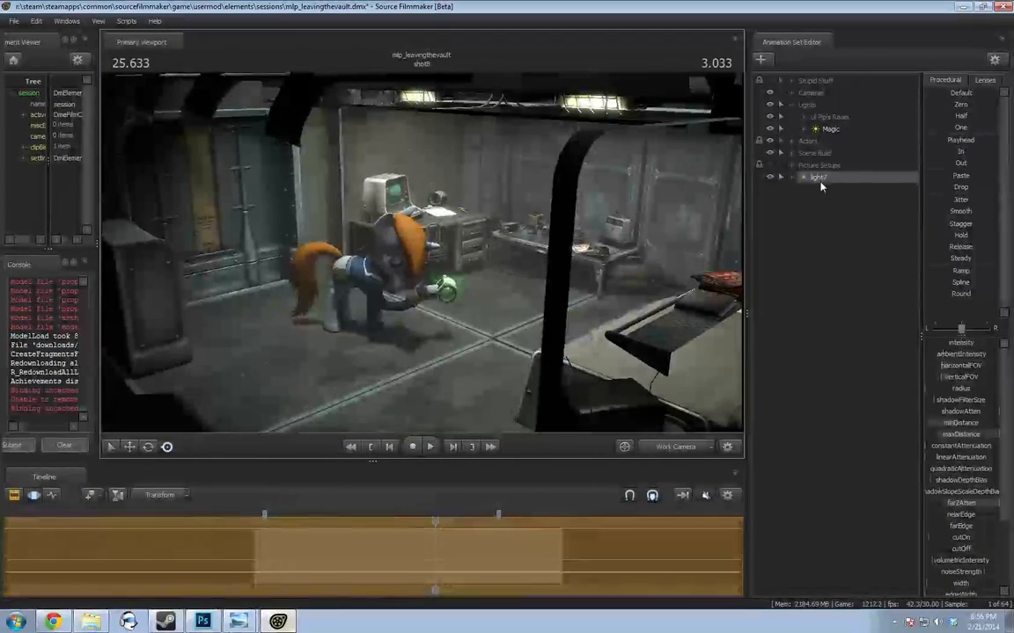
Open the gobo texture browser for light7 and search it for flashlight textures
{"action": "right_click", "coordinate": [818, 178]}
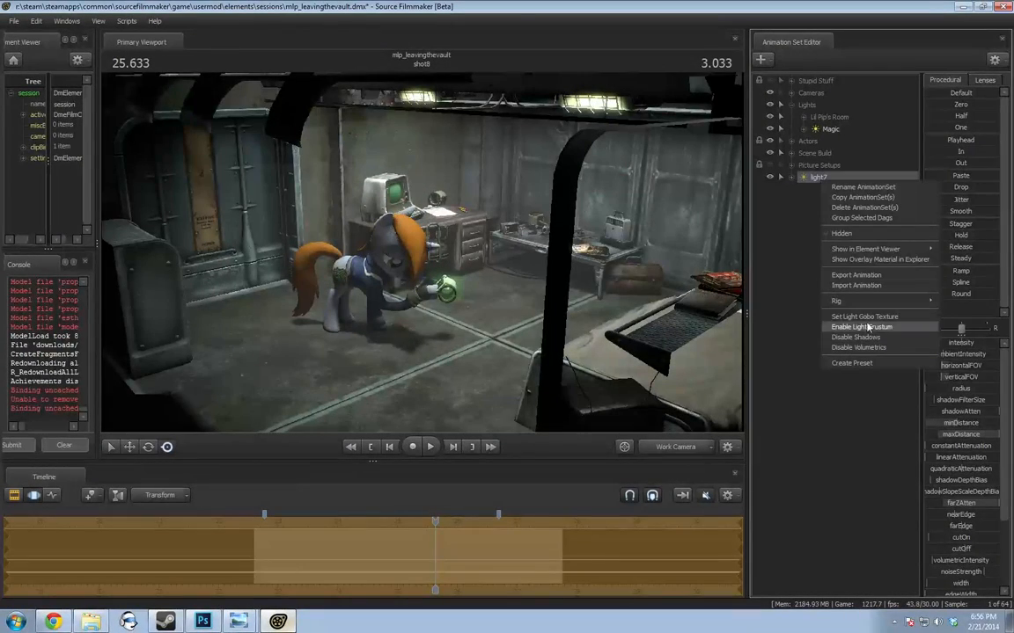
{"action": "left_click", "coordinate": [865, 317]}
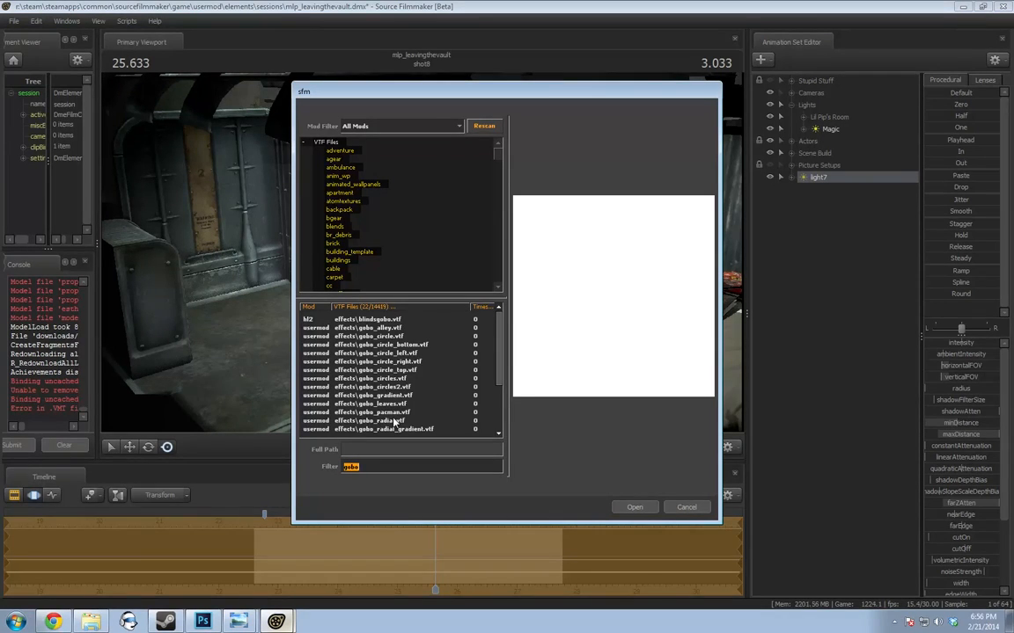
{"action": "type", "text": "flash"}
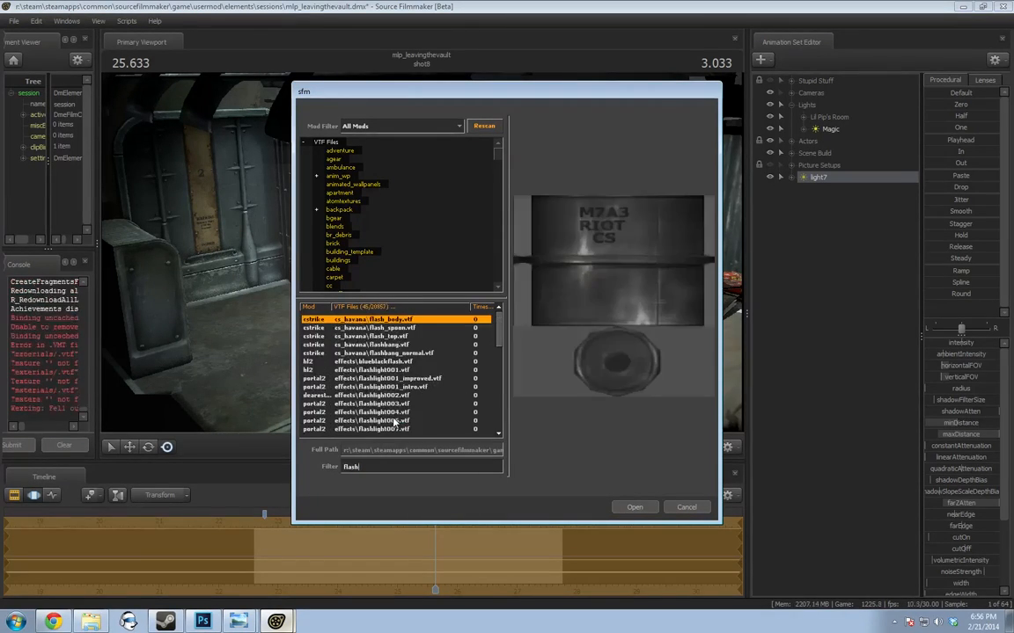
{"action": "type", "text": "light"}
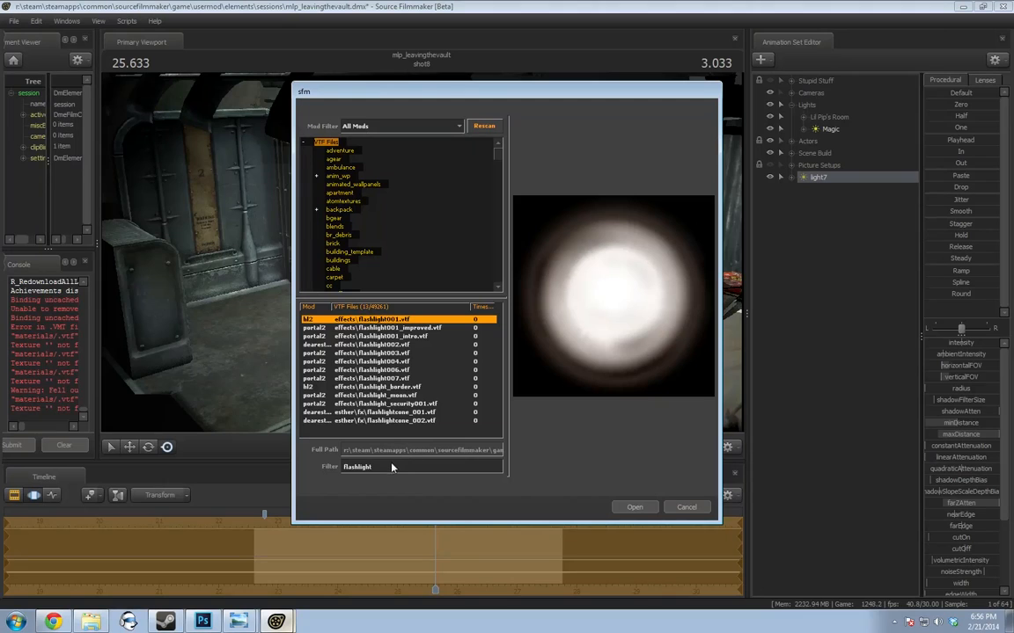
Filter the texture list by gobo and preview the available gobo patterns one after another
{"action": "left_click_drag", "start_coordinate": [392, 467], "coordinate": [310, 472]}
{"action": "type", "text": "gobo"}
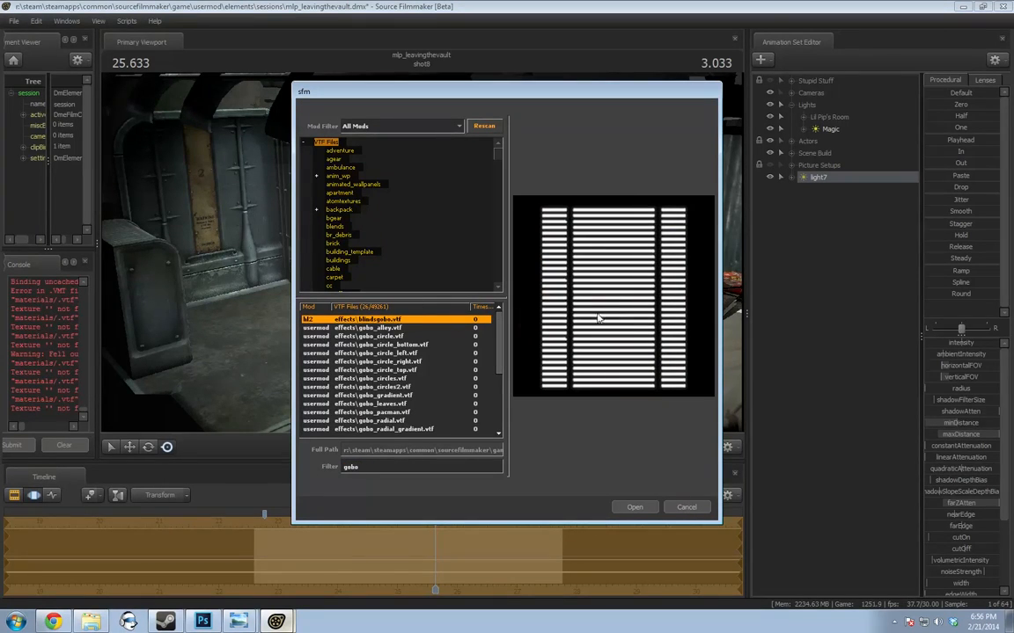
{"action": "key", "text": "Down"}
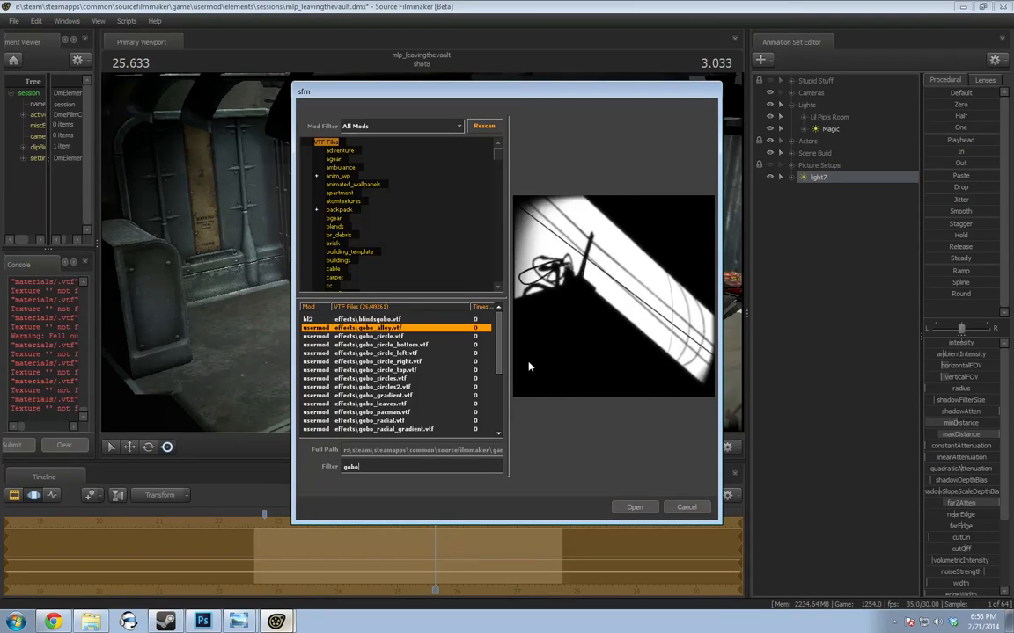
{"action": "key", "text": "Up"}
{"action": "key", "text": "Down"}
{"action": "key", "text": "Down"}
{"action": "key", "text": "Down"}
{"action": "key", "text": "Down"}
{"action": "key", "text": "Down"}
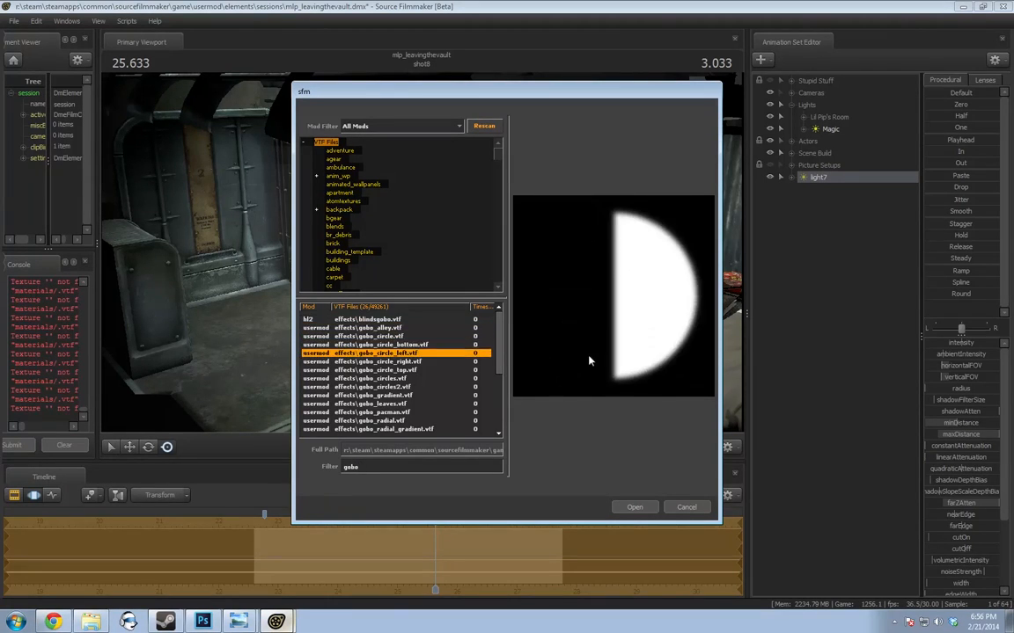
{"action": "key", "text": "Up"}
{"action": "key", "text": "Up"}
{"action": "key", "text": "Up"}
{"action": "key", "text": "Up"}
{"action": "key", "text": "Up"}
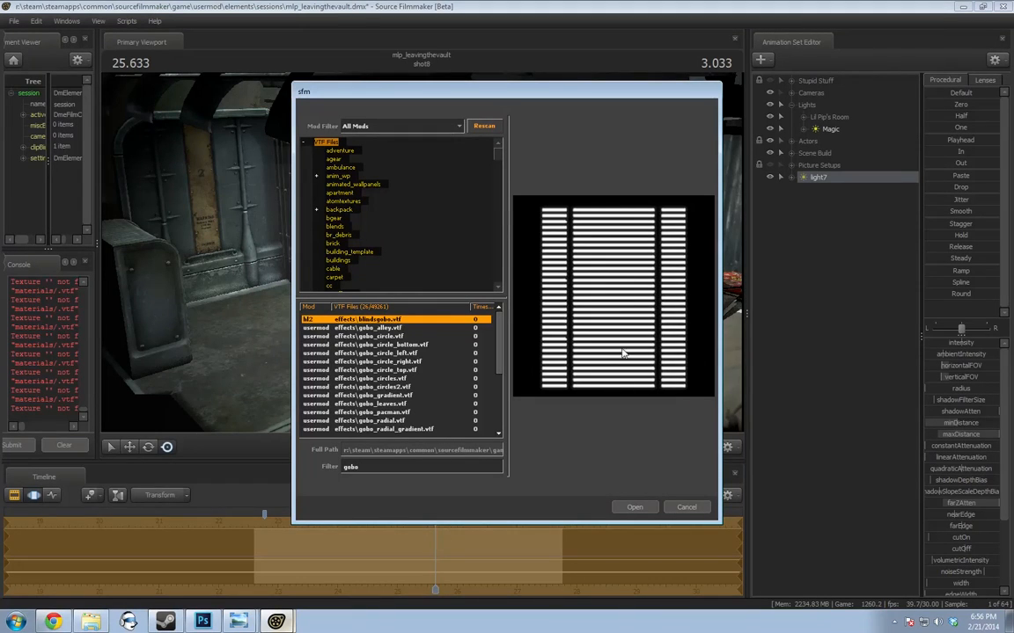
{"action": "key", "text": "Down"}
{"action": "key", "text": "Down"}
{"action": "key", "text": "Down"}
{"action": "key", "text": "Down"}
{"action": "key", "text": "Down"}
{"action": "key", "text": "Down"}
{"action": "key", "text": "Down"}
{"action": "key", "text": "Down"}
{"action": "key", "text": "Down"}
{"action": "key", "text": "Down"}
{"action": "key", "text": "Down"}
{"action": "key", "text": "Down"}
{"action": "key", "text": "Down"}
{"action": "key", "text": "Down"}
{"action": "key", "text": "Down"}
{"action": "key", "text": "Down"}
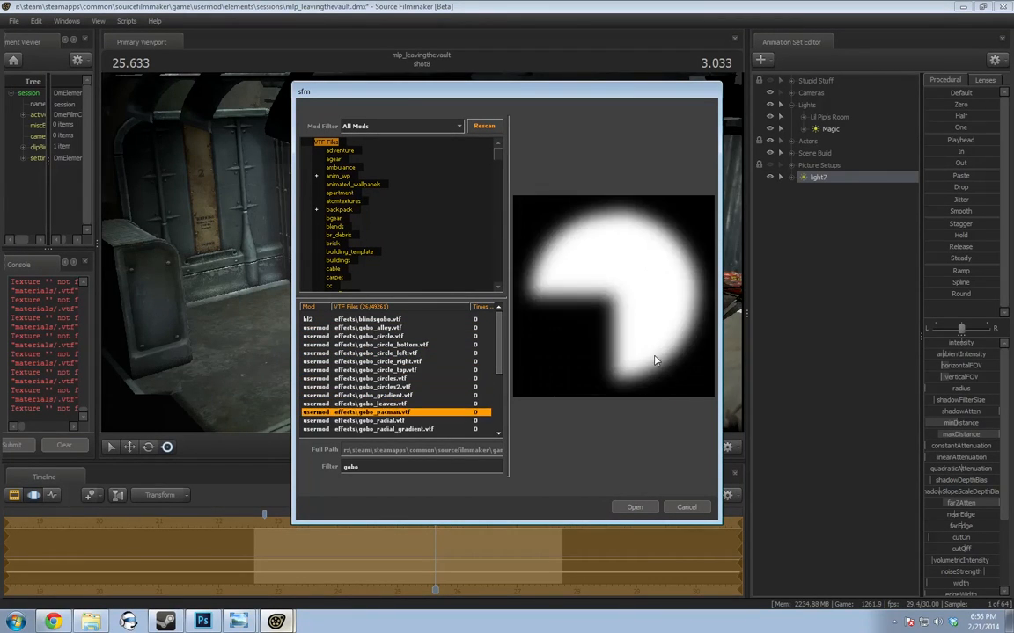
{"action": "key", "text": "Down"}
{"action": "key", "text": "Down"}
{"action": "key", "text": "Down"}
{"action": "key", "text": "Down"}
{"action": "key", "text": "Down"}
{"action": "key", "text": "Down"}
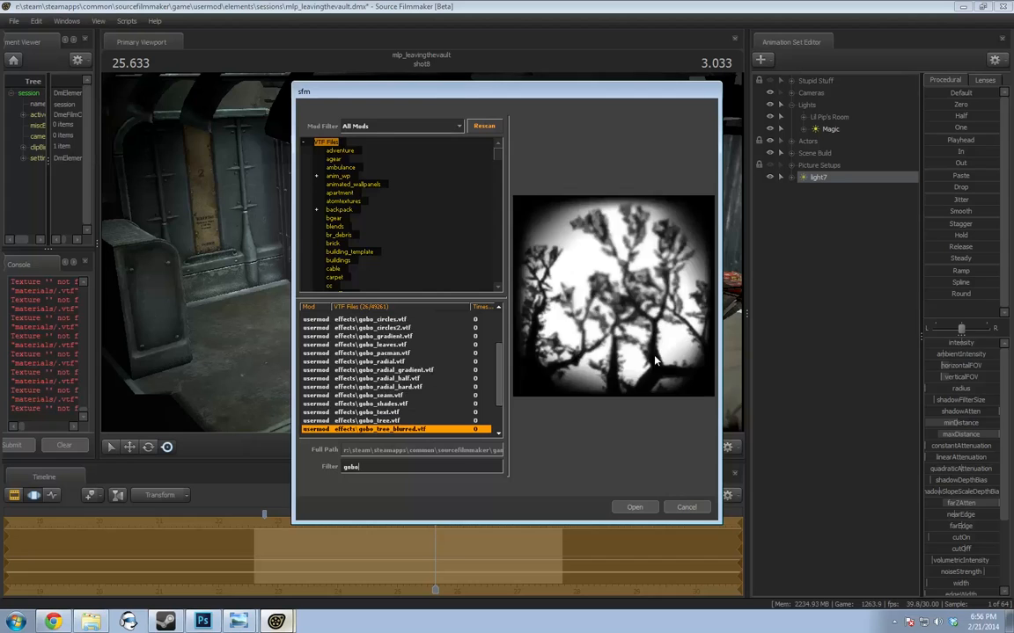
{"action": "key", "text": "Up"}
{"action": "key", "text": "Up"}
{"action": "key", "text": "Up"}
{"action": "key", "text": "Up"}
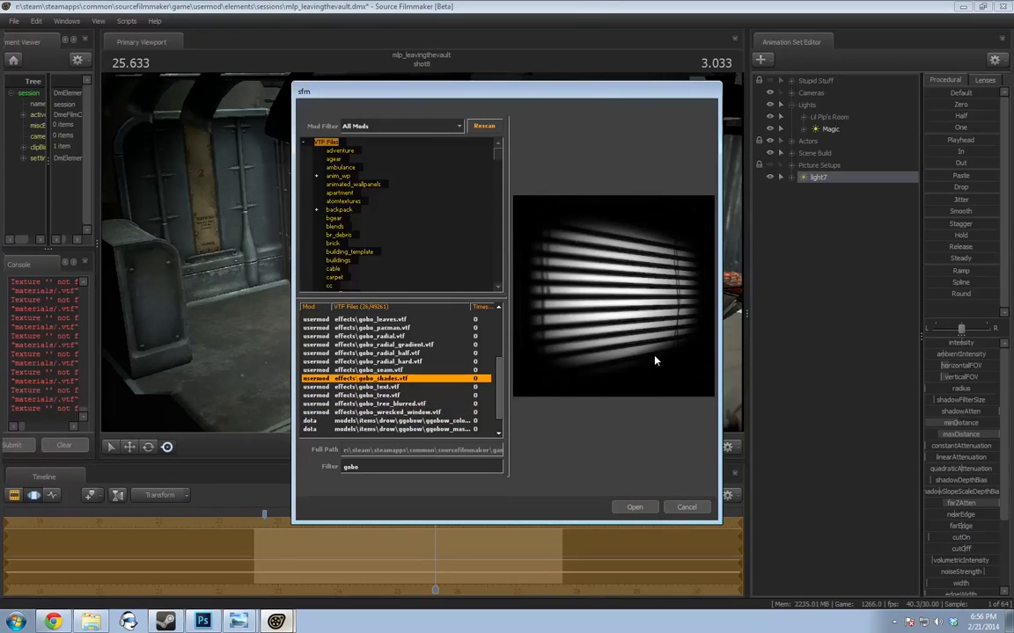
{"action": "key", "text": "Down"}
{"action": "key", "text": "Down"}
{"action": "key", "text": "Down"}
{"action": "key", "text": "Down"}
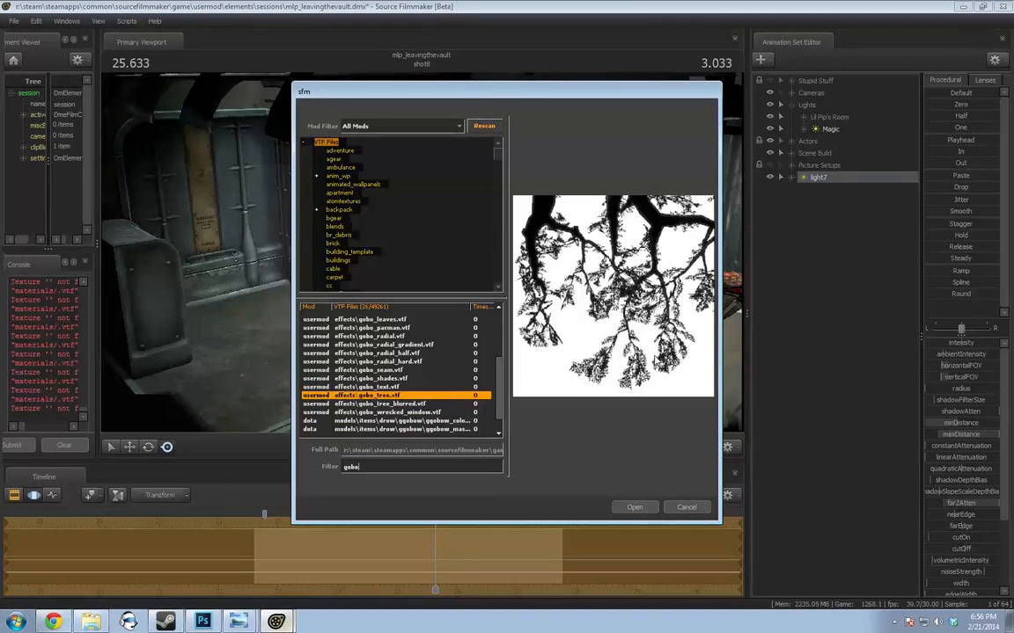
{"action": "key", "text": "Down"}
{"action": "key", "text": "Down"}
{"action": "key", "text": "Down"}
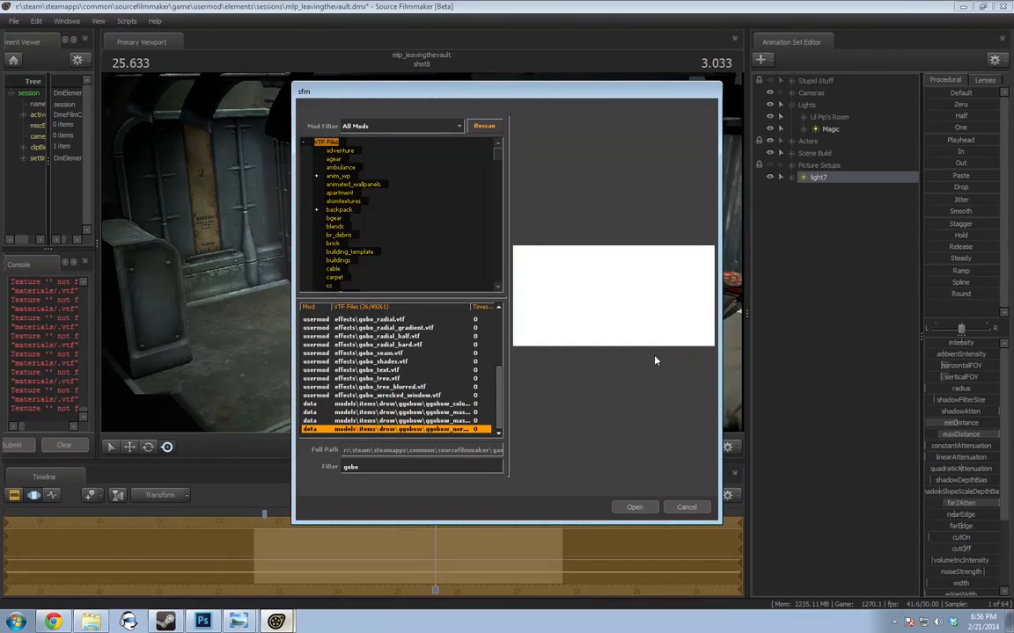
Choose the striped effects\gobo_shades.vtf texture and apply it to light7 as its gobo
{"action": "key", "text": "Up"}
{"action": "key", "text": "Up"}
{"action": "key", "text": "Up"}
{"action": "key", "text": "Up"}
{"action": "key", "text": "Up"}
{"action": "key", "text": "Up"}
{"action": "key", "text": "Up"}
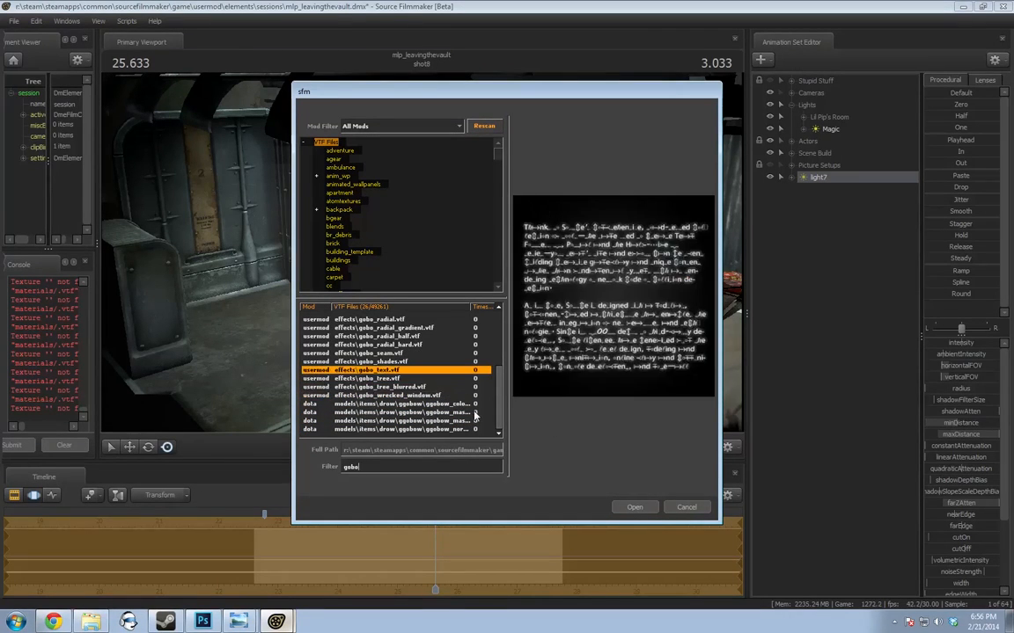
{"action": "key", "text": "Down"}
{"action": "key", "text": "Down"}
{"action": "key", "text": "Down"}
{"action": "key", "text": "Up"}
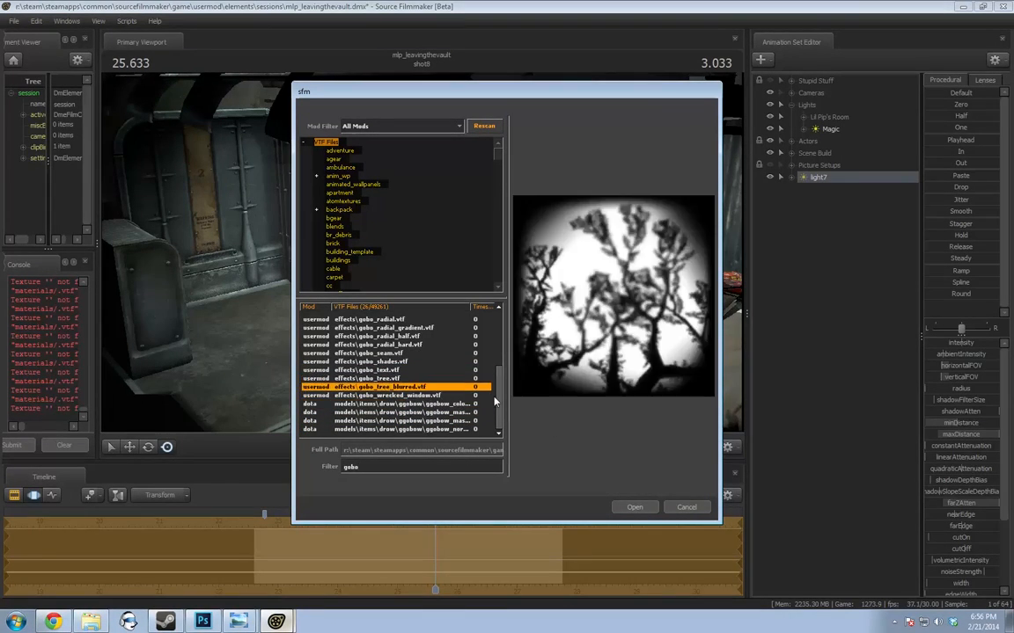
{"action": "key", "text": "Down"}
{"action": "key", "text": "Up"}
{"action": "key", "text": "Up"}
{"action": "key", "text": "Up"}
{"action": "key", "text": "Up"}
{"action": "key", "text": "Up"}
{"action": "key", "text": "Up"}
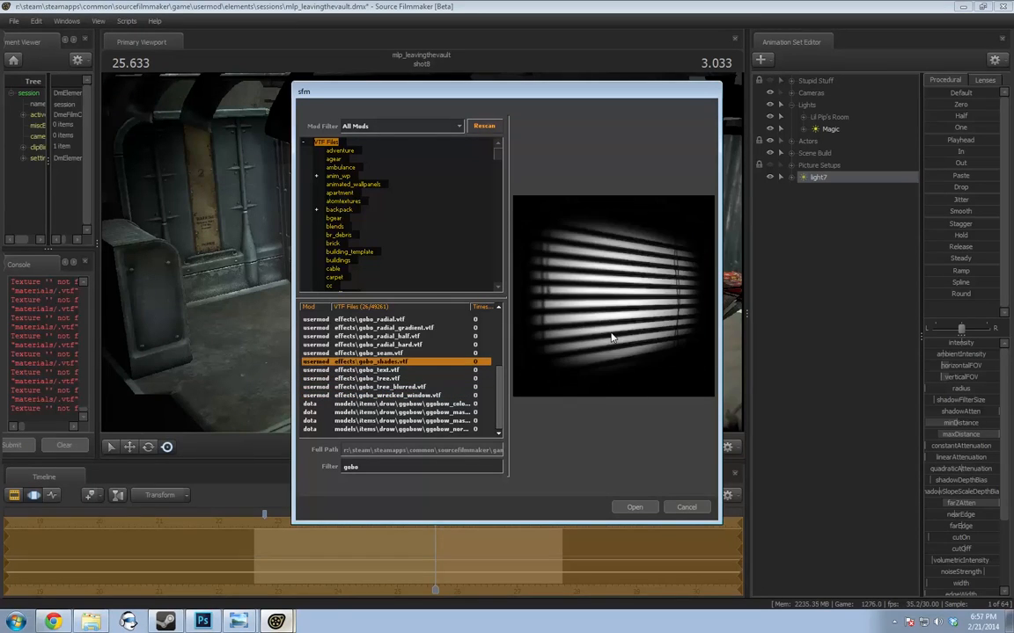
{"action": "key", "text": "Down"}
{"action": "key", "text": "Down"}
{"action": "left_click", "coordinate": [640, 507]}
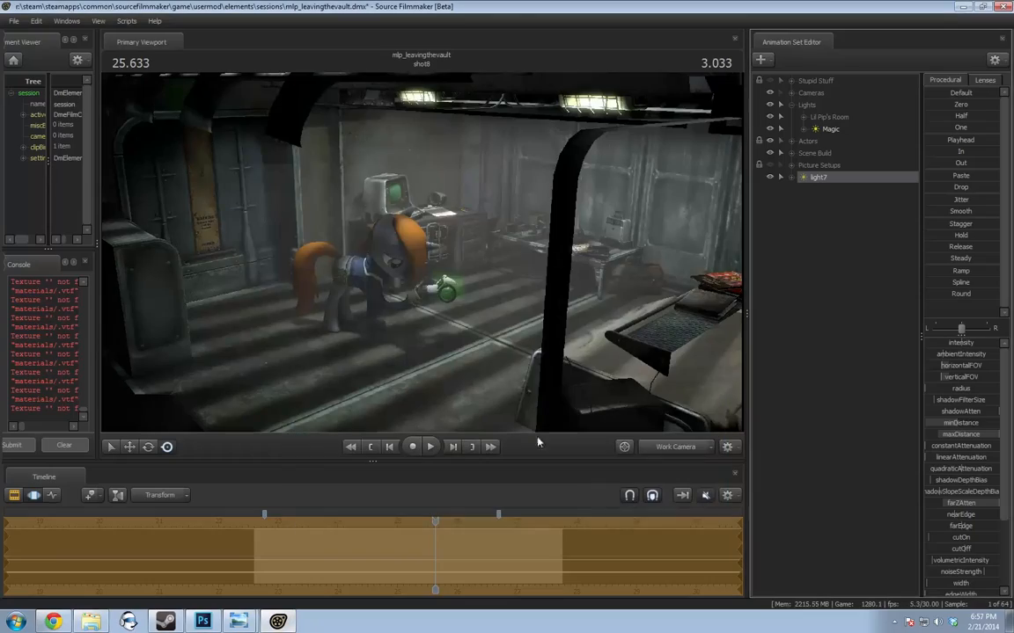
Extend the minDistance slider range beyond 1000 and raise light7's minDistance within the larger range
{"action": "left_click_drag", "start_coordinate": [552, 379], "coordinate": [511, 399]}
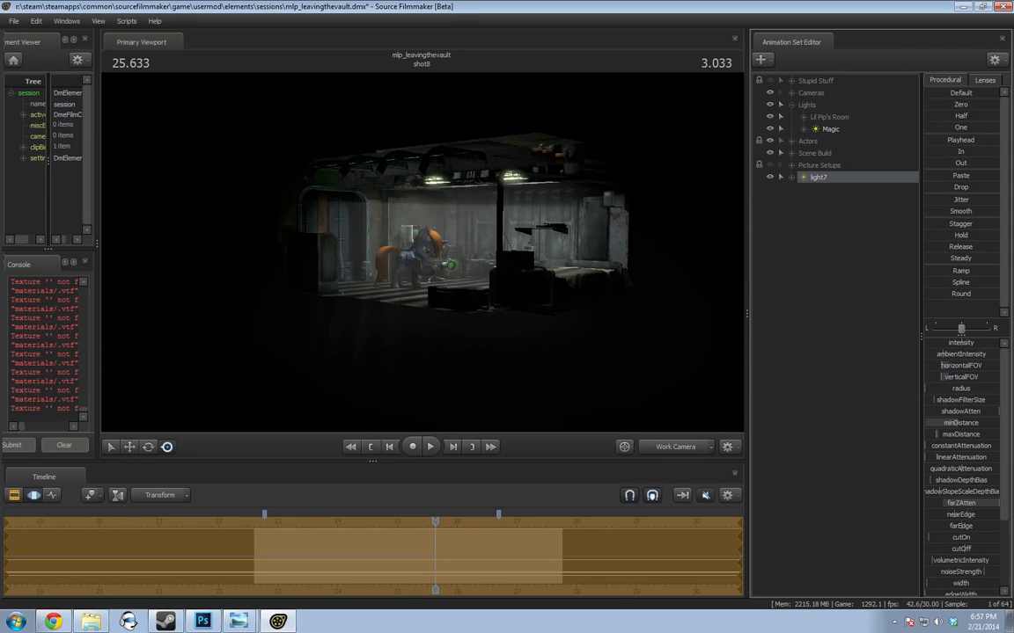
{"action": "right_click", "coordinate": [962, 423]}
{"action": "left_click", "coordinate": [945, 435]}
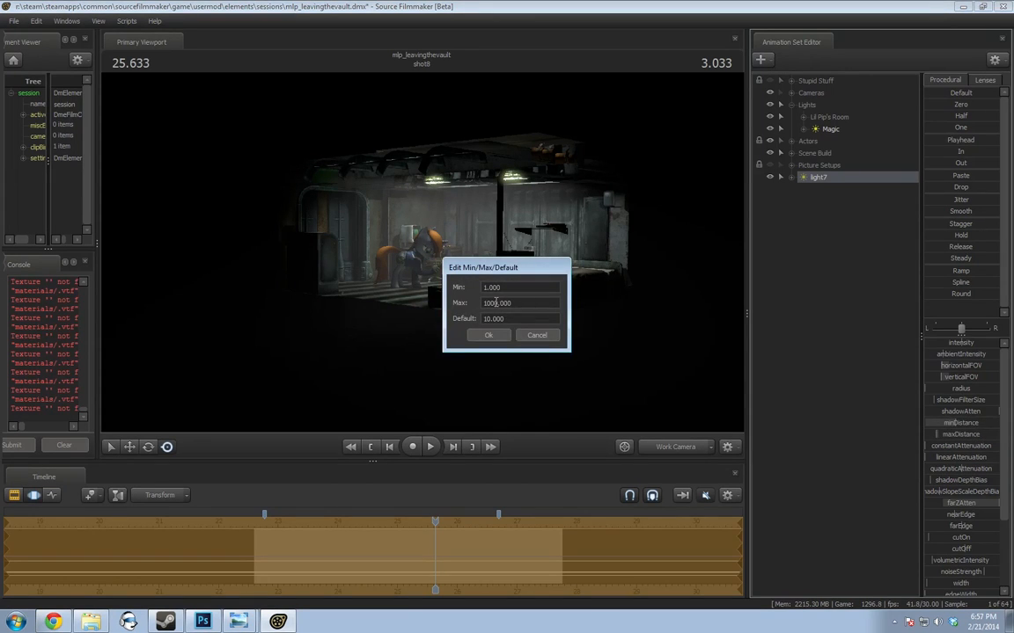
{"action": "left_click", "coordinate": [496, 303]}
{"action": "key", "text": "Return"}
{"action": "right_click", "coordinate": [955, 424]}
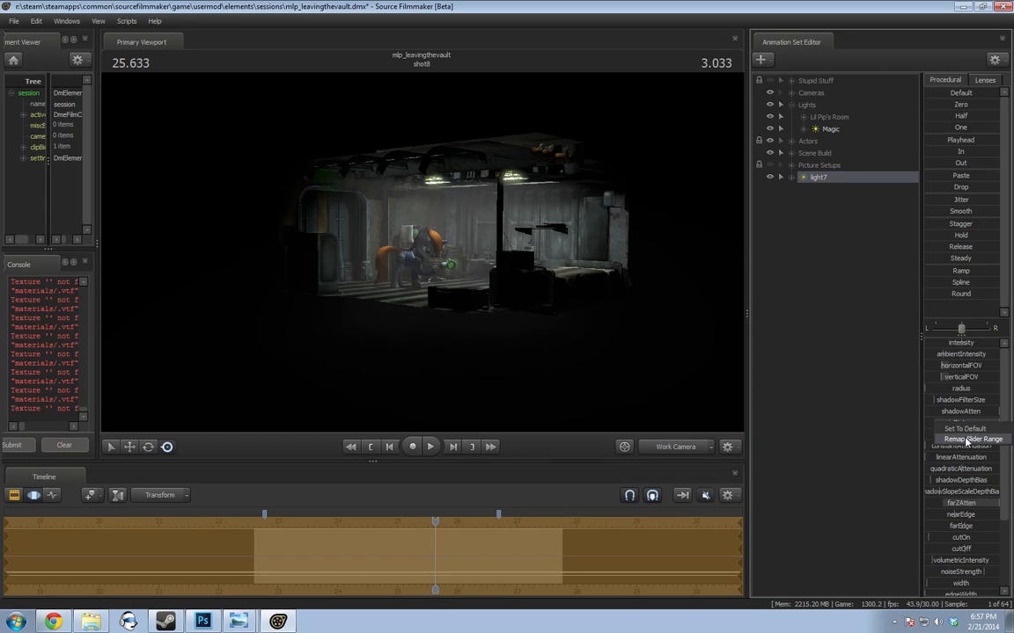
{"action": "left_click", "coordinate": [966, 440]}
{"action": "left_click", "coordinate": [488, 304]}
{"action": "type", "text": "0"}
{"action": "key", "text": "Return"}
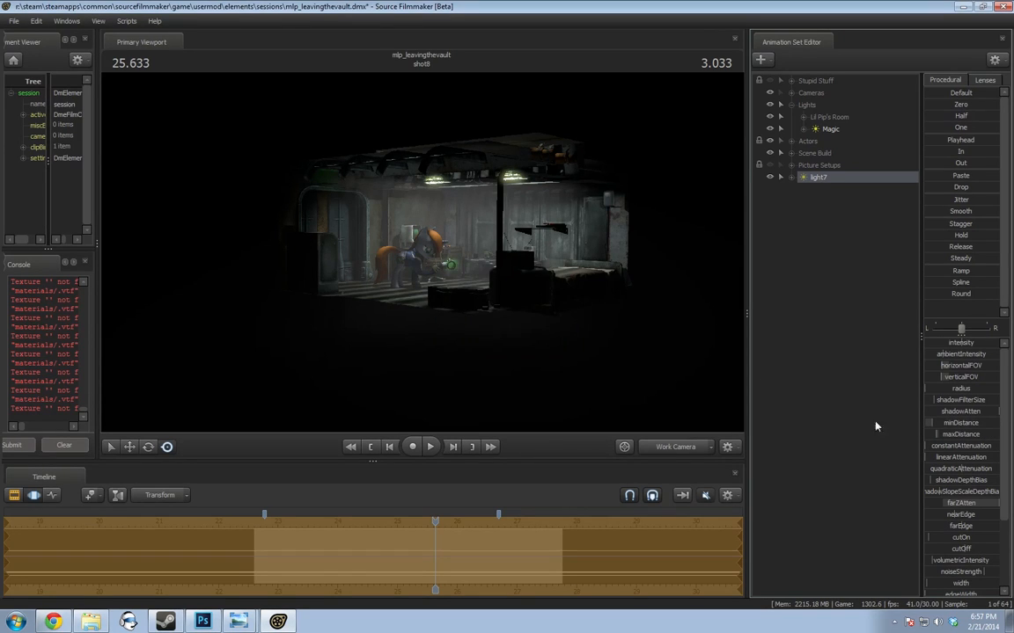
{"action": "left_click_drag", "start_coordinate": [961, 424], "coordinate": [970, 425]}
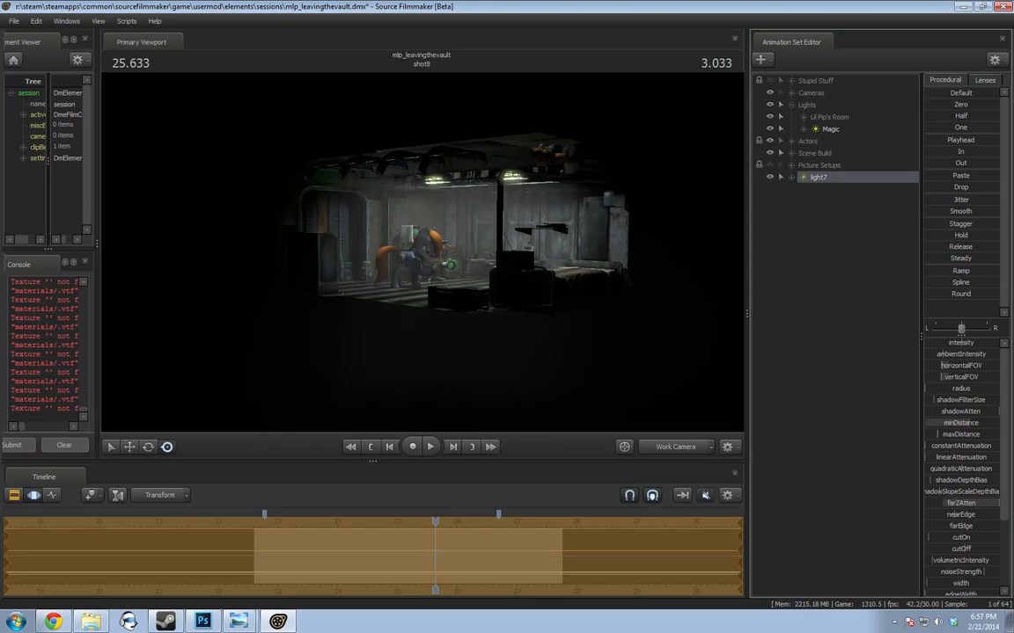
Disable shadows on light7 and check the striped volumetric light inside the room
{"action": "right_click", "coordinate": [838, 179]}
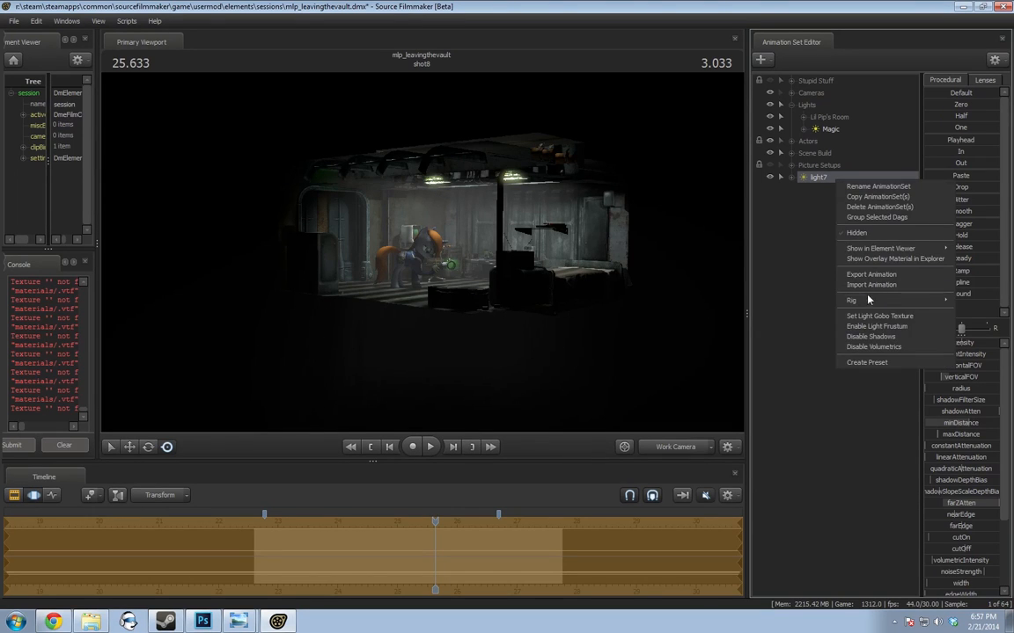
{"action": "left_click", "coordinate": [876, 338]}
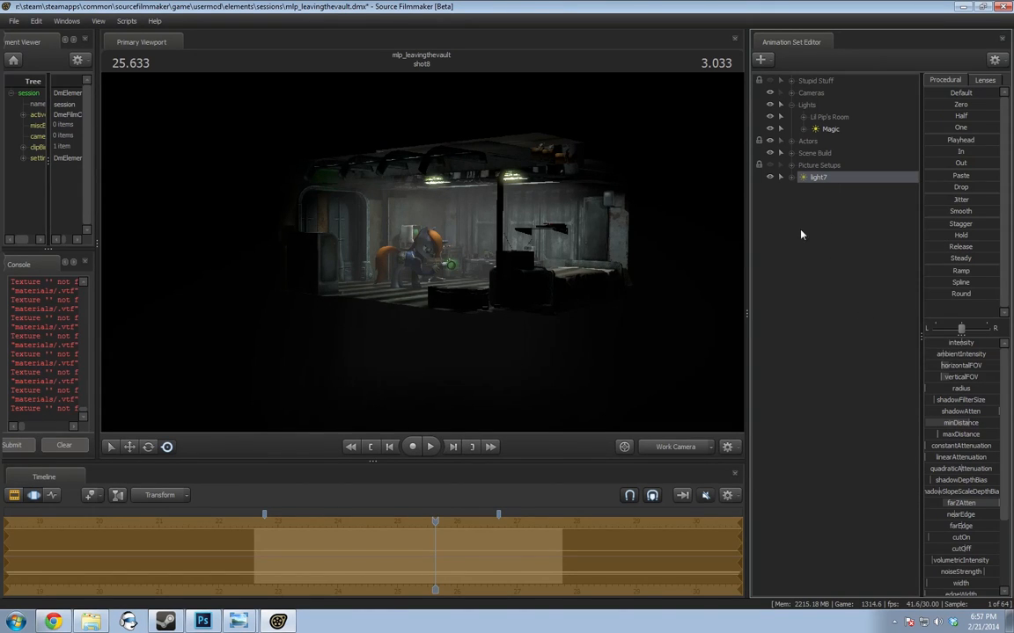
{"action": "key", "text": "w"}
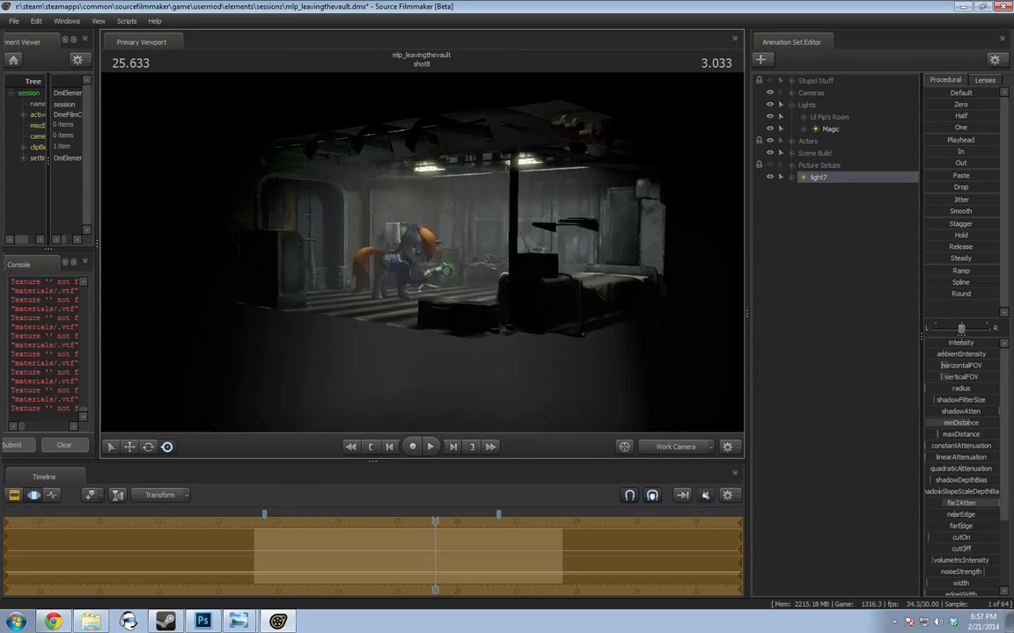
{"action": "key", "text": "z"}
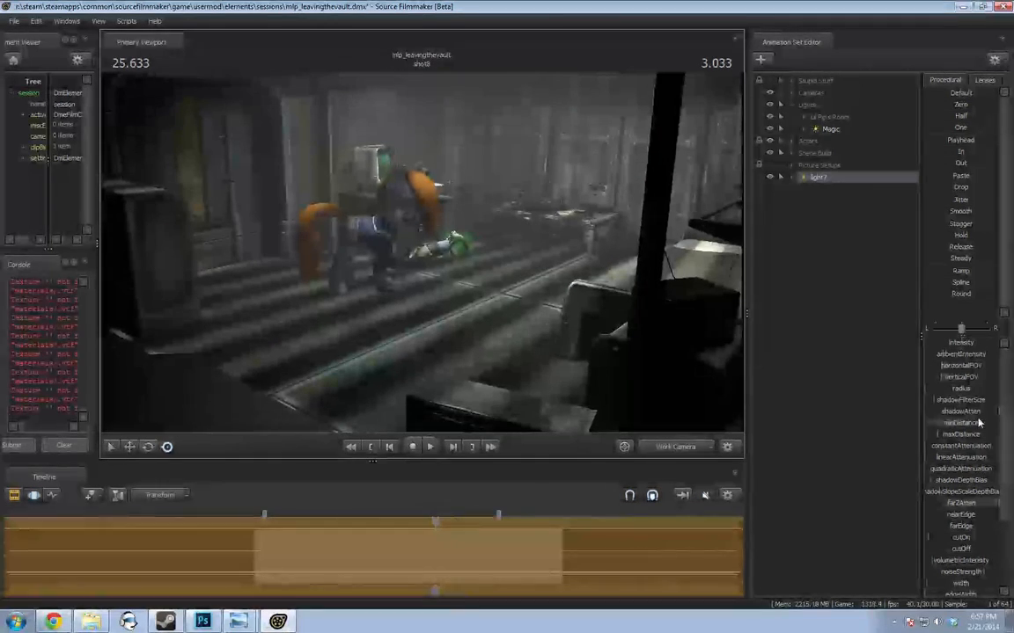
Lower light7's minDistance and check the striped volumetric beam from outside the room
{"action": "left_click_drag", "start_coordinate": [973, 424], "coordinate": [937, 424]}
{"action": "left_click_drag", "start_coordinate": [493, 282], "coordinate": [334, 255]}
{"action": "key", "text": "w"}
{"action": "key", "text": "s"}
{"action": "key", "text": "a"}
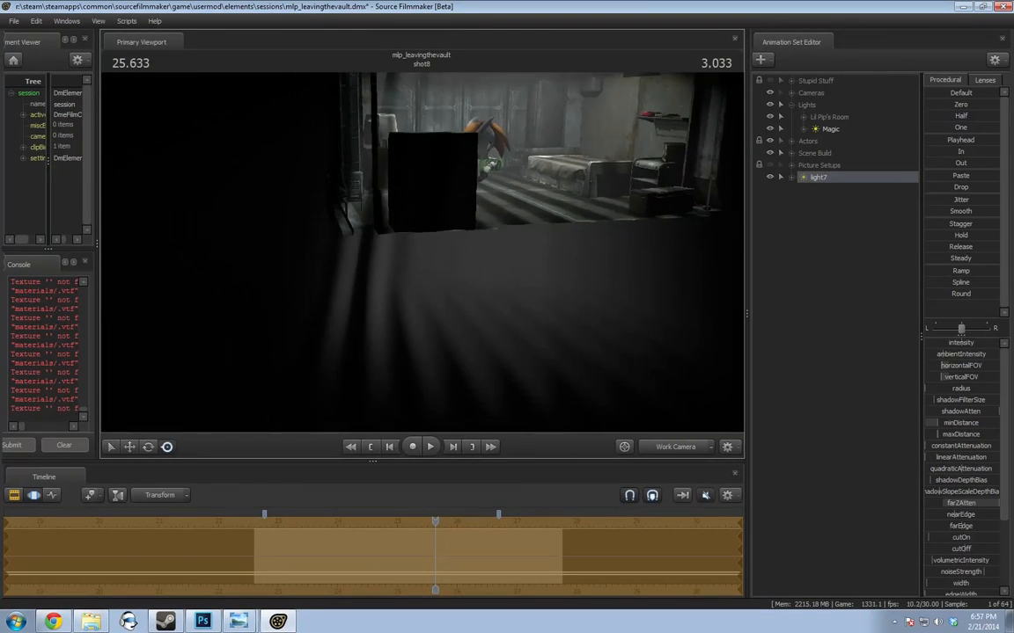
{"action": "key", "text": "d"}
{"action": "right_click", "coordinate": [827, 179]}
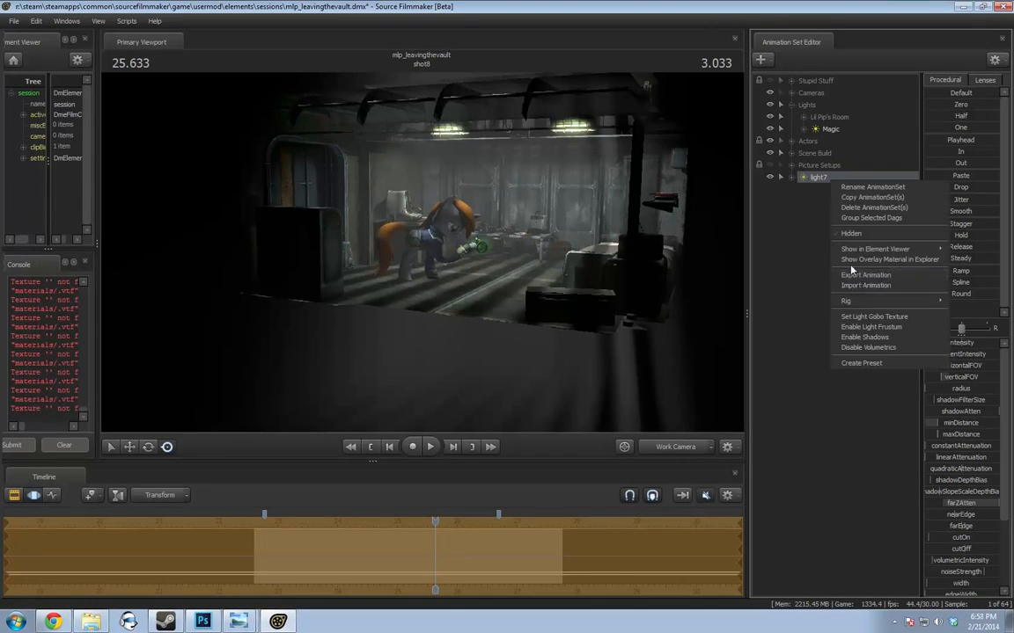
{"action": "left_click", "coordinate": [870, 317]}
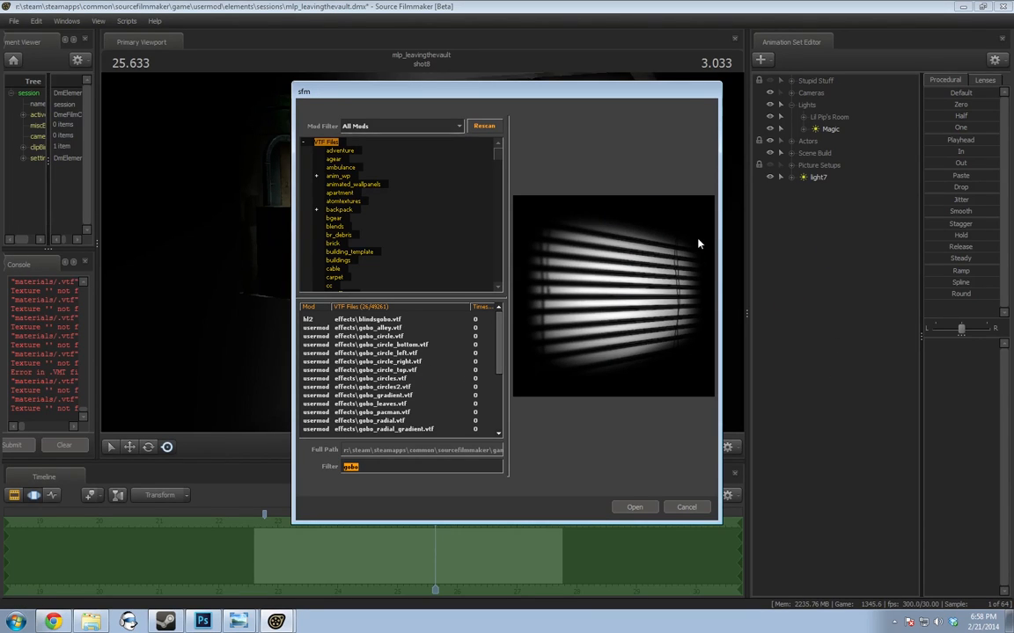
{"action": "left_click", "coordinate": [699, 508]}
Examine the striped light and shadows on the floor around the pony, up close and from further back
{"action": "left_click_drag", "start_coordinate": [605, 370], "coordinate": [635, 348]}
{"action": "mouse_move", "coordinate": [423, 253]}
{"action": "left_mouse_down"}
{"action": "mouse_move", "coordinate": [422, 239]}
{"action": "mouse_move", "coordinate": [412, 287]}
{"action": "mouse_move", "coordinate": [423, 257]}
{"action": "left_mouse_up"}
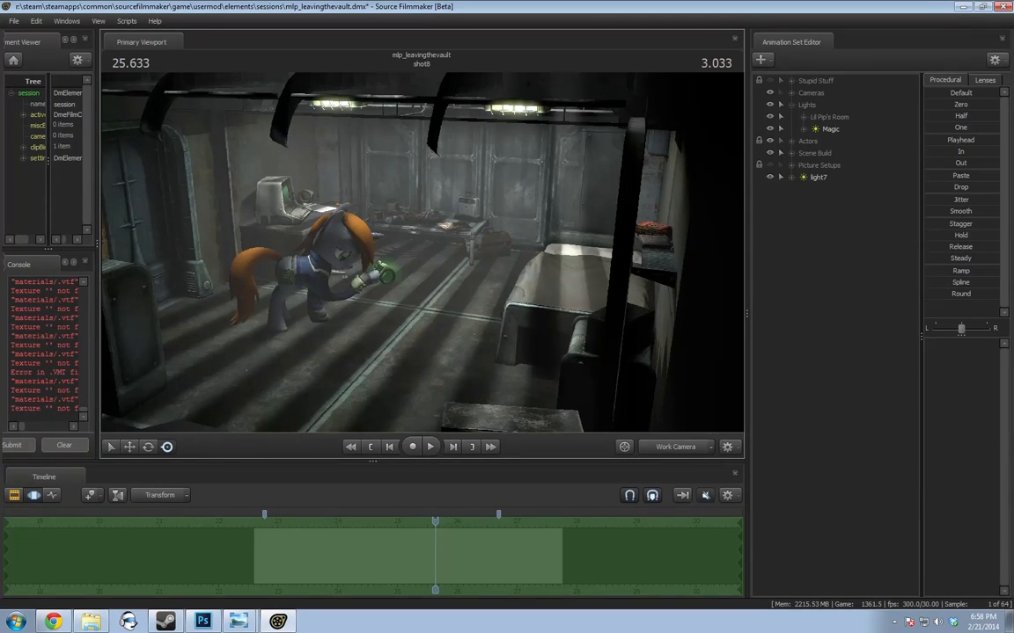
{"action": "left_click_drag", "start_coordinate": [422, 253], "coordinate": [421, 257]}
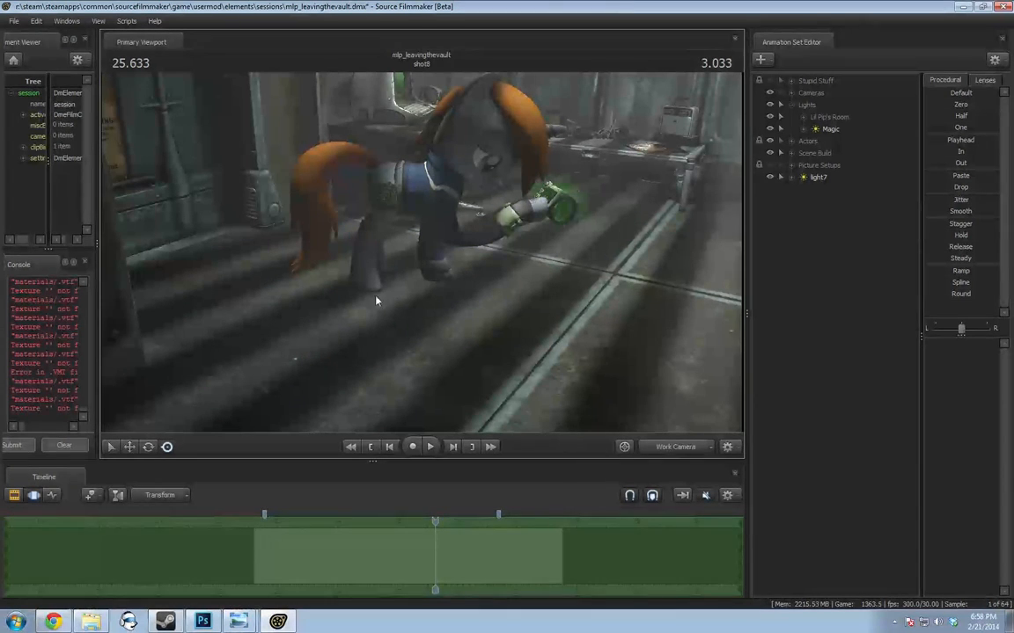
{"action": "left_click_drag", "start_coordinate": [376, 301], "coordinate": [450, 296]}
{"action": "left_click", "coordinate": [803, 232]}
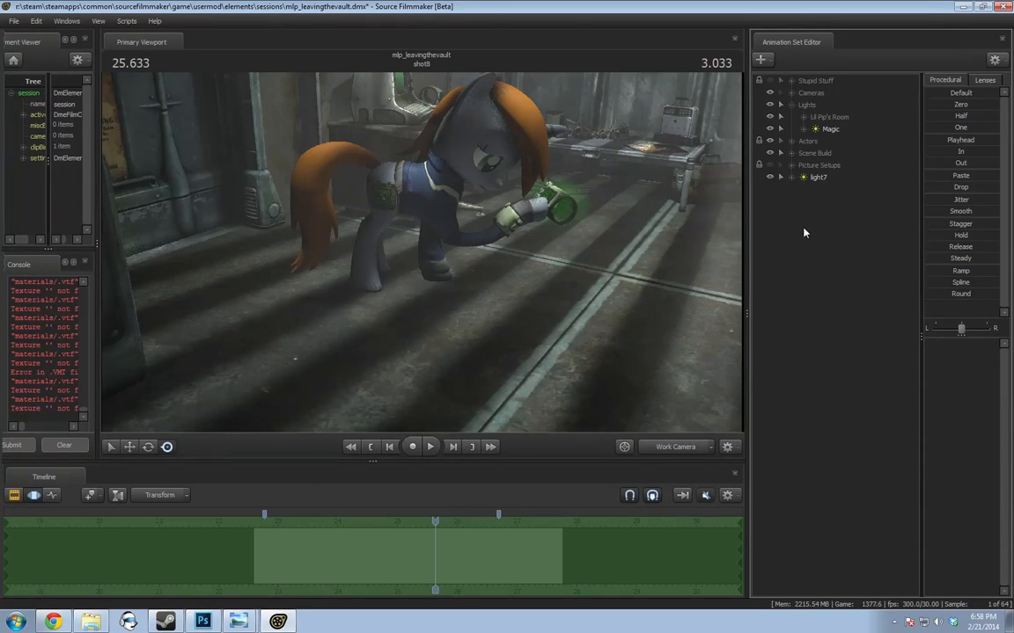
{"action": "mouse_move", "coordinate": [639, 183]}
{"action": "left_mouse_down"}
{"action": "mouse_move", "coordinate": [673, 185]}
{"action": "mouse_move", "coordinate": [656, 181]}
{"action": "left_mouse_up"}
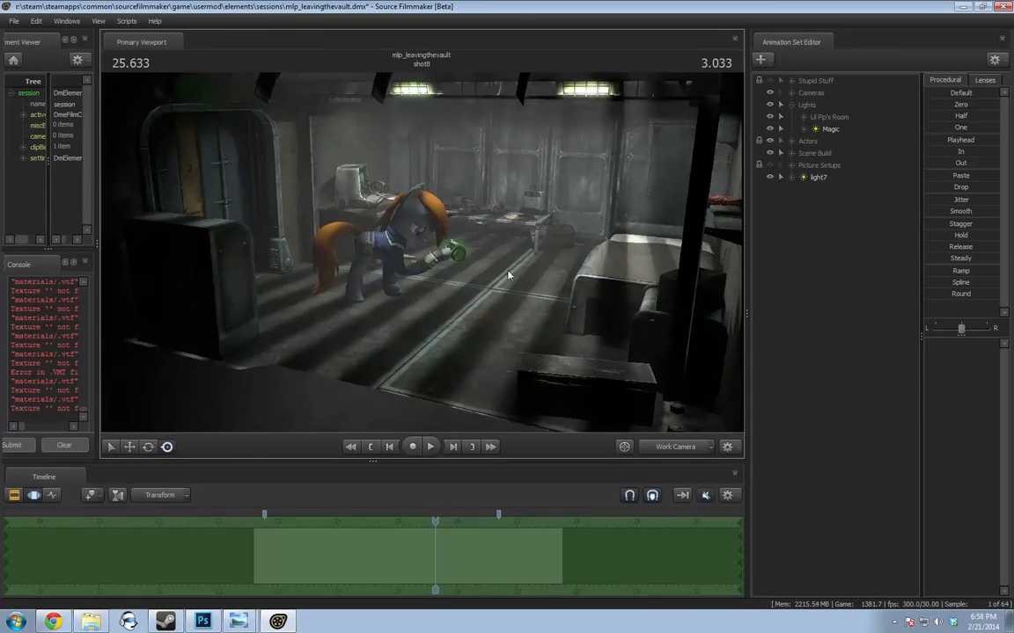
Select light7 and review its distance, shadow filter, attenuation and volumetric controls
{"action": "left_click", "coordinate": [818, 178]}
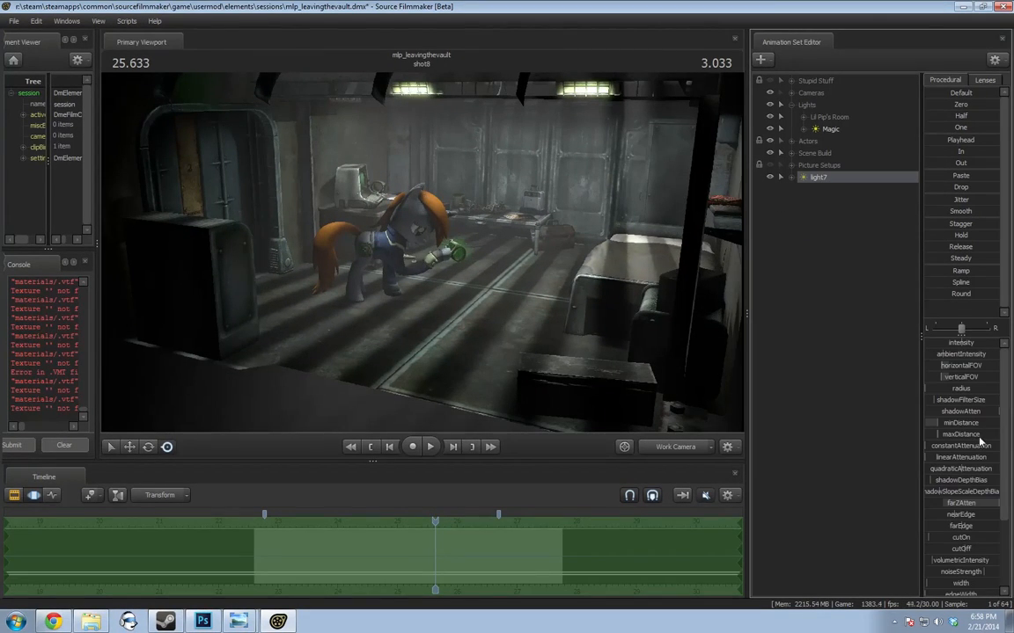
{"action": "left_click_drag", "start_coordinate": [980, 441], "coordinate": [988, 440]}
{"action": "left_click_drag", "start_coordinate": [928, 400], "coordinate": [971, 401]}
{"action": "scroll", "coordinate": [973, 479], "scroll_direction": "down", "scroll_amount": 3}
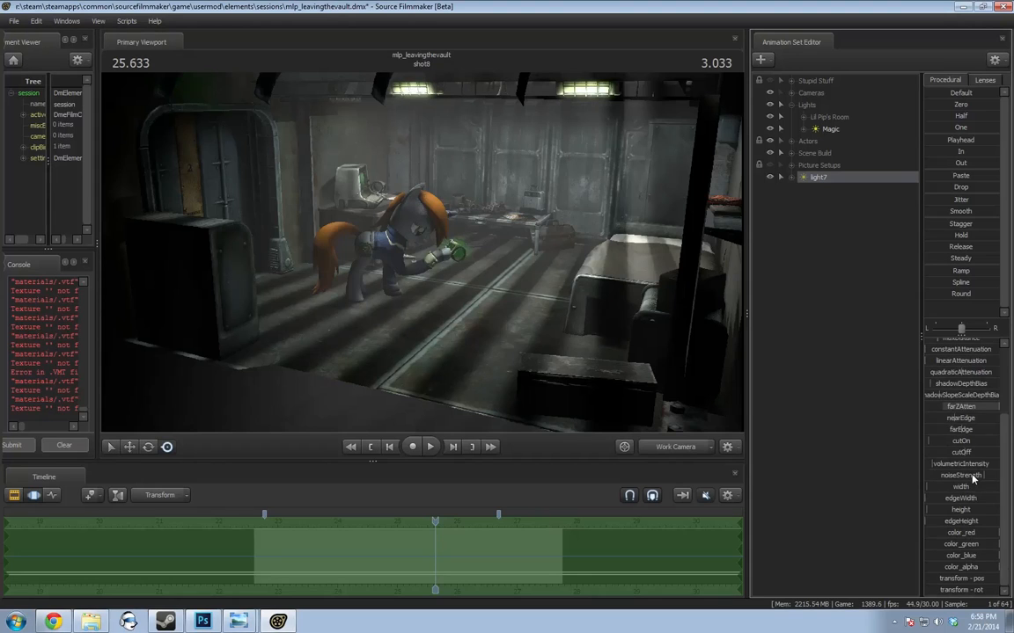
{"action": "scroll", "coordinate": [967, 550], "scroll_direction": "up", "scroll_amount": 3}
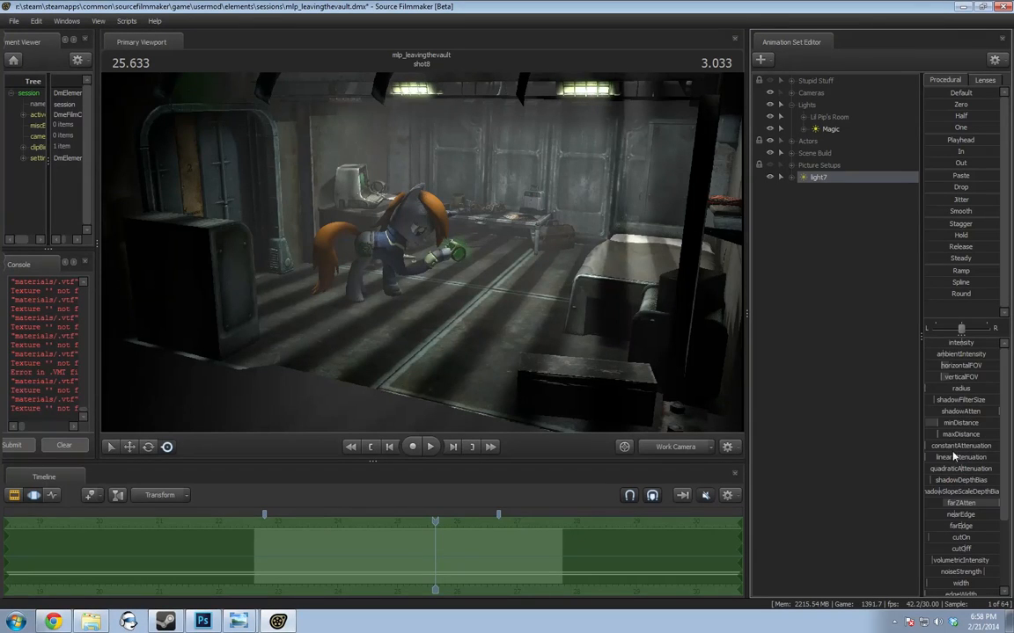
{"action": "mouse_move", "coordinate": [954, 456]}
{"action": "left_mouse_down"}
{"action": "mouse_move", "coordinate": [924, 458]}
{"action": "mouse_move", "coordinate": [957, 457]}
{"action": "left_mouse_up"}
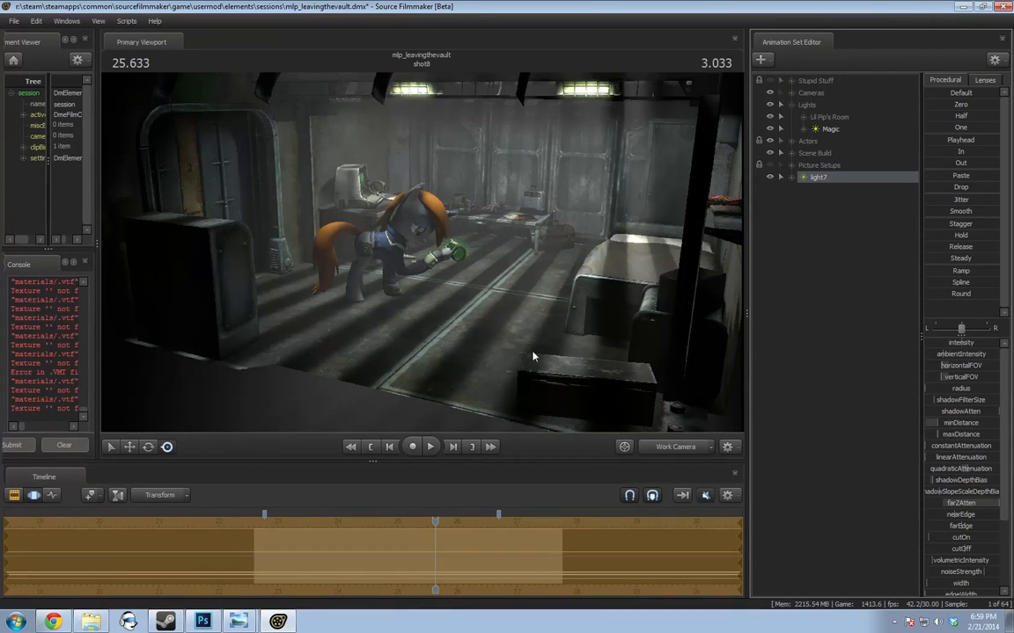
Examine the whole striped volumetric beam and its source above the room from far outside
{"action": "left_click_drag", "start_coordinate": [494, 323], "coordinate": [556, 301]}
{"action": "key", "text": "w"}
{"action": "key", "text": "s"}
{"action": "key", "text": "Escape"}
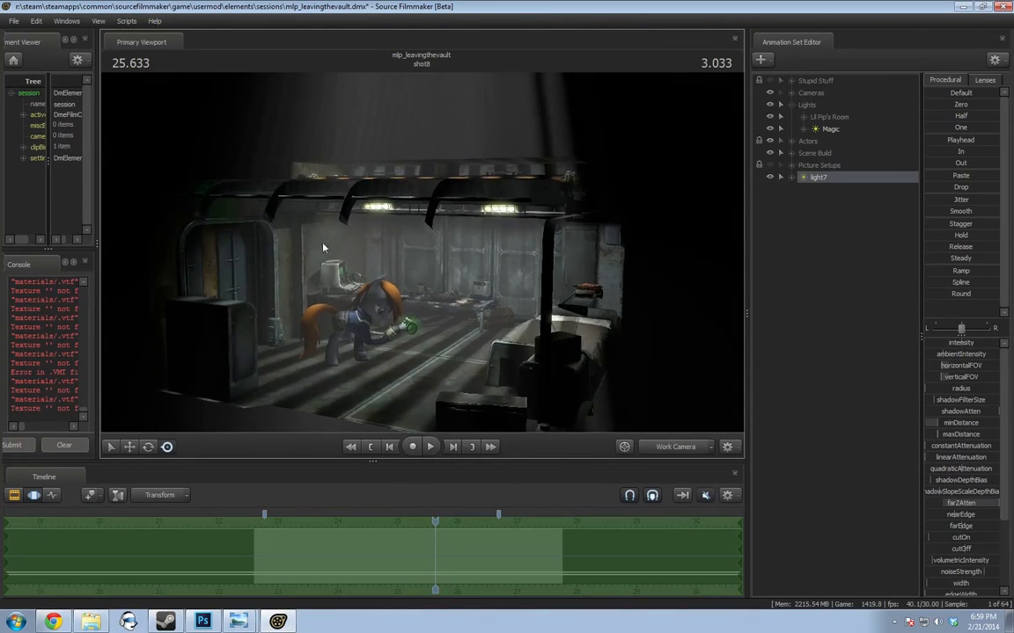
{"action": "left_click_drag", "start_coordinate": [322, 243], "coordinate": [301, 192]}
{"action": "key", "text": "s"}
{"action": "key", "text": "d"}
{"action": "left_click_drag", "start_coordinate": [433, 220], "coordinate": [440, 197]}
{"action": "key", "text": "w"}
{"action": "left_click_drag", "start_coordinate": [484, 94], "coordinate": [463, 107]}
{"action": "left_click_drag", "start_coordinate": [529, 285], "coordinate": [543, 324]}
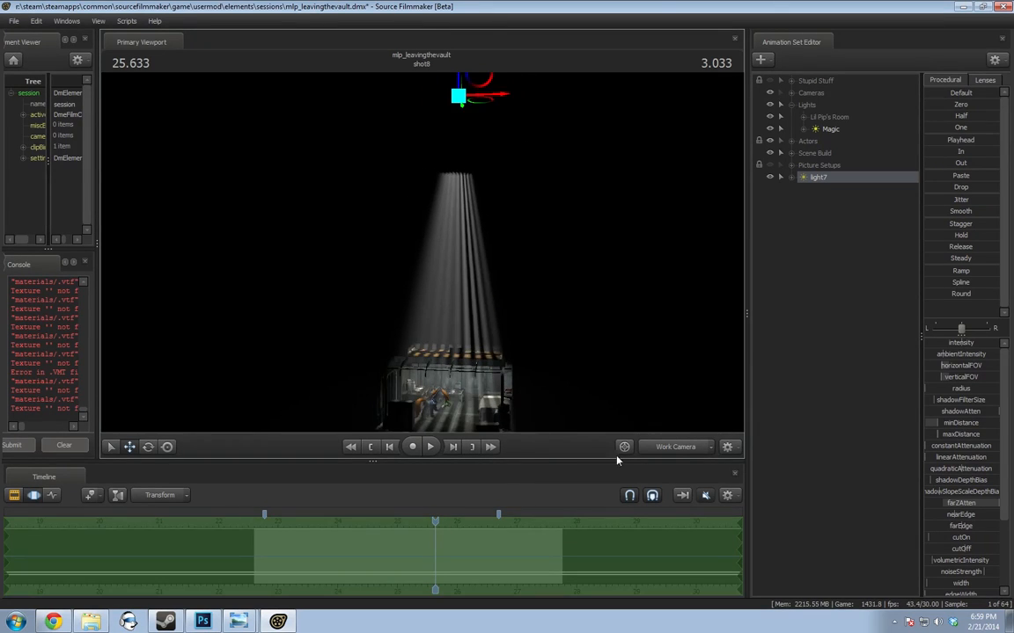
View the shot through camera1, delete light7 to compare the frame without it, and undo the deletion
{"action": "left_click", "coordinate": [692, 448]}
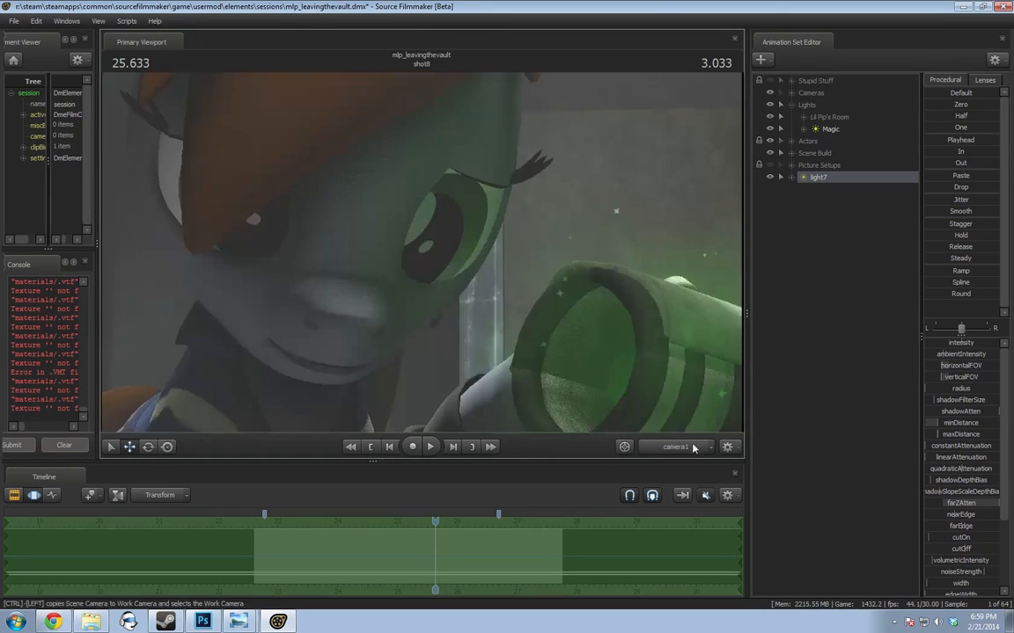
{"action": "right_click", "coordinate": [842, 178]}
{"action": "left_click", "coordinate": [867, 212]}
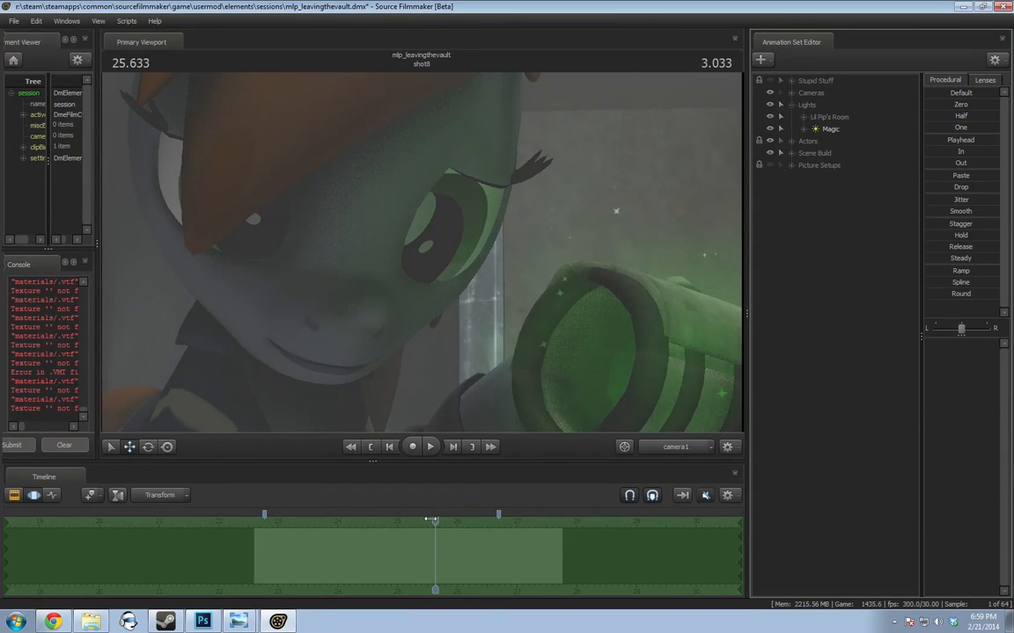
{"action": "left_click_drag", "start_coordinate": [431, 520], "coordinate": [439, 526]}
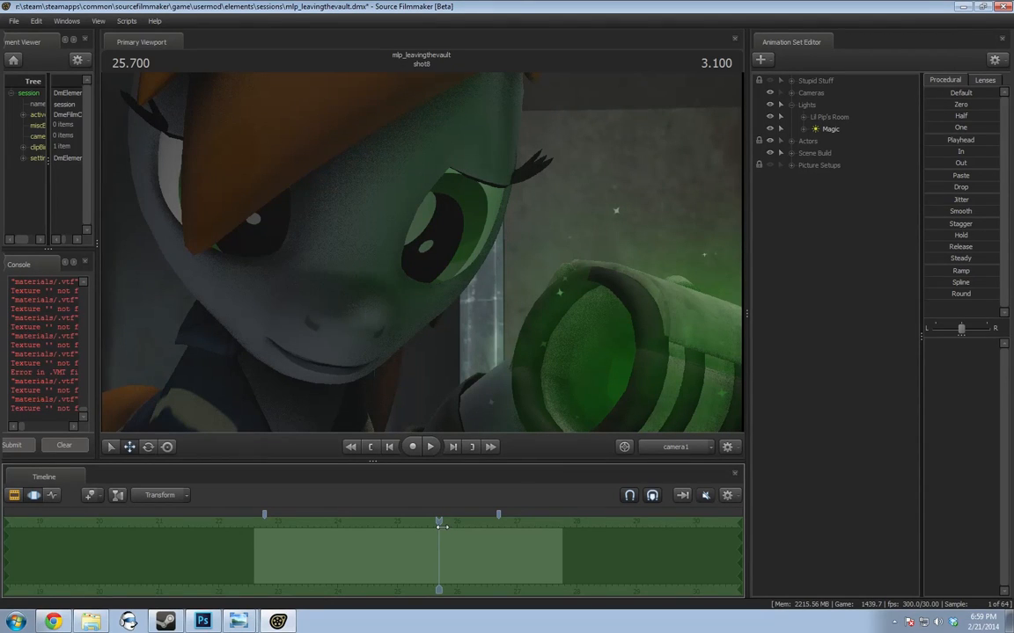
{"action": "key", "text": "ctrl+z"}
{"action": "key", "text": "ctrl+z"}
Open the gobo texture list for light7 and preview the patterns from effects\blindsgobo.vtf through effects\gobo_tree.vtf
{"action": "right_click", "coordinate": [813, 179]}
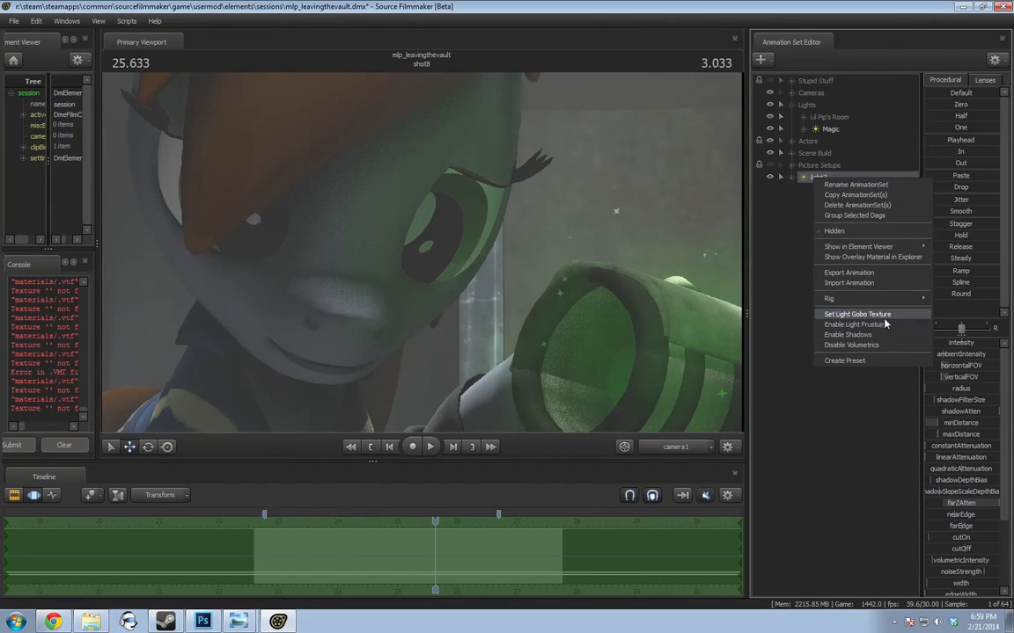
{"action": "left_click", "coordinate": [876, 315]}
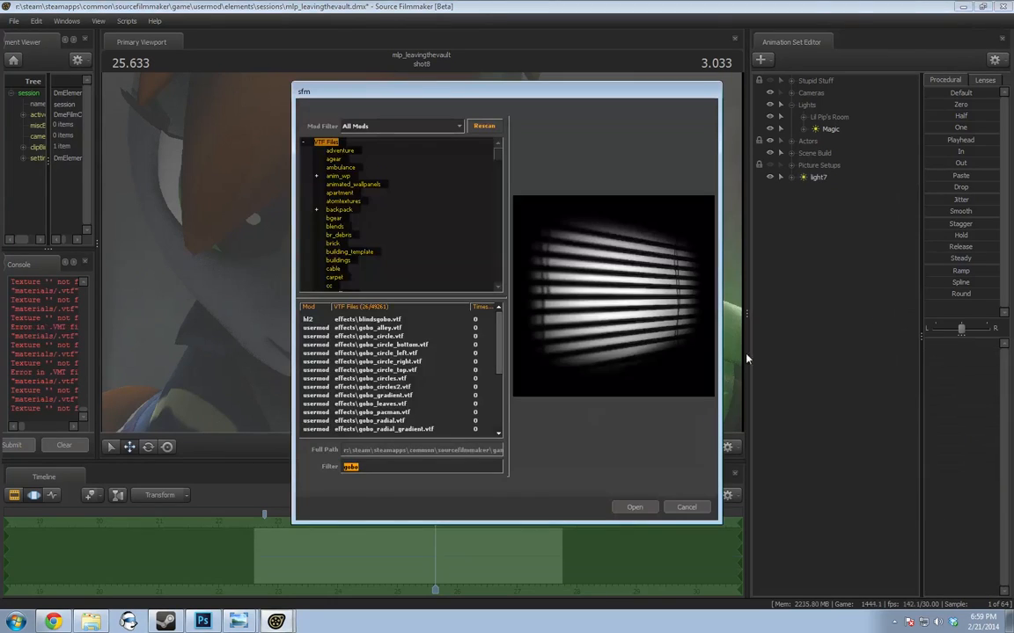
{"action": "left_click", "coordinate": [367, 411]}
{"action": "key", "text": "Up"}
{"action": "key", "text": "Up"}
{"action": "key", "text": "Up"}
{"action": "key", "text": "Up"}
{"action": "key", "text": "Up"}
{"action": "key", "text": "Up"}
{"action": "key", "text": "Up"}
{"action": "key", "text": "Up"}
{"action": "key", "text": "Up"}
{"action": "key", "text": "Up"}
{"action": "key", "text": "Up"}
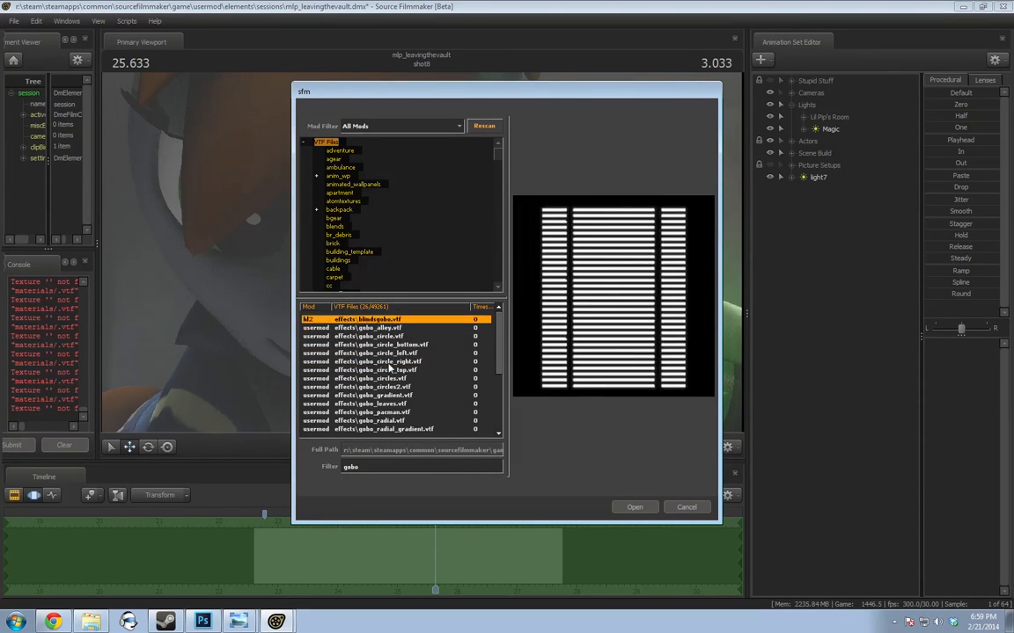
{"action": "key", "text": "Down"}
{"action": "key", "text": "Down"}
{"action": "key", "text": "Down"}
{"action": "key", "text": "Down"}
{"action": "key", "text": "Down"}
{"action": "key", "text": "Down"}
{"action": "key", "text": "Down"}
{"action": "key", "text": "Down"}
{"action": "key", "text": "Down"}
{"action": "key", "text": "Down"}
{"action": "key", "text": "Down"}
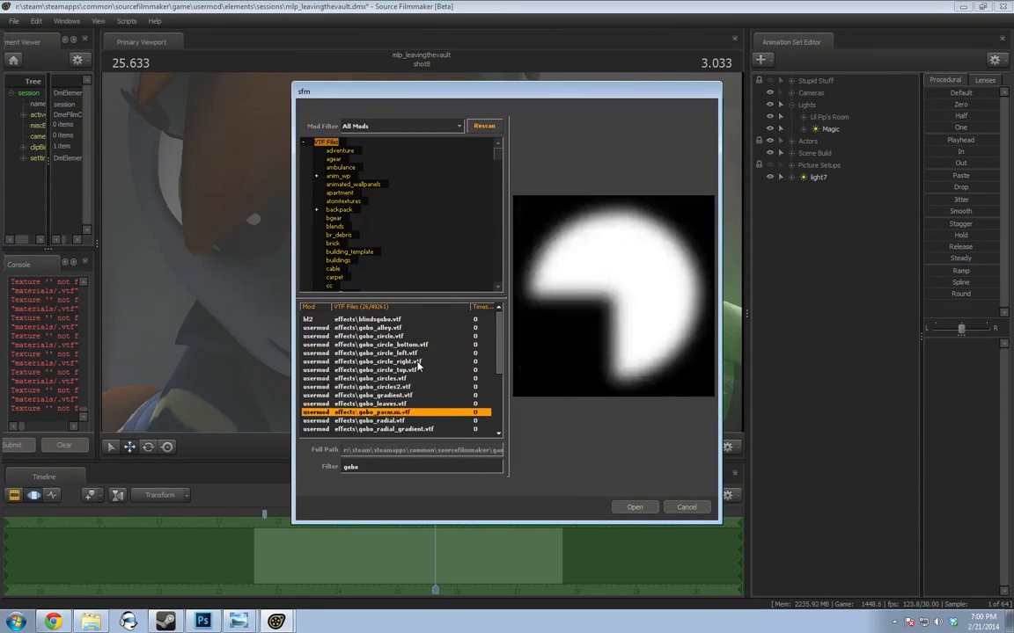
{"action": "key", "text": "Down"}
{"action": "key", "text": "Down"}
{"action": "key", "text": "Down"}
{"action": "key", "text": "Down"}
{"action": "key", "text": "Down"}
{"action": "key", "text": "Down"}
{"action": "key", "text": "Down"}
{"action": "key", "text": "Down"}
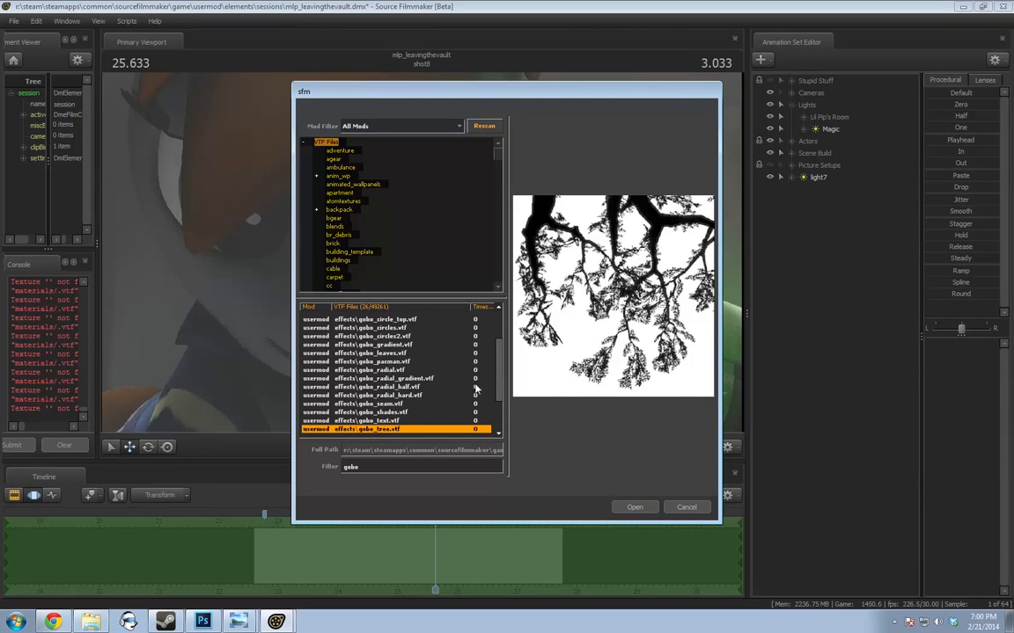
Try to apply the effects\gobo_text.vtf texture to light7 and view the scene through that light
{"action": "key", "text": "Up"}
{"action": "left_click", "coordinate": [624, 510]}
{"action": "left_click", "coordinate": [818, 177]}
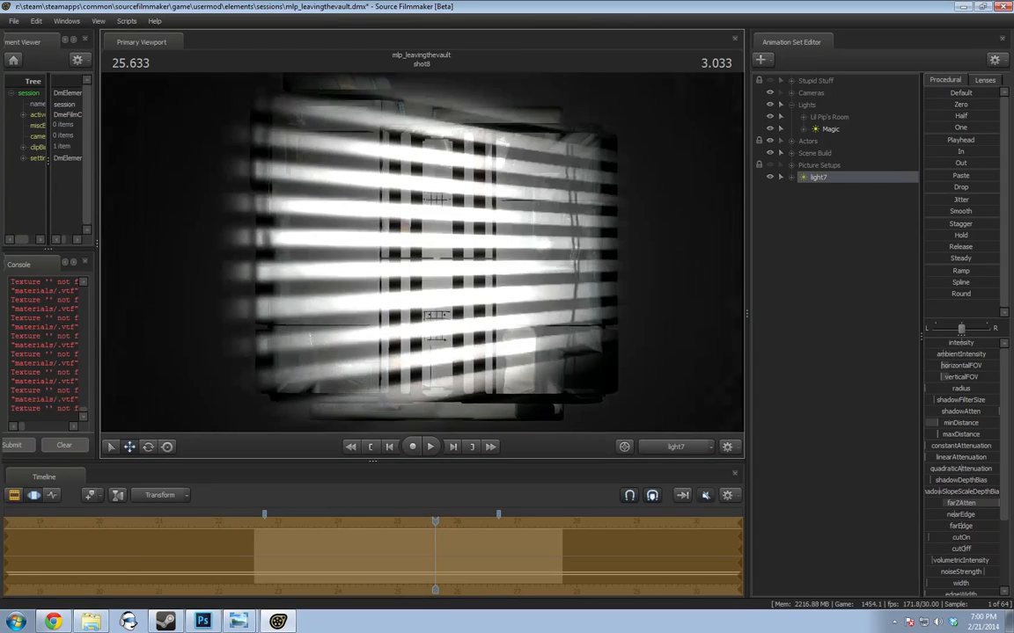
{"action": "mouse_move", "coordinate": [695, 250]}
{"action": "left_mouse_down"}
{"action": "mouse_move", "coordinate": [695, 273]}
{"action": "mouse_move", "coordinate": [695, 250]}
{"action": "left_mouse_up"}
Retry assigning effects\gobo_text.vtf as light7's gobo, and move the playhead to 25.500 to refresh the view
{"action": "right_click", "coordinate": [823, 180]}
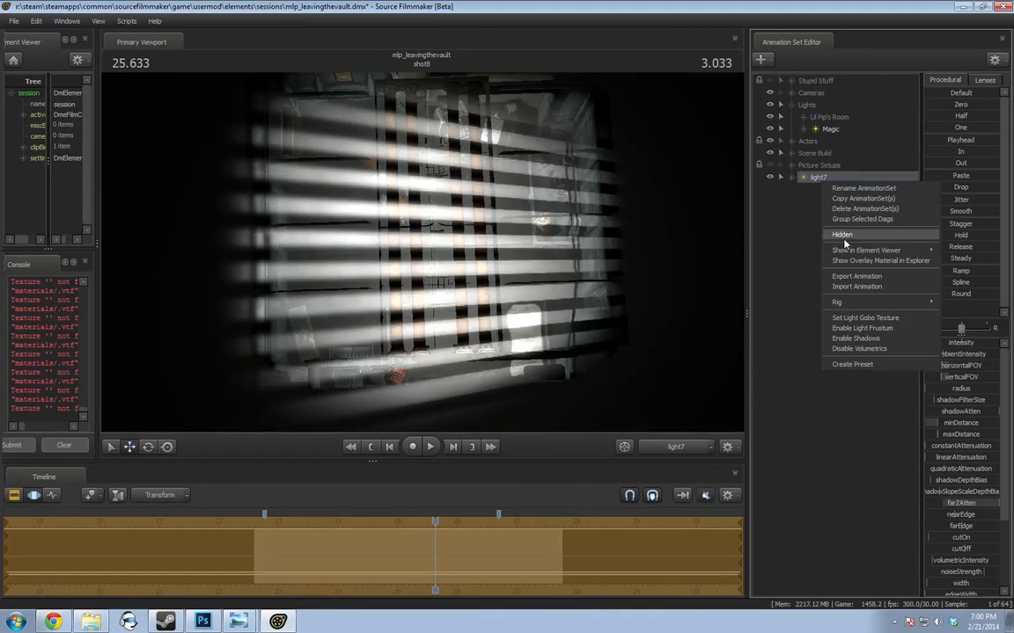
{"action": "left_click", "coordinate": [850, 318]}
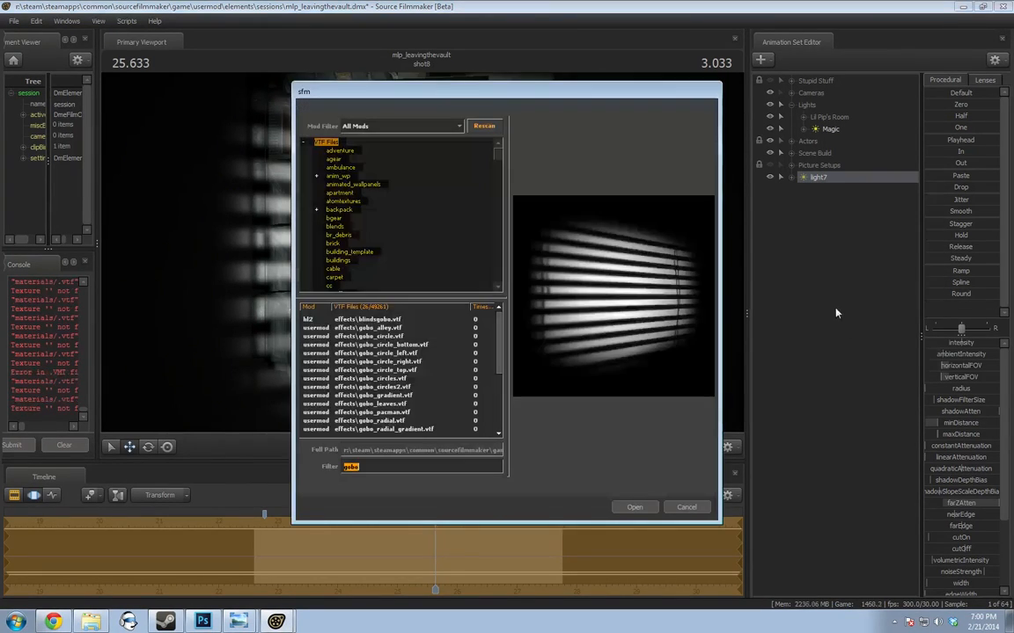
{"action": "left_click", "coordinate": [408, 362]}
{"action": "key", "text": "Down"}
{"action": "key", "text": "Down"}
{"action": "key", "text": "Down"}
{"action": "key", "text": "Down"}
{"action": "key", "text": "Down"}
{"action": "key", "text": "Down"}
{"action": "key", "text": "Down"}
{"action": "key", "text": "Down"}
{"action": "key", "text": "Down"}
{"action": "key", "text": "Down"}
{"action": "key", "text": "Down"}
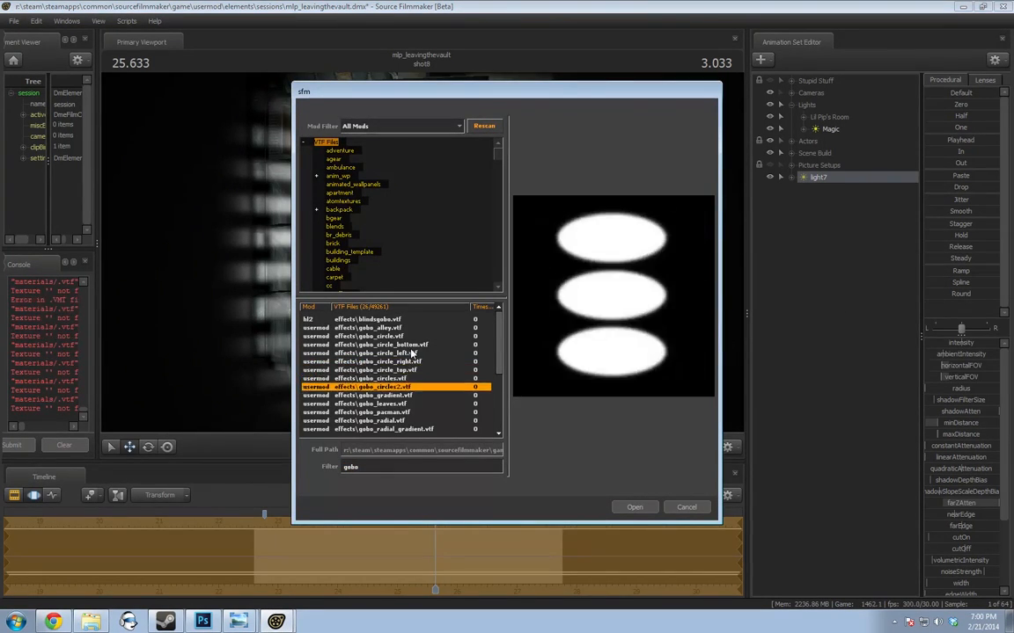
{"action": "key", "text": "Down"}
{"action": "key", "text": "Down"}
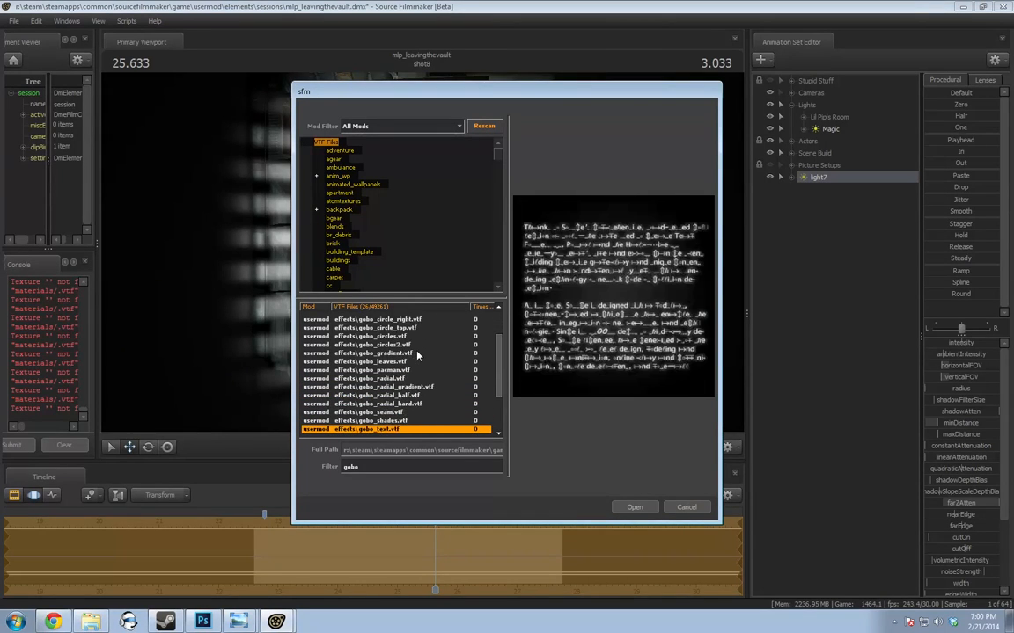
{"action": "double_click", "coordinate": [367, 429]}
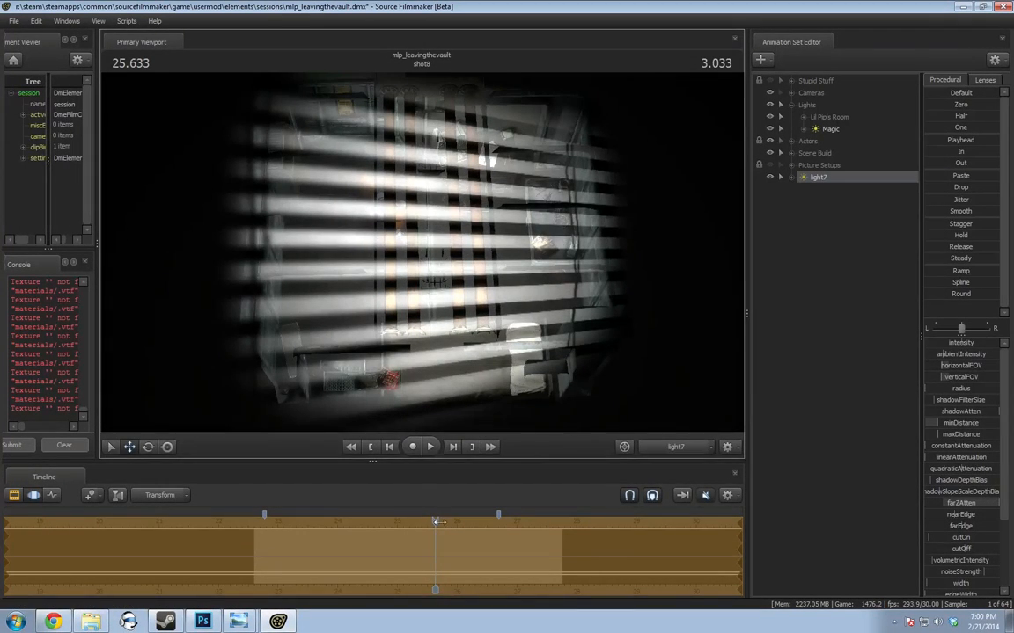
{"action": "left_click_drag", "start_coordinate": [440, 521], "coordinate": [427, 525]}
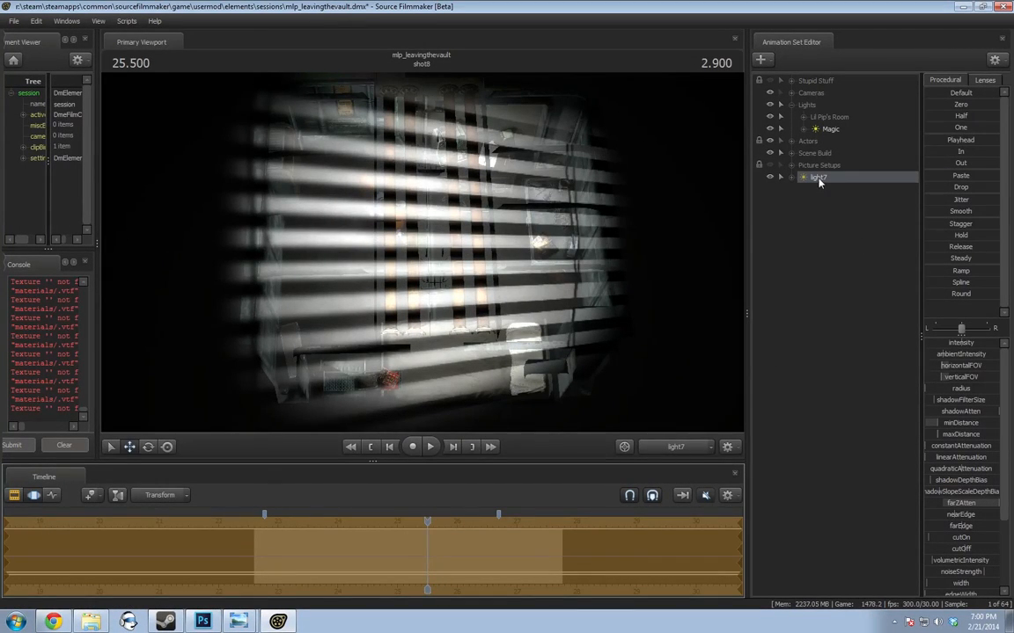
Create an animation set for a new light in the shot
{"action": "right_click", "coordinate": [819, 180]}
{"action": "right_click", "coordinate": [814, 210]}
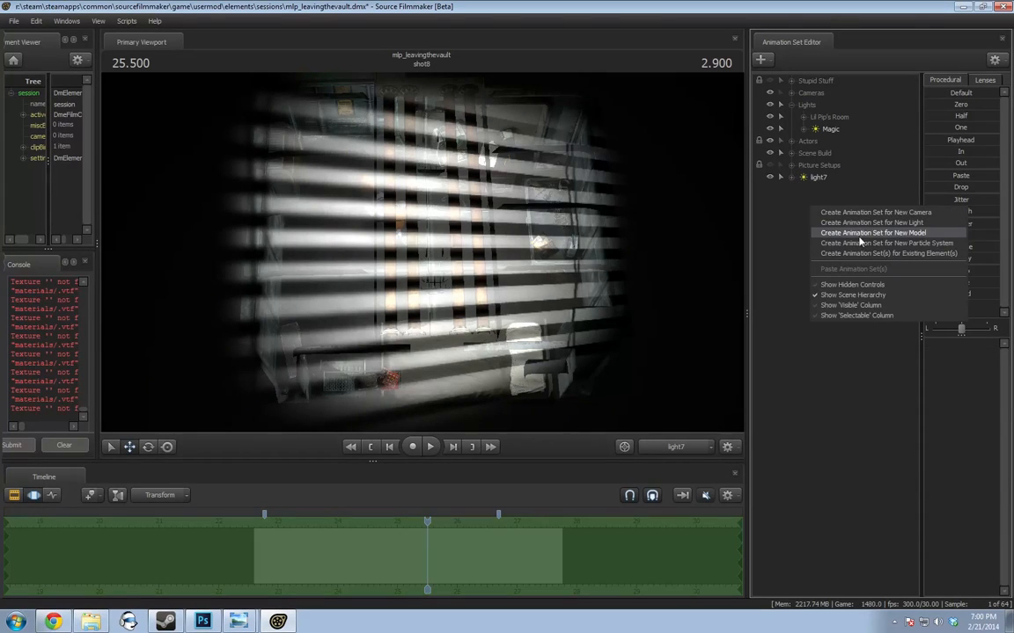
{"action": "left_click", "coordinate": [871, 223]}
{"action": "left_click_drag", "start_coordinate": [833, 146], "coordinate": [826, 204]}
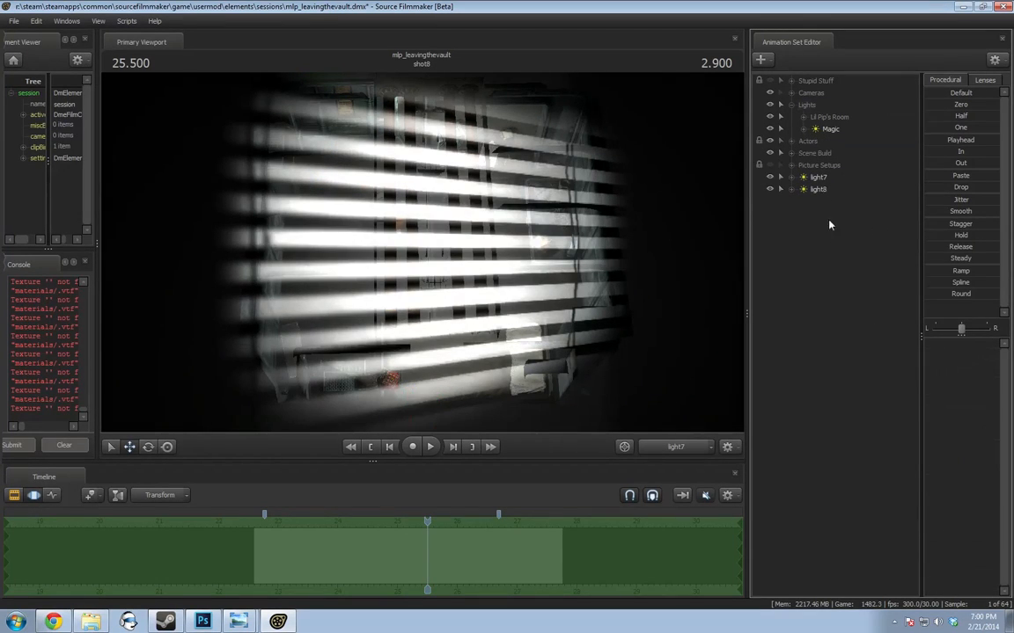
Apply the effects\gobo_text.vtf texture to light8 as its gobo and view the projected text through that light
{"action": "left_click", "coordinate": [820, 189]}
{"action": "right_click", "coordinate": [826, 188]}
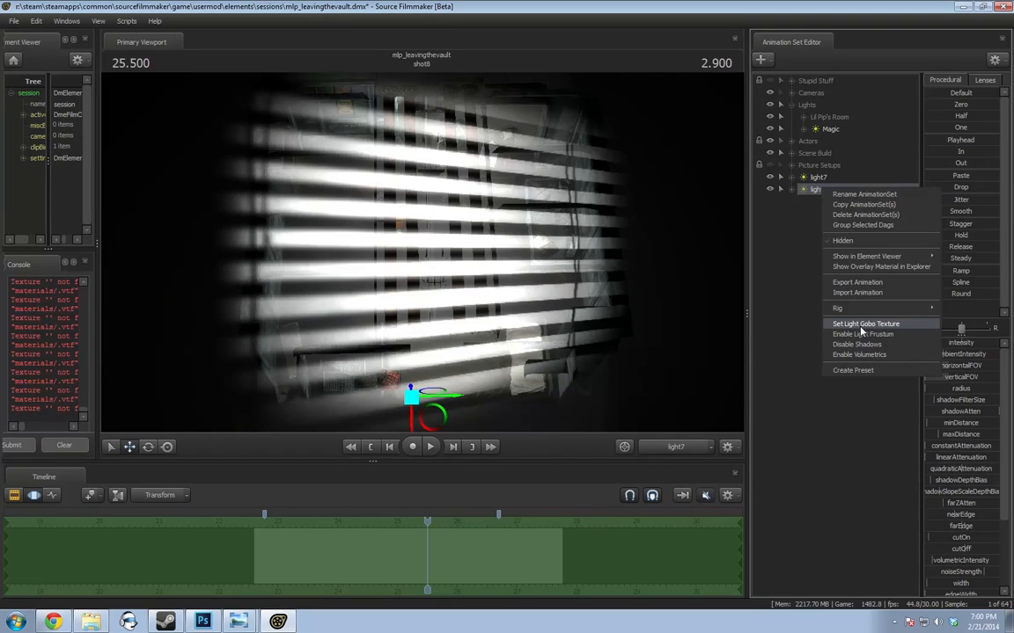
{"action": "left_click", "coordinate": [860, 325]}
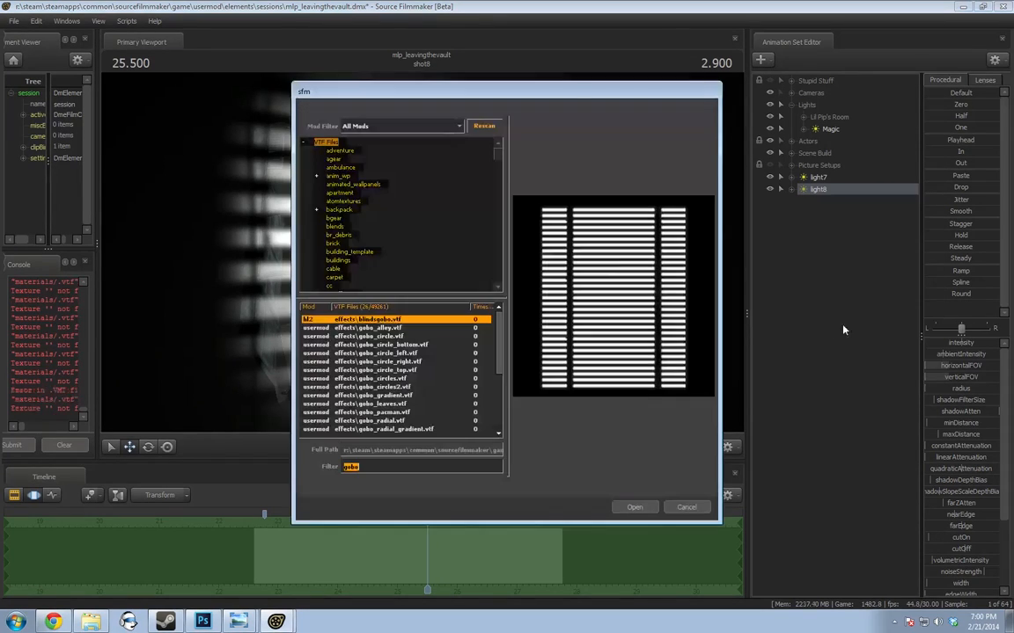
{"action": "scroll", "coordinate": [422, 369], "scroll_direction": "down", "scroll_amount": 3}
{"action": "left_click", "coordinate": [388, 404]}
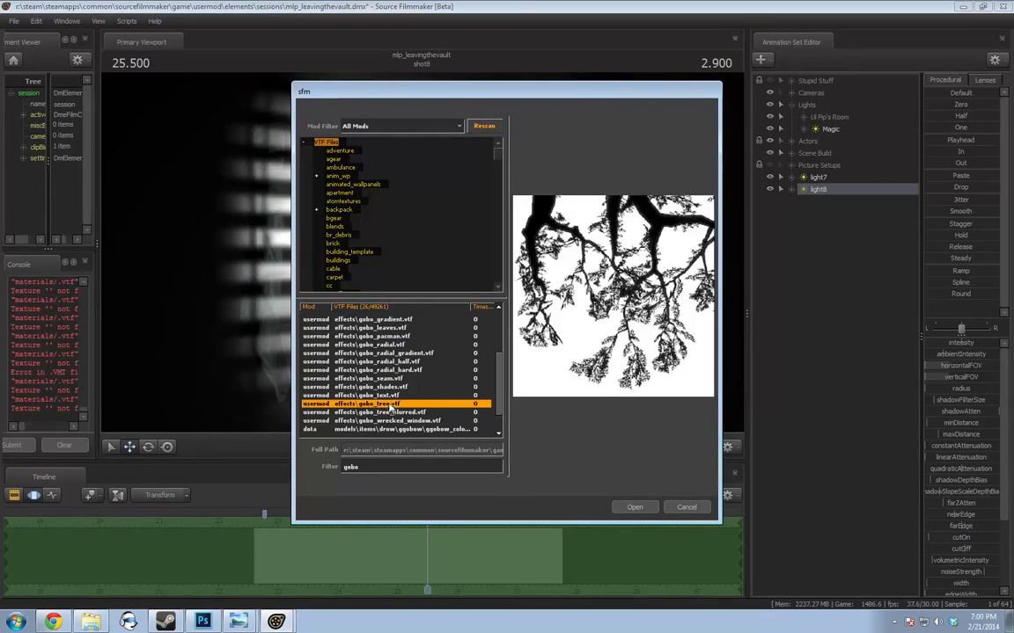
{"action": "left_click", "coordinate": [387, 395]}
{"action": "left_click", "coordinate": [632, 508]}
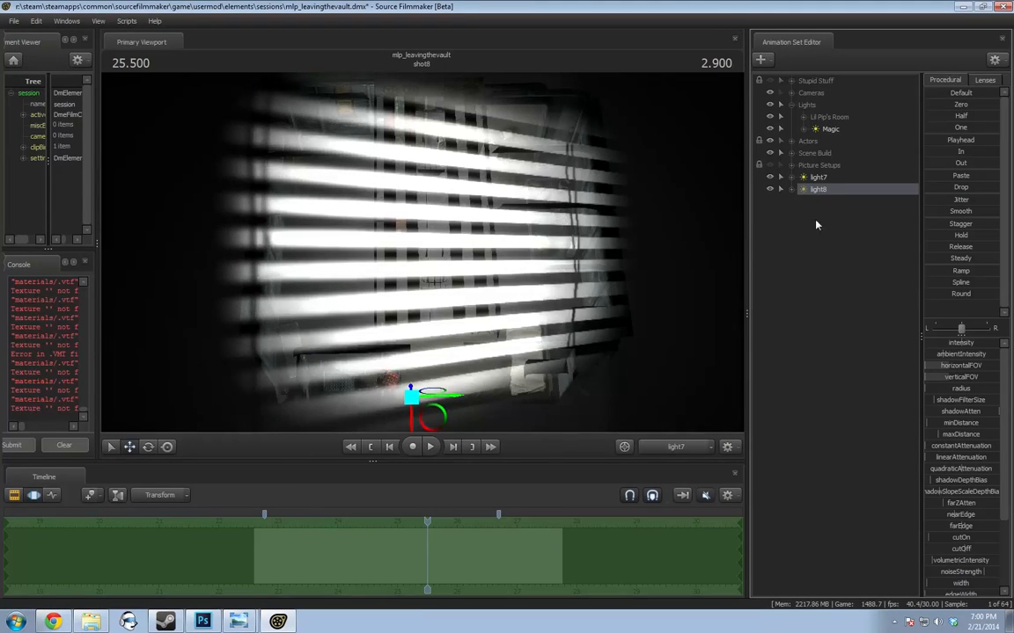
{"action": "left_click_drag", "start_coordinate": [819, 190], "coordinate": [533, 232]}
{"action": "left_click_drag", "start_coordinate": [529, 271], "coordinate": [751, 191]}
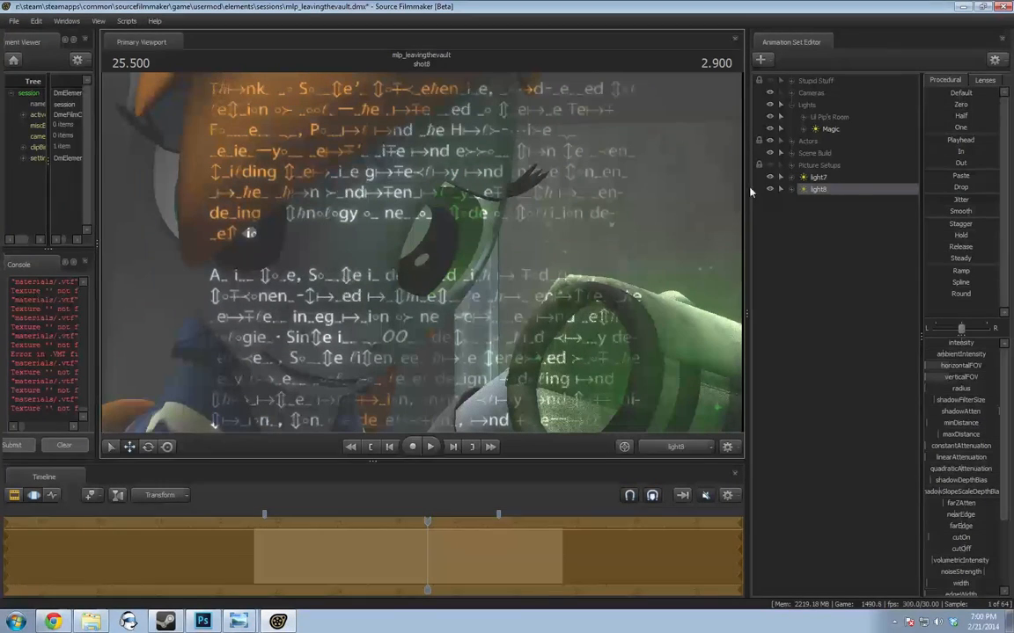
Delete the light7 animation set from the shot
{"action": "left_click", "coordinate": [816, 179]}
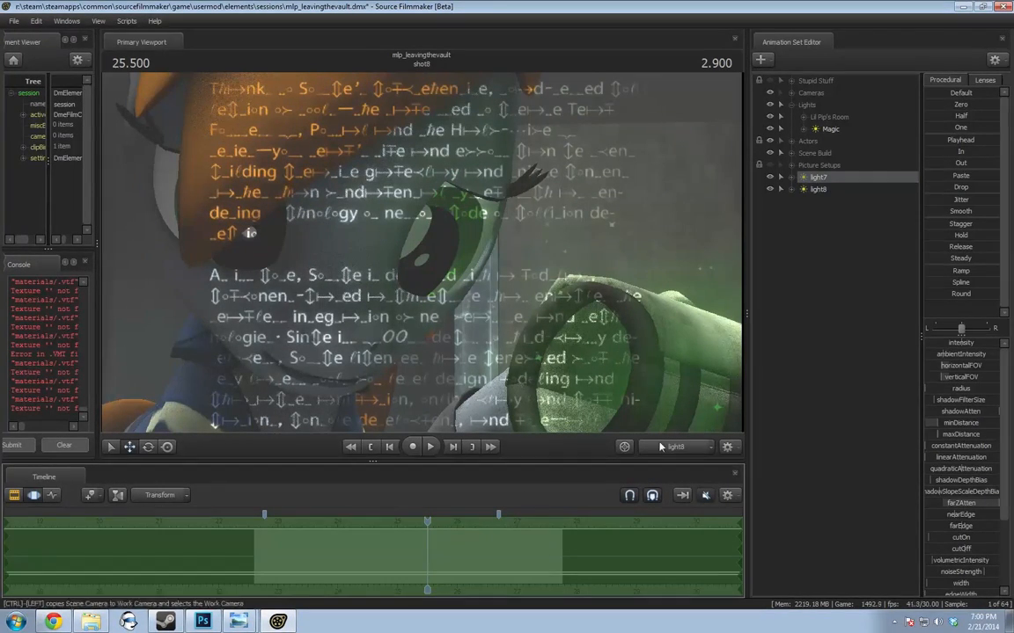
{"action": "left_click", "coordinate": [816, 189]}
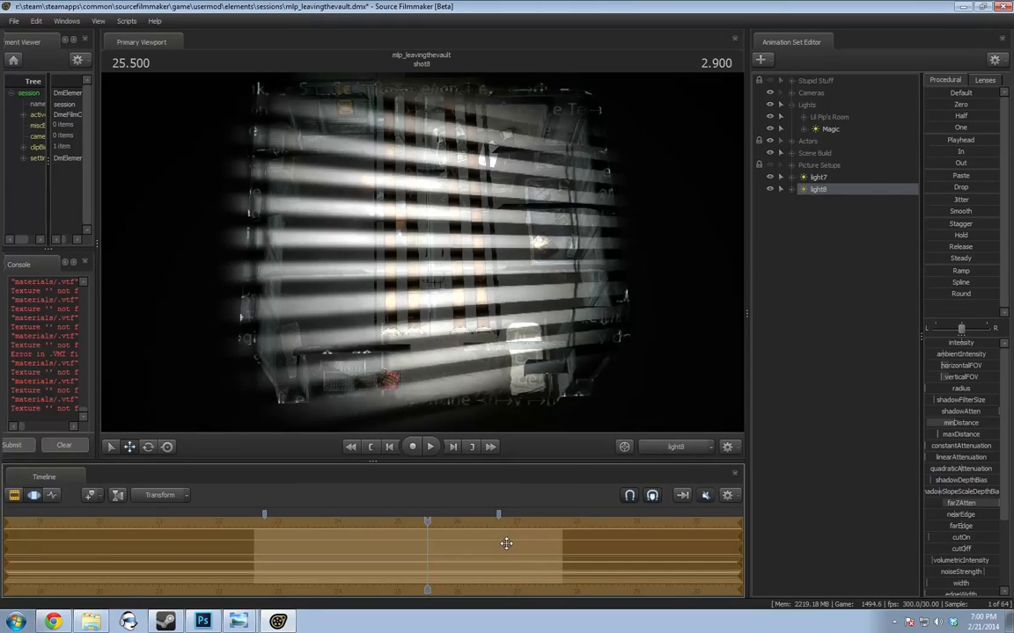
{"action": "left_click", "coordinate": [811, 180]}
{"action": "right_click", "coordinate": [827, 180]}
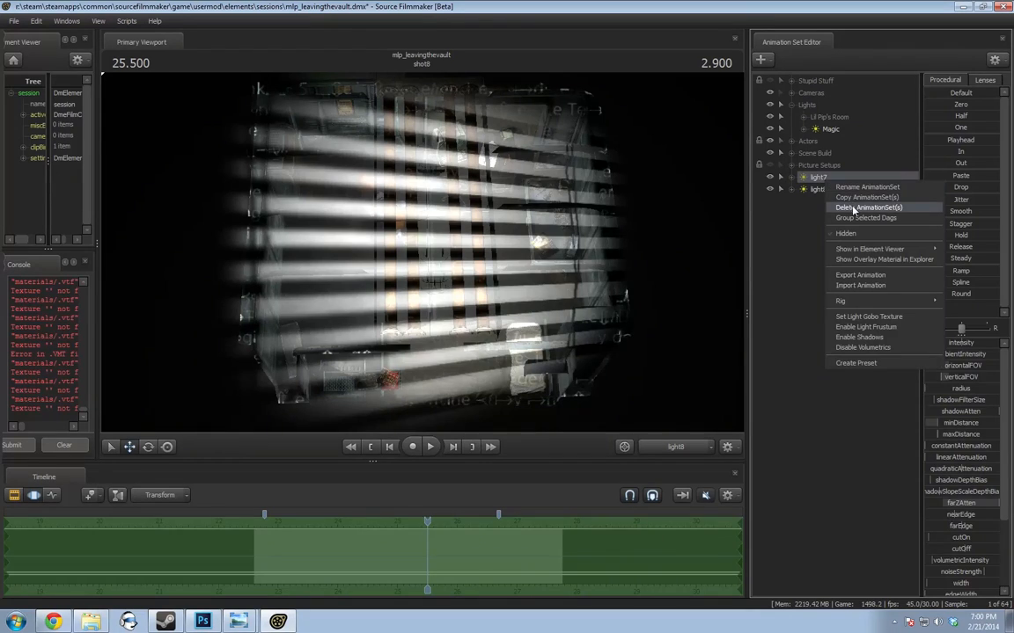
{"action": "left_click", "coordinate": [852, 208]}
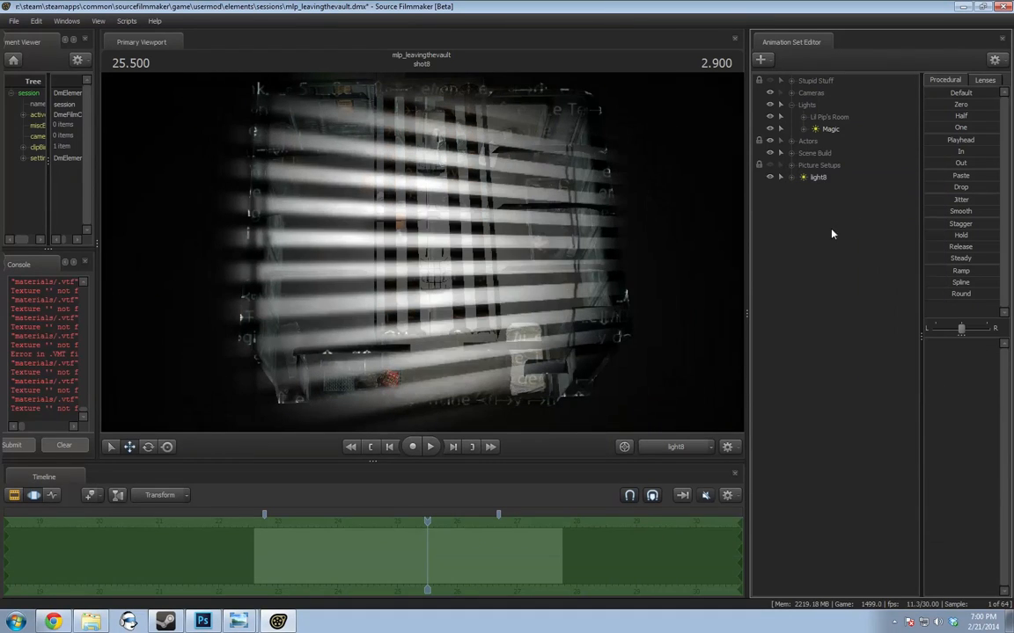
Tint light8's projected text orange by lowering its color_green and color_blue, and shift the light's aim slightly
{"action": "left_click", "coordinate": [822, 177]}
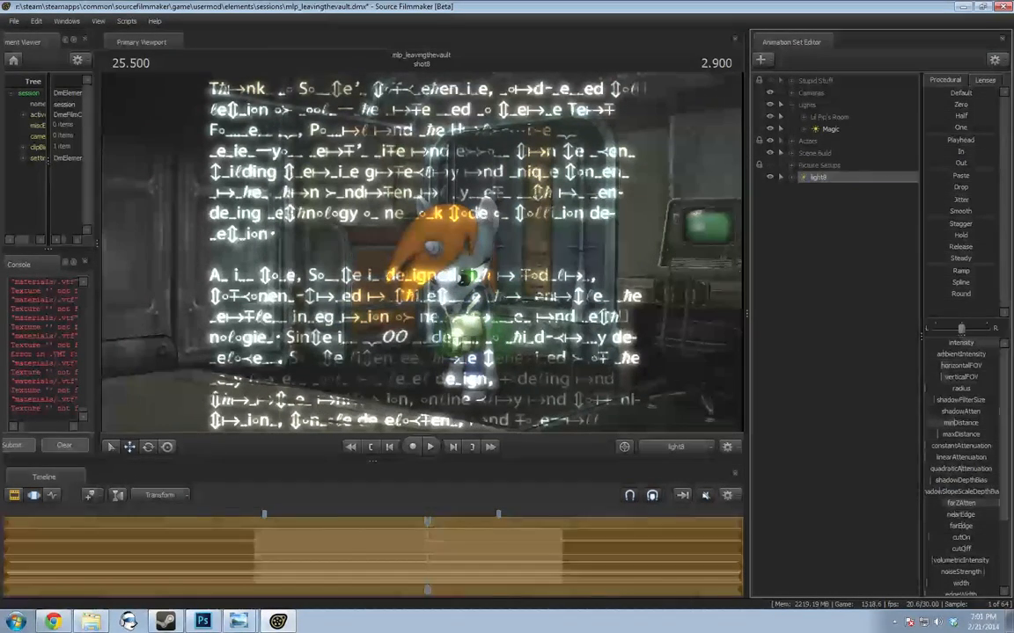
{"action": "scroll", "coordinate": [979, 420], "scroll_direction": "down", "scroll_amount": 3}
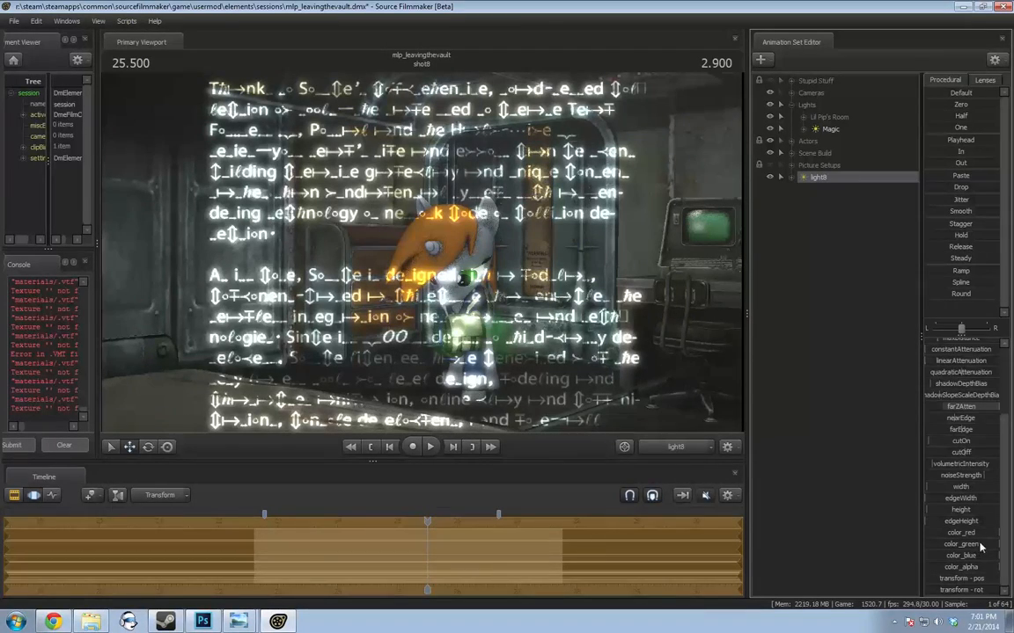
{"action": "left_click_drag", "start_coordinate": [975, 547], "coordinate": [944, 547]}
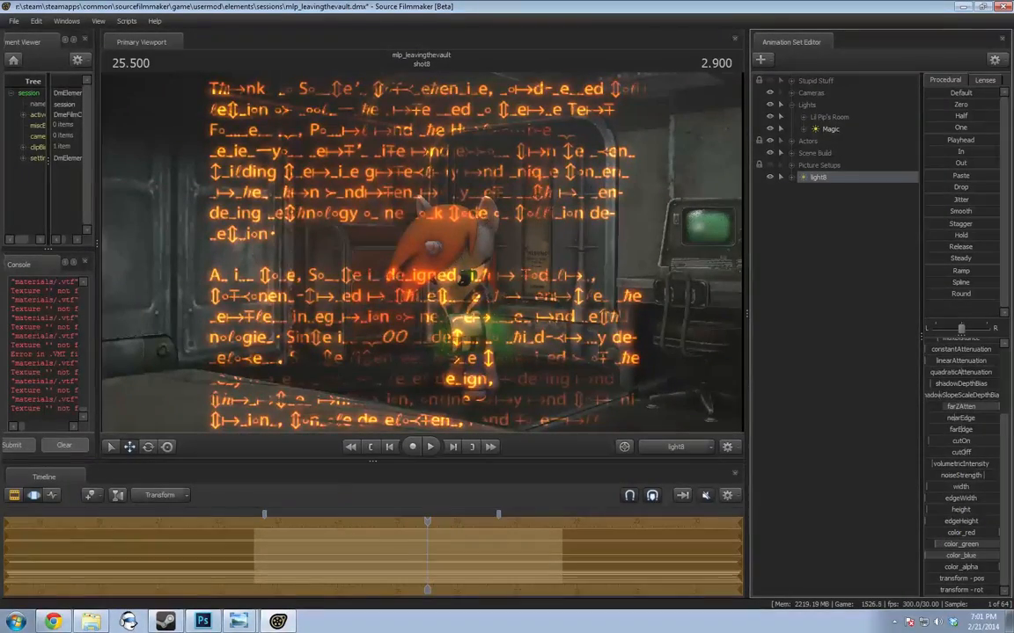
{"action": "left_click_drag", "start_coordinate": [419, 264], "coordinate": [432, 271]}
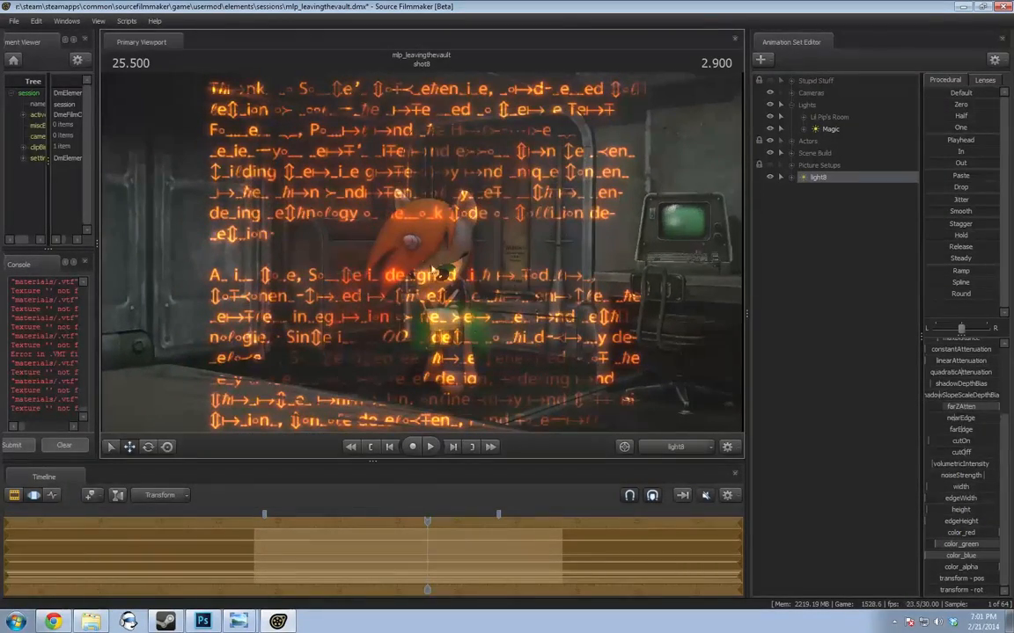
Raise the maximum of light8's intensity range to brighten the projected text
{"action": "scroll", "coordinate": [961, 351], "scroll_direction": "up", "scroll_amount": 3}
{"action": "left_click", "coordinate": [972, 361]}
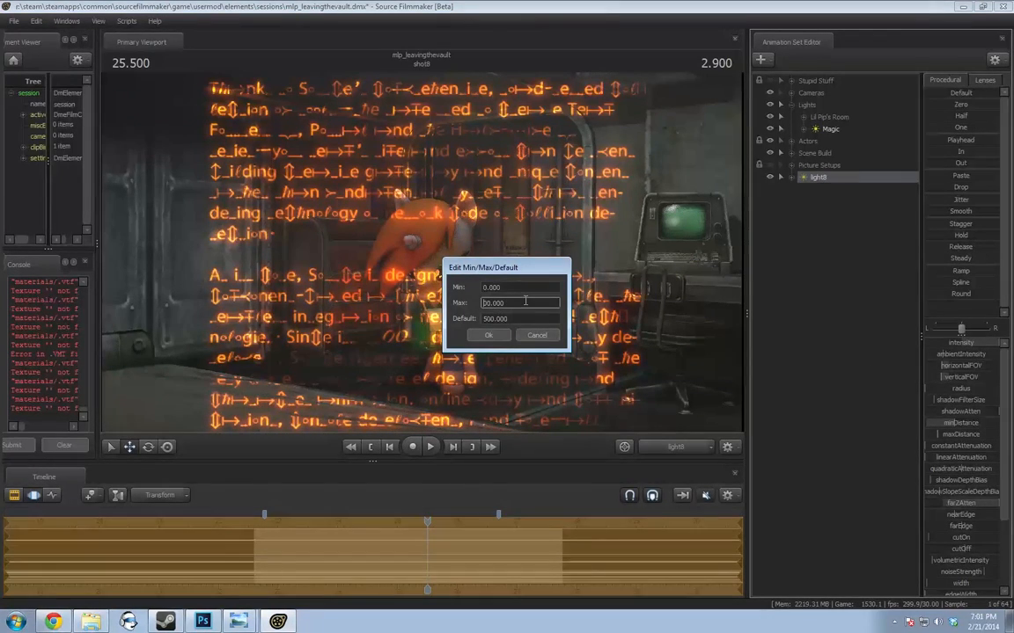
{"action": "key", "text": "Return"}
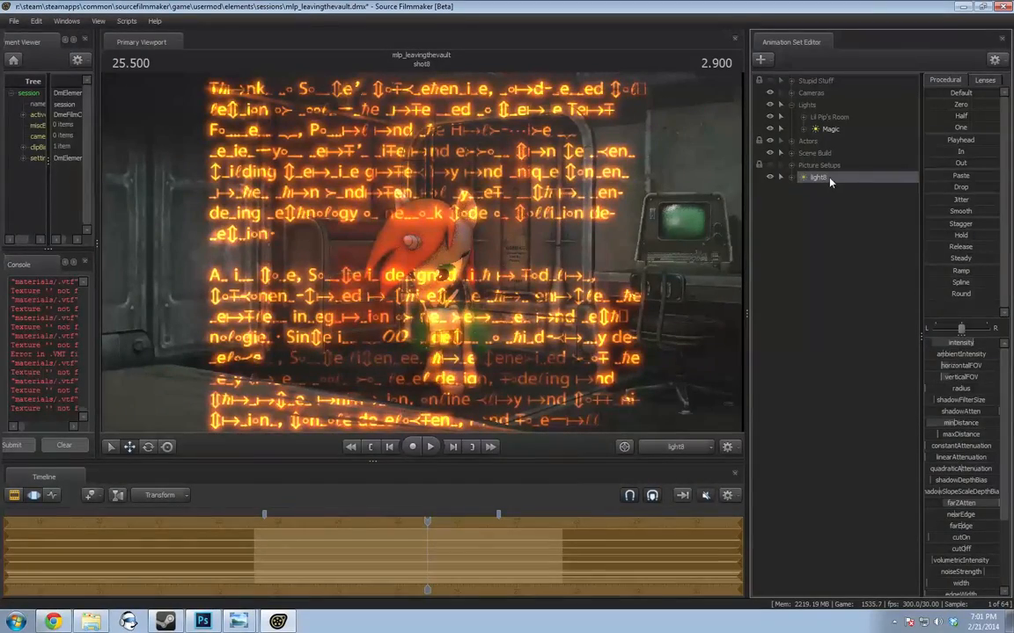
Enable volumetrics on light8 and inspect the beams of projected text from the work camera
{"action": "right_click", "coordinate": [834, 182]}
{"action": "left_click", "coordinate": [778, 311]}
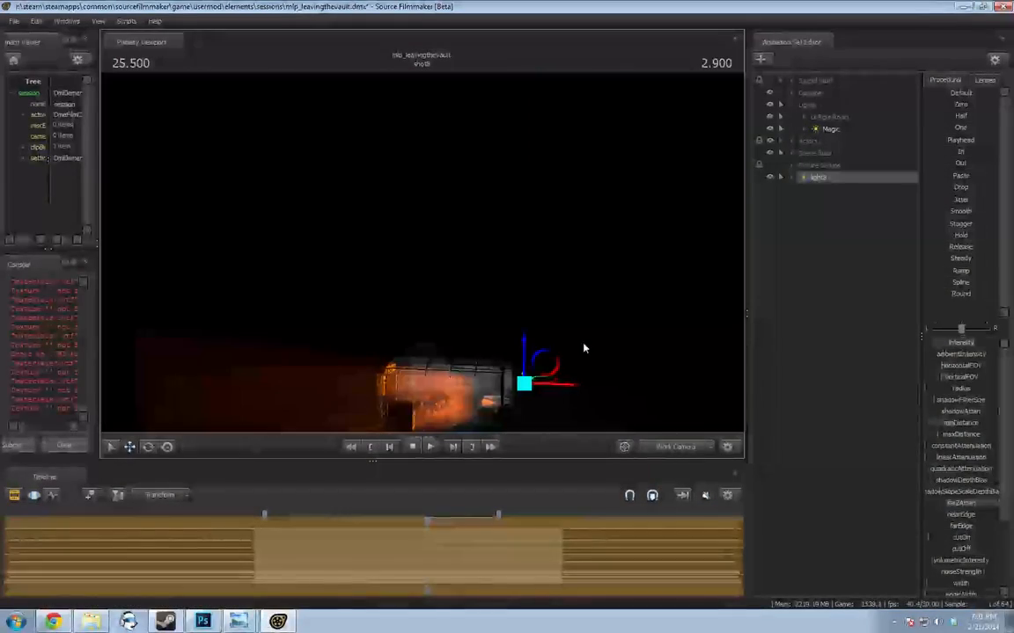
{"action": "left_click_drag", "start_coordinate": [585, 349], "coordinate": [595, 397]}
{"action": "key", "text": "w"}
{"action": "key", "text": "w"}
{"action": "key", "text": "s"}
{"action": "key", "text": "s"}
{"action": "key", "text": "a"}
{"action": "key", "text": "d"}
{"action": "key", "text": "w"}
{"action": "key", "text": "a"}
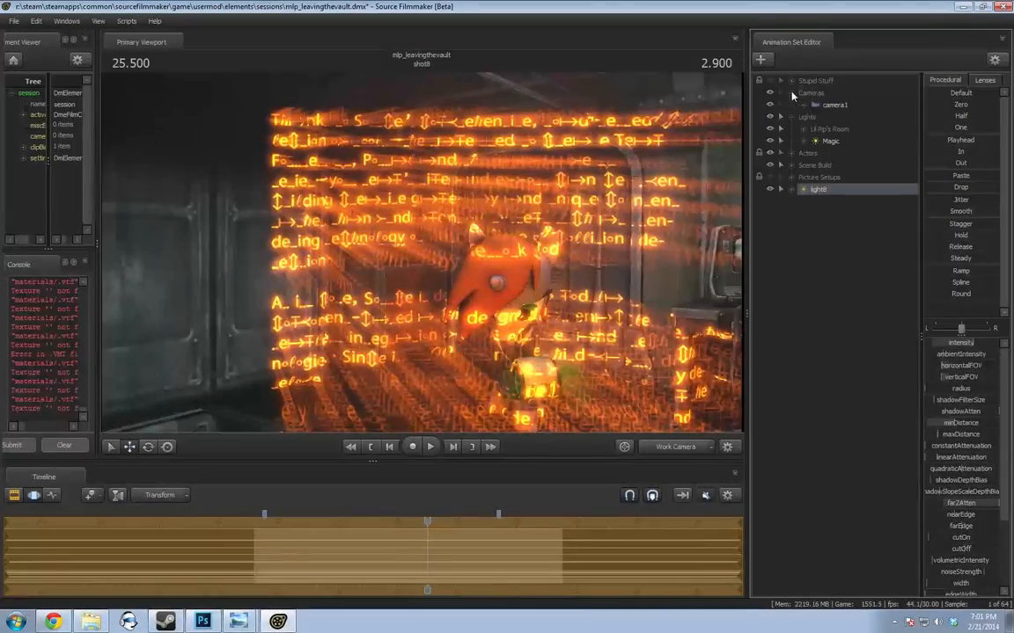
View the volumetric text projection on the character's face through camera1
{"action": "left_click", "coordinate": [831, 105]}
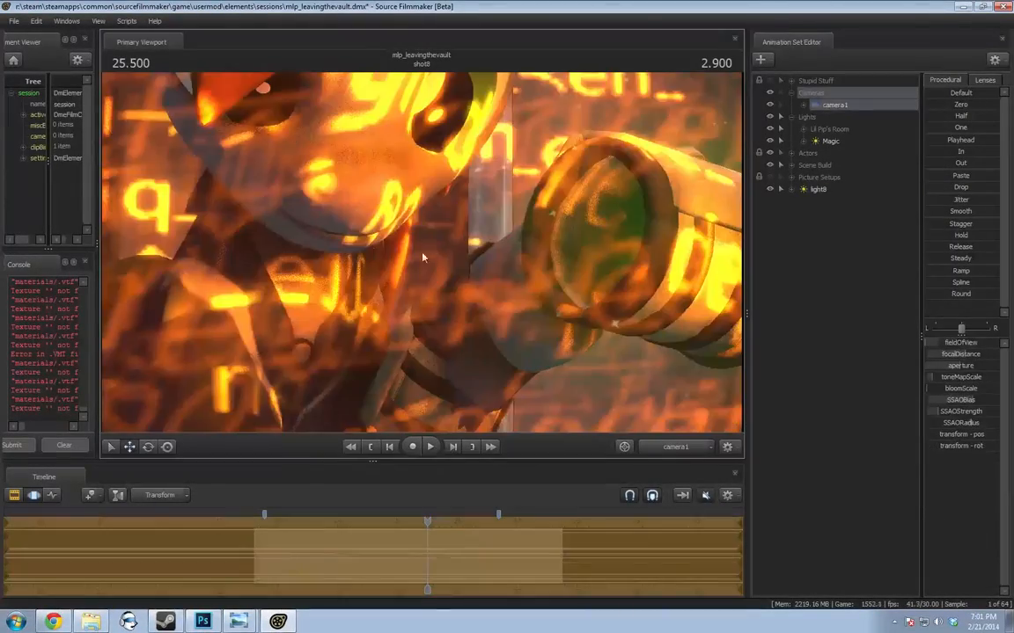
{"action": "key", "text": "s"}
{"action": "left_click_drag", "start_coordinate": [422, 257], "coordinate": [465, 238]}
{"action": "key", "text": "w"}
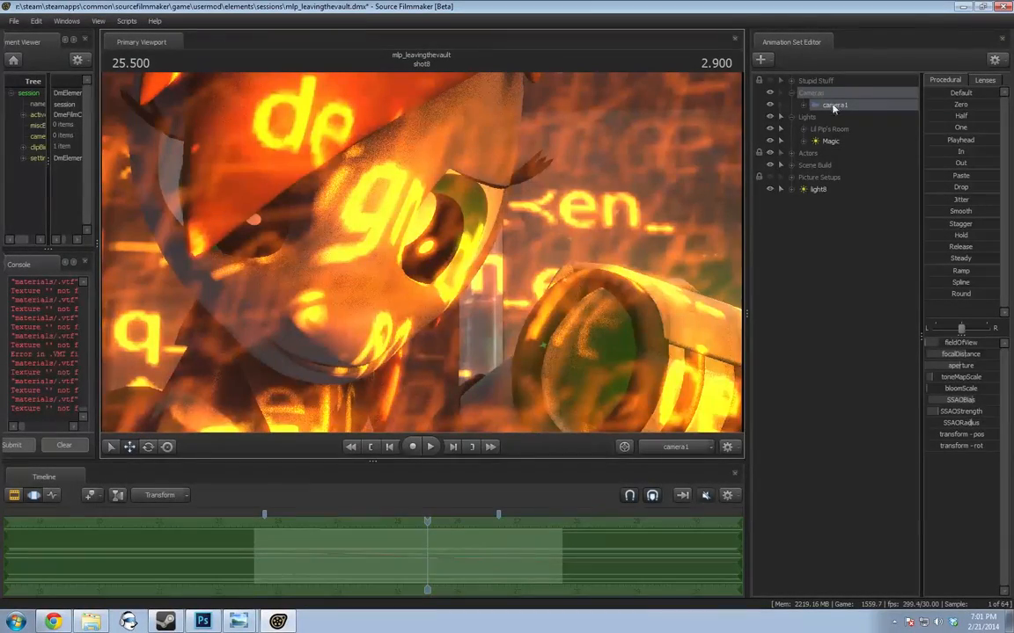
Copy the light8 animation set and delete it from shot8
{"action": "right_click", "coordinate": [820, 189]}
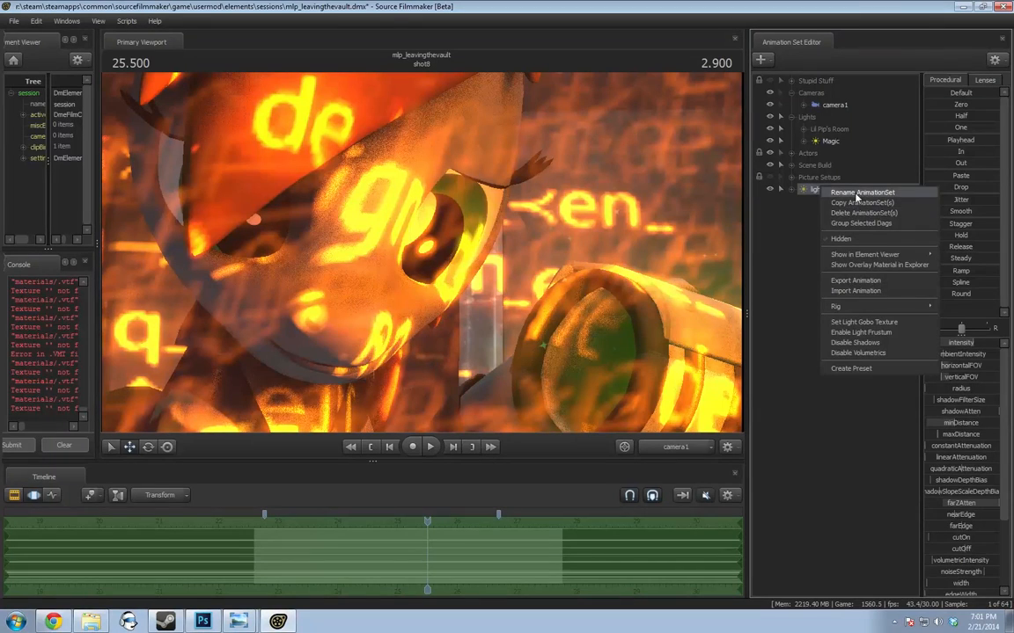
{"action": "left_click", "coordinate": [821, 193]}
{"action": "right_click", "coordinate": [828, 192]}
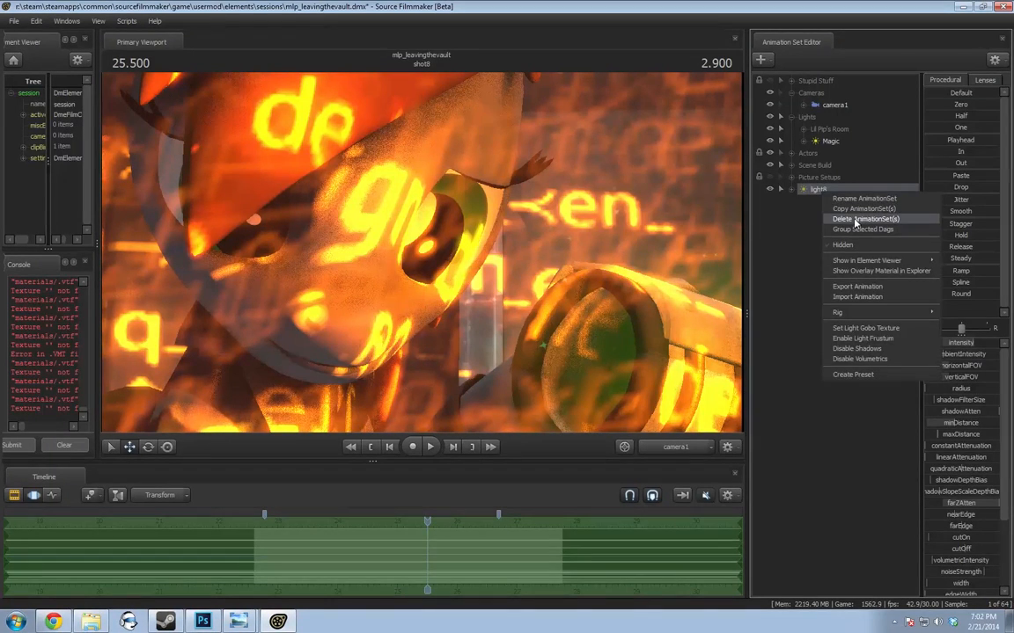
{"action": "left_click", "coordinate": [853, 219]}
Return to the clip view of the timeline and move the playhead to 14.266 in shot4
{"action": "key", "text": "F3"}
{"action": "left_click", "coordinate": [128, 528]}
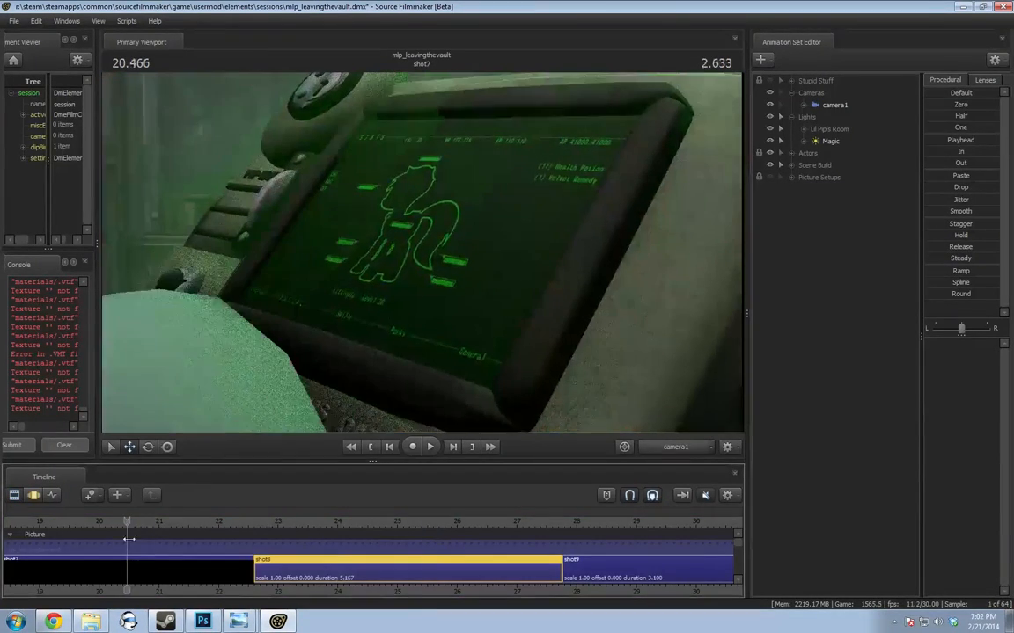
{"action": "left_click", "coordinate": [138, 567]}
{"action": "middle_click_drag", "start_coordinate": [255, 587], "coordinate": [526, 570]}
{"action": "middle_click_drag", "start_coordinate": [344, 560], "coordinate": [536, 538]}
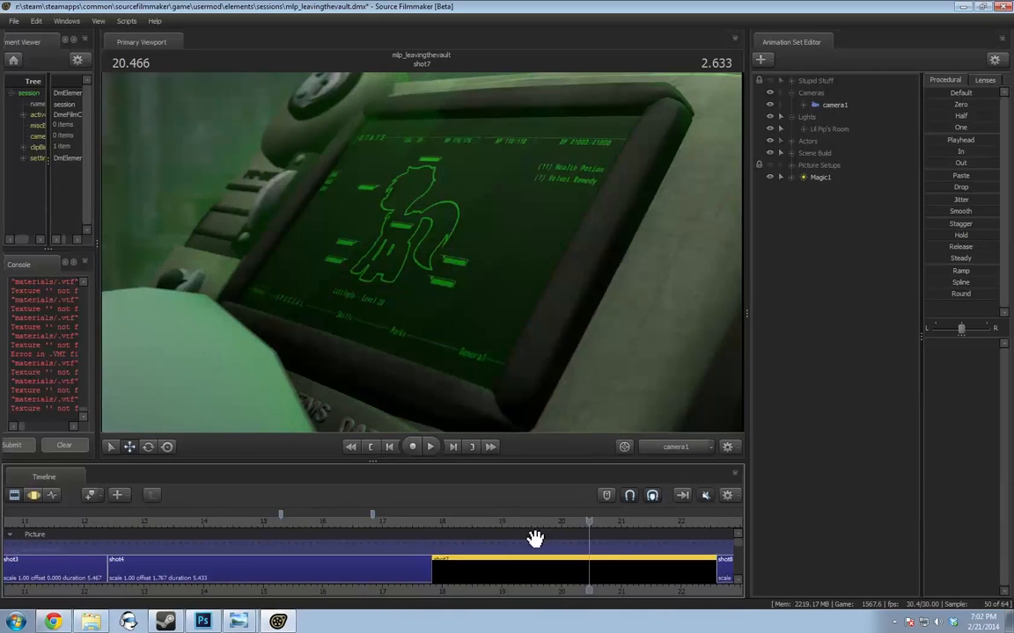
{"action": "left_click", "coordinate": [305, 536]}
{"action": "left_click_drag", "start_coordinate": [283, 530], "coordinate": [219, 524]}
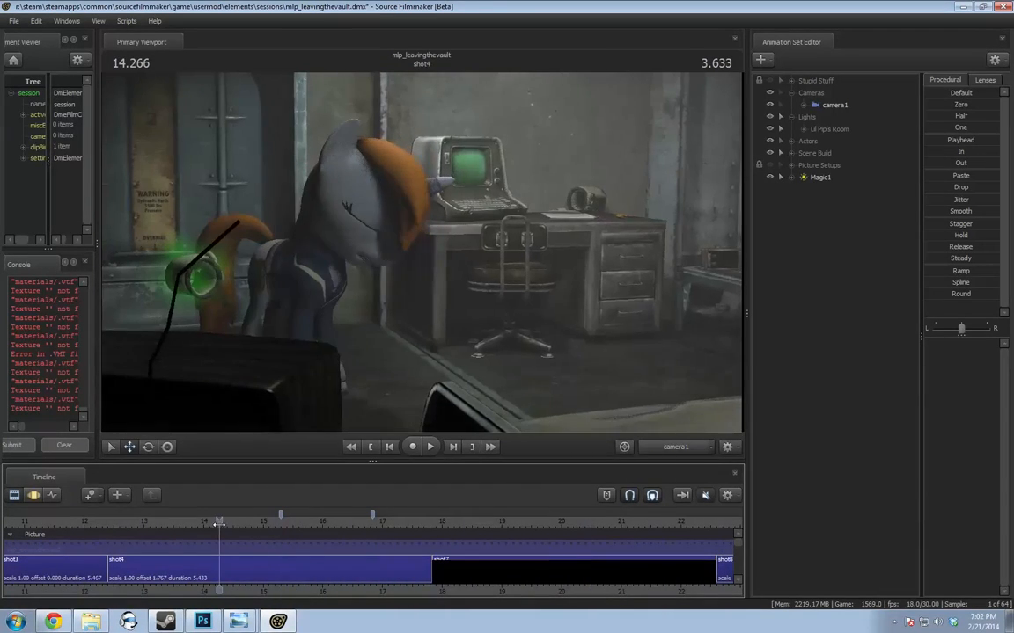
Paste the copied light8 animation set into shot4
{"action": "left_click", "coordinate": [324, 566]}
{"action": "right_click", "coordinate": [830, 366]}
{"action": "left_click", "coordinate": [871, 386]}
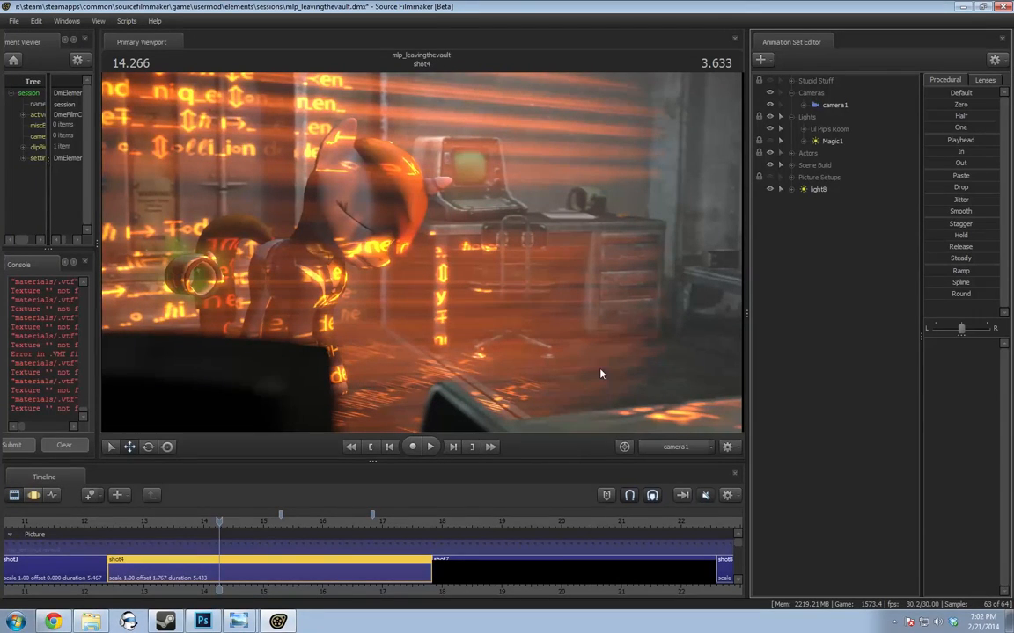
Compare light8's volumetric text in the clip and motion editors, and disable the light's volumetrics
{"action": "left_click", "coordinate": [815, 190]}
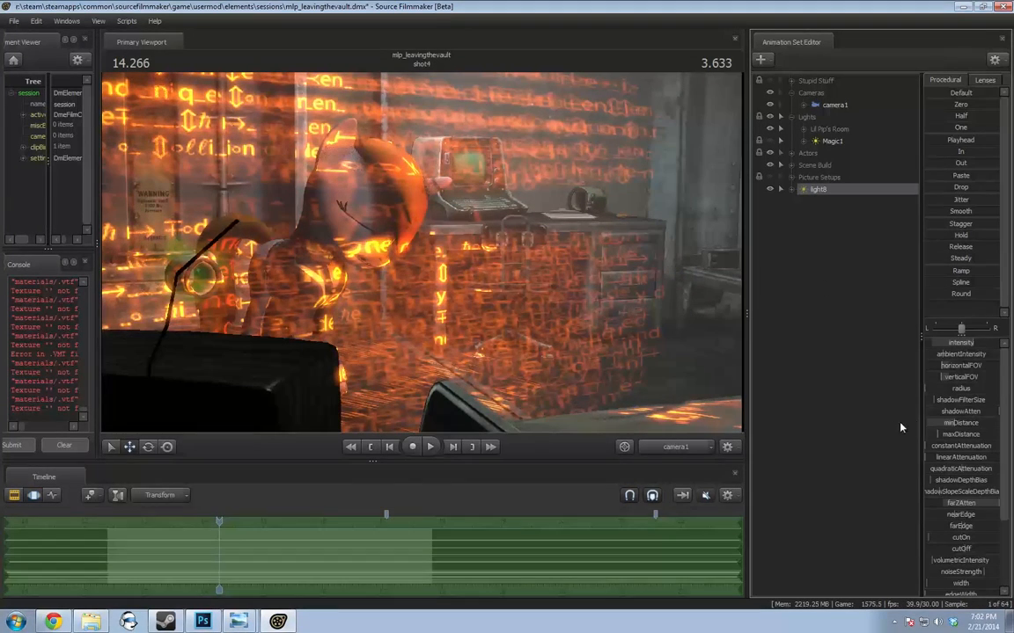
{"action": "key", "text": "F2"}
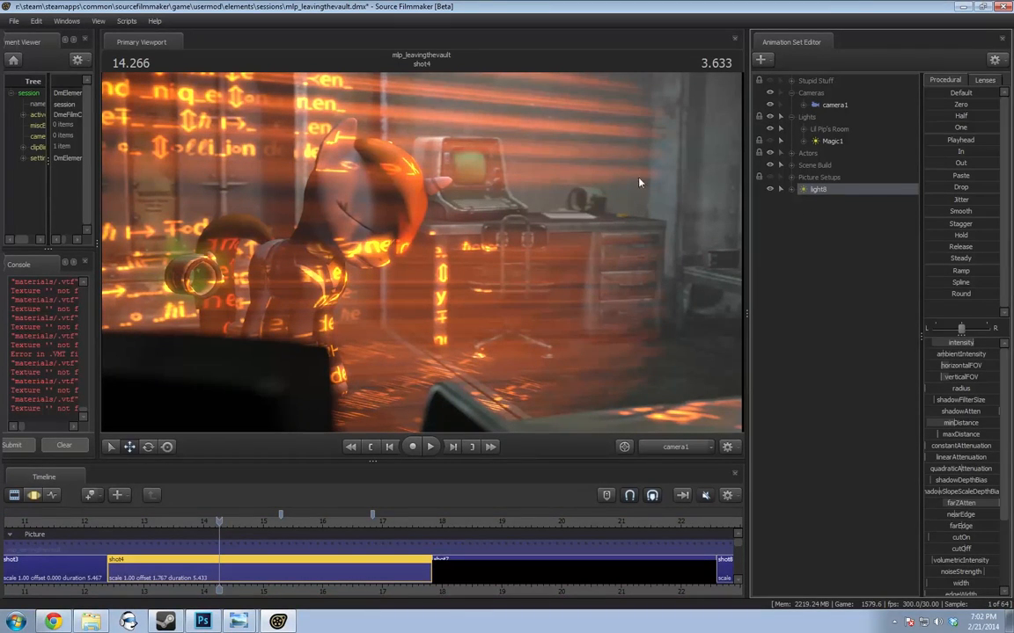
{"action": "key", "text": "F3"}
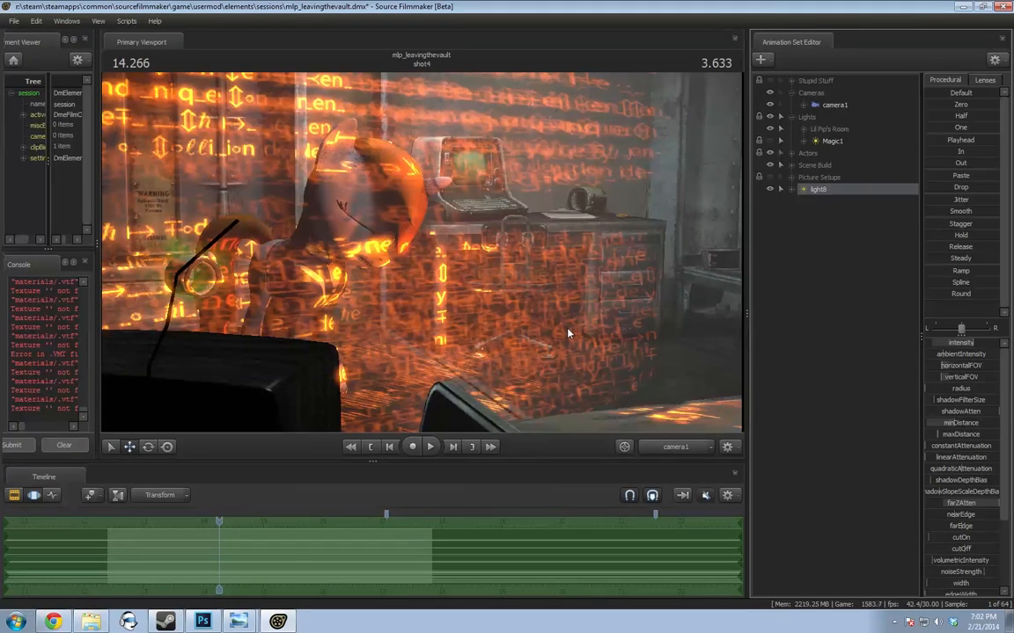
{"action": "right_click", "coordinate": [843, 190]}
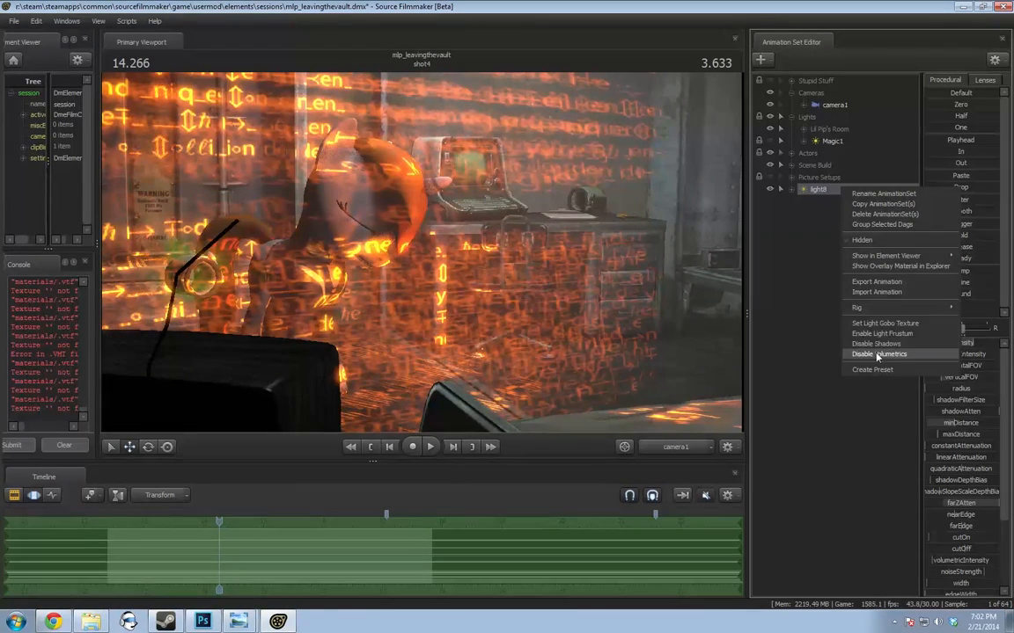
{"action": "left_click", "coordinate": [880, 355]}
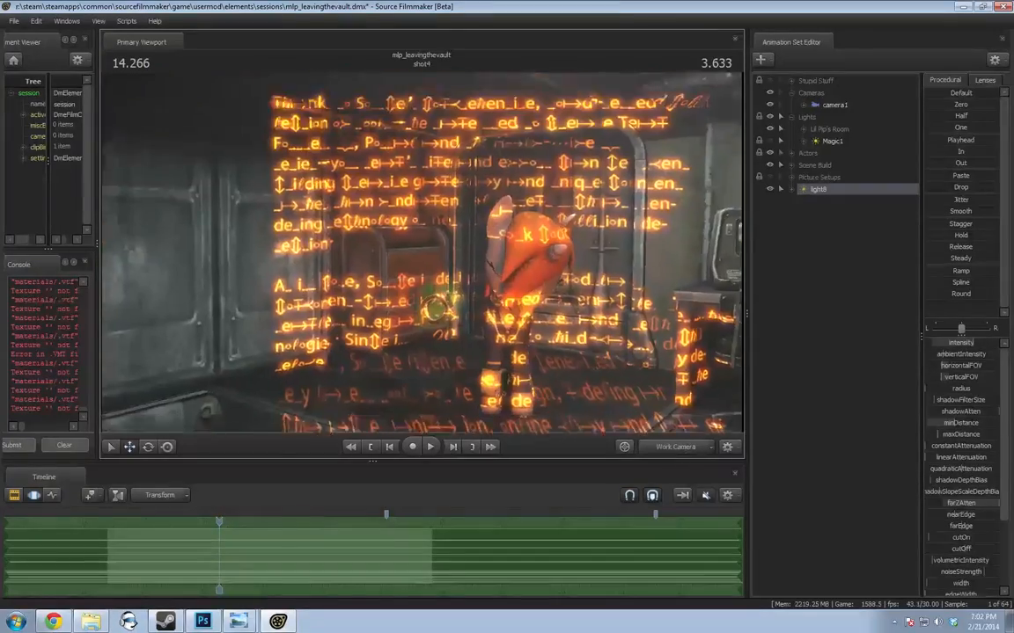
Examine how the projected text falls across the character, walls and furniture from the work camera and through light8
{"action": "key", "text": "a"}
{"action": "left_click_drag", "start_coordinate": [422, 252], "coordinate": [394, 218]}
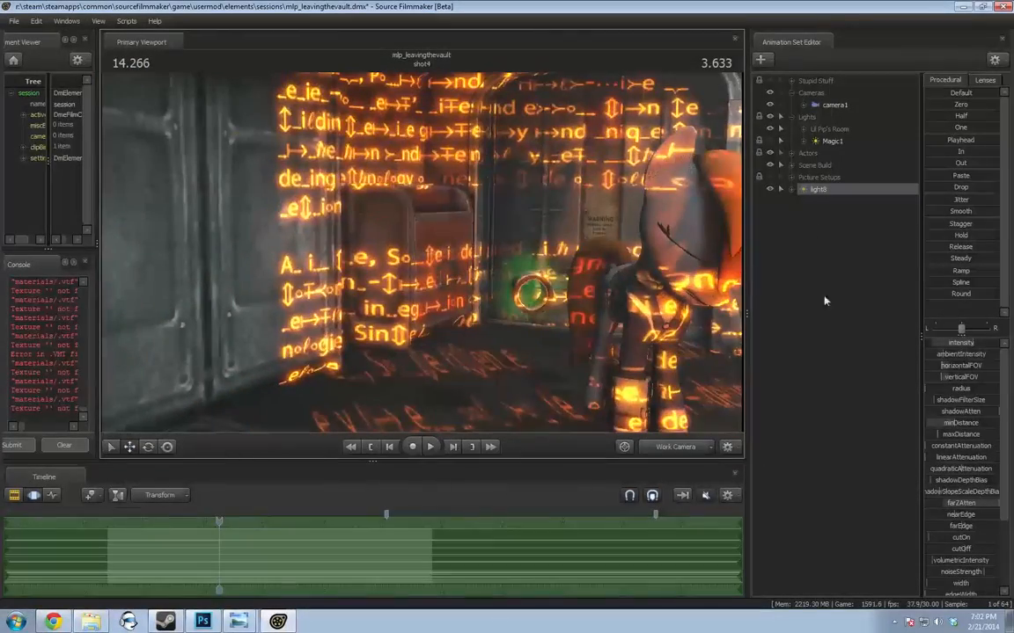
{"action": "left_click_drag", "start_coordinate": [830, 191], "coordinate": [730, 282]}
{"action": "left_click", "coordinate": [695, 451]}
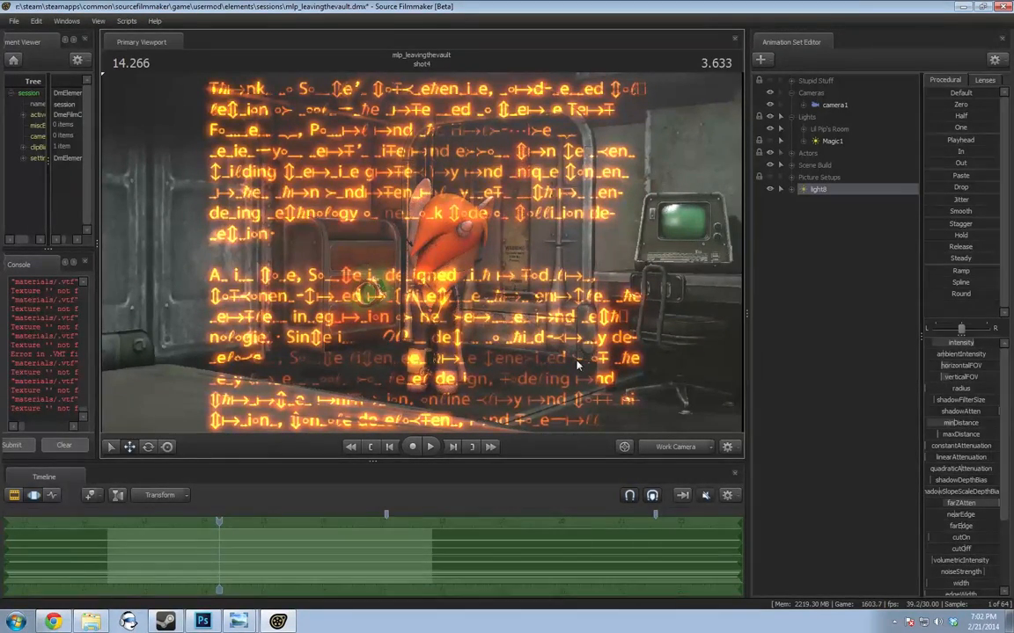
{"action": "left_click_drag", "start_coordinate": [455, 266], "coordinate": [422, 257]}
{"action": "left_click", "coordinate": [453, 255]}
{"action": "left_click", "coordinate": [457, 251]}
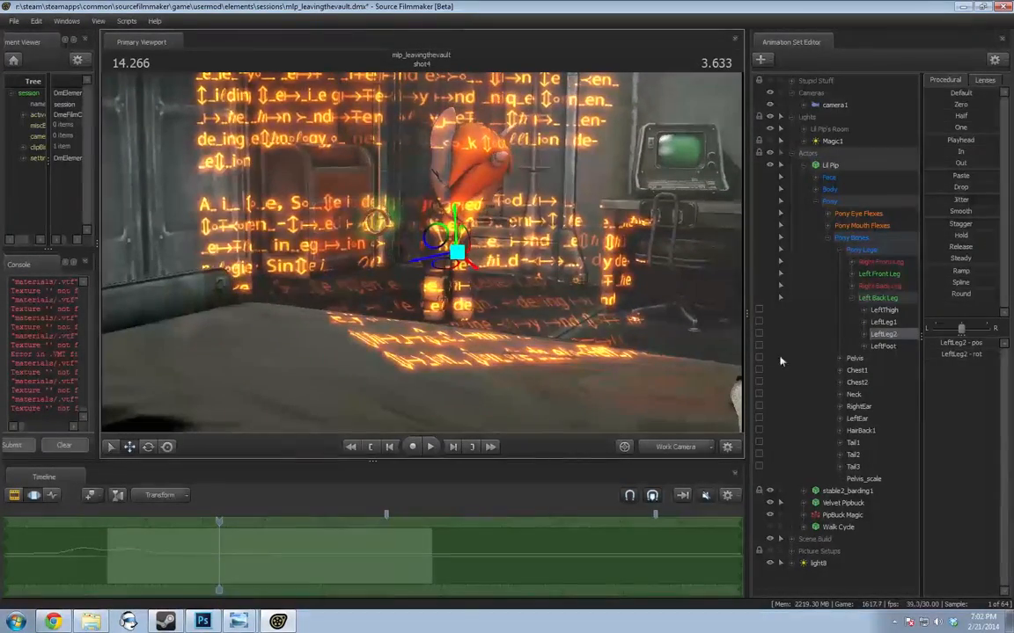
{"action": "left_click", "coordinate": [808, 167]}
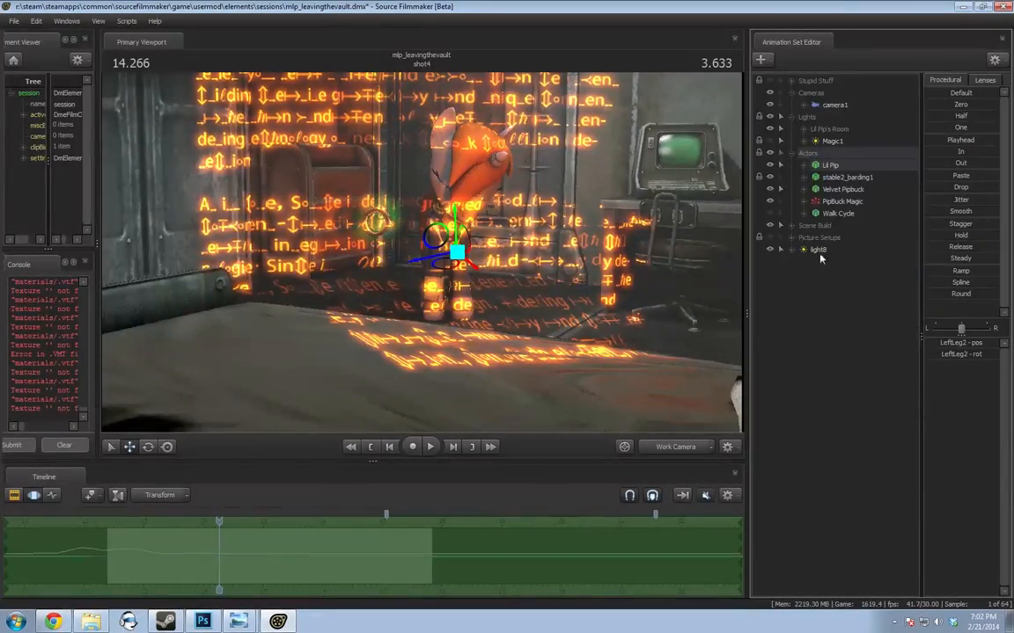
Move light8 close to the metal double doors and lower its minDistance so the text projects onto them
{"action": "left_click", "coordinate": [819, 250]}
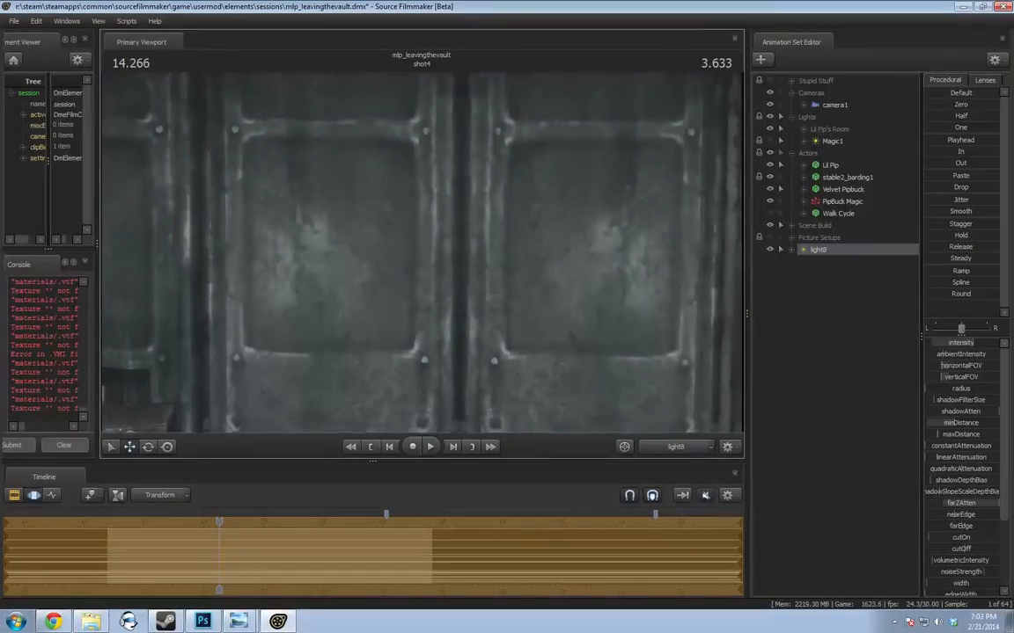
{"action": "key", "text": "w"}
{"action": "key", "text": "w"}
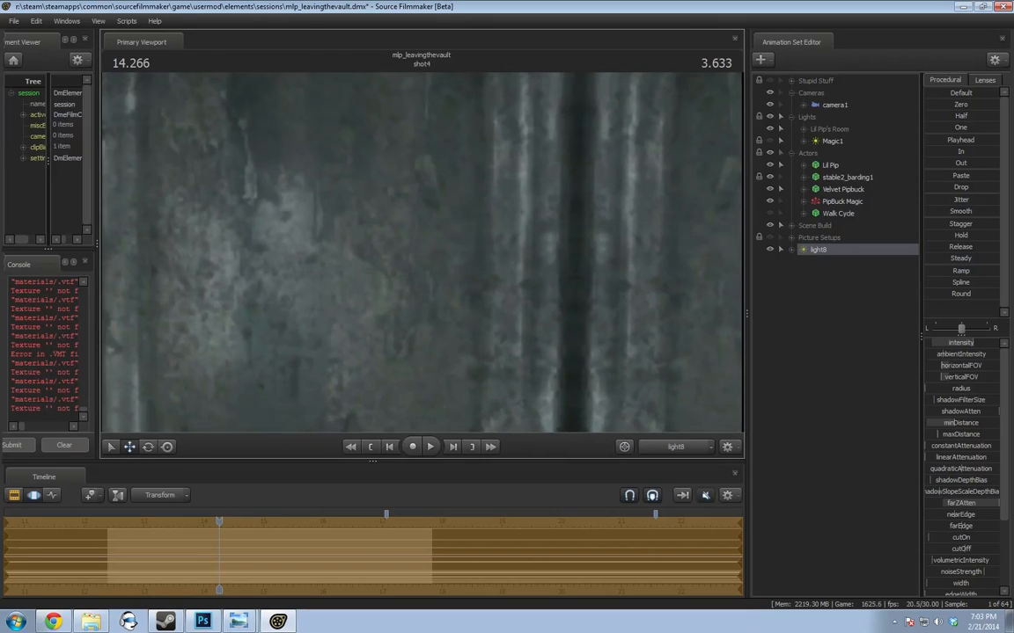
{"action": "mouse_move", "coordinate": [949, 424]}
{"action": "left_mouse_down"}
{"action": "mouse_move", "coordinate": [928, 423]}
{"action": "mouse_move", "coordinate": [943, 435]}
{"action": "left_mouse_up"}
{"action": "key", "text": "s"}
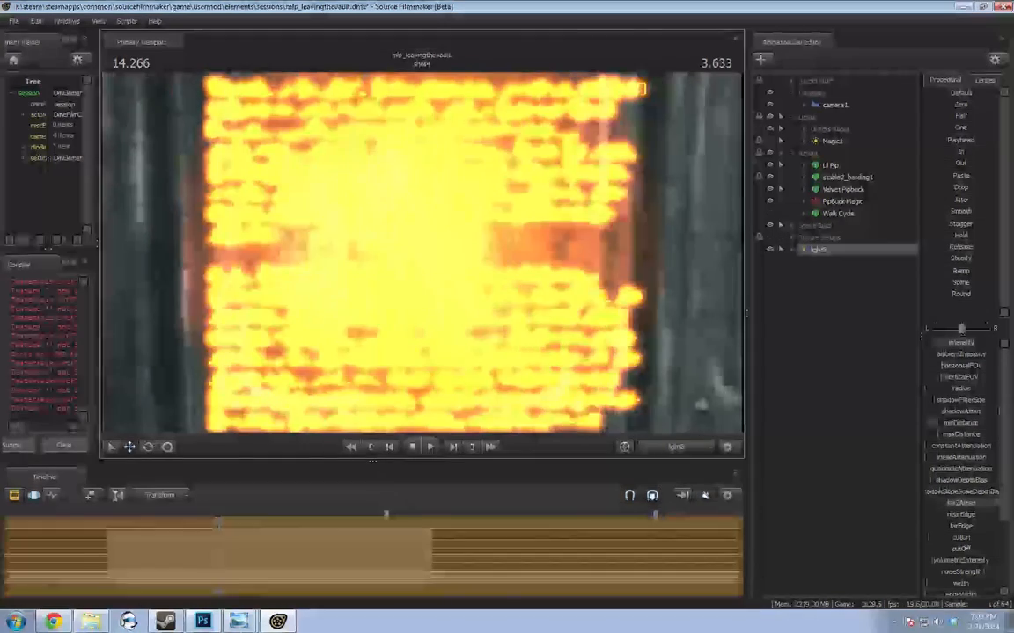
{"action": "key", "text": "w"}
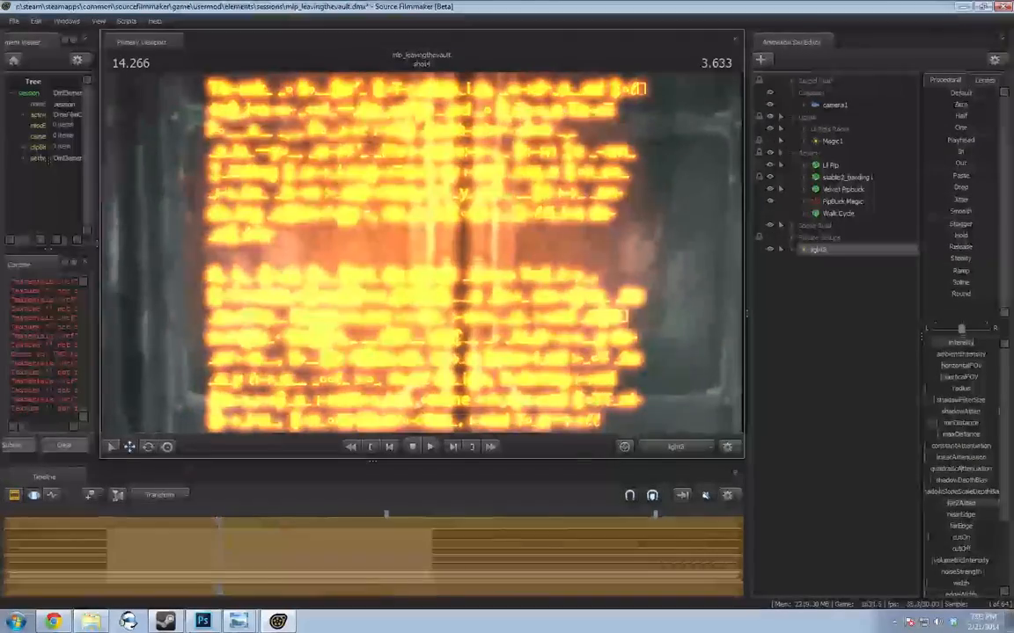
Lower light8's intensity and view the small text projection on the doors from the work camera
{"action": "left_click_drag", "start_coordinate": [974, 344], "coordinate": [929, 344]}
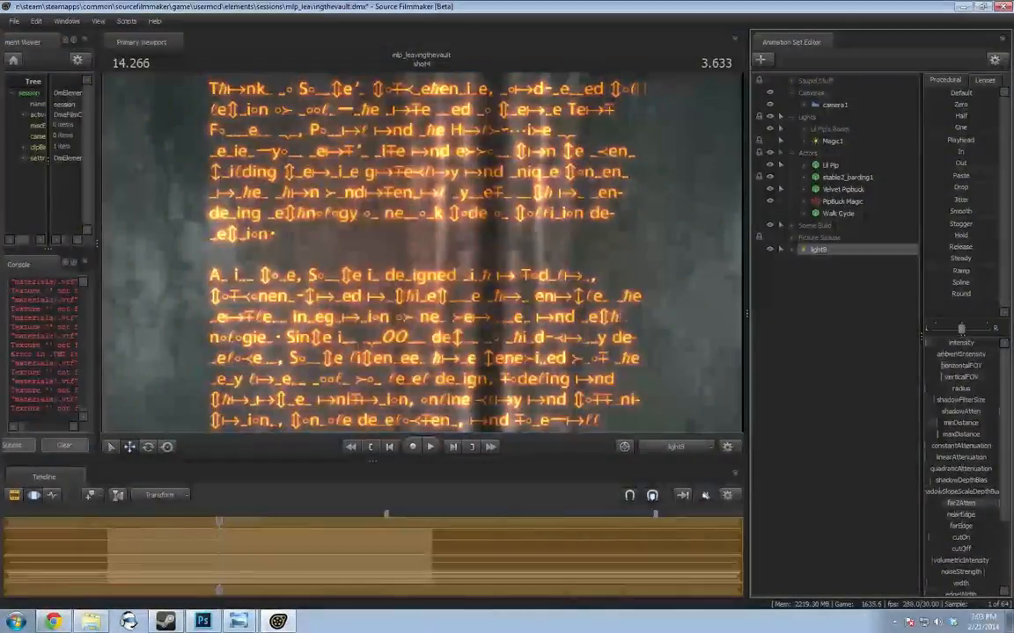
{"action": "left_click", "coordinate": [674, 447]}
{"action": "left_click", "coordinate": [614, 406]}
{"action": "key", "text": "w"}
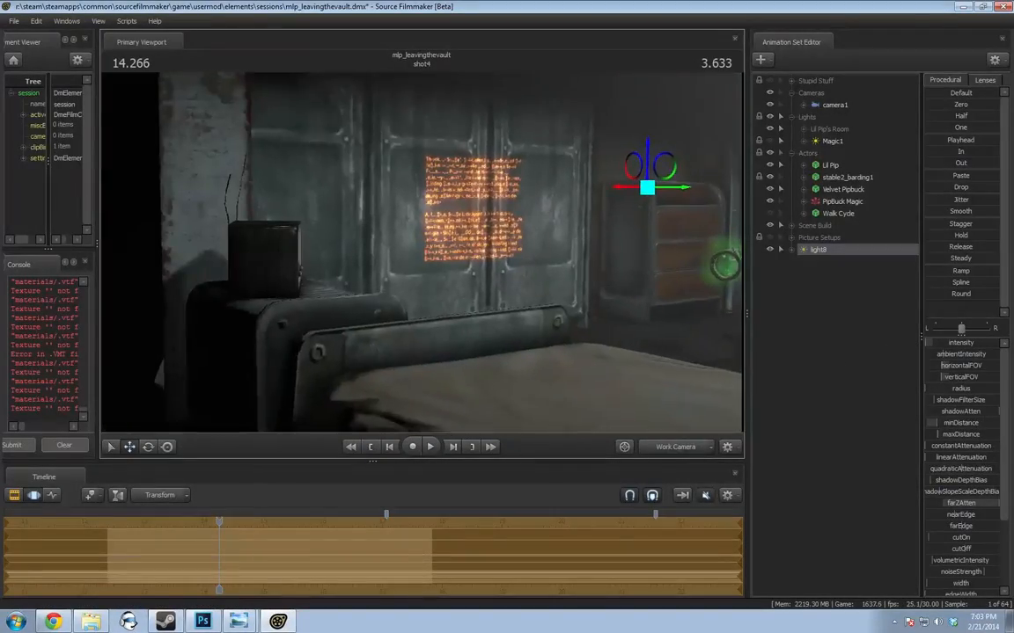
Examine the orange text projected on the metal doors up close and from farther back, and turn toward the computer terminal
{"action": "mouse_move", "coordinate": [423, 255]}
{"action": "left_mouse_down"}
{"action": "mouse_move", "coordinate": [493, 251]}
{"action": "mouse_move", "coordinate": [396, 281]}
{"action": "mouse_move", "coordinate": [467, 264]}
{"action": "mouse_move", "coordinate": [453, 257]}
{"action": "mouse_move", "coordinate": [528, 255]}
{"action": "mouse_move", "coordinate": [484, 247]}
{"action": "mouse_move", "coordinate": [546, 251]}
{"action": "mouse_move", "coordinate": [423, 256]}
{"action": "left_mouse_up"}
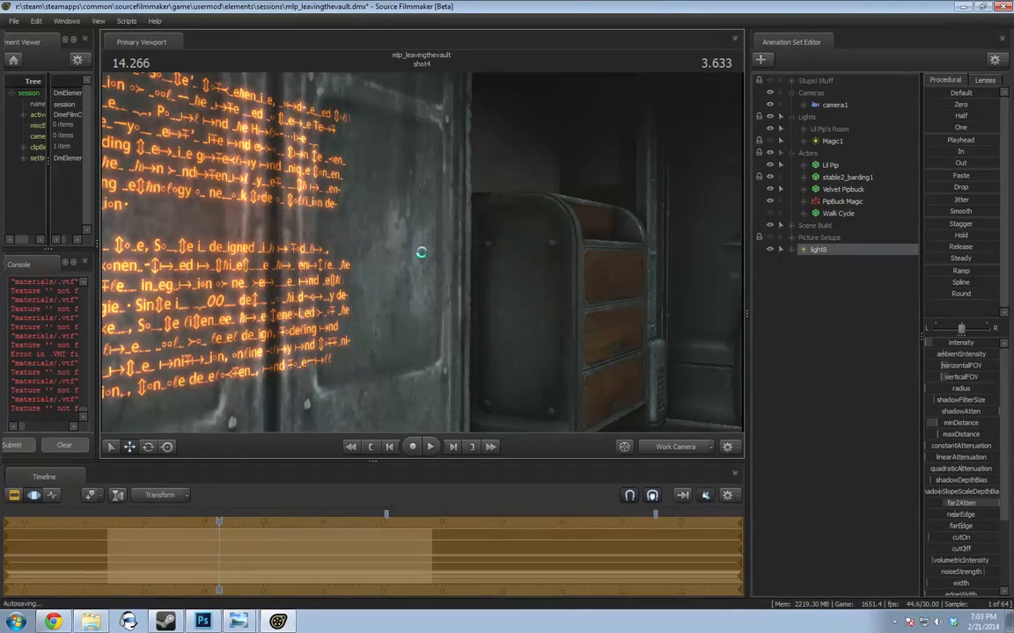
{"action": "left_click_drag", "start_coordinate": [515, 236], "coordinate": [475, 220]}
{"action": "key", "text": "s"}
{"action": "key", "text": "s"}
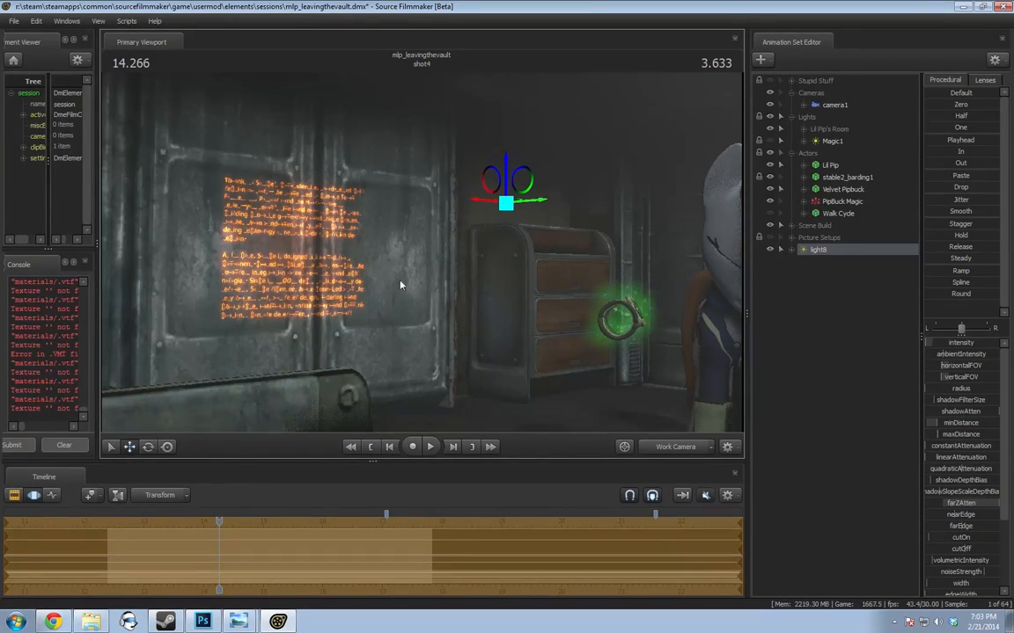
{"action": "left_click_drag", "start_coordinate": [403, 283], "coordinate": [304, 291]}
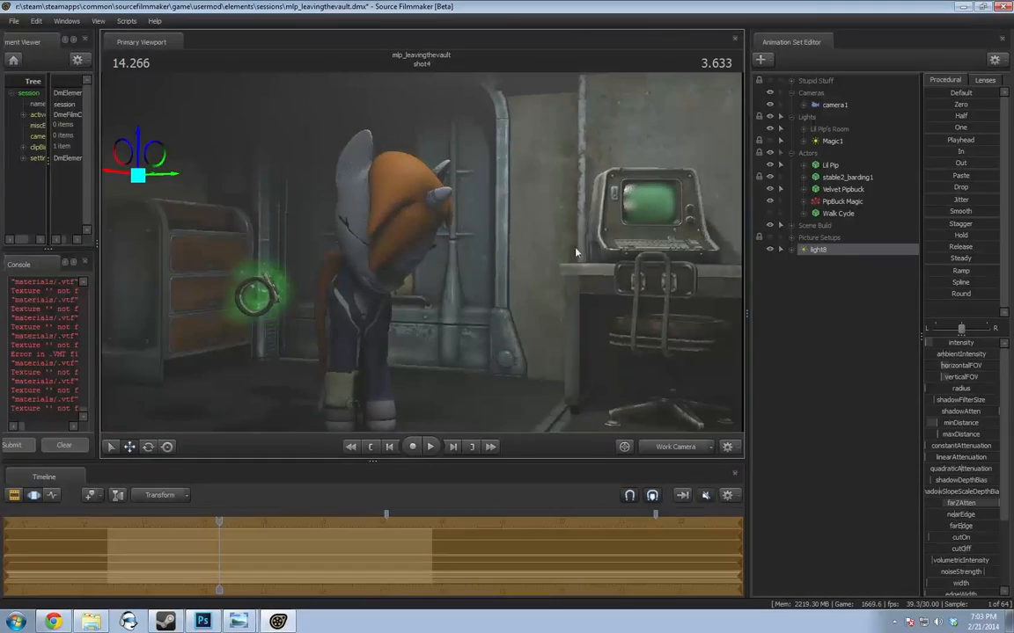
Aim light8 at the computer terminal's screen, looking through the light, and change its projected text to pure green
{"action": "double_click", "coordinate": [819, 249]}
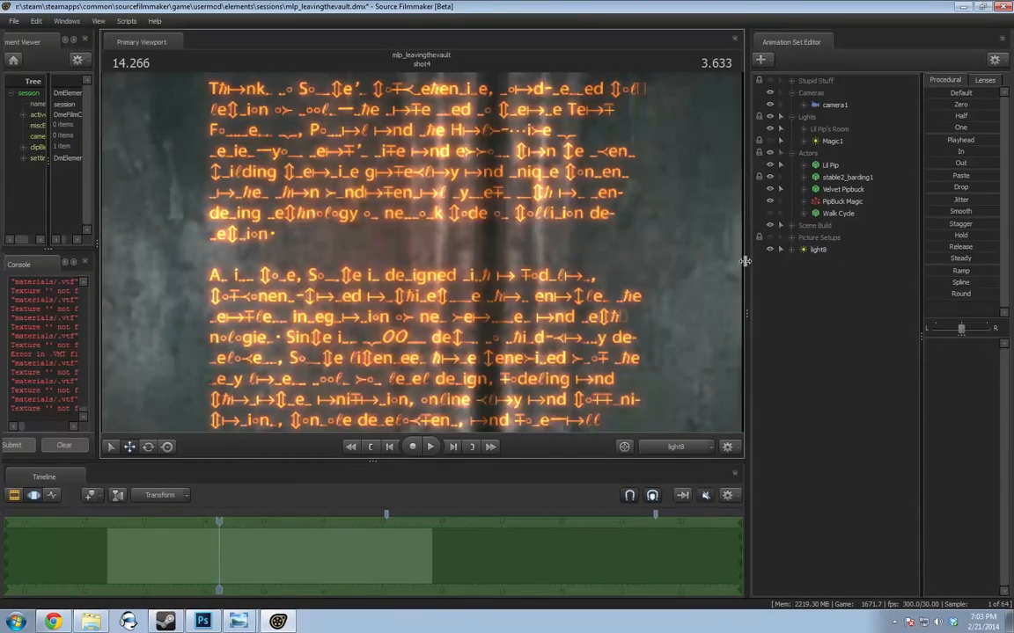
{"action": "left_click", "coordinate": [819, 249]}
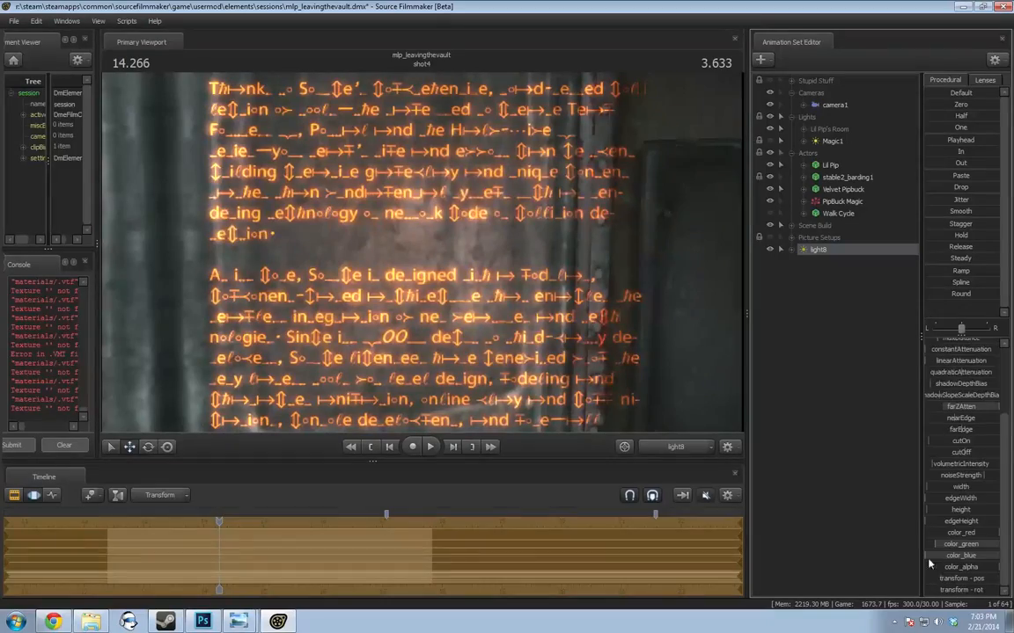
{"action": "left_click_drag", "start_coordinate": [950, 556], "coordinate": [926, 556]}
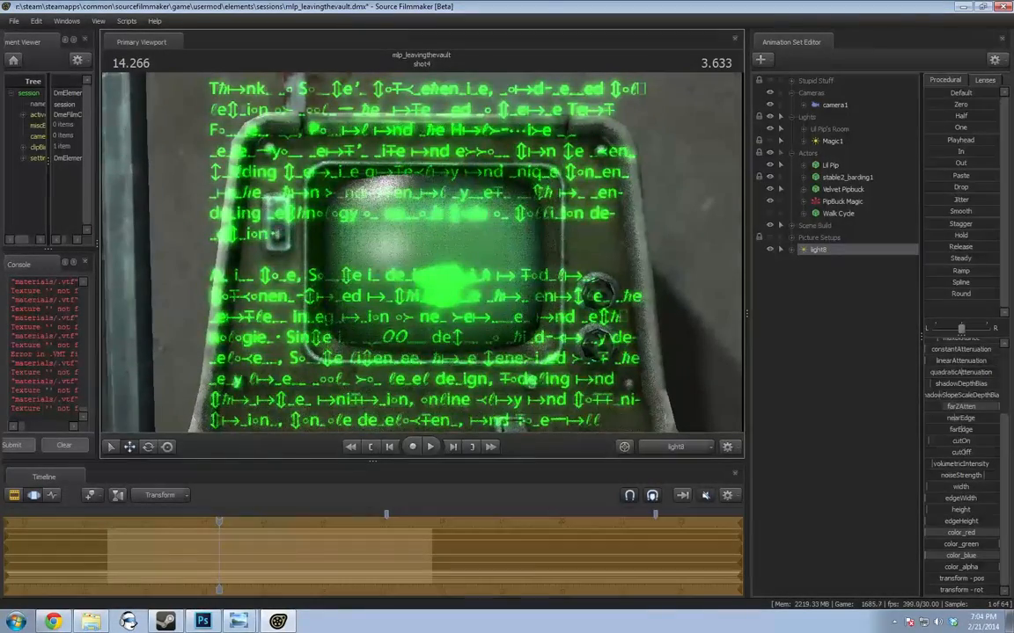
{"action": "scroll", "coordinate": [962, 388], "scroll_direction": "up", "scroll_amount": 3}
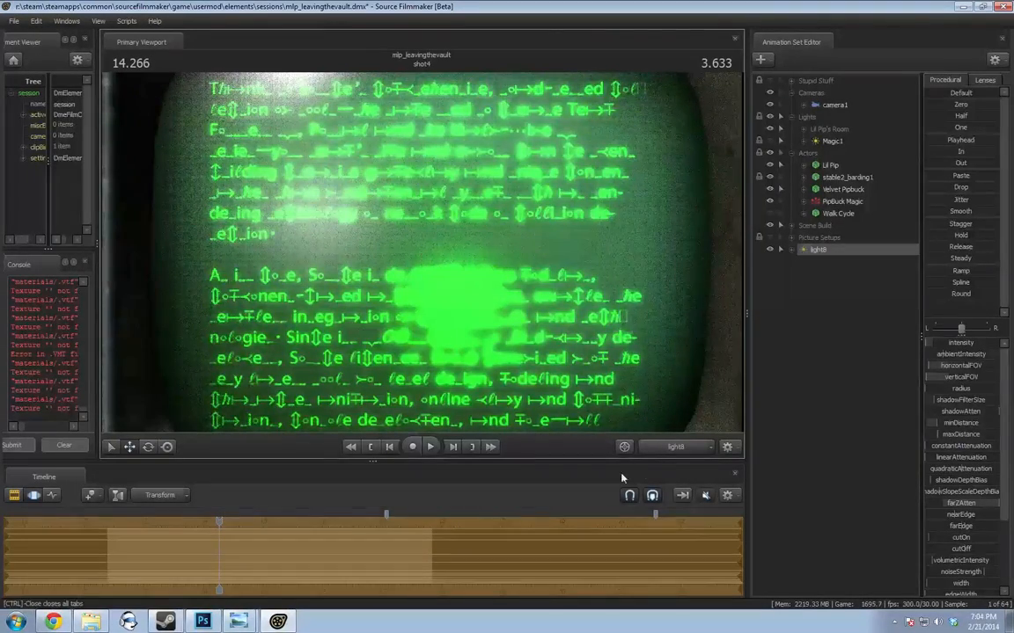
Examine the green text on the terminal screen up close and at an angle from the work camera
{"action": "left_click", "coordinate": [659, 446]}
{"action": "left_click_drag", "start_coordinate": [598, 352], "coordinate": [758, 340]}
{"action": "key", "text": "w"}
{"action": "key", "text": "w"}
{"action": "key", "text": "a"}
{"action": "key", "text": "s"}
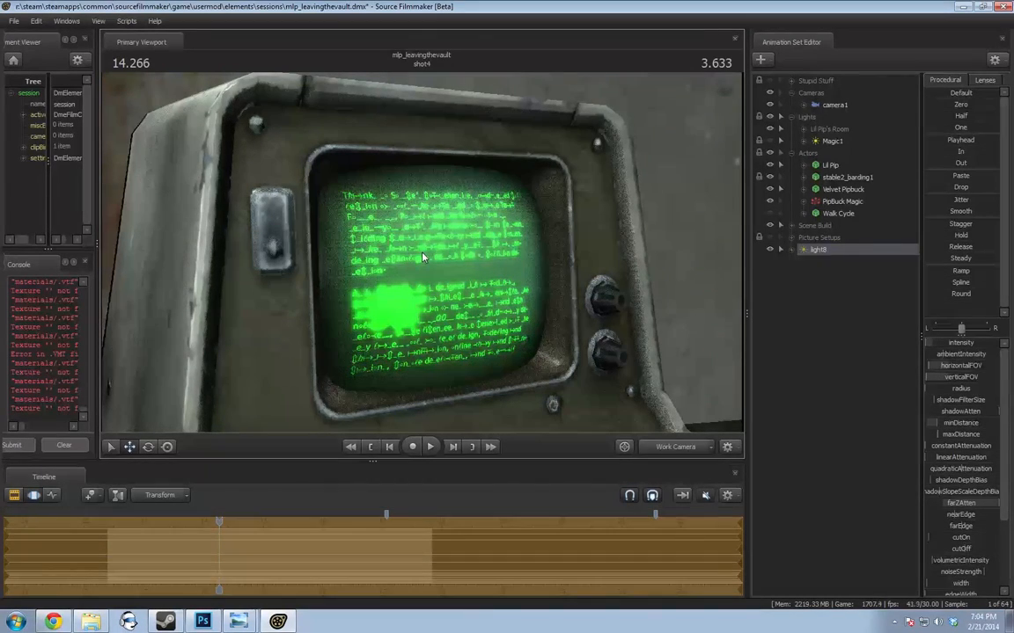
{"action": "left_click_drag", "start_coordinate": [422, 257], "coordinate": [454, 268]}
{"action": "key", "text": "a"}
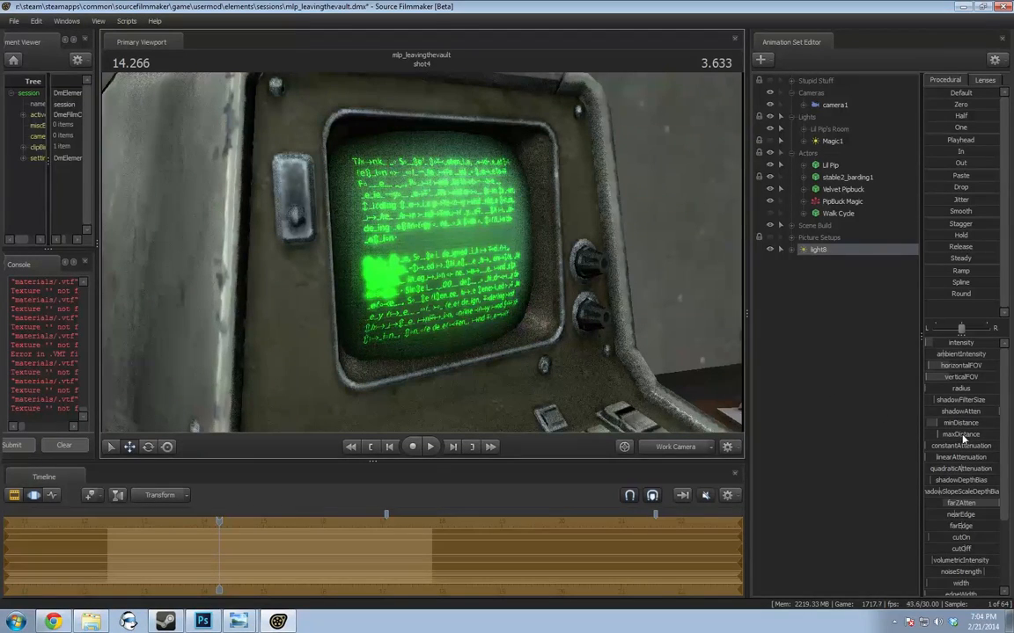
Lower light8's maxDistance, fine-tune its minDistance, and check how the text spills onto the wall behind the terminal
{"action": "left_click_drag", "start_coordinate": [961, 435], "coordinate": [955, 436]}
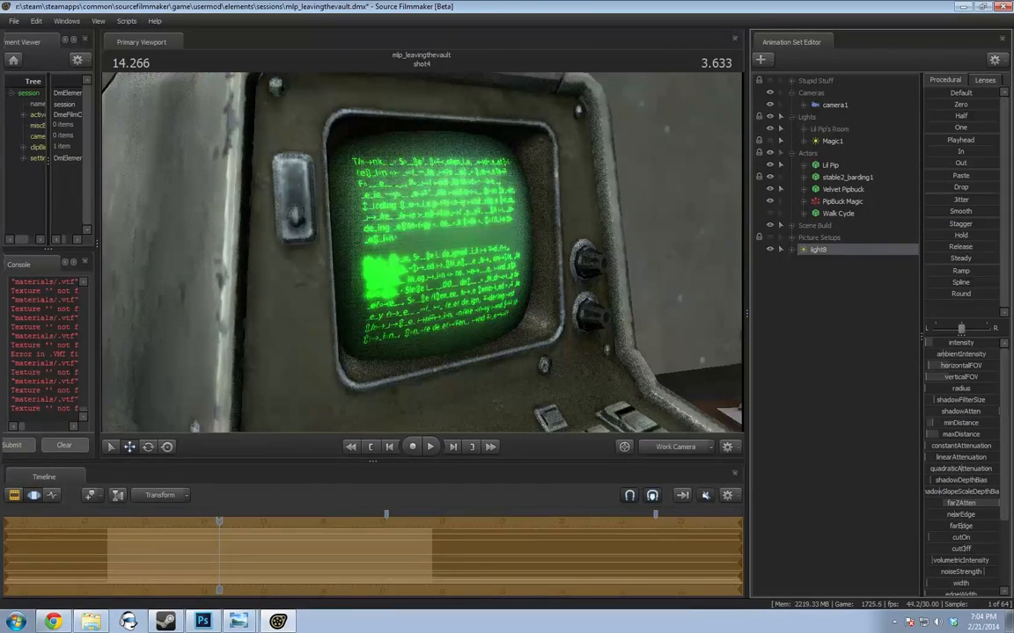
{"action": "left_click_drag", "start_coordinate": [954, 424], "coordinate": [956, 424]}
{"action": "key", "text": "s"}
{"action": "mouse_move", "coordinate": [422, 255]}
{"action": "left_mouse_down"}
{"action": "mouse_move", "coordinate": [427, 274]}
{"action": "mouse_move", "coordinate": [422, 255]}
{"action": "left_mouse_up"}
{"action": "key", "text": "s"}
{"action": "left_click_drag", "start_coordinate": [585, 247], "coordinate": [587, 253]}
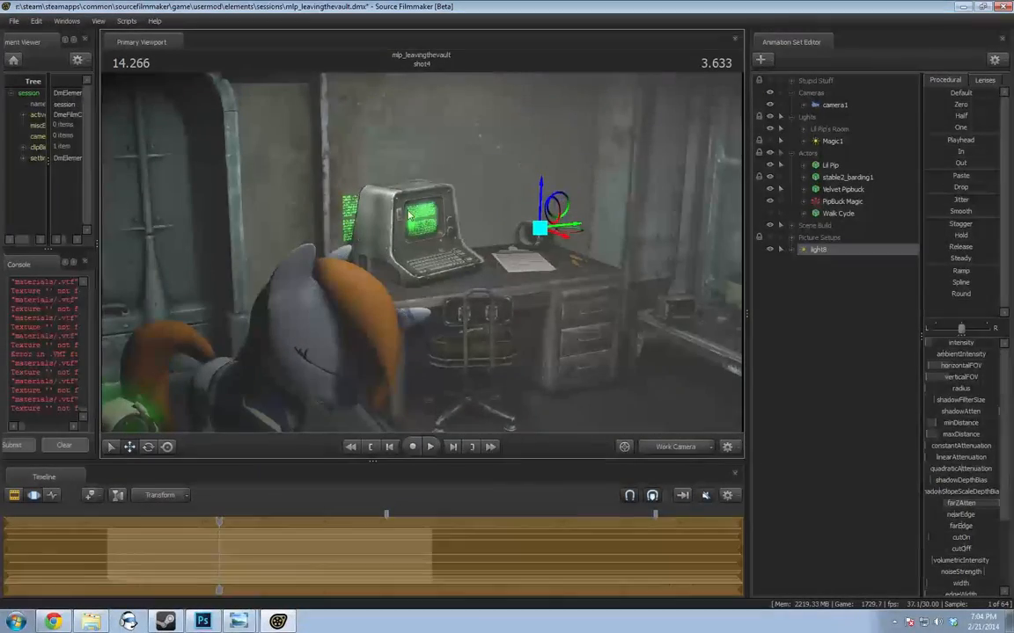
{"action": "key", "text": "w"}
{"action": "left_click_drag", "start_coordinate": [454, 232], "coordinate": [422, 257]}
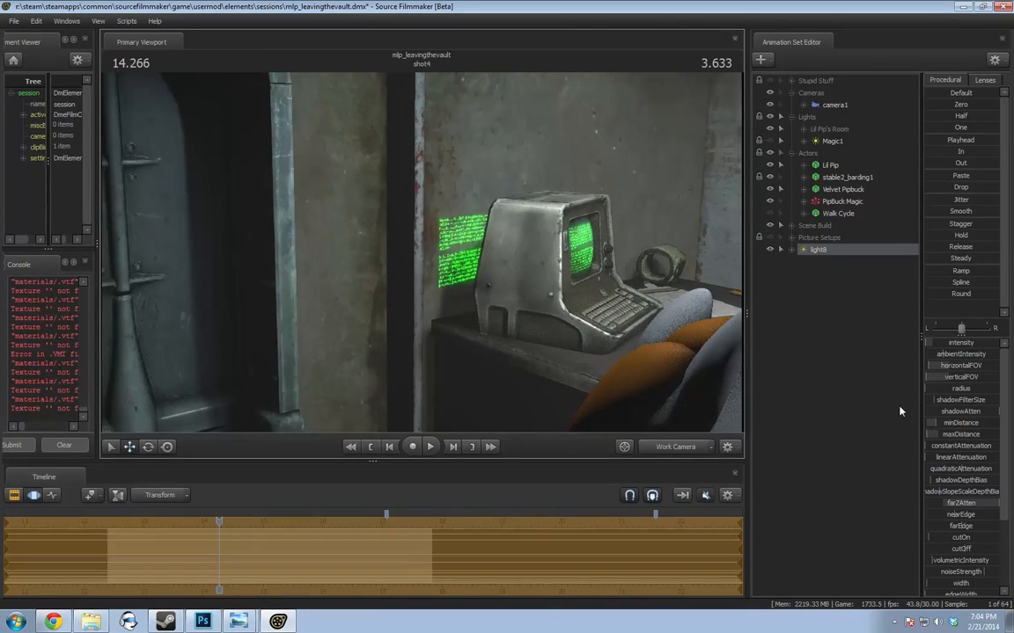
Reposition light8 from its own view to fit the text to the terminal screen, and return to the work camera
{"action": "right_click", "coordinate": [861, 249]}
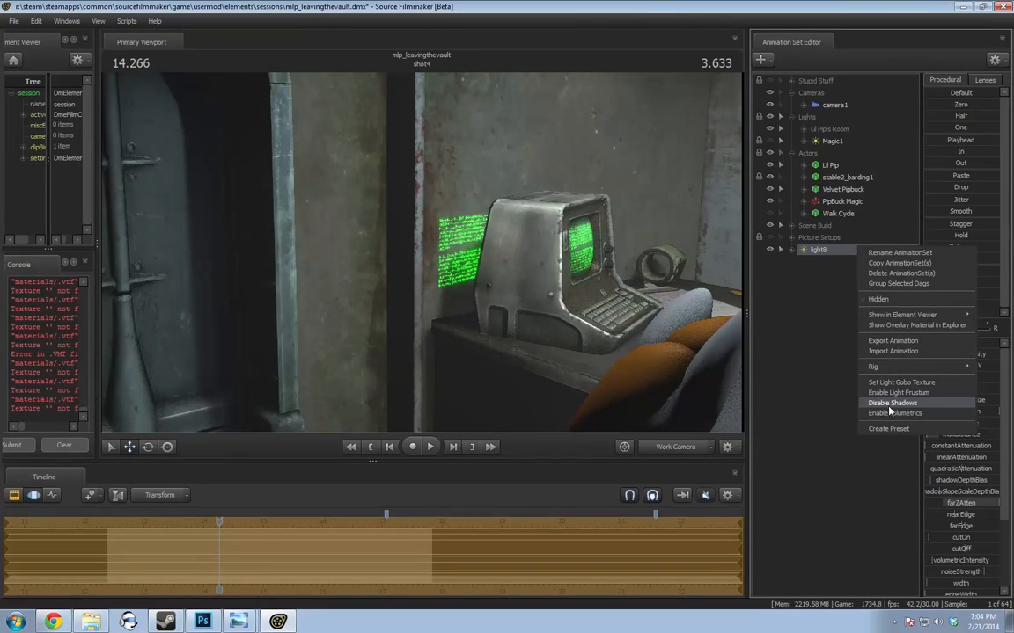
{"action": "left_click", "coordinate": [530, 274]}
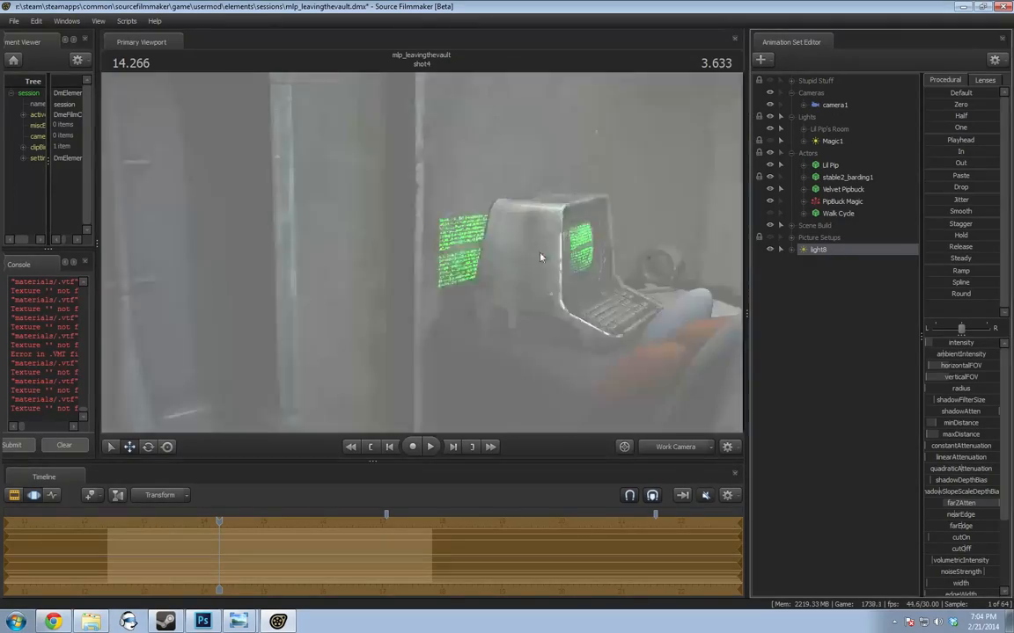
{"action": "key", "text": "w"}
{"action": "left_click_drag", "start_coordinate": [541, 255], "coordinate": [422, 256]}
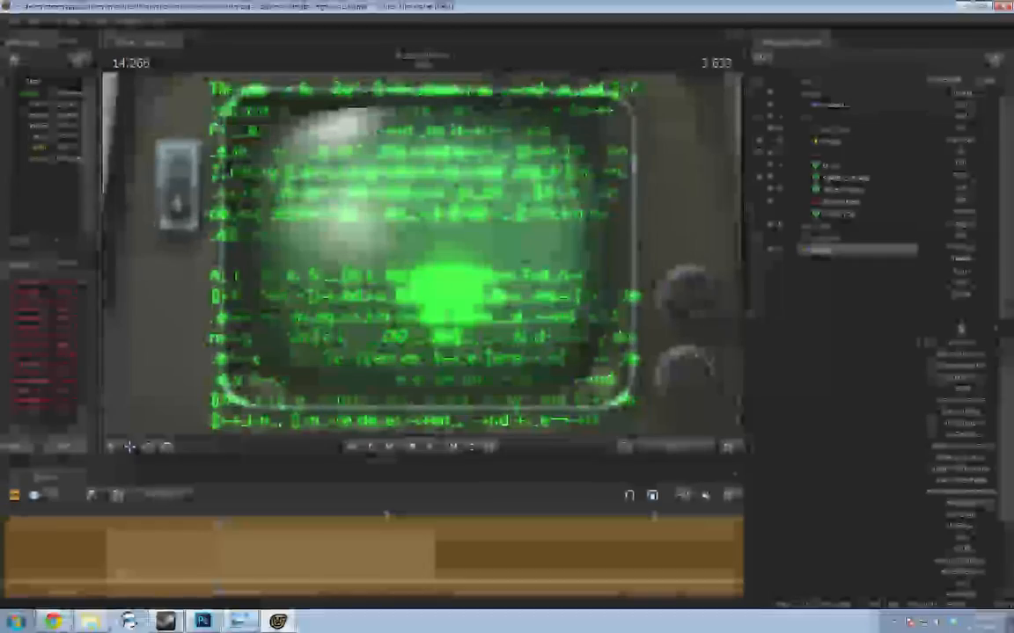
{"action": "key", "text": "w"}
{"action": "left_click_drag", "start_coordinate": [450, 306], "coordinate": [450, 306]}
{"action": "key", "text": "s"}
{"action": "left_click", "coordinate": [650, 449]}
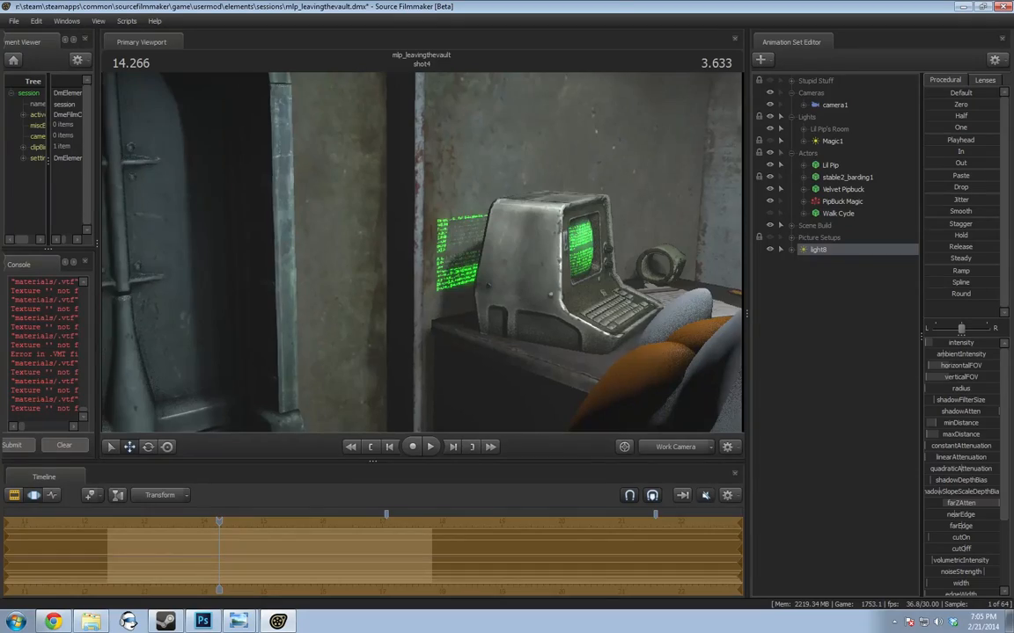
Inspect the fitted green text on the terminal screen from the side, the front, close up and farther back
{"action": "key", "text": "w"}
{"action": "key", "text": "d"}
{"action": "mouse_move", "coordinate": [423, 253]}
{"action": "left_mouse_down"}
{"action": "mouse_move", "coordinate": [506, 255]}
{"action": "mouse_move", "coordinate": [431, 264]}
{"action": "mouse_move", "coordinate": [423, 252]}
{"action": "left_mouse_up"}
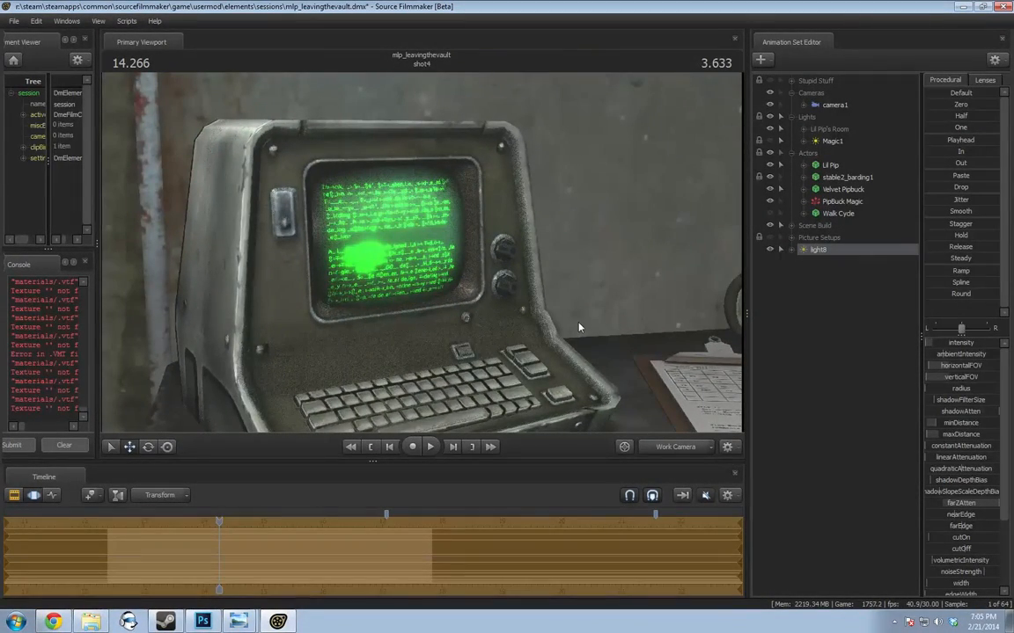
{"action": "mouse_move", "coordinate": [574, 361]}
{"action": "left_mouse_down"}
{"action": "mouse_move", "coordinate": [610, 361]}
{"action": "mouse_move", "coordinate": [568, 359]}
{"action": "left_mouse_up"}
{"action": "key", "text": "s"}
{"action": "key", "text": "w"}
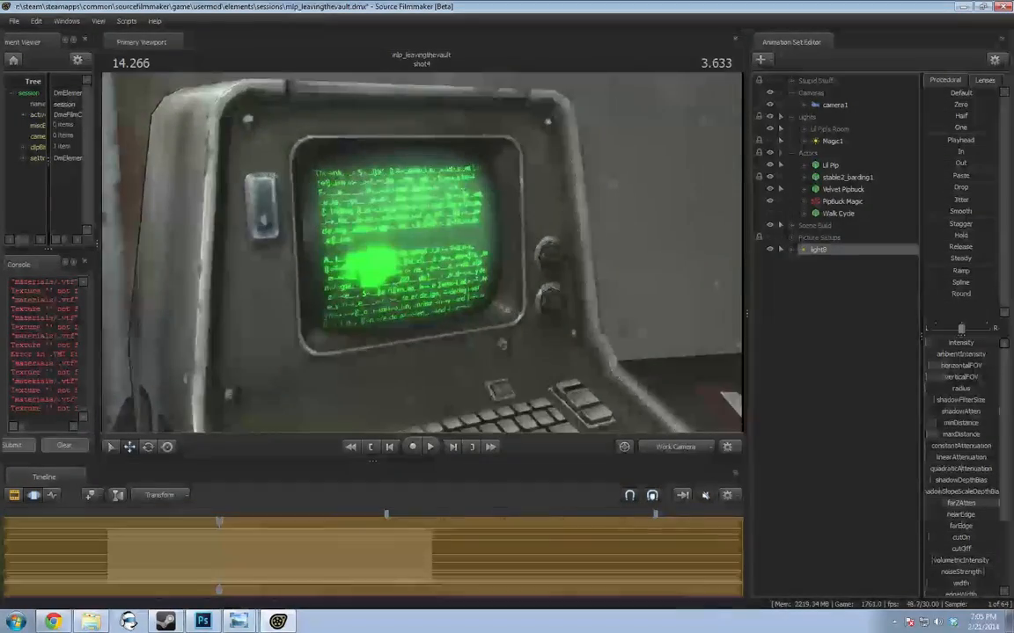
{"action": "key", "text": "a"}
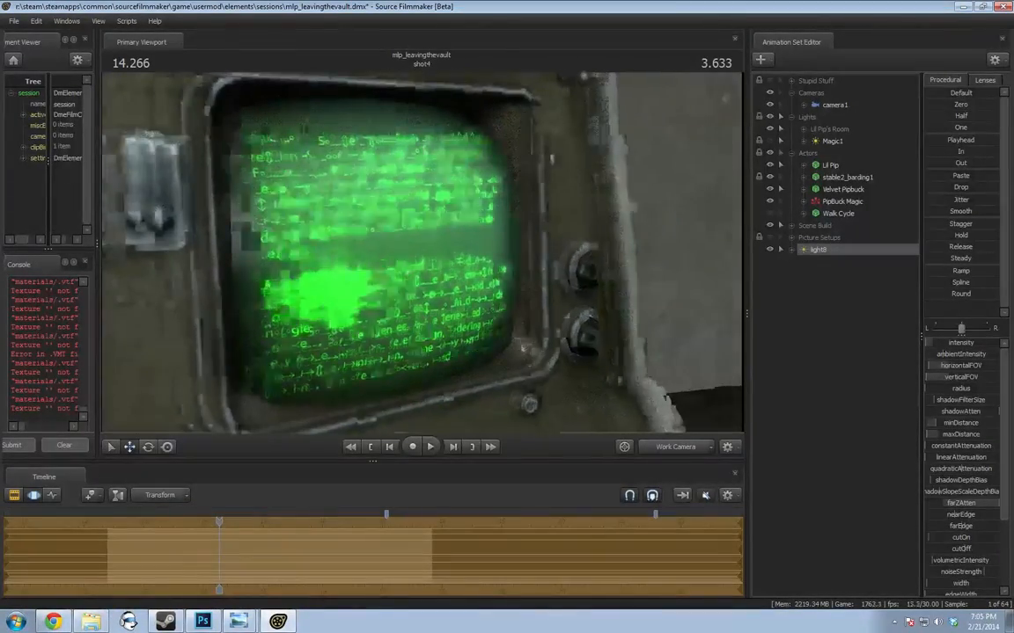
{"action": "key", "text": "w"}
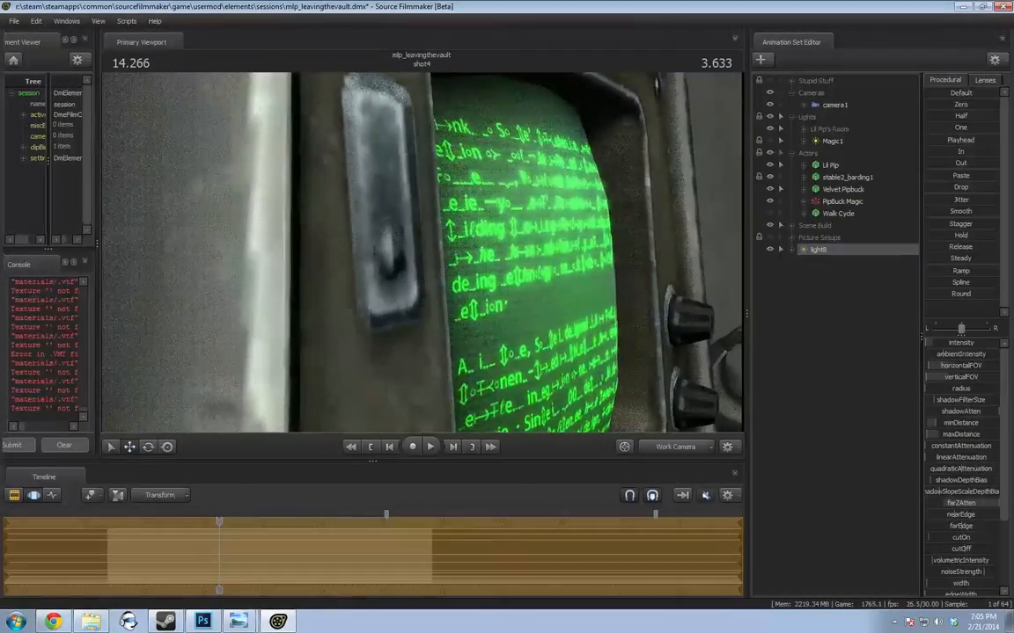
{"action": "key", "text": "d"}
{"action": "key", "text": "d"}
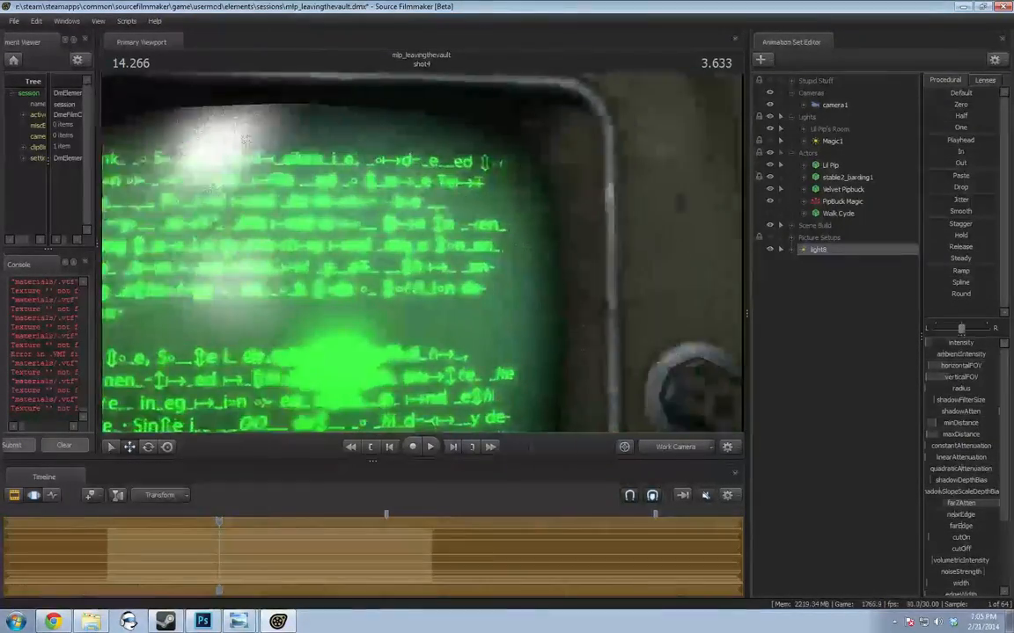
{"action": "key", "text": "s"}
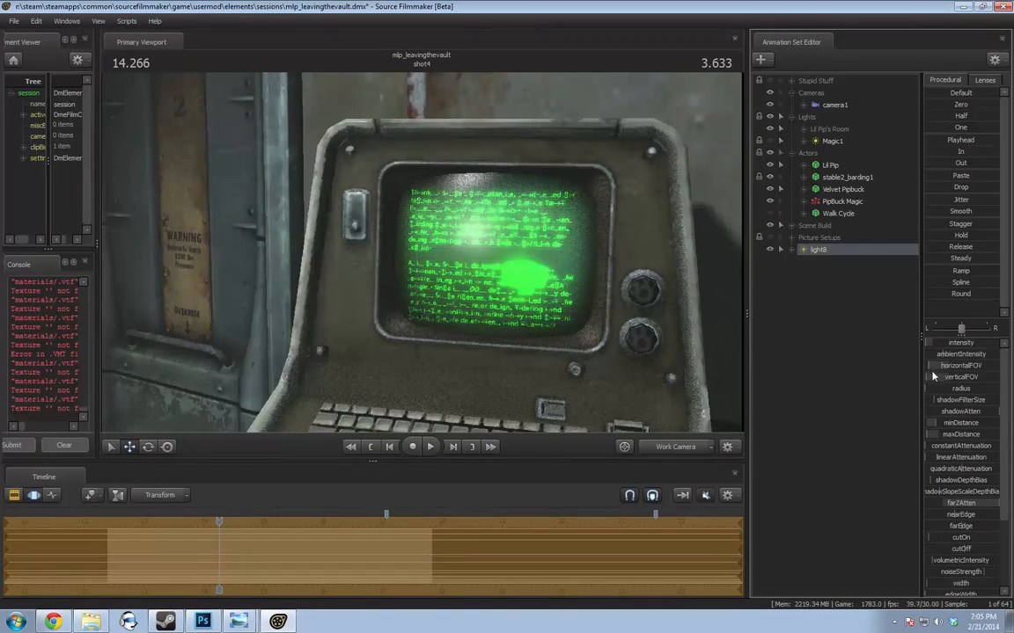
{"action": "mouse_move", "coordinate": [572, 329]}
{"action": "left_mouse_down"}
{"action": "mouse_move", "coordinate": [352, 326]}
{"action": "mouse_move", "coordinate": [572, 326]}
{"action": "left_mouse_up"}
{"action": "key", "text": "s"}
{"action": "key", "text": "w"}
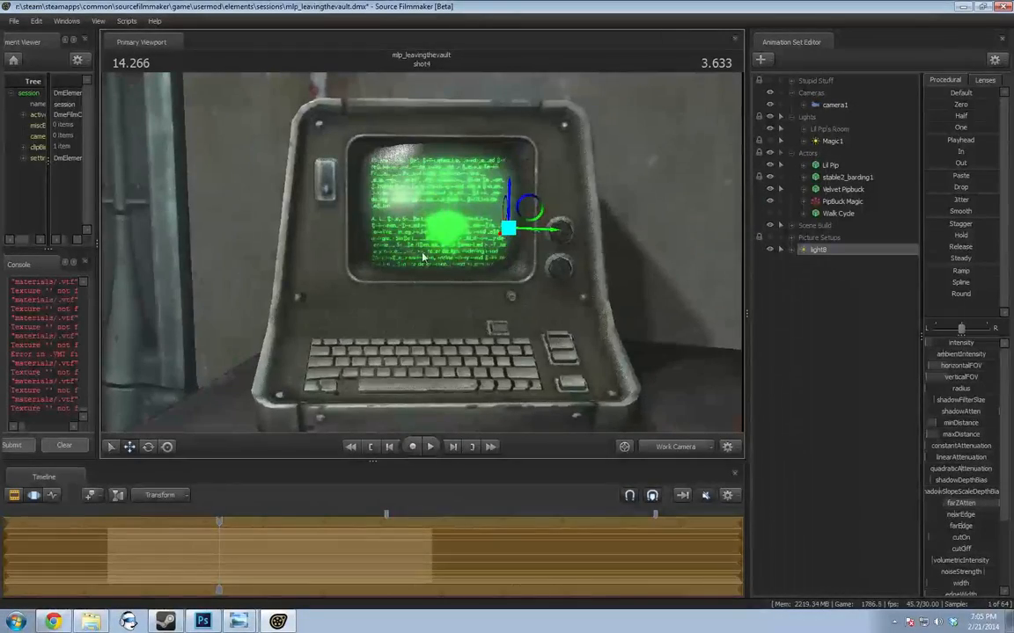
Widen the Element Viewer and show light8's properties in it
{"action": "right_click", "coordinate": [823, 249]}
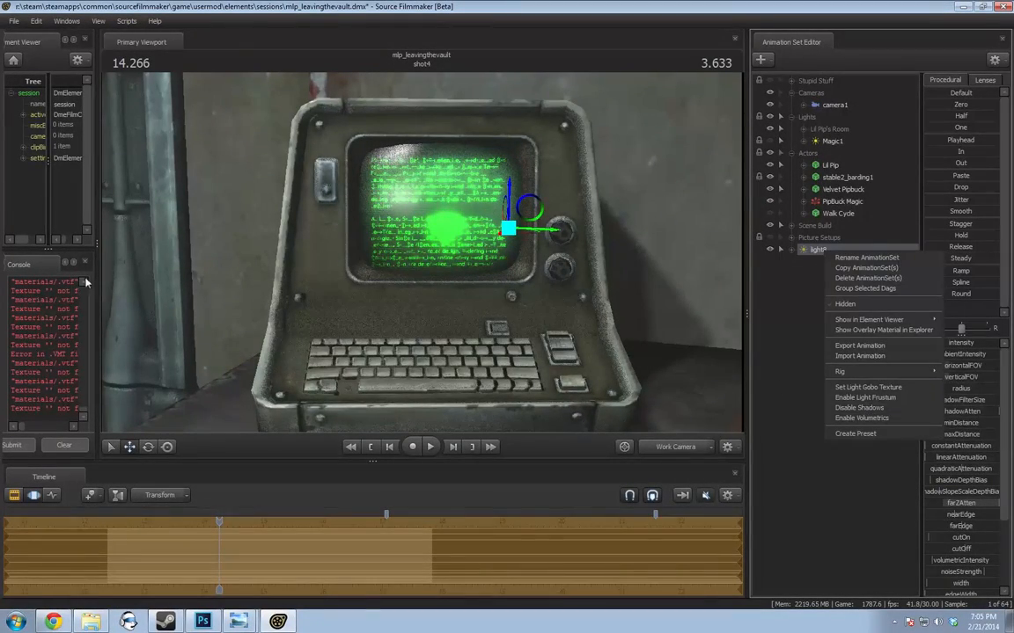
{"action": "left_click_drag", "start_coordinate": [97, 264], "coordinate": [161, 272]}
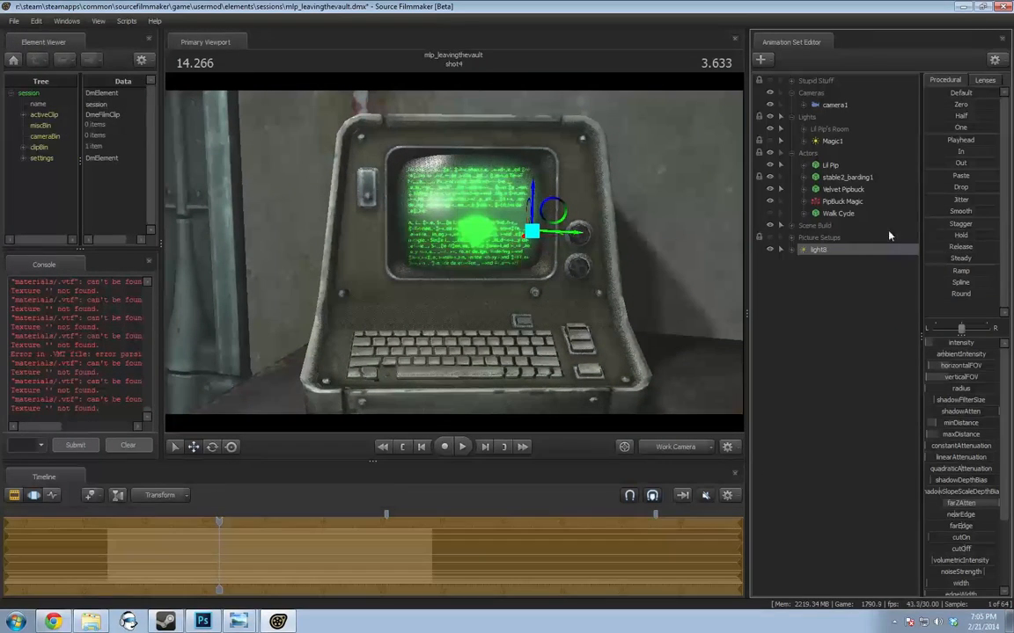
{"action": "right_click", "coordinate": [853, 250]}
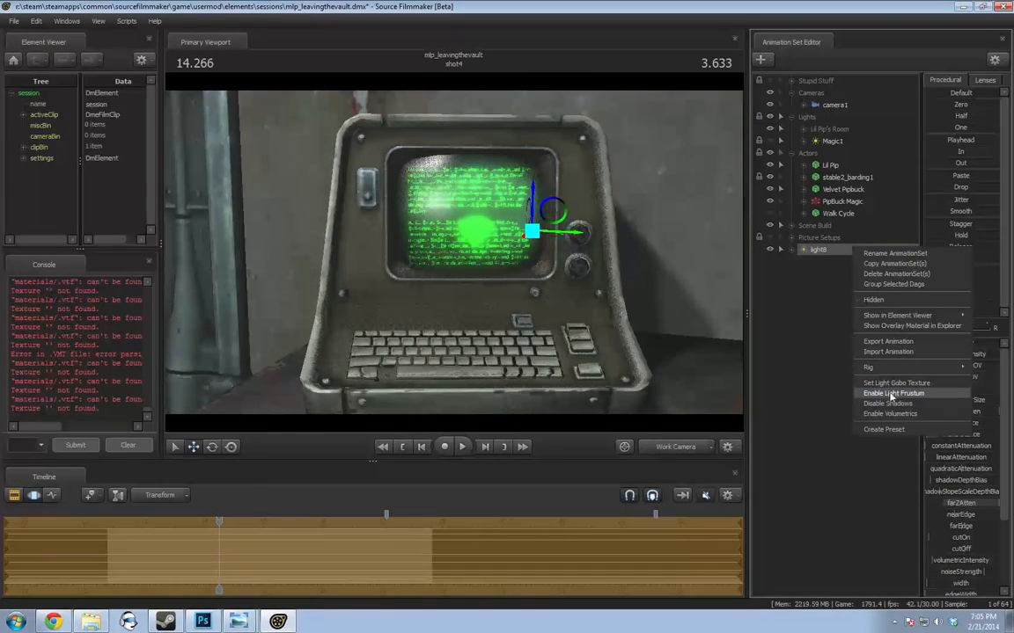
{"action": "mouse_move", "coordinate": [898, 315]}
{"action": "left_click", "coordinate": [745, 304]}
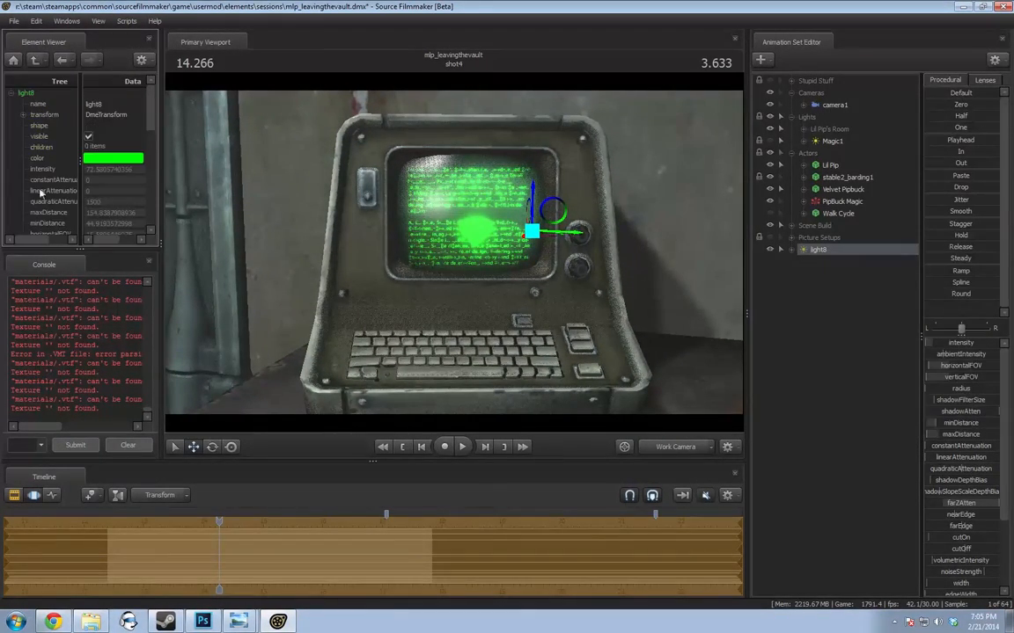
Enable uberlight for light8 in its element properties and view the terminal screen up close
{"action": "left_click_drag", "start_coordinate": [150, 104], "coordinate": [148, 169]}
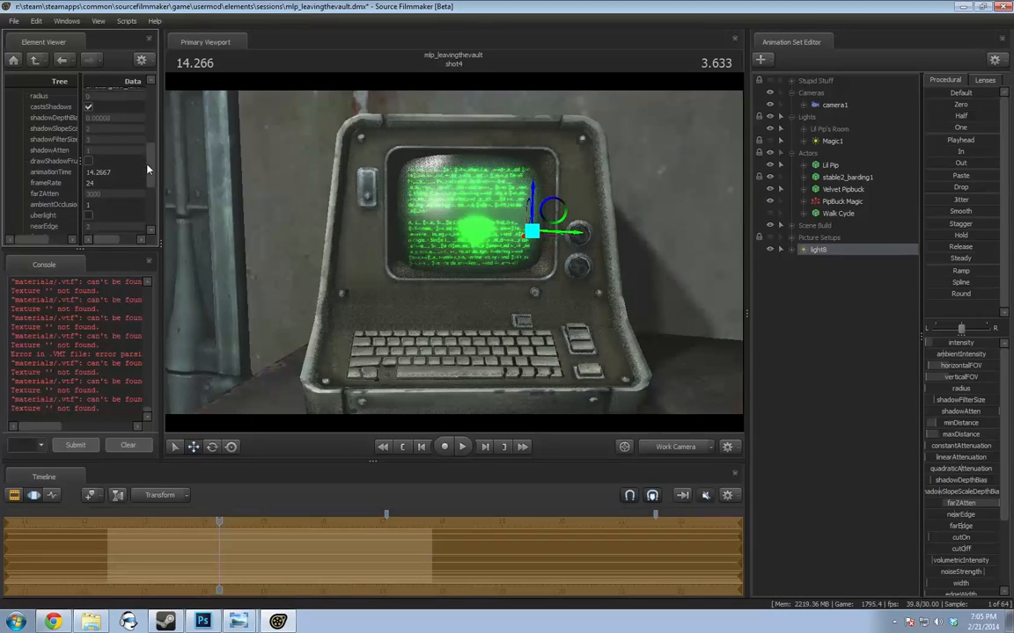
{"action": "scroll", "coordinate": [140, 175], "scroll_direction": "down", "scroll_amount": 3}
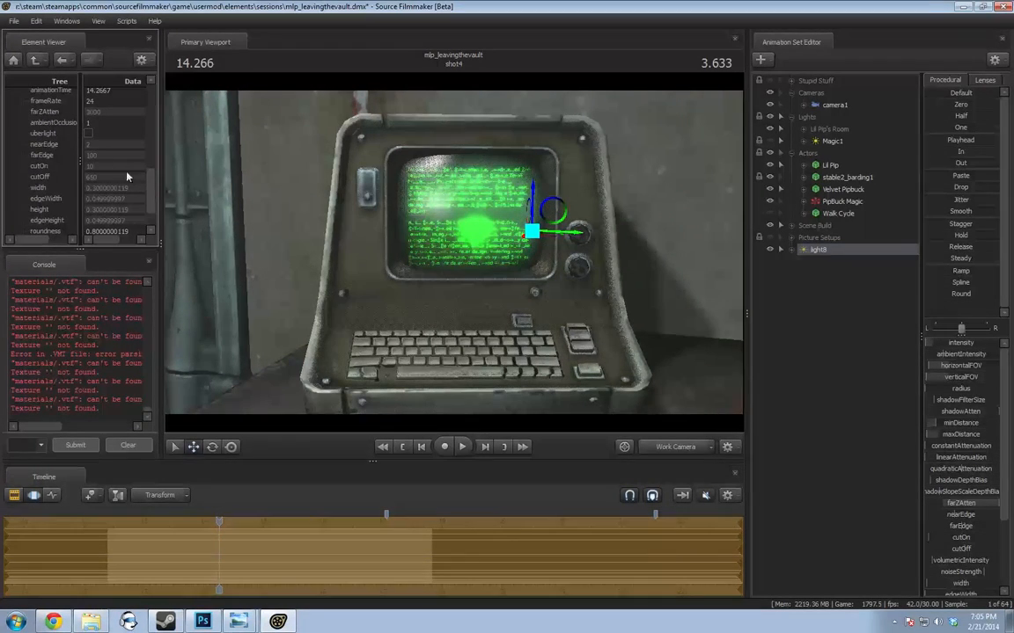
{"action": "left_click", "coordinate": [88, 133]}
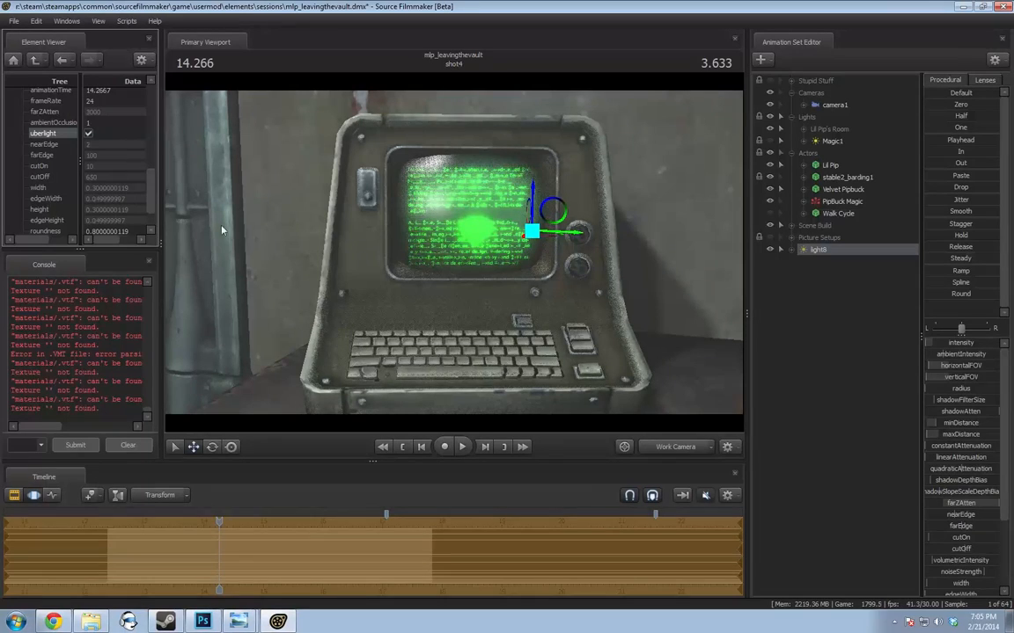
{"action": "left_click", "coordinate": [794, 280]}
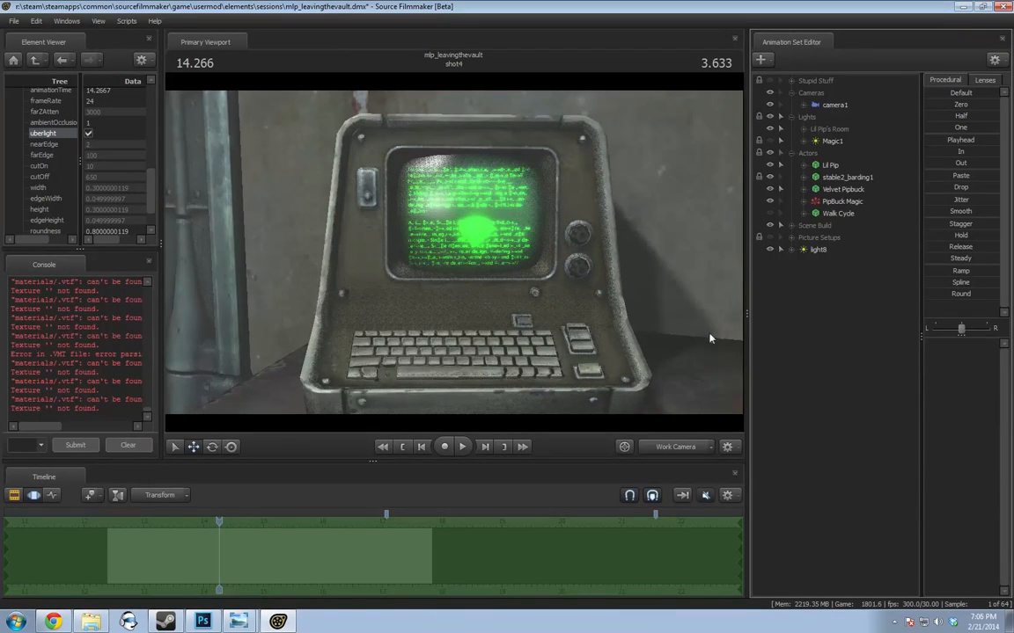
{"action": "left_click_drag", "start_coordinate": [710, 338], "coordinate": [456, 217]}
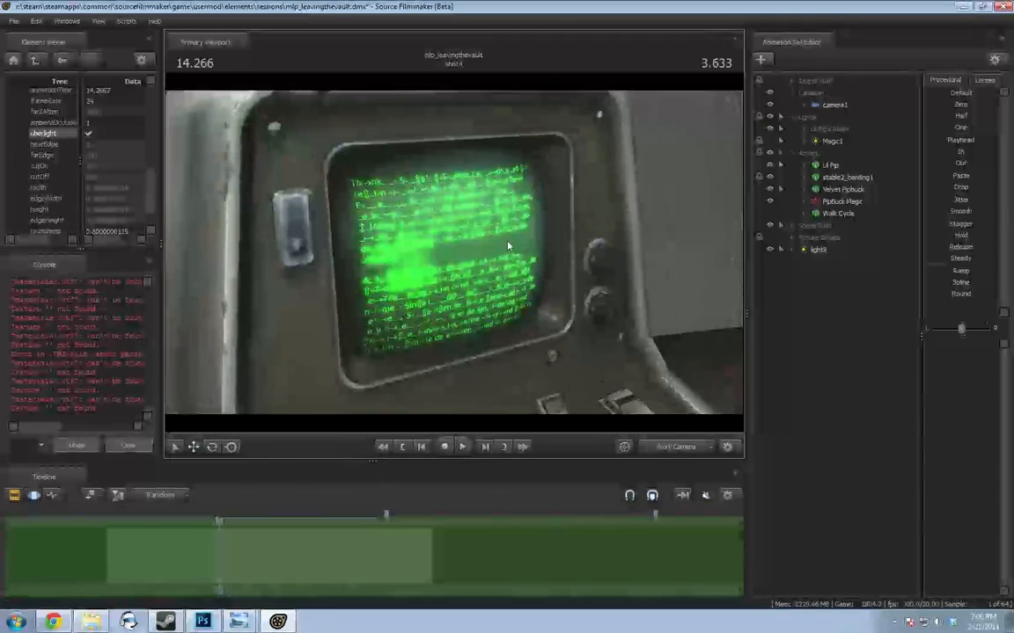
Try a farEdge change on light8, undo it, and reduce the light's height value to about 0.22
{"action": "left_click", "coordinate": [820, 250]}
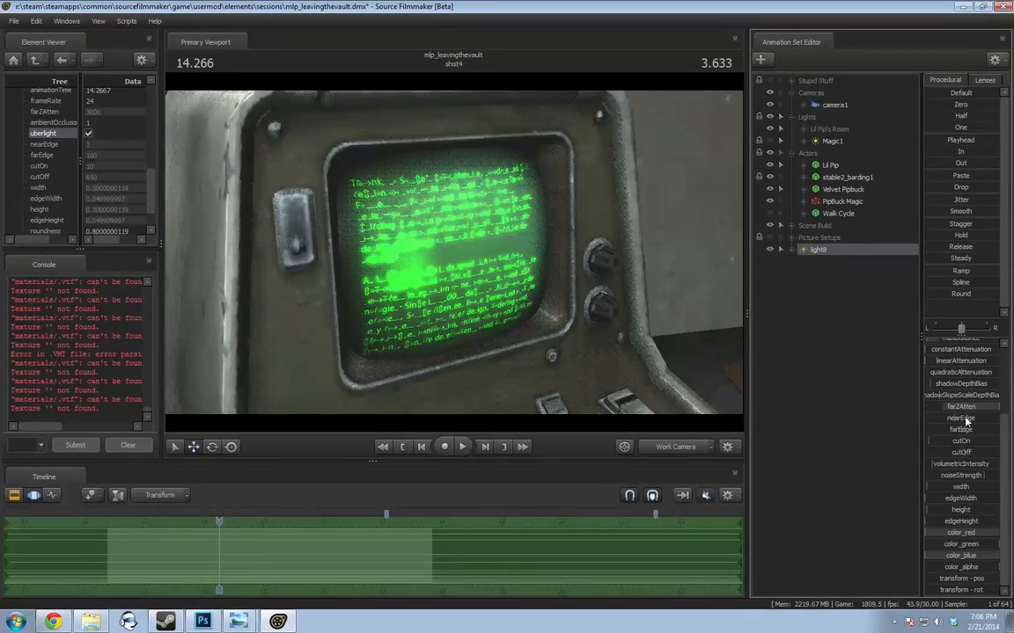
{"action": "left_click", "coordinate": [962, 431]}
{"action": "key", "text": "ctrl+z"}
{"action": "left_click_drag", "start_coordinate": [961, 486], "coordinate": [956, 510]}
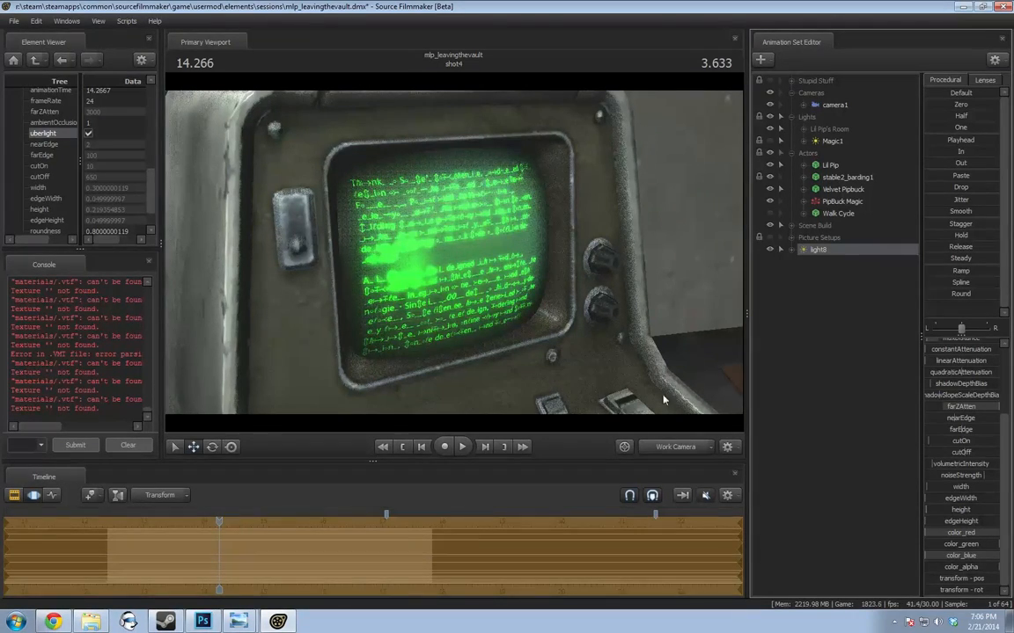
Raise light8's cutOn to about 29.15 while viewing the text spill on the wall behind the terminal
{"action": "key", "text": "s"}
{"action": "mouse_move", "coordinate": [664, 401]}
{"action": "left_mouse_down"}
{"action": "mouse_move", "coordinate": [651, 398]}
{"action": "mouse_move", "coordinate": [681, 402]}
{"action": "left_mouse_up"}
{"action": "key", "text": "a"}
{"action": "key", "text": "s"}
{"action": "left_click_drag", "start_coordinate": [962, 453], "coordinate": [935, 442]}
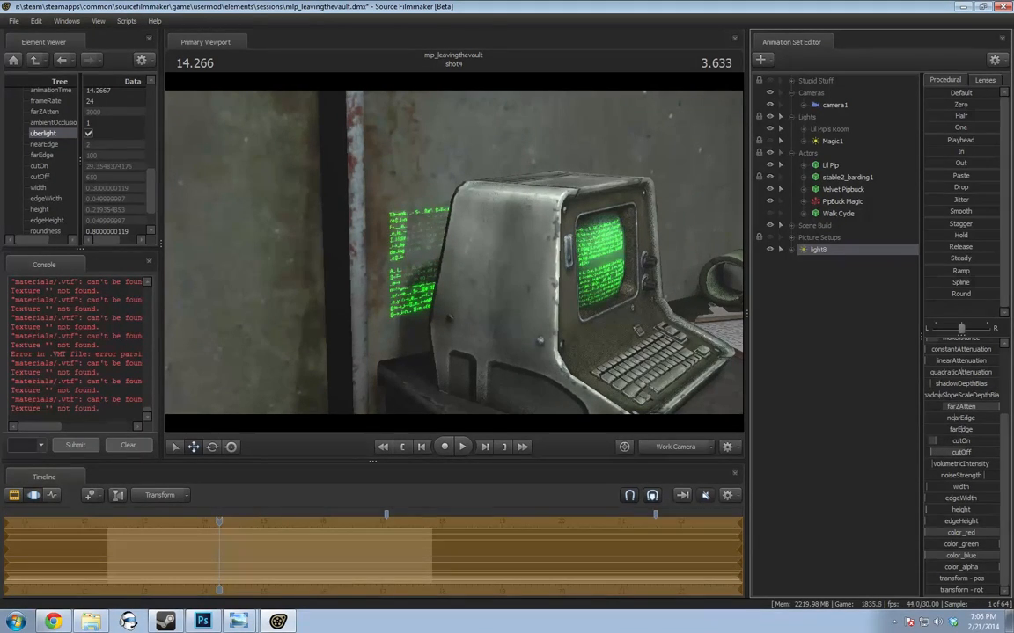
Inspect the projected text on the terminal from the front and remove light8's animation set from shot4
{"action": "mouse_move", "coordinate": [652, 357]}
{"action": "left_mouse_down"}
{"action": "mouse_move", "coordinate": [704, 352]}
{"action": "mouse_move", "coordinate": [655, 350]}
{"action": "left_mouse_up"}
{"action": "key", "text": "w"}
{"action": "key", "text": "s"}
{"action": "key", "text": "w"}
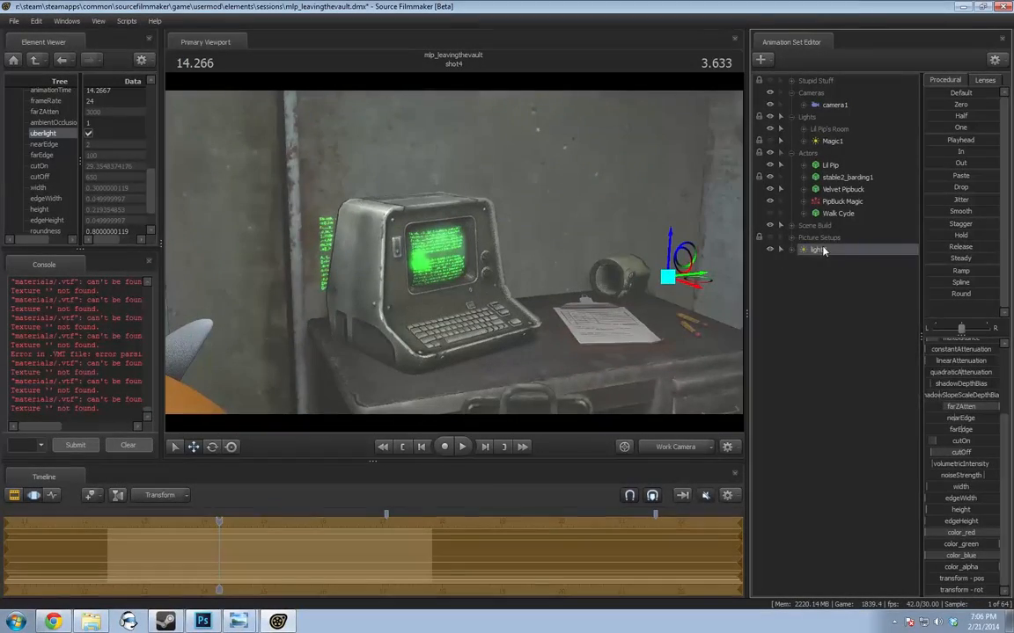
{"action": "right_click", "coordinate": [823, 251]}
{"action": "left_click", "coordinate": [857, 275]}
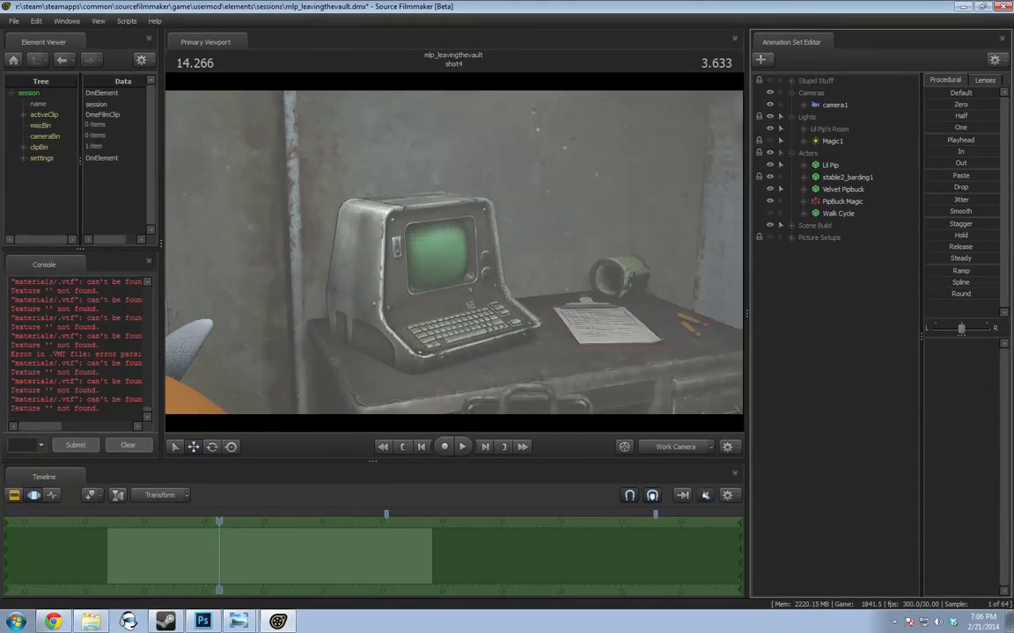
Switch to Chrome and browse the Source Filmmaker Tutorials playlist on YouTube from its later entries back to the first
{"action": "left_click", "coordinate": [64, 623]}
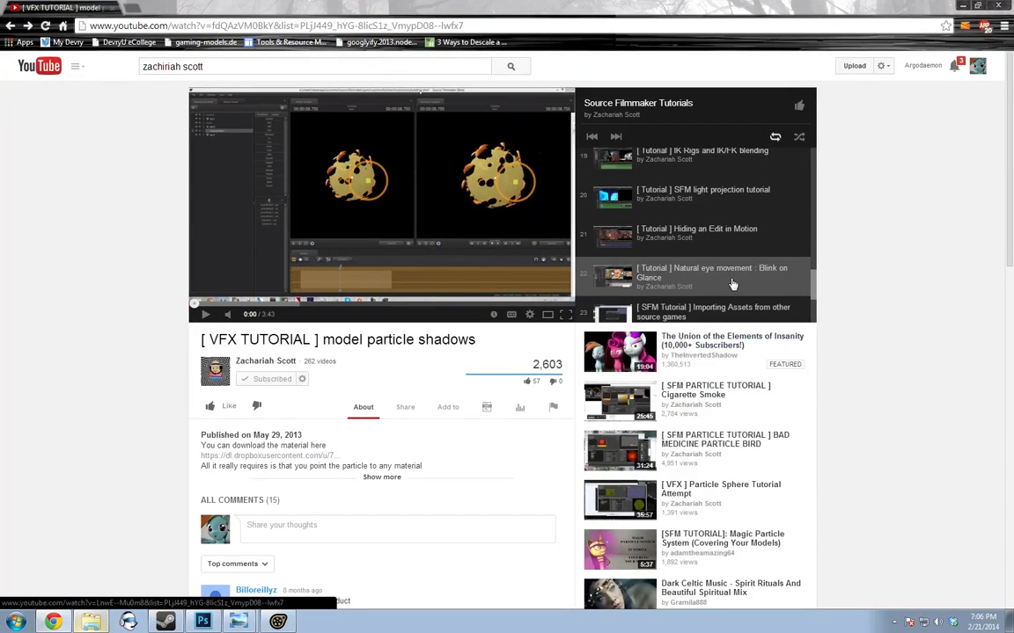
{"action": "scroll", "coordinate": [748, 286], "scroll_direction": "up", "scroll_amount": 1}
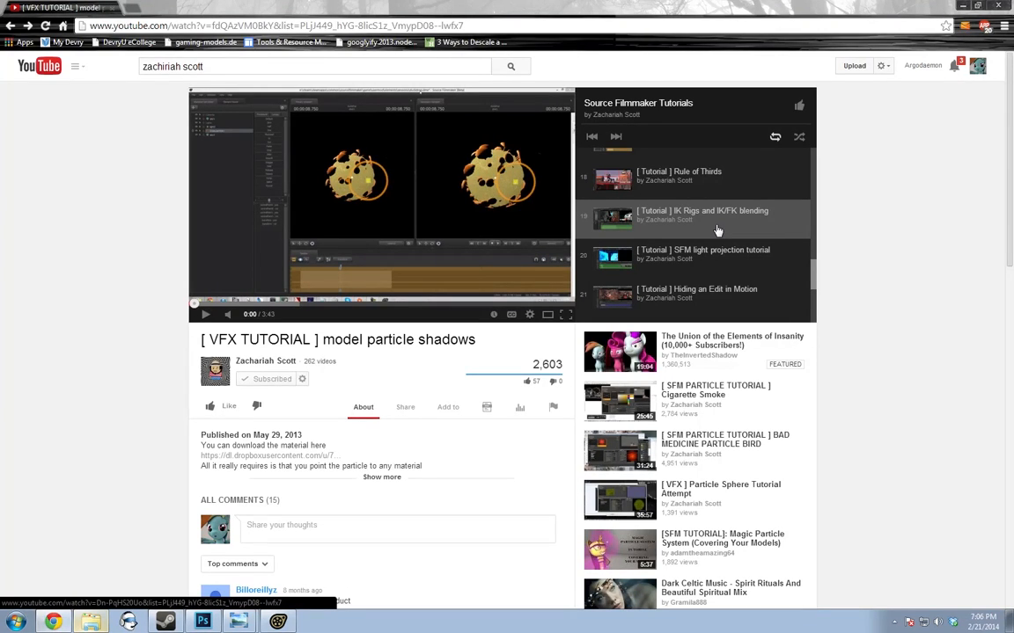
{"action": "scroll", "coordinate": [717, 230], "scroll_direction": "up", "scroll_amount": 1}
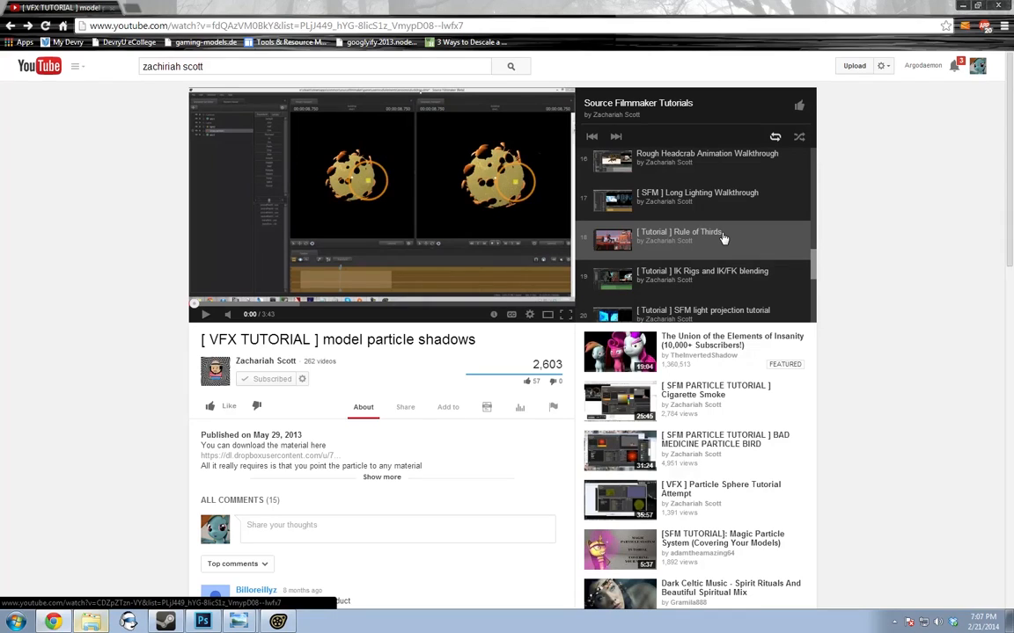
{"action": "scroll", "coordinate": [720, 238], "scroll_direction": "up", "scroll_amount": 3}
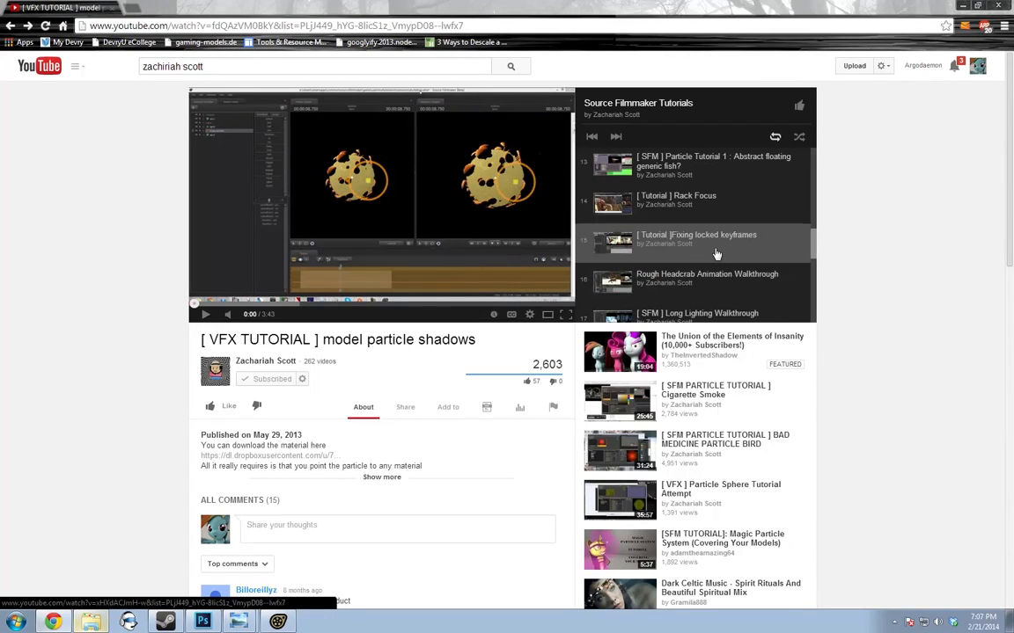
{"action": "scroll", "coordinate": [717, 254], "scroll_direction": "up", "scroll_amount": 1}
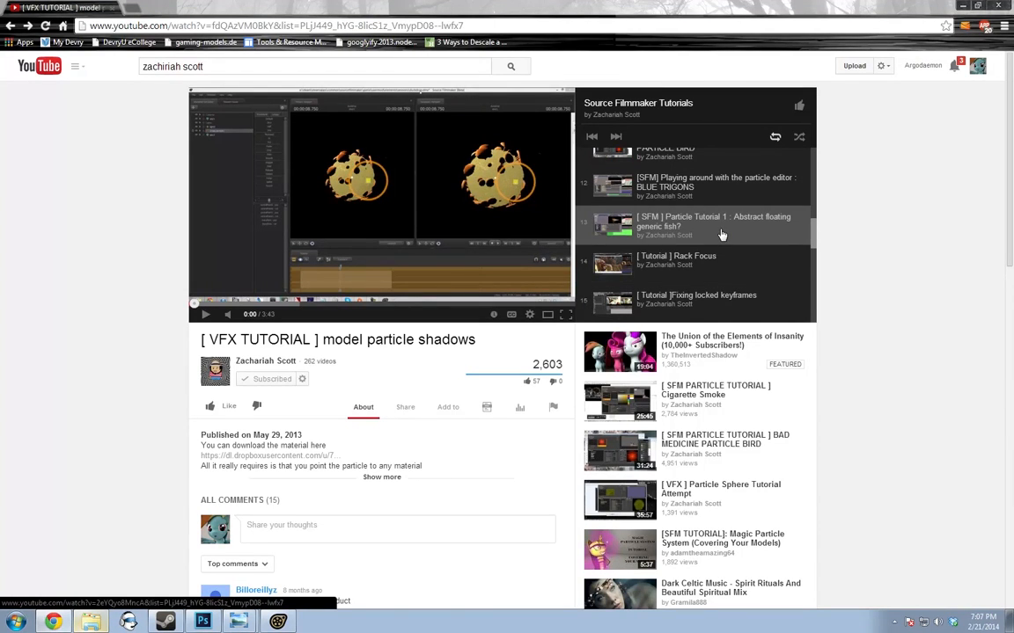
{"action": "scroll", "coordinate": [721, 234], "scroll_direction": "up", "scroll_amount": 1}
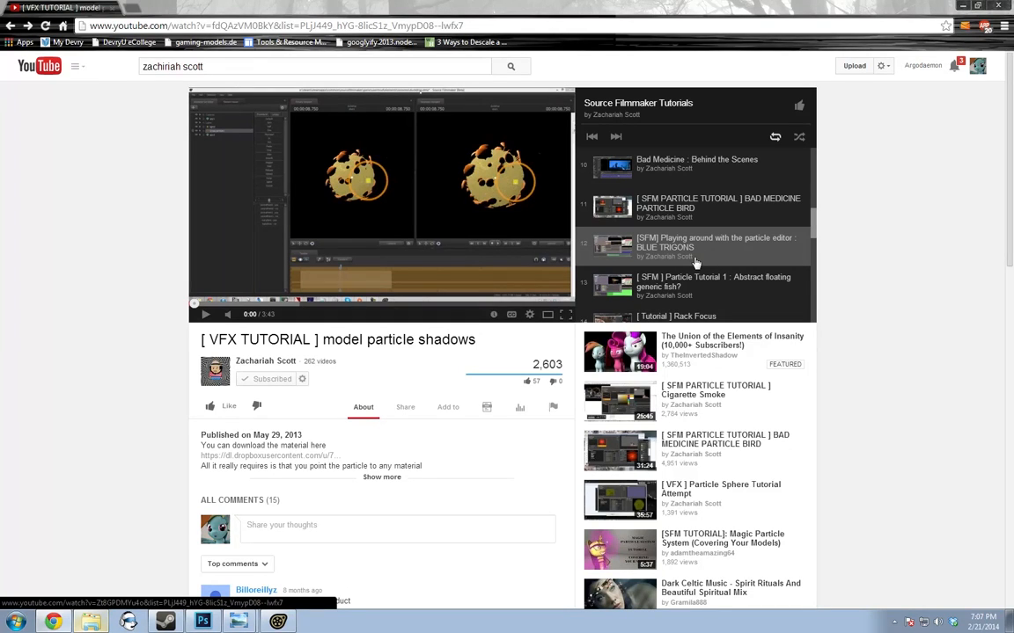
{"action": "scroll", "coordinate": [695, 263], "scroll_direction": "up", "scroll_amount": 5}
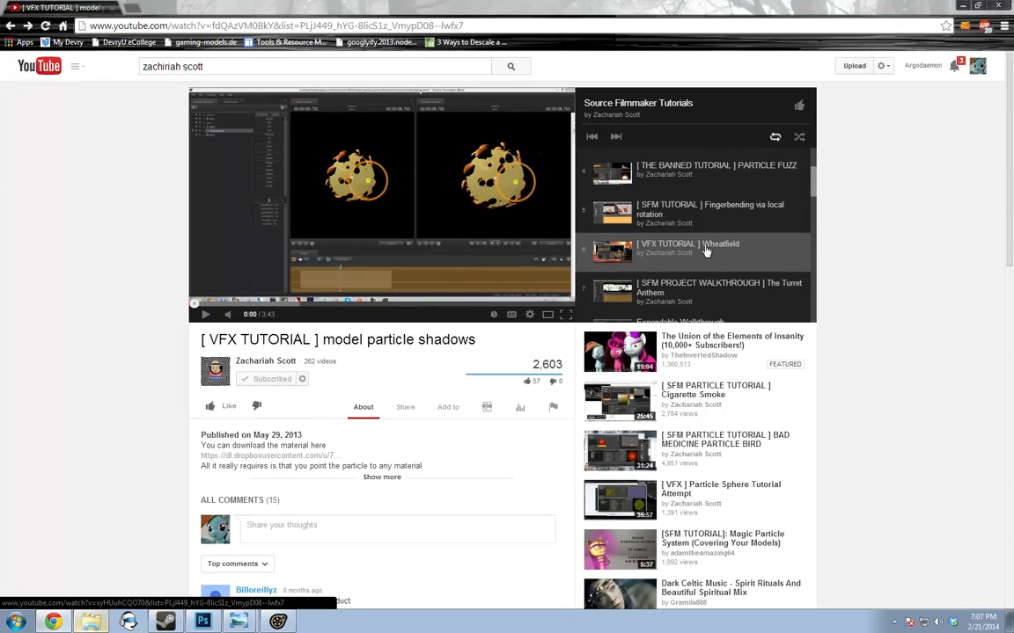
{"action": "scroll", "coordinate": [735, 262], "scroll_direction": "up", "scroll_amount": 1}
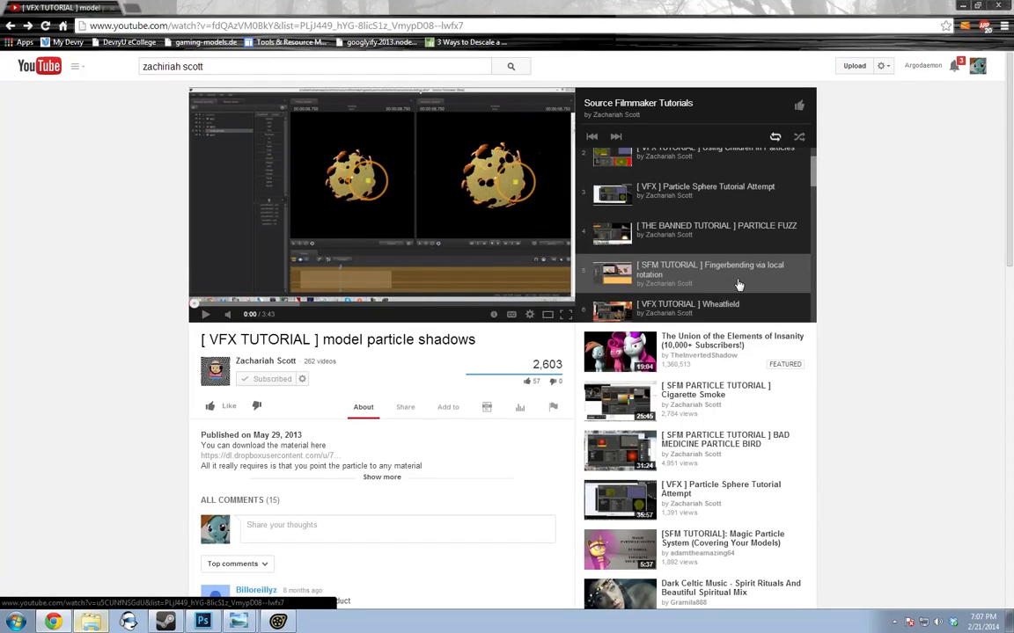
{"action": "scroll", "coordinate": [738, 264], "scroll_direction": "up", "scroll_amount": 1}
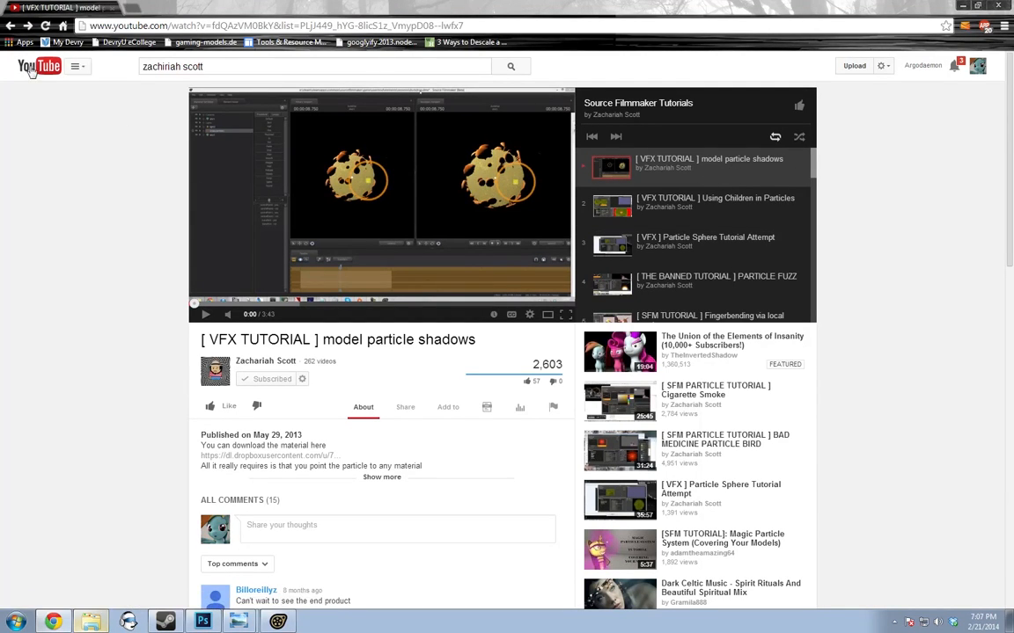
Go back to the tutorial author's channel and view its recent uploads and its playlists
{"action": "left_click", "coordinate": [11, 26]}
{"action": "left_click", "coordinate": [10, 26]}
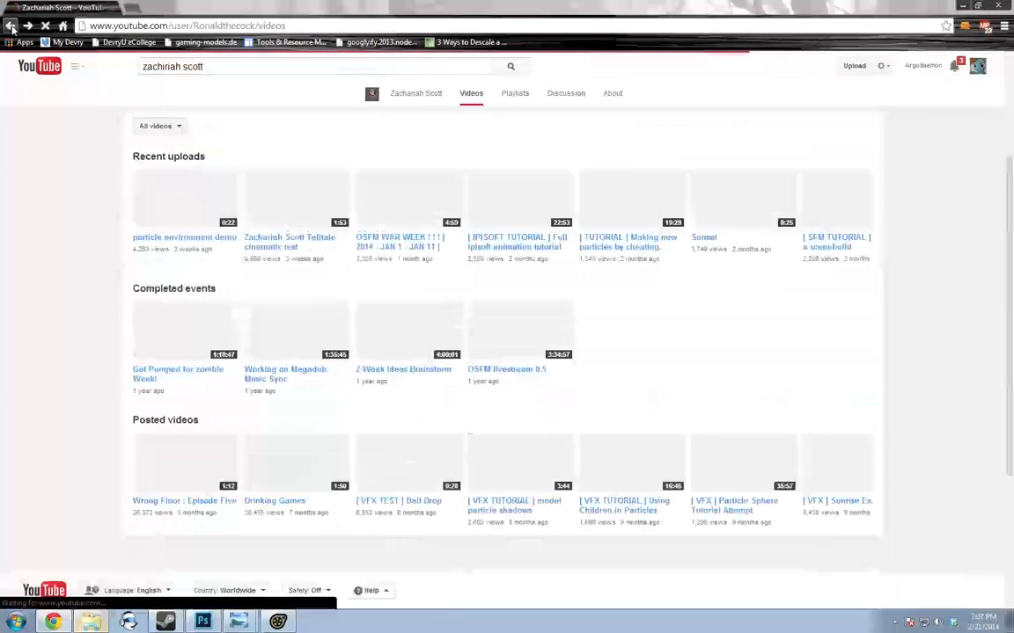
{"action": "scroll", "coordinate": [161, 275], "scroll_direction": "up", "scroll_amount": 2}
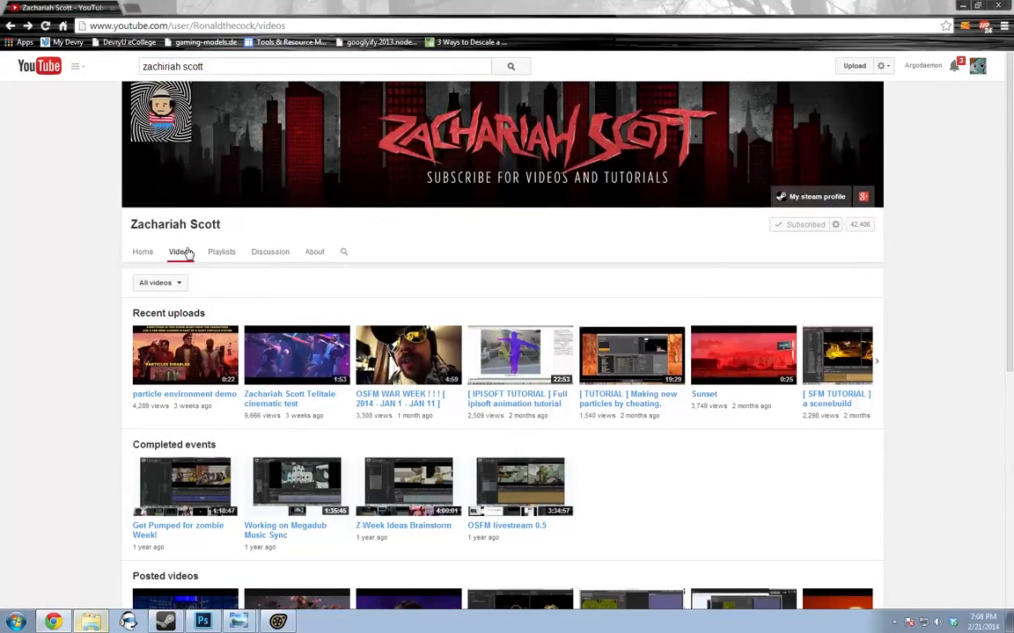
{"action": "left_click", "coordinate": [172, 316]}
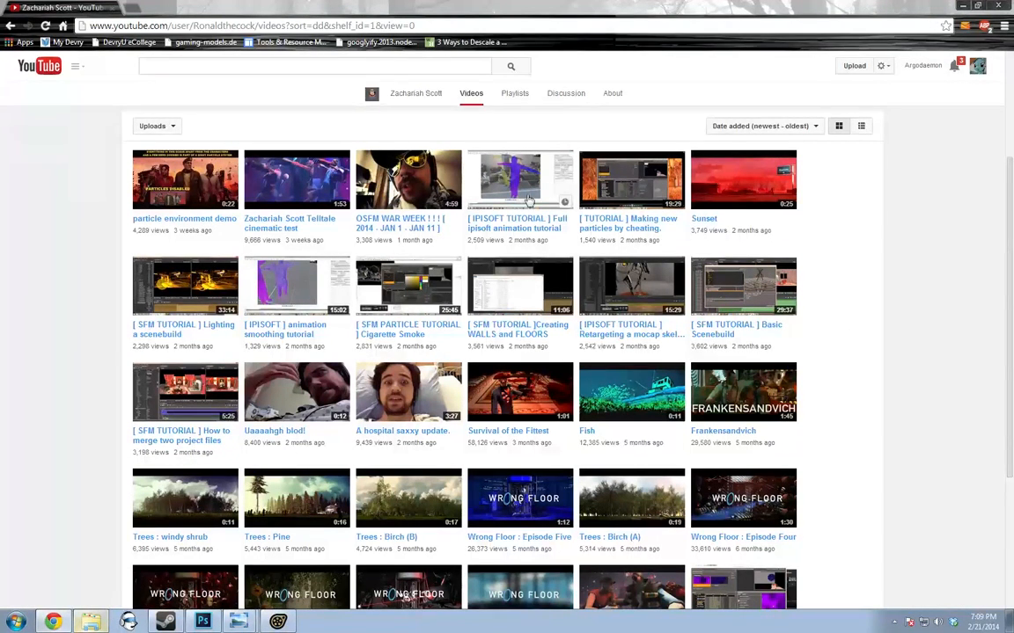
{"action": "left_click", "coordinate": [517, 94]}
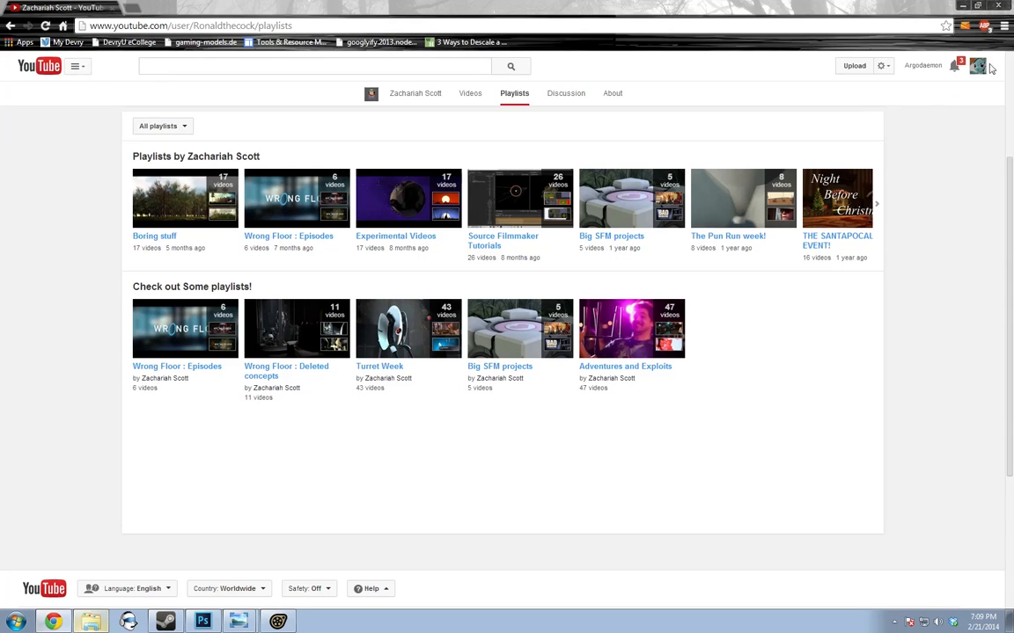
Read the YouTube notification about a comment mention and return to the notification list
{"action": "left_click", "coordinate": [962, 64]}
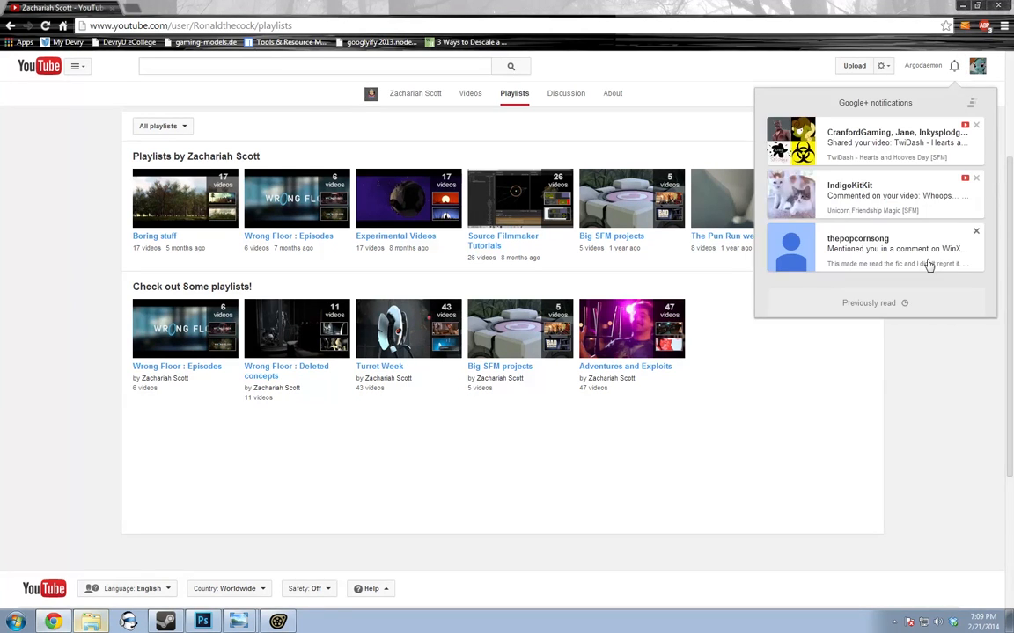
{"action": "left_click", "coordinate": [889, 262]}
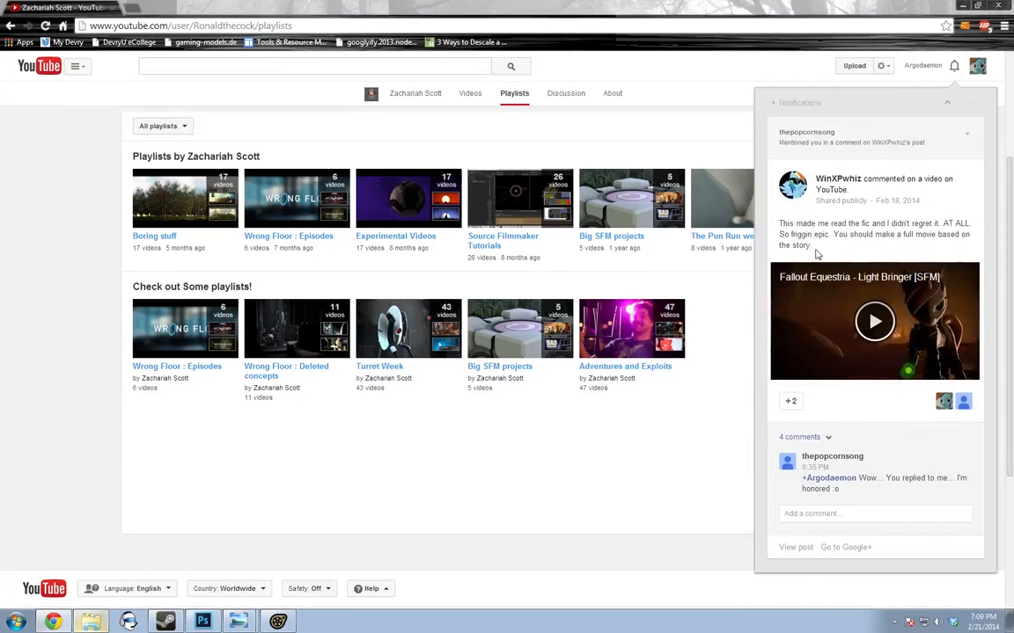
{"action": "left_click", "coordinate": [790, 104]}
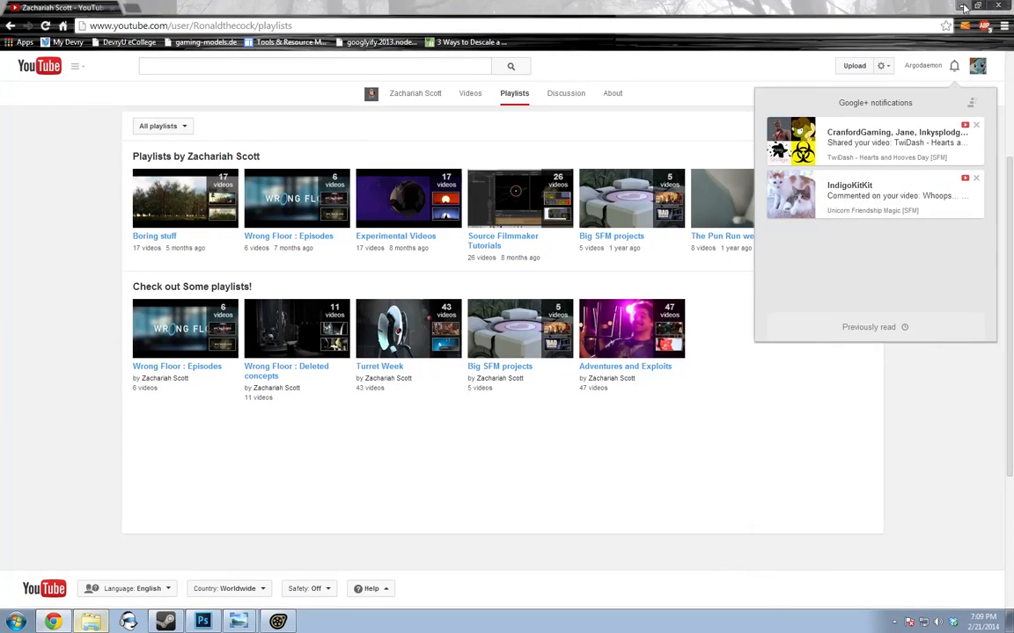
Return to Source Filmmaker, view shot25 through camera1 and show the whole session's shots in the Clip Editor
{"action": "left_click", "coordinate": [963, 7]}
{"action": "left_click_drag", "start_coordinate": [211, 523], "coordinate": [611, 593]}
{"action": "left_click", "coordinate": [666, 450]}
{"action": "scroll", "coordinate": [554, 549], "scroll_direction": "down", "scroll_amount": 10}
{"action": "middle_click_drag", "start_coordinate": [611, 593], "coordinate": [564, 594]}
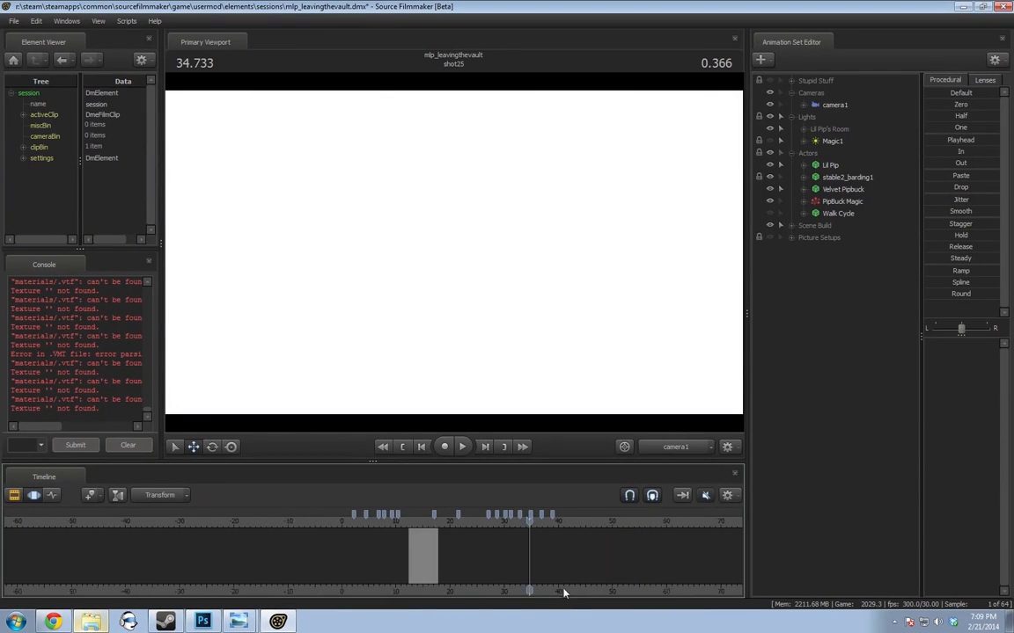
{"action": "key", "text": "ctrl+1"}
{"action": "scroll", "coordinate": [602, 540], "scroll_direction": "down", "scroll_amount": 1}
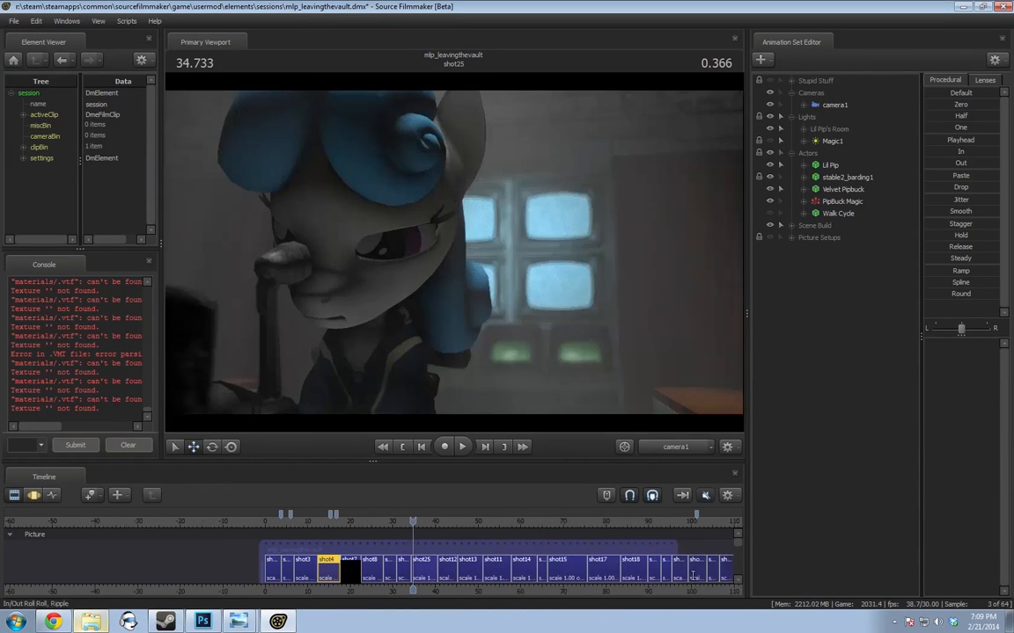
{"action": "scroll", "coordinate": [380, 528], "scroll_direction": "down", "scroll_amount": 6}
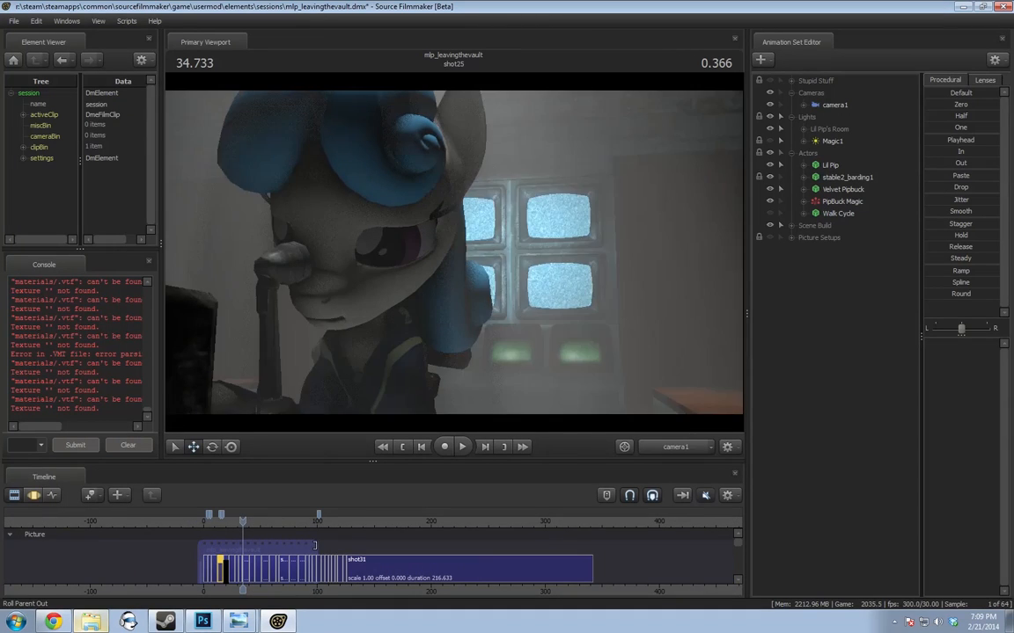
Scrub through shot24 to shot27 and play a brief moment of shot27, stopping at about 114.37 seconds
{"action": "left_click", "coordinate": [322, 520]}
{"action": "left_click_drag", "start_coordinate": [322, 520], "coordinate": [321, 520]}
{"action": "scroll", "coordinate": [475, 527], "scroll_direction": "up", "scroll_amount": 10}
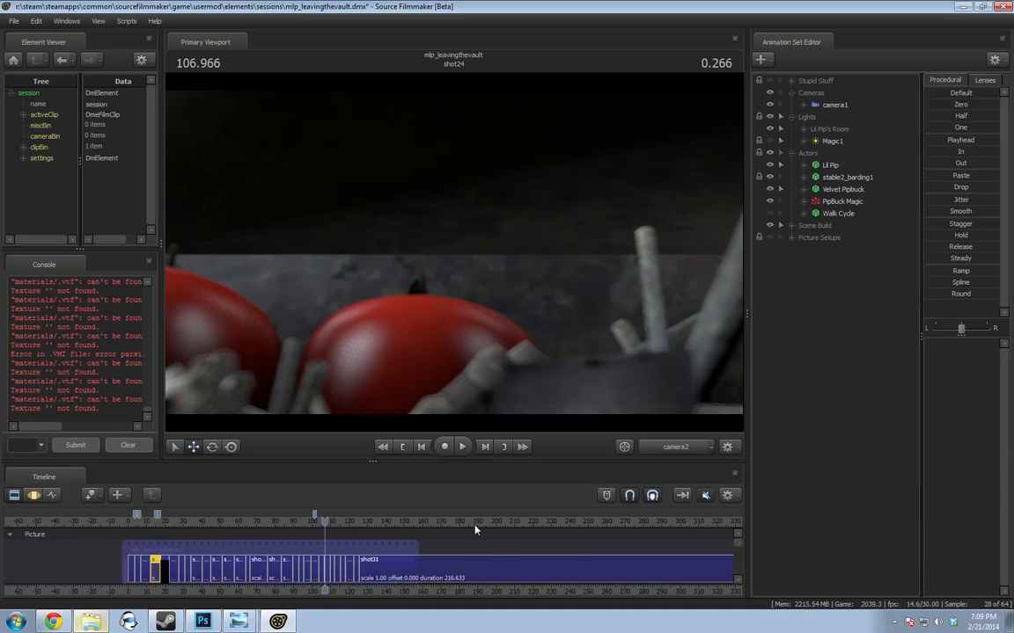
{"action": "left_click", "coordinate": [450, 520]}
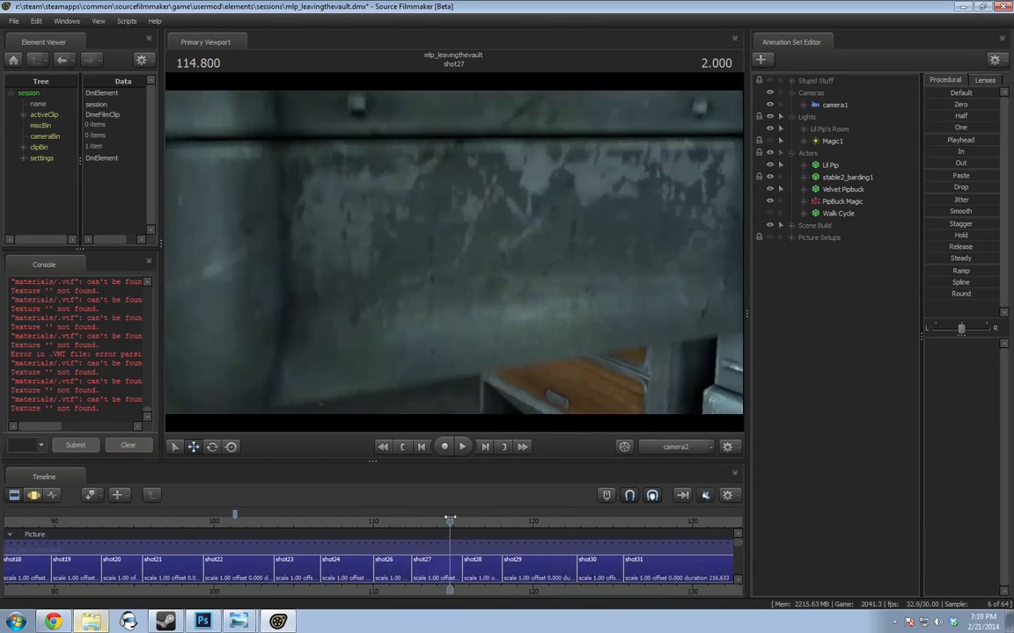
{"action": "left_click_drag", "start_coordinate": [449, 520], "coordinate": [439, 519]}
{"action": "key", "text": "space"}
{"action": "key", "text": "space"}
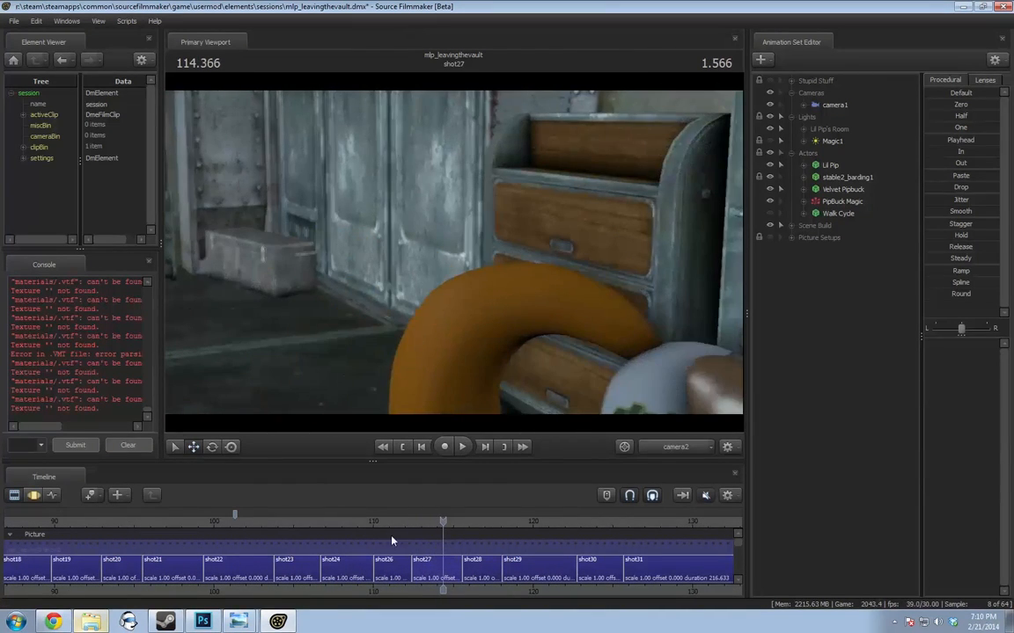
Play the sequence from about 114.7 seconds in shot27 through to the start of shot31
{"action": "key", "text": "F3"}
{"action": "key", "text": "F2"}
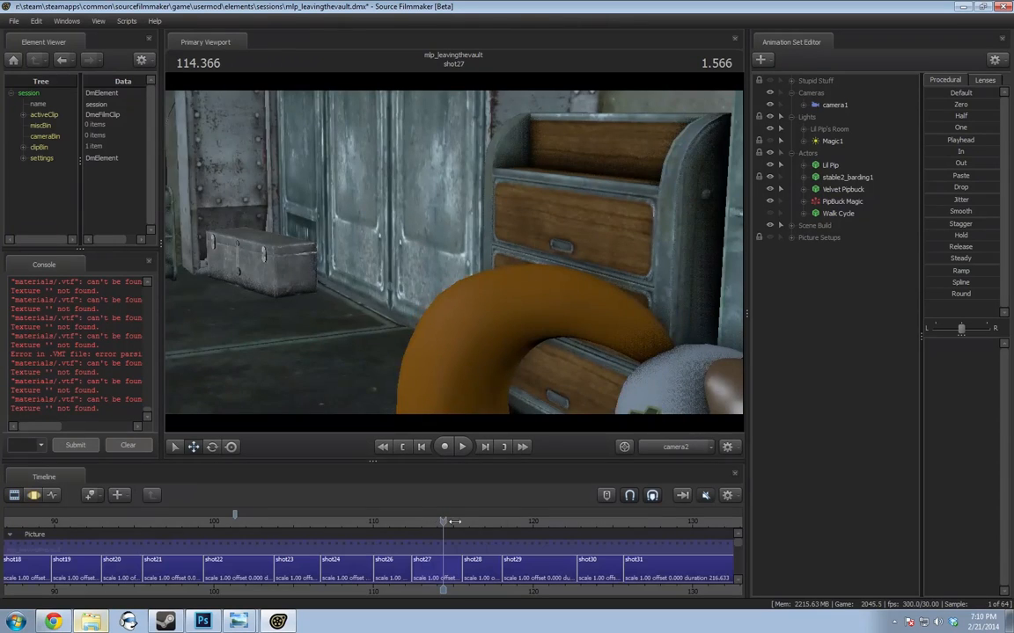
{"action": "middle_click_drag", "start_coordinate": [553, 591], "coordinate": [445, 587]}
{"action": "left_click_drag", "start_coordinate": [336, 521], "coordinate": [340, 522]}
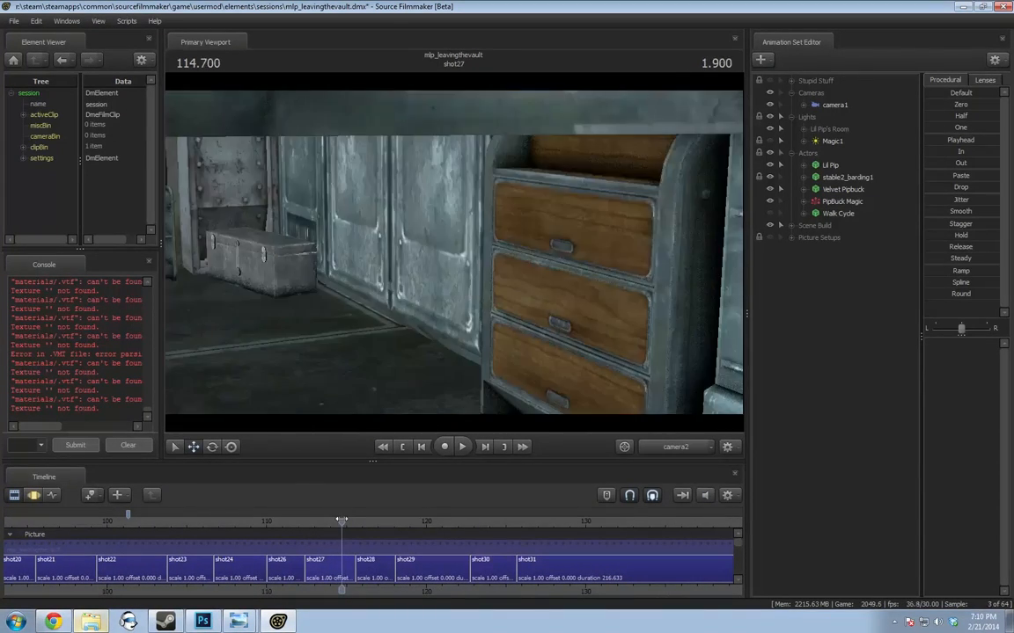
{"action": "middle_click_drag", "start_coordinate": [441, 595], "coordinate": [391, 596]}
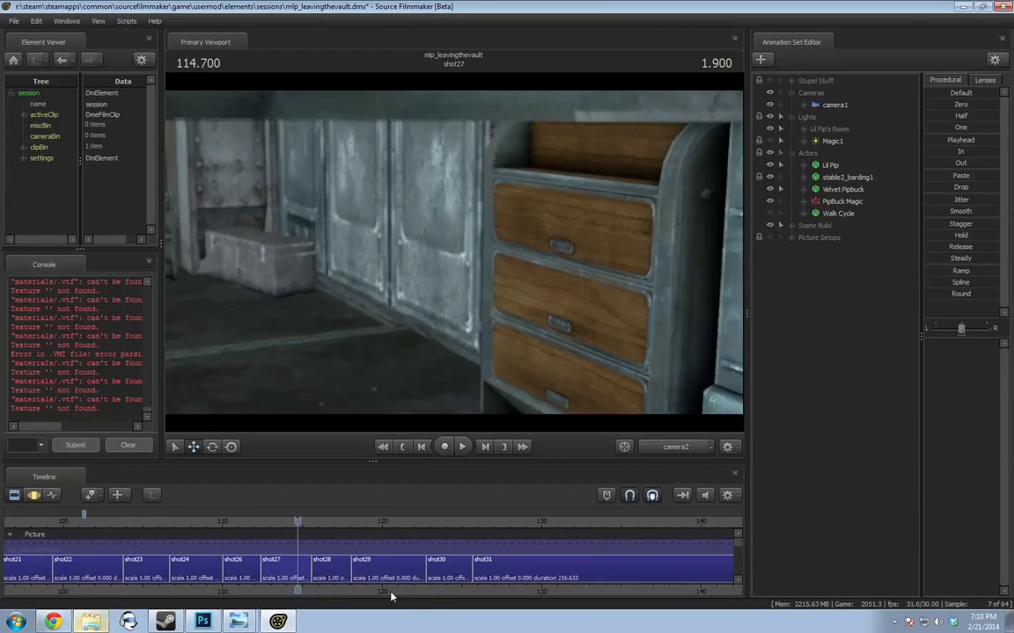
{"action": "key", "text": "space"}
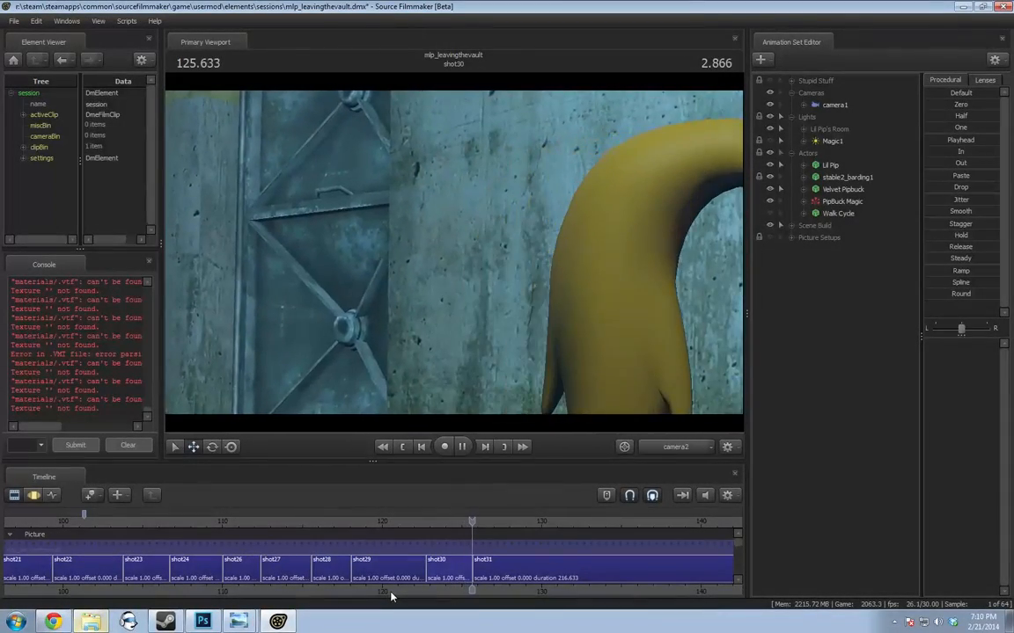
{"action": "key", "text": "space"}
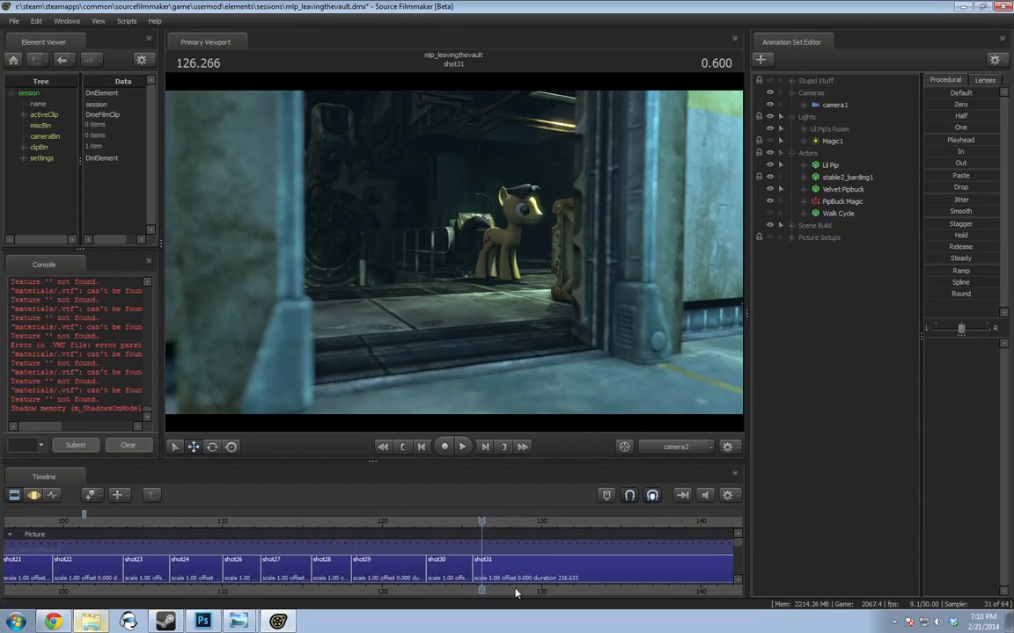
Switch to the Work Camera in shot31 and frame the two guard ponies inside the doorway up close
{"action": "scroll", "coordinate": [516, 594], "scroll_direction": "down", "scroll_amount": 3}
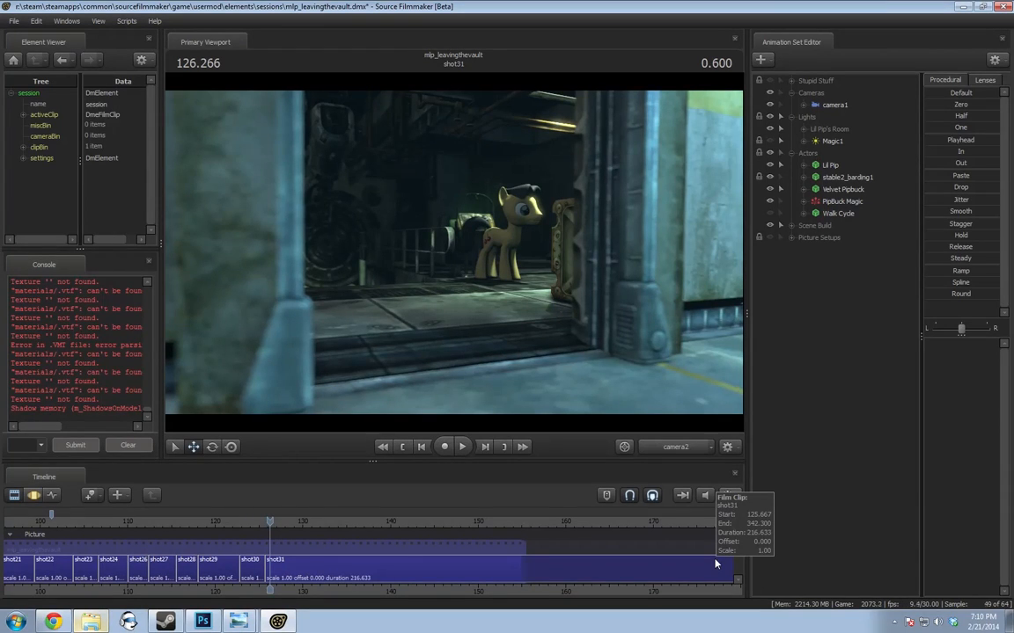
{"action": "left_click", "coordinate": [686, 448]}
{"action": "key", "text": "w"}
{"action": "left_click_drag", "start_coordinate": [545, 264], "coordinate": [485, 264]}
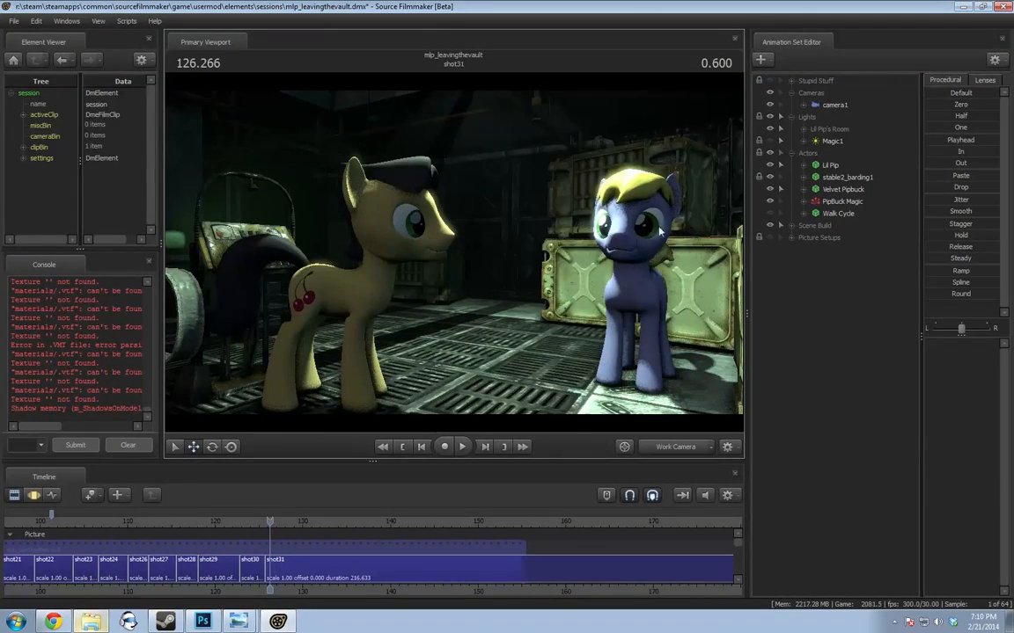
{"action": "left_click_drag", "start_coordinate": [485, 264], "coordinate": [448, 267]}
Select shot31 and create an animation set for a new model, filtering by "bard" and choosing stable2_barding.mdl
{"action": "right_click", "coordinate": [815, 297]}
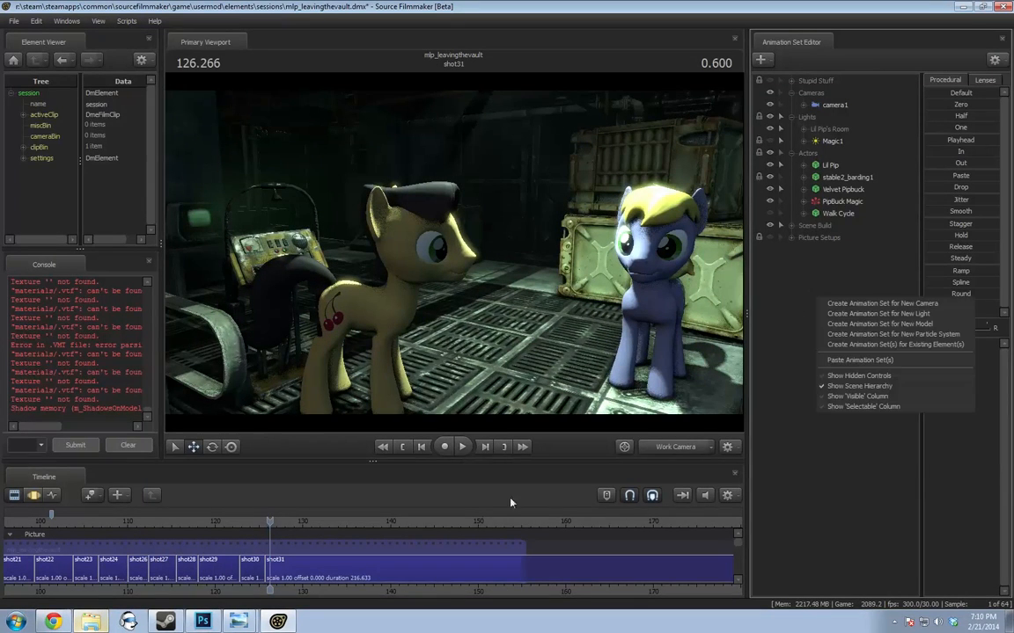
{"action": "left_click", "coordinate": [288, 567]}
{"action": "right_click", "coordinate": [856, 321]}
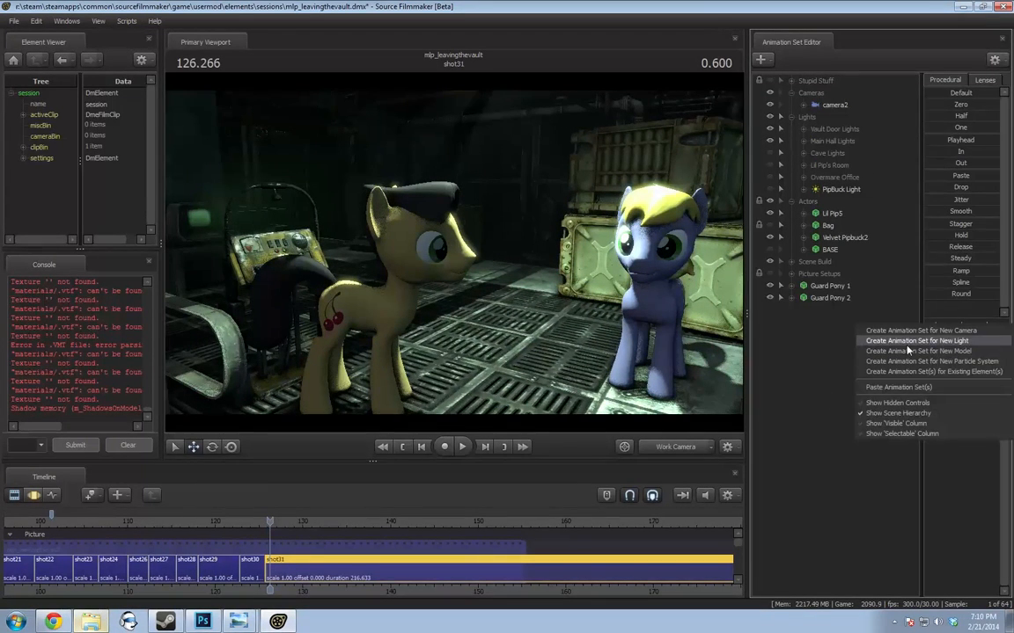
{"action": "left_click", "coordinate": [909, 356]}
{"action": "type", "text": "bard"}
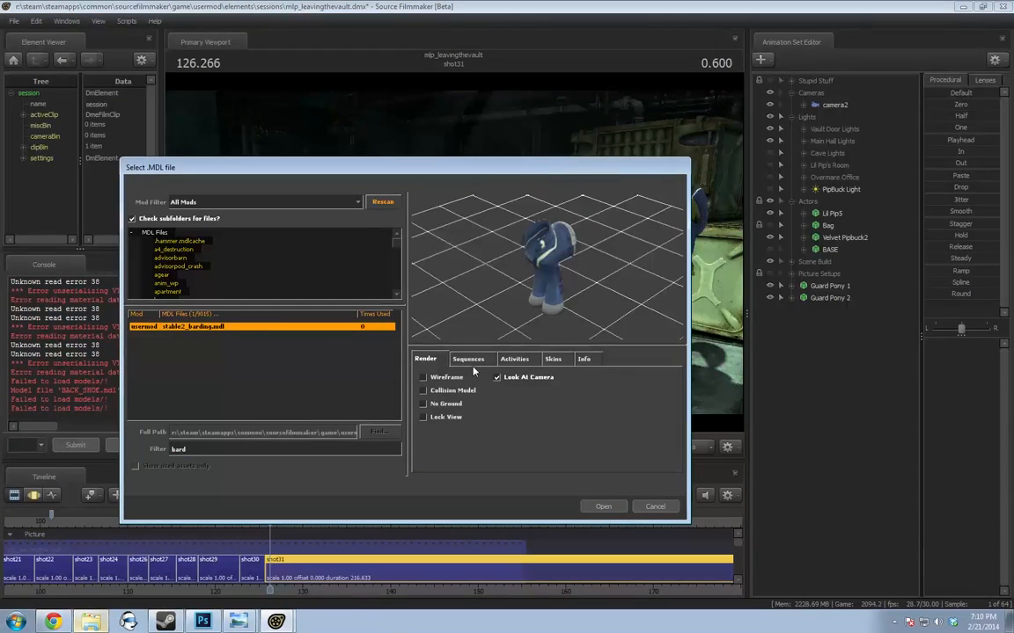
{"action": "key", "text": "Return"}
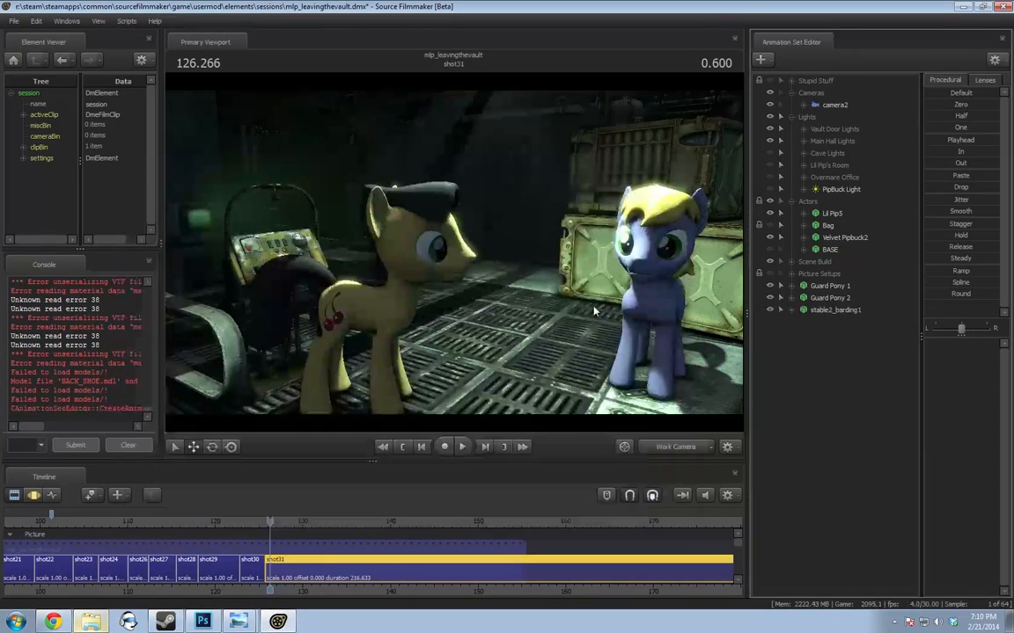
Snap stable2_barding1 onto the cherry-marked guard pony by applying the Zero preset in the Motion Editor
{"action": "left_click", "coordinate": [833, 311]}
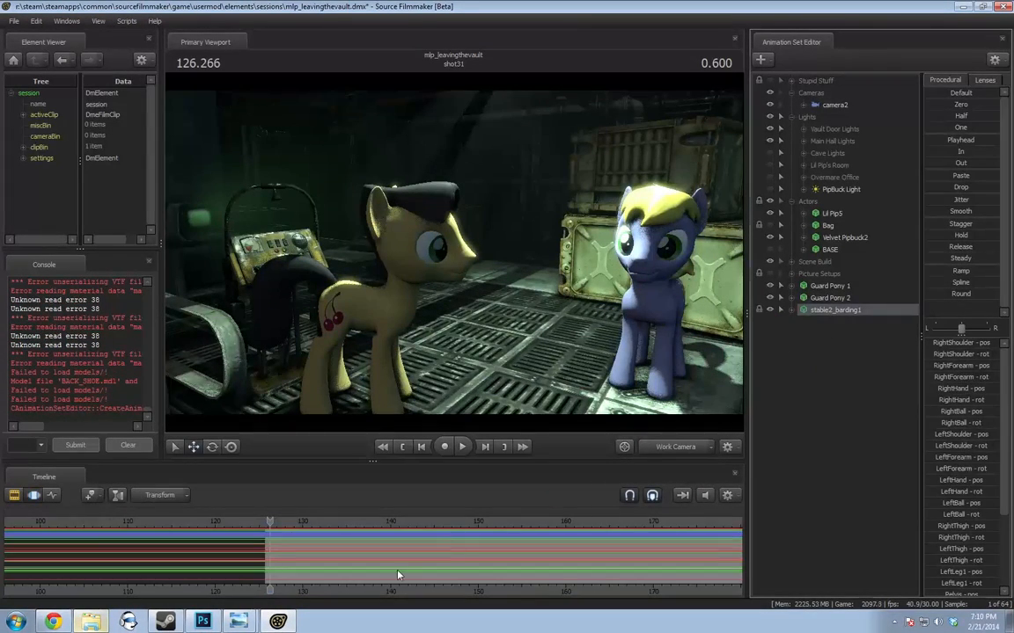
{"action": "double_click", "coordinate": [959, 106]}
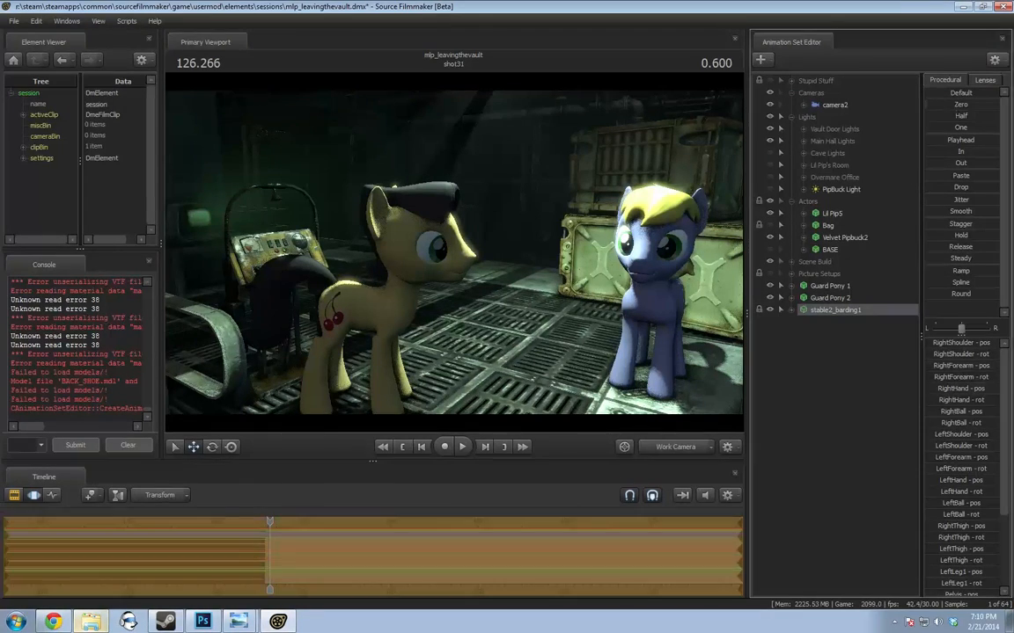
{"action": "left_click", "coordinate": [365, 404], "text": "ctrl"}
{"action": "key", "text": "w"}
{"action": "left_click_drag", "start_coordinate": [454, 253], "coordinate": [444, 317]}
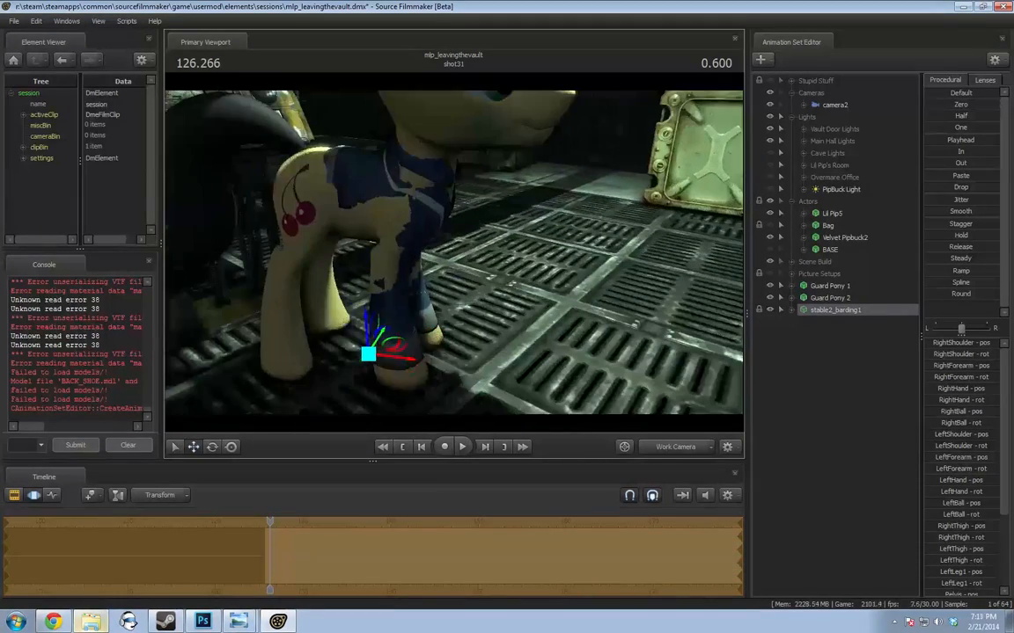
Examine the barding's fit on the guard pony from the front and side, and from a distance alongside the second guard
{"action": "key", "text": "d"}
{"action": "left_click_drag", "start_coordinate": [515, 250], "coordinate": [450, 254]}
{"action": "key", "text": "d"}
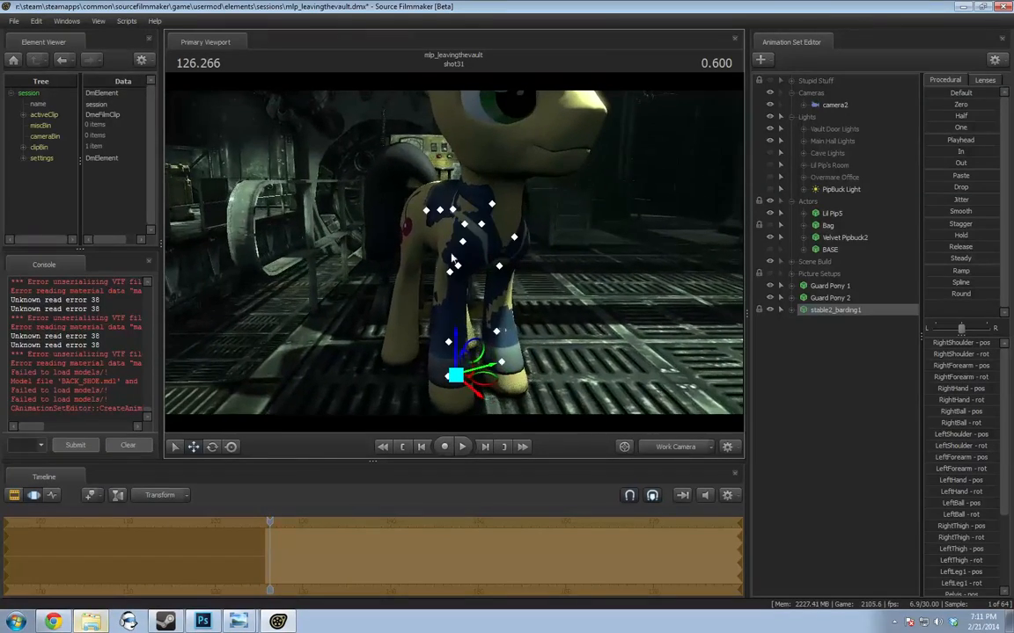
{"action": "left_click_drag", "start_coordinate": [319, 280], "coordinate": [339, 280]}
{"action": "key", "text": "a"}
{"action": "left_click_drag", "start_coordinate": [454, 253], "coordinate": [495, 255]}
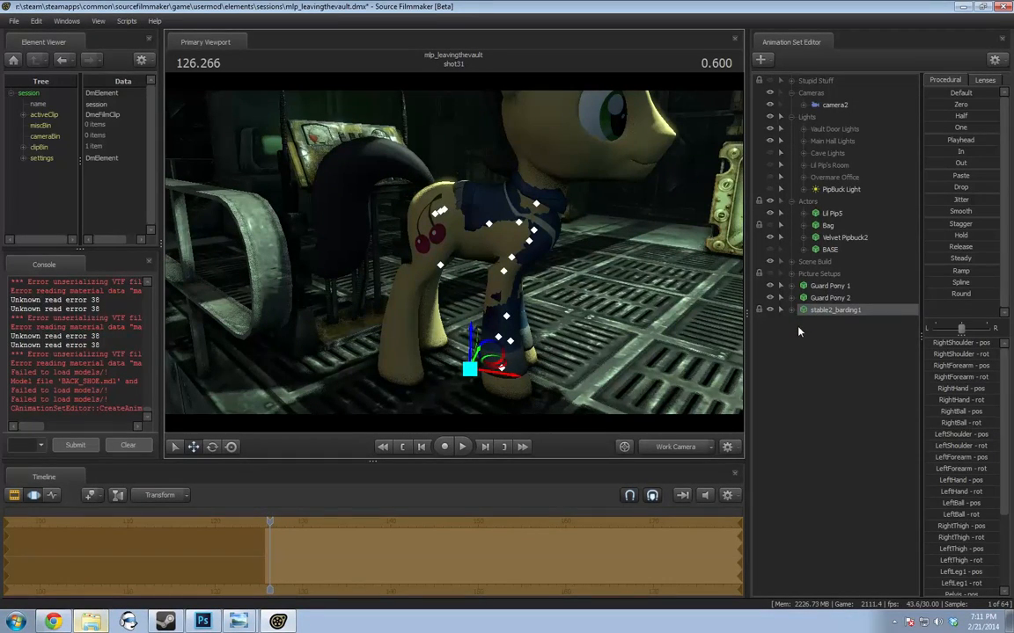
{"action": "left_click_drag", "start_coordinate": [607, 317], "coordinate": [651, 319]}
{"action": "left_click_drag", "start_coordinate": [454, 264], "coordinate": [473, 284]}
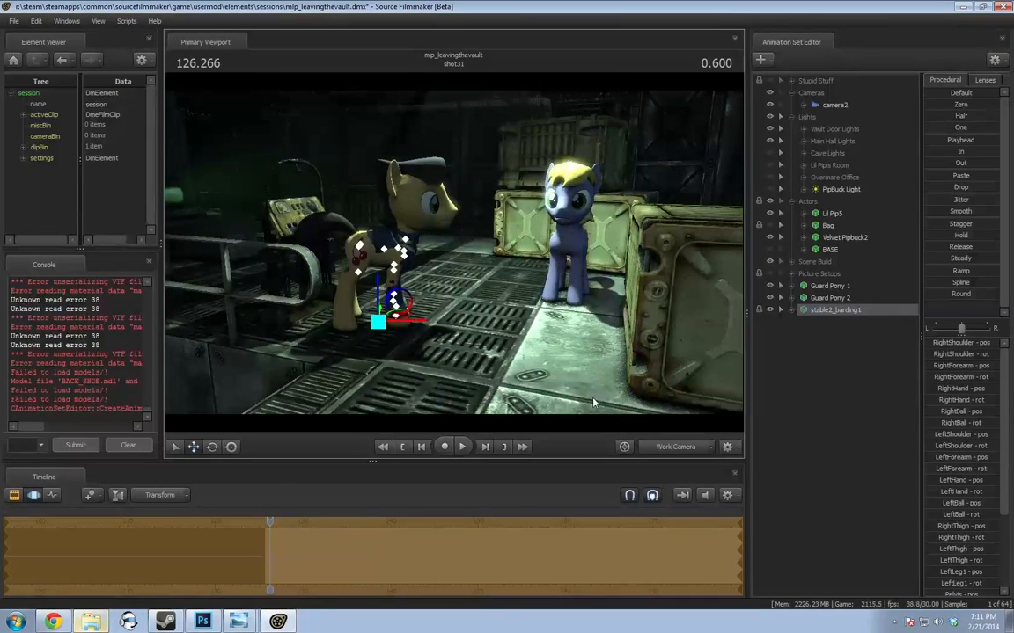
Return to the Clip Editor, play a brief moment of shot31 from 127.6 seconds, and move the playhead to 132.7 seconds
{"action": "key", "text": "F2"}
{"action": "left_click_drag", "start_coordinate": [270, 521], "coordinate": [279, 522]}
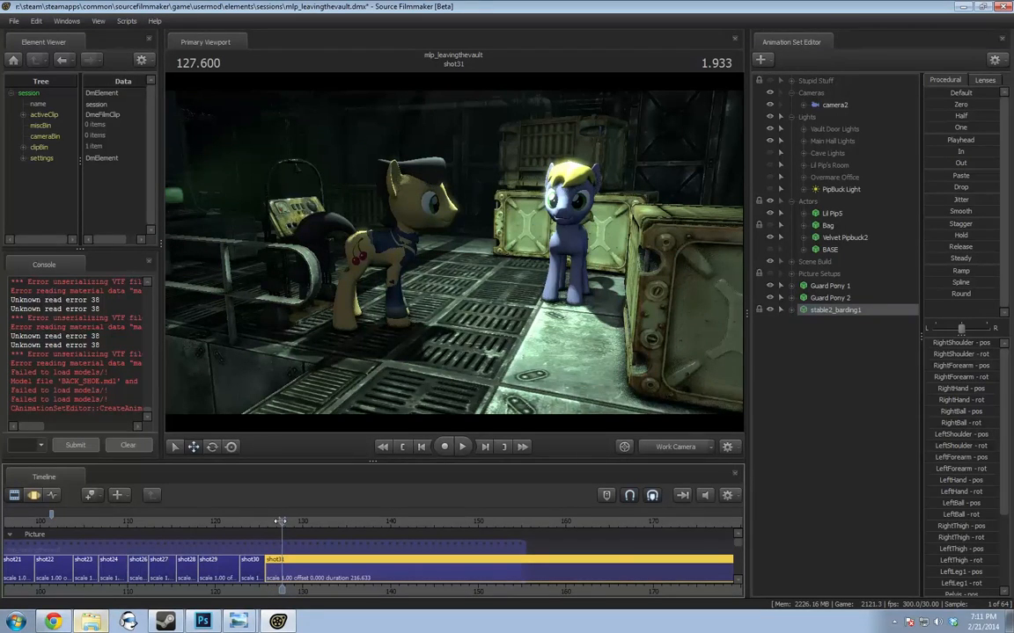
{"action": "key", "text": "space"}
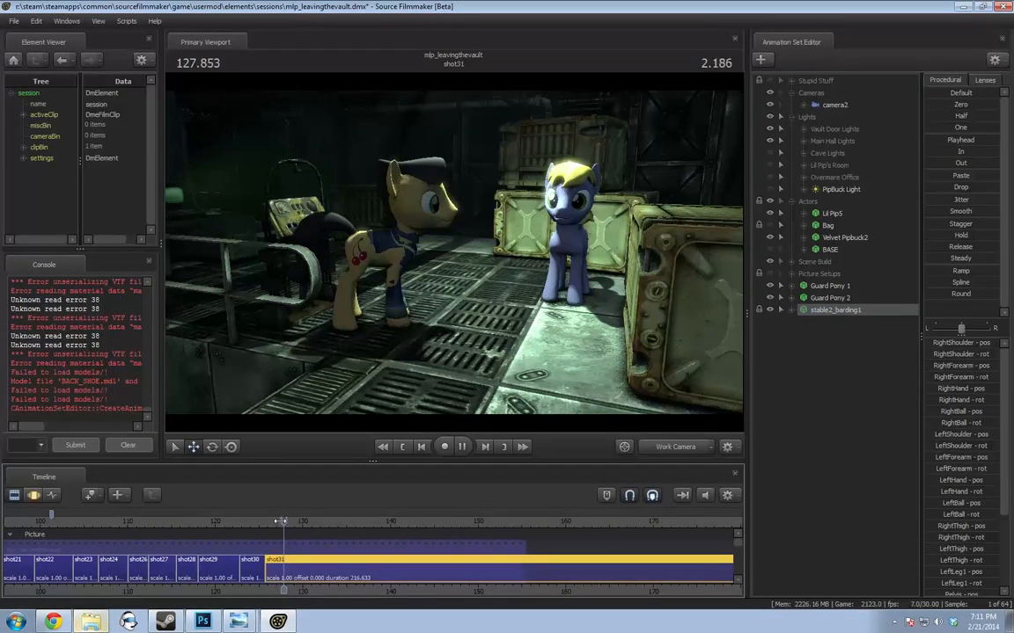
{"action": "left_click", "coordinate": [326, 526]}
{"action": "scroll", "coordinate": [335, 556], "scroll_direction": "up", "scroll_amount": 4}
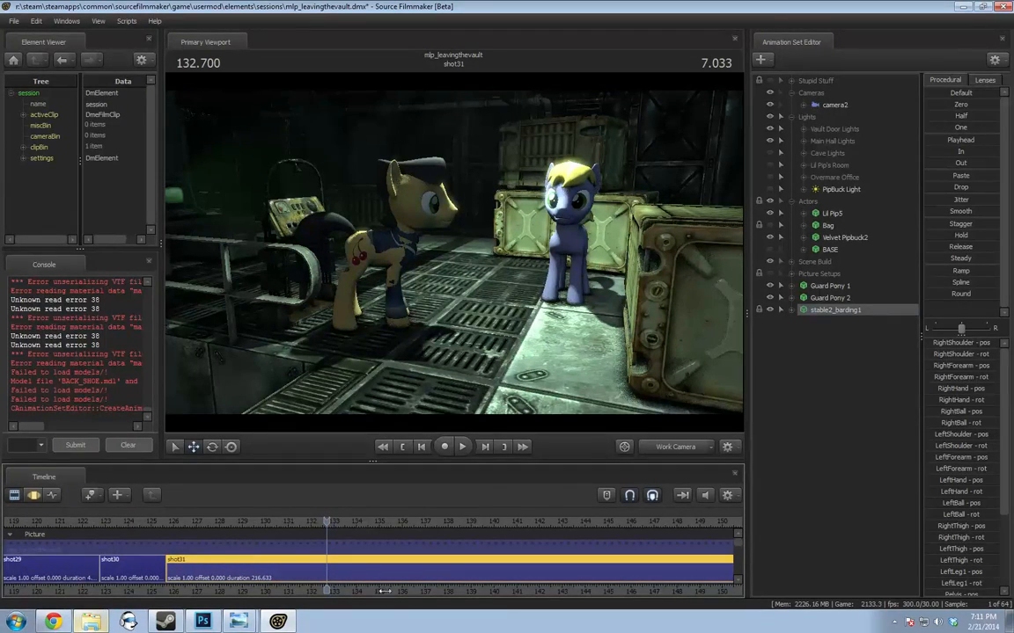
Move the Work Camera back into the hallway and scrub to shot30 at 123.8 seconds
{"action": "middle_click_drag", "start_coordinate": [385, 597], "coordinate": [446, 580]}
{"action": "left_click_drag", "start_coordinate": [487, 402], "coordinate": [199, 385]}
{"action": "key", "text": "s"}
{"action": "key", "text": "d"}
{"action": "key", "text": "w"}
{"action": "mouse_move", "coordinate": [203, 523]}
{"action": "left_mouse_down"}
{"action": "mouse_move", "coordinate": [233, 523]}
{"action": "mouse_move", "coordinate": [186, 523]}
{"action": "left_mouse_up"}
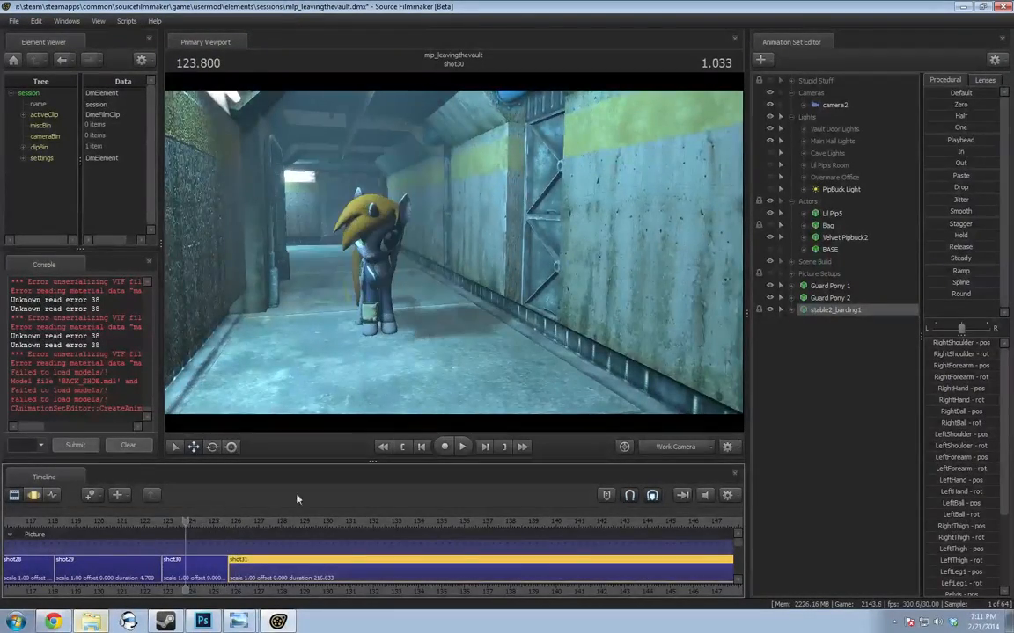
Play shot30 through camera2 from 123.8 seconds, stopping at about 124.97 seconds
{"action": "left_click", "coordinate": [676, 446]}
{"action": "left_click", "coordinate": [693, 499]}
{"action": "key", "text": "space"}
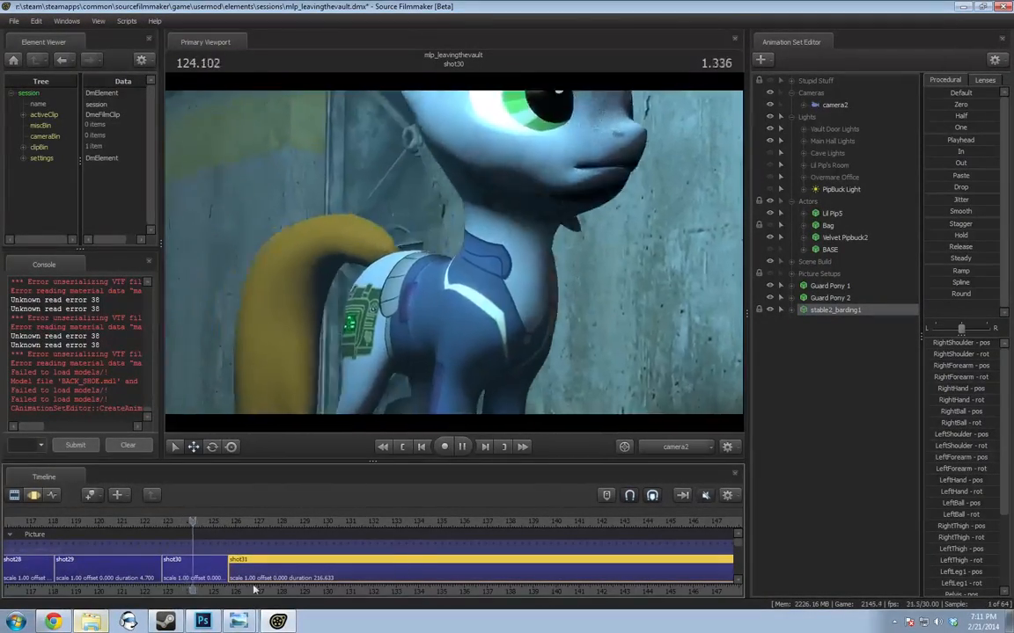
{"action": "left_click", "coordinate": [704, 411]}
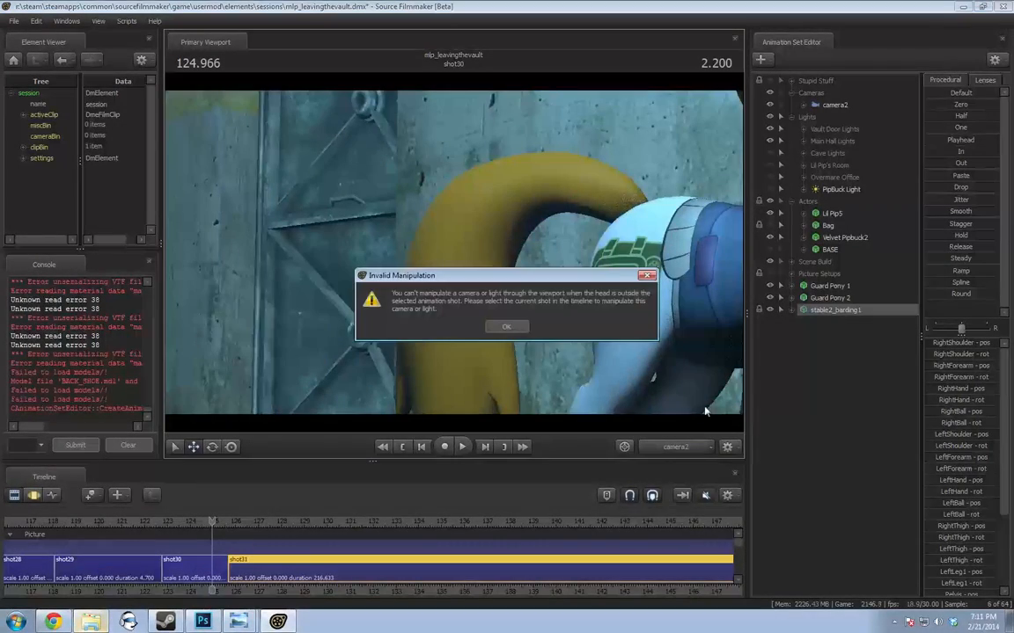
{"action": "left_click", "coordinate": [507, 326]}
Switch to the Work Camera and view the dark vault entrance through the doorway in shot30
{"action": "left_click", "coordinate": [674, 447]}
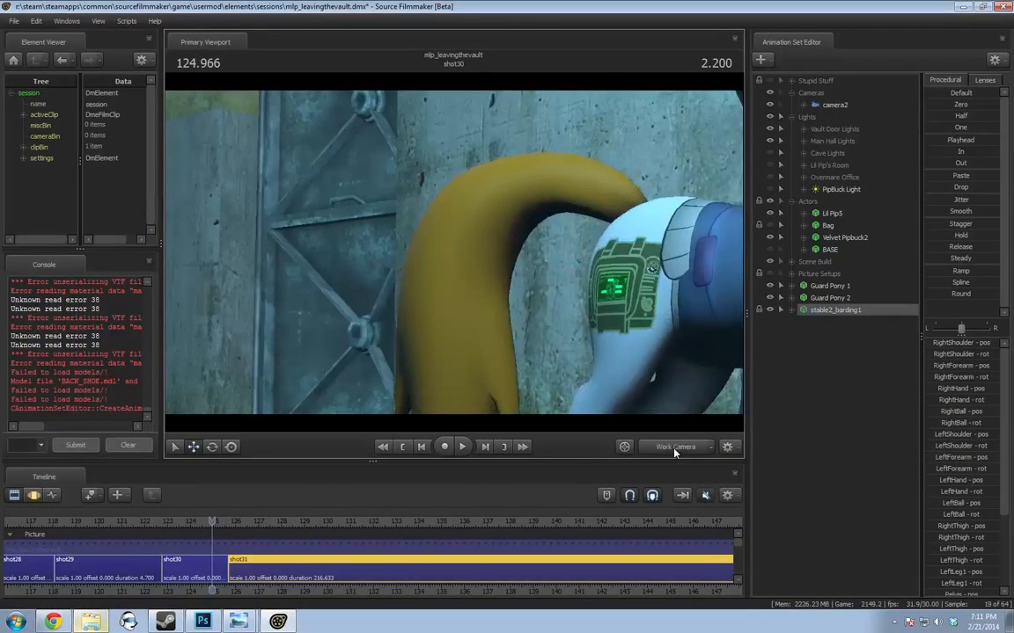
{"action": "left_click_drag", "start_coordinate": [481, 225], "coordinate": [482, 224]}
{"action": "key", "text": "s"}
{"action": "key", "text": "w"}
{"action": "left_click_drag", "start_coordinate": [404, 370], "coordinate": [405, 369]}
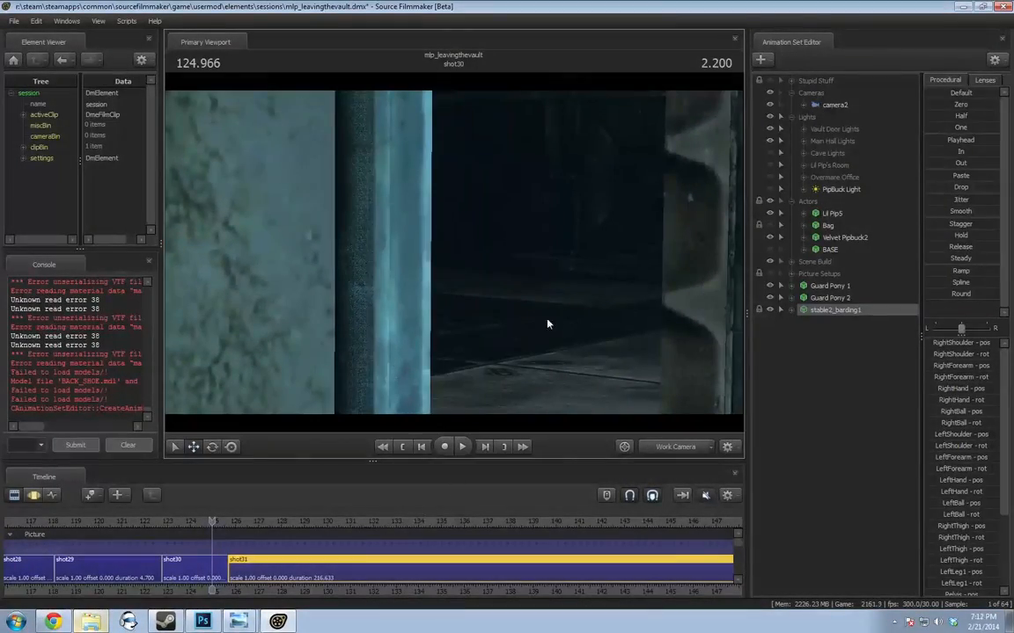
{"action": "left_click_drag", "start_coordinate": [547, 324], "coordinate": [547, 325]}
{"action": "key", "text": "s"}
{"action": "middle_click_drag", "start_coordinate": [295, 570], "coordinate": [504, 570]}
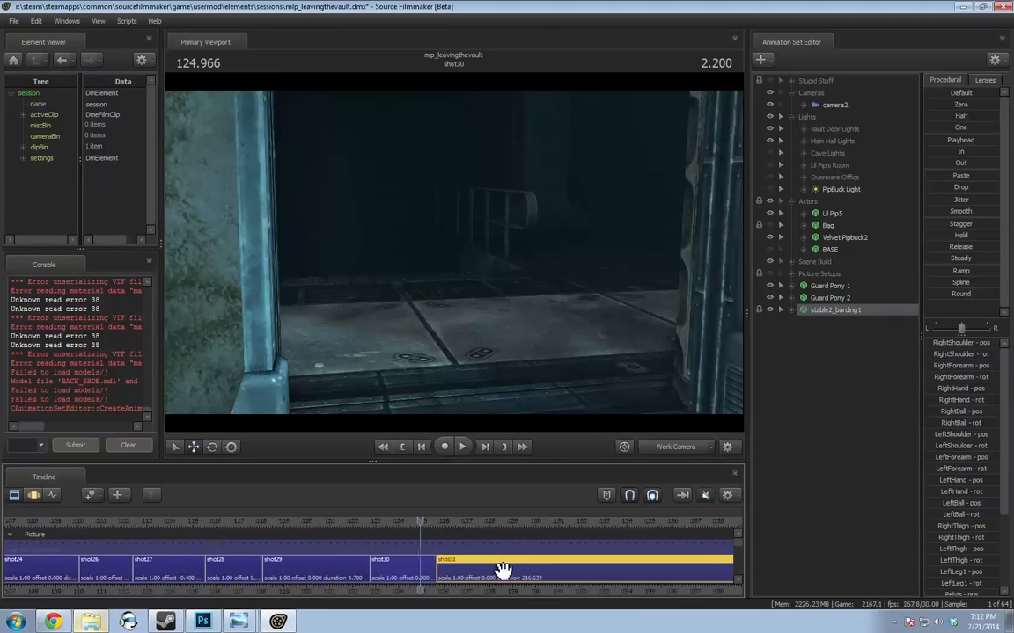
Scrub back to shot16 and forward to shot31 at about 127.8 seconds, view the hallway pony, and close the Steam news window
{"action": "scroll", "coordinate": [503, 572], "scroll_direction": "down", "scroll_amount": 6}
{"action": "left_click_drag", "start_coordinate": [103, 528], "coordinate": [61, 528]}
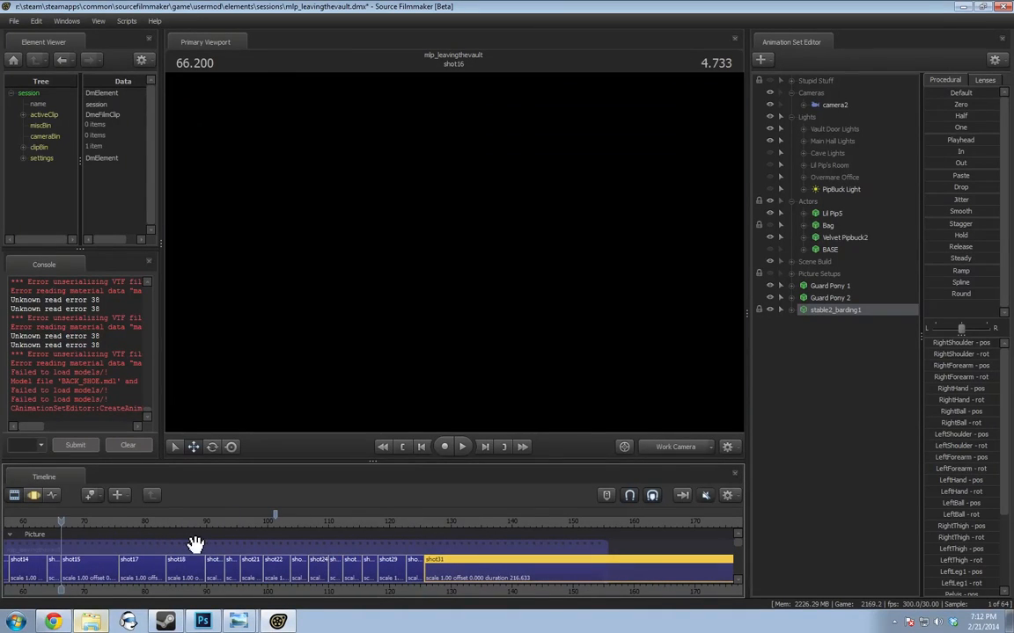
{"action": "left_click", "coordinate": [410, 523]}
{"action": "left_click_drag", "start_coordinate": [410, 522], "coordinate": [437, 528]}
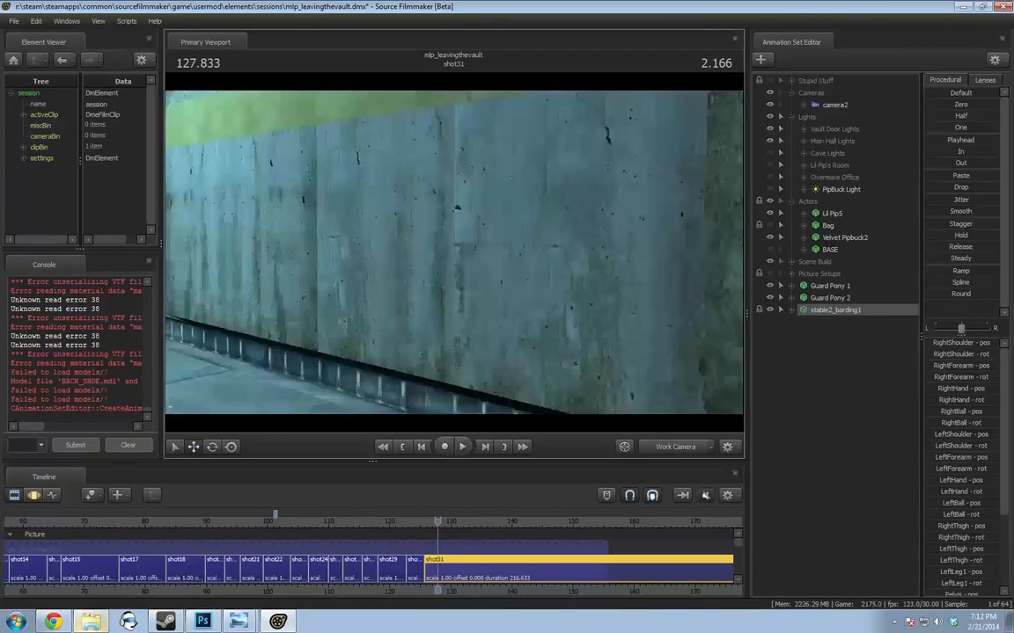
{"action": "left_click_drag", "start_coordinate": [455, 257], "coordinate": [625, 257]}
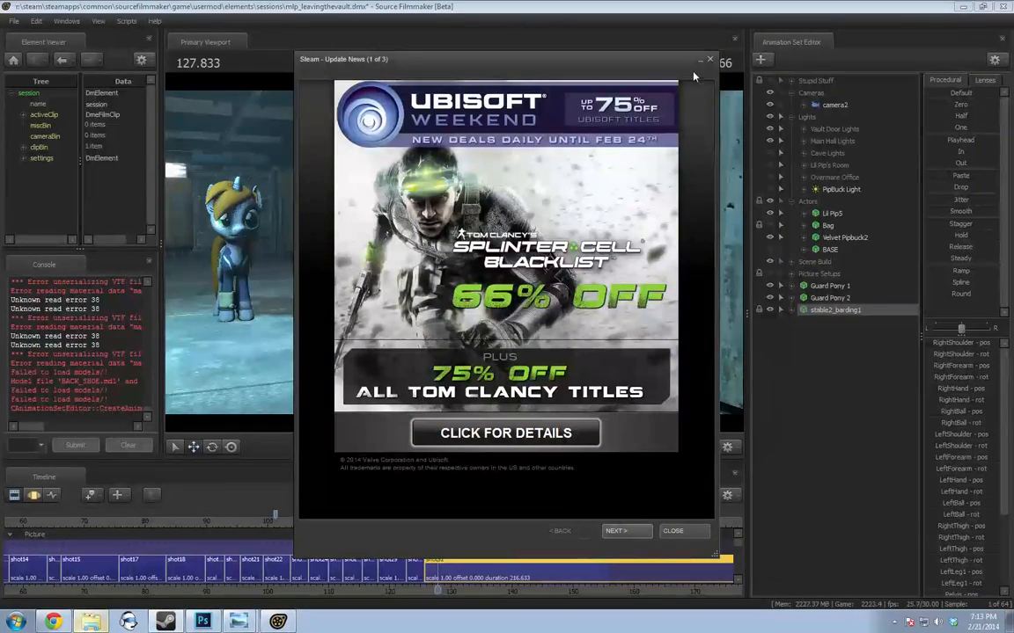
{"action": "left_click", "coordinate": [709, 59]}
Scrub back to shot29 at about 119.3 seconds and view the PipBuck close-up through camera2
{"action": "left_click_drag", "start_coordinate": [466, 270], "coordinate": [443, 250]}
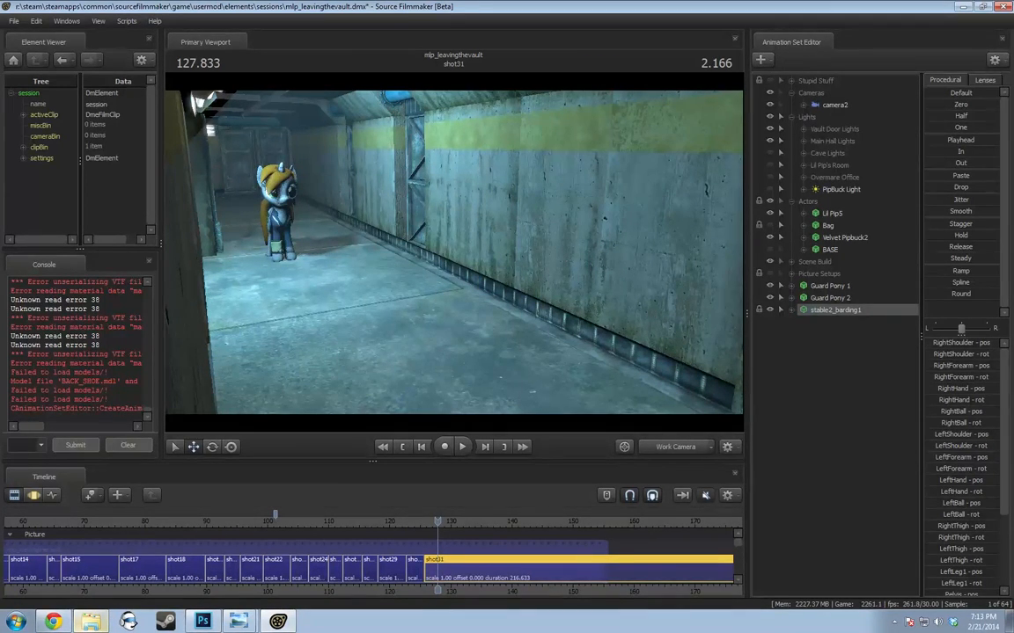
{"action": "left_click_drag", "start_coordinate": [438, 522], "coordinate": [383, 524]}
{"action": "left_click", "coordinate": [679, 448]}
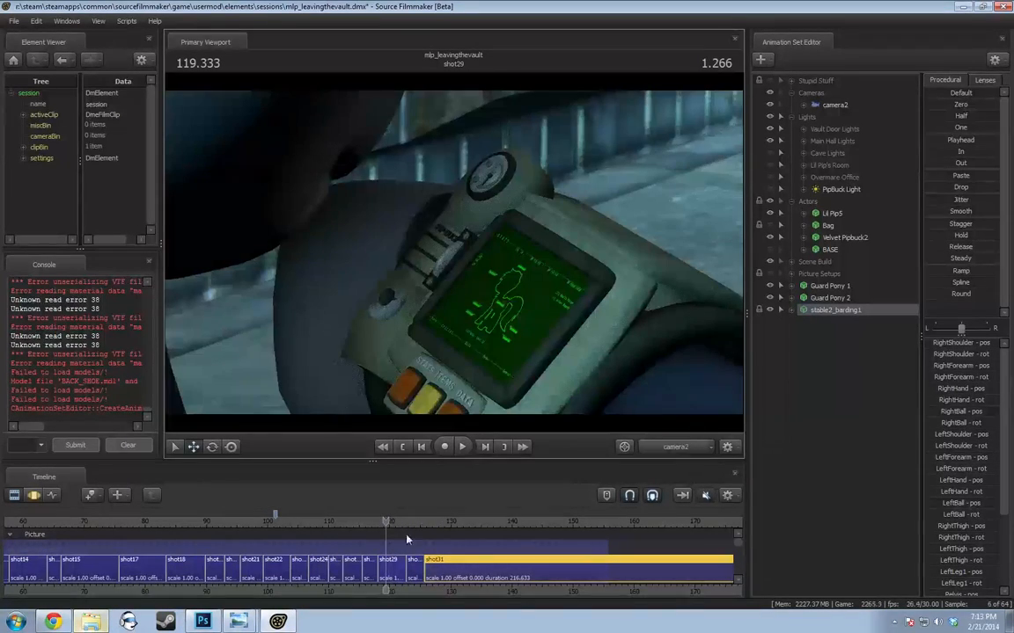
Go to shot4 near the start of the timeline and play part of it, stopping at 14.6 seconds
{"action": "middle_click_drag", "start_coordinate": [125, 589], "coordinate": [475, 572]}
{"action": "scroll", "coordinate": [475, 572], "scroll_direction": "down", "scroll_amount": 1}
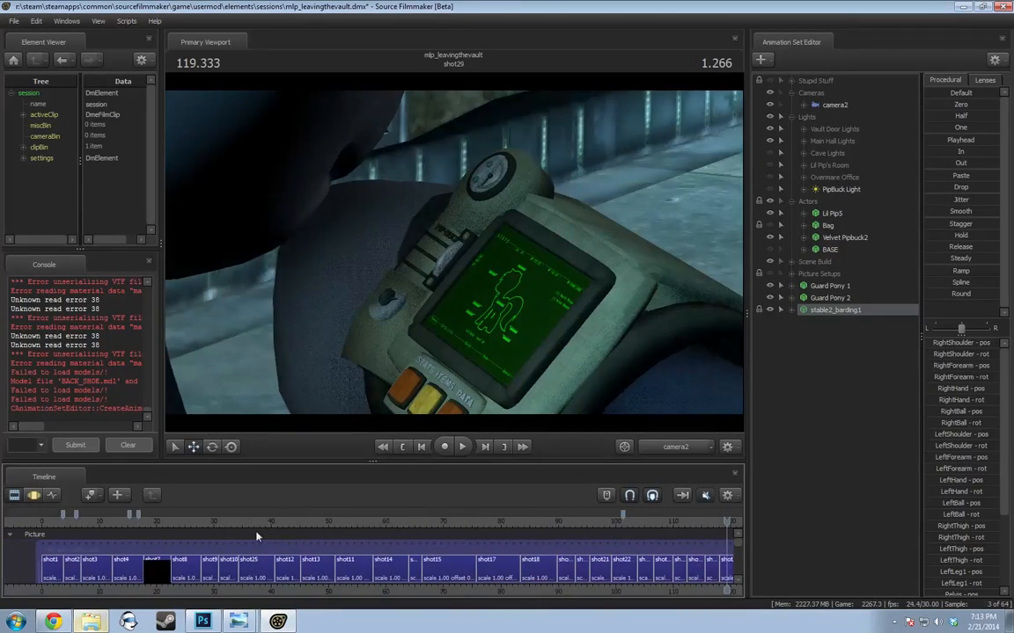
{"action": "left_click_drag", "start_coordinate": [143, 527], "coordinate": [112, 527]}
{"action": "key", "text": "space"}
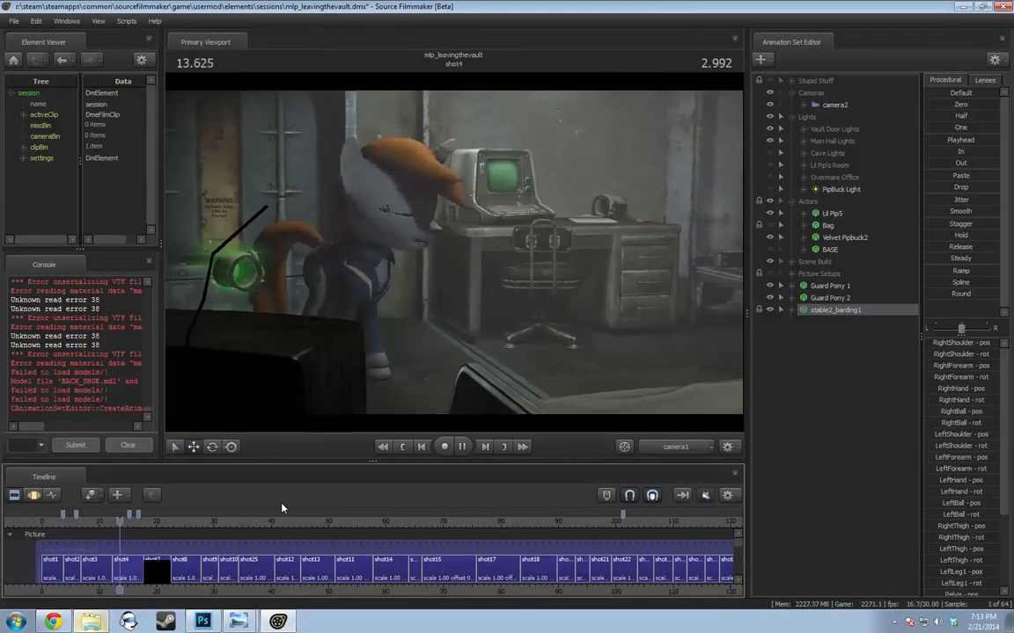
{"action": "key", "text": "space"}
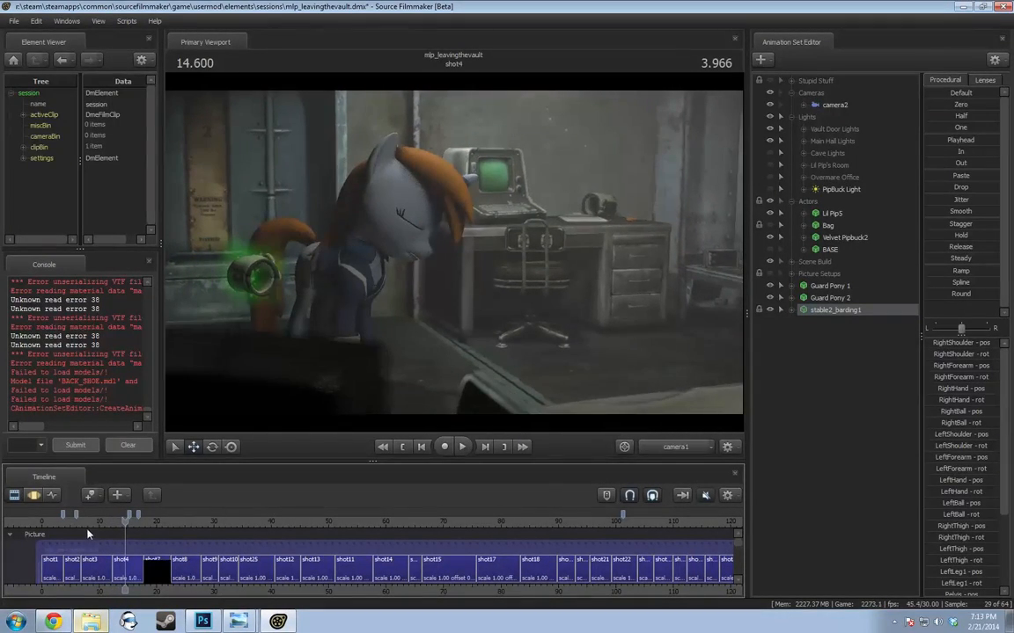
Scrub back to shot2 and play from there into shot3, stopping at about 7.8 seconds
{"action": "left_click_drag", "start_coordinate": [125, 527], "coordinate": [67, 529]}
{"action": "key", "text": "space"}
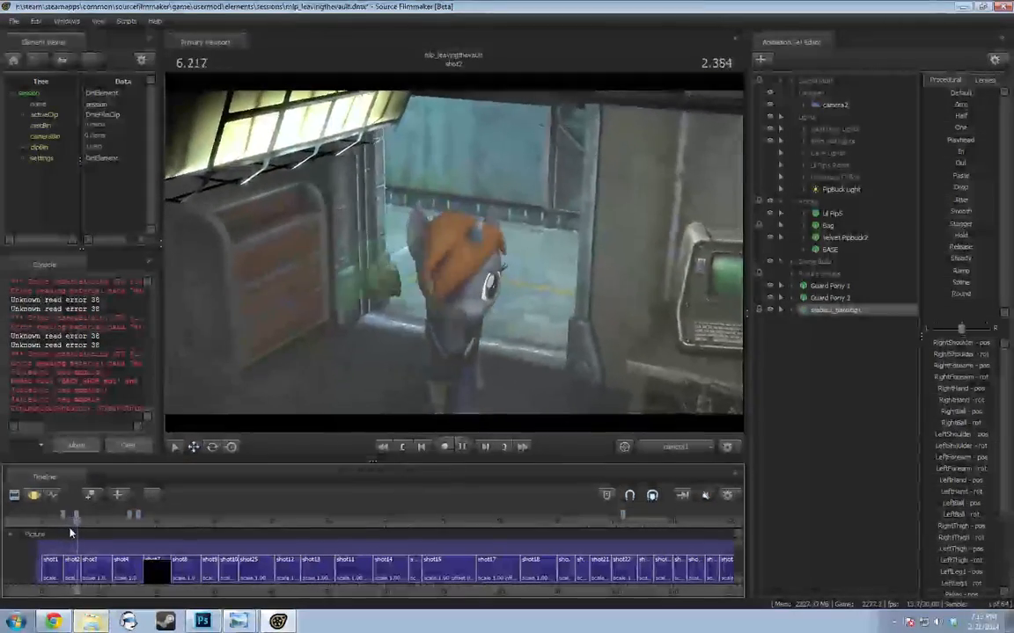
{"action": "key", "text": "space"}
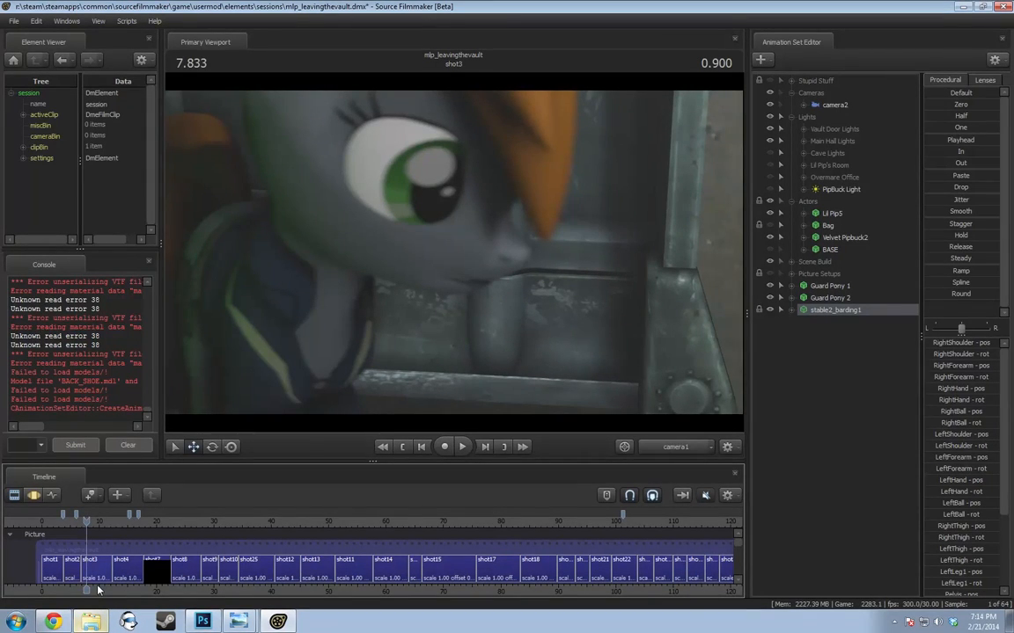
Scrub to shot2 at about 4.7 seconds and select the shot for editing
{"action": "left_click_drag", "start_coordinate": [86, 521], "coordinate": [69, 521]}
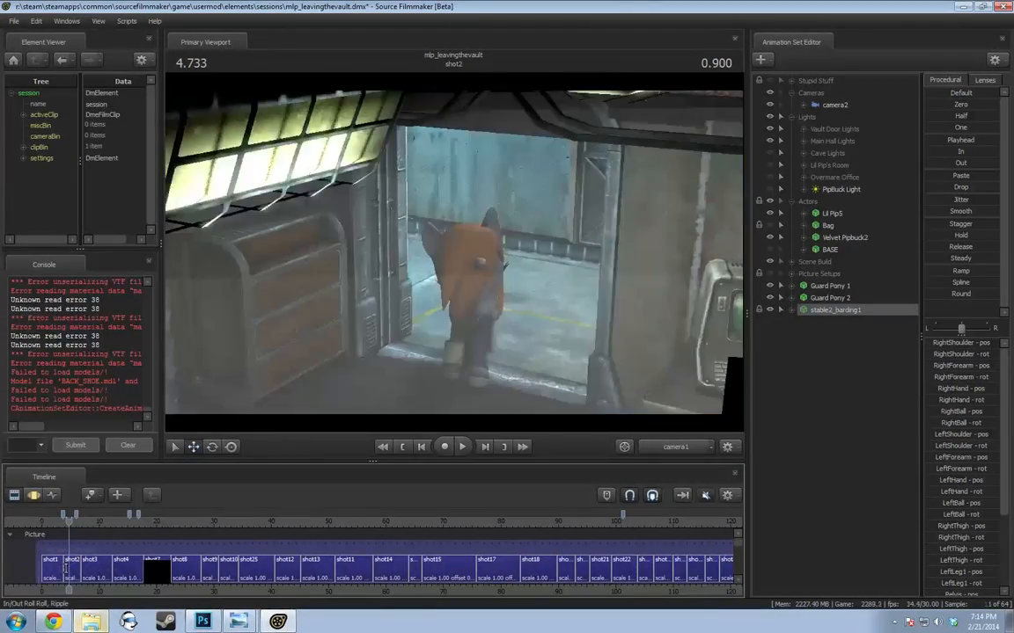
{"action": "left_click", "coordinate": [70, 563]}
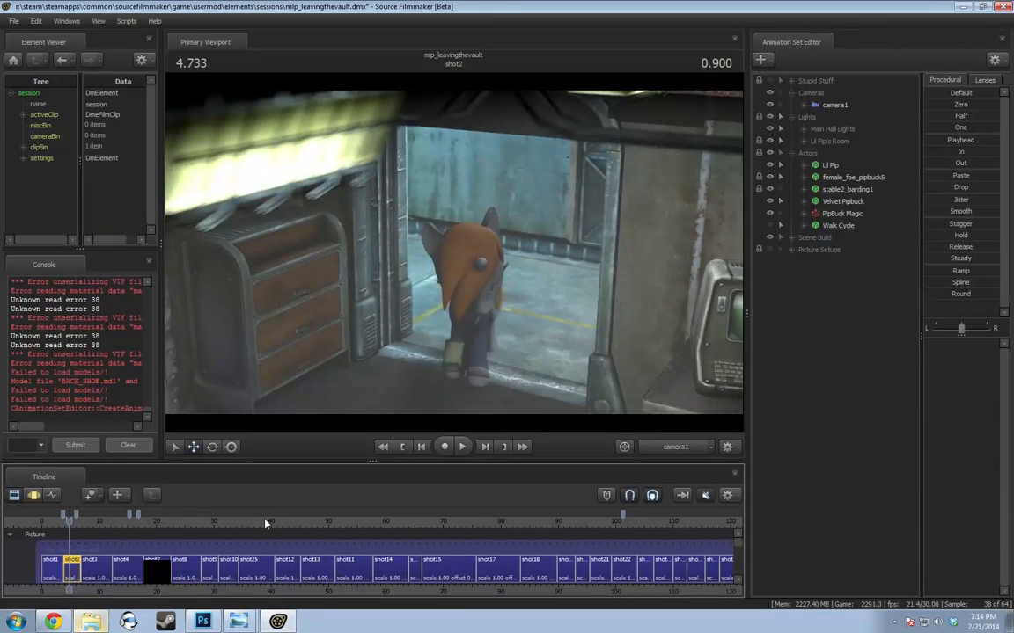
{"action": "key", "text": "F4"}
{"action": "key", "text": "F3"}
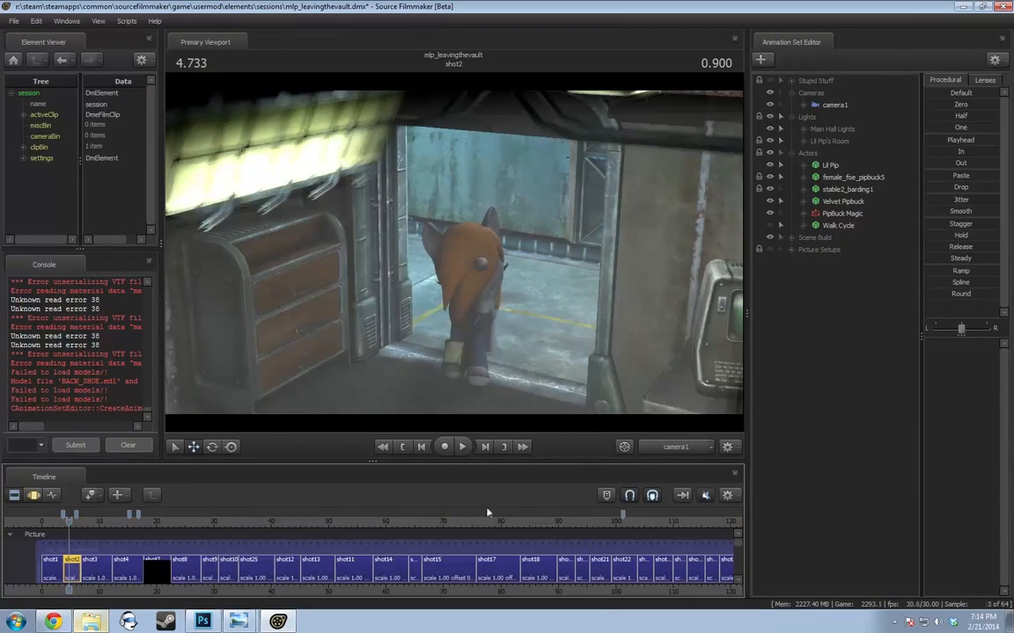
Switch shot2 to the Work Camera, frame the pony in the doorway up close, and play her entrance
{"action": "left_click", "coordinate": [623, 447]}
{"action": "left_click_drag", "start_coordinate": [546, 334], "coordinate": [536, 370]}
{"action": "key", "text": "w"}
{"action": "left_click_drag", "start_coordinate": [379, 257], "coordinate": [406, 230]}
{"action": "left_click_drag", "start_coordinate": [72, 521], "coordinate": [67, 523]}
{"action": "key", "text": "space"}
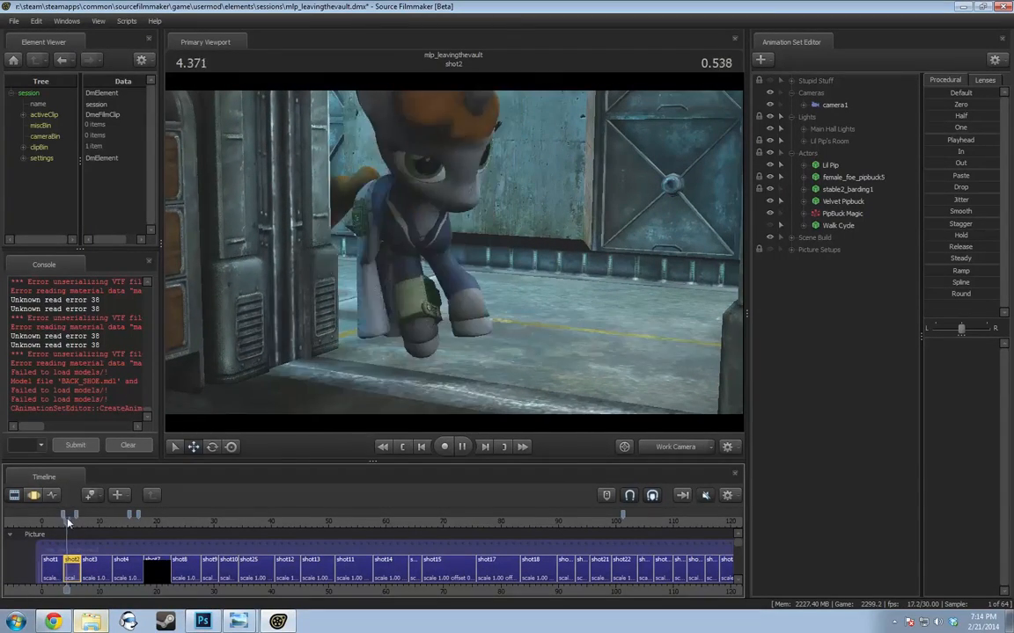
Widen the view of the doorway and replay shot2 from about 4.5 seconds, stopping at about 5.4 seconds
{"action": "key", "text": "s"}
{"action": "left_click_drag", "start_coordinate": [484, 357], "coordinate": [484, 366]}
{"action": "left_click_drag", "start_coordinate": [72, 521], "coordinate": [67, 524]}
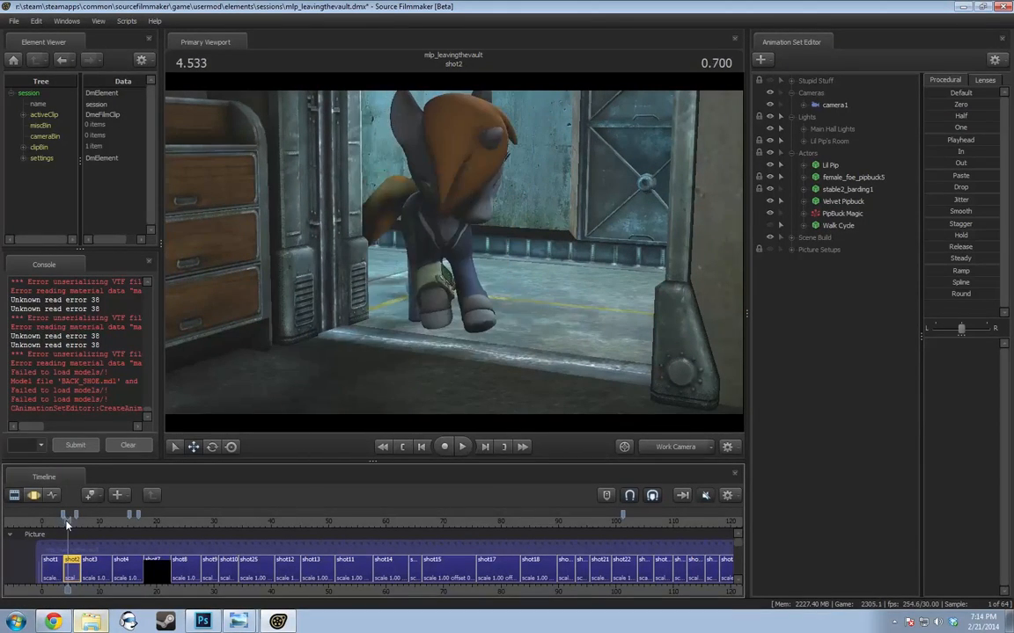
{"action": "key", "text": "space"}
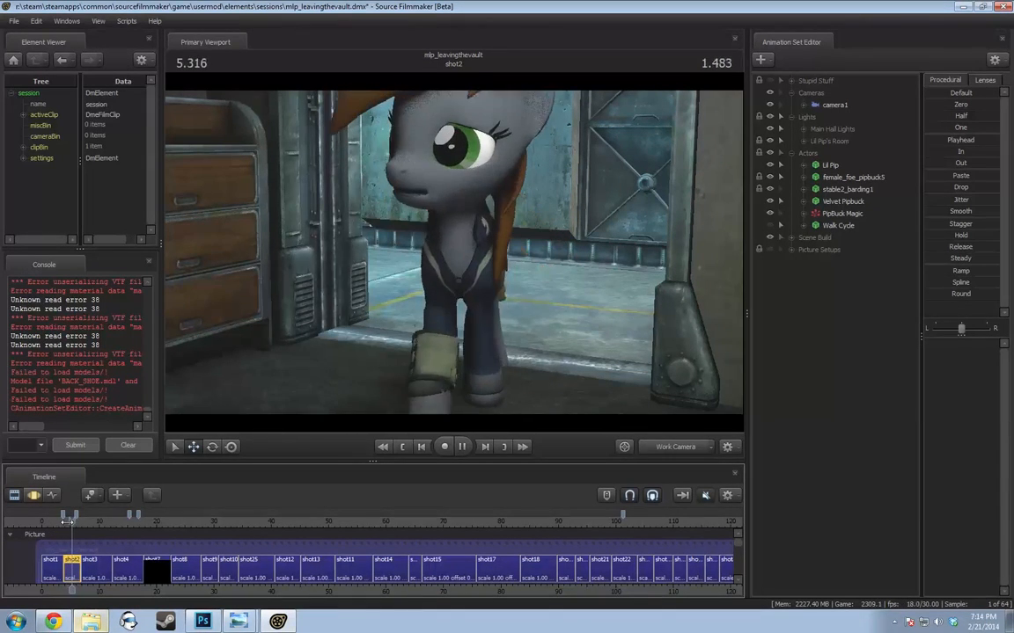
{"action": "key", "text": "space"}
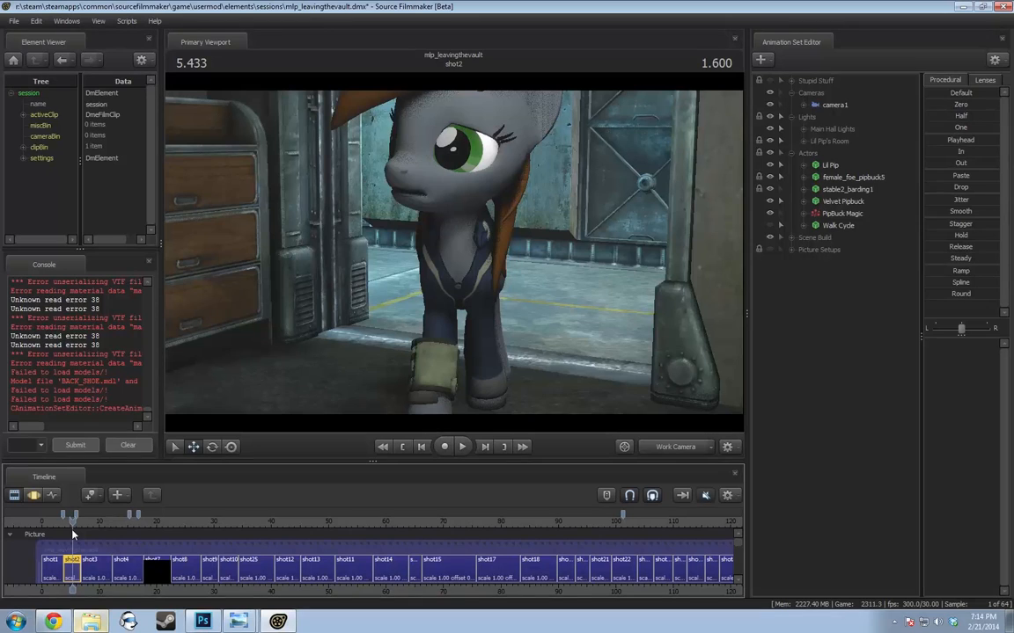
Scrub shot2 back to the pony's jump, mark a time selection around it in the Motion Editor, and preview about 4.44 seconds
{"action": "mouse_move", "coordinate": [532, 366]}
{"action": "left_mouse_down"}
{"action": "mouse_move", "coordinate": [550, 405]}
{"action": "mouse_move", "coordinate": [531, 368]}
{"action": "left_mouse_up"}
{"action": "left_click_drag", "start_coordinate": [73, 523], "coordinate": [67, 522]}
{"action": "scroll", "coordinate": [61, 550], "scroll_direction": "up", "scroll_amount": 2}
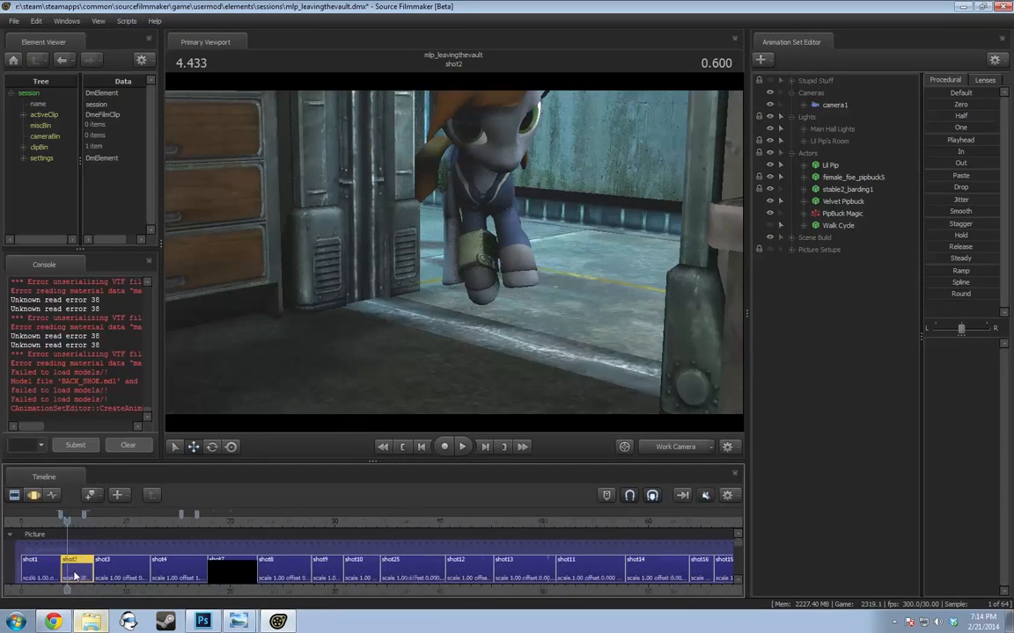
{"action": "key", "text": "F3"}
{"action": "left_click_drag", "start_coordinate": [62, 558], "coordinate": [89, 556]}
{"action": "left_click", "coordinate": [63, 555], "text": "shift"}
{"action": "scroll", "coordinate": [63, 555], "scroll_direction": "up", "scroll_amount": 3}
{"action": "key", "text": "Escape"}
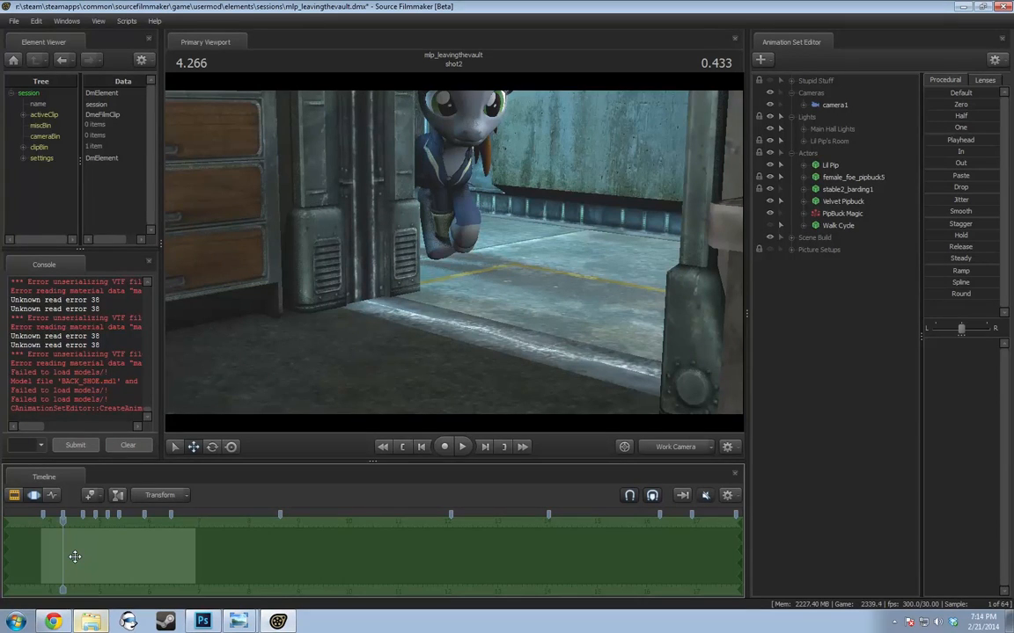
{"action": "mouse_move", "coordinate": [75, 556]}
{"action": "left_mouse_down"}
{"action": "mouse_move", "coordinate": [61, 554]}
{"action": "mouse_move", "coordinate": [71, 561]}
{"action": "left_mouse_up"}
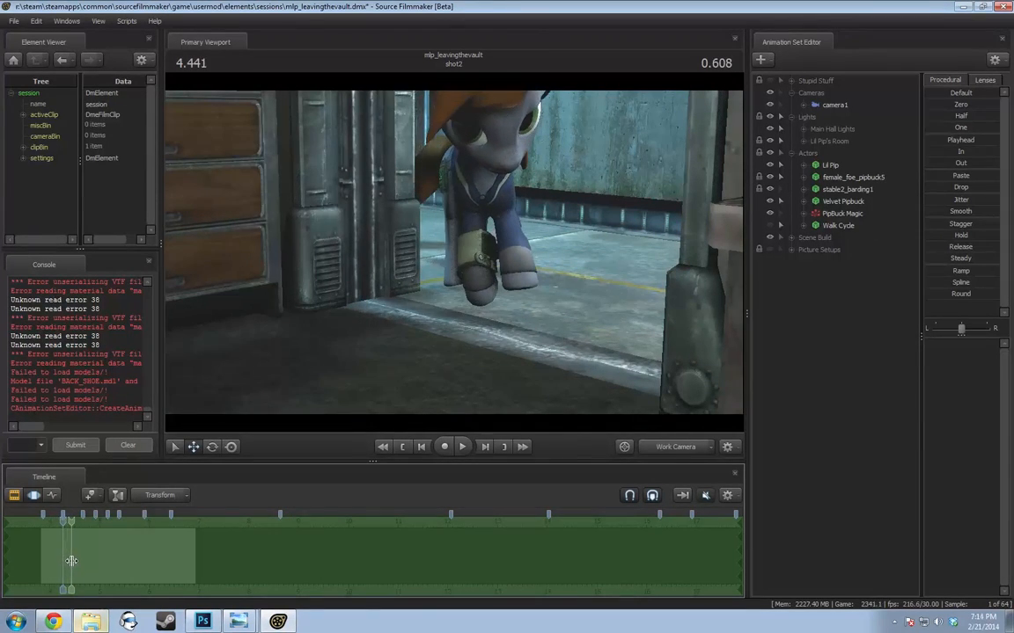
Frame the jumping pony's legs from the side in shot2 and compare the poses at about 4.43 and 4.53 seconds
{"action": "left_click", "coordinate": [72, 562], "text": "shift"}
{"action": "left_click_drag", "start_coordinate": [369, 290], "coordinate": [281, 306]}
{"action": "key", "text": "w"}
{"action": "key", "text": "d"}
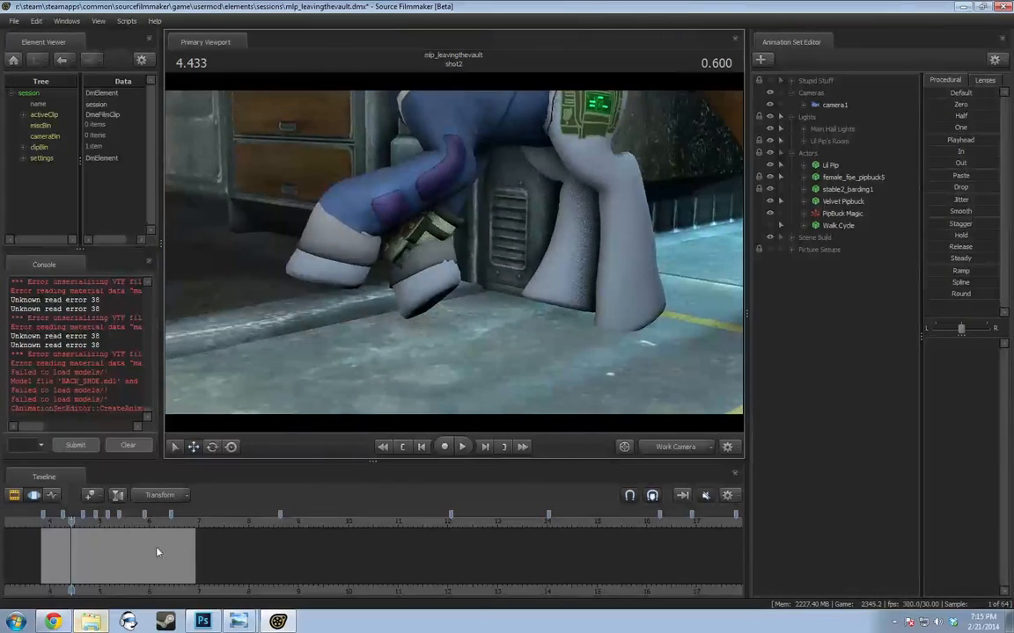
{"action": "left_click_drag", "start_coordinate": [72, 523], "coordinate": [75, 523]}
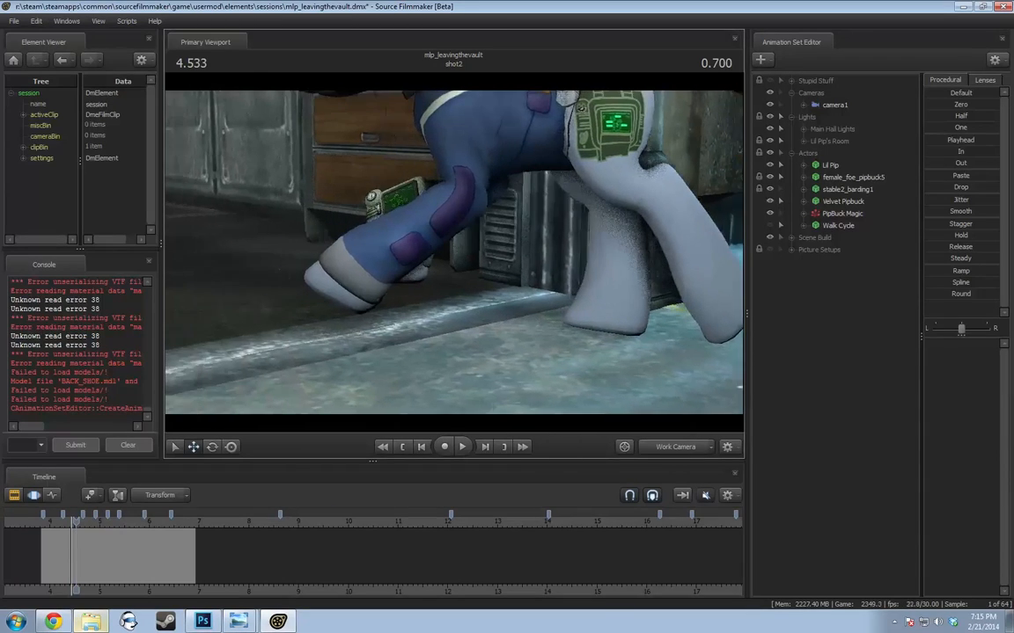
{"action": "key", "text": "s"}
{"action": "left_click_drag", "start_coordinate": [564, 285], "coordinate": [572, 281]}
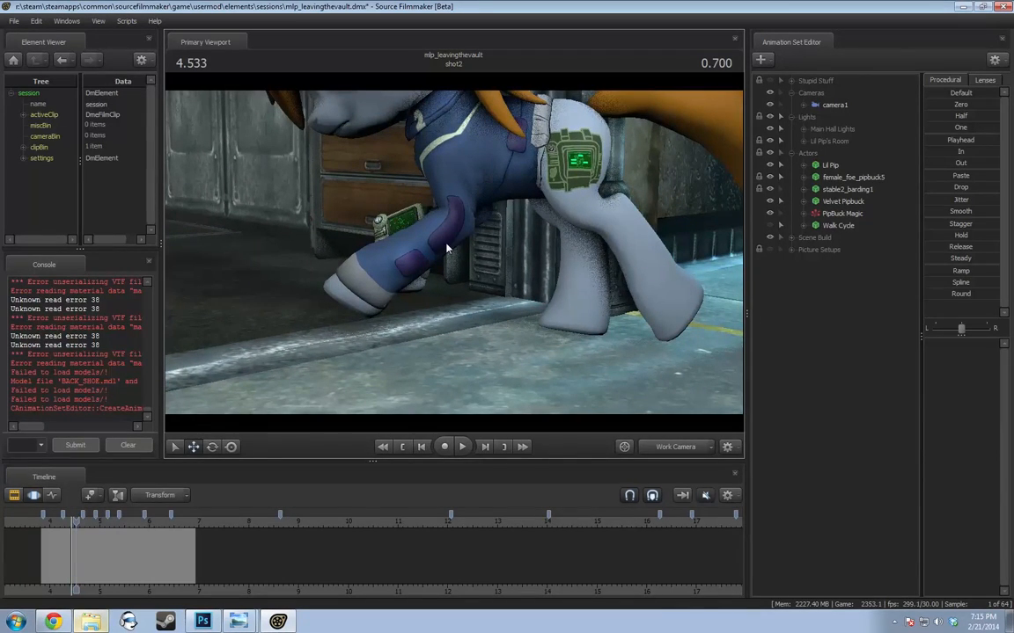
Magnify the time range of shot2 in the timeline and scrub the pony's landing to about 5 seconds
{"action": "left_click_drag", "start_coordinate": [77, 548], "coordinate": [89, 555]}
{"action": "left_click_drag", "start_coordinate": [101, 558], "coordinate": [75, 562]}
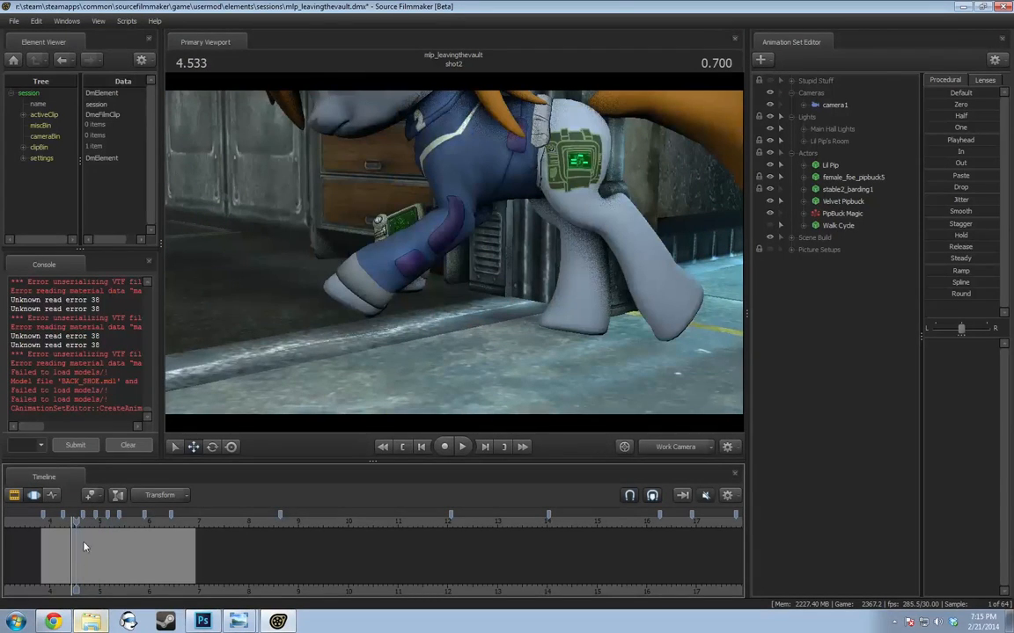
{"action": "middle_click_drag", "start_coordinate": [121, 588], "coordinate": [436, 572]}
{"action": "scroll", "coordinate": [375, 546], "scroll_direction": "up", "scroll_amount": 6}
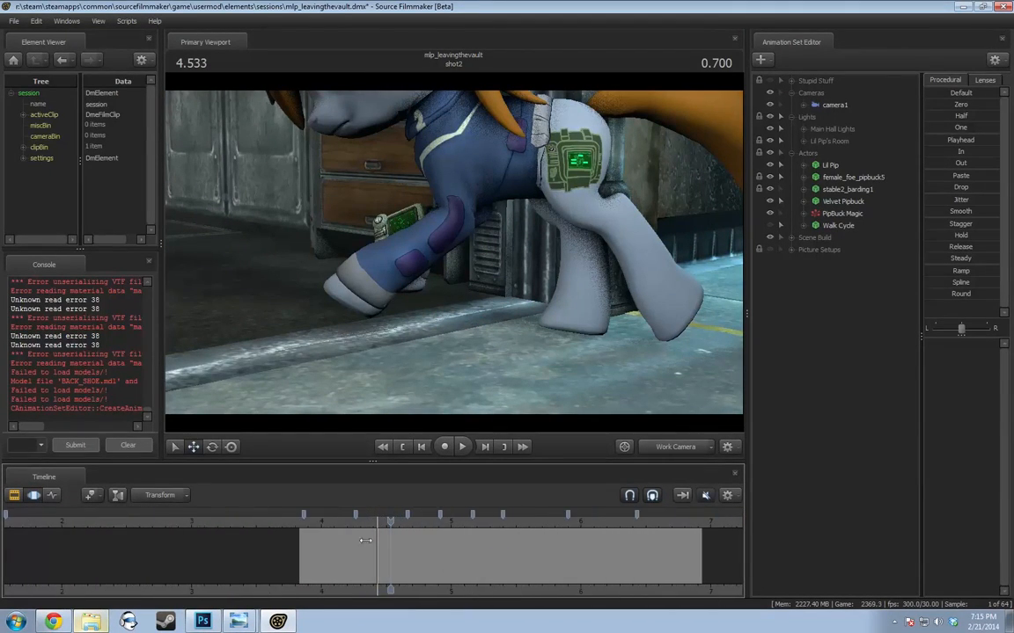
{"action": "left_click_drag", "start_coordinate": [365, 545], "coordinate": [457, 537]}
Compare the shot camera with the Work Camera, reframe the pony, and scrub shot2 to about 6.7 seconds
{"action": "left_click", "coordinate": [674, 446]}
{"action": "left_click", "coordinate": [655, 448]}
{"action": "mouse_move", "coordinate": [454, 264]}
{"action": "left_mouse_down"}
{"action": "mouse_move", "coordinate": [365, 268]}
{"action": "mouse_move", "coordinate": [452, 257]}
{"action": "left_mouse_up"}
{"action": "key", "text": "w"}
{"action": "key", "text": "s"}
{"action": "left_click_drag", "start_coordinate": [451, 550], "coordinate": [676, 592]}
Switch to camera1 and play the end of shot2 from about 6.3 seconds
{"action": "middle_click_drag", "start_coordinate": [694, 598], "coordinate": [419, 576]}
{"action": "left_click", "coordinate": [338, 534]}
{"action": "left_click", "coordinate": [679, 450]}
{"action": "key", "text": "space"}
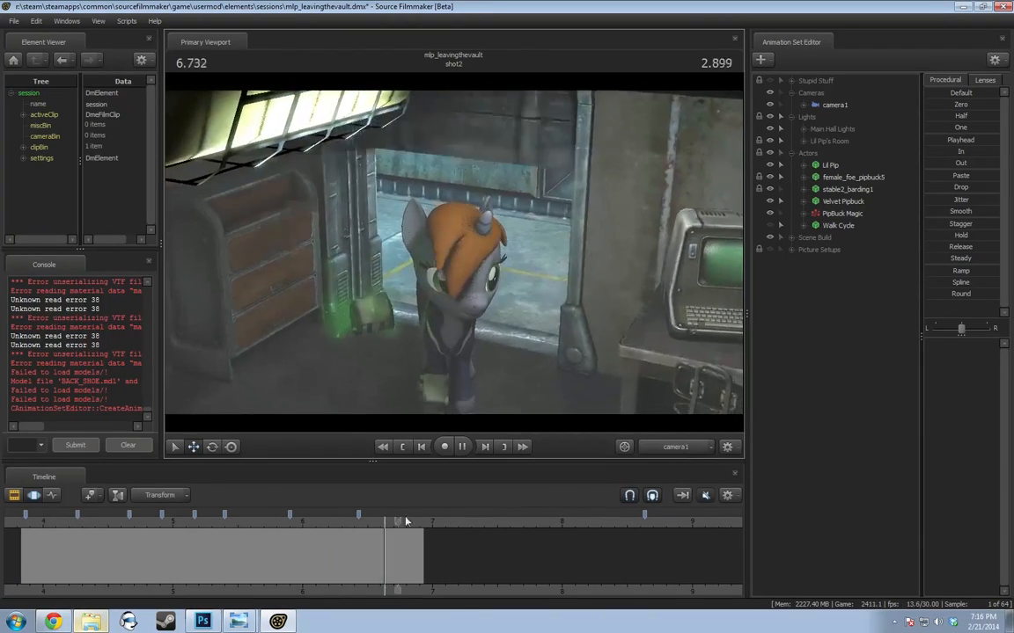
Scrub across the cut from shot2 to shot3 in camera1 and again in the Work Camera, stopping at 6.966 seconds
{"action": "left_click", "coordinate": [368, 550]}
{"action": "left_click_drag", "start_coordinate": [370, 551], "coordinate": [431, 554]}
{"action": "left_click", "coordinate": [684, 450]}
{"action": "left_click_drag", "start_coordinate": [316, 555], "coordinate": [422, 562]}
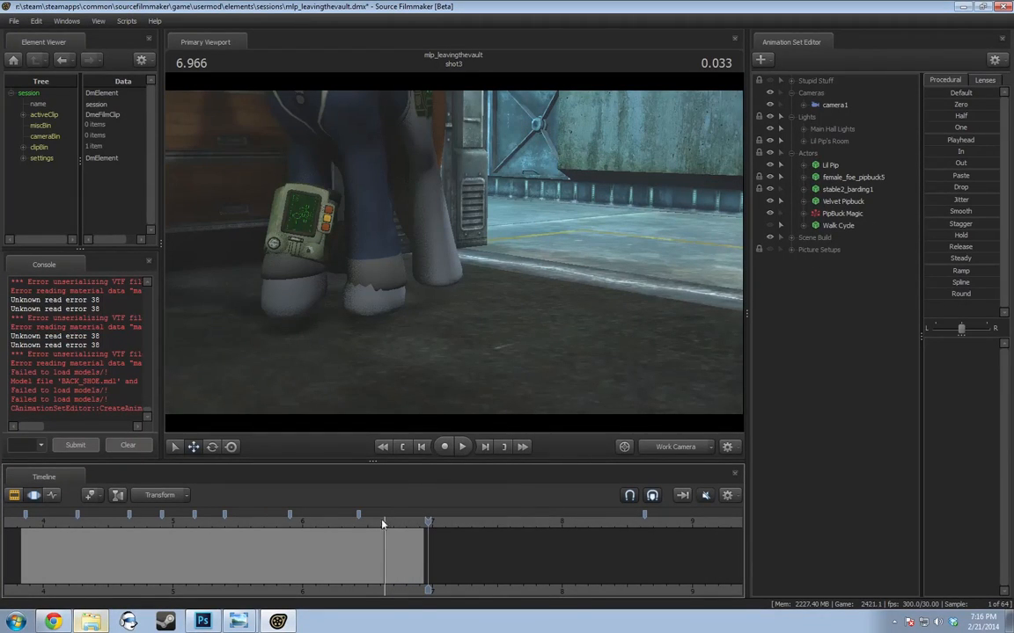
Select the Walk Cycle animation set and widen the Work Camera view to frame the whole pony in the doorway
{"action": "left_click", "coordinate": [839, 226]}
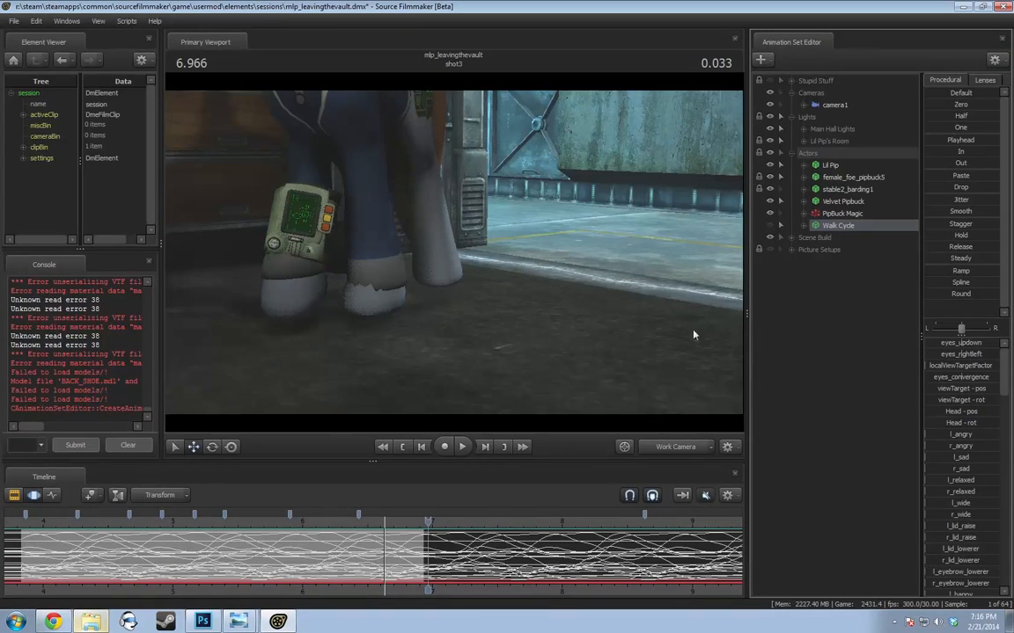
{"action": "left_click_drag", "start_coordinate": [693, 334], "coordinate": [686, 264]}
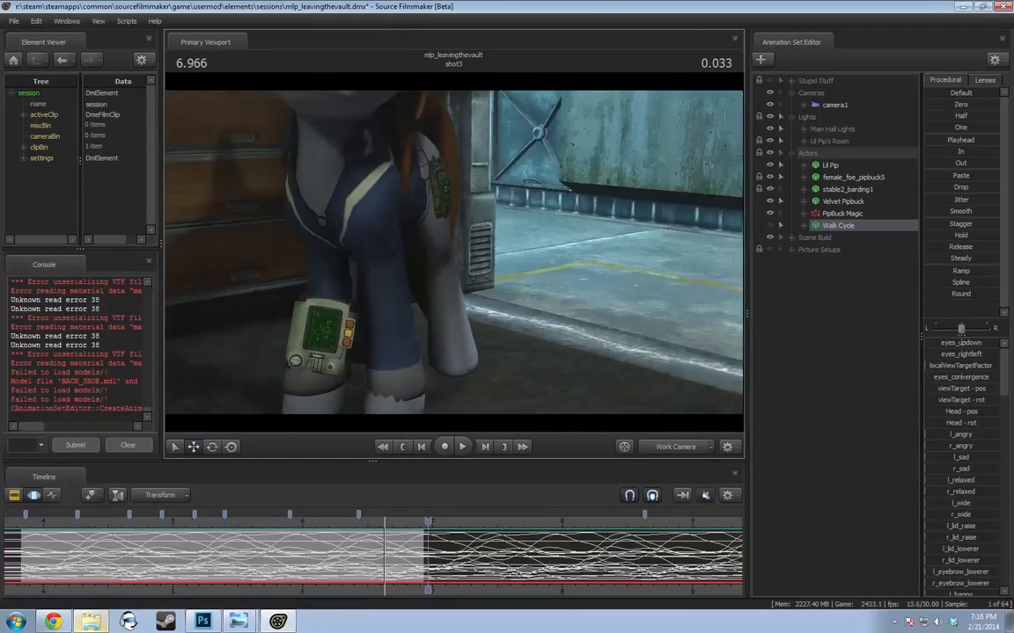
{"action": "key", "text": "s"}
{"action": "mouse_move", "coordinate": [454, 253]}
{"action": "left_mouse_down"}
{"action": "mouse_move", "coordinate": [423, 253]}
{"action": "mouse_move", "coordinate": [461, 256]}
{"action": "left_mouse_up"}
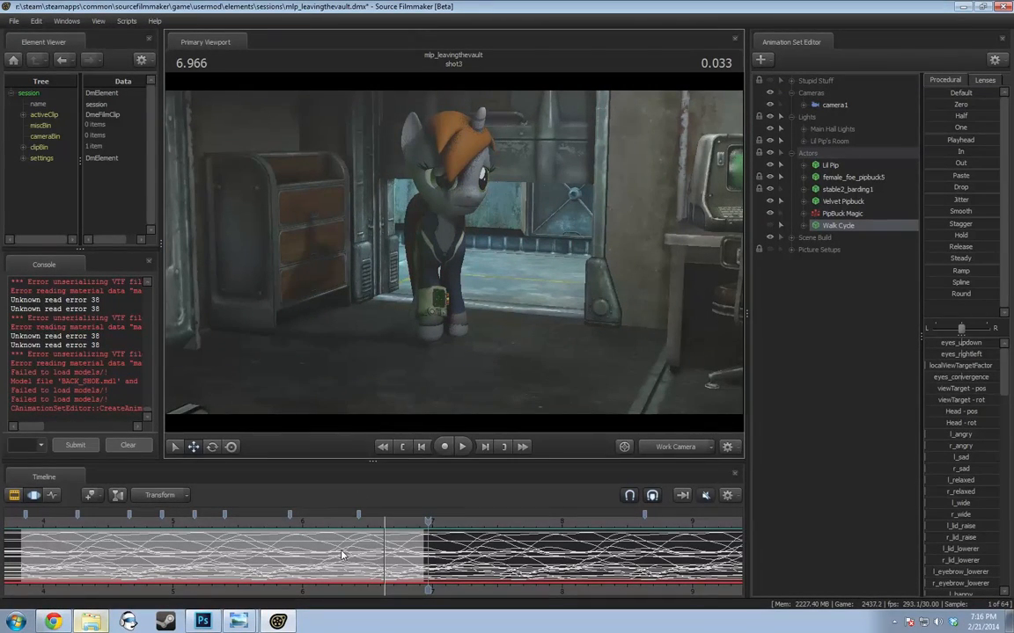
View the pony from the side and compare its pose at 7.266 seconds in shot3 with 6.566 seconds in shot2
{"action": "left_click_drag", "start_coordinate": [343, 555], "coordinate": [466, 568]}
{"action": "key", "text": "w"}
{"action": "left_click_drag", "start_coordinate": [454, 254], "coordinate": [490, 283]}
{"action": "key", "text": "a"}
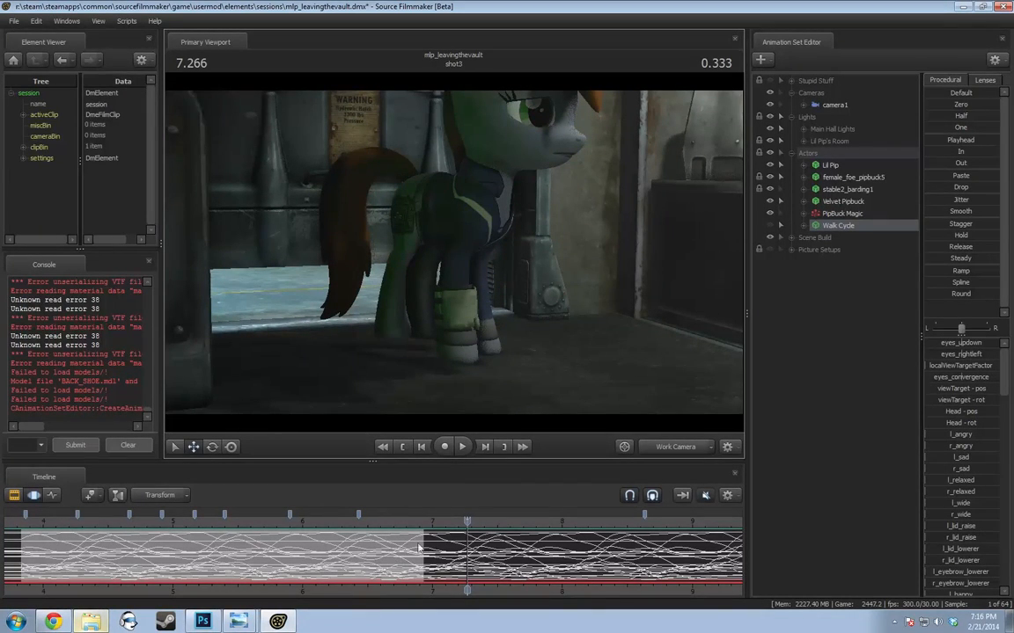
{"action": "left_click_drag", "start_coordinate": [397, 556], "coordinate": [427, 554]}
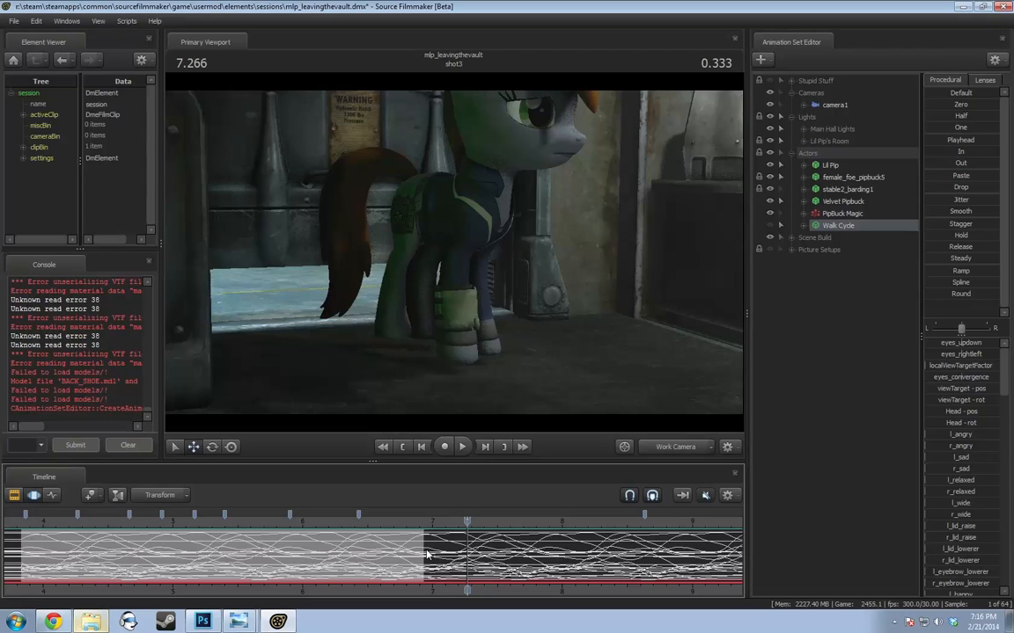
{"action": "left_click_drag", "start_coordinate": [421, 554], "coordinate": [376, 559]}
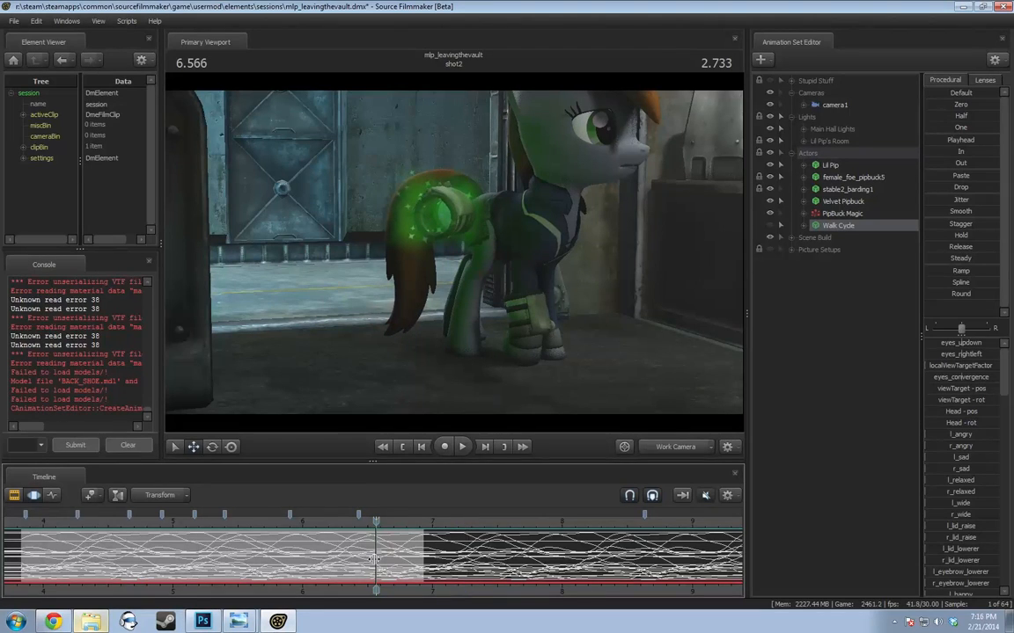
Frame the pony's front hooves up close and scrub their movement from 6.566 to 6.800 seconds
{"action": "scroll", "coordinate": [375, 560], "scroll_direction": "up", "scroll_amount": 5}
{"action": "left_click_drag", "start_coordinate": [481, 254], "coordinate": [480, 254]}
{"action": "key", "text": "w"}
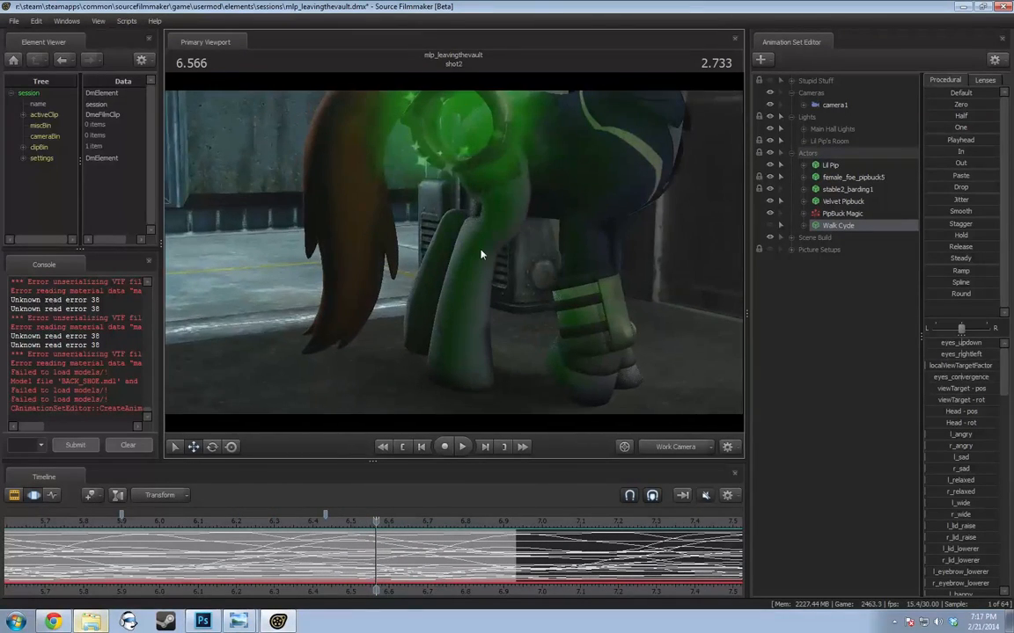
{"action": "left_click_drag", "start_coordinate": [507, 357], "coordinate": [512, 358]}
{"action": "left_click_drag", "start_coordinate": [443, 246], "coordinate": [444, 245]}
{"action": "key", "text": "d"}
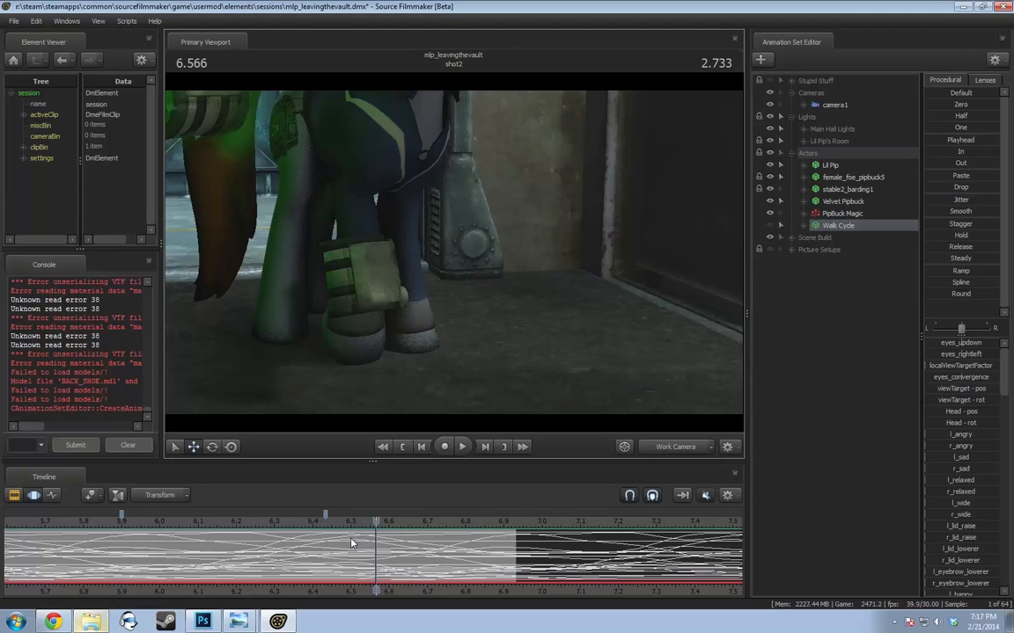
{"action": "mouse_move", "coordinate": [351, 543]}
{"action": "left_mouse_down"}
{"action": "mouse_move", "coordinate": [320, 541]}
{"action": "mouse_move", "coordinate": [503, 533]}
{"action": "mouse_move", "coordinate": [358, 541]}
{"action": "mouse_move", "coordinate": [435, 546]}
{"action": "mouse_move", "coordinate": [384, 553]}
{"action": "mouse_move", "coordinate": [375, 552]}
{"action": "mouse_move", "coordinate": [465, 549]}
{"action": "left_mouse_up"}
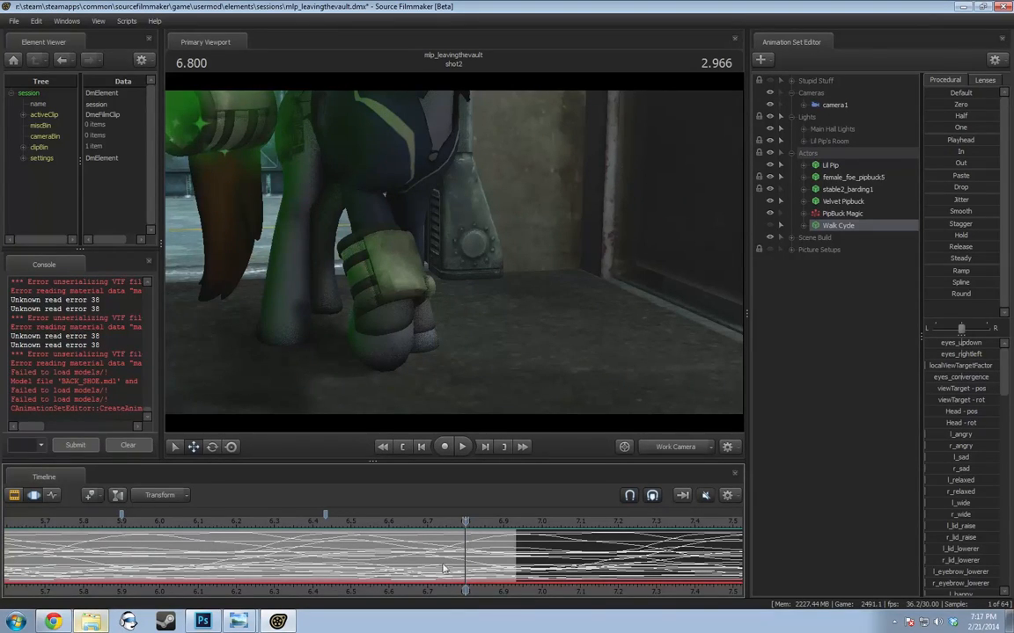
{"action": "middle_click_drag", "start_coordinate": [491, 593], "coordinate": [465, 589]}
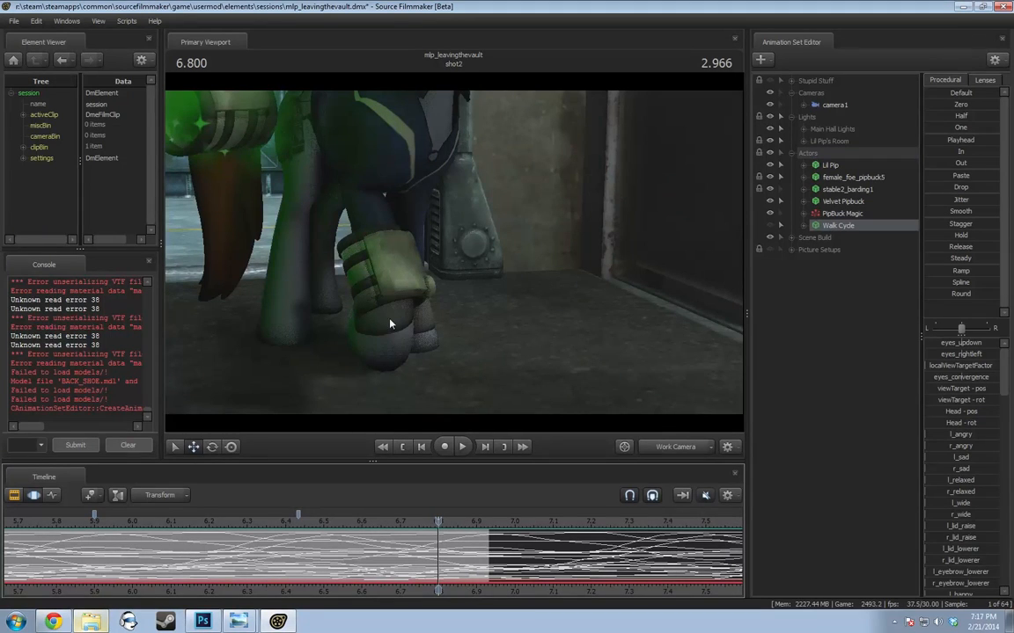
Show a longer time range in the timeline, switch to camera1, and scrub forward to 16.033 seconds in shot4
{"action": "key", "text": "ctrl"}
{"action": "scroll", "coordinate": [194, 559], "scroll_direction": "down", "scroll_amount": 8}
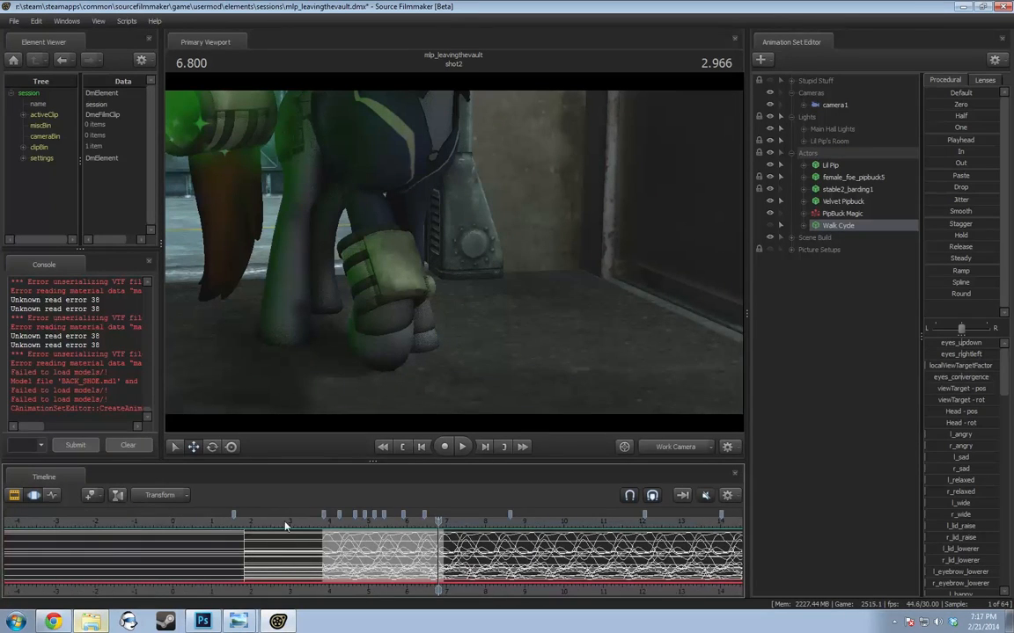
{"action": "left_click_drag", "start_coordinate": [283, 524], "coordinate": [572, 529]}
{"action": "left_click", "coordinate": [652, 446]}
{"action": "scroll", "coordinate": [605, 574], "scroll_direction": "down", "scroll_amount": 3}
{"action": "middle_click_drag", "start_coordinate": [612, 587], "coordinate": [268, 603]}
{"action": "left_click_drag", "start_coordinate": [226, 524], "coordinate": [339, 543]}
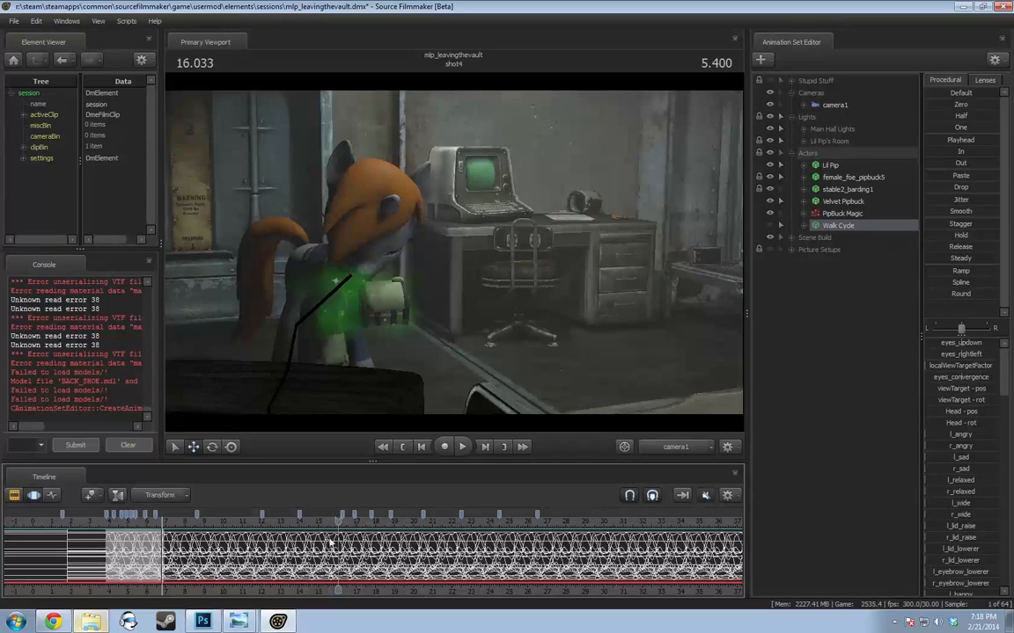
Preview shot4 briefly from about 16 seconds and move the playhead back to 15.000 seconds
{"action": "key", "text": "space"}
{"action": "key", "text": "space"}
{"action": "left_click", "coordinate": [318, 526]}
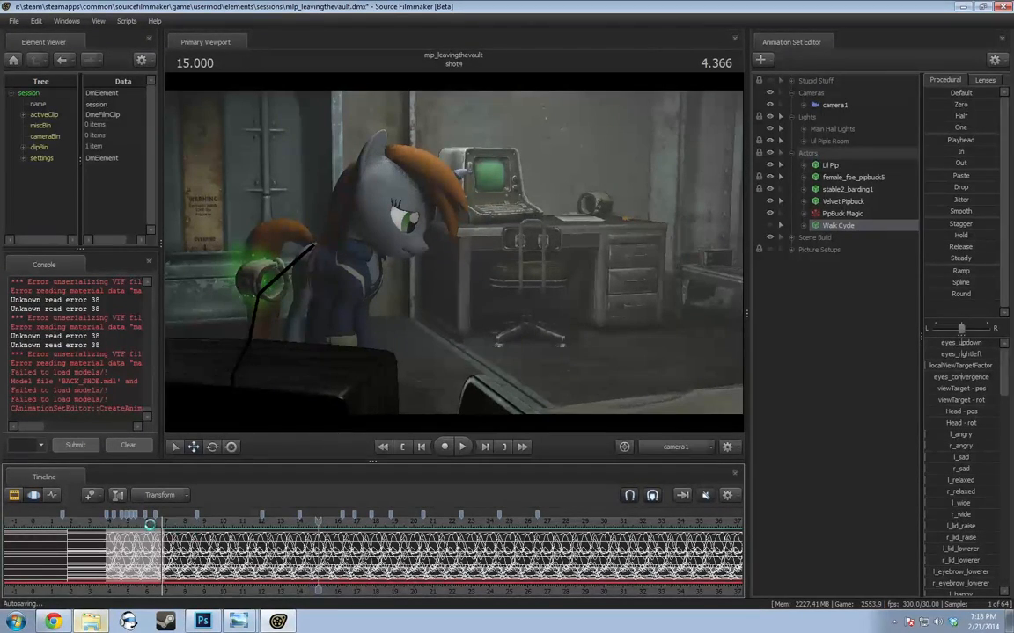
Return to 6.5 seconds in shot2 and scrub across the cut to 7.366 seconds in shot3
{"action": "left_click", "coordinate": [151, 526]}
{"action": "left_click_drag", "start_coordinate": [151, 526], "coordinate": [156, 526]}
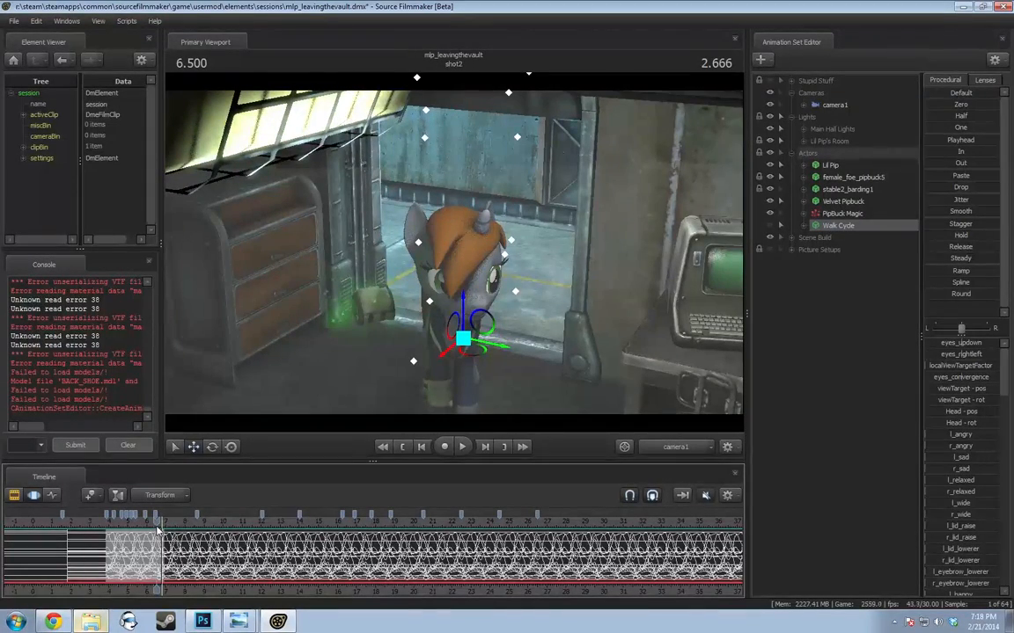
{"action": "left_click_drag", "start_coordinate": [158, 528], "coordinate": [181, 532]}
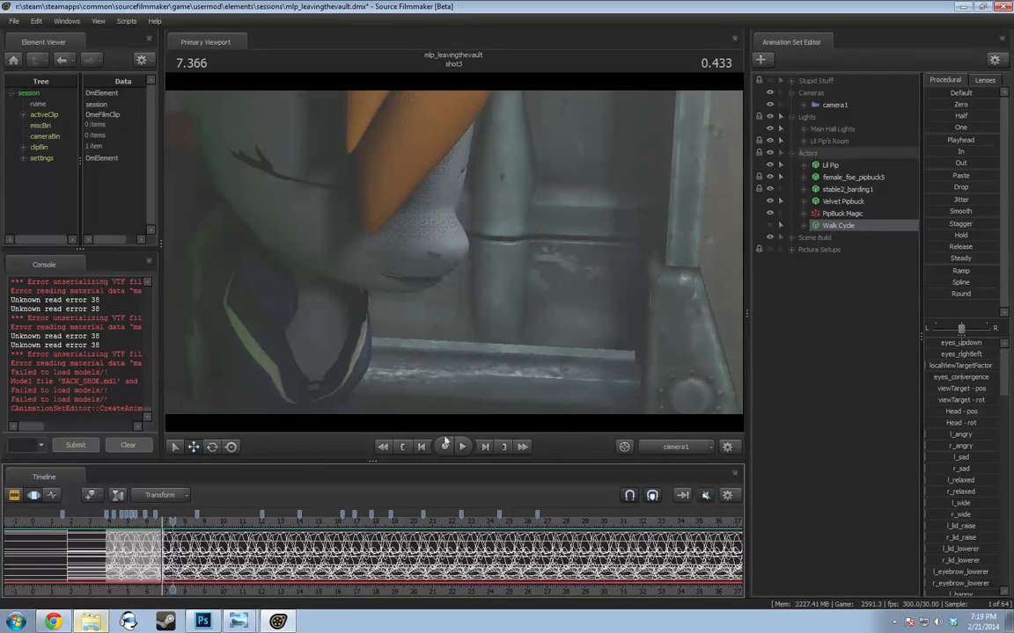
Magnify shot2 in the timeline, scrub its opening from 3.833 seconds, and play it through to about 6.47 seconds
{"action": "left_click", "coordinate": [139, 523]}
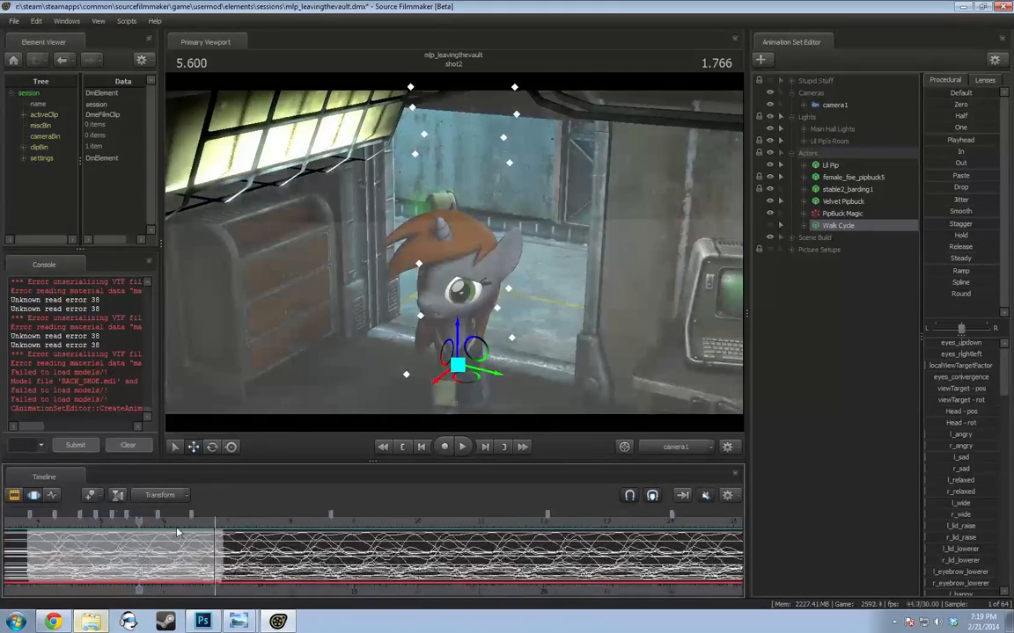
{"action": "scroll", "coordinate": [158, 541], "scroll_direction": "up", "scroll_amount": 3}
{"action": "scroll", "coordinate": [310, 592], "scroll_direction": "down", "scroll_amount": 3}
{"action": "middle_click_drag", "start_coordinate": [368, 576], "coordinate": [473, 547]}
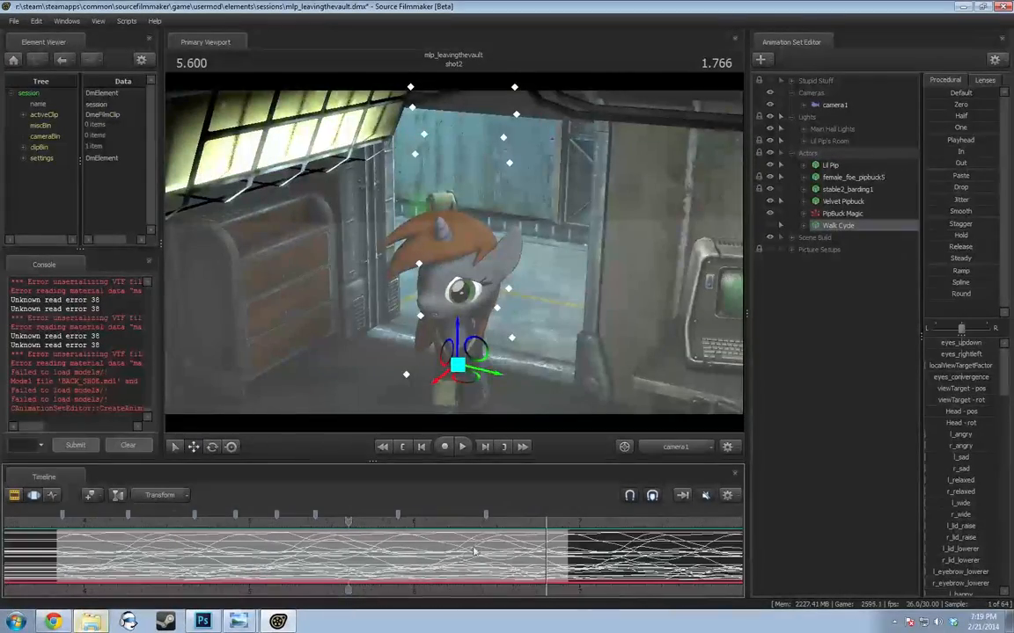
{"action": "key", "text": "space"}
{"action": "key", "text": "space"}
{"action": "left_click_drag", "start_coordinate": [58, 528], "coordinate": [119, 544]}
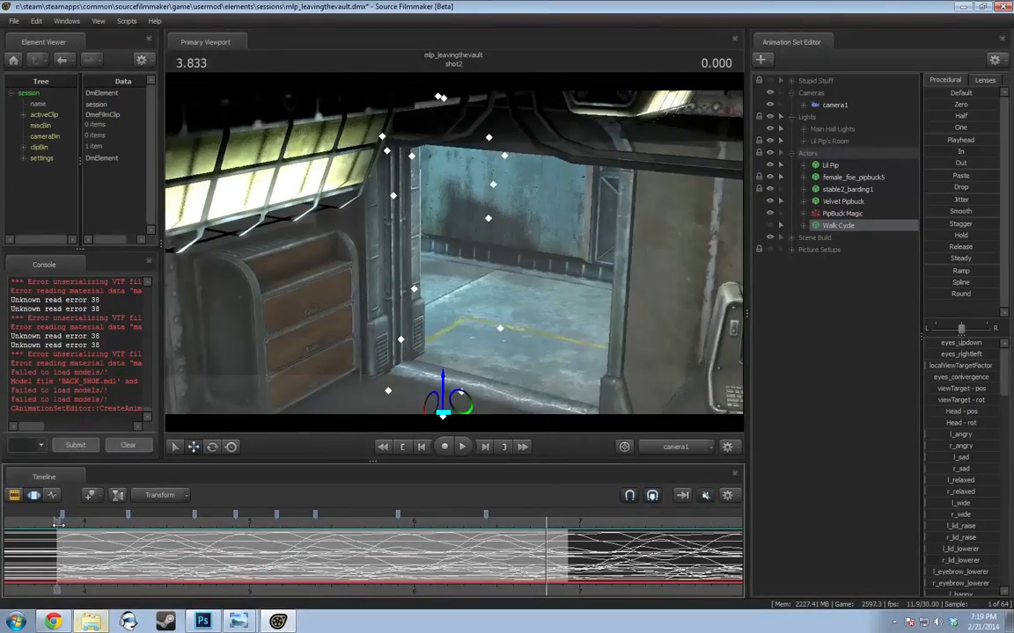
{"action": "key", "text": "space"}
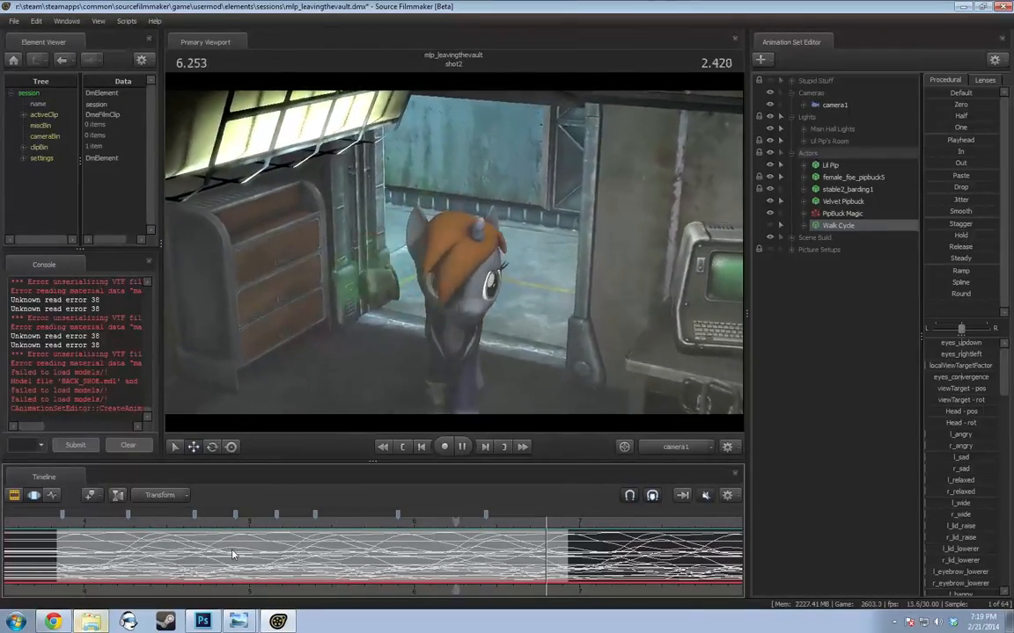
{"action": "key", "text": "space"}
Open Fallout Storyboard 01.mp4 from the Pony SFM Videos folder, pause it at about 0:15, and close the player
{"action": "left_click", "coordinate": [53, 622]}
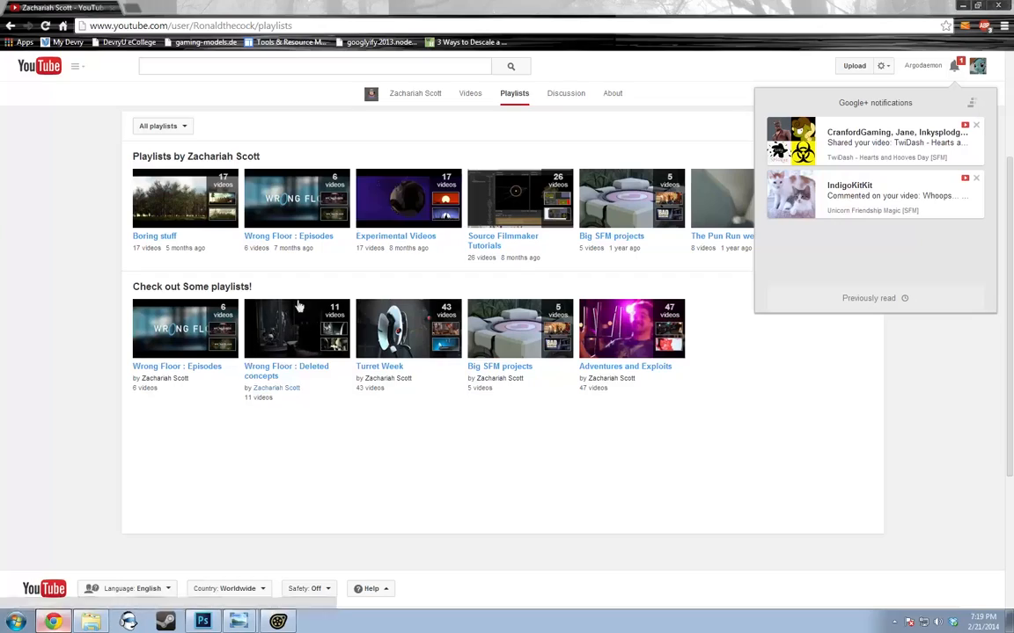
{"action": "left_click", "coordinate": [90, 622]}
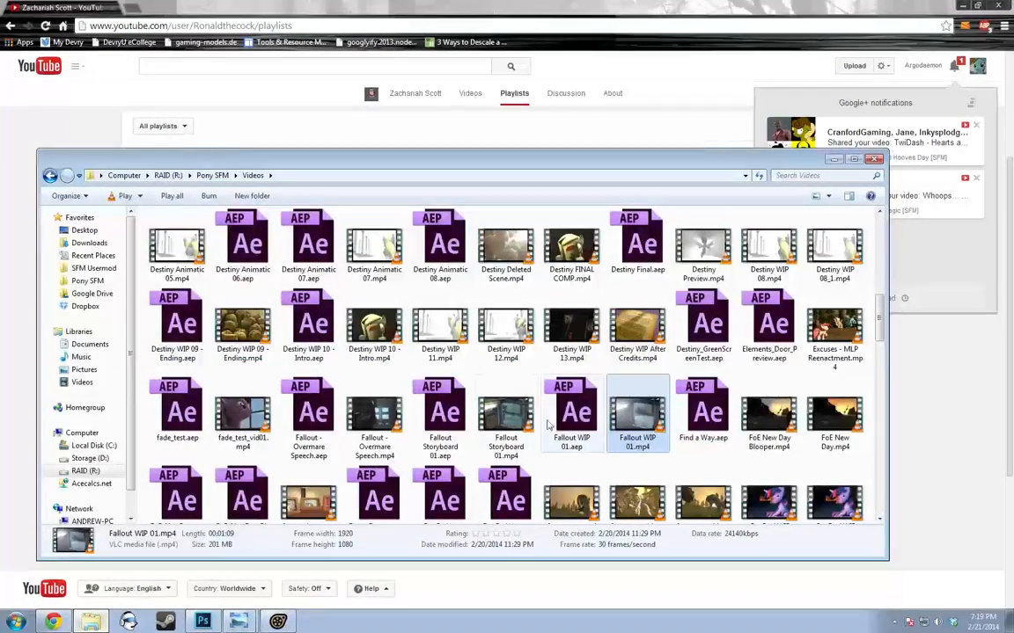
{"action": "double_click", "coordinate": [494, 417]}
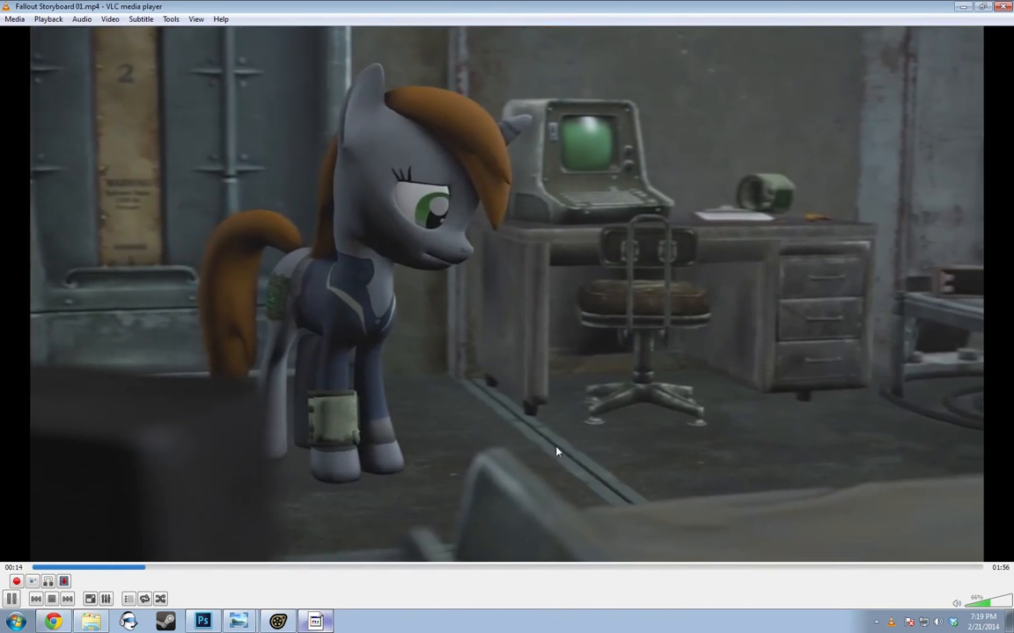
{"action": "key", "text": "space"}
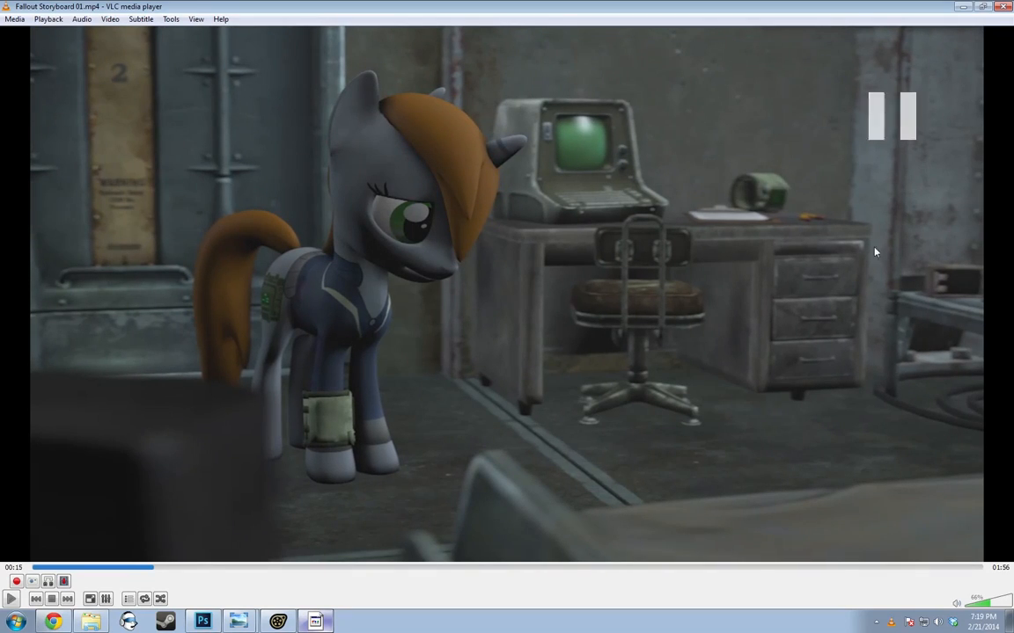
{"action": "left_click", "coordinate": [1003, 6]}
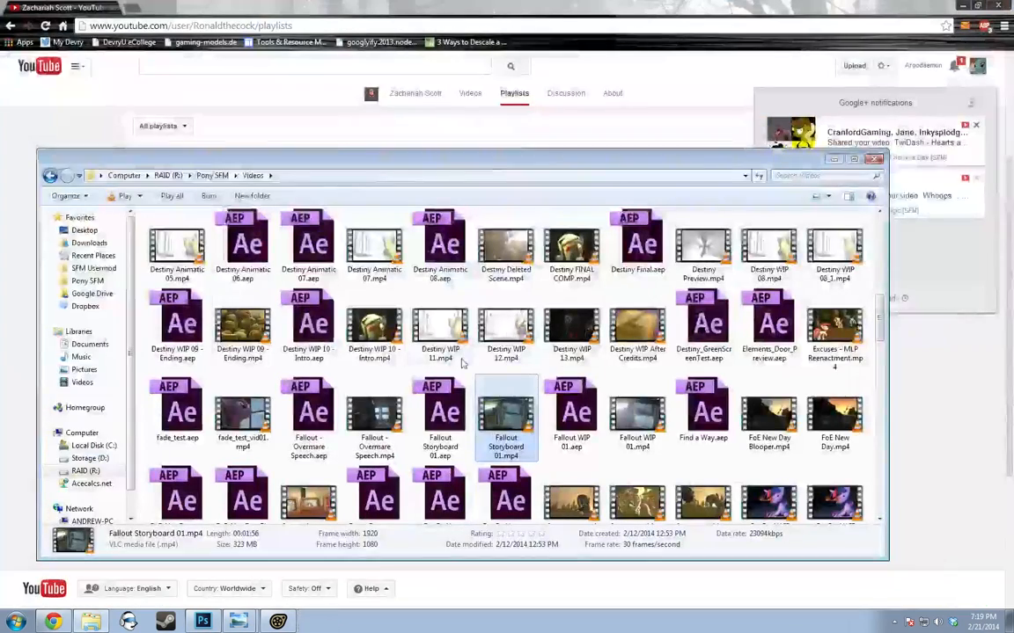
Switch back to Source Filmmaker, widen the timeline range, and move the playhead to 4.966 seconds in shot2
{"action": "left_click", "coordinate": [278, 622]}
{"action": "left_click", "coordinate": [278, 622]}
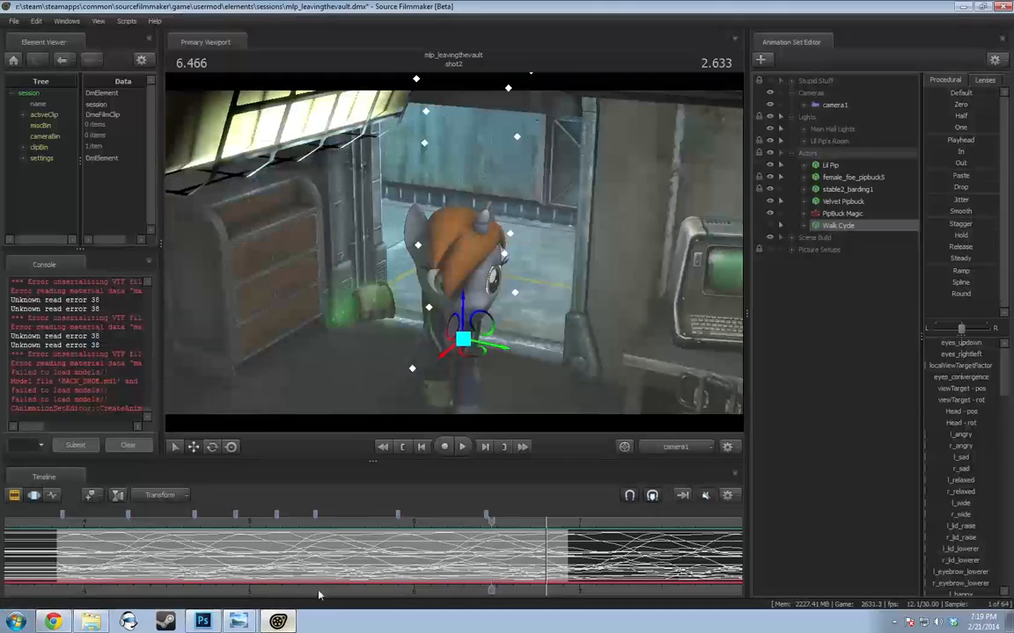
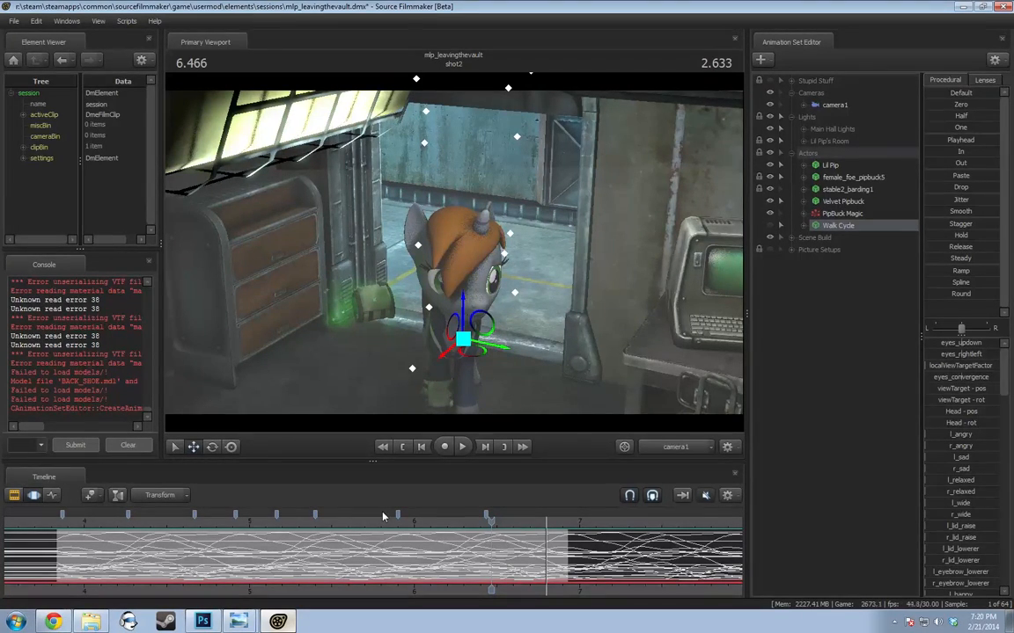
{"action": "scroll", "coordinate": [389, 546], "scroll_direction": "down", "scroll_amount": 3}
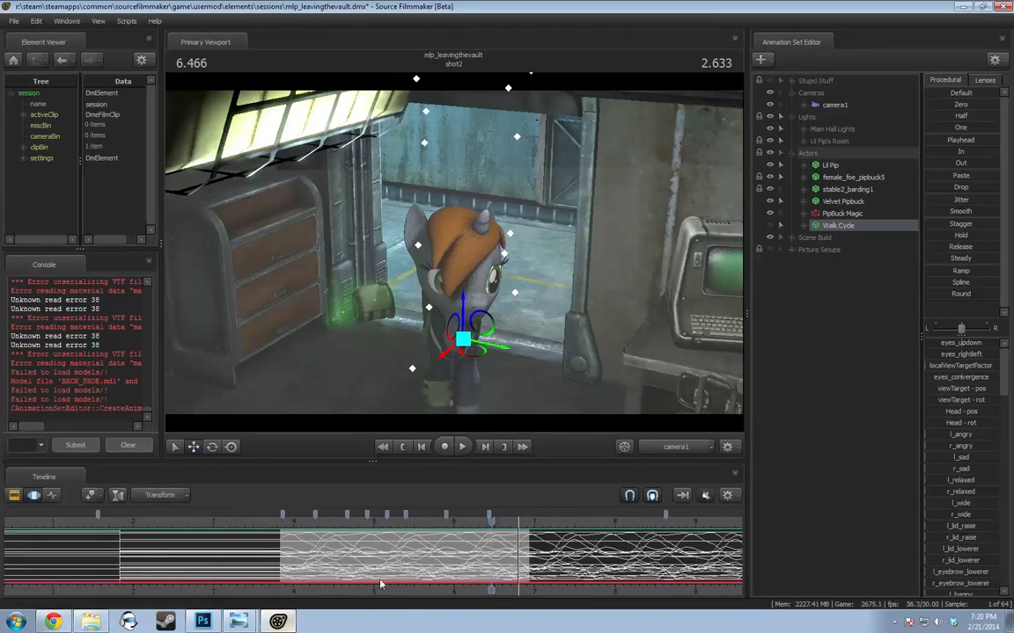
{"action": "left_click", "coordinate": [384, 546]}
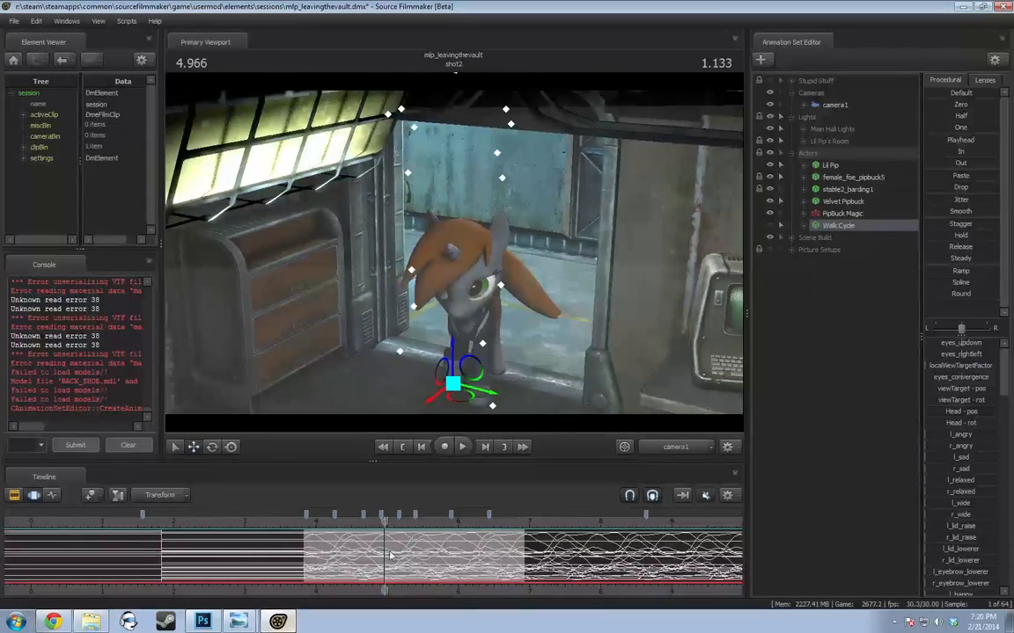
{"action": "scroll", "coordinate": [384, 550], "scroll_direction": "up", "scroll_amount": 3}
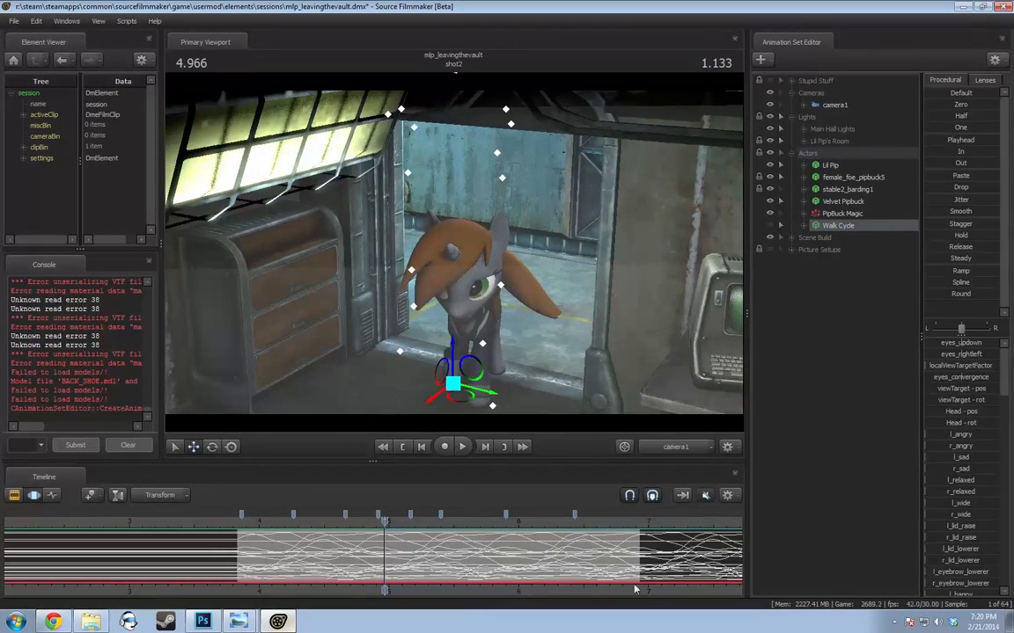
{"action": "middle_click_drag", "start_coordinate": [533, 536], "coordinate": [389, 596]}
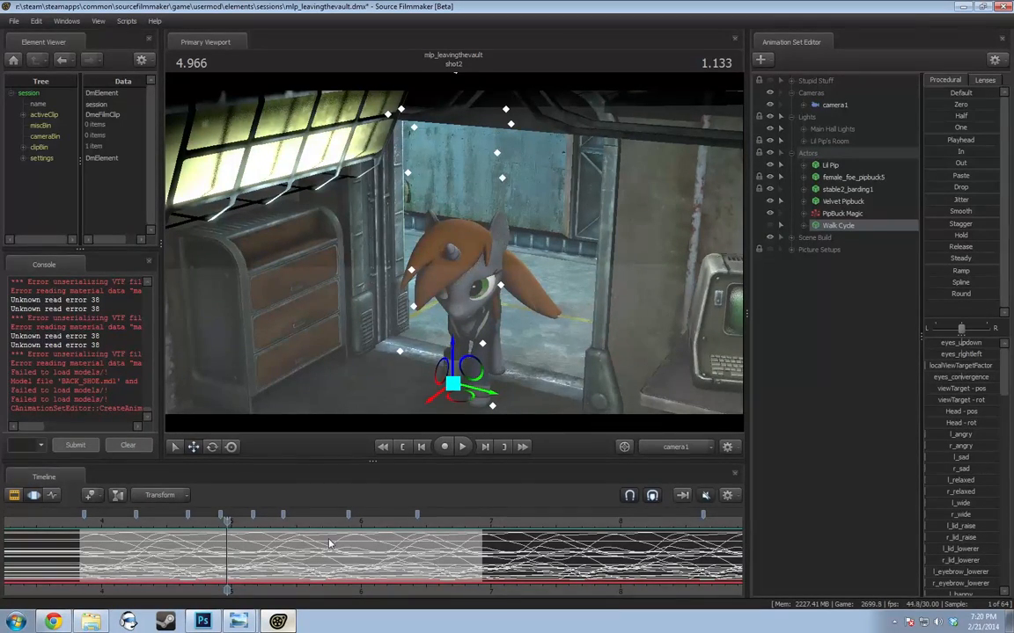
{"action": "left_click", "coordinate": [15, 22]}
{"action": "left_click", "coordinate": [756, 211]}
{"action": "left_click", "coordinate": [889, 317]}
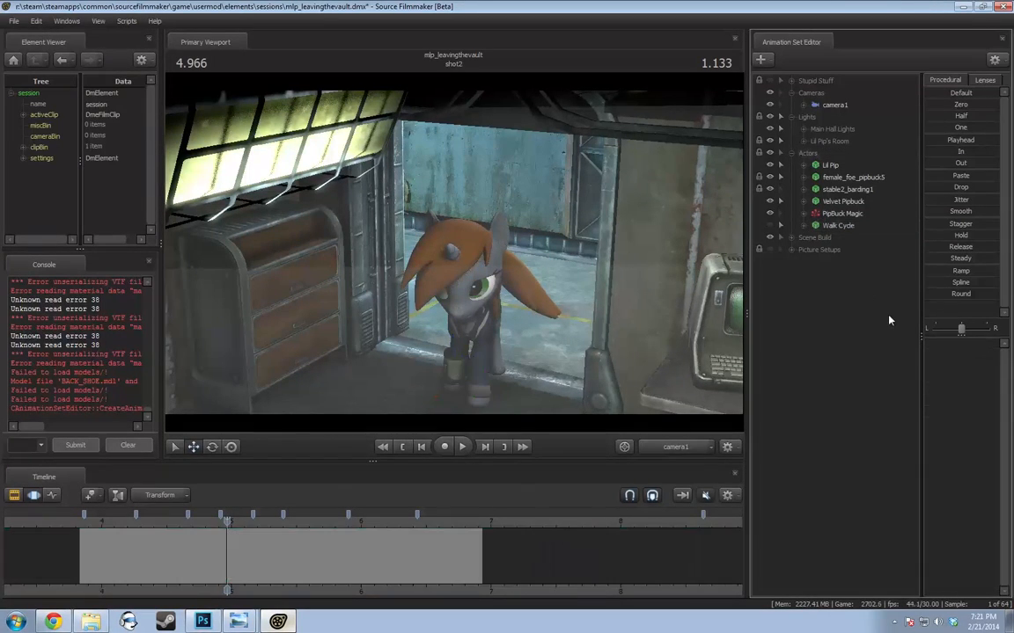
{"action": "right_click", "coordinate": [840, 303]}
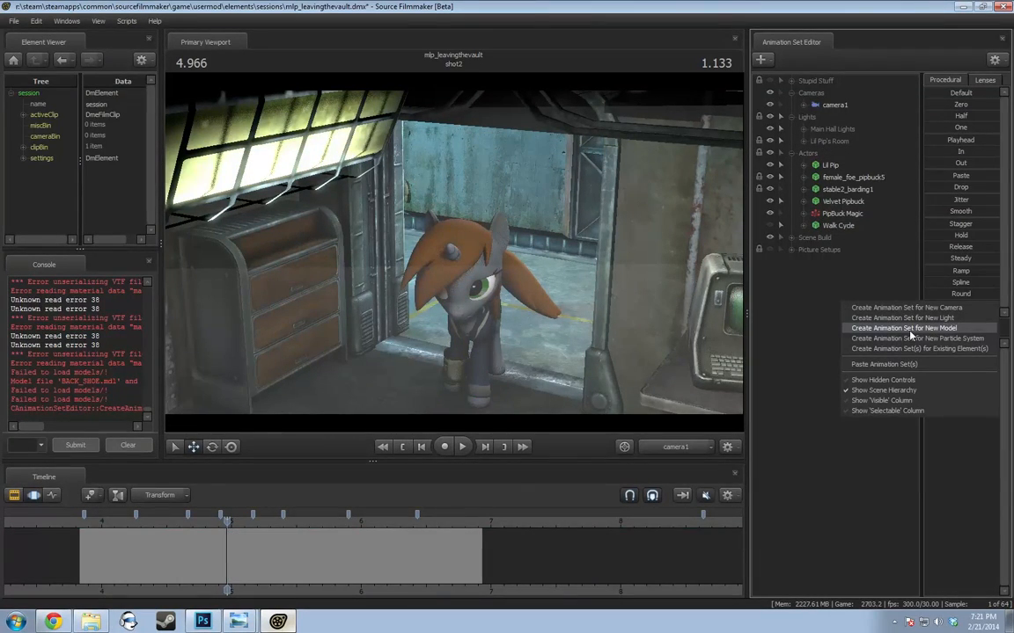
{"action": "left_click", "coordinate": [798, 362]}
Go to 140.566 seconds in the Clip Editor and select shot31 as the shot to work on
{"action": "key", "text": "F2"}
{"action": "scroll", "coordinate": [595, 533], "scroll_direction": "down", "scroll_amount": 12}
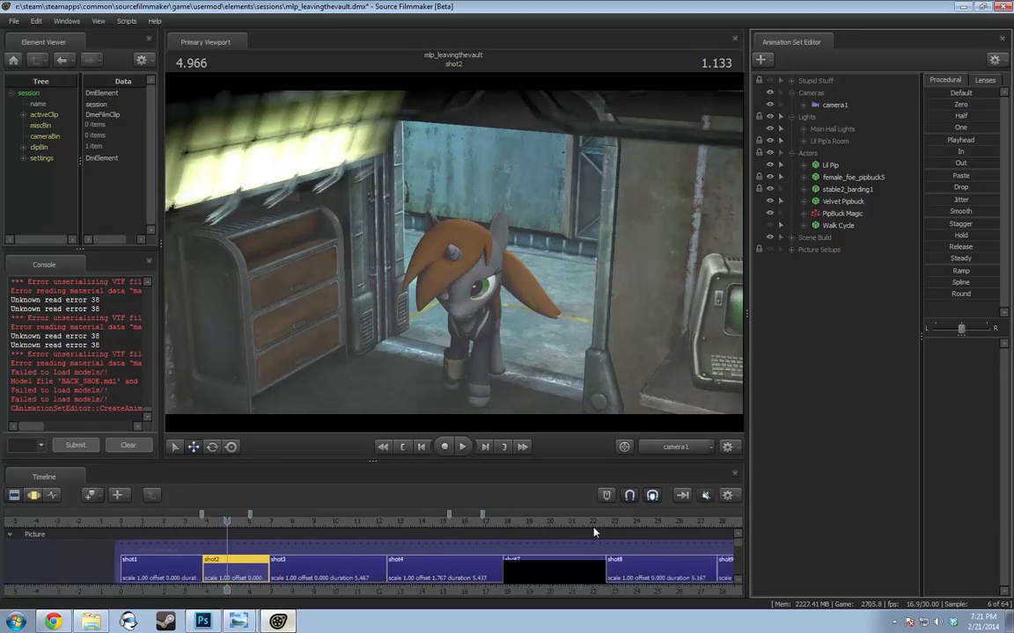
{"action": "scroll", "coordinate": [596, 532], "scroll_direction": "down", "scroll_amount": 5}
{"action": "left_click", "coordinate": [461, 525]}
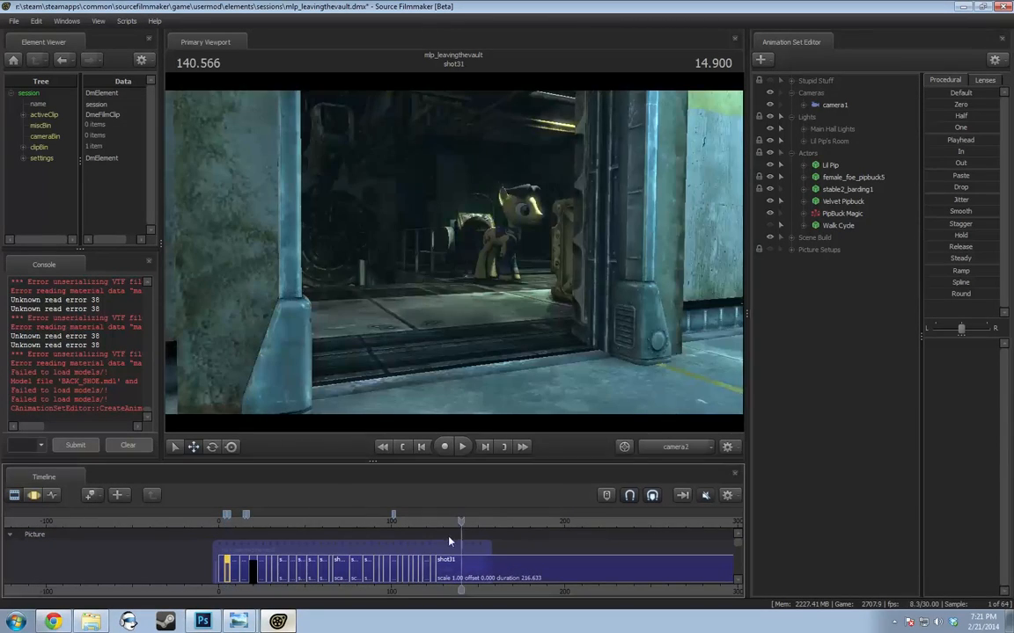
{"action": "left_click", "coordinate": [466, 570]}
{"action": "left_click", "coordinate": [460, 428]}
{"action": "left_click", "coordinate": [510, 330]}
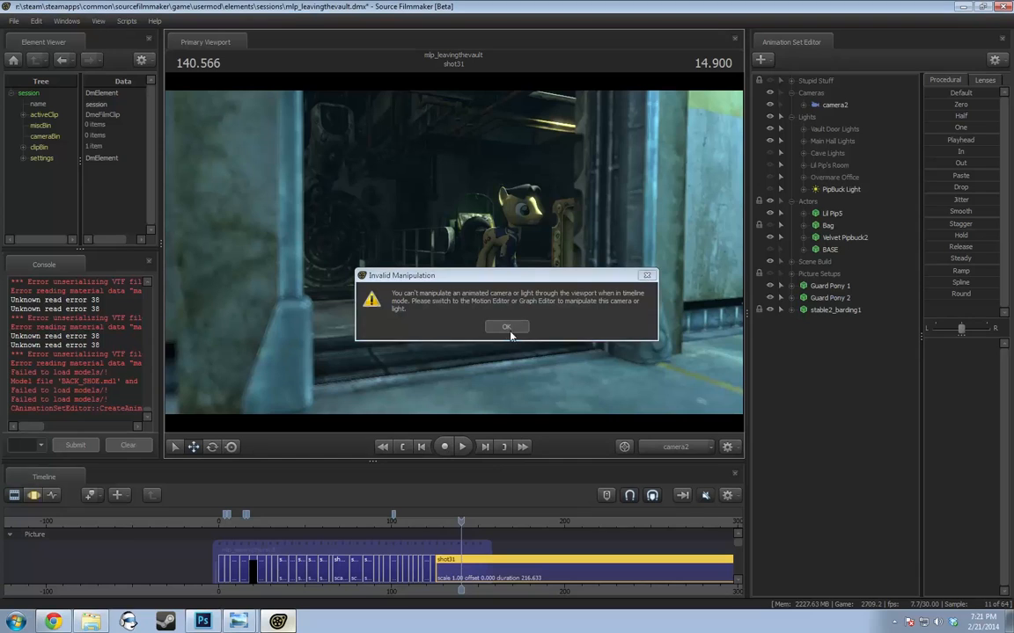
Select the entire time range in the Motion Editor and view the vault hallway through the Work Camera
{"action": "key", "text": "F3"}
{"action": "key", "text": "ctrl+a"}
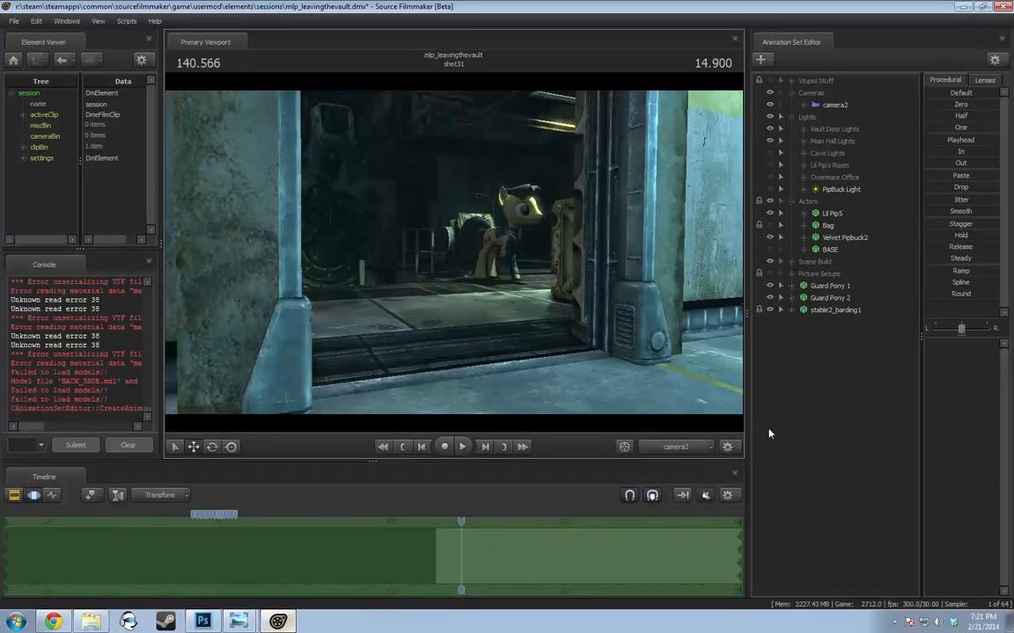
{"action": "left_click", "coordinate": [675, 446]}
{"action": "left_click", "coordinate": [605, 401]}
{"action": "mouse_move", "coordinate": [528, 260]}
{"action": "left_mouse_down"}
{"action": "mouse_move", "coordinate": [533, 212]}
{"action": "mouse_move", "coordinate": [528, 259]}
{"action": "left_mouse_up"}
Create an animation set for a new model from vn_vinyl_scratch.mdl, filtering the files by "vinyl", and select it
{"action": "right_click", "coordinate": [837, 389]}
{"action": "left_click", "coordinate": [841, 413]}
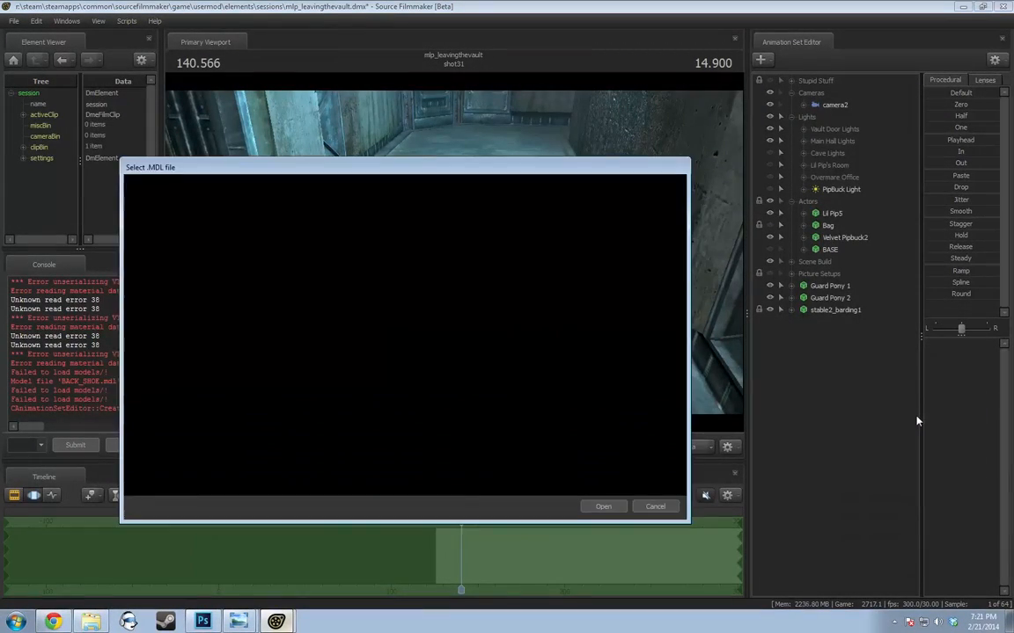
{"action": "type", "text": "vinyl"}
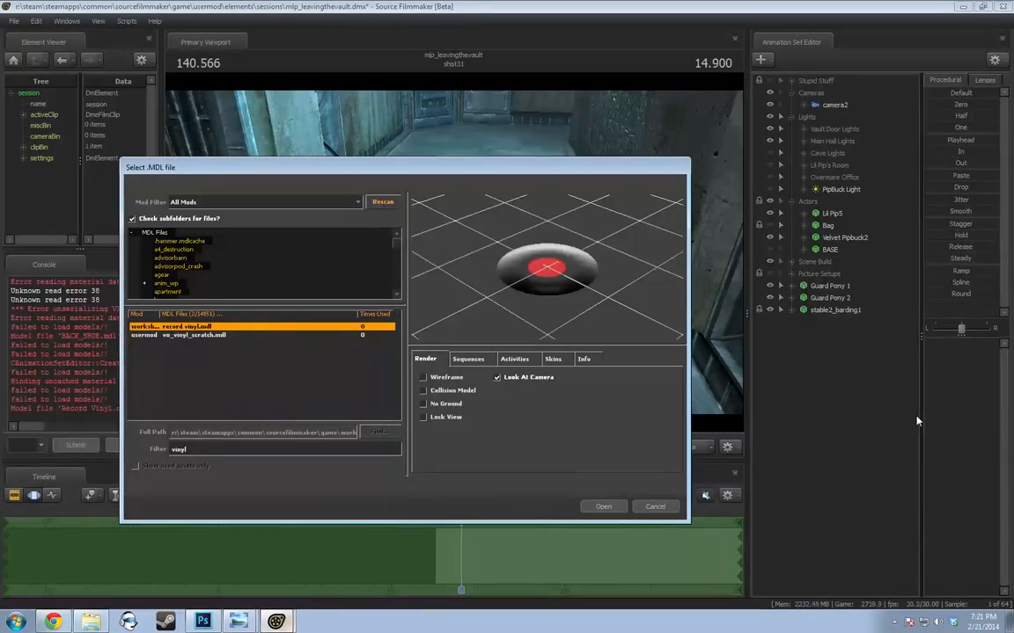
{"action": "left_click", "coordinate": [337, 335]}
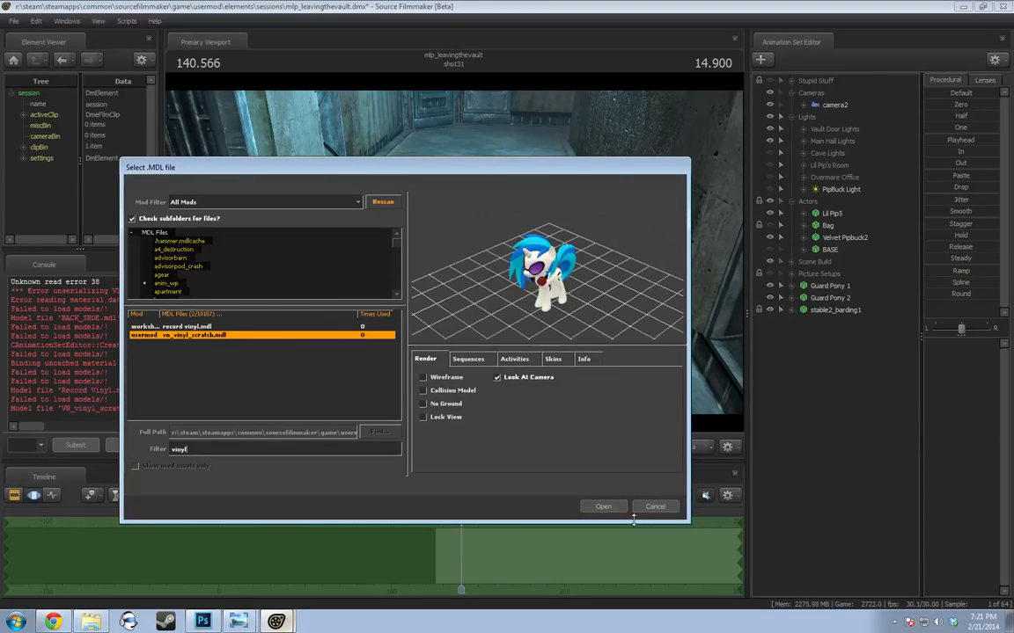
{"action": "left_click", "coordinate": [602, 506]}
{"action": "left_click", "coordinate": [836, 322]}
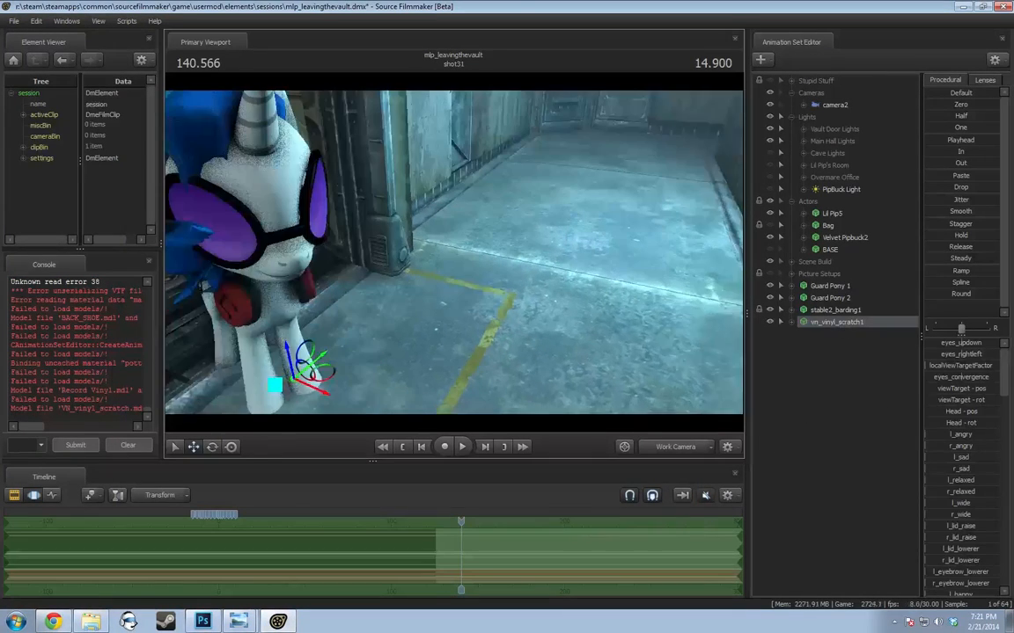
Move the Vinyl Scratch model out into the hallway and rotate it to face the camera
{"action": "left_click_drag", "start_coordinate": [336, 375], "coordinate": [666, 311]}
{"action": "key", "text": "e"}
{"action": "left_click_drag", "start_coordinate": [416, 253], "coordinate": [479, 224]}
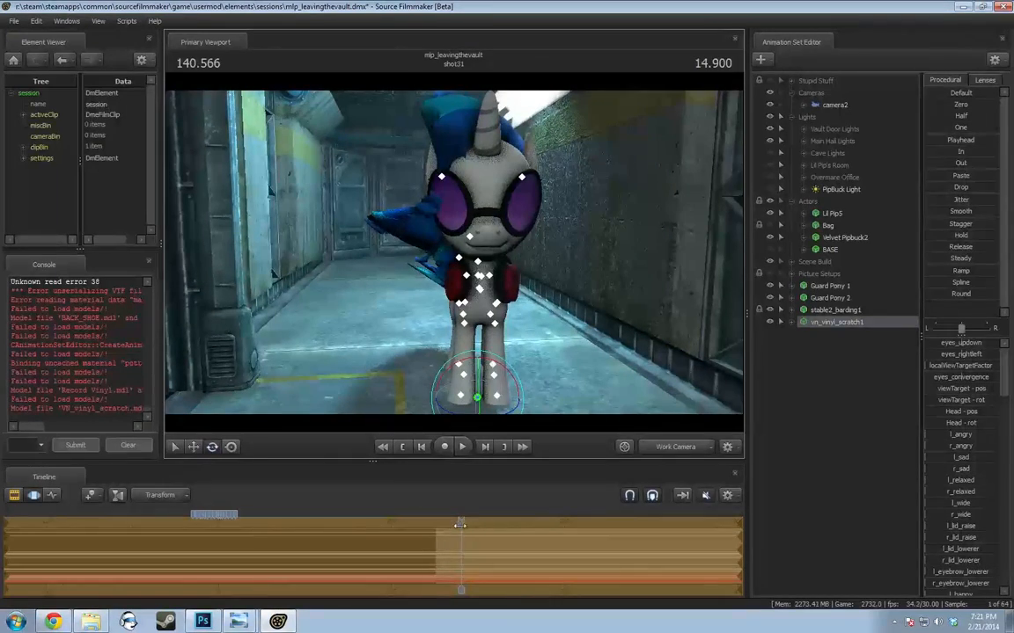
Move the playhead to about 153 seconds and expand the vn_vinyl_scratch1 animation set
{"action": "left_click_drag", "start_coordinate": [460, 525], "coordinate": [484, 534]}
{"action": "left_click_drag", "start_coordinate": [497, 282], "coordinate": [422, 280]}
{"action": "left_click", "coordinate": [780, 322]}
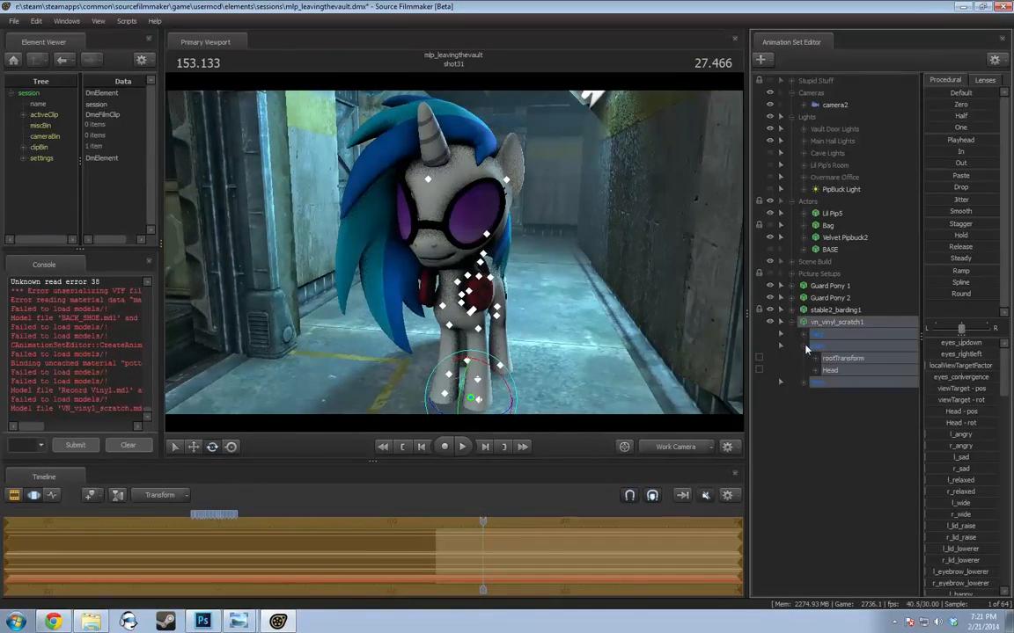
Import the animation file vinyl_headbang_pre.dmx onto the vn_vinyl_scratch1 animation set
{"action": "left_click", "coordinate": [836, 335]}
{"action": "right_click", "coordinate": [838, 337]}
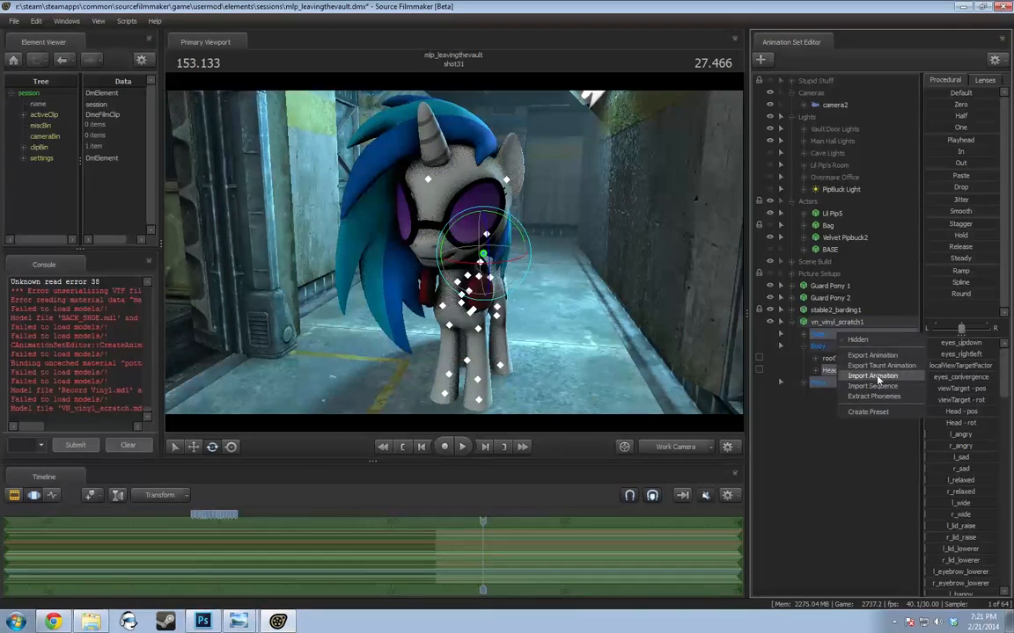
{"action": "left_click", "coordinate": [875, 381]}
{"action": "left_click", "coordinate": [886, 519]}
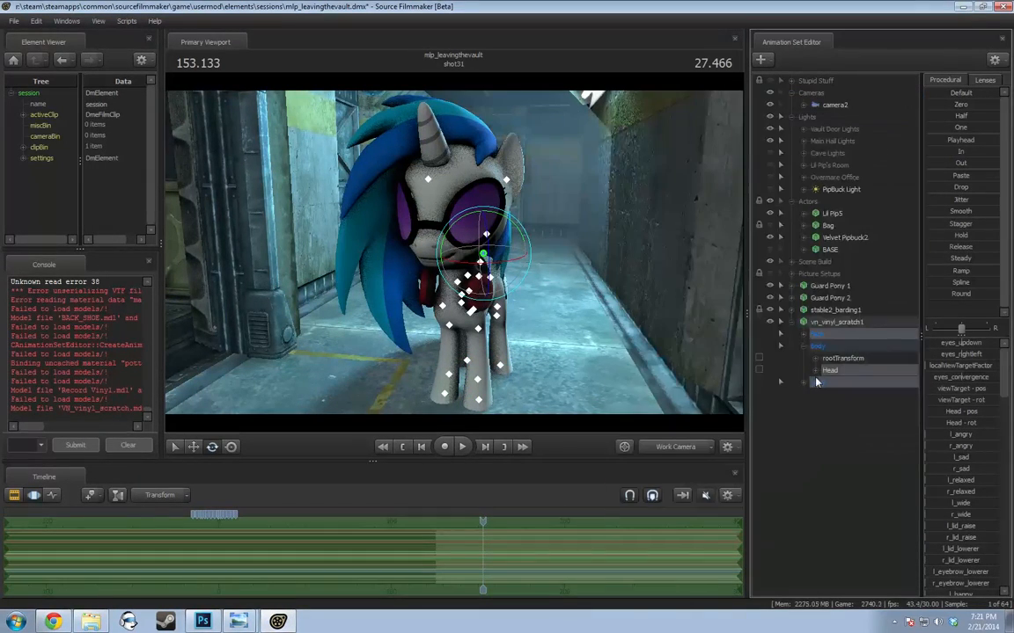
{"action": "right_click", "coordinate": [834, 323]}
{"action": "left_click", "coordinate": [871, 451]}
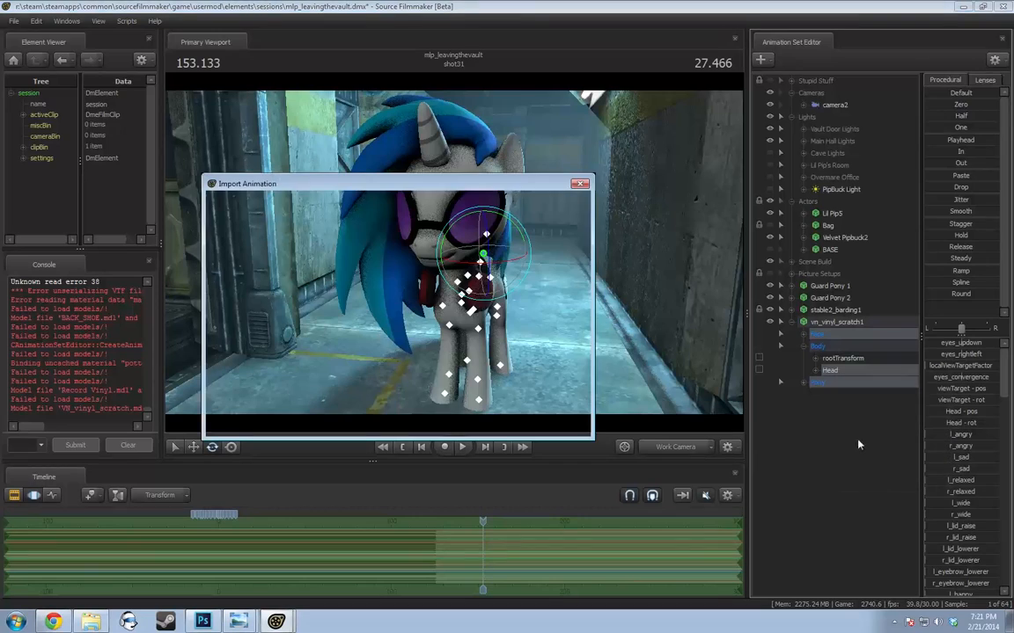
{"action": "left_click", "coordinate": [369, 390]}
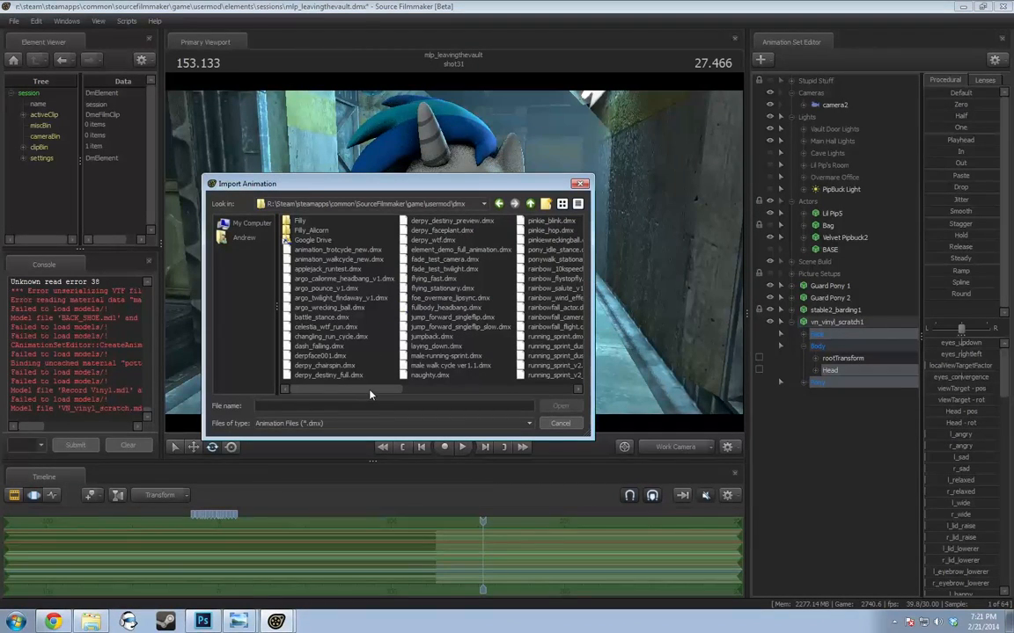
{"action": "left_click_drag", "start_coordinate": [371, 395], "coordinate": [534, 402]}
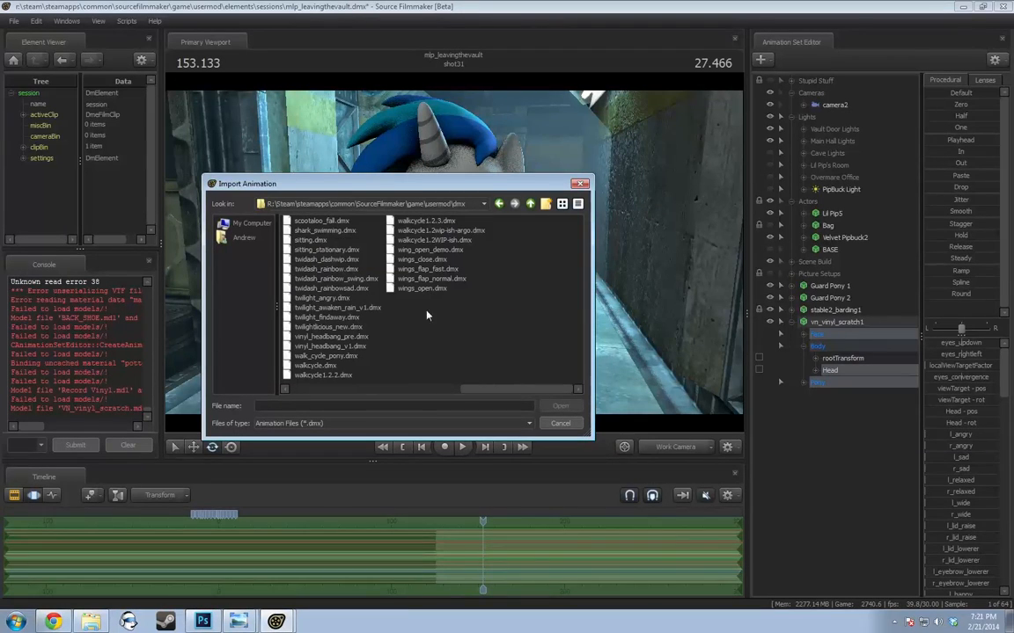
{"action": "double_click", "coordinate": [348, 337]}
{"action": "left_click", "coordinate": [515, 368]}
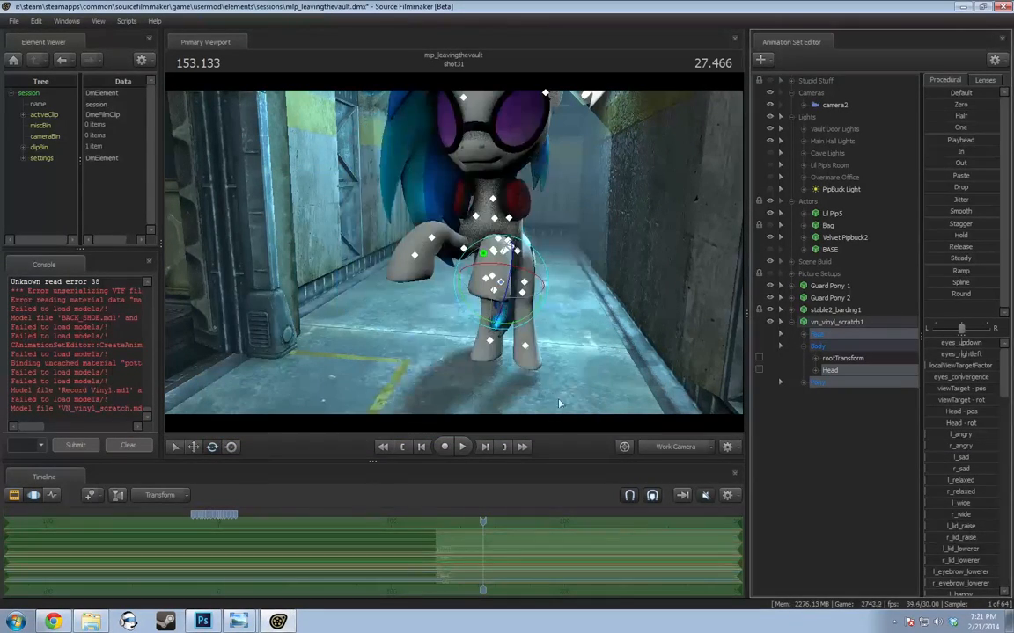
Play back the imported headbang animation around 130 seconds on the timeline
{"action": "left_click", "coordinate": [185, 557]}
{"action": "middle_click_drag", "start_coordinate": [221, 586], "coordinate": [432, 582]}
{"action": "scroll", "coordinate": [224, 550], "scroll_direction": "down", "scroll_amount": 2}
{"action": "key", "text": "space"}
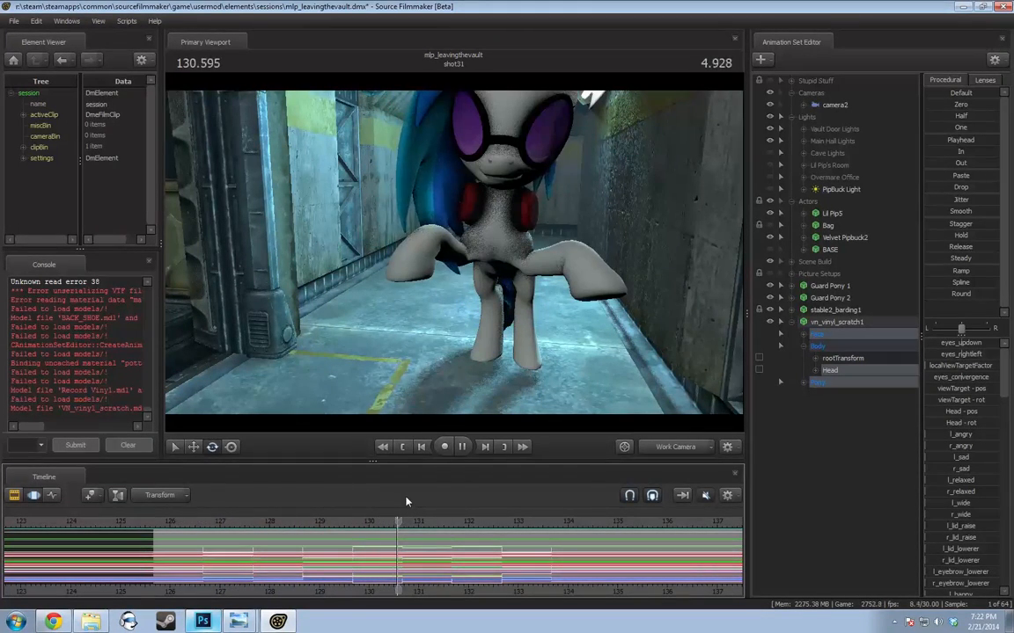
{"action": "key", "text": "space"}
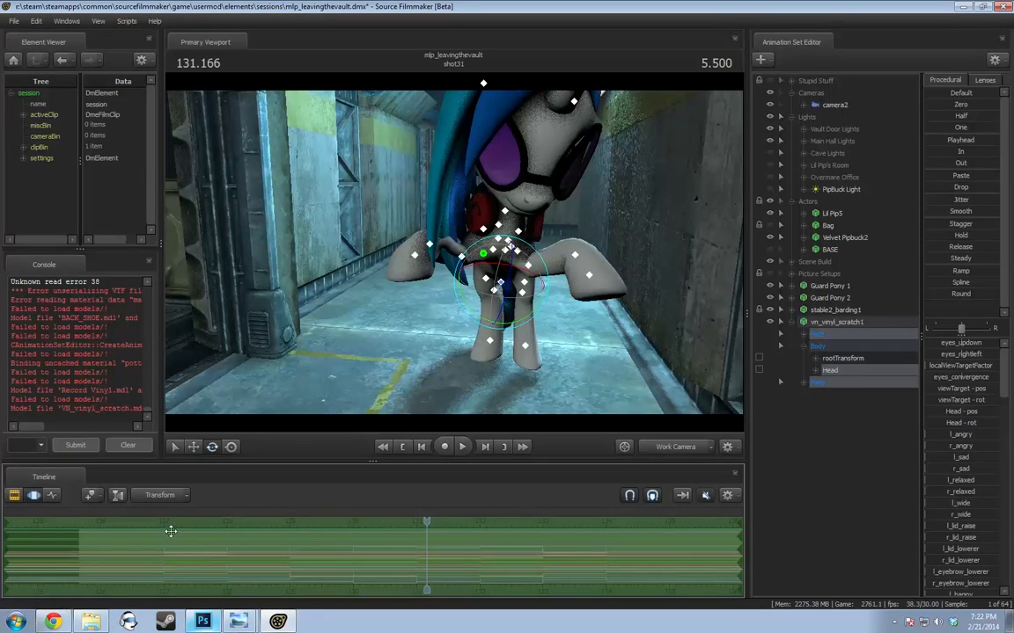
Bookmark each second of the headbang animation from 126 to 134, and place a one-second time selection over 126 to 127
{"action": "key", "text": "Home"}
{"action": "scroll", "coordinate": [286, 554], "scroll_direction": "down", "scroll_amount": 10}
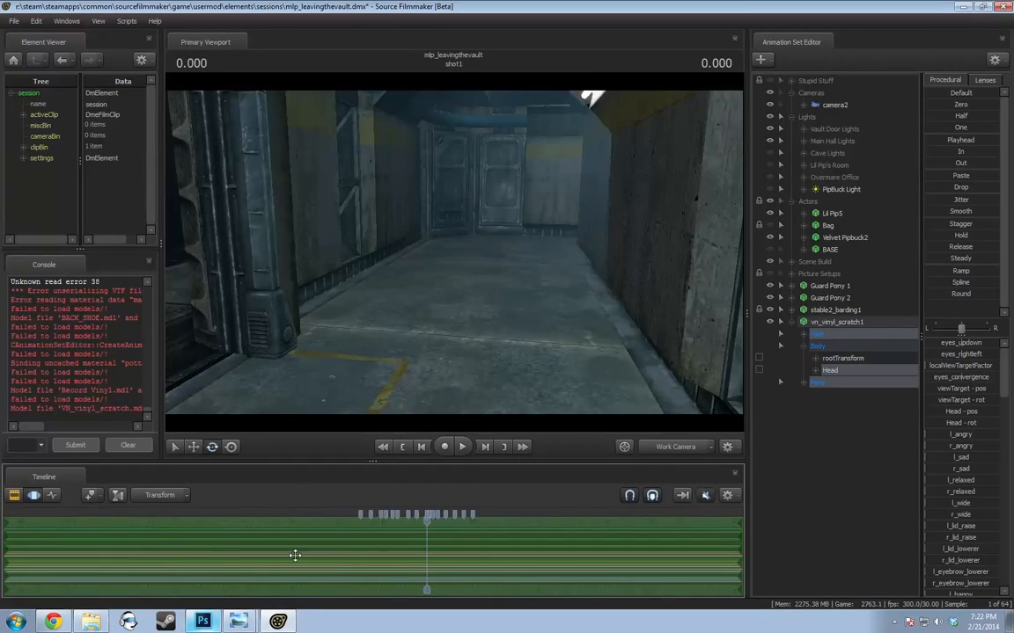
{"action": "key", "text": "End"}
{"action": "scroll", "coordinate": [544, 563], "scroll_direction": "up", "scroll_amount": 10}
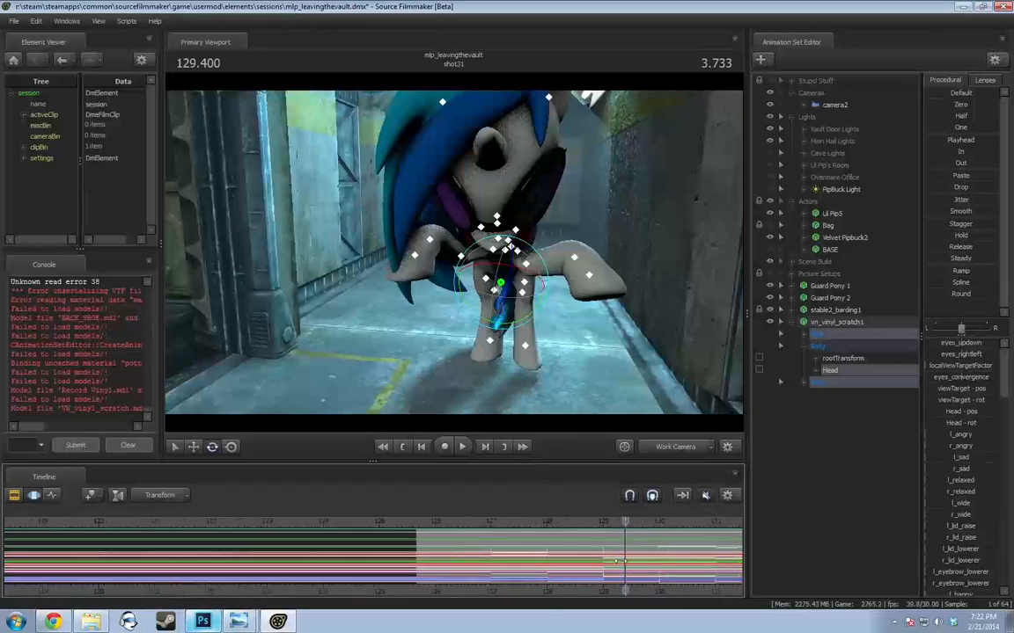
{"action": "middle_click_drag", "start_coordinate": [545, 599], "coordinate": [270, 548]}
{"action": "mouse_move", "coordinate": [271, 547]}
{"action": "left_mouse_down"}
{"action": "mouse_move", "coordinate": [218, 549]}
{"action": "mouse_move", "coordinate": [307, 573]}
{"action": "mouse_move", "coordinate": [252, 565]}
{"action": "mouse_move", "coordinate": [407, 569]}
{"action": "mouse_move", "coordinate": [396, 568]}
{"action": "mouse_move", "coordinate": [407, 551]}
{"action": "mouse_move", "coordinate": [661, 551]}
{"action": "left_mouse_up"}
{"action": "key", "text": "alt"}
{"action": "scroll", "coordinate": [665, 570], "scroll_direction": "down", "scroll_amount": 5}
{"action": "scroll", "coordinate": [532, 591], "scroll_direction": "up", "scroll_amount": 2}
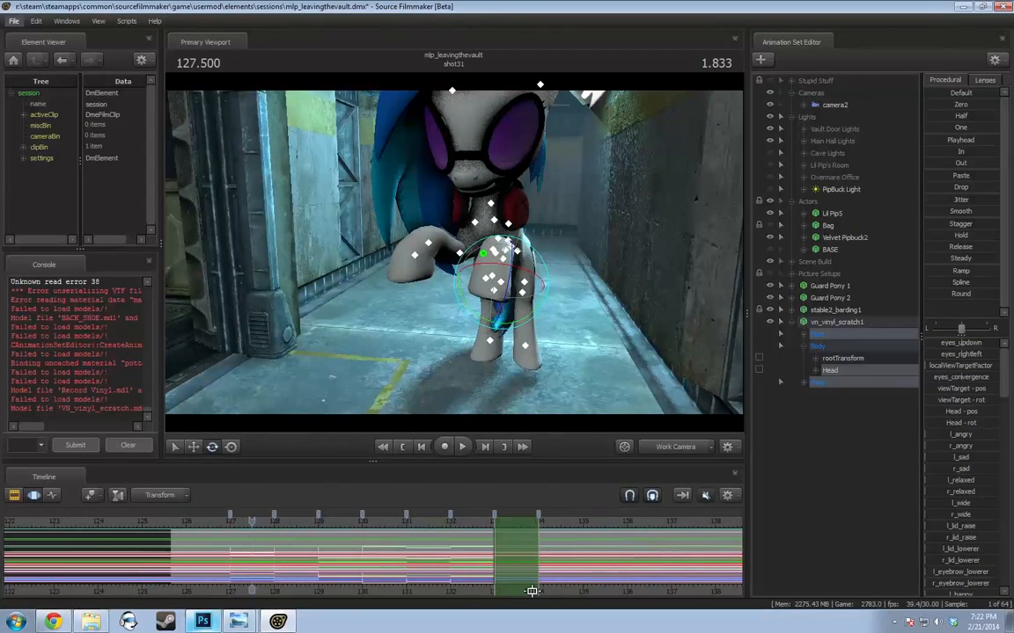
{"action": "left_click_drag", "start_coordinate": [217, 529], "coordinate": [272, 566]}
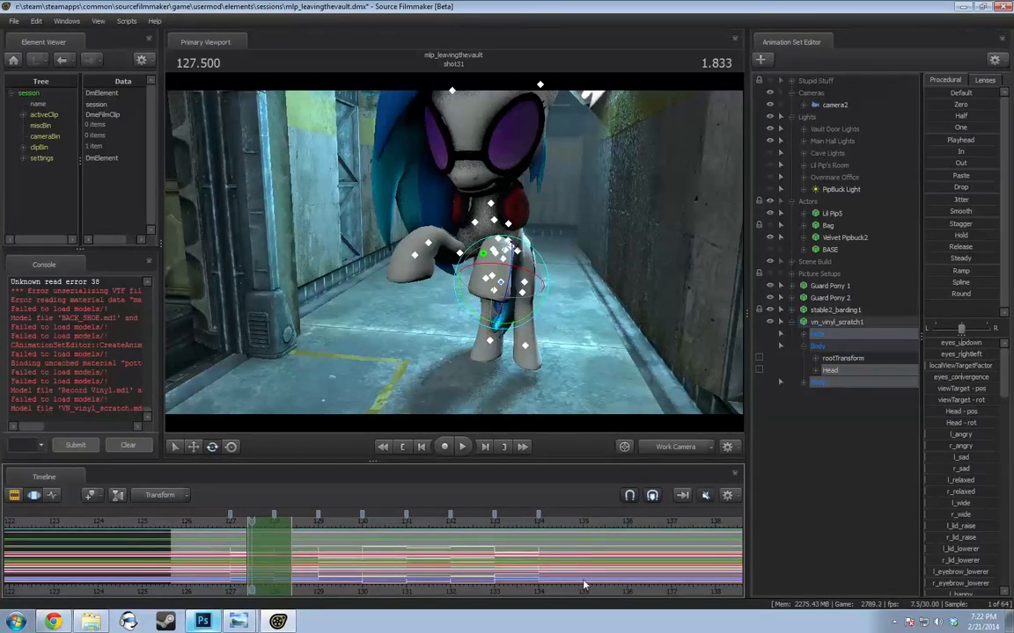
{"action": "left_click_drag", "start_coordinate": [275, 556], "coordinate": [206, 565]}
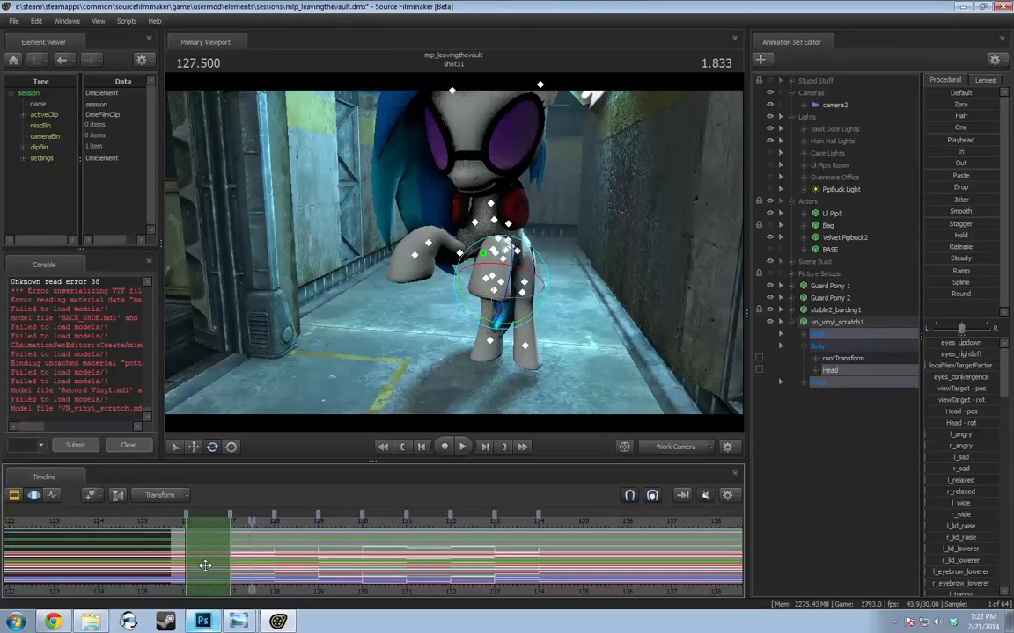
Select the whole timeline and shift the headbang animation with its bookmarks about 2.7 seconds later
{"action": "key", "text": "alt"}
{"action": "key", "text": "ctrl+a"}
{"action": "left_click_drag", "start_coordinate": [328, 545], "coordinate": [449, 548], "text": "alt"}
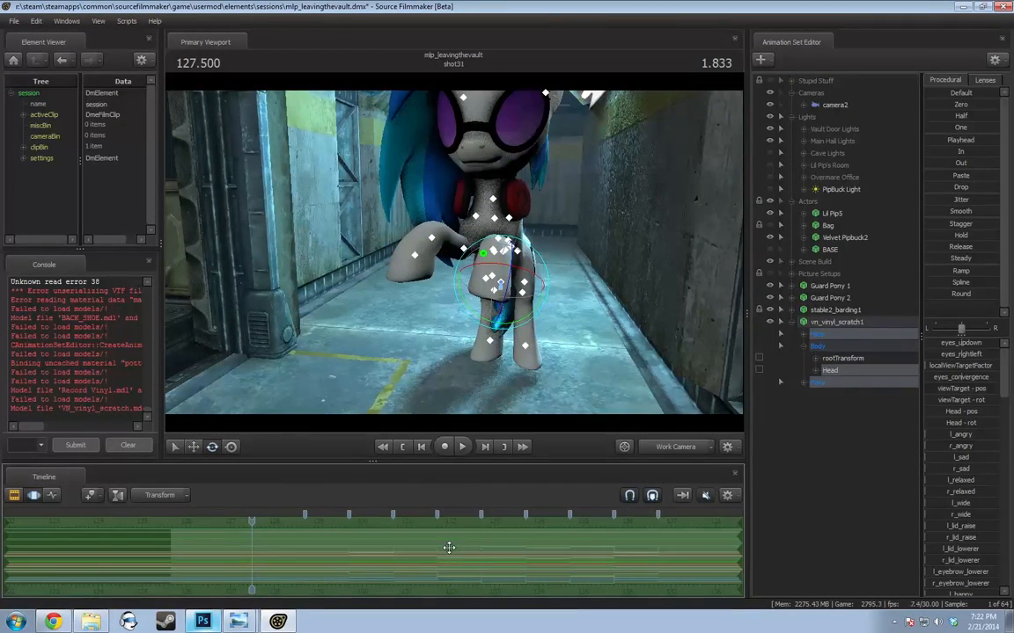
Play back the shifted animation from about 128.5 seconds with the character viewed from a closer angle
{"action": "left_click", "coordinate": [295, 556]}
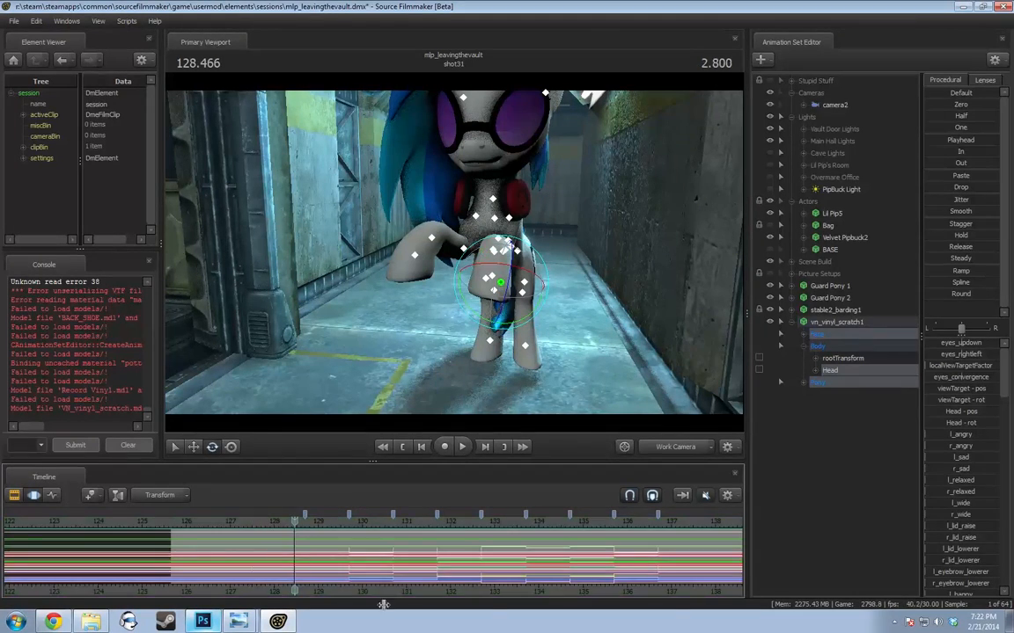
{"action": "left_click_drag", "start_coordinate": [574, 356], "coordinate": [552, 343]}
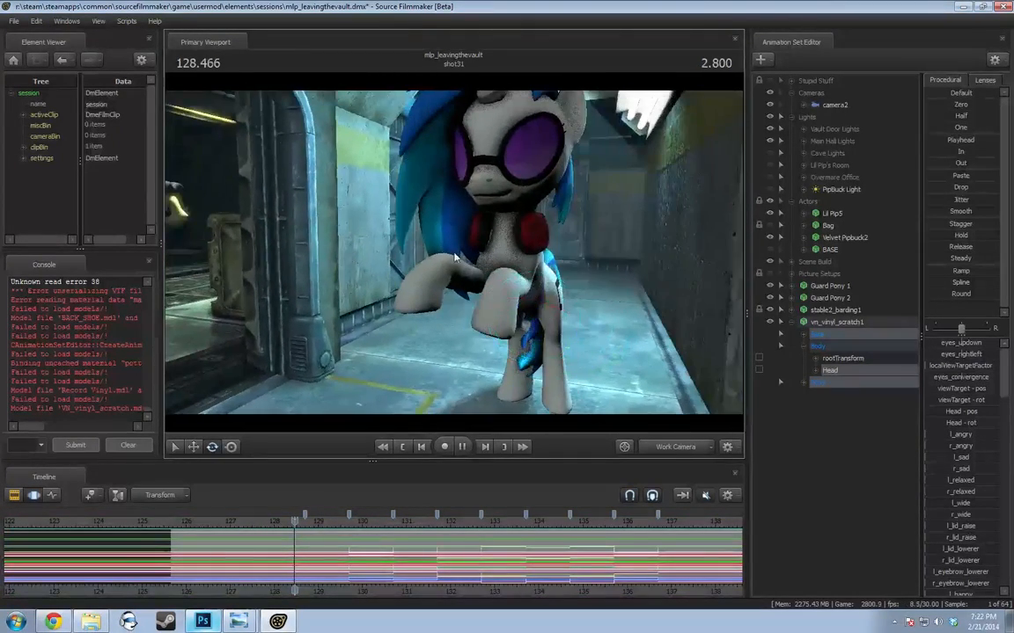
{"action": "key", "text": "space"}
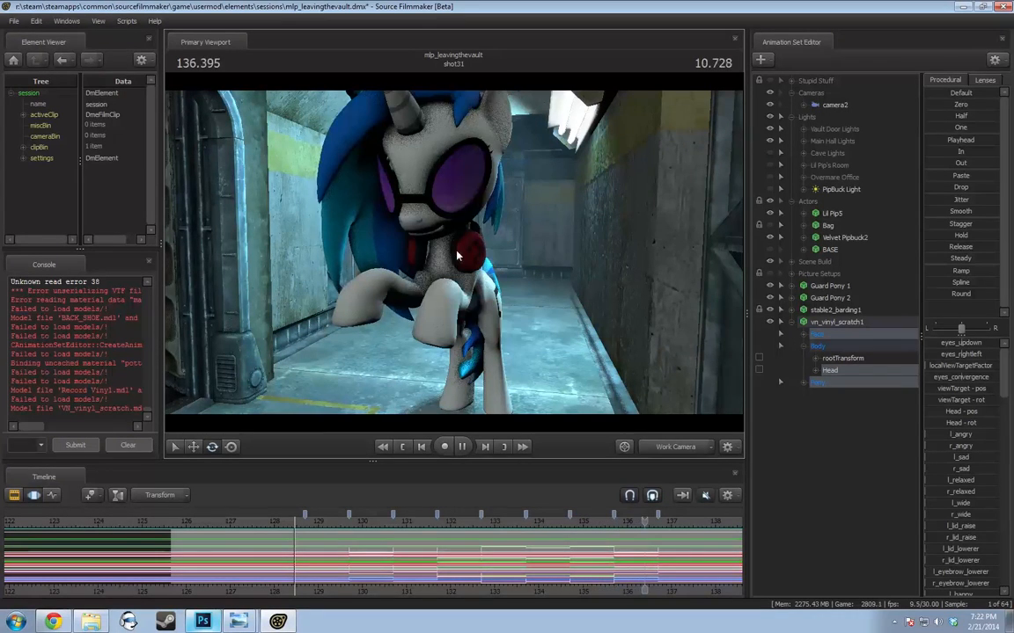
{"action": "key", "text": "space"}
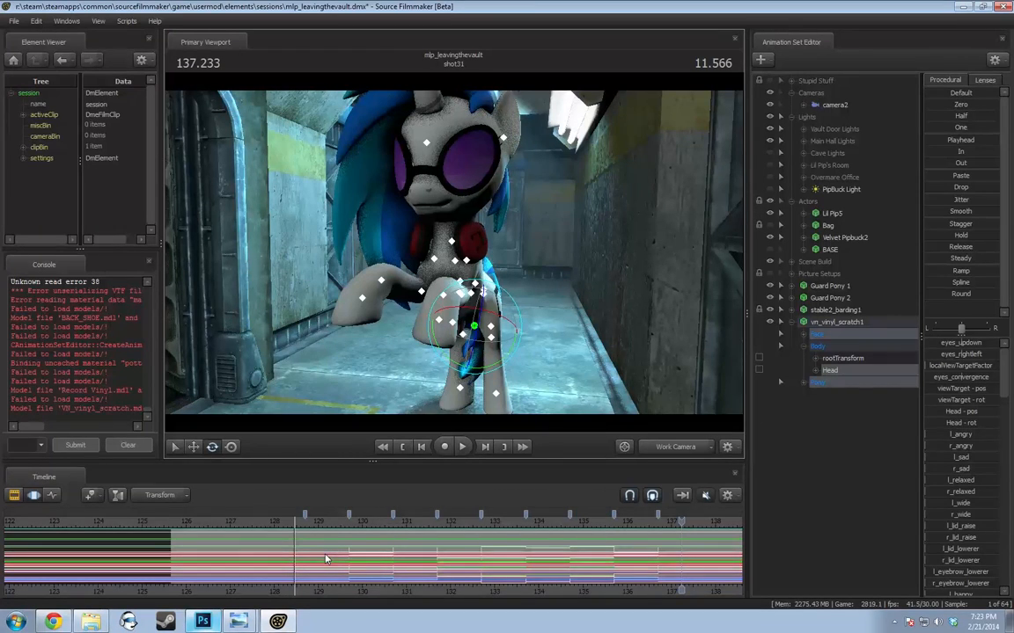
Shift the whole animation slightly later so its bookmarks line up with the full seconds from 129 onward
{"action": "mouse_move", "coordinate": [339, 553]}
{"action": "left_mouse_down"}
{"action": "mouse_move", "coordinate": [261, 562]}
{"action": "mouse_move", "coordinate": [356, 553]}
{"action": "left_mouse_up"}
{"action": "middle_click_drag", "start_coordinate": [357, 553], "coordinate": [375, 559]}
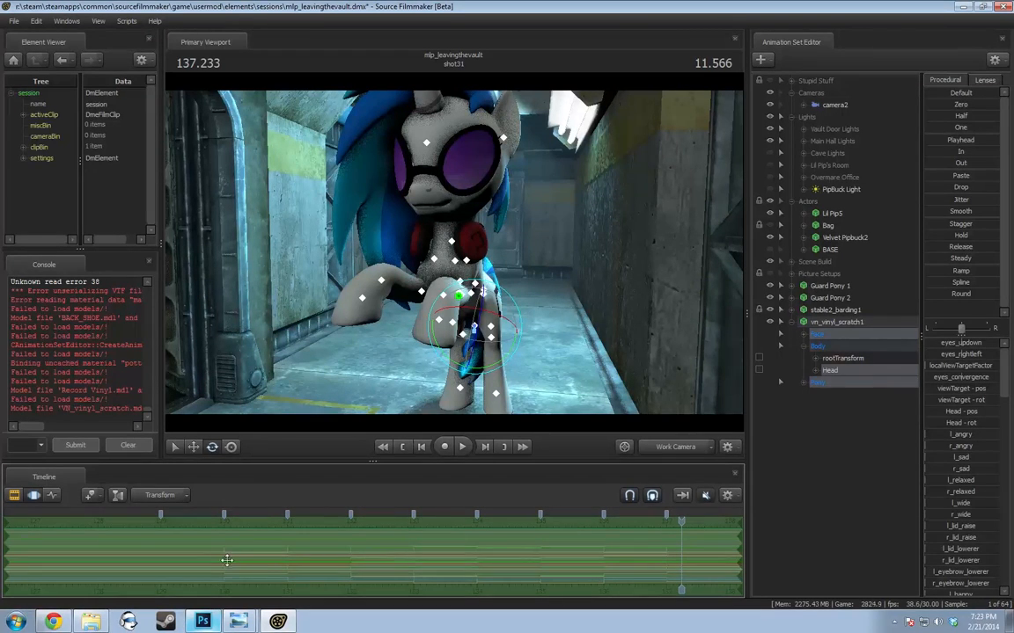
Make a time selection from about 129.7 to 130.3, centred on 130, with falloff reaching about 129.5 and 130.5
{"action": "left_click_drag", "start_coordinate": [209, 558], "coordinate": [223, 575]}
{"action": "scroll", "coordinate": [223, 576], "scroll_direction": "up", "scroll_amount": 3}
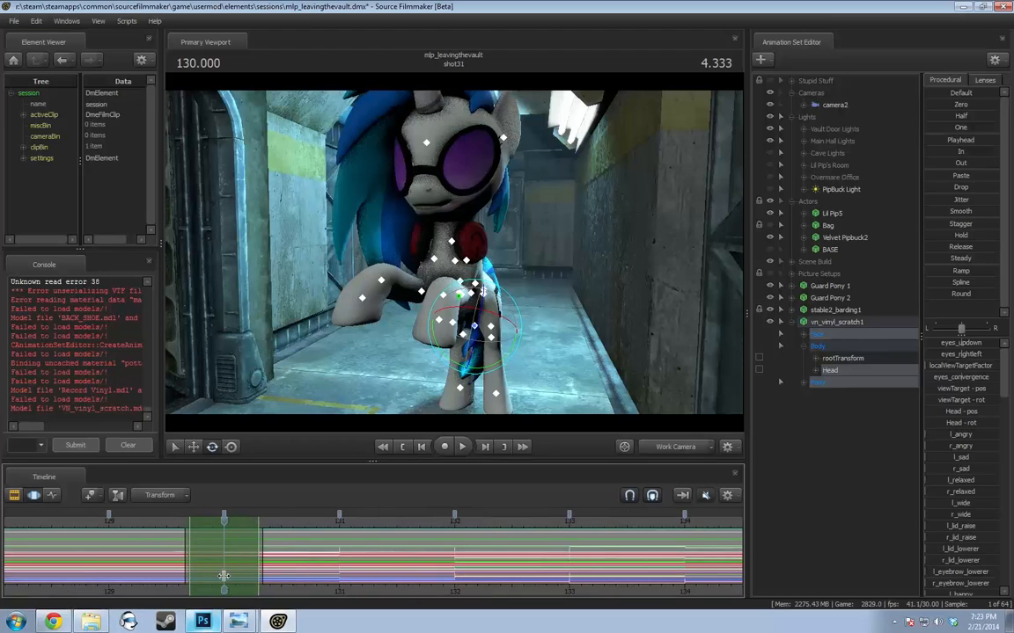
{"action": "scroll", "coordinate": [223, 576], "scroll_direction": "up", "scroll_amount": 2}
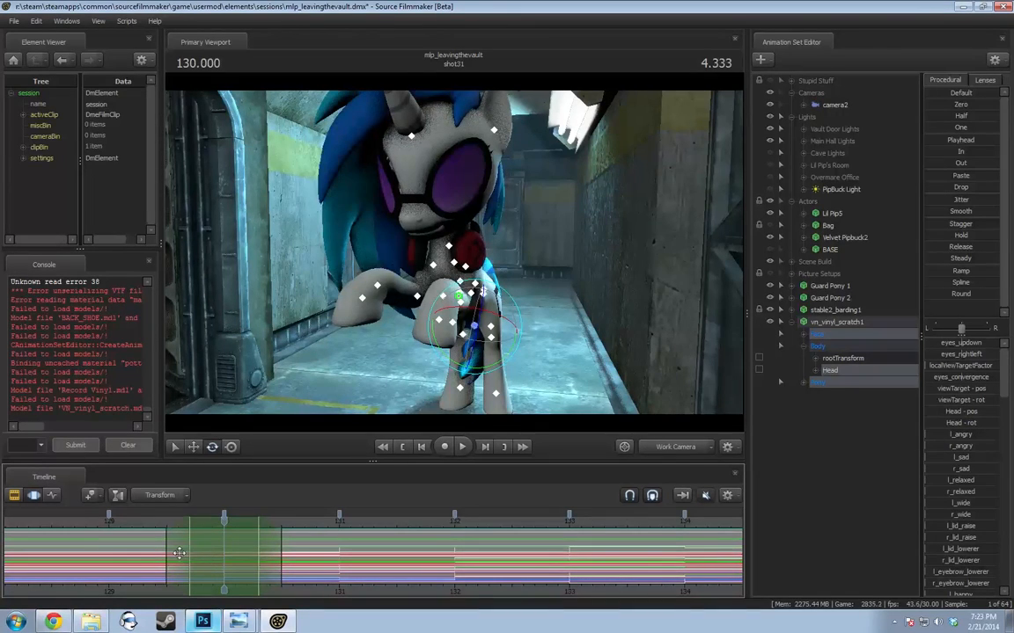
Try widening the time selection around 130 and its falloff, and bring both back to their earlier extent
{"action": "left_click_drag", "start_coordinate": [178, 553], "coordinate": [163, 550]}
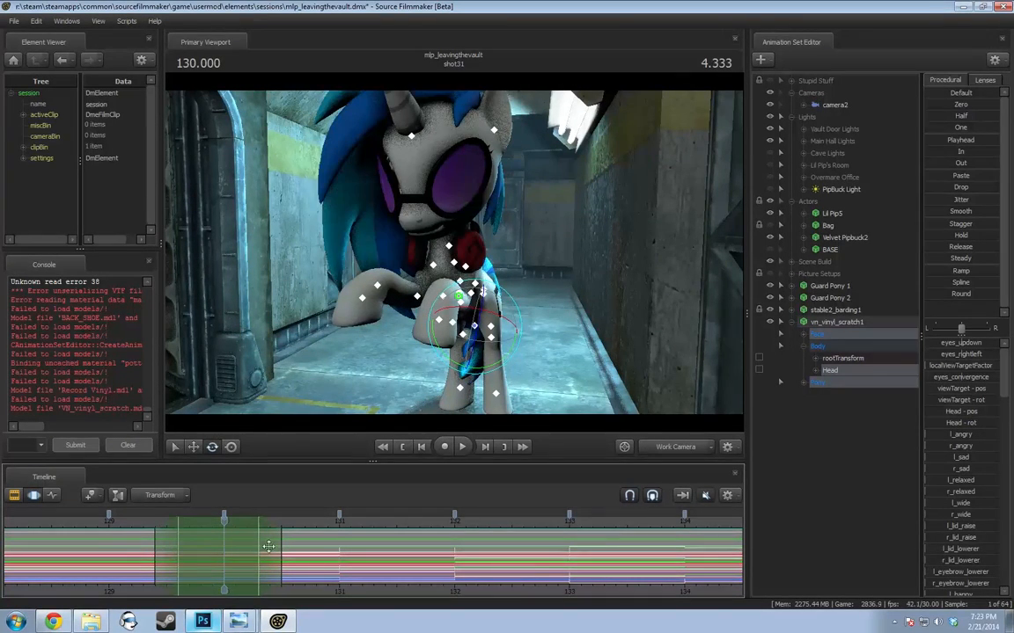
{"action": "left_click_drag", "start_coordinate": [268, 548], "coordinate": [282, 548]}
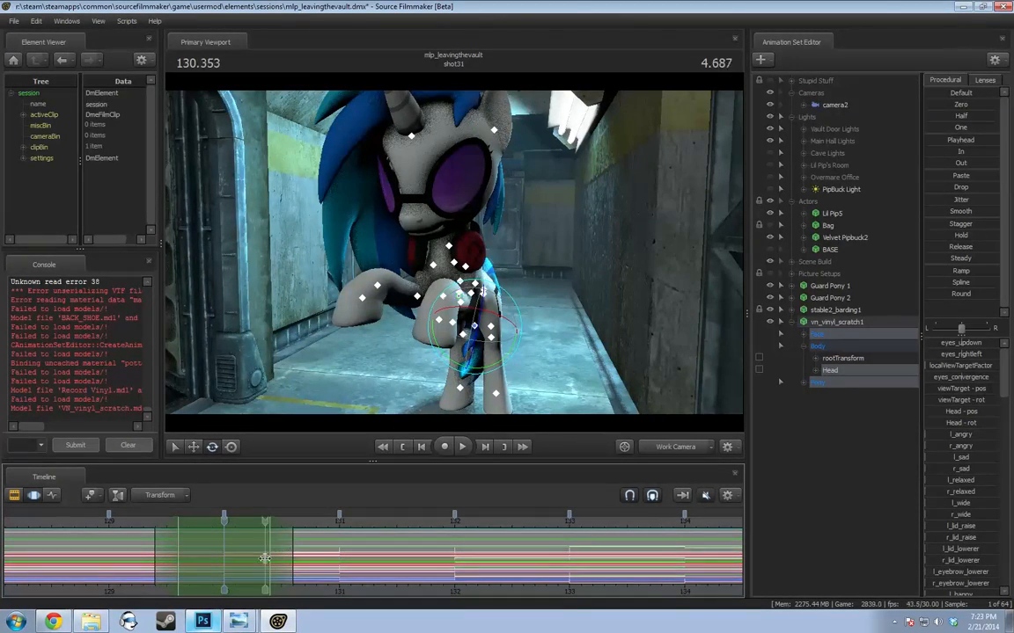
{"action": "scroll", "coordinate": [265, 559], "scroll_direction": "up", "scroll_amount": 3, "text": "ctrl"}
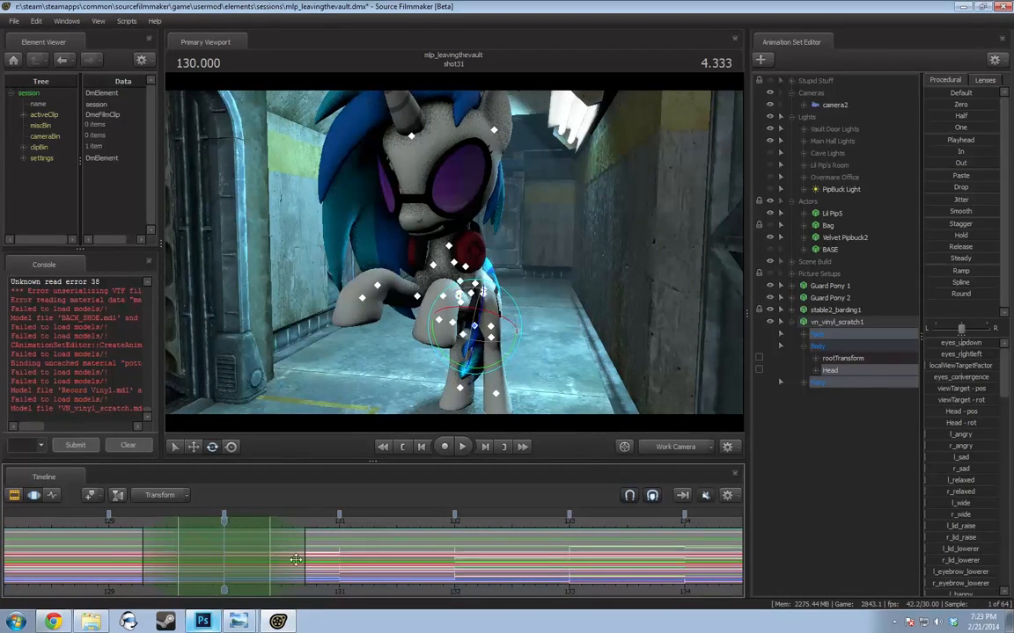
{"action": "scroll", "coordinate": [264, 557], "scroll_direction": "down", "scroll_amount": 3, "text": "ctrl"}
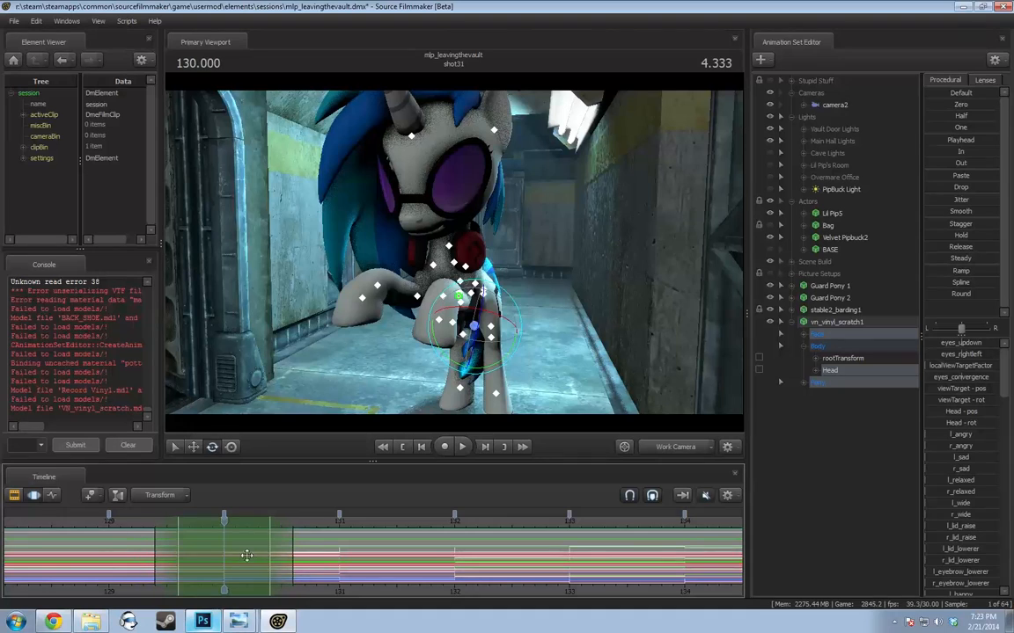
{"action": "left_click_drag", "start_coordinate": [251, 550], "coordinate": [258, 551]}
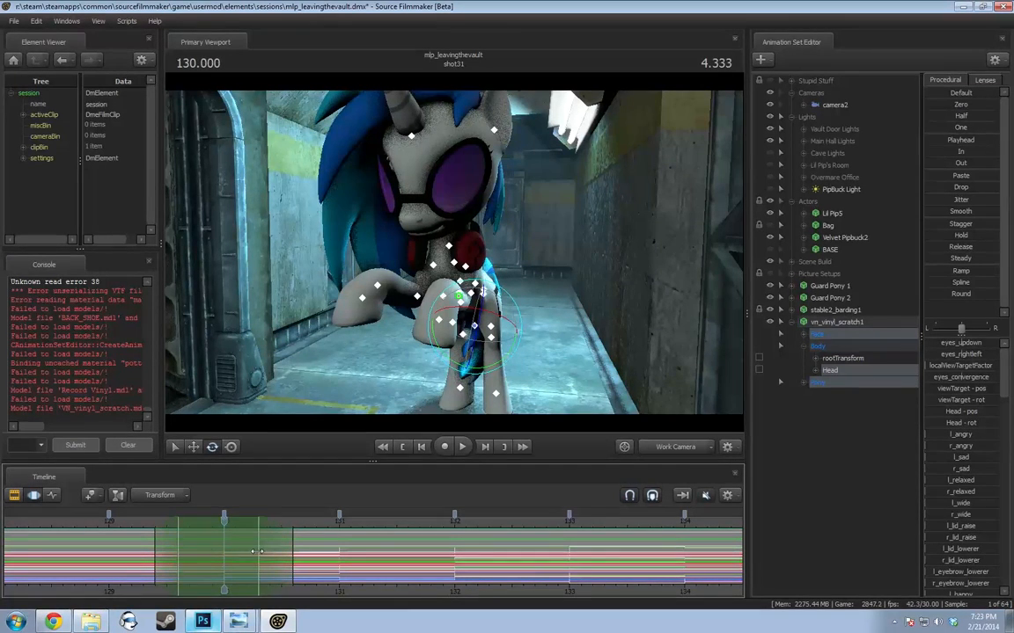
{"action": "mouse_move", "coordinate": [175, 541]}
{"action": "left_mouse_down"}
{"action": "mouse_move", "coordinate": [188, 542]}
{"action": "mouse_move", "coordinate": [161, 545]}
{"action": "mouse_move", "coordinate": [172, 552]}
{"action": "left_mouse_up"}
{"action": "left_click_drag", "start_coordinate": [299, 545], "coordinate": [287, 546]}
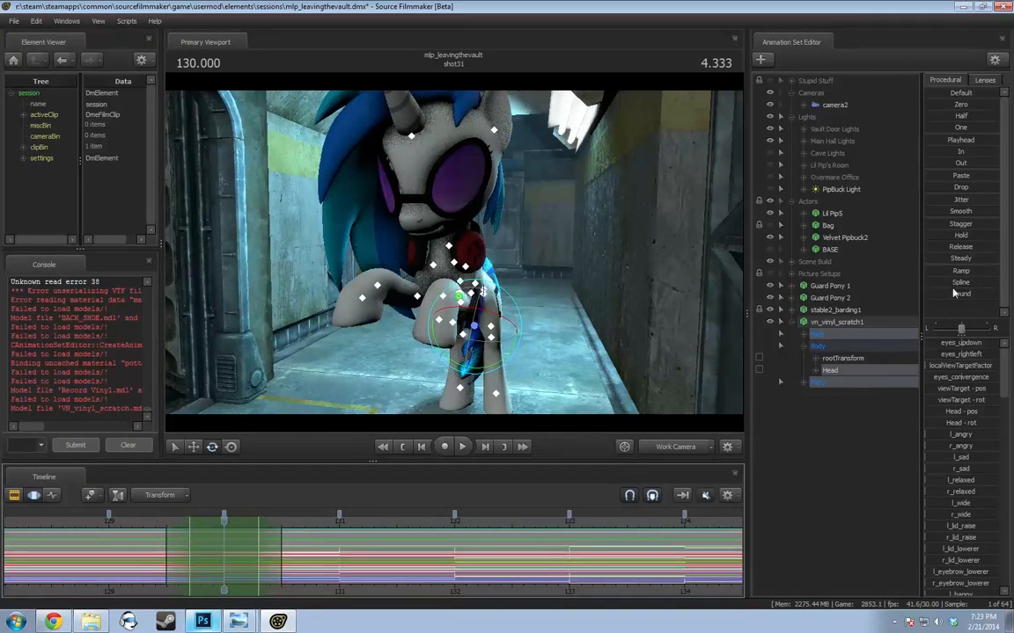
Apply the Round preset to the pose changes at 130, 131 and 132, moving the time selection over each one
{"action": "left_click_drag", "start_coordinate": [954, 293], "coordinate": [998, 293]}
{"action": "left_click_drag", "start_coordinate": [237, 538], "coordinate": [317, 523]}
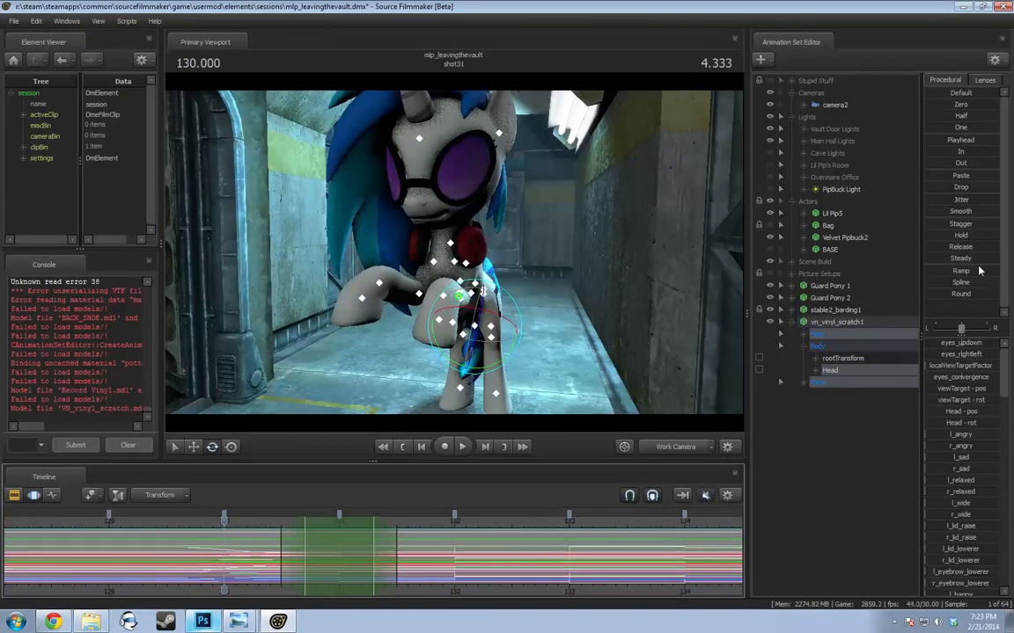
{"action": "left_click", "coordinate": [954, 284]}
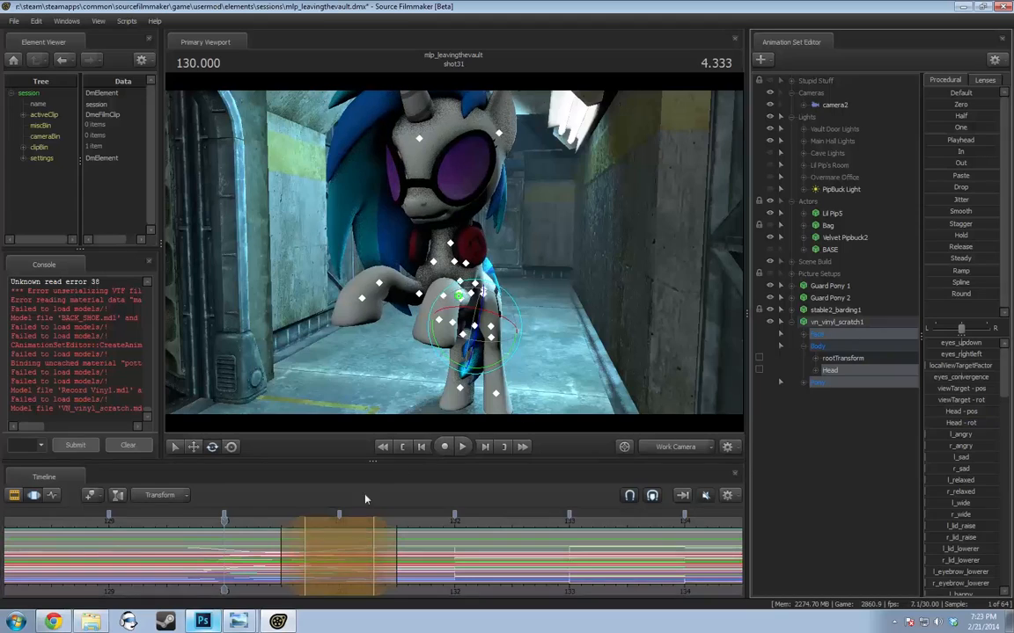
{"action": "left_click_drag", "start_coordinate": [319, 523], "coordinate": [449, 521]}
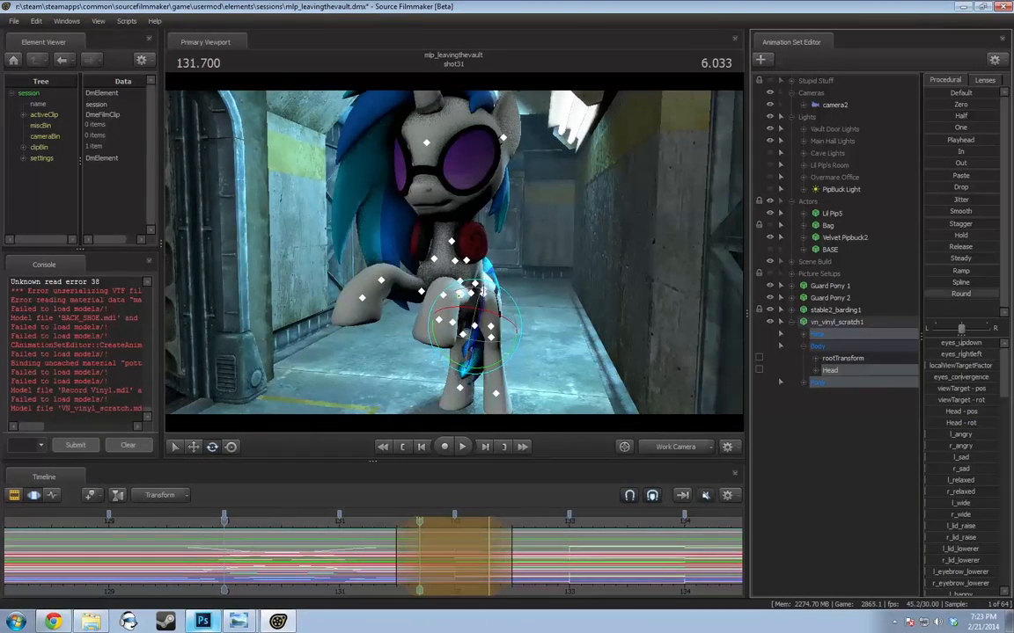
Apply the Round preset to the remaining pose changes from 133 to 137, moving the time selection over each one
{"action": "middle_click_drag", "start_coordinate": [547, 595], "coordinate": [364, 601]}
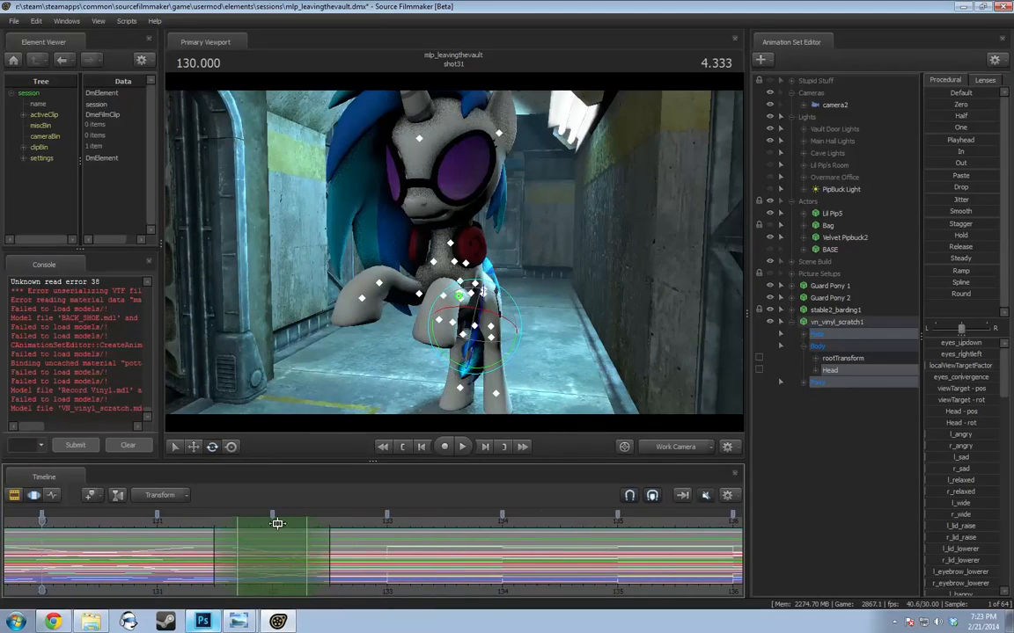
{"action": "left_click_drag", "start_coordinate": [277, 524], "coordinate": [515, 519]}
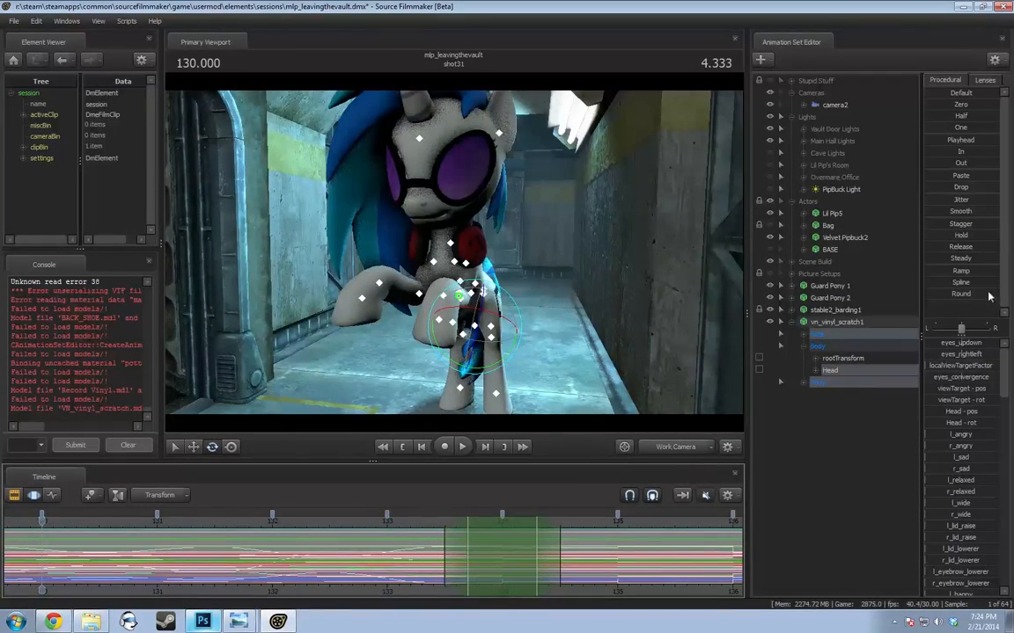
{"action": "left_click_drag", "start_coordinate": [956, 294], "coordinate": [994, 294]}
{"action": "middle_click_drag", "start_coordinate": [585, 595], "coordinate": [573, 593]}
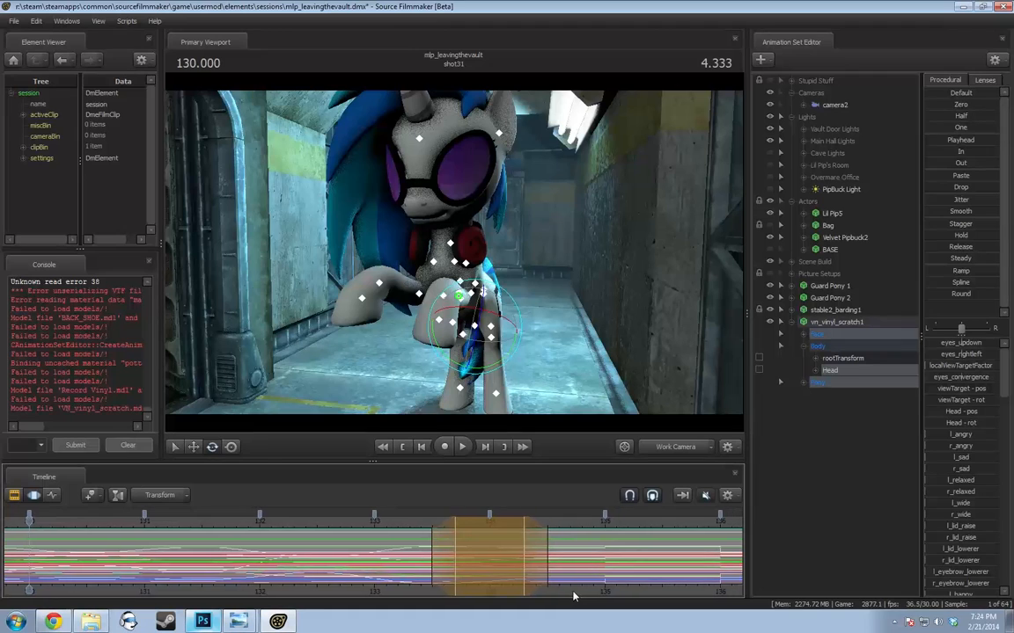
{"action": "scroll", "coordinate": [564, 591], "scroll_direction": "down", "scroll_amount": 2}
{"action": "left_click_drag", "start_coordinate": [355, 519], "coordinate": [432, 540]}
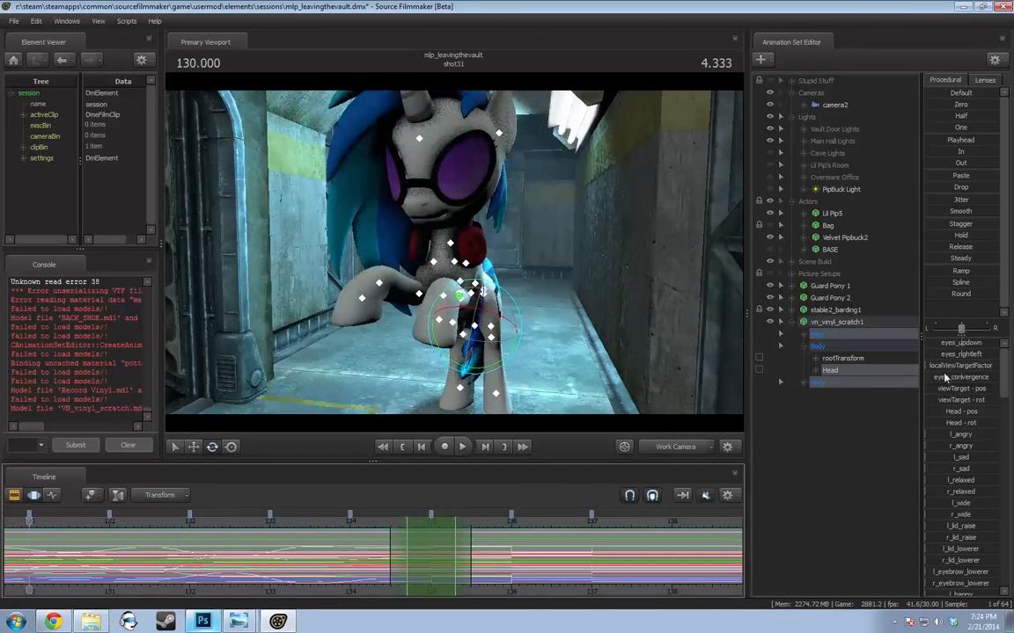
{"action": "left_click_drag", "start_coordinate": [961, 297], "coordinate": [998, 297]}
{"action": "left_click_drag", "start_coordinate": [445, 521], "coordinate": [600, 524]}
{"action": "left_click_drag", "start_coordinate": [951, 296], "coordinate": [998, 297]}
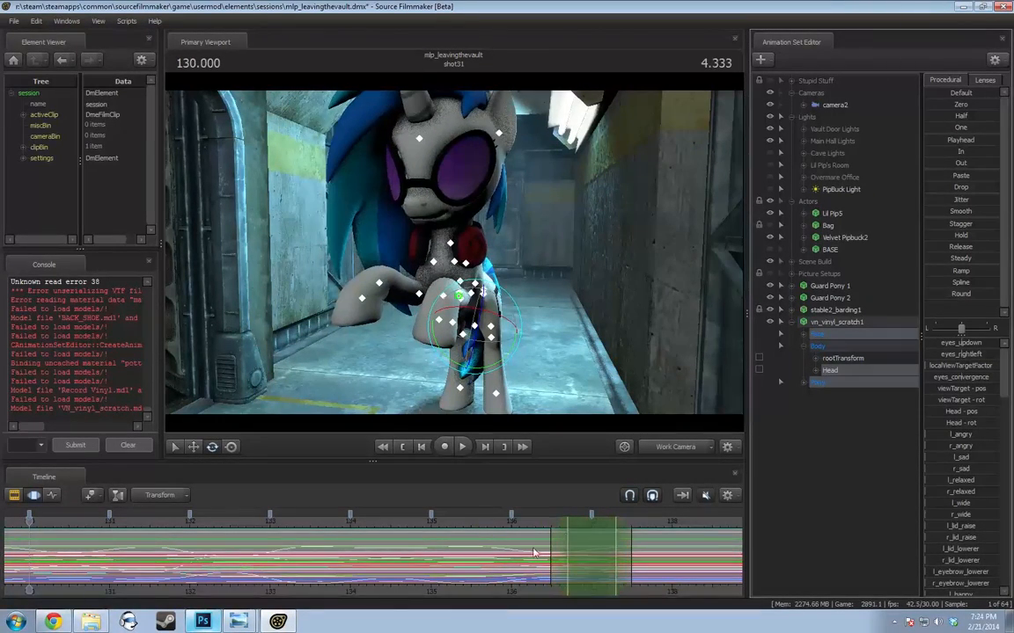
Play back the animation between about 129.6 and 137, checking it in both the motion editor and the clip editor
{"action": "scroll", "coordinate": [536, 552], "scroll_direction": "down", "scroll_amount": 4}
{"action": "middle_click_drag", "start_coordinate": [274, 581], "coordinate": [426, 575]}
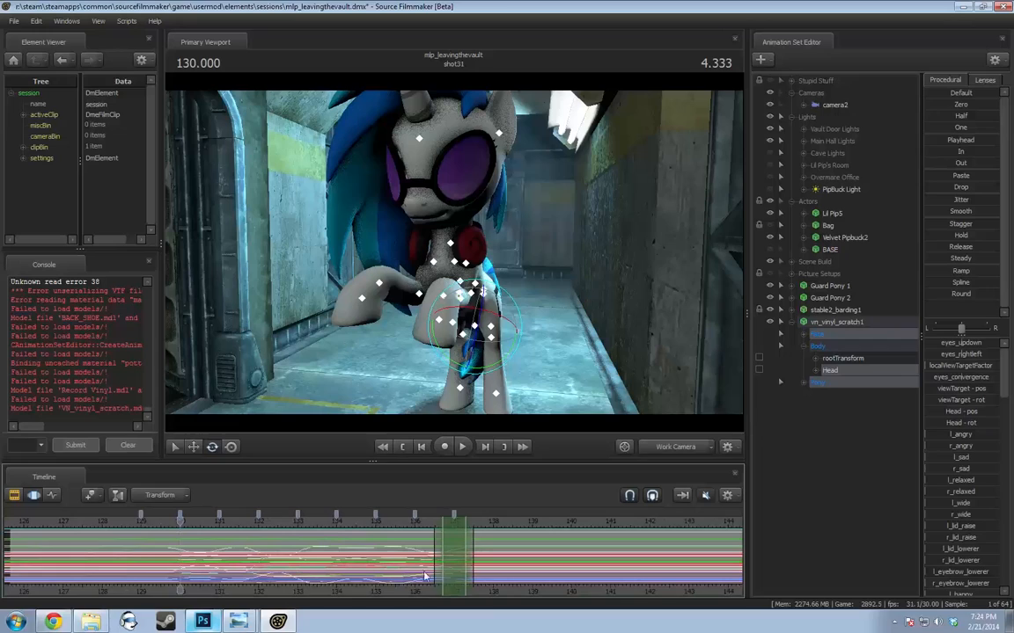
{"action": "left_click", "coordinate": [163, 523]}
{"action": "key", "text": "space"}
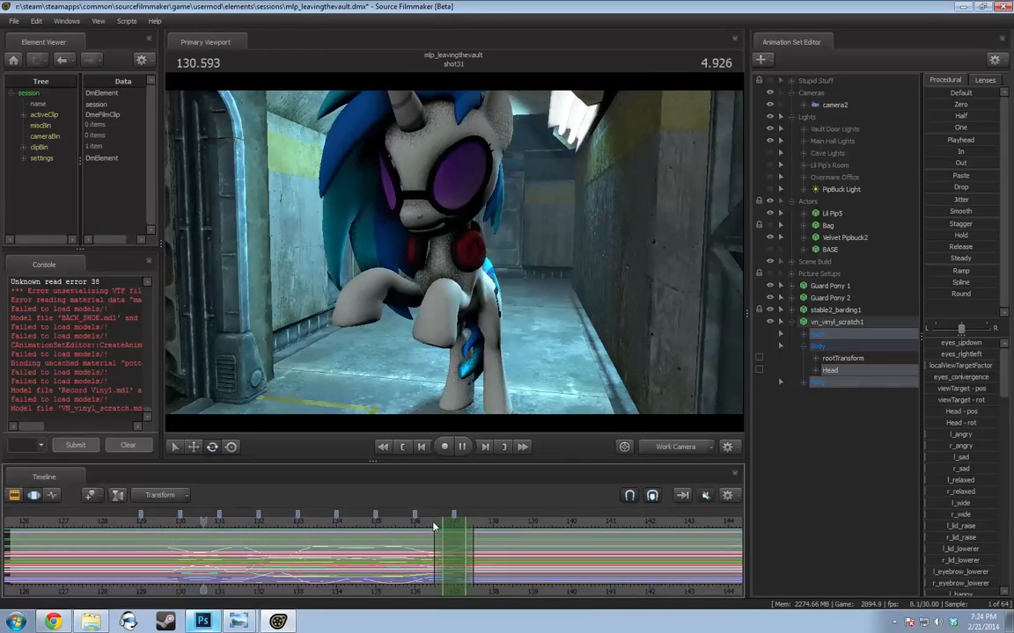
{"action": "key", "text": "F2"}
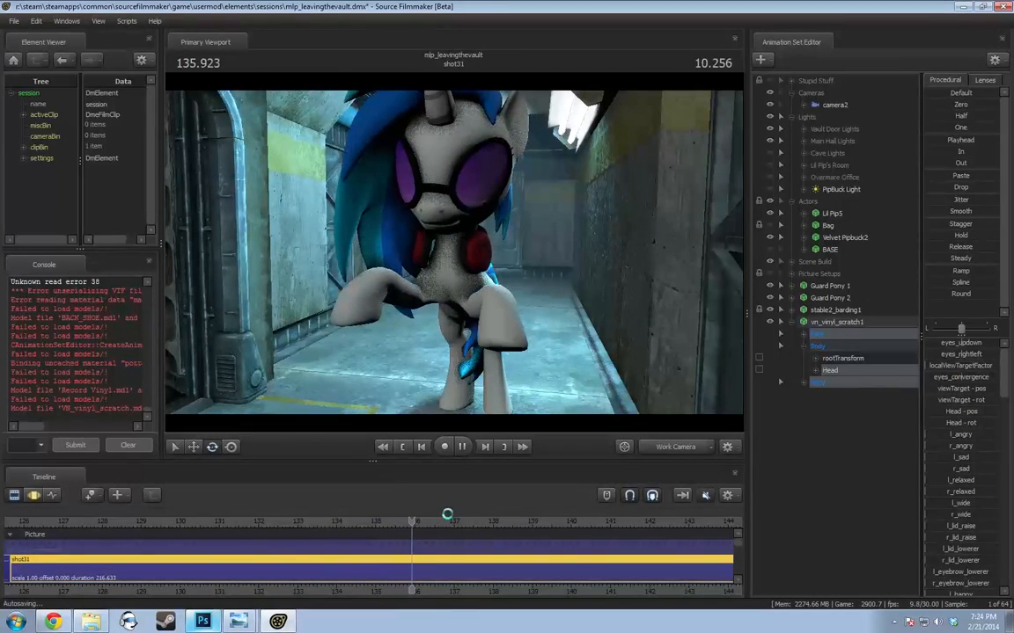
{"action": "left_click", "coordinate": [396, 524]}
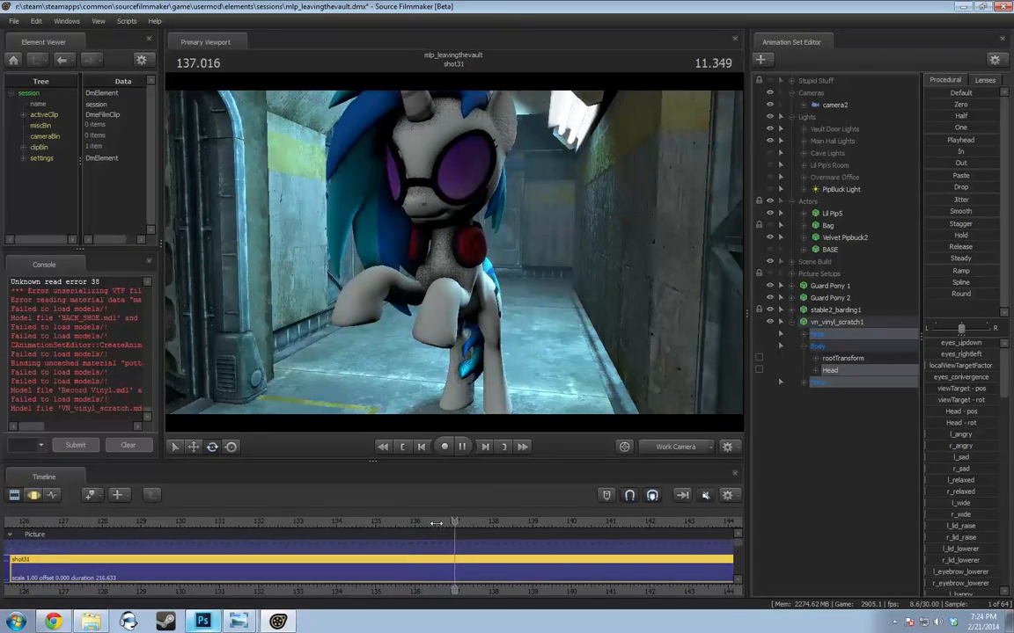
{"action": "key", "text": "space"}
{"action": "key", "text": "F3"}
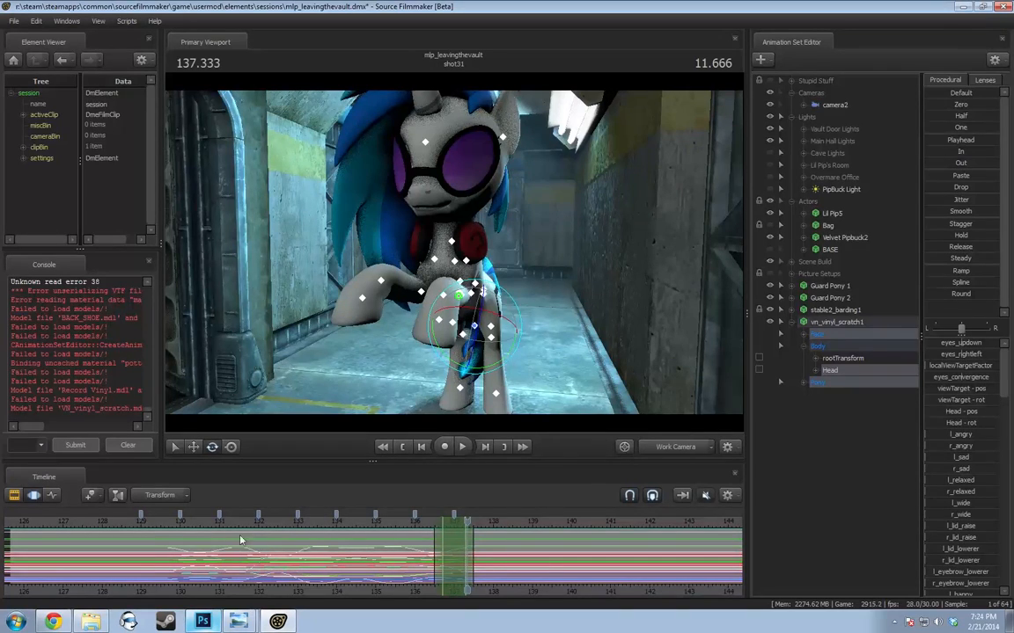
{"action": "key", "text": "space"}
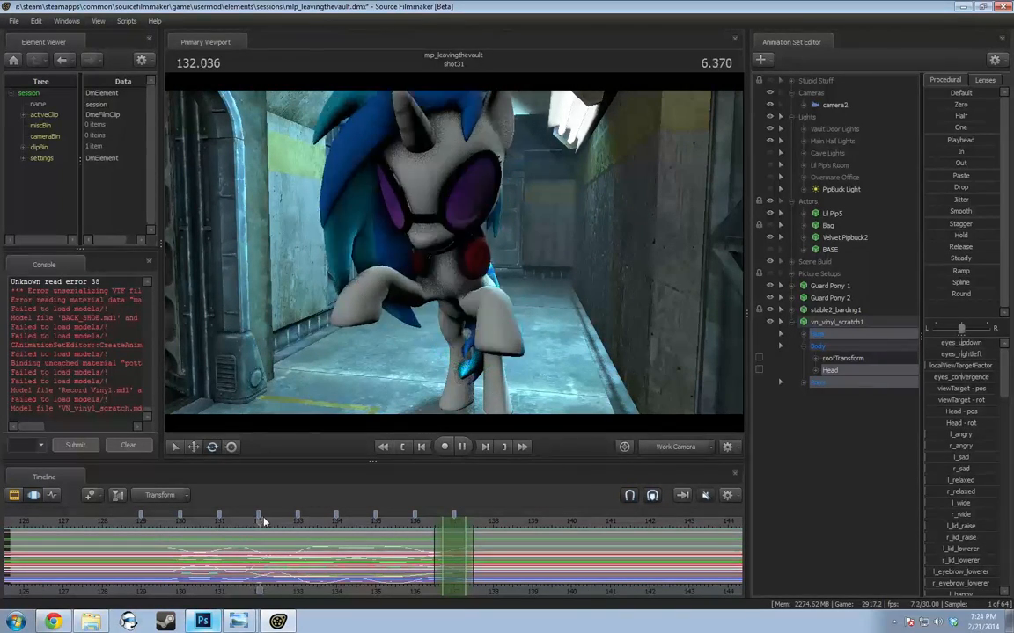
{"action": "key", "text": "space"}
Make a time selection over the whole headbang animation, from about 129.5 to 137.5
{"action": "key", "text": "shift"}
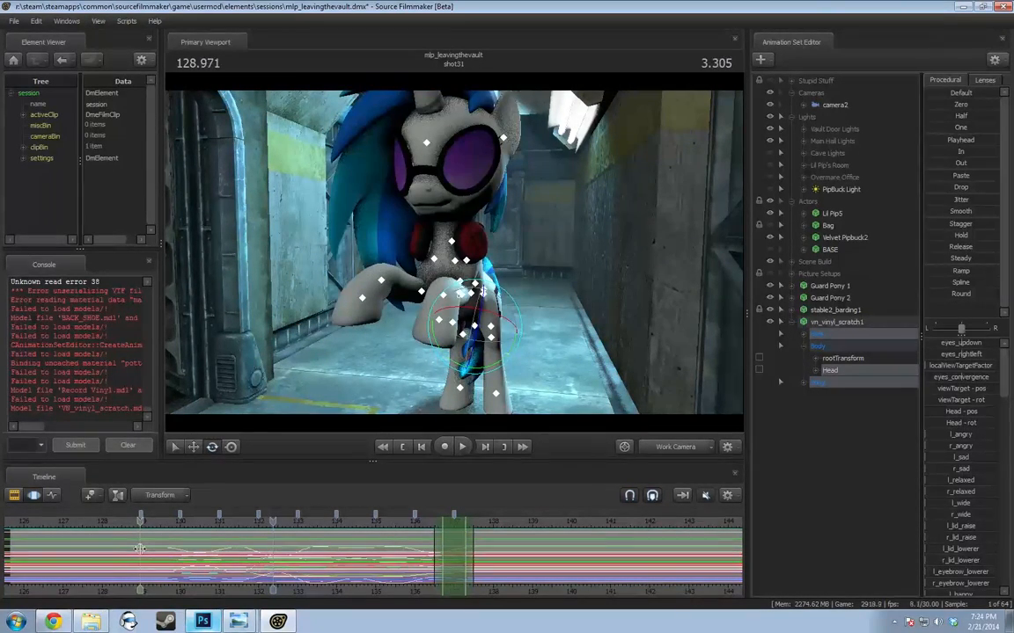
{"action": "left_click_drag", "start_coordinate": [140, 550], "coordinate": [473, 574]}
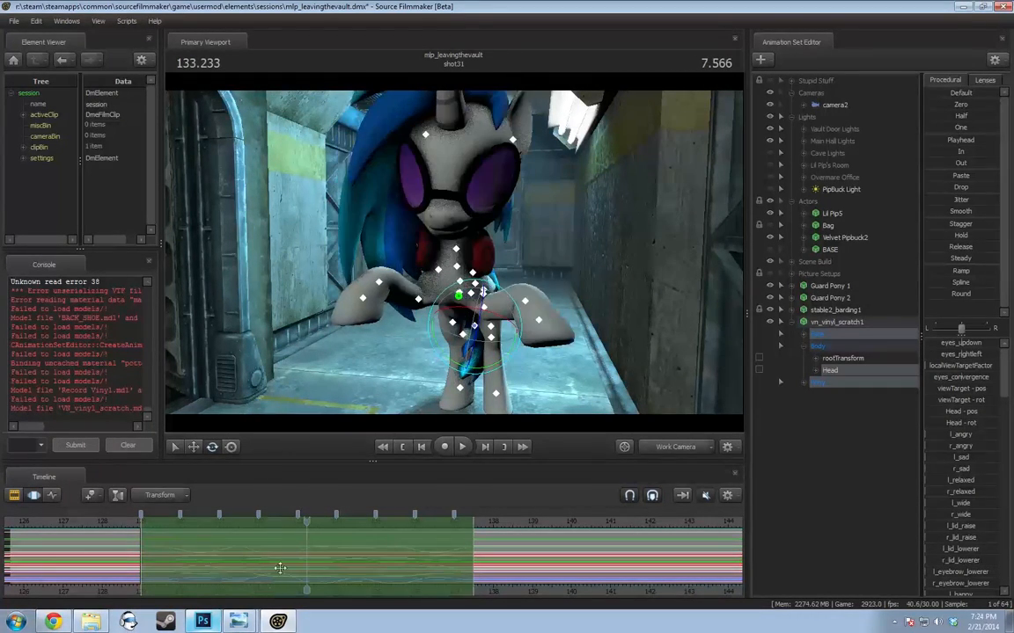
{"action": "left_click_drag", "start_coordinate": [130, 541], "coordinate": [159, 546]}
{"action": "scroll", "coordinate": [396, 556], "scroll_direction": "up", "scroll_amount": 3}
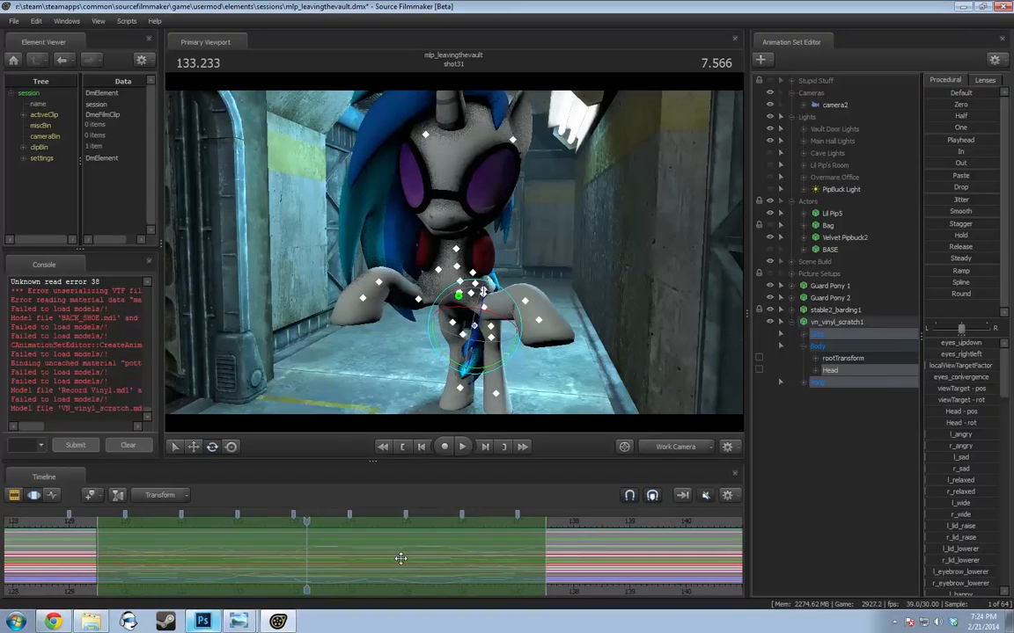
Move the bookmarks from 129 through 137 half a second later, and shift them with the selected animation back to start at 129
{"action": "left_click", "coordinate": [70, 517]}
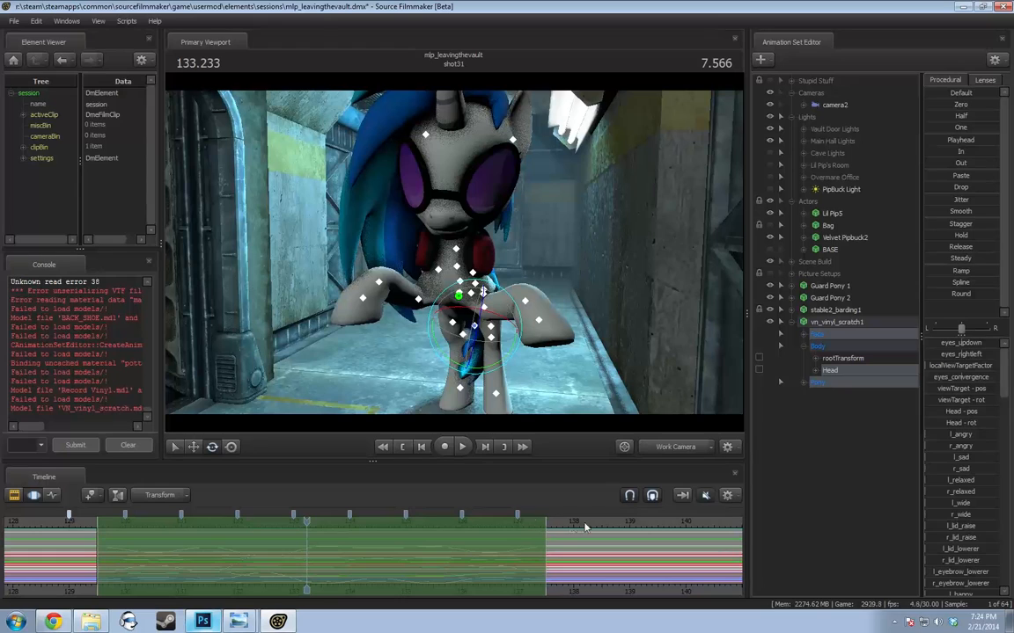
{"action": "left_click", "coordinate": [517, 517], "text": "shift"}
{"action": "left_click_drag", "start_coordinate": [463, 517], "coordinate": [491, 522]}
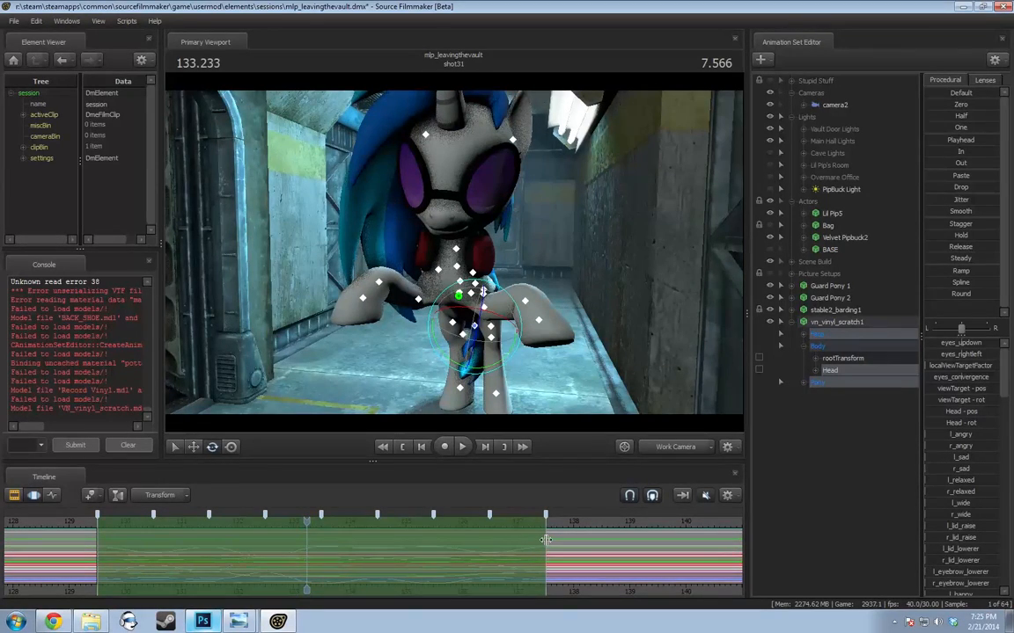
{"action": "left_click_drag", "start_coordinate": [445, 556], "coordinate": [417, 556]}
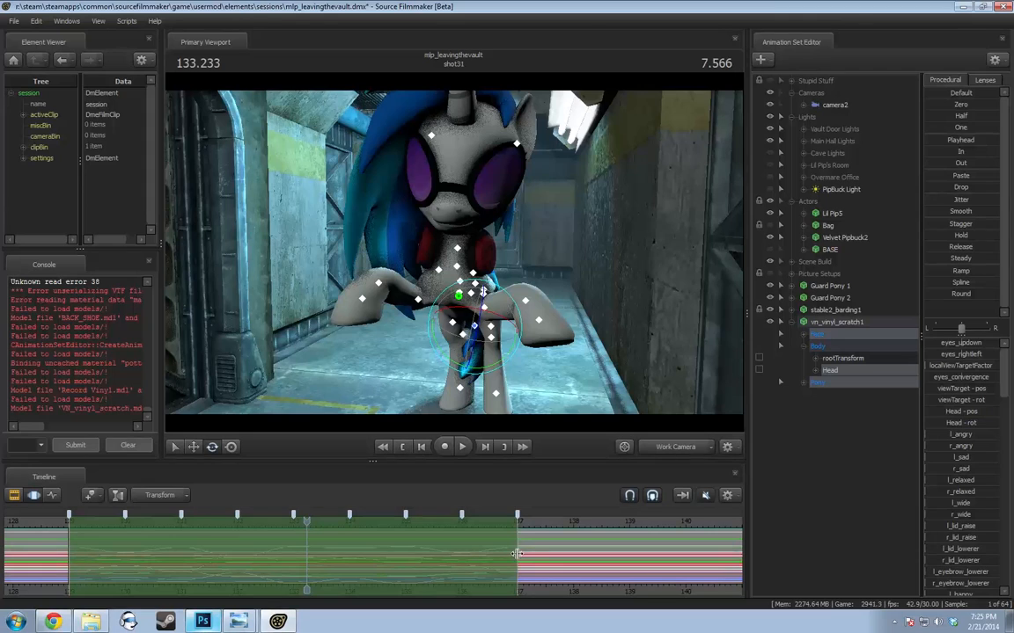
Compress the selected animation so that it runs from 129 to 133, and play it back
{"action": "left_click_drag", "start_coordinate": [517, 553], "coordinate": [293, 540]}
{"action": "left_click", "coordinate": [54, 522]}
{"action": "key", "text": "space"}
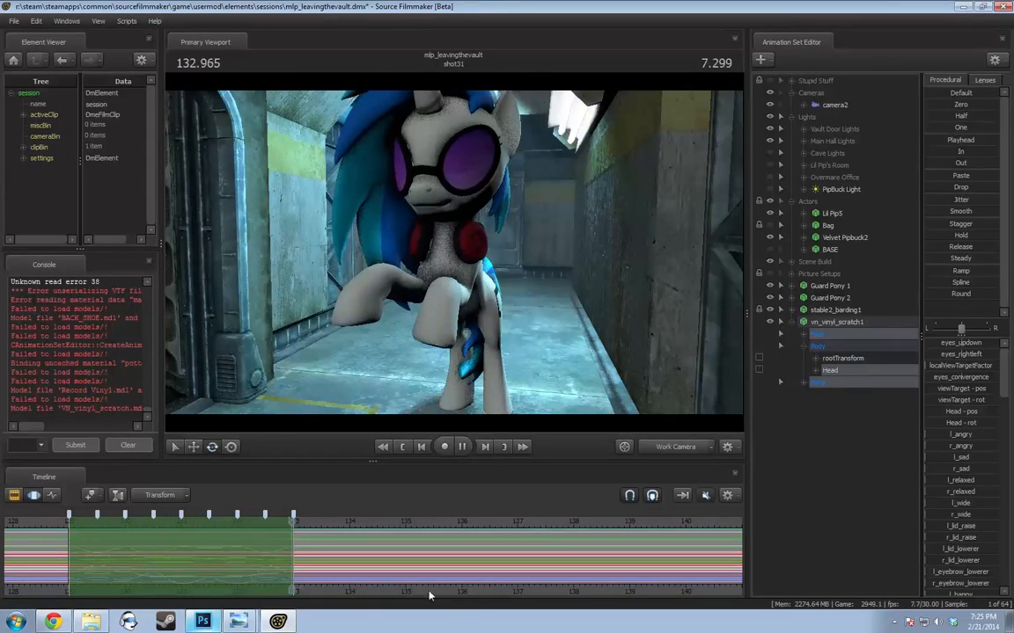
{"action": "key", "text": "space"}
Place a zero-length time selection at 130.5 with falloff reaching 130 and 131
{"action": "middle_click_drag", "start_coordinate": [341, 596], "coordinate": [590, 588]}
{"action": "scroll", "coordinate": [446, 583], "scroll_direction": "up", "scroll_amount": 2}
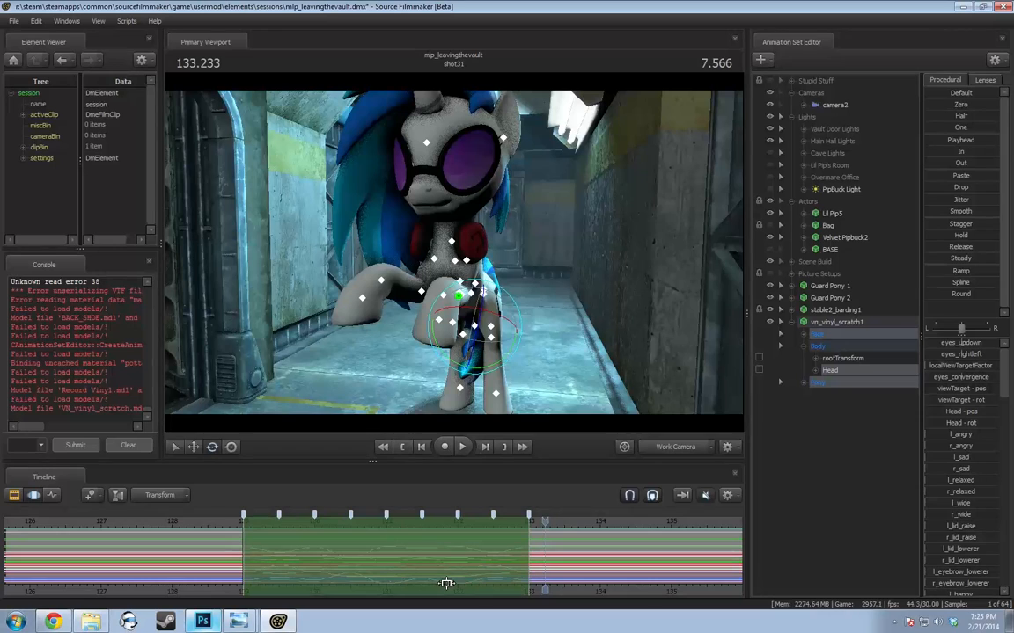
{"action": "mouse_move", "coordinate": [225, 556]}
{"action": "left_mouse_down"}
{"action": "mouse_move", "coordinate": [330, 551]}
{"action": "mouse_move", "coordinate": [255, 552]}
{"action": "mouse_move", "coordinate": [321, 562]}
{"action": "left_mouse_up"}
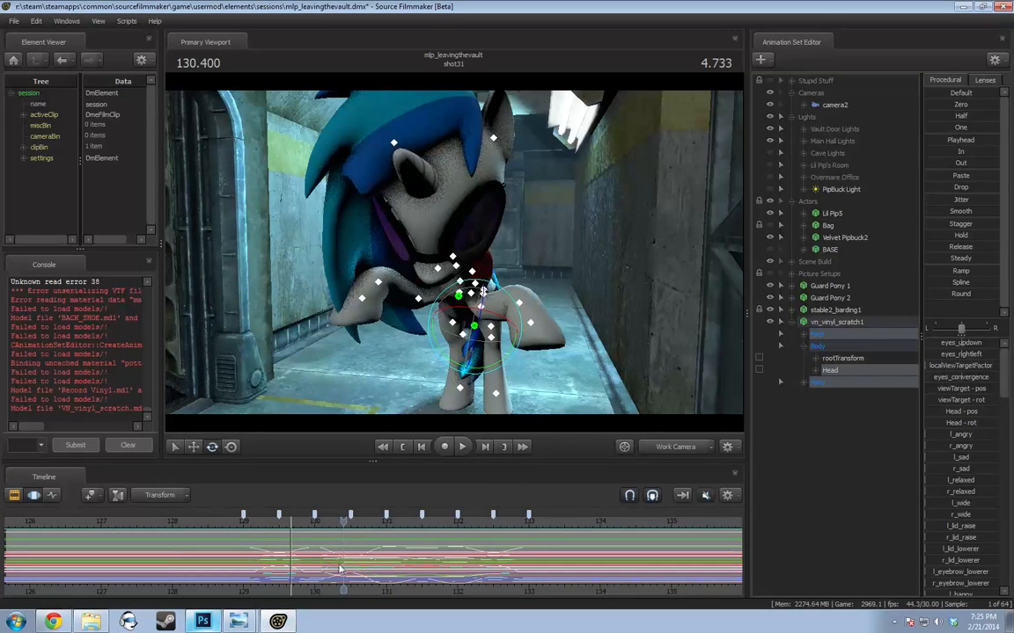
{"action": "mouse_move", "coordinate": [340, 568]}
{"action": "left_mouse_down"}
{"action": "mouse_move", "coordinate": [320, 572]}
{"action": "mouse_move", "coordinate": [341, 578]}
{"action": "mouse_move", "coordinate": [308, 558]}
{"action": "mouse_move", "coordinate": [351, 563]}
{"action": "mouse_move", "coordinate": [327, 550]}
{"action": "mouse_move", "coordinate": [350, 553]}
{"action": "left_mouse_up"}
{"action": "scroll", "coordinate": [343, 579], "scroll_direction": "up", "scroll_amount": 6}
{"action": "scroll", "coordinate": [350, 563], "scroll_direction": "up", "scroll_amount": 5}
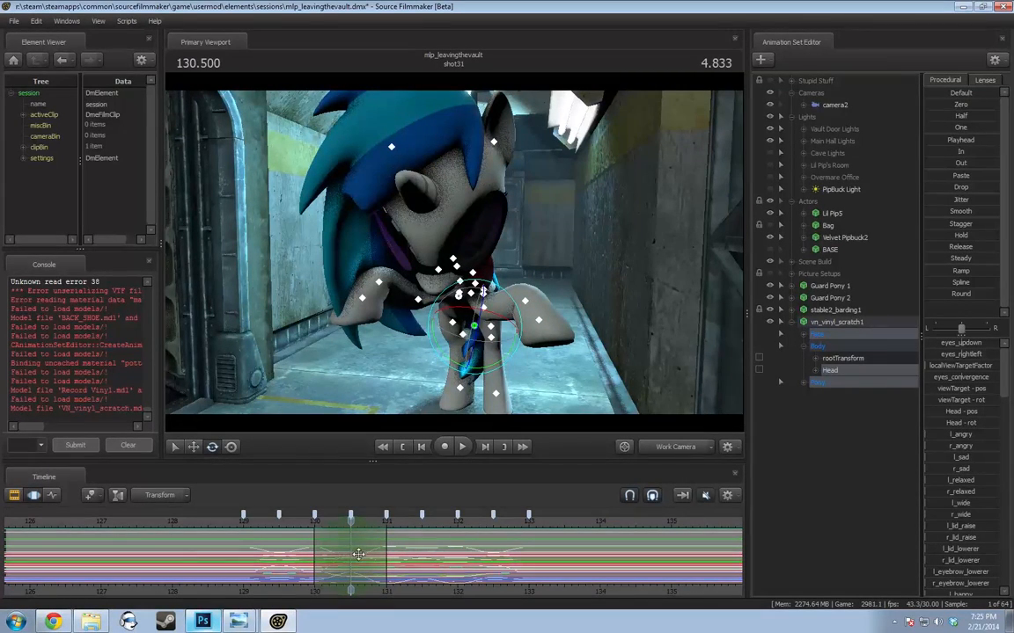
Shift the pose at 130.5 earlier to about 130.3 within its falloff, and play back the result
{"action": "scroll", "coordinate": [407, 576], "scroll_direction": "up", "scroll_amount": 2}
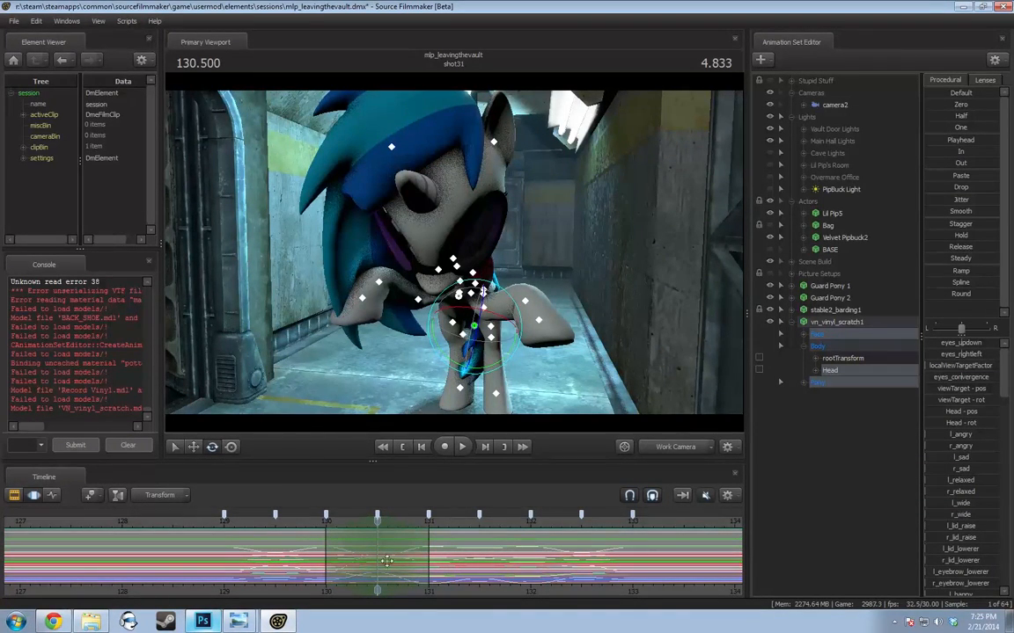
{"action": "left_click_drag", "start_coordinate": [375, 551], "coordinate": [359, 550]}
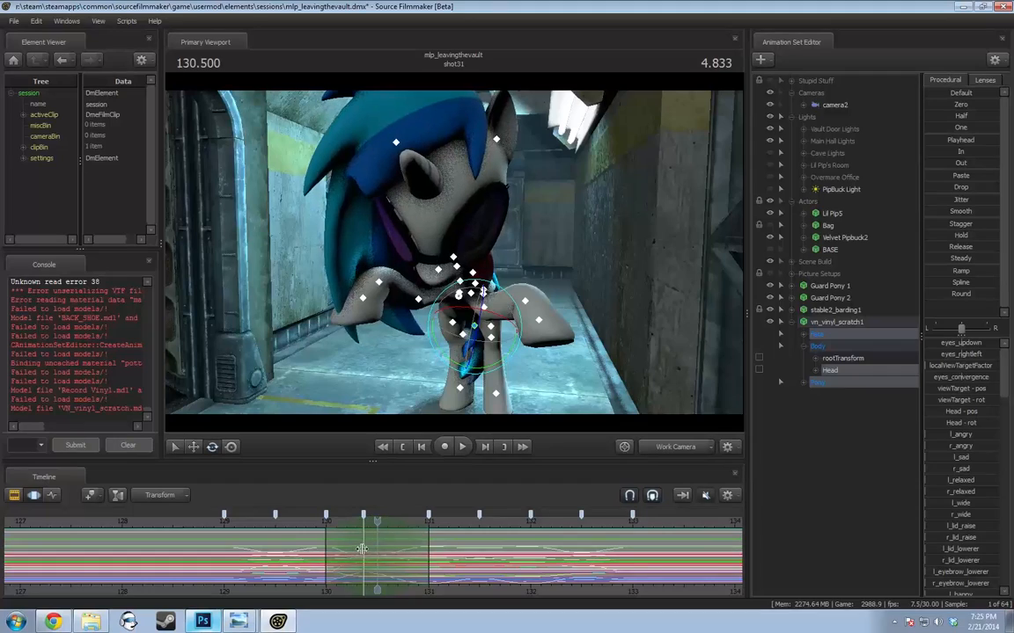
{"action": "key", "text": "space"}
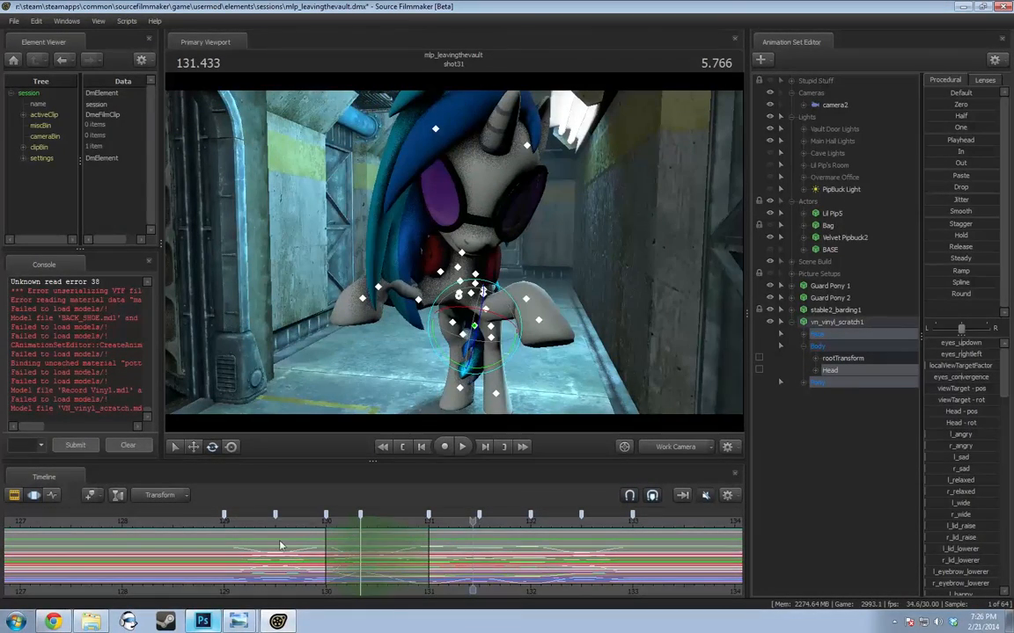
Shift the poses at 129.5, 131.5 and 132.5 earlier to about 129.4, 131.4 and 132.4, with half-second falloff on each side, and play them back
{"action": "left_click_drag", "start_coordinate": [279, 545], "coordinate": [275, 540]}
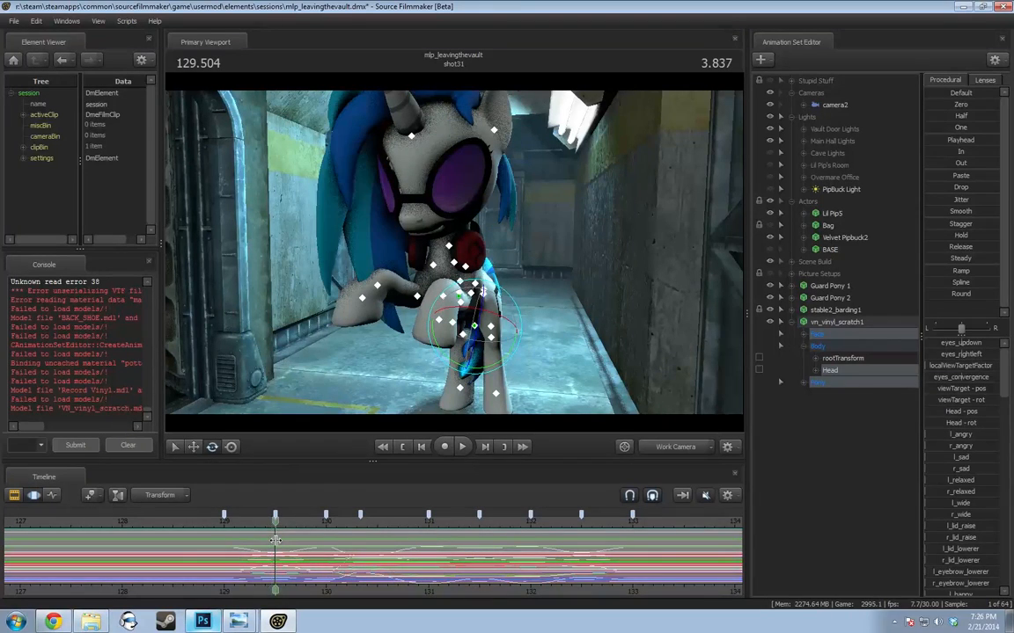
{"action": "scroll", "coordinate": [276, 541], "scroll_direction": "up", "scroll_amount": 6, "text": "shift"}
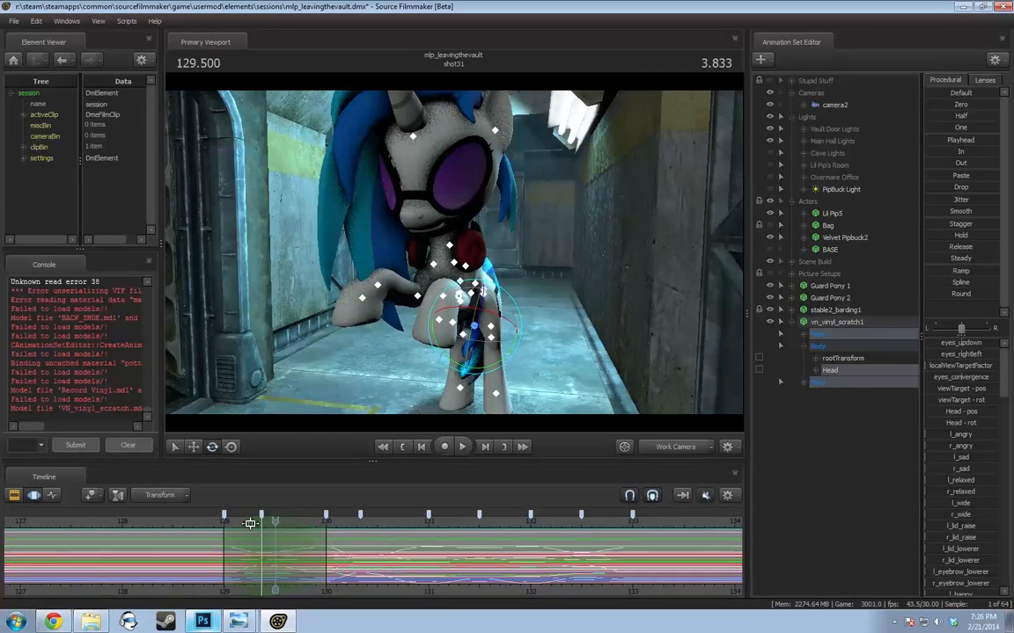
{"action": "left_click_drag", "start_coordinate": [275, 524], "coordinate": [478, 559]}
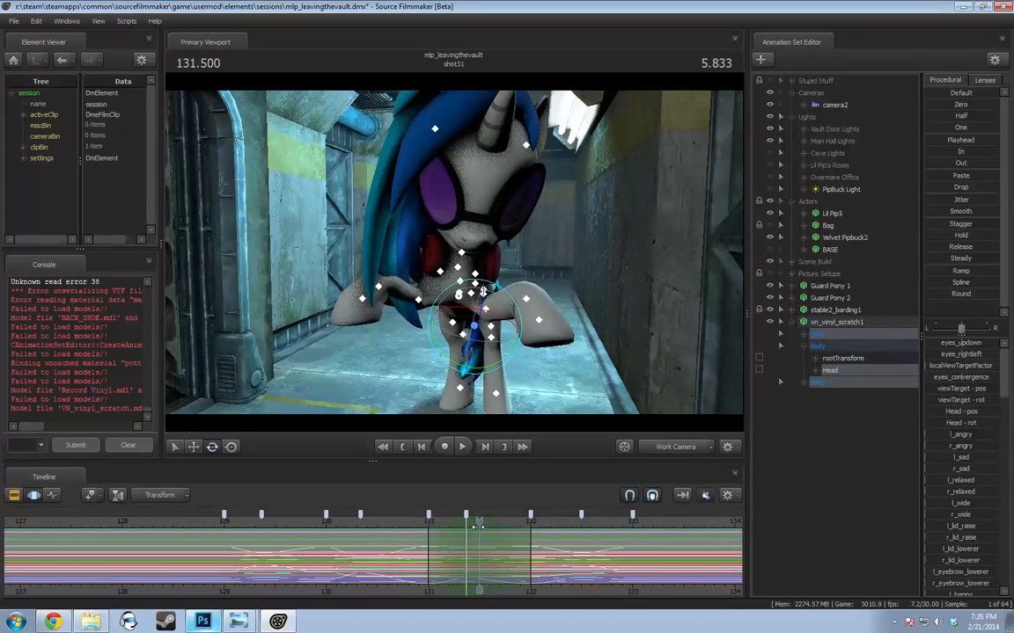
{"action": "left_click_drag", "start_coordinate": [492, 523], "coordinate": [581, 545]}
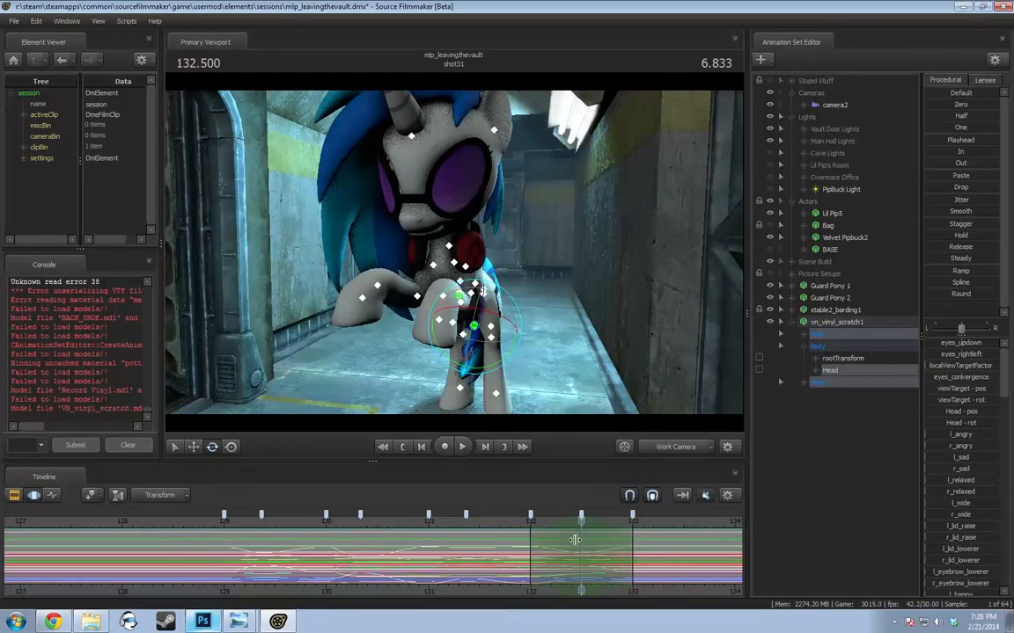
{"action": "left_click", "coordinate": [211, 522]}
{"action": "key", "text": "space"}
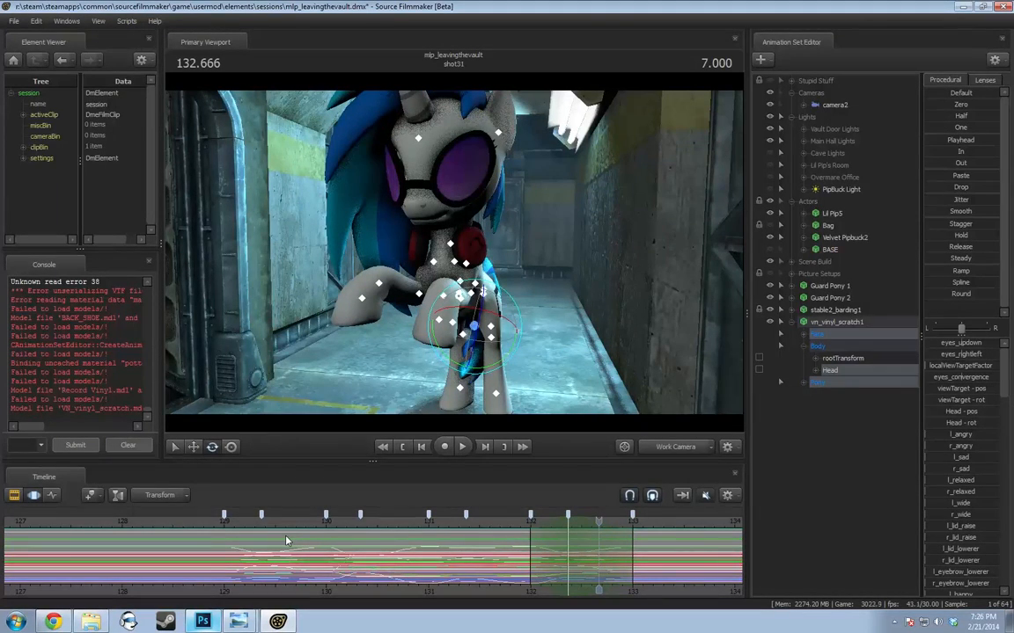
Make a time selection from 130 to 131 and try compressing it to end at about 130.7
{"action": "left_click_drag", "start_coordinate": [286, 541], "coordinate": [359, 552]}
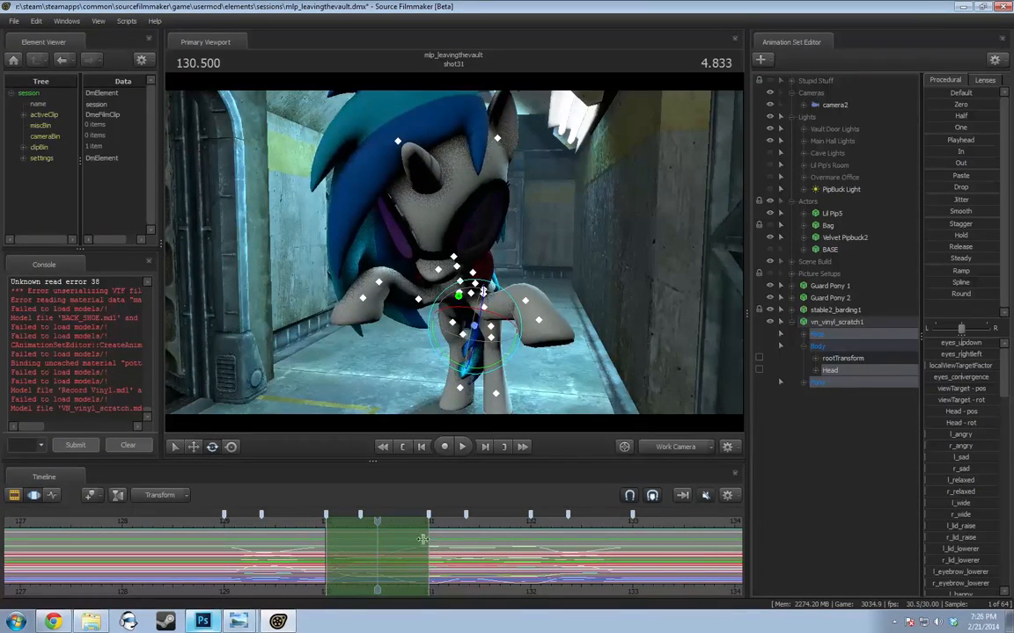
{"action": "left_click_drag", "start_coordinate": [426, 556], "coordinate": [400, 554]}
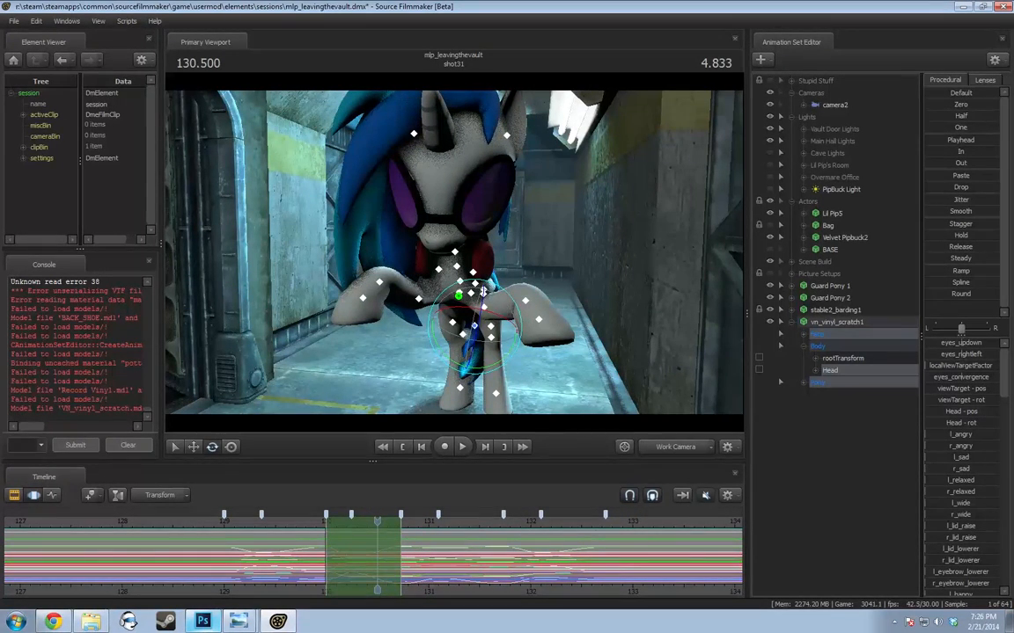
Try retiming the motion after 130 with the falloff extended to about 133.2, and undo the retiming
{"action": "mouse_move", "coordinate": [423, 583]}
{"action": "left_mouse_down"}
{"action": "mouse_move", "coordinate": [441, 556]}
{"action": "mouse_move", "coordinate": [661, 561]}
{"action": "left_mouse_up"}
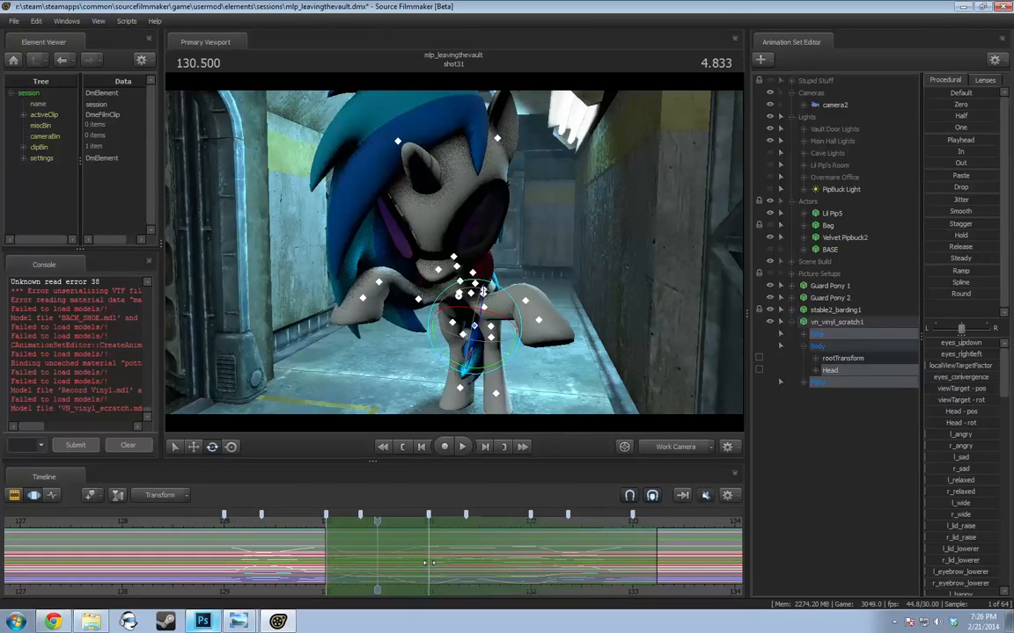
{"action": "left_click_drag", "start_coordinate": [429, 563], "coordinate": [466, 556]}
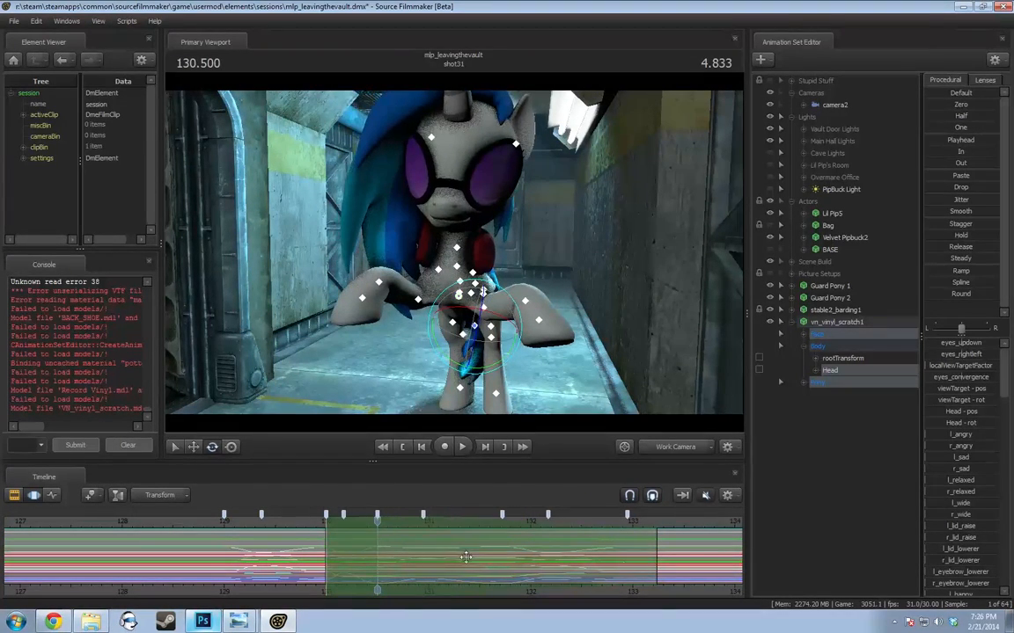
{"action": "key", "text": "ctrl+z"}
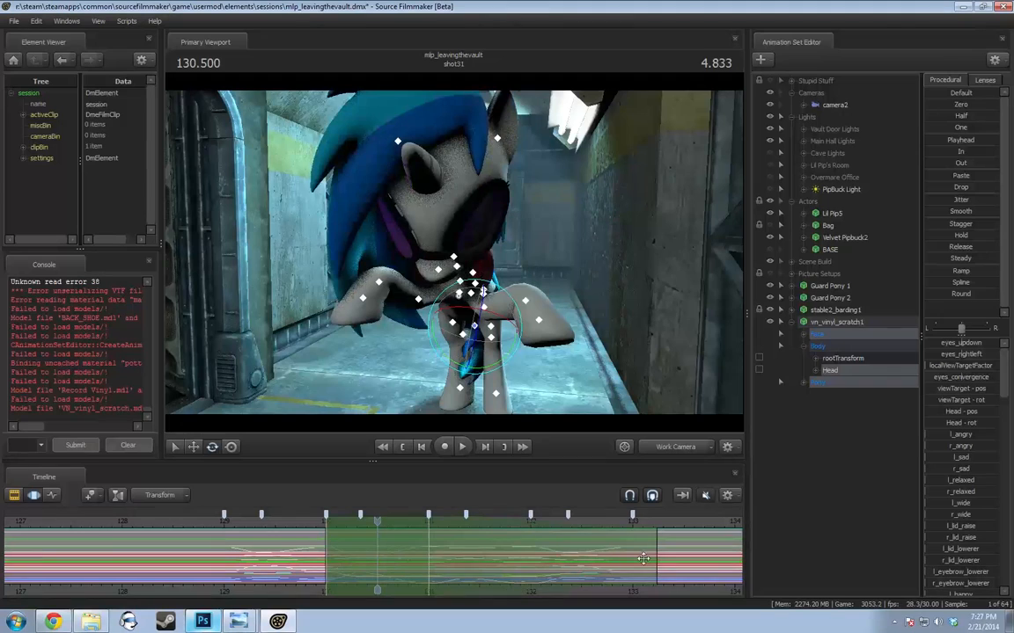
Remove the extended falloff and compress the section from 130 to 131 to end at about 130.7, pulling the following poses earlier
{"action": "left_click_drag", "start_coordinate": [655, 558], "coordinate": [398, 551]}
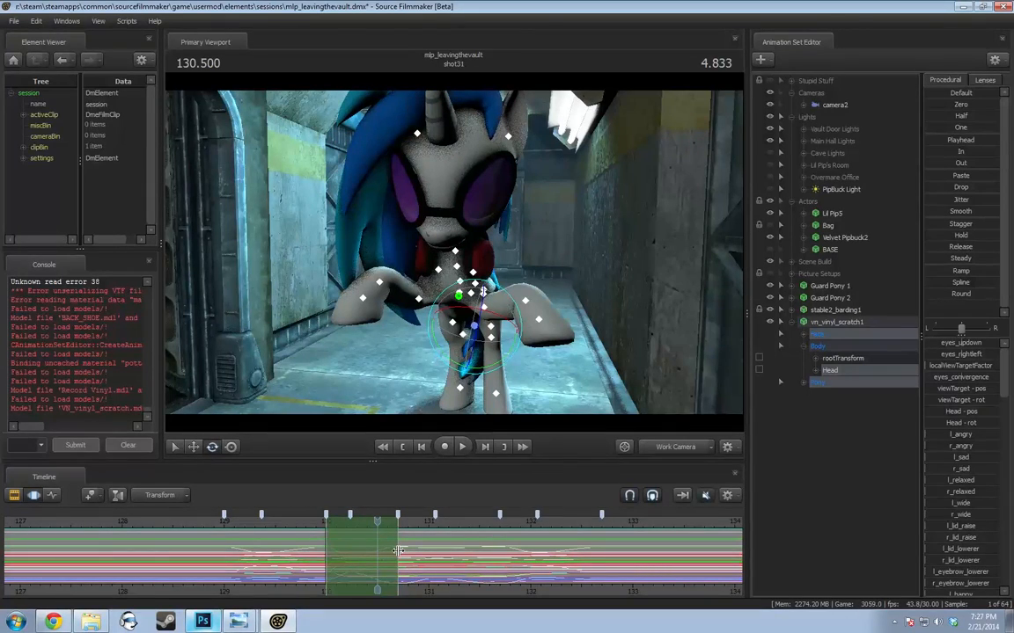
Place a short time selection with small falloffs around the pose at about 130.7 and apply the Round preset to it
{"action": "key", "text": "space"}
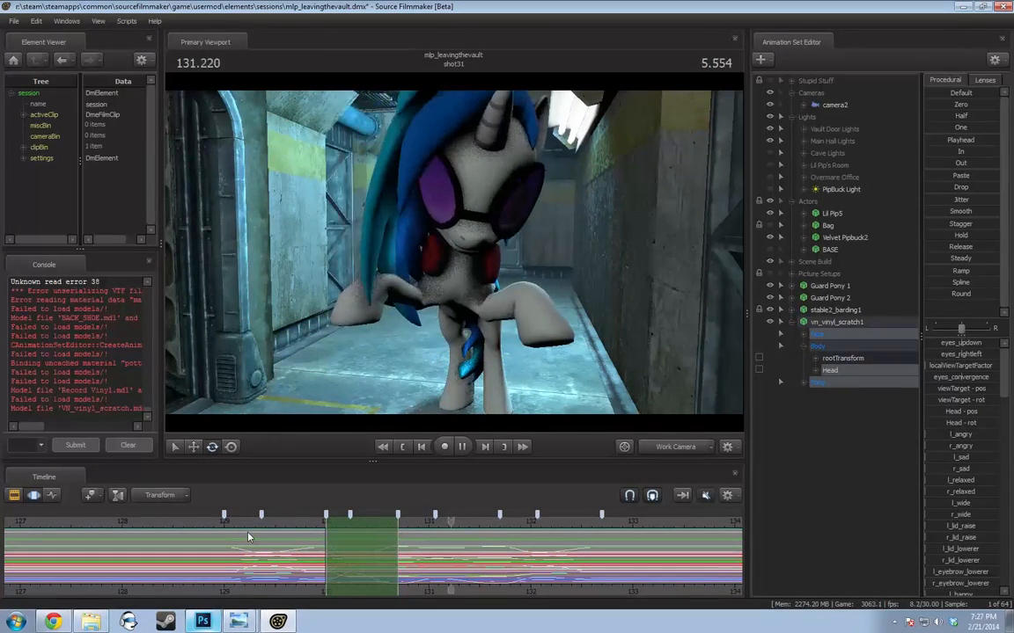
{"action": "key", "text": "space"}
{"action": "scroll", "coordinate": [296, 577], "scroll_direction": "up", "scroll_amount": 2}
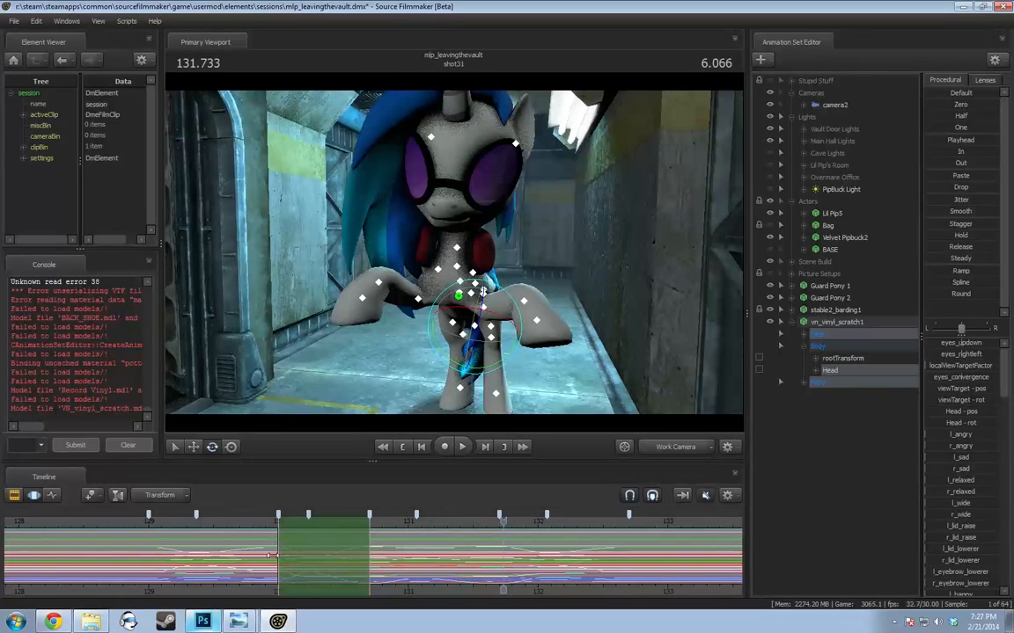
{"action": "mouse_move", "coordinate": [277, 556]}
{"action": "left_mouse_down"}
{"action": "mouse_move", "coordinate": [275, 577]}
{"action": "mouse_move", "coordinate": [283, 571]}
{"action": "left_mouse_up"}
{"action": "scroll", "coordinate": [274, 577], "scroll_direction": "up", "scroll_amount": 4, "text": "alt"}
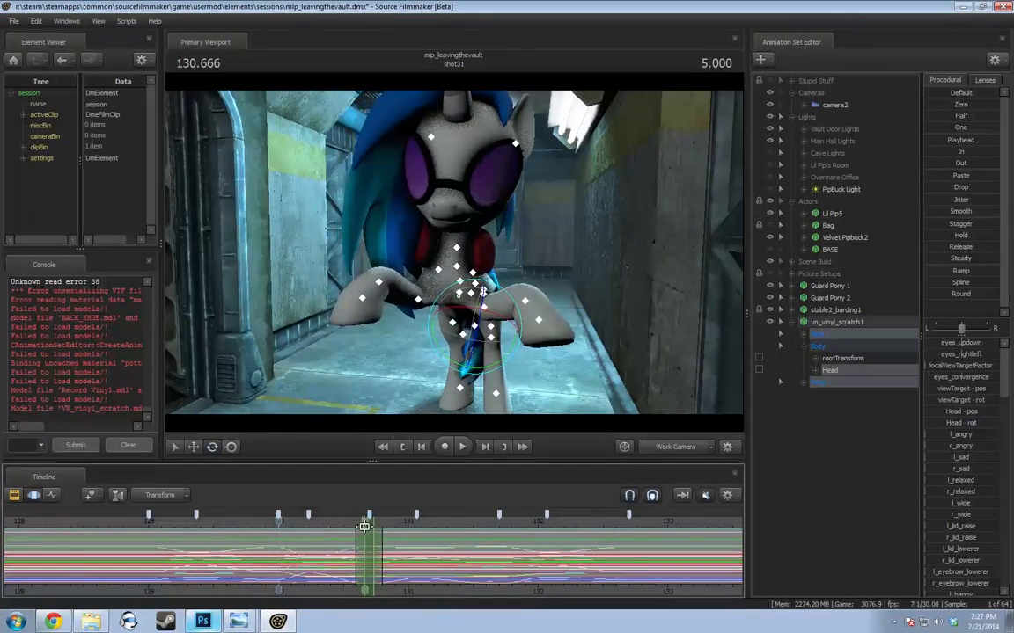
{"action": "left_click", "coordinate": [948, 294]}
Play back the headbang from about 129 and go back to the motion editor
{"action": "left_click", "coordinate": [247, 521]}
{"action": "key", "text": "space"}
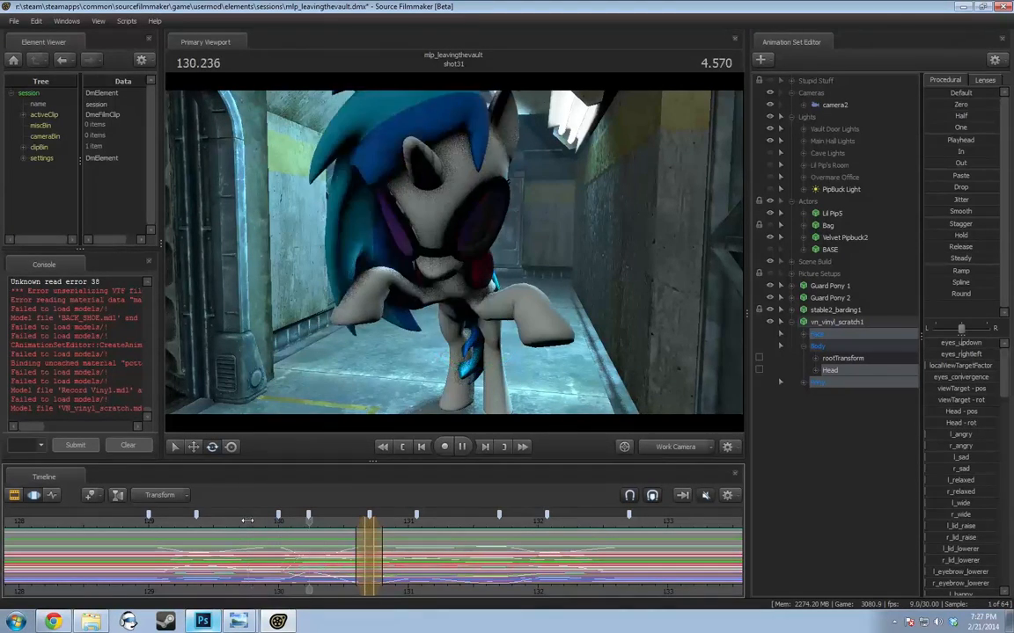
{"action": "key", "text": "F2"}
{"action": "left_click", "coordinate": [143, 523]}
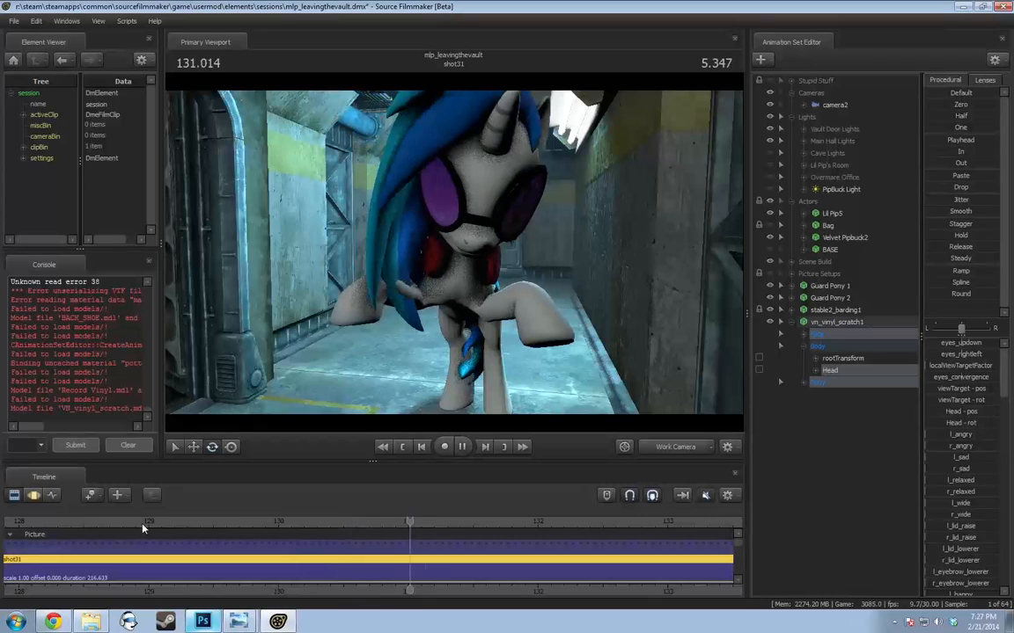
{"action": "key", "text": "space"}
{"action": "key", "text": "F4"}
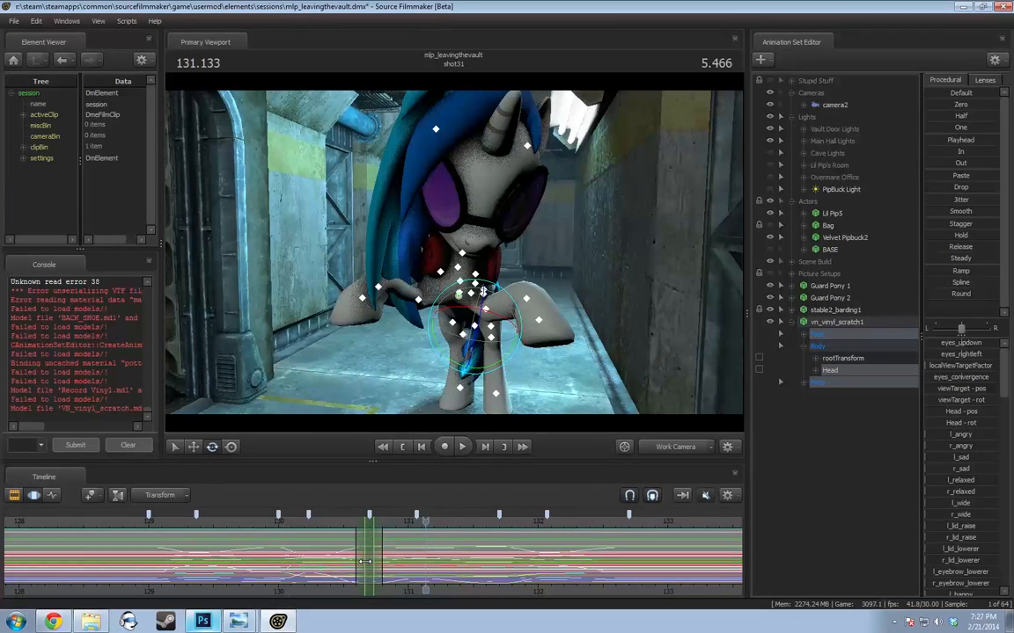
Isolate vn_vinyl_scratch1's Head control and rotate the head at about 130.07 with roughly 0.3 seconds of falloff on each side
{"action": "left_click", "coordinate": [831, 369]}
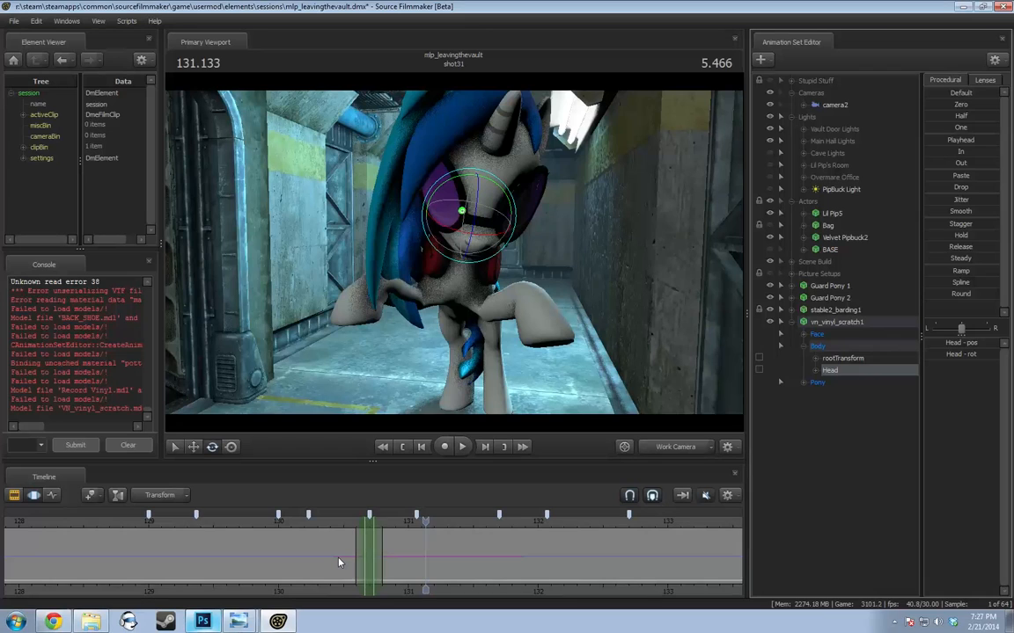
{"action": "mouse_move", "coordinate": [338, 563]}
{"action": "left_mouse_down"}
{"action": "mouse_move", "coordinate": [304, 556]}
{"action": "mouse_move", "coordinate": [410, 557]}
{"action": "left_mouse_up"}
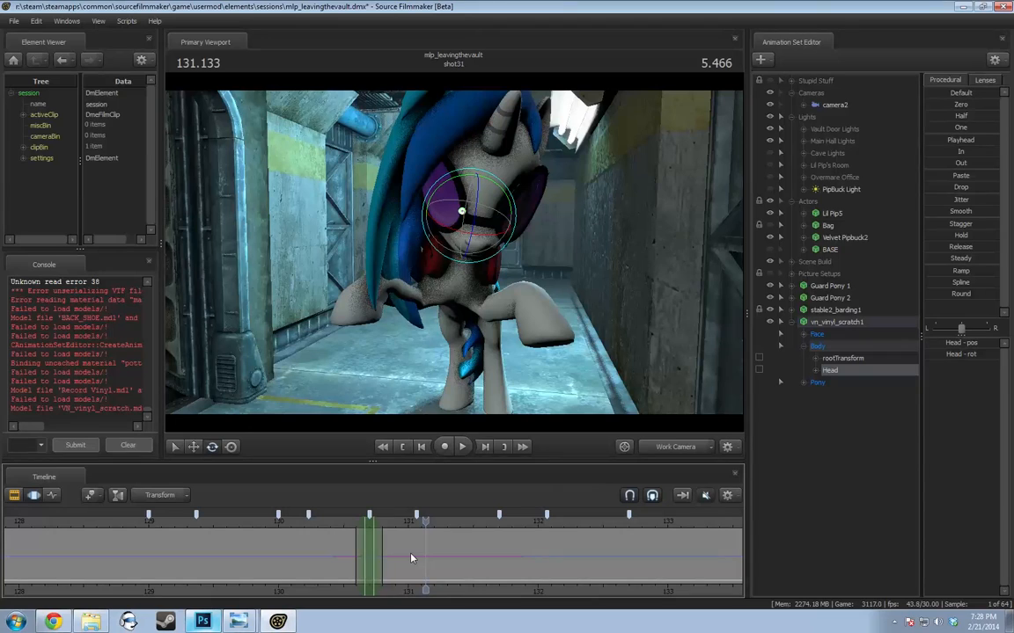
{"action": "left_click_drag", "start_coordinate": [150, 564], "coordinate": [305, 551]}
{"action": "left_click_drag", "start_coordinate": [154, 538], "coordinate": [324, 551]}
{"action": "mouse_move", "coordinate": [458, 227]}
{"action": "left_mouse_down"}
{"action": "mouse_move", "coordinate": [462, 216]}
{"action": "mouse_move", "coordinate": [456, 228]}
{"action": "left_mouse_up"}
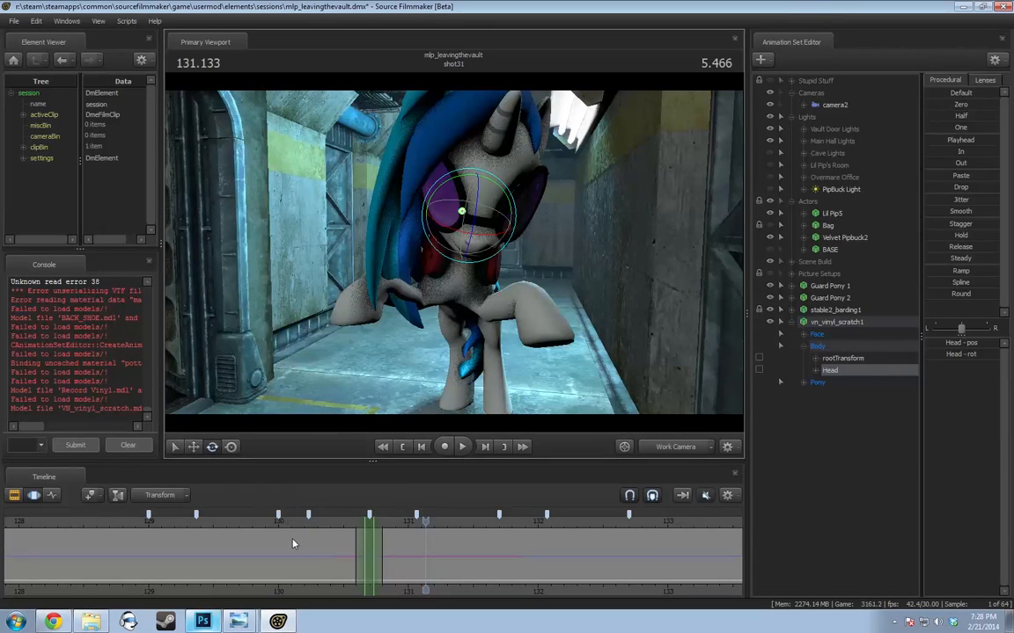
{"action": "mouse_move", "coordinate": [289, 552]}
{"action": "left_mouse_down"}
{"action": "mouse_move", "coordinate": [300, 550]}
{"action": "mouse_move", "coordinate": [263, 554]}
{"action": "mouse_move", "coordinate": [286, 558]}
{"action": "left_mouse_up"}
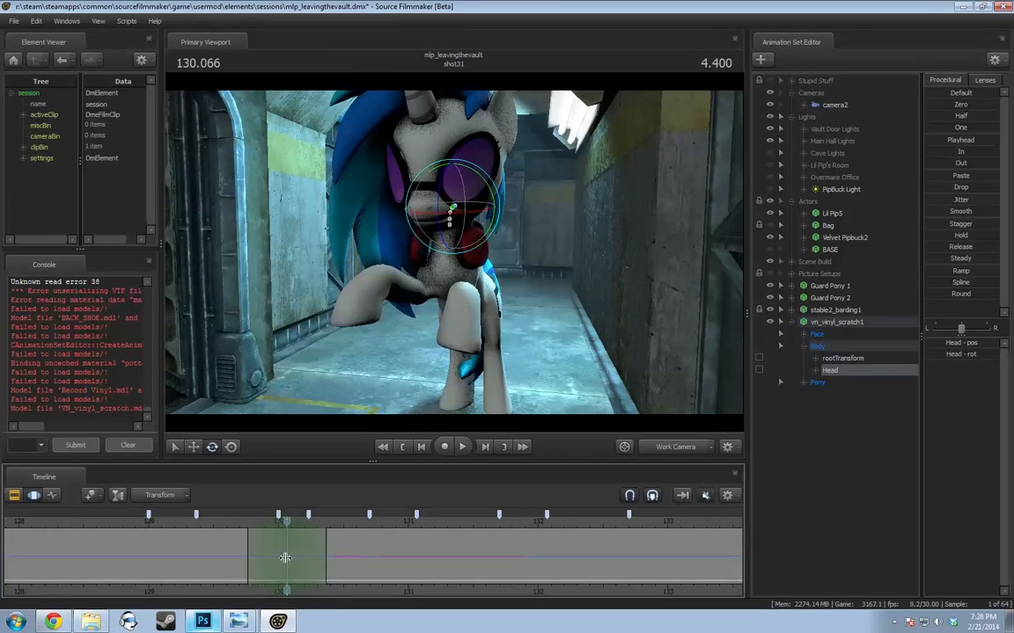
{"action": "left_click_drag", "start_coordinate": [441, 207], "coordinate": [444, 185]}
Move the time selection to about 130.53 with roughly 0.4 seconds of falloff on each side and rotate the head there
{"action": "left_click", "coordinate": [245, 521]}
{"action": "left_click_drag", "start_coordinate": [246, 521], "coordinate": [346, 550]}
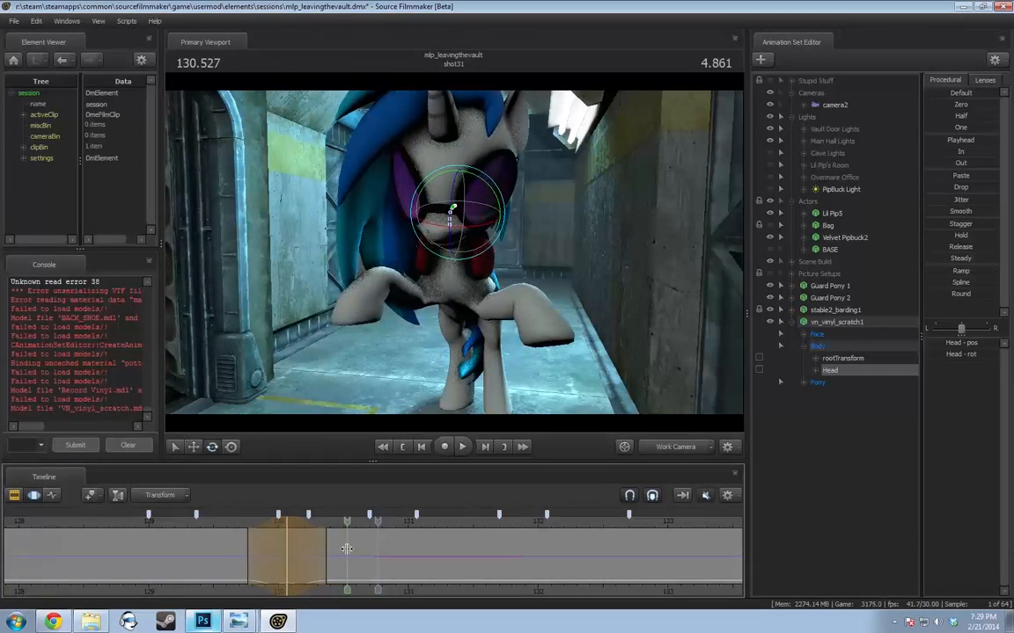
{"action": "left_click", "coordinate": [344, 549]}
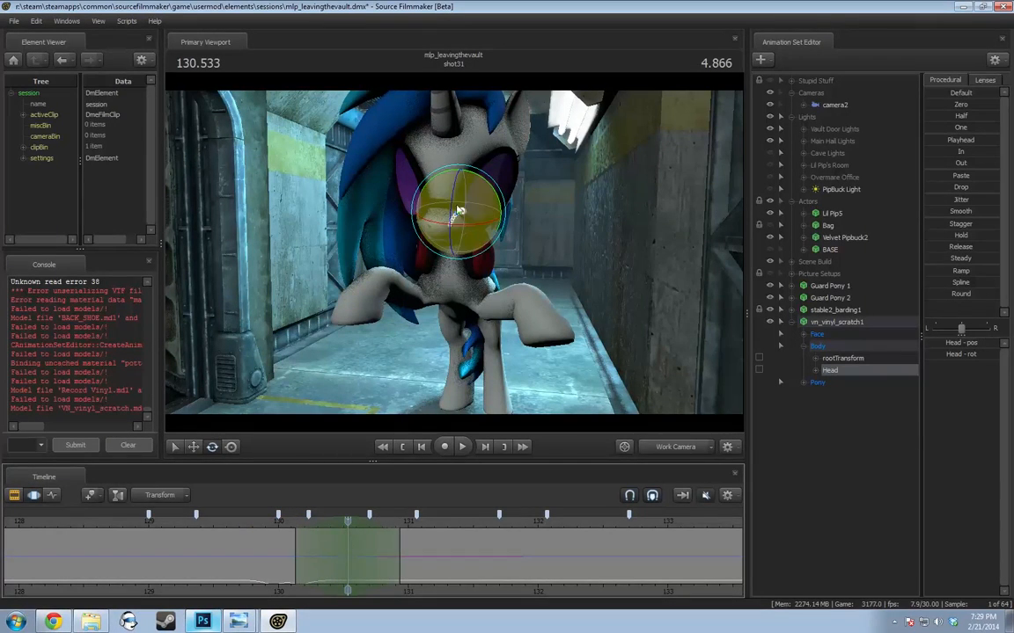
{"action": "left_click_drag", "start_coordinate": [456, 193], "coordinate": [454, 201]}
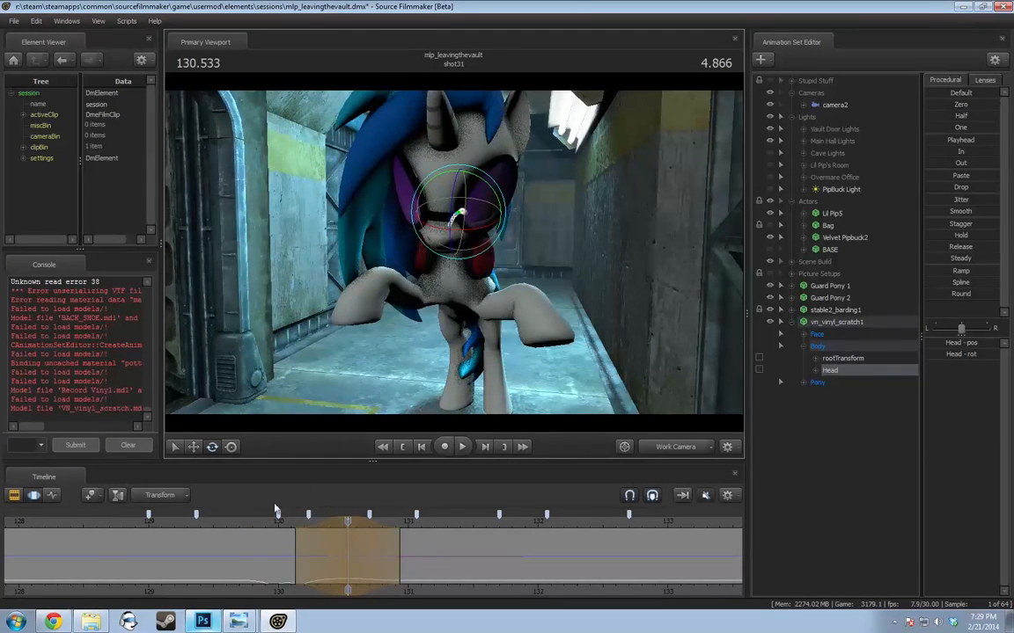
Try another head rotation at about 130.93 from a close side view, with roughly 0.4 seconds of falloff on each side
{"action": "left_click_drag", "start_coordinate": [251, 550], "coordinate": [344, 562]}
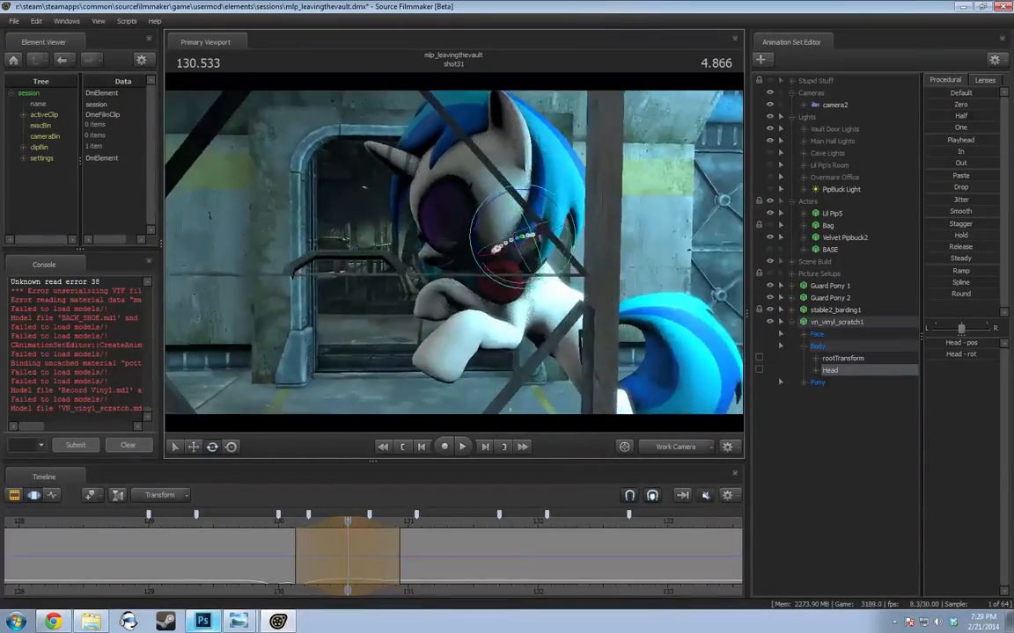
{"action": "middle_click_drag", "start_coordinate": [346, 551], "coordinate": [401, 556]}
{"action": "scroll", "coordinate": [401, 555], "scroll_direction": "up", "scroll_amount": 5}
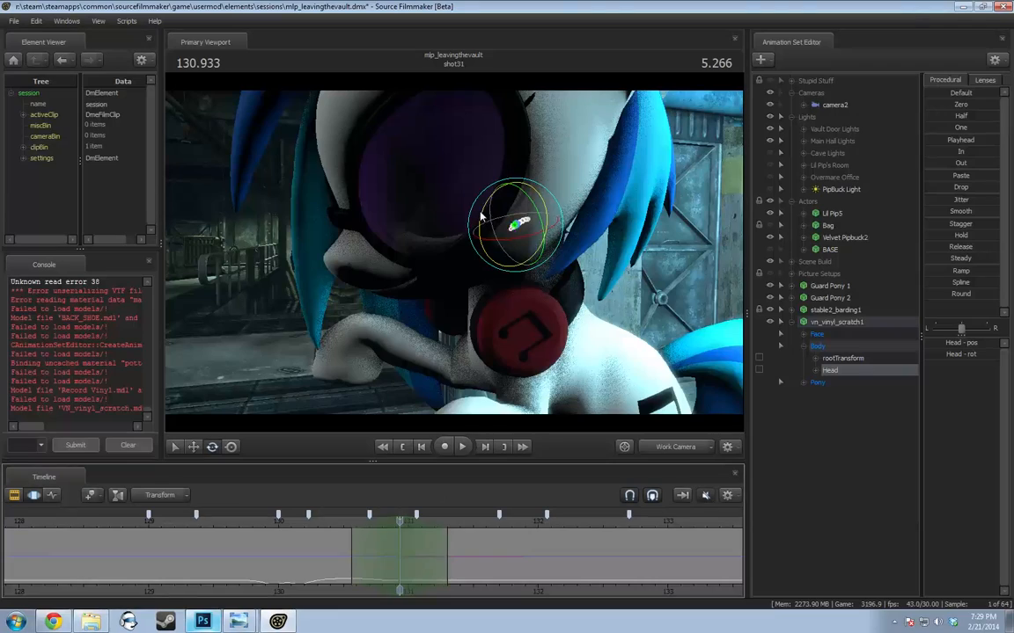
{"action": "left_click_drag", "start_coordinate": [481, 215], "coordinate": [490, 206]}
{"action": "middle_click_drag", "start_coordinate": [324, 581], "coordinate": [472, 573]}
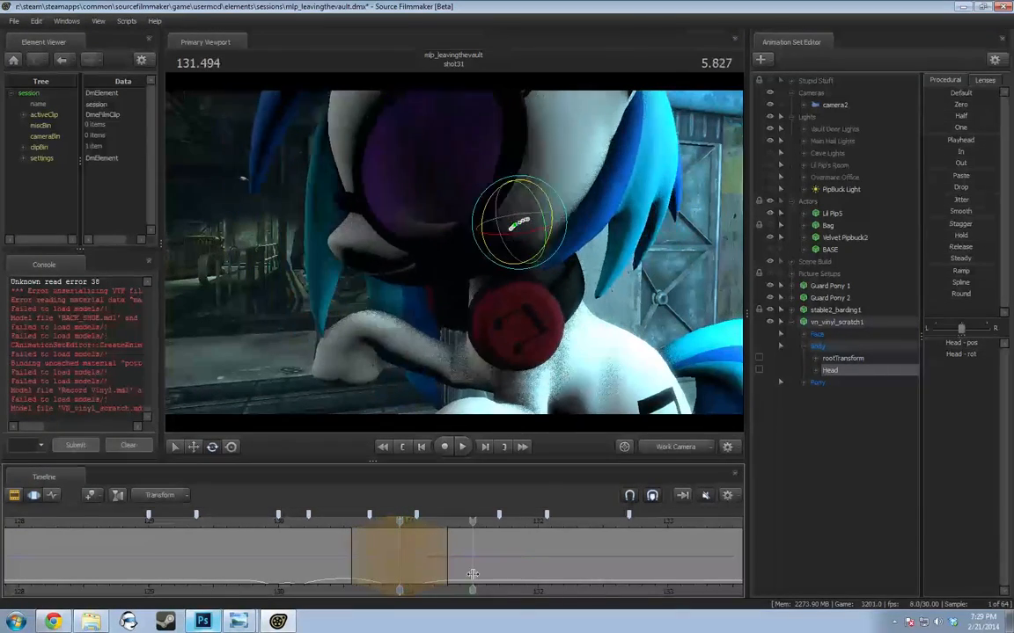
Play back the adjusted head motion from about 129.7 and return the playhead to about 128.87
{"action": "left_click", "coordinate": [244, 520]}
{"action": "key", "text": "space"}
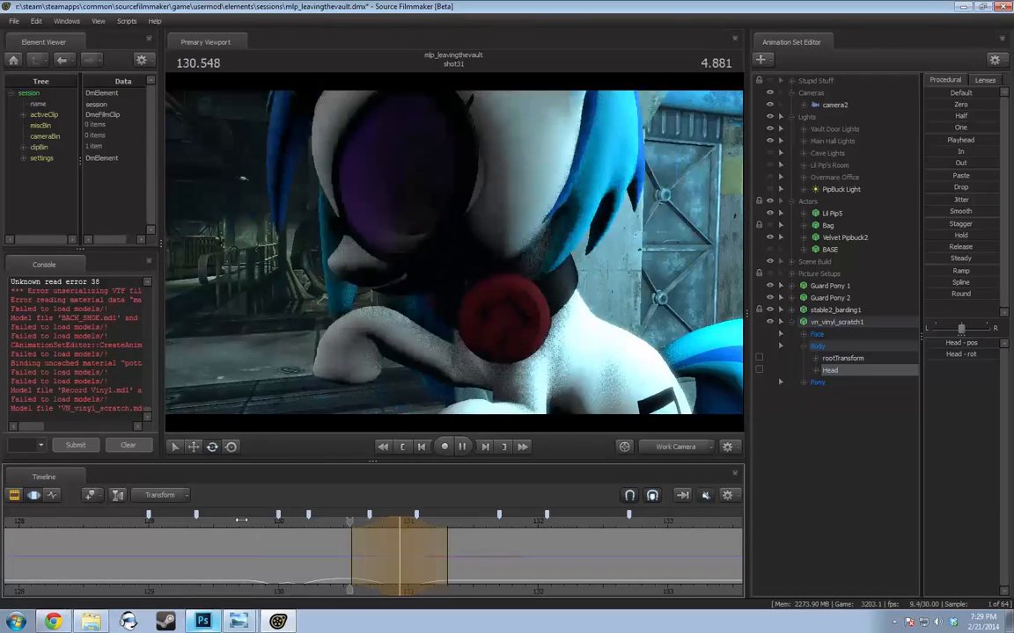
{"action": "key", "text": "space"}
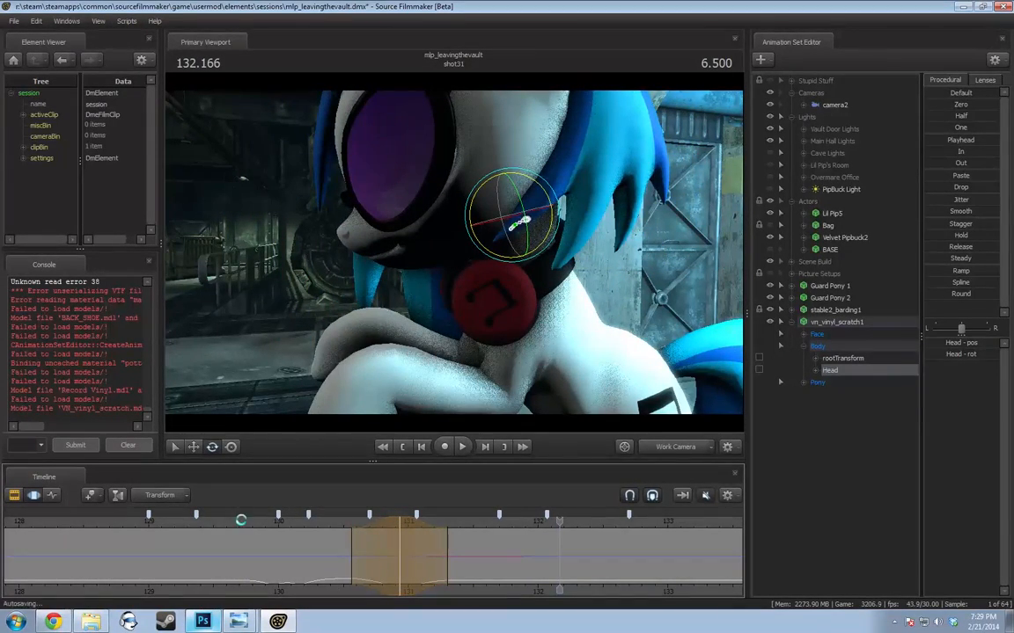
{"action": "left_click", "coordinate": [132, 527]}
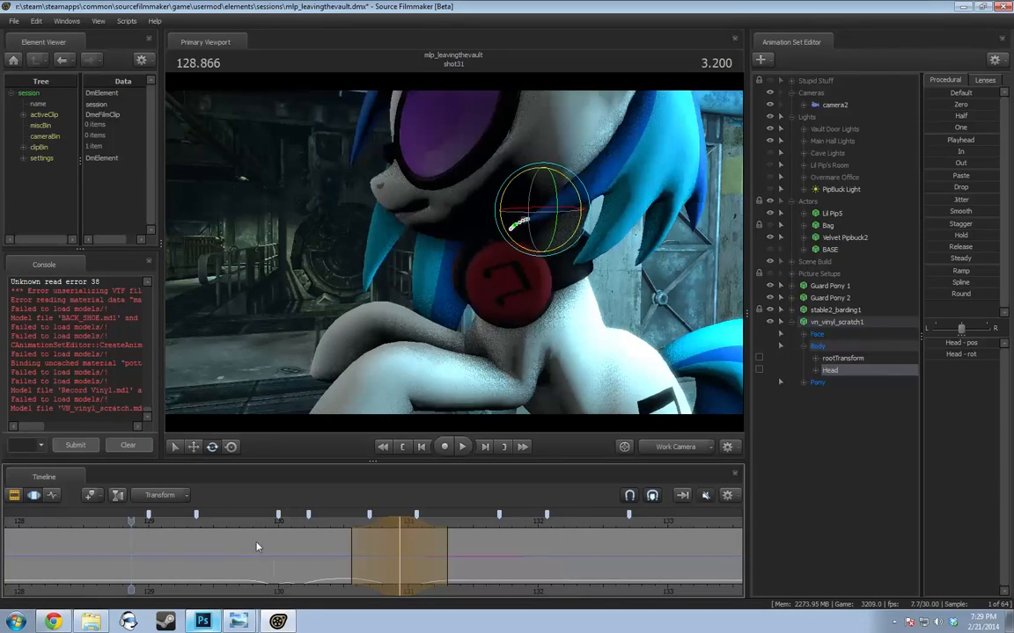
Return to a front view of the Vinyl Scratch model and undo the last head rotation
{"action": "key", "text": "shift"}
{"action": "left_click_drag", "start_coordinate": [298, 359], "coordinate": [298, 358]}
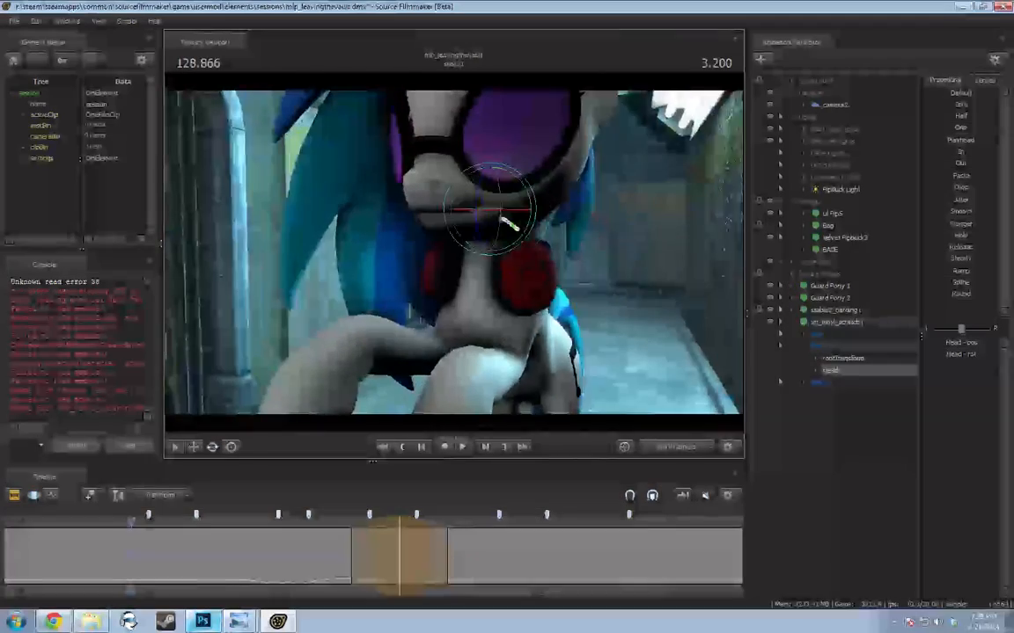
{"action": "left_click_drag", "start_coordinate": [456, 257], "coordinate": [456, 257]}
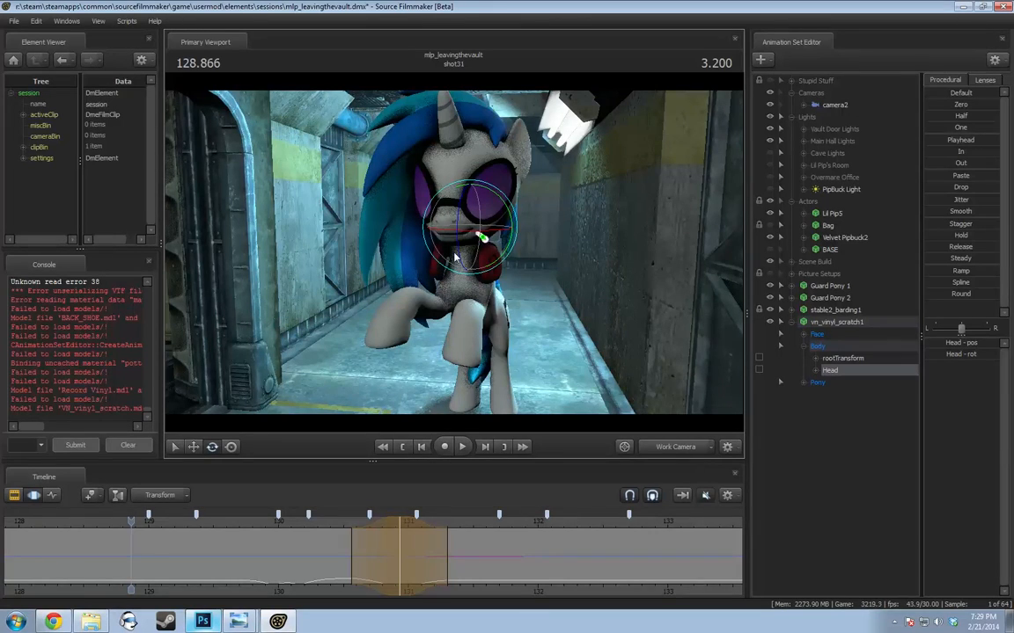
{"action": "key", "text": "ctrl+z"}
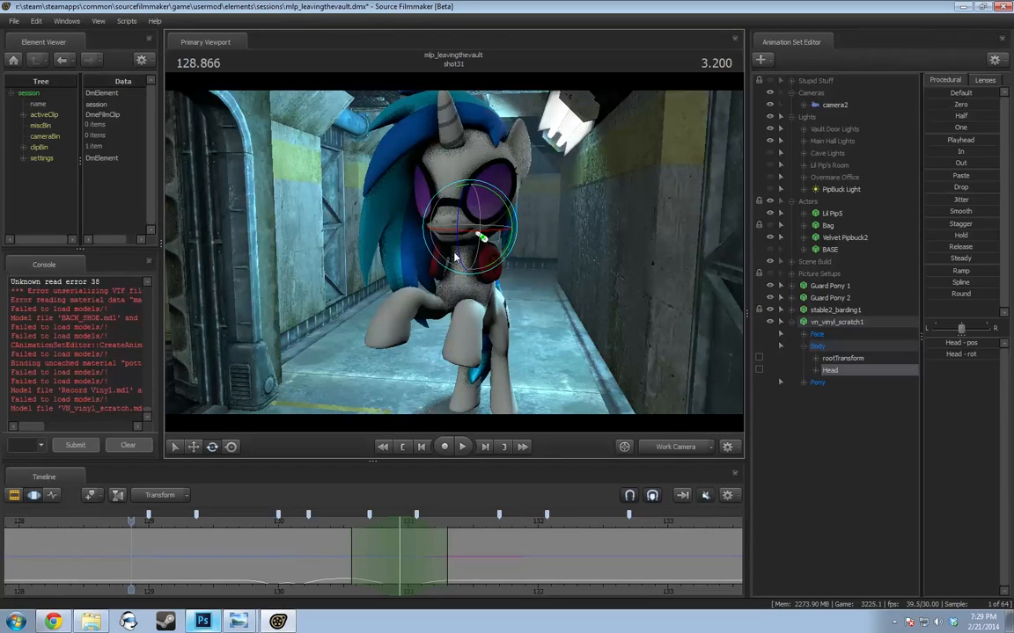
Show the whole session's shots in the clip editor and play the opening through the shot camera until shot3
{"action": "scroll", "coordinate": [202, 563], "scroll_direction": "down", "scroll_amount": 10}
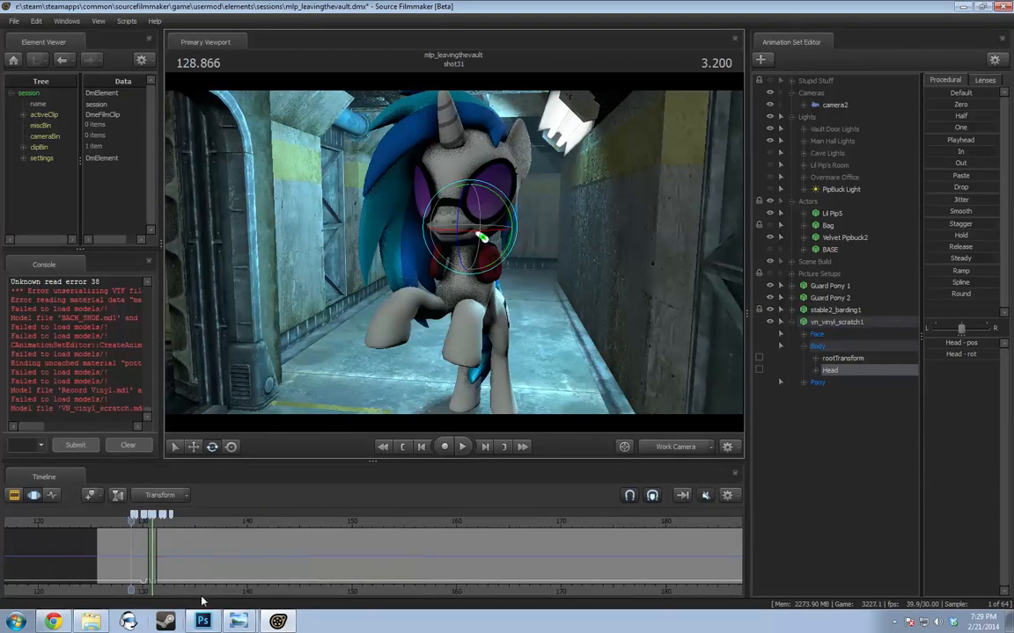
{"action": "middle_click_drag", "start_coordinate": [227, 576], "coordinate": [631, 552]}
{"action": "scroll", "coordinate": [631, 552], "scroll_direction": "down", "scroll_amount": 6}
{"action": "key", "text": "F2"}
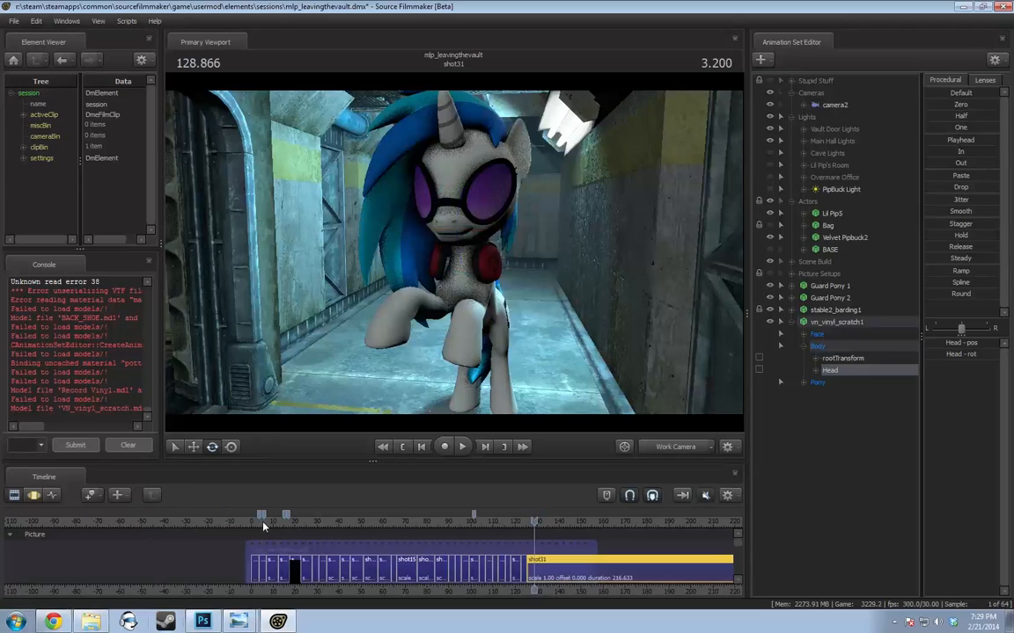
{"action": "left_click_drag", "start_coordinate": [276, 523], "coordinate": [260, 521]}
{"action": "left_click", "coordinate": [625, 447]}
{"action": "key", "text": "space"}
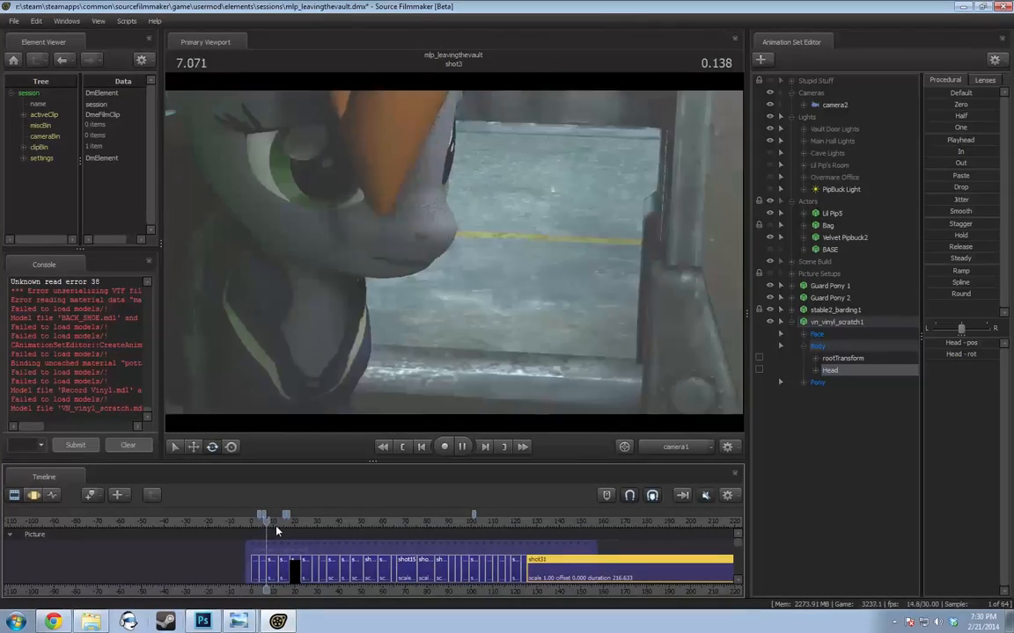
{"action": "key", "text": "space"}
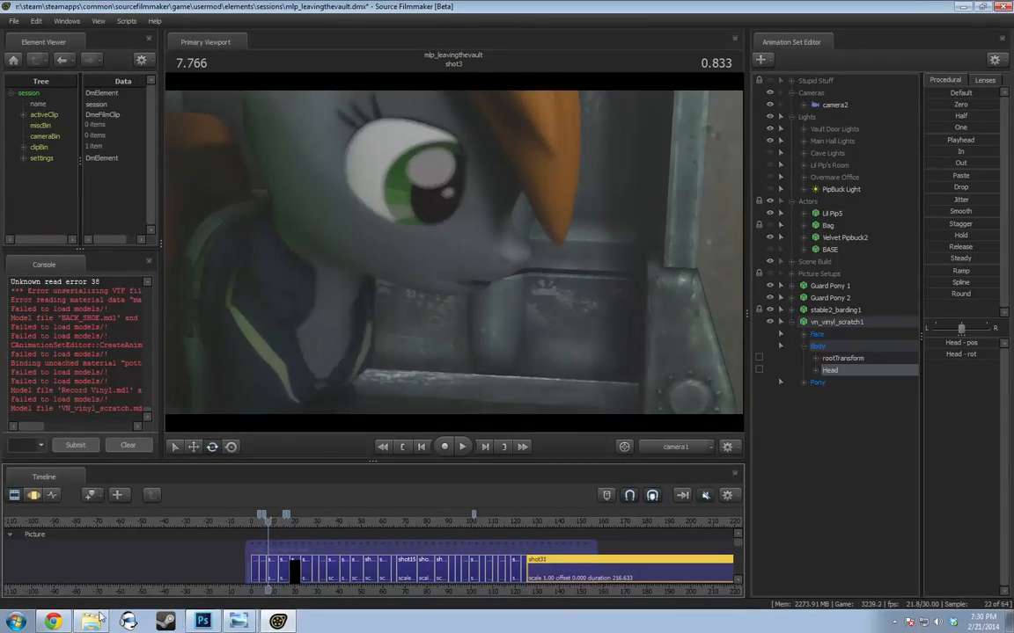
Switch to the Pony SFM Videos folder and open Fallout Storyboard 01.mp4 in VLC
{"action": "left_click", "coordinate": [56, 621]}
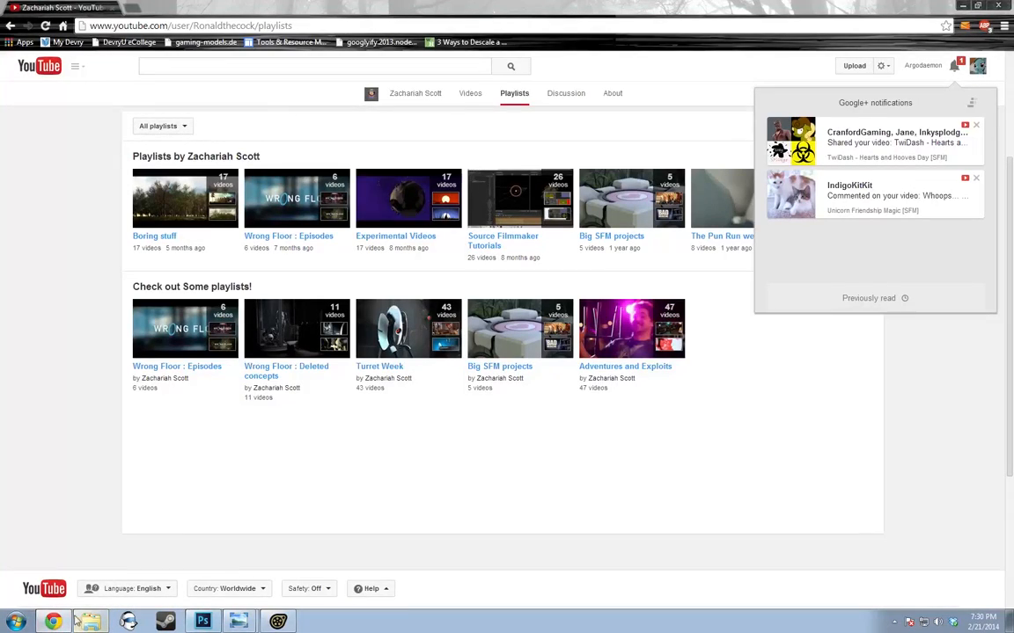
{"action": "left_click", "coordinate": [90, 621]}
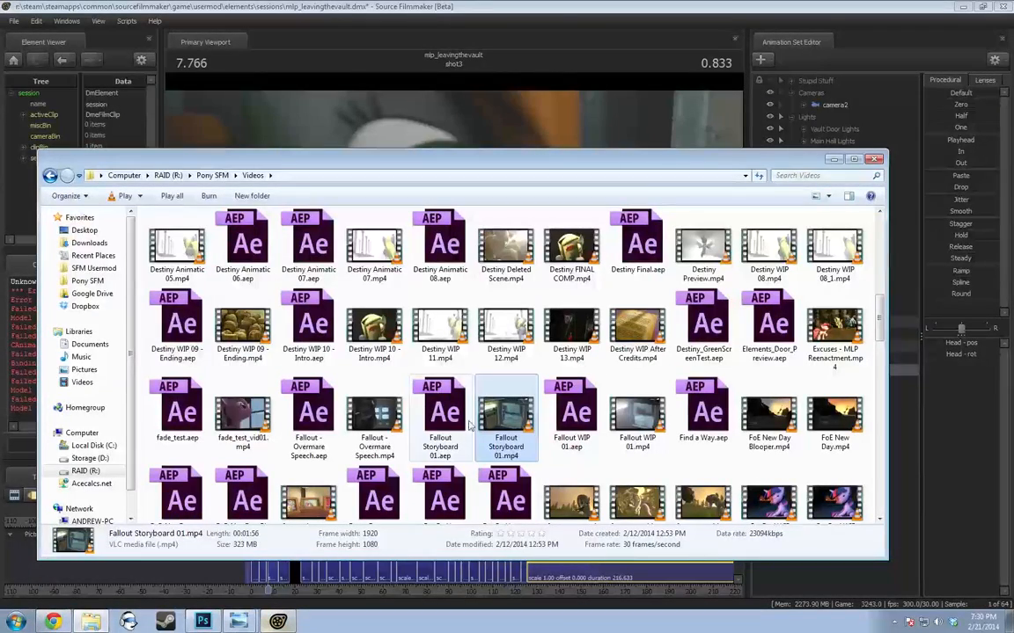
{"action": "double_click", "coordinate": [497, 415]}
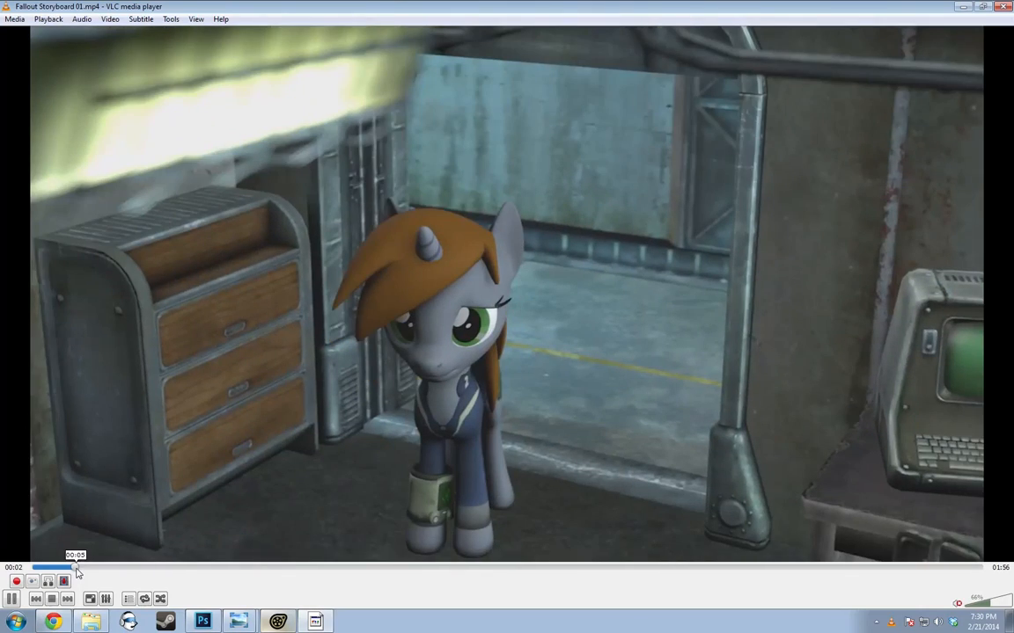
Play the storyboard video from 00:05 to 00:15, pausing along the way to examine the character's animation
{"action": "left_click", "coordinate": [76, 569]}
{"action": "key", "text": "space"}
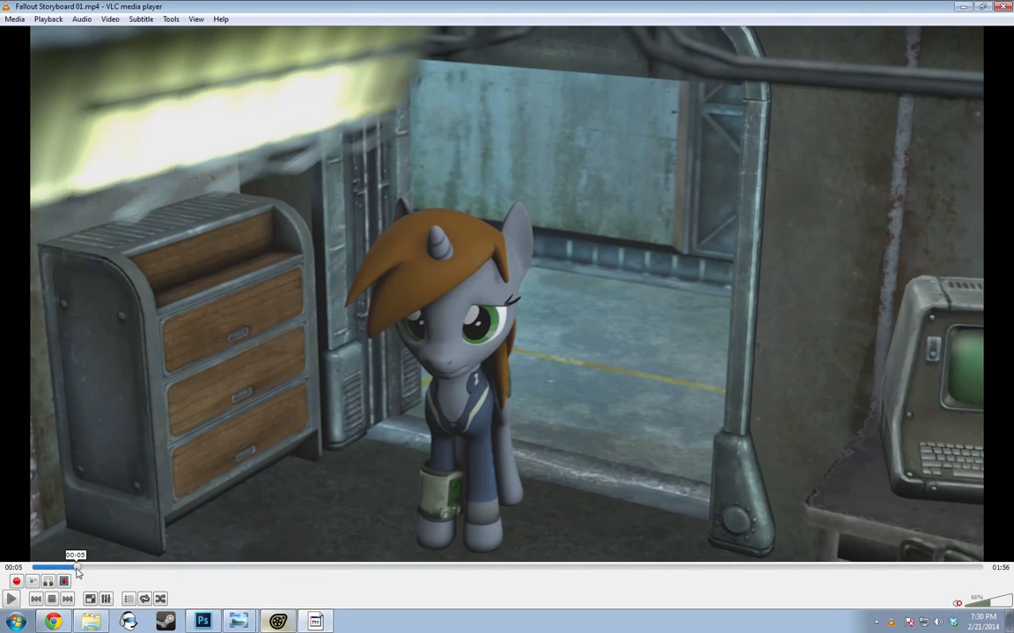
{"action": "key", "text": "space"}
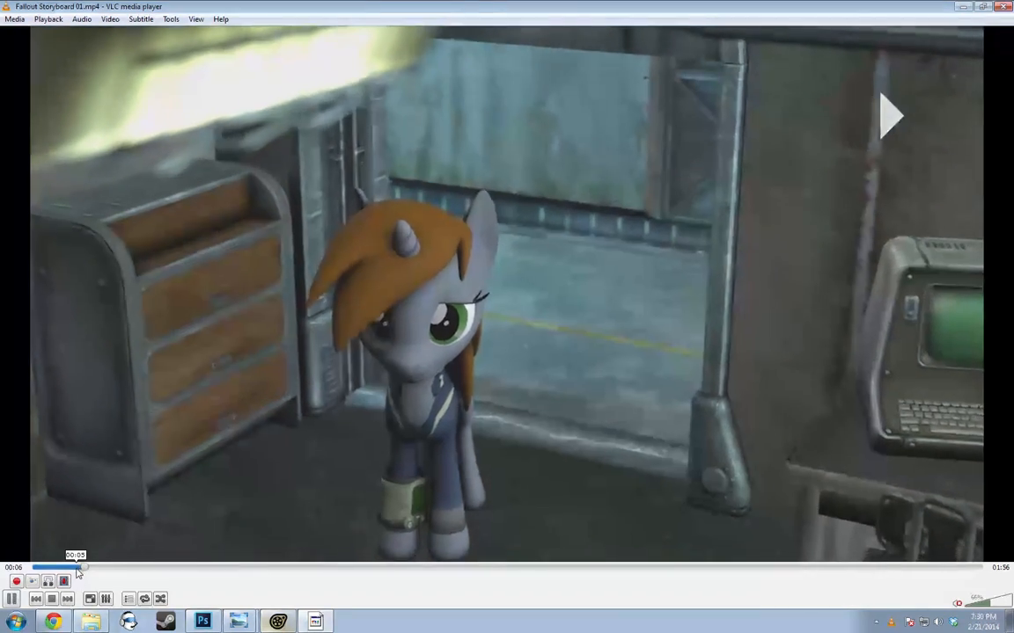
{"action": "key", "text": "space"}
{"action": "key", "text": "space"}
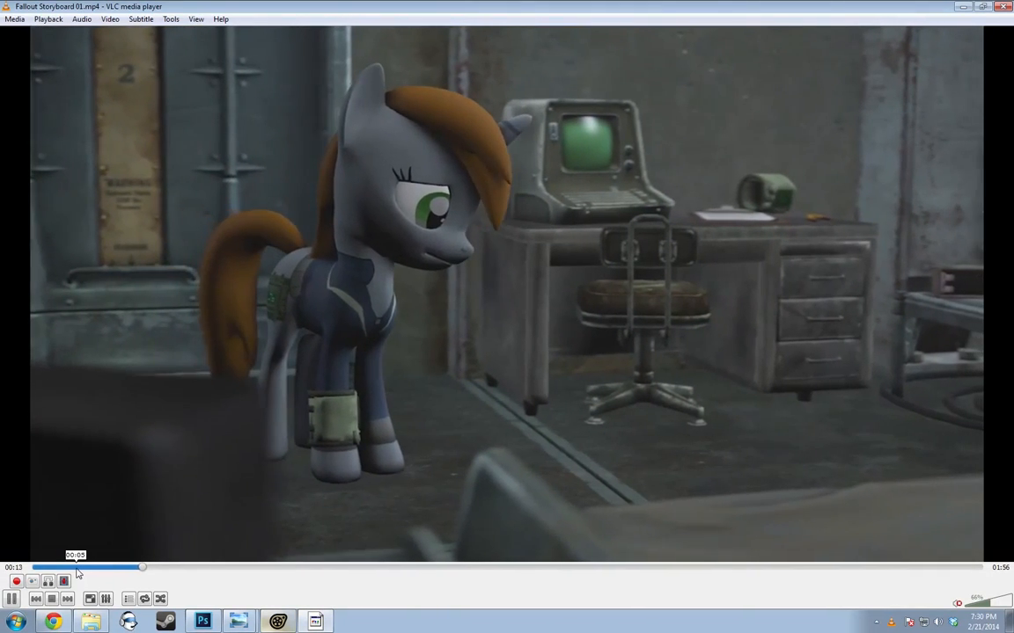
{"action": "key", "text": "space"}
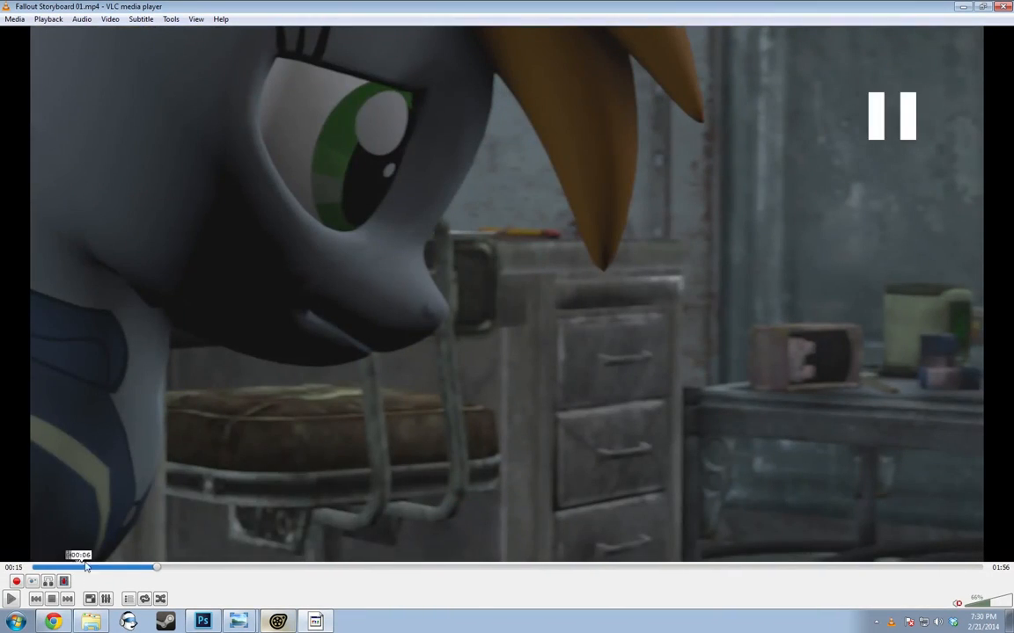
Switch back to Source Filmmaker and play shot4 from about 13 seconds to compare it with the storyboard
{"action": "left_click", "coordinate": [52, 622]}
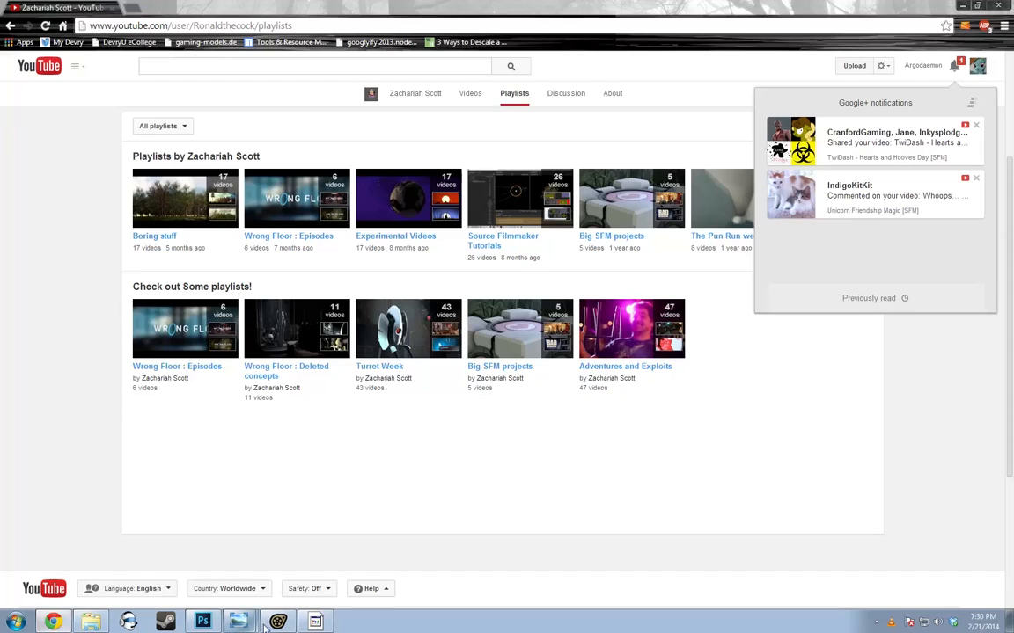
{"action": "left_click", "coordinate": [278, 622]}
{"action": "left_click_drag", "start_coordinate": [271, 526], "coordinate": [280, 532]}
{"action": "key", "text": "space"}
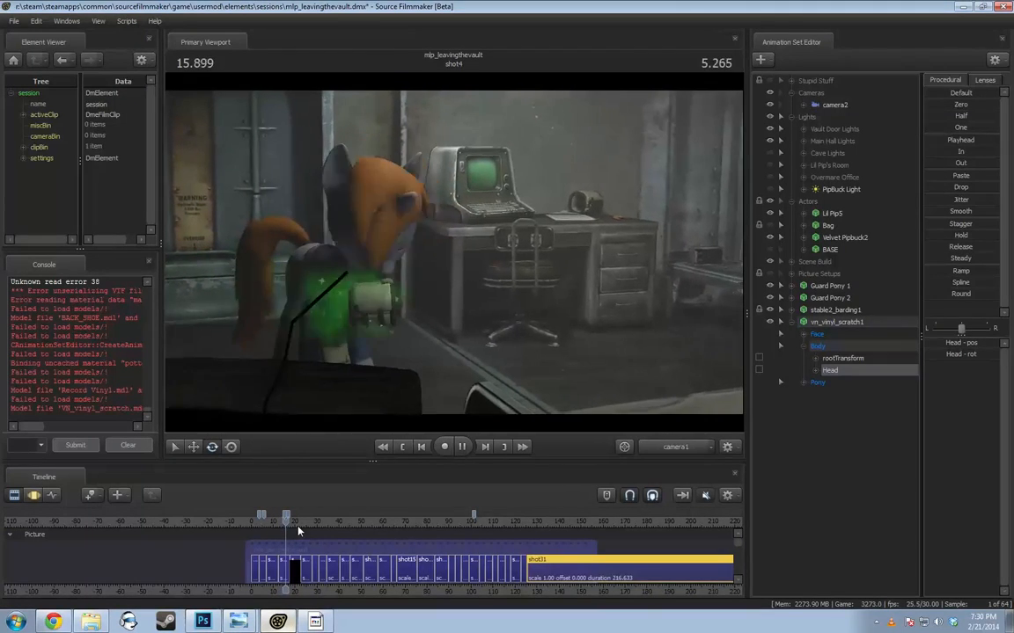
Replay shot4 through its camera from about 14 seconds and scrub back to 14.5 seconds to examine the character's motion
{"action": "key", "text": "space"}
{"action": "scroll", "coordinate": [290, 532], "scroll_direction": "up", "scroll_amount": 5}
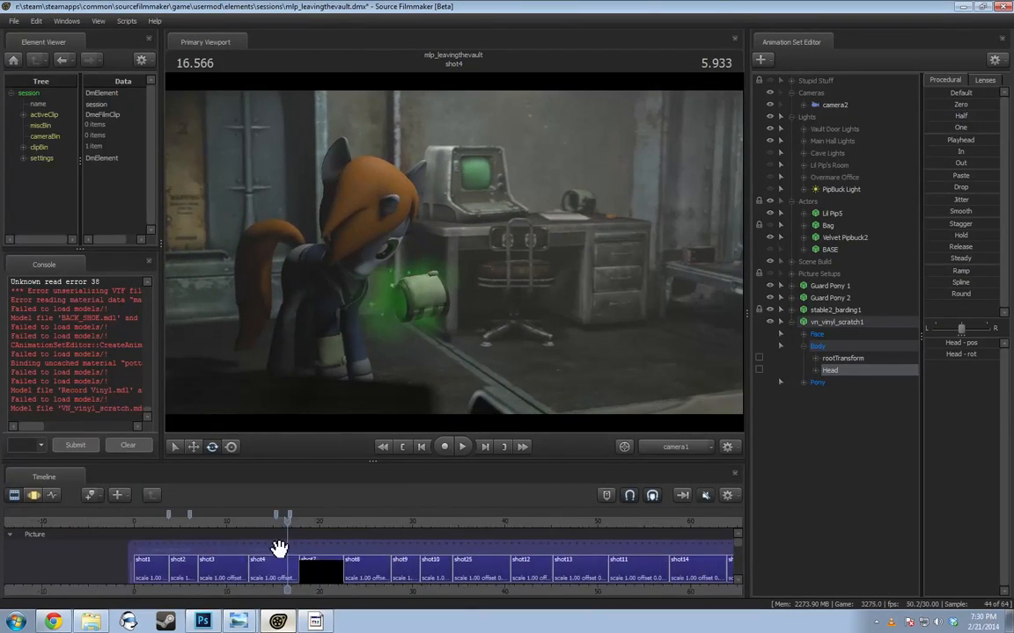
{"action": "left_click_drag", "start_coordinate": [222, 525], "coordinate": [276, 552]}
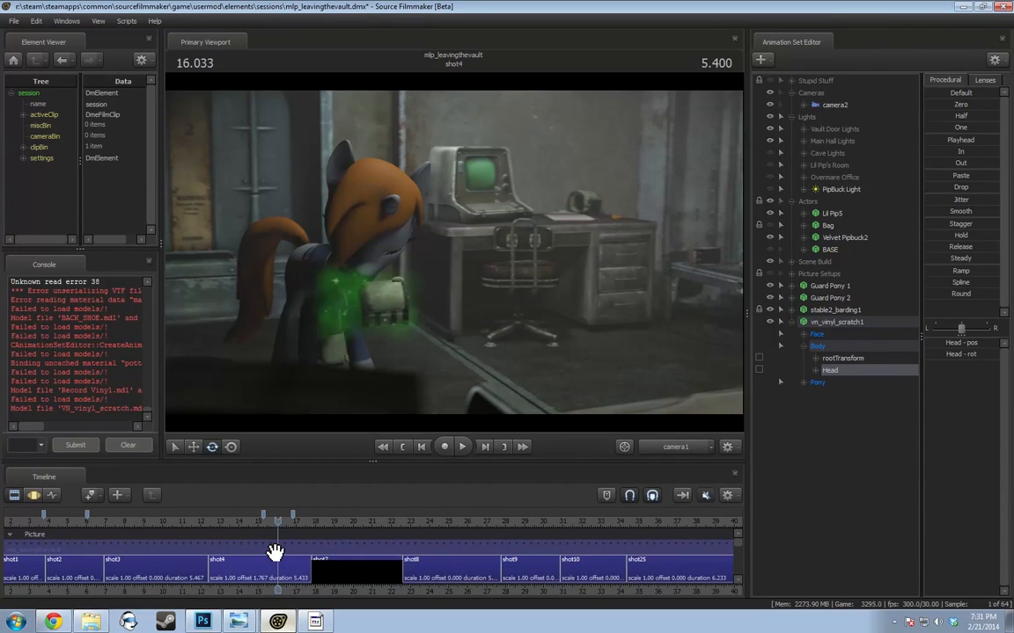
{"action": "scroll", "coordinate": [275, 552], "scroll_direction": "up", "scroll_amount": 1}
{"action": "left_click", "coordinate": [239, 529]}
{"action": "key", "text": "space"}
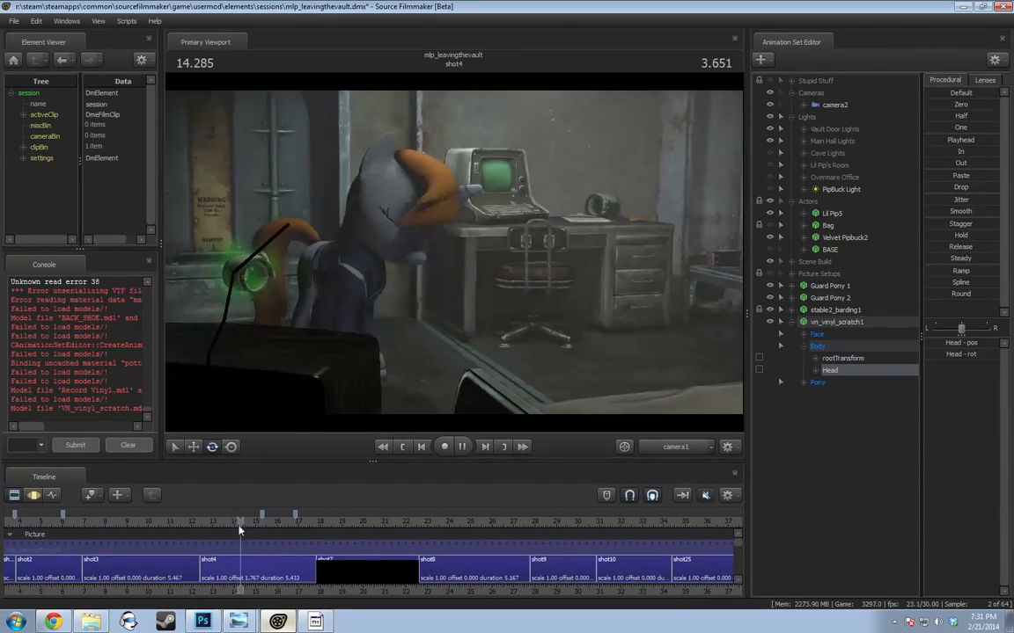
{"action": "key", "text": "space"}
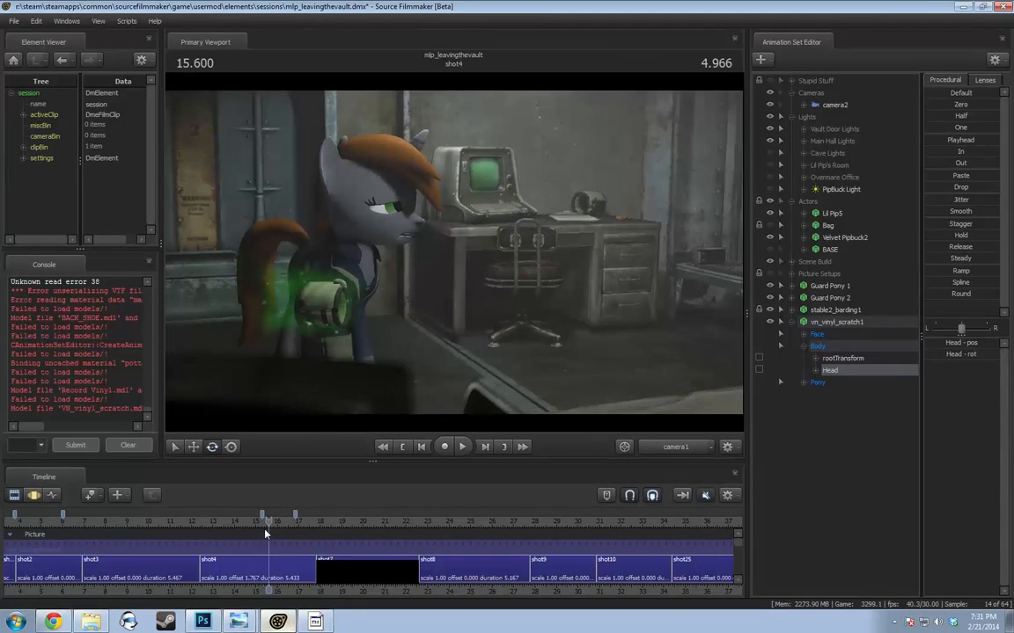
{"action": "left_click_drag", "start_coordinate": [265, 532], "coordinate": [245, 531]}
Switch to the work camera, move in close on the pony and play shot4 to about 16 seconds to examine the body motion
{"action": "left_click", "coordinate": [694, 447]}
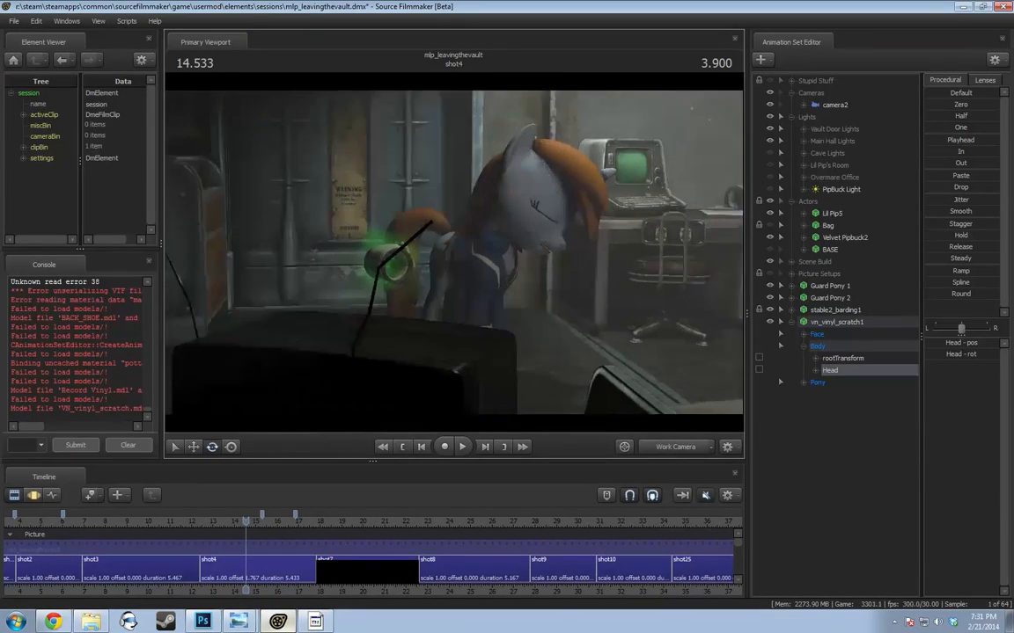
{"action": "key", "text": "w"}
{"action": "mouse_move", "coordinate": [528, 308]}
{"action": "left_mouse_down"}
{"action": "mouse_move", "coordinate": [510, 312]}
{"action": "mouse_move", "coordinate": [519, 326]}
{"action": "left_mouse_up"}
{"action": "left_click_drag", "start_coordinate": [460, 286], "coordinate": [460, 272]}
{"action": "key", "text": "space"}
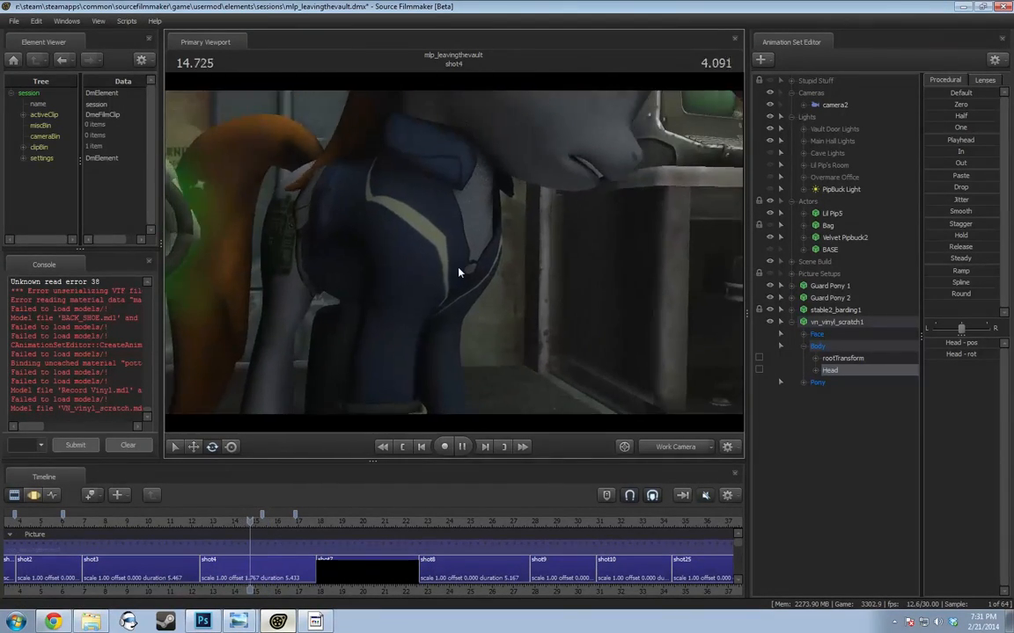
{"action": "key", "text": "space"}
{"action": "key", "text": "space"}
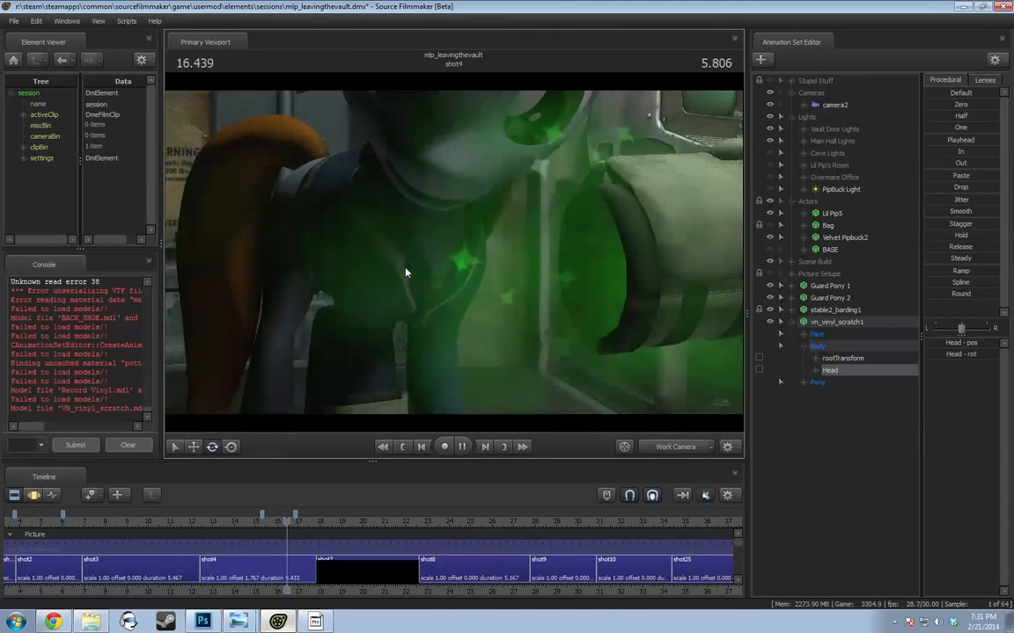
{"action": "key", "text": "space"}
{"action": "mouse_move", "coordinate": [275, 526]}
{"action": "left_mouse_down"}
{"action": "mouse_move", "coordinate": [264, 525]}
{"action": "mouse_move", "coordinate": [278, 525]}
{"action": "left_mouse_up"}
Open shot4 in the motion editor and set a falloff time selection around 16 seconds, from about 15.3 to 16.8 seconds
{"action": "left_click", "coordinate": [282, 570]}
{"action": "key", "text": "F3"}
{"action": "scroll", "coordinate": [278, 571], "scroll_direction": "up", "scroll_amount": 6}
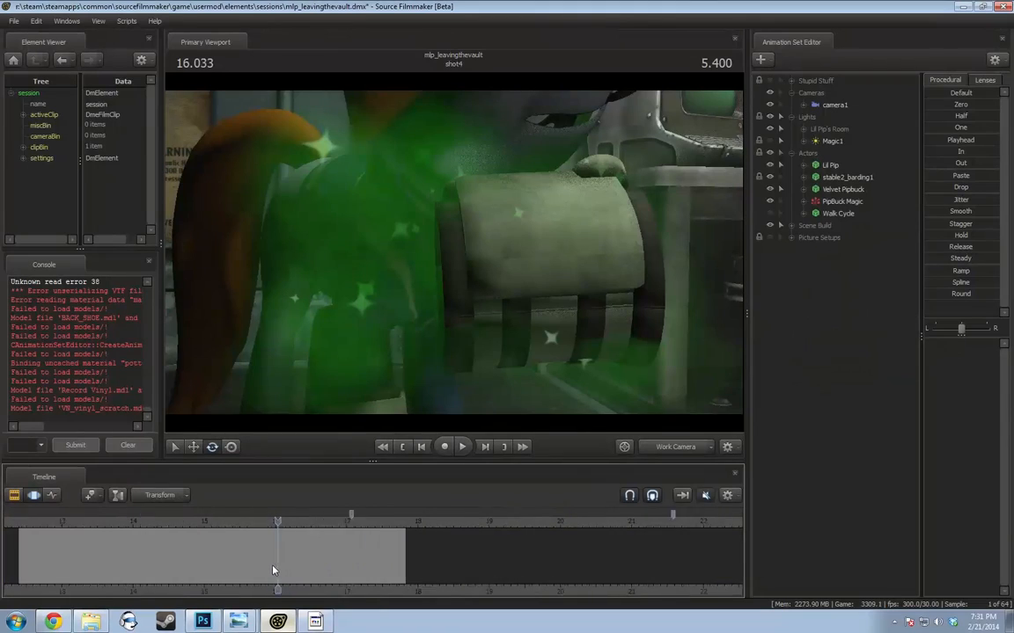
{"action": "left_click", "coordinate": [280, 558], "text": "shift"}
{"action": "scroll", "coordinate": [280, 558], "scroll_direction": "up", "scroll_amount": 5, "text": "shift"}
{"action": "key", "text": "shift"}
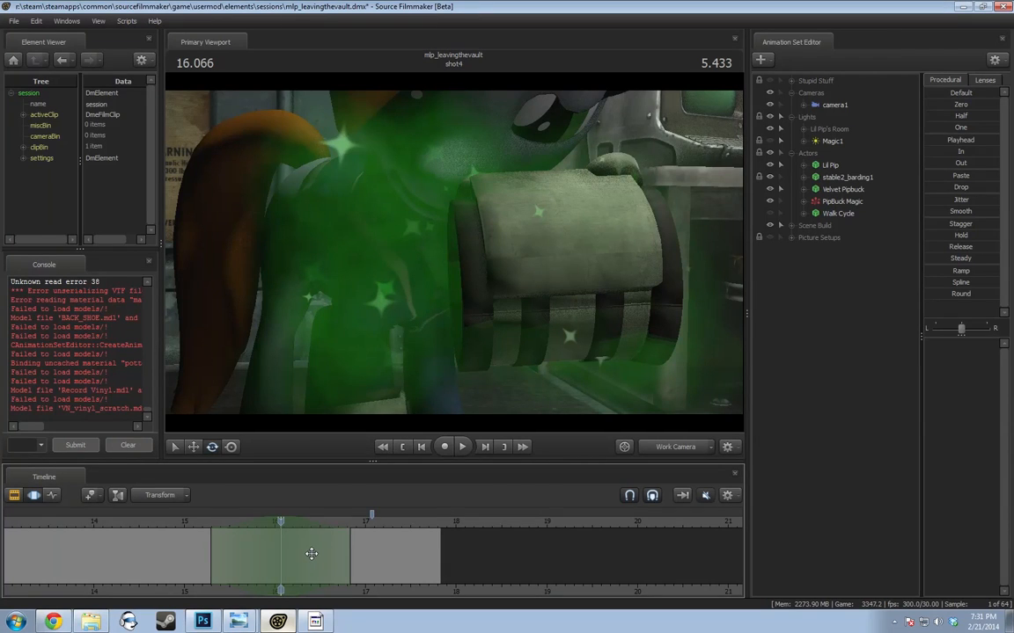
Reframe the pony with the work camera, select Lil Pip's Neck bone and view the pose through camera1
{"action": "key", "text": "s"}
{"action": "left_click_drag", "start_coordinate": [454, 253], "coordinate": [455, 258]}
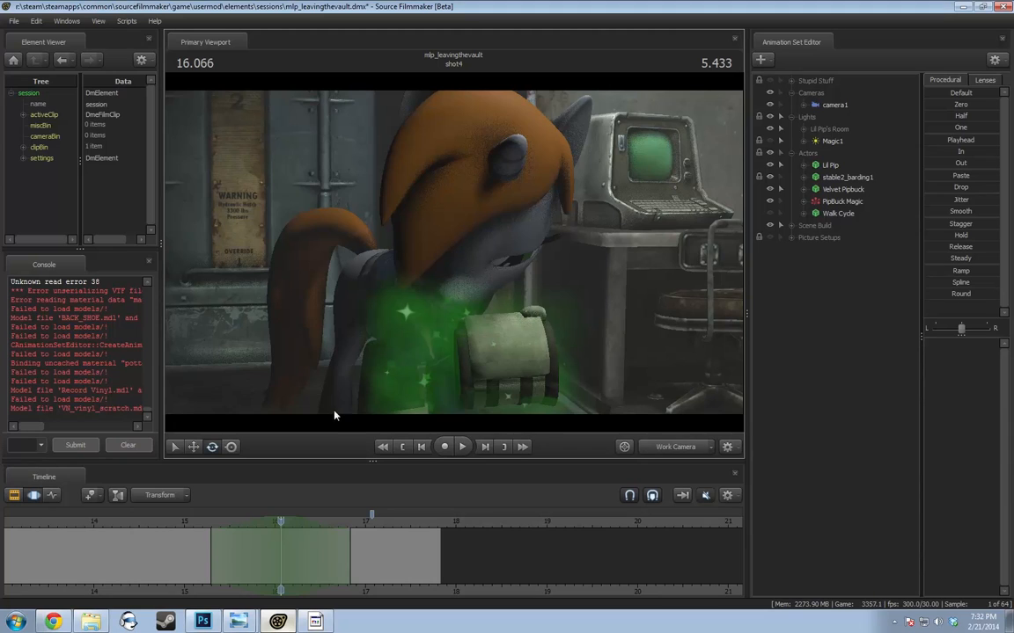
{"action": "left_click_drag", "start_coordinate": [553, 244], "coordinate": [454, 257]}
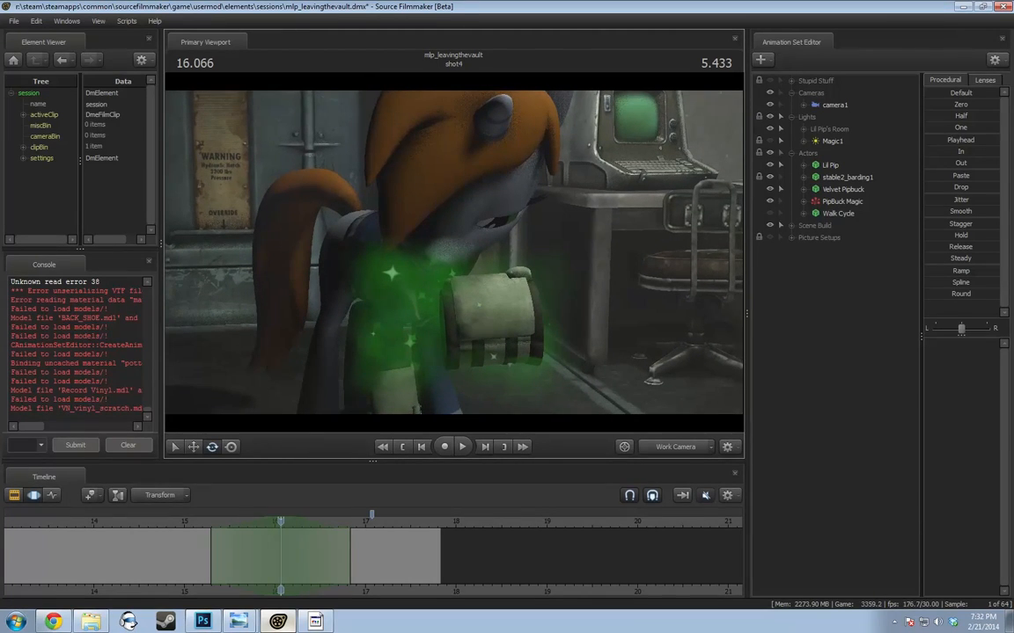
{"action": "scroll", "coordinate": [399, 228], "scroll_direction": "up", "scroll_amount": 3}
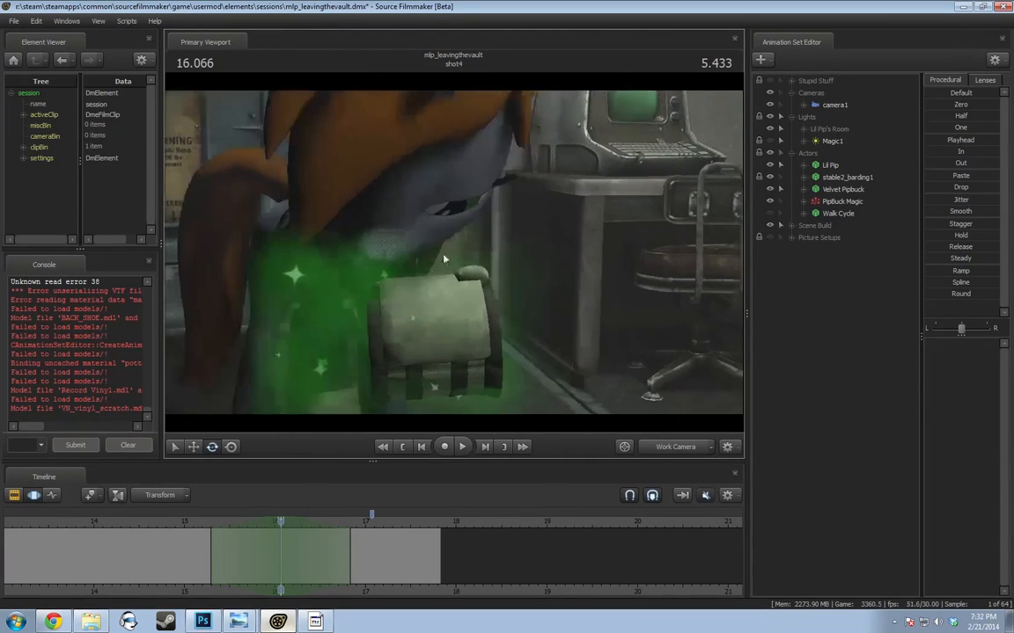
{"action": "left_click", "coordinate": [373, 241]}
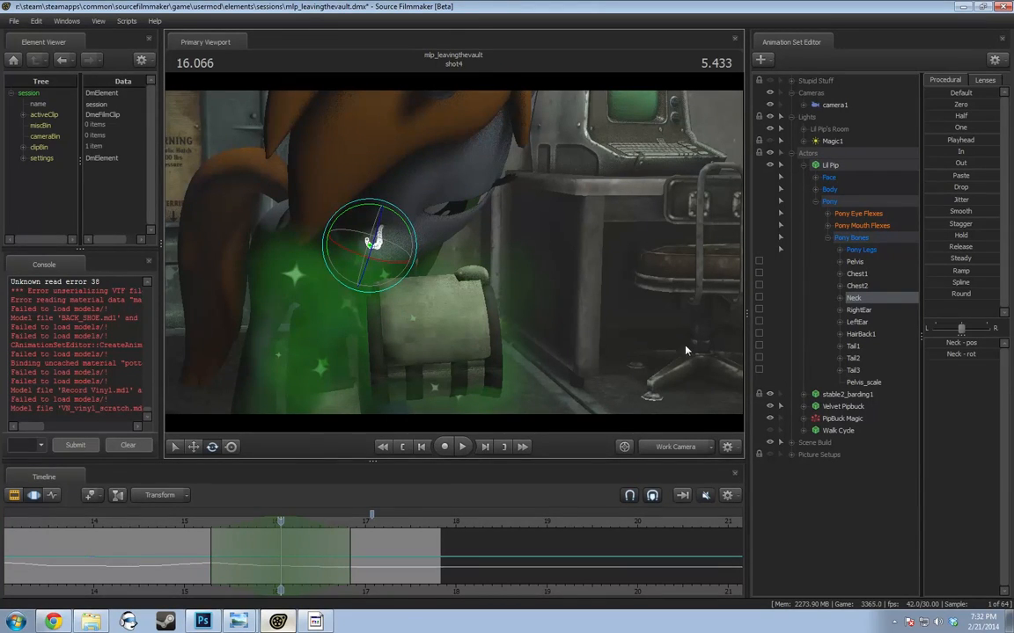
{"action": "left_click", "coordinate": [671, 447]}
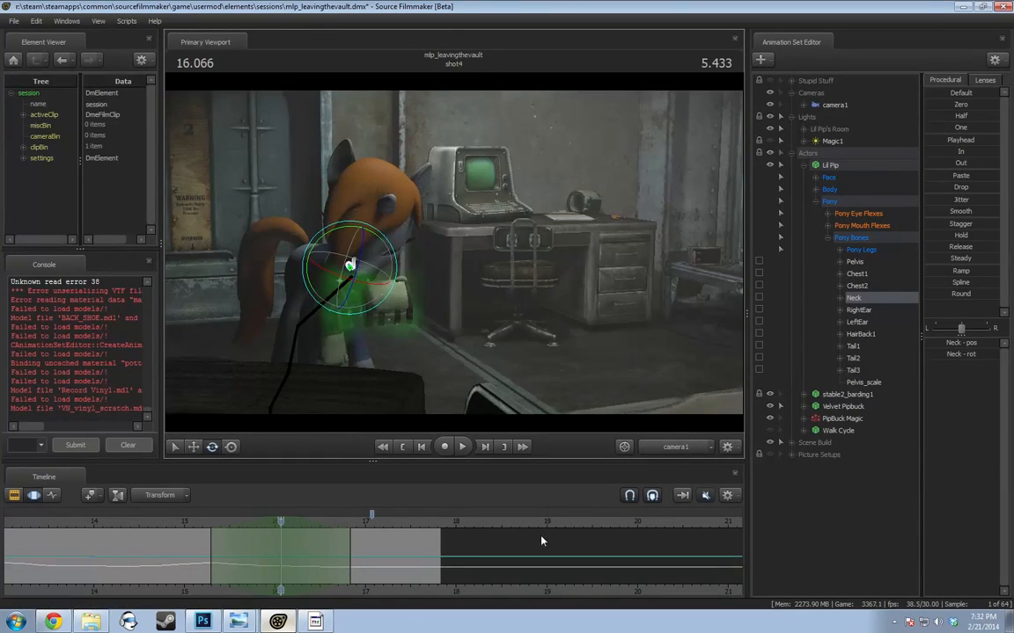
Return to shot31 in the motion editor, place the playhead at 127.6 seconds and select all time
{"action": "key", "text": "F2"}
{"action": "left_click", "coordinate": [642, 564]}
{"action": "left_click", "coordinate": [629, 524]}
{"action": "key", "text": "F3"}
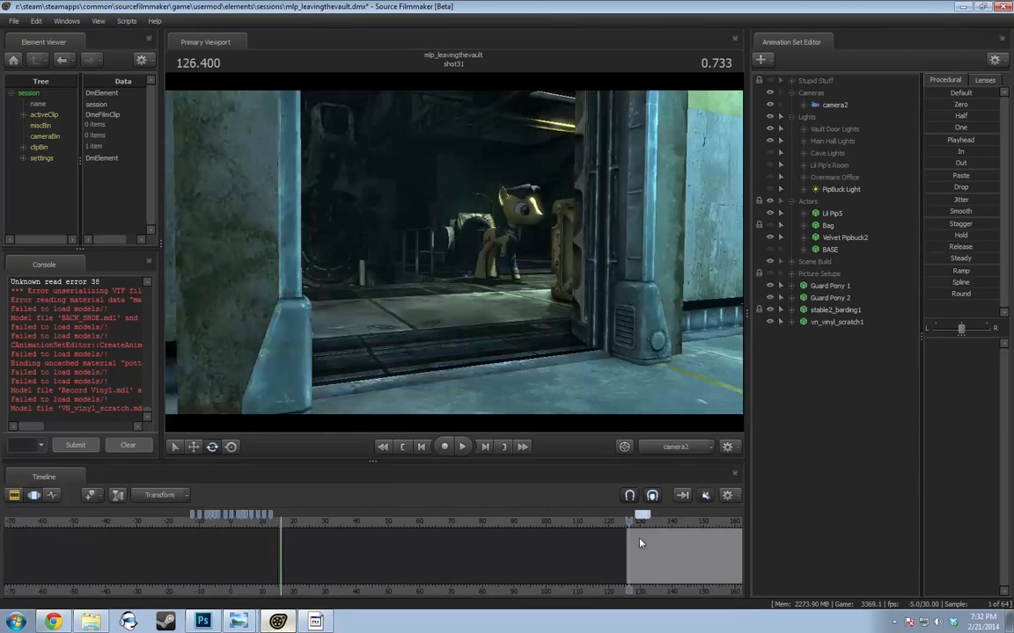
{"action": "scroll", "coordinate": [641, 541], "scroll_direction": "up", "scroll_amount": 4}
{"action": "left_click_drag", "start_coordinate": [640, 541], "coordinate": [641, 538]}
{"action": "key", "text": "ctrl+a"}
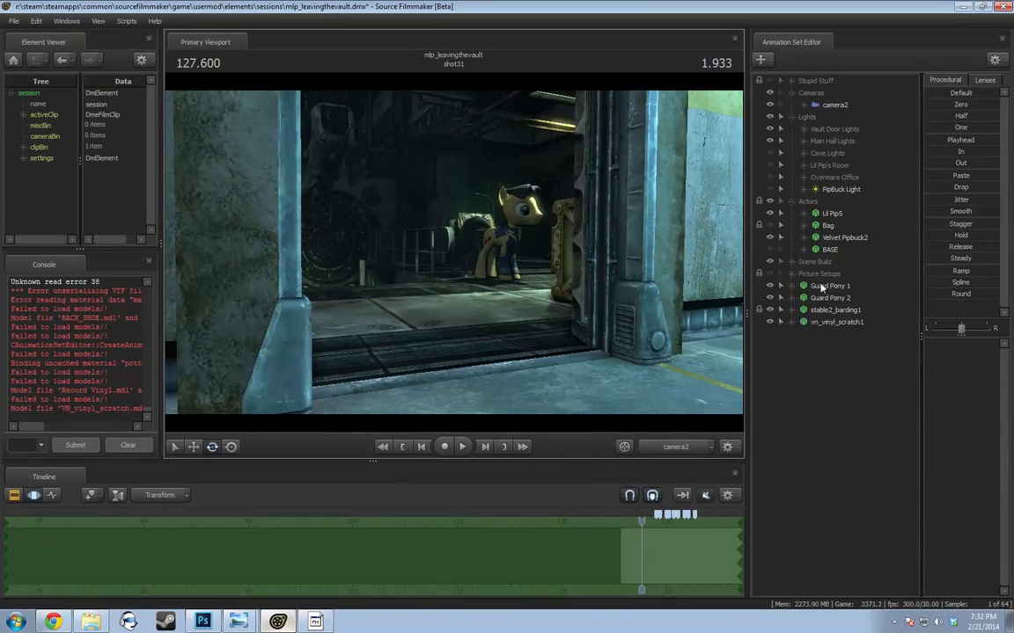
Switch shot31 to the work camera and frame the Vinyl Scratch model in the hallway
{"action": "left_click", "coordinate": [675, 446]}
{"action": "left_click", "coordinate": [605, 406]}
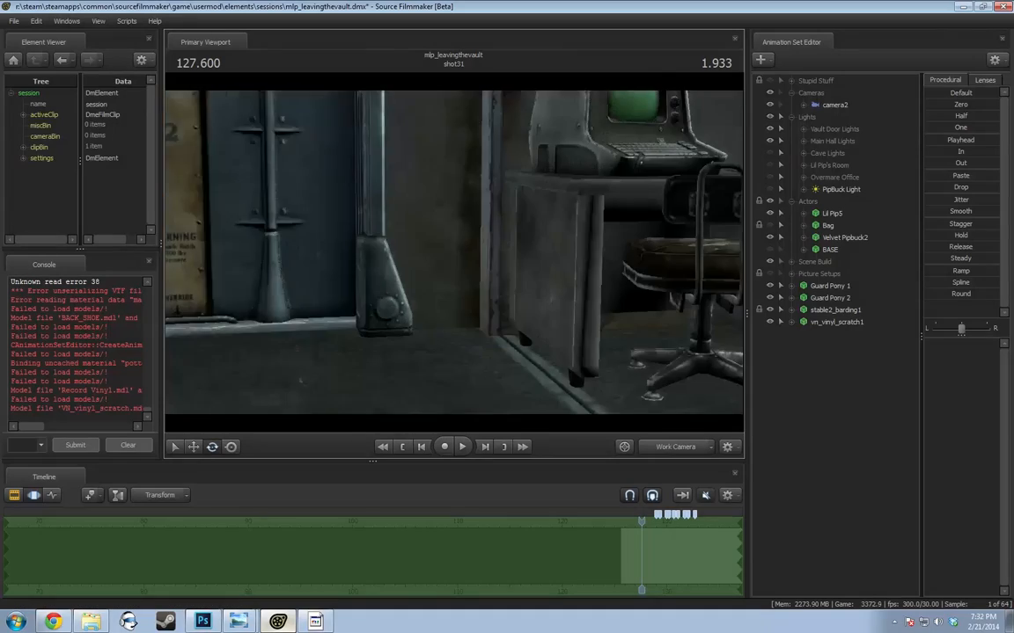
{"action": "left_click_drag", "start_coordinate": [453, 252], "coordinate": [504, 256]}
{"action": "key", "text": "w"}
{"action": "key", "text": "s"}
{"action": "key", "text": "s"}
{"action": "key", "text": "a"}
{"action": "key", "text": "w"}
Reset vn_vinyl_scratch1's Face, Head and Pony controls to default over all time, leaving rootTransform out, after undoing a Zero attempt
{"action": "left_click", "coordinate": [827, 322]}
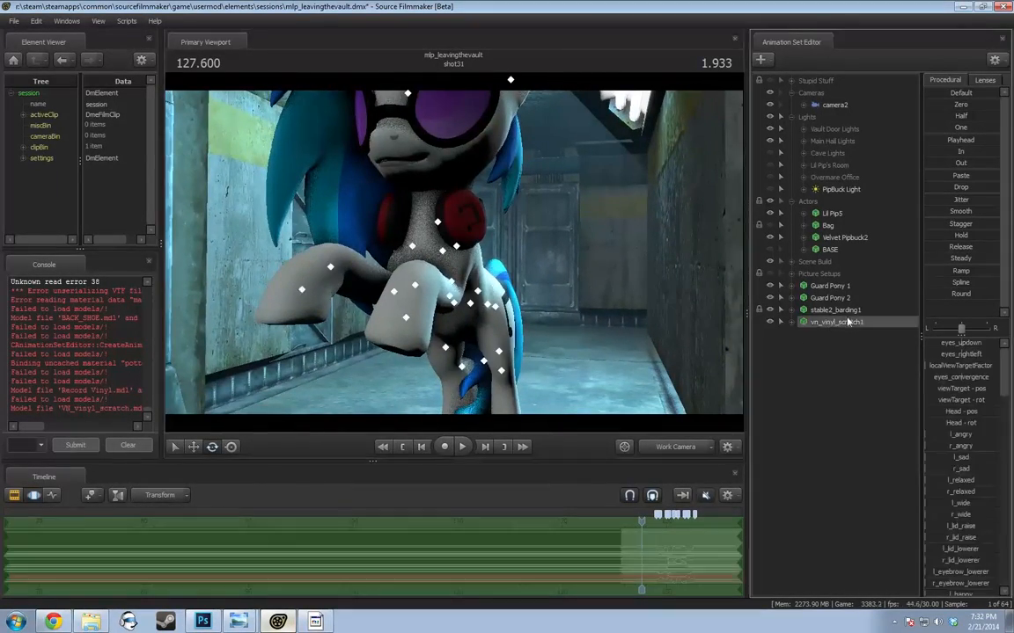
{"action": "left_click", "coordinate": [961, 104]}
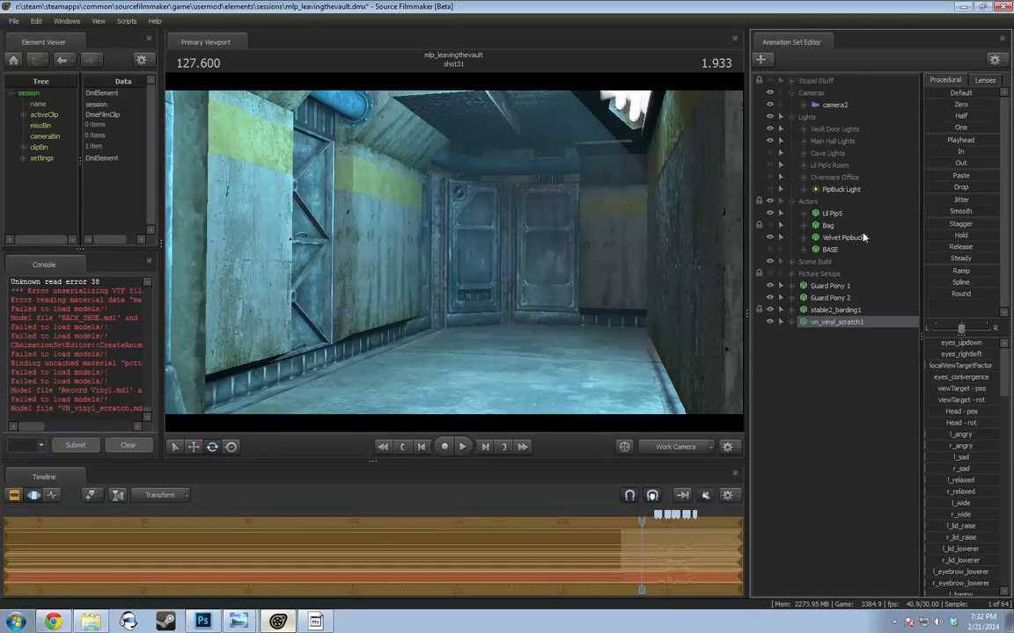
{"action": "key", "text": "ctrl+z"}
{"action": "left_click", "coordinate": [791, 322]}
{"action": "left_click", "coordinate": [804, 345]}
{"action": "left_click", "coordinate": [832, 358], "text": "ctrl"}
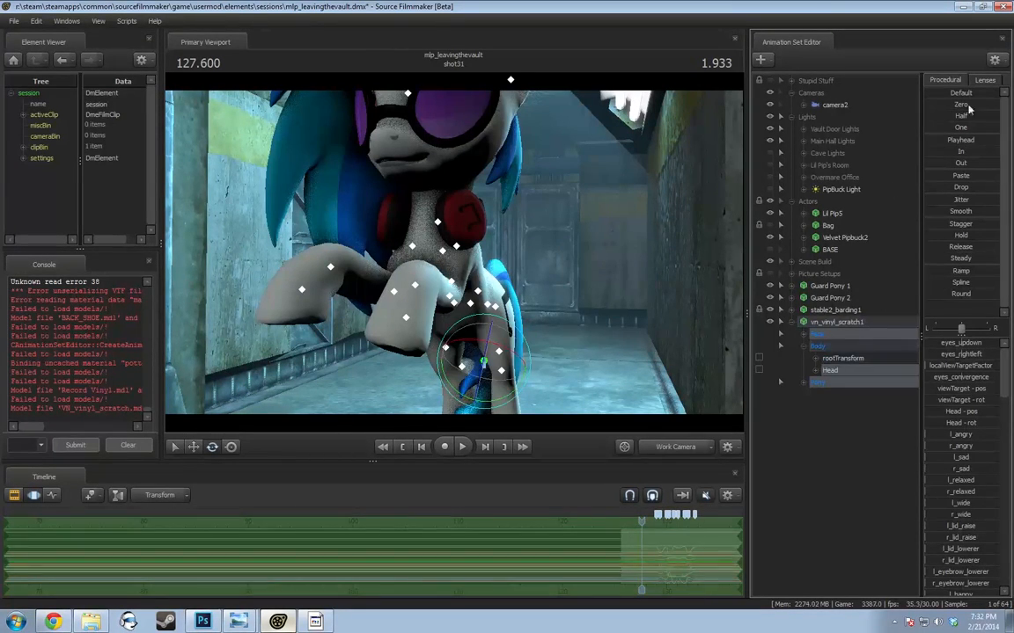
{"action": "left_click", "coordinate": [954, 94]}
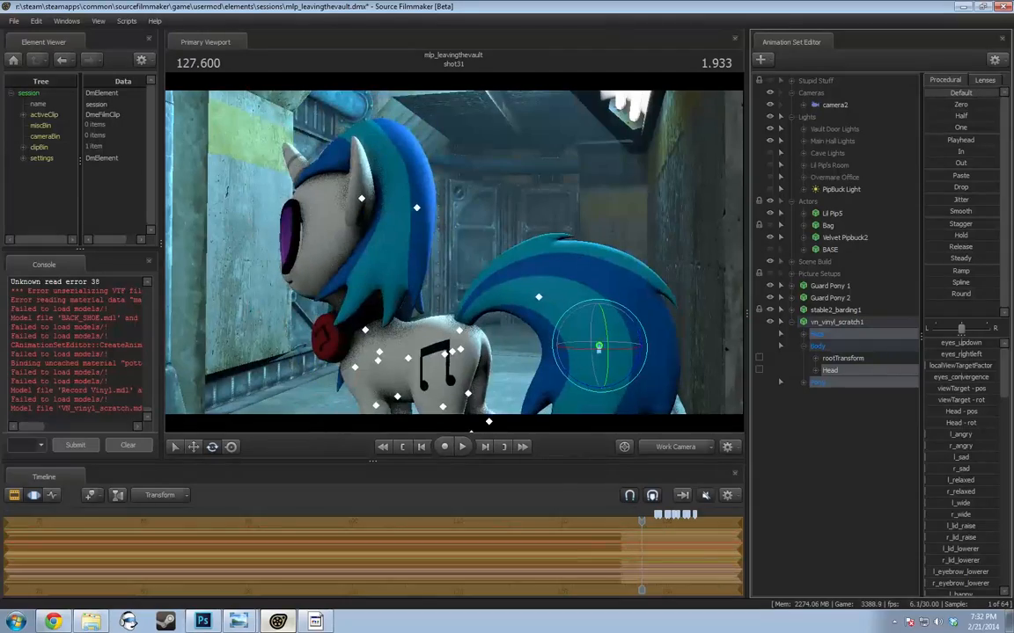
Frame the pony from the front and set a falloff time selection around 136 seconds, from about 134 to 138 seconds
{"action": "left_click_drag", "start_coordinate": [723, 202], "coordinate": [594, 211]}
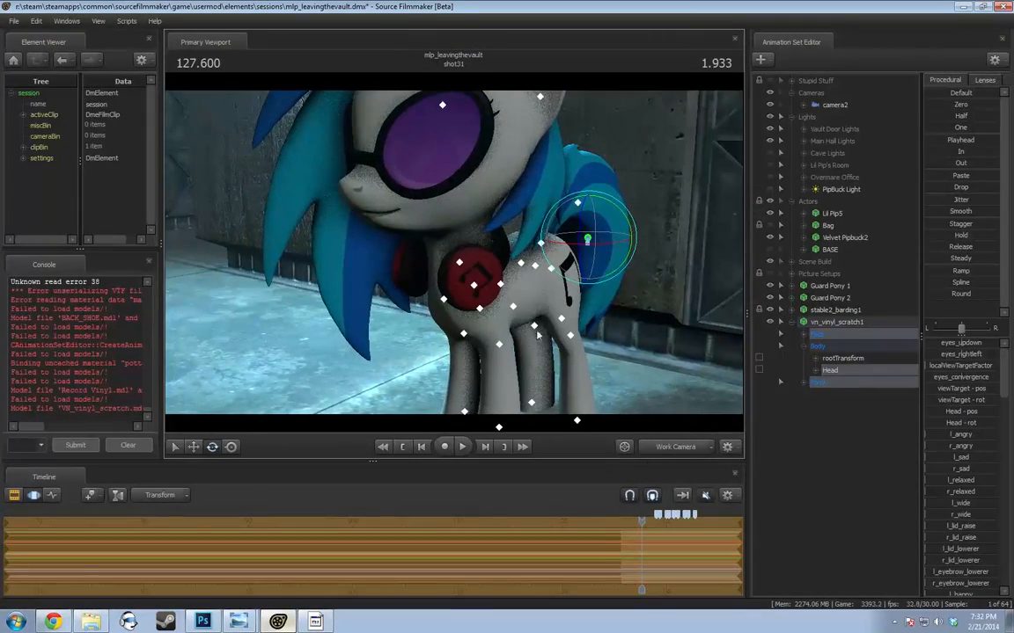
{"action": "scroll", "coordinate": [661, 527], "scroll_direction": "up", "scroll_amount": 5}
{"action": "middle_click_drag", "start_coordinate": [660, 527], "coordinate": [420, 538]}
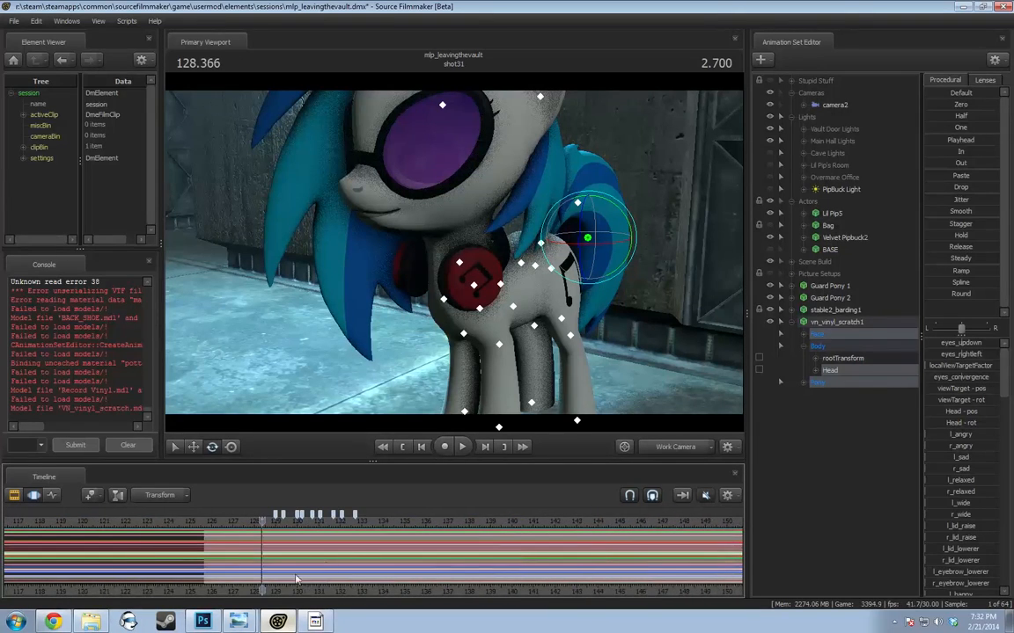
{"action": "left_click", "coordinate": [420, 539]}
{"action": "left_click_drag", "start_coordinate": [421, 539], "coordinate": [424, 543]}
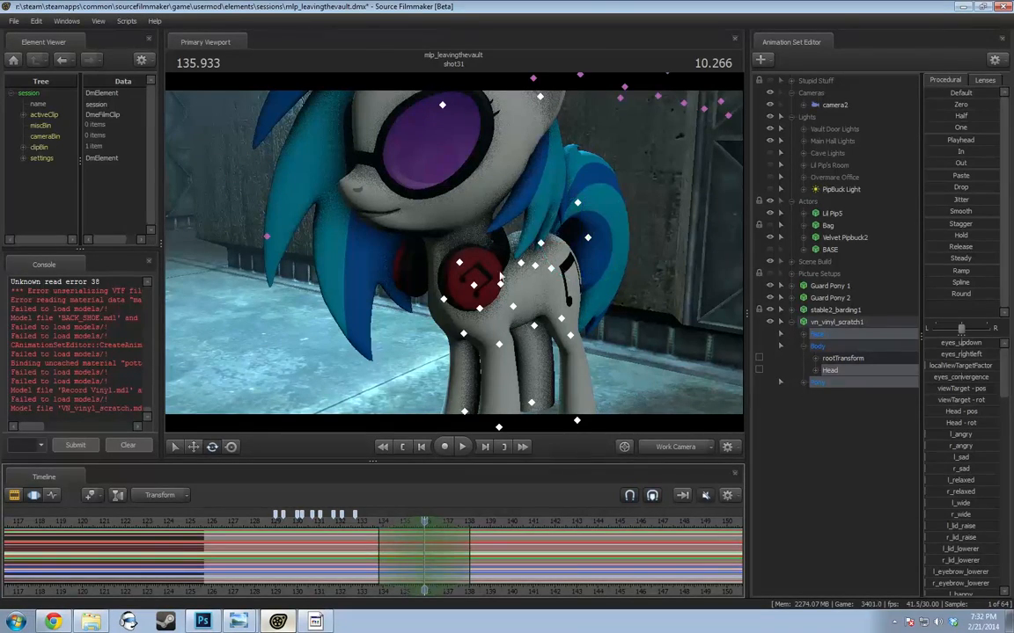
Rotate Vinyl Scratch's Neck bone so the head bows down at about 136 seconds, and play the motion back
{"action": "left_click", "coordinate": [473, 285]}
{"action": "scroll", "coordinate": [423, 268], "scroll_direction": "up", "scroll_amount": 3}
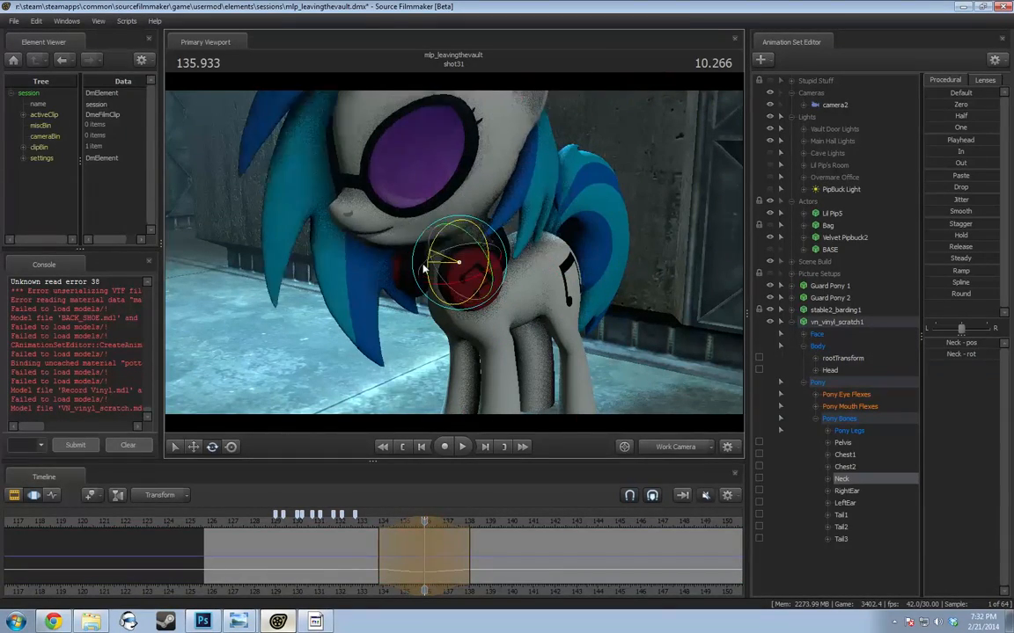
{"action": "left_click_drag", "start_coordinate": [423, 268], "coordinate": [419, 290]}
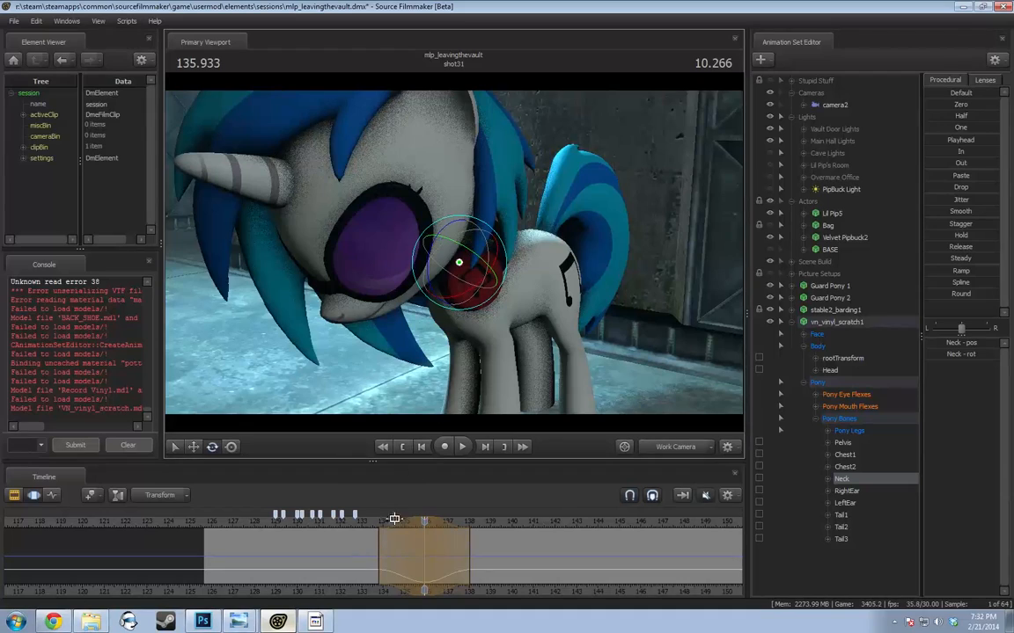
{"action": "key", "text": "space"}
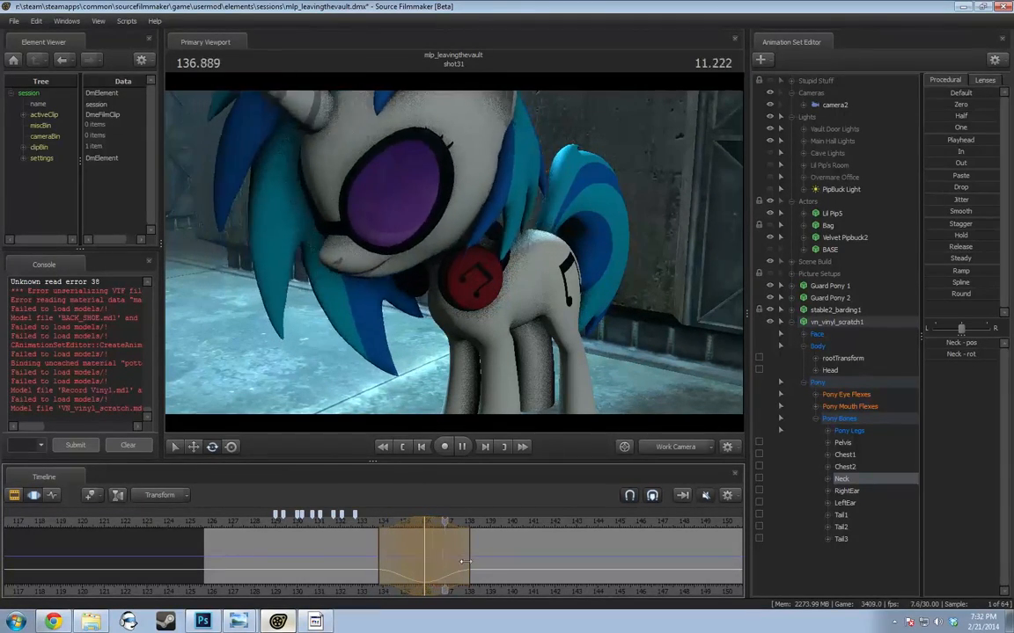
{"action": "key", "text": "space"}
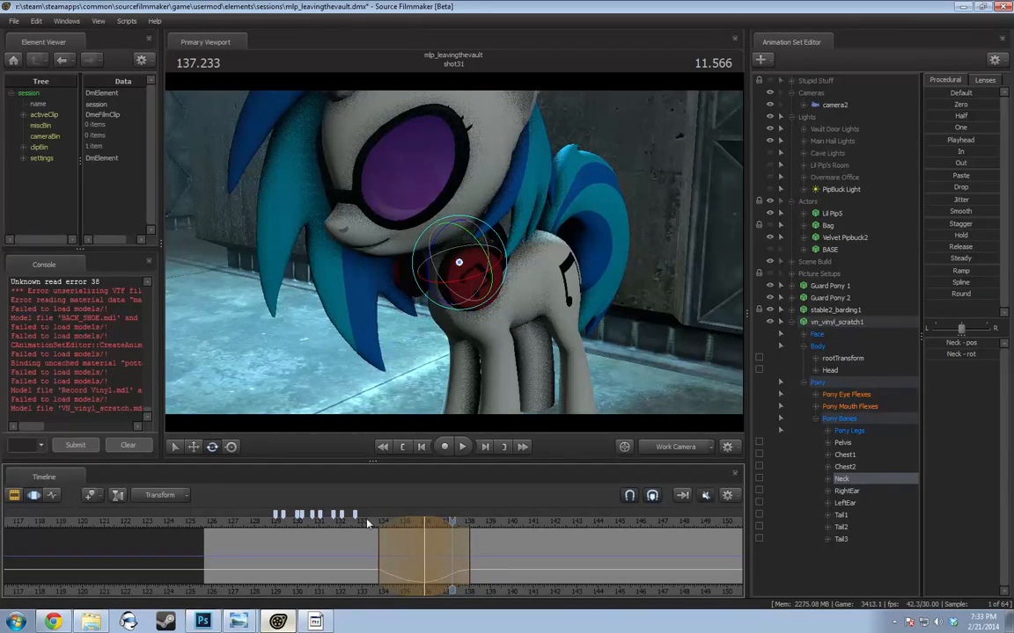
Select about 134 to 136 seconds, retime the neck's downward move so the head drops sooner, and play it back
{"action": "left_click", "coordinate": [403, 565]}
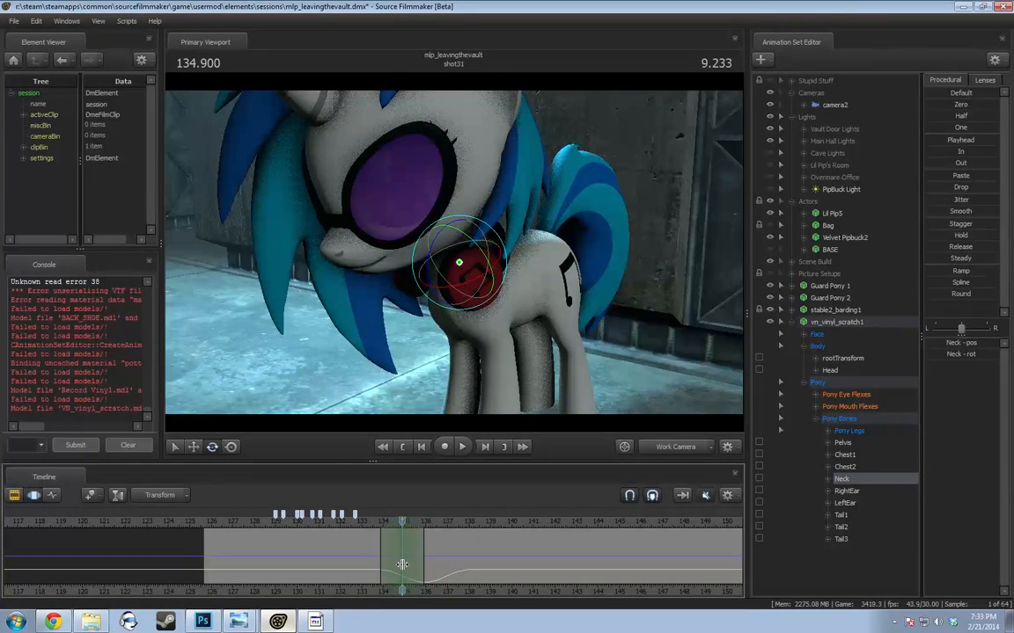
{"action": "left_click_drag", "start_coordinate": [402, 564], "coordinate": [381, 568]}
{"action": "left_click", "coordinate": [376, 527]}
{"action": "key", "text": "space"}
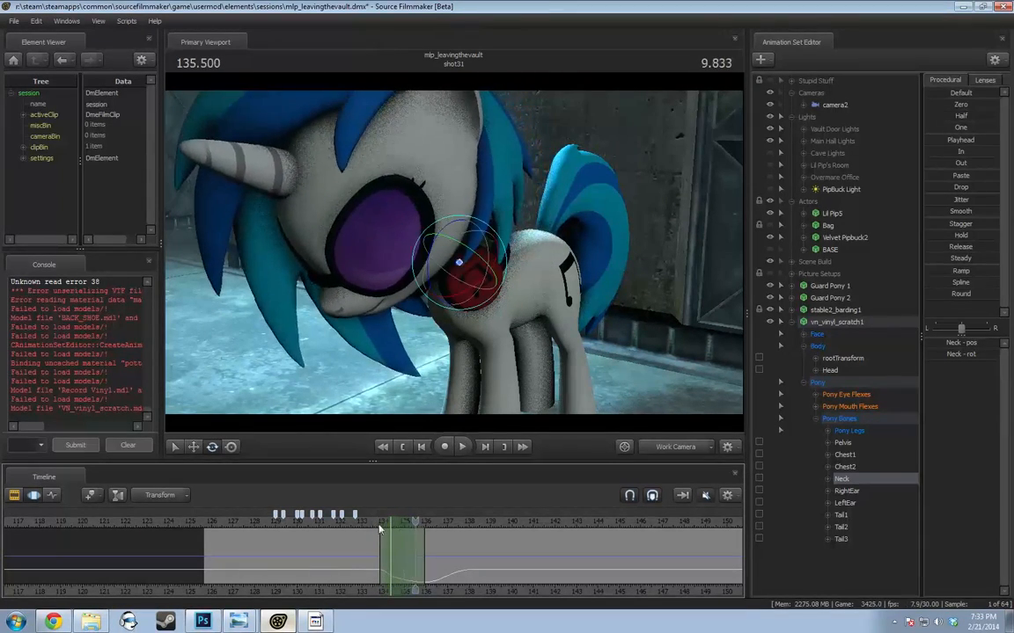
{"action": "key", "text": "space"}
Extend the time selection to about 133.6 to 135.8 seconds, apply Smooth to the neck motion and play it back
{"action": "scroll", "coordinate": [395, 543], "scroll_direction": "up", "scroll_amount": 5}
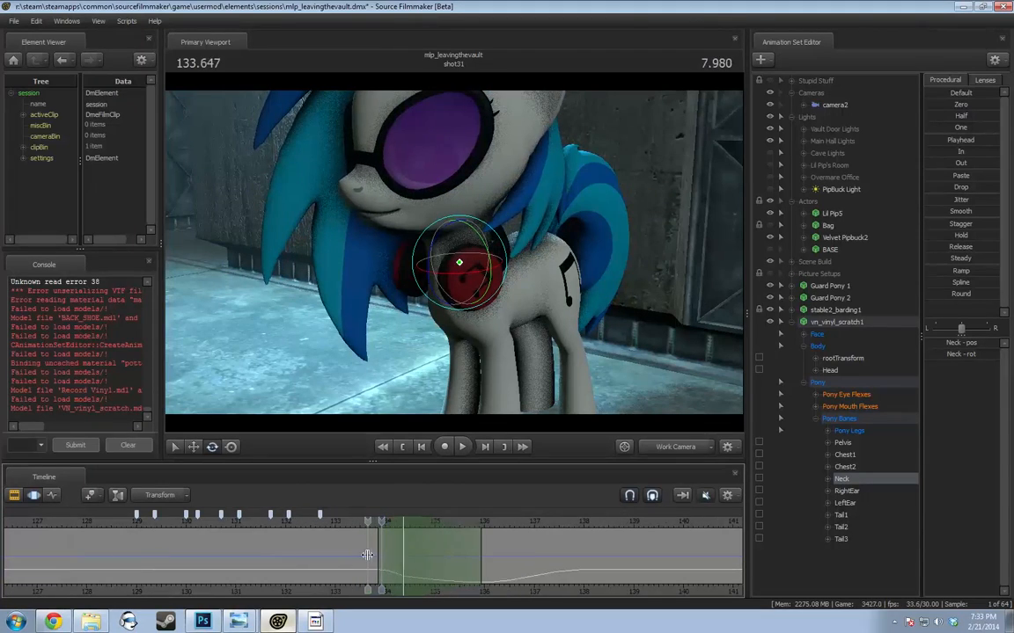
{"action": "left_click_drag", "start_coordinate": [367, 560], "coordinate": [475, 559], "text": "shift"}
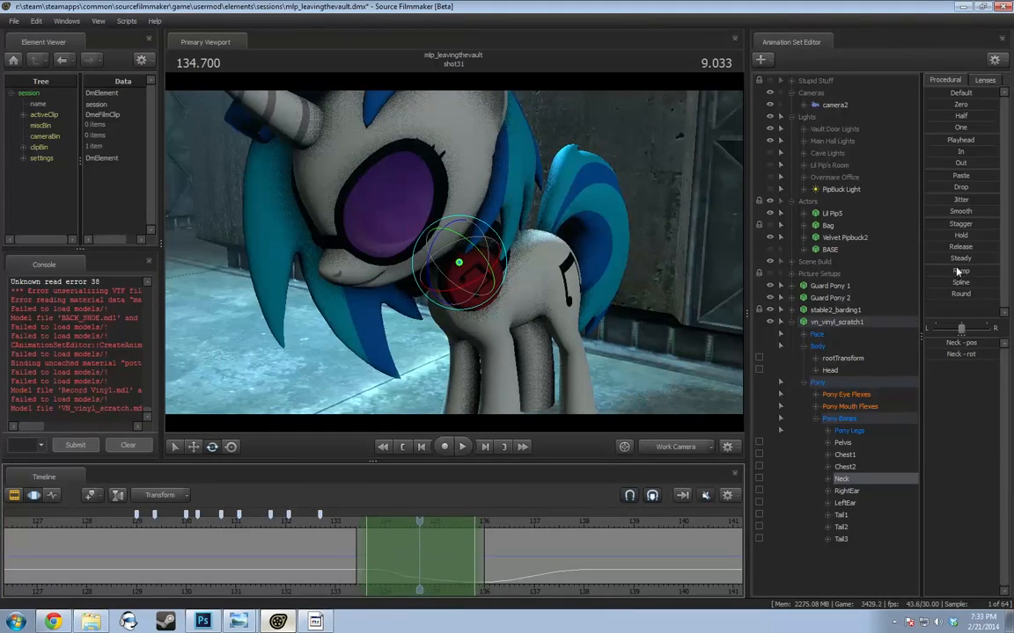
{"action": "left_click_drag", "start_coordinate": [959, 209], "coordinate": [1000, 223]}
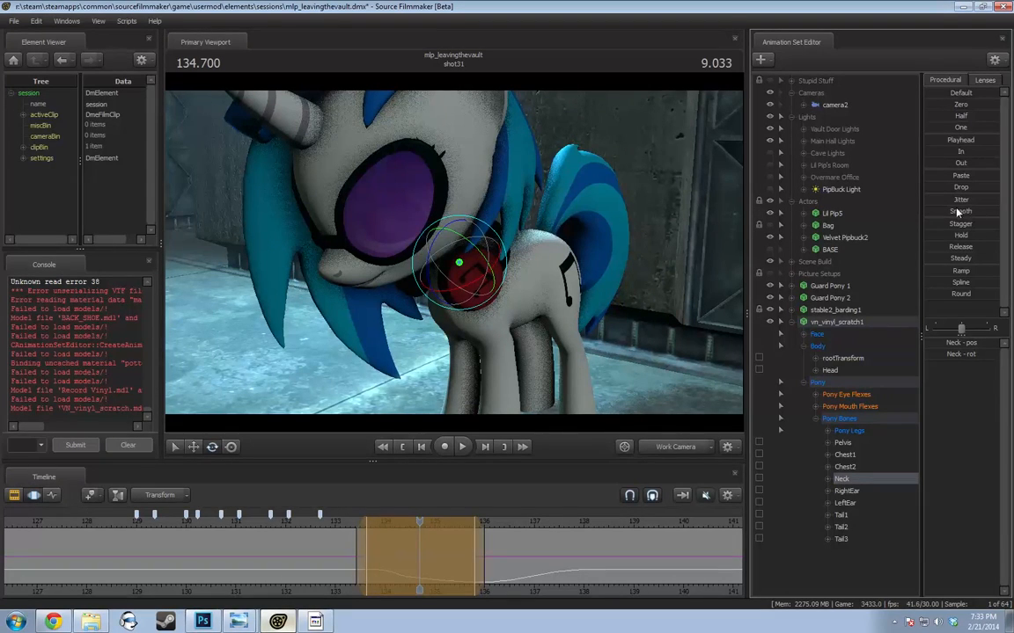
{"action": "left_click_drag", "start_coordinate": [369, 576], "coordinate": [407, 578]}
{"action": "key", "text": "space"}
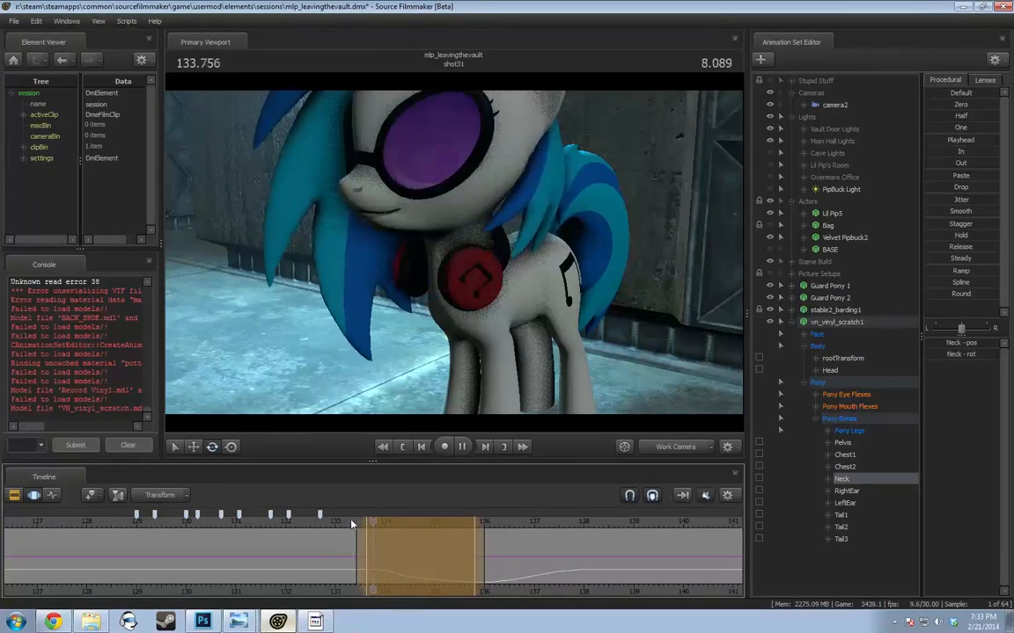
{"action": "key", "text": "space"}
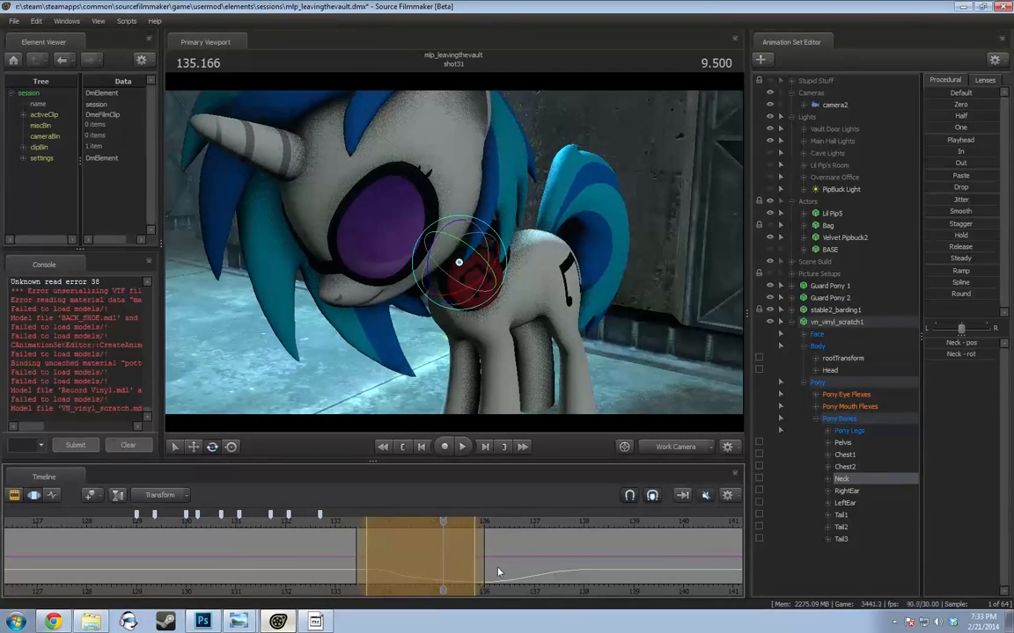
Undo the test neck rotation, retiming and smoothing edits on Vinyl Scratch in the motion editor
{"action": "left_click", "coordinate": [420, 555]}
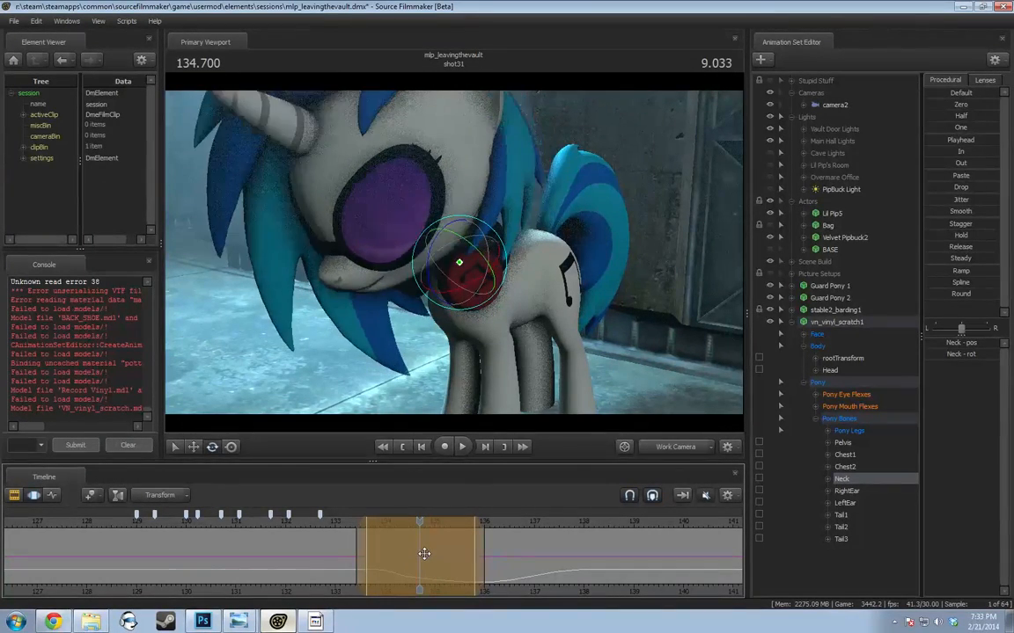
{"action": "key", "text": "ctrl+z"}
{"action": "key", "text": "ctrl+z"}
{"action": "key", "text": "ctrl+z"}
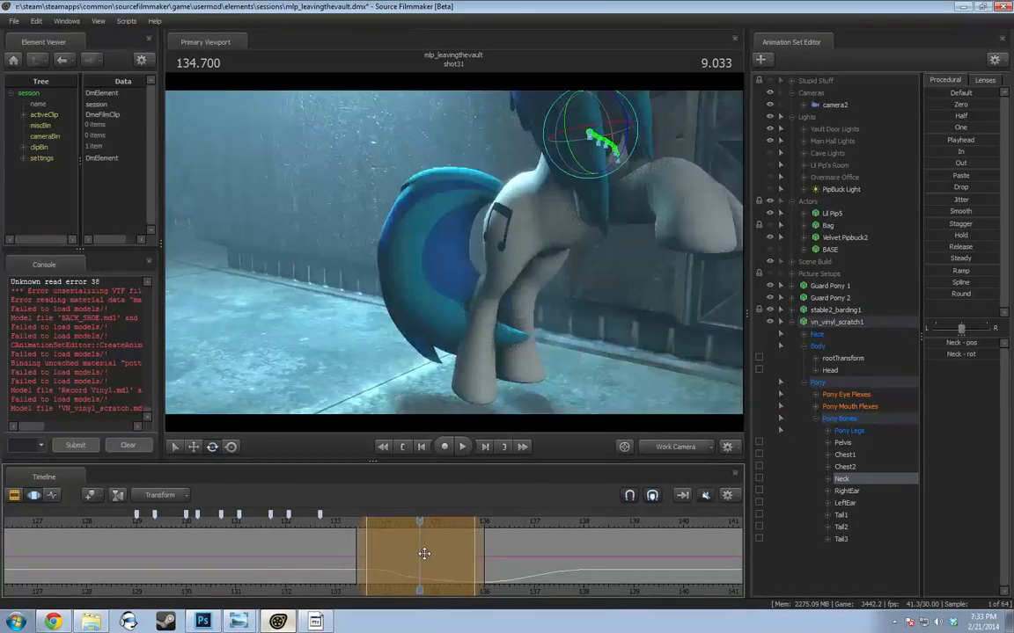
{"action": "key", "text": "F2"}
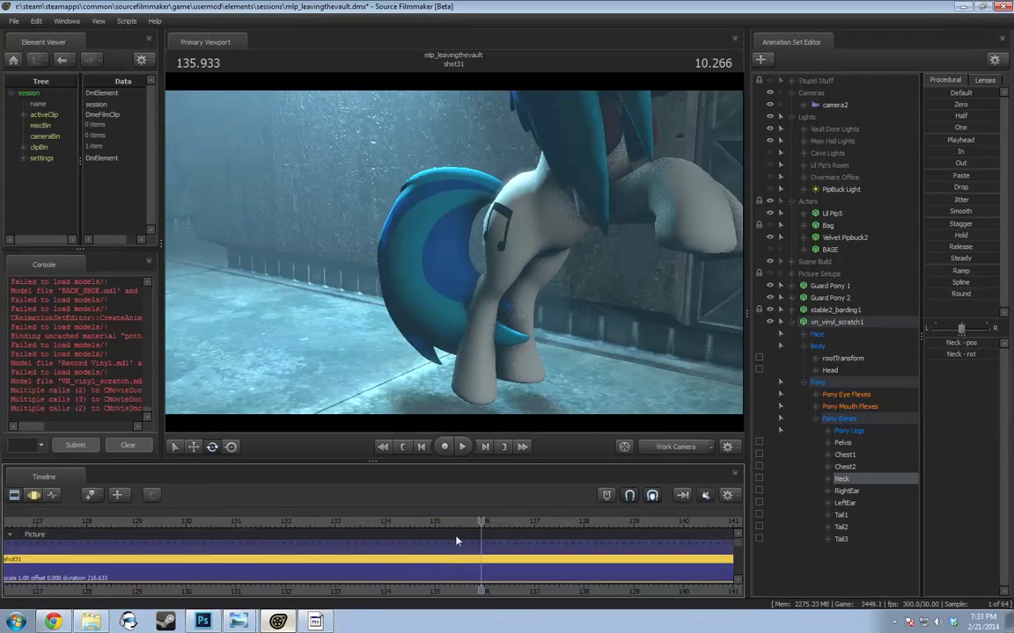
{"action": "key", "text": "F3"}
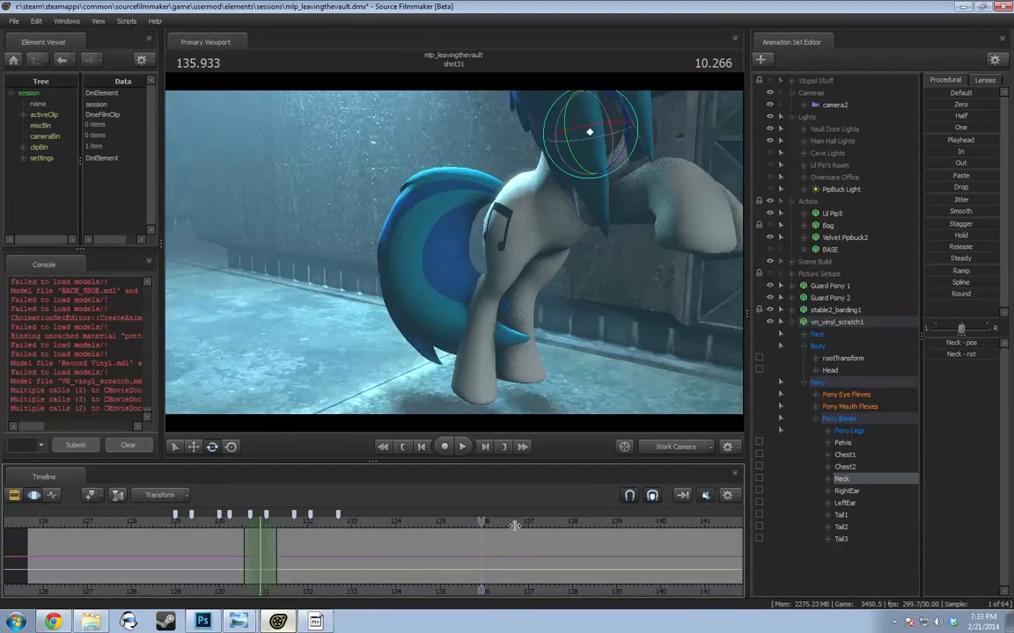
{"action": "key", "text": "ctrl+z"}
{"action": "key", "text": "ctrl+z"}
{"action": "key", "text": "ctrl+z"}
{"action": "key", "text": "ctrl+z"}
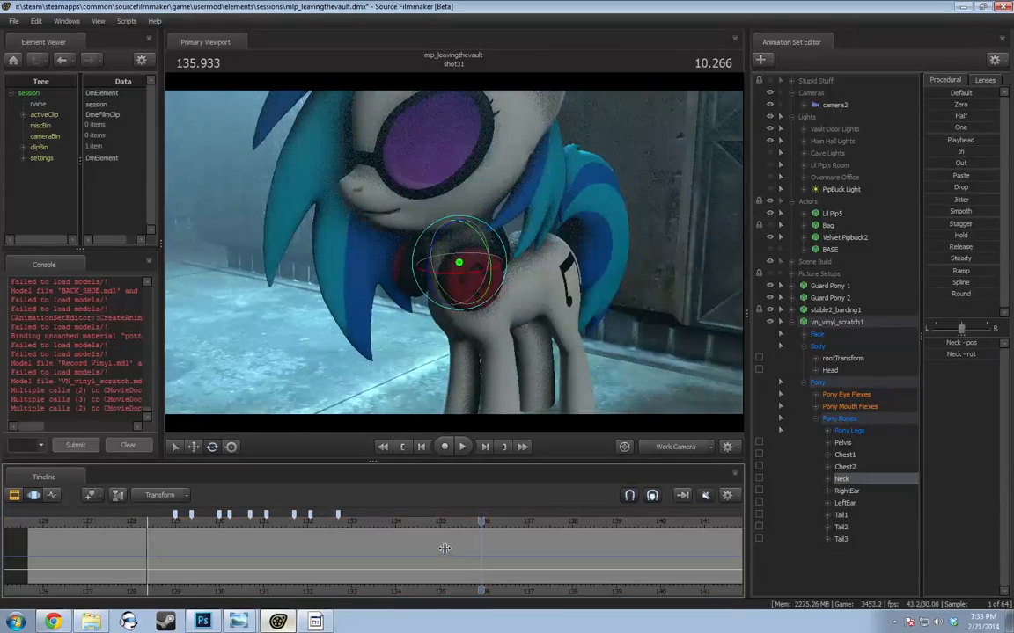
Set a falloff time selection from about 129.5 to 135.3 seconds and toggle the Bookmarks Attached To Log Data option
{"action": "left_click_drag", "start_coordinate": [481, 525], "coordinate": [425, 534]}
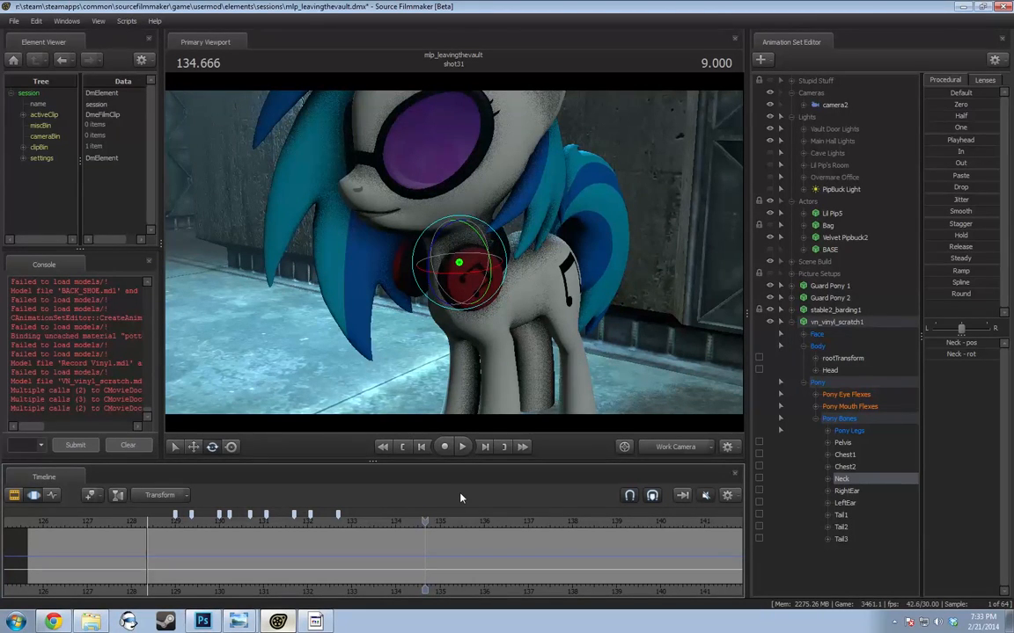
{"action": "left_click_drag", "start_coordinate": [459, 352], "coordinate": [498, 366]}
{"action": "key", "text": "s"}
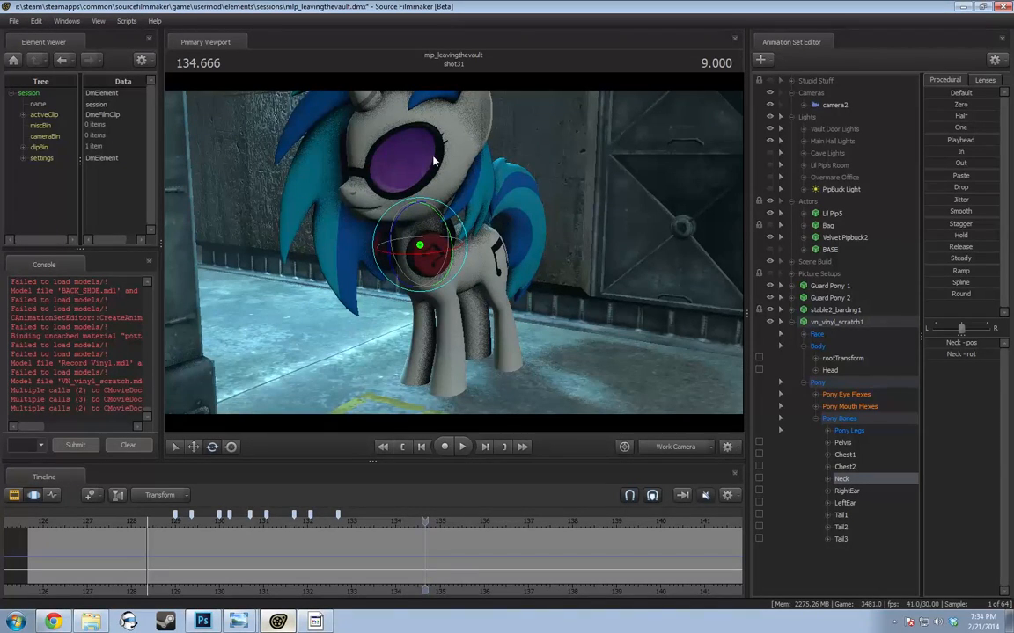
{"action": "left_click", "coordinate": [384, 556], "text": "shift"}
{"action": "scroll", "coordinate": [385, 556], "scroll_direction": "up", "scroll_amount": 8, "text": "shift"}
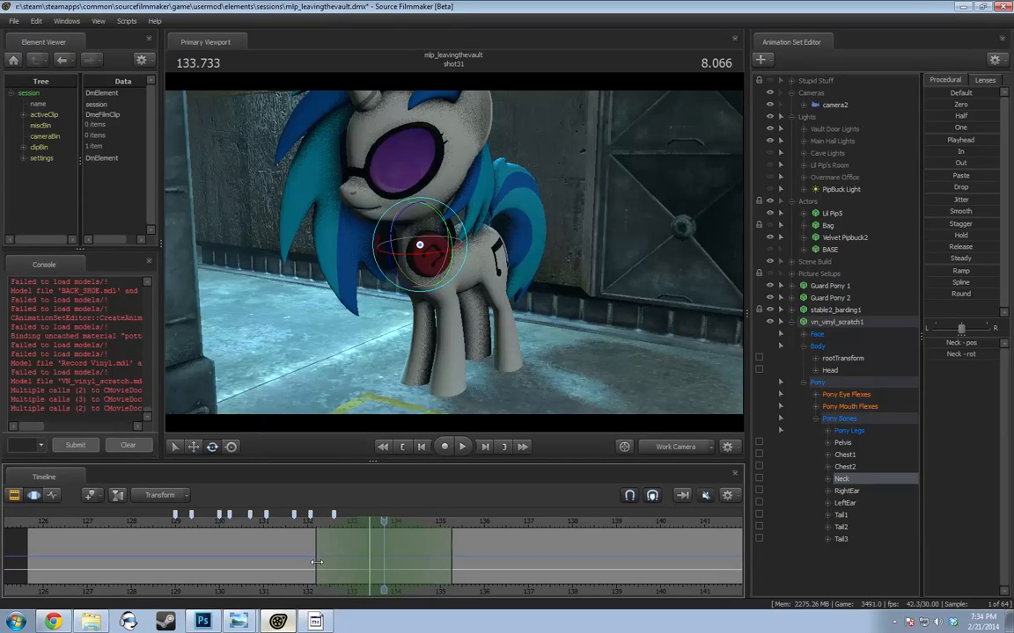
{"action": "left_click_drag", "start_coordinate": [317, 562], "coordinate": [195, 563]}
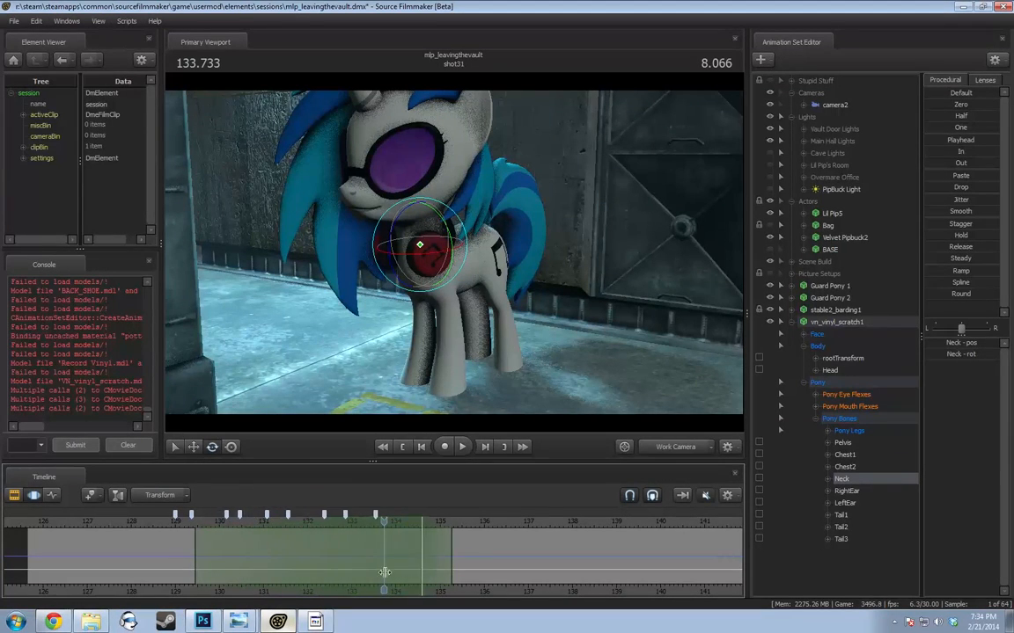
{"action": "left_click", "coordinate": [727, 498]}
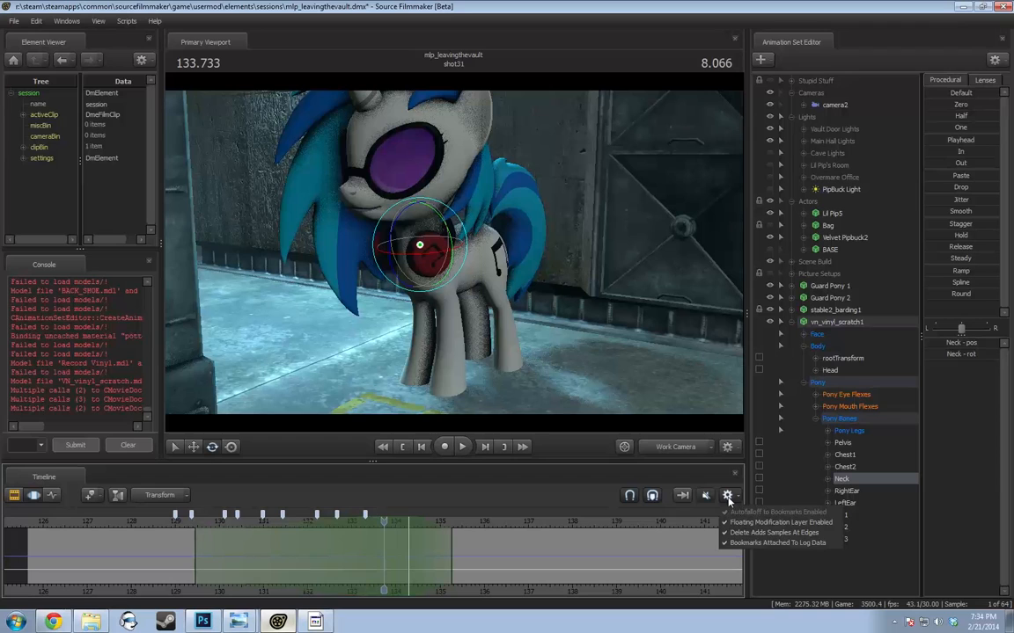
{"action": "left_click", "coordinate": [744, 544]}
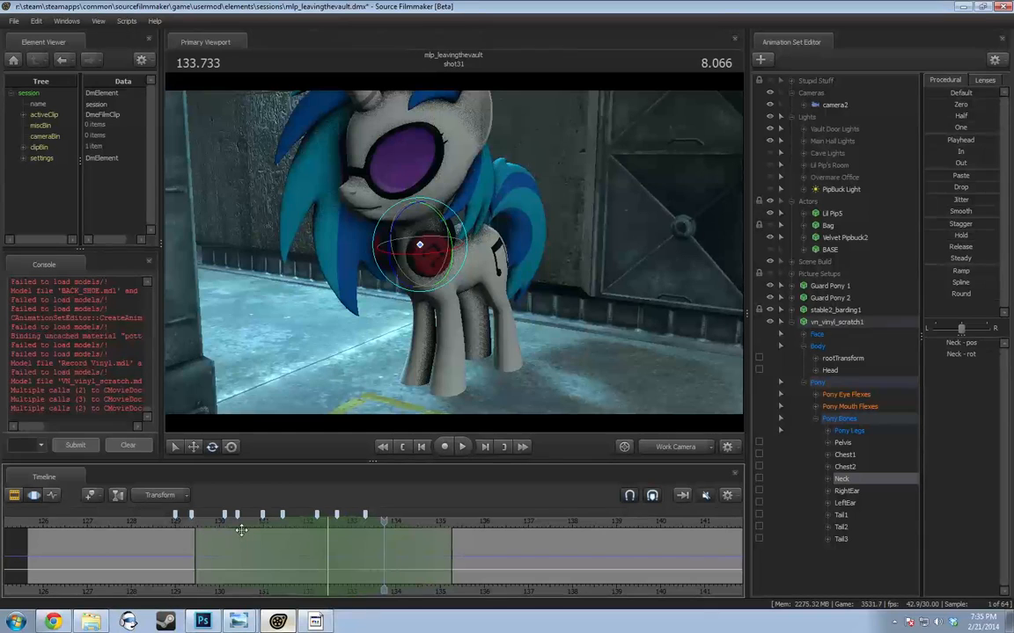
Step the time selection back and forth between neighbouring bookmarks, ending on the interval from about 131.4 to 132.2 seconds
{"action": "left_click", "coordinate": [318, 550]}
{"action": "key", "text": "Up"}
{"action": "key", "text": "Up"}
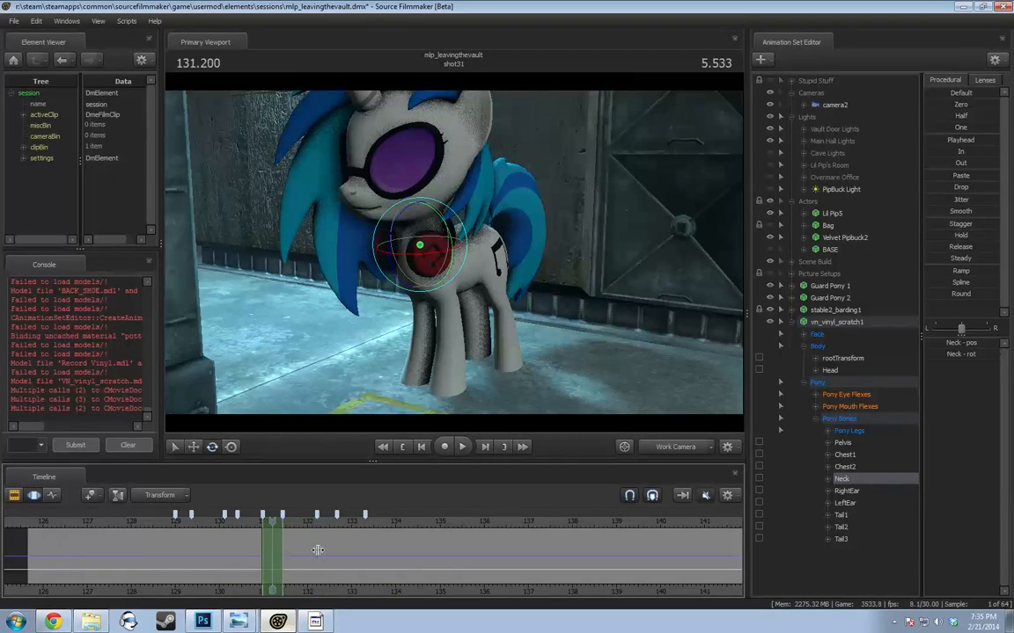
{"action": "key", "text": "Down"}
{"action": "key", "text": "Down"}
{"action": "key", "text": "Up"}
{"action": "key", "text": "Up"}
{"action": "key", "text": "Up"}
{"action": "key", "text": "Down"}
{"action": "key", "text": "Down"}
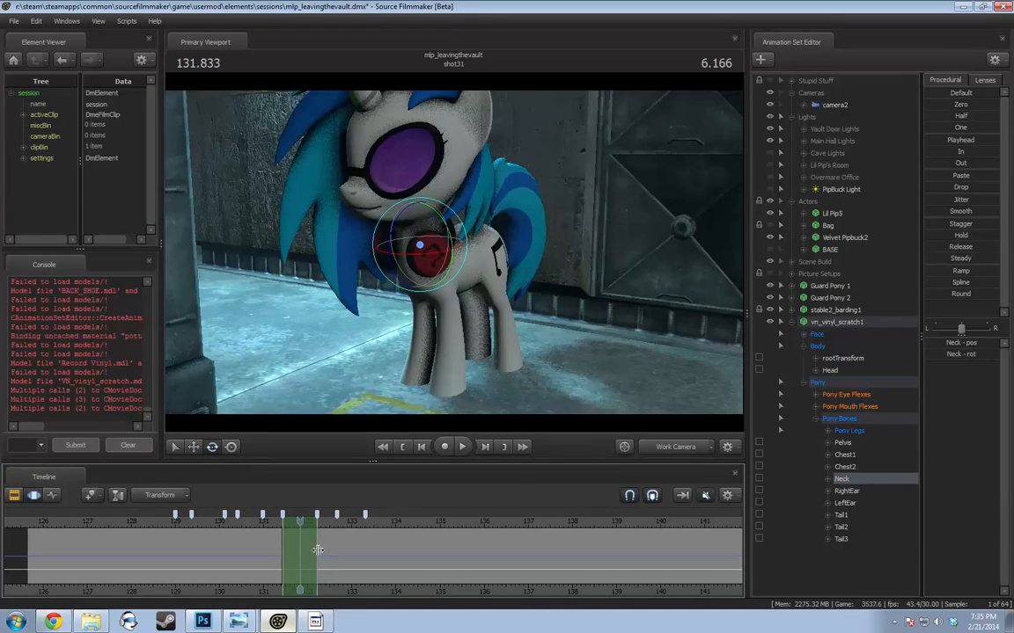
{"action": "left_click", "coordinate": [729, 448]}
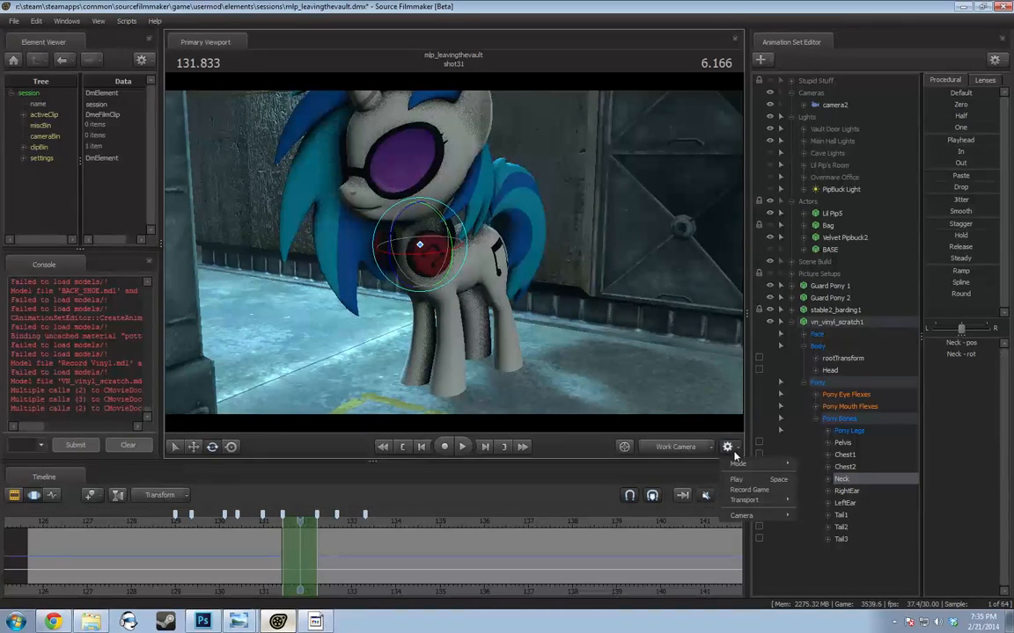
{"action": "left_click", "coordinate": [729, 449]}
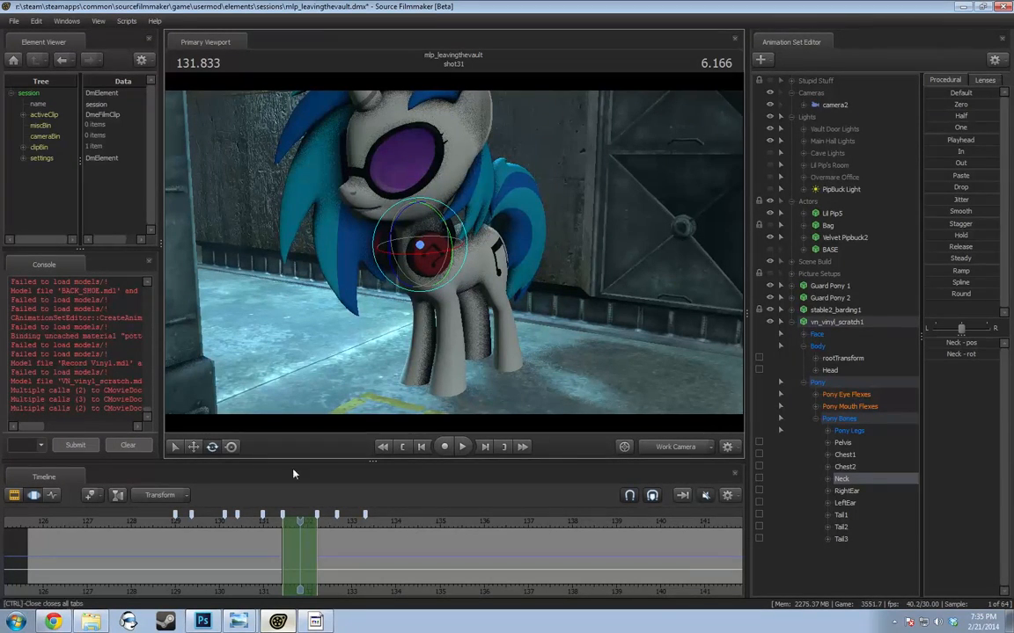
Create a new bookmark set named Test Bookies
{"action": "scroll", "coordinate": [306, 554], "scroll_direction": "down", "scroll_amount": 15}
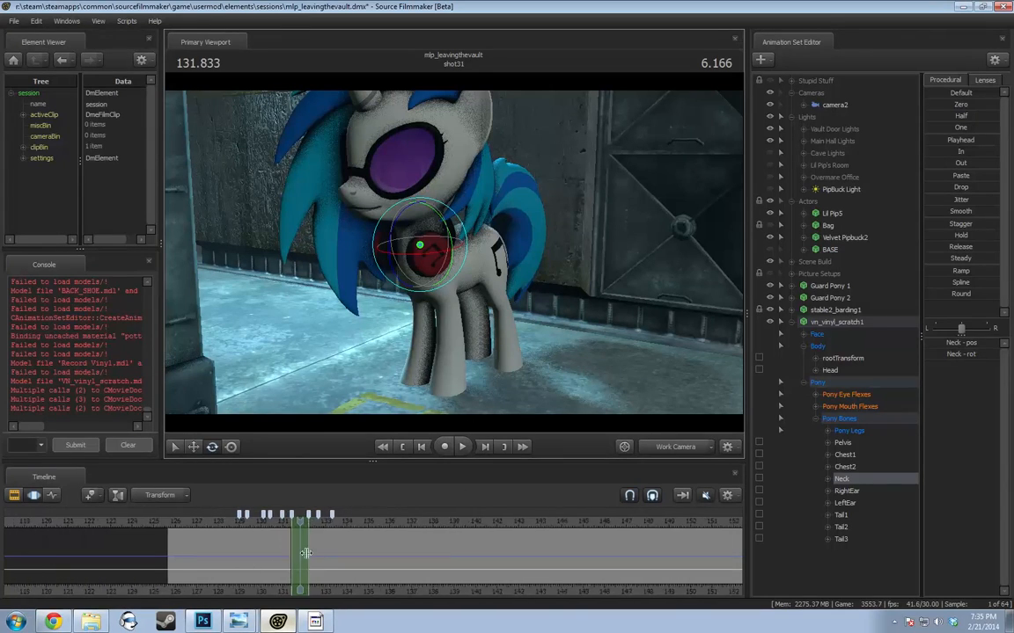
{"action": "middle_click_drag", "start_coordinate": [465, 593], "coordinate": [444, 590]}
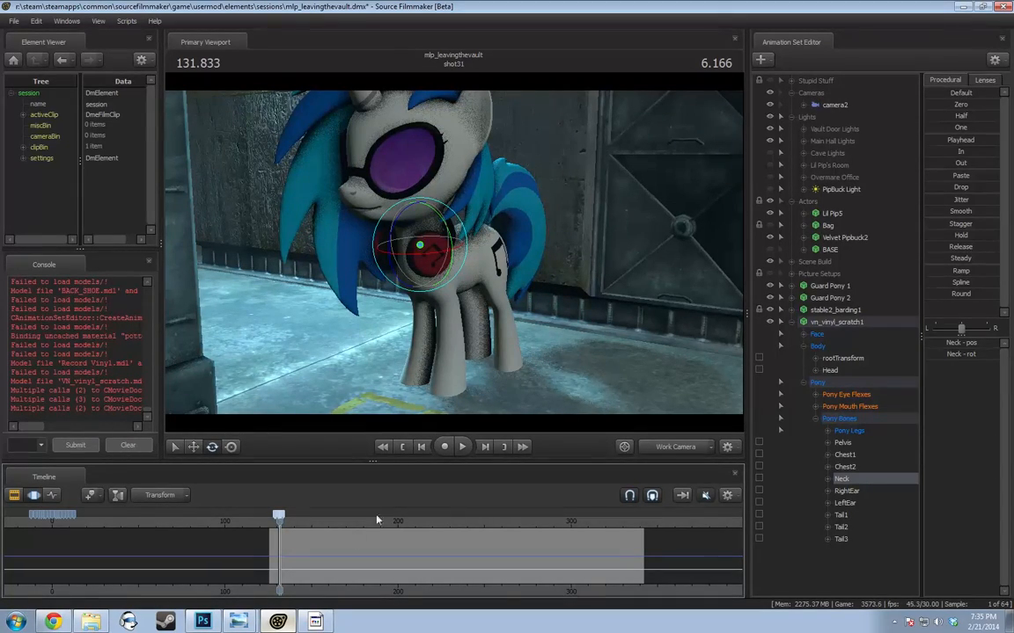
{"action": "scroll", "coordinate": [371, 544], "scroll_direction": "up", "scroll_amount": 10}
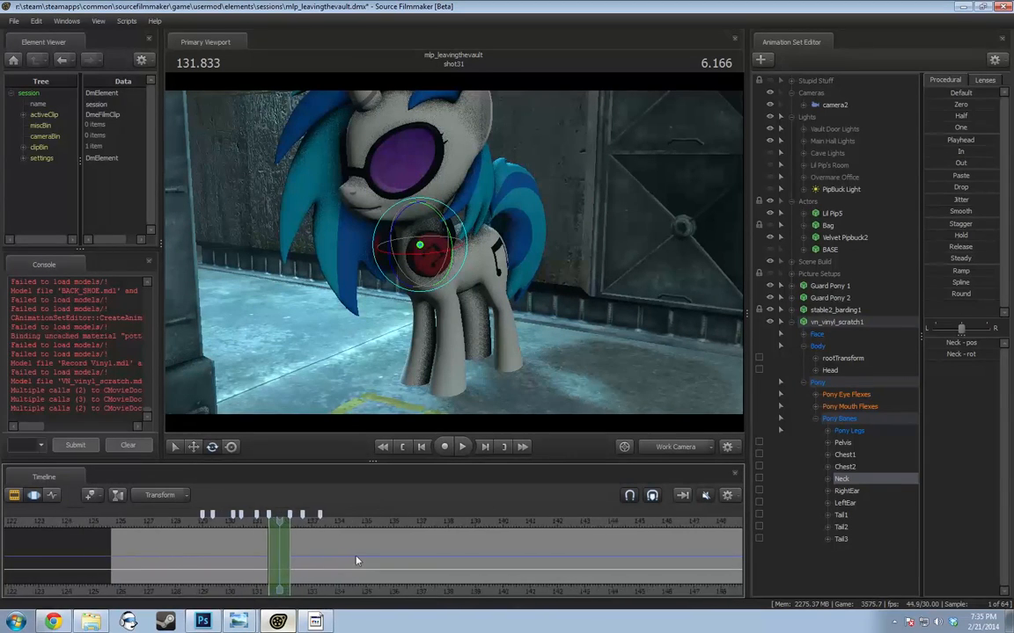
{"action": "right_click", "coordinate": [389, 511]}
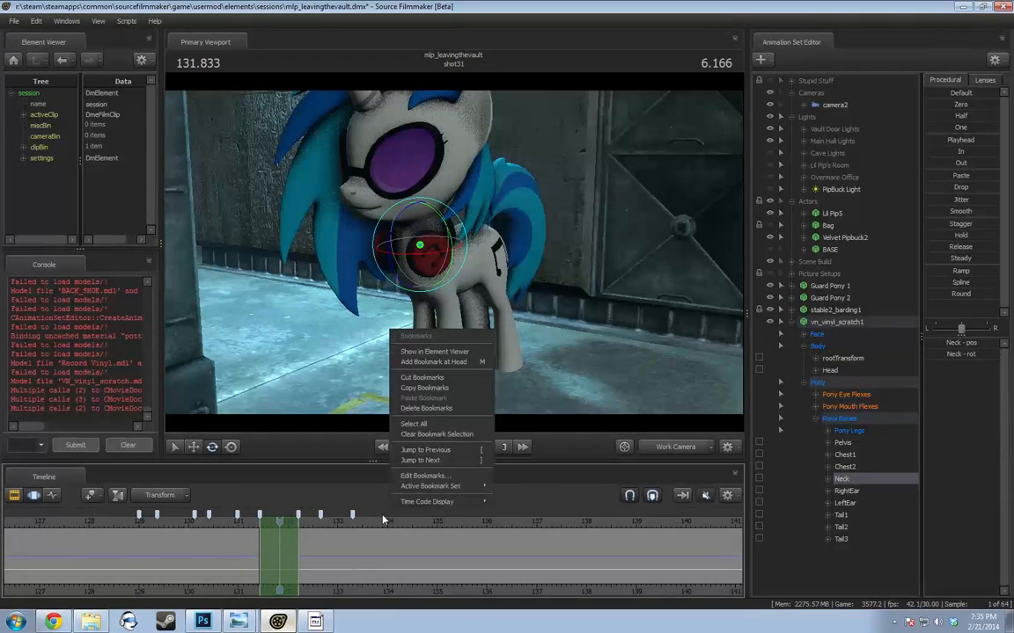
{"action": "mouse_move", "coordinate": [428, 488]}
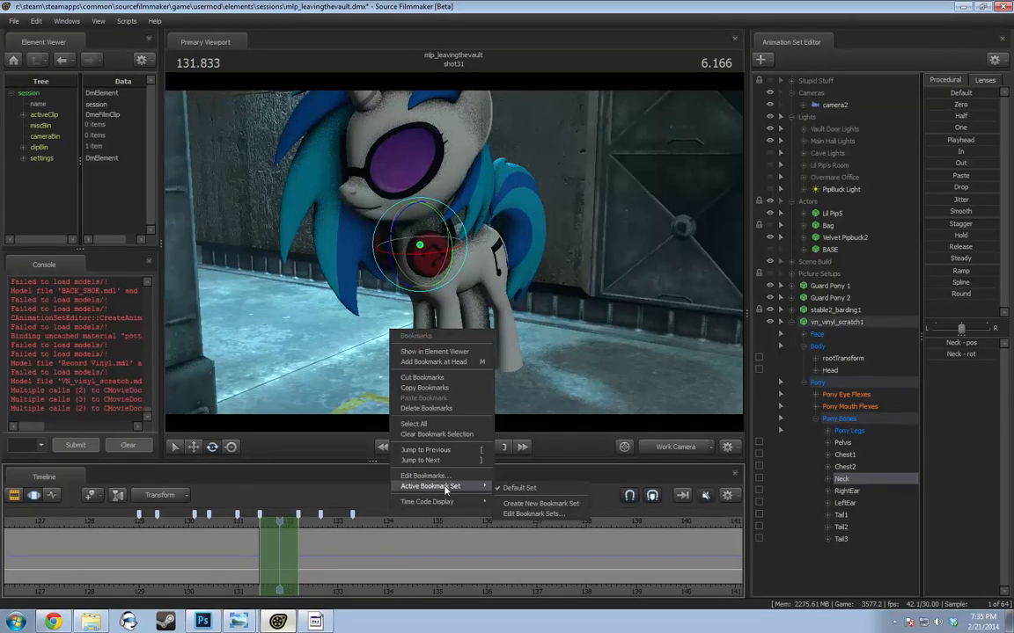
{"action": "left_click", "coordinate": [521, 504]}
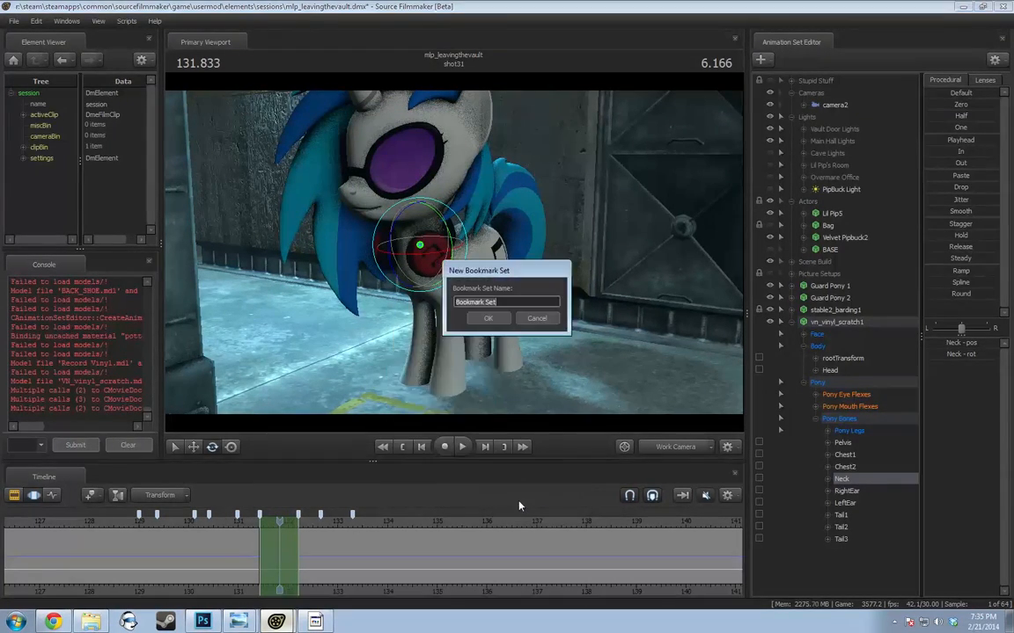
{"action": "type", "text": "Test Bookys"}
{"action": "left_click", "coordinate": [488, 318]}
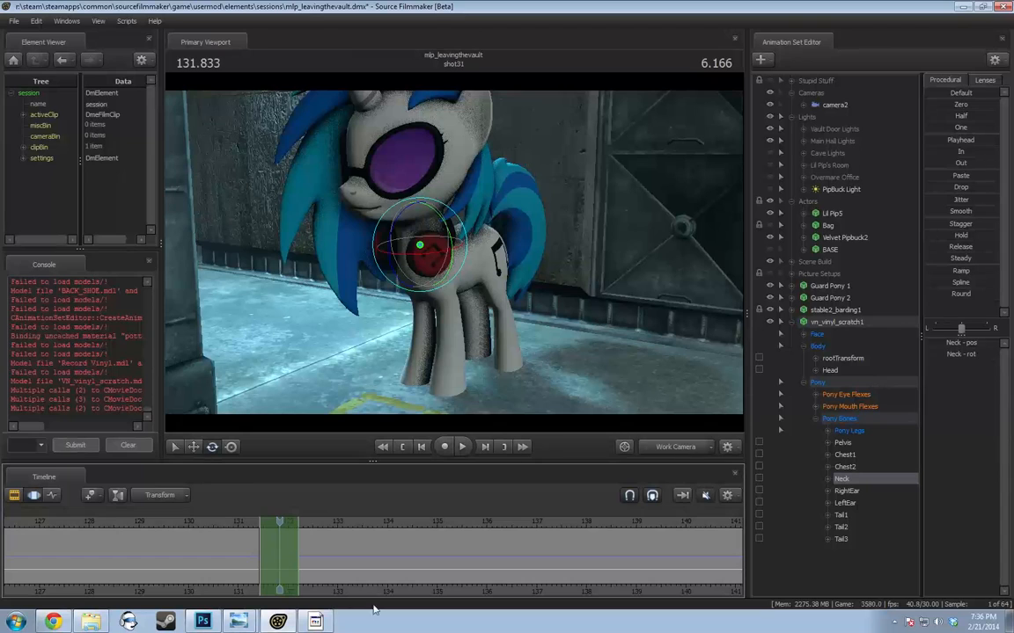
Add a run of bookmarks to the new set between about 132.6 and 153 seconds
{"action": "scroll", "coordinate": [358, 580], "scroll_direction": "down", "scroll_amount": 12}
{"action": "scroll", "coordinate": [358, 577], "scroll_direction": "up", "scroll_amount": 8}
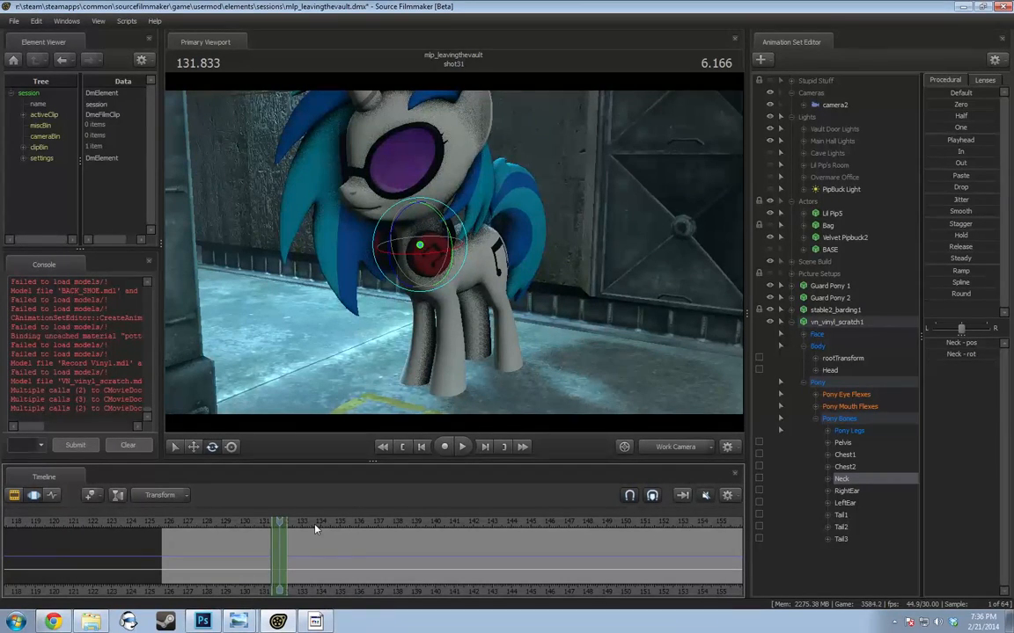
{"action": "left_click", "coordinate": [286, 524]}
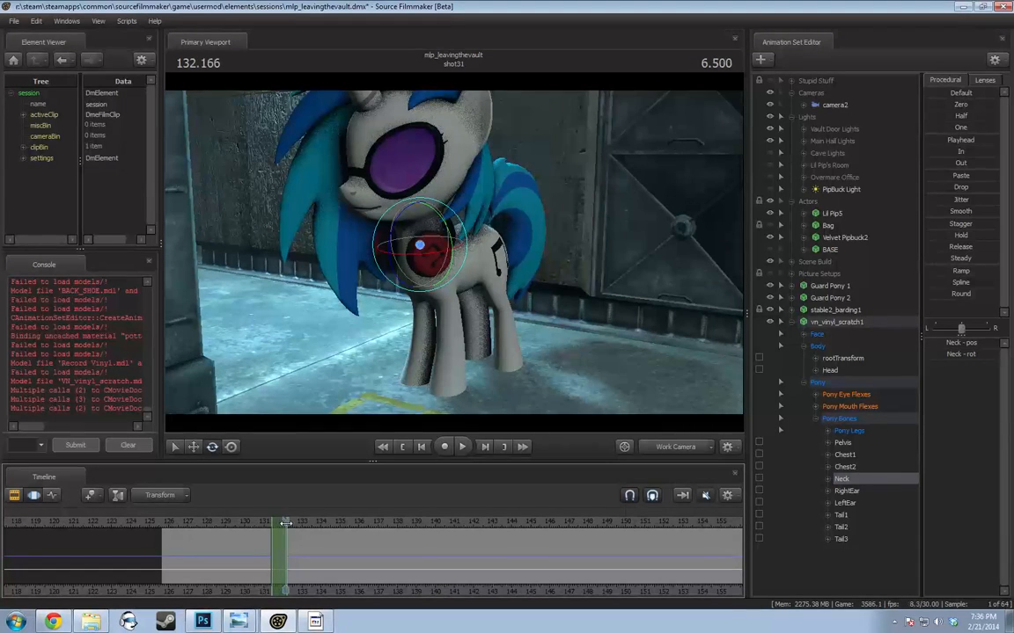
{"action": "left_click_drag", "start_coordinate": [285, 523], "coordinate": [354, 546]}
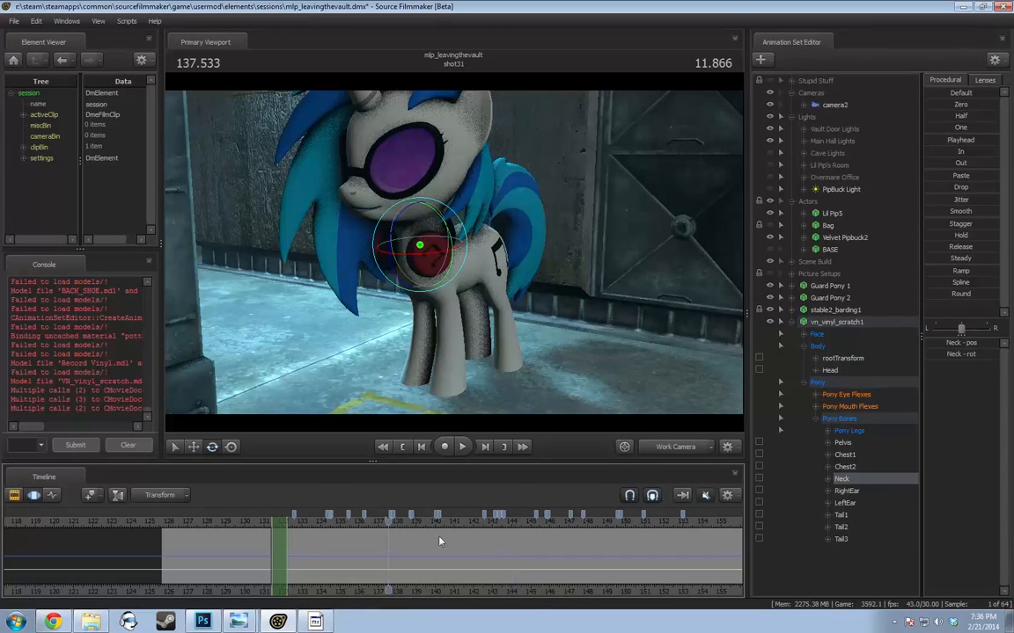
Switch the active bookmark set to Default Set to compare its bookmarks, and switch back to Test Bookies
{"action": "right_click", "coordinate": [344, 518]}
{"action": "mouse_move", "coordinate": [372, 498]}
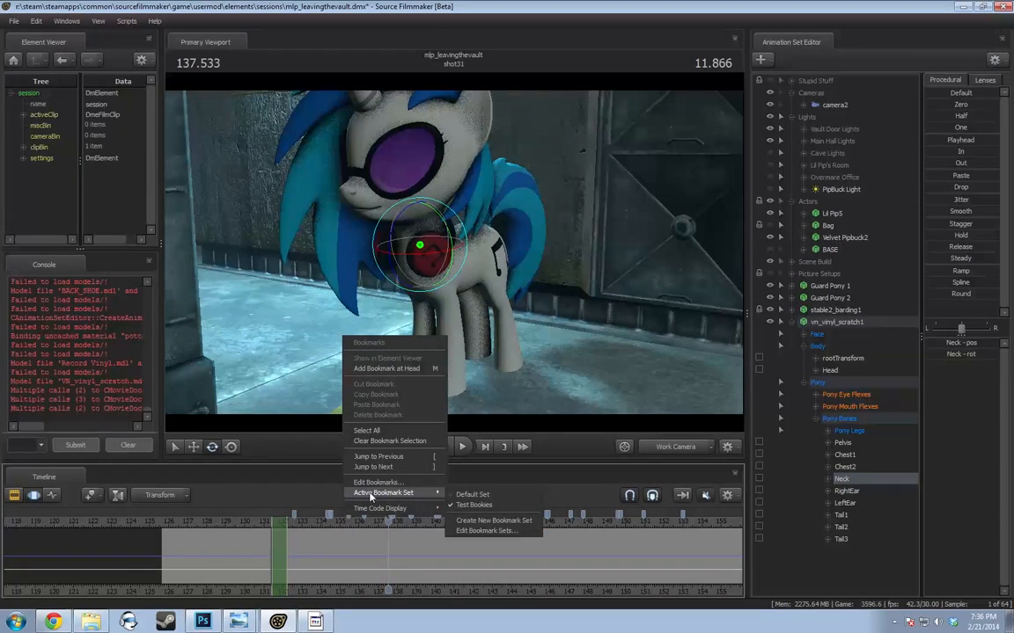
{"action": "left_click", "coordinate": [472, 495]}
{"action": "scroll", "coordinate": [419, 547], "scroll_direction": "down", "scroll_amount": 5}
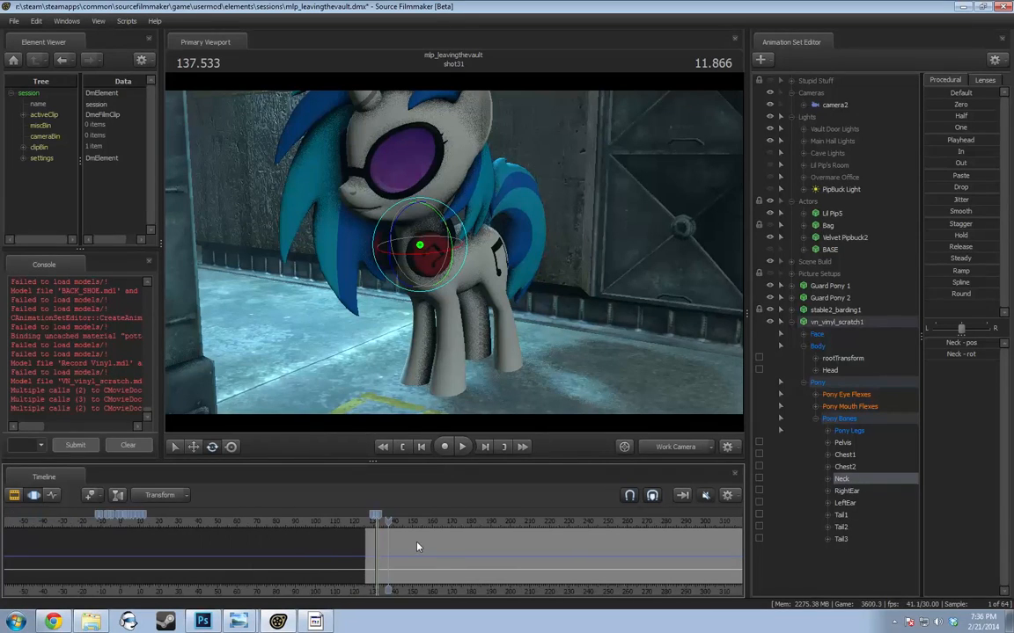
{"action": "scroll", "coordinate": [352, 547], "scroll_direction": "up", "scroll_amount": 5}
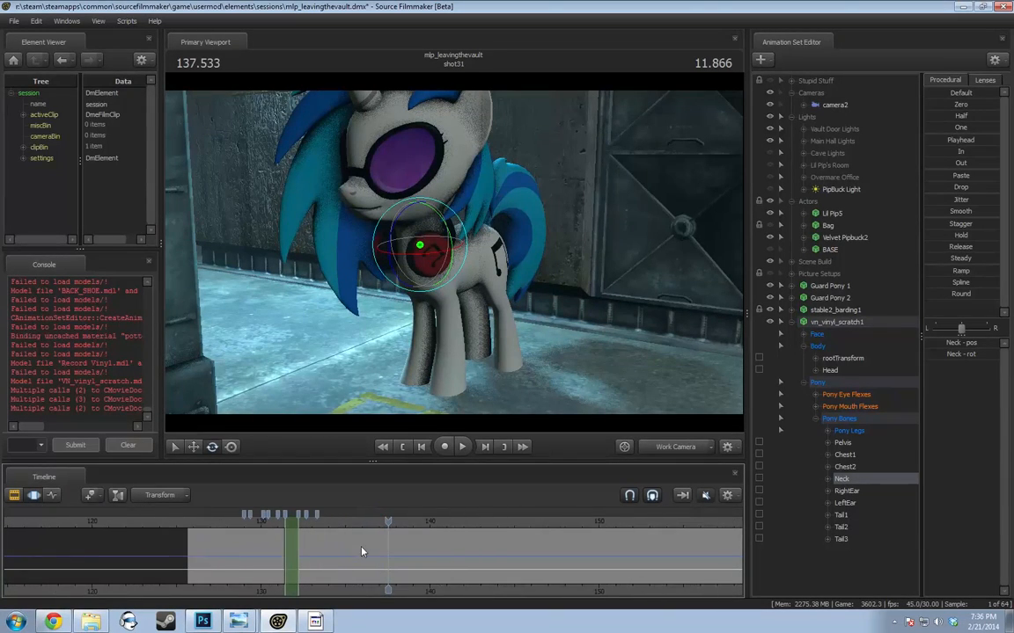
{"action": "right_click", "coordinate": [358, 516]}
{"action": "mouse_move", "coordinate": [422, 488]}
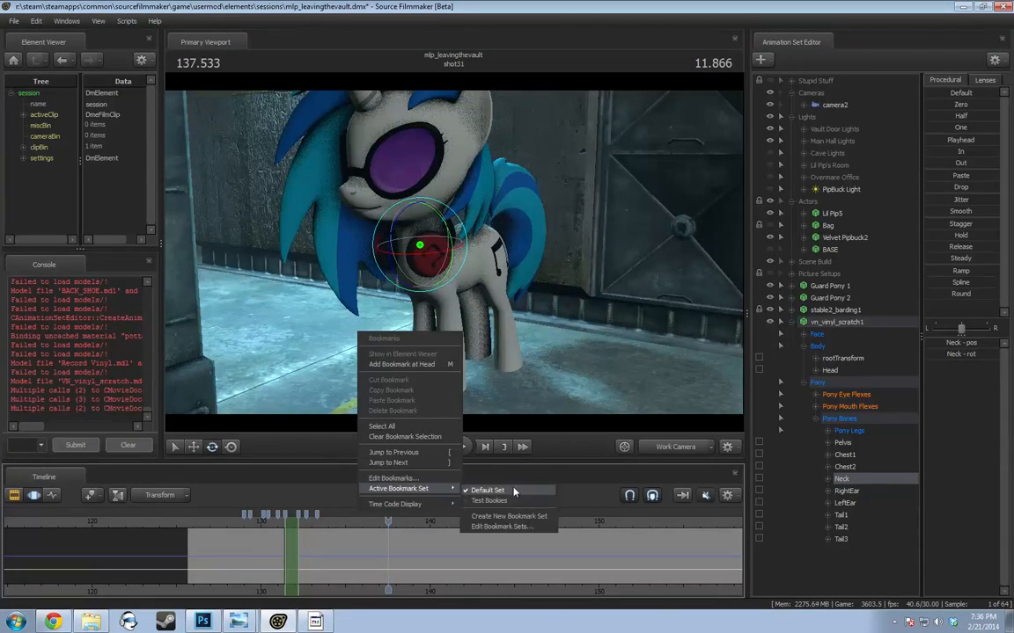
{"action": "left_click", "coordinate": [490, 499]}
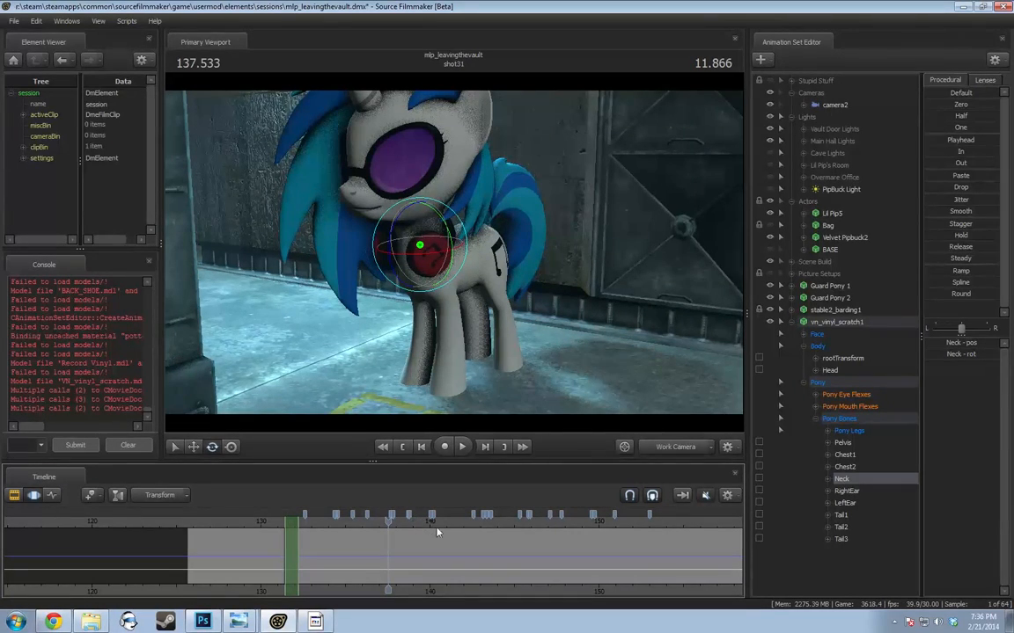
Delete the Test Bookies bookmark set through the bookmark set editor, leaving Default Set in use
{"action": "left_click", "coordinate": [442, 527]}
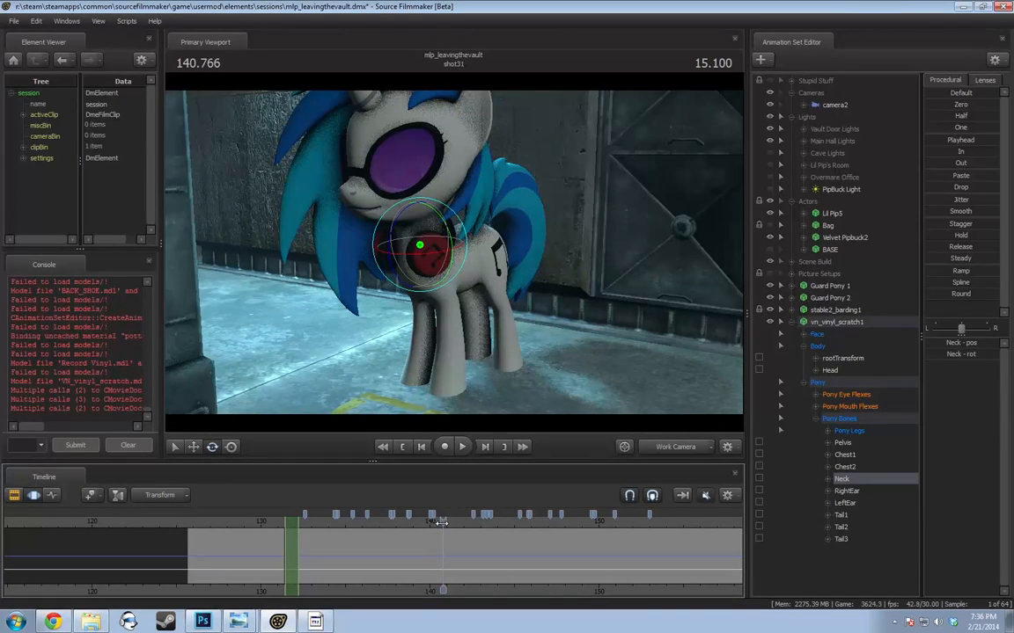
{"action": "right_click", "coordinate": [450, 516]}
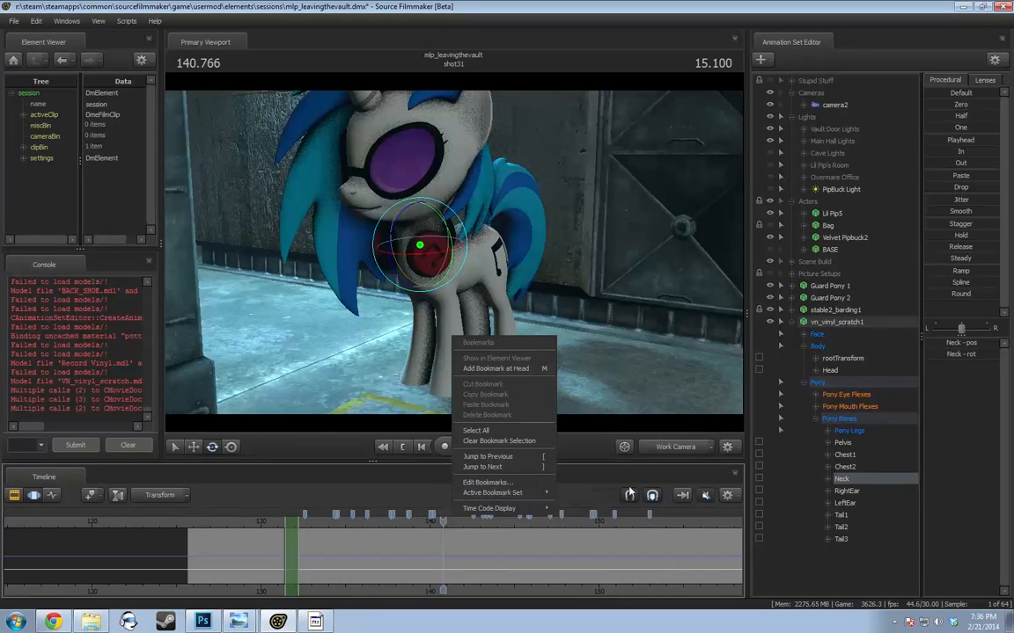
{"action": "mouse_move", "coordinate": [544, 499]}
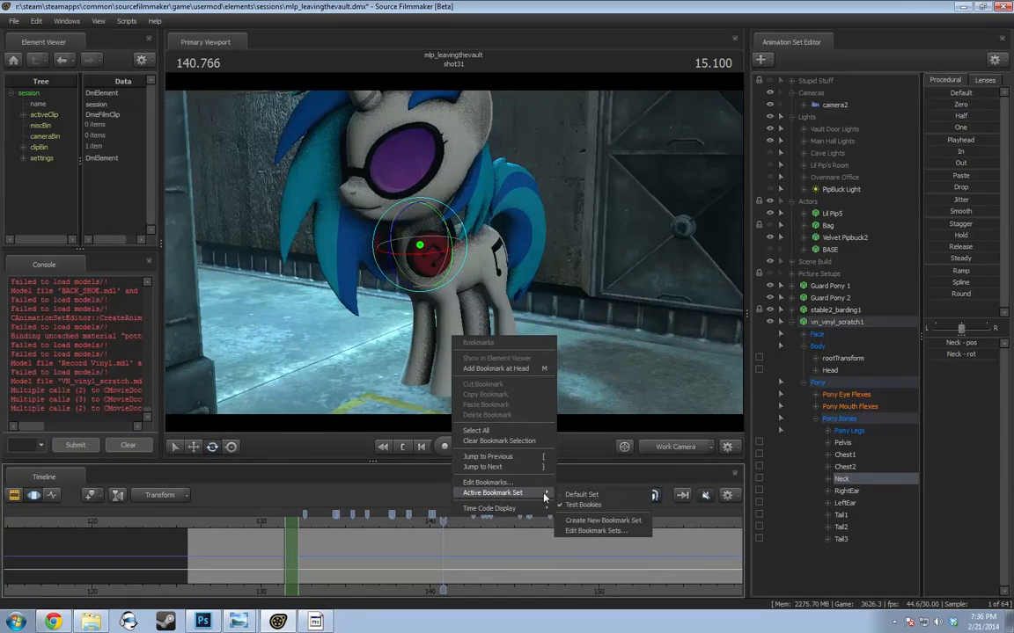
{"action": "left_click", "coordinate": [594, 531]}
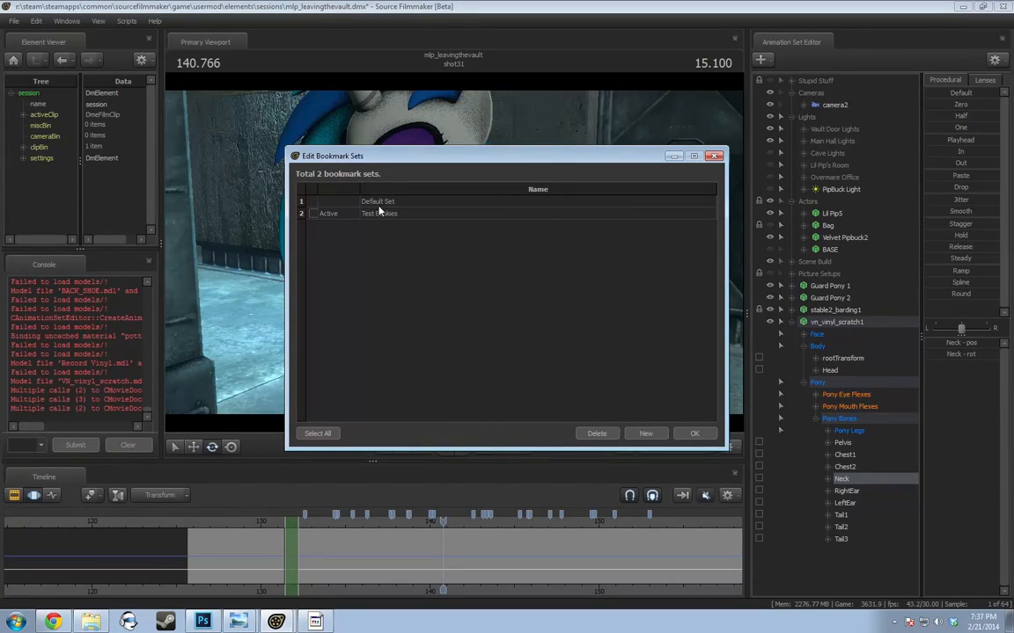
{"action": "left_click", "coordinate": [313, 214]}
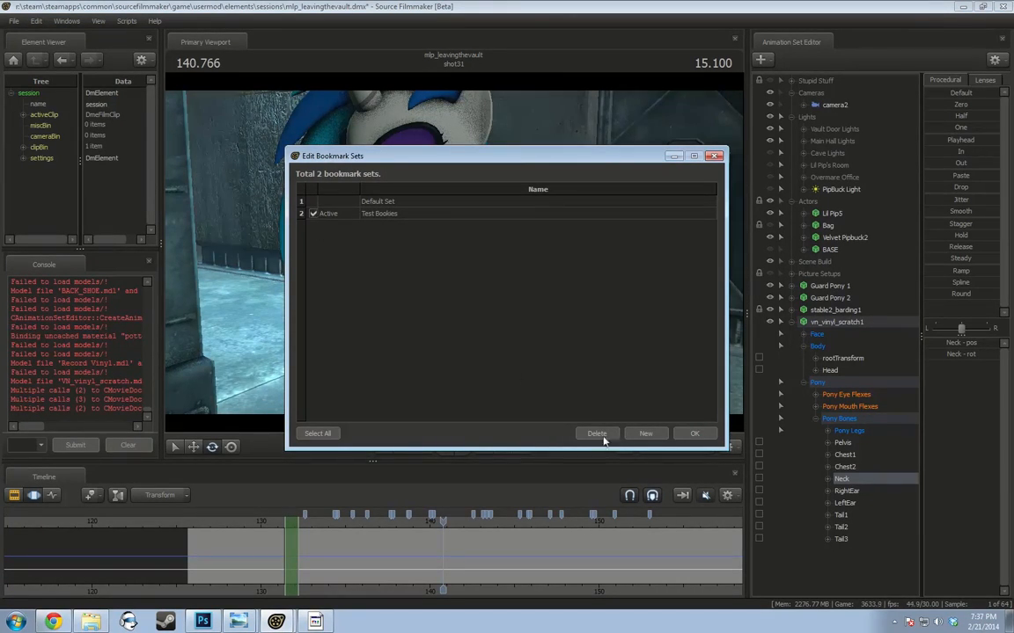
{"action": "left_click", "coordinate": [598, 433]}
{"action": "left_click", "coordinate": [693, 433]}
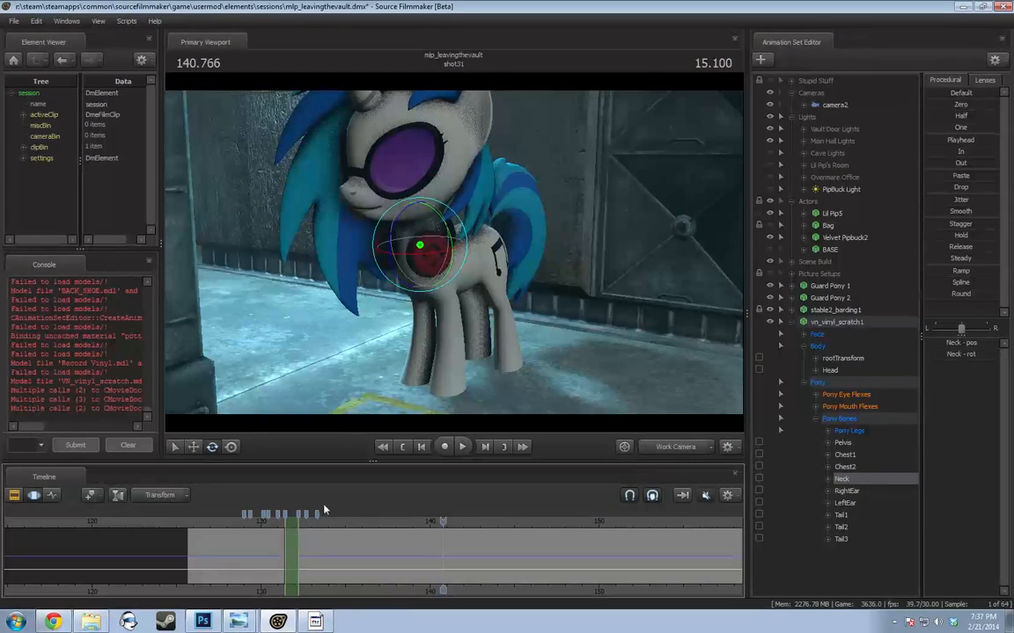
Examine the timeline's available time code display formats
{"action": "right_click", "coordinate": [370, 515]}
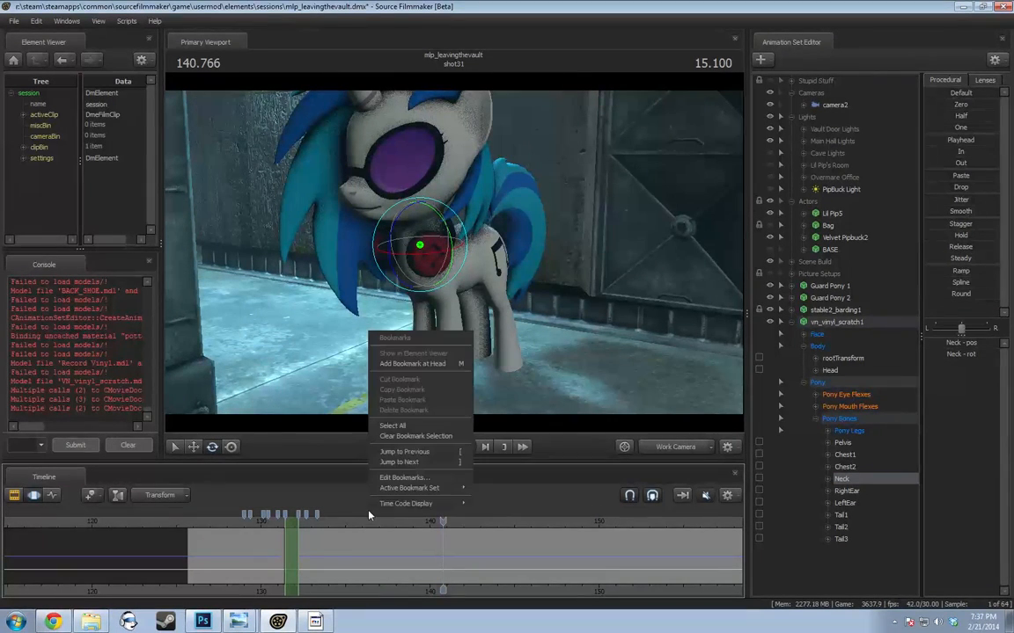
{"action": "mouse_move", "coordinate": [397, 504]}
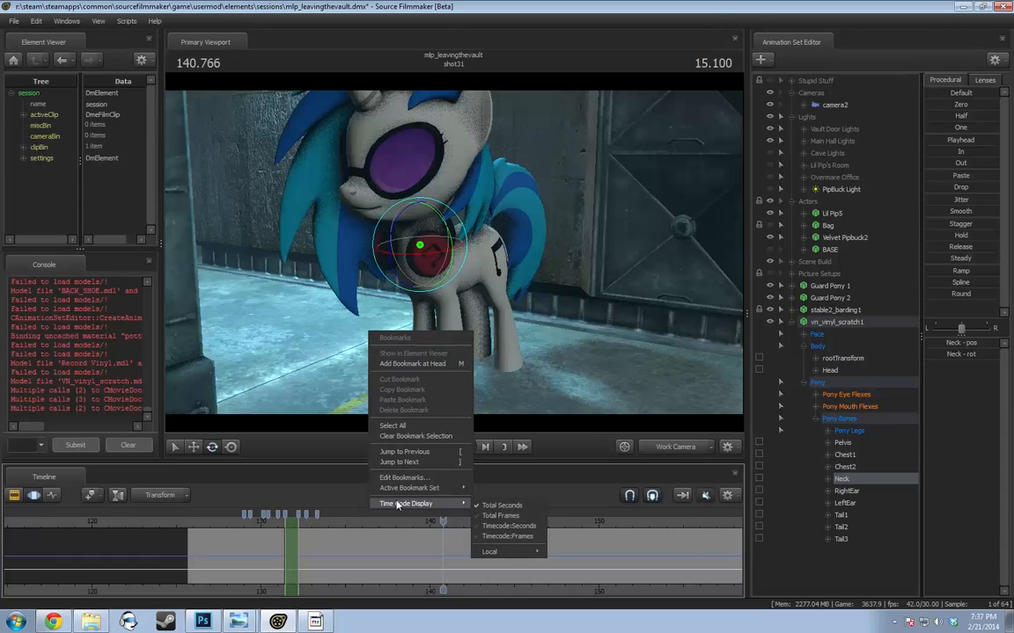
{"action": "left_click", "coordinate": [353, 517]}
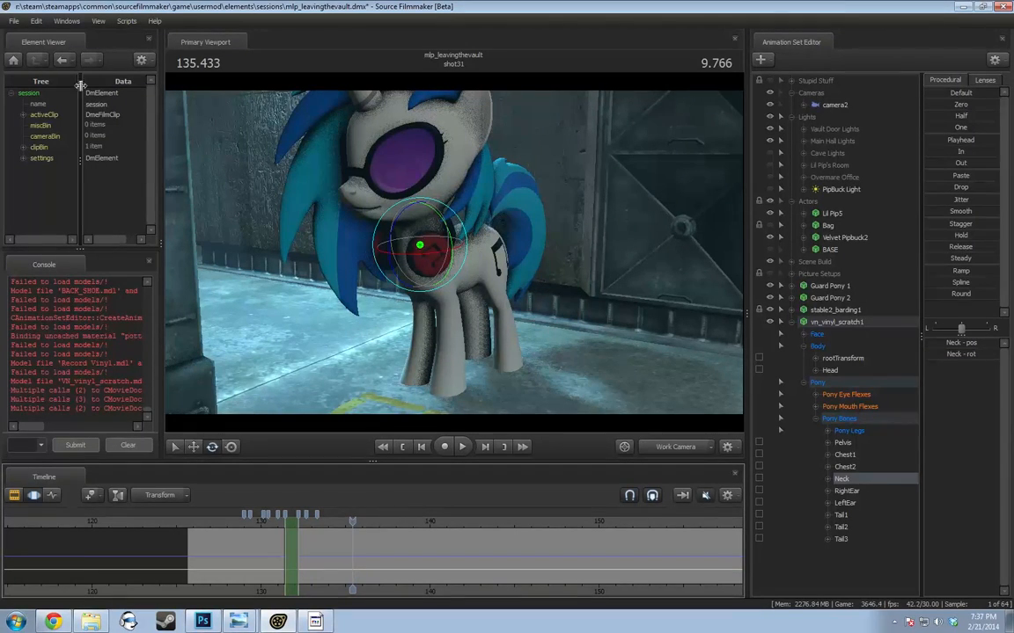
Close the current session, continuing without saving its changes
{"action": "left_click", "coordinate": [14, 20]}
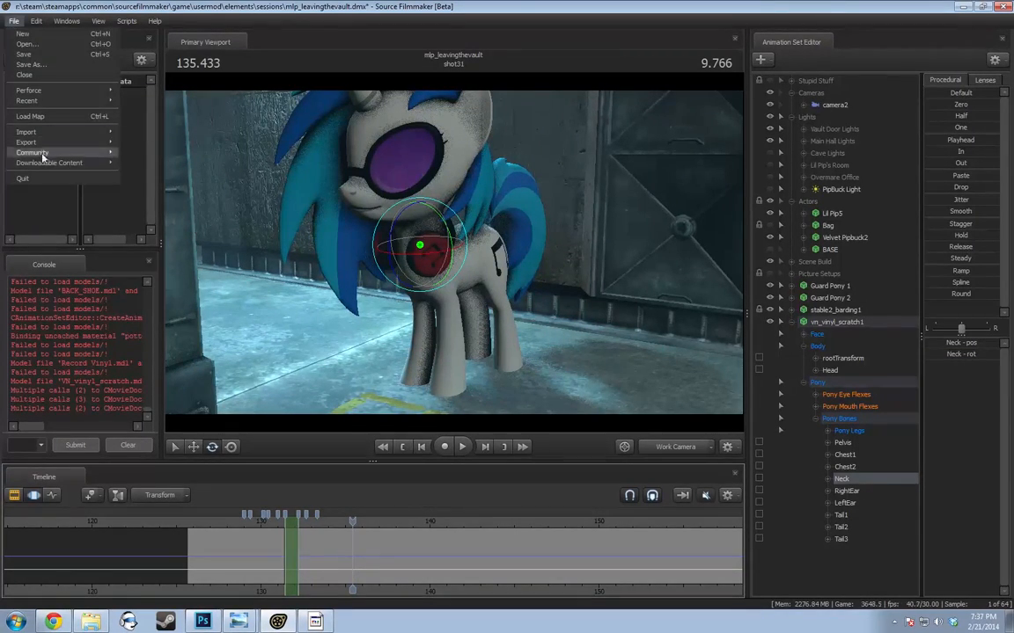
{"action": "left_click", "coordinate": [24, 42]}
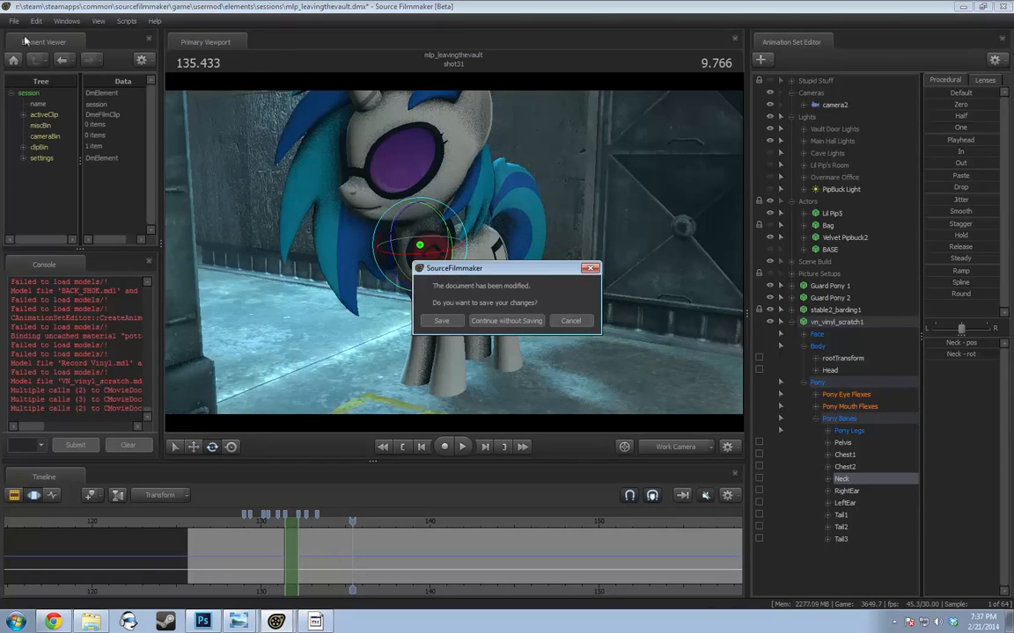
{"action": "left_click", "coordinate": [520, 322]}
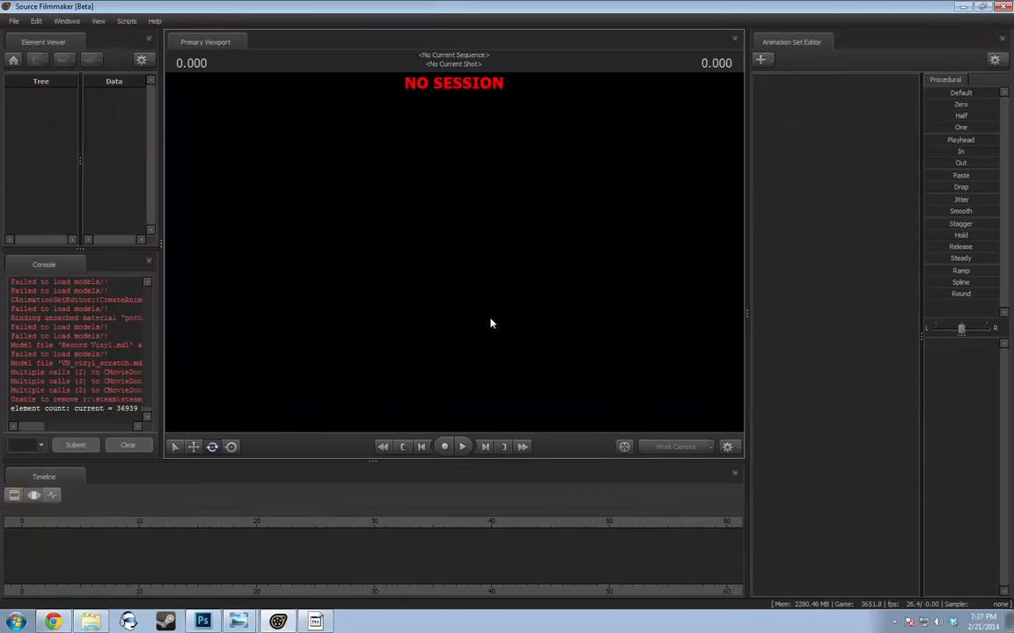
Open the session file mlp_awaken_rain.dmx from the [] regret sessions folder
{"action": "left_click", "coordinate": [13, 21]}
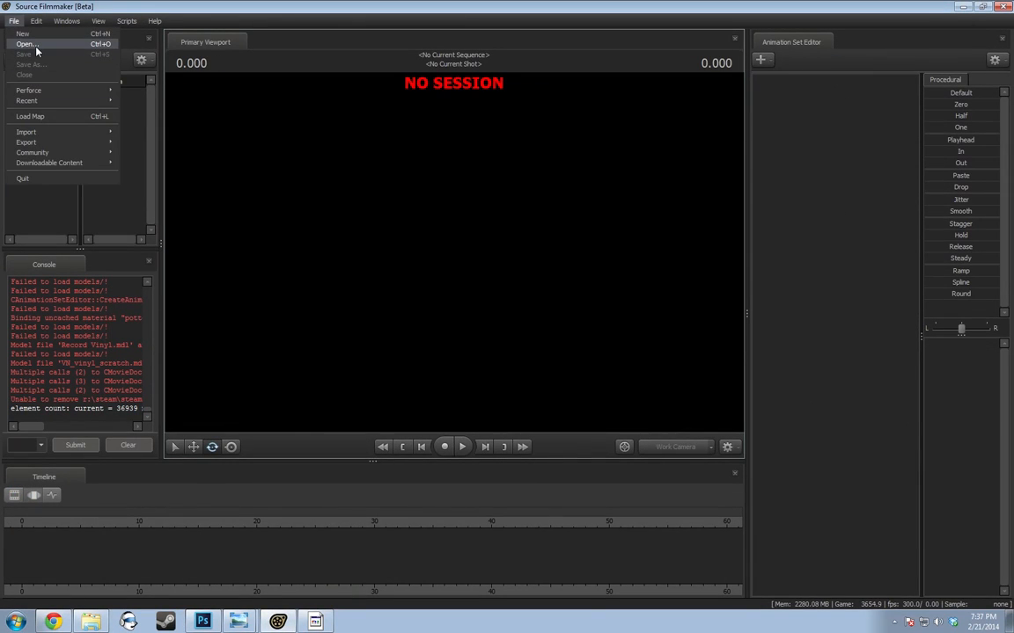
{"action": "left_click", "coordinate": [34, 45]}
{"action": "key", "text": "Escape"}
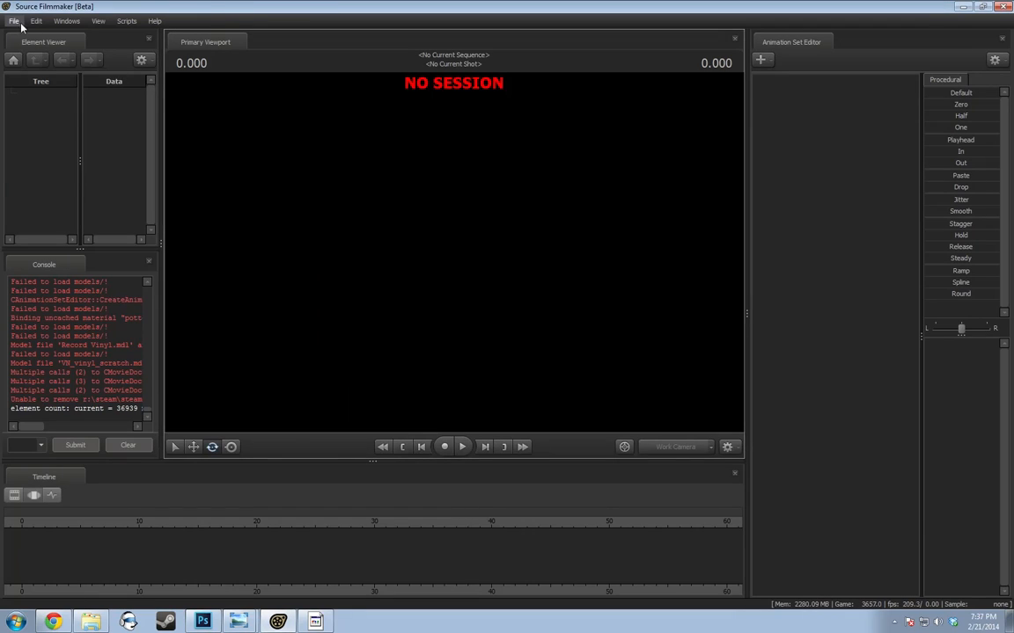
{"action": "left_click", "coordinate": [14, 20]}
{"action": "left_click", "coordinate": [15, 22]}
{"action": "left_click", "coordinate": [14, 21]}
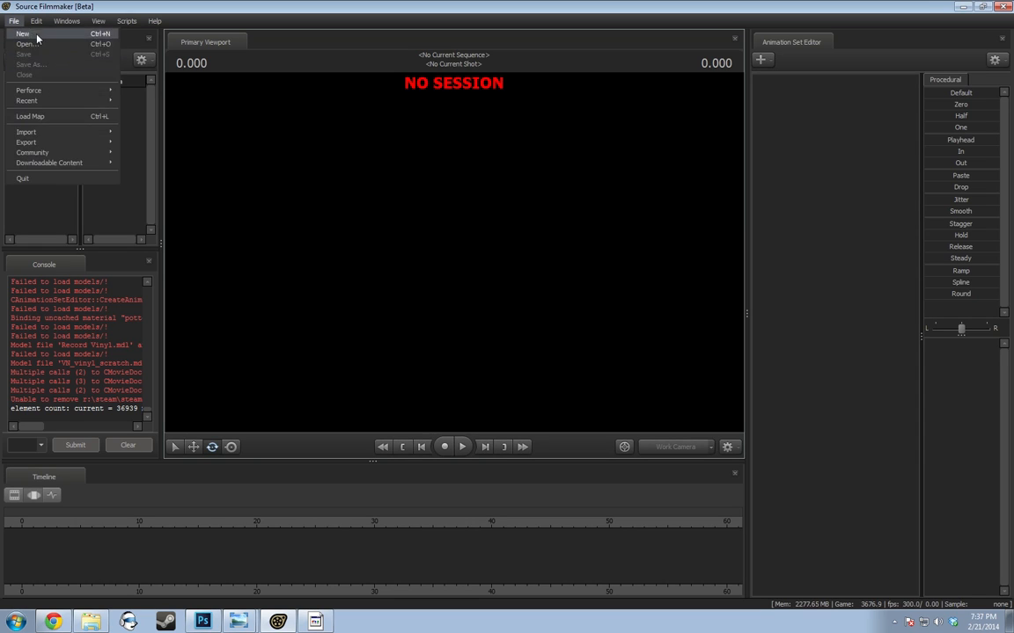
{"action": "left_click", "coordinate": [25, 44]}
{"action": "left_click_drag", "start_coordinate": [432, 380], "coordinate": [411, 379]}
{"action": "double_click", "coordinate": [420, 367]}
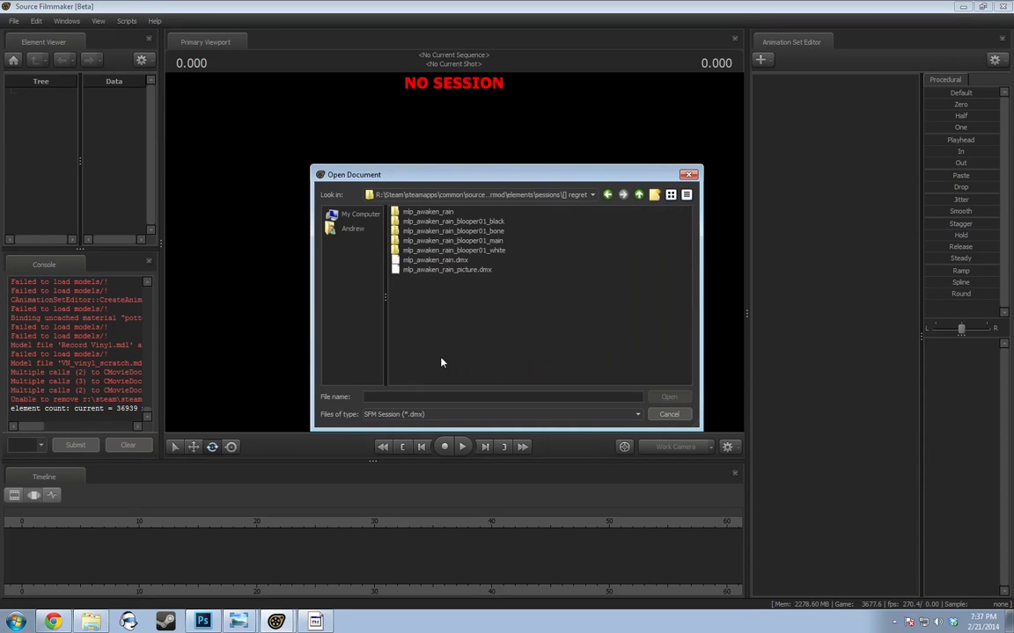
{"action": "double_click", "coordinate": [436, 260]}
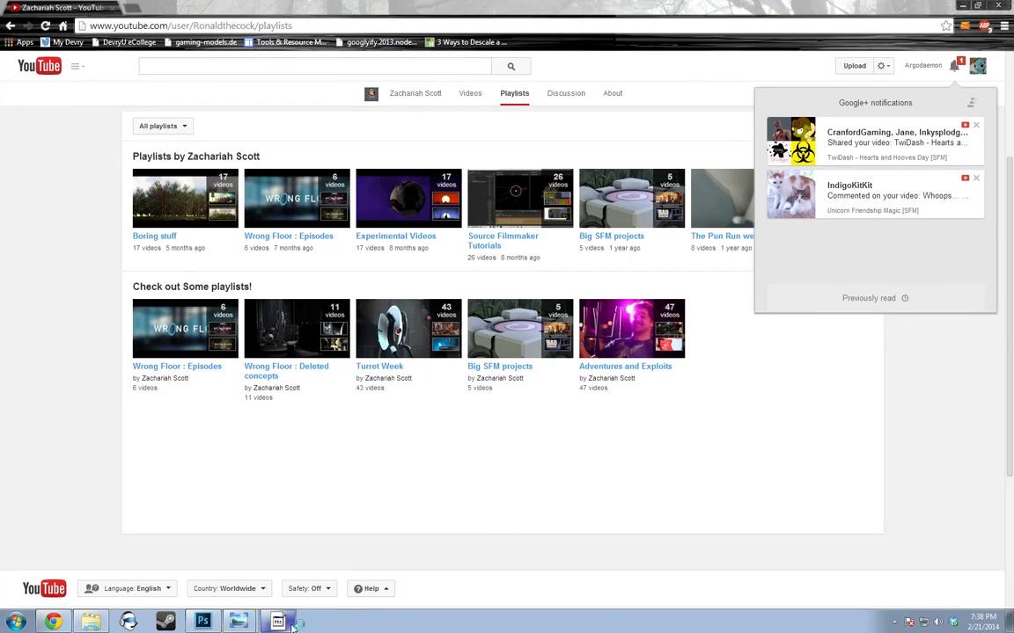
Close the Fallout Storyboard 01.mp4 video player, and dismiss the game window resolution warning in Source Filmmaker
{"action": "left_click", "coordinate": [635, 493]}
{"action": "left_click", "coordinate": [277, 622]}
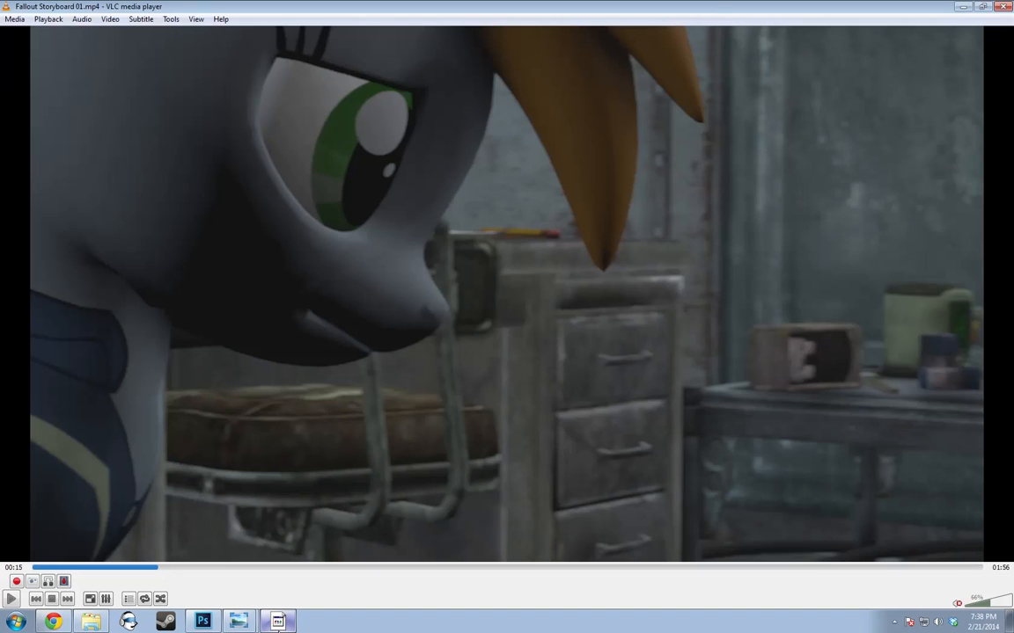
{"action": "left_click", "coordinate": [1002, 6]}
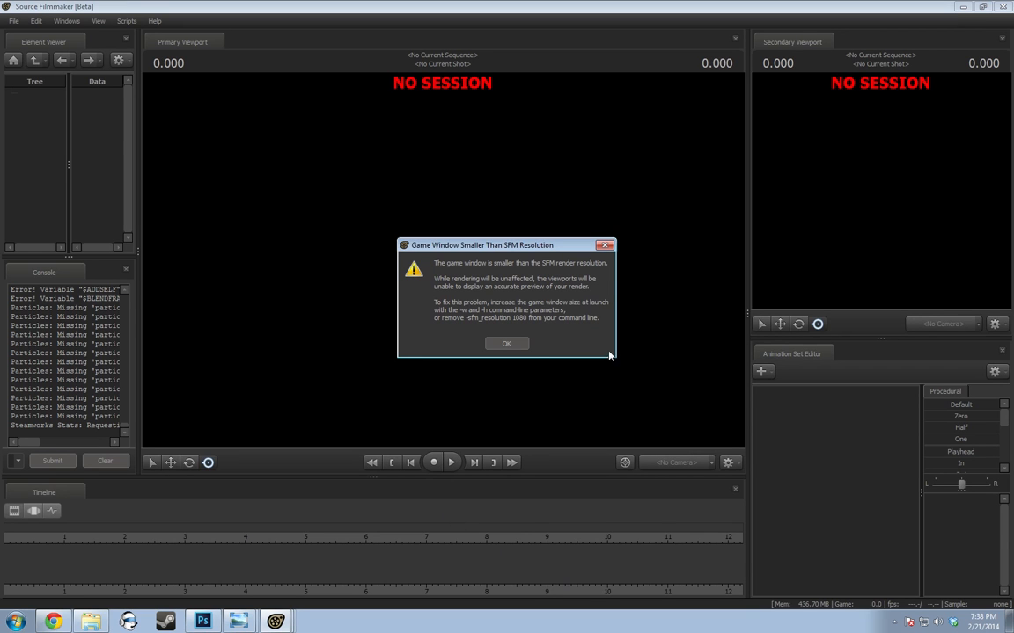
{"action": "key", "text": "Return"}
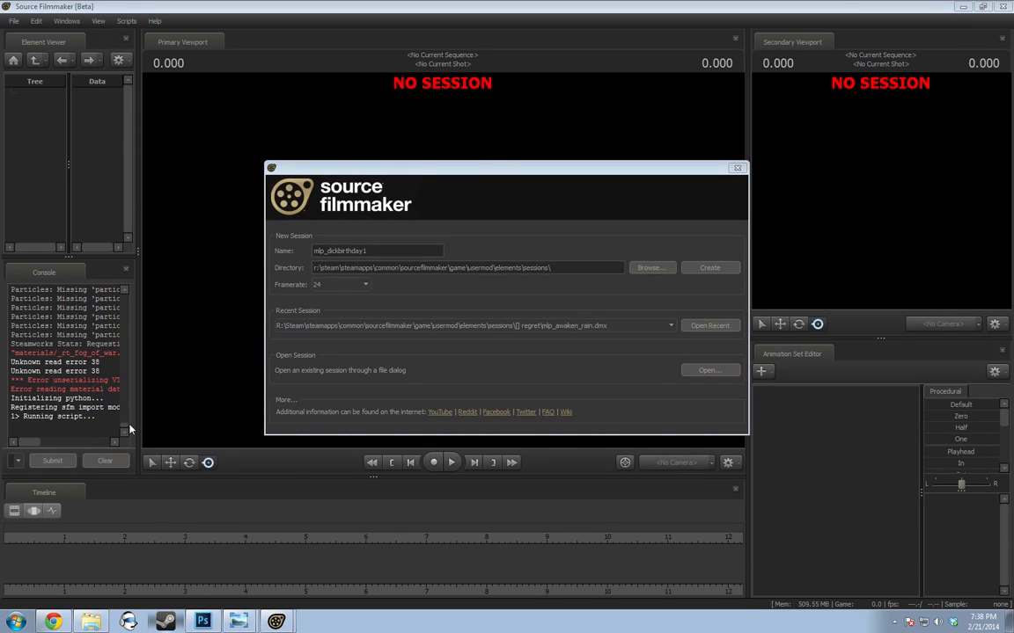
Switch to Steam and open the Skyvoid map's page from the Source Filmmaker Workshop results for "sky"
{"action": "key", "text": "alt+Tab"}
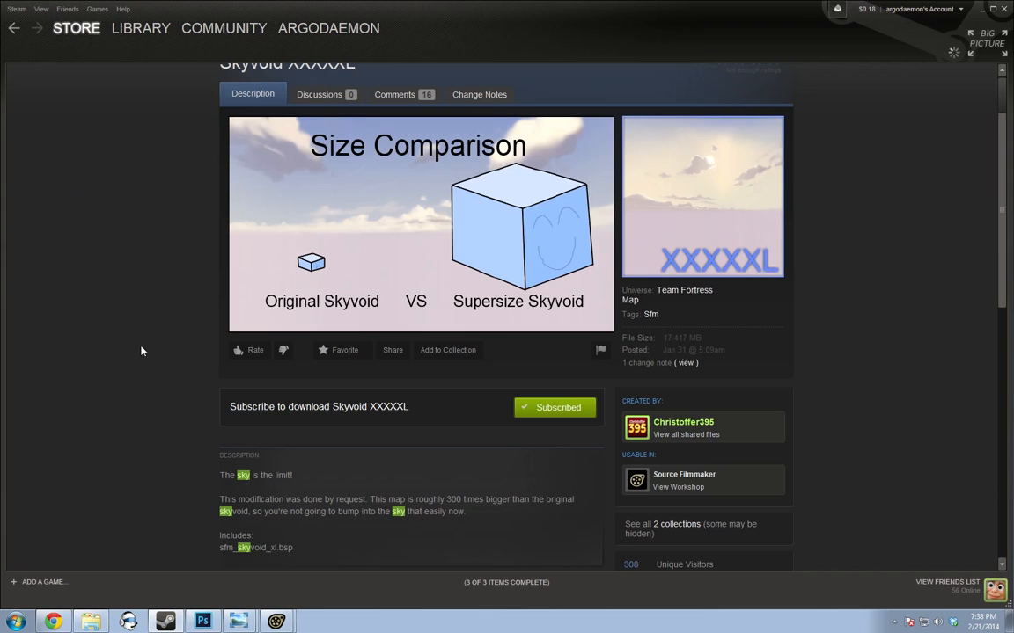
{"action": "left_click", "coordinate": [76, 28]}
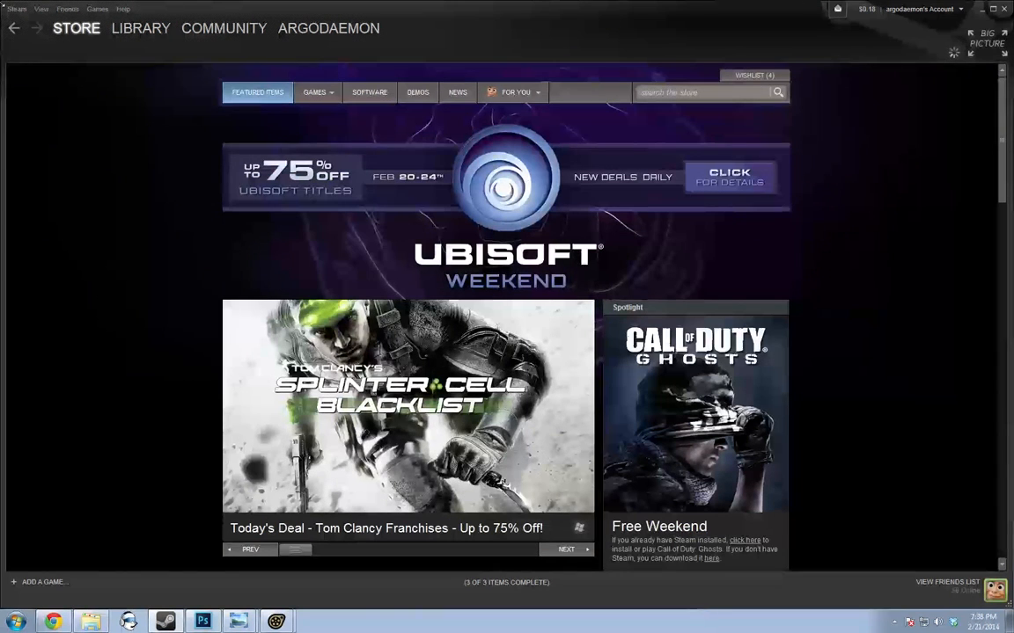
{"action": "left_click", "coordinate": [12, 29]}
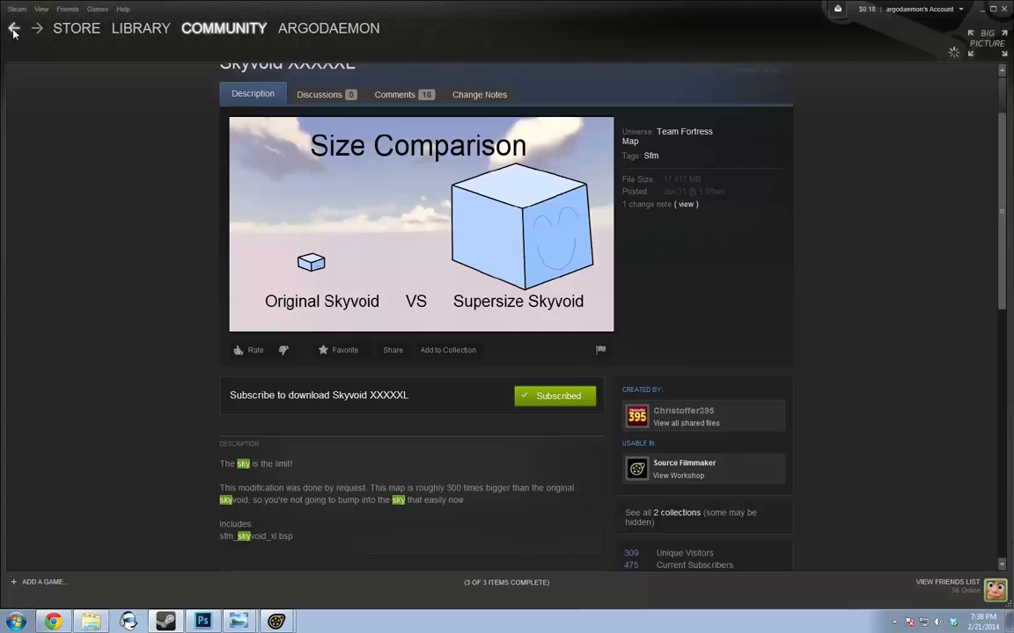
{"action": "left_click", "coordinate": [14, 30]}
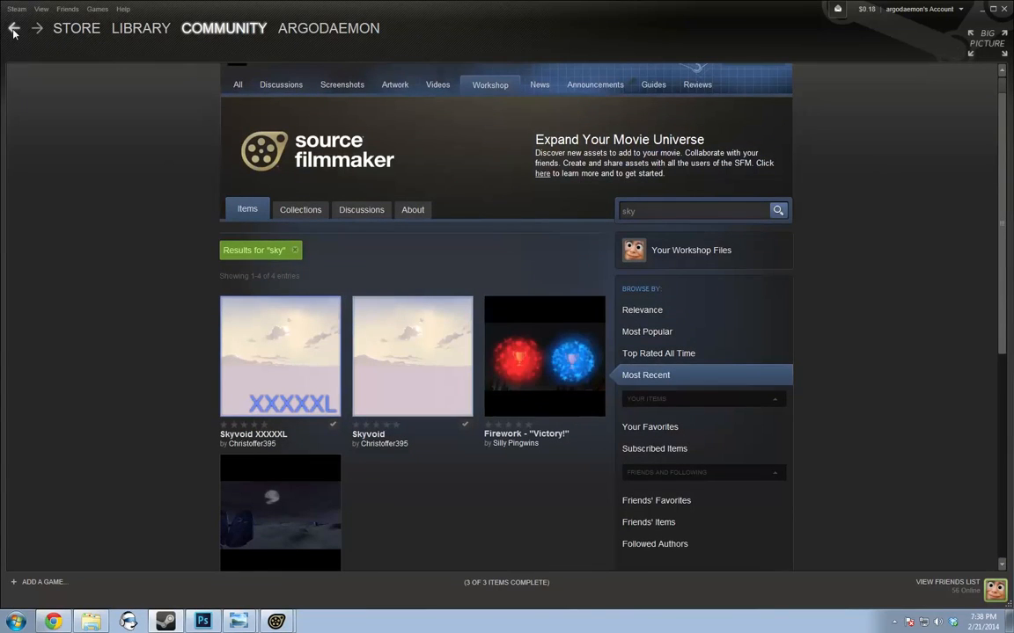
{"action": "mouse_move", "coordinate": [386, 355]}
{"action": "left_click", "coordinate": [390, 351]}
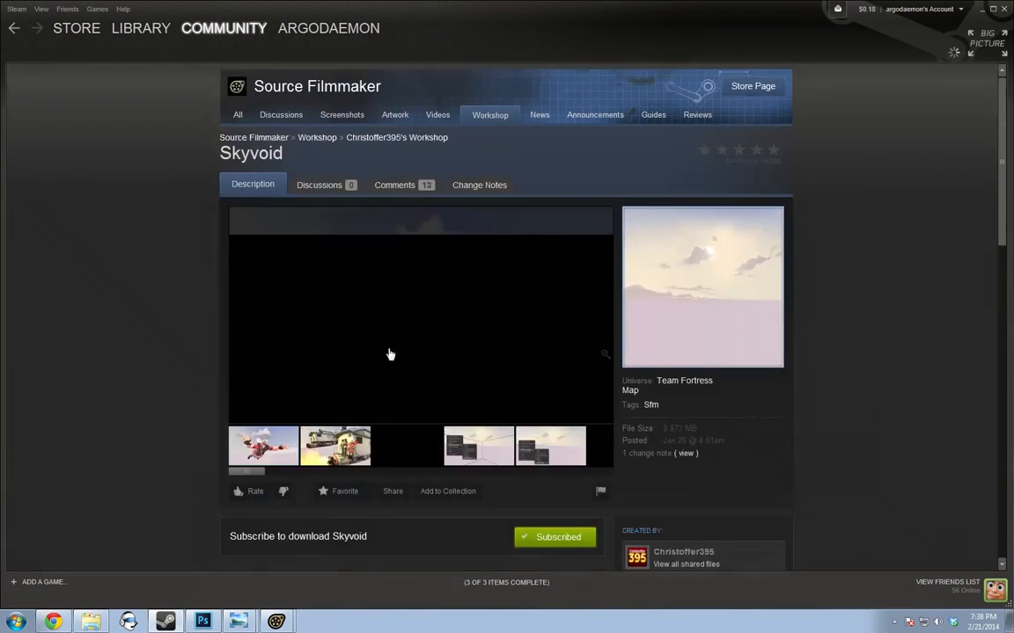
Examine the Skyvoid map's screenshots and description, highlighting the inactive fog controller note and the sv_skyname console command
{"action": "scroll", "coordinate": [389, 354], "scroll_direction": "down", "scroll_amount": 4}
{"action": "scroll", "coordinate": [276, 531], "scroll_direction": "down", "scroll_amount": 1}
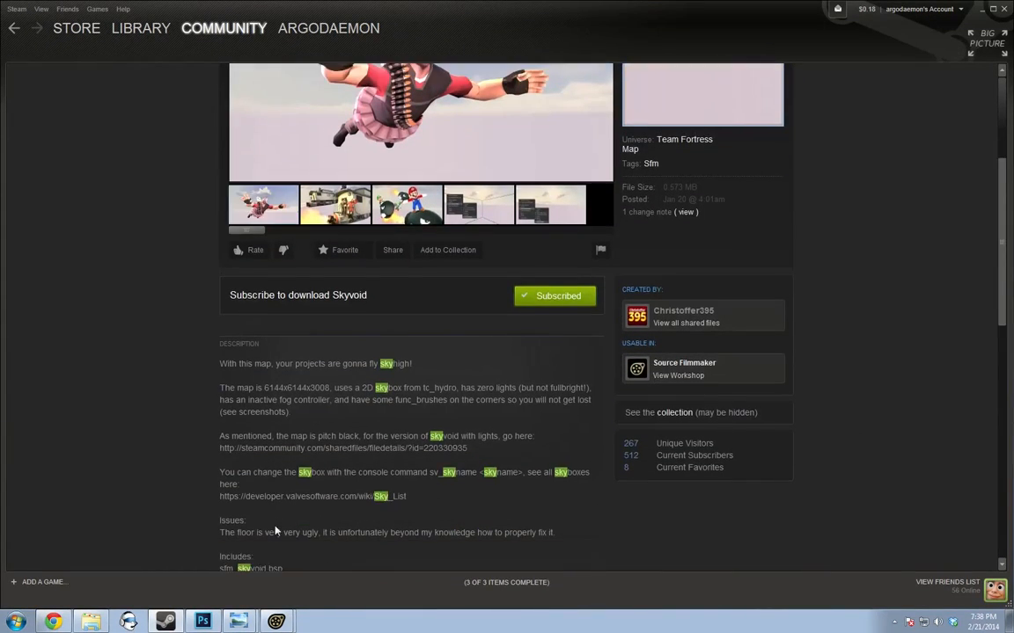
{"action": "left_click_drag", "start_coordinate": [247, 399], "coordinate": [328, 400]}
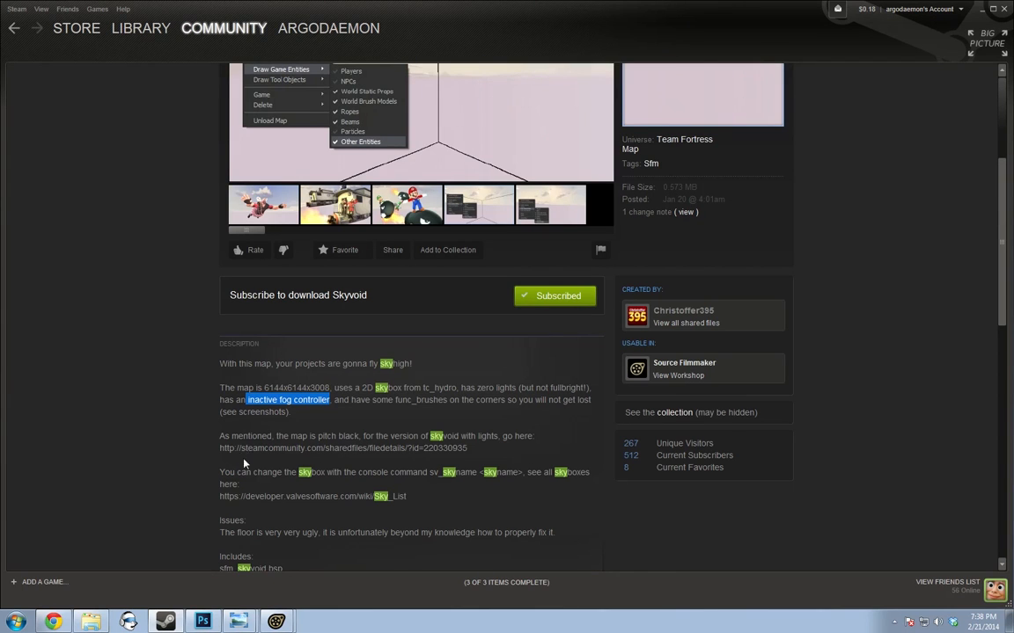
{"action": "scroll", "coordinate": [244, 464], "scroll_direction": "up", "scroll_amount": 5}
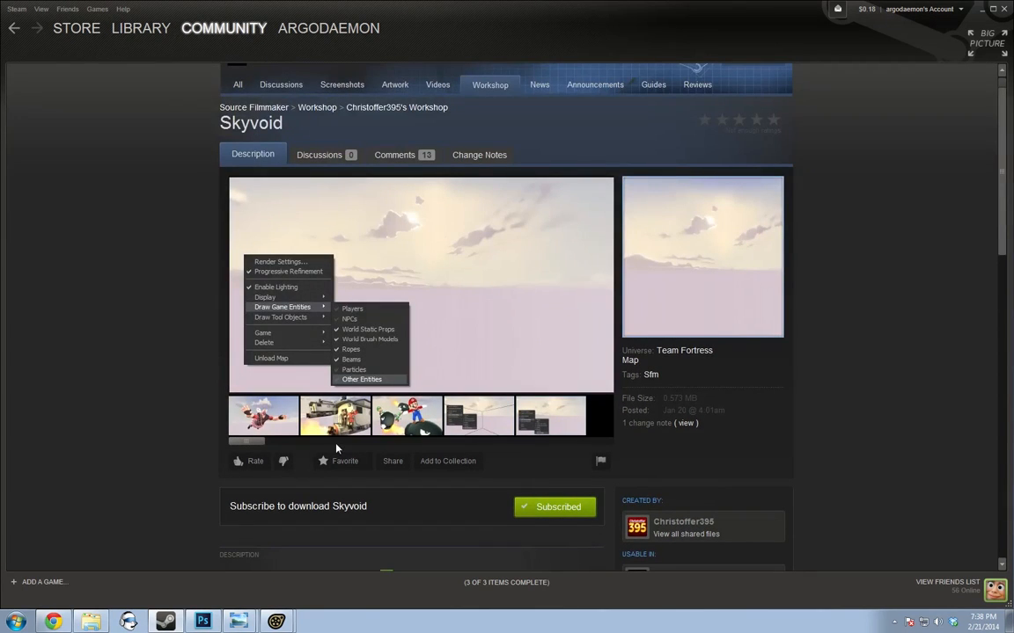
{"action": "scroll", "coordinate": [279, 484], "scroll_direction": "down", "scroll_amount": 3}
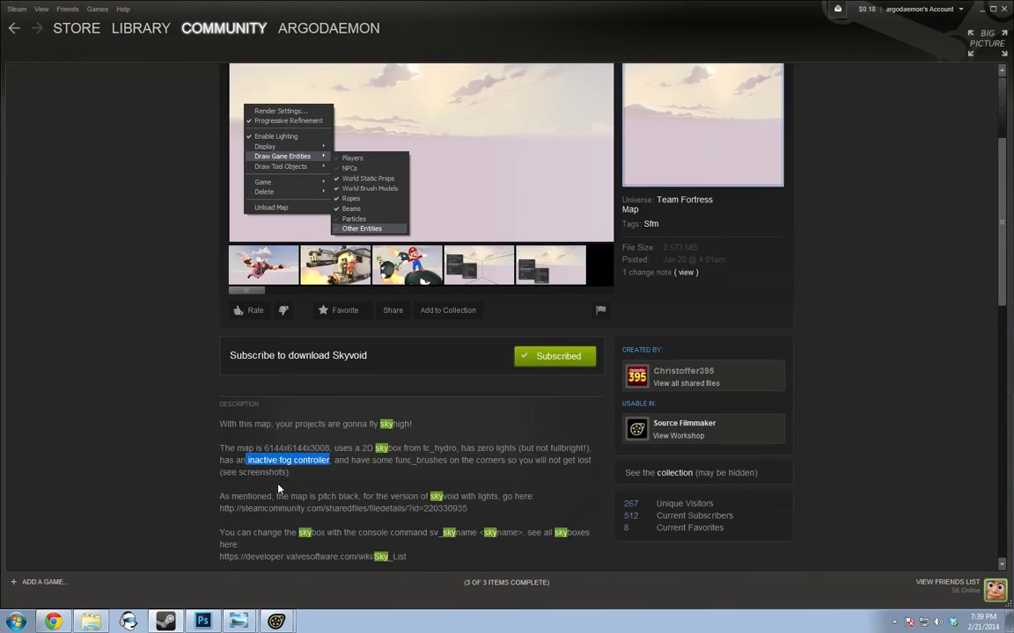
{"action": "scroll", "coordinate": [278, 488], "scroll_direction": "down", "scroll_amount": 3}
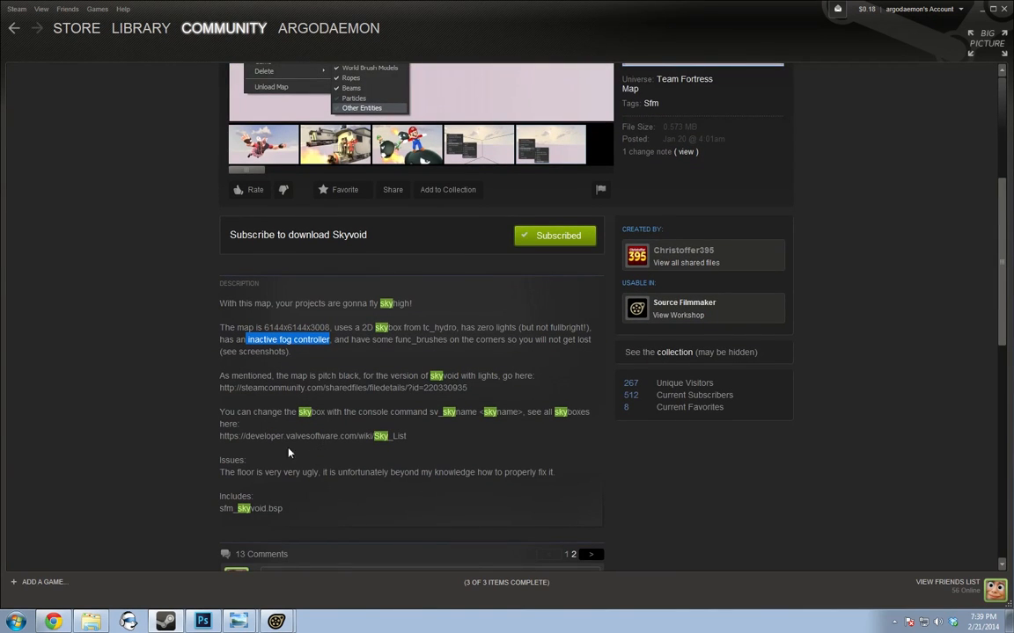
{"action": "left_click_drag", "start_coordinate": [427, 412], "coordinate": [517, 415]}
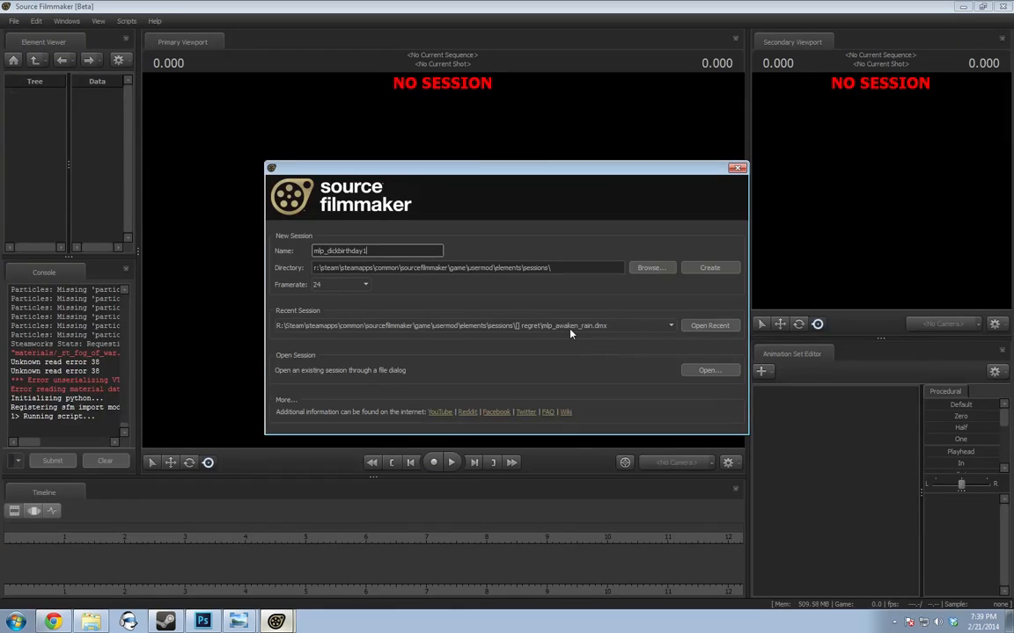
Switch to Source Filmmaker, open the recent session mlp_awaken_rain.dmx, and inspect its scene at 10.066 seconds through the work camera
{"action": "left_click", "coordinate": [711, 325]}
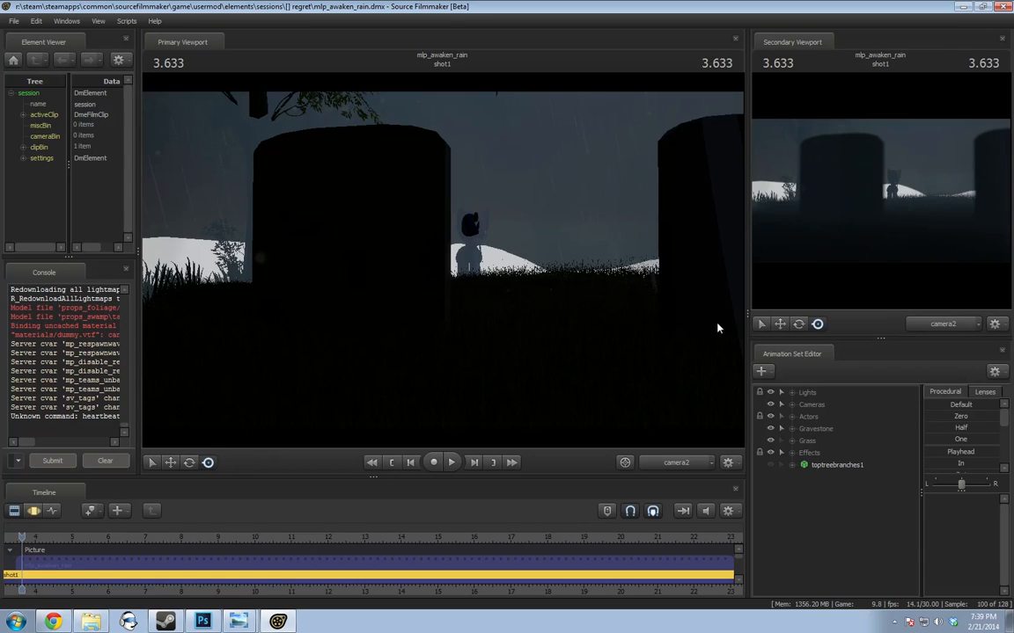
{"action": "left_click_drag", "start_coordinate": [67, 537], "coordinate": [257, 567]}
{"action": "left_click", "coordinate": [666, 467]}
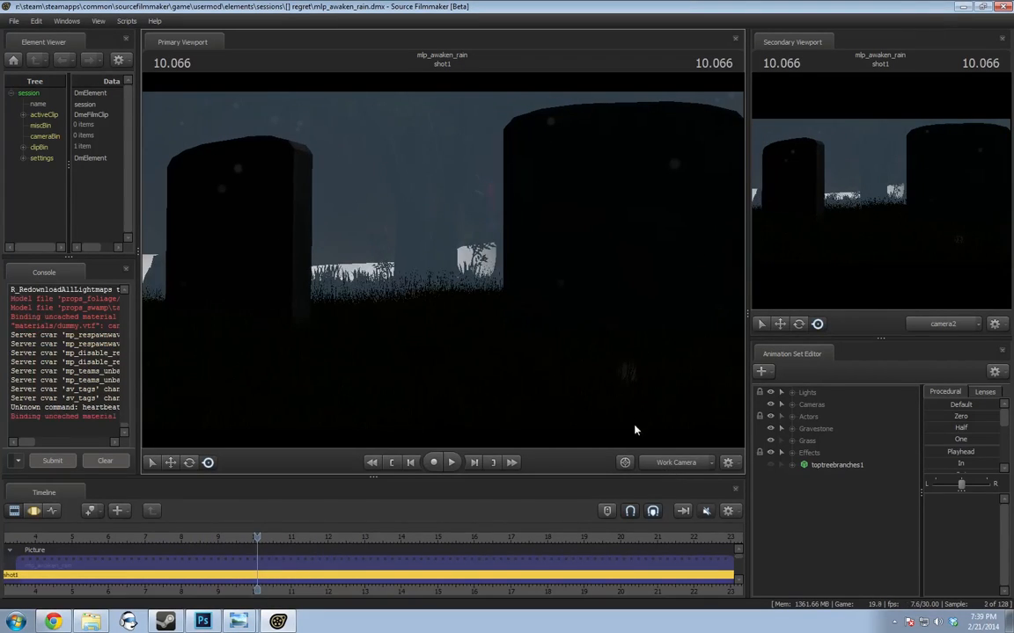
{"action": "key", "text": "w"}
{"action": "left_click_drag", "start_coordinate": [635, 425], "coordinate": [477, 356]}
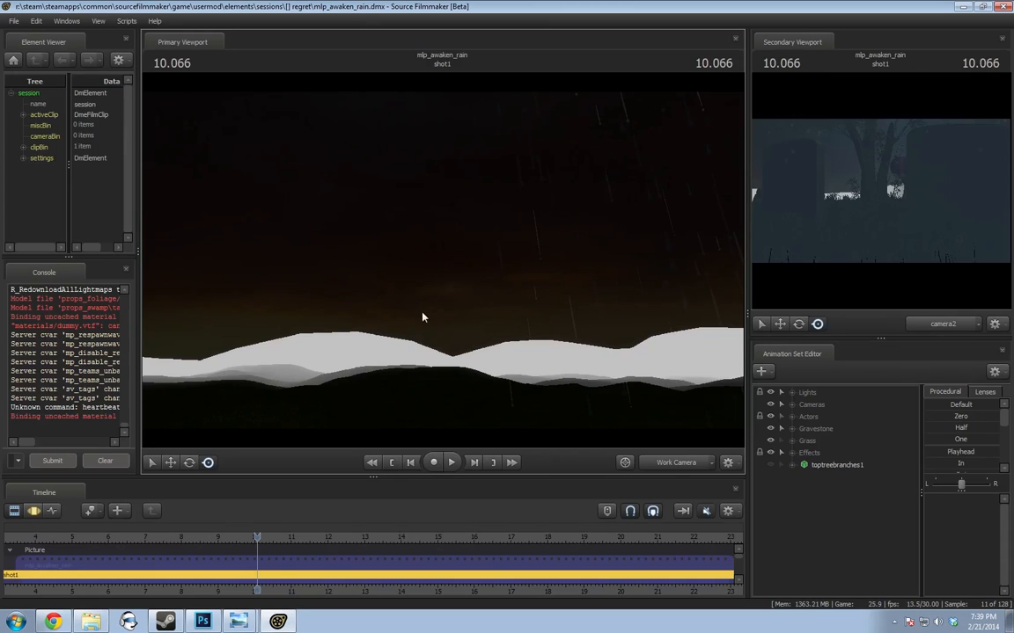
{"action": "left_click_drag", "start_coordinate": [422, 316], "coordinate": [617, 359]}
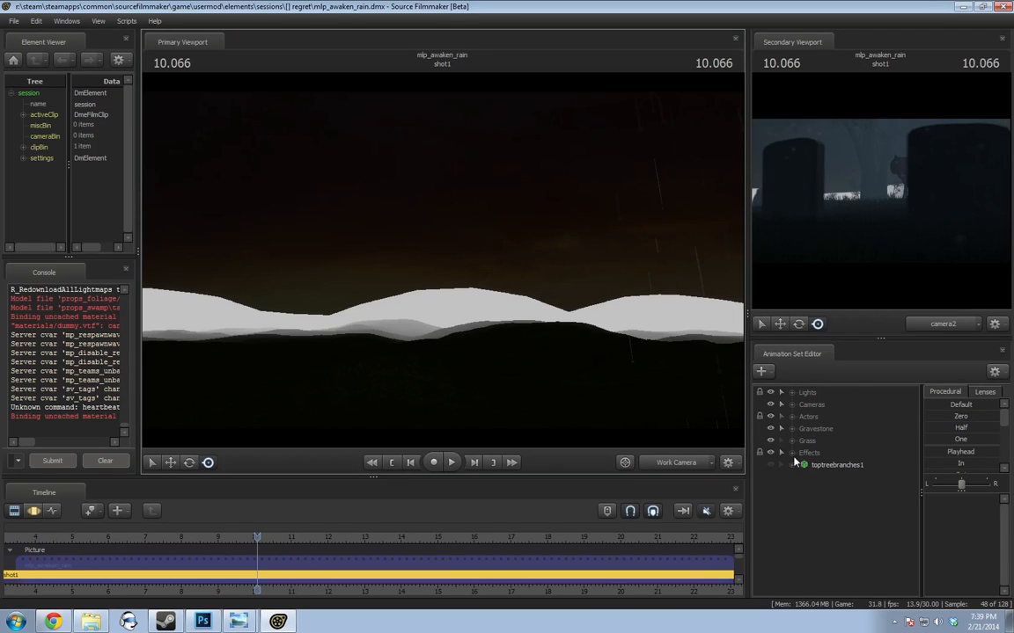
Create an animation set for a new camera and view the scene through camera3 in the primary viewport
{"action": "left_click_drag", "start_coordinate": [618, 435], "coordinate": [598, 387]}
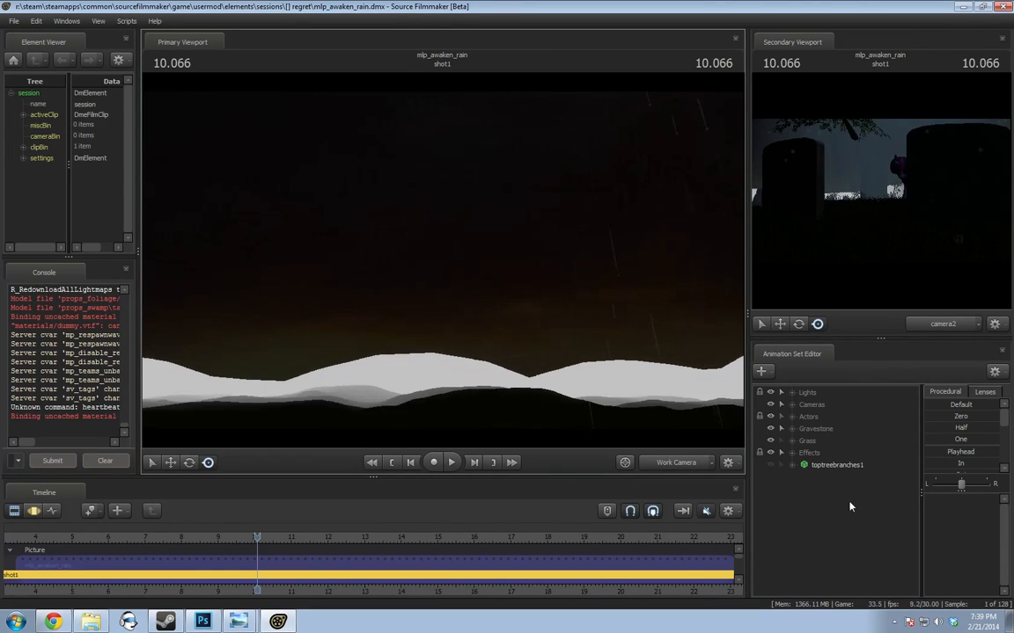
{"action": "right_click", "coordinate": [851, 513]}
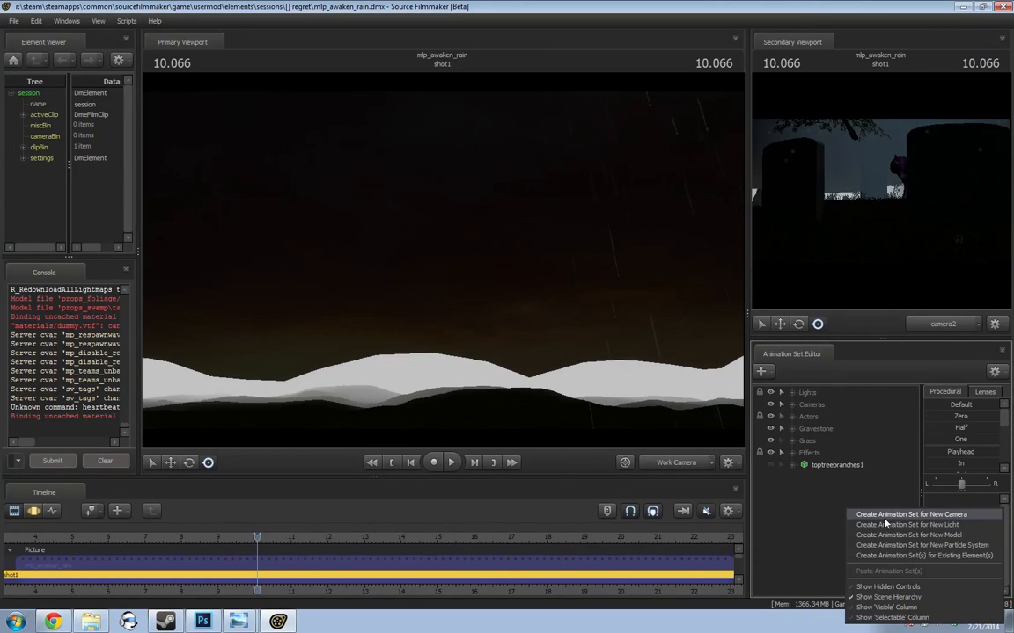
{"action": "left_click", "coordinate": [631, 337]}
{"action": "left_click", "coordinate": [794, 404]}
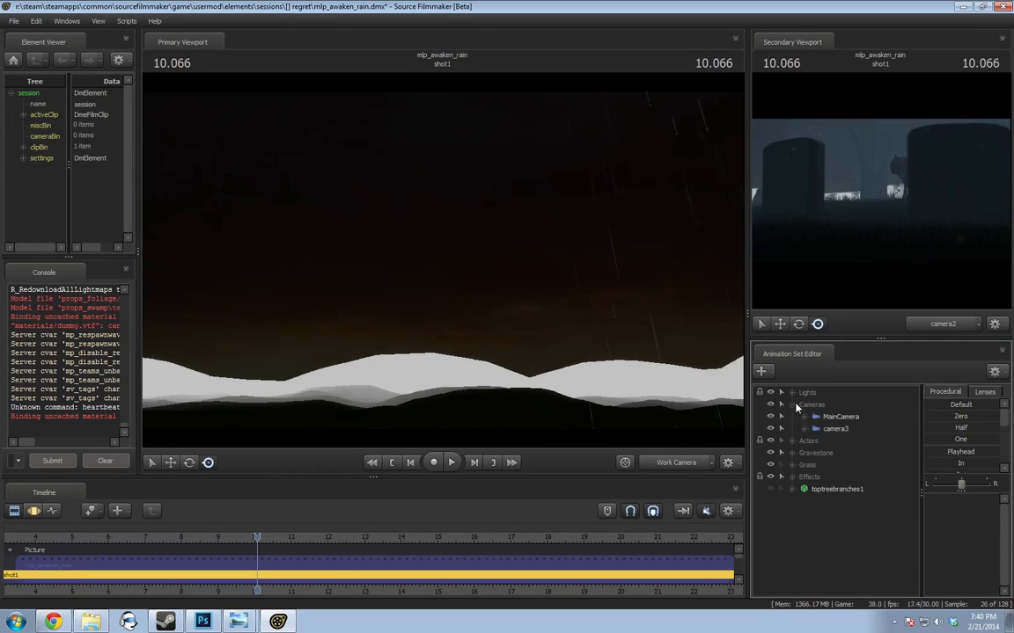
{"action": "left_click", "coordinate": [836, 431]}
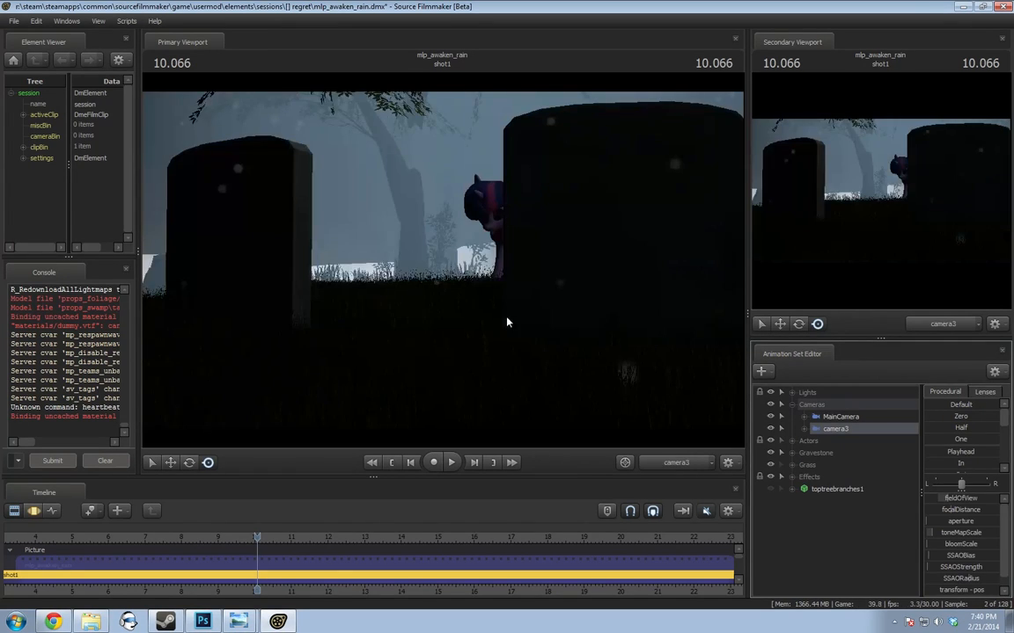
{"action": "left_click_drag", "start_coordinate": [583, 373], "coordinate": [310, 301]}
{"action": "left_click", "coordinate": [512, 323]}
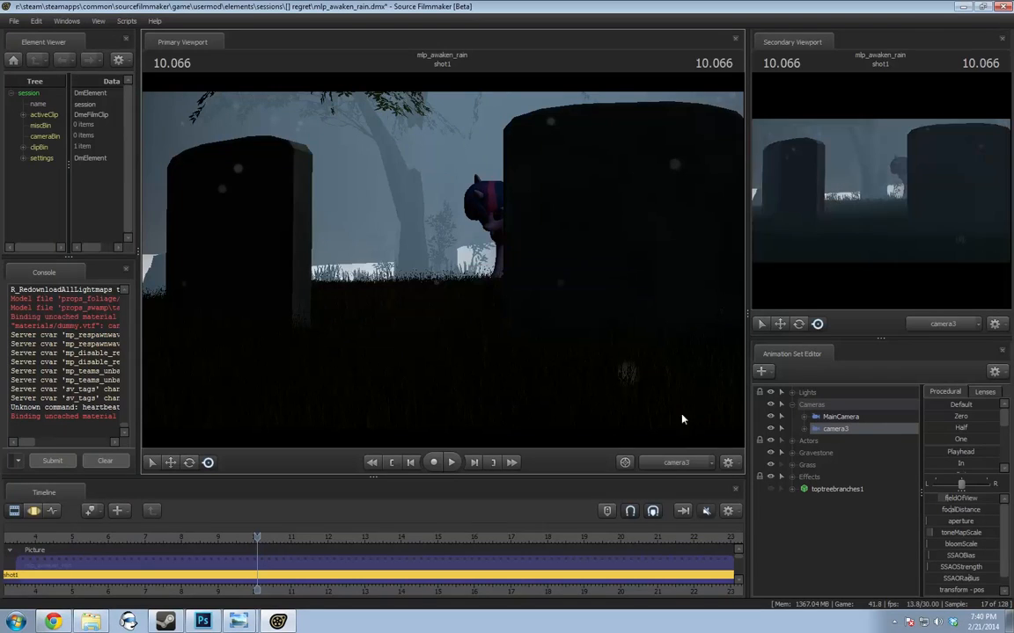
In the Motion Editor, fly camera3 back from the gravestones to overlook the landscape and raise its toneMapScale
{"action": "key", "text": "F3"}
{"action": "left_click_drag", "start_coordinate": [649, 429], "coordinate": [545, 387]}
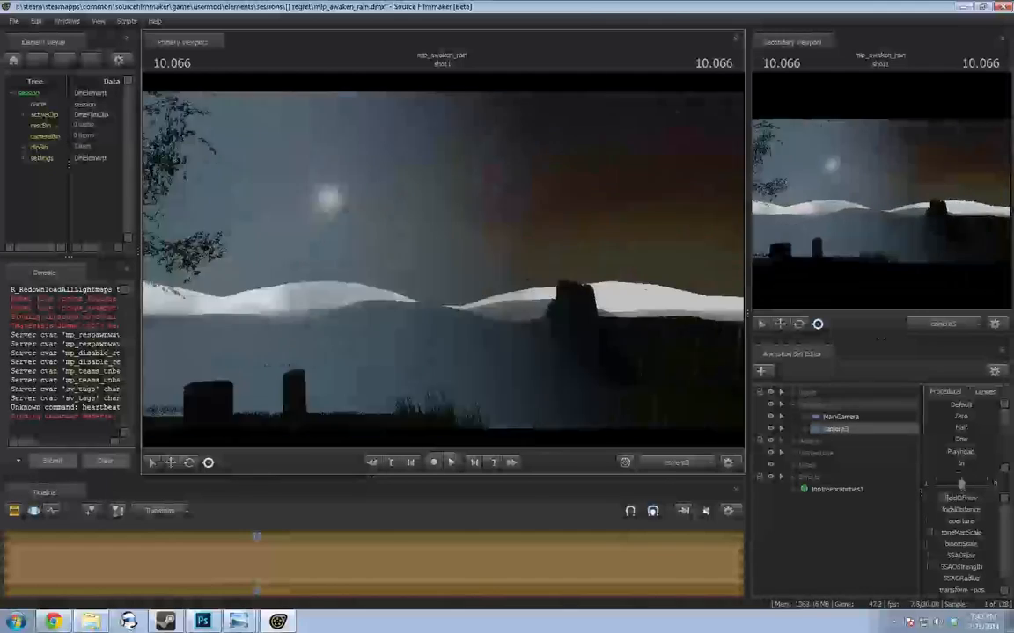
{"action": "left_click_drag", "start_coordinate": [440, 352], "coordinate": [454, 261]}
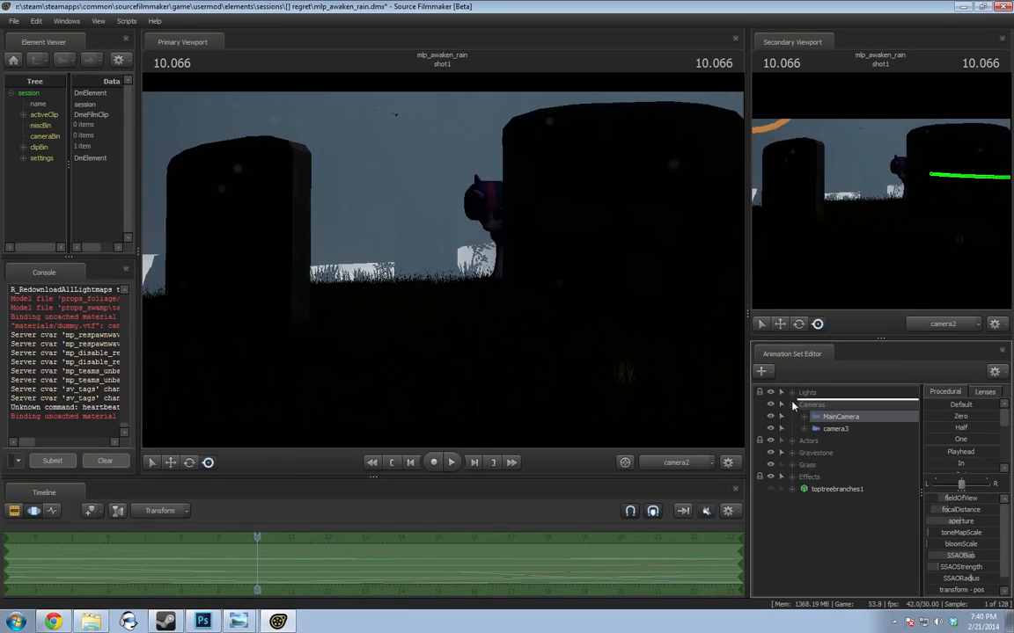
{"action": "left_click", "coordinate": [874, 428]}
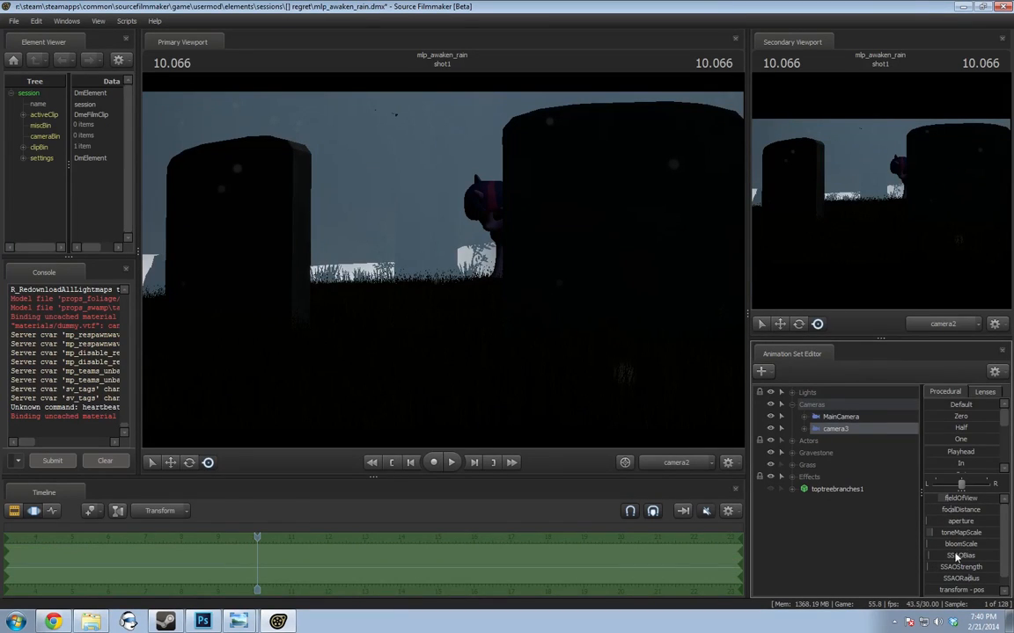
{"action": "left_click_drag", "start_coordinate": [957, 534], "coordinate": [942, 533]}
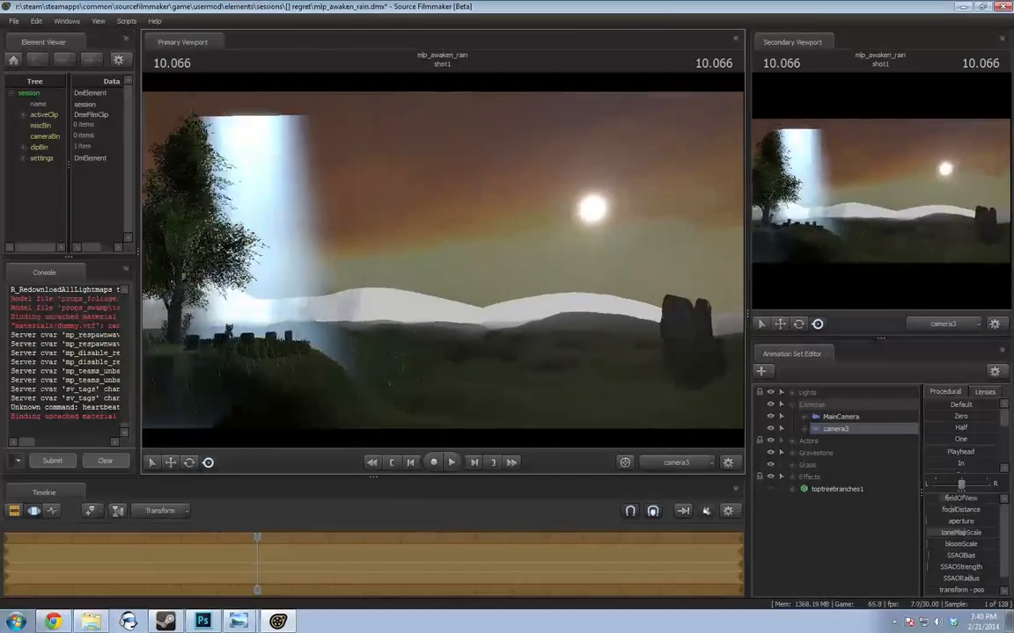
Switch to Chrome, search Google for "valve sky list" and open the Valve Developer Community's Sky List page
{"action": "left_click", "coordinate": [54, 623]}
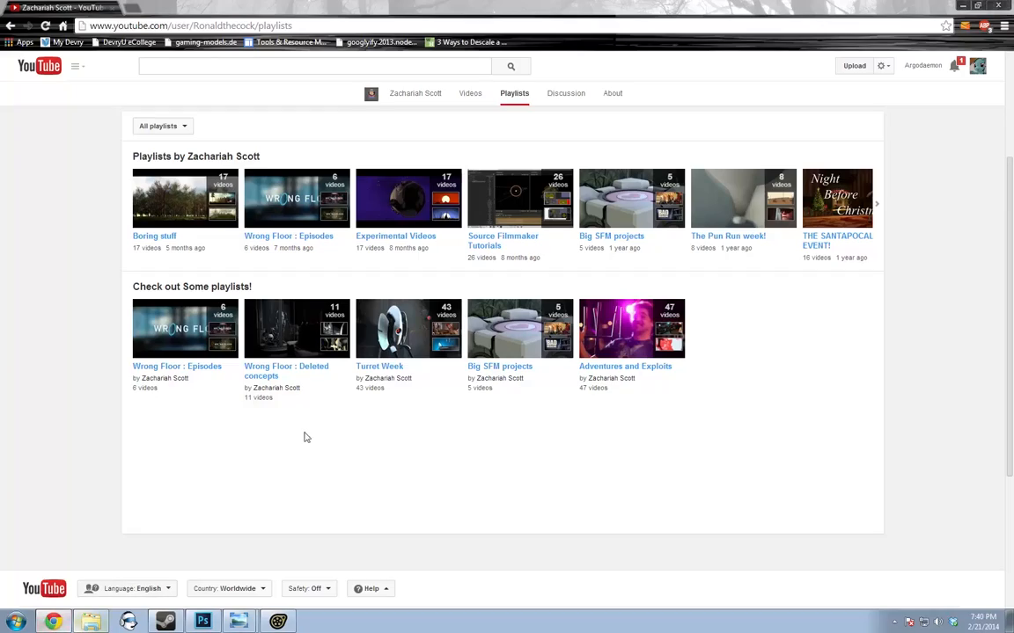
{"action": "left_click", "coordinate": [195, 26]}
{"action": "type", "text": "valve"}
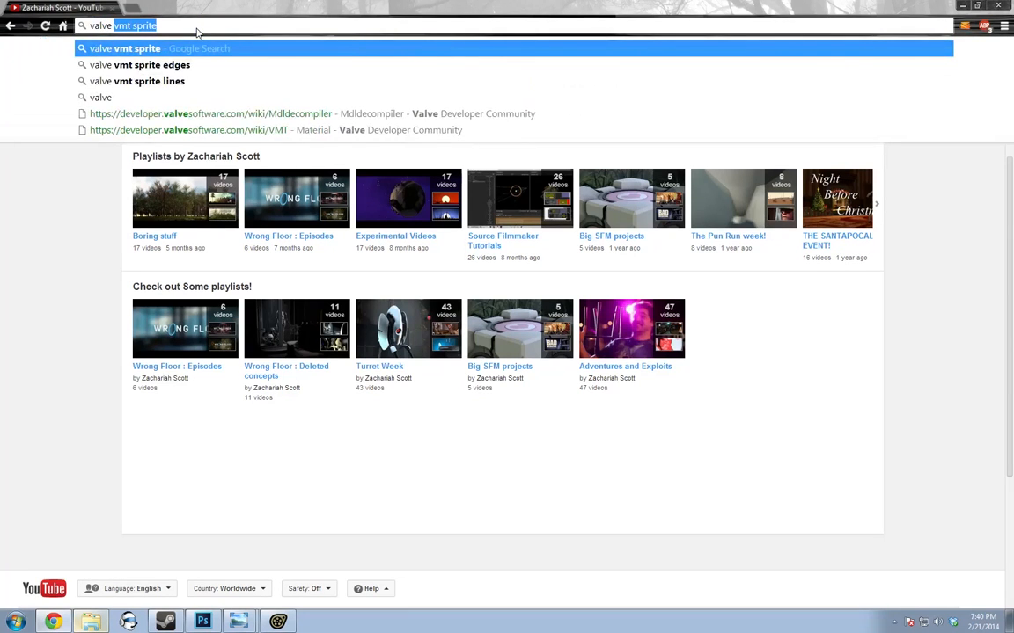
{"action": "type", "text": " sky"}
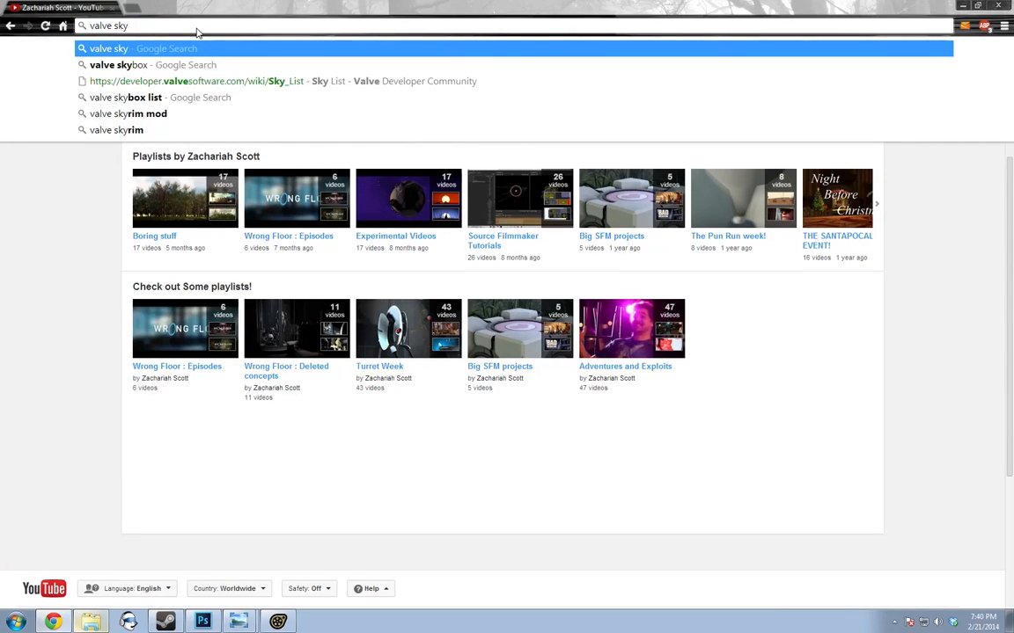
{"action": "type", "text": " list"}
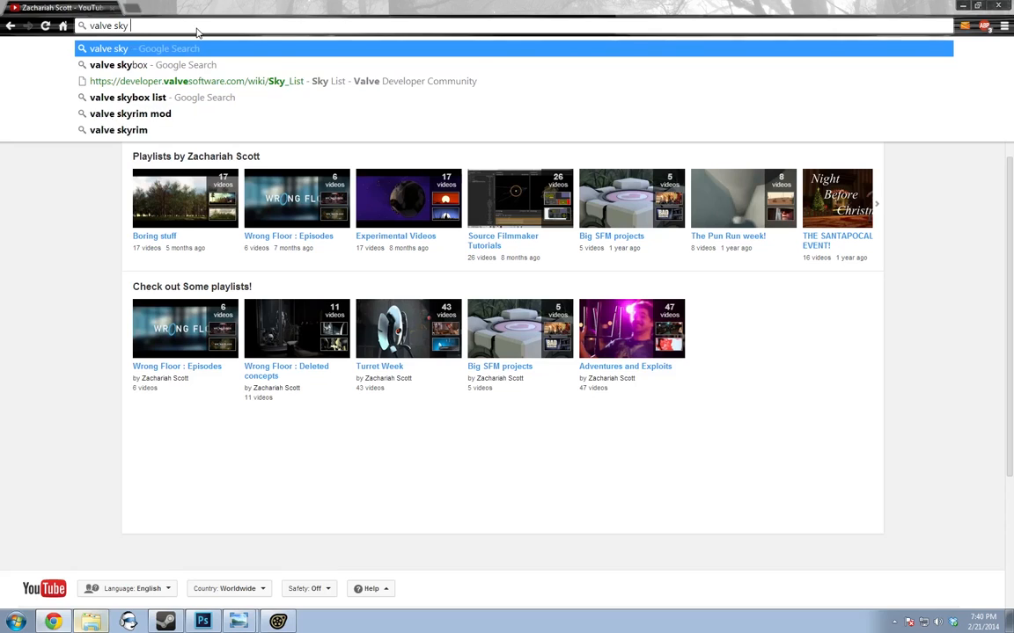
{"action": "key", "text": "Return"}
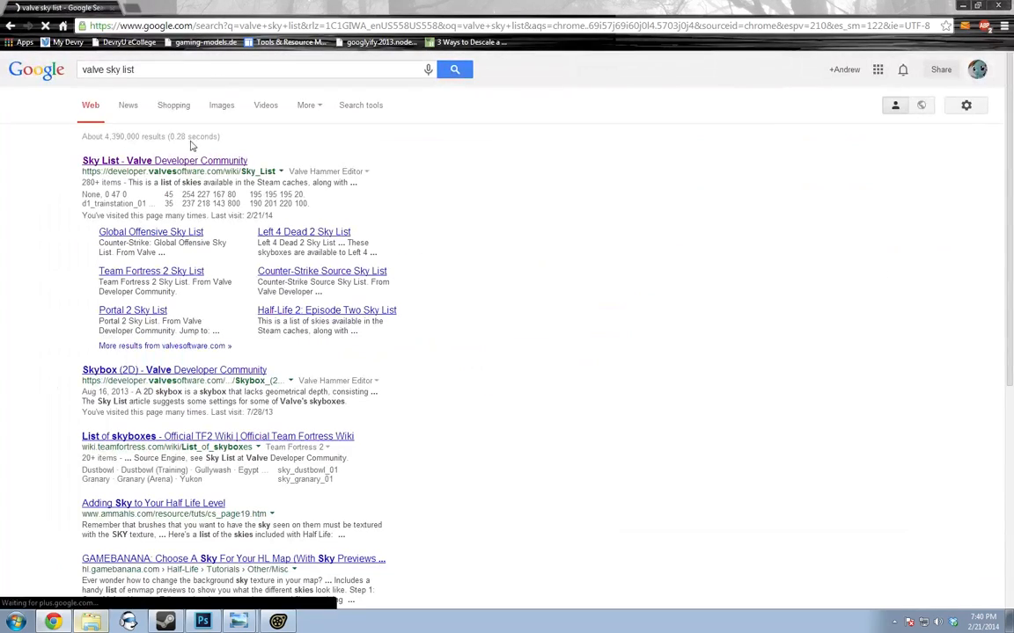
{"action": "left_click", "coordinate": [182, 160]}
Examine the skybox previews and names across the Sky List's game sections, from source materials.gcf to Left 4 Dead 2
{"action": "scroll", "coordinate": [475, 343], "scroll_direction": "down", "scroll_amount": 8}
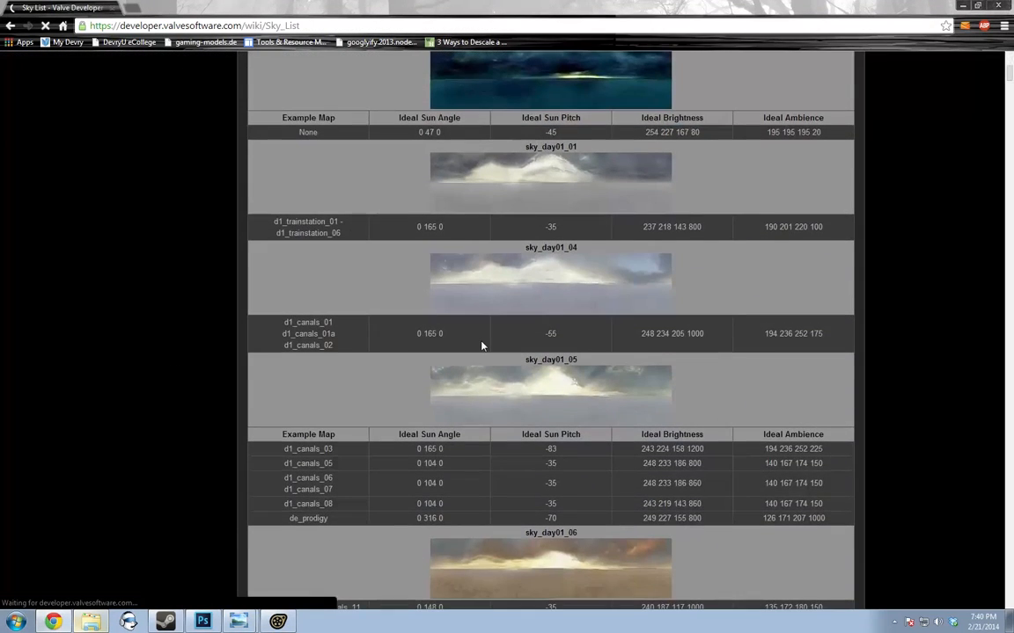
{"action": "scroll", "coordinate": [482, 346], "scroll_direction": "up", "scroll_amount": 3}
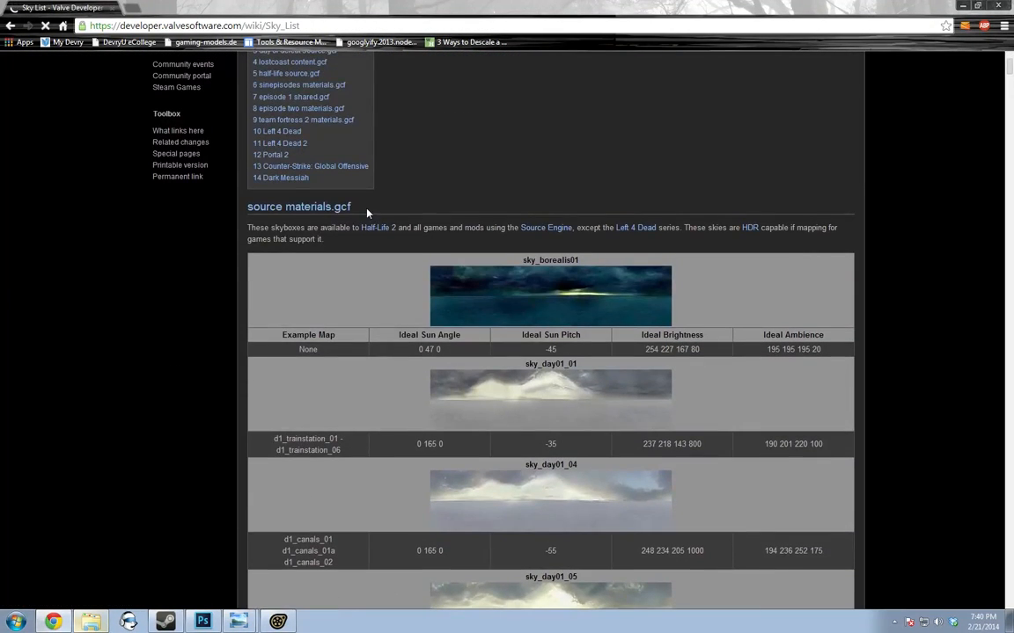
{"action": "scroll", "coordinate": [517, 335], "scroll_direction": "down", "scroll_amount": 20}
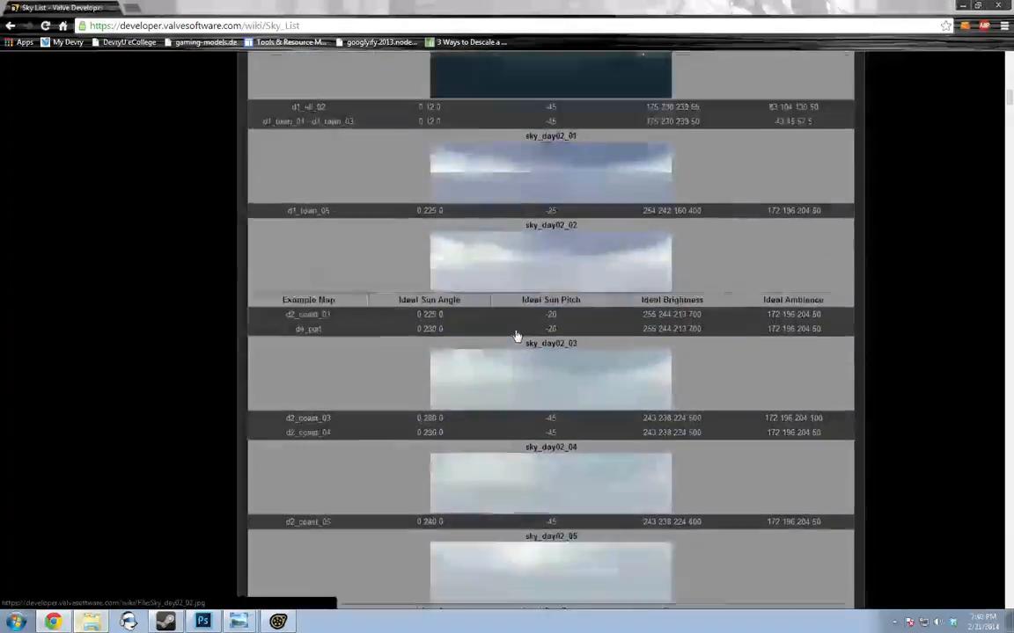
{"action": "scroll", "coordinate": [517, 335], "scroll_direction": "down", "scroll_amount": 20}
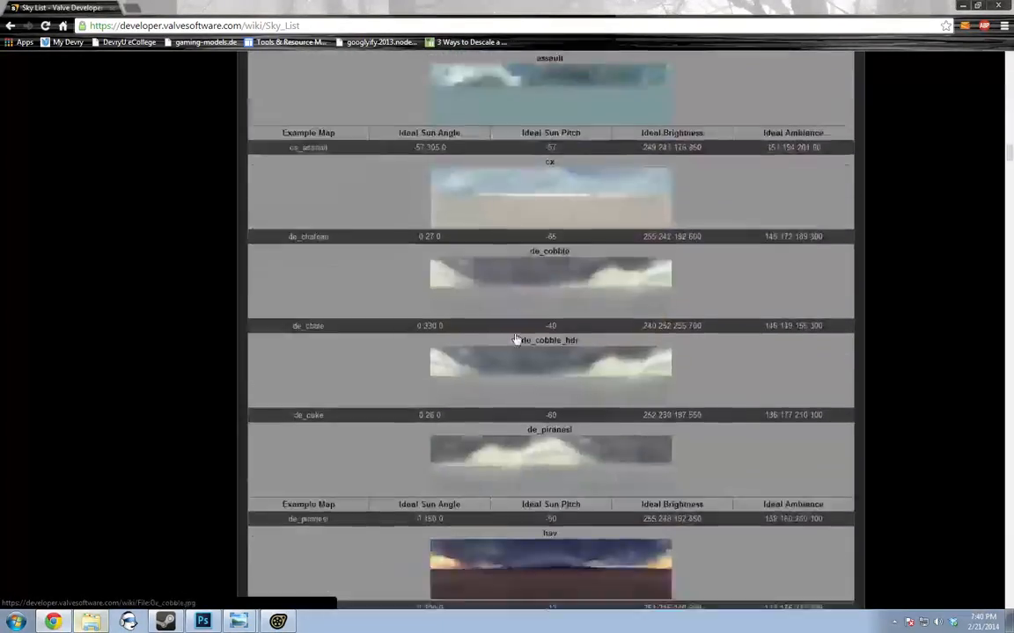
{"action": "scroll", "coordinate": [536, 344], "scroll_direction": "down", "scroll_amount": 15}
{"action": "scroll", "coordinate": [532, 344], "scroll_direction": "up", "scroll_amount": 2}
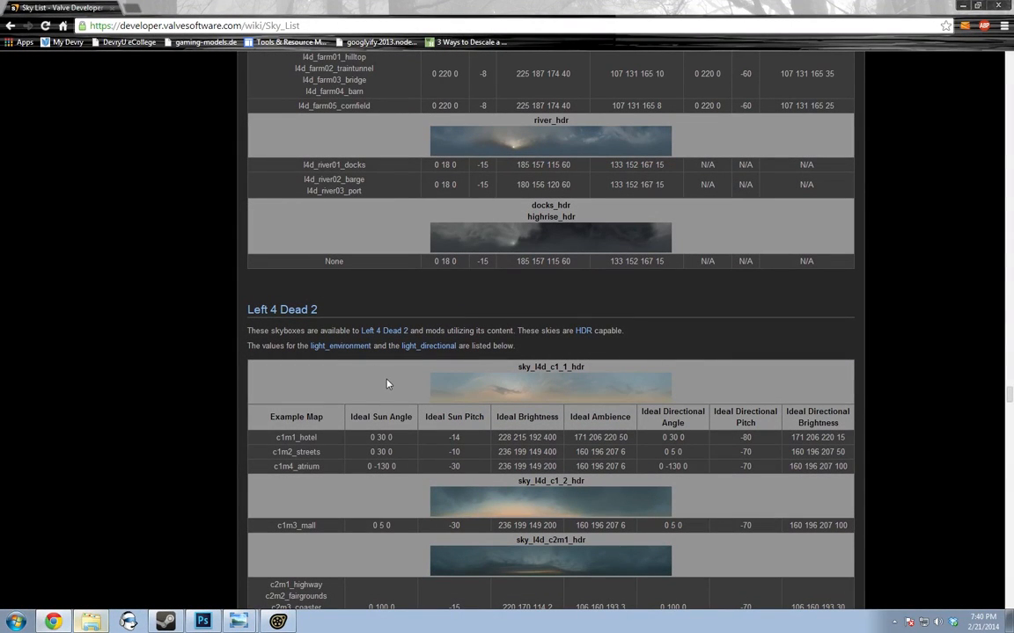
{"action": "scroll", "coordinate": [388, 384], "scroll_direction": "up", "scroll_amount": 20}
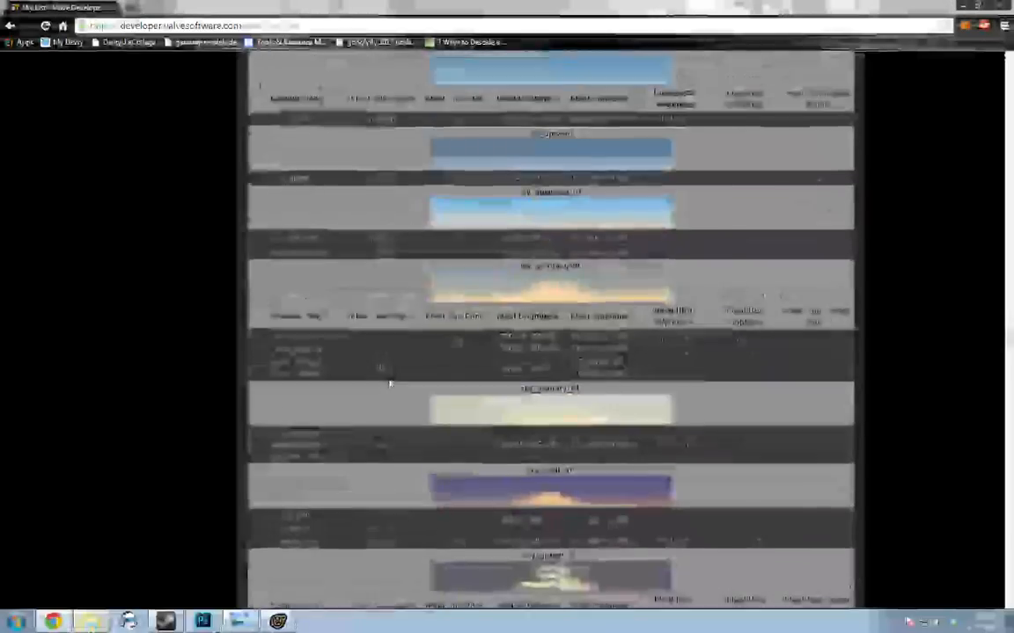
{"action": "scroll", "coordinate": [389, 384], "scroll_direction": "up", "scroll_amount": 20}
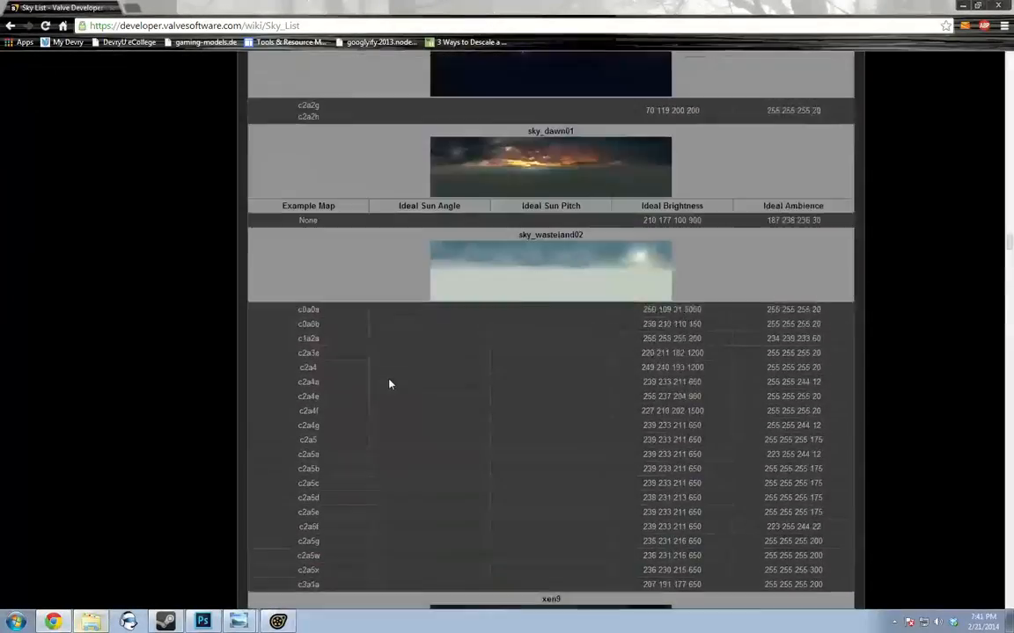
{"action": "scroll", "coordinate": [390, 384], "scroll_direction": "up", "scroll_amount": 5}
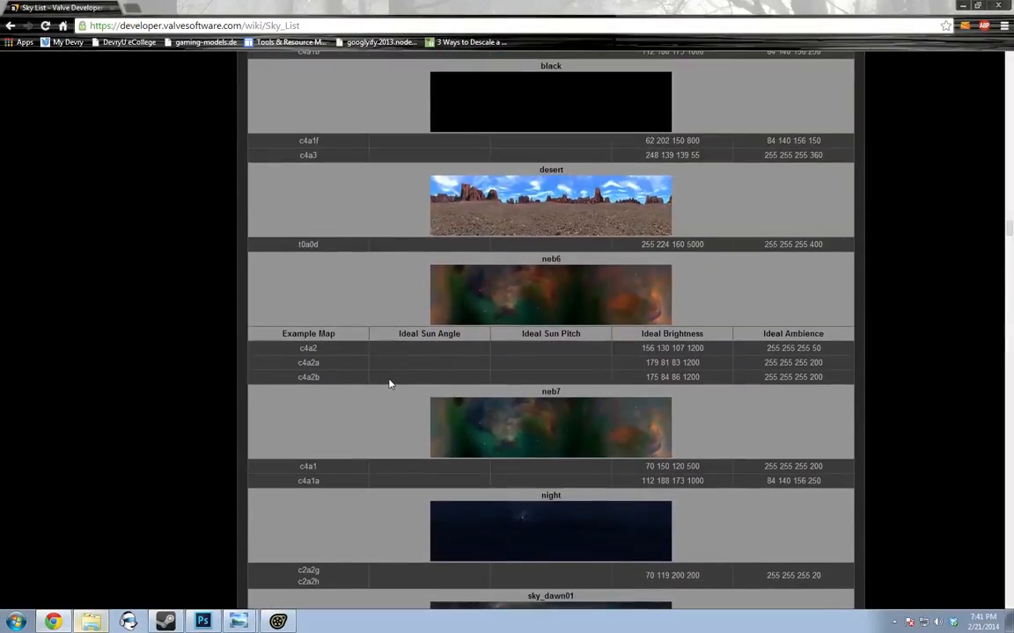
{"action": "scroll", "coordinate": [407, 429], "scroll_direction": "up", "scroll_amount": 3}
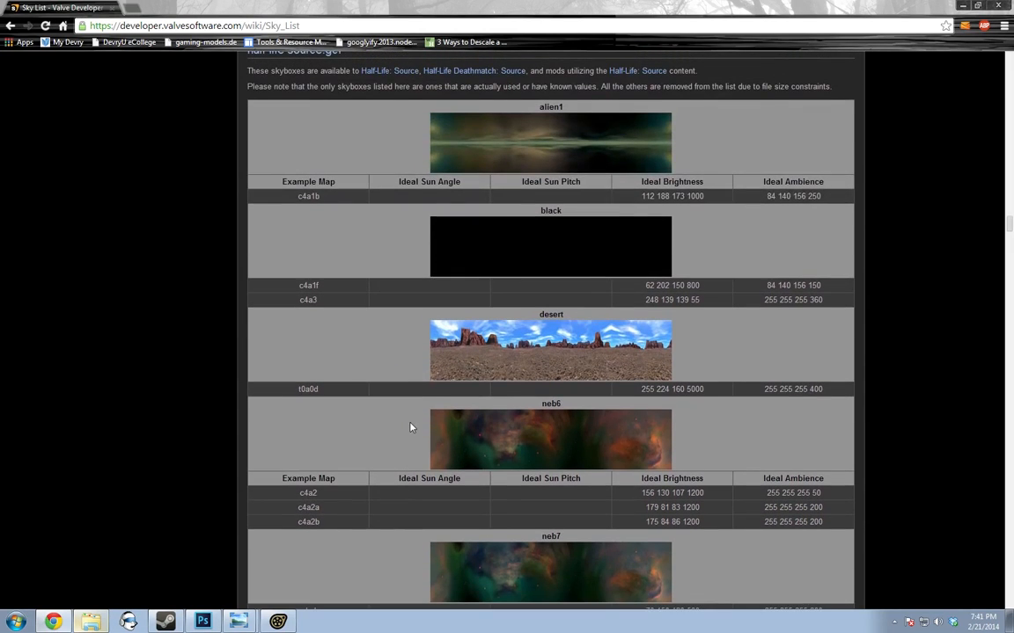
{"action": "scroll", "coordinate": [414, 427], "scroll_direction": "down", "scroll_amount": 6}
{"action": "scroll", "coordinate": [414, 424], "scroll_direction": "up", "scroll_amount": 6}
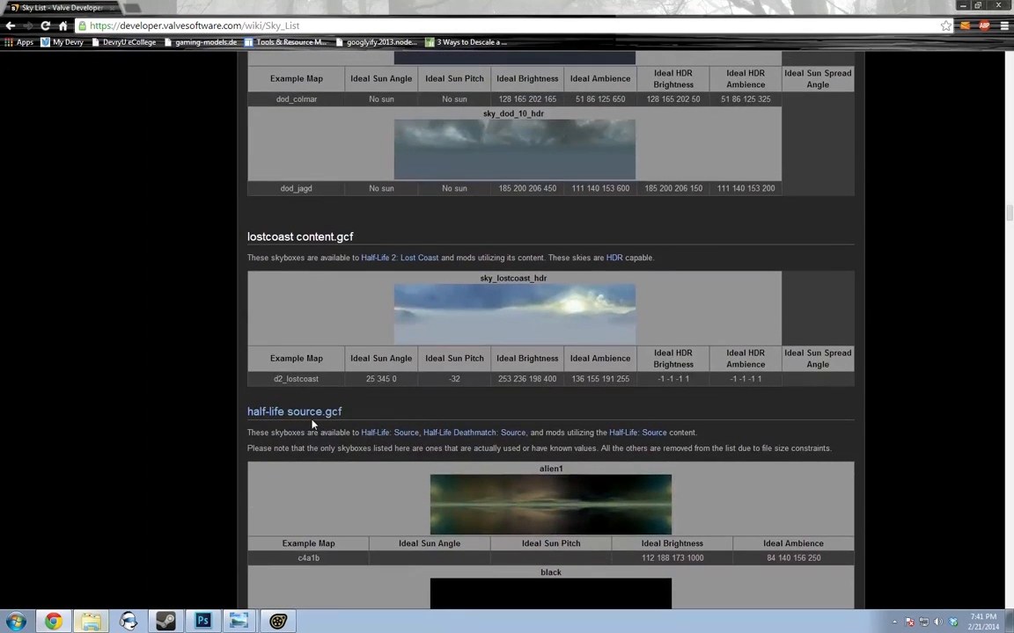
{"action": "scroll", "coordinate": [315, 418], "scroll_direction": "down", "scroll_amount": 3}
{"action": "scroll", "coordinate": [318, 413], "scroll_direction": "up", "scroll_amount": 10}
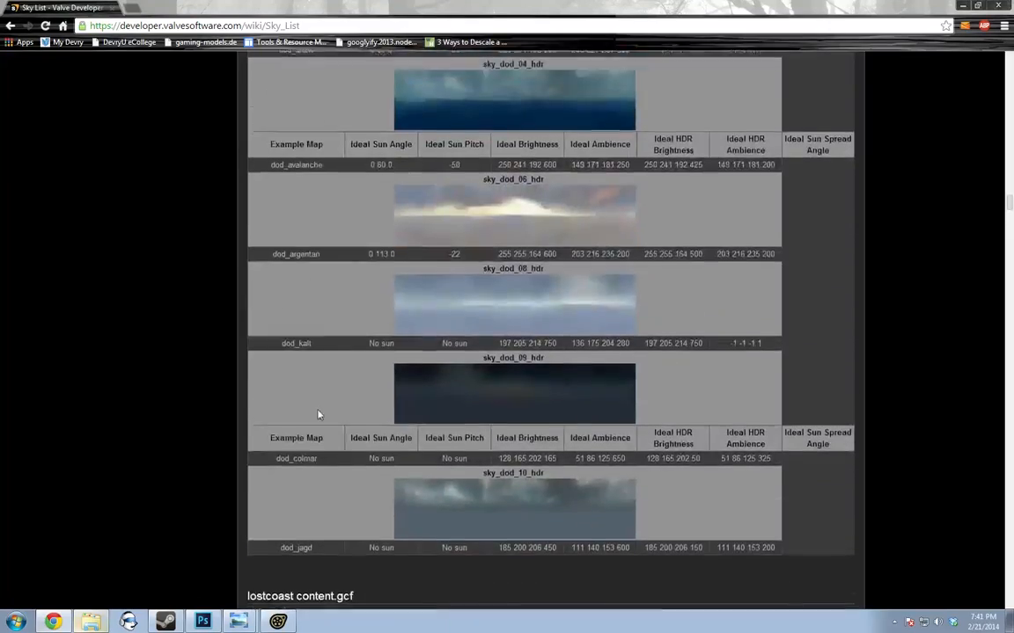
{"action": "scroll", "coordinate": [321, 413], "scroll_direction": "up", "scroll_amount": 15}
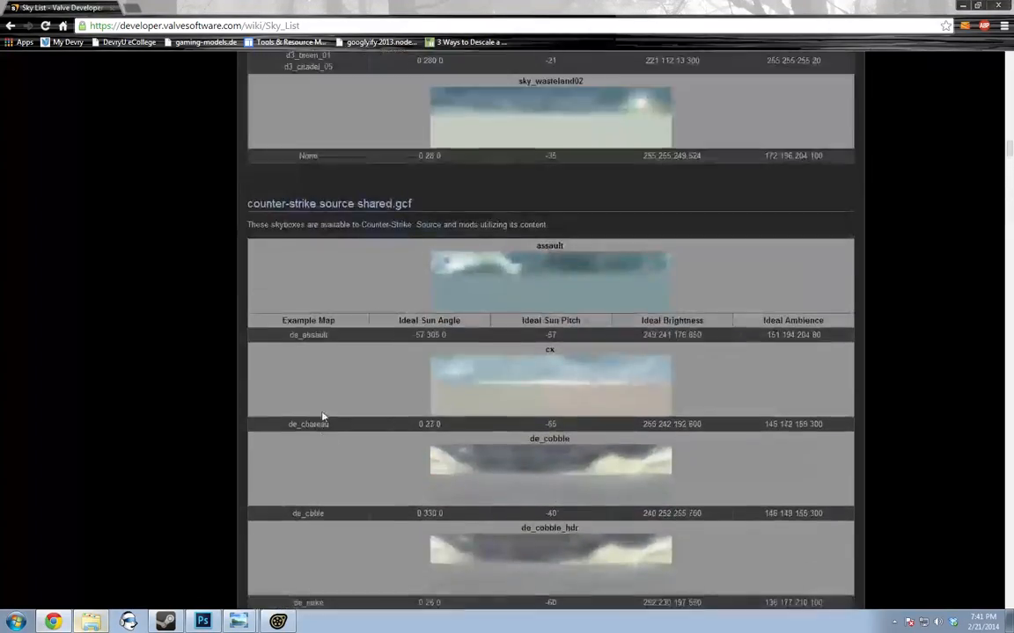
{"action": "scroll", "coordinate": [322, 416], "scroll_direction": "up", "scroll_amount": 15}
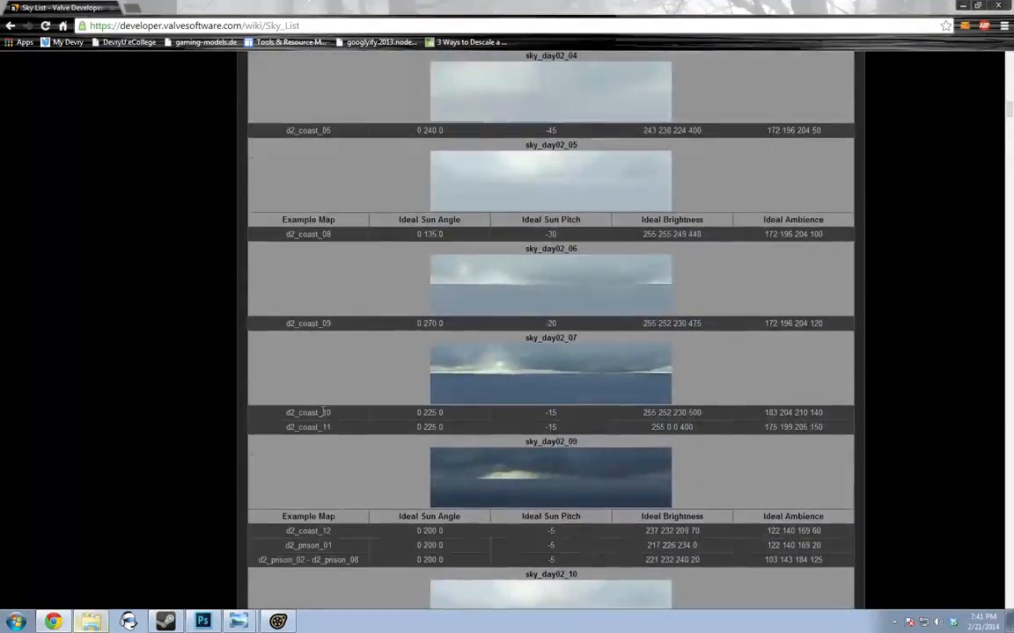
{"action": "scroll", "coordinate": [322, 416], "scroll_direction": "up", "scroll_amount": 6}
{"action": "scroll", "coordinate": [322, 416], "scroll_direction": "down", "scroll_amount": 2}
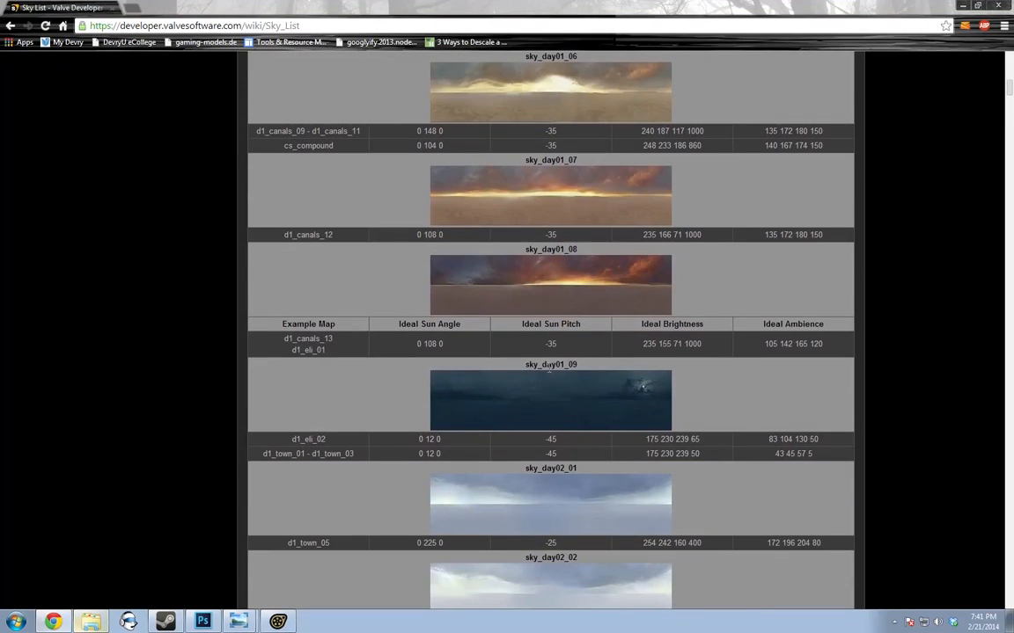
Copy the skybox name sky_day01_09, switch to Source Filmmaker, and run sv_skyname sky_day01_09 in the widened console
{"action": "double_click", "coordinate": [564, 365]}
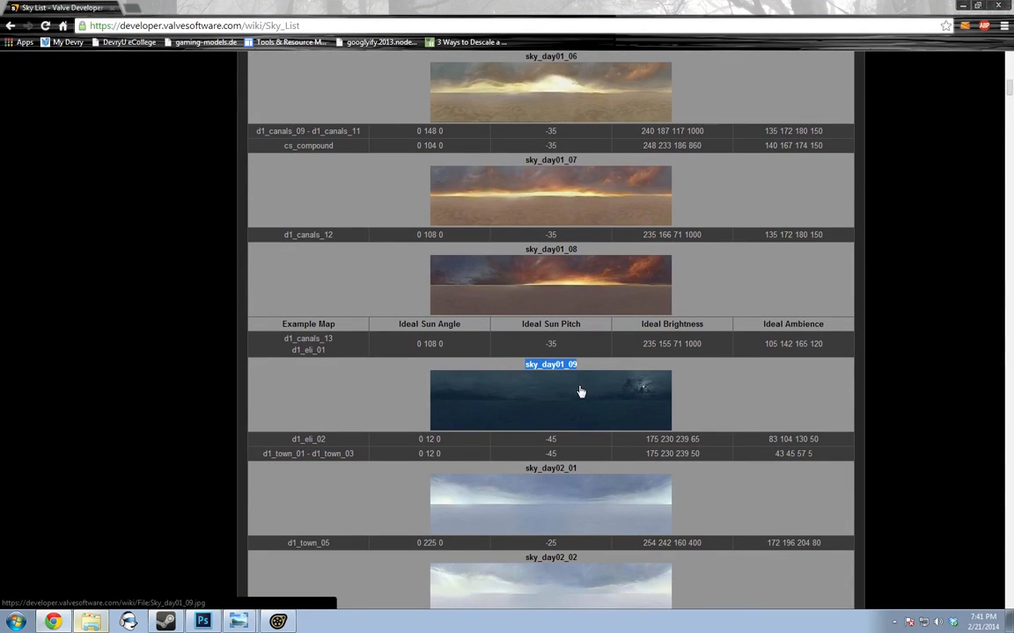
{"action": "key", "text": "alt+Tab"}
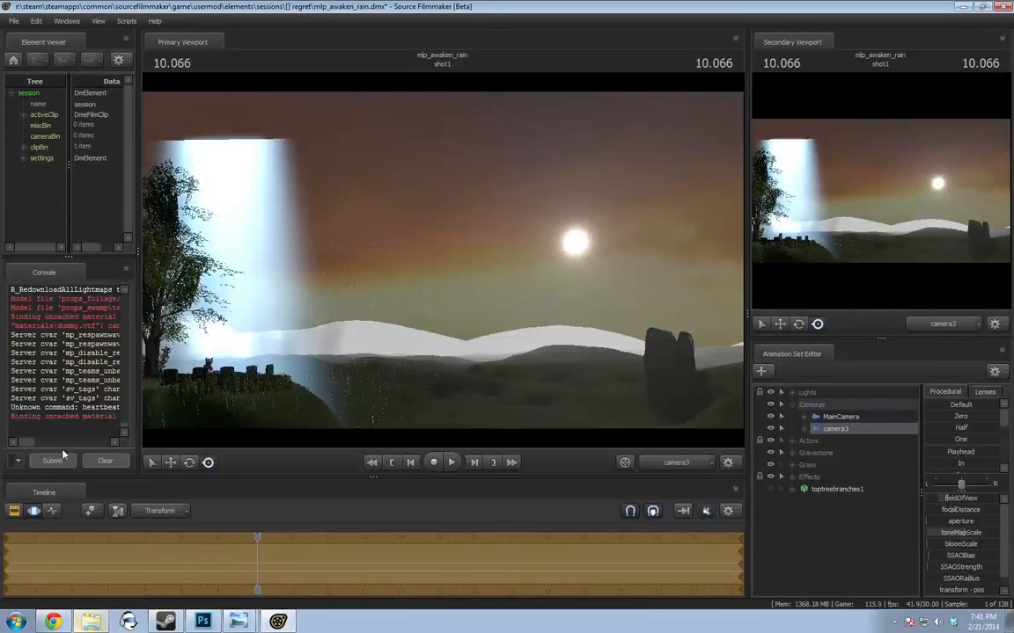
{"action": "left_click_drag", "start_coordinate": [135, 408], "coordinate": [268, 400]}
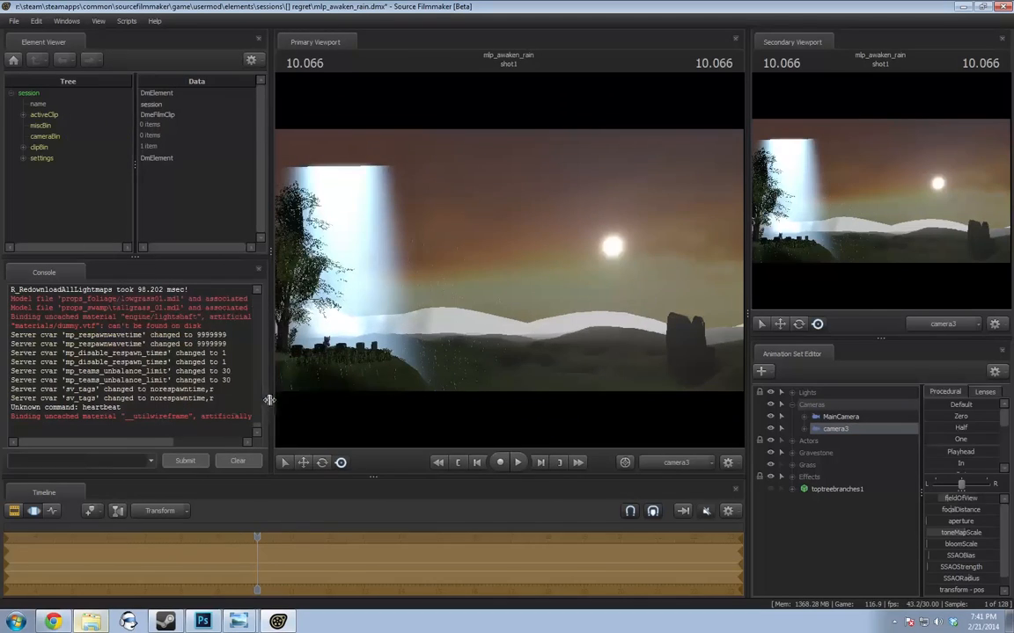
{"action": "left_click", "coordinate": [91, 462]}
{"action": "type", "text": "sv_skyname sky_day01_09"}
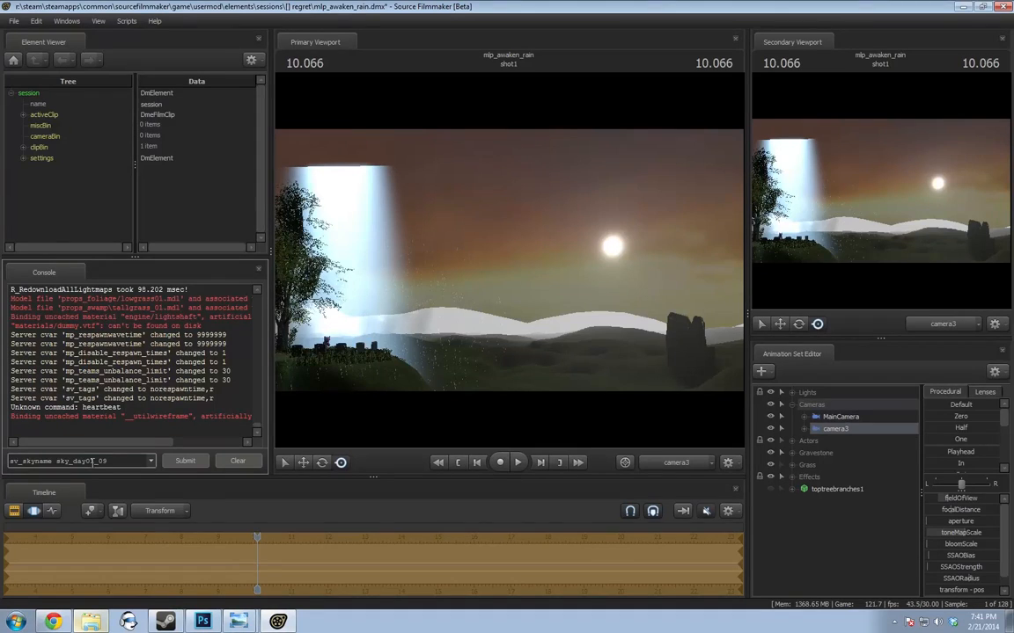
{"action": "key", "text": "Return"}
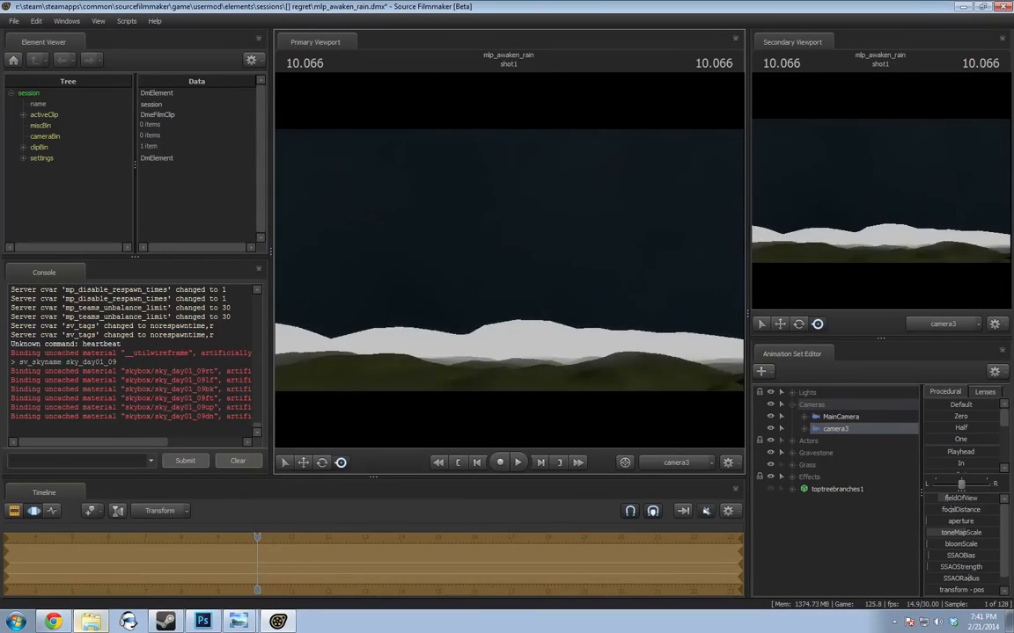
Narrow the Console and Element Viewer, and turn camera3 around the landscape towards the moon in the new sky
{"action": "left_click_drag", "start_coordinate": [509, 264], "coordinate": [616, 299]}
{"action": "left_click_drag", "start_coordinate": [484, 289], "coordinate": [675, 263]}
{"action": "left_click_drag", "start_coordinate": [269, 322], "coordinate": [89, 345]}
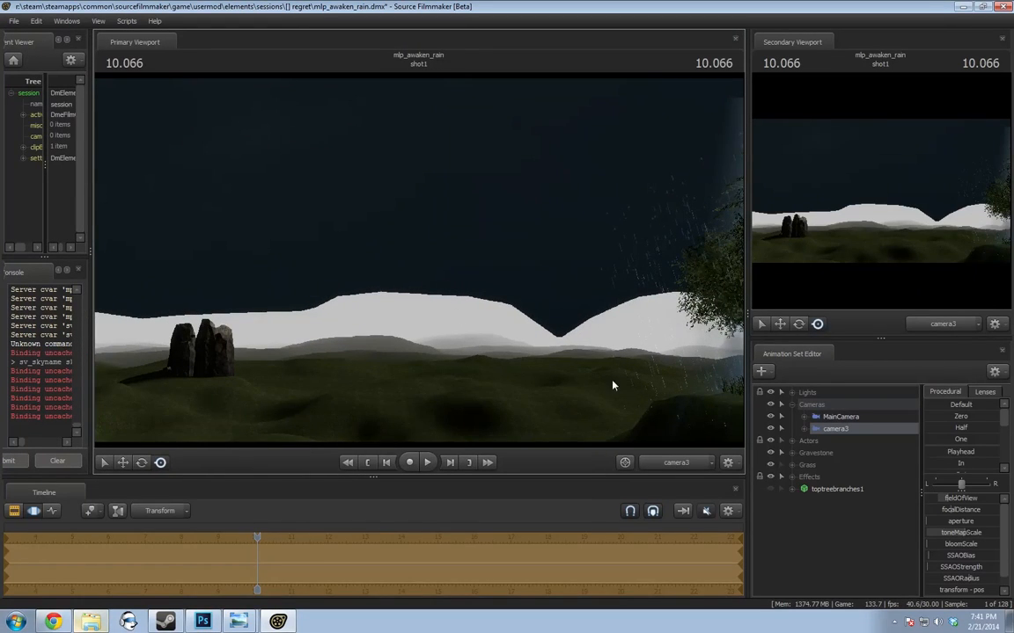
{"action": "left_click_drag", "start_coordinate": [613, 385], "coordinate": [759, 385]}
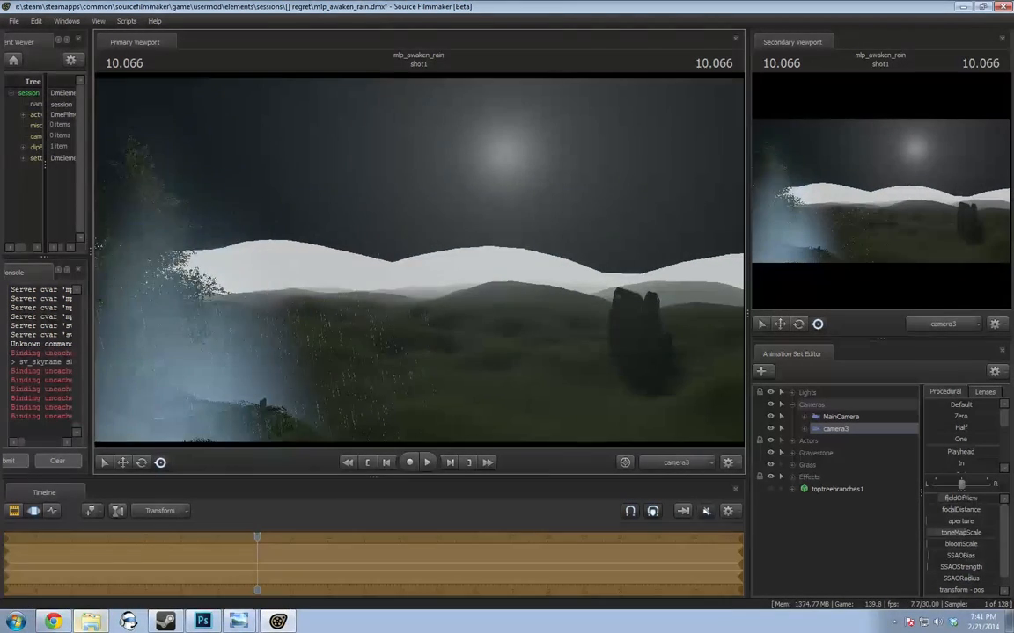
Show MainCamera in the primary viewport and move the playhead to 19.333, where the pony stands by the tree
{"action": "left_click", "coordinate": [678, 463]}
{"action": "left_click", "coordinate": [683, 463]}
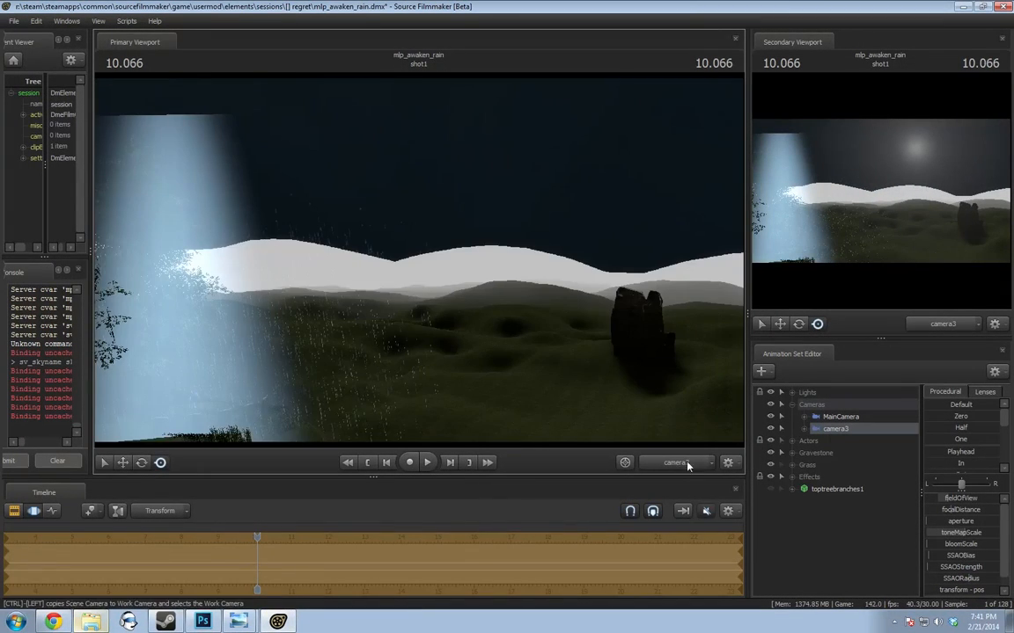
{"action": "left_click_drag", "start_coordinate": [837, 418], "coordinate": [506, 305]}
{"action": "mouse_move", "coordinate": [505, 305]}
{"action": "left_mouse_down"}
{"action": "mouse_move", "coordinate": [473, 314]}
{"action": "mouse_move", "coordinate": [500, 323]}
{"action": "left_mouse_up"}
{"action": "left_click_drag", "start_coordinate": [255, 539], "coordinate": [188, 539]}
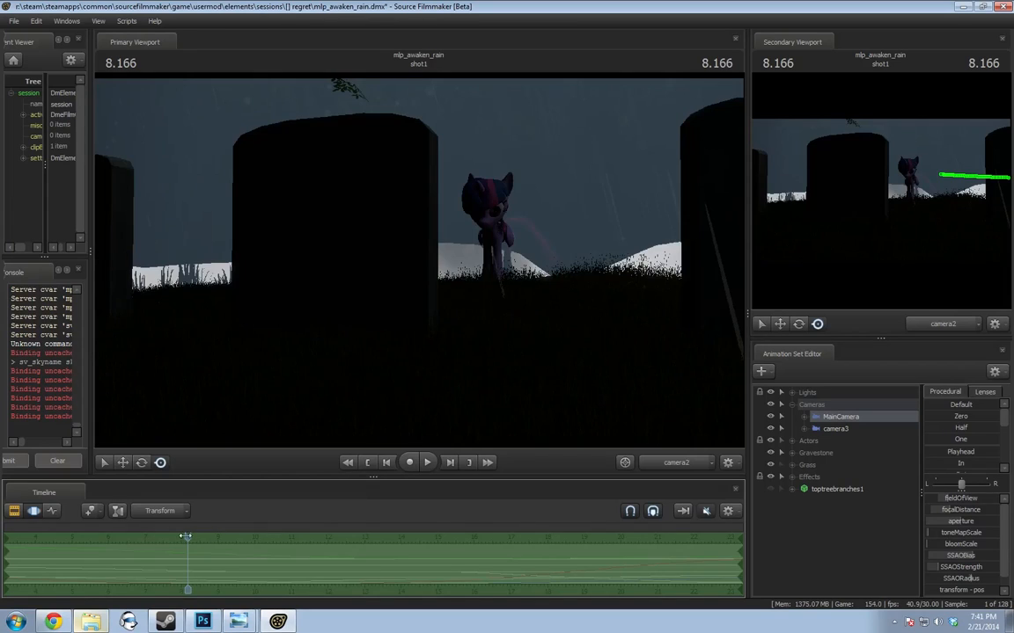
{"action": "left_click_drag", "start_coordinate": [186, 536], "coordinate": [597, 546]}
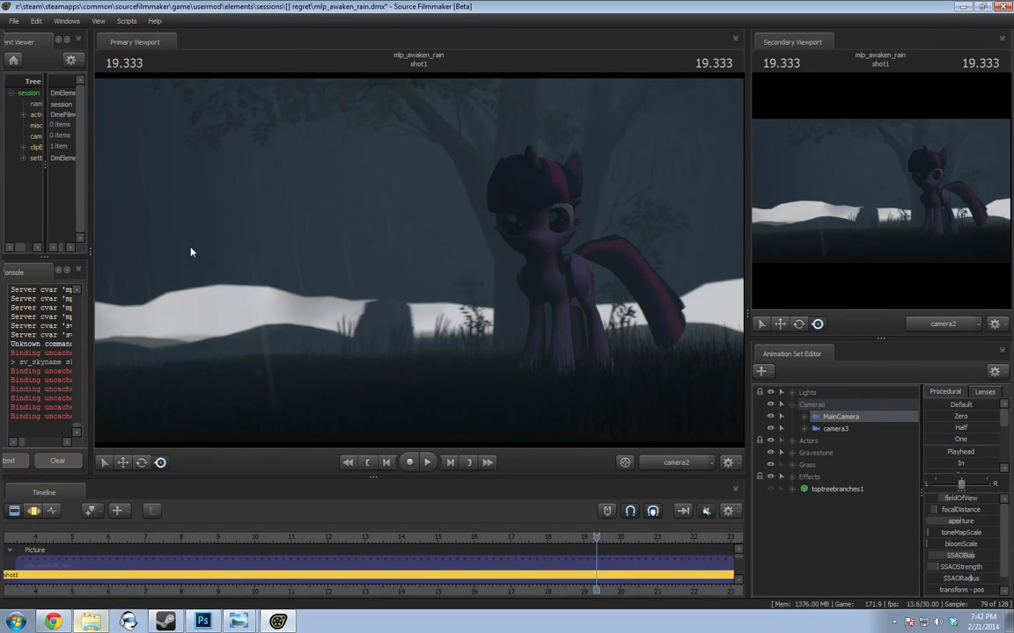
Teleport the game player to the camera's position and check that spot in the in-game view
{"action": "left_click", "coordinate": [14, 21]}
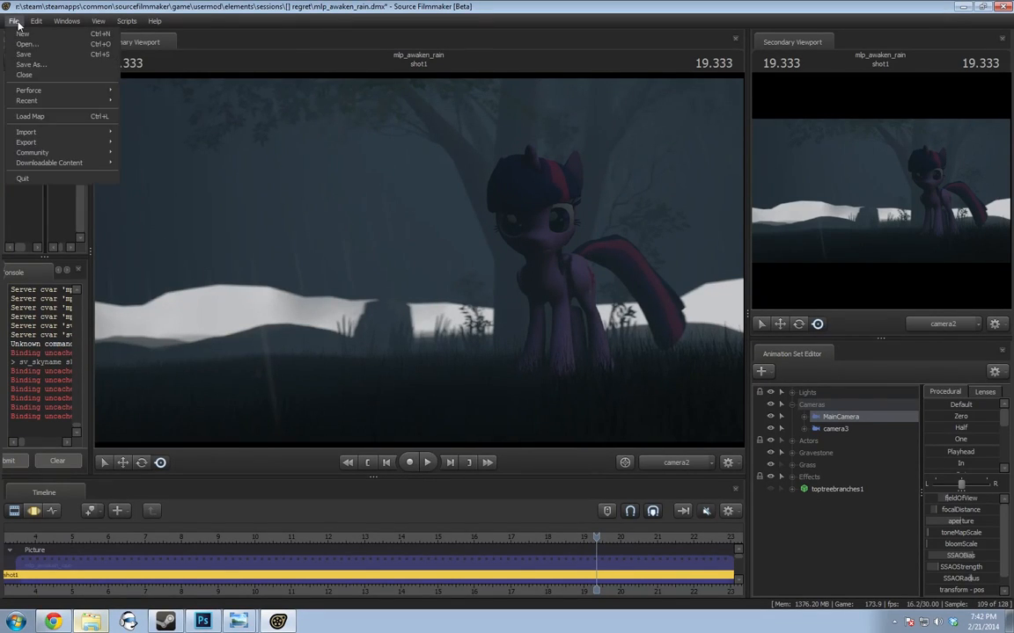
{"action": "left_click", "coordinate": [13, 20]}
{"action": "key", "text": "F11"}
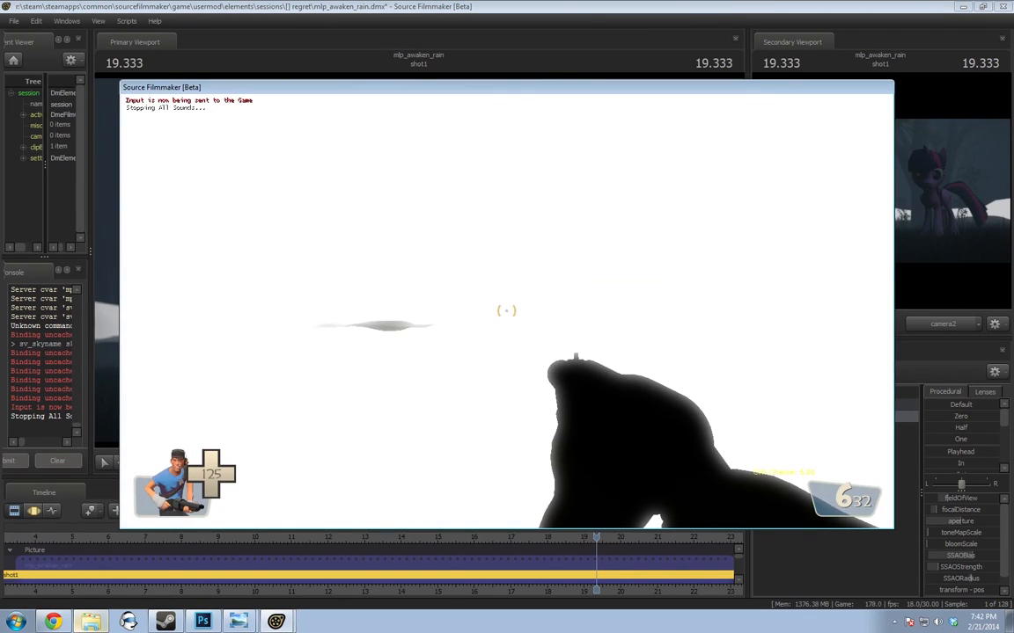
{"action": "key", "text": "F11"}
{"action": "right_click", "coordinate": [504, 315]}
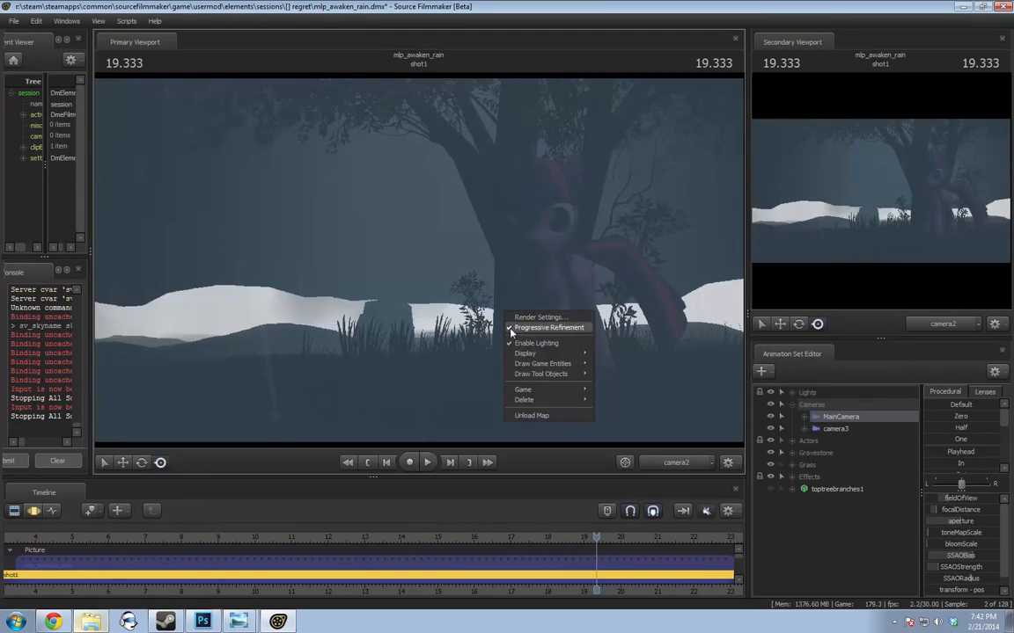
{"action": "mouse_move", "coordinate": [528, 365]}
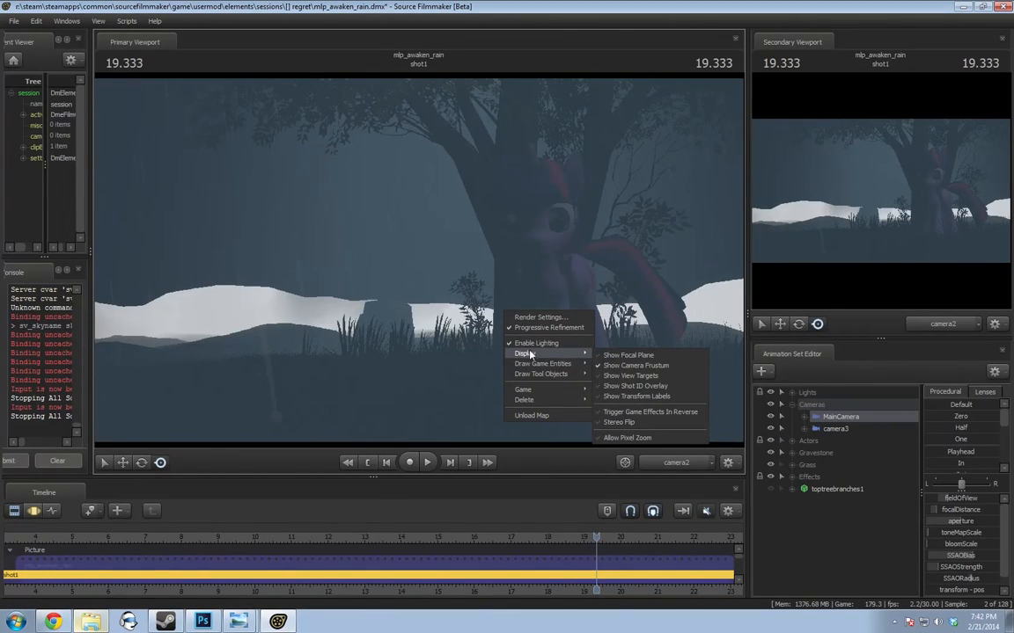
{"action": "mouse_move", "coordinate": [539, 396]}
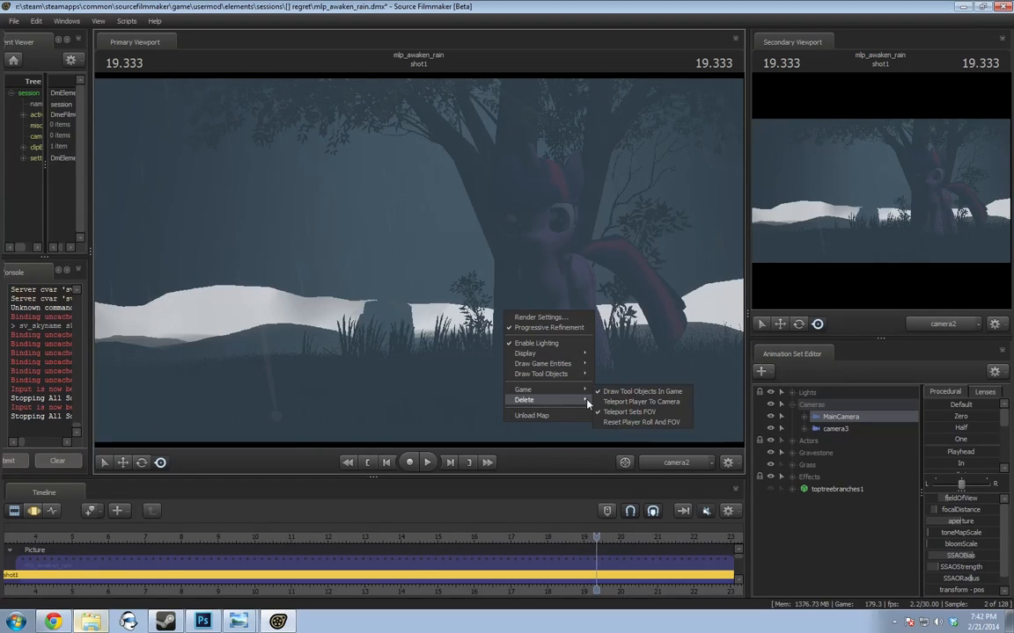
{"action": "left_click", "coordinate": [625, 402]}
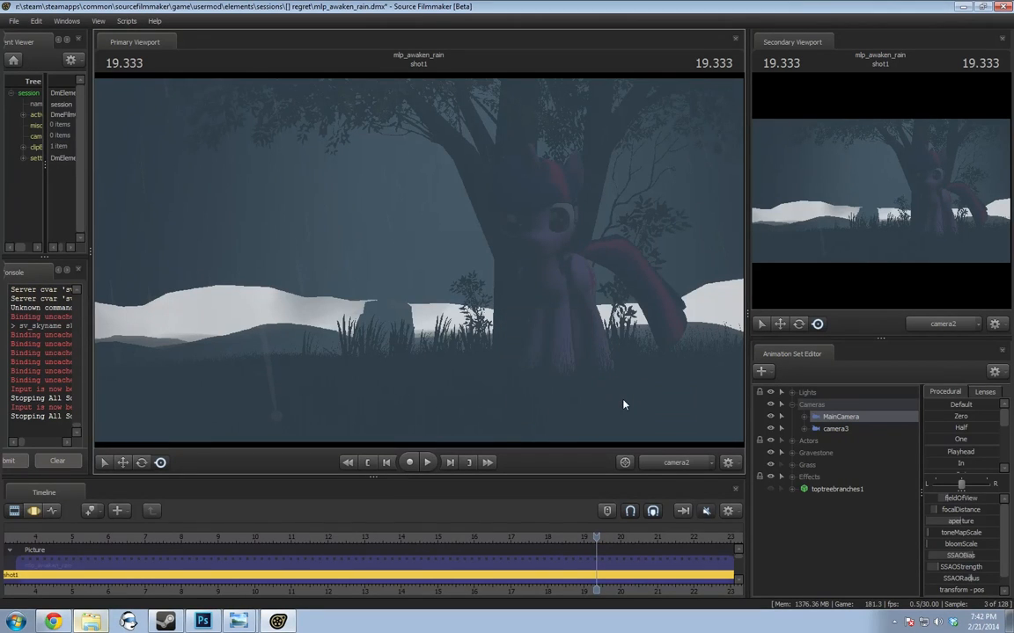
{"action": "key", "text": "Tab"}
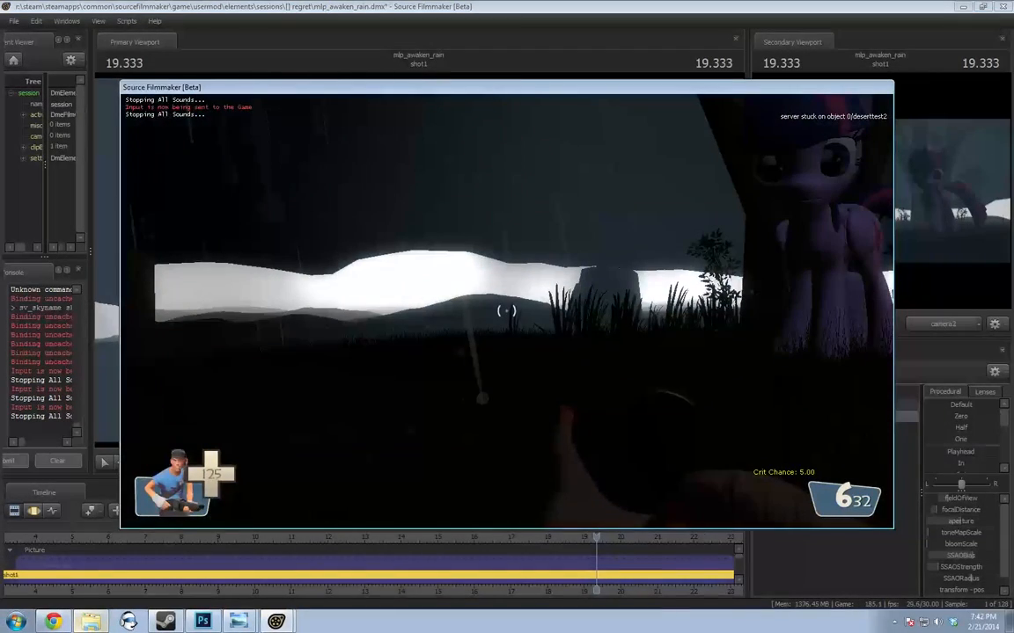
{"action": "key", "text": "Tab"}
Move the work camera above the pony, teleport the player to it, and enter the game view
{"action": "right_click", "coordinate": [538, 378]}
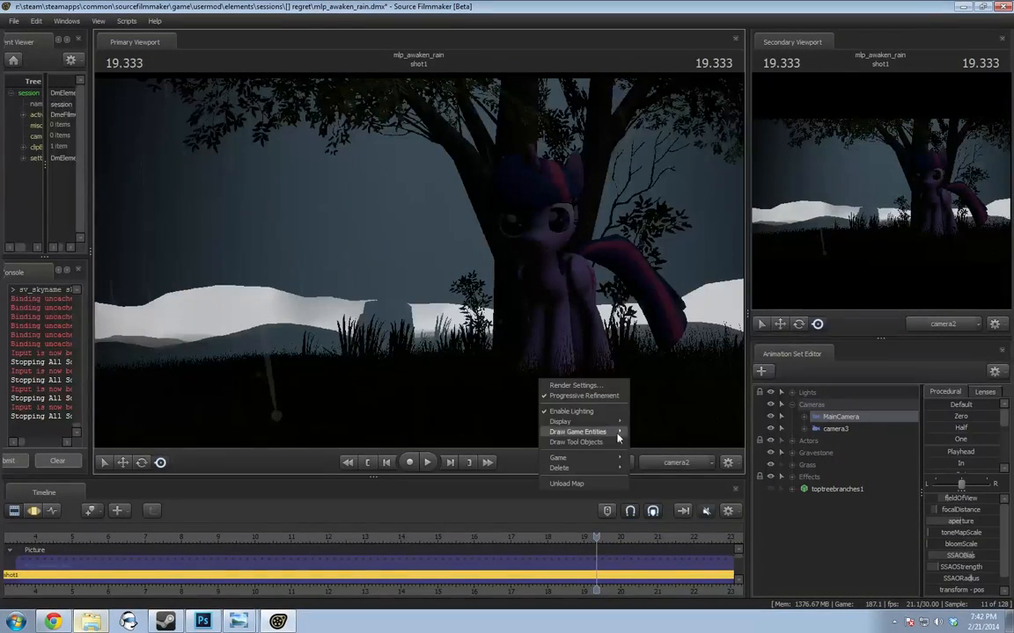
{"action": "left_click", "coordinate": [681, 466]}
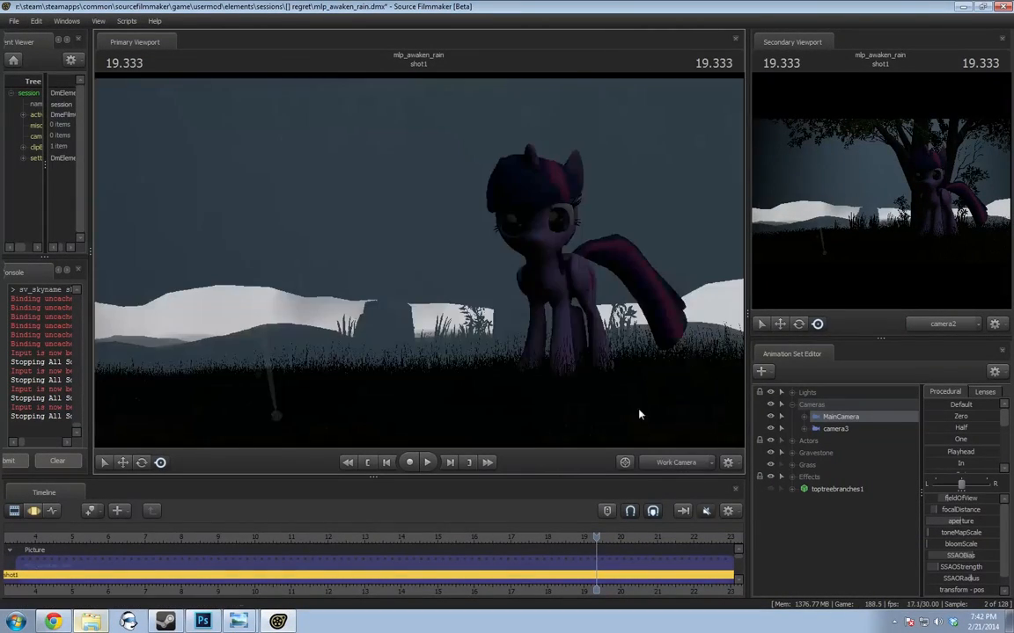
{"action": "left_click_drag", "start_coordinate": [640, 414], "coordinate": [435, 319]}
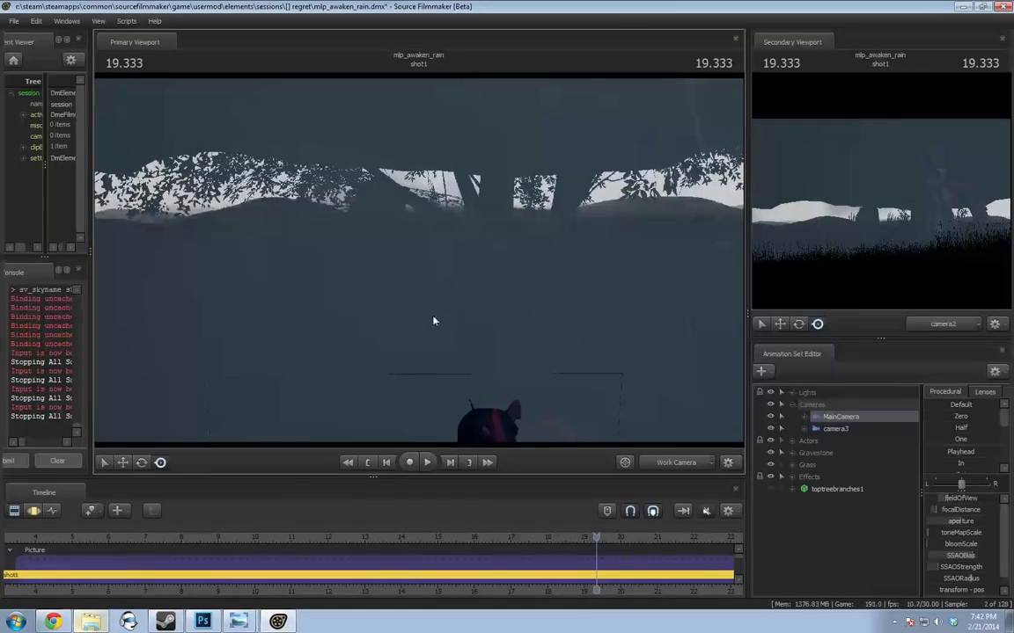
{"action": "right_click", "coordinate": [435, 320]}
{"action": "mouse_move", "coordinate": [467, 395]}
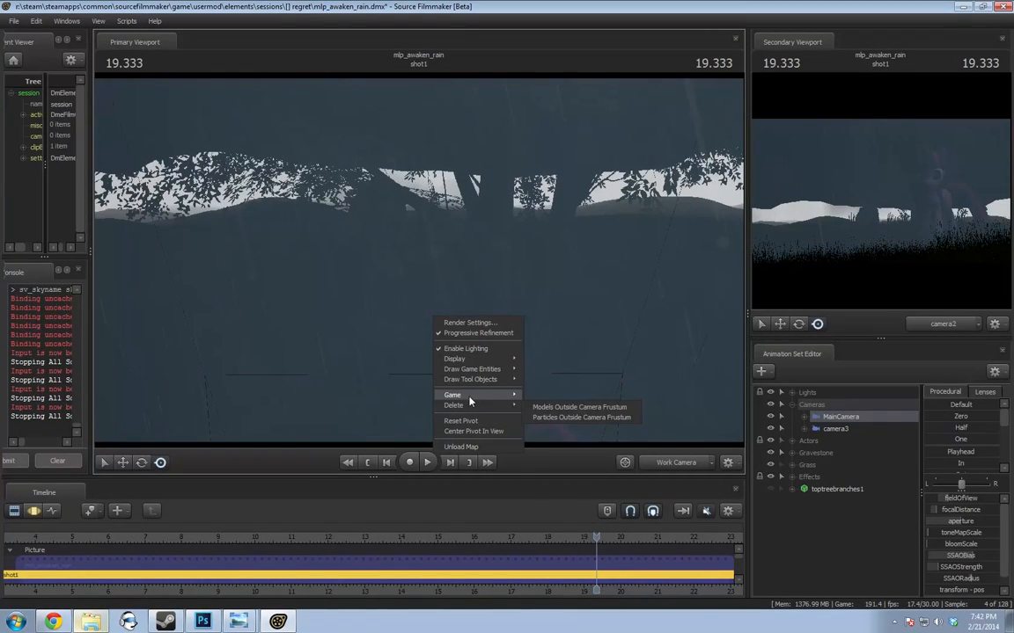
{"action": "left_click", "coordinate": [574, 406]}
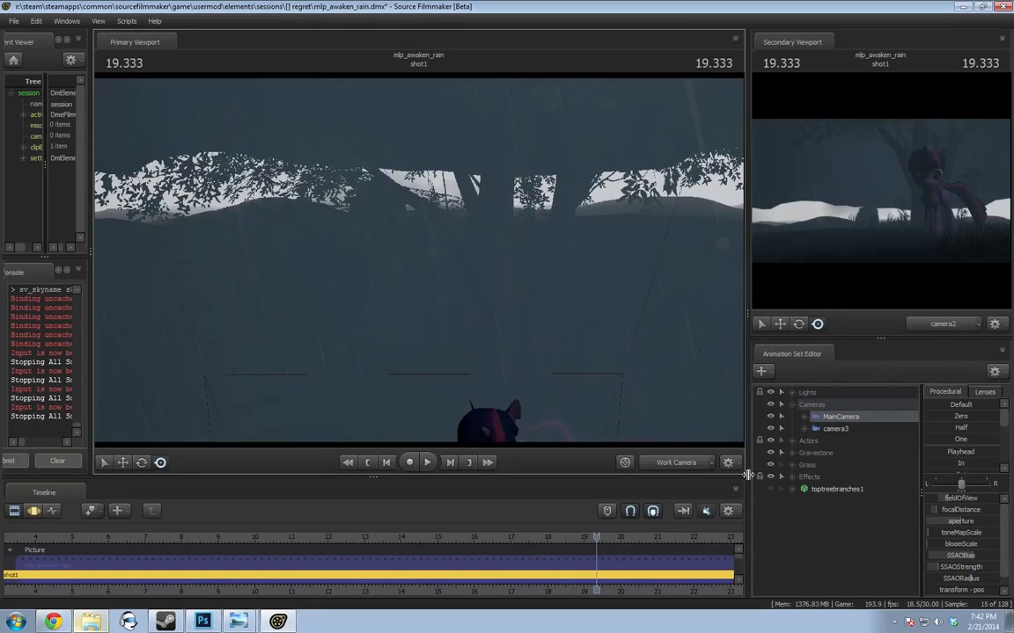
{"action": "left_click", "coordinate": [673, 466]}
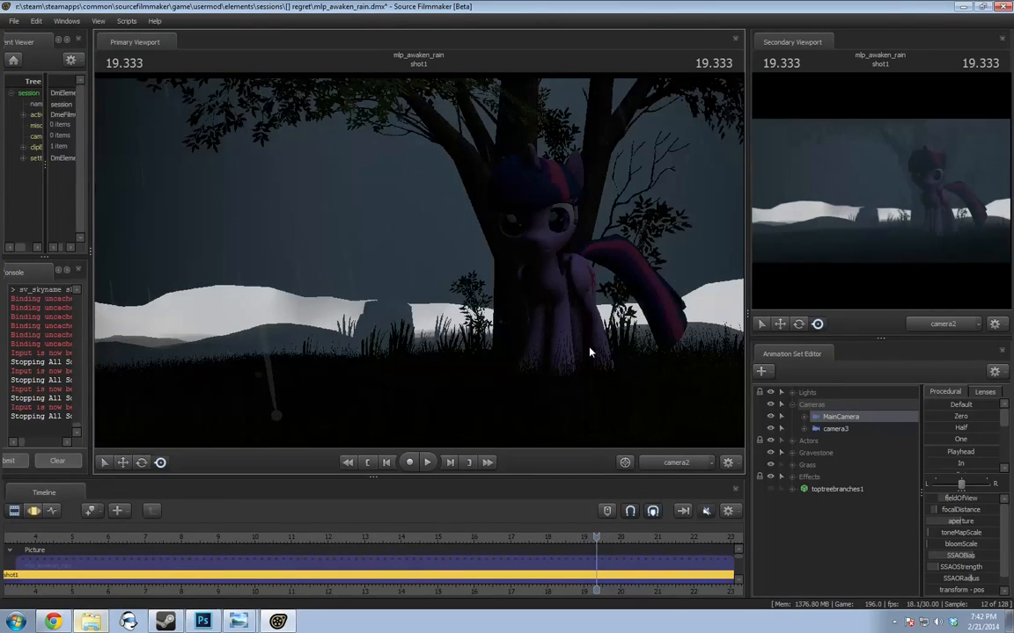
{"action": "key", "text": "F11"}
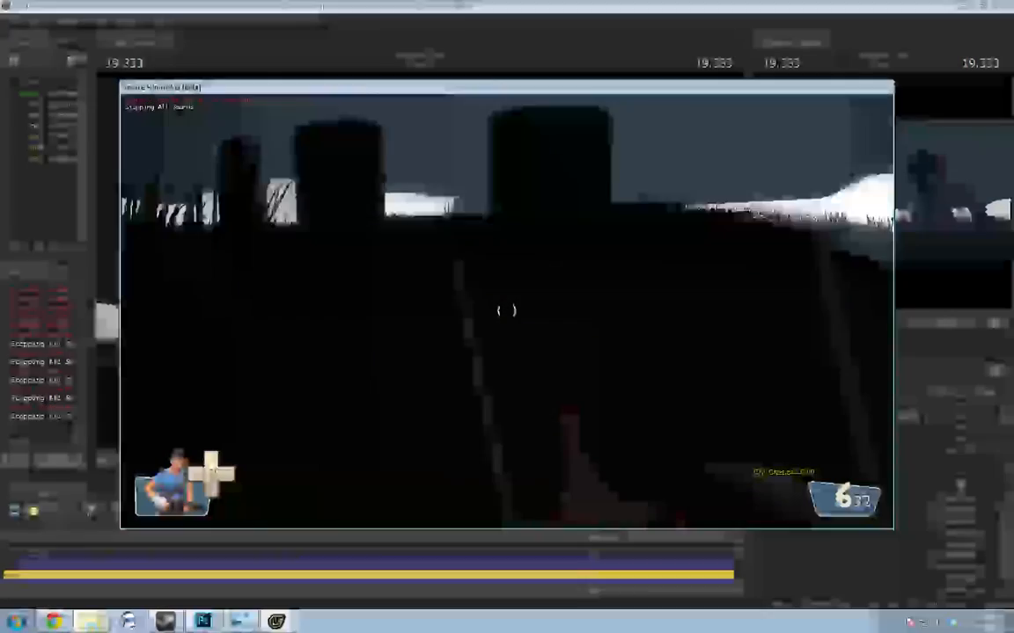
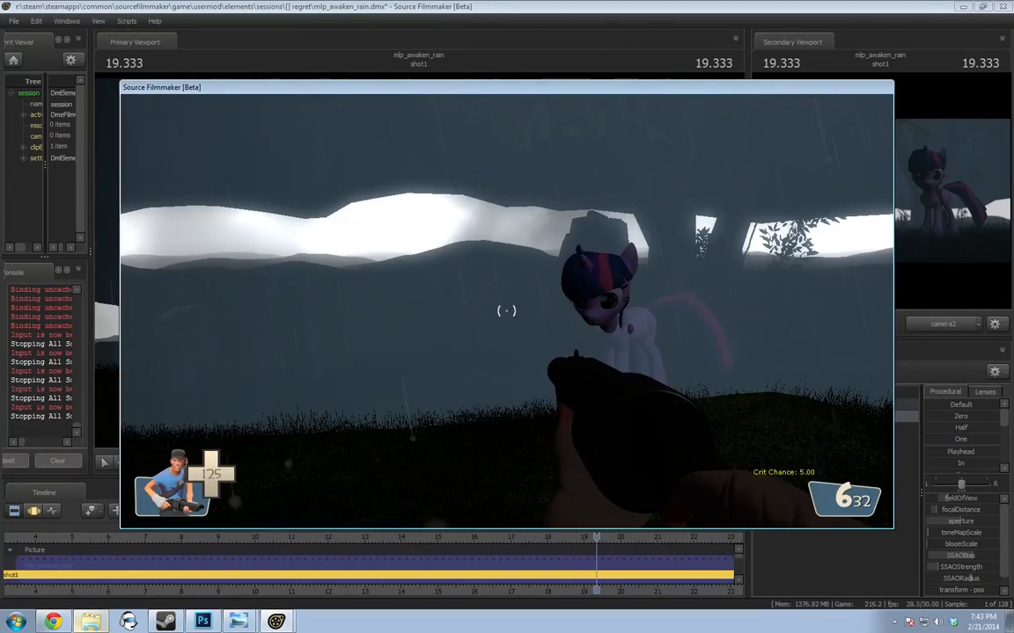
Open the Fog Panel by running fogui in the in-game console, and enable Fog Override
{"action": "key", "text": "grave"}
{"action": "type", "text": "fo"}
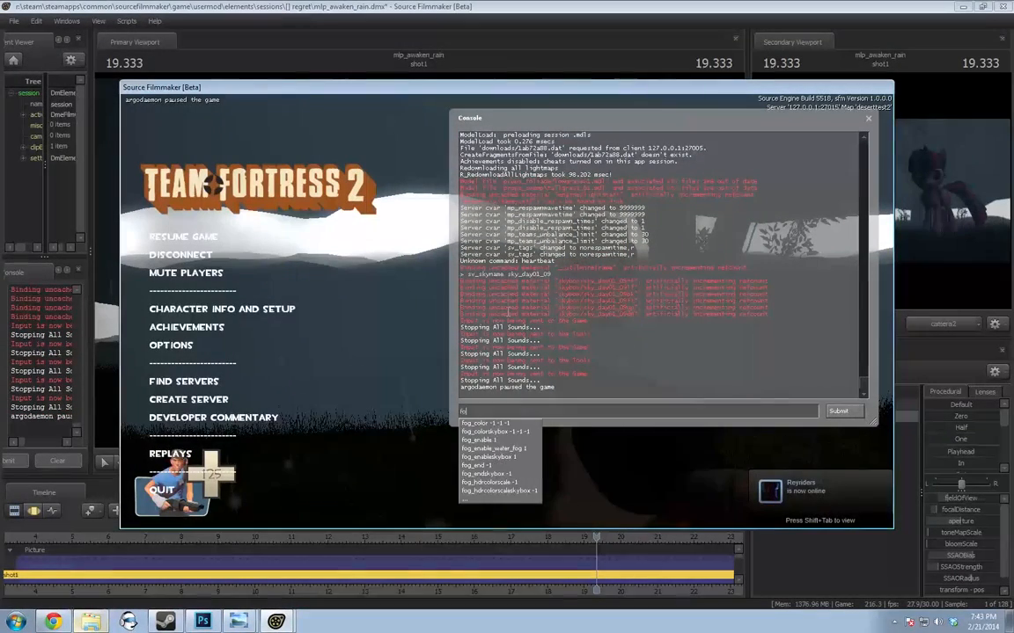
{"action": "type", "text": "gui"}
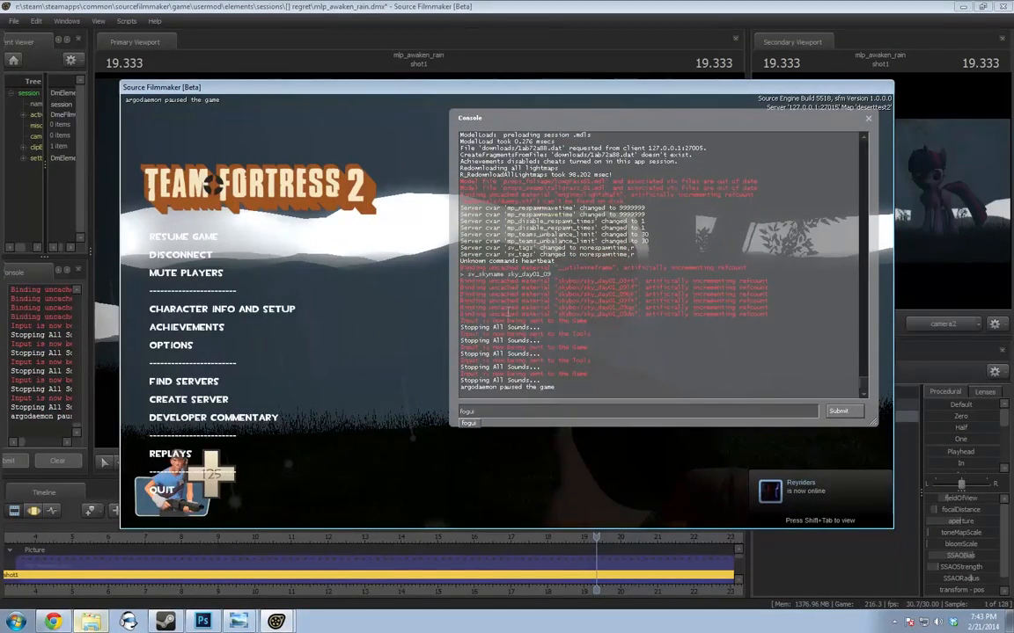
{"action": "key", "text": "Return"}
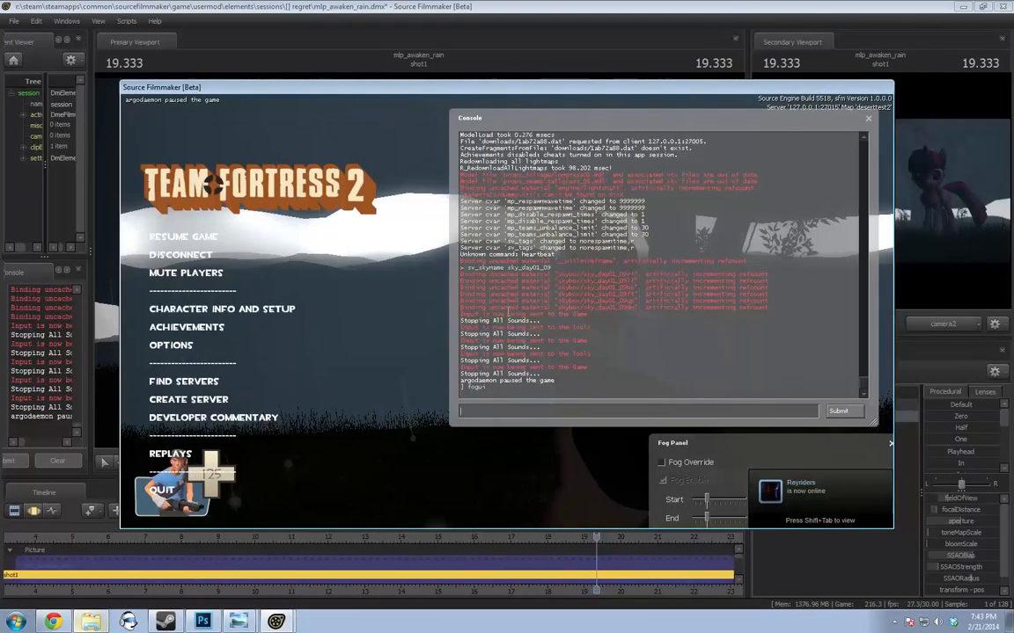
{"action": "key", "text": "grave"}
{"action": "left_click_drag", "start_coordinate": [717, 447], "coordinate": [339, 299]}
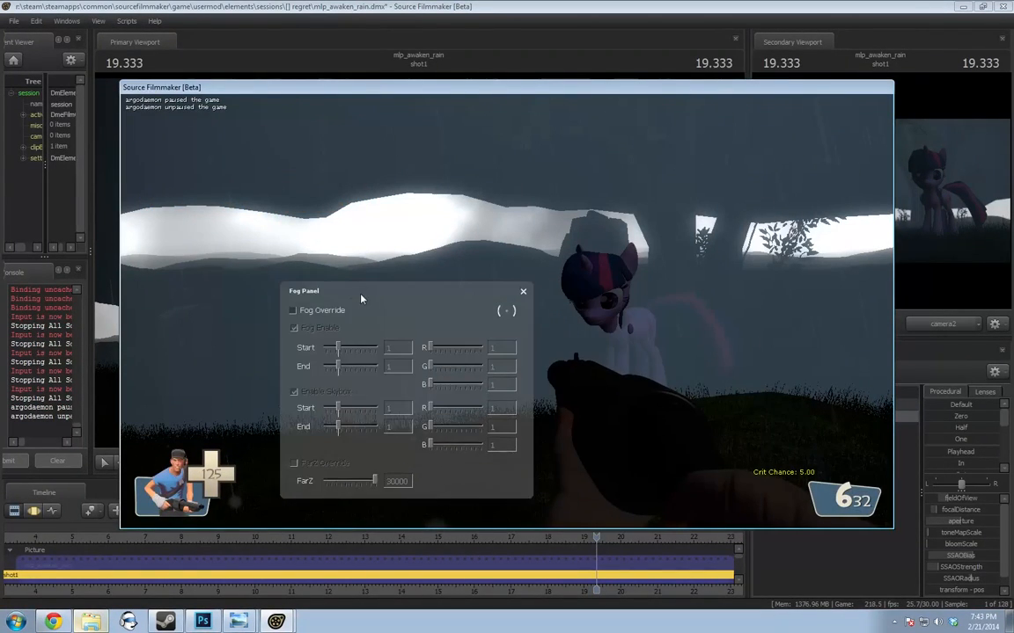
{"action": "left_click", "coordinate": [282, 315]}
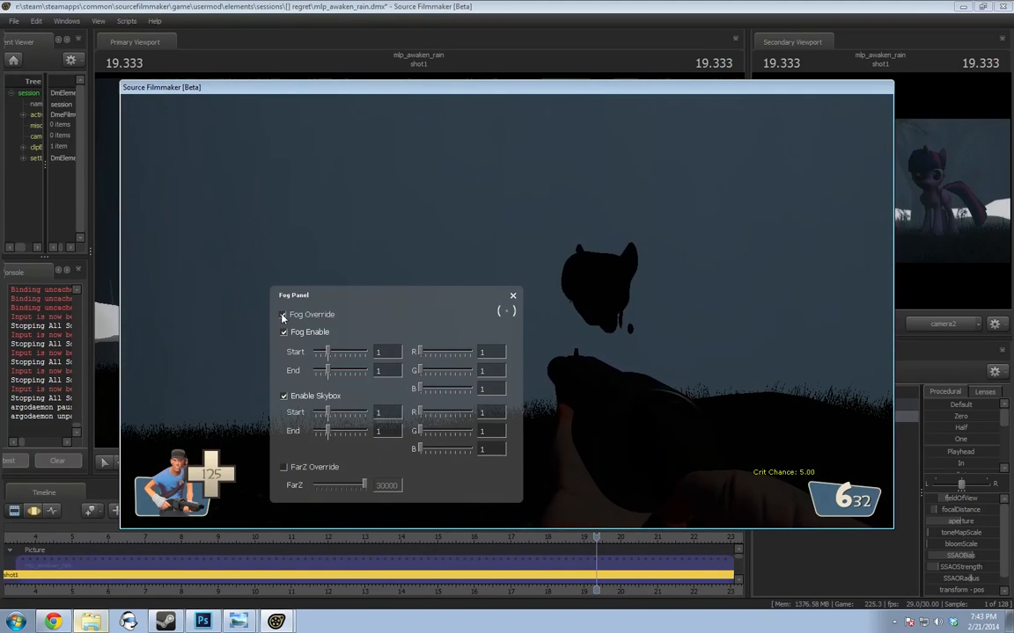
{"action": "left_click_drag", "start_coordinate": [378, 294], "coordinate": [737, 249]}
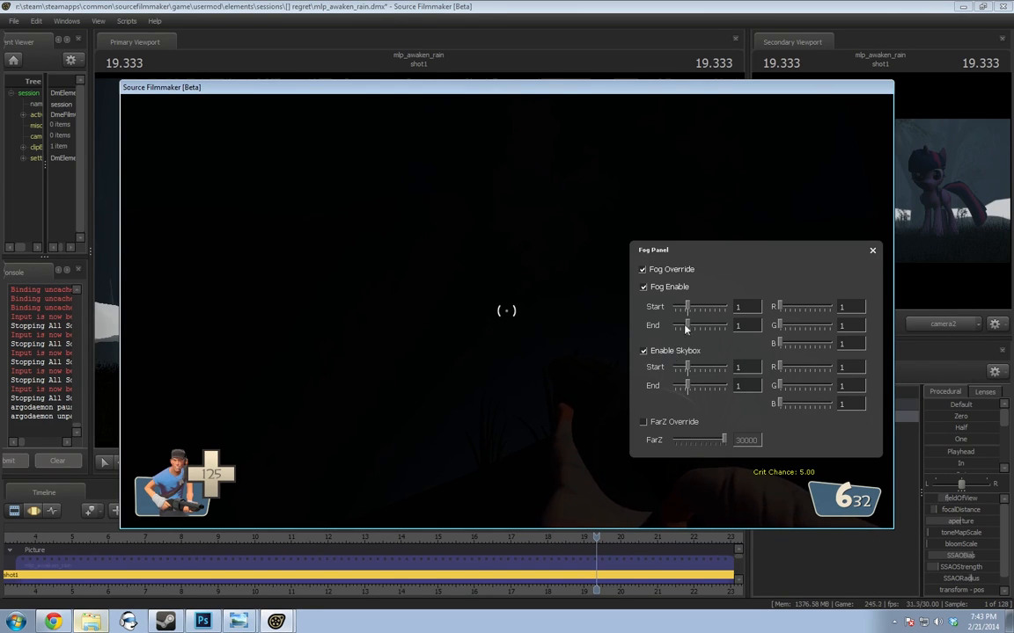
Try a red world fog with R 214, Start 3658 and End 4634
{"action": "left_click_drag", "start_coordinate": [688, 326], "coordinate": [701, 306]}
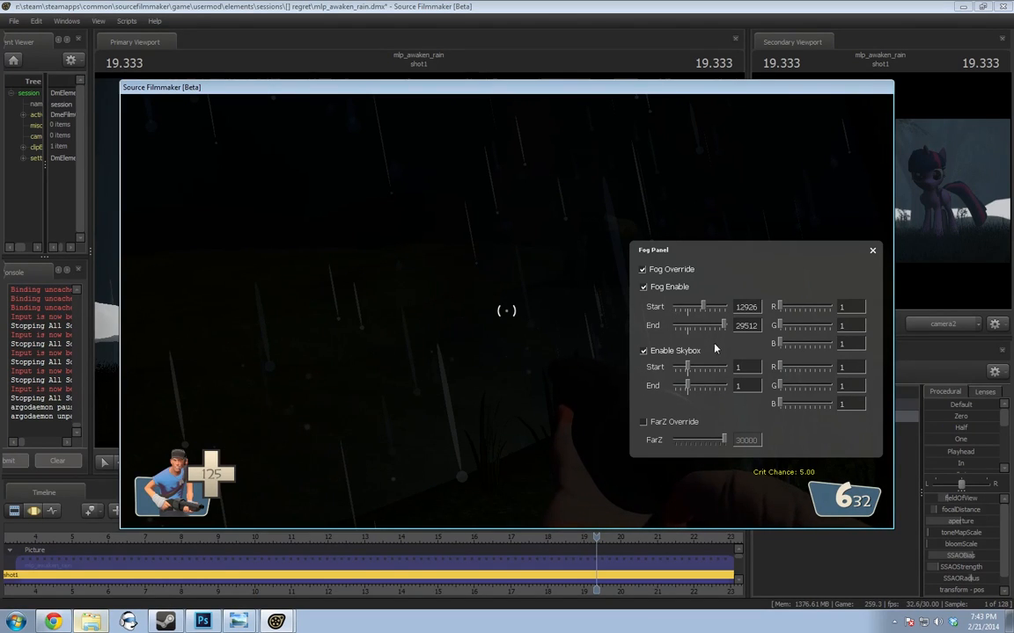
{"action": "left_click_drag", "start_coordinate": [780, 312], "coordinate": [806, 315]}
{"action": "left_click_drag", "start_coordinate": [722, 326], "coordinate": [771, 304]}
{"action": "mouse_move", "coordinate": [709, 309]}
{"action": "left_mouse_down"}
{"action": "mouse_move", "coordinate": [684, 305]}
{"action": "mouse_move", "coordinate": [714, 324]}
{"action": "mouse_move", "coordinate": [694, 322]}
{"action": "mouse_move", "coordinate": [692, 310]}
{"action": "left_mouse_up"}
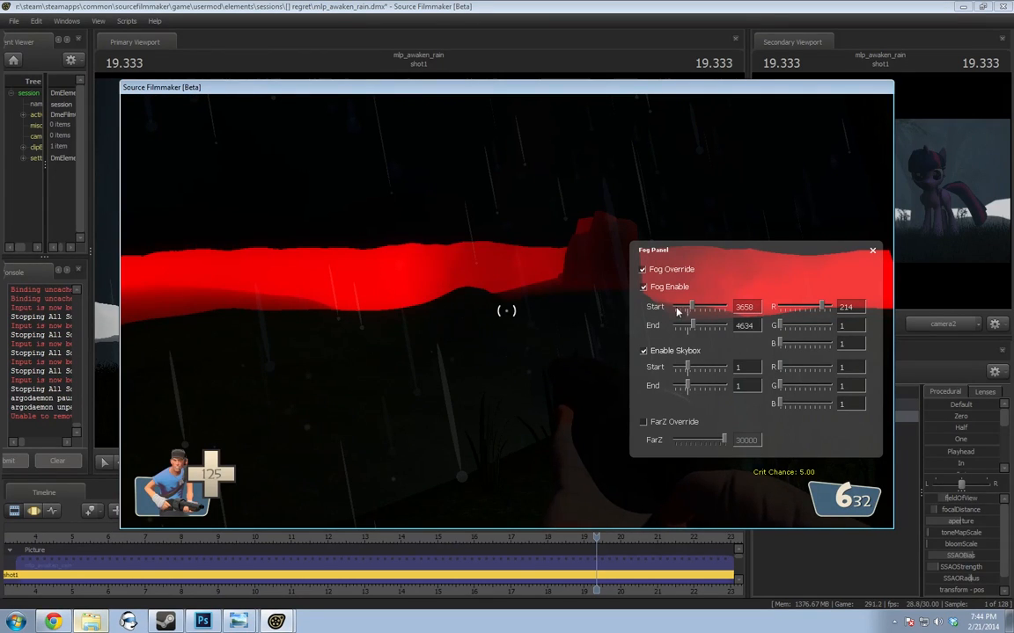
Set the world fog to Start 243 and End 7073 with the dark colour R 1, G 13, B 19
{"action": "mouse_move", "coordinate": [695, 326]}
{"action": "left_mouse_down"}
{"action": "mouse_move", "coordinate": [687, 304]}
{"action": "mouse_move", "coordinate": [697, 324]}
{"action": "left_mouse_up"}
{"action": "left_click_drag", "start_coordinate": [821, 307], "coordinate": [778, 308]}
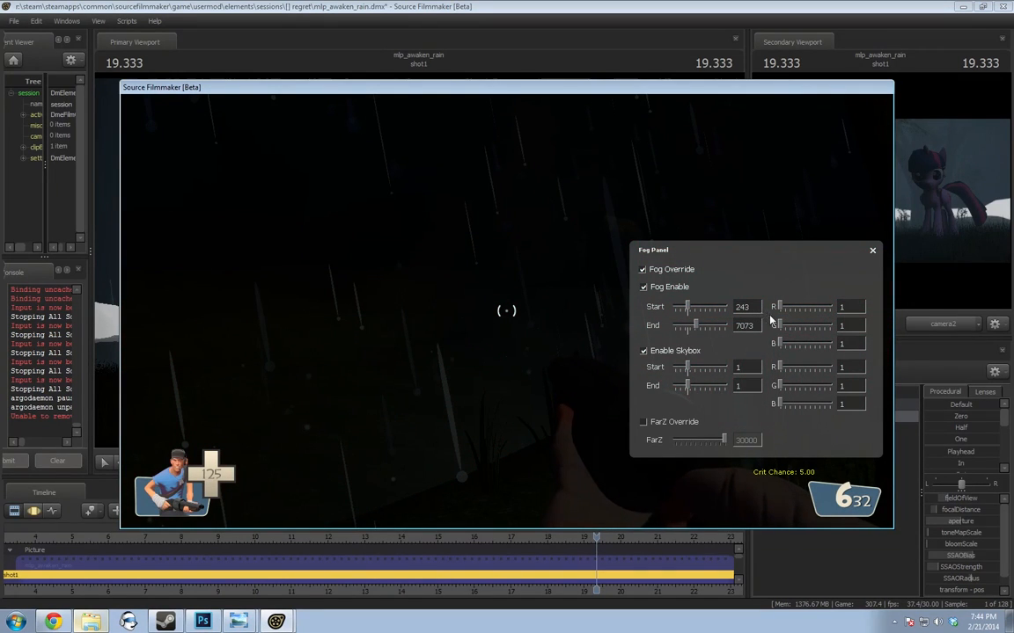
{"action": "mouse_move", "coordinate": [781, 342]}
{"action": "left_mouse_down"}
{"action": "mouse_move", "coordinate": [783, 326]}
{"action": "mouse_move", "coordinate": [784, 345]}
{"action": "left_mouse_up"}
Toggle the skybox fog off and on, and try a cyan R 16, G 255, B 255 with Start -731 and End 2195
{"action": "left_click", "coordinate": [644, 352]}
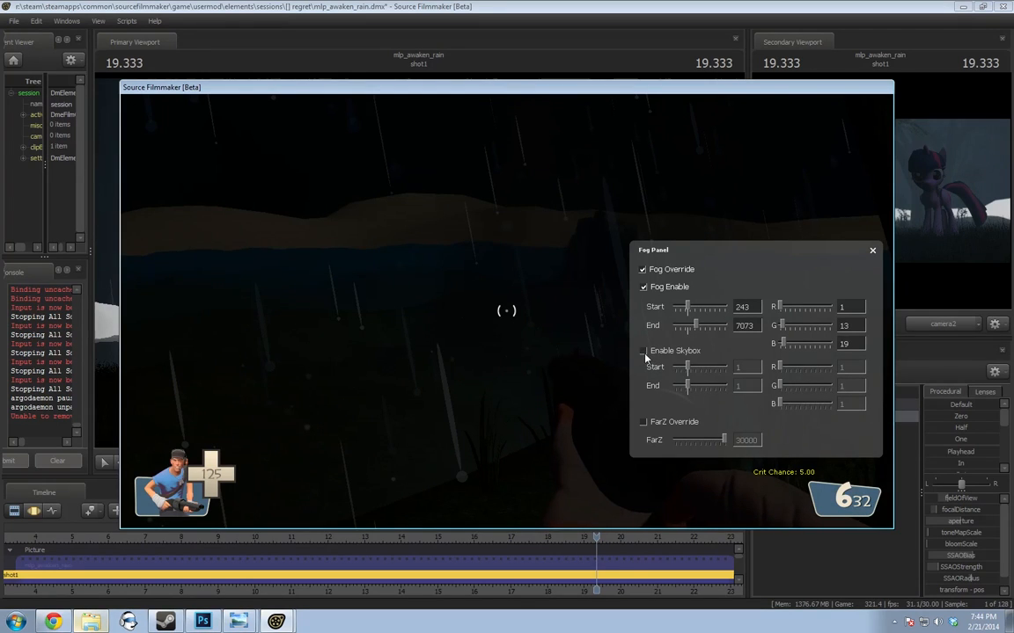
{"action": "left_click", "coordinate": [643, 351]}
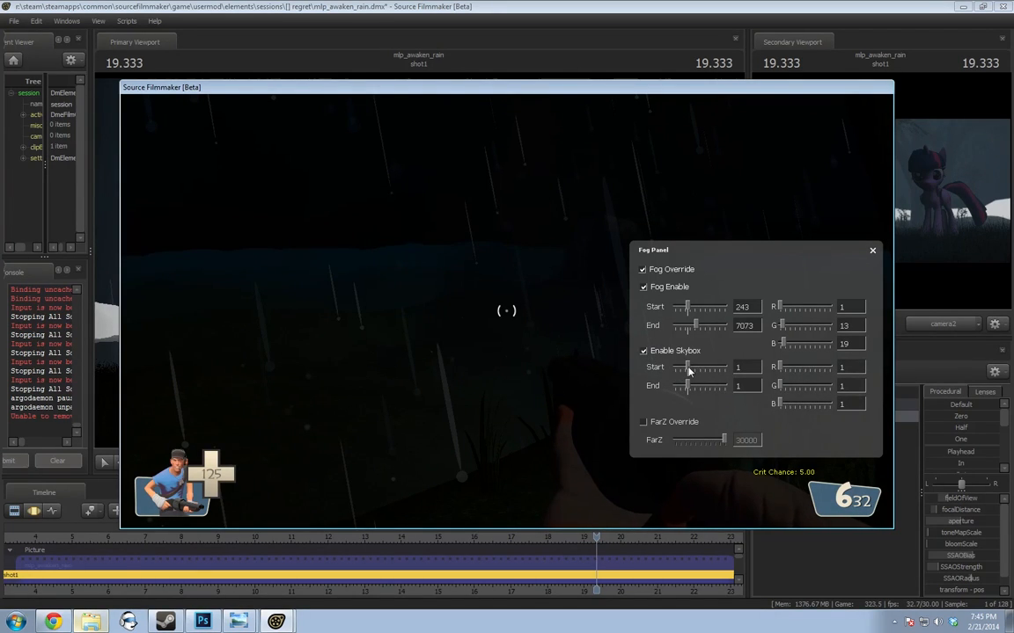
{"action": "left_click_drag", "start_coordinate": [779, 367], "coordinate": [829, 404]}
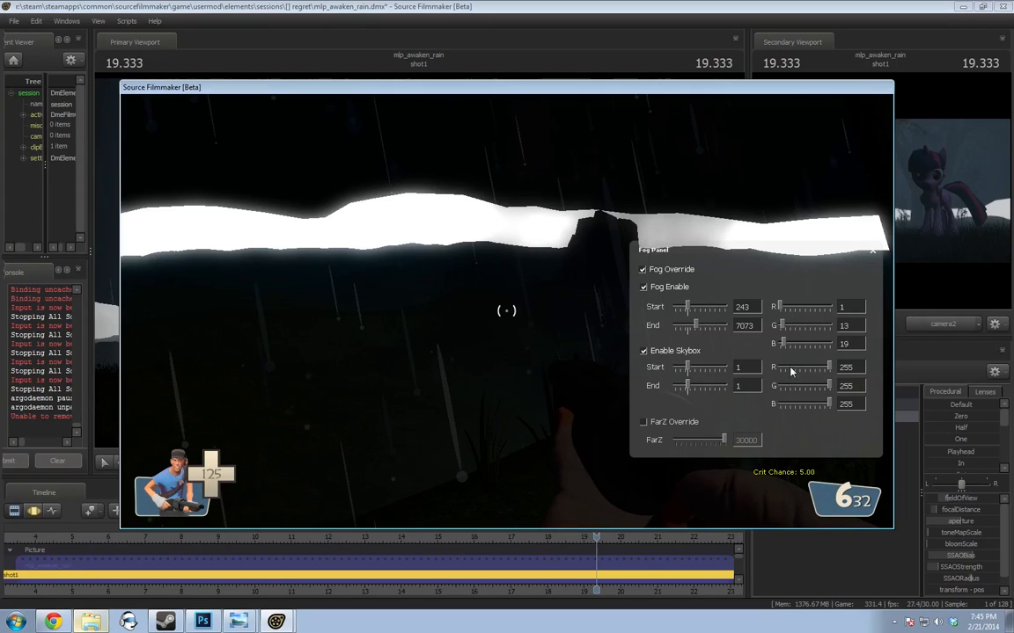
{"action": "left_click_drag", "start_coordinate": [831, 368], "coordinate": [784, 374]}
{"action": "left_click_drag", "start_coordinate": [693, 395], "coordinate": [719, 391]}
{"action": "mouse_move", "coordinate": [704, 382]}
{"action": "left_mouse_down"}
{"action": "mouse_move", "coordinate": [713, 384]}
{"action": "mouse_move", "coordinate": [706, 369]}
{"action": "mouse_move", "coordinate": [688, 370]}
{"action": "mouse_move", "coordinate": [697, 386]}
{"action": "mouse_move", "coordinate": [691, 369]}
{"action": "mouse_move", "coordinate": [691, 387]}
{"action": "left_mouse_up"}
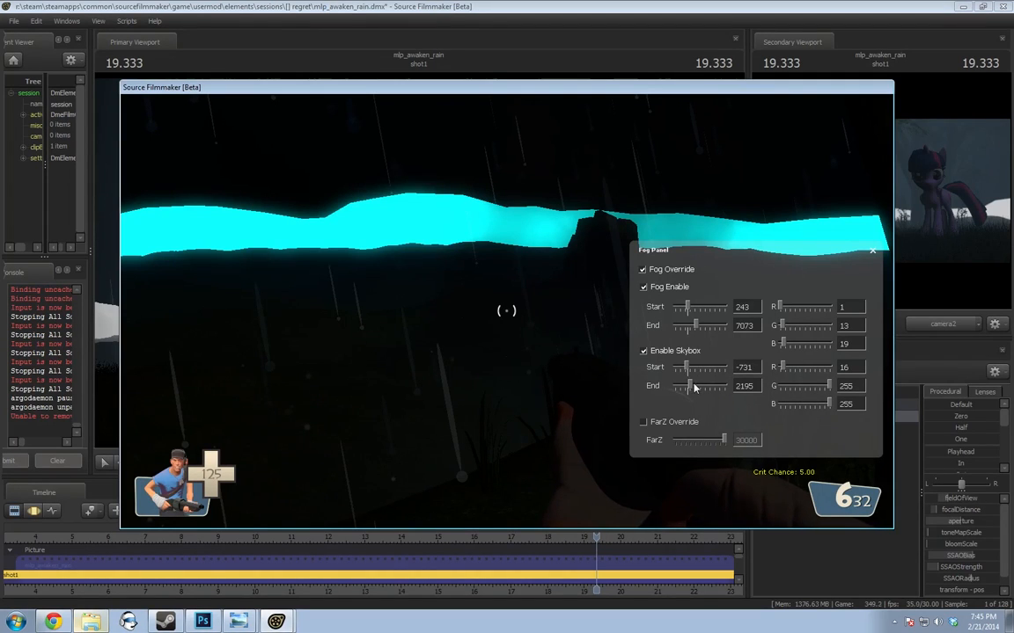
Set the skybox fog to Start 1707, End 12926 and colour R 1, G 4, B 28, and the world fog's G to 7
{"action": "left_click_drag", "start_coordinate": [690, 387], "coordinate": [737, 372]}
{"action": "left_click_drag", "start_coordinate": [829, 393], "coordinate": [792, 406]}
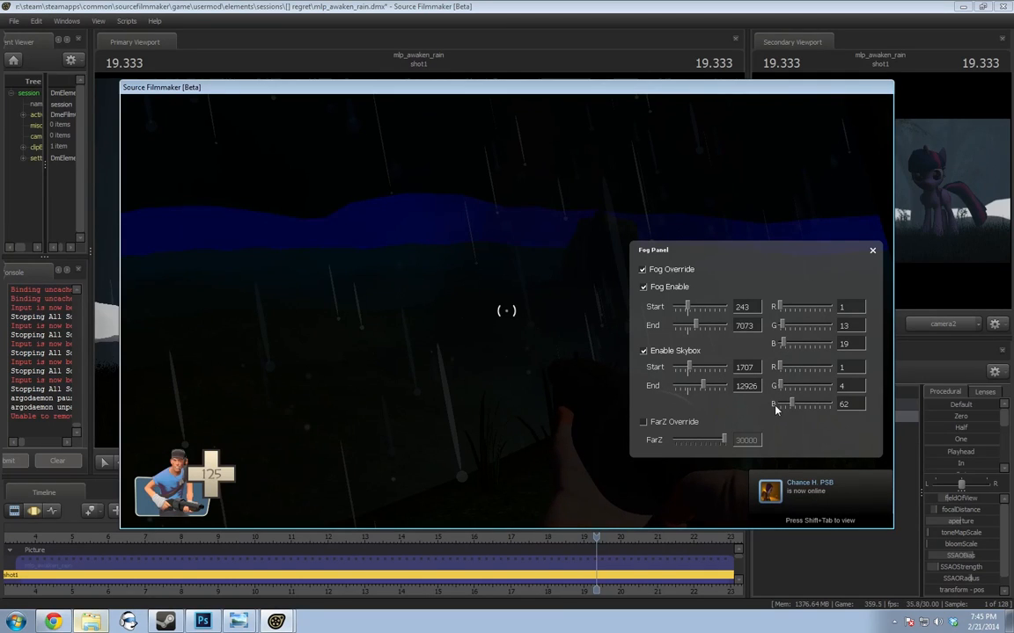
{"action": "left_click_drag", "start_coordinate": [794, 403], "coordinate": [783, 403]}
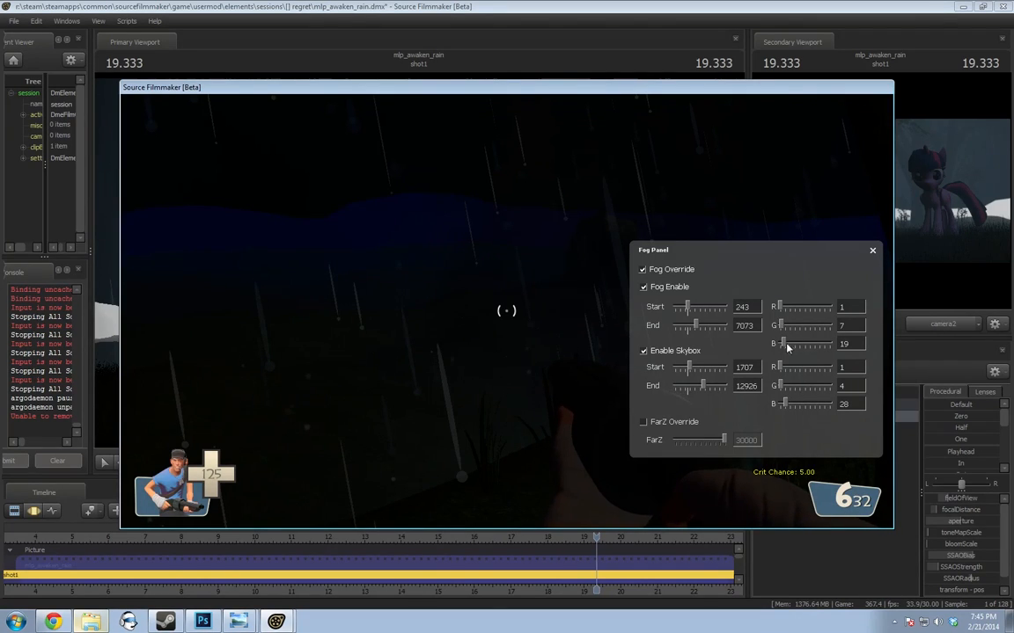
Lower the blue of the world and skybox fog slightly, and return from the game to the session's viewports
{"action": "left_click_drag", "start_coordinate": [782, 344], "coordinate": [780, 345]}
{"action": "left_click_drag", "start_coordinate": [788, 407], "coordinate": [783, 391]}
{"action": "key", "text": "F11"}
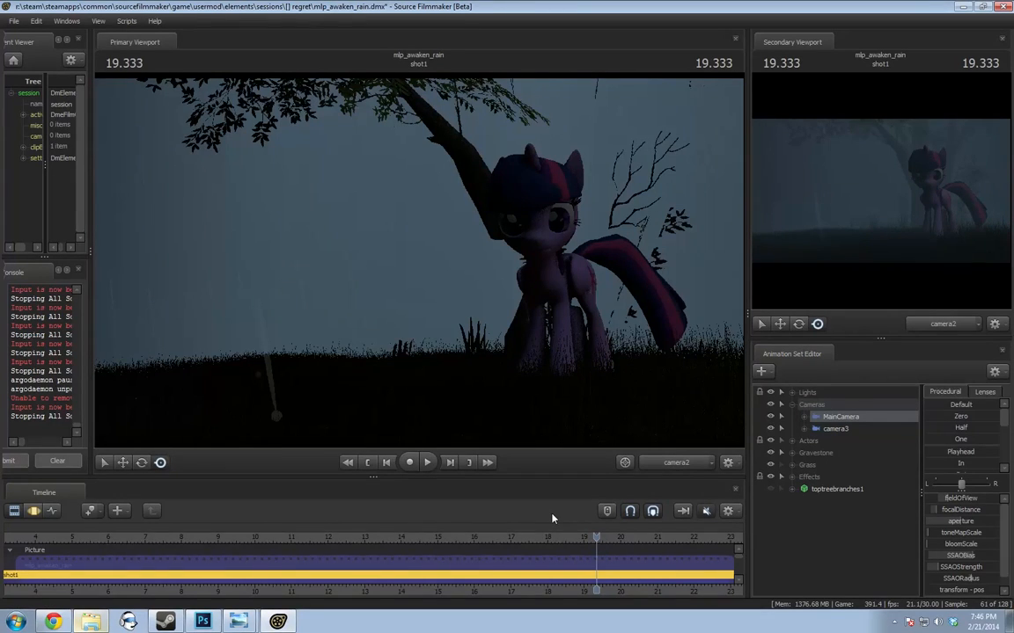
{"action": "left_click", "coordinate": [939, 323]}
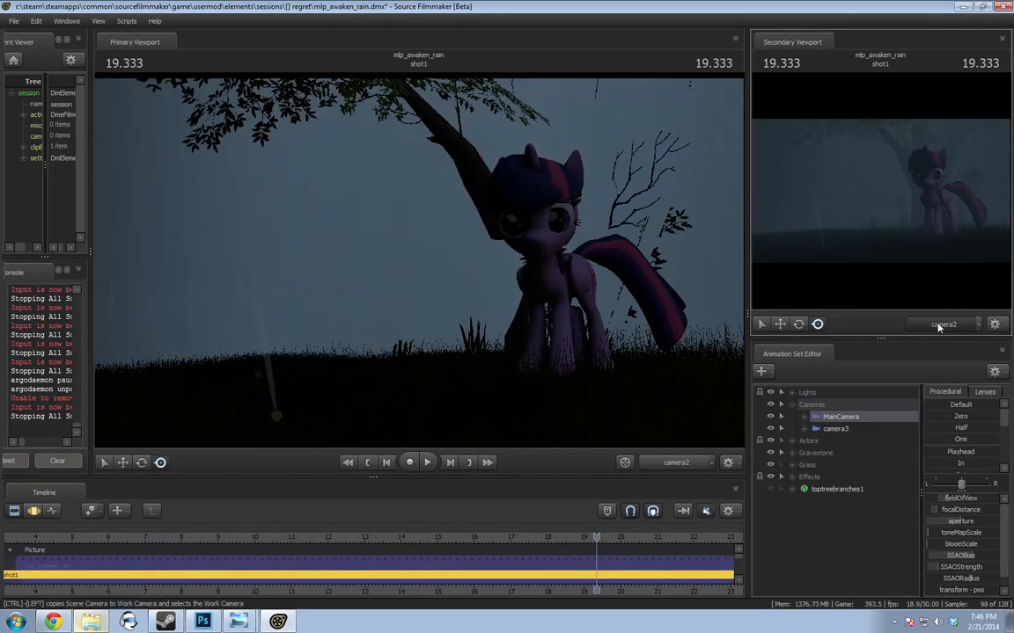
View the fogged scene in the primary viewport and scrub the timeline to the pony close-up at 21 seconds
{"action": "left_click", "coordinate": [844, 291]}
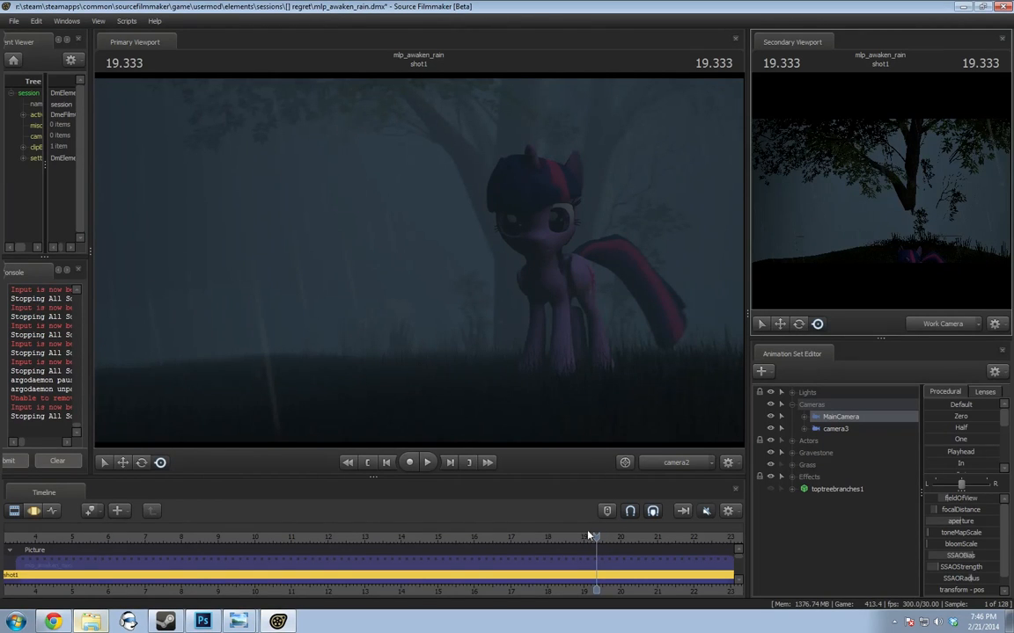
{"action": "left_click_drag", "start_coordinate": [589, 535], "coordinate": [656, 540]}
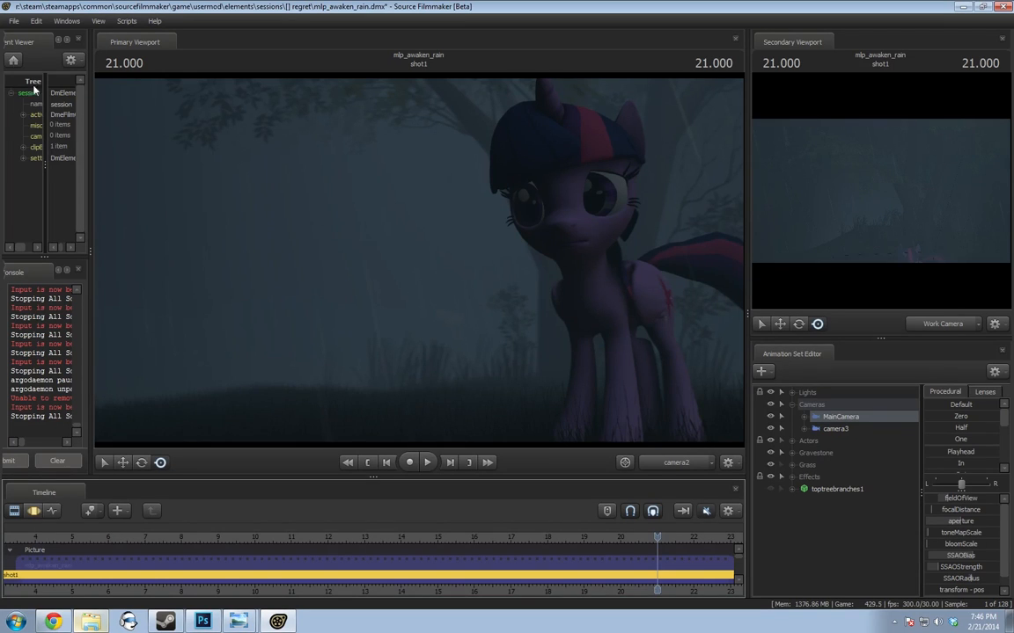
Close the current session without saving and open mlp_appledash.dmx from the [] appledash sessions folder
{"action": "left_click", "coordinate": [14, 20]}
{"action": "left_click", "coordinate": [30, 69]}
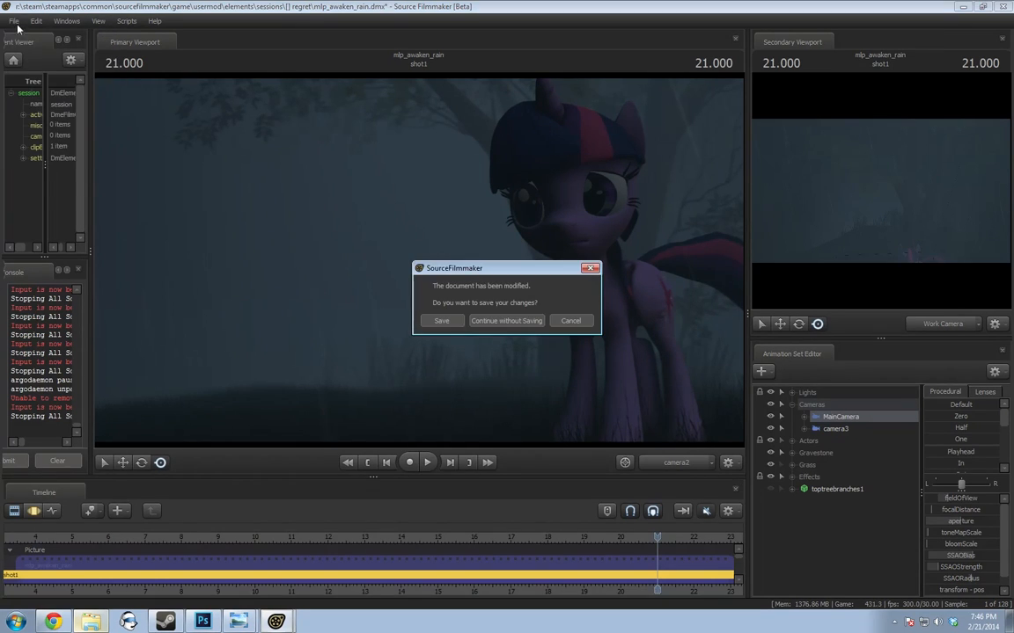
{"action": "left_click", "coordinate": [506, 320]}
{"action": "left_click", "coordinate": [14, 20]}
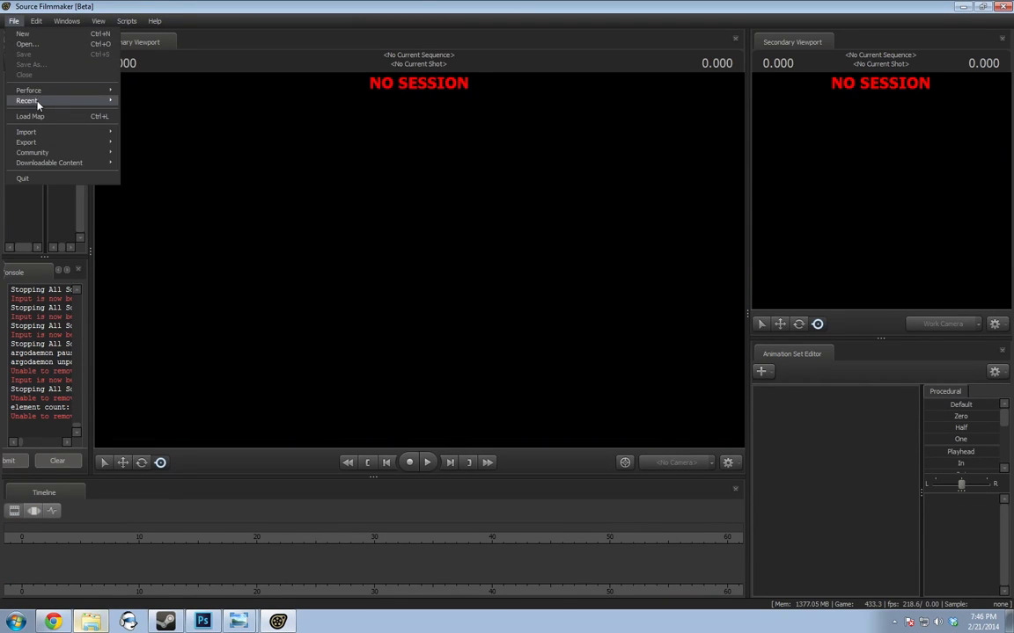
{"action": "left_click", "coordinate": [31, 42]}
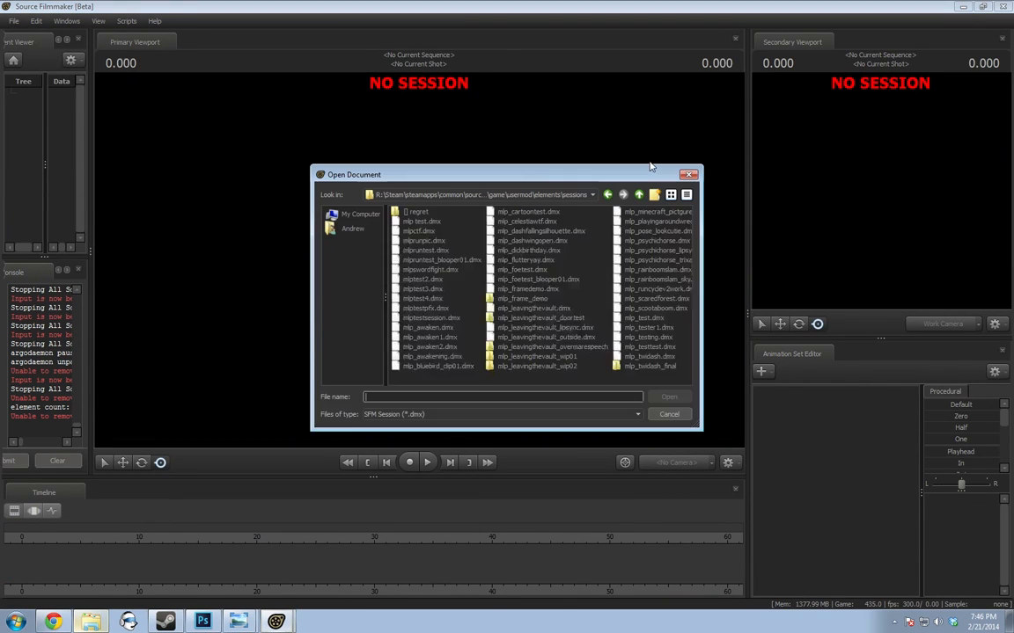
{"action": "scroll", "coordinate": [506, 290], "scroll_direction": "up", "scroll_amount": 5}
{"action": "double_click", "coordinate": [406, 212]}
{"action": "left_click", "coordinate": [431, 251]}
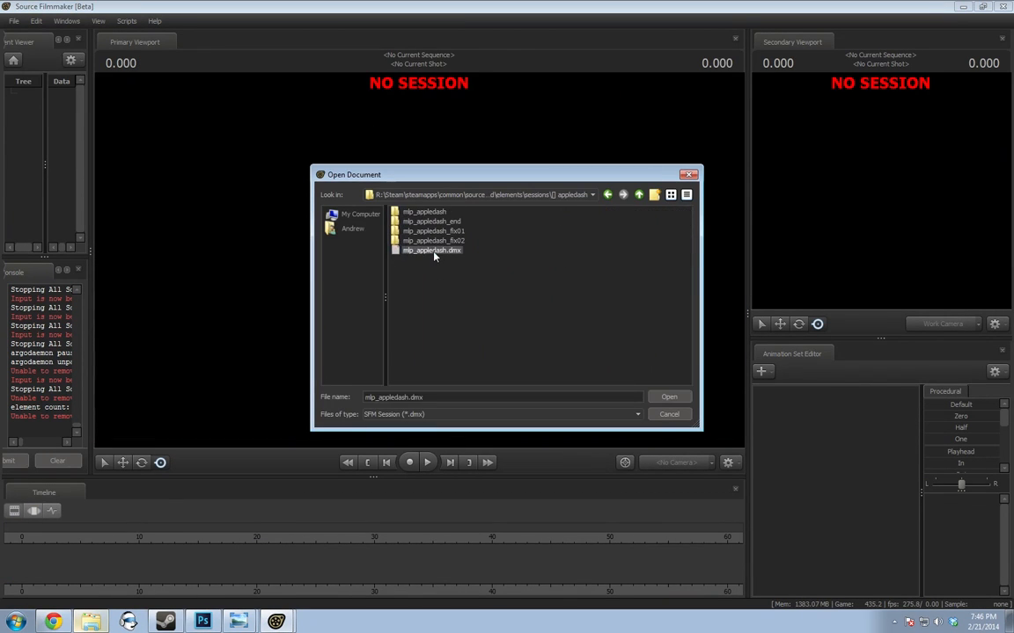
{"action": "double_click", "coordinate": [432, 251]}
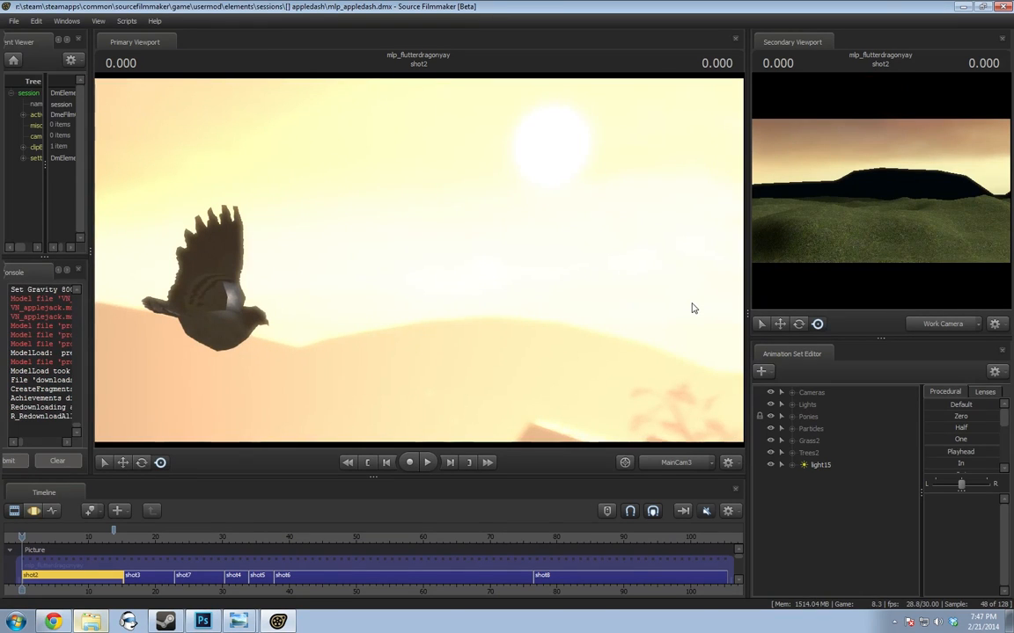
Move the playhead to 10.2 seconds in shot2 and hide the Particles animation set group
{"action": "left_click", "coordinate": [77, 537]}
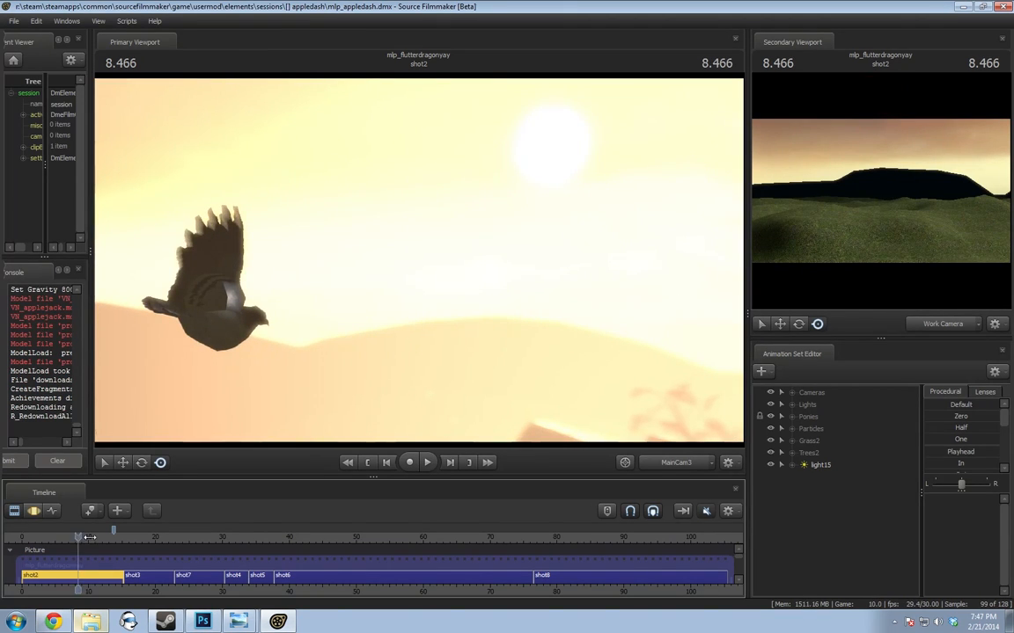
{"action": "left_click", "coordinate": [89, 537]}
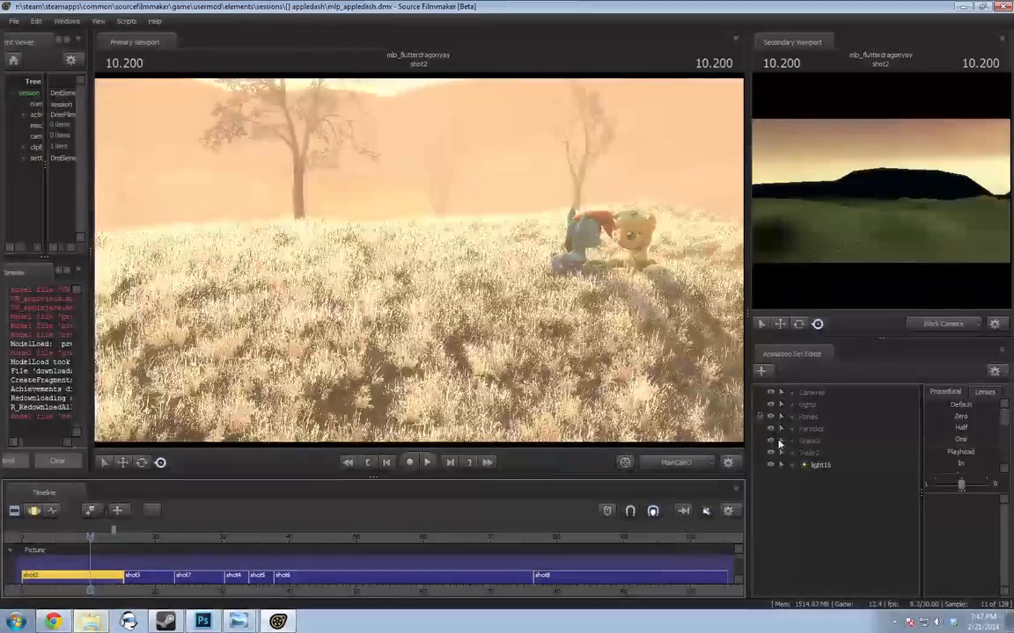
{"action": "left_click", "coordinate": [770, 428]}
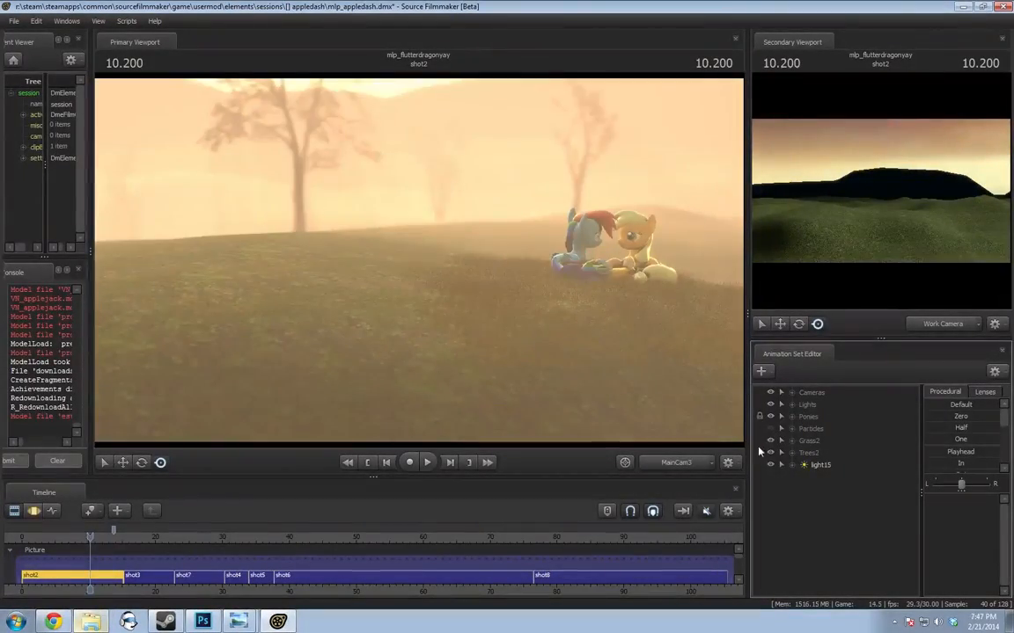
Inspect the hills, trees and sky through the Work Camera in the primary viewport with the Lights group hidden
{"action": "left_click", "coordinate": [676, 462]}
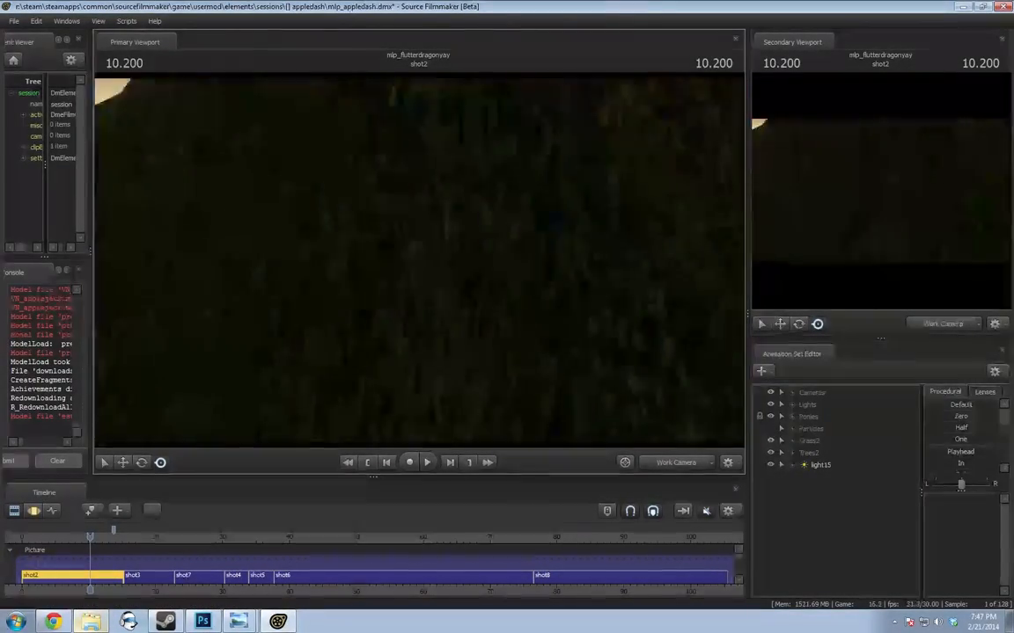
{"action": "mouse_move", "coordinate": [419, 260]}
{"action": "left_mouse_down"}
{"action": "mouse_move", "coordinate": [550, 233]}
{"action": "mouse_move", "coordinate": [598, 231]}
{"action": "mouse_move", "coordinate": [607, 247]}
{"action": "mouse_move", "coordinate": [629, 248]}
{"action": "mouse_move", "coordinate": [445, 259]}
{"action": "mouse_move", "coordinate": [451, 271]}
{"action": "mouse_move", "coordinate": [466, 264]}
{"action": "mouse_move", "coordinate": [434, 259]}
{"action": "left_mouse_up"}
{"action": "key", "text": "w"}
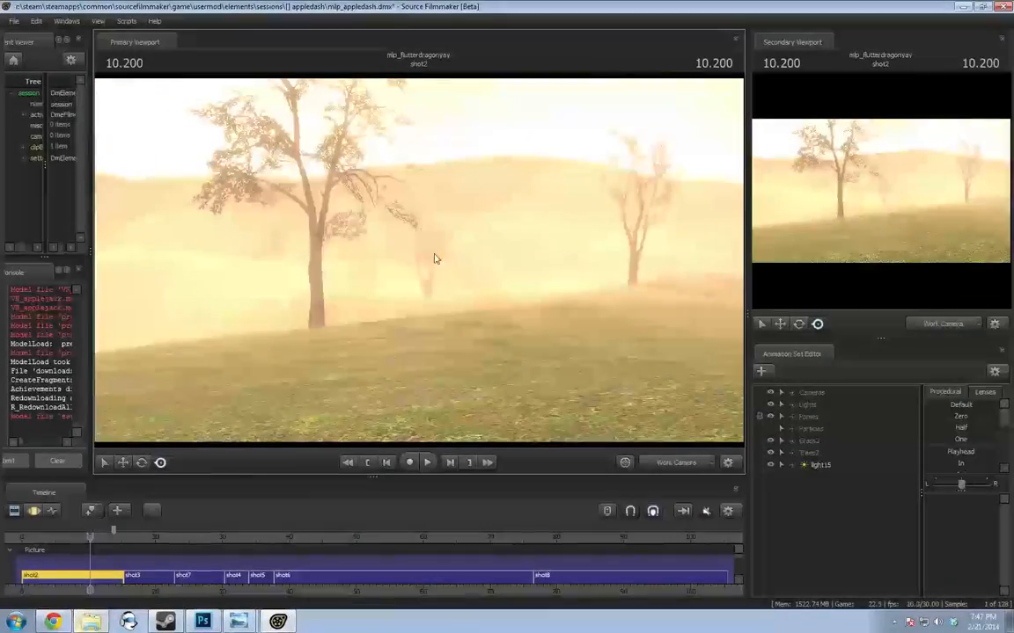
{"action": "left_click_drag", "start_coordinate": [670, 356], "coordinate": [695, 359]}
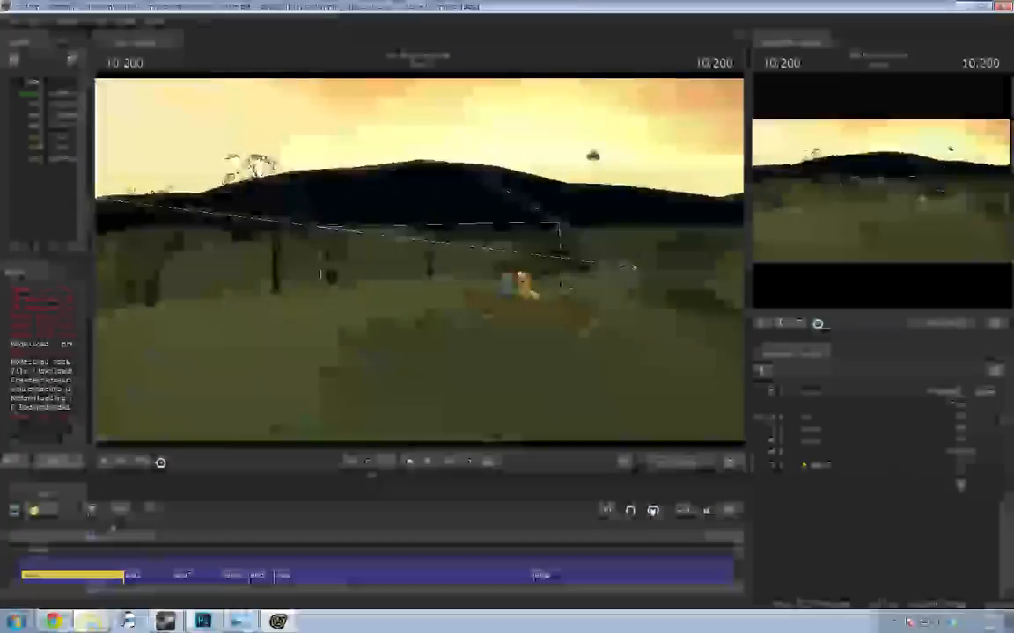
{"action": "left_click_drag", "start_coordinate": [695, 359], "coordinate": [687, 336]}
{"action": "mouse_move", "coordinate": [438, 298]}
{"action": "left_mouse_down"}
{"action": "mouse_move", "coordinate": [447, 304]}
{"action": "mouse_move", "coordinate": [438, 298]}
{"action": "left_mouse_up"}
Return the primary viewport to MainCam3, move the playhead to 5.066 seconds and show the Lights group again
{"action": "left_click", "coordinate": [674, 470]}
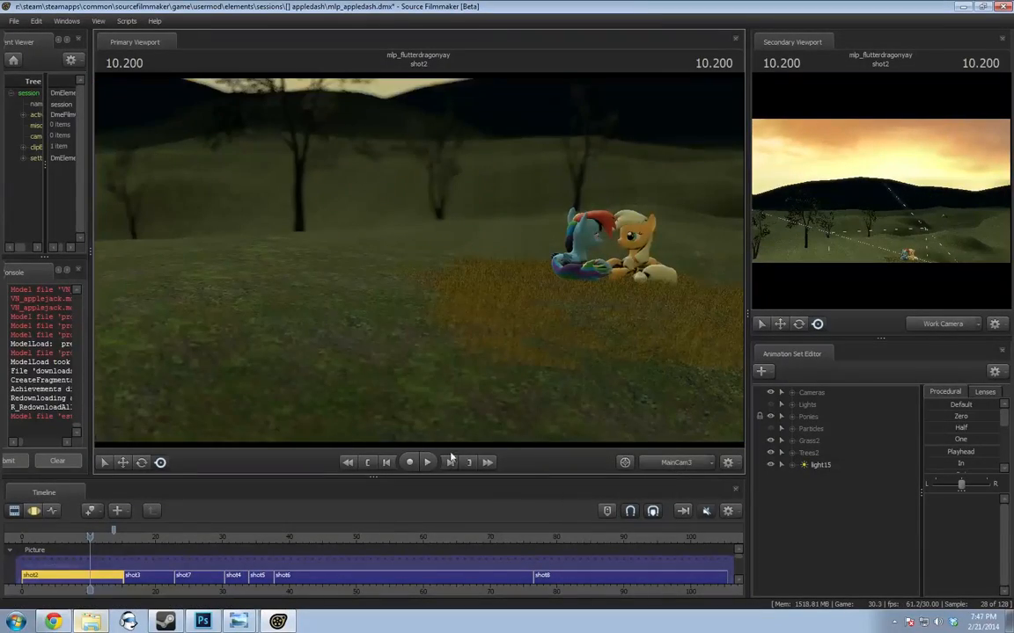
{"action": "left_click_drag", "start_coordinate": [91, 538], "coordinate": [55, 537]}
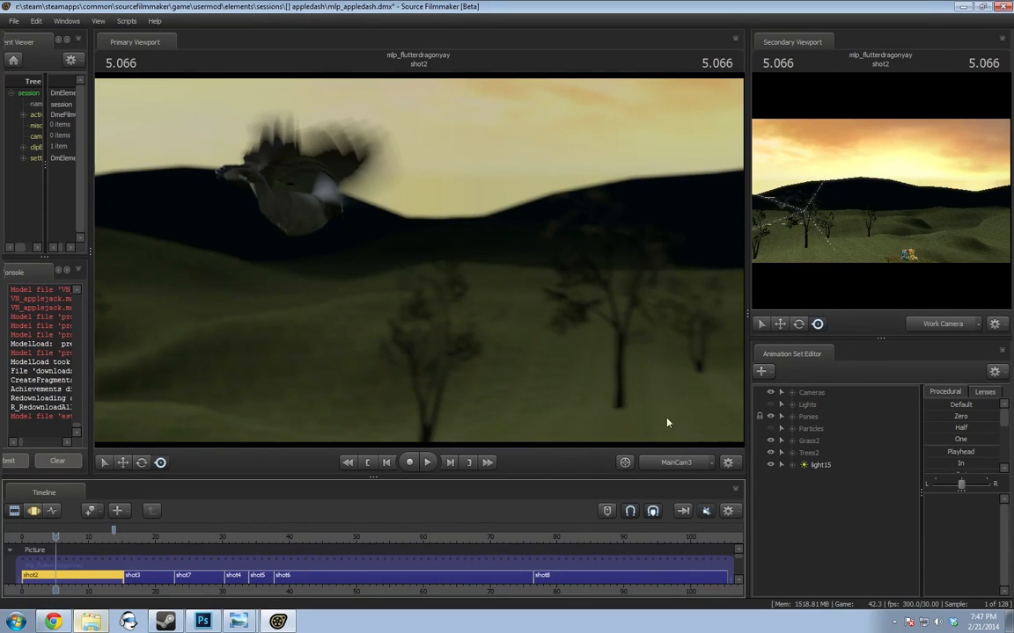
{"action": "left_click", "coordinate": [770, 406]}
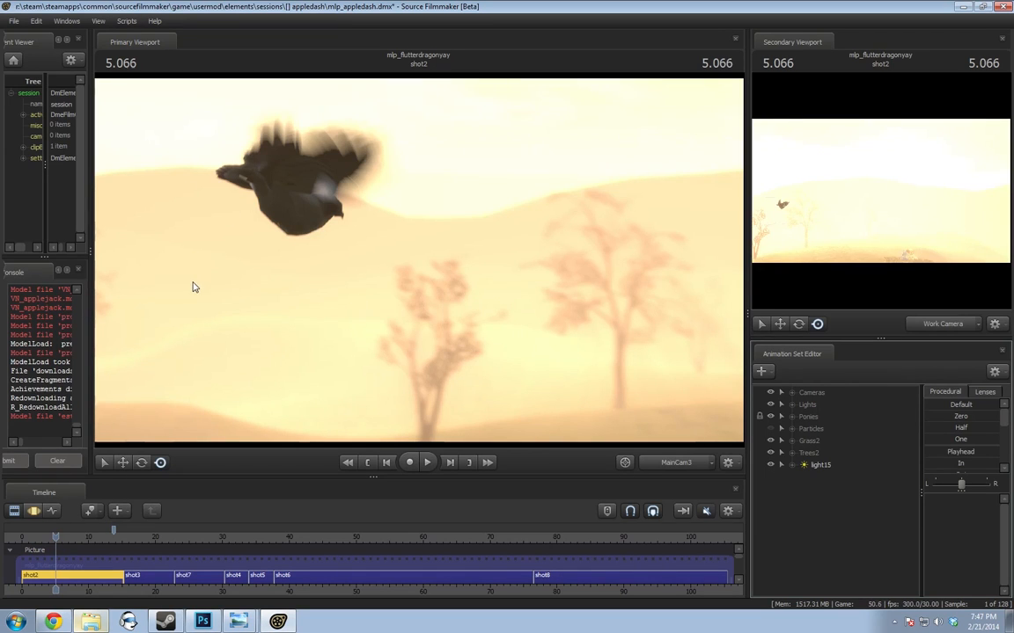
Teleport the player to the MainCam3 camera and switch into the game view
{"action": "key", "text": "F11"}
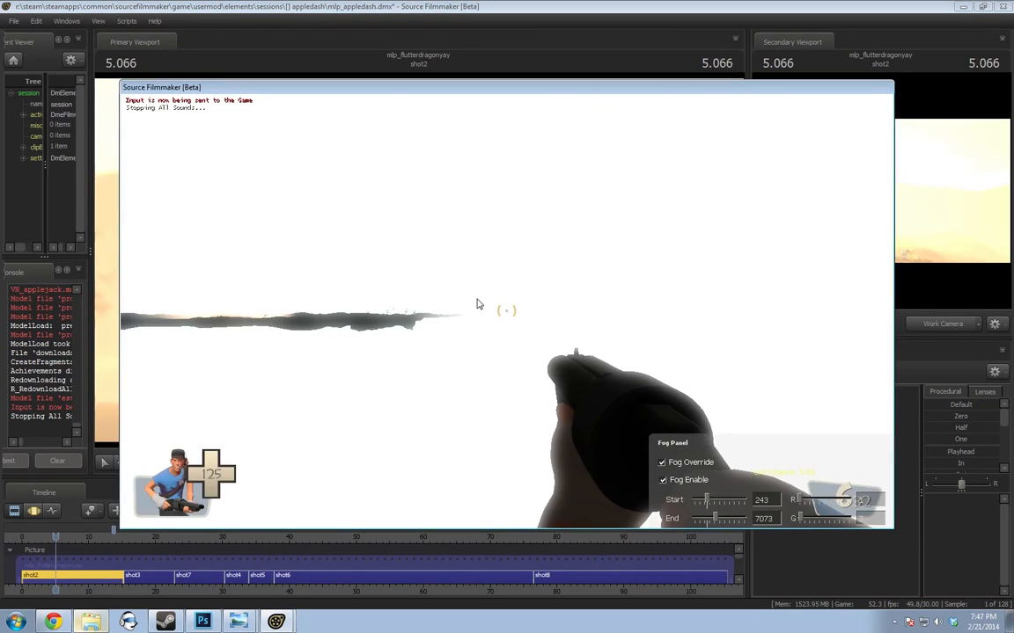
{"action": "key", "text": "F11"}
{"action": "right_click", "coordinate": [587, 343]}
{"action": "mouse_move", "coordinate": [626, 394]}
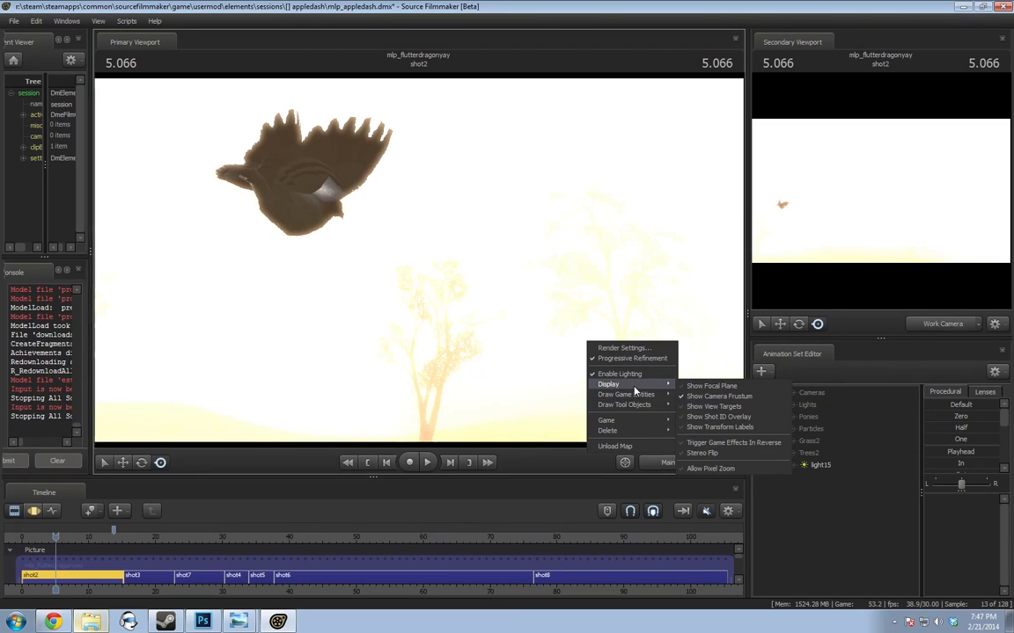
{"action": "mouse_move", "coordinate": [641, 421]}
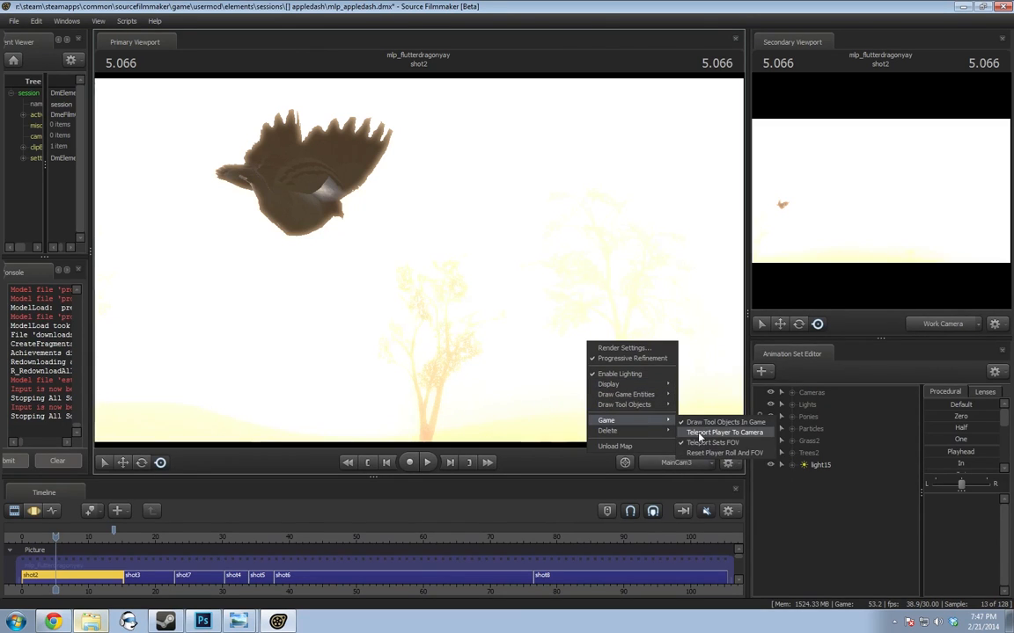
{"action": "left_click", "coordinate": [700, 434]}
{"action": "right_click", "coordinate": [591, 336]}
{"action": "left_click", "coordinate": [571, 312]}
{"action": "key", "text": "F11"}
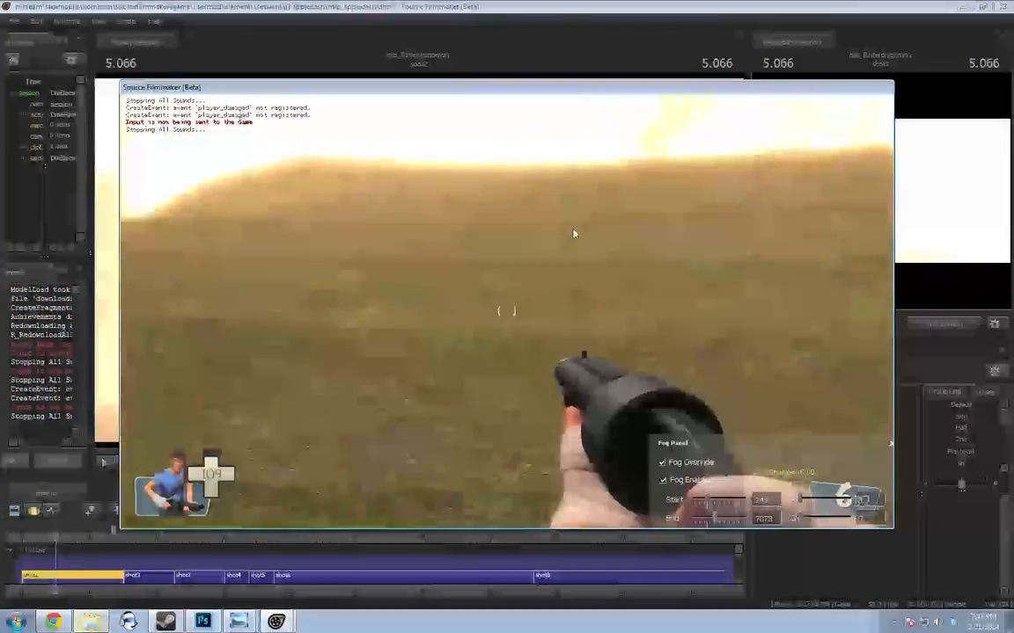
Reposition the Fog Panel, set the skybox fog colour to R 199, G 131, B 84, and walk around to check the hills
{"action": "left_click_drag", "start_coordinate": [722, 447], "coordinate": [555, 280]}
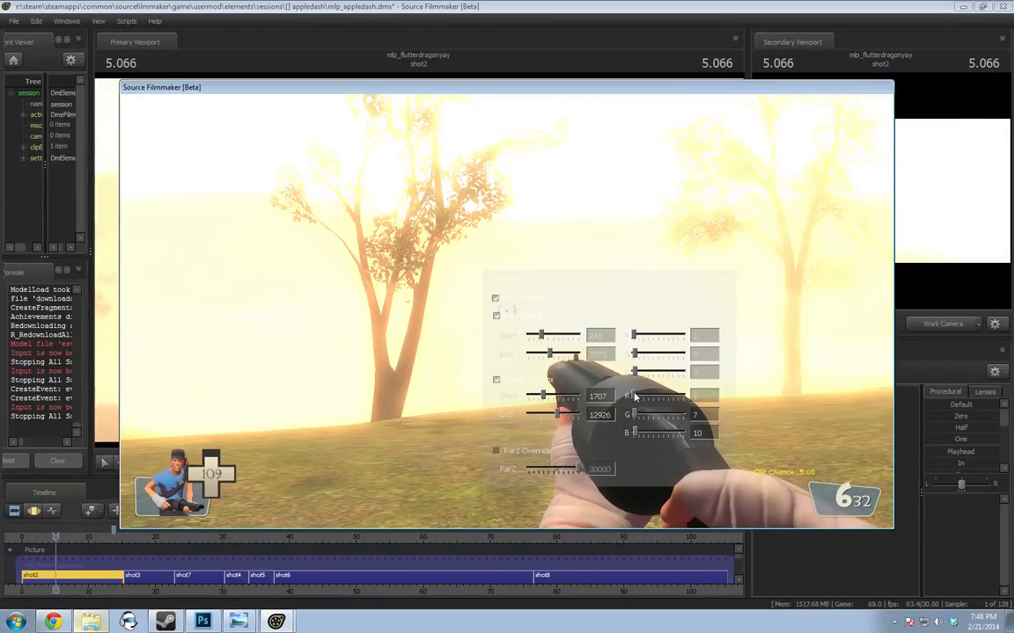
{"action": "left_click_drag", "start_coordinate": [634, 414], "coordinate": [651, 416]}
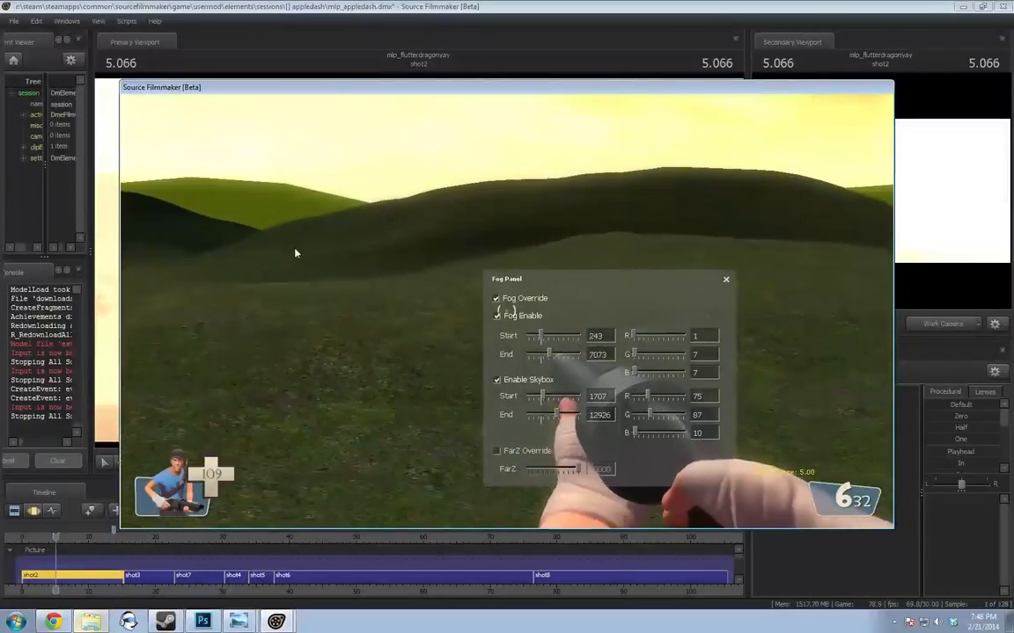
{"action": "mouse_move", "coordinate": [635, 433]}
{"action": "left_mouse_down"}
{"action": "mouse_move", "coordinate": [652, 434]}
{"action": "mouse_move", "coordinate": [633, 432]}
{"action": "mouse_move", "coordinate": [640, 414]}
{"action": "mouse_move", "coordinate": [669, 397]}
{"action": "mouse_move", "coordinate": [654, 435]}
{"action": "left_mouse_up"}
{"action": "left_click_drag", "start_coordinate": [668, 397], "coordinate": [673, 397]}
{"action": "key", "text": "a"}
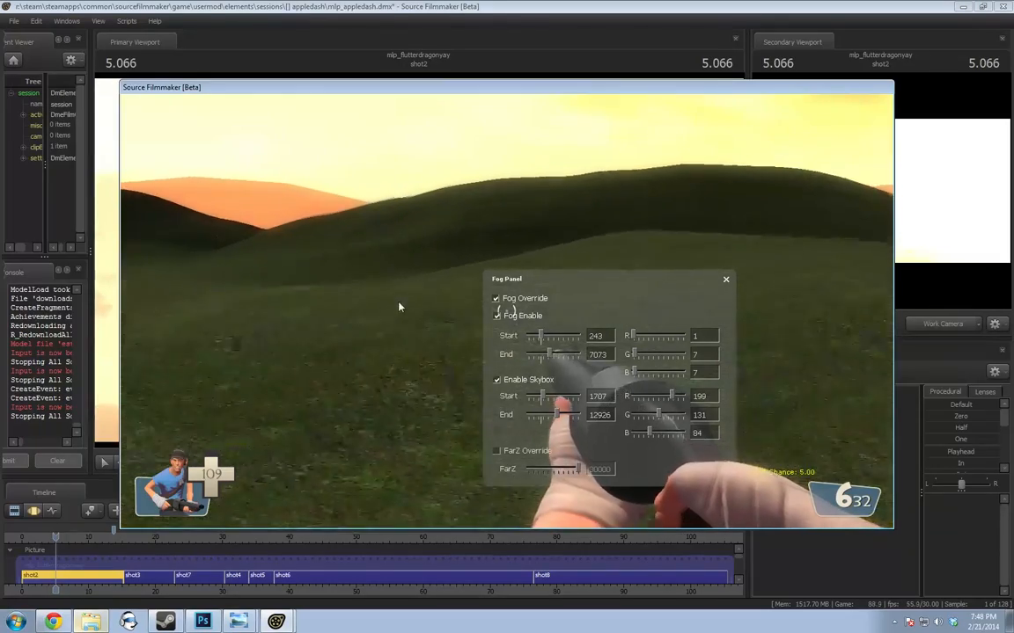
{"action": "key", "text": "a"}
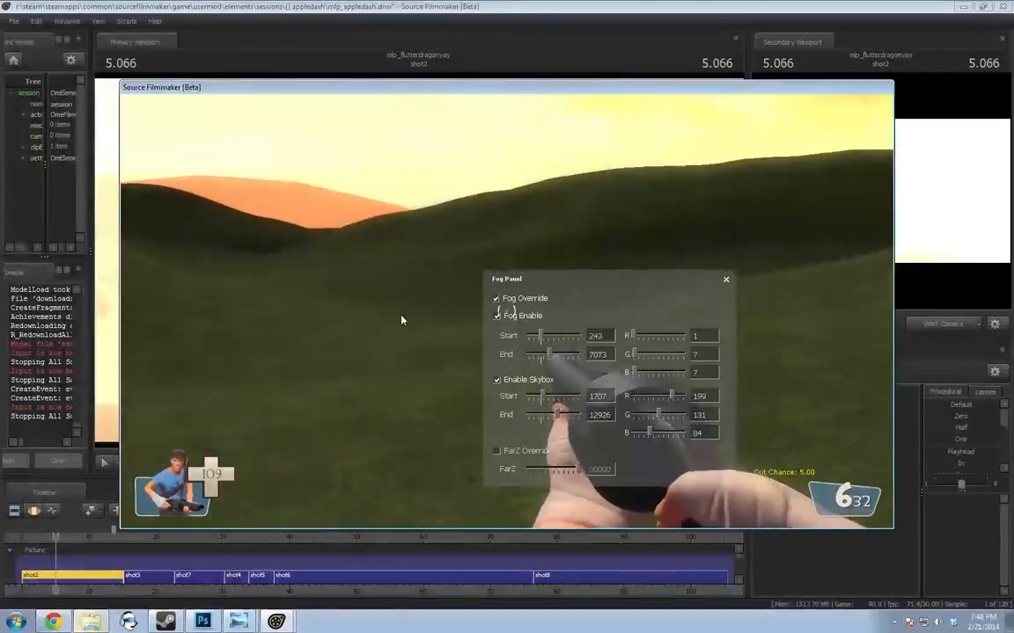
{"action": "key", "text": "w"}
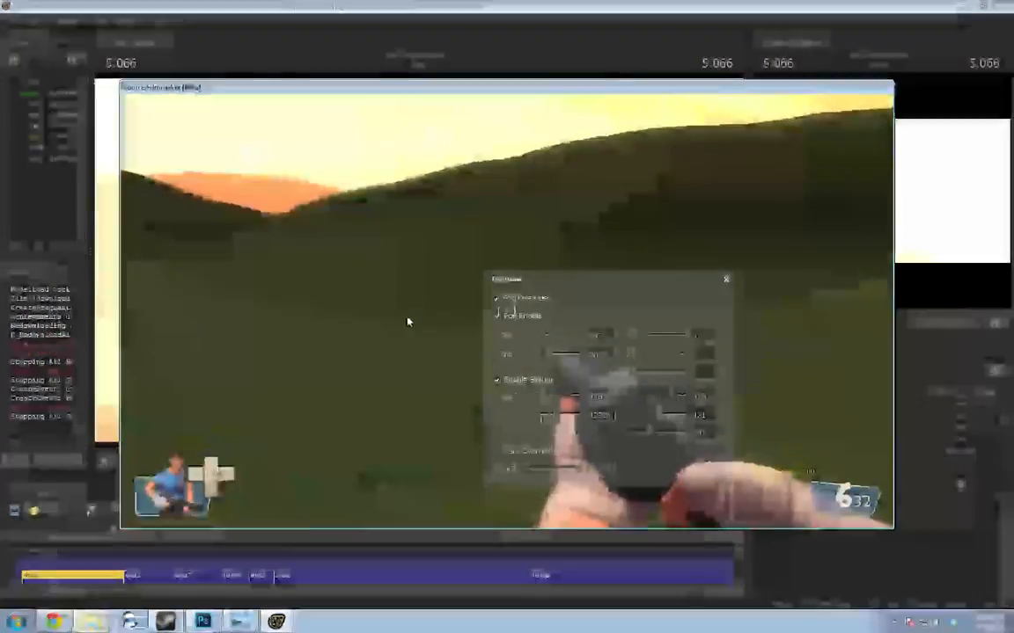
{"action": "key", "text": "w"}
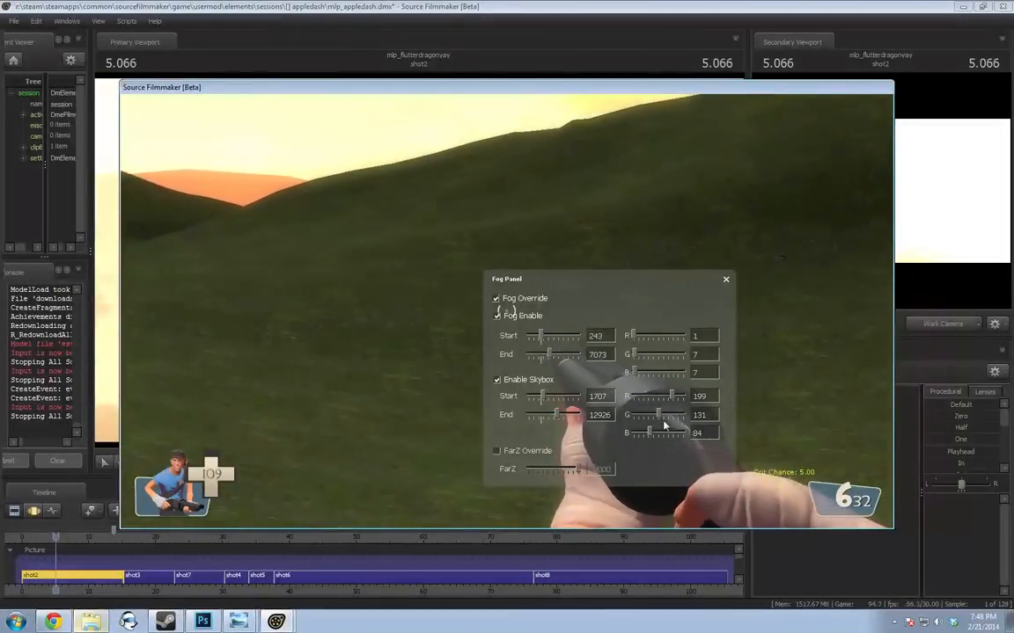
Adjust the skybox fog colour to R 220 and G 124, and turn the player's view towards the trees
{"action": "left_click_drag", "start_coordinate": [660, 415], "coordinate": [659, 415]}
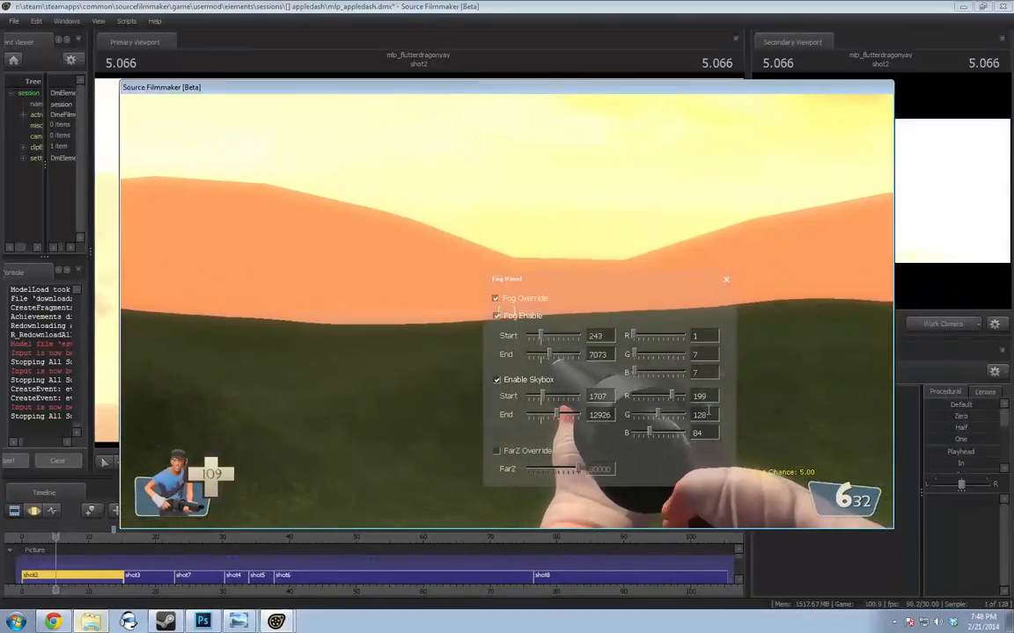
{"action": "left_click_drag", "start_coordinate": [672, 398], "coordinate": [656, 419]}
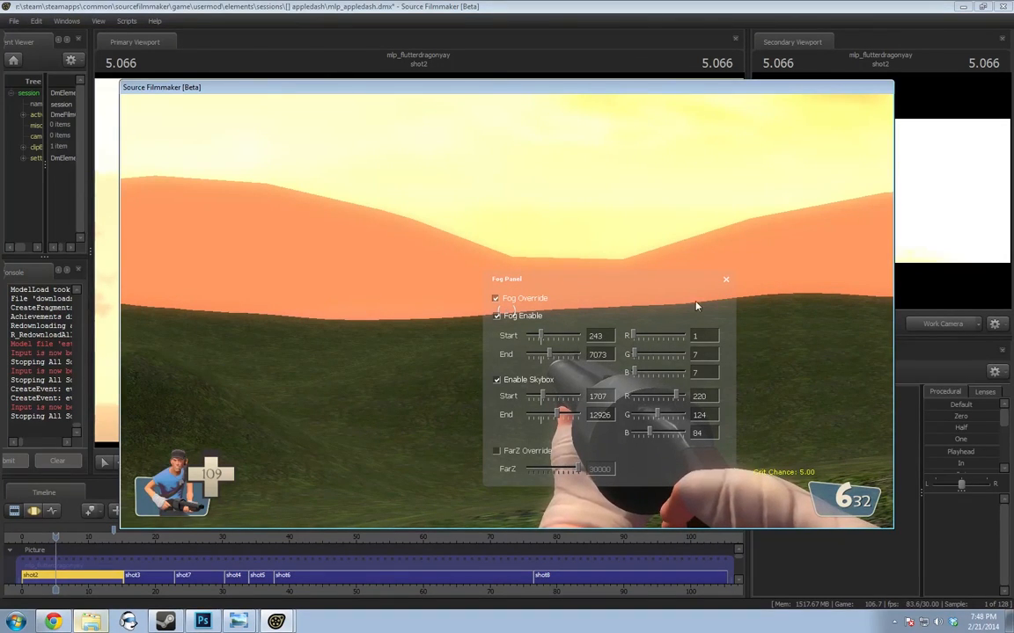
{"action": "key", "text": "Escape"}
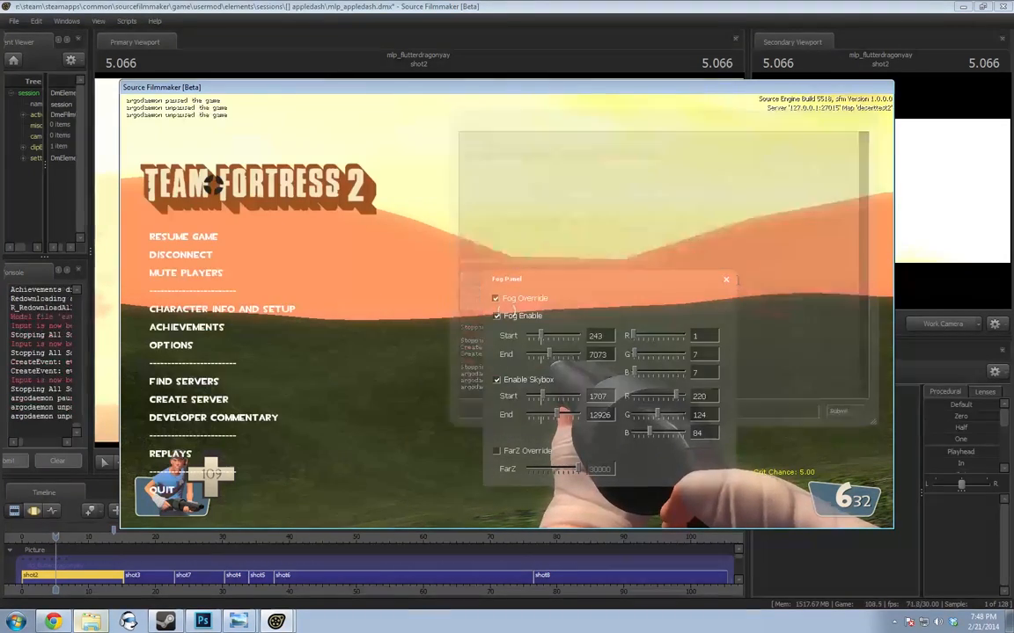
{"action": "key", "text": "Escape"}
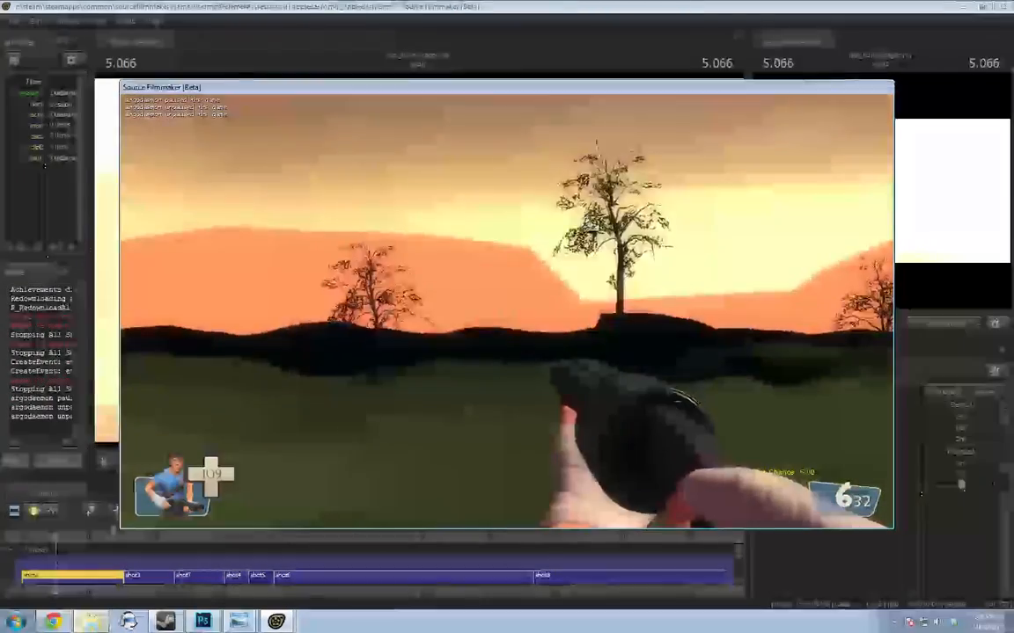
{"action": "key", "text": "Escape"}
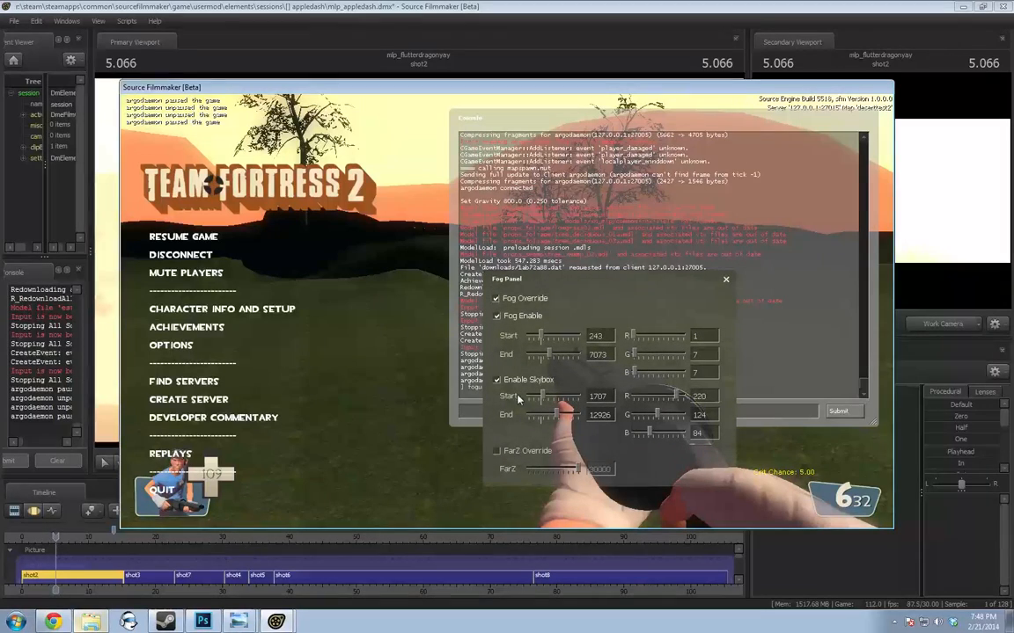
{"action": "key", "text": "Escape"}
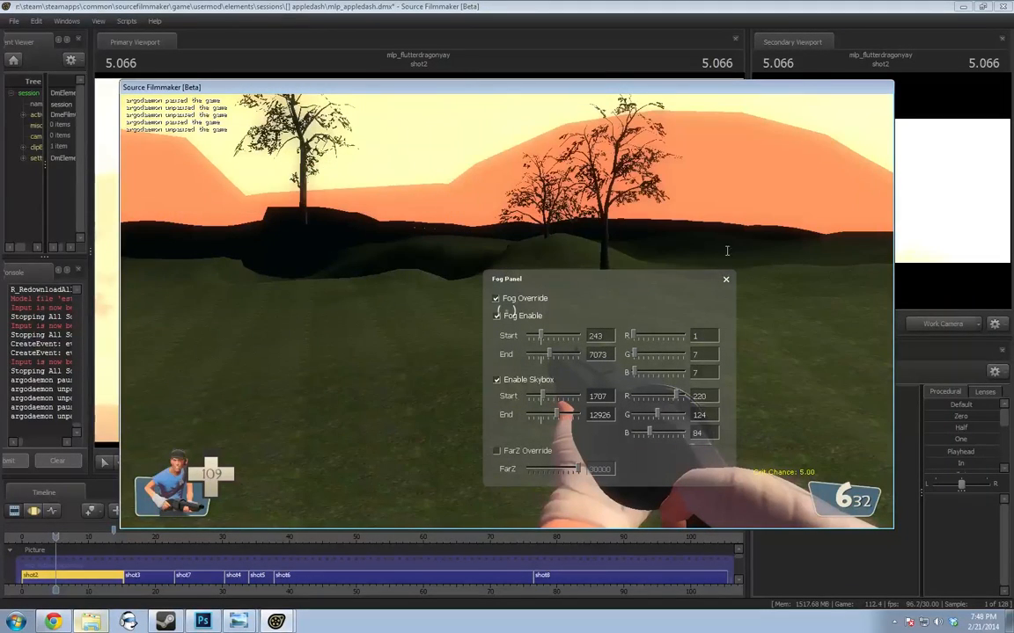
Set the world fog colour to R 189, G 131, B 75 and return from the game to the session's viewports
{"action": "left_click_drag", "start_coordinate": [633, 337], "coordinate": [636, 373]}
{"action": "left_click_drag", "start_coordinate": [667, 338], "coordinate": [666, 337]}
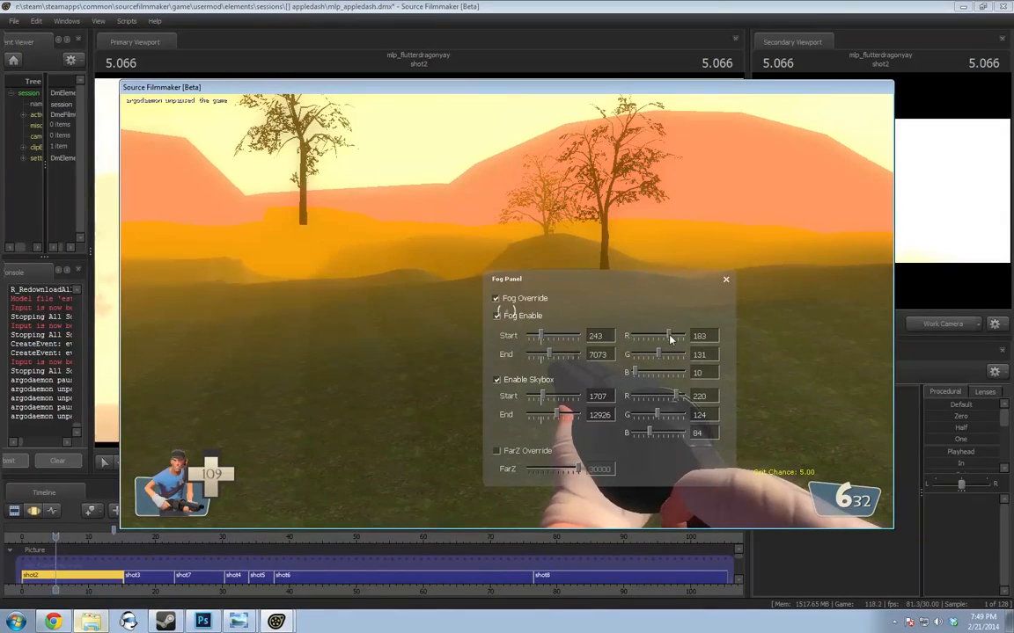
{"action": "left_click_drag", "start_coordinate": [633, 375], "coordinate": [674, 337]}
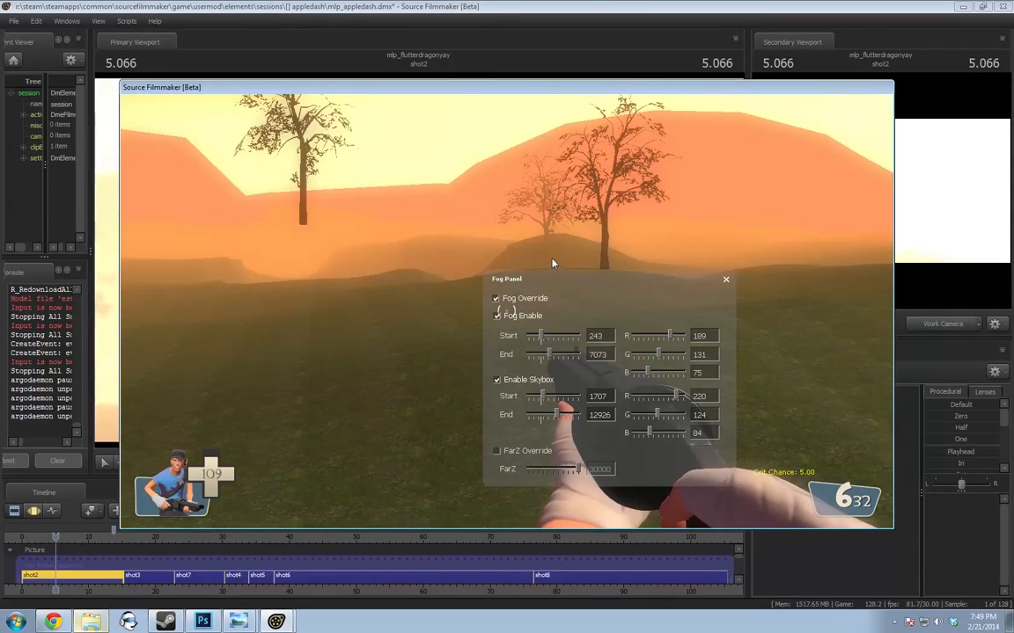
{"action": "key", "text": "F11"}
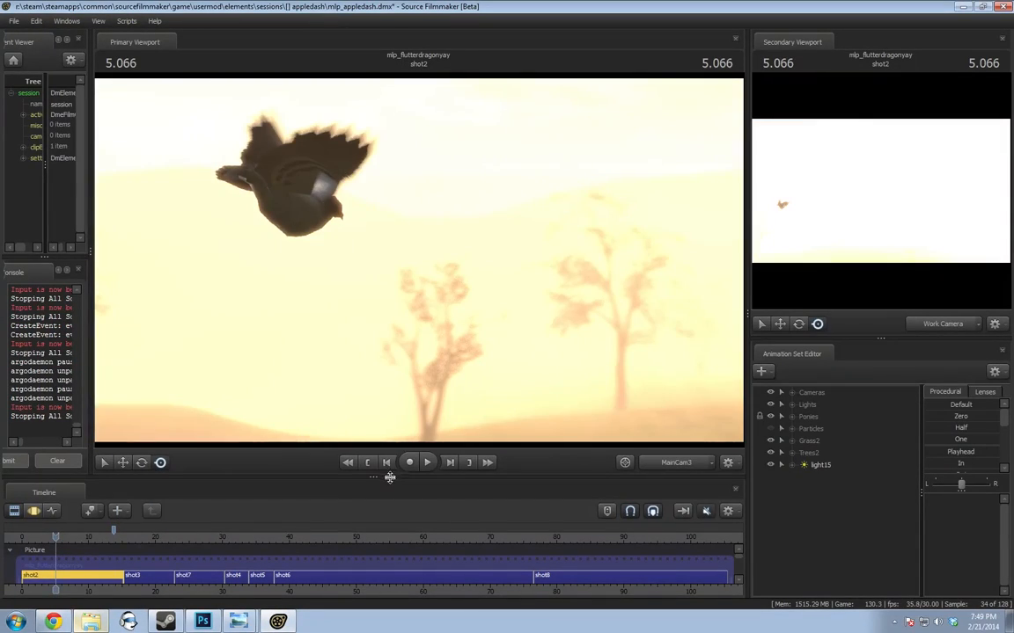
Scrub the playhead from shot2 to about 28.333 in shot7 to view the fog behind the two ponies
{"action": "left_click", "coordinate": [105, 539]}
{"action": "left_click_drag", "start_coordinate": [105, 538], "coordinate": [211, 556]}
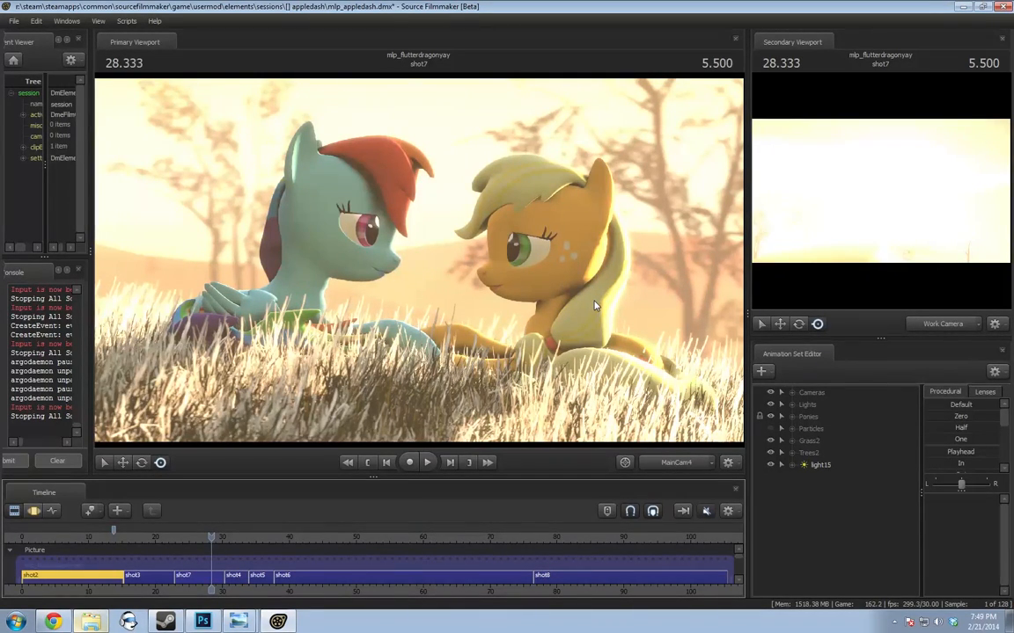
Switch to Steam, highlight "inactive fog controller" in the Skyvoid map's workshop description, and return to Source Filmmaker
{"action": "key", "text": "alt+Tab"}
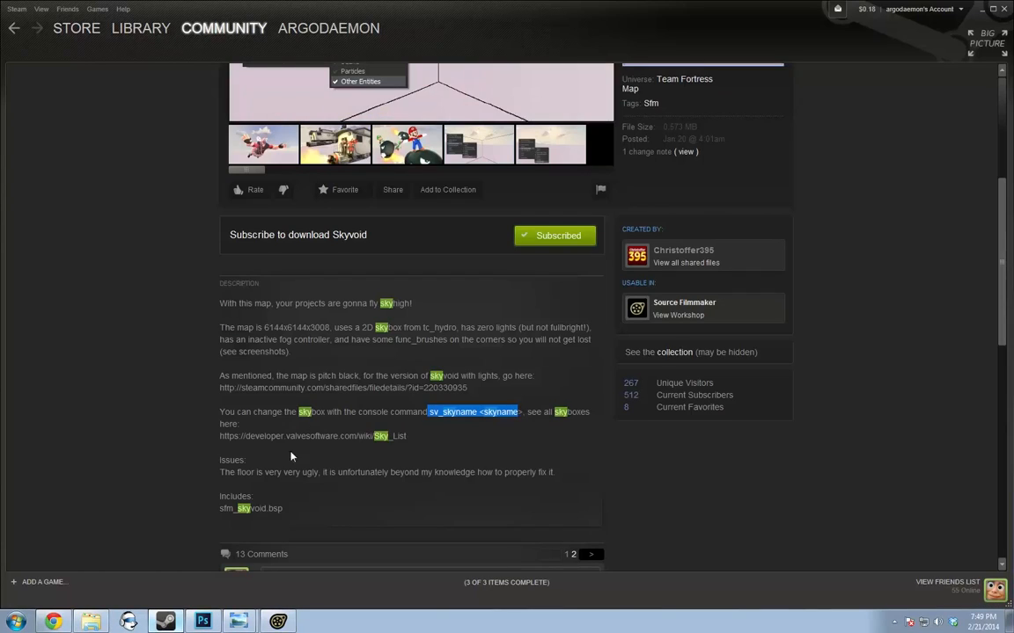
{"action": "left_click_drag", "start_coordinate": [248, 340], "coordinate": [330, 340]}
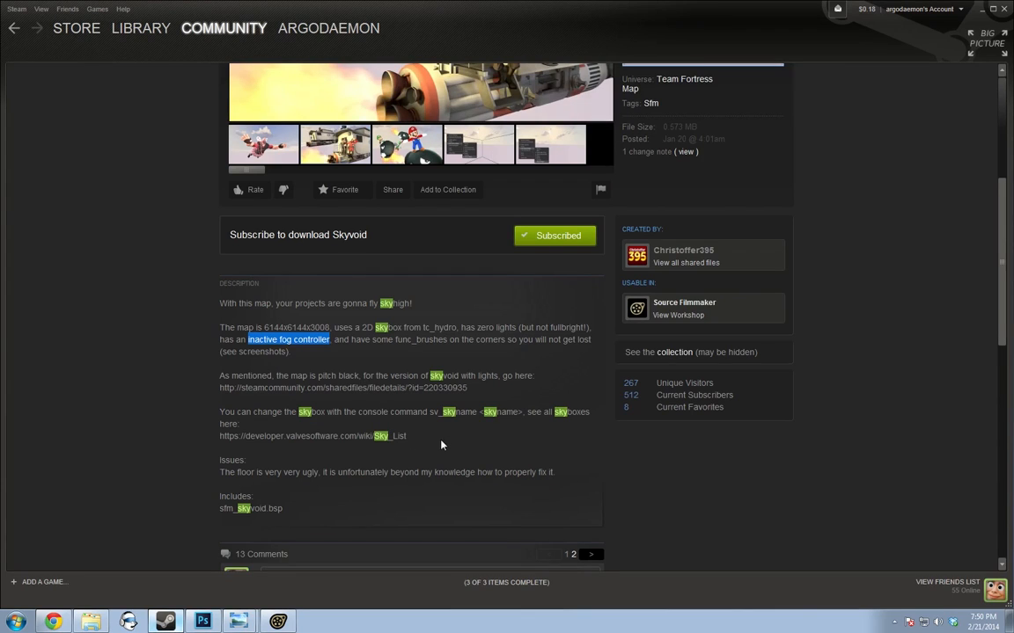
{"action": "left_click", "coordinate": [278, 622]}
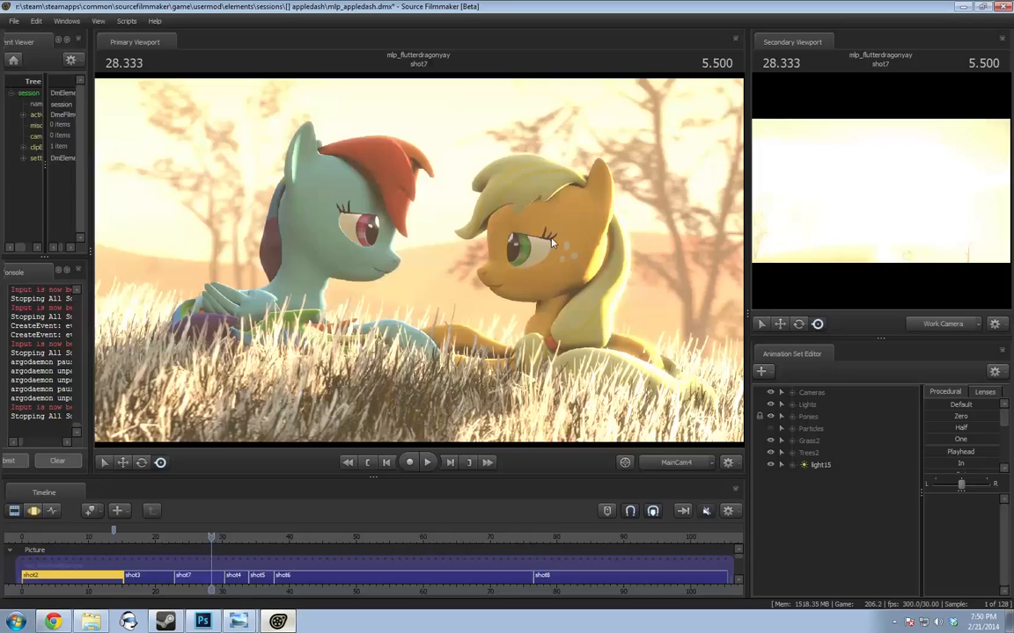
{"action": "left_click", "coordinate": [14, 20]}
{"action": "left_click", "coordinate": [36, 38]}
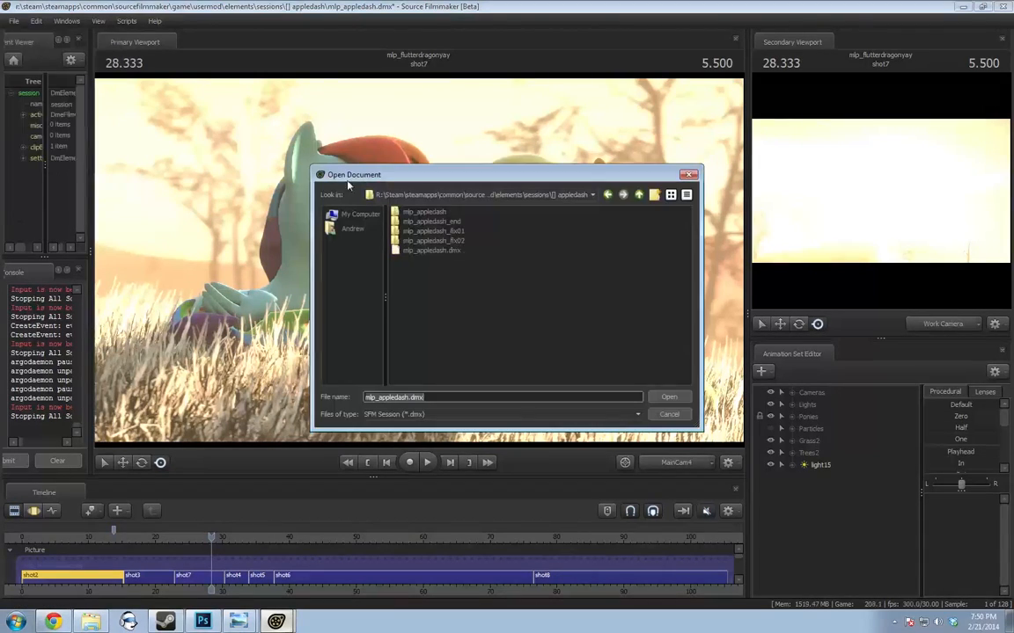
{"action": "left_click", "coordinate": [639, 194]}
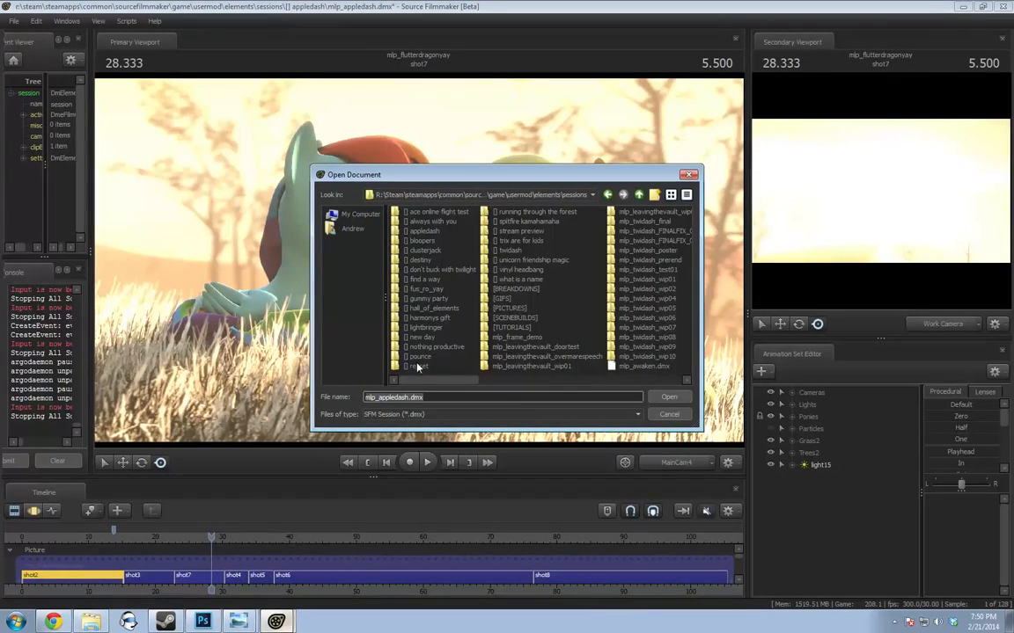
{"action": "left_click", "coordinate": [423, 366]}
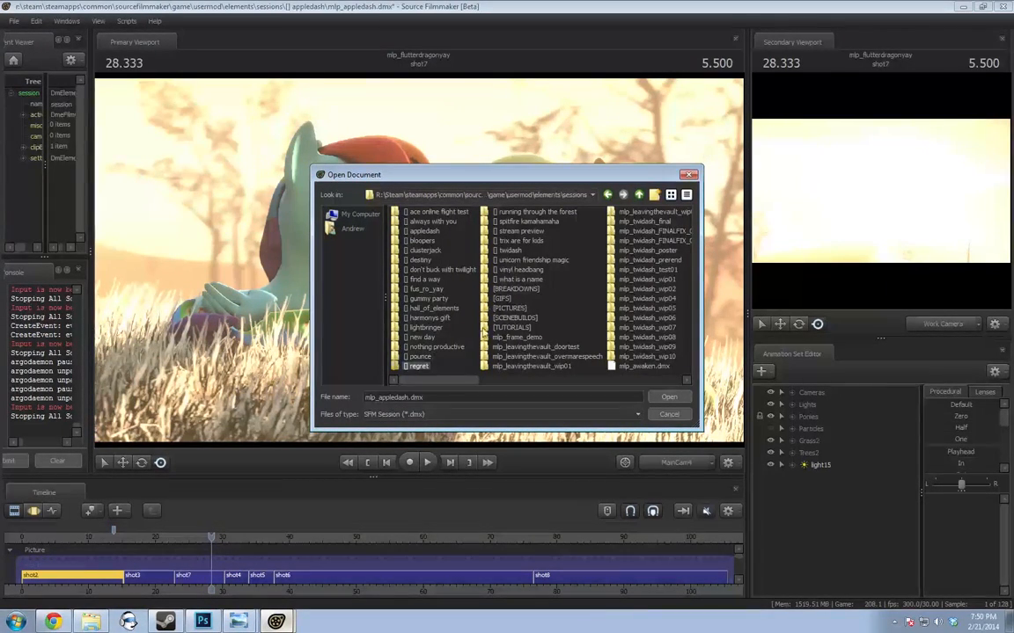
{"action": "left_click", "coordinate": [526, 212]}
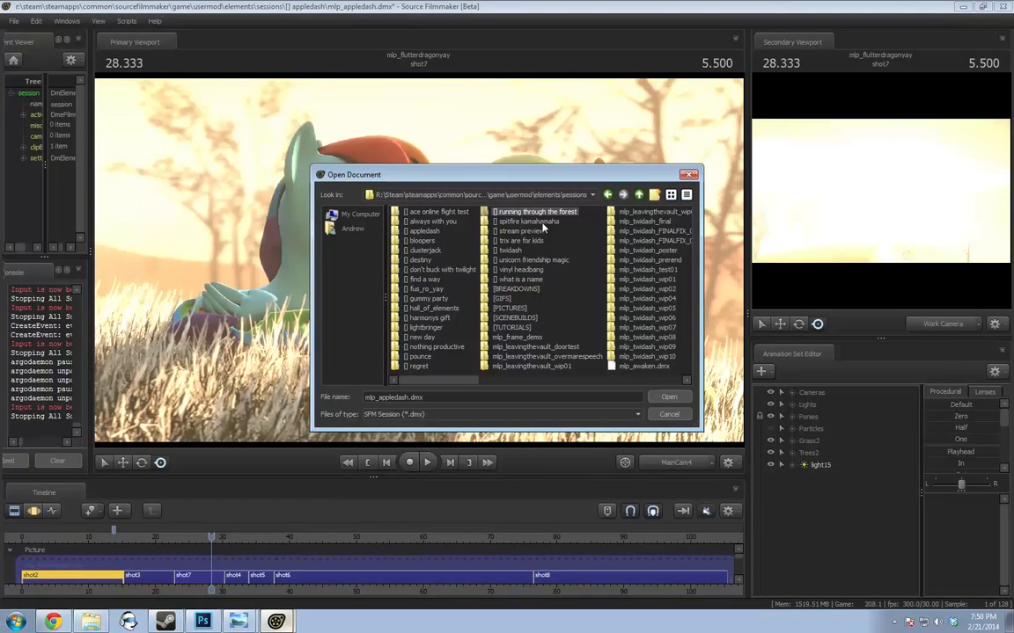
{"action": "left_click", "coordinate": [528, 221]}
{"action": "left_click", "coordinate": [519, 251]}
{"action": "left_click", "coordinate": [520, 270]}
{"action": "left_click", "coordinate": [521, 279]}
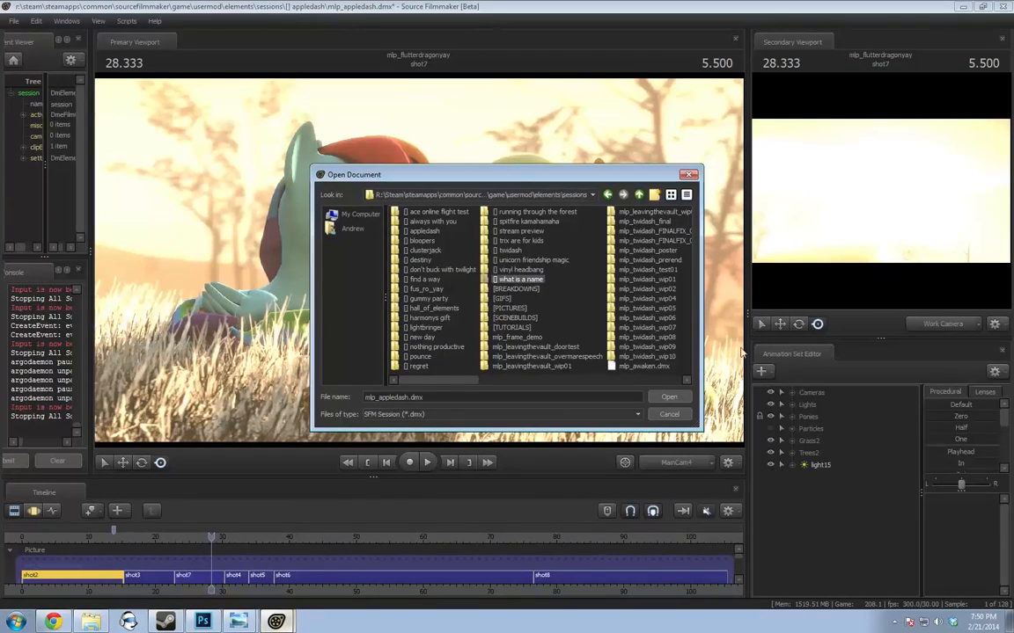
{"action": "left_click", "coordinate": [682, 415]}
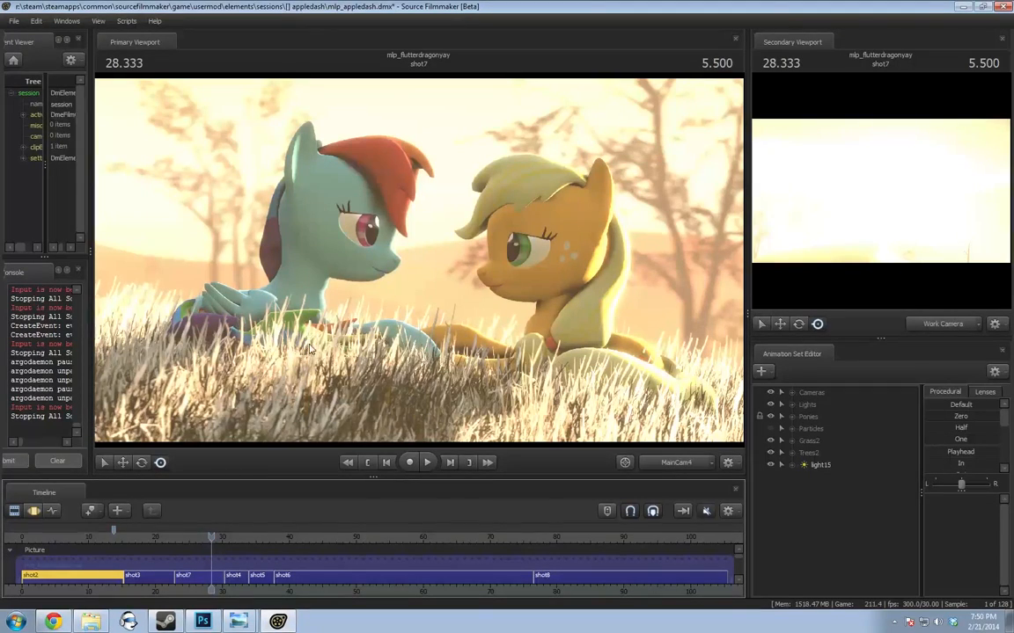
Widen the Element Viewer and Console area and enlarge the Timeline's height
{"action": "left_click_drag", "start_coordinate": [88, 264], "coordinate": [195, 278]}
{"action": "left_click", "coordinate": [69, 21]}
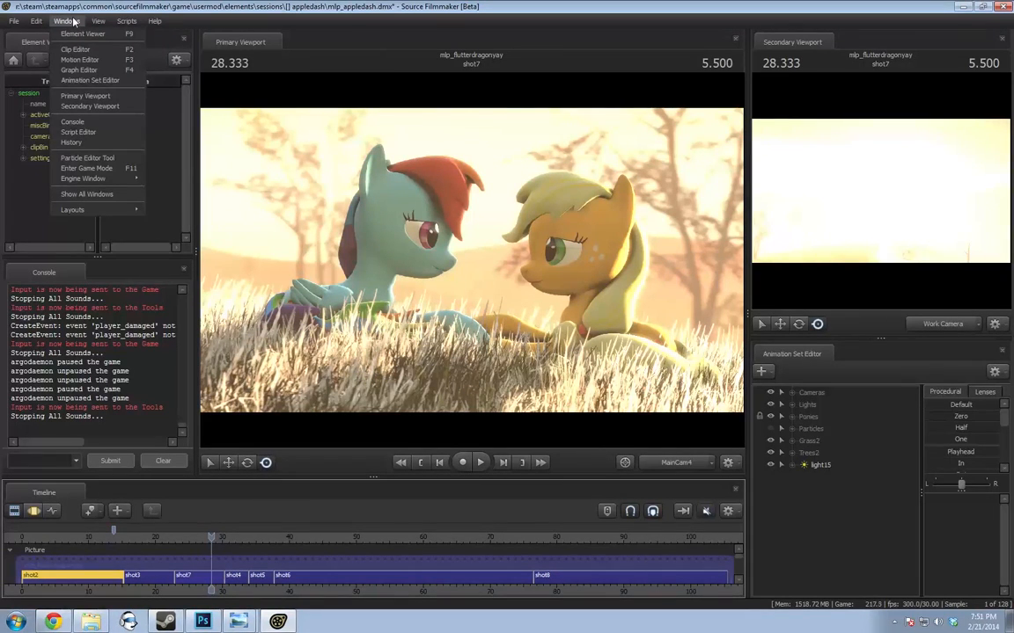
{"action": "left_click", "coordinate": [75, 20]}
{"action": "left_click_drag", "start_coordinate": [409, 480], "coordinate": [368, 400]}
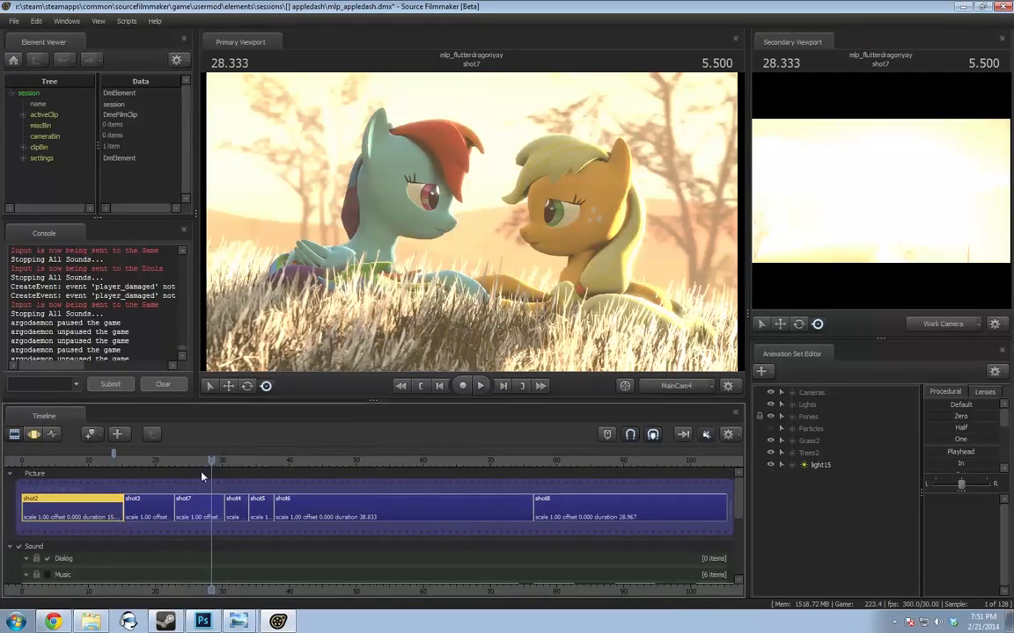
Open shot3 in the Motion Editor, check the Transform, Overwrite and Offset modes, and place the playhead at 18.866
{"action": "left_click_drag", "start_coordinate": [211, 460], "coordinate": [155, 461]}
{"action": "double_click", "coordinate": [162, 511]}
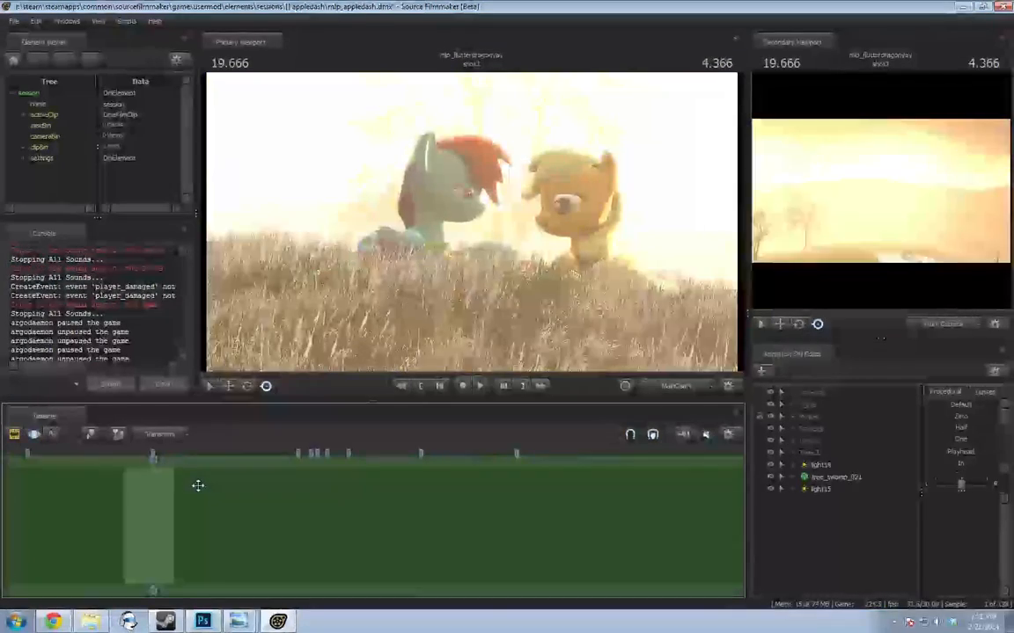
{"action": "left_click", "coordinate": [185, 438]}
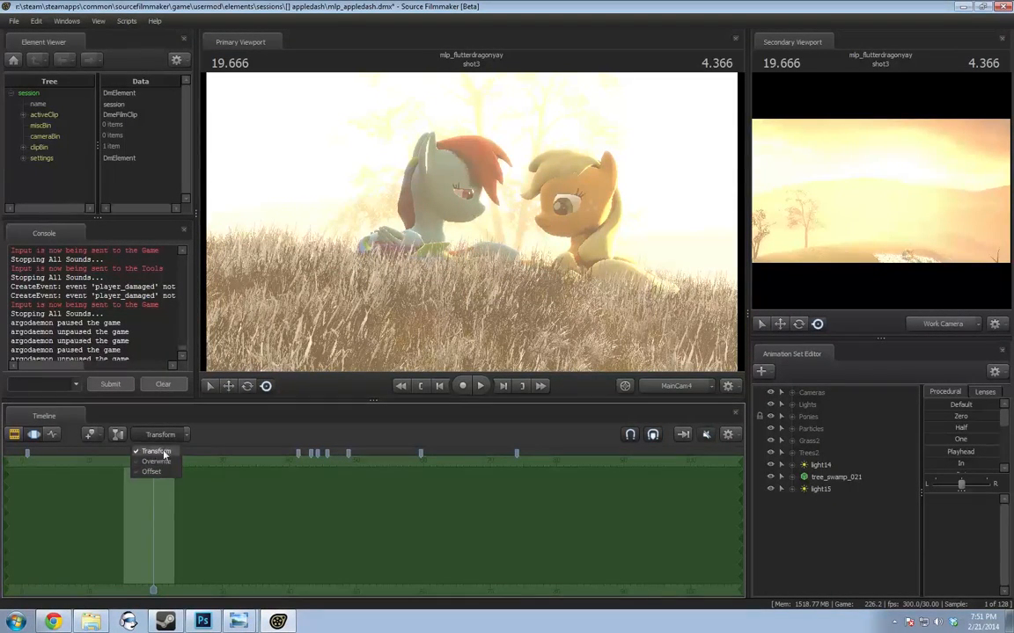
{"action": "left_click", "coordinate": [224, 435]}
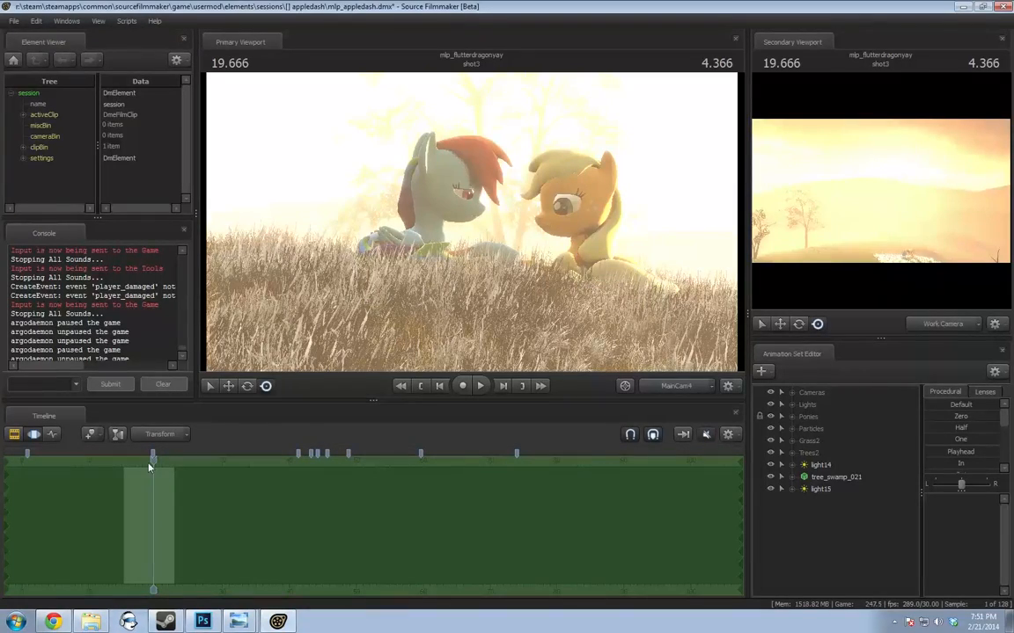
{"action": "left_click", "coordinate": [154, 459]}
{"action": "left_click_drag", "start_coordinate": [157, 459], "coordinate": [150, 459]}
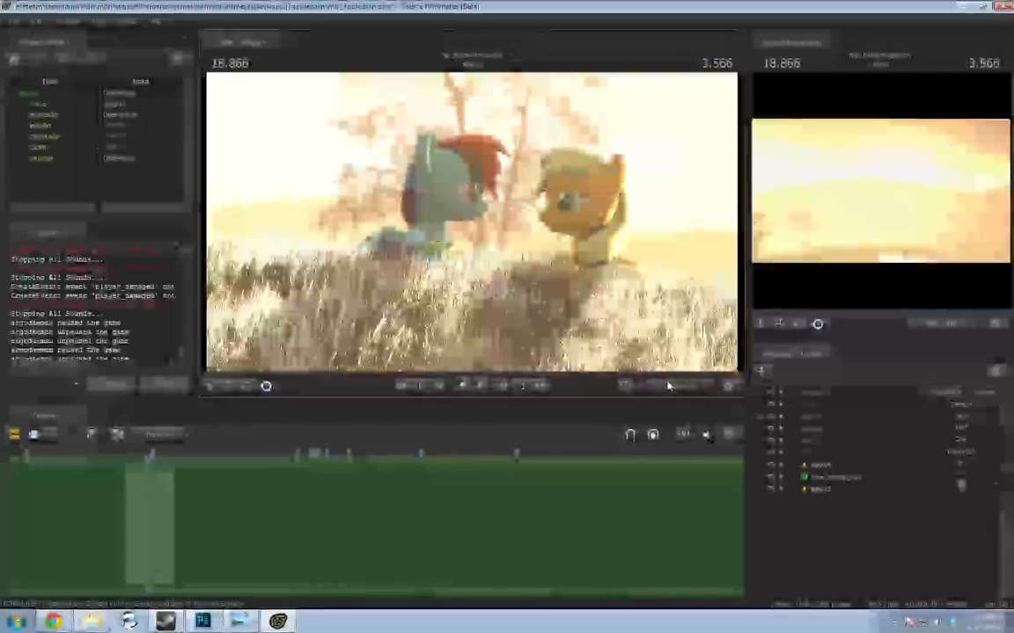
Change the primary viewport to the Work Camera and fly around the foggy hills towards the ponies' grass patch
{"action": "left_click", "coordinate": [671, 385]}
{"action": "left_click_drag", "start_coordinate": [551, 268], "coordinate": [511, 250]}
{"action": "left_click_drag", "start_coordinate": [339, 252], "coordinate": [416, 224]}
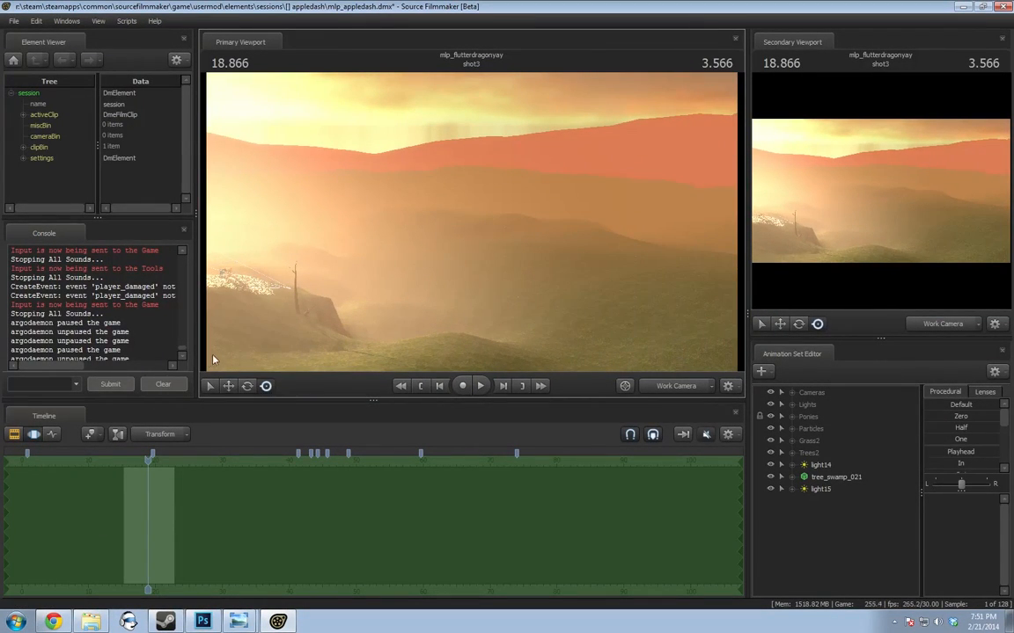
{"action": "left_click_drag", "start_coordinate": [409, 301], "coordinate": [460, 238]}
{"action": "left_click", "coordinate": [14, 21]}
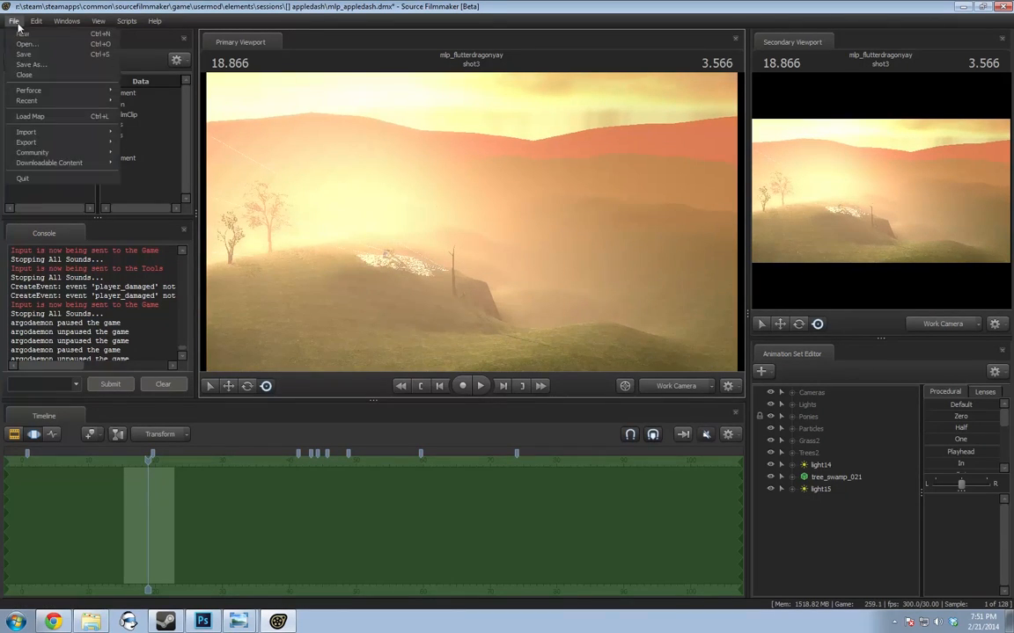
{"action": "left_click", "coordinate": [13, 20]}
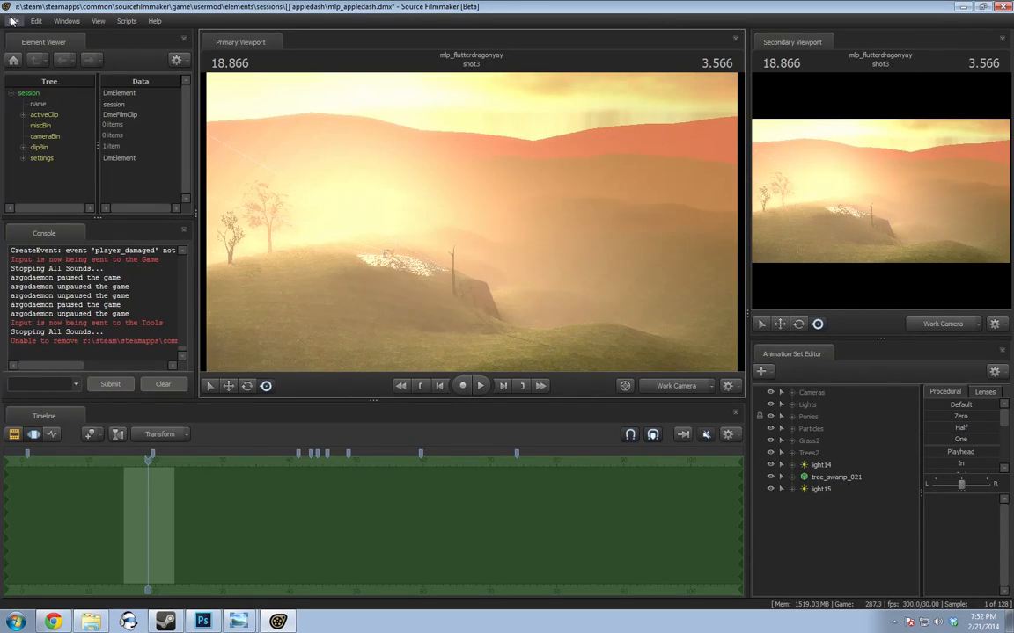
{"action": "left_click_drag", "start_coordinate": [472, 222], "coordinate": [443, 227]}
{"action": "key", "text": "w"}
Return to the Clip Editor, scrub back to 13.266, and select shot2 in the timeline
{"action": "key", "text": "F2"}
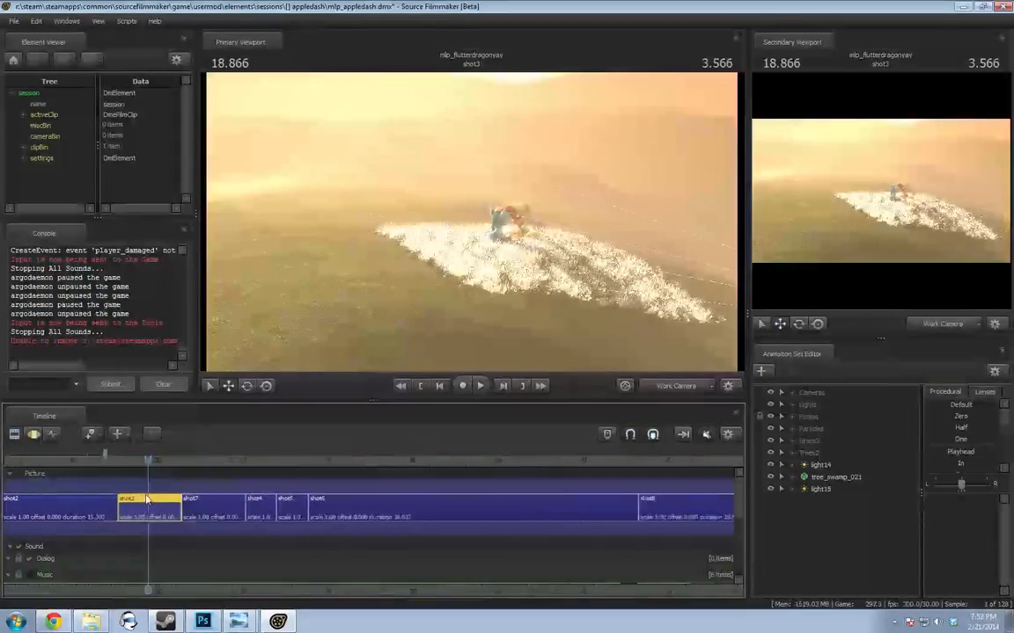
{"action": "scroll", "coordinate": [144, 503], "scroll_direction": "up", "scroll_amount": 3}
{"action": "scroll", "coordinate": [143, 502], "scroll_direction": "down", "scroll_amount": 3}
{"action": "left_click_drag", "start_coordinate": [87, 463], "coordinate": [101, 463]}
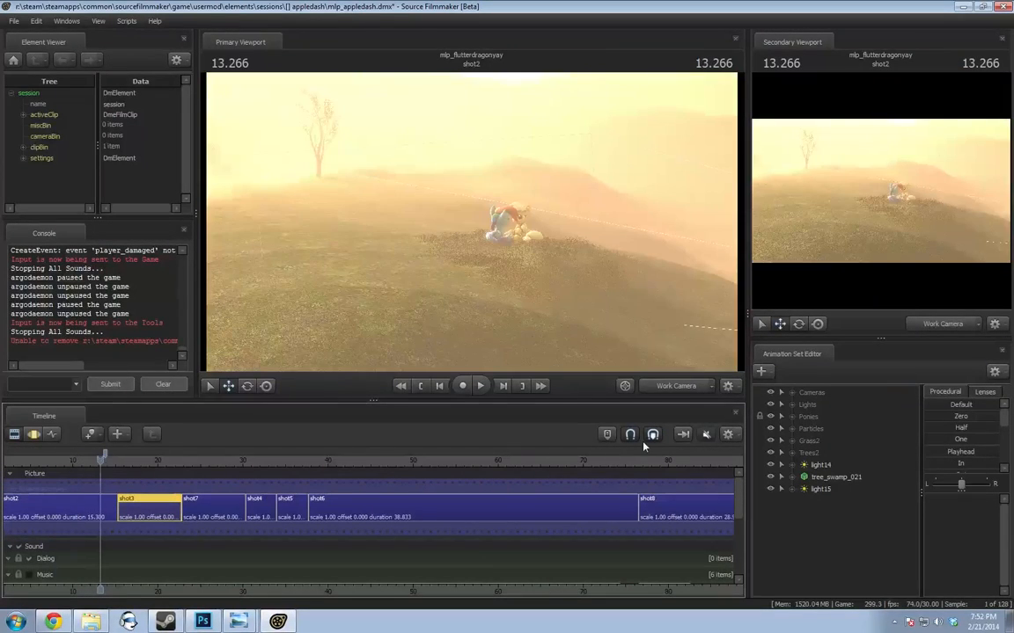
{"action": "left_click", "coordinate": [99, 507]}
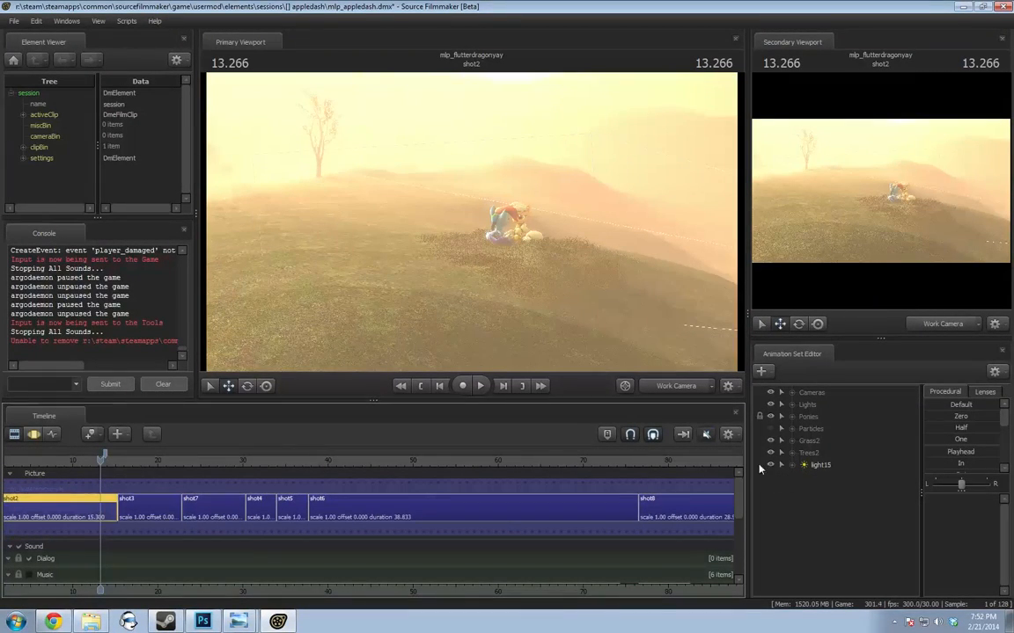
Play from shot2 into shot3 and replay shot2, flying the Work Camera close to the ponies to examine the grass changes
{"action": "key", "text": "space"}
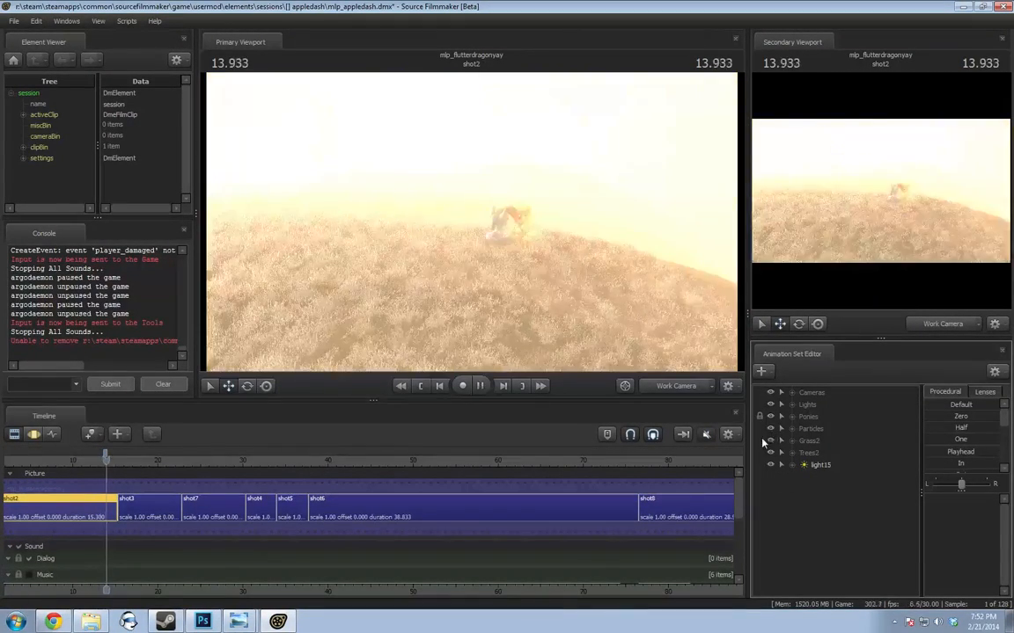
{"action": "key", "text": "space"}
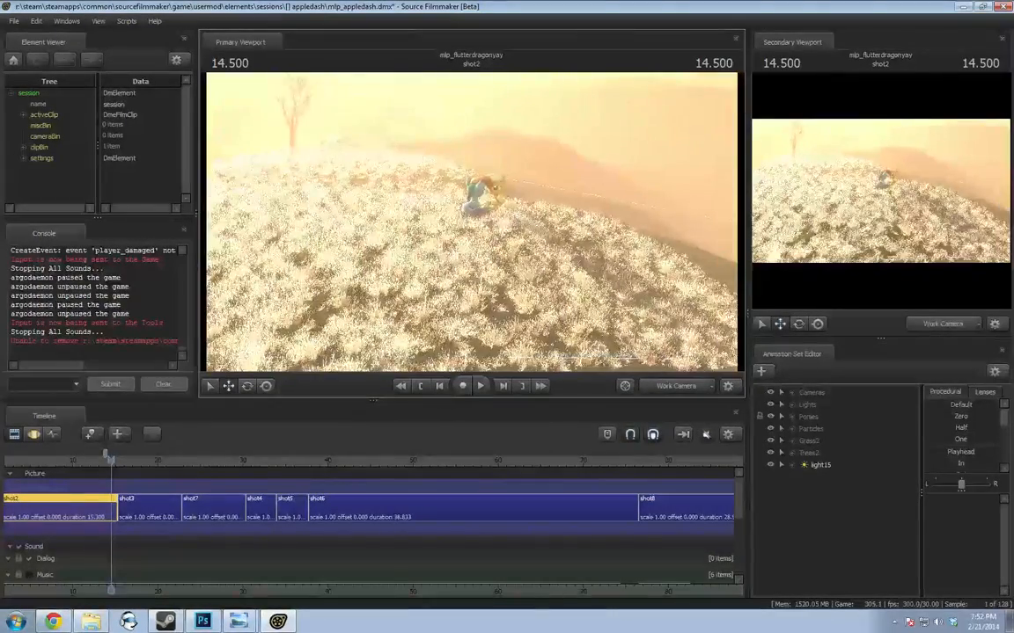
{"action": "key", "text": "w"}
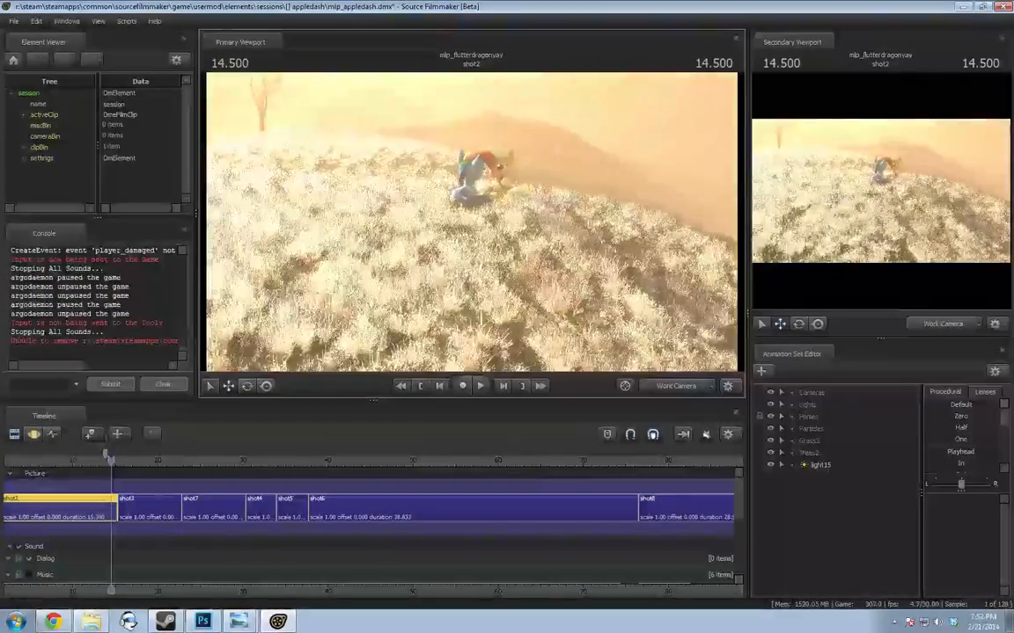
{"action": "key", "text": "w"}
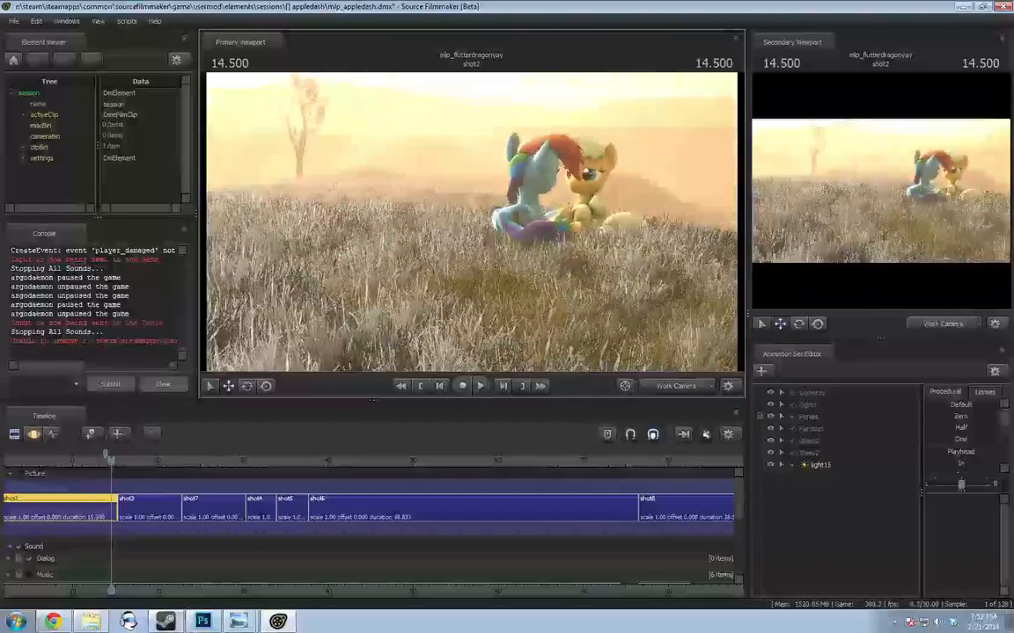
{"action": "key", "text": "space"}
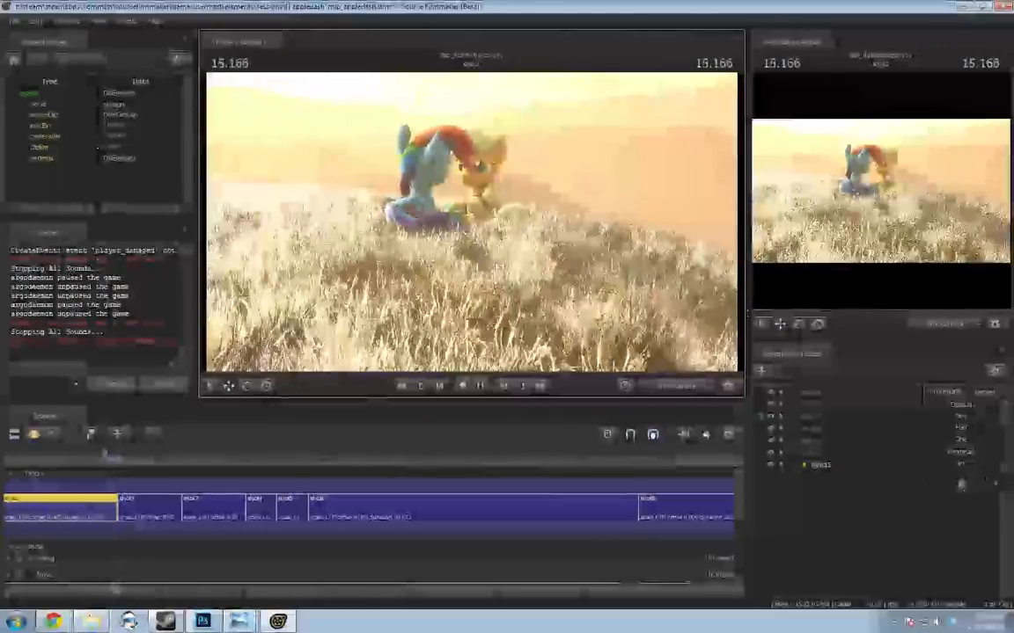
{"action": "key", "text": "space"}
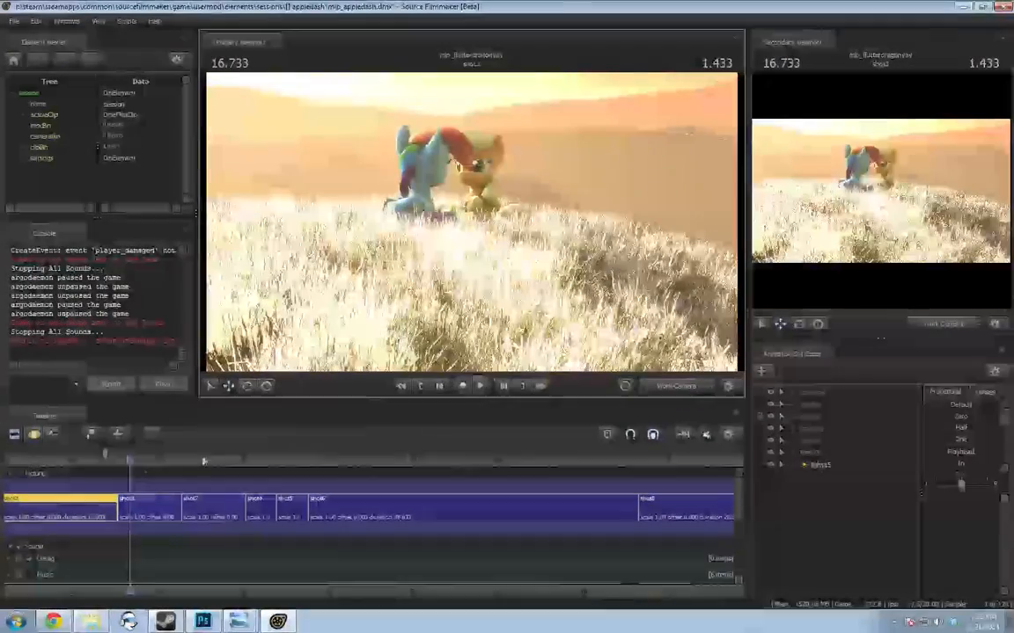
{"action": "left_click", "coordinate": [51, 460]}
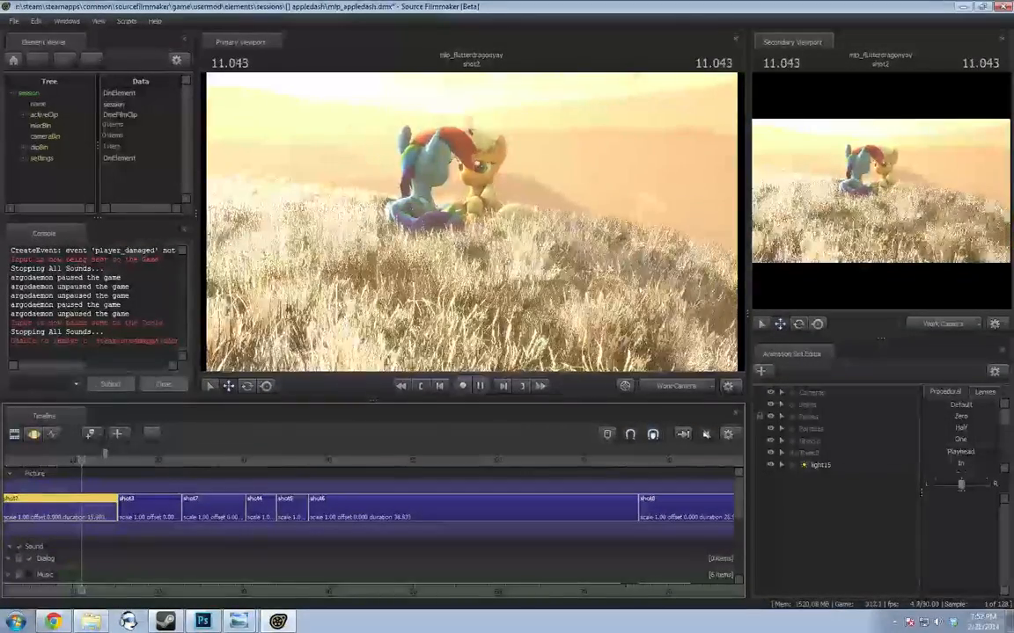
{"action": "key", "text": "space"}
Zoom out the timeline to show all shots and scrub the playhead to 30.466 in shot4
{"action": "scroll", "coordinate": [475, 486], "scroll_direction": "down", "scroll_amount": 5}
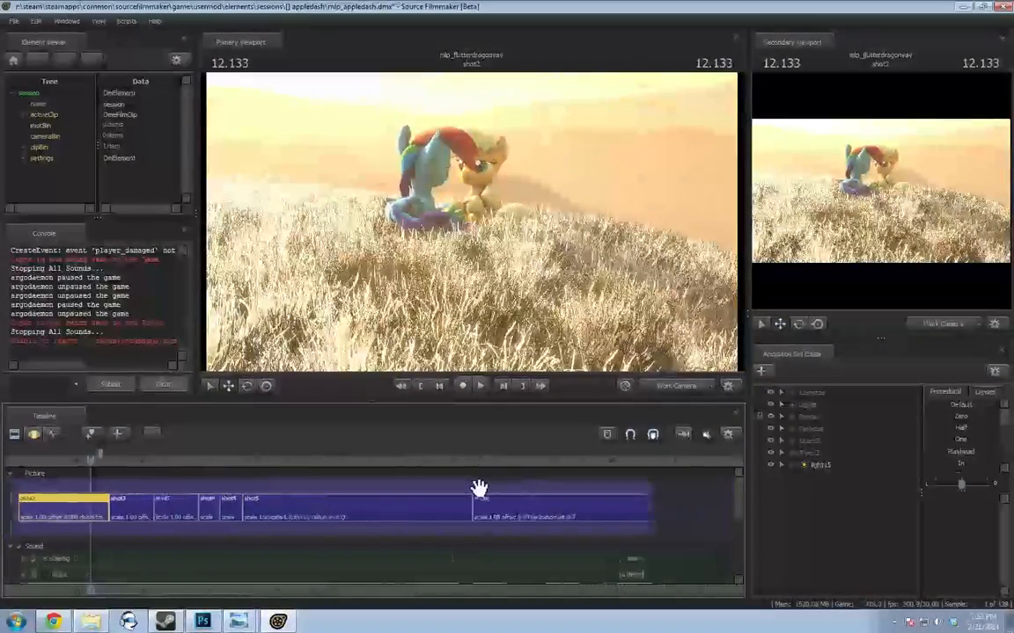
{"action": "scroll", "coordinate": [448, 483], "scroll_direction": "down", "scroll_amount": 2}
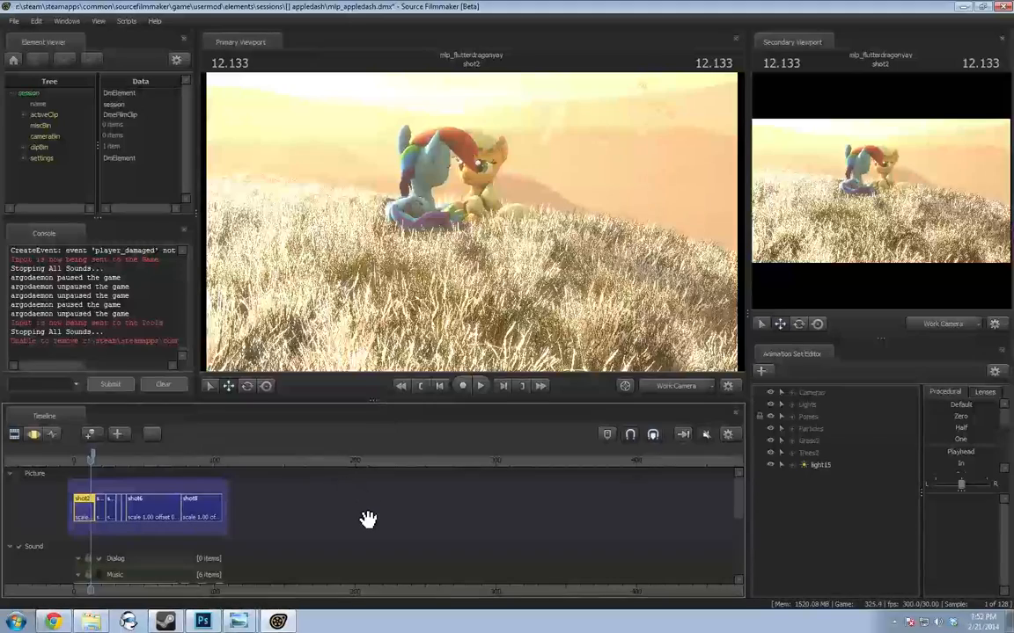
{"action": "middle_click_drag", "start_coordinate": [368, 520], "coordinate": [535, 508]}
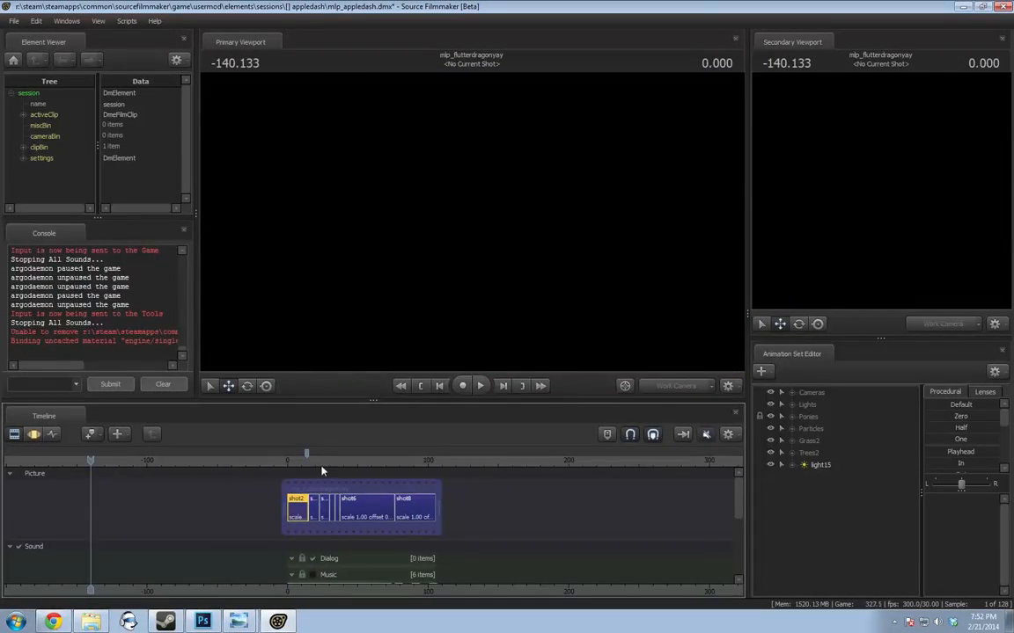
{"action": "left_click_drag", "start_coordinate": [322, 471], "coordinate": [330, 468]}
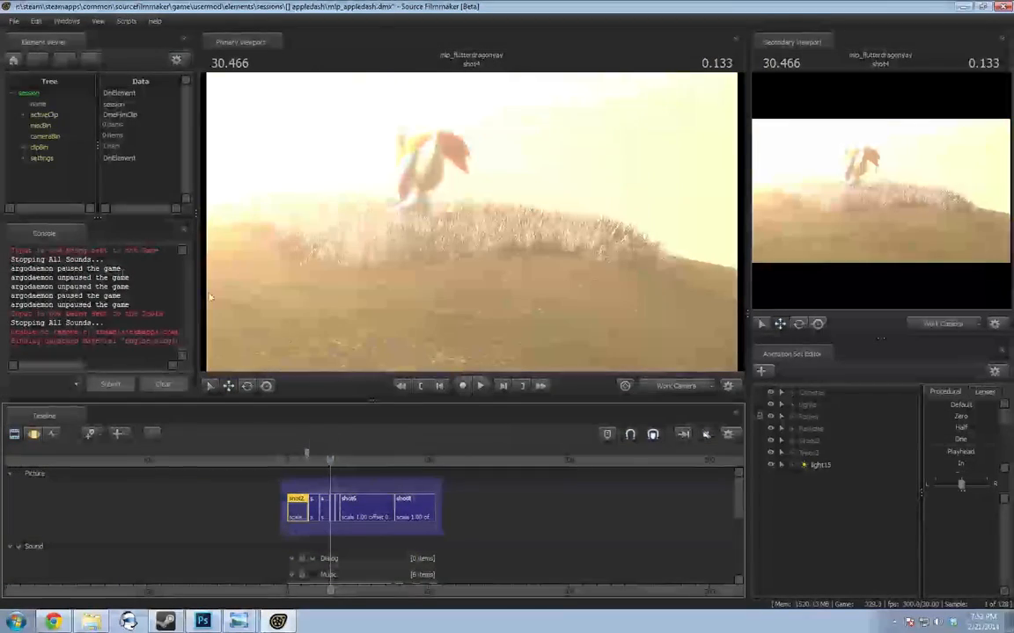
Create a new session named mlp_ya in the sessions directory with a framerate of 24
{"action": "left_click", "coordinate": [14, 20]}
{"action": "left_click", "coordinate": [35, 32]}
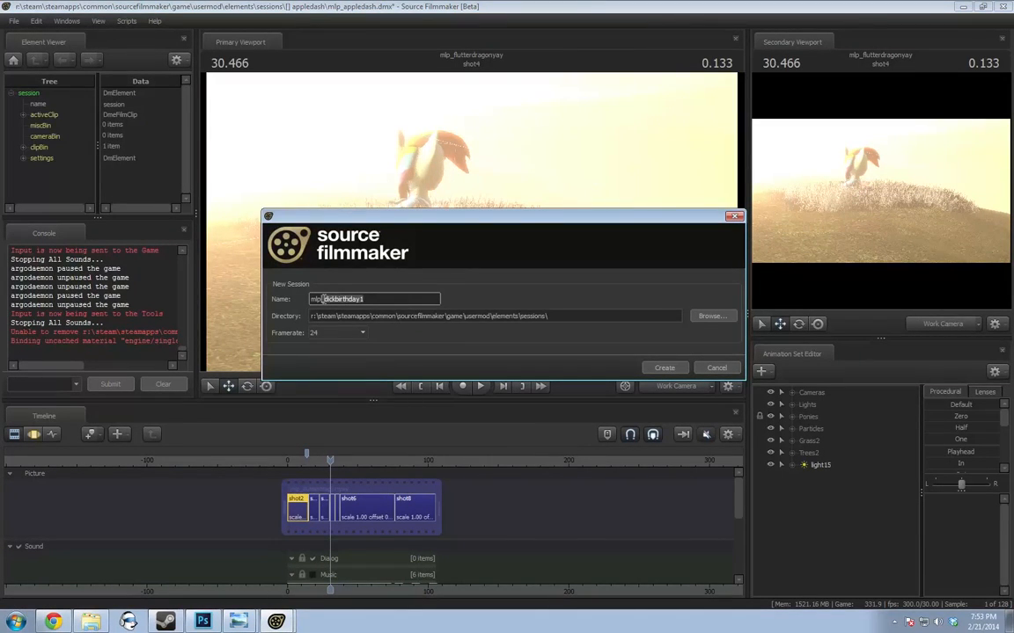
{"action": "type", "text": "mlp_ya"}
{"action": "key", "text": "Return"}
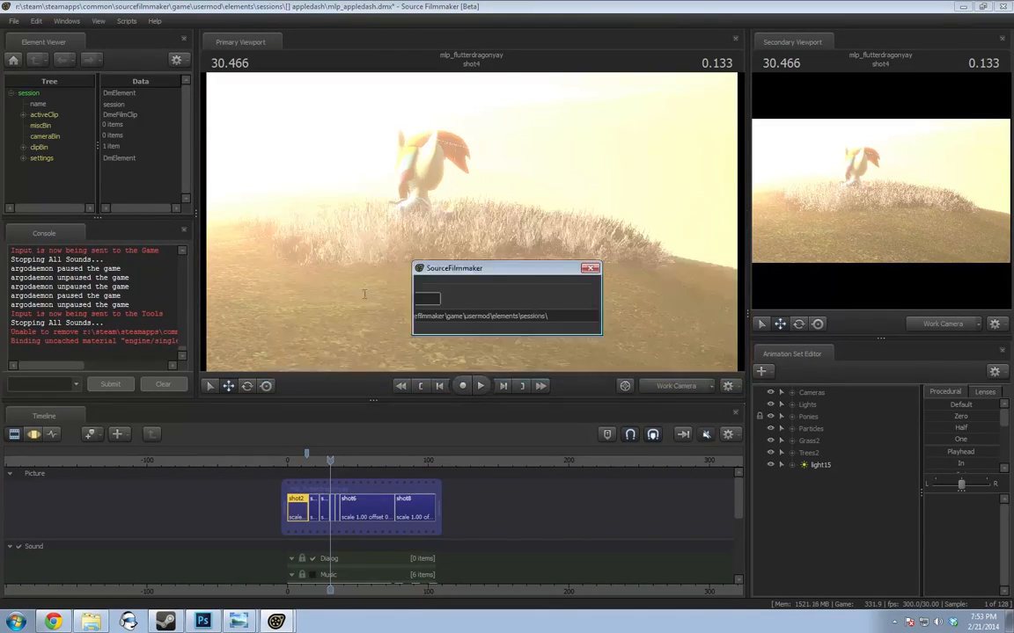
Create a new session named mlp_yaya with a framerate of 30, continuing without saving the modified document
{"action": "left_click", "coordinate": [570, 321]}
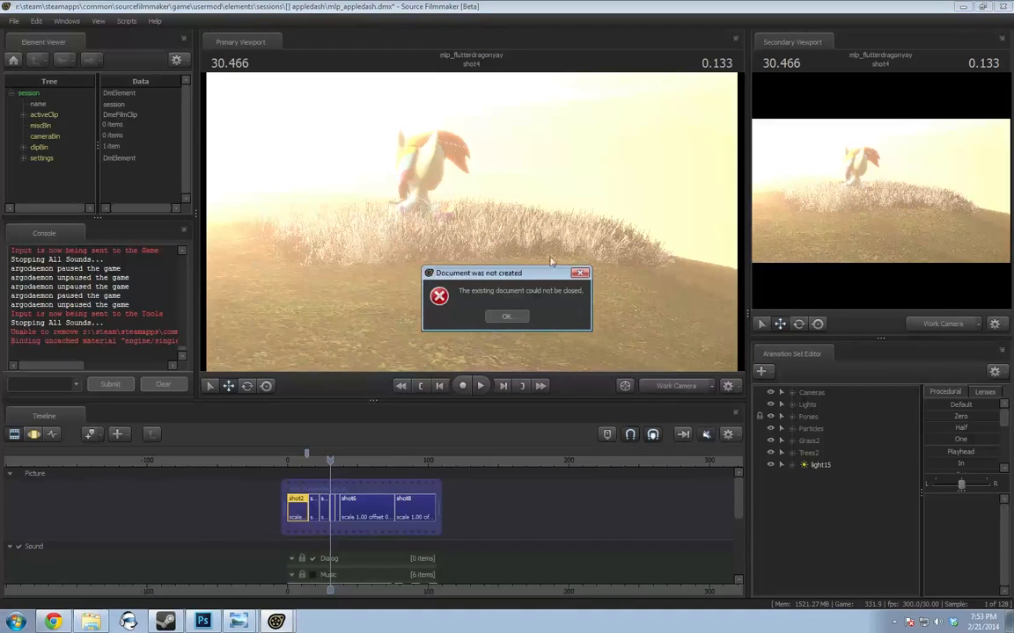
{"action": "left_click", "coordinate": [506, 316]}
{"action": "left_click", "coordinate": [13, 21]}
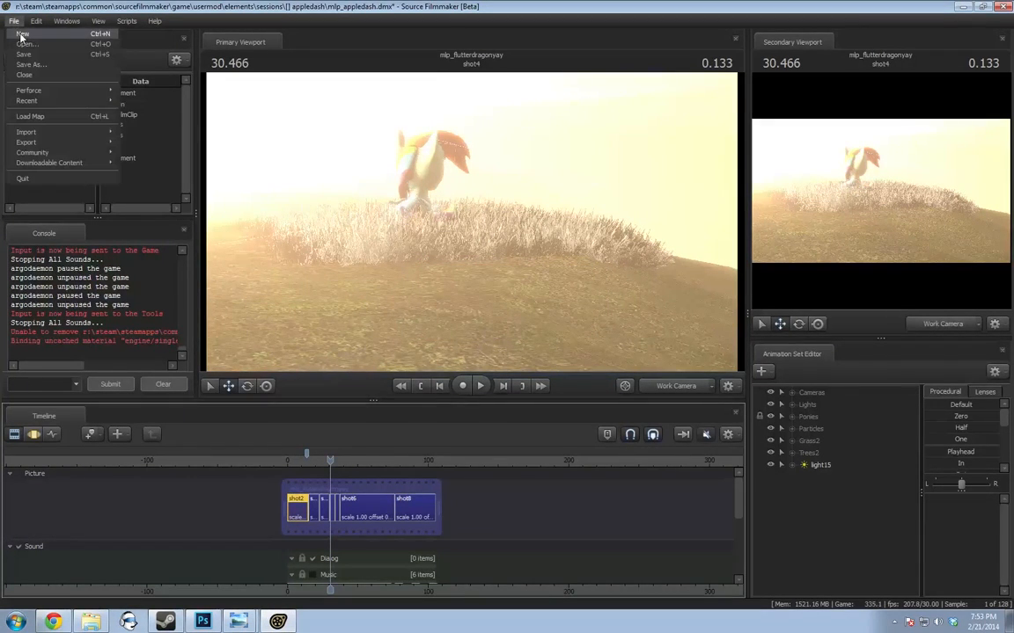
{"action": "left_click", "coordinate": [22, 34]}
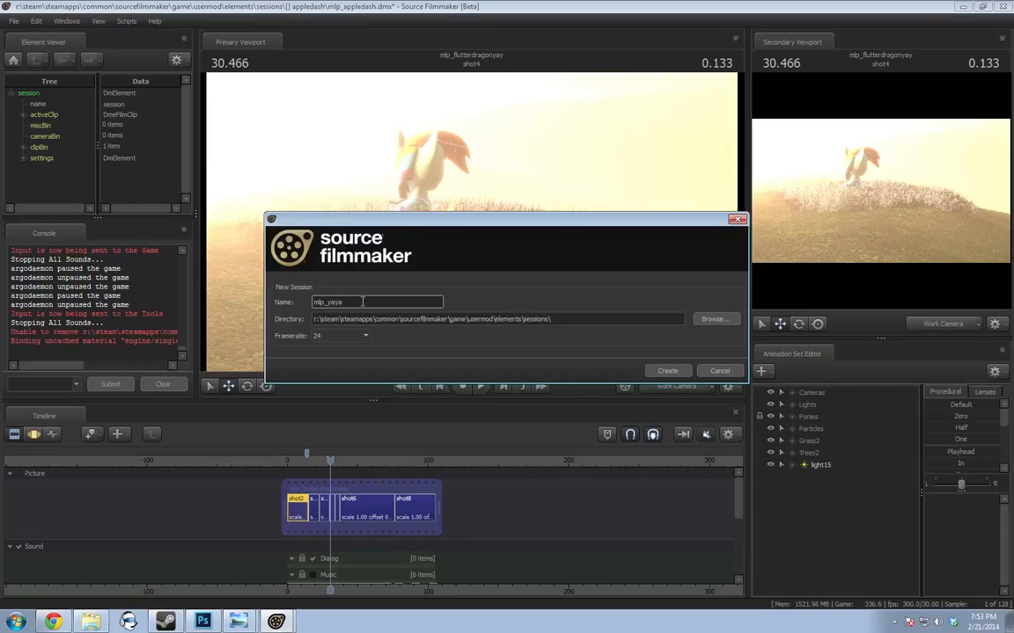
{"action": "left_click", "coordinate": [338, 336]}
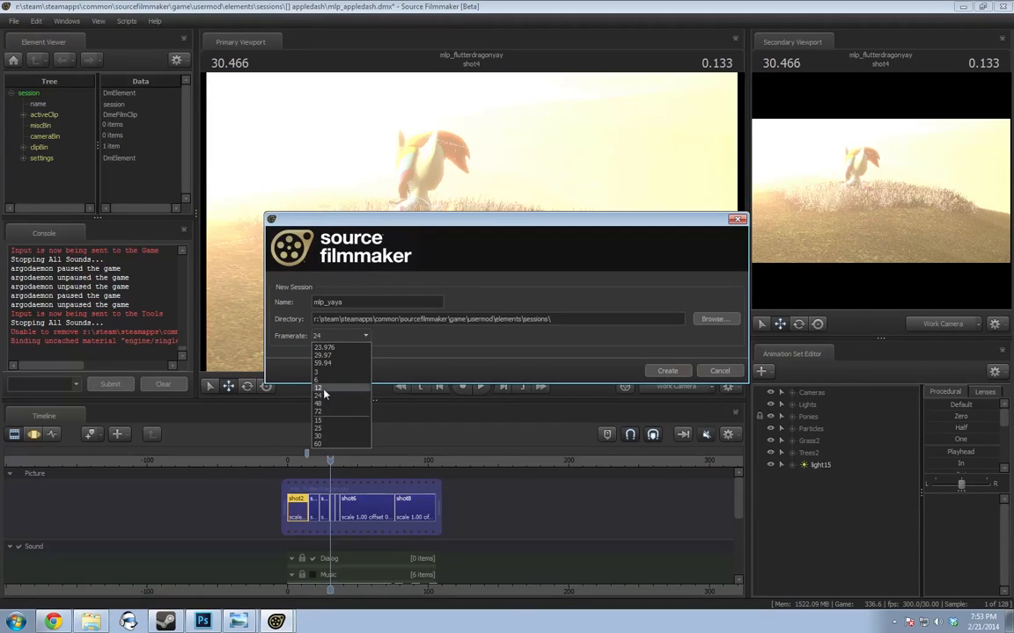
{"action": "left_click", "coordinate": [330, 437]}
{"action": "left_click", "coordinate": [674, 370]}
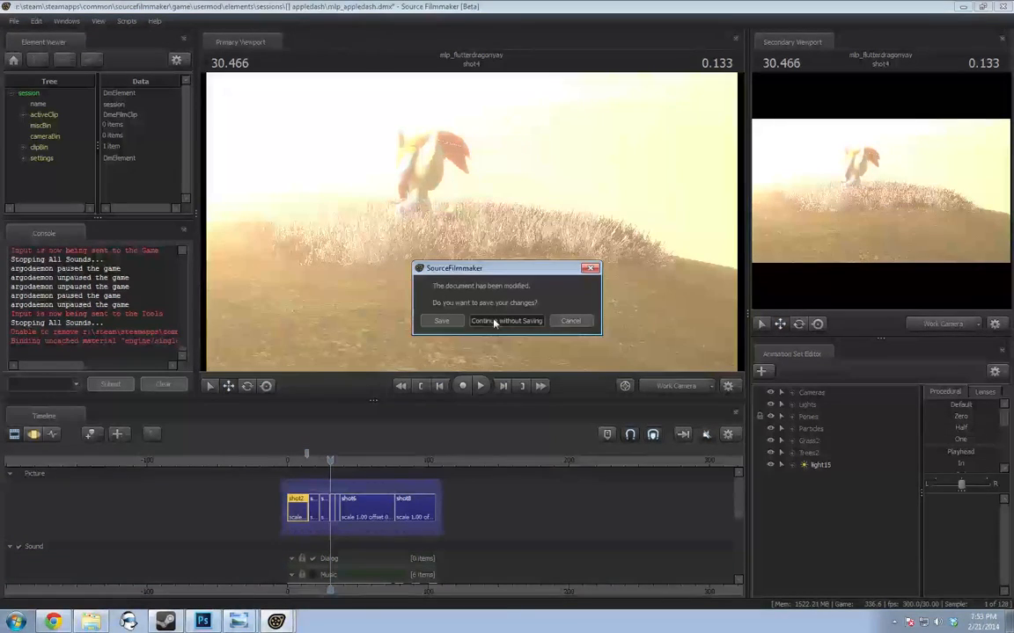
{"action": "left_click", "coordinate": [494, 321]}
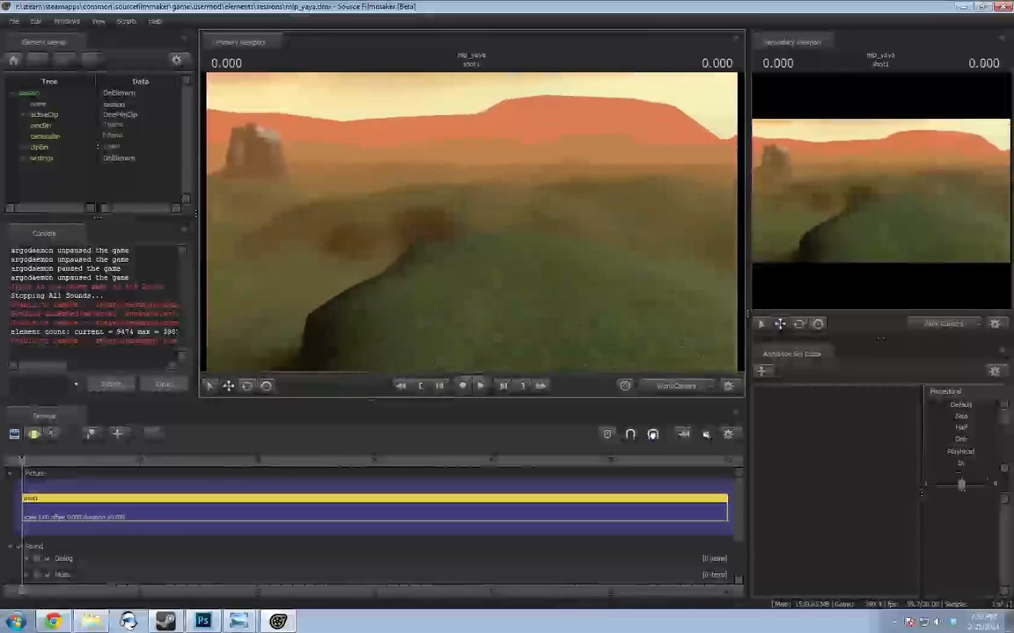
Create an animation set for a new model, filtering the models by pinkie and choosing vn_pinkiepie.mdl
{"action": "right_click", "coordinate": [806, 432]}
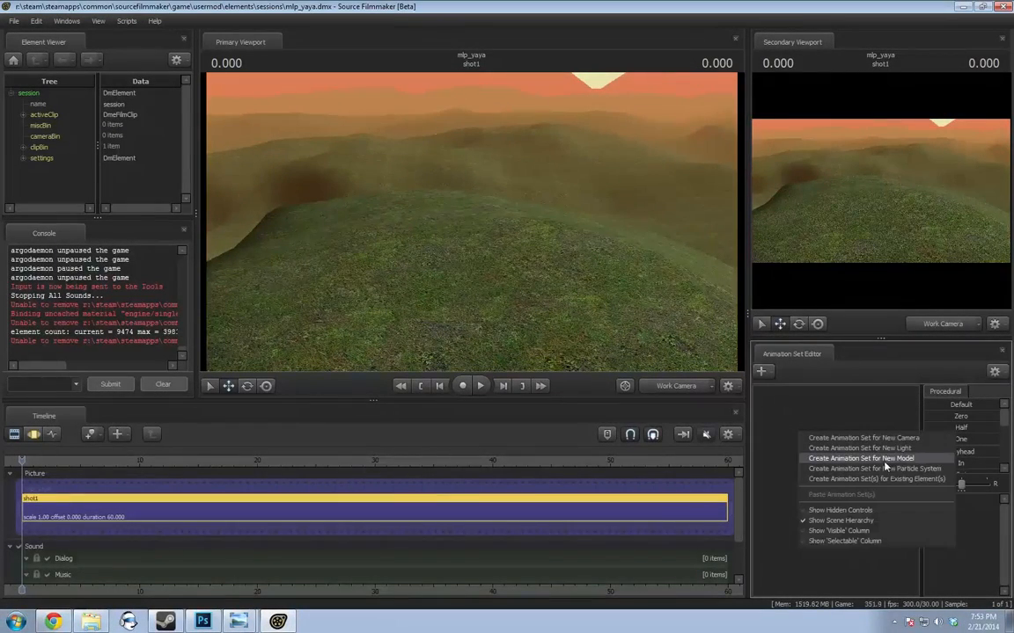
{"action": "left_click", "coordinate": [879, 458]}
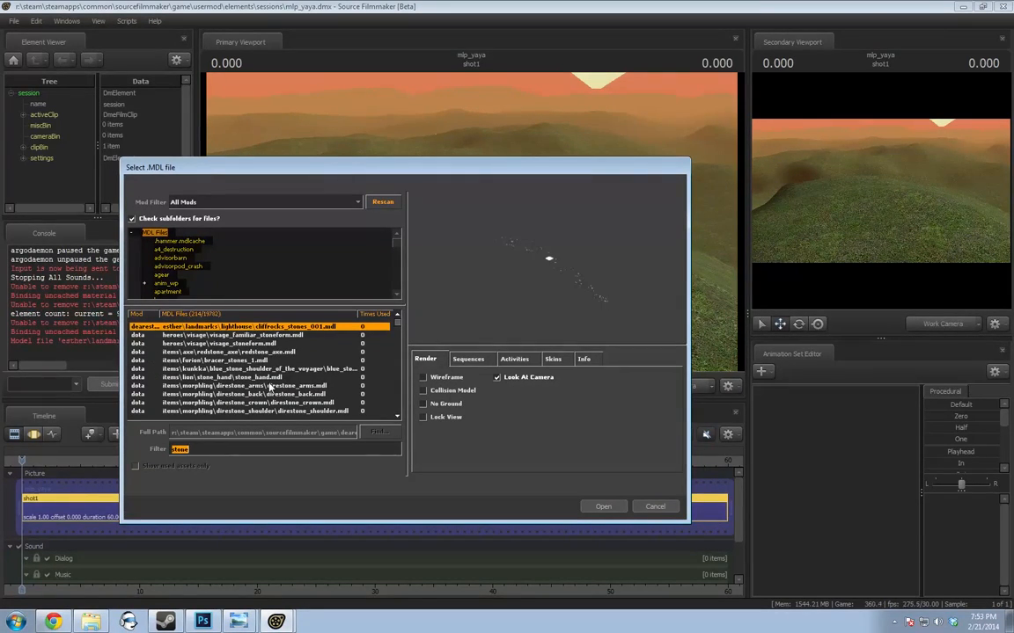
{"action": "type", "text": "pinkie"}
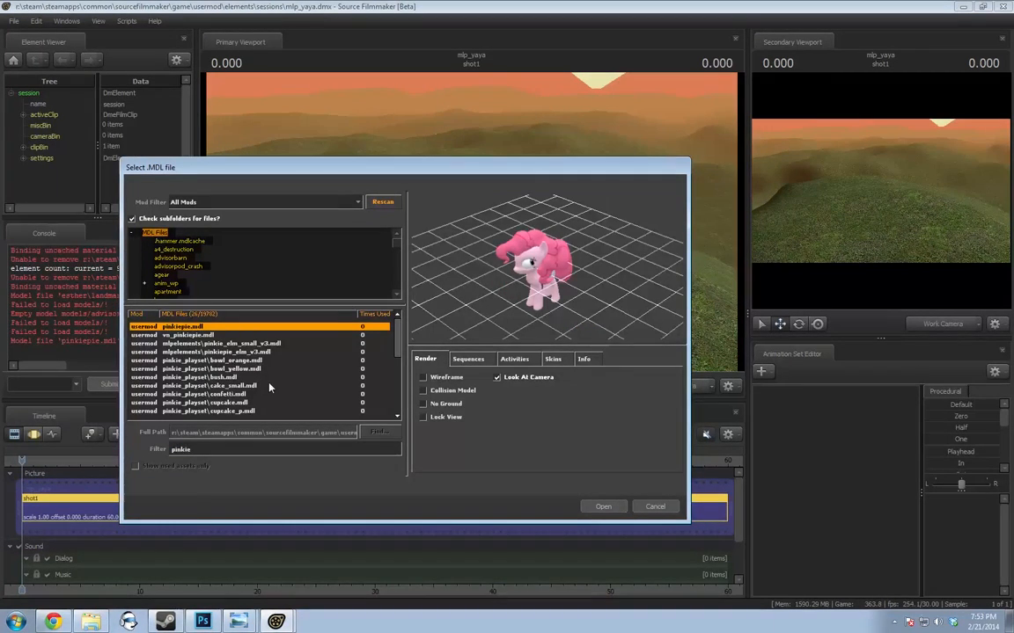
{"action": "key", "text": "Down"}
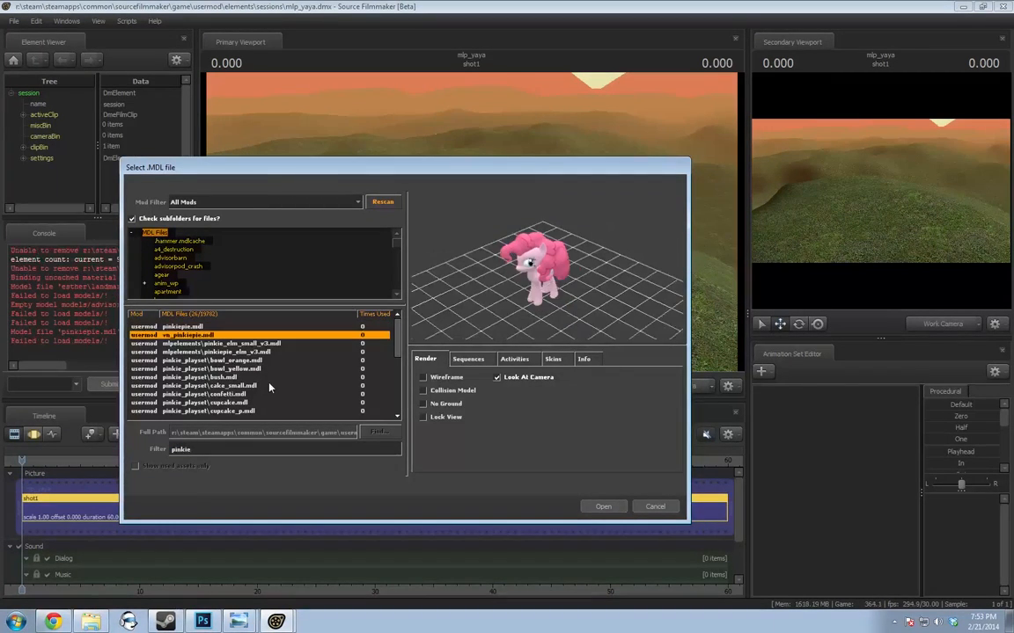
{"action": "key", "text": "Return"}
Select the vn_pinkiepie1 animation set, scrub the playhead to 4.066, and bring the Work Camera close to the pony
{"action": "left_click", "coordinate": [831, 393]}
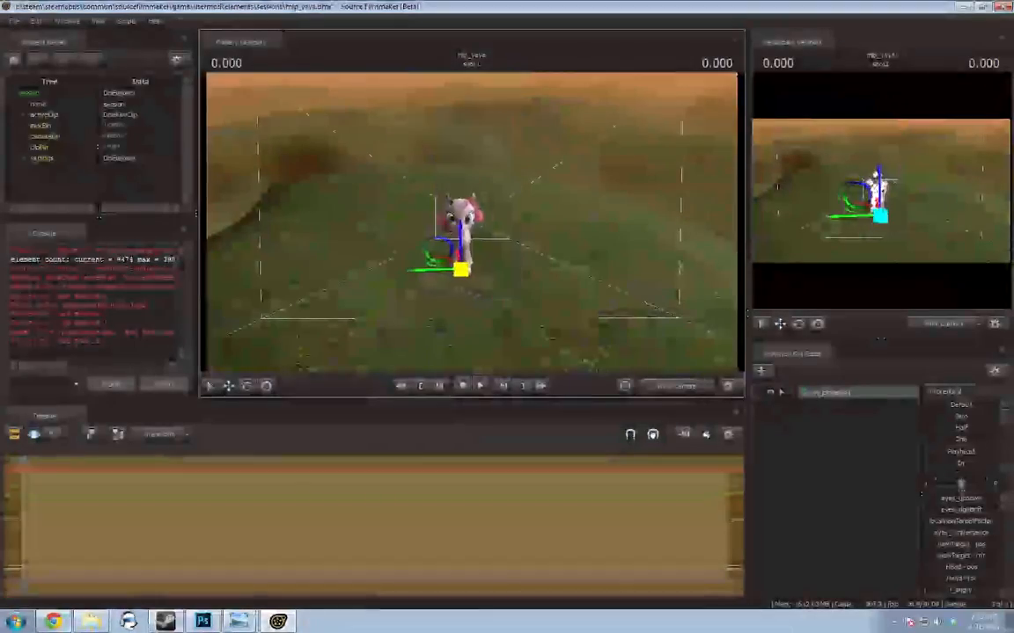
{"action": "left_click_drag", "start_coordinate": [22, 461], "coordinate": [29, 461]}
{"action": "left_click_drag", "start_coordinate": [520, 270], "coordinate": [607, 257]}
{"action": "key", "text": "w"}
{"action": "key", "text": "a"}
{"action": "left_click", "coordinate": [16, 459]}
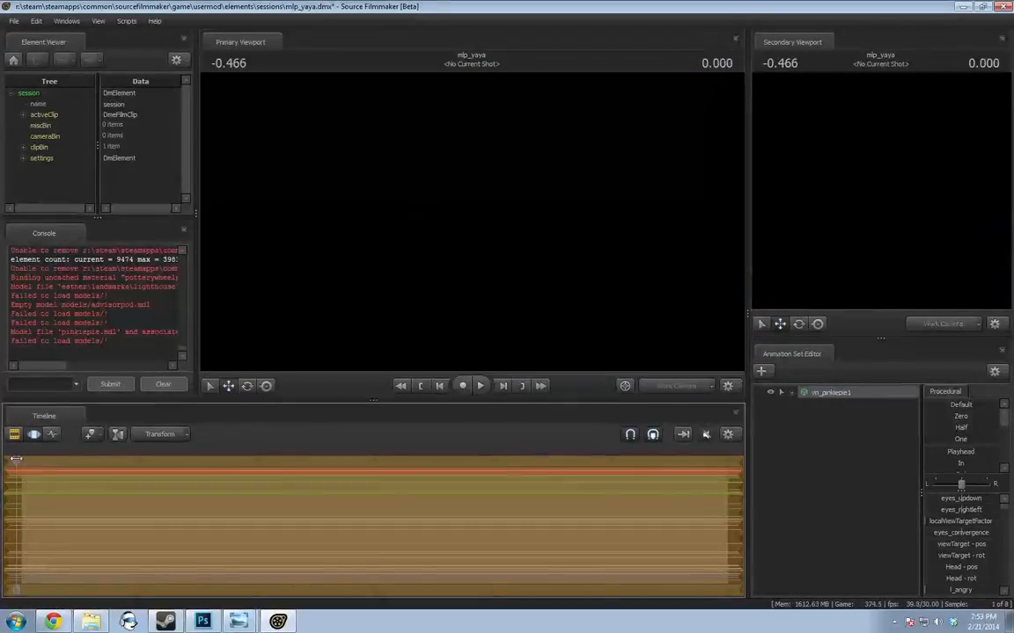
{"action": "left_click_drag", "start_coordinate": [16, 459], "coordinate": [70, 460]}
{"action": "key", "text": "s"}
{"action": "left_click_drag", "start_coordinate": [468, 226], "coordinate": [458, 239]}
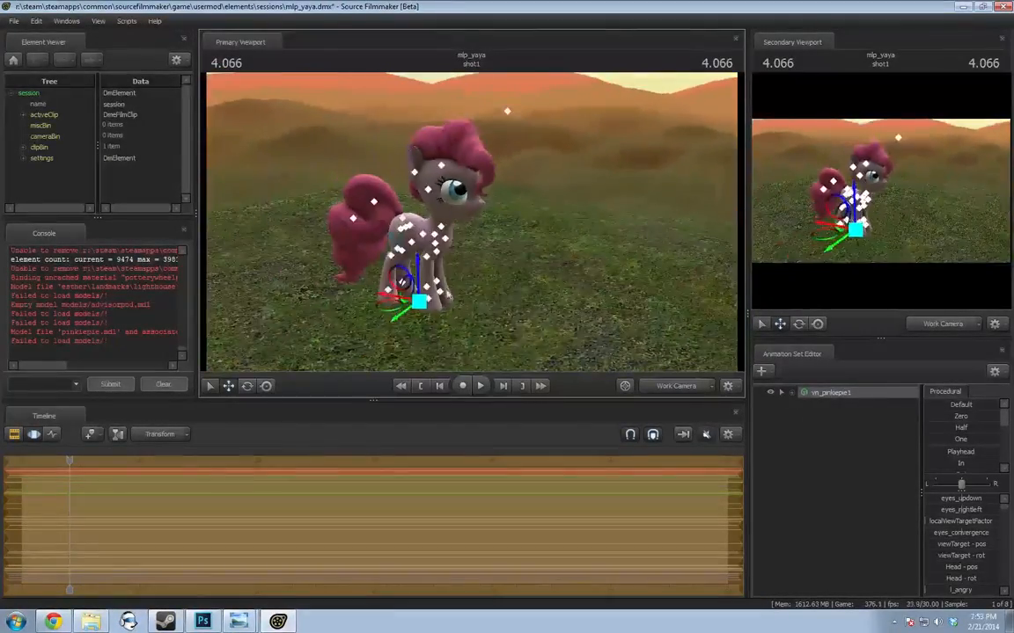
Set a time selection easing in from 10 to 20 and move the pony in a straight line off the hill at 20.000
{"action": "mouse_move", "coordinate": [256, 510]}
{"action": "left_mouse_down", "text": "shift"}
{"action": "mouse_move", "coordinate": [612, 519]}
{"action": "mouse_move", "coordinate": [129, 513]}
{"action": "left_mouse_up", "text": "shift"}
{"action": "left_click_drag", "start_coordinate": [511, 288], "coordinate": [443, 230]}
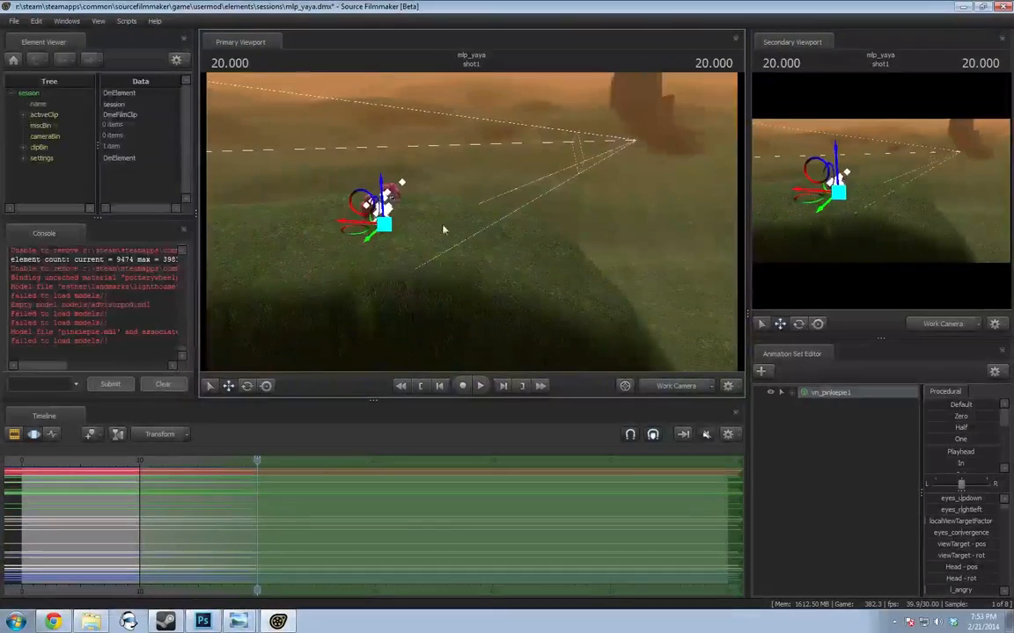
{"action": "left_click_drag", "start_coordinate": [342, 226], "coordinate": [627, 232]}
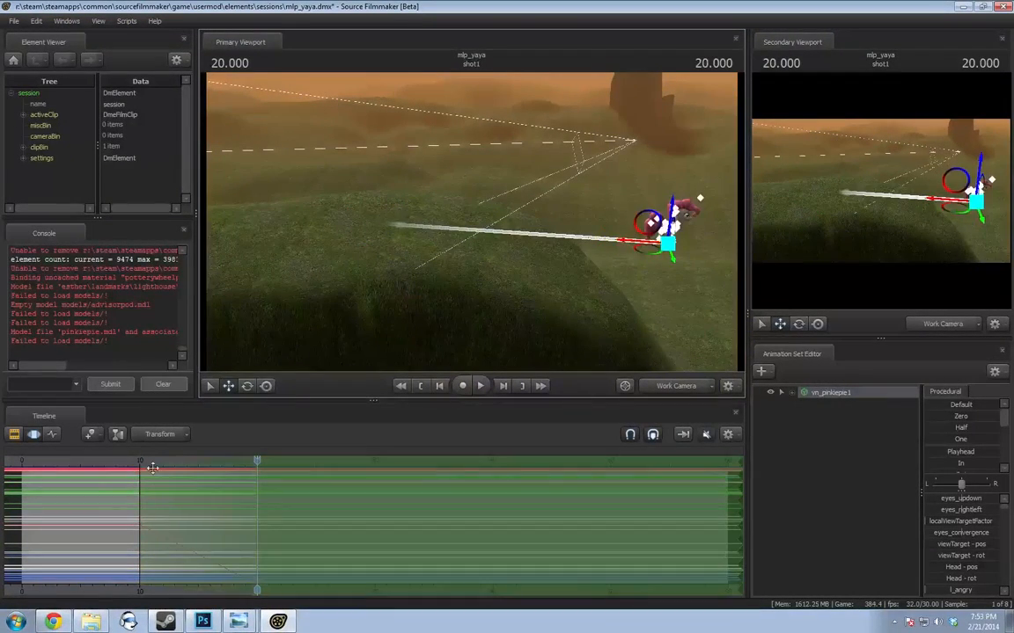
Play back the pony's movement from around 10, stop at 11.433, and apply the pending motion edit
{"action": "left_click", "coordinate": [130, 461]}
{"action": "key", "text": "space"}
{"action": "left_click_drag", "start_coordinate": [470, 276], "coordinate": [678, 262]}
{"action": "key", "text": "space"}
{"action": "left_click", "coordinate": [257, 461]}
{"action": "left_click", "coordinate": [115, 474]}
{"action": "key", "text": "space"}
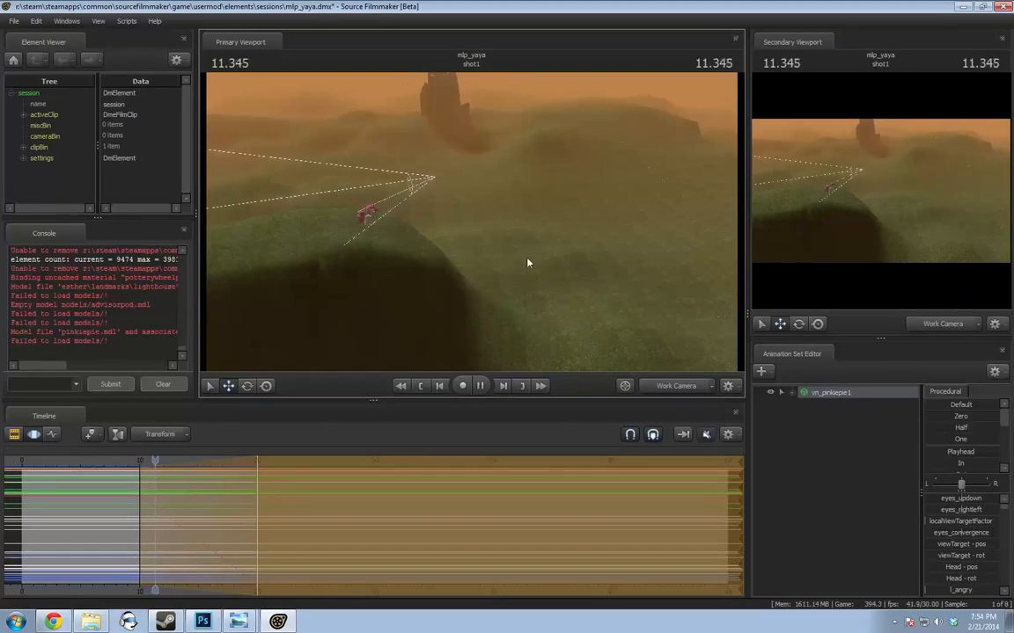
{"action": "key", "text": "space"}
{"action": "left_click_drag", "start_coordinate": [540, 264], "coordinate": [483, 234]}
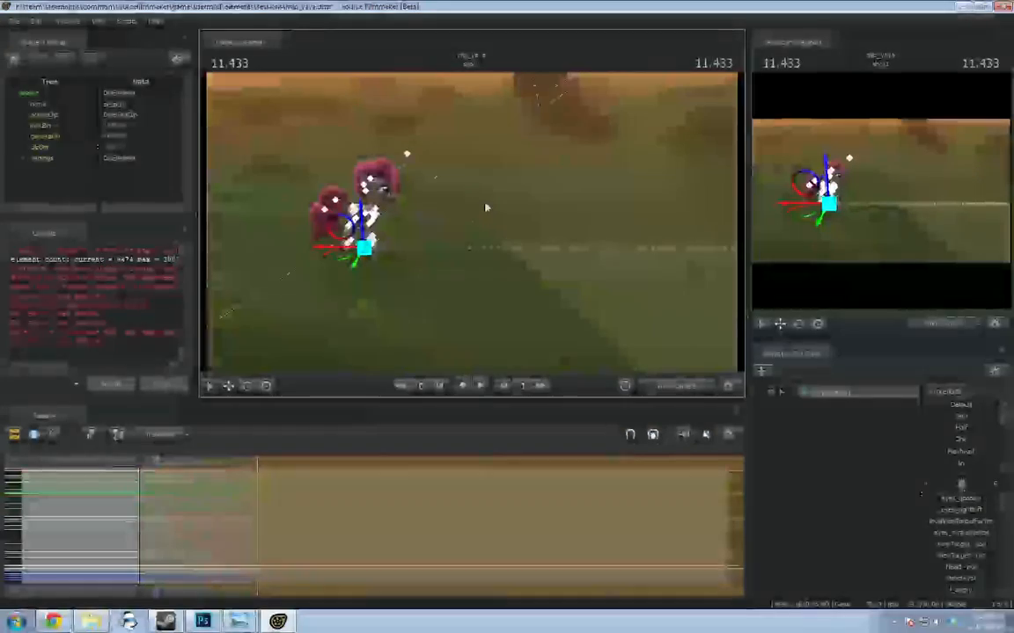
{"action": "key", "text": "Return"}
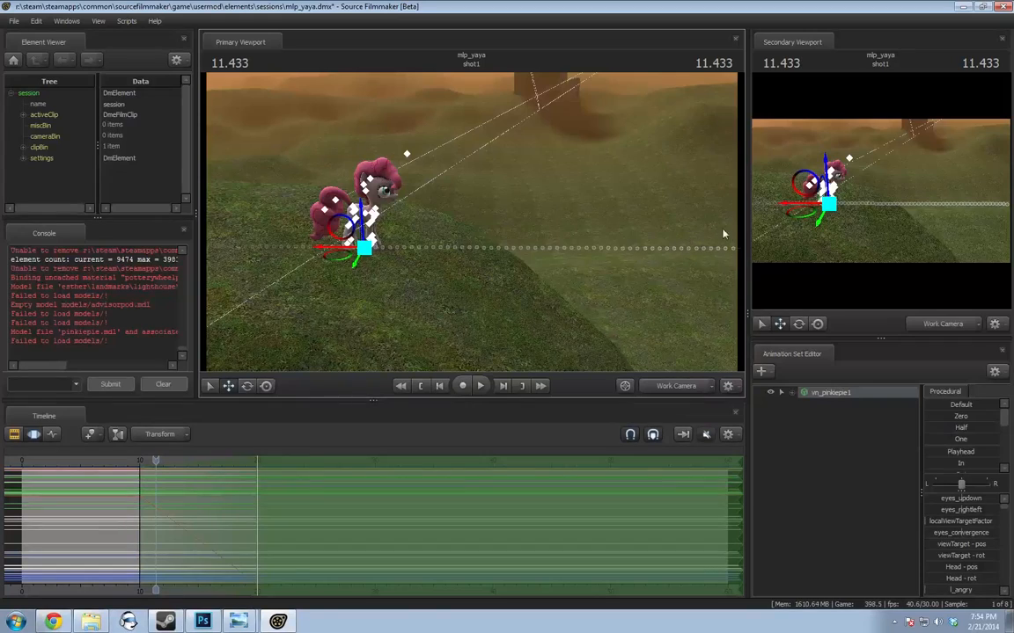
Examine the pony on the hill at 11.433 from several angles and replay its straight movement up to 12.766
{"action": "left_click_drag", "start_coordinate": [650, 183], "coordinate": [471, 227]}
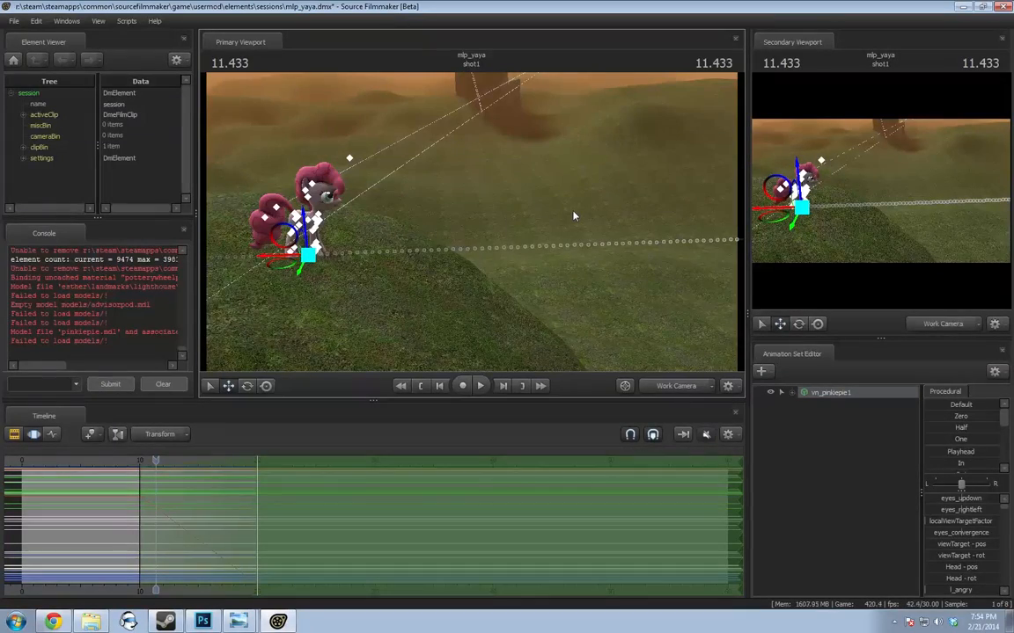
{"action": "left_click_drag", "start_coordinate": [581, 213], "coordinate": [472, 226]}
{"action": "left_click_drag", "start_coordinate": [559, 235], "coordinate": [519, 240]}
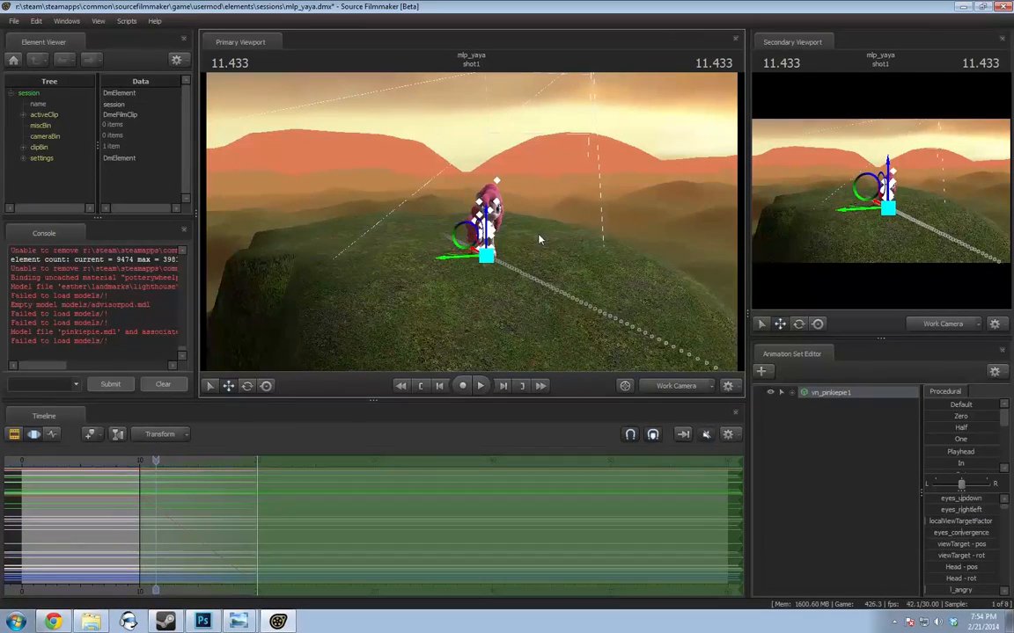
{"action": "left_click_drag", "start_coordinate": [563, 251], "coordinate": [590, 233]}
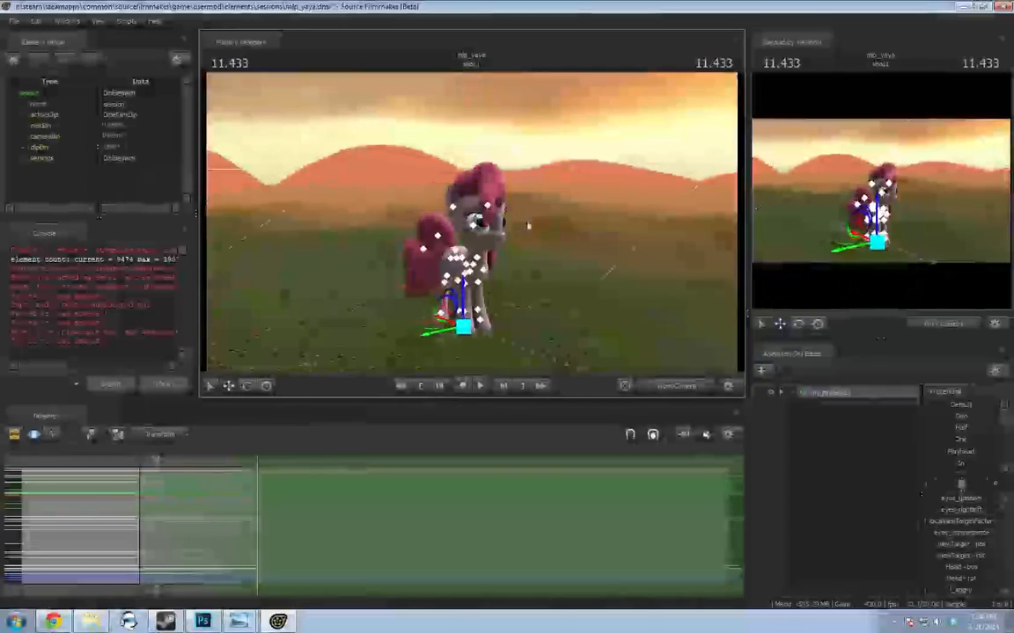
{"action": "left_click_drag", "start_coordinate": [157, 488], "coordinate": [148, 462]}
{"action": "key", "text": "space"}
{"action": "mouse_move", "coordinate": [347, 304]}
{"action": "left_mouse_down"}
{"action": "mouse_move", "coordinate": [431, 313]}
{"action": "mouse_move", "coordinate": [352, 321]}
{"action": "left_mouse_up"}
{"action": "key", "text": "space"}
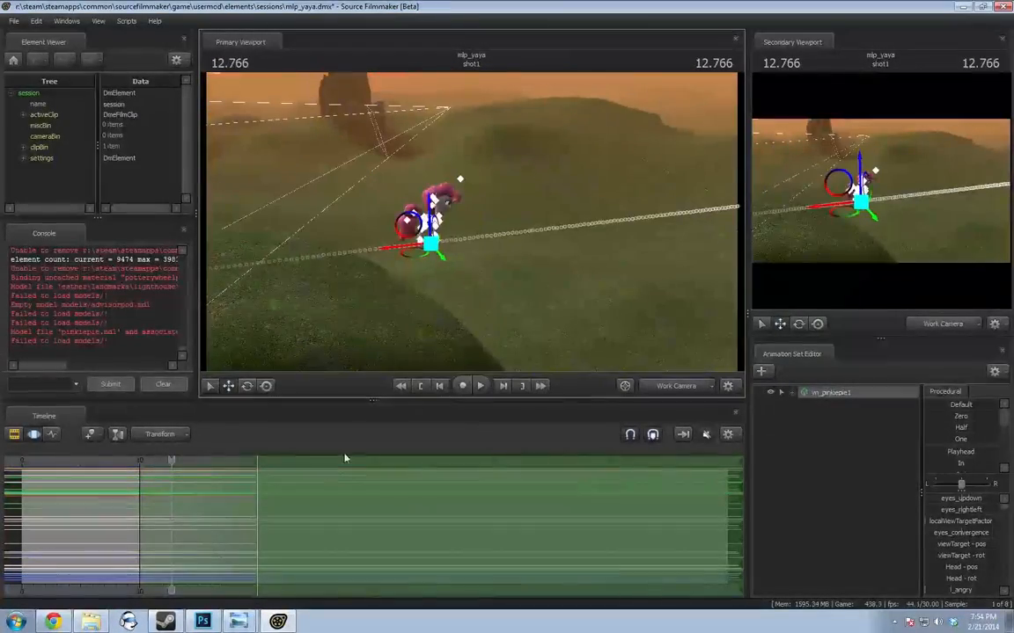
Reshape the time selection to ease in from 10 to 20 and move the pony sideways at 20.000 to curve its path
{"action": "double_click", "coordinate": [198, 538]}
{"action": "scroll", "coordinate": [198, 537], "scroll_direction": "up", "scroll_amount": 10}
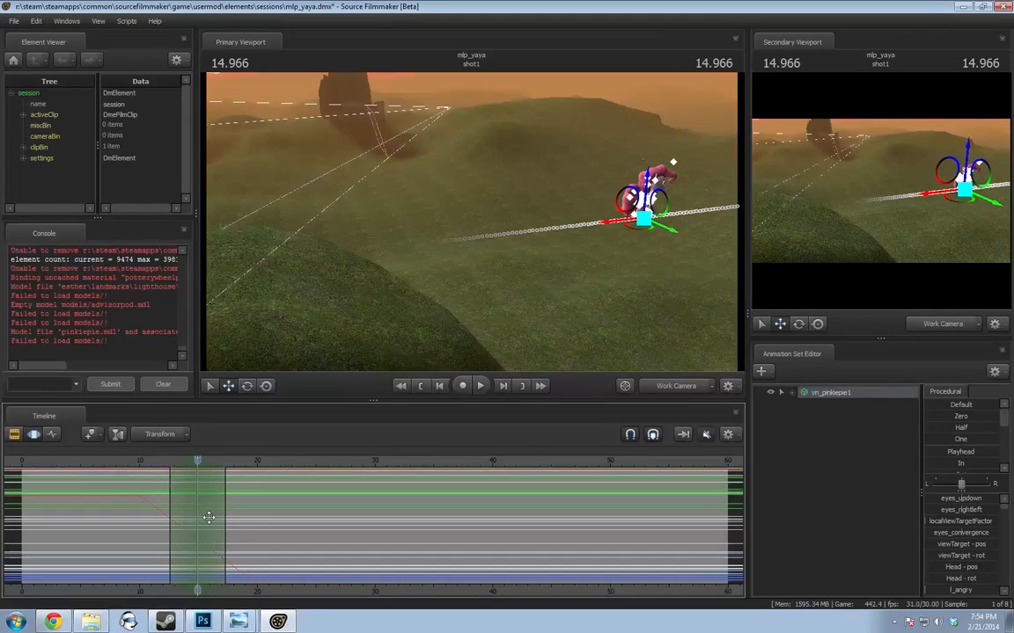
{"action": "mouse_move", "coordinate": [209, 517]}
{"action": "left_mouse_down"}
{"action": "mouse_move", "coordinate": [303, 538]}
{"action": "mouse_move", "coordinate": [141, 552]}
{"action": "left_mouse_up"}
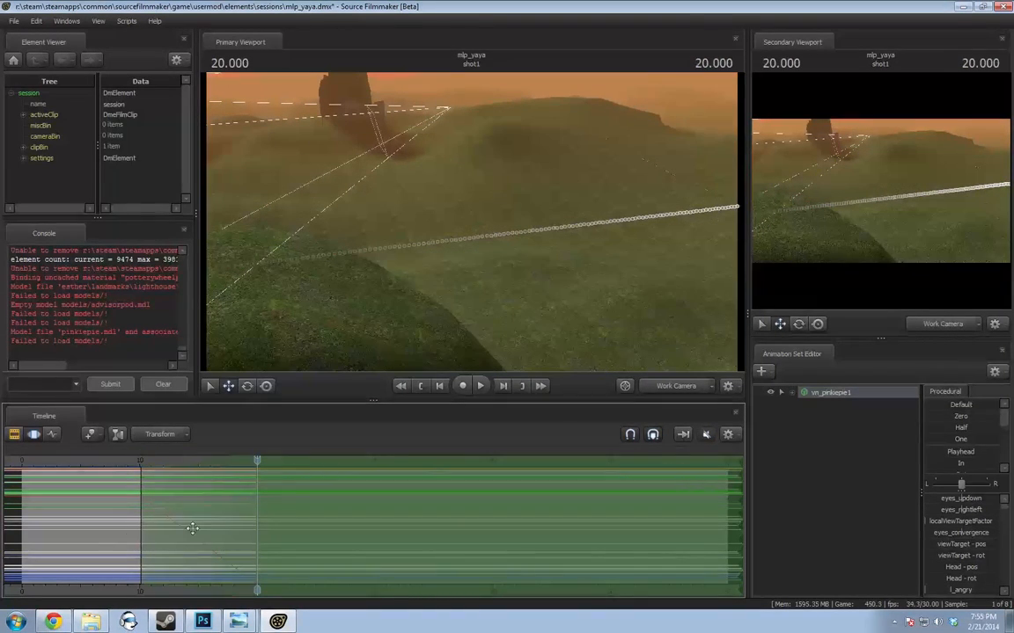
{"action": "key", "text": "s"}
{"action": "left_click_drag", "start_coordinate": [475, 311], "coordinate": [503, 294]}
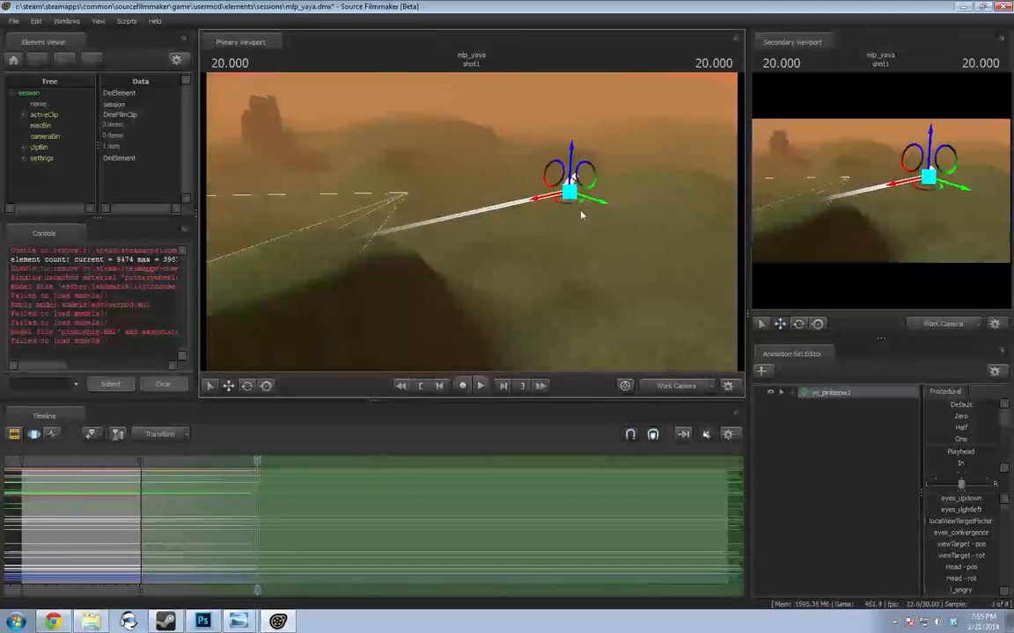
{"action": "left_click_drag", "start_coordinate": [594, 202], "coordinate": [746, 301]}
{"action": "left_click_drag", "start_coordinate": [599, 300], "coordinate": [469, 211]}
Play the pony's curved movement from 9.600 and stop at 19.133
{"action": "left_click", "coordinate": [135, 466]}
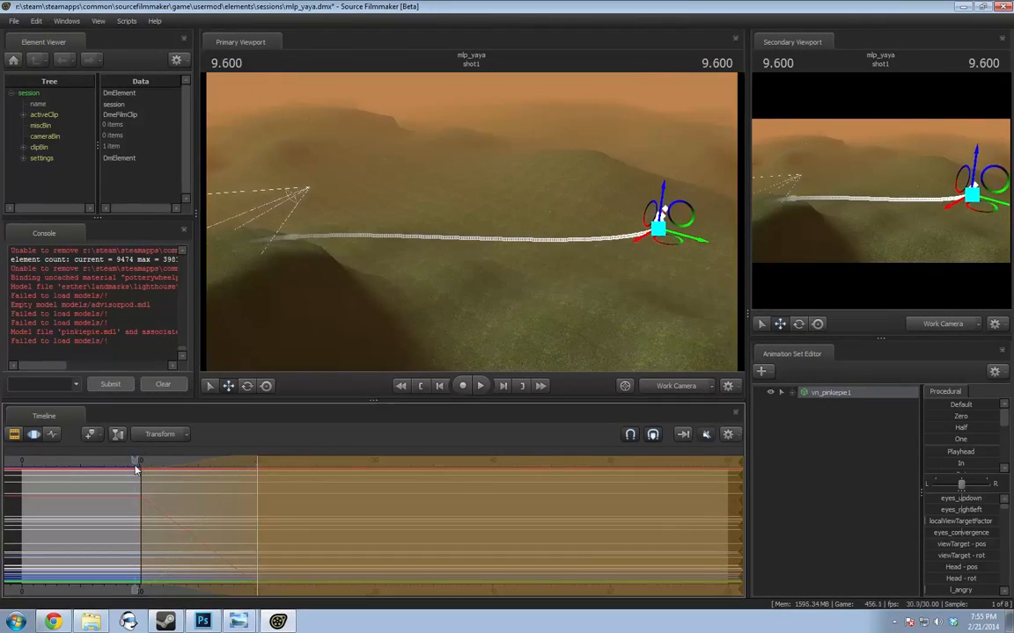
{"action": "key", "text": "space"}
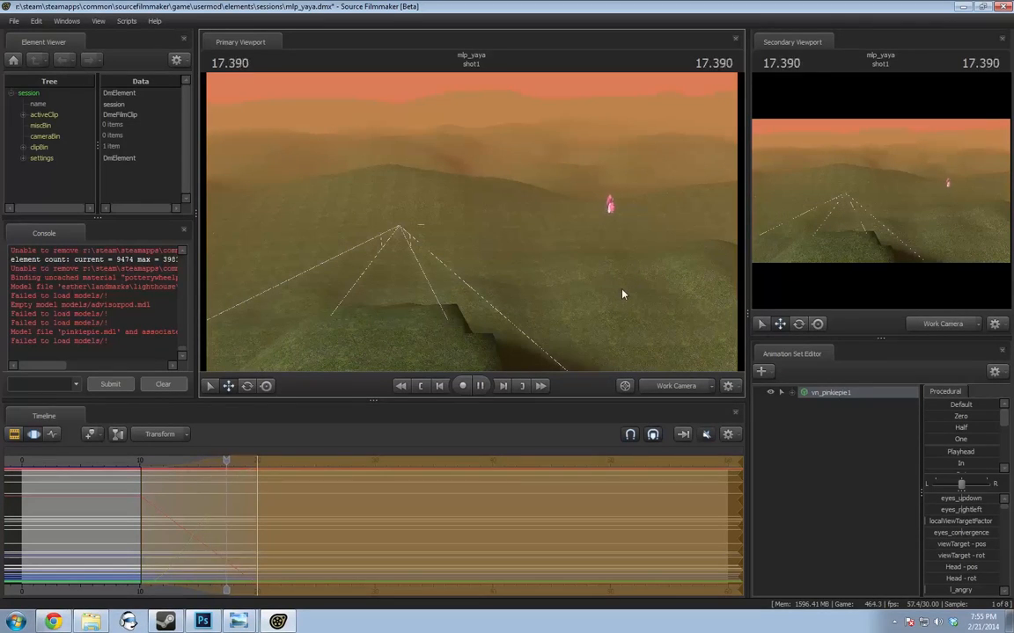
{"action": "key", "text": "space"}
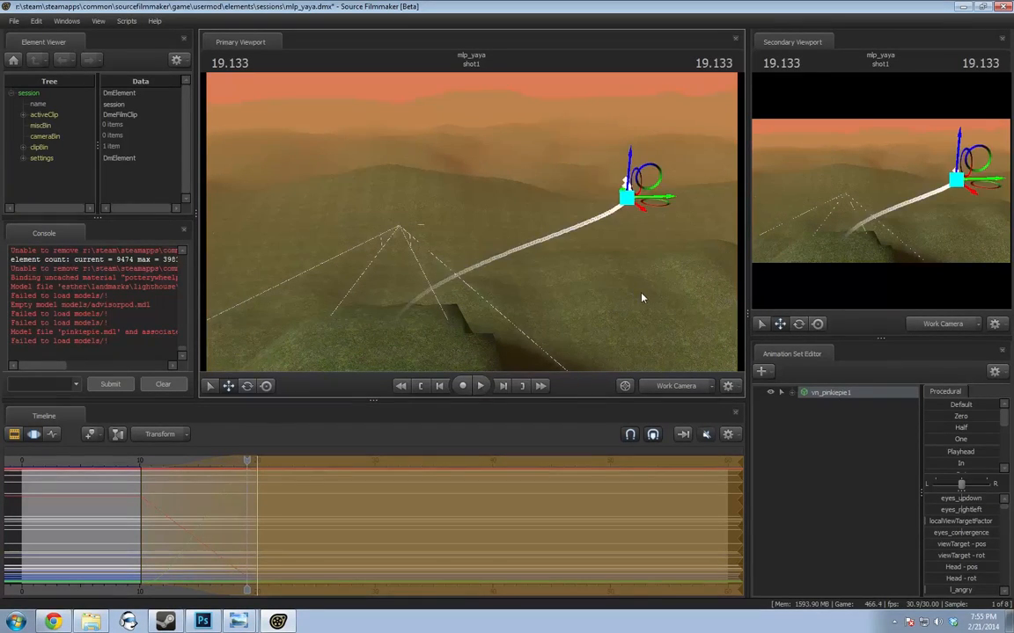
Add a second vn_pinkiepie model to the shot as another animation set
{"action": "left_click", "coordinate": [797, 463]}
{"action": "right_click", "coordinate": [797, 463]}
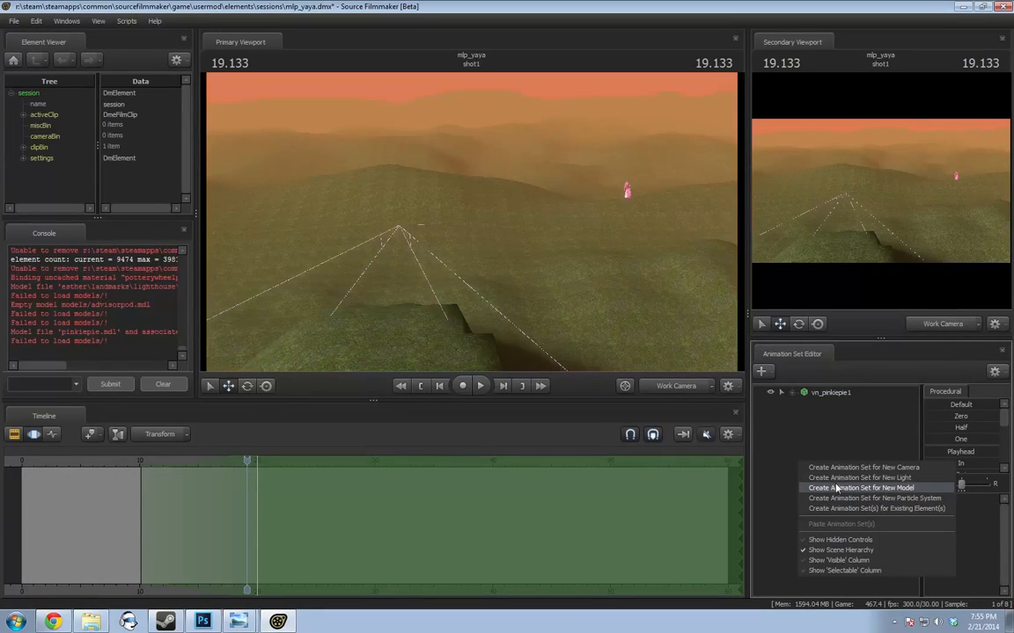
{"action": "left_click", "coordinate": [836, 491]}
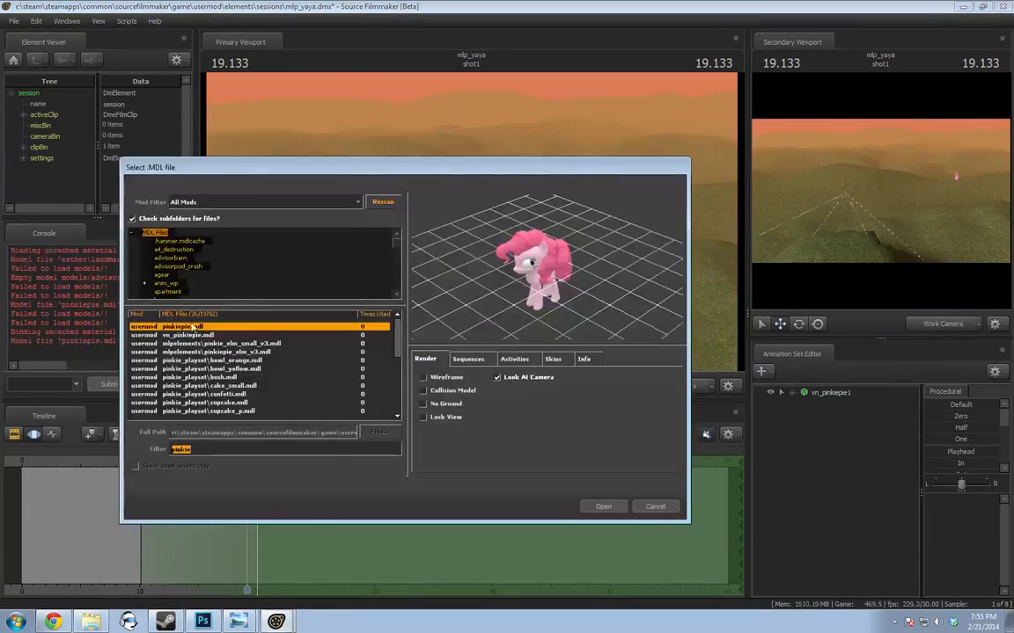
{"action": "left_click", "coordinate": [602, 508]}
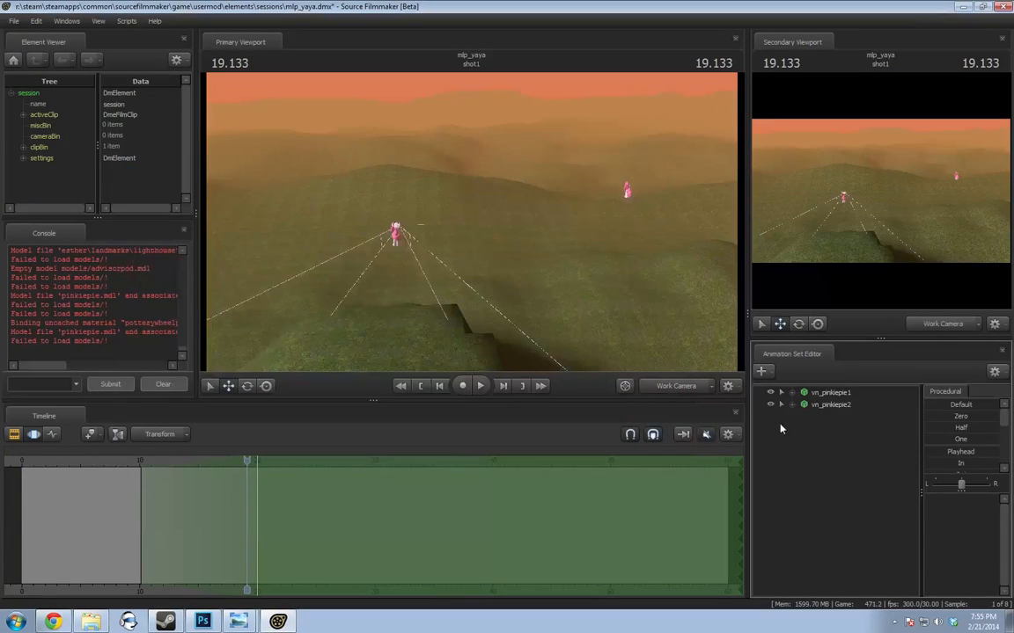
Rename the vn_pinkiepie2 animation set to BASE RUN
{"action": "right_click", "coordinate": [830, 404]}
{"action": "left_click", "coordinate": [840, 414]}
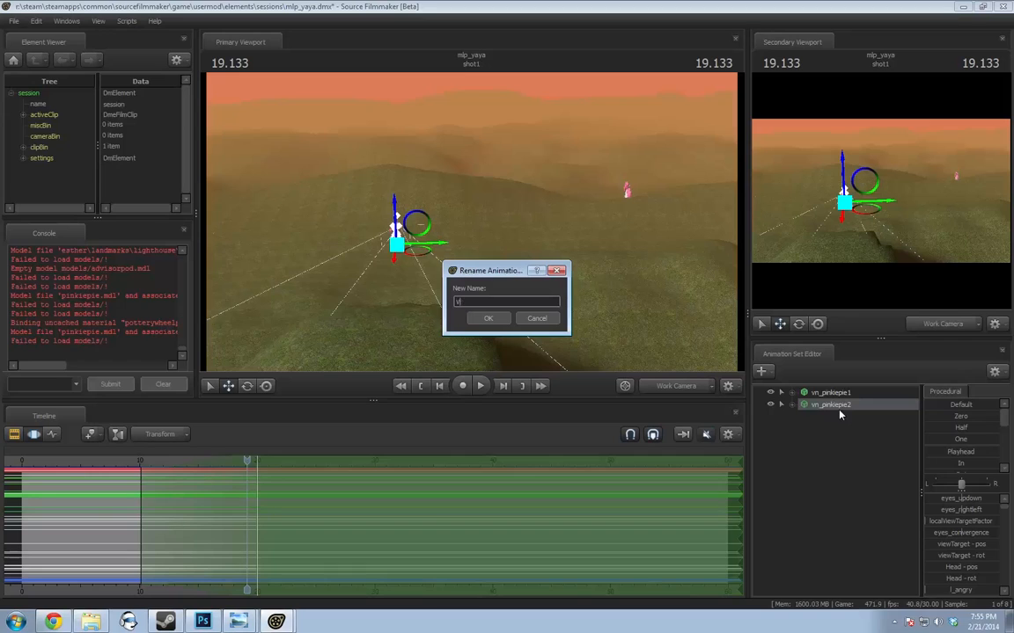
{"action": "type", "text": "BASE RUN"}
{"action": "key", "text": "Return"}
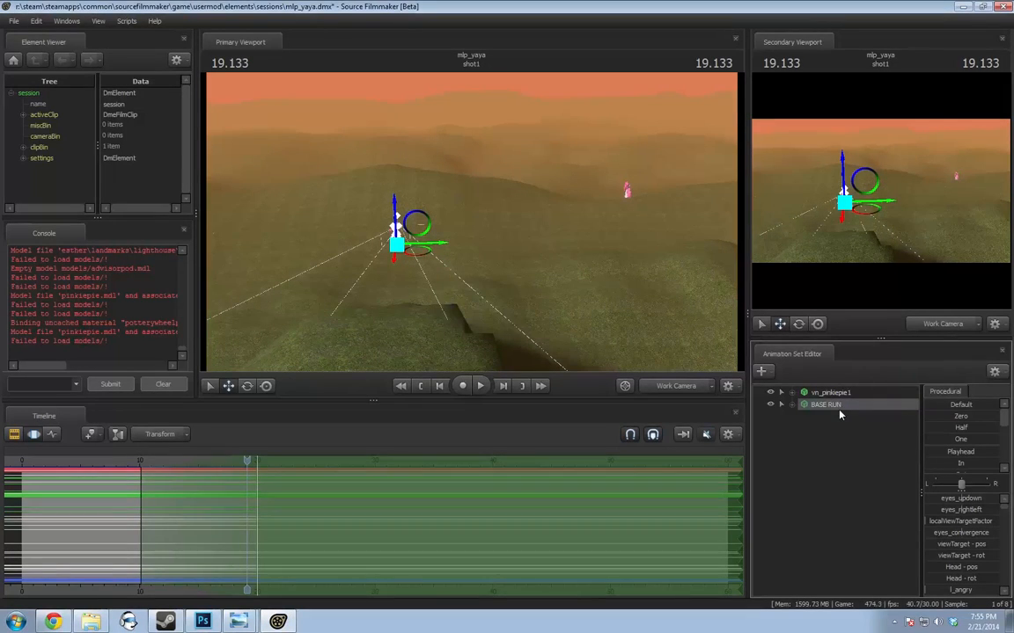
Expand BASE RUN and its Body group, and exclude rootTransform from the selected controls
{"action": "right_click", "coordinate": [839, 409]}
{"action": "left_click", "coordinate": [792, 404]}
{"action": "left_click", "coordinate": [803, 428]}
{"action": "left_click", "coordinate": [832, 442], "text": "ctrl"}
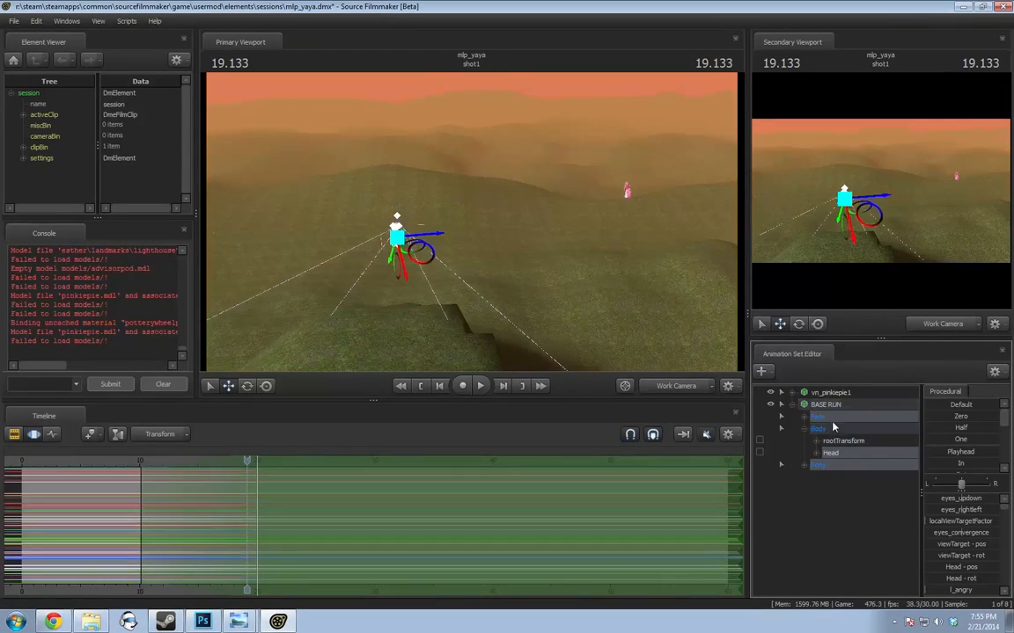
Import running_sprint.dmx onto the selected BASE RUN controls, accept the listed channels, and play the result briefly
{"action": "right_click", "coordinate": [833, 421]}
{"action": "left_click", "coordinate": [859, 466]}
{"action": "left_click_drag", "start_coordinate": [367, 390], "coordinate": [441, 390]}
{"action": "double_click", "coordinate": [414, 336]}
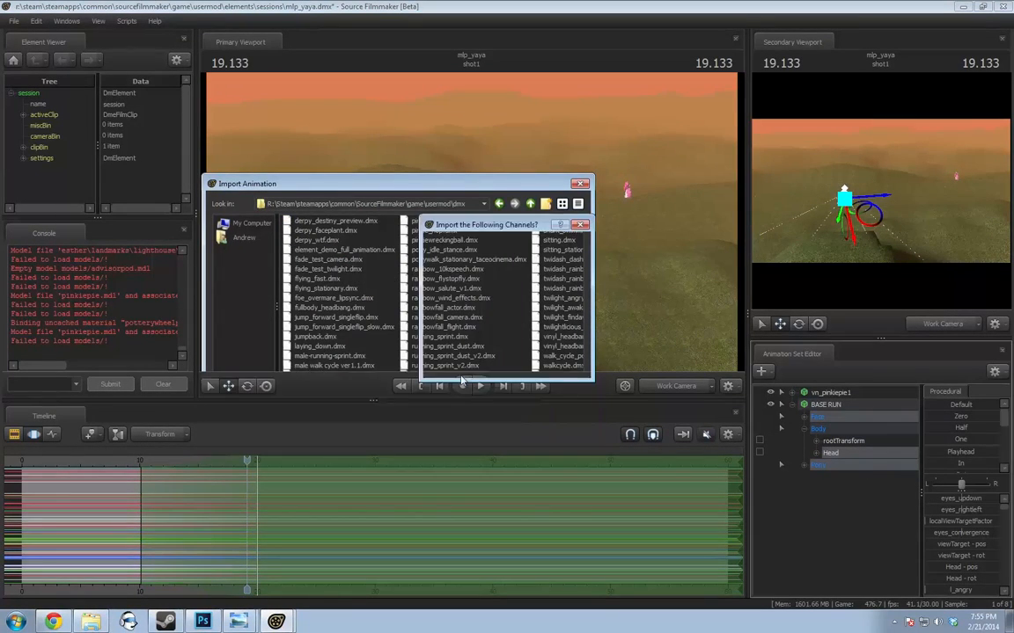
{"action": "left_click", "coordinate": [497, 363]}
{"action": "left_click_drag", "start_coordinate": [466, 289], "coordinate": [483, 298]}
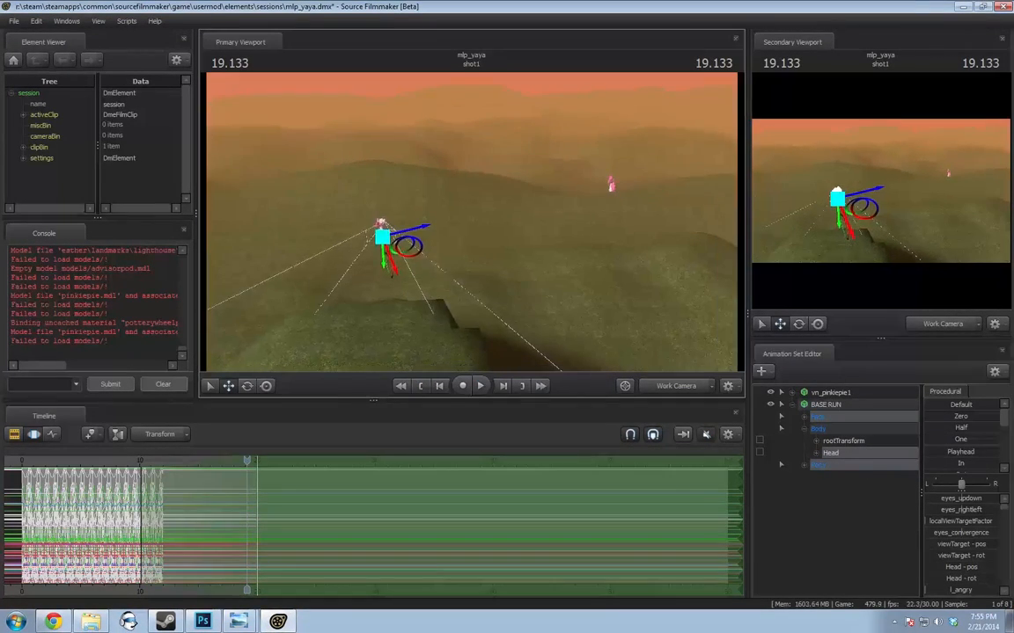
{"action": "key", "text": "space"}
{"action": "key", "text": "space"}
Select the whole BASE RUN animation set and copy its animation over a time selection from 0 to 10 seconds
{"action": "left_click", "coordinate": [865, 510]}
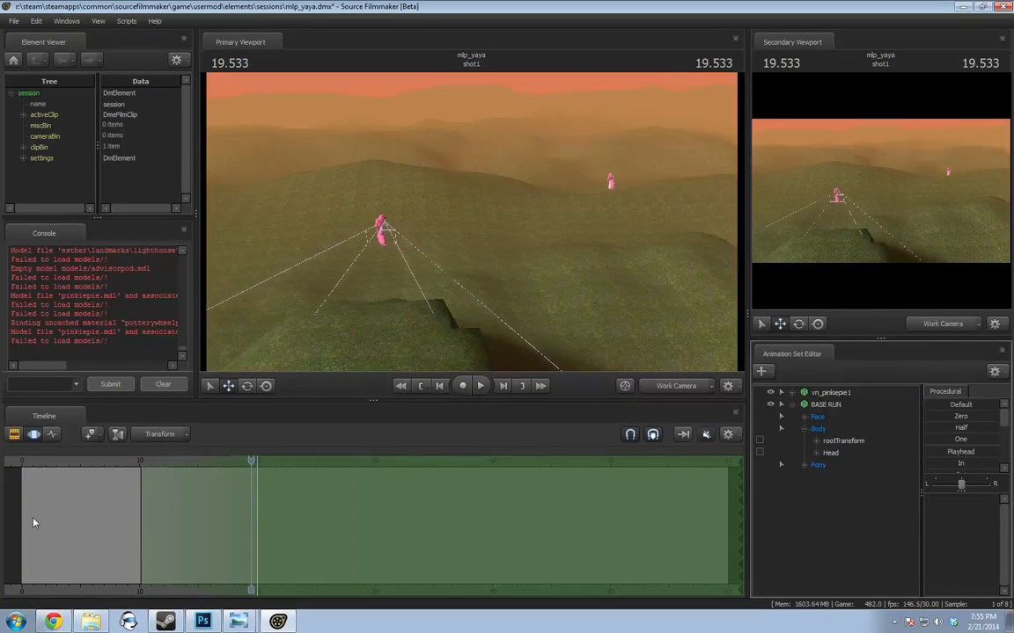
{"action": "key", "text": "shift"}
{"action": "left_click", "coordinate": [825, 406]}
{"action": "key", "text": "shift"}
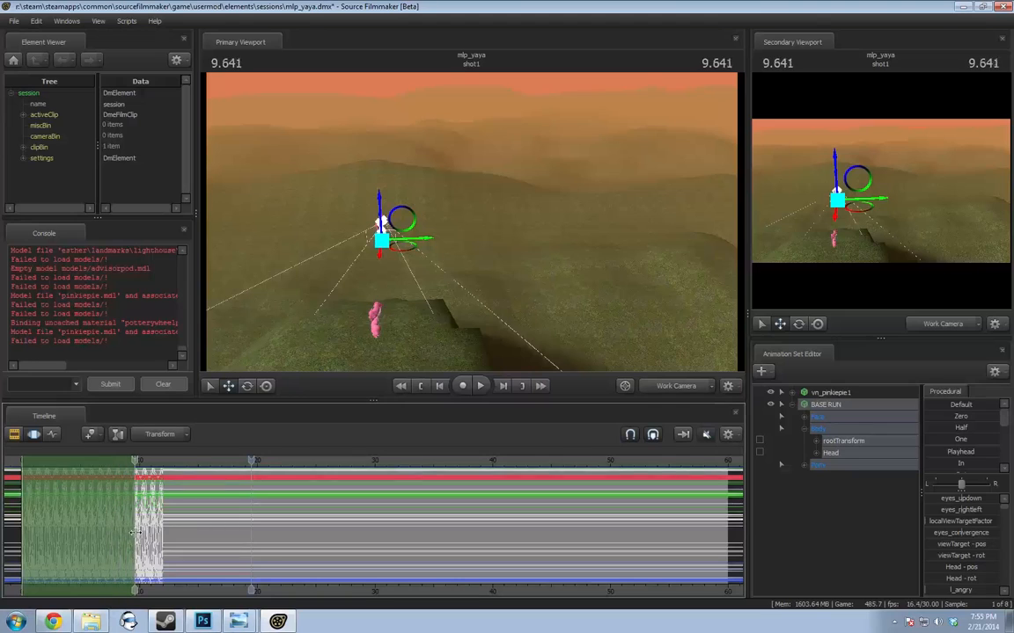
{"action": "left_click_drag", "start_coordinate": [140, 533], "coordinate": [141, 533], "text": "shift"}
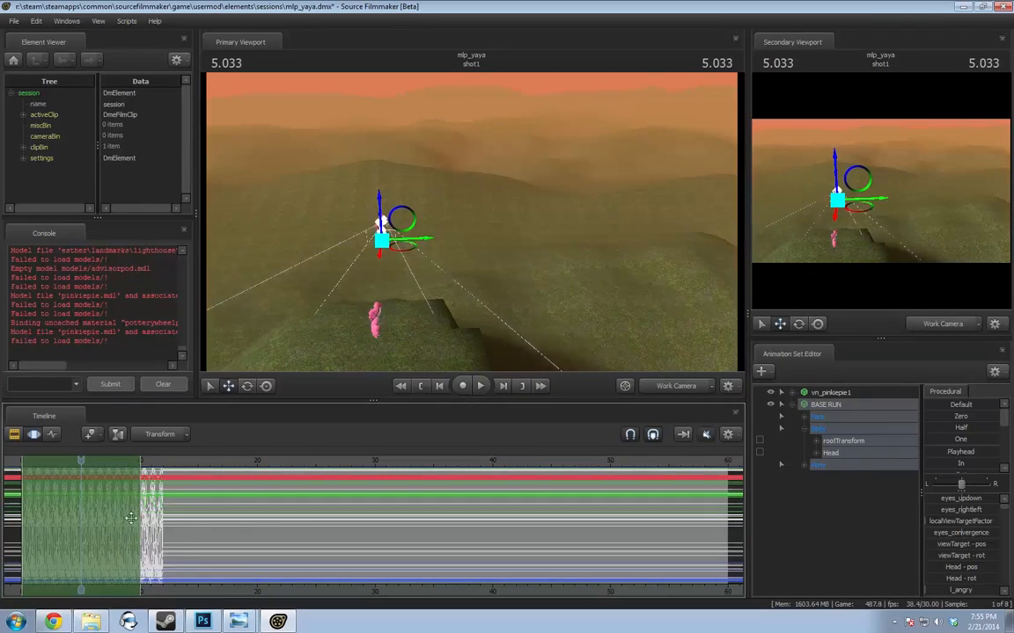
Paste the run onto vn_pinkiepie1 between 10 and 20 seconds, excluding rootTransform from its selected controls
{"action": "left_click", "coordinate": [833, 394]}
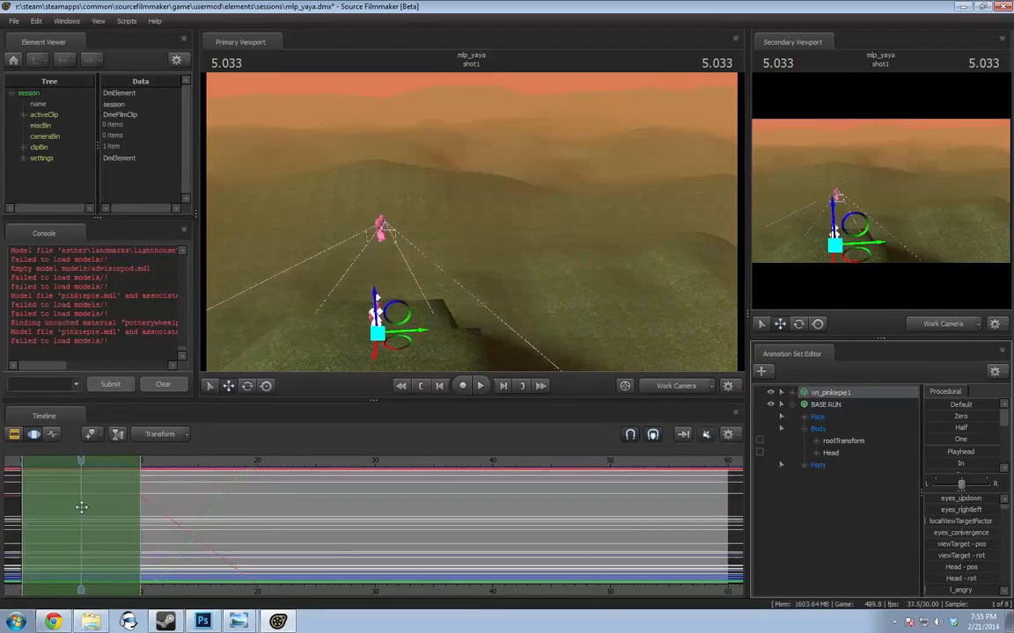
{"action": "left_click_drag", "start_coordinate": [81, 507], "coordinate": [190, 516]}
{"action": "left_click", "coordinate": [791, 394]}
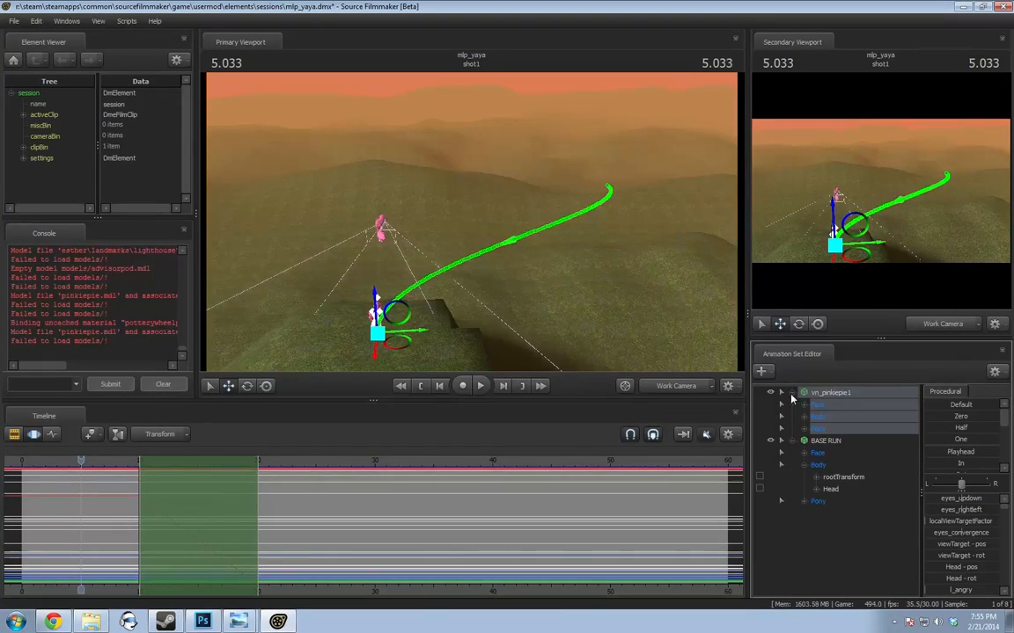
{"action": "left_click", "coordinate": [803, 416]}
{"action": "left_click", "coordinate": [829, 441]}
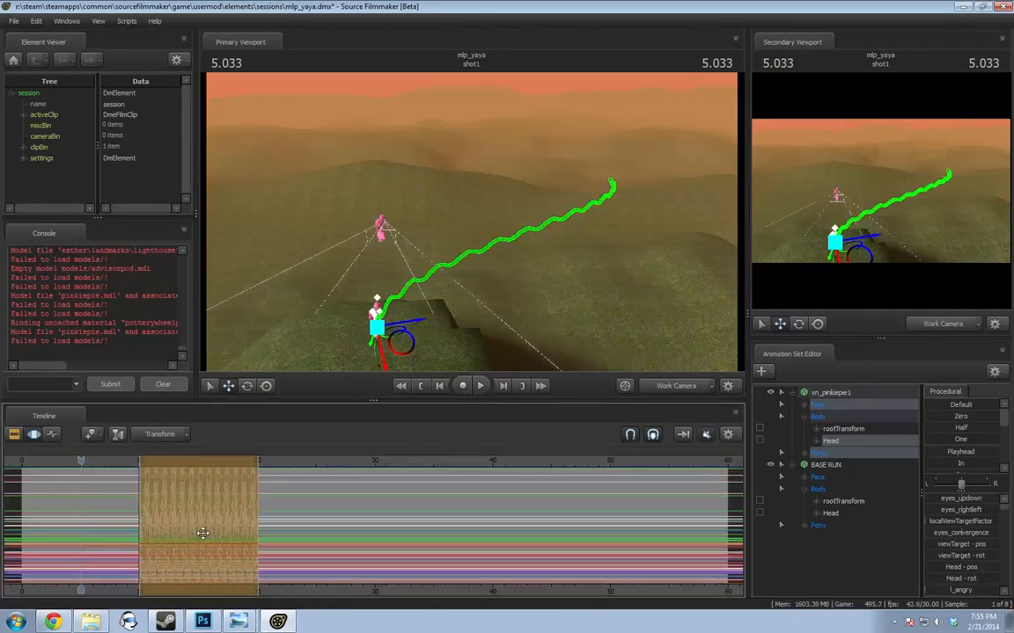
Play vn_pinkiepie1's run along its curved path from 10 seconds, with the viewport turned toward the pony
{"action": "left_click_drag", "start_coordinate": [128, 467], "coordinate": [141, 464]}
{"action": "key", "text": "space"}
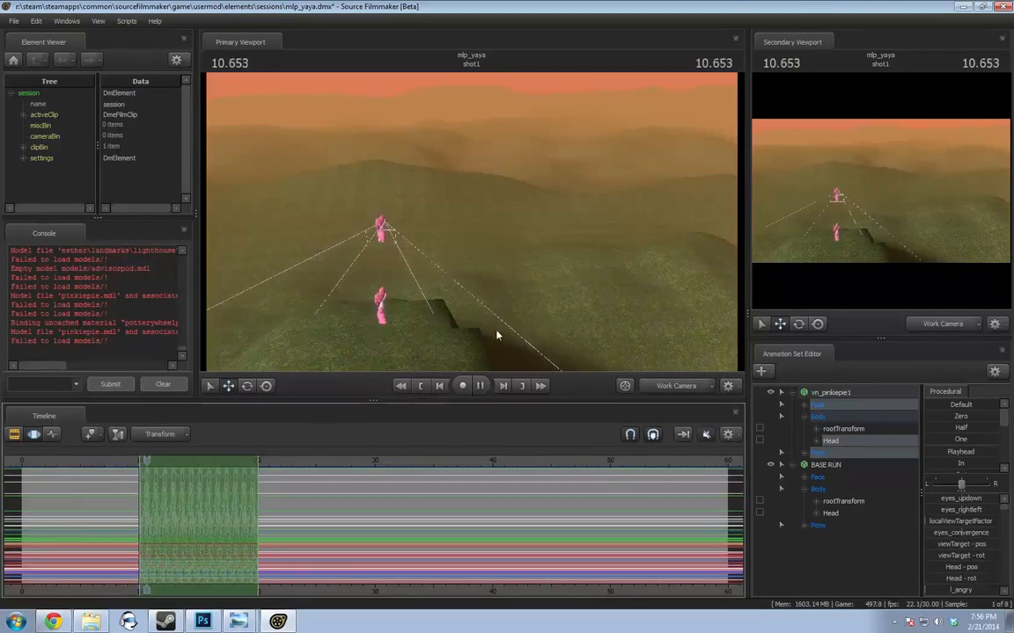
{"action": "key", "text": "space"}
{"action": "left_click_drag", "start_coordinate": [567, 352], "coordinate": [492, 317], "text": "alt"}
{"action": "key", "text": "space"}
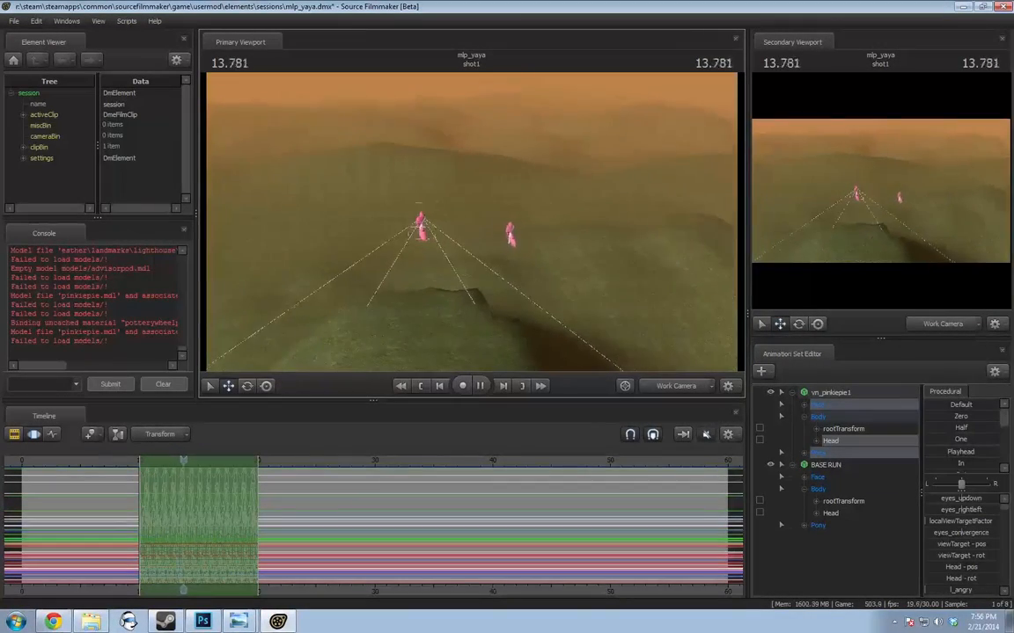
{"action": "key", "text": "space"}
{"action": "key", "text": "space"}
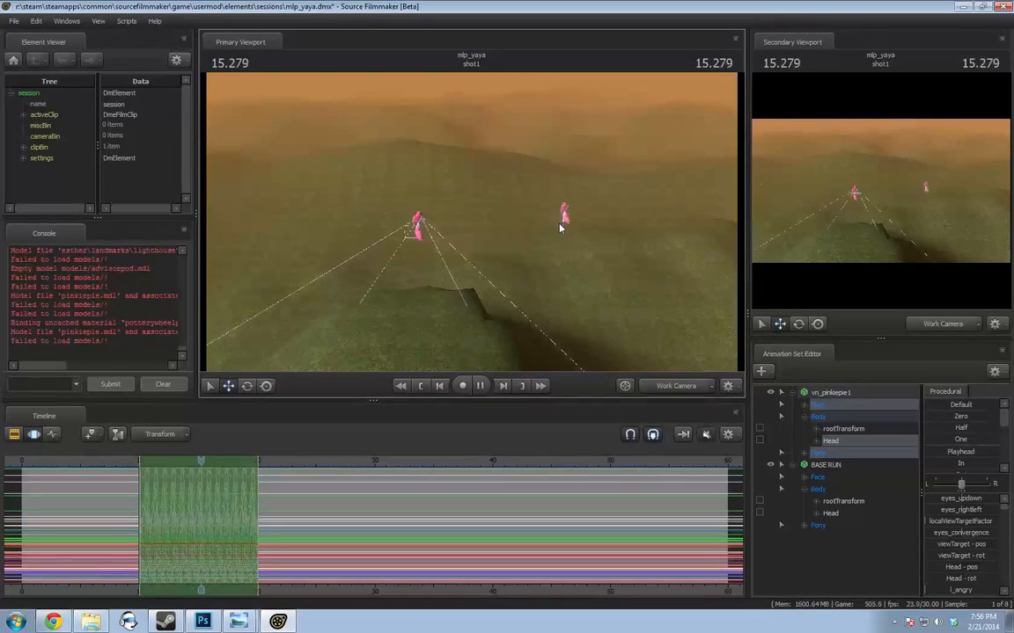
Hide the BASE RUN animation set and continue playing vn_pinkiepie1's run, stopping at 17.266
{"action": "key", "text": "space"}
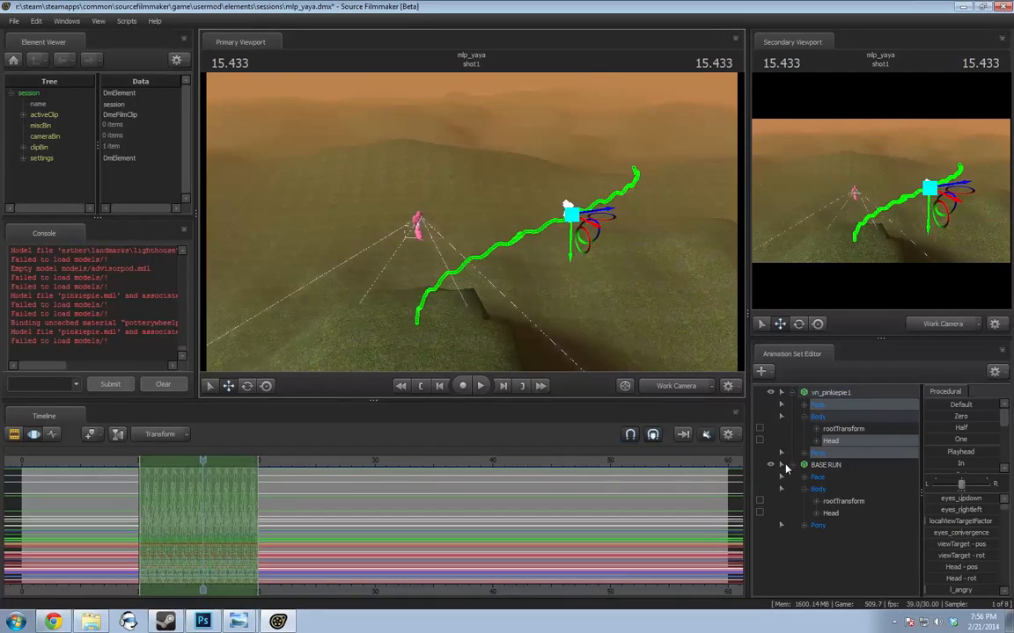
{"action": "key", "text": "space"}
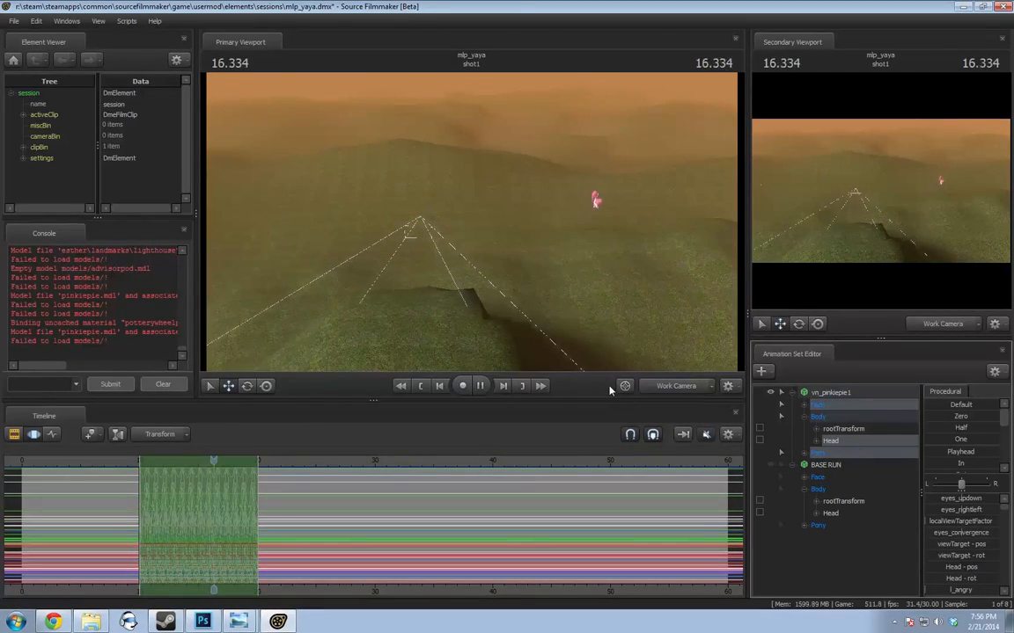
{"action": "key", "text": "space"}
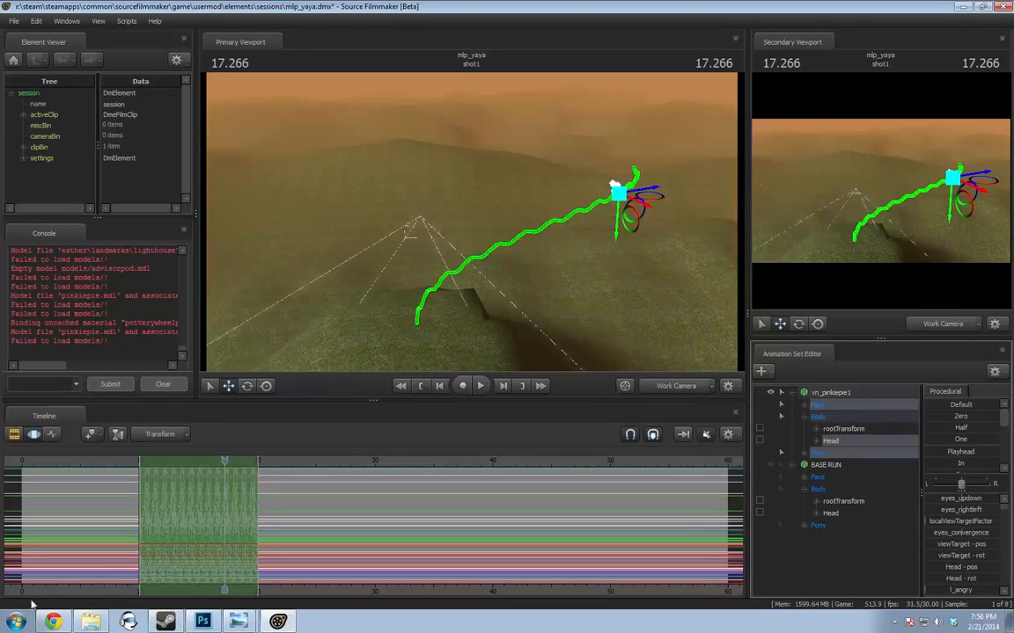
Select vn_pinkiepie1's rootTransform and set a time selection ramping from 10 to 15 seconds, centred on 12.5
{"action": "scroll", "coordinate": [201, 532], "scroll_direction": "up", "scroll_amount": 5}
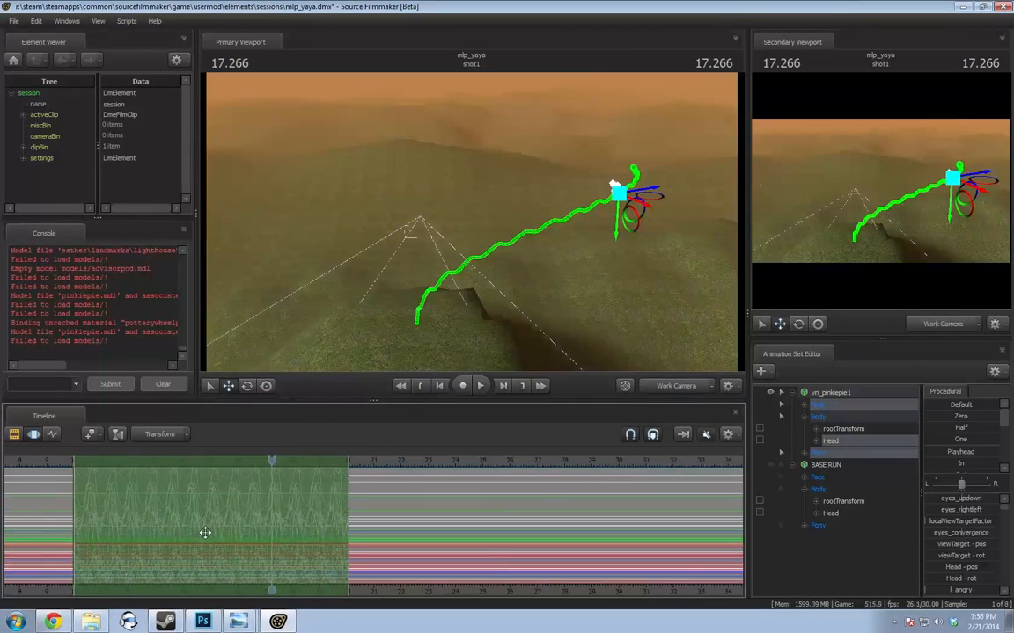
{"action": "scroll", "coordinate": [215, 550], "scroll_direction": "down", "scroll_amount": 3}
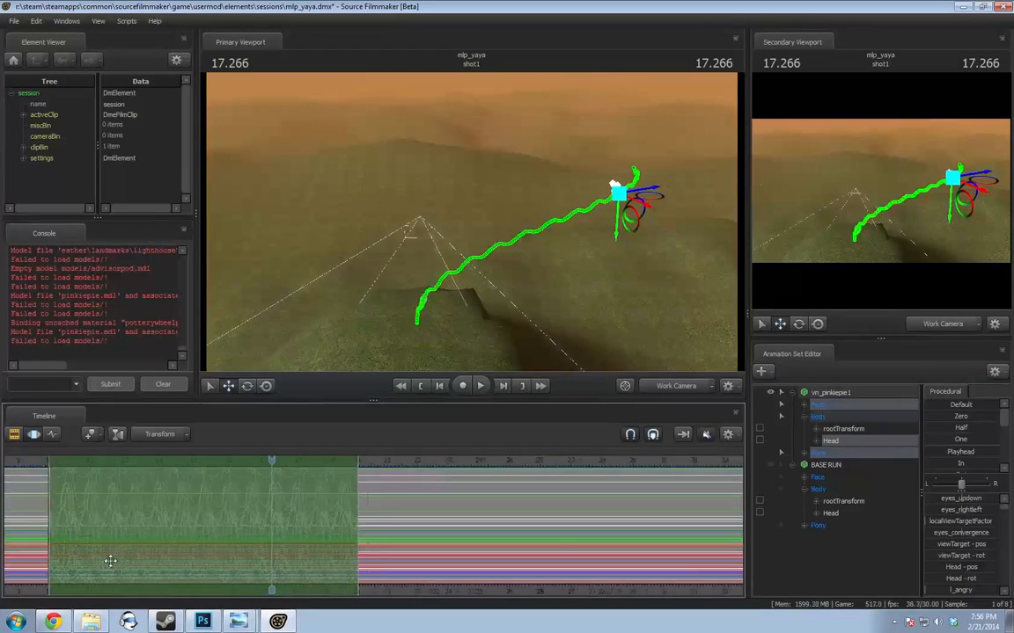
{"action": "left_click", "coordinate": [837, 429]}
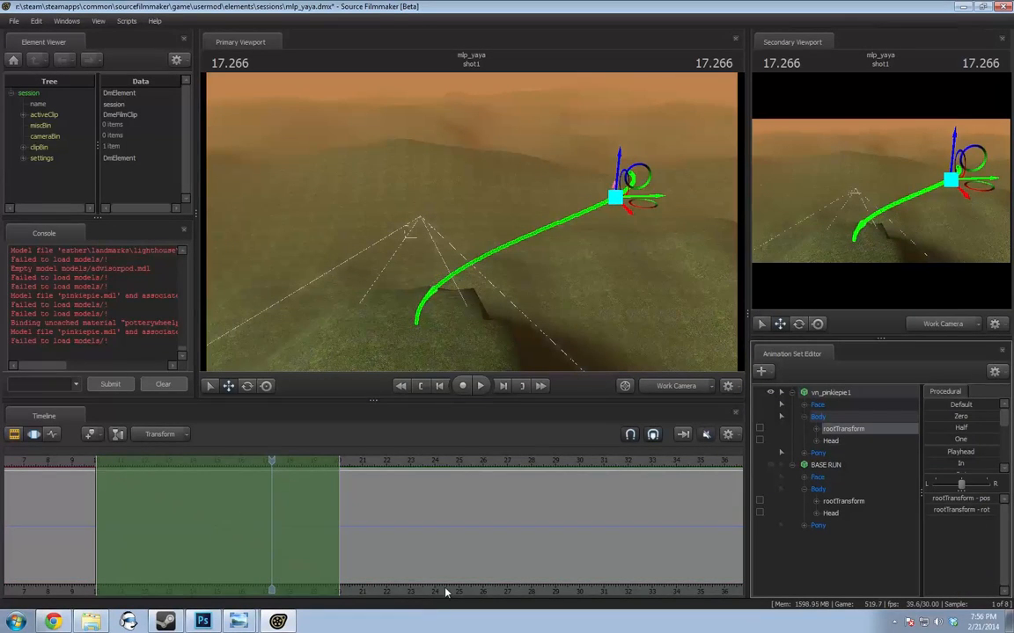
{"action": "middle_click_drag", "start_coordinate": [425, 594], "coordinate": [585, 570]}
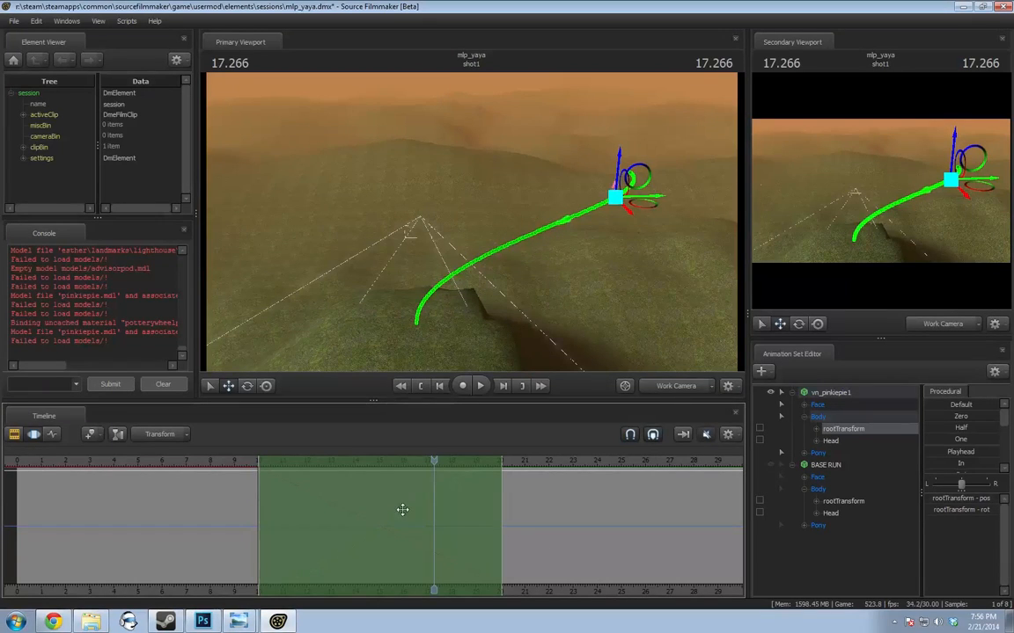
{"action": "left_click_drag", "start_coordinate": [289, 532], "coordinate": [317, 530]}
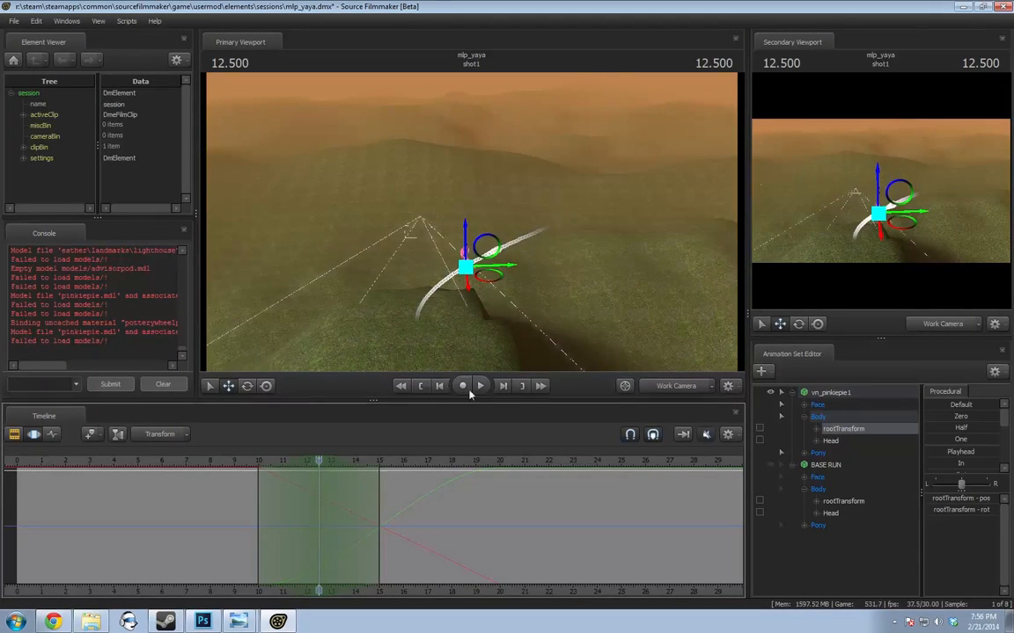
Get a close view of the pony and select the Pelvis control under vn_pinkiepie1's Pony Bones
{"action": "left_click_drag", "start_coordinate": [472, 289], "coordinate": [514, 281]}
{"action": "key", "text": "w"}
{"action": "left_click_drag", "start_coordinate": [472, 212], "coordinate": [473, 229]}
{"action": "left_click_drag", "start_coordinate": [532, 247], "coordinate": [596, 248]}
{"action": "left_click", "coordinate": [780, 452]}
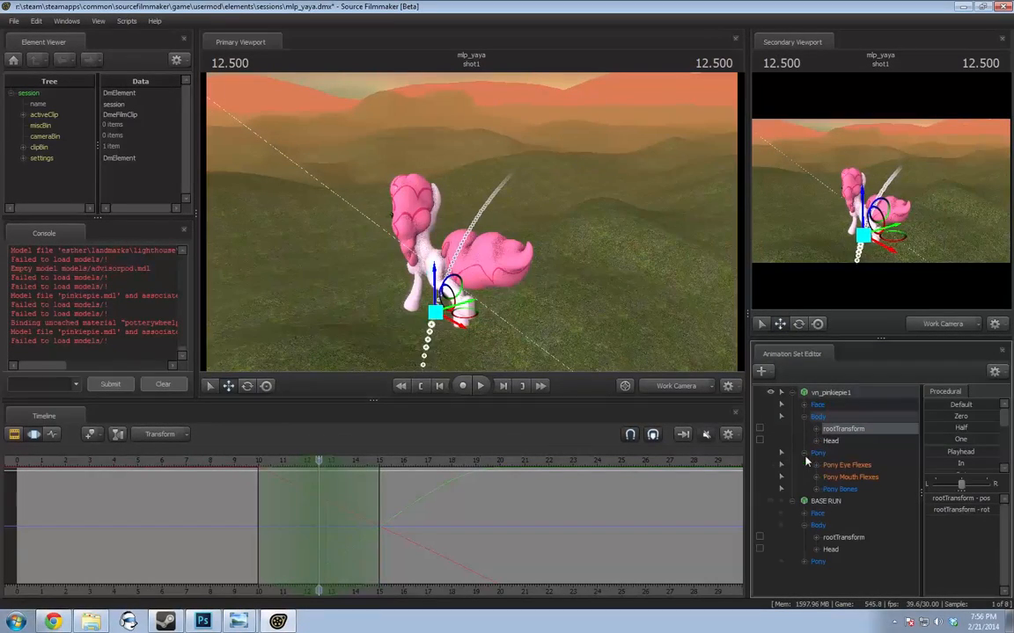
{"action": "left_click", "coordinate": [804, 476]}
{"action": "scroll", "coordinate": [826, 495], "scroll_direction": "down", "scroll_amount": 3}
{"action": "scroll", "coordinate": [826, 495], "scroll_direction": "up", "scroll_amount": 3}
{"action": "left_click", "coordinate": [843, 477]}
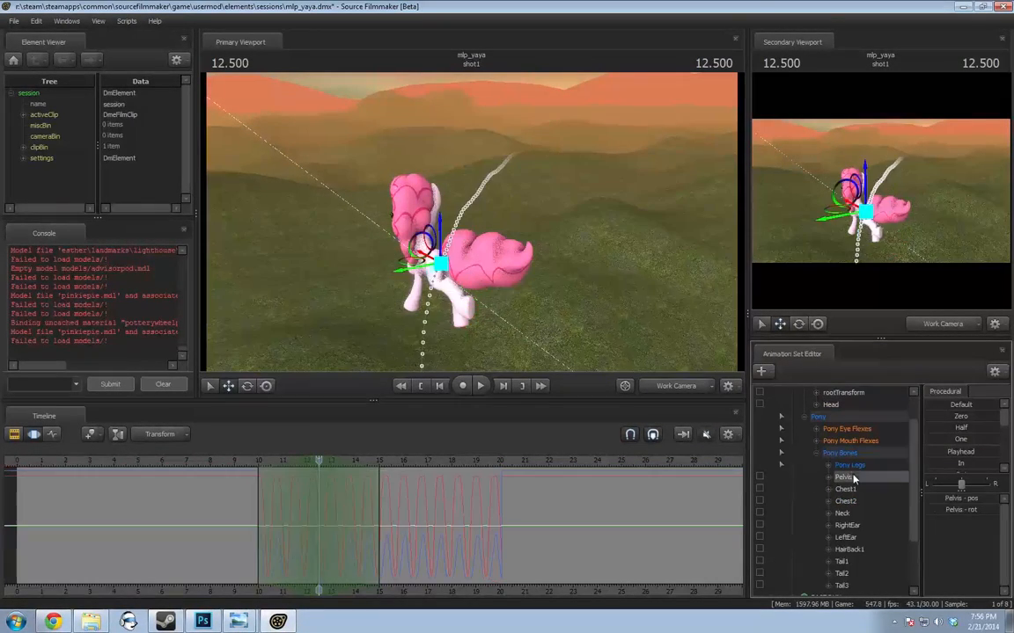
Toggle Global Axes for the manipulator, rotate the Pelvis within the 10 to 15 second ramp, and go to 8.866
{"action": "right_click", "coordinate": [466, 245]}
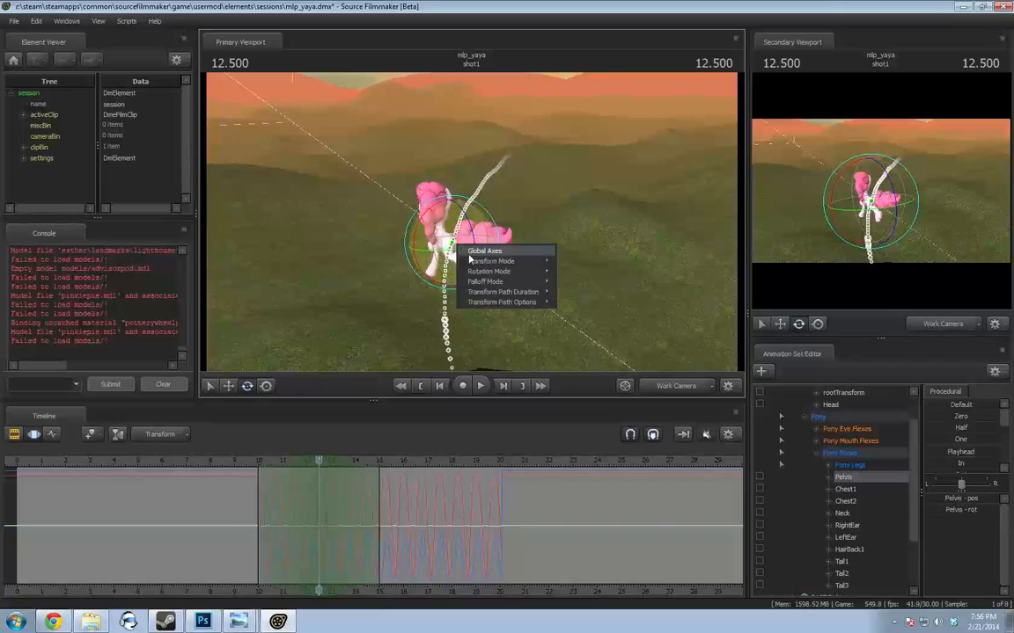
{"action": "left_click", "coordinate": [470, 252]}
{"action": "left_click_drag", "start_coordinate": [443, 256], "coordinate": [421, 257]}
{"action": "left_click", "coordinate": [231, 463]}
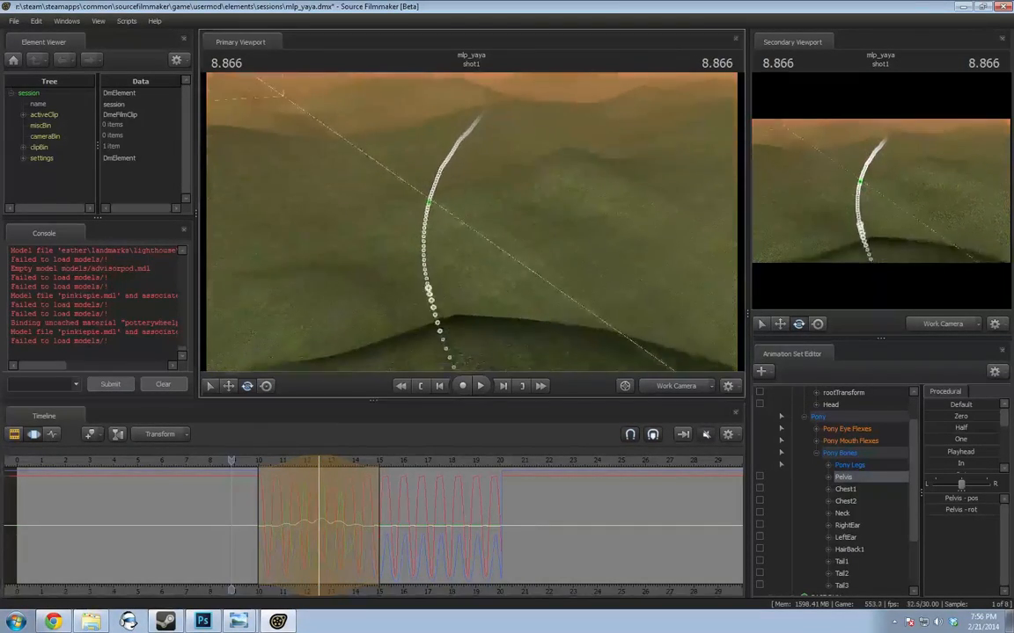
Play back the Pelvis edit, discard it, and return the playhead to 12.5 s
{"action": "key", "text": "space"}
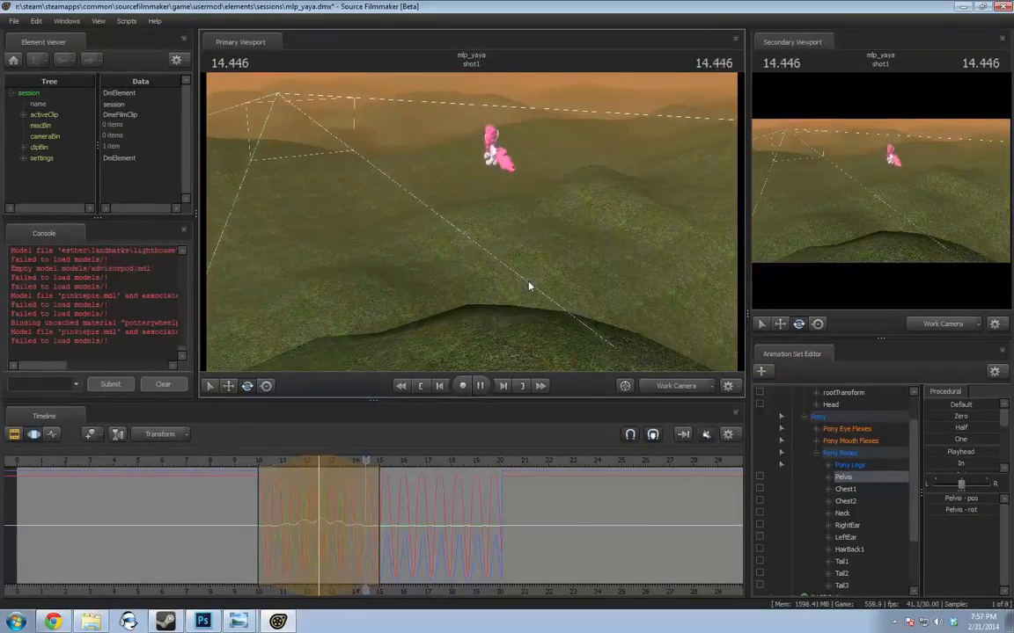
{"action": "left_click_drag", "start_coordinate": [291, 463], "coordinate": [318, 464]}
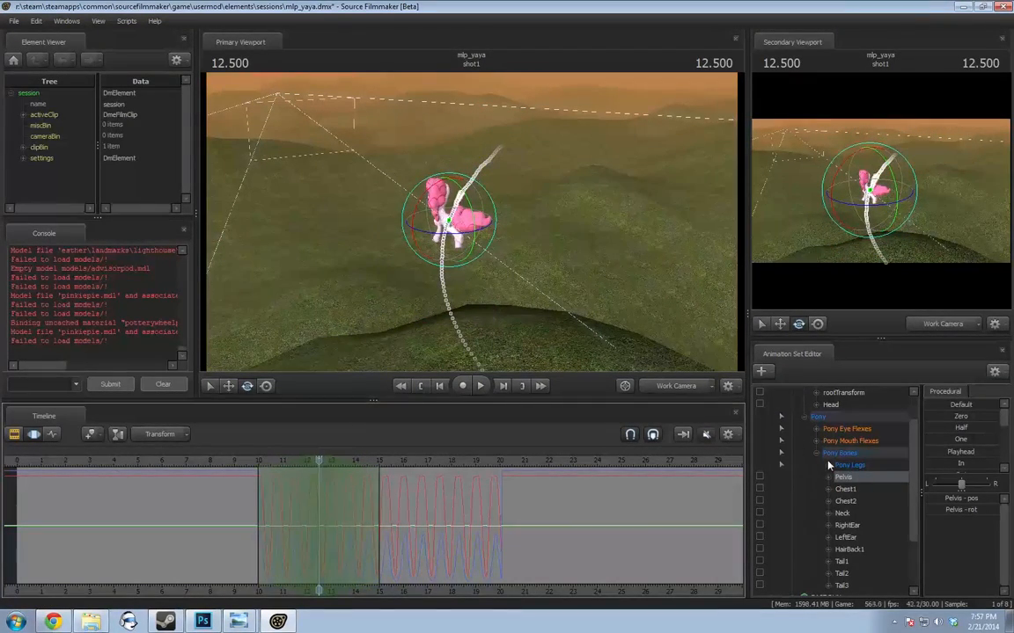
Rotate vn_pinkiepie1's rootTransform about its vertical axis at 12.5 s, within the 10–15 s time selection
{"action": "left_click", "coordinate": [816, 452]}
{"action": "left_click", "coordinate": [838, 430]}
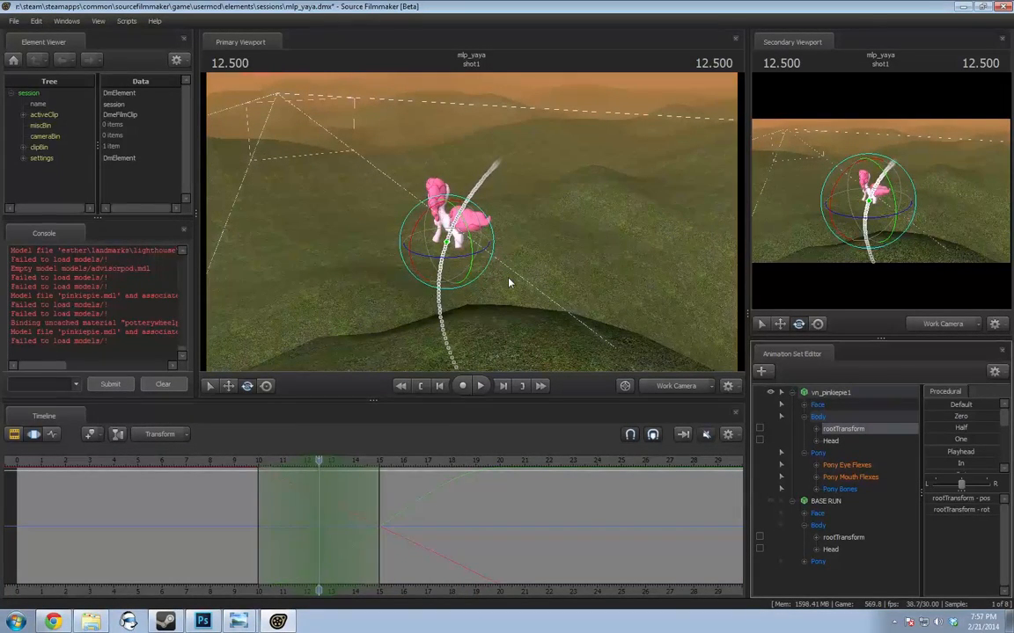
{"action": "left_click_drag", "start_coordinate": [520, 288], "coordinate": [466, 221]}
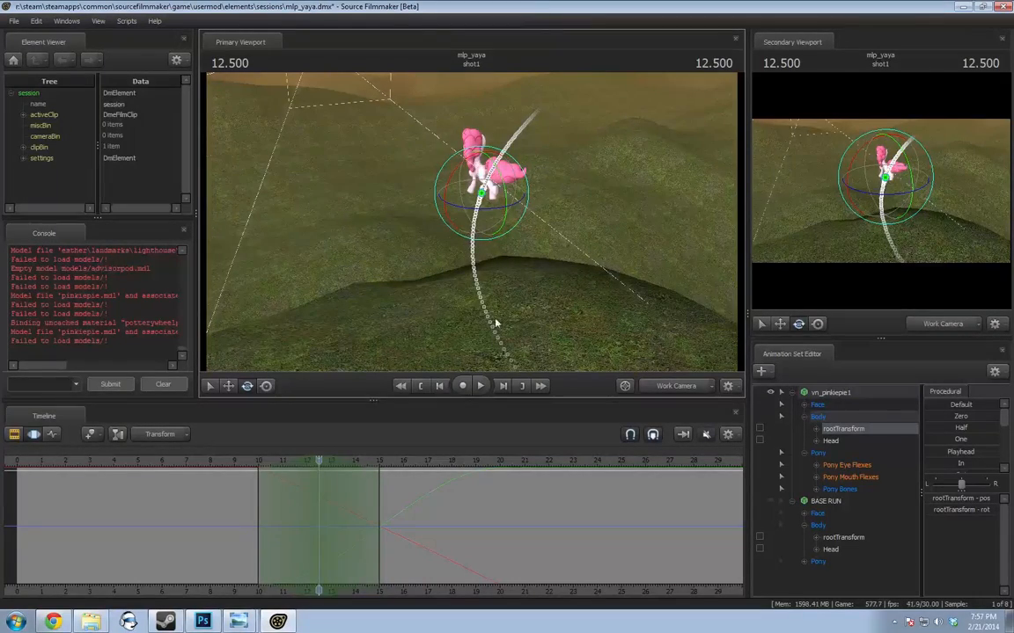
{"action": "left_click_drag", "start_coordinate": [519, 131], "coordinate": [521, 95], "text": "alt"}
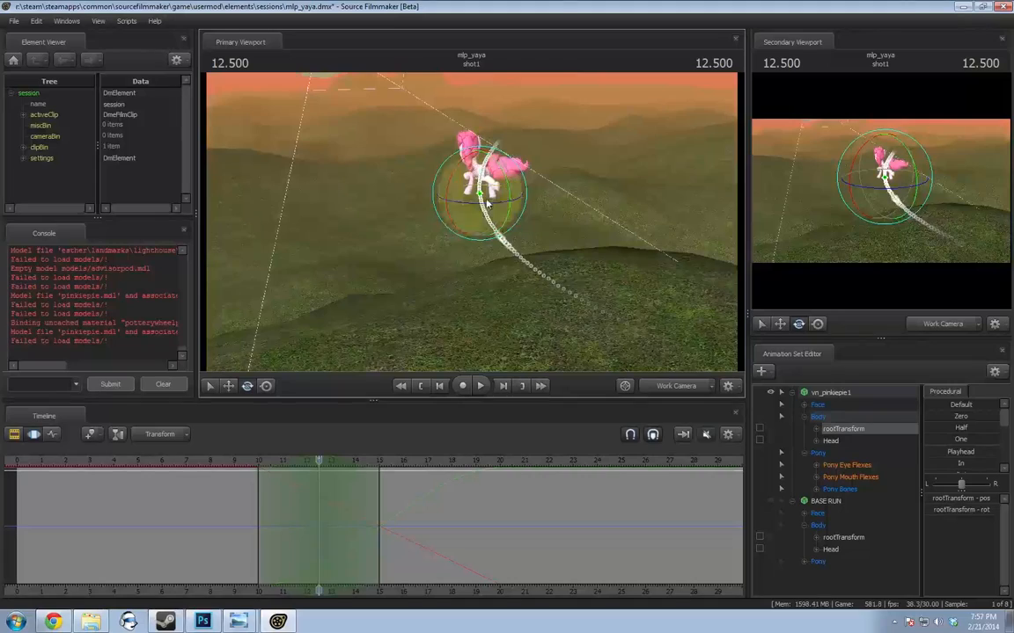
{"action": "left_click_drag", "start_coordinate": [490, 207], "coordinate": [443, 208]}
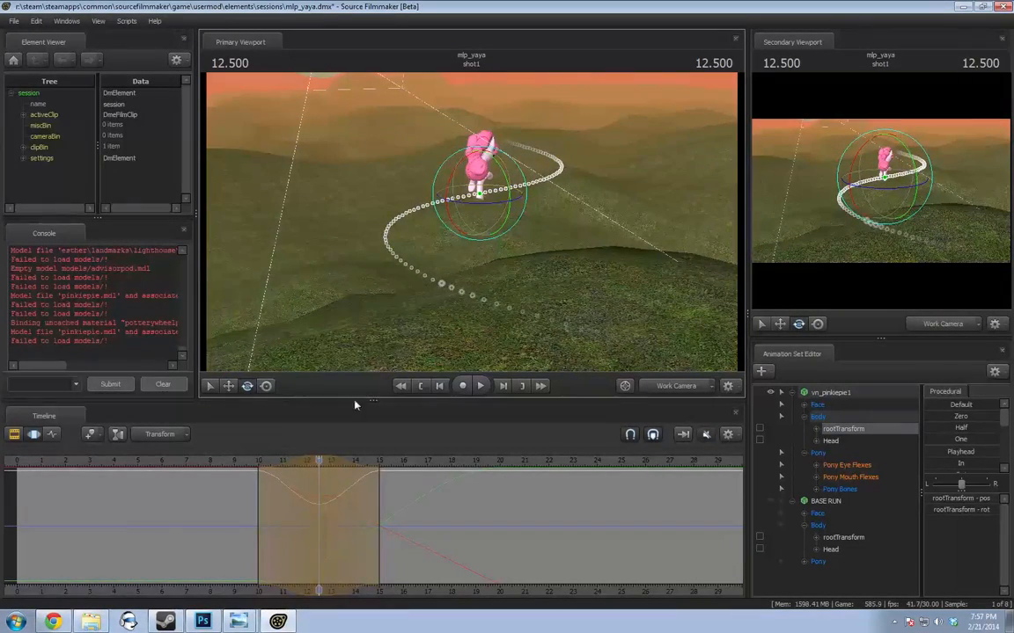
Play back the rootTransform rotation from about 10 s, undo it, and return the playhead to 12.5 s
{"action": "left_click", "coordinate": [254, 464]}
{"action": "key", "text": "space"}
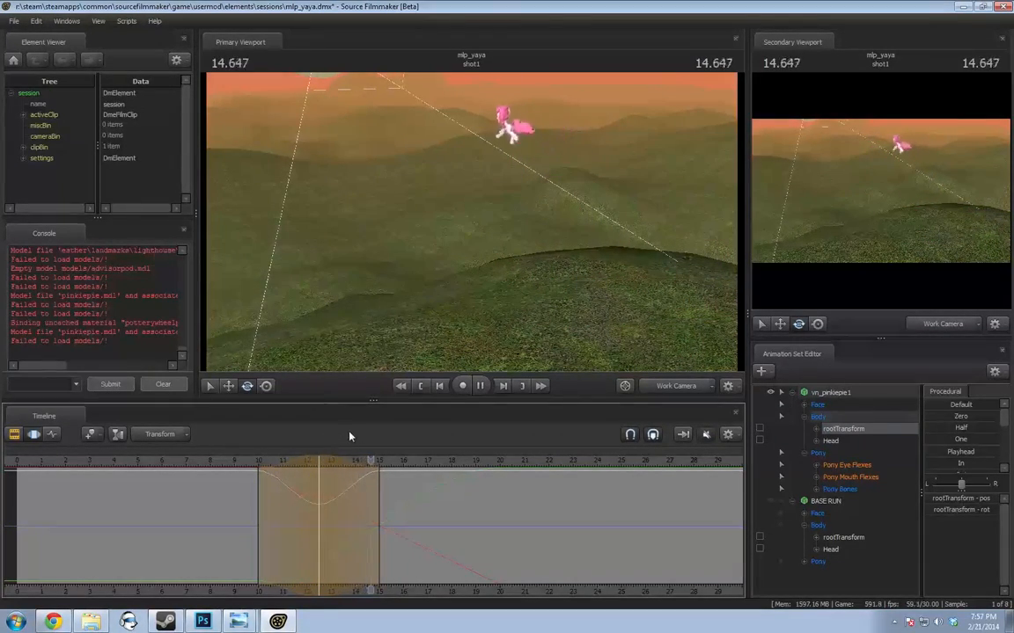
{"action": "key", "text": "space"}
{"action": "left_click_drag", "start_coordinate": [254, 464], "coordinate": [319, 464]}
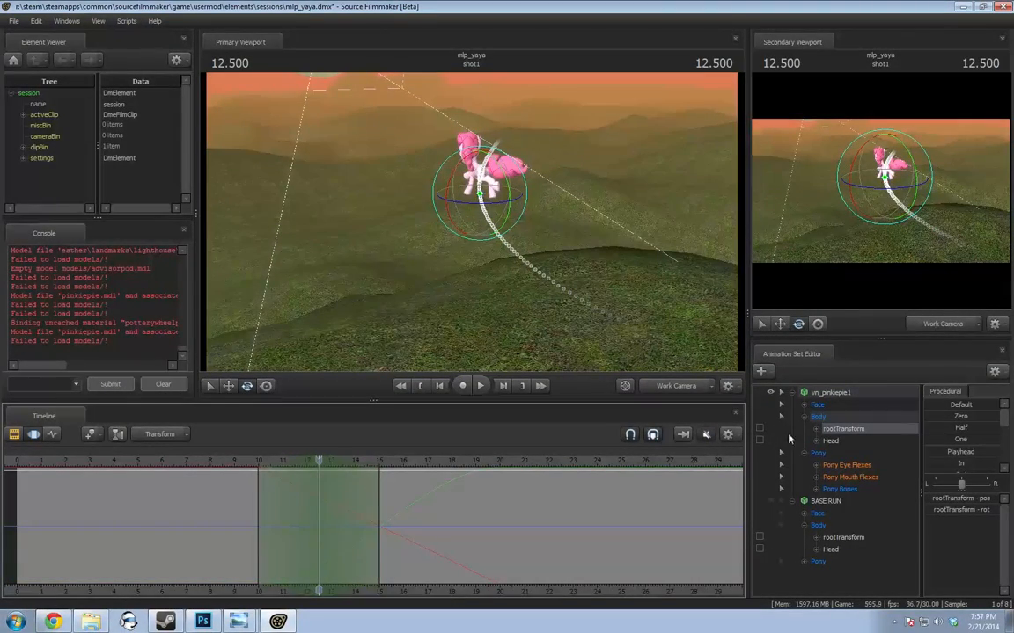
Try rotating only the rot control of vn_pinkiepie1's rootTransform, play the result back, and undo it
{"action": "left_click", "coordinate": [818, 429]}
{"action": "left_click", "coordinate": [840, 452]}
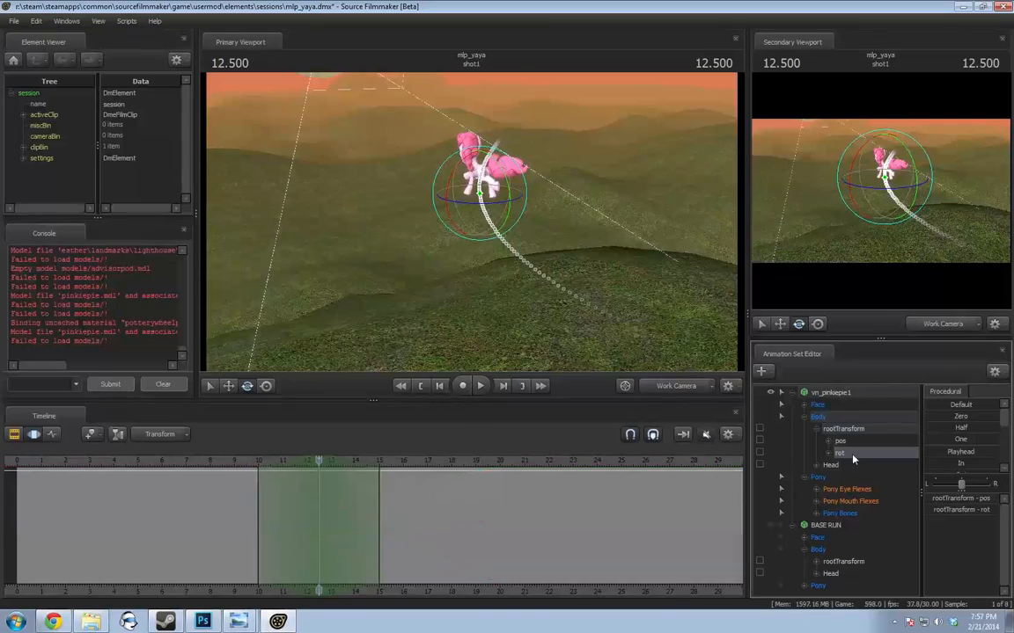
{"action": "left_click_drag", "start_coordinate": [498, 208], "coordinate": [476, 202]}
{"action": "key", "text": "space"}
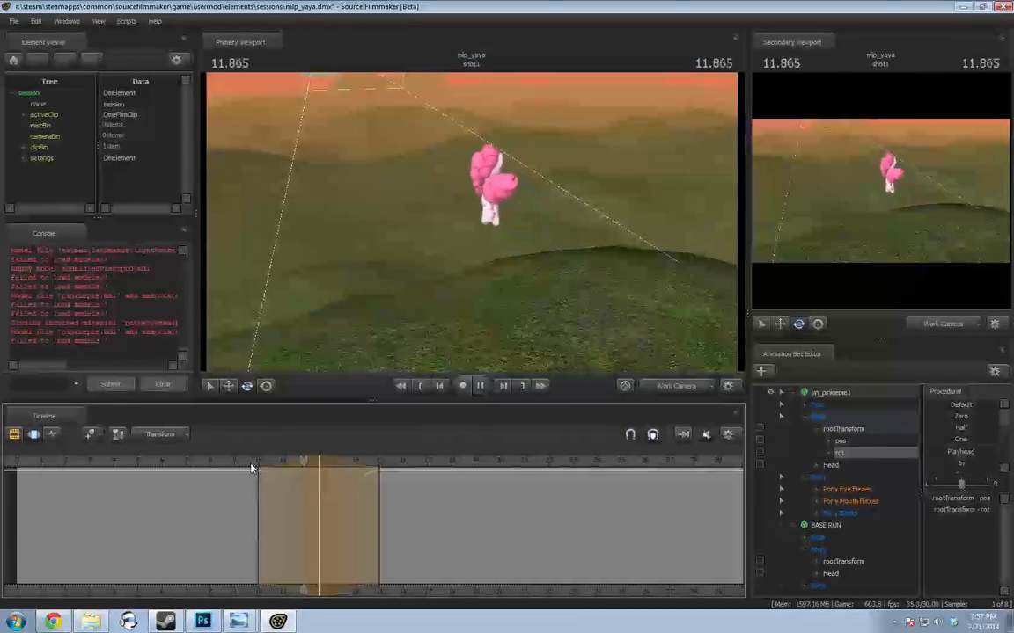
{"action": "key", "text": "space"}
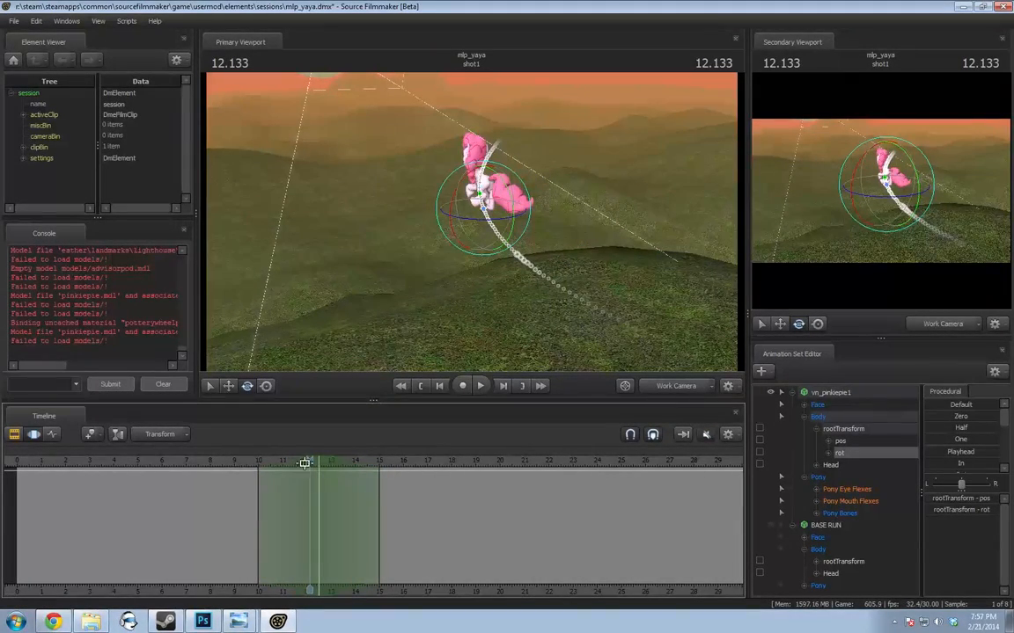
Select the whole rootTransform of vn_pinkiepie1 at 12.5 s and set the manipulation mode to Offset
{"action": "left_click_drag", "start_coordinate": [313, 461], "coordinate": [318, 461]}
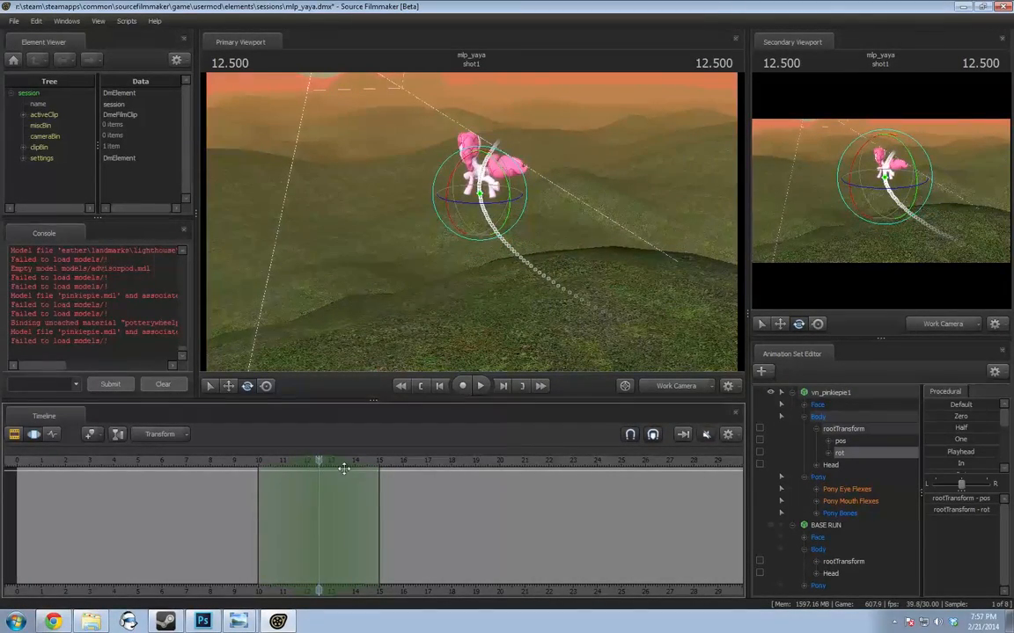
{"action": "left_click", "coordinate": [842, 431]}
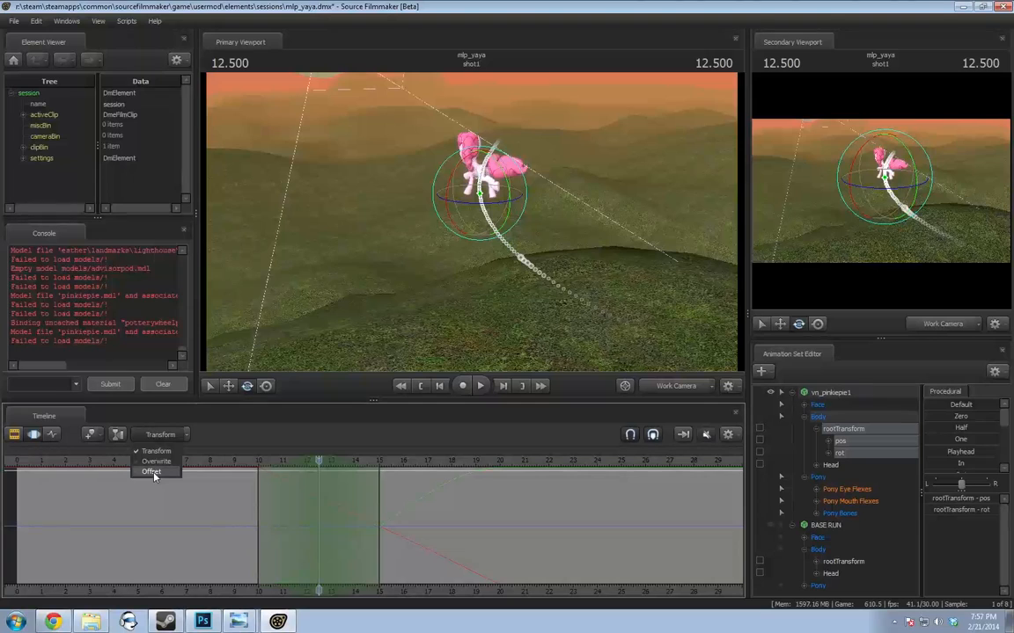
{"action": "left_click", "coordinate": [152, 472]}
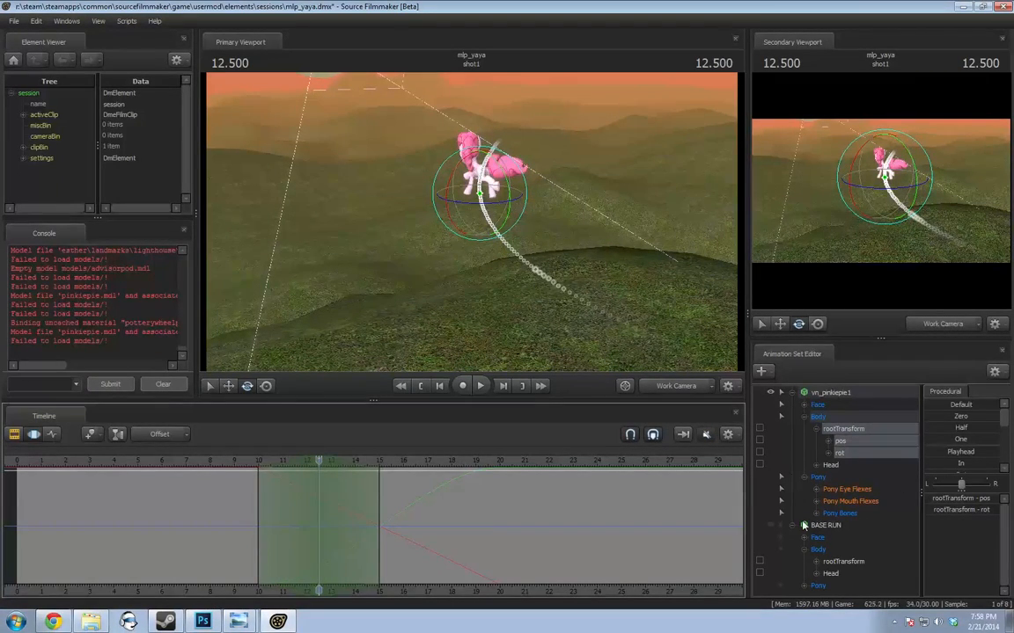
Show the BASE RUN model and extend its time selection from 12 s outward in both directions across the whole timeline
{"action": "left_click", "coordinate": [773, 526]}
{"action": "key", "text": "s"}
{"action": "mouse_move", "coordinate": [406, 344]}
{"action": "left_mouse_down"}
{"action": "mouse_move", "coordinate": [401, 336]}
{"action": "mouse_move", "coordinate": [406, 344]}
{"action": "left_mouse_up"}
{"action": "left_click_drag", "start_coordinate": [311, 494], "coordinate": [306, 496]}
{"action": "left_click_drag", "start_coordinate": [306, 496], "coordinate": [743, 506], "text": "shift"}
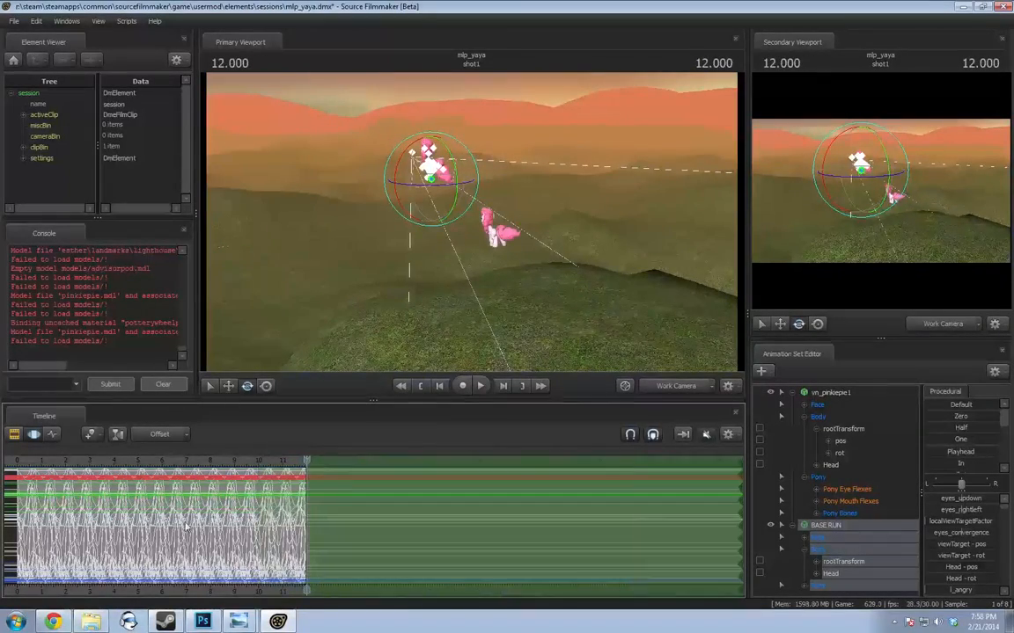
{"action": "left_click_drag", "start_coordinate": [298, 512], "coordinate": [17, 506], "text": "shift"}
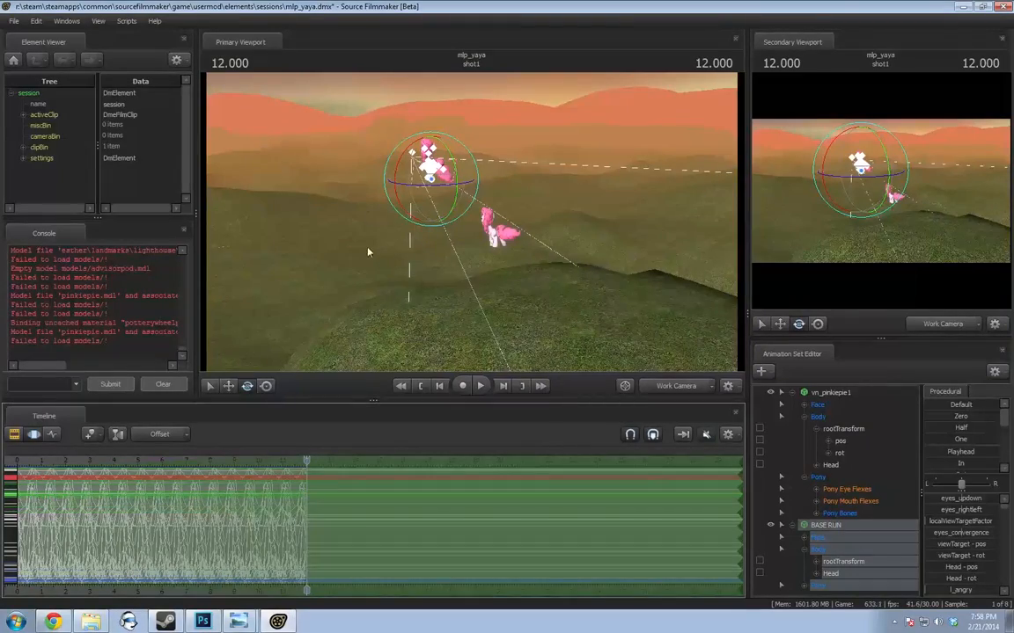
Set a time selection covering BASE RUN's run from 0 to 12 s, with its centre at about 6 s
{"action": "left_click_drag", "start_coordinate": [368, 252], "coordinate": [296, 266]}
{"action": "key", "text": "w"}
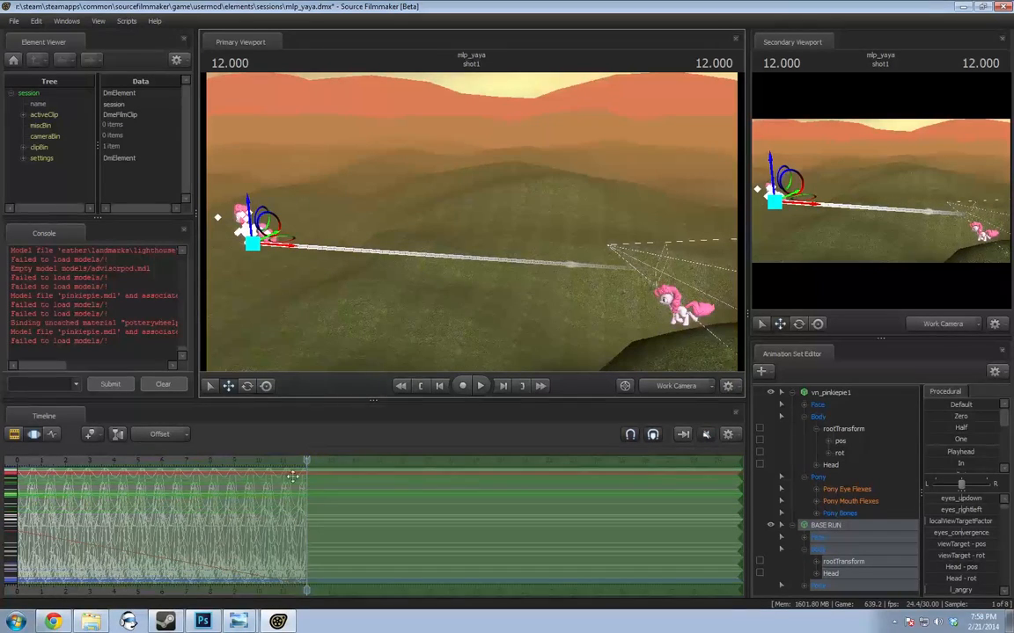
{"action": "left_click", "coordinate": [161, 521]}
{"action": "scroll", "coordinate": [162, 524], "scroll_direction": "up", "scroll_amount": 8}
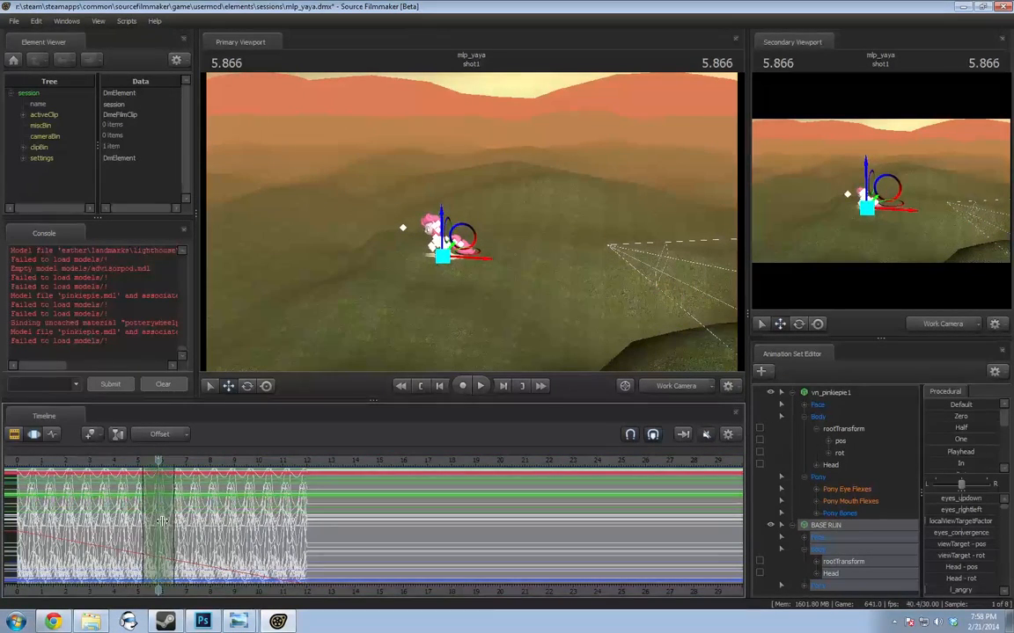
{"action": "scroll", "coordinate": [162, 524], "scroll_direction": "up", "scroll_amount": 10}
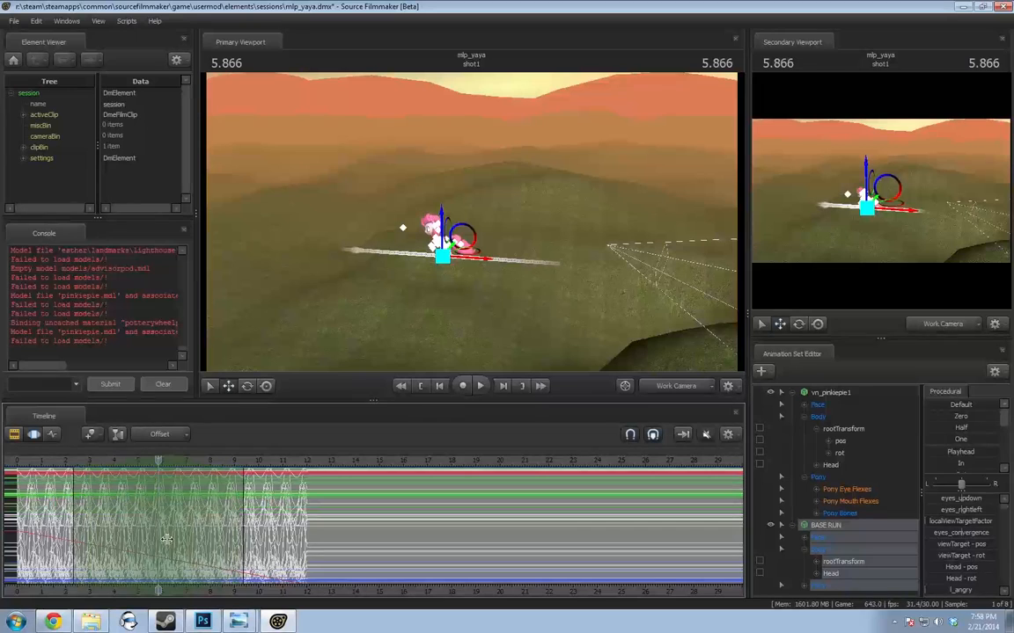
{"action": "scroll", "coordinate": [167, 543], "scroll_direction": "up", "scroll_amount": 8}
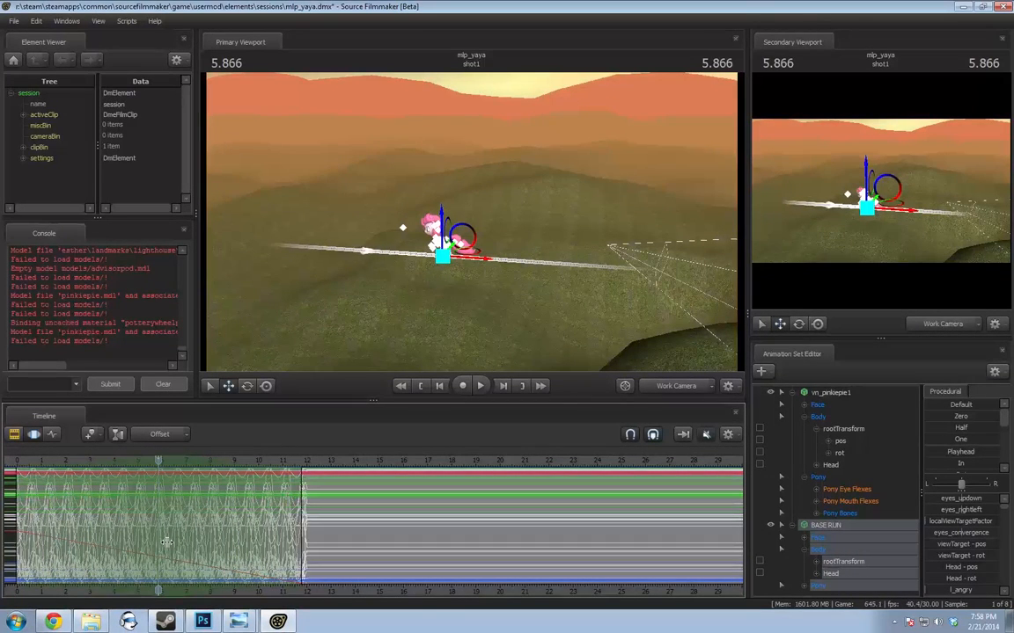
{"action": "scroll", "coordinate": [166, 543], "scroll_direction": "up", "scroll_amount": 1}
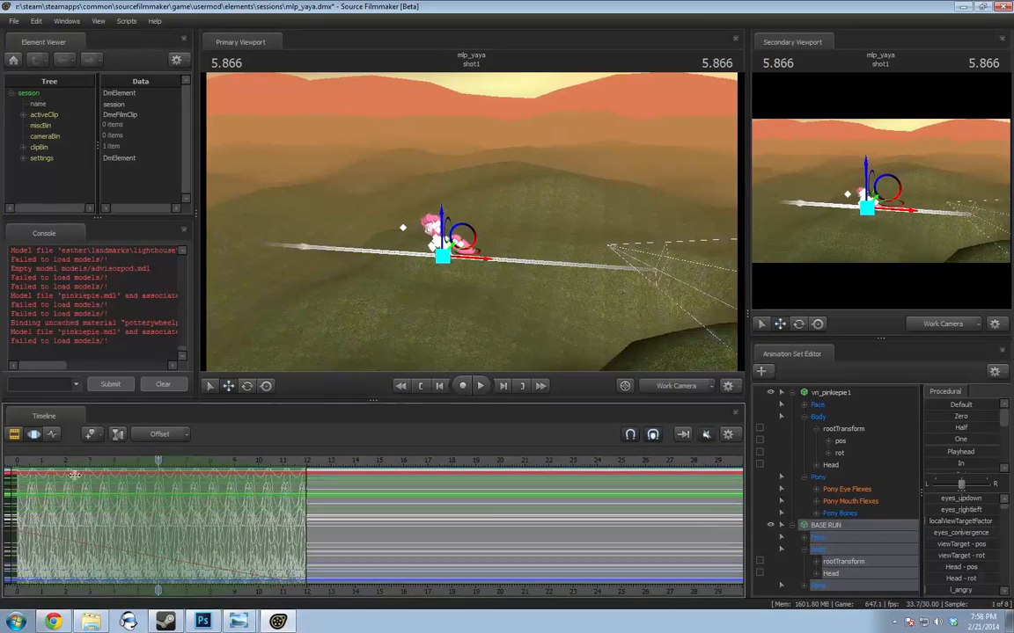
{"action": "scroll", "coordinate": [75, 475], "scroll_direction": "down", "scroll_amount": 1}
{"action": "left_click_drag", "start_coordinate": [77, 465], "coordinate": [81, 465]}
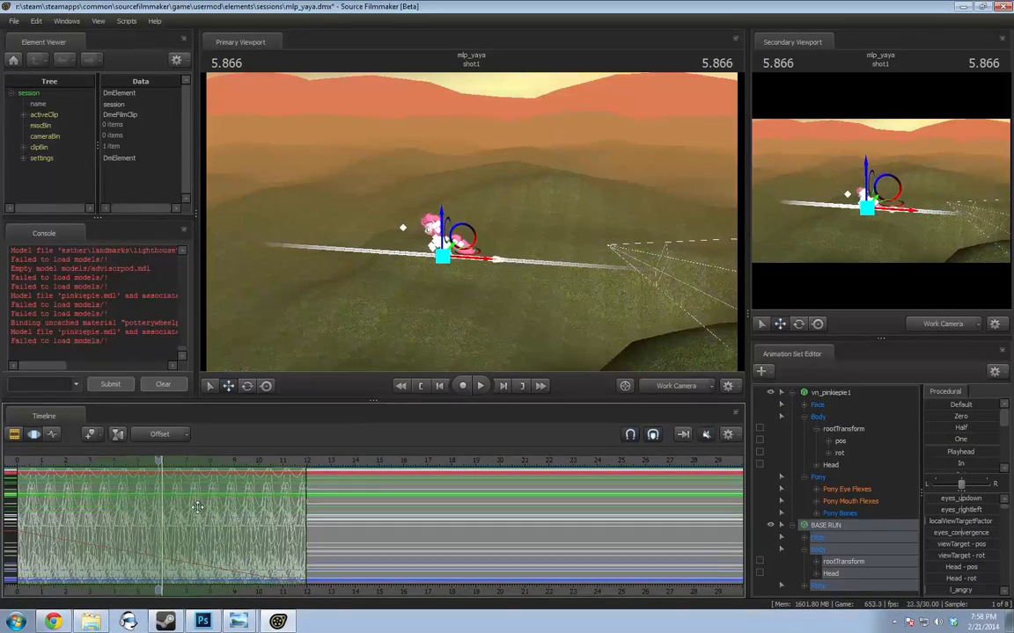
Try rotating BASE RUN in Offset mode near the middle of its run and undo the rotation
{"action": "left_click_drag", "start_coordinate": [532, 181], "coordinate": [498, 215], "text": "alt"}
{"action": "key", "text": "e"}
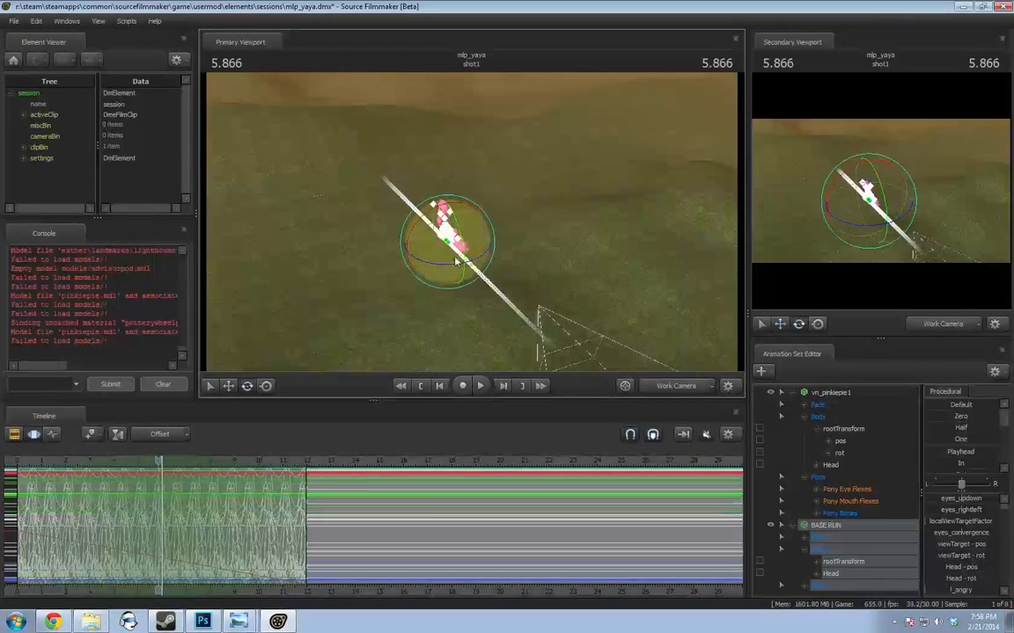
{"action": "left_click_drag", "start_coordinate": [452, 270], "coordinate": [484, 261]}
{"action": "key", "text": "ctrl+z"}
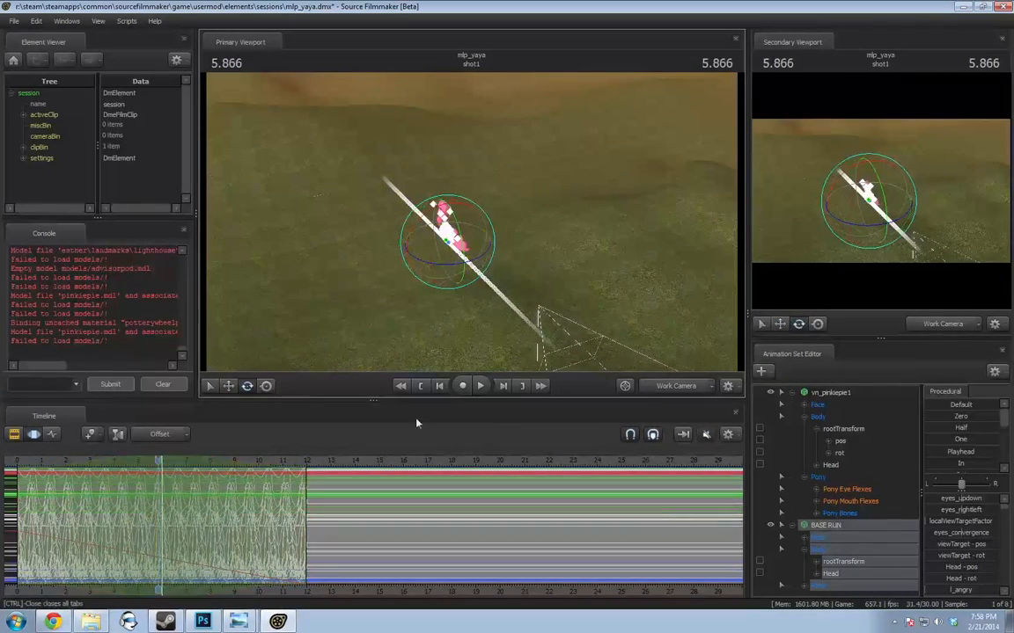
Switch to Transform mode, rotate BASE RUN about its vertical axis at 6 s, and play back the bent path
{"action": "left_click", "coordinate": [159, 434]}
{"action": "left_click", "coordinate": [160, 453]}
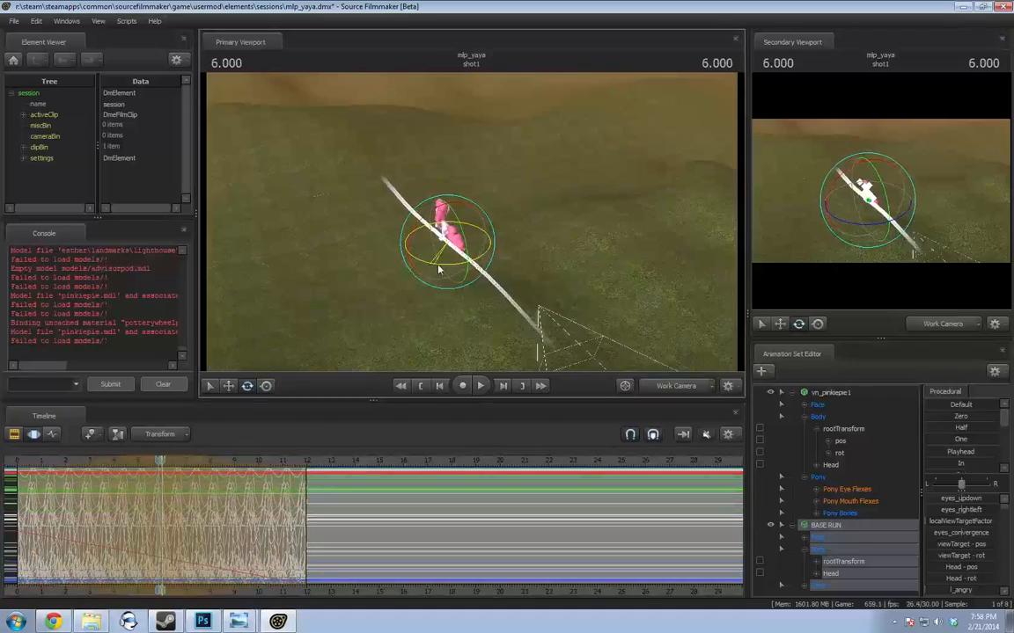
{"action": "left_click_drag", "start_coordinate": [438, 269], "coordinate": [461, 269]}
{"action": "left_click_drag", "start_coordinate": [272, 431], "coordinate": [270, 431]}
{"action": "left_click_drag", "start_coordinate": [168, 460], "coordinate": [57, 460]}
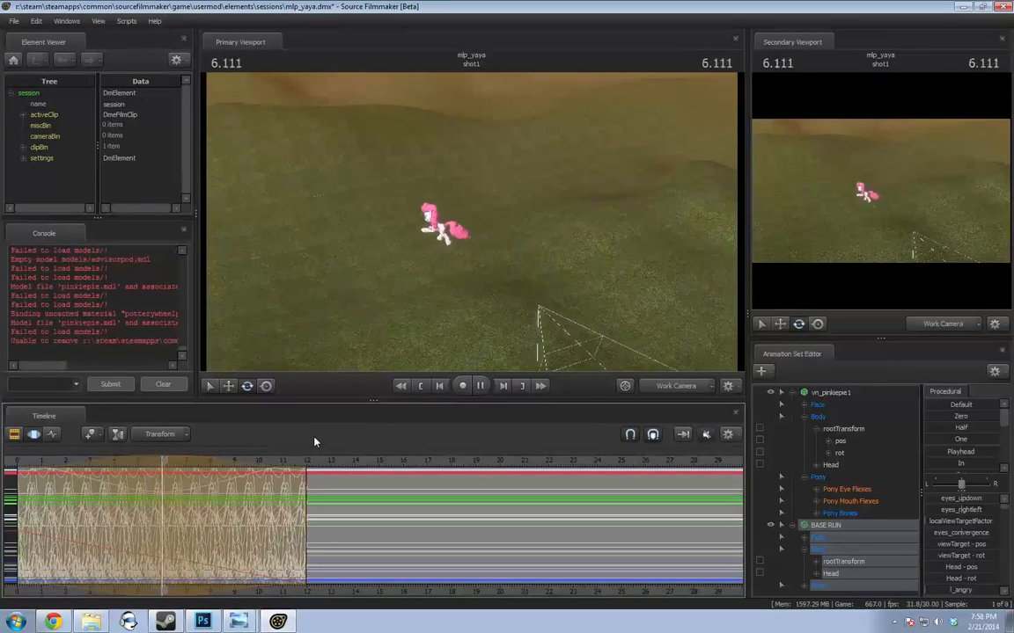
{"action": "key", "text": "space"}
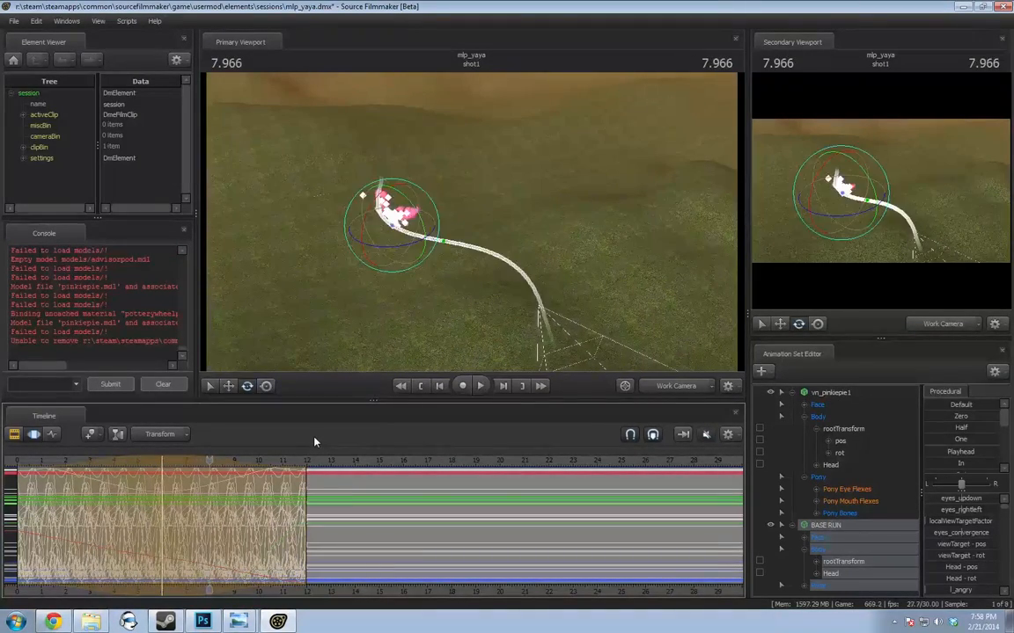
Undo the BASE RUN rotation and hide the BASE RUN model
{"action": "scroll", "coordinate": [411, 503], "scroll_direction": "down", "scroll_amount": 2}
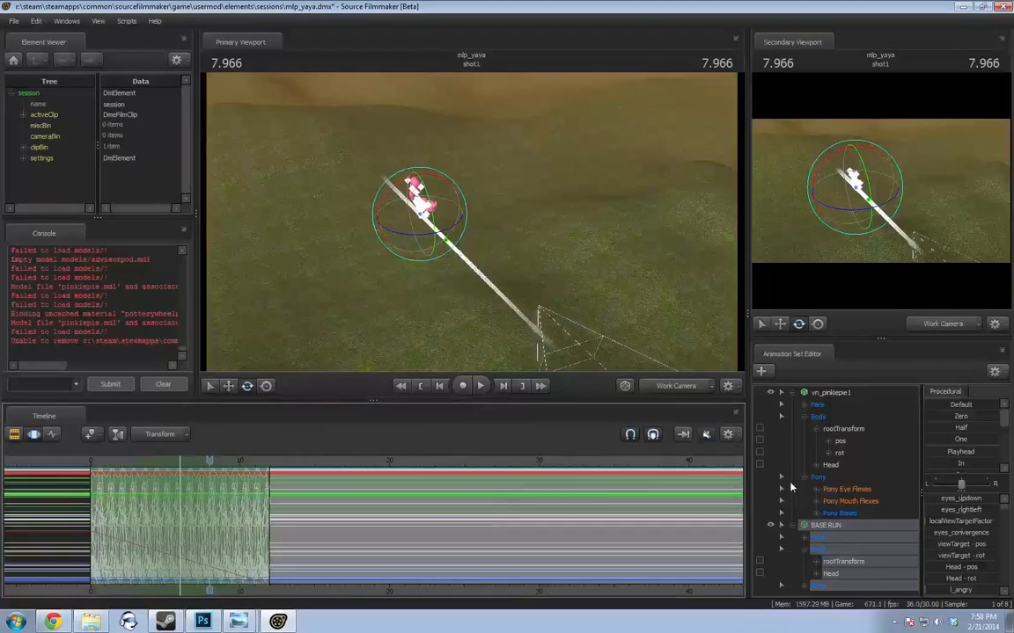
{"action": "left_click", "coordinate": [770, 525]}
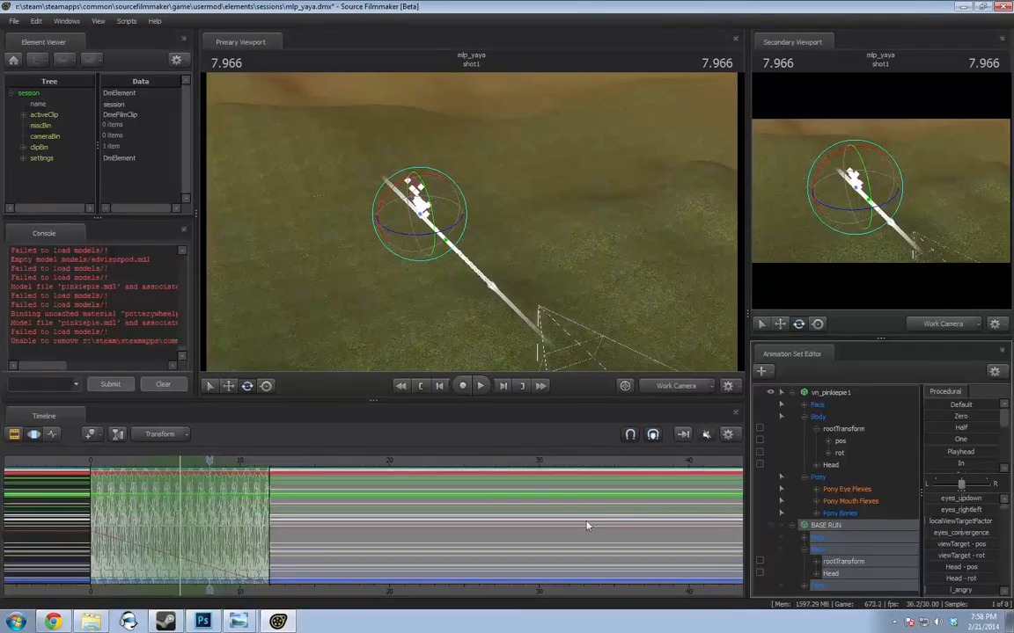
Select all of vn_pinkiepie1's controls and set the time selection from 10 to 15 s
{"action": "left_click_drag", "start_coordinate": [438, 252], "coordinate": [598, 264]}
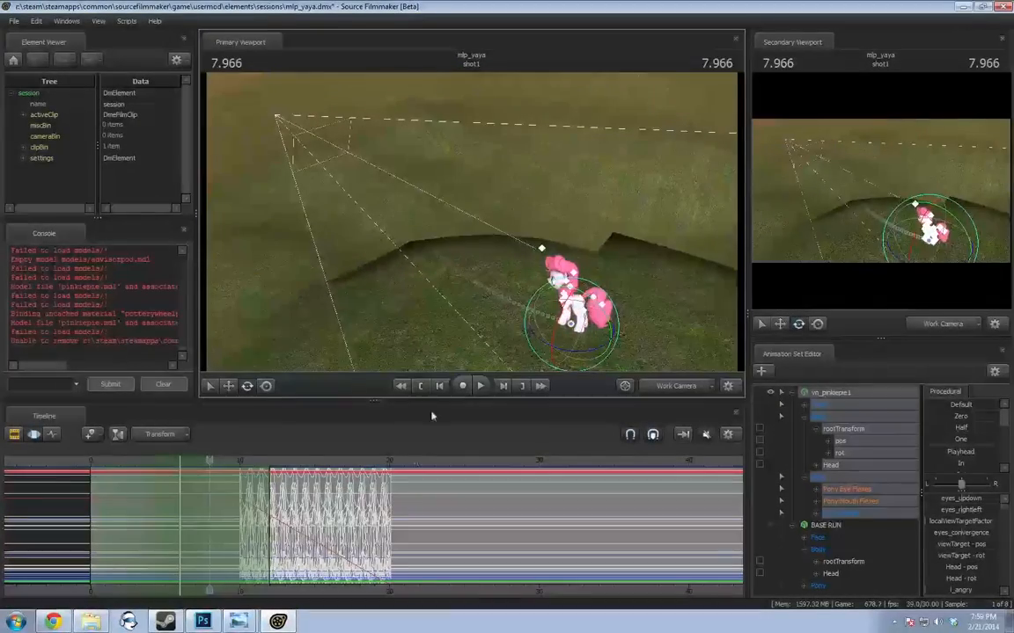
{"action": "mouse_move", "coordinate": [209, 463]}
{"action": "left_mouse_down"}
{"action": "mouse_move", "coordinate": [269, 463]}
{"action": "mouse_move", "coordinate": [211, 463]}
{"action": "left_mouse_up"}
{"action": "left_click_drag", "start_coordinate": [268, 481], "coordinate": [280, 499]}
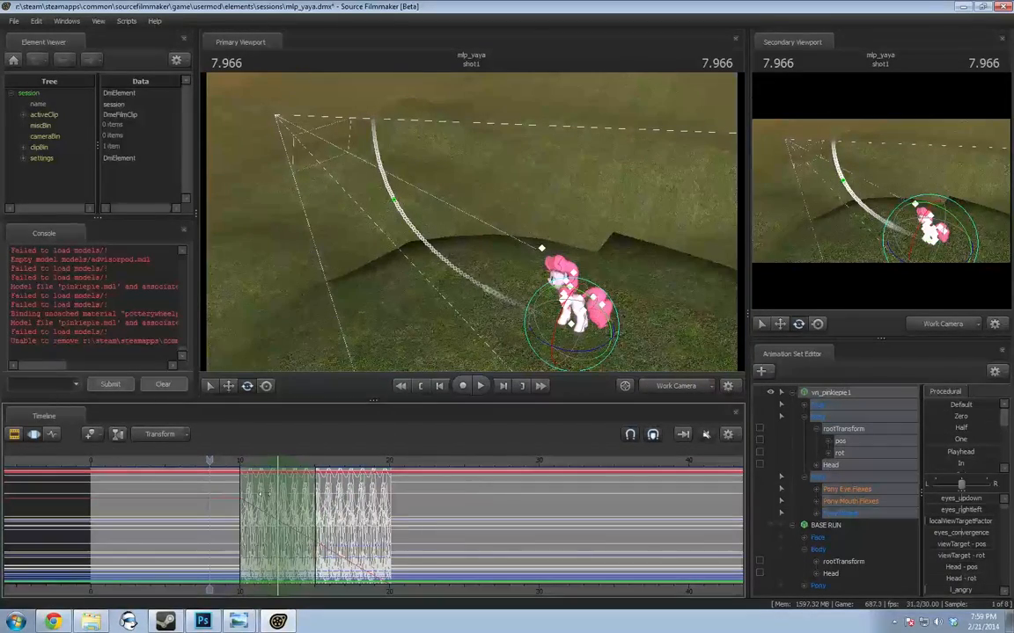
Rotate vn_pinkiepie1 about its vertical axis in Offset mode at about 12.53 s and view its path from a lower angle
{"action": "left_click", "coordinate": [152, 472]}
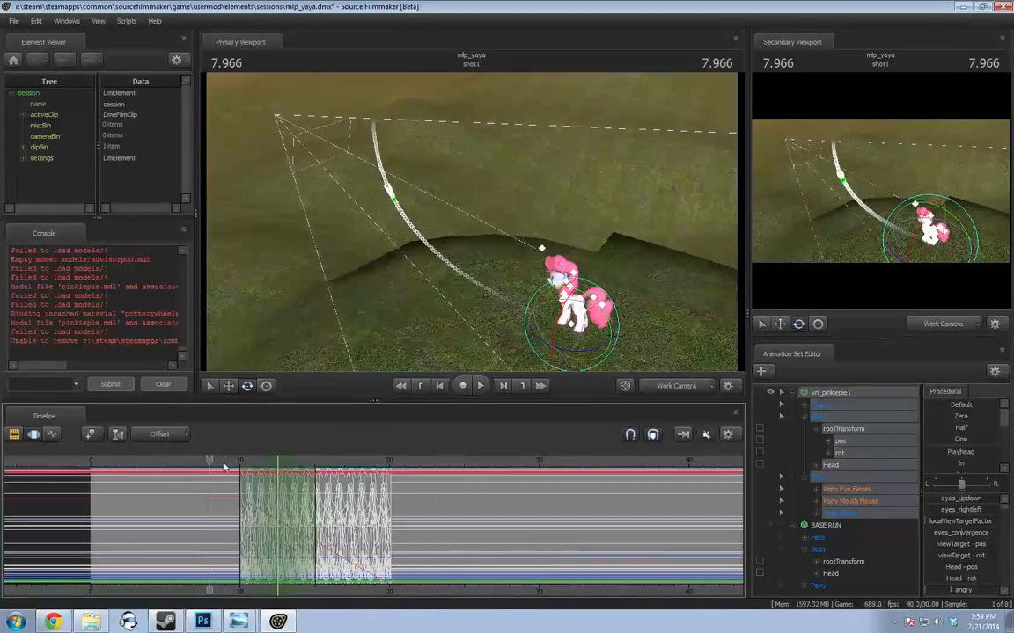
{"action": "left_click_drag", "start_coordinate": [268, 462], "coordinate": [278, 475]}
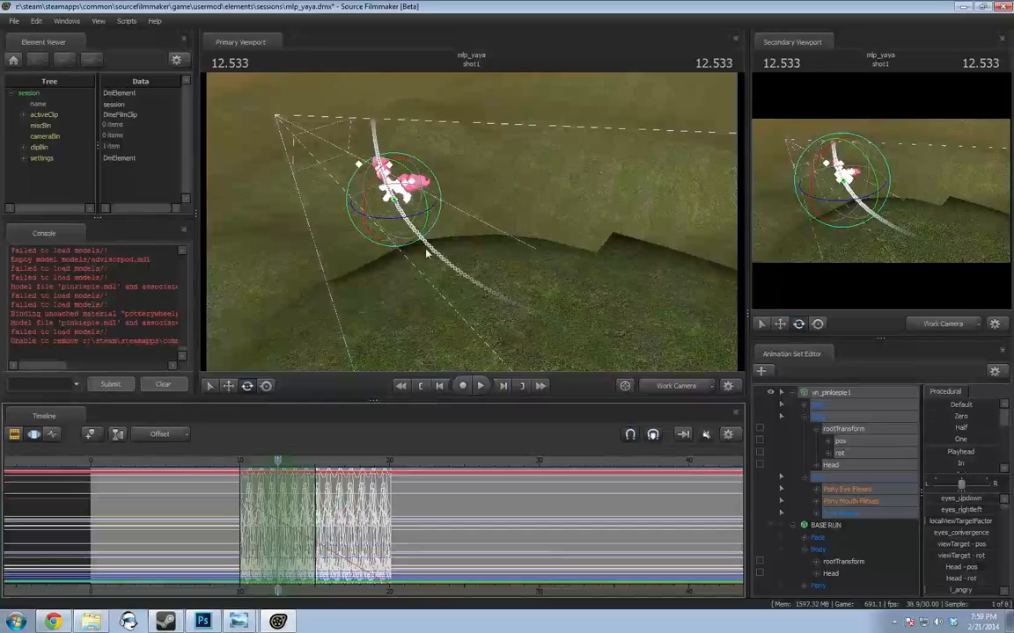
{"action": "left_click_drag", "start_coordinate": [371, 218], "coordinate": [408, 205]}
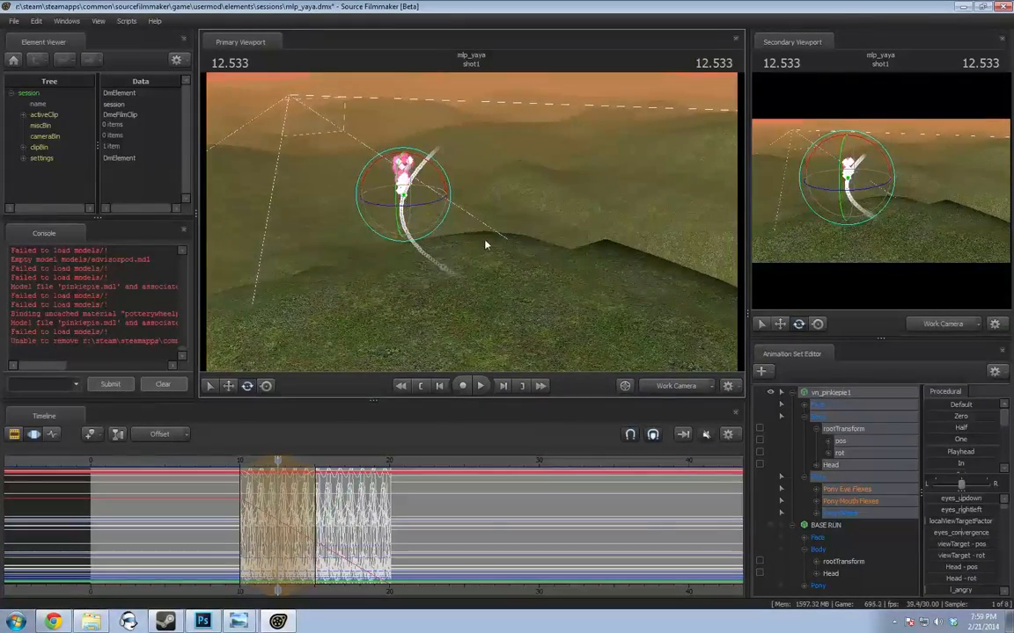
{"action": "left_click_drag", "start_coordinate": [485, 245], "coordinate": [470, 213]}
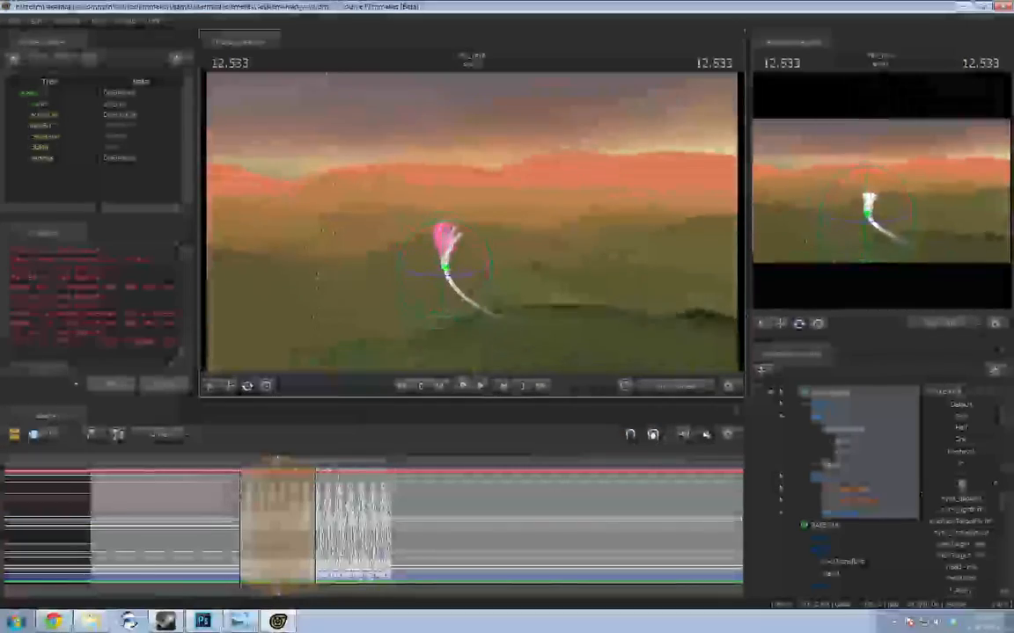
Undo the Offset rotation of vn_pinkiepie1 and switch the manipulation mode to Transform
{"action": "key", "text": "w"}
{"action": "key", "text": "ctrl+z"}
{"action": "left_click", "coordinate": [158, 435]}
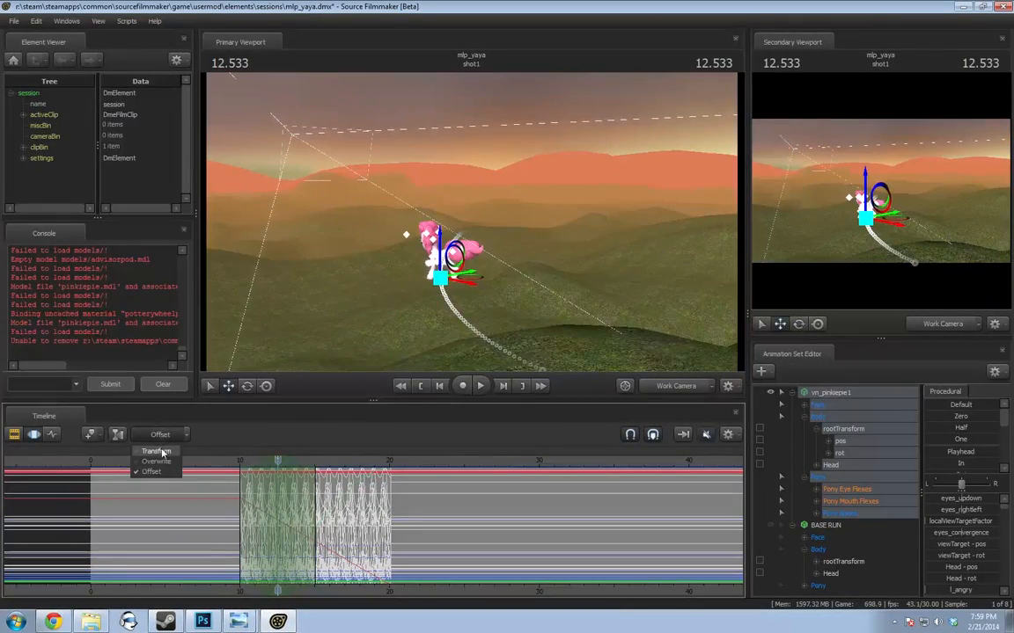
{"action": "left_click", "coordinate": [156, 449]}
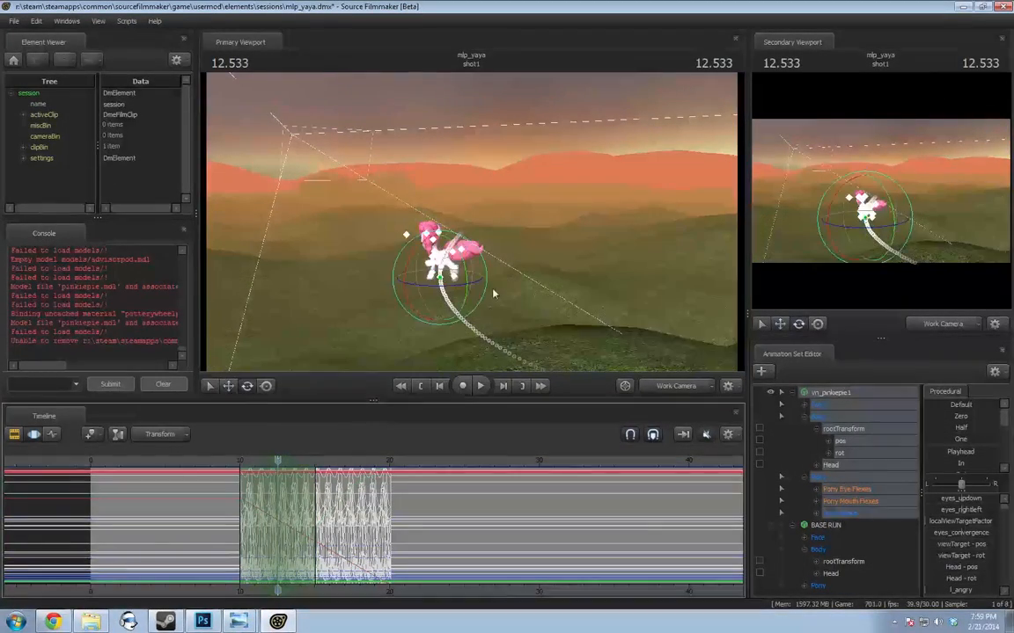
Rotate vn_pinkiepie1 about its vertical axis in Transform mode at 12.533 s and repeatedly play back the motion from before the time selection
{"action": "left_click_drag", "start_coordinate": [482, 280], "coordinate": [469, 302]}
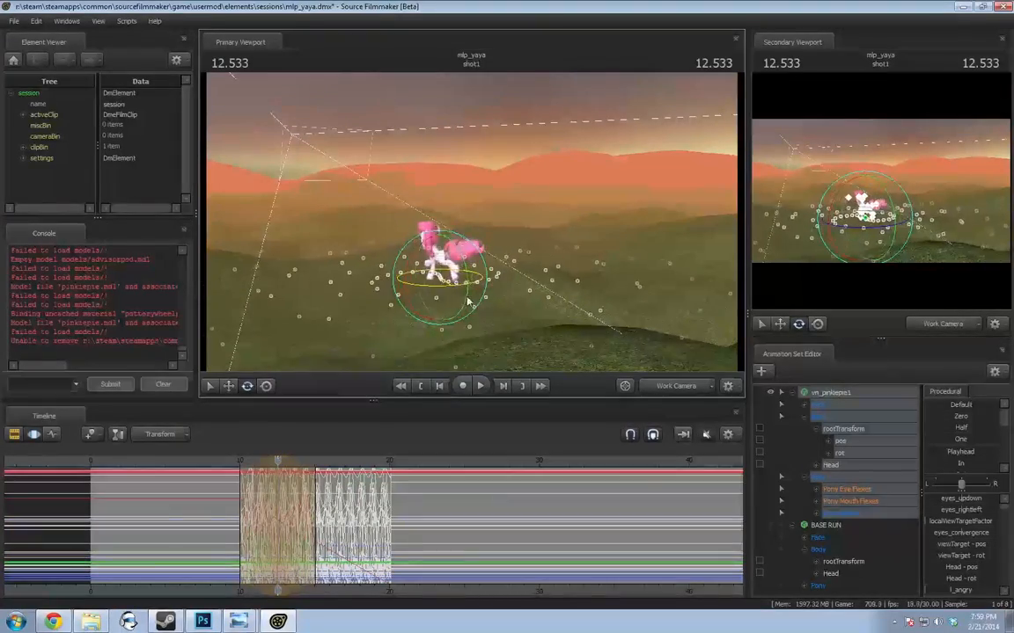
{"action": "left_click", "coordinate": [226, 461]}
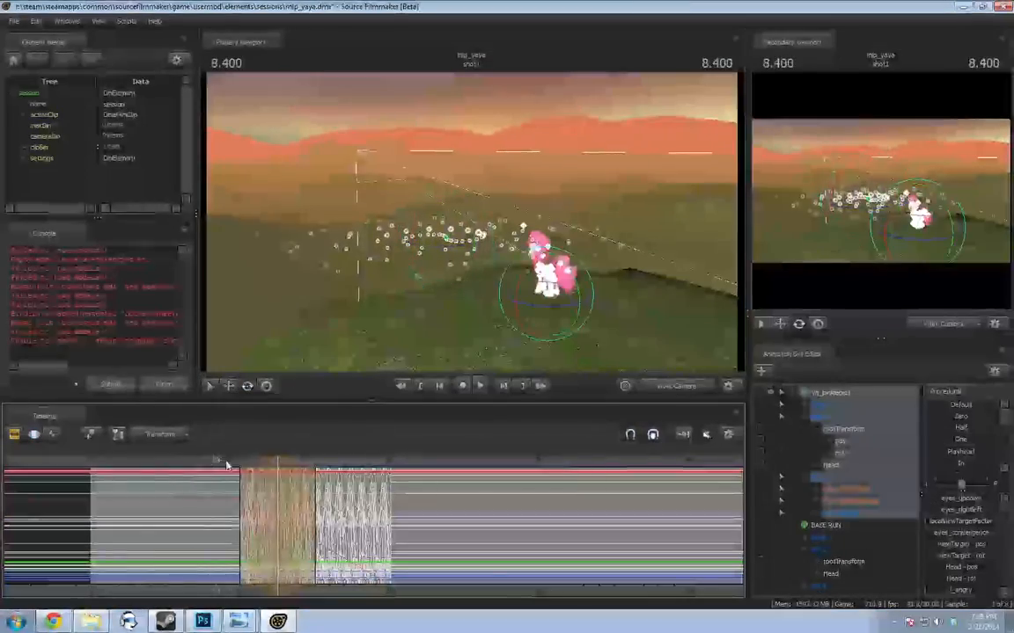
{"action": "key", "text": "space"}
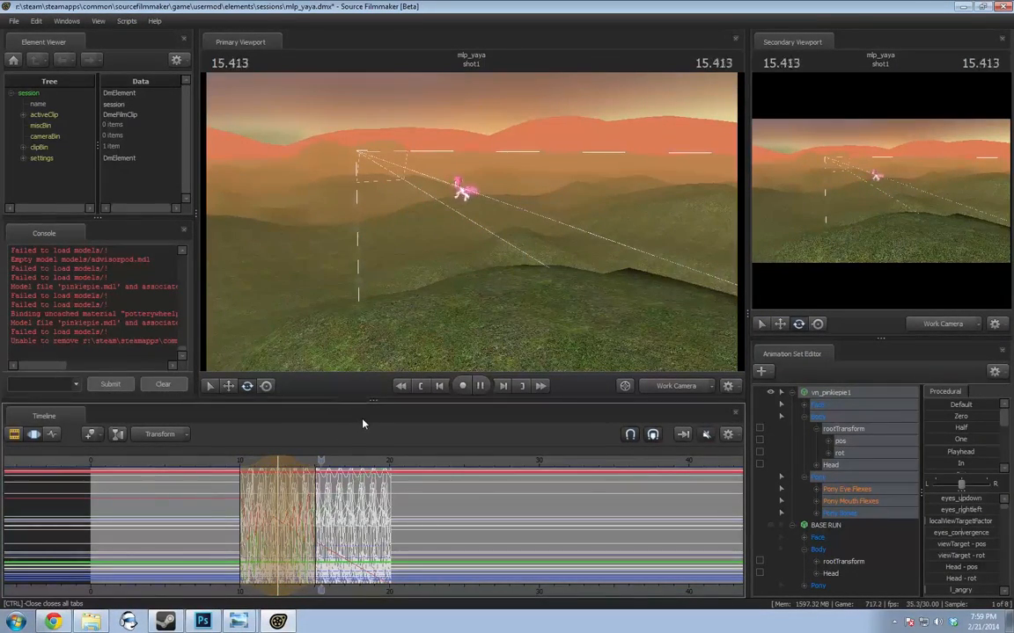
{"action": "key", "text": "space"}
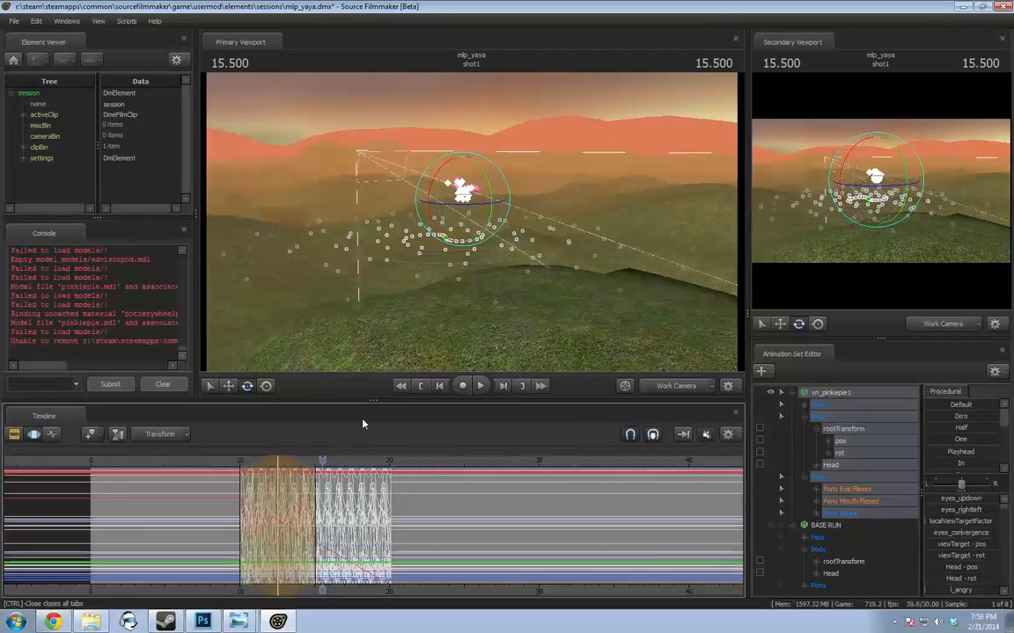
{"action": "left_click", "coordinate": [232, 471]}
{"action": "key", "text": "space"}
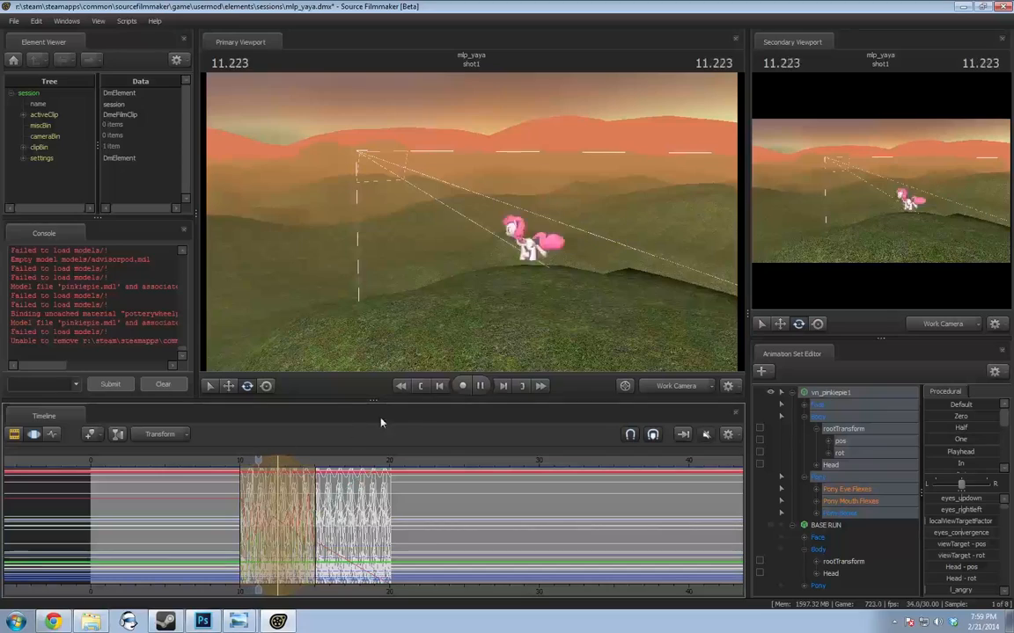
{"action": "key", "text": "space"}
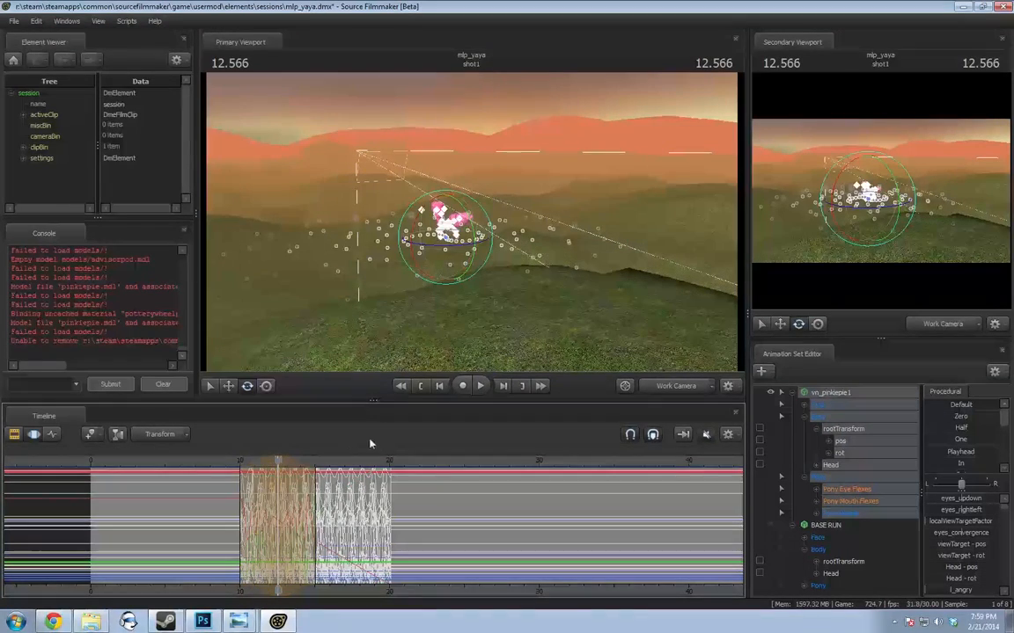
{"action": "left_click", "coordinate": [237, 471]}
{"action": "key", "text": "space"}
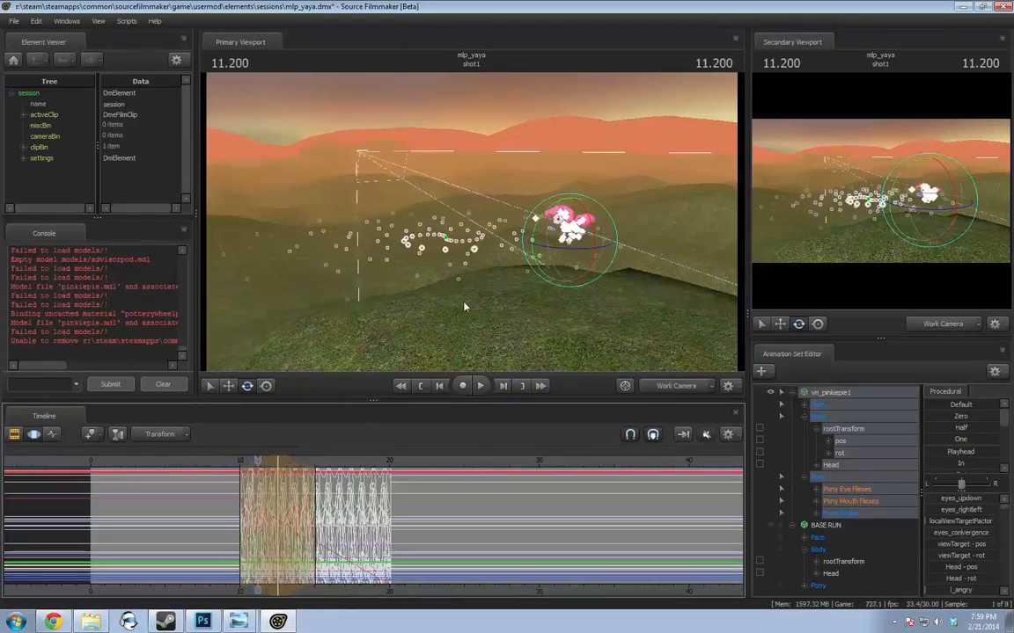
{"action": "key", "text": "space"}
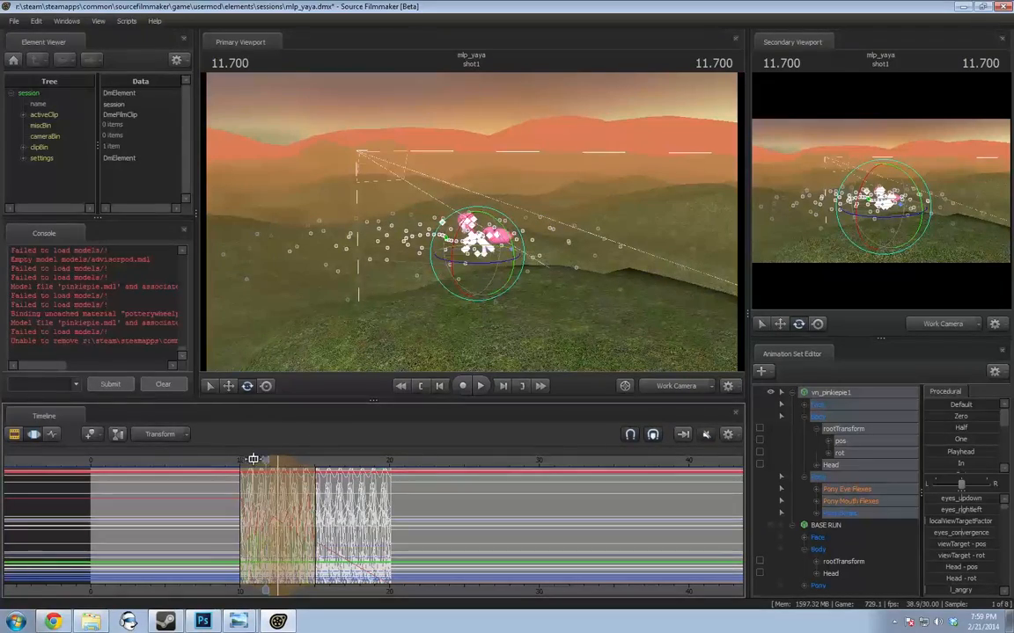
Try a further vertical-axis rotation of vn_pinkiepie1 at 12.533 s with playback, and undo it
{"action": "left_click_drag", "start_coordinate": [252, 459], "coordinate": [278, 464]}
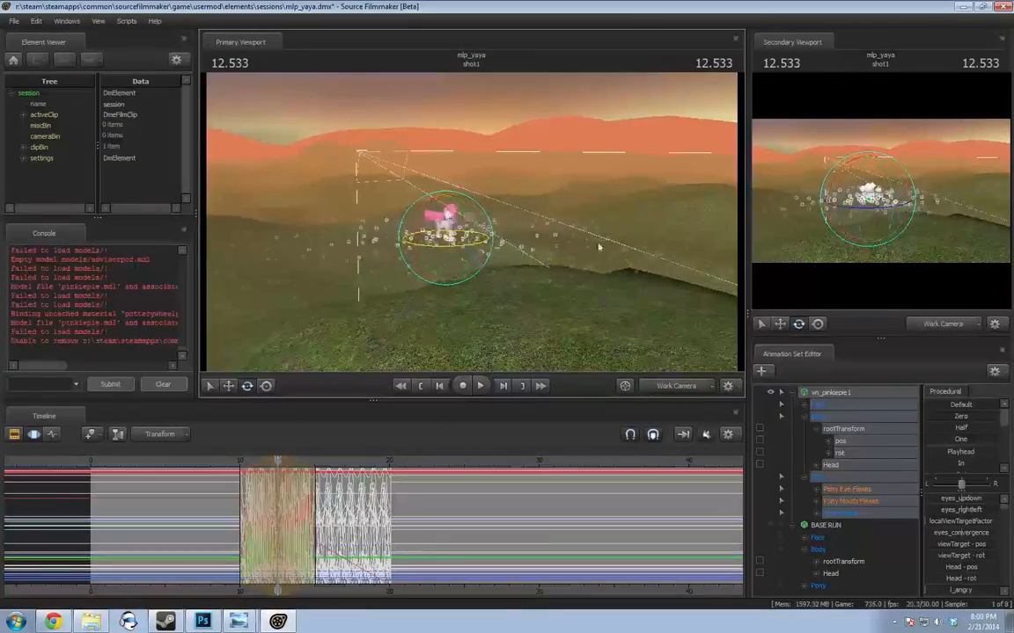
{"action": "left_click_drag", "start_coordinate": [598, 247], "coordinate": [368, 281]}
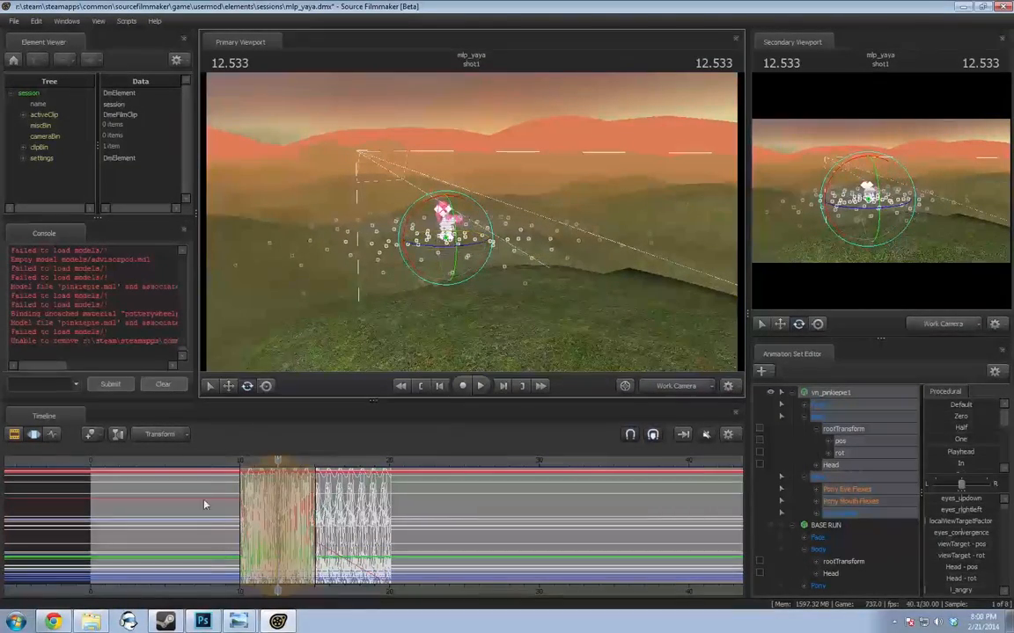
{"action": "key", "text": "space"}
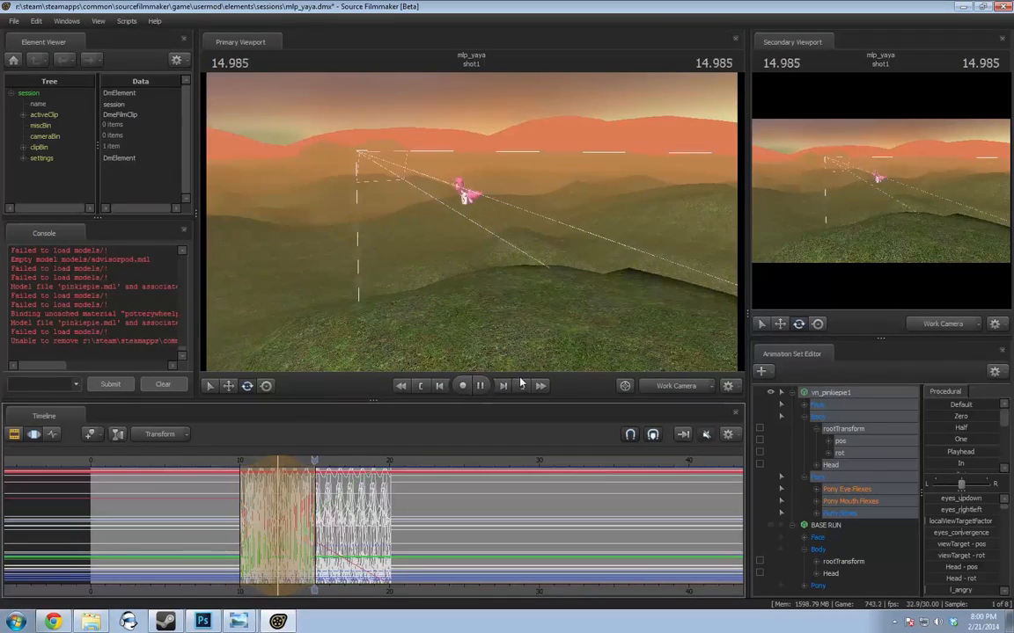
{"action": "key", "text": "space"}
{"action": "key", "text": "ctrl+z"}
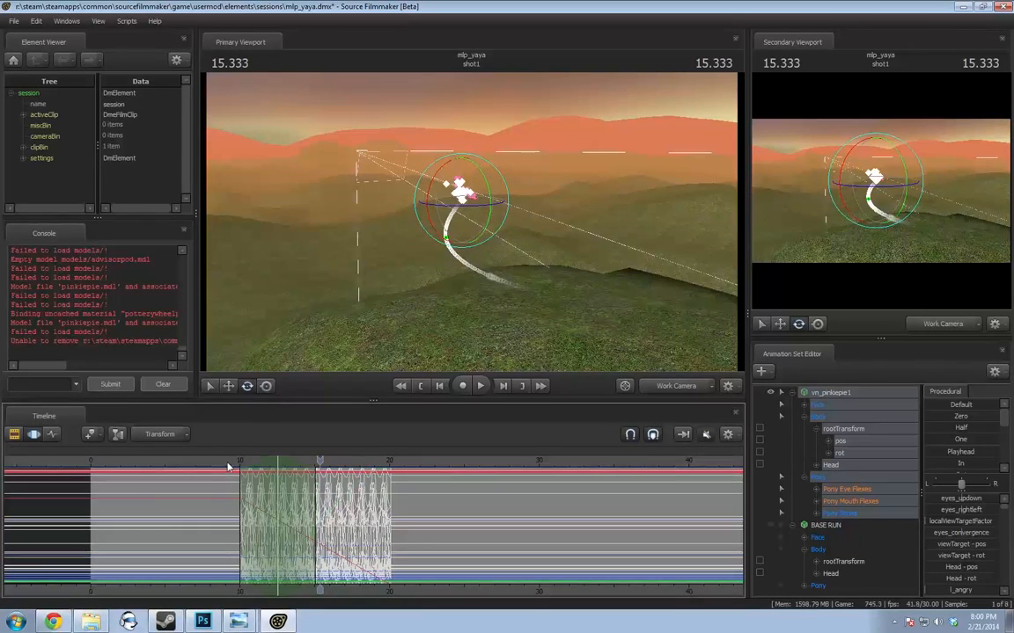
Collapse the vn_pinkiepie1 and BASE RUN control trees and select the BASE RUN animation set
{"action": "left_click", "coordinate": [233, 464]}
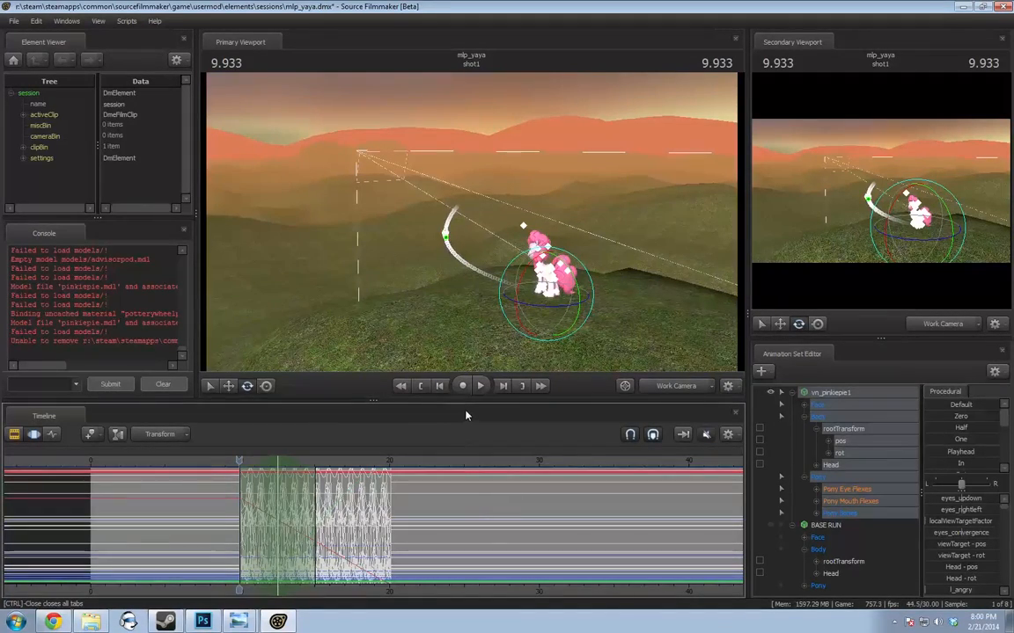
{"action": "left_click", "coordinate": [420, 348]}
{"action": "left_click_drag", "start_coordinate": [421, 347], "coordinate": [532, 335]}
{"action": "left_click", "coordinate": [792, 394]}
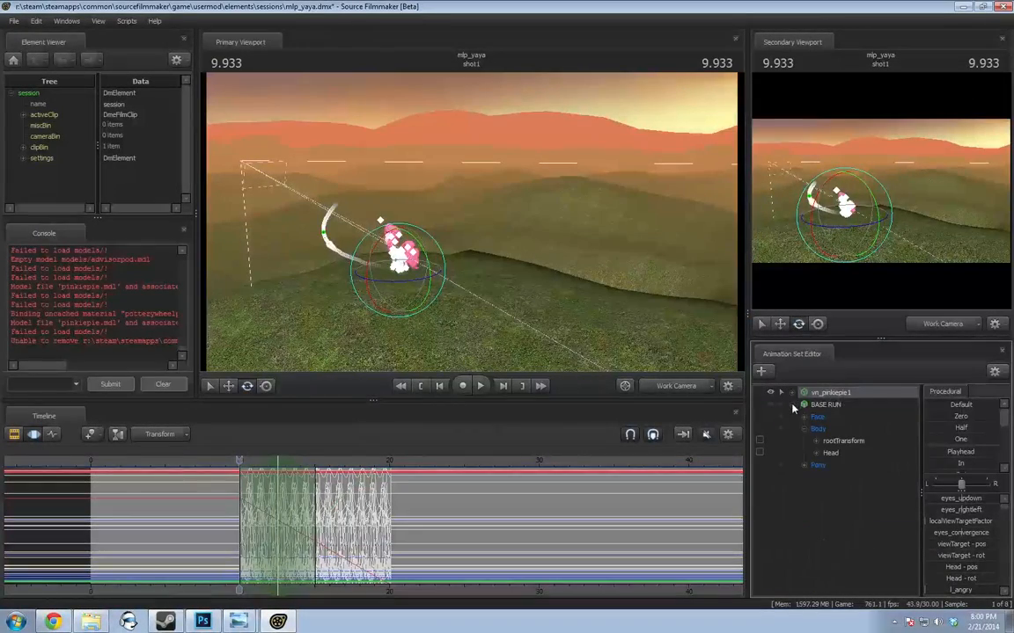
{"action": "left_click", "coordinate": [791, 405]}
{"action": "left_click", "coordinate": [816, 406]}
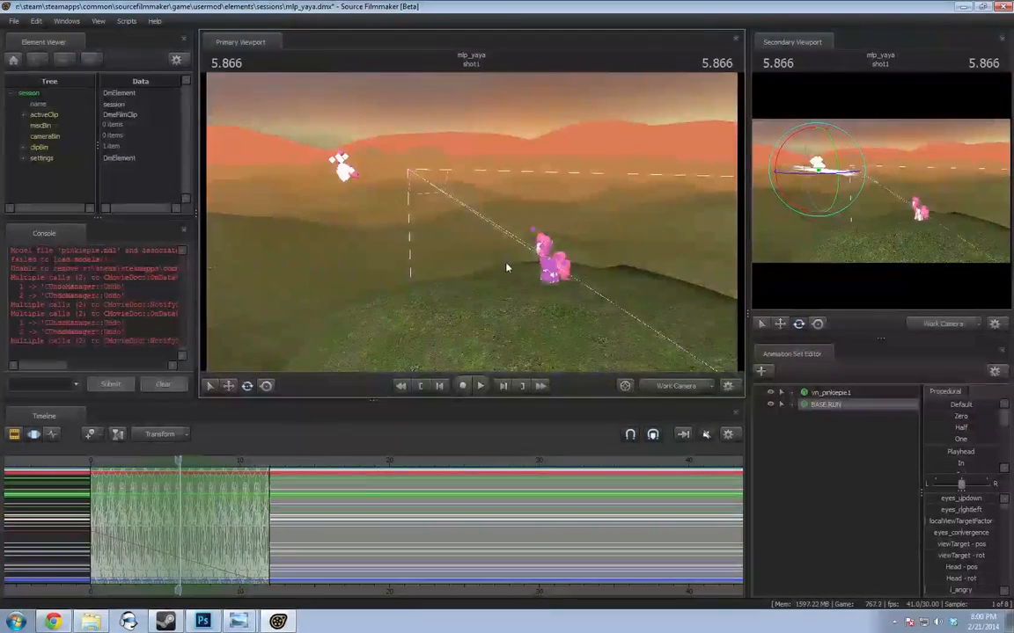
Switch to Windows Explorer, browse the Pony SFM Videos folder, and play Clusterbuck.mp4
{"action": "key", "text": "Escape"}
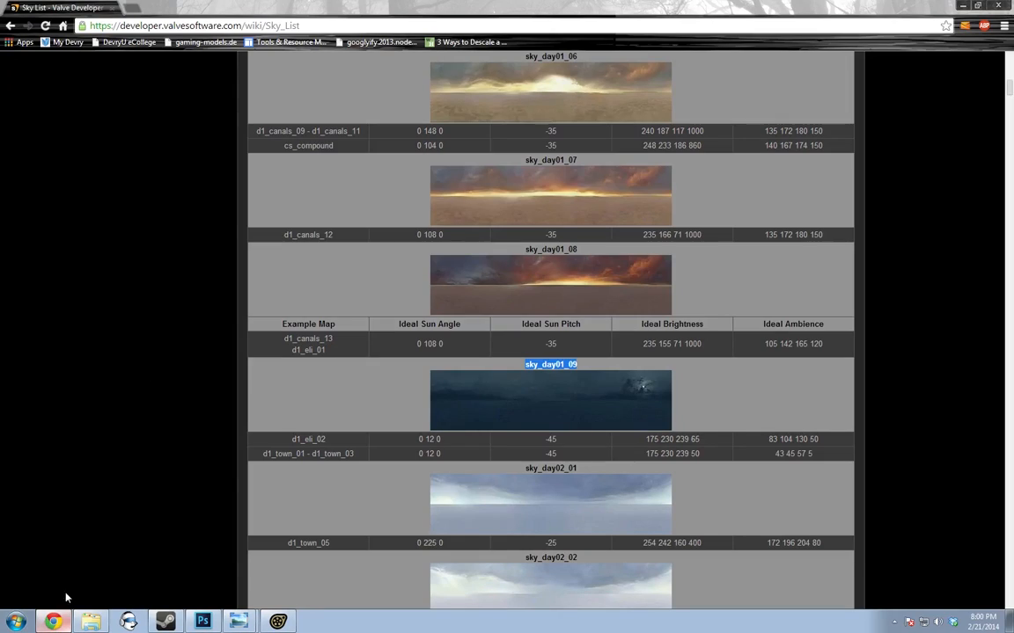
{"action": "left_click", "coordinate": [91, 621]}
{"action": "left_click", "coordinate": [514, 433]}
{"action": "scroll", "coordinate": [517, 424], "scroll_direction": "up", "scroll_amount": 6}
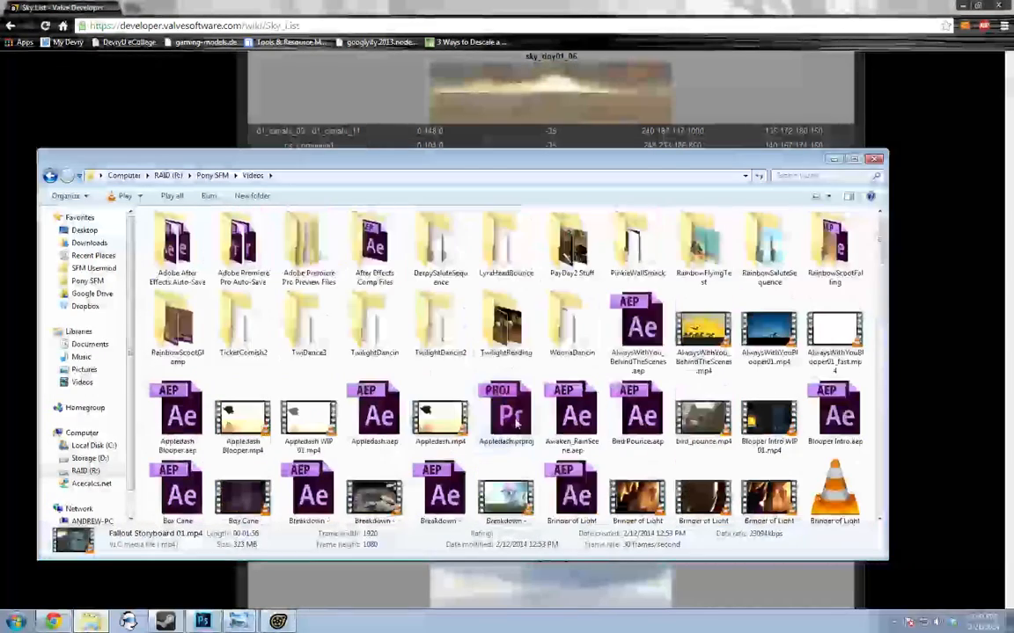
{"action": "scroll", "coordinate": [517, 424], "scroll_direction": "down", "scroll_amount": 2}
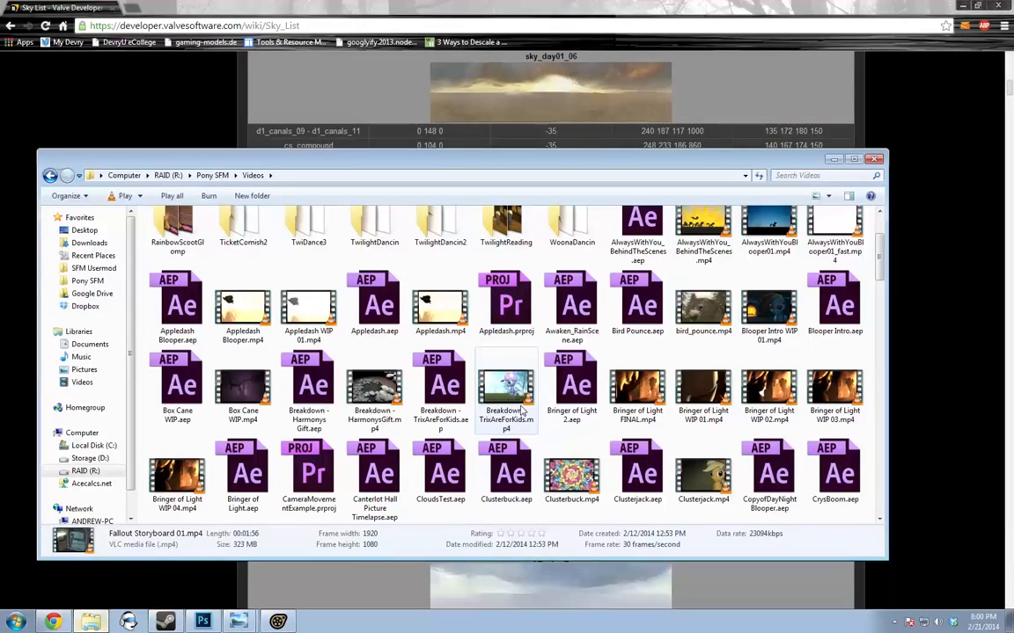
{"action": "scroll", "coordinate": [486, 462], "scroll_direction": "down", "scroll_amount": 3}
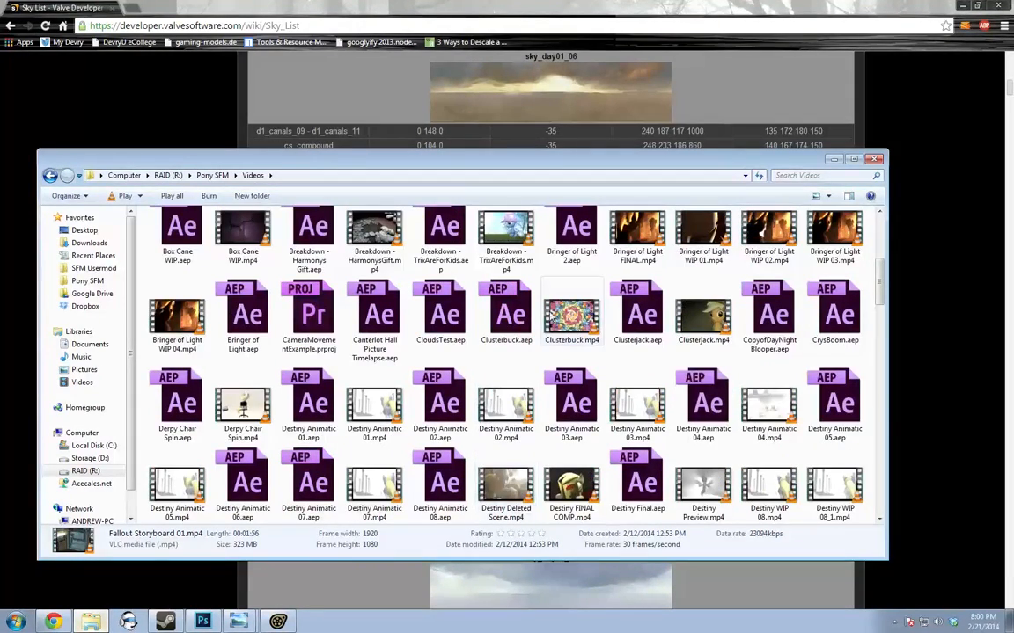
{"action": "double_click", "coordinate": [572, 315]}
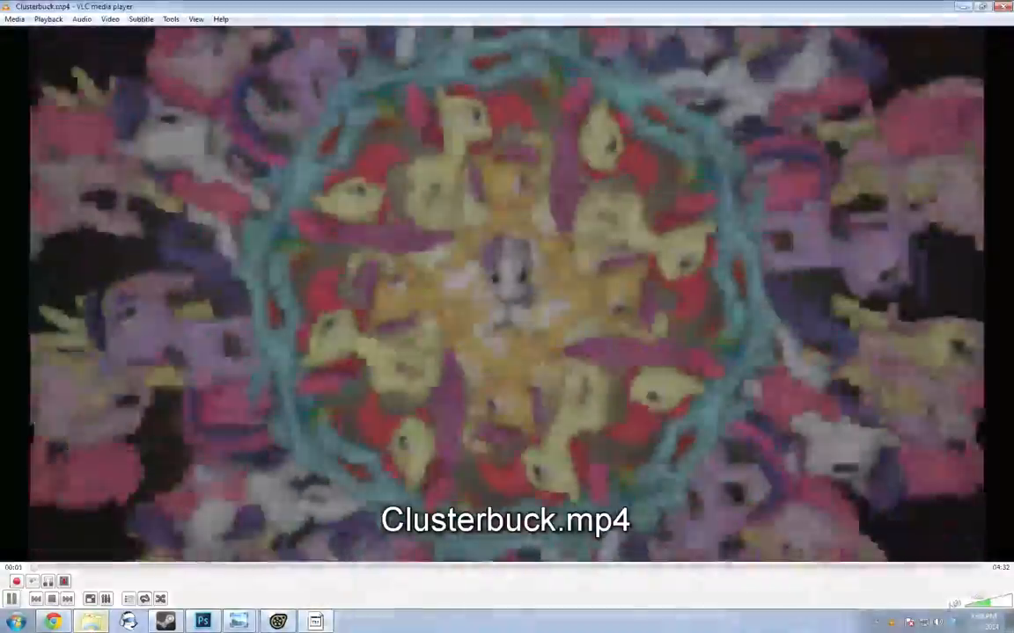
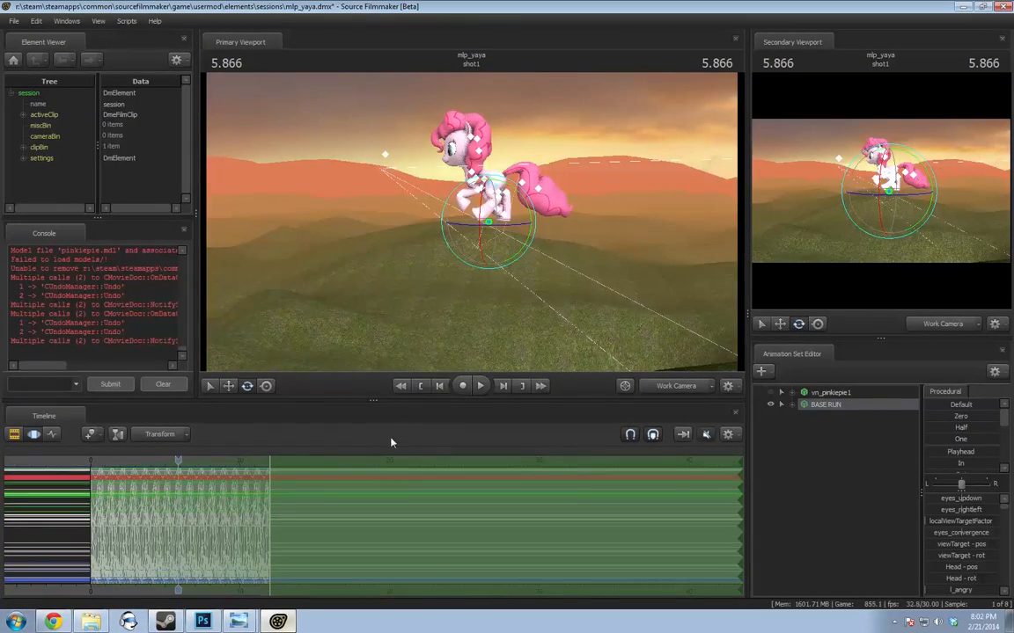
Play back BASE RUN's run cycle to 7.433 s and examine the pony up close from the side
{"action": "key", "text": "space"}
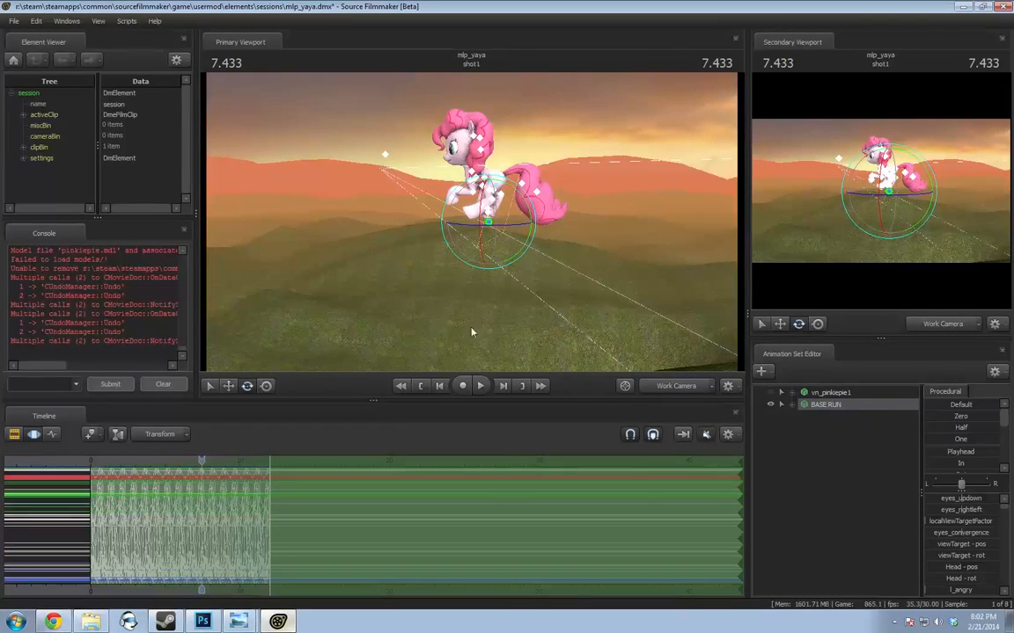
{"action": "key", "text": "w"}
{"action": "left_click_drag", "start_coordinate": [472, 333], "coordinate": [487, 304]}
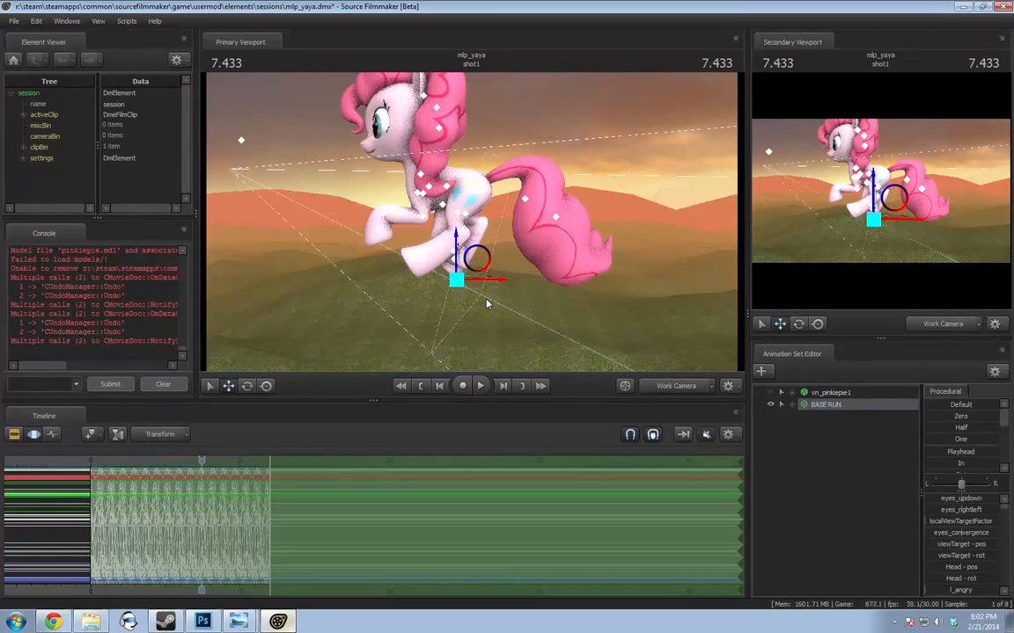
{"action": "left_click_drag", "start_coordinate": [487, 304], "coordinate": [522, 284]}
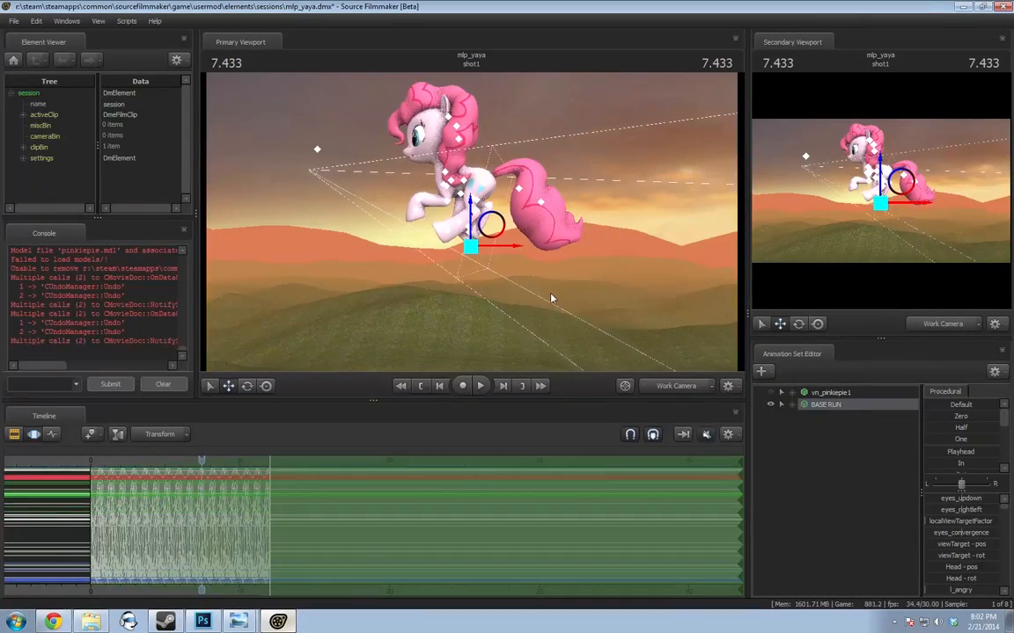
Expand BASE RUN down to its Pony Bones group and select the Pelvis control
{"action": "left_click", "coordinate": [792, 405]}
{"action": "left_click", "coordinate": [804, 466]}
{"action": "left_click", "coordinate": [816, 500]}
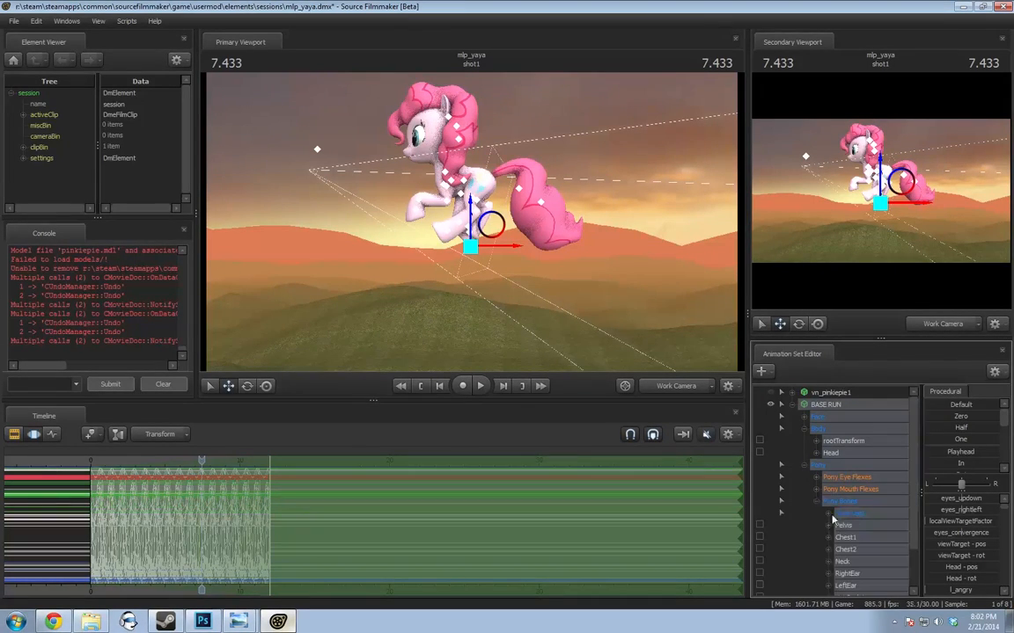
{"action": "scroll", "coordinate": [834, 520], "scroll_direction": "down", "scroll_amount": 2}
{"action": "left_click", "coordinate": [842, 479]}
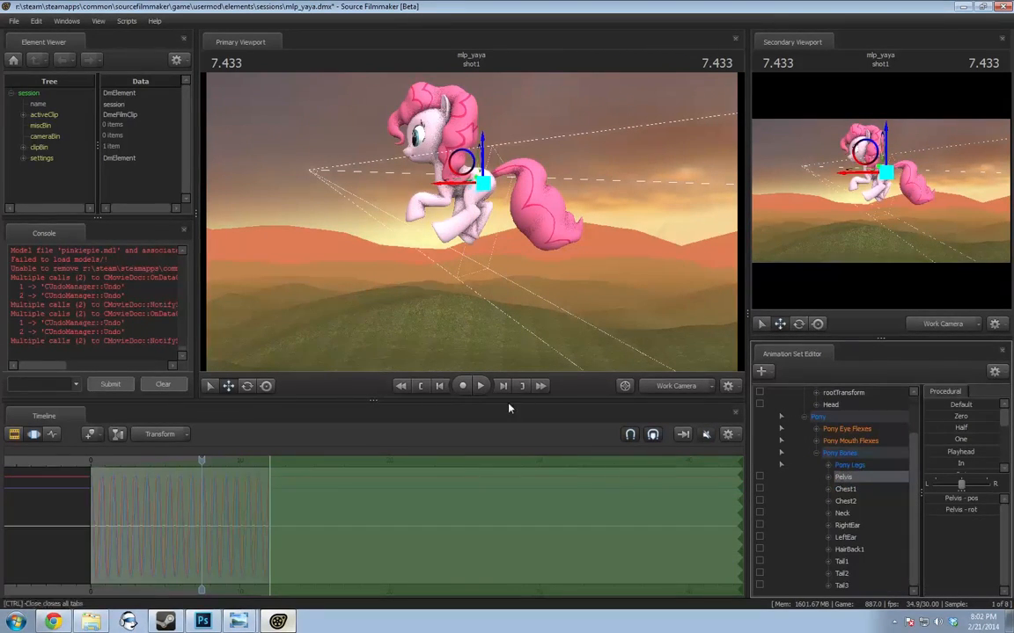
Select the whole timeline and shift the Pelvis animation in time so its run cycle starts at about 11 s
{"action": "scroll", "coordinate": [207, 512], "scroll_direction": "up", "scroll_amount": 4}
{"action": "left_click", "coordinate": [211, 508], "text": "shift"}
{"action": "scroll", "coordinate": [210, 509], "scroll_direction": "down", "scroll_amount": 2}
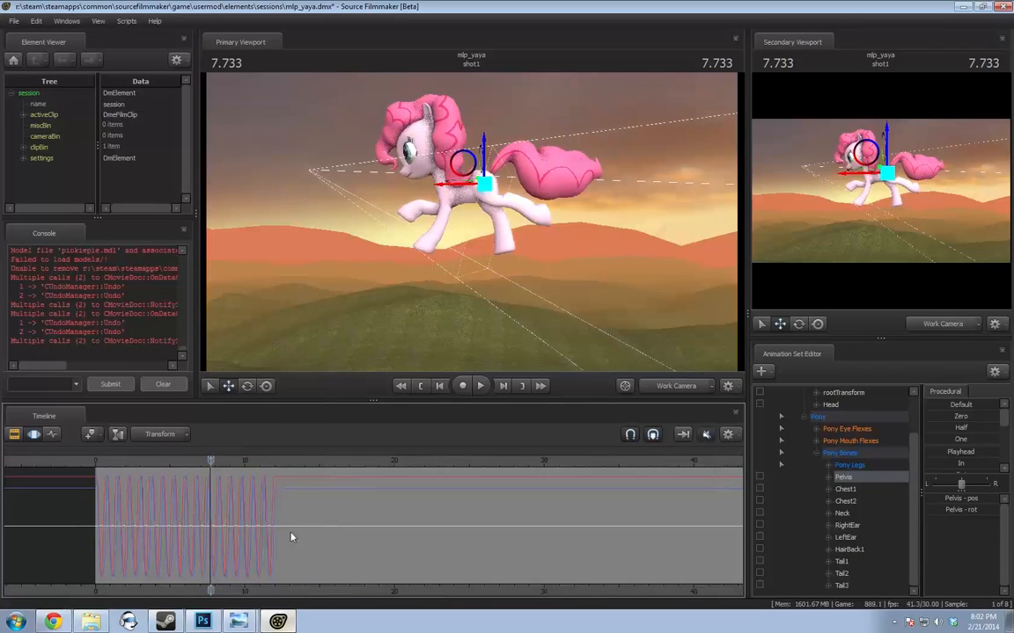
{"action": "scroll", "coordinate": [219, 527], "scroll_direction": "up", "scroll_amount": 1}
{"action": "key", "text": "ctrl+a"}
{"action": "left_click_drag", "start_coordinate": [203, 502], "coordinate": [452, 502]}
{"action": "scroll", "coordinate": [330, 494], "scroll_direction": "up", "scroll_amount": 3}
{"action": "left_click", "coordinate": [372, 465]}
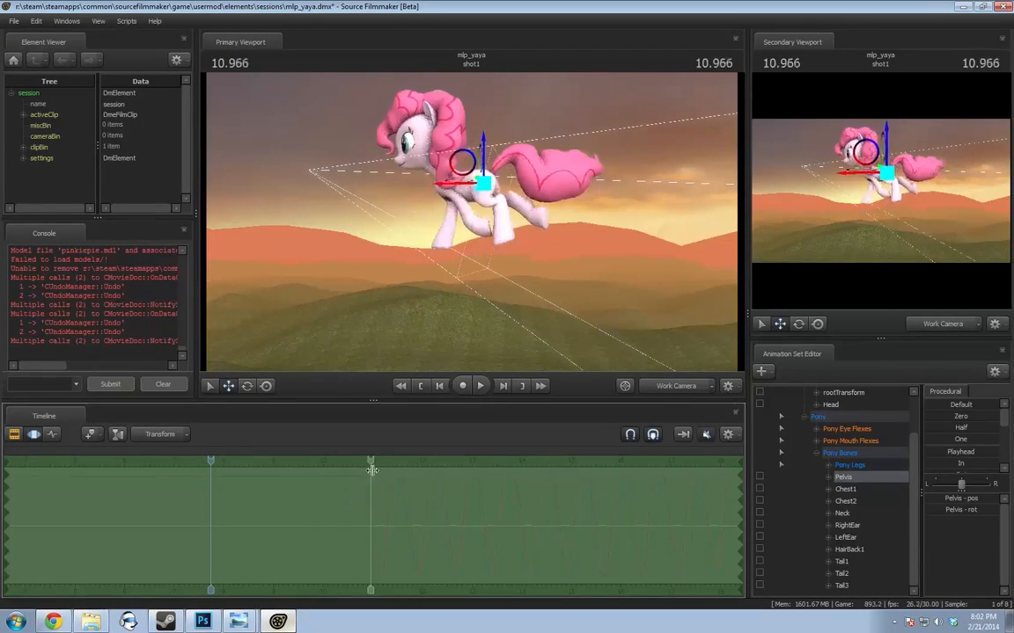
Reselect all time around 11 s, shift the Pelvis samples again, and scrub to 11.866 s
{"action": "scroll", "coordinate": [373, 493], "scroll_direction": "up", "scroll_amount": 3}
{"action": "left_click", "coordinate": [374, 498], "text": "shift"}
{"action": "key", "text": "ctrl+a"}
{"action": "left_click_drag", "start_coordinate": [398, 511], "coordinate": [456, 512]}
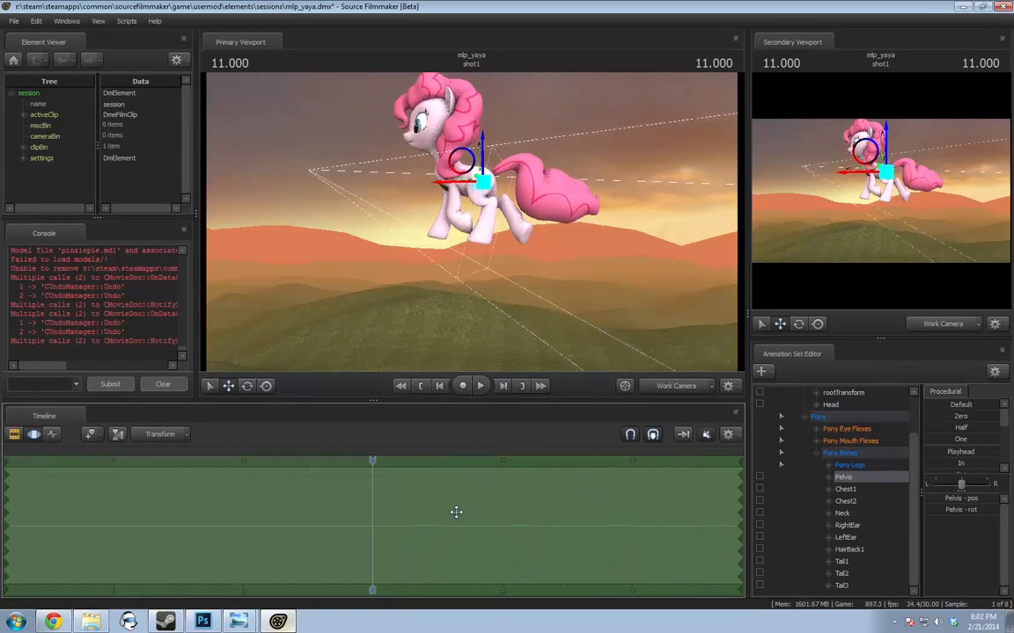
{"action": "left_click_drag", "start_coordinate": [372, 461], "coordinate": [484, 508]}
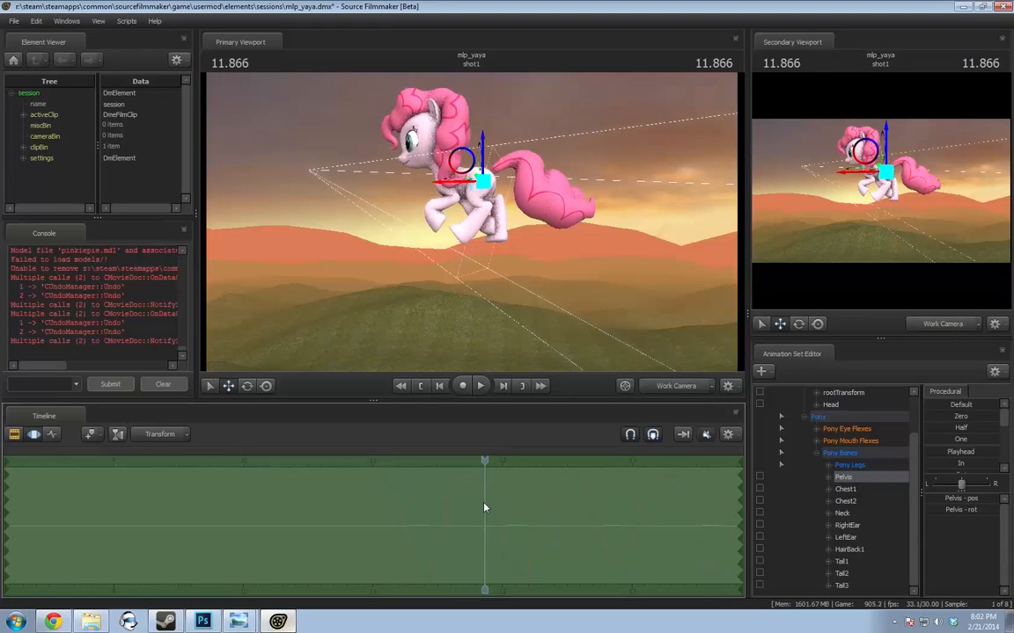
Undo the time shifts made to the Pelvis animation
{"action": "key", "text": "ctrl+z"}
{"action": "key", "text": "ctrl+z"}
{"action": "key", "text": "ctrl+z"}
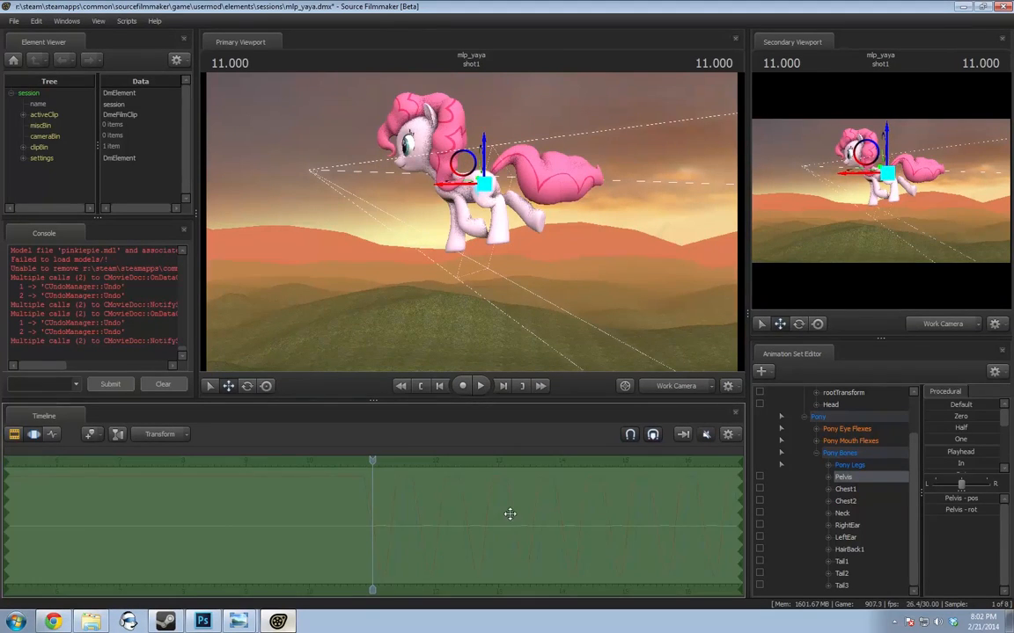
{"action": "key", "text": "ctrl+z"}
Set the time selection from 0 to 12 s, covering the Pelvis run cycle
{"action": "scroll", "coordinate": [505, 519], "scroll_direction": "down", "scroll_amount": 5}
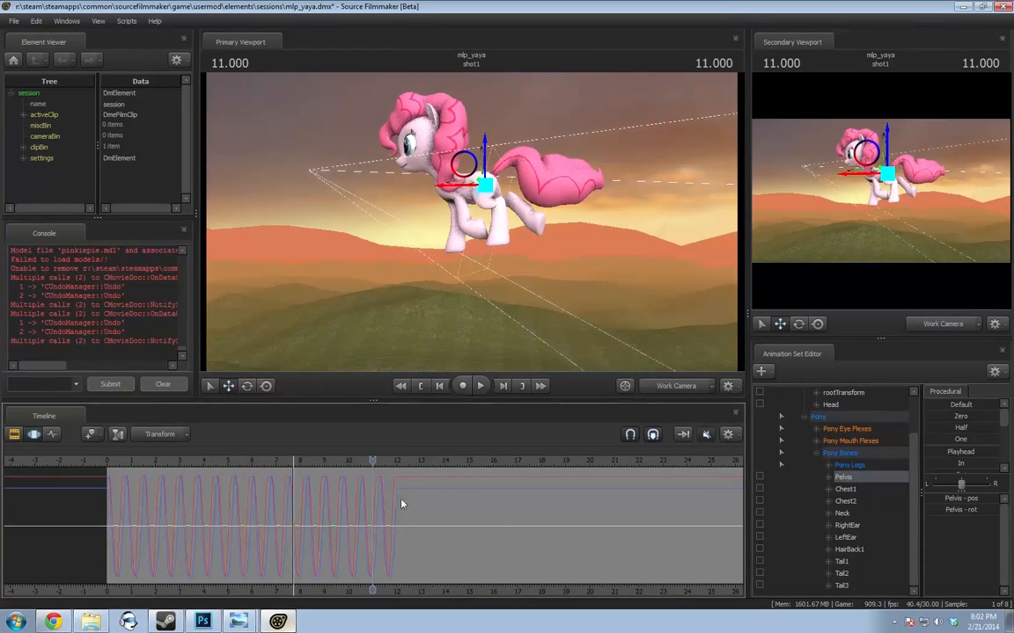
{"action": "left_click_drag", "start_coordinate": [402, 504], "coordinate": [106, 511]}
{"action": "scroll", "coordinate": [202, 527], "scroll_direction": "down", "scroll_amount": 4}
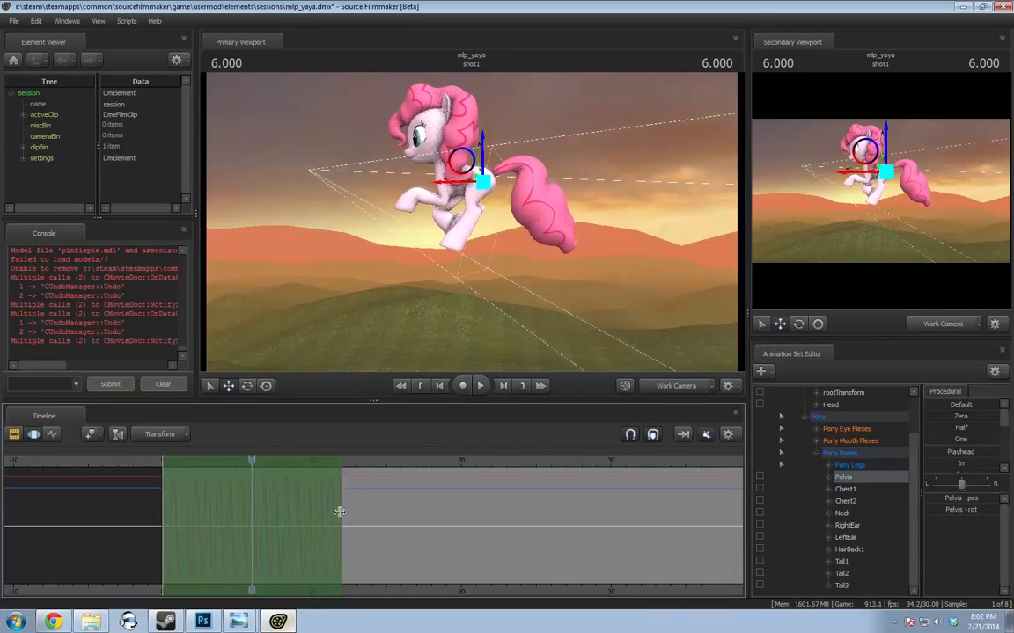
Stretch the selected Pelvis run cycle so it ends at 30 s, and play back part of the slowed run
{"action": "left_click_drag", "start_coordinate": [340, 521], "coordinate": [610, 527]}
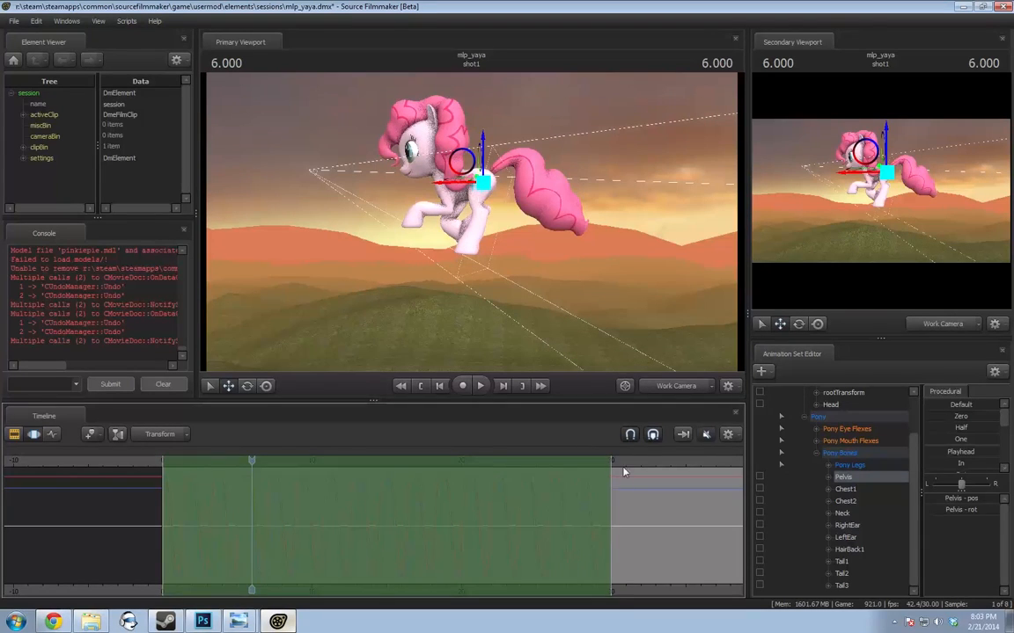
{"action": "left_click_drag", "start_coordinate": [624, 462], "coordinate": [195, 538]}
{"action": "key", "text": "space"}
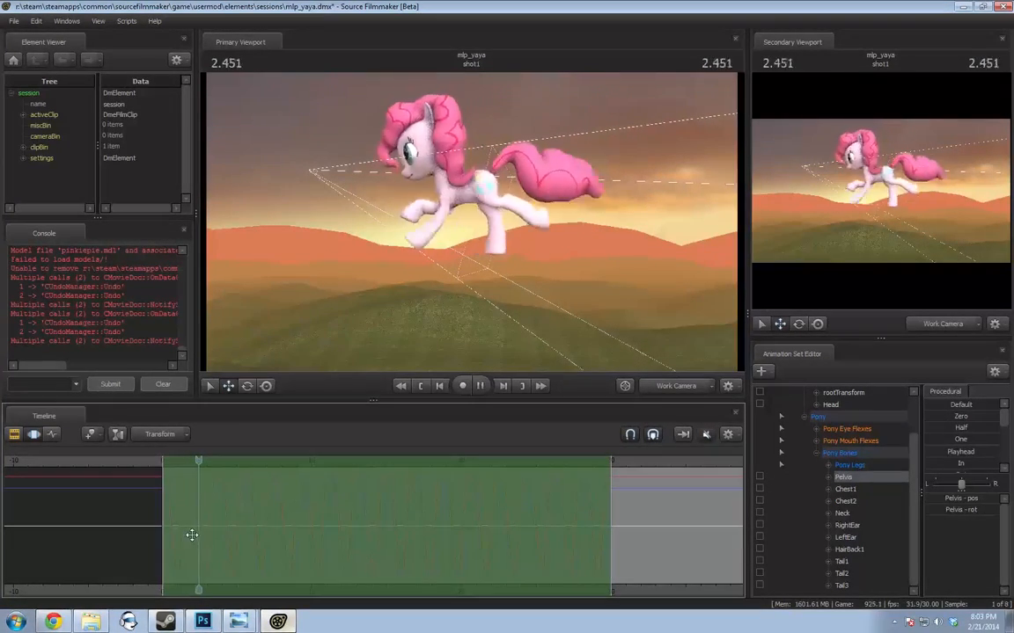
{"action": "key", "text": "space"}
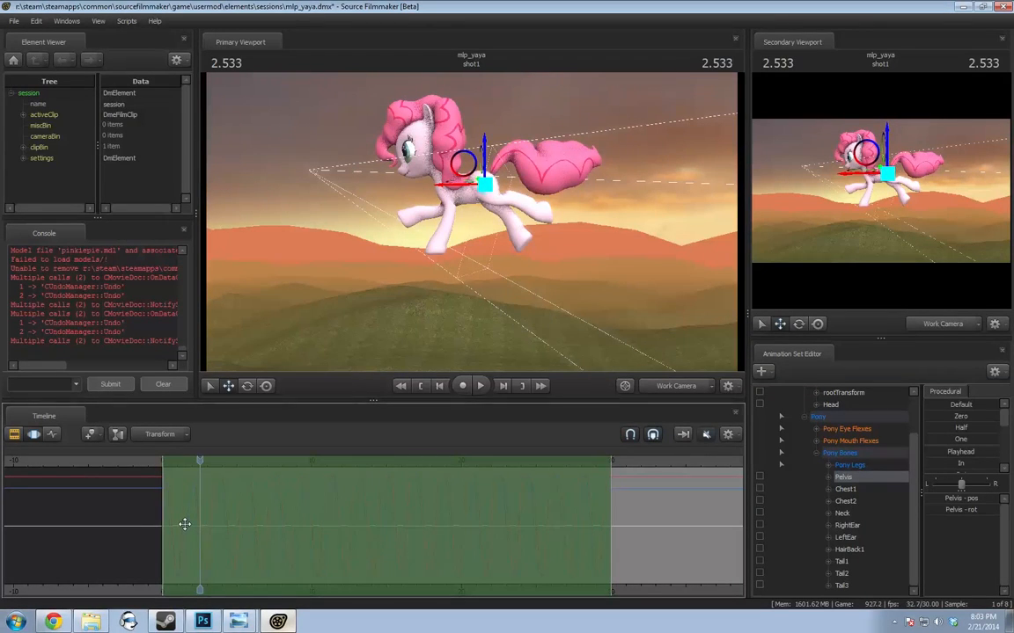
Slide a roughly 2 s time selection along the stretched Pelvis cycles to gauge their length, and undo the stretch
{"action": "left_click", "coordinate": [184, 525]}
{"action": "scroll", "coordinate": [185, 524], "scroll_direction": "up", "scroll_amount": 8}
{"action": "left_click_drag", "start_coordinate": [245, 524], "coordinate": [16, 519]}
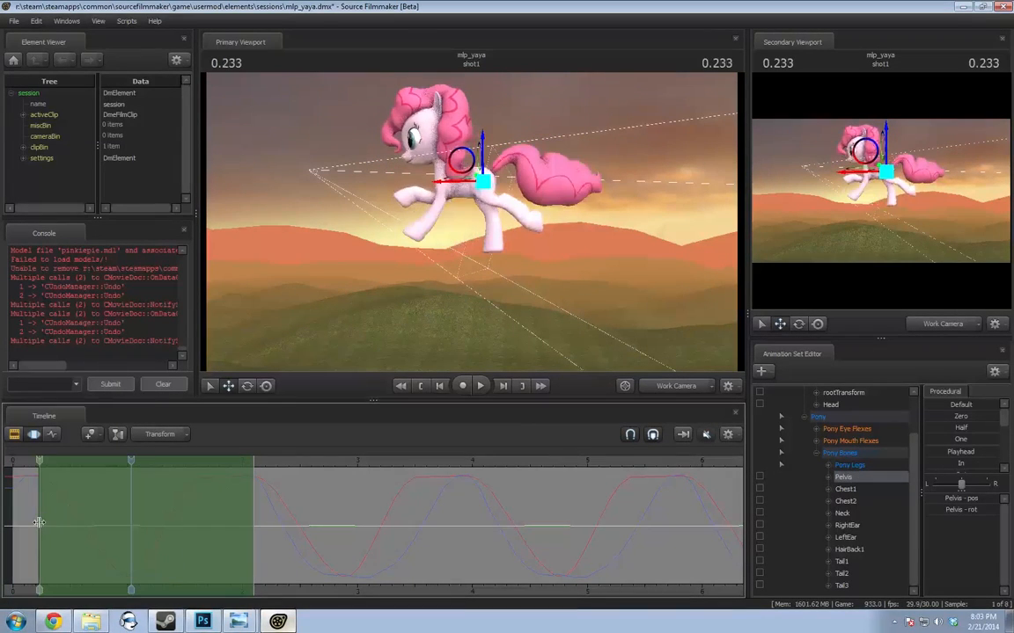
{"action": "left_click", "coordinate": [39, 523]}
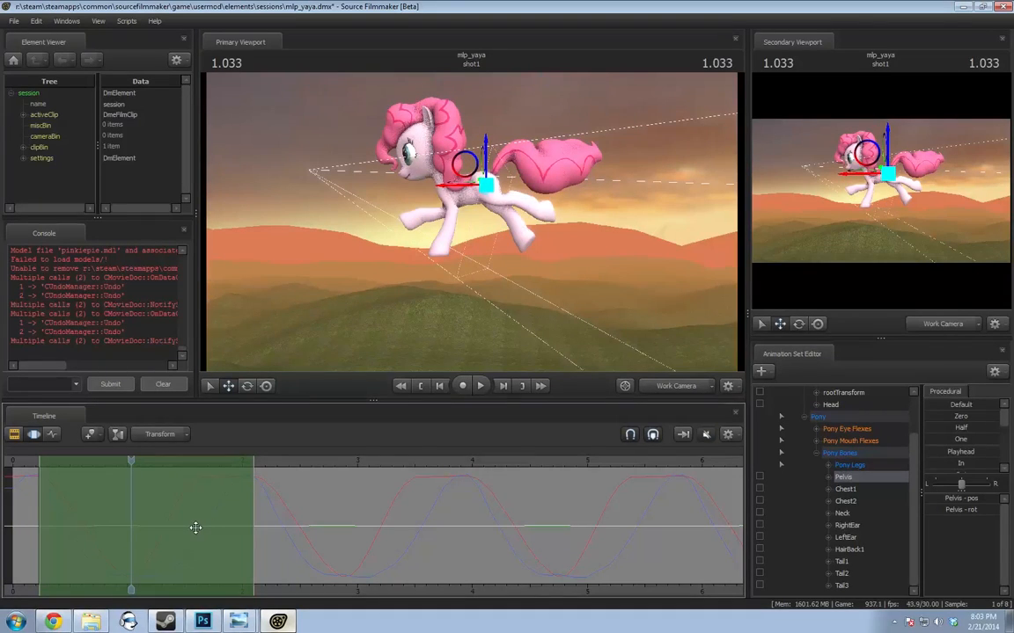
{"action": "left_click_drag", "start_coordinate": [184, 526], "coordinate": [579, 521]}
{"action": "scroll", "coordinate": [616, 538], "scroll_direction": "down", "scroll_amount": 10}
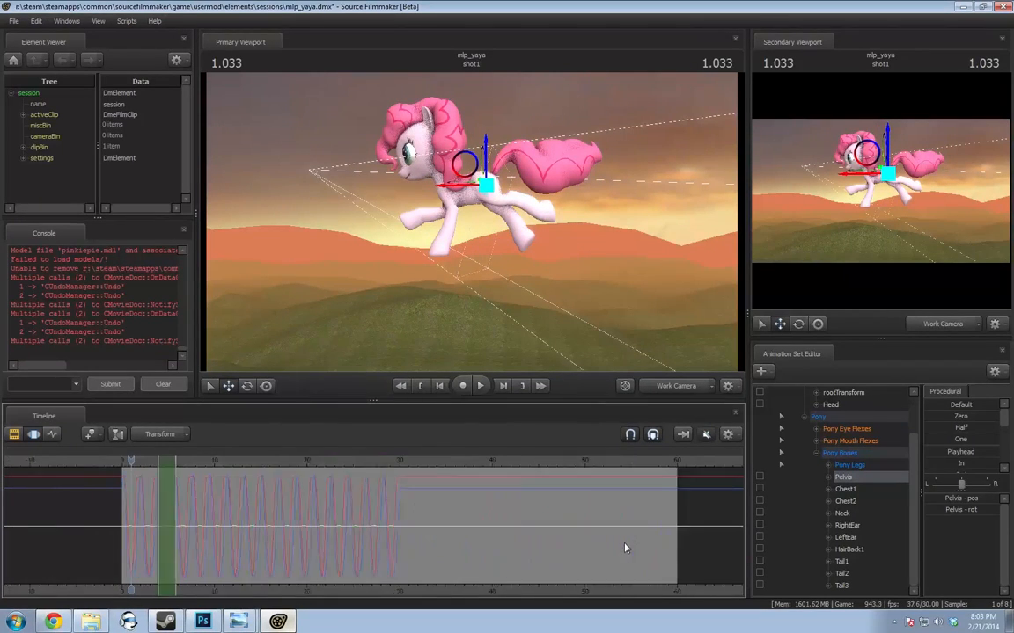
{"action": "left_click", "coordinate": [383, 522]}
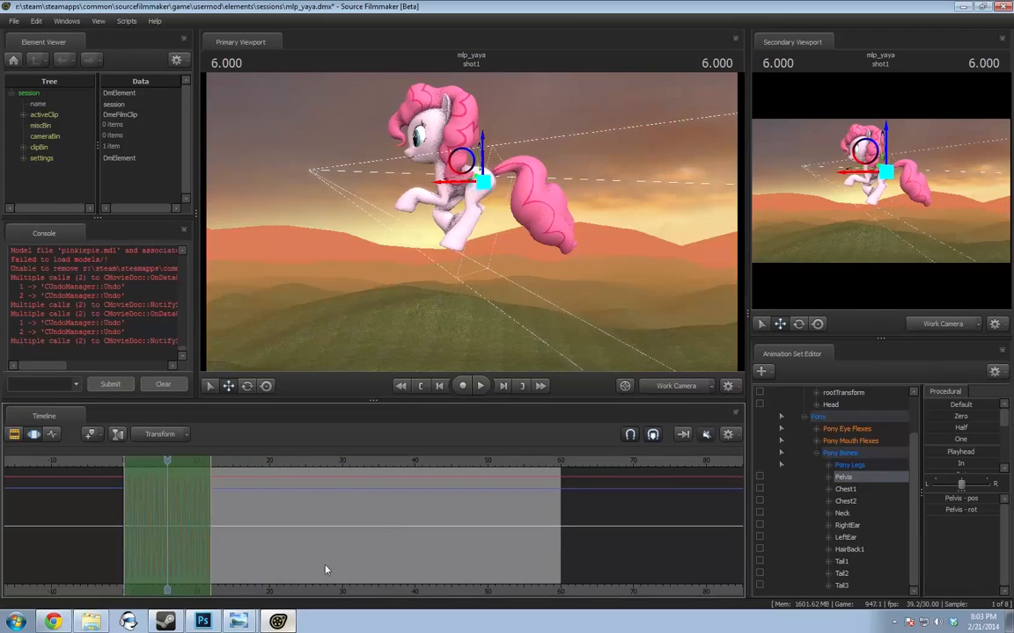
Stretch the selected Pelvis run cycle so it ends at 15 s, and scrub to 1.833 s
{"action": "scroll", "coordinate": [229, 565], "scroll_direction": "up", "scroll_amount": 4}
{"action": "left_click_drag", "start_coordinate": [280, 516], "coordinate": [338, 525]}
{"action": "scroll", "coordinate": [339, 525], "scroll_direction": "up", "scroll_amount": 4}
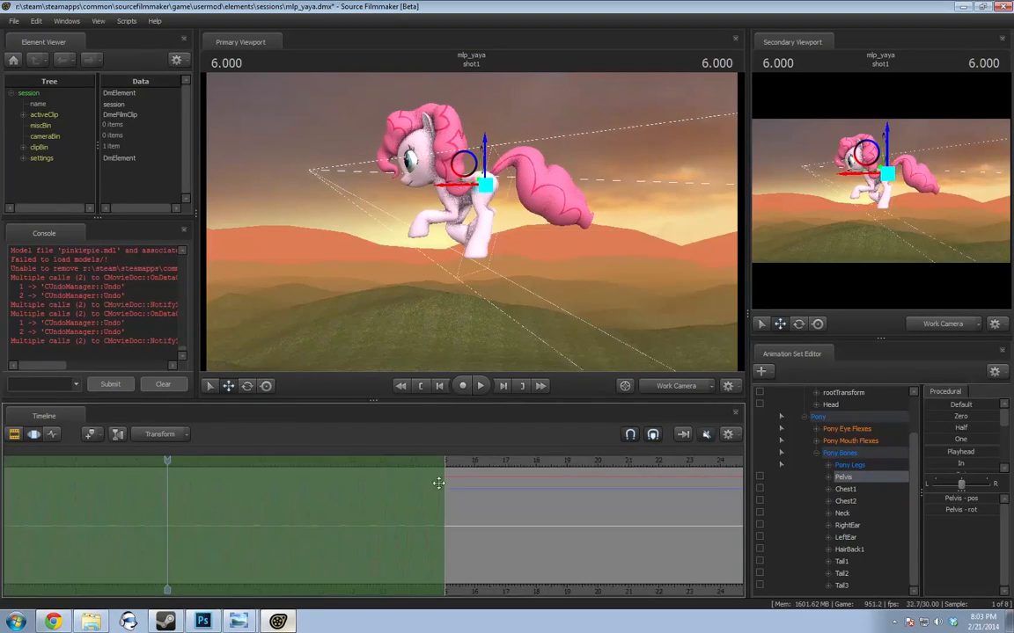
{"action": "left_click", "coordinate": [452, 461]}
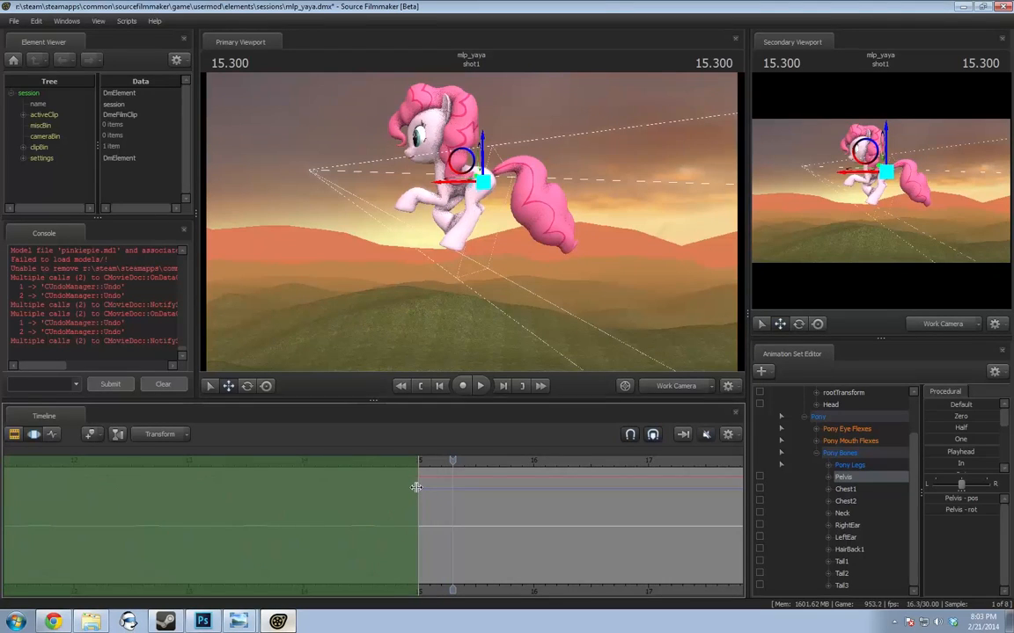
{"action": "scroll", "coordinate": [421, 493], "scroll_direction": "down", "scroll_amount": 5}
{"action": "left_click_drag", "start_coordinate": [451, 461], "coordinate": [268, 466]}
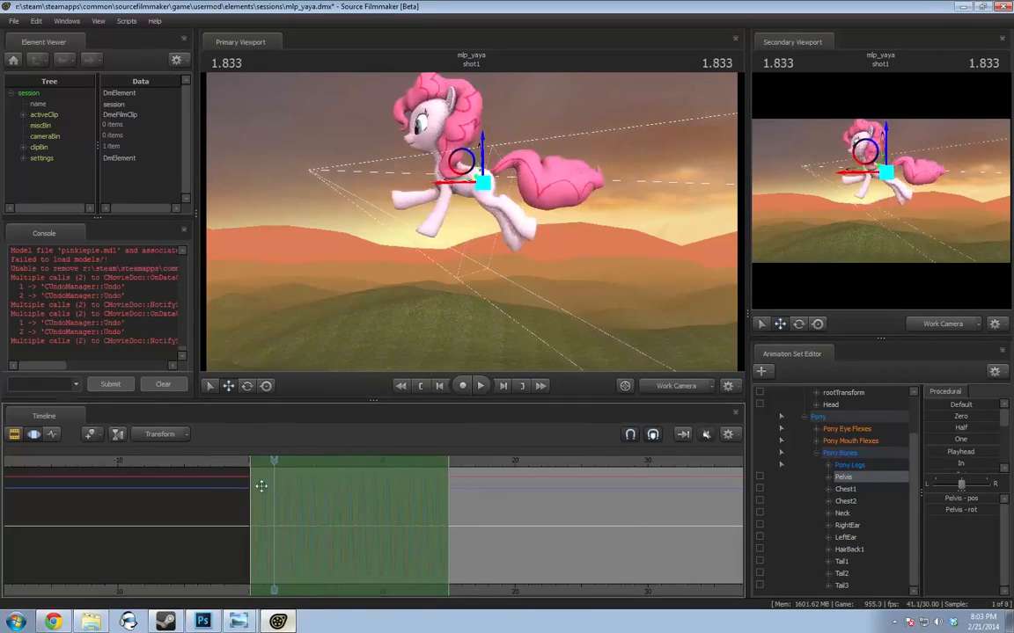
Set a time selection about one run cycle long over the Pelvis curve, from about 2.9 to 3.8 s
{"action": "scroll", "coordinate": [260, 514], "scroll_direction": "up", "scroll_amount": 5}
{"action": "left_click", "coordinate": [175, 528]}
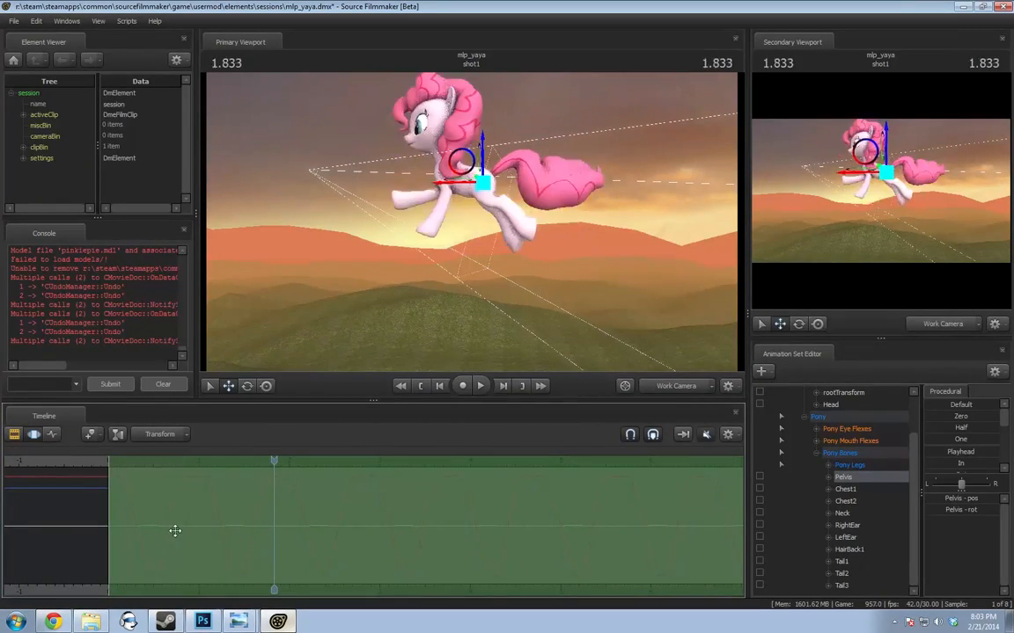
{"action": "left_click_drag", "start_coordinate": [175, 530], "coordinate": [605, 532]}
{"action": "scroll", "coordinate": [271, 568], "scroll_direction": "up", "scroll_amount": 3}
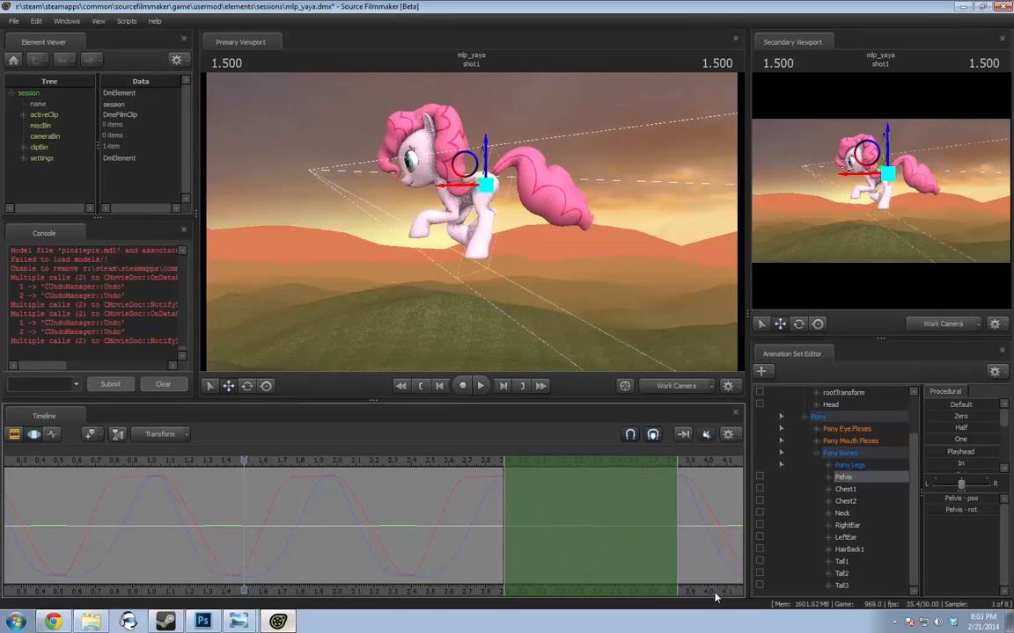
Slide the time selection to about 3.8–4.8 s and compare it with the neighbouring Pelvis cycles, scrubbing to 5.133 s
{"action": "middle_click_drag", "start_coordinate": [647, 532], "coordinate": [269, 541]}
{"action": "scroll", "coordinate": [265, 545], "scroll_direction": "down", "scroll_amount": 1}
{"action": "left_click_drag", "start_coordinate": [265, 544], "coordinate": [440, 539]}
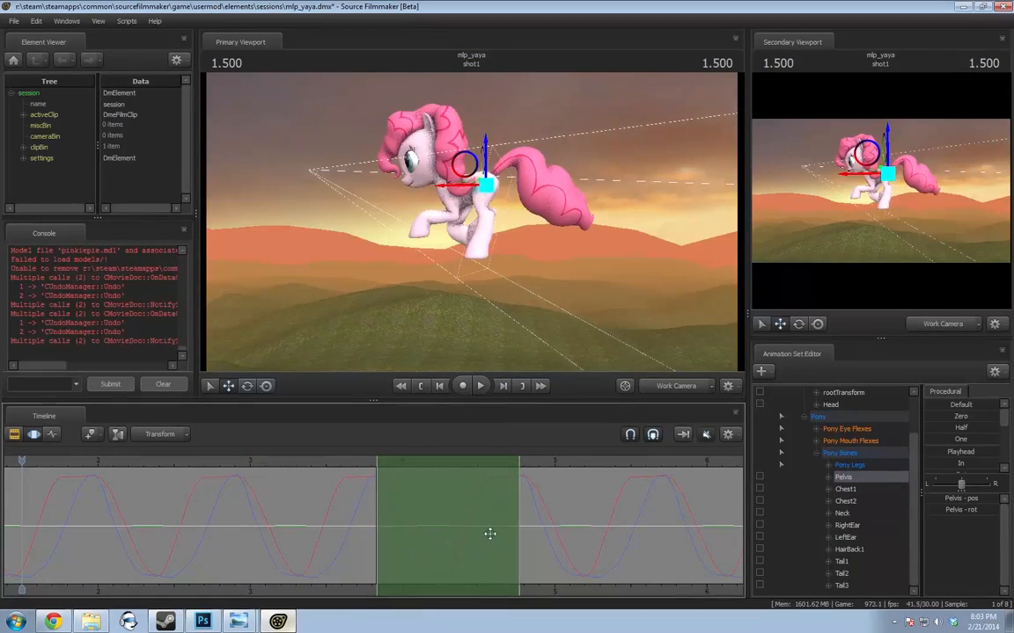
{"action": "scroll", "coordinate": [488, 535], "scroll_direction": "up", "scroll_amount": 2}
{"action": "scroll", "coordinate": [499, 540], "scroll_direction": "down", "scroll_amount": 2}
{"action": "left_click", "coordinate": [571, 471]}
{"action": "scroll", "coordinate": [571, 484], "scroll_direction": "up", "scroll_amount": 3}
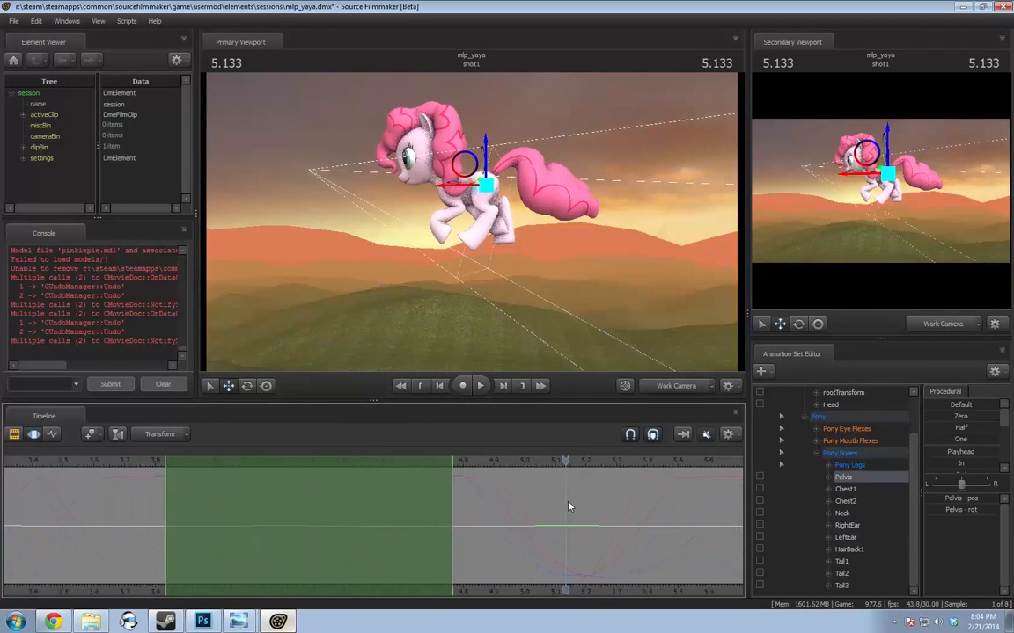
{"action": "scroll", "coordinate": [568, 506], "scroll_direction": "down", "scroll_amount": 1}
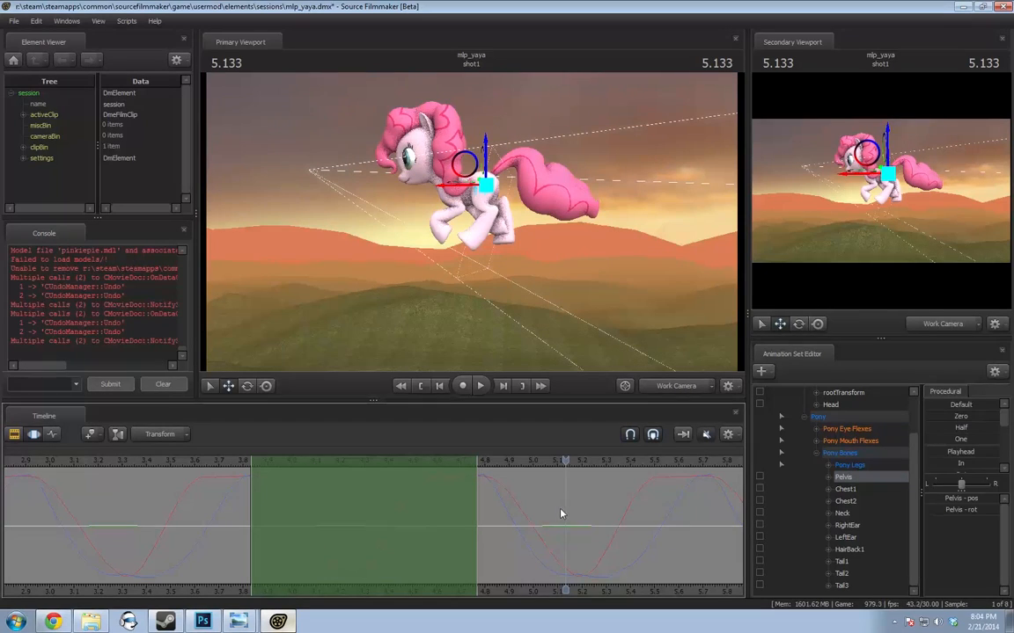
{"action": "scroll", "coordinate": [560, 514], "scroll_direction": "down", "scroll_amount": 5}
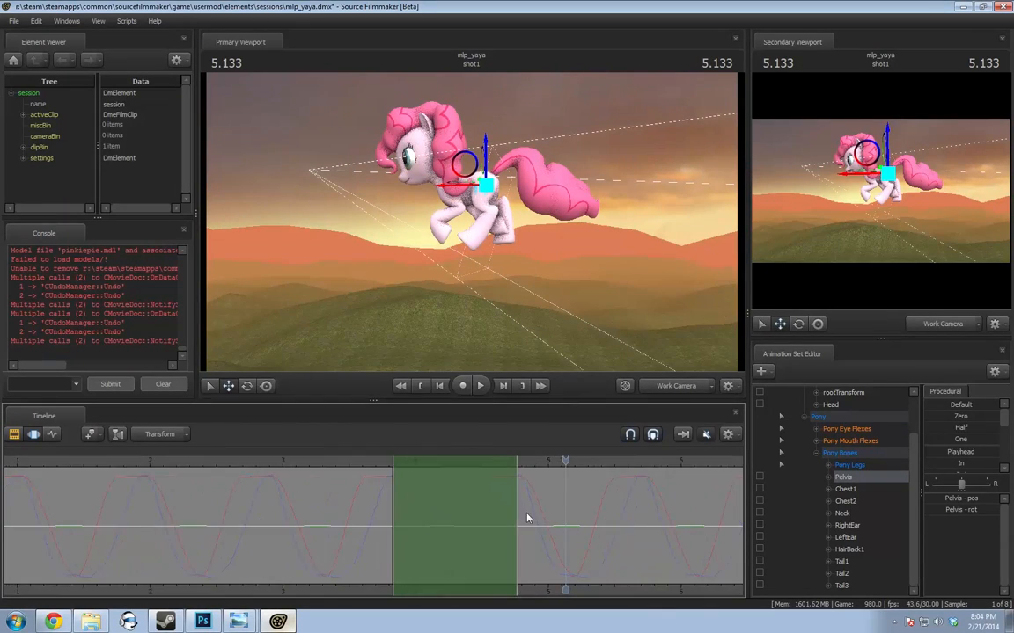
{"action": "left_click", "coordinate": [13, 20]}
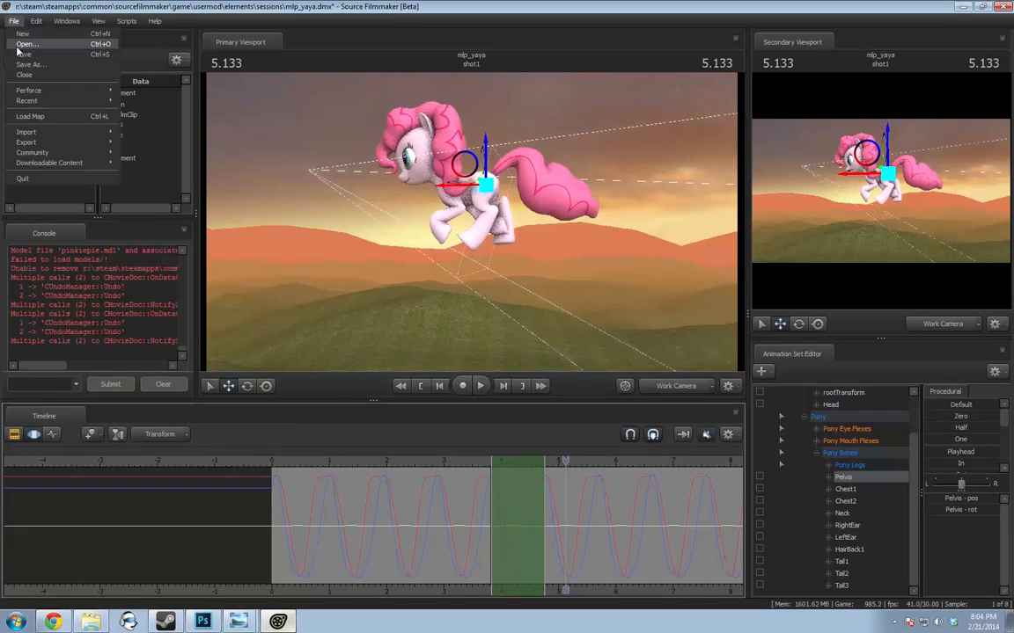
{"action": "left_click", "coordinate": [24, 43]}
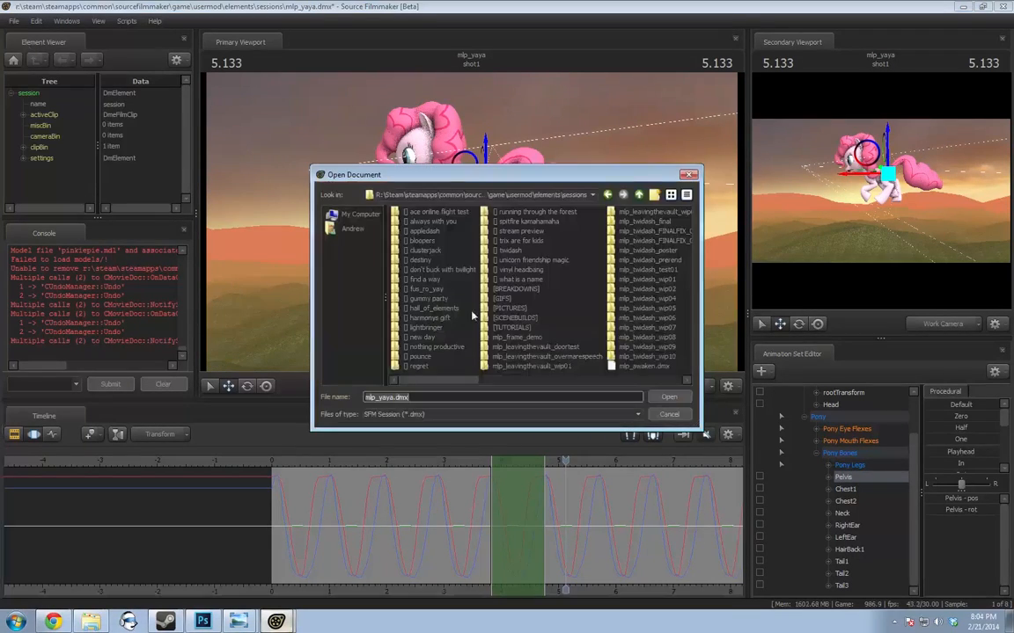
{"action": "left_click", "coordinate": [668, 414]}
Create a new session named mlp_yaya at 24 frames per second, discarding the unsaved changes to the current one
{"action": "left_click", "coordinate": [13, 20]}
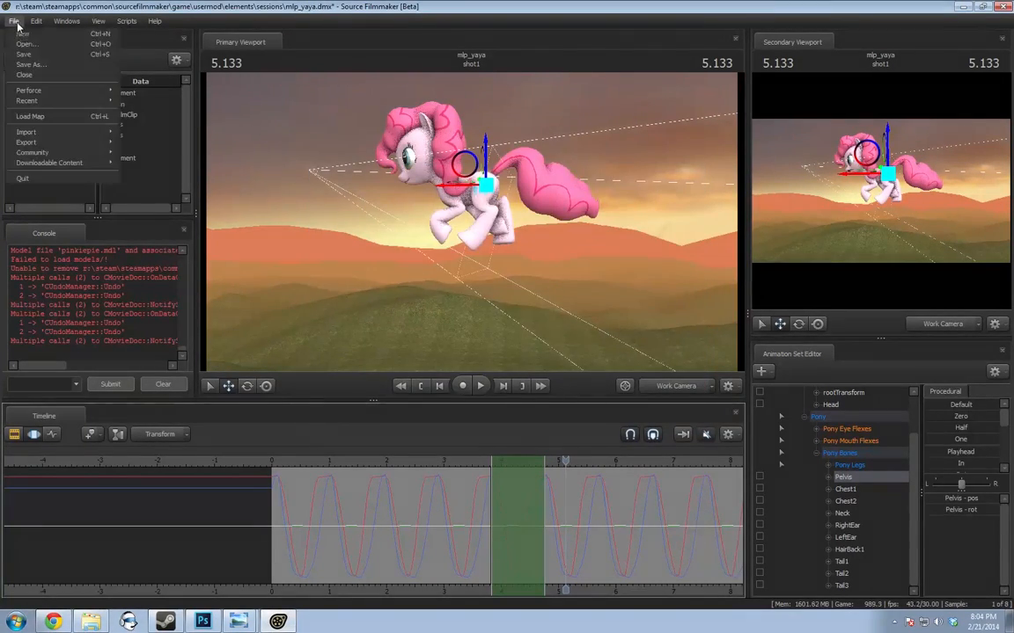
{"action": "left_click", "coordinate": [21, 33]}
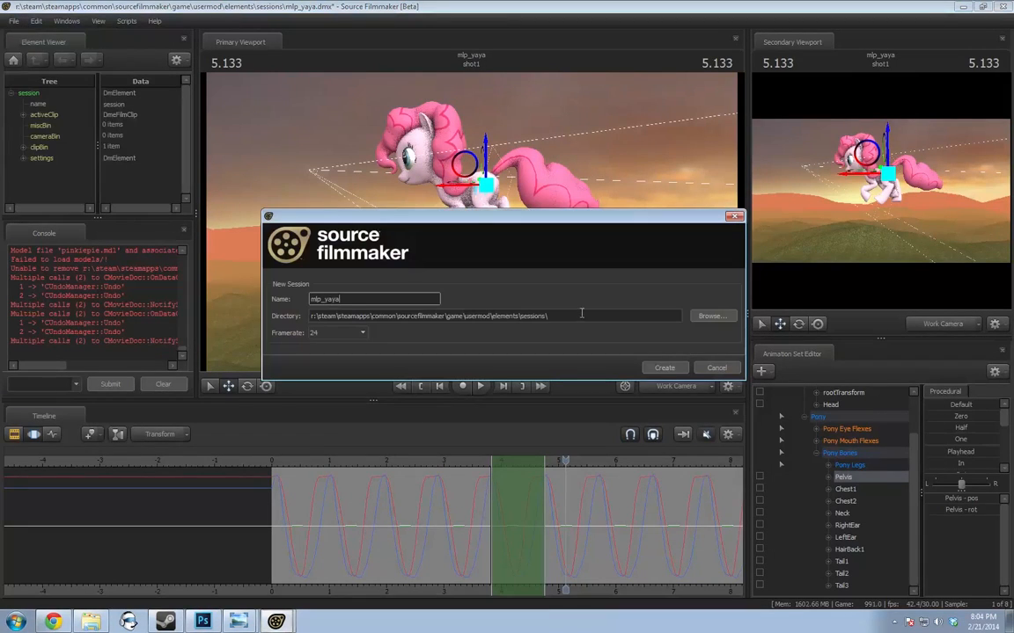
{"action": "left_click", "coordinate": [665, 368]}
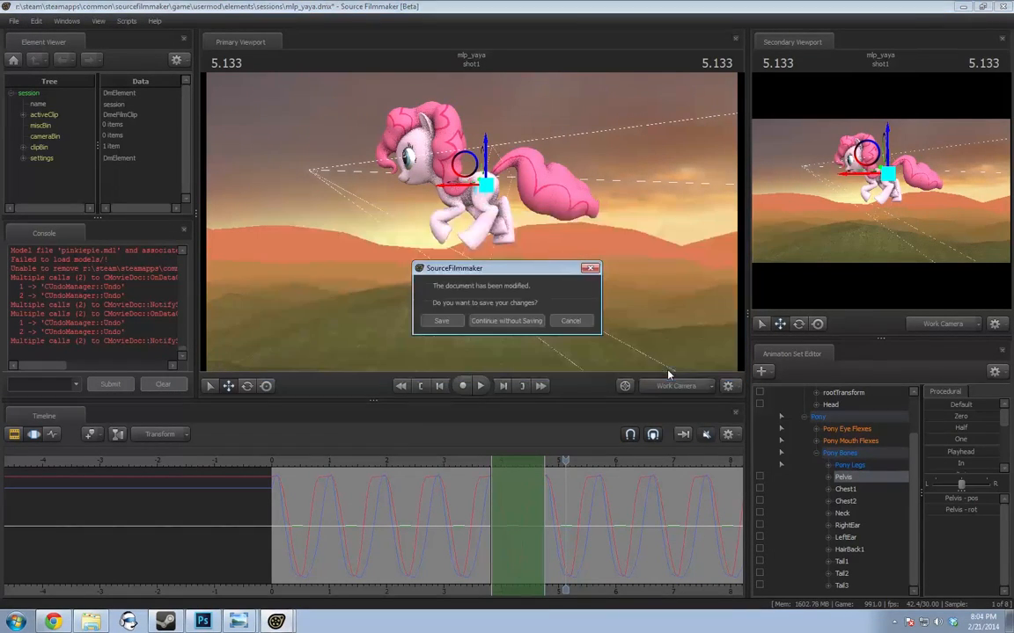
{"action": "left_click", "coordinate": [530, 322]}
Add an animation set for the model vn_pinkiepie.mdl, found by filtering the models for "pinkie"
{"action": "right_click", "coordinate": [784, 455]}
{"action": "left_click", "coordinate": [867, 486]}
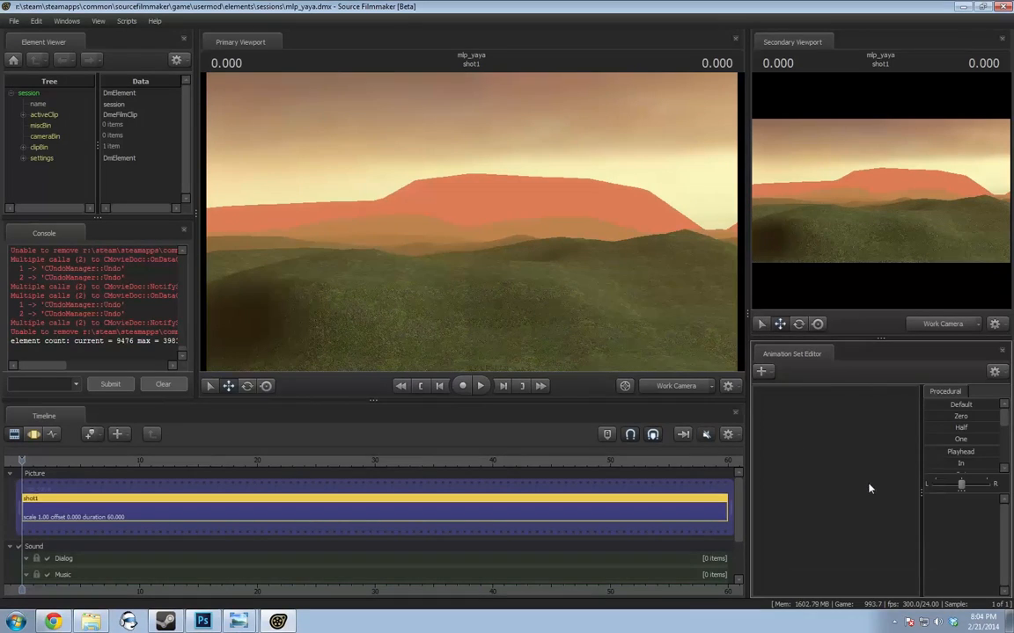
{"action": "type", "text": "kie"}
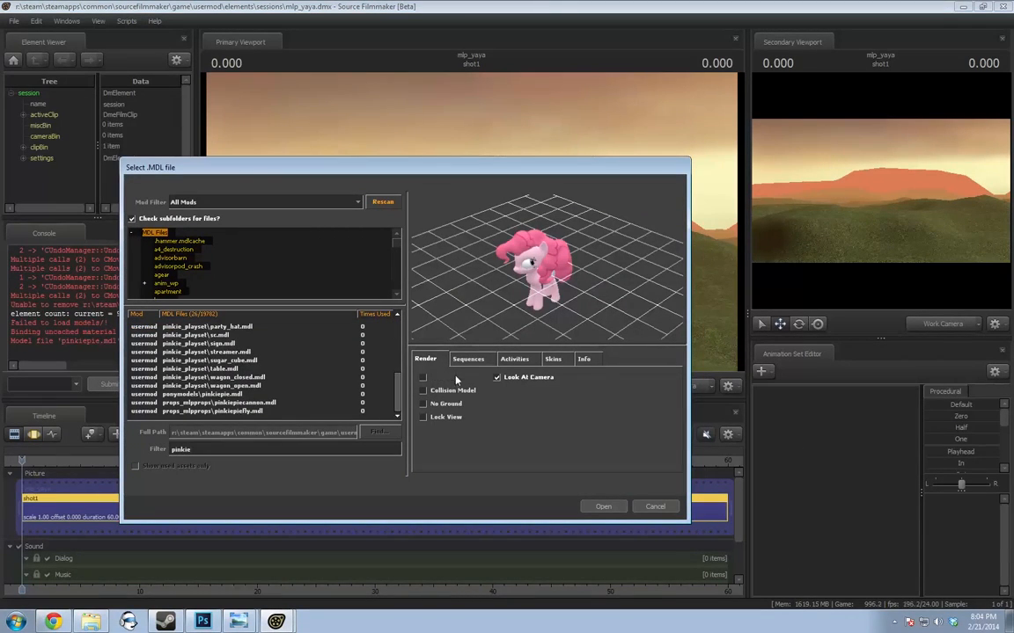
{"action": "left_click", "coordinate": [181, 336]}
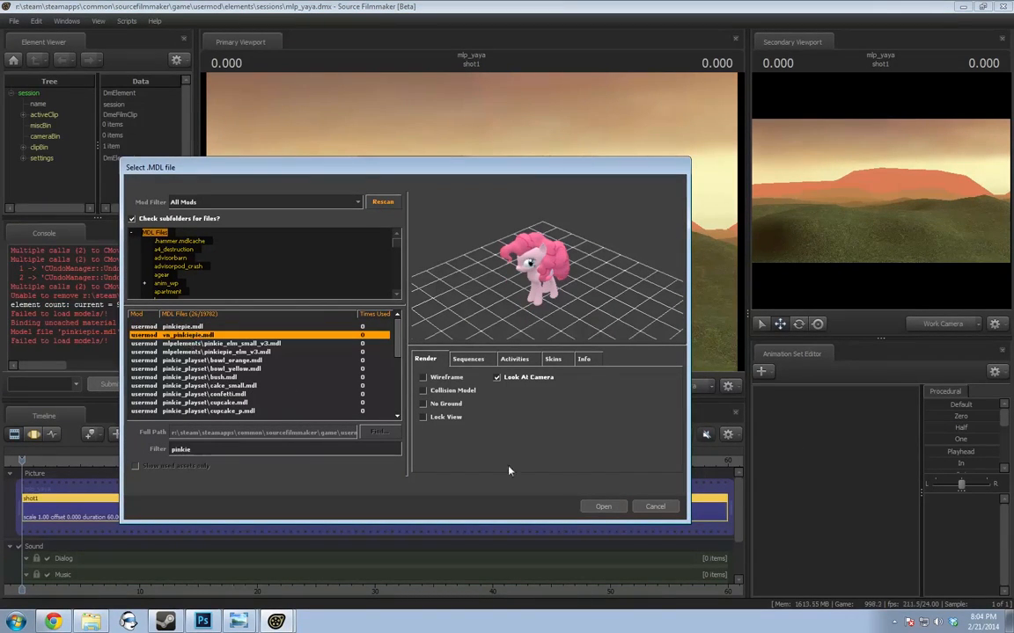
{"action": "left_click", "coordinate": [600, 508]}
{"action": "key", "text": "s"}
{"action": "left_click_drag", "start_coordinate": [639, 345], "coordinate": [636, 346]}
Scrub to 3.958 s, then select the vn_pinkiepie1 animation set and expand its Body controls
{"action": "left_click_drag", "start_coordinate": [22, 463], "coordinate": [69, 467]}
{"action": "left_click", "coordinate": [840, 396]}
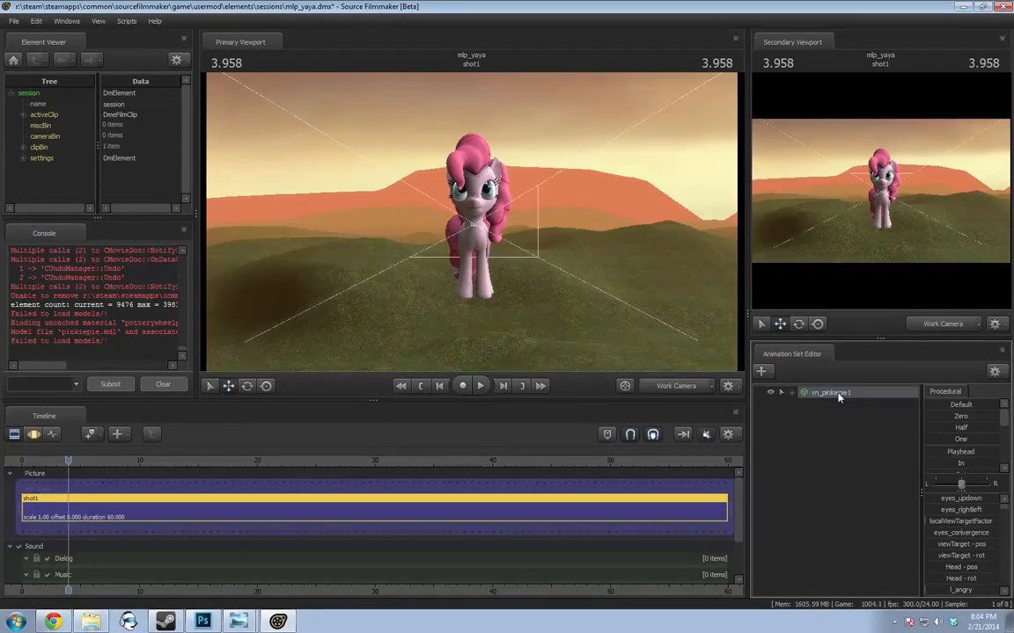
{"action": "right_click", "coordinate": [839, 396]}
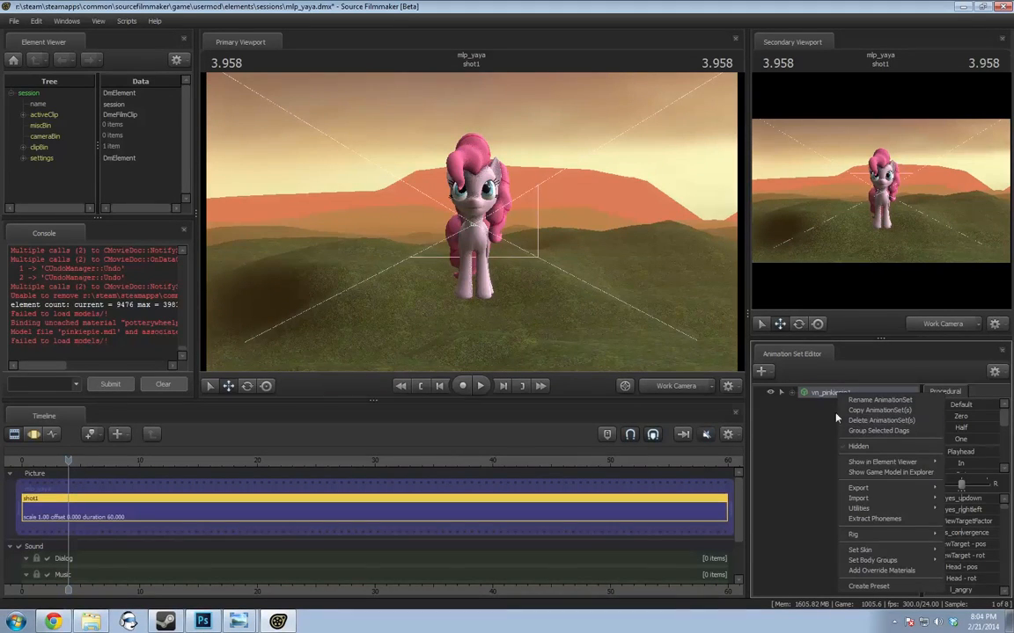
{"action": "left_click", "coordinate": [793, 393]}
{"action": "left_click", "coordinate": [804, 417]}
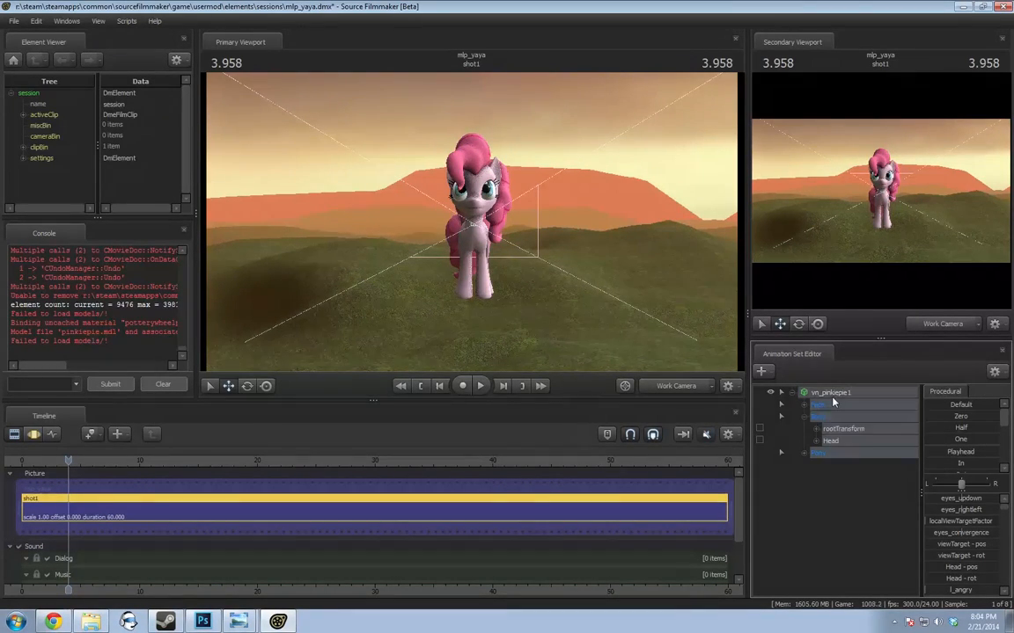
Import the running_sprint_v2_1.dmx animation onto vn_pinkiepie1 and show its curves in the timeline
{"action": "right_click", "coordinate": [833, 398]}
{"action": "left_click", "coordinate": [827, 424]}
{"action": "right_click", "coordinate": [834, 407]}
{"action": "left_click", "coordinate": [856, 449]}
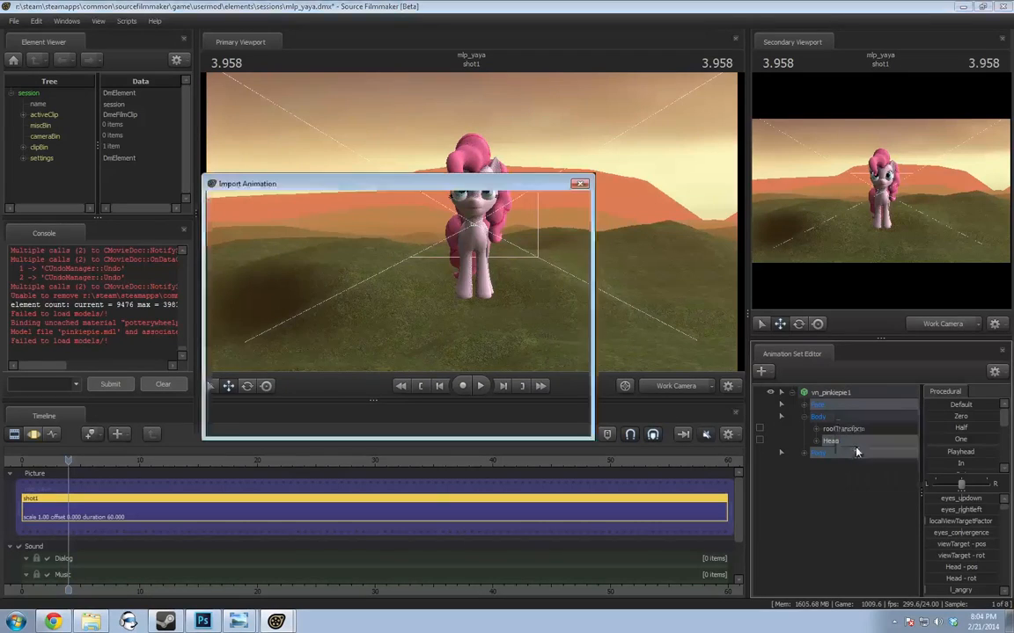
{"action": "left_click_drag", "start_coordinate": [370, 390], "coordinate": [457, 398]}
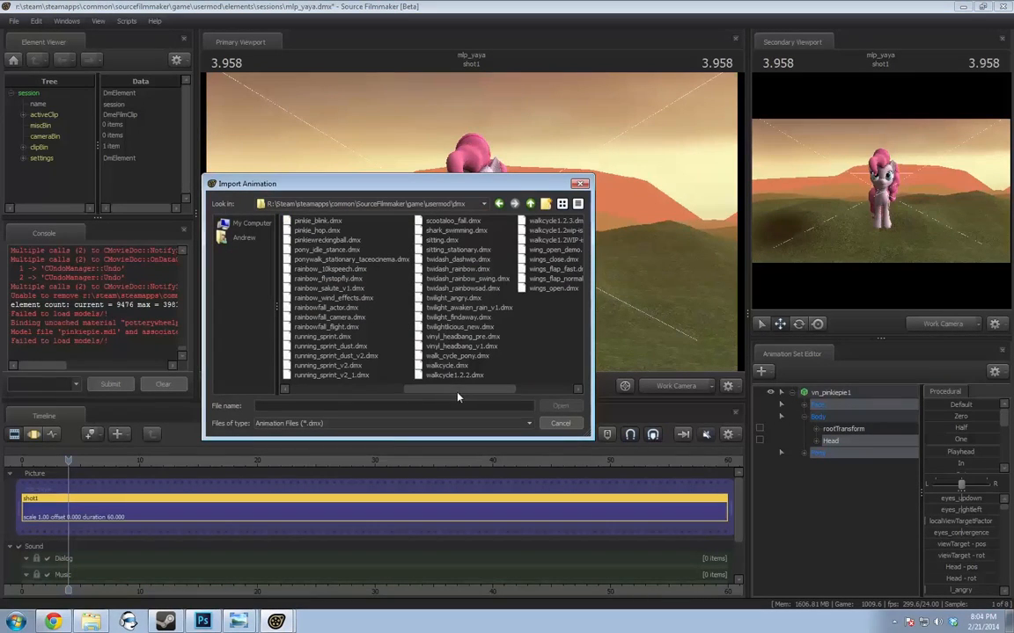
{"action": "double_click", "coordinate": [361, 378]}
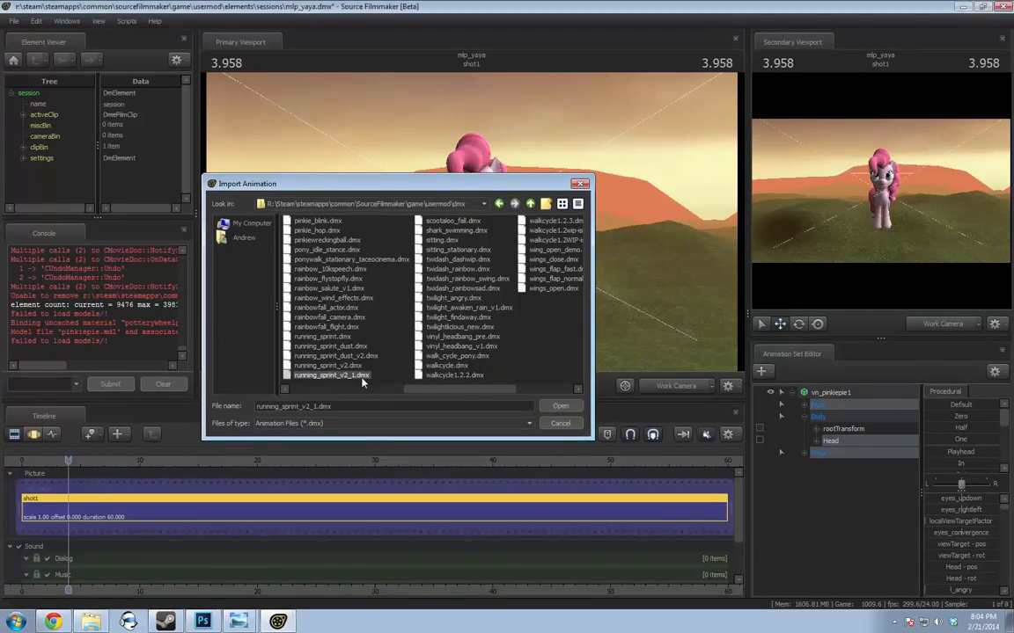
{"action": "left_click", "coordinate": [512, 365]}
{"action": "key", "text": "F4"}
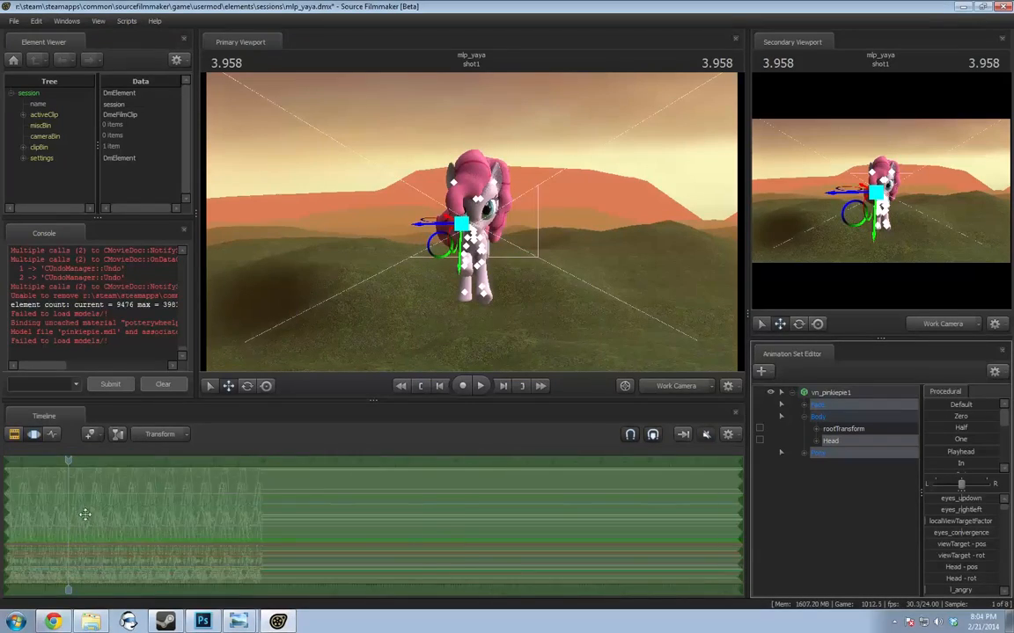
Slide a short time selection along the imported run cycles to about 9.8–10.5 s, then clear it and scrub to 4.666 s
{"action": "left_click_drag", "start_coordinate": [453, 510], "coordinate": [246, 534]}
{"action": "scroll", "coordinate": [442, 527], "scroll_direction": "up", "scroll_amount": 5}
{"action": "scroll", "coordinate": [246, 535], "scroll_direction": "down", "scroll_amount": 6}
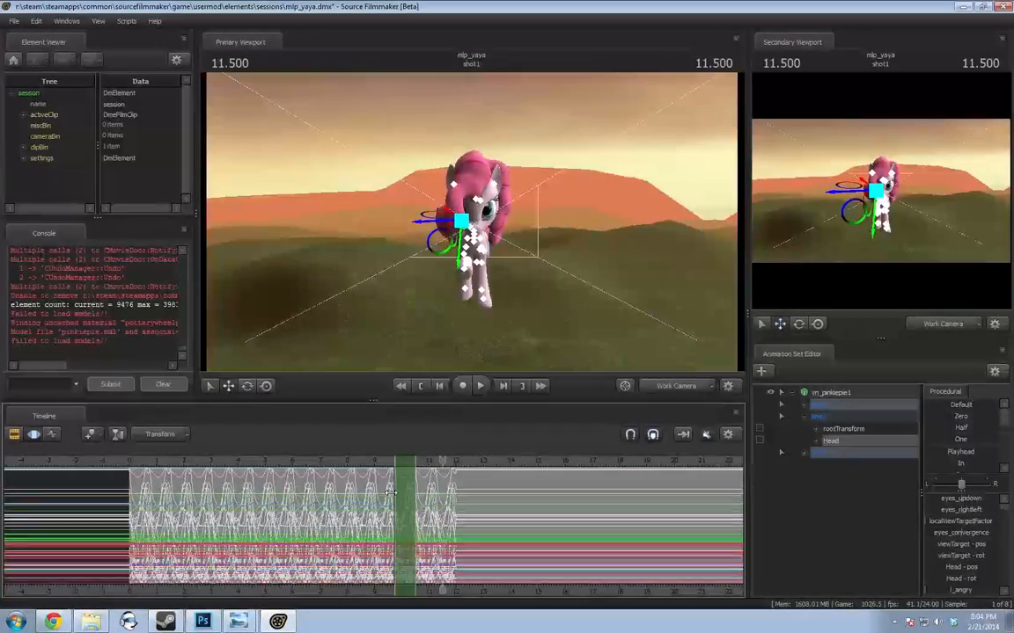
{"action": "key", "text": "ctrl+a"}
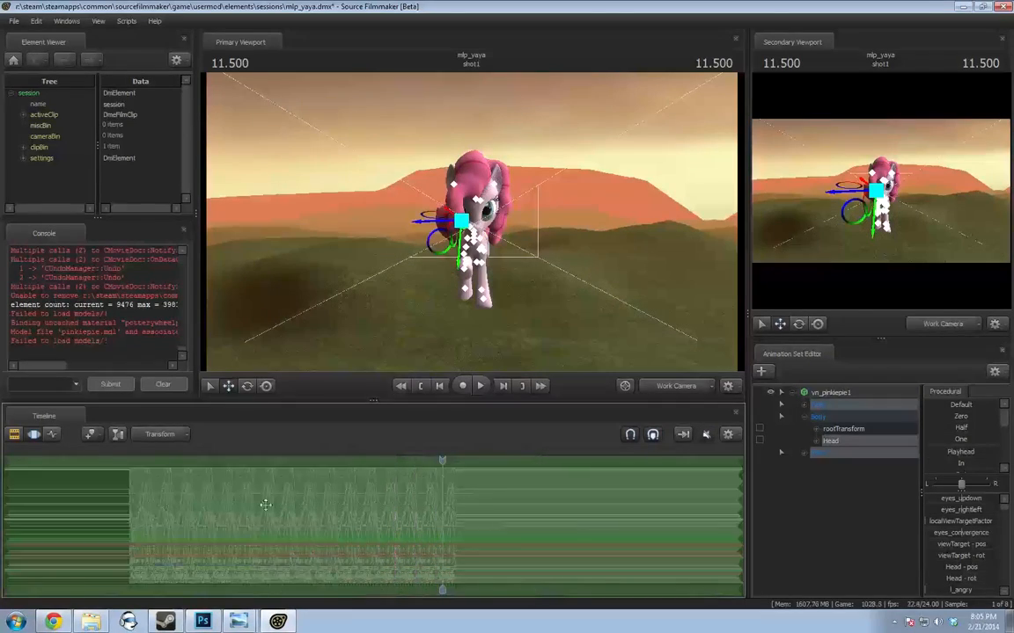
{"action": "left_click", "coordinate": [257, 480]}
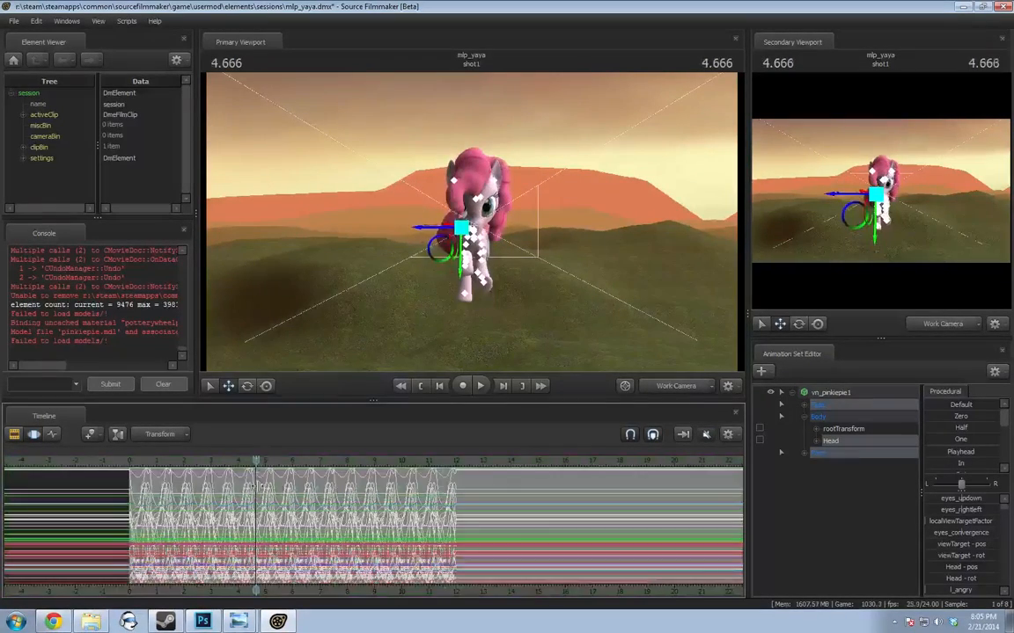
Set the time selection from 0 to 12 s, covering the whole imported run animation
{"action": "left_click_drag", "start_coordinate": [131, 492], "coordinate": [455, 500], "text": "shift"}
{"action": "scroll", "coordinate": [474, 526], "scroll_direction": "up", "scroll_amount": 2}
{"action": "middle_click_drag", "start_coordinate": [296, 511], "coordinate": [371, 510]}
{"action": "scroll", "coordinate": [197, 495], "scroll_direction": "up", "scroll_amount": 2}
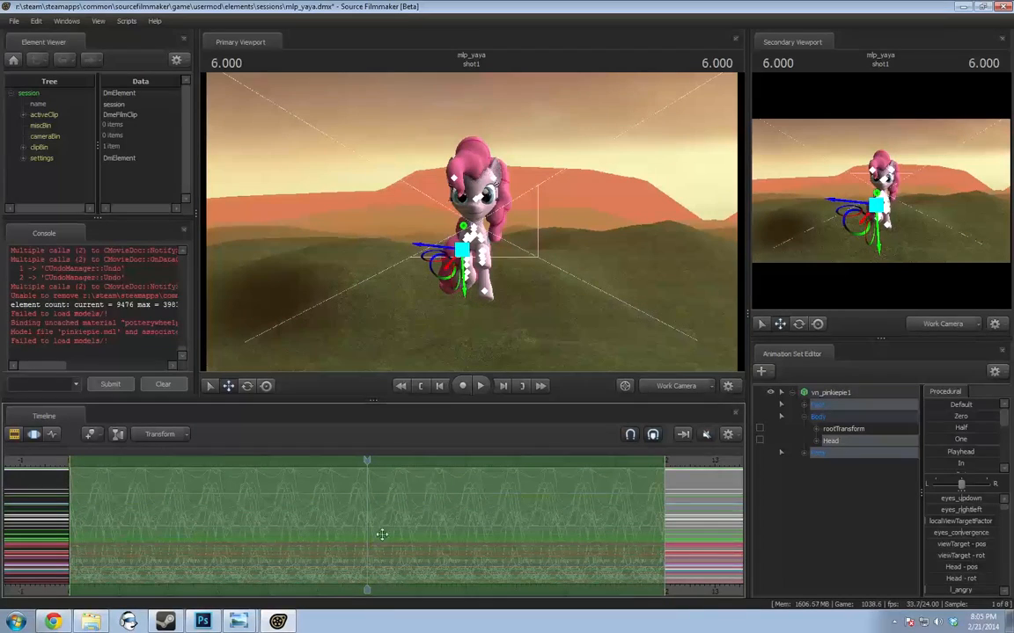
Stretch the end of the run animation's time selection in stages to 14, 15 and 16 s, then clear the selection
{"action": "scroll", "coordinate": [498, 516], "scroll_direction": "down", "scroll_amount": 3}
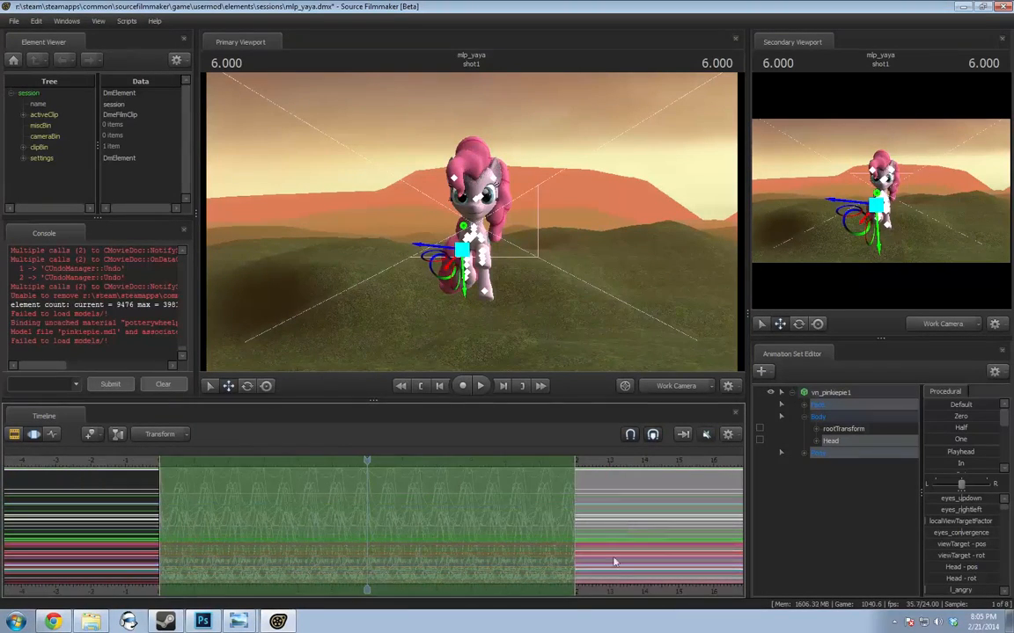
{"action": "middle_click_drag", "start_coordinate": [616, 591], "coordinate": [510, 583]}
{"action": "left_click_drag", "start_coordinate": [465, 535], "coordinate": [429, 538]}
{"action": "mouse_move", "coordinate": [433, 542]}
{"action": "left_mouse_down"}
{"action": "mouse_move", "coordinate": [582, 555]}
{"action": "mouse_move", "coordinate": [465, 567]}
{"action": "mouse_move", "coordinate": [534, 576]}
{"action": "left_mouse_up"}
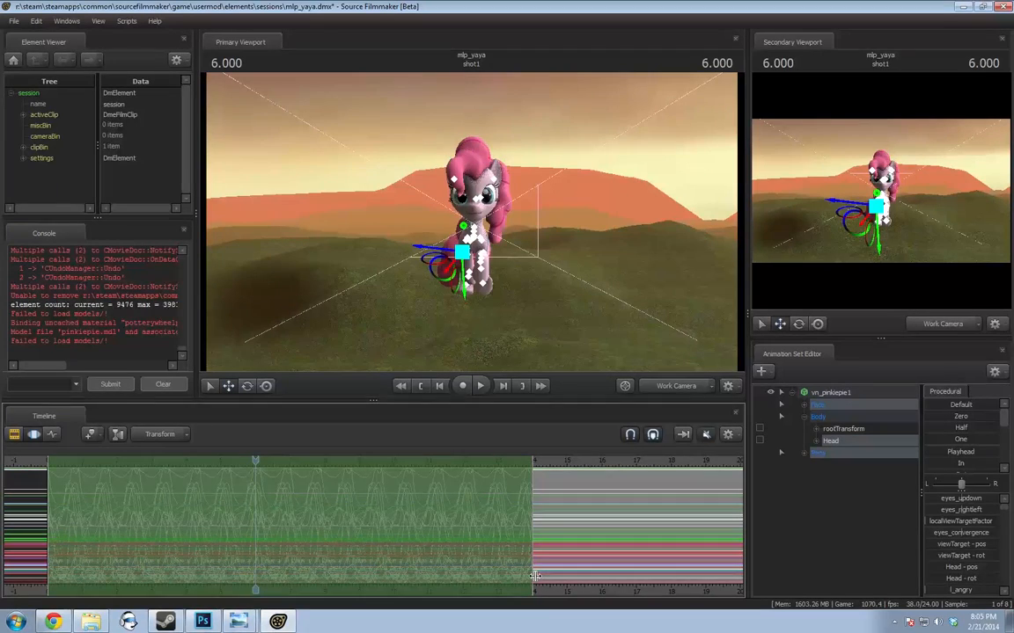
{"action": "left_click_drag", "start_coordinate": [534, 576], "coordinate": [568, 581]}
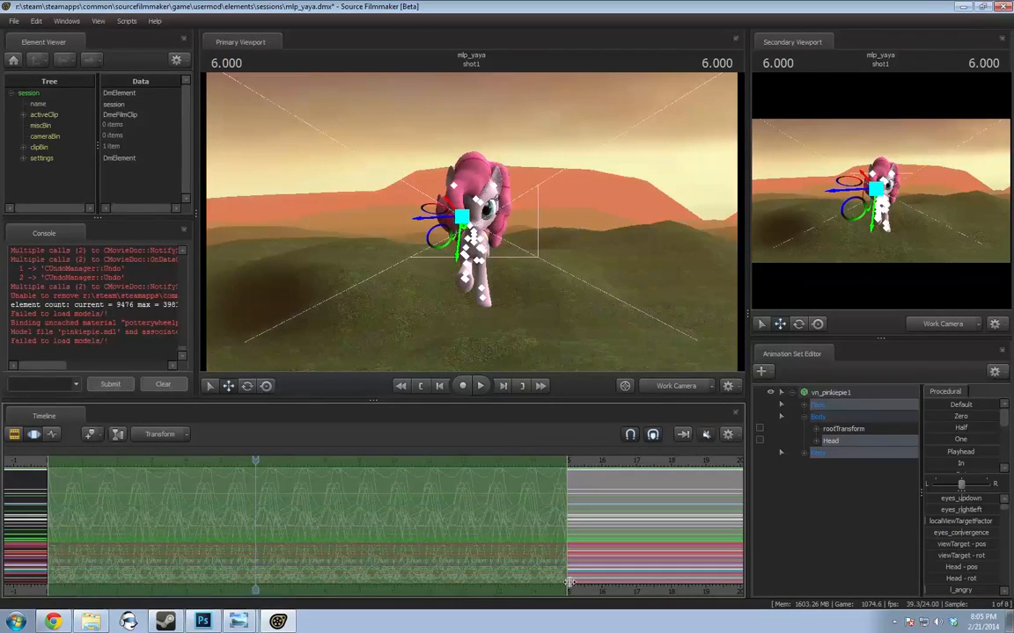
{"action": "left_click_drag", "start_coordinate": [569, 582], "coordinate": [603, 586]}
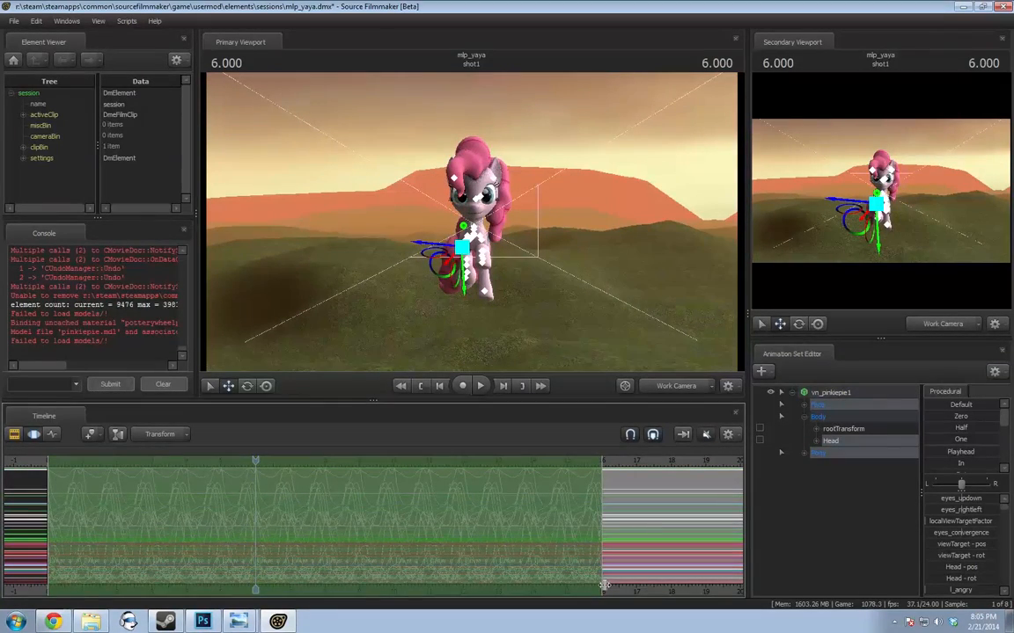
{"action": "left_click", "coordinate": [348, 526], "text": "shift"}
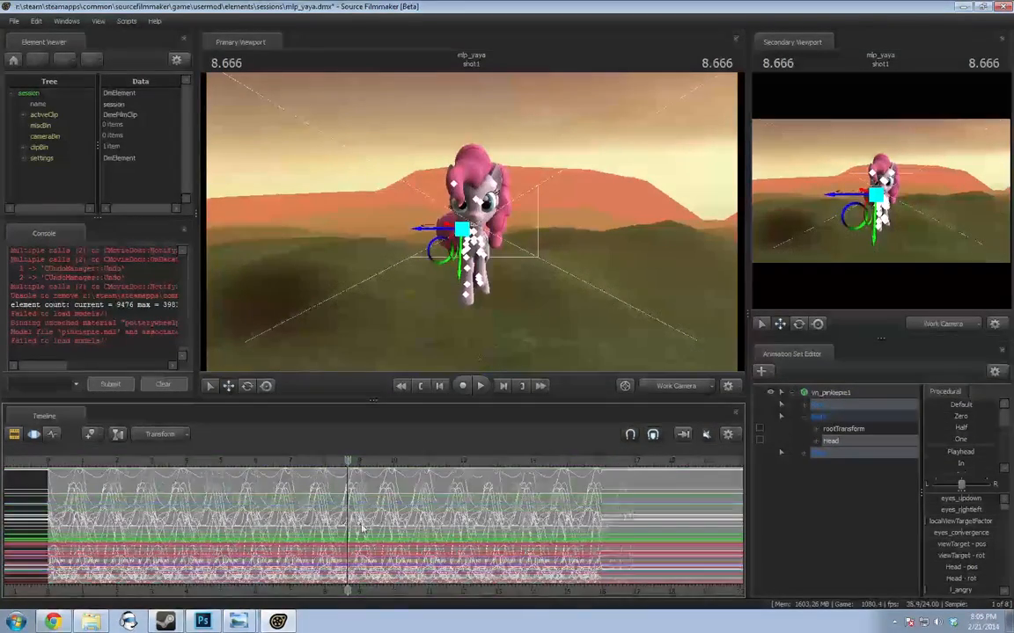
Scrub to 8 s and place timeline bookmarks at 8, 9, 10 and 11 s
{"action": "scroll", "coordinate": [352, 519], "scroll_direction": "up", "scroll_amount": 5}
{"action": "left_click_drag", "start_coordinate": [297, 462], "coordinate": [288, 462]}
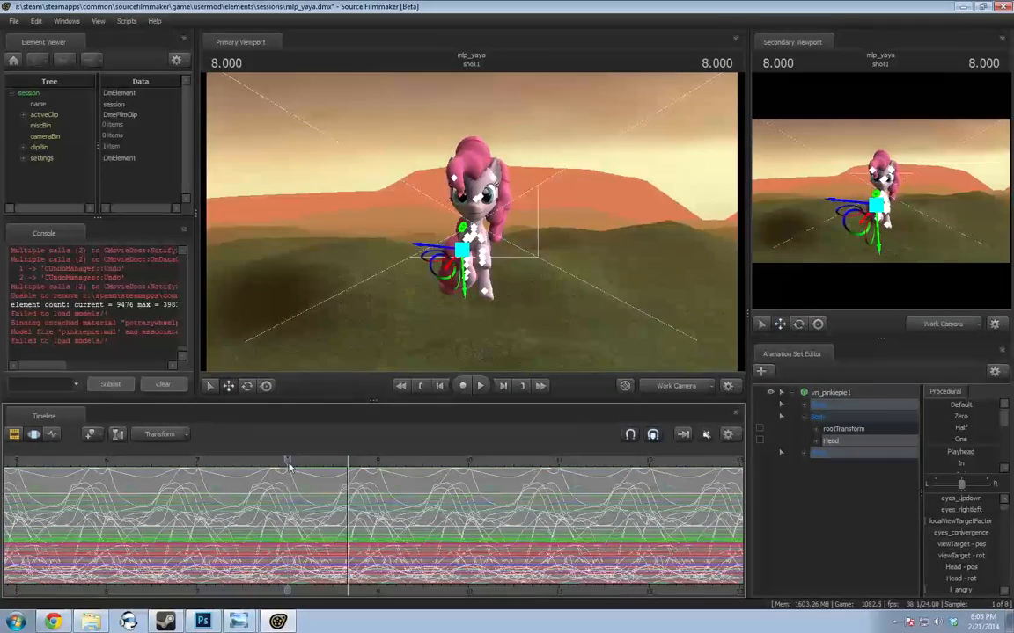
{"action": "key", "text": "space"}
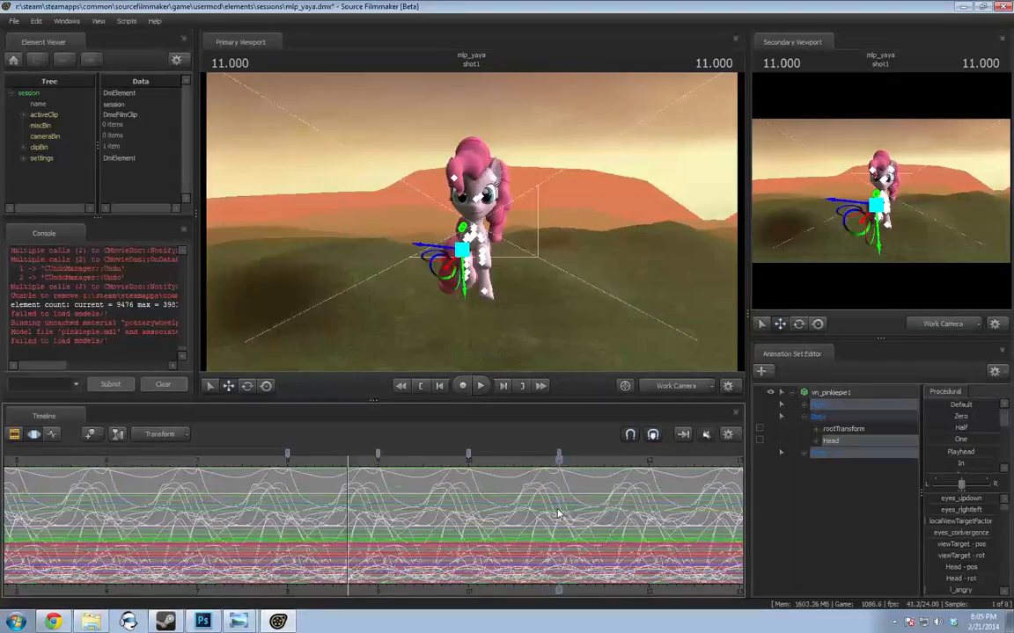
Play the stretched run cycle from a side view of the pony and scrub back to 9.166 s
{"action": "scroll", "coordinate": [541, 526], "scroll_direction": "down", "scroll_amount": 4}
{"action": "scroll", "coordinate": [541, 526], "scroll_direction": "up", "scroll_amount": 4}
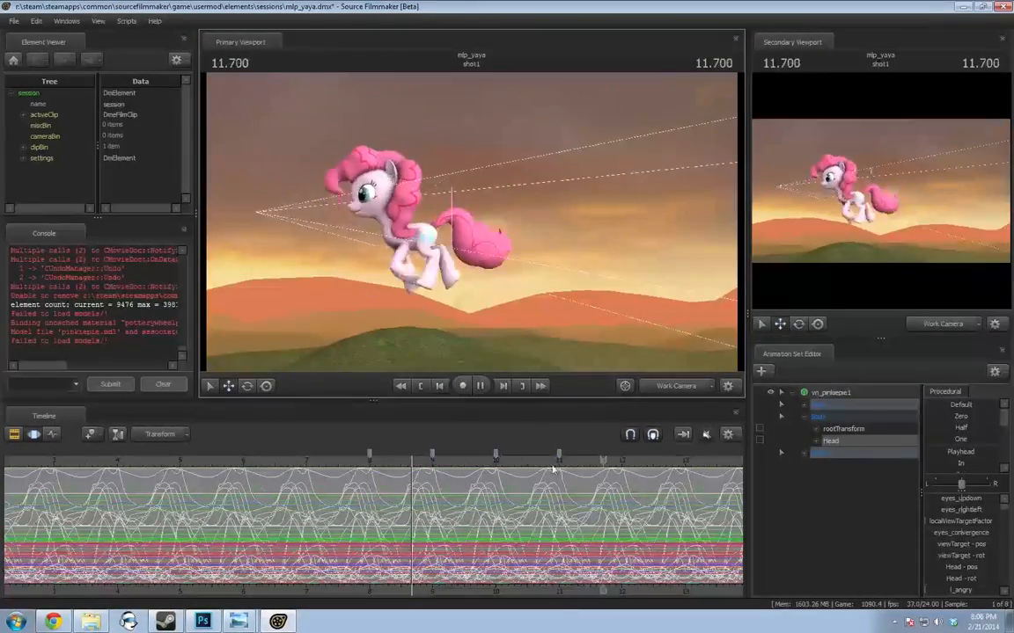
{"action": "left_click_drag", "start_coordinate": [614, 460], "coordinate": [443, 461]}
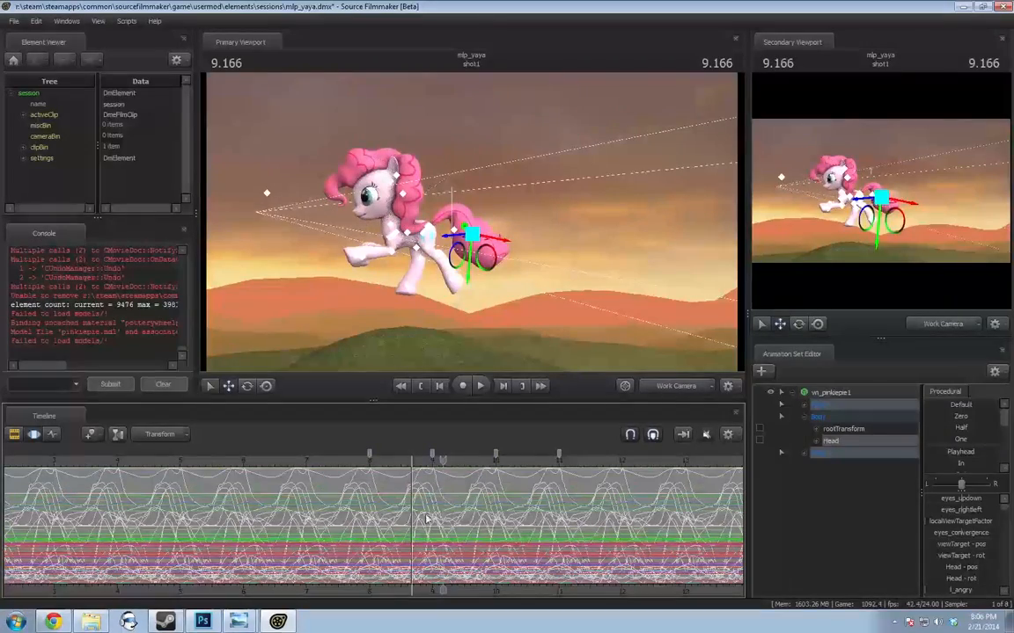
{"action": "scroll", "coordinate": [445, 488], "scroll_direction": "up", "scroll_amount": 3}
{"action": "mouse_move", "coordinate": [495, 281]}
{"action": "left_mouse_down"}
{"action": "mouse_move", "coordinate": [463, 301]}
{"action": "mouse_move", "coordinate": [495, 282]}
{"action": "left_mouse_up"}
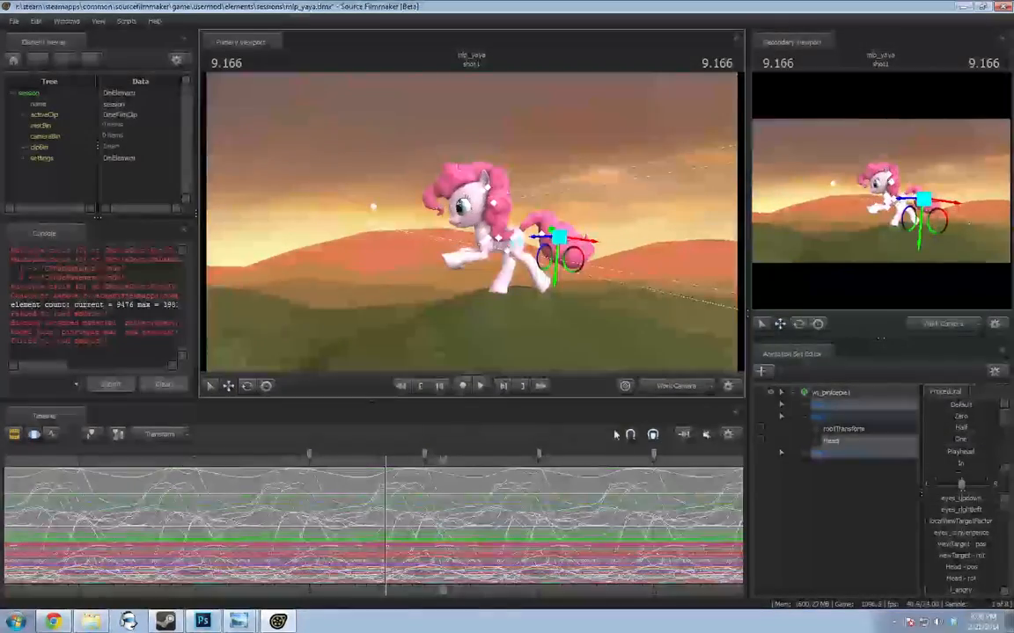
{"action": "scroll", "coordinate": [617, 471], "scroll_direction": "down", "scroll_amount": 5}
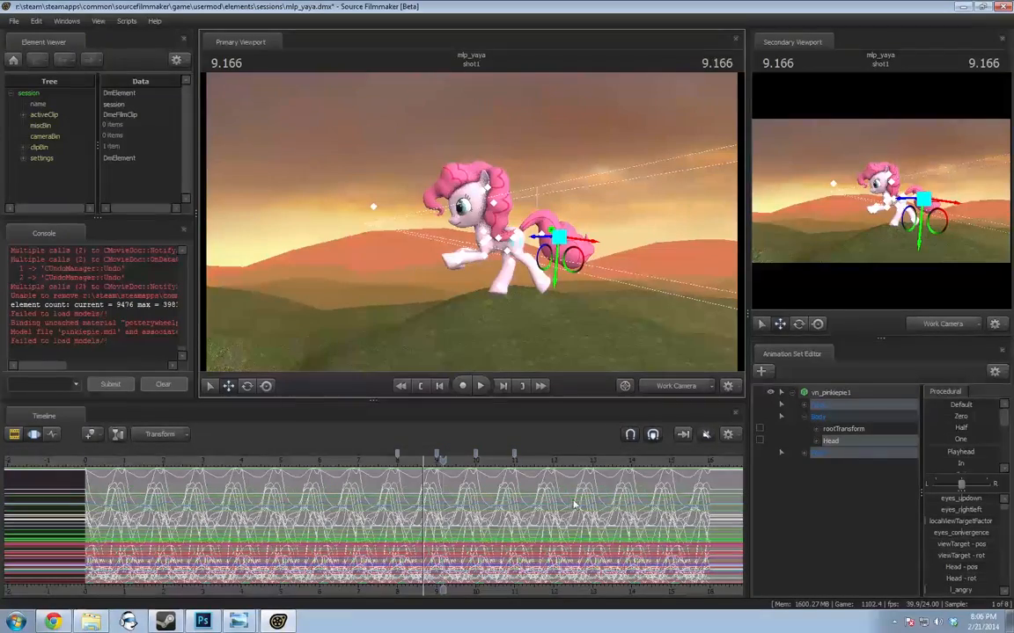
Move the playhead to 12 s and add a bookmark there, keeping the pony in side view
{"action": "left_click_drag", "start_coordinate": [443, 462], "coordinate": [555, 489]}
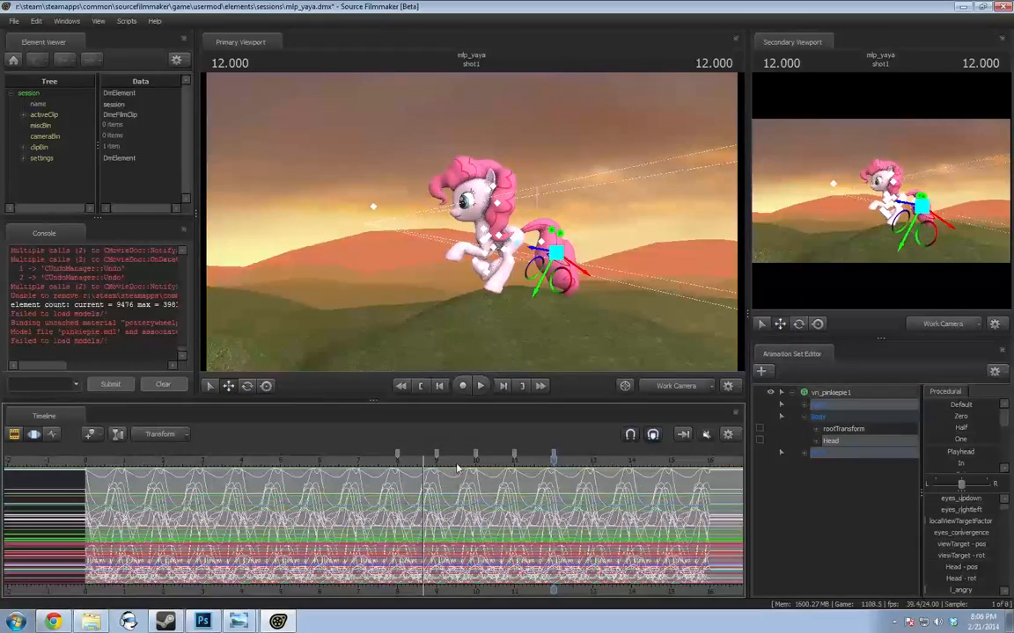
{"action": "left_click_drag", "start_coordinate": [553, 486], "coordinate": [554, 485]}
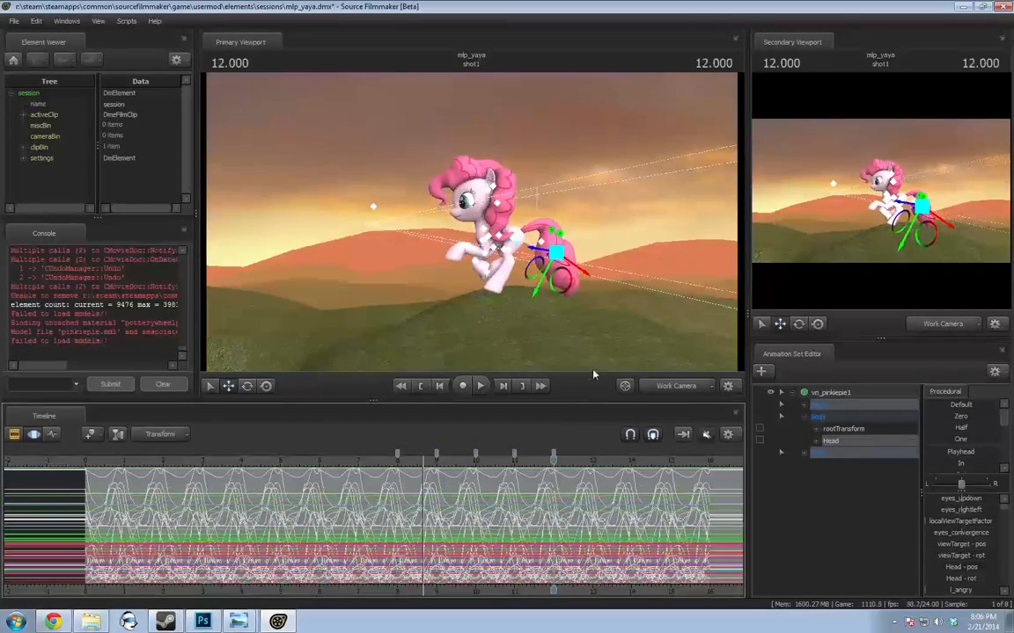
{"action": "left_click_drag", "start_coordinate": [536, 335], "coordinate": [554, 334]}
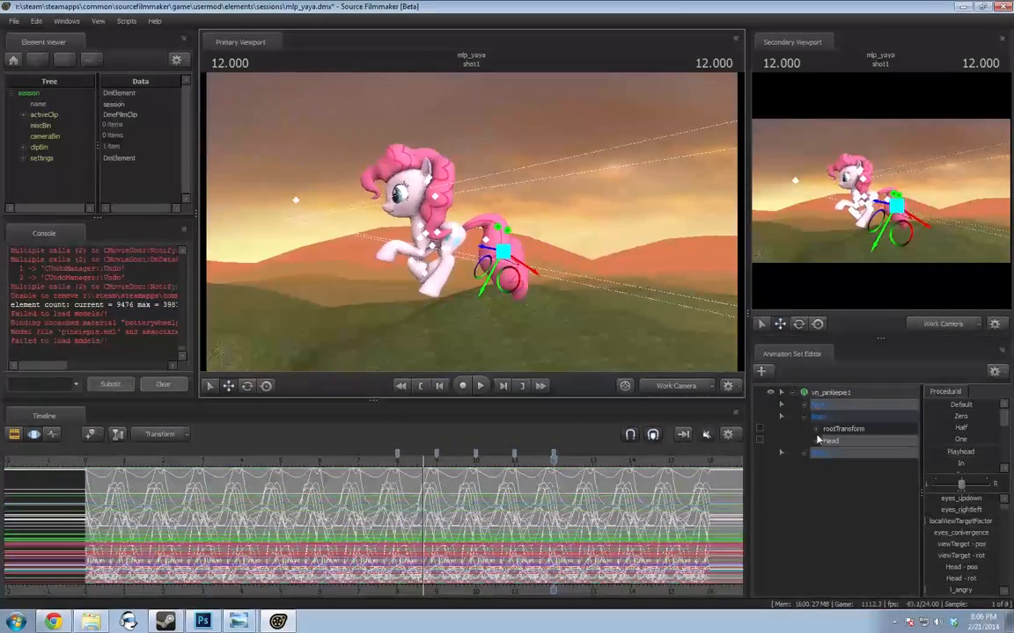
Expand the Pony Bones group and compare the Pelvis curves with those of rootTransform
{"action": "left_click", "coordinate": [807, 454]}
{"action": "left_click", "coordinate": [816, 489]}
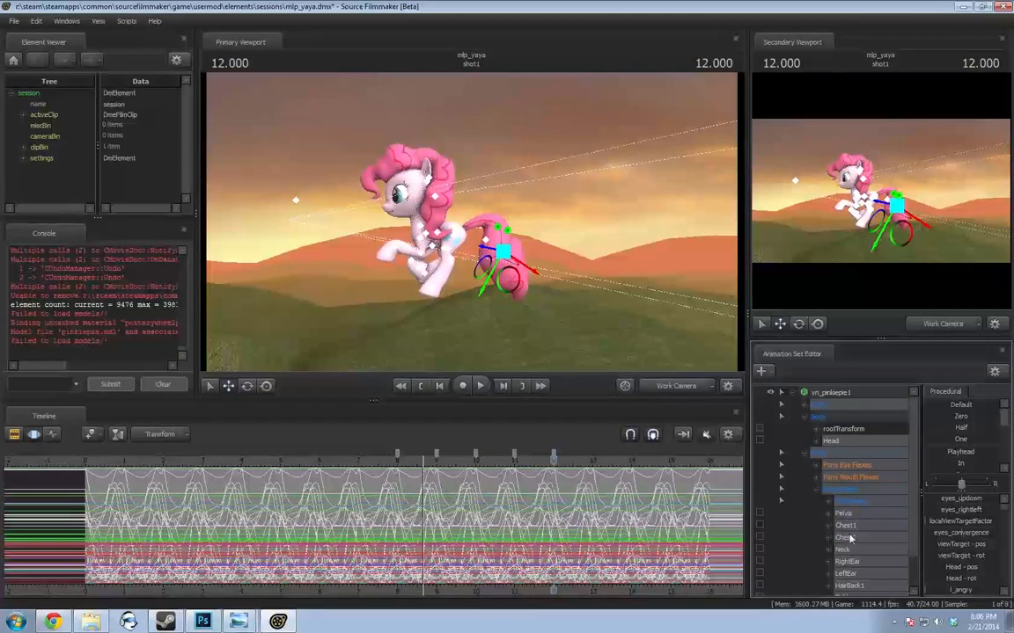
{"action": "left_click", "coordinate": [843, 514]}
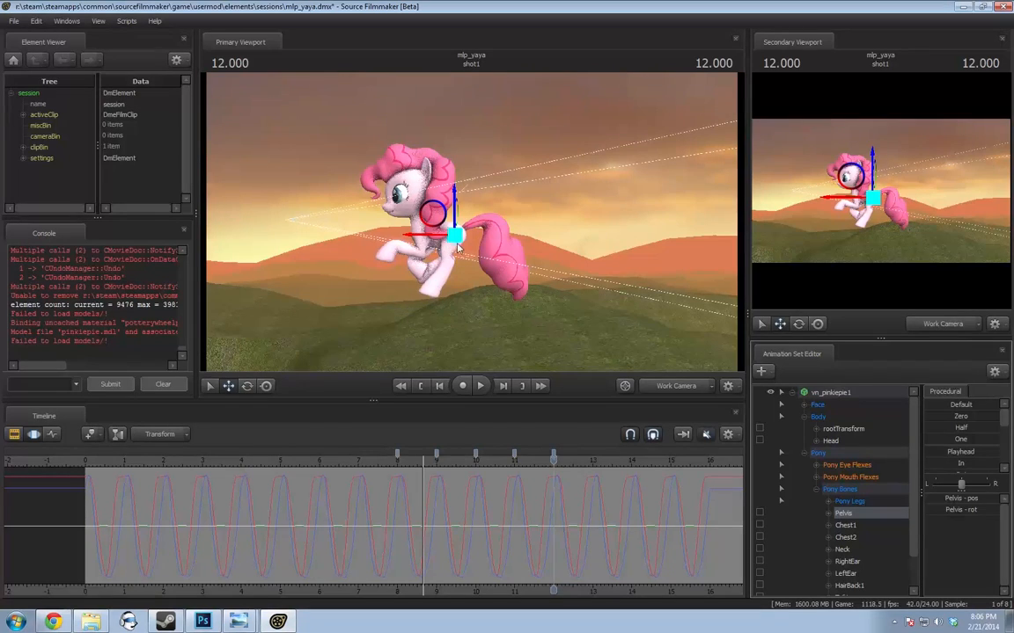
{"action": "left_click", "coordinate": [843, 428]}
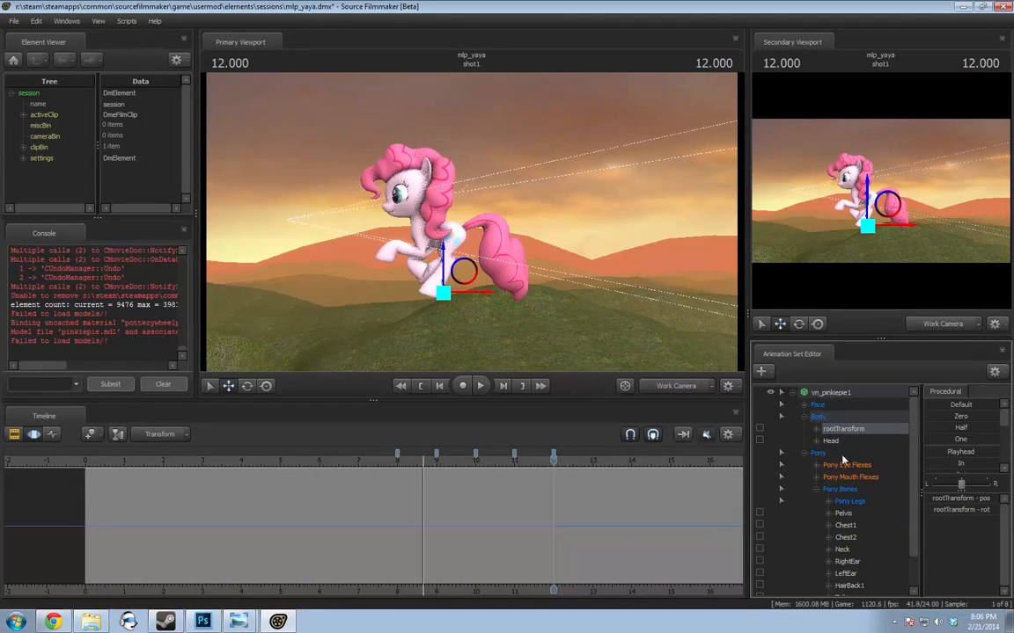
Select the Pelvis and raise it well above the ground across the entire timeline
{"action": "left_click", "coordinate": [846, 513]}
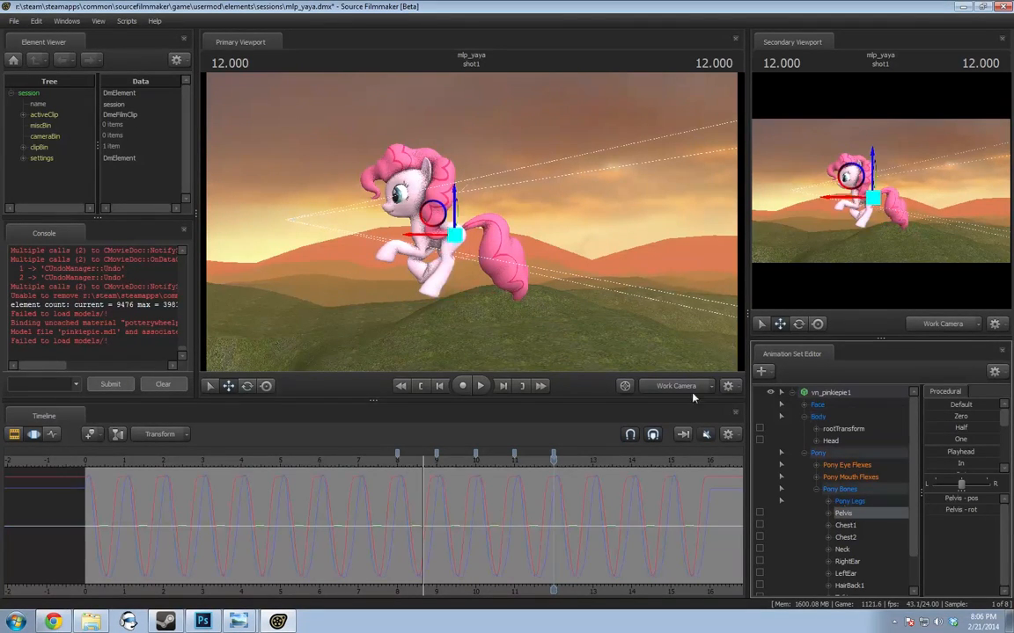
{"action": "left_click", "coordinate": [471, 485]}
{"action": "left_click_drag", "start_coordinate": [453, 206], "coordinate": [452, 119]}
Select rootTransform for rotation and shape the time selection to ramp in from 8 s to full strength at 12 s
{"action": "left_click", "coordinate": [842, 428]}
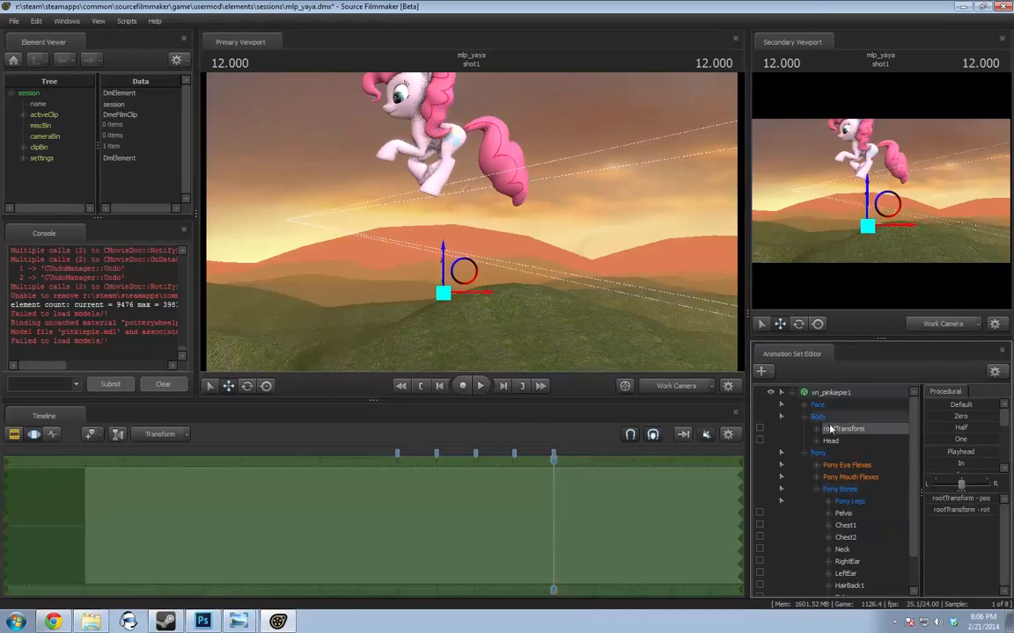
{"action": "key", "text": "e"}
{"action": "mouse_move", "coordinate": [410, 267]}
{"action": "left_mouse_down"}
{"action": "mouse_move", "coordinate": [400, 309]}
{"action": "mouse_move", "coordinate": [482, 300]}
{"action": "mouse_move", "coordinate": [448, 260]}
{"action": "mouse_move", "coordinate": [415, 256]}
{"action": "left_mouse_up"}
{"action": "left_click_drag", "start_coordinate": [566, 293], "coordinate": [525, 303]}
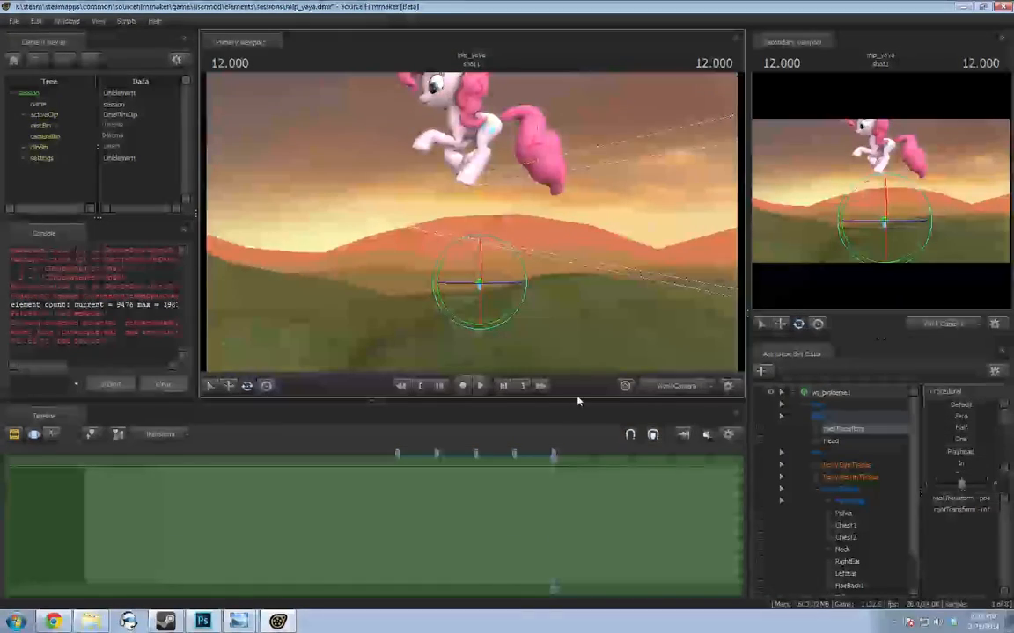
{"action": "left_click_drag", "start_coordinate": [552, 495], "coordinate": [328, 508]}
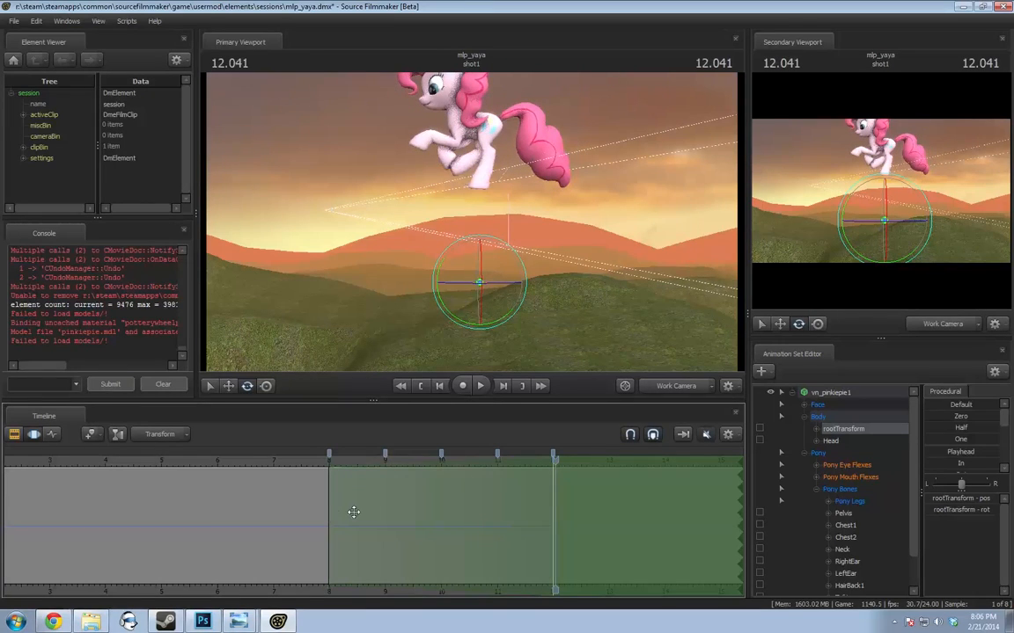
Try tilting the pony forward by rotating rootTransform at 12.041 s, check its rotation values, and undo the rotation
{"action": "left_click_drag", "start_coordinate": [403, 292], "coordinate": [391, 288]}
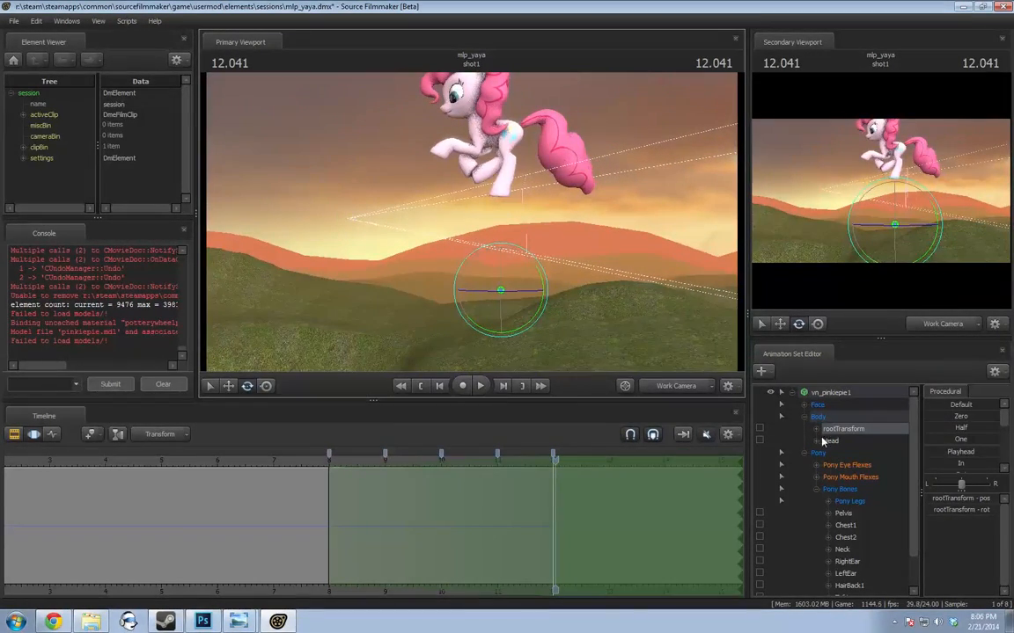
{"action": "left_click", "coordinate": [962, 511]}
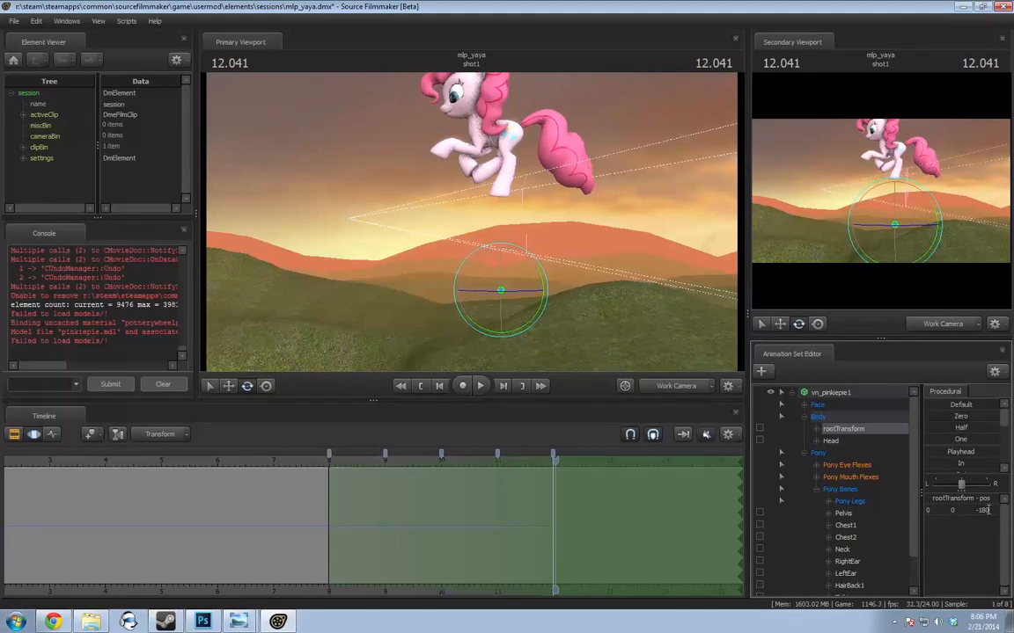
{"action": "left_click_drag", "start_coordinate": [922, 500], "coordinate": [914, 499]}
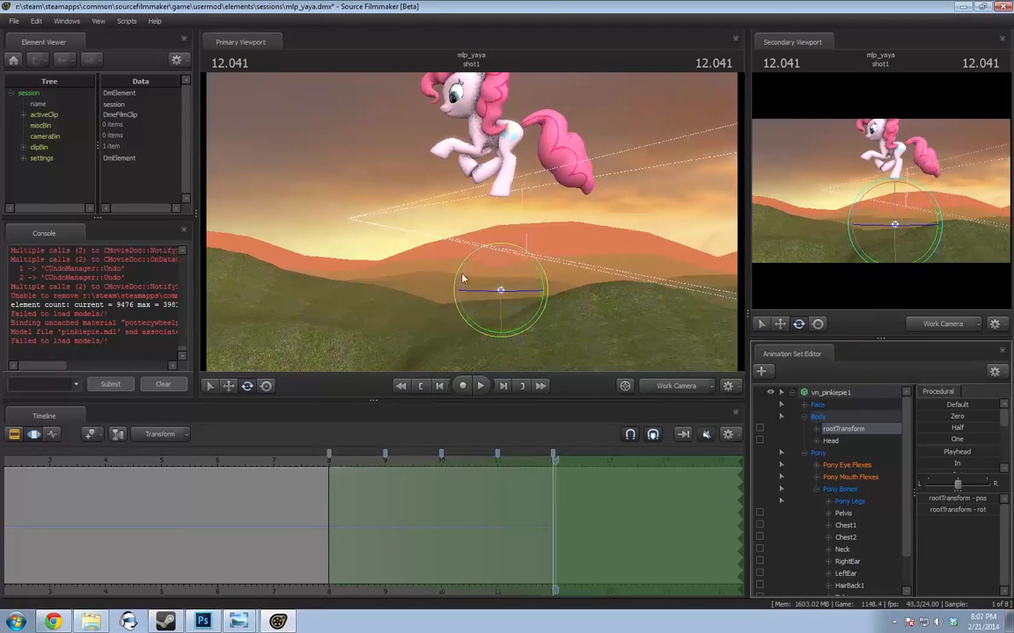
{"action": "left_click_drag", "start_coordinate": [534, 326], "coordinate": [754, 412]}
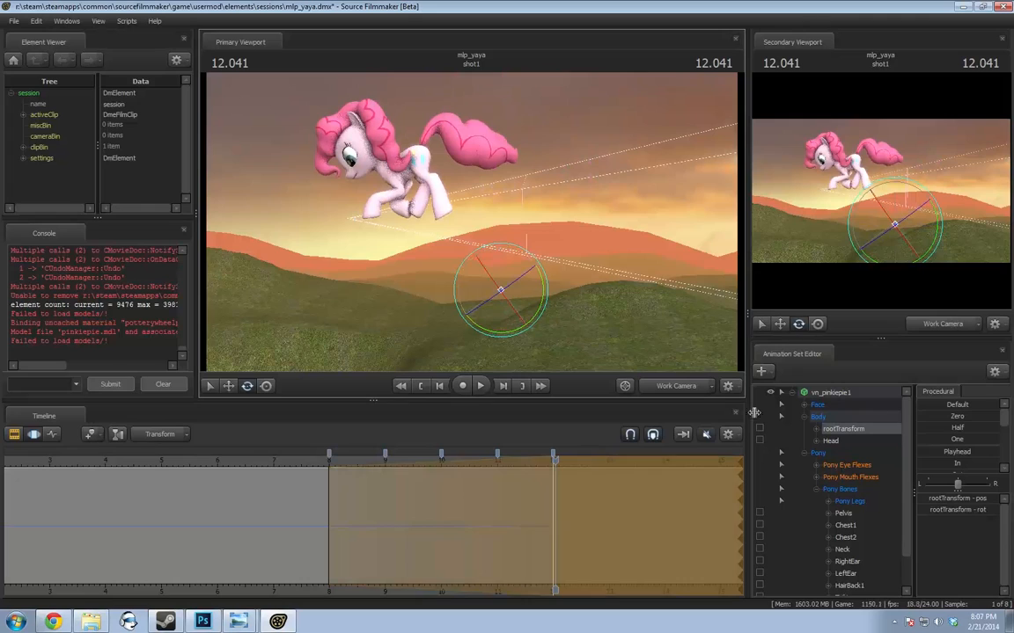
{"action": "left_click", "coordinate": [936, 511]}
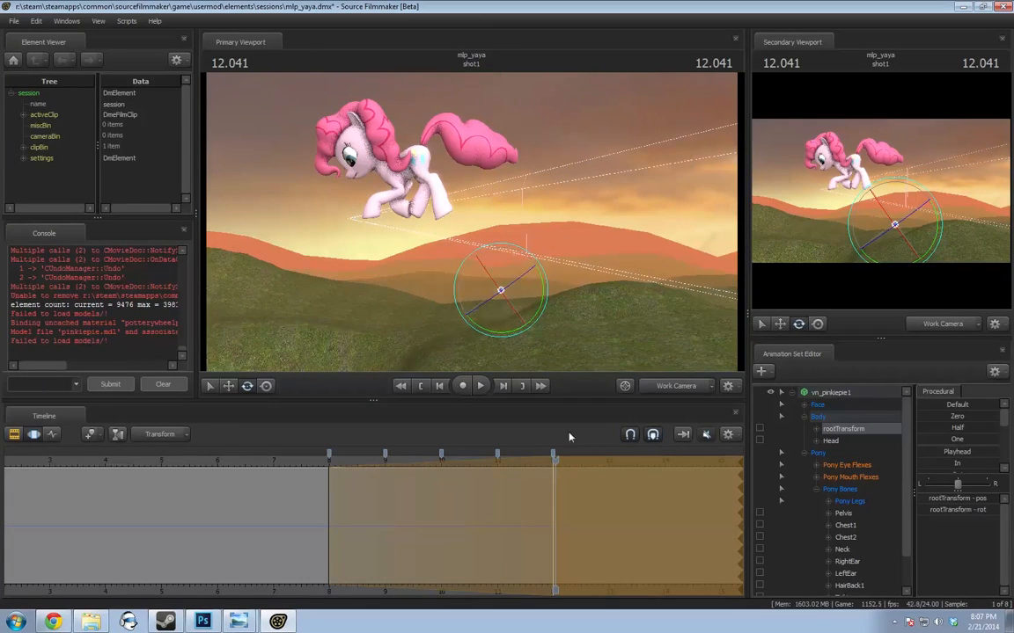
{"action": "left_click", "coordinate": [560, 497]}
{"action": "key", "text": "ctrl+z"}
Try a slight rootTransform rotation with a zeroed rotation value, play it through 8 s, and undo both changes
{"action": "left_click_drag", "start_coordinate": [467, 321], "coordinate": [485, 344]}
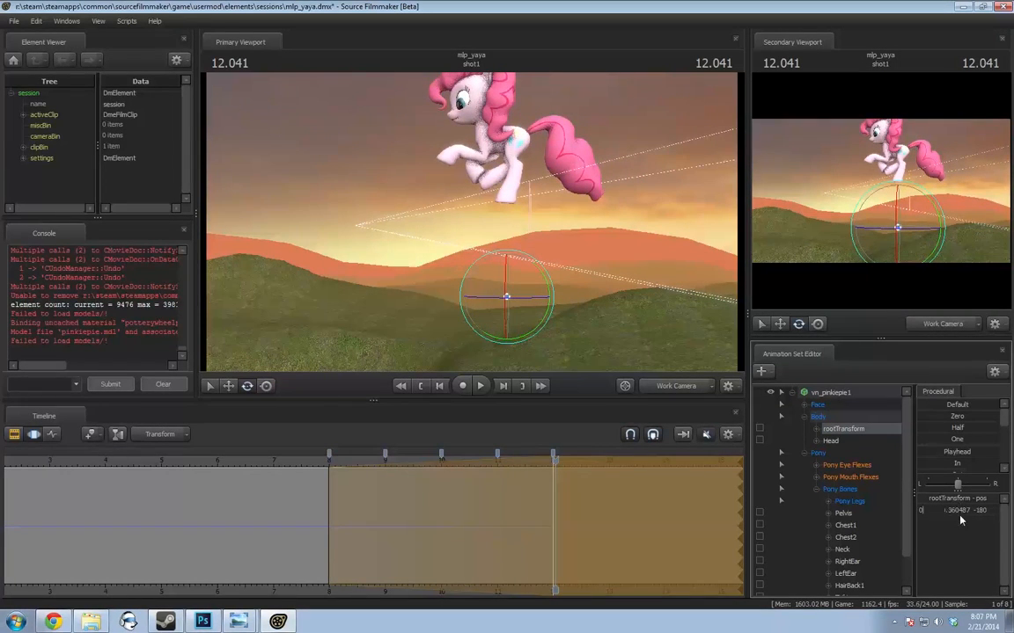
{"action": "key", "text": "Return"}
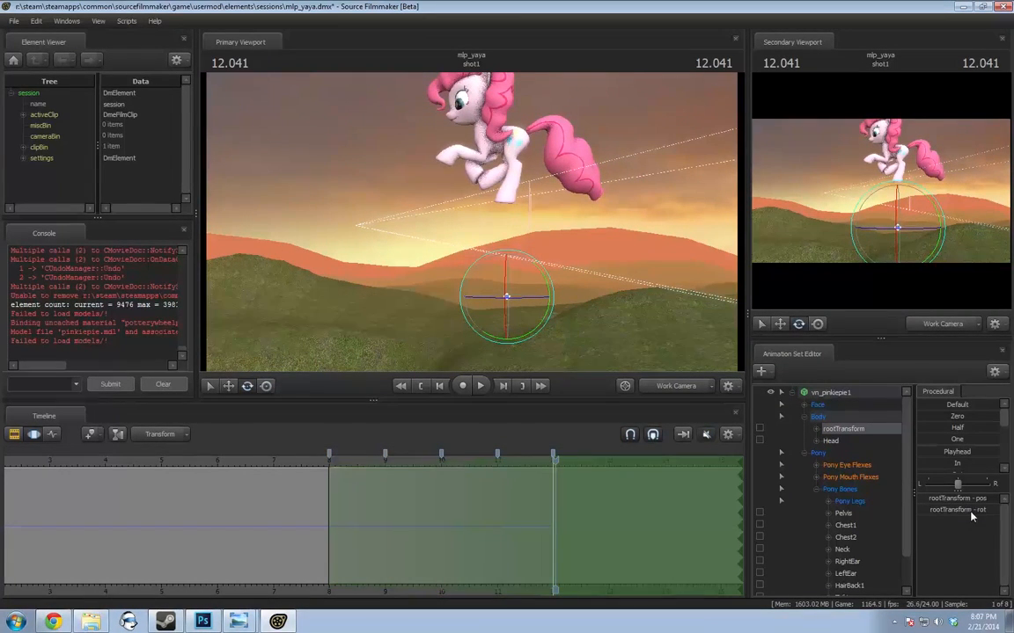
{"action": "left_click", "coordinate": [302, 467]}
{"action": "key", "text": "space"}
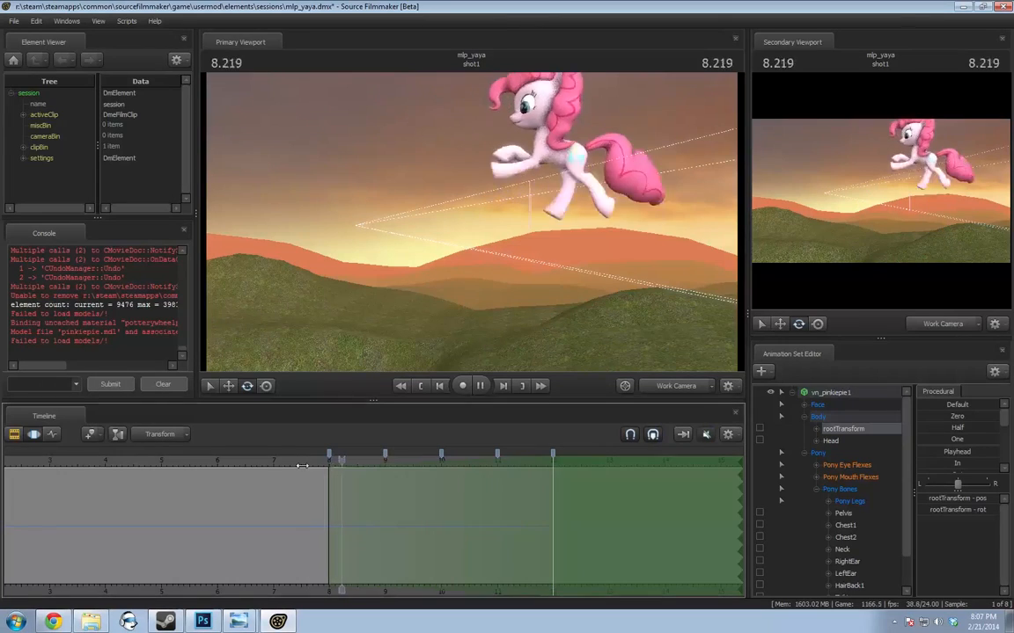
{"action": "key", "text": "space"}
{"action": "key", "text": "ctrl+z"}
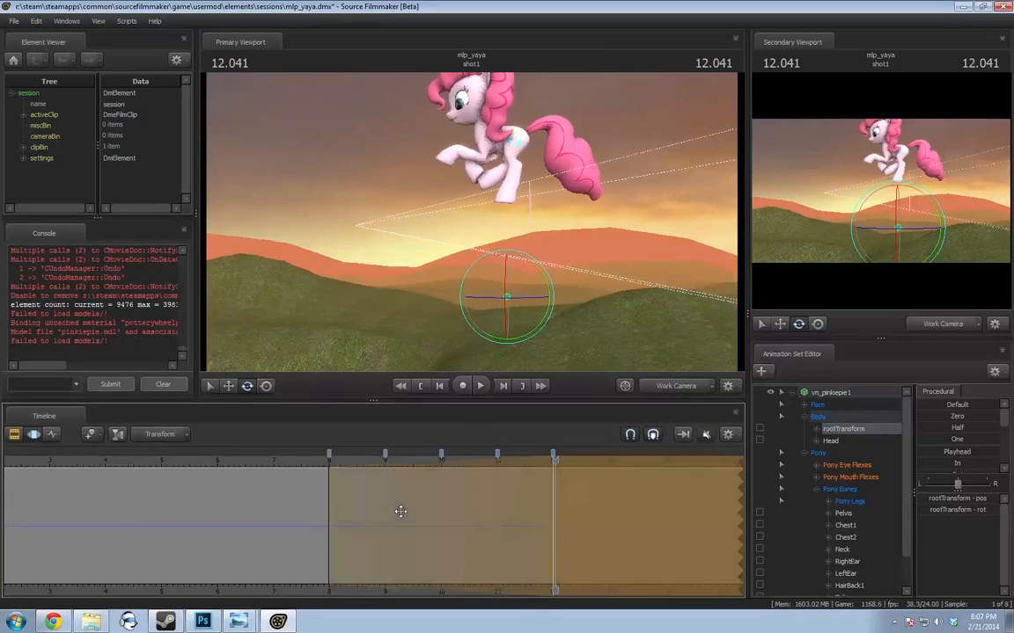
{"action": "key", "text": "ctrl+z"}
Rotate rootTransform slightly at 12 s, set its middle rotation value to 0, and play the result from 7.833 s
{"action": "left_click", "coordinate": [324, 467]}
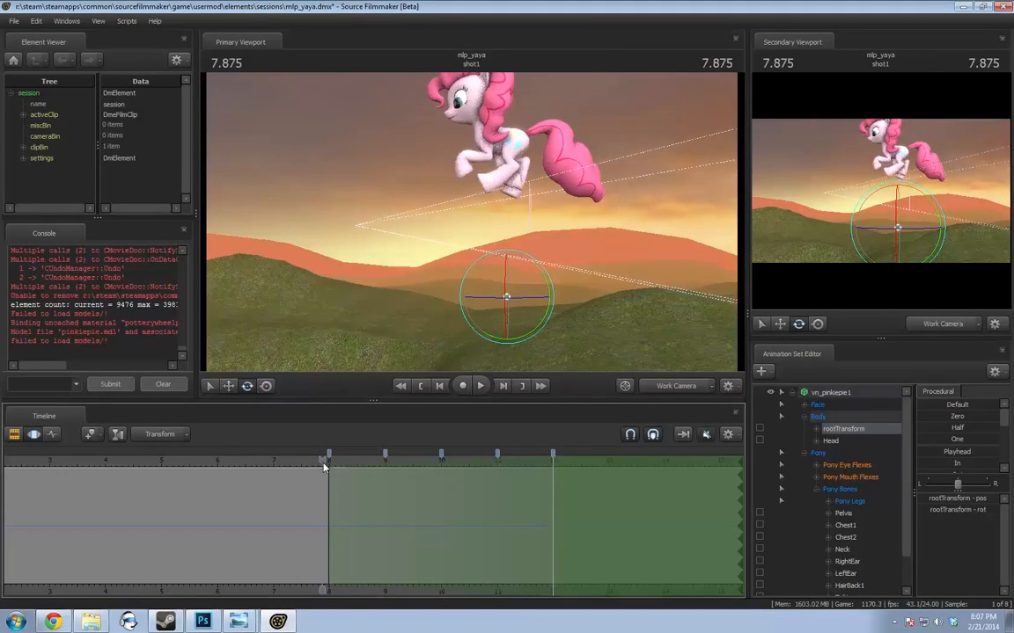
{"action": "left_click_drag", "start_coordinate": [316, 464], "coordinate": [554, 477]}
{"action": "mouse_move", "coordinate": [536, 265]}
{"action": "left_mouse_down"}
{"action": "mouse_move", "coordinate": [400, 244]}
{"action": "mouse_move", "coordinate": [529, 341]}
{"action": "mouse_move", "coordinate": [559, 280]}
{"action": "mouse_move", "coordinate": [546, 246]}
{"action": "left_mouse_up"}
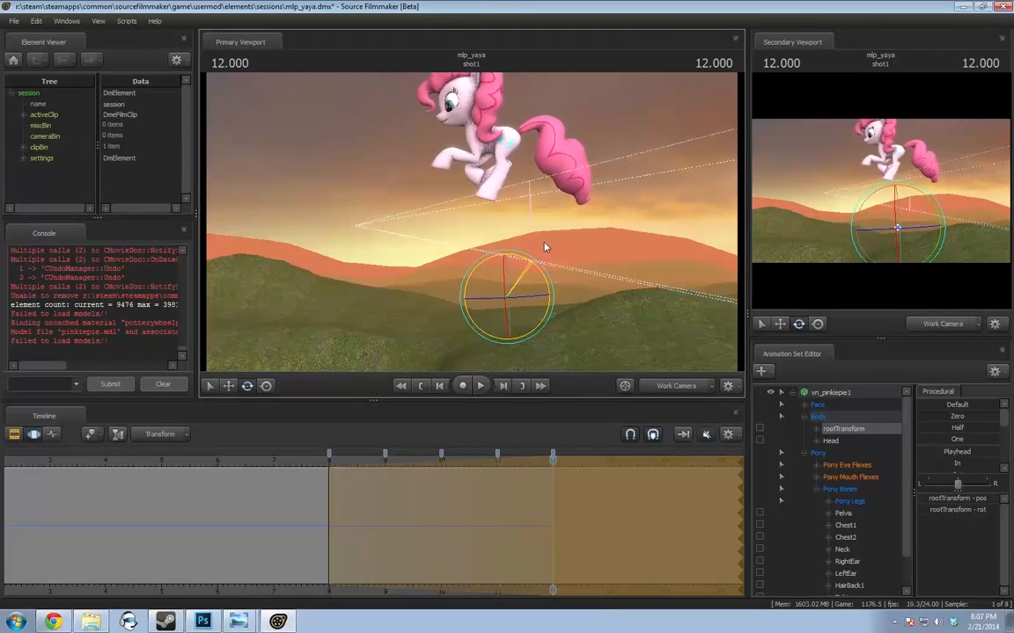
{"action": "left_click", "coordinate": [959, 511]}
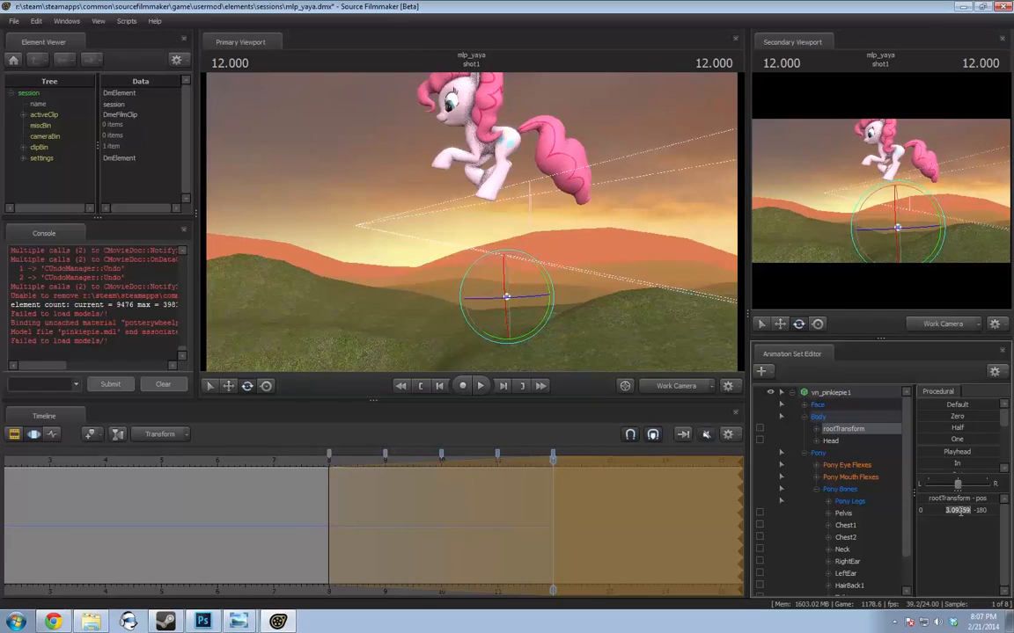
{"action": "type", "text": "0"}
{"action": "key", "text": "Return"}
{"action": "left_click", "coordinate": [321, 463]}
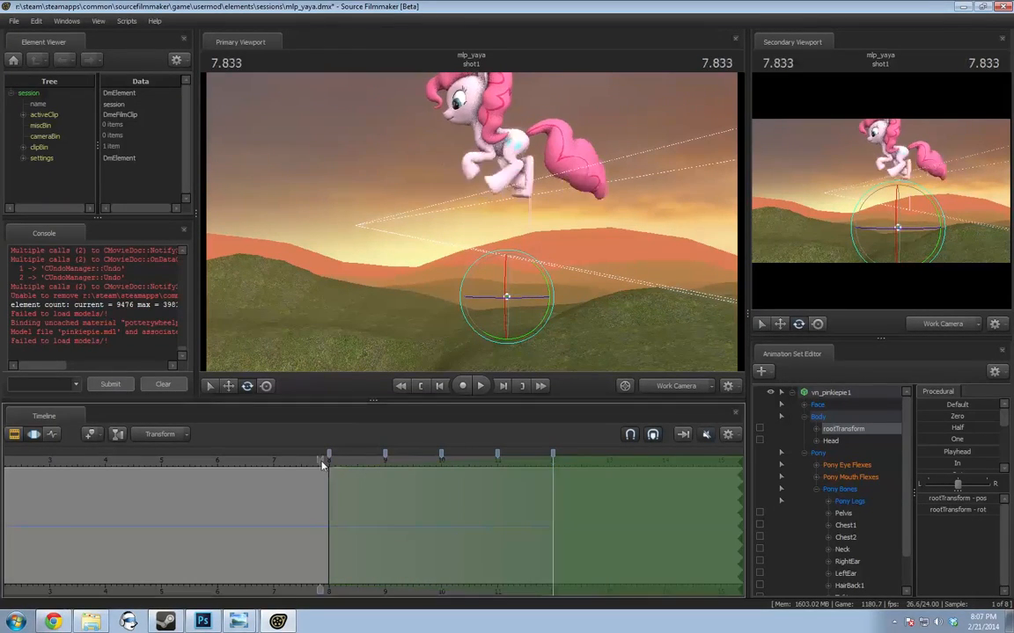
{"action": "key", "text": "space"}
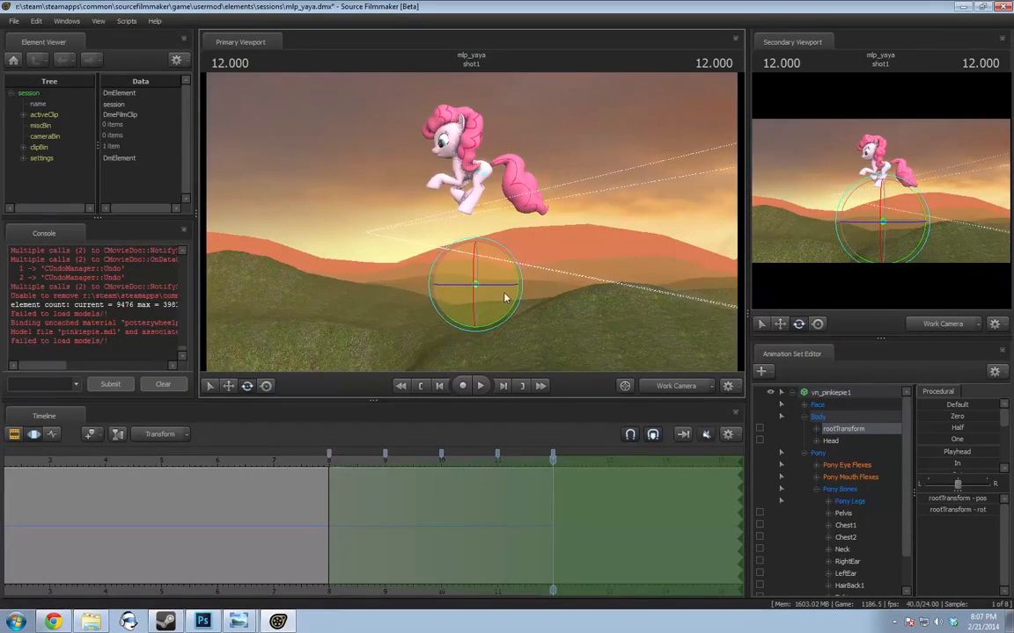
Play the pony's root rotation from about 8 s, and inspect the pose at 9 s and 11 s
{"action": "left_click_drag", "start_coordinate": [324, 472], "coordinate": [363, 476]}
{"action": "key", "text": "space"}
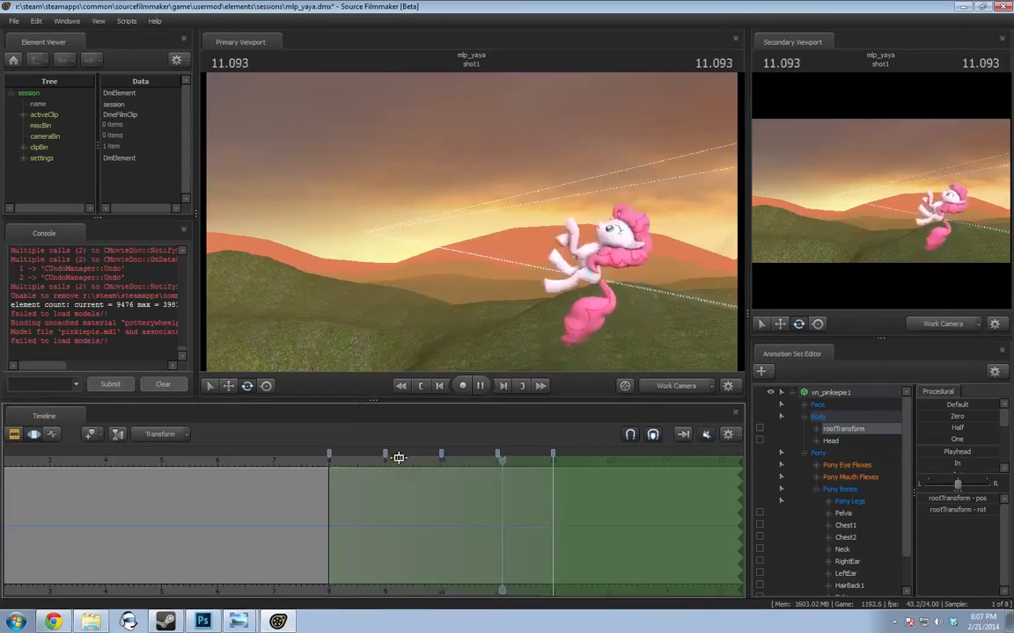
{"action": "key", "text": "space"}
{"action": "left_click_drag", "start_coordinate": [323, 464], "coordinate": [387, 479]}
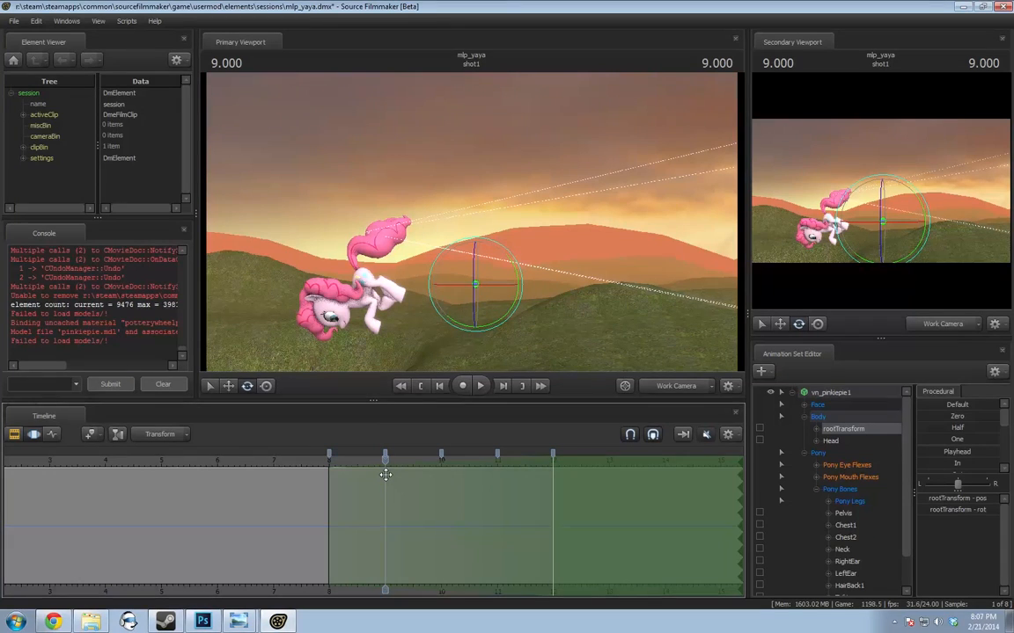
{"action": "left_click_drag", "start_coordinate": [387, 460], "coordinate": [498, 469]}
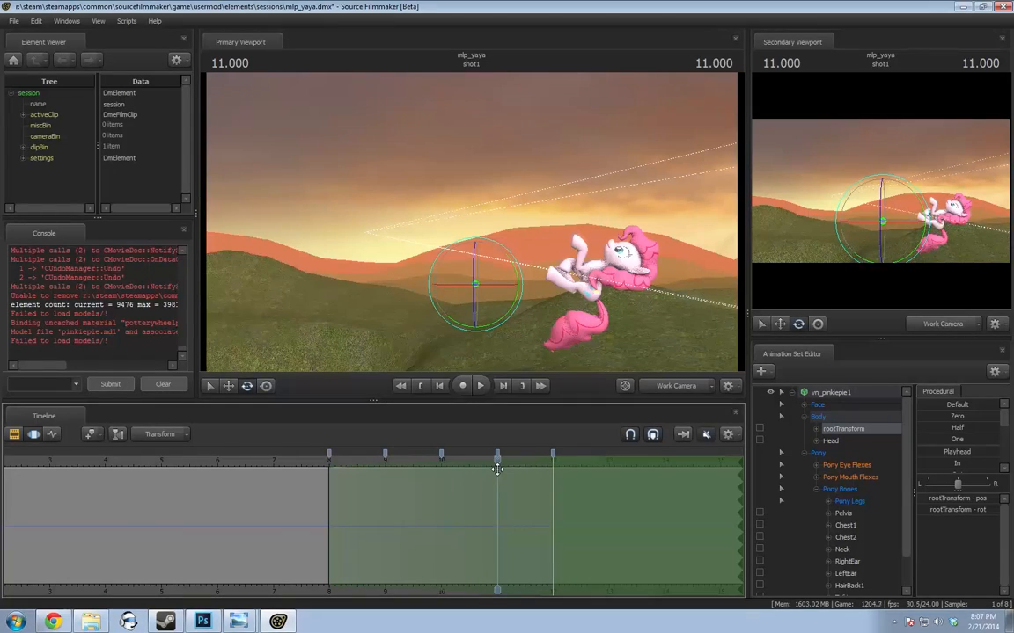
Copy the vn_pinkiepie1 animation set with the whole timeline selected, and paste it as a second animation set
{"action": "left_click", "coordinate": [832, 394]}
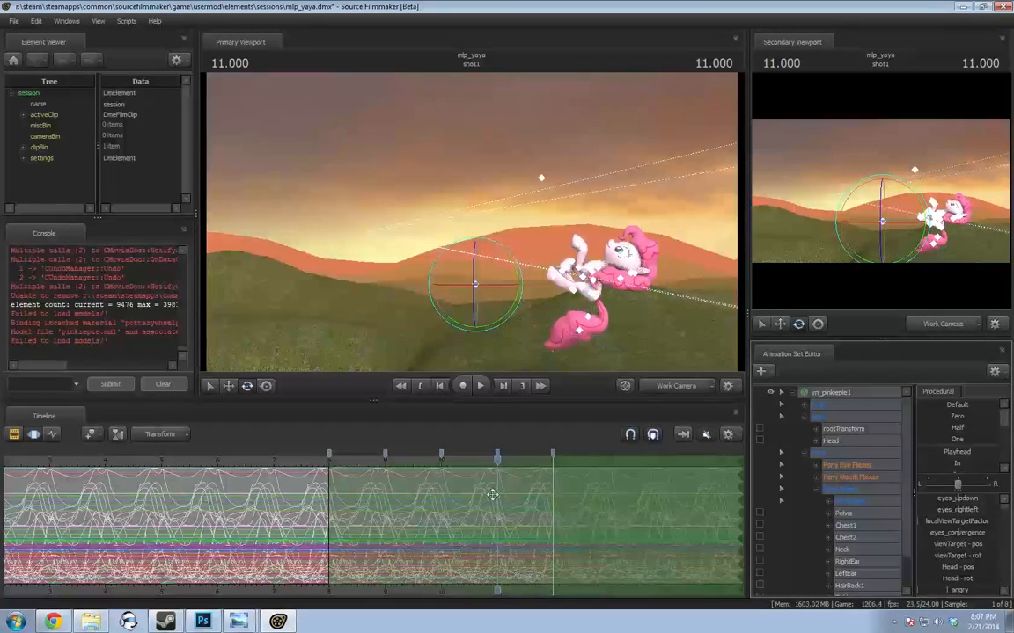
{"action": "left_click_drag", "start_coordinate": [492, 494], "coordinate": [498, 494]}
{"action": "left_click", "coordinate": [792, 394]}
{"action": "key", "text": "ctrl+a"}
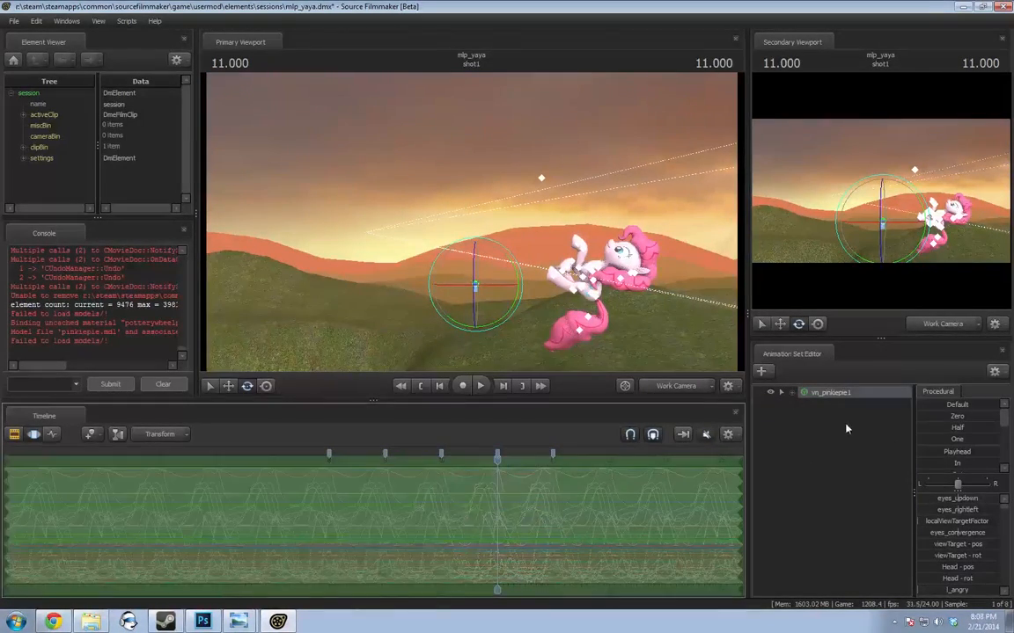
{"action": "right_click", "coordinate": [827, 395]}
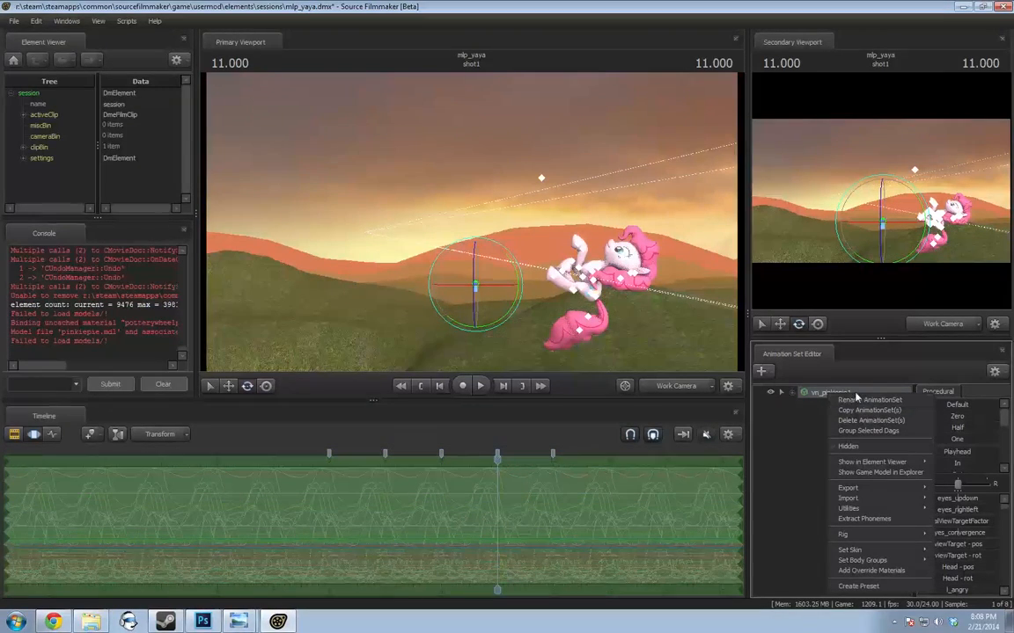
{"action": "left_click", "coordinate": [821, 393]}
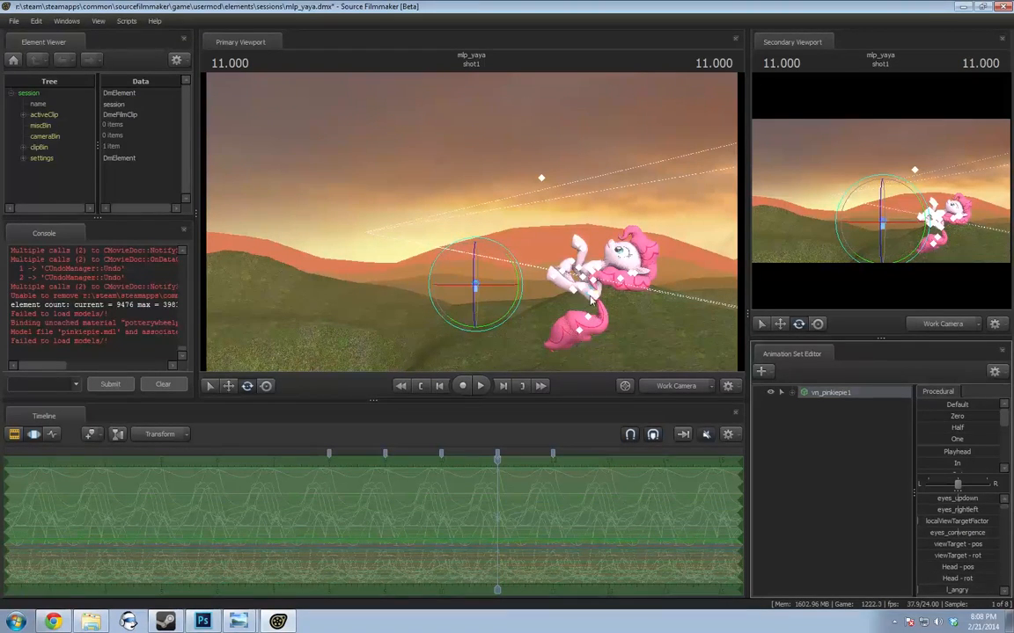
{"action": "left_click_drag", "start_coordinate": [493, 467], "coordinate": [499, 526]}
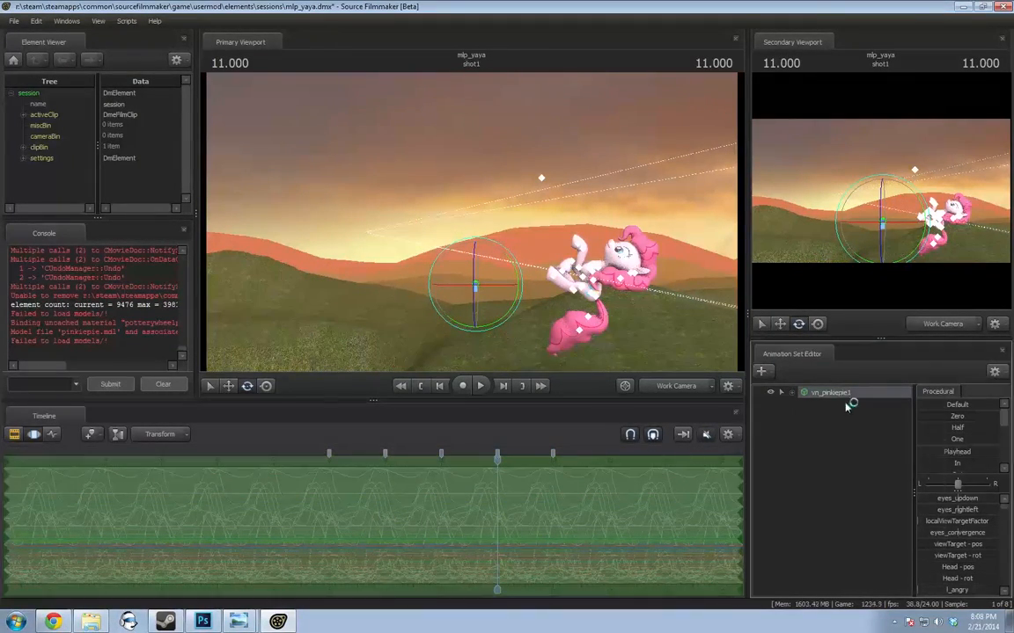
{"action": "right_click", "coordinate": [833, 423]}
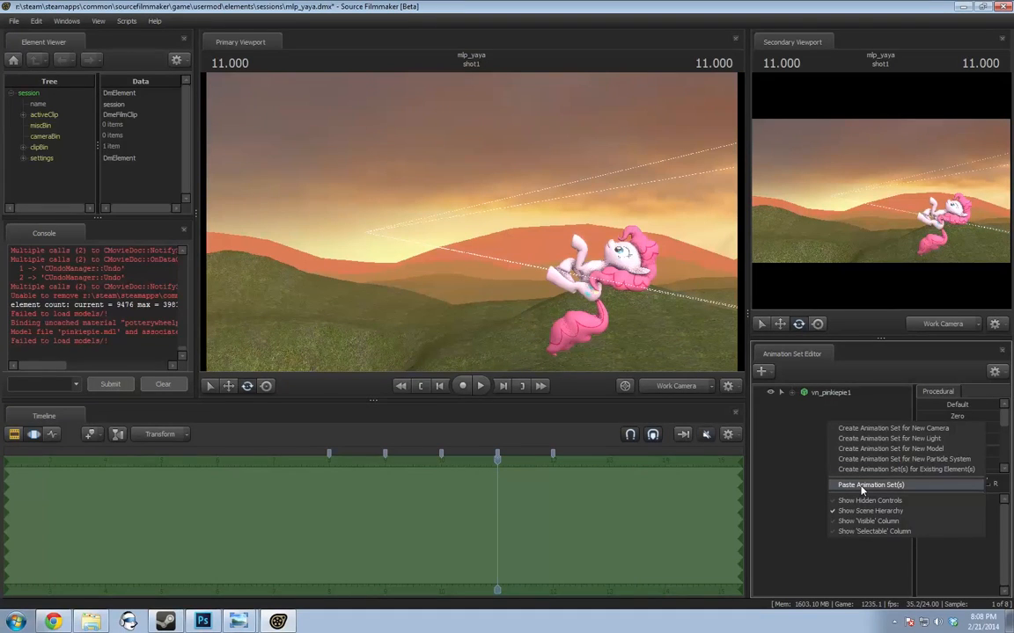
{"action": "left_click", "coordinate": [861, 484]}
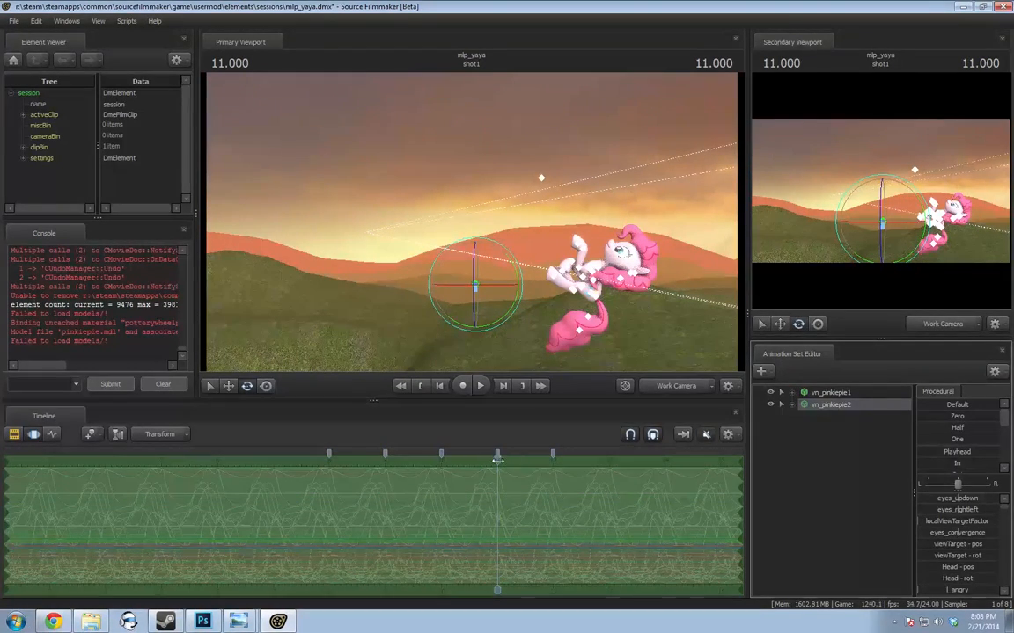
Scrub to 9.541 s, expand the bone and body groups of vn_pinkiepie2, and select its rootTransform
{"action": "left_click_drag", "start_coordinate": [509, 478], "coordinate": [415, 482]}
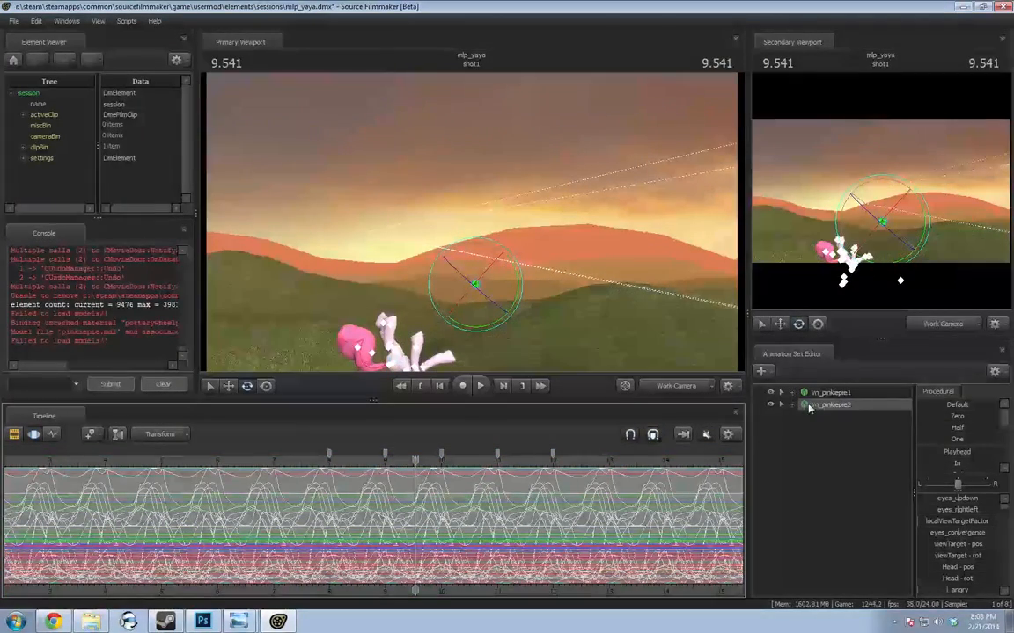
{"action": "left_click", "coordinate": [781, 405]}
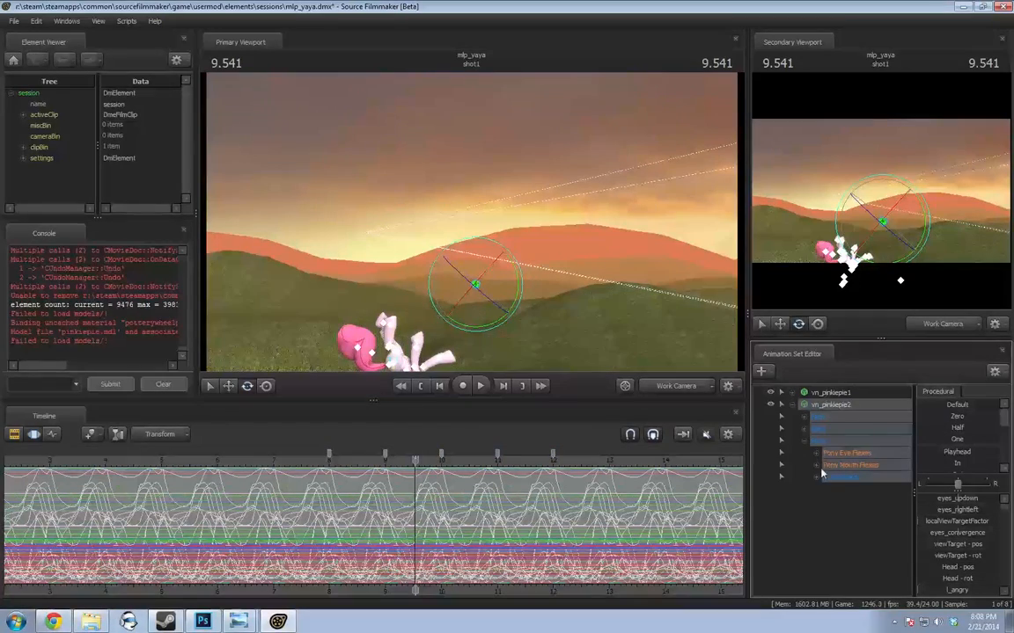
{"action": "double_click", "coordinate": [833, 476]}
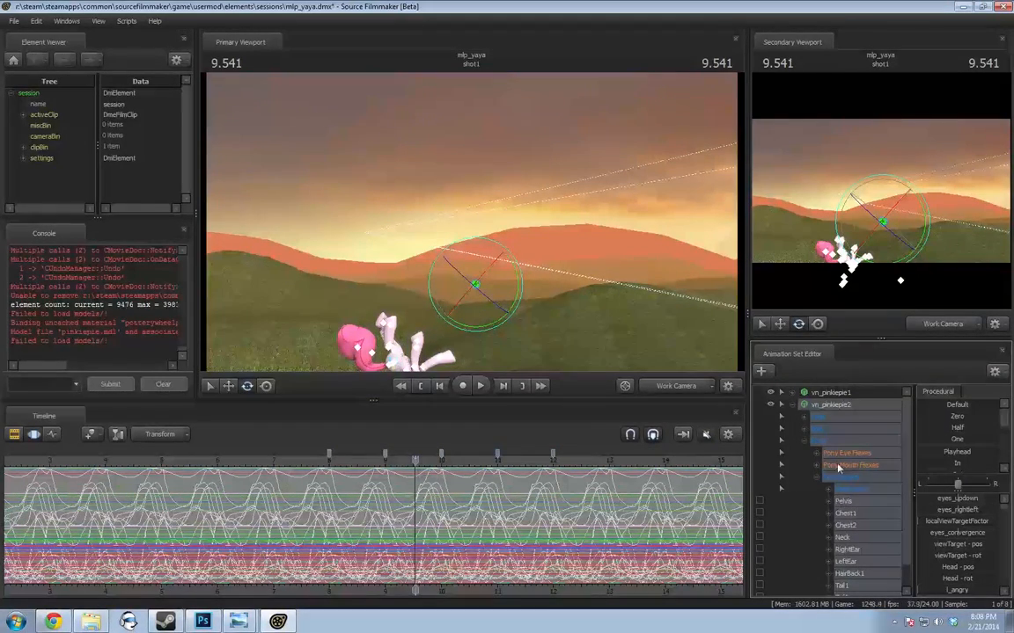
{"action": "double_click", "coordinate": [808, 429]}
{"action": "left_click", "coordinate": [842, 440]}
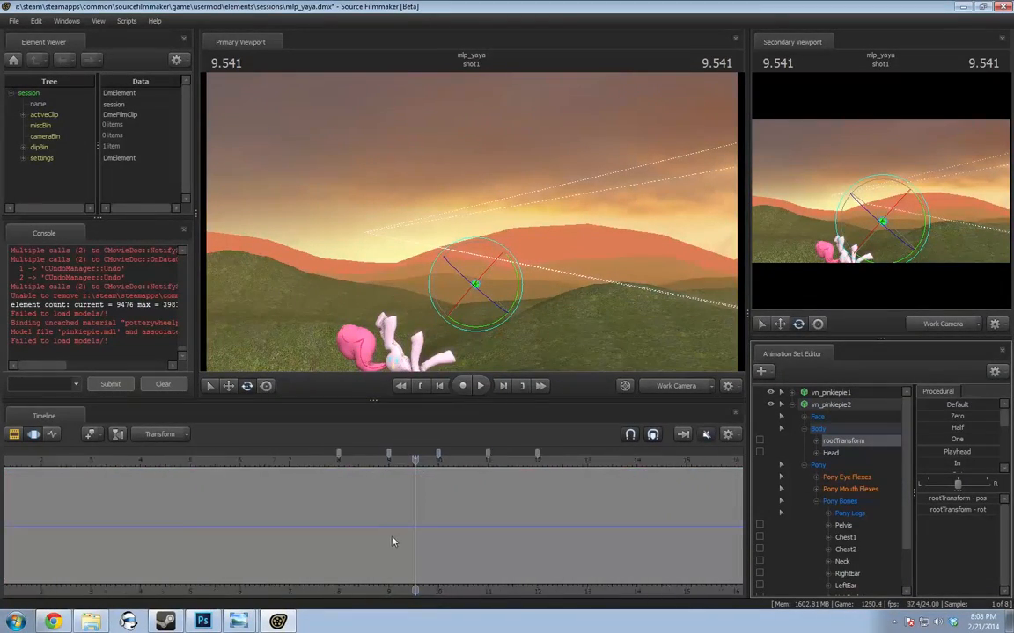
Try time selections covering 8 s to 12 s and from 12 s onward, and clear them with the playhead at 12 s
{"action": "left_click_drag", "start_coordinate": [455, 534], "coordinate": [377, 516]}
{"action": "scroll", "coordinate": [387, 537], "scroll_direction": "up", "scroll_amount": 5}
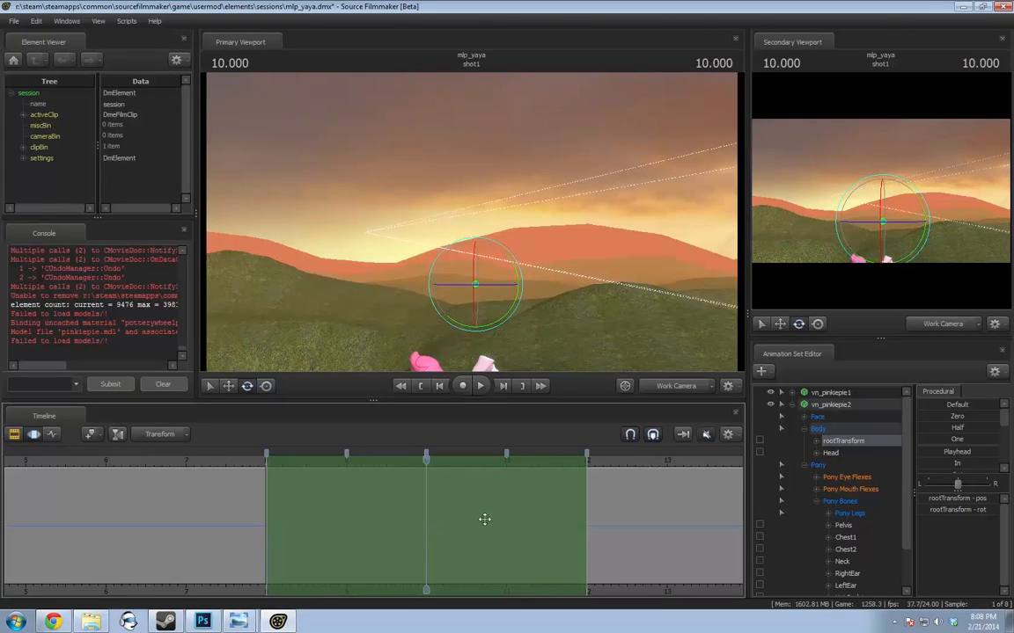
{"action": "left_click_drag", "start_coordinate": [502, 518], "coordinate": [655, 525]}
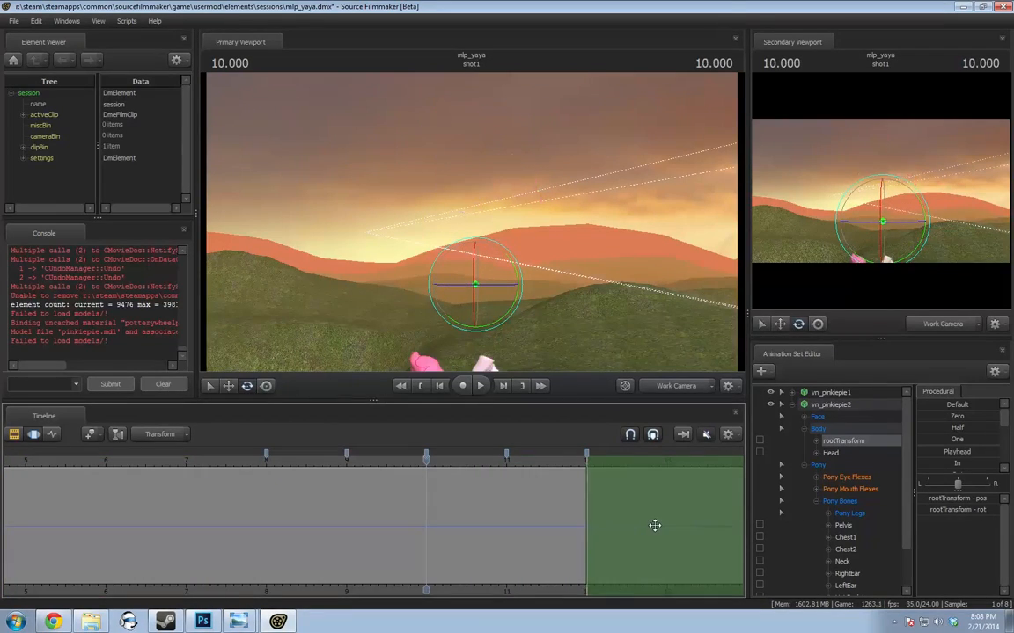
{"action": "mouse_move", "coordinate": [568, 491]}
{"action": "left_mouse_down"}
{"action": "mouse_move", "coordinate": [549, 484]}
{"action": "mouse_move", "coordinate": [691, 483]}
{"action": "mouse_move", "coordinate": [602, 491]}
{"action": "mouse_move", "coordinate": [589, 468]}
{"action": "left_mouse_up"}
{"action": "double_click", "coordinate": [661, 510]}
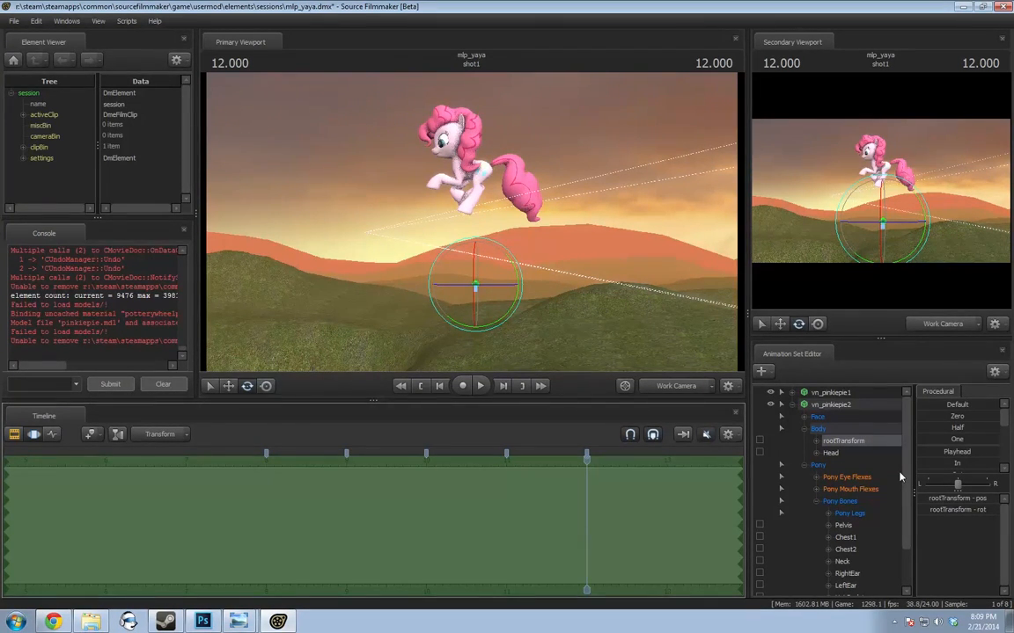
Collapse vn_pinkiepie2 and create an animation set for another new Pinkie Pie model
{"action": "left_click", "coordinate": [792, 405]}
{"action": "right_click", "coordinate": [821, 504]}
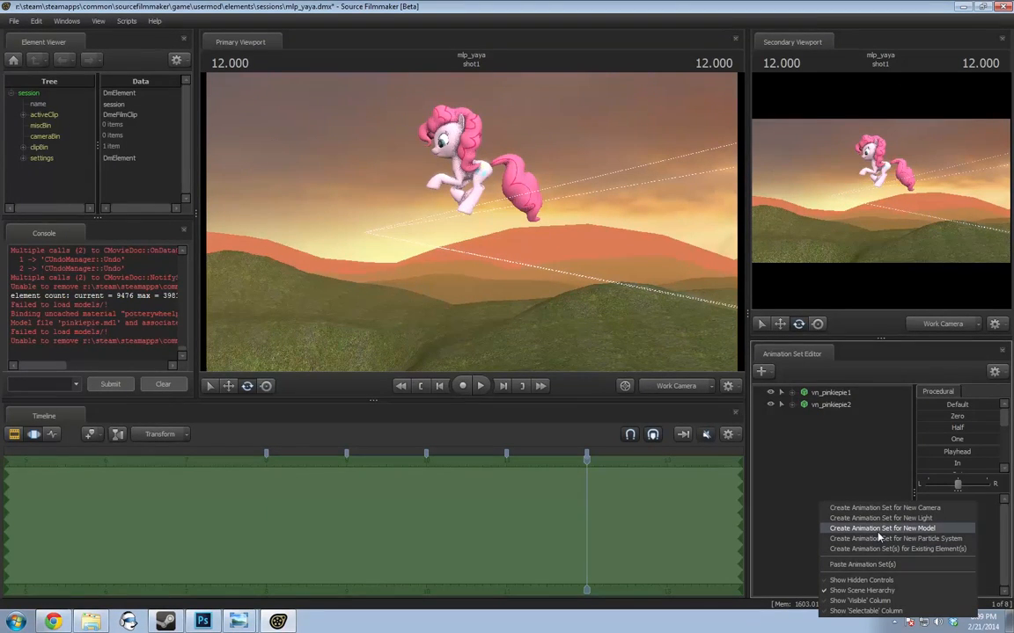
{"action": "left_click", "coordinate": [878, 533]}
{"action": "double_click", "coordinate": [216, 336]}
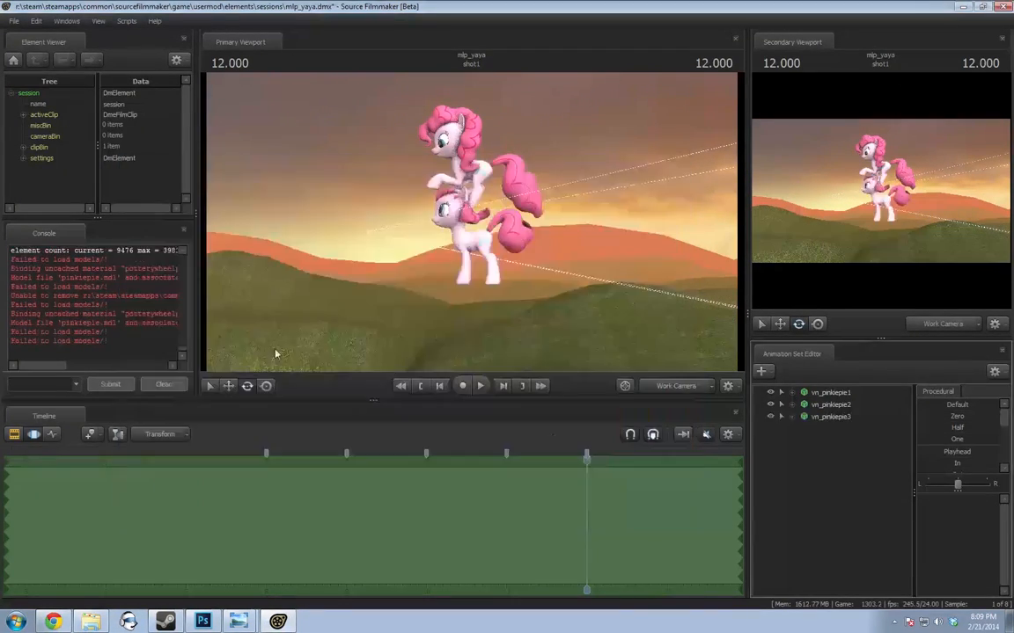
Place vn_pinkiepie3 on the grassy hill and focus the work camera on it
{"action": "left_click_drag", "start_coordinate": [590, 326], "coordinate": [661, 297]}
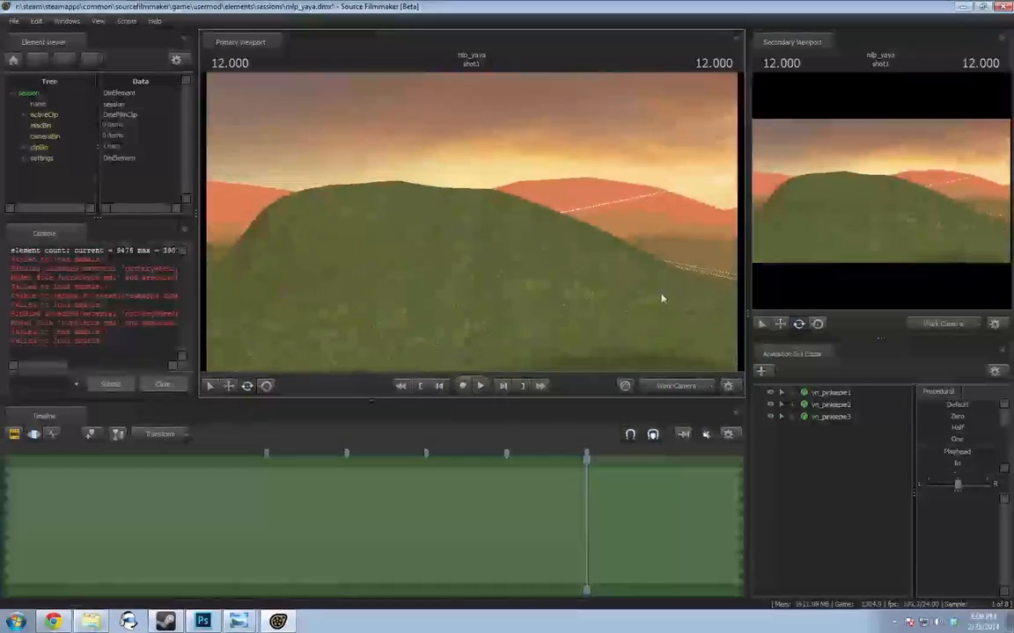
{"action": "left_click", "coordinate": [831, 416]}
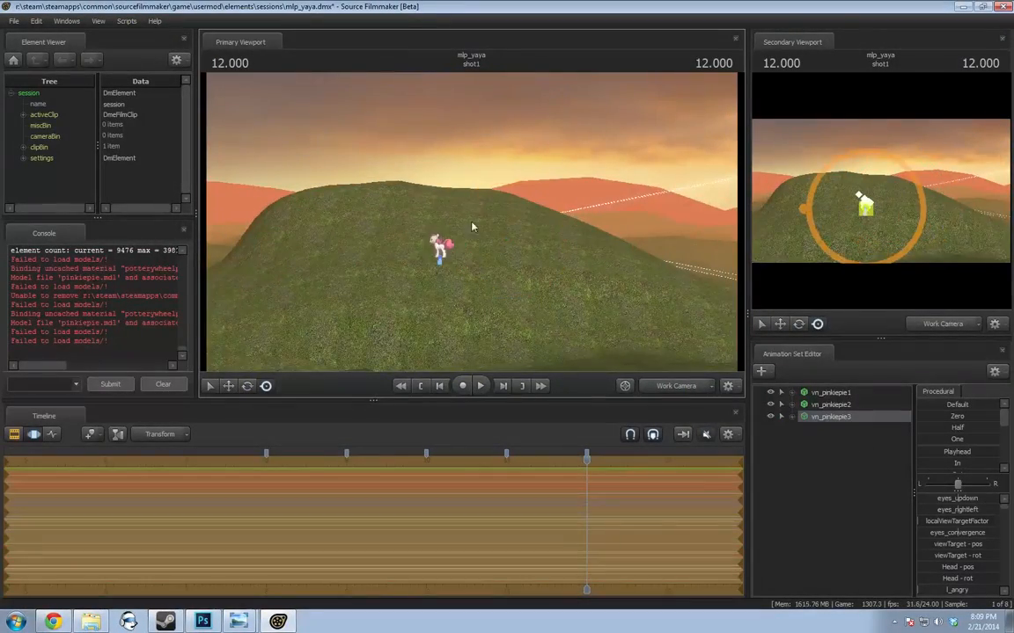
{"action": "key", "text": "f"}
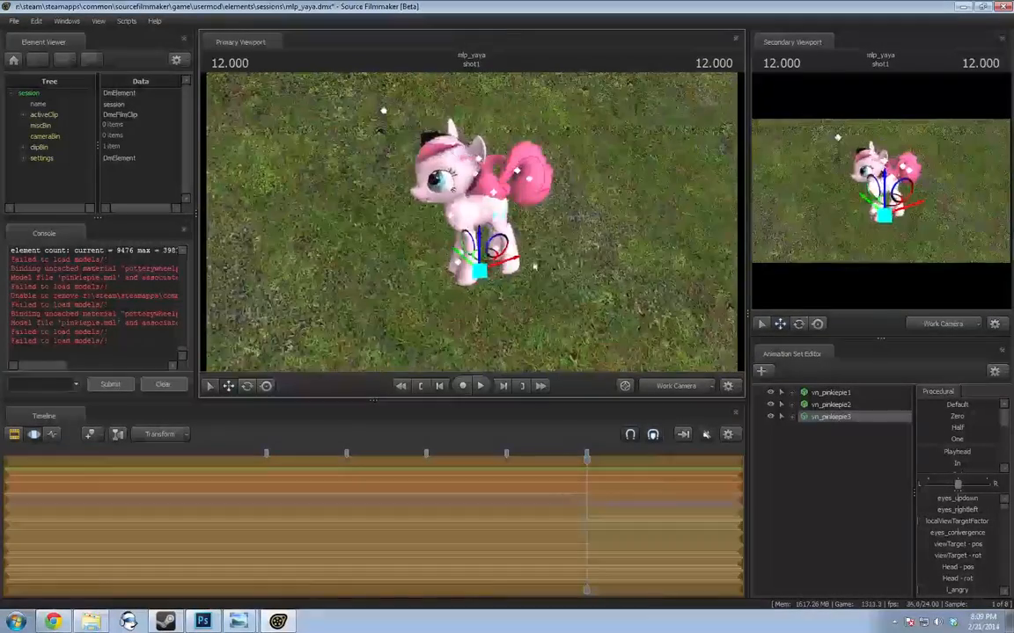
Set the playhead to 11 s and shape a time selection that ramps in from 9 s to full strength at 11 s
{"action": "left_click_drag", "start_coordinate": [529, 546], "coordinate": [495, 377]}
{"action": "left_click_drag", "start_coordinate": [483, 274], "coordinate": [563, 304], "text": "alt"}
{"action": "key", "text": "ctrl+a"}
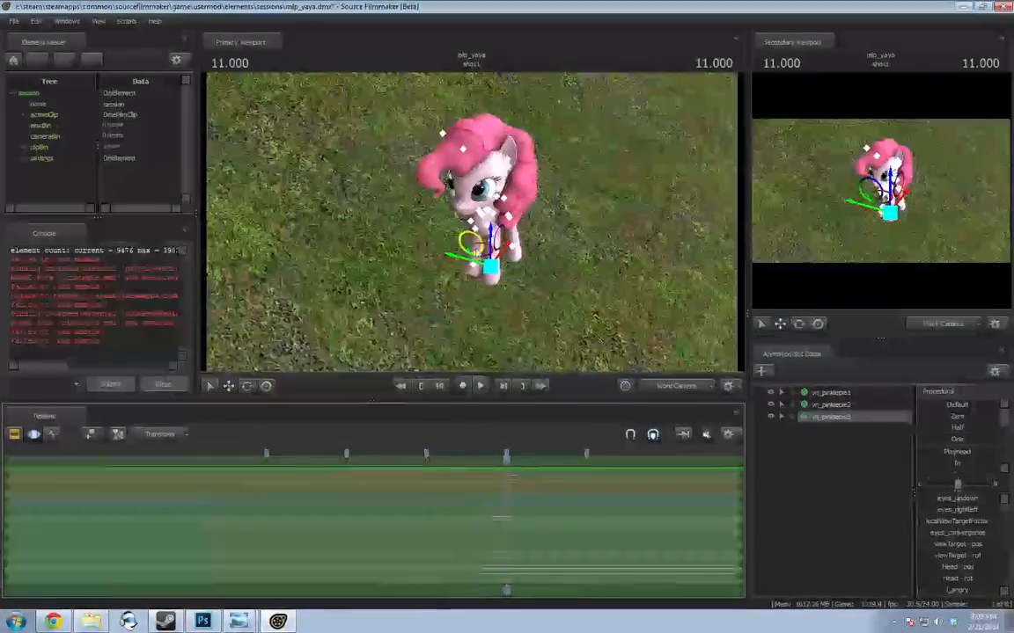
{"action": "left_click_drag", "start_coordinate": [462, 259], "coordinate": [439, 474]}
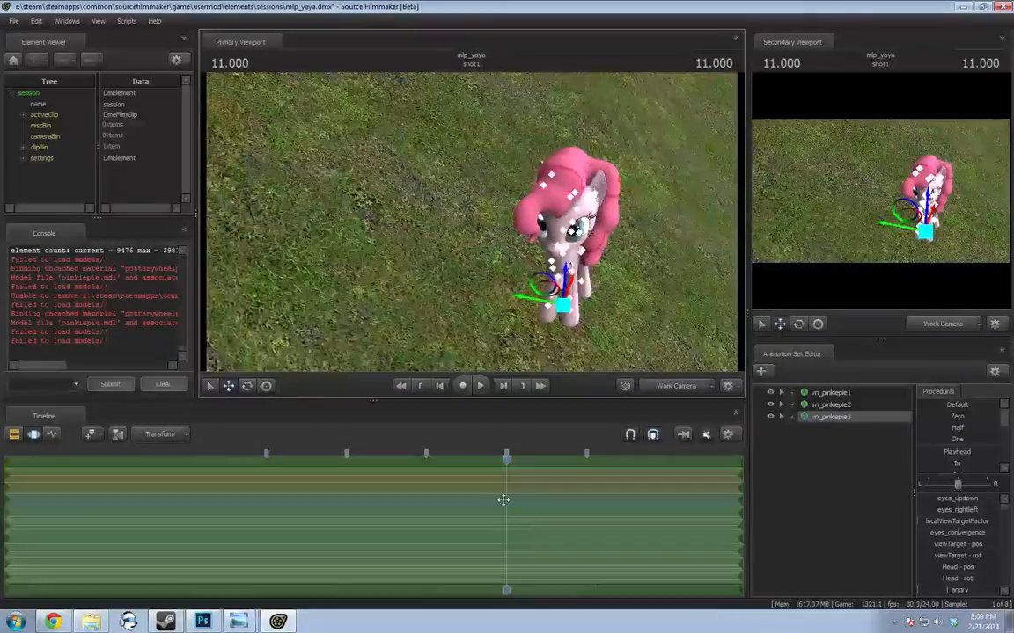
{"action": "left_click_drag", "start_coordinate": [506, 500], "coordinate": [345, 511], "text": "shift"}
{"action": "left_click_drag", "start_coordinate": [473, 258], "coordinate": [447, 254]}
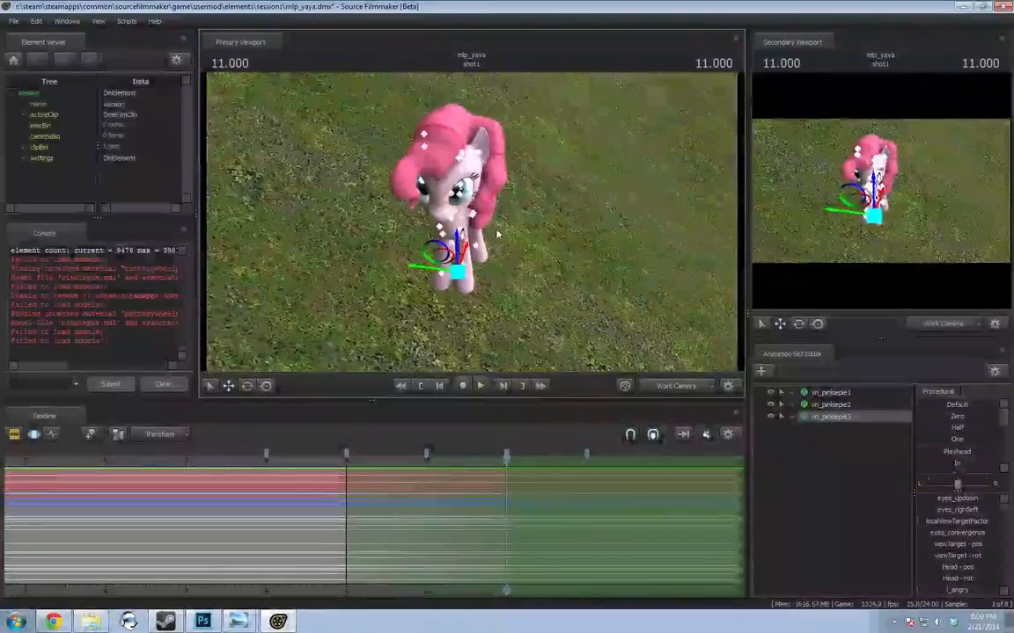
Select the rootTransform of vn_pinkiepie3 for rotation, widen its value area, and show its numeric rotation values
{"action": "key", "text": "e"}
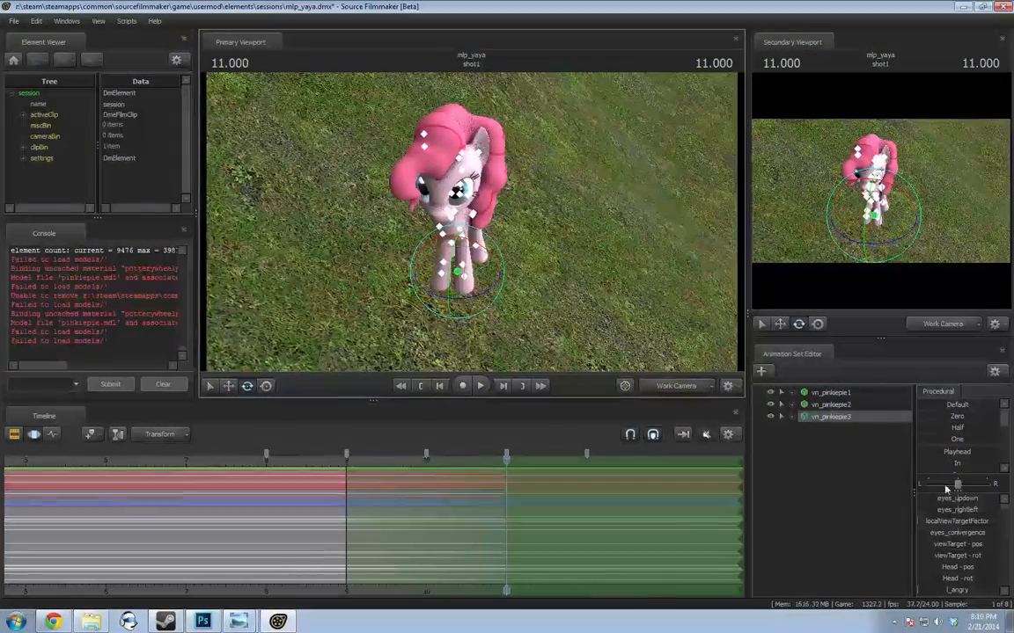
{"action": "left_click", "coordinate": [792, 417]}
{"action": "left_click", "coordinate": [803, 441]}
{"action": "left_click", "coordinate": [843, 453]}
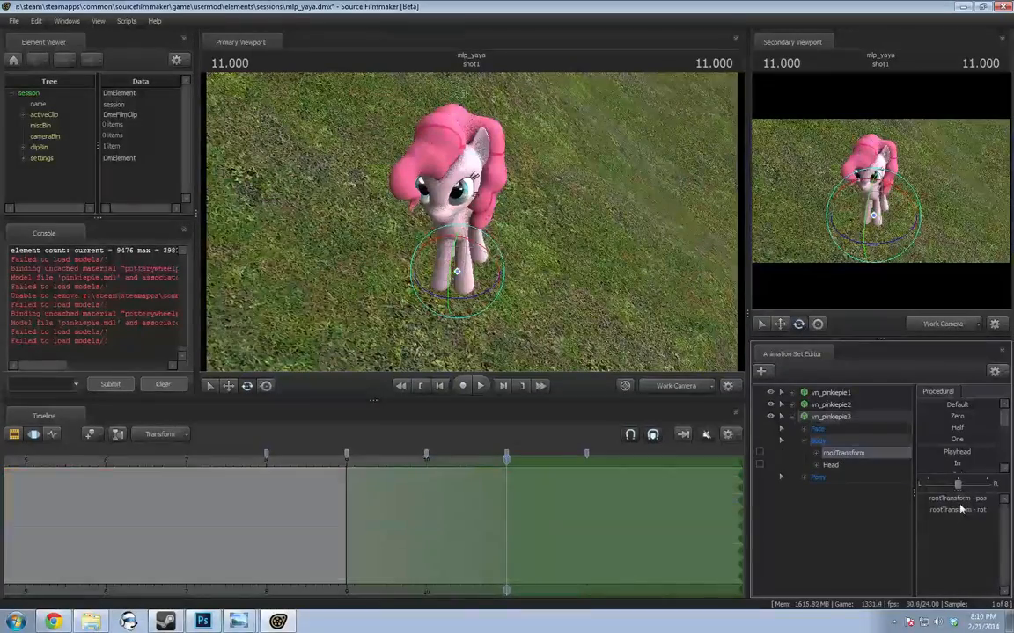
{"action": "left_click_drag", "start_coordinate": [914, 522], "coordinate": [866, 523]}
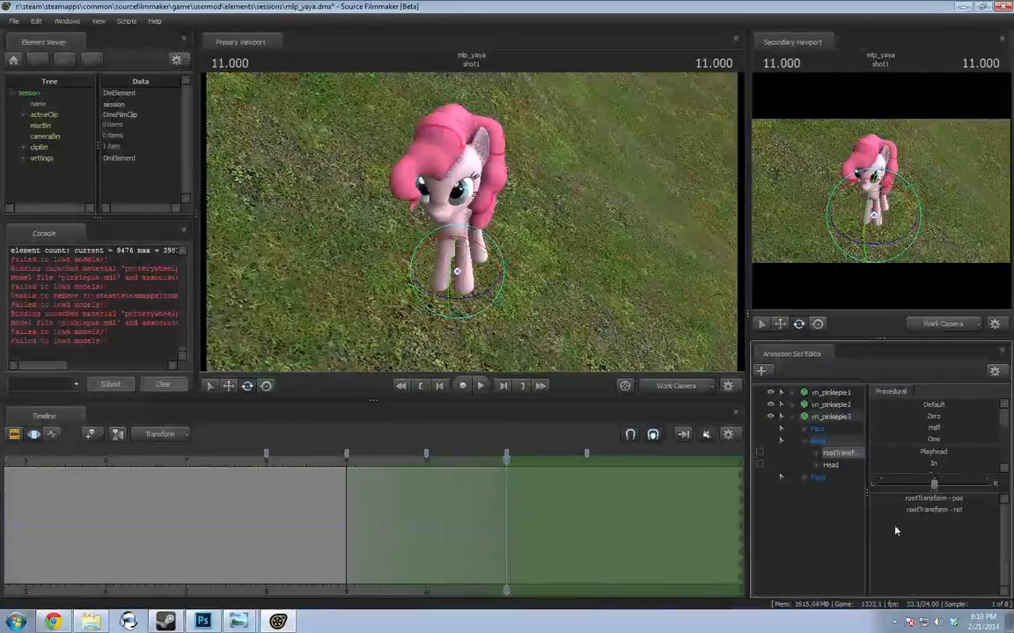
{"action": "double_click", "coordinate": [902, 513]}
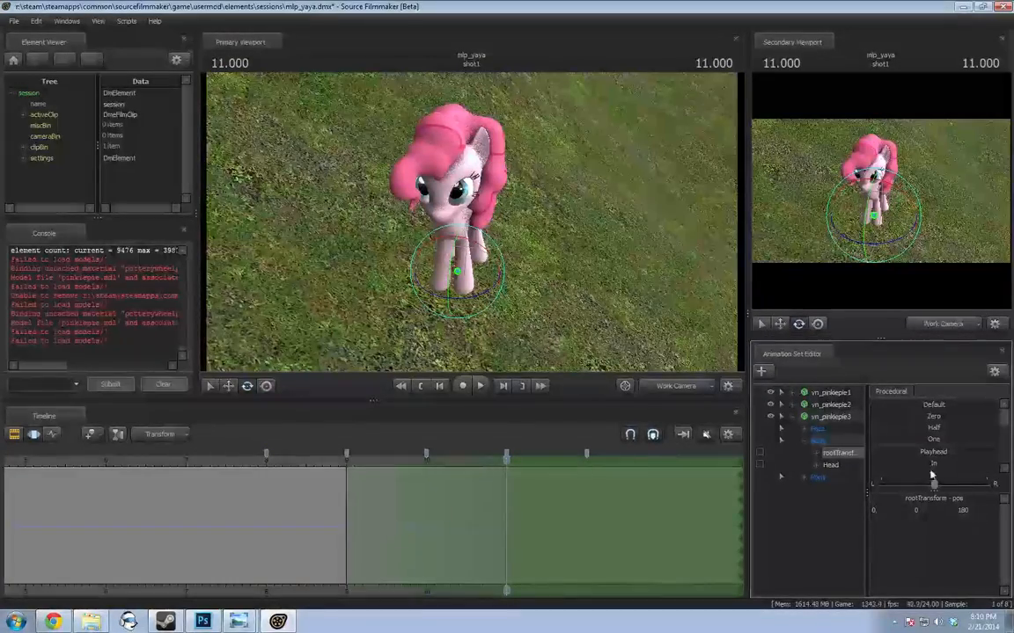
Try rotating the rootTransform of vn_pinkiepie3 at 11 s, check its rotation values over the full timeline, and undo the changes
{"action": "left_click_drag", "start_coordinate": [508, 306], "coordinate": [519, 466]}
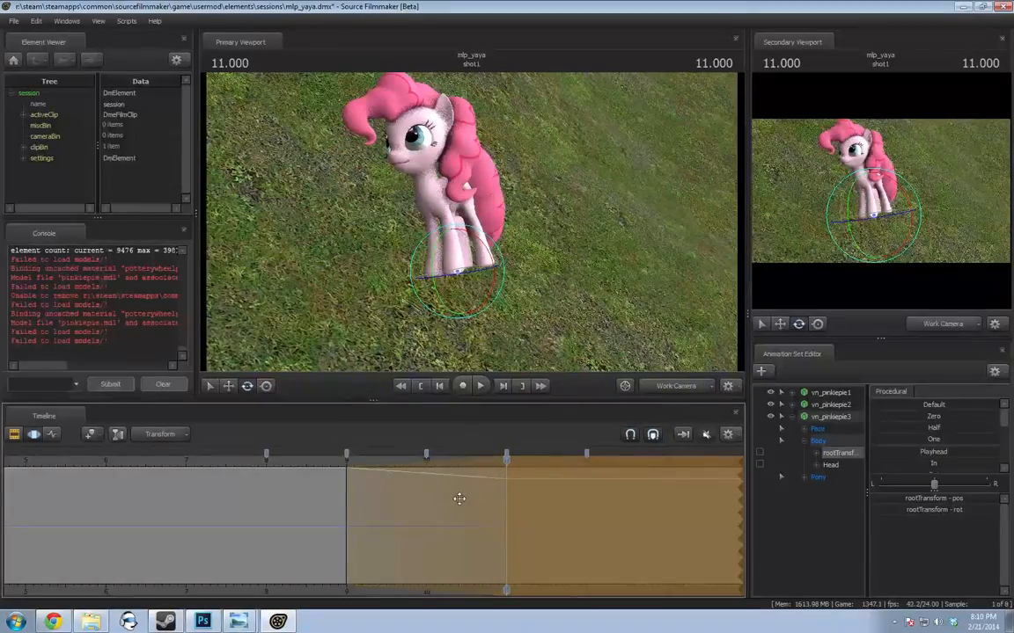
{"action": "left_click", "coordinate": [507, 505]}
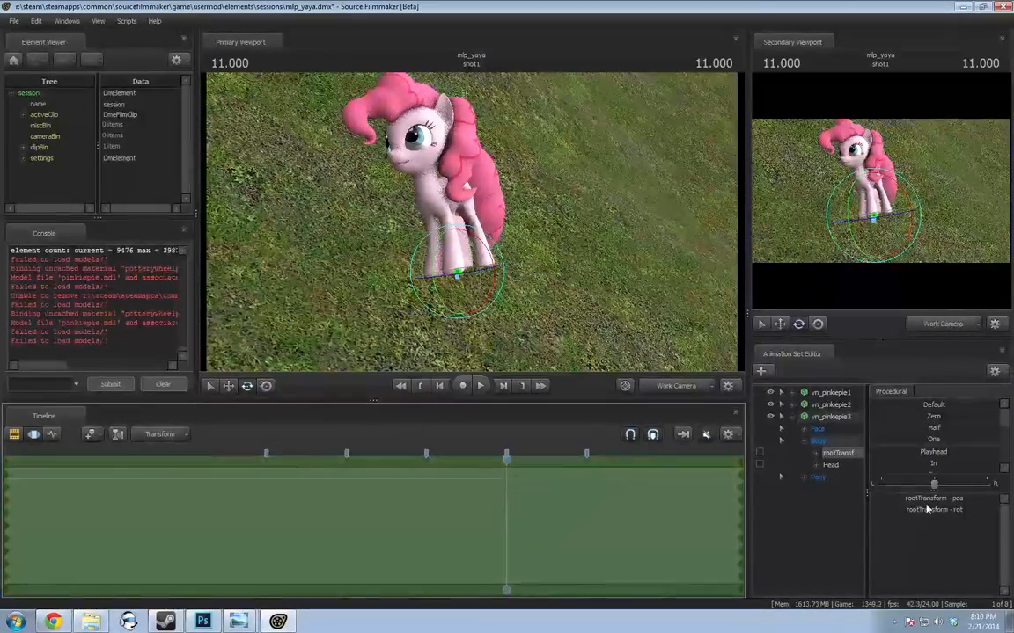
{"action": "mouse_move", "coordinate": [931, 510]}
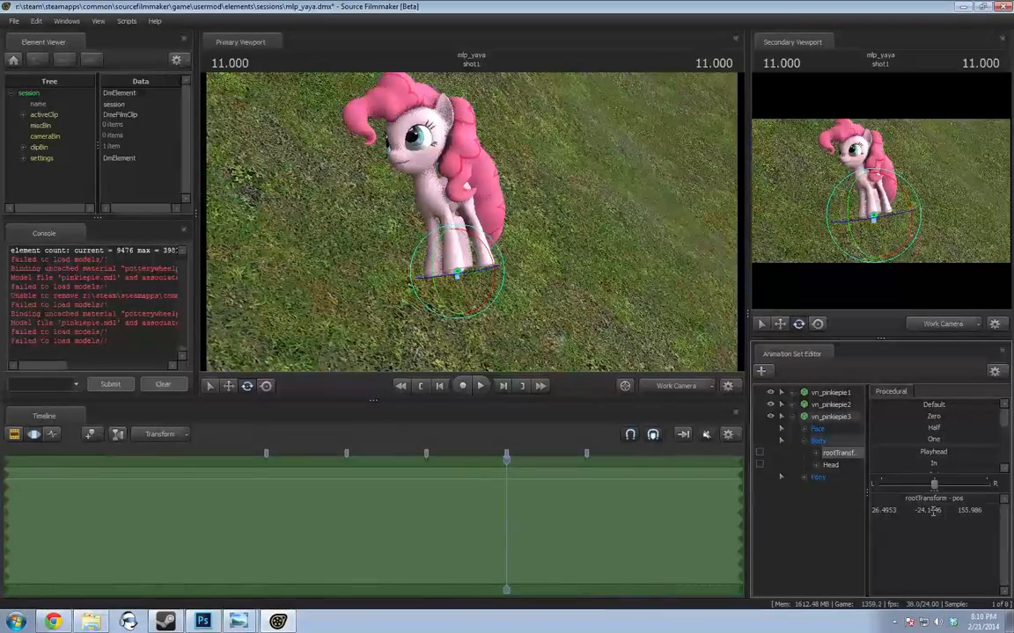
{"action": "left_click", "coordinate": [572, 520]}
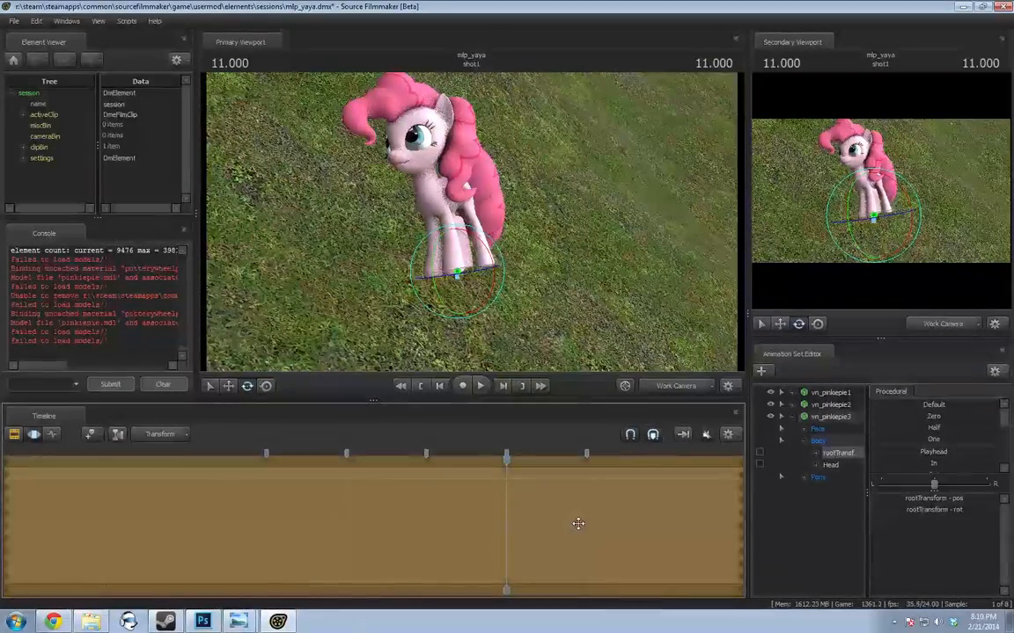
{"action": "key", "text": "ctrl+z"}
{"action": "key", "text": "ctrl+z"}
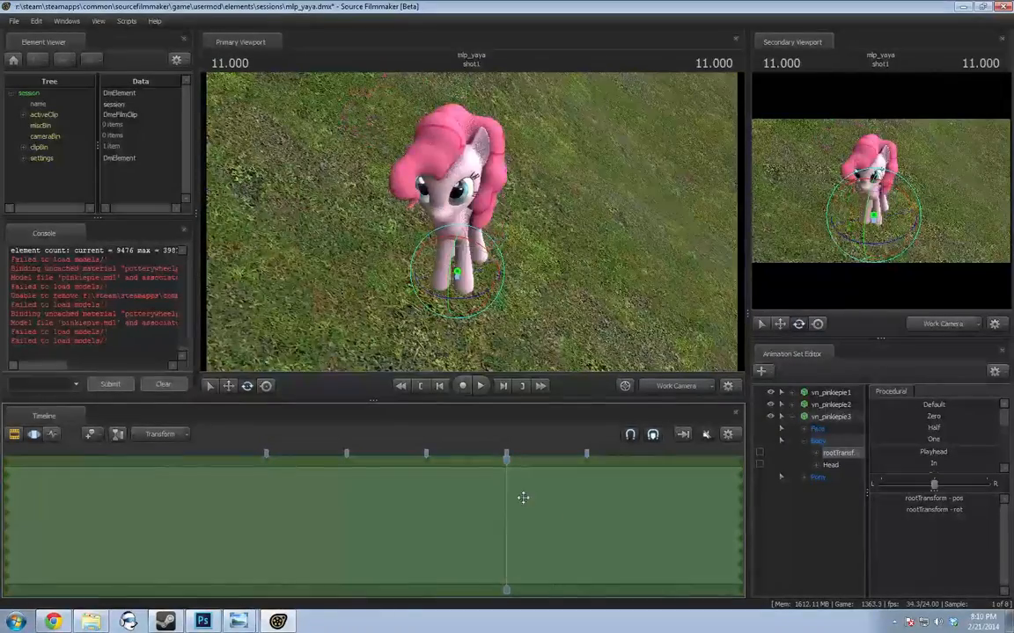
Restore the time selection's falloff from 9 s up to full strength at 11 s on vn_pinkiepie3
{"action": "left_click_drag", "start_coordinate": [506, 493], "coordinate": [346, 519]}
{"action": "left_click", "coordinate": [506, 494]}
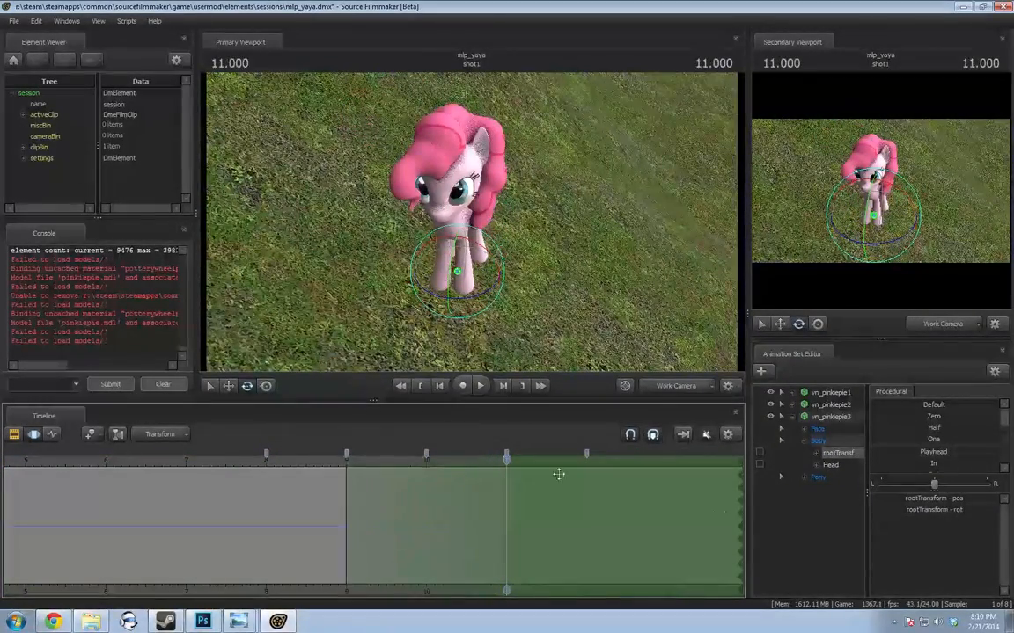
Try rotating the rootTransform of vn_pinkiepie3 slightly at 11 s and enter an exact value for its third rotation component
{"action": "left_click", "coordinate": [891, 517]}
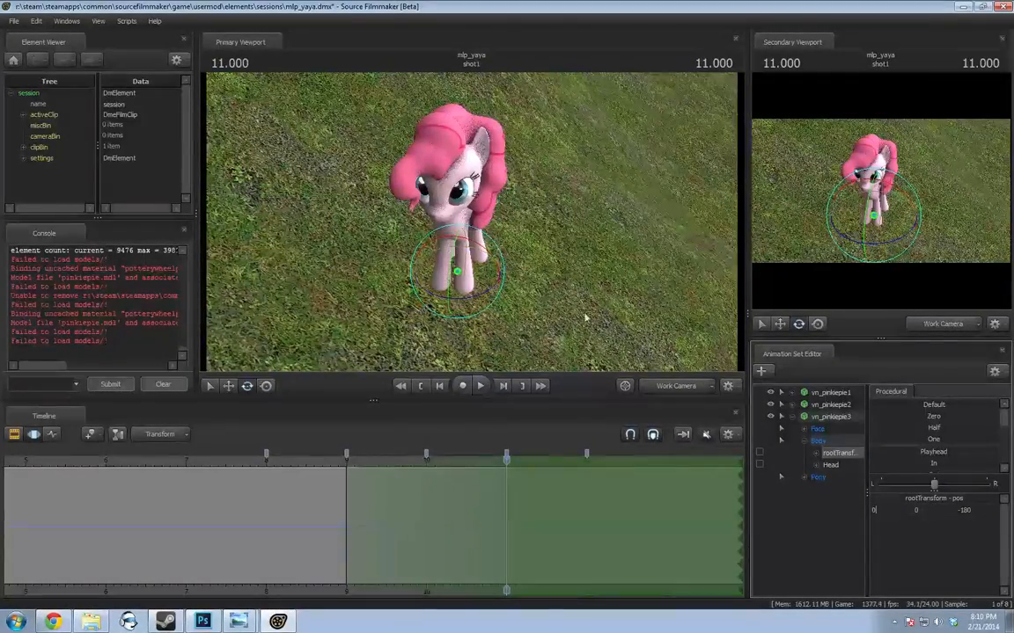
{"action": "left_click_drag", "start_coordinate": [492, 295], "coordinate": [467, 303]}
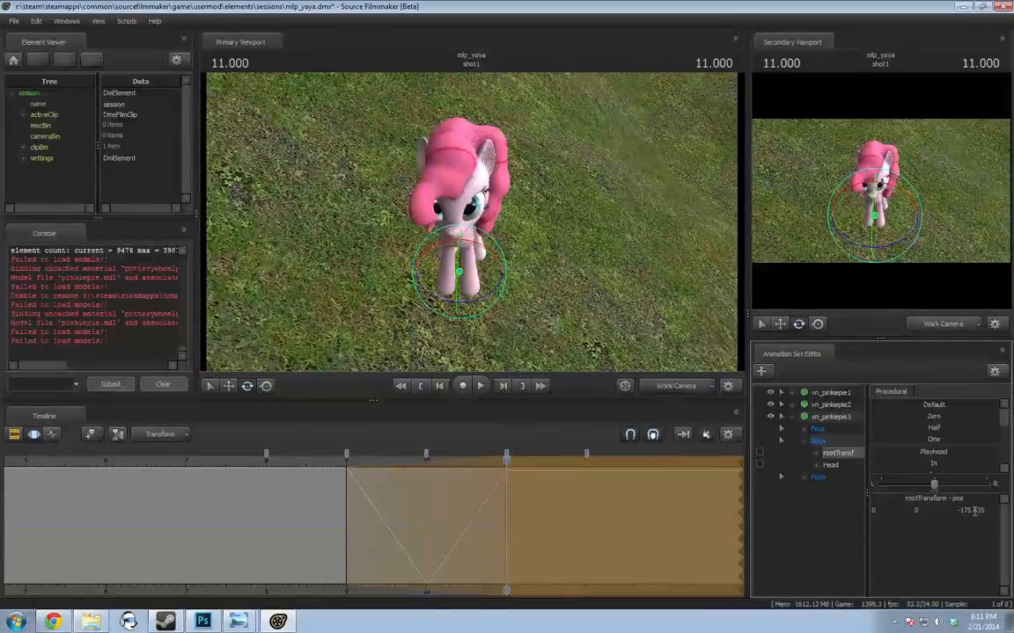
{"action": "left_click_drag", "start_coordinate": [984, 510], "coordinate": [963, 508]}
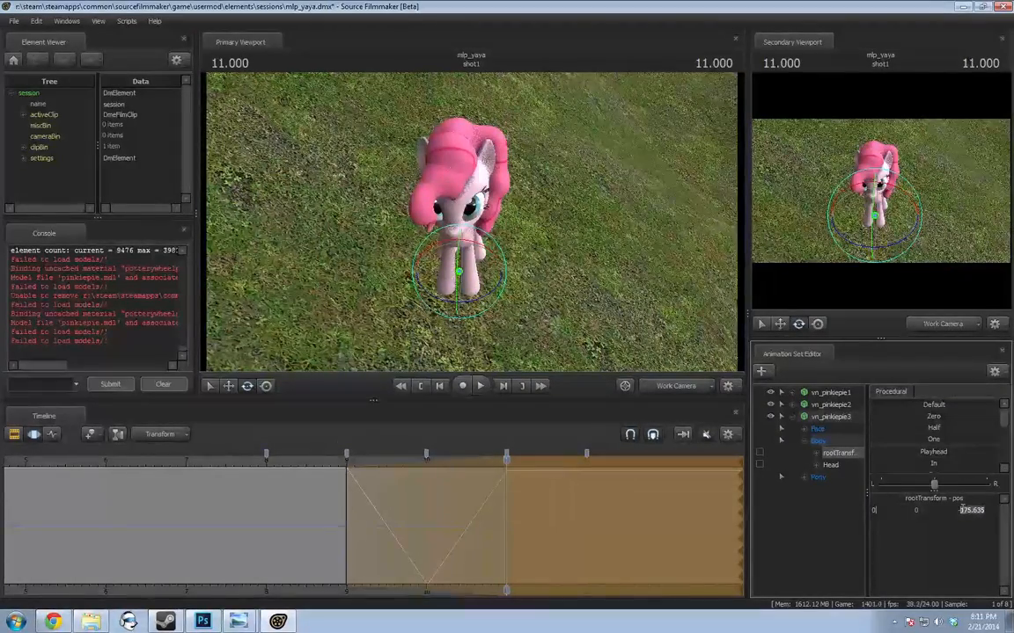
{"action": "type", "text": "0"}
{"action": "key", "text": "Return"}
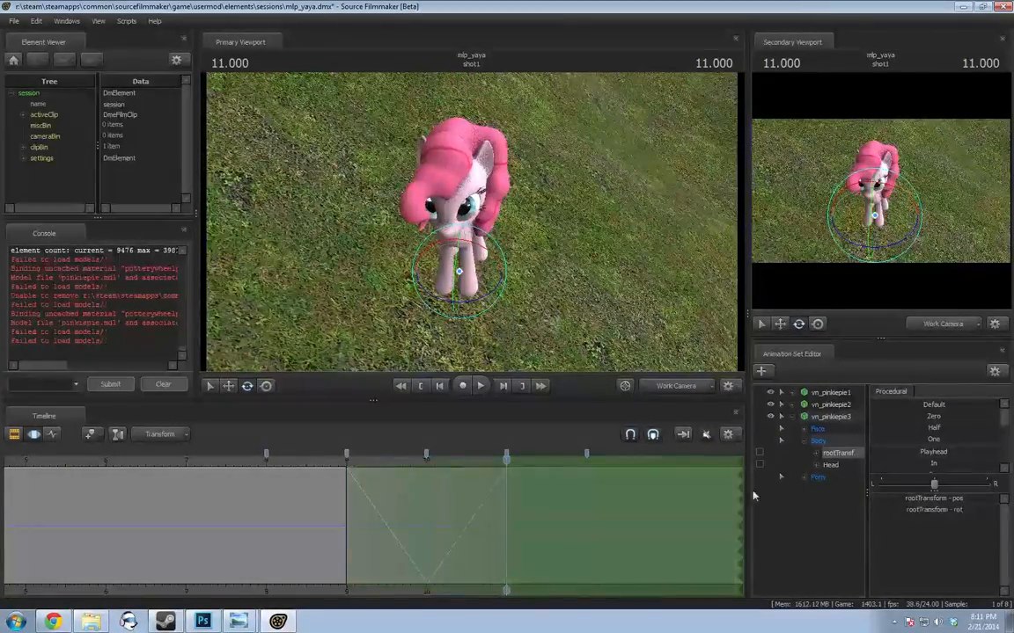
Play and scrub the rotation of vn_pinkiepie3 through the falloff between 9 s and 11 s
{"action": "left_click", "coordinate": [336, 466]}
{"action": "key", "text": "space"}
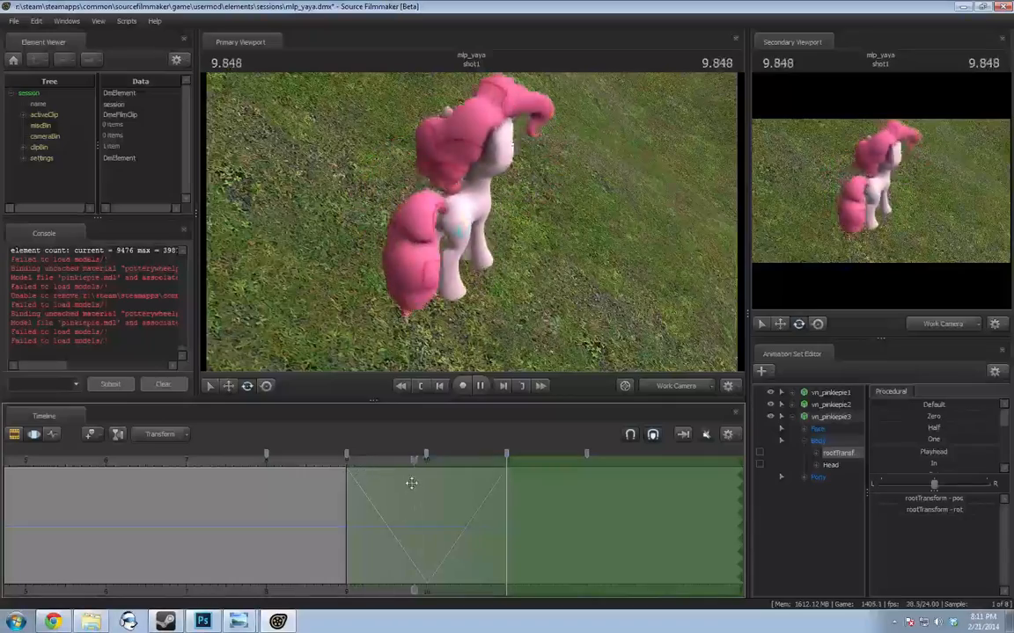
{"action": "left_click", "coordinate": [348, 460]}
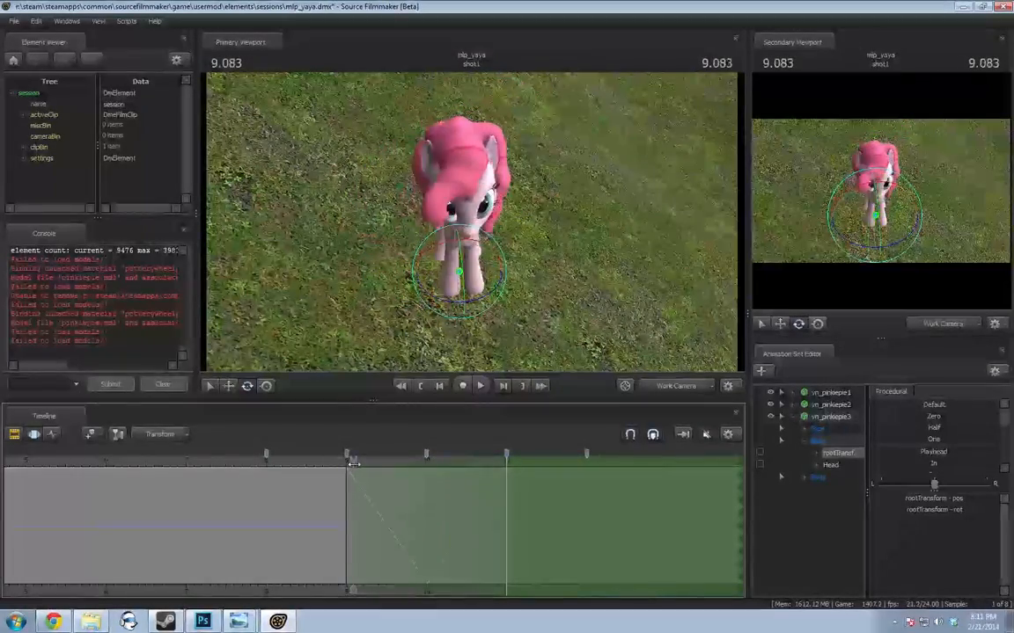
{"action": "left_click_drag", "start_coordinate": [350, 462], "coordinate": [504, 502]}
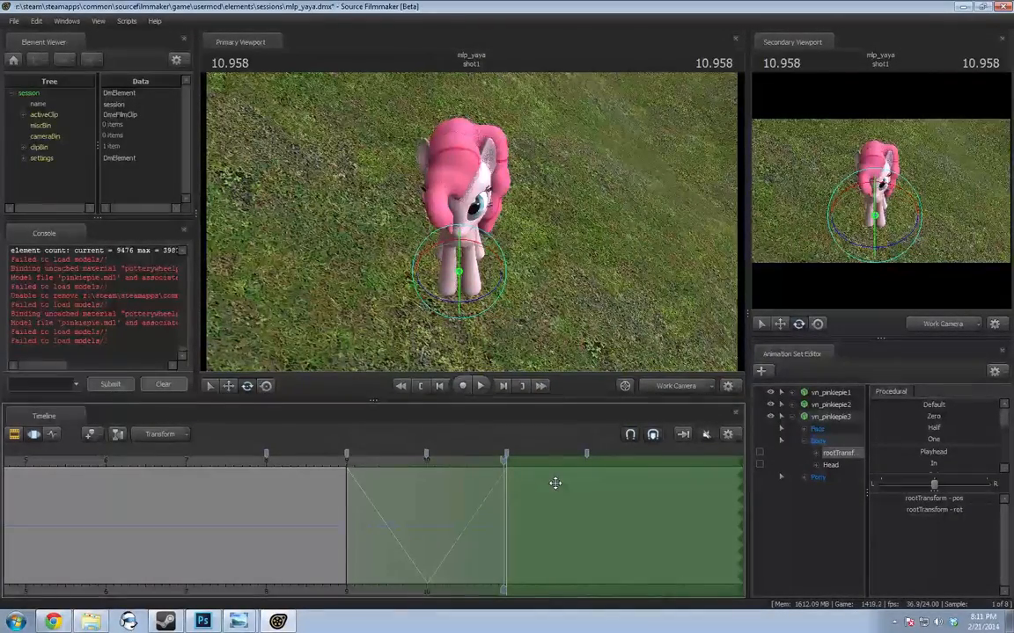
{"action": "left_click_drag", "start_coordinate": [331, 463], "coordinate": [410, 509]}
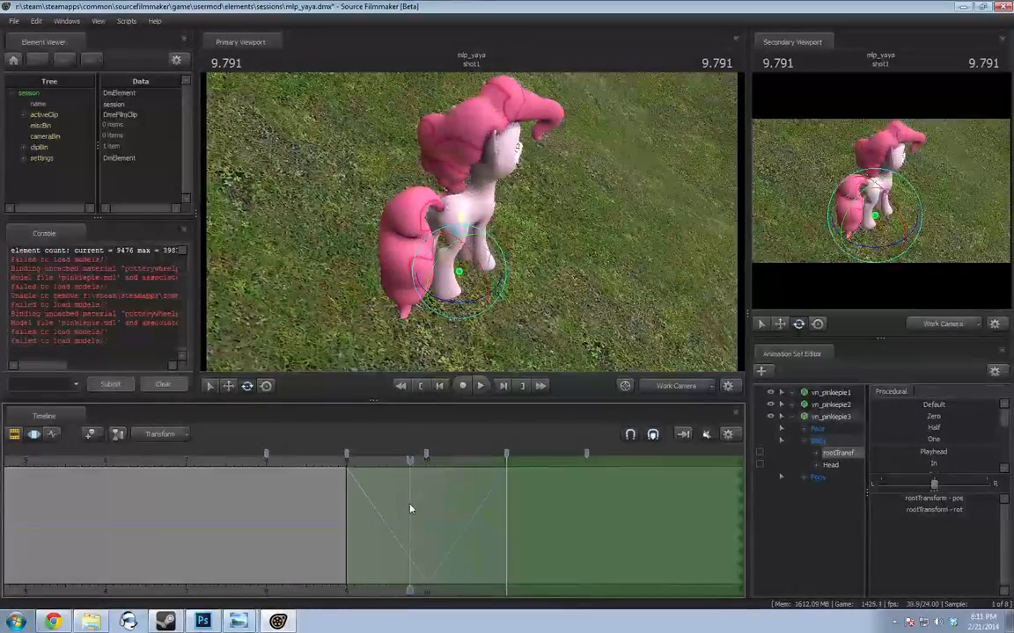
{"action": "left_click_drag", "start_coordinate": [410, 509], "coordinate": [506, 524]}
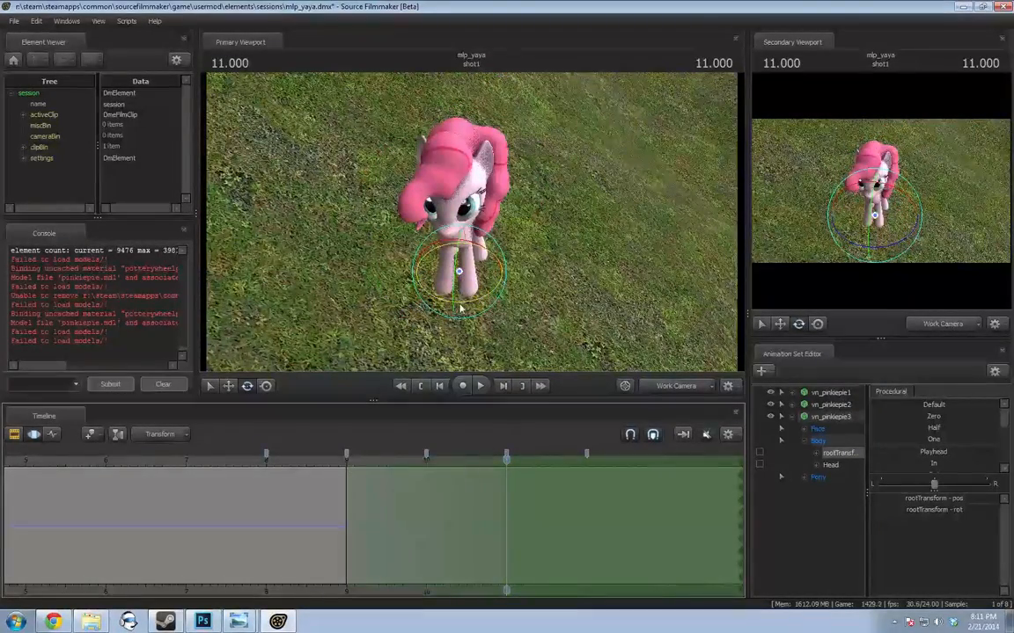
Rotate the rootTransform of vn_pinkiepie3 slightly the other way at 11 s and set its third rotation value to 180
{"action": "mouse_move", "coordinate": [459, 307]}
{"action": "left_mouse_down"}
{"action": "mouse_move", "coordinate": [444, 303]}
{"action": "mouse_move", "coordinate": [493, 303]}
{"action": "mouse_move", "coordinate": [455, 306]}
{"action": "left_mouse_up"}
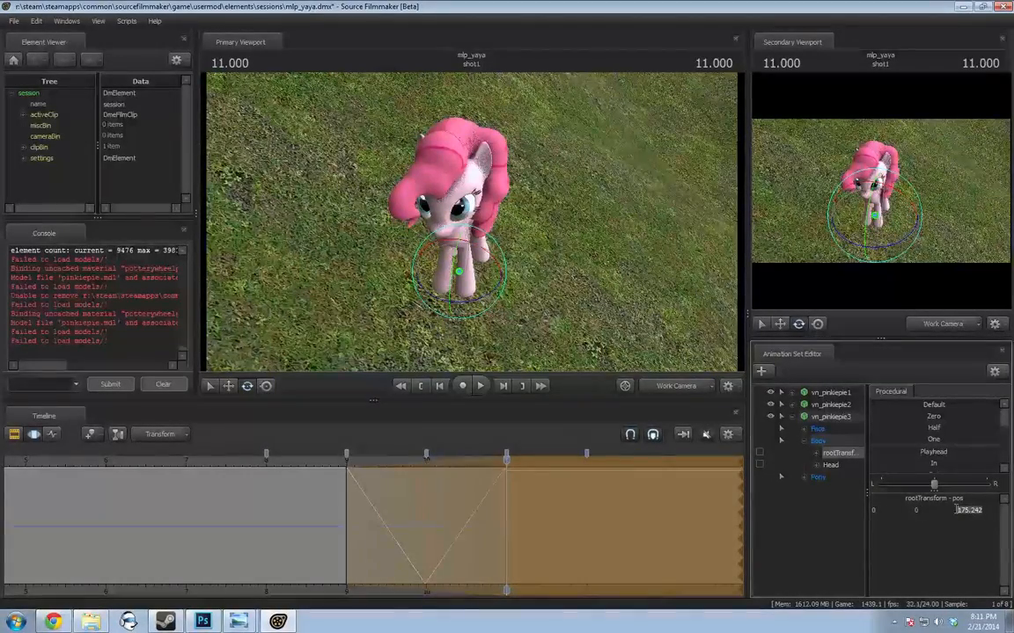
{"action": "double_click", "coordinate": [921, 511]}
{"action": "type", "text": "-180"}
{"action": "key", "text": "Return"}
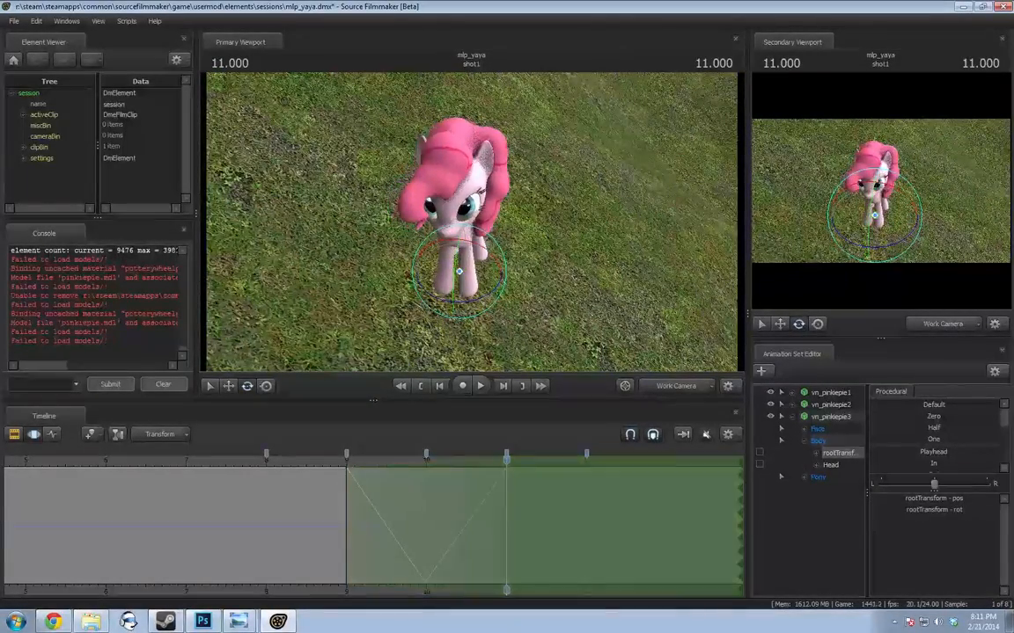
Play the new turn from 9 s and check the rootTransform's rotation values before and after 11 s
{"action": "left_click", "coordinate": [348, 464]}
{"action": "key", "text": "space"}
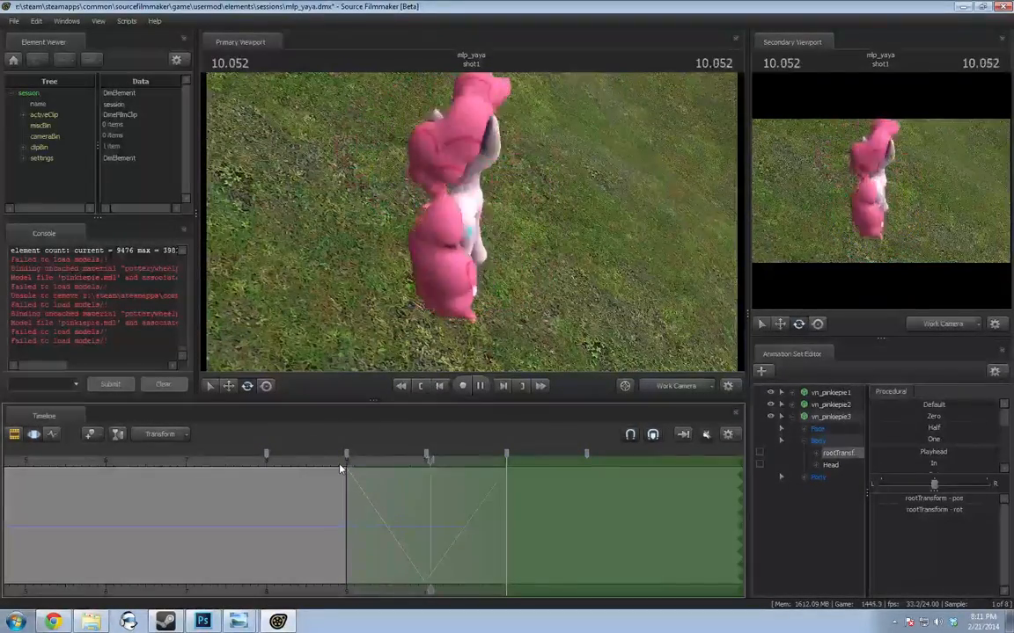
{"action": "key", "text": "e"}
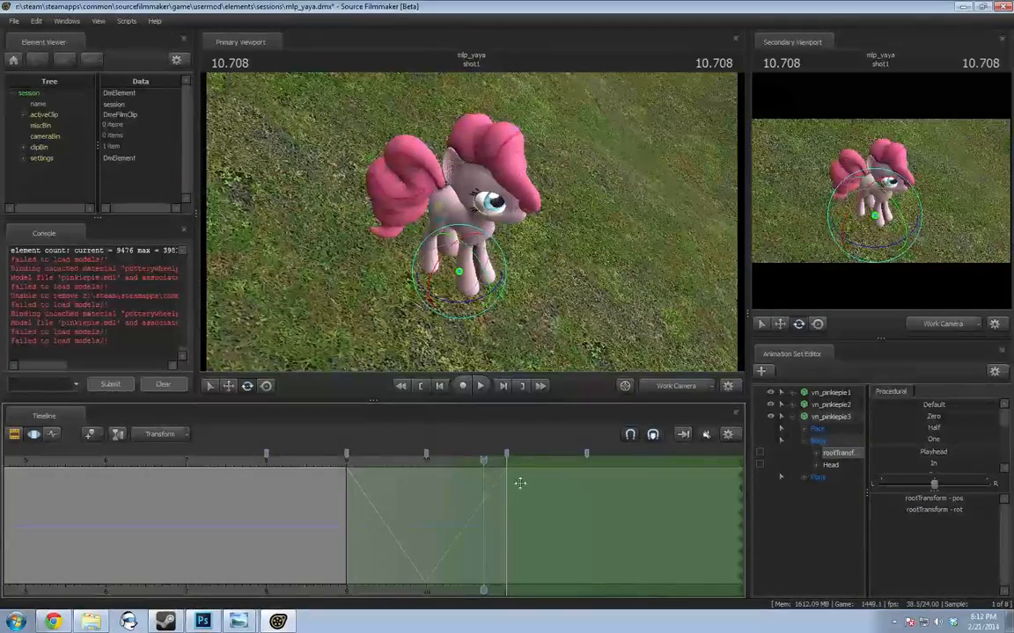
{"action": "left_click", "coordinate": [949, 511]}
{"action": "left_click_drag", "start_coordinate": [477, 458], "coordinate": [513, 463]}
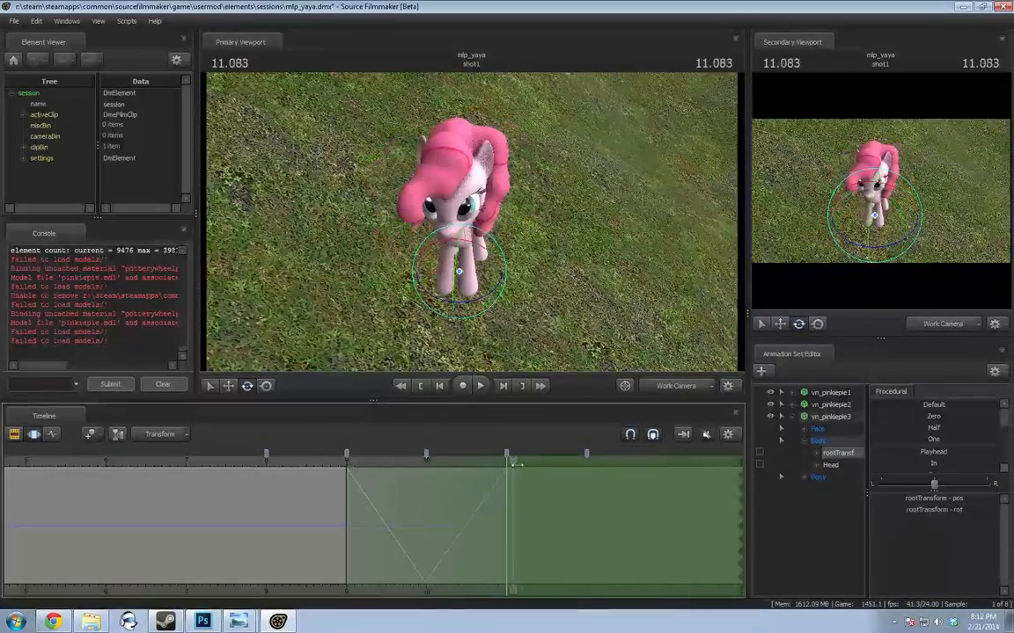
{"action": "left_click", "coordinate": [926, 519]}
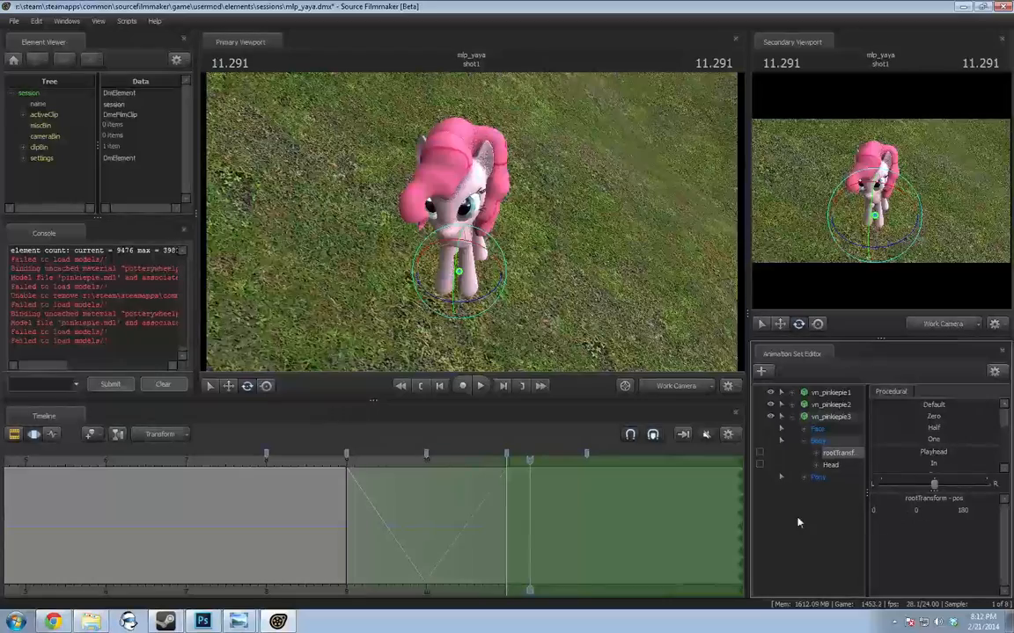
Repeat the spin of vn_pinkiepie3 over adjoining two-second ranges, including a time selection from 11 s to 13 s, and play the result
{"action": "left_click_drag", "start_coordinate": [489, 520], "coordinate": [579, 507], "text": "shift"}
{"action": "key", "text": "Up"}
{"action": "key", "text": "Down"}
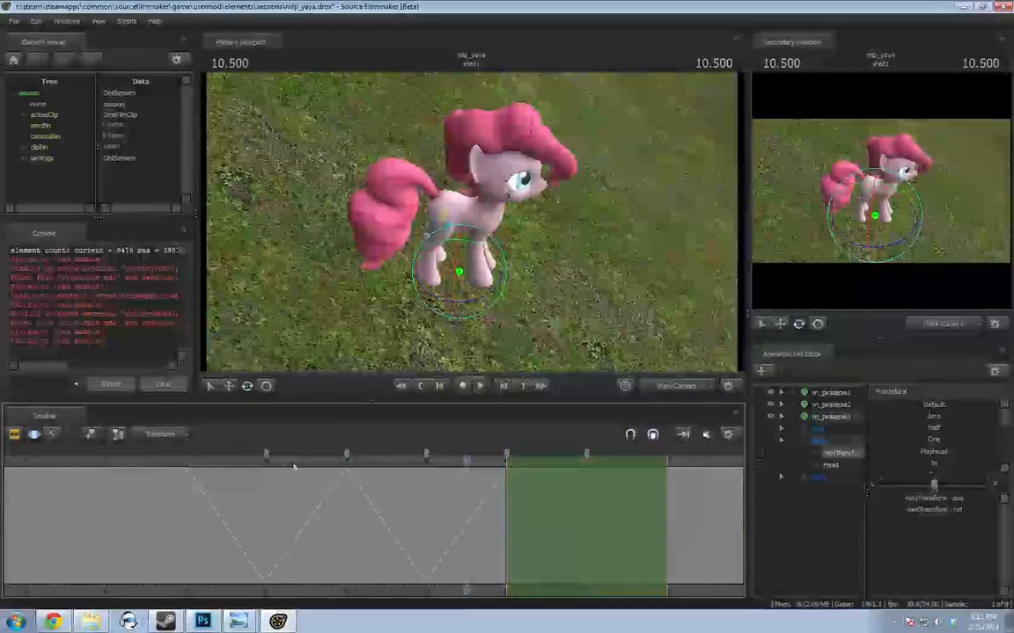
{"action": "left_click", "coordinate": [283, 464]}
{"action": "key", "text": "space"}
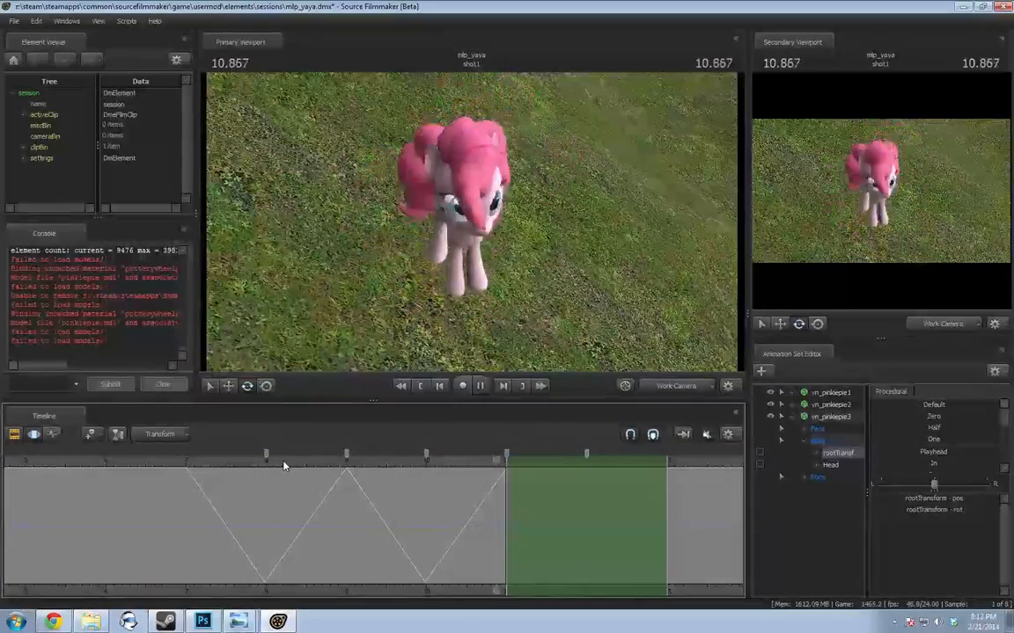
{"action": "key", "text": "space"}
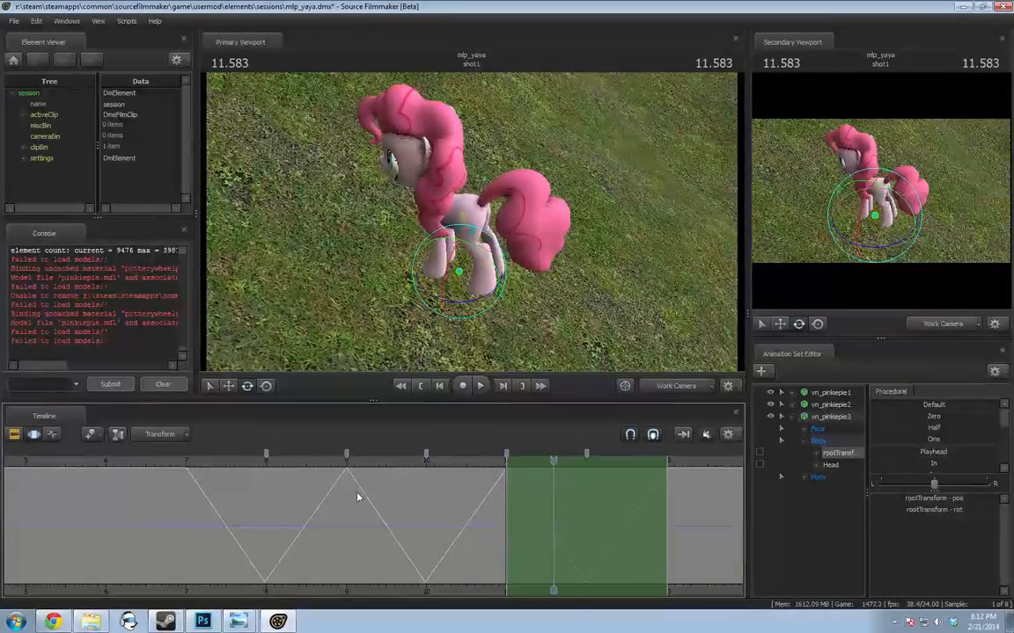
Copy the scene camera's view to the Work Camera, fly back to frame the jumping pony, and play the animation
{"action": "left_click", "coordinate": [676, 385]}
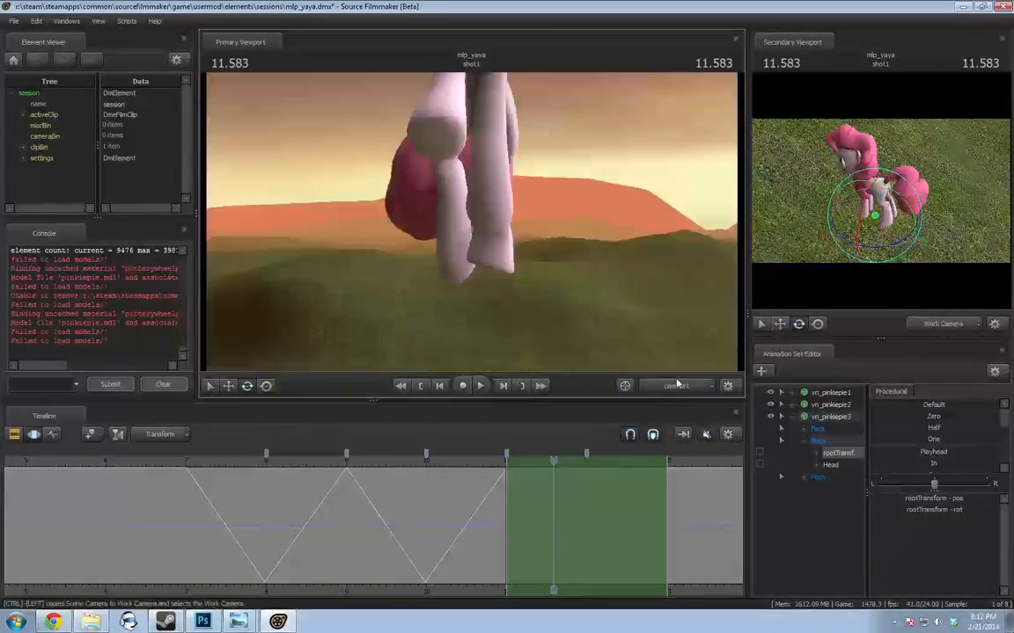
{"action": "left_click_drag", "start_coordinate": [477, 230], "coordinate": [496, 282]}
{"action": "left_click", "coordinate": [677, 386], "text": "ctrl"}
{"action": "key", "text": "s"}
{"action": "key", "text": "d"}
{"action": "key", "text": "w"}
{"action": "key", "text": "space"}
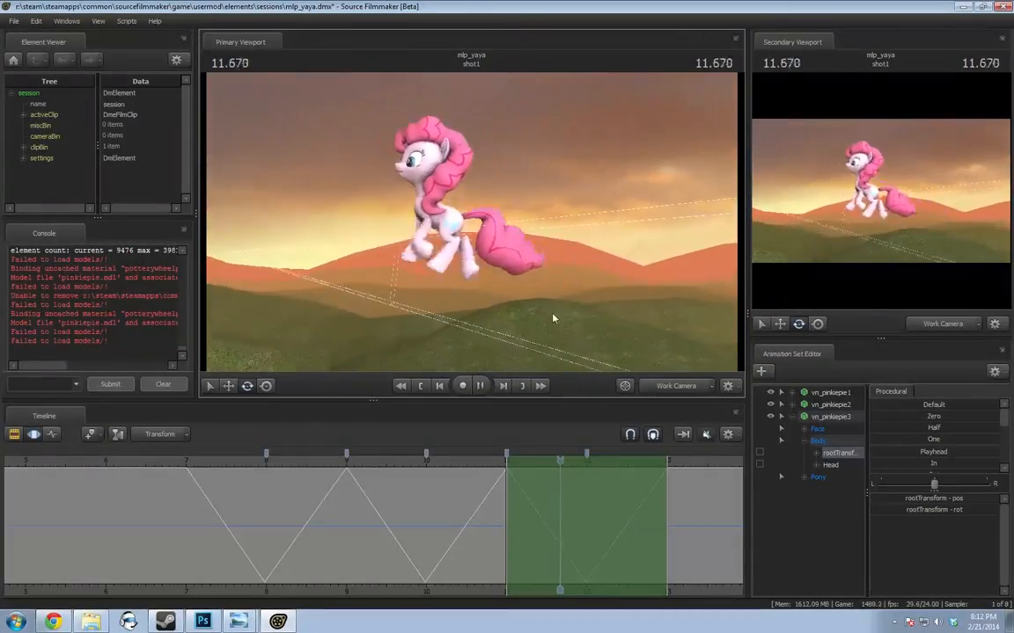
Delete the vn_pinkiepie3 animation set
{"action": "left_click", "coordinate": [820, 417]}
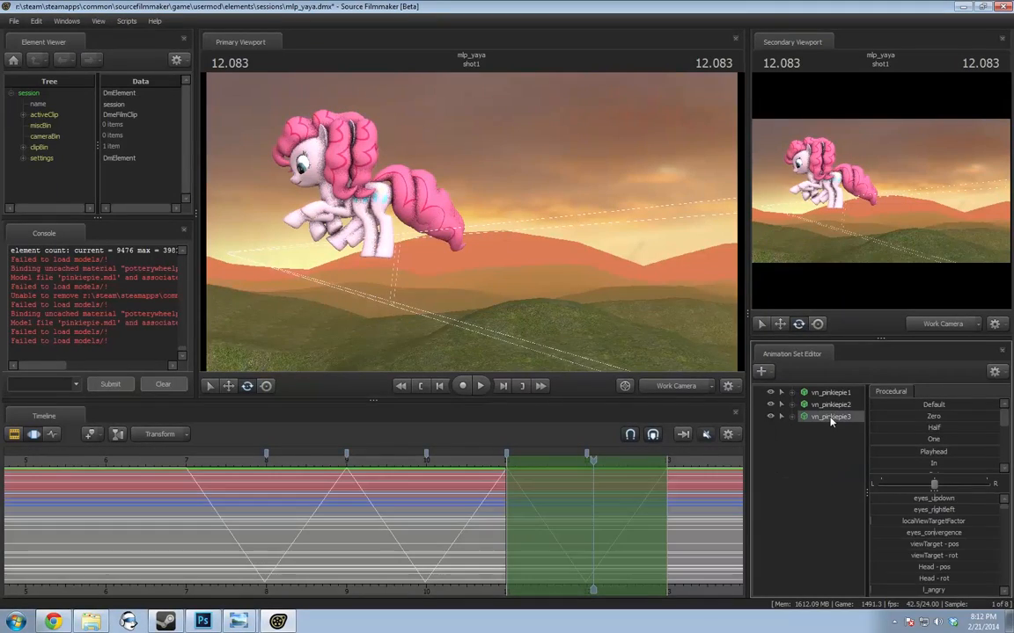
{"action": "right_click", "coordinate": [832, 418]}
{"action": "left_click", "coordinate": [866, 446]}
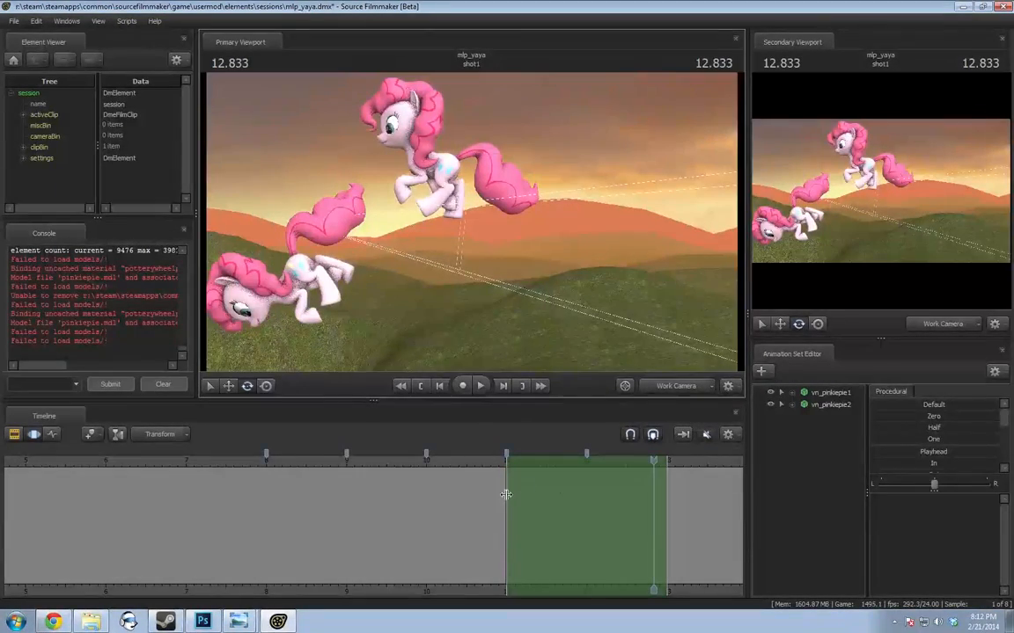
Select vn_pinkiepie2 with the time selection covering the whole timeline, and set the playhead to 11 s
{"action": "left_click_drag", "start_coordinate": [506, 494], "coordinate": [522, 517]}
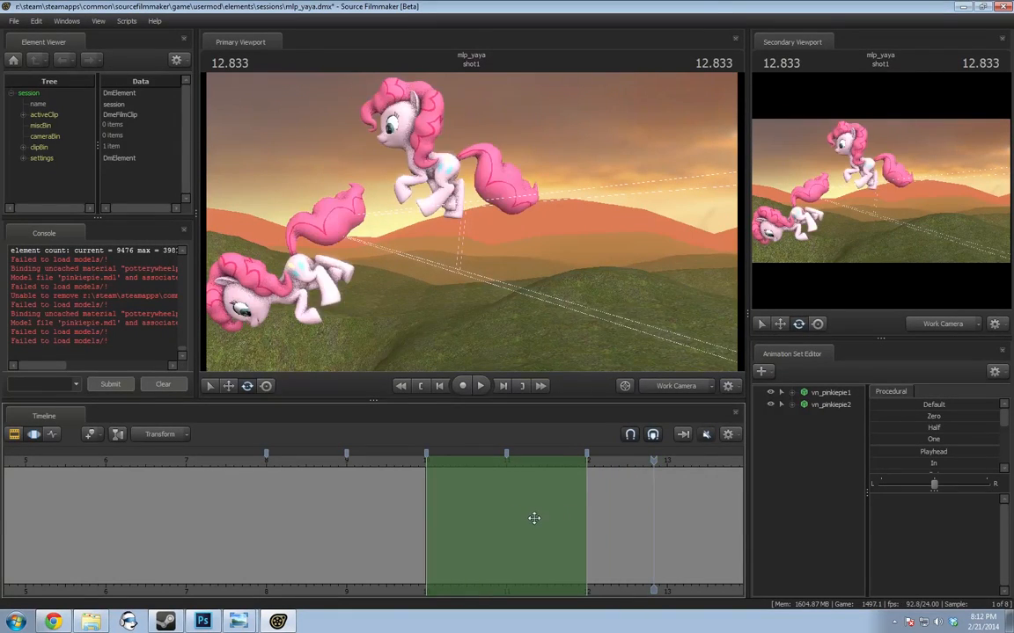
{"action": "left_click", "coordinate": [830, 404]}
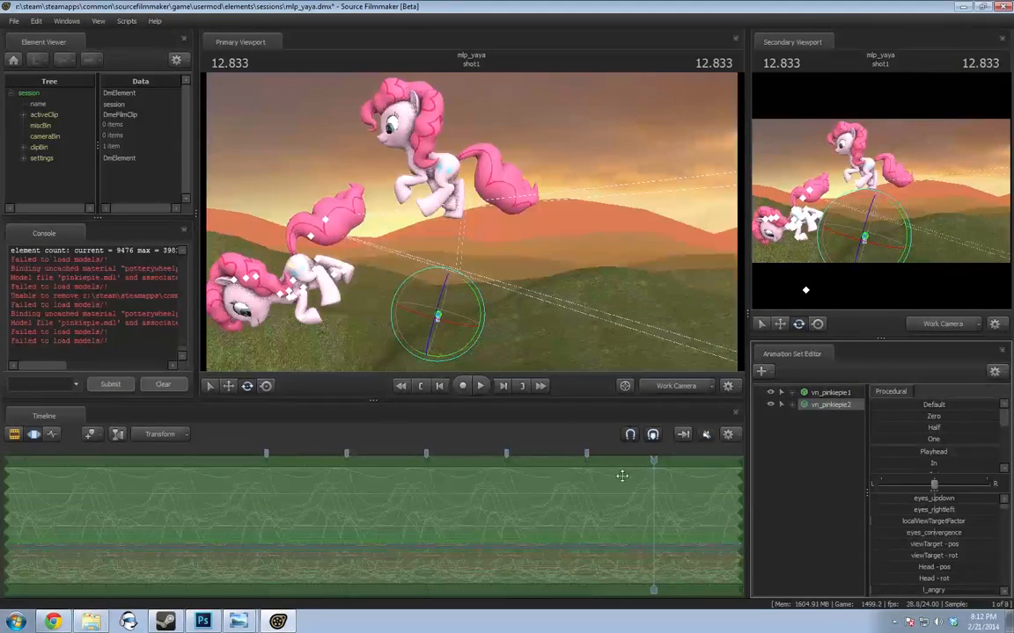
{"action": "left_click_drag", "start_coordinate": [651, 460], "coordinate": [507, 524]}
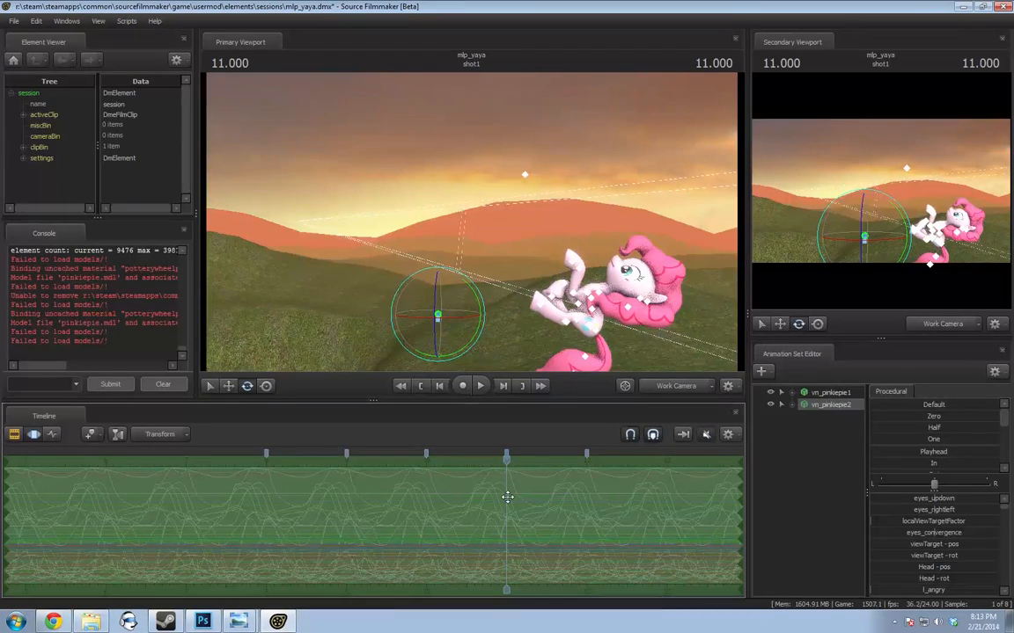
Try shifting the animation of vn_pinkiepie2 slightly earlier on the timeline and undo the shift
{"action": "scroll", "coordinate": [502, 494], "scroll_direction": "up", "scroll_amount": 3}
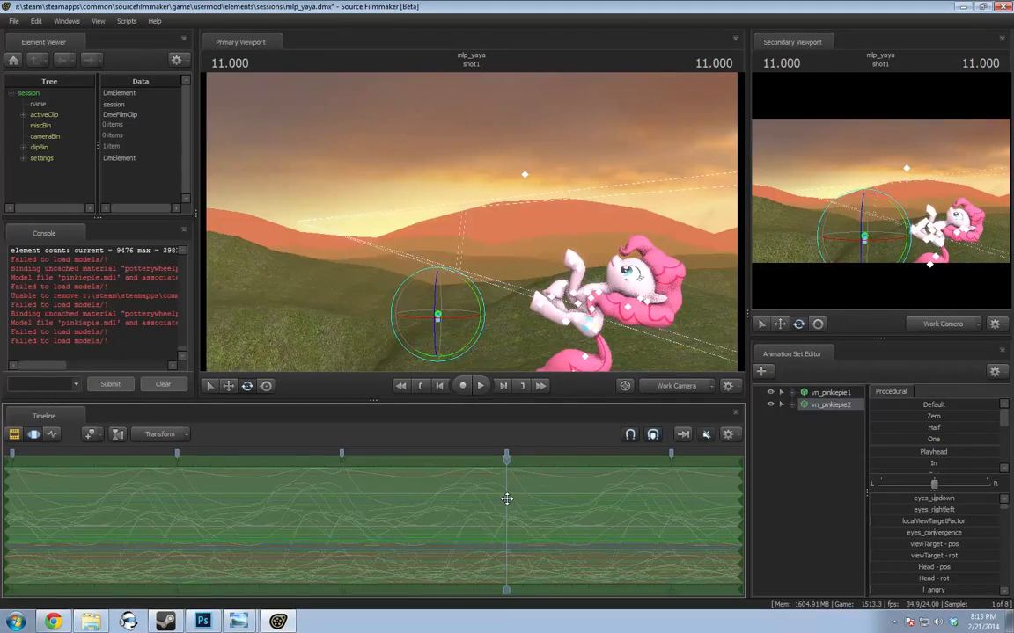
{"action": "left_click_drag", "start_coordinate": [505, 497], "coordinate": [455, 496]}
{"action": "key", "text": "ctrl+z"}
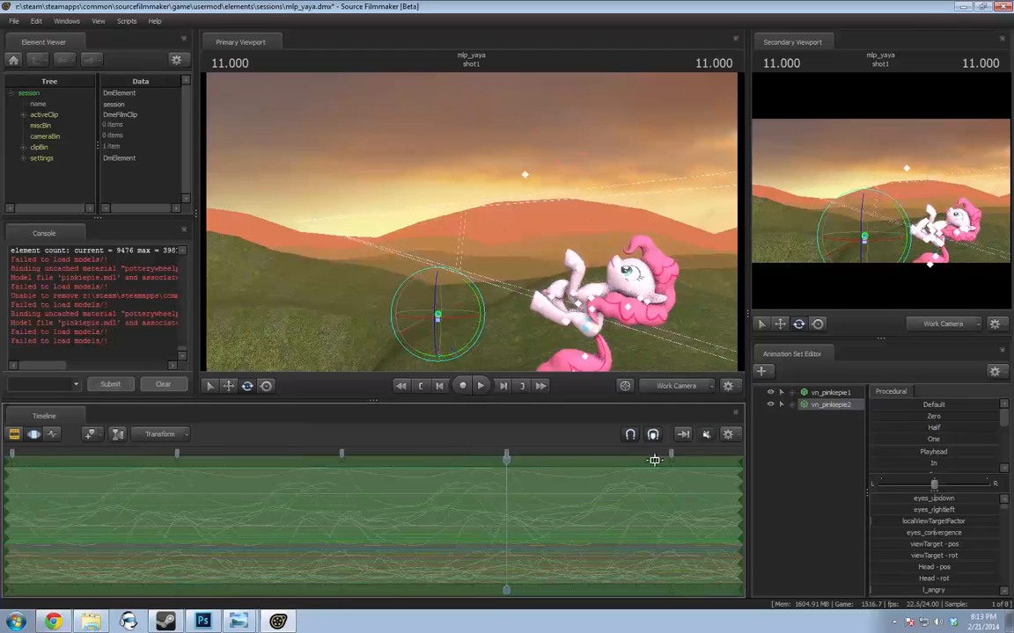
Adjust the timeline's options and shift the whole animation of vn_pinkiepie2 about one second earlier
{"action": "left_click", "coordinate": [728, 435]}
{"action": "left_click", "coordinate": [780, 482]}
{"action": "left_click_drag", "start_coordinate": [505, 503], "coordinate": [343, 498]}
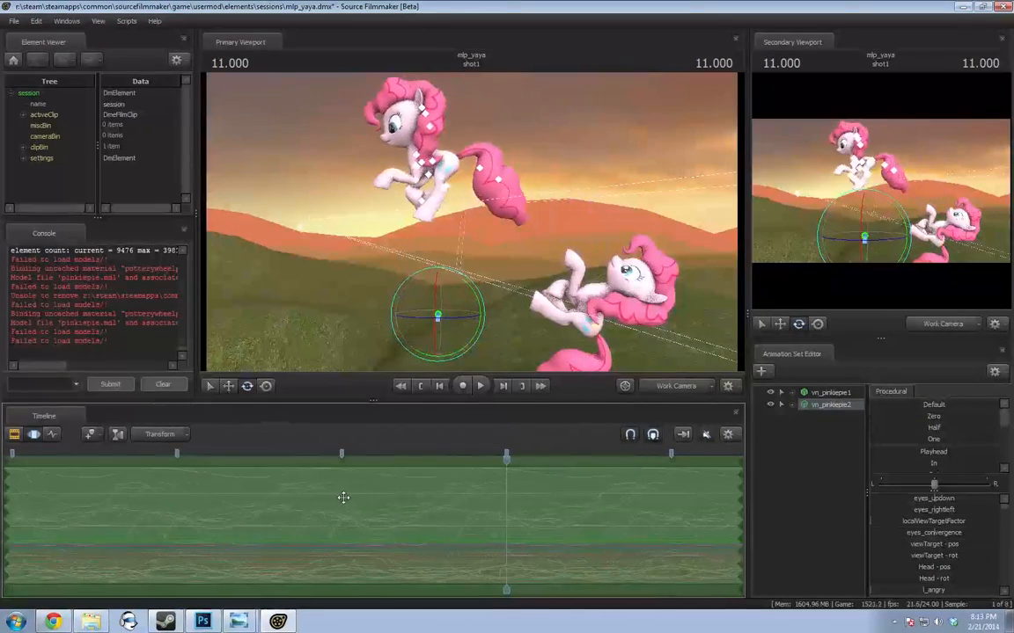
Play the offset animation from about 10 s and view the ponies from farther away
{"action": "left_click_drag", "start_coordinate": [492, 458], "coordinate": [346, 459]}
{"action": "key", "text": "space"}
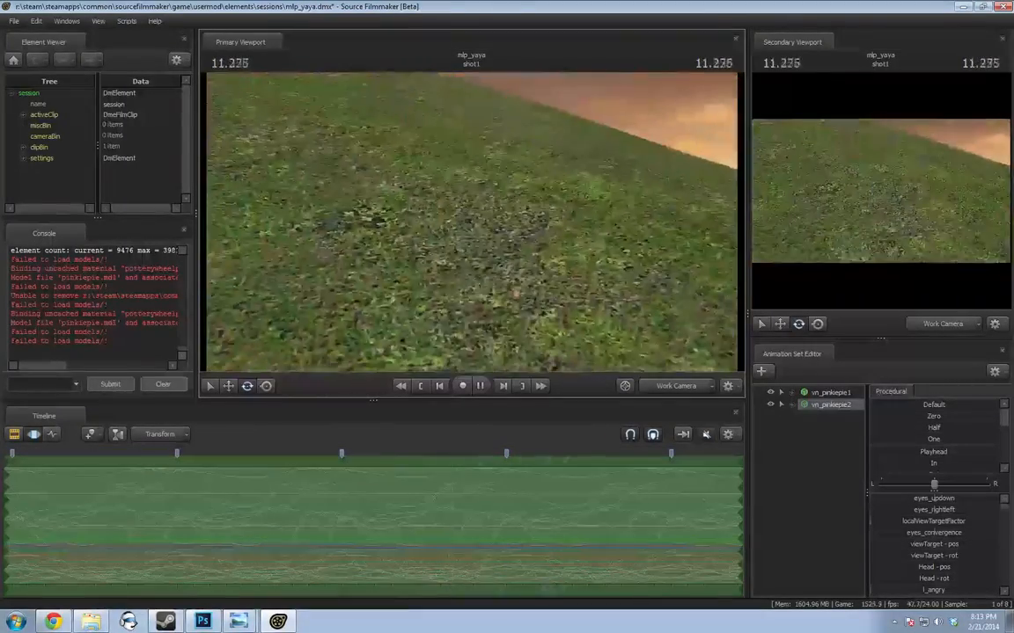
{"action": "key", "text": "space"}
{"action": "left_click_drag", "start_coordinate": [471, 222], "coordinate": [635, 294]}
{"action": "key", "text": "s"}
{"action": "key", "text": "a"}
{"action": "key", "text": "z"}
{"action": "key", "text": "s"}
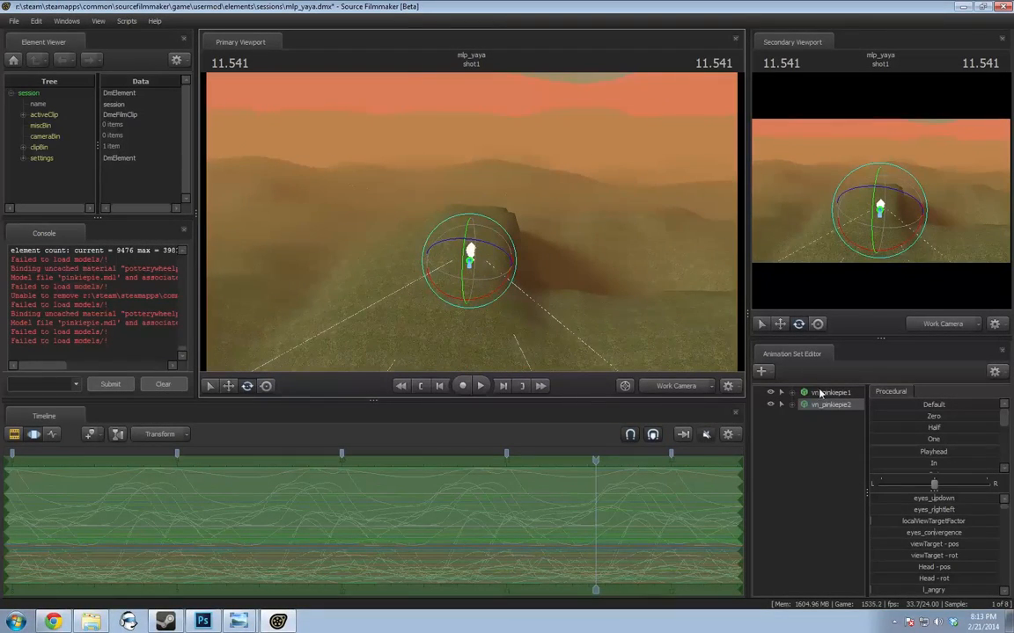
Select vn_pinkiepie1 and vn_pinkiepie2 together and reposition them with the Move tool over the open grass
{"action": "key", "text": "w"}
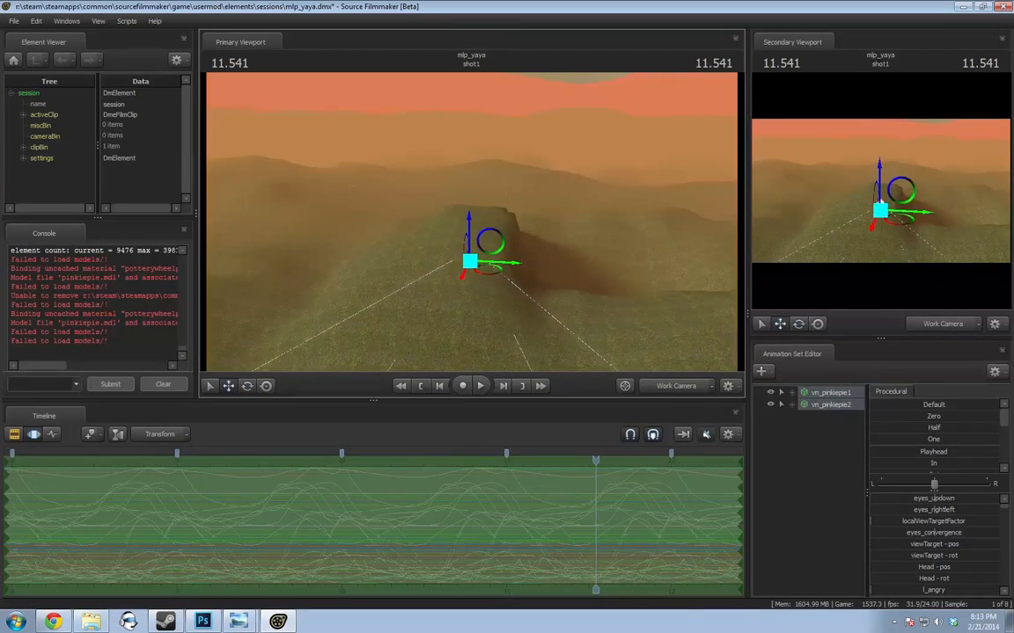
{"action": "left_click_drag", "start_coordinate": [465, 234], "coordinate": [453, 233]}
{"action": "left_click_drag", "start_coordinate": [498, 268], "coordinate": [470, 228]}
{"action": "left_click_drag", "start_coordinate": [529, 300], "coordinate": [480, 176]}
Play both ponies' animation and advance frame by frame from 11 s to 11.208 s to compare their poses
{"action": "left_click", "coordinate": [445, 499]}
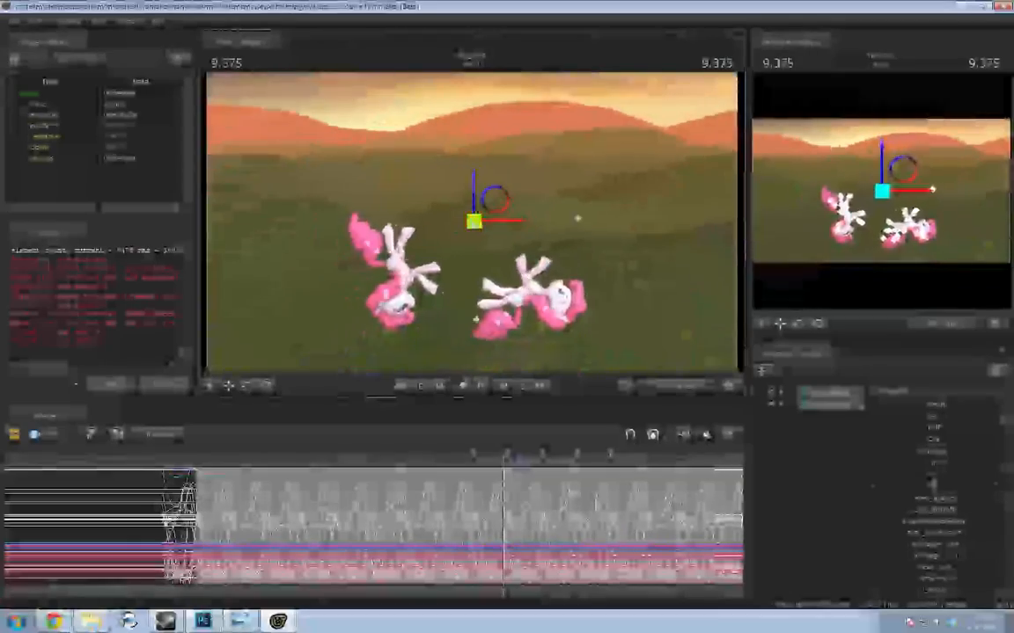
{"action": "key", "text": "space"}
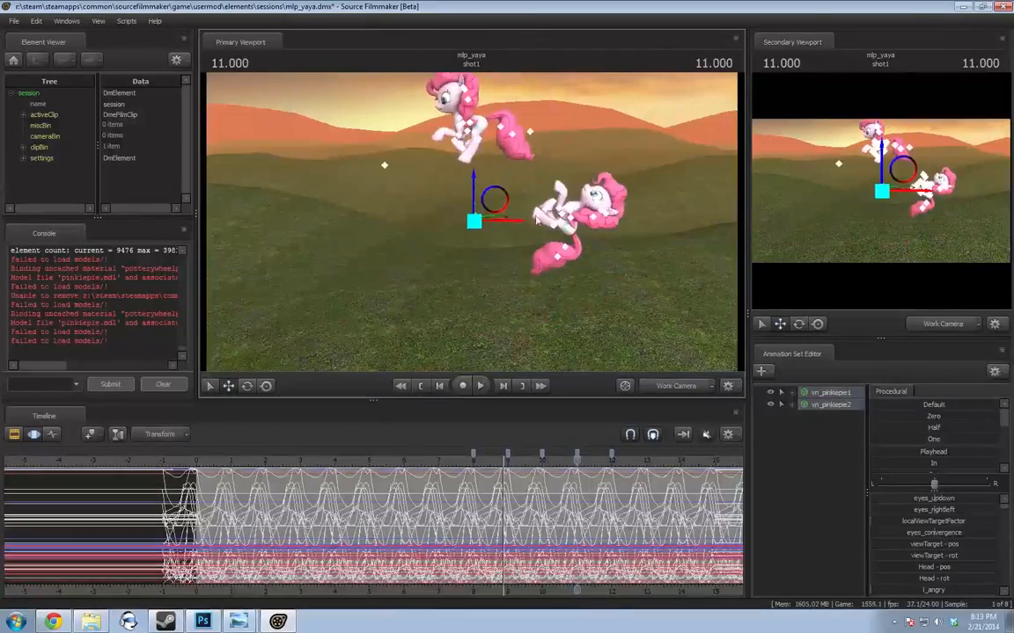
{"action": "key", "text": "Right"}
{"action": "key", "text": "Right"}
{"action": "key", "text": "Right"}
{"action": "key", "text": "Right"}
{"action": "key", "text": "Right"}
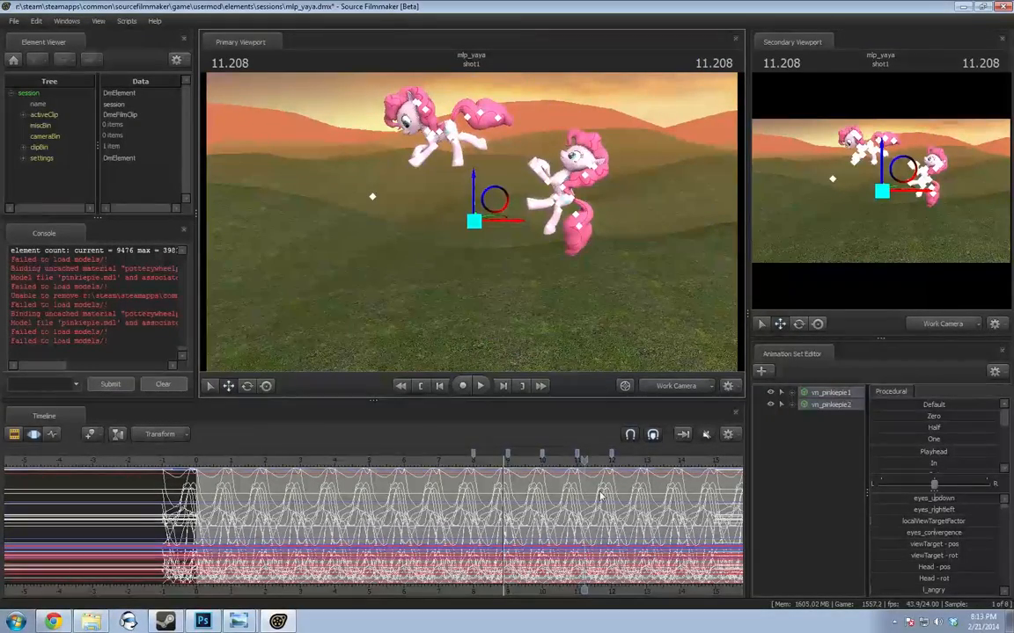
Duplicate the vn_pinkiepie2 animation set and shift the copy's whole animation about one second earlier
{"action": "right_click", "coordinate": [827, 403]}
{"action": "left_click", "coordinate": [849, 423]}
{"action": "left_click", "coordinate": [830, 440]}
{"action": "right_click", "coordinate": [813, 433]}
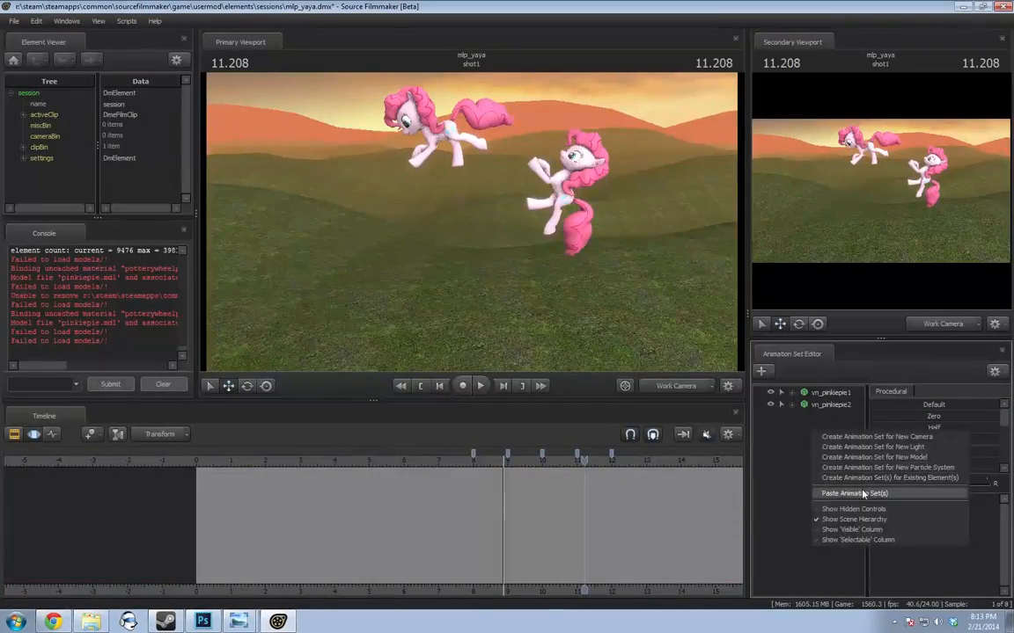
{"action": "left_click", "coordinate": [853, 493]}
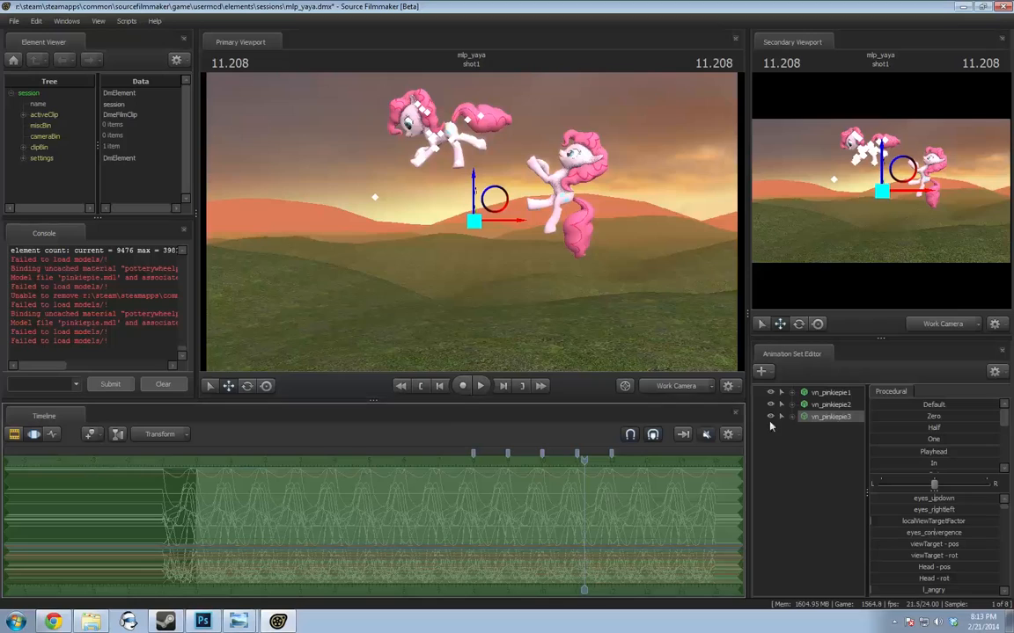
{"action": "scroll", "coordinate": [608, 514], "scroll_direction": "up", "scroll_amount": 5}
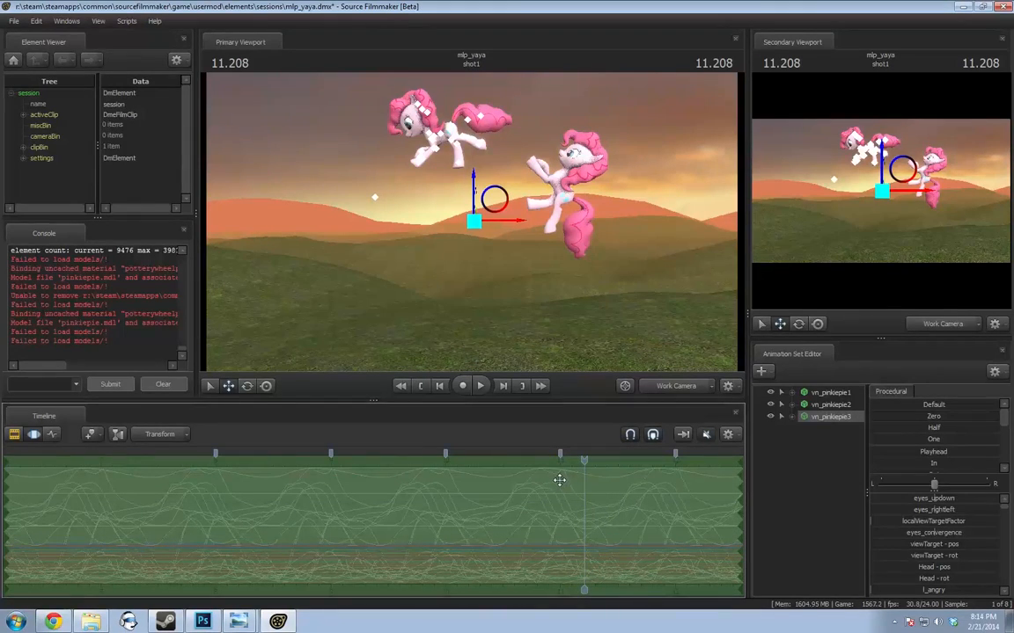
{"action": "left_click_drag", "start_coordinate": [560, 481], "coordinate": [444, 488]}
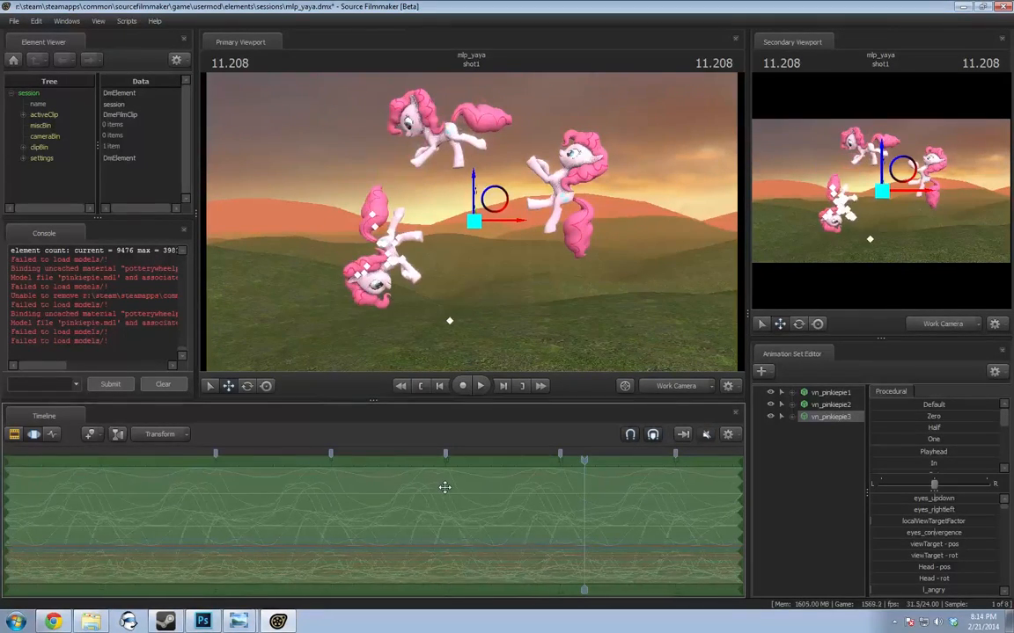
{"action": "key", "text": "space"}
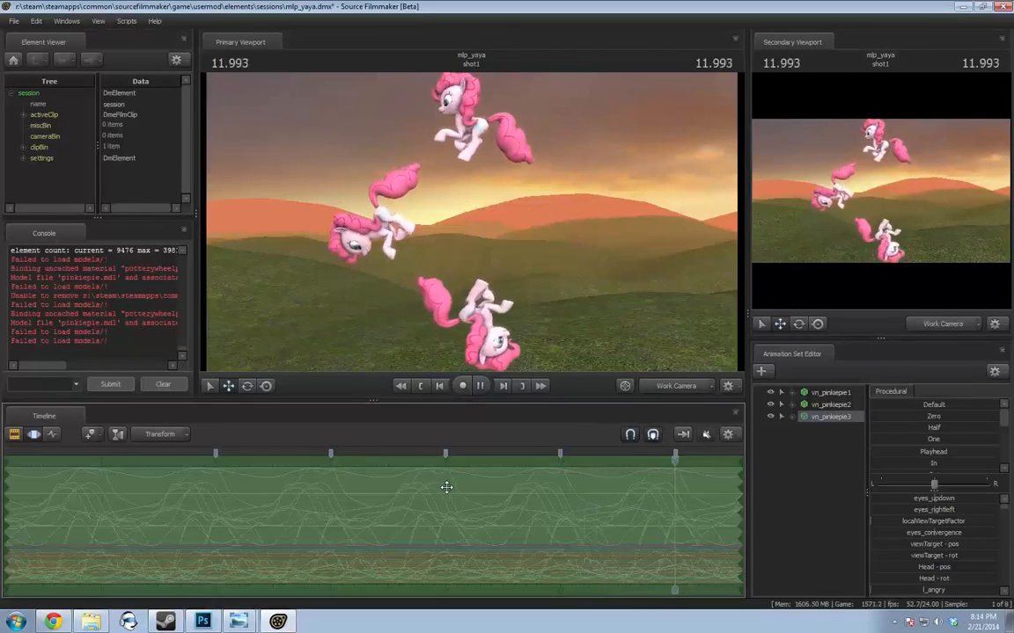
Duplicate the vn_pinkiepie3 animation set and shift the new copy's whole animation about one second earlier
{"action": "right_click", "coordinate": [838, 425]}
{"action": "left_click", "coordinate": [860, 493]}
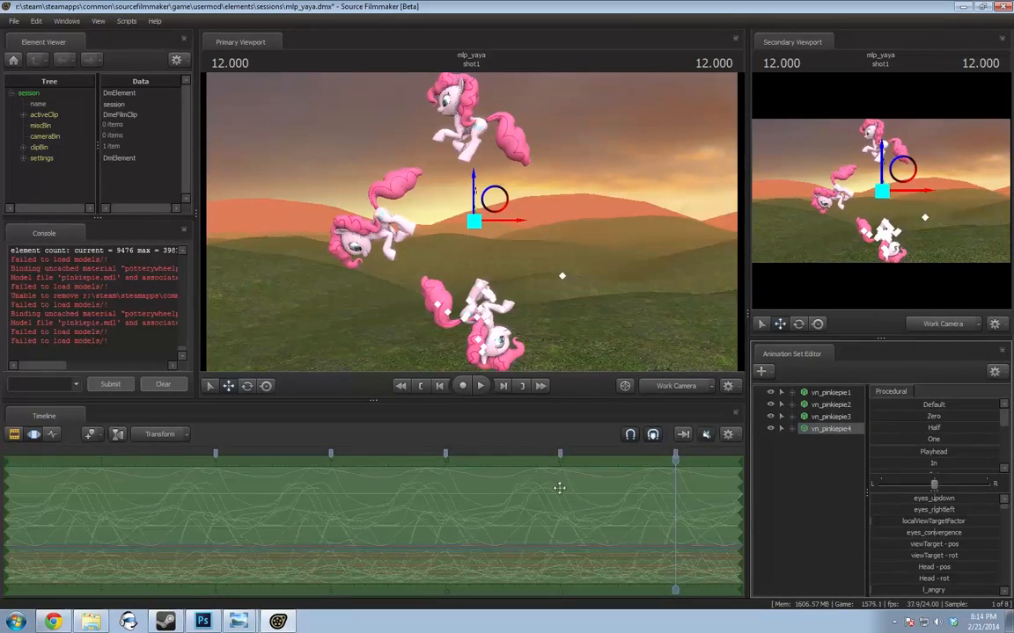
{"action": "left_click_drag", "start_coordinate": [559, 476], "coordinate": [447, 480]}
Scrub back through the timeline and play the four ponies' offset animation from around 8 s
{"action": "left_click_drag", "start_coordinate": [678, 460], "coordinate": [341, 480]}
{"action": "key", "text": "space"}
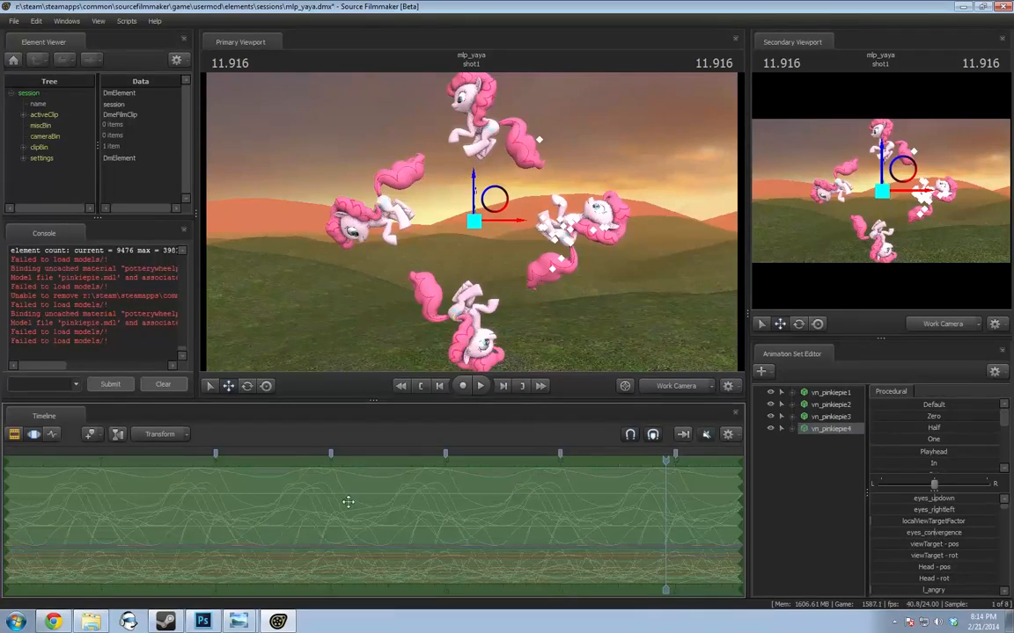
{"action": "left_click_drag", "start_coordinate": [348, 502], "coordinate": [215, 543]}
{"action": "key", "text": "space"}
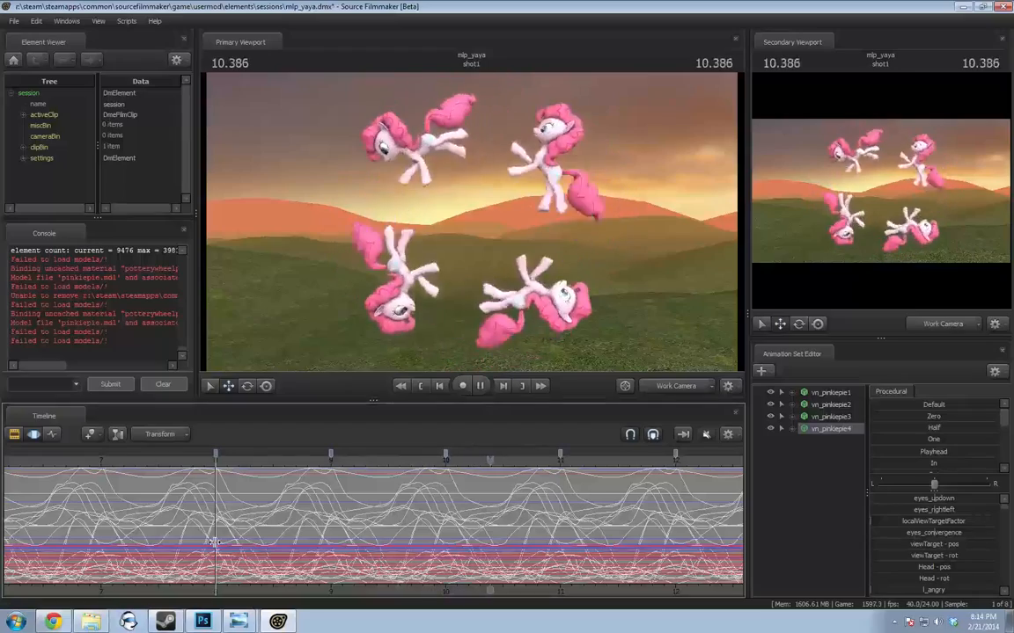
{"action": "key", "text": "space"}
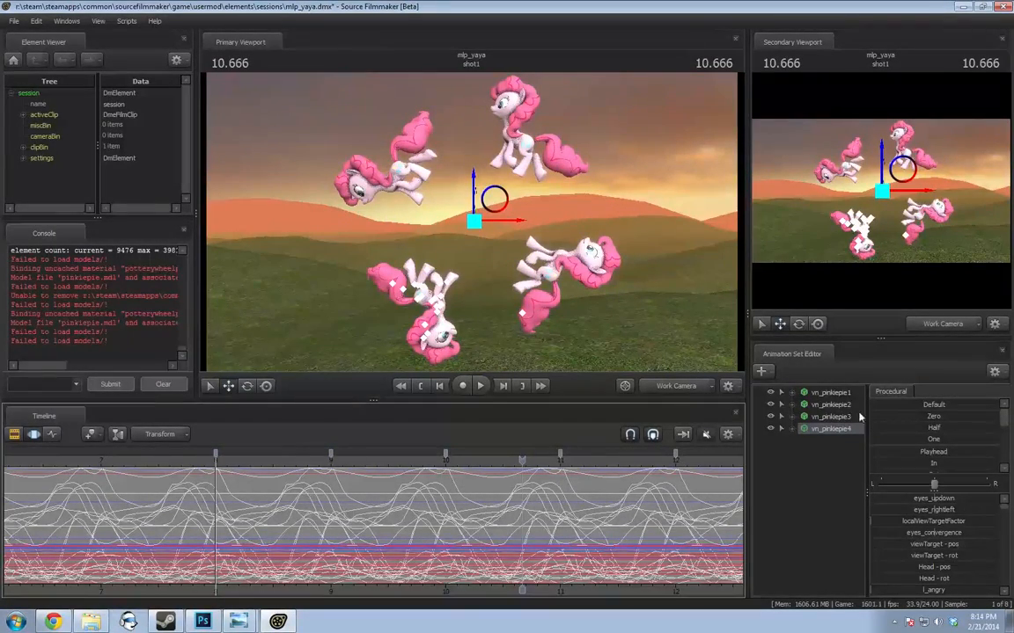
Select all four pony animation sets and make a time selection from 8 to 9 s
{"action": "left_click", "coordinate": [822, 395], "text": "shift"}
{"action": "scroll", "coordinate": [452, 470], "scroll_direction": "down", "scroll_amount": 6}
{"action": "left_click", "coordinate": [447, 492]}
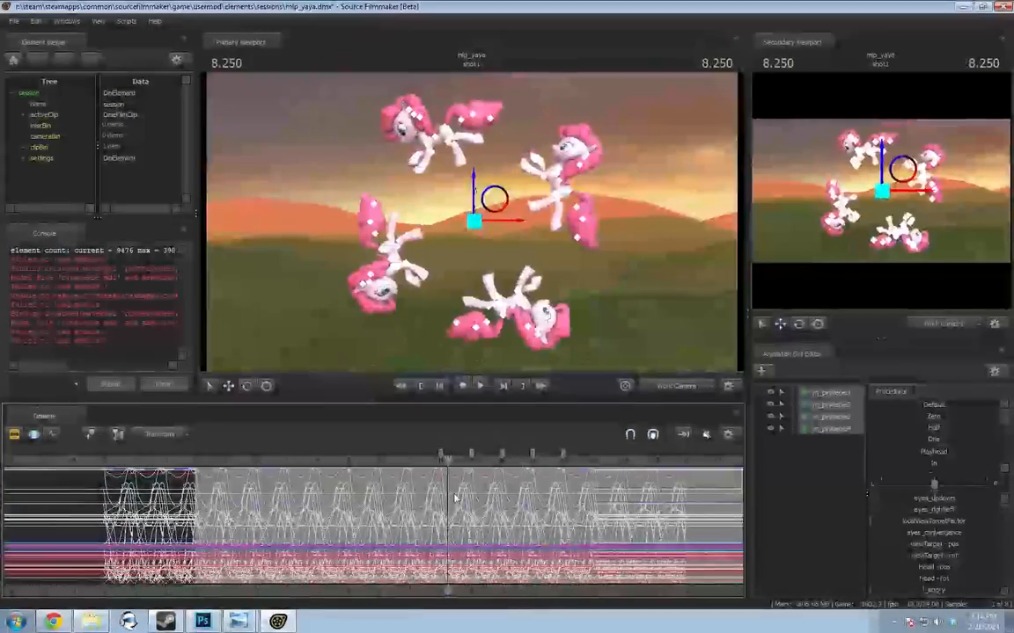
{"action": "double_click", "coordinate": [447, 498]}
{"action": "double_click", "coordinate": [457, 497]}
{"action": "scroll", "coordinate": [459, 500], "scroll_direction": "up", "scroll_amount": 6}
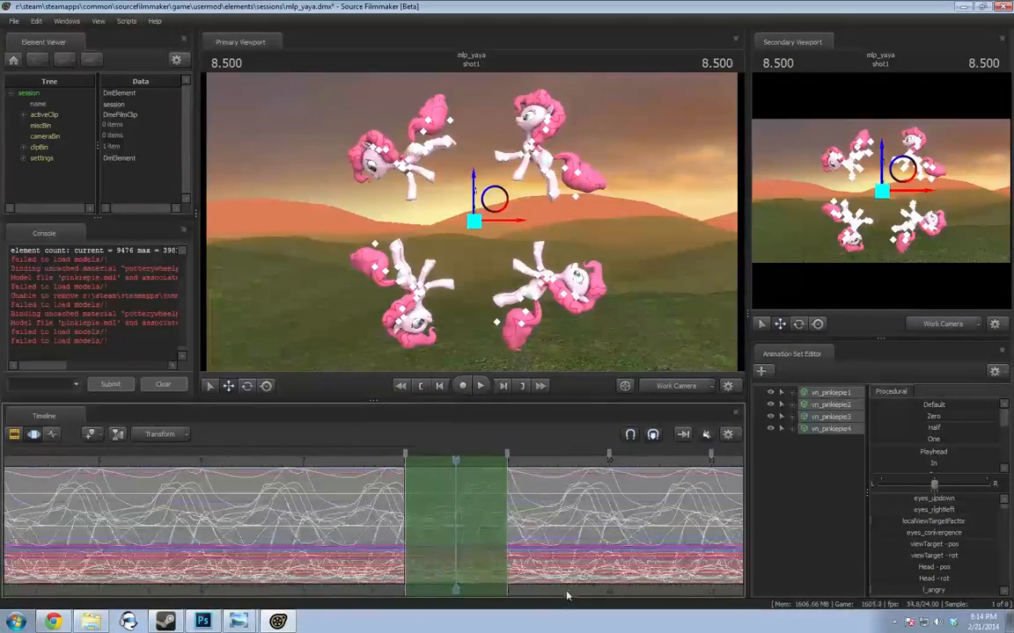
{"action": "middle_click_drag", "start_coordinate": [567, 597], "coordinate": [352, 561]}
Paste the 8–9 s animation segment over the following one-second intervals up to 12 s
{"action": "left_click_drag", "start_coordinate": [258, 506], "coordinate": [569, 503]}
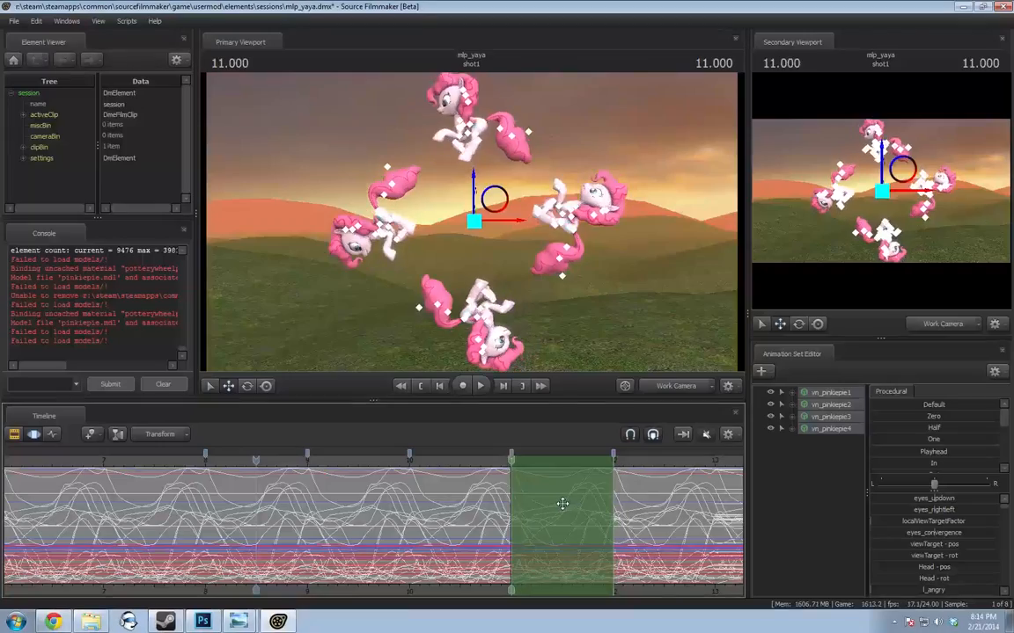
{"action": "key", "text": "ctrl+v"}
{"action": "key", "text": "Return"}
Play all four ponies from about 8 s and scrub back towards 9 s to check the loop
{"action": "left_click", "coordinate": [218, 463]}
{"action": "key", "text": "space"}
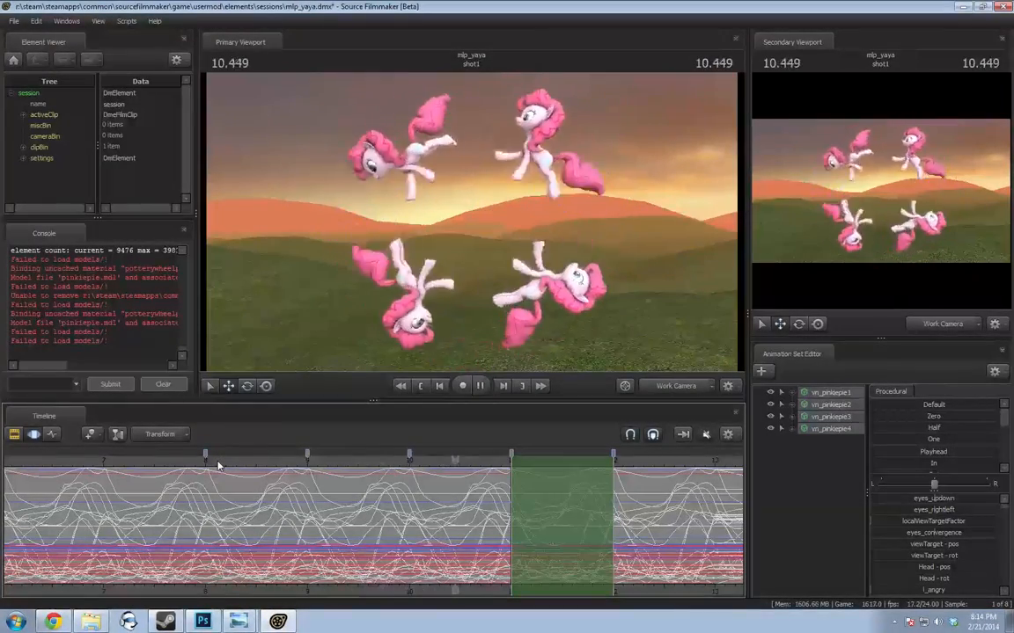
{"action": "key", "text": "space"}
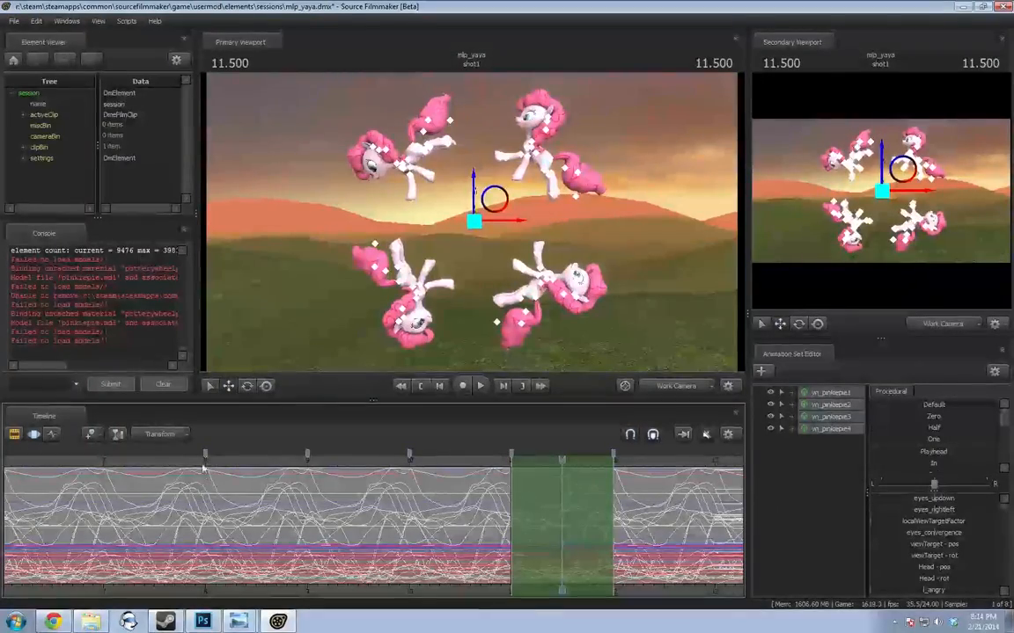
{"action": "mouse_move", "coordinate": [205, 463]}
{"action": "left_mouse_down"}
{"action": "mouse_move", "coordinate": [300, 464]}
{"action": "mouse_move", "coordinate": [322, 491]}
{"action": "left_mouse_up"}
Hide vn_pinkiepie2, vn_pinkiepie3 and vn_pinkiepie4 and play the loop with only vn_pinkiepie1 visible
{"action": "scroll", "coordinate": [311, 502], "scroll_direction": "up", "scroll_amount": 5}
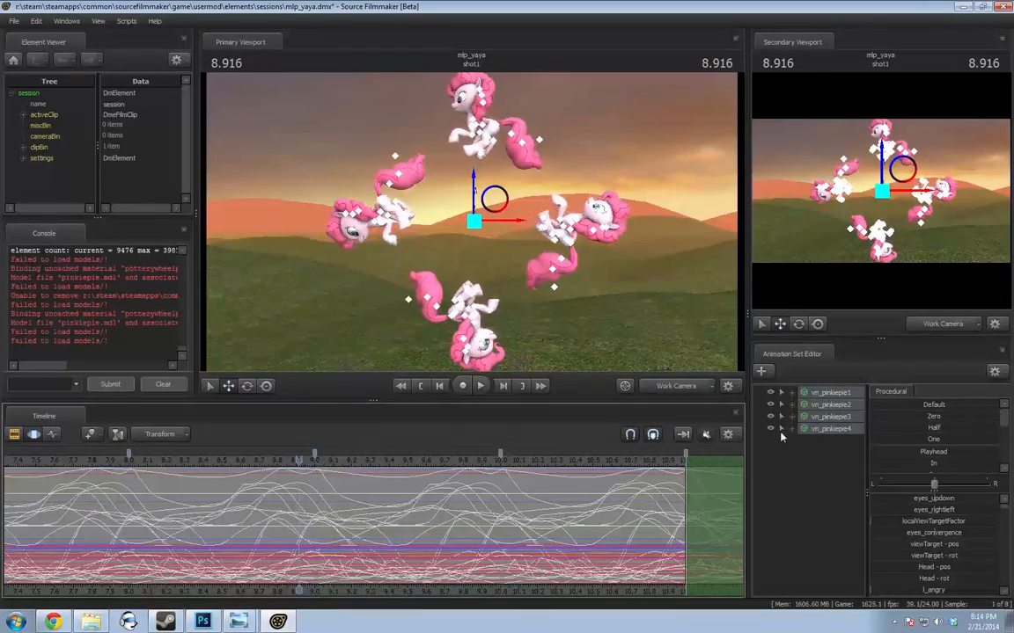
{"action": "left_click", "coordinate": [771, 428]}
{"action": "left_click", "coordinate": [771, 417]}
{"action": "left_click", "coordinate": [770, 405]}
{"action": "key", "text": "space"}
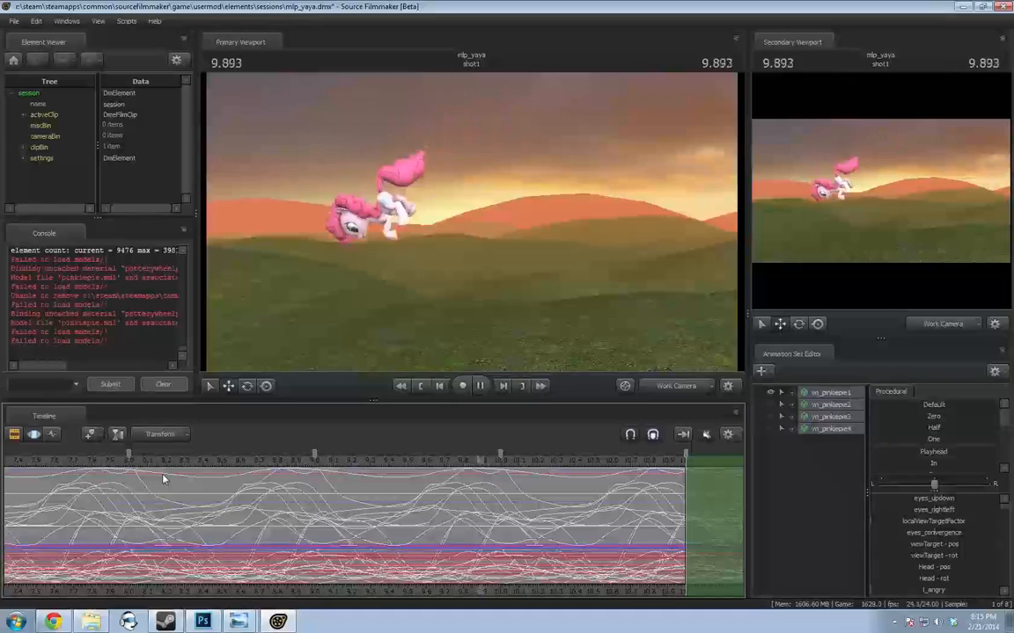
{"action": "key", "text": "space"}
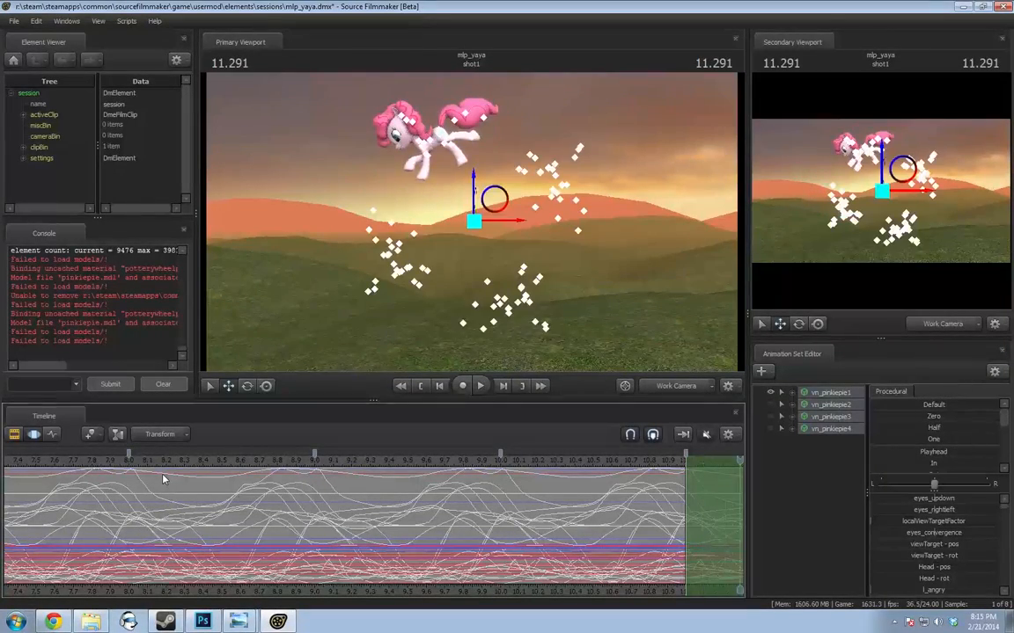
{"action": "key", "text": "space"}
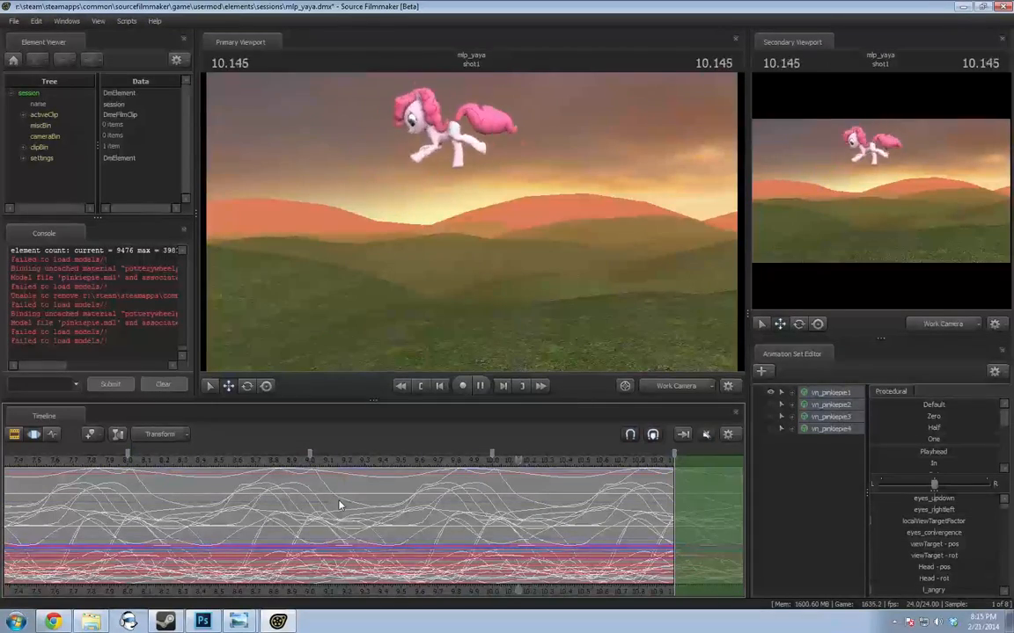
{"action": "key", "text": "space"}
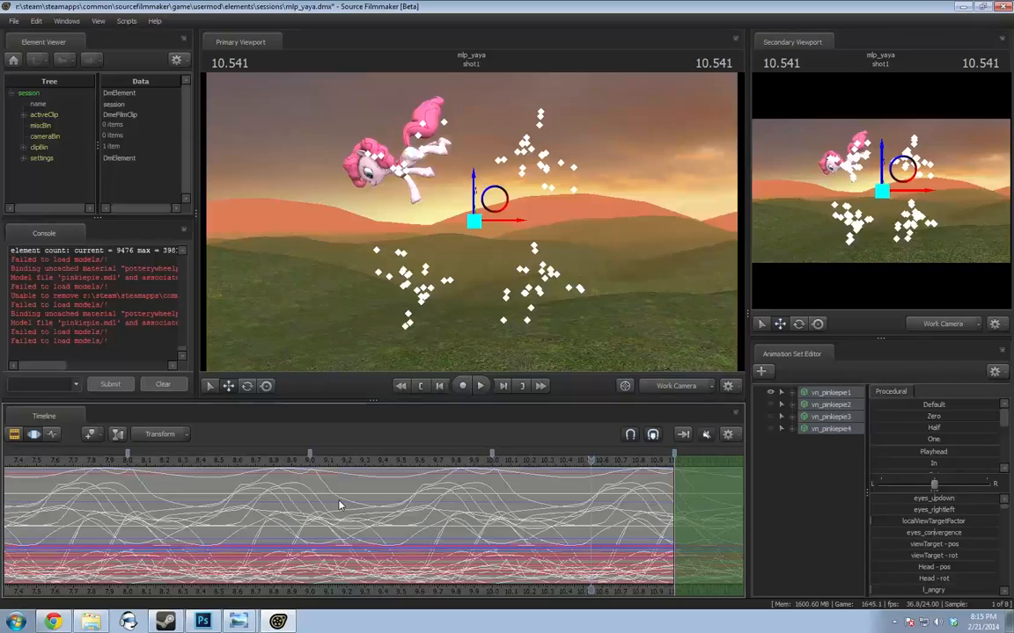
Move the playhead to 8 s and replay the loop of vn_pinkiepie1 alone
{"action": "scroll", "coordinate": [369, 491], "scroll_direction": "down", "scroll_amount": 6}
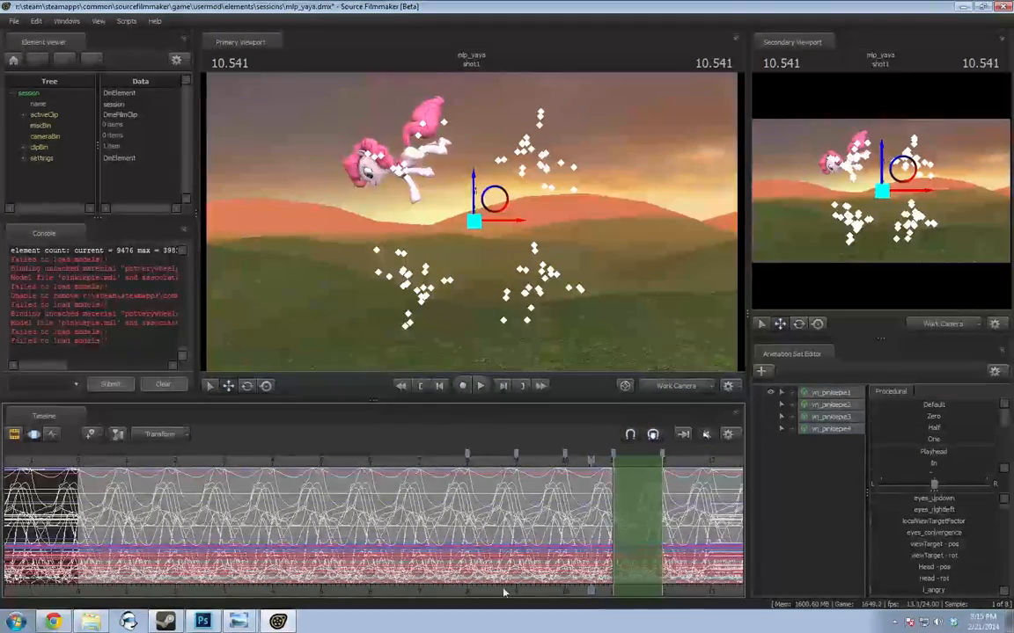
{"action": "middle_click_drag", "start_coordinate": [489, 595], "coordinate": [345, 582]}
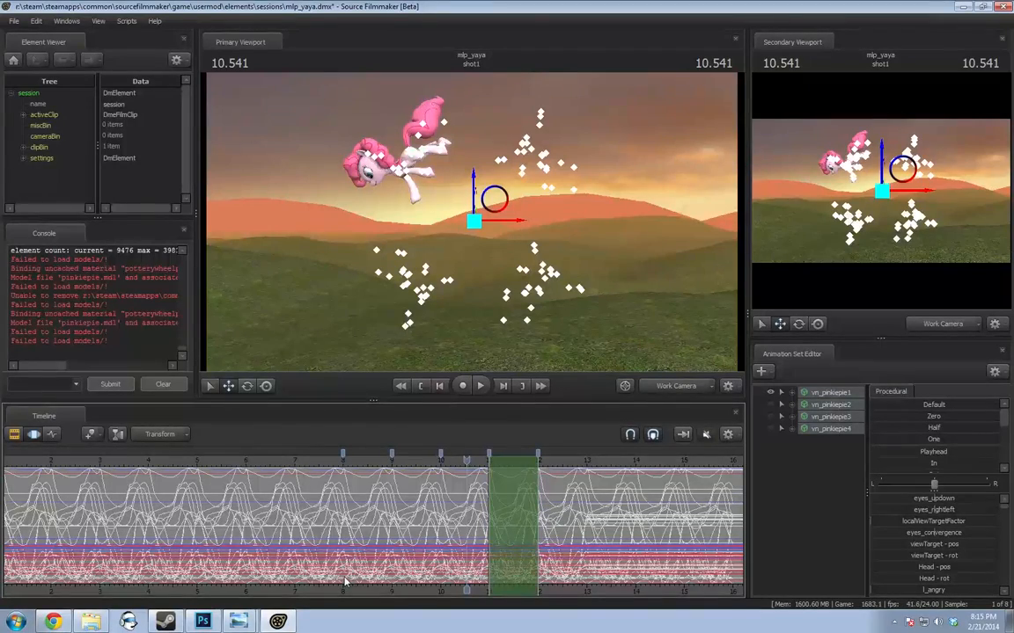
{"action": "left_click", "coordinate": [352, 465]}
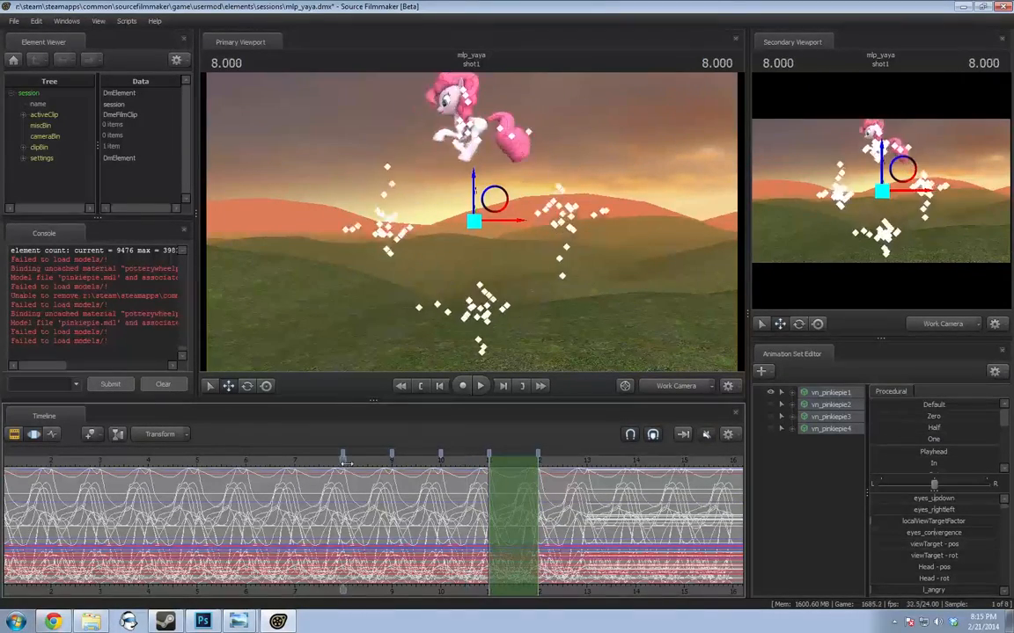
{"action": "key", "text": "space"}
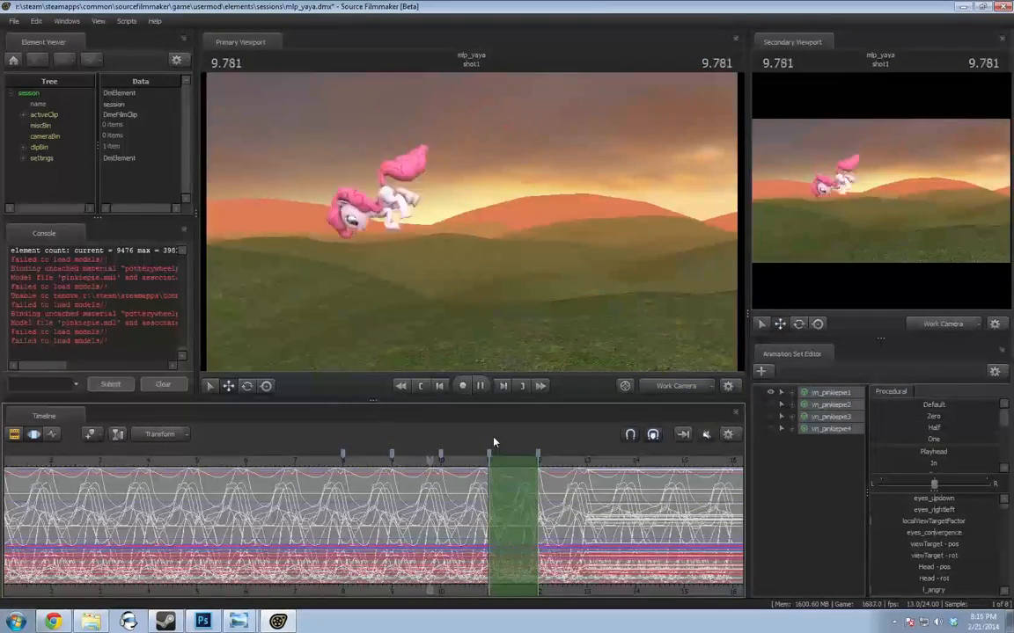
{"action": "key", "text": "space"}
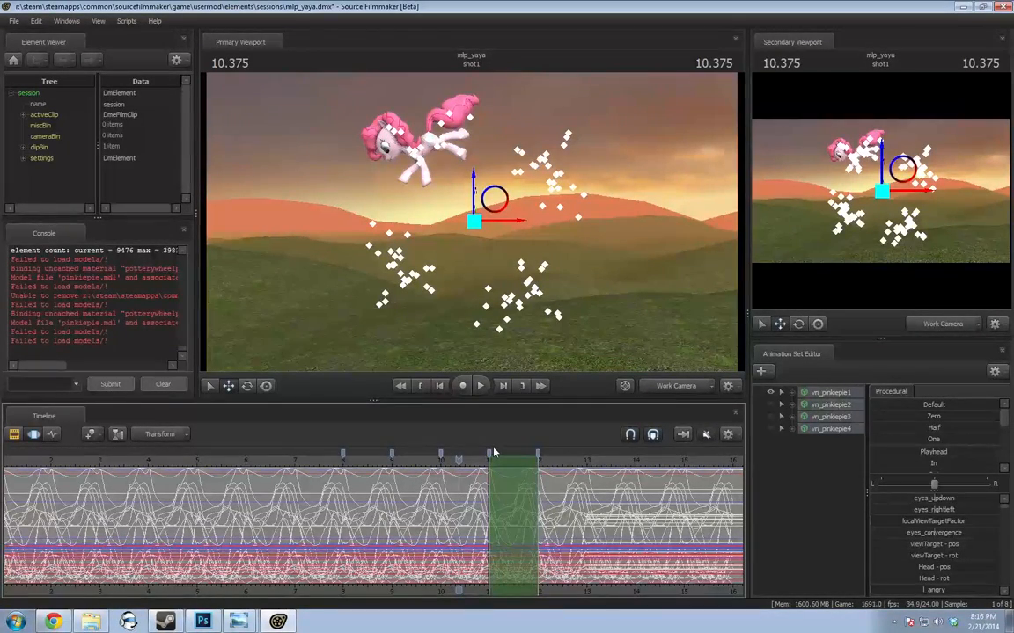
Make vn_pinkiepie2, vn_pinkiepie3 and vn_pinkiepie4 visible again and play the loop with all four ponies
{"action": "left_click", "coordinate": [14, 20]}
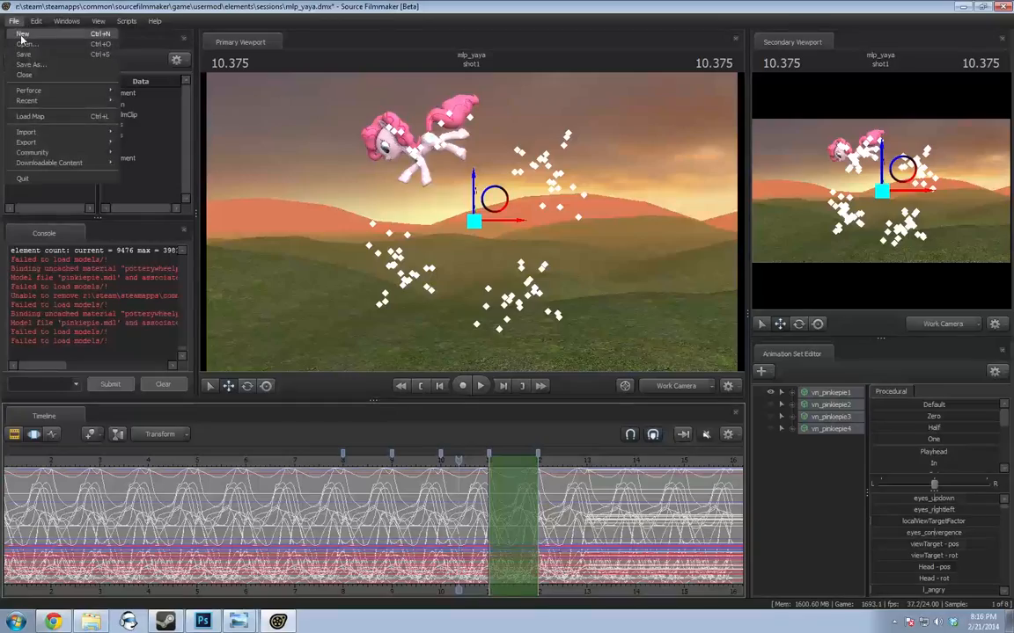
{"action": "left_click", "coordinate": [15, 22]}
{"action": "left_click", "coordinate": [771, 405]}
{"action": "left_click", "coordinate": [772, 418]}
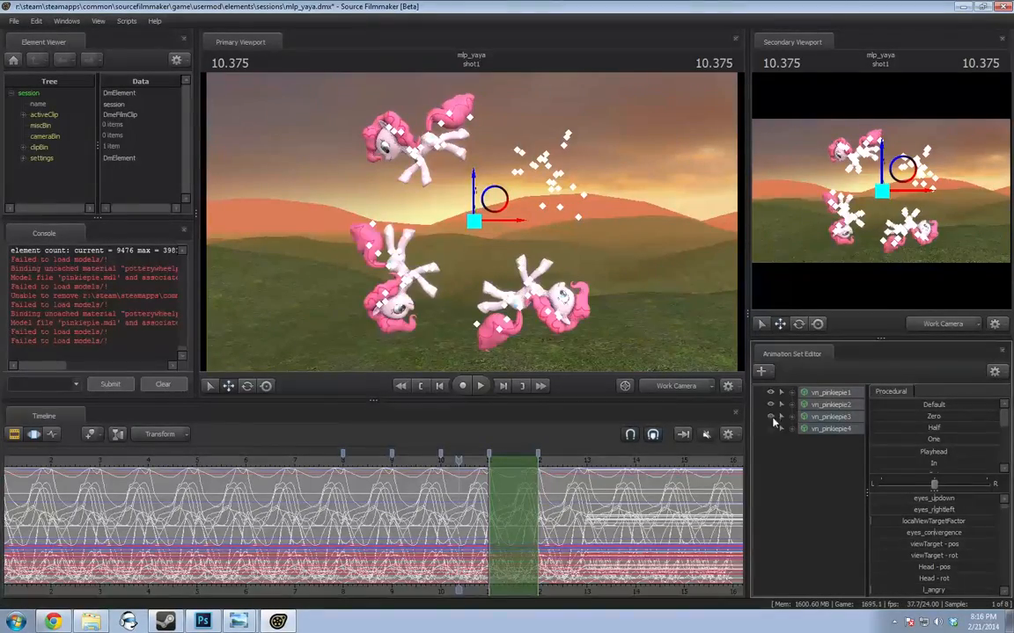
{"action": "key", "text": "space"}
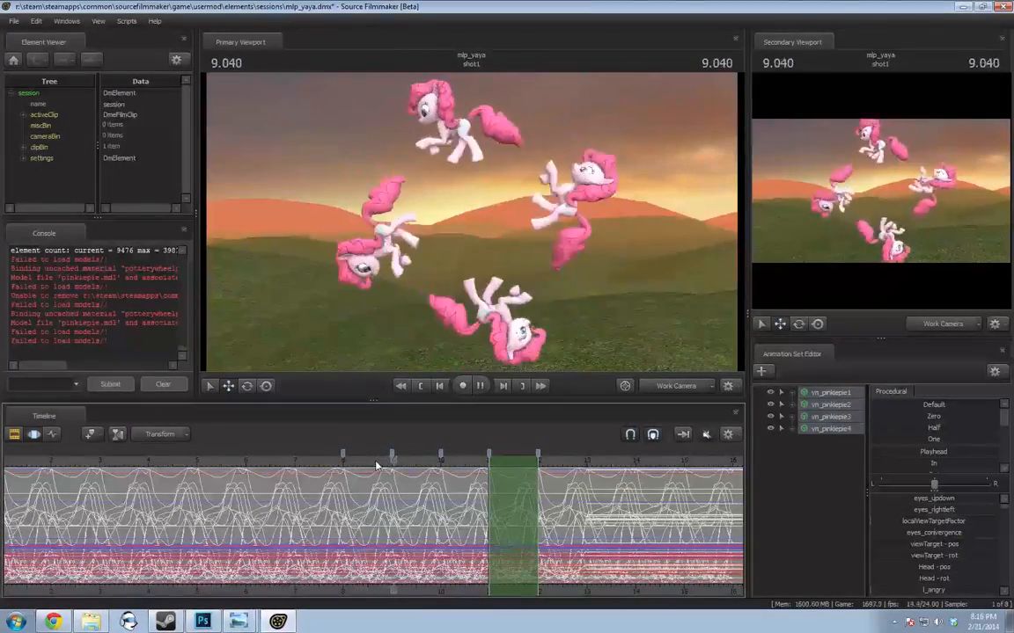
{"action": "key", "text": "space"}
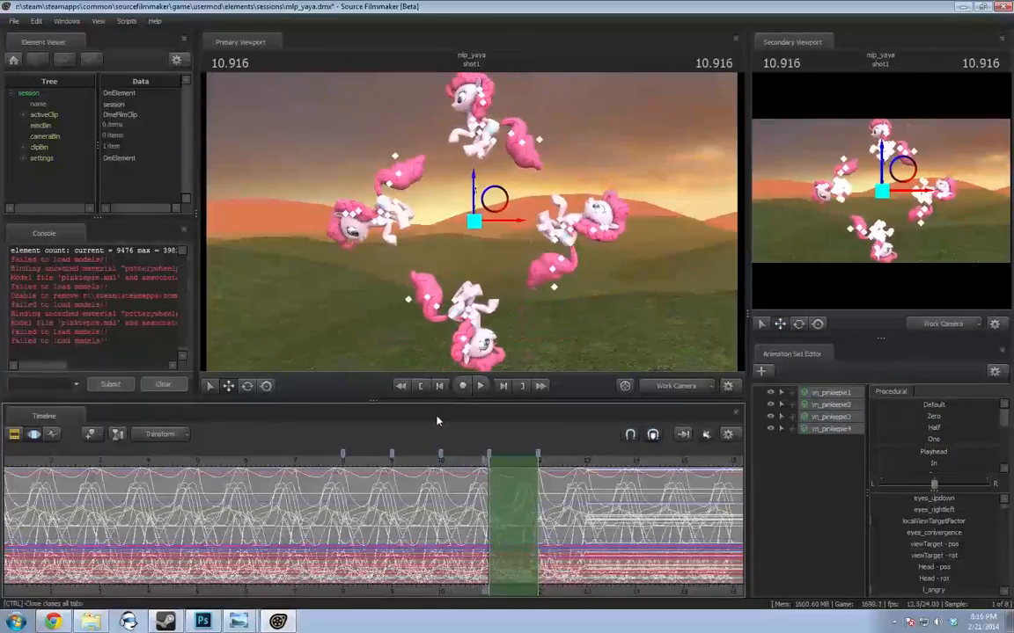
Bring up the dialog for opening a session and look inside the "trix are for kids" folder
{"action": "left_click", "coordinate": [14, 21]}
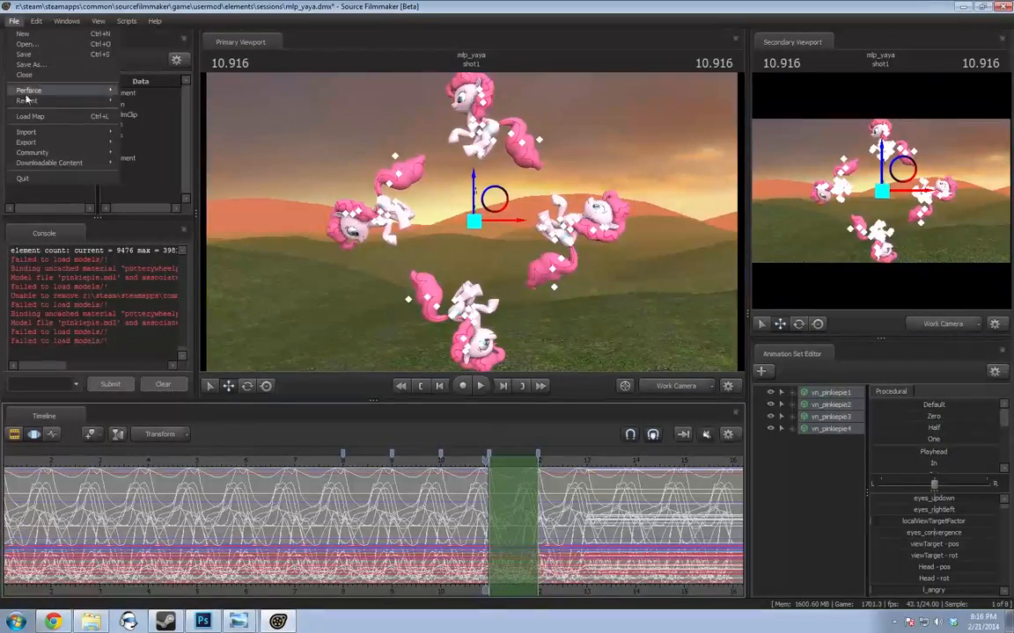
{"action": "mouse_move", "coordinate": [26, 100]}
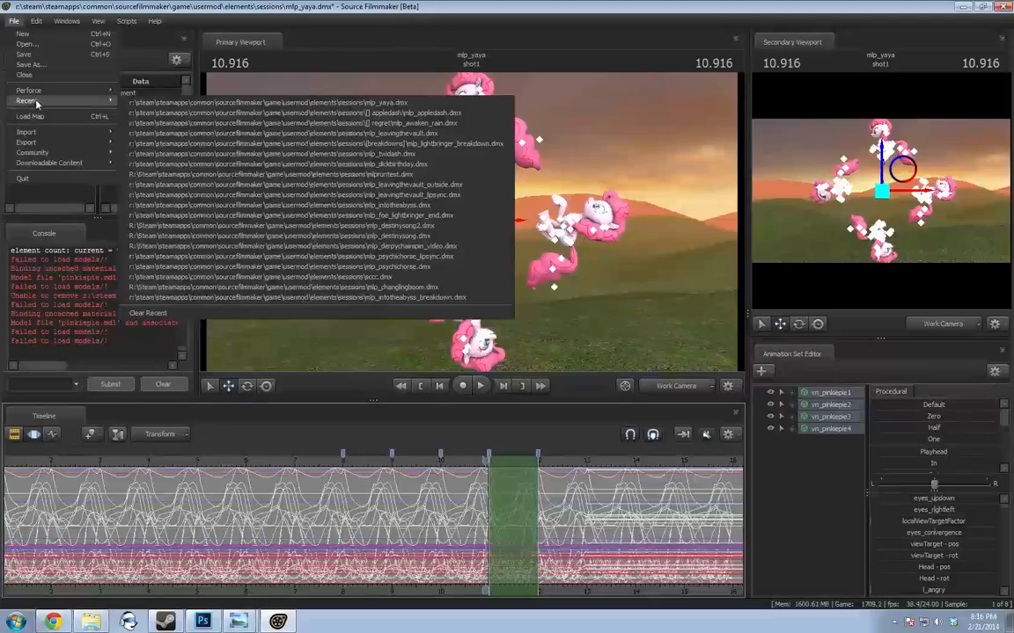
{"action": "left_click", "coordinate": [26, 44]}
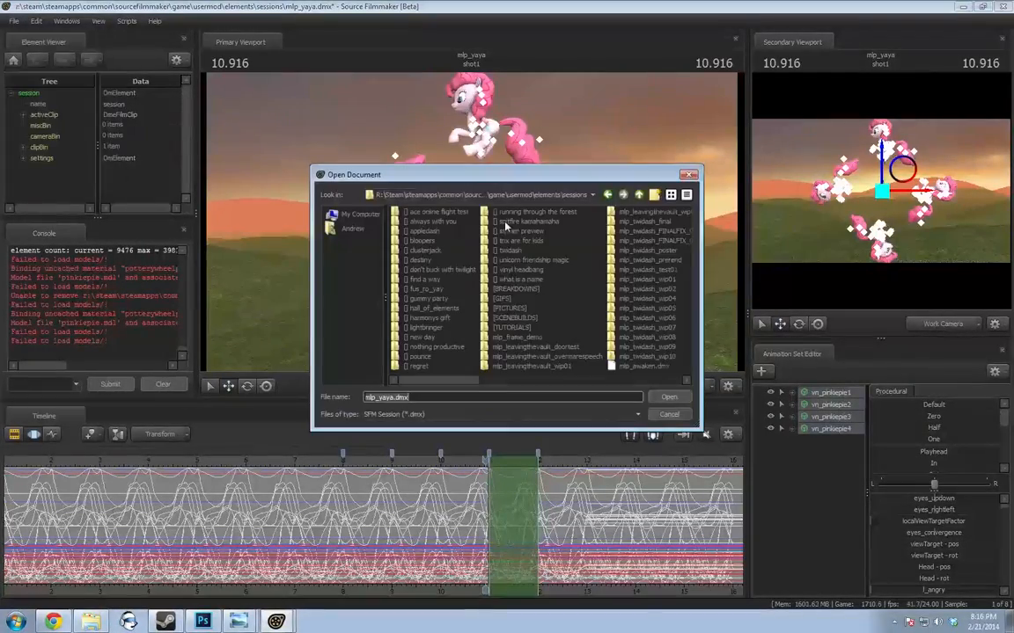
{"action": "left_click_drag", "start_coordinate": [440, 383], "coordinate": [507, 381]}
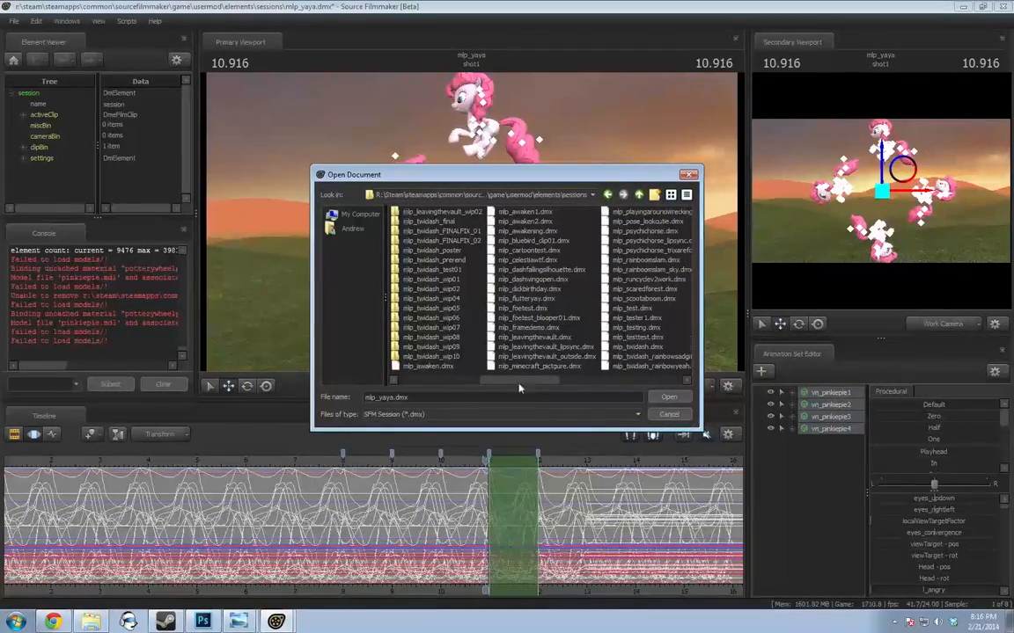
{"action": "scroll", "coordinate": [519, 388], "scroll_direction": "left", "scroll_amount": 5}
{"action": "double_click", "coordinate": [464, 215]}
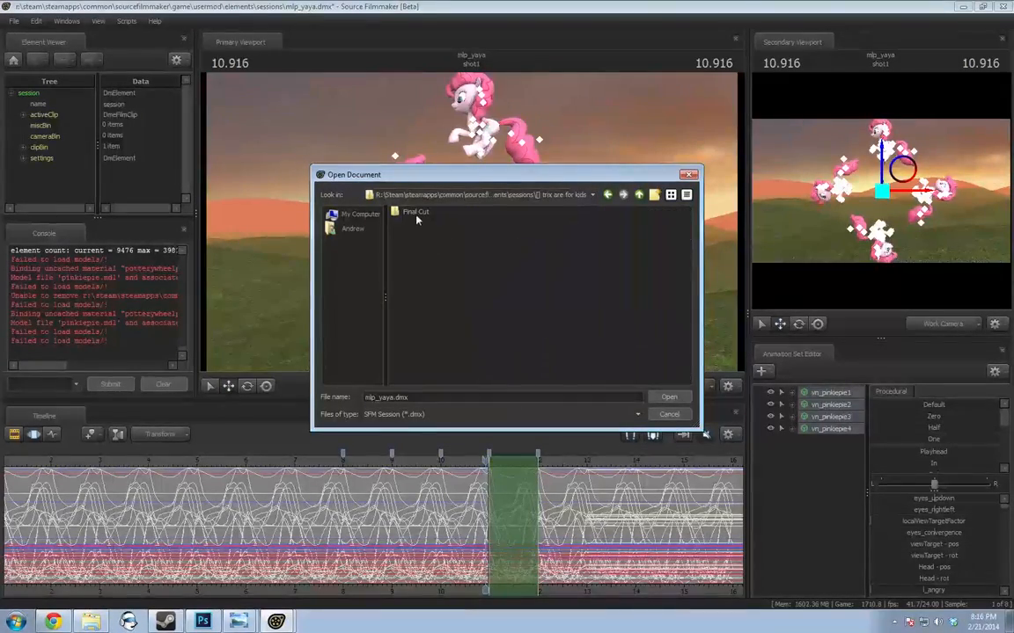
{"action": "left_click", "coordinate": [639, 194]}
Look through the session files in the sessions folder for a suitable example
{"action": "scroll", "coordinate": [606, 379], "scroll_direction": "right", "scroll_amount": 5}
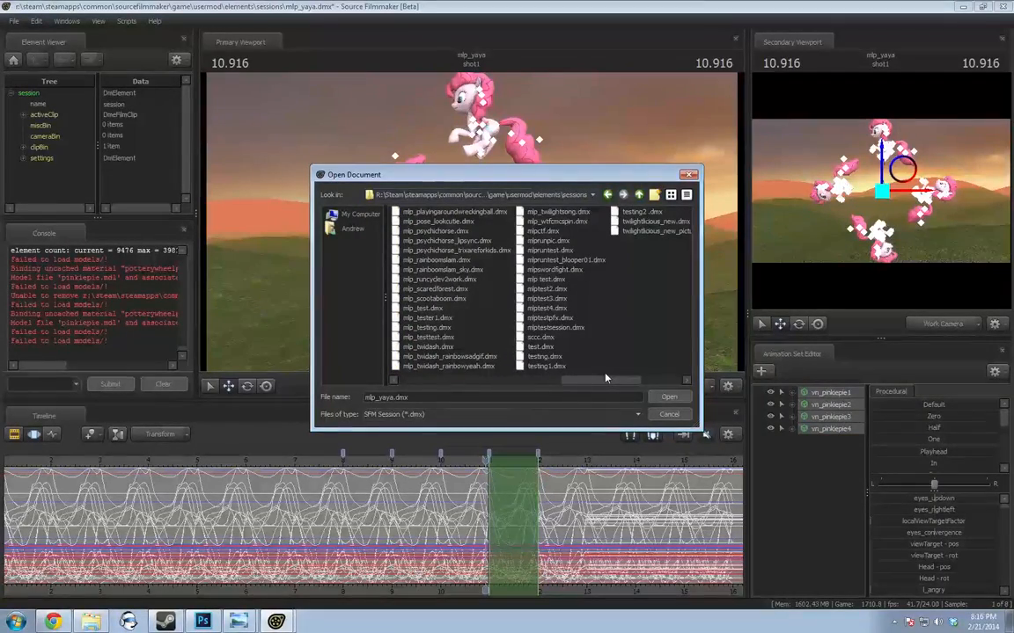
{"action": "mouse_move", "coordinate": [605, 378]}
{"action": "left_mouse_down"}
{"action": "mouse_move", "coordinate": [535, 380]}
{"action": "mouse_move", "coordinate": [616, 390]}
{"action": "left_mouse_up"}
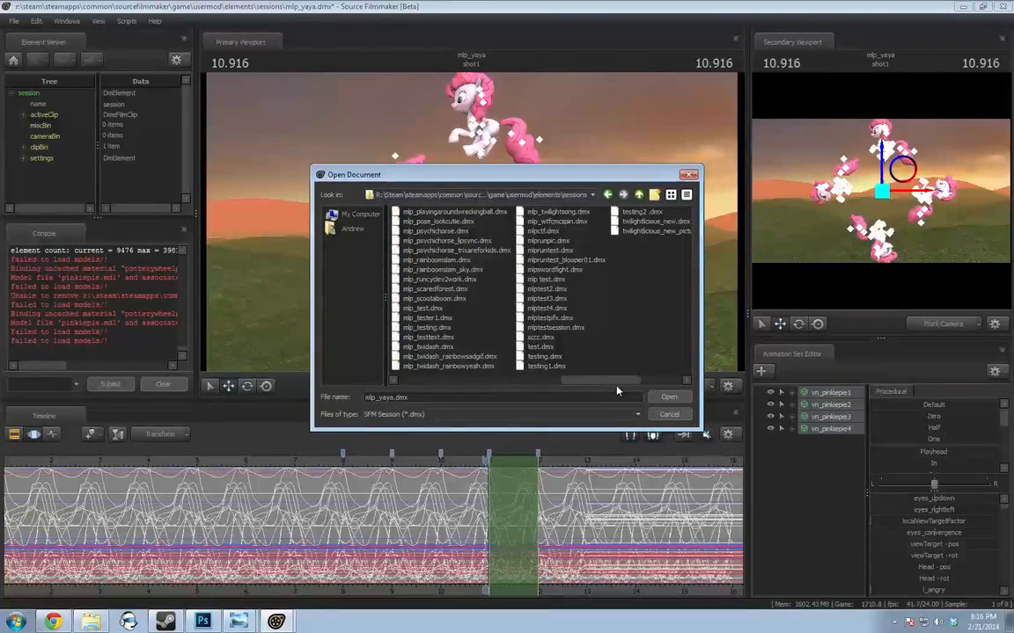
{"action": "left_click_drag", "start_coordinate": [617, 391], "coordinate": [587, 392]}
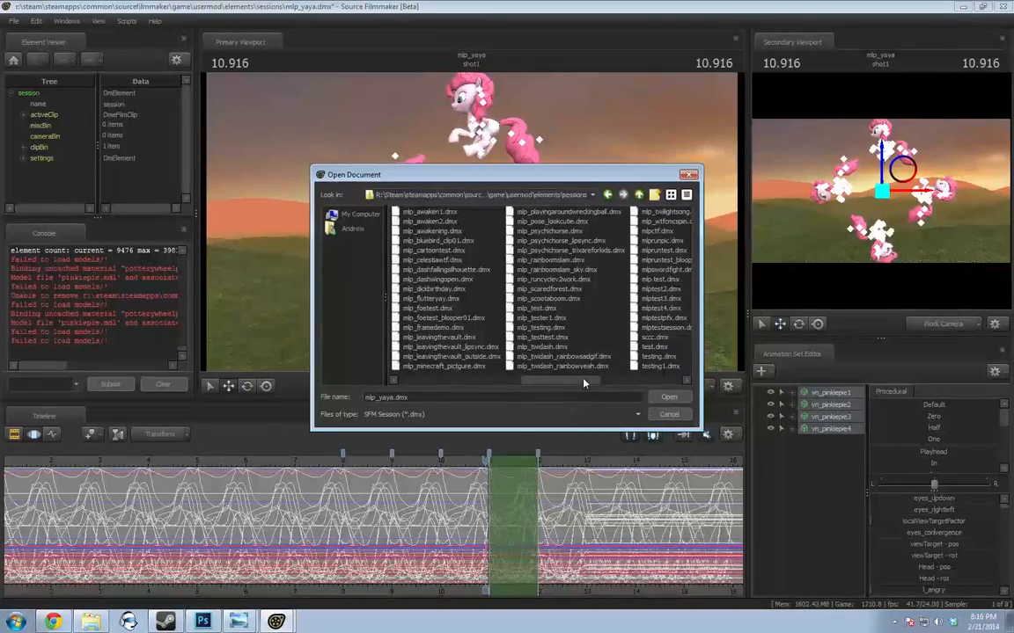
{"action": "scroll", "coordinate": [599, 384], "scroll_direction": "down", "scroll_amount": 1}
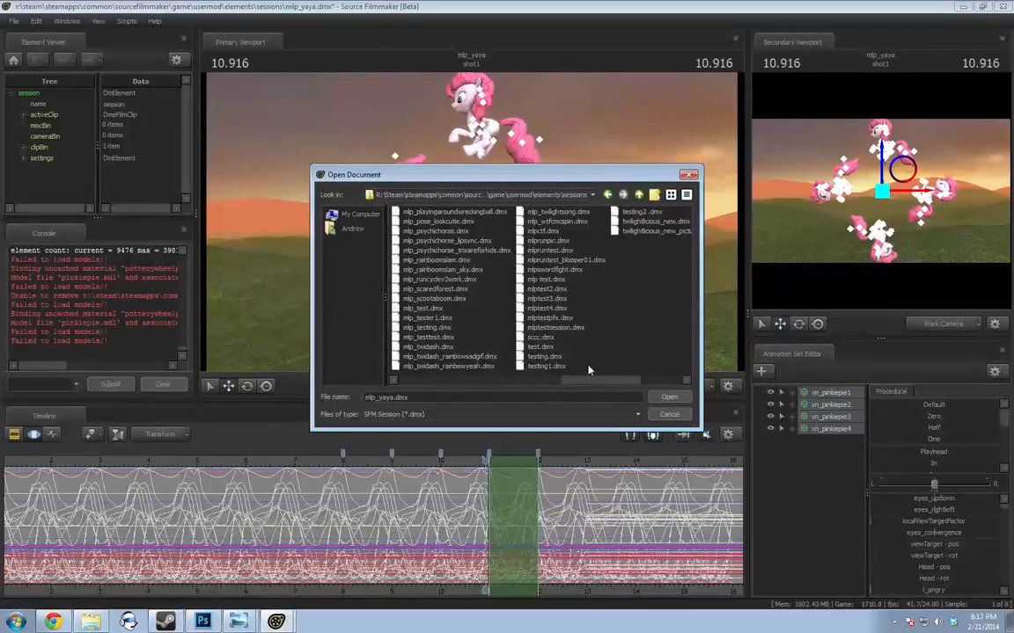
{"action": "left_click_drag", "start_coordinate": [589, 380], "coordinate": [446, 382]}
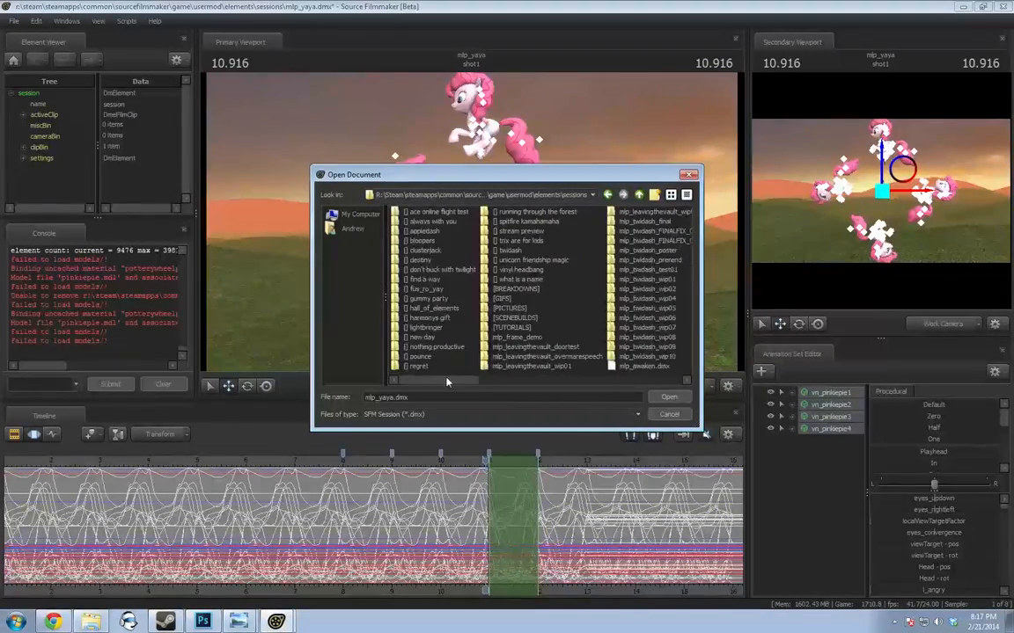
Look for an example session in the "trix are for kids", [GIFS] and [SCENEBUILDS] folders
{"action": "double_click", "coordinate": [519, 240]}
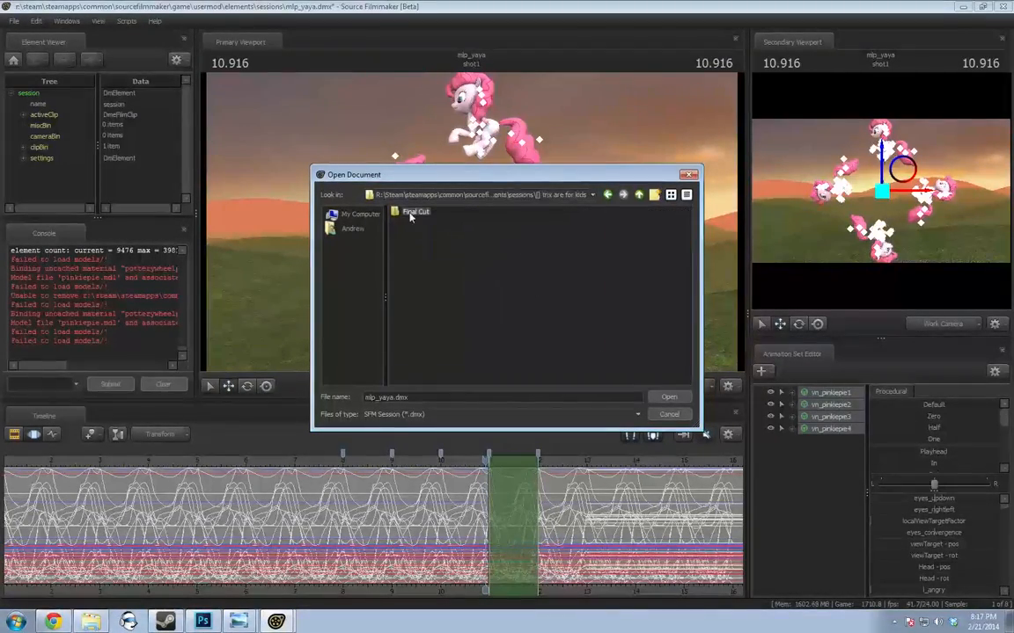
{"action": "left_click", "coordinate": [640, 194]}
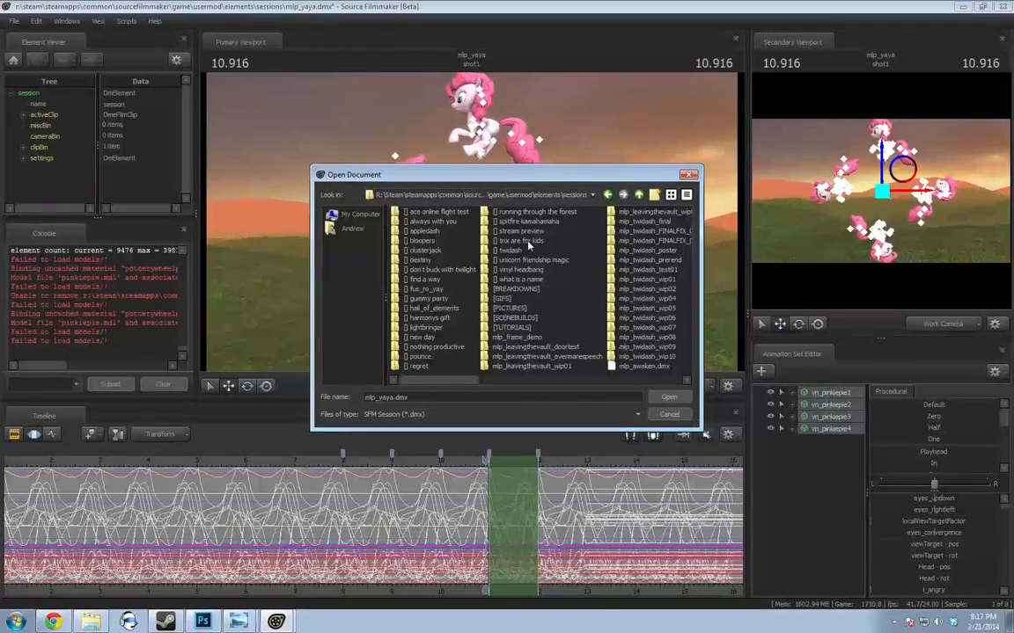
{"action": "double_click", "coordinate": [506, 299]}
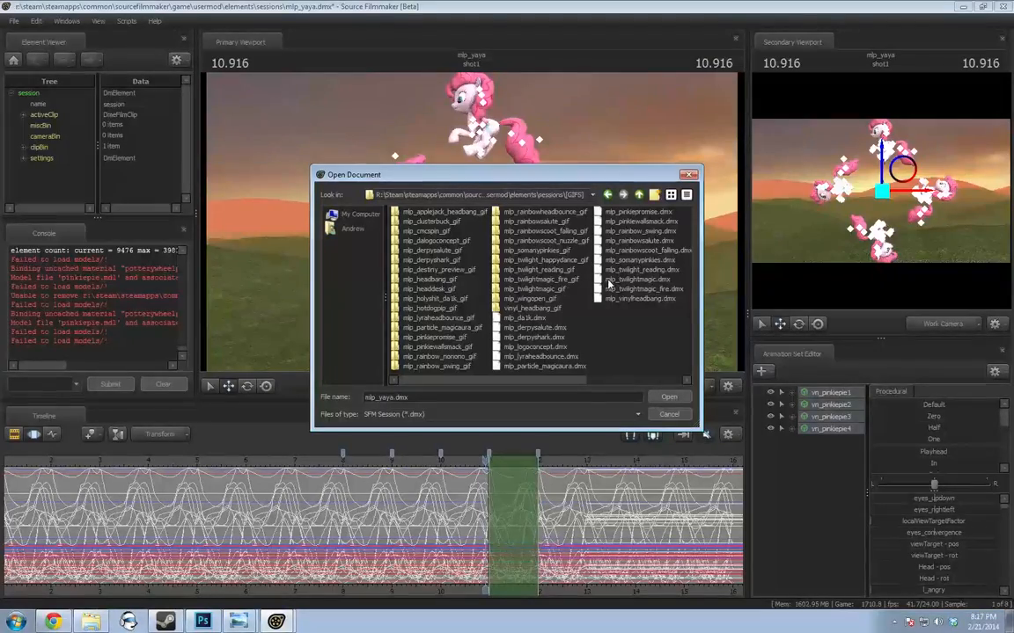
{"action": "left_click", "coordinate": [639, 195]}
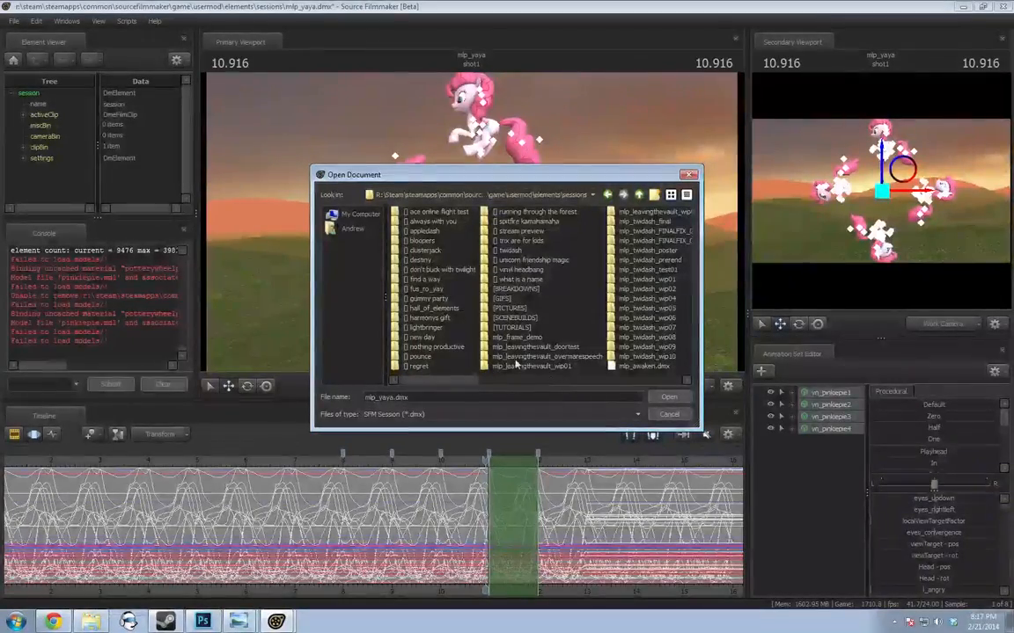
{"action": "double_click", "coordinate": [511, 321]}
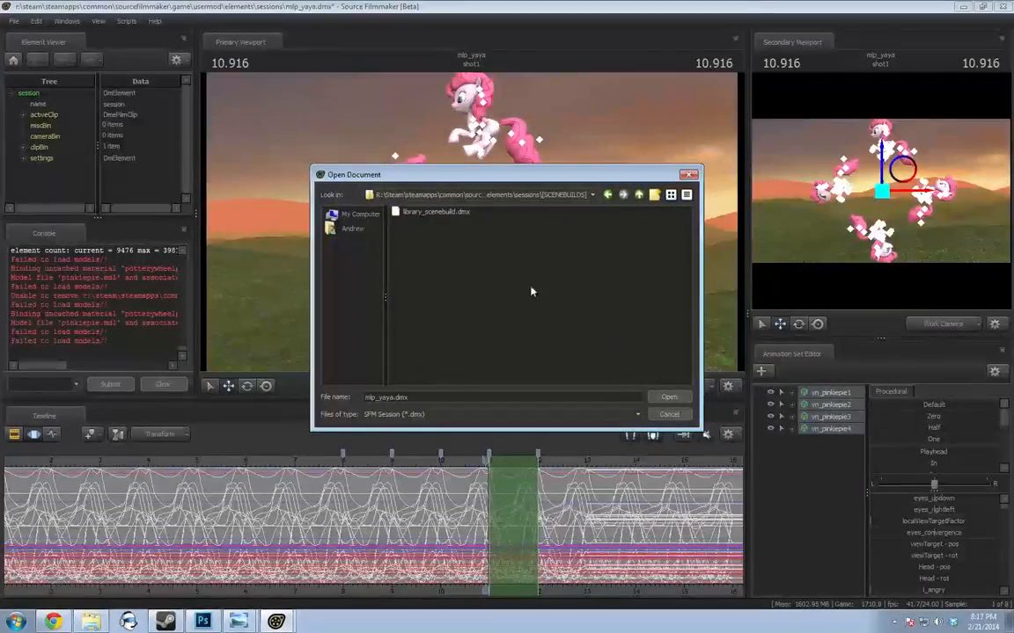
{"action": "left_click", "coordinate": [637, 197]}
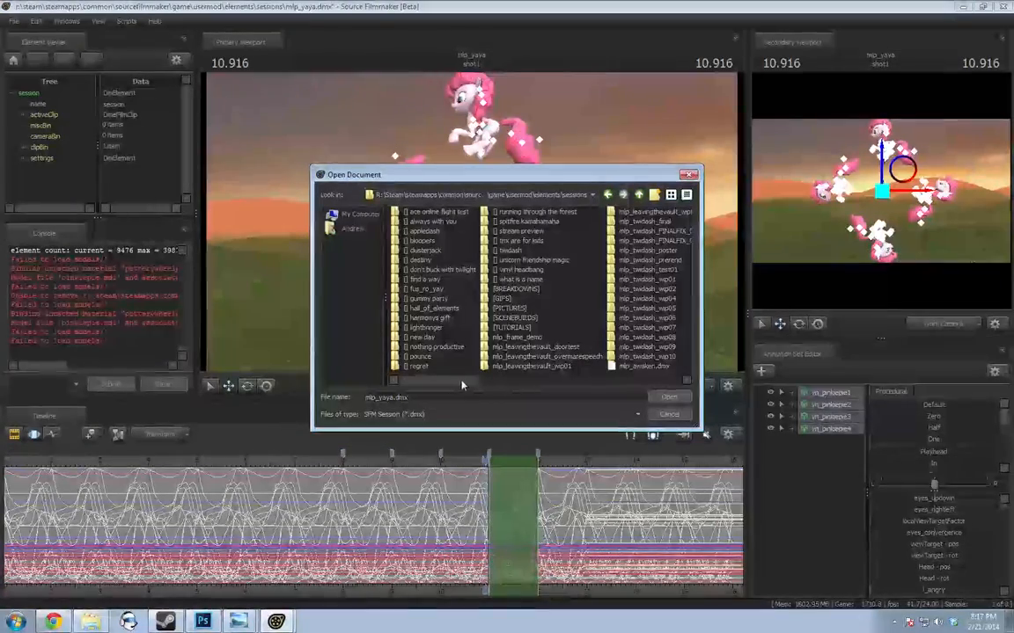
Open mlp_trixareforkids_breakdown.dmx from the [BREAKDOWNS] folder without saving the changes to mlp_yaya
{"action": "left_click_drag", "start_coordinate": [475, 381], "coordinate": [494, 381]}
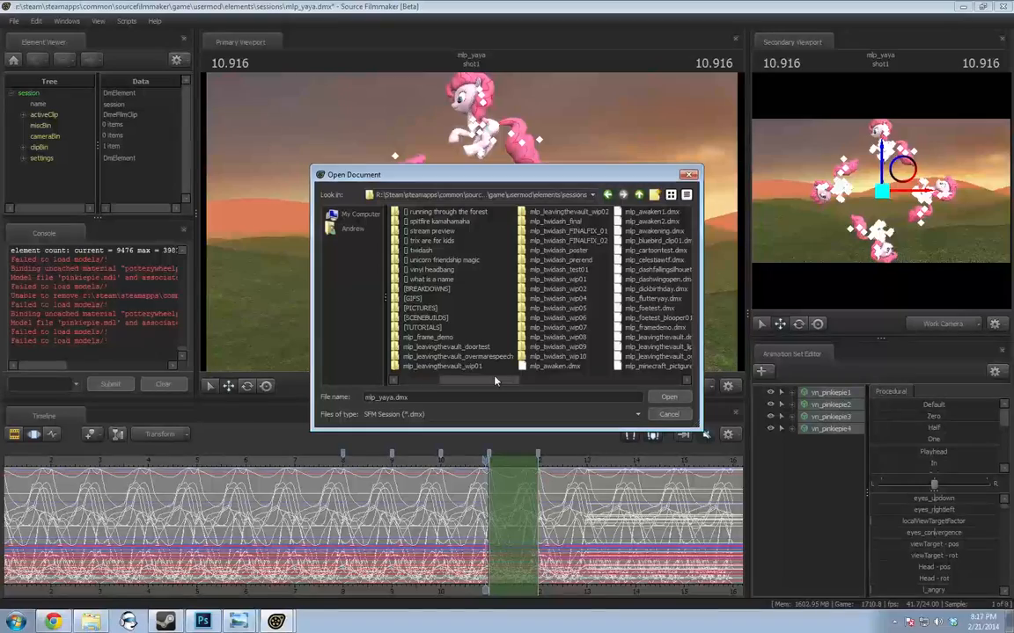
{"action": "double_click", "coordinate": [427, 289]}
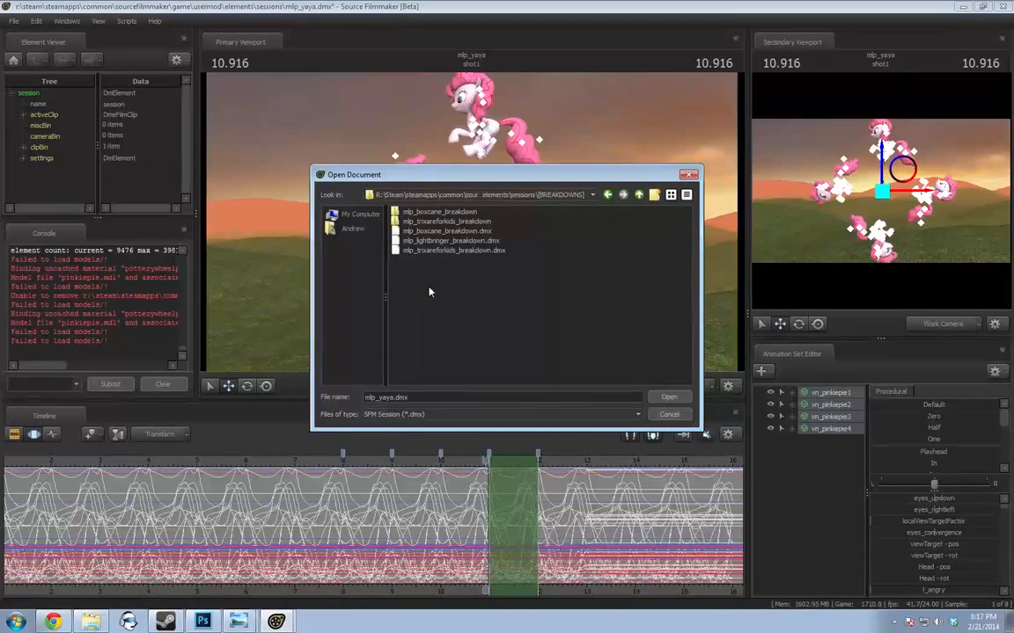
{"action": "double_click", "coordinate": [447, 252]}
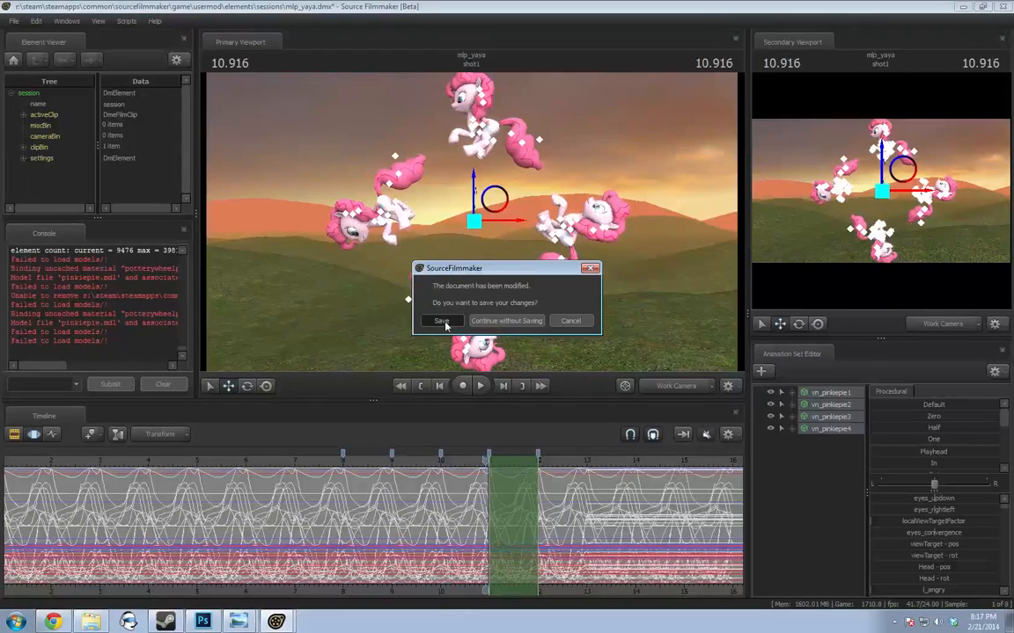
{"action": "left_click", "coordinate": [495, 322]}
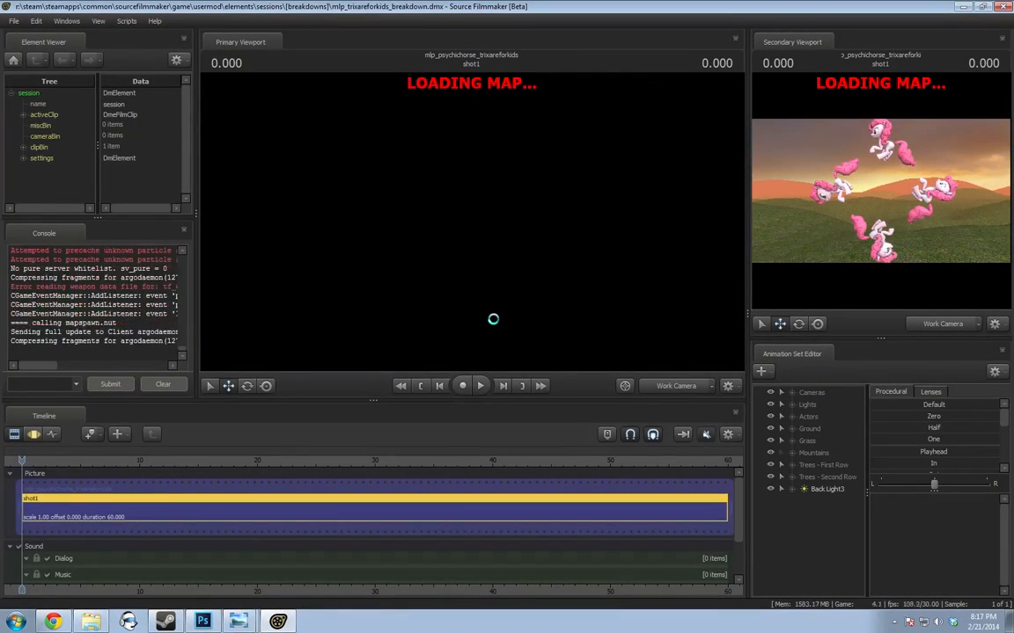
Move the playhead to about 30.9 s and view the pony with the hat through the work camera
{"action": "left_click_drag", "start_coordinate": [230, 461], "coordinate": [395, 461]}
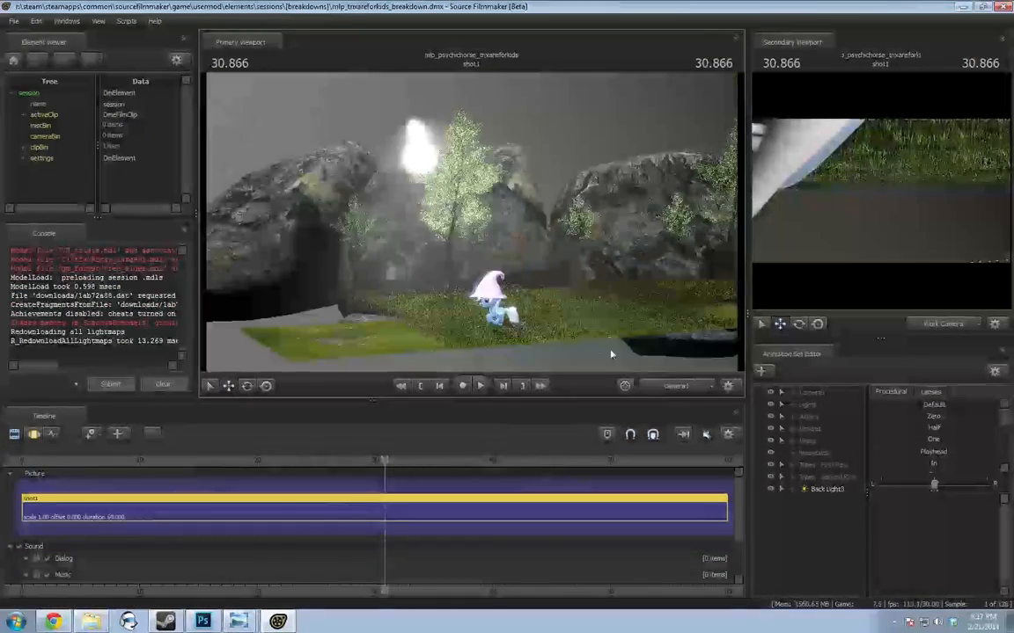
{"action": "left_click", "coordinate": [678, 386], "text": "ctrl"}
{"action": "left_click_drag", "start_coordinate": [629, 308], "coordinate": [639, 360]}
Disable lighting in the primary viewport and frame the pony with the hat more closely
{"action": "right_click", "coordinate": [546, 235]}
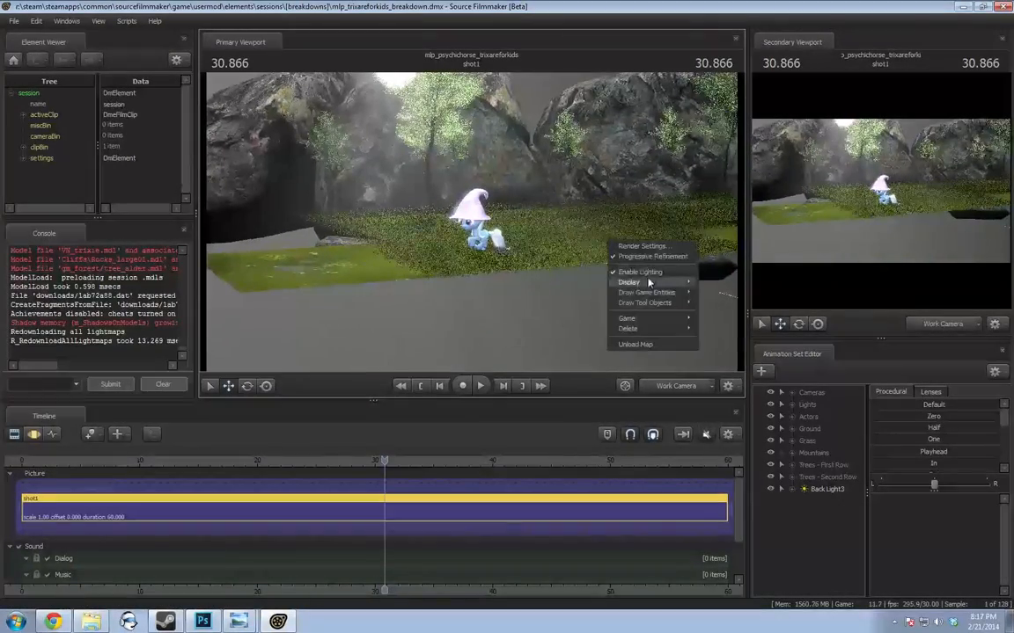
{"action": "right_click", "coordinate": [608, 243]}
{"action": "left_click", "coordinate": [647, 272]}
{"action": "left_click_drag", "start_coordinate": [647, 273], "coordinate": [673, 308]}
Play the running pony's animation from about 30.9 s to 37.8 s, following it with the work camera
{"action": "key", "text": "space"}
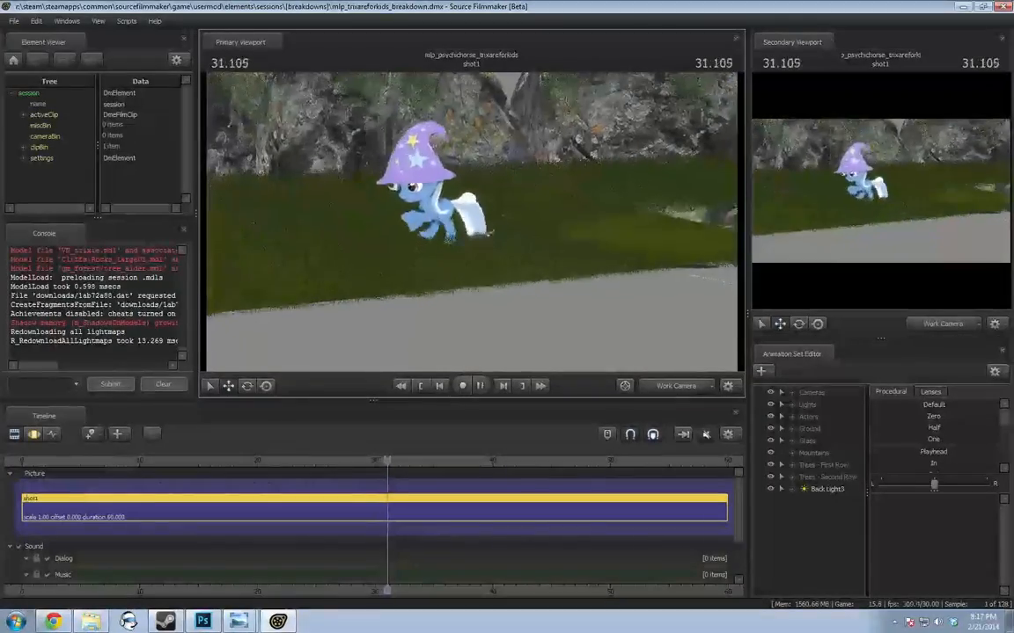
{"action": "left_click_drag", "start_coordinate": [493, 246], "coordinate": [504, 260]}
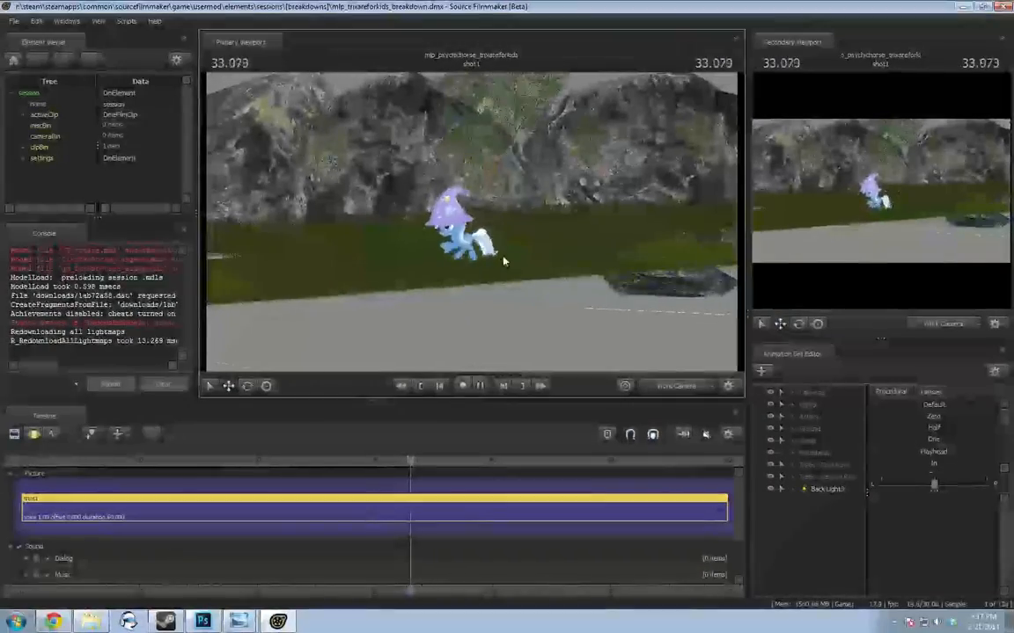
{"action": "key", "text": "space"}
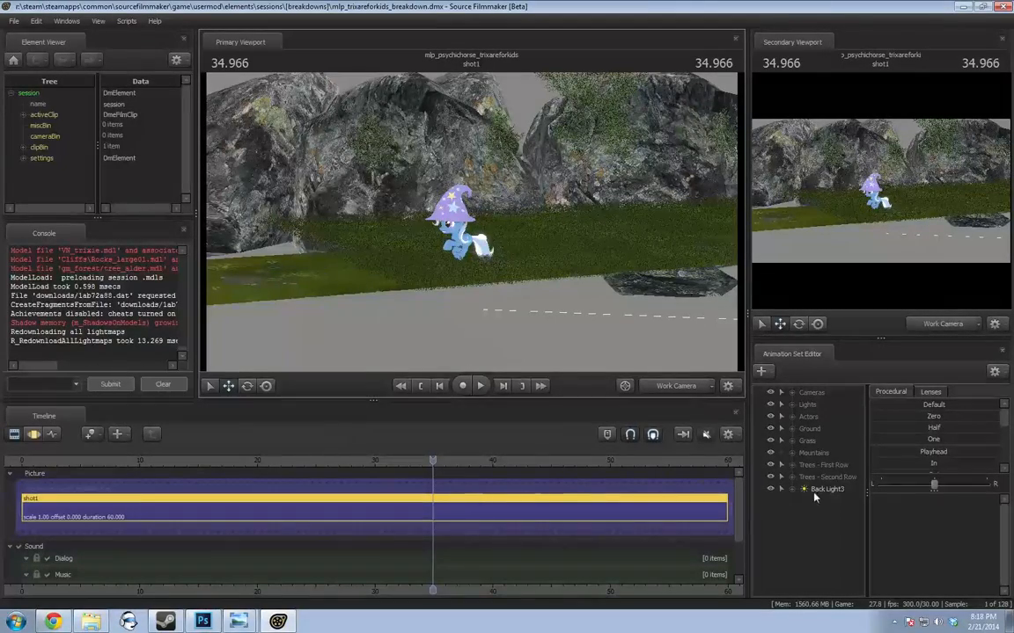
{"action": "key", "text": "space"}
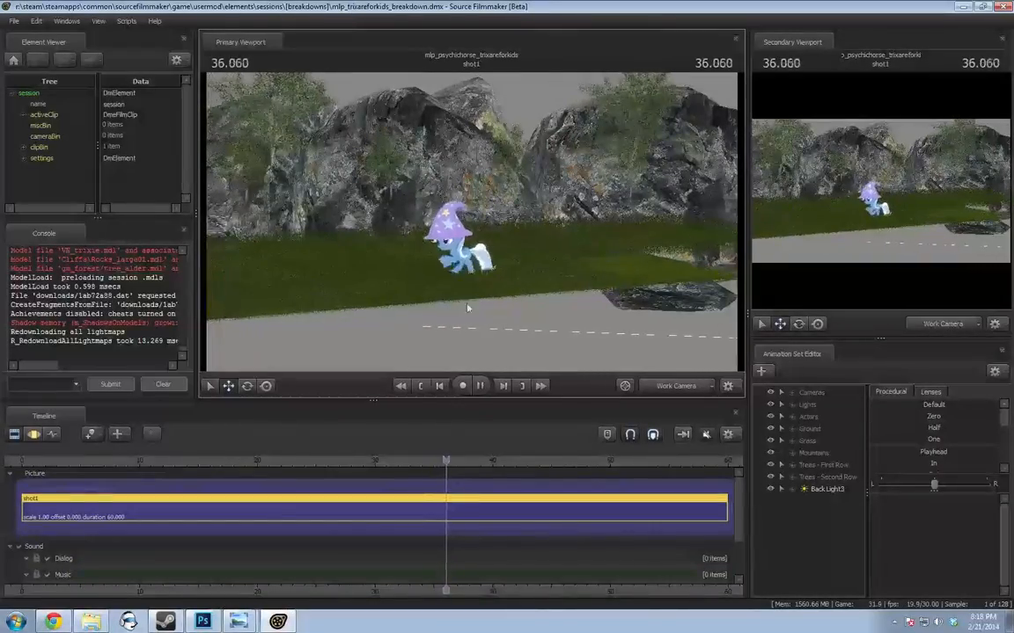
{"action": "key", "text": "space"}
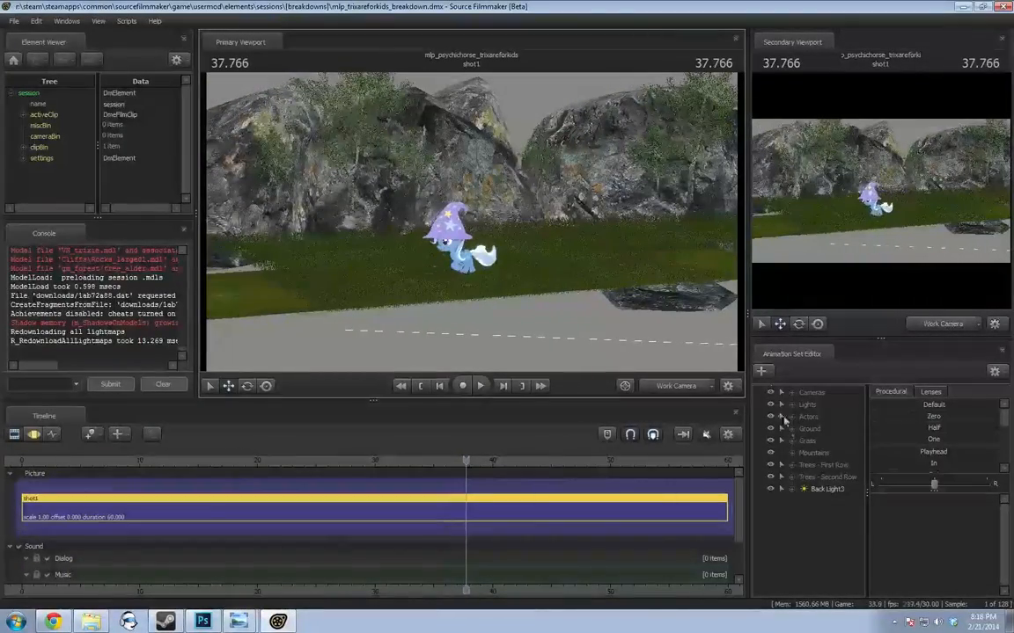
Expand the Grass group, widen the Animation Set Editor and look through the lowgrass models before collapsing the group
{"action": "left_click", "coordinate": [792, 443]}
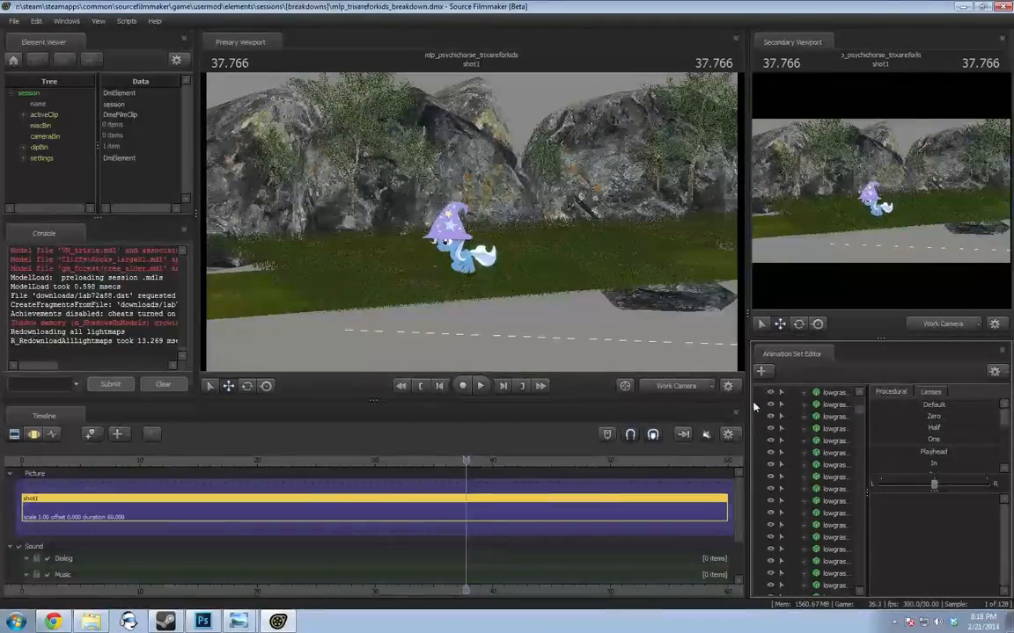
{"action": "left_click_drag", "start_coordinate": [753, 403], "coordinate": [670, 401]}
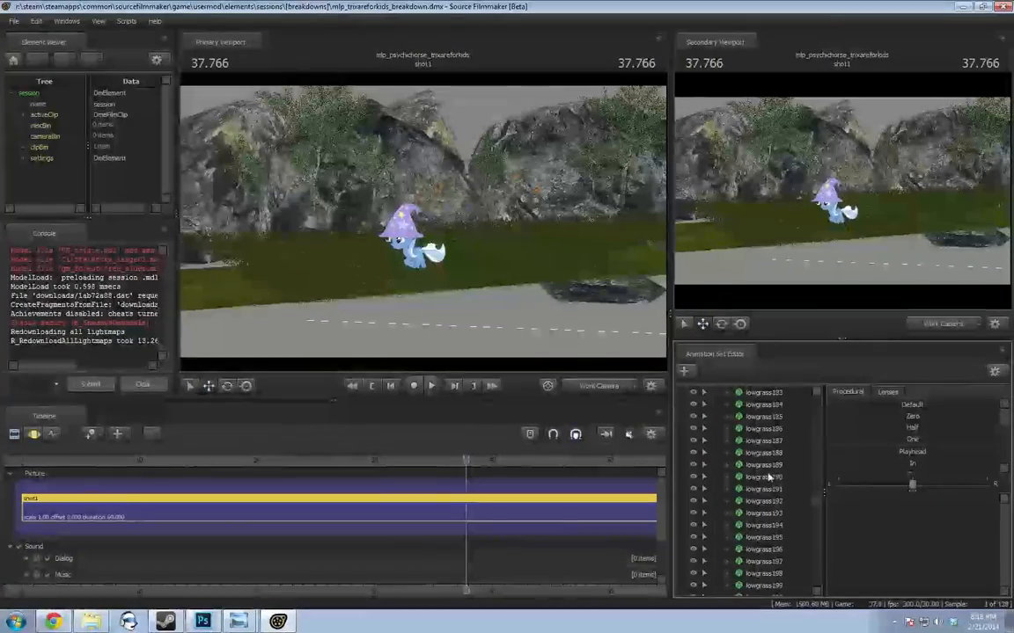
{"action": "scroll", "coordinate": [755, 451], "scroll_direction": "up", "scroll_amount": 20}
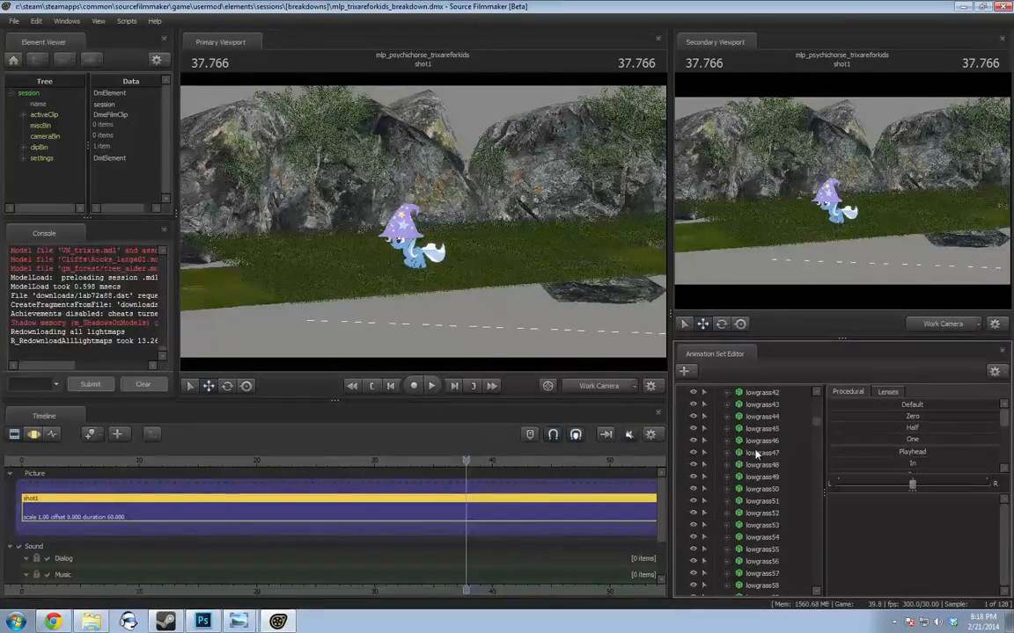
{"action": "left_click", "coordinate": [716, 440]}
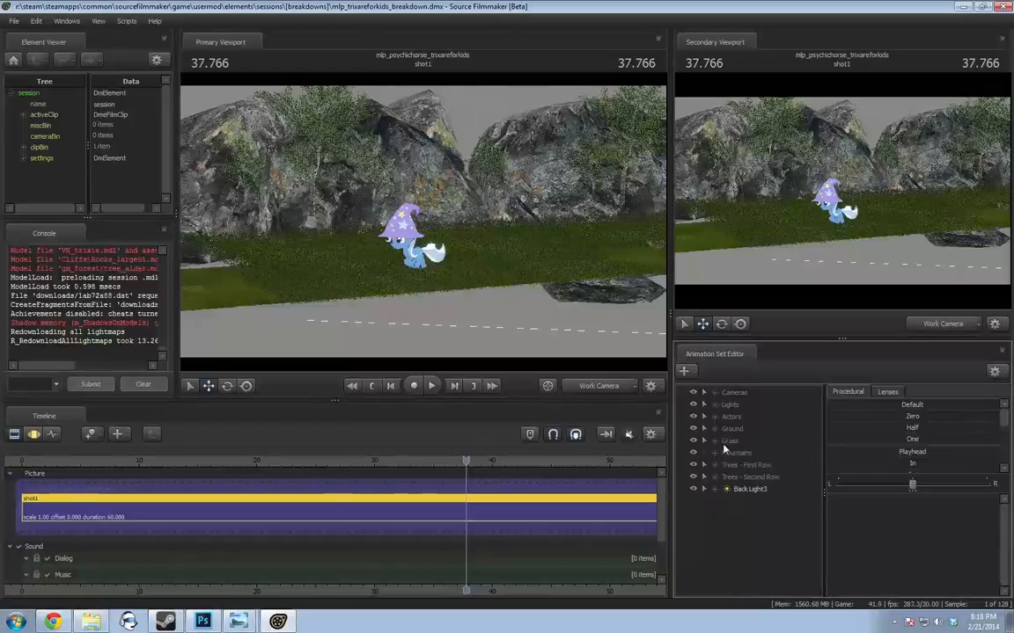
Move lowgrass12, lowgrass13 and lowgrass14 out of the Grass group and hide the Grass group
{"action": "left_click", "coordinate": [716, 442]}
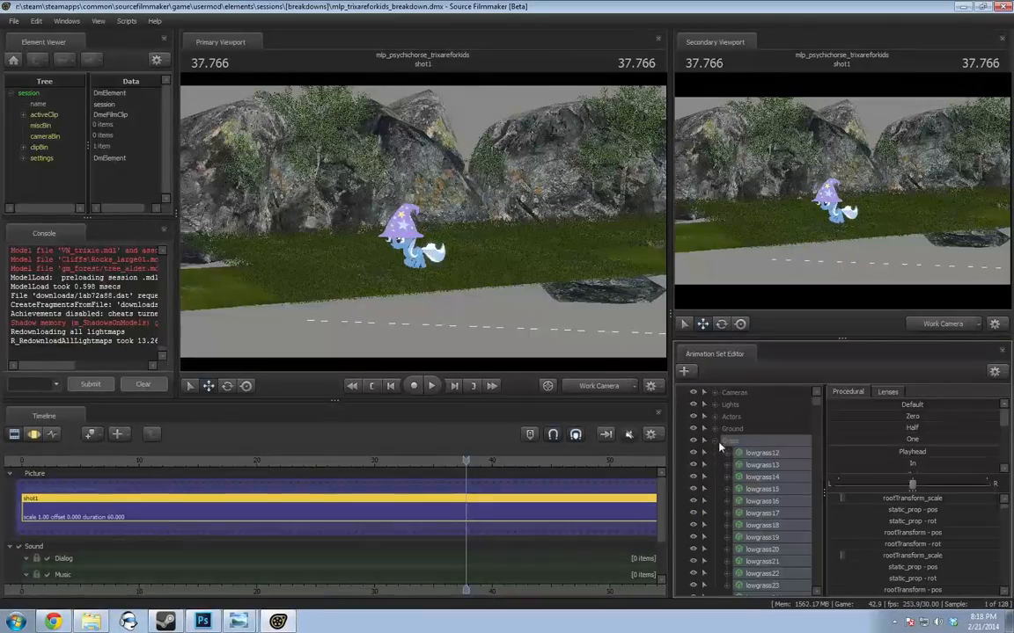
{"action": "left_click", "coordinate": [761, 479], "text": "shift"}
{"action": "left_click_drag", "start_coordinate": [760, 465], "coordinate": [745, 435]}
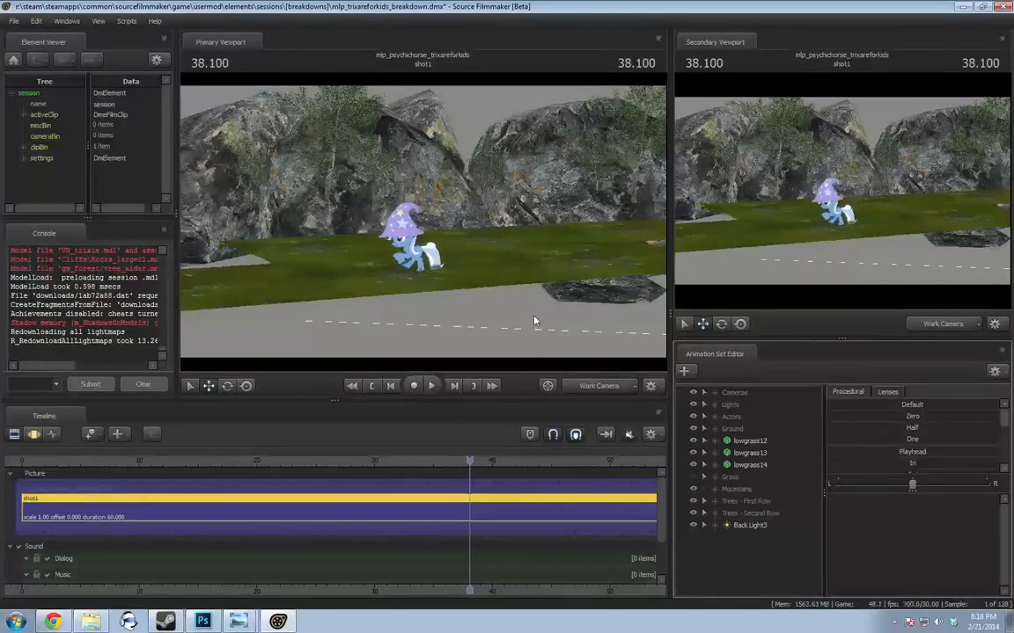
Play the running pony's animation from about 38.1 s to 42 s with the Grass group hidden
{"action": "key", "text": "space"}
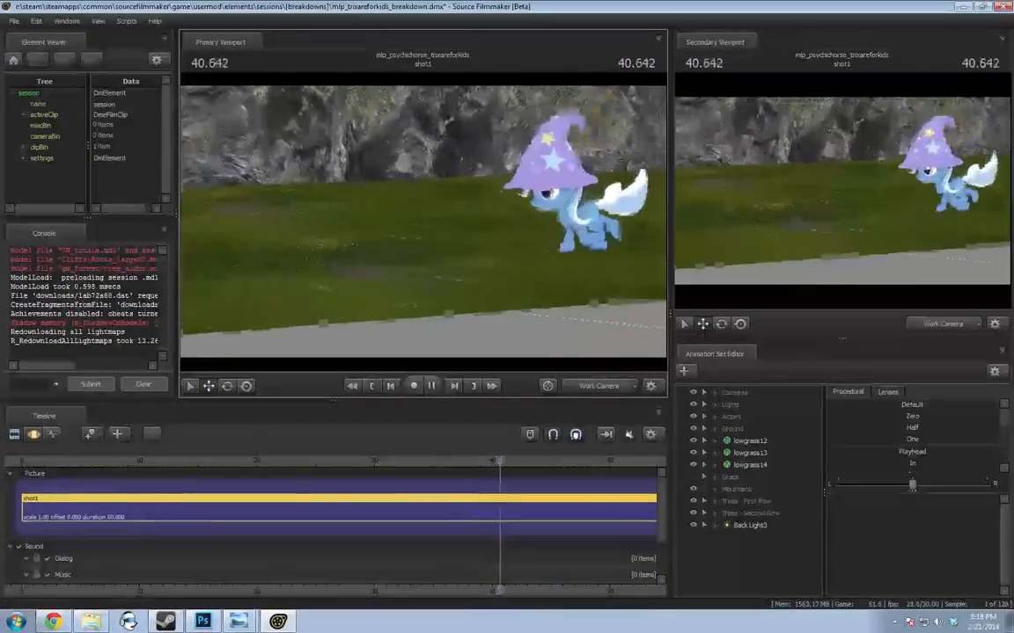
{"action": "key", "text": "space"}
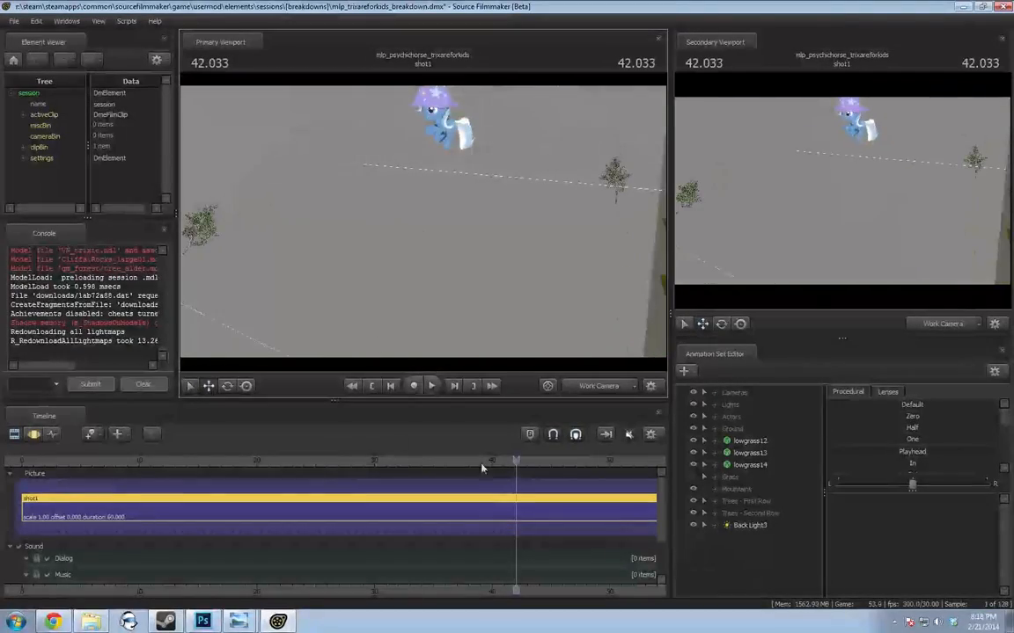
Advance the animation to about 53.7 s and view the running pony and its surroundings with the work camera
{"action": "middle_click_drag", "start_coordinate": [579, 521], "coordinate": [138, 489]}
{"action": "left_click_drag", "start_coordinate": [151, 464], "coordinate": [212, 465]}
{"action": "left_click_drag", "start_coordinate": [352, 300], "coordinate": [423, 226]}
{"action": "key", "text": "w"}
{"action": "key", "text": "s"}
{"action": "key", "text": "w"}
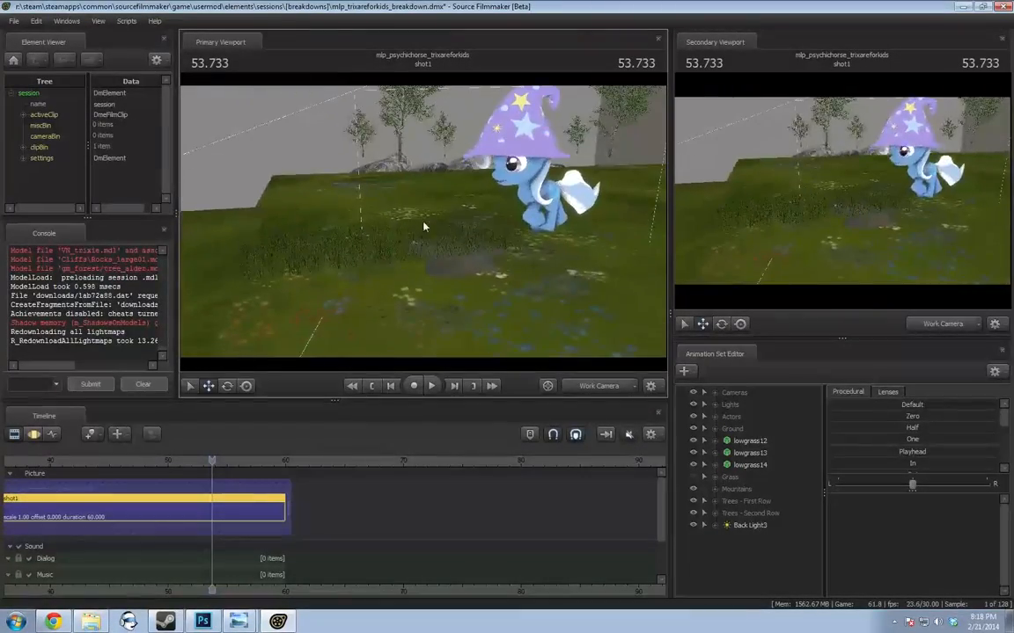
Hide the Ground group and scrub the pony and scenery animation from about 53.7 s to 59.4 s
{"action": "left_click", "coordinate": [693, 428]}
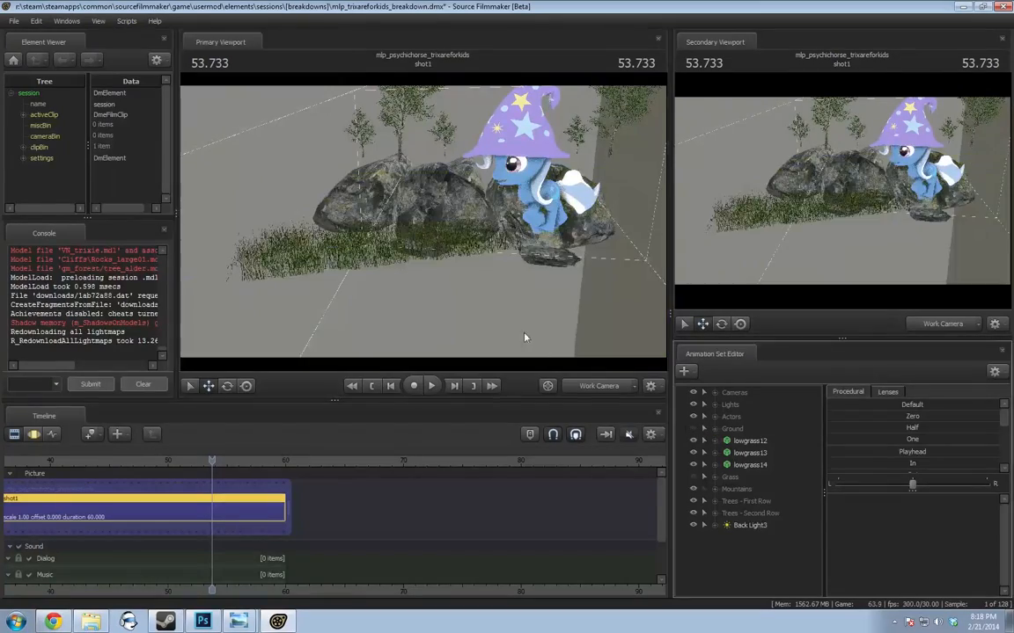
{"action": "left_click_drag", "start_coordinate": [212, 459], "coordinate": [231, 469]}
{"action": "left_click_drag", "start_coordinate": [422, 220], "coordinate": [334, 214]}
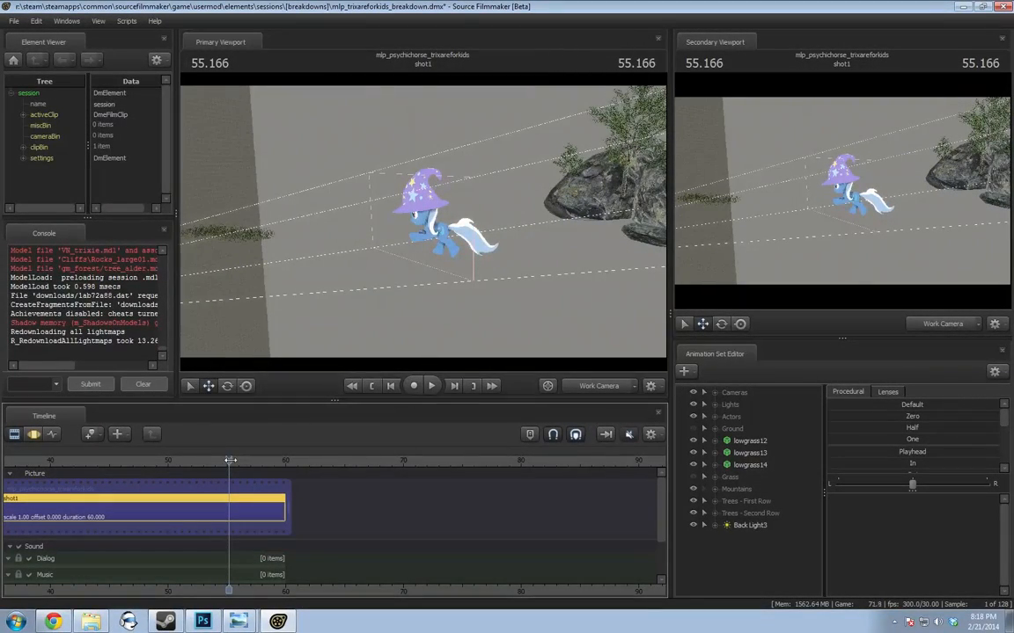
{"action": "left_click_drag", "start_coordinate": [232, 461], "coordinate": [278, 474]}
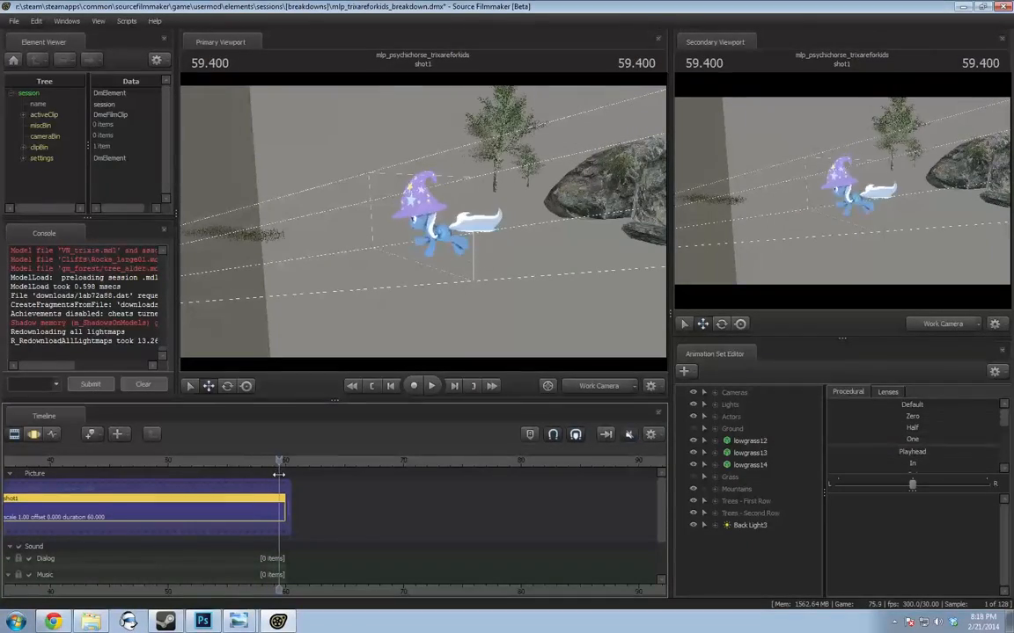
{"action": "left_click_drag", "start_coordinate": [533, 280], "coordinate": [611, 255]}
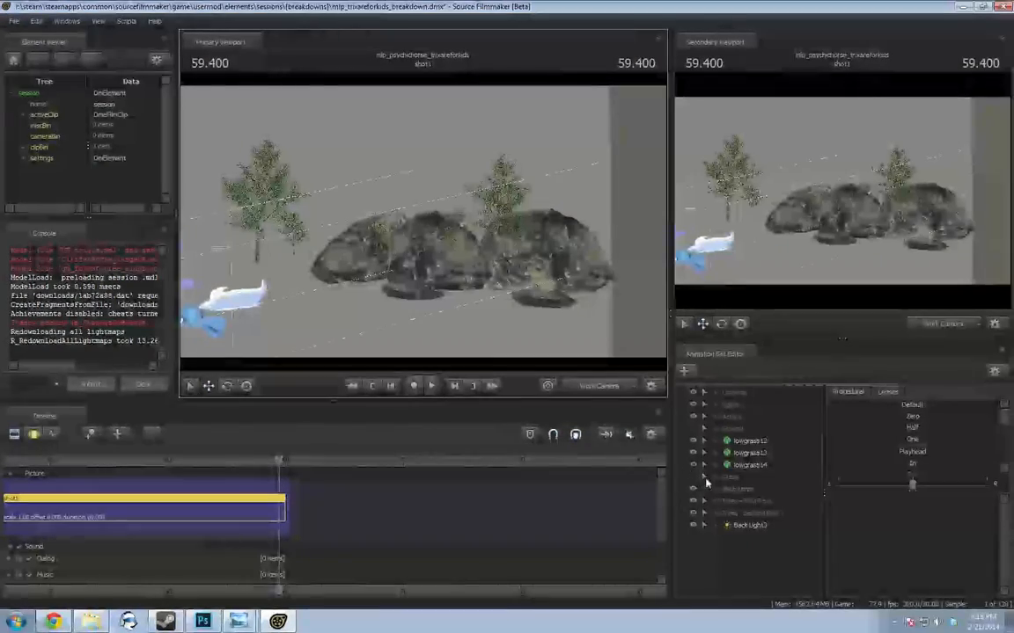
Return lowgrass12, lowgrass13 and lowgrass14 to the Grass group and make the Grass and Ground groups visible again
{"action": "left_click", "coordinate": [749, 464]}
{"action": "left_click", "coordinate": [748, 442], "text": "shift"}
{"action": "left_click_drag", "start_coordinate": [748, 442], "coordinate": [729, 478]}
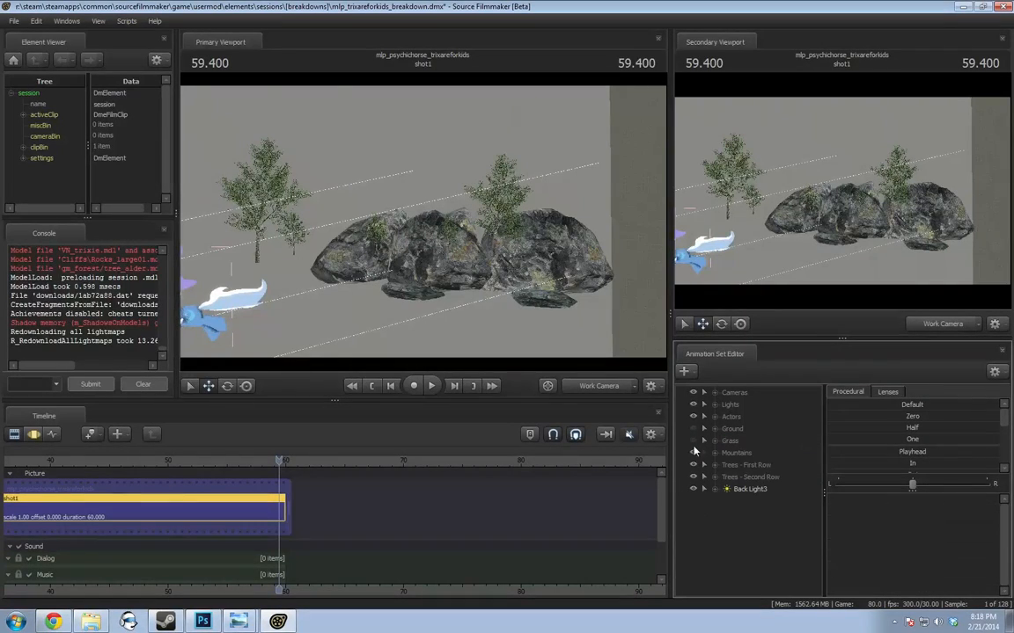
{"action": "left_click", "coordinate": [693, 440]}
{"action": "left_click", "coordinate": [692, 429]}
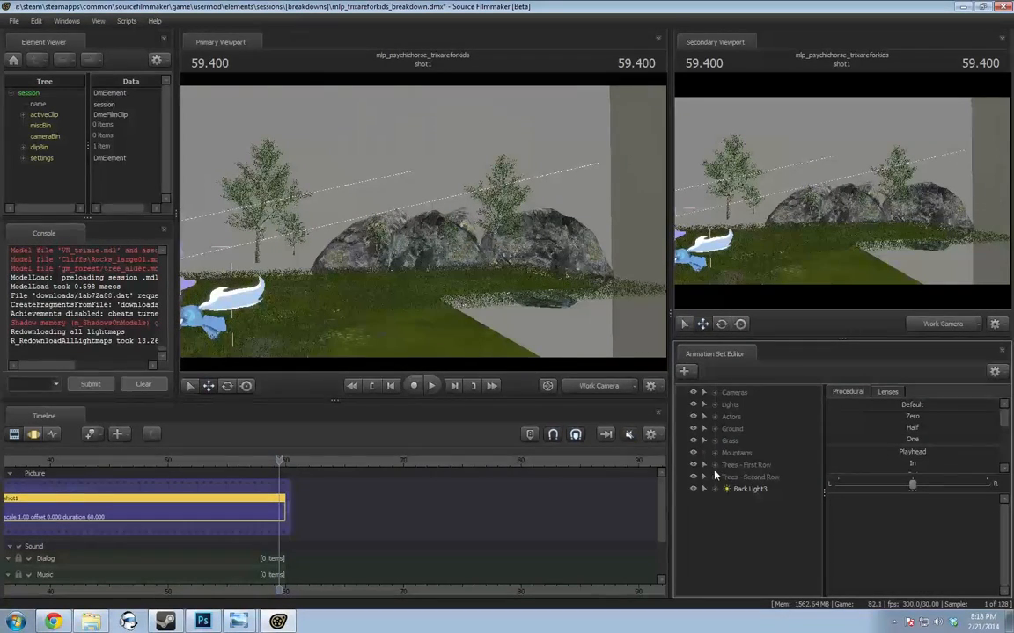
Expand the Trees - First Row group, select tree_alder1 and scrub back to the opening seconds of the shot
{"action": "left_click", "coordinate": [715, 465]}
{"action": "left_click", "coordinate": [752, 477]}
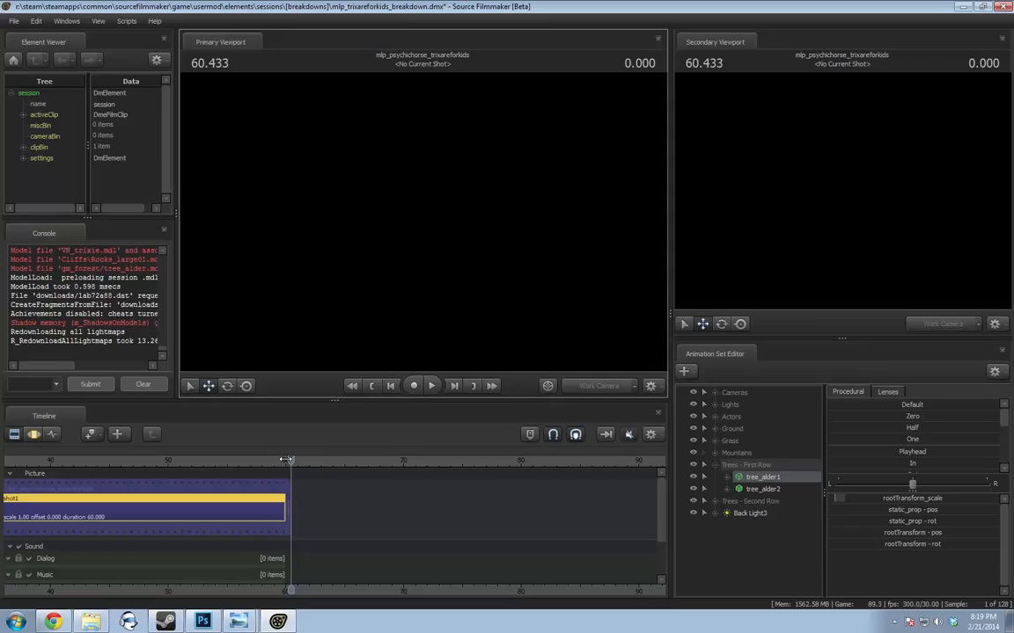
{"action": "left_click_drag", "start_coordinate": [287, 459], "coordinate": [110, 473]}
{"action": "middle_click_drag", "start_coordinate": [177, 598], "coordinate": [507, 559]}
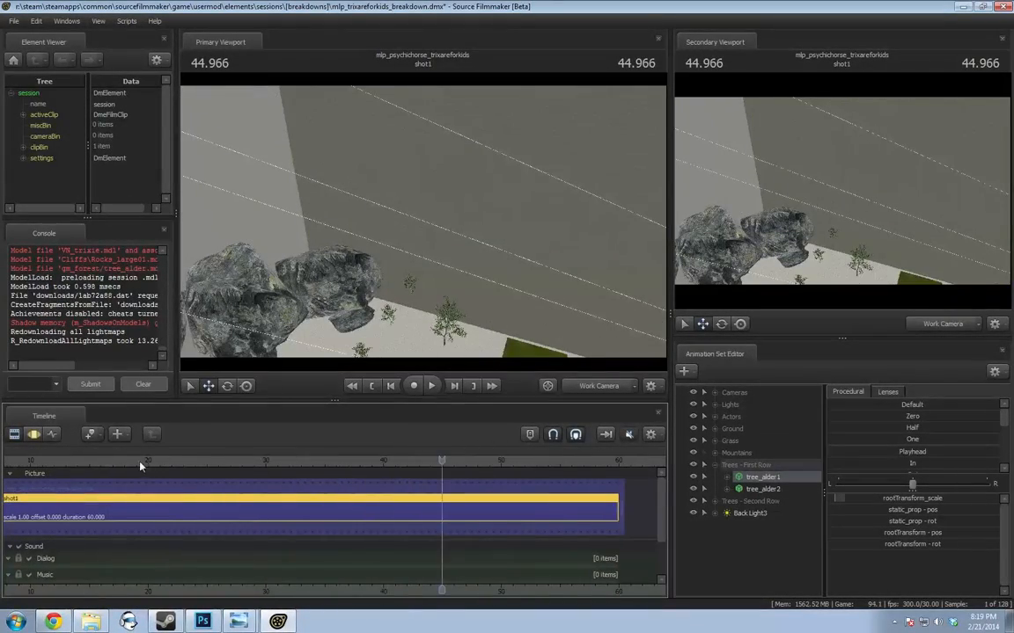
{"action": "left_click_drag", "start_coordinate": [133, 463], "coordinate": [0, 465]}
{"action": "middle_click_drag", "start_coordinate": [115, 565], "coordinate": [426, 572]}
{"action": "left_click_drag", "start_coordinate": [280, 463], "coordinate": [257, 473]}
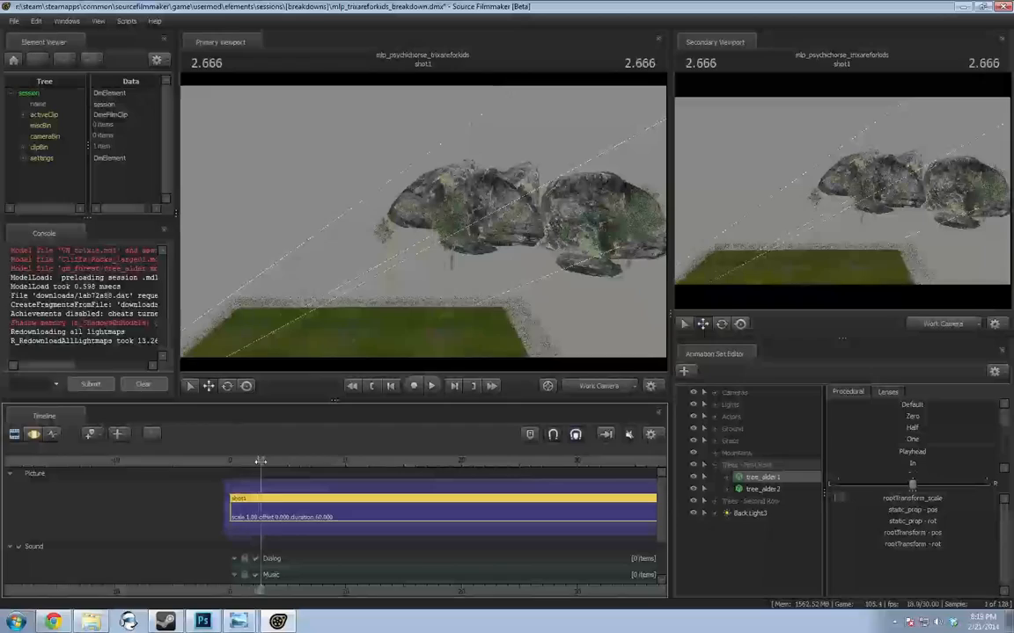
Scrub the tree movement from about 2.7 s to 11.4 s with tree_alder2 hidden
{"action": "left_click_drag", "start_coordinate": [261, 461], "coordinate": [267, 461]}
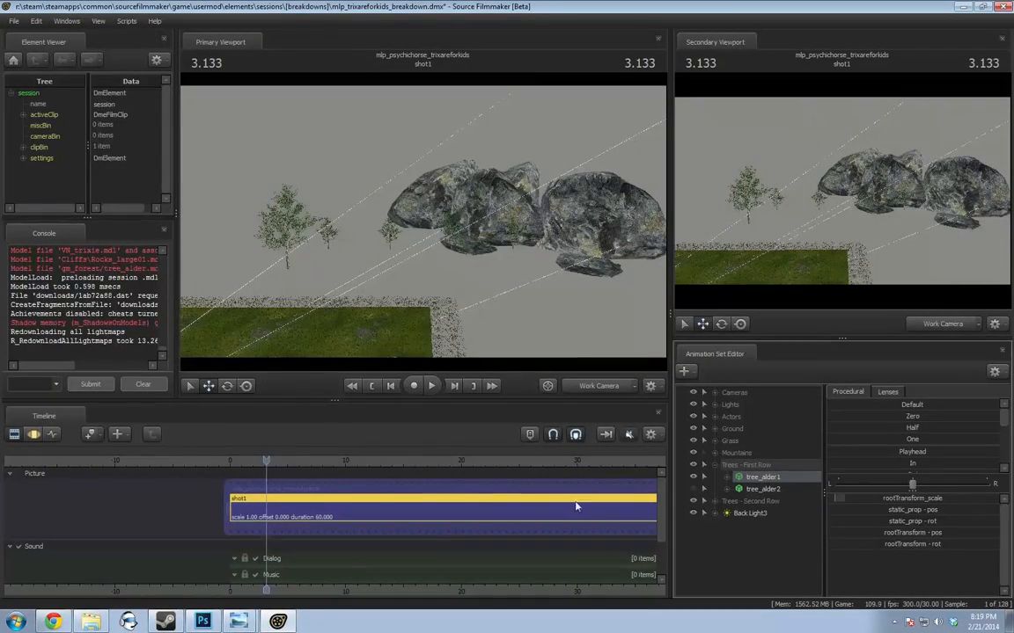
{"action": "mouse_move", "coordinate": [396, 352]}
{"action": "right_mouse_down"}
{"action": "mouse_move", "coordinate": [392, 330]}
{"action": "mouse_move", "coordinate": [389, 342]}
{"action": "right_mouse_up"}
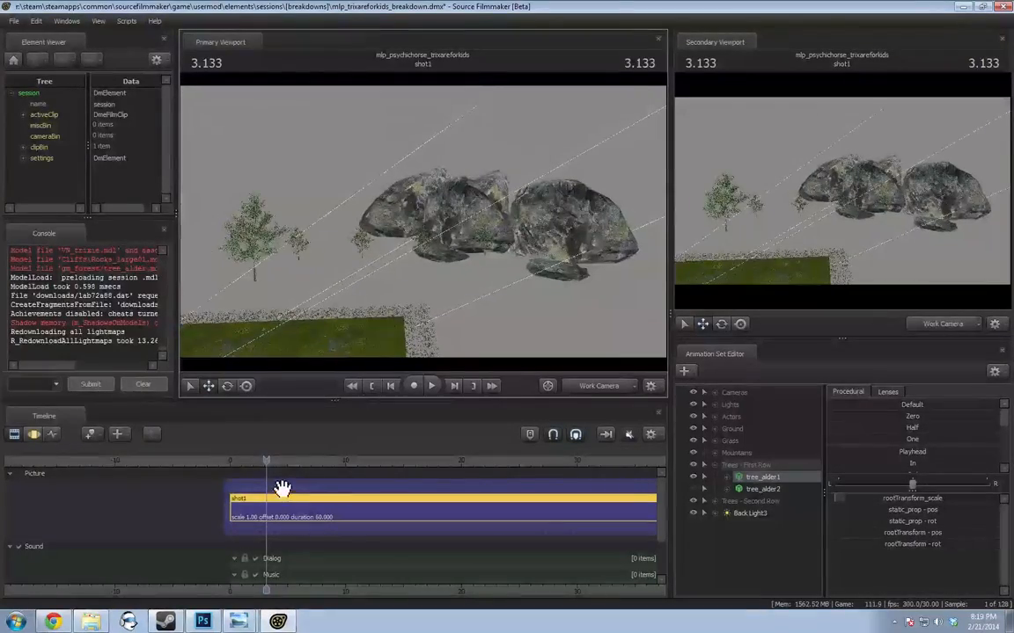
{"action": "left_click_drag", "start_coordinate": [265, 461], "coordinate": [361, 476]}
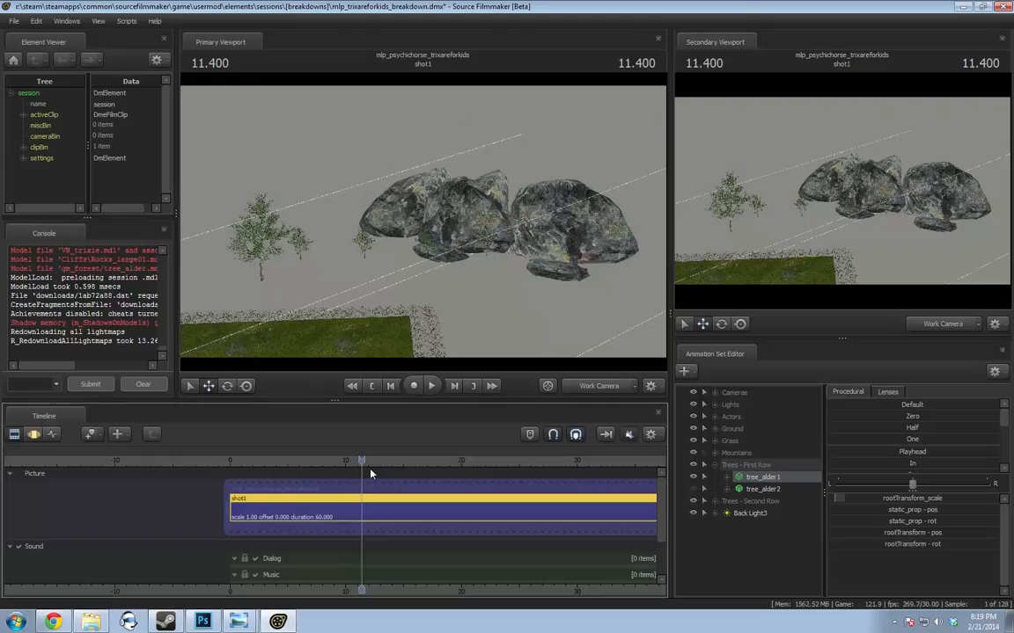
View the scene through camera1 and play the passing trees up to about 4.8 s
{"action": "key", "text": "Up"}
{"action": "left_click", "coordinate": [595, 389]}
{"action": "key", "text": "space"}
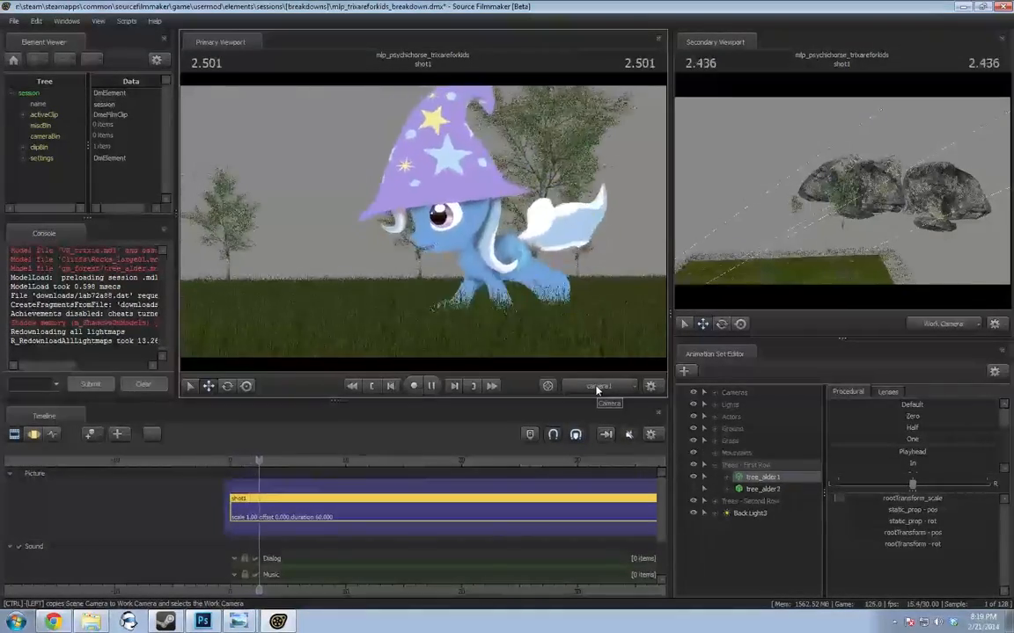
{"action": "key", "text": "space"}
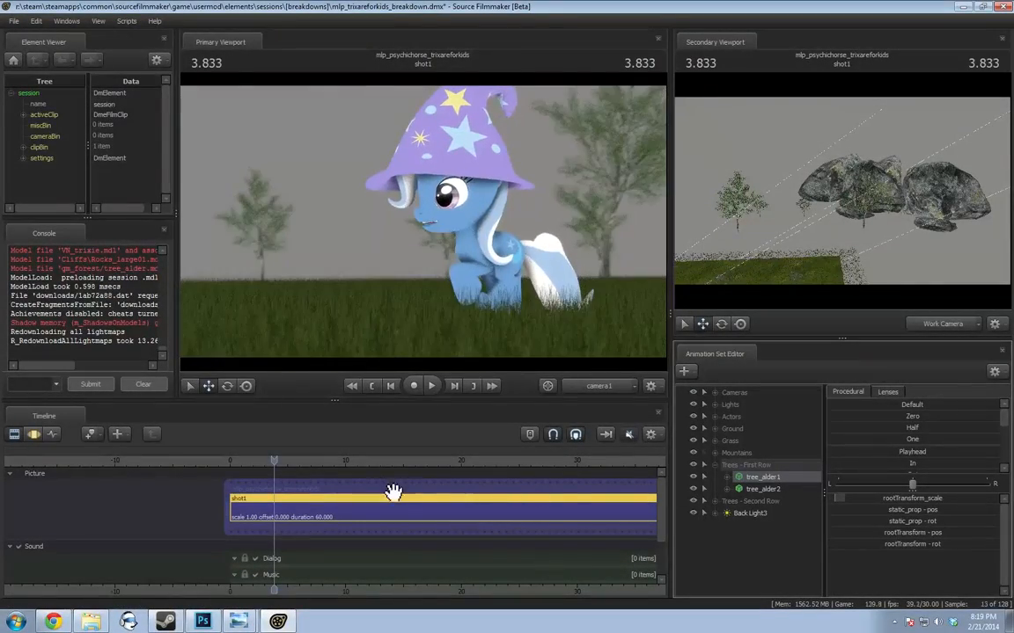
{"action": "left_click", "coordinate": [261, 462]}
{"action": "key", "text": "space"}
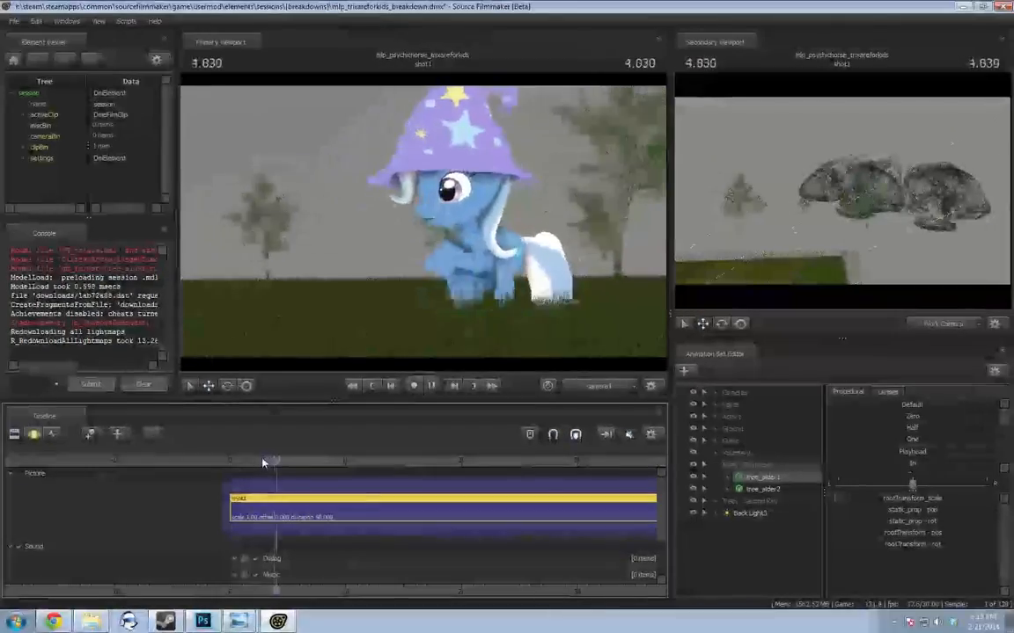
{"action": "key", "text": "space"}
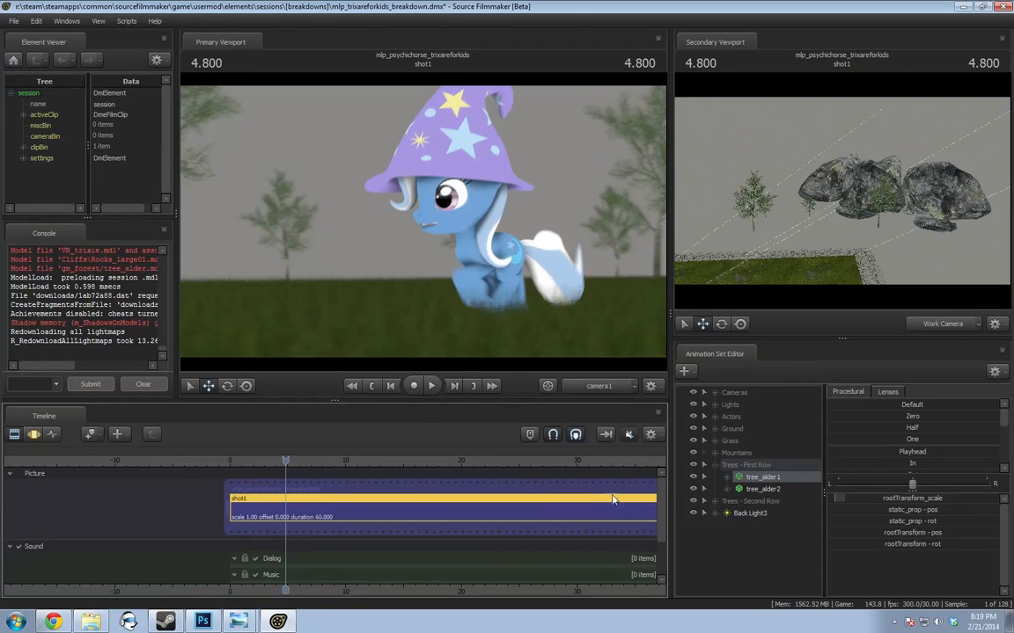
Return to the Work Camera, hide tree_alder2, select tree_alder1 and set the playhead to 0.2 s
{"action": "left_click", "coordinate": [601, 388]}
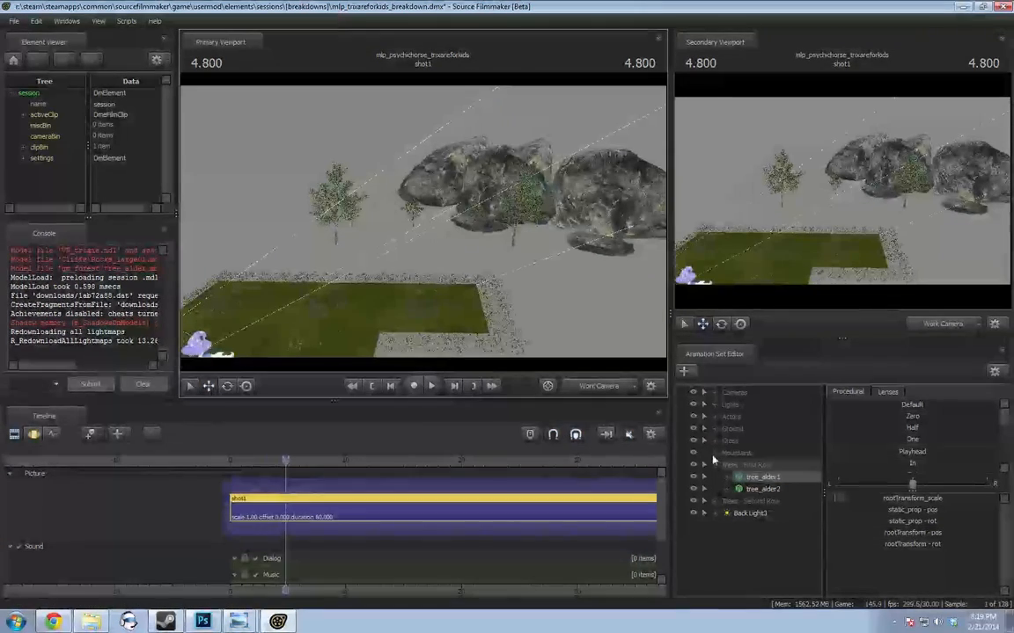
{"action": "left_click", "coordinate": [694, 489]}
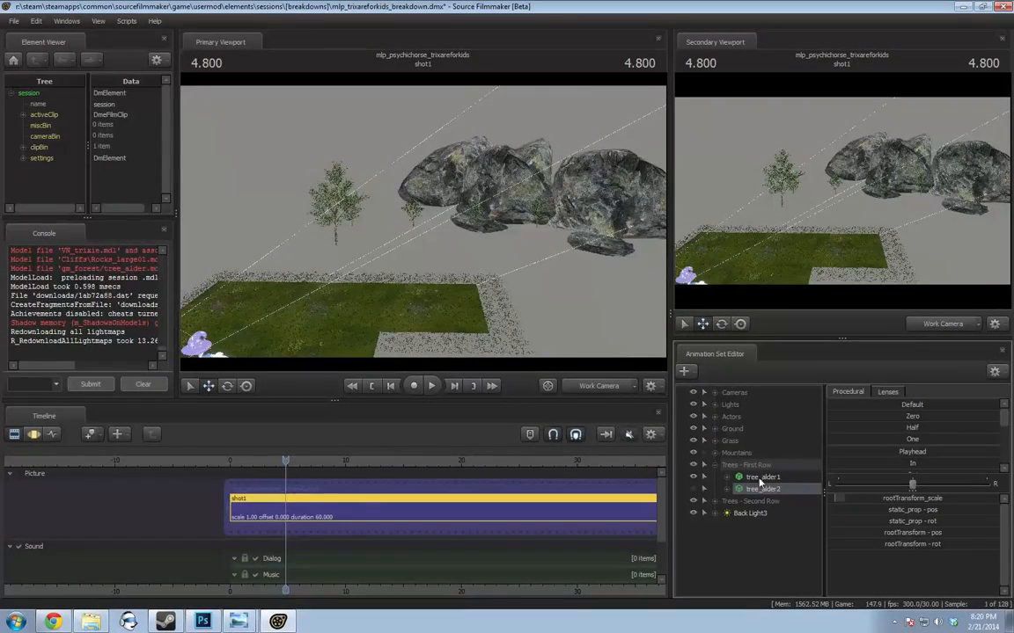
{"action": "left_click", "coordinate": [760, 478]}
{"action": "left_click_drag", "start_coordinate": [283, 461], "coordinate": [233, 473]}
{"action": "scroll", "coordinate": [274, 505], "scroll_direction": "up", "scroll_amount": 3}
{"action": "scroll", "coordinate": [274, 507], "scroll_direction": "up", "scroll_amount": 1}
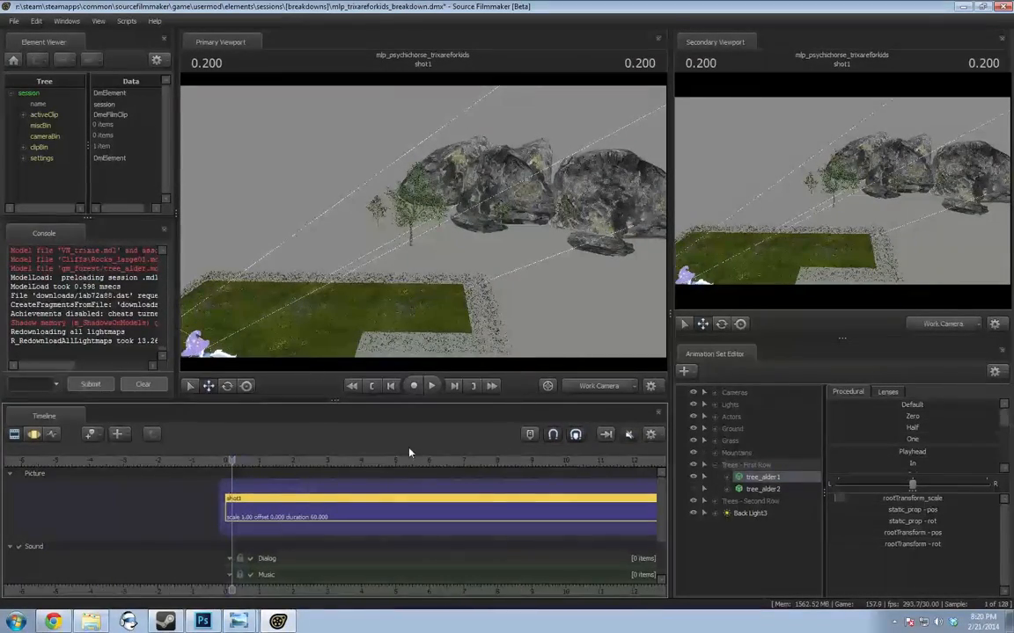
Play tree_alder1's movement from 0.2 s and set the playhead to 2.933 s
{"action": "right_click", "coordinate": [742, 512]}
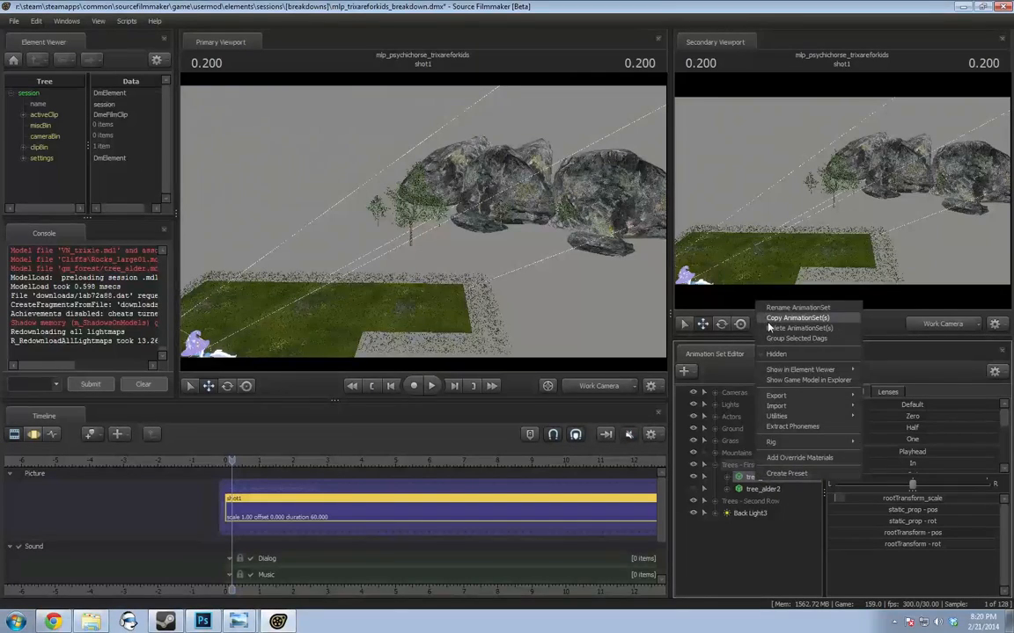
{"action": "left_click", "coordinate": [691, 289]}
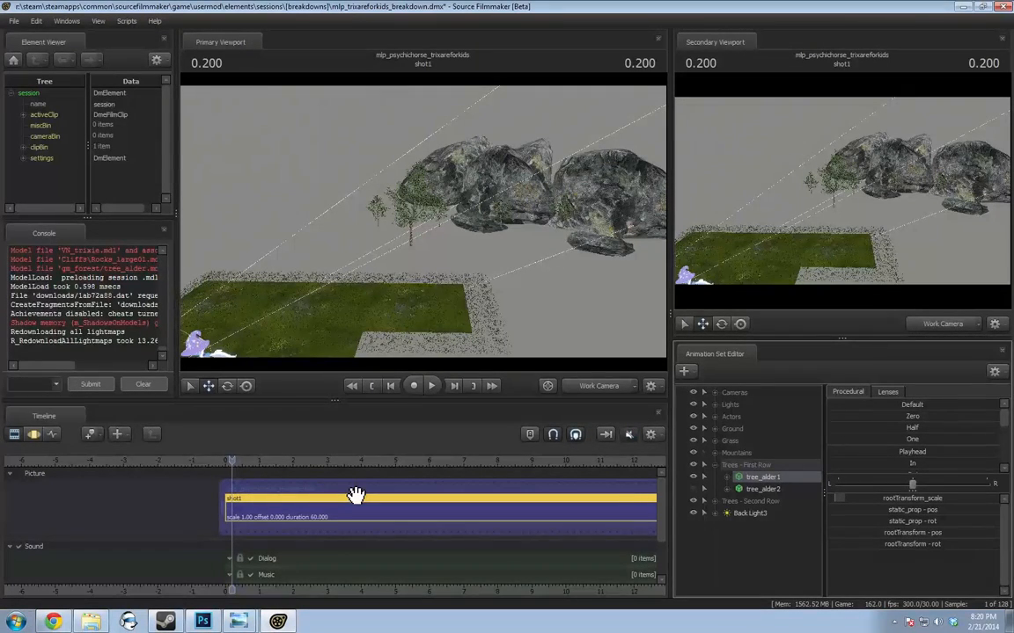
{"action": "key", "text": "space"}
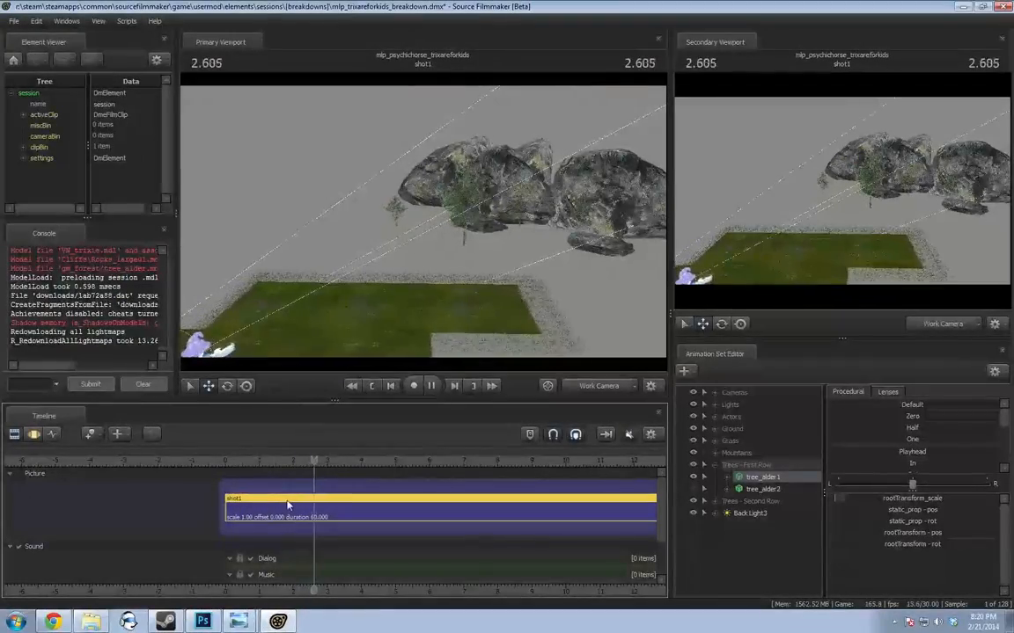
{"action": "left_click_drag", "start_coordinate": [332, 462], "coordinate": [325, 469]}
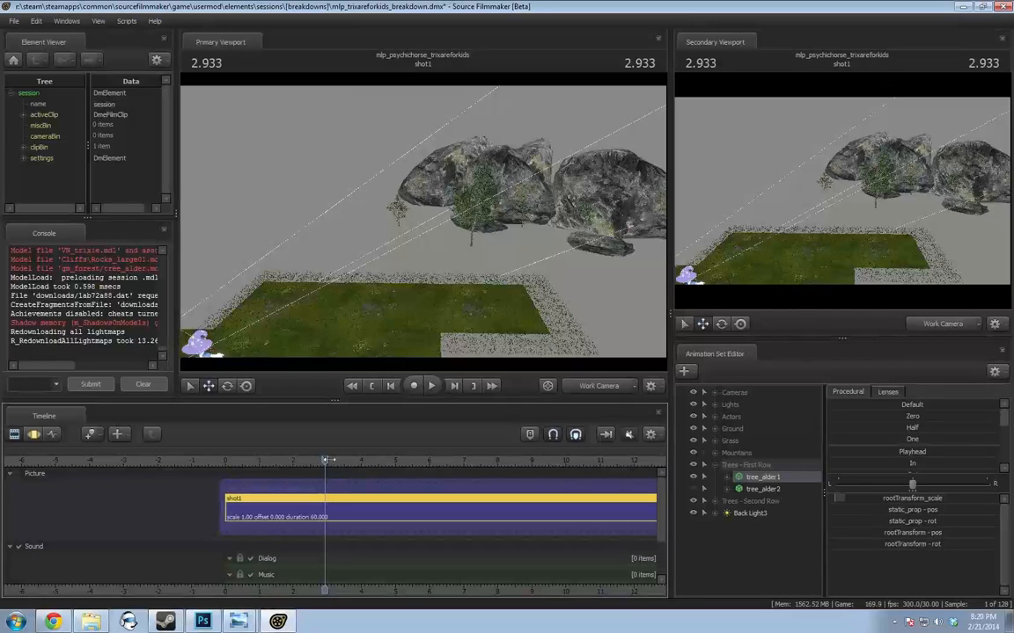
Copy and paste the tree_alder1 animation set, place the duplicate in the Trees - First Row group and select it
{"action": "right_click", "coordinate": [762, 483]}
{"action": "left_click", "coordinate": [709, 287]}
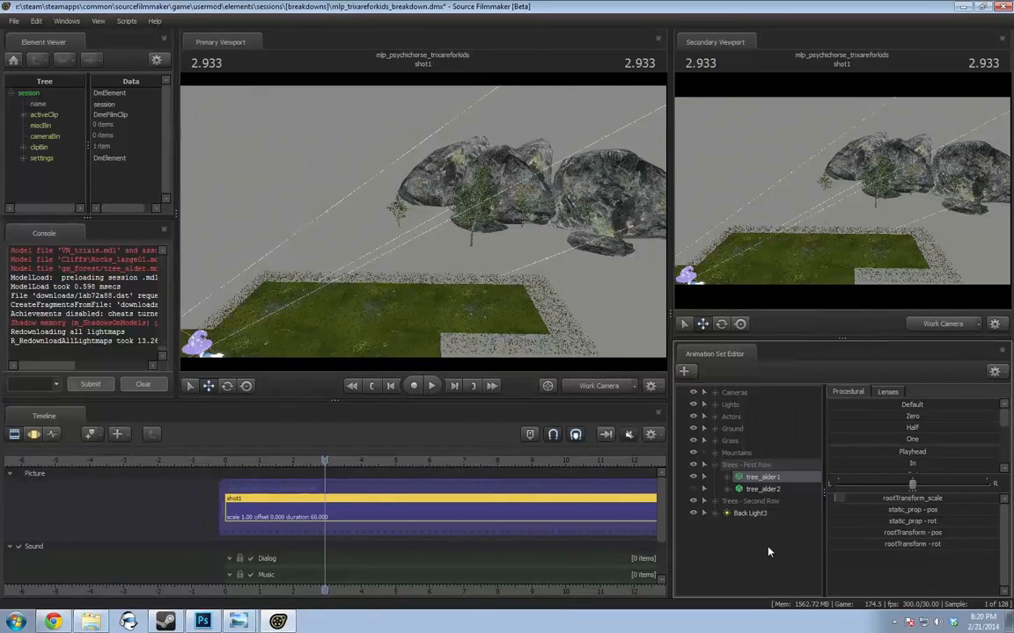
{"action": "right_click", "coordinate": [768, 551]}
{"action": "left_click", "coordinate": [722, 445]}
{"action": "left_click_drag", "start_coordinate": [750, 525], "coordinate": [765, 503]}
{"action": "left_click", "coordinate": [765, 503]}
In the Motion Editor, shift the duplicated tree's whole path along its X axis so it starts at tree_alder1's trunk
{"action": "left_click_drag", "start_coordinate": [469, 311], "coordinate": [519, 308]}
{"action": "key", "text": "F3"}
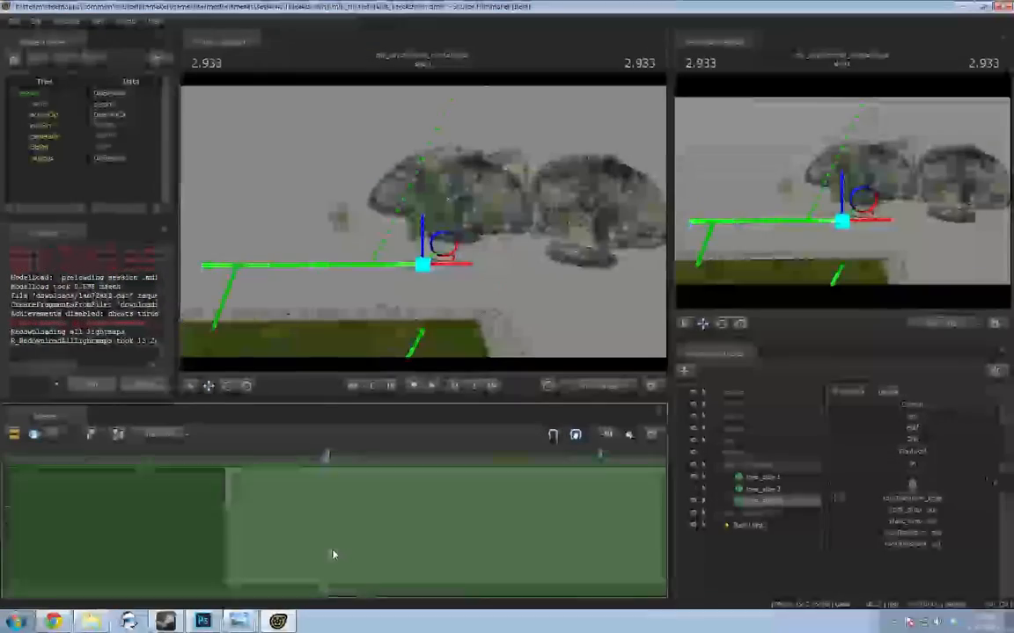
{"action": "left_click_drag", "start_coordinate": [455, 329], "coordinate": [501, 330]}
{"action": "key", "text": "w"}
{"action": "mouse_move", "coordinate": [460, 299]}
{"action": "left_mouse_down"}
{"action": "mouse_move", "coordinate": [444, 303]}
{"action": "mouse_move", "coordinate": [460, 299]}
{"action": "left_mouse_up"}
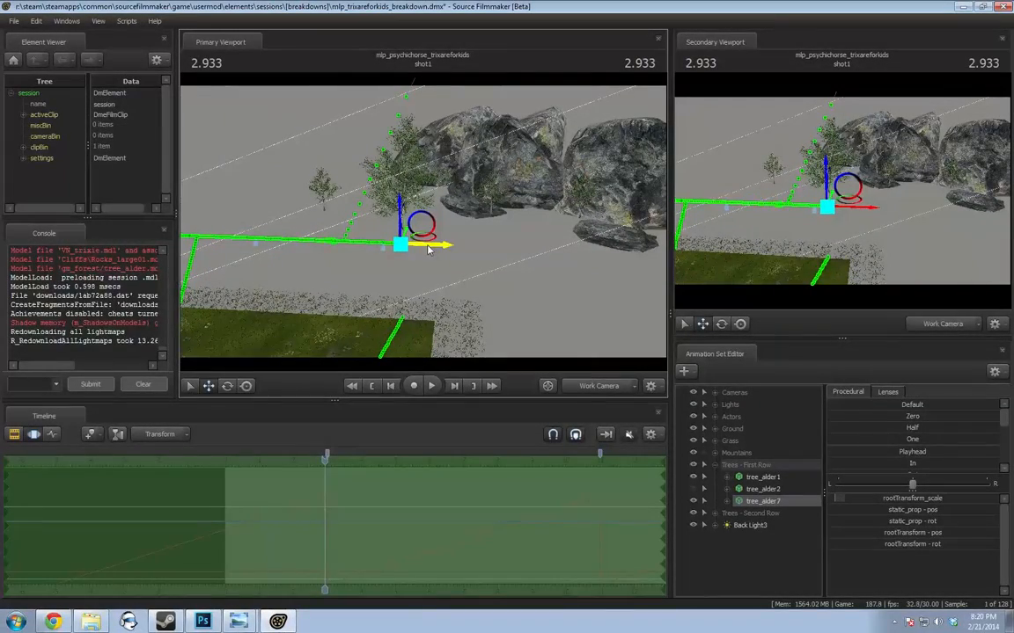
{"action": "left_click_drag", "start_coordinate": [428, 251], "coordinate": [698, 293]}
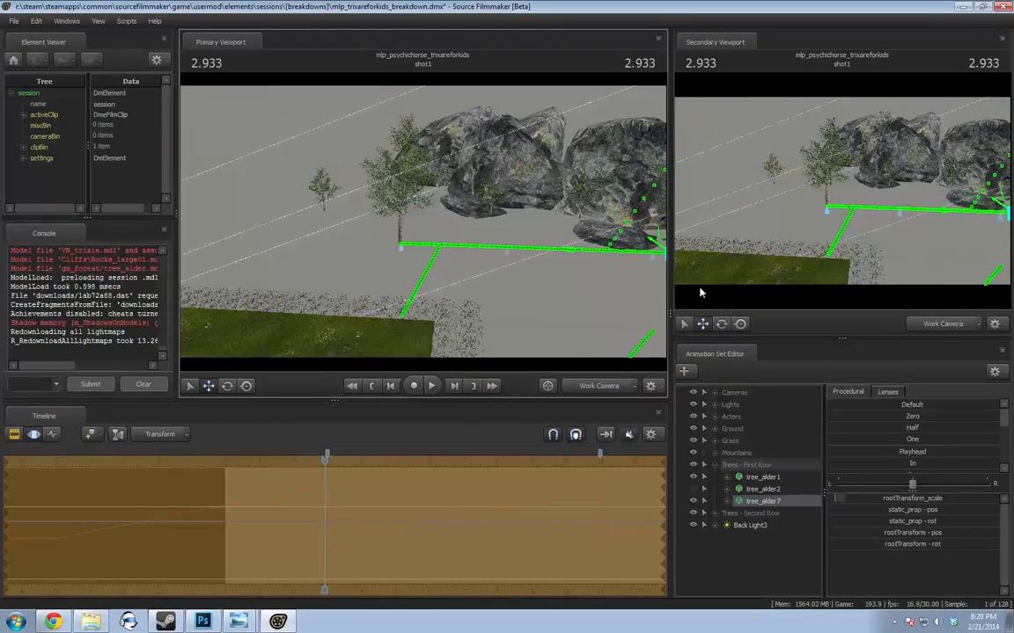
Set the playhead to 3.000 s and shift tree_alder7's path along its X axis within the trunk base
{"action": "left_click_drag", "start_coordinate": [325, 459], "coordinate": [332, 458]}
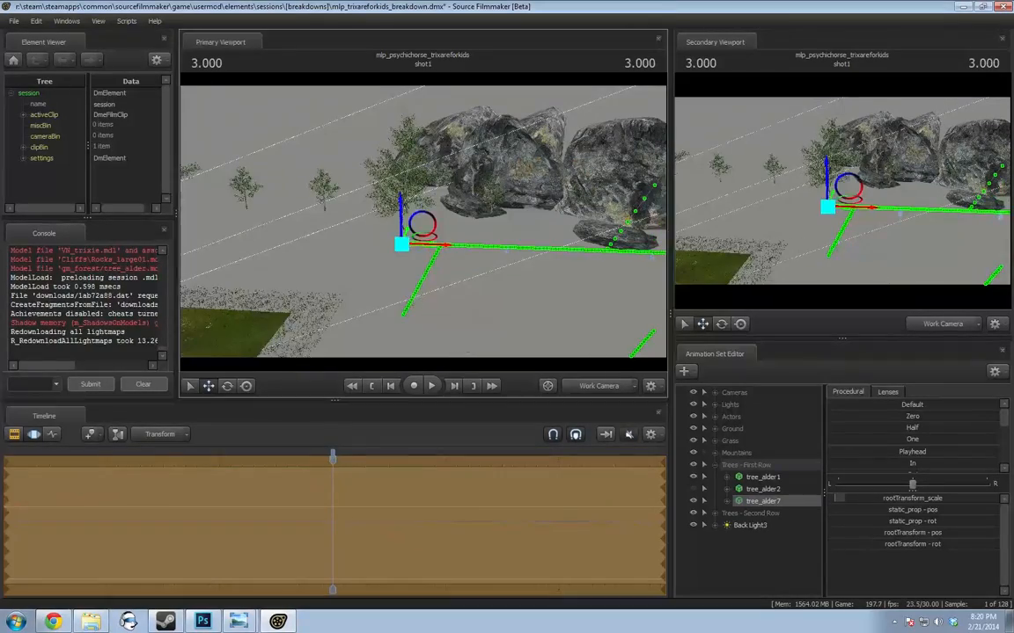
{"action": "key", "text": "w"}
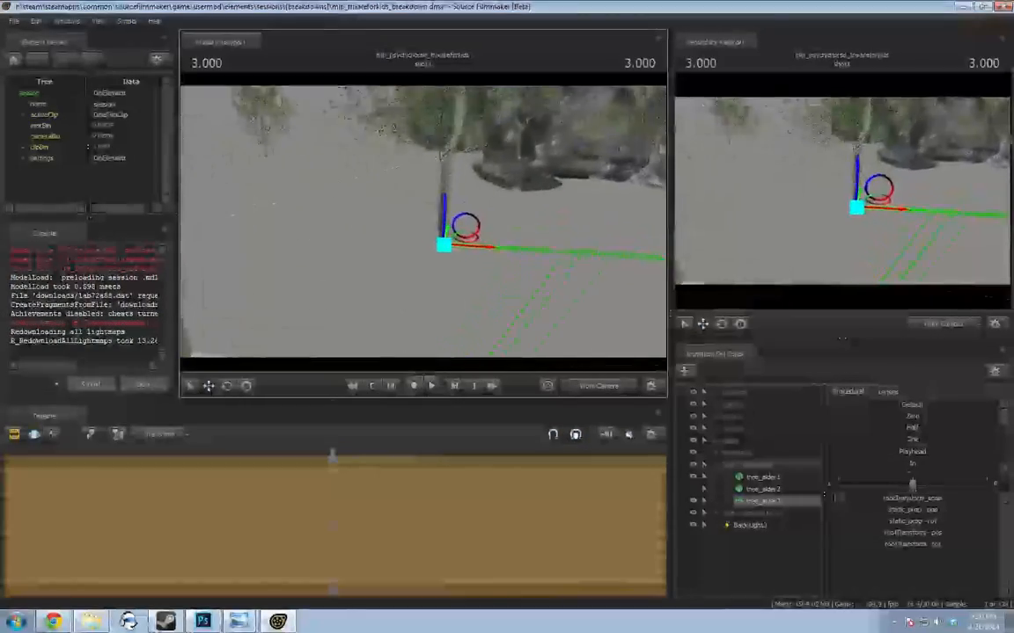
{"action": "key", "text": "w"}
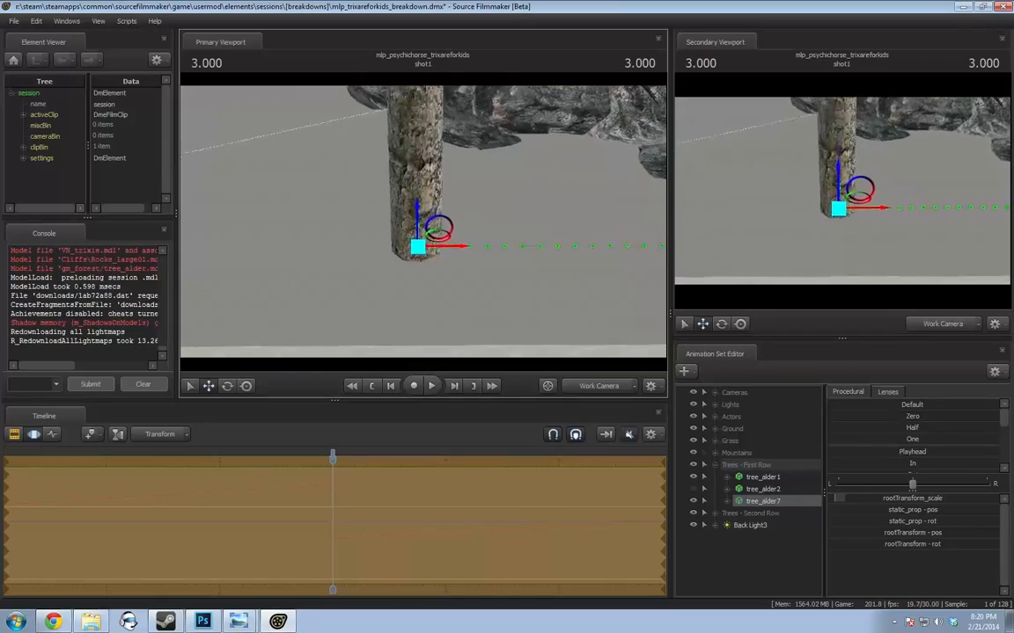
{"action": "key", "text": "w"}
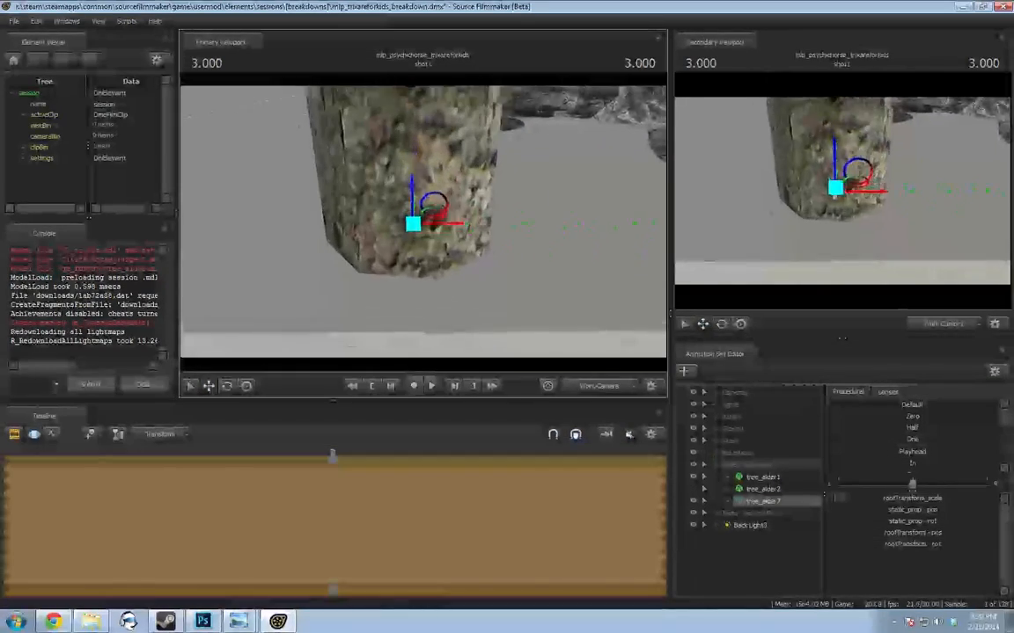
{"action": "key", "text": "a"}
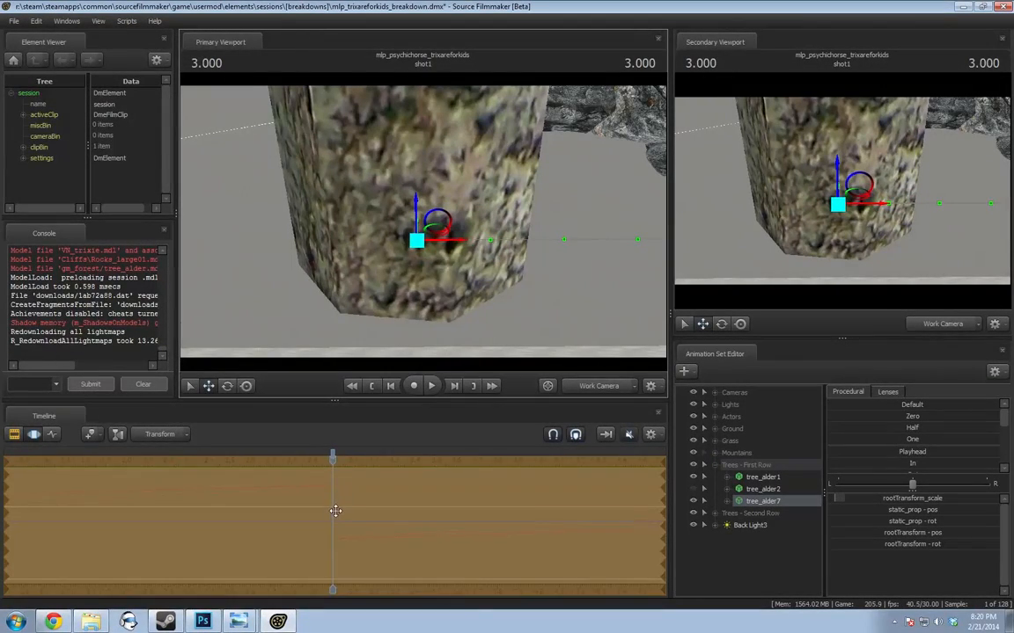
{"action": "left_click_drag", "start_coordinate": [334, 511], "coordinate": [333, 519]}
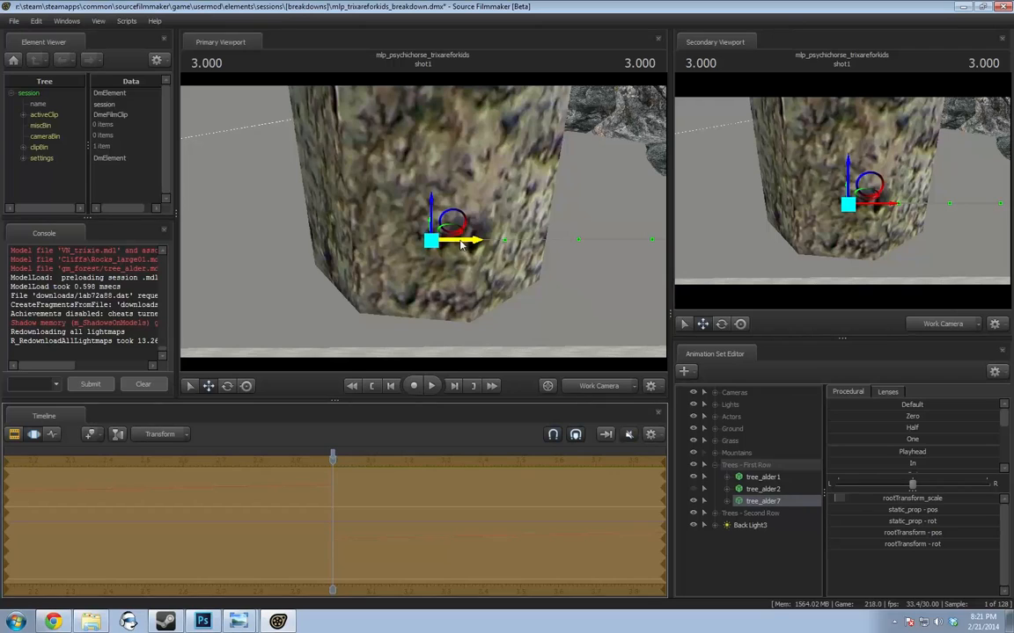
{"action": "left_click_drag", "start_coordinate": [461, 245], "coordinate": [472, 250]}
Compare the frames just before and at 3.000 s and nudge tree_alder7's path along X until the trunk positions line up
{"action": "left_click_drag", "start_coordinate": [343, 466], "coordinate": [334, 494]}
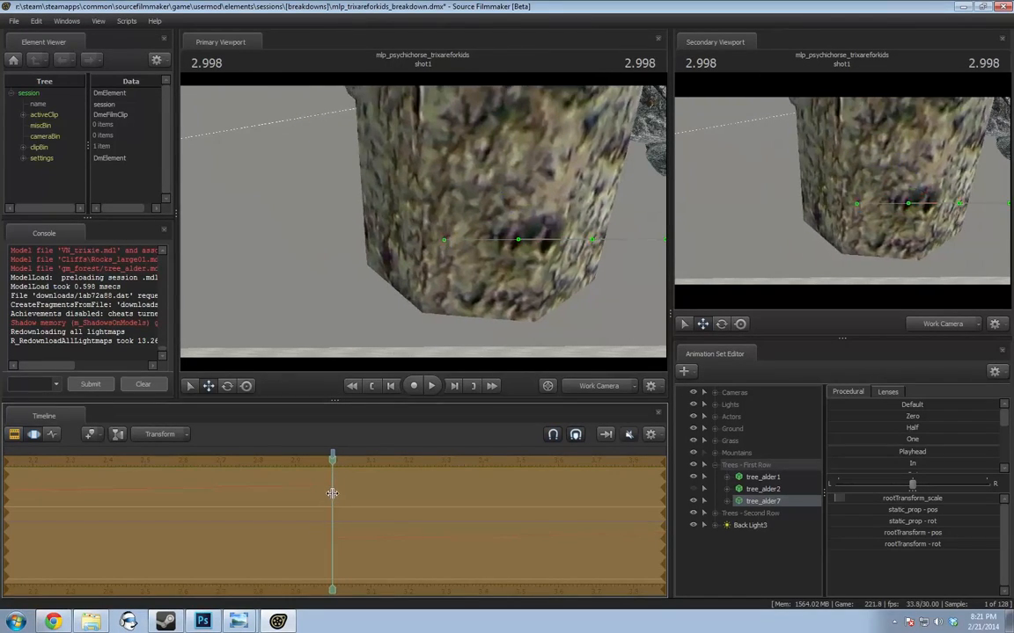
{"action": "left_click_drag", "start_coordinate": [466, 249], "coordinate": [469, 249]}
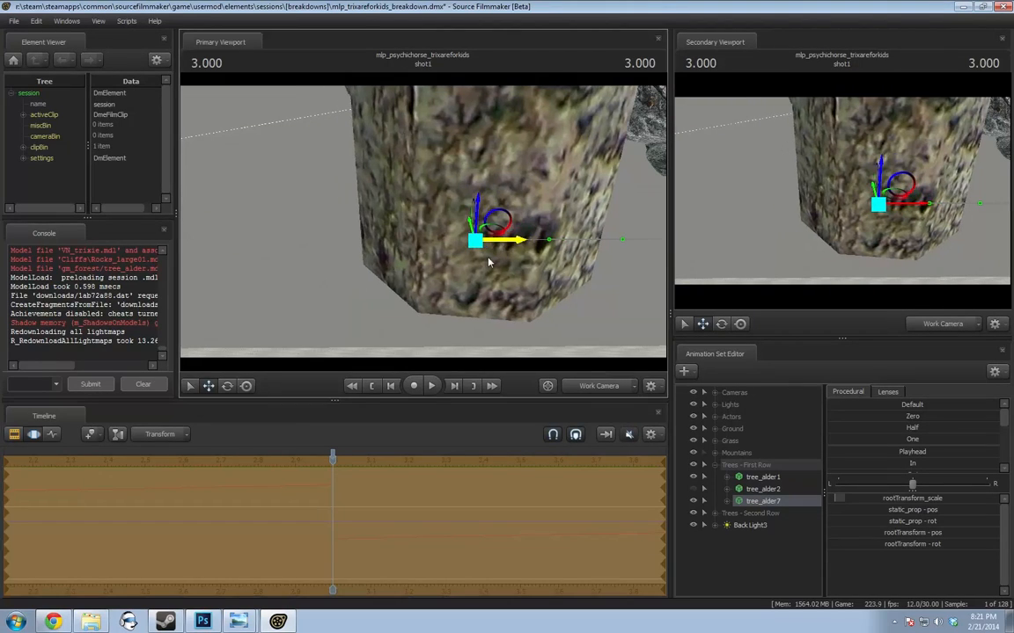
{"action": "left_click_drag", "start_coordinate": [324, 473], "coordinate": [325, 486]}
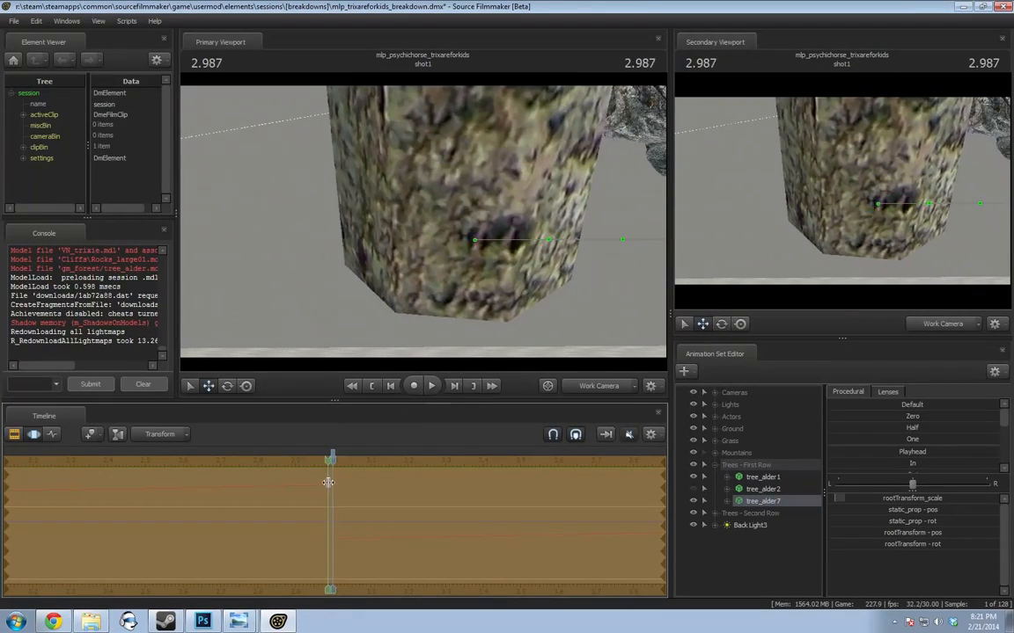
{"action": "left_click_drag", "start_coordinate": [327, 481], "coordinate": [329, 482]}
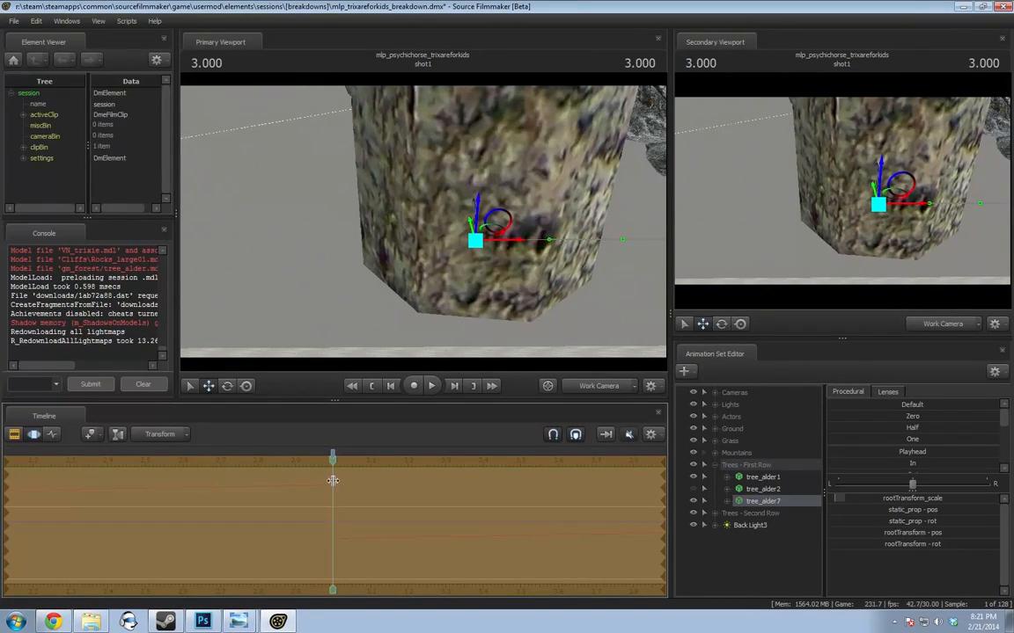
{"action": "left_click_drag", "start_coordinate": [490, 250], "coordinate": [495, 250]}
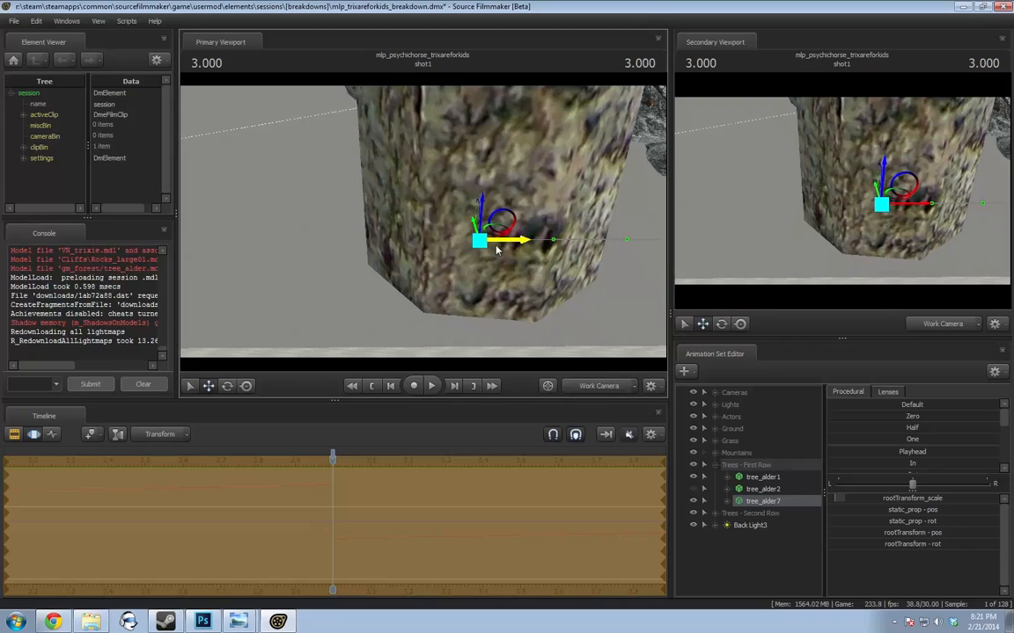
{"action": "left_click", "coordinate": [334, 498]}
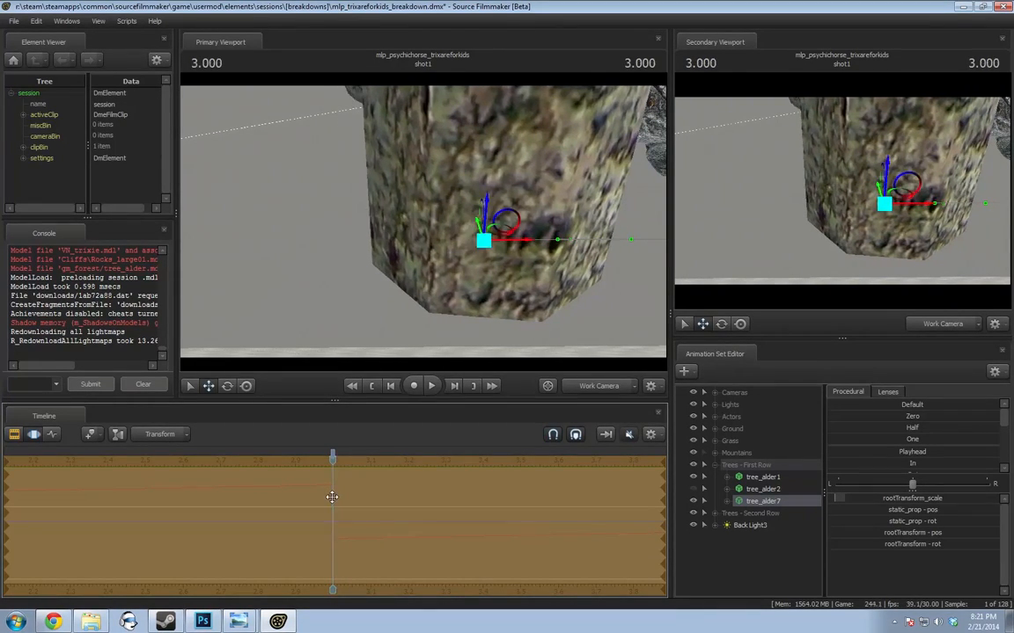
{"action": "left_click_drag", "start_coordinate": [332, 498], "coordinate": [332, 499]}
{"action": "left_click_drag", "start_coordinate": [330, 499], "coordinate": [331, 497]}
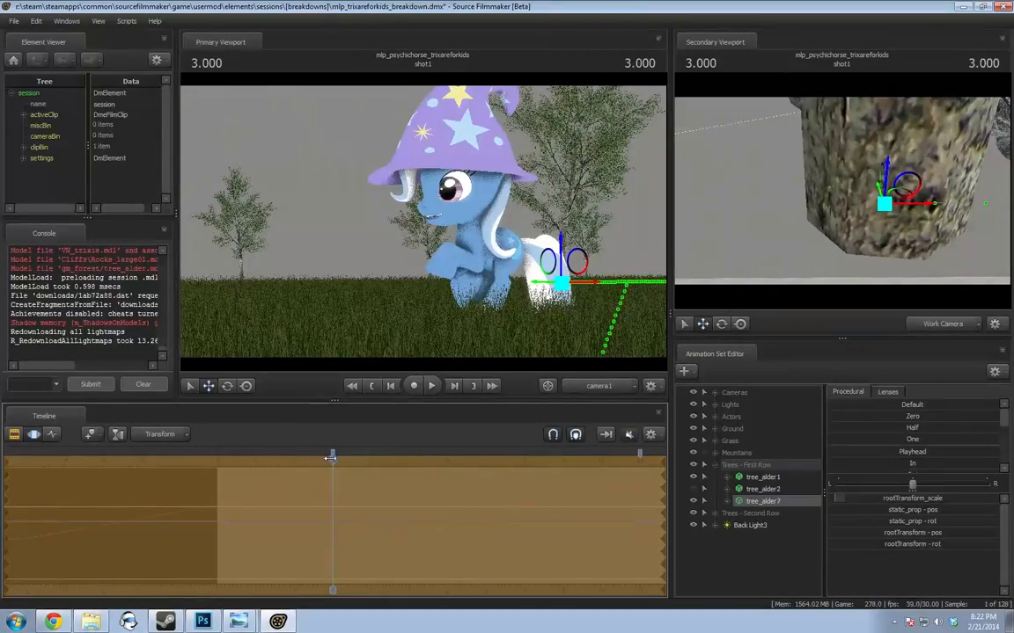
Play the unlit tree movement through camera1 up to 2.533 s and scrub past the loop point to 3.6 s
{"action": "left_click_drag", "start_coordinate": [327, 456], "coordinate": [242, 468]}
{"action": "key", "text": "space"}
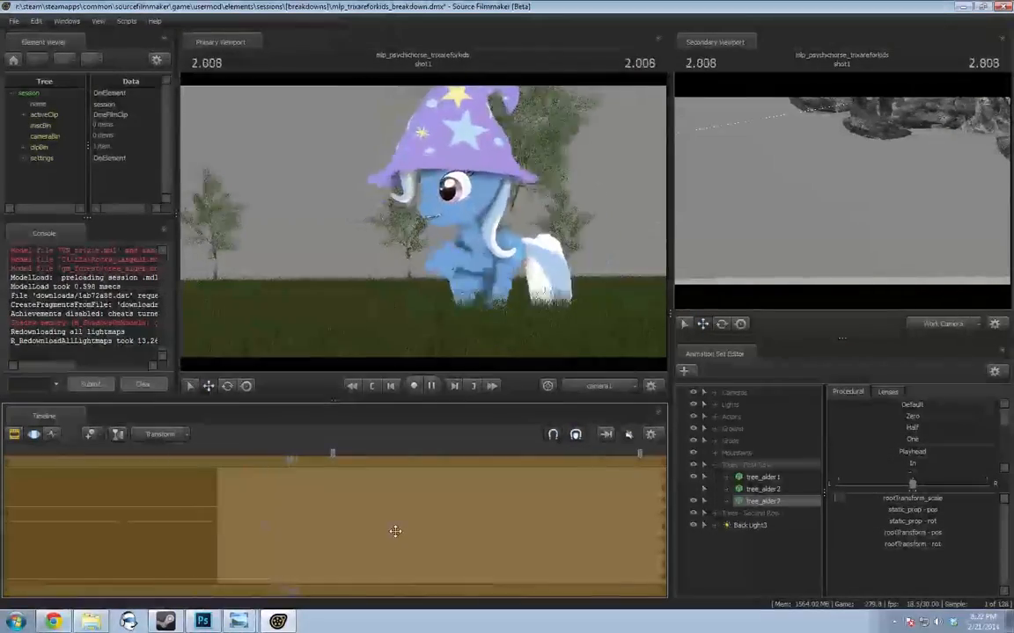
{"action": "key", "text": "space"}
{"action": "right_click", "coordinate": [353, 286]}
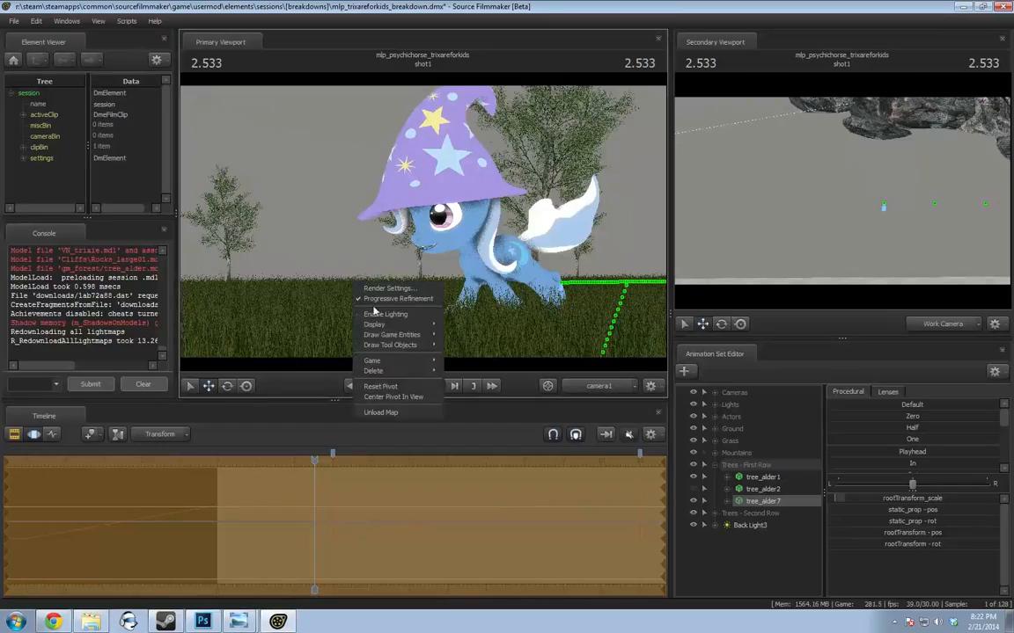
{"action": "left_click_drag", "start_coordinate": [315, 459], "coordinate": [357, 486]}
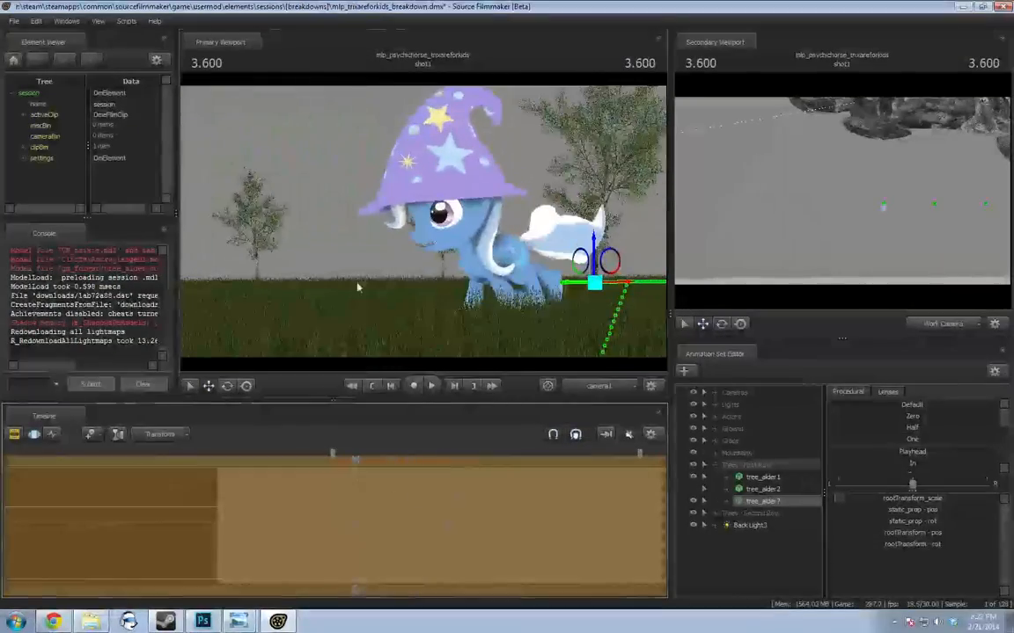
Enable lighting in the primary viewport and play the camera1 shot from 3.6 s to 4.533 s
{"action": "right_click", "coordinate": [362, 280]}
{"action": "left_click", "coordinate": [373, 315]}
{"action": "left_click", "coordinate": [434, 385]}
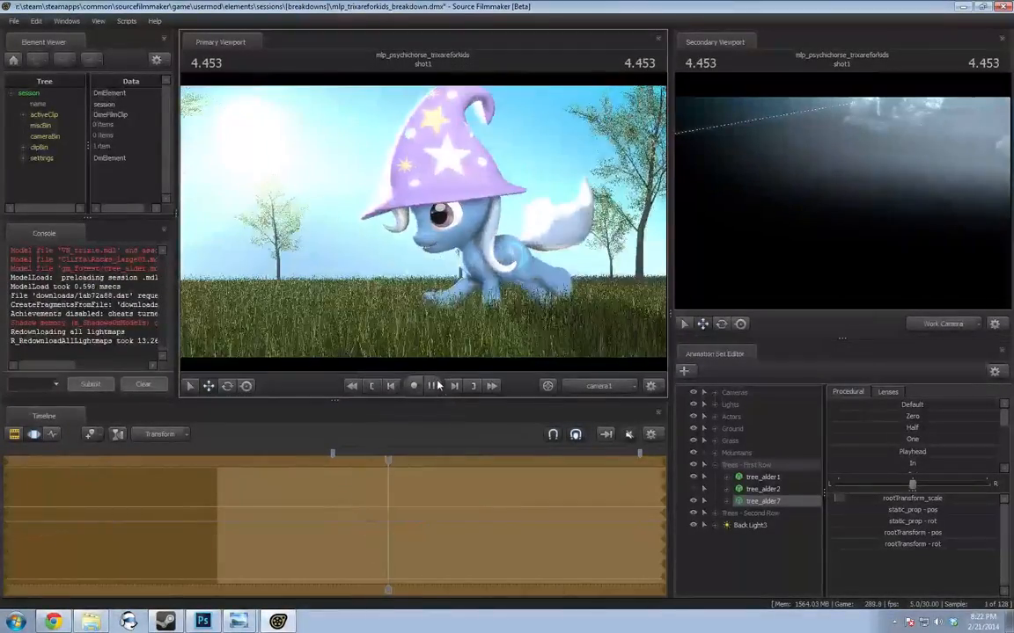
{"action": "left_click", "coordinate": [436, 385]}
In the Clip Editor, examine the lit set through the Work Camera in the primary viewport, with camera1 in the secondary viewport
{"action": "key", "text": "F2"}
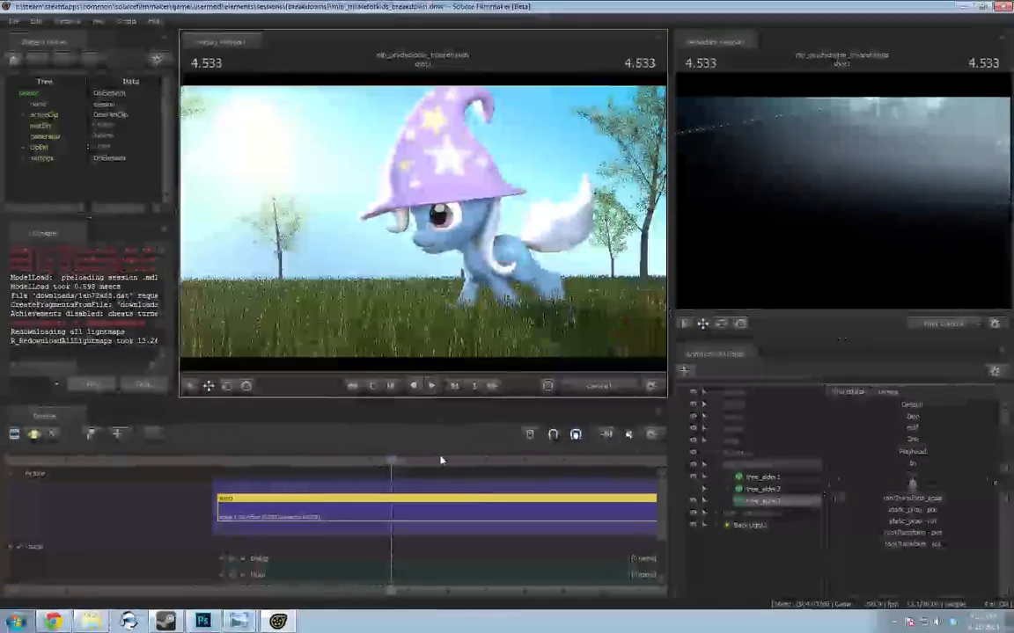
{"action": "left_click", "coordinate": [602, 387]}
{"action": "left_click_drag", "start_coordinate": [563, 321], "coordinate": [814, 198]}
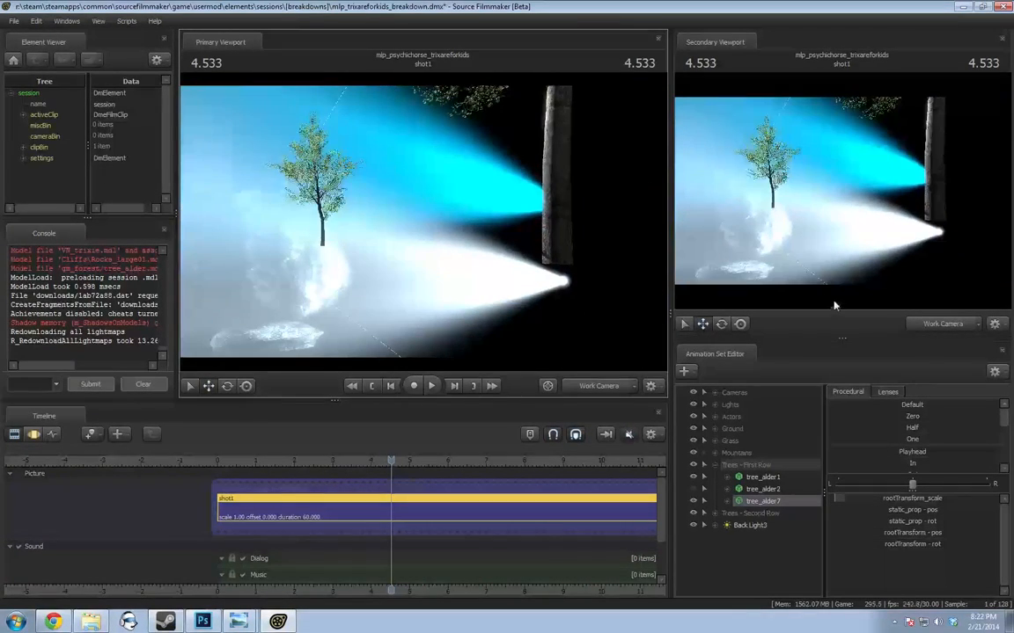
{"action": "left_click", "coordinate": [936, 324]}
{"action": "left_click_drag", "start_coordinate": [514, 254], "coordinate": [449, 226]}
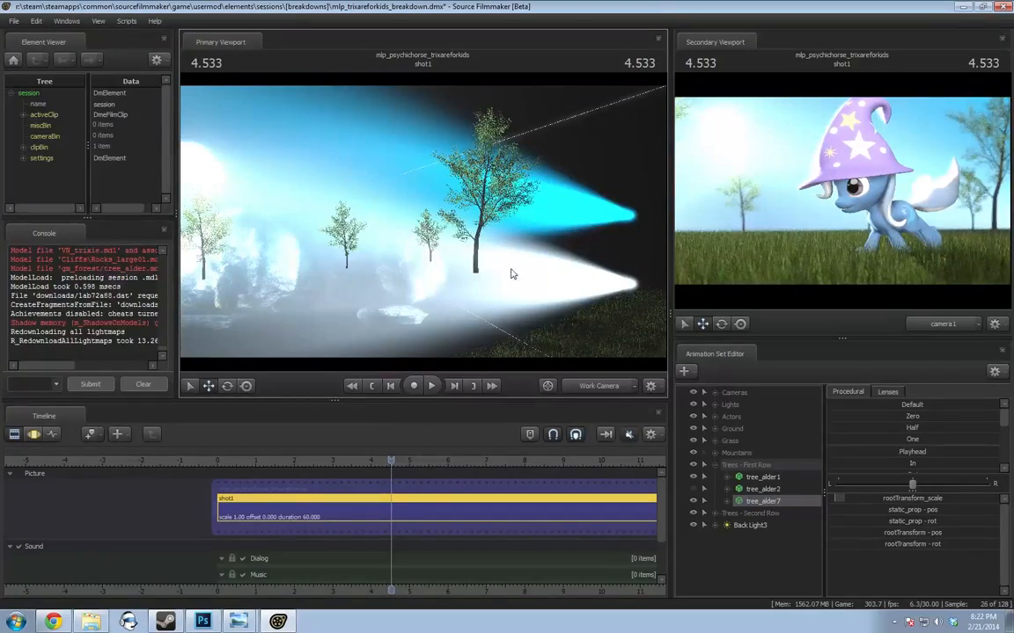
{"action": "left_click_drag", "start_coordinate": [510, 275], "coordinate": [364, 258]}
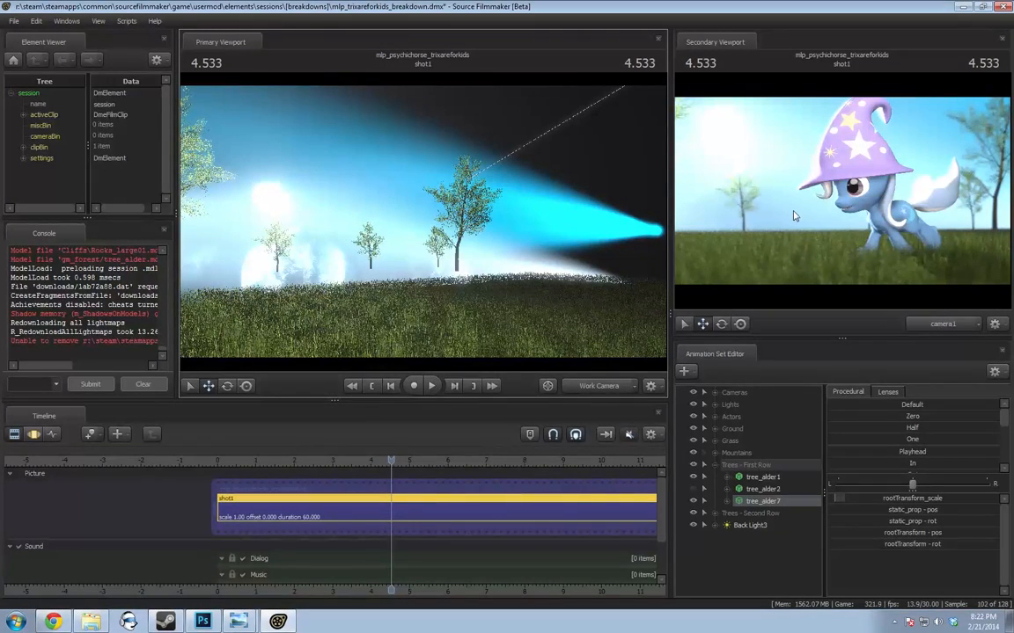
{"action": "left_click_drag", "start_coordinate": [433, 180], "coordinate": [395, 217]}
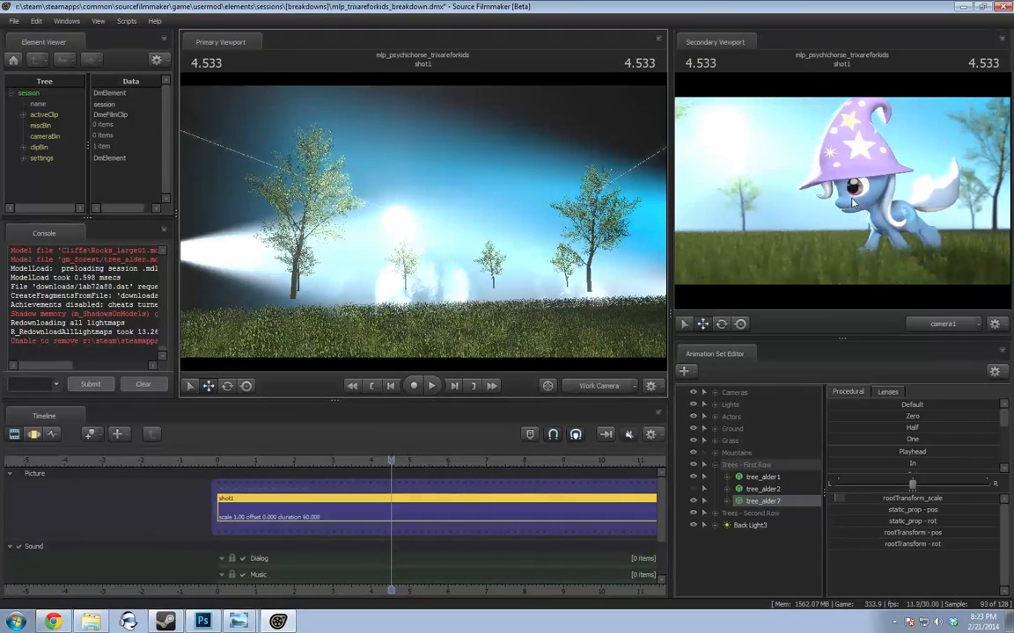
View the lit shot through camera1 in the primary viewport, and return both viewports to the Work Camera
{"action": "left_click", "coordinate": [591, 388]}
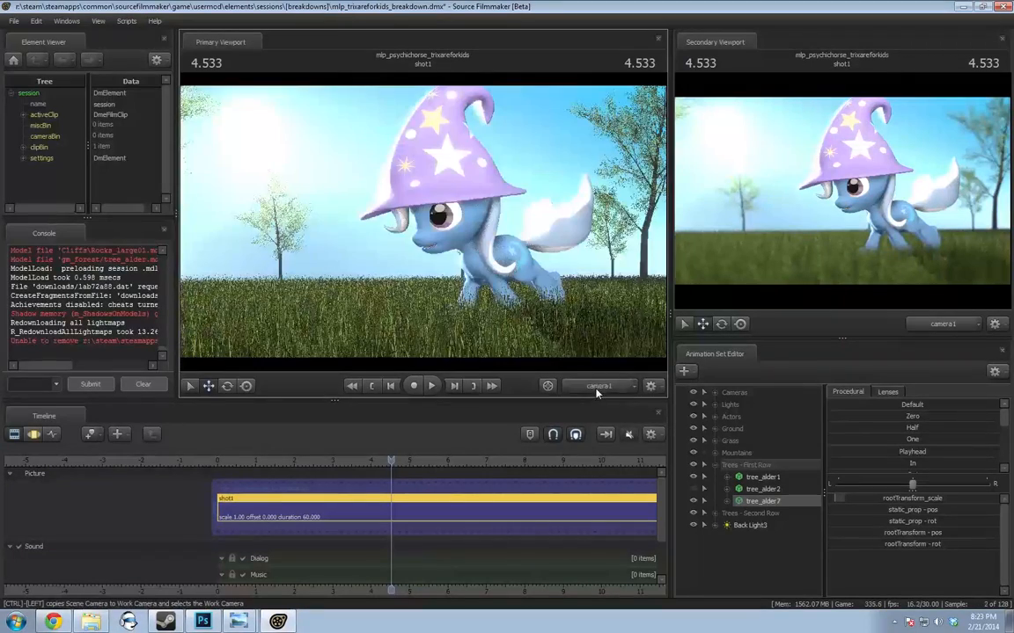
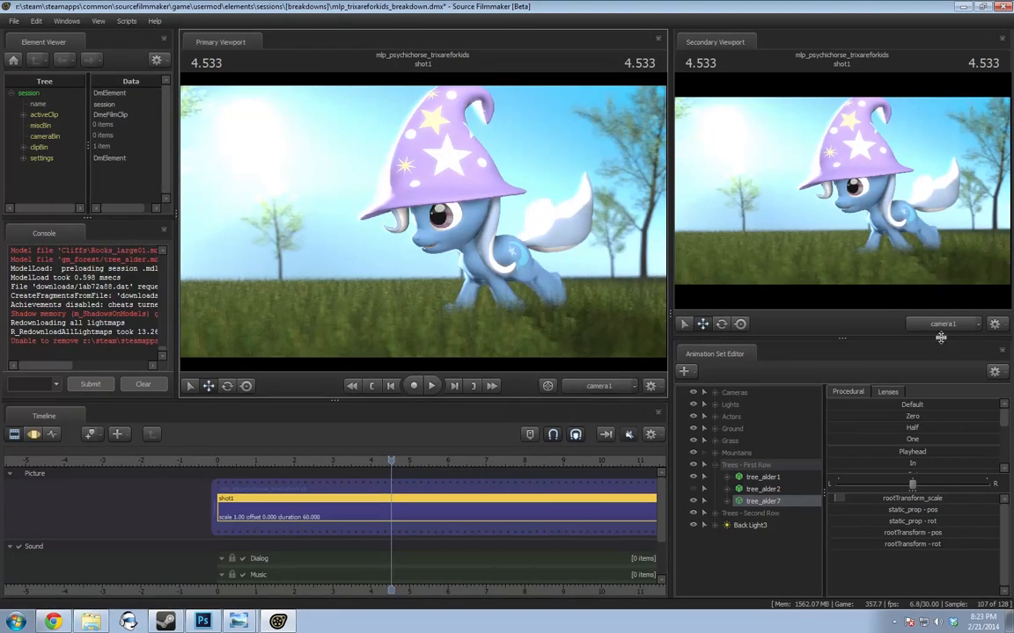
{"action": "left_click", "coordinate": [944, 325]}
{"action": "left_click", "coordinate": [599, 386]}
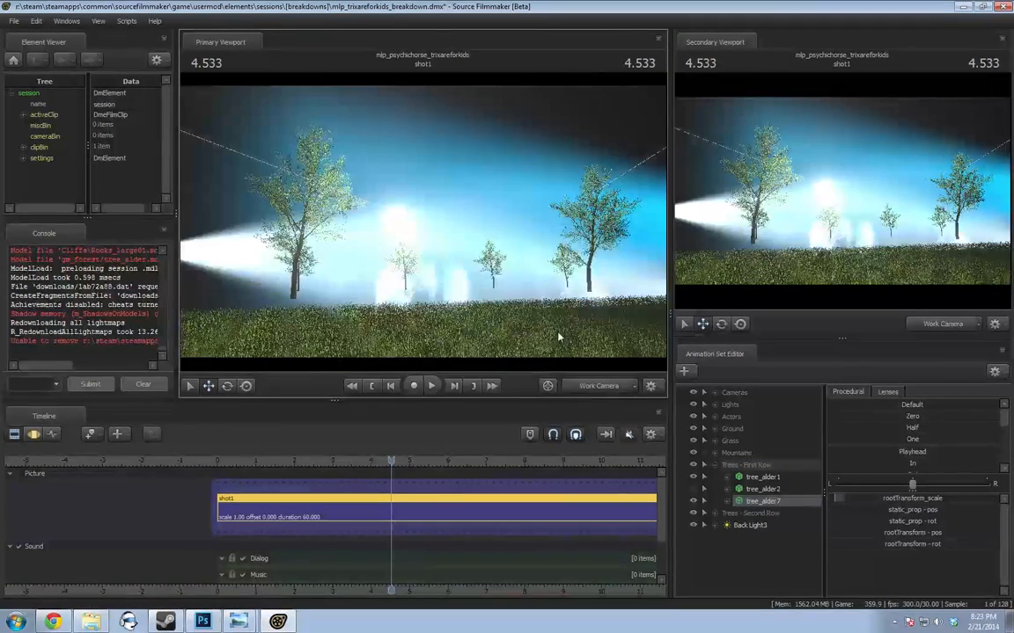
Disable lighting, frame the pony with the Work Camera and play her gallop from 4.533 s to 6.733 s
{"action": "left_click_drag", "start_coordinate": [558, 337], "coordinate": [379, 214]}
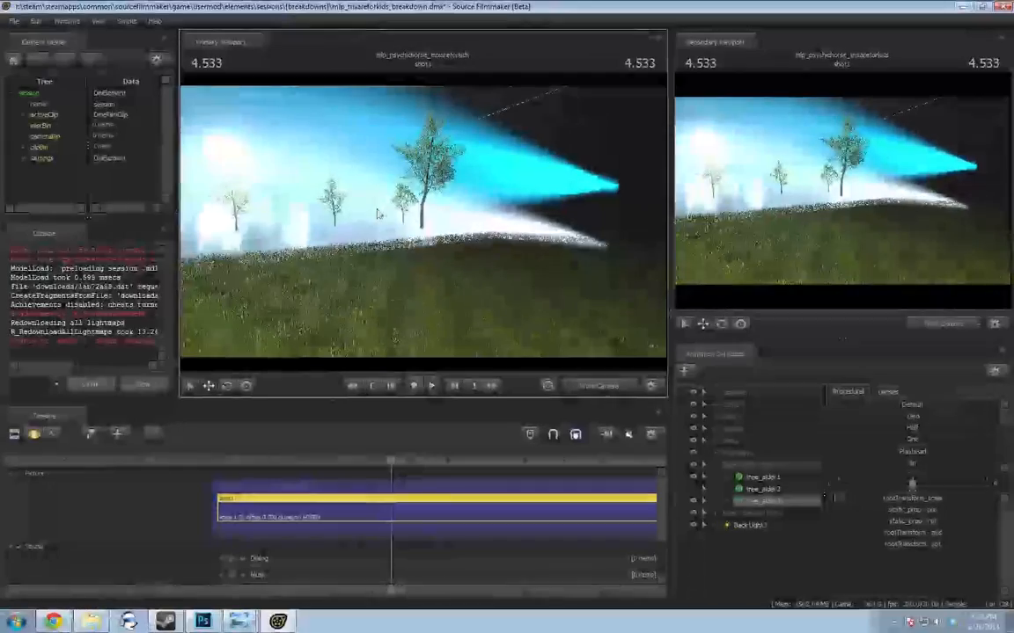
{"action": "right_click", "coordinate": [382, 219]}
{"action": "left_click", "coordinate": [443, 261]}
{"action": "left_click_drag", "start_coordinate": [459, 227], "coordinate": [424, 227]}
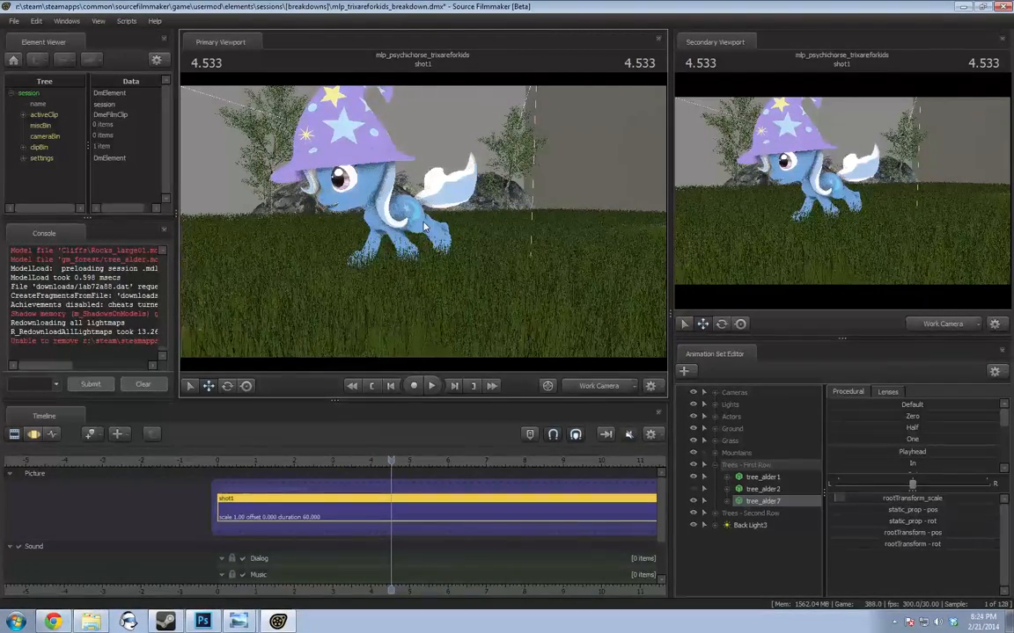
{"action": "key", "text": "space"}
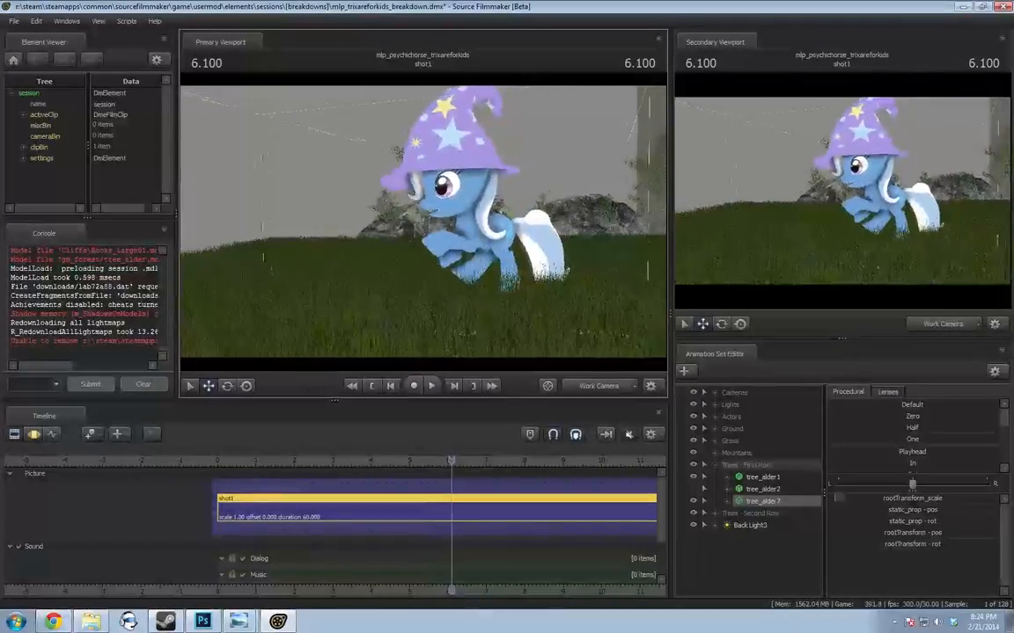
{"action": "key", "text": "space"}
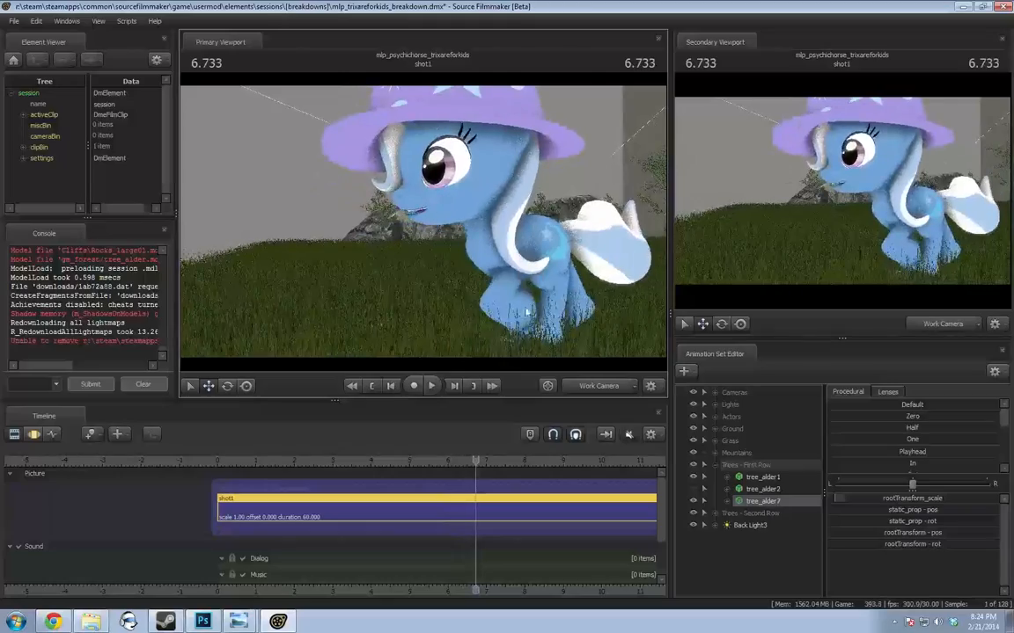
In the Motion Editor, reshape the time selection's end falloff and select vn_trixie1 in the Actors group
{"action": "key", "text": "F3"}
{"action": "left_click_drag", "start_coordinate": [463, 525], "coordinate": [393, 522], "text": "shift"}
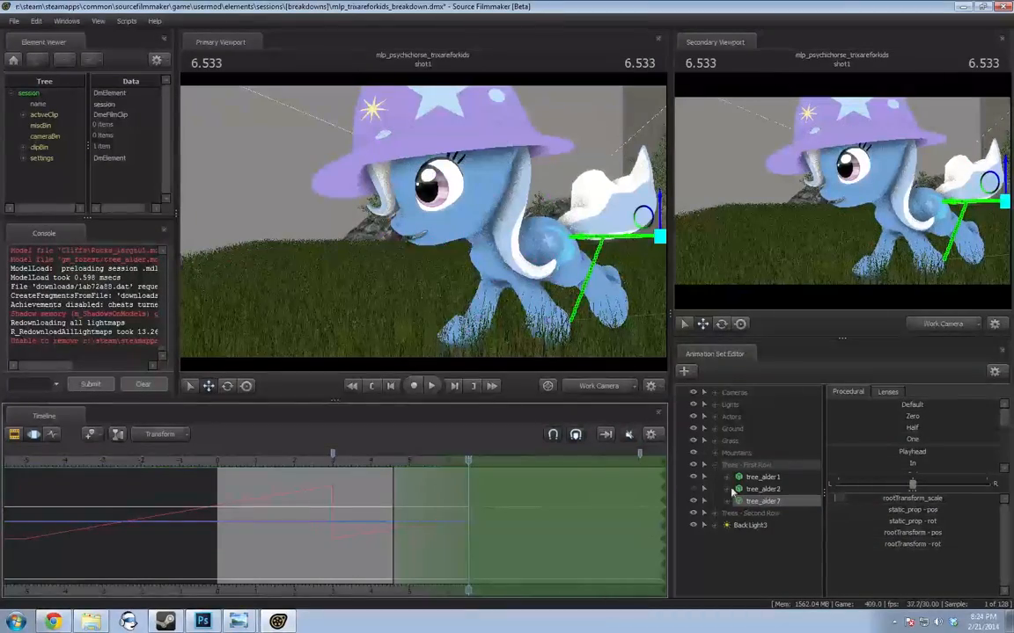
{"action": "scroll", "coordinate": [477, 510], "scroll_direction": "up", "scroll_amount": 2}
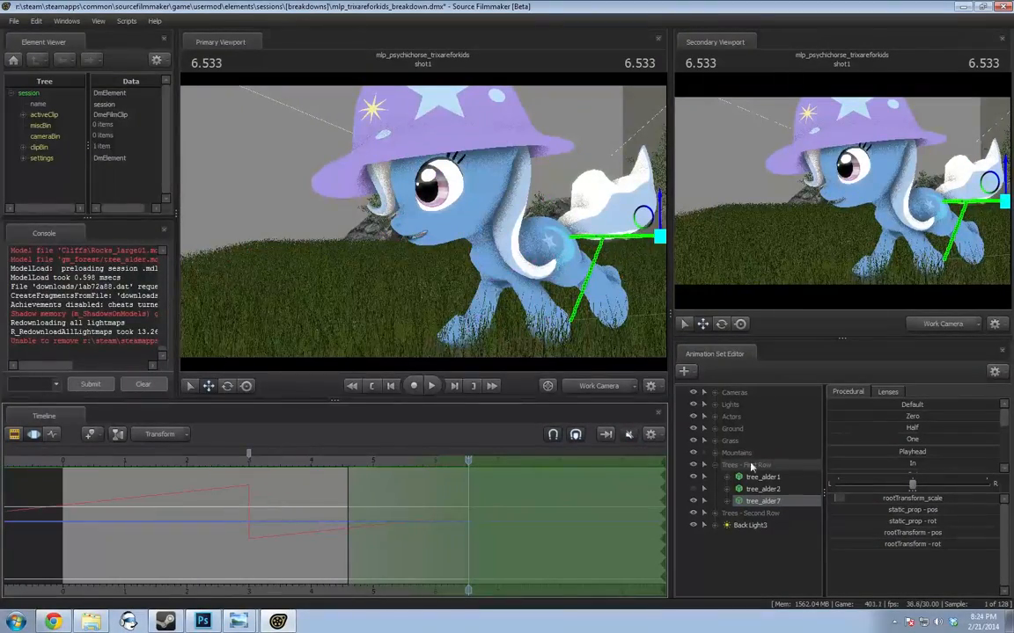
{"action": "left_click", "coordinate": [703, 416]}
{"action": "left_click", "coordinate": [749, 429]}
Set the time selection's end falloff to run from 5 s to 6 s and select vn_trixie1's Head control
{"action": "left_click", "coordinate": [390, 504]}
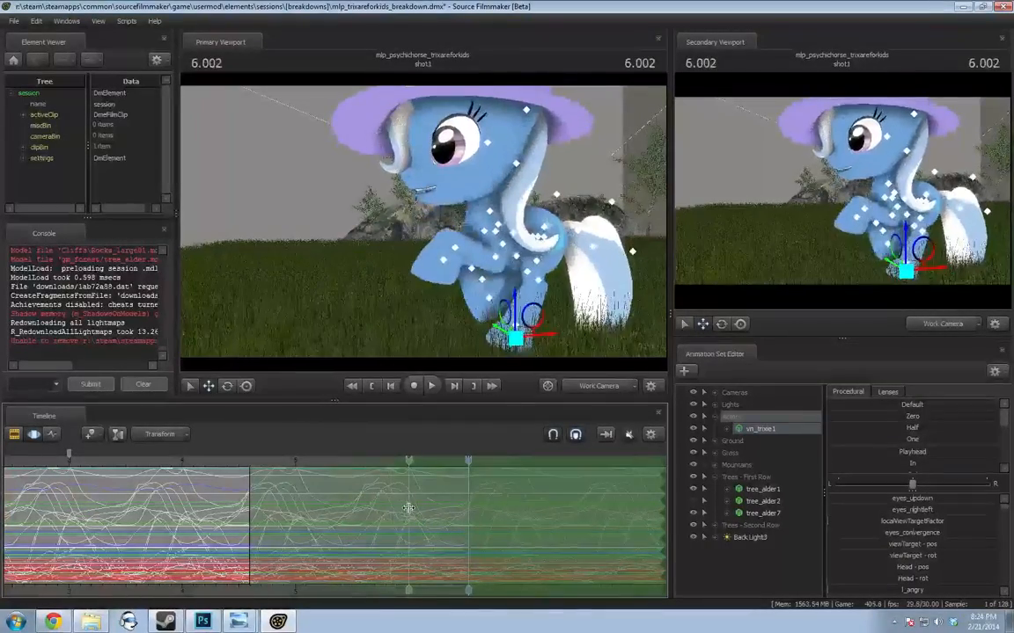
{"action": "left_click_drag", "start_coordinate": [408, 501], "coordinate": [662, 497], "text": "shift"}
{"action": "mouse_move", "coordinate": [401, 512]}
{"action": "left_mouse_down"}
{"action": "mouse_move", "coordinate": [282, 509]}
{"action": "mouse_move", "coordinate": [403, 508]}
{"action": "left_mouse_up"}
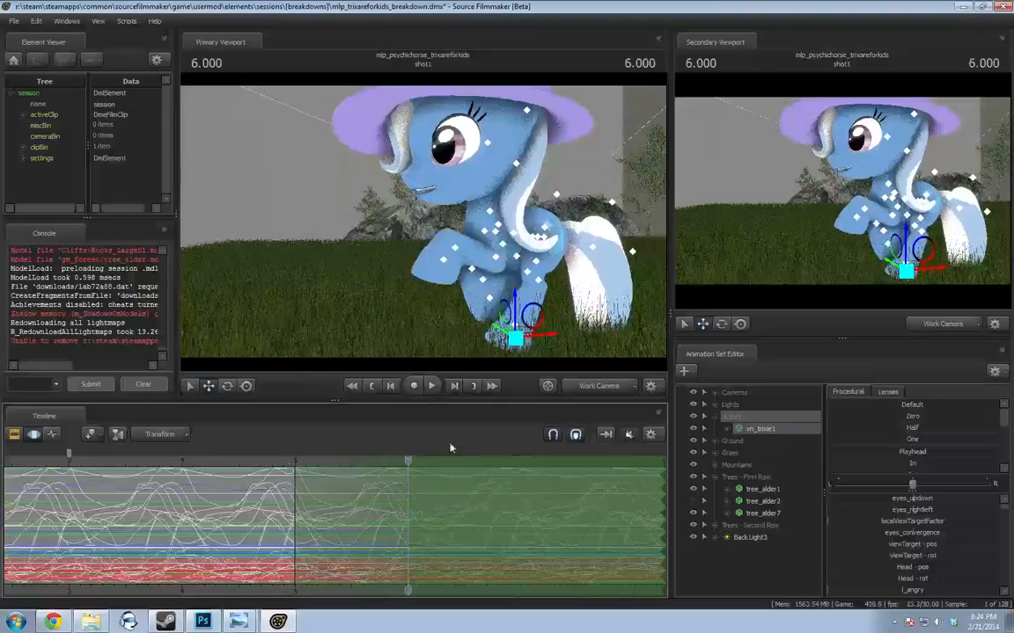
{"action": "key", "text": "ctrl"}
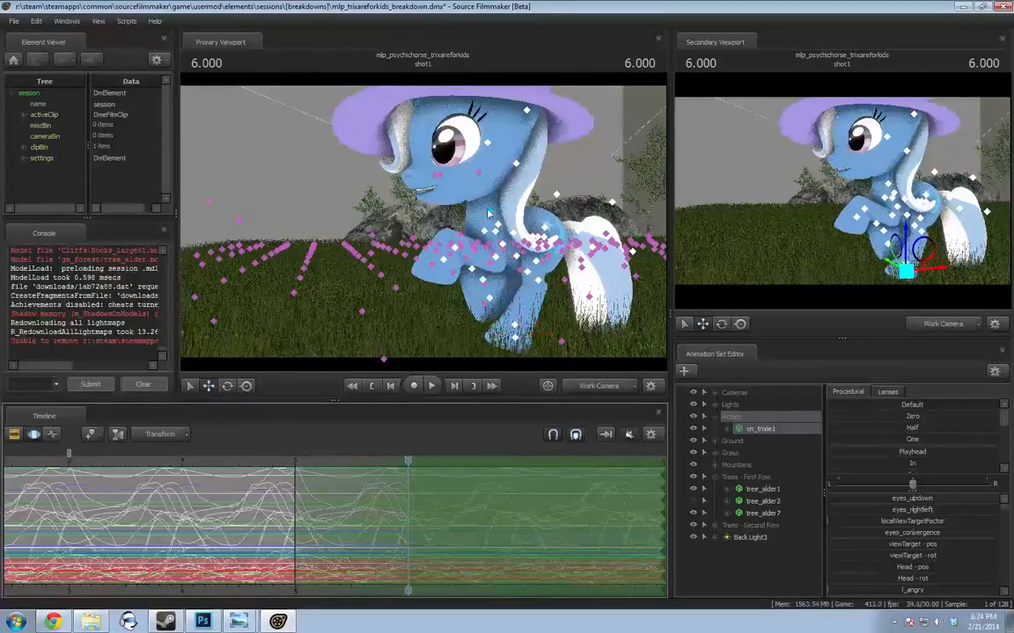
{"action": "left_click", "coordinate": [488, 195], "text": "ctrl"}
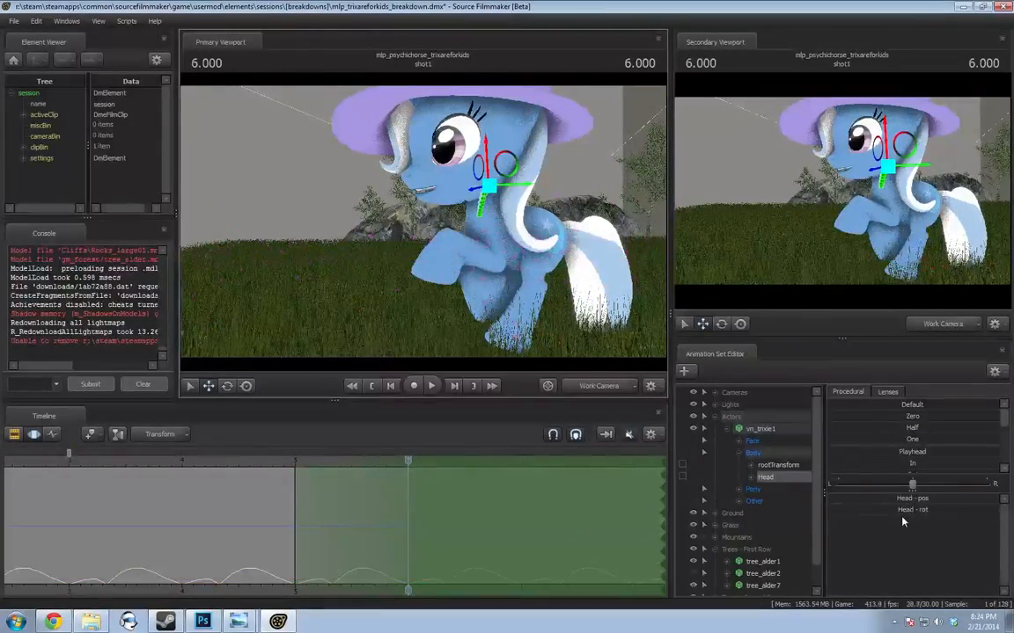
Try to move vn_trixie1's Head control at 6 s and set its rotation to 0, undoing each attempt
{"action": "left_click_drag", "start_coordinate": [505, 186], "coordinate": [505, 229]}
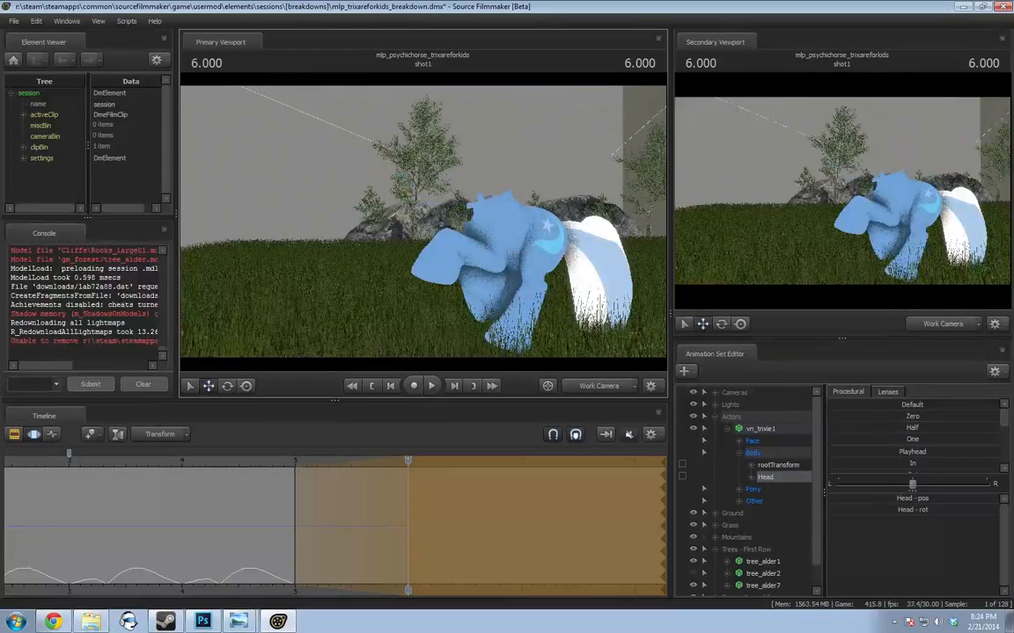
{"action": "key", "text": "e"}
{"action": "key", "text": "ctrl+z"}
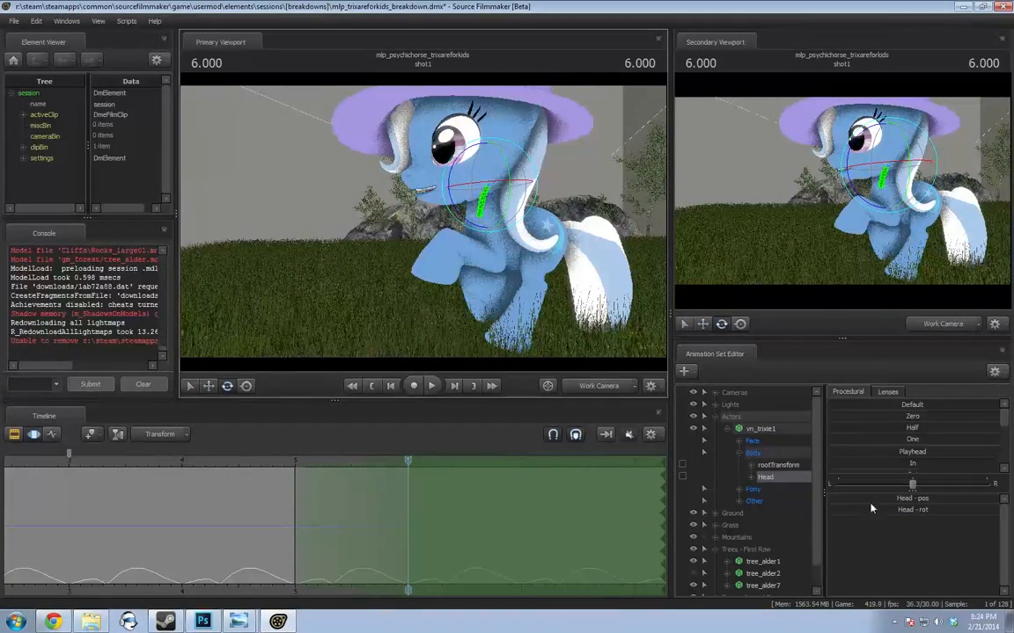
{"action": "double_click", "coordinate": [893, 511]}
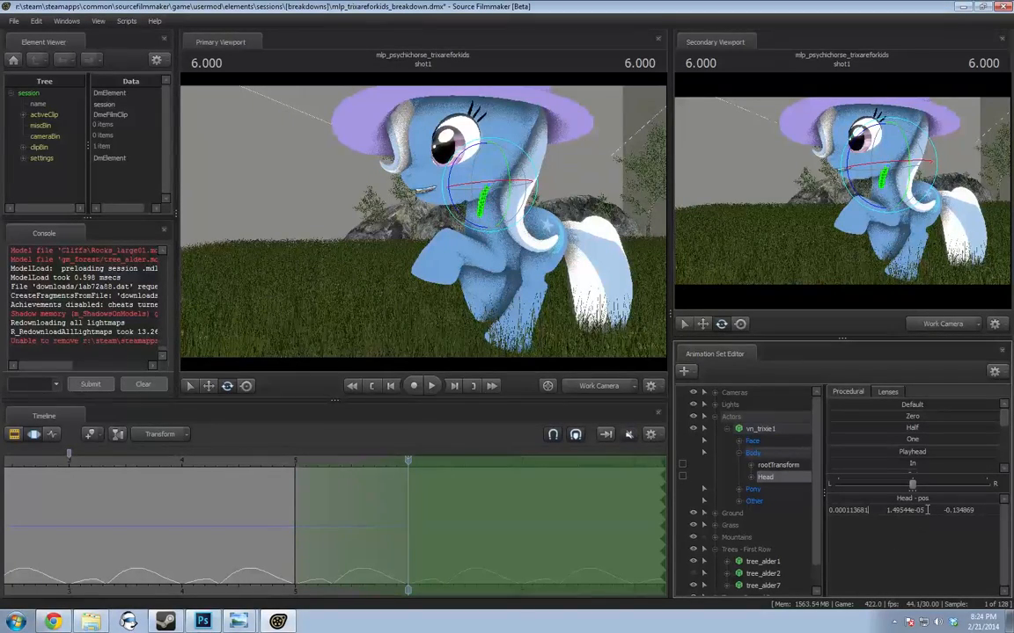
{"action": "left_click_drag", "start_coordinate": [927, 510], "coordinate": [848, 518]}
{"action": "type", "text": "0"}
{"action": "key", "text": "Return"}
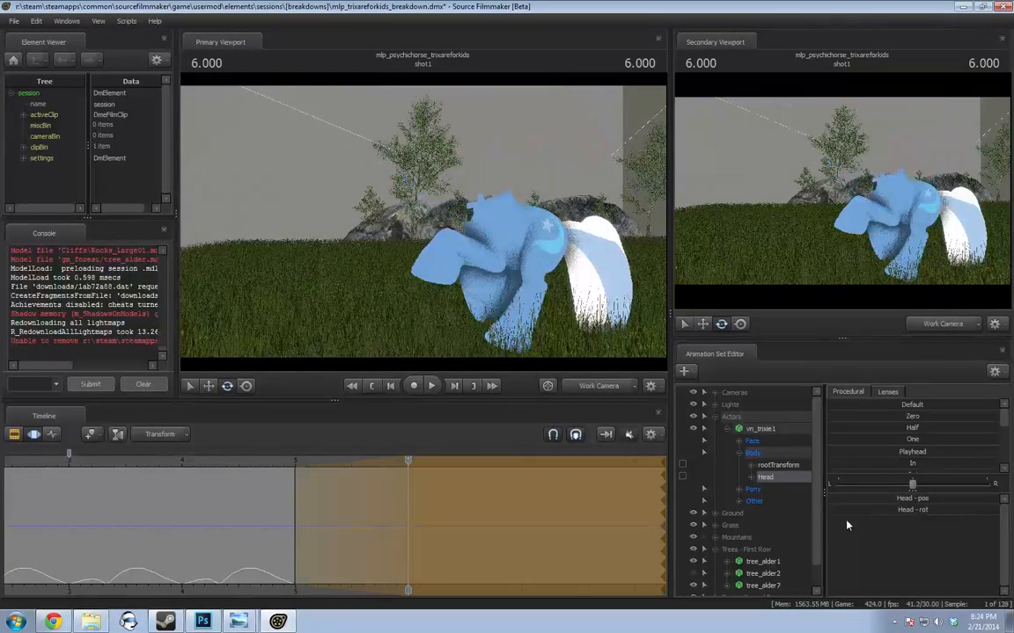
{"action": "key", "text": "ctrl+z"}
Try to rotate the Head control at 6 s and again two frames further at 6.066 s, undoing each rotation
{"action": "double_click", "coordinate": [897, 511]}
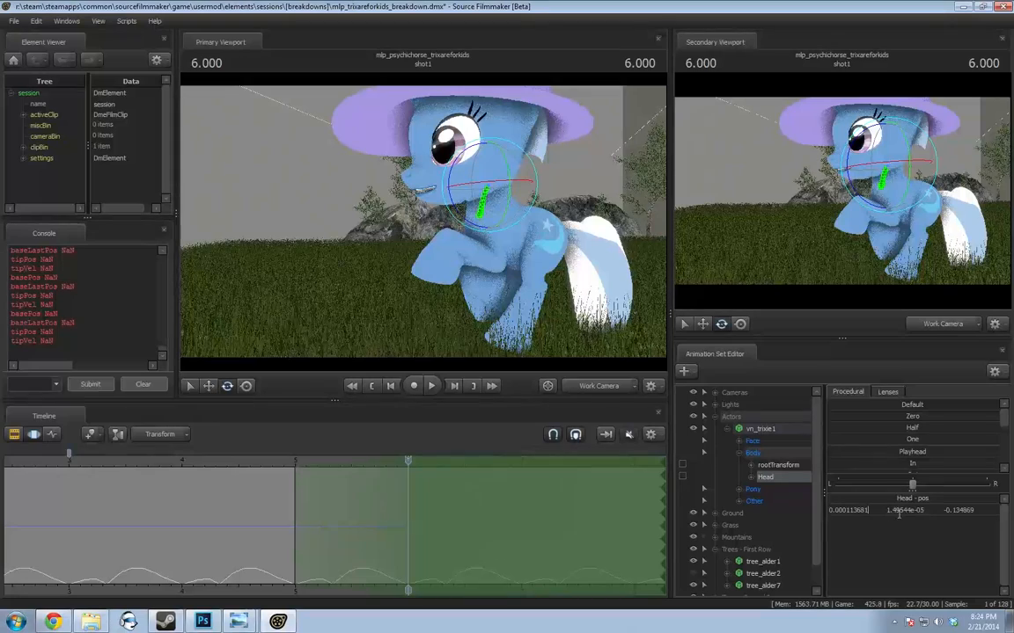
{"action": "left_click_drag", "start_coordinate": [927, 510], "coordinate": [835, 514]}
{"action": "left_click_drag", "start_coordinate": [469, 187], "coordinate": [505, 206]}
{"action": "key", "text": "ctrl+z"}
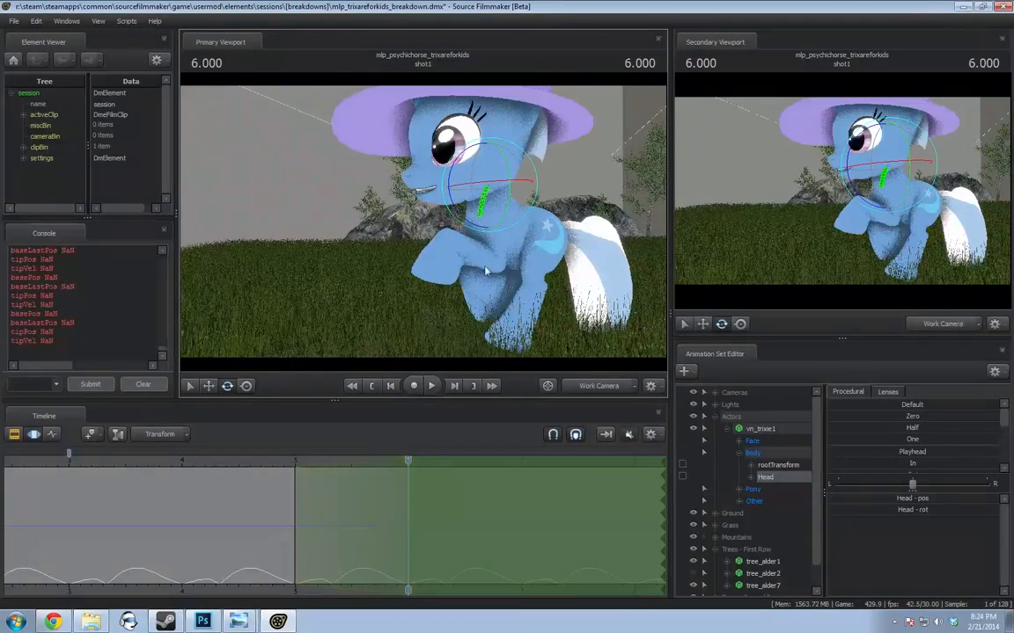
{"action": "key", "text": "Right"}
{"action": "key", "text": "Right"}
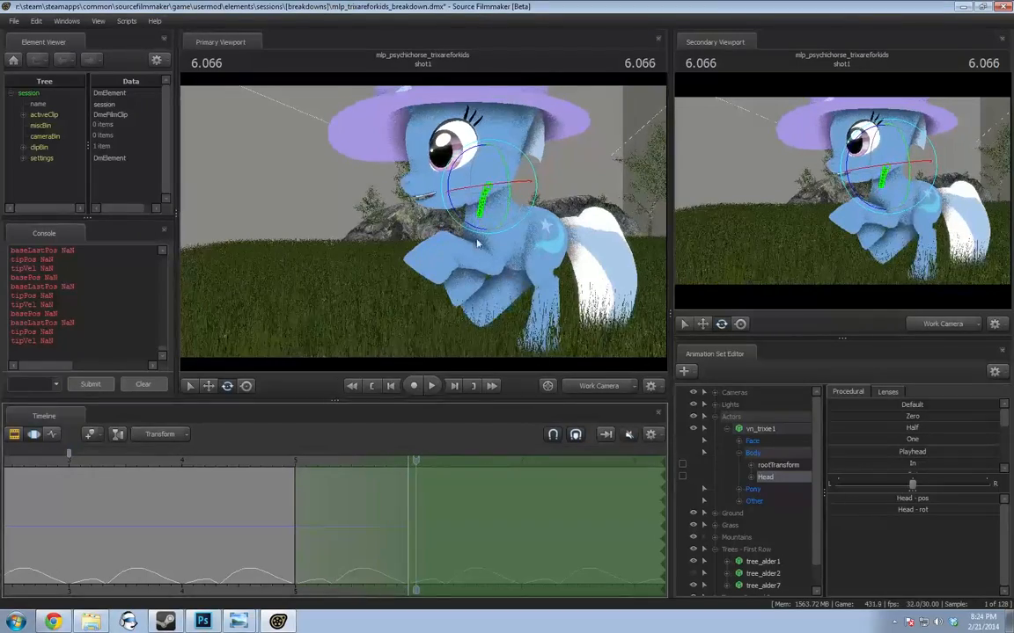
{"action": "left_click_drag", "start_coordinate": [477, 184], "coordinate": [529, 170]}
{"action": "double_click", "coordinate": [888, 511]}
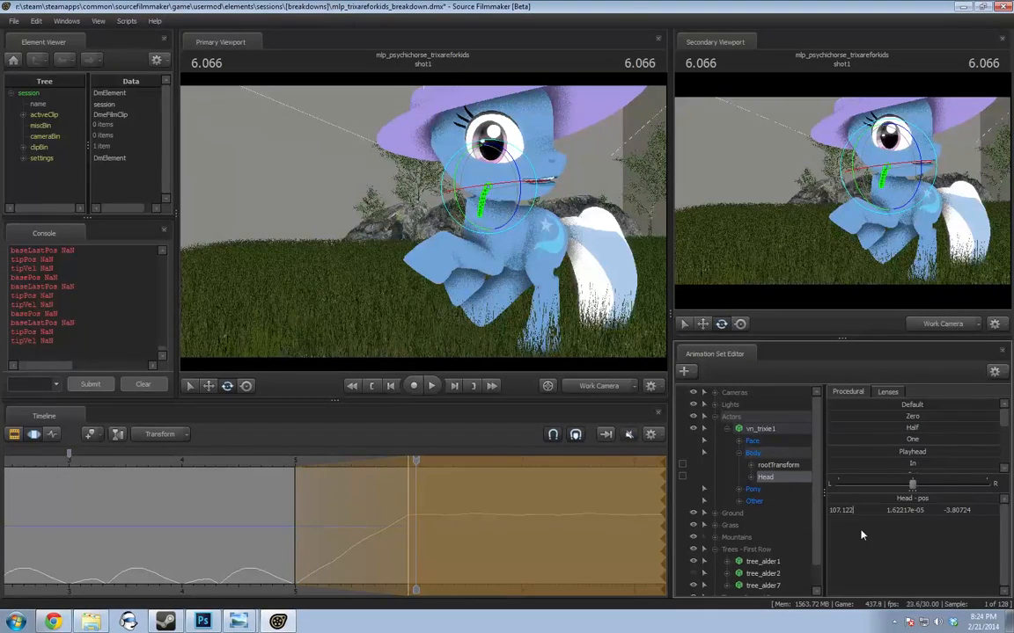
{"action": "key", "text": "ctrl+z"}
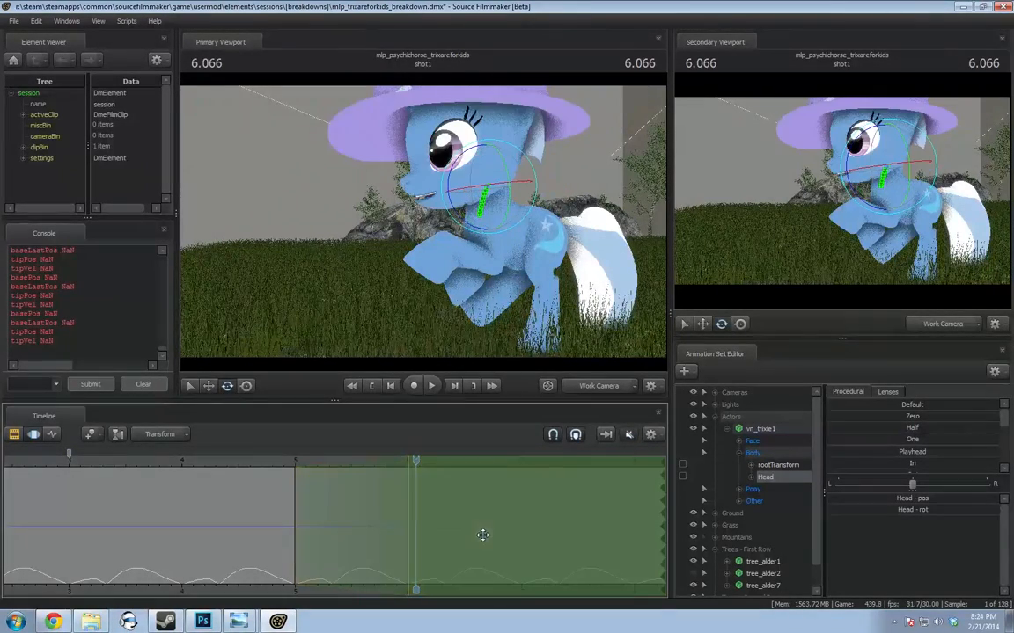
Spin the Head control a full turn at 6.066 s and set its first rotation value to 0.0001124
{"action": "double_click", "coordinate": [912, 512]}
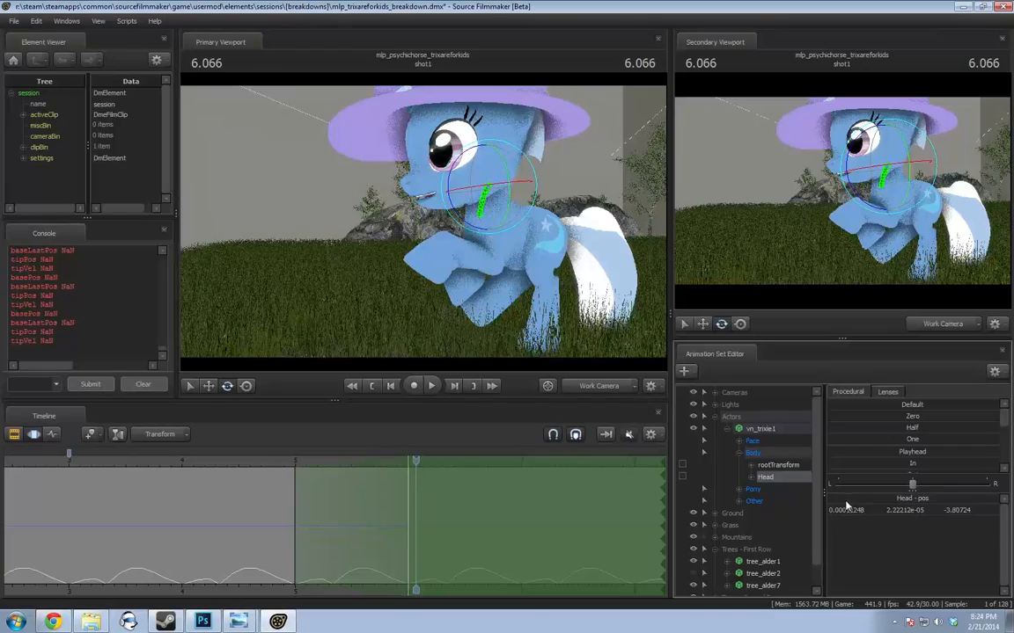
{"action": "double_click", "coordinate": [847, 510]}
{"action": "left_click_drag", "start_coordinate": [488, 207], "coordinate": [454, 198], "text": "alt"}
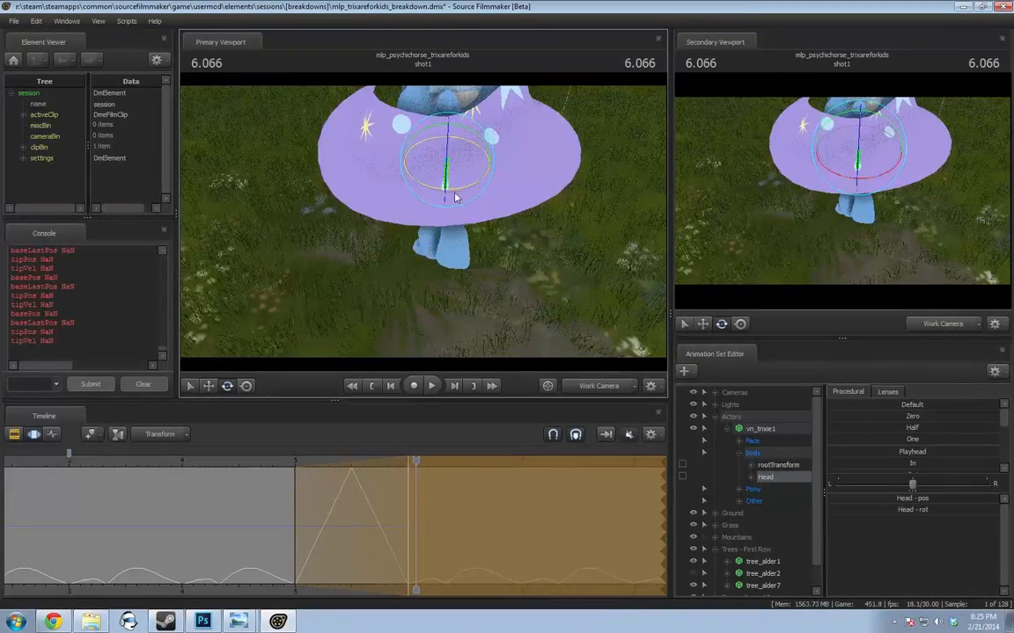
{"action": "double_click", "coordinate": [852, 511]}
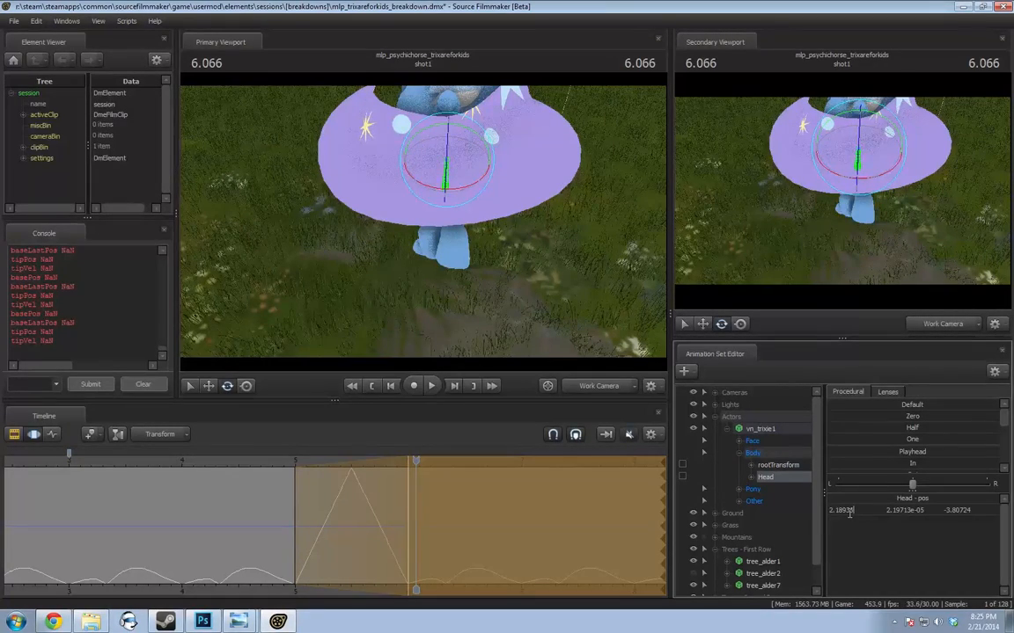
{"action": "type", "text": "0.0001124"}
{"action": "key", "text": "Return"}
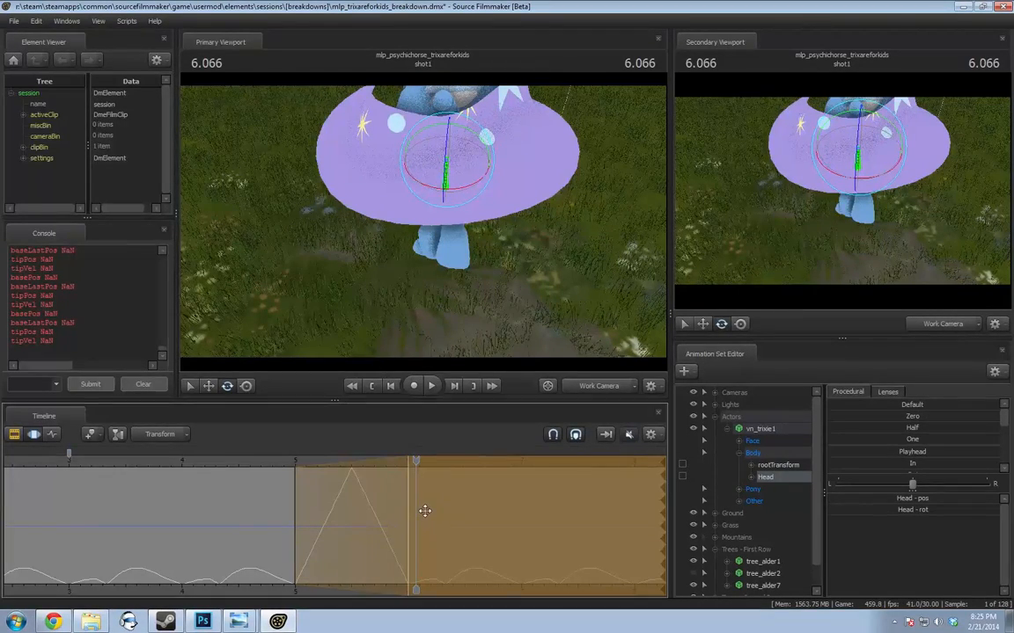
Repeat the one-second head spin in the Motion Editor across every second from 3 s to 8 s
{"action": "key", "text": "Escape"}
{"action": "mouse_move", "coordinate": [417, 511]}
{"action": "left_mouse_down"}
{"action": "mouse_move", "coordinate": [366, 513]}
{"action": "mouse_move", "coordinate": [406, 496]}
{"action": "mouse_move", "coordinate": [295, 504]}
{"action": "left_mouse_up"}
{"action": "key", "text": "Escape"}
{"action": "left_click_drag", "start_coordinate": [348, 504], "coordinate": [572, 513]}
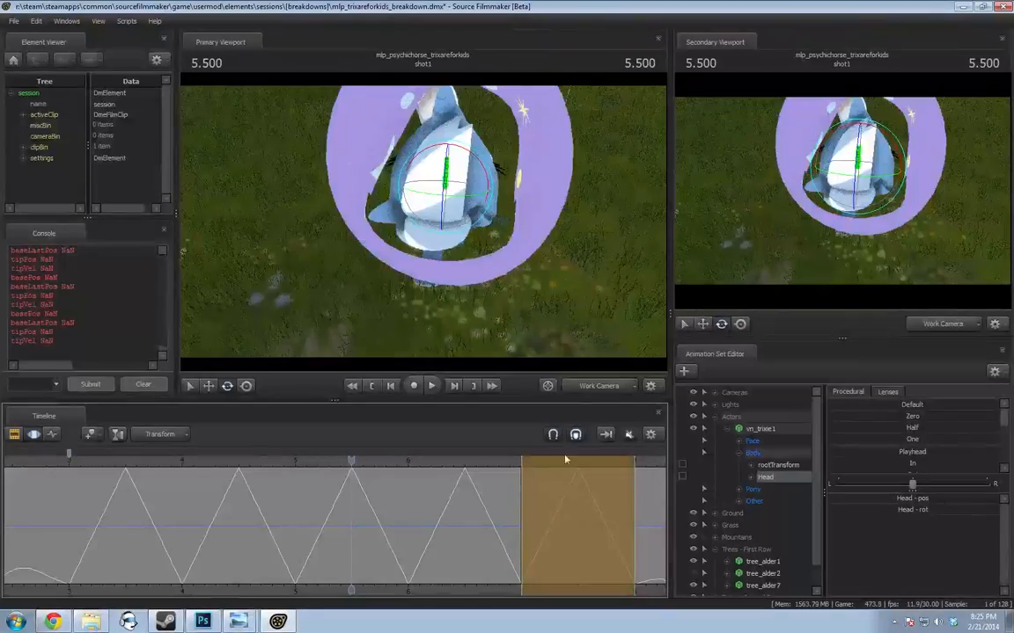
Show camera1 in the primary viewport and play the pony's head spin from about 3 s to 6.033 s
{"action": "left_click", "coordinate": [598, 387]}
{"action": "left_click_drag", "start_coordinate": [82, 464], "coordinate": [79, 463]}
{"action": "key", "text": "space"}
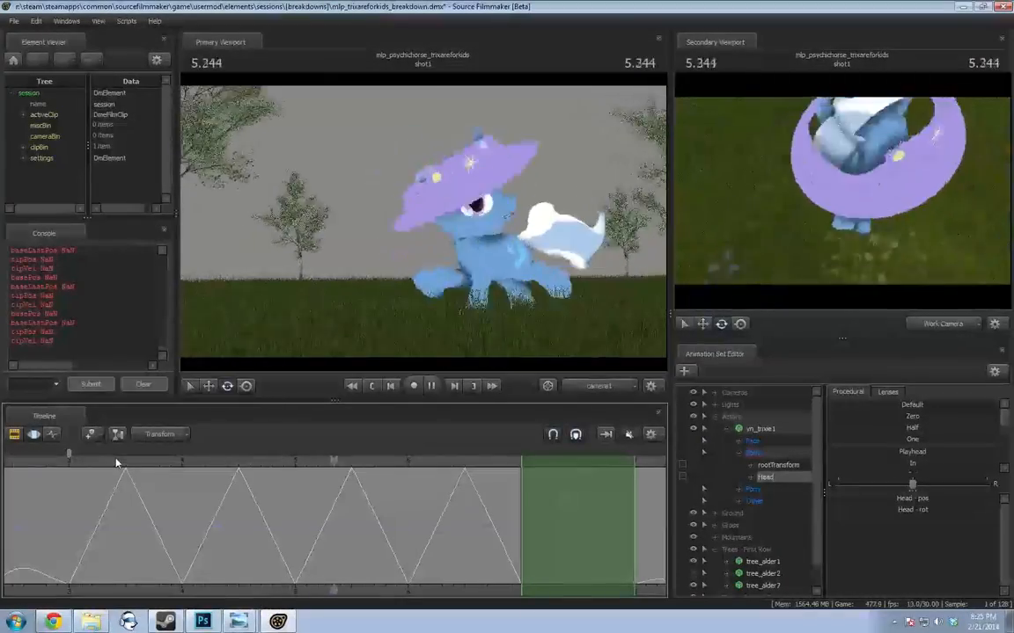
{"action": "key", "text": "space"}
{"action": "key", "text": "space"}
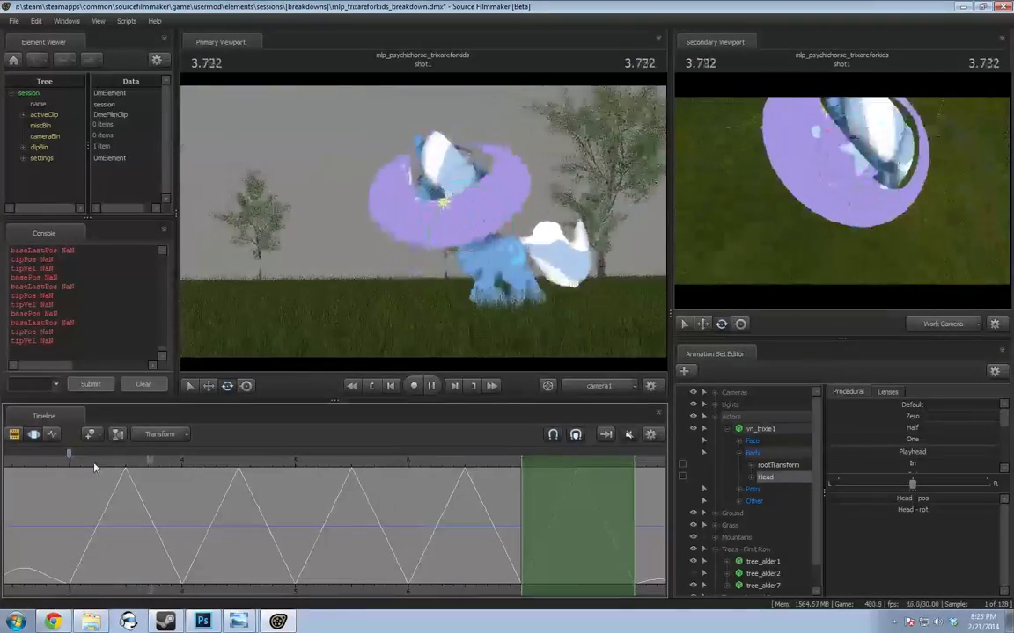
{"action": "left_click_drag", "start_coordinate": [74, 464], "coordinate": [78, 532]}
{"action": "key", "text": "space"}
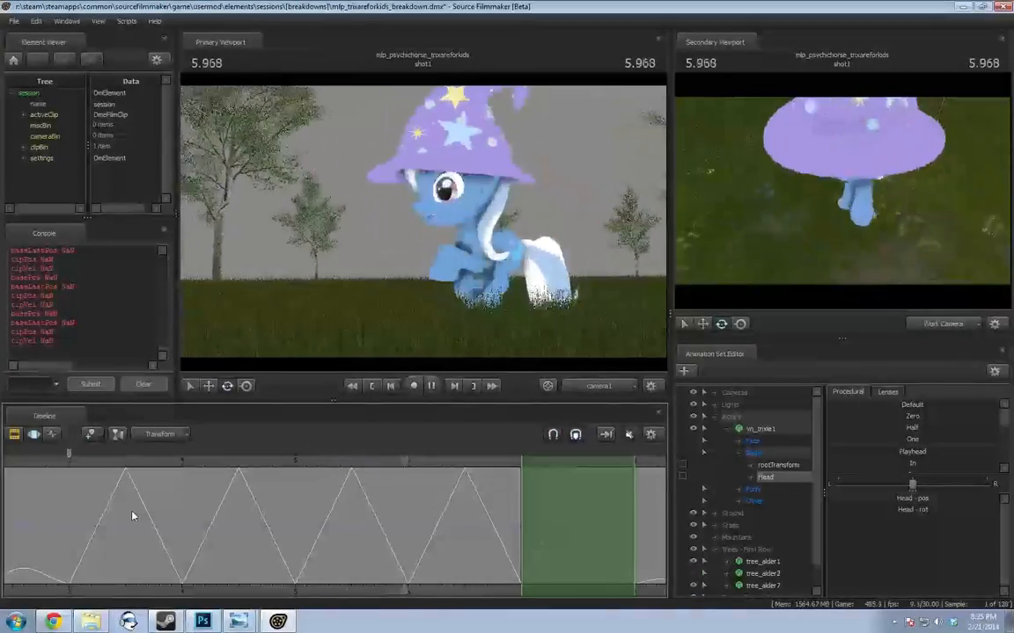
{"action": "key", "text": "space"}
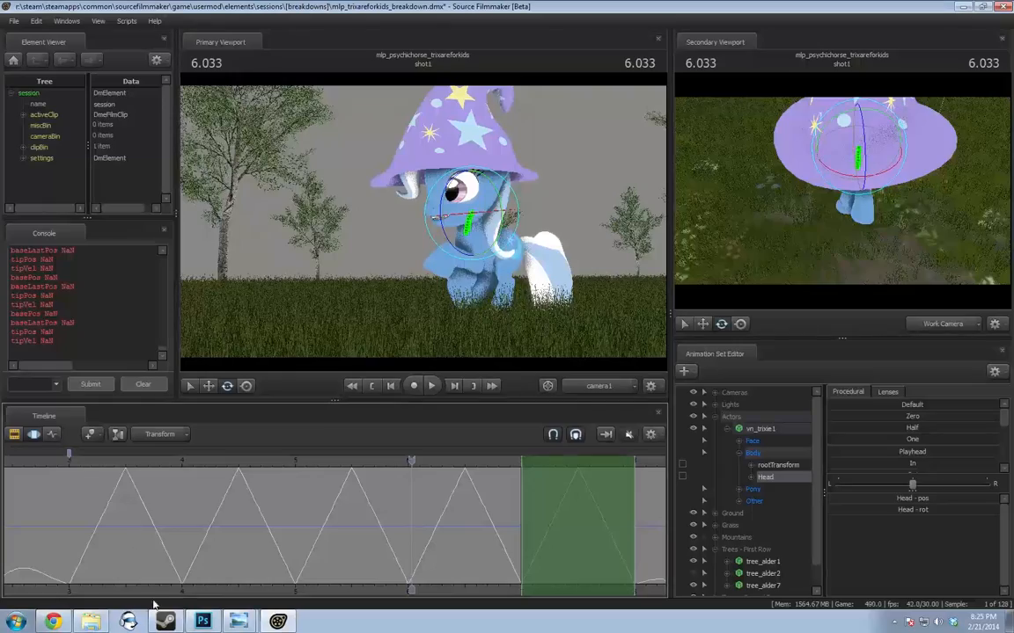
Replay the head spin from 3 s to 6.300 s, and once more from 3 s to 4.966 s
{"action": "middle_click_drag", "start_coordinate": [197, 595], "coordinate": [440, 546]}
{"action": "scroll", "coordinate": [247, 493], "scroll_direction": "down", "scroll_amount": 1}
{"action": "scroll", "coordinate": [247, 495], "scroll_direction": "down", "scroll_amount": 1}
{"action": "left_click_drag", "start_coordinate": [332, 462], "coordinate": [349, 458]}
{"action": "key", "text": "space"}
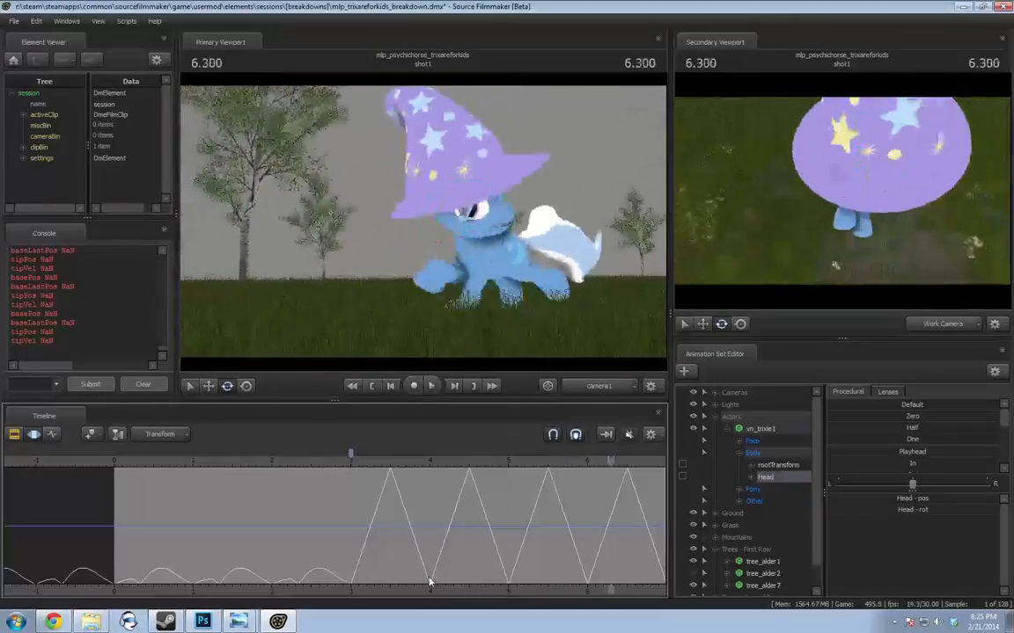
{"action": "key", "text": "space"}
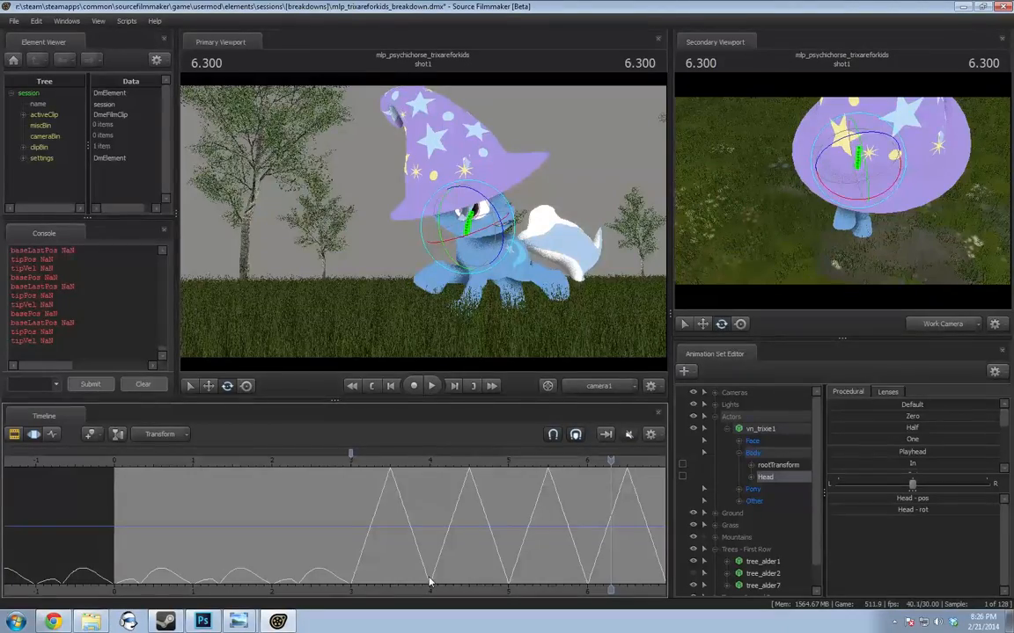
{"action": "left_click", "coordinate": [353, 459]}
{"action": "key", "text": "space"}
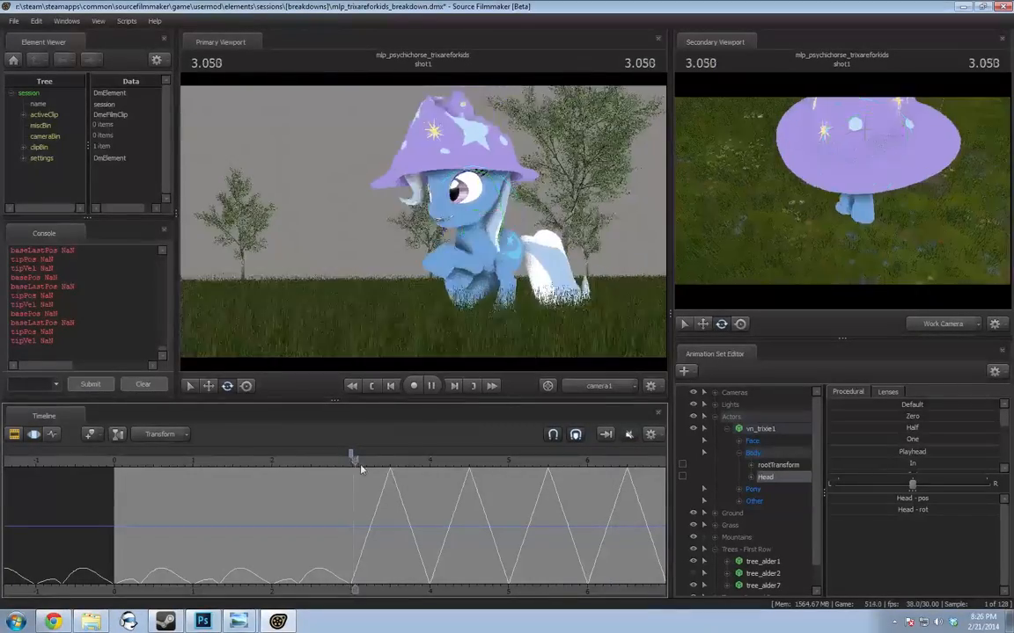
{"action": "key", "text": "space"}
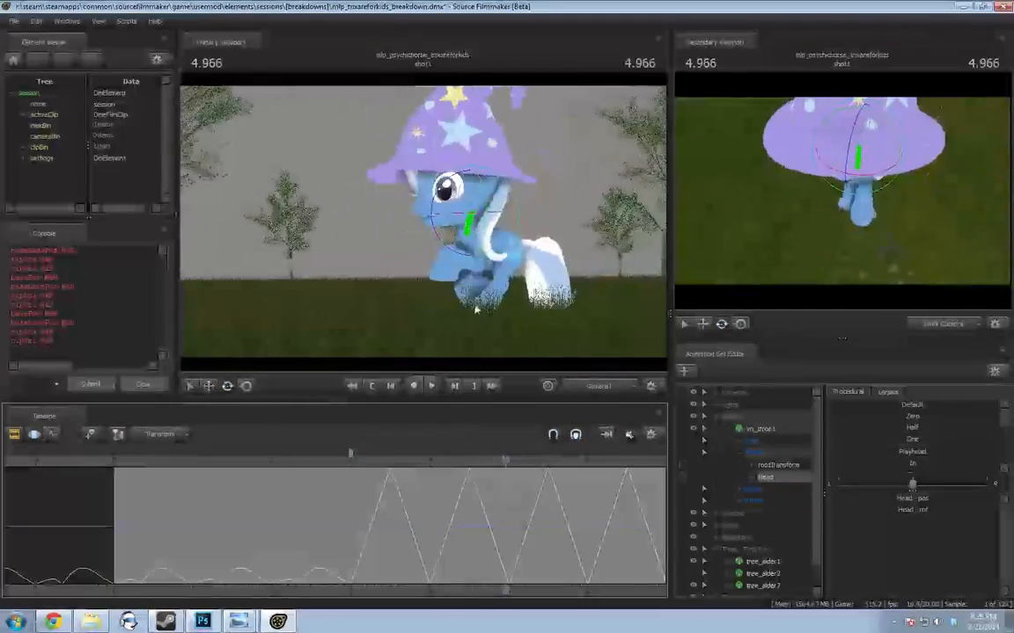
Enable lighting in the primary viewport and play the lit head spin from about 3.1 s to 7.233 s
{"action": "right_click", "coordinate": [476, 295]}
{"action": "left_click", "coordinate": [497, 330]}
{"action": "left_click", "coordinate": [351, 457]}
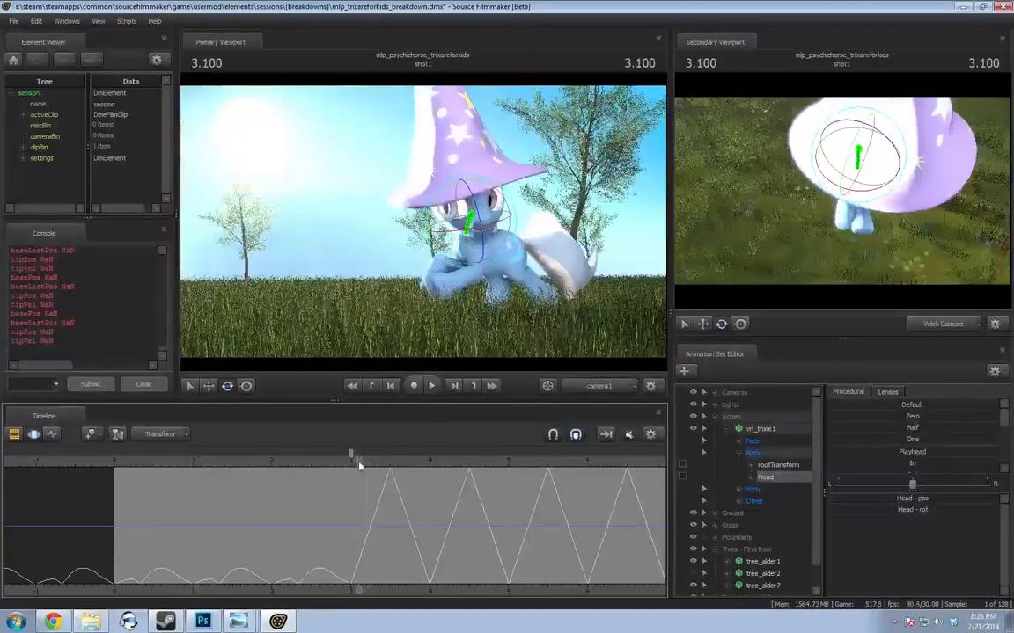
{"action": "key", "text": "space"}
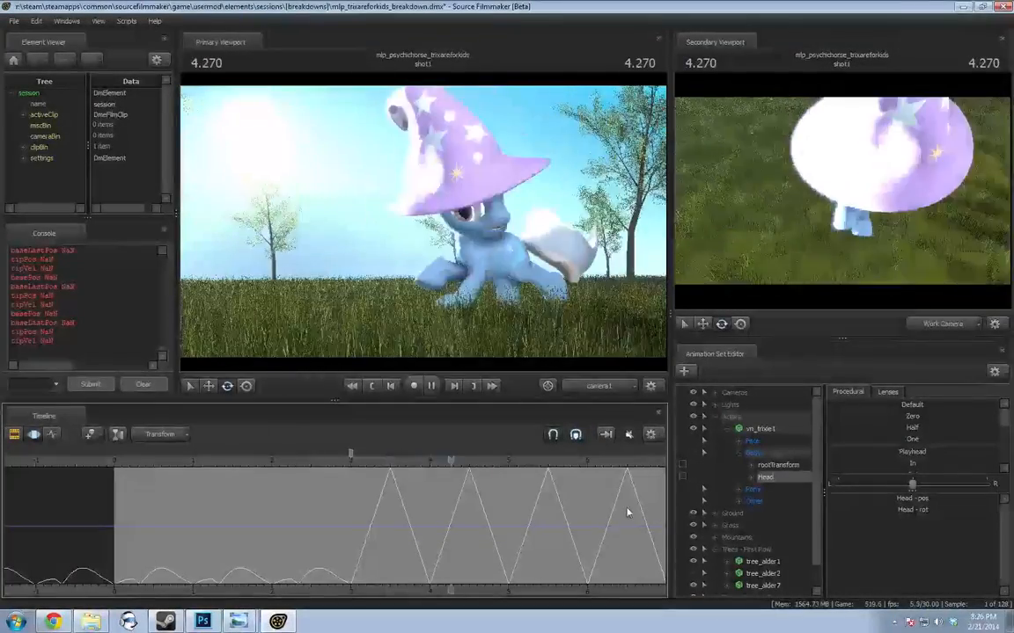
{"action": "key", "text": "space"}
{"action": "key", "text": "space"}
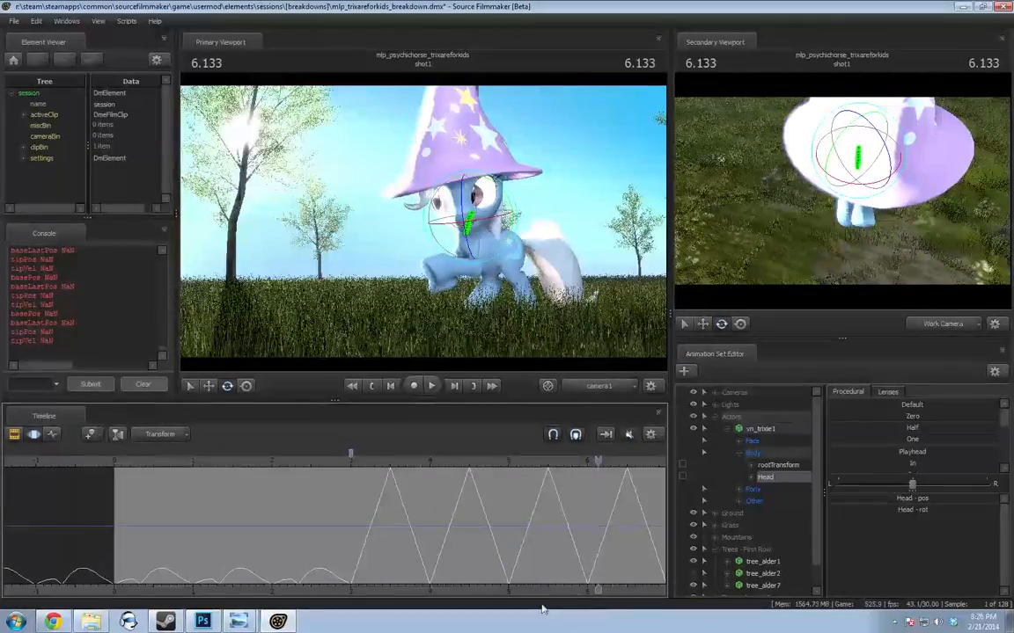
{"action": "middle_click_drag", "start_coordinate": [493, 563], "coordinate": [303, 506]}
{"action": "key", "text": "space"}
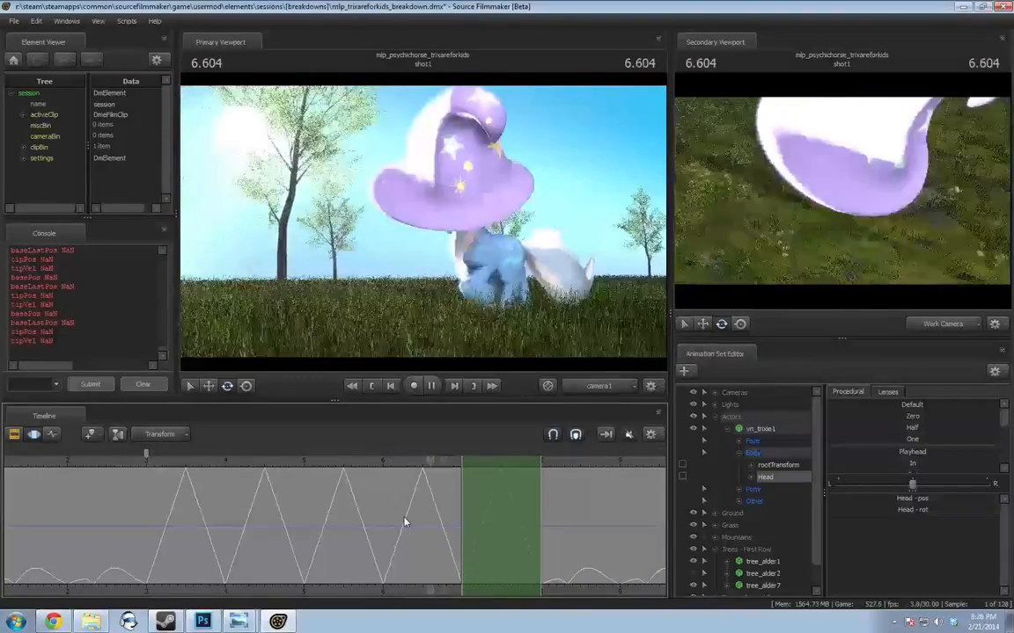
{"action": "key", "text": "space"}
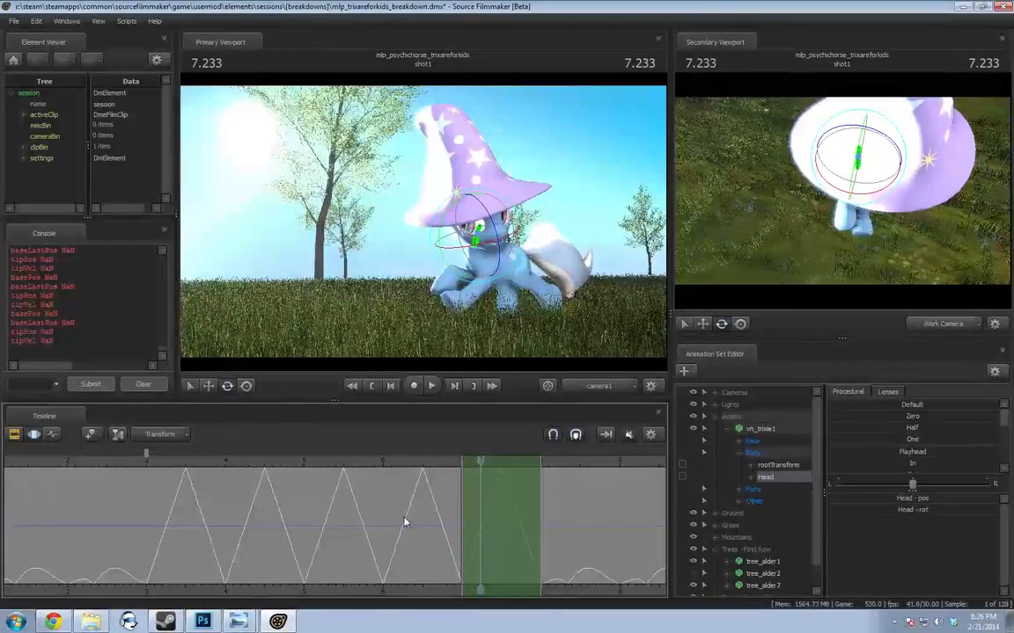
Place the playhead at 3.266 s and switch vn_trixie1's model variant to the one with blank white eyes
{"action": "right_click", "coordinate": [350, 302]}
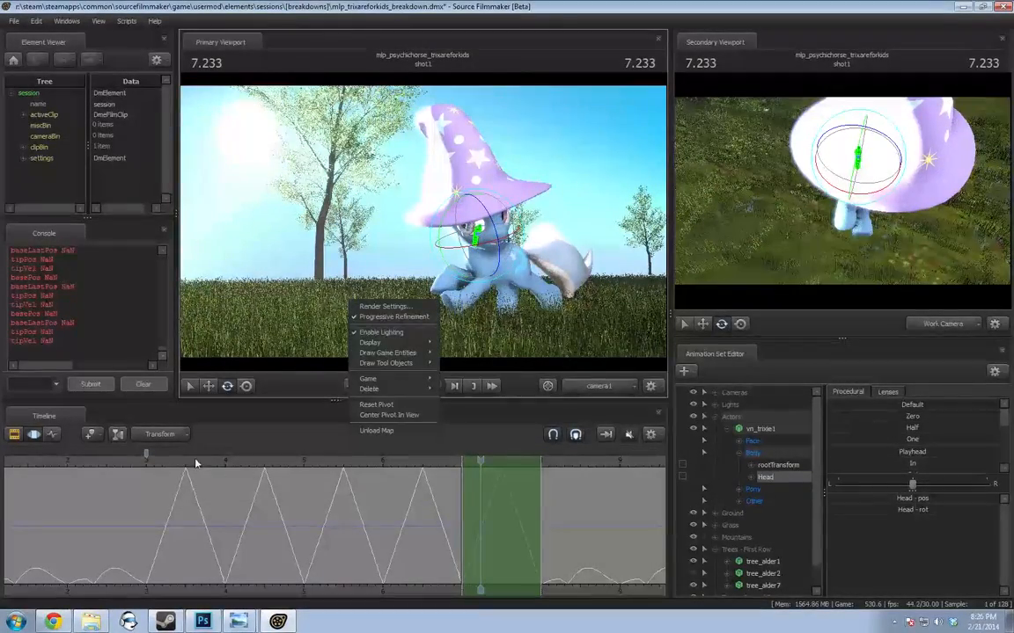
{"action": "left_click", "coordinate": [168, 466]}
{"action": "right_click", "coordinate": [761, 429]}
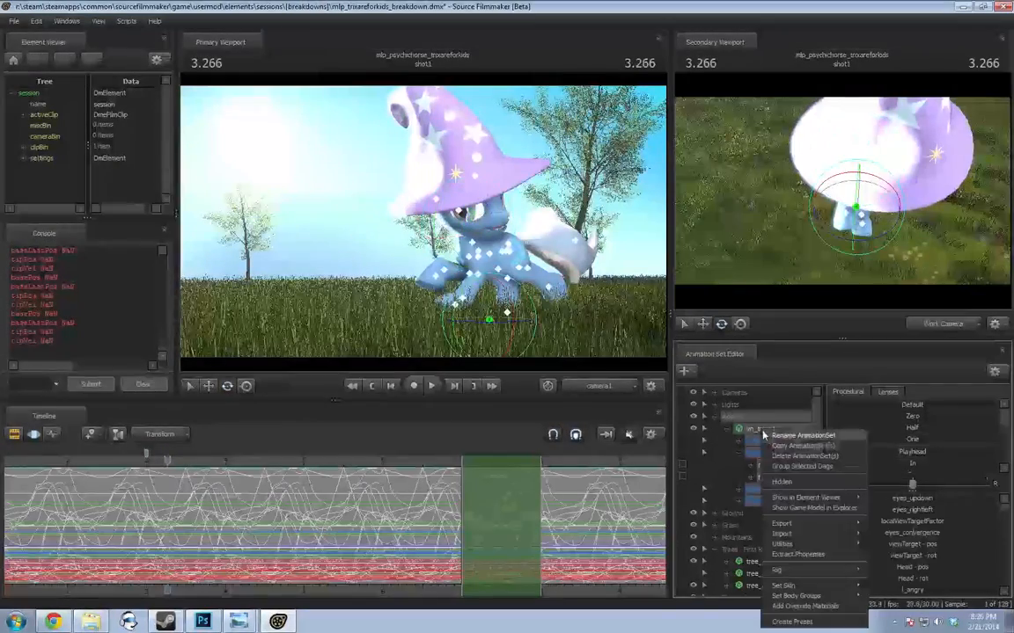
{"action": "left_click", "coordinate": [878, 599]}
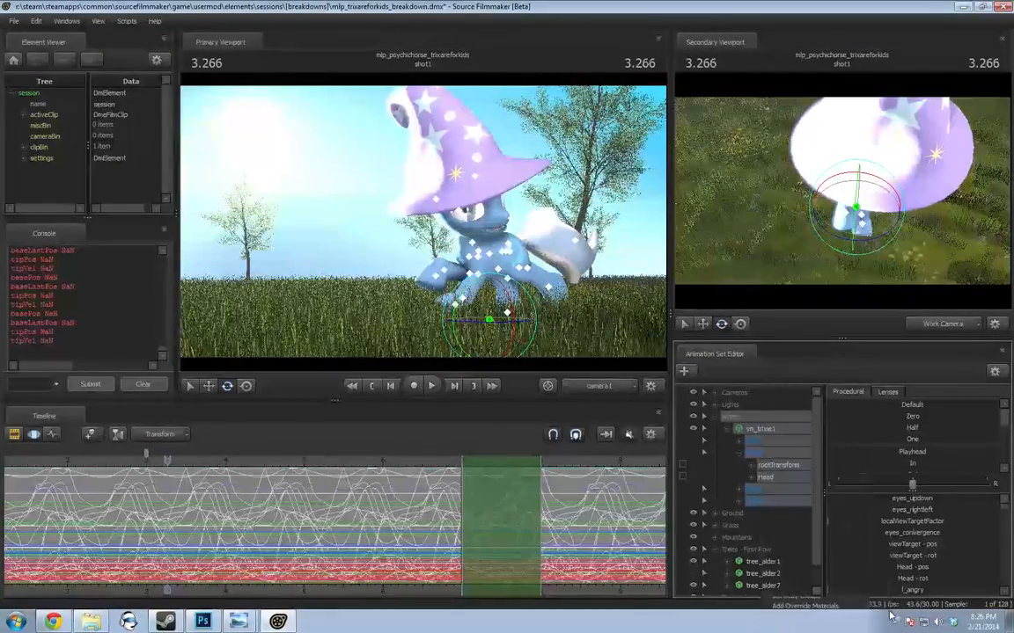
Play the white-eyed pony from 3.266 s and switch the timeline to the Clip Editor
{"action": "key", "text": "space"}
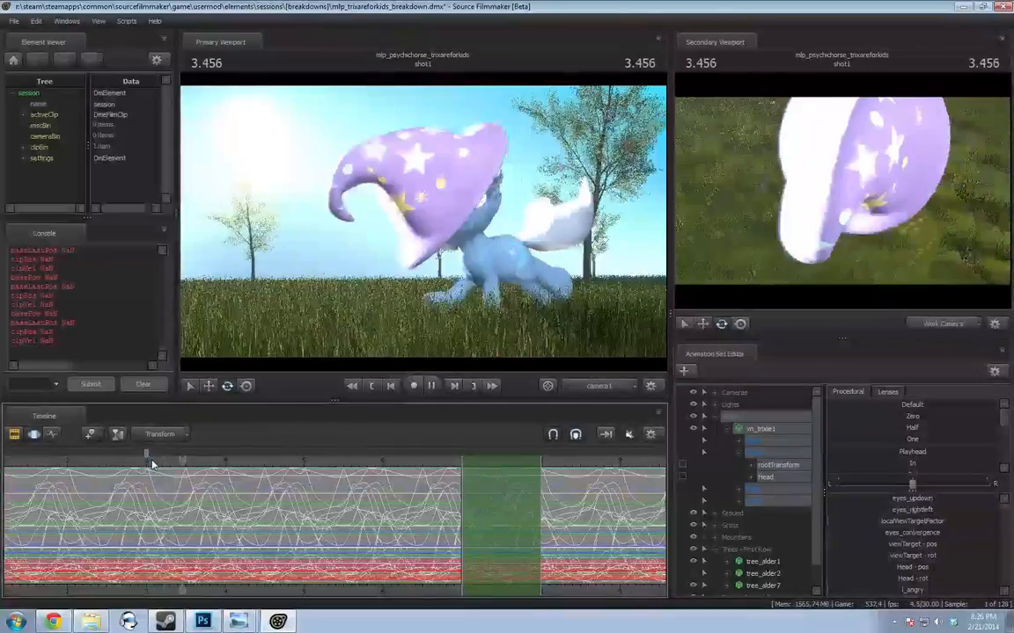
{"action": "key", "text": "ctrl+1"}
{"action": "key", "text": "space"}
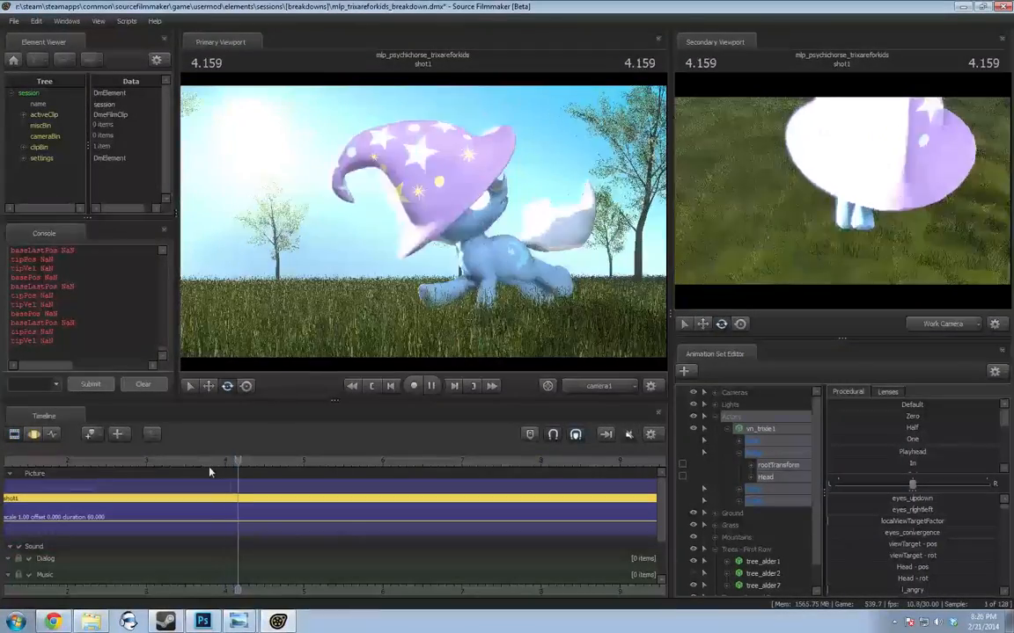
Disable lighting in the primary viewport and play the shot from 4.633 s to 6.133 s
{"action": "right_click", "coordinate": [401, 251]}
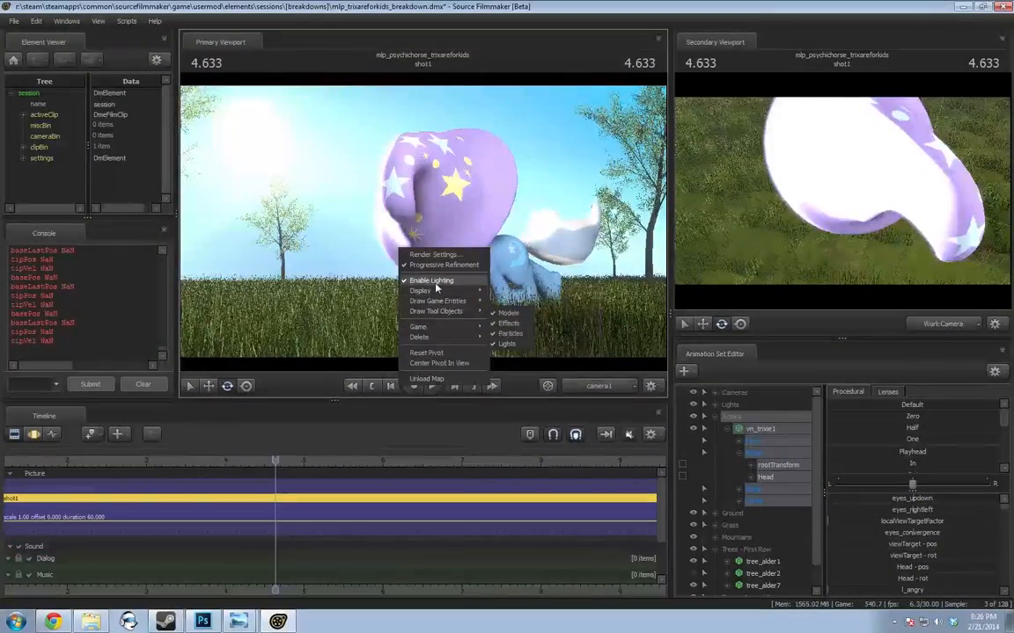
{"action": "left_click", "coordinate": [427, 280]}
{"action": "key", "text": "space"}
{"action": "key", "text": "space"}
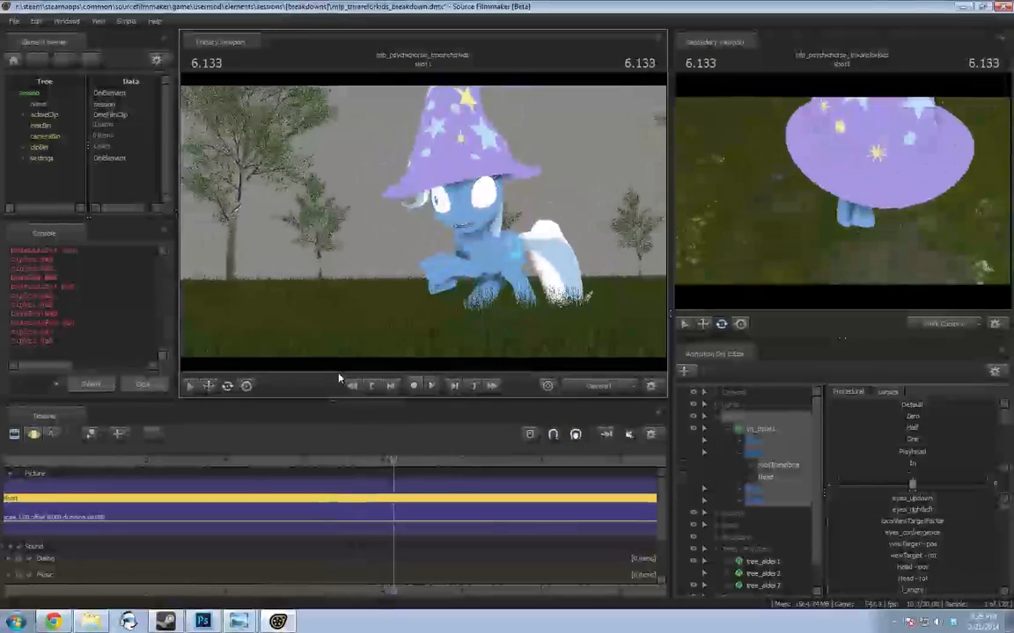
Add a scale control to vn_trixie1's Head transform, select Head_scale and switch the timeline to the Motion Editor
{"action": "left_click", "coordinate": [766, 477]}
{"action": "right_click", "coordinate": [768, 478]}
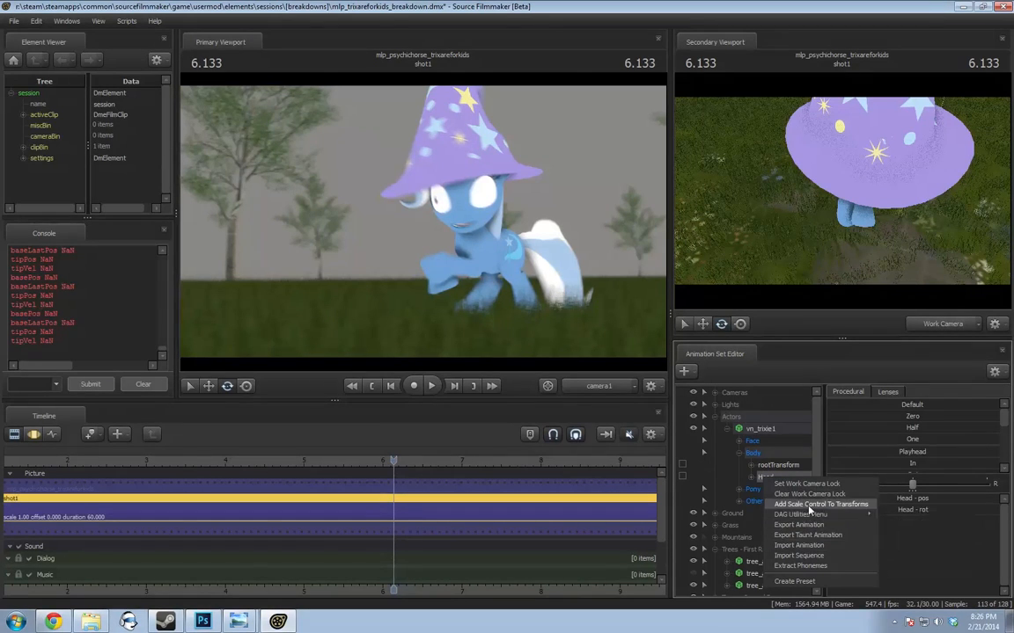
{"action": "left_click", "coordinate": [801, 505]}
{"action": "left_click", "coordinate": [757, 489]}
{"action": "left_click", "coordinate": [390, 462]}
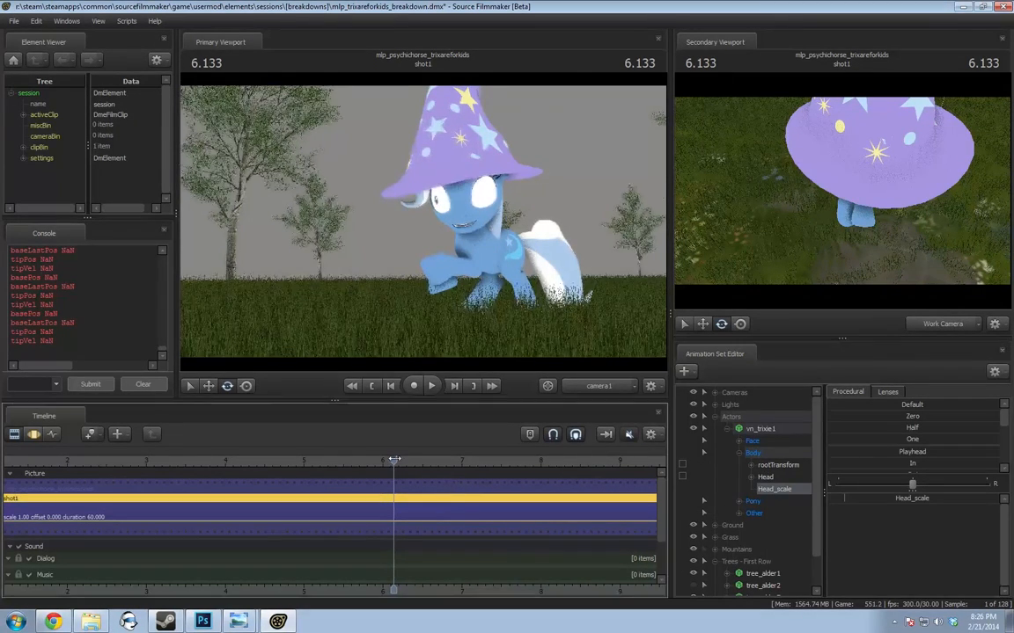
{"action": "left_click", "coordinate": [893, 502]}
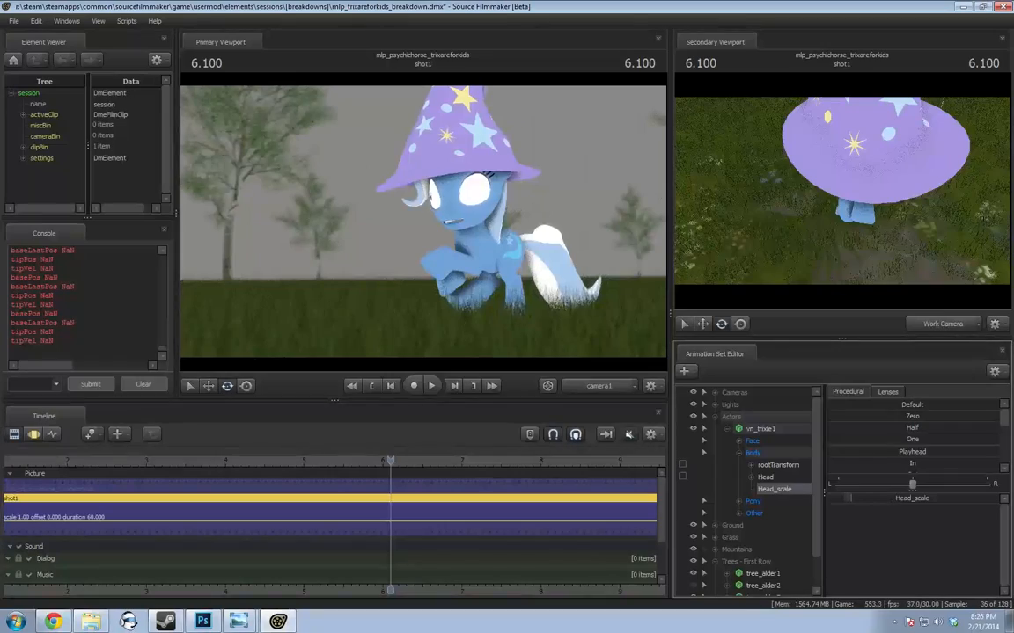
{"action": "key", "text": "F3"}
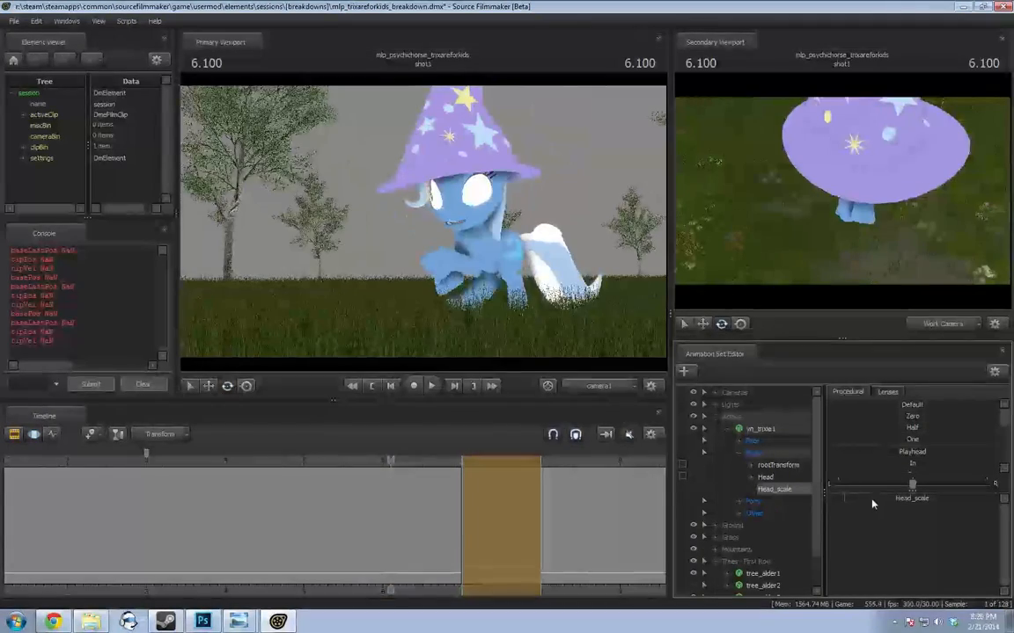
Enlarge the pony's head across the whole timeline with Head_scale and play the big-headed pony up to 5.066 s
{"action": "left_click", "coordinate": [484, 542]}
{"action": "left_click_drag", "start_coordinate": [870, 503], "coordinate": [804, 498]}
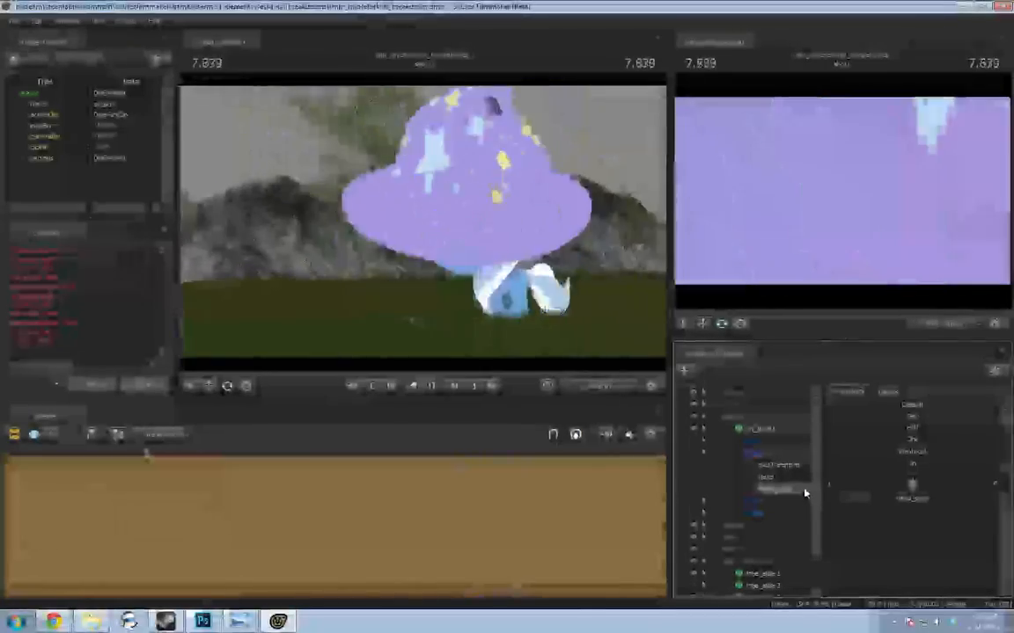
{"action": "key", "text": "space"}
{"action": "left_click_drag", "start_coordinate": [583, 474], "coordinate": [199, 465]}
{"action": "key", "text": "space"}
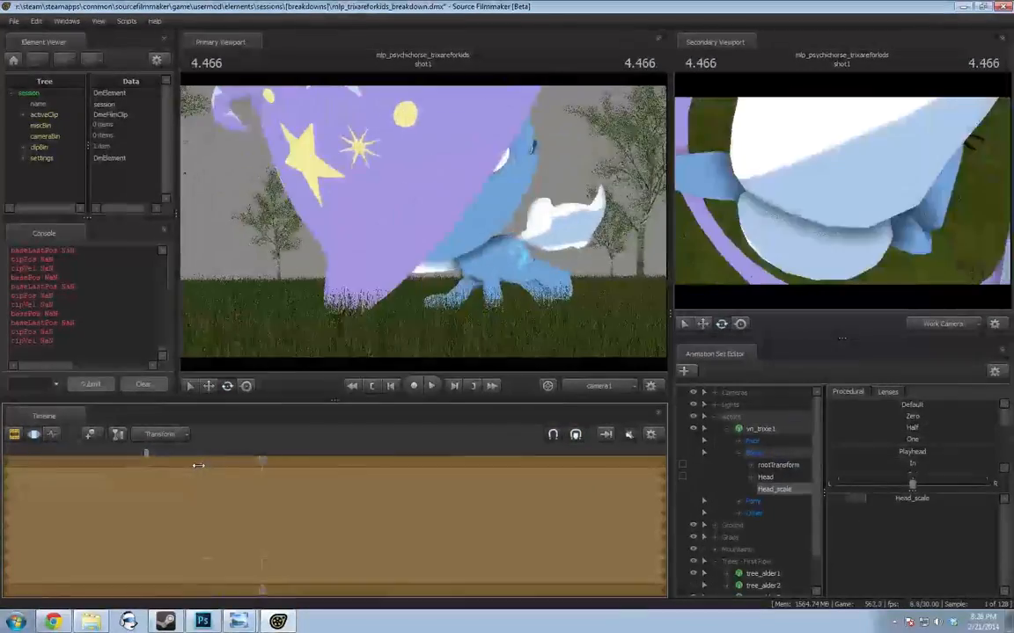
{"action": "key", "text": "space"}
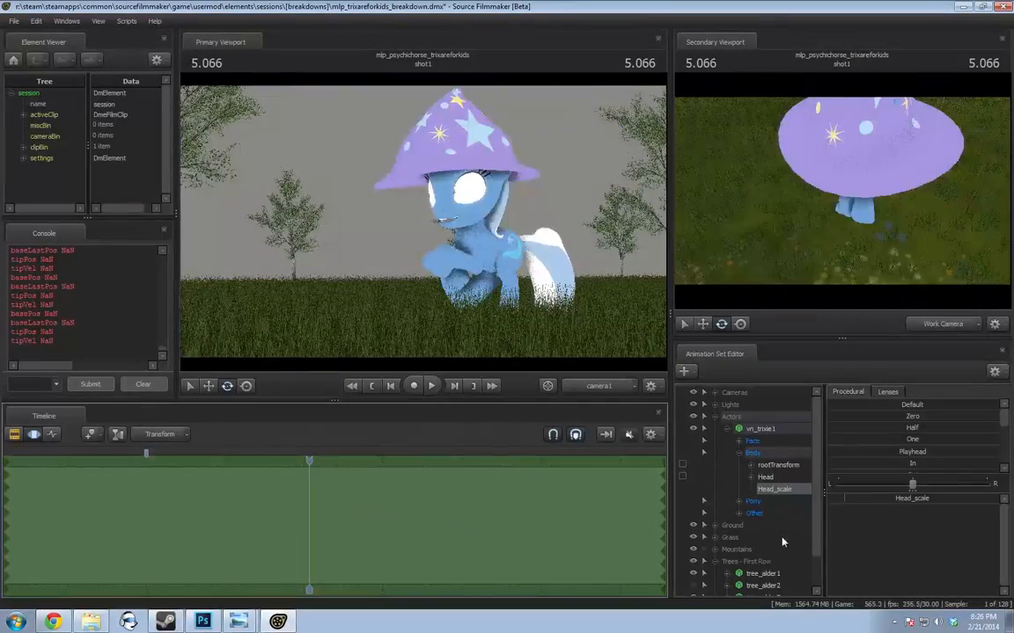
Preview the heavily shrunken head up to 8.266 s, undo that shrink, and reduce the head only slightly at 6.033 s
{"action": "key", "text": "space"}
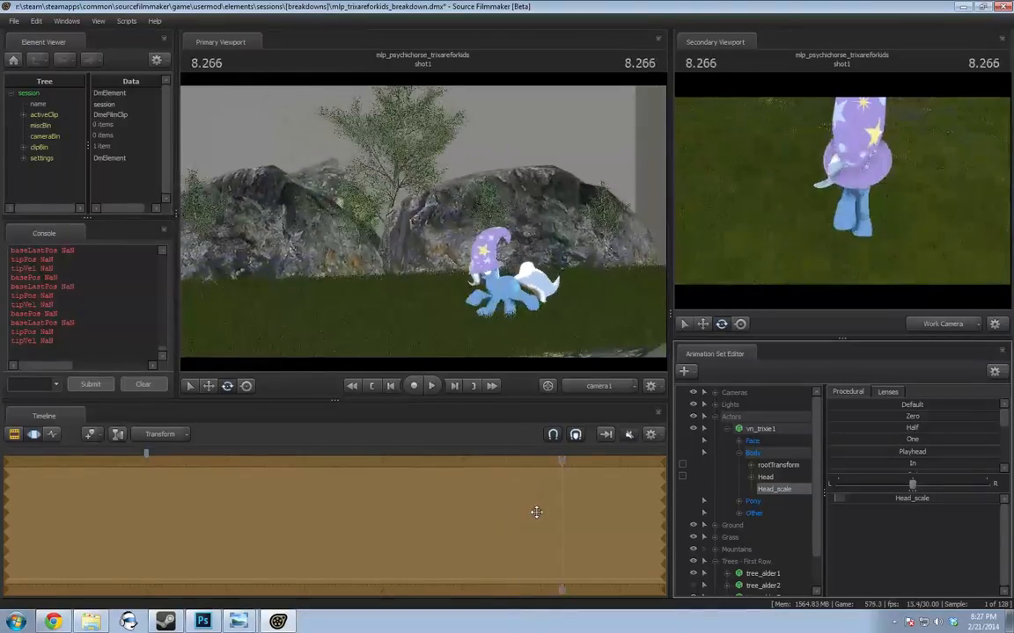
{"action": "left_click_drag", "start_coordinate": [568, 464], "coordinate": [386, 479]}
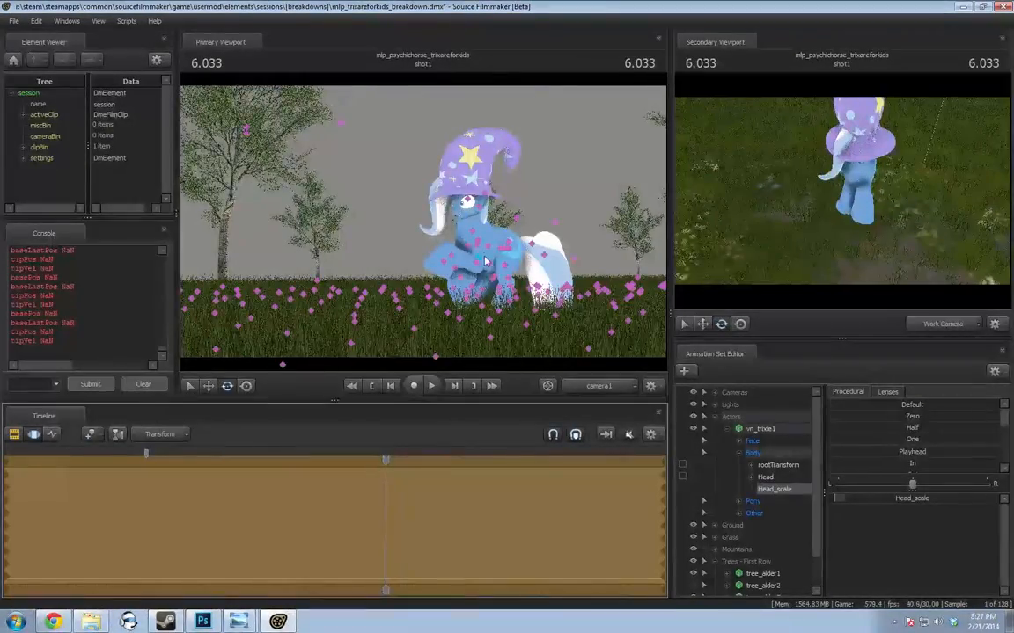
{"action": "key", "text": "ctrl+z"}
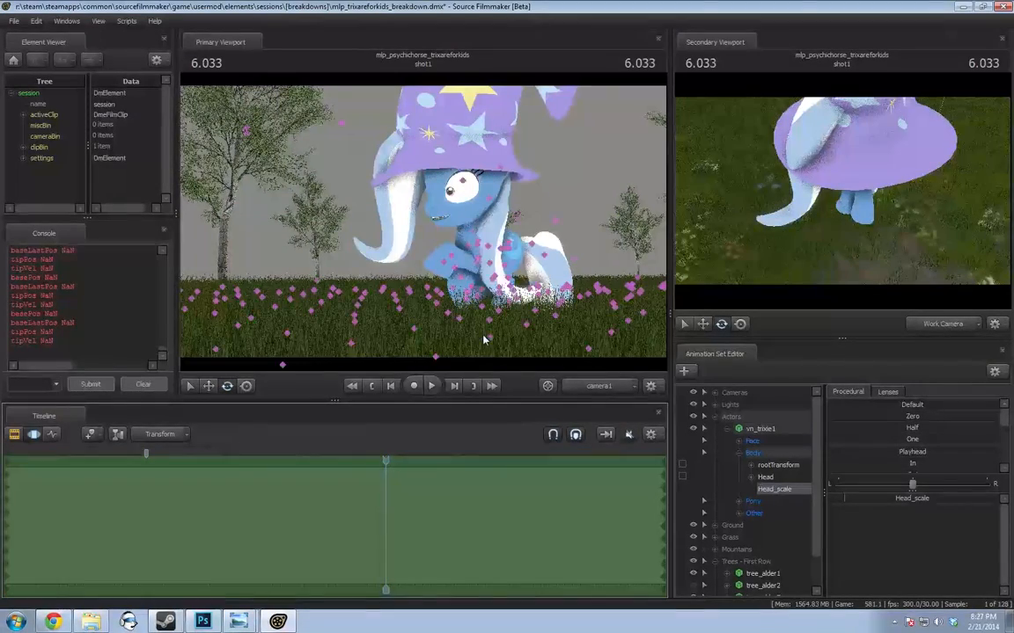
{"action": "key", "text": "ctrl+y"}
{"action": "key", "text": "ctrl+z"}
{"action": "left_click_drag", "start_coordinate": [846, 499], "coordinate": [840, 499]}
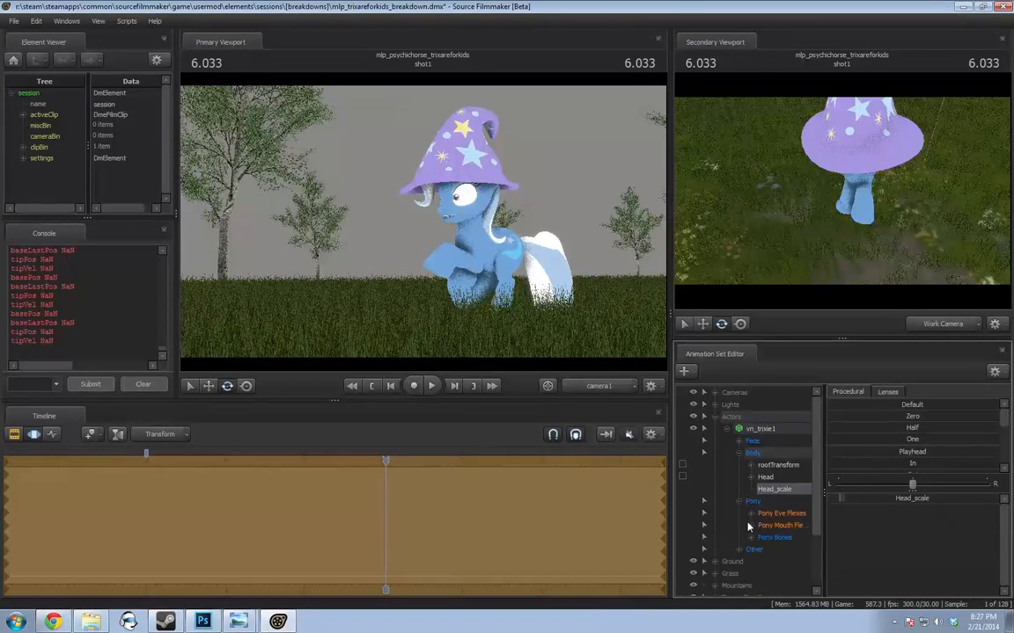
Add a scale control to the Chest1 bone in Pony Bones and enlarge the pony's chest slightly with Chest1_scale
{"action": "left_click", "coordinate": [750, 537]}
{"action": "scroll", "coordinate": [752, 506], "scroll_direction": "down", "scroll_amount": 4}
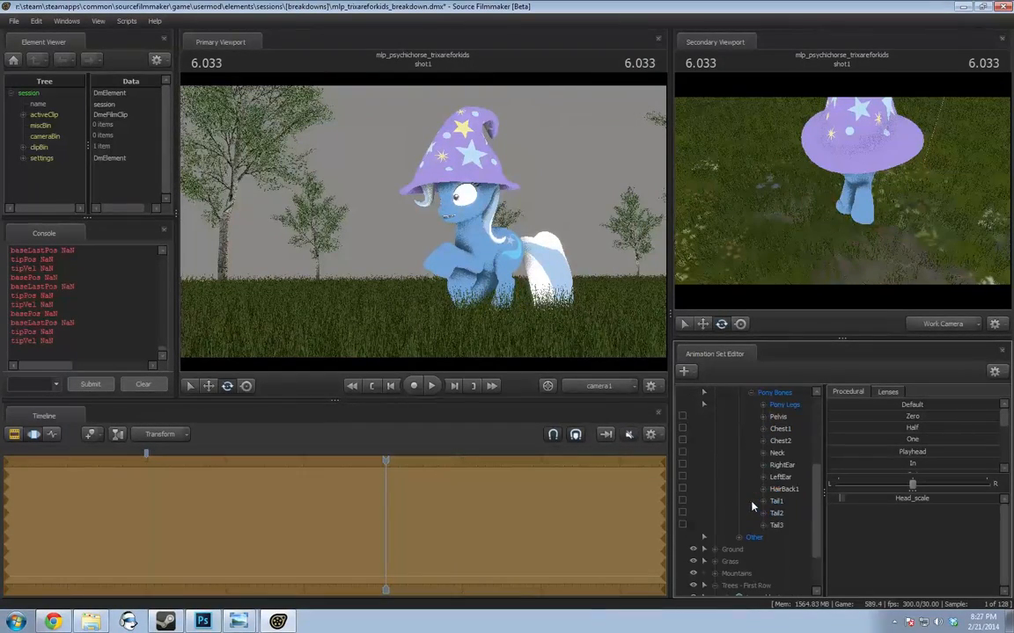
{"action": "left_click", "coordinate": [739, 537]}
{"action": "left_click", "coordinate": [740, 538]}
{"action": "left_click", "coordinate": [780, 430]}
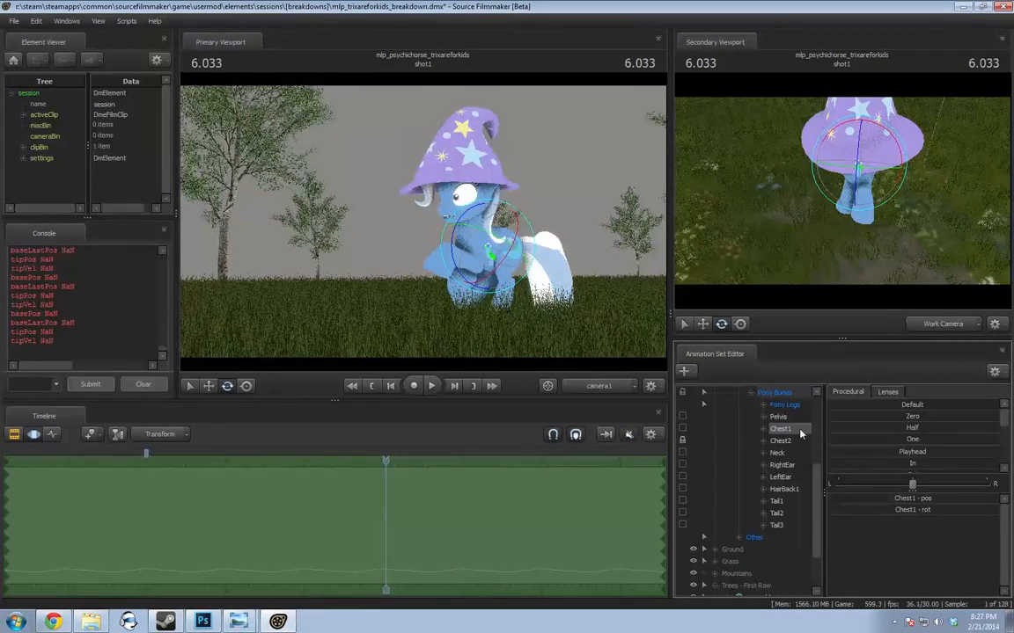
{"action": "right_click", "coordinate": [765, 431]}
{"action": "left_click", "coordinate": [815, 463]}
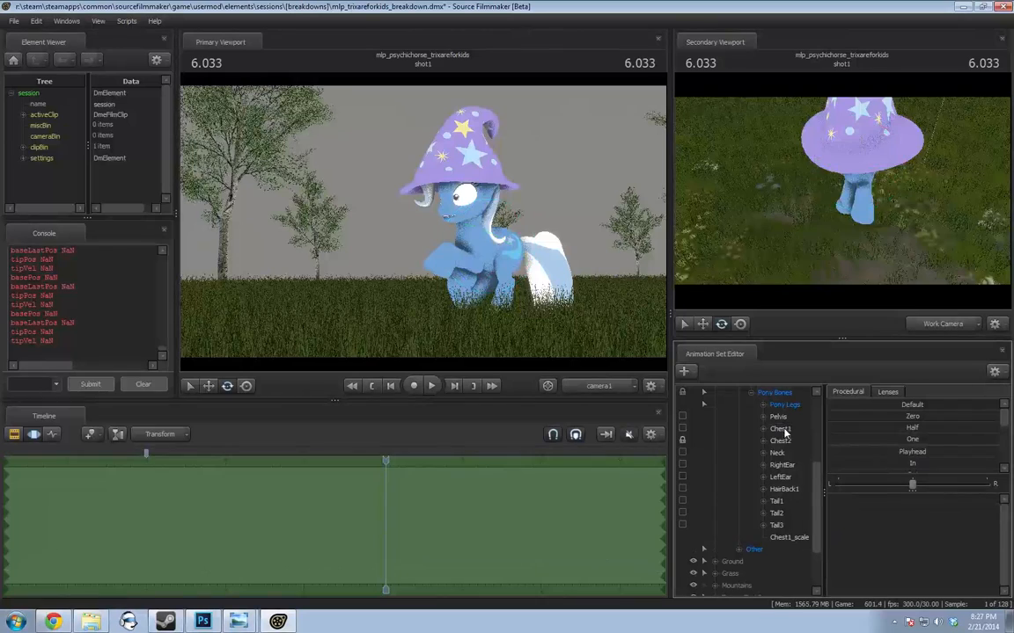
{"action": "left_click", "coordinate": [898, 500]}
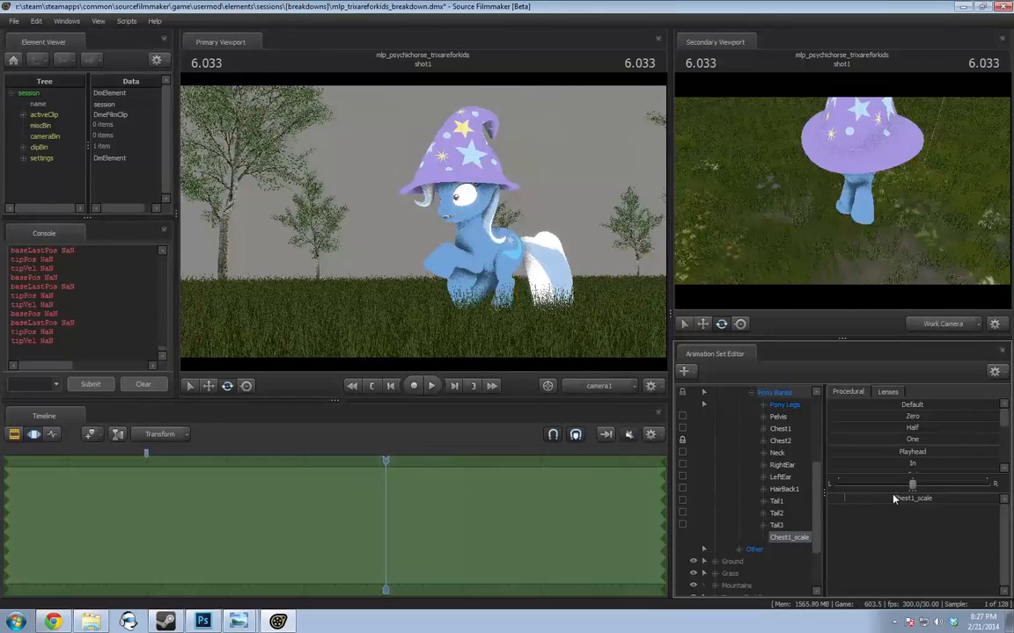
{"action": "left_click_drag", "start_coordinate": [894, 498], "coordinate": [897, 498]}
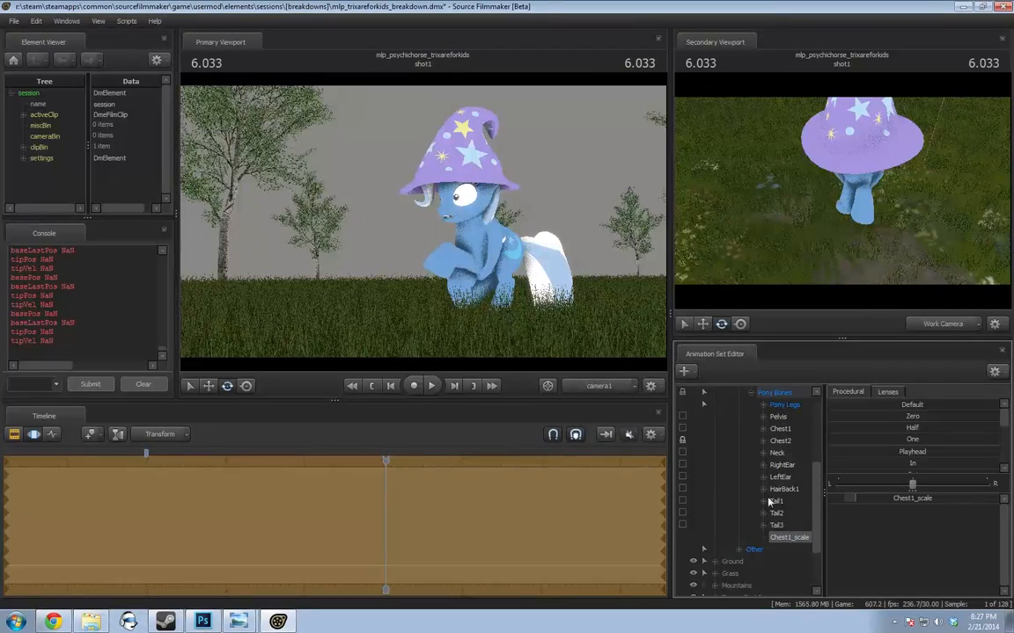
Move the pony's Chest1 bone forward in the primary viewport with the playhead at 6.066 s
{"action": "left_click", "coordinate": [779, 429]}
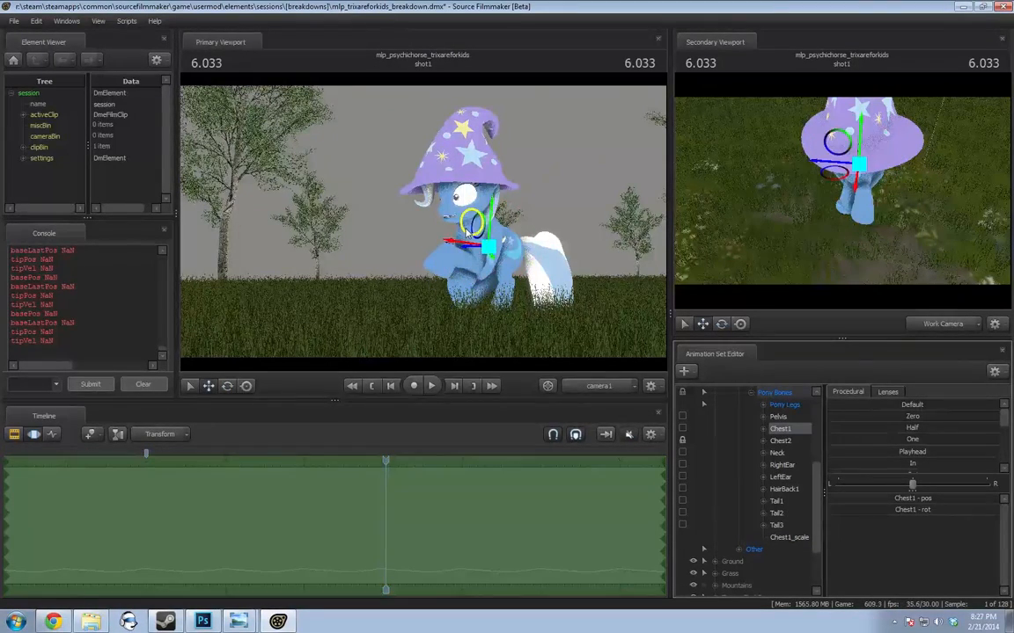
{"action": "left_click_drag", "start_coordinate": [466, 232], "coordinate": [468, 254]}
{"action": "key", "text": "ctrl+z"}
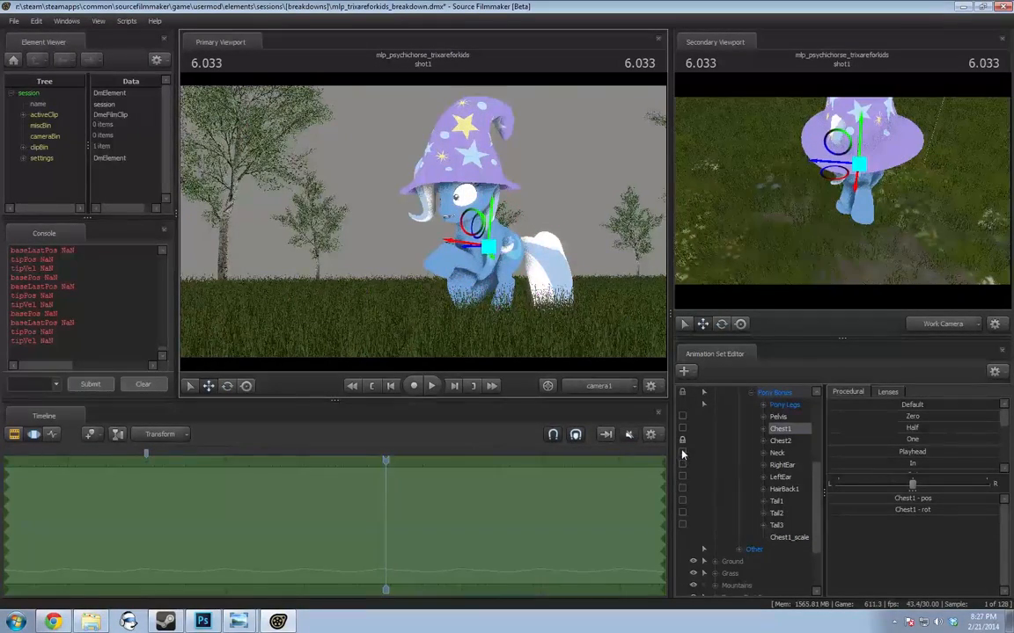
{"action": "left_click", "coordinate": [388, 459]}
{"action": "left_click_drag", "start_coordinate": [471, 230], "coordinate": [431, 256]}
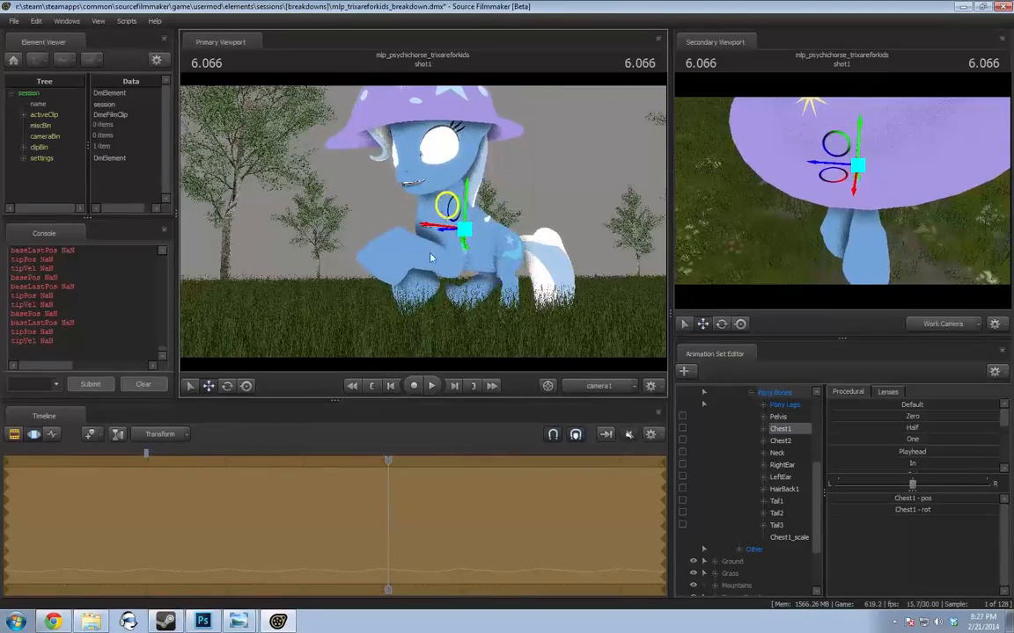
Play the pony with the enlarged chest up to 5.366 s and scrub the shot to 8.333 s
{"action": "left_click_drag", "start_coordinate": [388, 459], "coordinate": [203, 481]}
{"action": "key", "text": "space"}
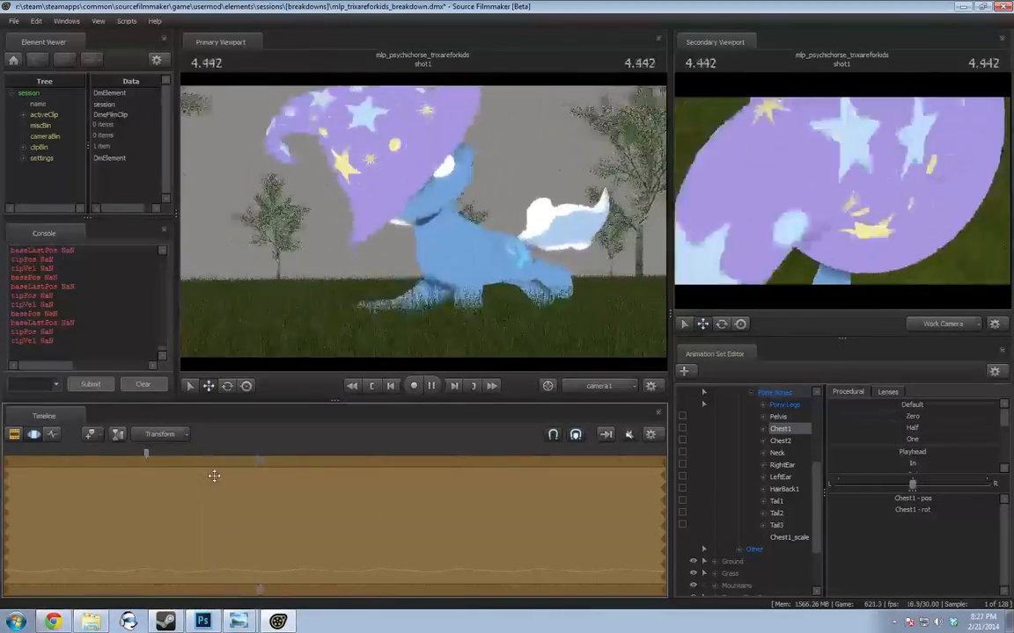
{"action": "key", "text": "space"}
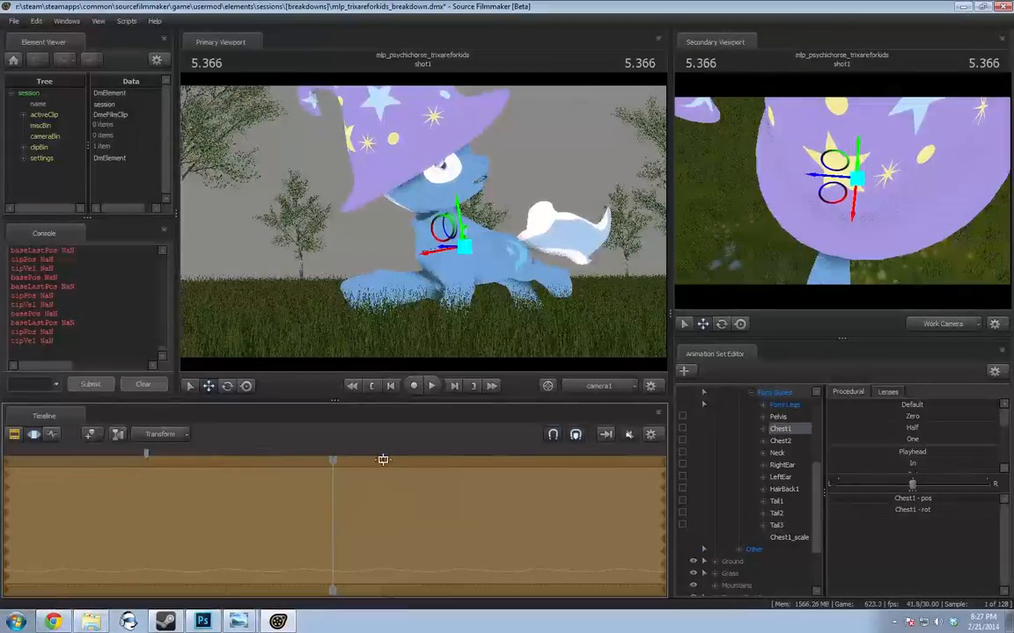
{"action": "left_click_drag", "start_coordinate": [334, 459], "coordinate": [545, 483]}
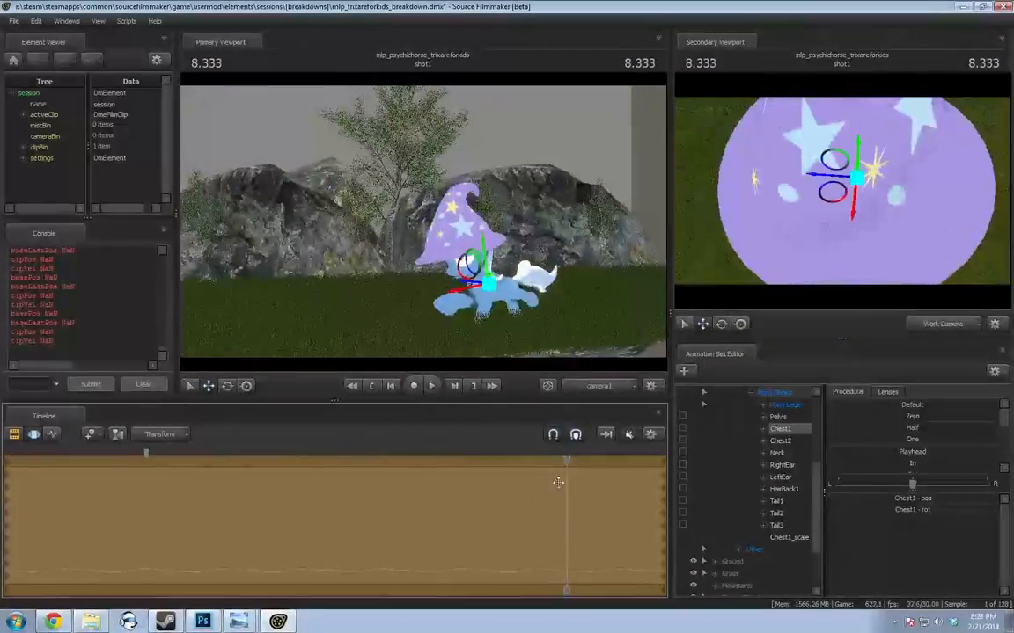
Select vn_trixie1's Head control and examine its motion curve around the repeating spin with the playhead at 3.000 s
{"action": "scroll", "coordinate": [770, 455], "scroll_direction": "up", "scroll_amount": 1}
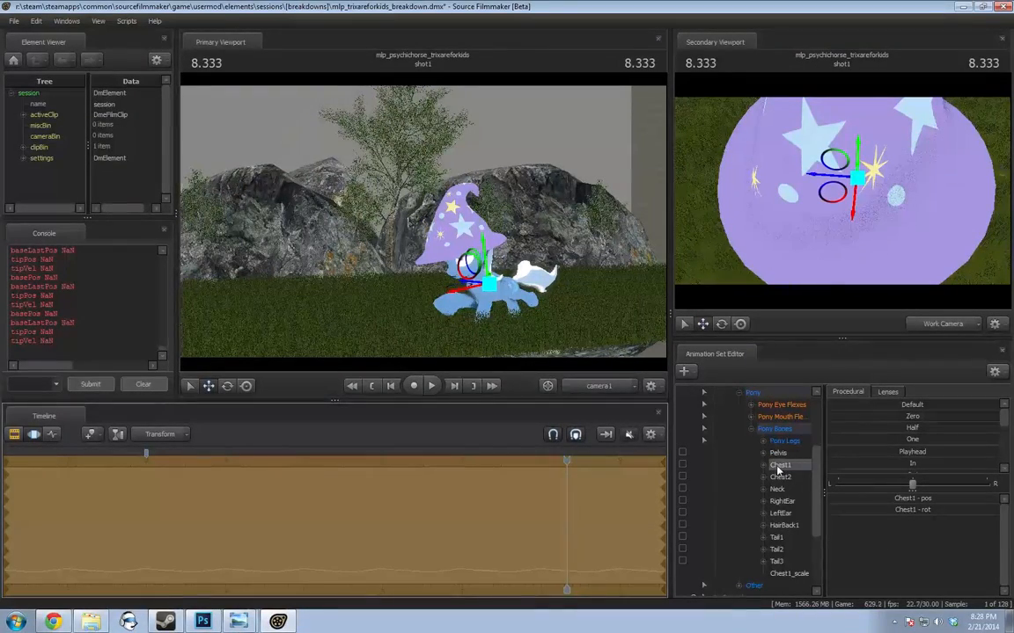
{"action": "scroll", "coordinate": [778, 472], "scroll_direction": "up", "scroll_amount": 2}
{"action": "left_click", "coordinate": [764, 441]}
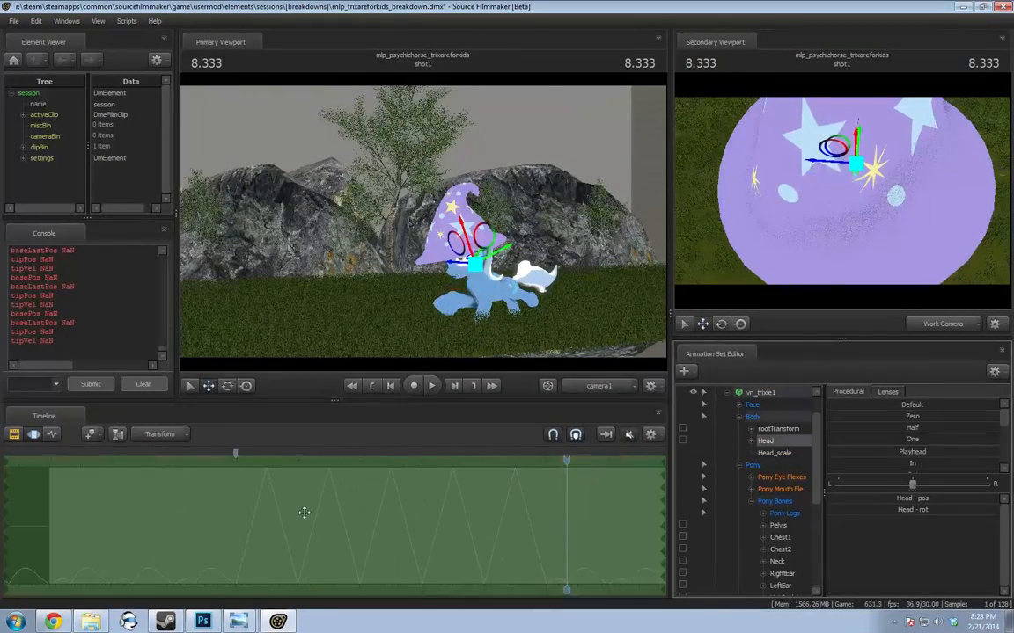
{"action": "left_click_drag", "start_coordinate": [240, 507], "coordinate": [237, 507]}
{"action": "scroll", "coordinate": [237, 507], "scroll_direction": "down", "scroll_amount": 3}
{"action": "left_click_drag", "start_coordinate": [473, 507], "coordinate": [514, 511]}
{"action": "scroll", "coordinate": [513, 511], "scroll_direction": "down", "scroll_amount": 2}
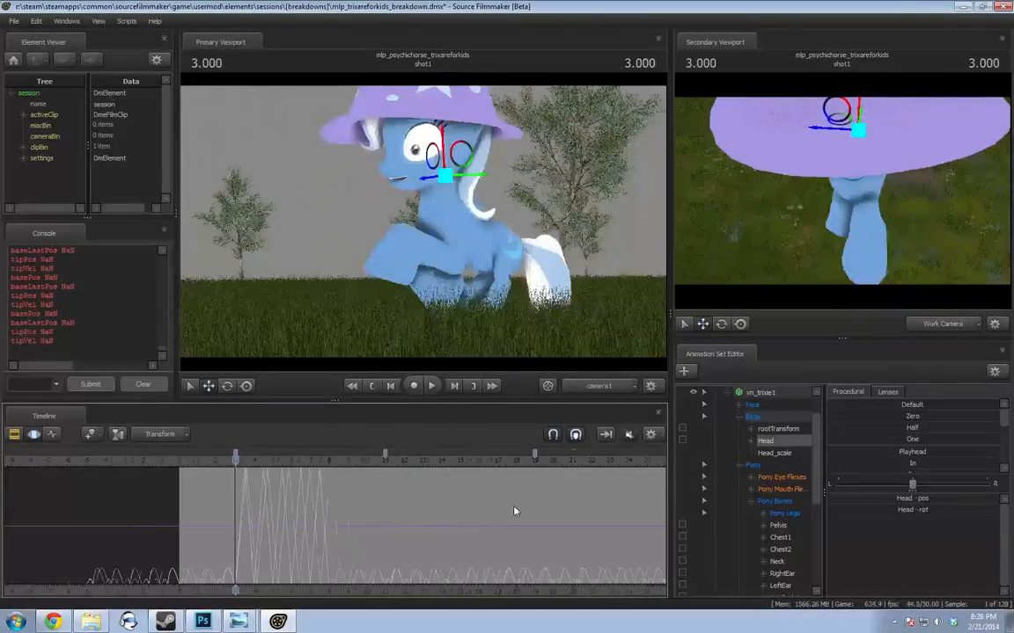
Undo back through the time selection changes and the repeated head spin between 3 and 11 s
{"action": "left_click", "coordinate": [417, 525]}
{"action": "key", "text": "ctrl+z"}
{"action": "key", "text": "ctrl+z"}
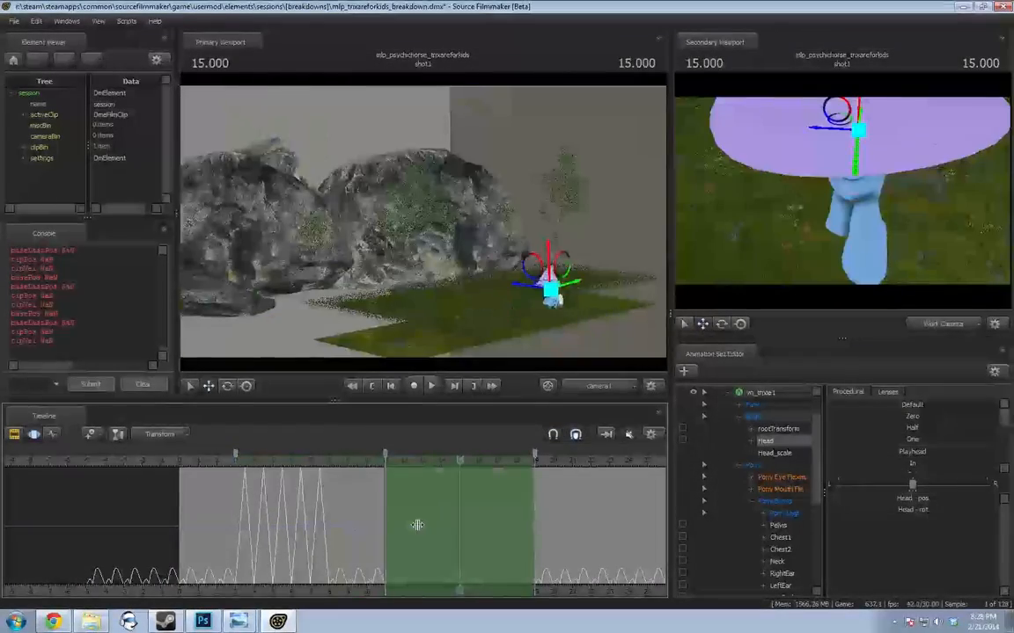
{"action": "key", "text": "ctrl+z"}
{"action": "scroll", "coordinate": [417, 525], "scroll_direction": "up", "scroll_amount": 4}
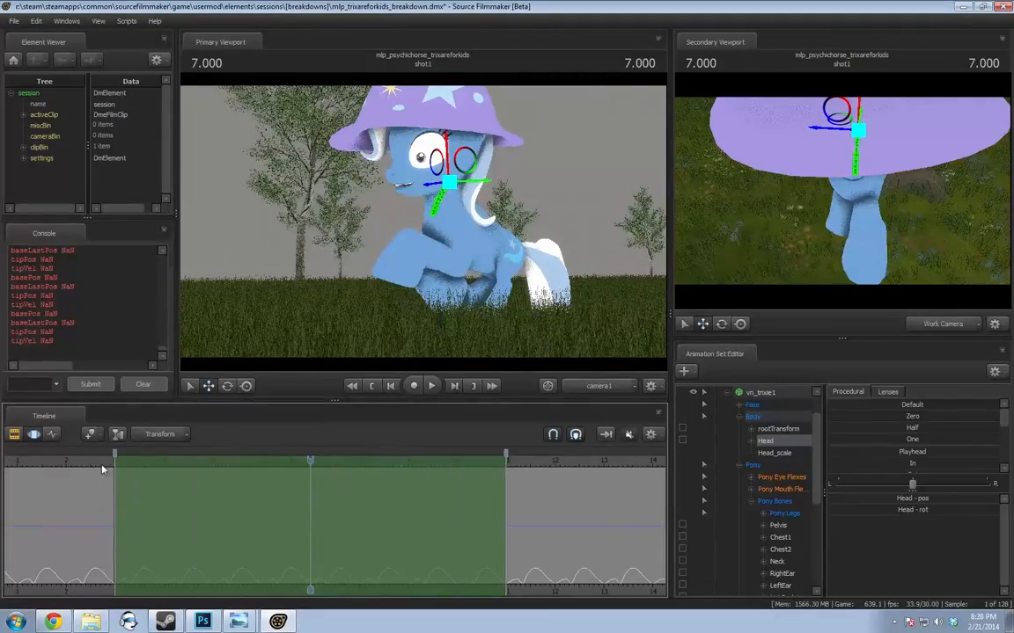
Place the playhead just before 3 s and play the shot without the head spin up to 4.000 s
{"action": "left_click", "coordinate": [104, 465]}
{"action": "key", "text": "space"}
{"action": "key", "text": "space"}
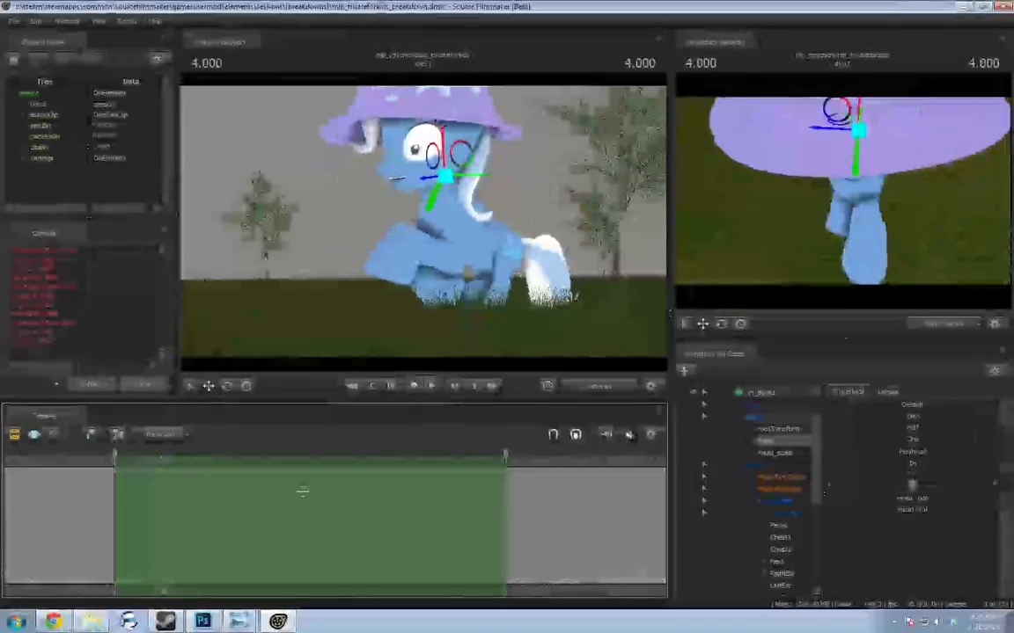
Play back the running animation, replaying it from about 2.8 s to review the head motion
{"action": "key", "text": "space"}
{"action": "key", "text": "space"}
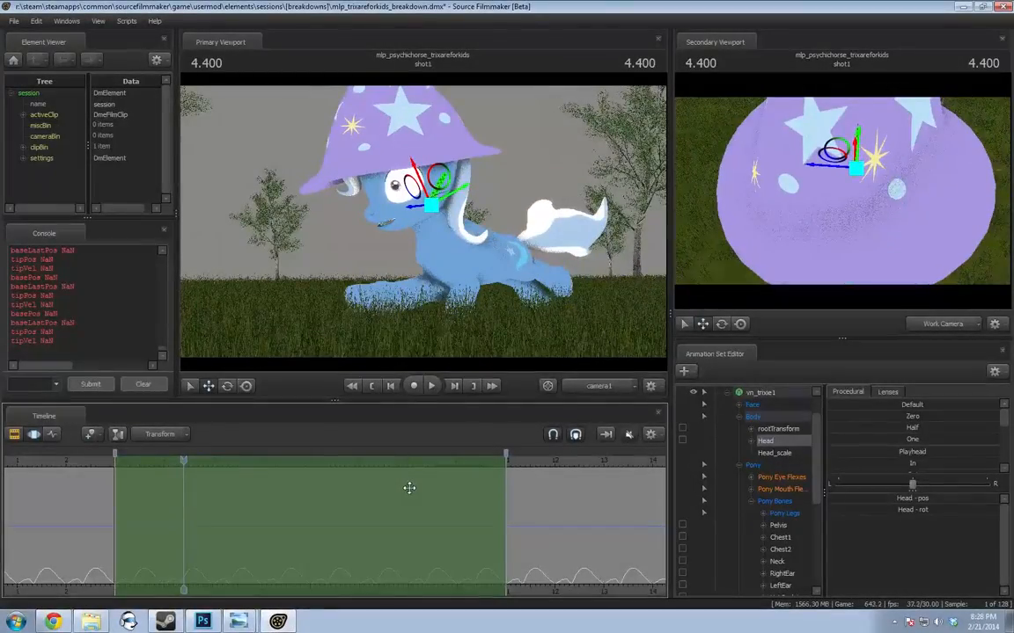
{"action": "key", "text": "space"}
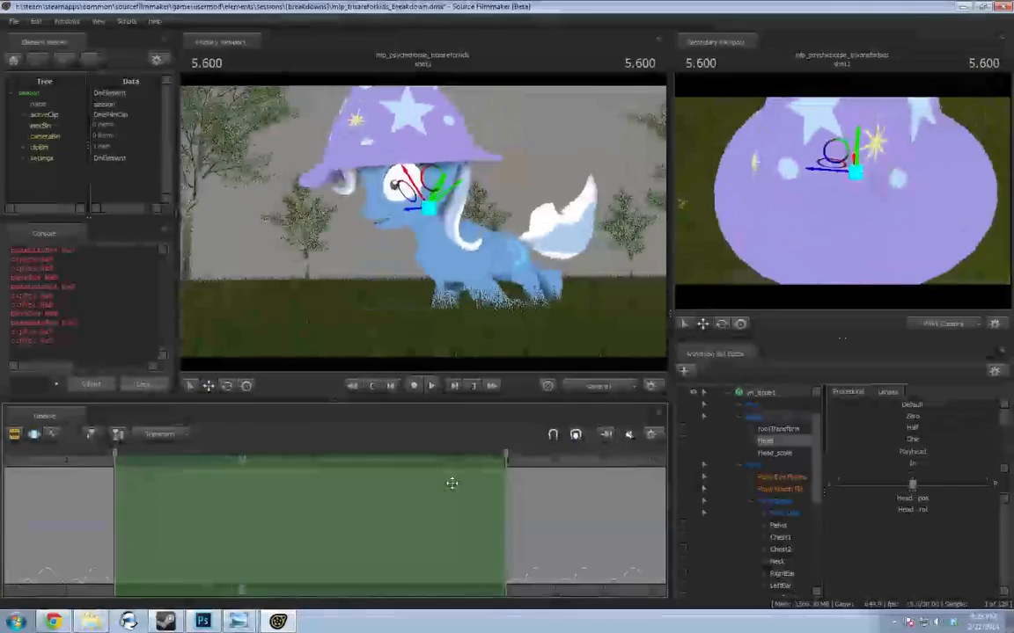
{"action": "key", "text": "space"}
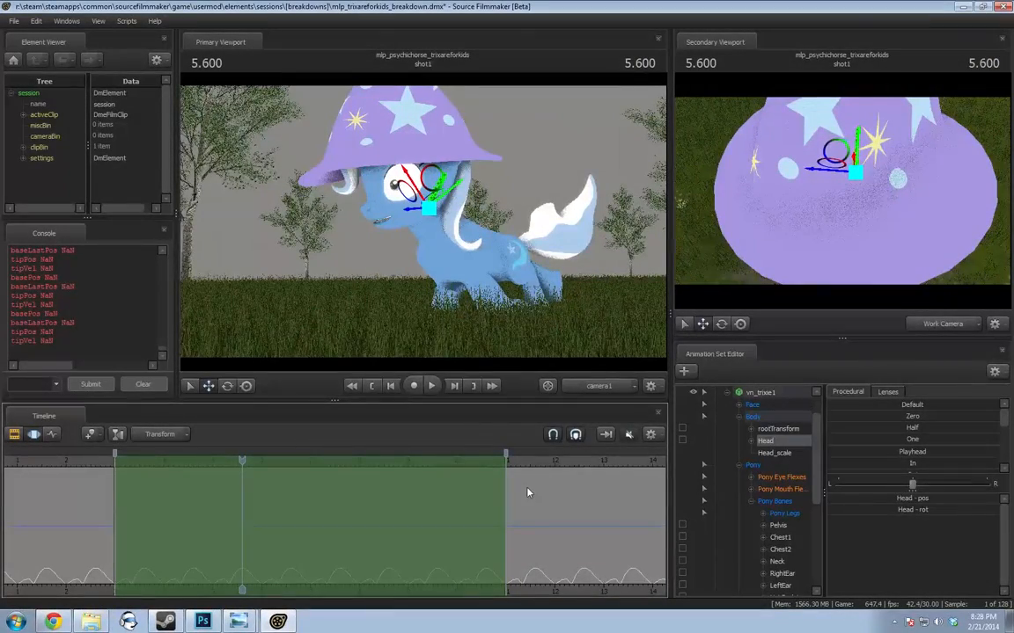
{"action": "left_click", "coordinate": [108, 467]}
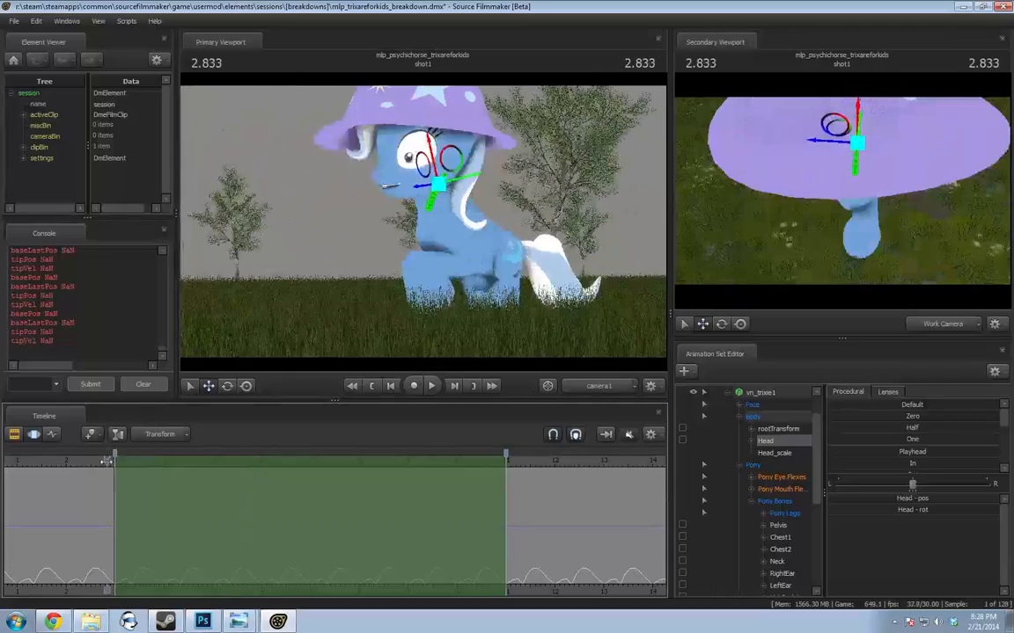
{"action": "key", "text": "space"}
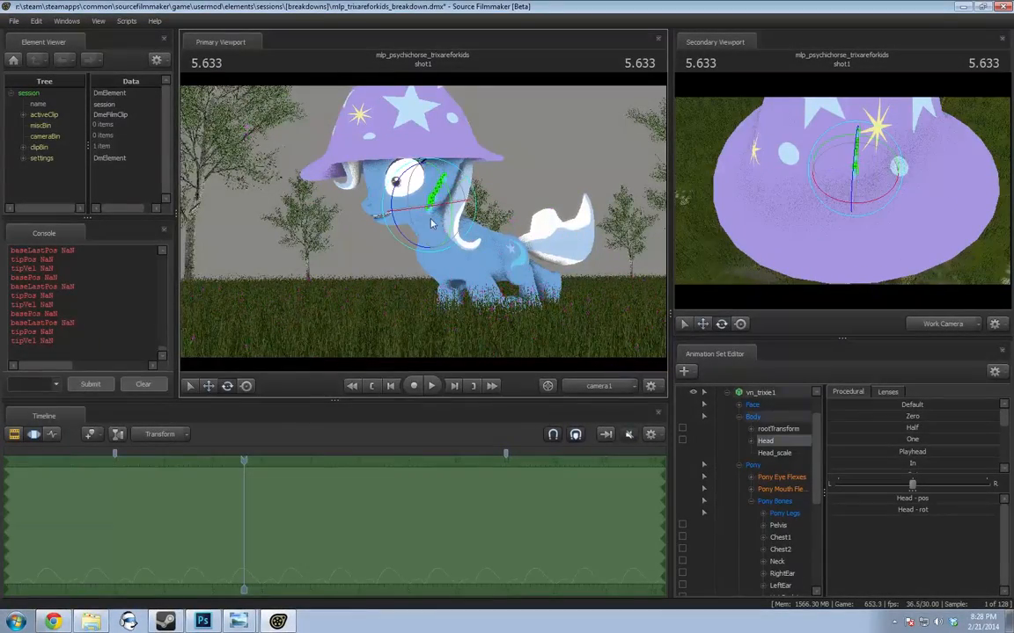
Rotate the Head bone toward the camera across the entire timeline and play back the new pose
{"action": "left_click_drag", "start_coordinate": [426, 211], "coordinate": [458, 186]}
{"action": "key", "text": "space"}
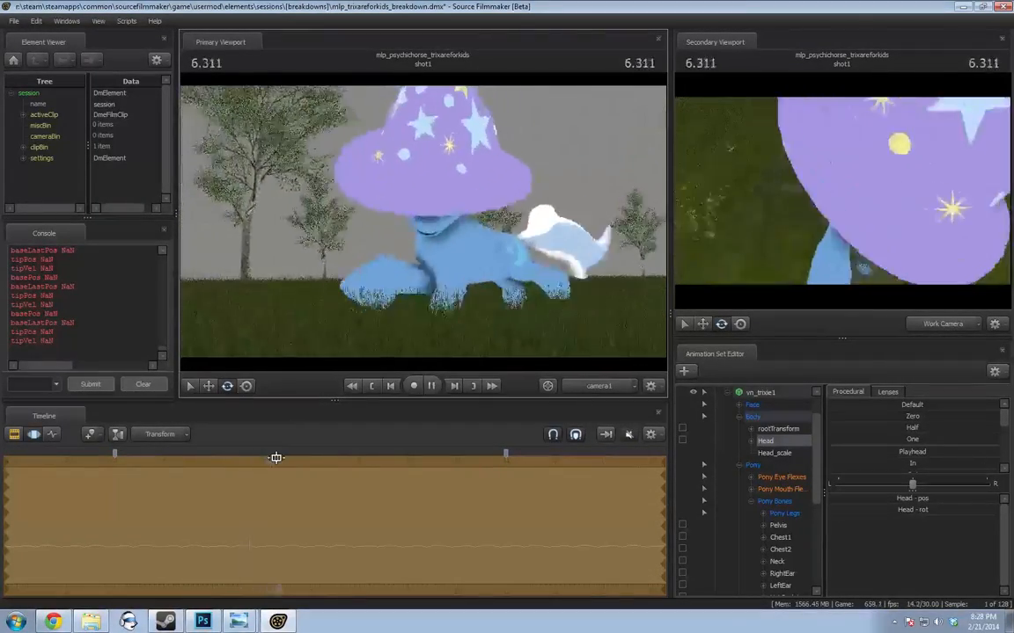
{"action": "left_click", "coordinate": [310, 498]}
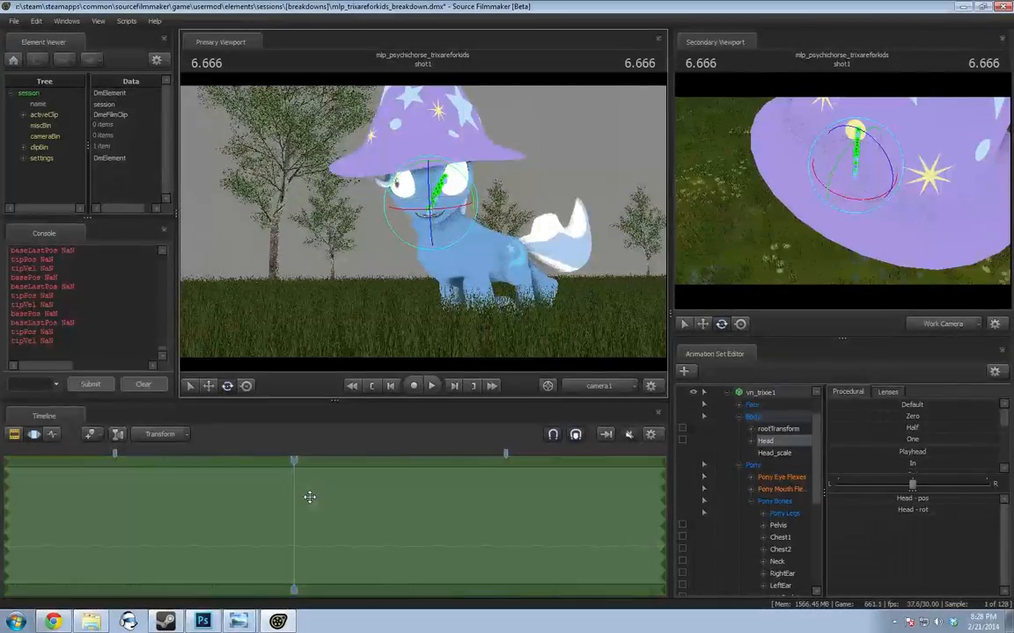
Tilt the head upward at 7.1 s within a soft time selection from about 6.6 to 7.6 s and play it back
{"action": "left_click_drag", "start_coordinate": [259, 525], "coordinate": [287, 515]}
{"action": "scroll", "coordinate": [287, 516], "scroll_direction": "up", "scroll_amount": 2}
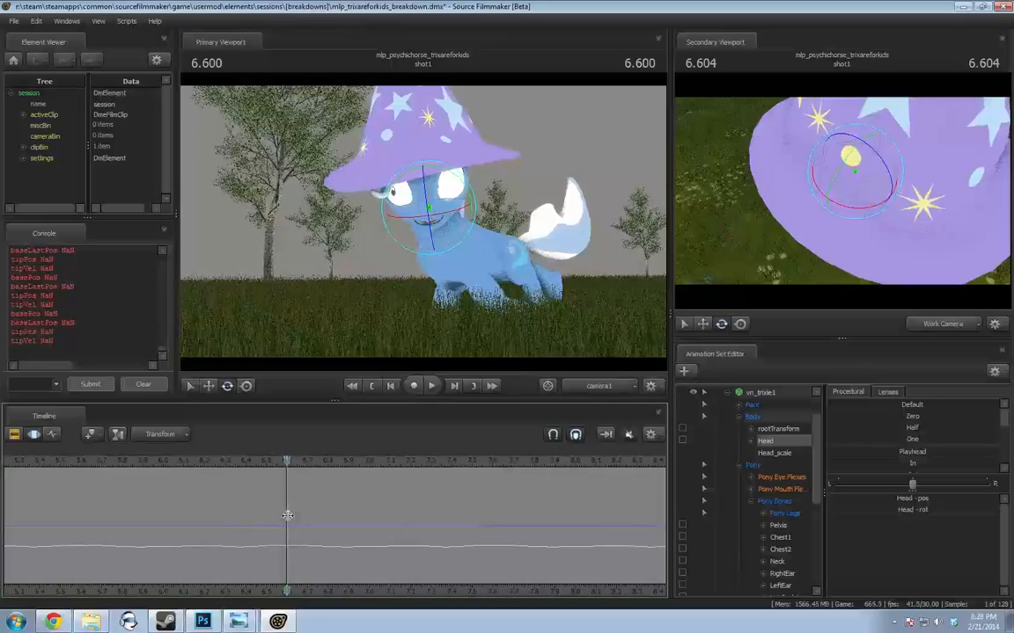
{"action": "left_click_drag", "start_coordinate": [287, 516], "coordinate": [430, 515]}
{"action": "left_click_drag", "start_coordinate": [361, 516], "coordinate": [359, 517]}
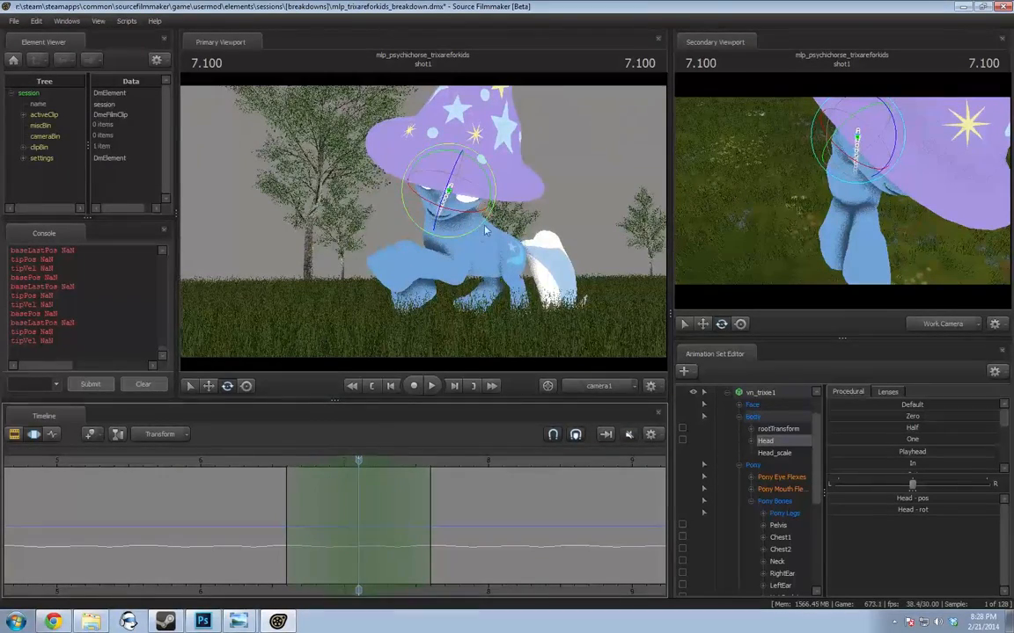
{"action": "left_click_drag", "start_coordinate": [485, 230], "coordinate": [475, 183]}
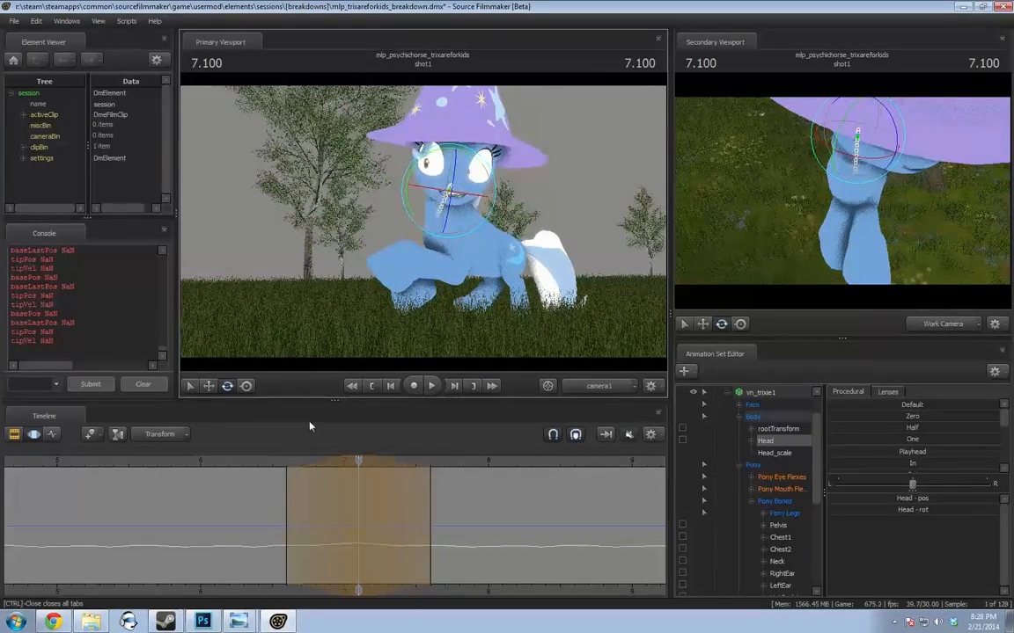
{"action": "left_click", "coordinate": [264, 462]}
{"action": "key", "text": "space"}
{"action": "key", "text": "space"}
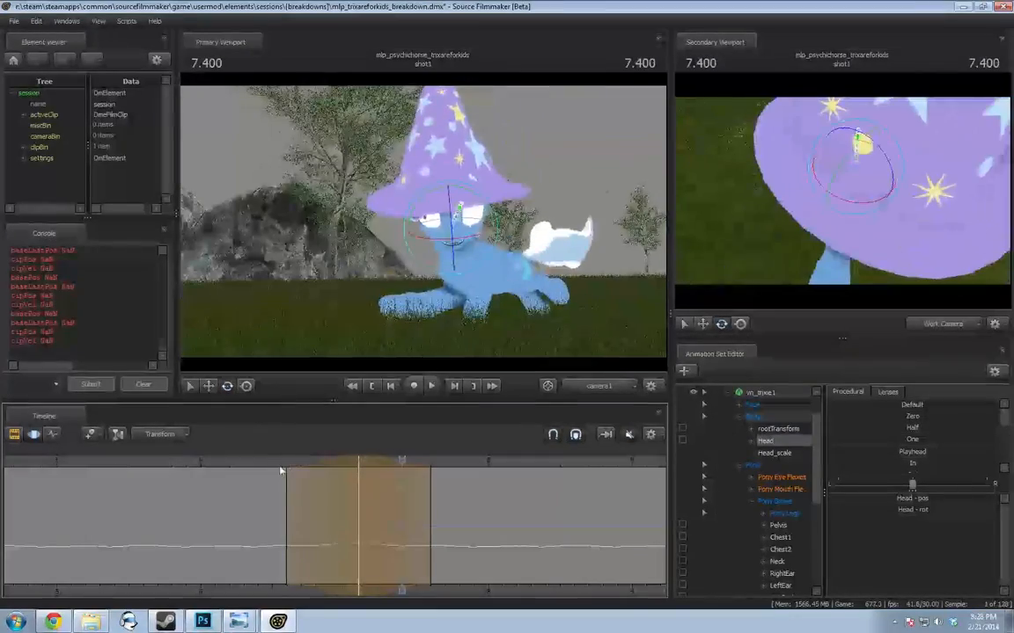
{"action": "left_click_drag", "start_coordinate": [280, 471], "coordinate": [365, 460]}
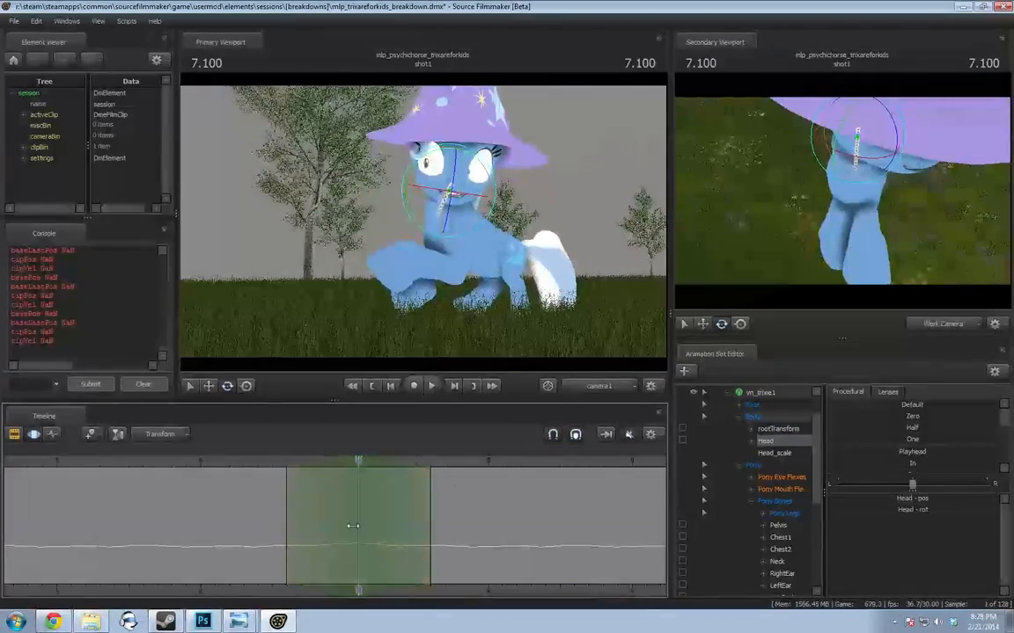
Select the eyes' viewTarget control of vn_trixie1 with the entire timeline selected
{"action": "key", "text": "ctrl+a"}
{"action": "scroll", "coordinate": [761, 422], "scroll_direction": "up", "scroll_amount": 1}
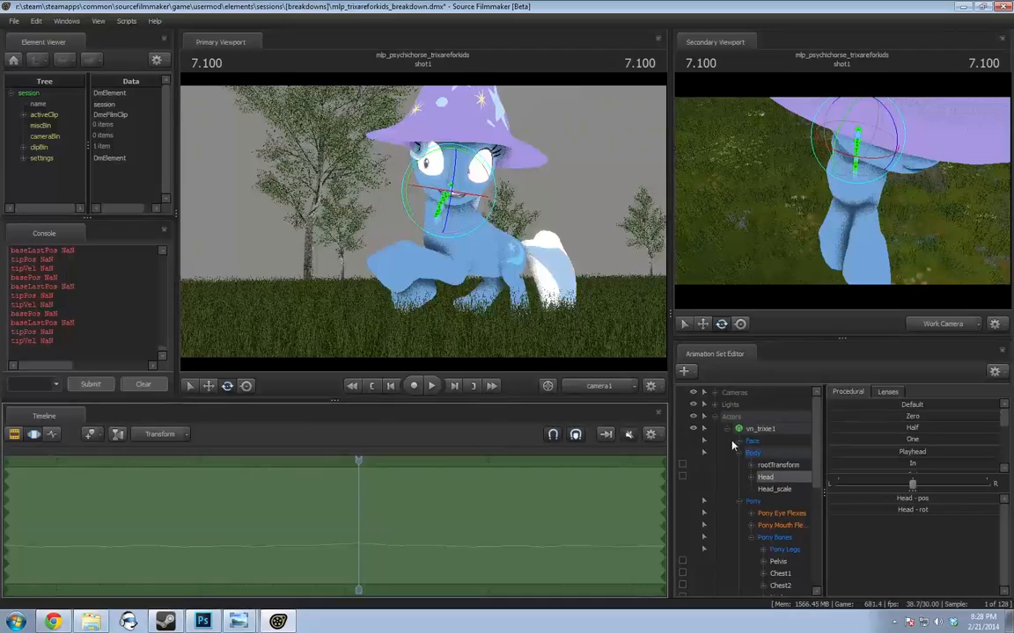
{"action": "left_click", "coordinate": [738, 442]}
{"action": "left_click", "coordinate": [751, 454]}
{"action": "left_click", "coordinate": [782, 514]}
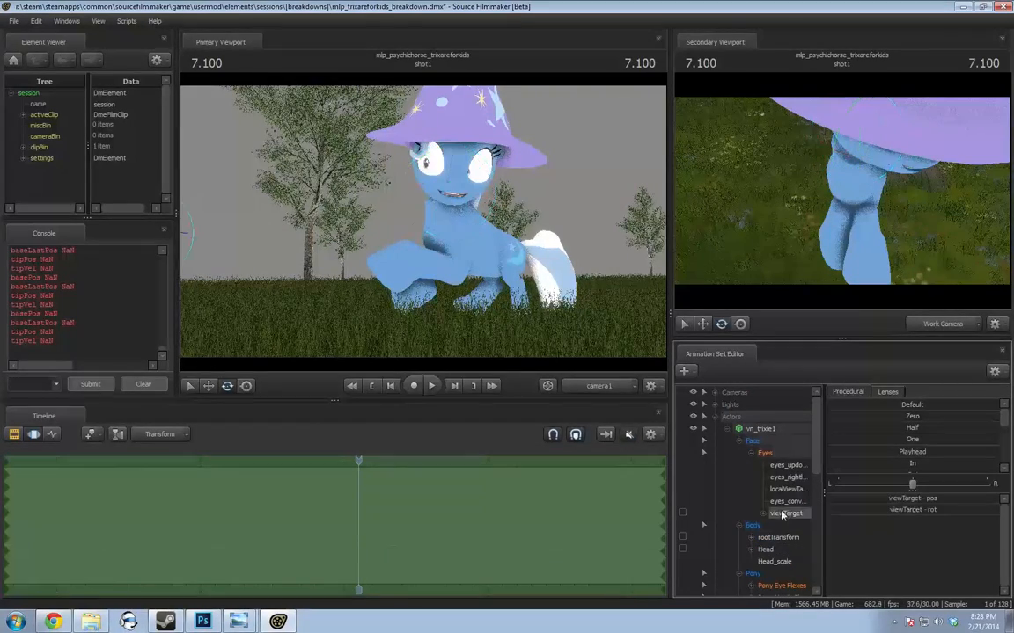
In the Work Camera view, move the viewTarget next to the shot camera so the eyes look toward it
{"action": "left_click", "coordinate": [629, 386]}
{"action": "left_click_drag", "start_coordinate": [566, 338], "coordinate": [609, 340]}
{"action": "key", "text": "s"}
{"action": "key", "text": "w"}
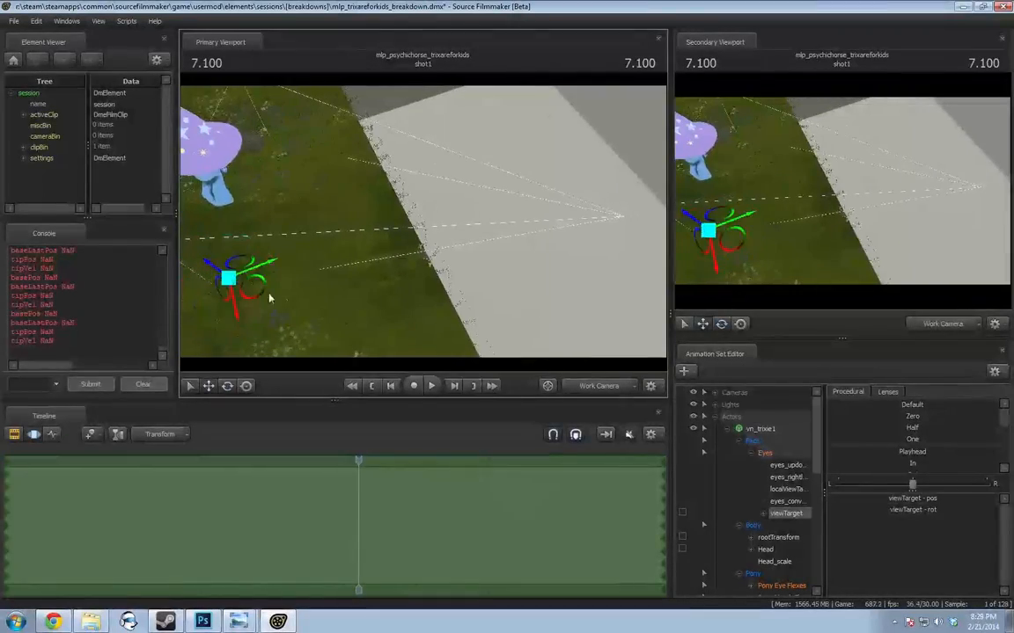
{"action": "left_click_drag", "start_coordinate": [270, 299], "coordinate": [656, 225]}
{"action": "key", "text": "s"}
{"action": "left_click_drag", "start_coordinate": [607, 255], "coordinate": [536, 211]}
{"action": "key", "text": "d"}
{"action": "left_click_drag", "start_coordinate": [423, 178], "coordinate": [395, 274]}
{"action": "left_click_drag", "start_coordinate": [526, 331], "coordinate": [490, 244], "text": "alt"}
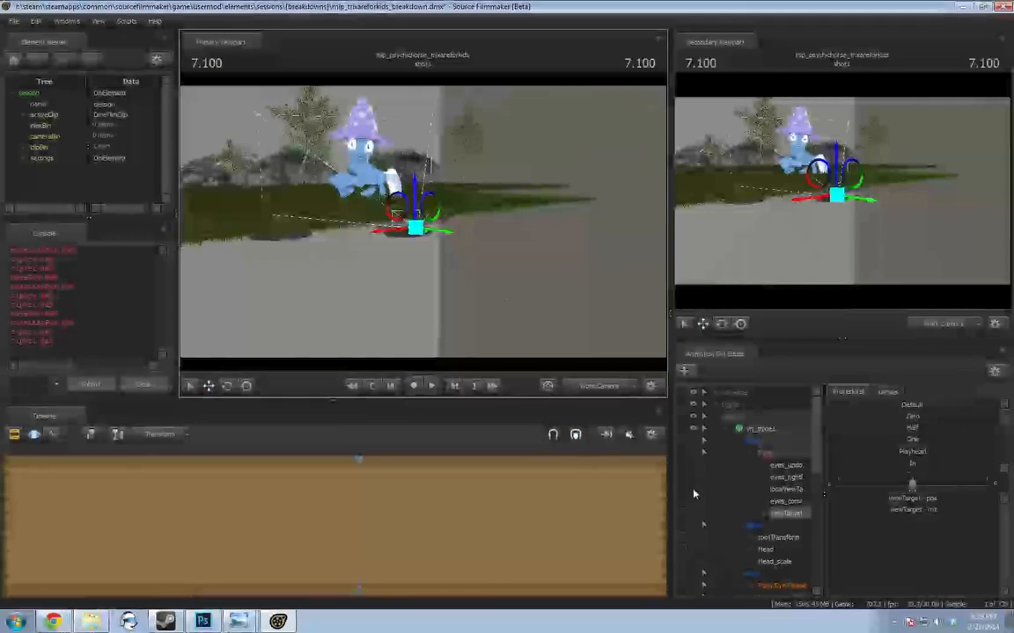
Set the Pony Mouth Flexes grin, big_grin, l_stretch and r_stretch to full and jaw_open to zero over the entire timeline
{"action": "scroll", "coordinate": [704, 493], "scroll_direction": "down", "scroll_amount": 3}
{"action": "left_click", "coordinate": [781, 525]}
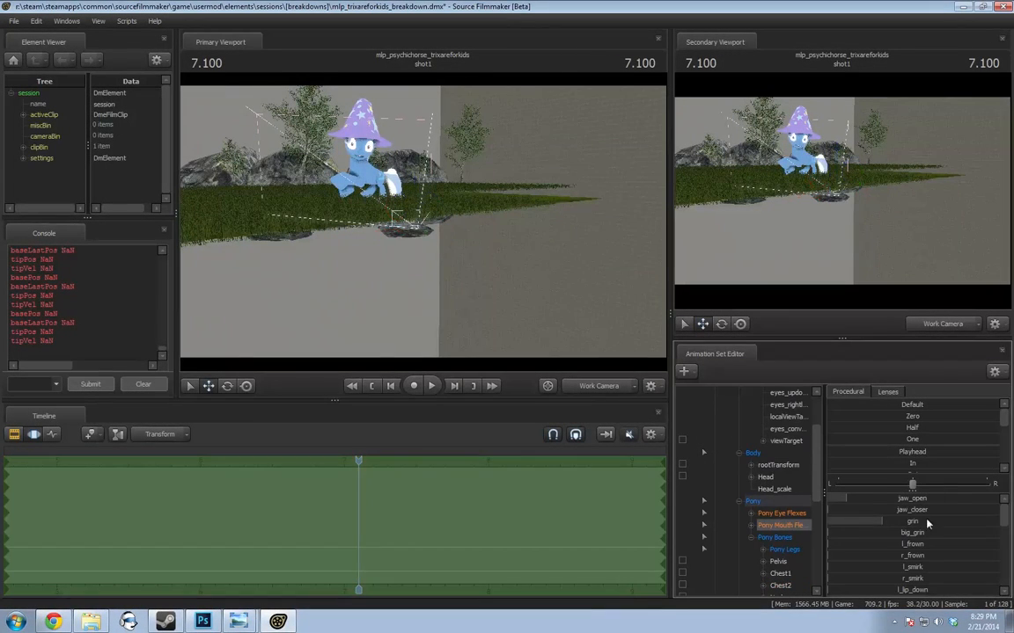
{"action": "left_click_drag", "start_coordinate": [867, 503], "coordinate": [998, 521]}
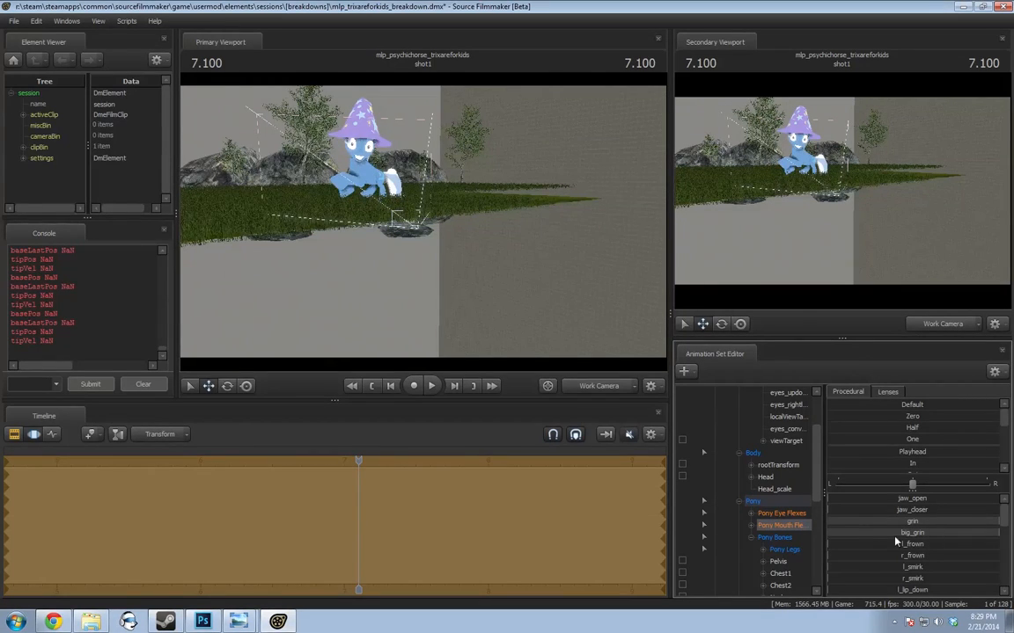
{"action": "scroll", "coordinate": [890, 543], "scroll_direction": "down", "scroll_amount": 3}
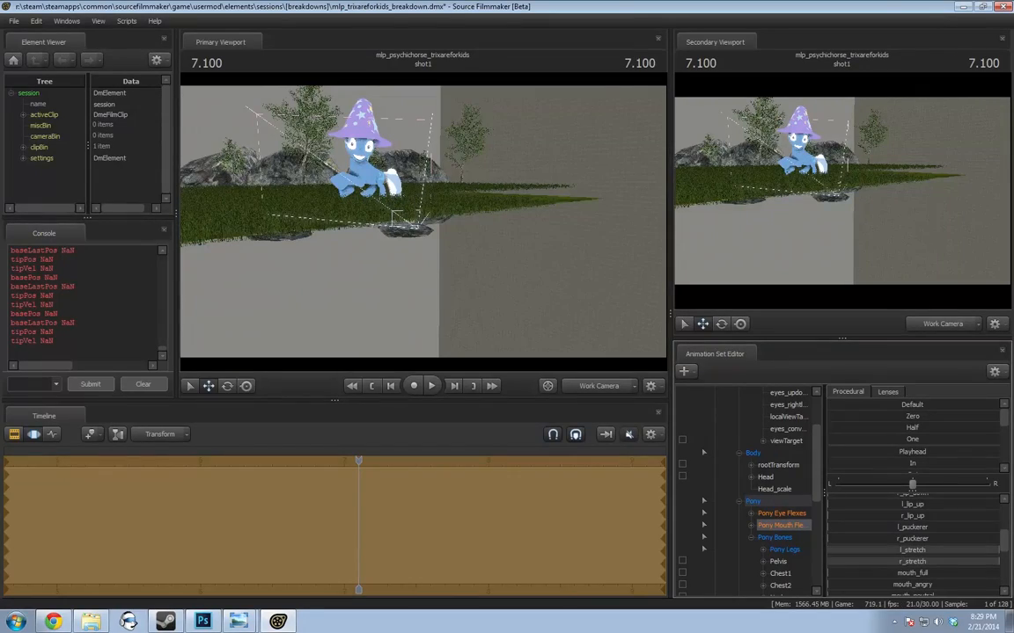
Play back the smiling pose through camera1 and return the playhead to 7.1 s
{"action": "key", "text": "space"}
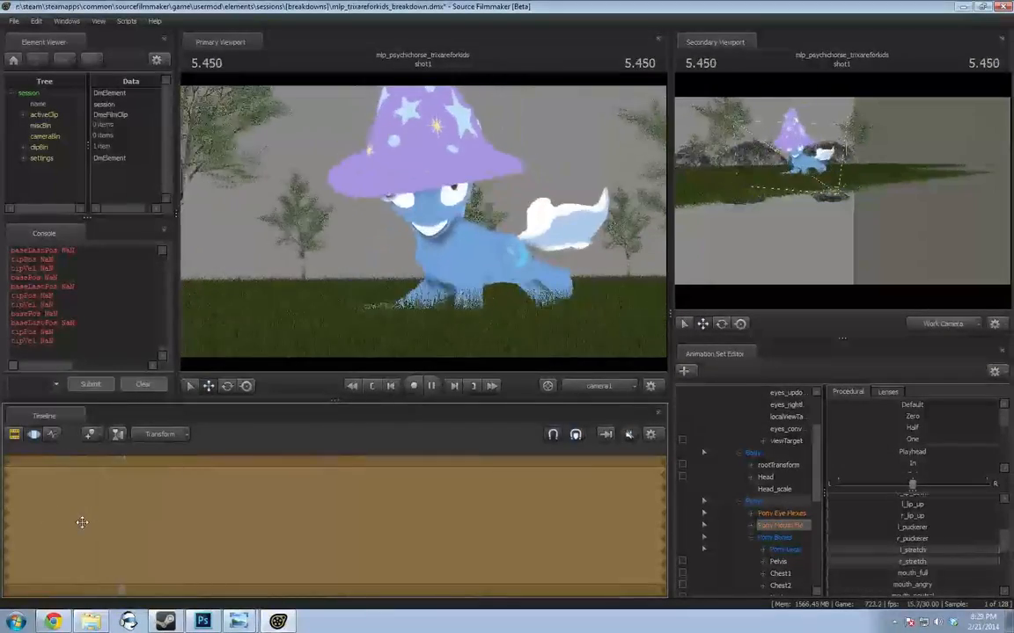
{"action": "key", "text": "space"}
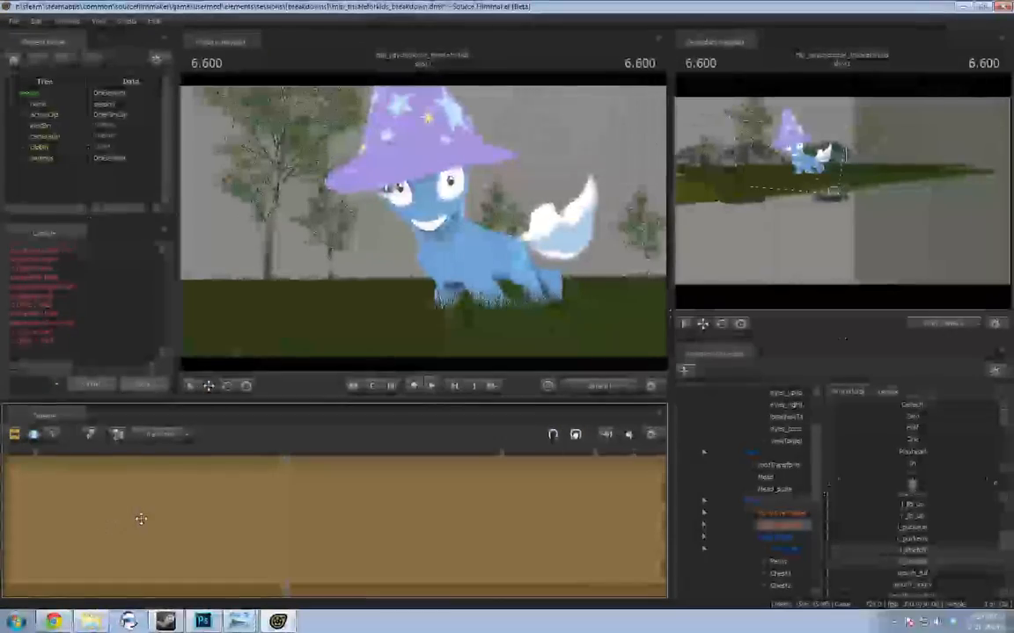
{"action": "scroll", "coordinate": [196, 533], "scroll_direction": "down", "scroll_amount": 4}
{"action": "left_click_drag", "start_coordinate": [198, 533], "coordinate": [297, 500]}
{"action": "scroll", "coordinate": [304, 503], "scroll_direction": "up", "scroll_amount": 4}
Repeat the head's tilt cycle from around 7.0 s over the neighbouring cycles, extending the time selection to about 5.6–10.6 s
{"action": "left_click", "coordinate": [766, 478]}
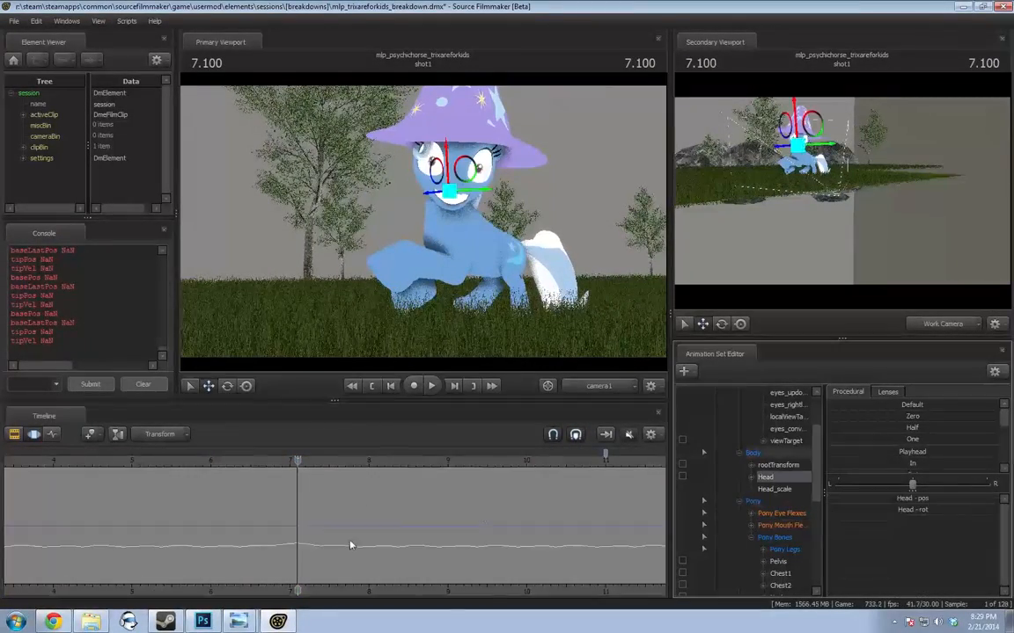
{"action": "scroll", "coordinate": [342, 547], "scroll_direction": "down", "scroll_amount": 2}
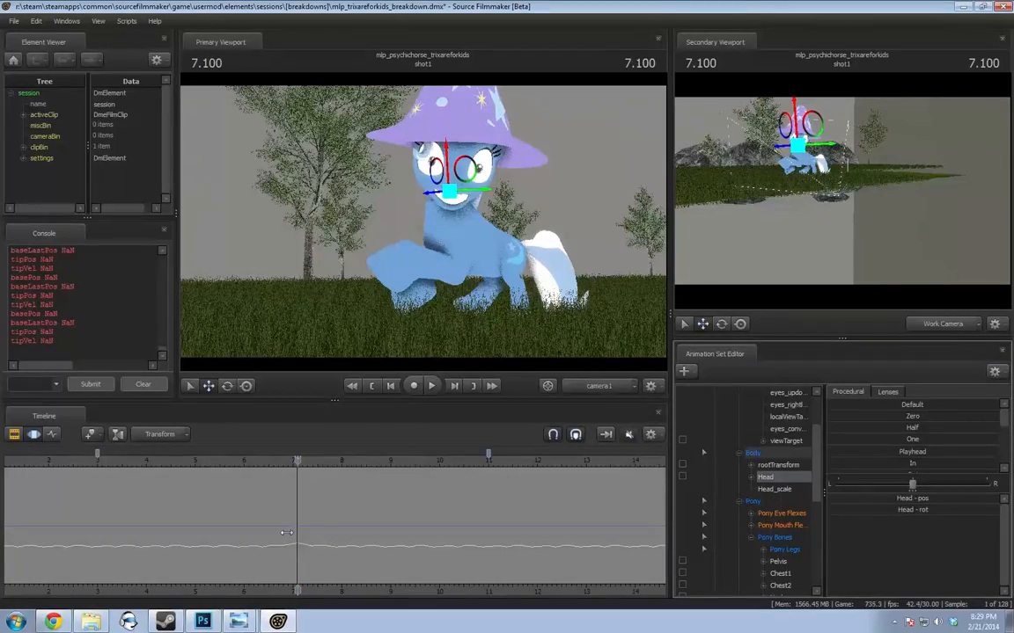
{"action": "key", "text": "shift"}
{"action": "scroll", "coordinate": [323, 520], "scroll_direction": "up", "scroll_amount": 4}
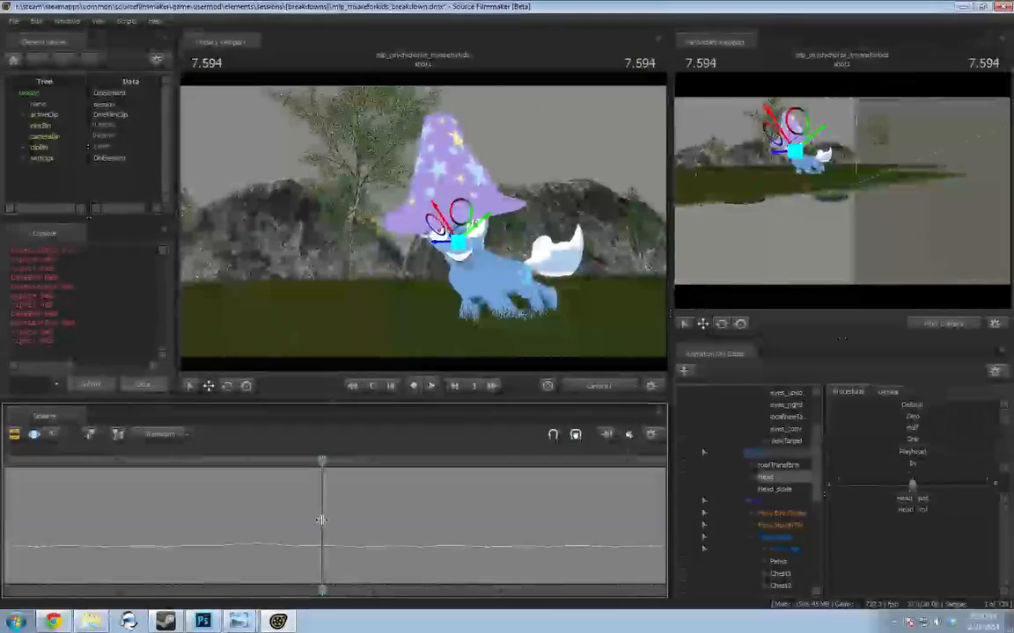
{"action": "left_click", "coordinate": [170, 518], "text": "shift"}
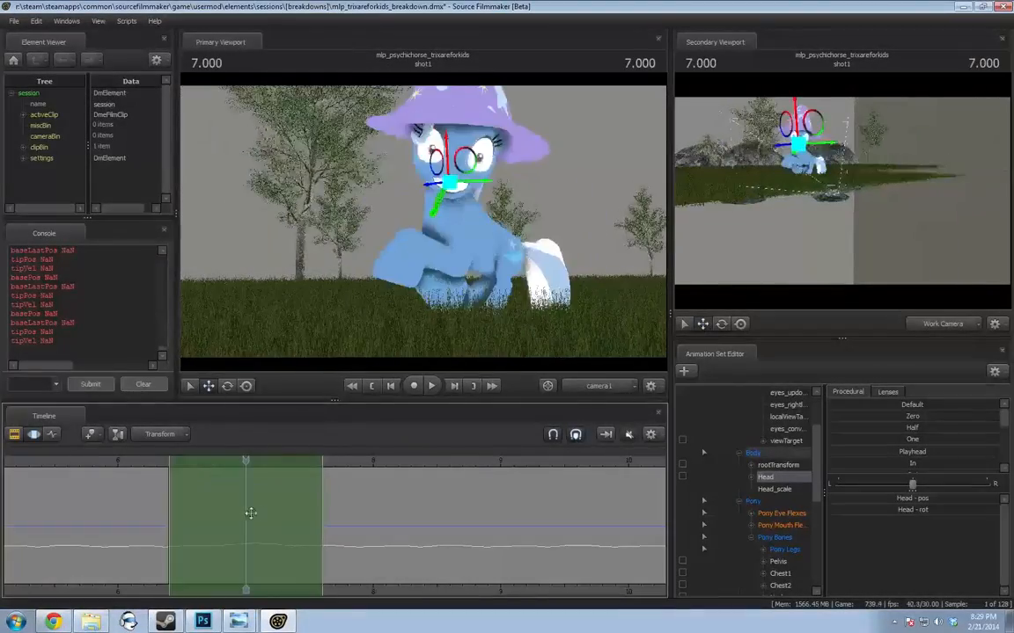
{"action": "scroll", "coordinate": [273, 514], "scroll_direction": "down", "scroll_amount": 1}
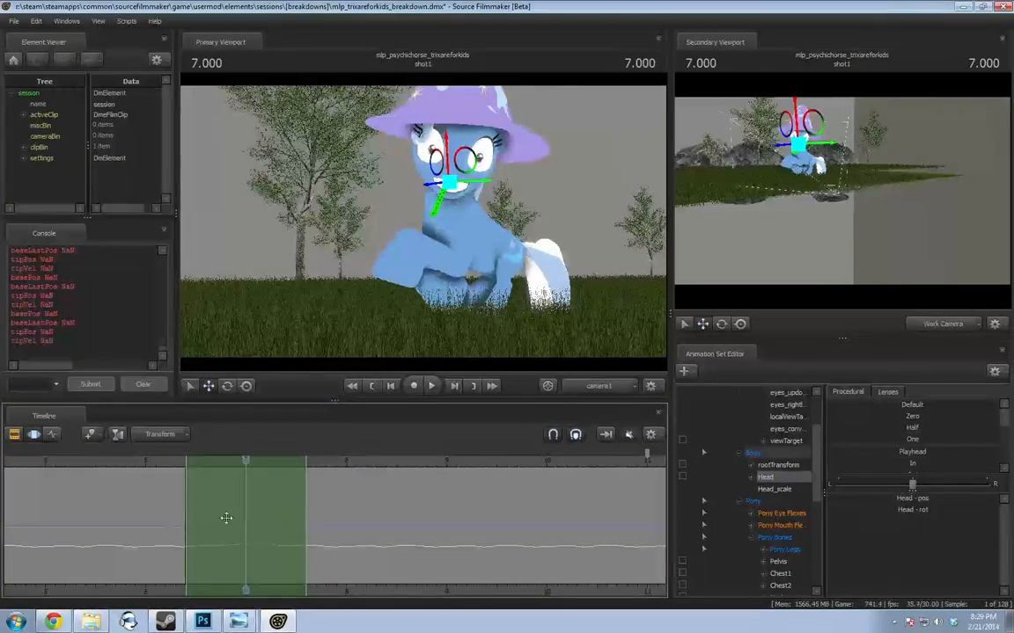
{"action": "left_click_drag", "start_coordinate": [193, 509], "coordinate": [206, 512]}
{"action": "left_click_drag", "start_coordinate": [271, 502], "coordinate": [607, 532]}
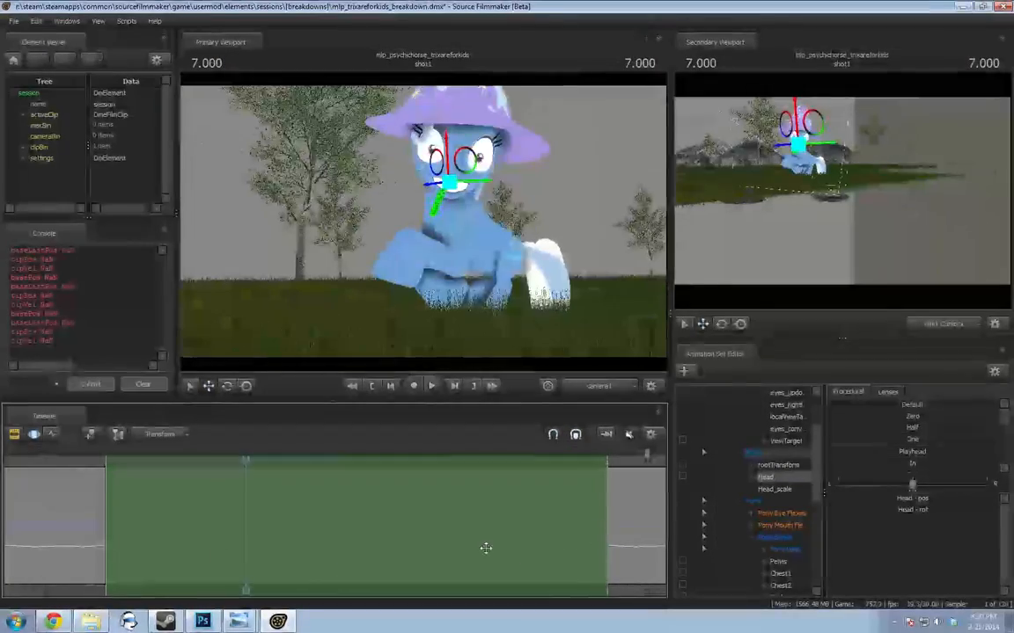
Carry the repeated head motion over to the earlier part of the shot, at about 0.6–5.6 s
{"action": "left_click_drag", "start_coordinate": [503, 511], "coordinate": [7, 495]}
{"action": "middle_click_drag", "start_coordinate": [281, 591], "coordinate": [534, 573]}
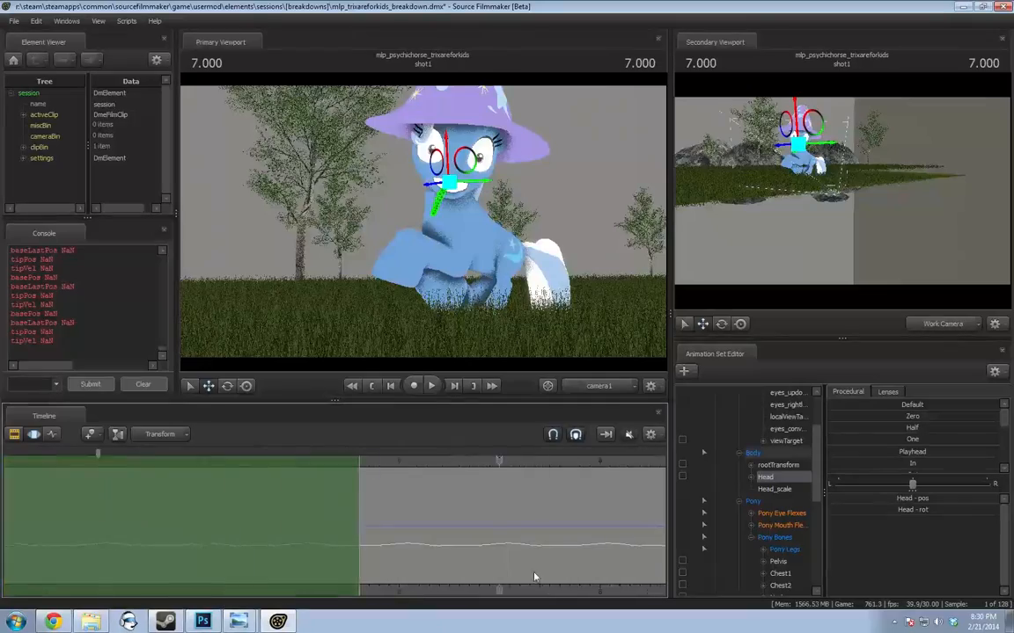
{"action": "scroll", "coordinate": [526, 568], "scroll_direction": "down", "scroll_amount": 5}
Play back the early part of the shot to check the repeated head tilts up to about 3.9 s
{"action": "left_click", "coordinate": [258, 468]}
{"action": "key", "text": "space"}
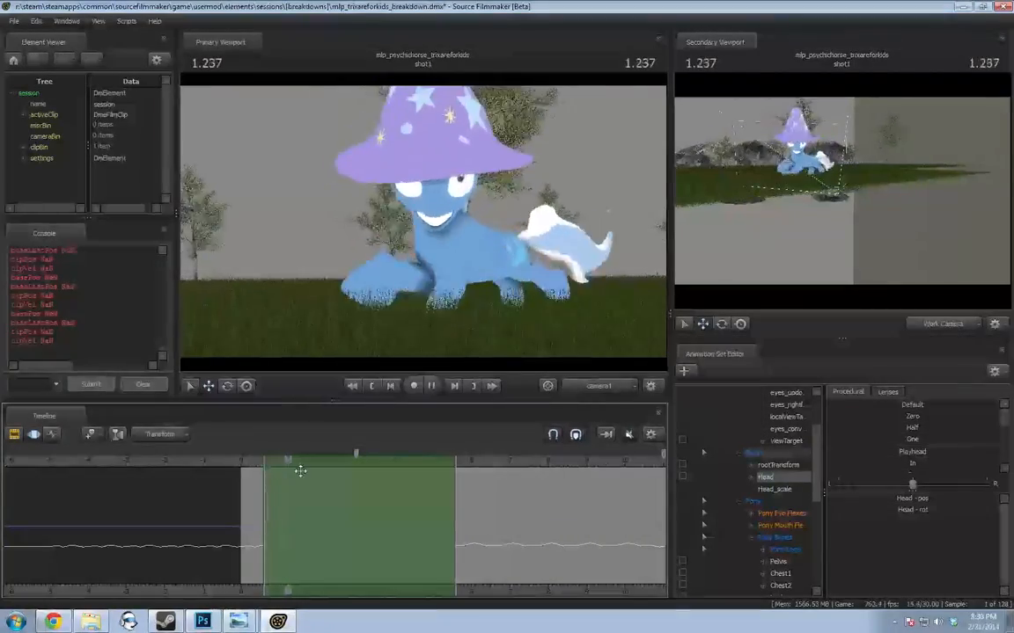
{"action": "key", "text": "space"}
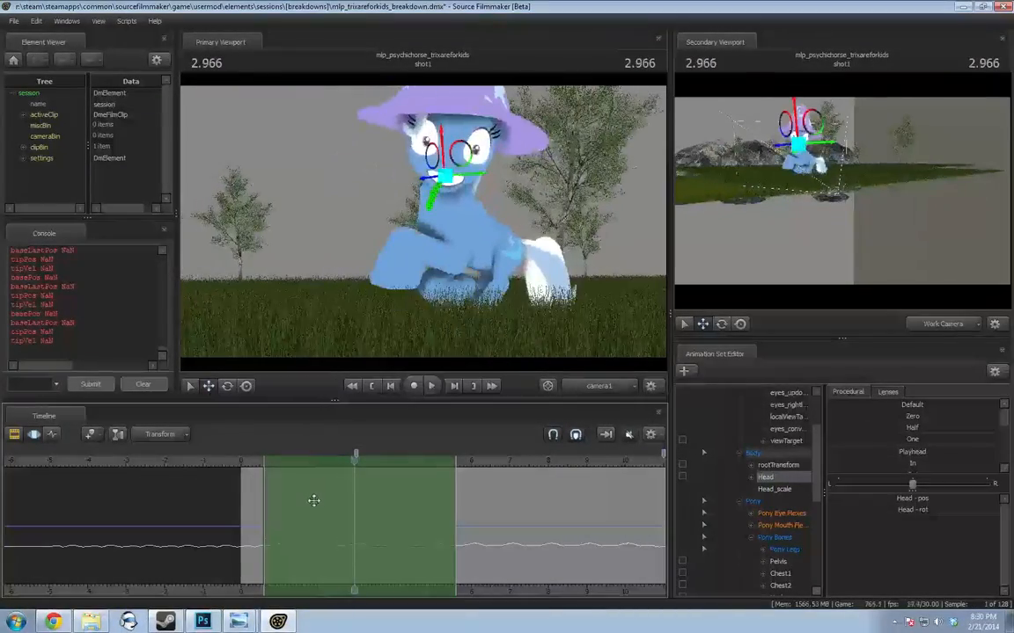
{"action": "scroll", "coordinate": [424, 559], "scroll_direction": "up", "scroll_amount": 3}
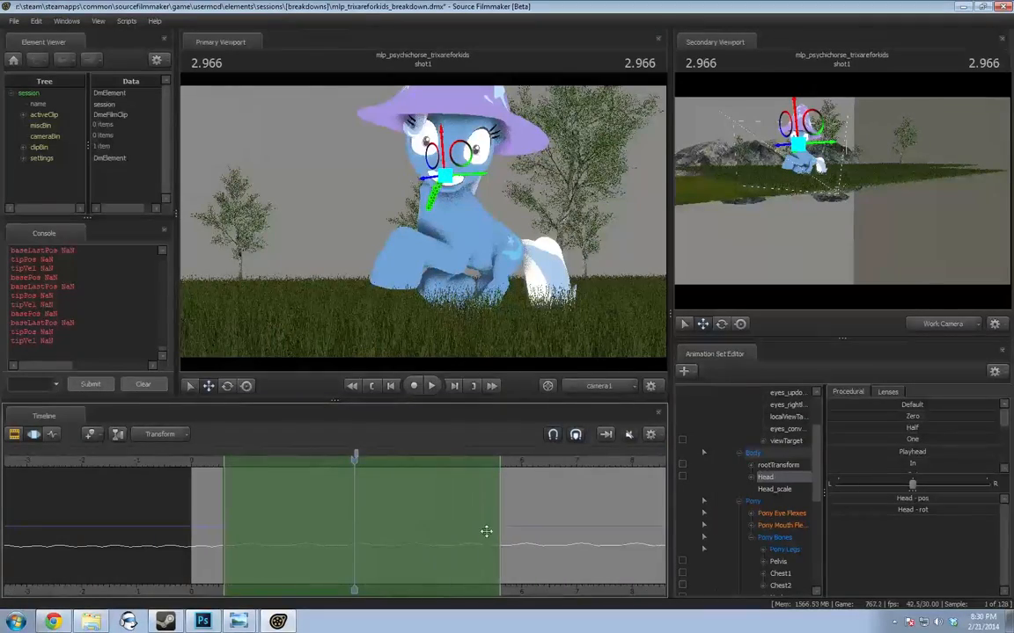
{"action": "key", "text": "space"}
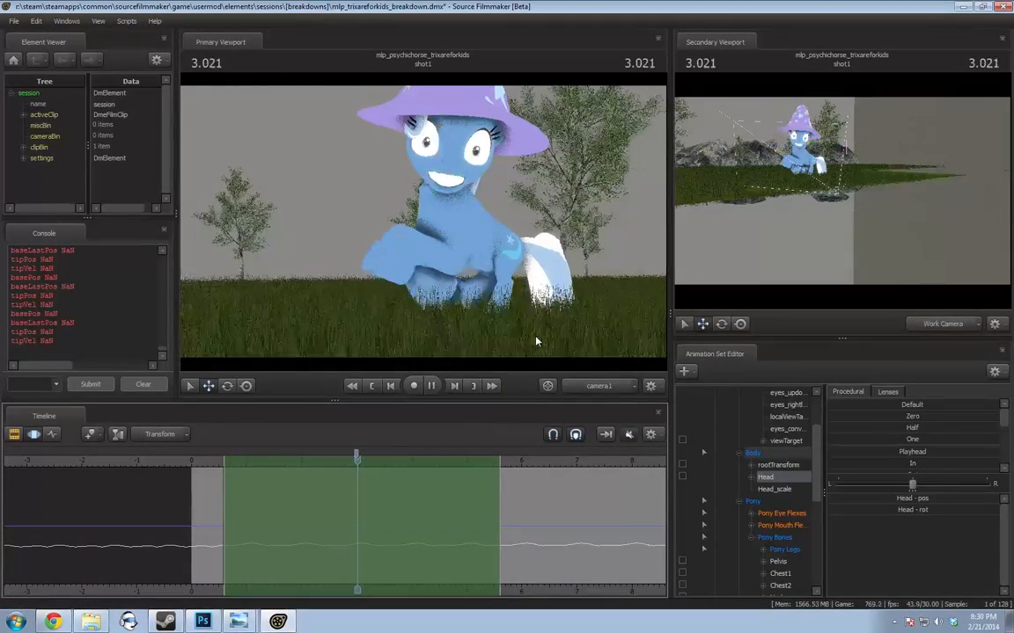
{"action": "key", "text": "space"}
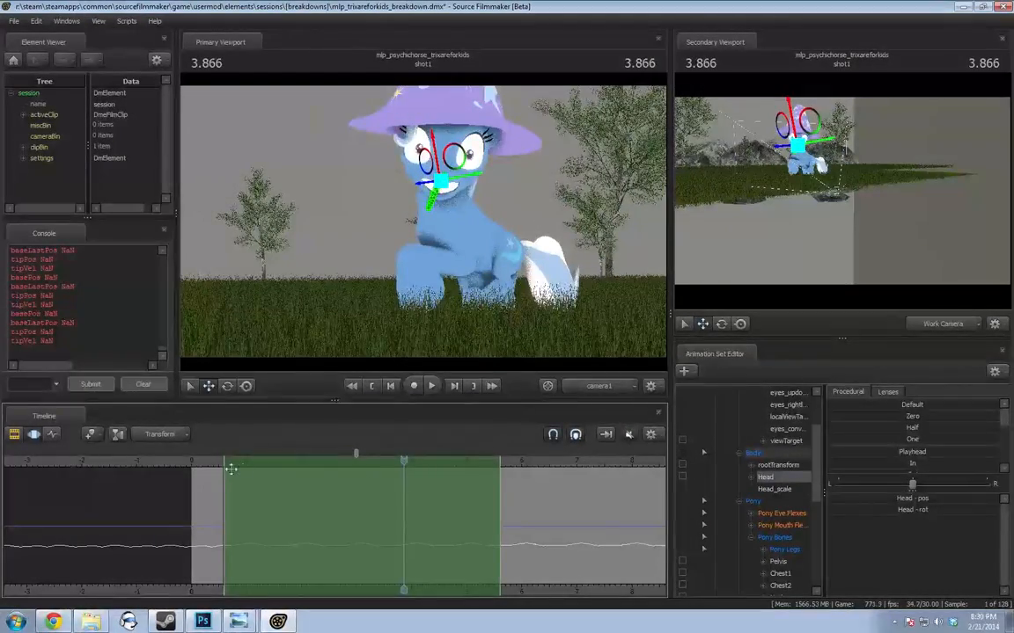
Set the pony's l_wide and r_wide eye flexes to full over the entire time range
{"action": "key", "text": "ctrl+a"}
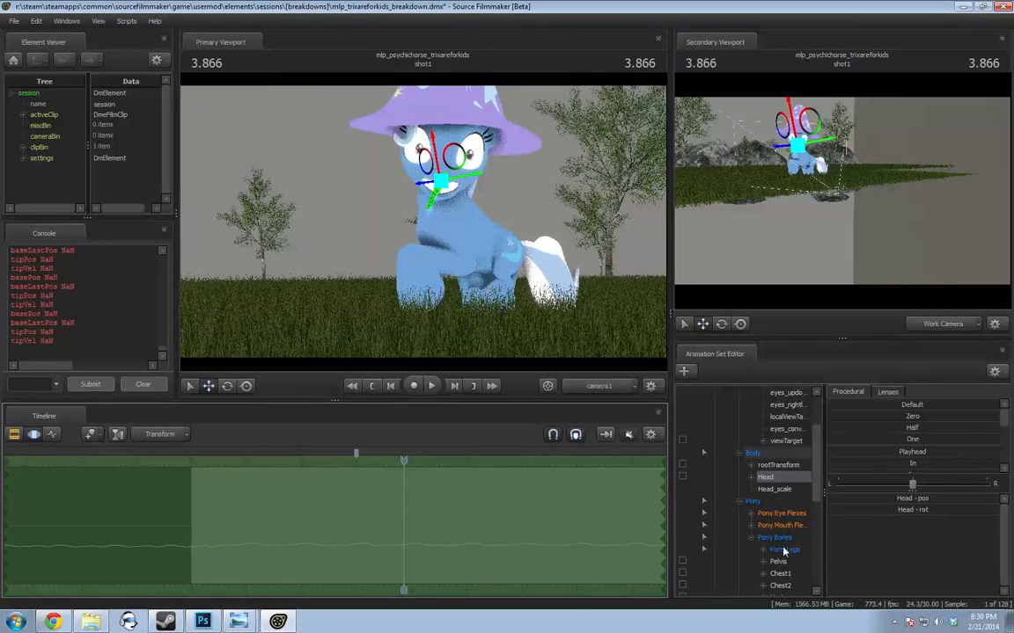
{"action": "left_click", "coordinate": [780, 514]}
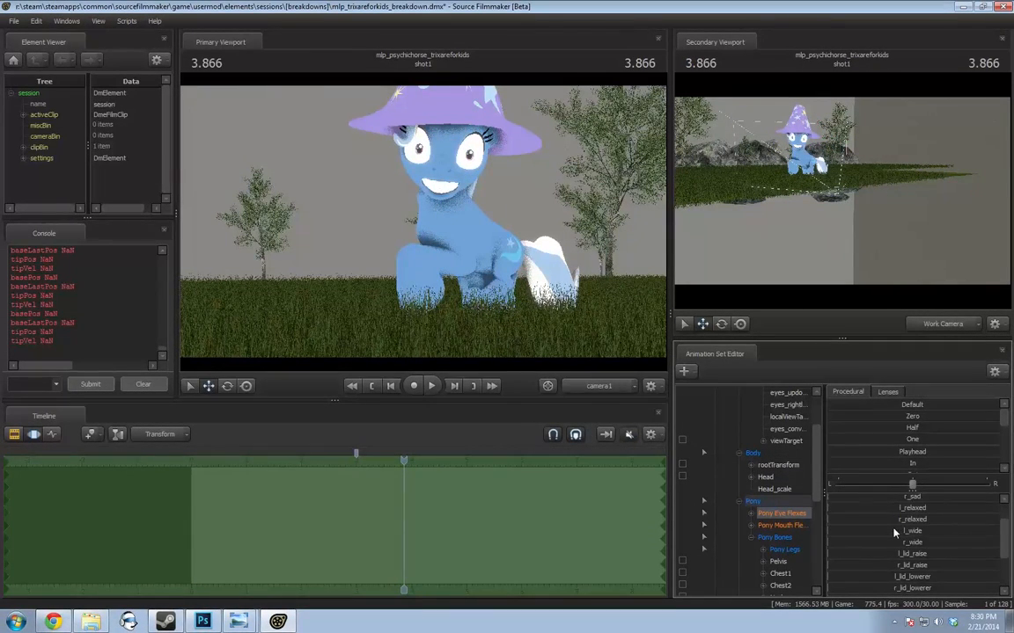
{"action": "left_click", "coordinate": [837, 532]}
{"action": "left_click", "coordinate": [880, 543], "text": "ctrl"}
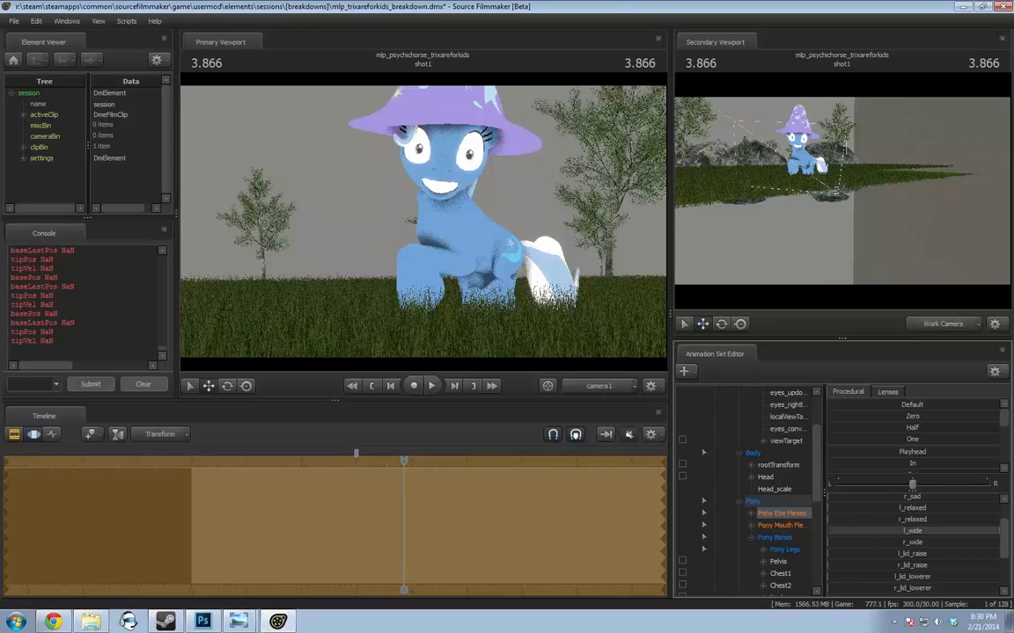
Try opening the pony's jaw fully with the jaw_open mouth flex over the entire time range
{"action": "scroll", "coordinate": [793, 519], "scroll_direction": "down", "scroll_amount": 1}
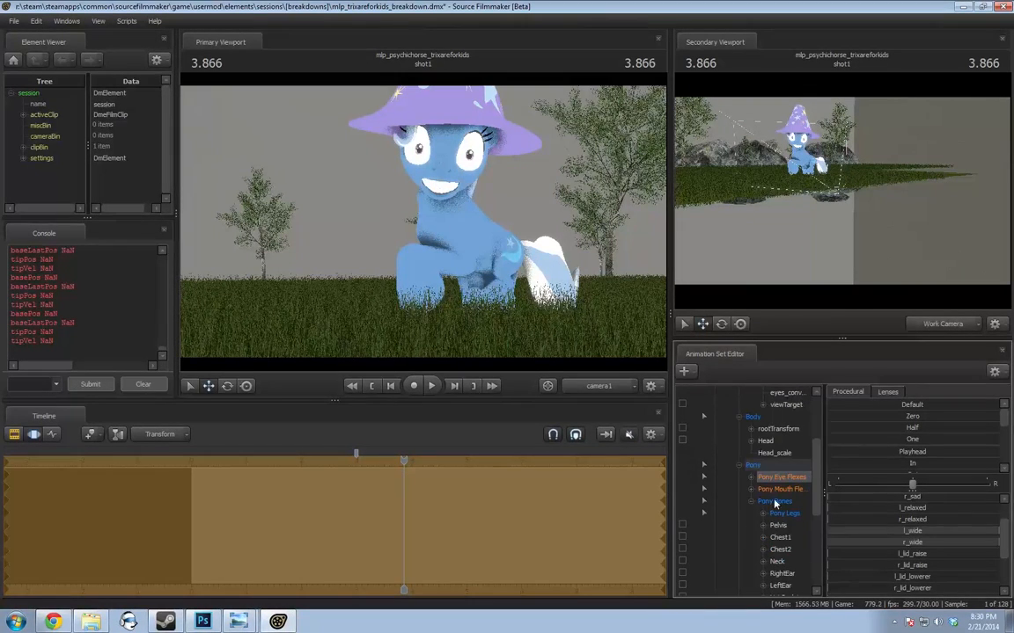
{"action": "left_click", "coordinate": [783, 490]}
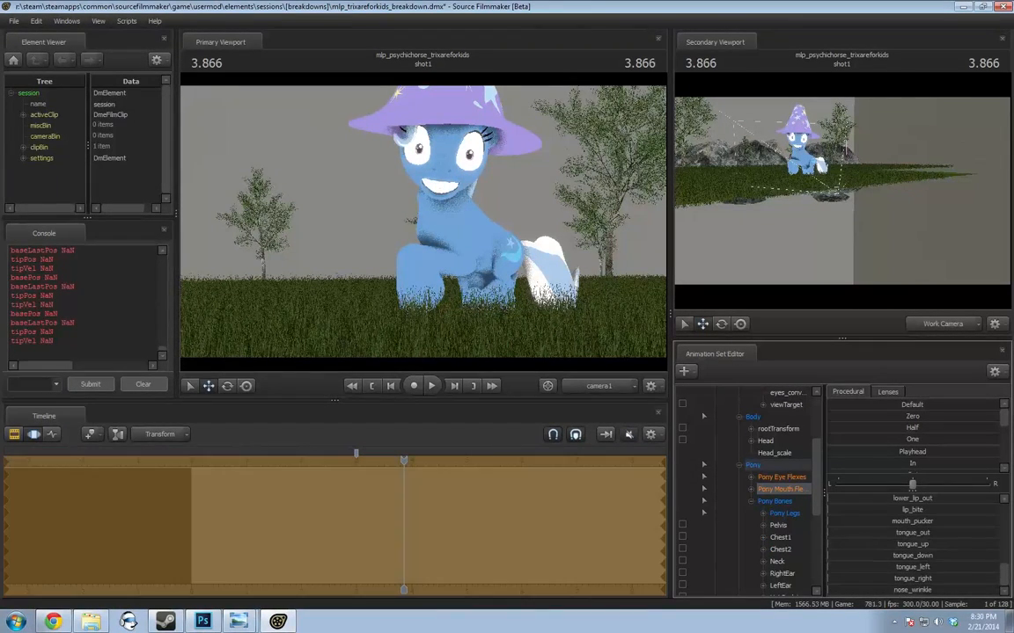
{"action": "scroll", "coordinate": [918, 532], "scroll_direction": "up", "scroll_amount": 5}
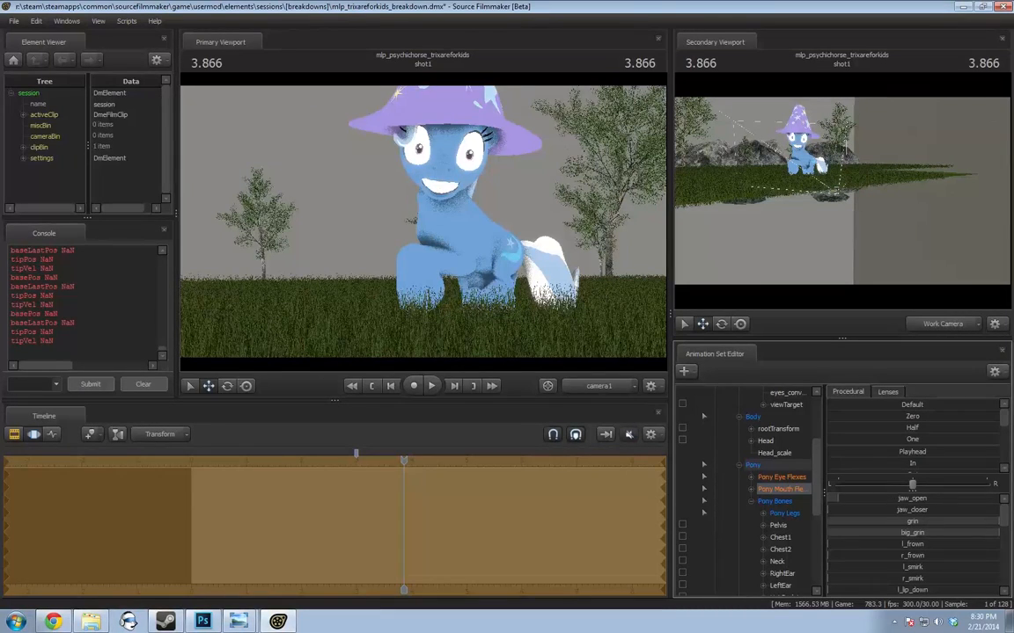
{"action": "left_click_drag", "start_coordinate": [839, 498], "coordinate": [997, 498]}
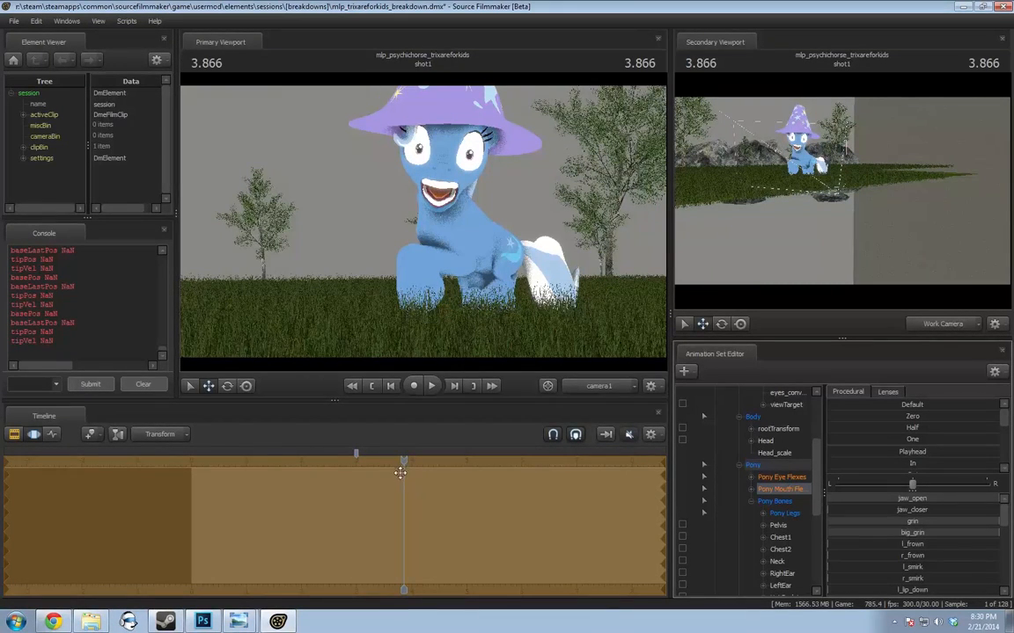
{"action": "key", "text": "ctrl+z"}
Narrow the time selection for the mouth flexes to about 4.0–4.4 s
{"action": "scroll", "coordinate": [433, 477], "scroll_direction": "up", "scroll_amount": 2}
{"action": "scroll", "coordinate": [427, 483], "scroll_direction": "down", "scroll_amount": 2}
{"action": "scroll", "coordinate": [422, 490], "scroll_direction": "up", "scroll_amount": 3}
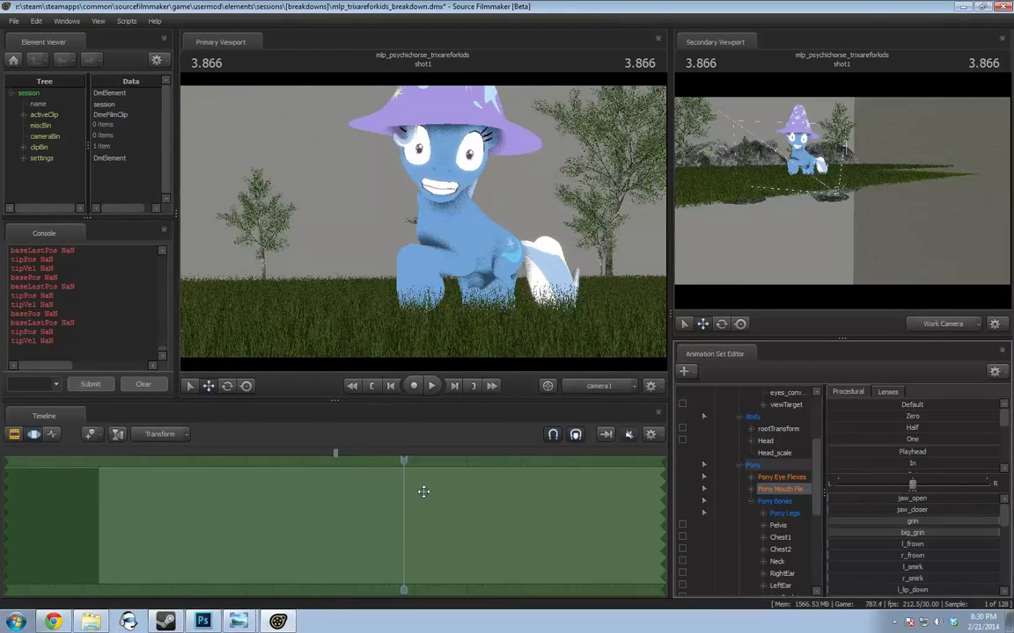
{"action": "scroll", "coordinate": [419, 492], "scroll_direction": "up", "scroll_amount": 3}
{"action": "left_click_drag", "start_coordinate": [408, 491], "coordinate": [452, 534]}
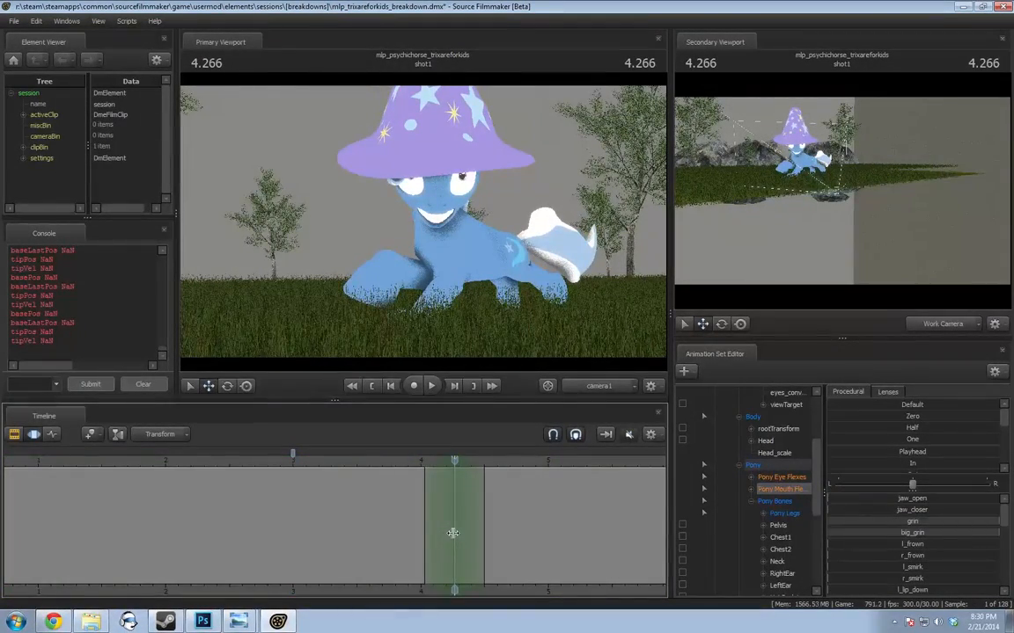
{"action": "scroll", "coordinate": [452, 534], "scroll_direction": "up", "scroll_amount": 2}
{"action": "scroll", "coordinate": [453, 533], "scroll_direction": "down", "scroll_amount": 2}
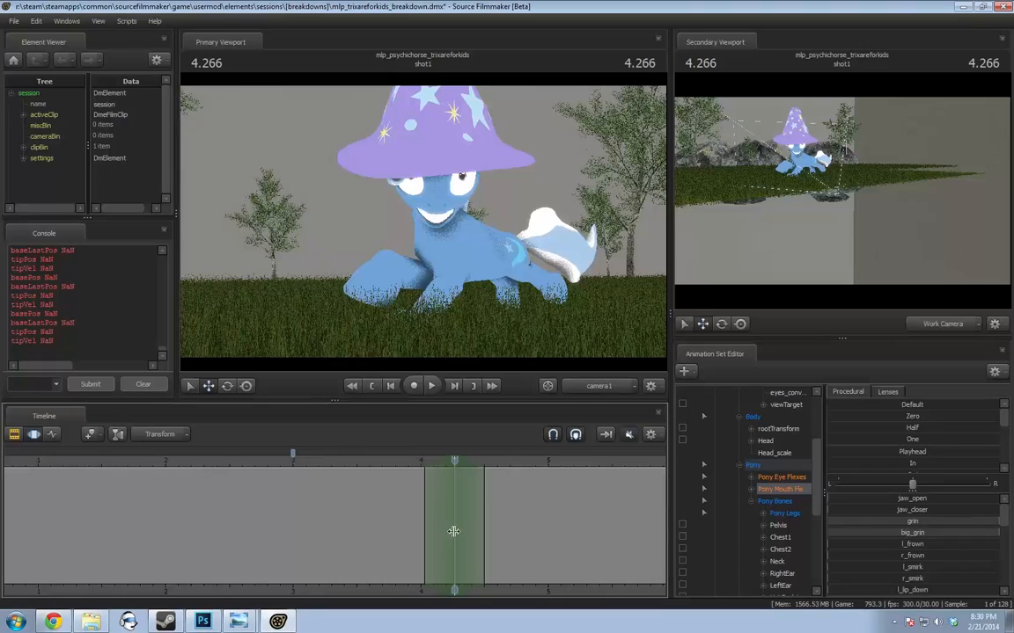
{"action": "left_click_drag", "start_coordinate": [434, 459], "coordinate": [474, 468]}
{"action": "scroll", "coordinate": [437, 469], "scroll_direction": "down", "scroll_amount": 2}
{"action": "scroll", "coordinate": [437, 462], "scroll_direction": "down", "scroll_amount": 1}
{"action": "scroll", "coordinate": [432, 461], "scroll_direction": "up", "scroll_amount": 4}
{"action": "scroll", "coordinate": [473, 467], "scroll_direction": "up", "scroll_amount": 4}
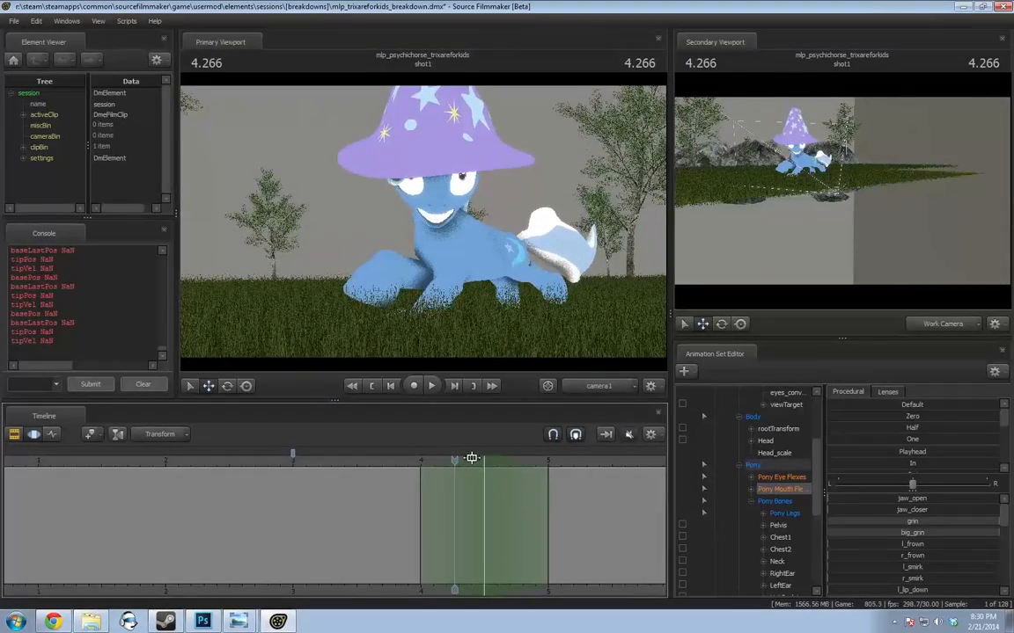
{"action": "left_click_drag", "start_coordinate": [547, 495], "coordinate": [471, 493]}
Switch the time code display to frames and set the time selection to frames 120–130 with the playhead at frame 125
{"action": "right_click", "coordinate": [416, 456]}
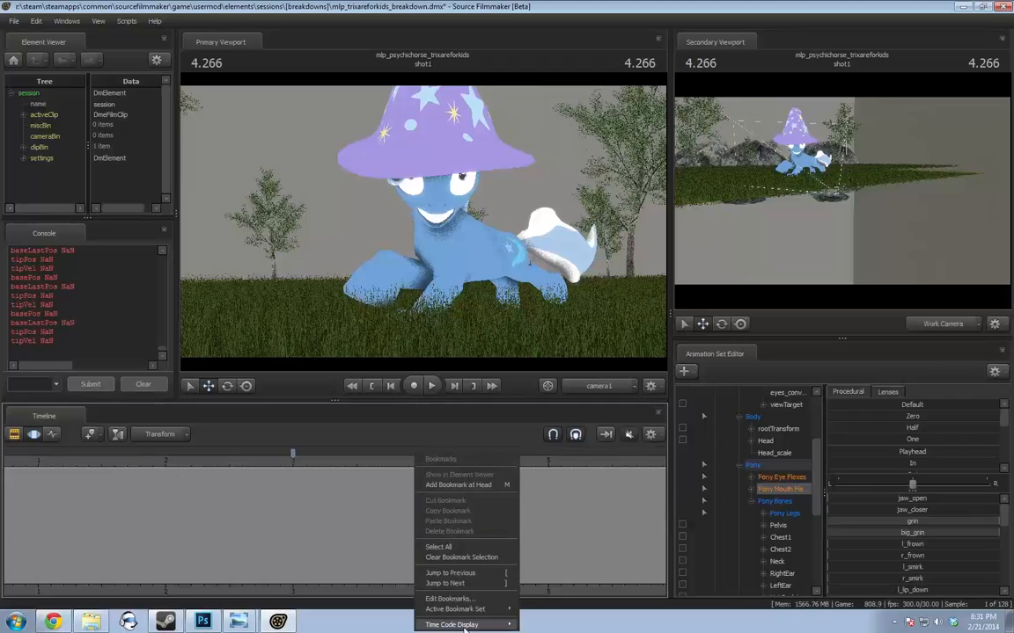
{"action": "mouse_move", "coordinate": [517, 624]}
{"action": "left_click", "coordinate": [547, 591]}
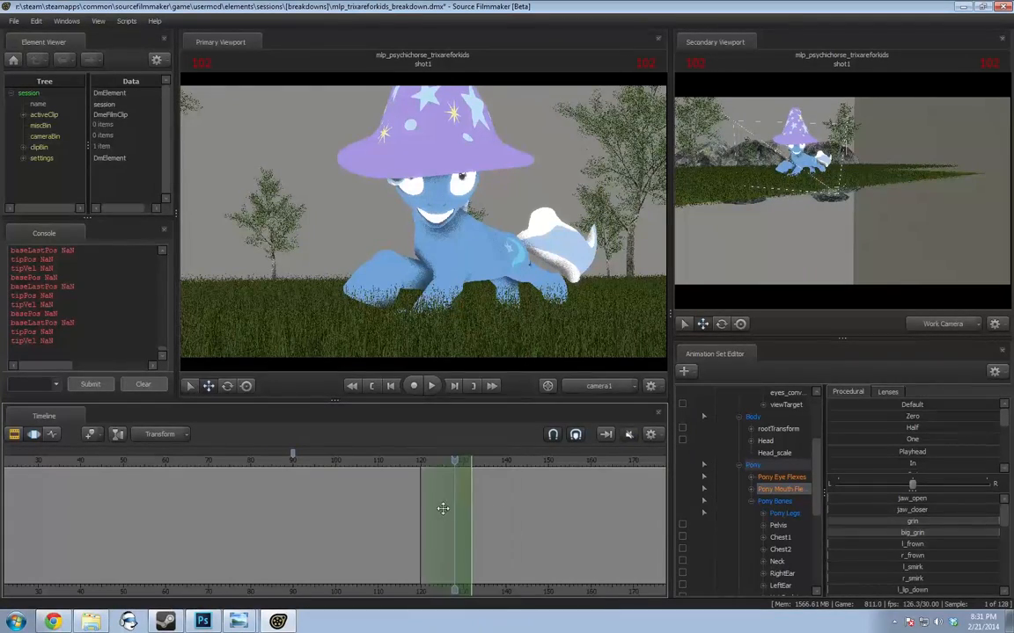
{"action": "key", "text": "space"}
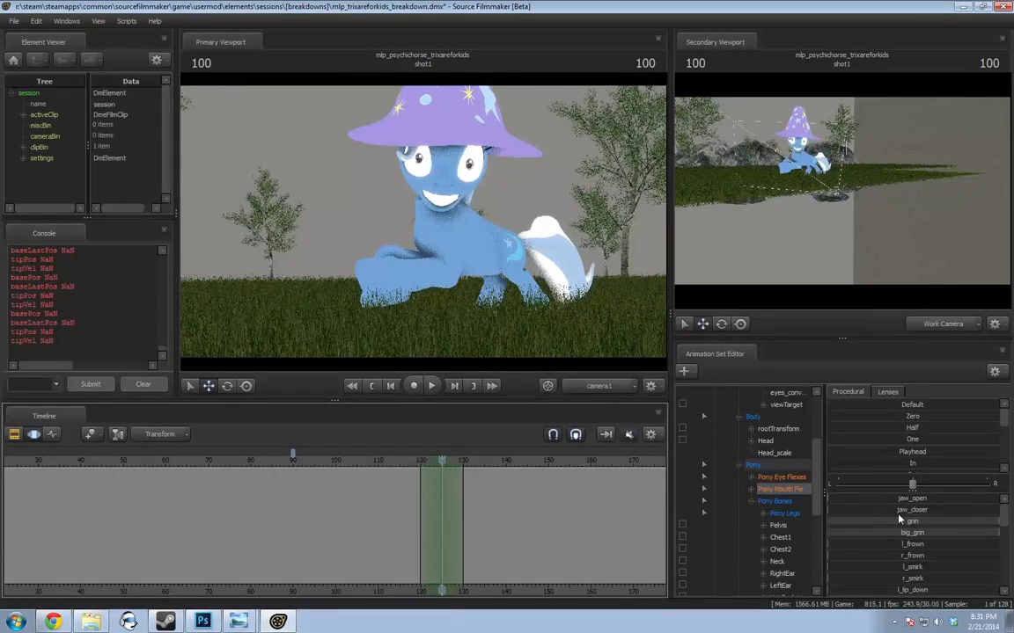
Raise jaw_open to full so the mouth opening peaks at frame 125 within the frame 120–130 selection
{"action": "left_click_drag", "start_coordinate": [905, 499], "coordinate": [911, 500]}
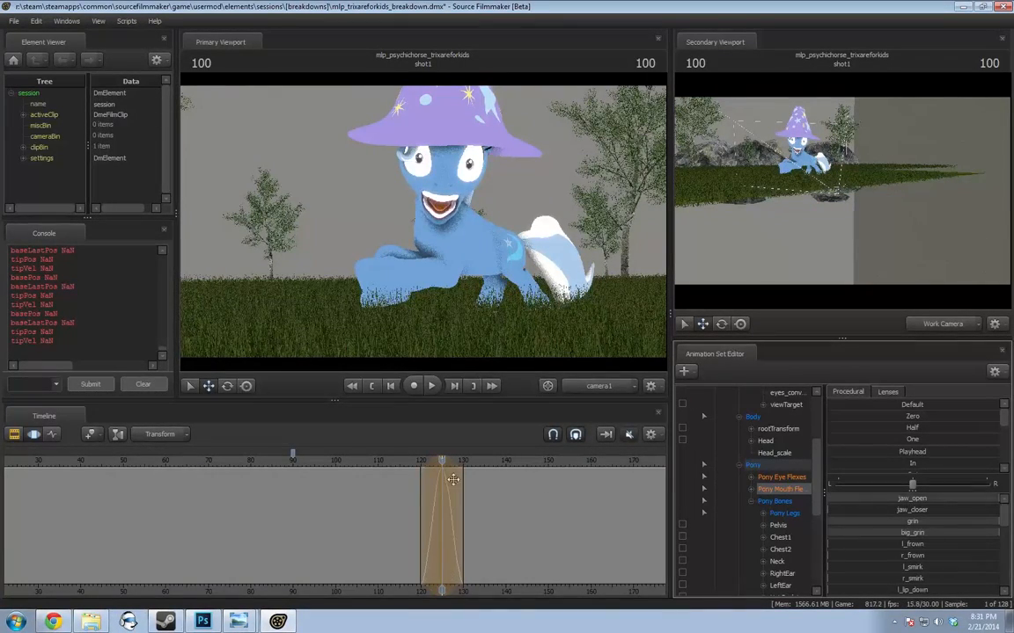
{"action": "left_click", "coordinate": [398, 467]}
{"action": "key", "text": "space"}
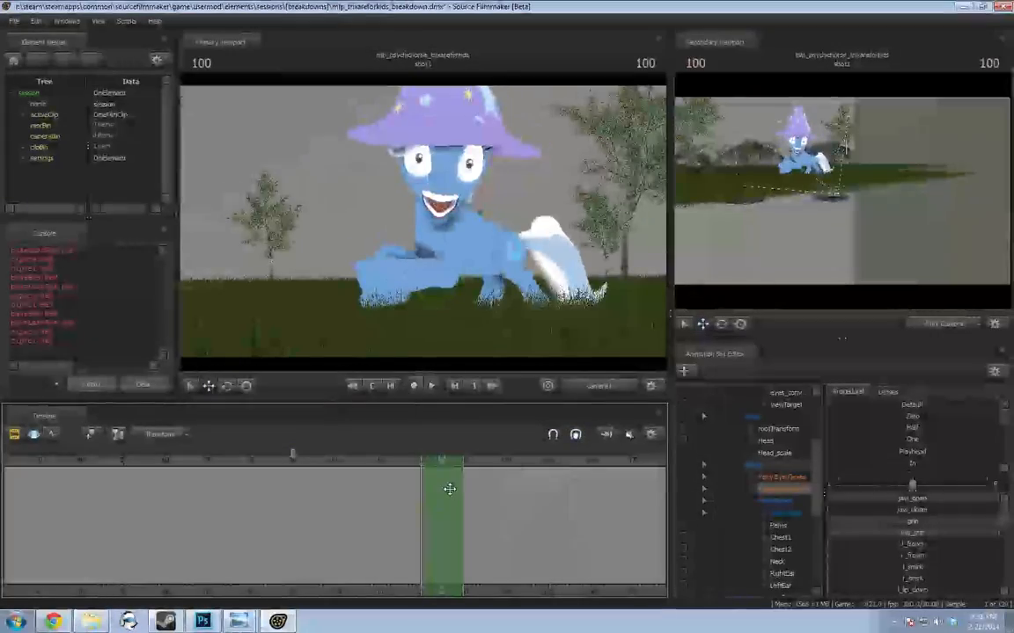
Repeat the frame 120–130 jaw-opening cycle over the neighbouring frames, starting from about frame 100
{"action": "left_click_drag", "start_coordinate": [449, 488], "coordinate": [334, 531]}
{"action": "key", "text": "ctrl+v"}
{"action": "key", "text": "Return"}
{"action": "key", "text": "ctrl+v"}
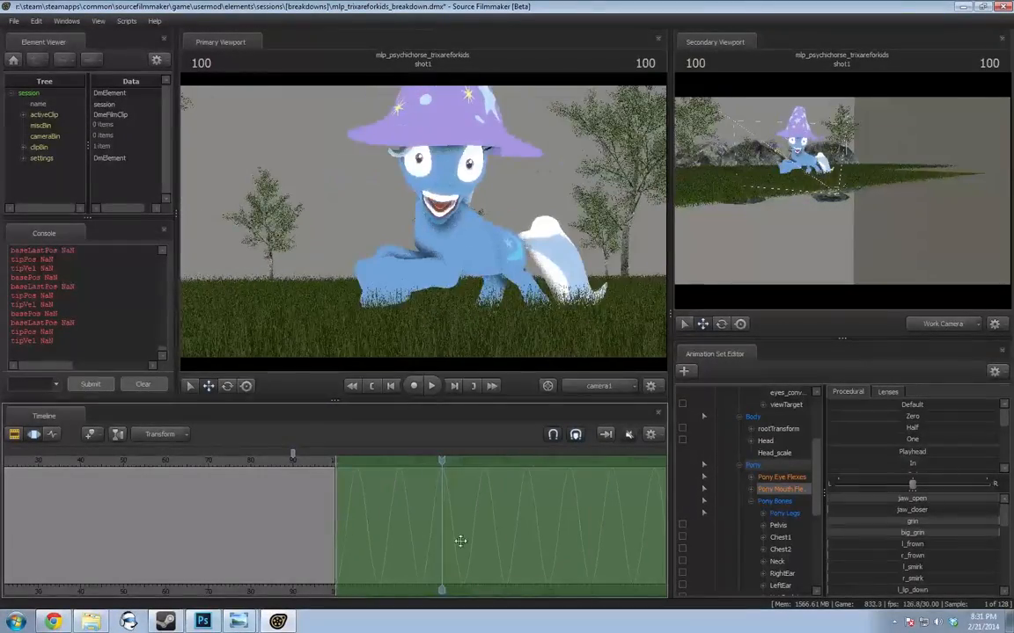
Carry the repeated jaw-opening cycles across the rest of the shot up to about timeline frame 280
{"action": "scroll", "coordinate": [467, 541], "scroll_direction": "down", "scroll_amount": 3}
{"action": "left_click_drag", "start_coordinate": [514, 542], "coordinate": [666, 541]}
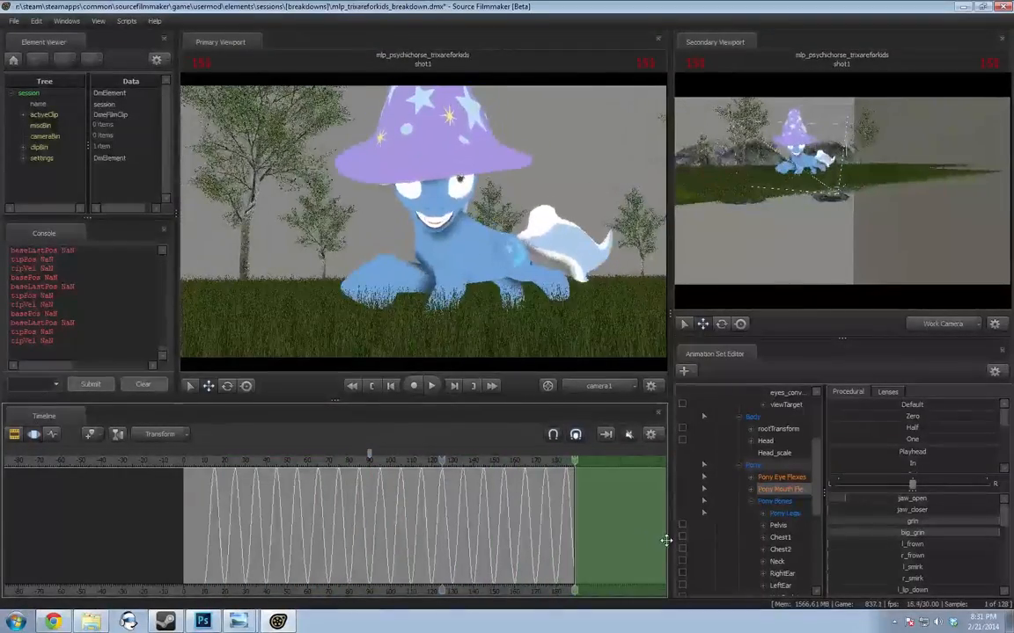
{"action": "key", "text": "ctrl+v"}
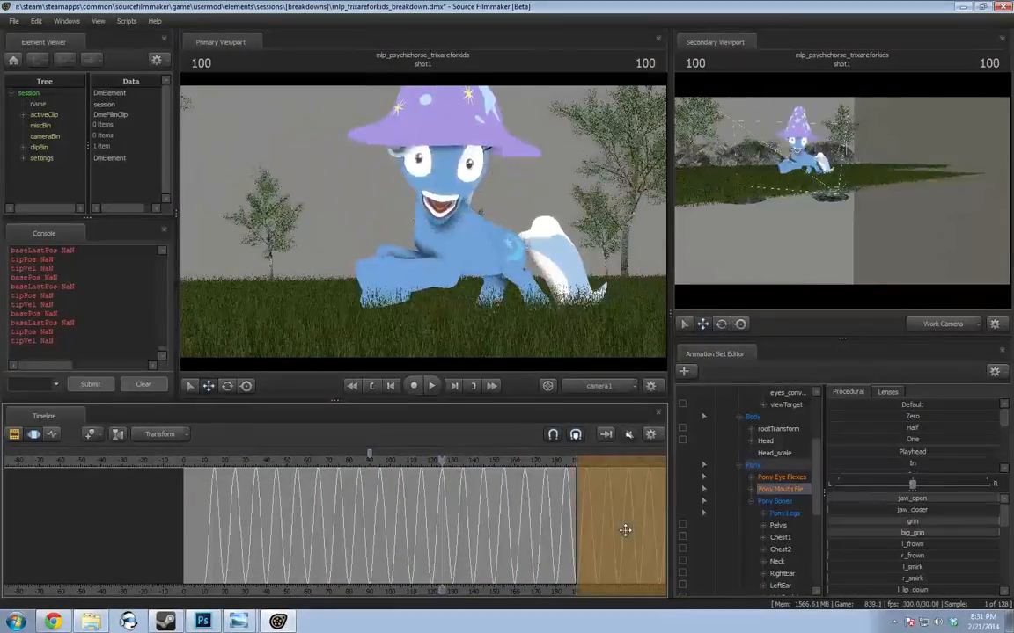
{"action": "key", "text": "Return"}
{"action": "middle_click_drag", "start_coordinate": [544, 591], "coordinate": [395, 603]}
{"action": "scroll", "coordinate": [493, 563], "scroll_direction": "down", "scroll_amount": 3}
{"action": "left_click_drag", "start_coordinate": [460, 530], "coordinate": [567, 526]}
Play back the start of the shot to check the repeated mouth opening against the run
{"action": "left_click", "coordinate": [152, 463]}
{"action": "key", "text": "space"}
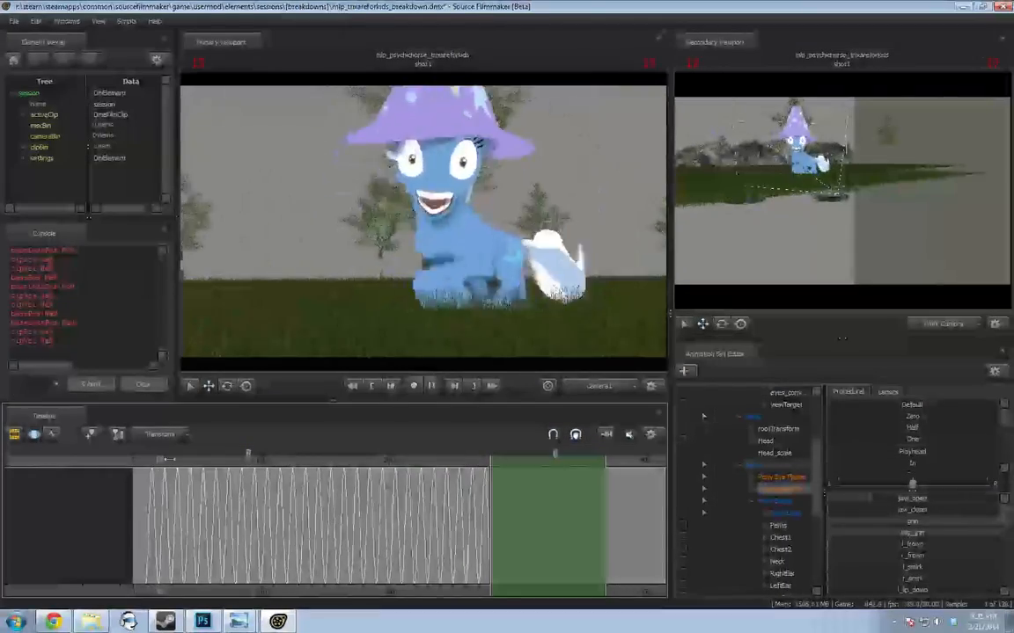
{"action": "key", "text": "space"}
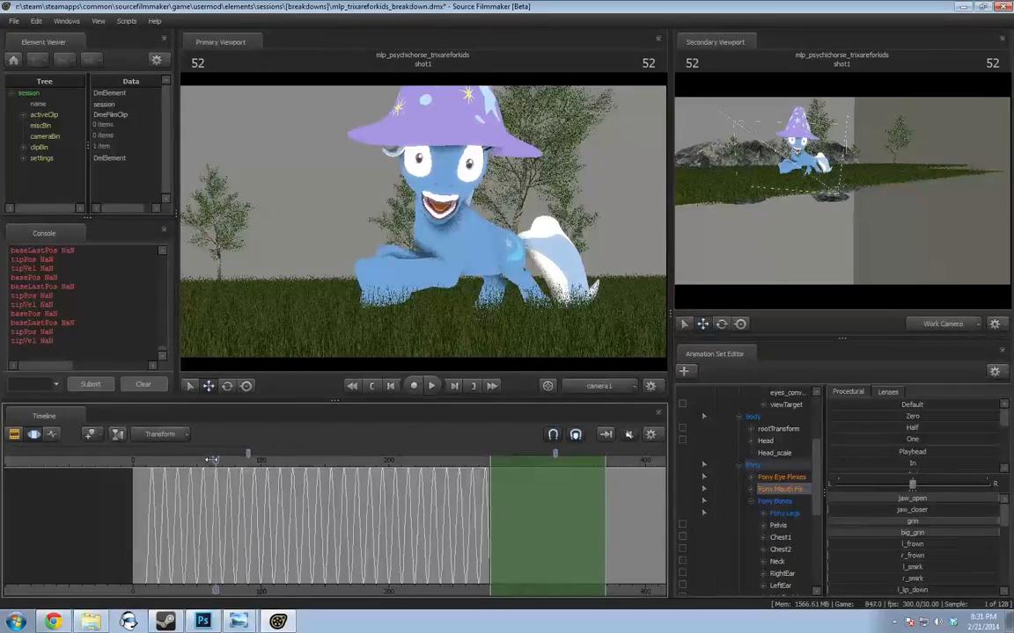
{"action": "key", "text": "space"}
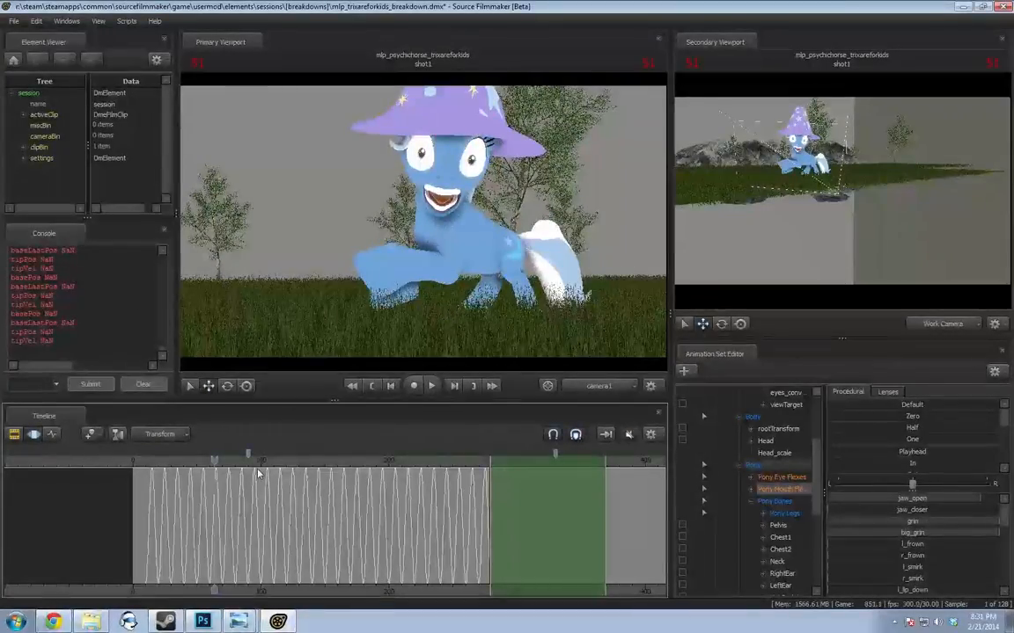
Raise the pony's l_lid_raise and r_lid_raise eye flexes to just under half over the entire time range
{"action": "key", "text": "ctrl+a"}
{"action": "left_click", "coordinate": [780, 478]}
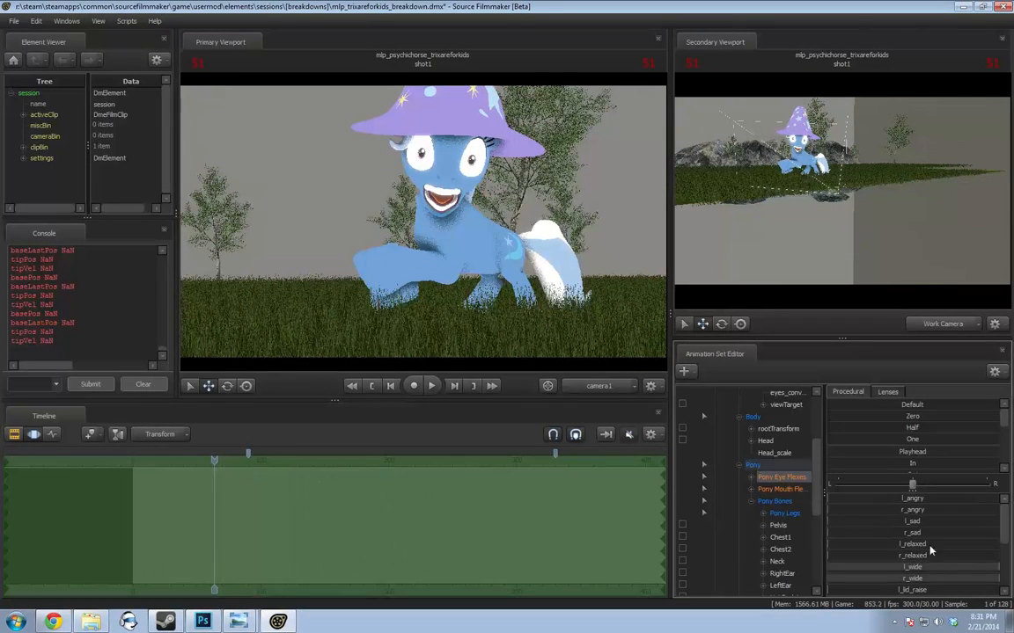
{"action": "scroll", "coordinate": [913, 550], "scroll_direction": "down", "scroll_amount": 2}
{"action": "scroll", "coordinate": [911, 574], "scroll_direction": "down", "scroll_amount": 1}
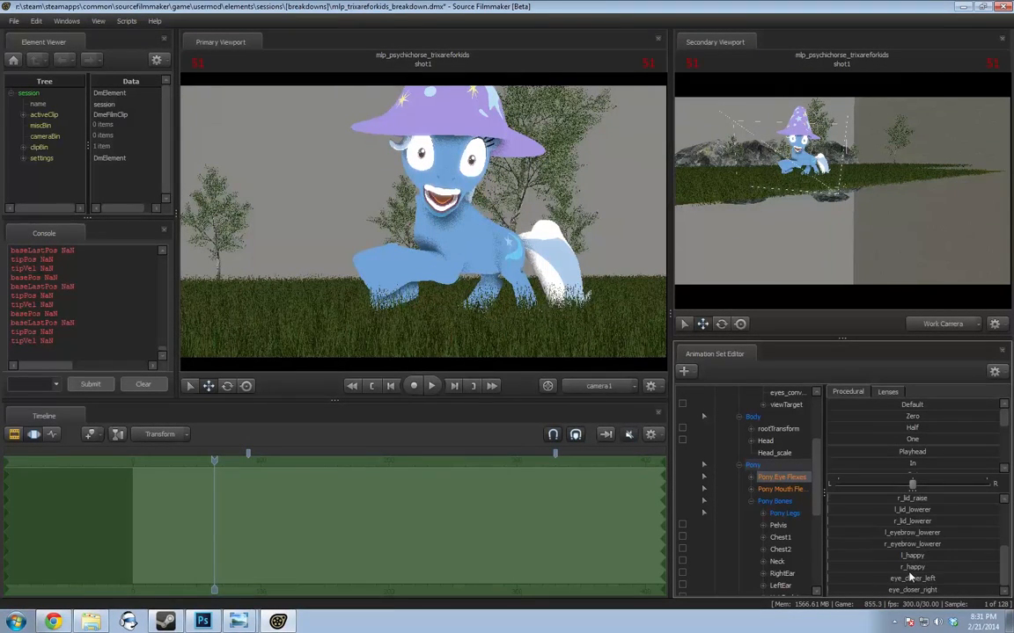
{"action": "scroll", "coordinate": [909, 572], "scroll_direction": "up", "scroll_amount": 1}
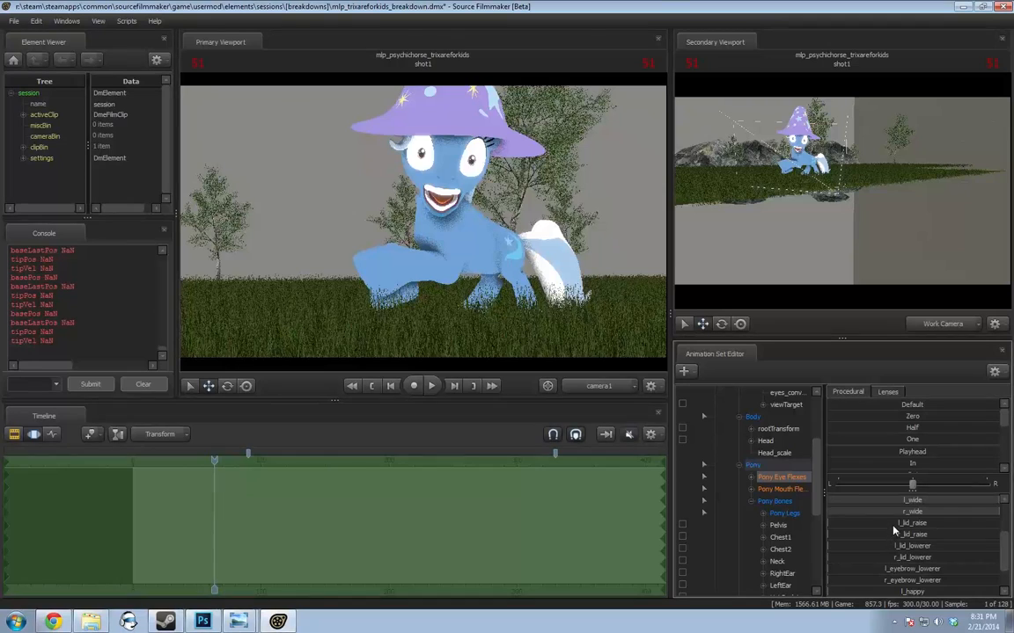
{"action": "left_click", "coordinate": [893, 524]}
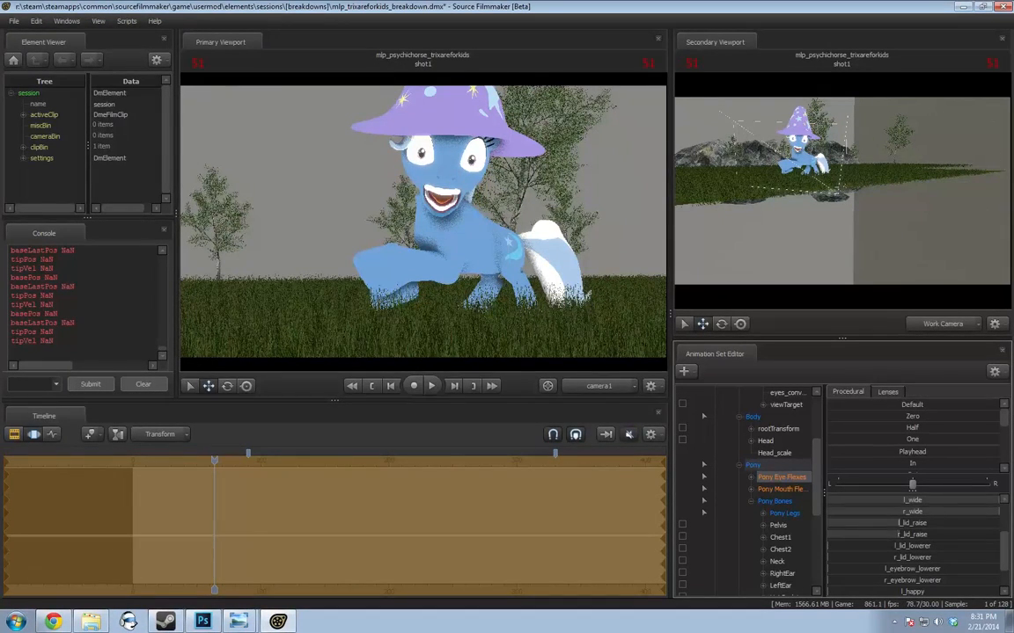
Play back the early and middle parts of the shot to review the raised eyelids with the moving jaw
{"action": "key", "text": "space"}
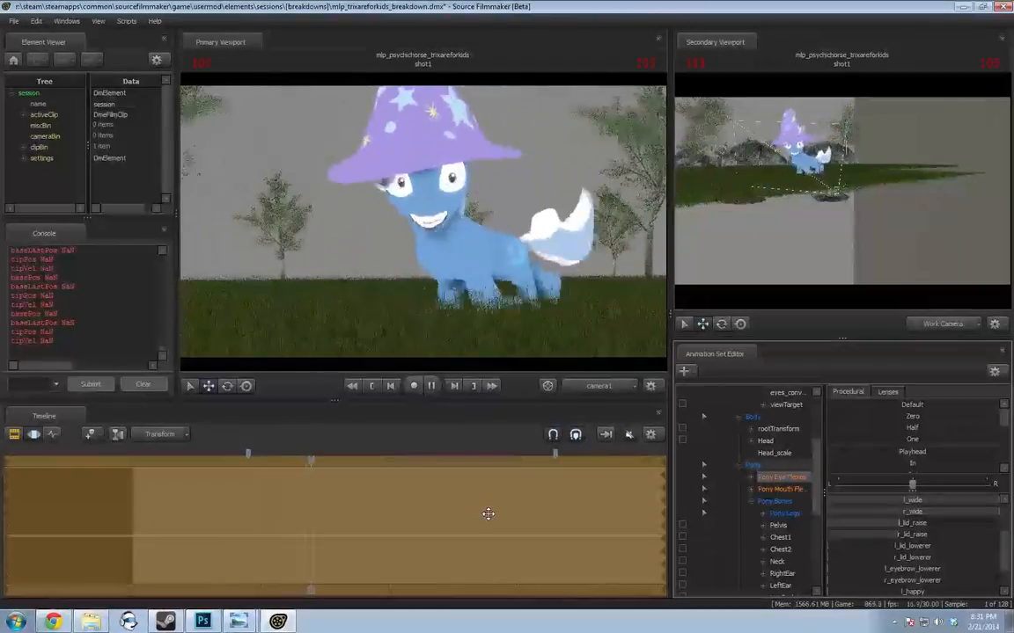
{"action": "key", "text": "space"}
{"action": "key", "text": "space"}
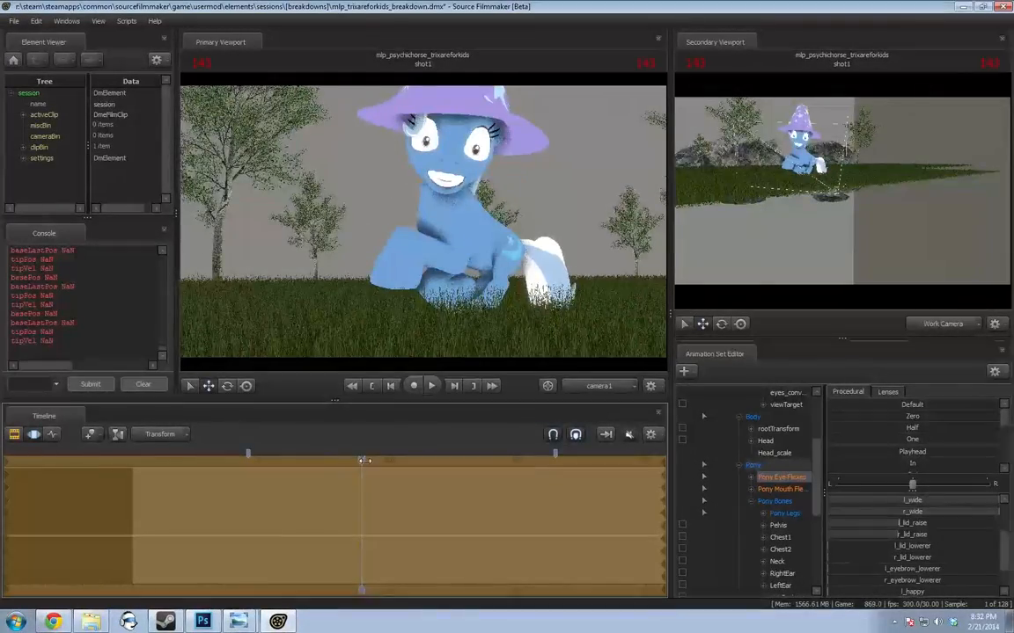
{"action": "left_click_drag", "start_coordinate": [368, 464], "coordinate": [172, 491]}
{"action": "key", "text": "space"}
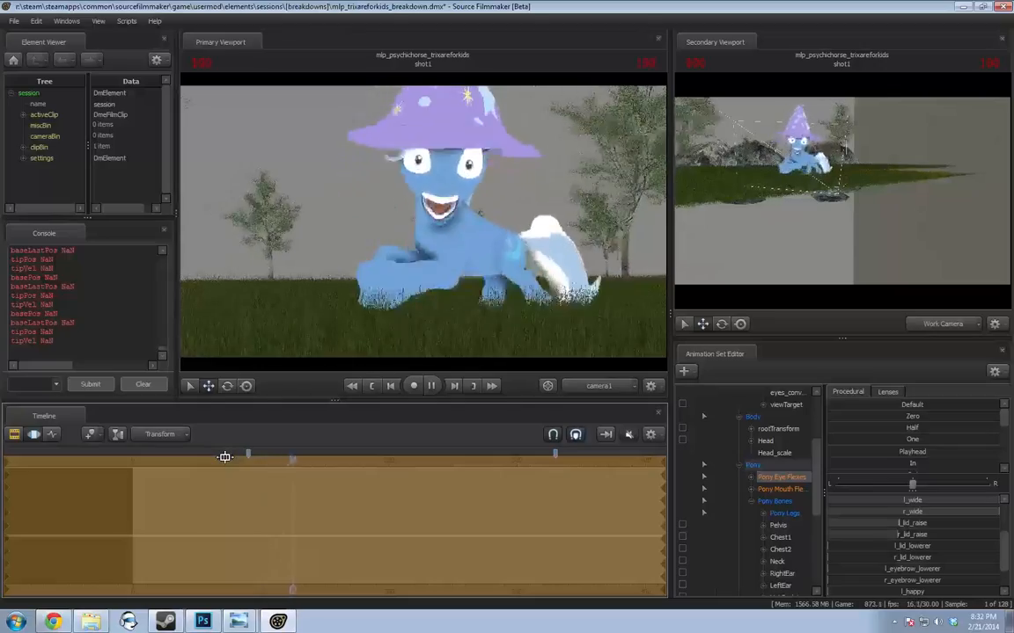
{"action": "key", "text": "space"}
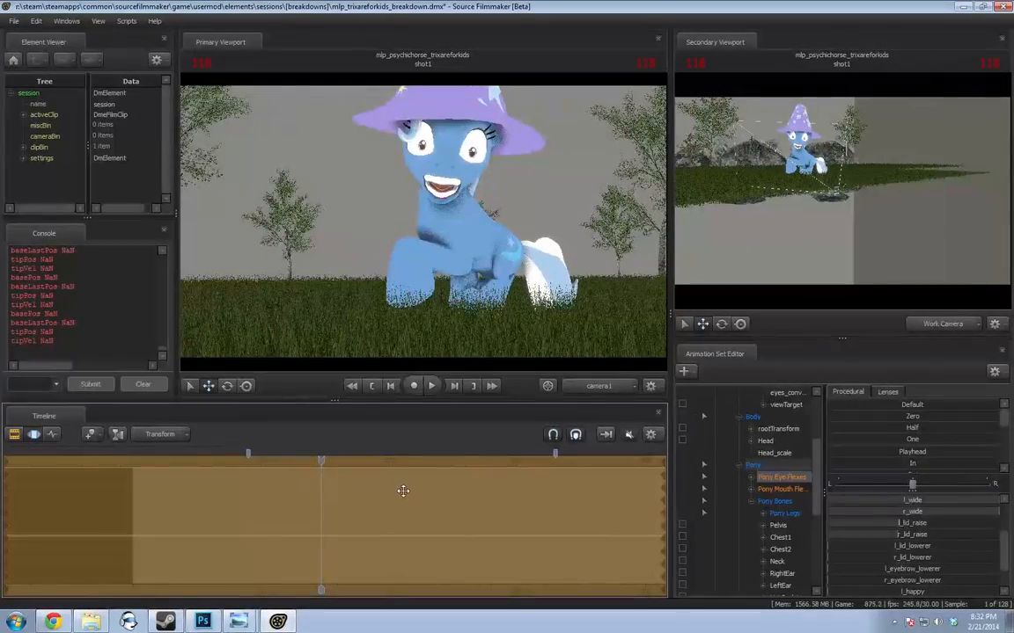
{"action": "left_click", "coordinate": [328, 477]}
Play the shot from about timeline frame 50 through the camera pull-back, and replay its middle part
{"action": "left_click_drag", "start_coordinate": [316, 461], "coordinate": [198, 496]}
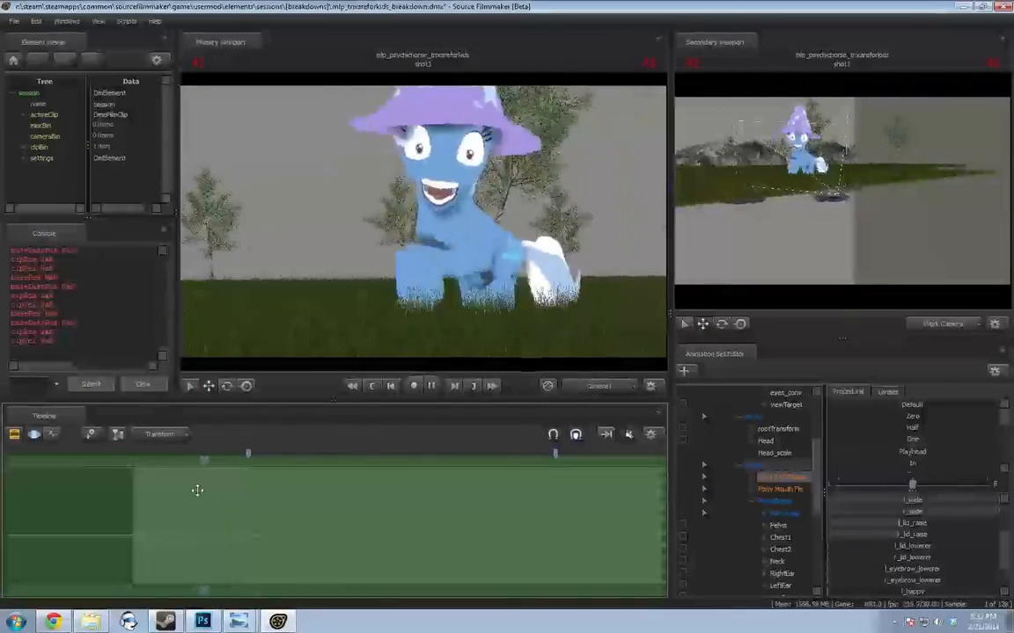
{"action": "key", "text": "space"}
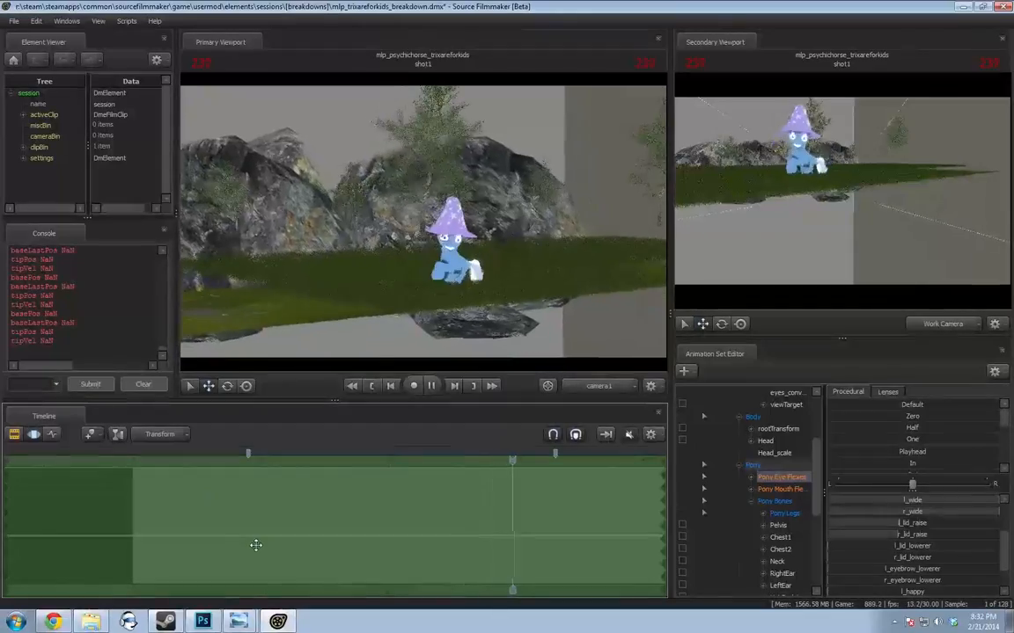
{"action": "key", "text": "space"}
{"action": "left_click_drag", "start_coordinate": [524, 460], "coordinate": [278, 487]}
{"action": "key", "text": "space"}
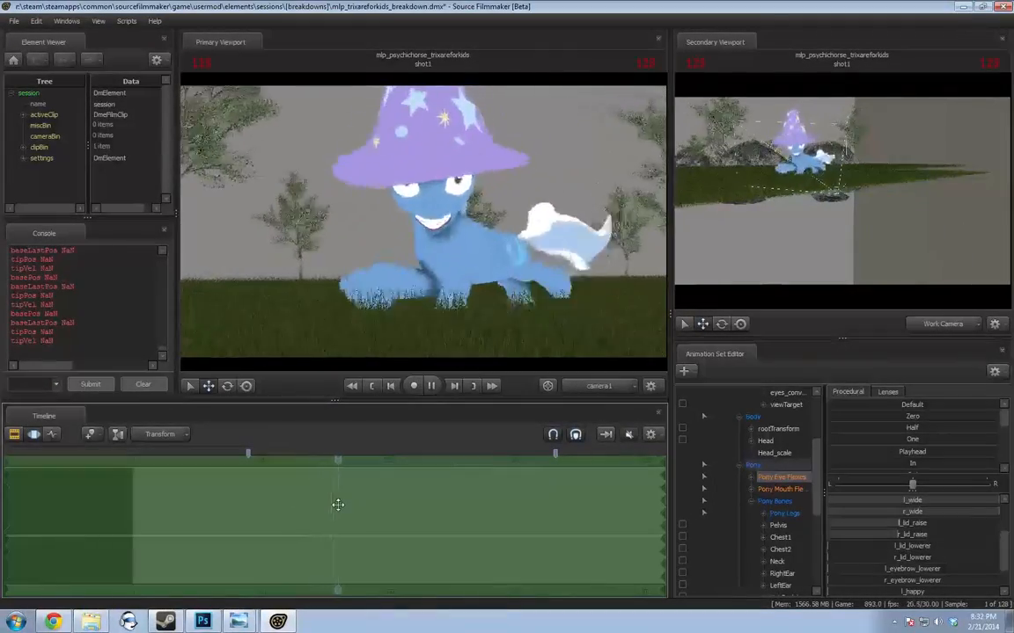
{"action": "key", "text": "space"}
Rotate the pony's Head toward the camera for the rest of the shot, ramping in between about timeline frames 210 and 285
{"action": "key", "text": "shift"}
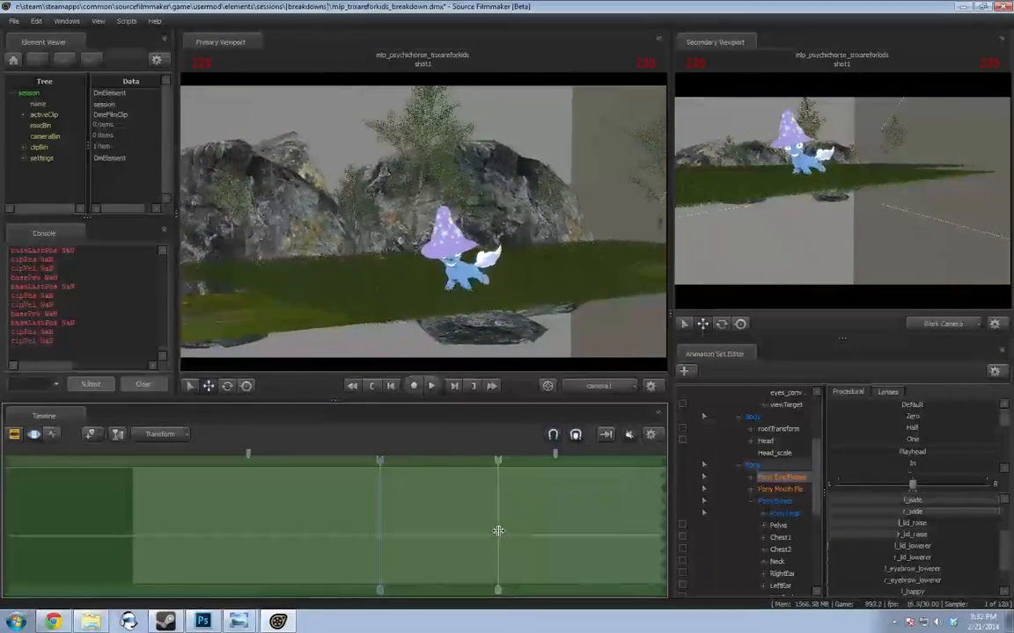
{"action": "left_click_drag", "start_coordinate": [498, 533], "coordinate": [387, 528], "text": "shift"}
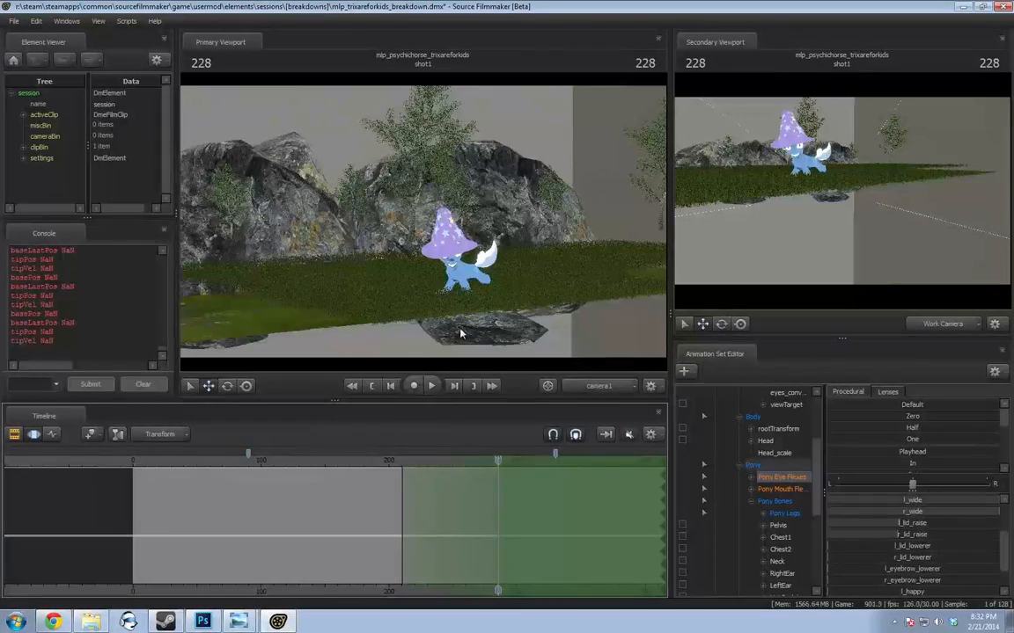
{"action": "scroll", "coordinate": [785, 555], "scroll_direction": "down", "scroll_amount": 3}
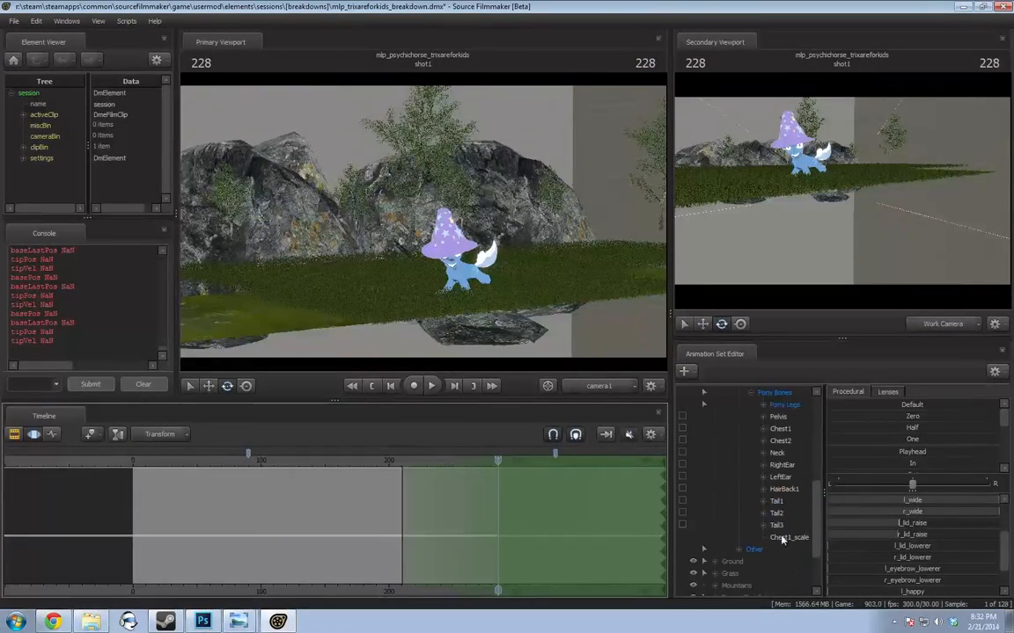
{"action": "left_click", "coordinate": [764, 404]}
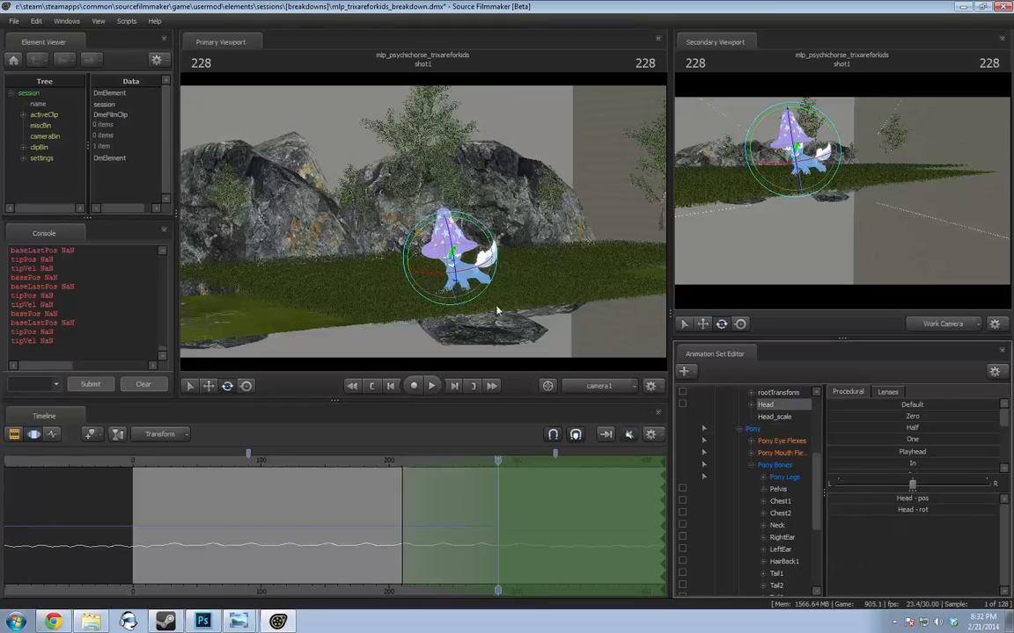
{"action": "left_click_drag", "start_coordinate": [448, 280], "coordinate": [459, 254]}
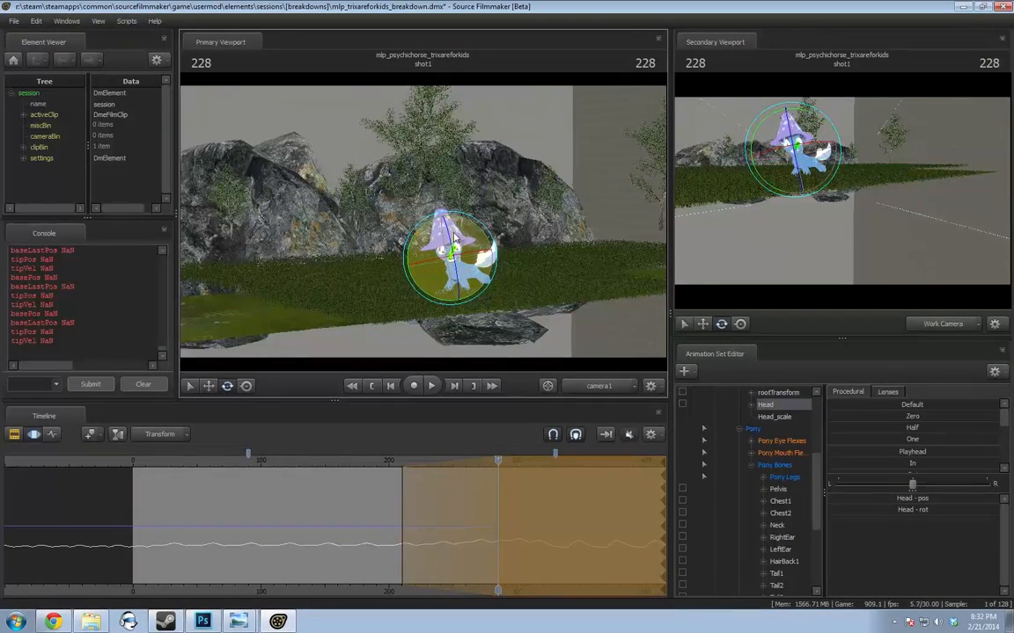
Play back the late part of the shot and compare the head rotation by undoing and redoing it
{"action": "key", "text": "space"}
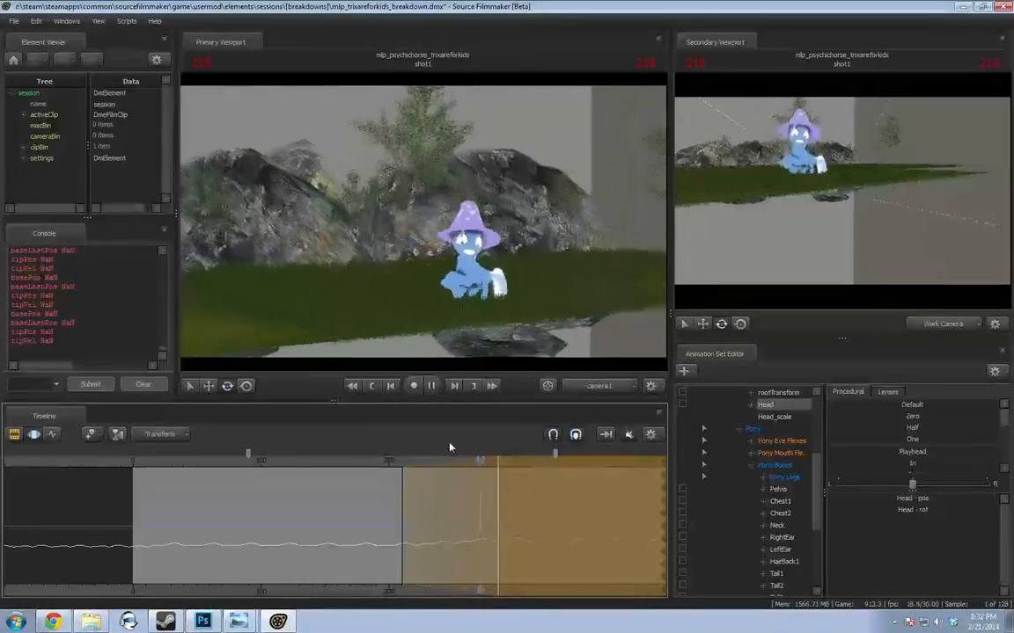
{"action": "key", "text": "space"}
{"action": "key", "text": "ctrl+z"}
{"action": "key", "text": "ctrl+z"}
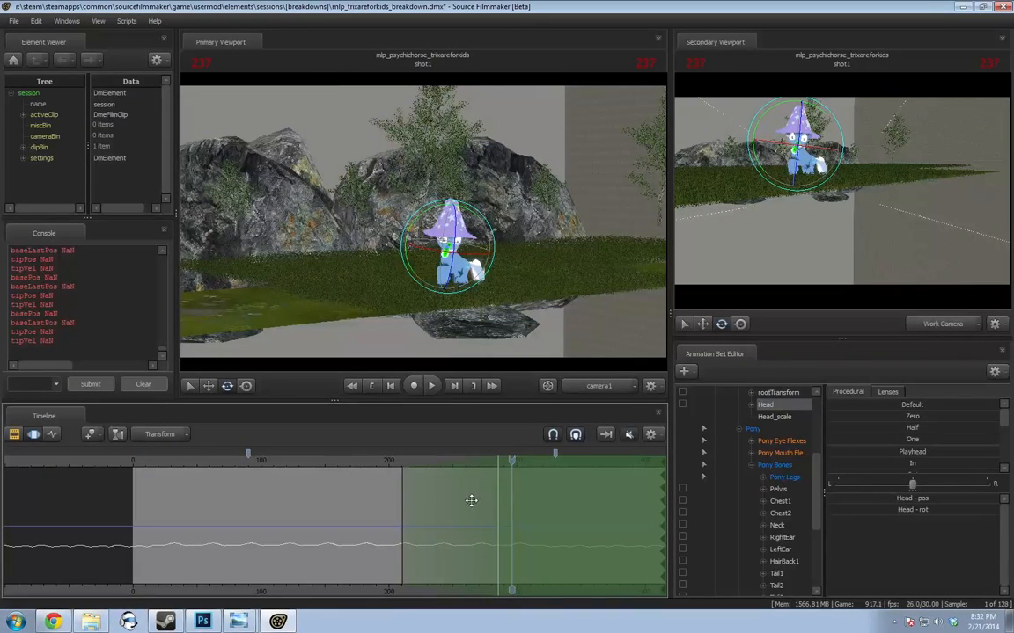
{"action": "key", "text": "ctrl+y"}
{"action": "key", "text": "ctrl+y"}
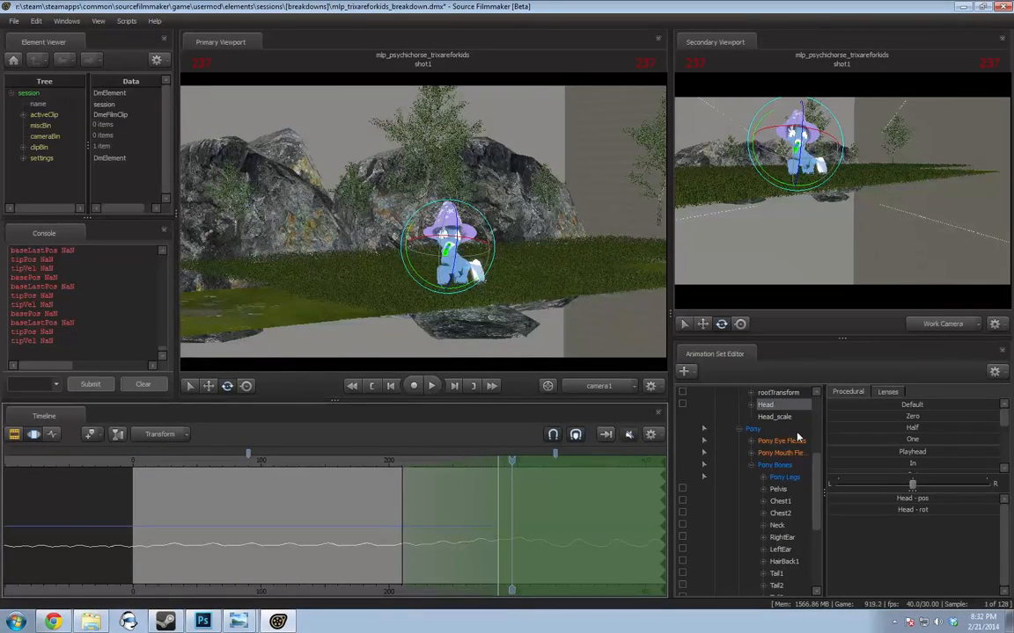
Lock the pony's eye viewTarget to camera1's transform over the entire time range
{"action": "scroll", "coordinate": [783, 440], "scroll_direction": "up", "scroll_amount": 4}
{"action": "left_click", "coordinate": [194, 475]}
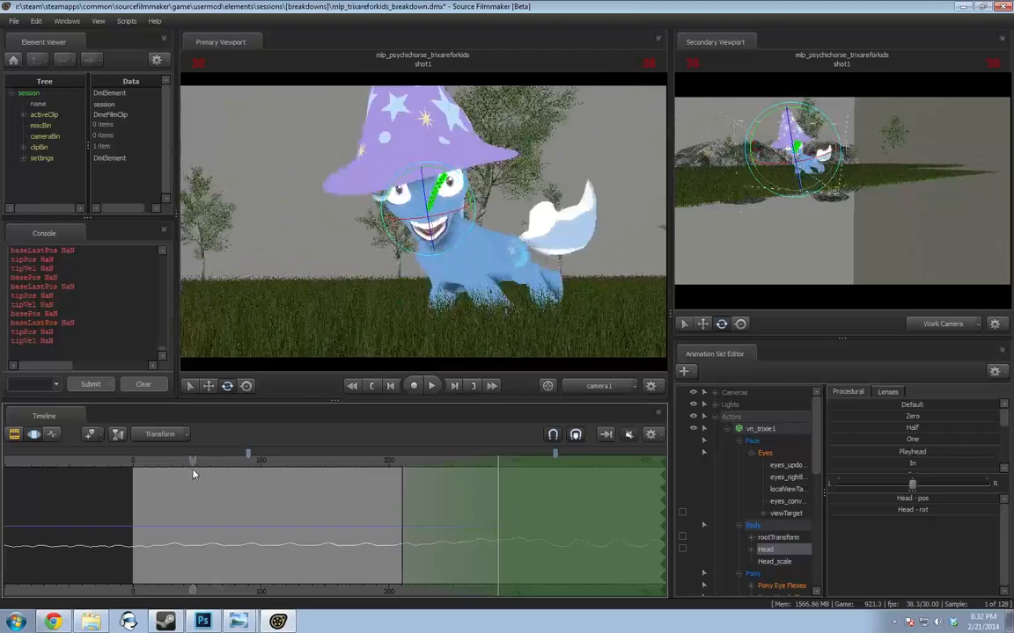
{"action": "left_click", "coordinate": [783, 515]}
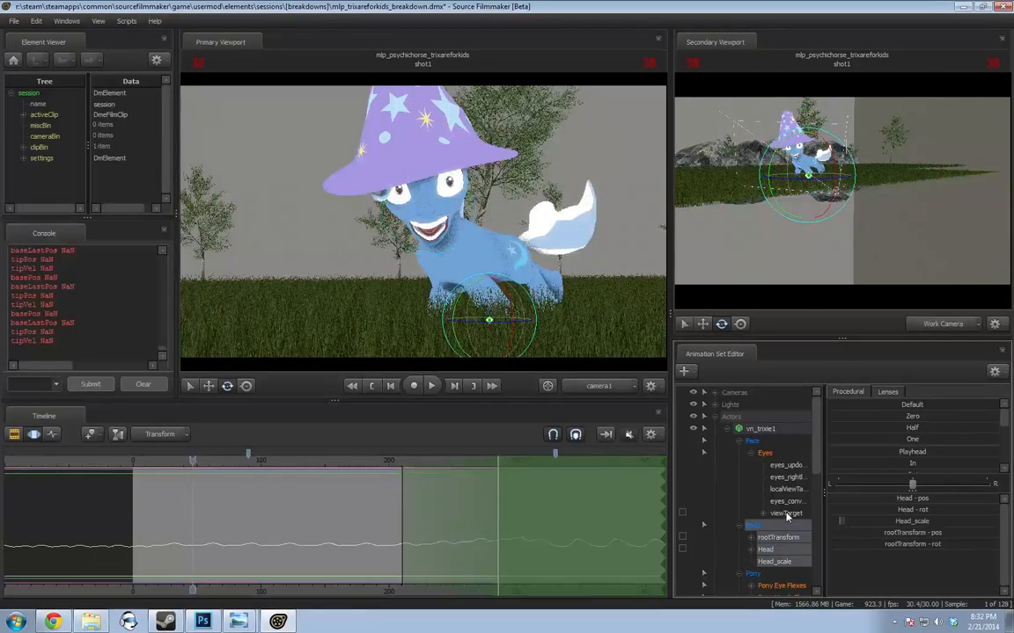
{"action": "left_click", "coordinate": [740, 526]}
{"action": "left_click", "coordinate": [740, 538]}
{"action": "scroll", "coordinate": [751, 530], "scroll_direction": "down", "scroll_amount": 2}
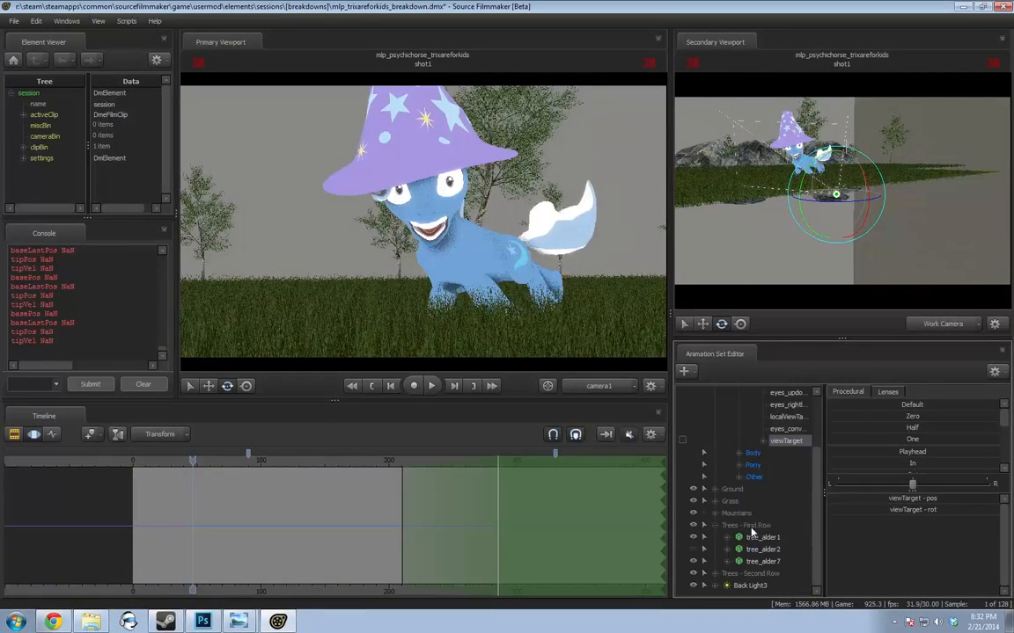
{"action": "scroll", "coordinate": [742, 522], "scroll_direction": "up", "scroll_amount": 3}
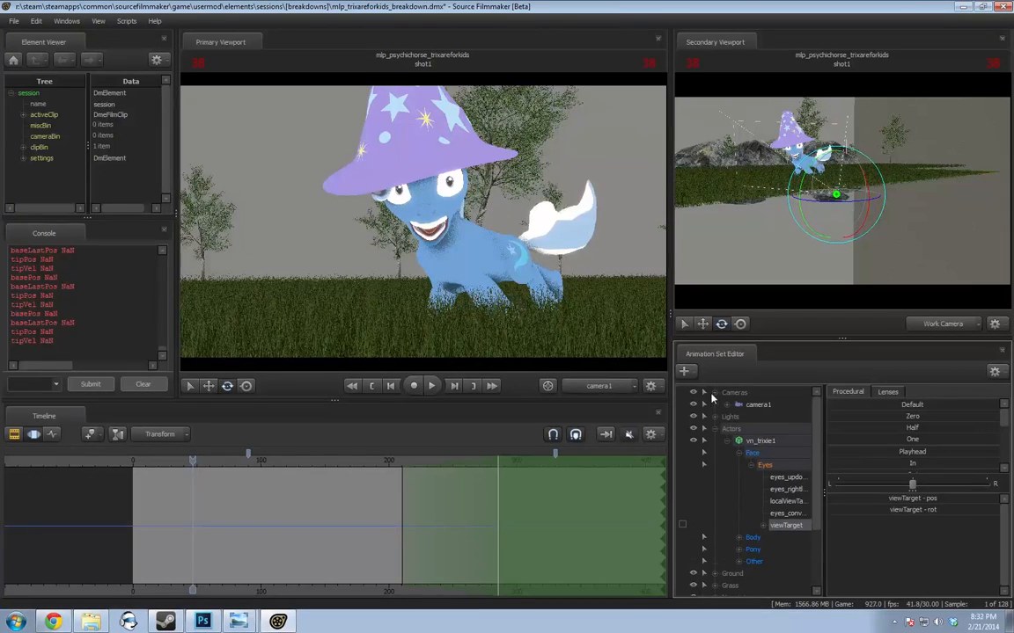
{"action": "left_click", "coordinate": [730, 395]}
{"action": "scroll", "coordinate": [735, 414], "scroll_direction": "up", "scroll_amount": 4}
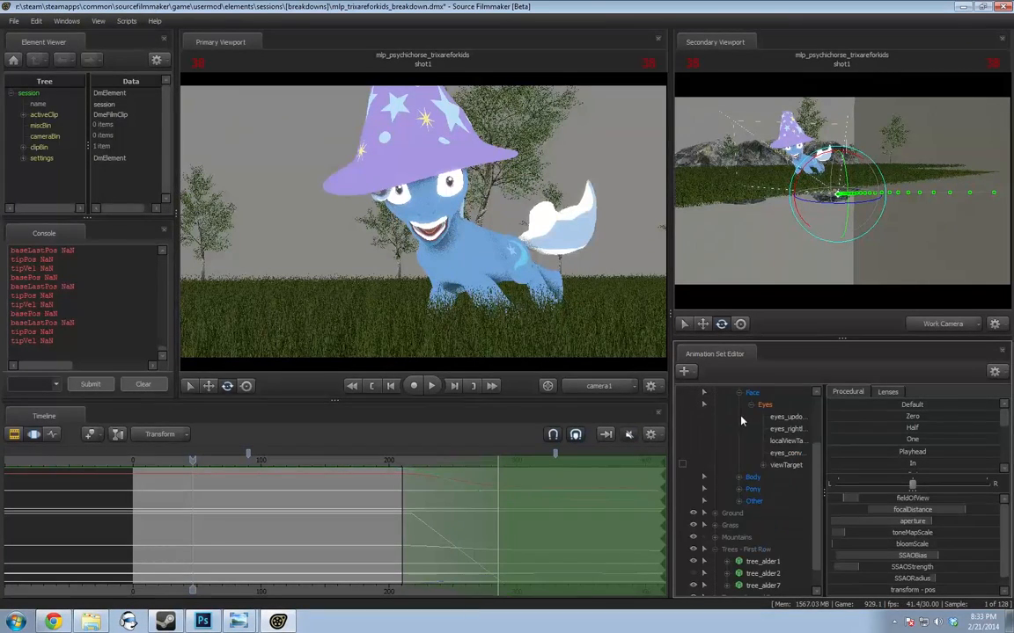
{"action": "scroll", "coordinate": [766, 421], "scroll_direction": "down", "scroll_amount": 3}
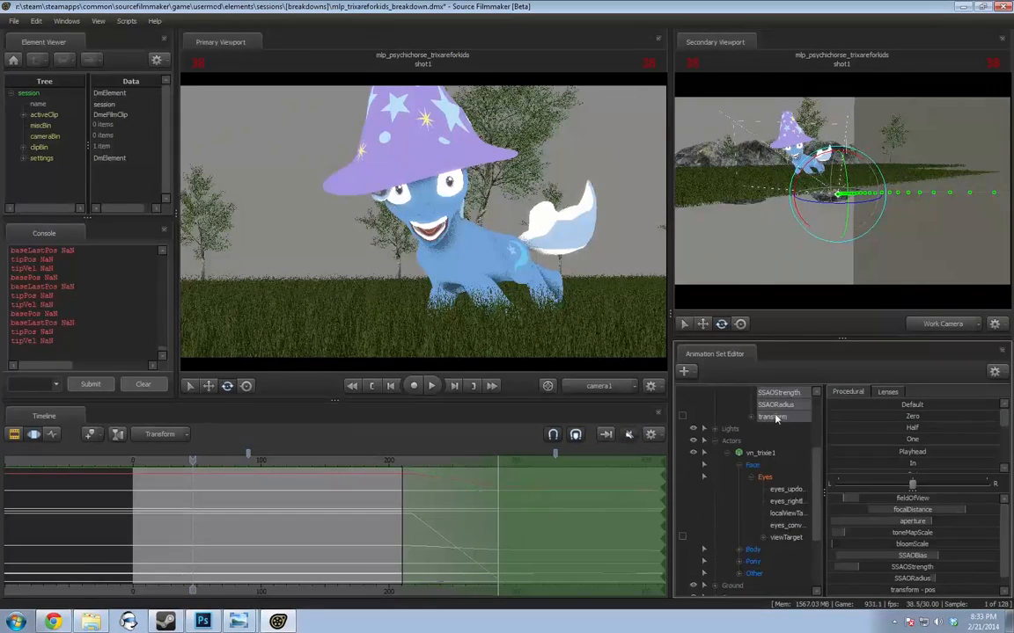
{"action": "left_click", "coordinate": [786, 538]}
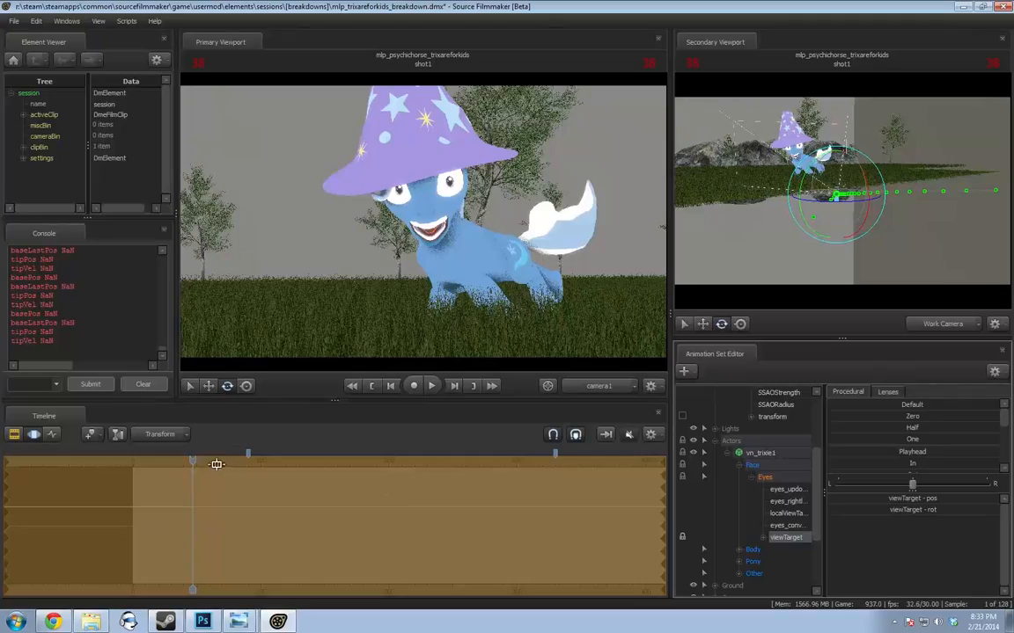
Play the shot through the camera pull-back and scrub back to about timeline frame 92 to check the gaze
{"action": "key", "text": "space"}
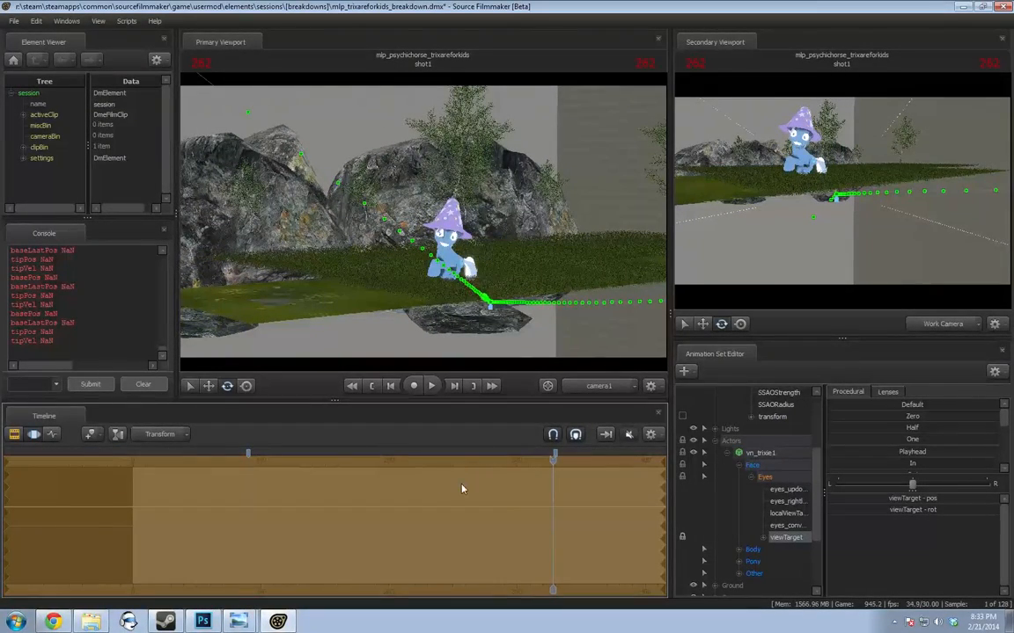
{"action": "key", "text": "Escape"}
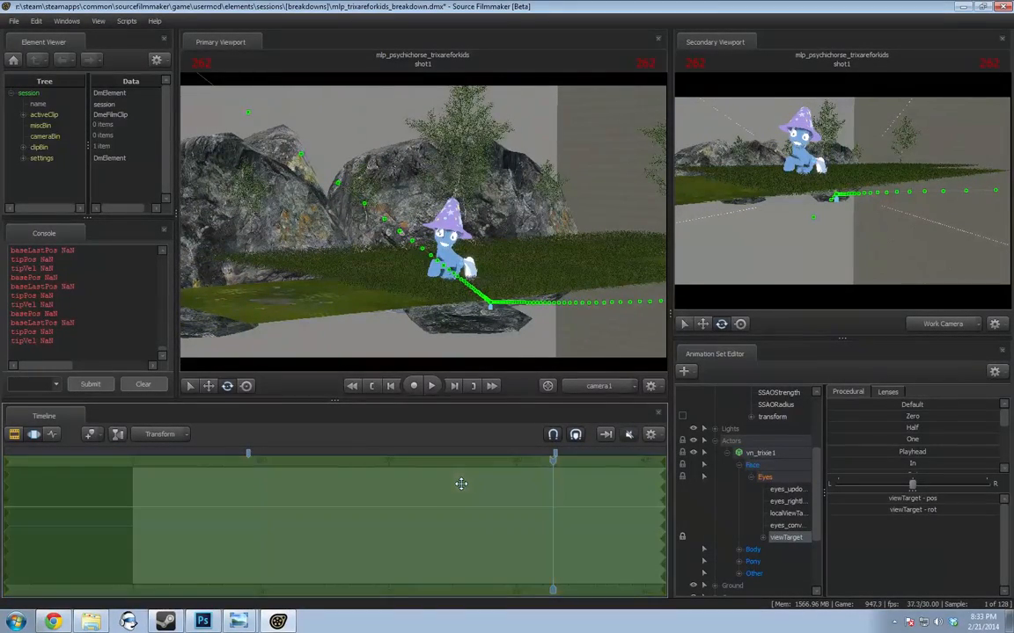
{"action": "left_click_drag", "start_coordinate": [555, 459], "coordinate": [251, 459]}
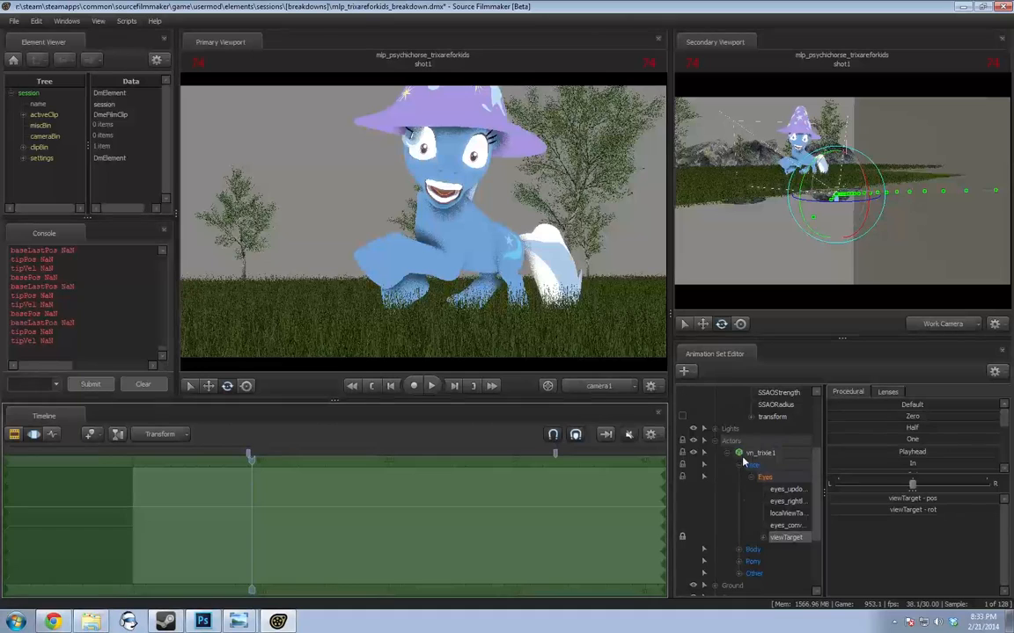
Collapse the Cameras, Actors and Trees - First Row groups in the animation set list
{"action": "scroll", "coordinate": [739, 440], "scroll_direction": "up", "scroll_amount": 5}
{"action": "left_click", "coordinate": [724, 404]}
{"action": "left_click", "coordinate": [716, 430]}
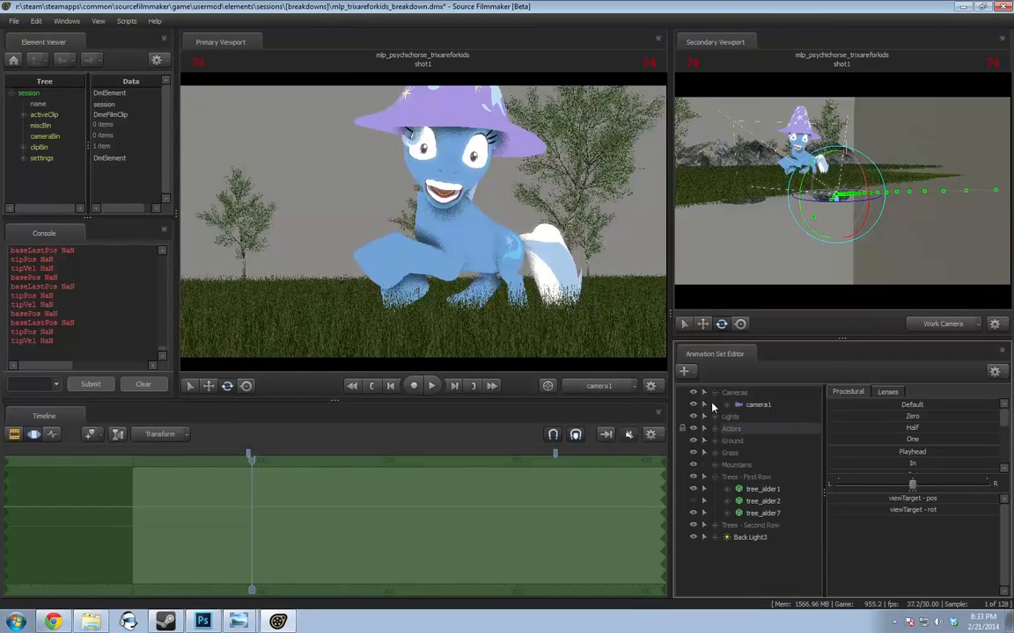
{"action": "left_click", "coordinate": [714, 394]}
{"action": "left_click", "coordinate": [715, 465]}
Begin a new particle system animation set using the definition file dire_fx.pcf from the dota particles folder
{"action": "right_click", "coordinate": [717, 534]}
{"action": "left_click", "coordinate": [819, 455]}
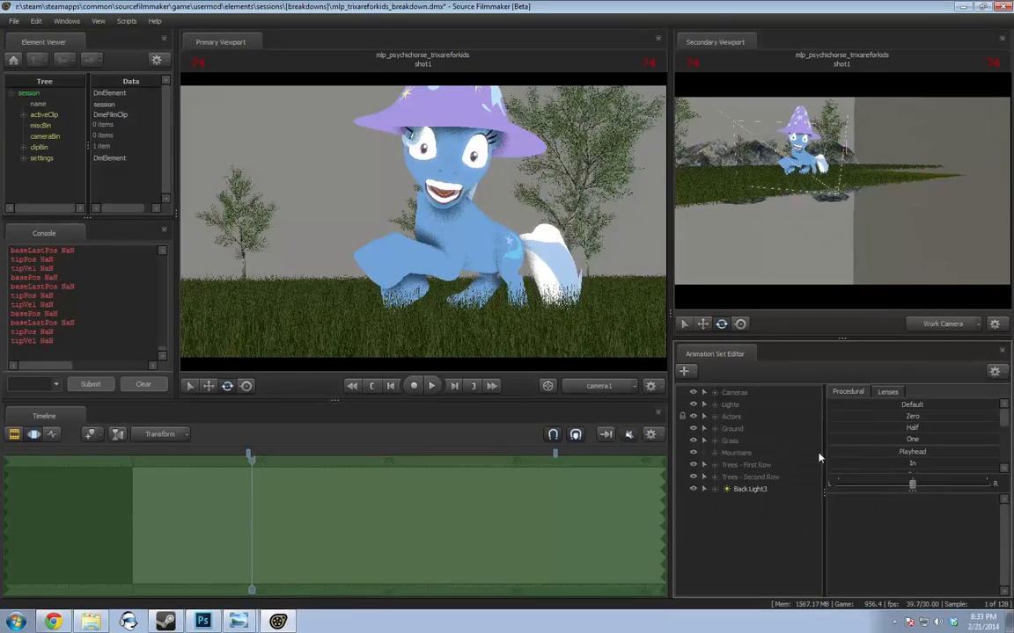
{"action": "left_click", "coordinate": [608, 265]}
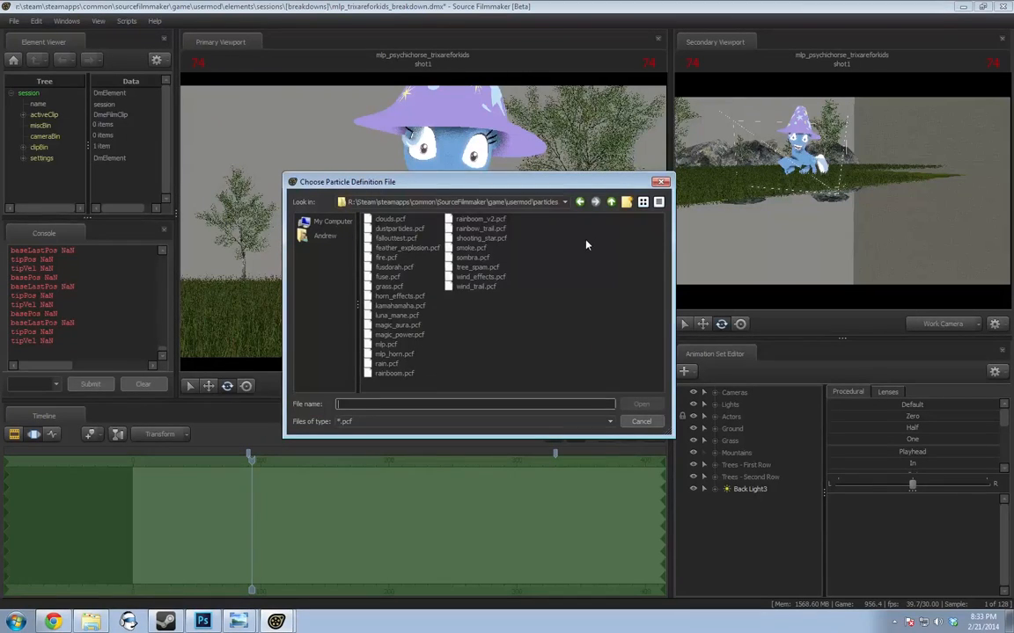
{"action": "left_click", "coordinate": [611, 202]}
{"action": "left_click", "coordinate": [611, 201]}
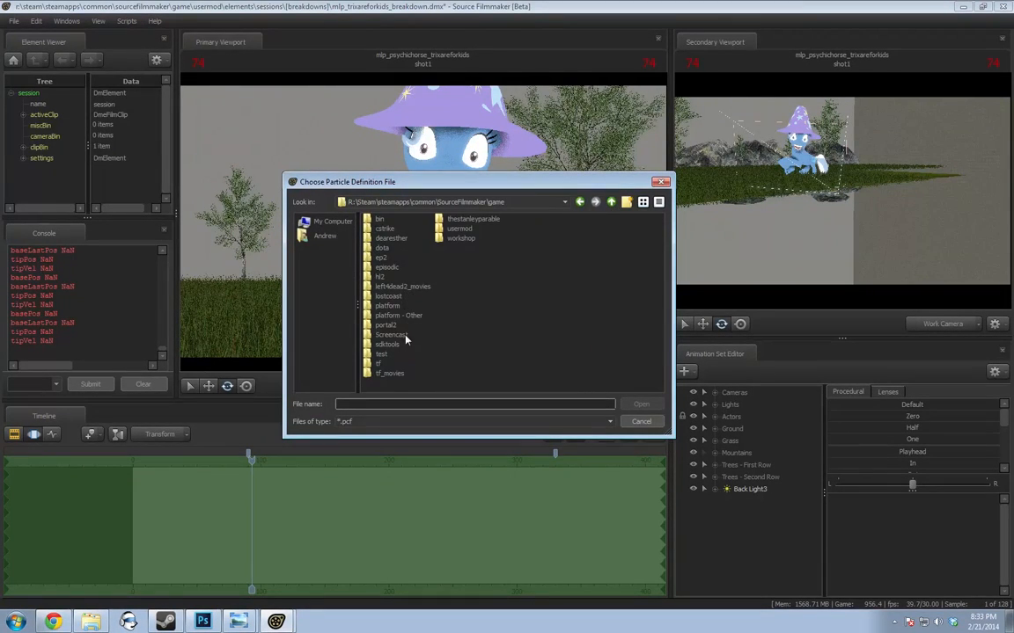
{"action": "double_click", "coordinate": [383, 248]}
{"action": "double_click", "coordinate": [385, 278]}
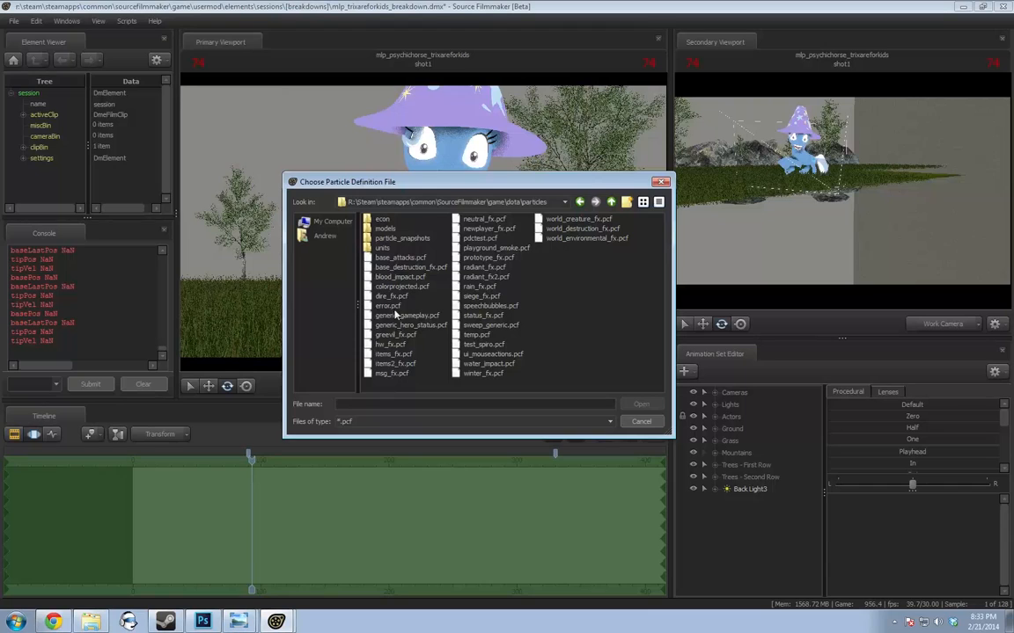
{"action": "double_click", "coordinate": [393, 298]}
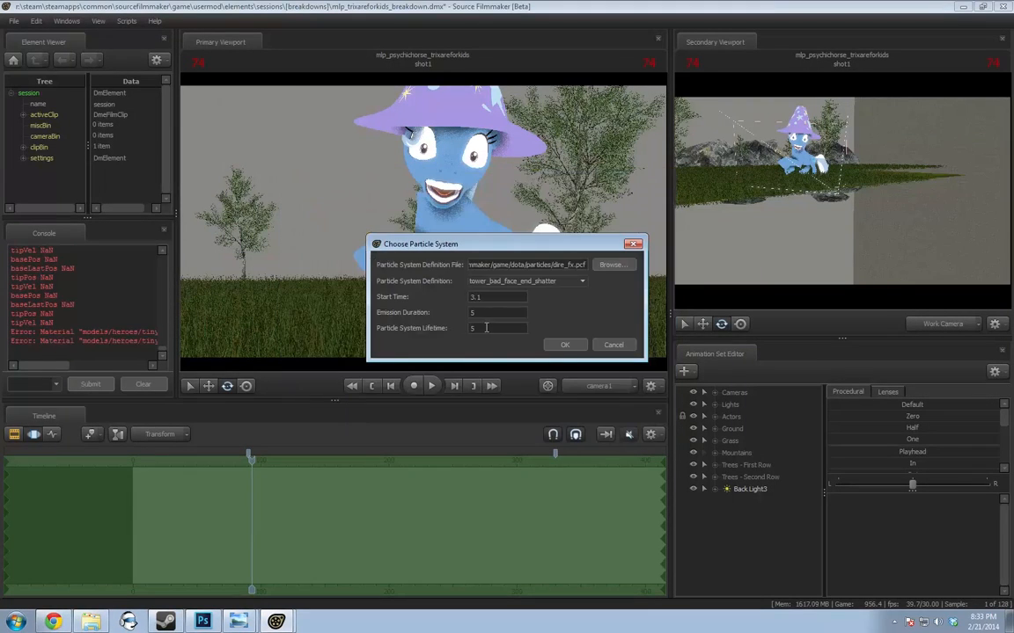
Choose the fire_barracks particle definition and create the particle system
{"action": "left_click", "coordinate": [524, 281]}
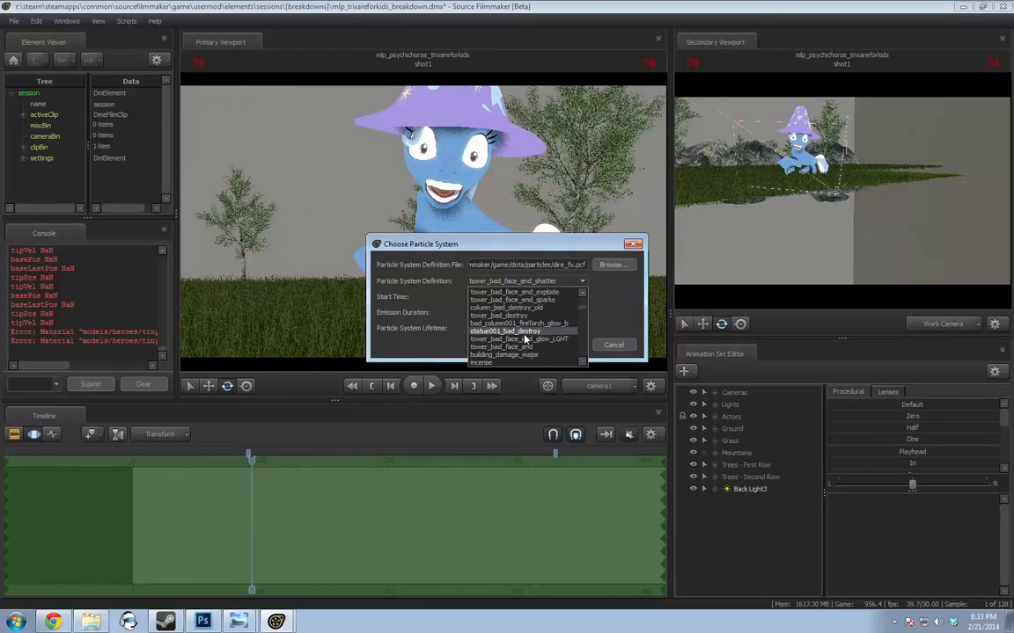
{"action": "scroll", "coordinate": [525, 339], "scroll_direction": "down", "scroll_amount": 4}
{"action": "scroll", "coordinate": [525, 339], "scroll_direction": "down", "scroll_amount": 4}
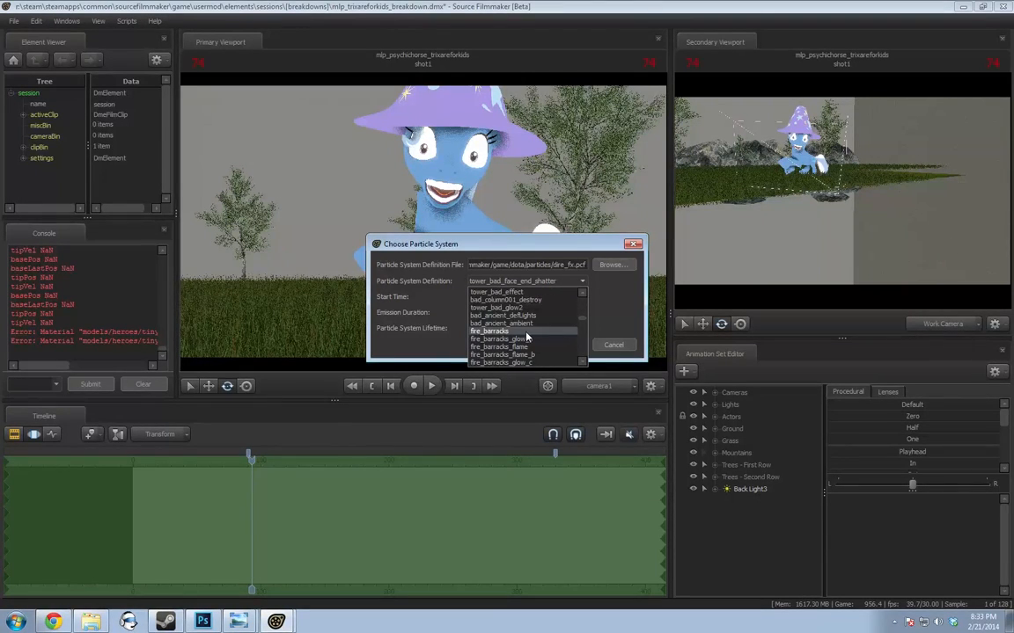
{"action": "left_click", "coordinate": [539, 332]}
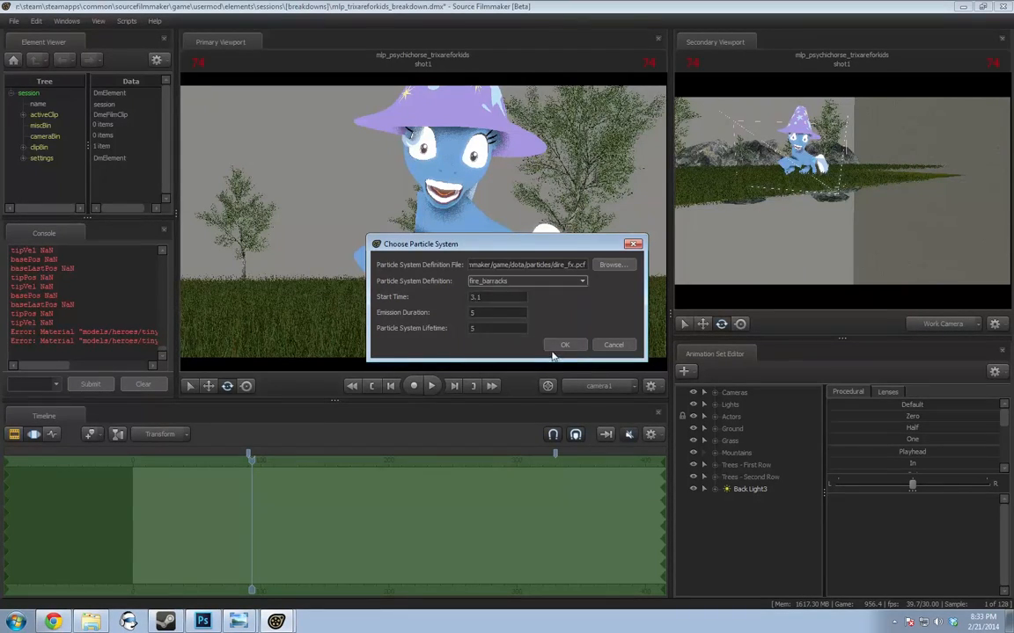
{"action": "left_click", "coordinate": [565, 345]}
View the scene through the Work Camera and play from about timeline frame 68 to look for the new fire effect
{"action": "left_click", "coordinate": [739, 501]}
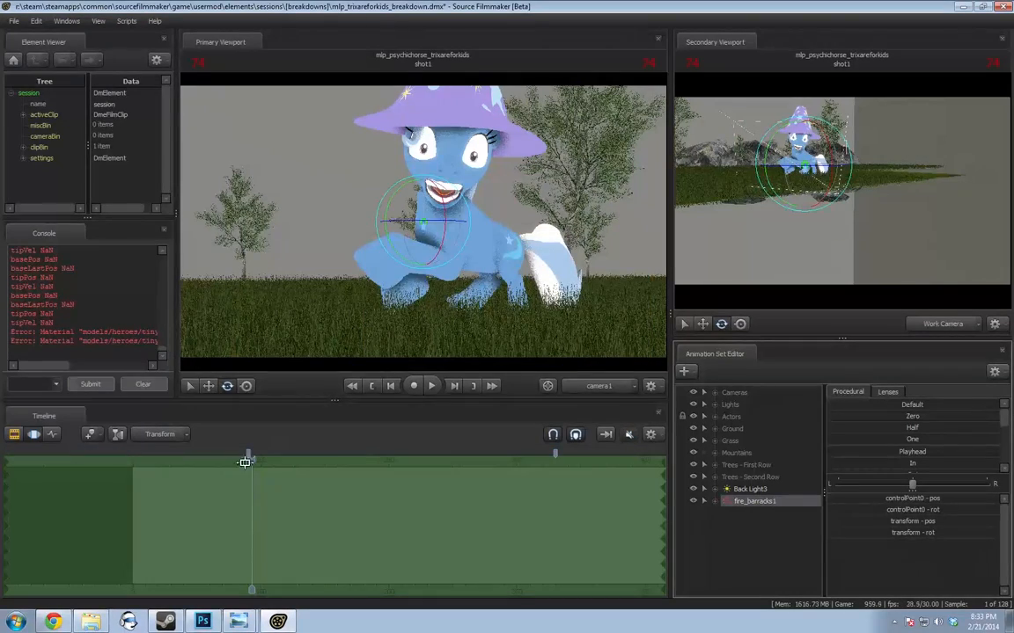
{"action": "left_click_drag", "start_coordinate": [245, 462], "coordinate": [219, 467]}
{"action": "left_click", "coordinate": [598, 385]}
{"action": "left_click", "coordinate": [533, 296]}
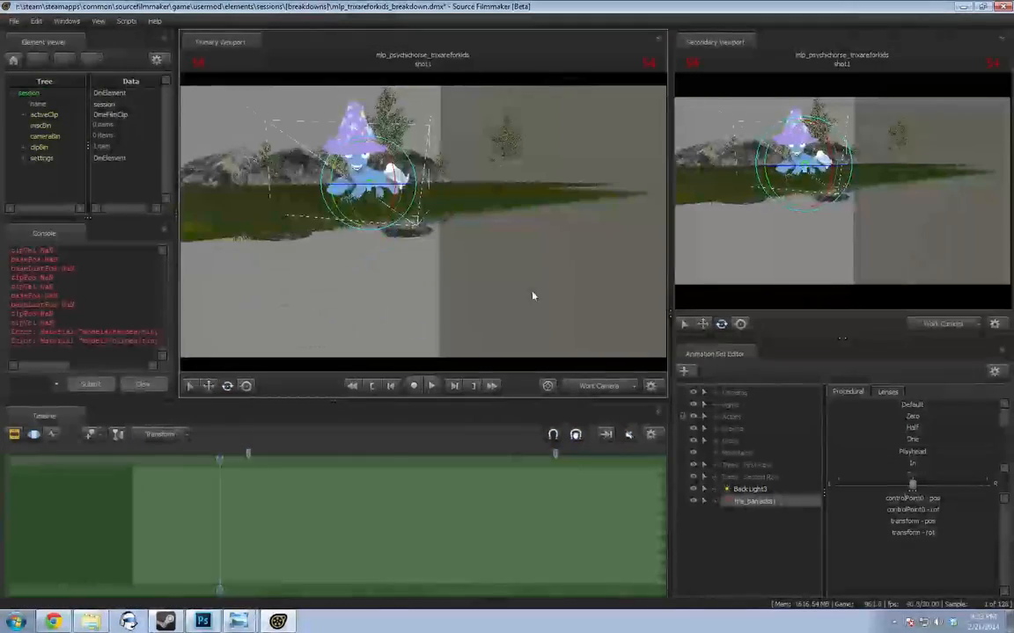
{"action": "left_click_drag", "start_coordinate": [532, 296], "coordinate": [511, 290]}
{"action": "key", "text": "s"}
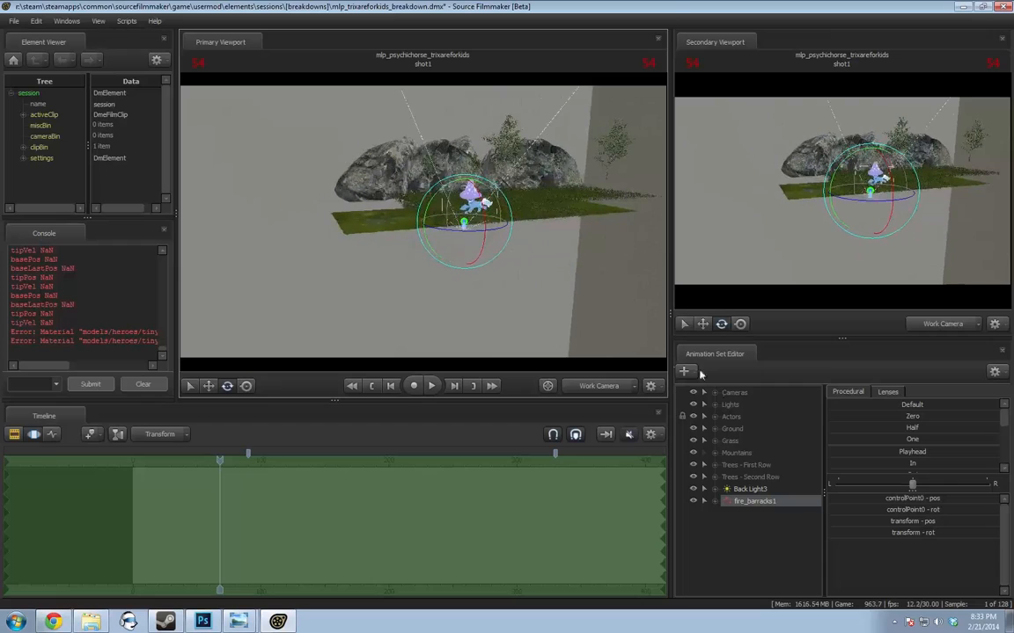
{"action": "key", "text": "space"}
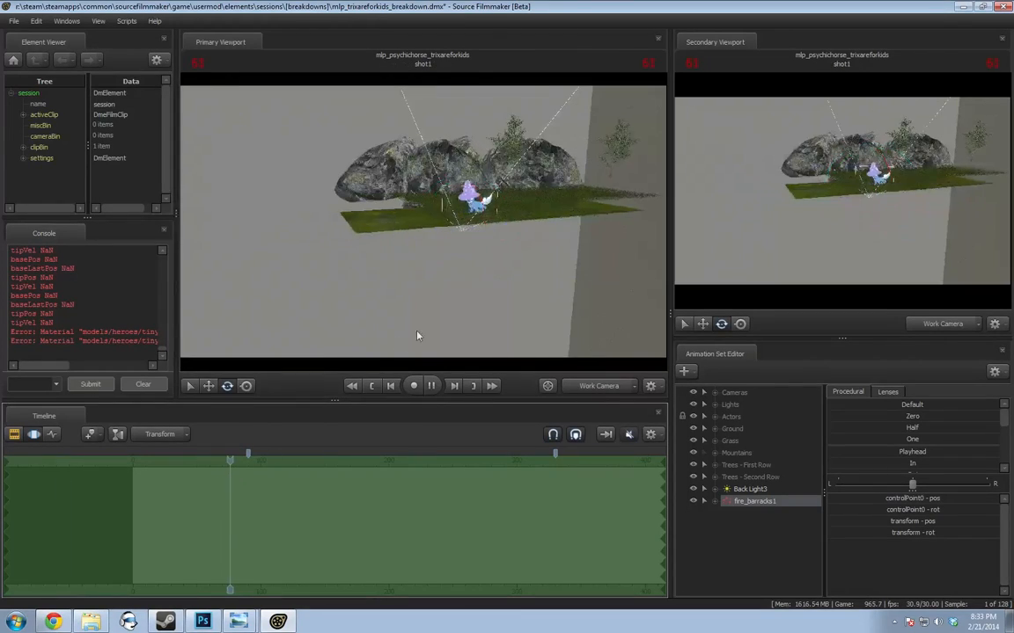
Scrub back to about timeline frame 45 and inspect the fire effect around the pony from a closer view
{"action": "left_click_drag", "start_coordinate": [529, 342], "coordinate": [493, 333]}
{"action": "left_click_drag", "start_coordinate": [249, 461], "coordinate": [191, 471]}
{"action": "right_click", "coordinate": [539, 305]}
{"action": "left_click", "coordinate": [554, 331]}
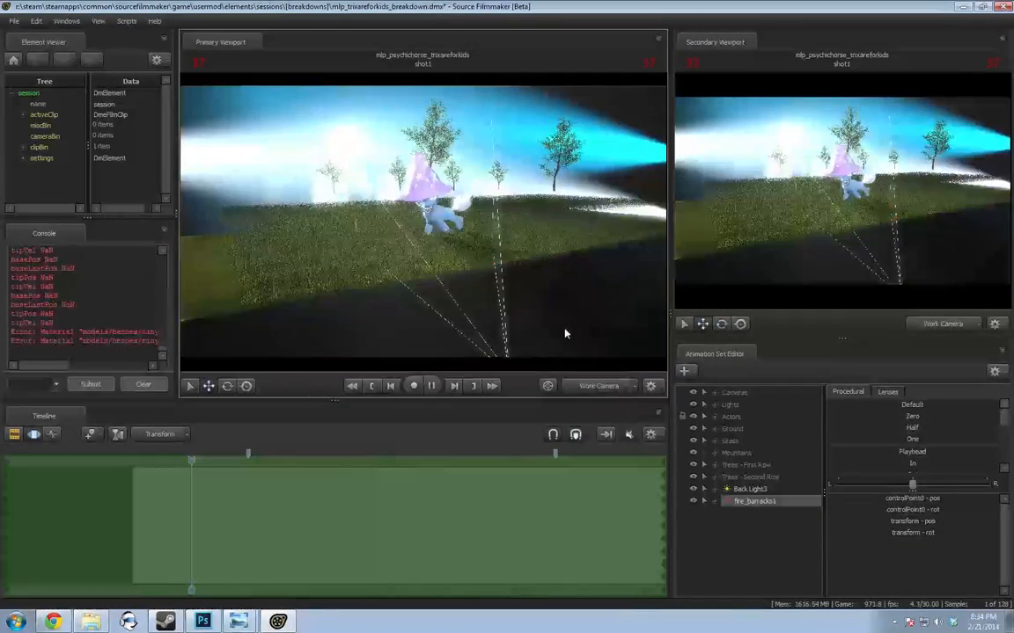
Raise the fire_barracks particle system to about the pony's body height over the entire time range, and play the effect
{"action": "right_click", "coordinate": [506, 334]}
{"action": "left_click", "coordinate": [537, 364]}
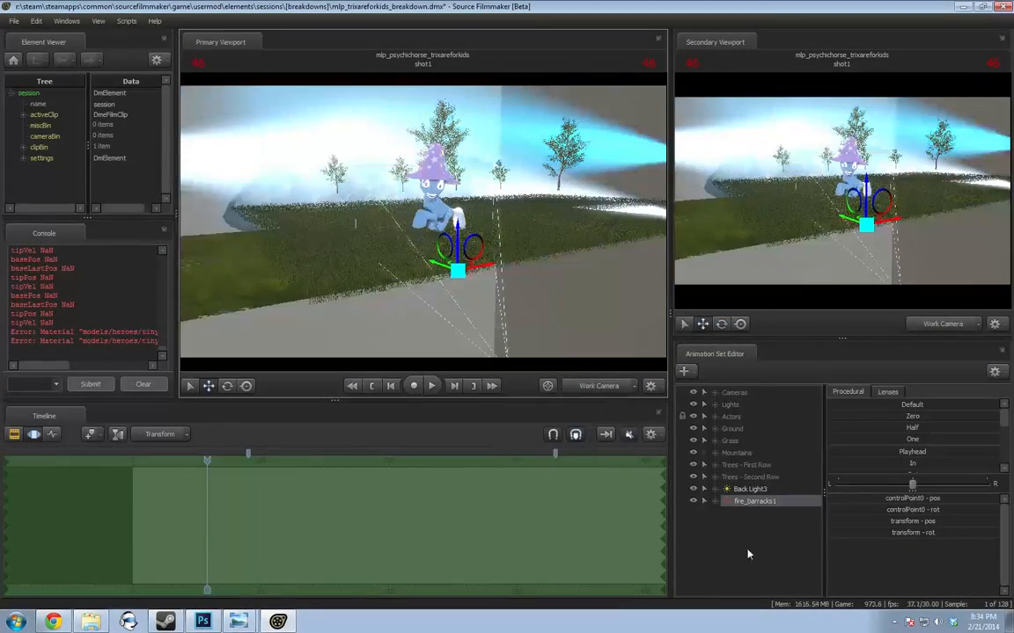
{"action": "key", "text": "space"}
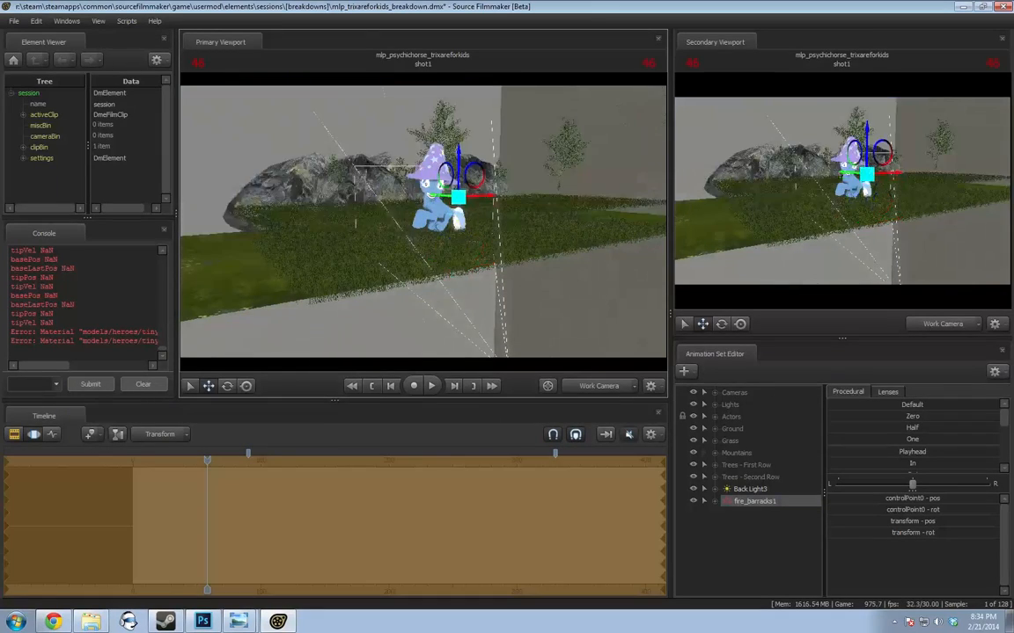
{"action": "key", "text": "space"}
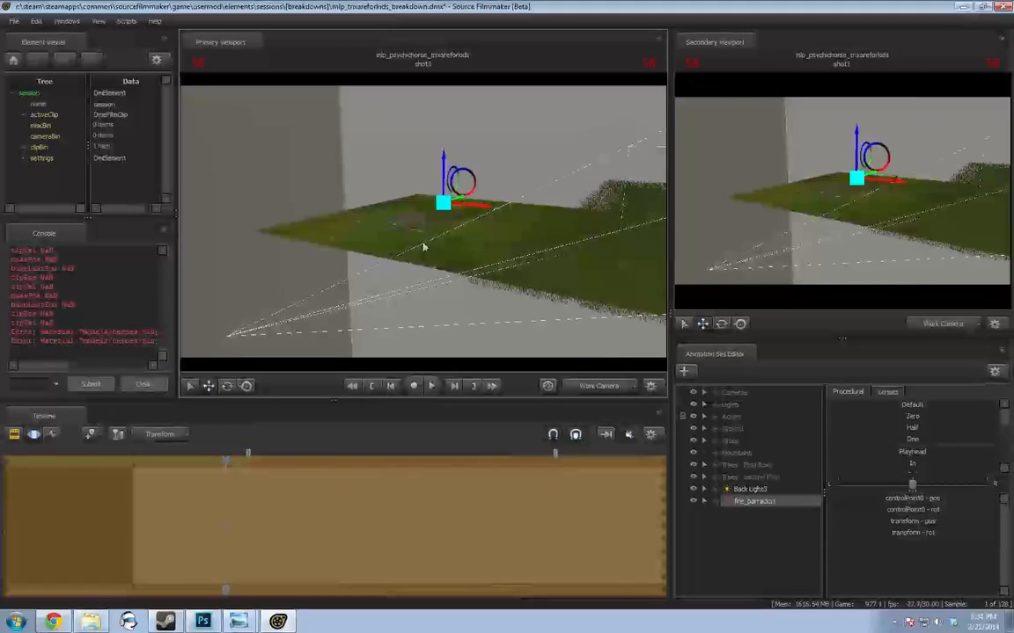
Edit the start time of the fire_barracks1 particle system
{"action": "right_click", "coordinate": [745, 503]}
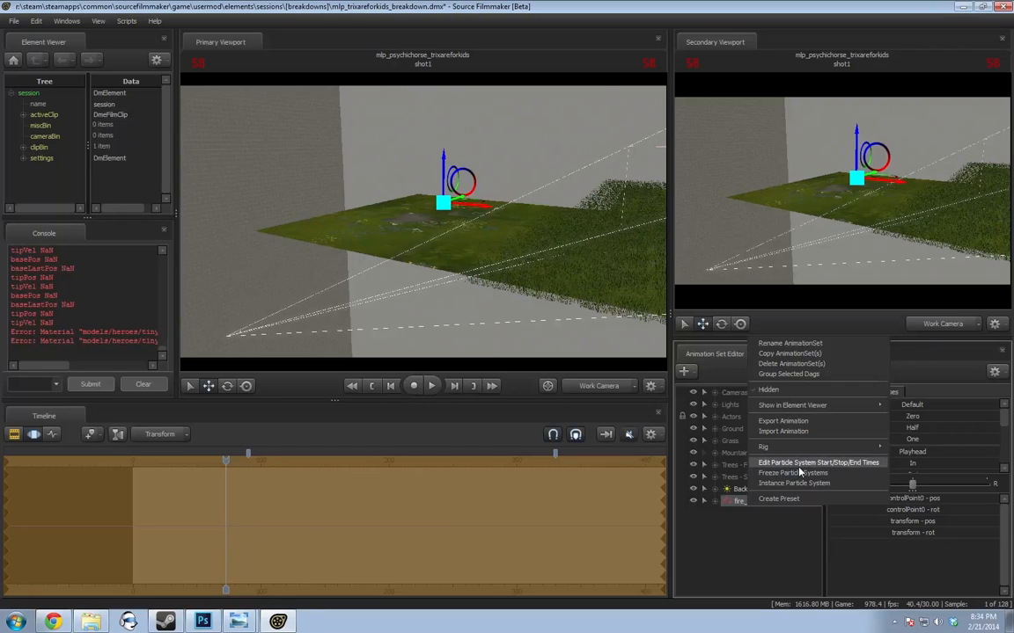
{"action": "left_click", "coordinate": [799, 464]}
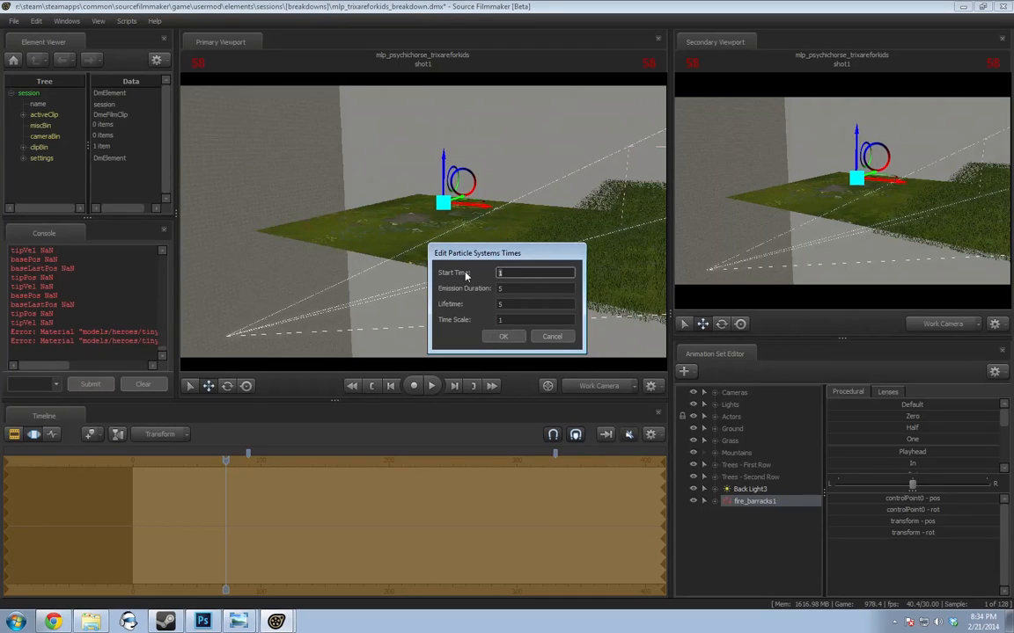
{"action": "key", "text": "Return"}
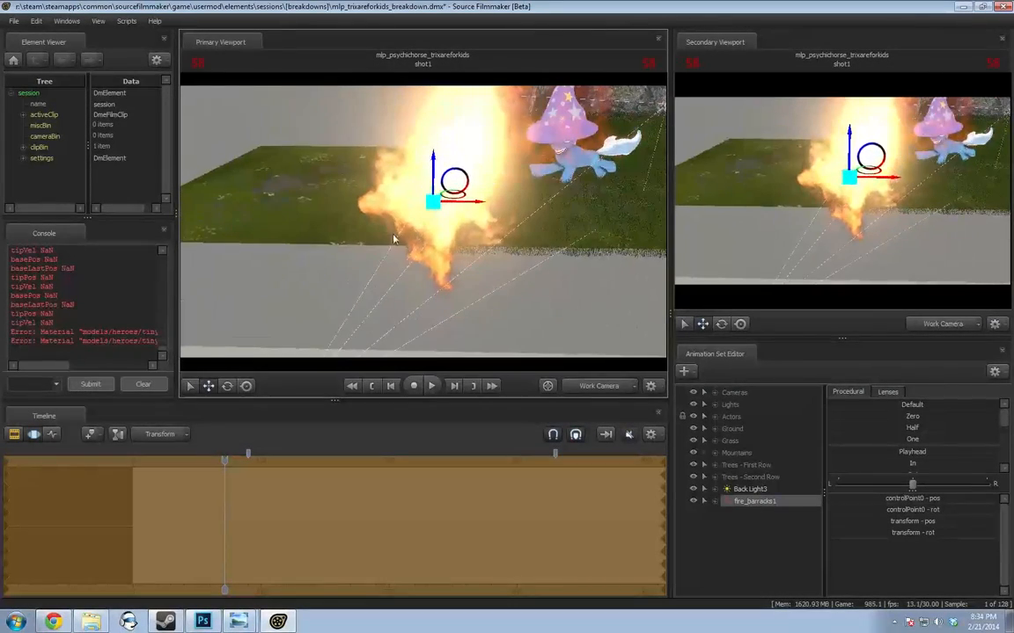
Move the fire_barracks1 particle system onto the pony's hindquarters, rotate it and centre it across the body from above
{"action": "left_click_drag", "start_coordinate": [429, 208], "coordinate": [588, 152]}
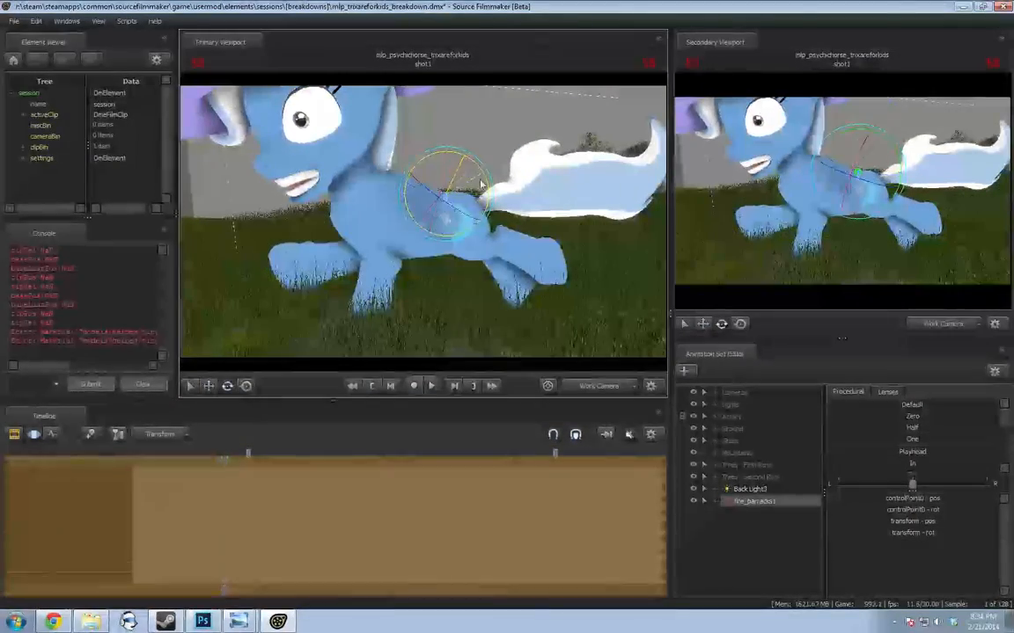
{"action": "left_click_drag", "start_coordinate": [472, 180], "coordinate": [505, 196]}
{"action": "left_click_drag", "start_coordinate": [422, 203], "coordinate": [510, 290], "text": "alt"}
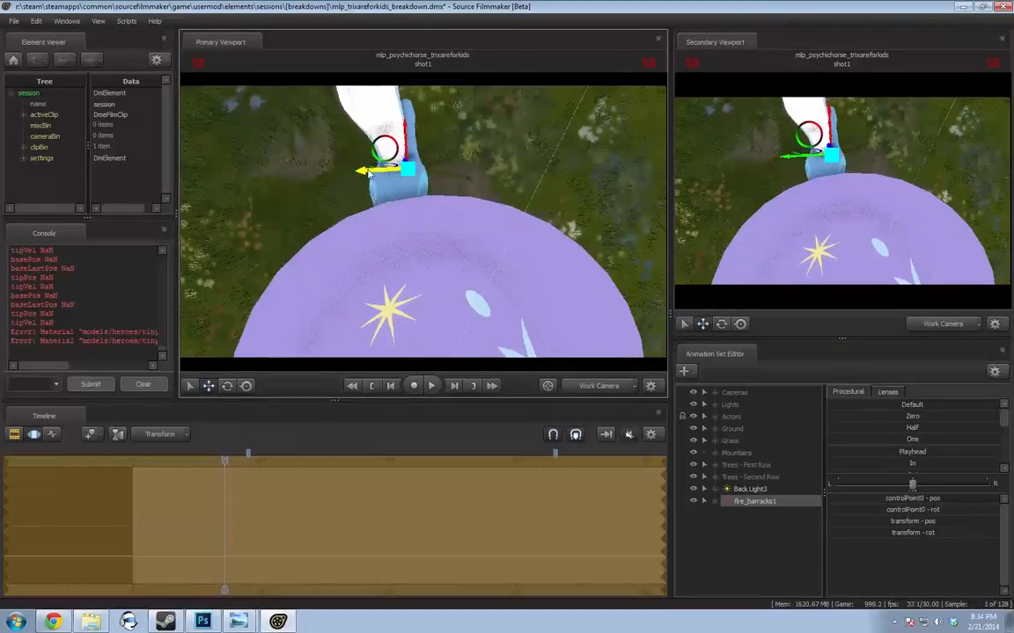
{"action": "left_click_drag", "start_coordinate": [369, 173], "coordinate": [352, 175]}
{"action": "left_click_drag", "start_coordinate": [435, 191], "coordinate": [352, 132], "text": "alt"}
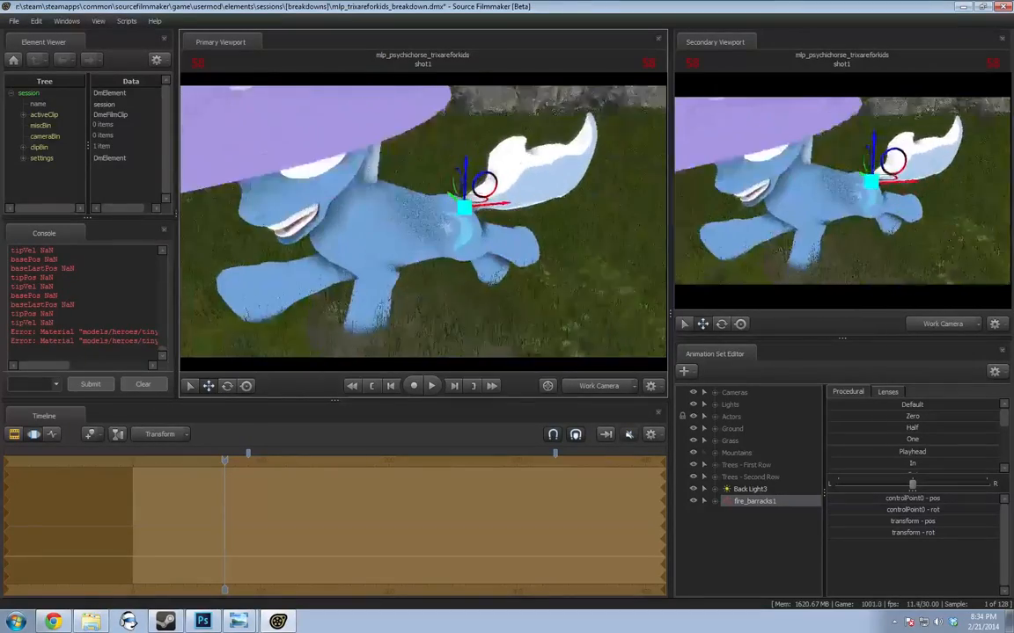
{"action": "left_click_drag", "start_coordinate": [423, 260], "coordinate": [423, 226], "text": "alt"}
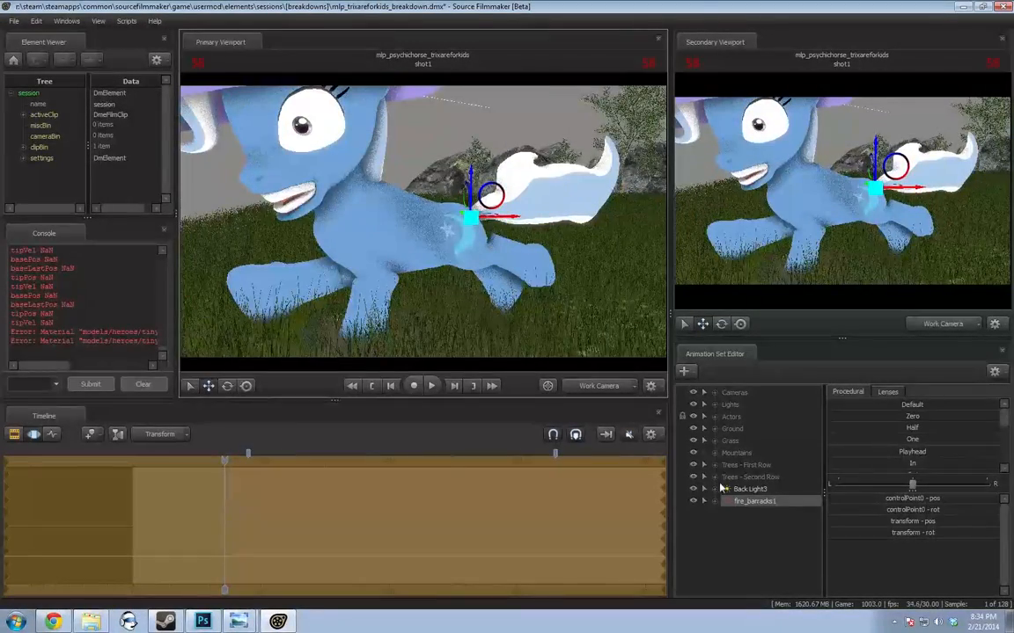
Lock the transform control of fire_barracks1 to the Pelvis bone of vn_trixie1
{"action": "left_click", "coordinate": [714, 416]}
{"action": "left_click", "coordinate": [726, 429]}
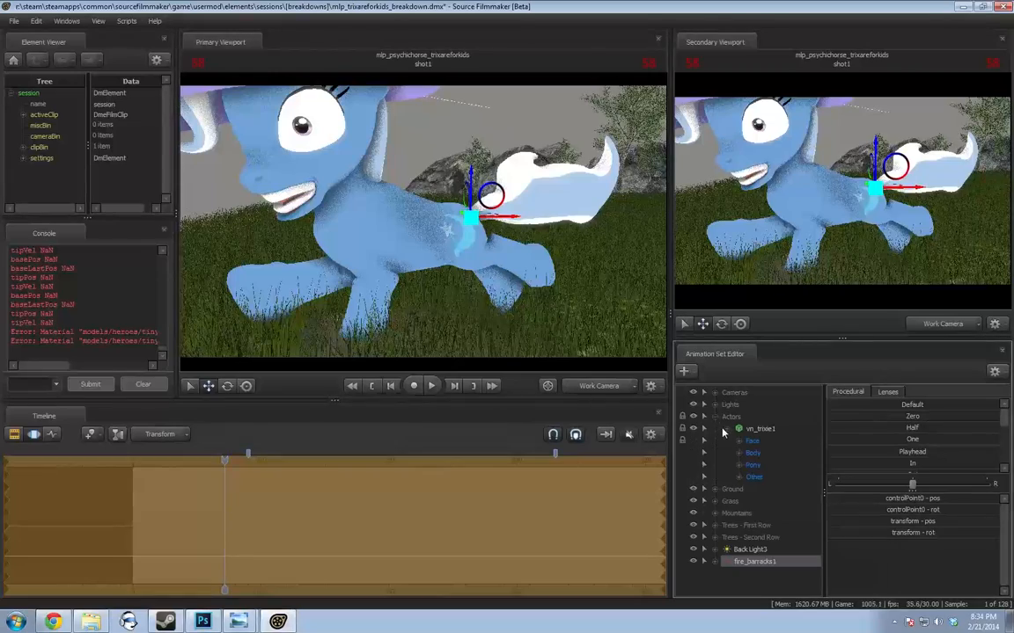
{"action": "left_click", "coordinate": [740, 464]}
{"action": "left_click", "coordinate": [754, 501]}
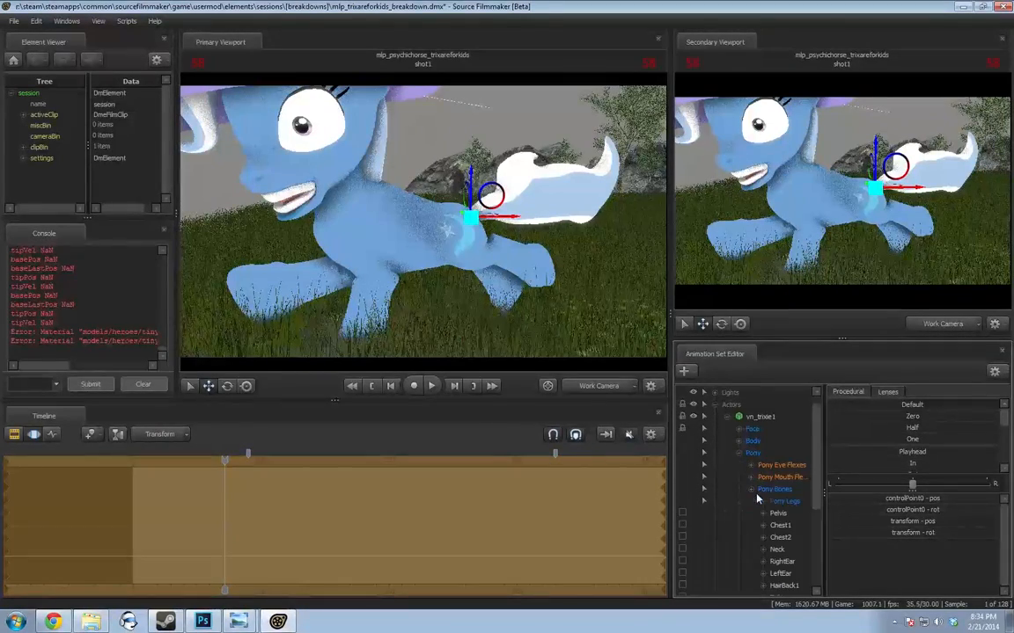
{"action": "scroll", "coordinate": [774, 500], "scroll_direction": "down", "scroll_amount": 4}
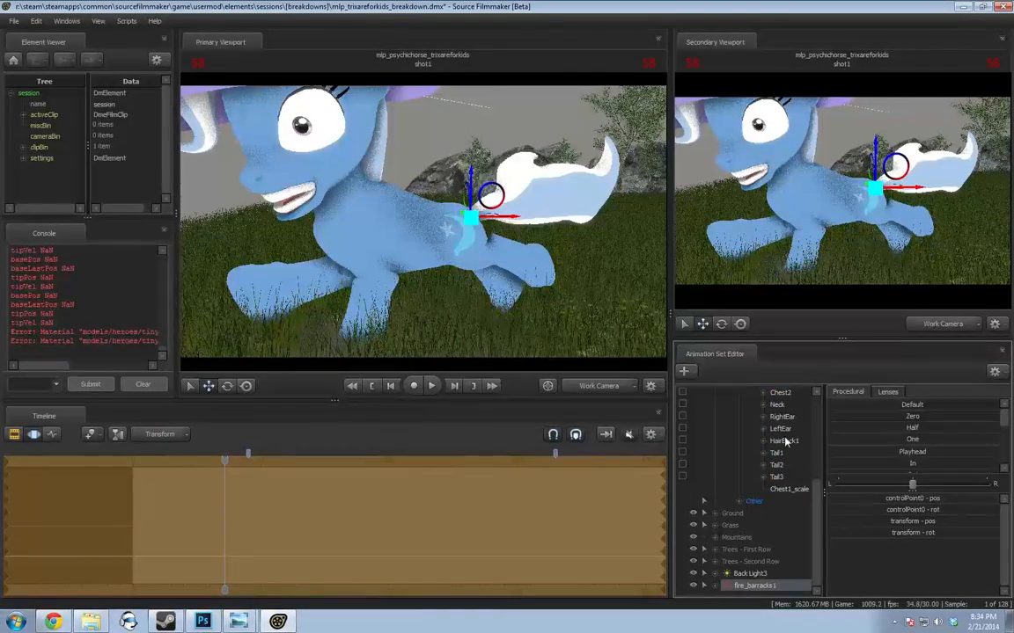
{"action": "scroll", "coordinate": [786, 443], "scroll_direction": "up", "scroll_amount": 1}
{"action": "scroll", "coordinate": [780, 431], "scroll_direction": "down", "scroll_amount": 1}
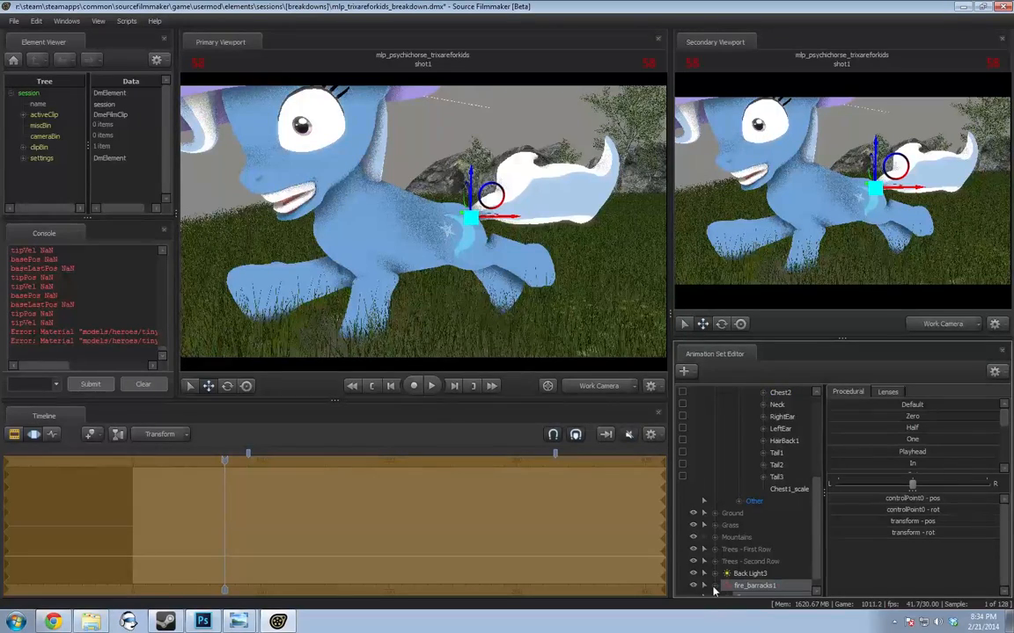
{"action": "scroll", "coordinate": [714, 591], "scroll_direction": "down", "scroll_amount": 1}
{"action": "left_click", "coordinate": [732, 586]}
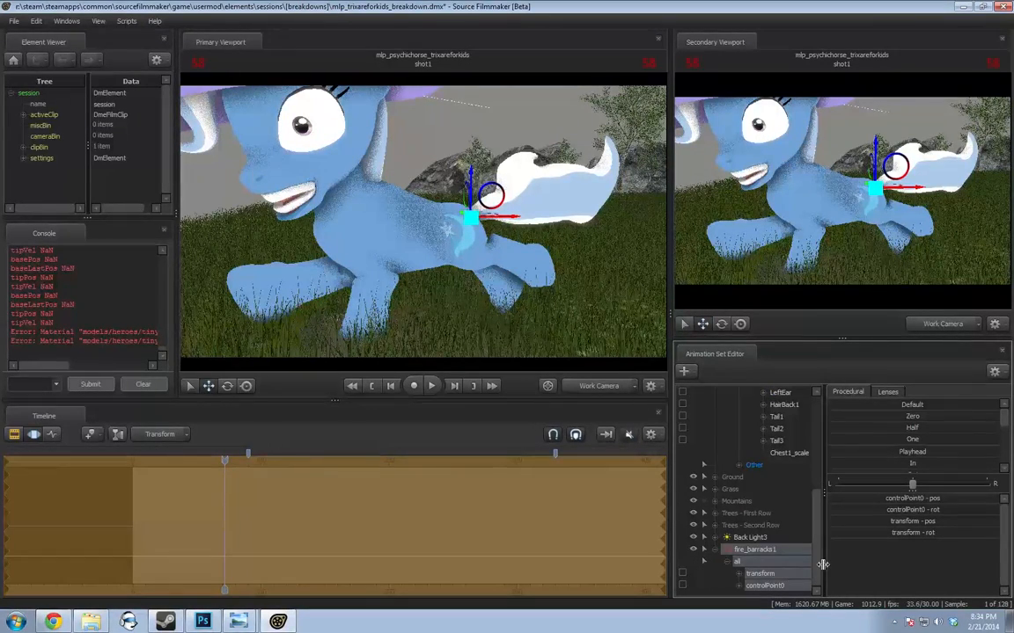
{"action": "scroll", "coordinate": [732, 494], "scroll_direction": "up", "scroll_amount": 5}
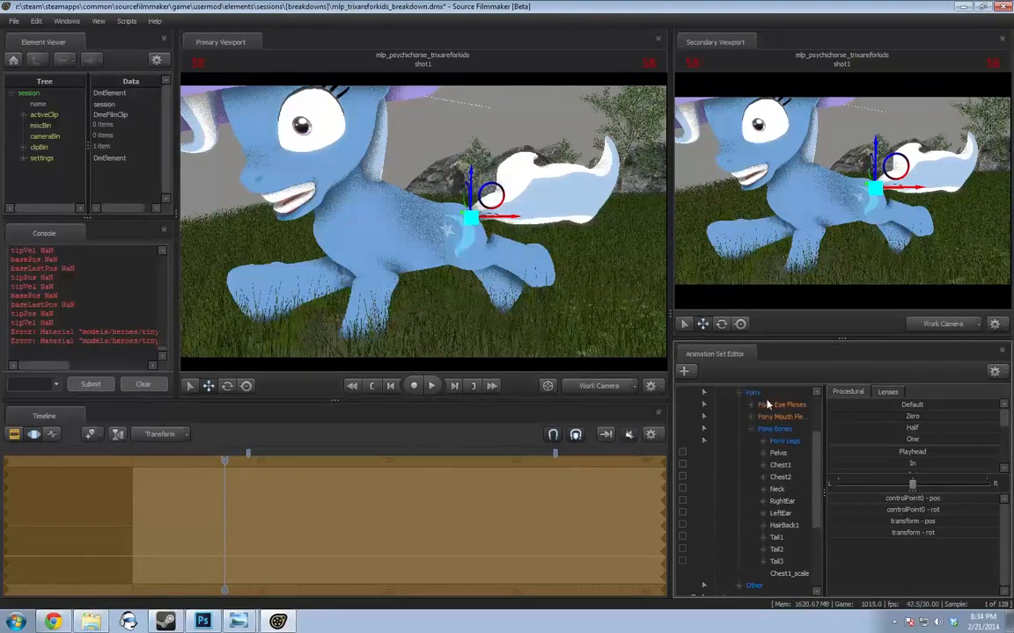
{"action": "left_click", "coordinate": [778, 452]}
{"action": "scroll", "coordinate": [765, 546], "scroll_direction": "down", "scroll_amount": 4}
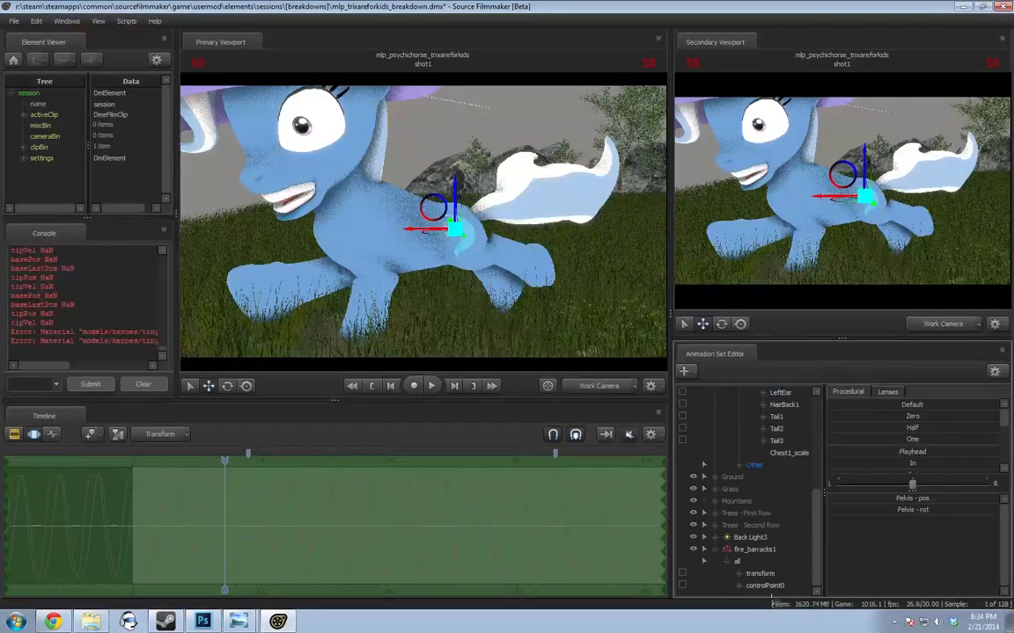
{"action": "left_click", "coordinate": [762, 575]}
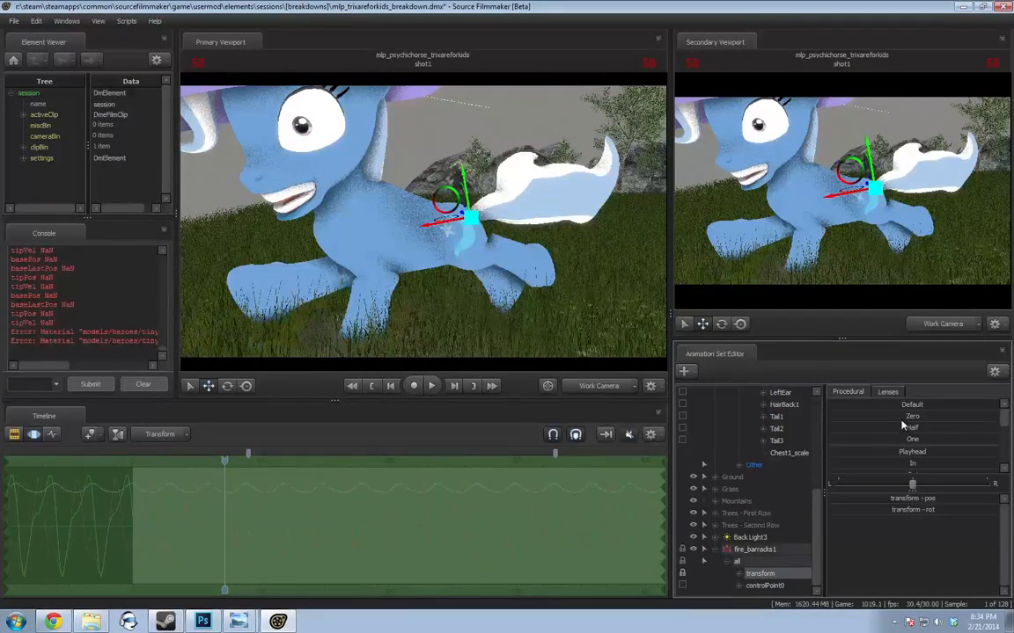
Play the shot through camera1 to check how the fire follows the running pony
{"action": "left_click", "coordinate": [616, 386]}
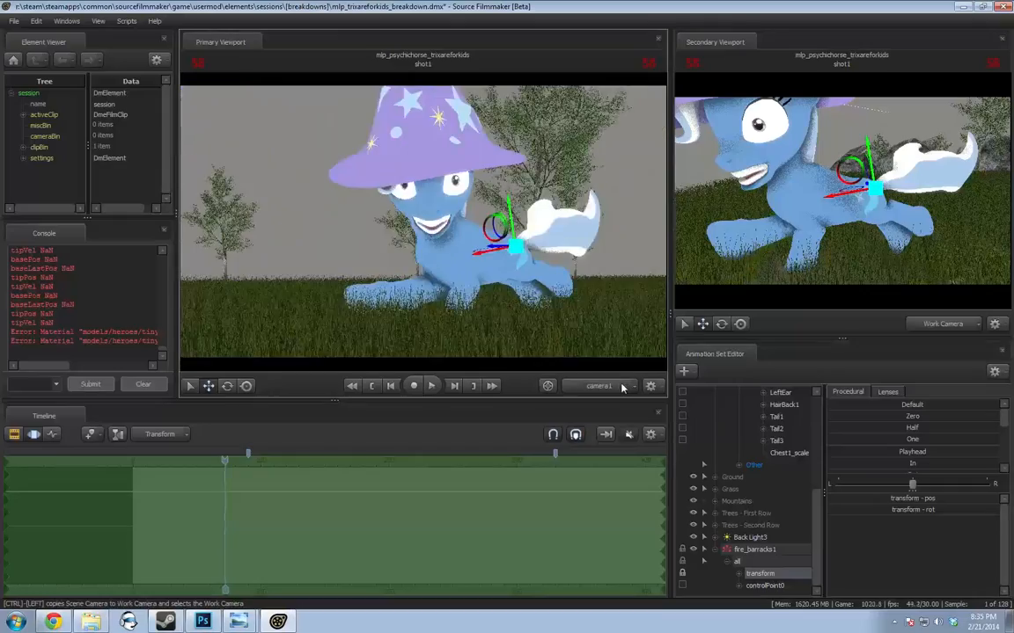
{"action": "key", "text": "space"}
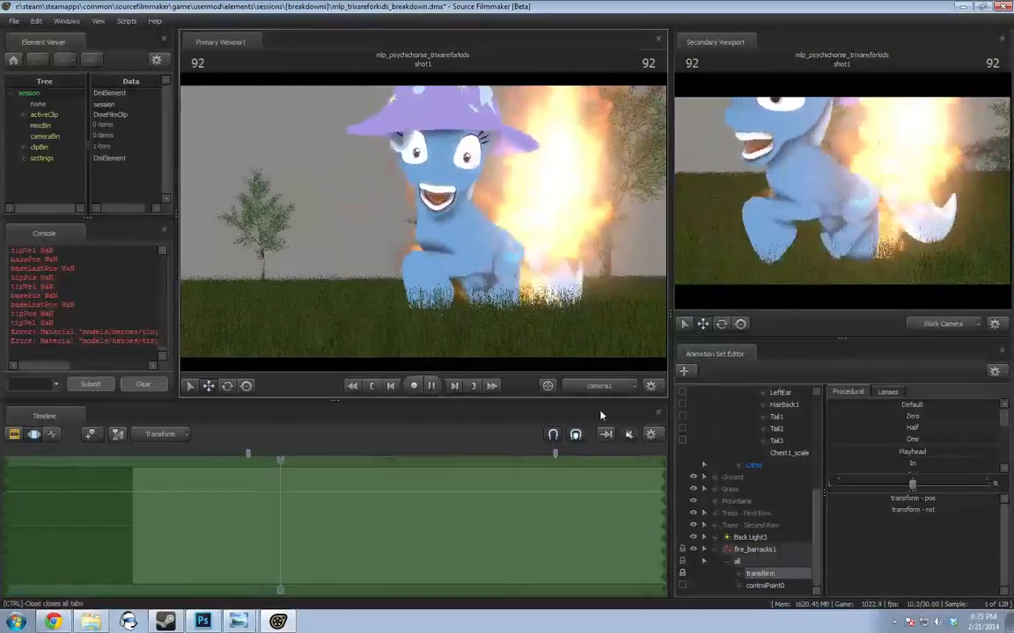
{"action": "key", "text": "space"}
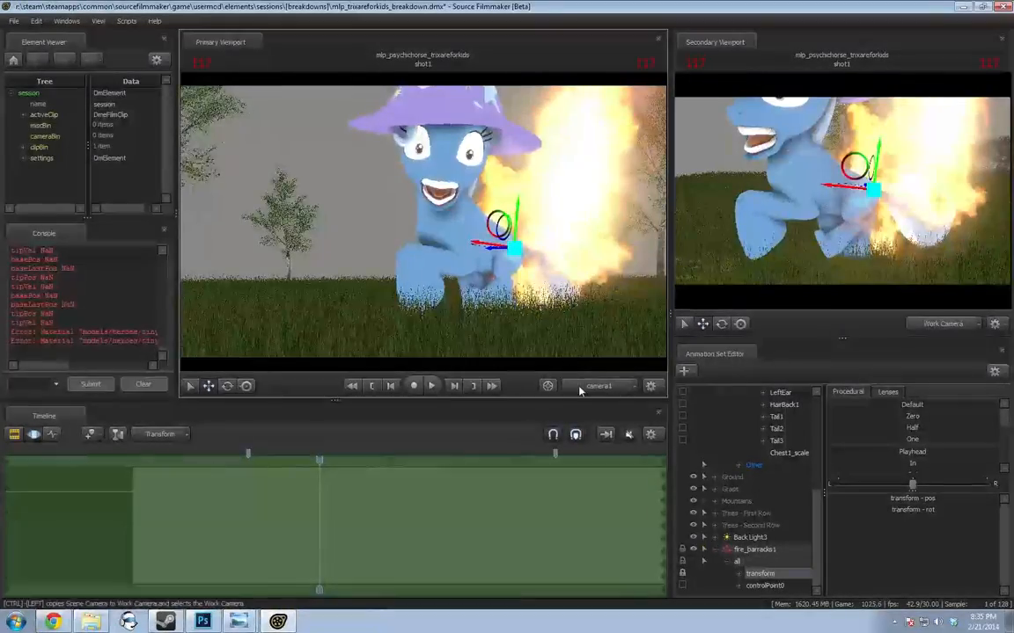
Rotate controlPoint0 of fire_barracks1 at the pony's hindquarters, and check the fire by scrubbing and playing through camera1
{"action": "left_click_drag", "start_coordinate": [520, 347], "coordinate": [425, 221]}
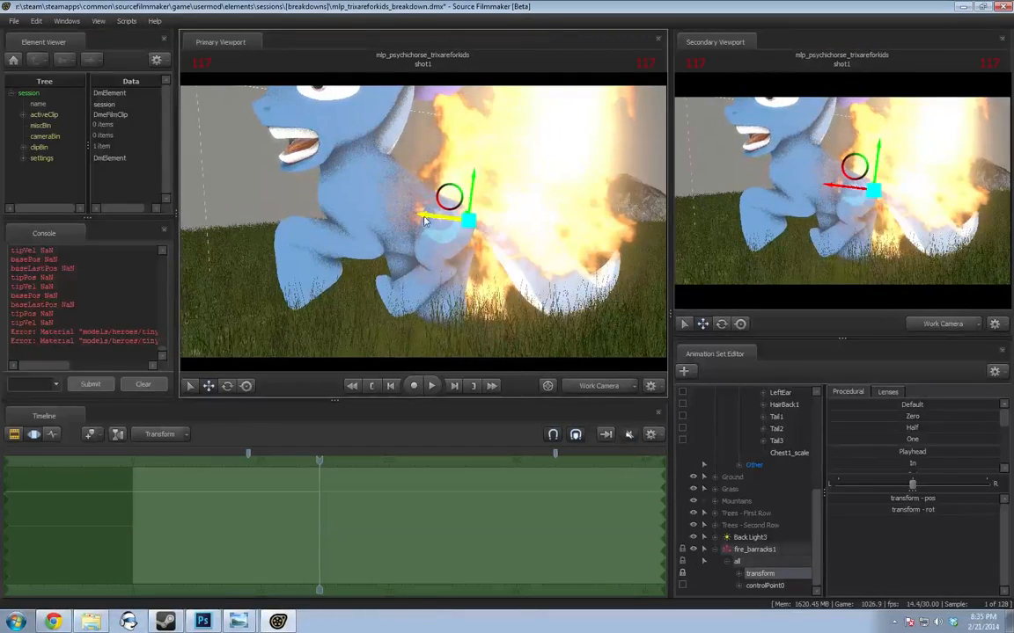
{"action": "key", "text": "e"}
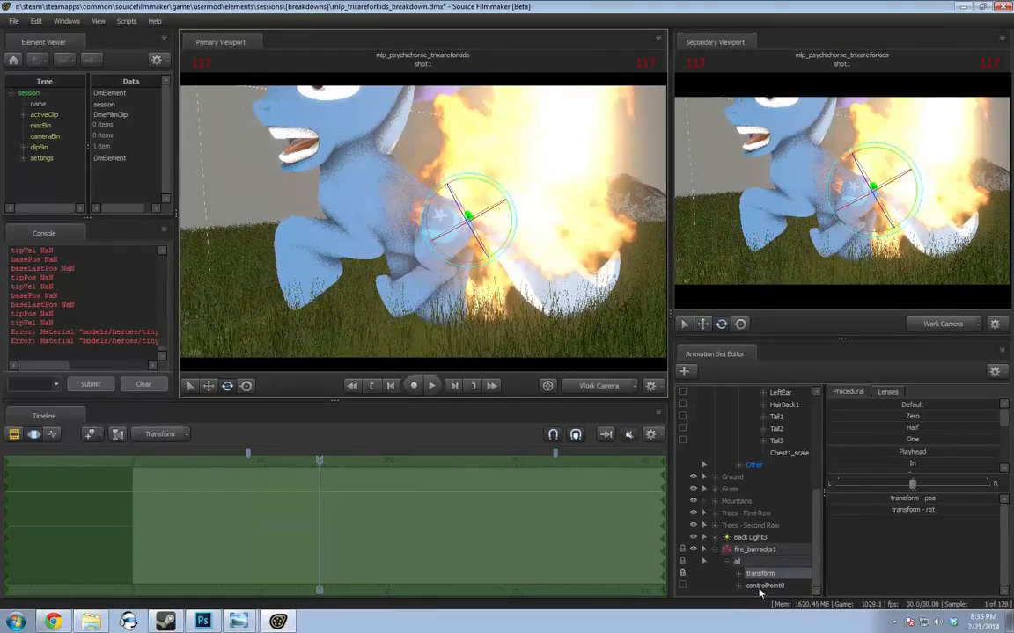
{"action": "left_click", "coordinate": [762, 586]}
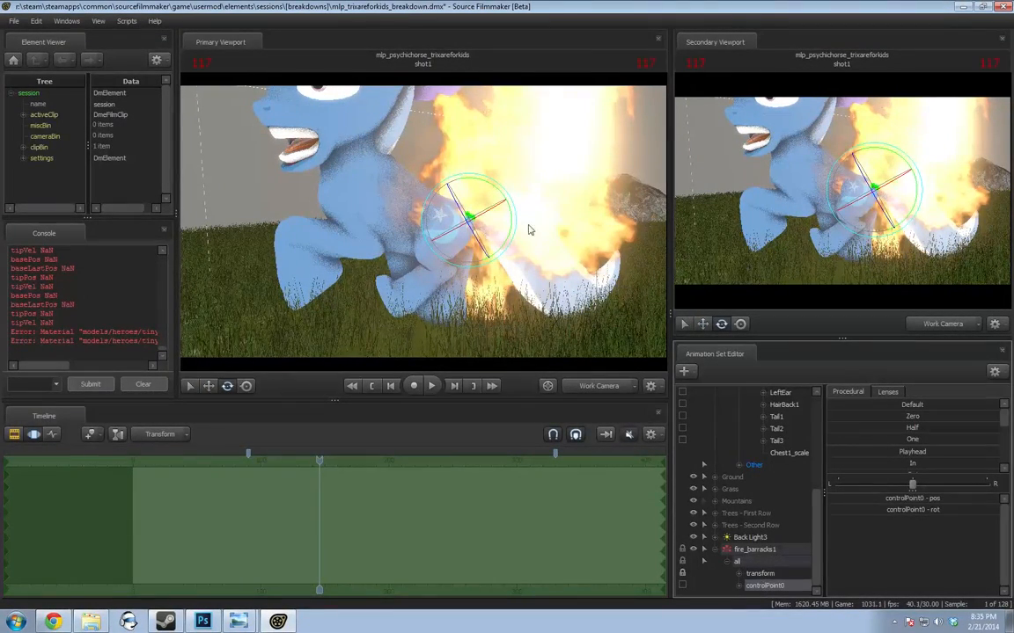
{"action": "left_click_drag", "start_coordinate": [498, 199], "coordinate": [510, 224]}
{"action": "left_click_drag", "start_coordinate": [321, 461], "coordinate": [369, 462]}
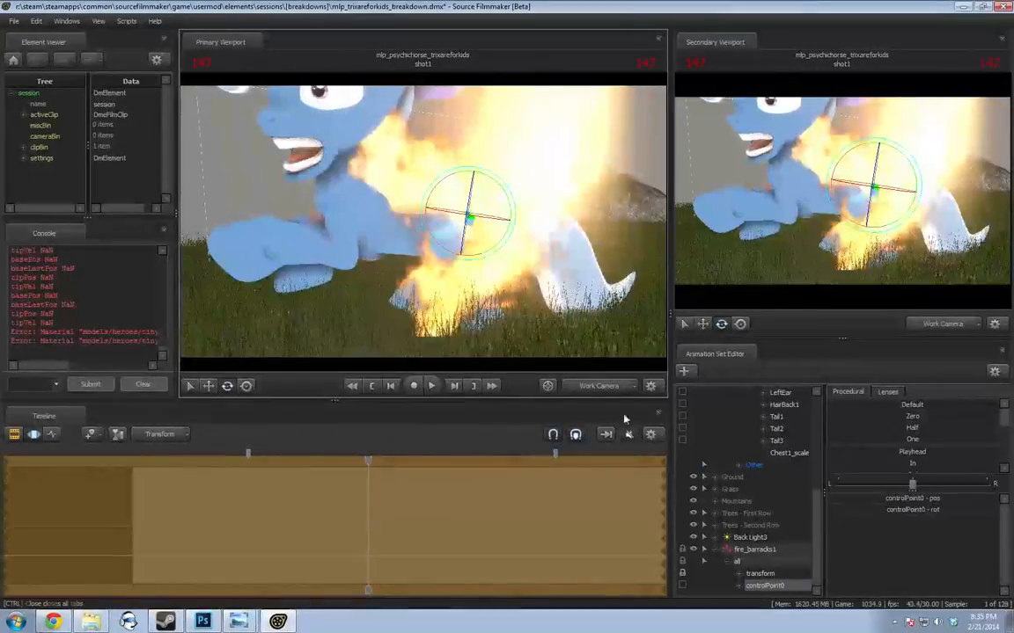
{"action": "key", "text": "space"}
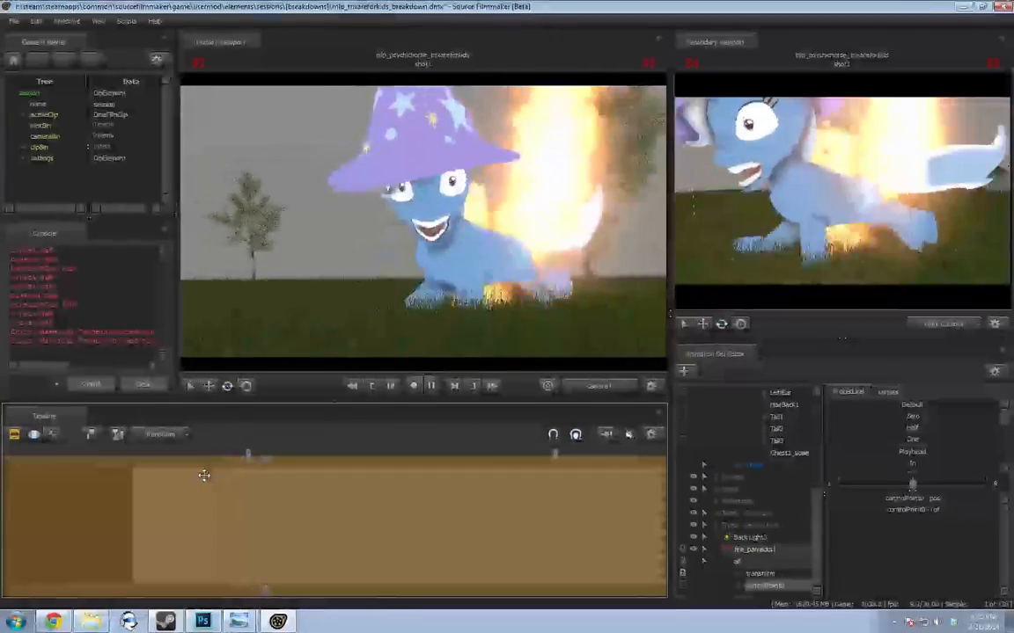
{"action": "key", "text": "space"}
Move the whole fire_barracks1 particle system forward and up onto the pony's back, and check it around frame 80
{"action": "left_click", "coordinate": [755, 549]}
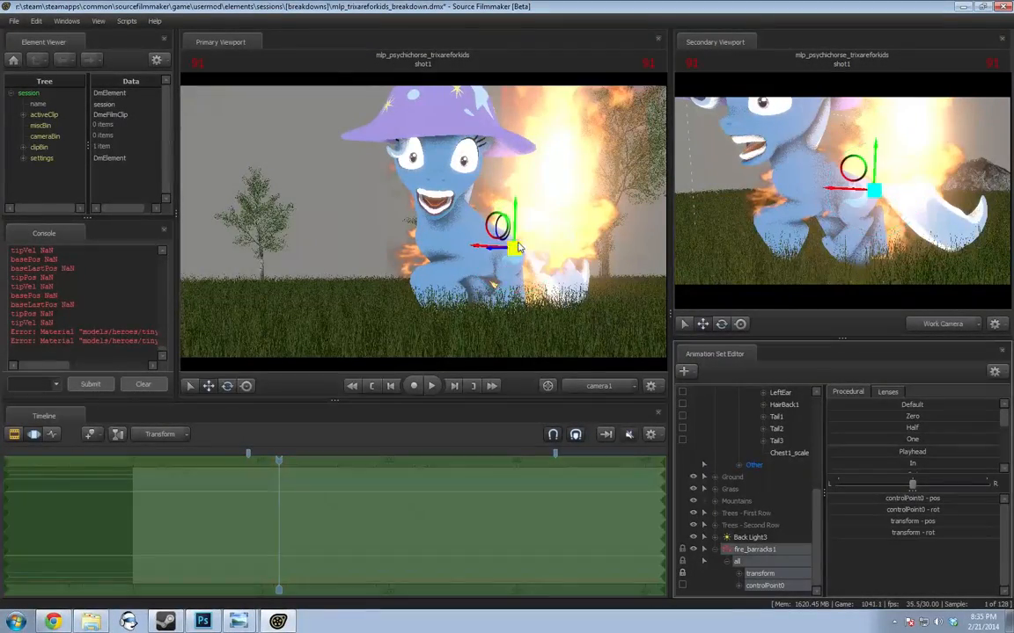
{"action": "left_click_drag", "start_coordinate": [485, 242], "coordinate": [414, 300]}
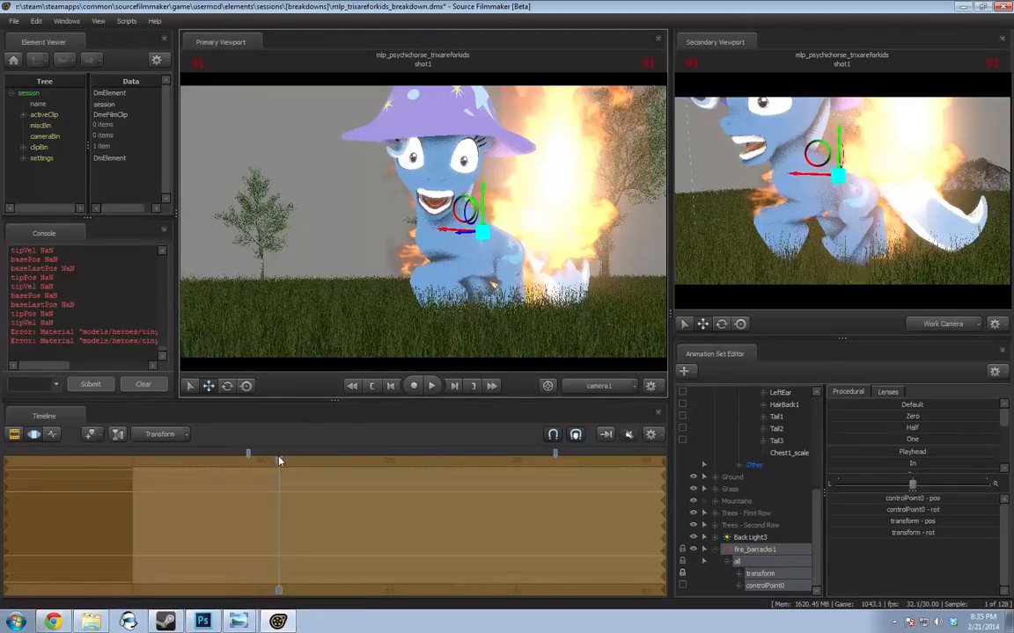
{"action": "left_click_drag", "start_coordinate": [278, 461], "coordinate": [253, 458]}
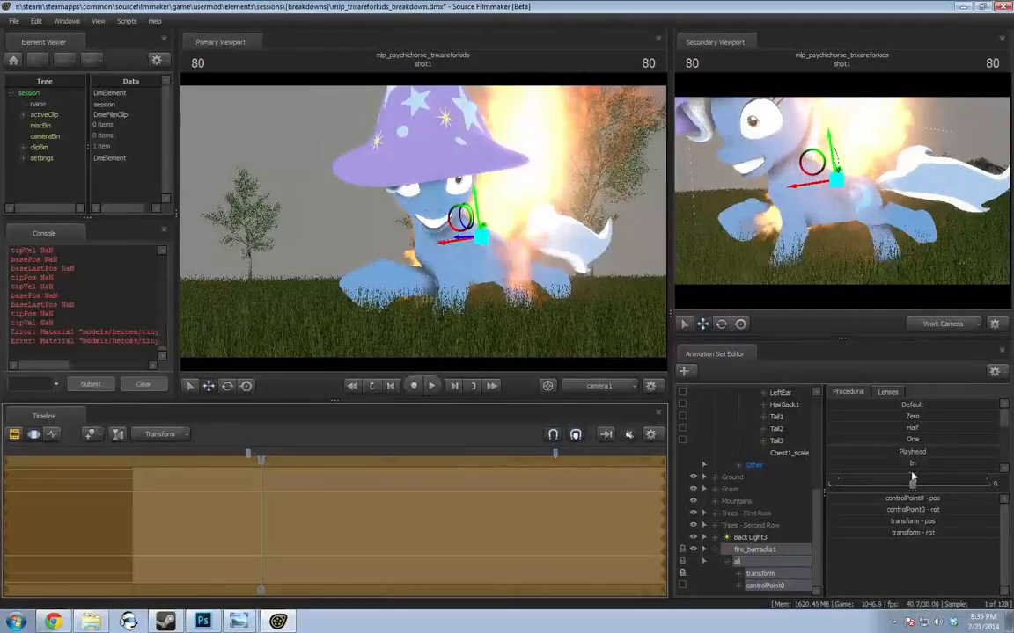
Duplicate the fire_barracks1 animation set by copying it despite its locked controls and pasting it into the shot
{"action": "left_click", "coordinate": [715, 550]}
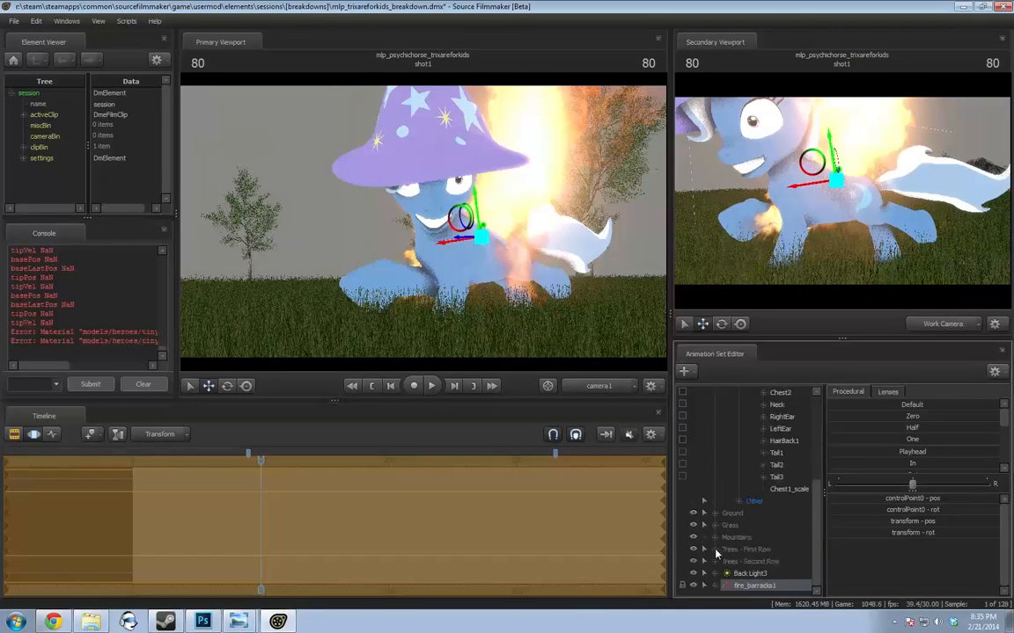
{"action": "right_click", "coordinate": [746, 592]}
{"action": "left_click", "coordinate": [701, 384]}
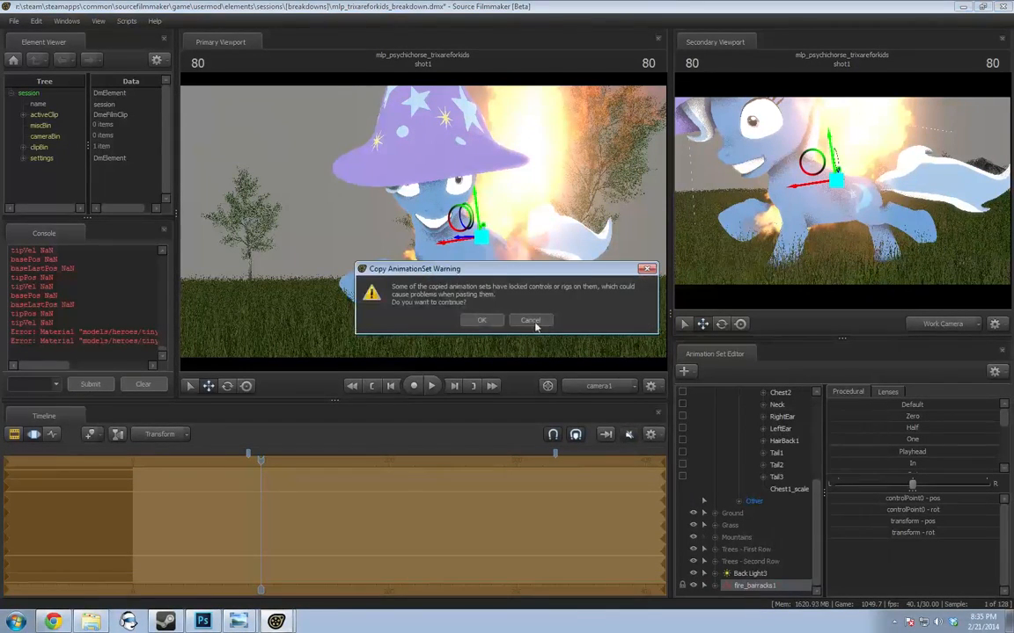
{"action": "left_click", "coordinate": [495, 320]}
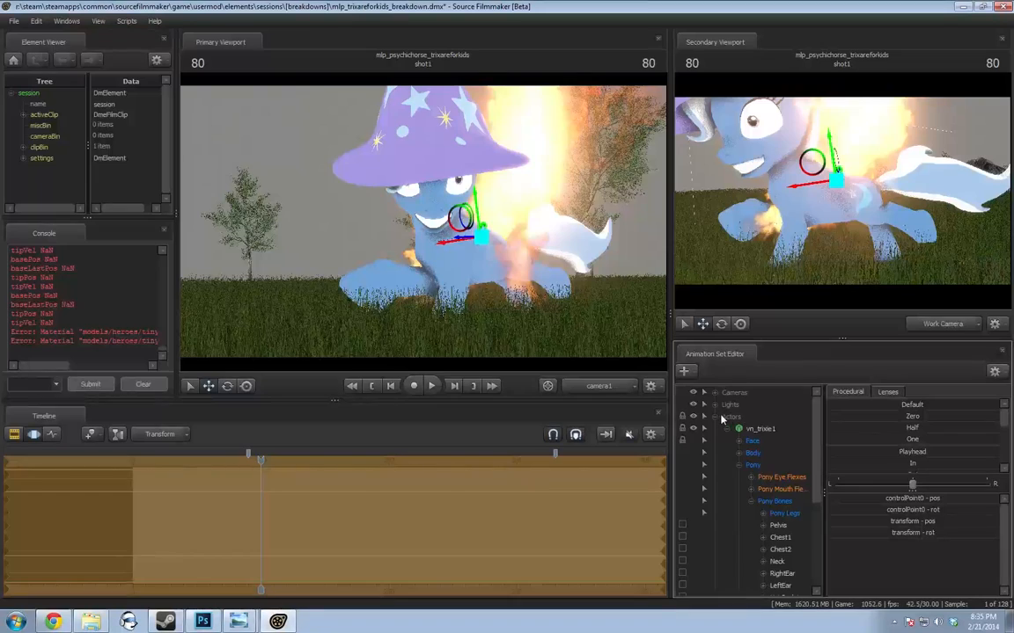
{"action": "left_click", "coordinate": [716, 417]}
{"action": "right_click", "coordinate": [757, 537]}
{"action": "left_click", "coordinate": [804, 580]}
Move the fire_barracks2 particle system up and forward to the pony's head, and play the shot with both fires
{"action": "left_click", "coordinate": [746, 513]}
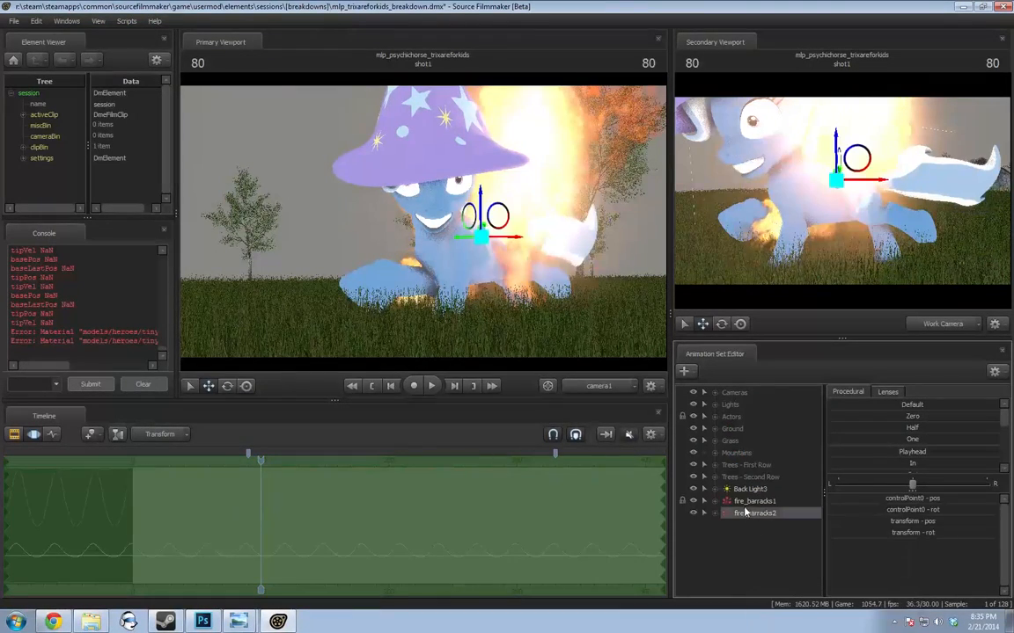
{"action": "left_click_drag", "start_coordinate": [506, 223], "coordinate": [462, 179]}
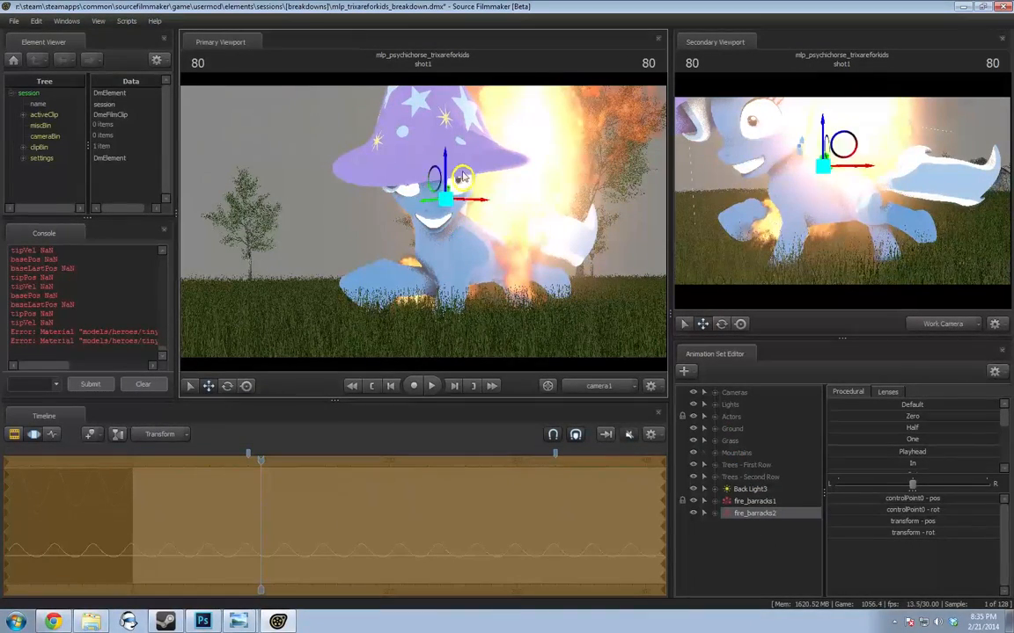
{"action": "key", "text": "space"}
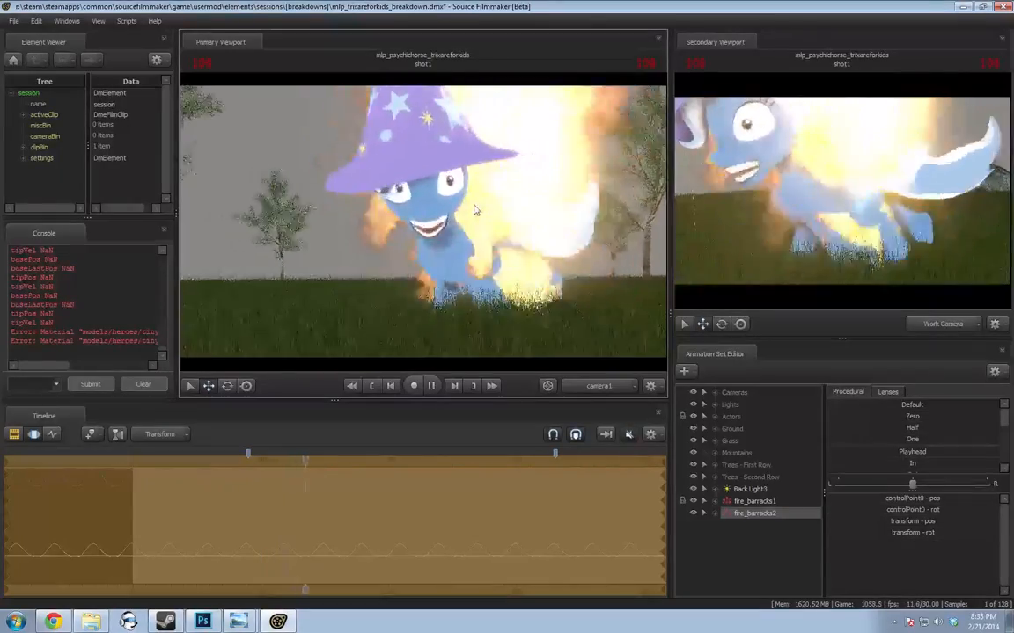
{"action": "key", "text": "space"}
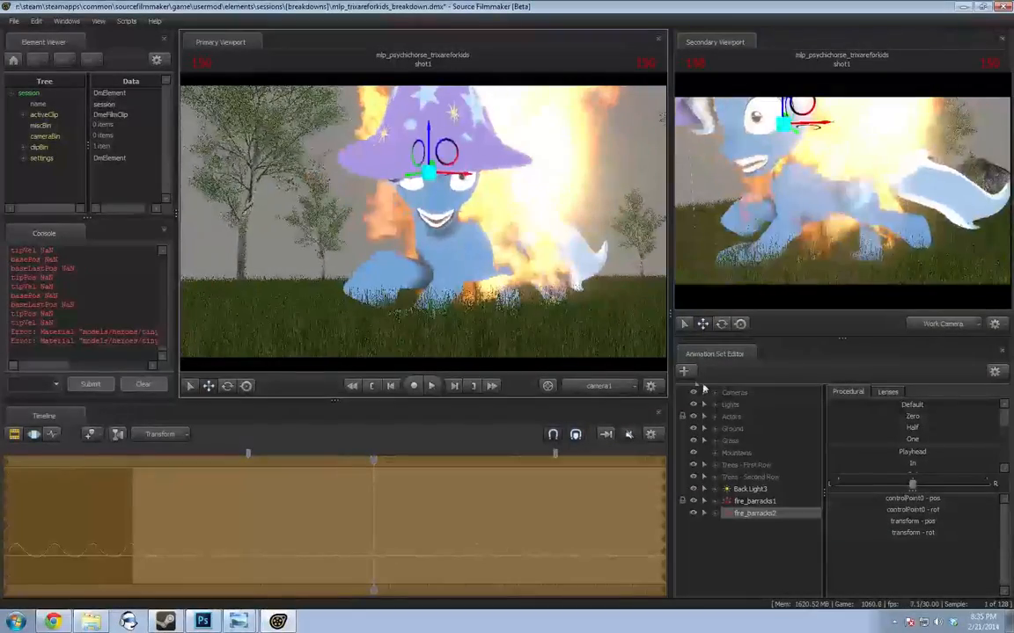
{"action": "key", "text": "space"}
{"action": "key", "text": "space"}
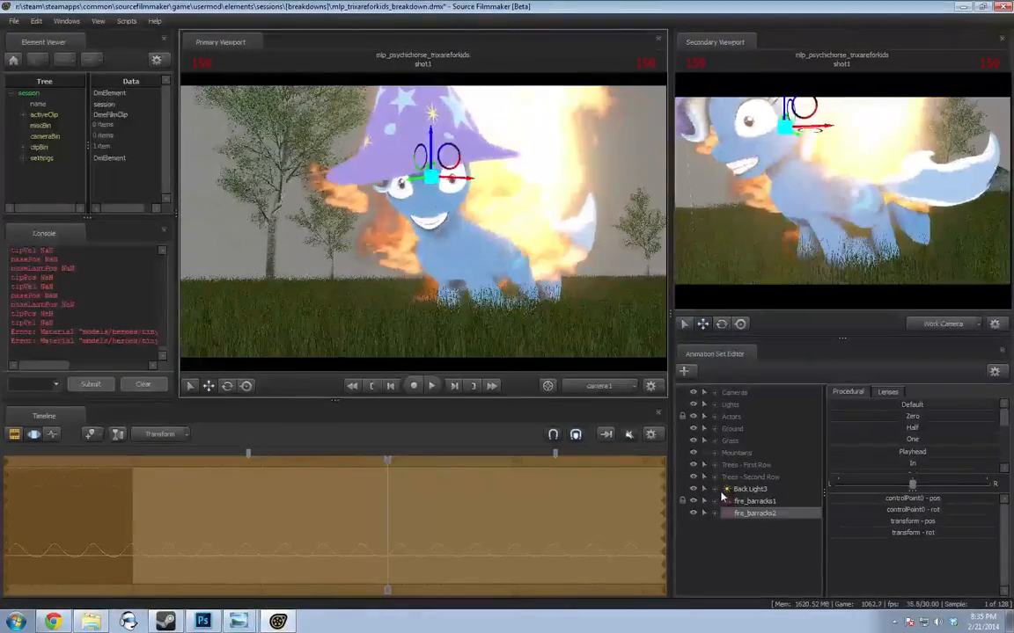
{"action": "key", "text": "space"}
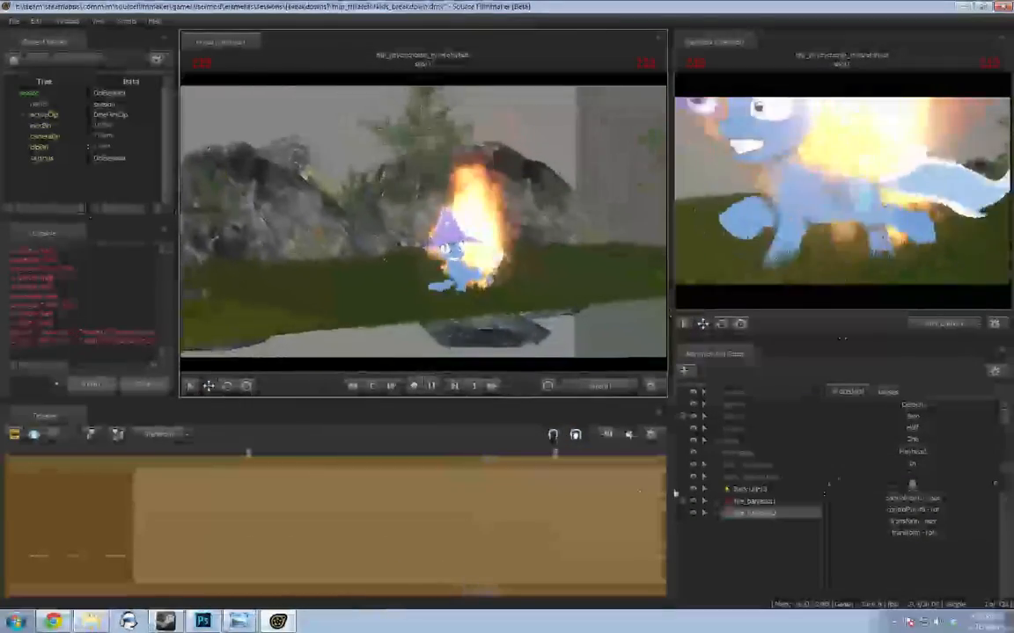
Replay the shot from the beginning through camera1 to check both fires on the running pony
{"action": "key", "text": "space"}
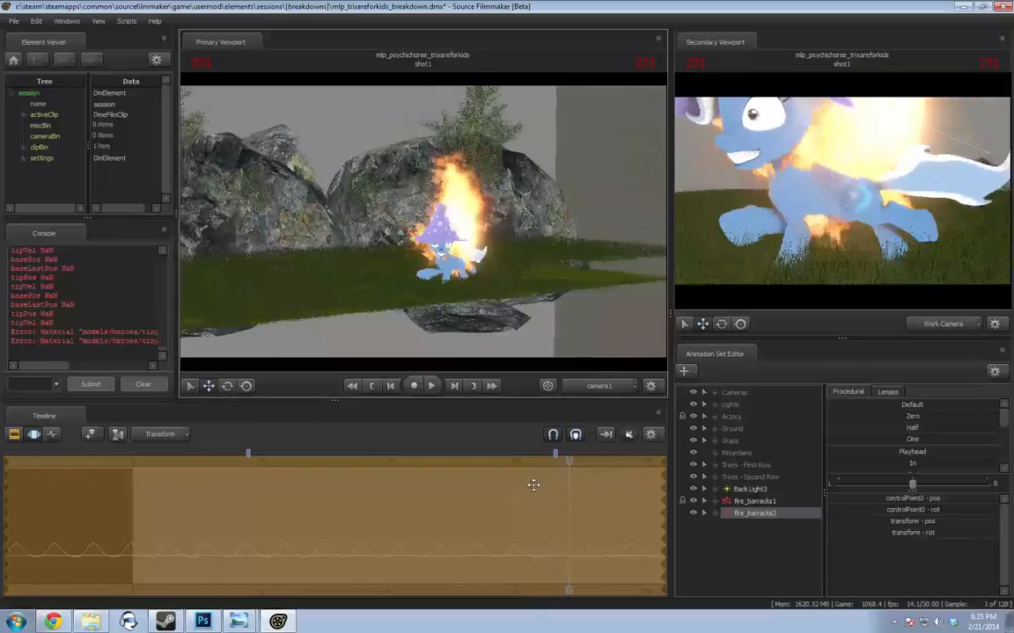
{"action": "left_click_drag", "start_coordinate": [570, 464], "coordinate": [134, 480]}
{"action": "key", "text": "space"}
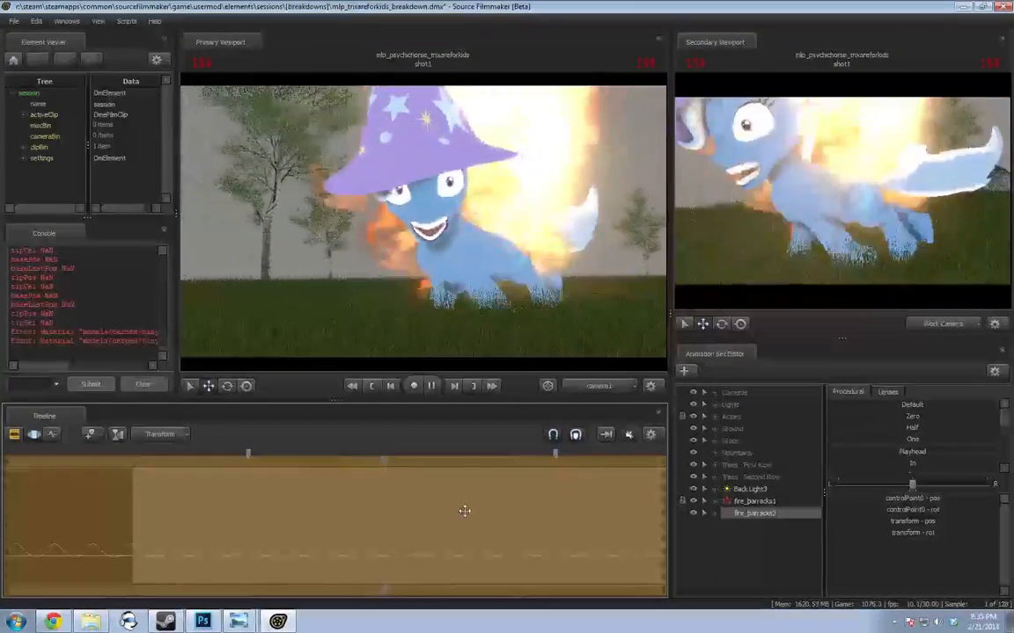
{"action": "key", "text": "space"}
Find the vn_femaleghoul.mdl model by filtering for "ghoul" and add it to the shot as a new animation set
{"action": "left_click", "coordinate": [720, 551]}
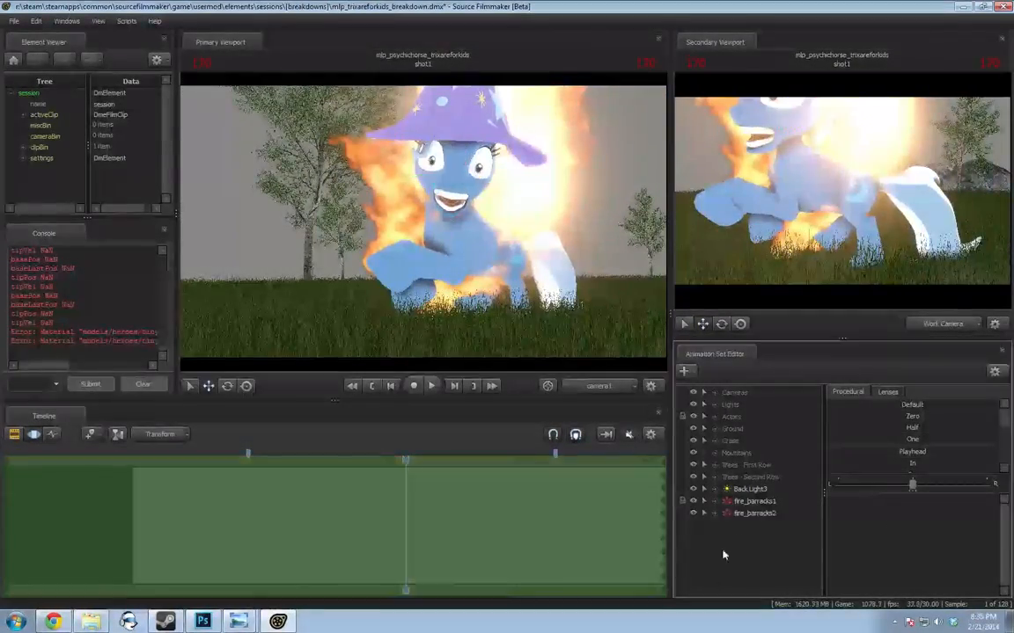
{"action": "right_click", "coordinate": [720, 552]}
{"action": "left_click", "coordinate": [796, 465]}
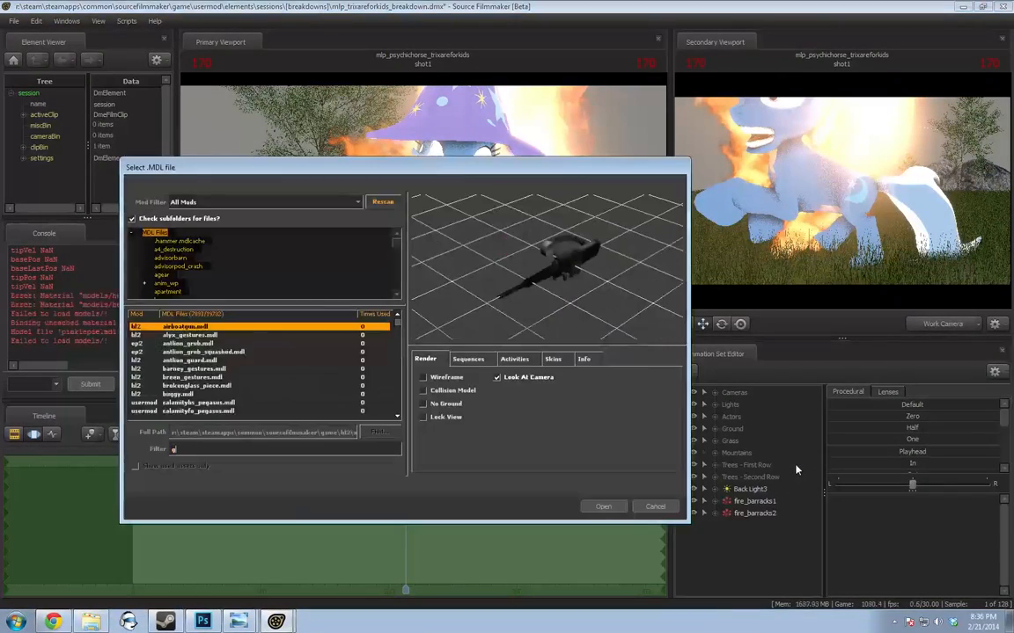
{"action": "type", "text": "goul"}
{"action": "key", "text": "BackSpace"}
{"action": "key", "text": "BackSpace"}
{"action": "key", "text": "BackSpace"}
{"action": "type", "text": "houl"}
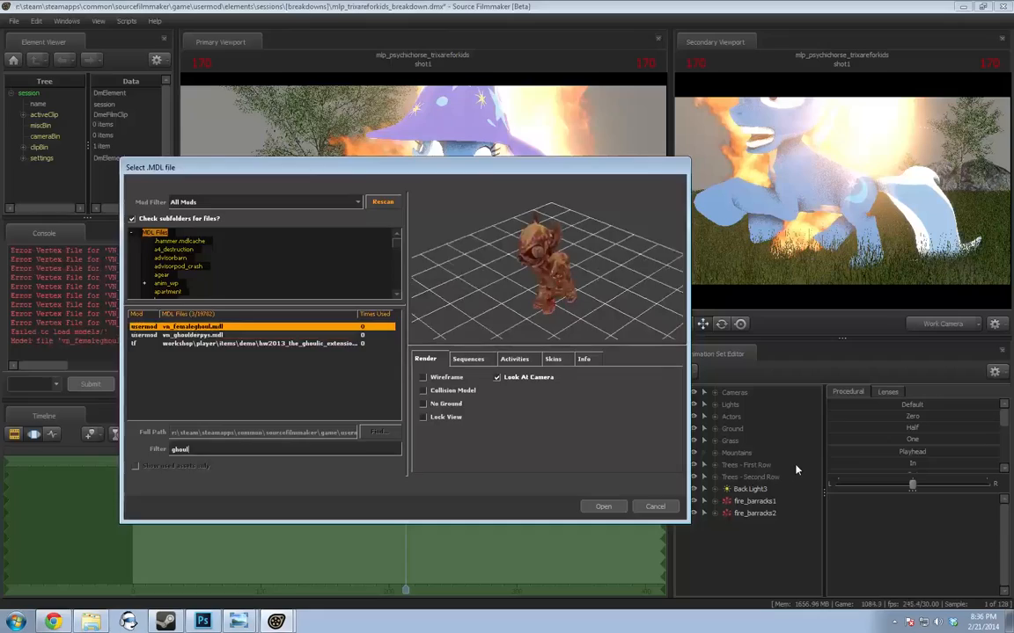
{"action": "key", "text": "Return"}
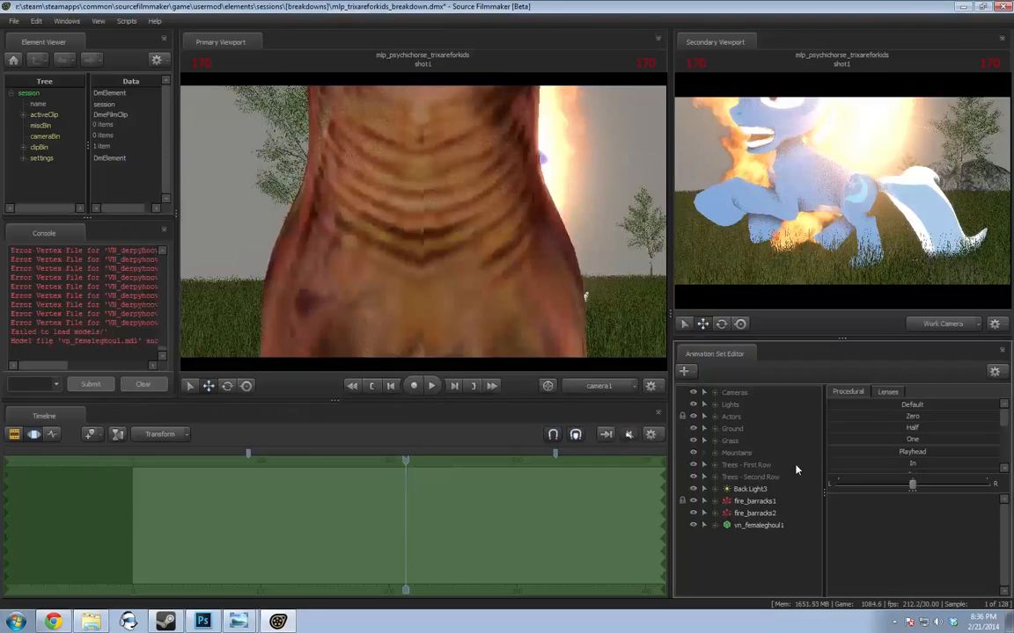
Copy vn_trixie1's running animation onto vn_femaleghoul1, hide the original pony, and play the shot
{"action": "left_click", "coordinate": [716, 415]}
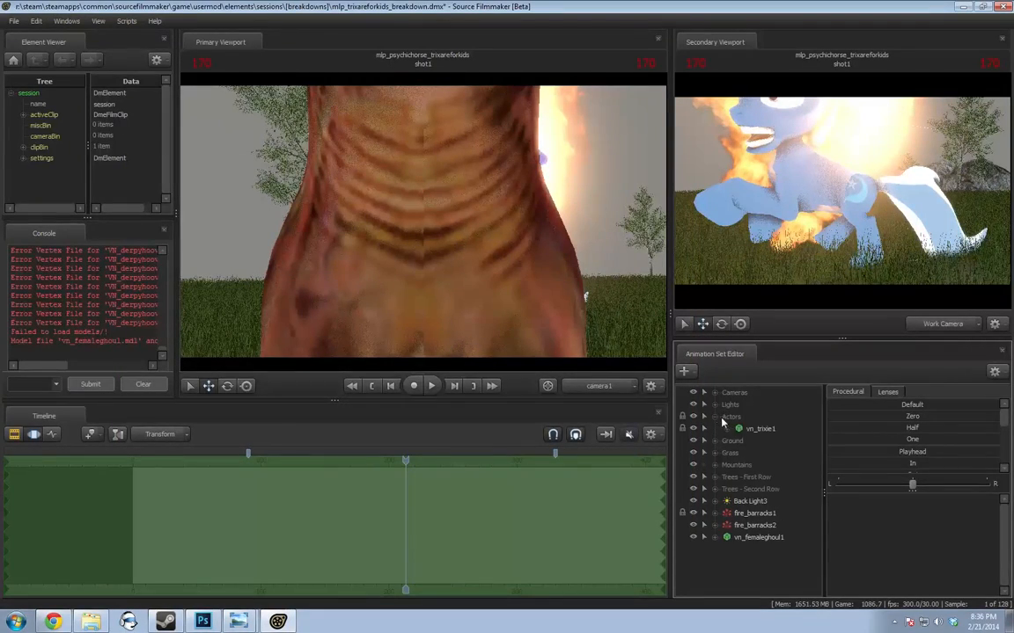
{"action": "left_click", "coordinate": [758, 538]}
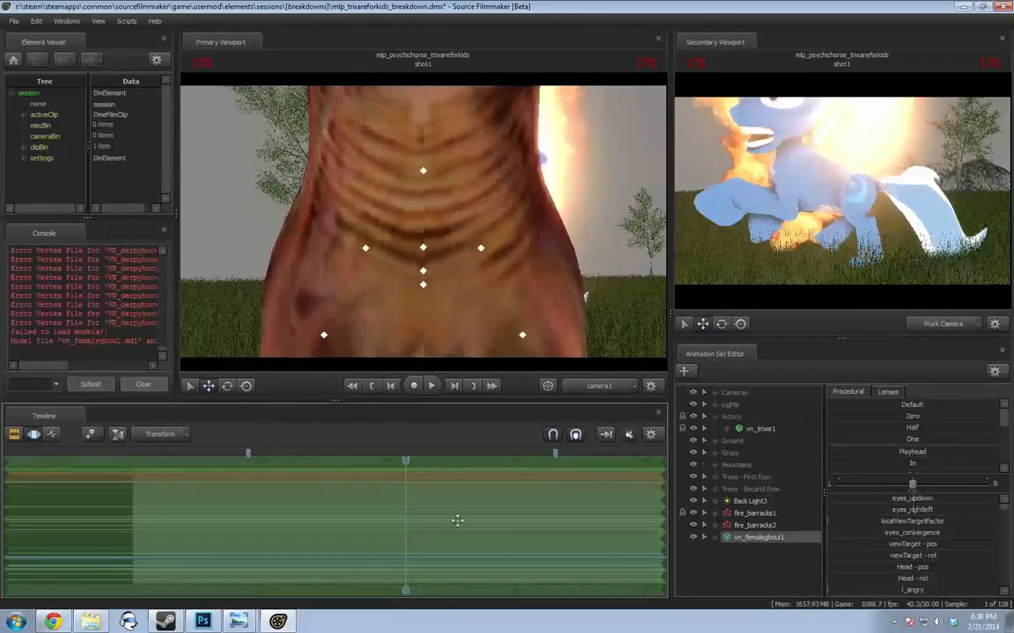
{"action": "key", "text": "space"}
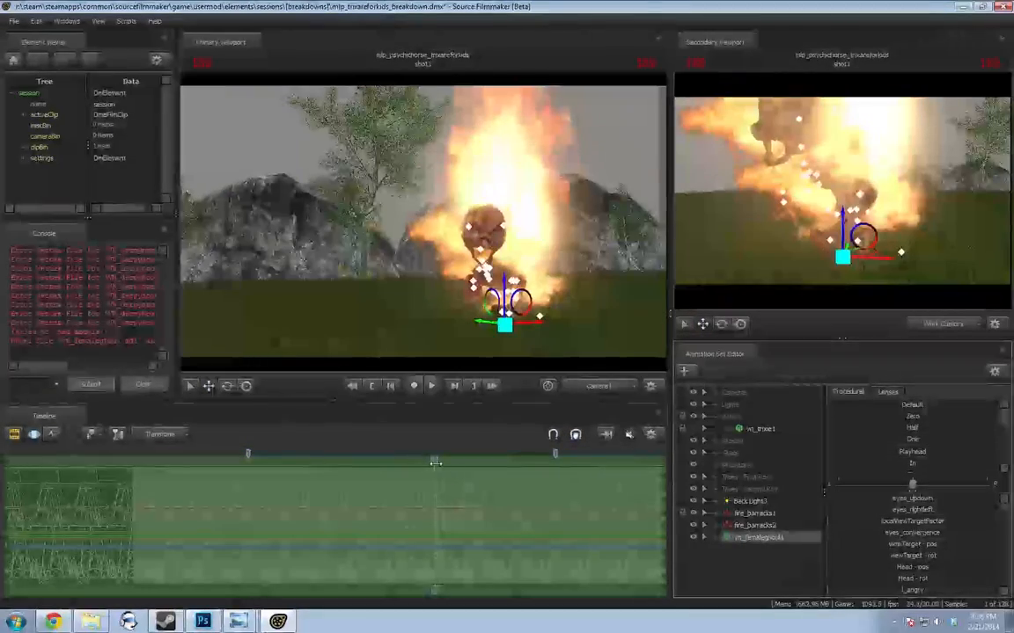
{"action": "key", "text": "space"}
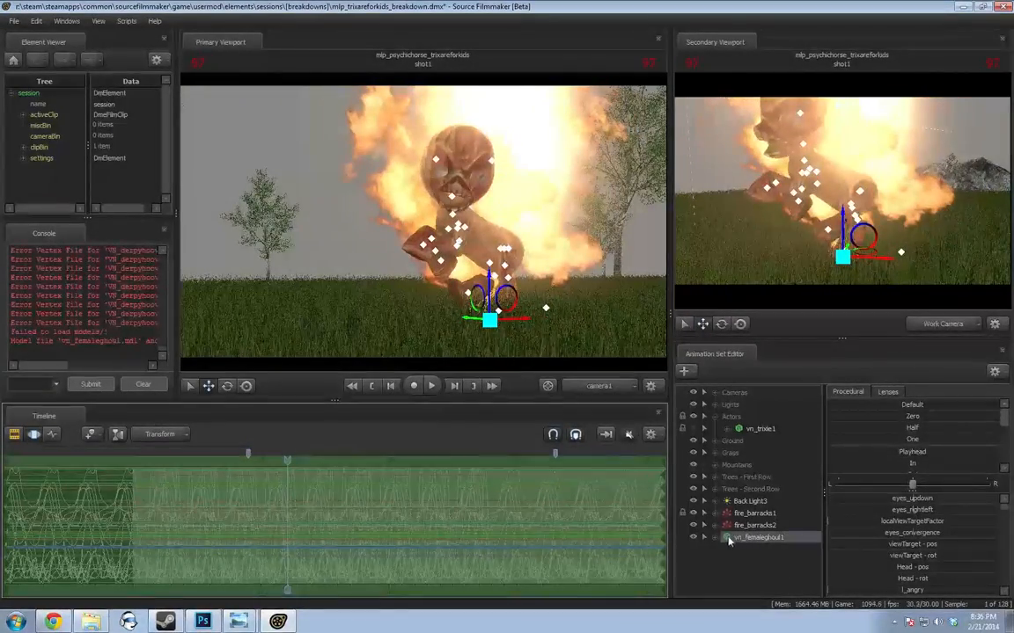
Add a scale control to the Head transform in the Body group of vn_femaleghoul1
{"action": "left_click", "coordinate": [714, 540]}
{"action": "right_click", "coordinate": [757, 554]}
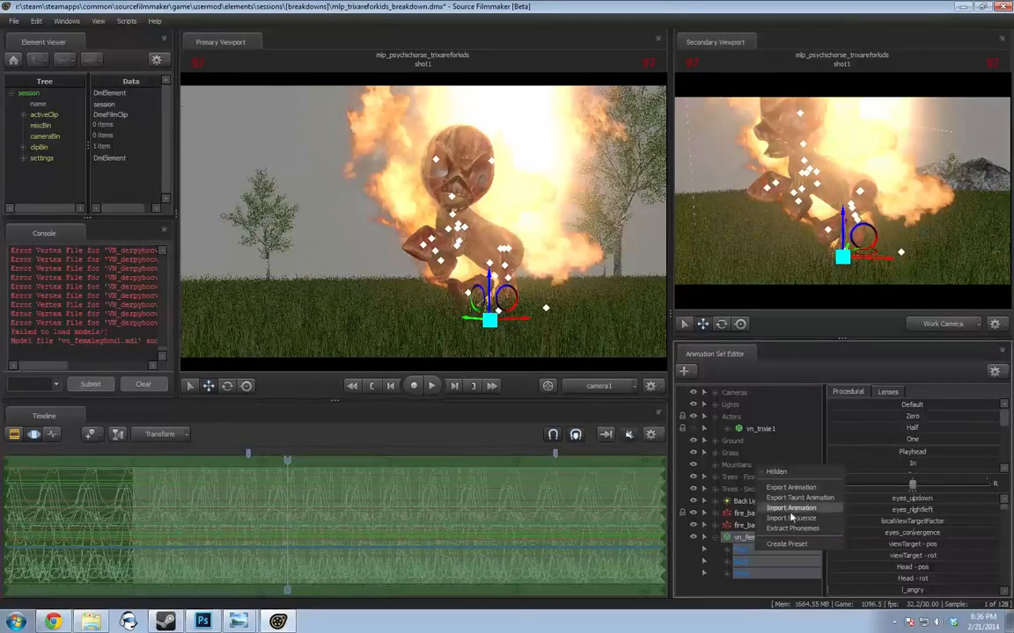
{"action": "left_click", "coordinate": [730, 565]}
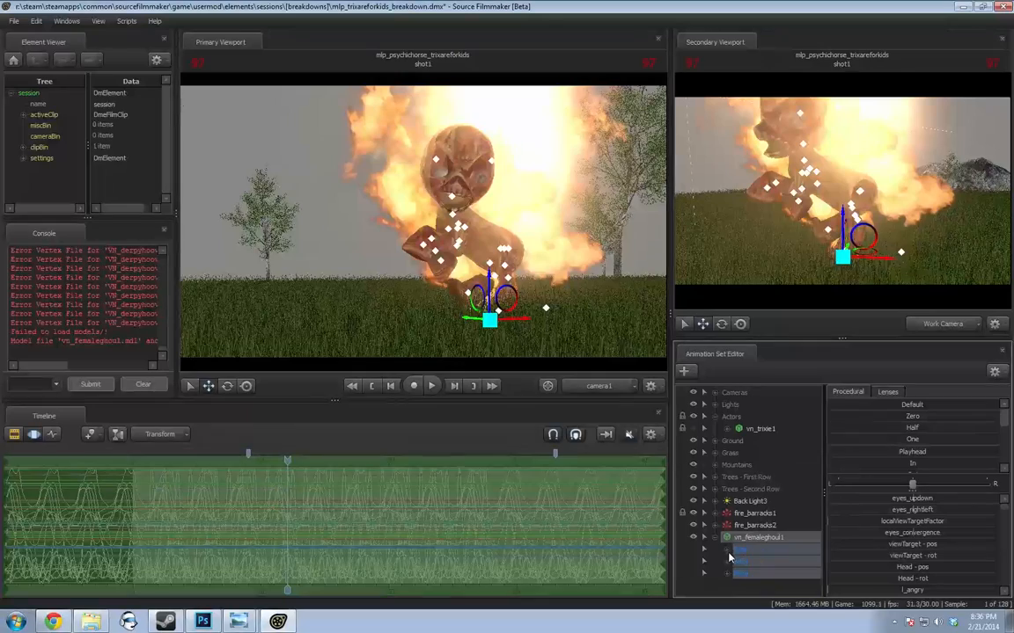
{"action": "left_click", "coordinate": [730, 564]}
{"action": "scroll", "coordinate": [753, 578], "scroll_direction": "down", "scroll_amount": 1}
{"action": "right_click", "coordinate": [753, 577]}
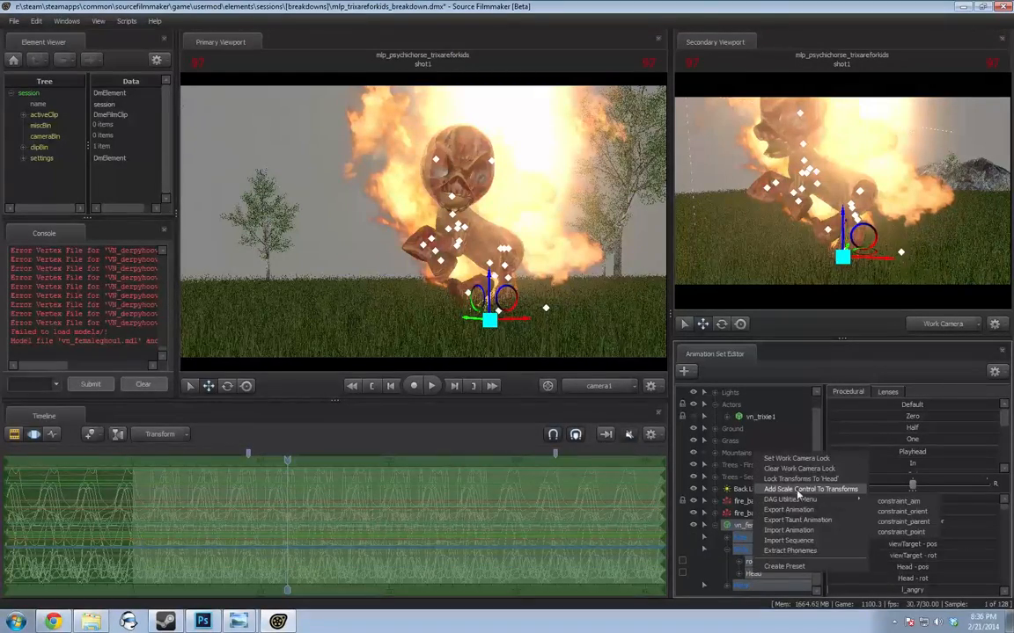
{"action": "left_click", "coordinate": [799, 492]}
Paste the pony's animation onto vn_femaleghoul1 again with its head scale control, and play the result
{"action": "left_click", "coordinate": [753, 526]}
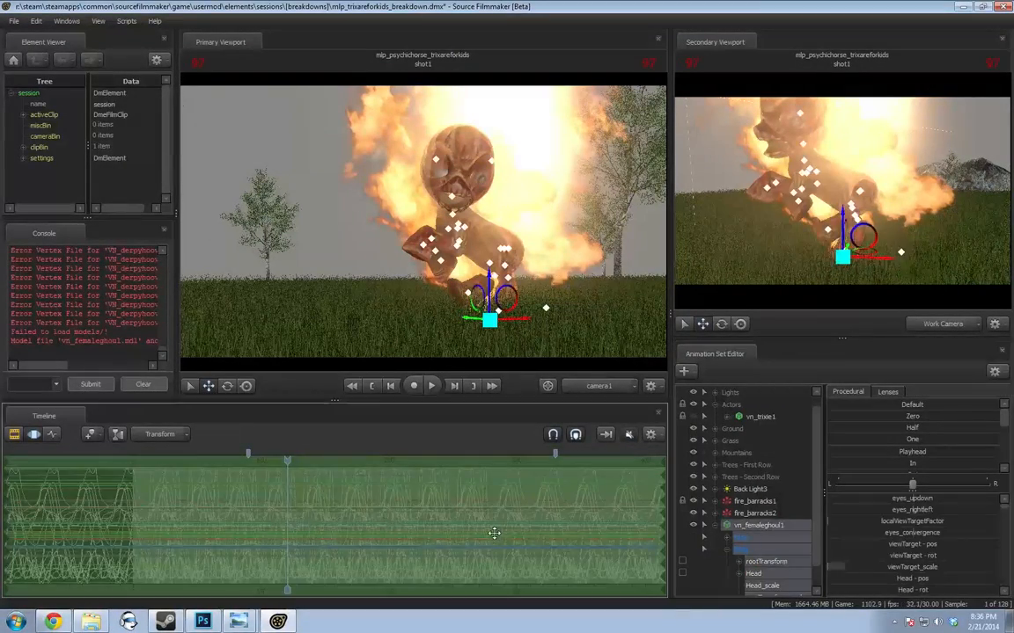
{"action": "key", "text": "space"}
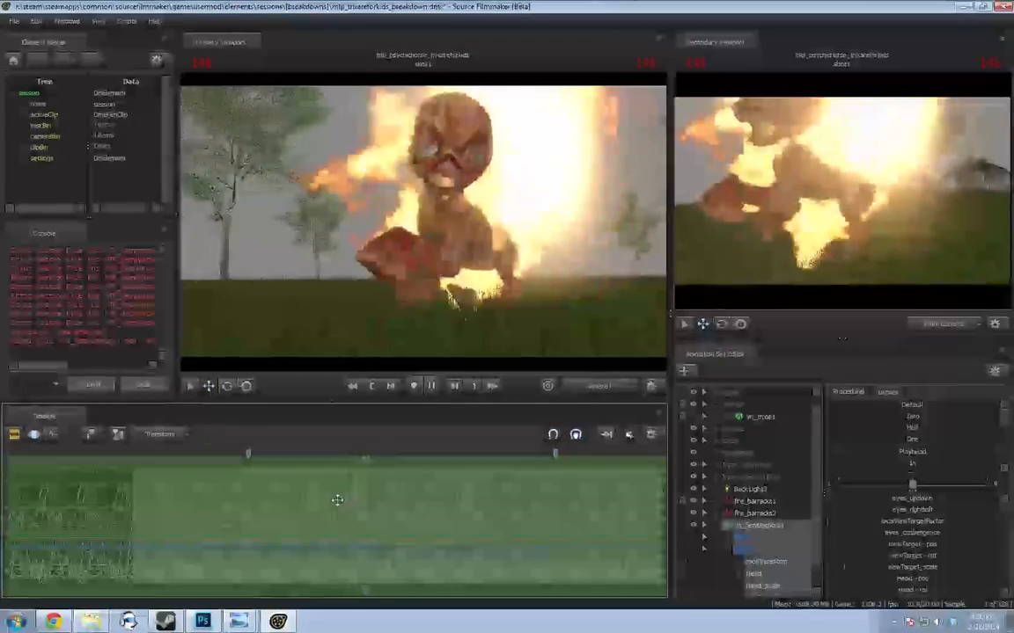
{"action": "key", "text": "space"}
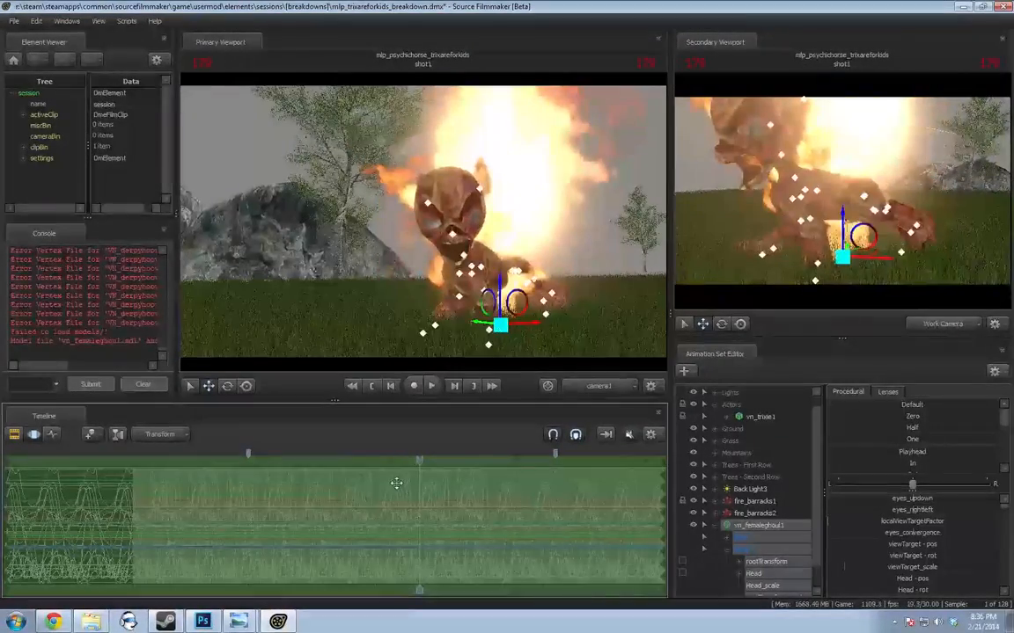
Compare the ghoul with the original pony around frame 56 by toggling the ghoul's visibility, and leave the ghoul hidden
{"action": "left_click_drag", "start_coordinate": [417, 462], "coordinate": [221, 459]}
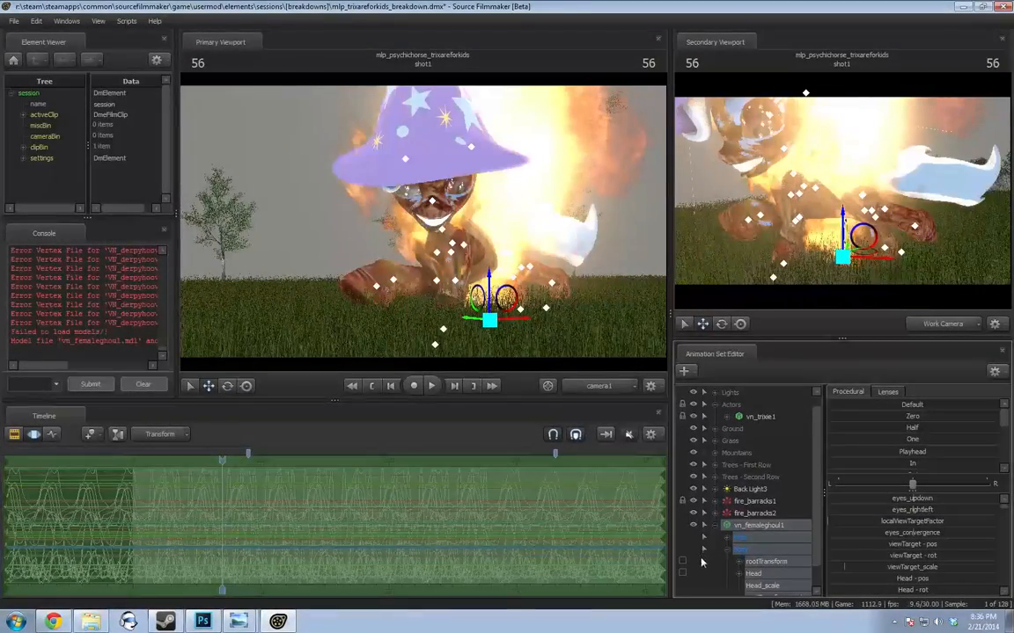
{"action": "left_click", "coordinate": [694, 527]}
{"action": "left_click", "coordinate": [694, 527]}
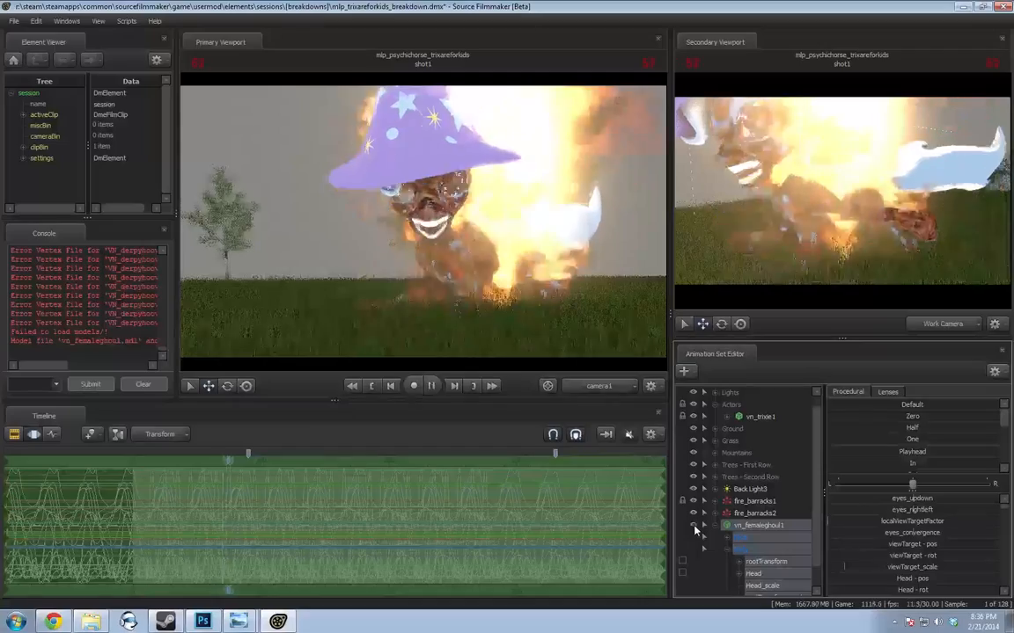
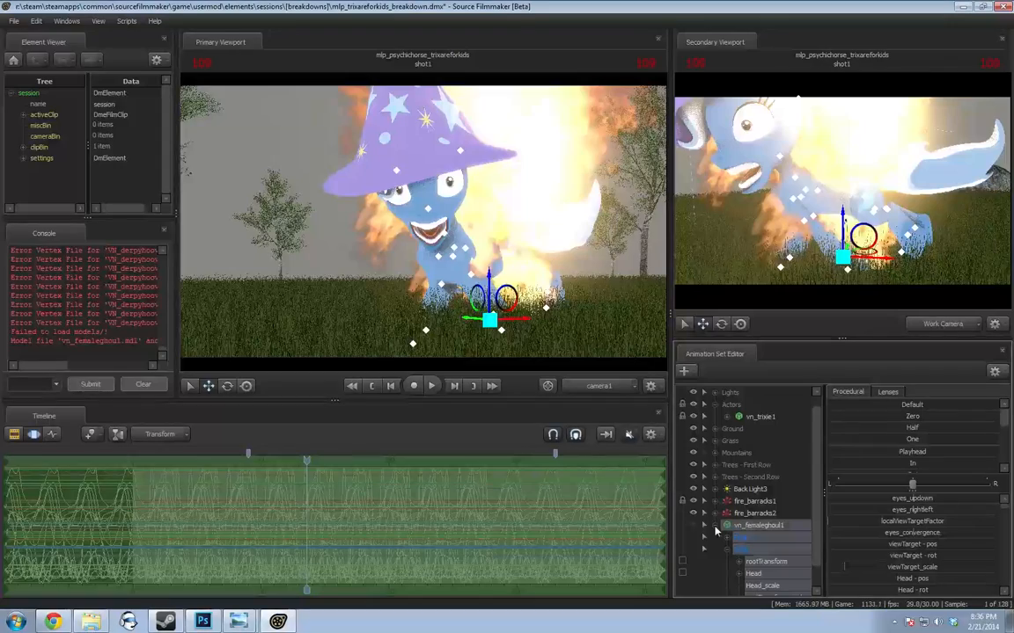
Find vn_littlepip_ultimate.mdl by filtering for "pip" and add it to the shot as a new animation set
{"action": "left_click", "coordinate": [715, 528]}
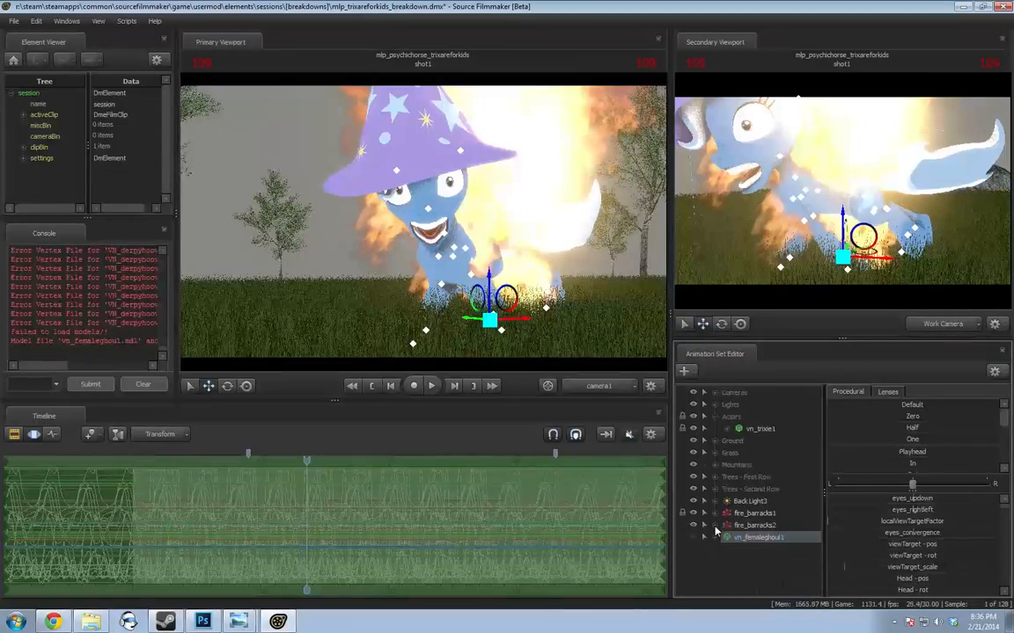
{"action": "left_click", "coordinate": [730, 575]}
{"action": "right_click", "coordinate": [730, 574]}
{"action": "left_click", "coordinate": [814, 486]}
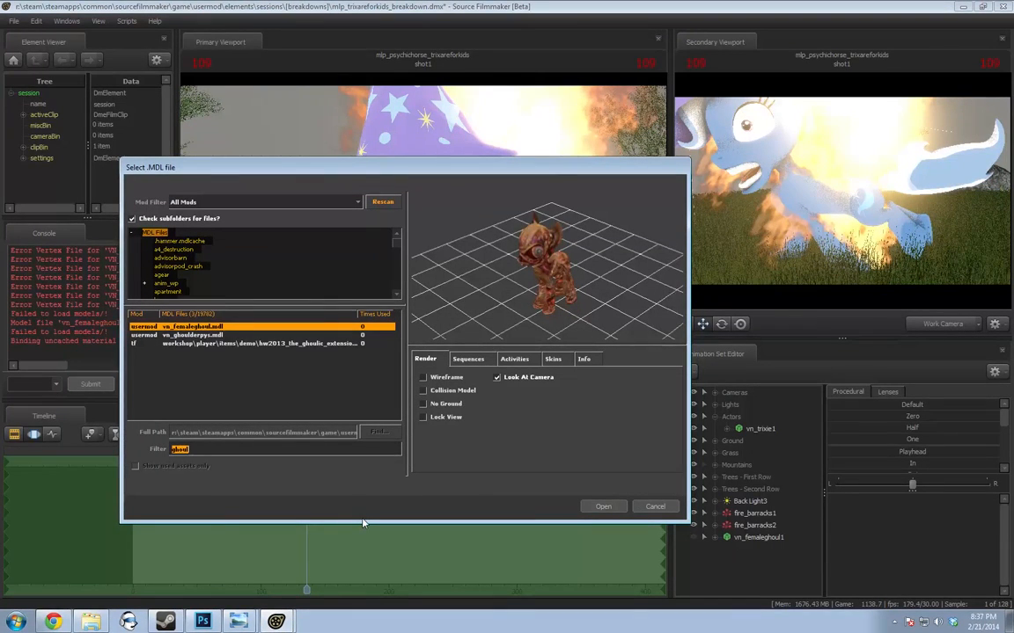
{"action": "type", "text": "pip"}
{"action": "key", "text": "Down"}
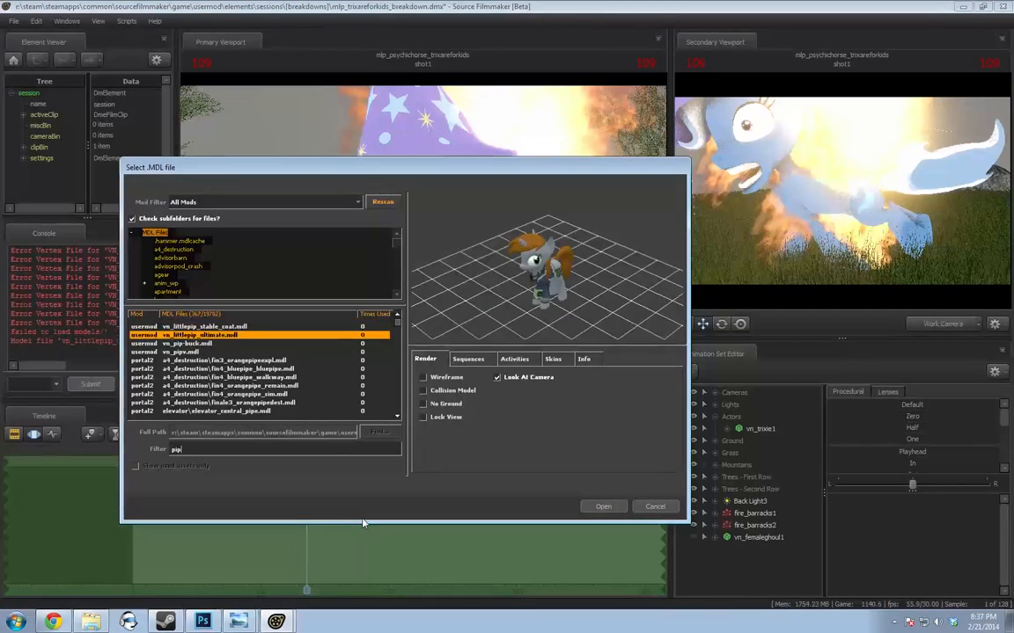
{"action": "key", "text": "Return"}
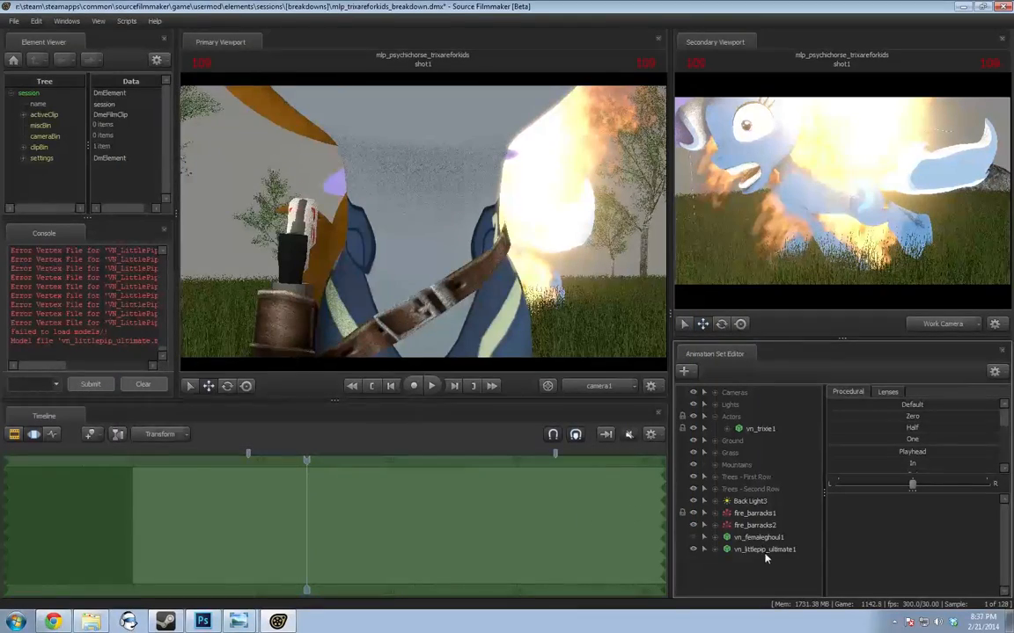
Add a scale control to the vn_littlepip_ultimate1 model and try the pony's animation on it
{"action": "left_click", "coordinate": [762, 551]}
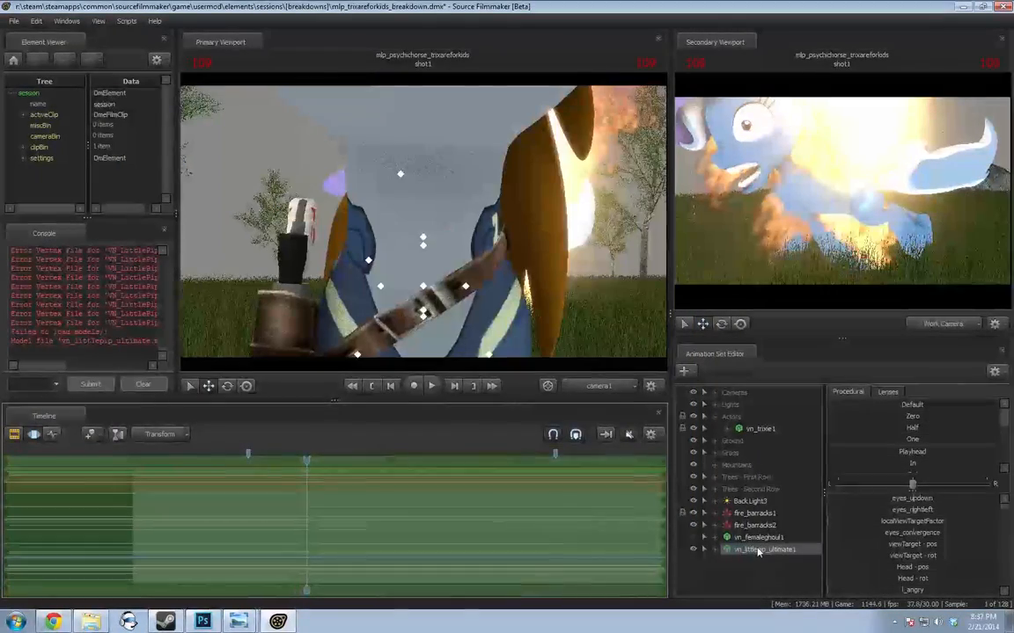
{"action": "right_click", "coordinate": [750, 552]}
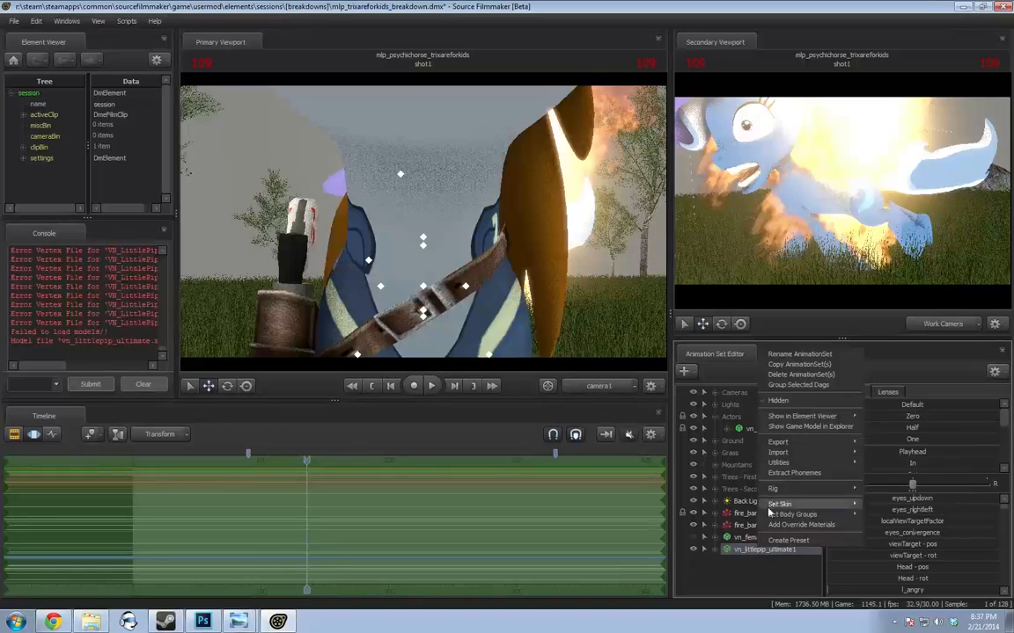
{"action": "mouse_move", "coordinate": [786, 467]}
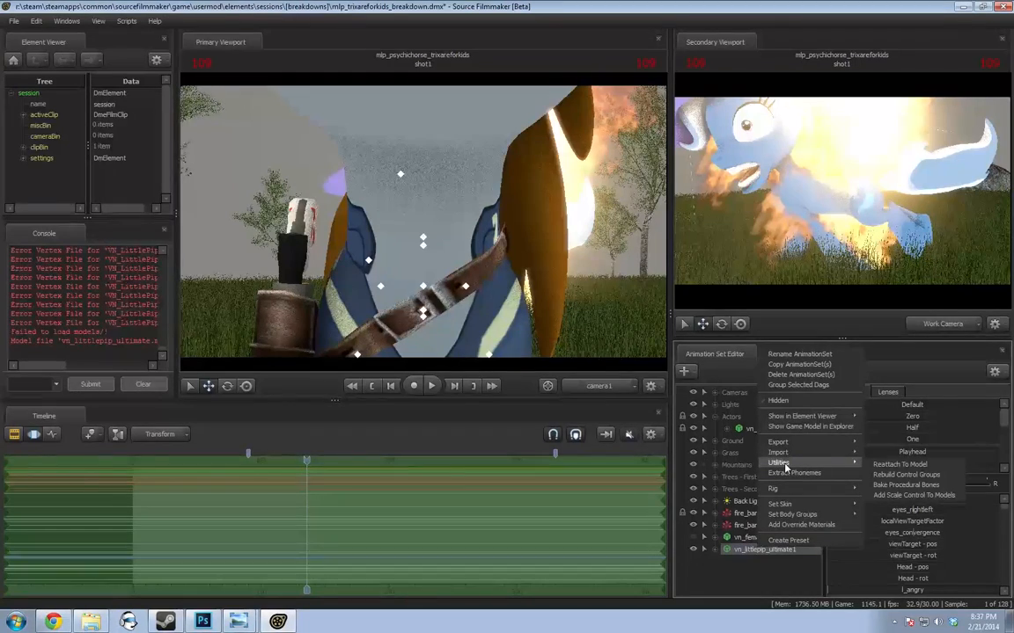
{"action": "left_click", "coordinate": [914, 495]}
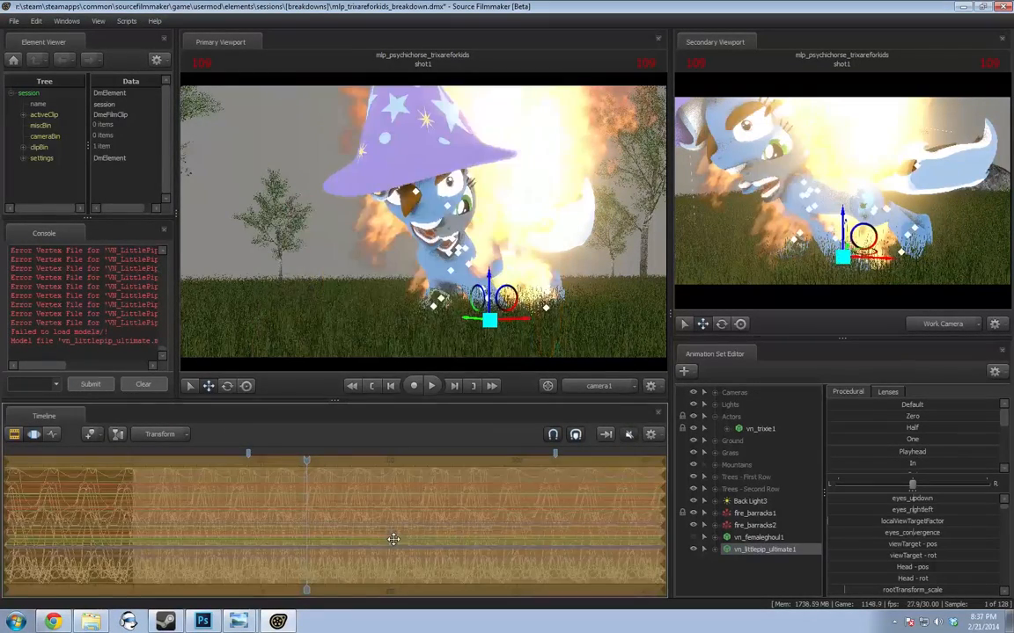
Undo the pasted animation and add a scale control to the Head transform in vn_littlepip_ultimate1's Body group
{"action": "left_click", "coordinate": [715, 549]}
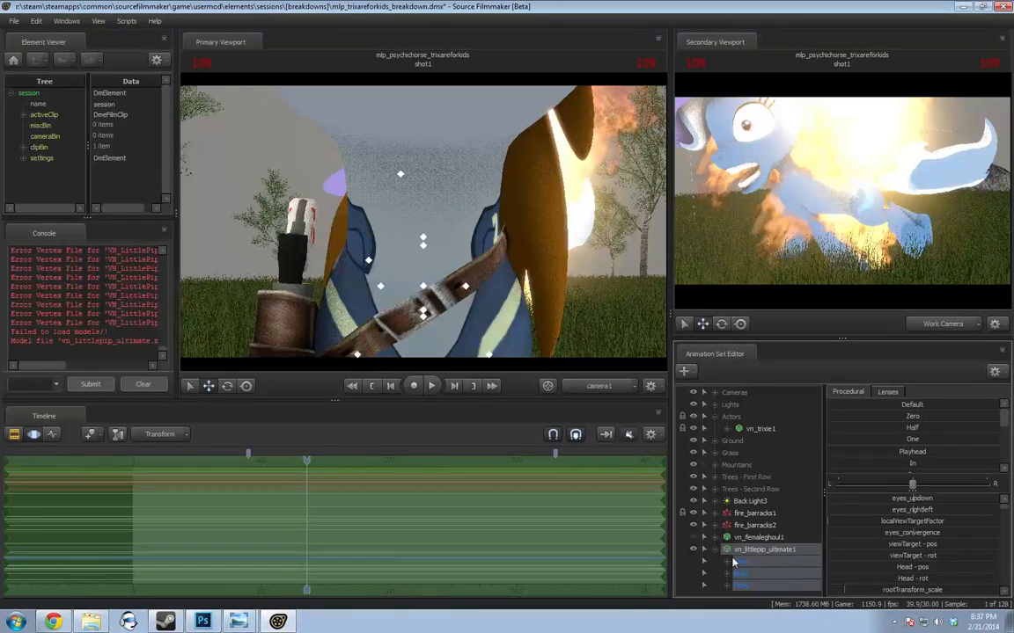
{"action": "left_click", "coordinate": [726, 573]}
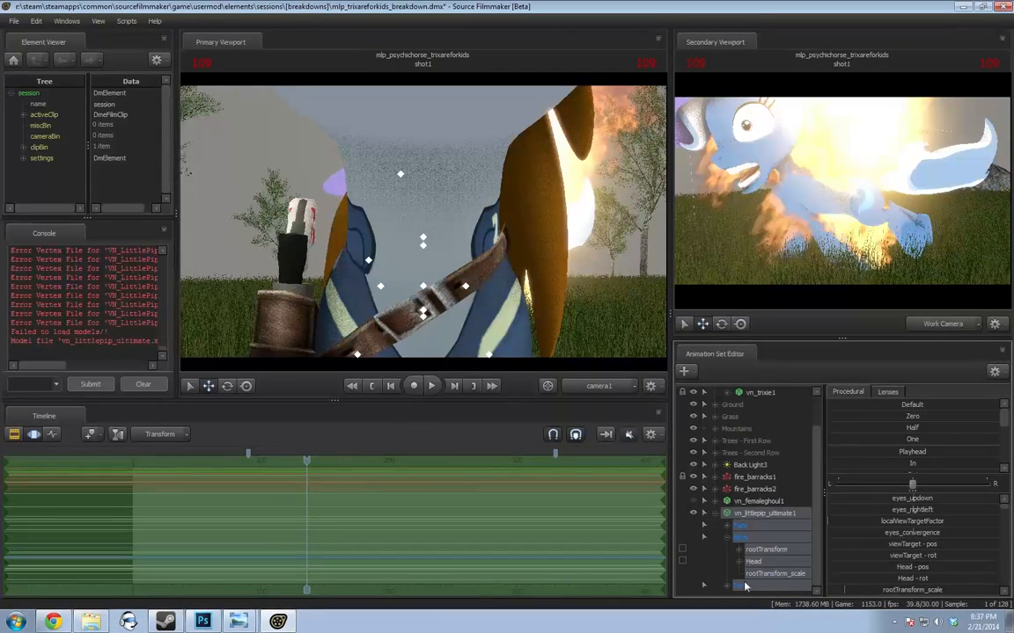
{"action": "right_click", "coordinate": [767, 569]}
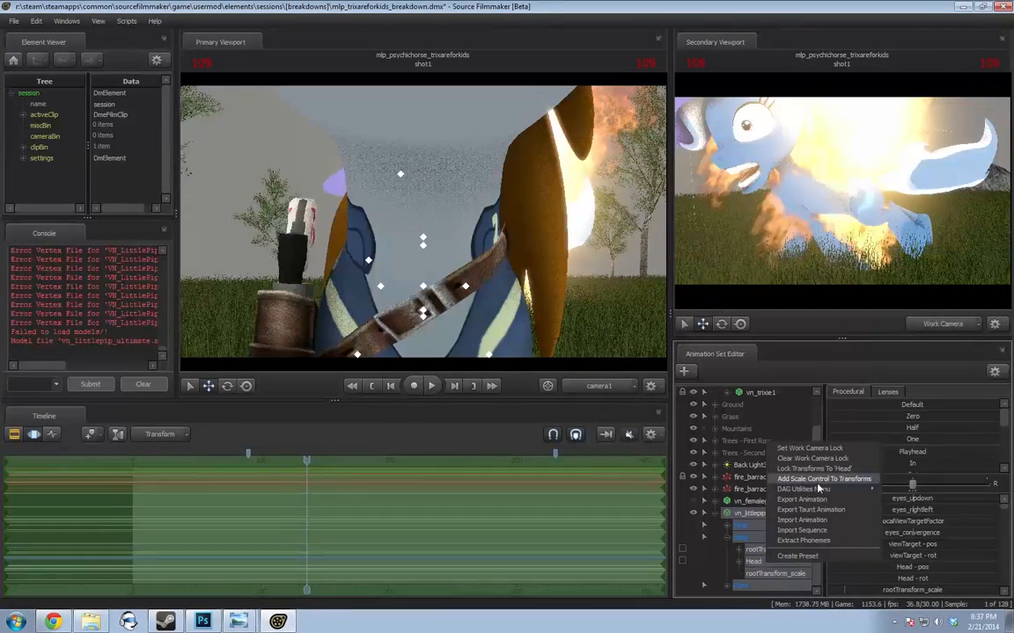
{"action": "left_click", "coordinate": [823, 478]}
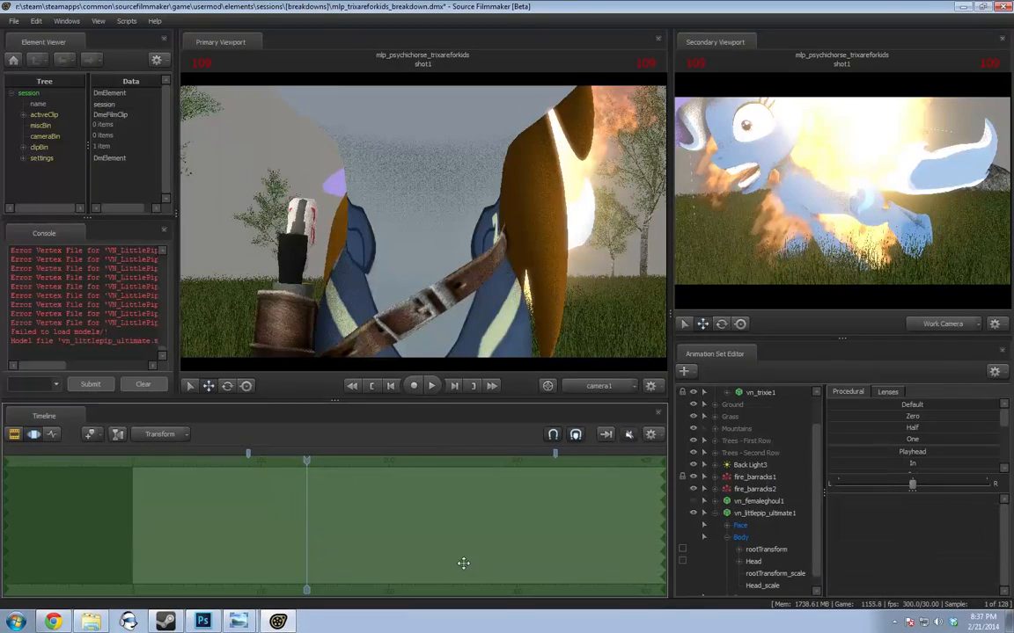
Delete the vn_femaleghoul1 animation set, paste the pony's animation onto vn_littlepip_ultimate1, and check it with the original pony hidden
{"action": "left_click", "coordinate": [764, 516]}
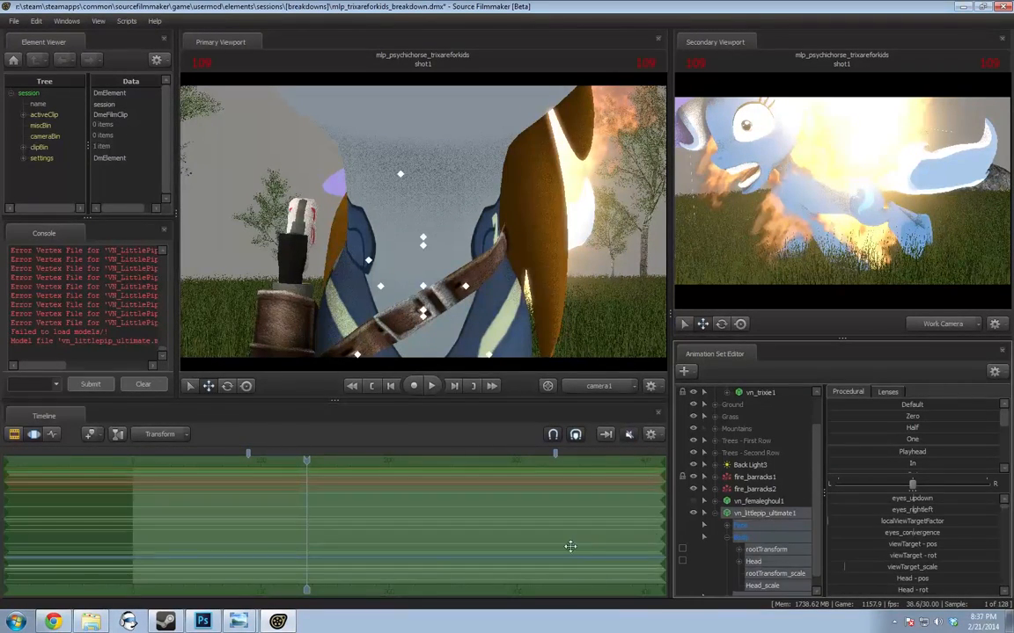
{"action": "right_click", "coordinate": [758, 502]}
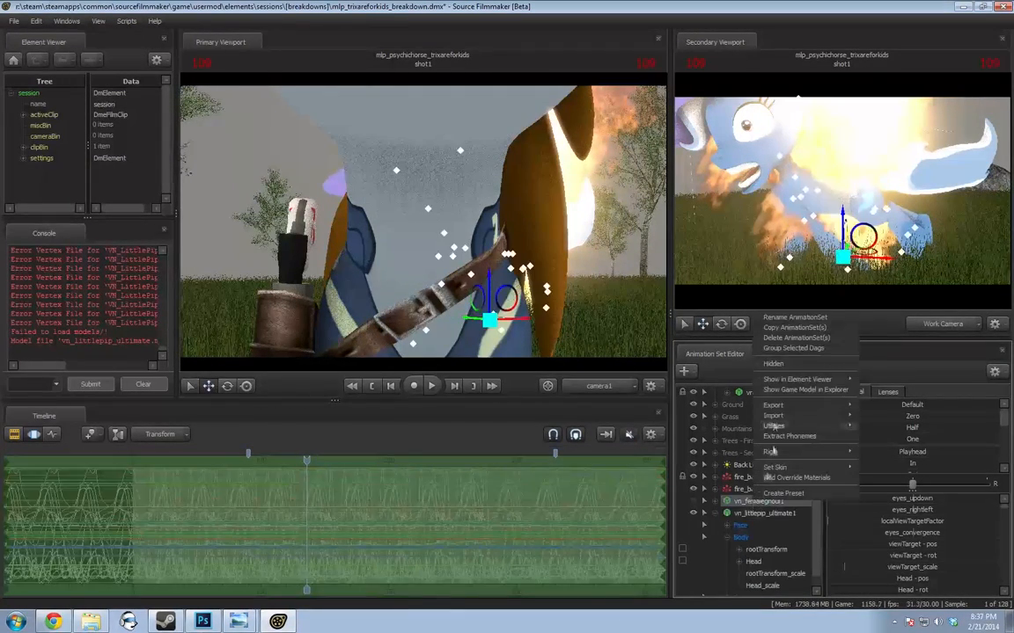
{"action": "left_click", "coordinate": [776, 339]}
{"action": "left_click", "coordinate": [760, 513]}
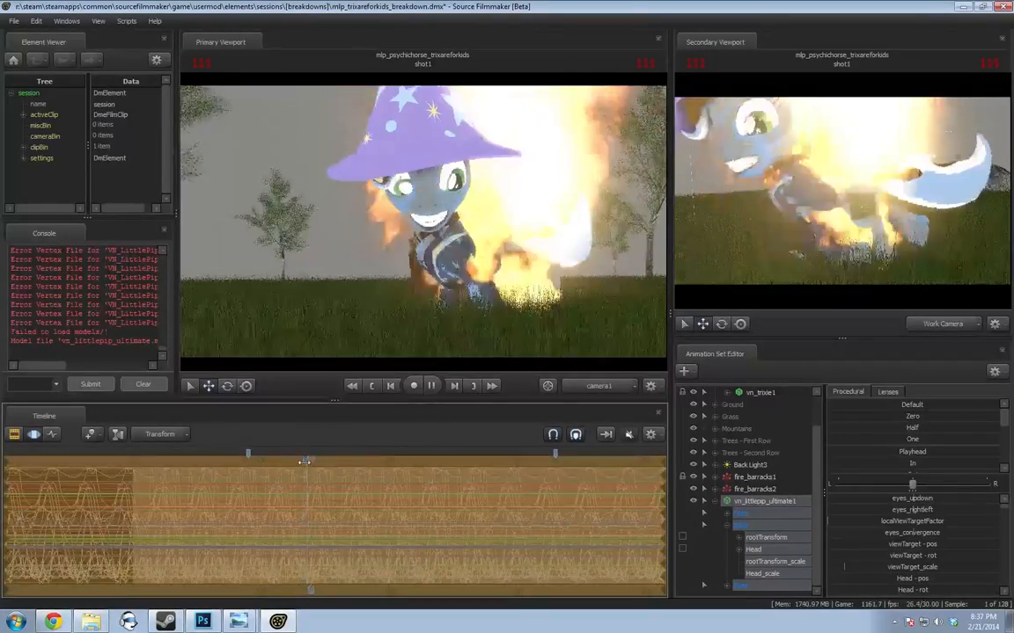
{"action": "scroll", "coordinate": [742, 519], "scroll_direction": "up", "scroll_amount": 1}
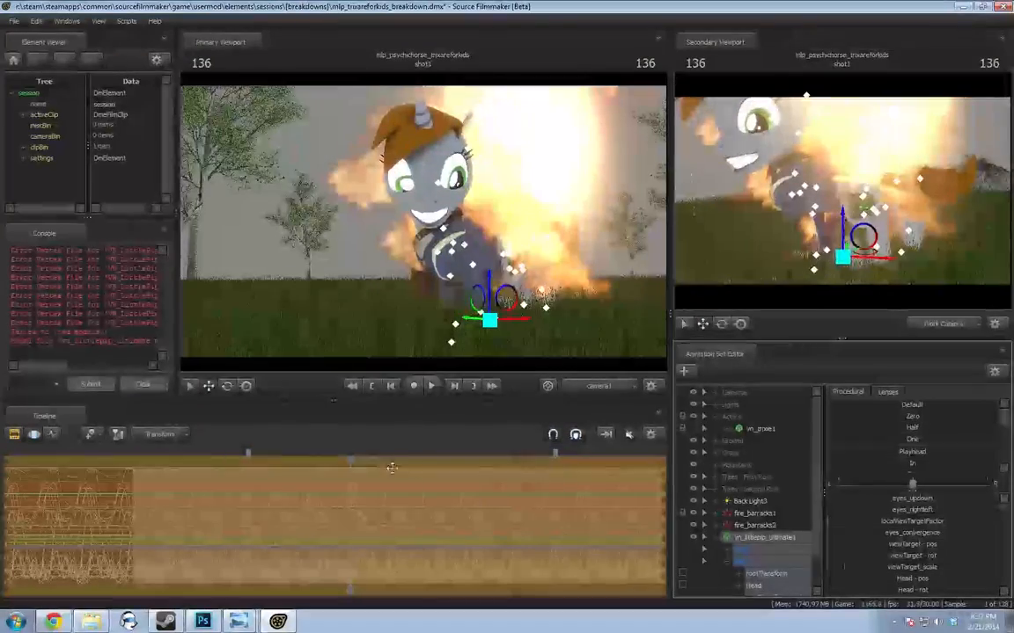
Play back the pasted animation on vn_littlepip_ultimate1 to check how the model moves and where its eyes look
{"action": "left_click_drag", "start_coordinate": [351, 461], "coordinate": [263, 461]}
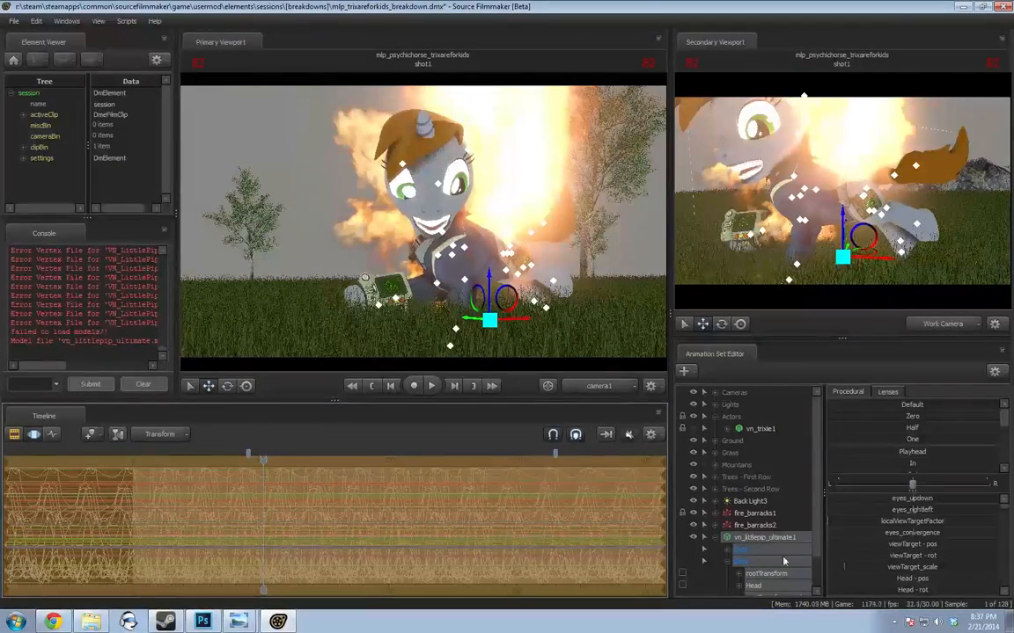
{"action": "left_click_drag", "start_coordinate": [267, 463], "coordinate": [173, 460]}
{"action": "key", "text": "space"}
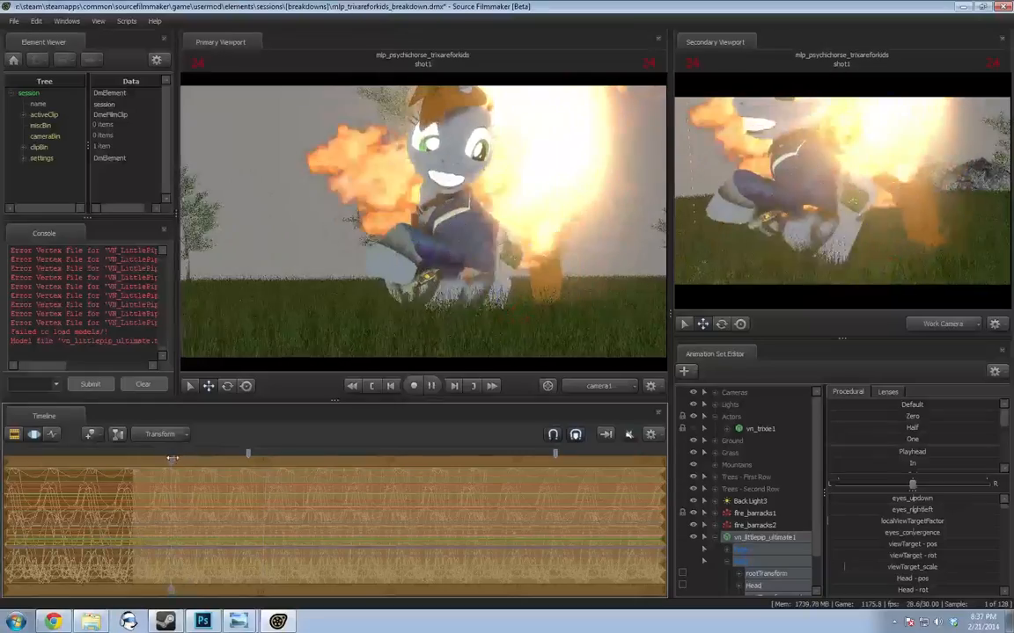
{"action": "key", "text": "space"}
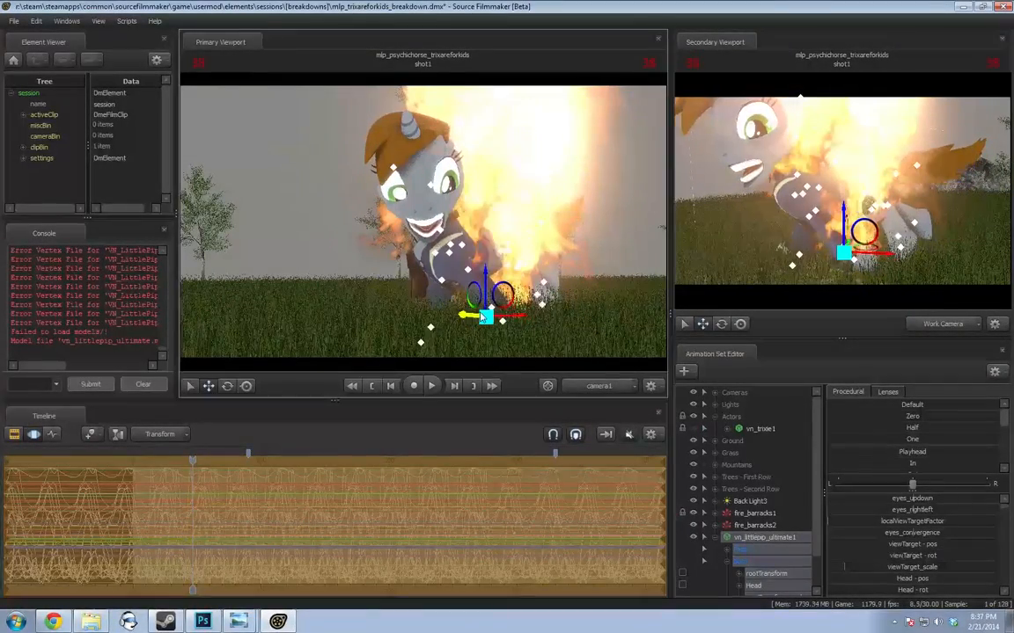
Select vn_littlepip_ultimate1's Face group, move its view target up to the forehead, and play back the gaze
{"action": "left_click", "coordinate": [742, 558]}
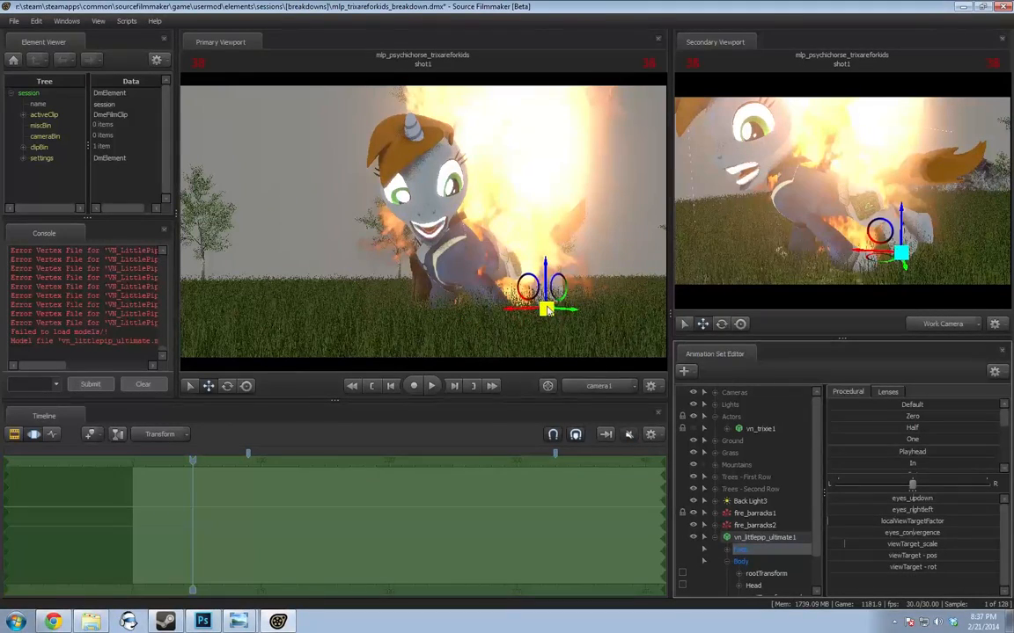
{"action": "left_click_drag", "start_coordinate": [545, 310], "coordinate": [424, 165]}
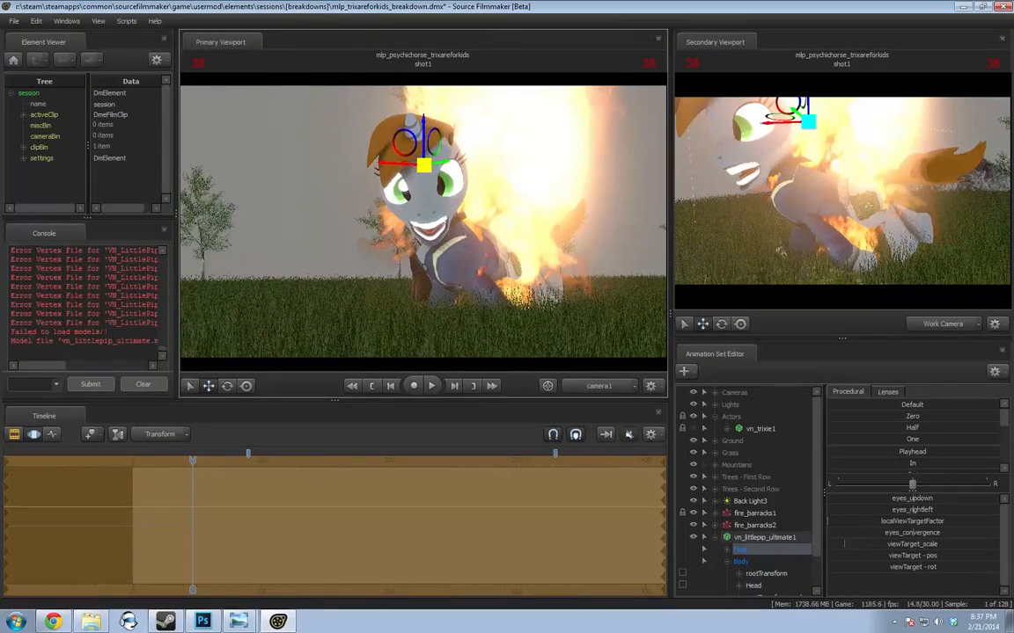
{"action": "left_click", "coordinate": [431, 385]}
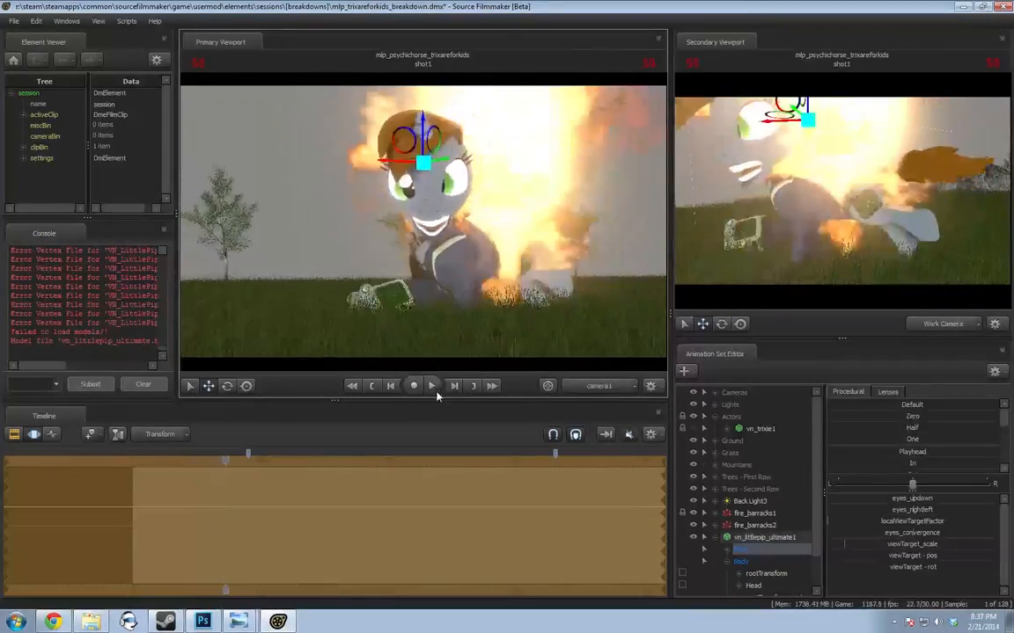
{"action": "left_click_drag", "start_coordinate": [225, 462], "coordinate": [229, 466]}
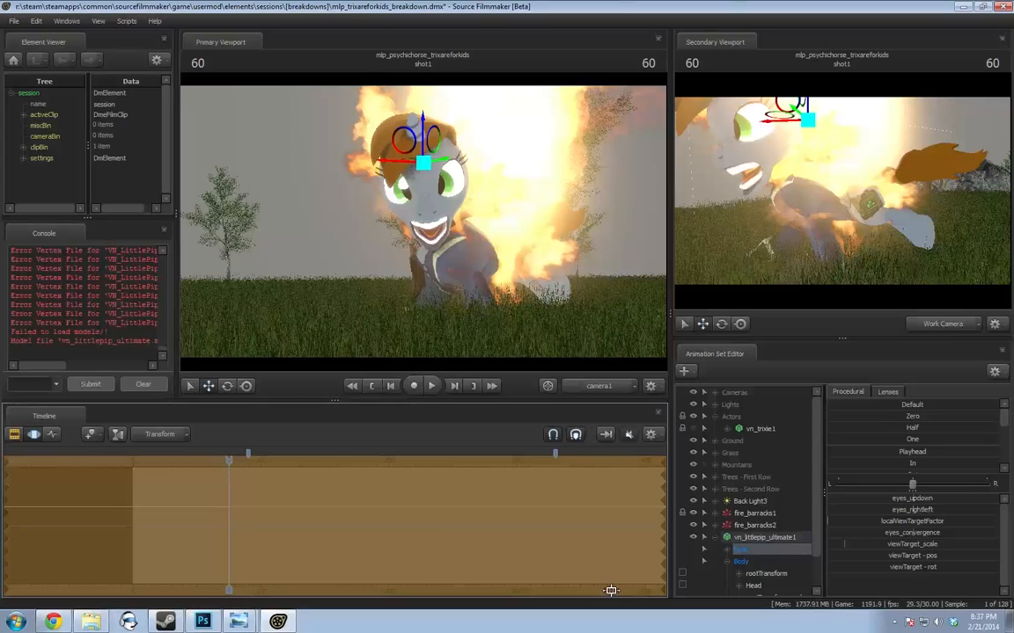
Lock the viewTarget in vn_littlepip_ultimate1's Eyes group to its Head control and play back the result
{"action": "scroll", "coordinate": [736, 560], "scroll_direction": "down", "scroll_amount": 1}
{"action": "left_click", "coordinate": [727, 513]}
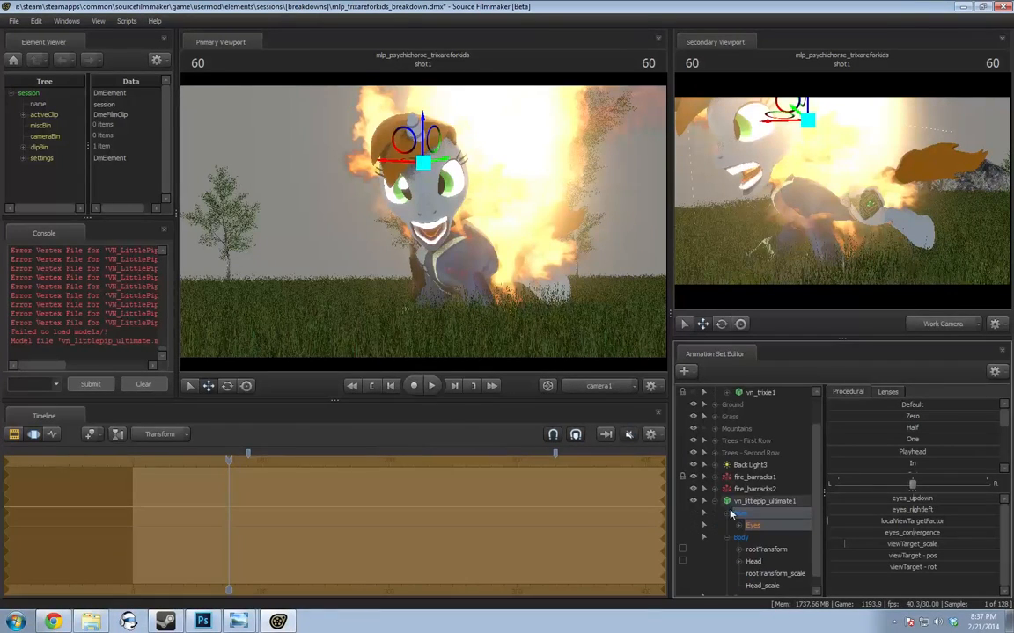
{"action": "left_click", "coordinate": [739, 525]}
{"action": "scroll", "coordinate": [742, 527], "scroll_direction": "down", "scroll_amount": 3}
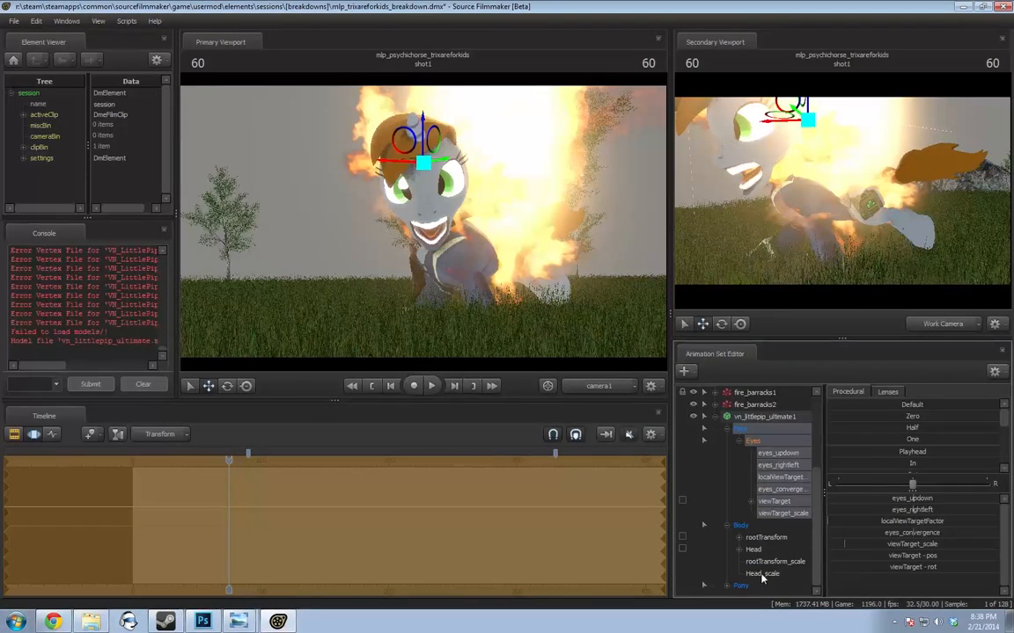
{"action": "left_click", "coordinate": [754, 550]}
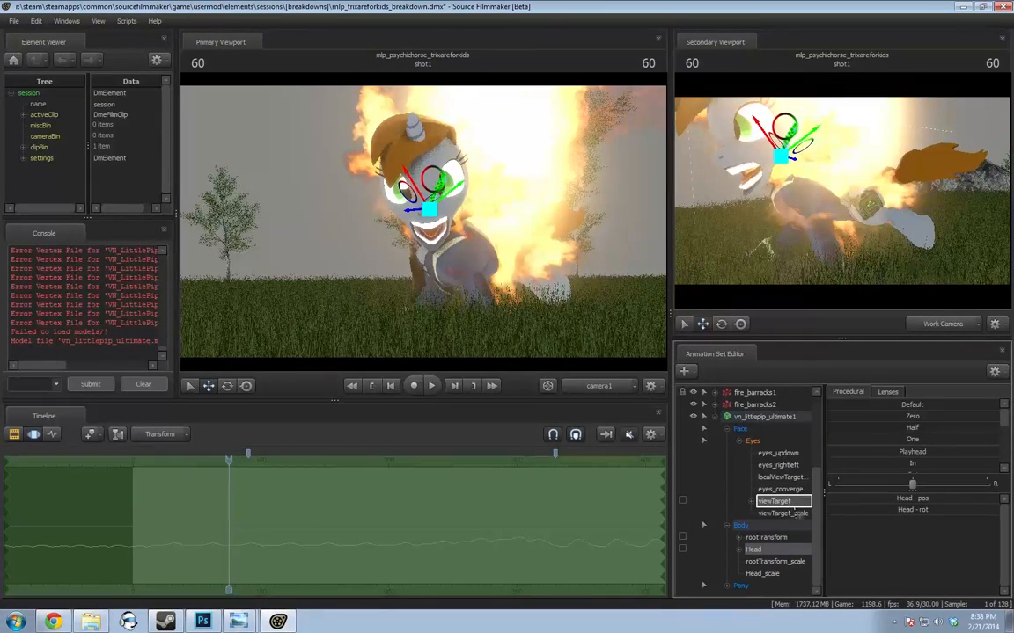
{"action": "left_click", "coordinate": [779, 504]}
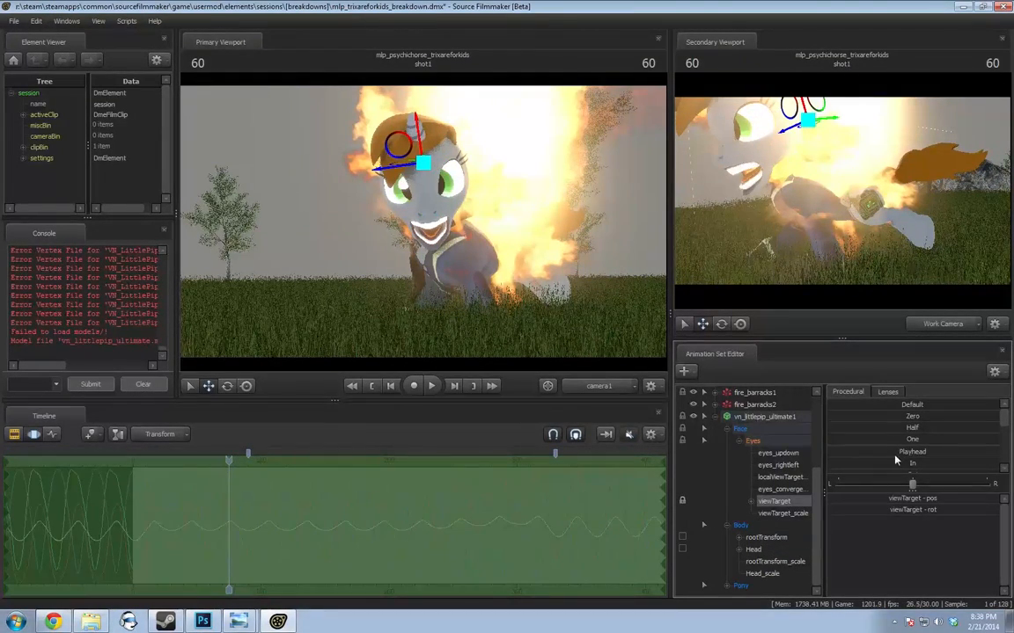
{"action": "key", "text": "space"}
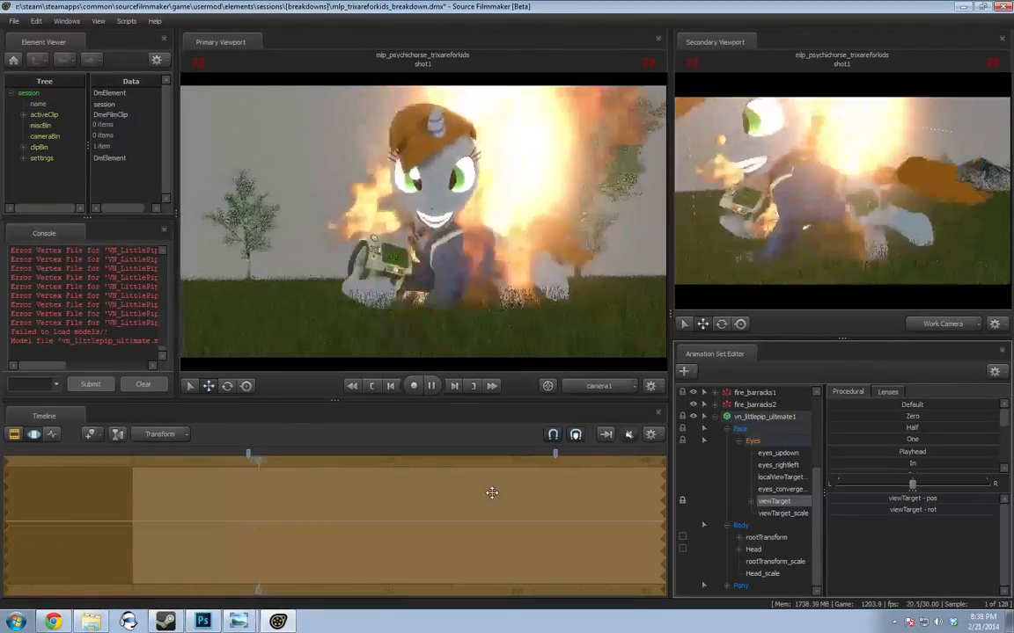
{"action": "key", "text": "space"}
Hide fire_barracks1 and fire_barracks2 and play back the shot to inspect the pony without fire
{"action": "scroll", "coordinate": [727, 493], "scroll_direction": "up", "scroll_amount": 3}
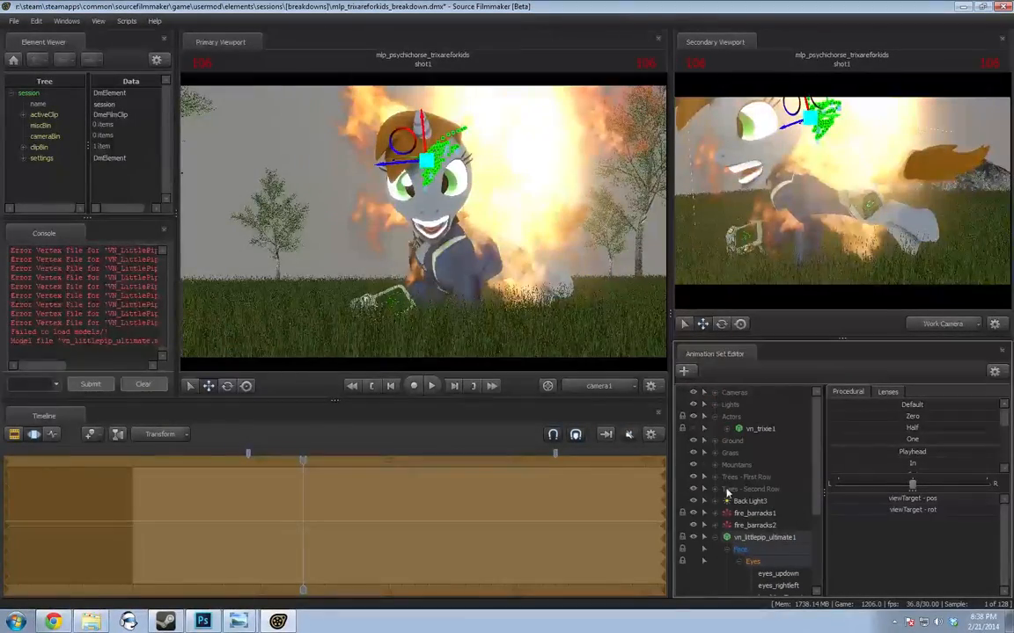
{"action": "key", "text": "space"}
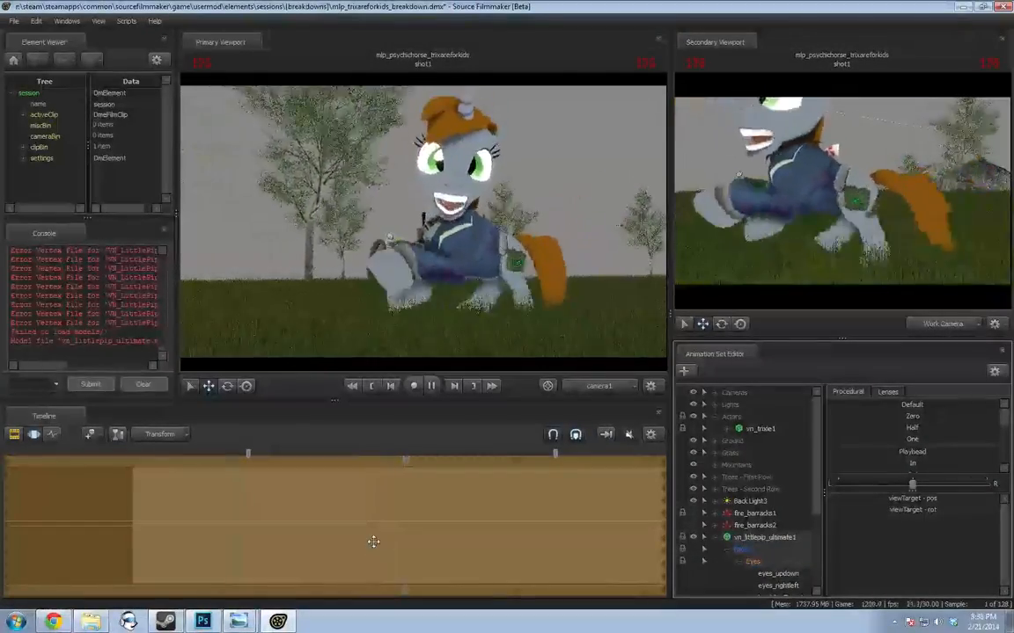
{"action": "key", "text": "space"}
{"action": "left_click_drag", "start_coordinate": [425, 475], "coordinate": [217, 479]}
{"action": "key", "text": "space"}
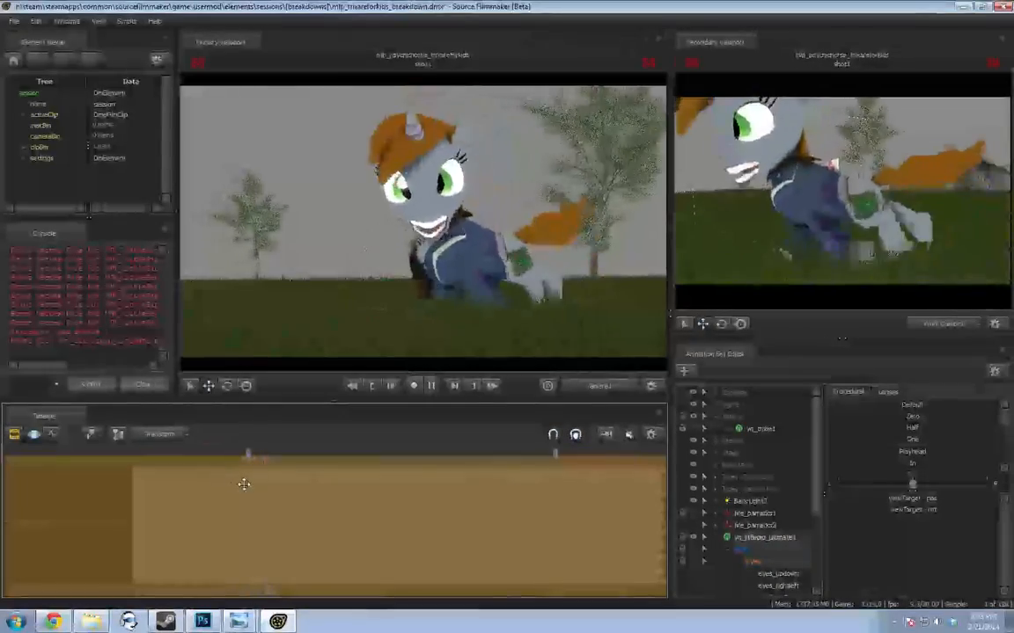
{"action": "key", "text": "space"}
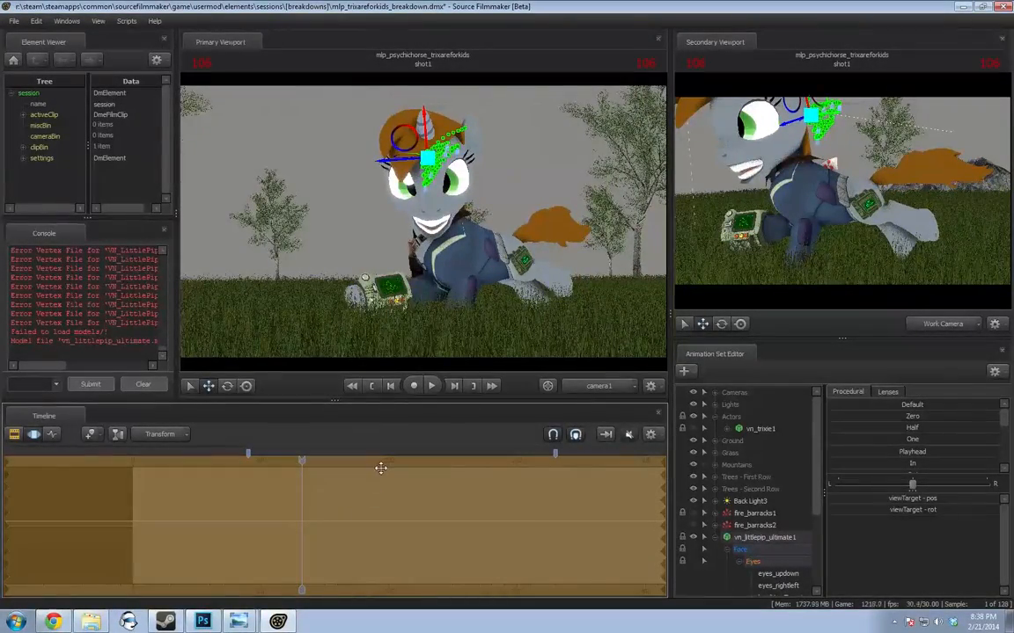
{"action": "left_click_drag", "start_coordinate": [283, 464], "coordinate": [170, 483]}
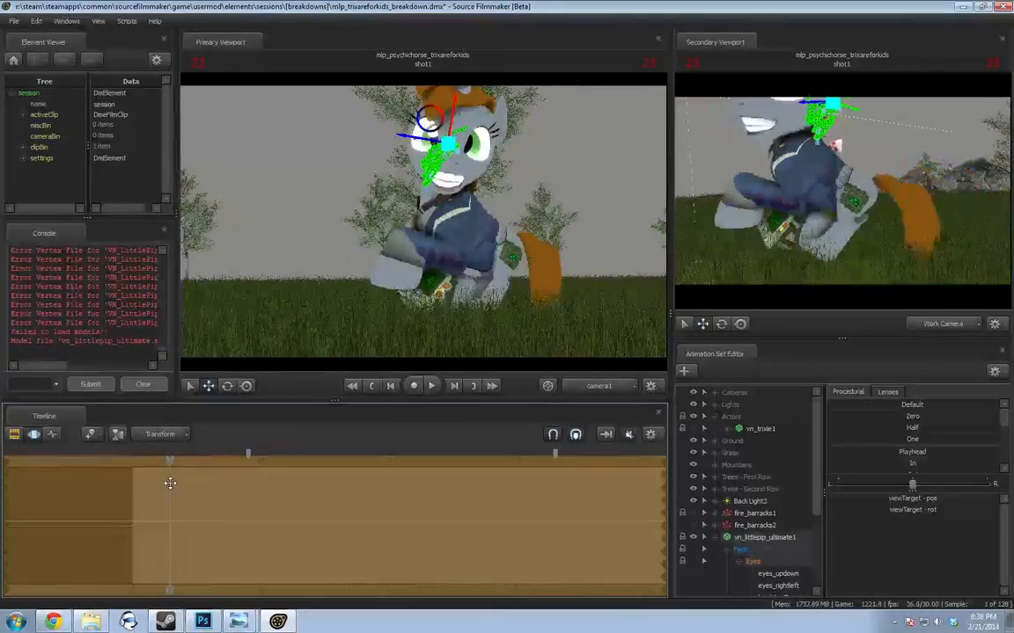
Delete the vn_littlepip_ultimate1 animation set and make vn_trixie1 visible again
{"action": "right_click", "coordinate": [743, 538]}
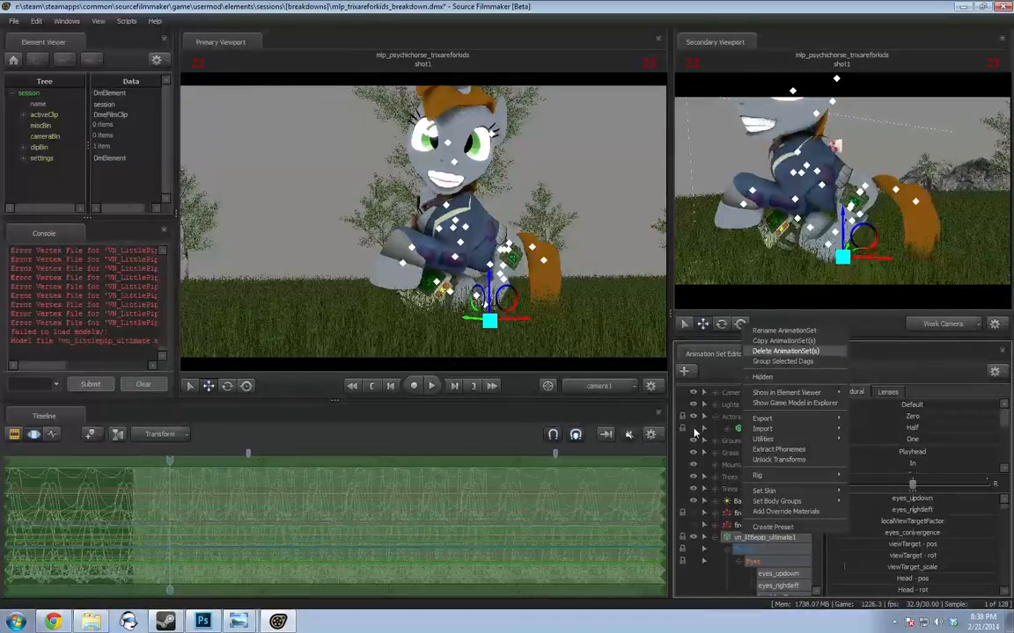
{"action": "left_click", "coordinate": [784, 351]}
{"action": "left_click", "coordinate": [694, 428]}
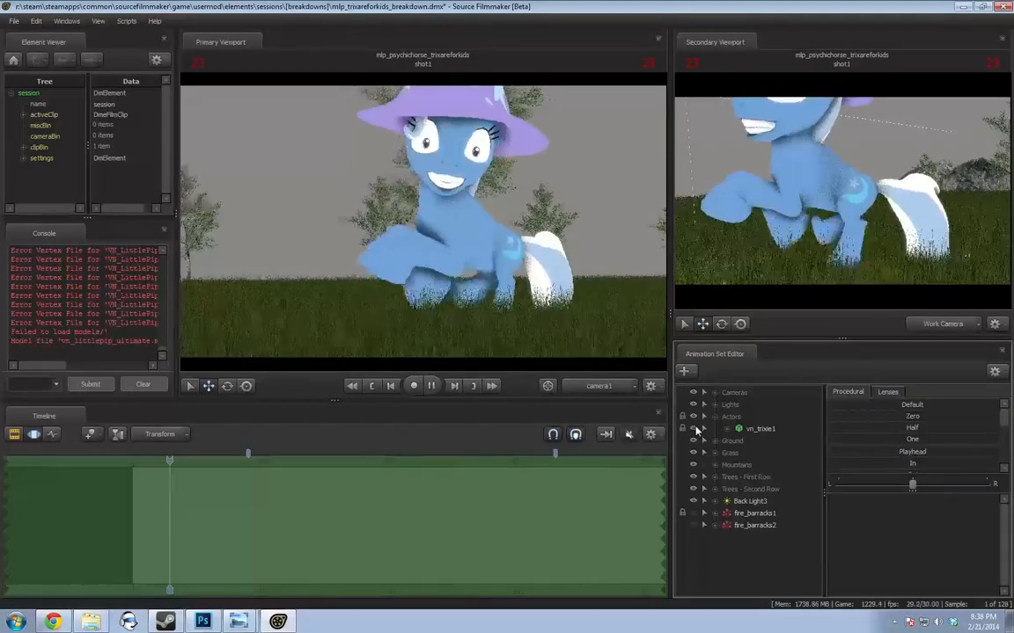
Close the session without saving the changes
{"action": "left_click", "coordinate": [11, 22]}
{"action": "left_click", "coordinate": [22, 75]}
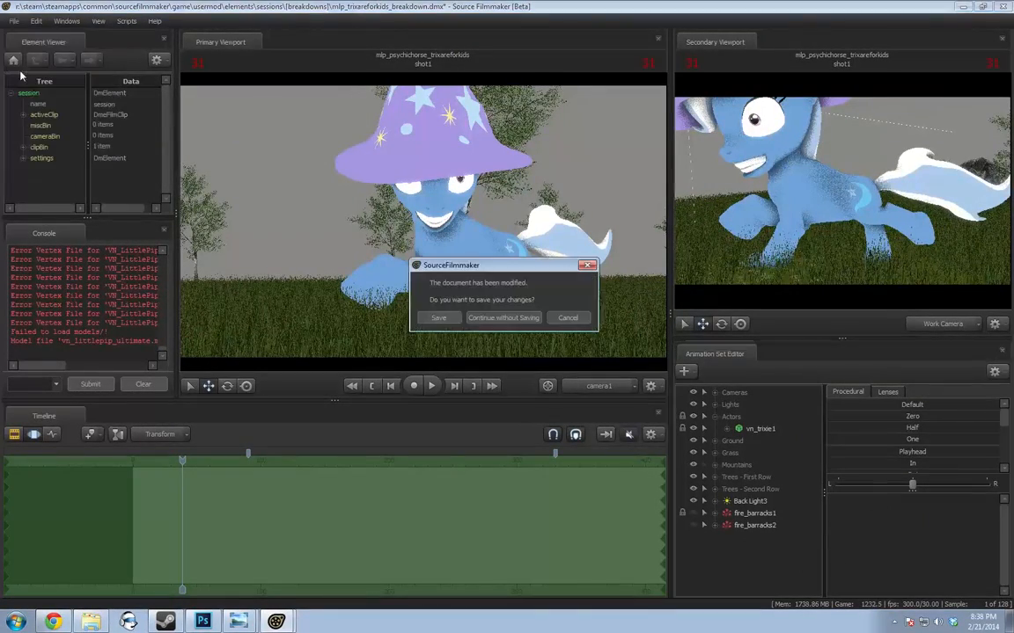
{"action": "left_click", "coordinate": [506, 318]}
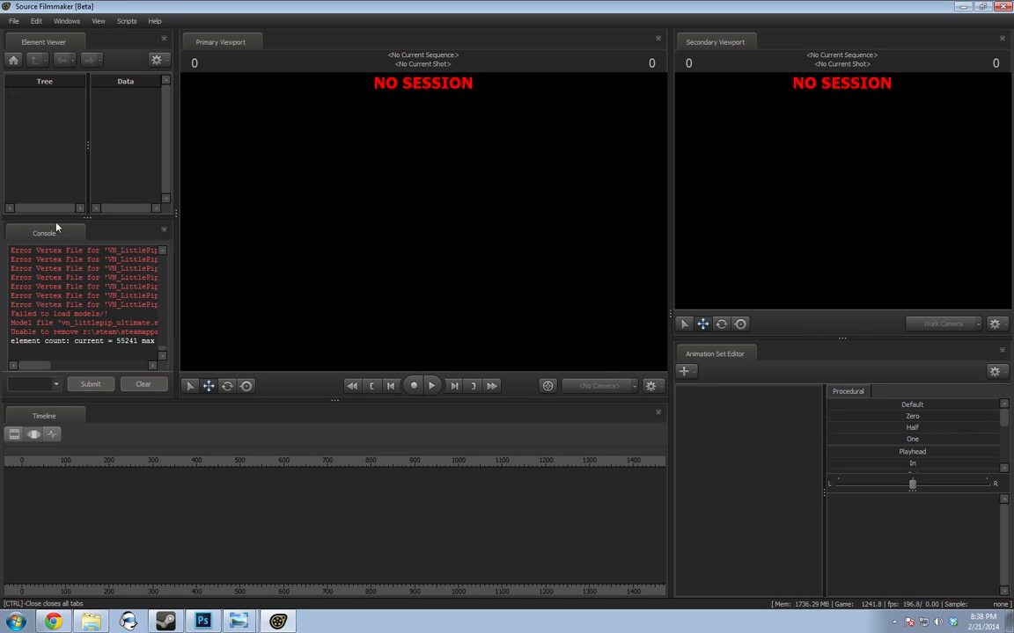
Look through the saved sessions, including the hall_of_elements folder, for a session to open, and leave without opening one
{"action": "left_click", "coordinate": [14, 21]}
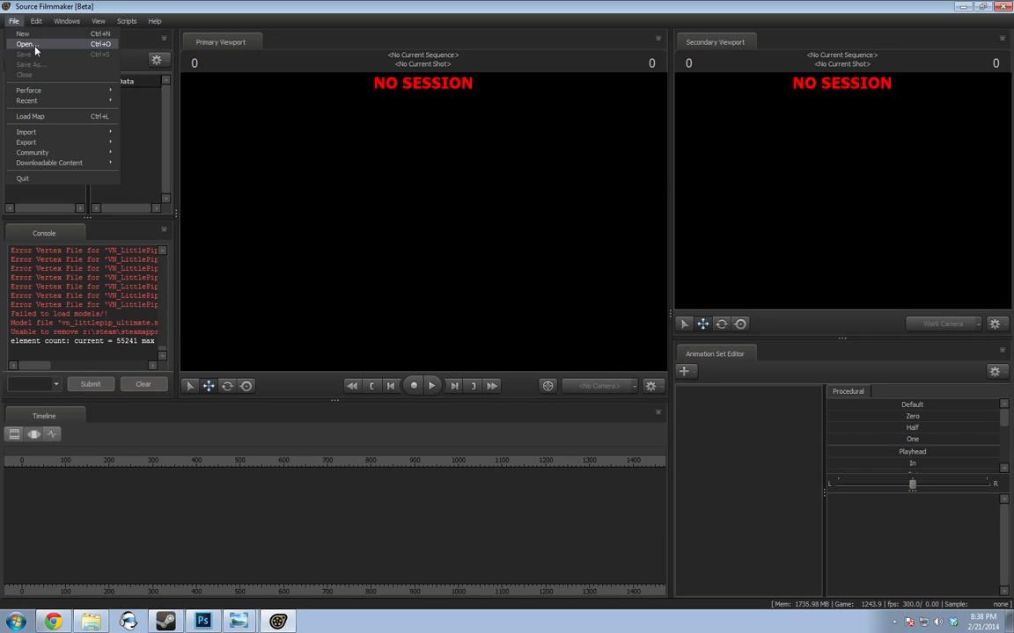
{"action": "left_click", "coordinate": [29, 43]}
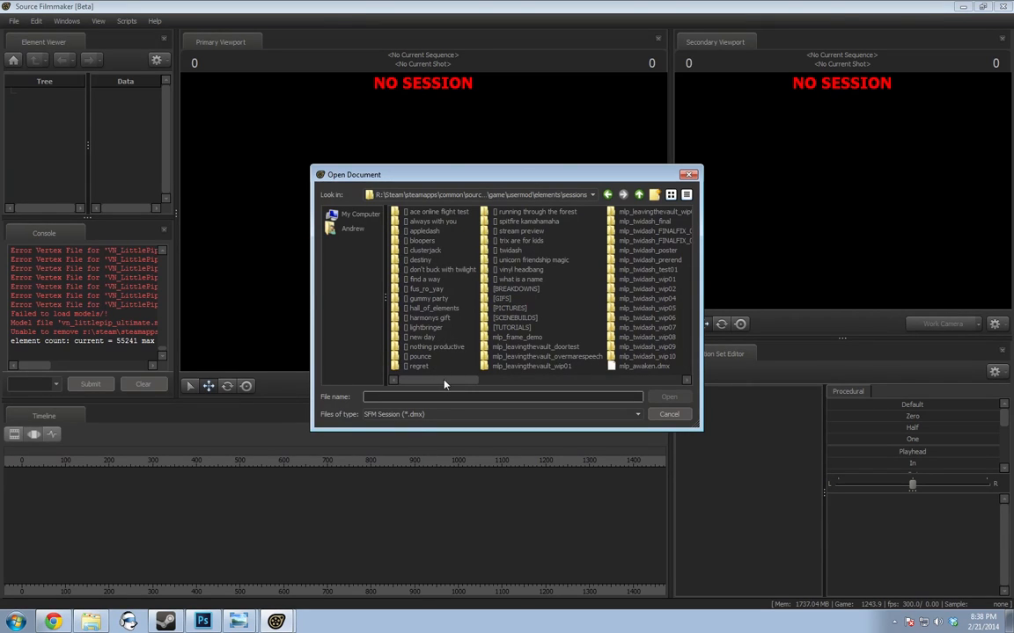
{"action": "mouse_move", "coordinate": [462, 380]}
{"action": "left_mouse_down"}
{"action": "mouse_move", "coordinate": [472, 381]}
{"action": "mouse_move", "coordinate": [462, 380]}
{"action": "left_mouse_up"}
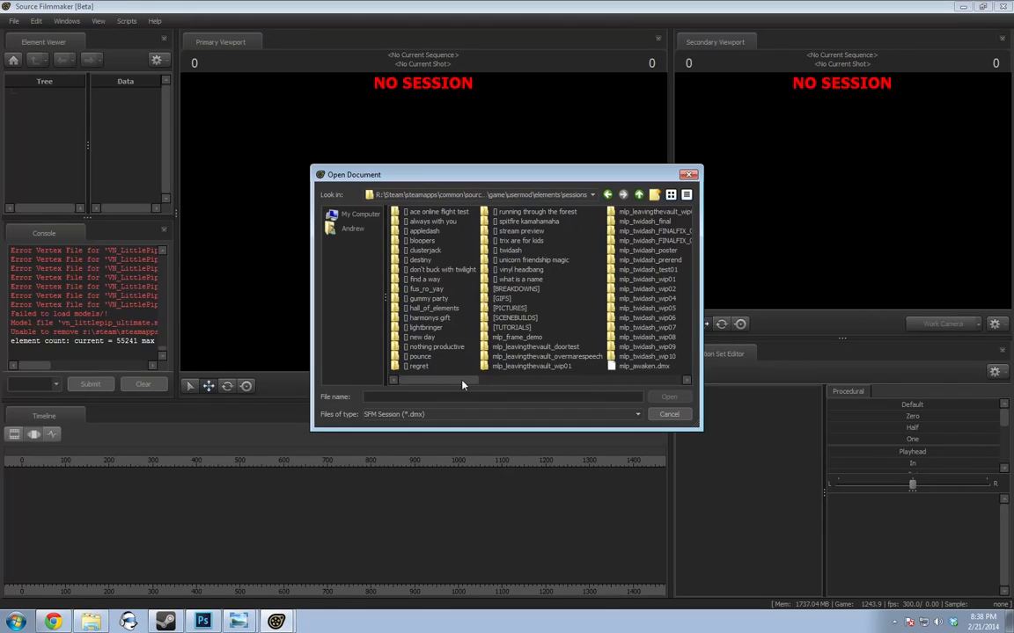
{"action": "double_click", "coordinate": [432, 308]}
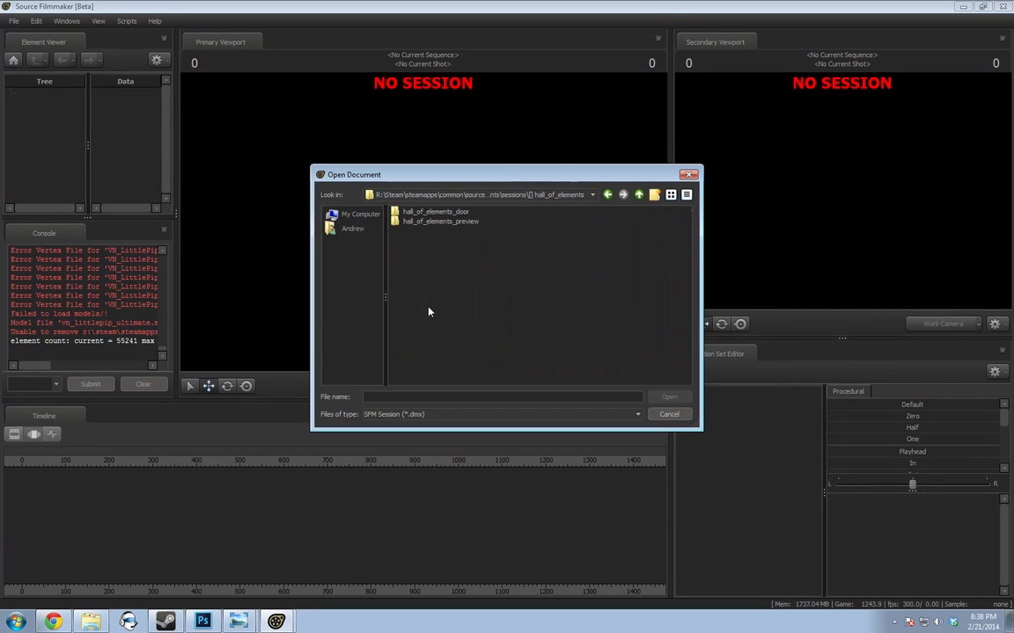
{"action": "left_click", "coordinate": [434, 221]}
{"action": "double_click", "coordinate": [430, 213]}
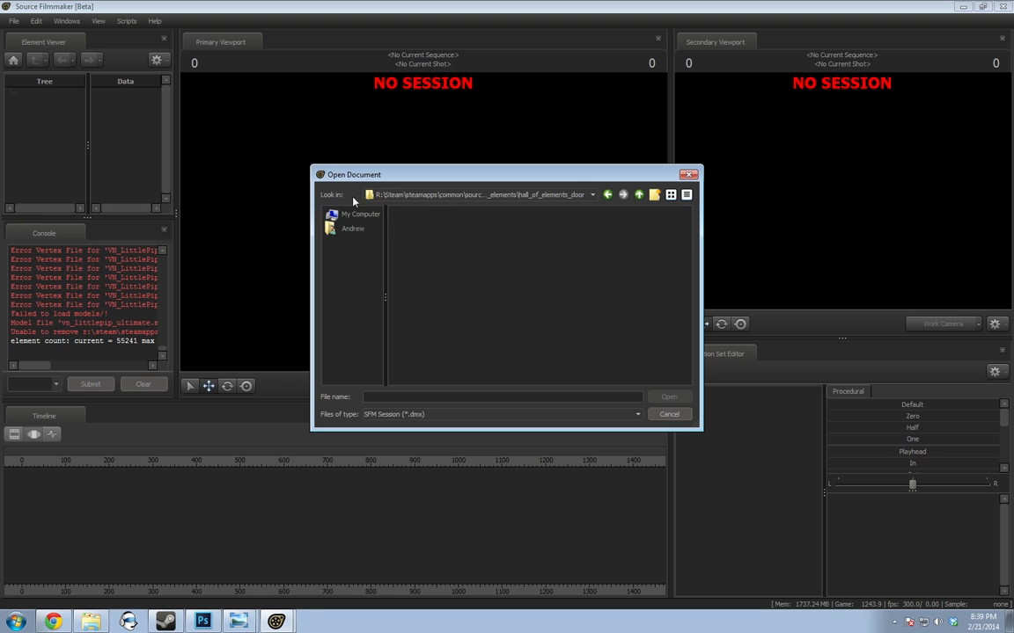
{"action": "left_click", "coordinate": [639, 194]}
{"action": "left_click", "coordinate": [639, 195]}
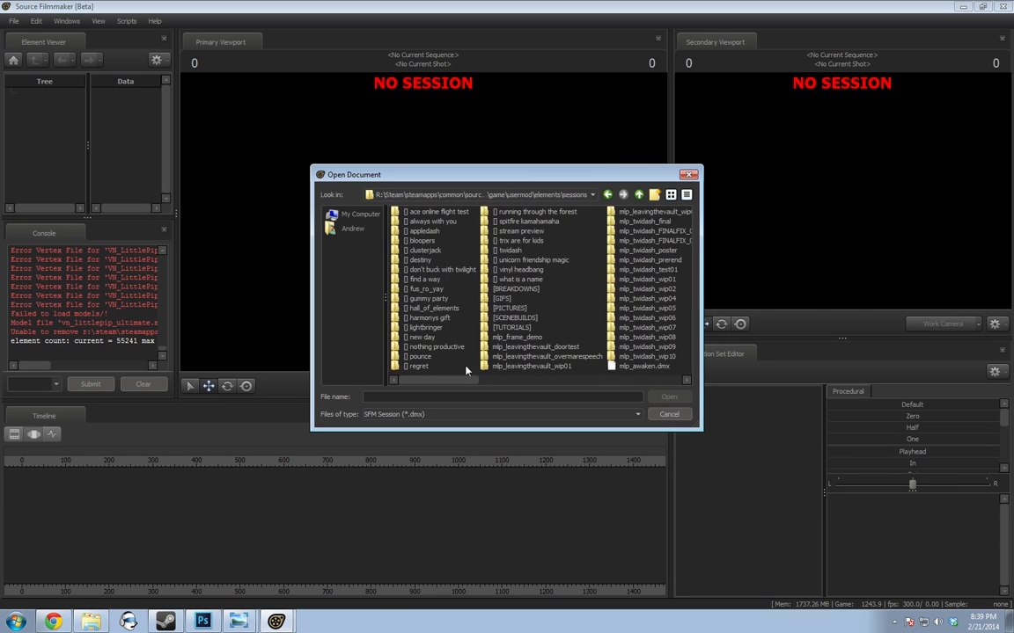
{"action": "left_click_drag", "start_coordinate": [467, 380], "coordinate": [517, 381]}
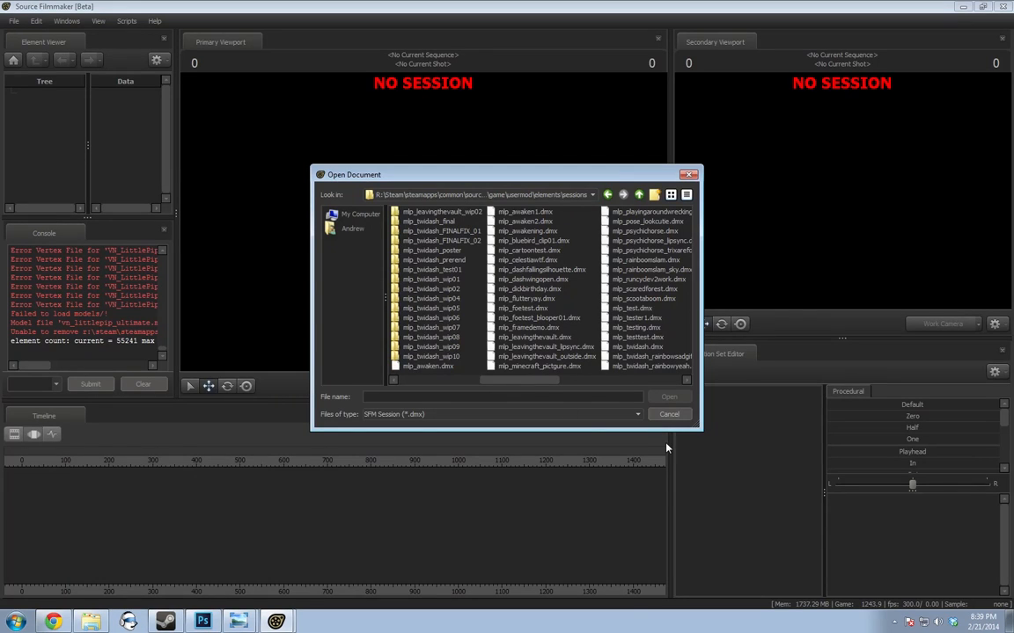
{"action": "left_click", "coordinate": [671, 415]}
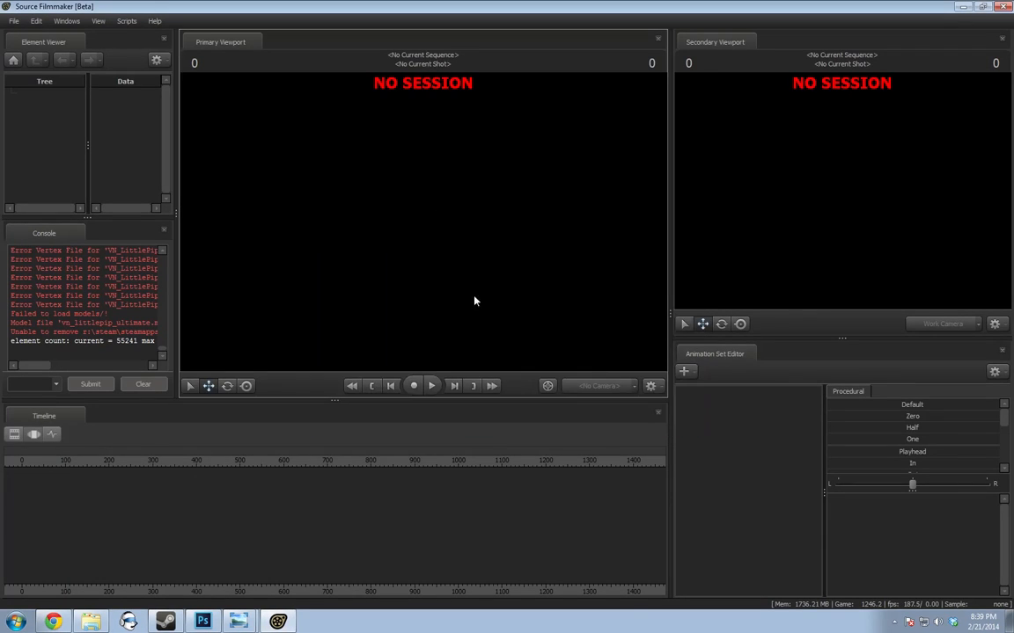
Create a new session named mlp_yaya in the default sessions directory with a framerate of 30
{"action": "left_click", "coordinate": [14, 20]}
{"action": "left_click", "coordinate": [31, 35]}
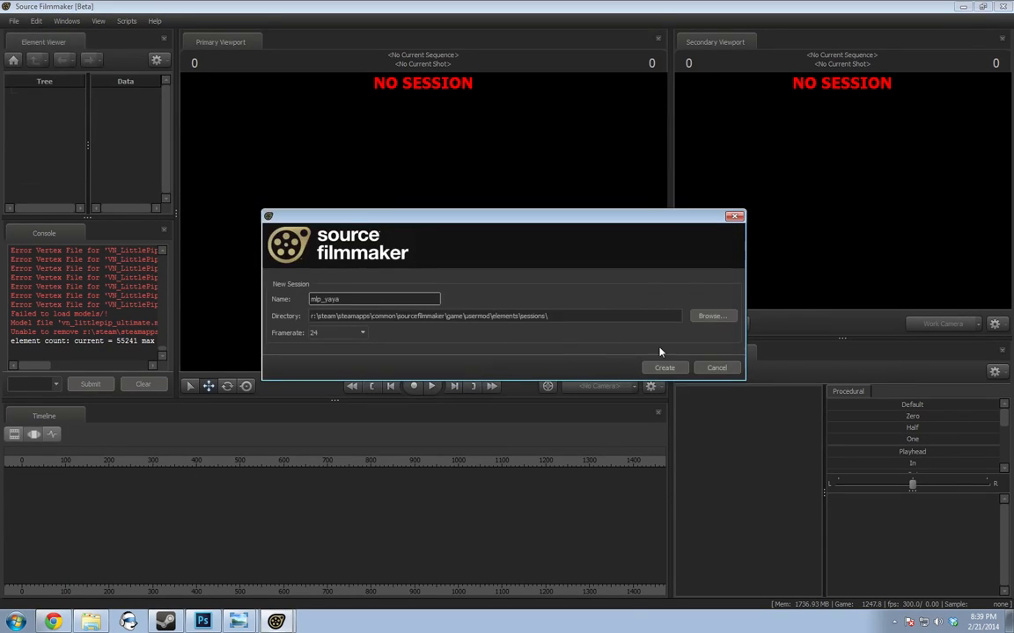
{"action": "left_click", "coordinate": [325, 333]}
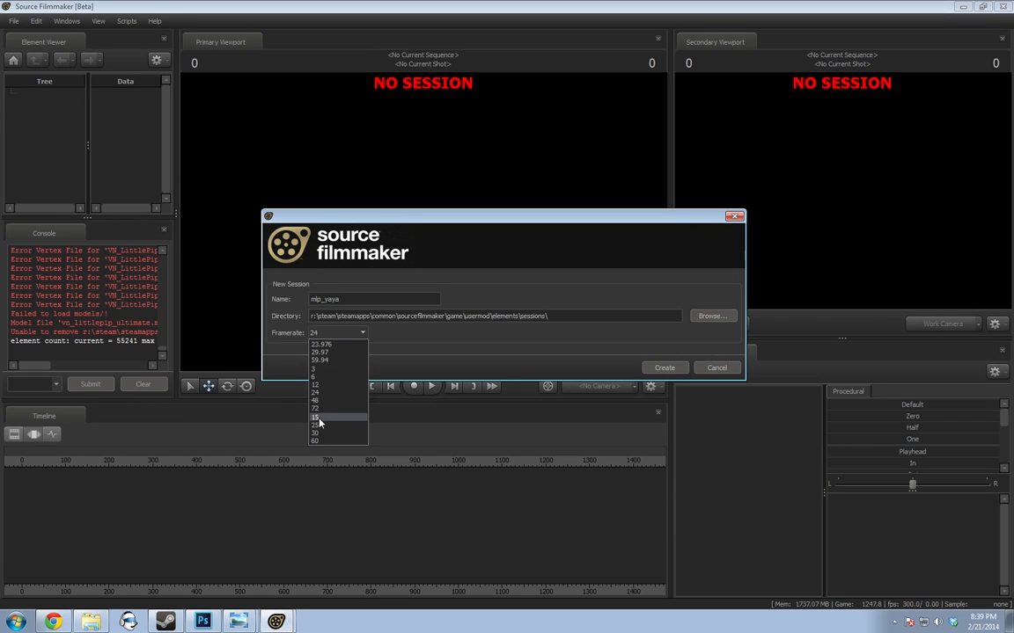
{"action": "left_click", "coordinate": [322, 389]}
{"action": "left_click", "coordinate": [664, 369]}
Unload the default map from the mlp_yaya session
{"action": "right_click", "coordinate": [461, 225]}
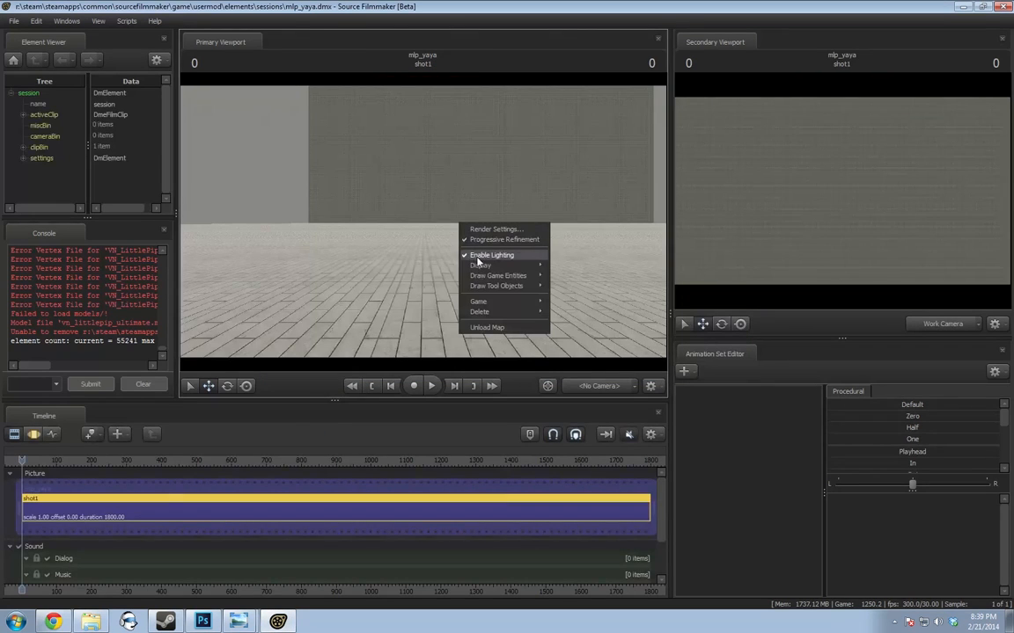
{"action": "left_click", "coordinate": [425, 226]}
{"action": "right_click", "coordinate": [424, 225]}
{"action": "left_click", "coordinate": [453, 326]}
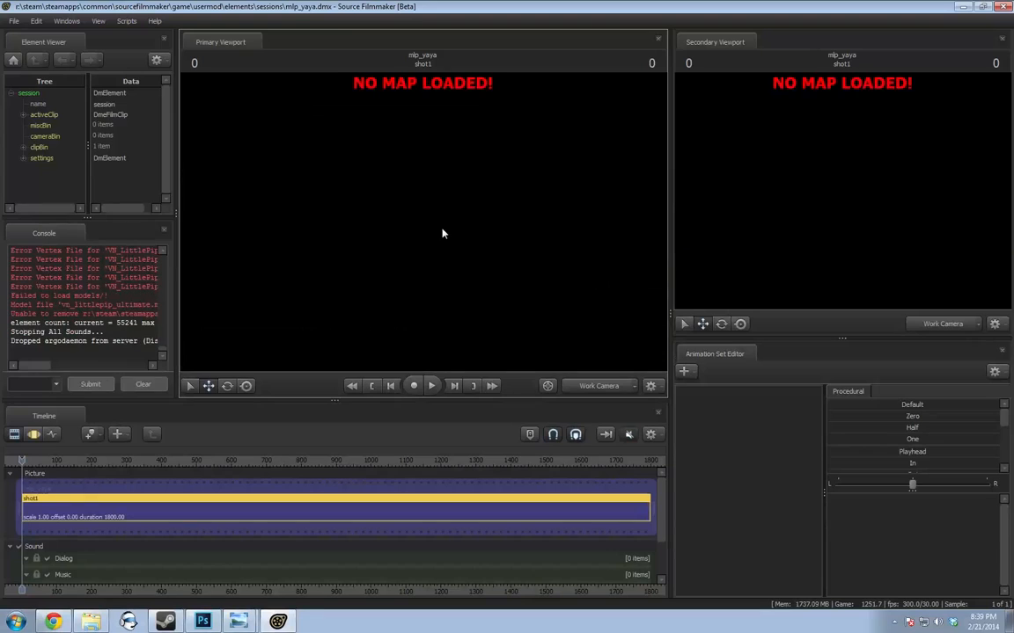
Load the map mlp_awaken_164.bsp into the session, filtering the map list by "awaken"
{"action": "right_click", "coordinate": [444, 231]}
{"action": "left_click", "coordinate": [467, 334]}
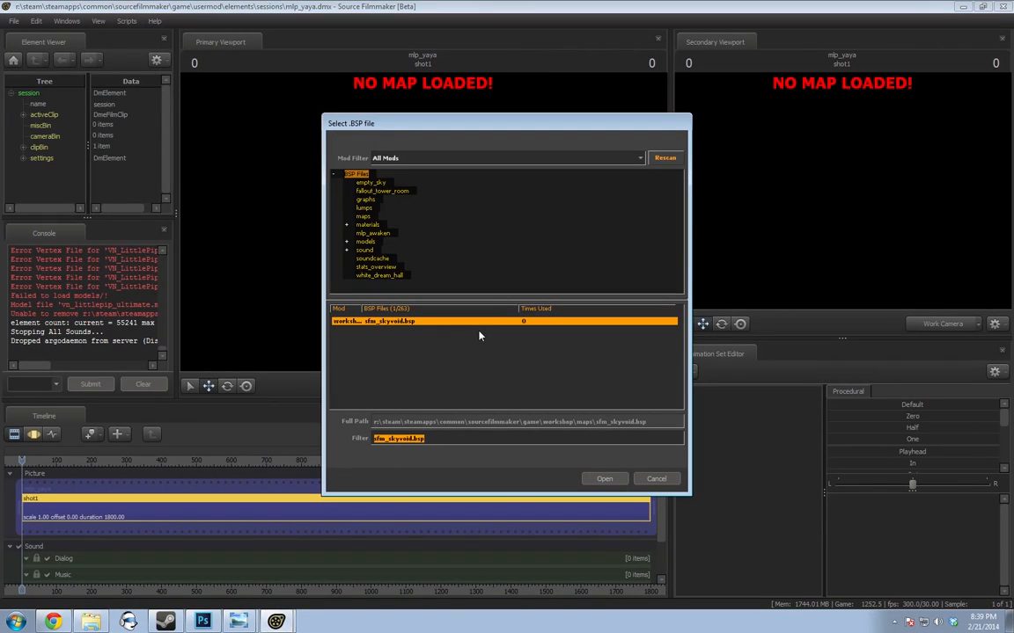
{"action": "type", "text": "asd"}
{"action": "key", "text": "BackSpace"}
{"action": "key", "text": "BackSpace"}
{"action": "key", "text": "BackSpace"}
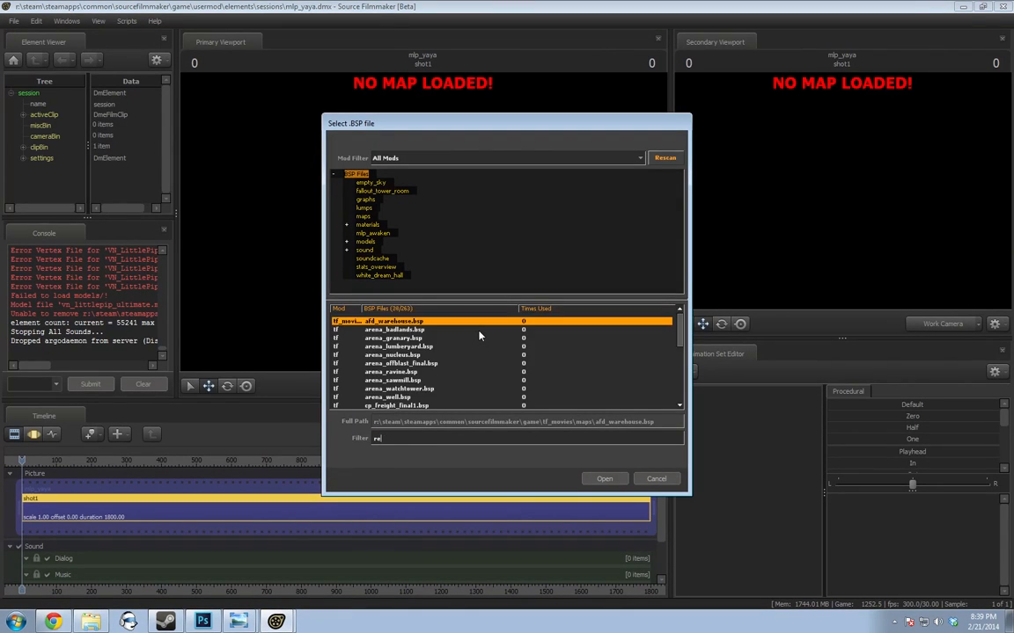
{"action": "type", "text": "awaken"}
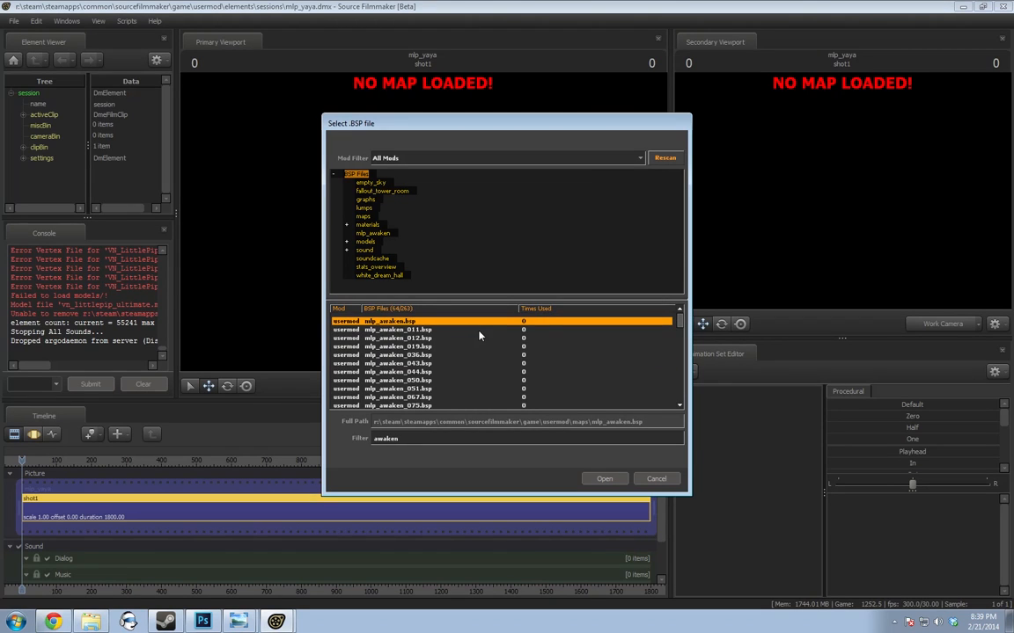
{"action": "scroll", "coordinate": [483, 334], "scroll_direction": "down", "scroll_amount": 5}
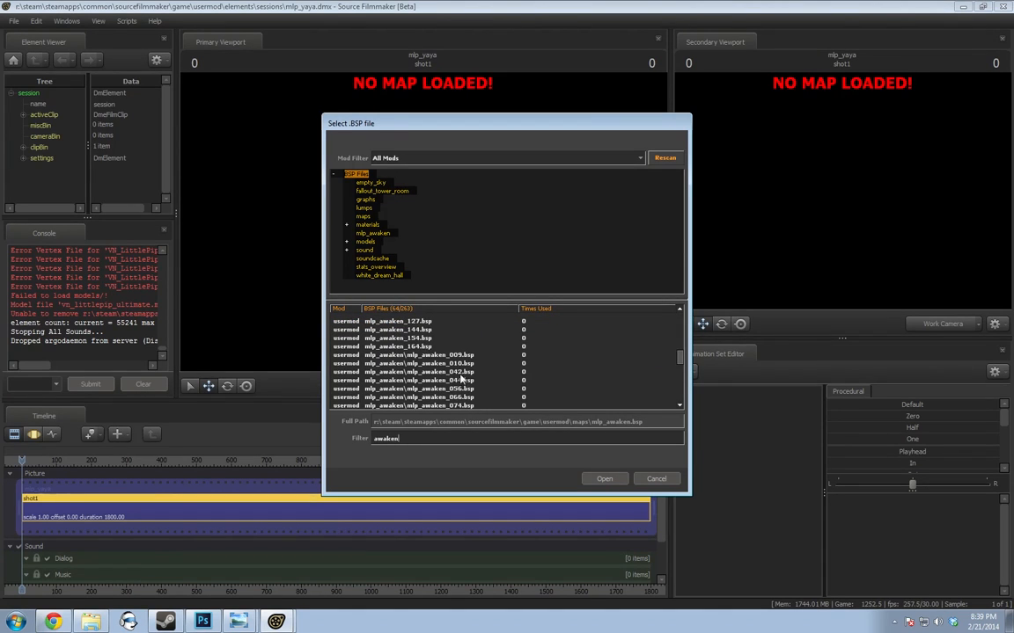
{"action": "left_click", "coordinate": [410, 348]}
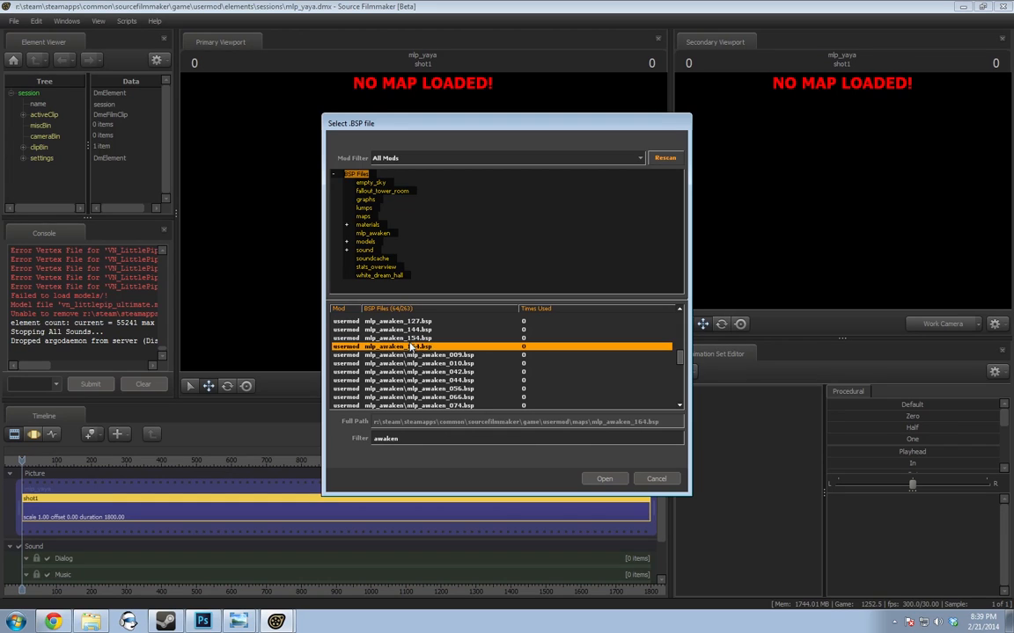
{"action": "left_click", "coordinate": [604, 479]}
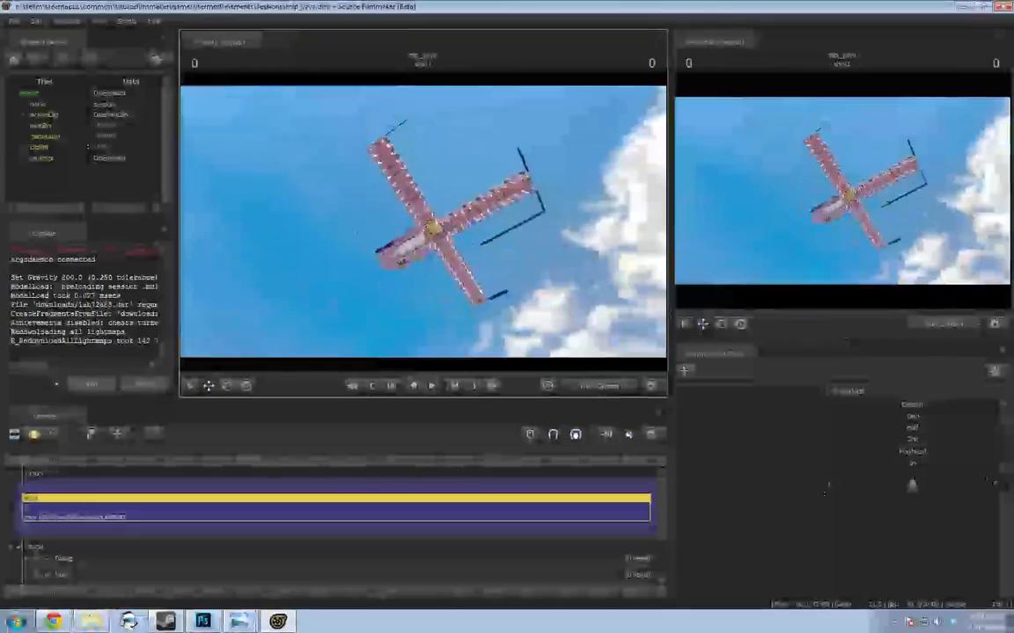
Look around the interior of the loaded map, following the pillared hallway with the red carpet and stained-glass windows
{"action": "key", "text": "w"}
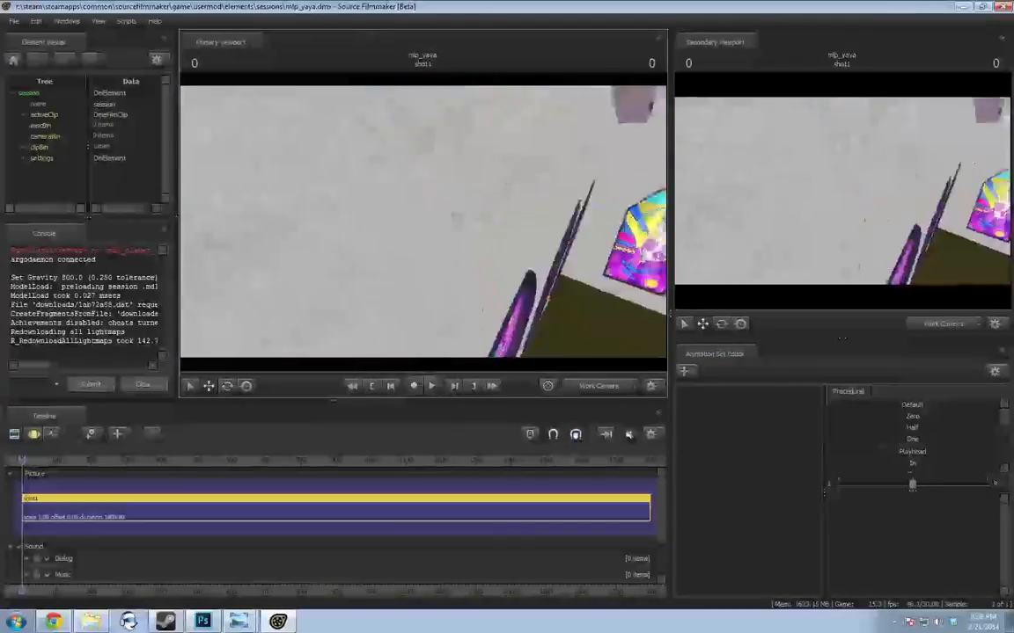
{"action": "mouse_move", "coordinate": [431, 204]}
{"action": "left_mouse_down"}
{"action": "mouse_move", "coordinate": [457, 220]}
{"action": "mouse_move", "coordinate": [431, 204]}
{"action": "left_mouse_up"}
{"action": "right_click", "coordinate": [431, 205]}
{"action": "left_click", "coordinate": [459, 243]}
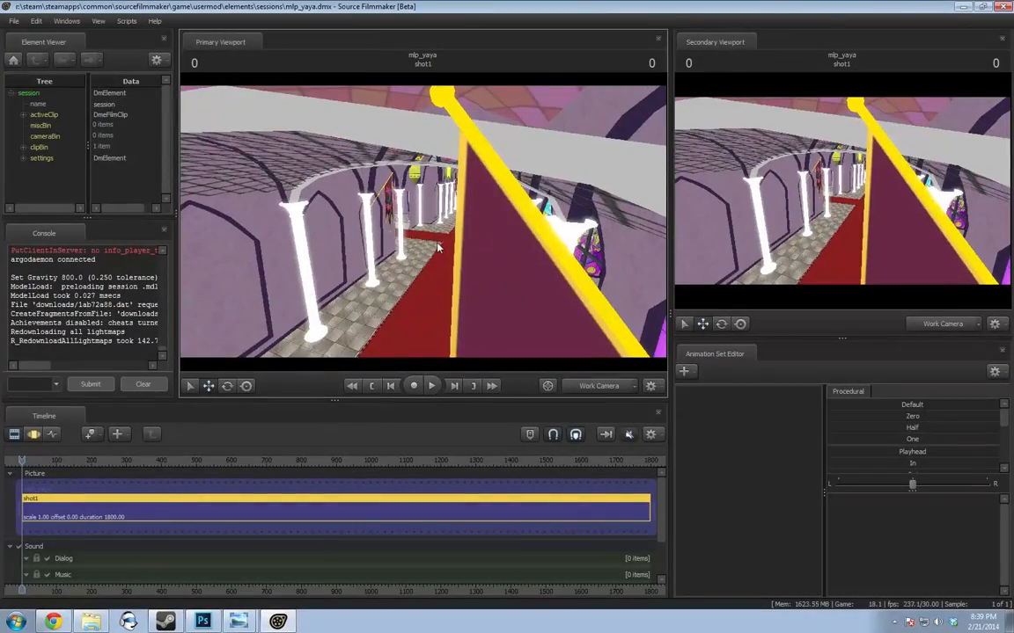
{"action": "right_click", "coordinate": [437, 243]}
{"action": "left_click", "coordinate": [458, 276]}
{"action": "key", "text": "w"}
{"action": "left_click_drag", "start_coordinate": [458, 276], "coordinate": [421, 210]}
{"action": "key", "text": "w"}
{"action": "key", "text": "w"}
{"action": "right_click", "coordinate": [443, 198]}
{"action": "left_click", "coordinate": [464, 230]}
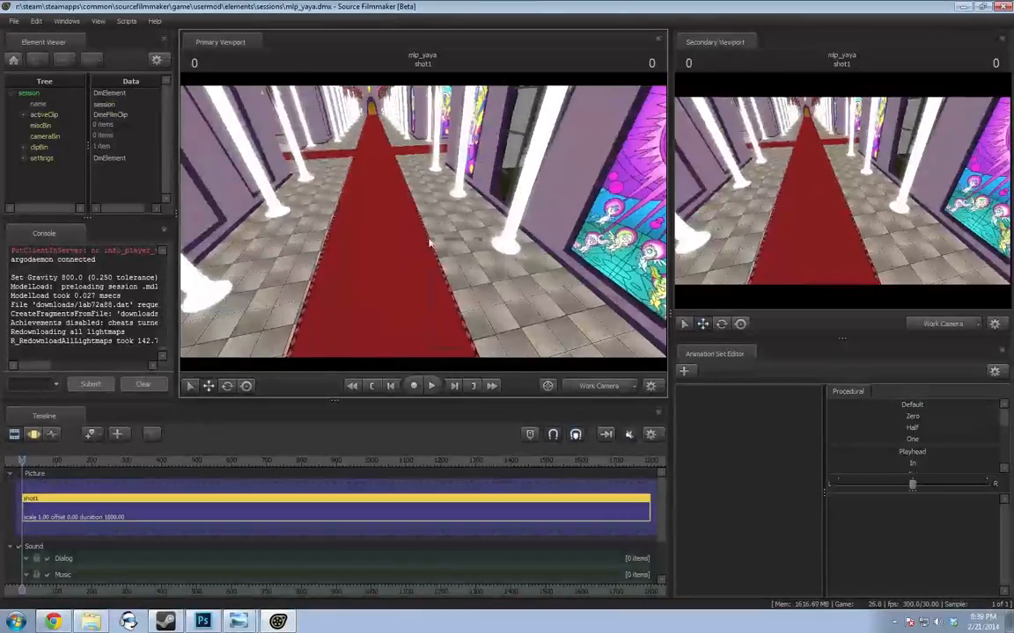
{"action": "right_click", "coordinate": [430, 243]}
{"action": "left_click", "coordinate": [480, 270]}
{"action": "left_click_drag", "start_coordinate": [479, 269], "coordinate": [362, 277]}
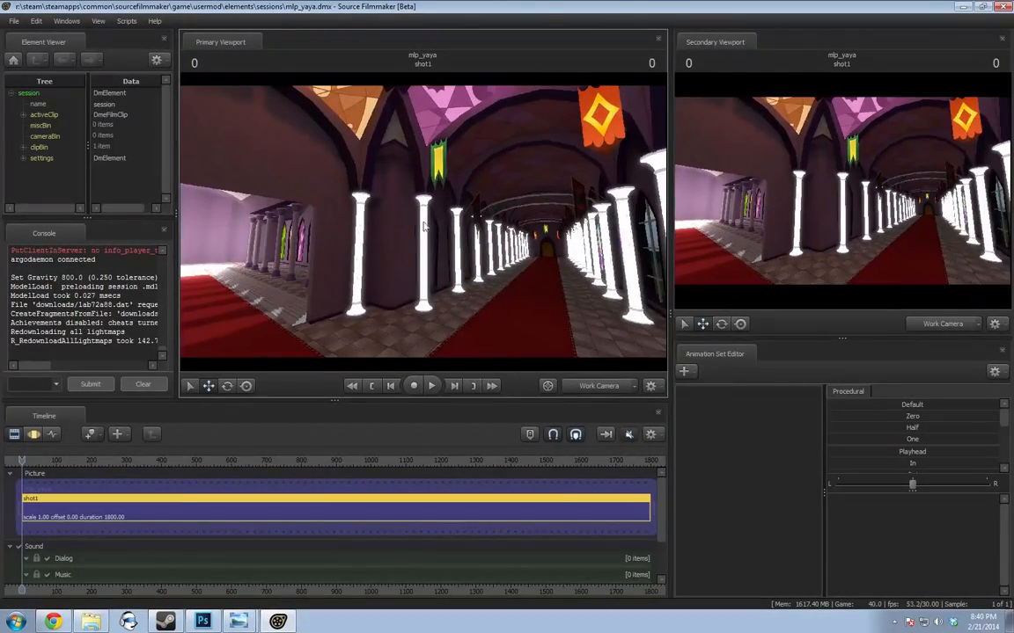
{"action": "left_click_drag", "start_coordinate": [423, 226], "coordinate": [446, 236]}
Build the map's cubemaps by running the console command buildcubemaps
{"action": "left_click", "coordinate": [46, 383]}
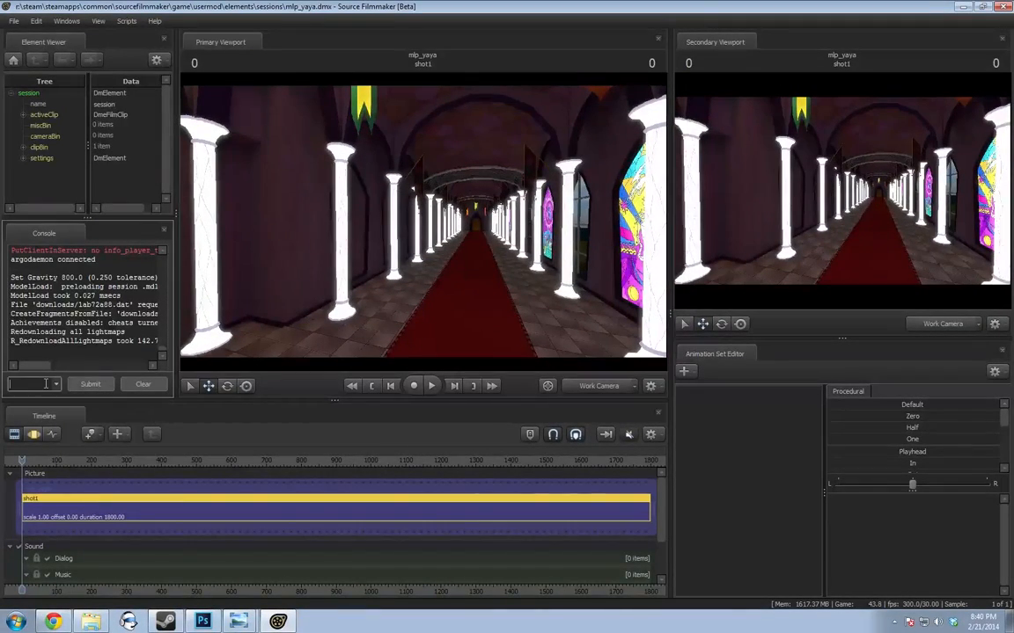
{"action": "type", "text": "buildcubemaps"}
{"action": "key", "text": "Return"}
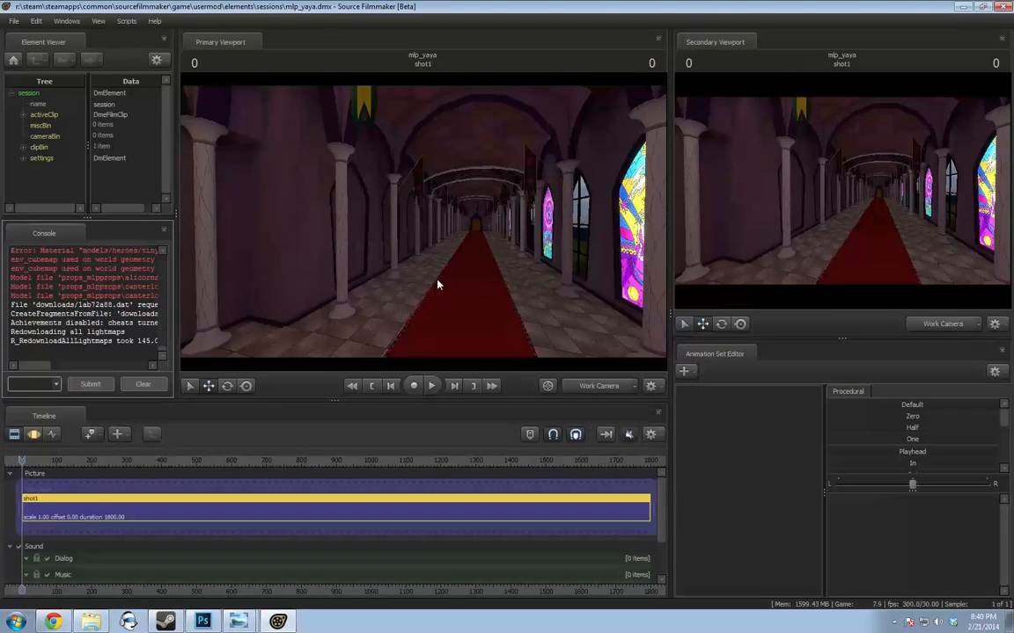
Begin adding a new model in front of the hallway's end, filtering the model list by "door" and the usermod mod
{"action": "left_click_drag", "start_coordinate": [438, 283], "coordinate": [536, 283]}
{"action": "key", "text": "w"}
{"action": "left_click_drag", "start_coordinate": [423, 221], "coordinate": [330, 206]}
{"action": "key", "text": "w"}
{"action": "key", "text": "w"}
{"action": "left_click_drag", "start_coordinate": [528, 271], "coordinate": [497, 277]}
{"action": "right_click", "coordinate": [773, 428]}
{"action": "left_click", "coordinate": [831, 454]}
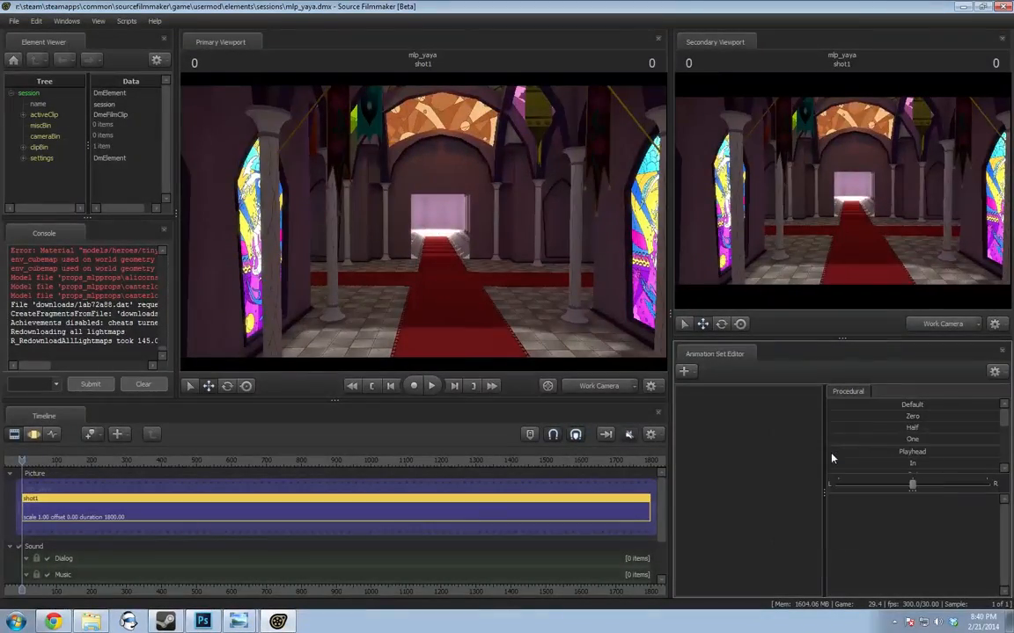
{"action": "type", "text": "door"}
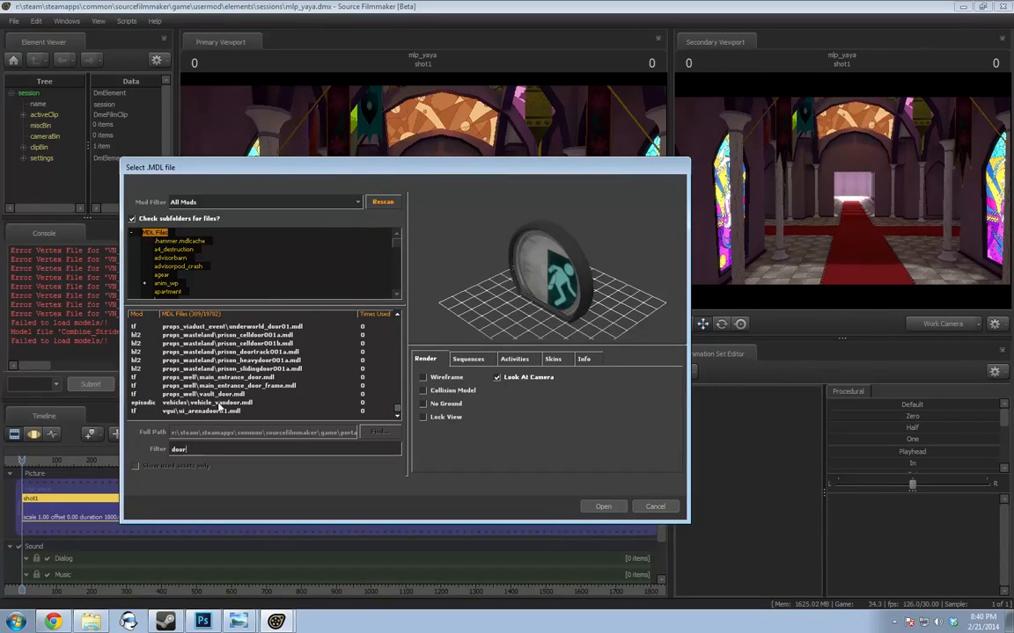
{"action": "left_click", "coordinate": [176, 201]}
{"action": "left_click", "coordinate": [184, 230]}
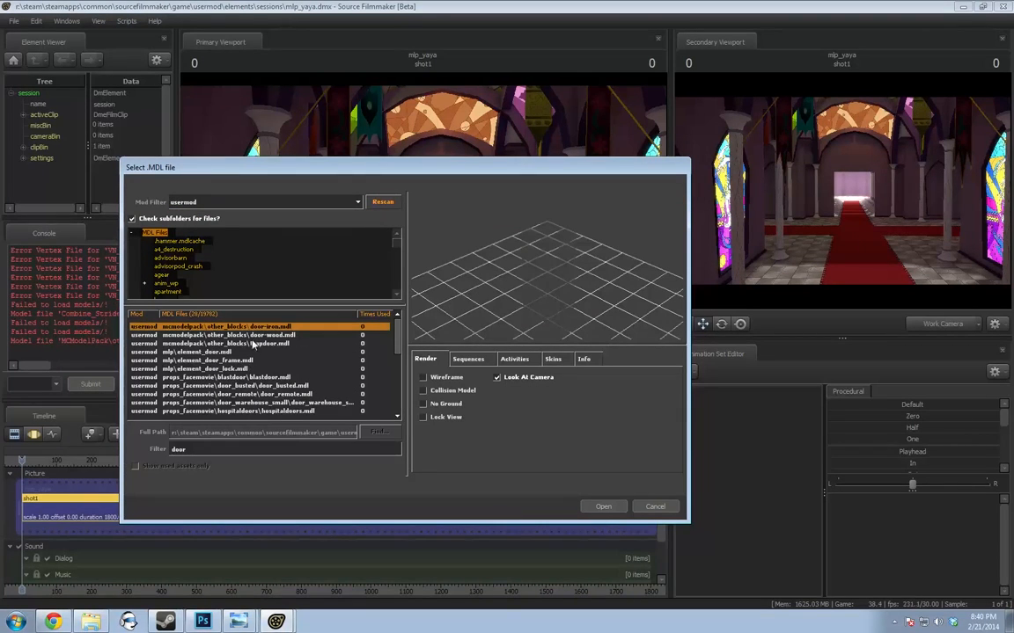
Preview the door models and add mlp\element_door.mdl to the scene
{"action": "left_click", "coordinate": [253, 336]}
{"action": "left_click", "coordinate": [254, 342]}
{"action": "left_click", "coordinate": [239, 351]}
{"action": "left_click", "coordinate": [232, 361]}
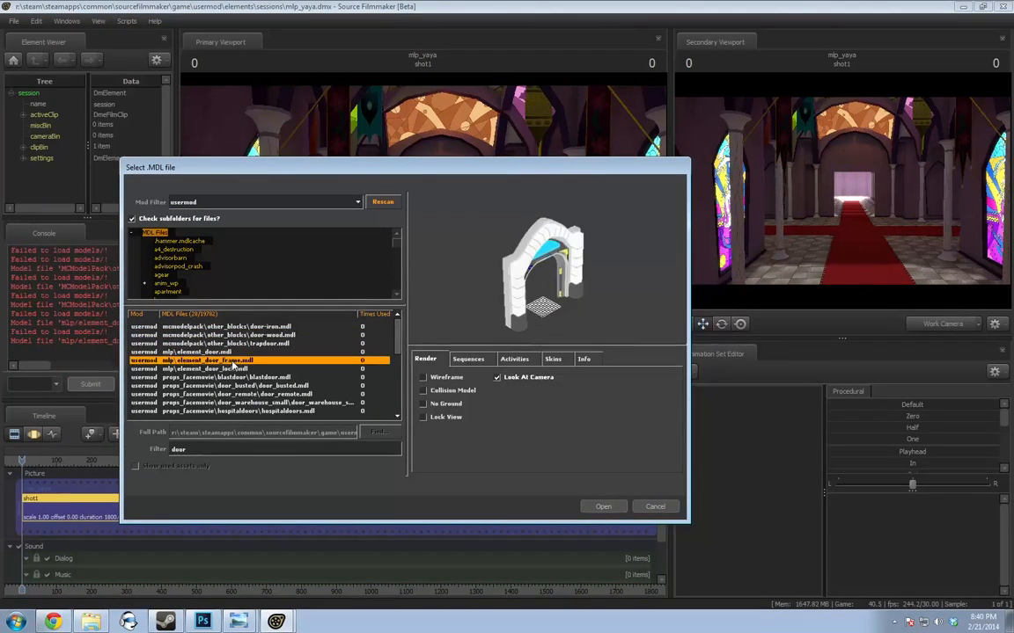
{"action": "double_click", "coordinate": [232, 354]}
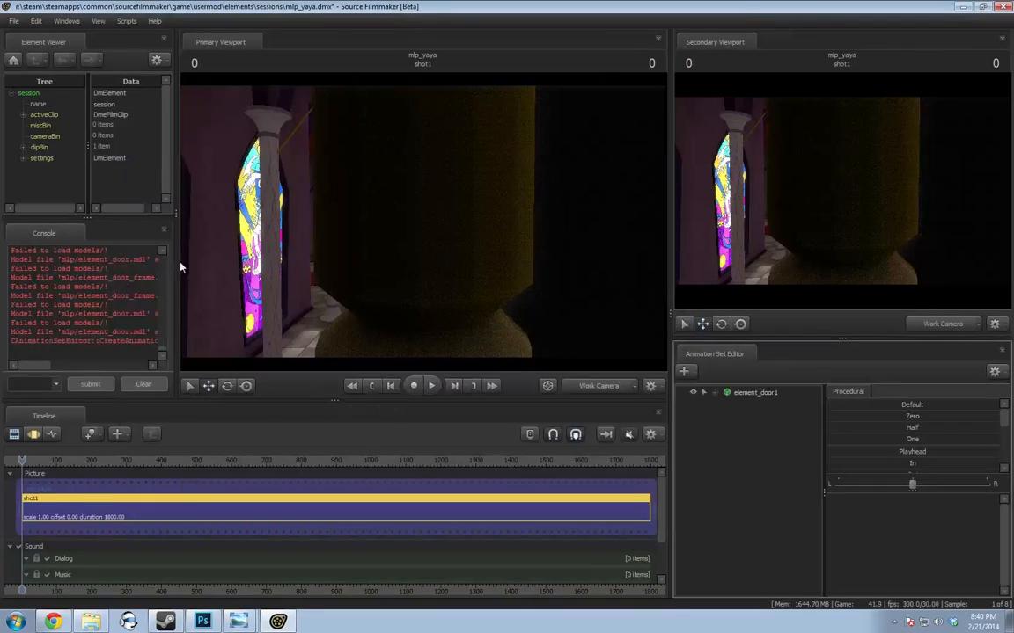
Add the model mlp\element_door_frame.mdl to the scene as a new animation set
{"action": "right_click", "coordinate": [721, 451]}
{"action": "left_click", "coordinate": [766, 478]}
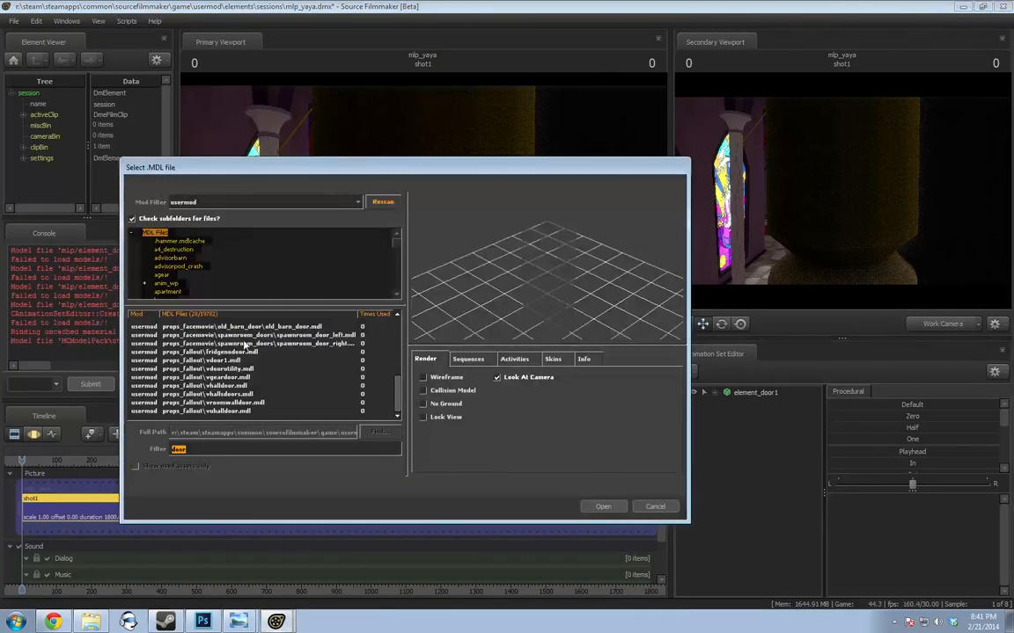
{"action": "left_click", "coordinate": [228, 376]}
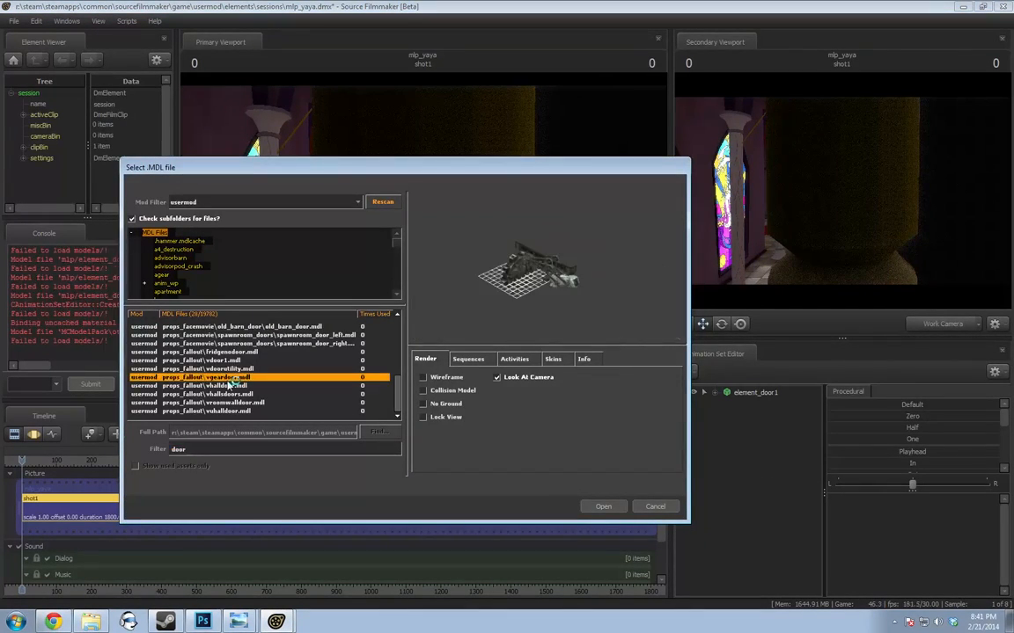
{"action": "scroll", "coordinate": [233, 385], "scroll_direction": "up", "scroll_amount": 4}
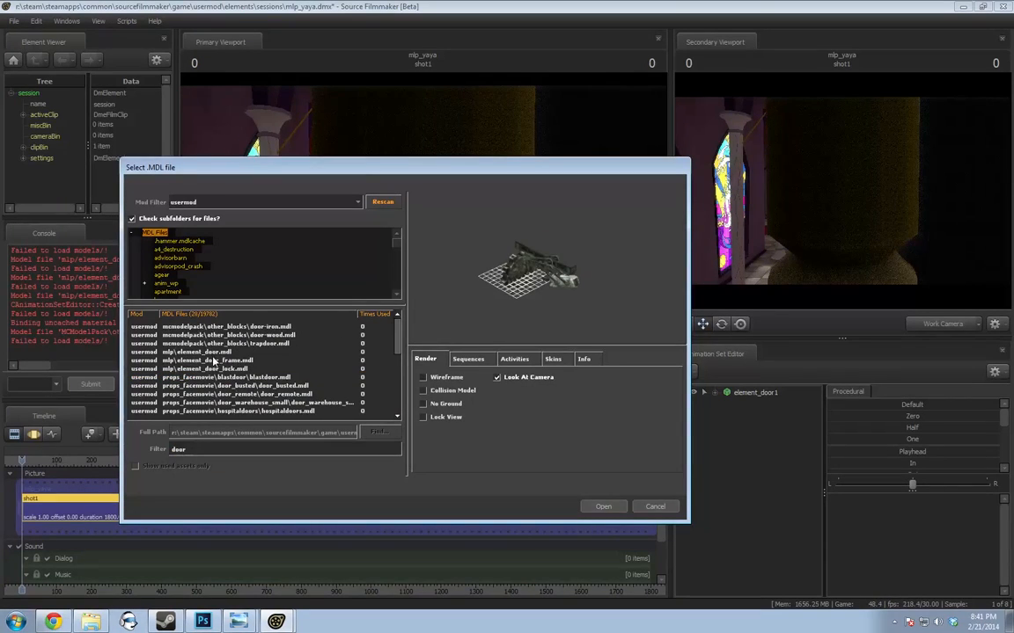
{"action": "double_click", "coordinate": [213, 361]}
Add the model mlp\element_door_lock.mdl to the scene as a new animation set
{"action": "right_click", "coordinate": [704, 411]}
{"action": "left_click", "coordinate": [765, 433]}
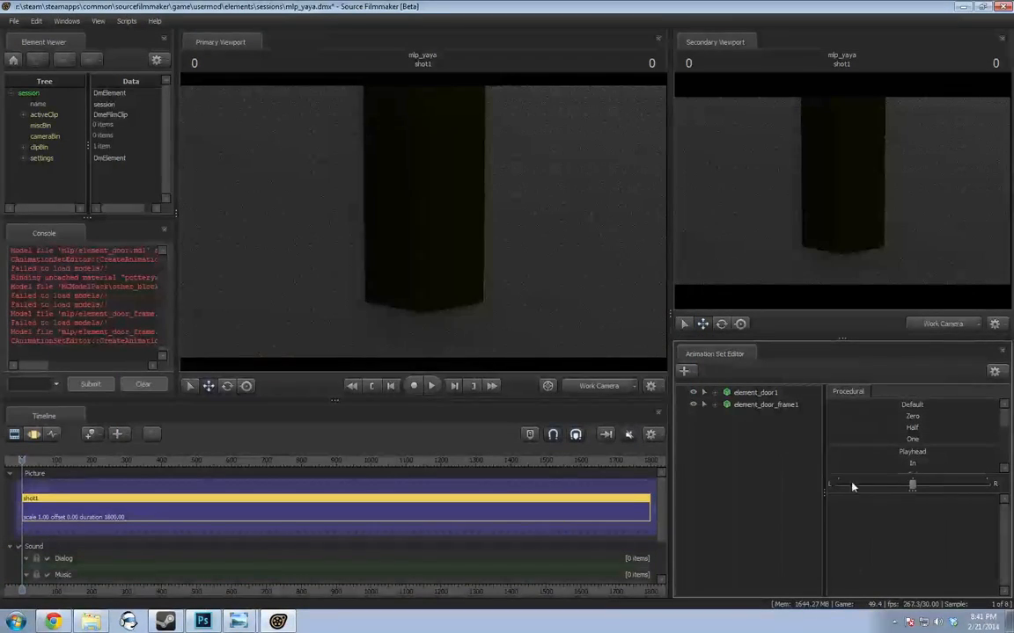
{"action": "scroll", "coordinate": [218, 363], "scroll_direction": "up", "scroll_amount": 5}
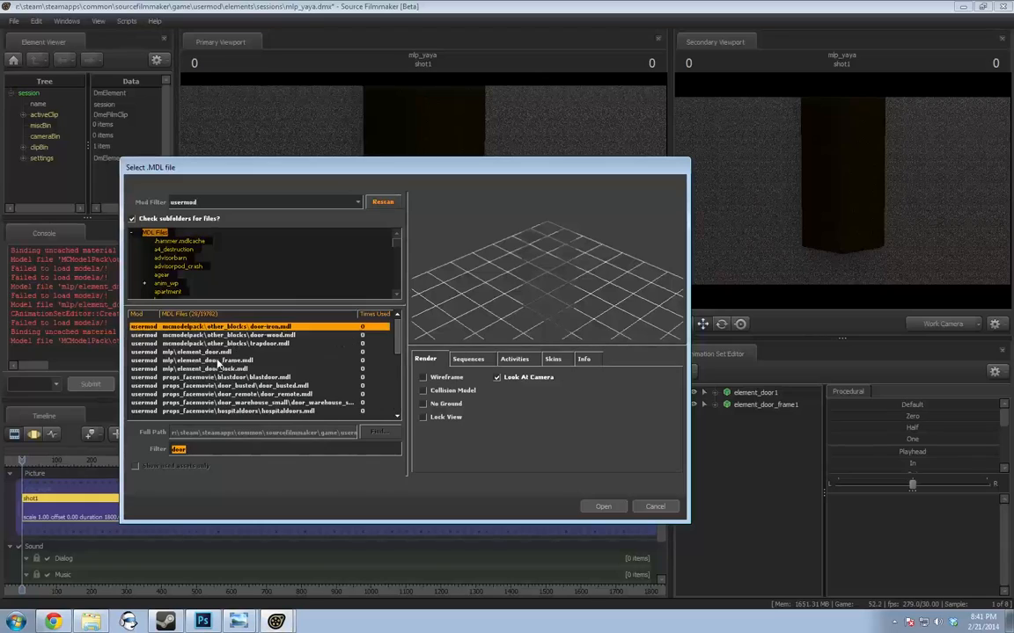
{"action": "left_click", "coordinate": [219, 364]}
{"action": "double_click", "coordinate": [218, 365]}
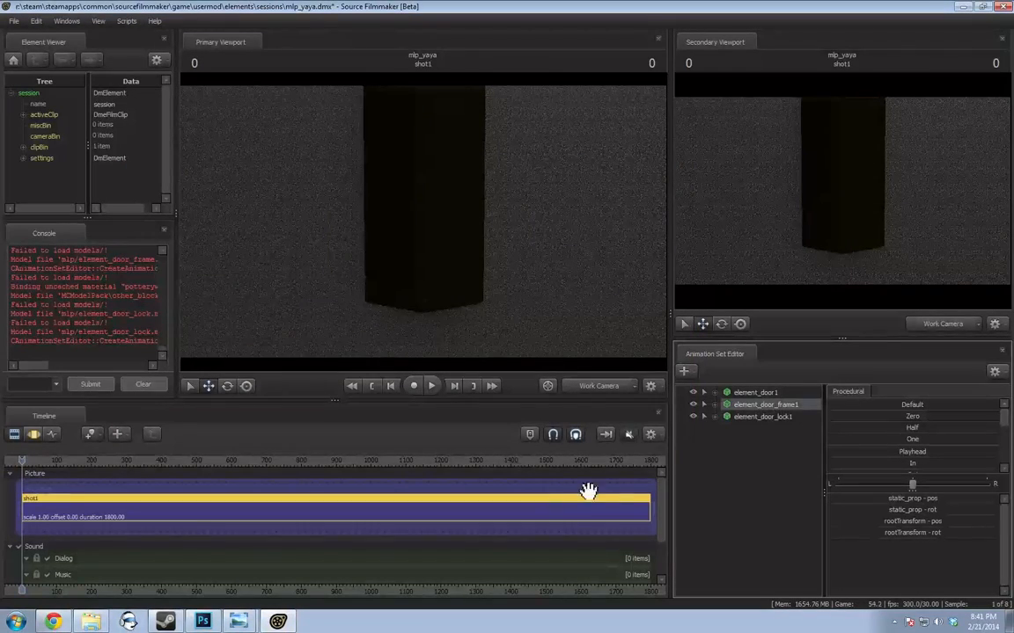
Switch to the Motion Editor and select the door, door frame and door lock together
{"action": "key", "text": "F3"}
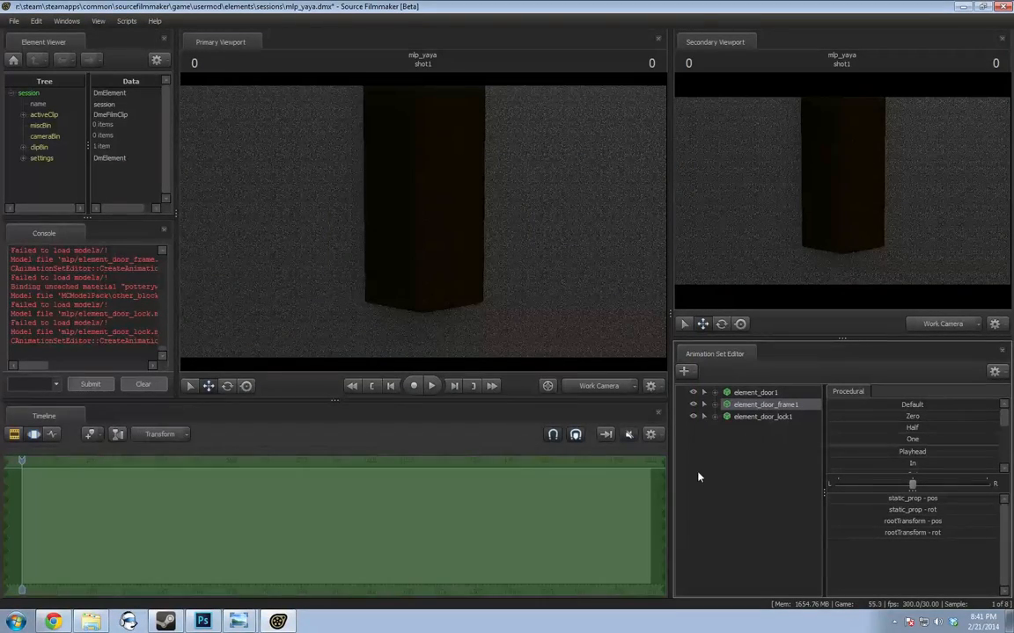
{"action": "left_click", "coordinate": [757, 392]}
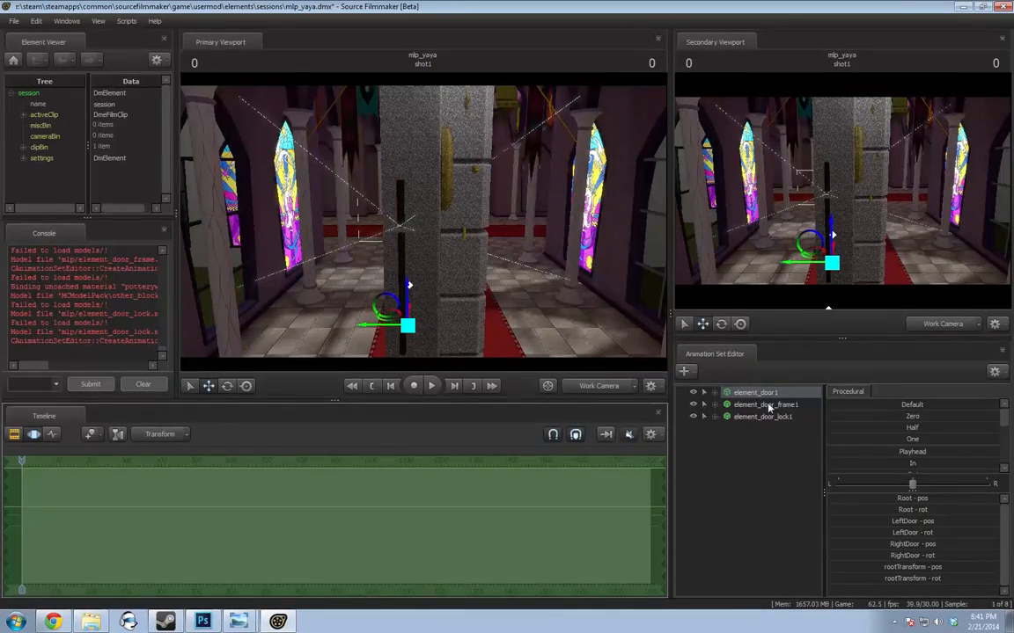
{"action": "left_click", "coordinate": [762, 416]}
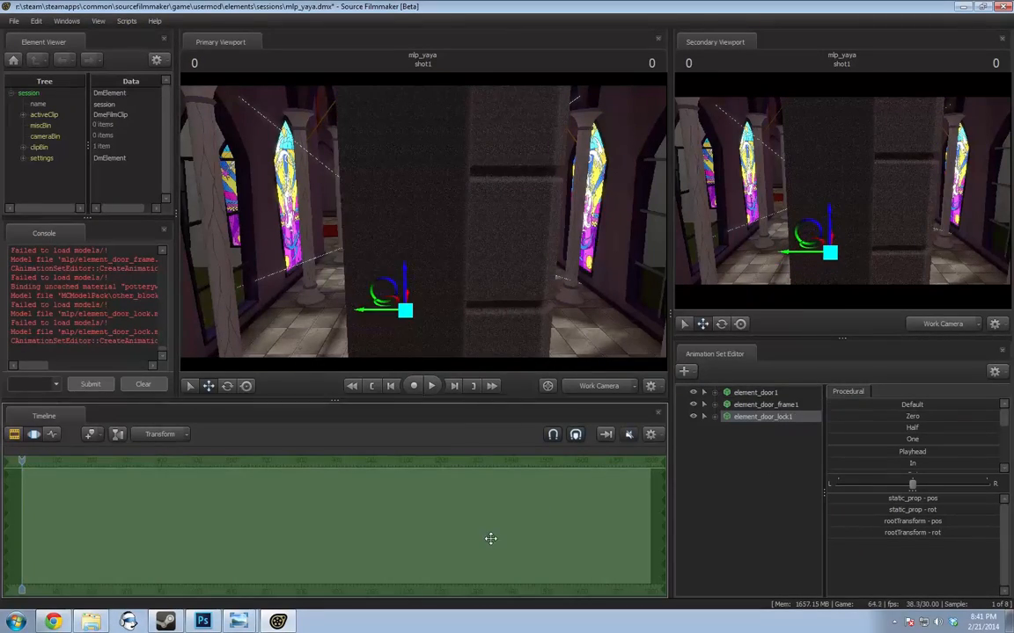
{"action": "left_click_drag", "start_coordinate": [503, 299], "coordinate": [441, 236], "text": "alt"}
{"action": "left_click", "coordinate": [759, 394]}
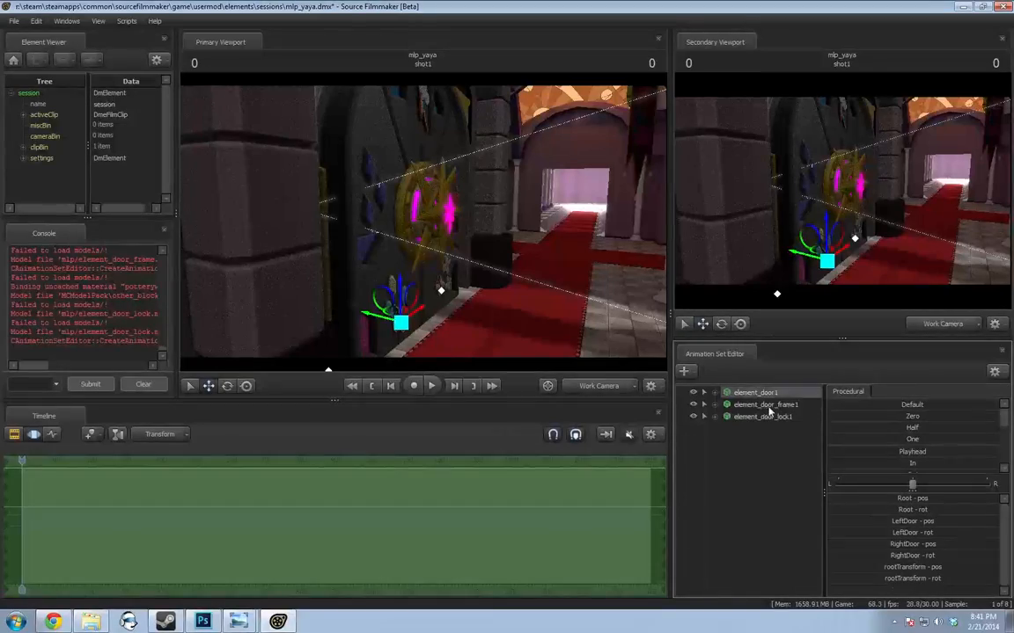
{"action": "left_click", "coordinate": [768, 407], "text": "ctrl"}
{"action": "left_click", "coordinate": [765, 416], "text": "ctrl"}
Rotate and move the selected door, frame and lock together so they stand across the red carpet, facing the hallway
{"action": "key", "text": "e"}
{"action": "left_click_drag", "start_coordinate": [393, 340], "coordinate": [320, 336]}
{"action": "key", "text": "r"}
{"action": "left_click_drag", "start_coordinate": [402, 330], "coordinate": [330, 310]}
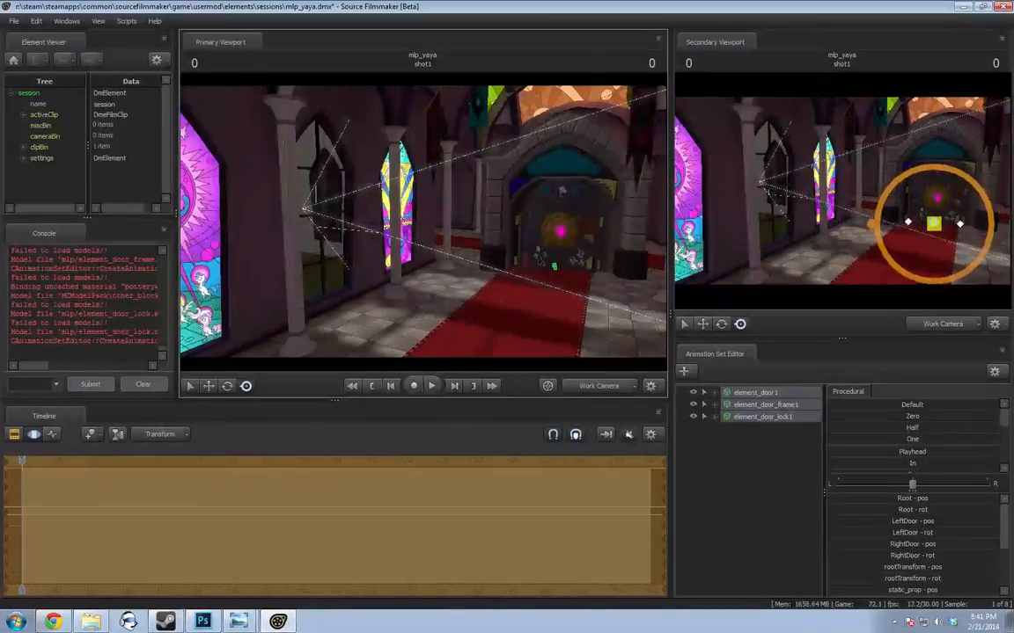
{"action": "left_click_drag", "start_coordinate": [555, 266], "coordinate": [566, 234]}
{"action": "key", "text": "w"}
{"action": "left_click_drag", "start_coordinate": [423, 308], "coordinate": [459, 304]}
{"action": "key", "text": "w"}
Fine-tune the rotation of the door, frame and lock together so they line up with the hallway
{"action": "key", "text": "e"}
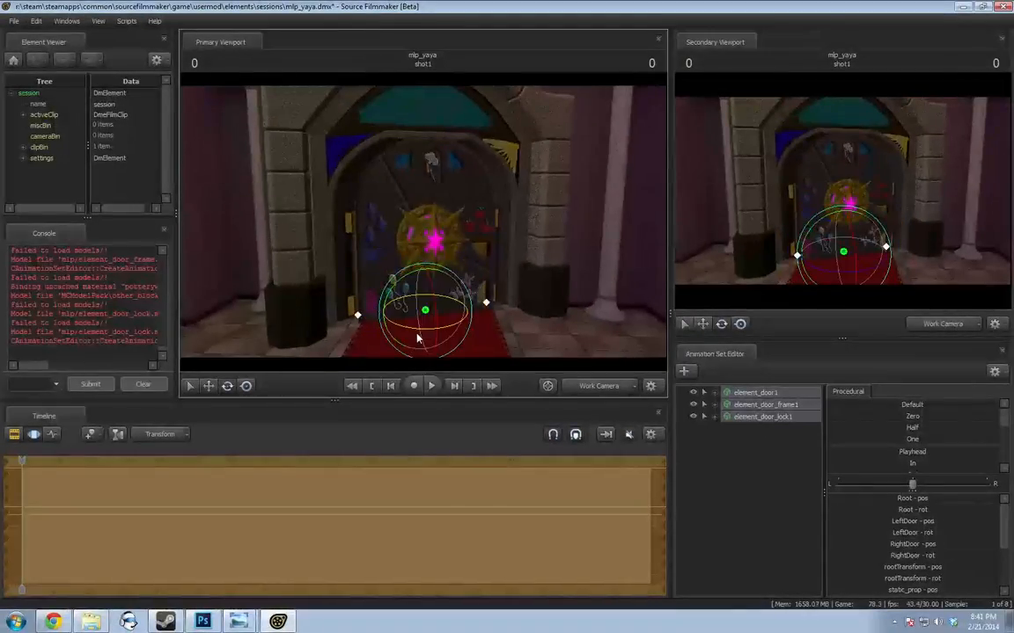
{"action": "left_click_drag", "start_coordinate": [417, 337], "coordinate": [387, 324]}
{"action": "key", "text": "w"}
{"action": "key", "text": "e"}
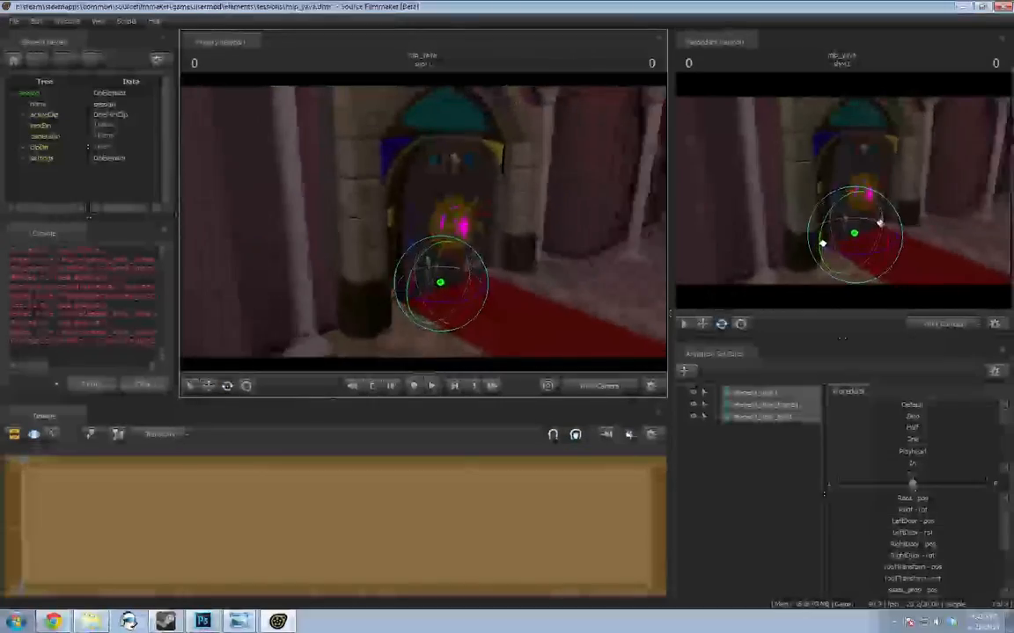
{"action": "left_click_drag", "start_coordinate": [423, 264], "coordinate": [321, 261]}
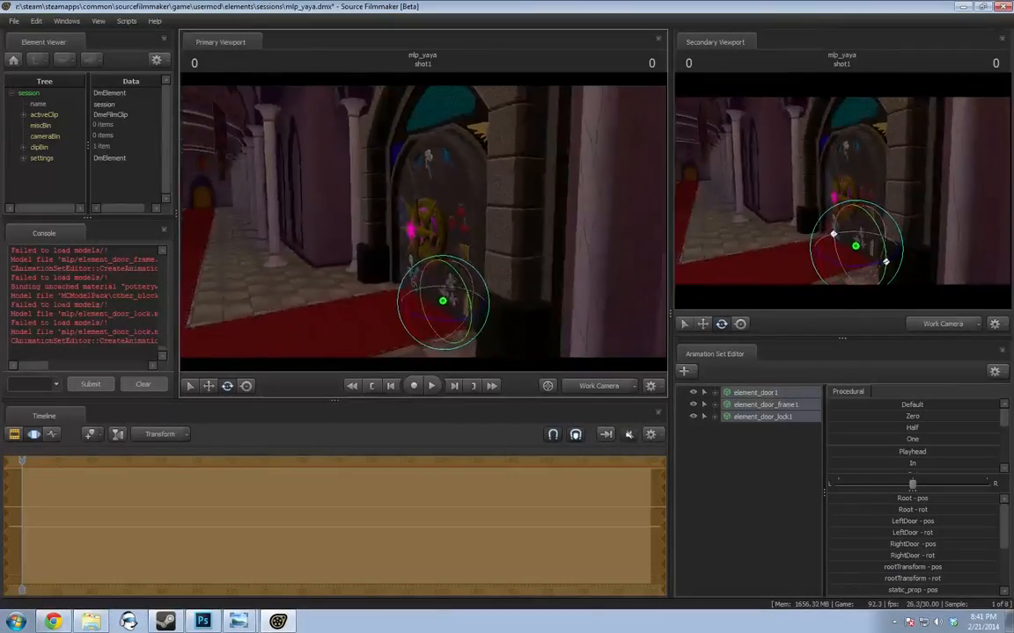
{"action": "left_click_drag", "start_coordinate": [440, 211], "coordinate": [471, 211], "text": "alt"}
{"action": "left_click_drag", "start_coordinate": [447, 322], "coordinate": [449, 325]}
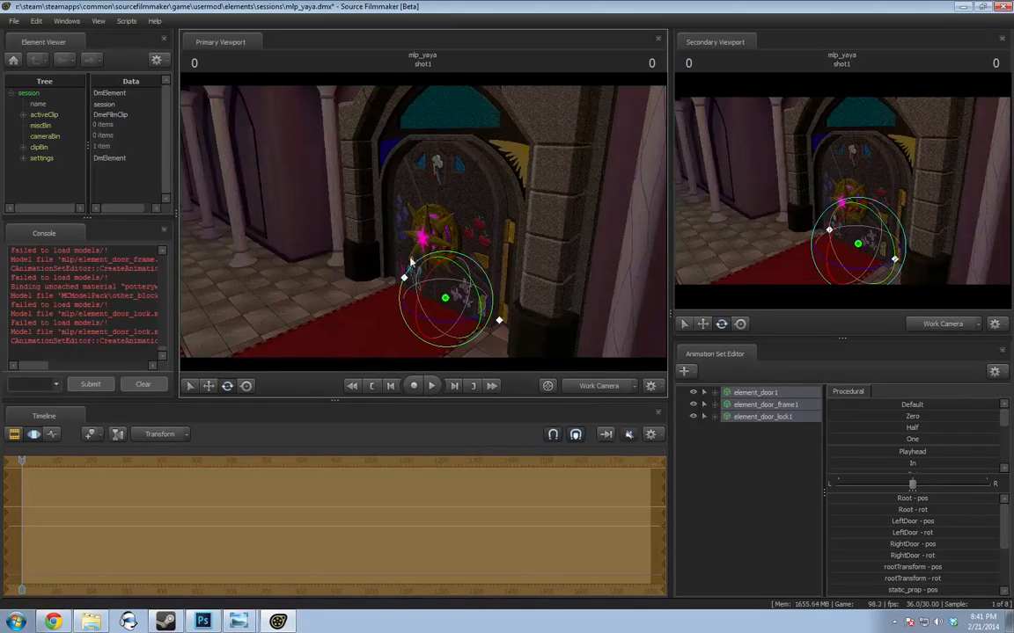
Nudge the door, frame and lock together along their red axis to adjust their position on the carpet
{"action": "left_click_drag", "start_coordinate": [328, 248], "coordinate": [255, 247]}
{"action": "left_click_drag", "start_coordinate": [475, 223], "coordinate": [423, 235]}
{"action": "key", "text": "d"}
{"action": "key", "text": "a"}
{"action": "left_click_drag", "start_coordinate": [464, 343], "coordinate": [467, 342]}
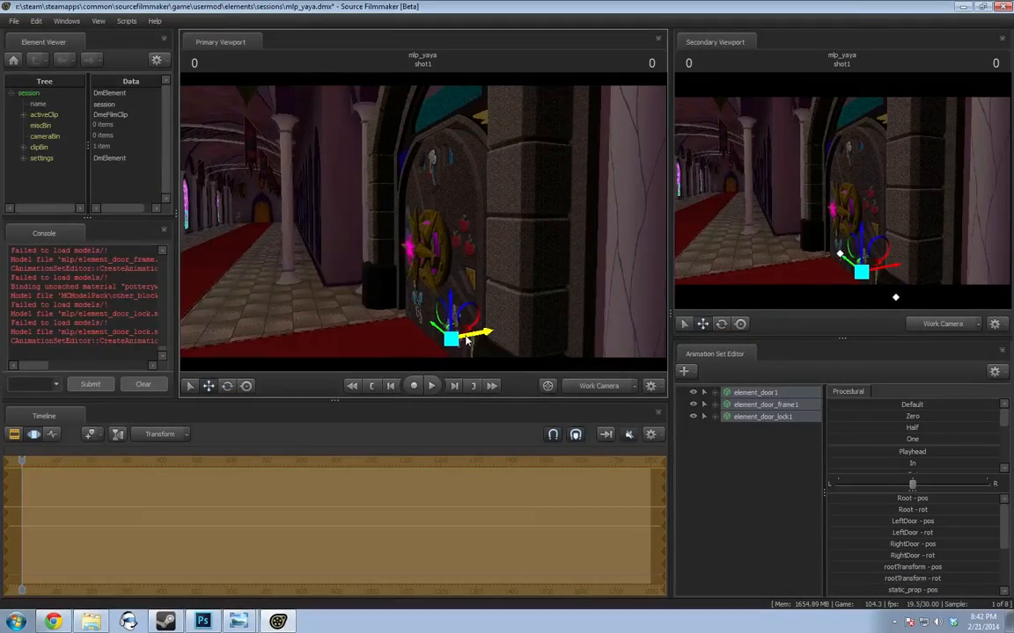
Create a new camera facing the door lock, and move it from the primary viewport to frame the whole doorway
{"action": "key", "text": "a"}
{"action": "left_click_drag", "start_coordinate": [389, 303], "coordinate": [441, 229]}
{"action": "key", "text": "d"}
{"action": "key", "text": "w"}
{"action": "key", "text": "d"}
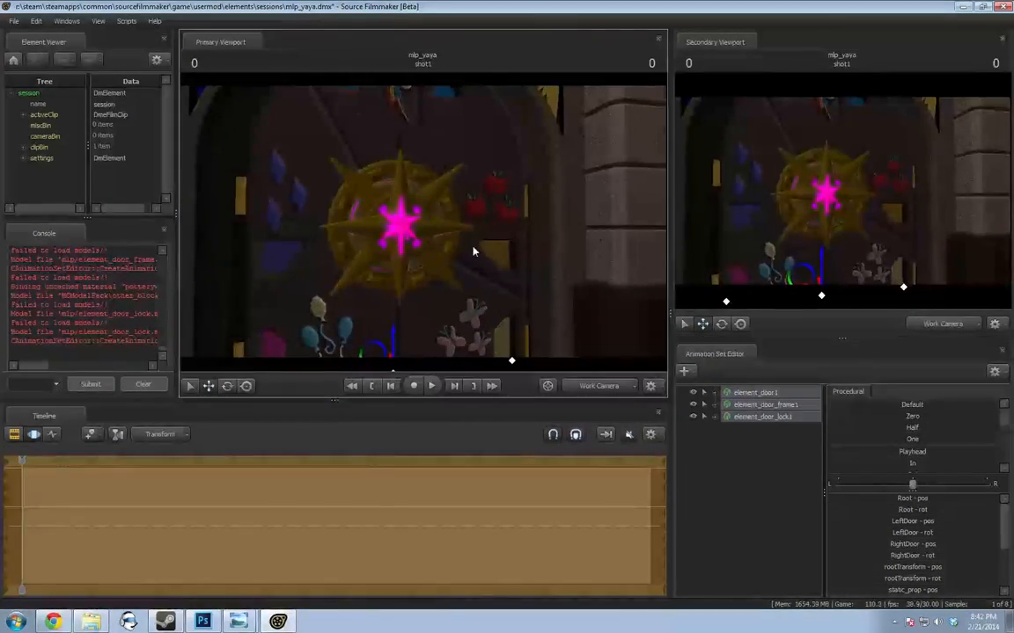
{"action": "right_click", "coordinate": [480, 247]}
{"action": "left_click", "coordinate": [652, 400]}
{"action": "left_click", "coordinate": [684, 370]}
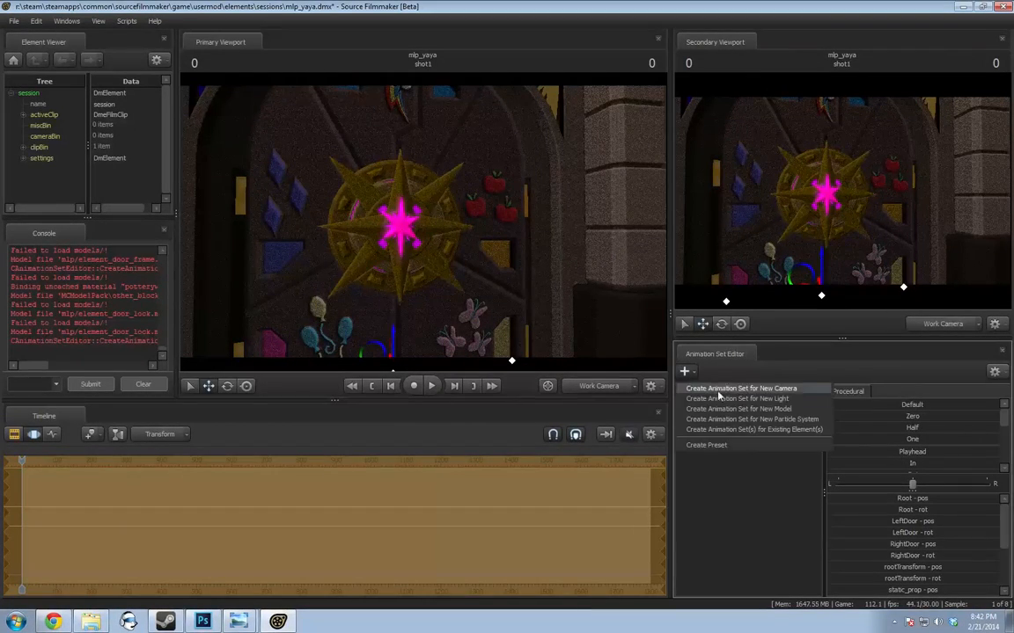
{"action": "left_click", "coordinate": [742, 389]}
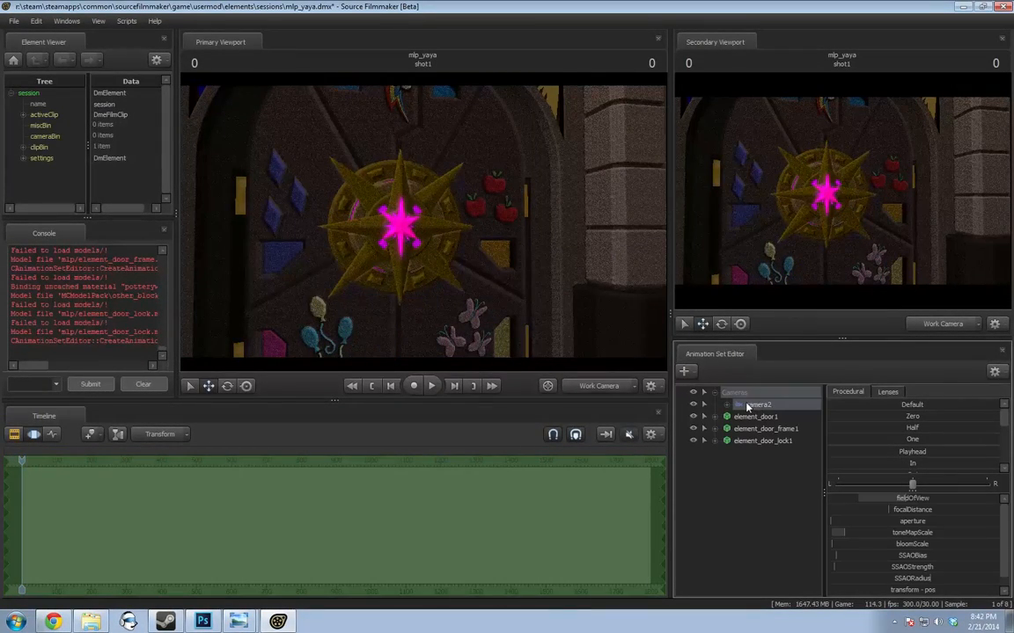
{"action": "left_click_drag", "start_coordinate": [759, 405], "coordinate": [471, 286]}
{"action": "key", "text": "w"}
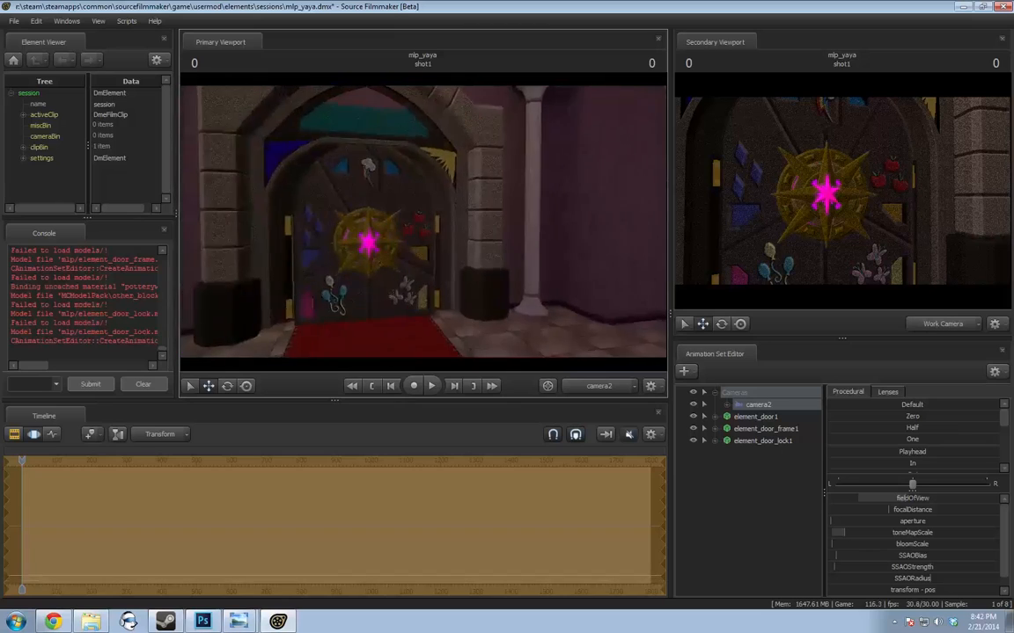
Override the depth of field and motion blur samples with 128 in the progressive refinement settings
{"action": "right_click", "coordinate": [464, 218]}
{"action": "left_click", "coordinate": [482, 228]}
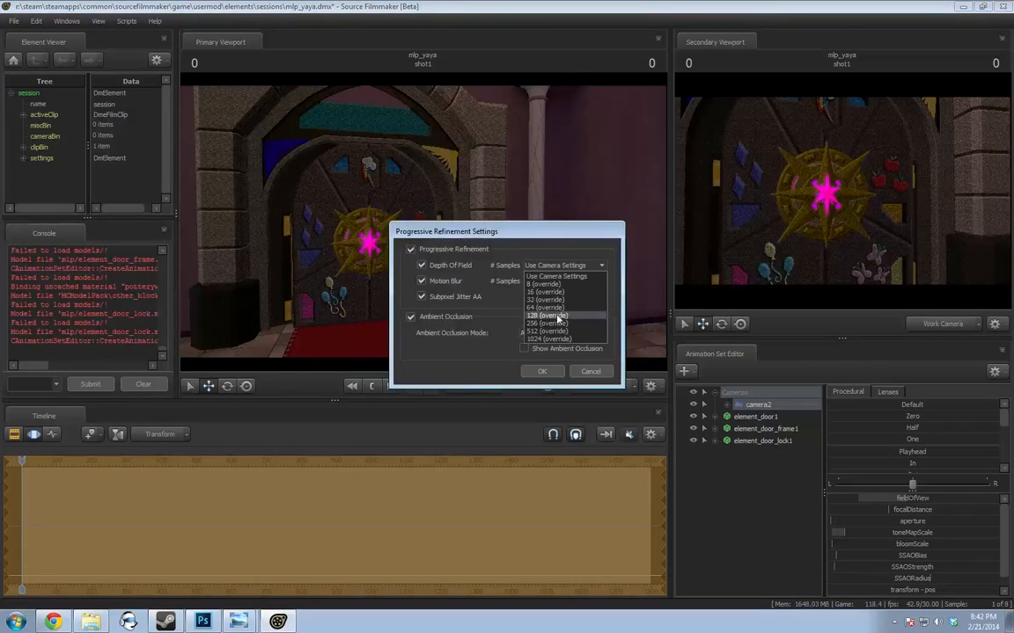
{"action": "left_click", "coordinate": [552, 324]}
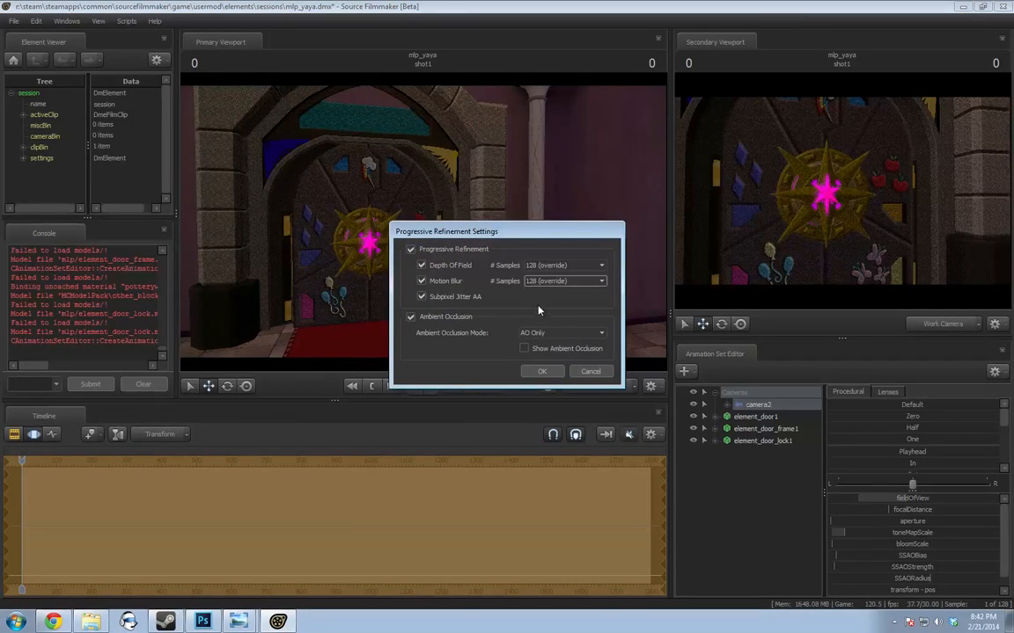
{"action": "left_click", "coordinate": [542, 371]}
Move camera2 to an angled close view of the door lock and increase its focalDistance
{"action": "key", "text": "a"}
{"action": "left_click_drag", "start_coordinate": [422, 222], "coordinate": [440, 239]}
{"action": "key", "text": "w"}
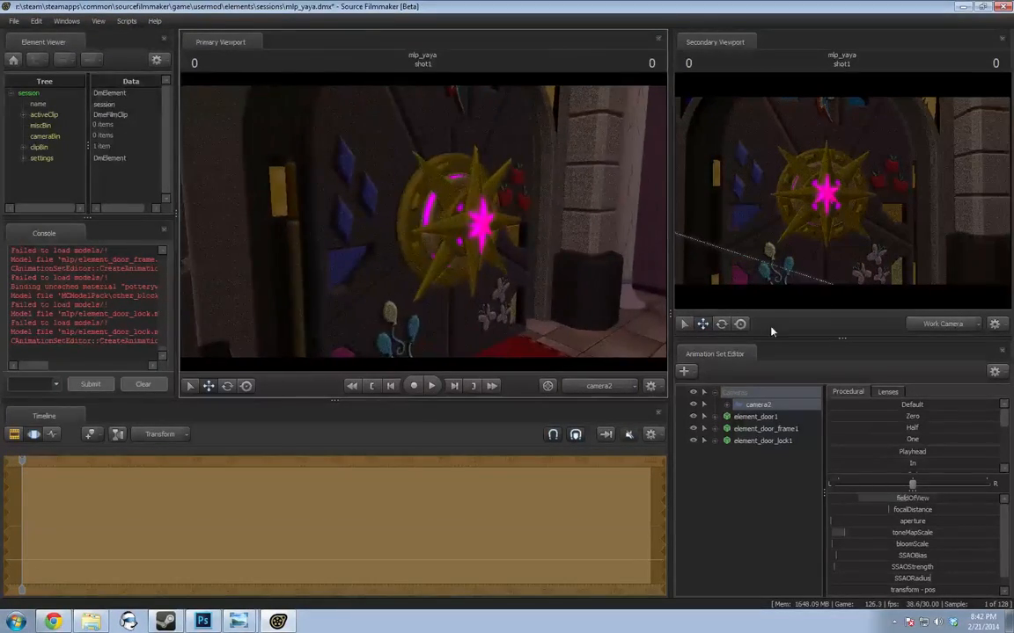
{"action": "left_click_drag", "start_coordinate": [921, 499], "coordinate": [1001, 510]}
{"action": "left_click_drag", "start_coordinate": [467, 315], "coordinate": [431, 225]}
{"action": "key", "text": "w"}
{"action": "left_click_drag", "start_coordinate": [935, 510], "coordinate": [931, 511]}
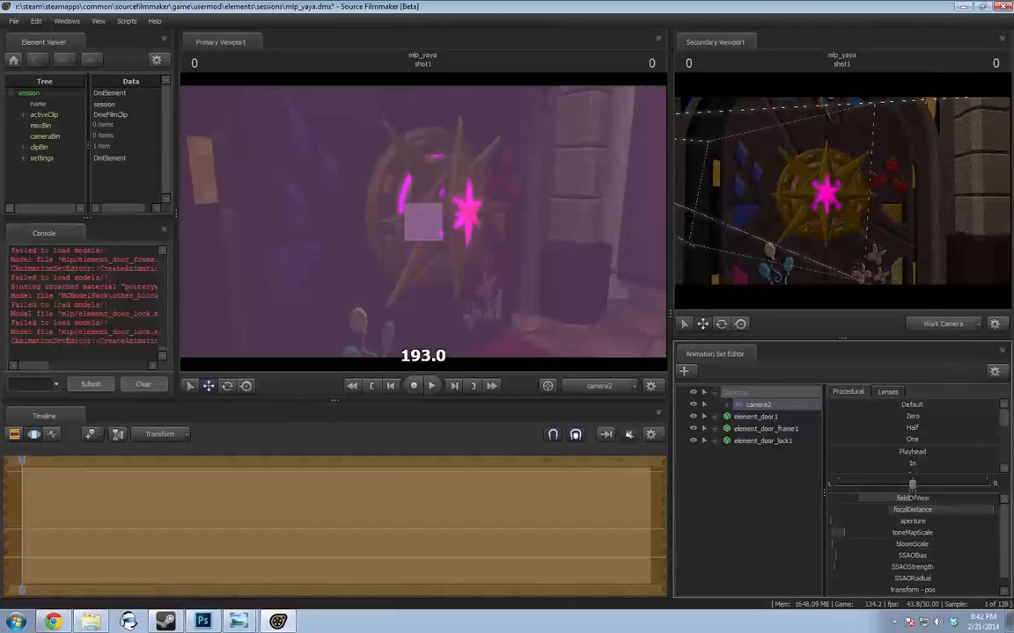
{"action": "left_click_drag", "start_coordinate": [998, 511], "coordinate": [999, 510]}
{"action": "left_click_drag", "start_coordinate": [438, 311], "coordinate": [459, 307]}
{"action": "key", "text": "s"}
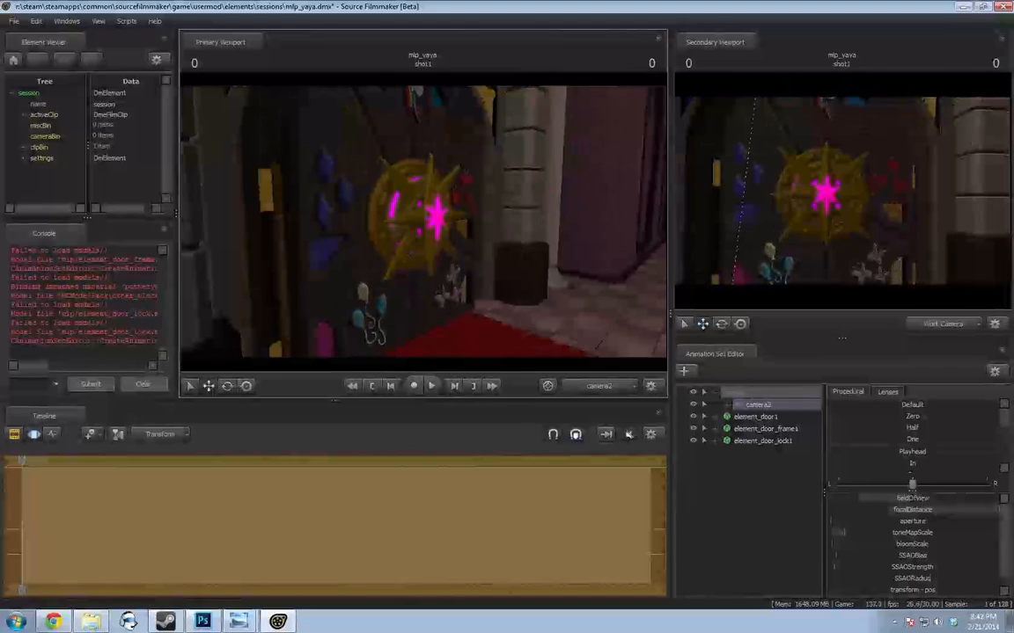
Raise the upper limit of camera2's focalDistance control and increase the focal distance within the new range
{"action": "left_click", "coordinate": [950, 525]}
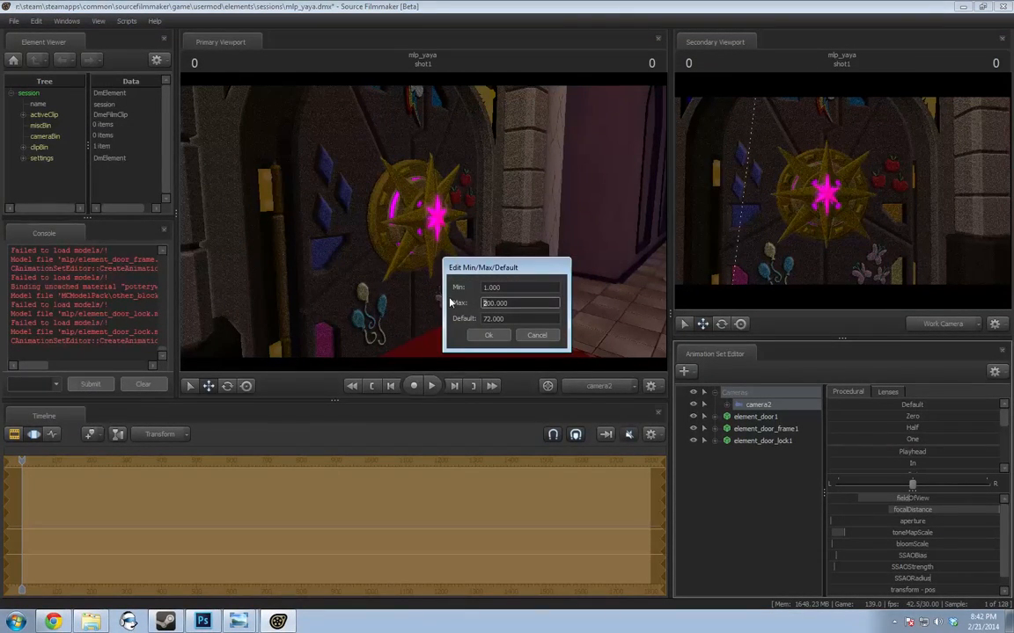
{"action": "key", "text": "Return"}
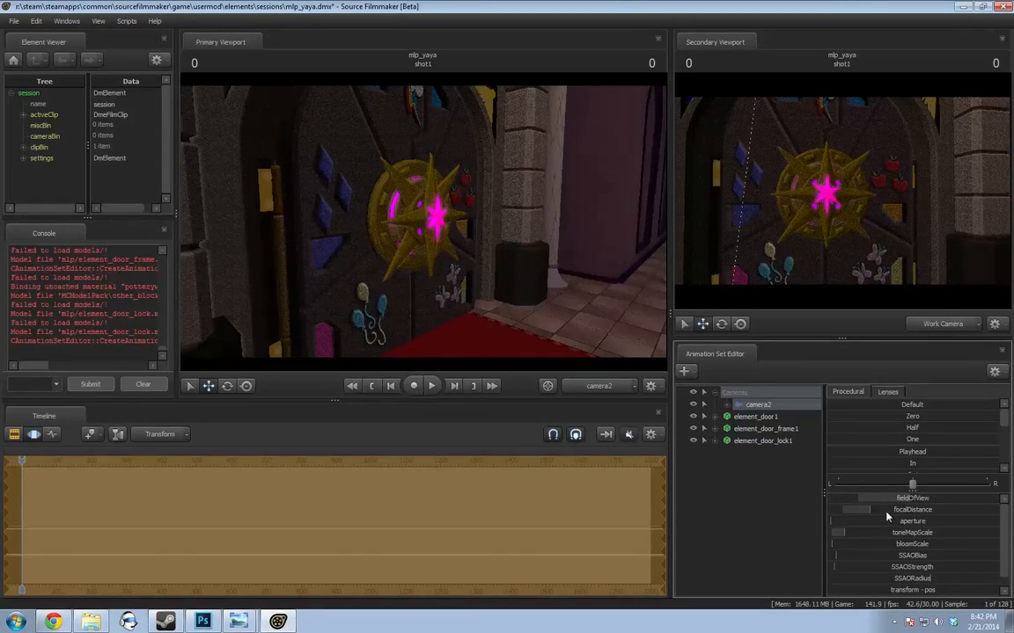
{"action": "left_click_drag", "start_coordinate": [886, 512], "coordinate": [938, 512]}
Fly camera2 through the red-carpeted hallway and position it to face the door straight on
{"action": "left_click_drag", "start_coordinate": [510, 308], "coordinate": [615, 308]}
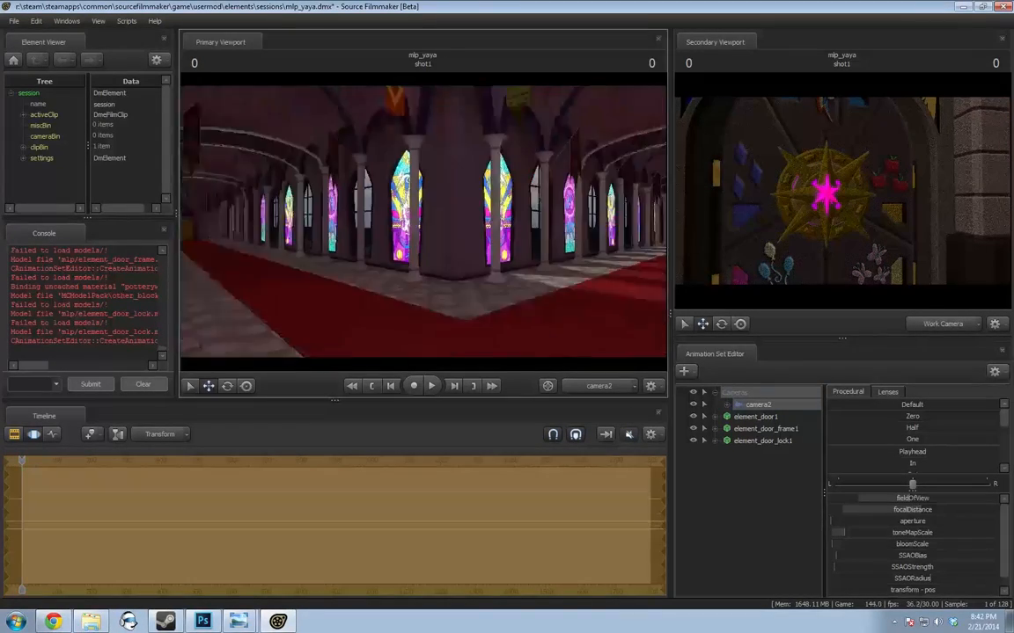
{"action": "left_click_drag", "start_coordinate": [443, 297], "coordinate": [607, 268]}
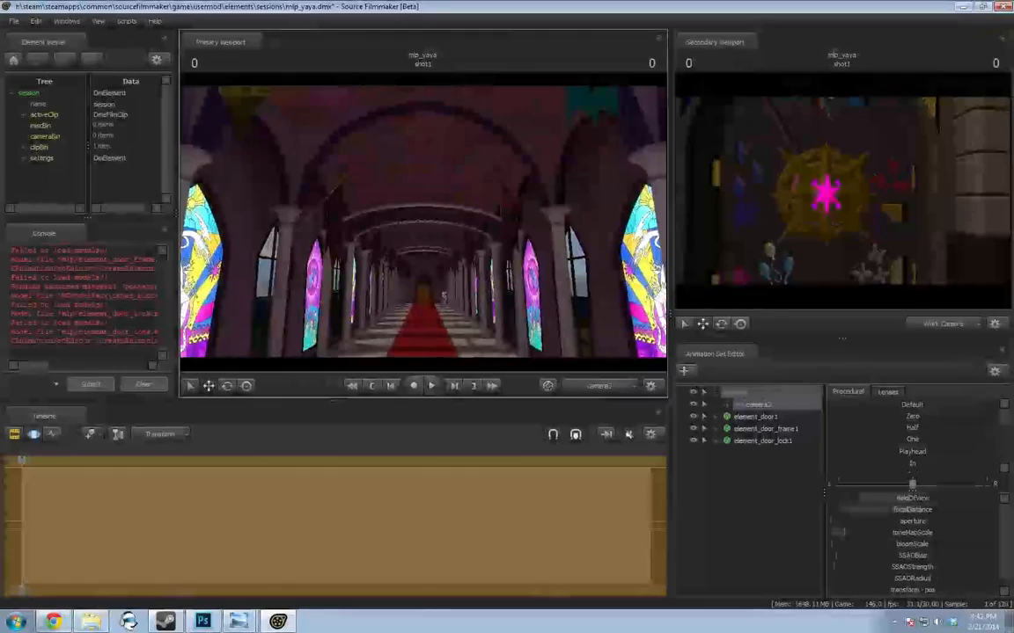
{"action": "left_click_drag", "start_coordinate": [422, 229], "coordinate": [528, 227]}
{"action": "left_click_drag", "start_coordinate": [422, 224], "coordinate": [344, 216]}
{"action": "key", "text": "w"}
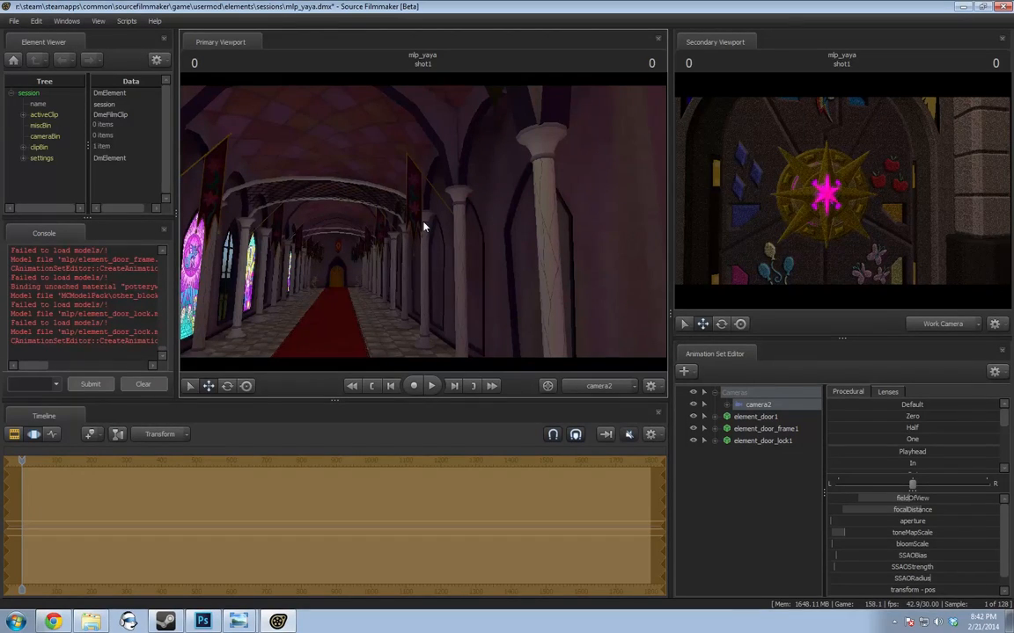
{"action": "left_click_drag", "start_coordinate": [428, 223], "coordinate": [405, 229]}
Create a new light, look through it in the primary viewport and increase its maxDistance so it reaches the door
{"action": "right_click", "coordinate": [783, 507]}
{"action": "left_click", "coordinate": [855, 521]}
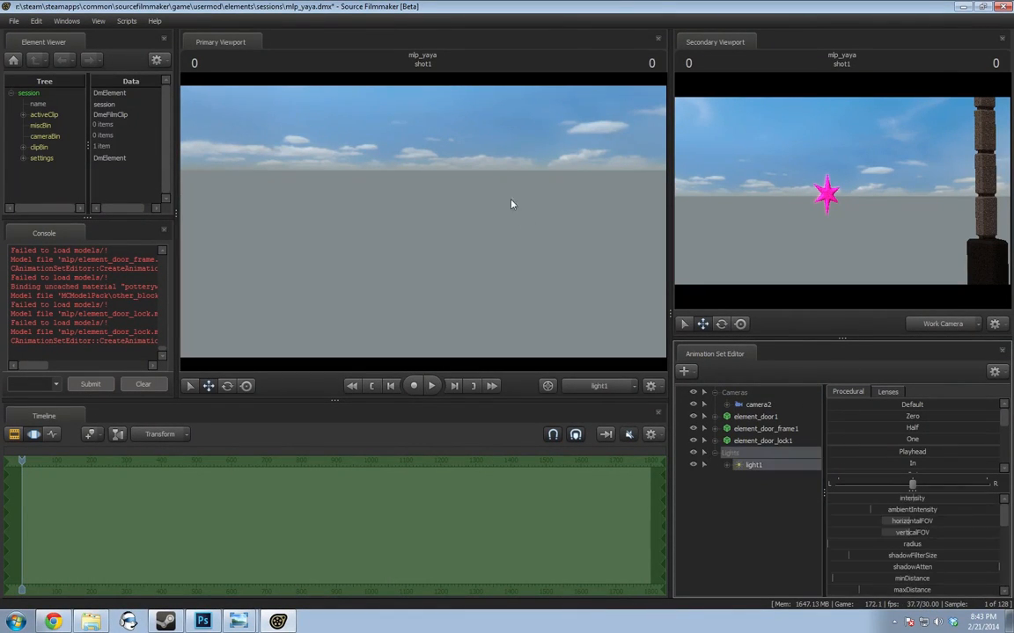
{"action": "right_click", "coordinate": [754, 463]}
{"action": "left_click", "coordinate": [750, 471]}
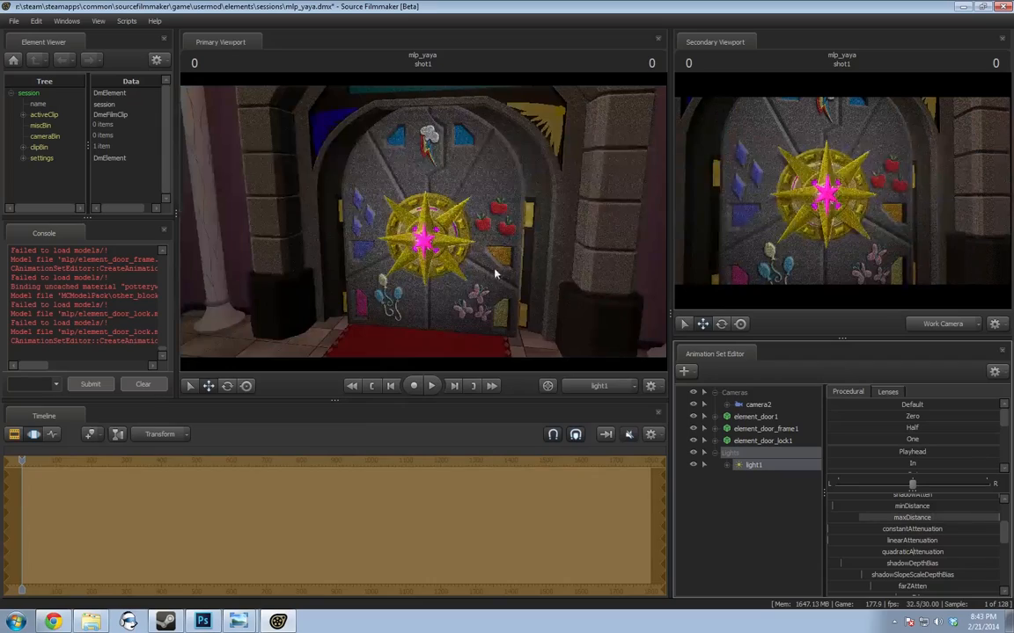
Turn light1 away from the door toward the hallway and increase its farZAtten
{"action": "left_click_drag", "start_coordinate": [495, 274], "coordinate": [436, 231]}
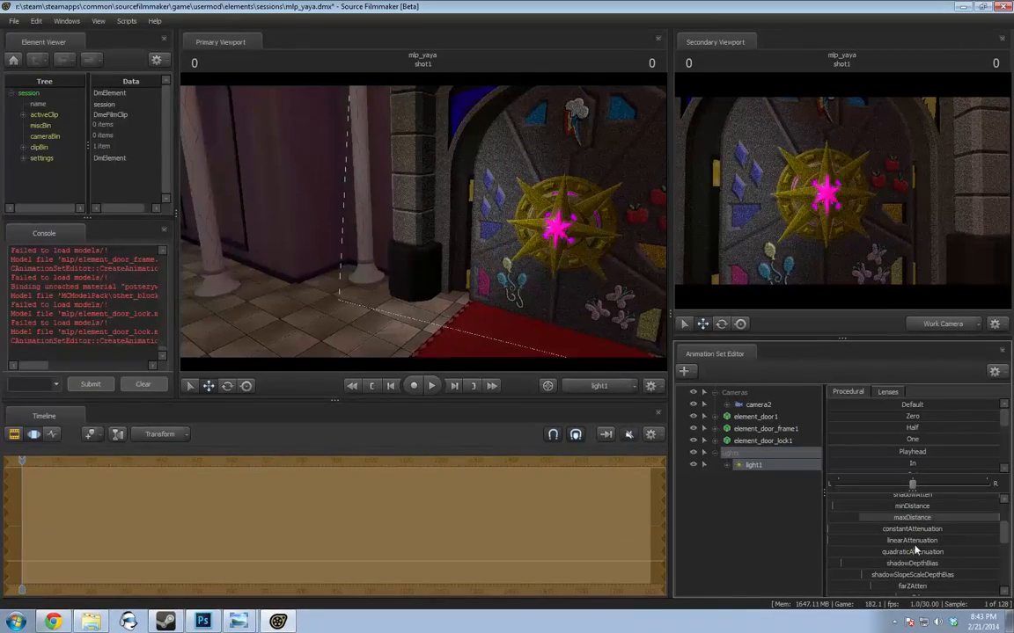
{"action": "left_click_drag", "start_coordinate": [480, 251], "coordinate": [423, 227]}
{"action": "scroll", "coordinate": [921, 528], "scroll_direction": "up", "scroll_amount": 2}
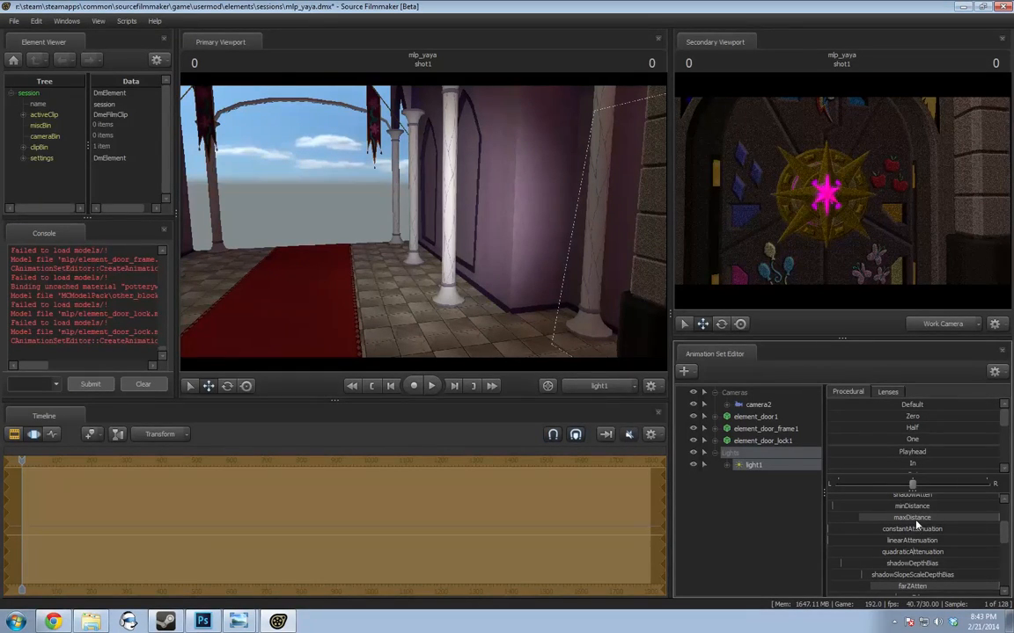
Raise the upper limit of light1's maxDistance, increase the distance, and pull the light back to aim down at the door
{"action": "left_click", "coordinate": [941, 538]}
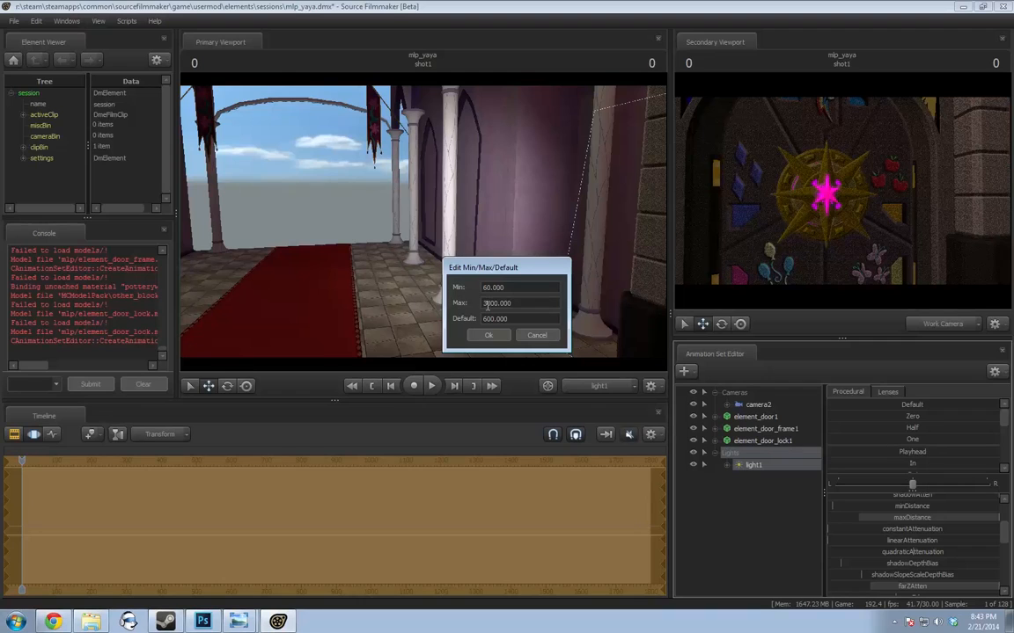
{"action": "key", "text": "Return"}
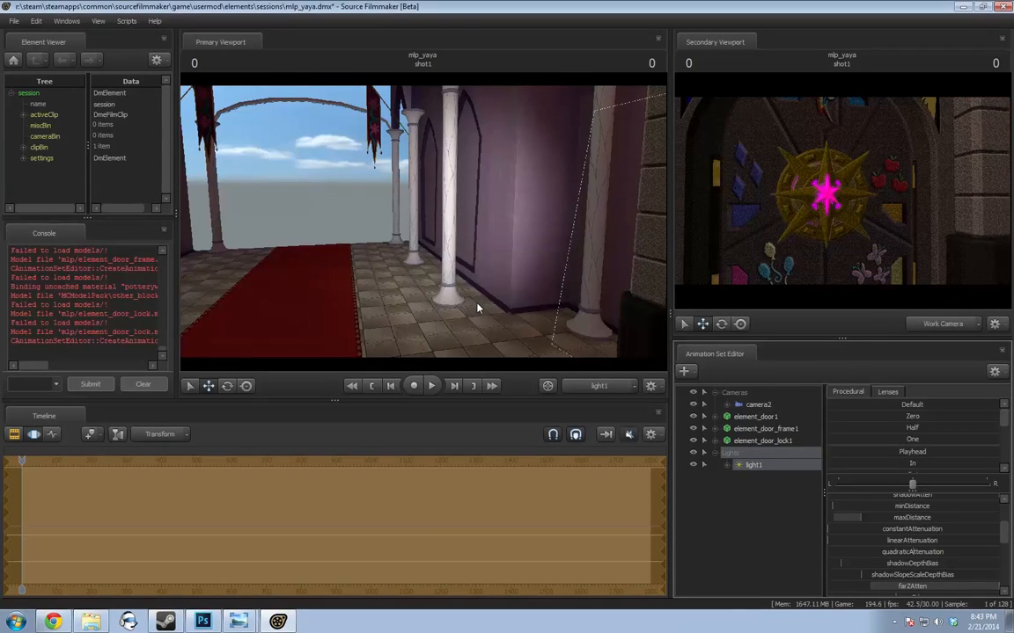
{"action": "left_click_drag", "start_coordinate": [865, 516], "coordinate": [1001, 516]}
{"action": "left_click_drag", "start_coordinate": [282, 232], "coordinate": [423, 227]}
{"action": "key", "text": "s"}
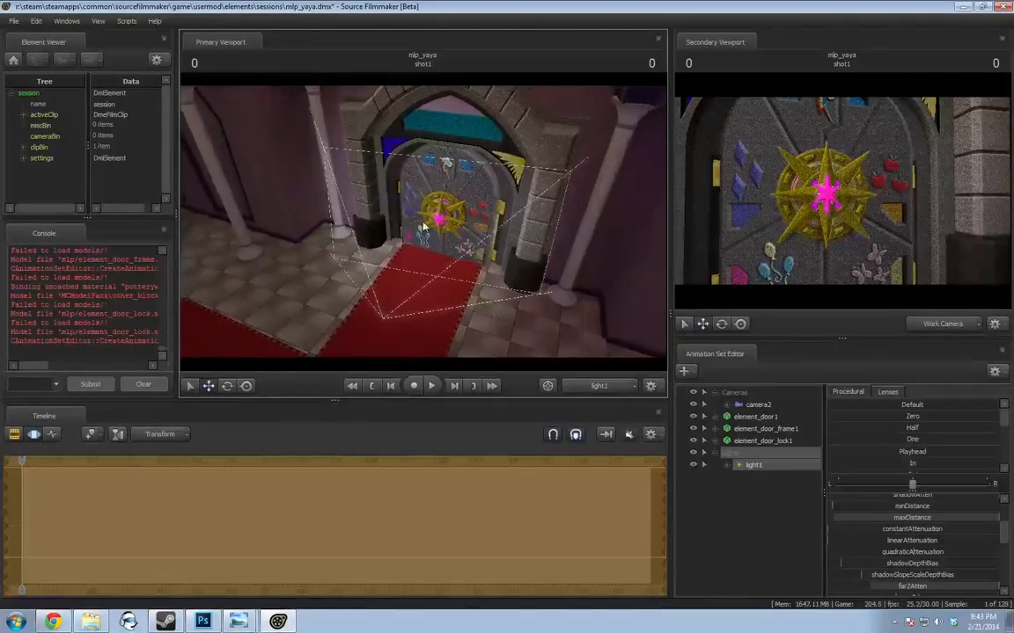
Show camera2 in the primary viewport and move it to view the door at an angle from the side
{"action": "left_click", "coordinate": [547, 386]}
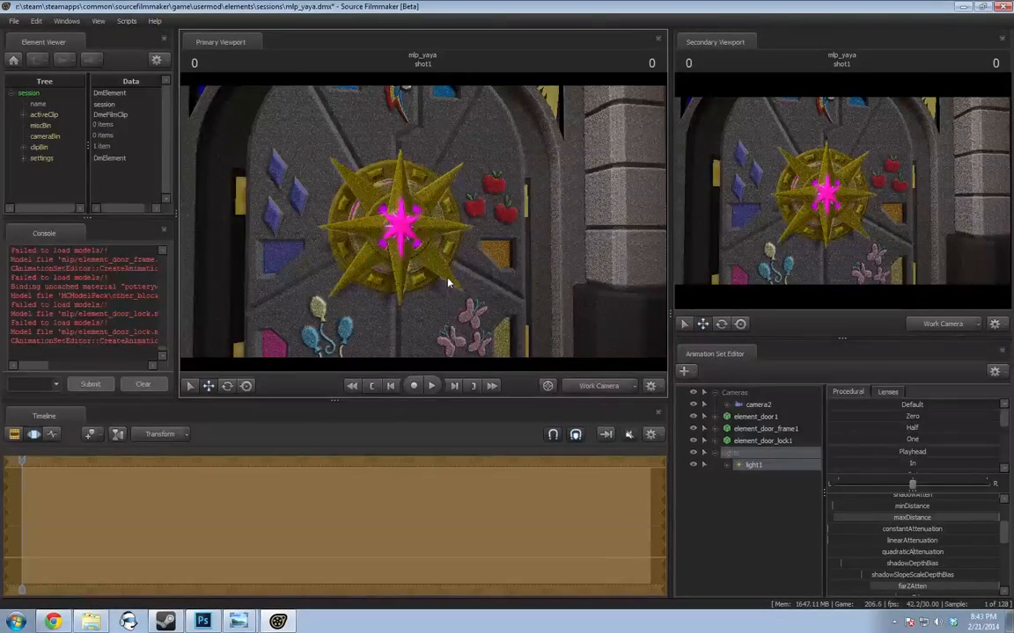
{"action": "left_click", "coordinate": [599, 391]}
{"action": "left_click", "coordinate": [754, 405]}
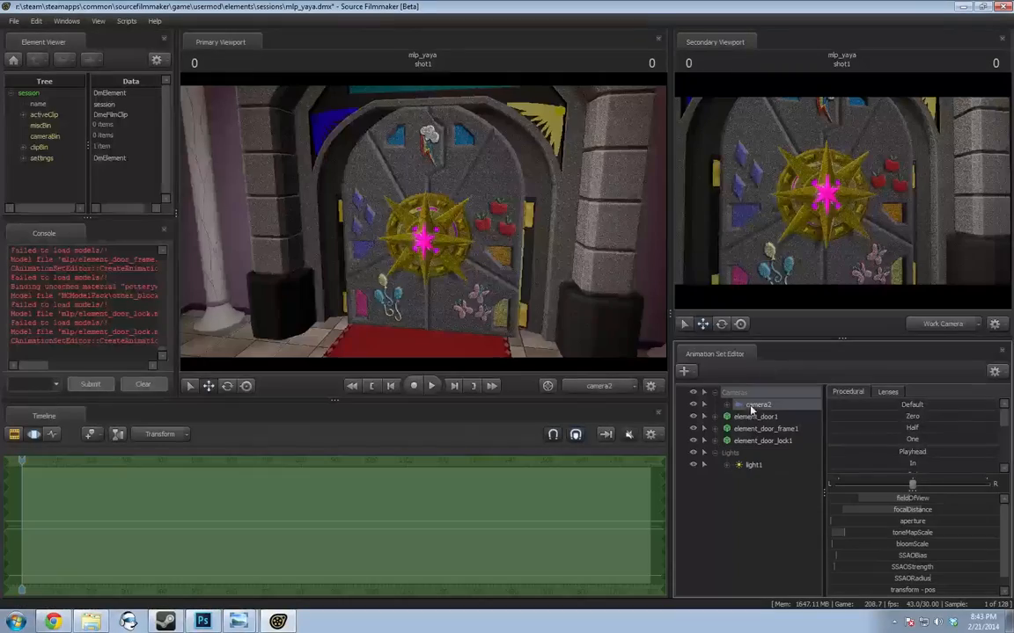
{"action": "key", "text": "a"}
{"action": "left_click_drag", "start_coordinate": [528, 247], "coordinate": [428, 240]}
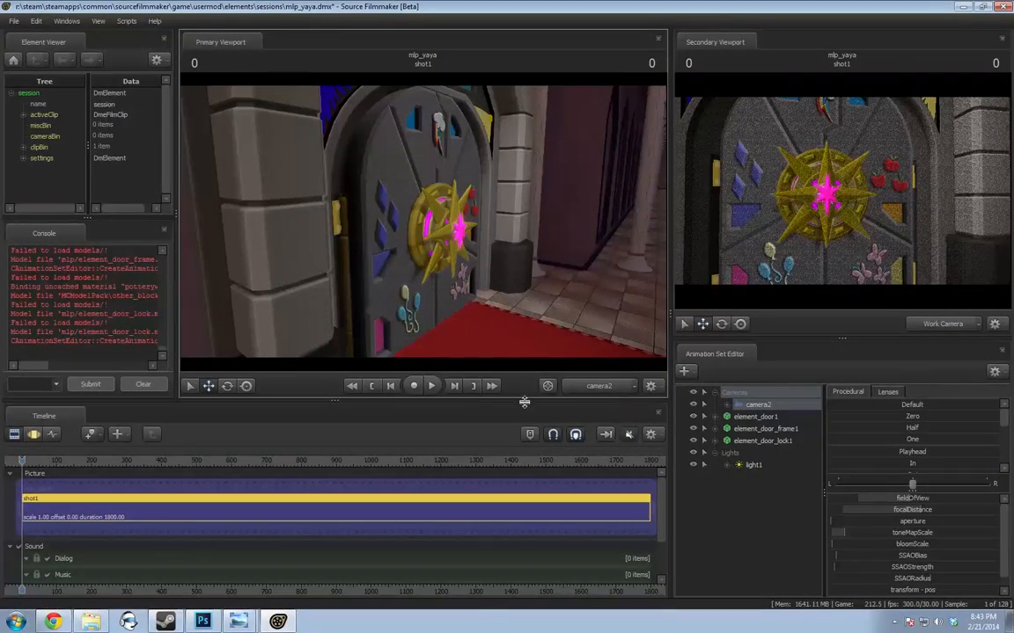
Enlarge the primary viewport by shrinking the surrounding areas, and switch to the Motion Editor
{"action": "left_click_drag", "start_coordinate": [525, 402], "coordinate": [543, 516]}
{"action": "left_click_drag", "start_coordinate": [669, 392], "coordinate": [884, 398]}
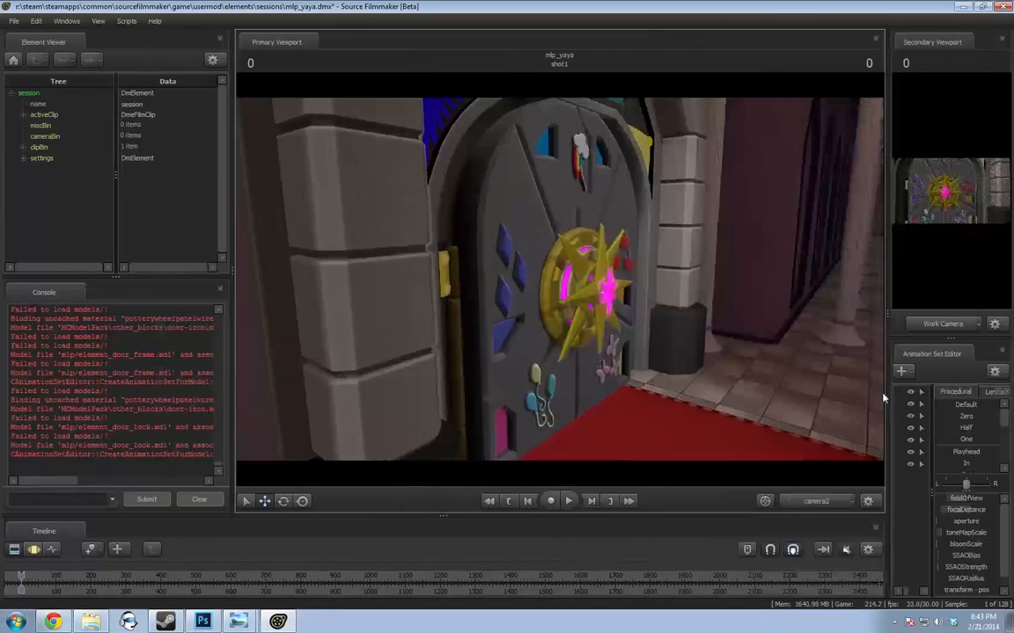
{"action": "left_click_drag", "start_coordinate": [231, 369], "coordinate": [85, 374]}
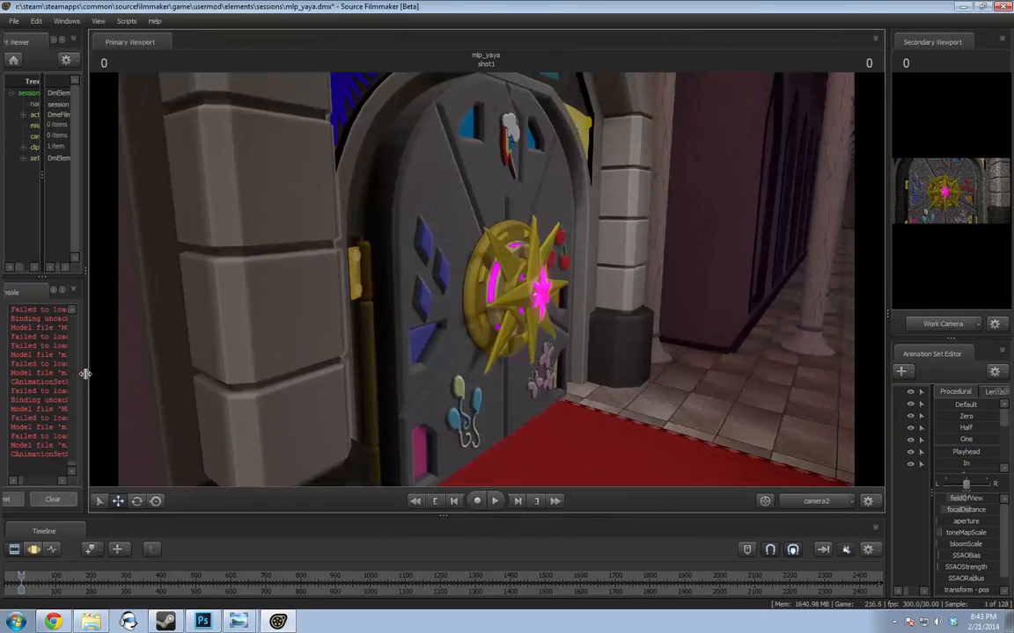
{"action": "key", "text": "F3"}
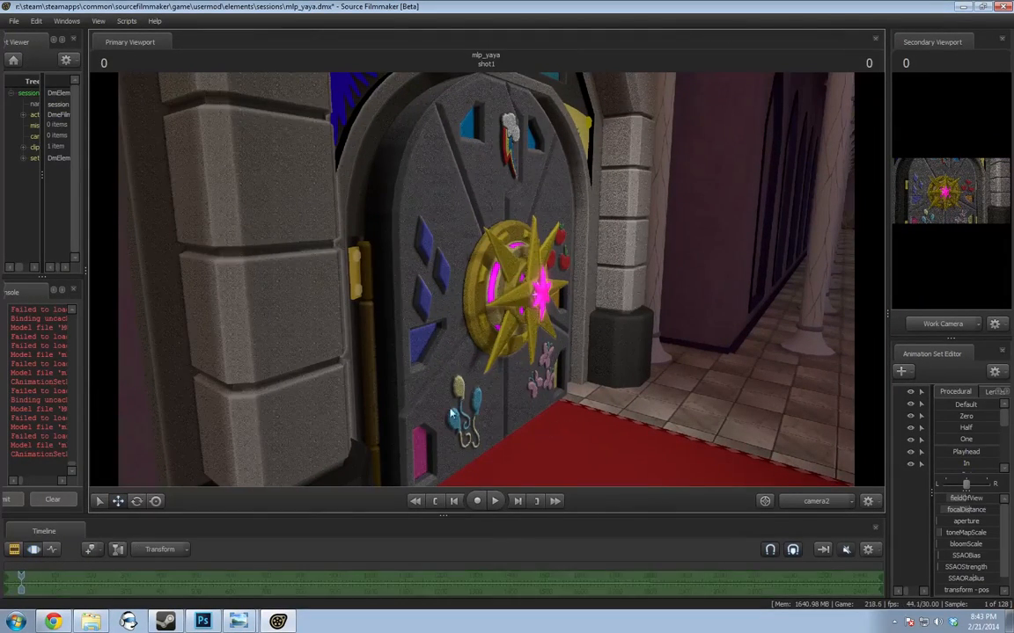
Switch the primary viewport to the work camera facing the door, and widen the animation set area again
{"action": "left_click", "coordinate": [820, 503]}
{"action": "left_click_drag", "start_coordinate": [610, 378], "coordinate": [536, 423]}
{"action": "key", "text": "s"}
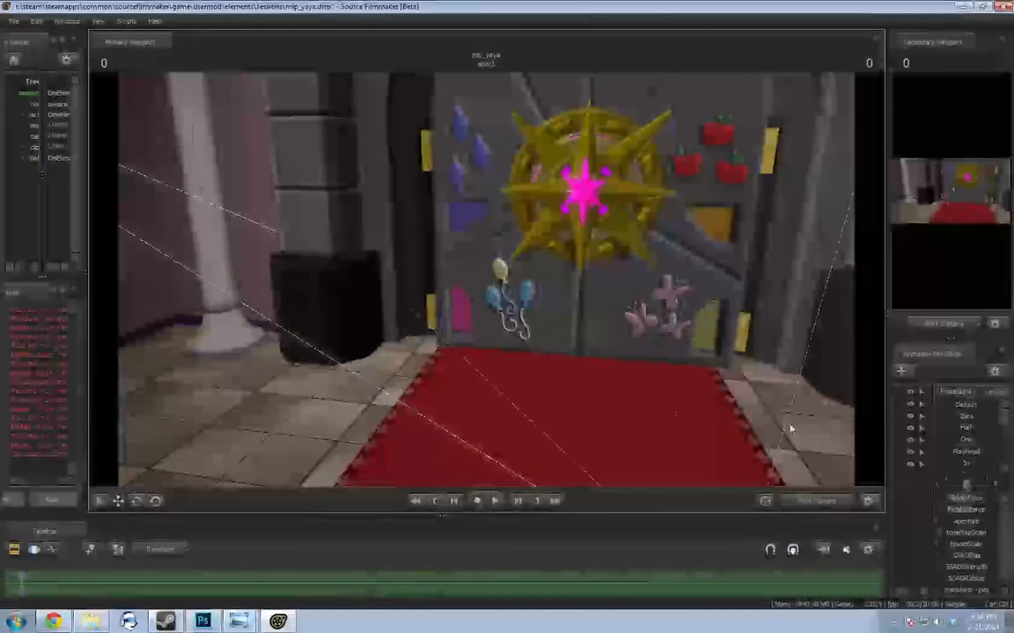
{"action": "left_click_drag", "start_coordinate": [887, 411], "coordinate": [731, 410]}
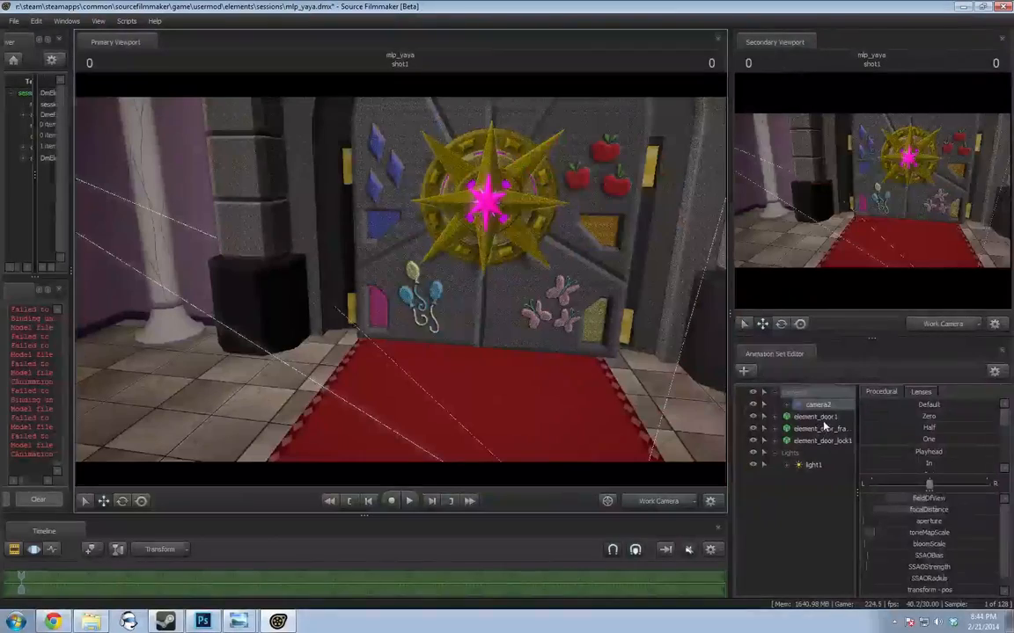
Try rotating the LeftDoor and RightDoor controls of element_door1 to swing the door halves
{"action": "left_click", "coordinate": [816, 417]}
{"action": "left_click", "coordinate": [365, 327]}
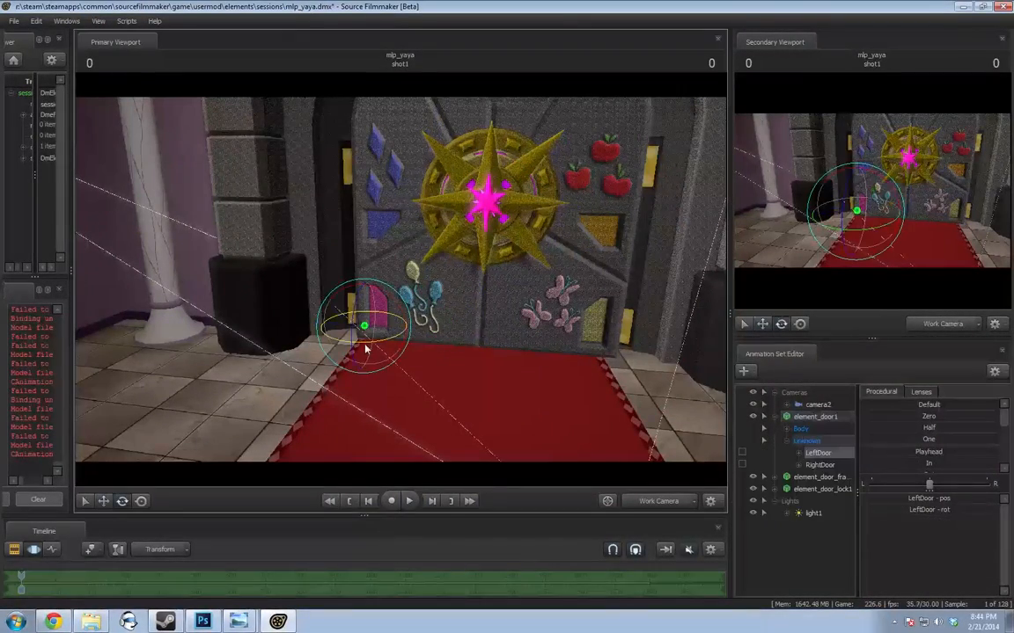
{"action": "mouse_move", "coordinate": [366, 349]}
{"action": "left_mouse_down"}
{"action": "mouse_move", "coordinate": [337, 352]}
{"action": "mouse_move", "coordinate": [368, 351]}
{"action": "left_mouse_up"}
{"action": "left_click", "coordinate": [819, 466]}
{"action": "left_click_drag", "start_coordinate": [594, 361], "coordinate": [620, 359]}
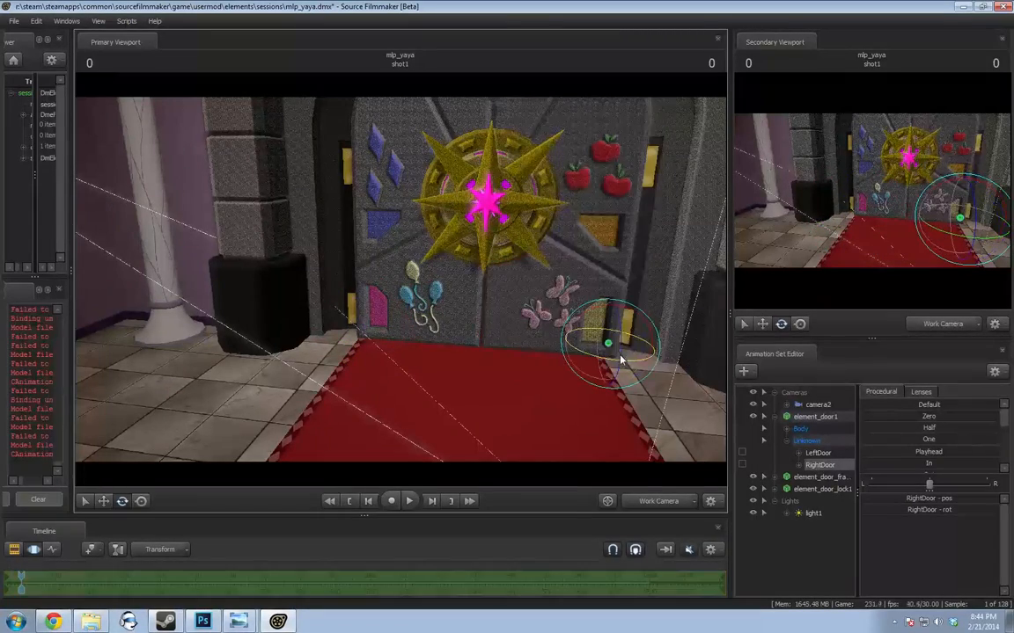
Try rotating element_door_lock1 and undo the rotation
{"action": "left_click", "coordinate": [818, 489]}
{"action": "left_click_drag", "start_coordinate": [511, 308], "coordinate": [515, 327]}
{"action": "key", "text": "ctrl+z"}
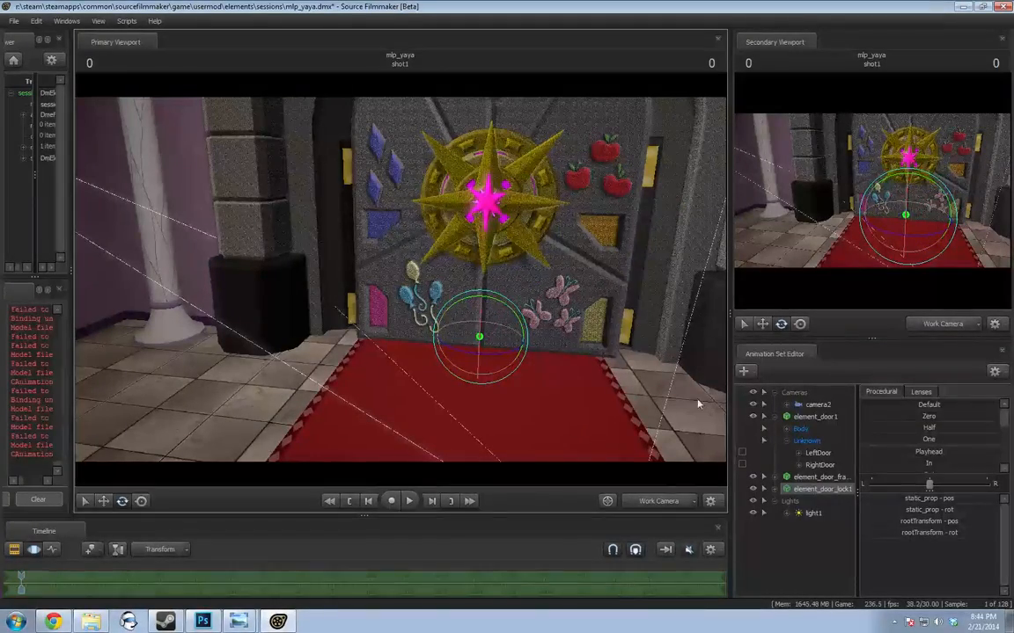
Lock the rootTransform of element_door_lock1 to the RightDoor control of element_door1
{"action": "left_click", "coordinate": [778, 496]}
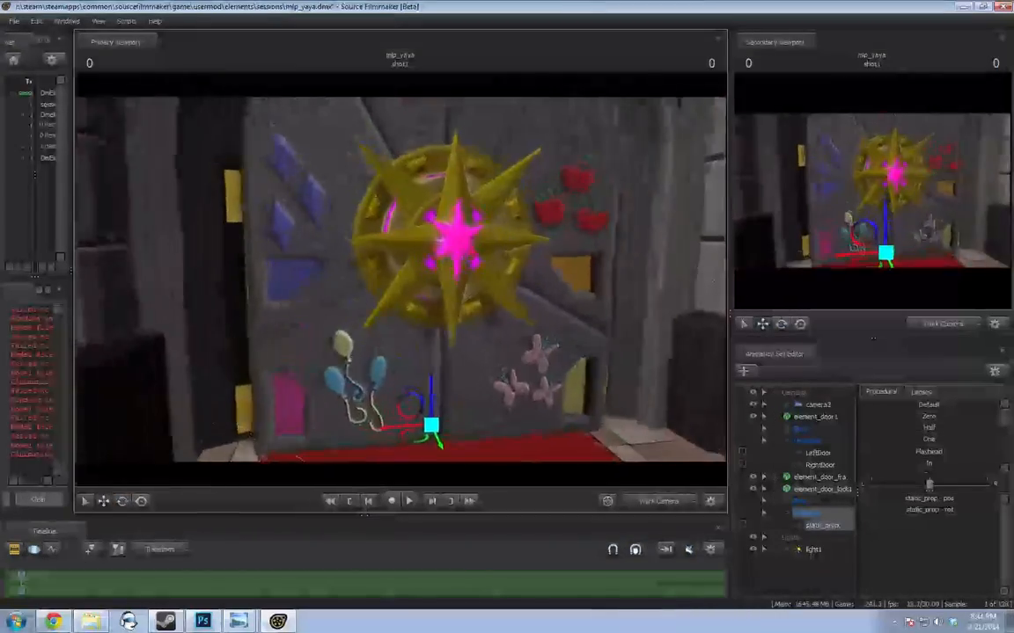
{"action": "left_click_drag", "start_coordinate": [400, 275], "coordinate": [430, 296]}
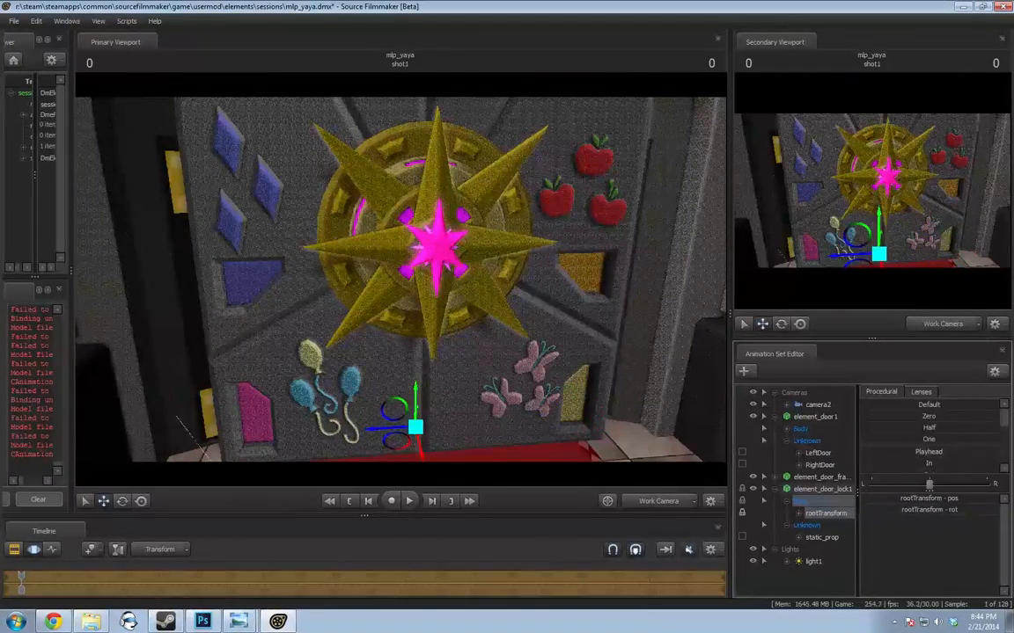
Rotate the RightDoor and LeftDoor controls of element_door1 to swing both door halves open
{"action": "left_click", "coordinate": [792, 464]}
{"action": "key", "text": "e"}
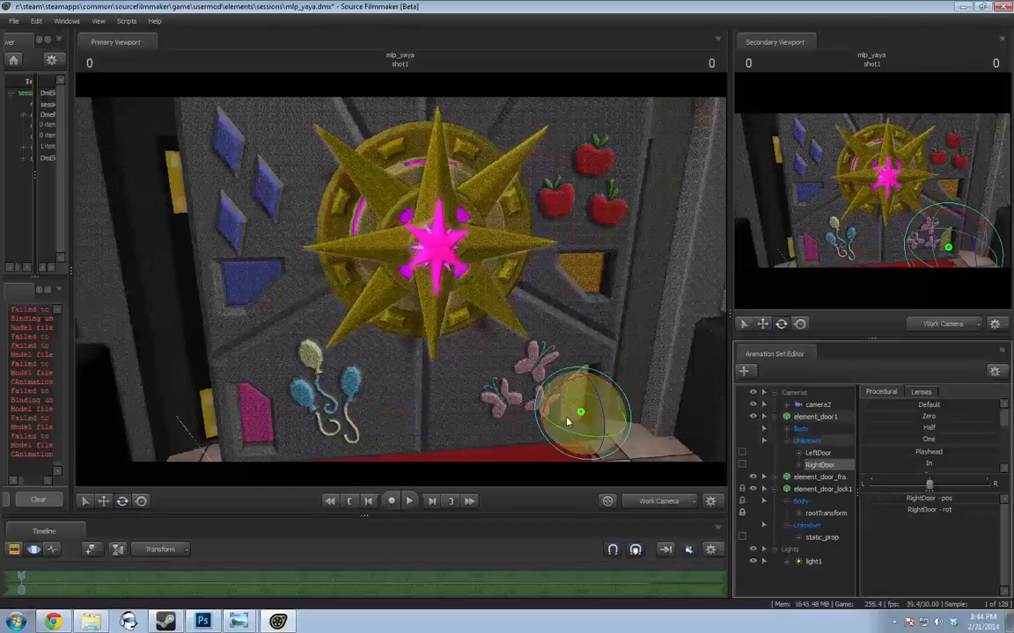
{"action": "left_click_drag", "start_coordinate": [582, 438], "coordinate": [629, 445]}
{"action": "key", "text": "s"}
{"action": "left_click_drag", "start_coordinate": [493, 334], "coordinate": [432, 318]}
{"action": "left_click", "coordinate": [817, 452]}
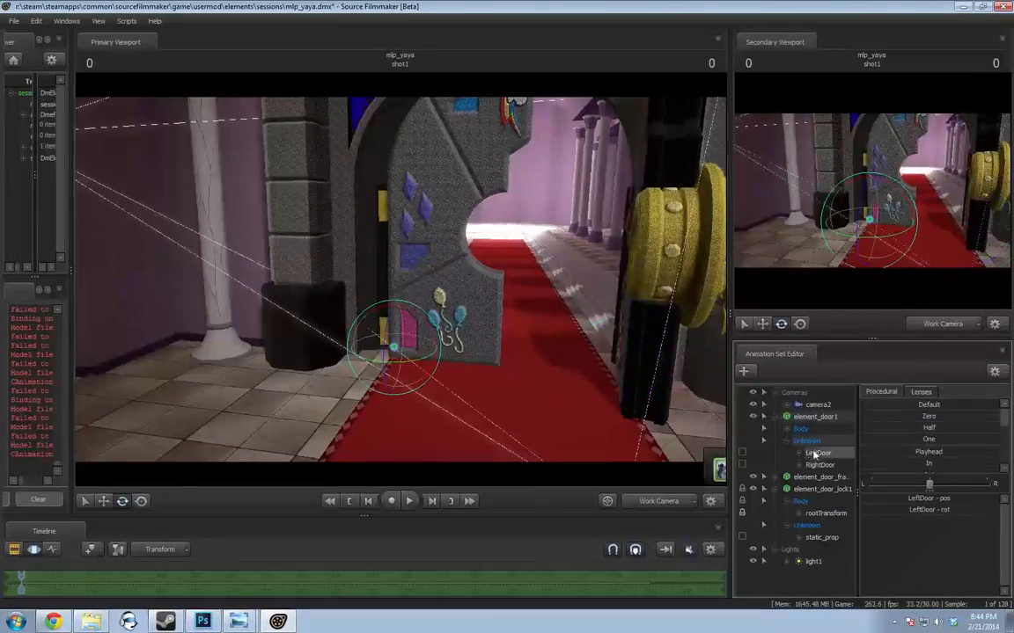
{"action": "left_click_drag", "start_coordinate": [355, 326], "coordinate": [403, 284]}
Examine the hallway map from inside and outside, including its stained-glass windows, columns and red carpet
{"action": "key", "text": "w"}
{"action": "key", "text": "s"}
{"action": "key", "text": "w"}
{"action": "key", "text": "w"}
{"action": "key", "text": "s"}
{"action": "key", "text": "w"}
{"action": "key", "text": "s"}
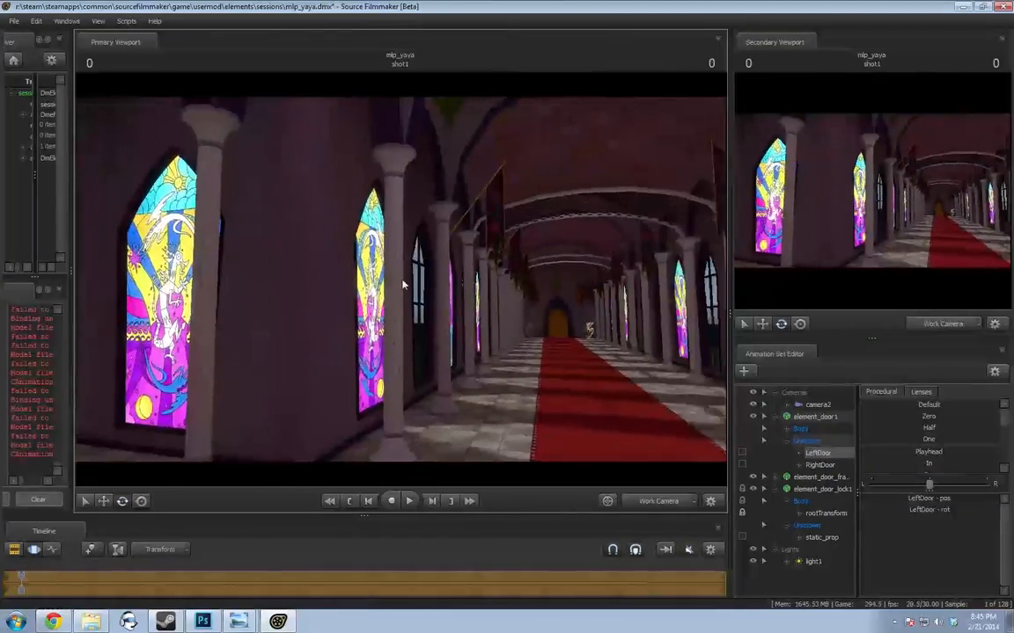
{"action": "left_click_drag", "start_coordinate": [467, 294], "coordinate": [506, 292]}
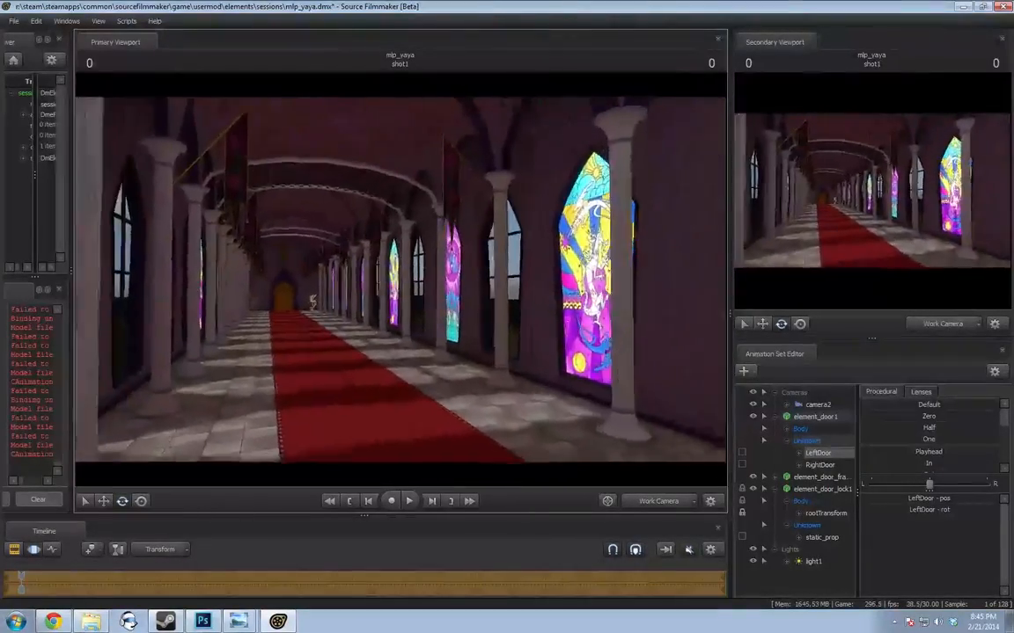
{"action": "left_click_drag", "start_coordinate": [400, 279], "coordinate": [334, 276]}
{"action": "key", "text": "w"}
{"action": "key", "text": "w"}
{"action": "left_click_drag", "start_coordinate": [401, 280], "coordinate": [440, 352]}
{"action": "key", "text": "w"}
{"action": "key", "text": "w"}
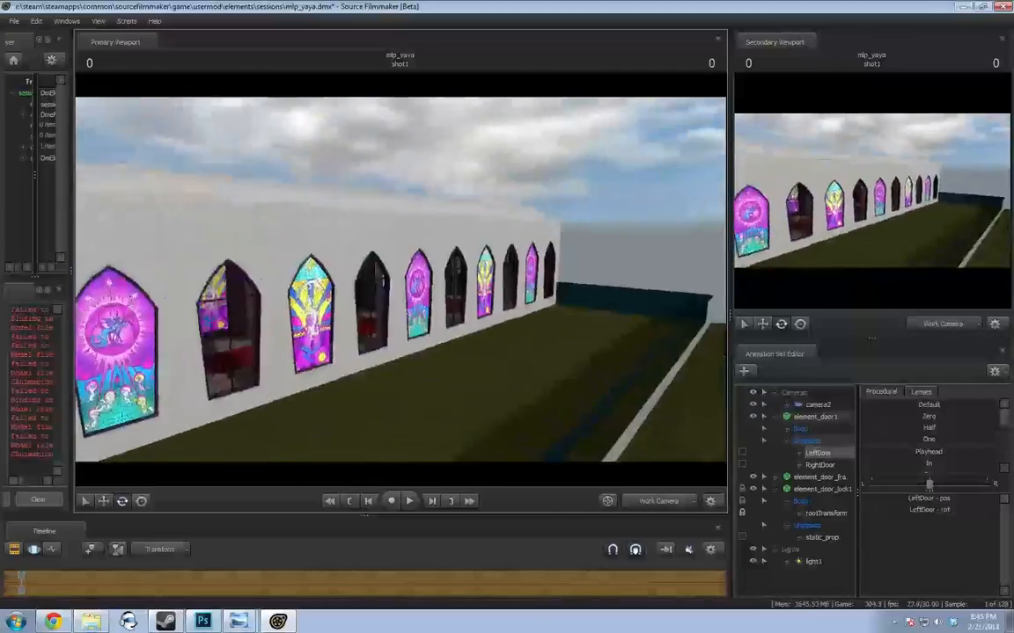
{"action": "key", "text": "s"}
{"action": "left_click_drag", "start_coordinate": [400, 280], "coordinate": [347, 290]}
{"action": "key", "text": "w"}
{"action": "key", "text": "w"}
{"action": "key", "text": "w"}
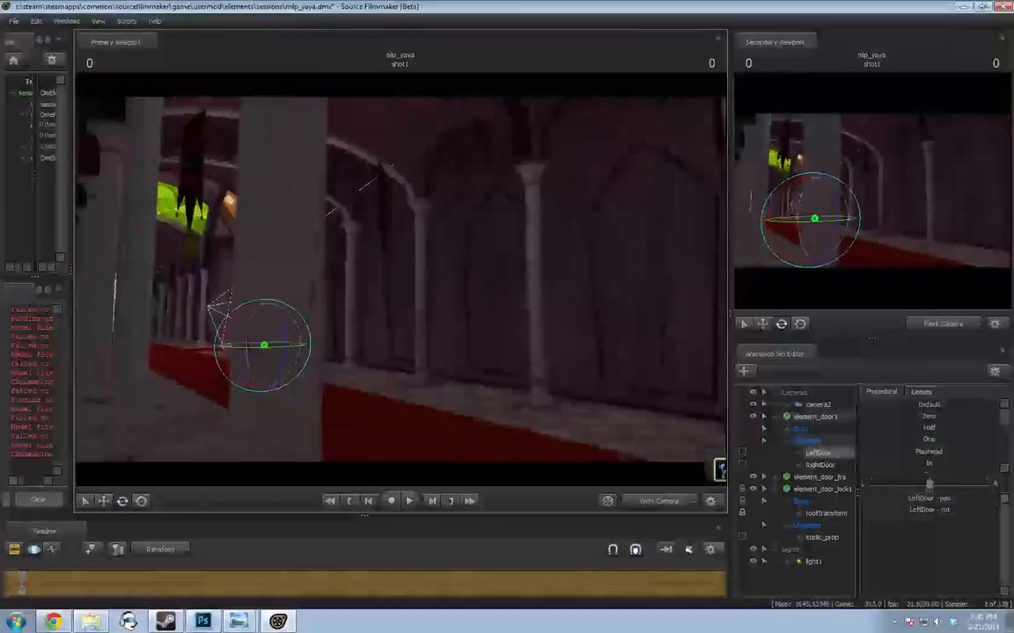
{"action": "left_click_drag", "start_coordinate": [400, 290], "coordinate": [358, 290]}
Collapse the door controls, add a new light to the scene and delete light1
{"action": "left_click", "coordinate": [774, 417]}
{"action": "left_click", "coordinate": [774, 441]}
{"action": "left_click", "coordinate": [815, 504]}
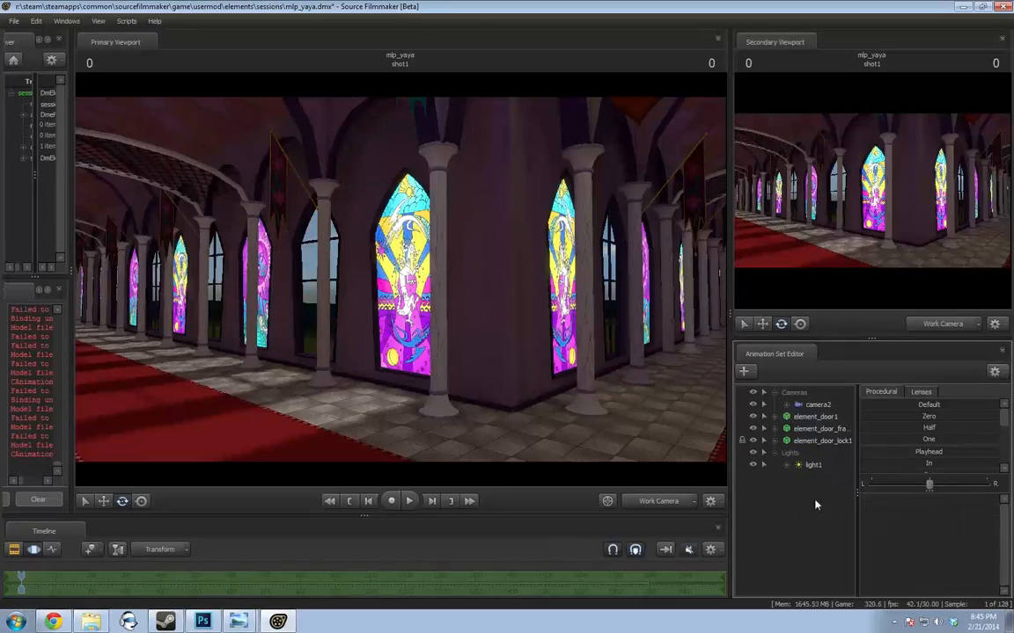
{"action": "right_click", "coordinate": [816, 505]}
{"action": "left_click", "coordinate": [840, 522]}
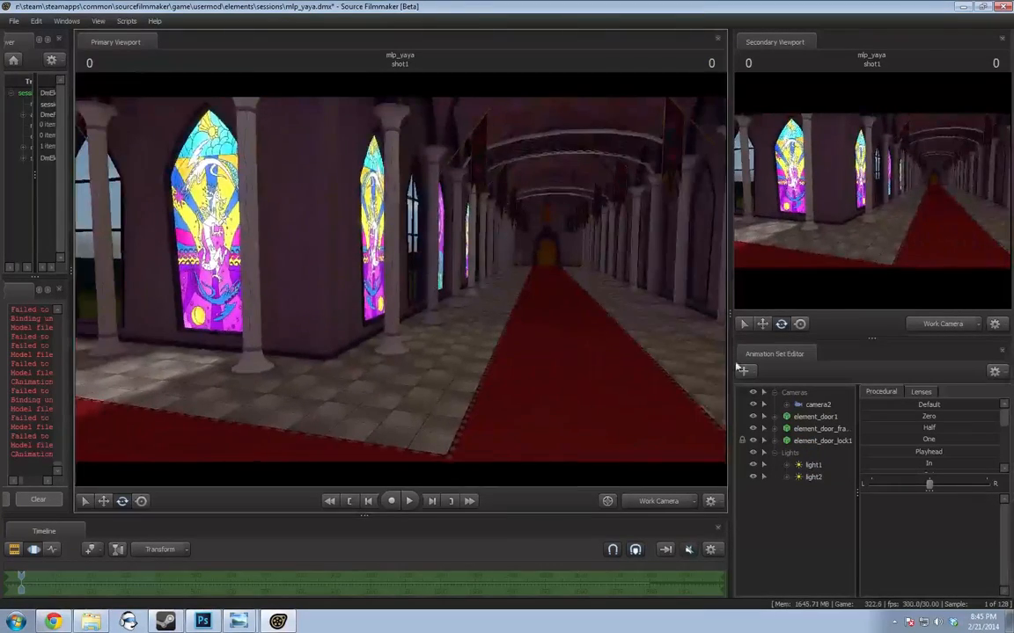
{"action": "right_click", "coordinate": [818, 468]}
{"action": "left_click", "coordinate": [852, 306]}
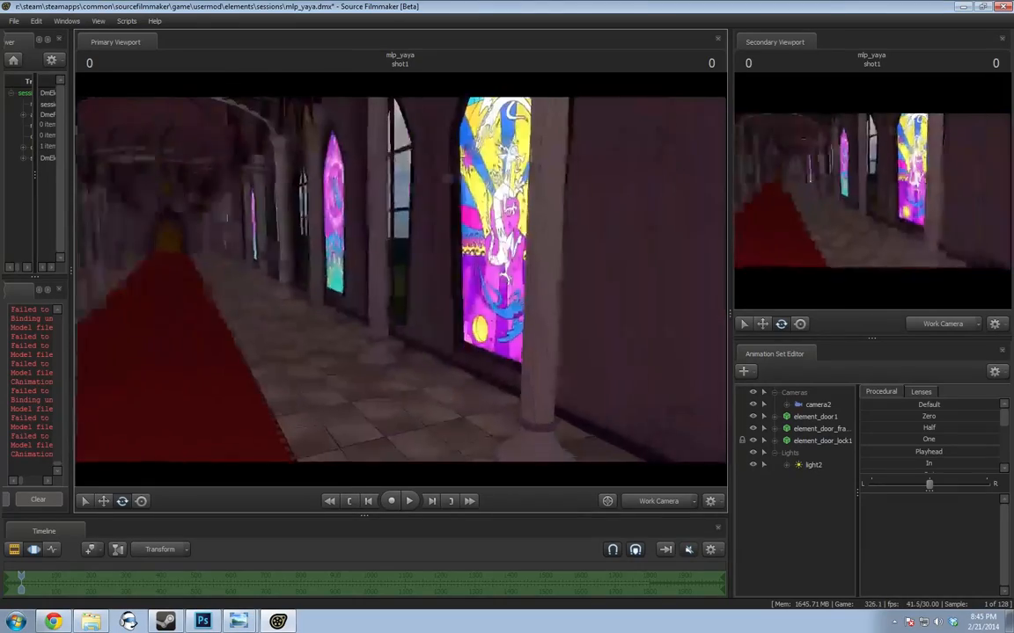
Try positioning light2 in the hallway by looking through it in the primary viewport
{"action": "left_click_drag", "start_coordinate": [589, 396], "coordinate": [440, 391]}
{"action": "left_click_drag", "start_coordinate": [812, 466], "coordinate": [456, 362]}
{"action": "left_click_drag", "start_coordinate": [456, 362], "coordinate": [680, 397]}
{"action": "key", "text": "a"}
{"action": "key", "text": "w"}
{"action": "key", "text": "s"}
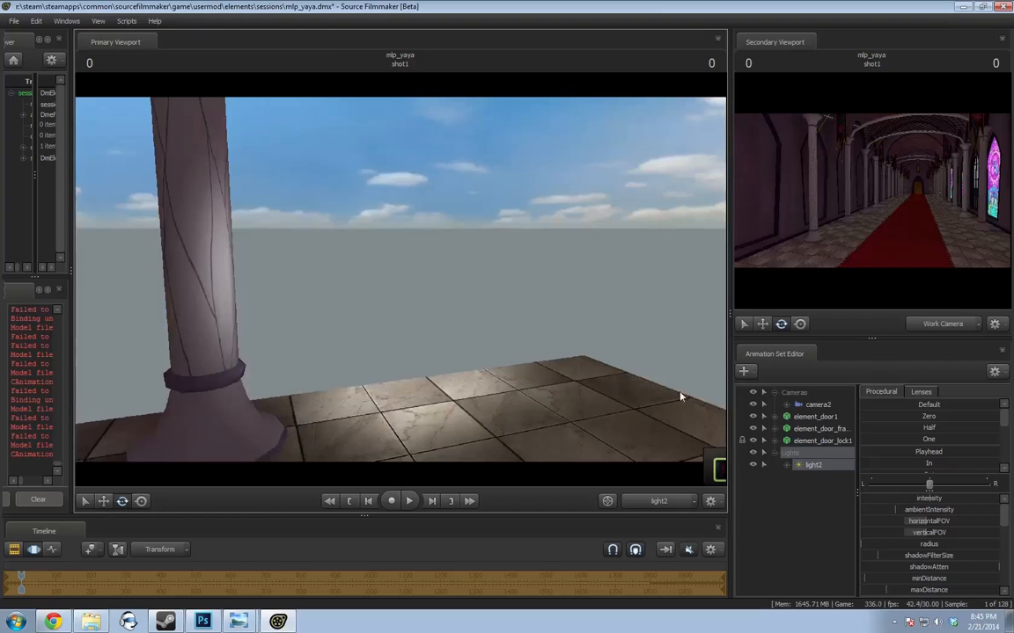
Delete light2 and return the primary viewport to the work camera
{"action": "right_click", "coordinate": [821, 472]}
{"action": "left_click", "coordinate": [774, 280]}
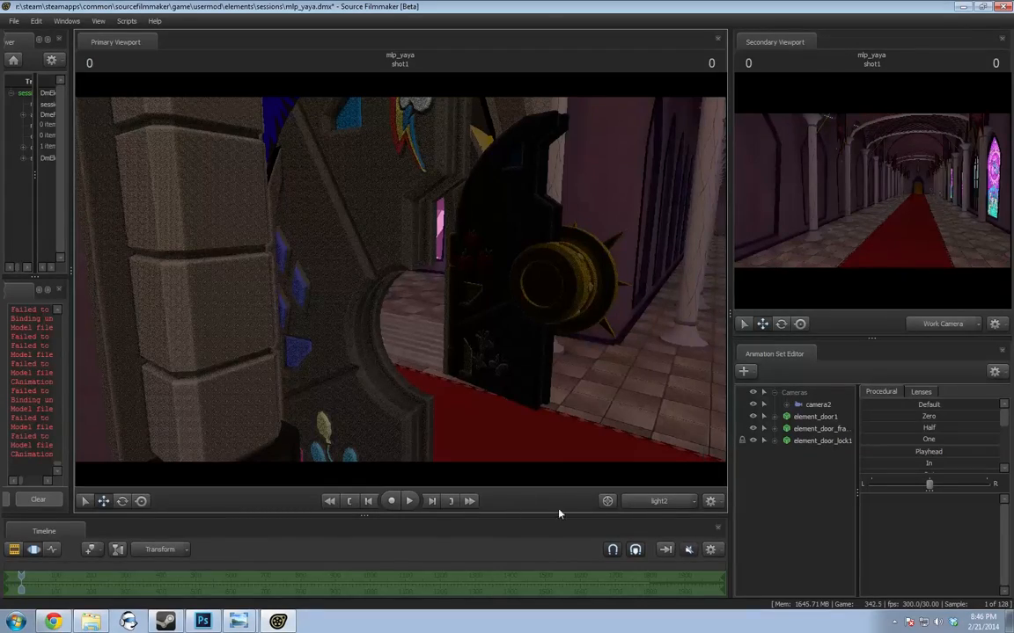
{"action": "left_click", "coordinate": [657, 501]}
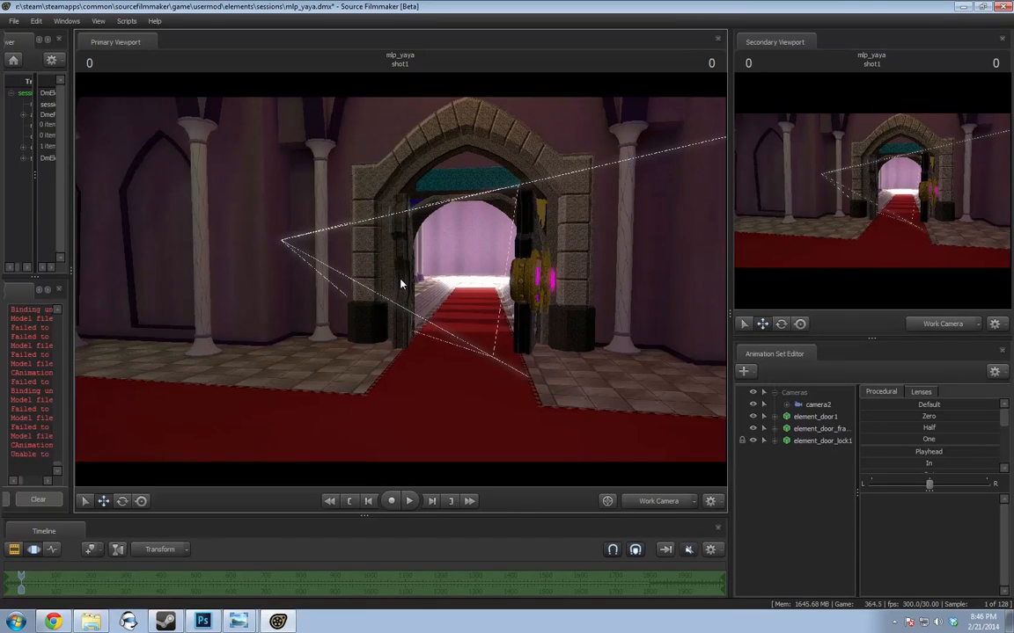
Select element_door1, its frame and its lock together and move them out of the wall opening into the hallway
{"action": "left_click_drag", "start_coordinate": [400, 283], "coordinate": [255, 206]}
{"action": "key", "text": "z"}
{"action": "mouse_move", "coordinate": [369, 361]}
{"action": "left_mouse_down"}
{"action": "mouse_move", "coordinate": [373, 376]}
{"action": "mouse_move", "coordinate": [370, 361]}
{"action": "left_mouse_up"}
{"action": "left_click_drag", "start_coordinate": [541, 383], "coordinate": [552, 350]}
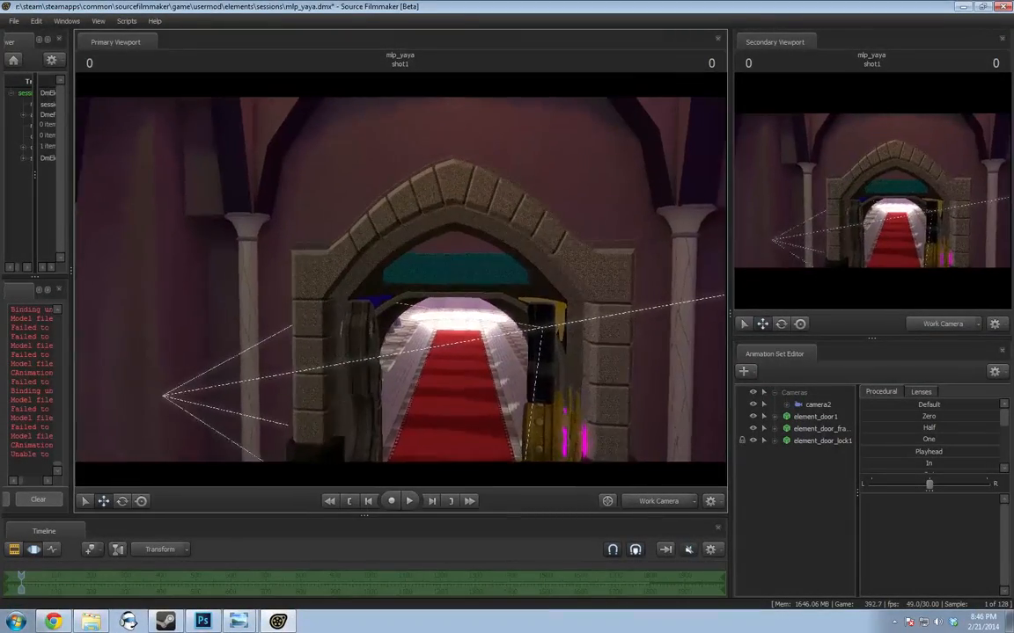
{"action": "left_click", "coordinate": [804, 419]}
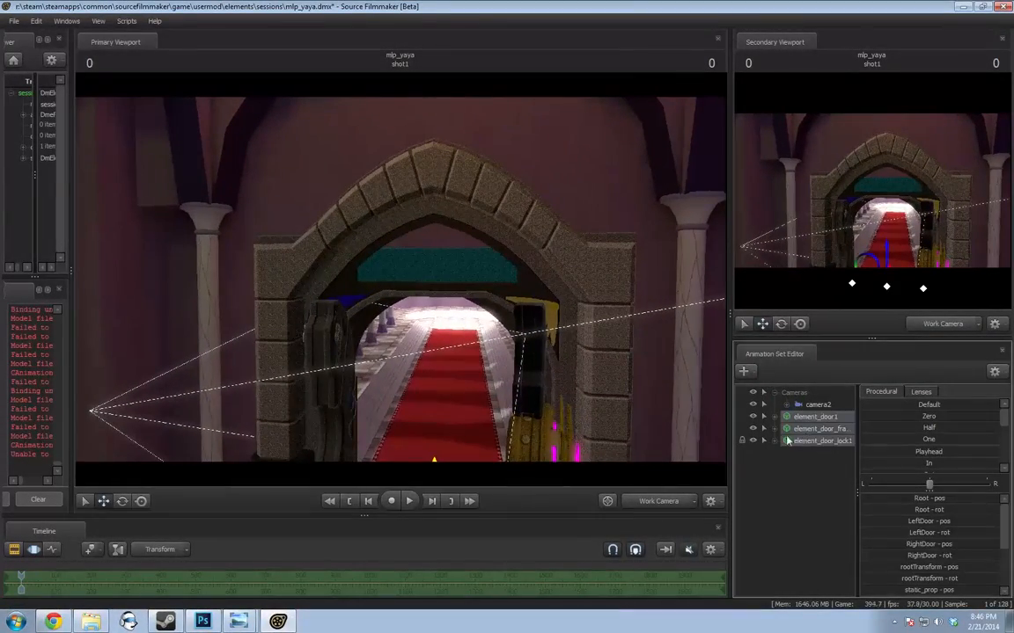
{"action": "left_click_drag", "start_coordinate": [449, 345], "coordinate": [428, 189]}
{"action": "mouse_move", "coordinate": [391, 289]}
{"action": "left_mouse_down", "text": "alt"}
{"action": "mouse_move", "coordinate": [646, 288]}
{"action": "mouse_move", "coordinate": [255, 287]}
{"action": "mouse_move", "coordinate": [325, 303]}
{"action": "mouse_move", "coordinate": [330, 280]}
{"action": "mouse_move", "coordinate": [404, 273]}
{"action": "mouse_move", "coordinate": [466, 286]}
{"action": "mouse_move", "coordinate": [400, 284]}
{"action": "left_mouse_up", "text": "alt"}
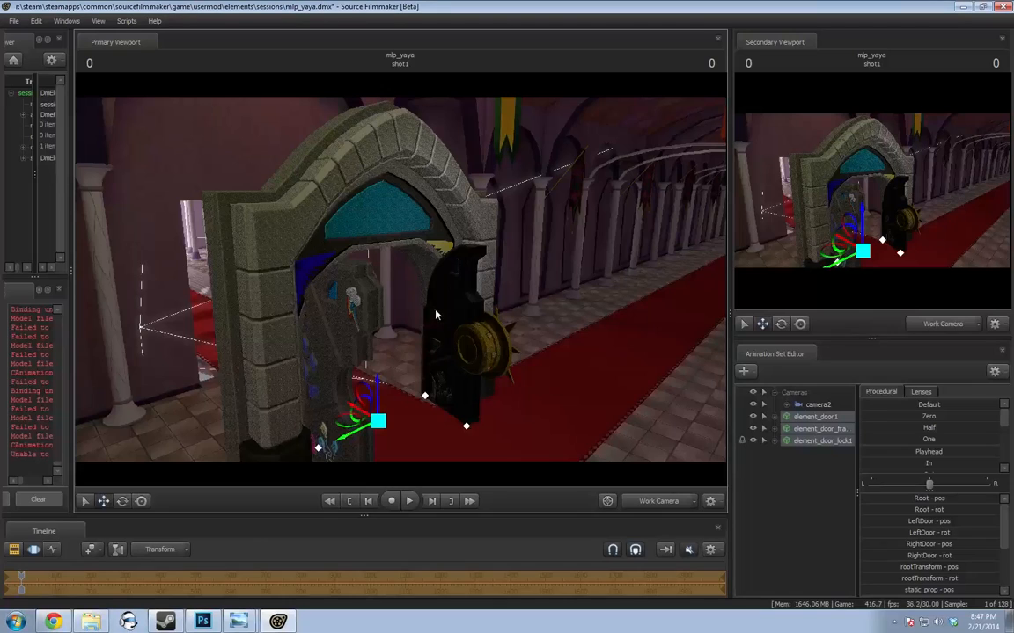
{"action": "key", "text": "Left"}
{"action": "key", "text": "Right"}
{"action": "left_click", "coordinate": [775, 442]}
{"action": "left_click", "coordinate": [776, 442]}
{"action": "left_click", "coordinate": [814, 442]}
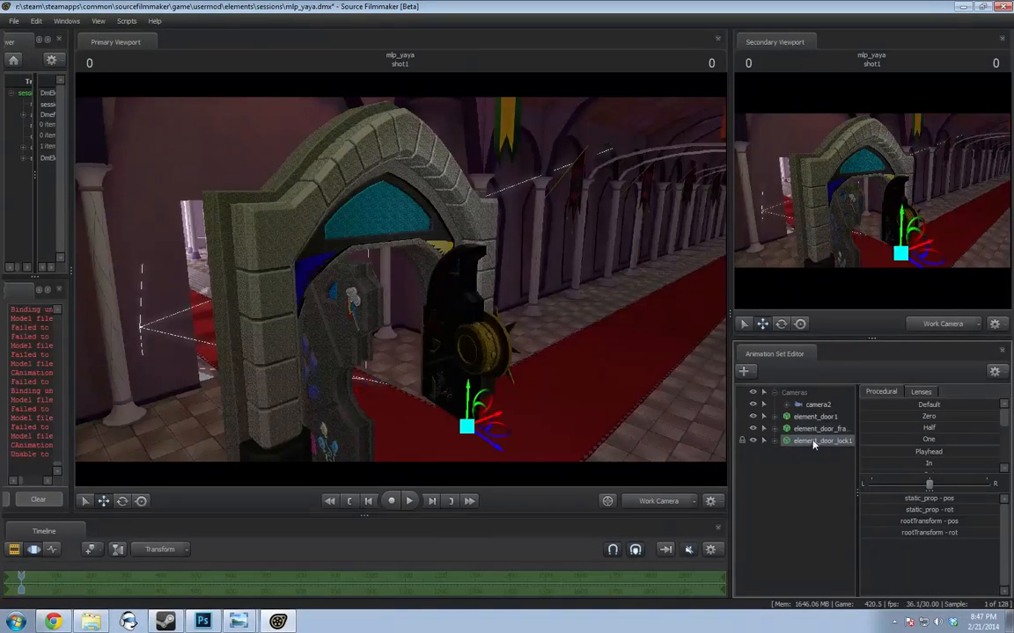
{"action": "left_click", "coordinate": [819, 419]}
{"action": "right_click", "coordinate": [817, 429]}
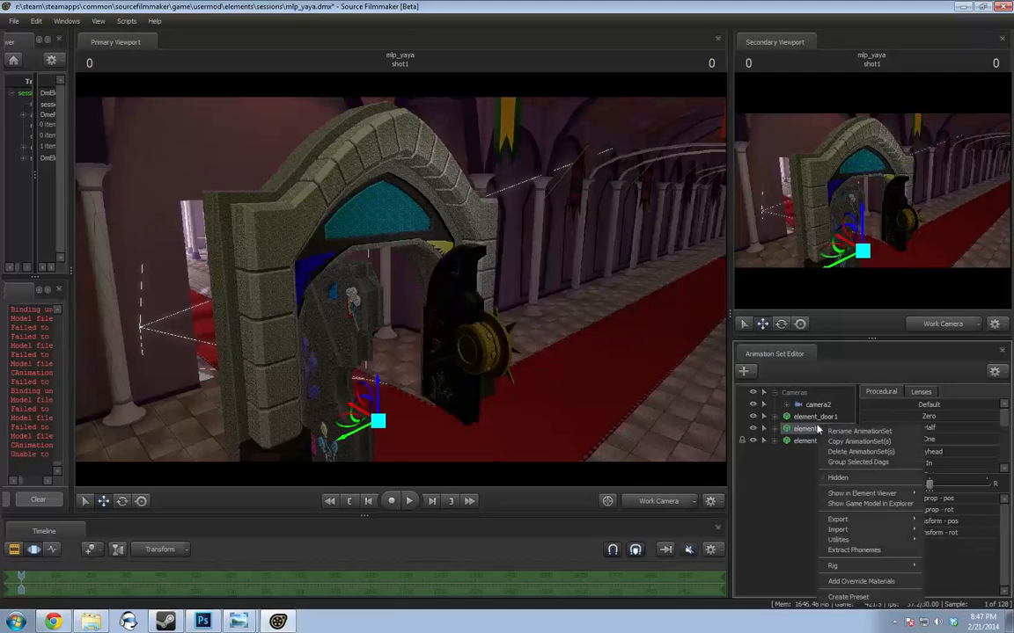
Close the mlp_yaya session without saving its changes and make the timeline area taller
{"action": "left_click", "coordinate": [14, 21]}
{"action": "left_click", "coordinate": [27, 74]}
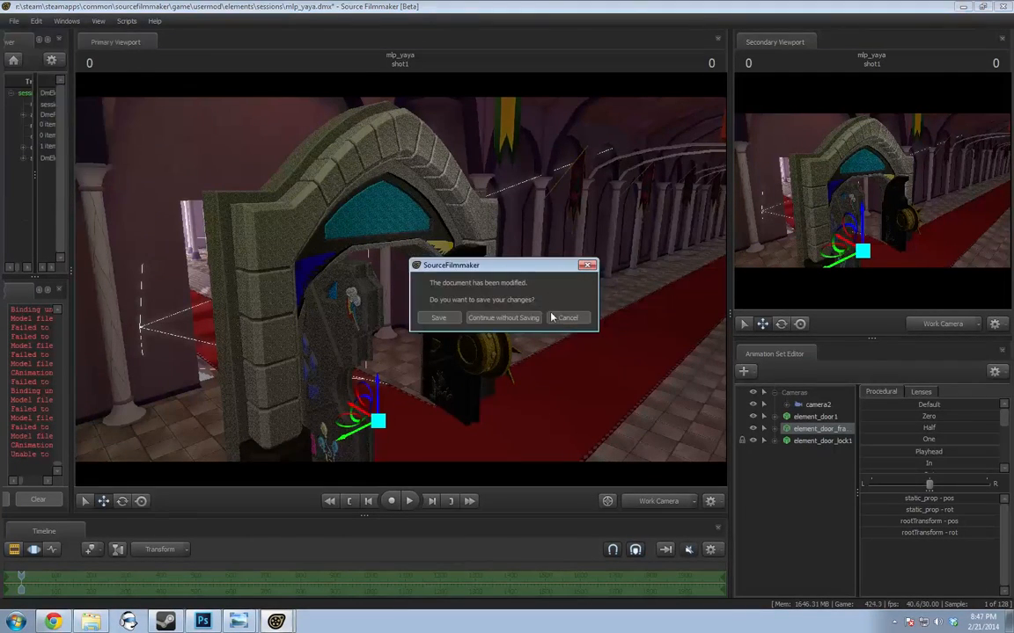
{"action": "left_click", "coordinate": [526, 320]}
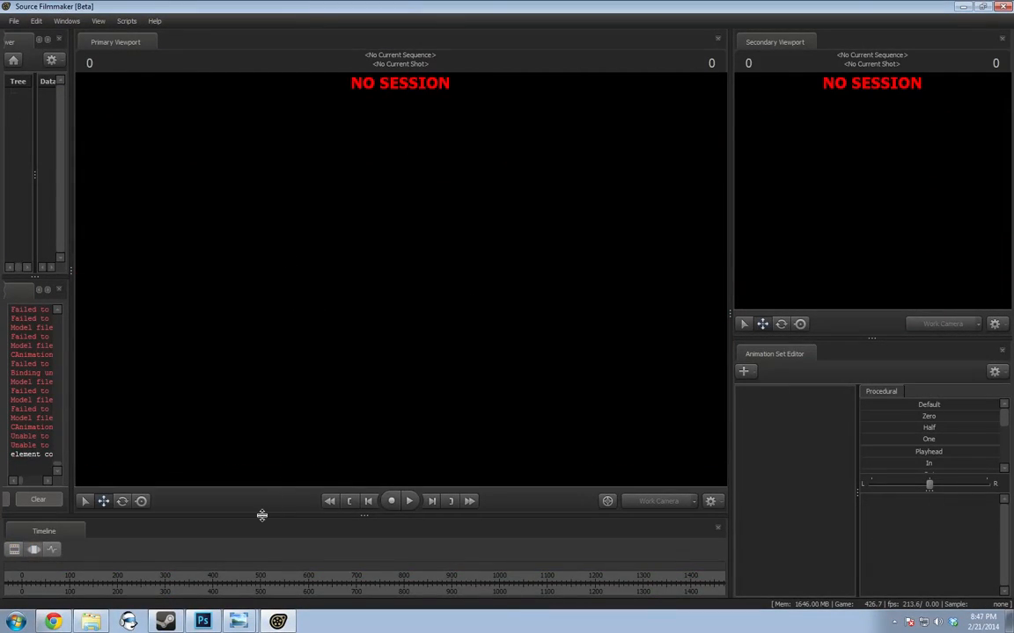
{"action": "left_click_drag", "start_coordinate": [261, 515], "coordinate": [281, 454]}
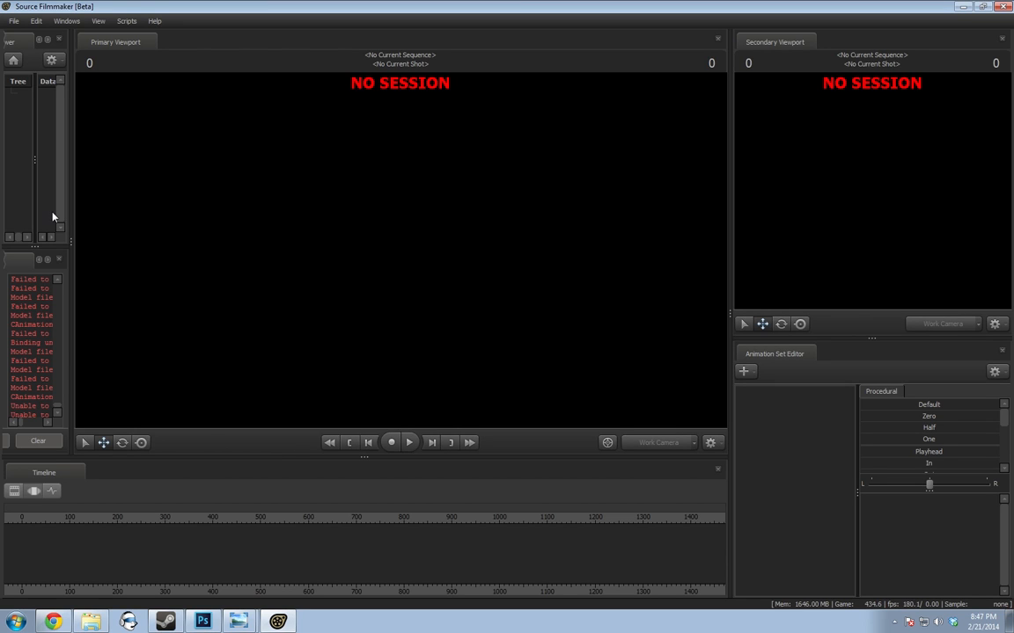
Open the session mlp_dickbirthday.dmx from the sessions folder
{"action": "left_click", "coordinate": [13, 21]}
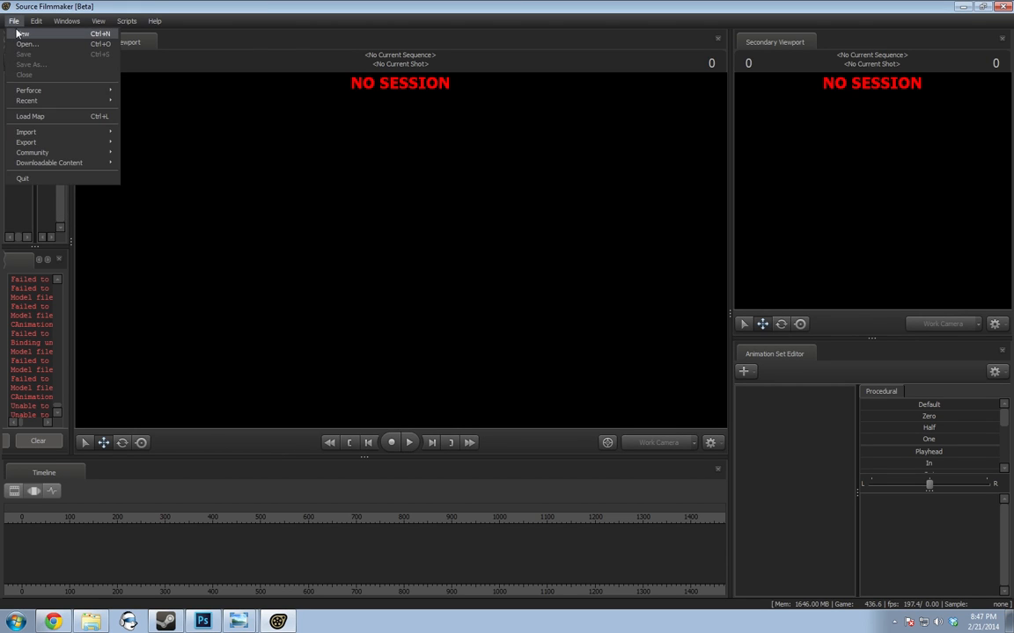
{"action": "left_click", "coordinate": [14, 22]}
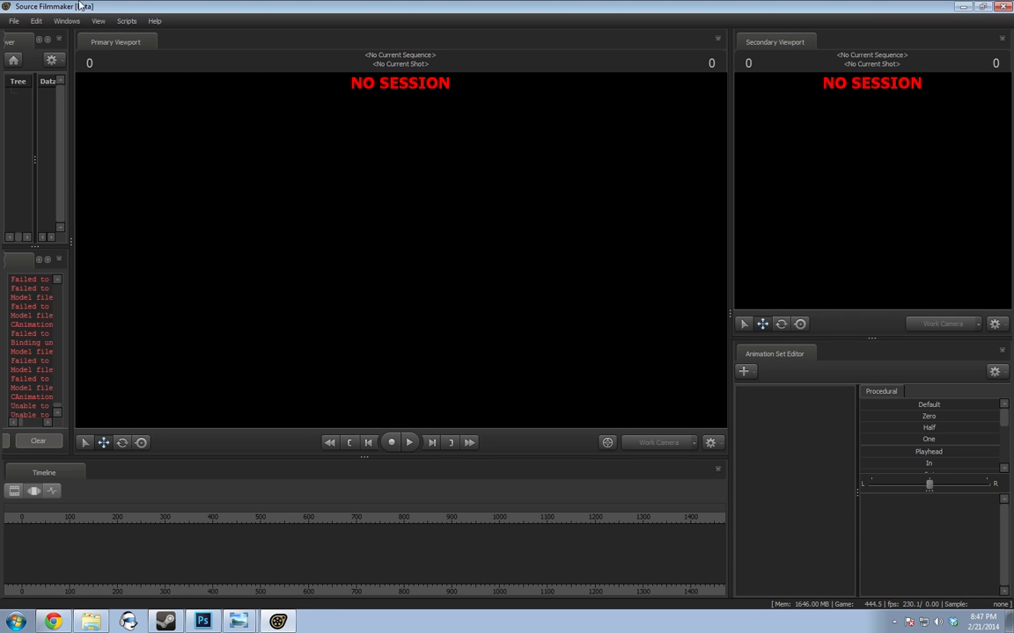
{"action": "left_click", "coordinate": [14, 21]}
{"action": "left_click", "coordinate": [26, 39]}
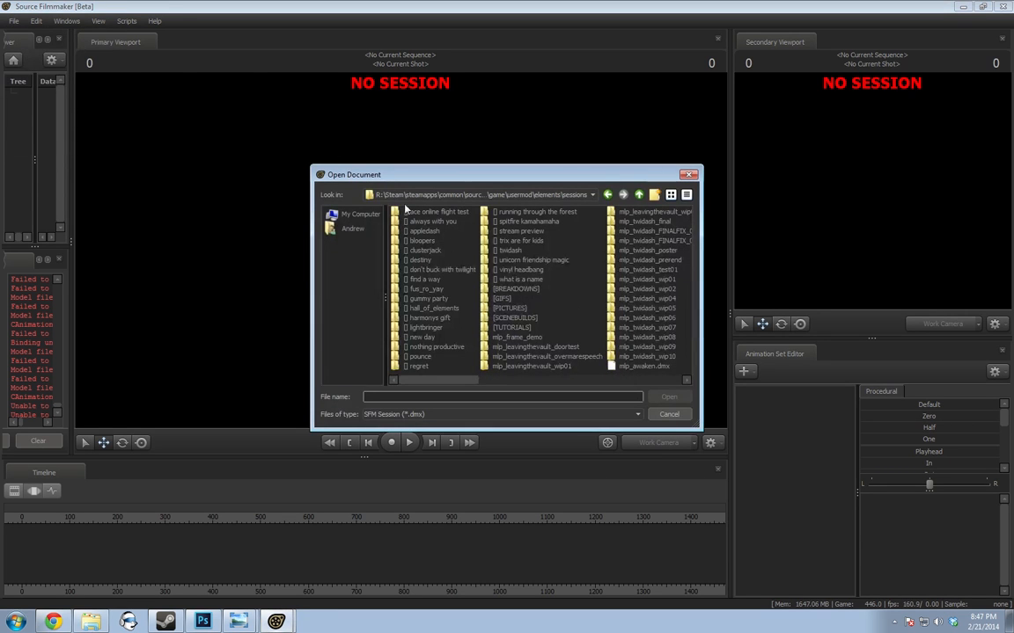
{"action": "left_click", "coordinate": [530, 380]}
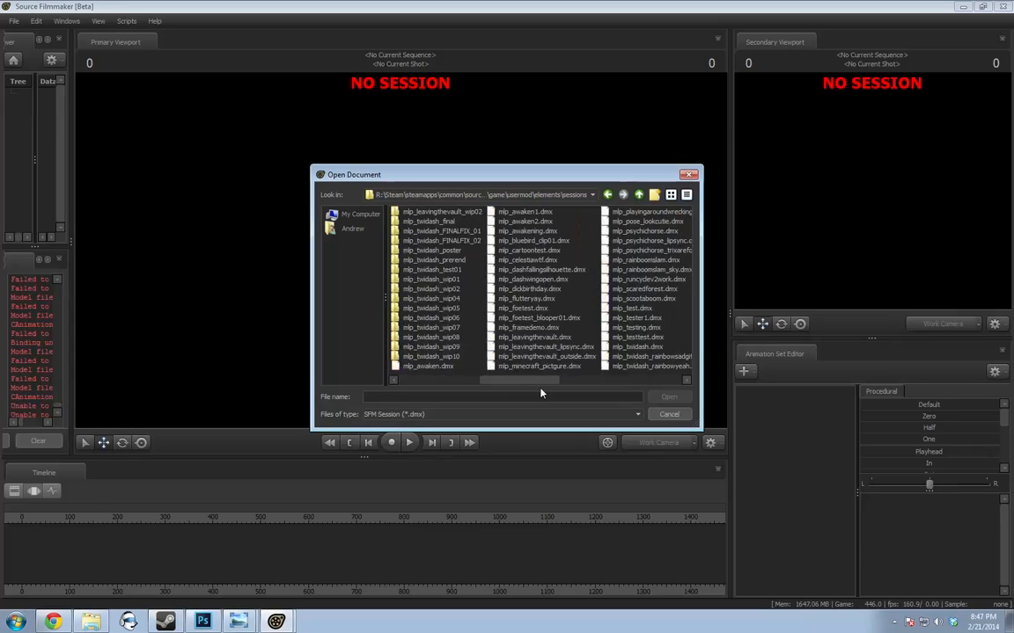
{"action": "mouse_move", "coordinate": [540, 389]}
{"action": "left_mouse_down"}
{"action": "mouse_move", "coordinate": [615, 385]}
{"action": "mouse_move", "coordinate": [554, 382]}
{"action": "left_mouse_up"}
{"action": "double_click", "coordinate": [539, 292]}
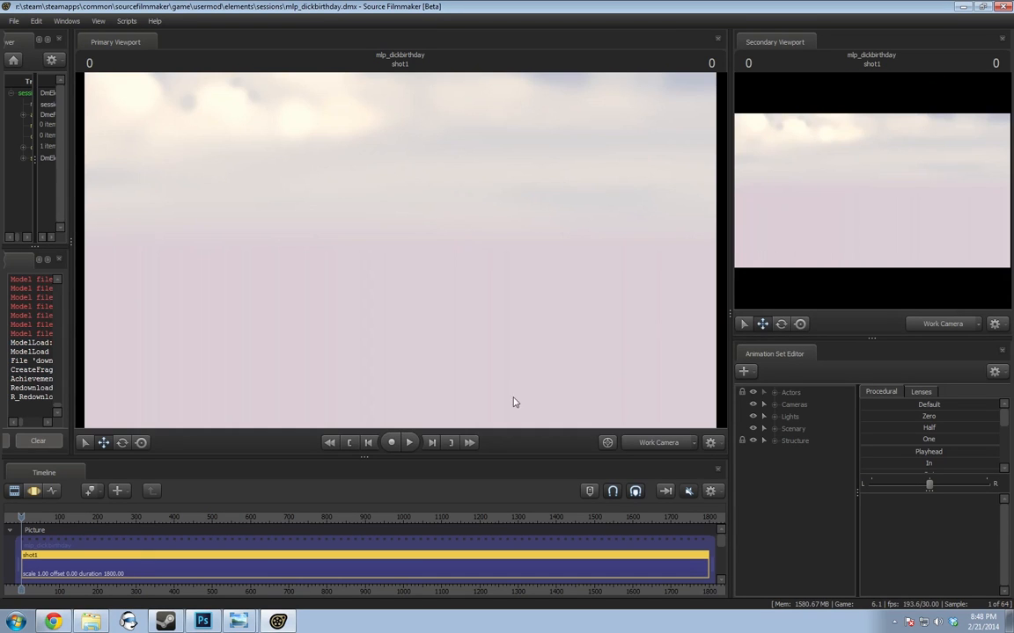
View the shot through camera1 and the work camera, and hide the second volumetric light in the Lights group
{"action": "left_click", "coordinate": [649, 443]}
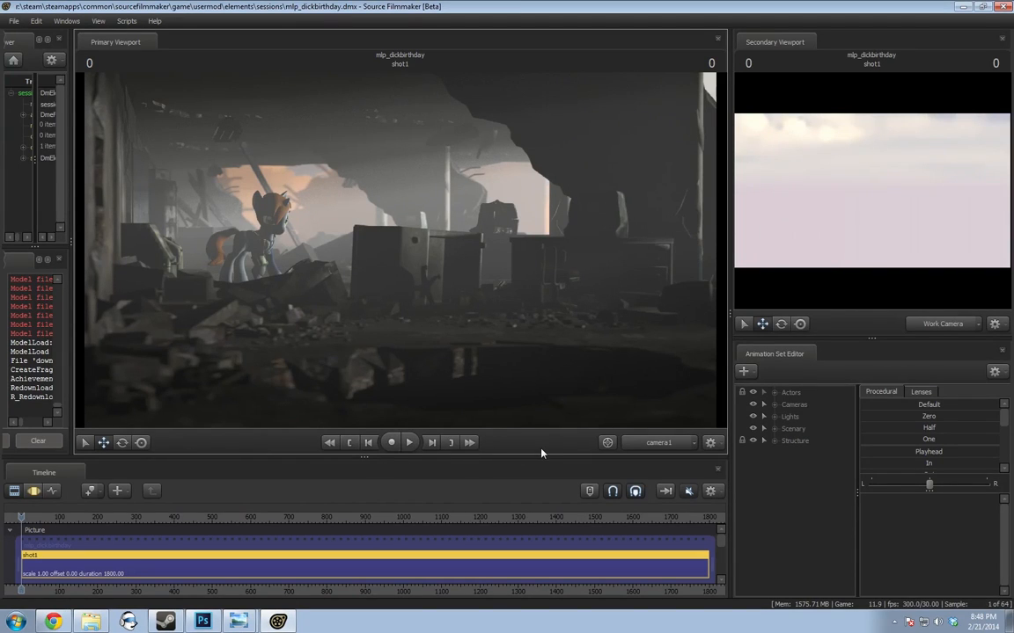
{"action": "left_click", "coordinate": [648, 446]}
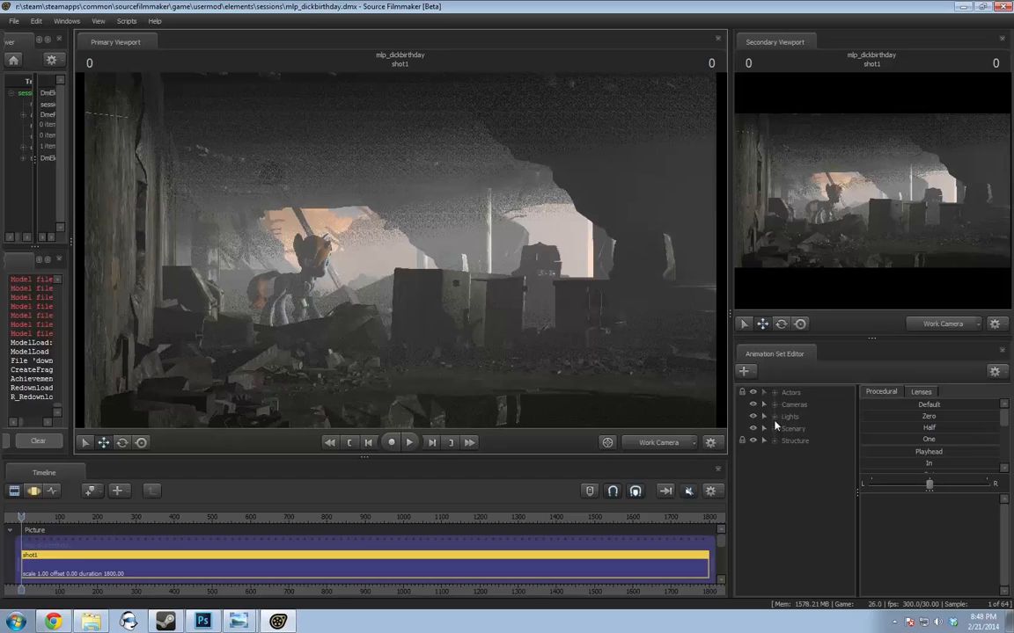
{"action": "left_click", "coordinate": [774, 419]}
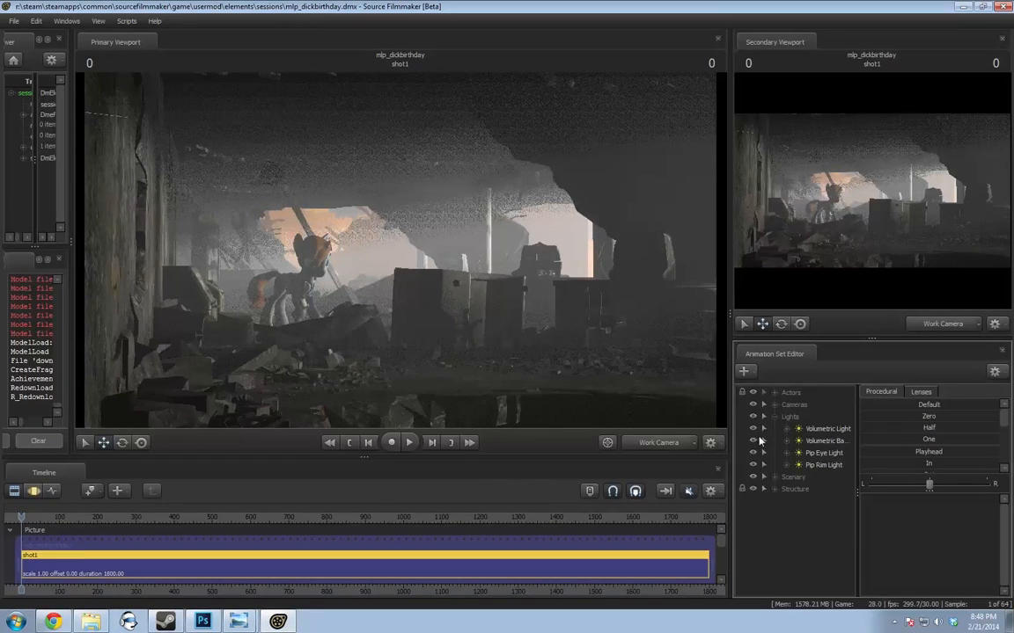
{"action": "left_click", "coordinate": [753, 442]}
{"action": "left_click_drag", "start_coordinate": [475, 310], "coordinate": [401, 254]}
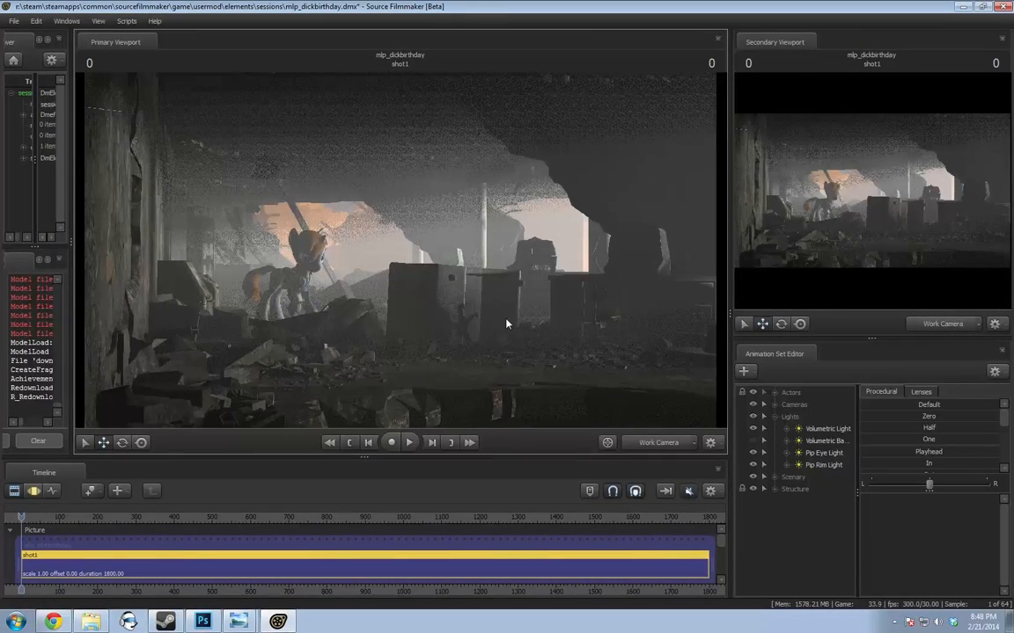
Show the game window, bring its Fog Panel fully into view and set the main fog colour to R 146, G 146, B 146
{"action": "key", "text": "F11"}
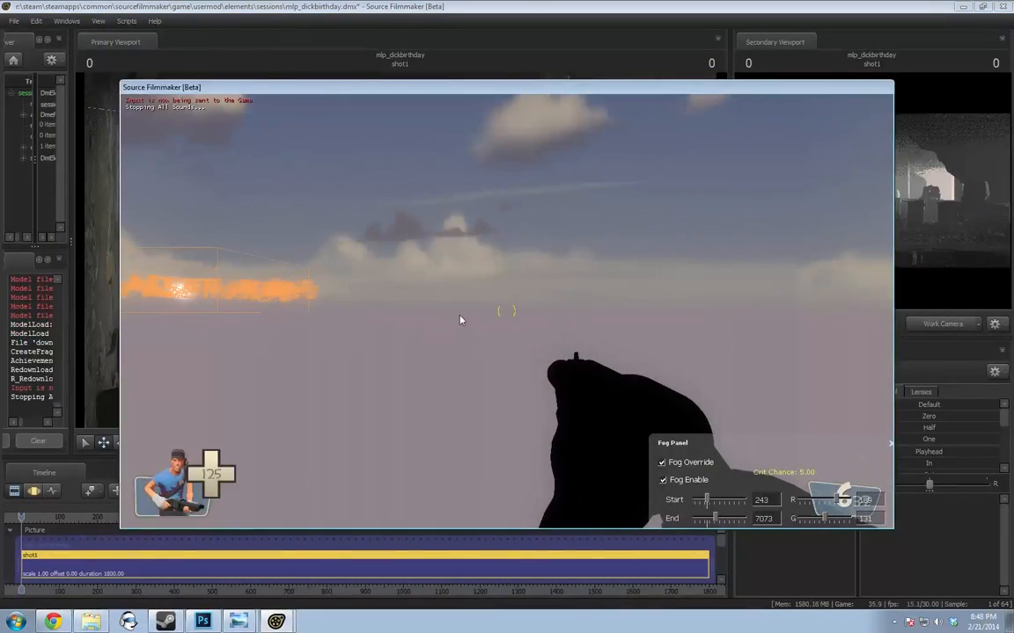
{"action": "left_click_drag", "start_coordinate": [717, 450], "coordinate": [501, 273]}
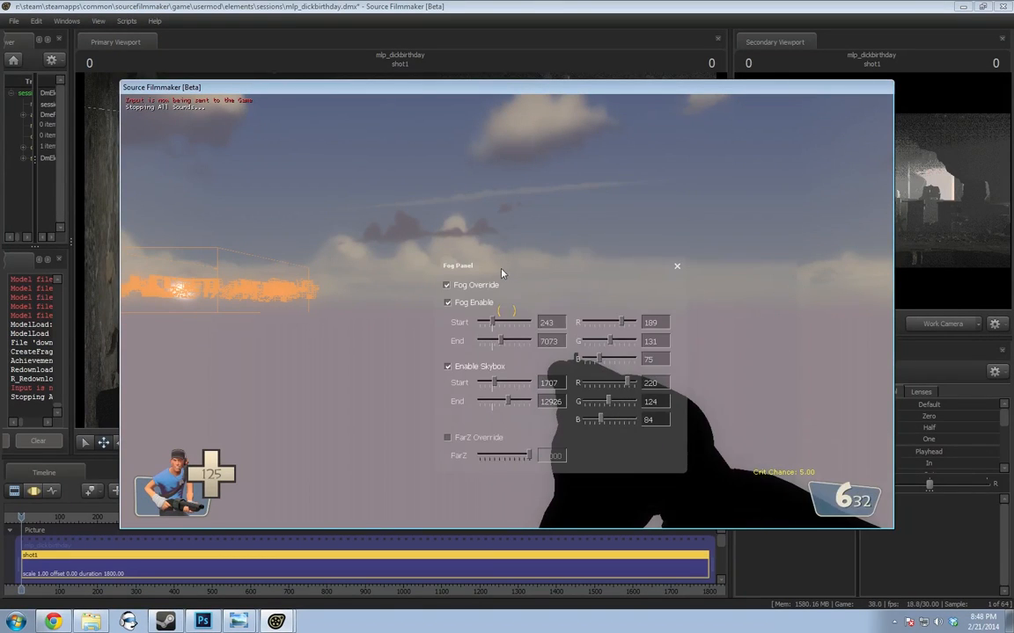
{"action": "mouse_move", "coordinate": [613, 342]}
{"action": "left_mouse_down"}
{"action": "mouse_move", "coordinate": [622, 344]}
{"action": "mouse_move", "coordinate": [615, 363]}
{"action": "left_mouse_up"}
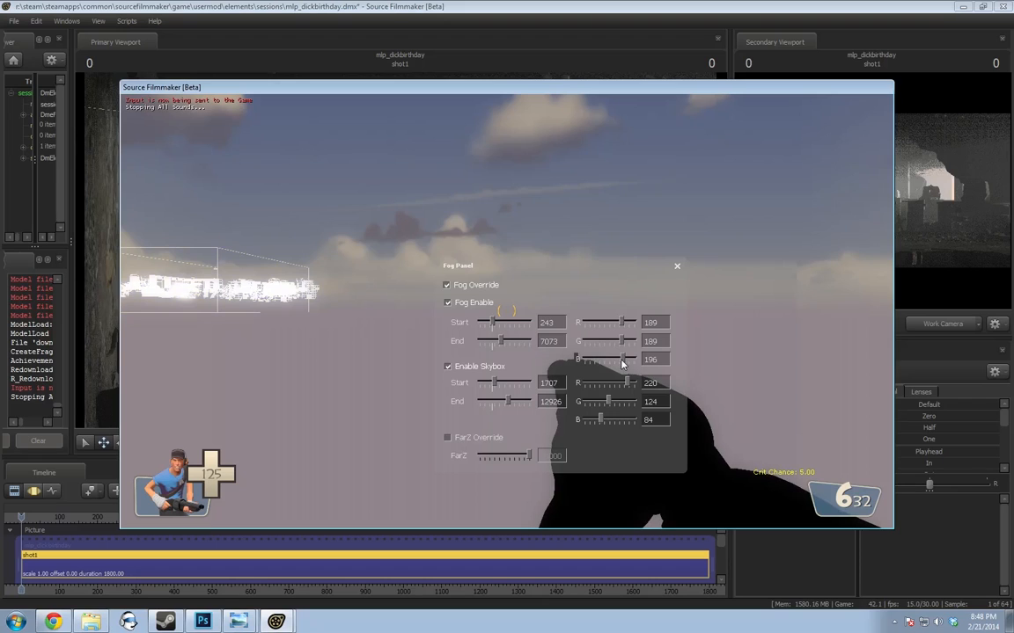
{"action": "mouse_move", "coordinate": [622, 359]}
{"action": "left_mouse_down"}
{"action": "mouse_move", "coordinate": [611, 359]}
{"action": "mouse_move", "coordinate": [615, 323]}
{"action": "mouse_move", "coordinate": [615, 362]}
{"action": "left_mouse_up"}
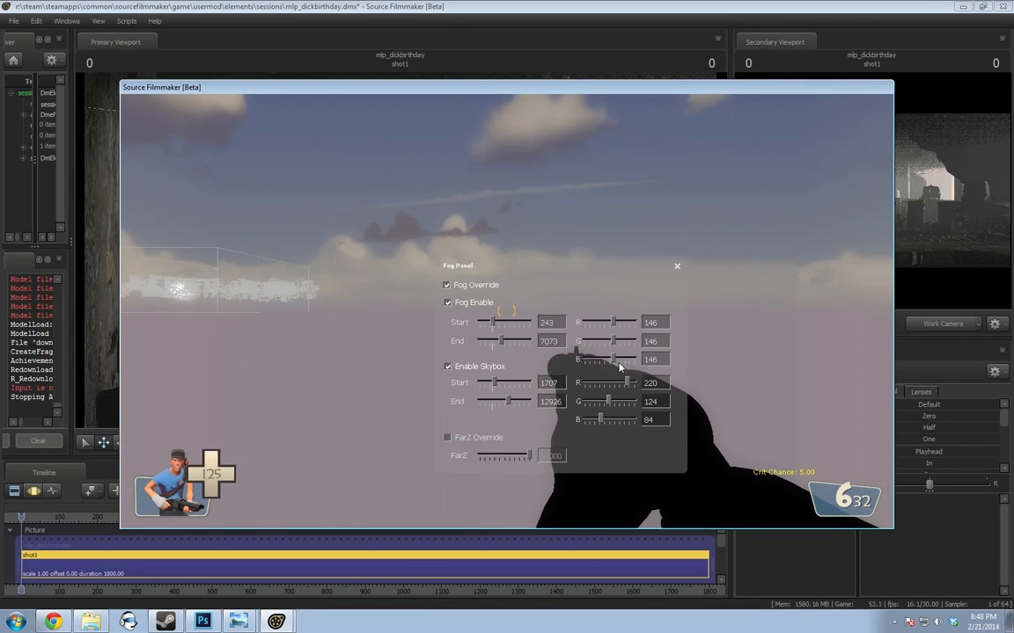
Leave the game window and compare the changed fog in the shot through camera1 and the work camera
{"action": "key", "text": "F11"}
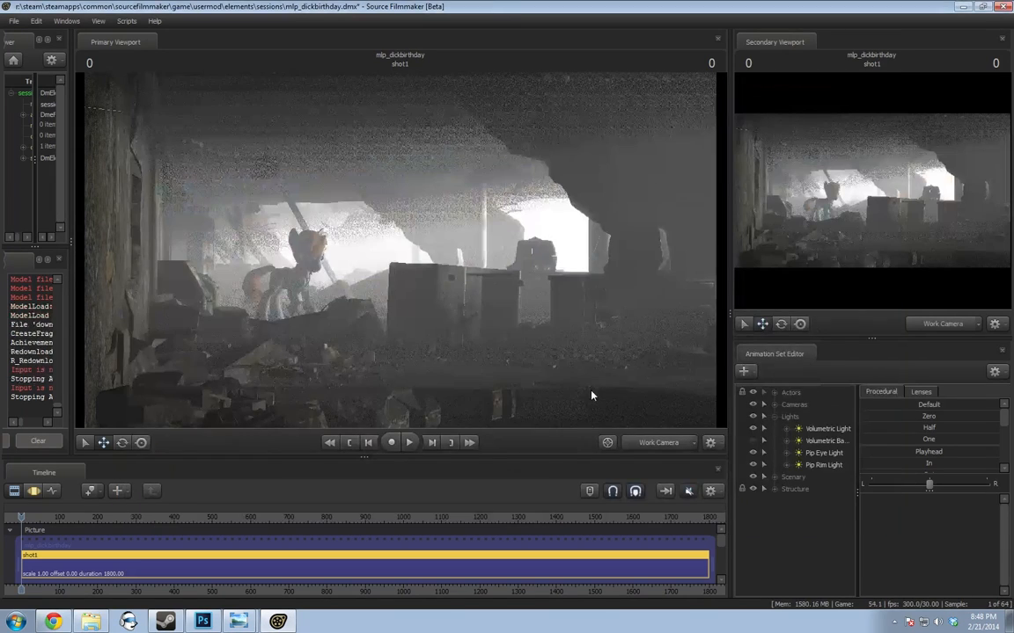
{"action": "key", "text": "F3"}
{"action": "key", "text": "F2"}
{"action": "left_click", "coordinate": [947, 328]}
{"action": "left_click", "coordinate": [958, 324]}
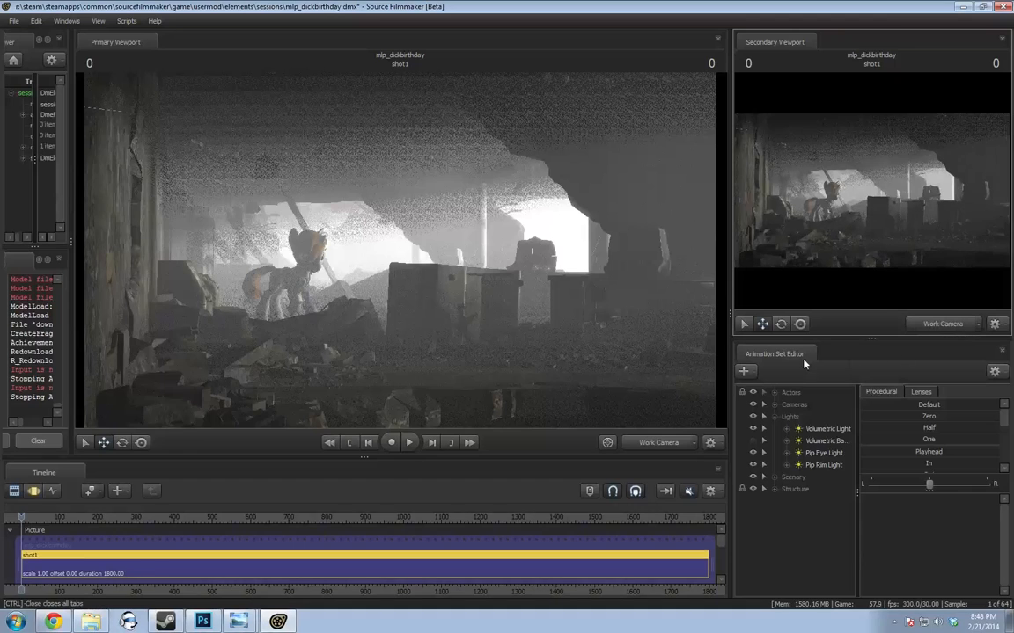
{"action": "left_click", "coordinate": [670, 443]}
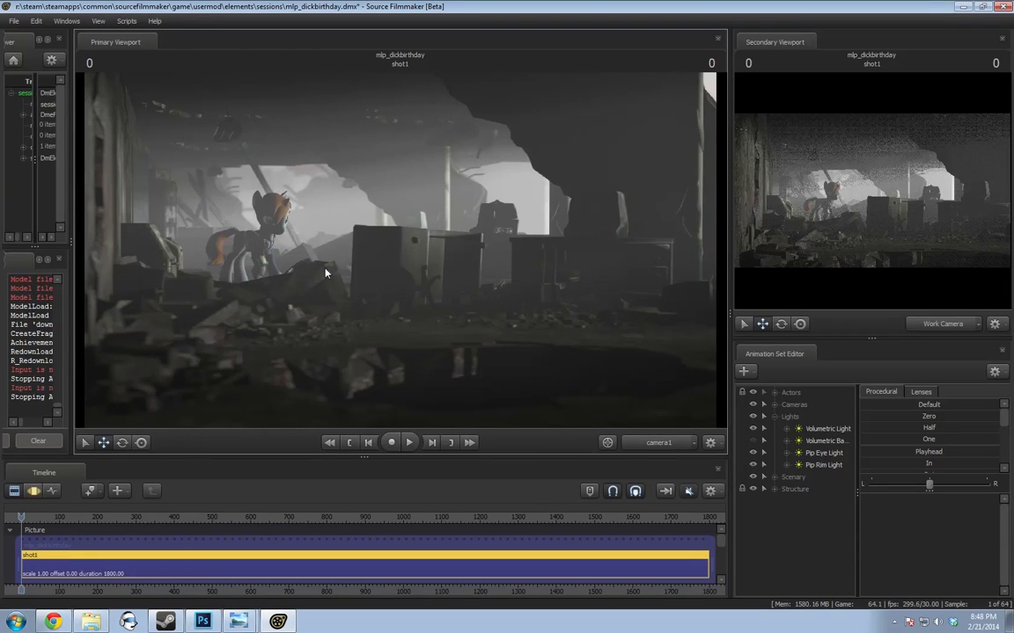
{"action": "left_click", "coordinate": [659, 442]}
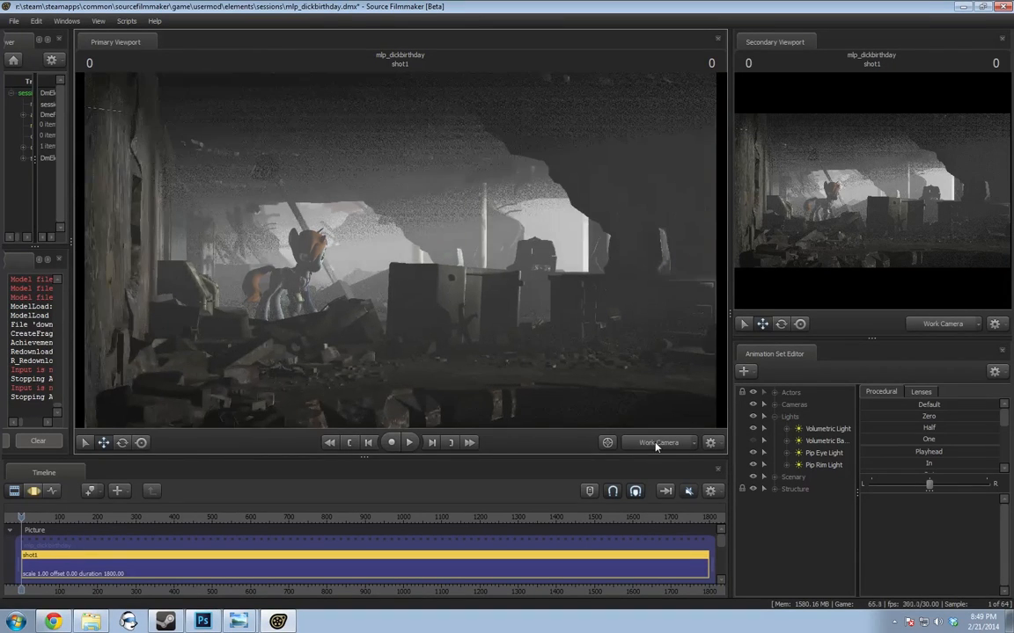
Fly the work camera out of the ruined room over the rooftop to examine the fog against the buildings and sky
{"action": "key", "text": "z"}
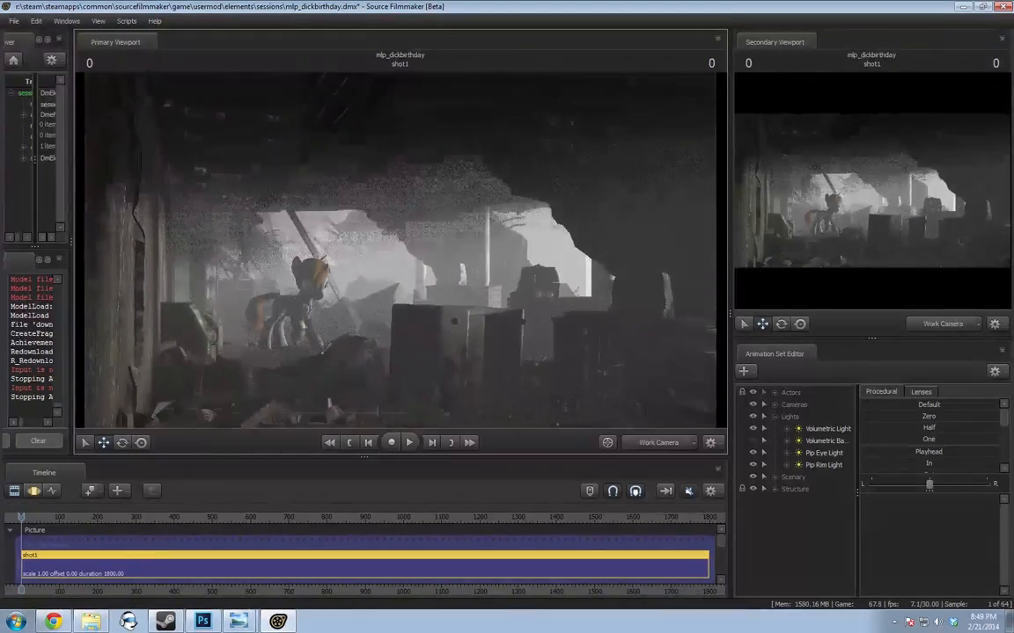
{"action": "key", "text": "z"}
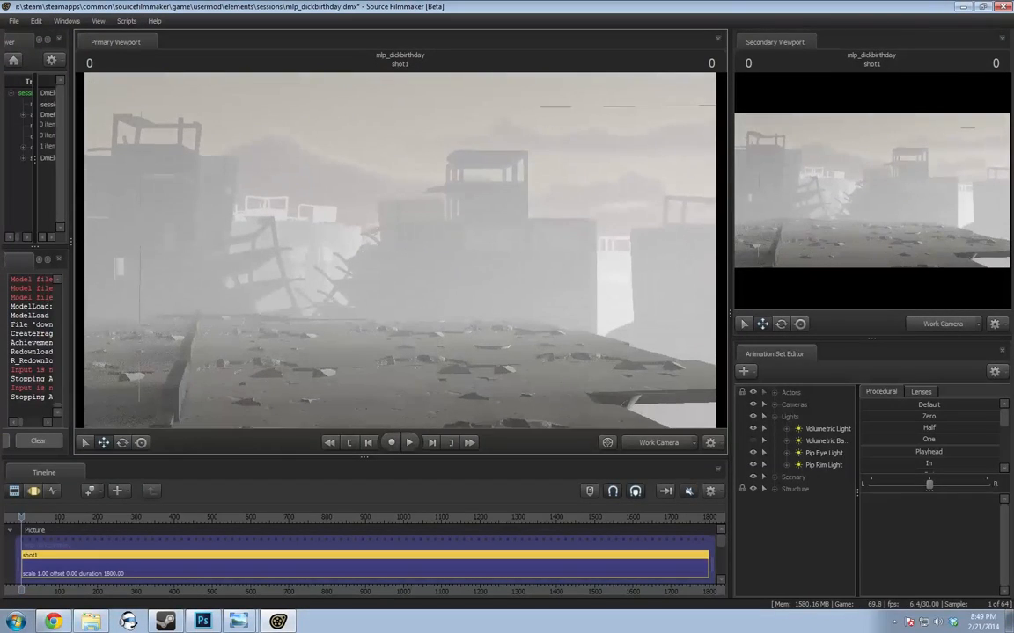
{"action": "key", "text": "x"}
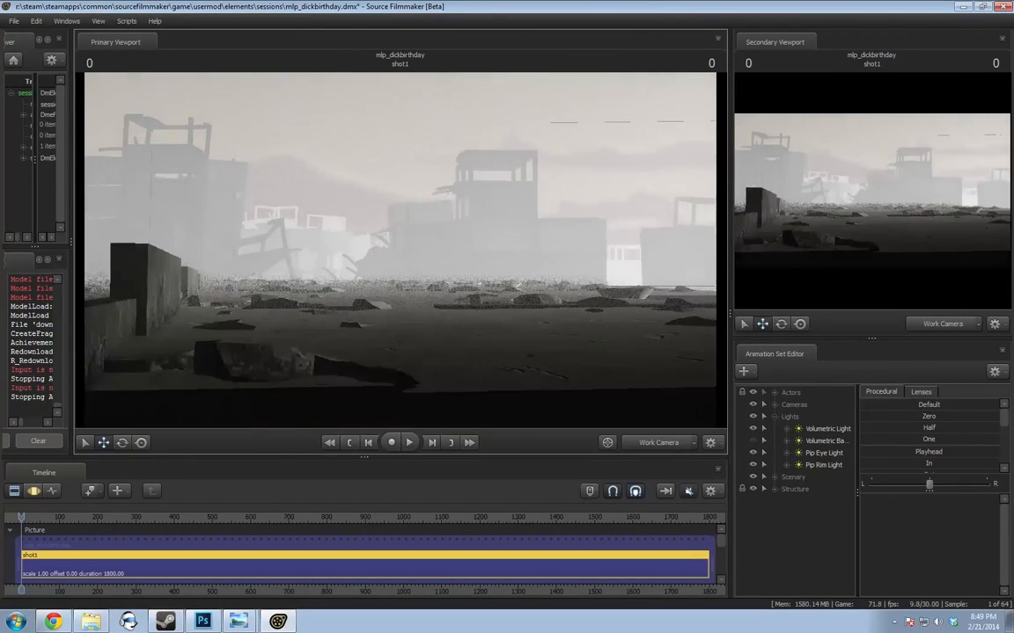
{"action": "key", "text": "z"}
{"action": "left_click_drag", "start_coordinate": [401, 250], "coordinate": [616, 168]}
{"action": "mouse_move", "coordinate": [299, 356]}
{"action": "left_mouse_down"}
{"action": "mouse_move", "coordinate": [219, 352]}
{"action": "mouse_move", "coordinate": [299, 357]}
{"action": "left_mouse_up"}
Switch to the Sky List wiki page in Chrome and select the sky name sky_day01_01
{"action": "key", "text": "alt+Tab"}
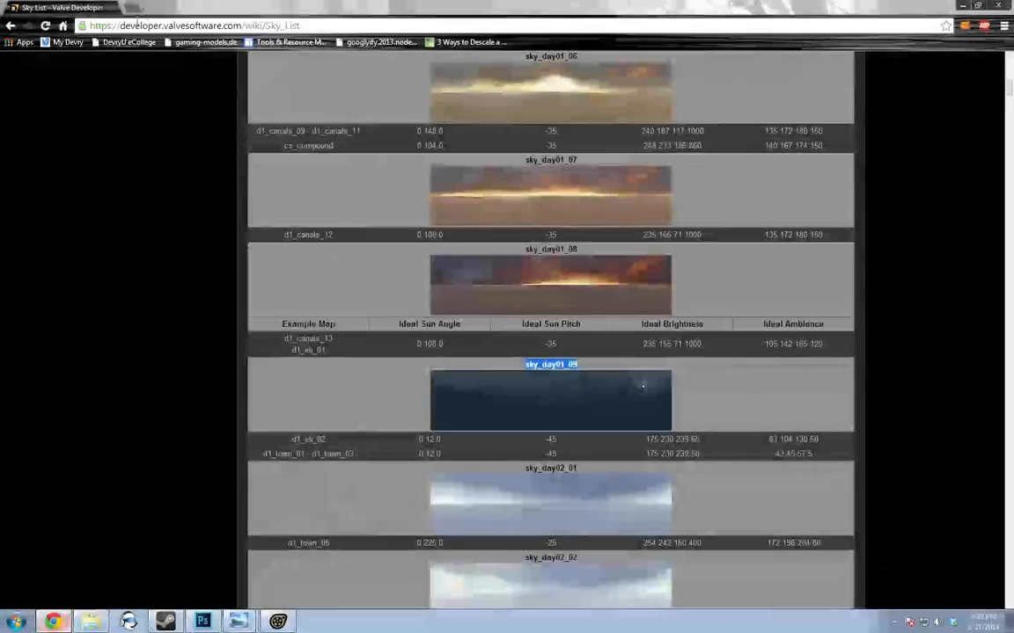
{"action": "scroll", "coordinate": [778, 290], "scroll_direction": "up", "scroll_amount": 6}
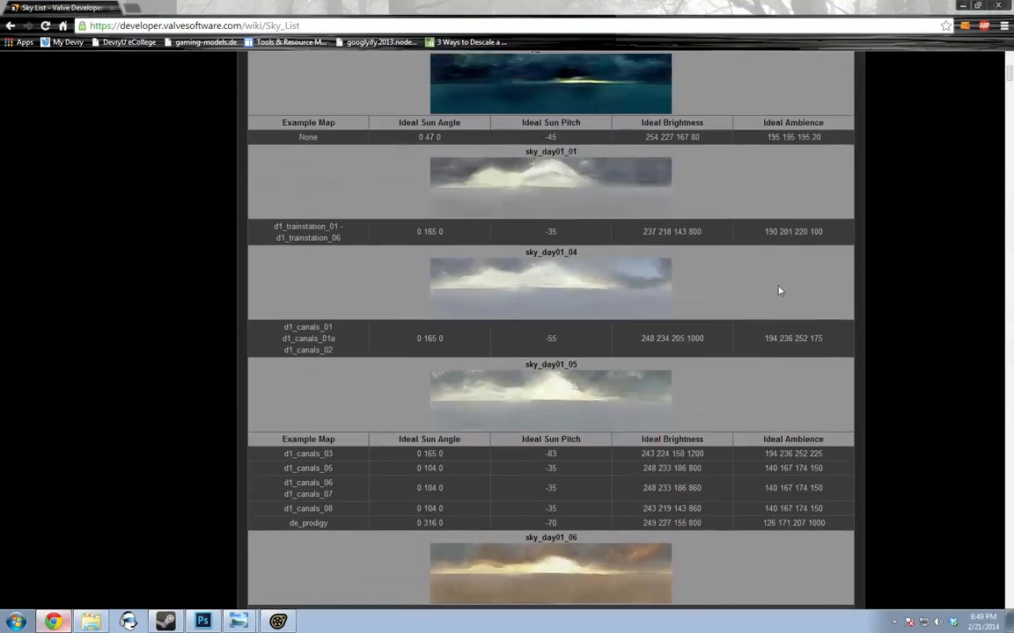
{"action": "scroll", "coordinate": [778, 292], "scroll_direction": "up", "scroll_amount": 1}
{"action": "scroll", "coordinate": [778, 288], "scroll_direction": "down", "scroll_amount": 1}
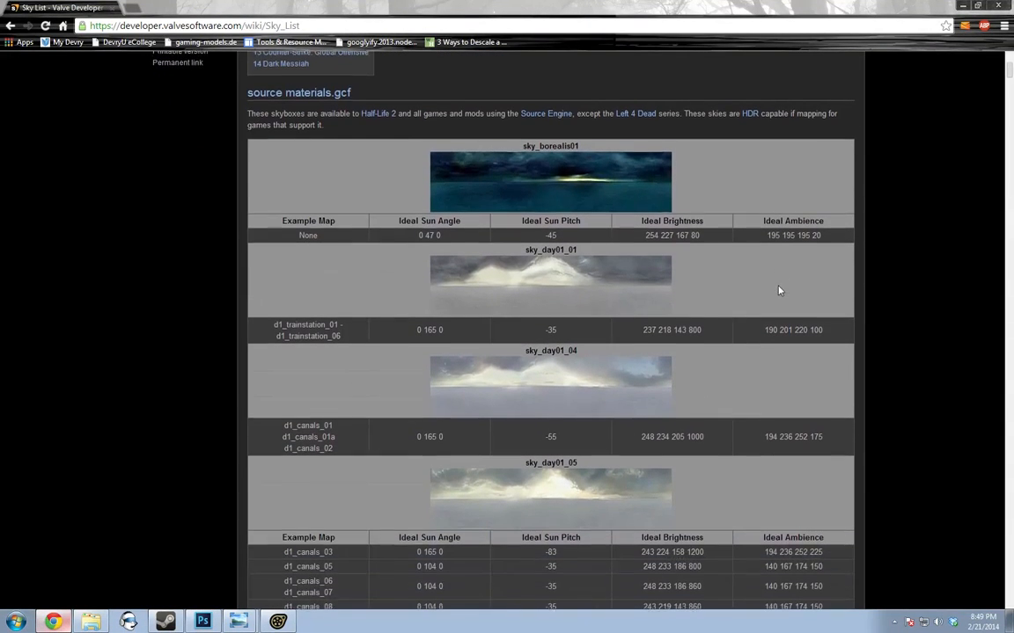
{"action": "left_click_drag", "start_coordinate": [591, 251], "coordinate": [432, 297]}
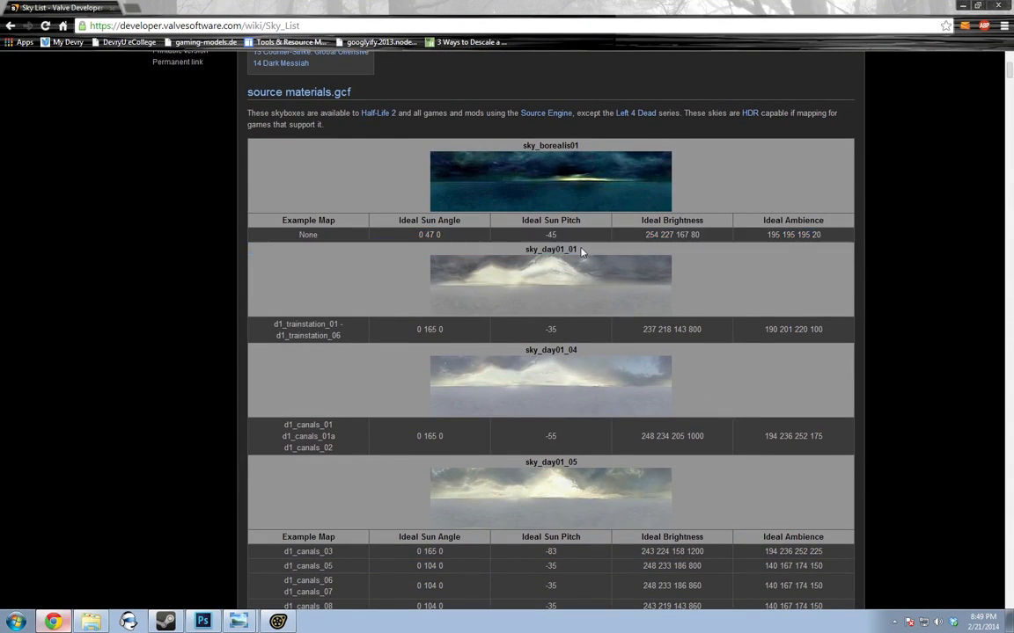
{"action": "left_click_drag", "start_coordinate": [582, 252], "coordinate": [523, 255]}
Return to Source Filmmaker and run the console command sv_skyname sky_day01_01
{"action": "key", "text": "alt+Tab"}
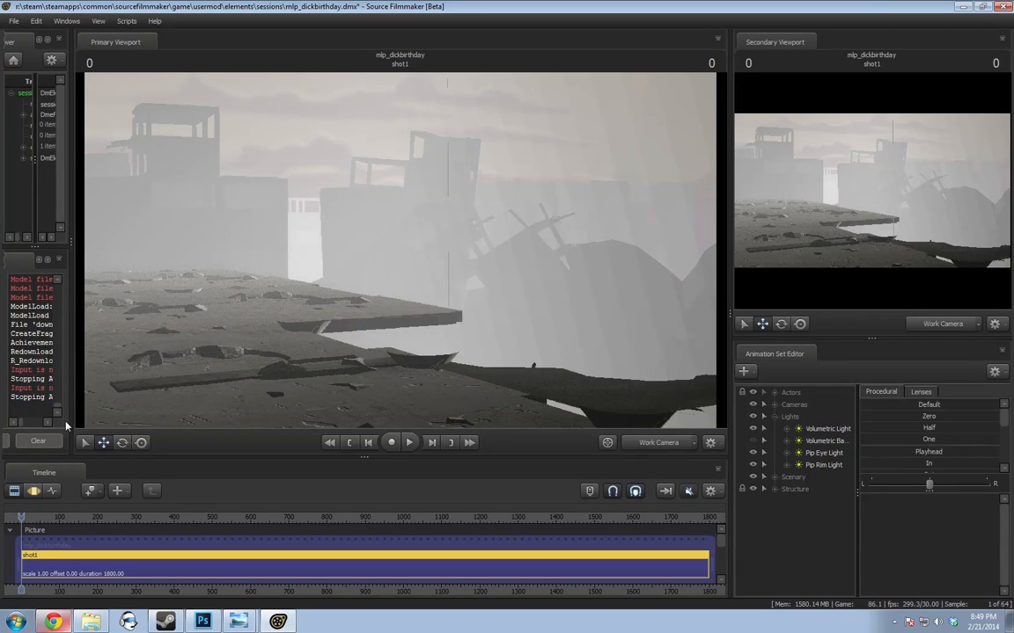
{"action": "type", "text": "sv_s"}
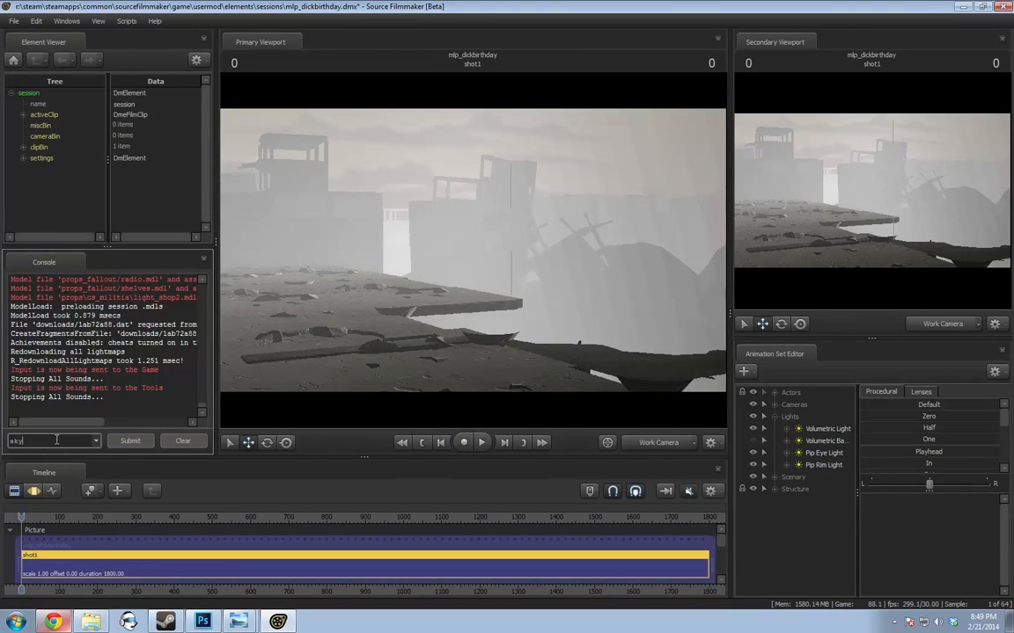
{"action": "type", "text": "ky"}
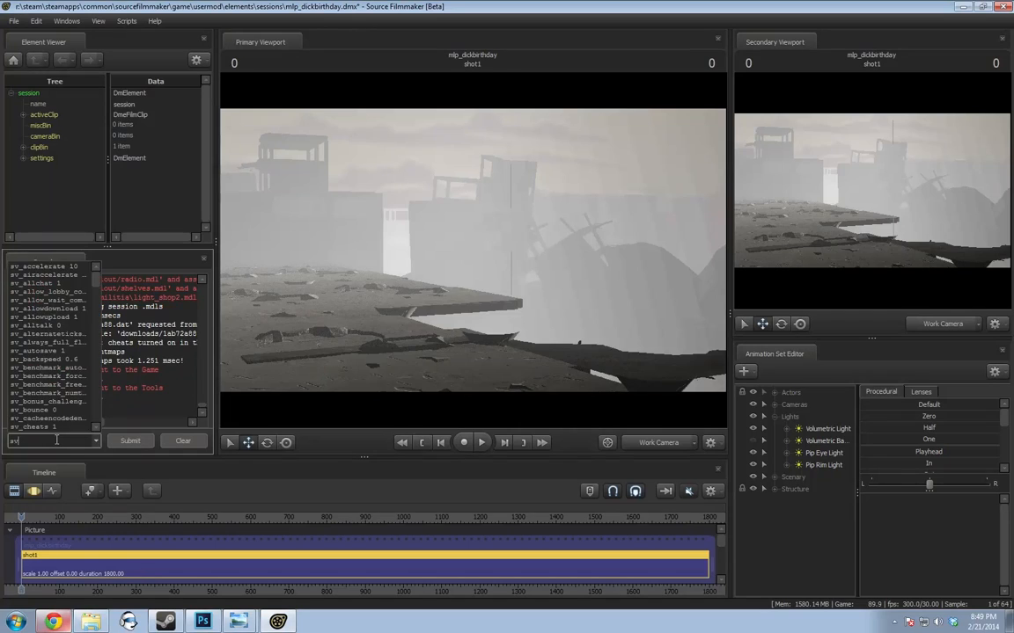
{"action": "key", "text": "BackSpace"}
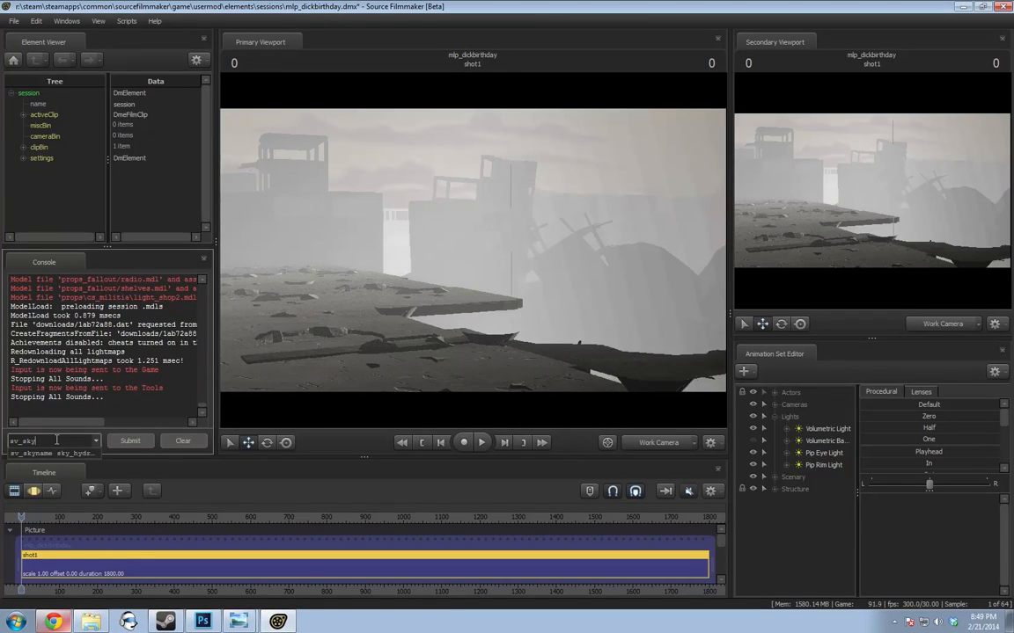
{"action": "type", "text": "name sky_day01_01"}
{"action": "key", "text": "Return"}
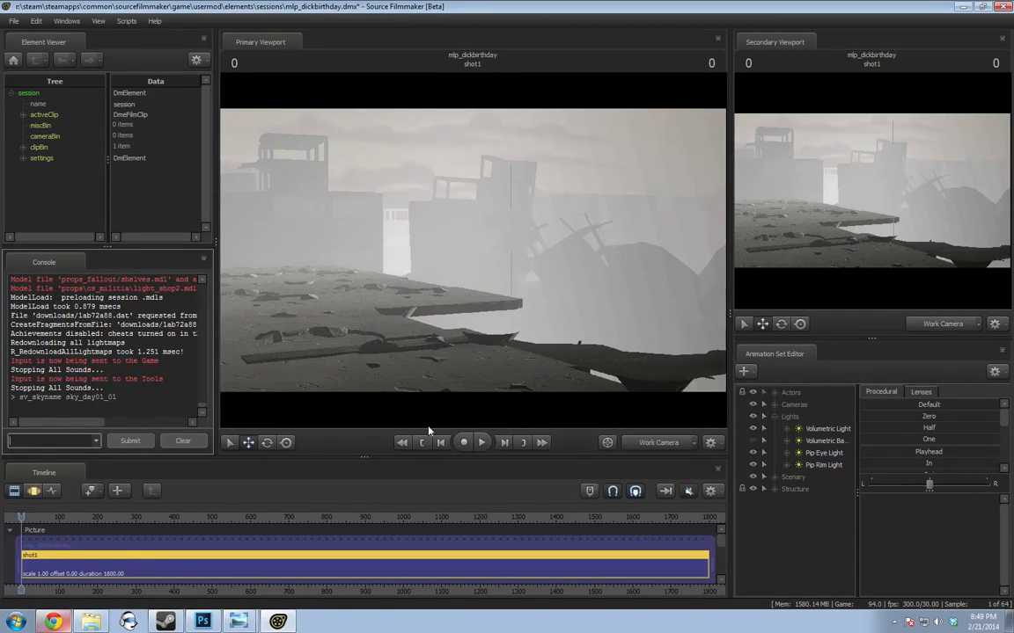
Move the playhead to around frame 500 and inspect the new sky through camera1 and the work camera
{"action": "left_click", "coordinate": [656, 443]}
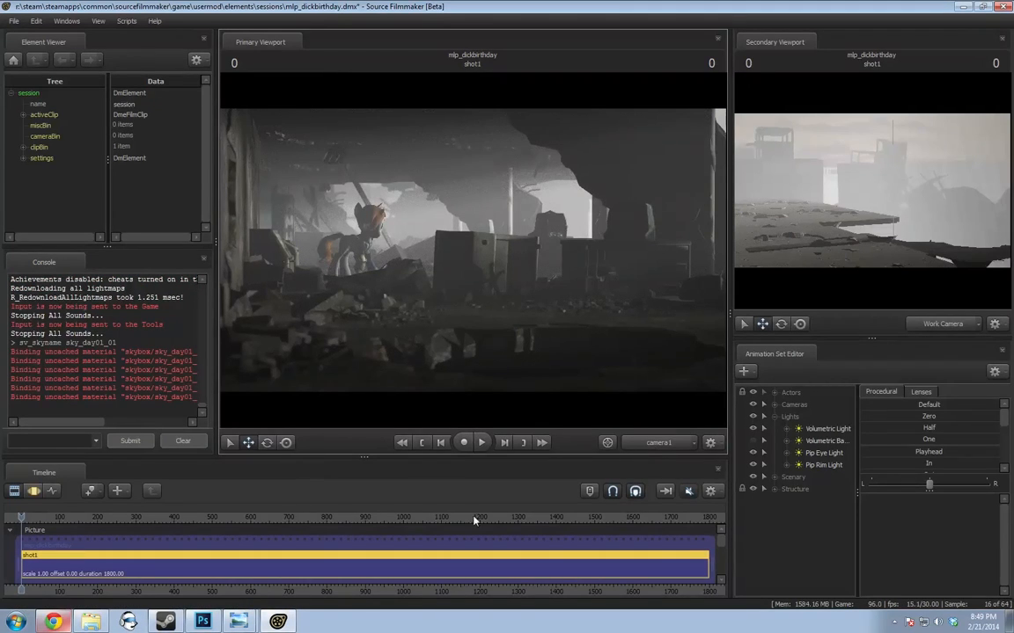
{"action": "left_click", "coordinate": [213, 518]}
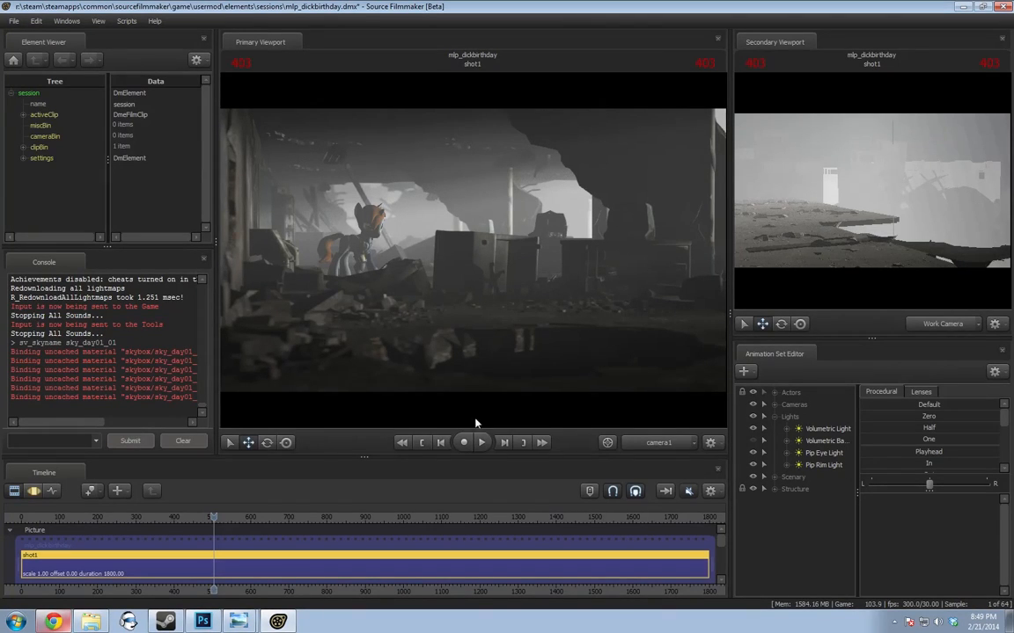
{"action": "left_click", "coordinate": [655, 439]}
{"action": "left_click_drag", "start_coordinate": [563, 335], "coordinate": [640, 277]}
Switch back to the Sky List page in Chrome and select the sky name sky_day01_04
{"action": "left_click", "coordinate": [57, 622]}
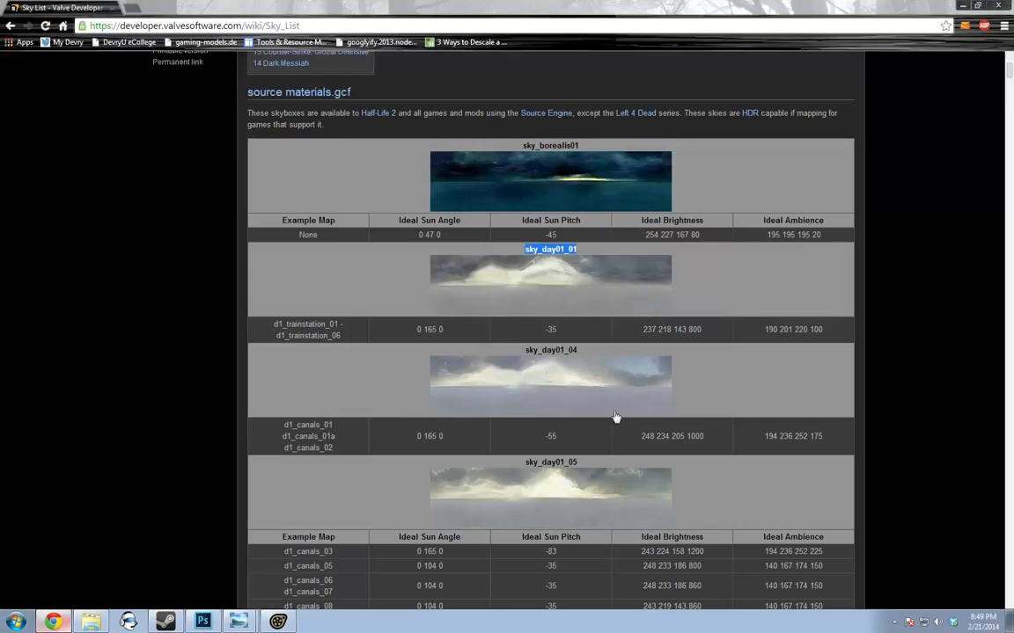
{"action": "left_click_drag", "start_coordinate": [580, 350], "coordinate": [524, 350]}
{"action": "left_click", "coordinate": [588, 351]}
{"action": "double_click", "coordinate": [587, 351]}
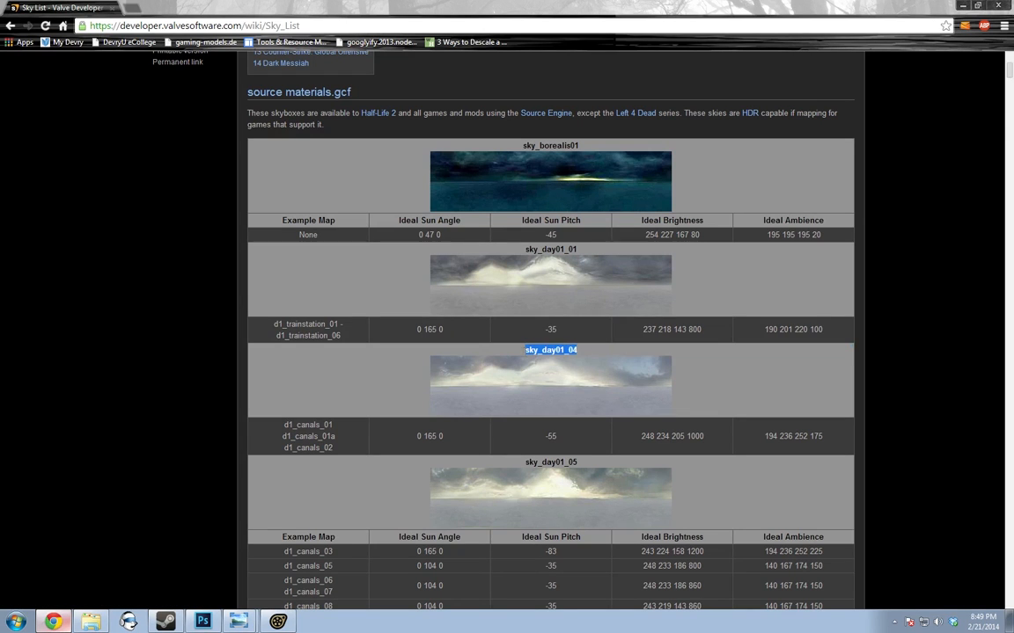
Return to Source Filmmaker and run the console command sv_skyname sky_day01_04
{"action": "key", "text": "alt+Tab"}
{"action": "left_click", "coordinate": [59, 441]}
{"action": "type", "text": "sv_skyname s"}
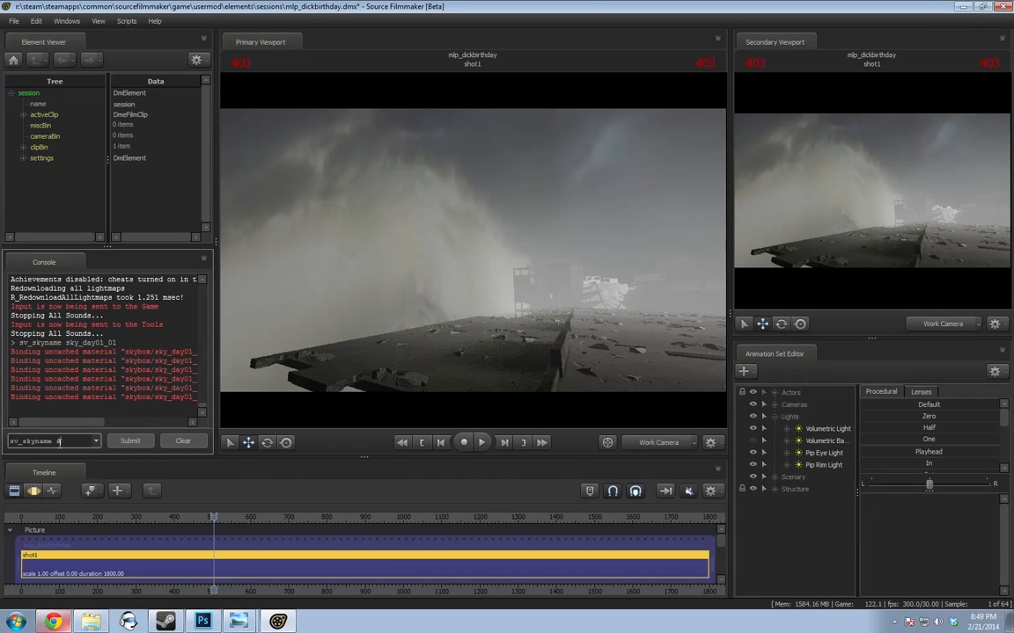
{"action": "type", "text": "ky_day01_04"}
{"action": "key", "text": "Return"}
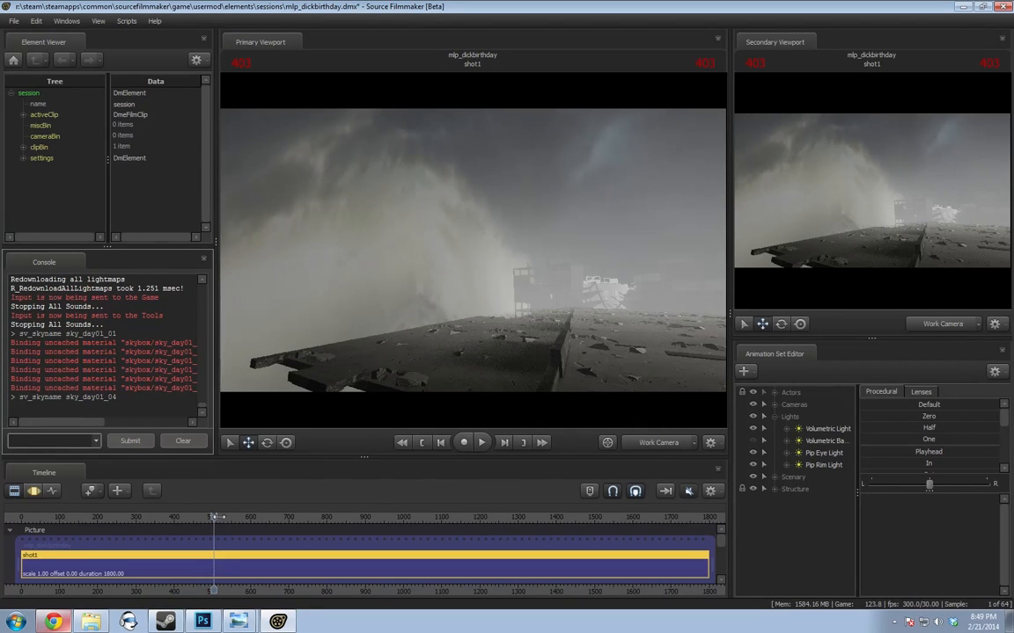
Compare the shot through camera1 with the second volumetric light shown and hidden
{"action": "left_click", "coordinate": [651, 445]}
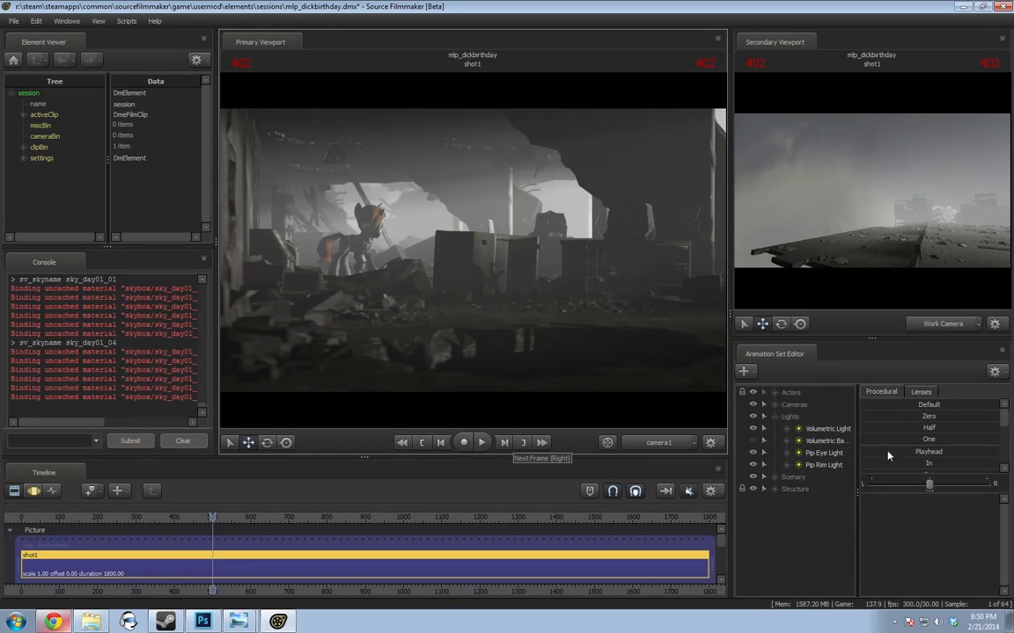
{"action": "left_click", "coordinate": [752, 443]}
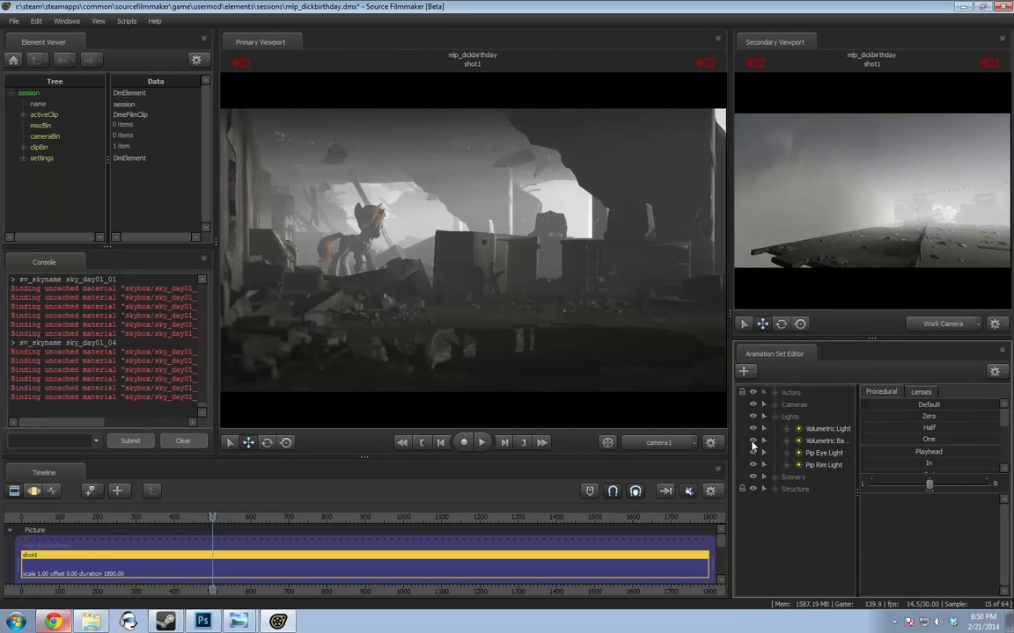
{"action": "left_click", "coordinate": [753, 442]}
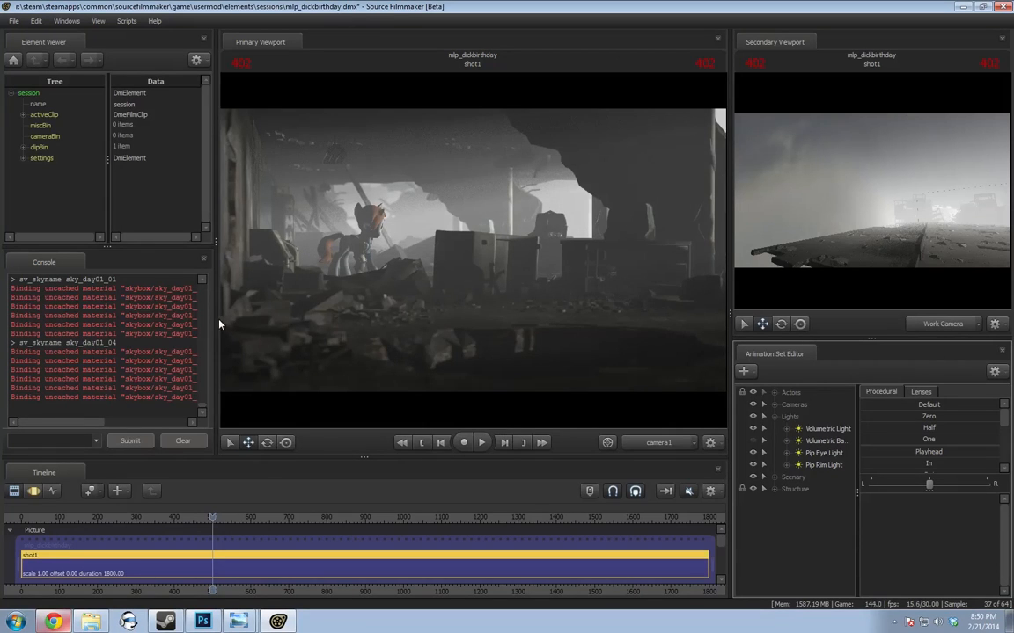
Widen the primary viewport and bring the work camera from camera1's viewpoint close to the pony in the ruined room
{"action": "left_click_drag", "start_coordinate": [217, 327], "coordinate": [96, 333]}
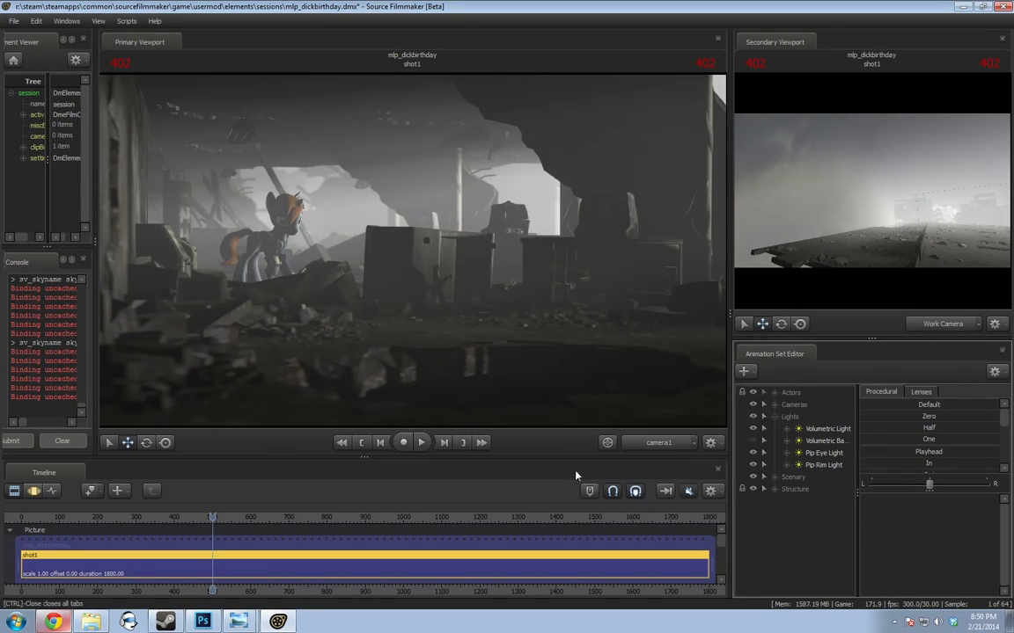
{"action": "left_click", "coordinate": [647, 448]}
{"action": "left_click", "coordinate": [648, 448]}
{"action": "left_click", "coordinate": [648, 448], "text": "ctrl"}
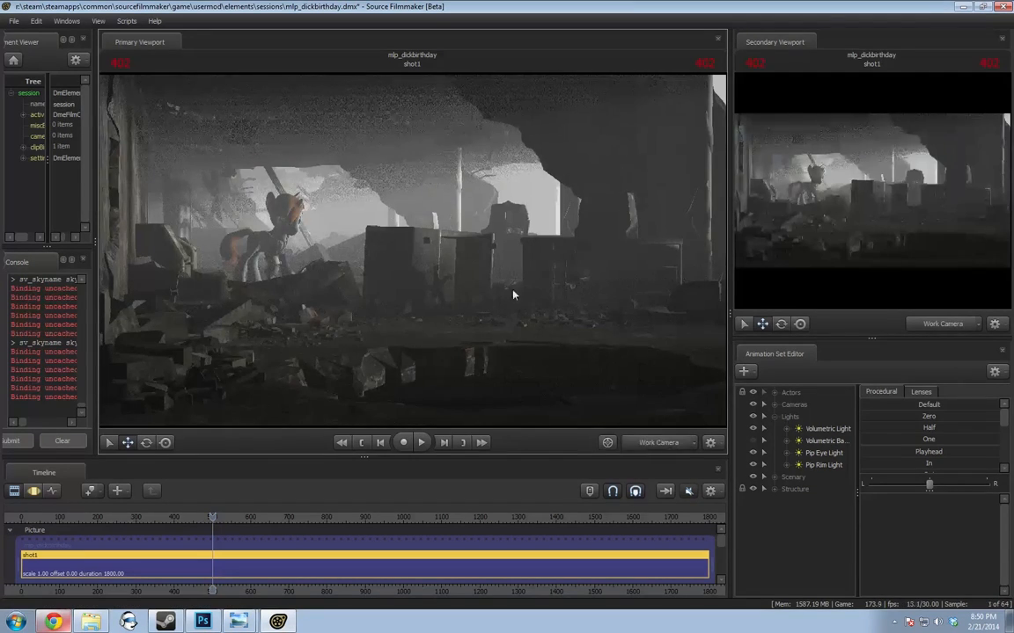
{"action": "key", "text": "w"}
{"action": "left_click_drag", "start_coordinate": [514, 294], "coordinate": [442, 306]}
{"action": "key", "text": "z"}
{"action": "key", "text": "z"}
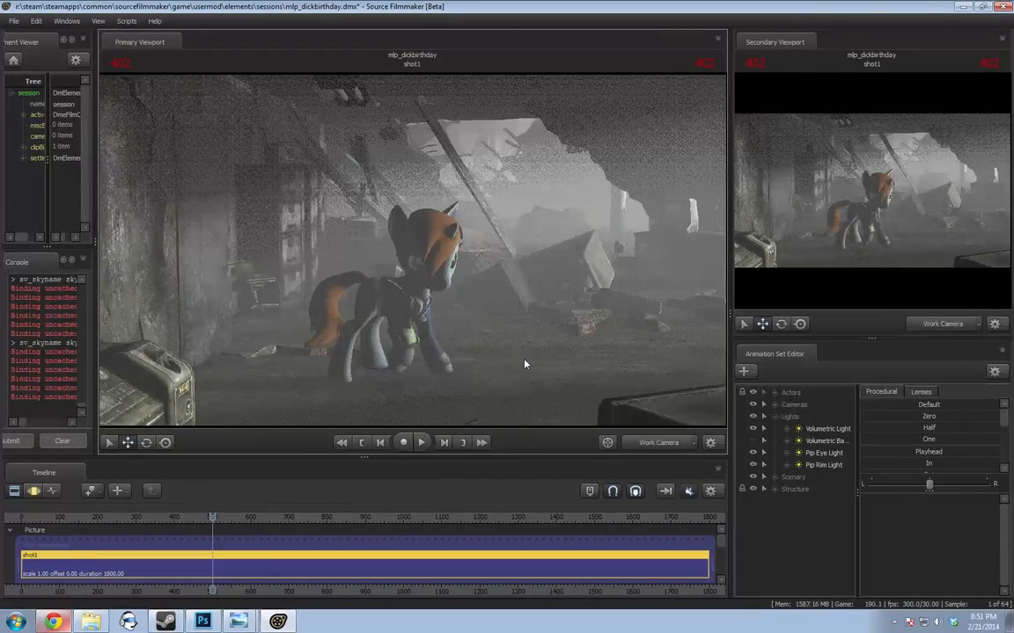
Fly the work camera outside to examine the sky, the fogged buildings and the edge of the volumetric light
{"action": "left_click_drag", "start_coordinate": [535, 349], "coordinate": [642, 254]}
{"action": "key", "text": "w"}
{"action": "key", "text": "s"}
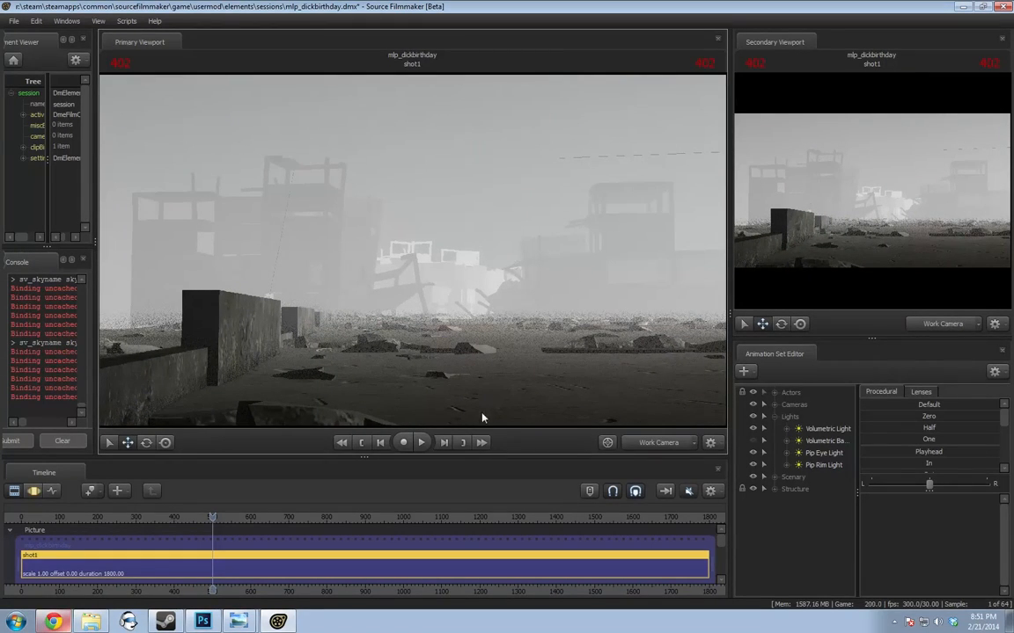
{"action": "left_click_drag", "start_coordinate": [602, 378], "coordinate": [866, 251]}
{"action": "key", "text": "w"}
{"action": "key", "text": "w"}
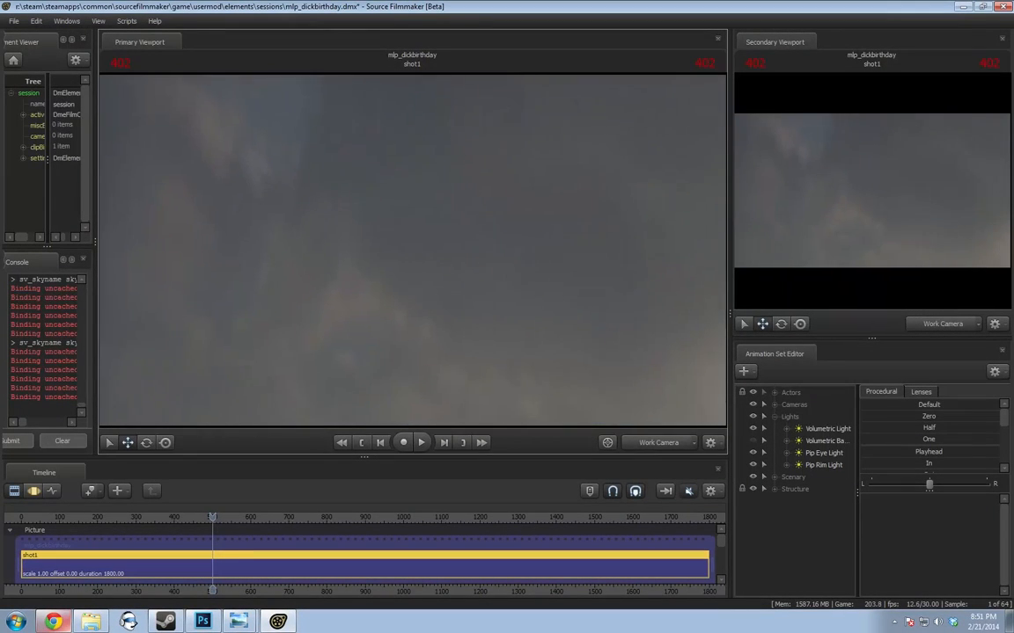
{"action": "left_click_drag", "start_coordinate": [411, 251], "coordinate": [564, 386]}
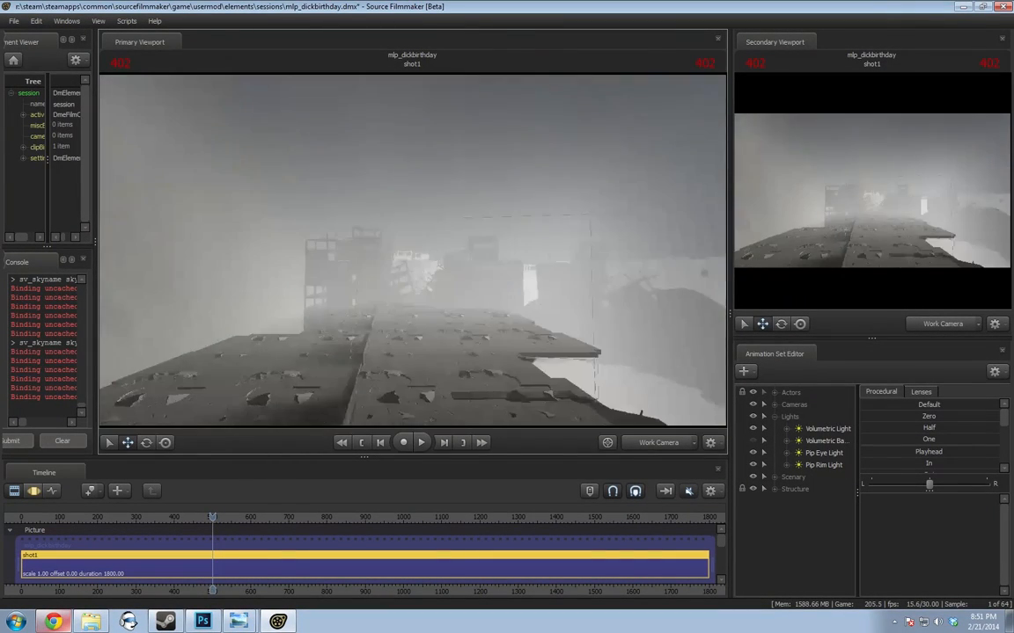
{"action": "key", "text": "a"}
{"action": "key", "text": "s"}
{"action": "key", "text": "w"}
{"action": "key", "text": "d"}
{"action": "key", "text": "d"}
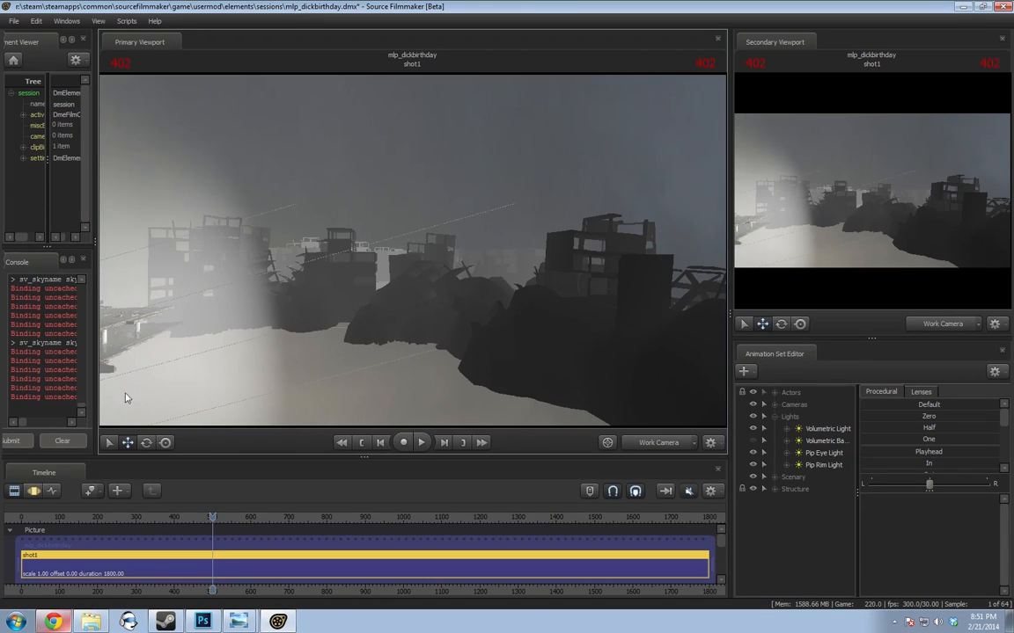
Close the mlp_dickbirthday session without saving its changes
{"action": "left_click", "coordinate": [13, 20]}
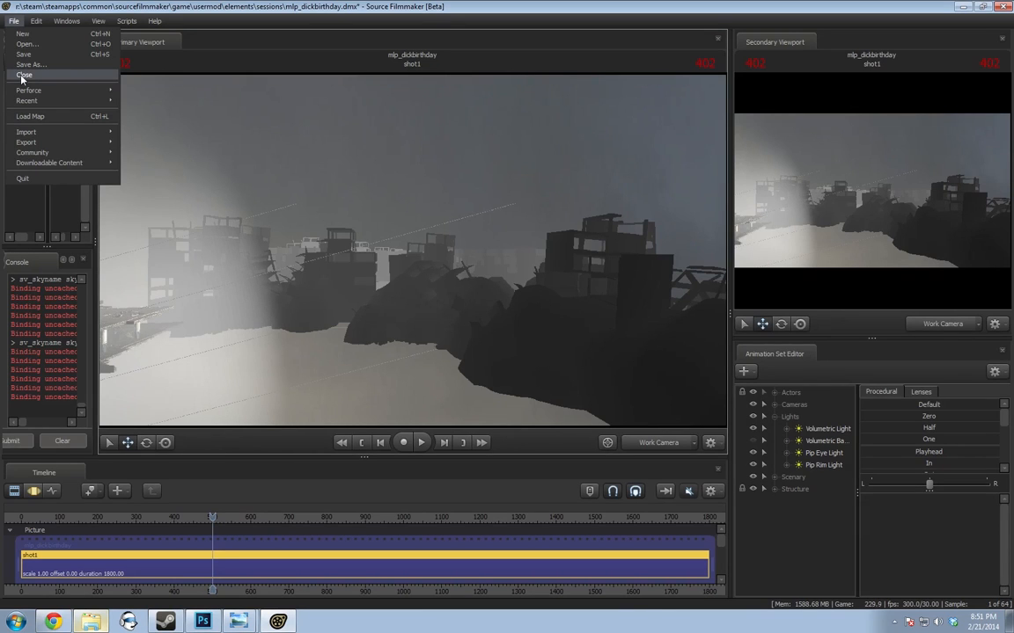
{"action": "left_click", "coordinate": [22, 76]}
{"action": "left_click", "coordinate": [498, 317]}
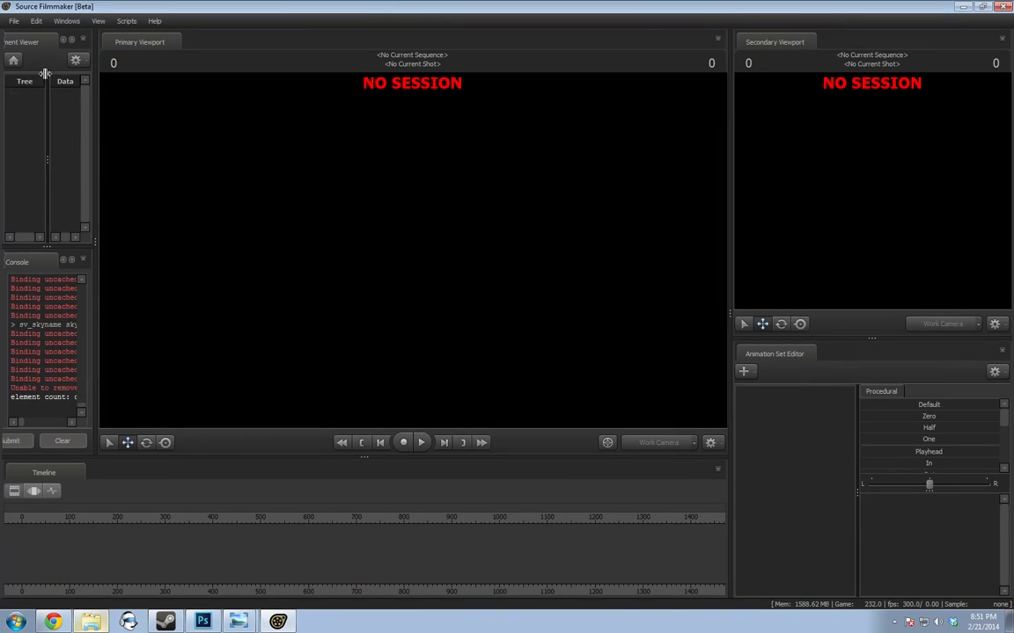
{"action": "left_click", "coordinate": [14, 21]}
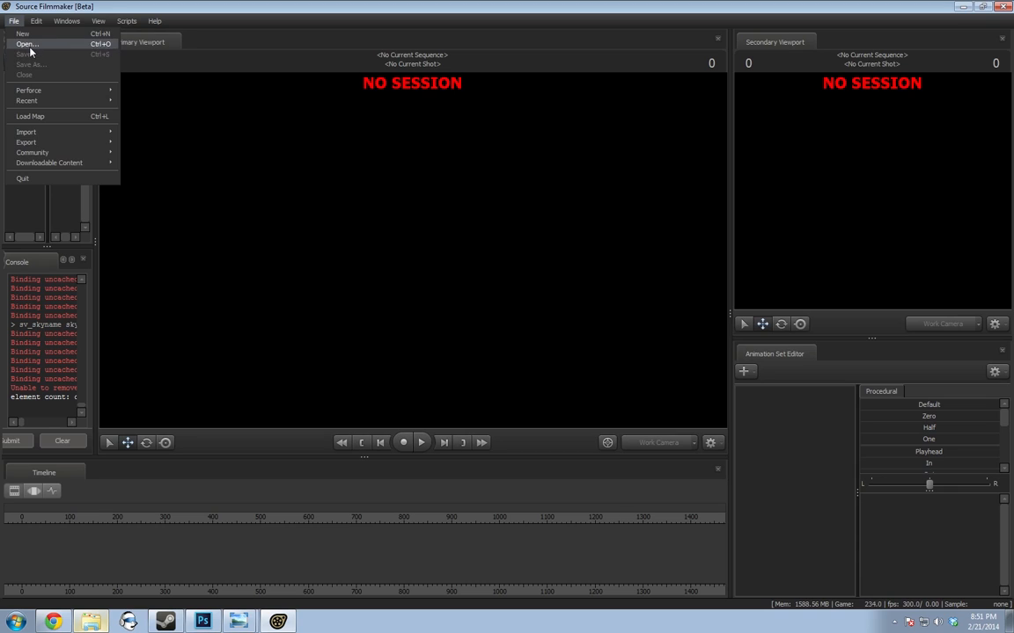
{"action": "left_click", "coordinate": [29, 45]}
{"action": "left_click", "coordinate": [614, 384]}
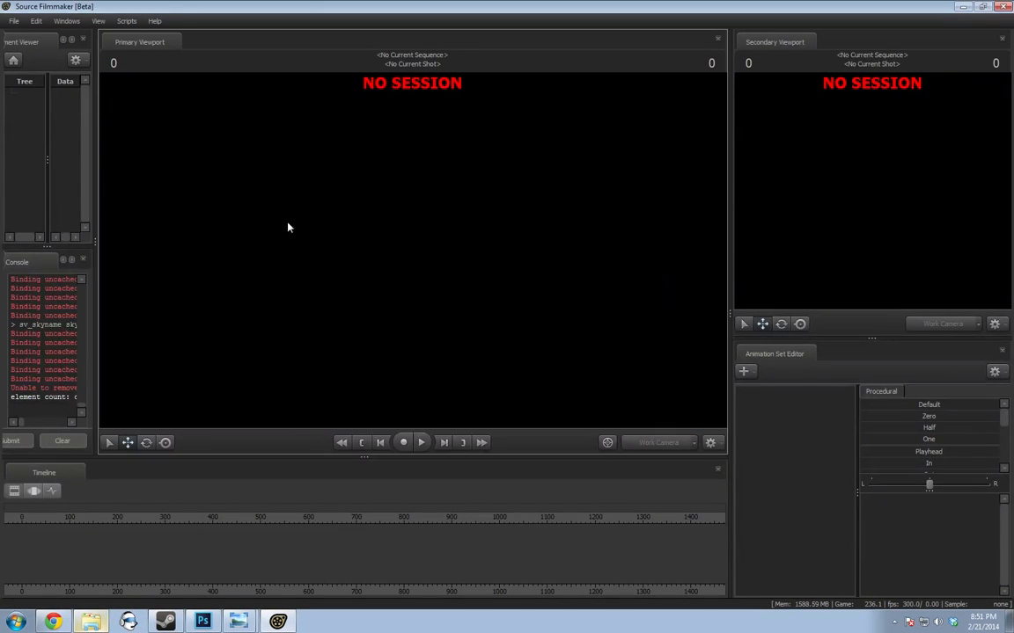
{"action": "left_click", "coordinate": [14, 21]}
{"action": "left_click", "coordinate": [19, 32]}
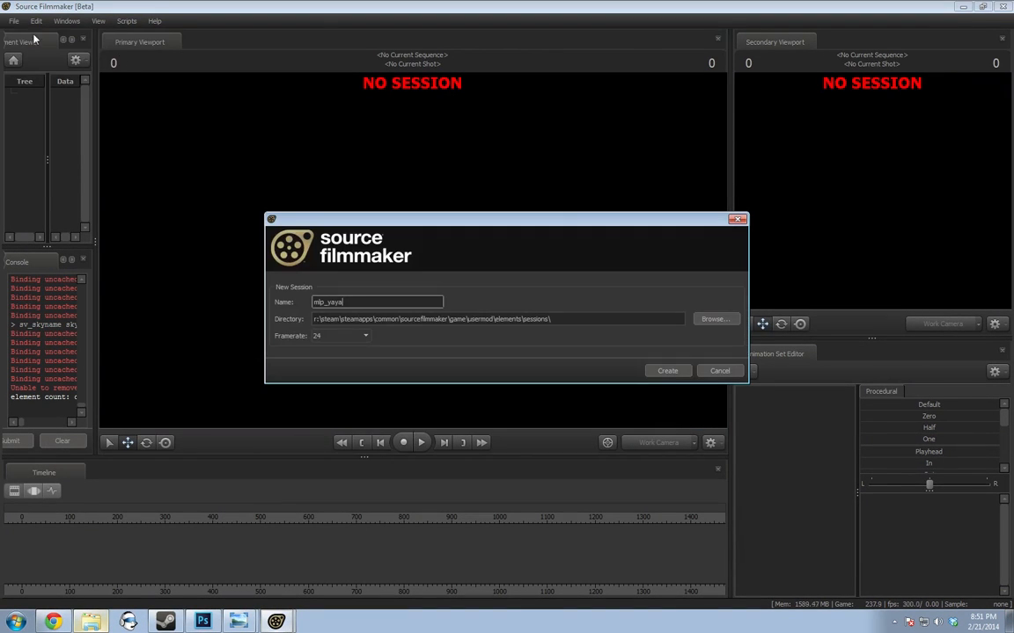
{"action": "left_click", "coordinate": [708, 371]}
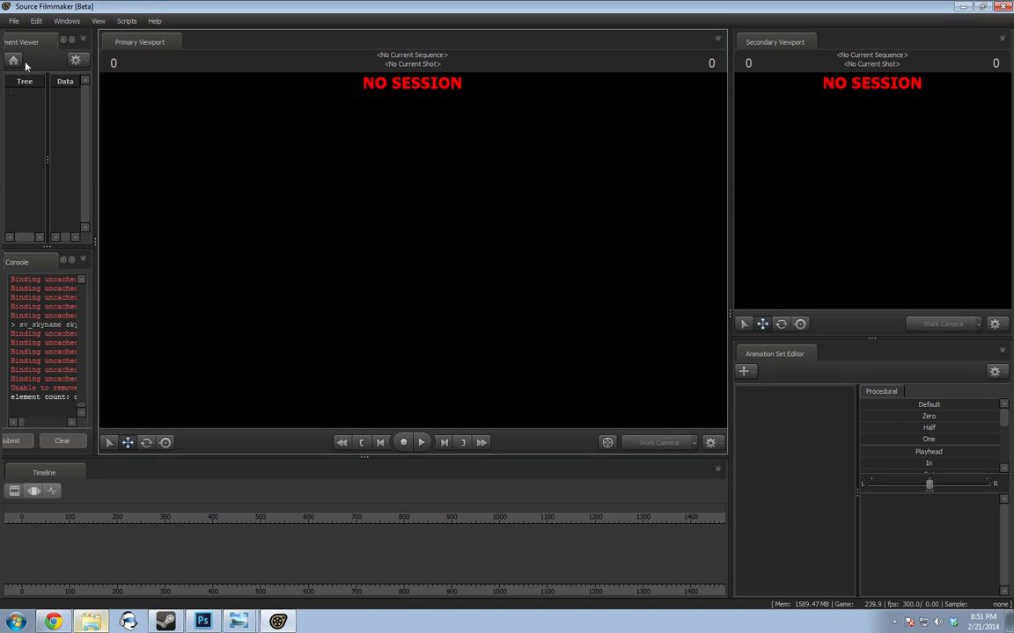
Create a new session named mlp_yaya at a framerate of 24 in the usermod sessions directory
{"action": "left_click", "coordinate": [14, 21]}
{"action": "left_click", "coordinate": [19, 33]}
{"action": "left_click", "coordinate": [669, 371]}
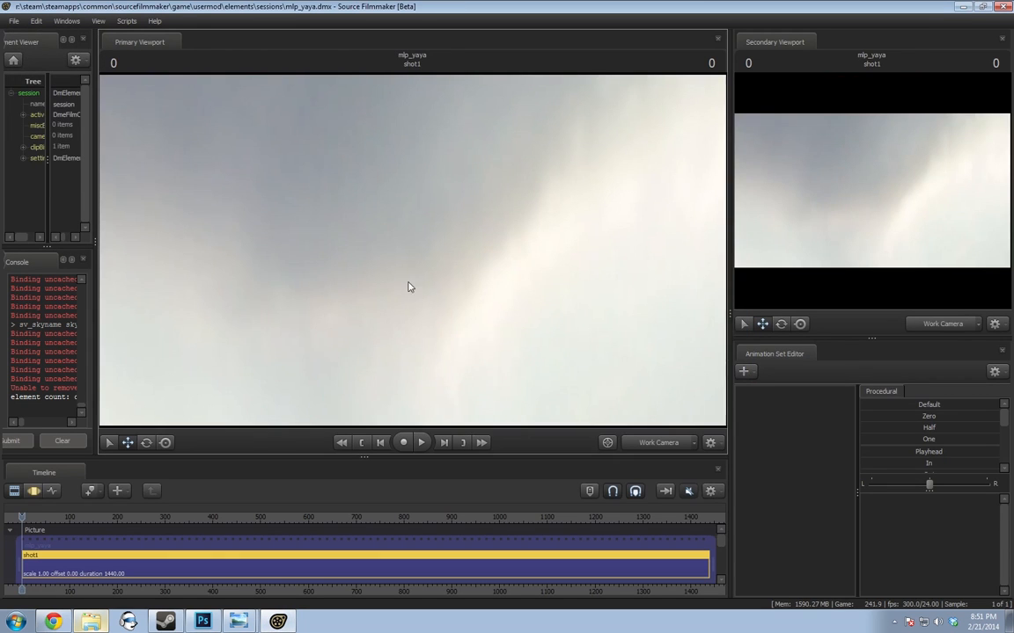
Unload the current map and load scenebuild_hugevoid.bsp, filtering the map list for void
{"action": "right_click", "coordinate": [408, 282]}
{"action": "left_click", "coordinate": [458, 387]}
{"action": "right_click", "coordinate": [445, 312]}
{"action": "left_click", "coordinate": [485, 424]}
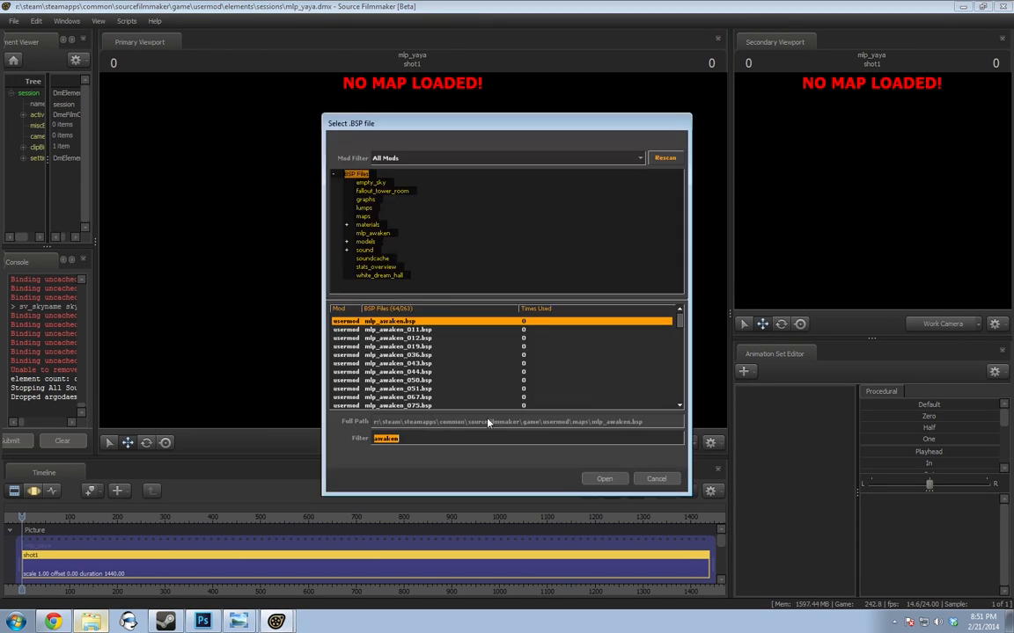
{"action": "type", "text": "void"}
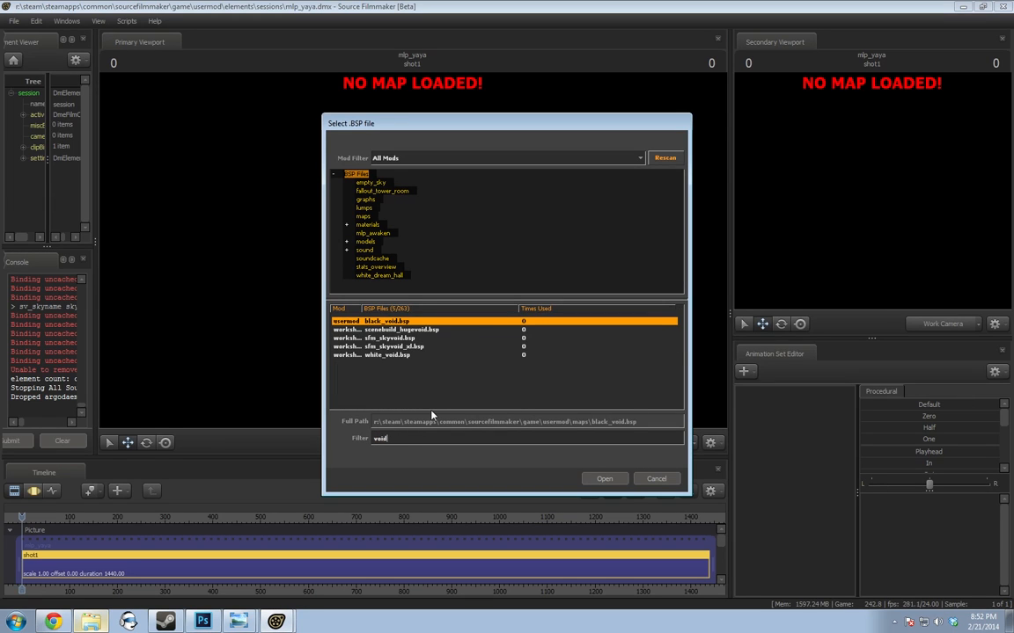
{"action": "left_click", "coordinate": [370, 331]}
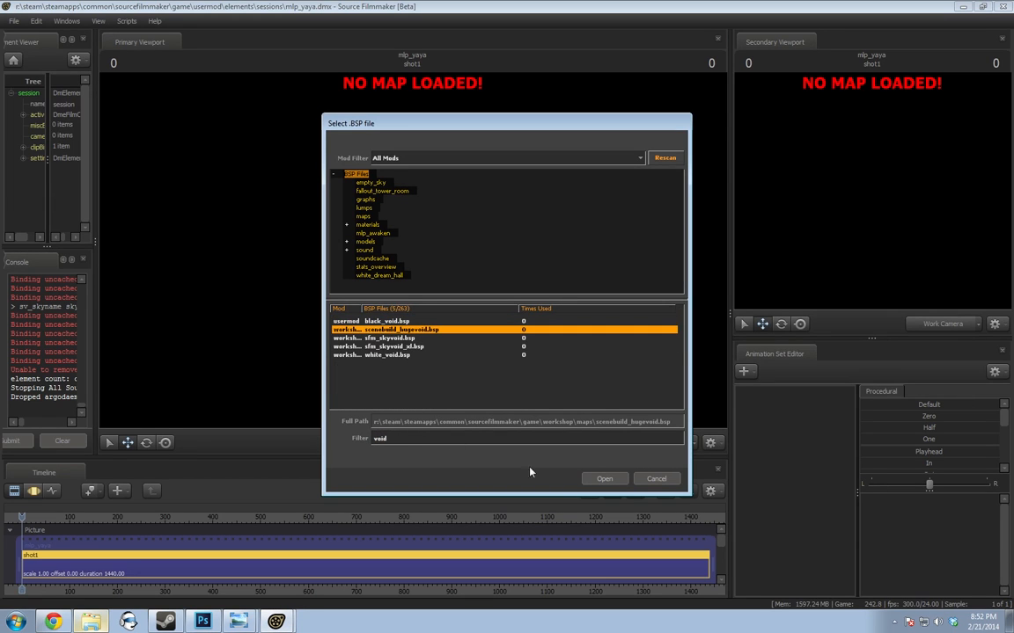
{"action": "left_click", "coordinate": [603, 479]}
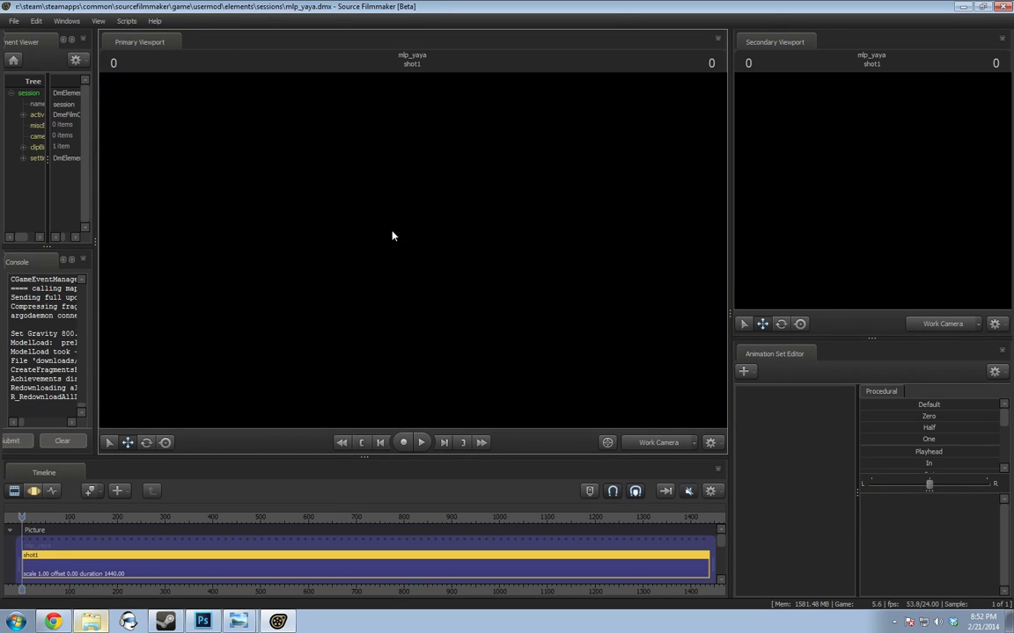
Disable lighting in the primary viewport and look around the walls and floor of the huge void map
{"action": "right_click", "coordinate": [392, 236]}
{"action": "left_click", "coordinate": [453, 242]}
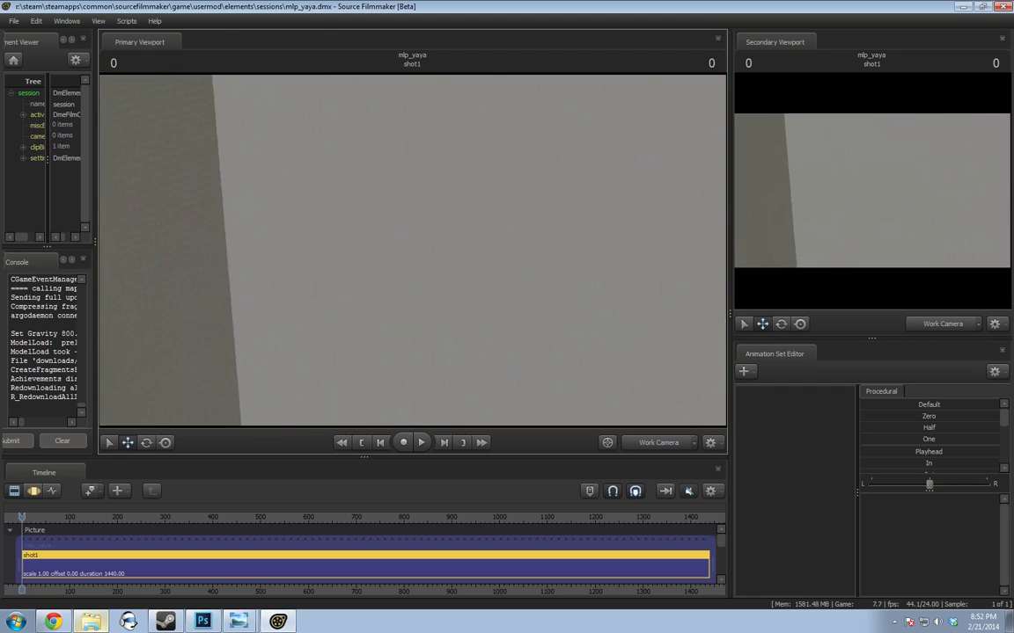
{"action": "mouse_move", "coordinate": [412, 251]}
{"action": "left_mouse_down"}
{"action": "mouse_move", "coordinate": [365, 361]}
{"action": "mouse_move", "coordinate": [304, 368]}
{"action": "mouse_move", "coordinate": [425, 247]}
{"action": "mouse_move", "coordinate": [571, 150]}
{"action": "mouse_move", "coordinate": [370, 207]}
{"action": "mouse_move", "coordinate": [520, 290]}
{"action": "mouse_move", "coordinate": [515, 380]}
{"action": "mouse_move", "coordinate": [429, 261]}
{"action": "left_mouse_up"}
{"action": "right_click", "coordinate": [430, 258]}
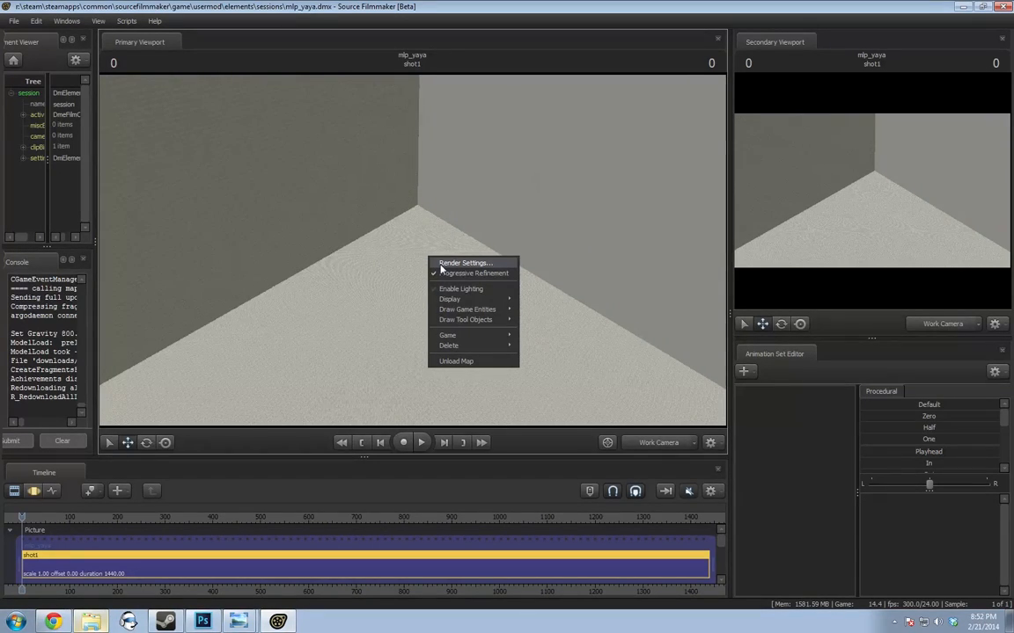
{"action": "left_click", "coordinate": [540, 146]}
{"action": "left_click_drag", "start_coordinate": [432, 274], "coordinate": [724, 146]}
Look up the skybox named black under half-life source.gcf on the Sky List page in Chrome, and return to Source Filmmaker
{"action": "left_click", "coordinate": [52, 623]}
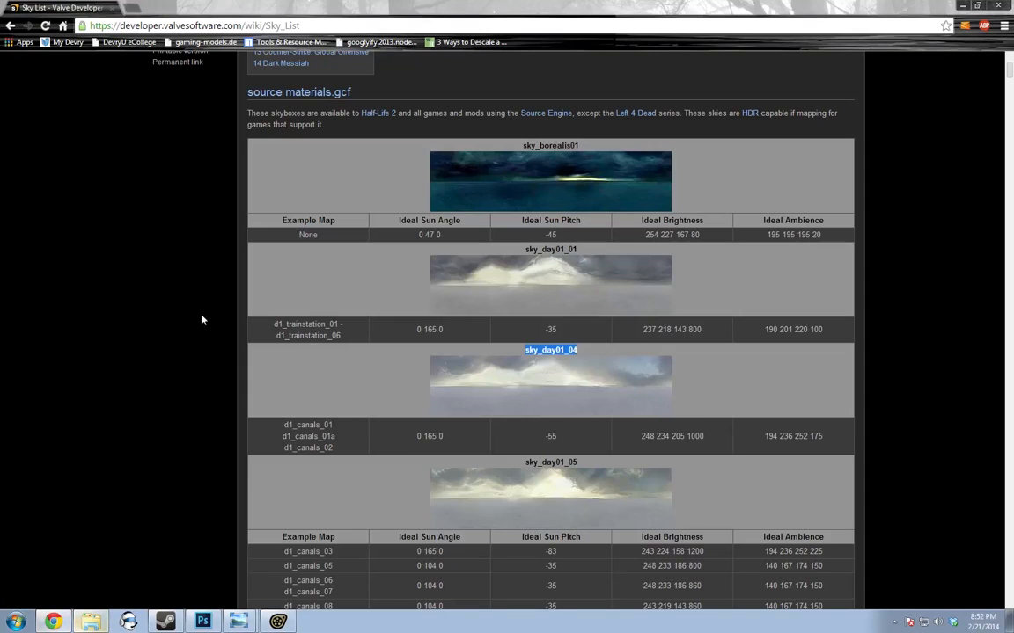
{"action": "scroll", "coordinate": [211, 313], "scroll_direction": "down", "scroll_amount": 10}
{"action": "scroll", "coordinate": [266, 310], "scroll_direction": "down", "scroll_amount": 20}
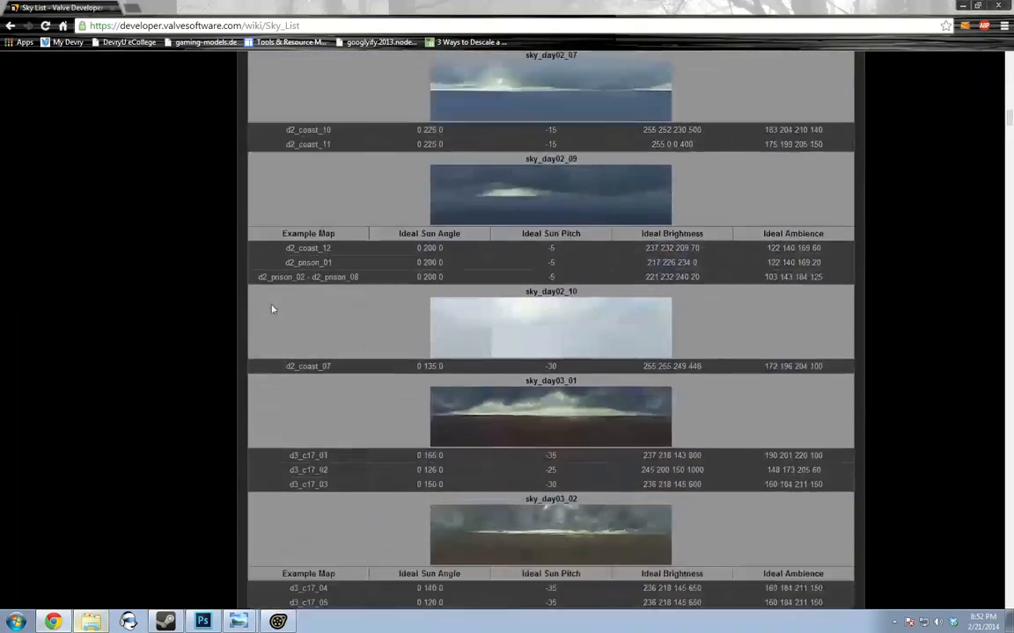
{"action": "scroll", "coordinate": [273, 309], "scroll_direction": "down", "scroll_amount": 20}
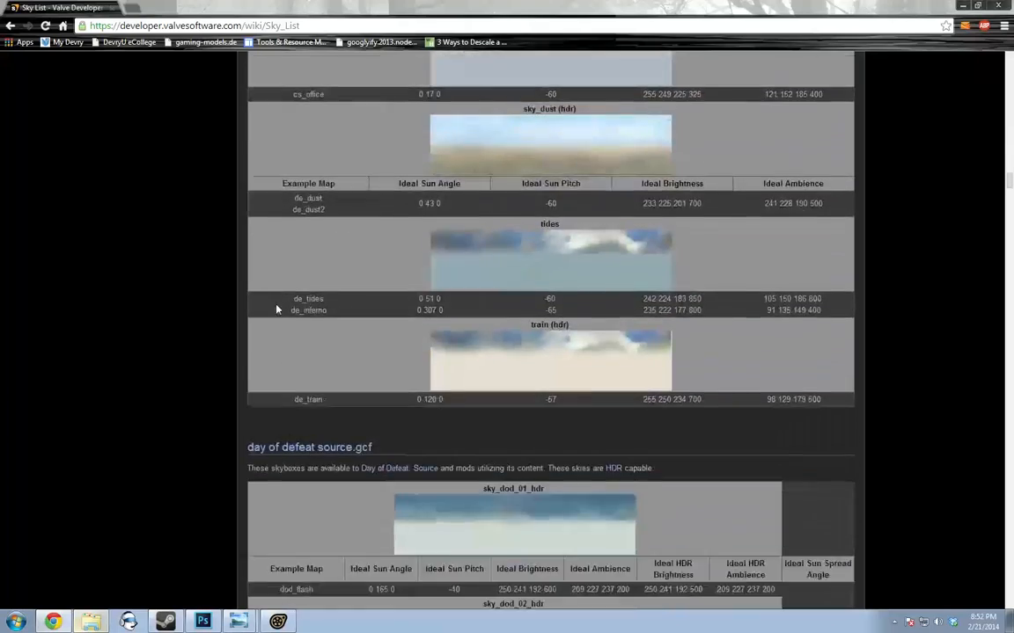
{"action": "scroll", "coordinate": [282, 310], "scroll_direction": "down", "scroll_amount": 3}
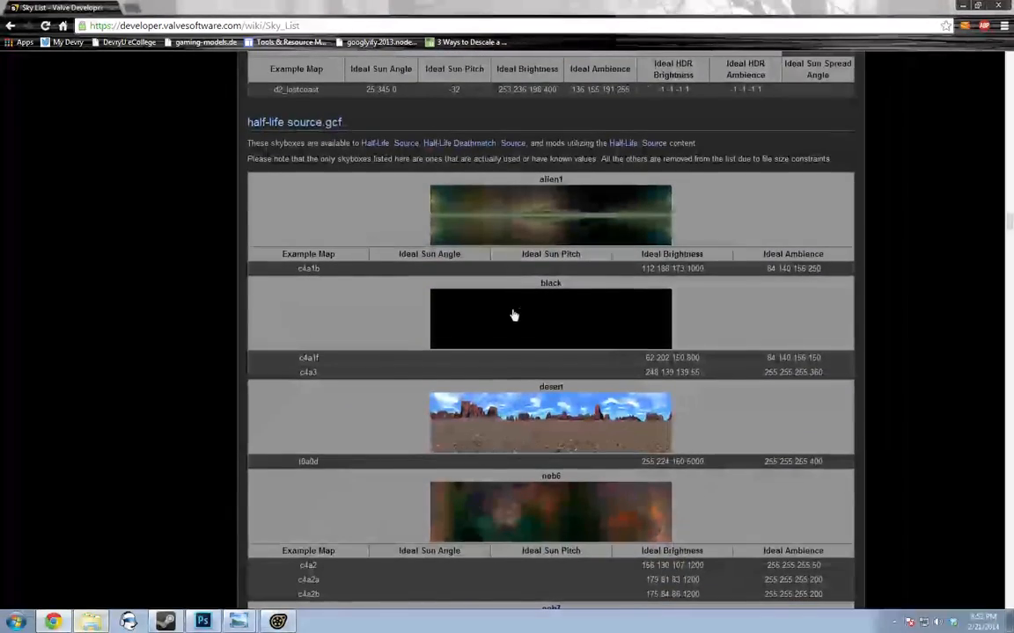
{"action": "left_click_drag", "start_coordinate": [576, 282], "coordinate": [516, 290]}
{"action": "key", "text": "alt+Tab"}
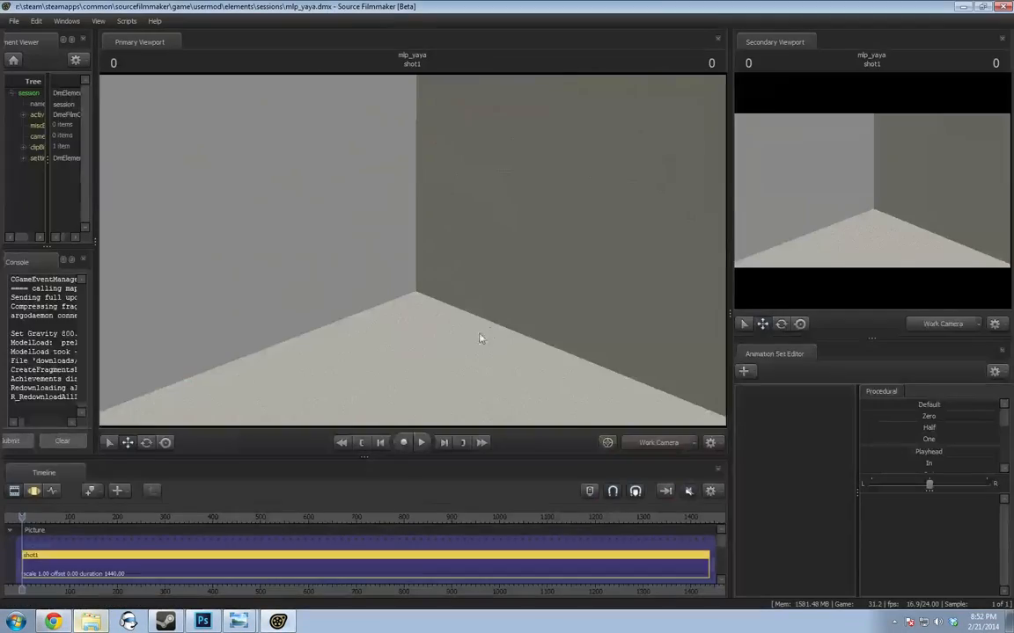
{"action": "left_click", "coordinate": [13, 20]}
{"action": "left_click", "coordinate": [24, 43]}
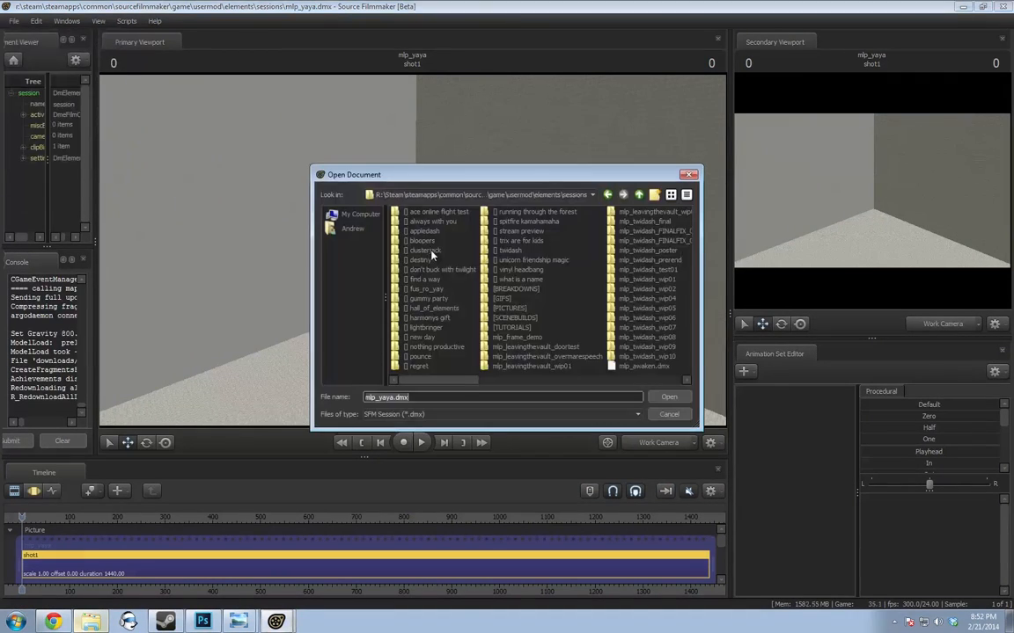
{"action": "left_click", "coordinate": [667, 416]}
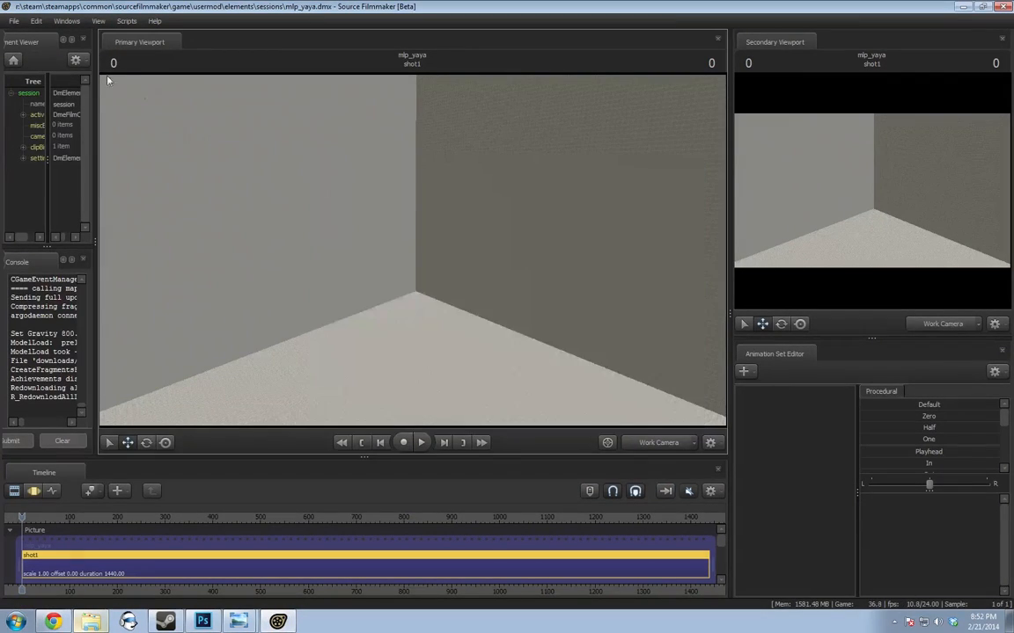
Reopen the recent session mlp_dickbirthday.dmx
{"action": "left_click", "coordinate": [14, 20]}
{"action": "mouse_move", "coordinate": [46, 105]}
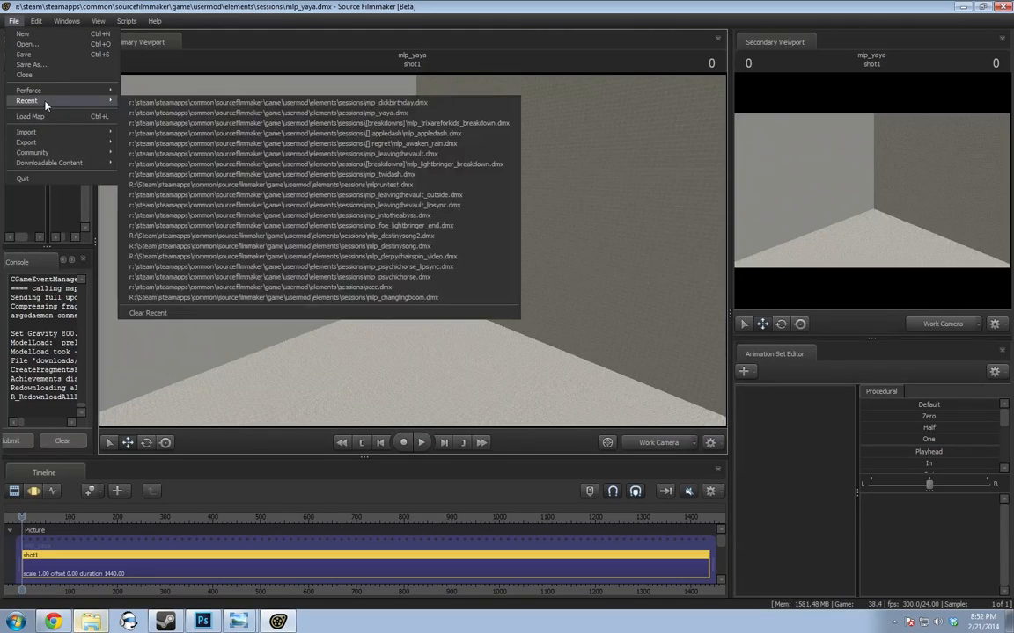
{"action": "left_click", "coordinate": [226, 104]}
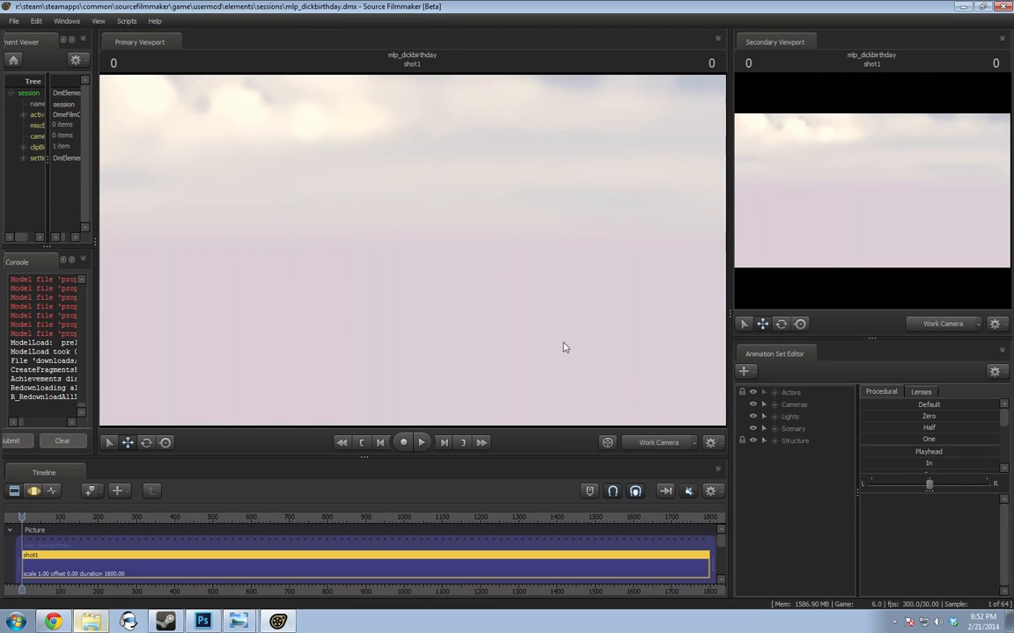
View the ruined room through camera1 and move the playhead to frame 332
{"action": "left_click_drag", "start_coordinate": [563, 348], "coordinate": [674, 316]}
{"action": "left_click", "coordinate": [658, 443]}
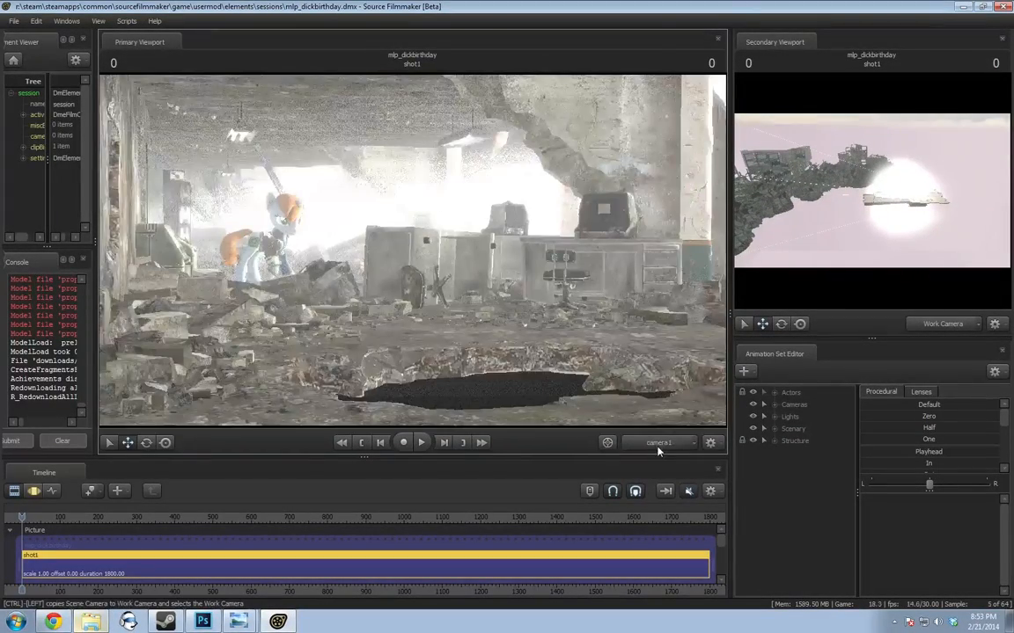
{"action": "left_click_drag", "start_coordinate": [92, 524], "coordinate": [180, 520]}
Turn the primary viewport's lighting off and back on, and move the playhead to frame 353
{"action": "right_click", "coordinate": [342, 315]}
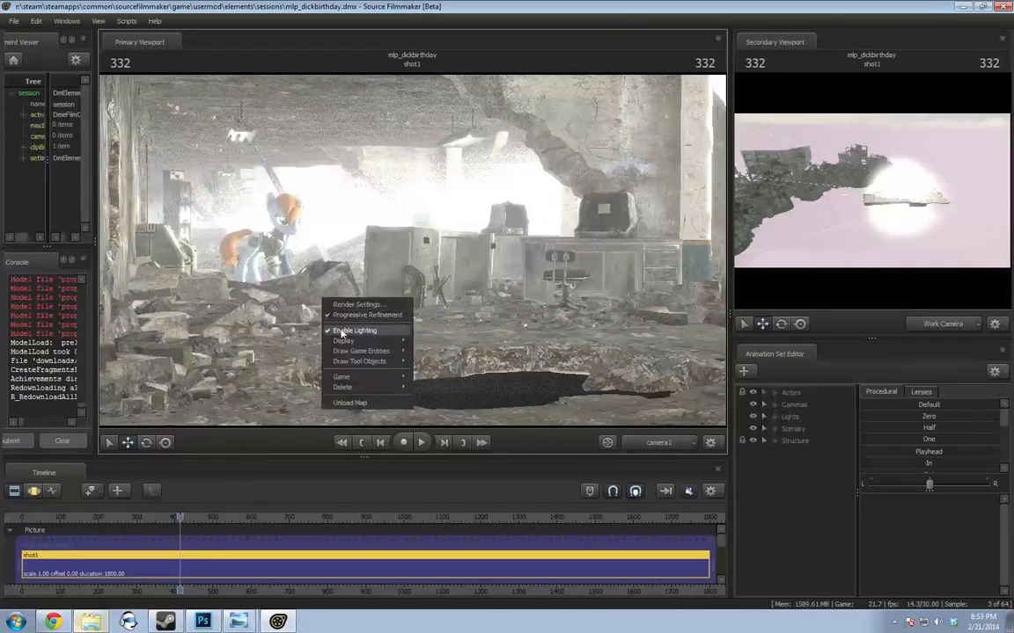
{"action": "left_click", "coordinate": [341, 332]}
{"action": "right_click", "coordinate": [358, 314]}
{"action": "left_click", "coordinate": [373, 350]}
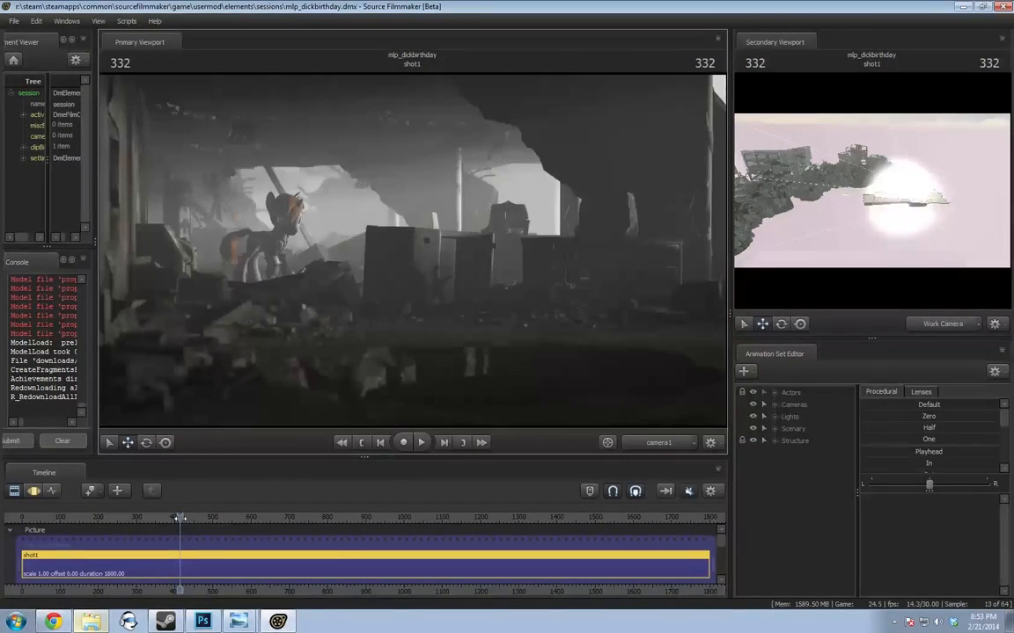
{"action": "left_click_drag", "start_coordinate": [181, 520], "coordinate": [191, 519]}
From the work camera, try to change the skybox with the console command sv_skyname black and look over the sky
{"action": "left_click", "coordinate": [652, 442]}
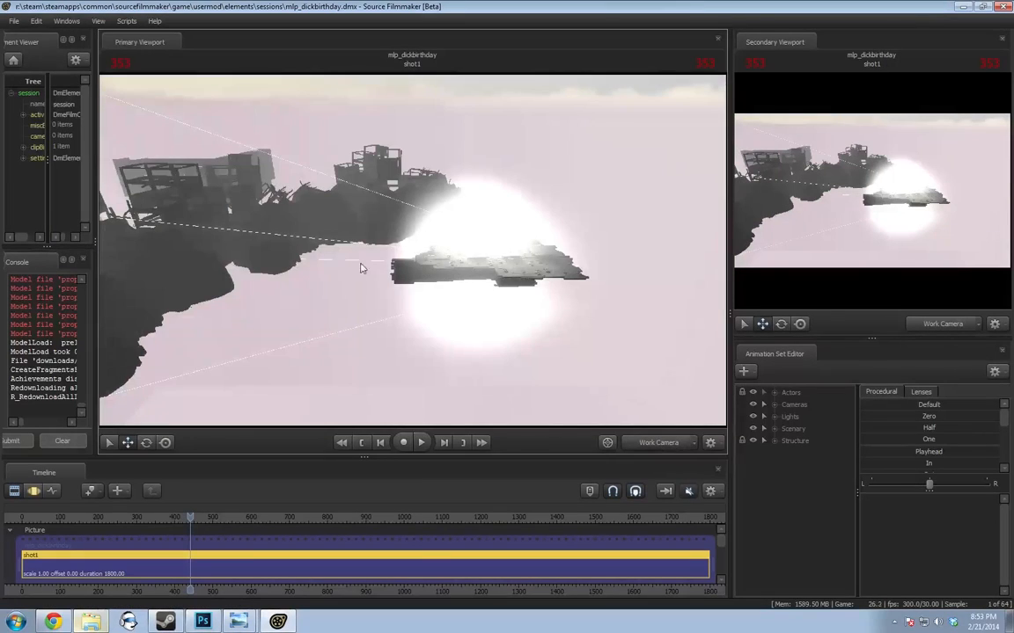
{"action": "left_click_drag", "start_coordinate": [95, 356], "coordinate": [227, 357]}
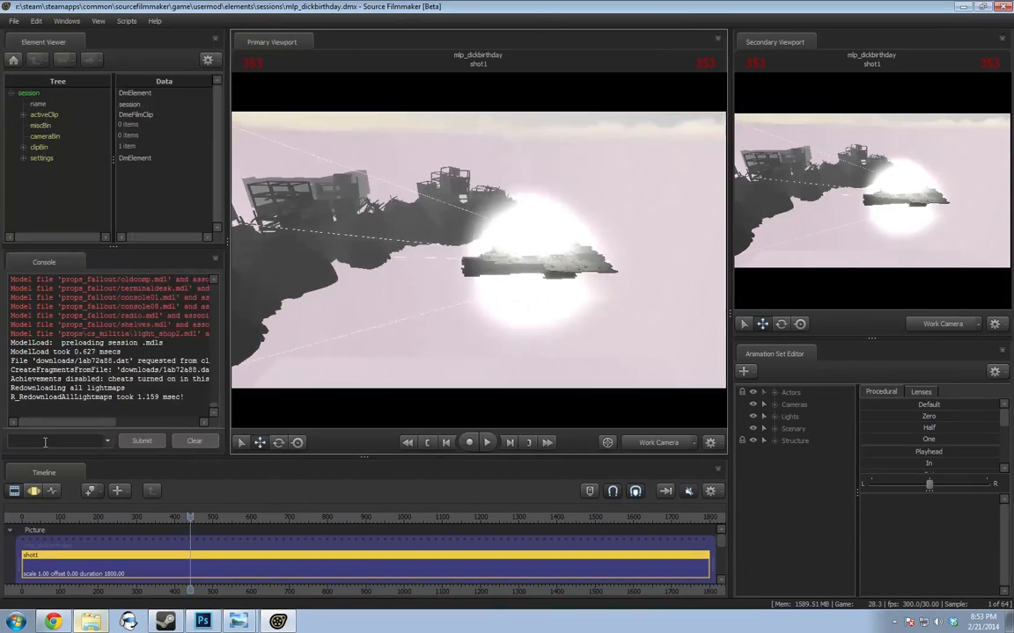
{"action": "type", "text": "sv_sk"}
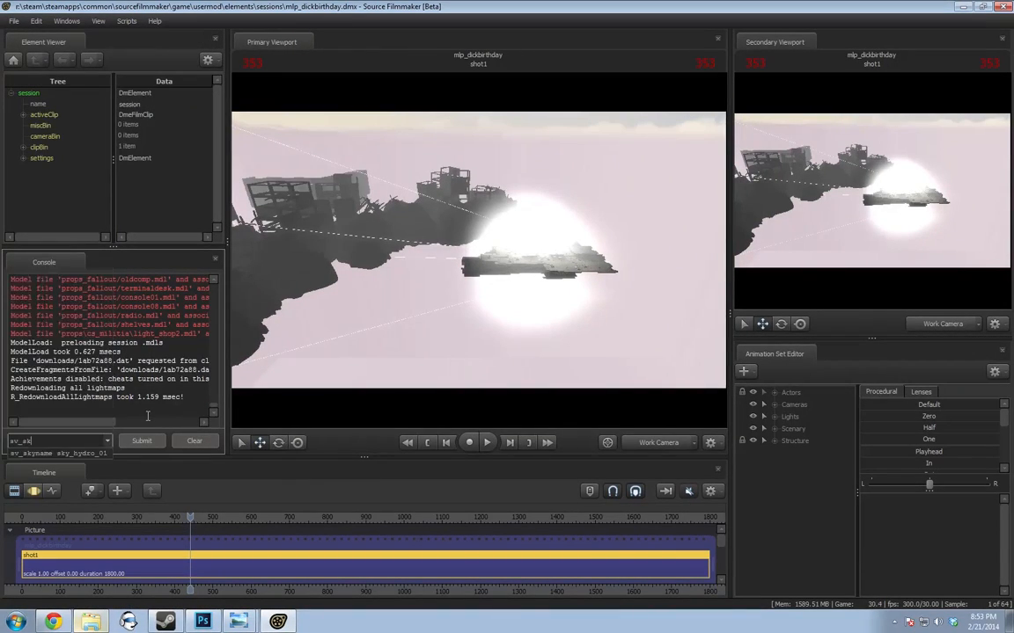
{"action": "type", "text": "yname black"}
{"action": "key", "text": "Return"}
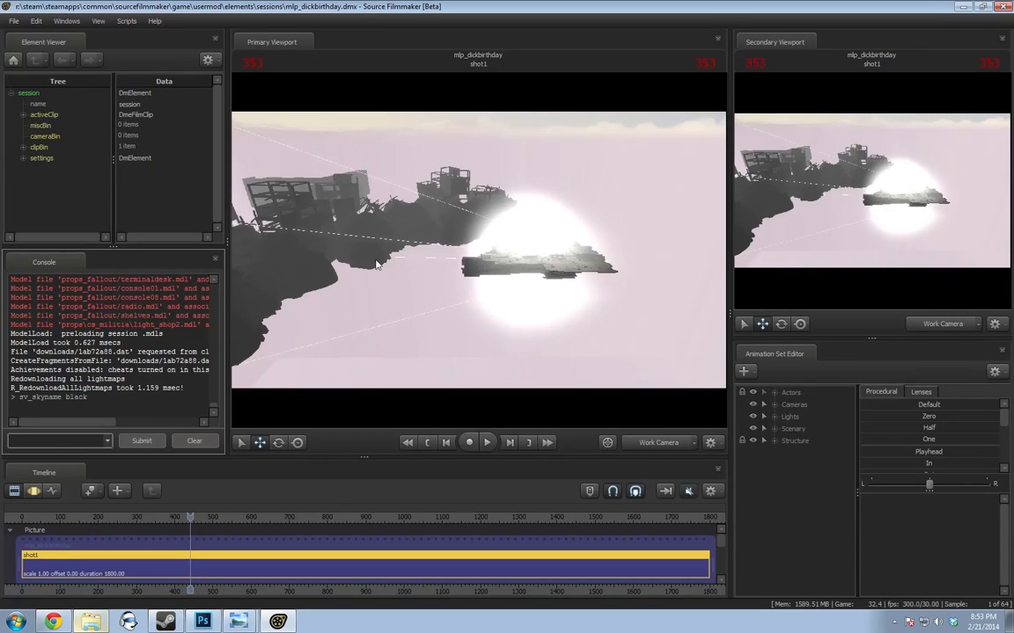
{"action": "left_click_drag", "start_coordinate": [377, 264], "coordinate": [353, 211]}
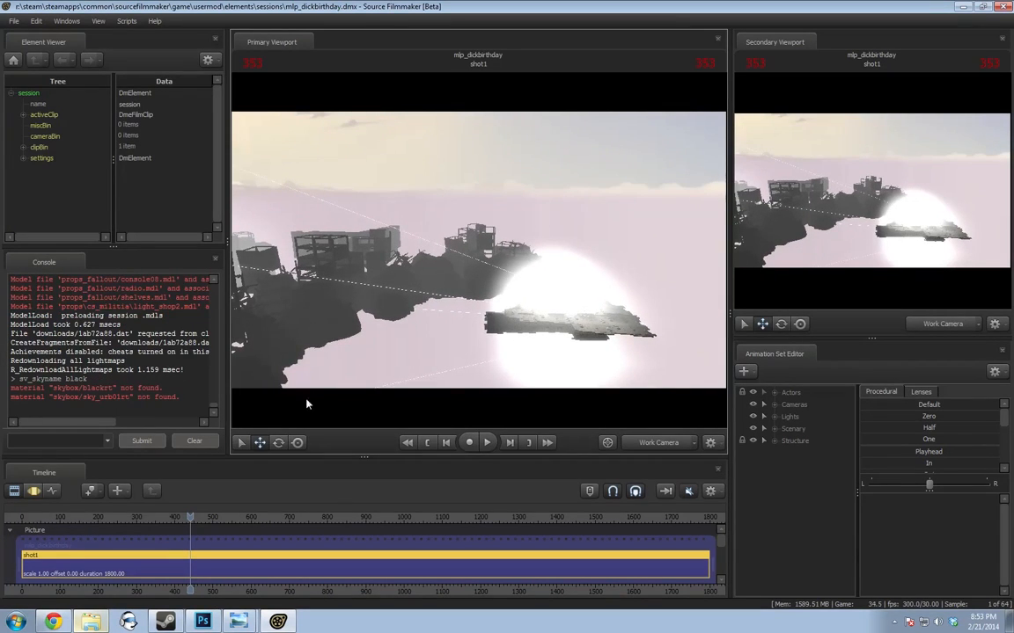
{"action": "left_click_drag", "start_coordinate": [579, 273], "coordinate": [479, 254]}
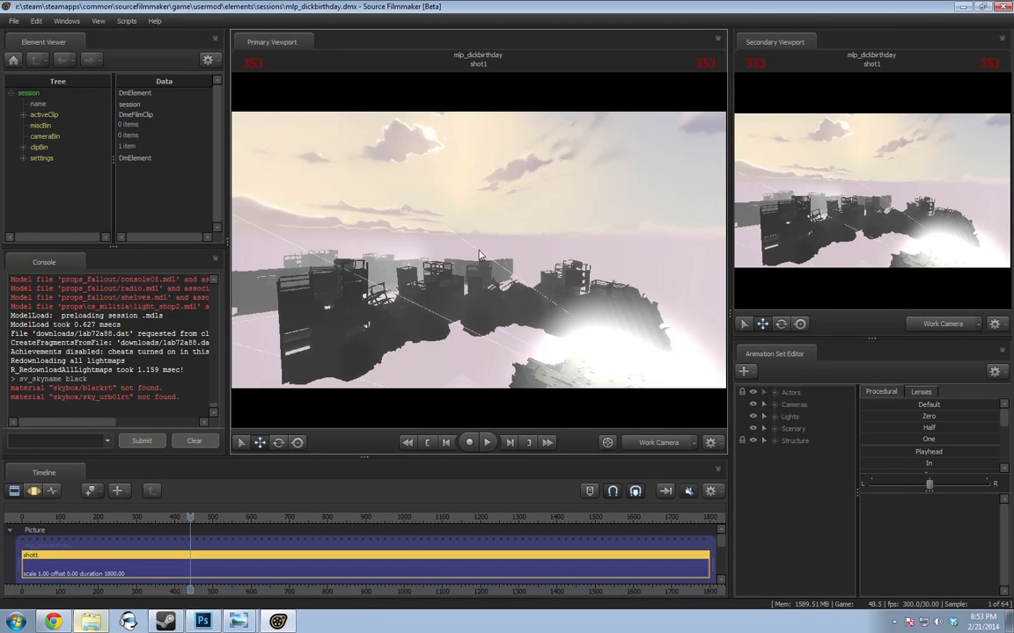
Switch to Steam and go back from the Skyvoid page to the Source Filmmaker Workshop results for "sky"
{"action": "left_click", "coordinate": [165, 621]}
{"action": "scroll", "coordinate": [123, 231], "scroll_direction": "up", "scroll_amount": 5}
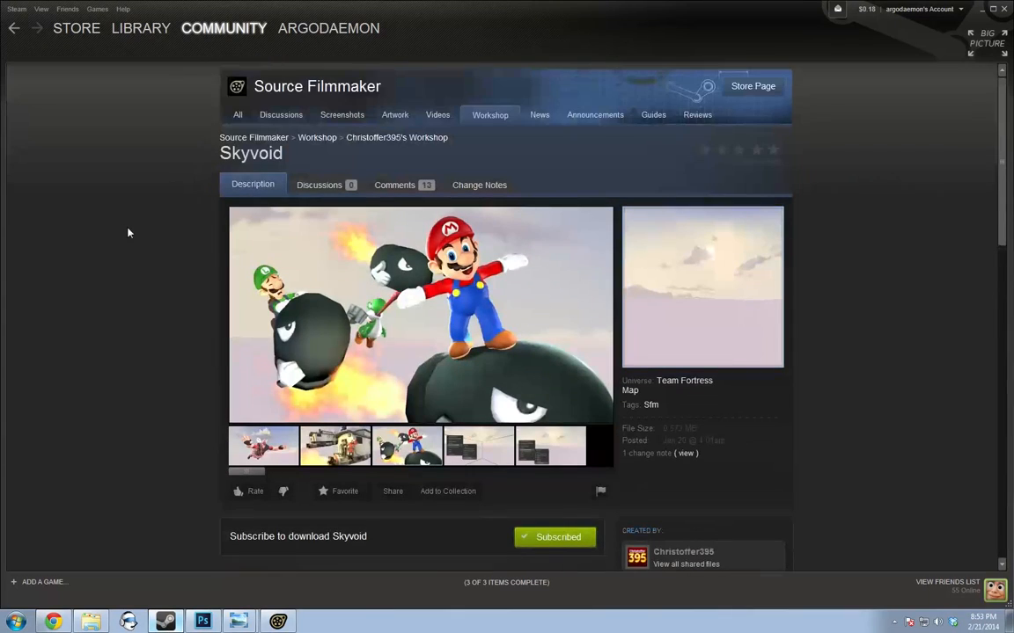
{"action": "left_click", "coordinate": [15, 31]}
{"action": "left_click", "coordinate": [15, 32]}
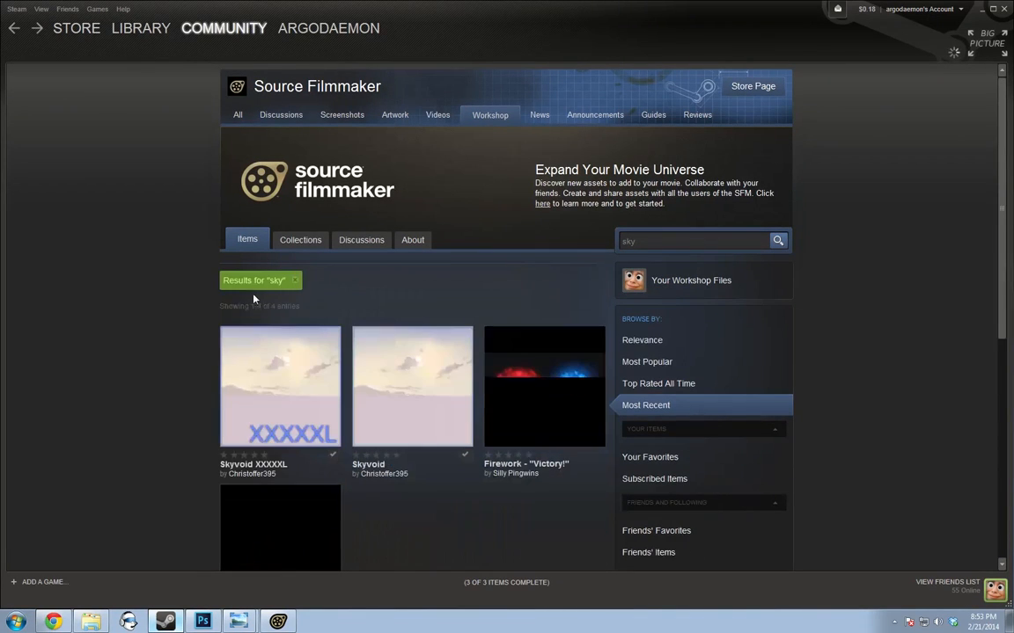
{"action": "scroll", "coordinate": [122, 229], "scroll_direction": "down", "scroll_amount": 1}
{"action": "scroll", "coordinate": [234, 375], "scroll_direction": "down", "scroll_amount": 1}
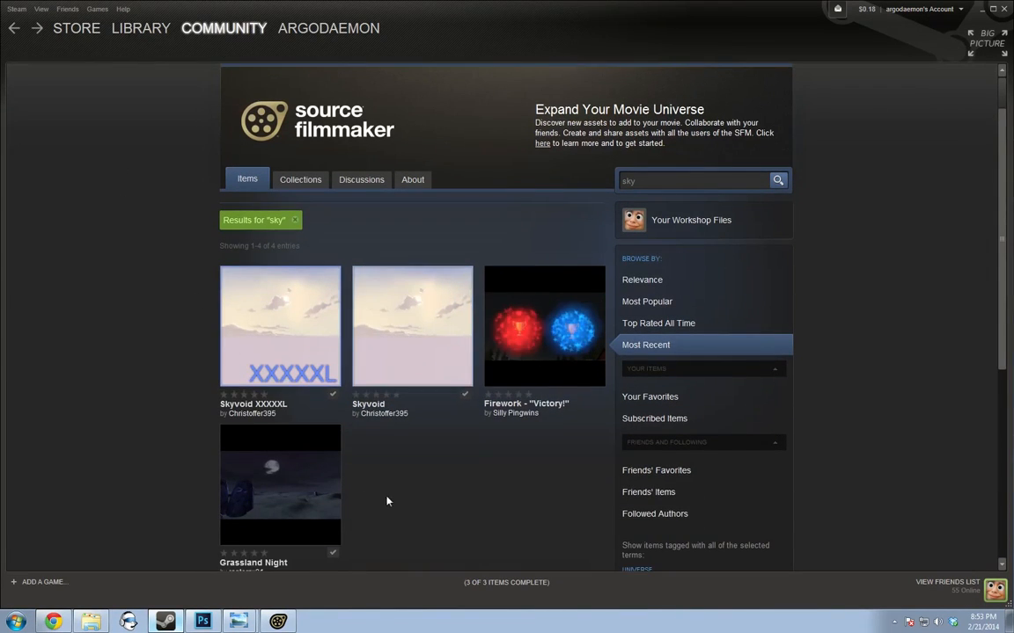
Open the Skyvoid XXXXXL Workshop page and examine its size comparison and description
{"action": "left_click", "coordinate": [263, 316]}
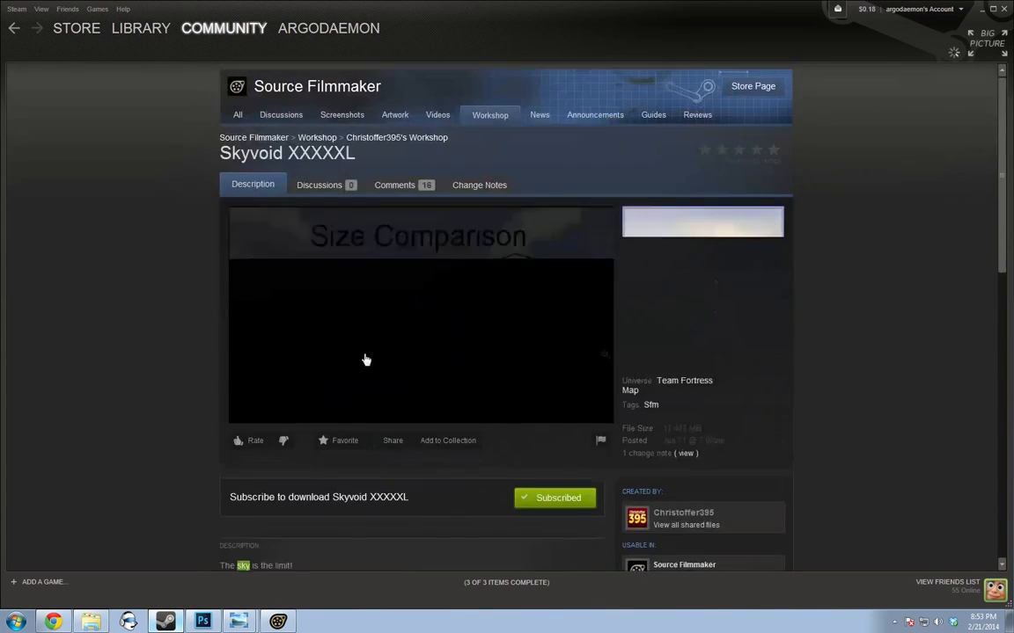
{"action": "scroll", "coordinate": [365, 357], "scroll_direction": "down", "scroll_amount": 3}
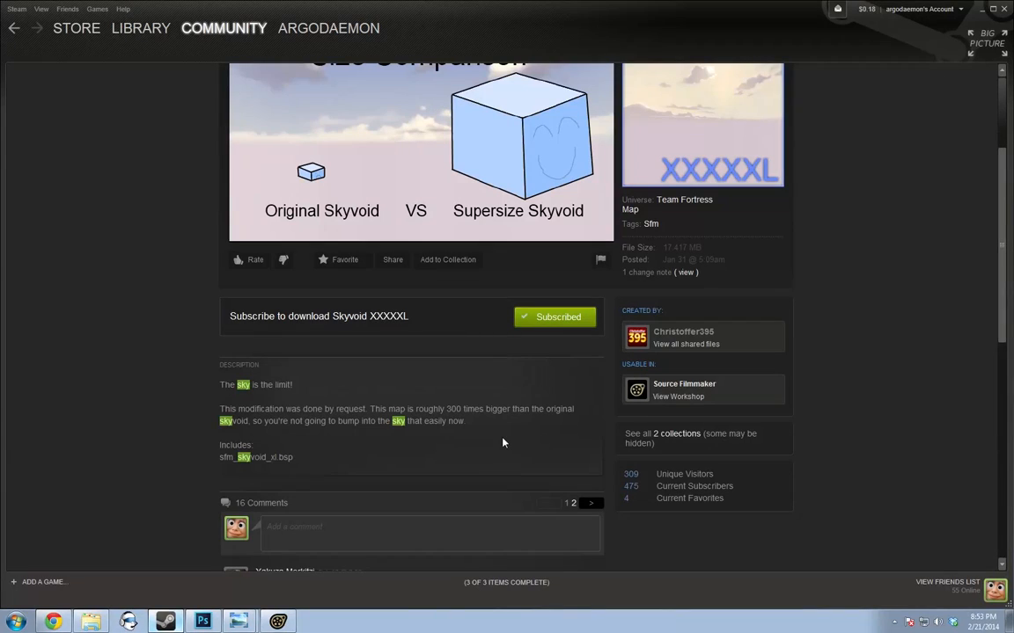
{"action": "scroll", "coordinate": [489, 429], "scroll_direction": "up", "scroll_amount": 1}
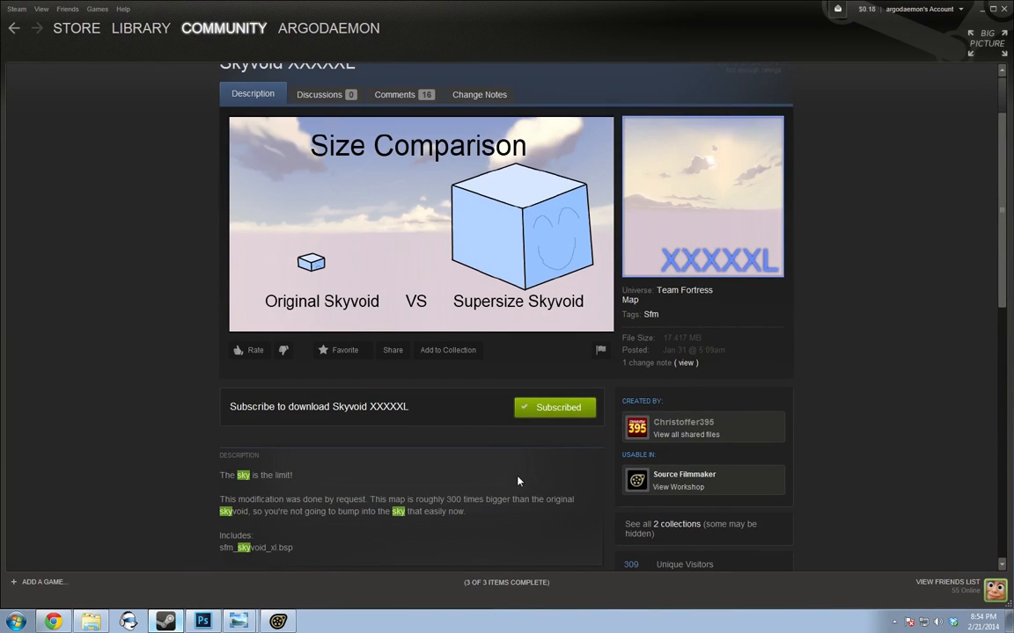
Read through the Skyvoid XXXXXL comments, then return to the full Source Filmmaker Workshop item listing
{"action": "scroll", "coordinate": [517, 481], "scroll_direction": "down", "scroll_amount": 2}
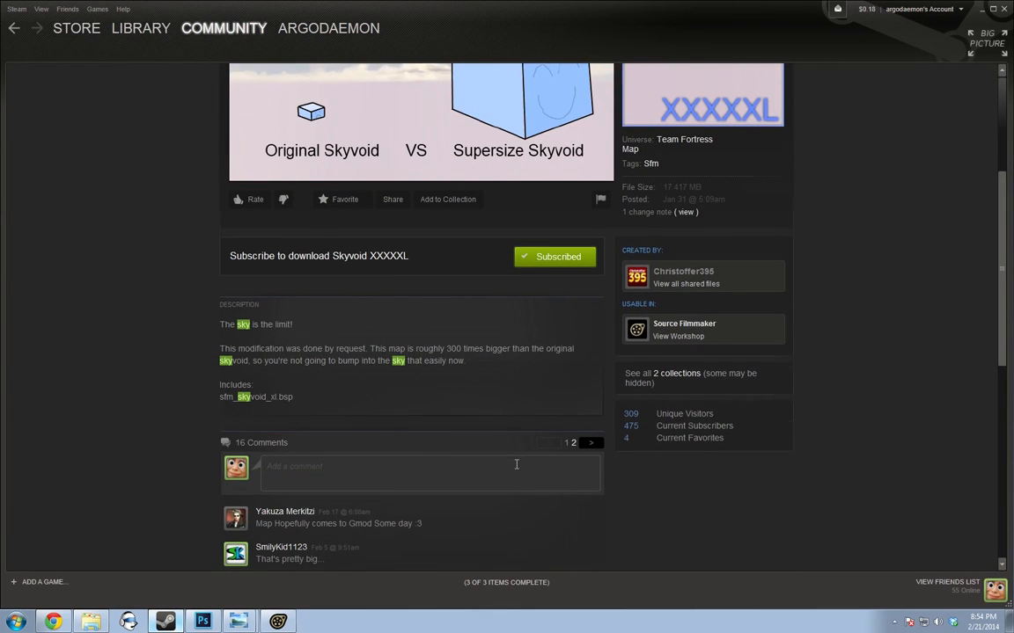
{"action": "scroll", "coordinate": [516, 466], "scroll_direction": "down", "scroll_amount": 2}
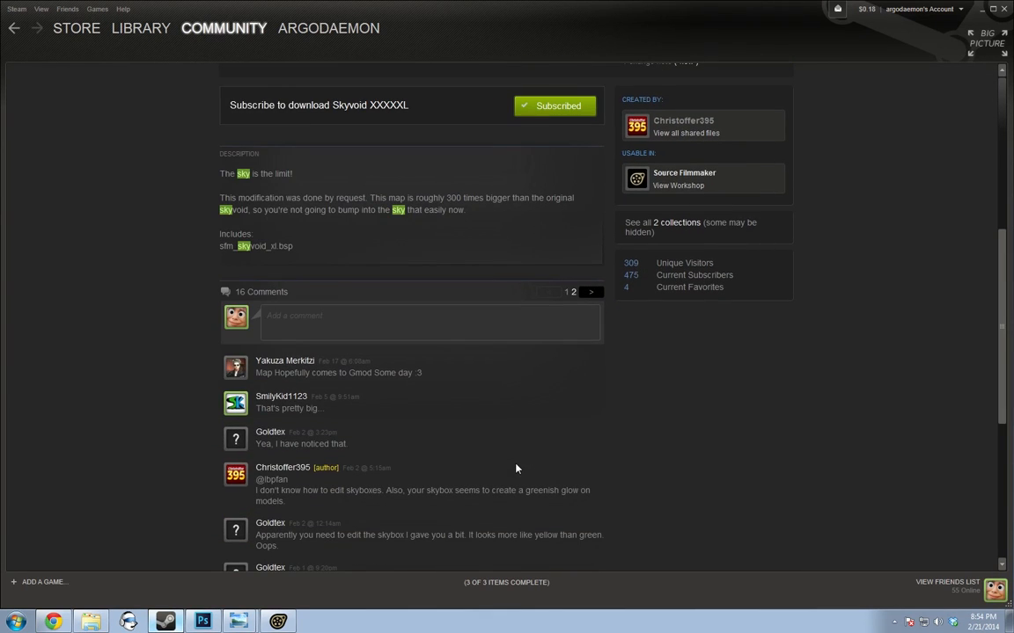
{"action": "scroll", "coordinate": [516, 468], "scroll_direction": "down", "scroll_amount": 2}
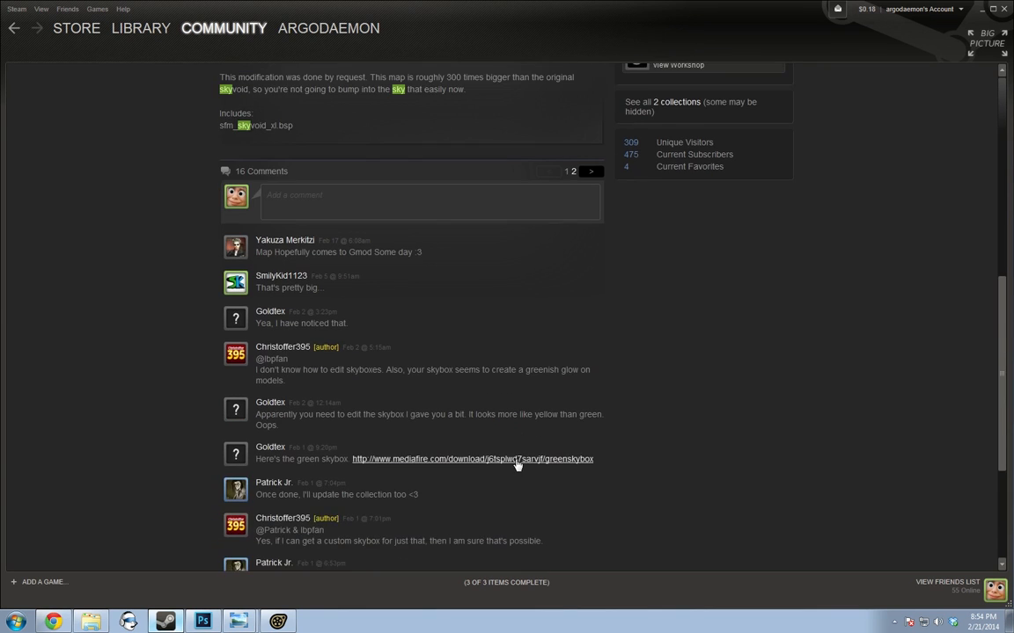
{"action": "scroll", "coordinate": [516, 466], "scroll_direction": "up", "scroll_amount": 7}
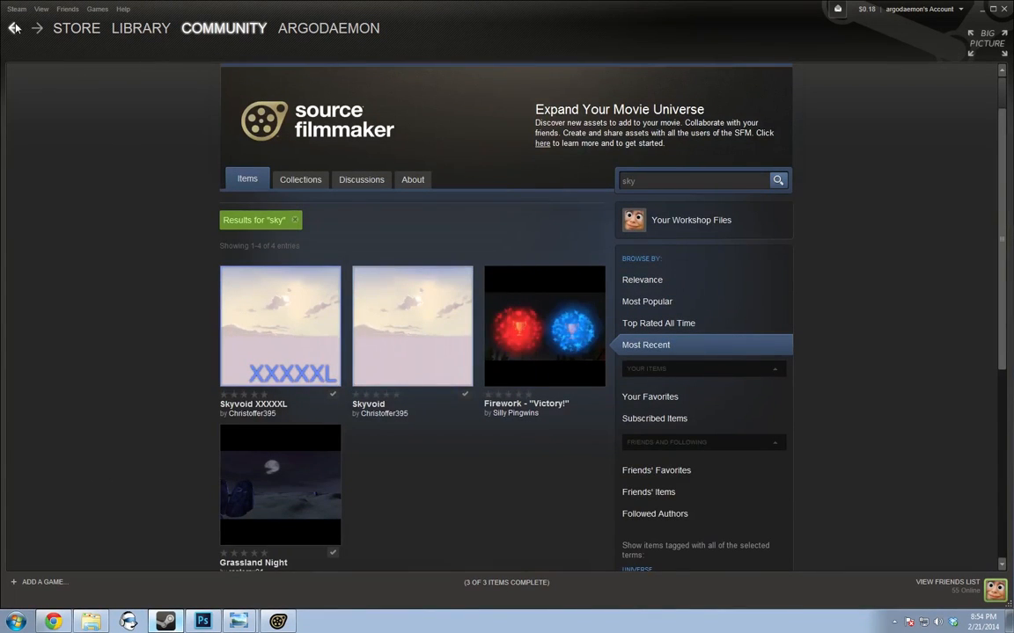
{"action": "left_click", "coordinate": [14, 28]}
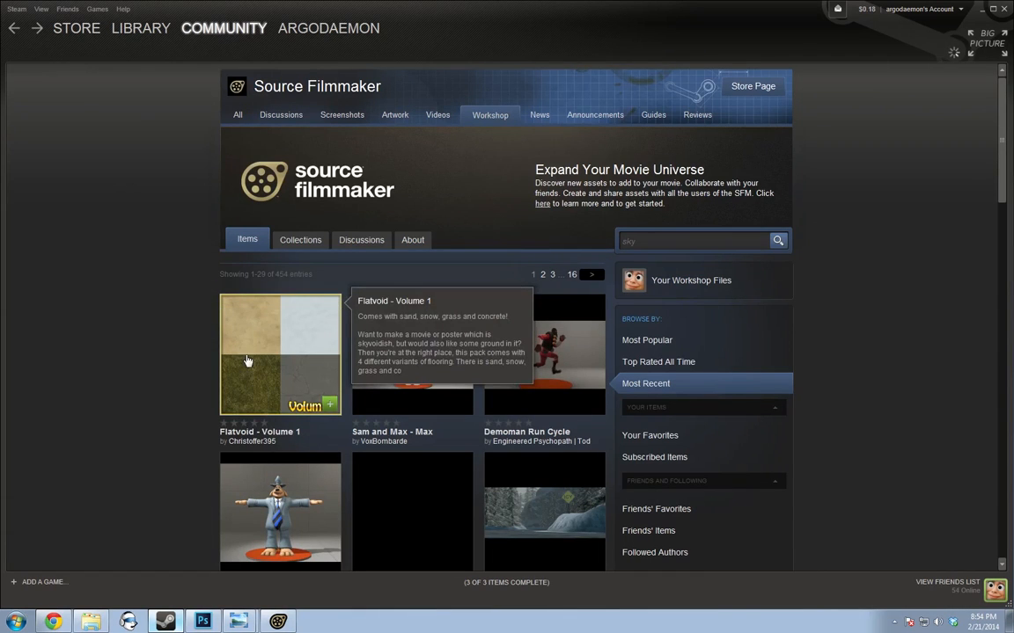
Open the Flatvoid - Volume 1 Workshop page and look through its preview images of the different floorings
{"action": "left_click", "coordinate": [261, 355]}
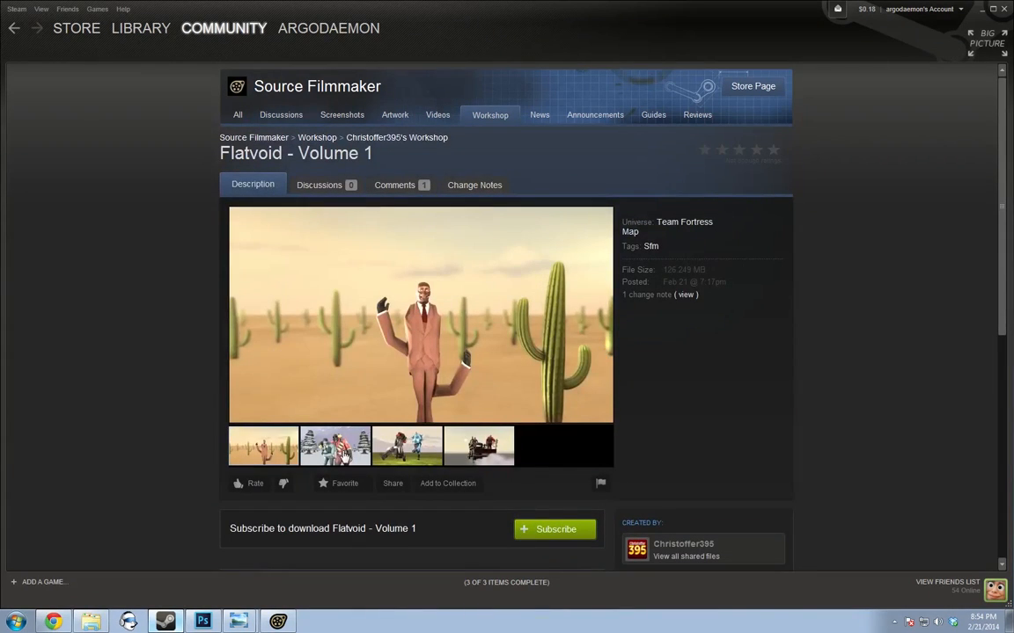
{"action": "left_click", "coordinate": [407, 446]}
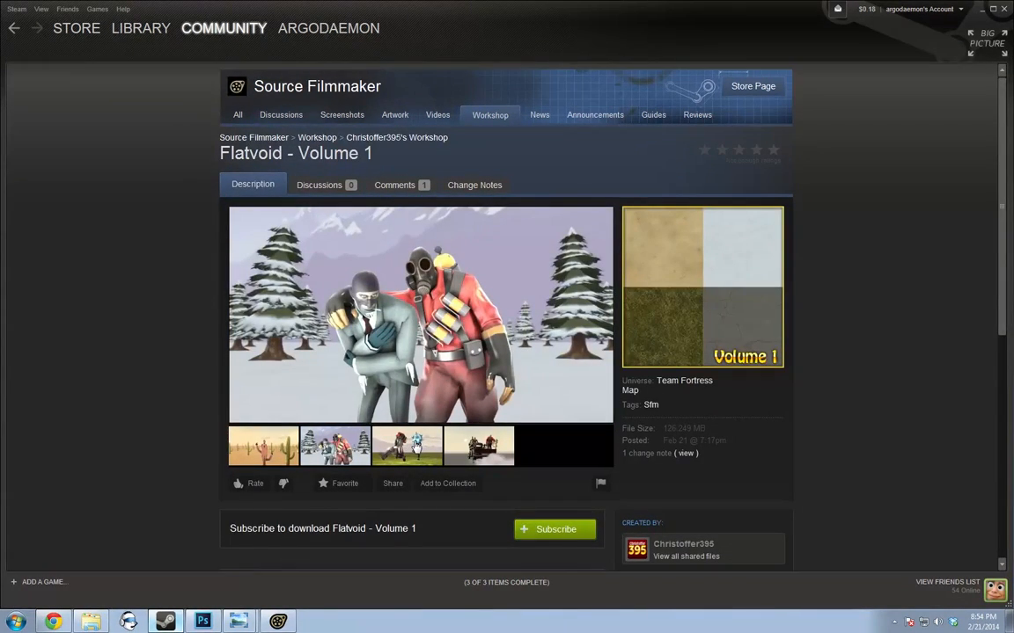
{"action": "left_click", "coordinate": [416, 445]}
{"action": "left_click", "coordinate": [362, 447]}
{"action": "left_click", "coordinate": [479, 443]}
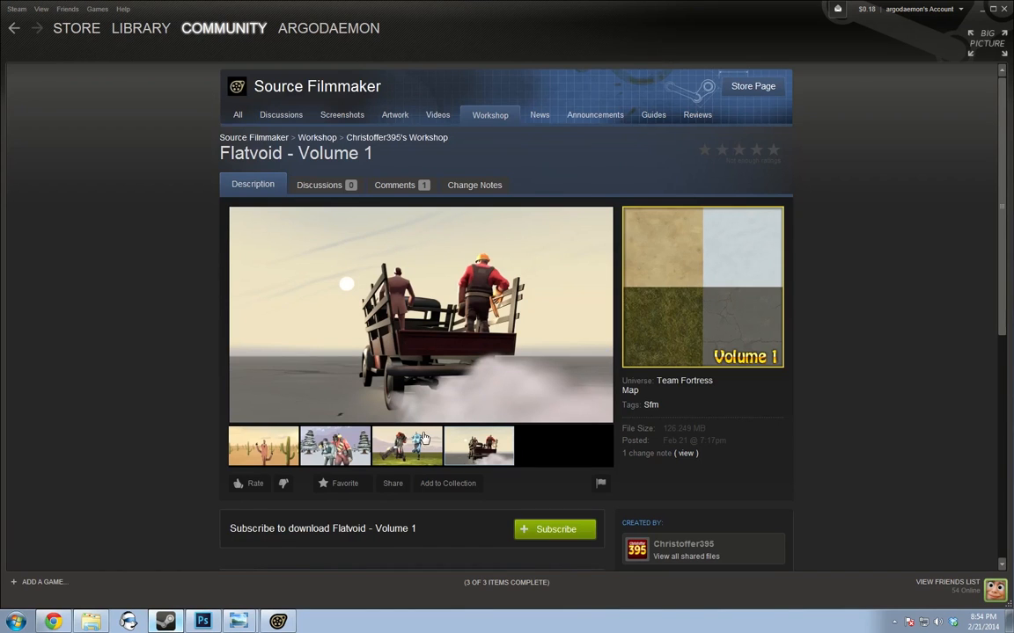
Subscribe to Flatvoid - Volume 1 and read its description and list of included maps
{"action": "scroll", "coordinate": [468, 423], "scroll_direction": "down", "scroll_amount": 3}
{"action": "left_click", "coordinate": [552, 332]}
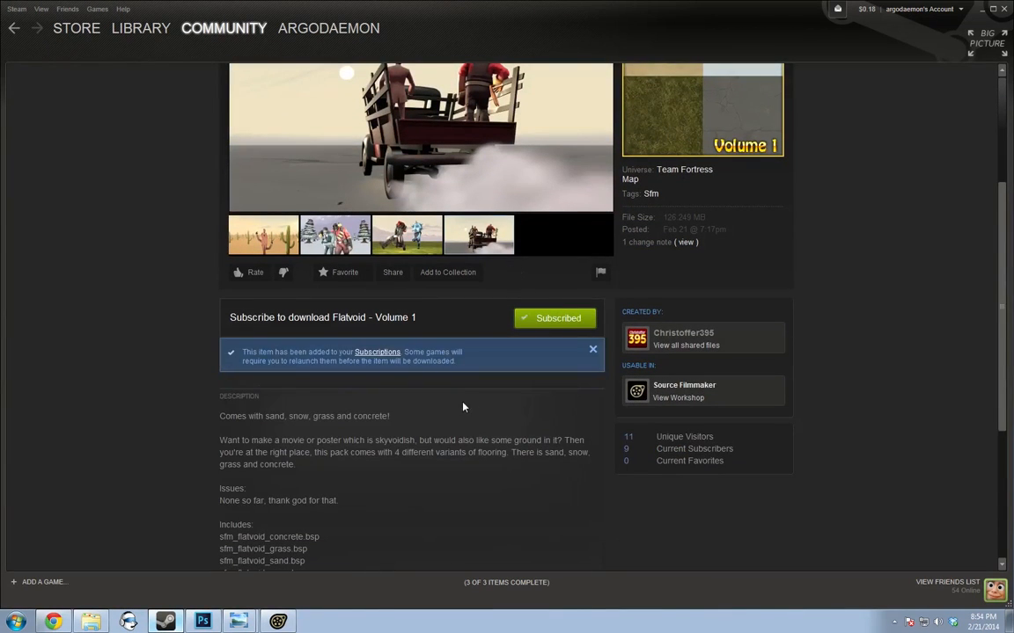
{"action": "scroll", "coordinate": [451, 420], "scroll_direction": "down", "scroll_amount": 1}
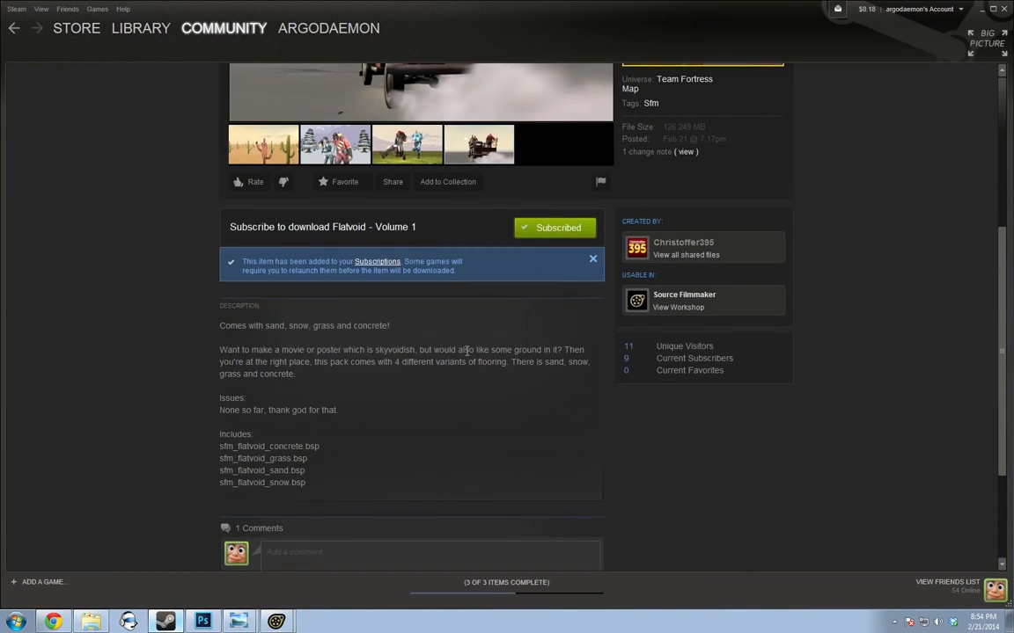
{"action": "scroll", "coordinate": [478, 414], "scroll_direction": "up", "scroll_amount": 3}
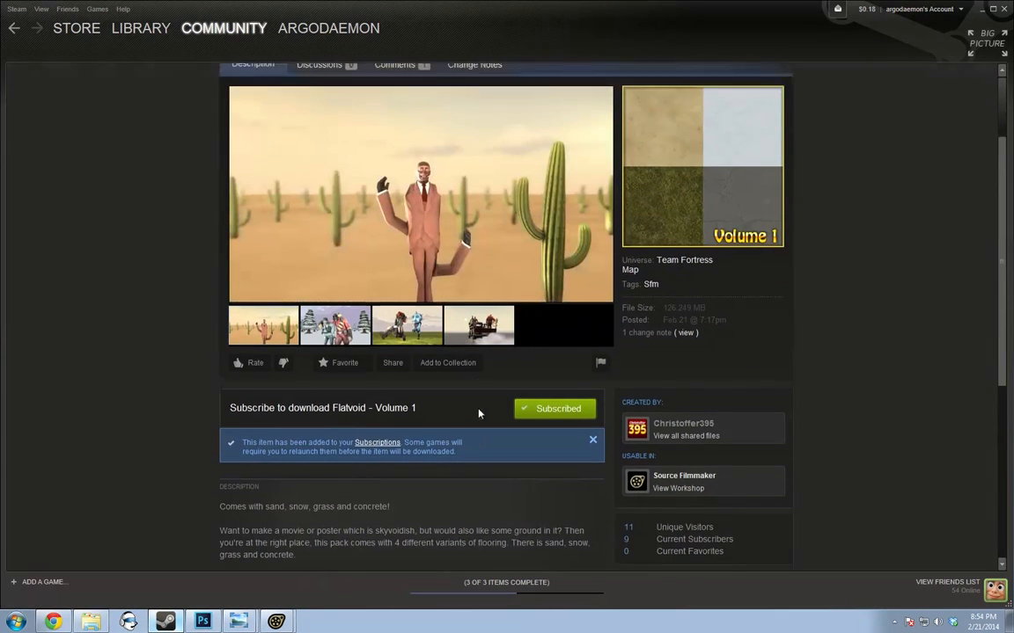
{"action": "scroll", "coordinate": [477, 413], "scroll_direction": "up", "scroll_amount": 2}
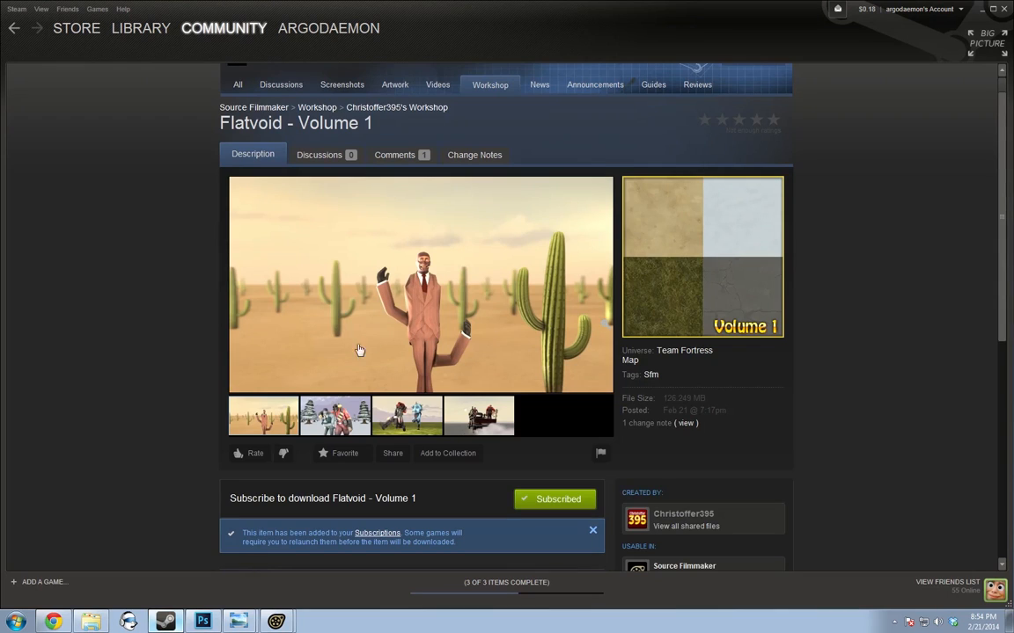
{"action": "scroll", "coordinate": [360, 351], "scroll_direction": "up", "scroll_amount": 1}
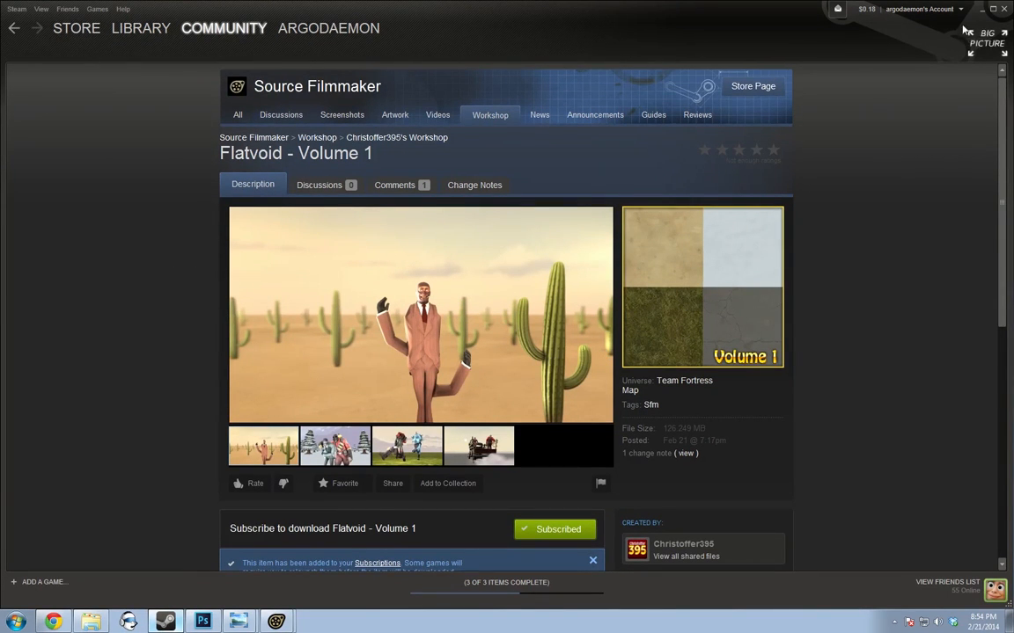
Close the Steam window and accept the Flatvoid - Volume 1 Workshop download in Source Filmmaker
{"action": "left_click", "coordinate": [1004, 9]}
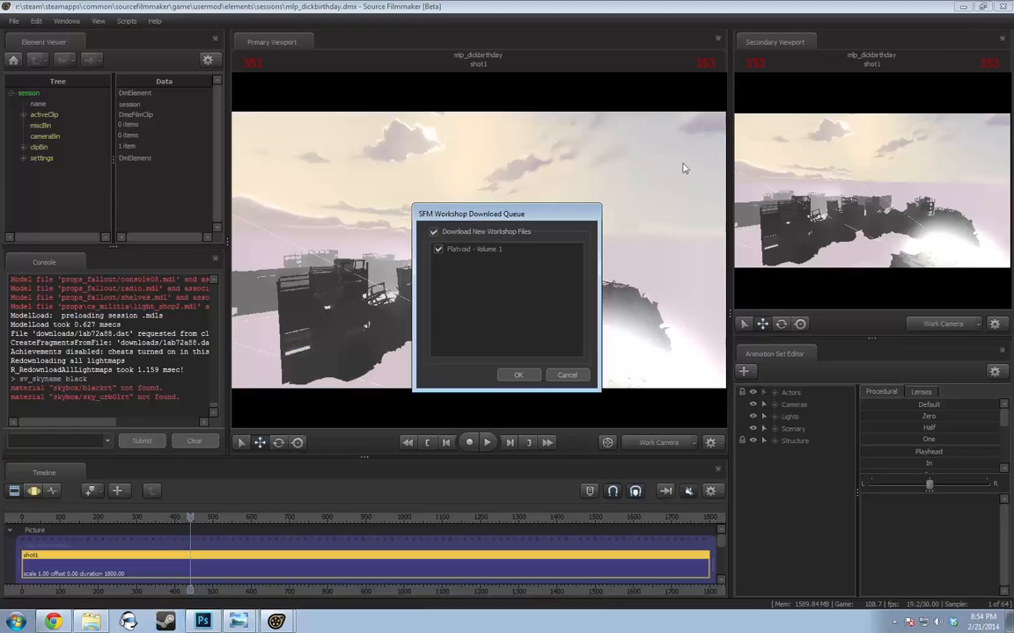
{"action": "left_click", "coordinate": [521, 374]}
View the scene through camera1 in the primary viewport with the playhead at about frame 400
{"action": "left_click_drag", "start_coordinate": [188, 518], "coordinate": [215, 518]}
{"action": "left_click", "coordinate": [657, 445]}
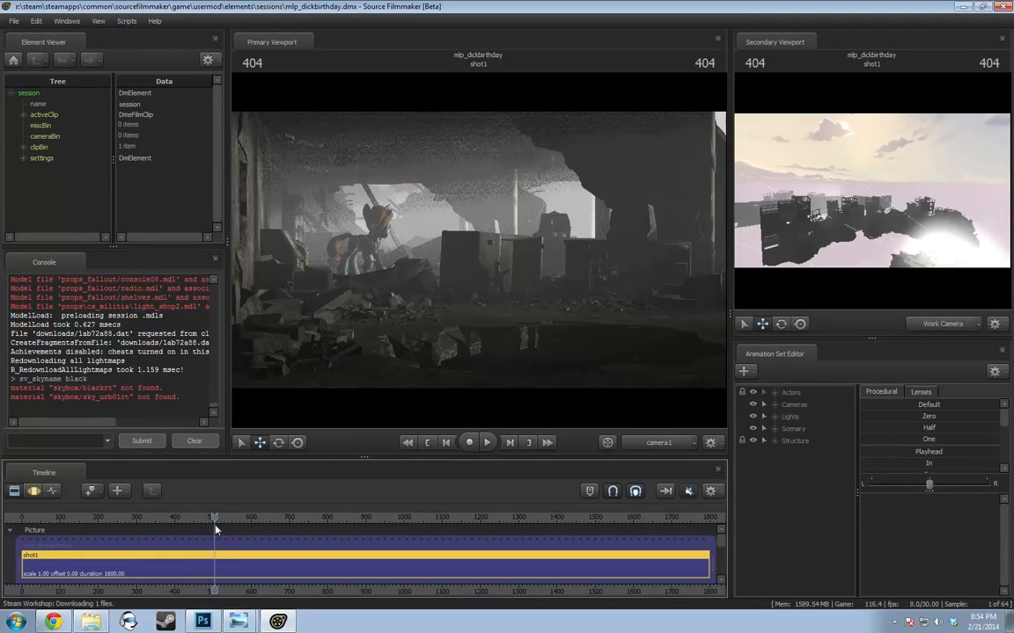
{"action": "key", "text": "F3"}
{"action": "key", "text": "F2"}
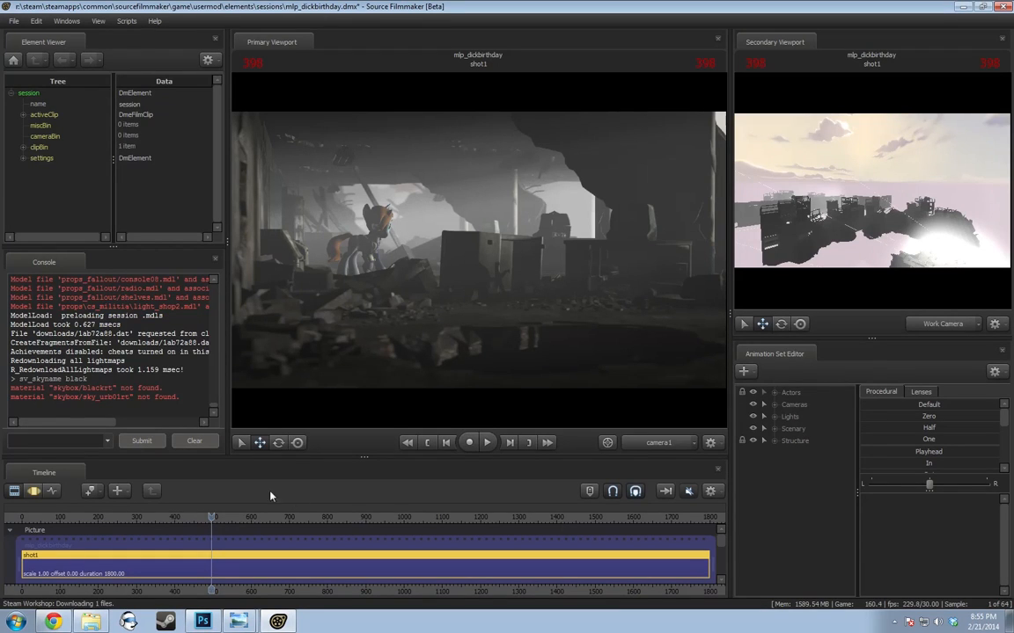
Move the playhead to frame 227, switch the primary viewport to the work camera and bring it closer to the pony
{"action": "left_click_drag", "start_coordinate": [184, 517], "coordinate": [130, 518]}
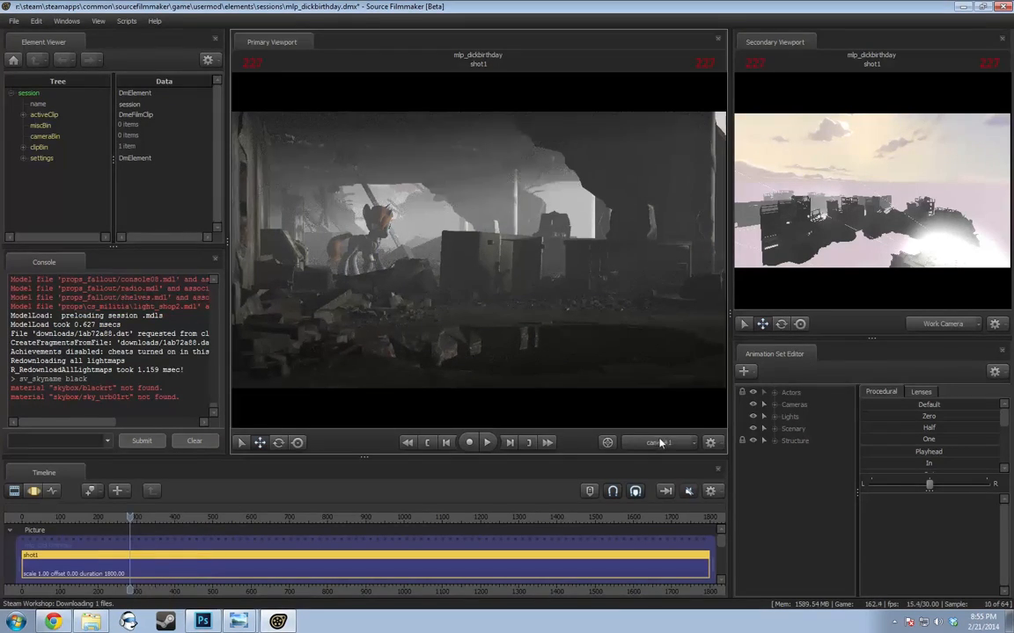
{"action": "left_click", "coordinate": [660, 442]}
{"action": "left_click", "coordinate": [589, 399]}
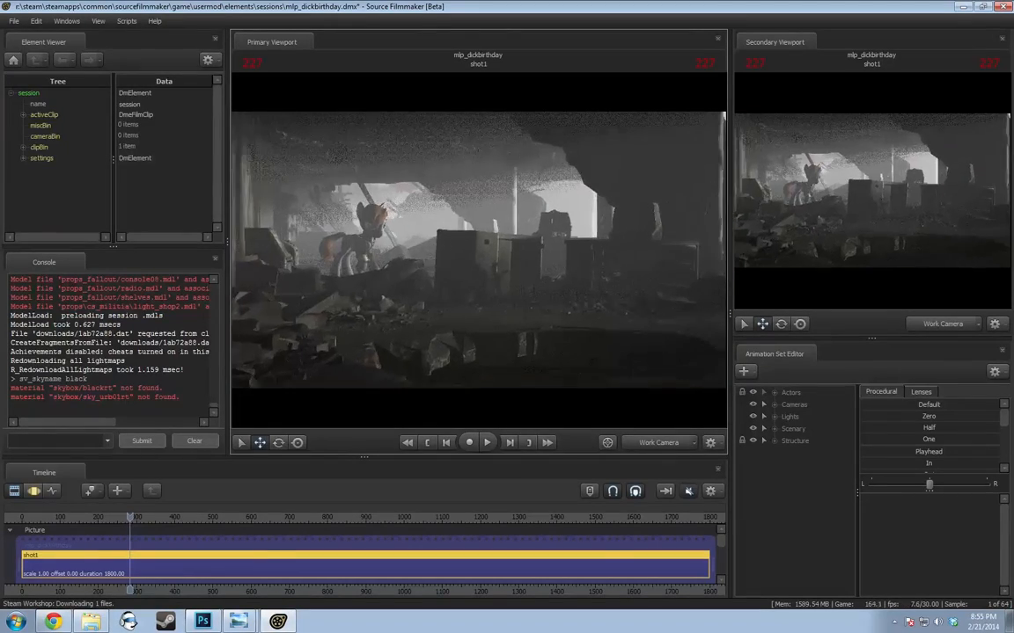
{"action": "key", "text": "w"}
{"action": "left_click_drag", "start_coordinate": [479, 250], "coordinate": [456, 229]}
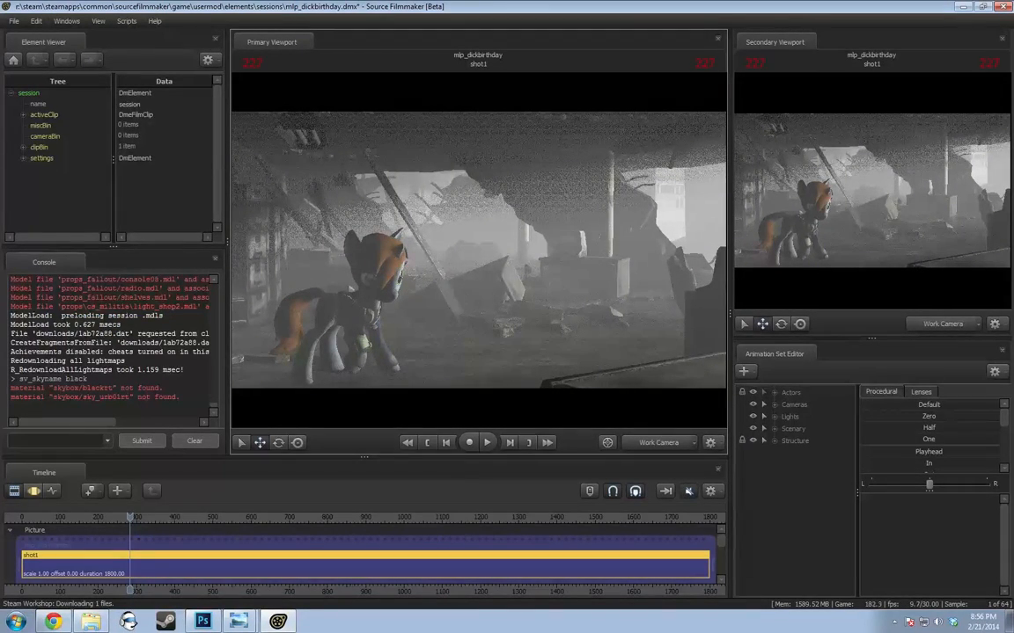
Fly the work camera around to the pony's front to examine how its face and body are lit
{"action": "left_click_drag", "start_coordinate": [456, 228], "coordinate": [347, 228]}
{"action": "key", "text": "s"}
{"action": "key", "text": "w"}
{"action": "key", "text": "d"}
{"action": "key", "text": "d"}
{"action": "key", "text": "w"}
{"action": "key", "text": "s"}
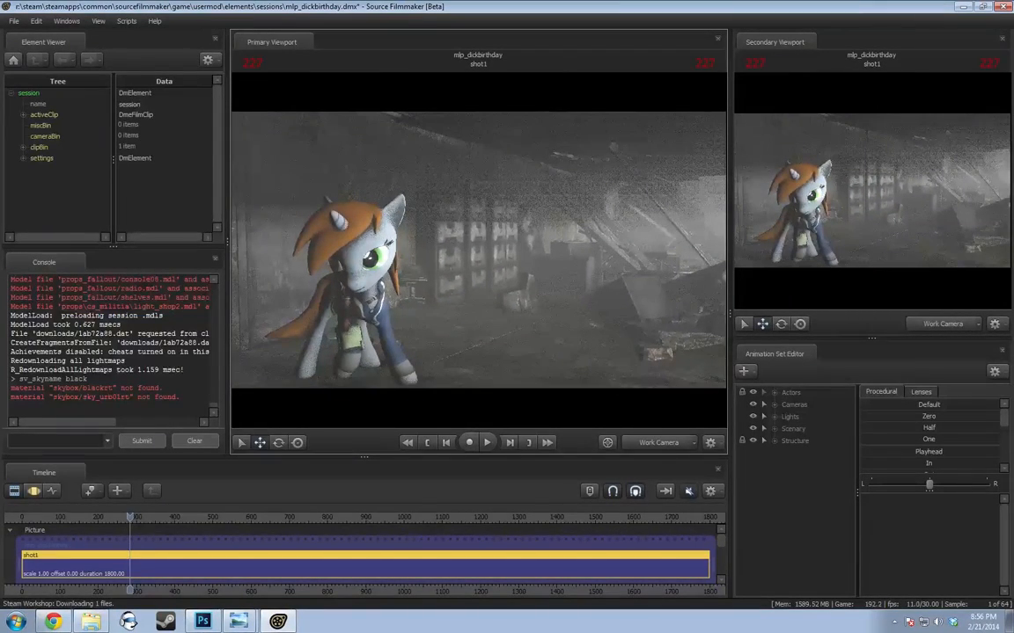
Move the work camera around the pony's head for a close-up of the shaded eye and the rim light on the face
{"action": "left_click_drag", "start_coordinate": [506, 254], "coordinate": [670, 265]}
{"action": "key", "text": "a"}
{"action": "key", "text": "a"}
{"action": "left_click_drag", "start_coordinate": [479, 267], "coordinate": [433, 267]}
{"action": "key", "text": "w"}
{"action": "key", "text": "w"}
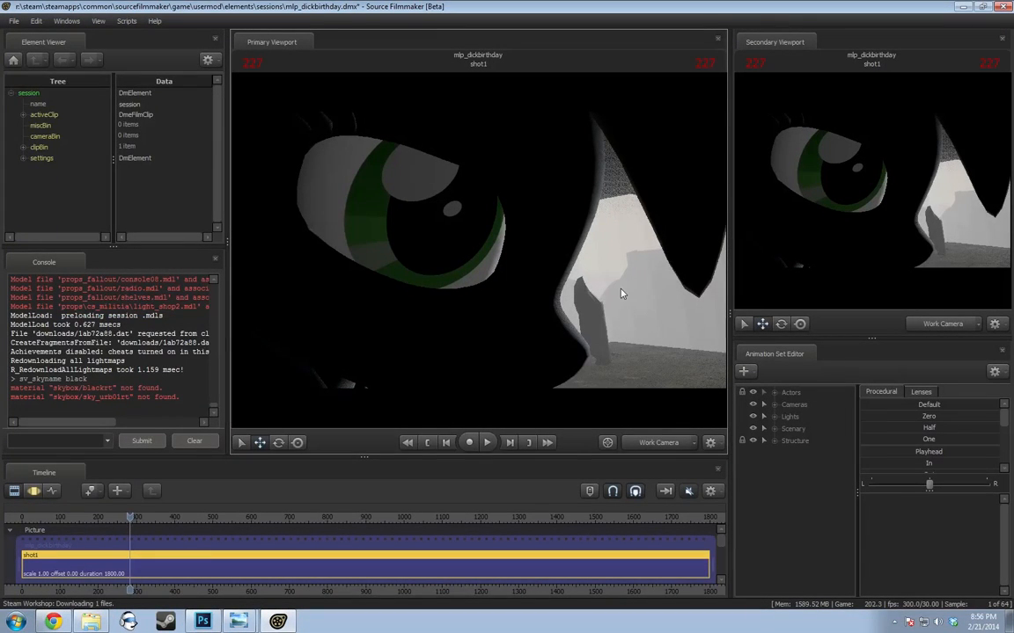
{"action": "mouse_move", "coordinate": [559, 262]}
{"action": "left_mouse_down"}
{"action": "mouse_move", "coordinate": [531, 280]}
{"action": "mouse_move", "coordinate": [536, 271]}
{"action": "mouse_move", "coordinate": [530, 342]}
{"action": "mouse_move", "coordinate": [531, 290]}
{"action": "mouse_move", "coordinate": [568, 274]}
{"action": "mouse_move", "coordinate": [567, 283]}
{"action": "mouse_move", "coordinate": [568, 272]}
{"action": "left_mouse_up"}
{"action": "key", "text": "s"}
{"action": "key", "text": "w"}
{"action": "key", "text": "w"}
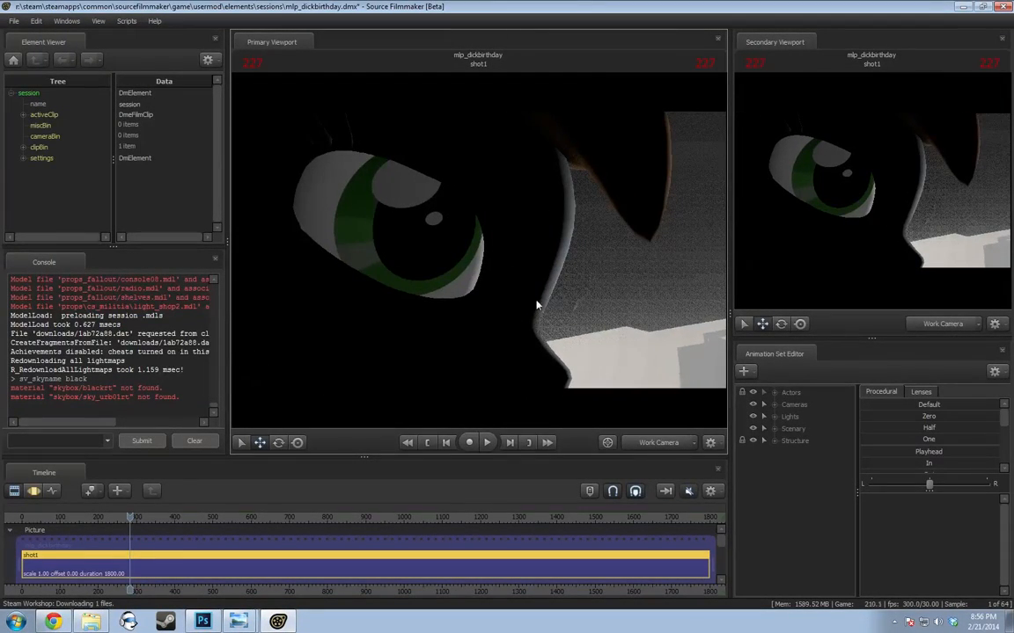
Pull the work camera back from the eye to examine the whole pony against the foggy ruins
{"action": "key", "text": "s"}
{"action": "left_click_drag", "start_coordinate": [605, 319], "coordinate": [525, 231]}
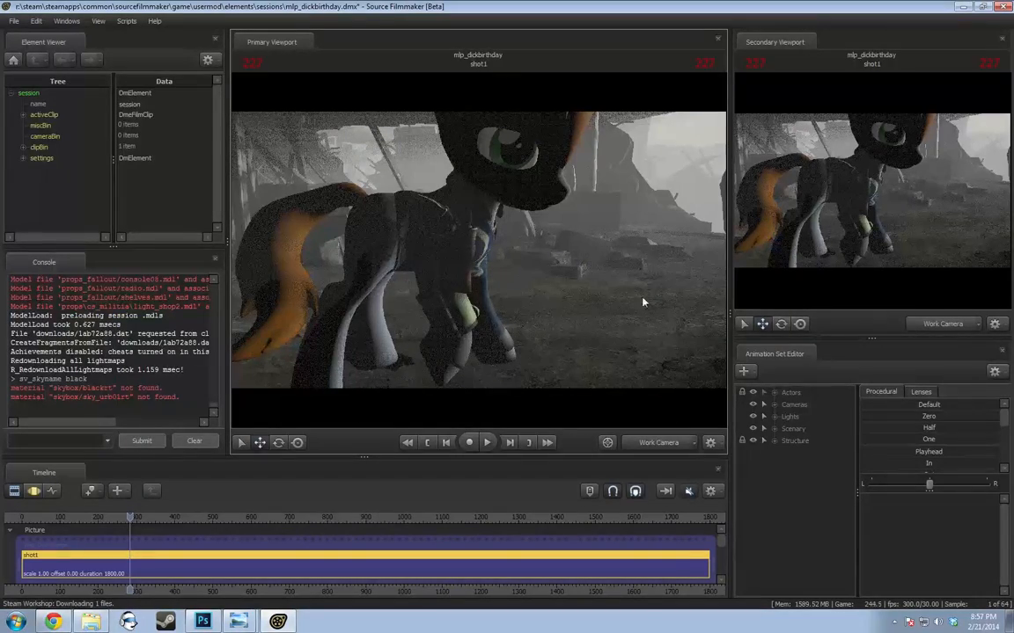
{"action": "left_click_drag", "start_coordinate": [642, 302], "coordinate": [581, 305]}
{"action": "key", "text": "s"}
{"action": "key", "text": "z"}
{"action": "key", "text": "w"}
{"action": "key", "text": "w"}
{"action": "key", "text": "w"}
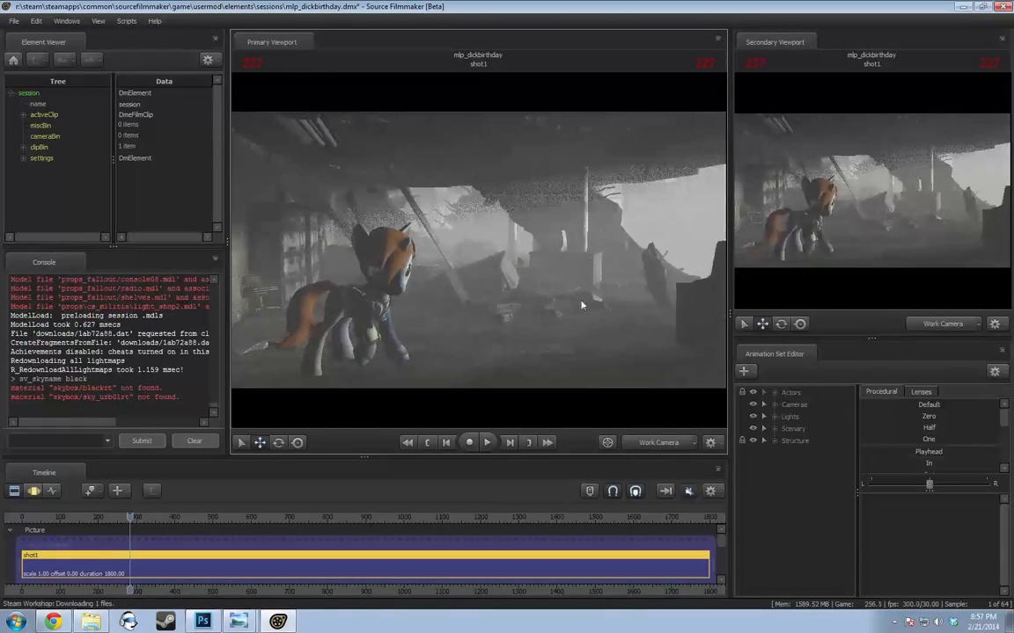